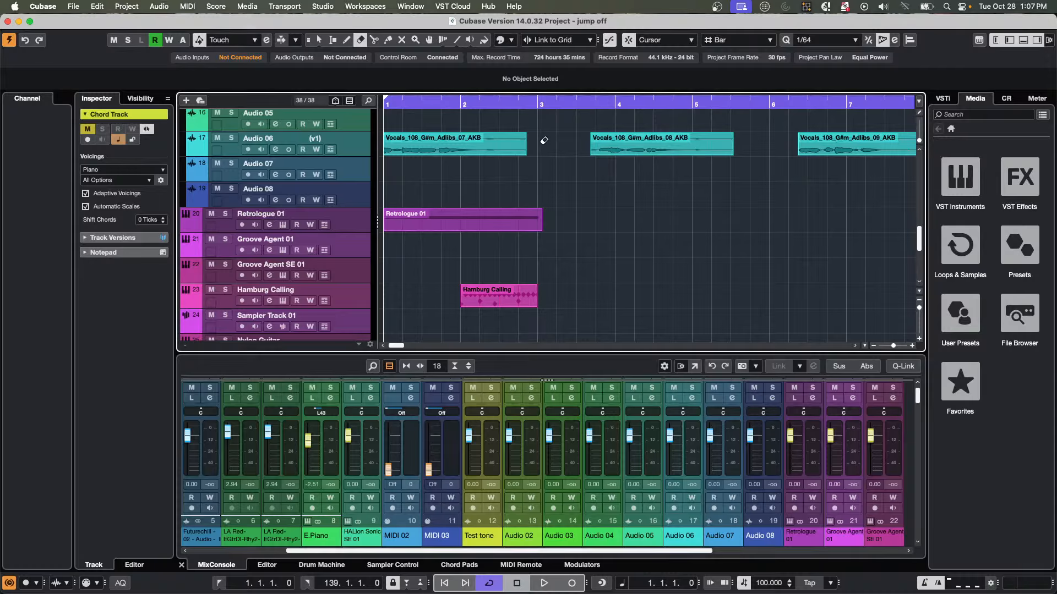
Switch to the Object Selection tool and open the Nylon Guitar part in the Key Editor.
scroll(496, 214, down, 5)
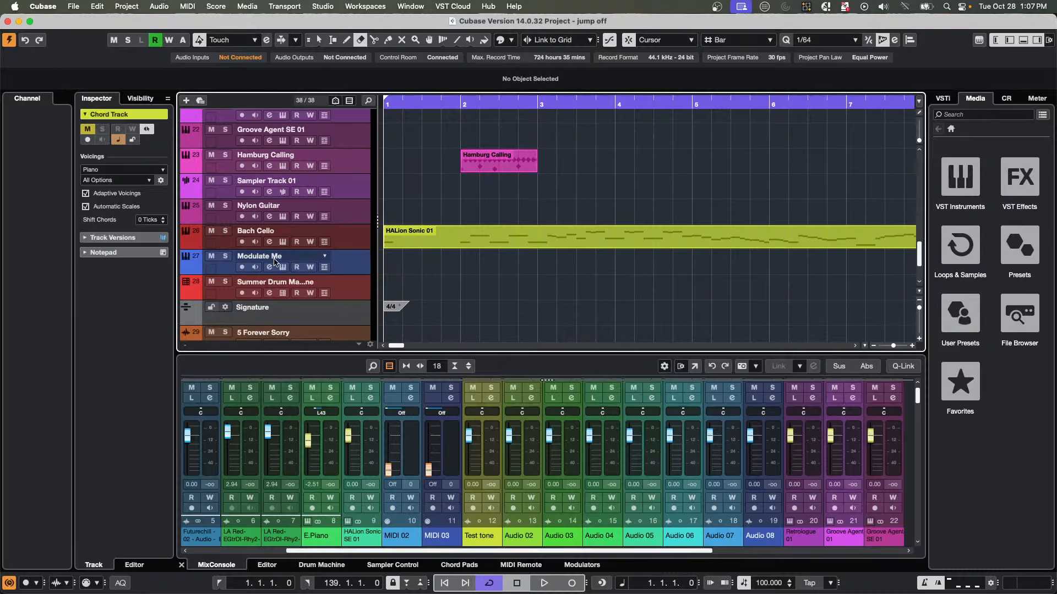
right_click(436, 219)
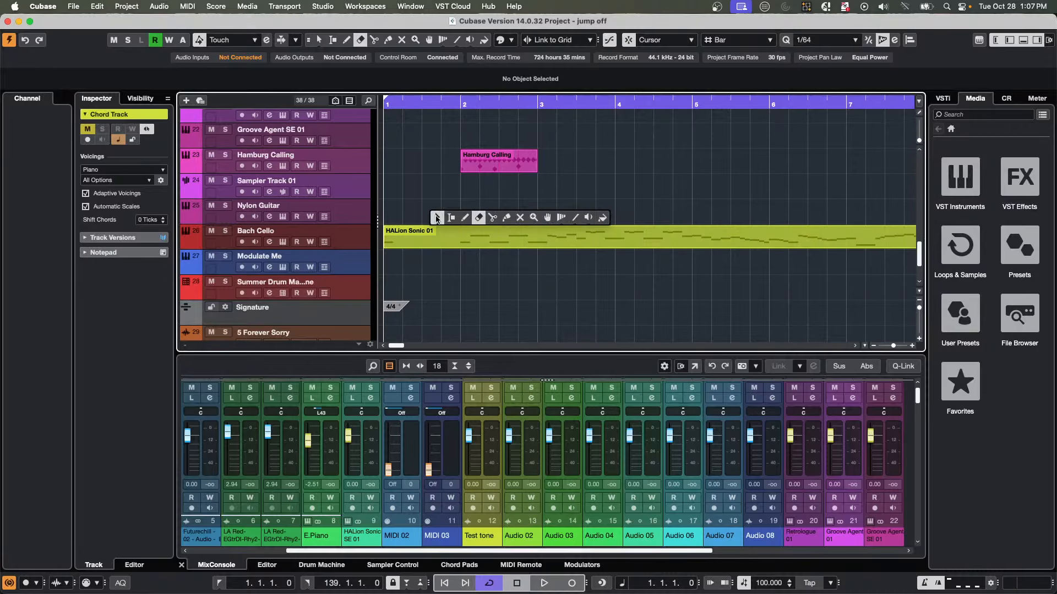
click(437, 218)
click(439, 219)
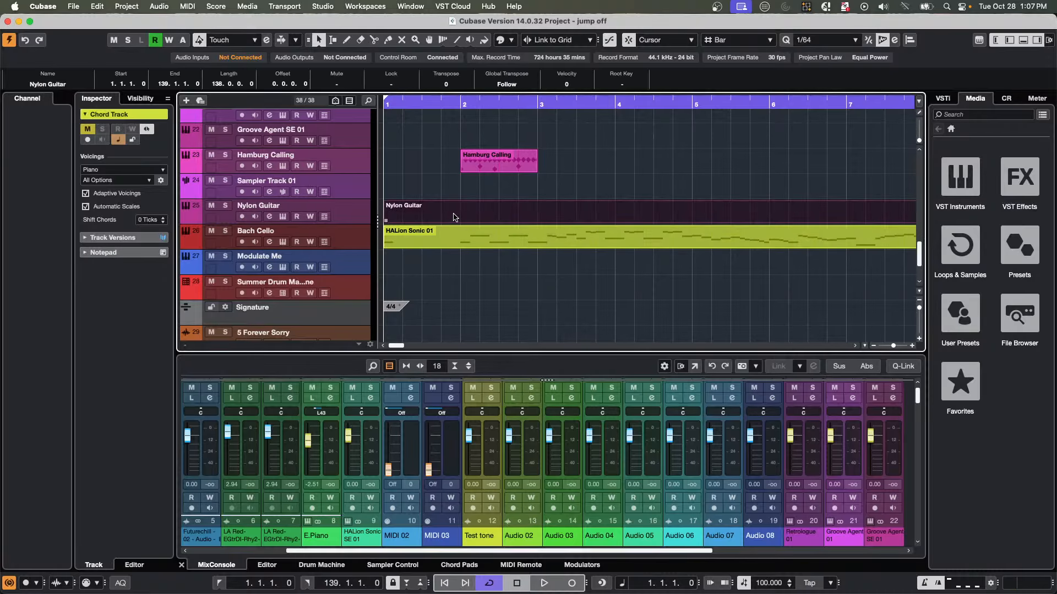
double_click(455, 216)
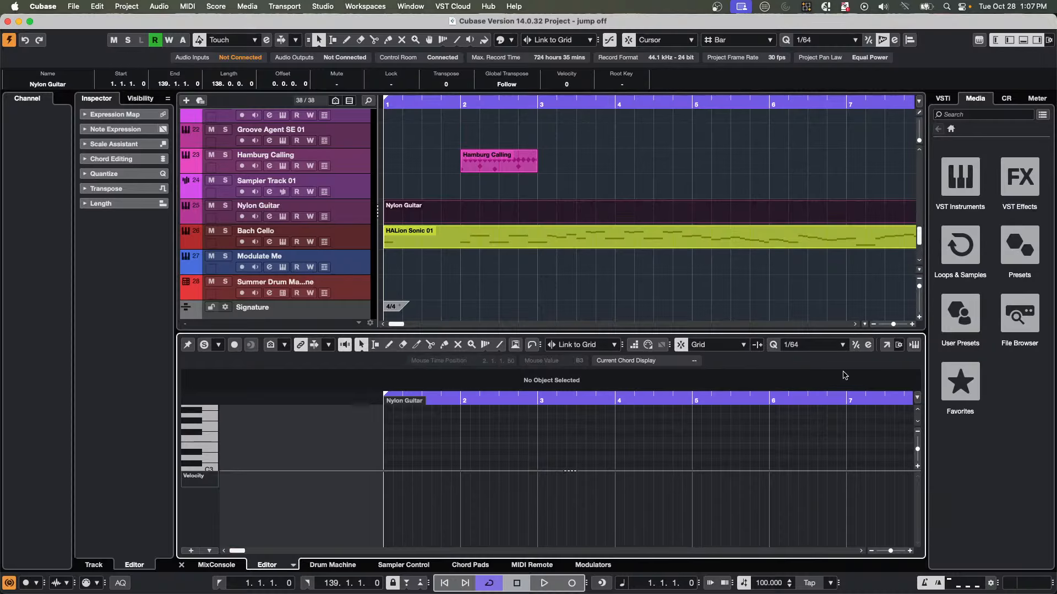
Set the Key Editor quantize value to 1/8 and enable step input for the Nylon Guitar part.
click(798, 346)
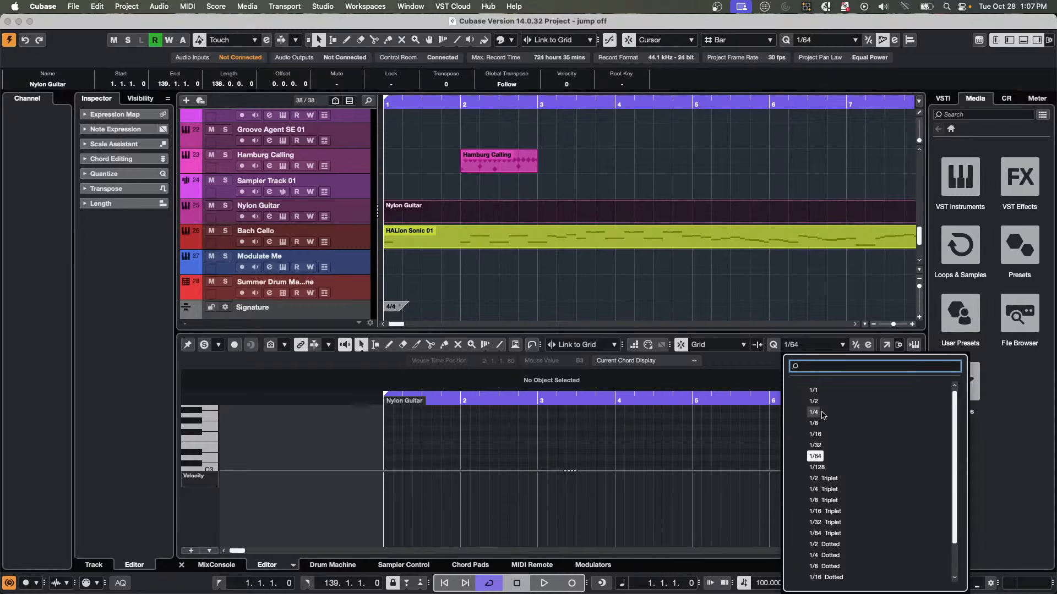
click(815, 423)
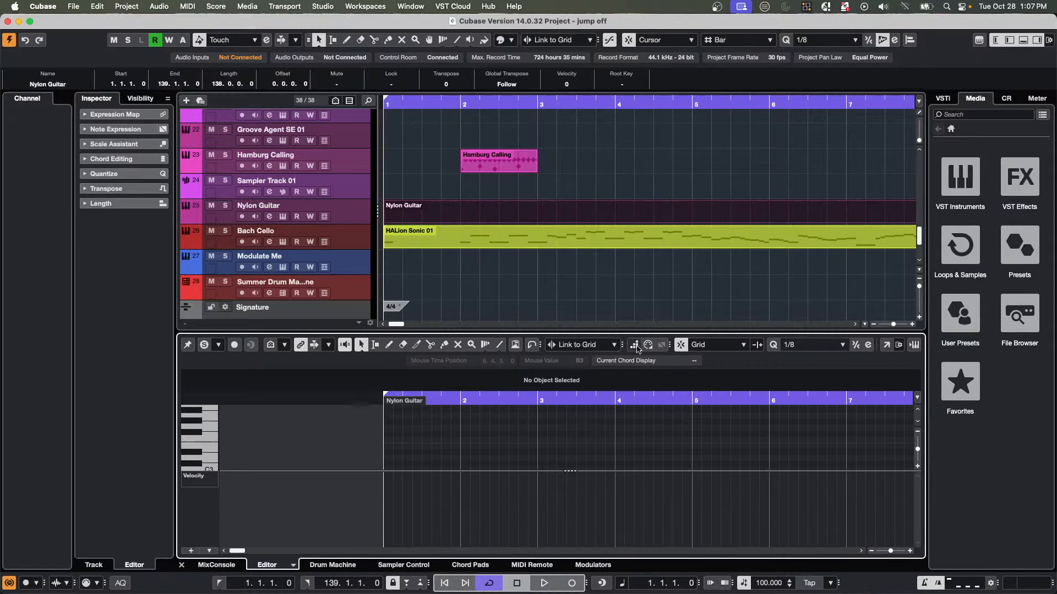
click(635, 345)
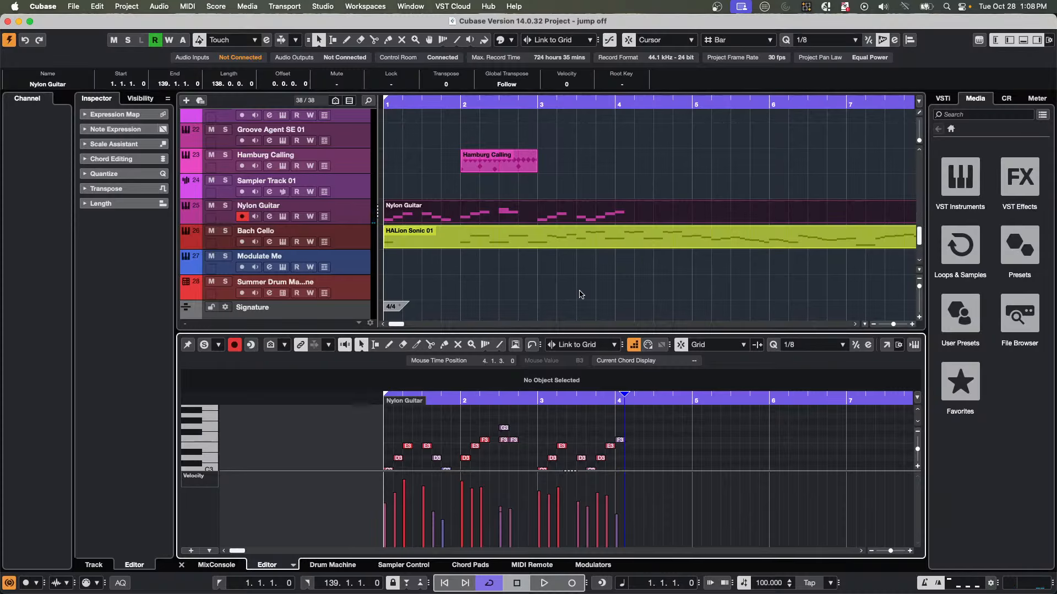
Open the Nylon Guitar part in the Score Editor and enter a three-note quarter-note chord on beat one of bar 5.
key(super+r)
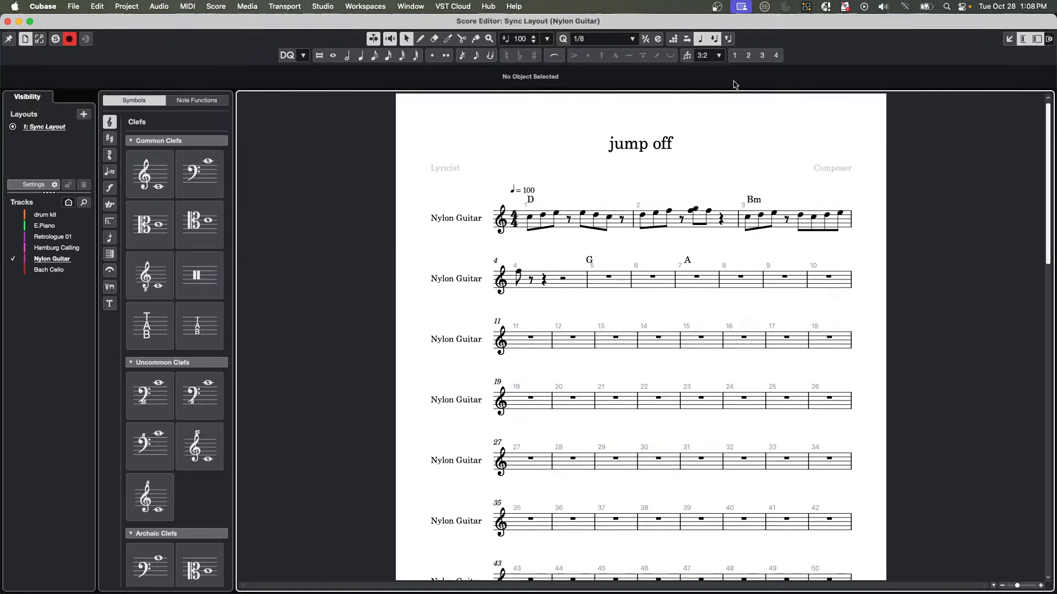
click(361, 58)
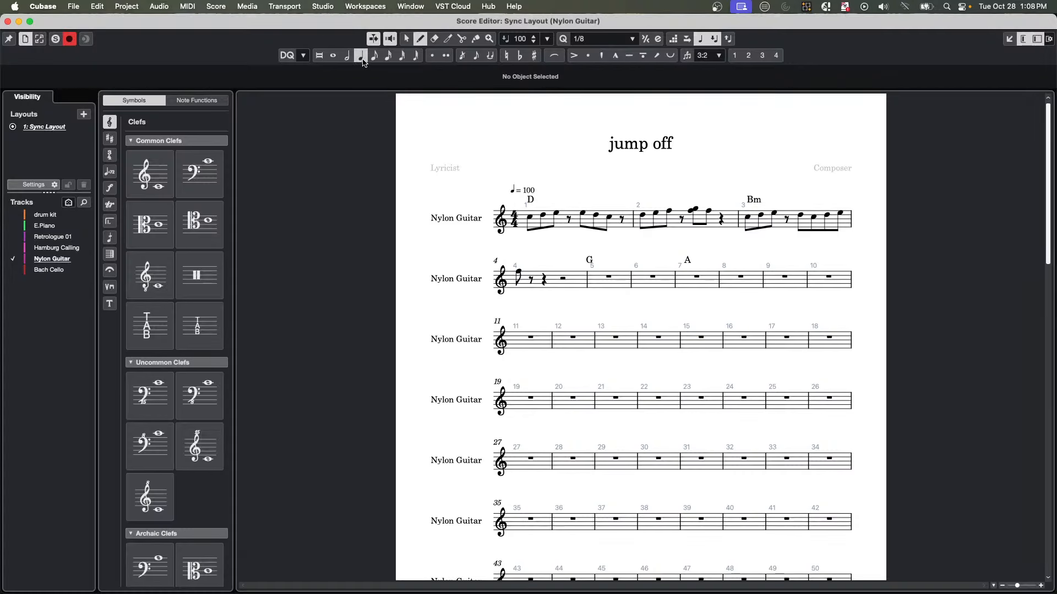
click(592, 285)
click(591, 280)
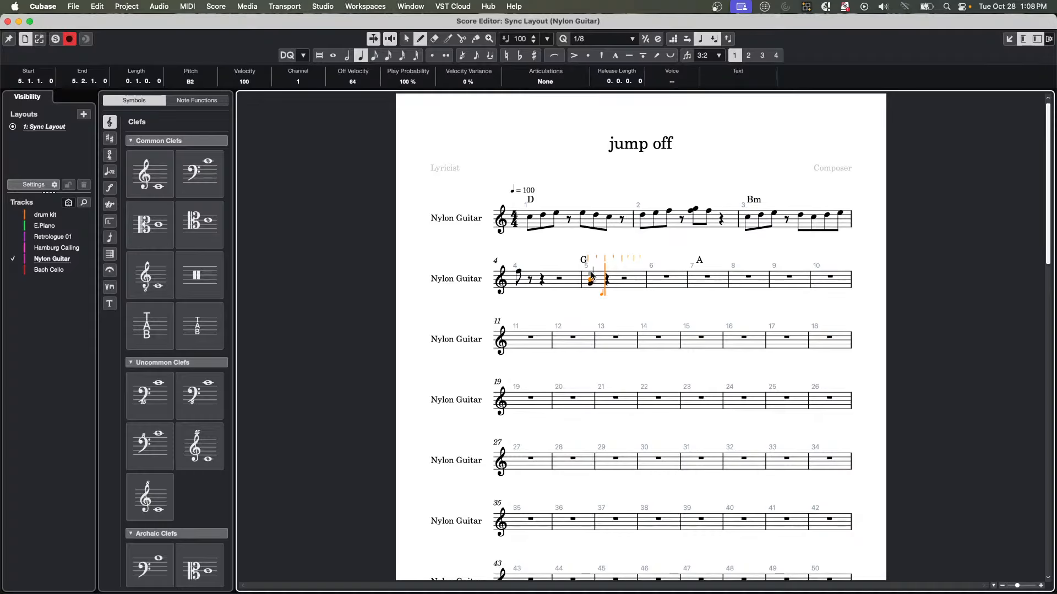
click(591, 273)
Fill the remaining beats of bar 5 with eighth notes, including A2, D3, B2 and C3.
click(374, 56)
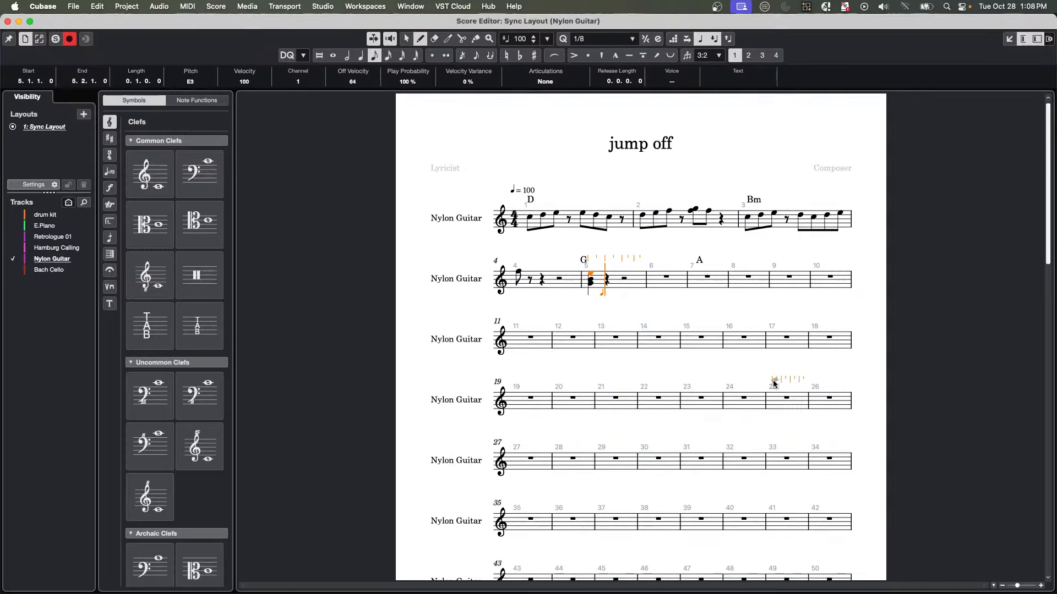
click(605, 279)
click(619, 283)
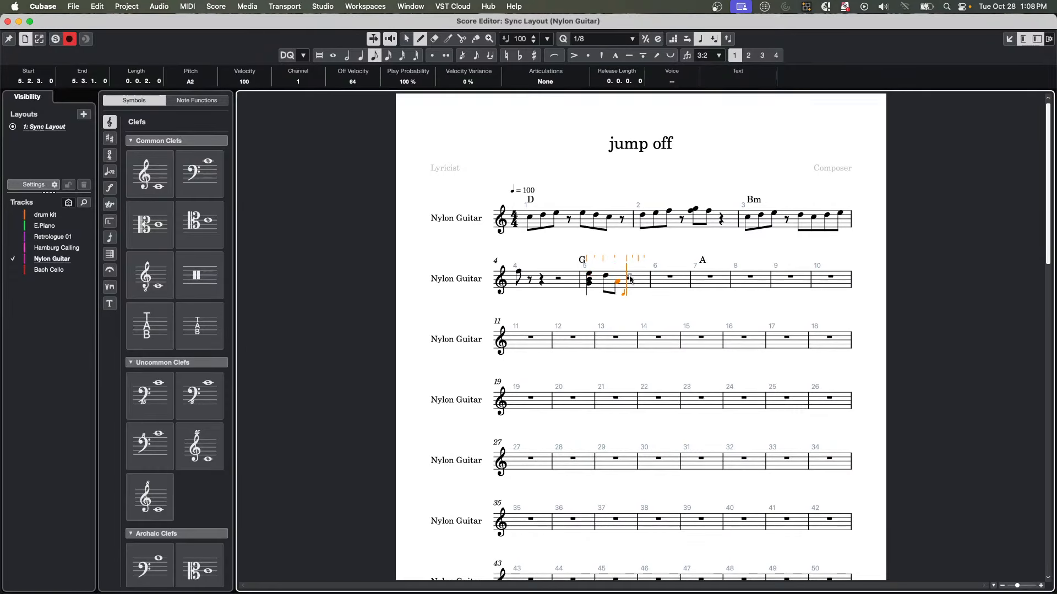
click(636, 278)
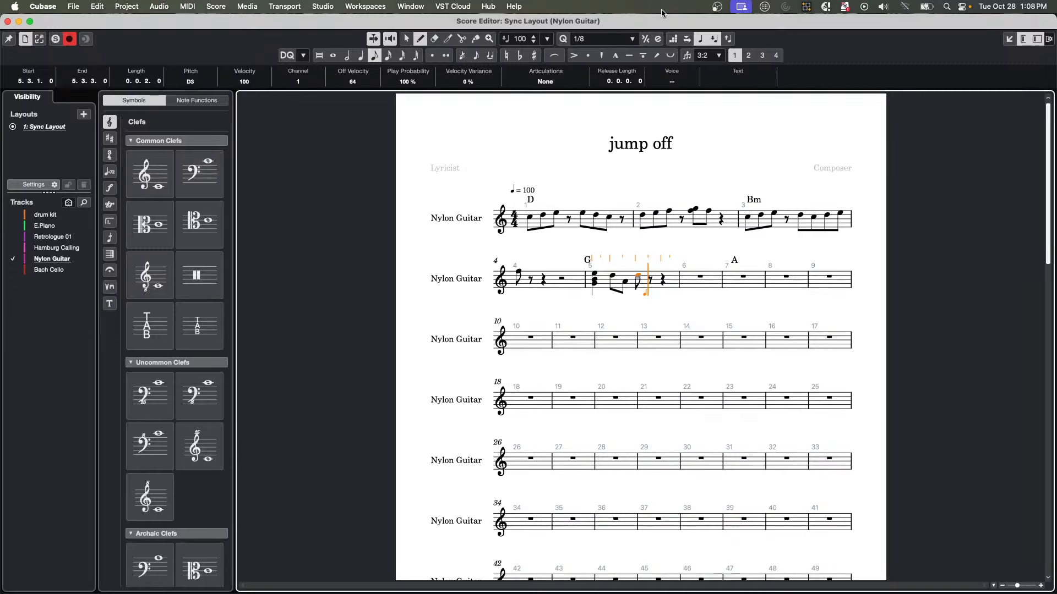
click(660, 283)
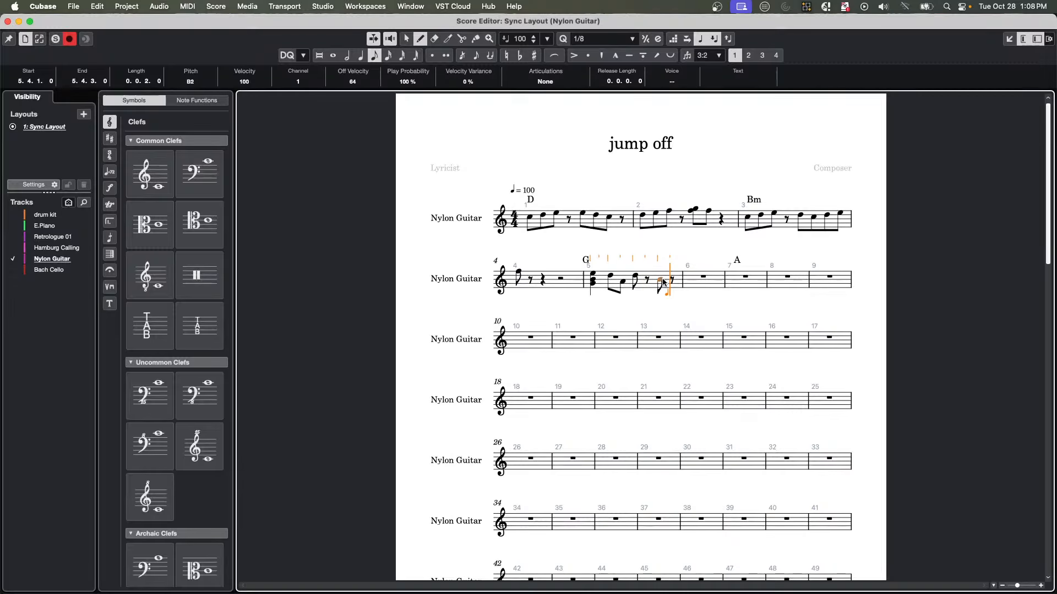
click(673, 278)
Solo the edited Nylon Guitar part and play it back from the Score Editor.
click(57, 42)
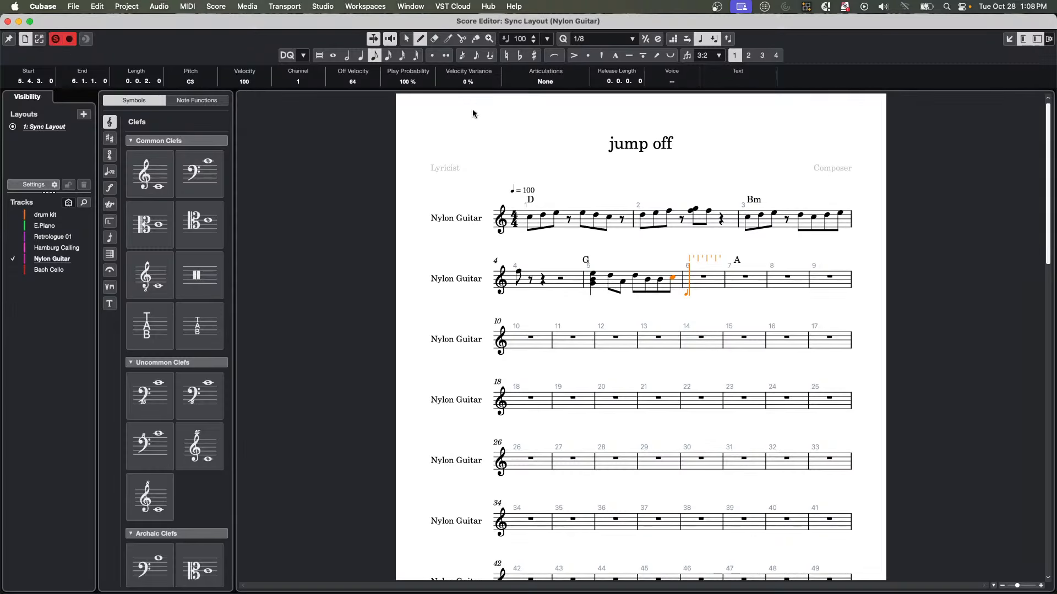
key(space)
key(space)
Add eighth notes to bar 4 with step input, undo the last one, and close the Score Editor.
key(e)
key(e)
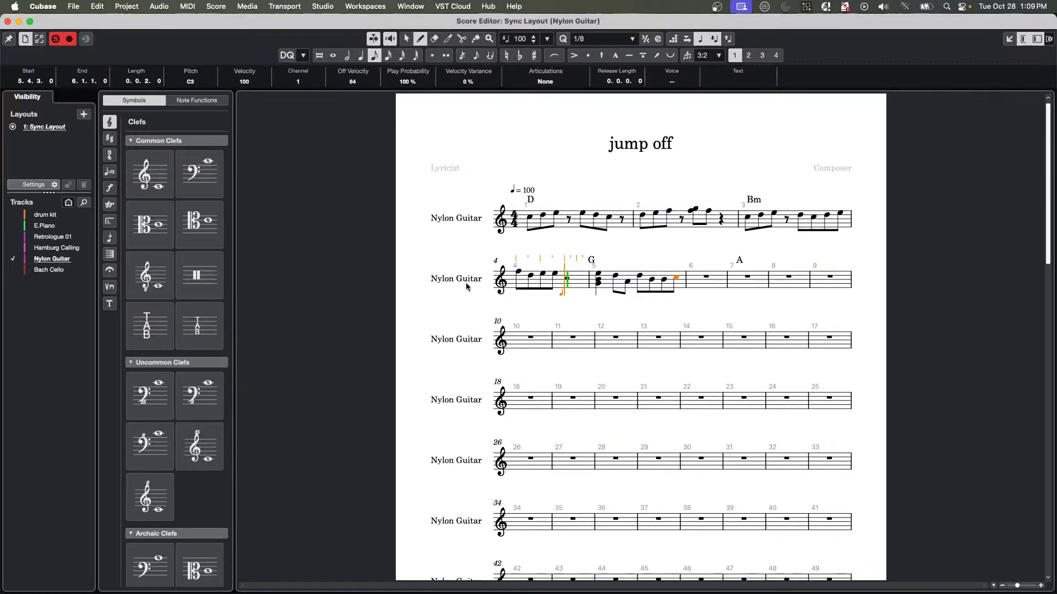
key(super+z)
click(8, 22)
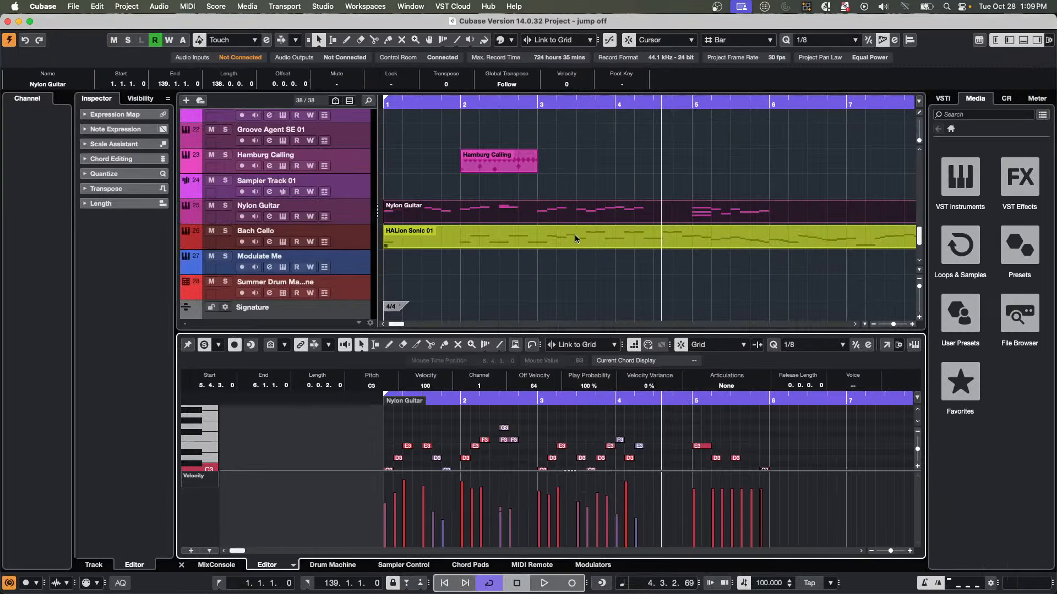
Open the HALion Sonic 01 part on the Bach Cello track in the Score Editor.
click(556, 240)
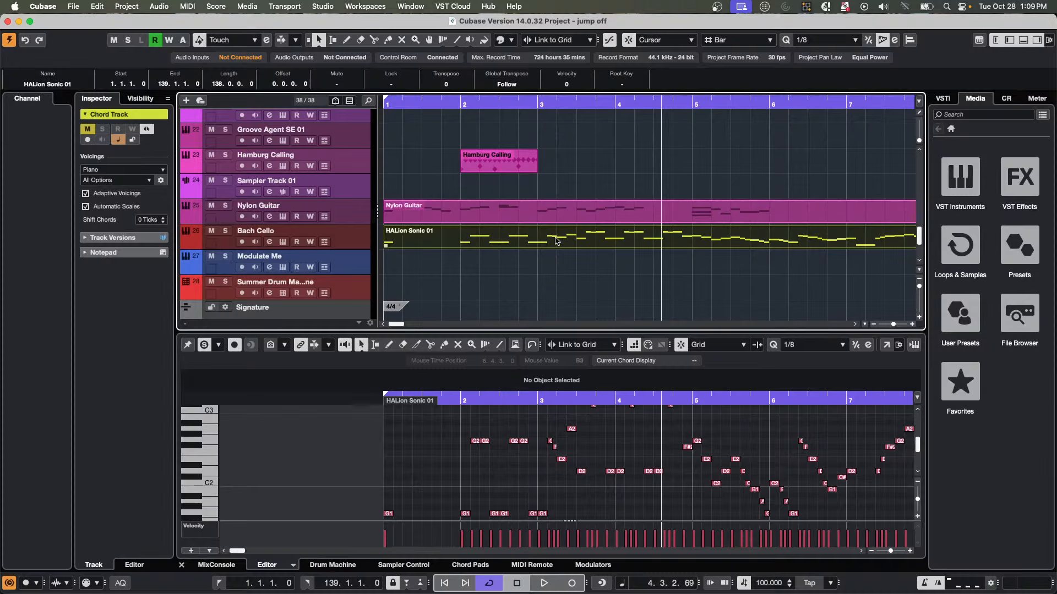
double_click(556, 240)
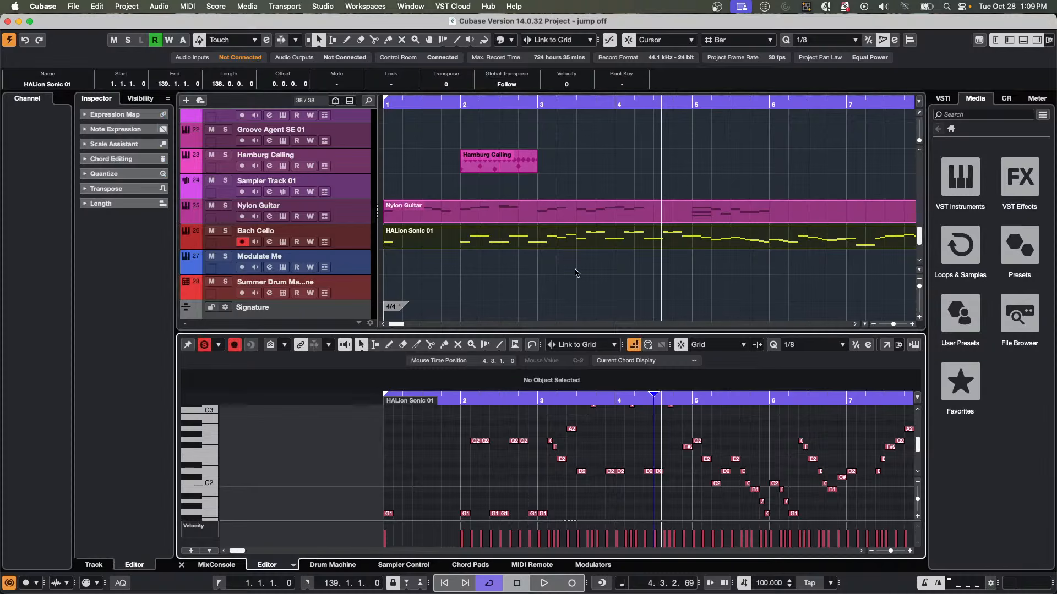
key(super+r)
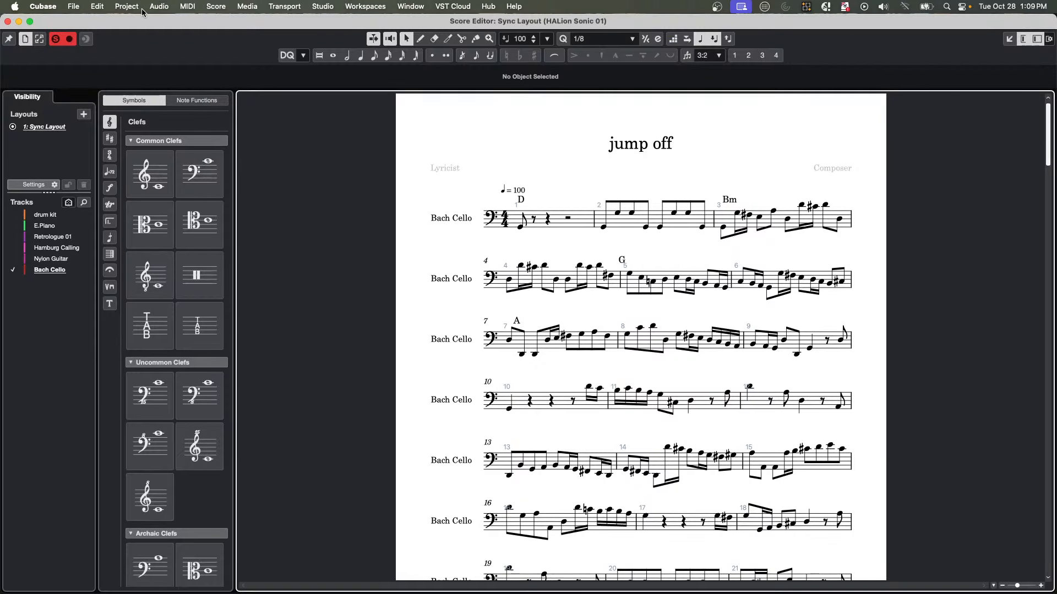
Examine the score options and the Bach Cello notation across the score, including after reopening the Score Editor.
click(197, 6)
click(198, 6)
click(208, 6)
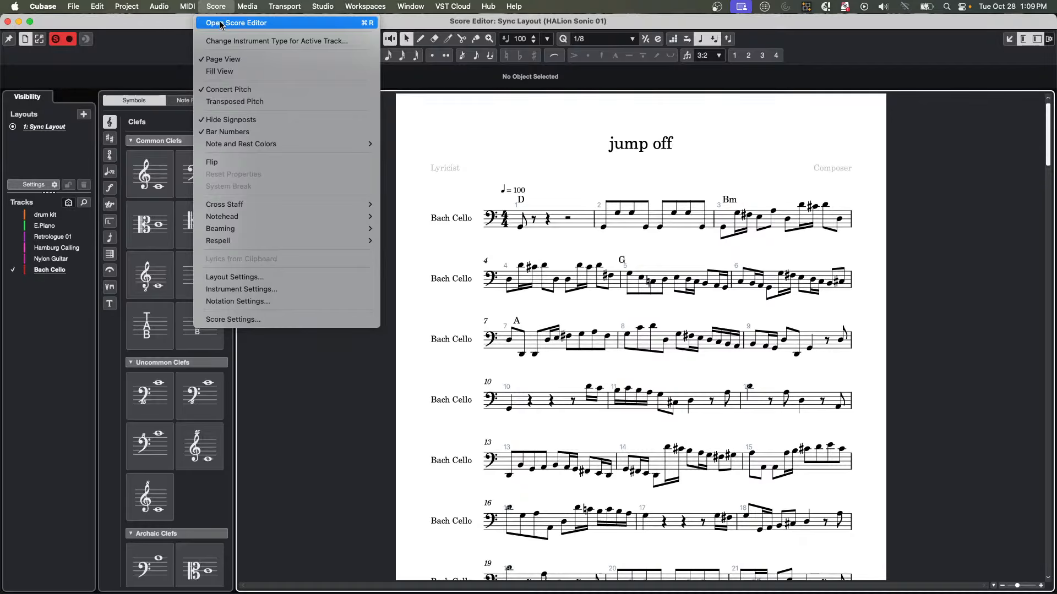
click(634, 306)
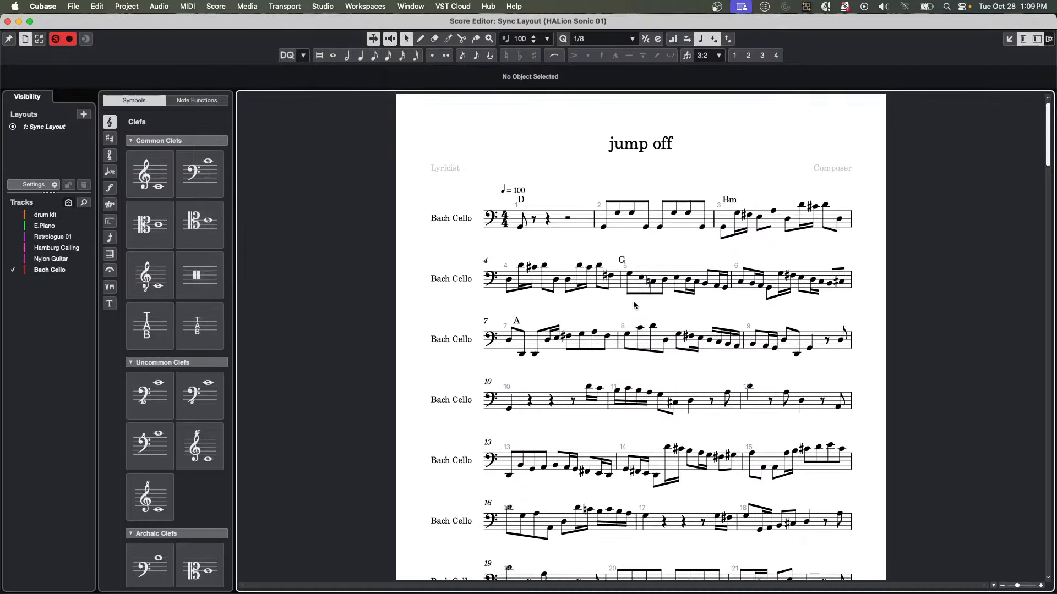
scroll(634, 305, down, 5)
scroll(627, 297, up, 5)
click(8, 21)
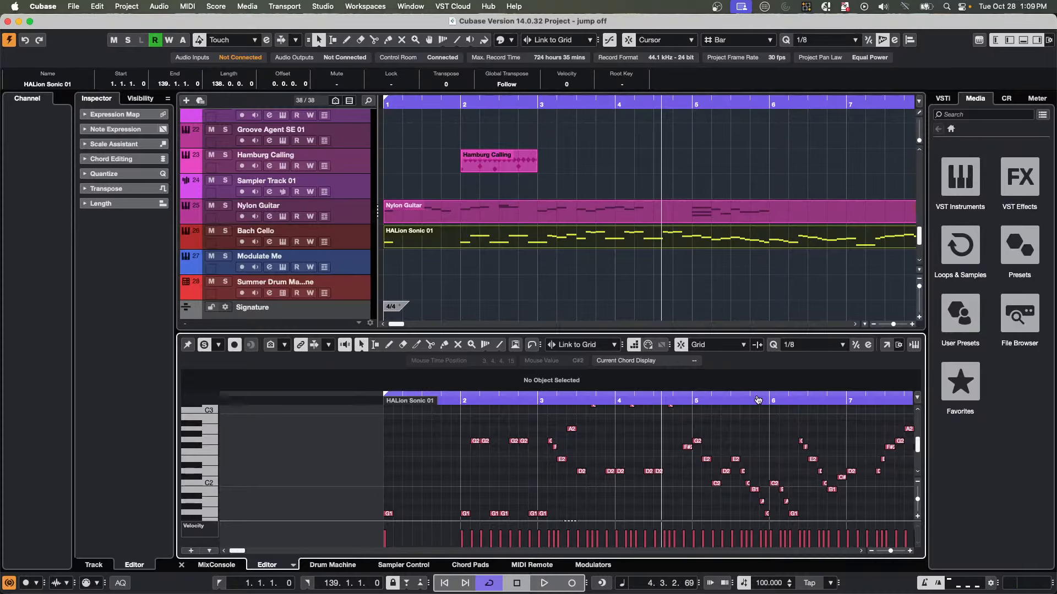
key(super+r)
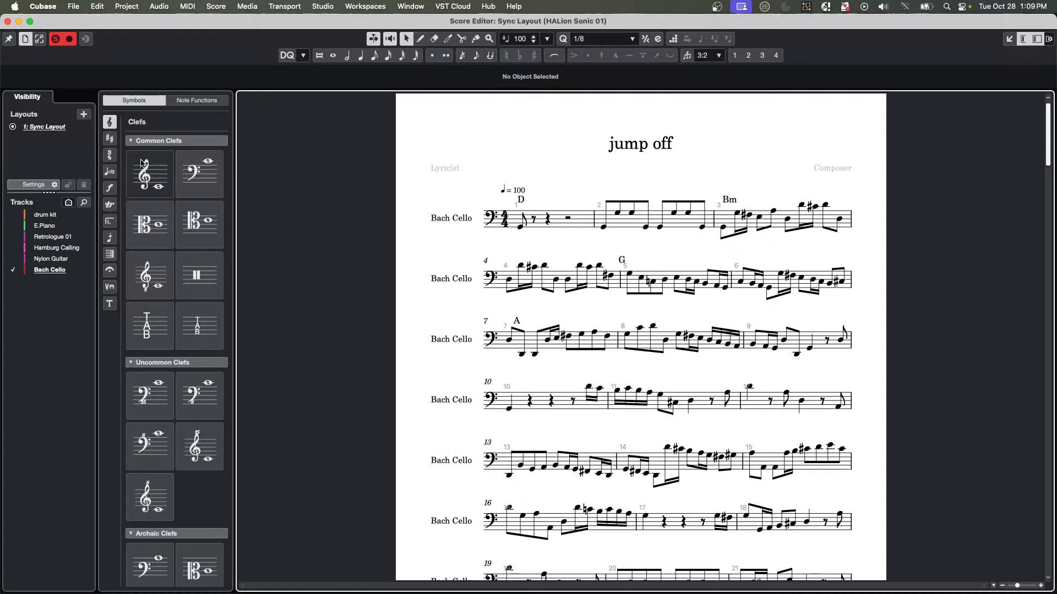
click(8, 22)
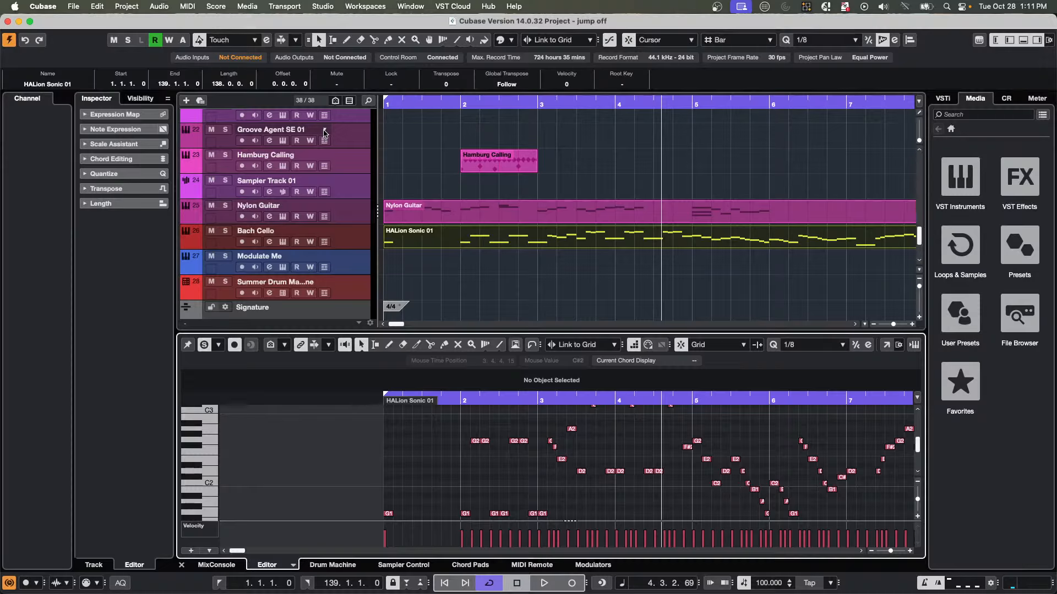
Save the jump off project as a template named October 28.
click(247, 6)
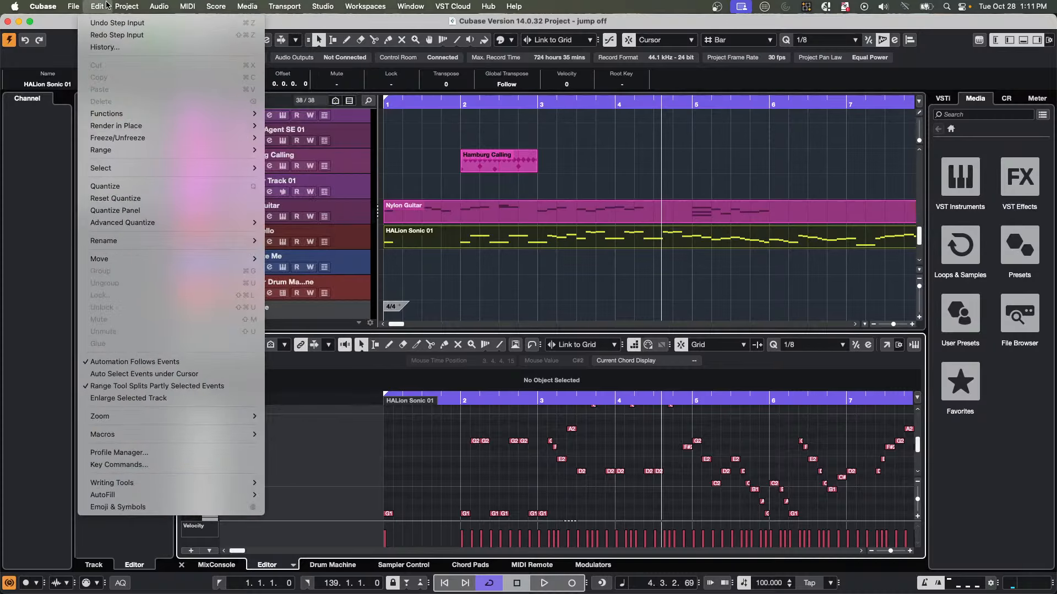
mouse_move(112, 7)
mouse_move(74, 6)
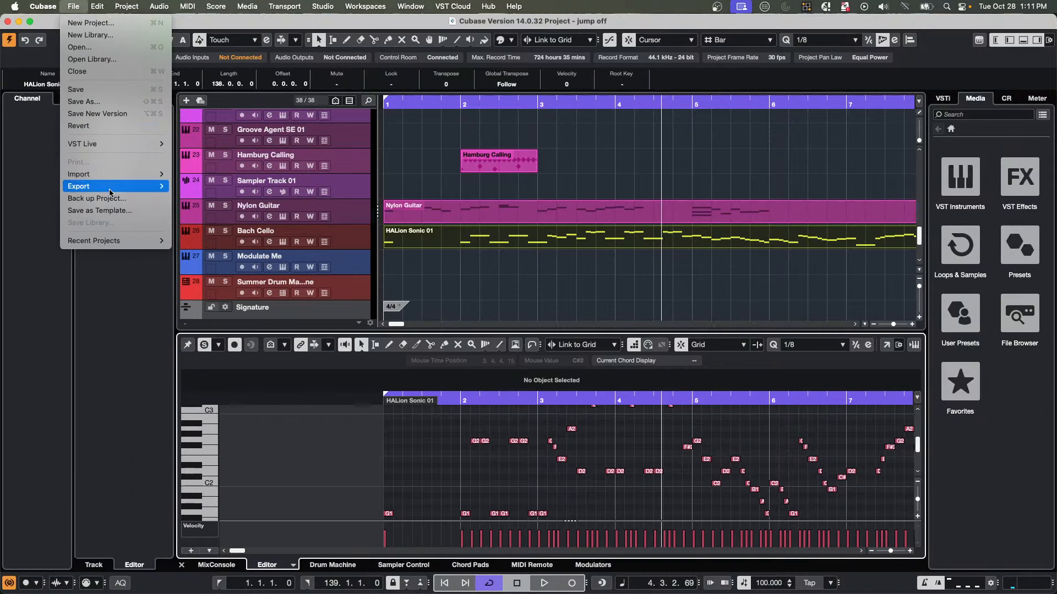
mouse_move(120, 186)
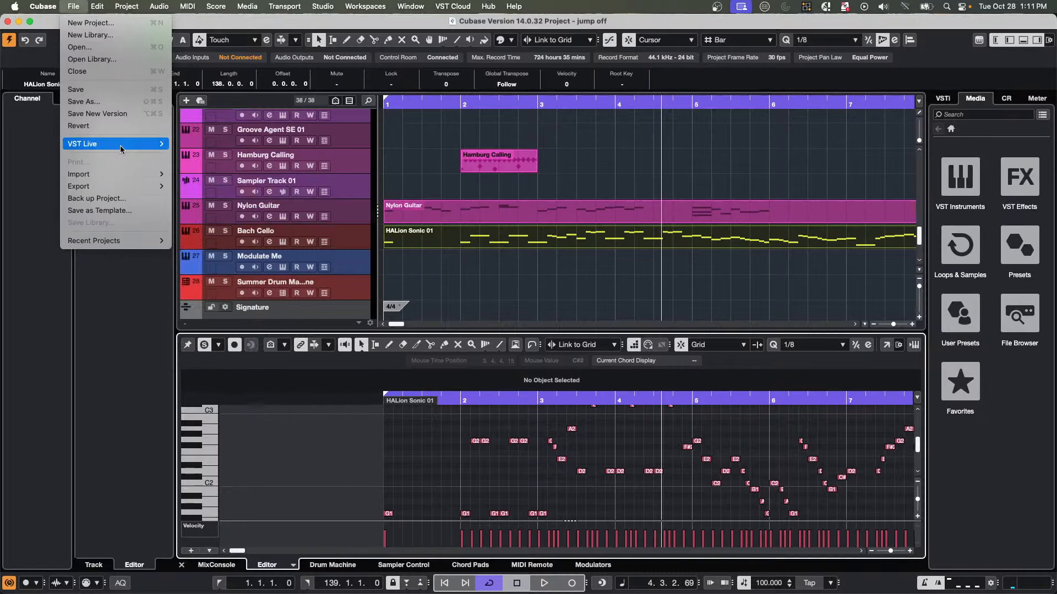
click(106, 215)
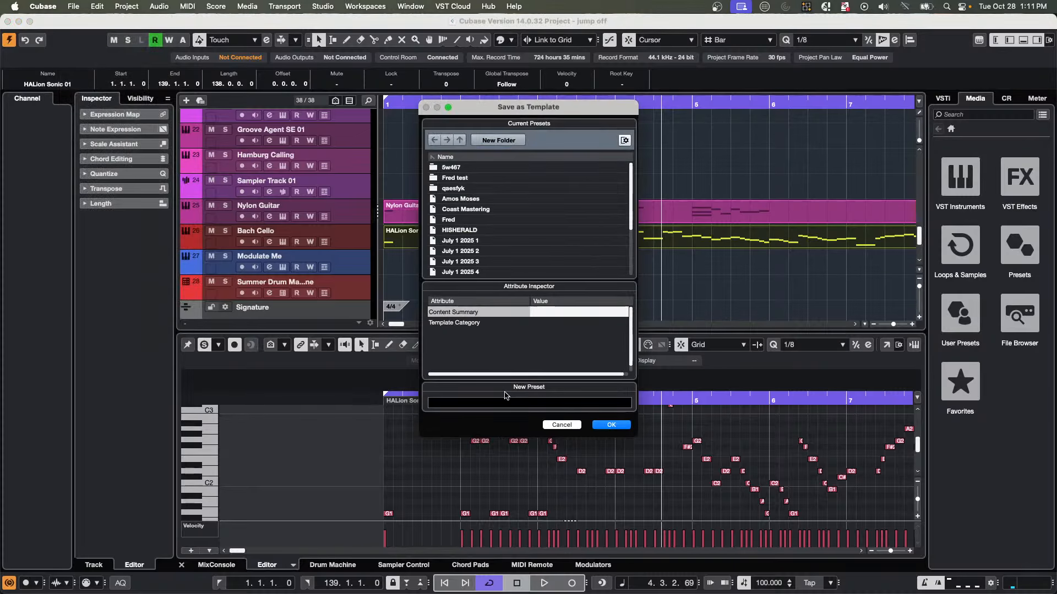
click(513, 404)
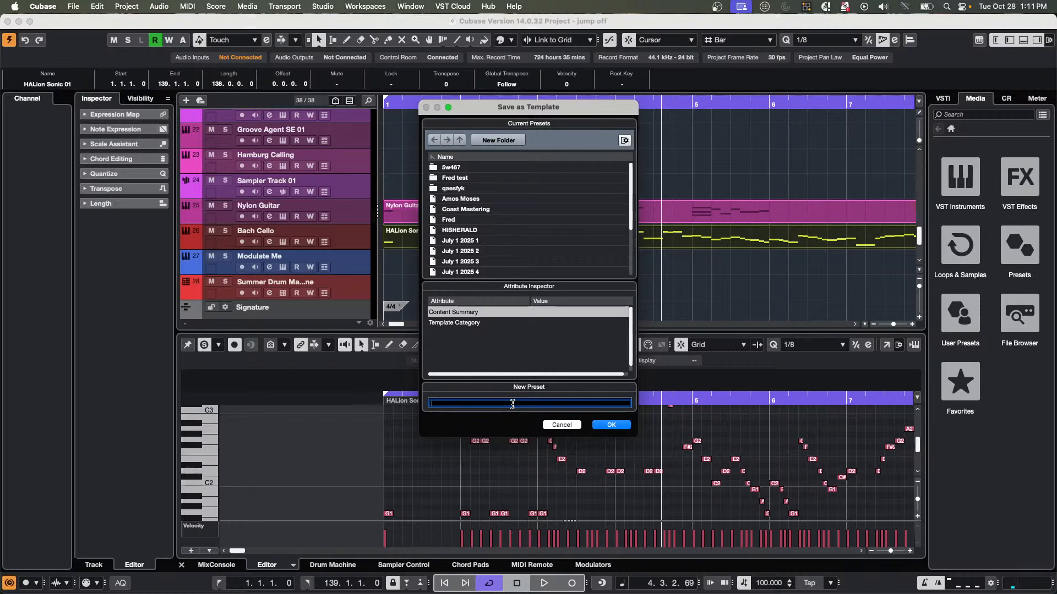
text(October 28)
click(621, 429)
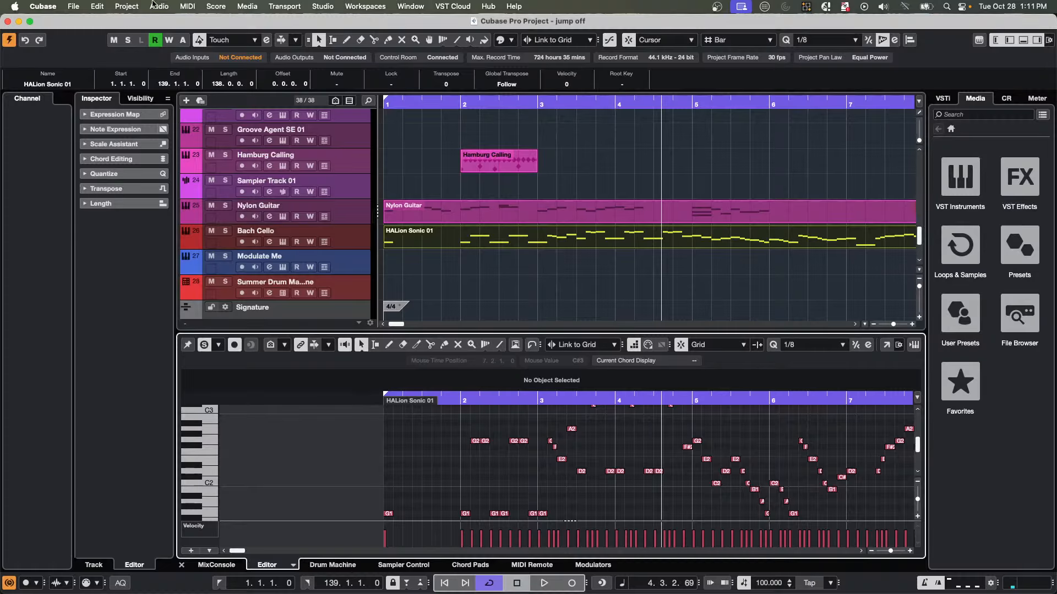
Open the Hub for a new project and reveal the recent project October 28 2025 in Finder, moving its window aside.
click(101, 6)
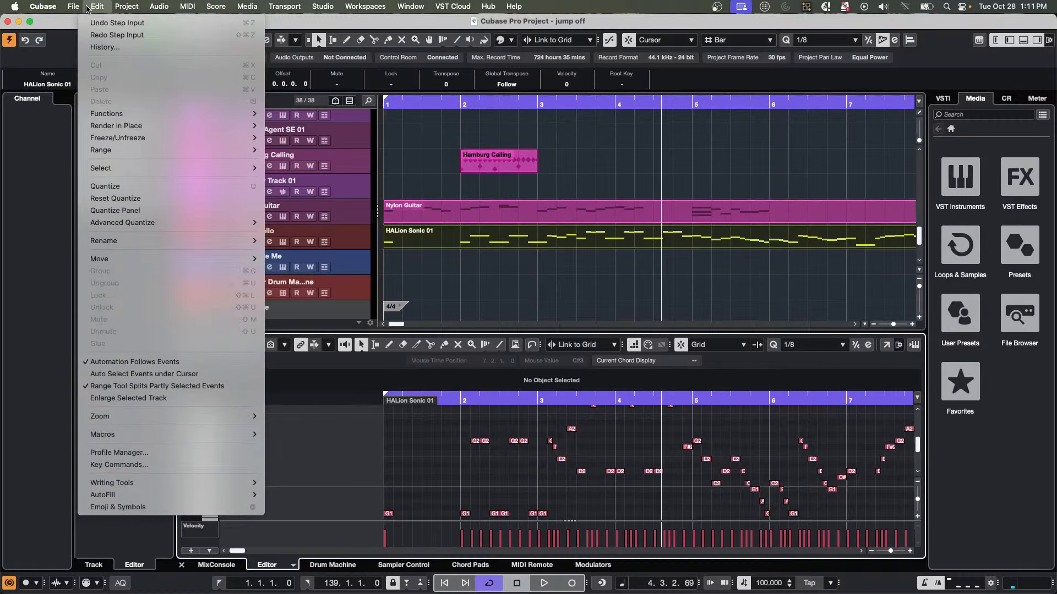
mouse_move(50, 10)
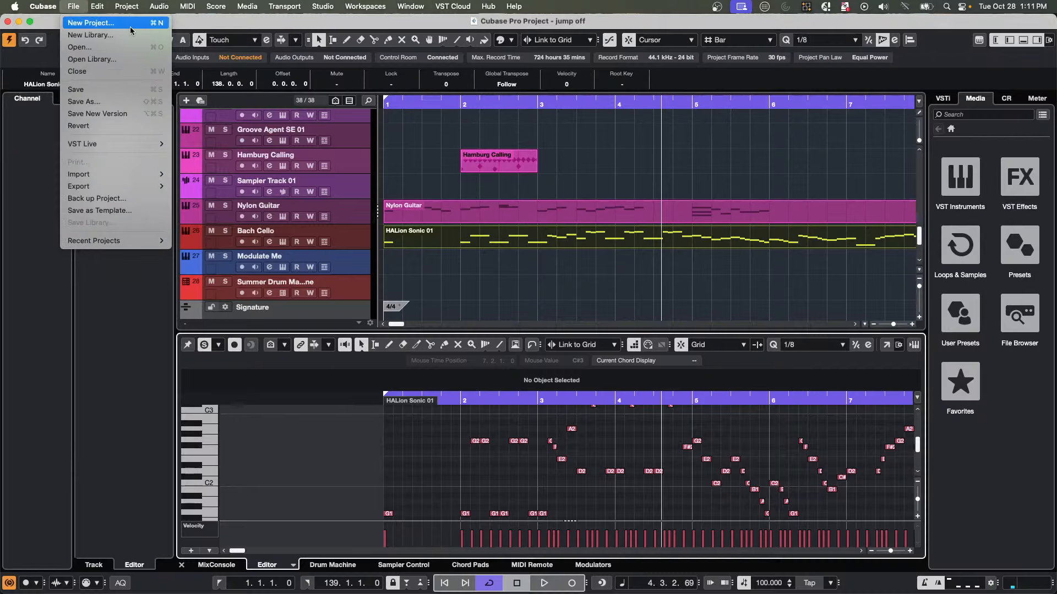
click(91, 23)
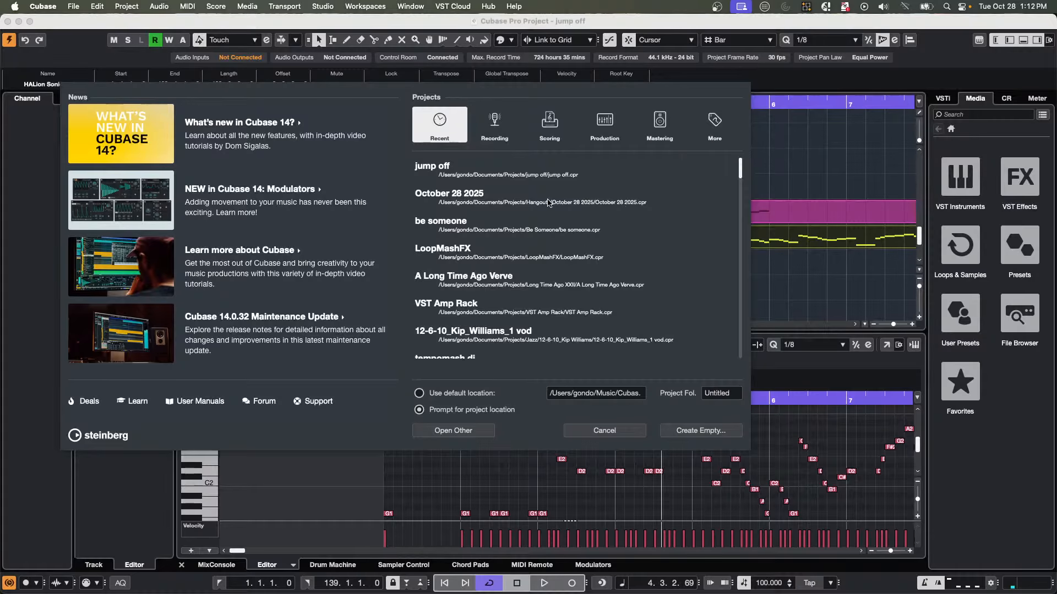
right_click(458, 203)
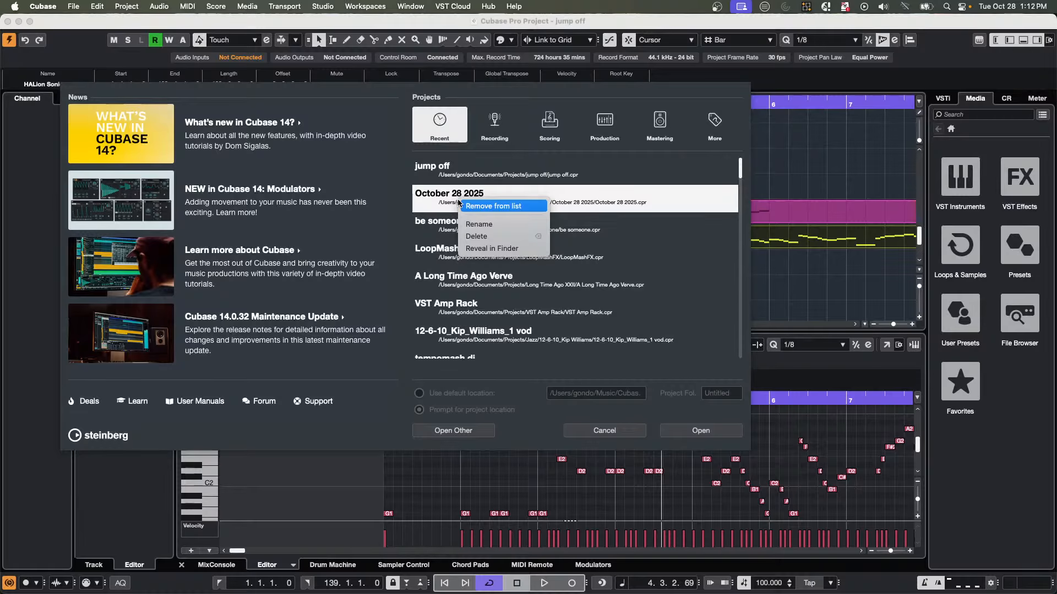
click(512, 251)
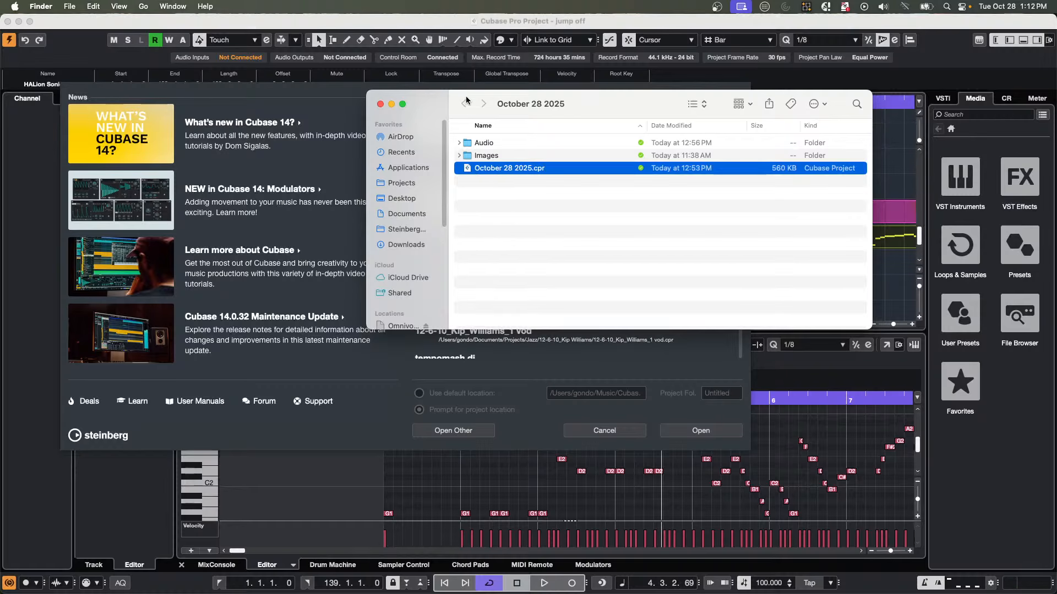
drag(506, 99, 644, 292)
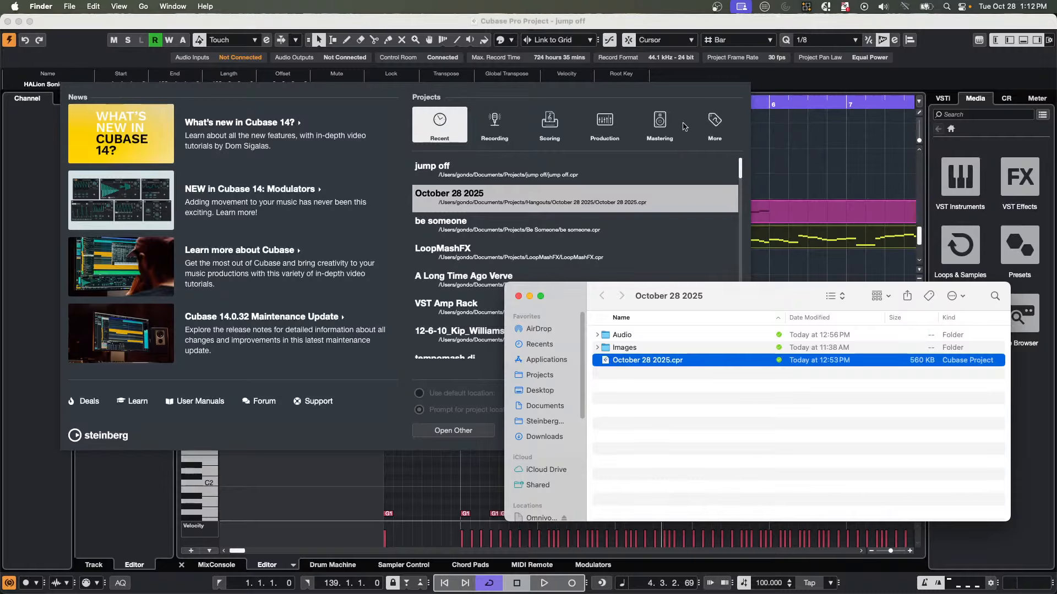
List the project templates in the Hub's More category and close the open Finder windows.
click(711, 124)
click(710, 125)
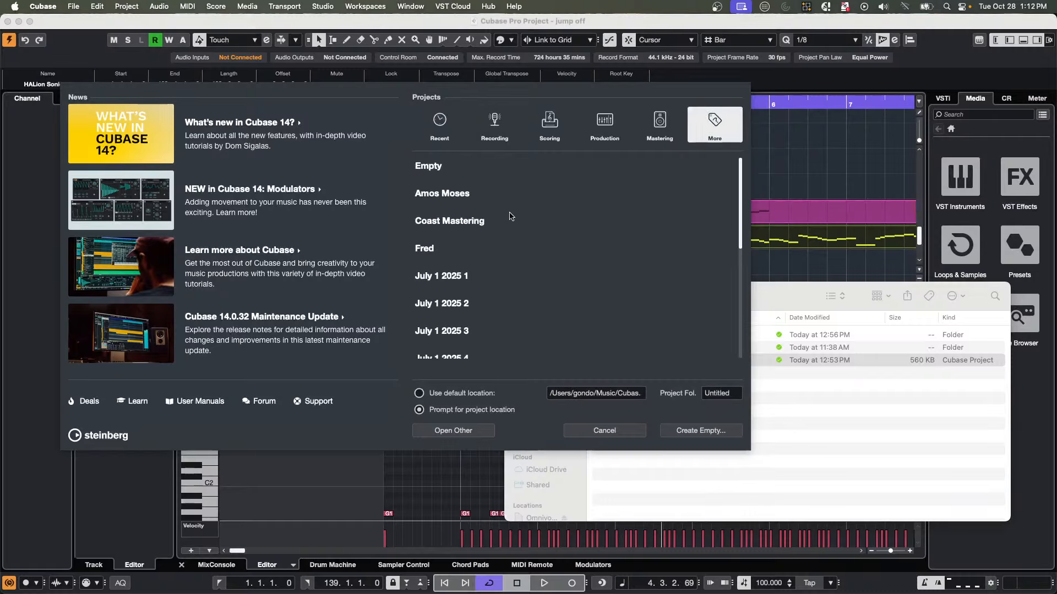
scroll(496, 248, down, 5)
click(818, 292)
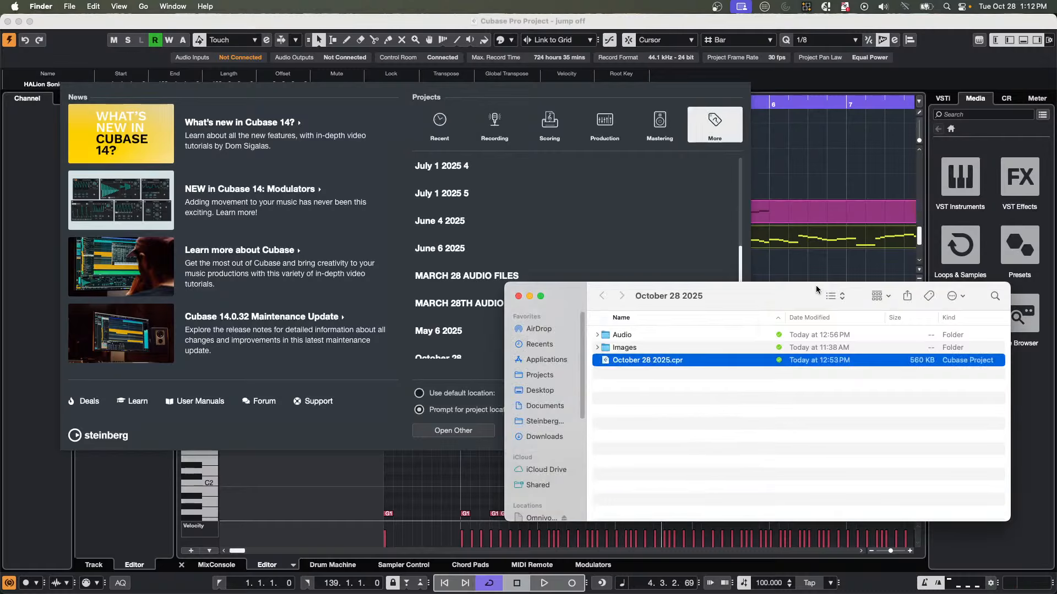
click(520, 296)
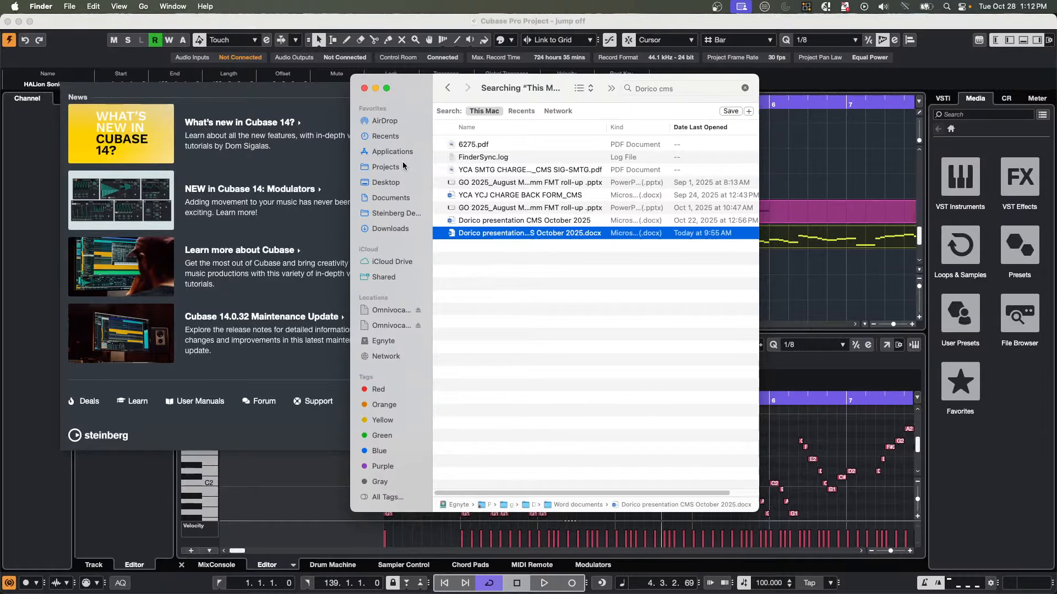
click(363, 88)
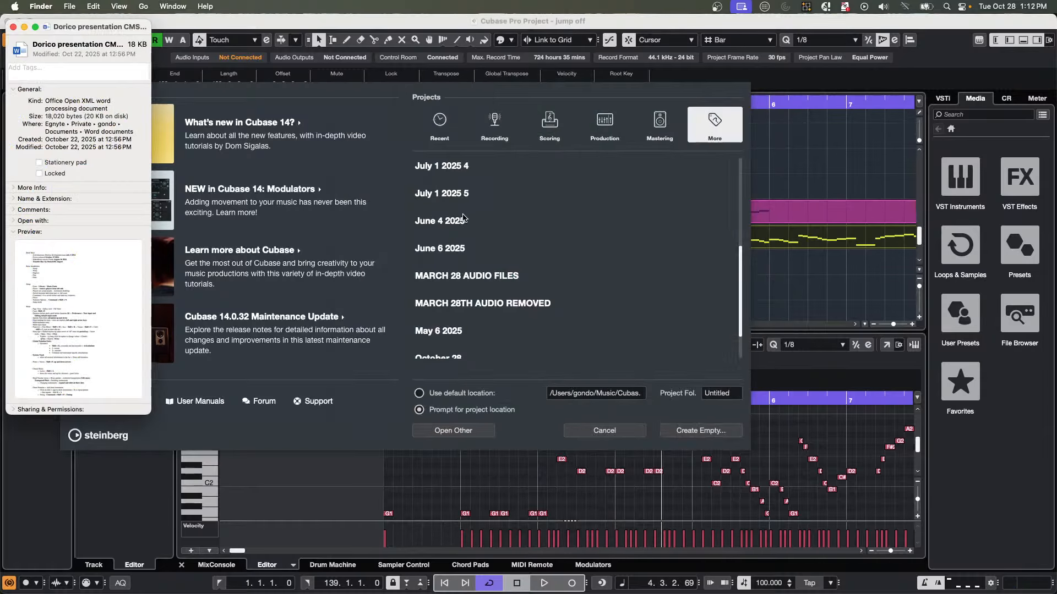
Reveal the October 28 template's file in Finder from the Hub.
scroll(474, 231, down, 2)
click(456, 315)
click(464, 312)
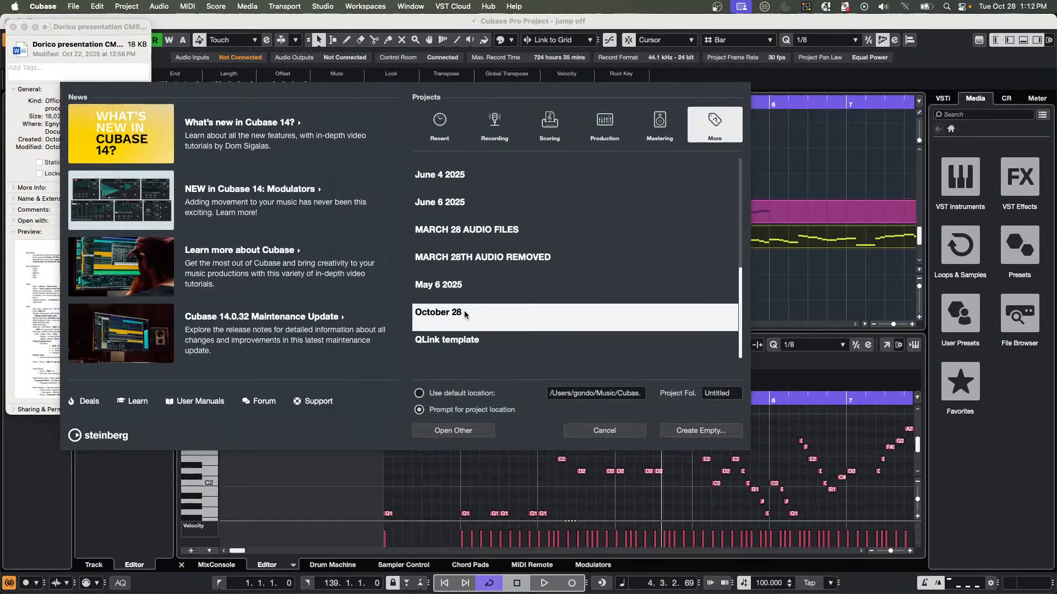
right_click(463, 313)
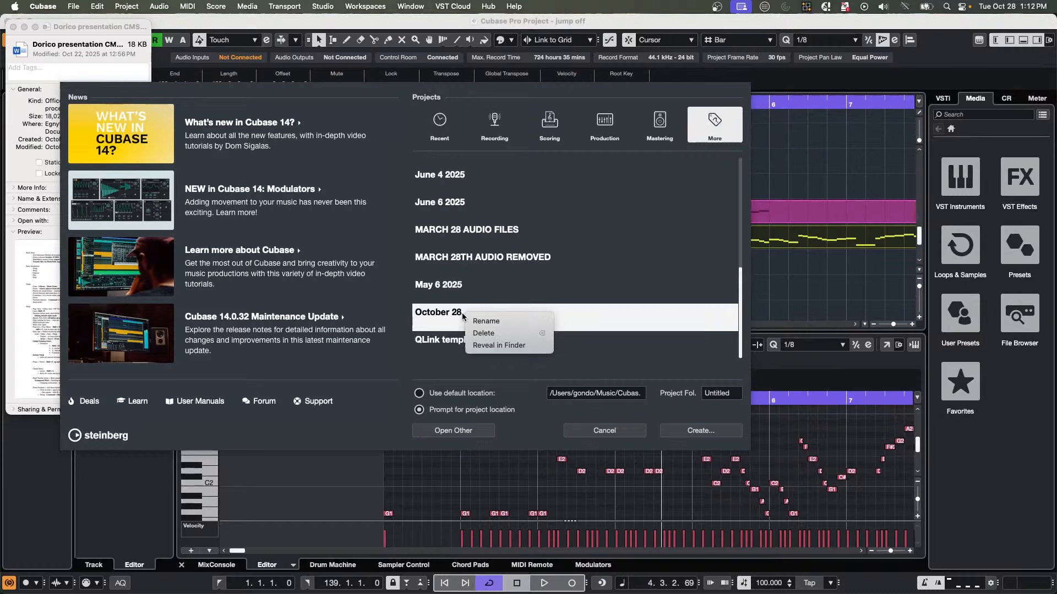
click(507, 345)
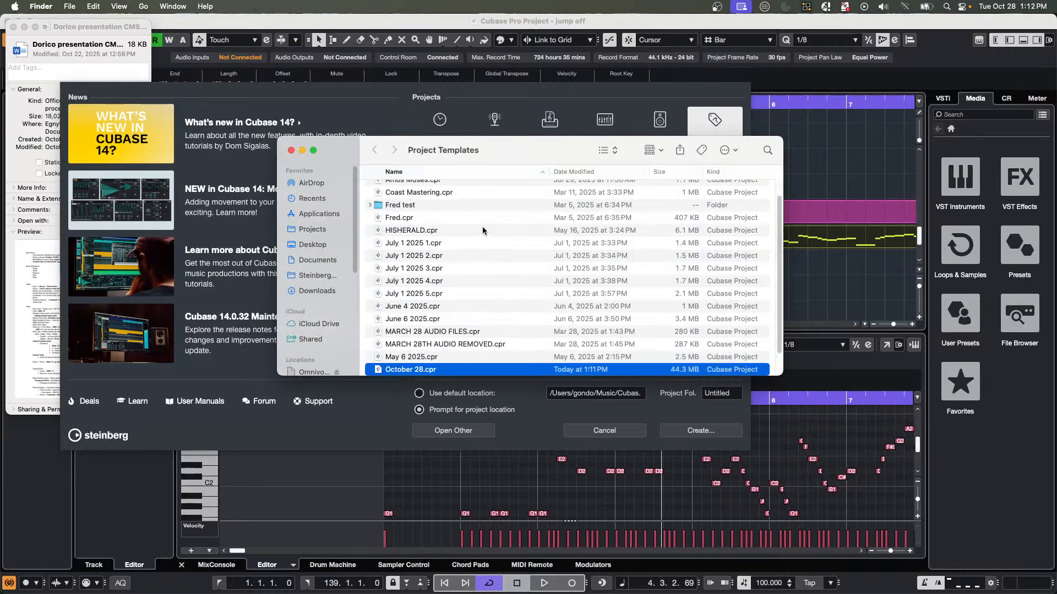
Look through the Project Templates folder and show the file info for October 28.cpr.
scroll(444, 332, up, 2)
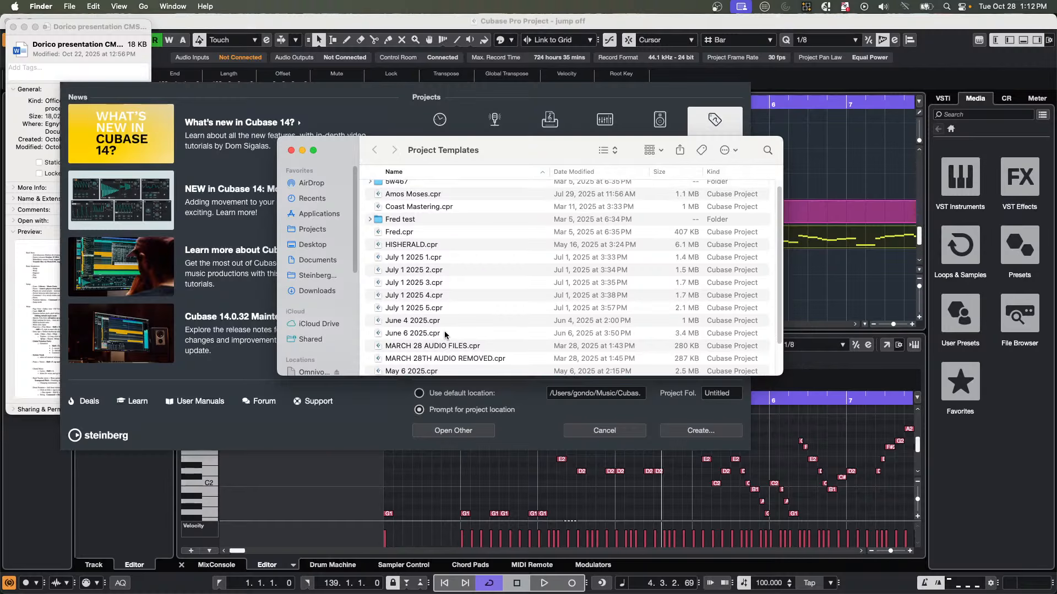
scroll(444, 331, up, 1)
key(o)
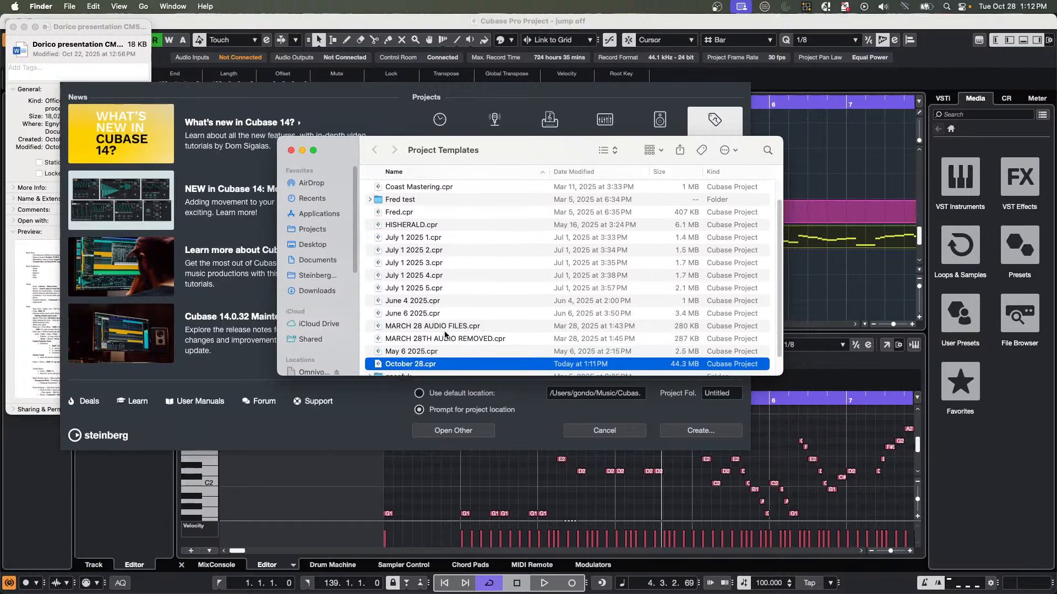
scroll(445, 335, up, 1)
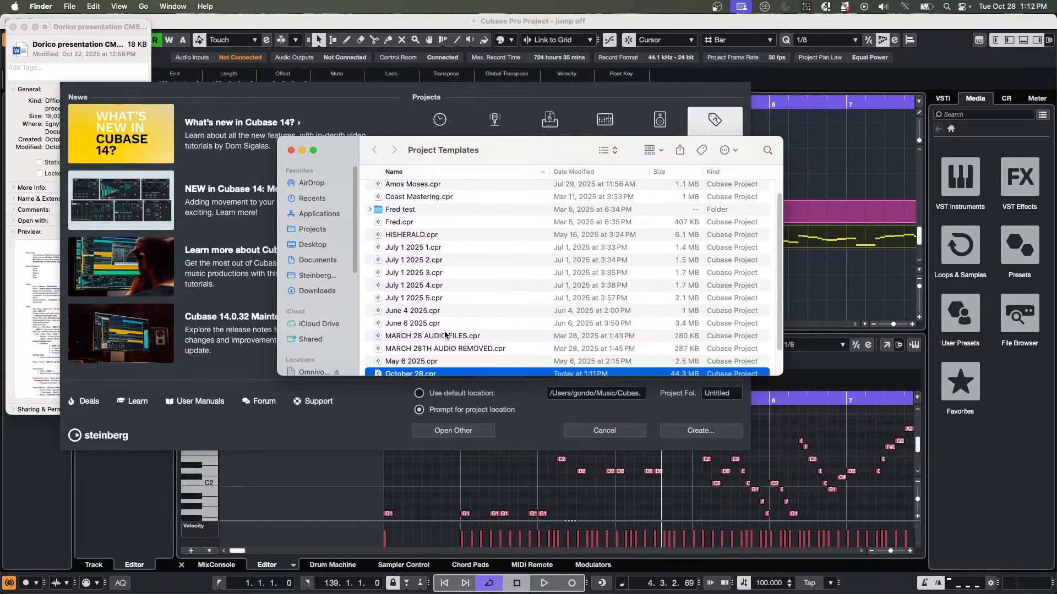
scroll(444, 334, down, 3)
right_click(437, 338)
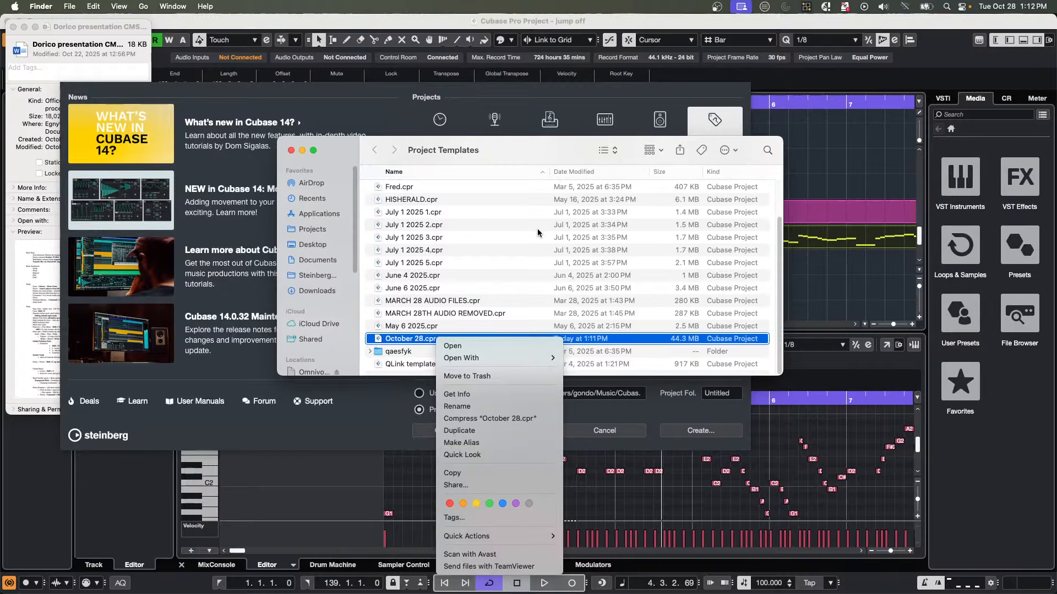
click(472, 393)
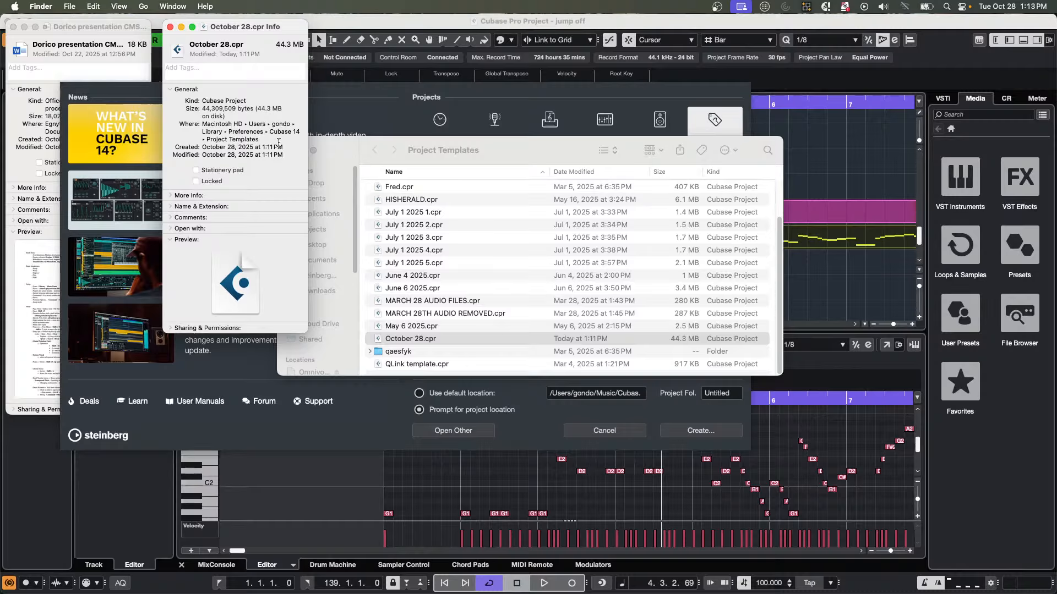
Open the hidden user Library folder in Finder.
click(143, 6)
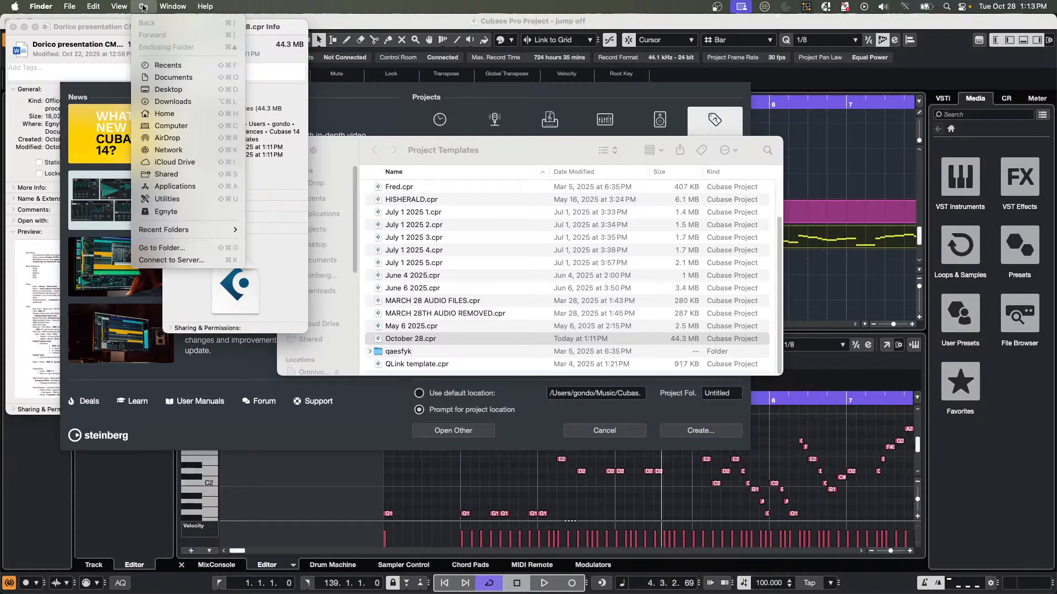
key(alt)
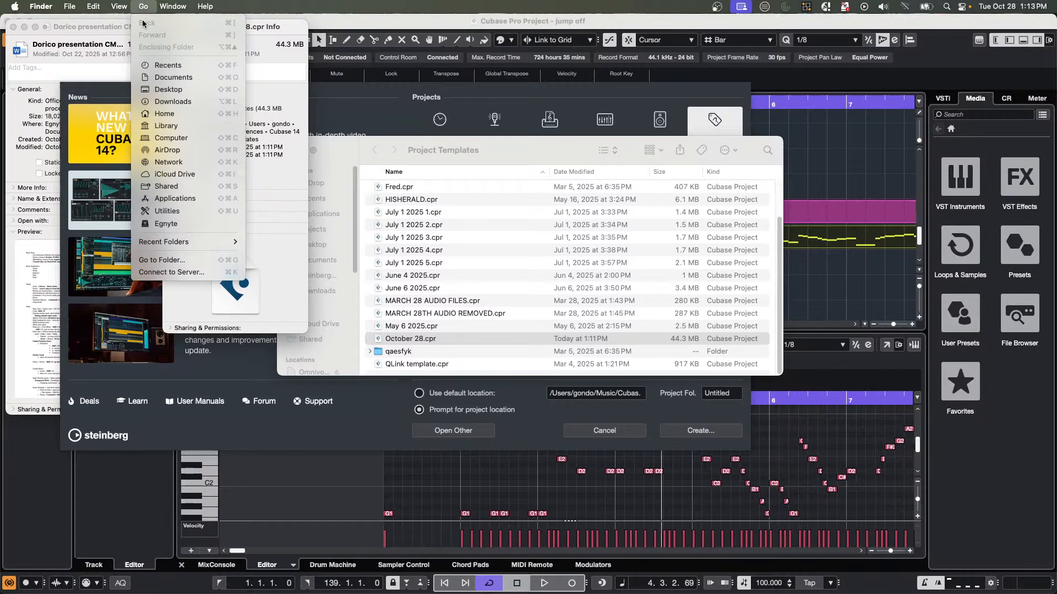
click(219, 126)
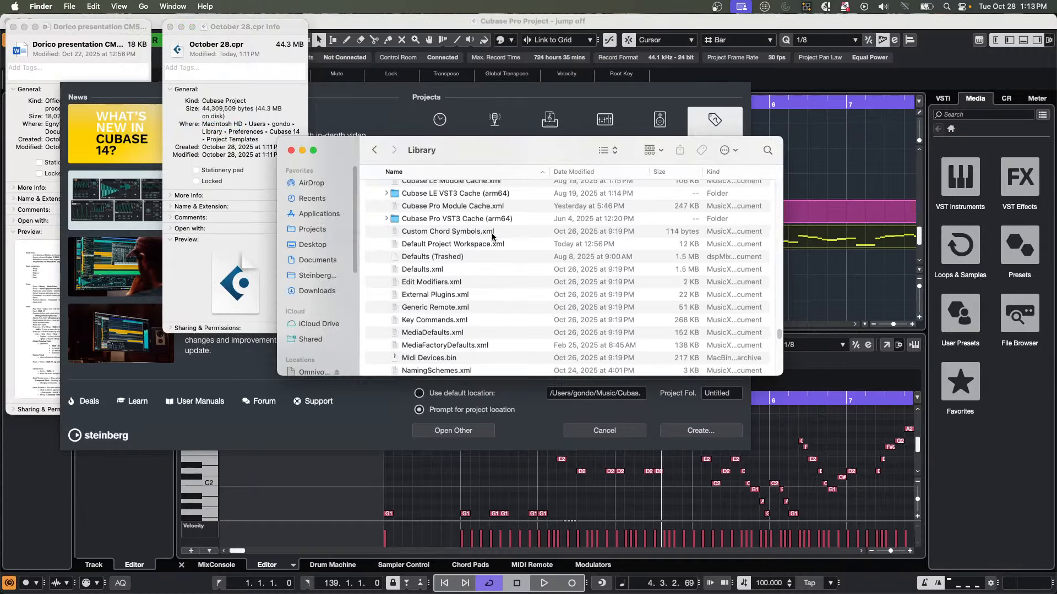
Locate the Project Templates folder inside the Cubase 14 preferences, expand it and examine its template files.
scroll(493, 236, up, 3)
scroll(491, 234, up, 5)
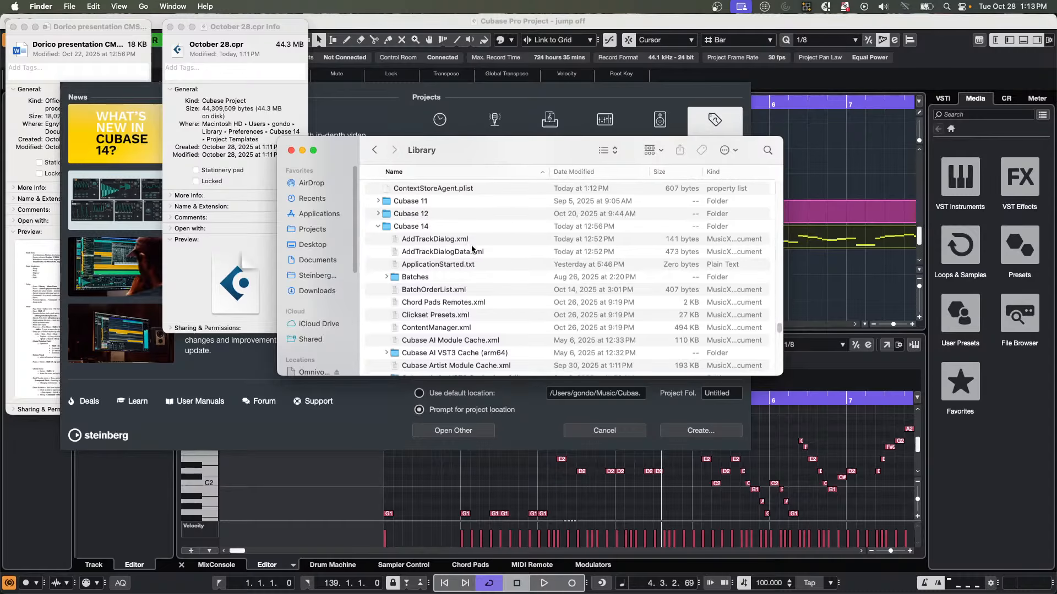
scroll(471, 248, down, 2)
scroll(471, 245, down, 5)
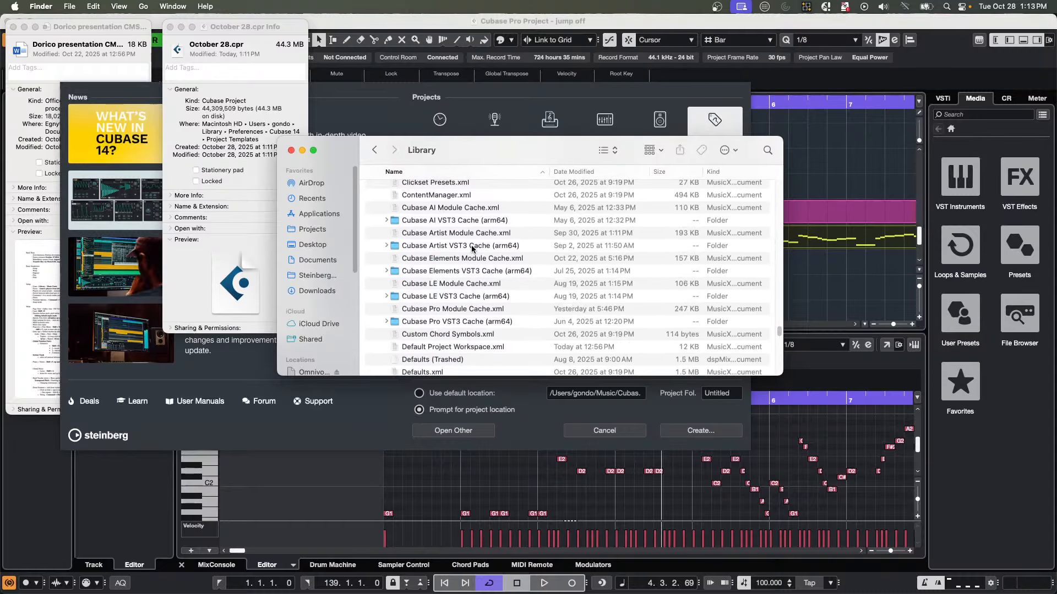
scroll(472, 249, down, 6)
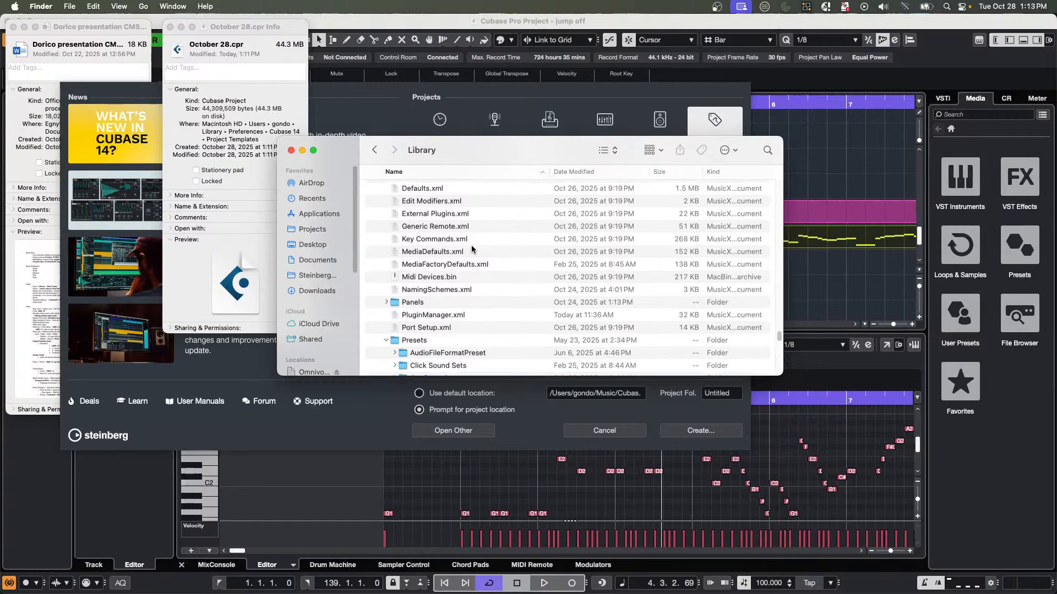
scroll(471, 251, down, 5)
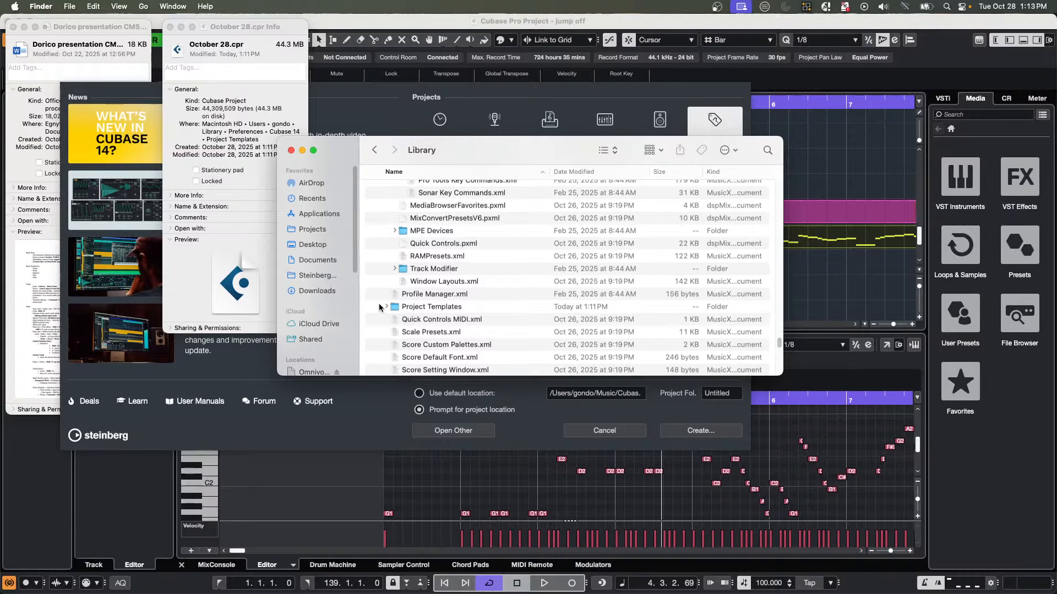
click(386, 307)
scroll(470, 287, down, 5)
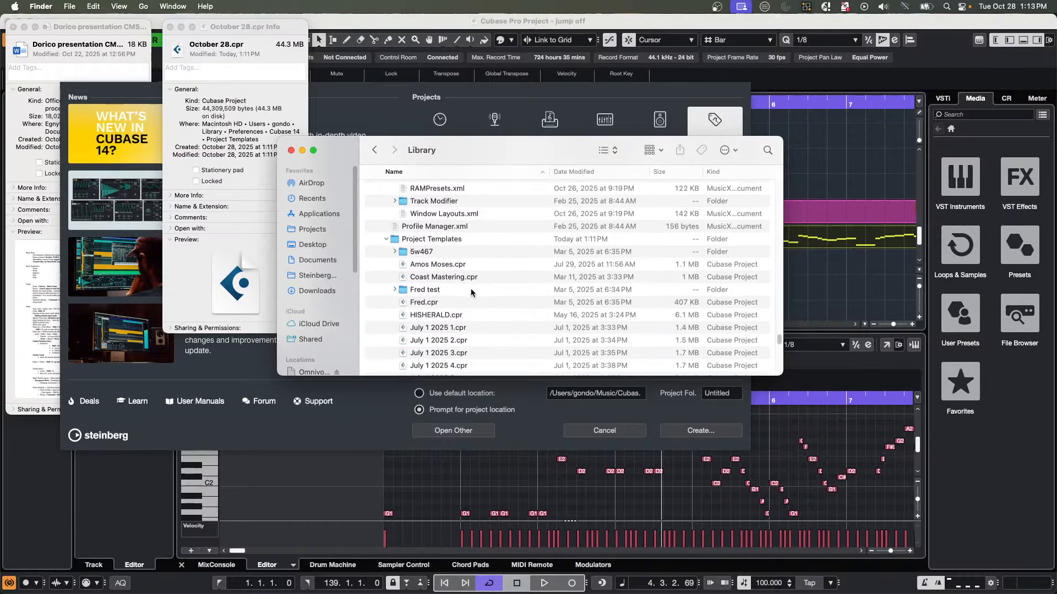
scroll(470, 291, up, 2)
scroll(470, 290, down, 1)
scroll(470, 292, up, 5)
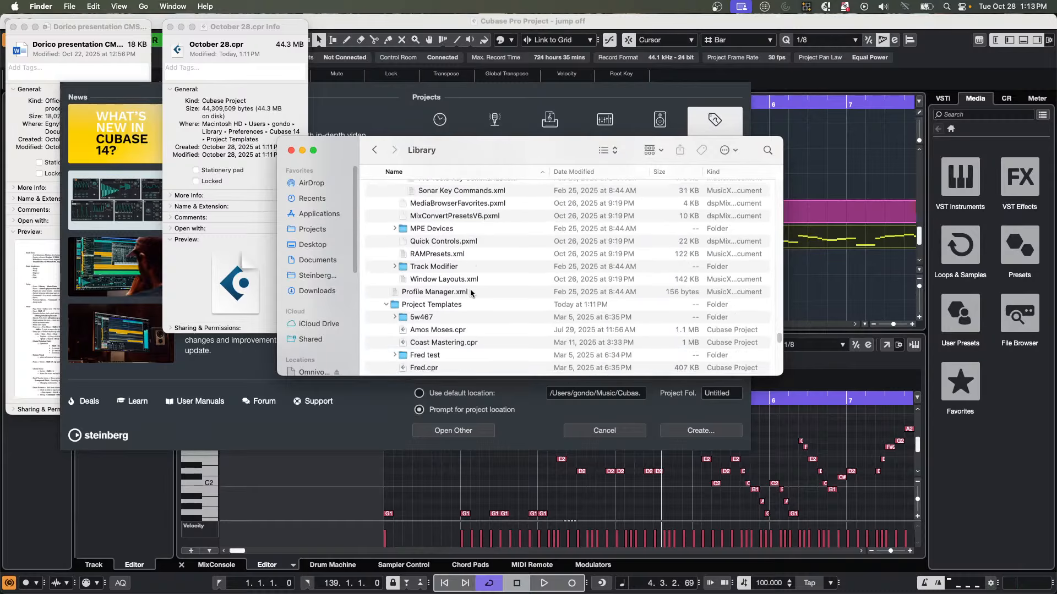
scroll(468, 295, down, 5)
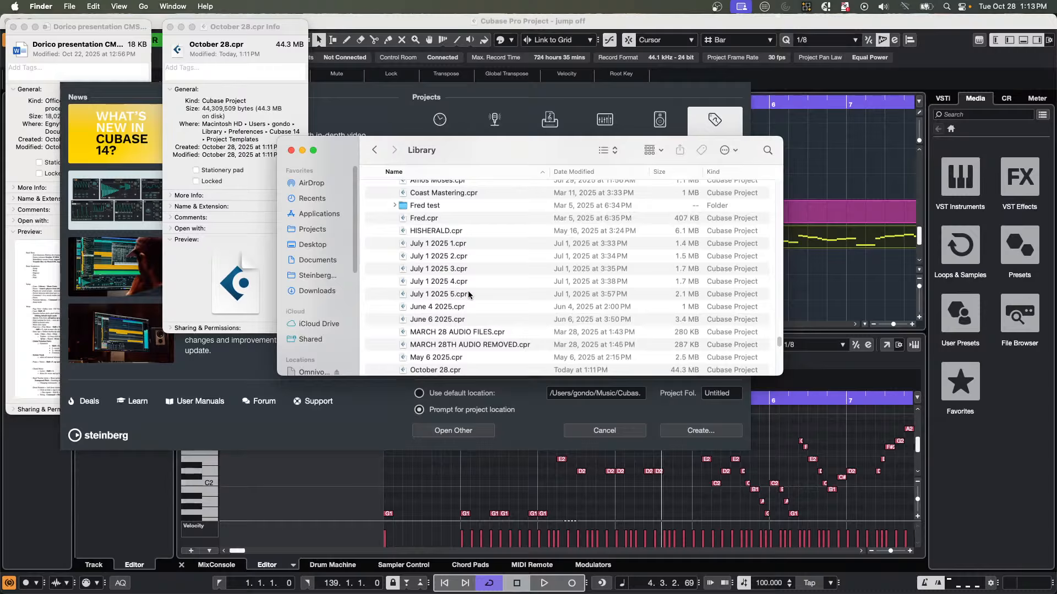
Cancel the Hub and close the Library window and both file info windows.
click(490, 92)
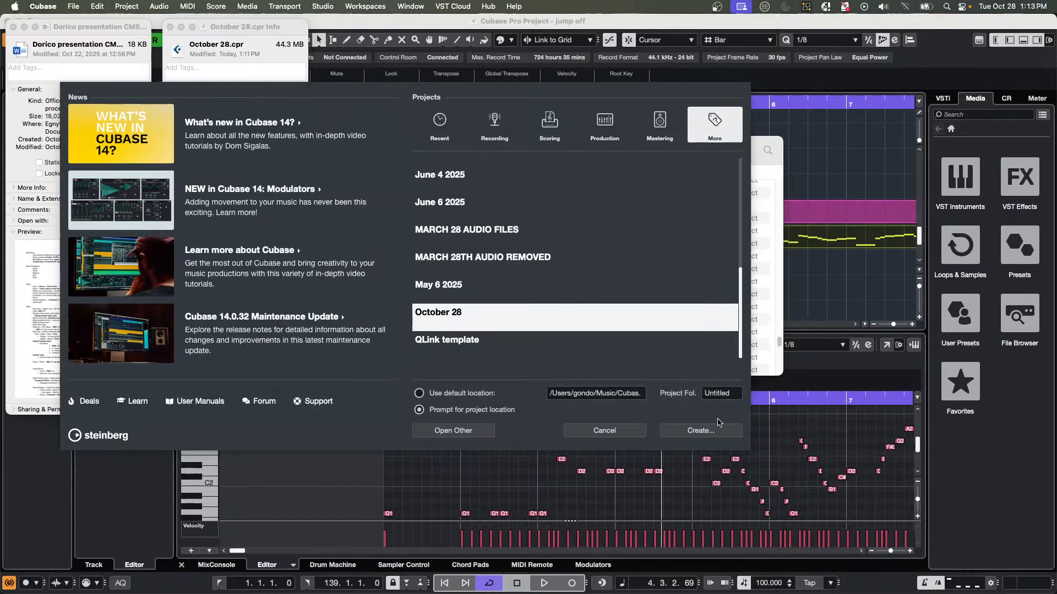
click(612, 435)
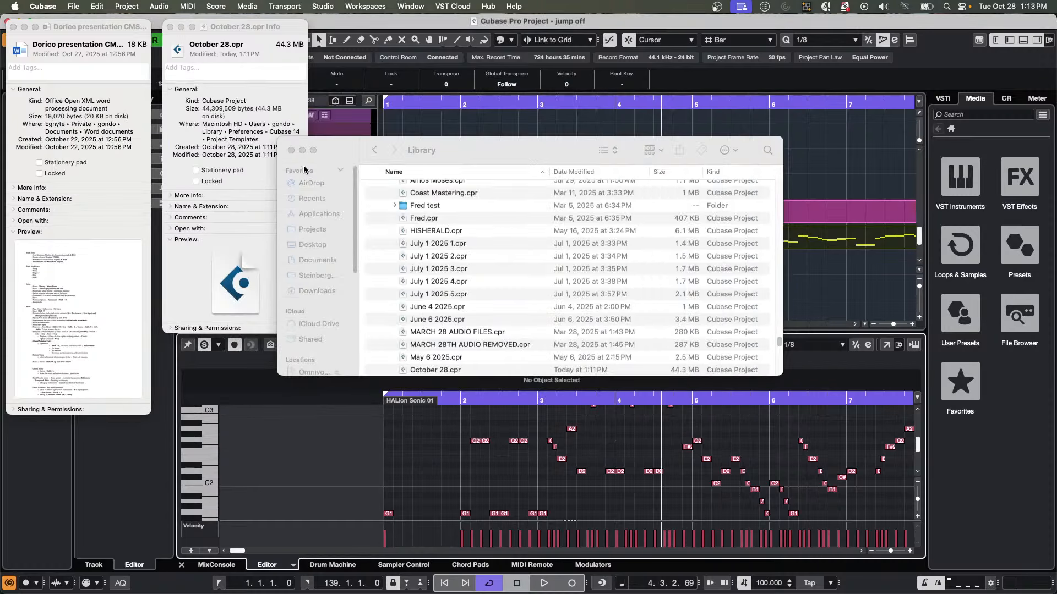
click(291, 150)
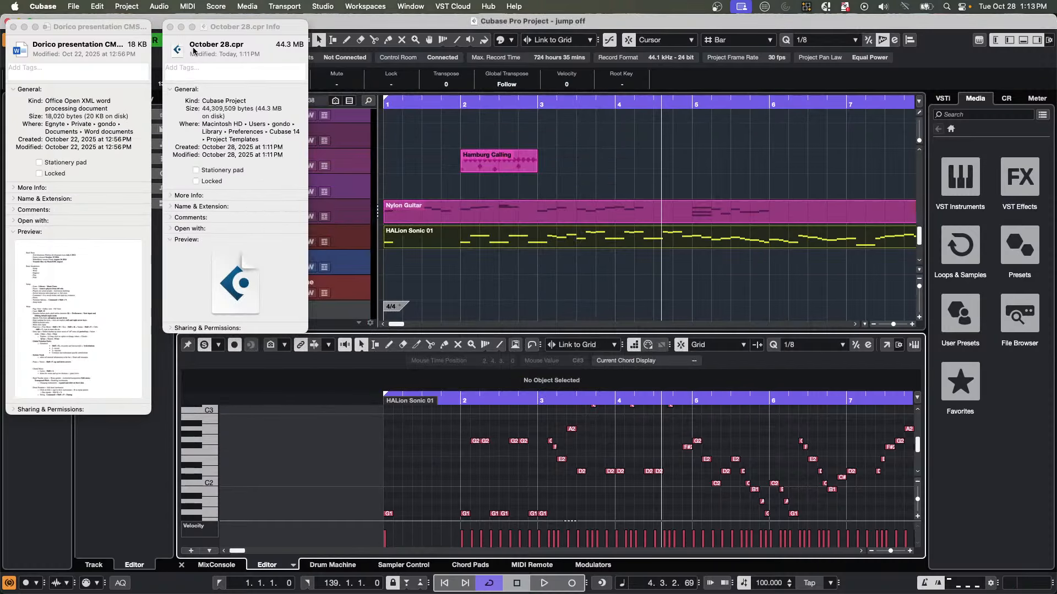
click(170, 27)
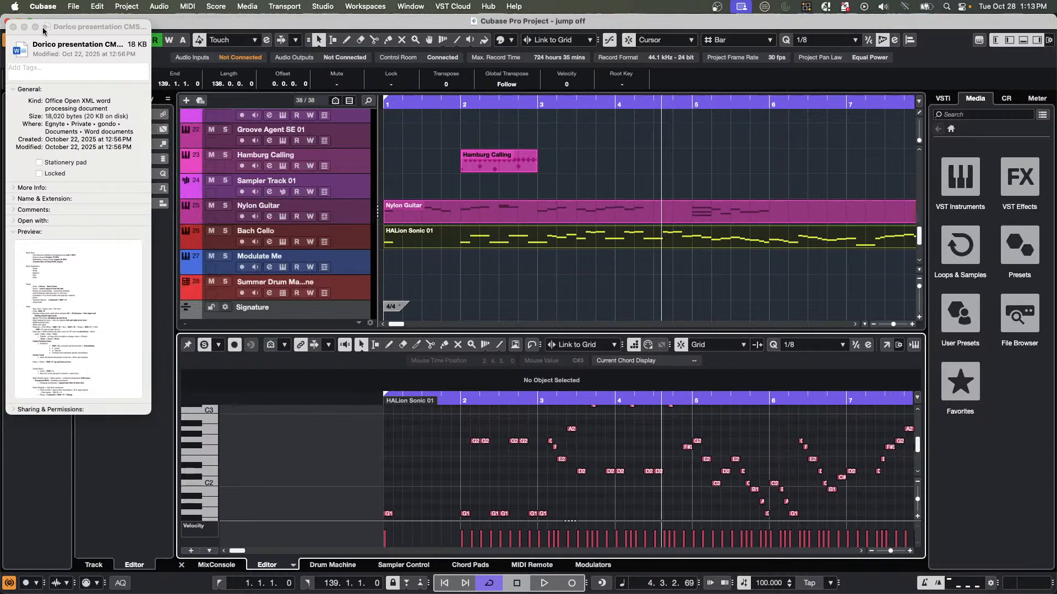
click(14, 27)
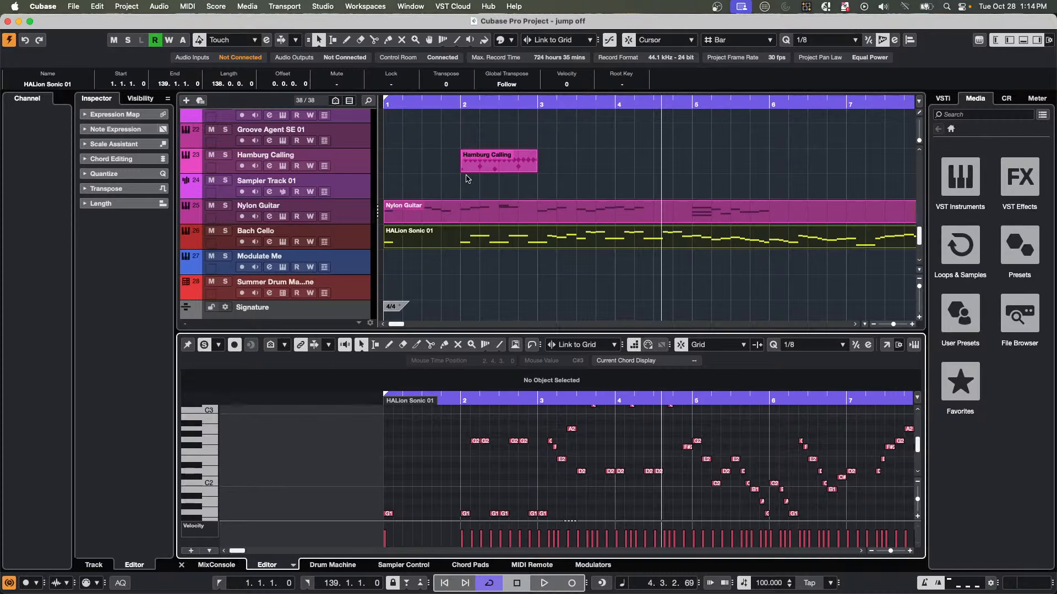
Open the Preferences to look at the VST page, check the Edit menu's available entries, and close the Preferences.
click(102, 7)
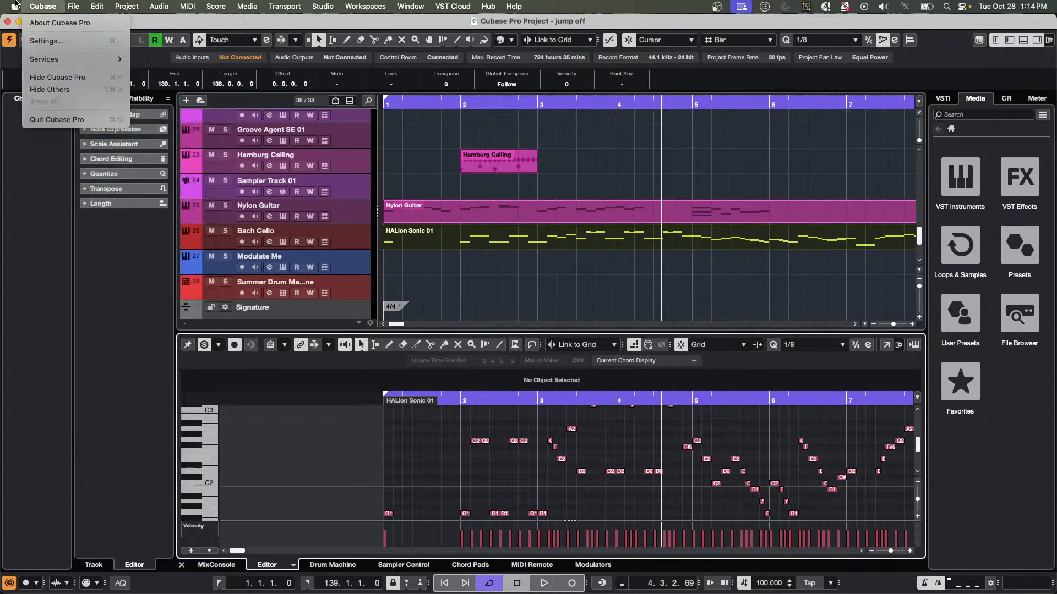
mouse_move(43, 7)
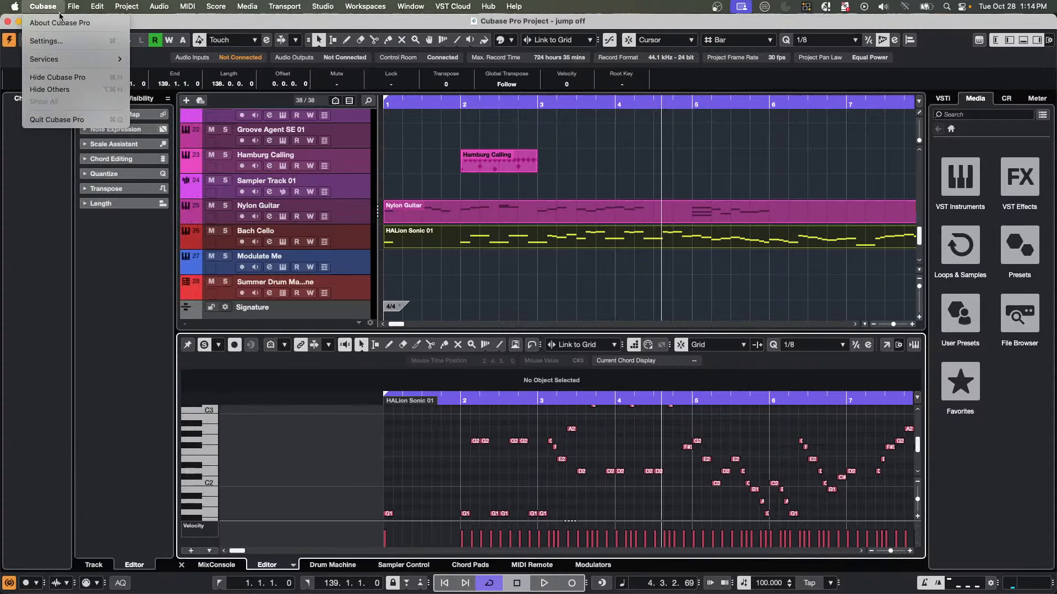
click(62, 42)
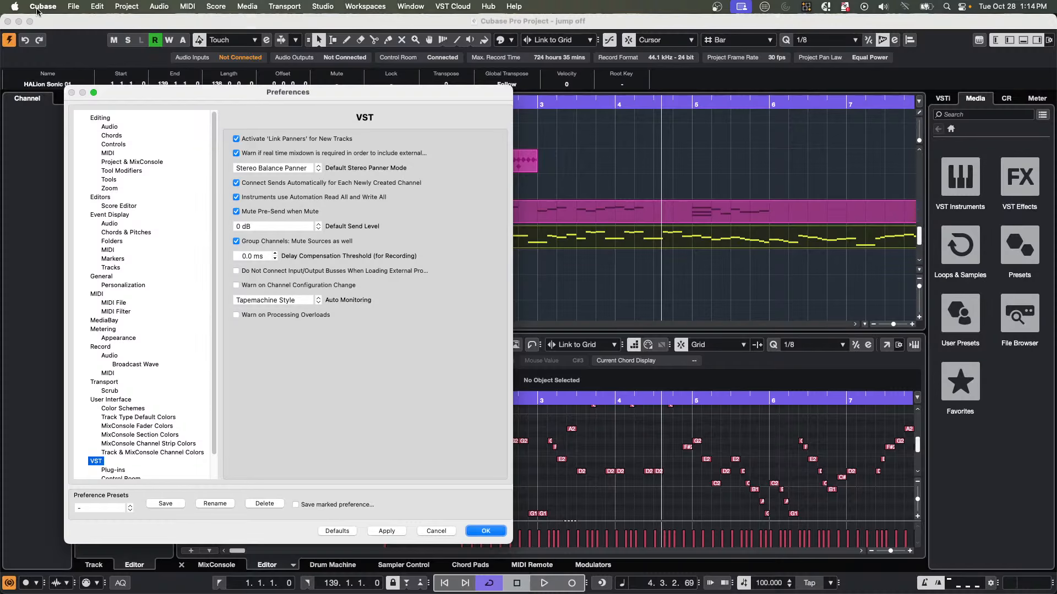
click(97, 8)
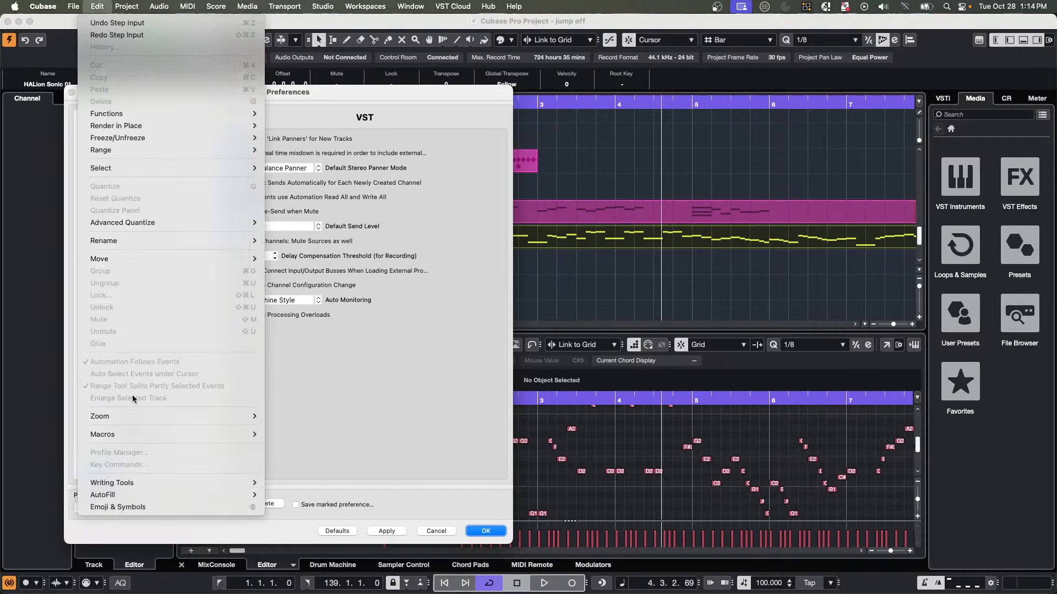
click(424, 358)
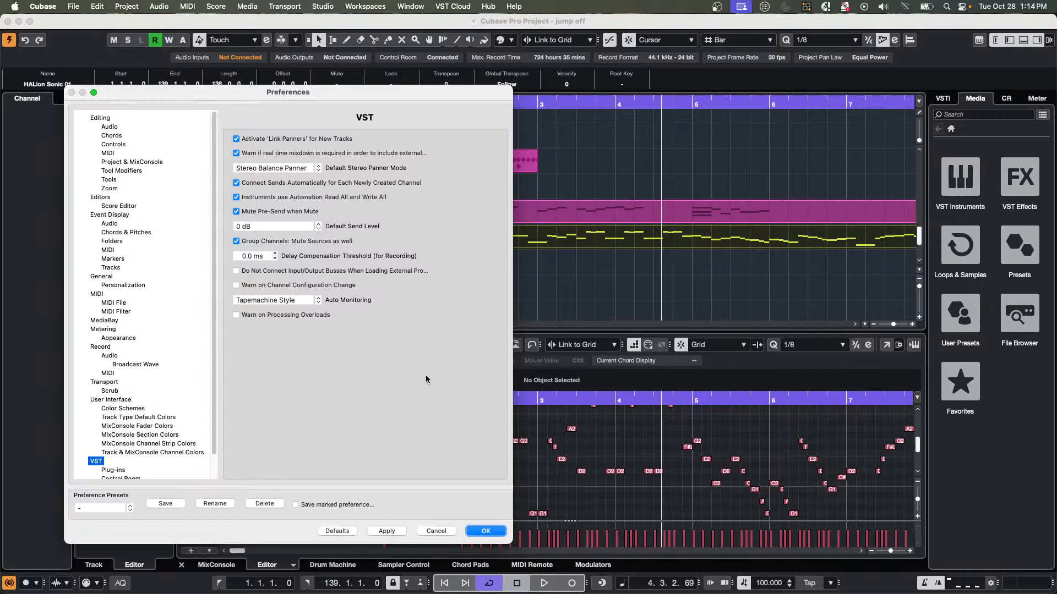
click(484, 530)
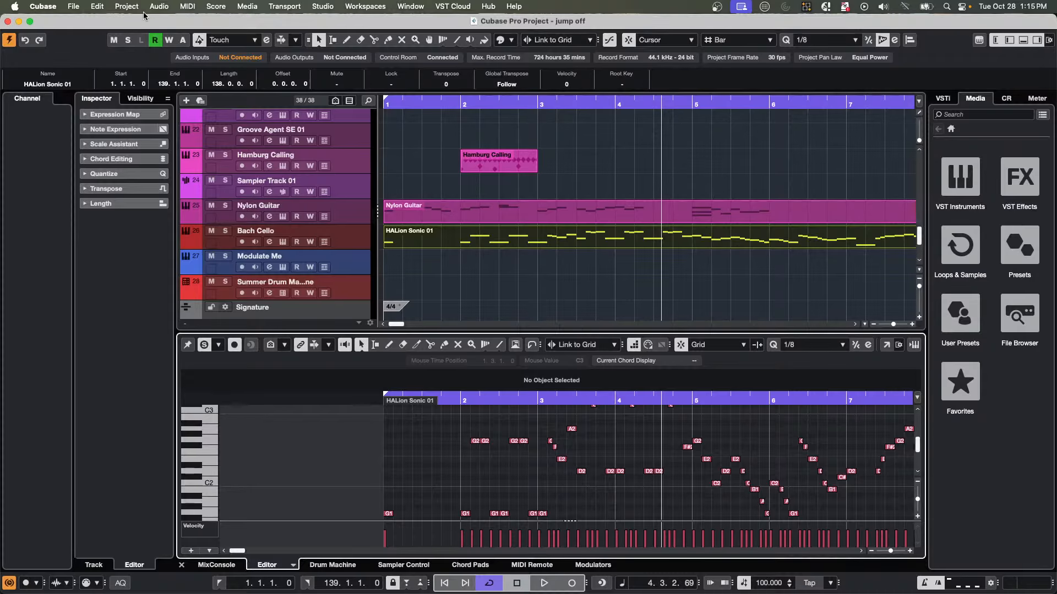
Create and activate a new project in the October 28 2025 folder, and close the missing files dialog without resolving anything.
click(79, 8)
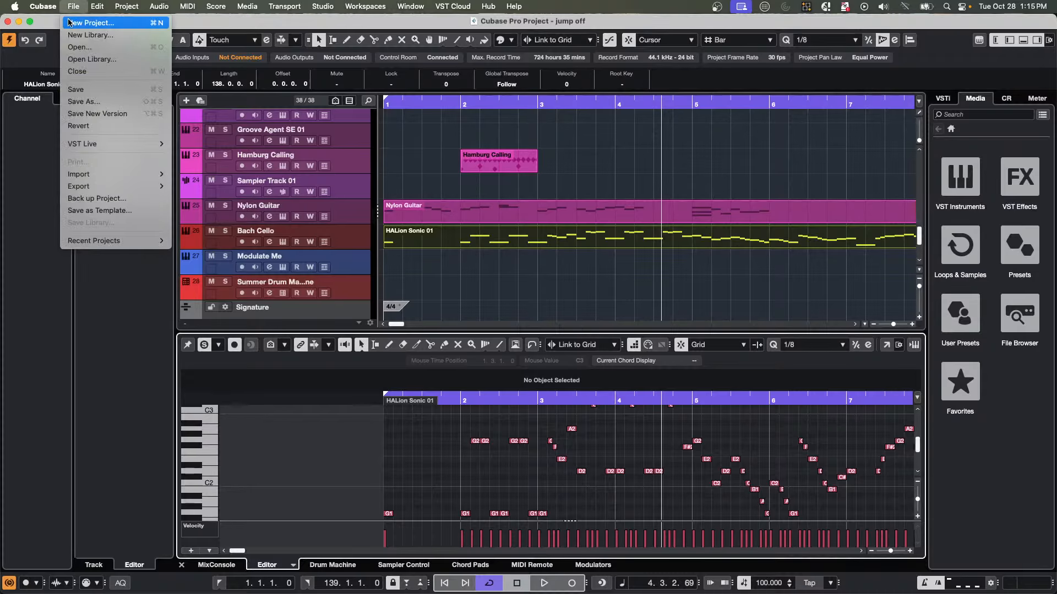
click(83, 23)
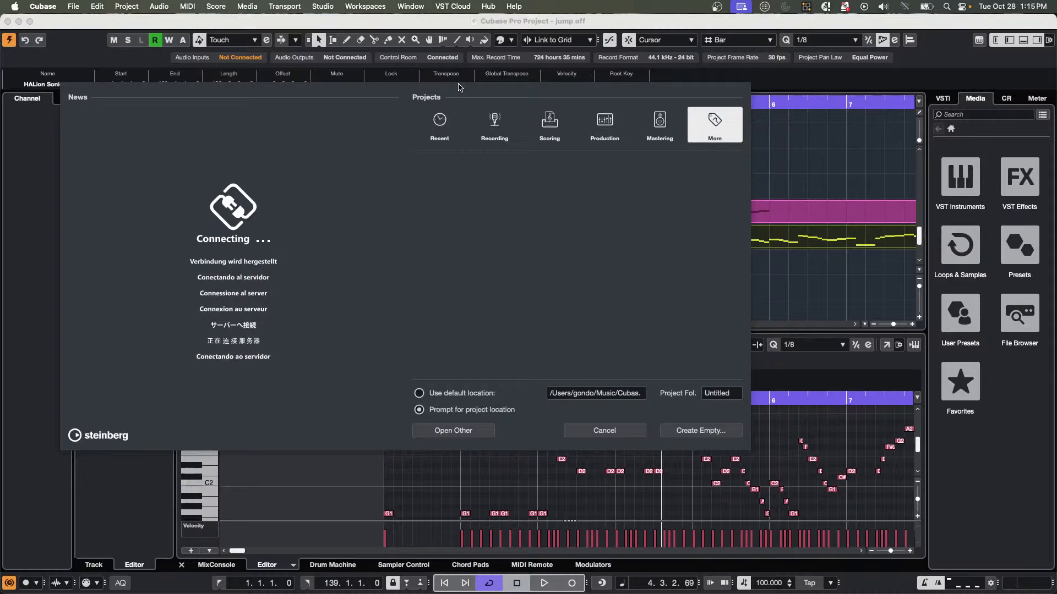
click(719, 431)
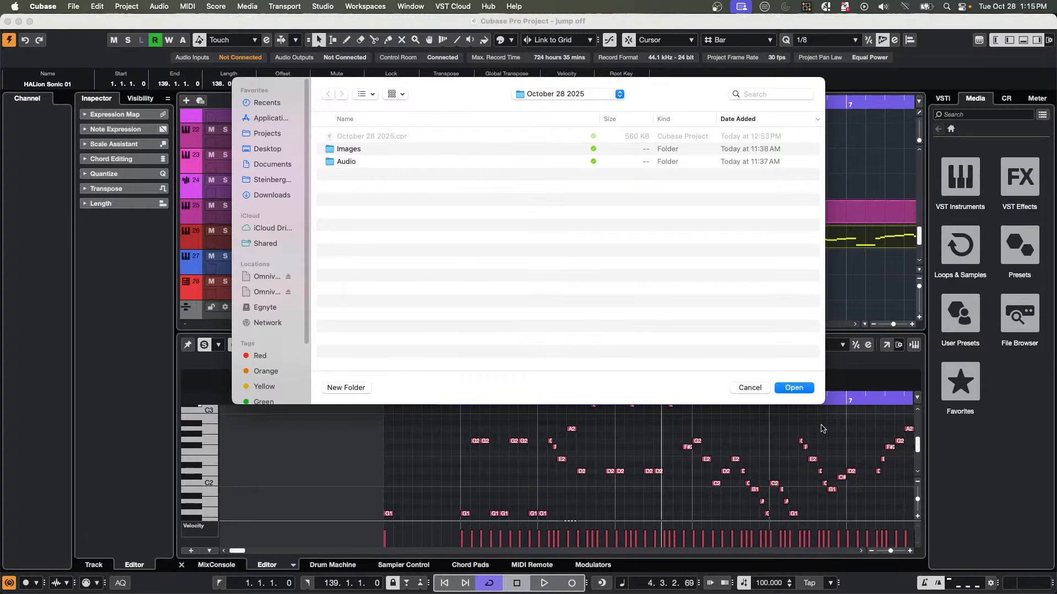
click(794, 388)
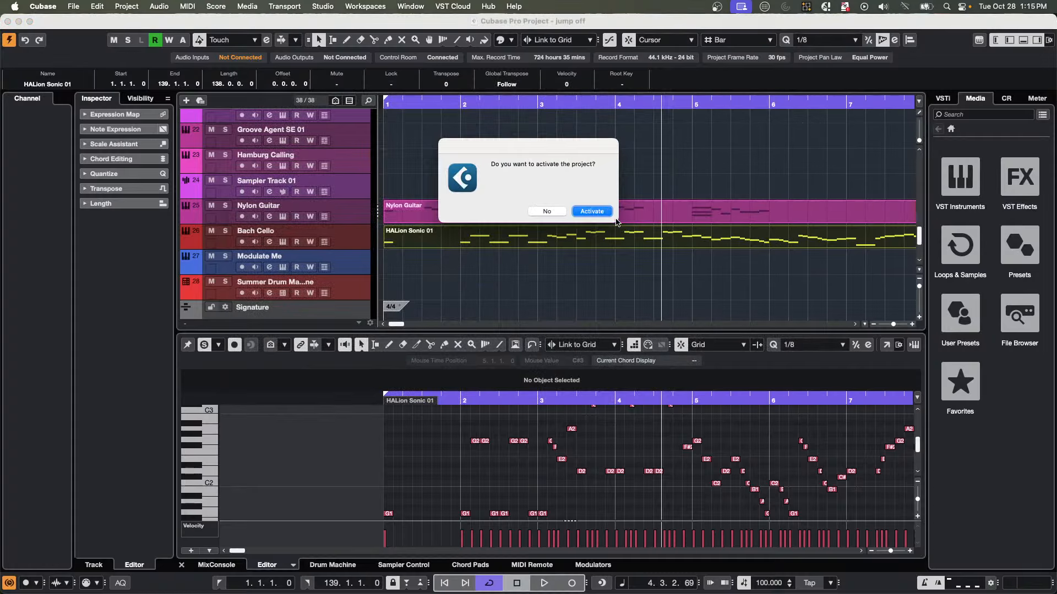
click(591, 211)
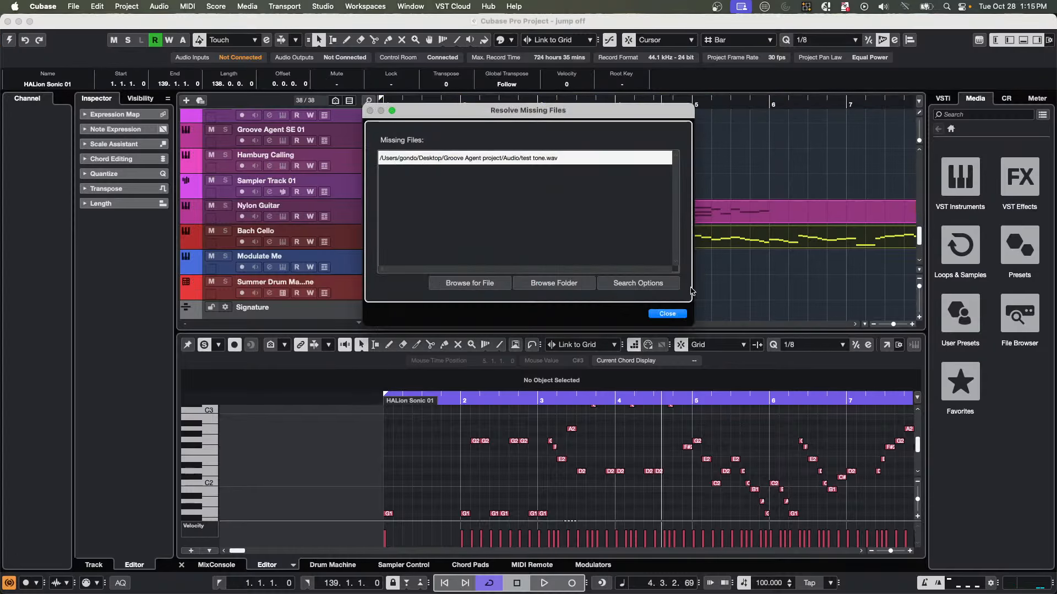
click(674, 312)
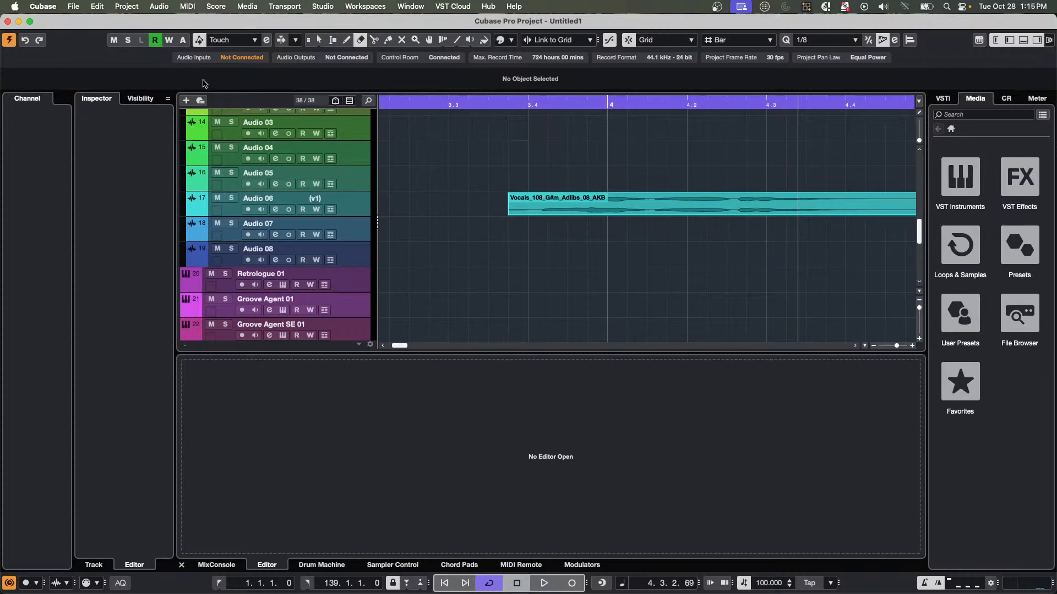
Create another new project, this time an empty one, in the October 28 2025 folder.
click(74, 6)
click(82, 19)
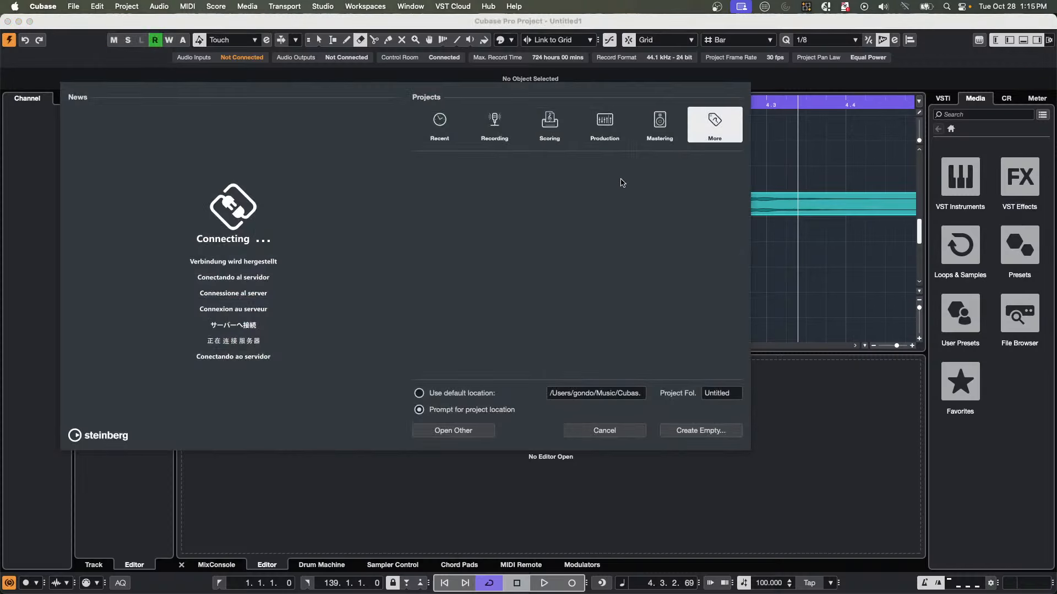
click(430, 124)
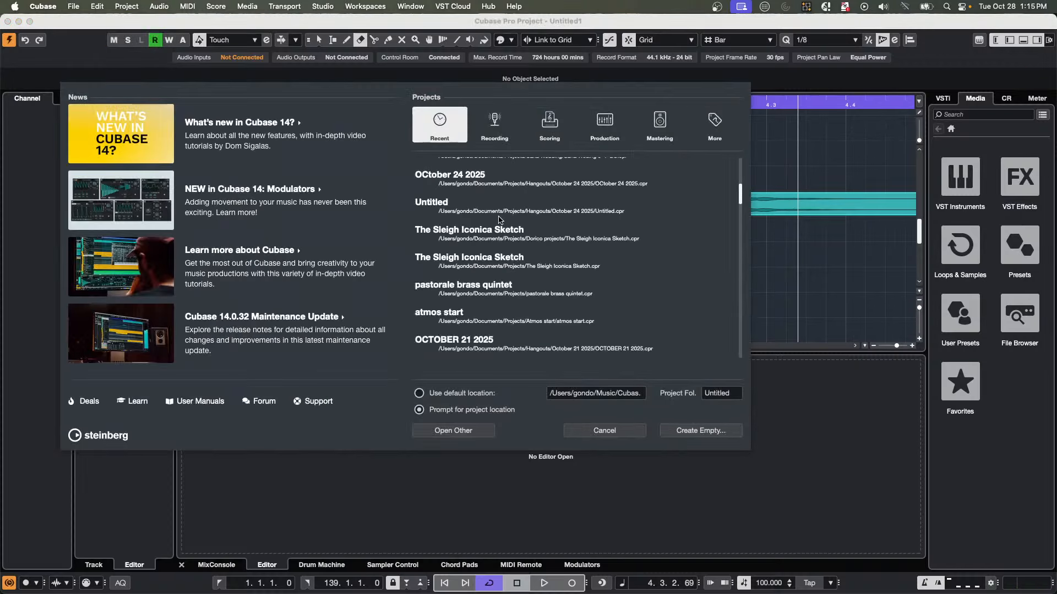
click(717, 435)
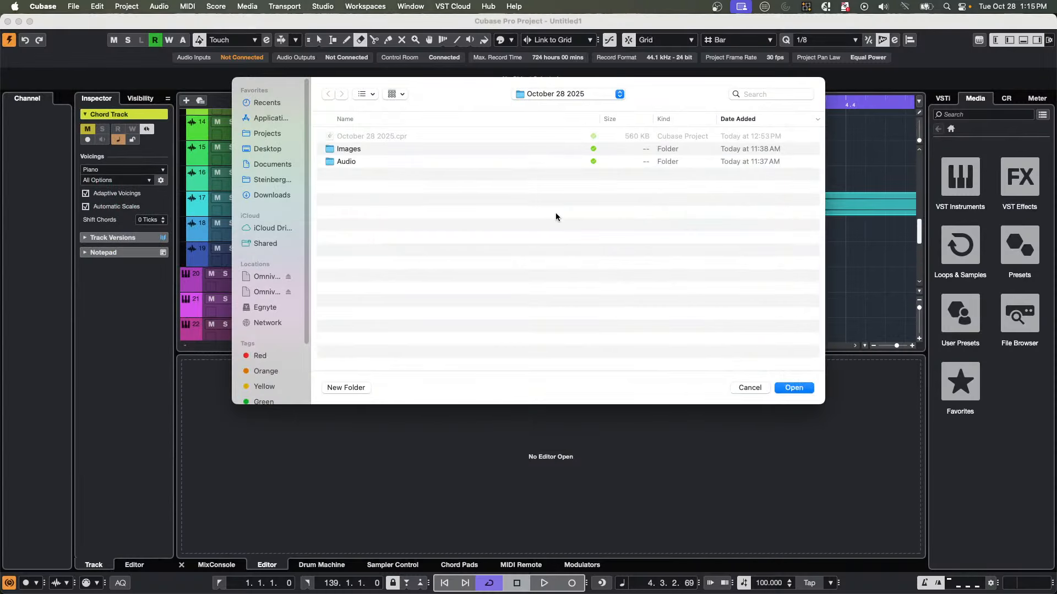
key(Escape)
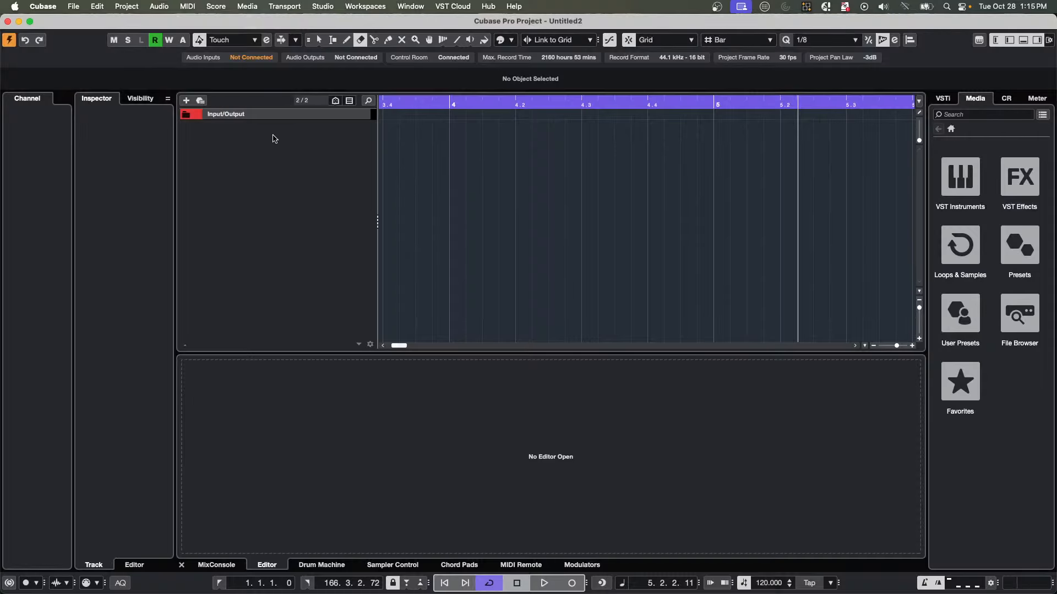
Add four instrument tracks that use HALion Sonic, with all MIDI inputs and stereo output.
right_click(274, 139)
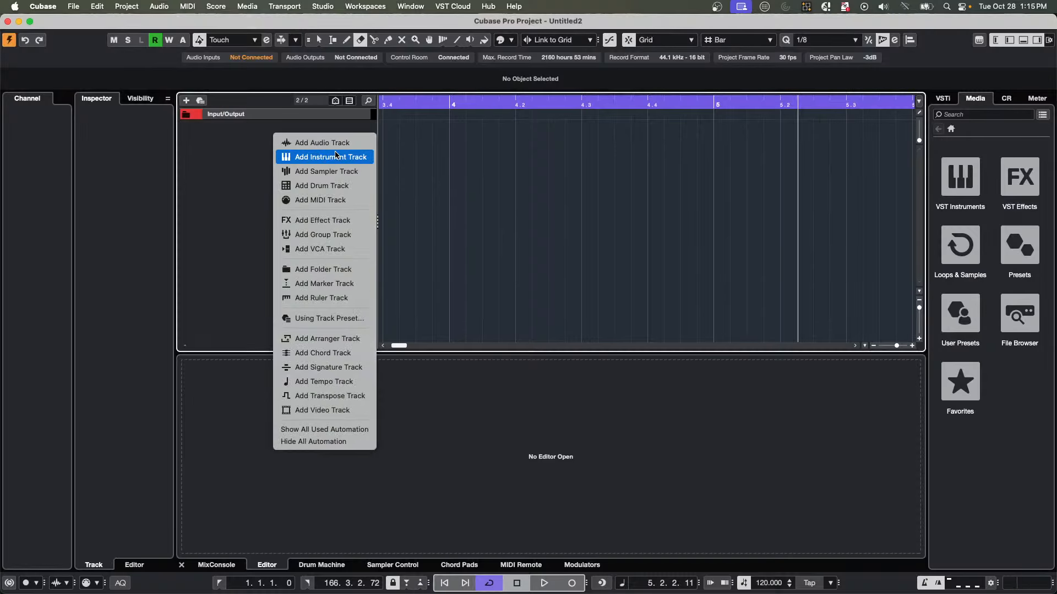
click(336, 156)
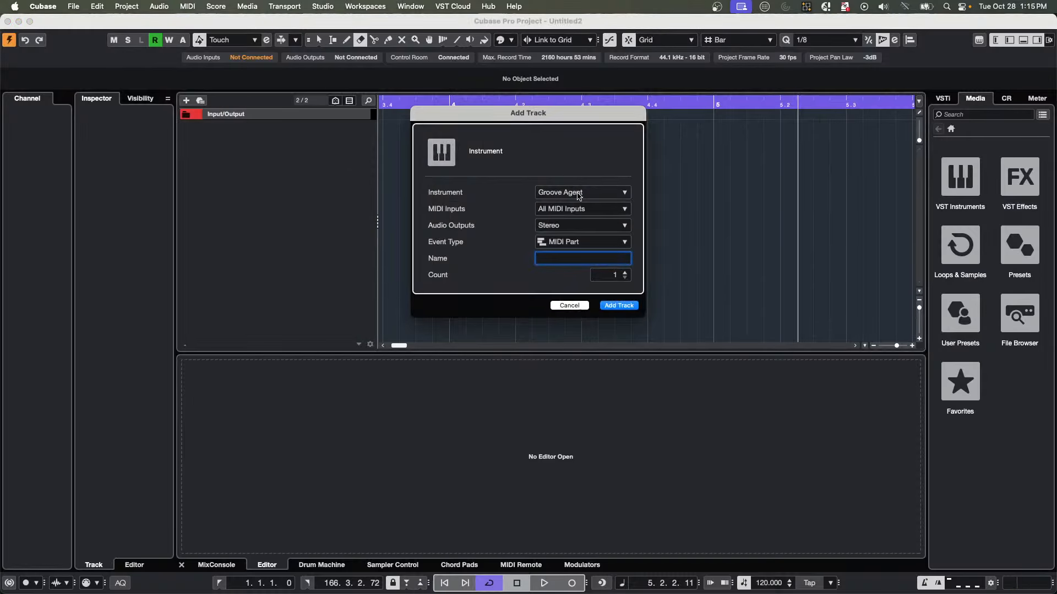
click(578, 194)
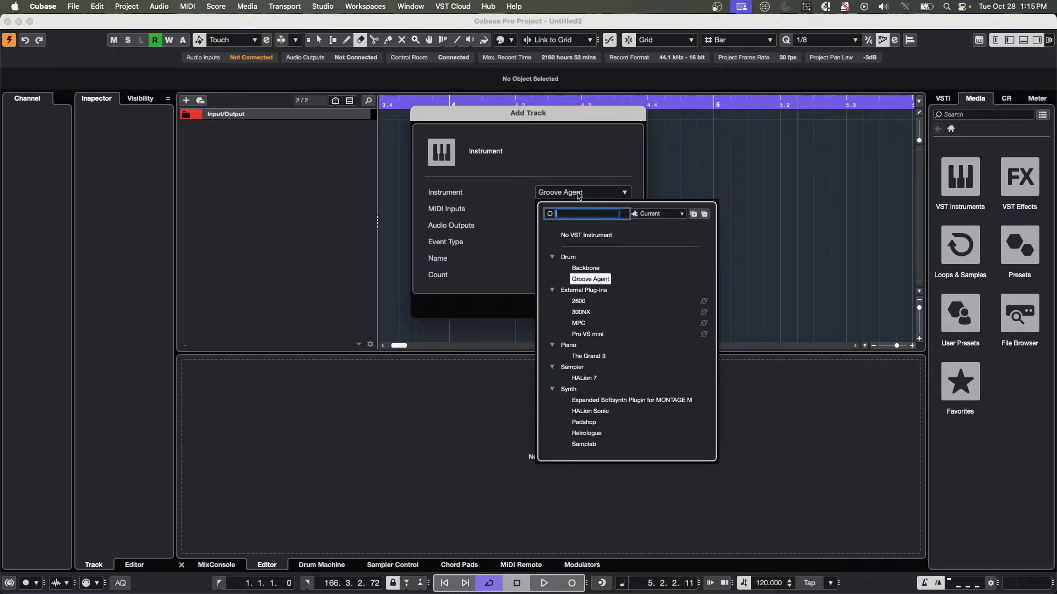
click(599, 415)
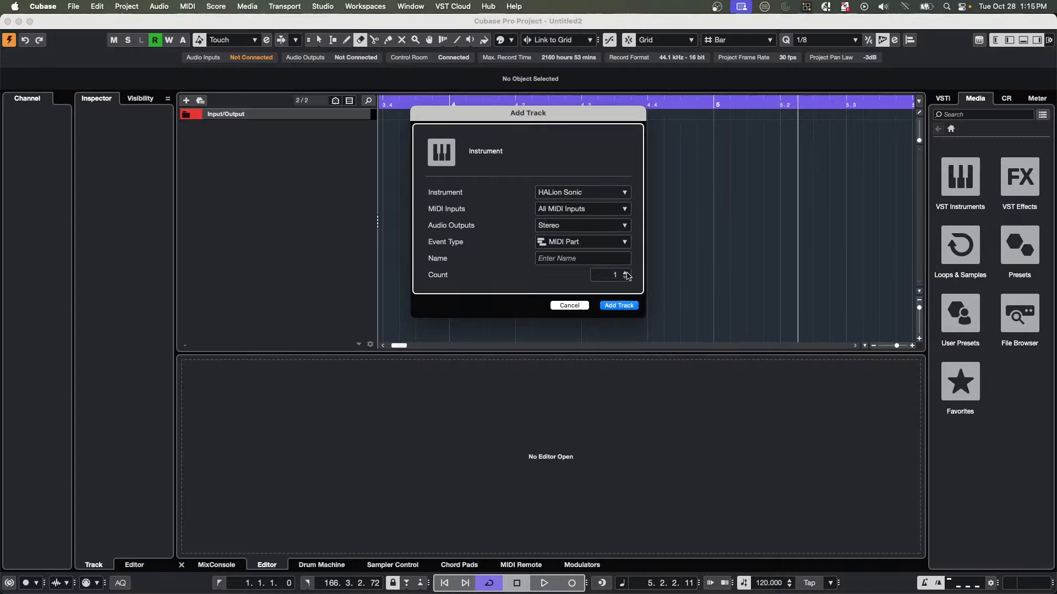
click(625, 310)
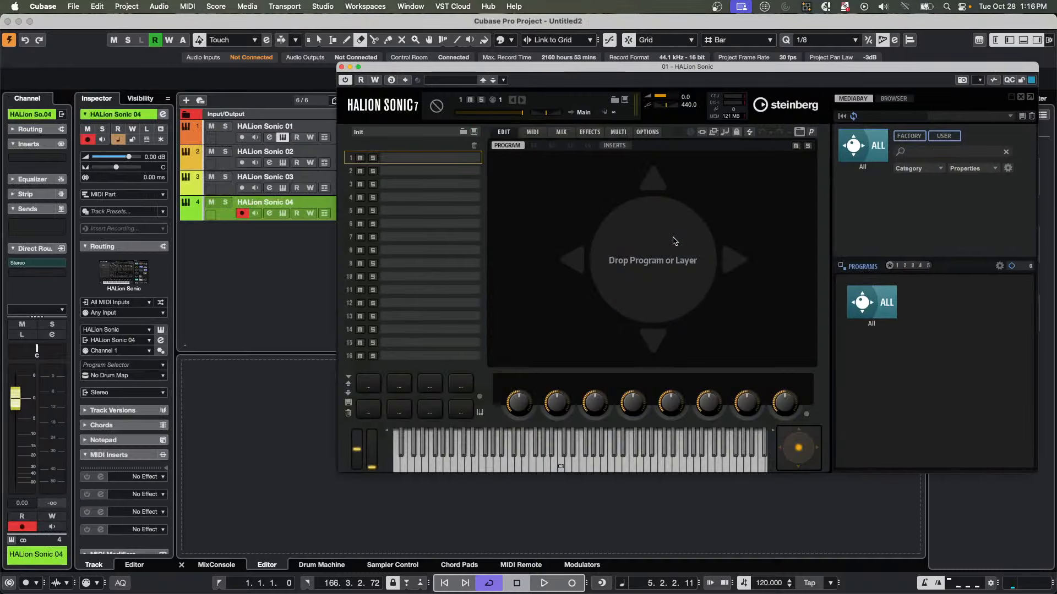
Rename the four HALion Sonic tracks, in order, as violin 1, violin2, viola and cello.
double_click(256, 126)
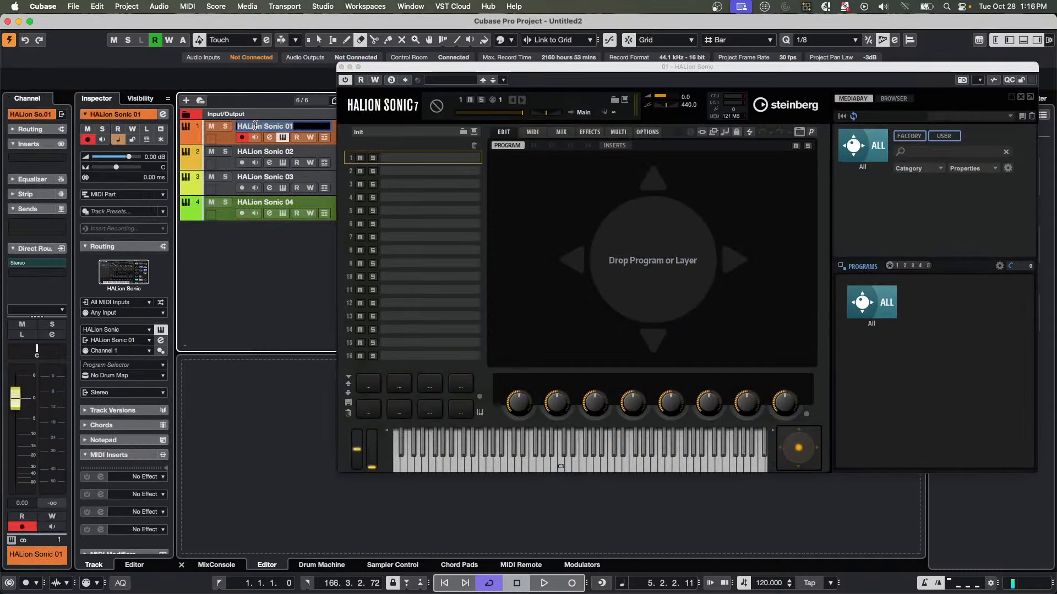
text(violin 1)
key(Return)
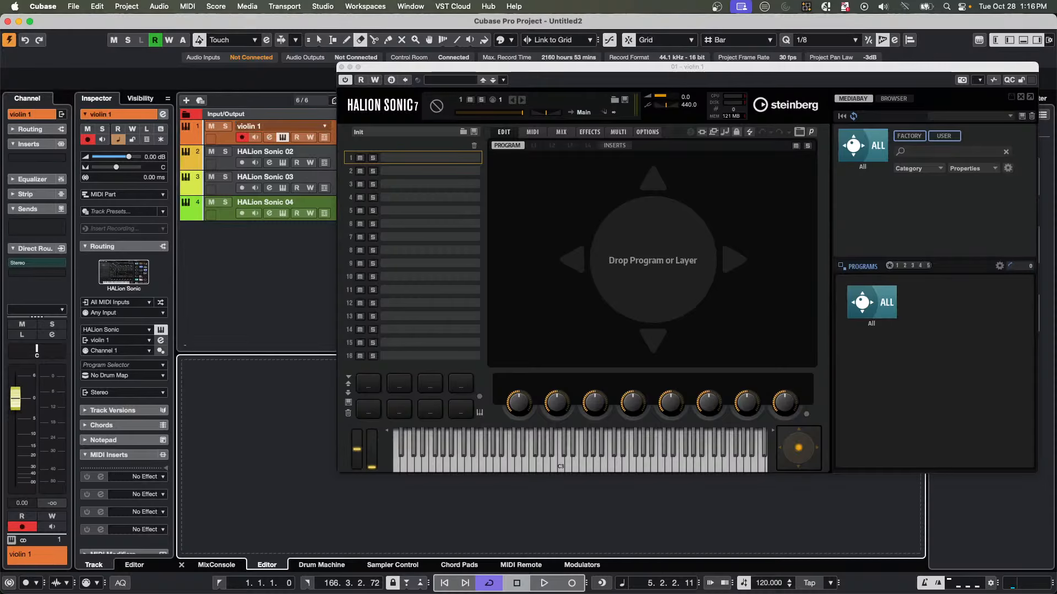
double_click(252, 153)
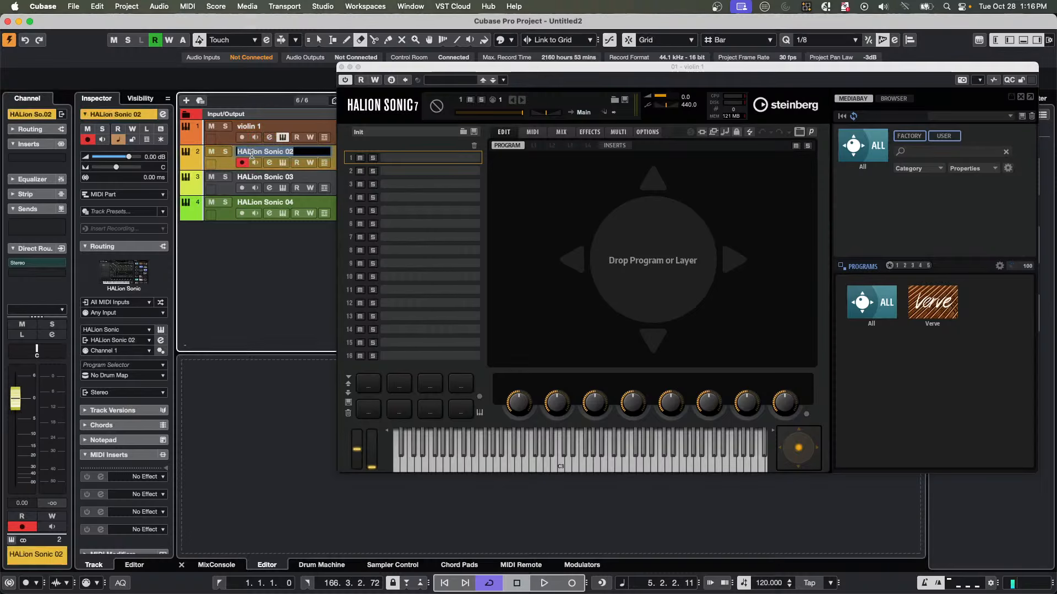
text(violi)
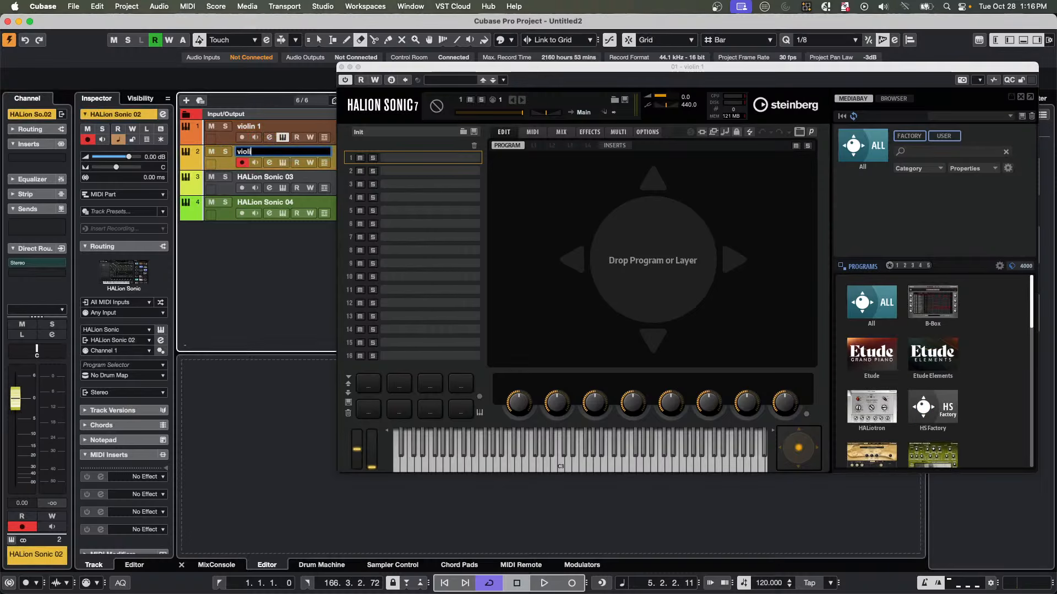
text(n2)
key(Tab)
text(v)
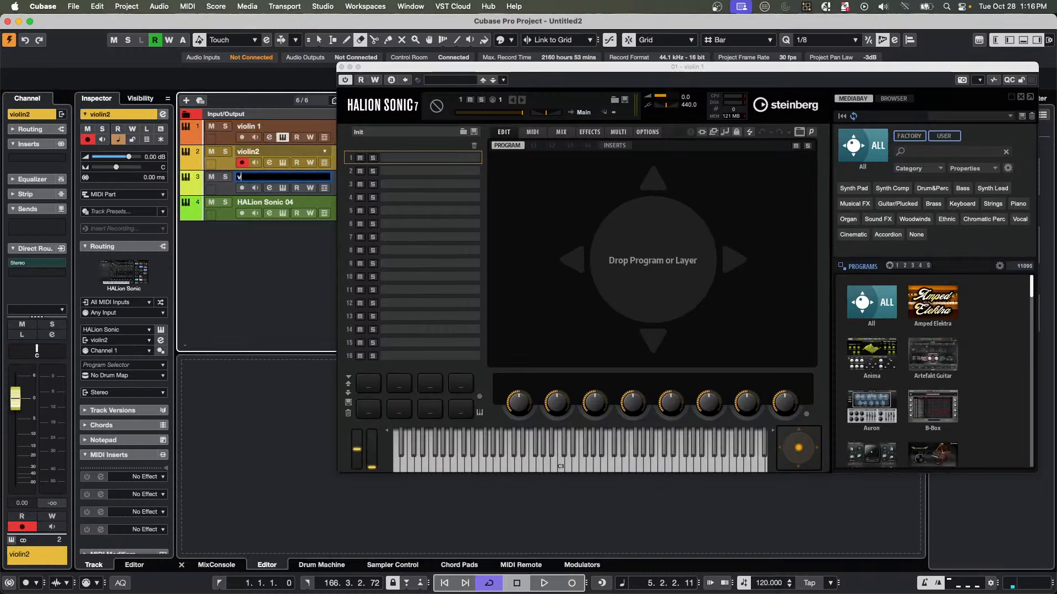
text(iola)
key(Tab)
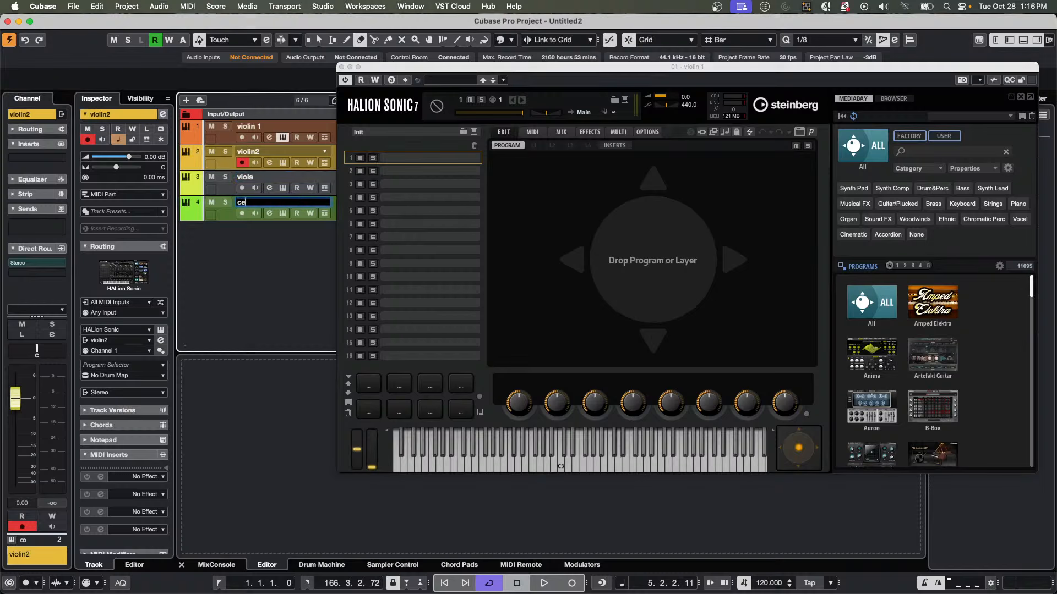
text(cello)
key(Return)
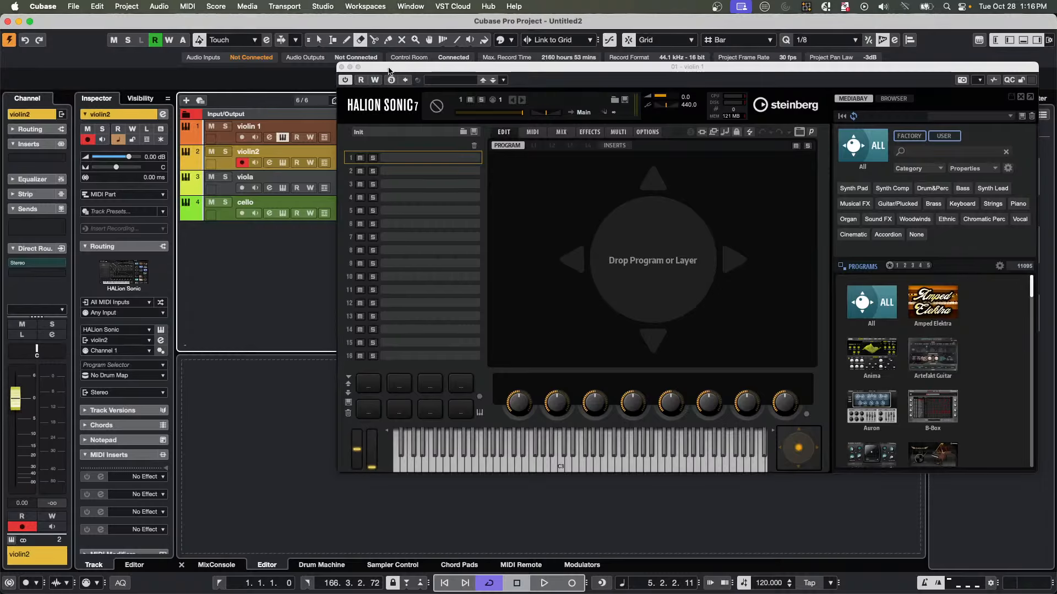
Select the violin 1 track, bring up its HALion Sonic instrument and position the window so its whole program browser is visible.
drag(383, 67, 527, 107)
click(348, 138)
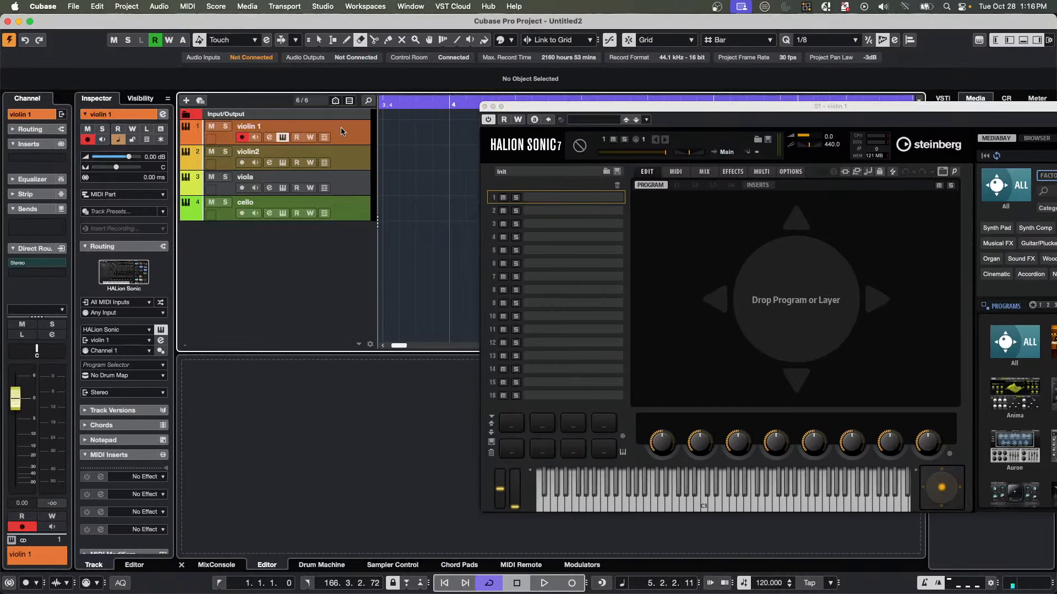
click(284, 138)
click(283, 138)
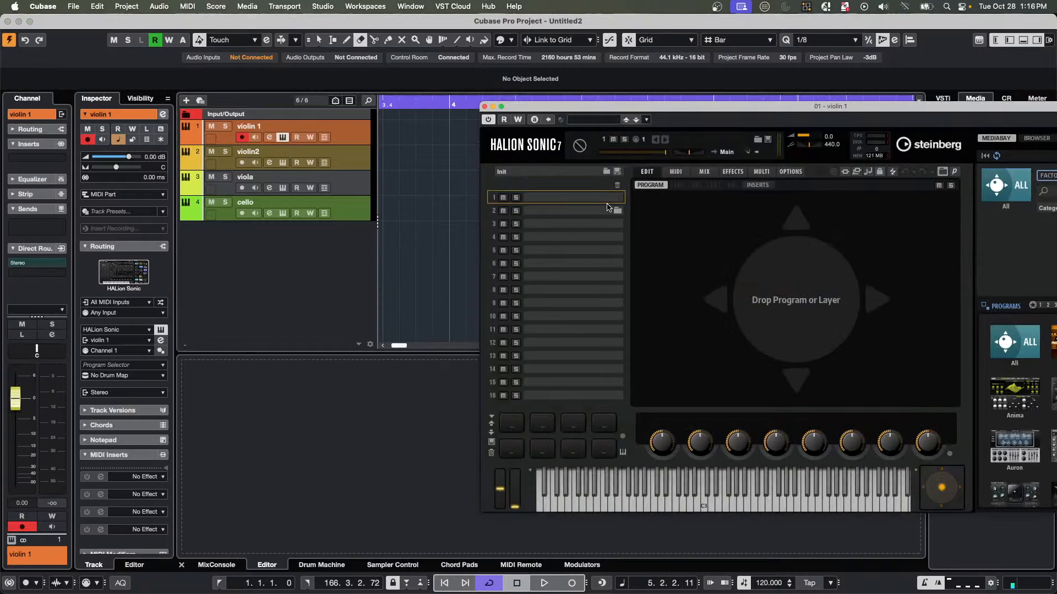
drag(627, 107, 471, 90)
Find the Iconica Sketch library among HALion Sonic's programs for violin 1 and show its contents.
scroll(915, 428, down, 5)
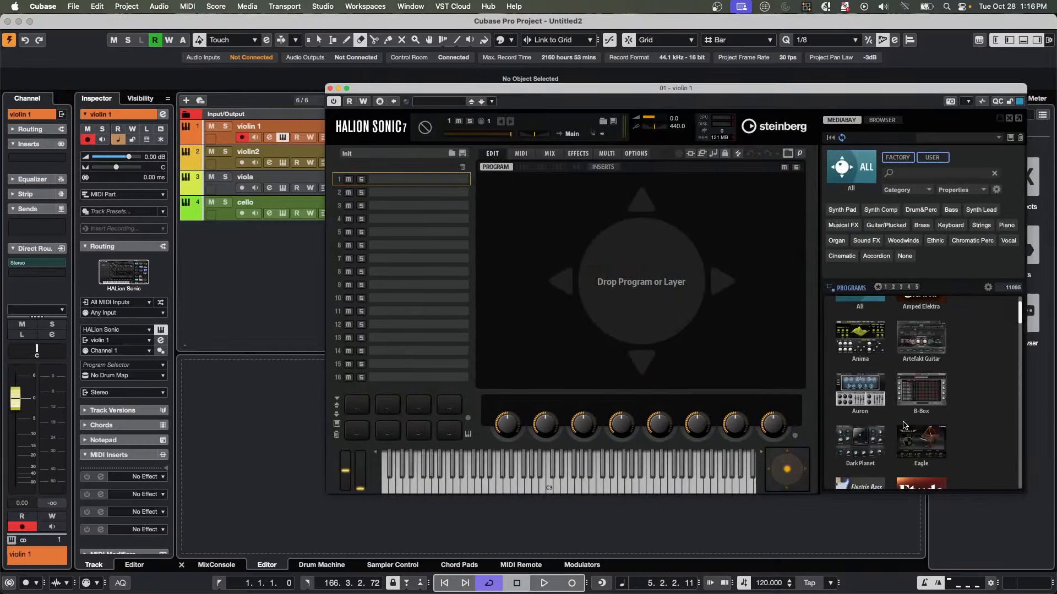
scroll(915, 428, down, 3)
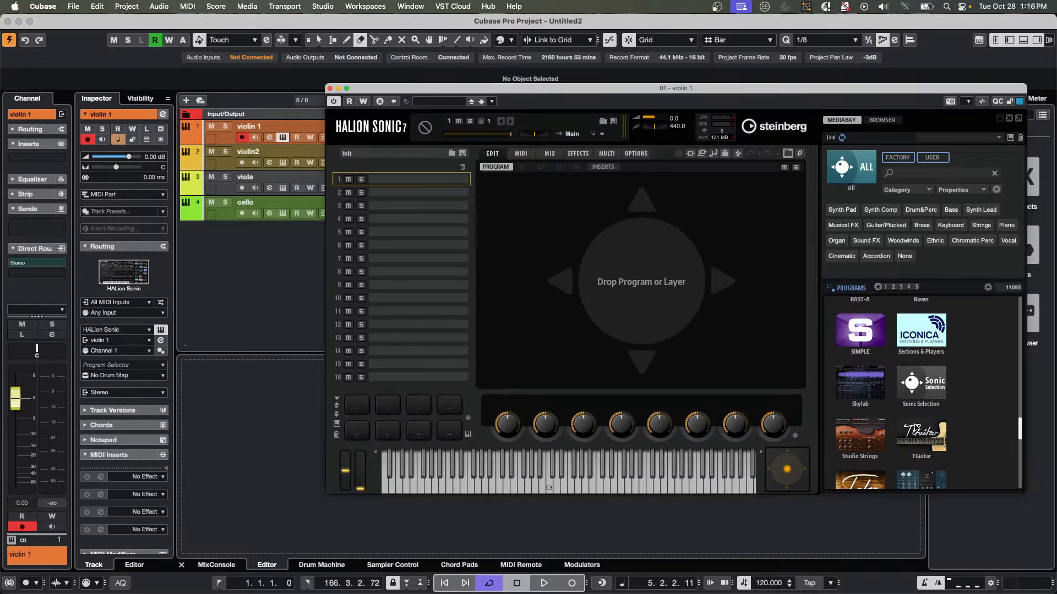
scroll(915, 427, down, 2)
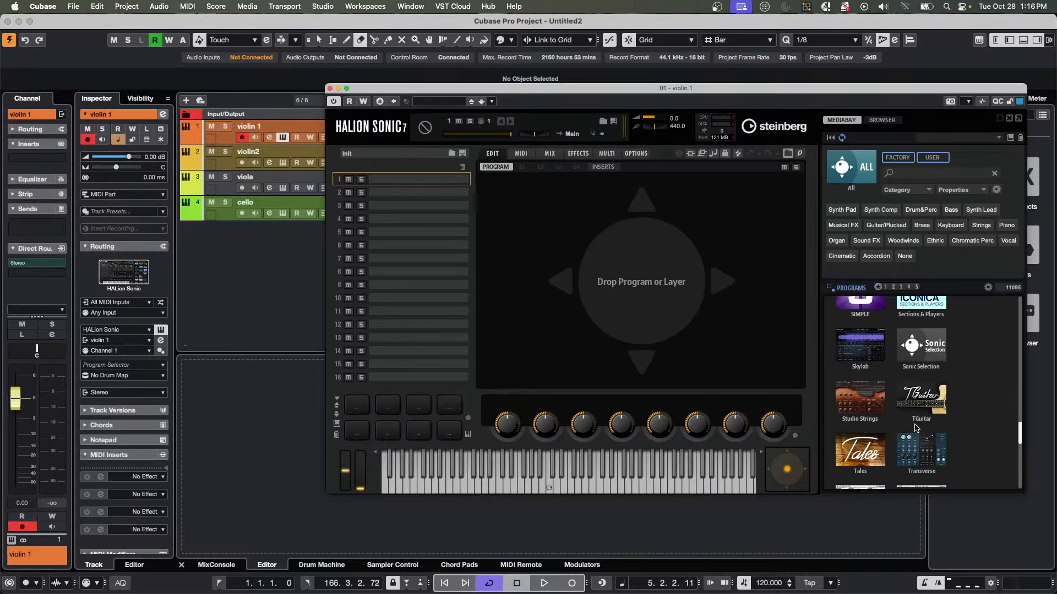
scroll(915, 428, up, 12)
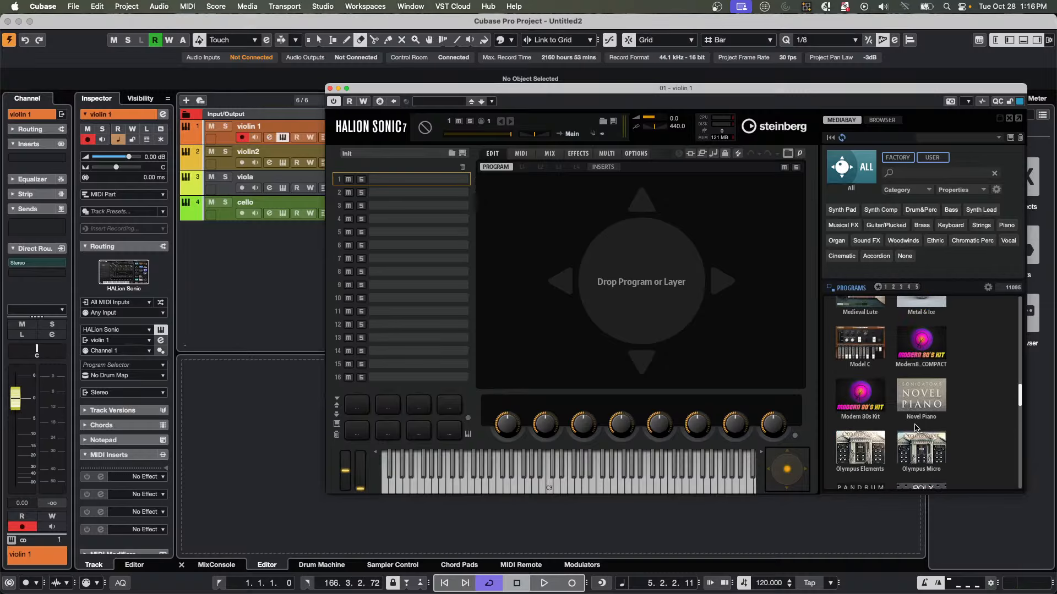
scroll(916, 428, up, 3)
click(863, 354)
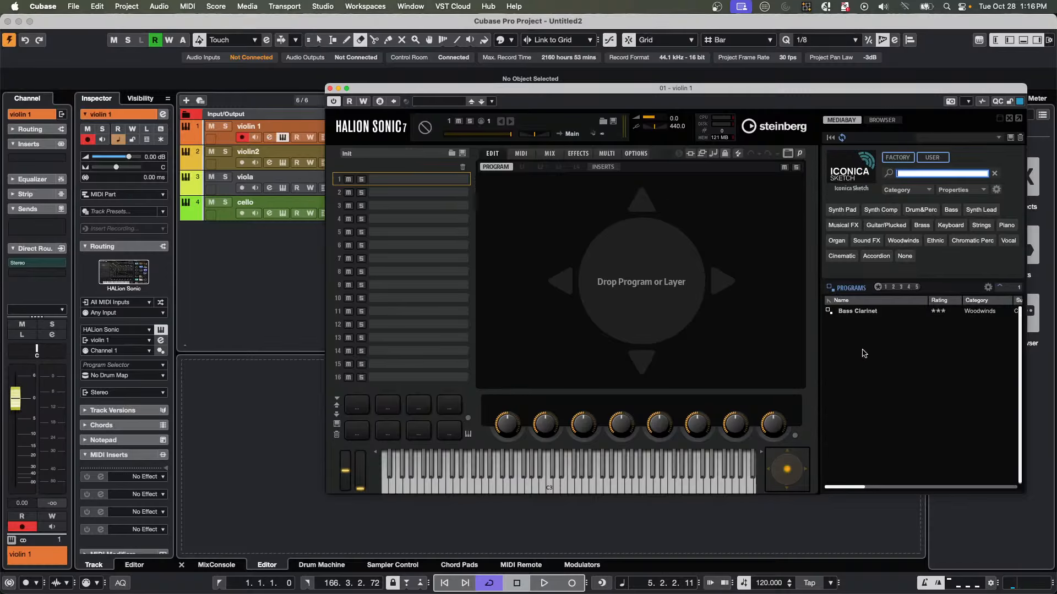
Load the Violins I program from the Iconica Sketch library into violin 1's HALion Sonic.
scroll(877, 436, down, 5)
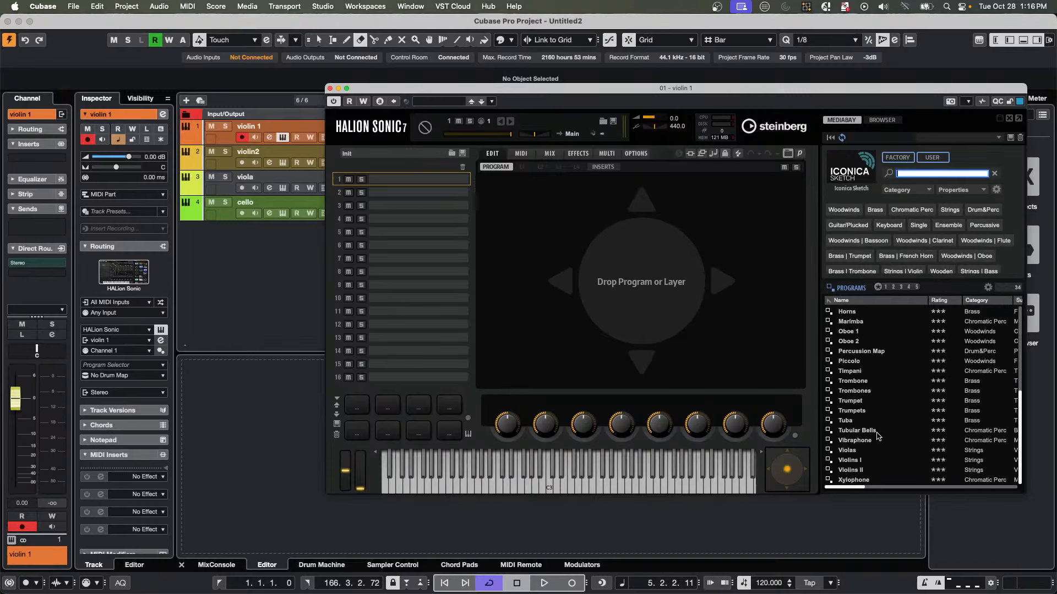
double_click(863, 461)
Bring up the violin2 track's HALion Sonic and load the Violins II program from the Iconica Sketch library.
click(283, 162)
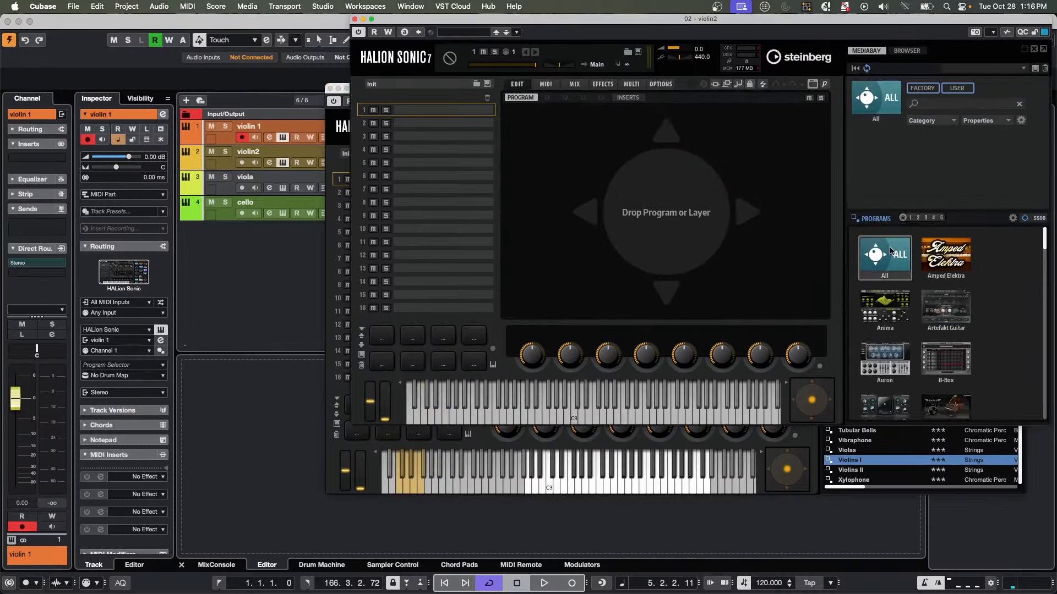
scroll(934, 335, down, 6)
scroll(934, 335, down, 8)
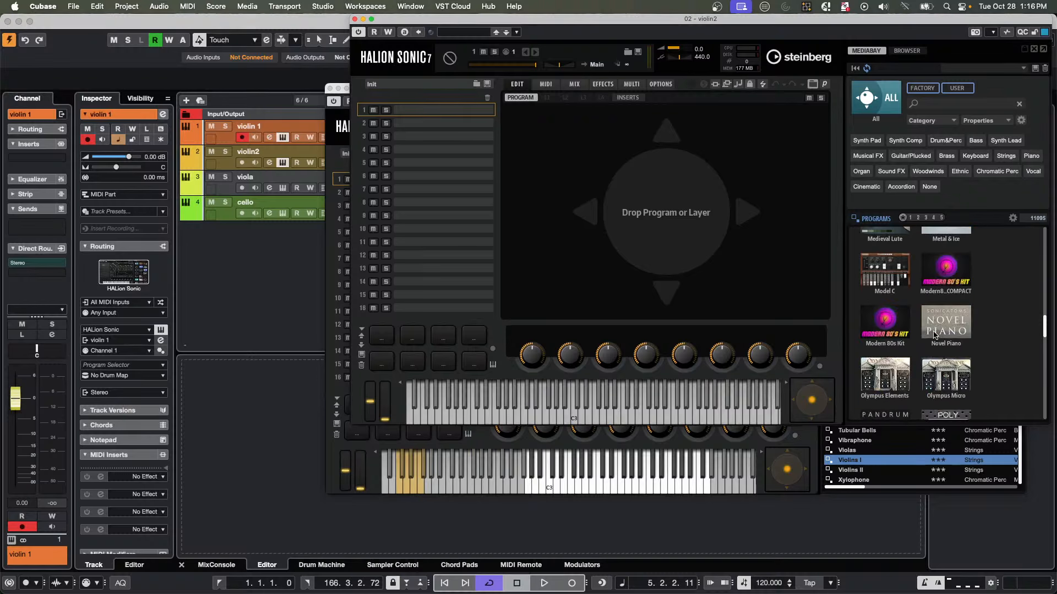
scroll(934, 334, up, 3)
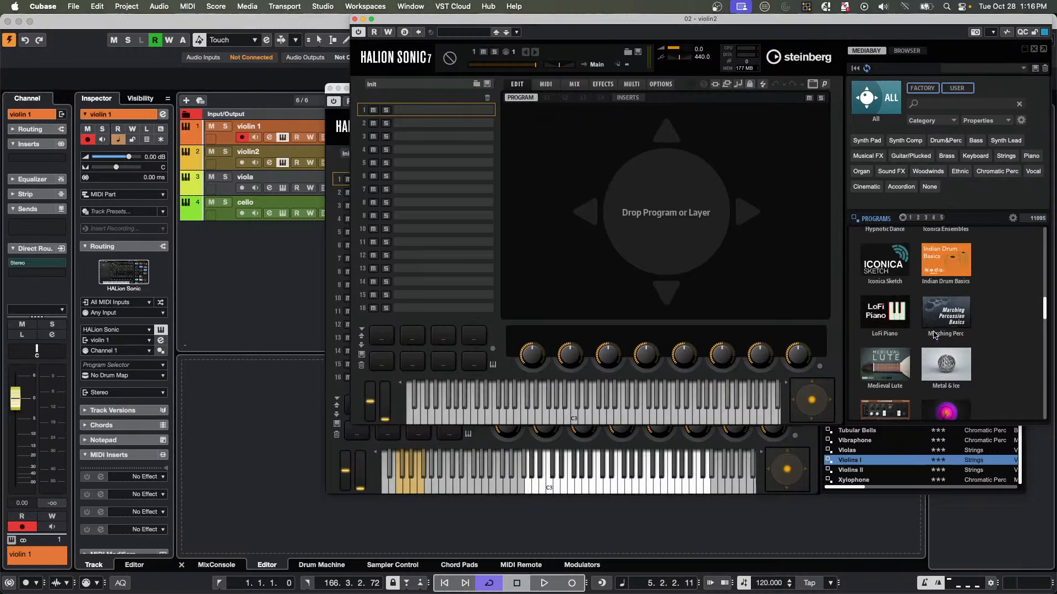
click(886, 267)
scroll(892, 341, down, 5)
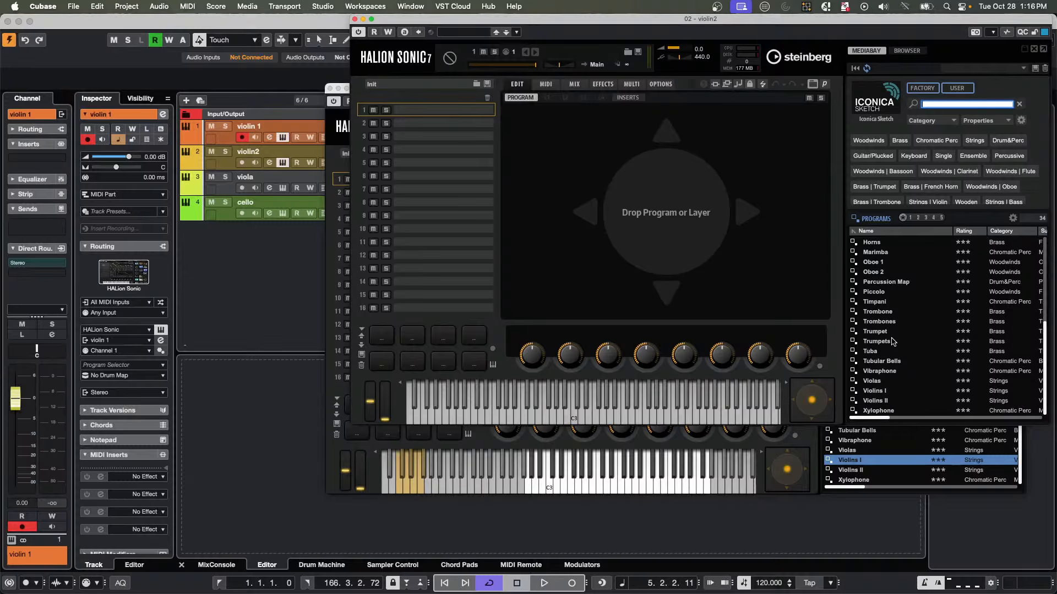
double_click(886, 402)
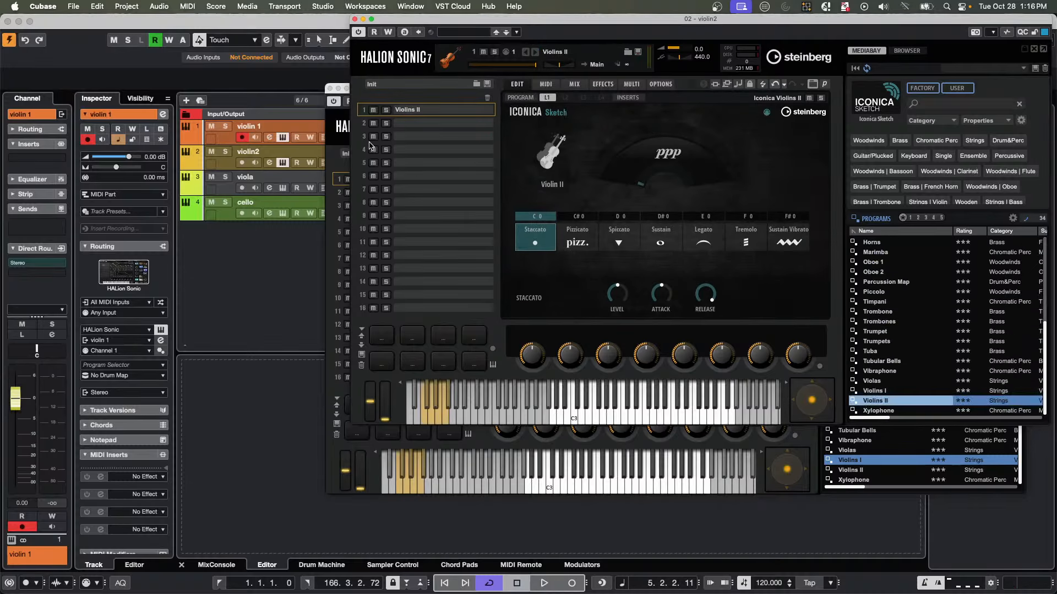
Select the viola track, bring up its HALion Sonic and load the Violas program from the Iconica Sketch library.
click(226, 191)
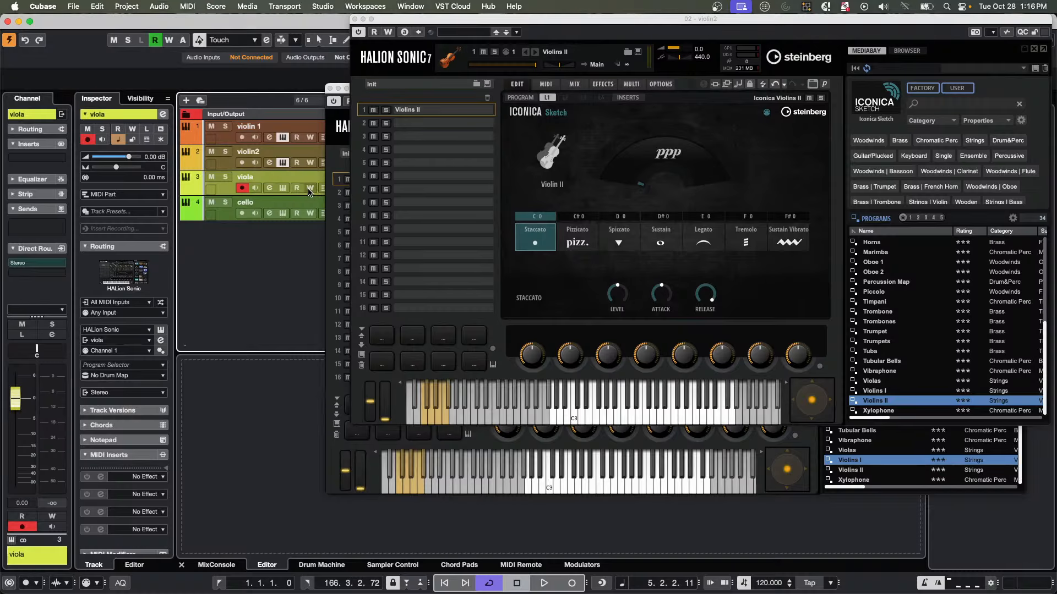
click(281, 188)
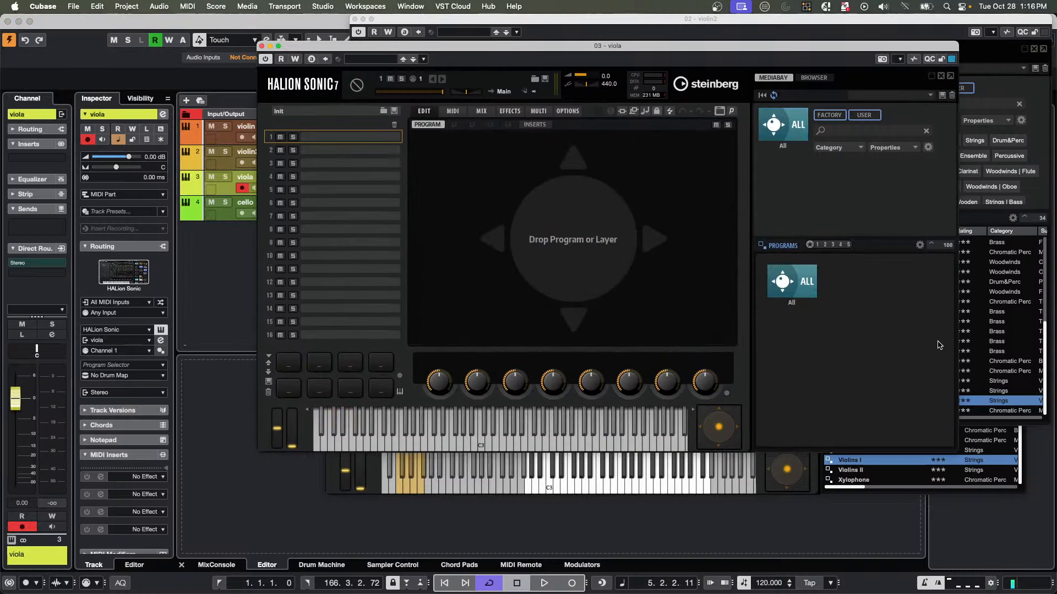
scroll(836, 336, down, 10)
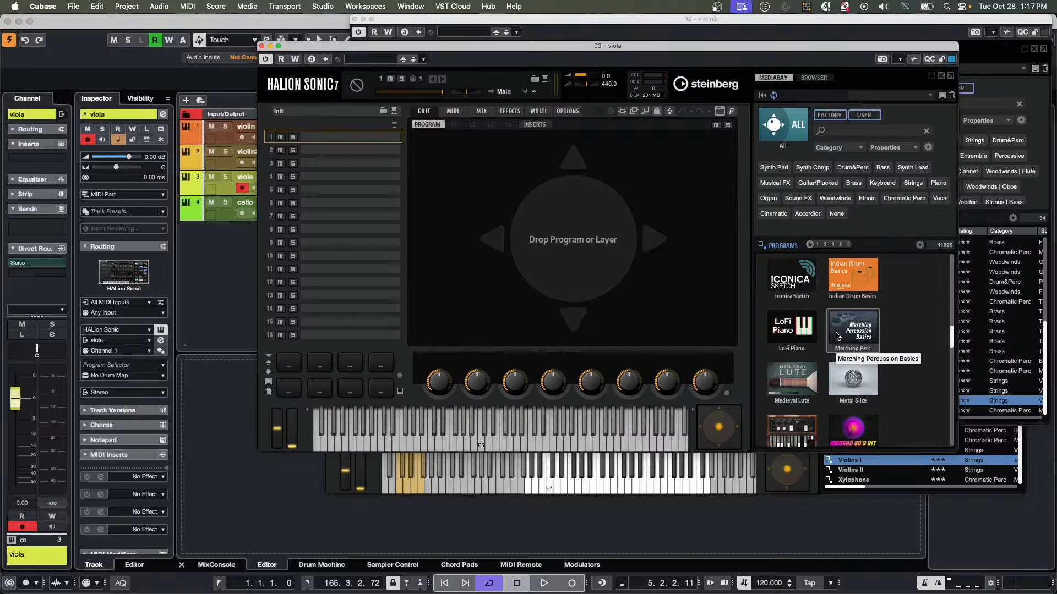
scroll(836, 336, down, 5)
scroll(835, 336, down, 5)
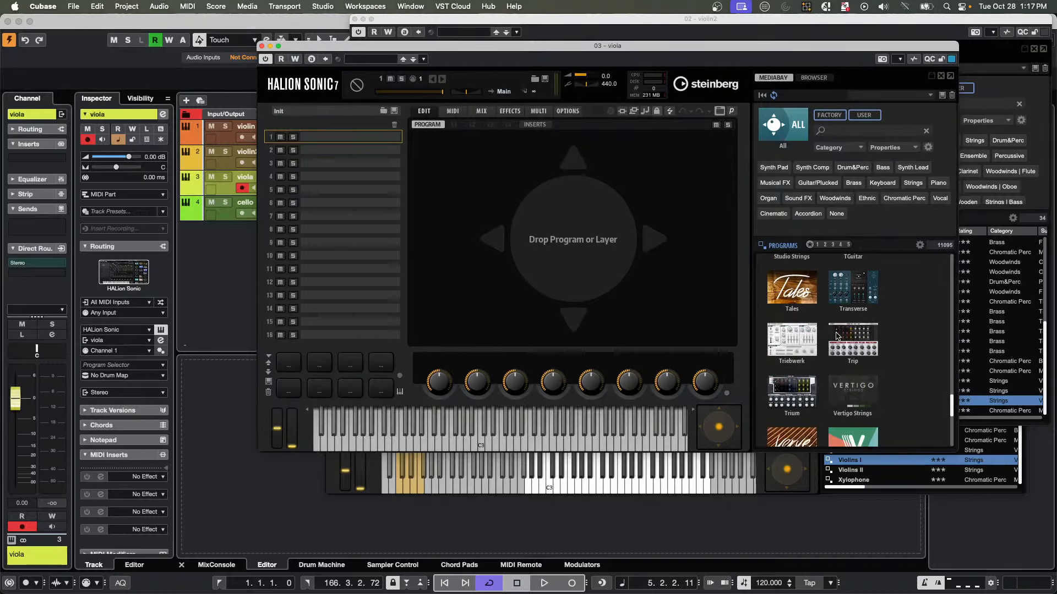
scroll(835, 335, up, 10)
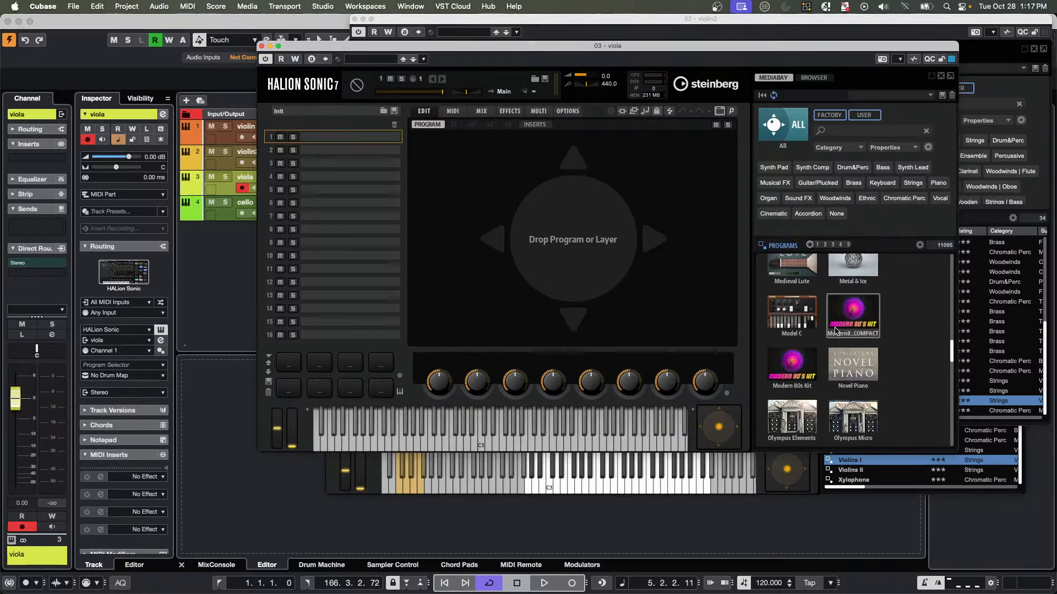
scroll(835, 330, up, 4)
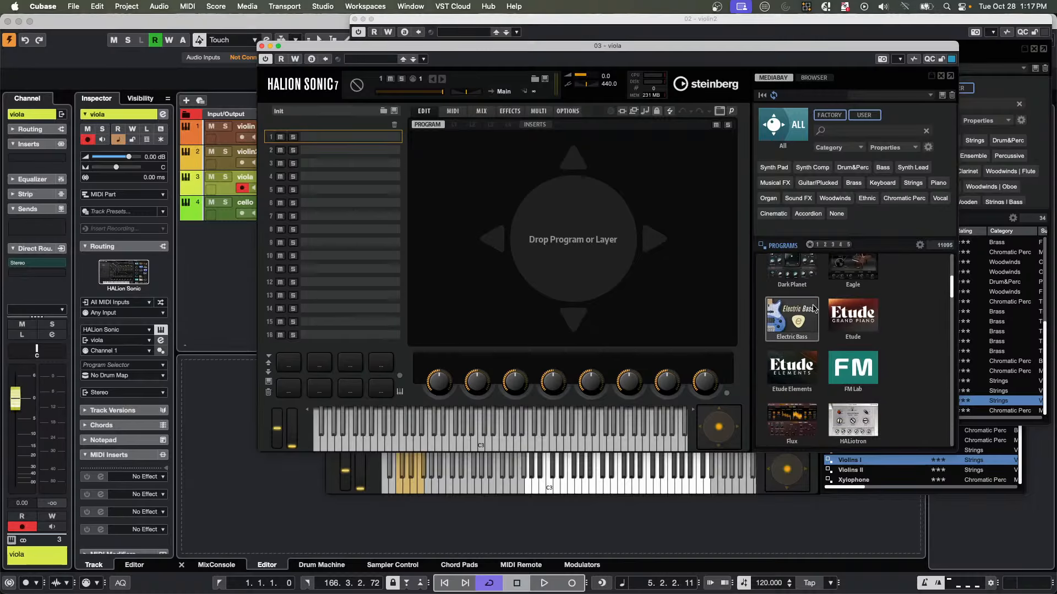
scroll(806, 321, down, 2)
scroll(806, 321, down, 2)
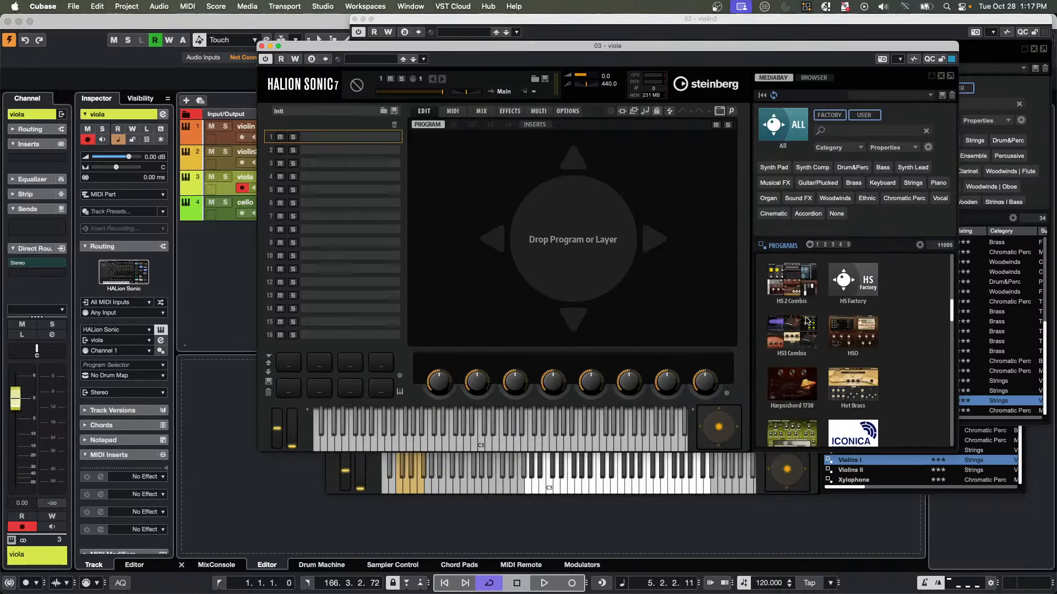
scroll(806, 321, up, 6)
scroll(806, 320, down, 8)
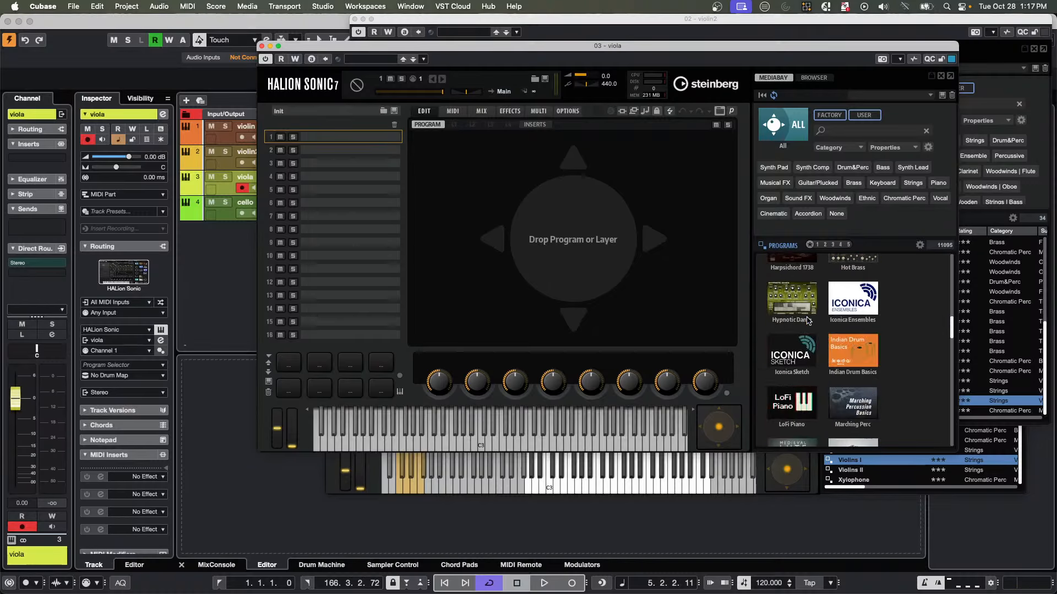
click(799, 365)
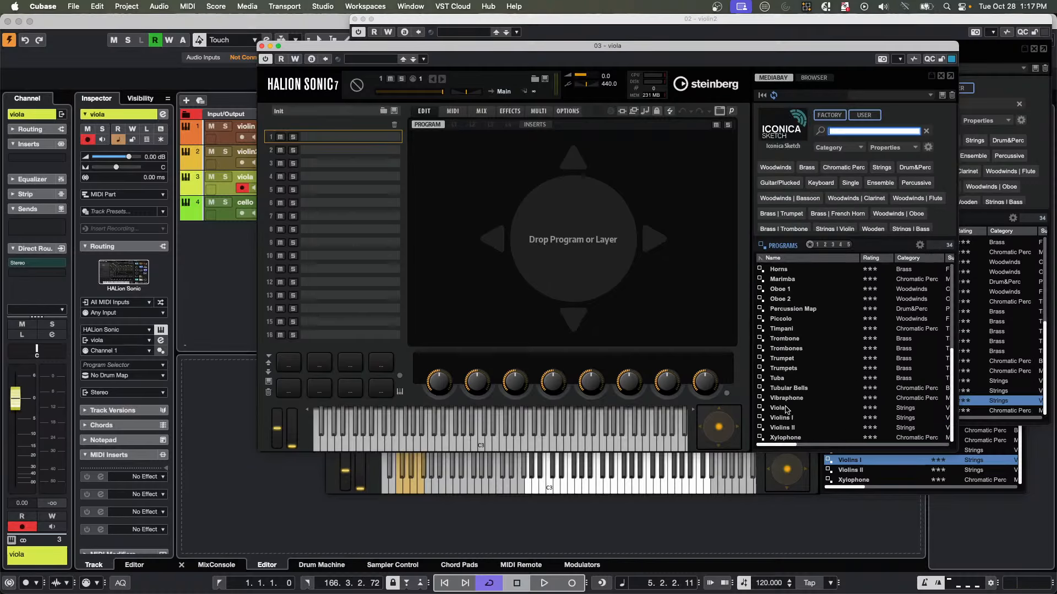
double_click(785, 410)
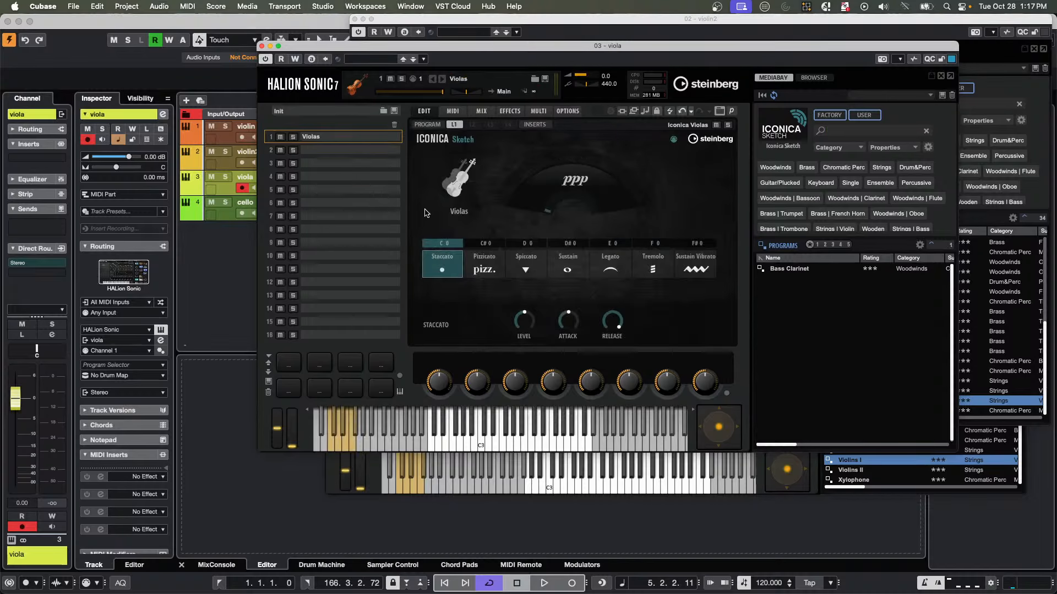
Select the cello track, bring up its HALion Sonic and load the Celli program from the Iconica Sketch library.
click(223, 216)
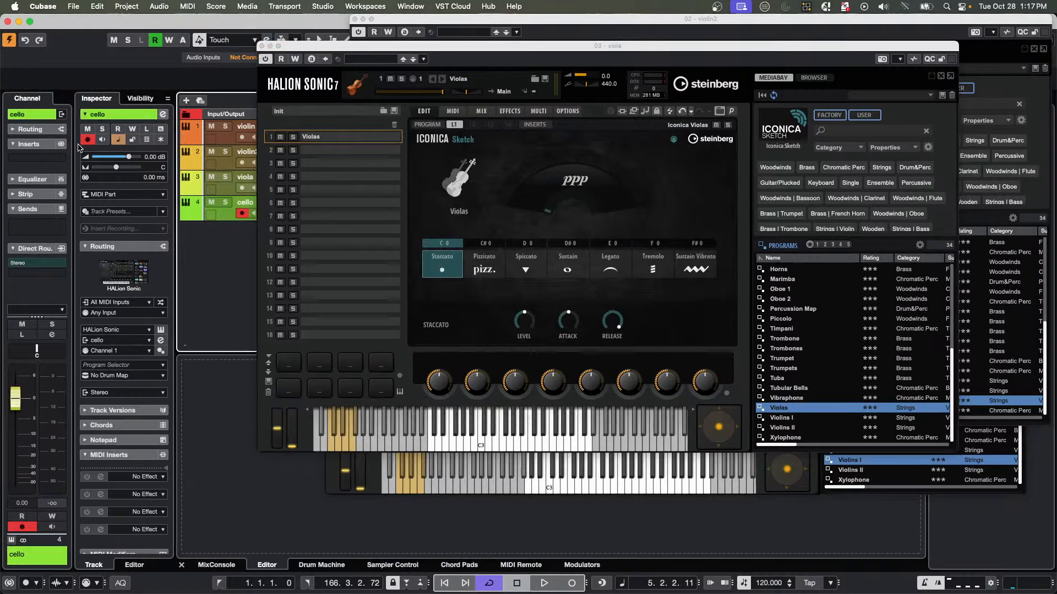
click(122, 273)
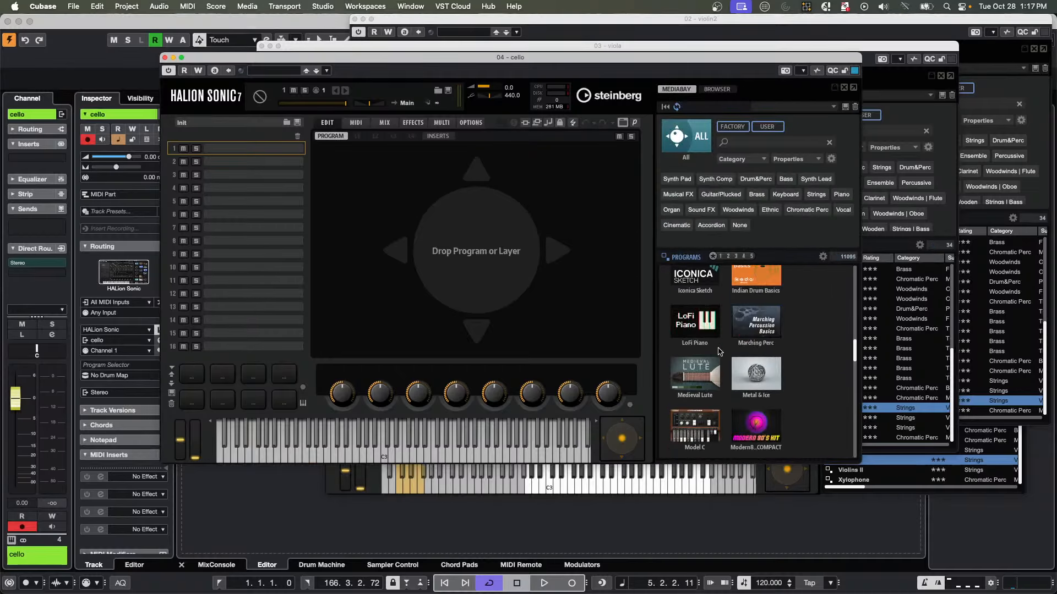
click(697, 281)
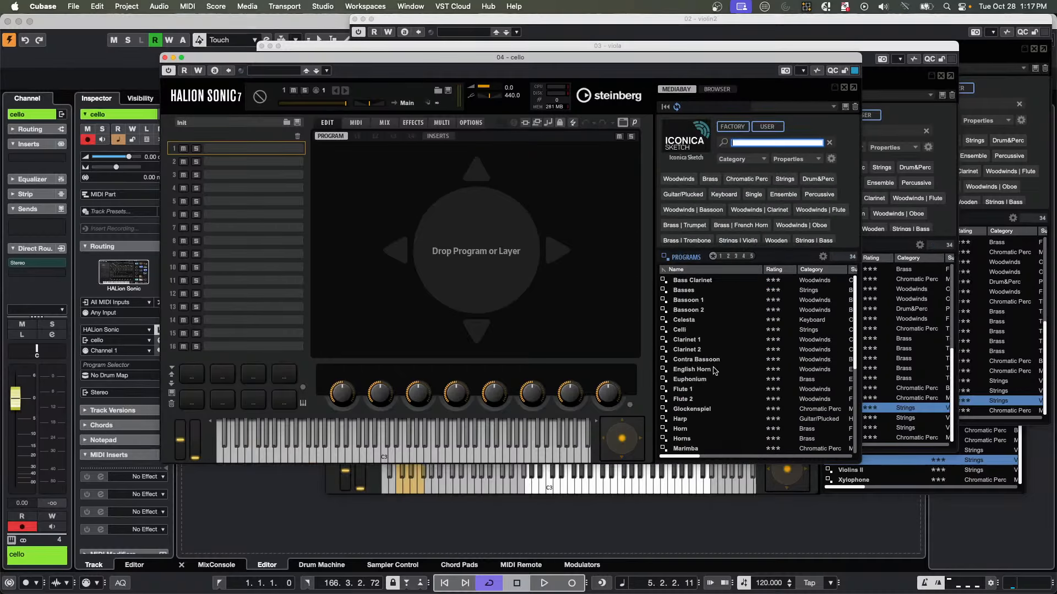
double_click(681, 329)
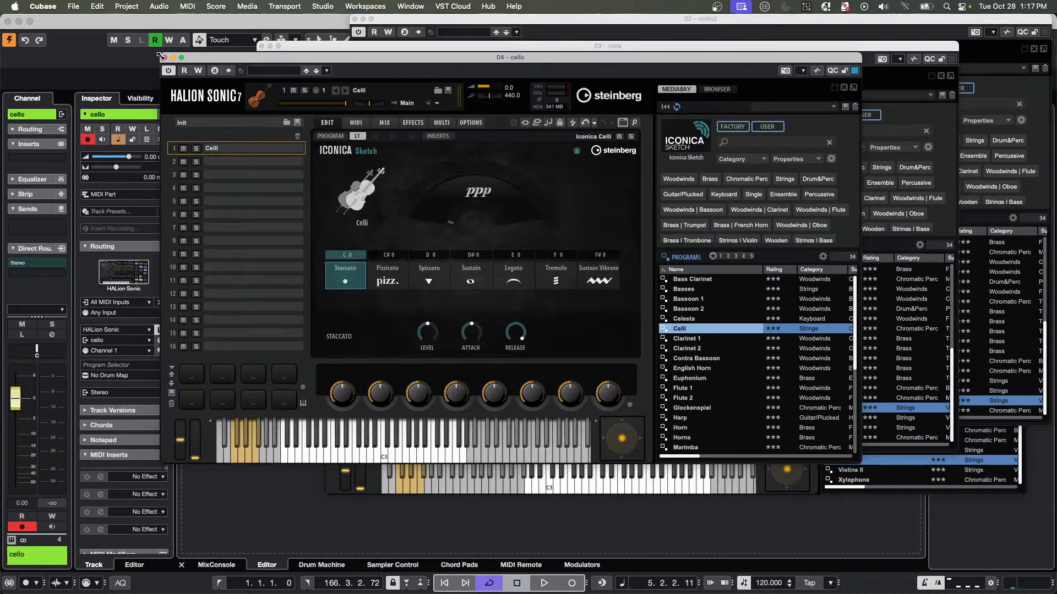
Close the HALion Sonic windows of the cello, viola, violin2 and violin 1 tracks.
click(165, 58)
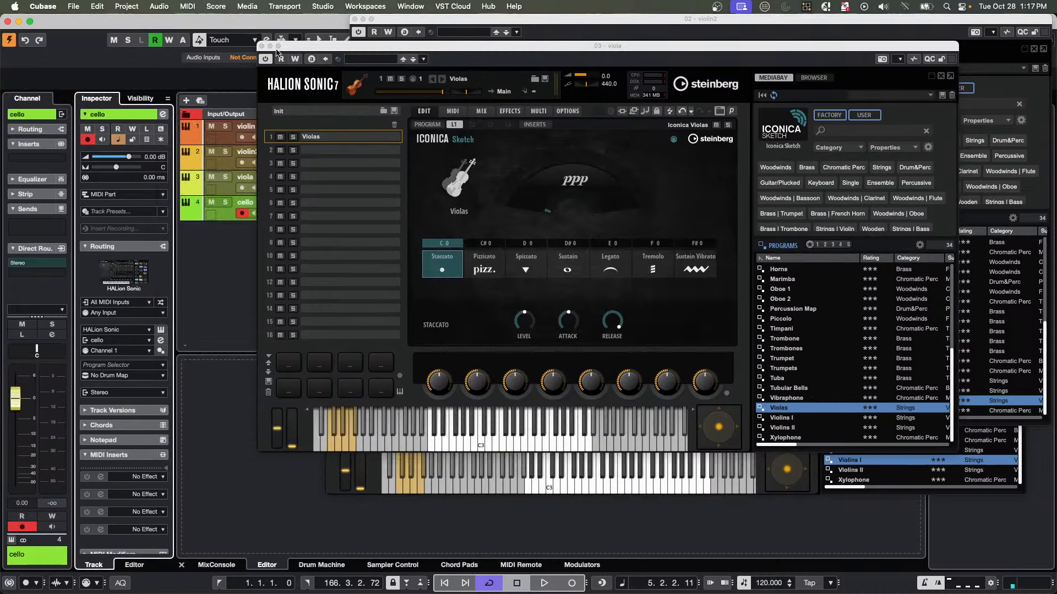
click(262, 47)
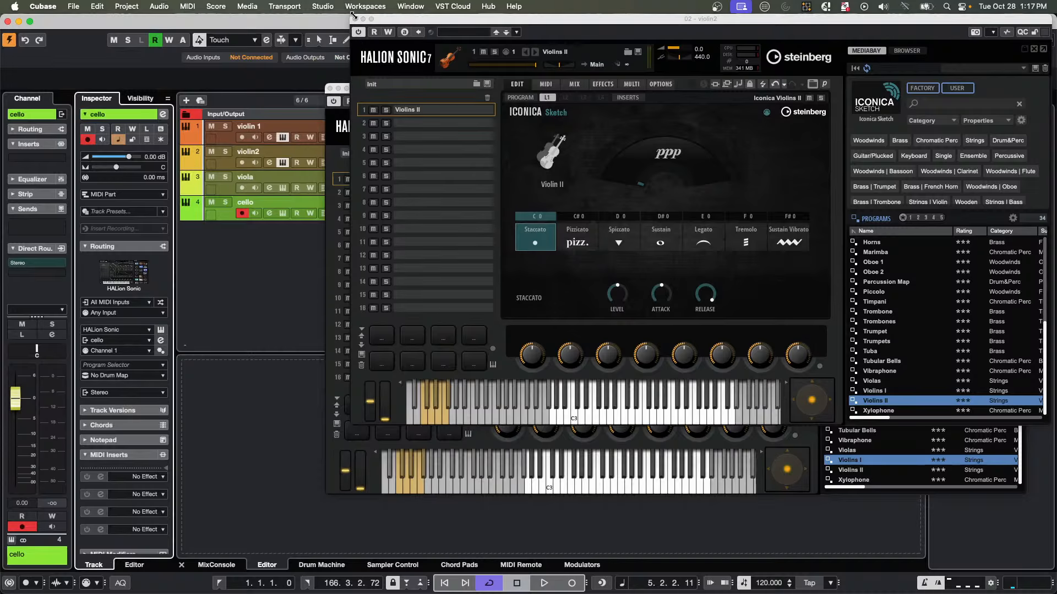
click(355, 19)
click(332, 91)
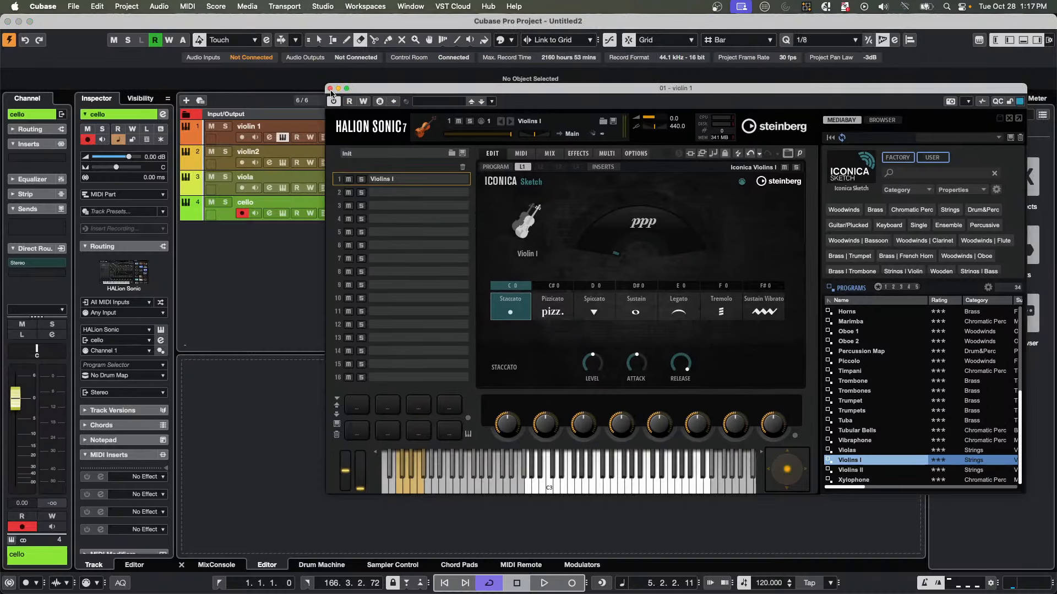
click(330, 89)
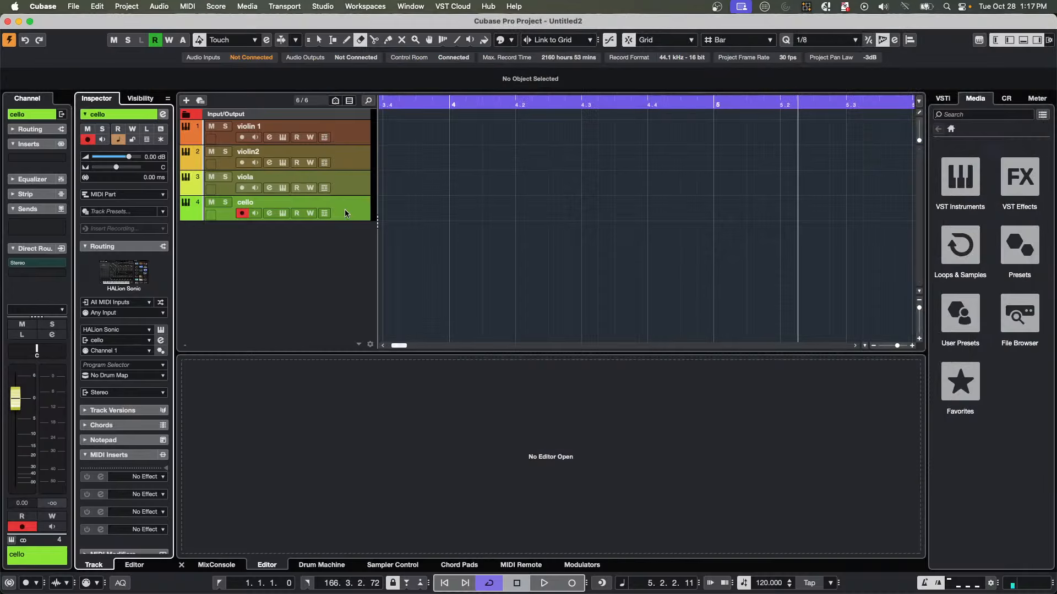
Select the violin 1, violin2, viola and cello tracks in turn to audition each one's sound.
click(345, 138)
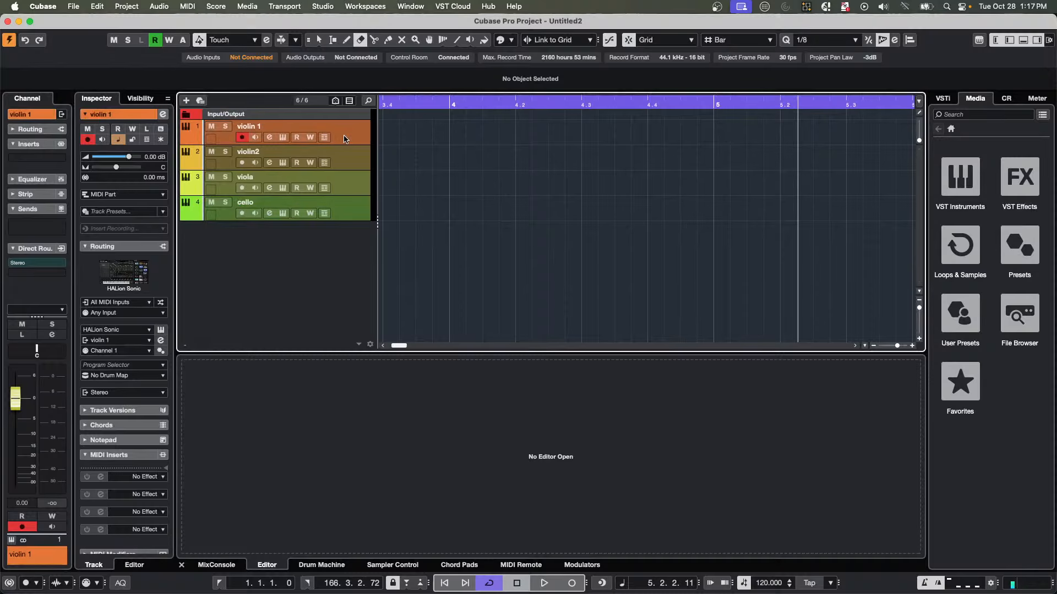
click(355, 217)
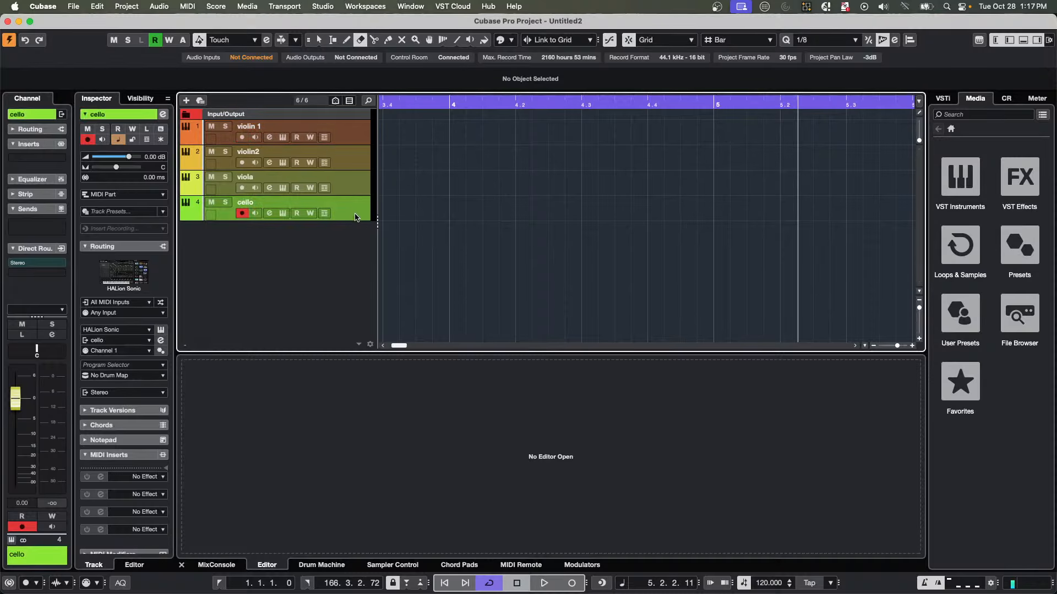
click(352, 142)
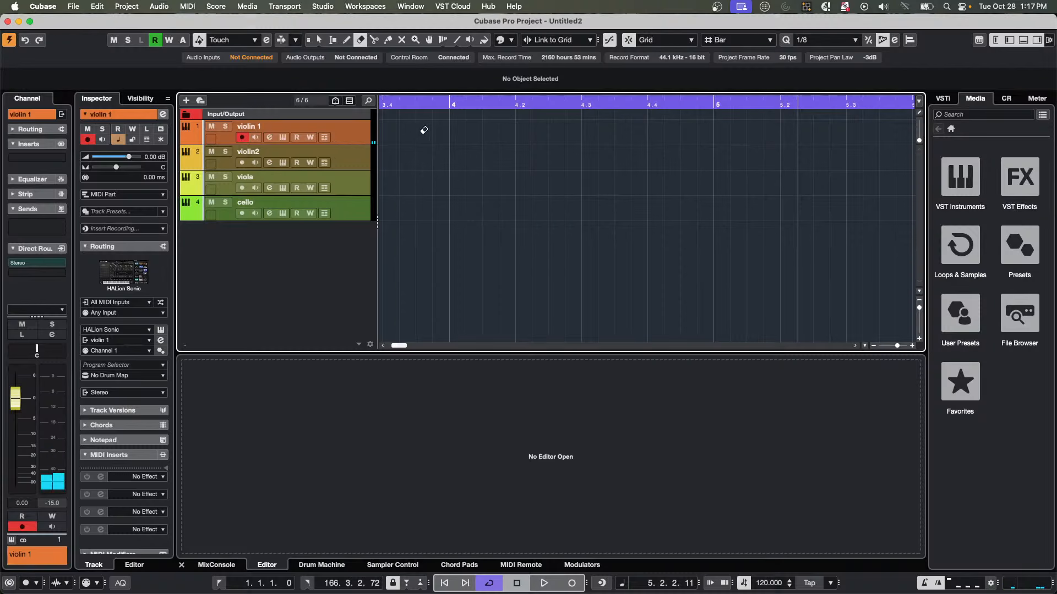
click(353, 161)
click(347, 179)
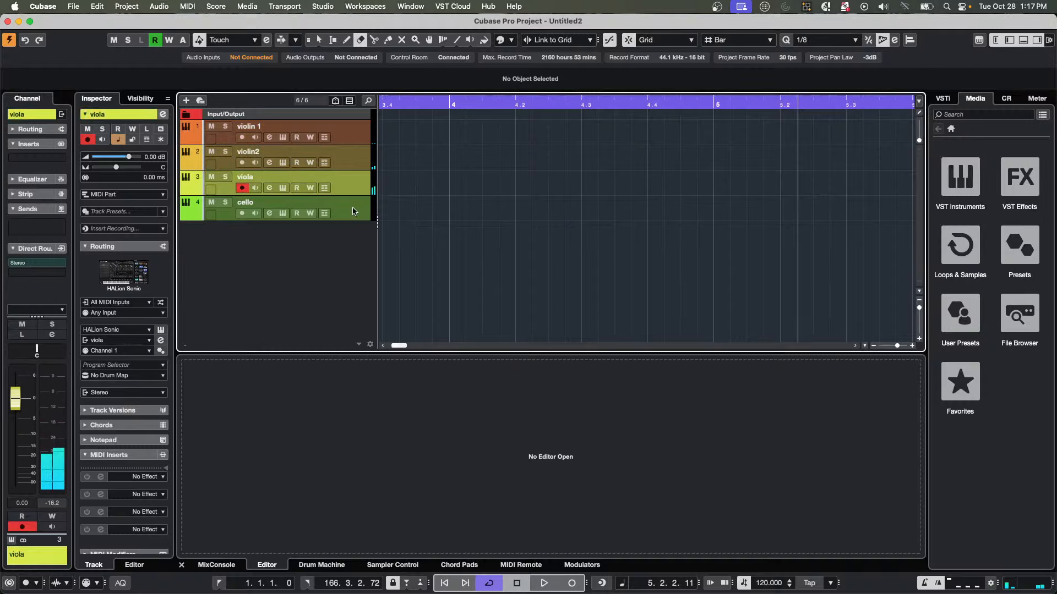
click(351, 206)
click(351, 182)
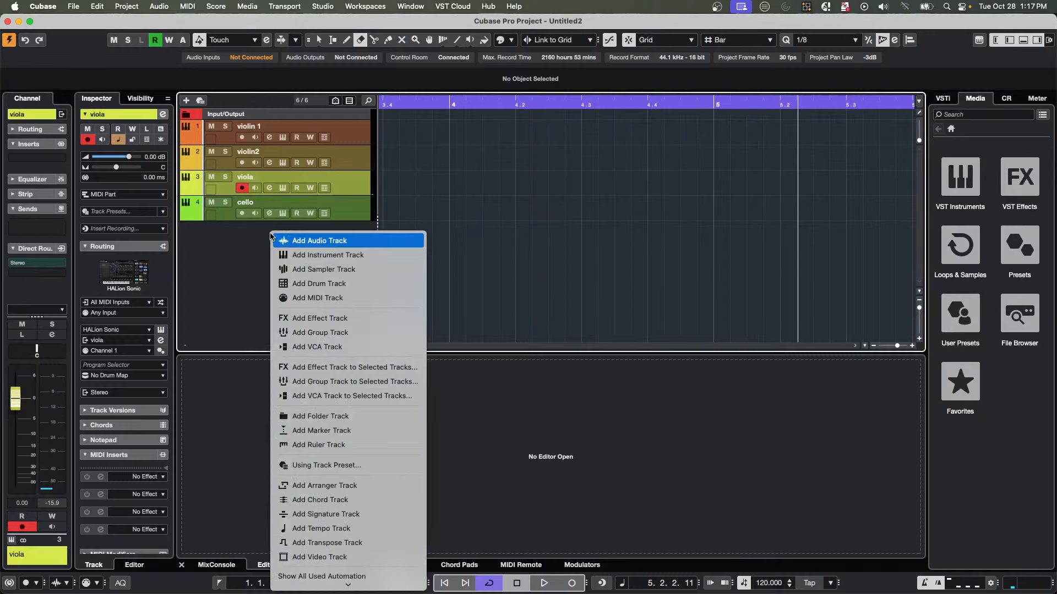
Add a chord track and move it above violin 1, directly below the Input/Output folder.
right_click(271, 232)
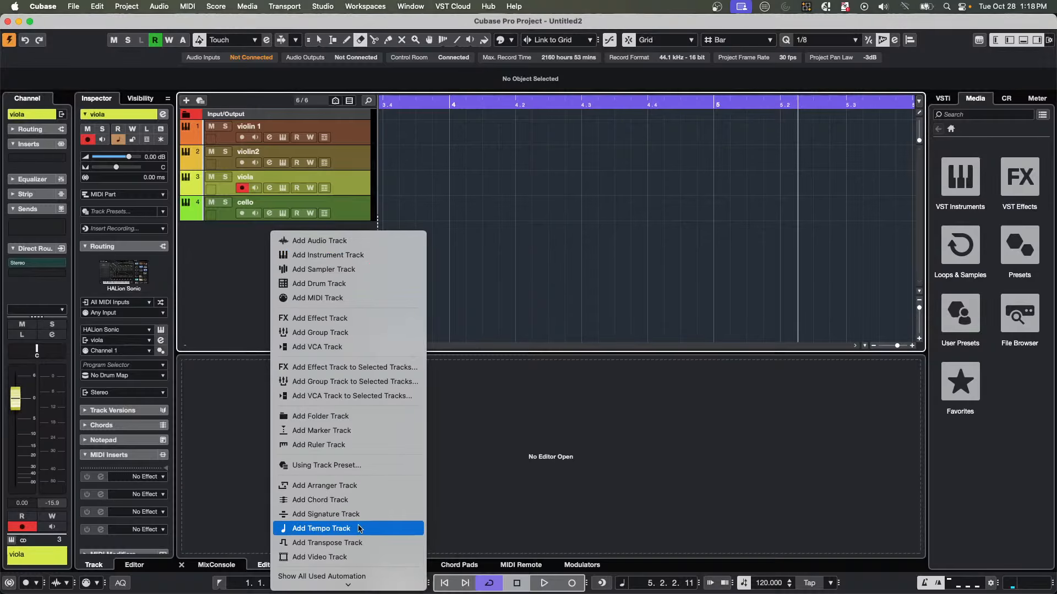
click(359, 501)
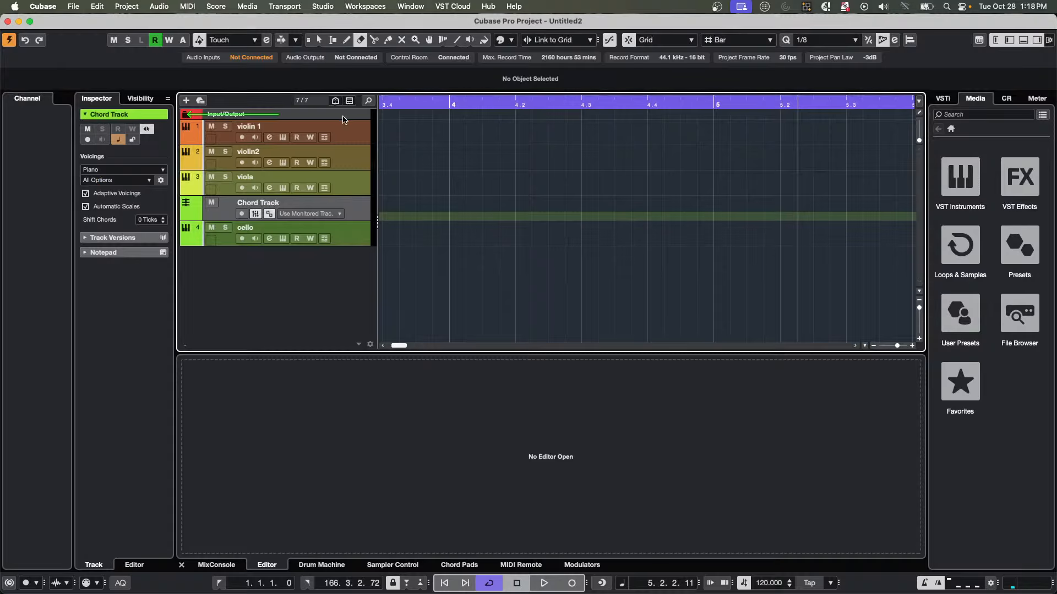
drag(343, 123, 327, 124)
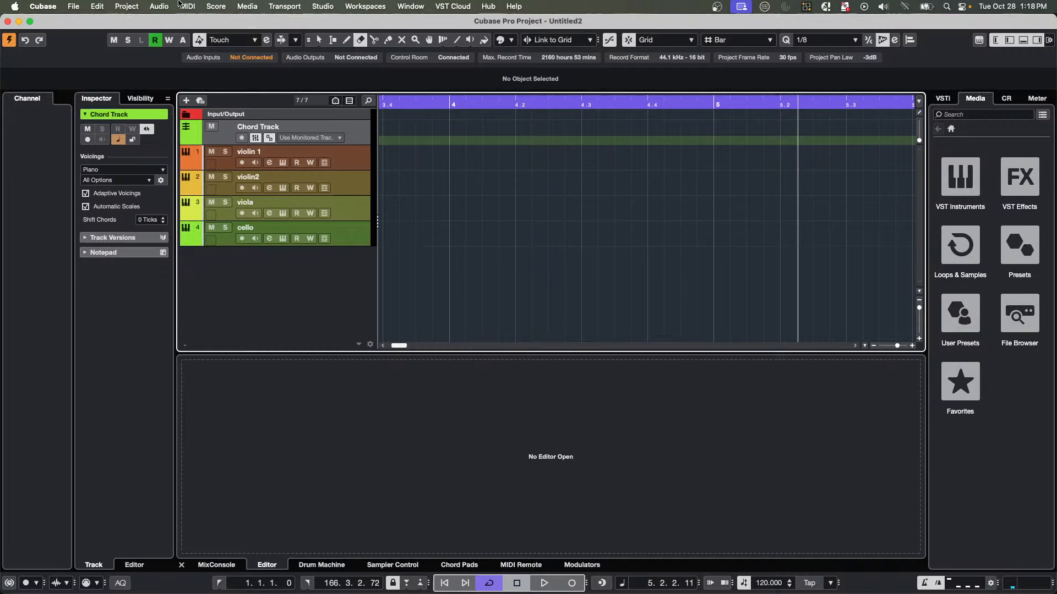
Save the project as a template named "Quartet with chord track".
click(98, 6)
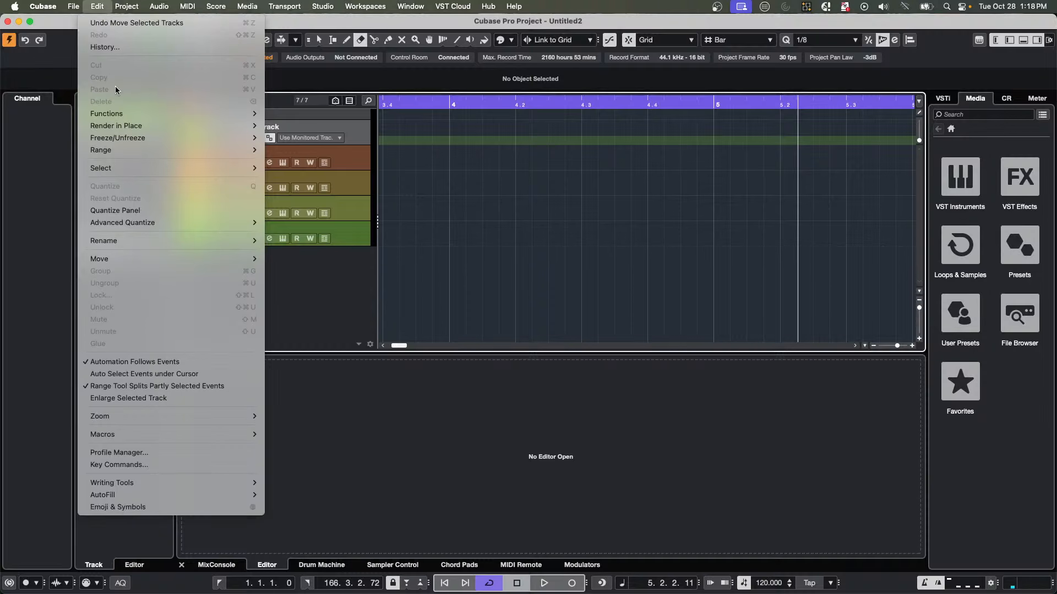
mouse_move(73, 6)
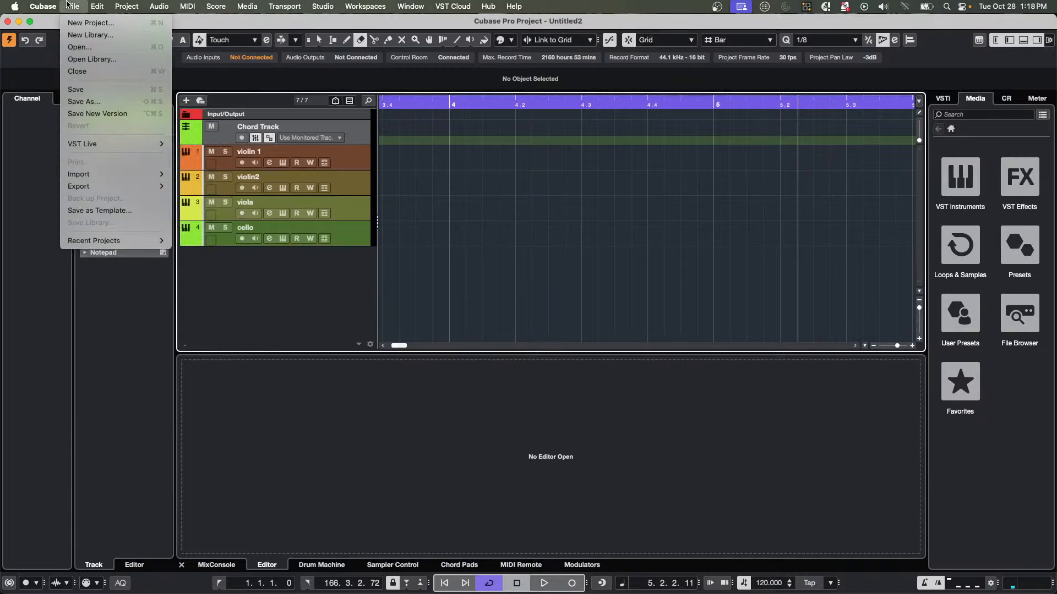
click(92, 210)
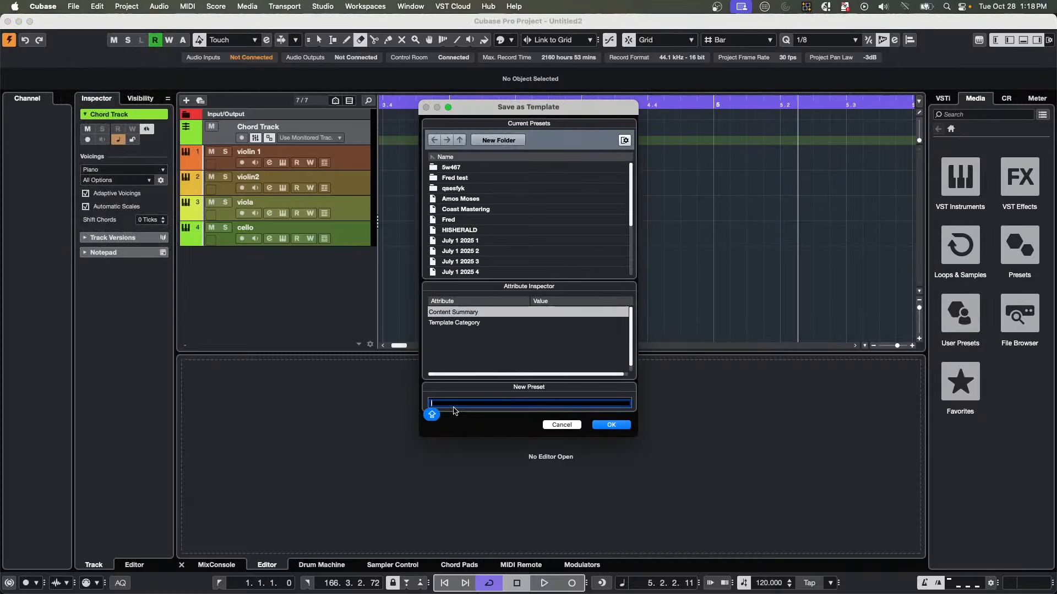
text(Quartet with chord track)
key(Return)
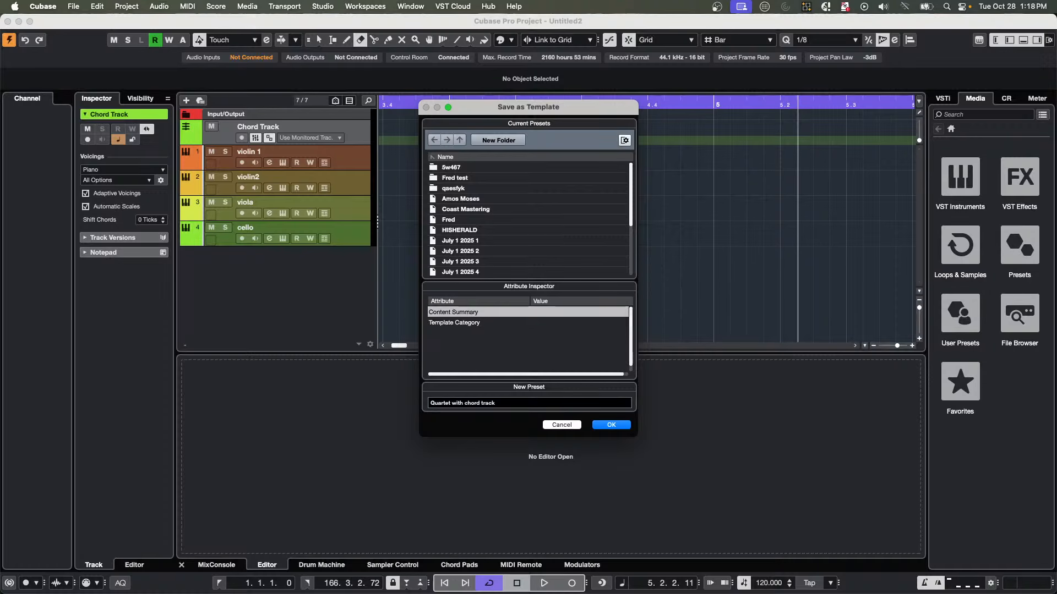
click(612, 424)
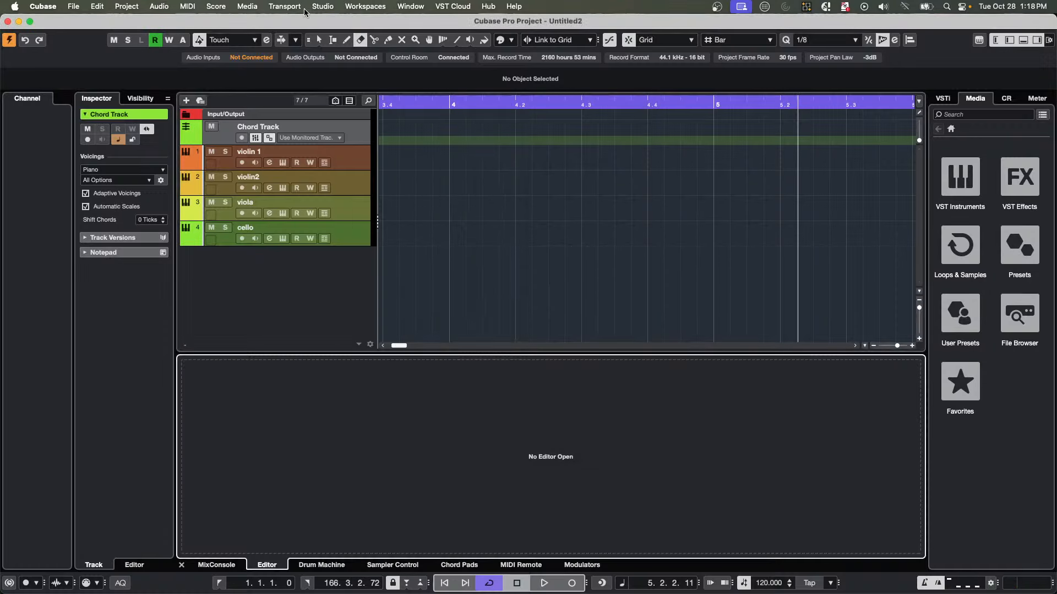
Close the project without saving and create a new one from the "Quartet with chord track" template in the October 28 2025 folder.
click(7, 22)
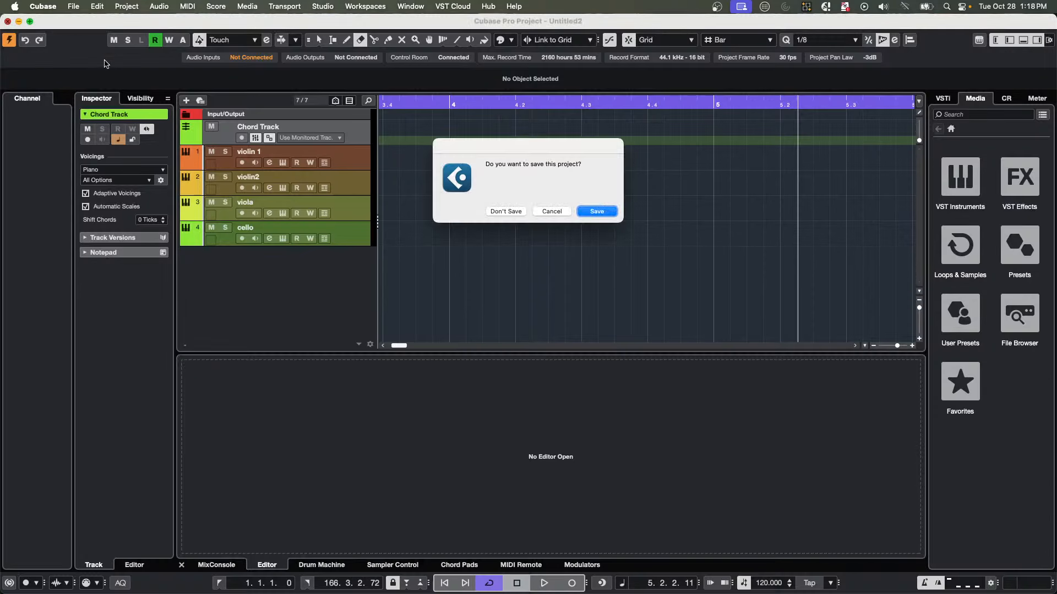
click(507, 210)
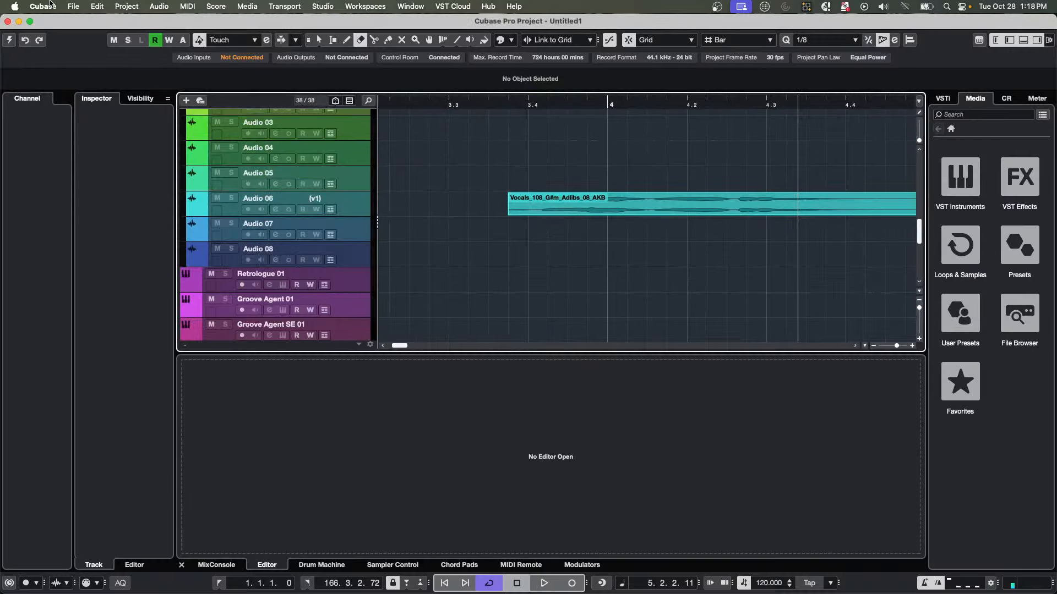
click(73, 6)
click(79, 23)
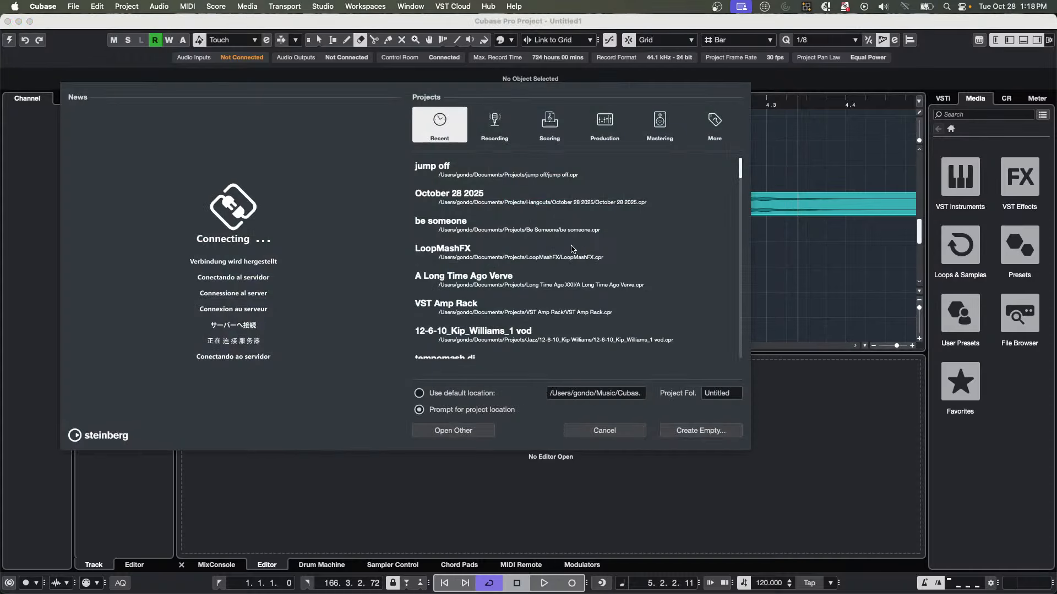
click(711, 125)
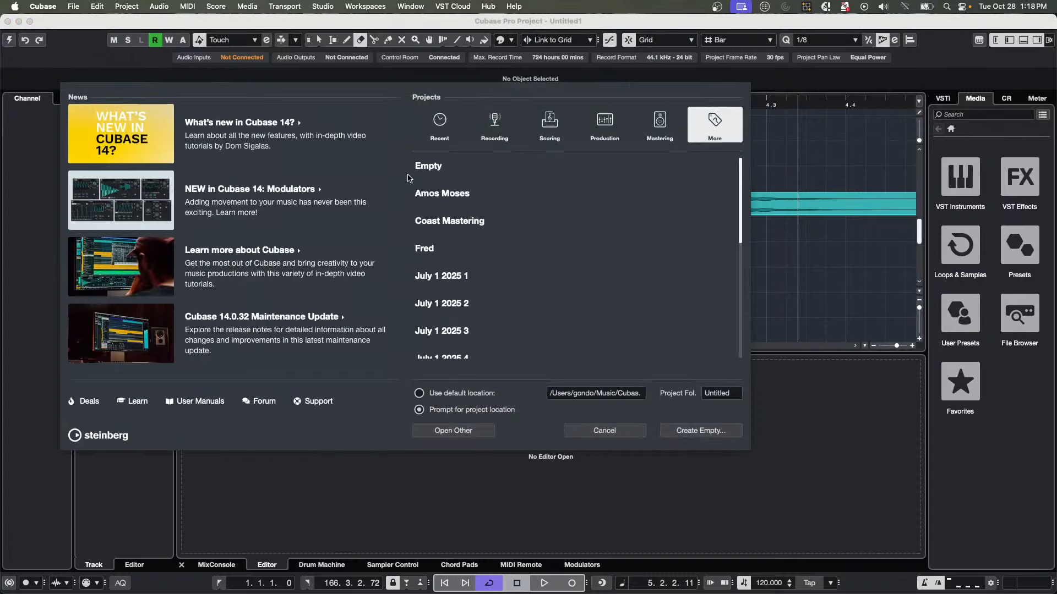
scroll(500, 232, down, 10)
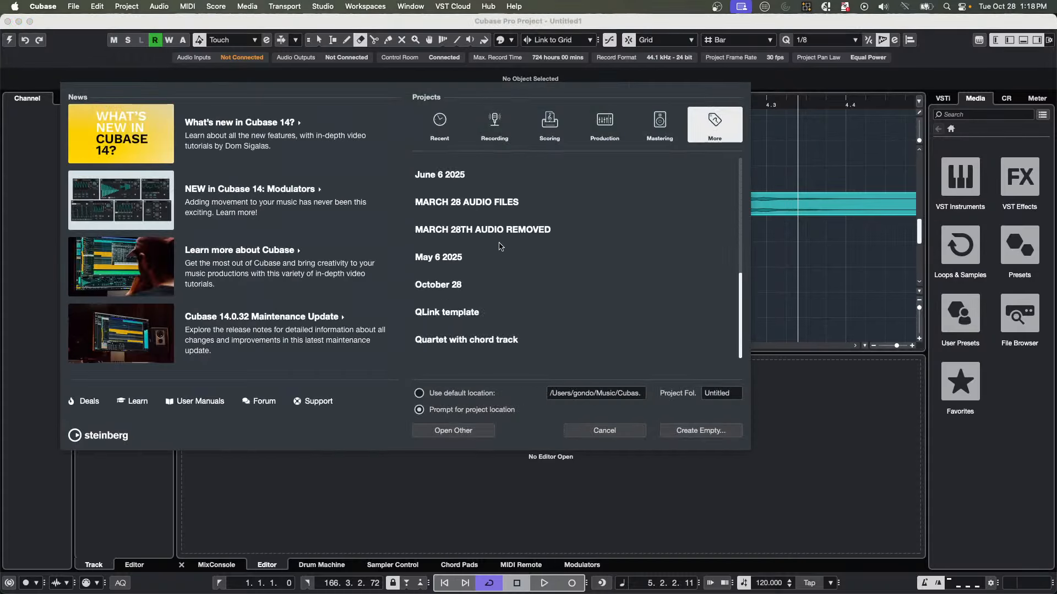
double_click(492, 341)
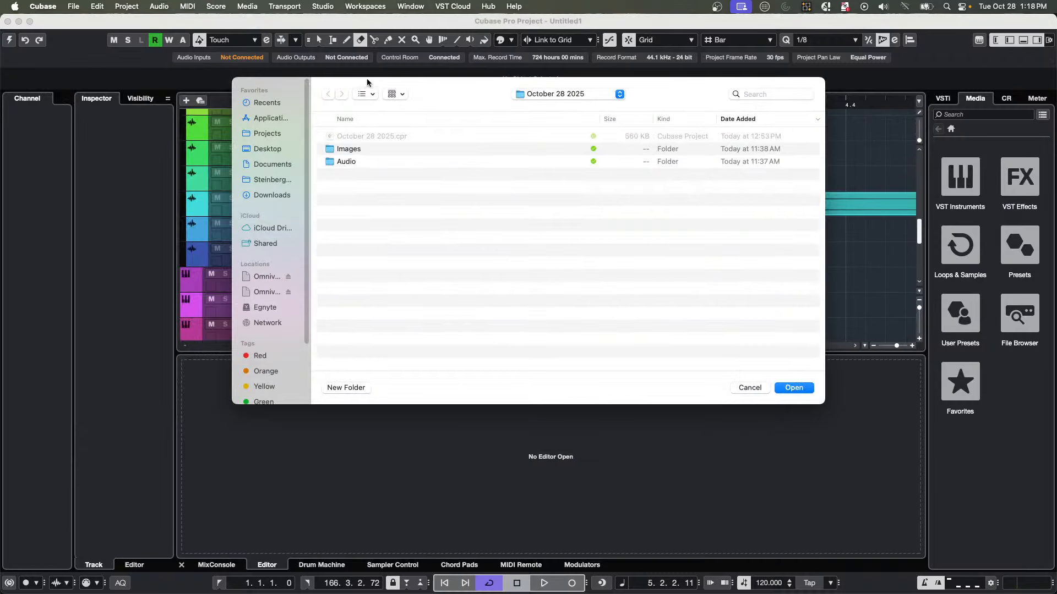
click(795, 388)
click(594, 212)
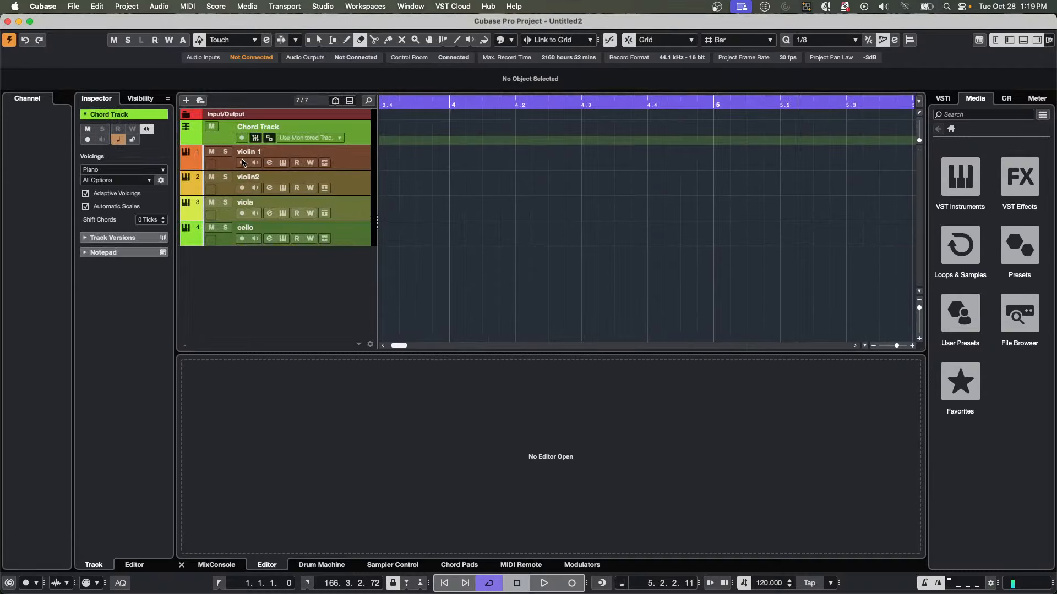
Record-enable the violin 1, violin2, viola and cello tracks.
click(242, 162)
click(242, 213)
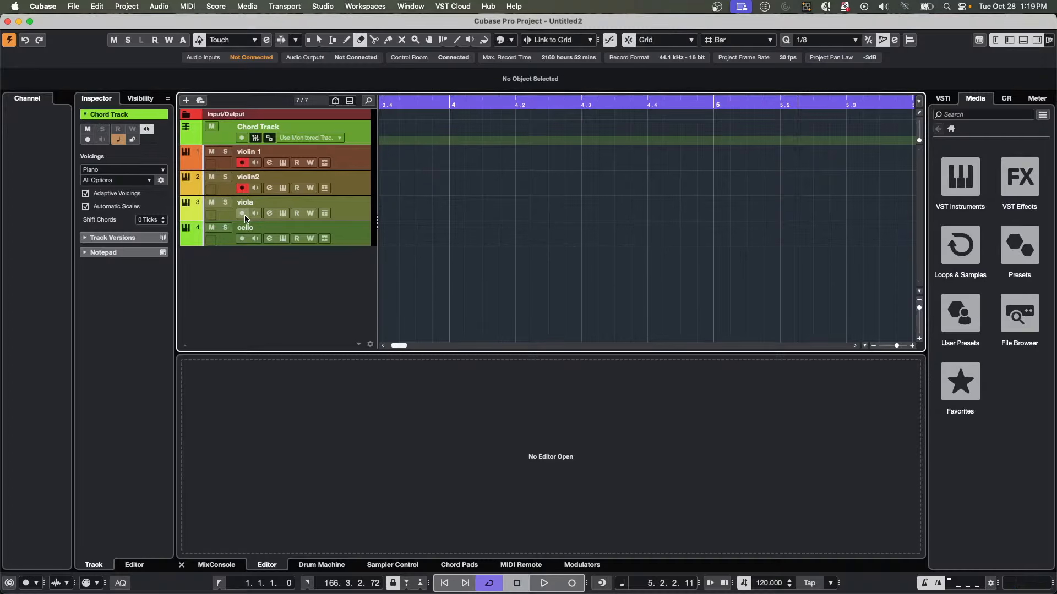
click(242, 239)
Review the saved templates and recent projects in the new-project dialog, then close it without creating a project.
click(67, 7)
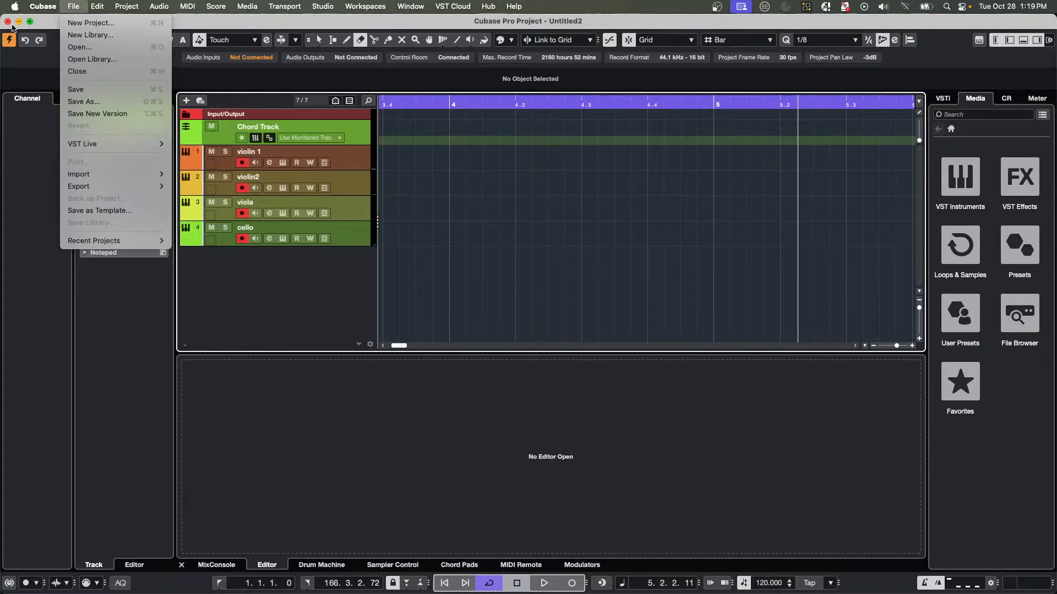
click(117, 210)
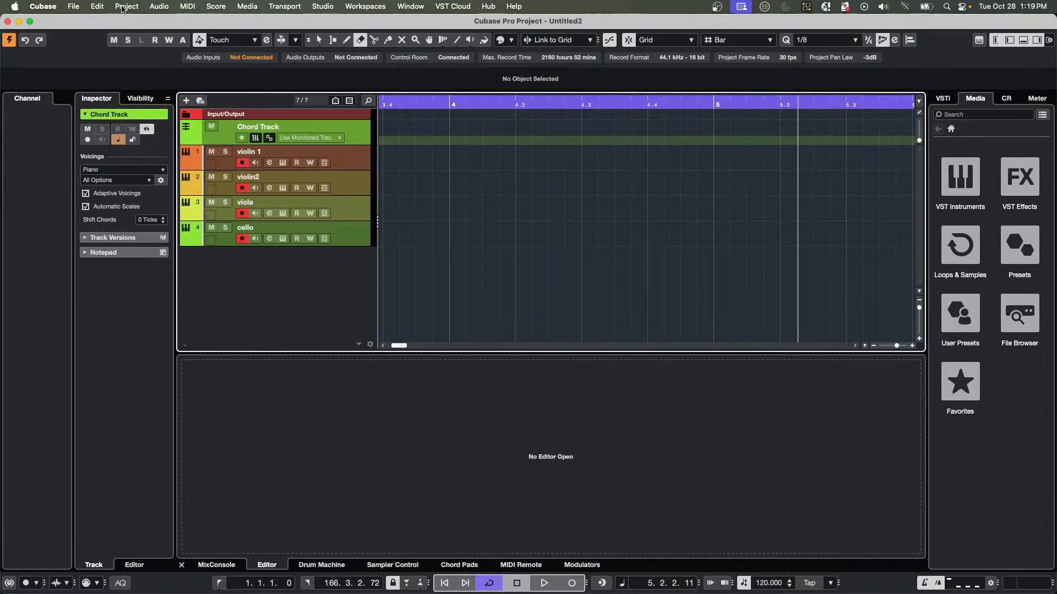
click(96, 6)
click(82, 23)
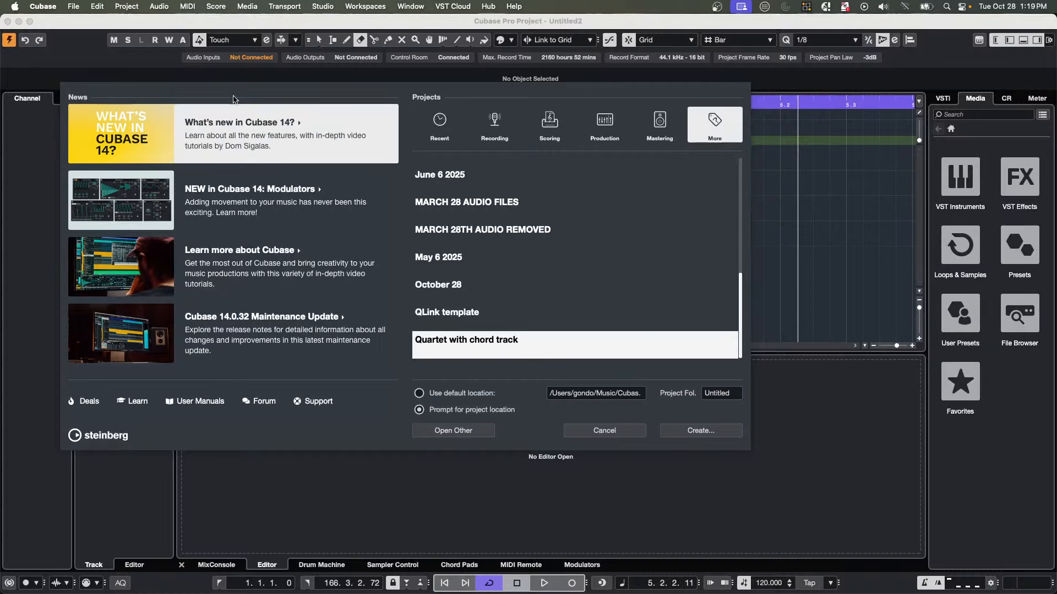
click(604, 431)
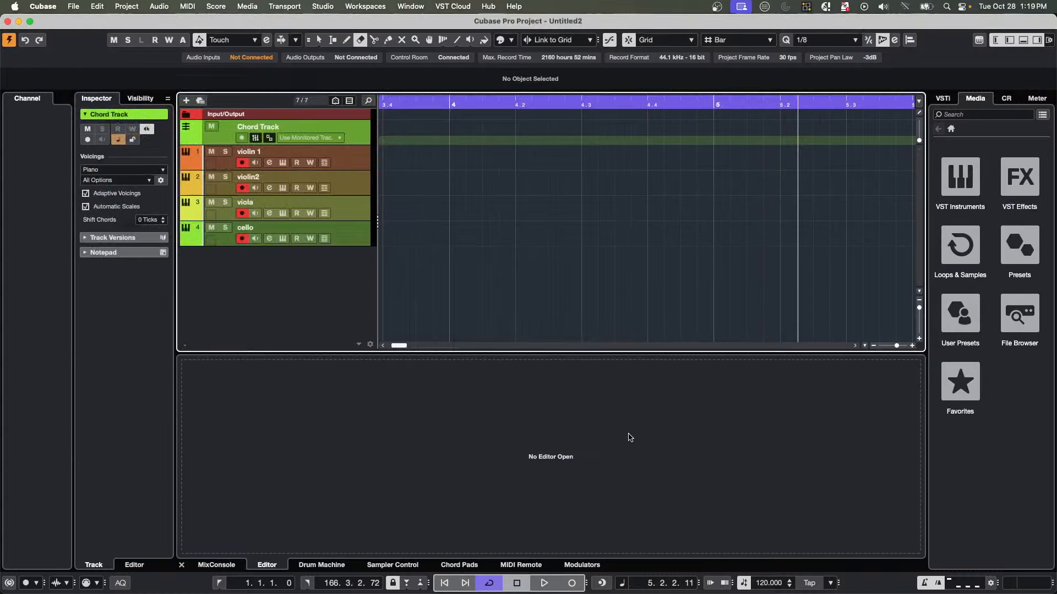
click(67, 5)
click(75, 22)
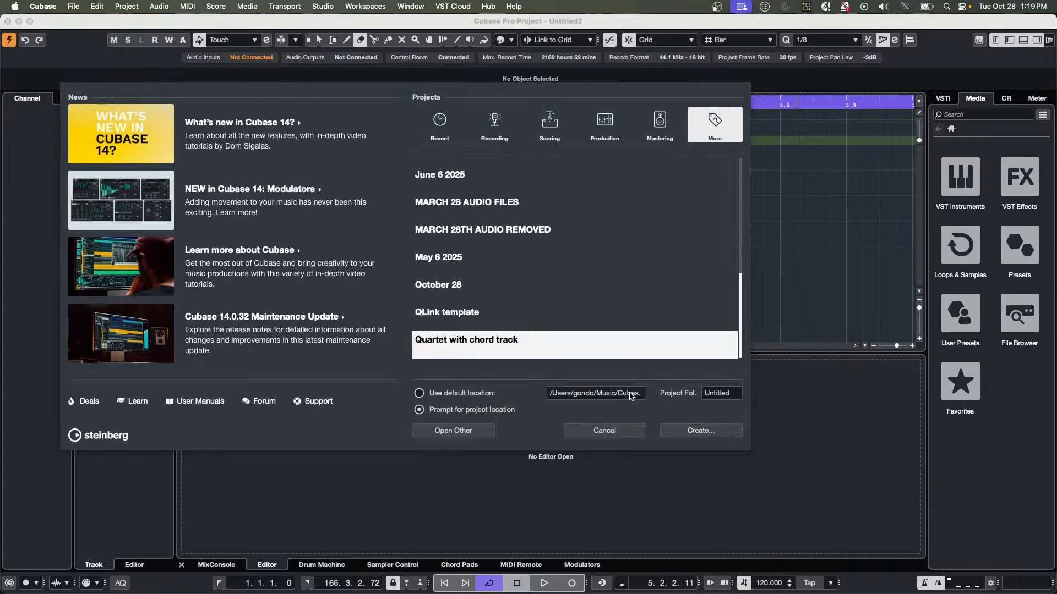
click(461, 139)
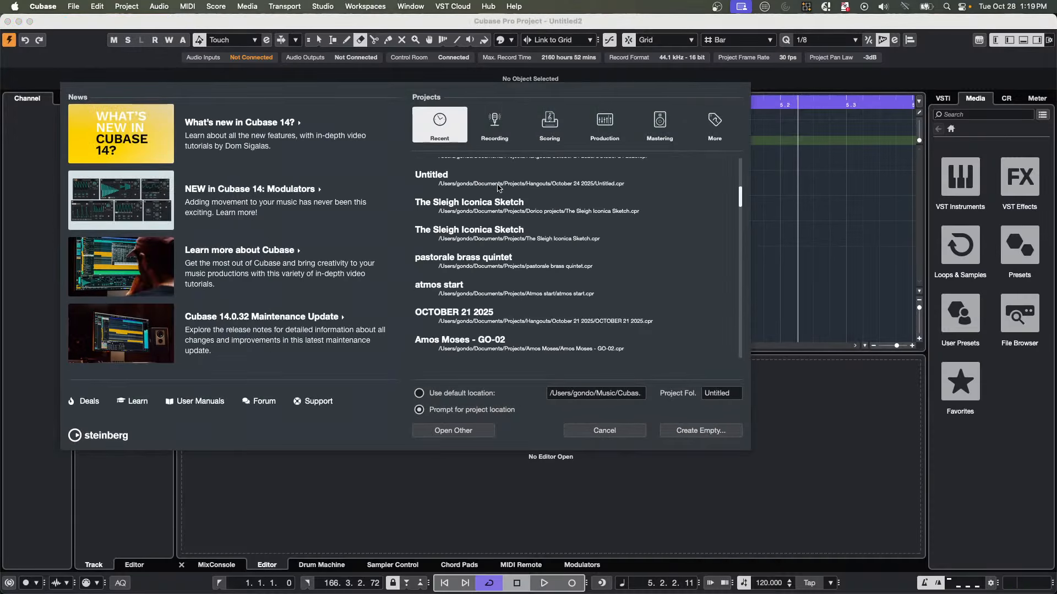
click(593, 431)
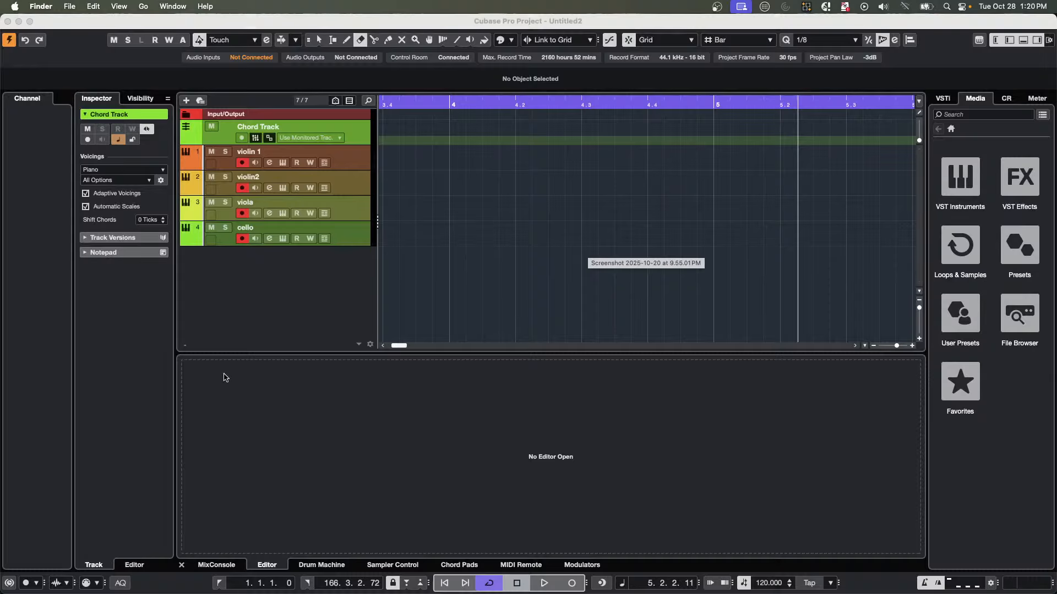
Load the Basses program from the Iconica Sketch library into the cello track's HALion Sonic and close the instrument window.
click(283, 240)
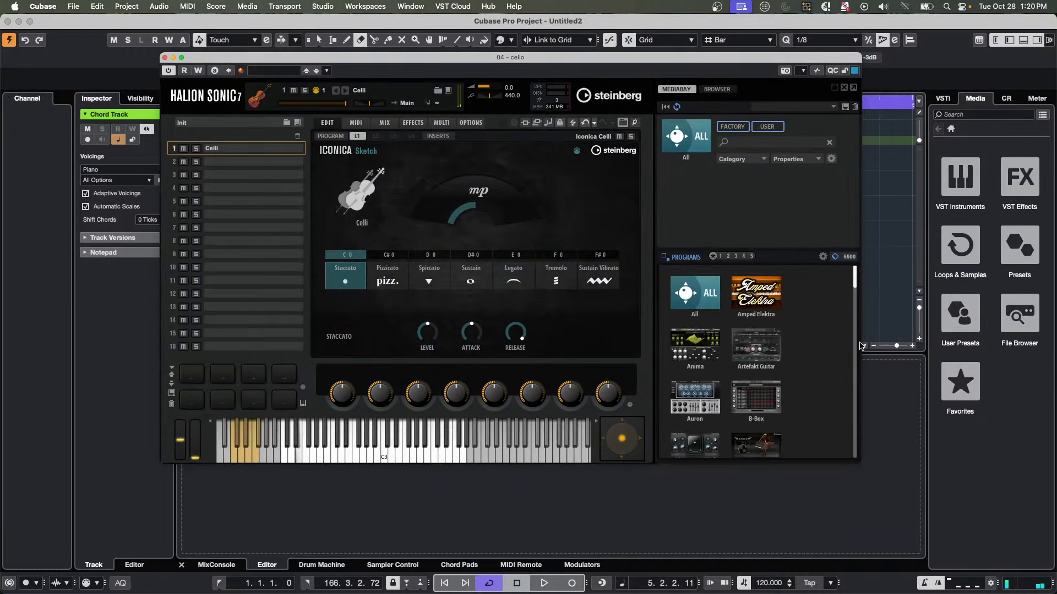
scroll(740, 323, down, 3)
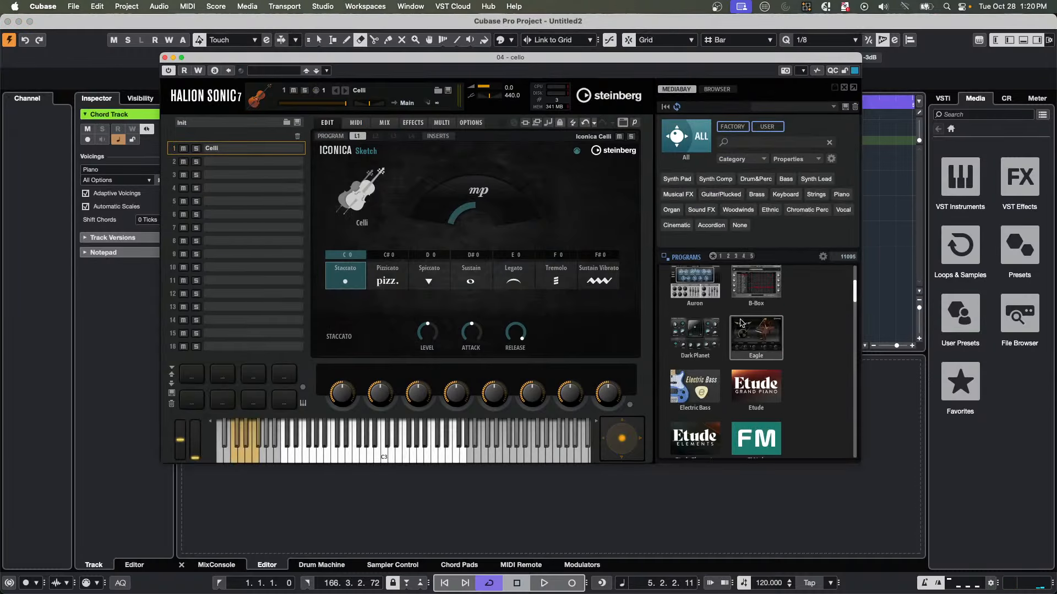
scroll(738, 337, down, 8)
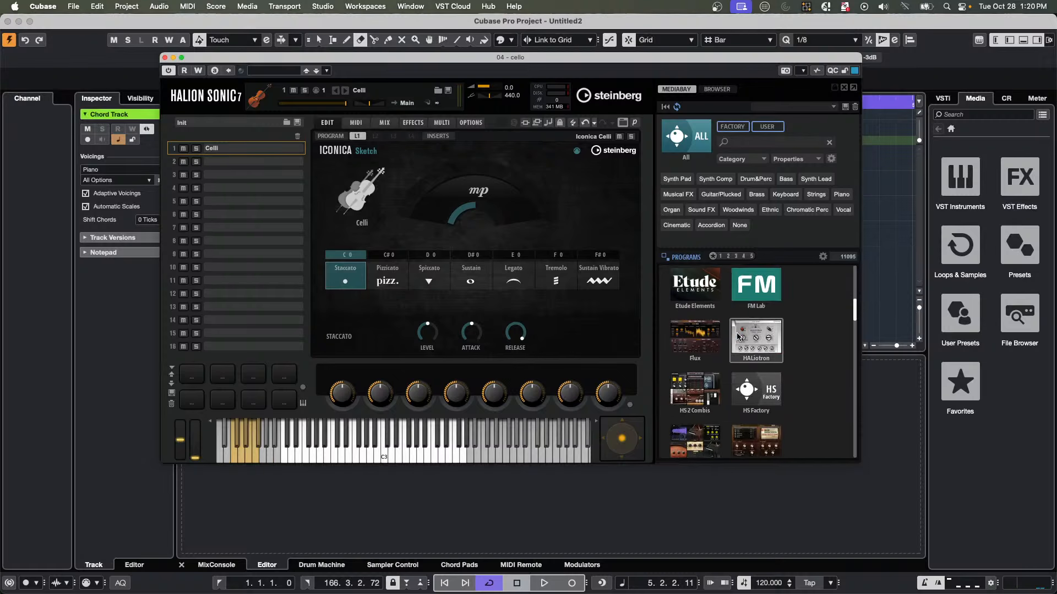
scroll(737, 336, down, 3)
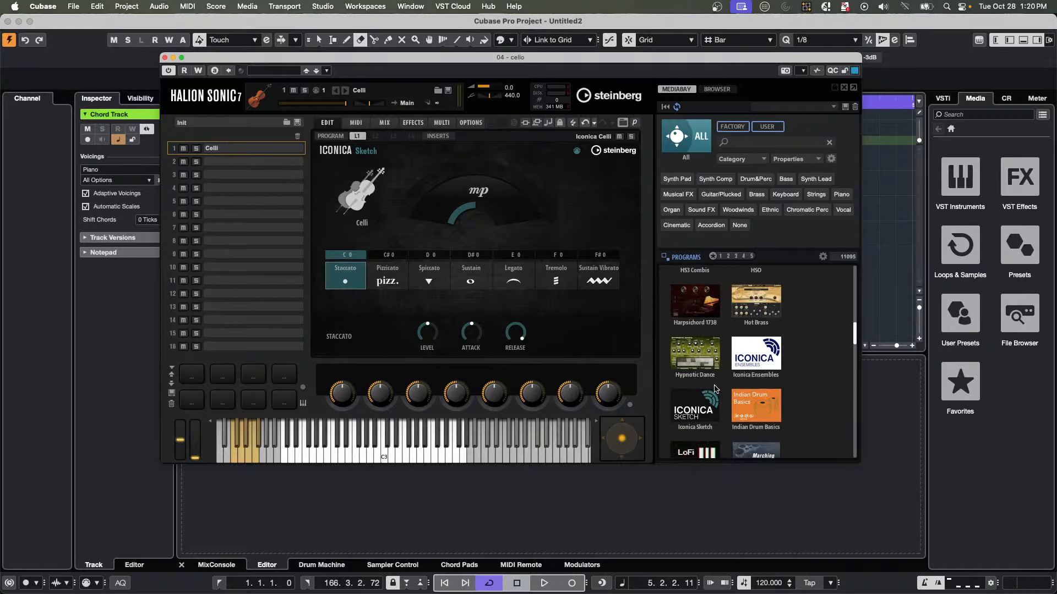
click(706, 407)
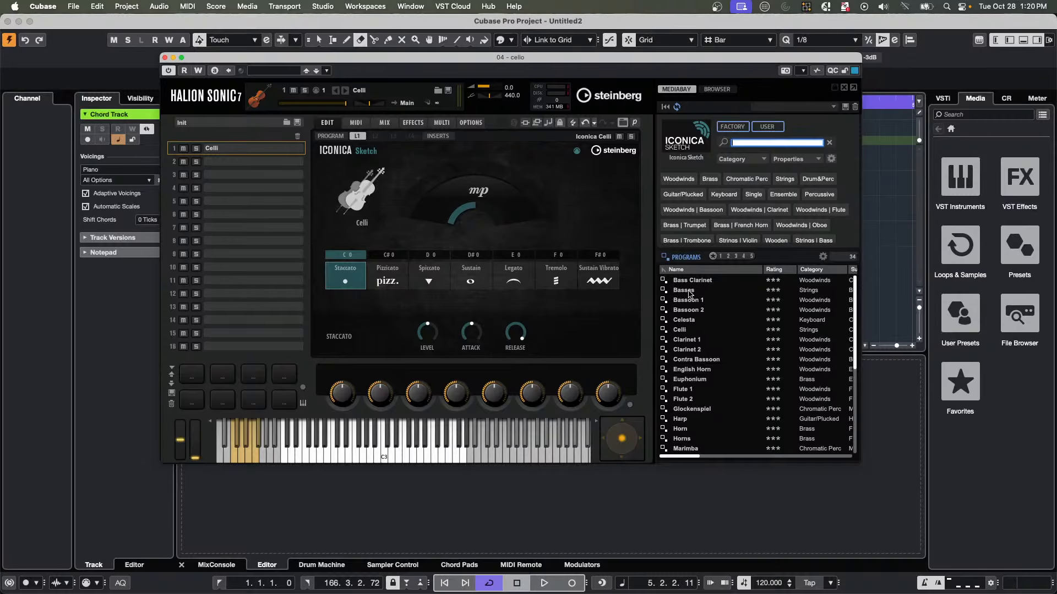
double_click(689, 291)
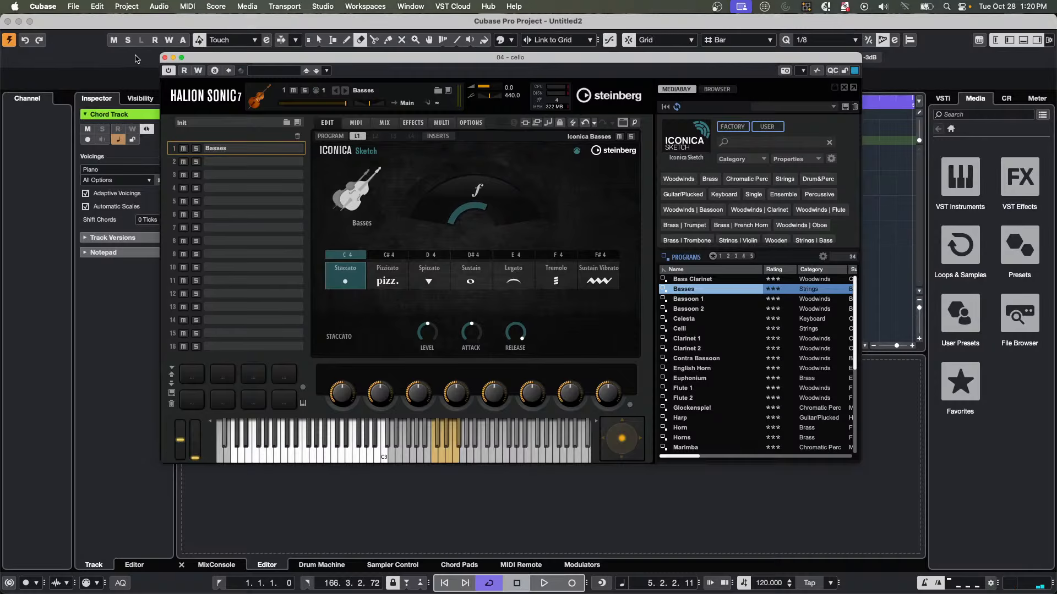
click(165, 57)
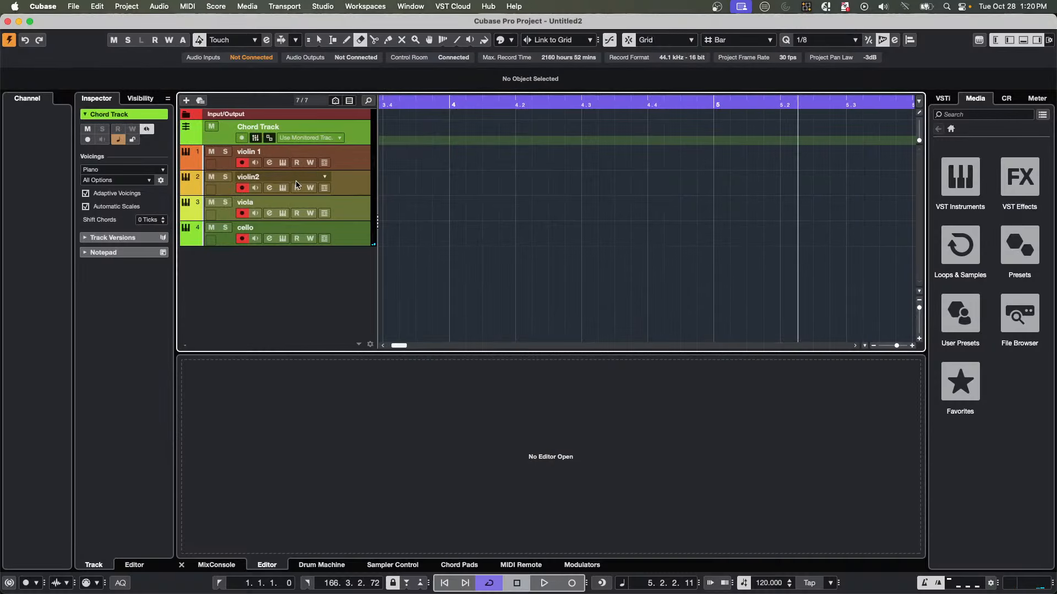
Select the cello track and insert the Imager effect in its first insert slot.
drag(353, 245, 351, 257)
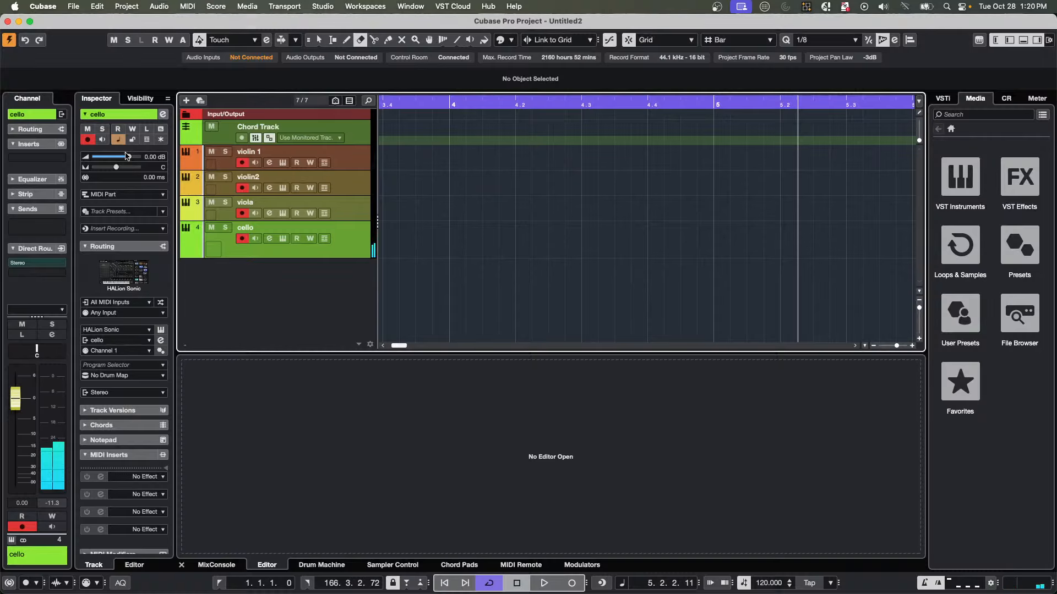
click(46, 159)
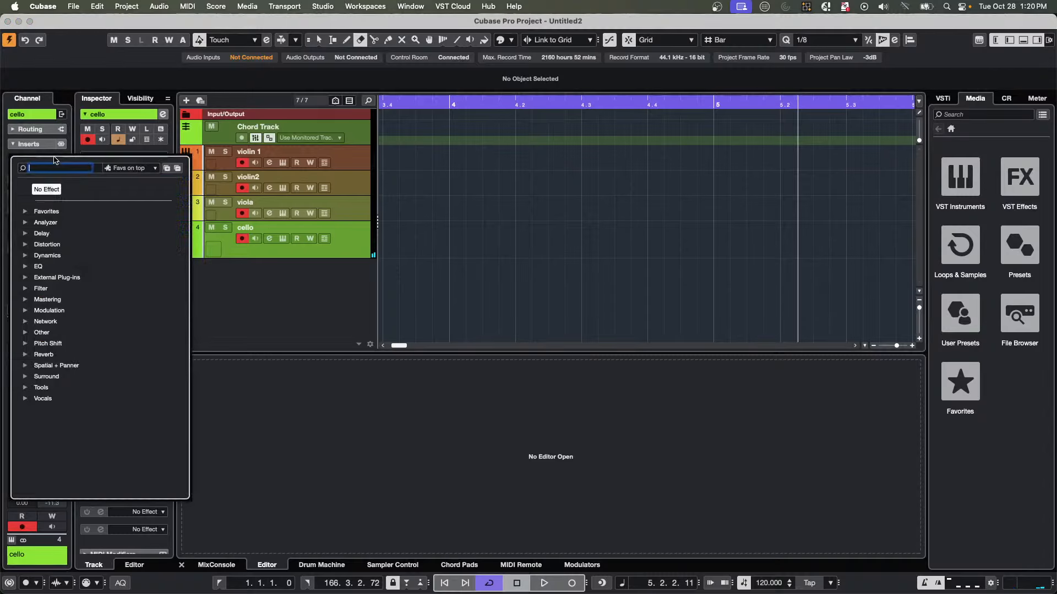
text(imafe)
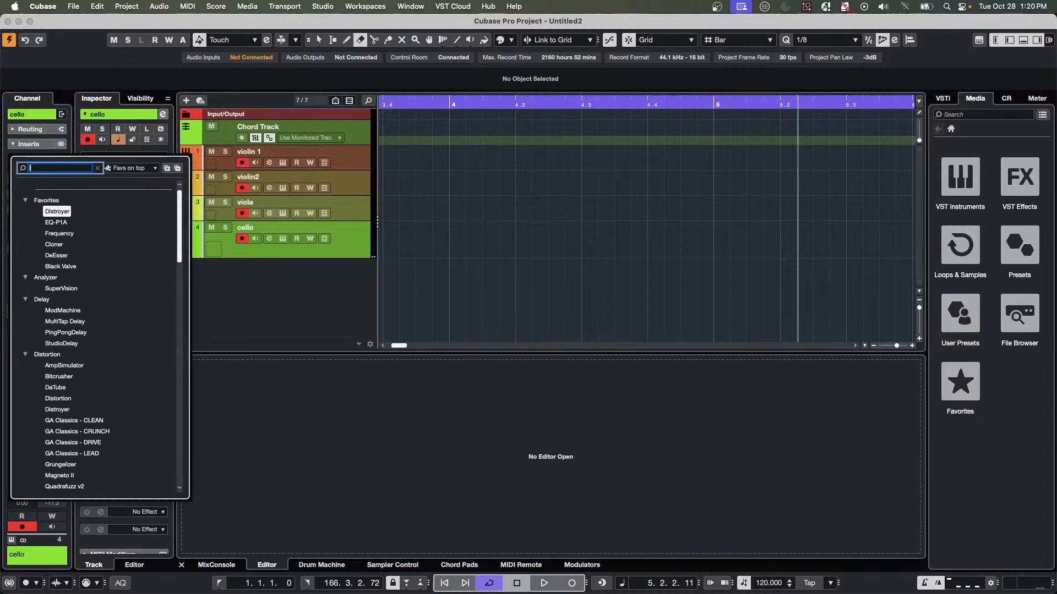
text(r)
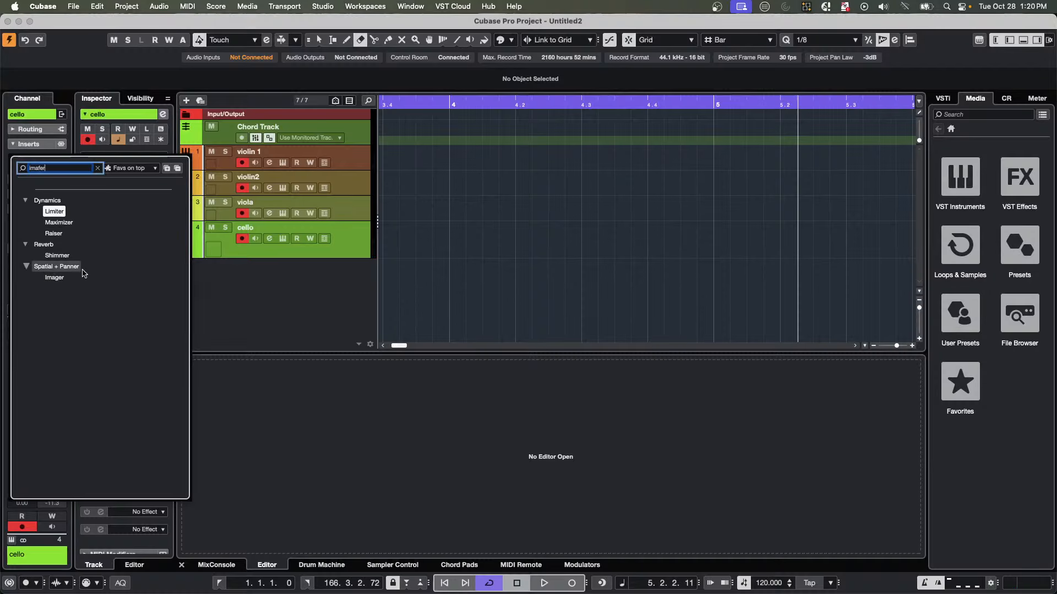
click(54, 277)
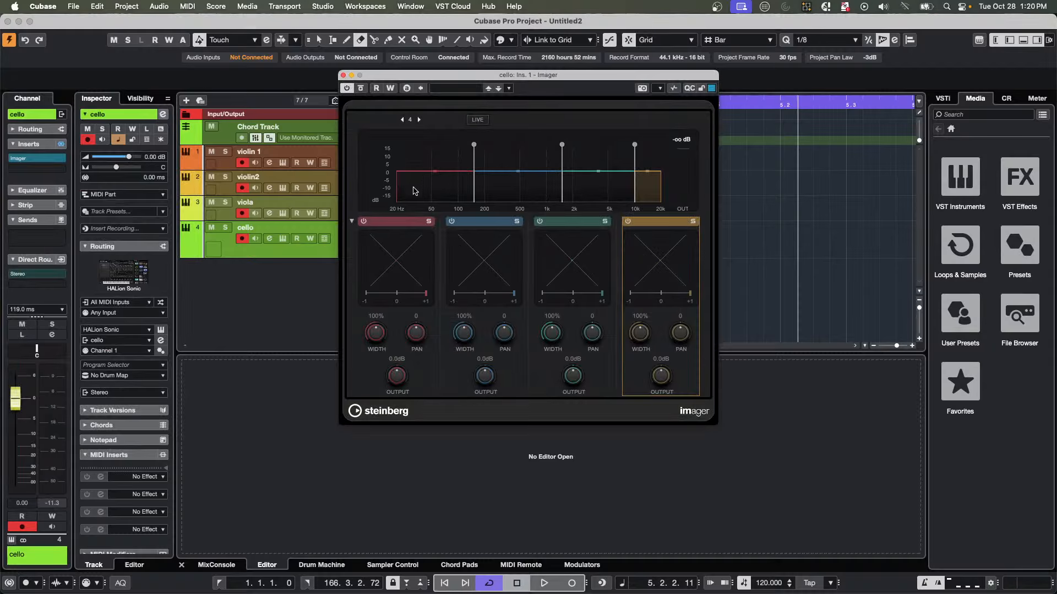
Solo the Imager's lowest frequency band, switching the second band off and back on to compare the sound.
click(453, 222)
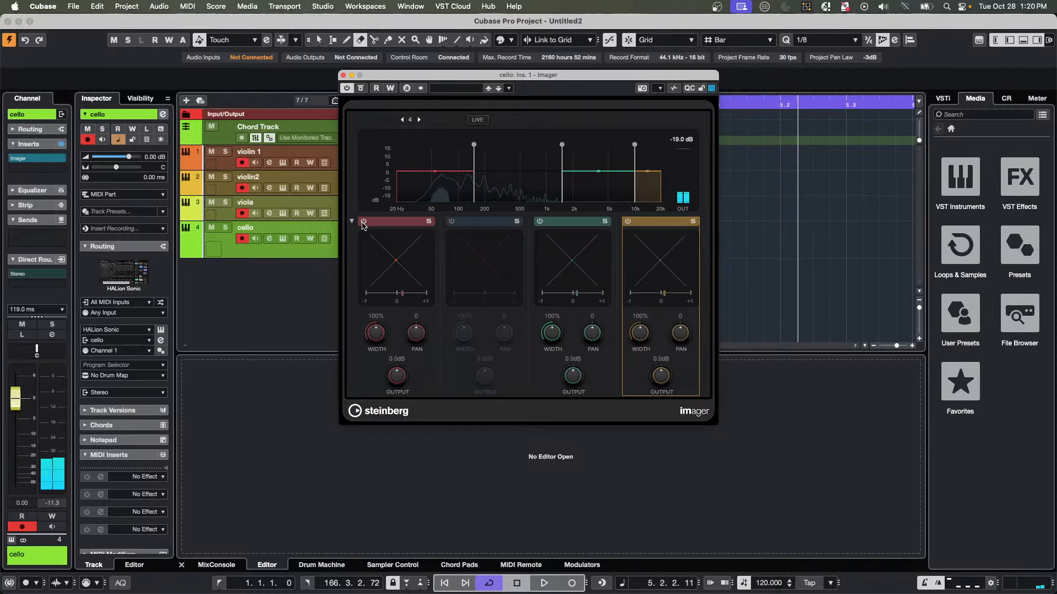
click(428, 222)
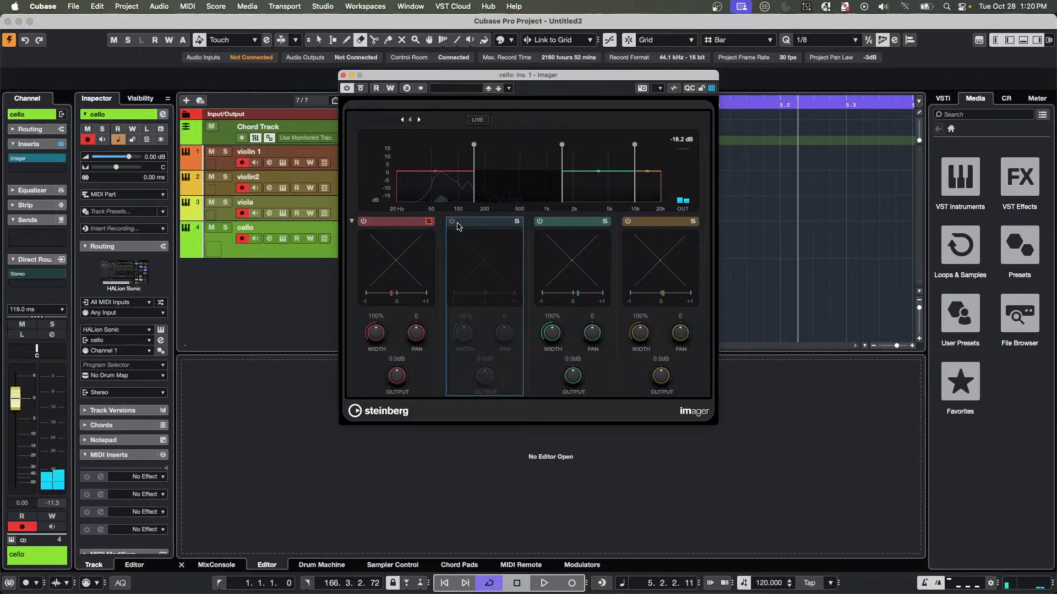
click(453, 222)
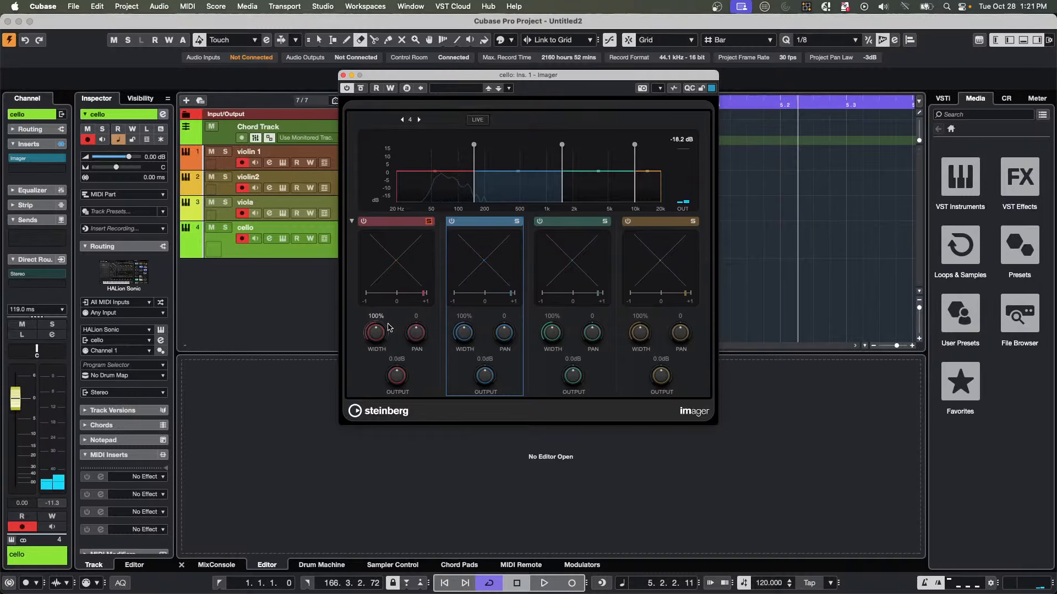
Reduce the Imager's lowest band to 0% width and lower its upper crossover to below 100 Hz.
drag(380, 332, 343, 451)
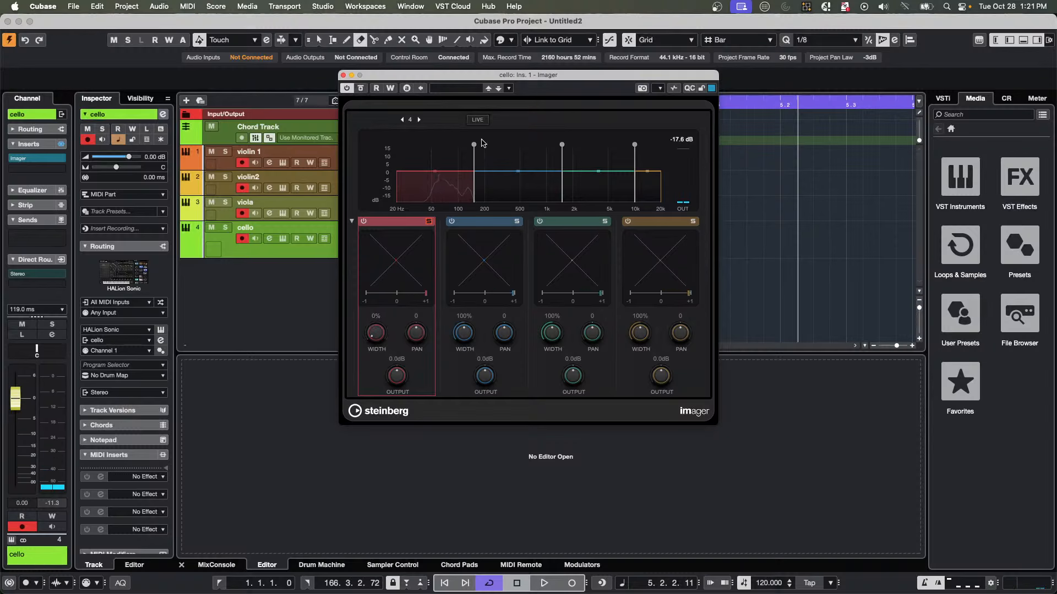
drag(474, 145, 450, 145)
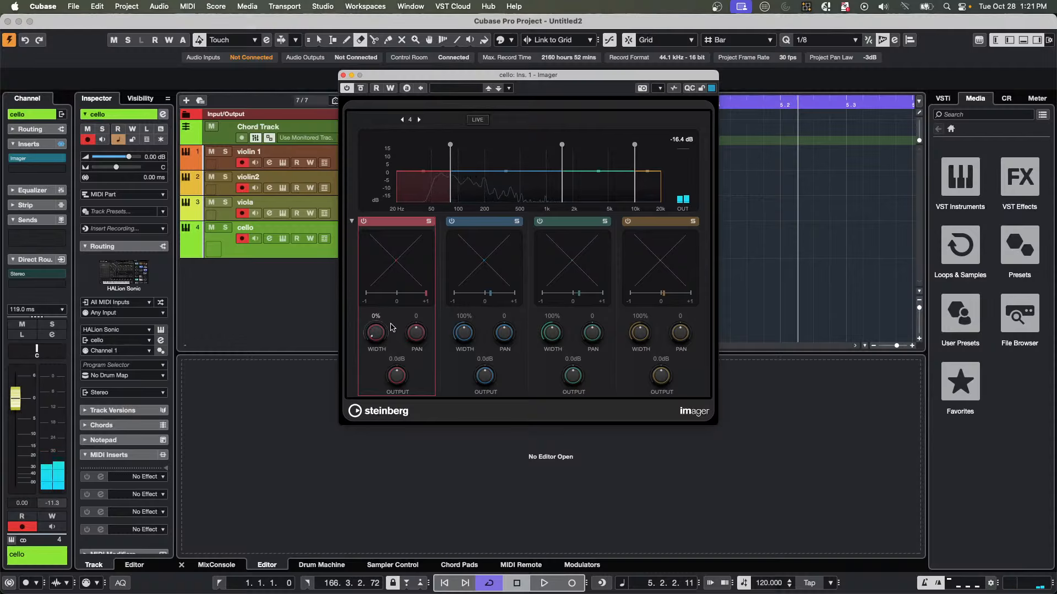
Compare stereo widths by widening the lowest band to 147%, narrowing the second band to 0%, and returning the lowest band to 0%.
drag(376, 334, 372, 243)
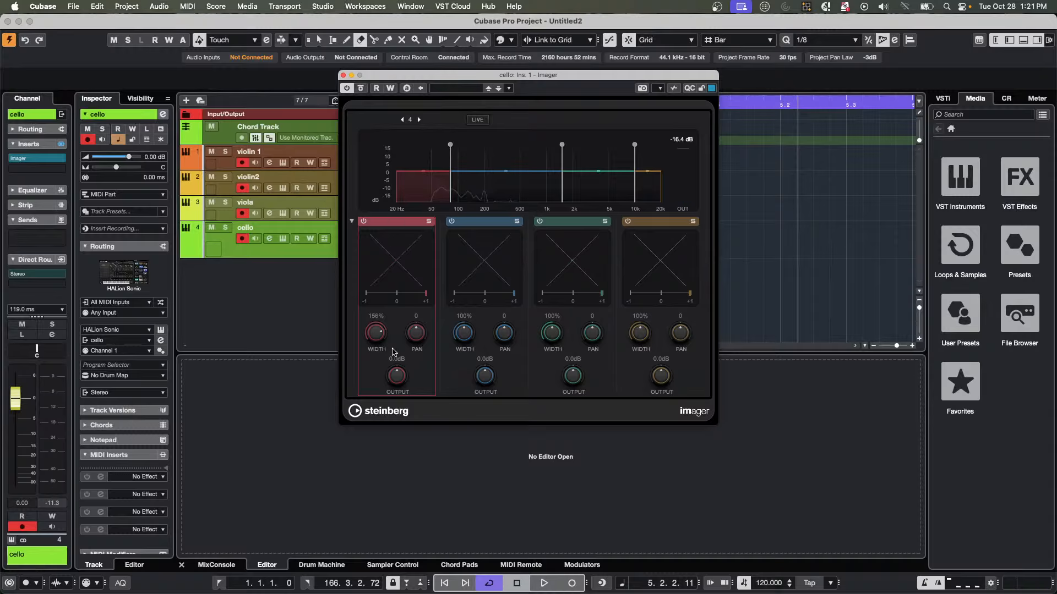
mouse_move(379, 332)
mouse_down()
mouse_move(364, 439)
mouse_move(370, 329)
mouse_up()
drag(465, 333, 434, 421)
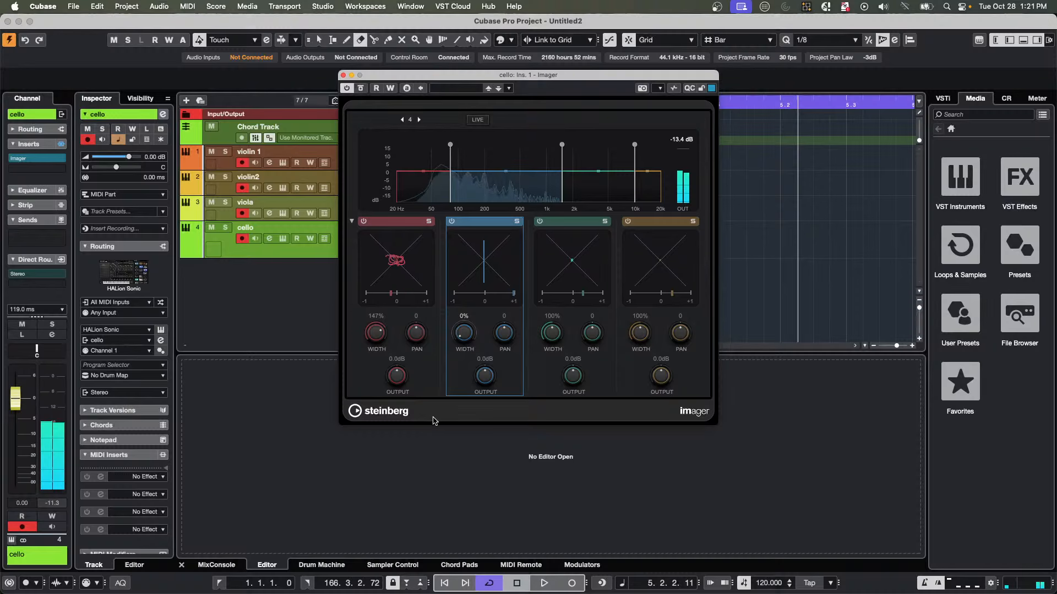
drag(376, 332, 355, 414)
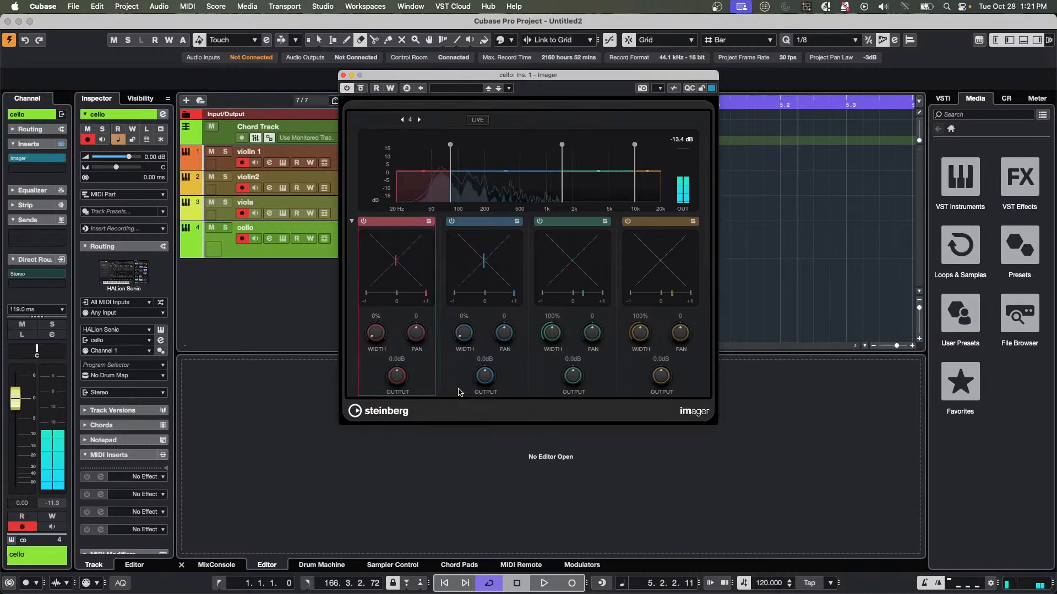
drag(464, 333, 459, 403)
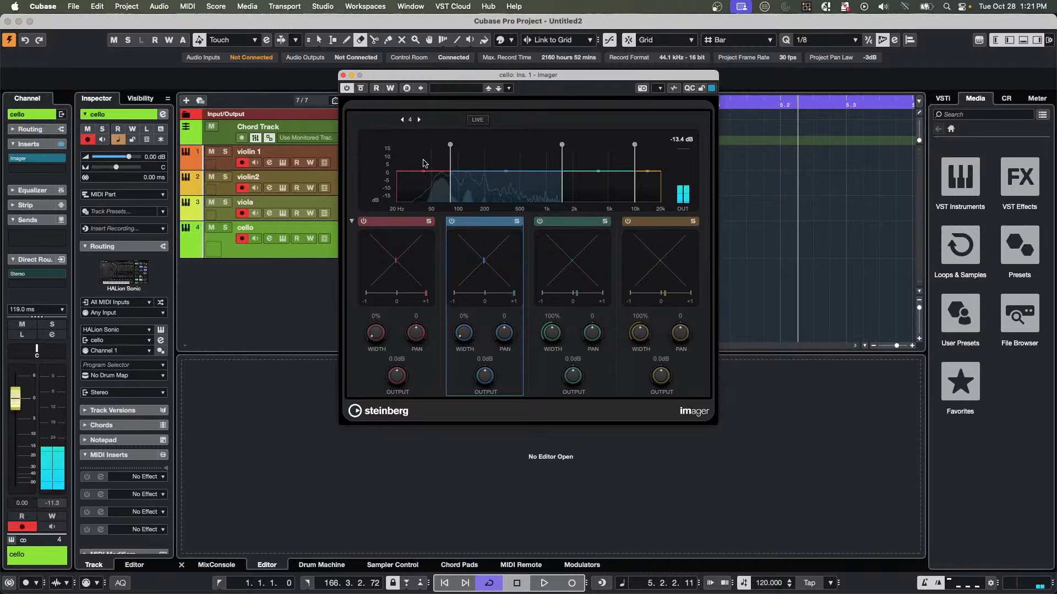
Widen the Imager's second band to 107% and keep the lowest band at 0% width.
drag(464, 333, 447, 256)
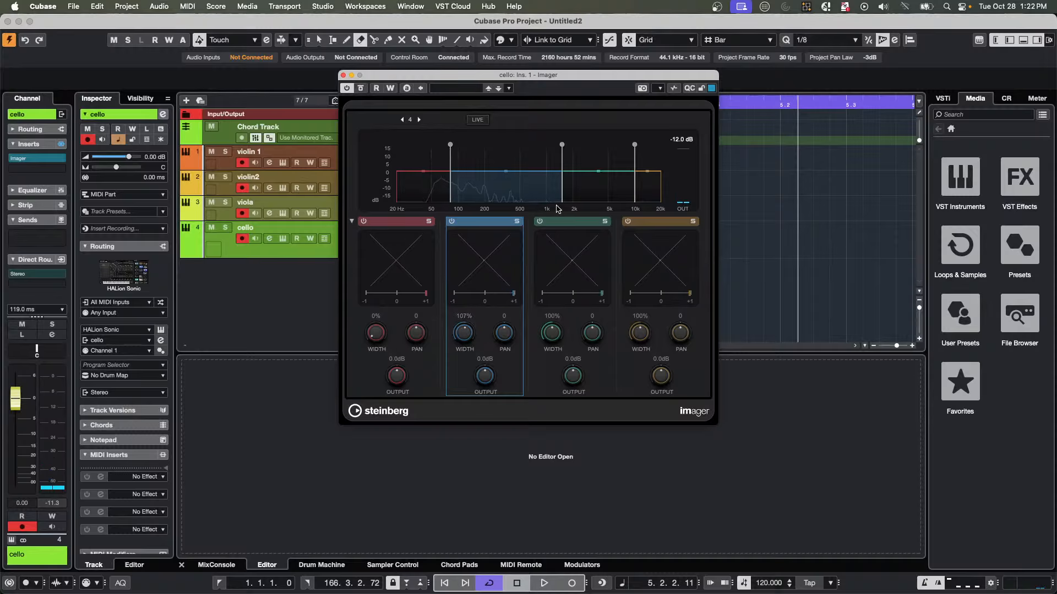
drag(377, 333, 340, 428)
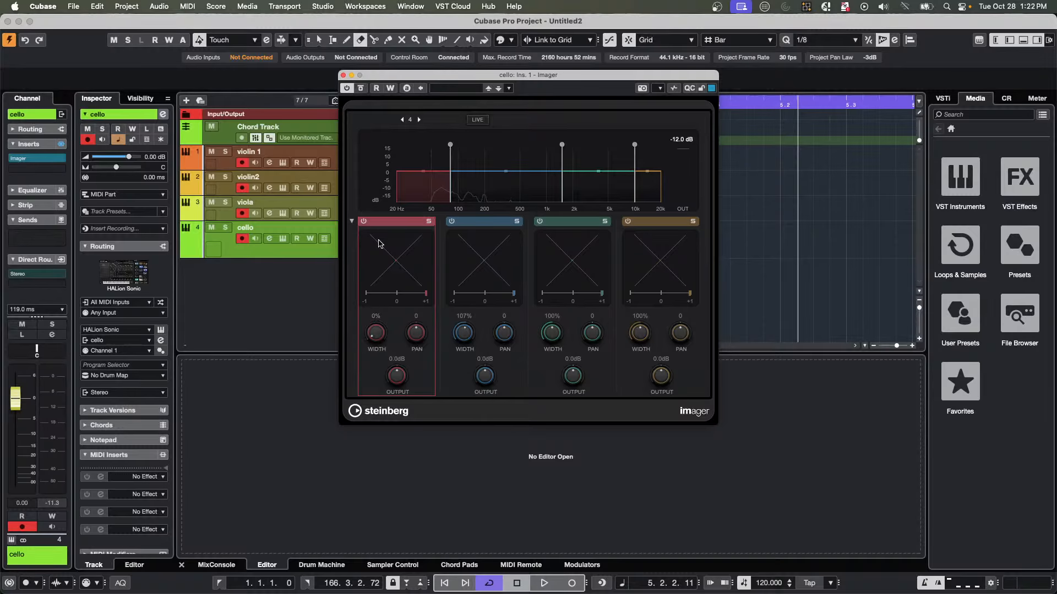
Close the Imager window and close the string quartet project without saving it.
click(343, 75)
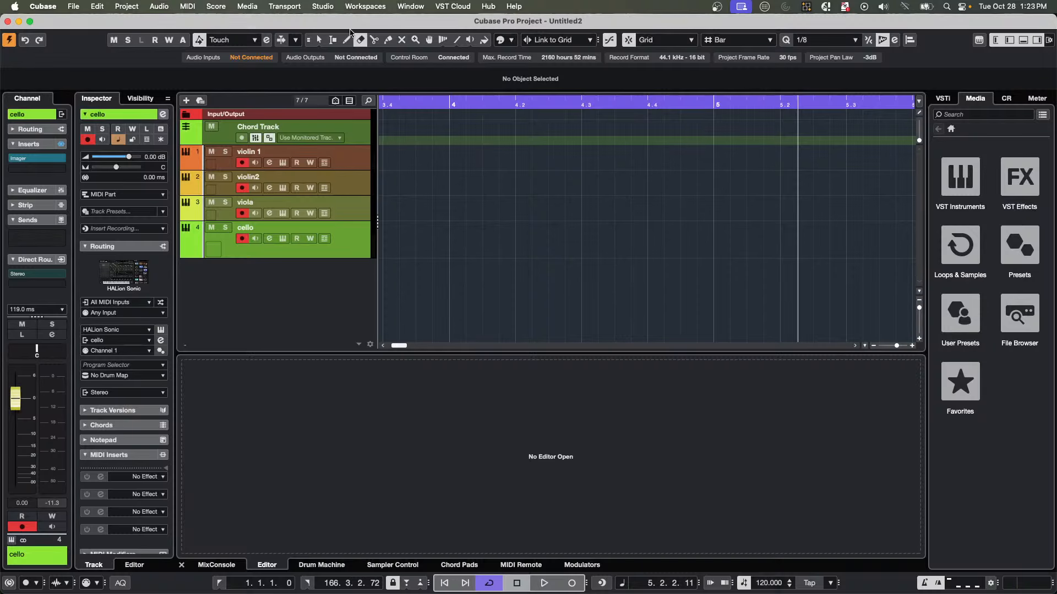
click(8, 21)
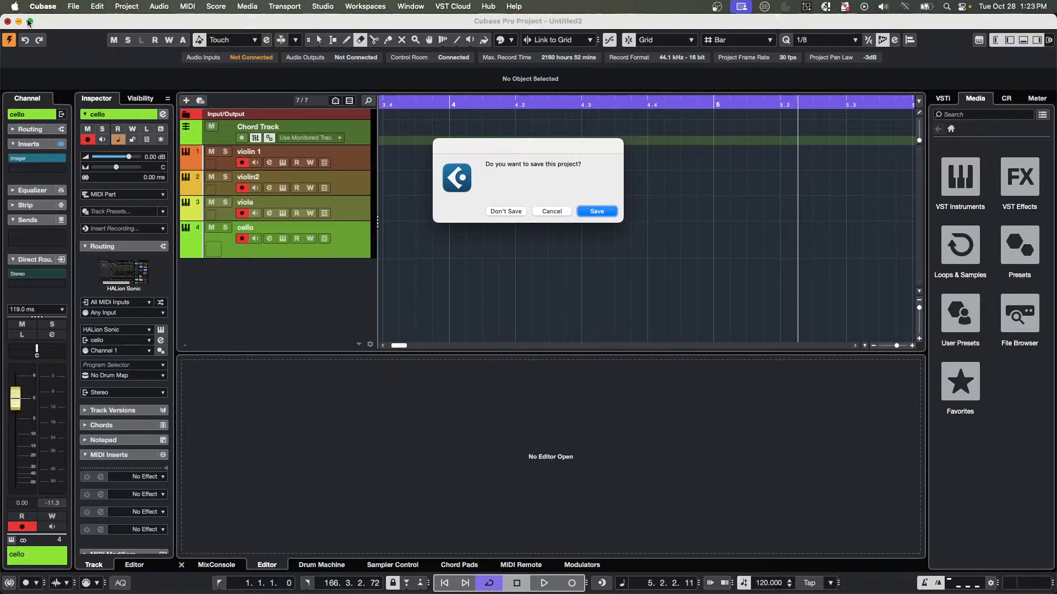
click(506, 211)
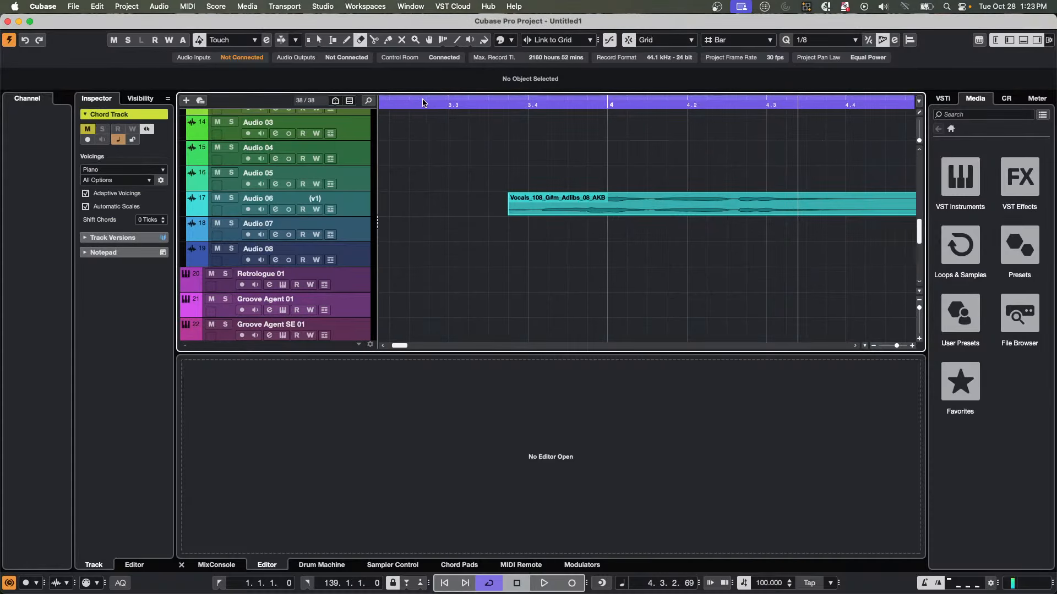
Find the E.Piano part at bar 7, place the cursor at its start, and open the part in the lower-zone editor.
drag(413, 108, 399, 56)
scroll(534, 180, up, 5)
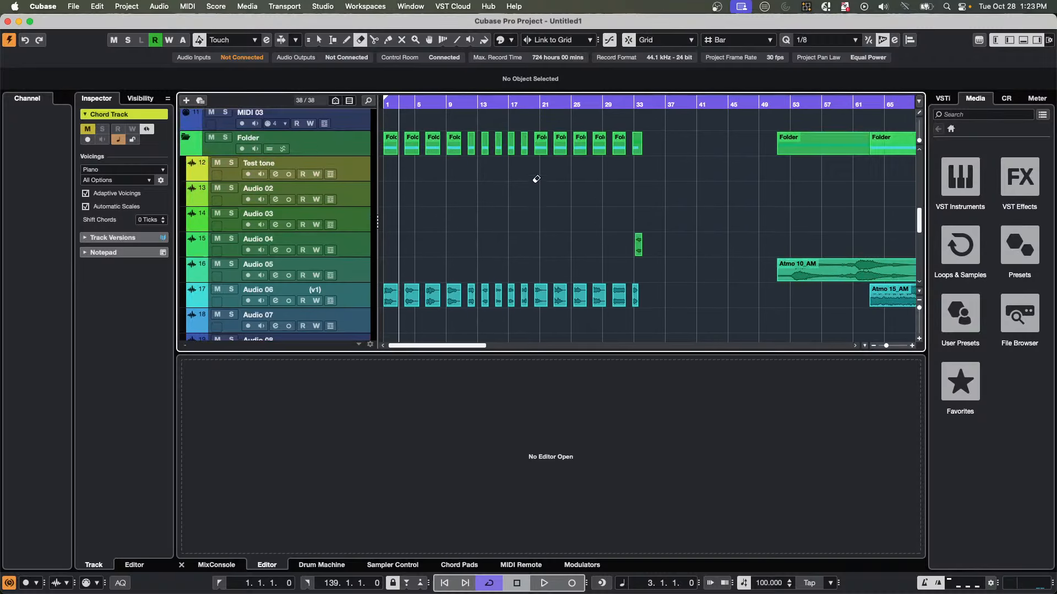
scroll(536, 180, up, 5)
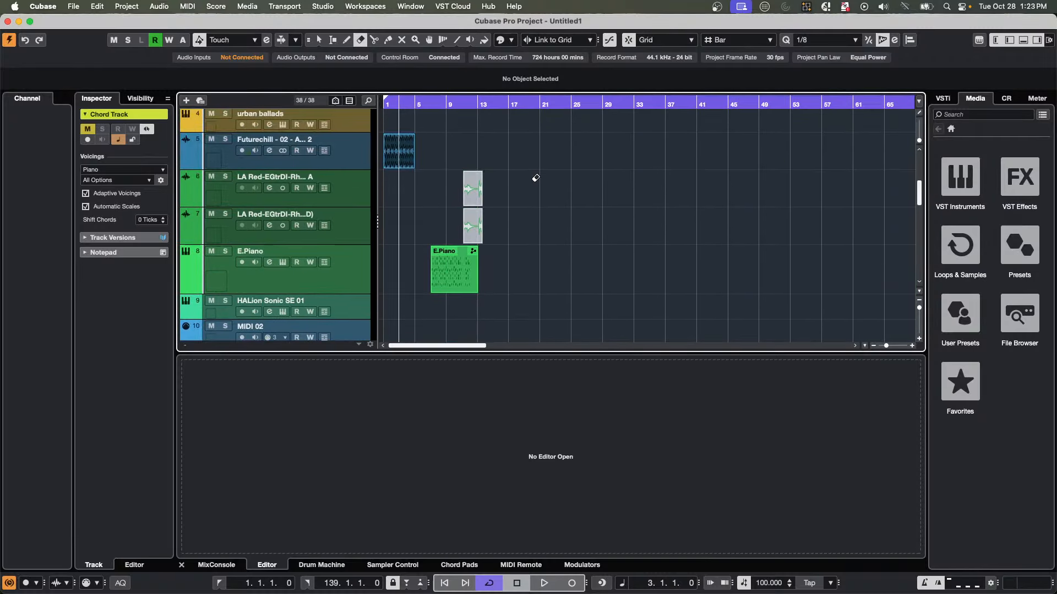
drag(430, 106, 419, 120)
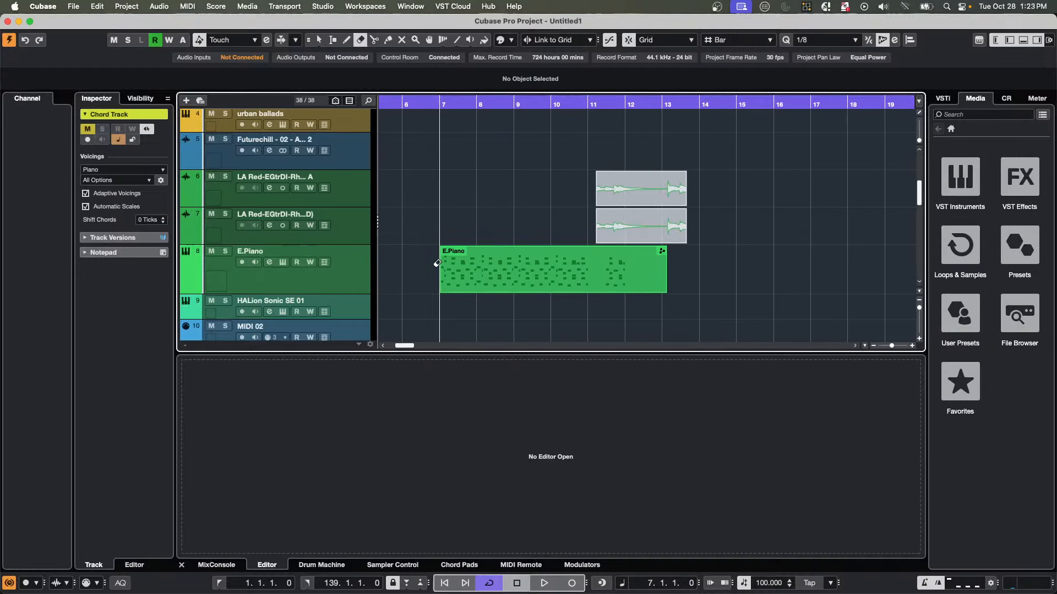
right_click(473, 271)
click(469, 278)
double_click(469, 277)
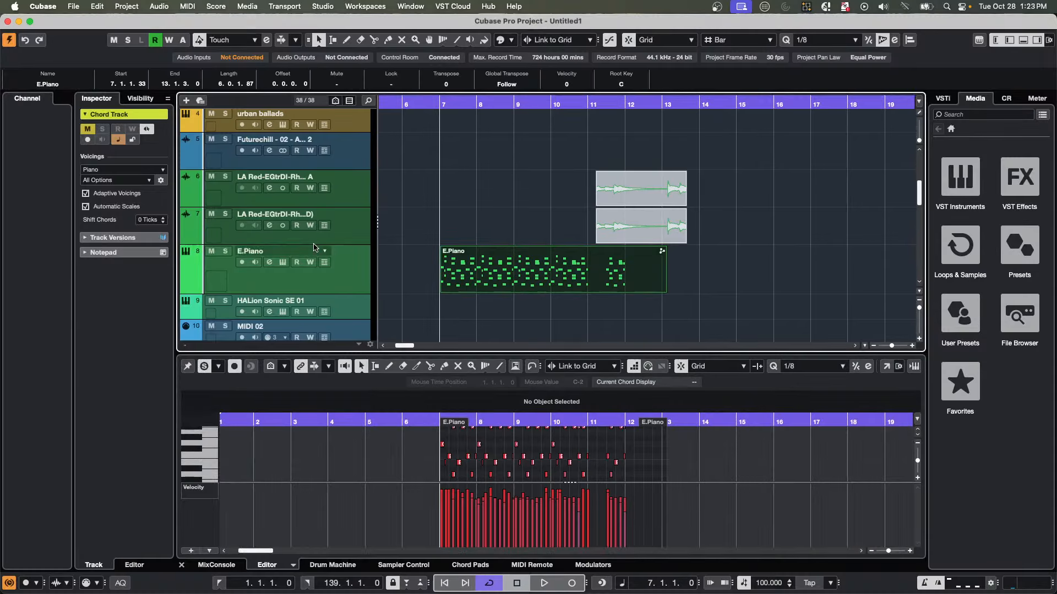
Solo the E.Piano track and play its part from bar 7 for a short while.
click(225, 251)
key(space)
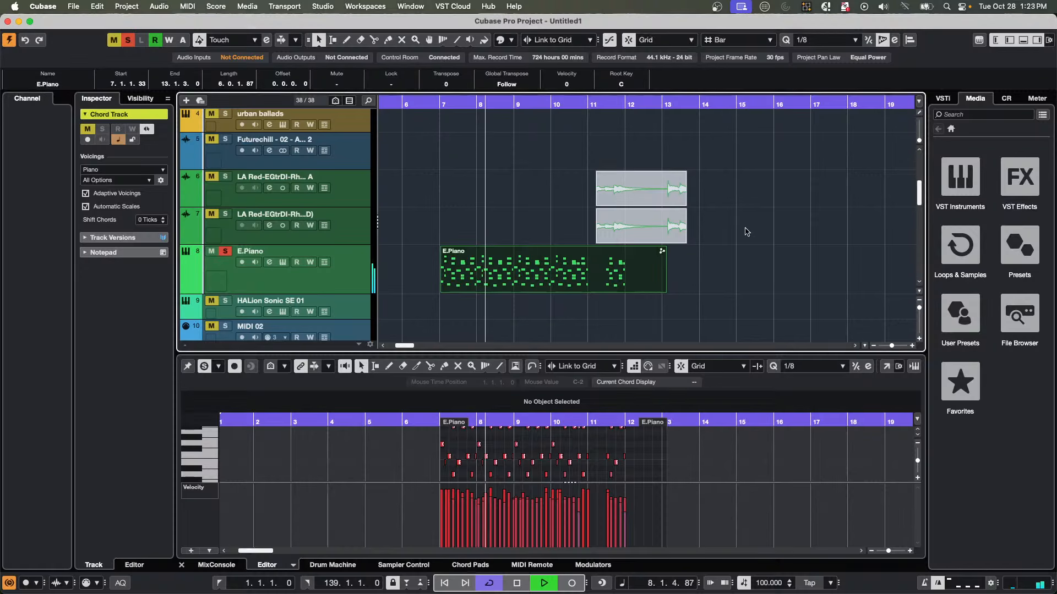
key(space)
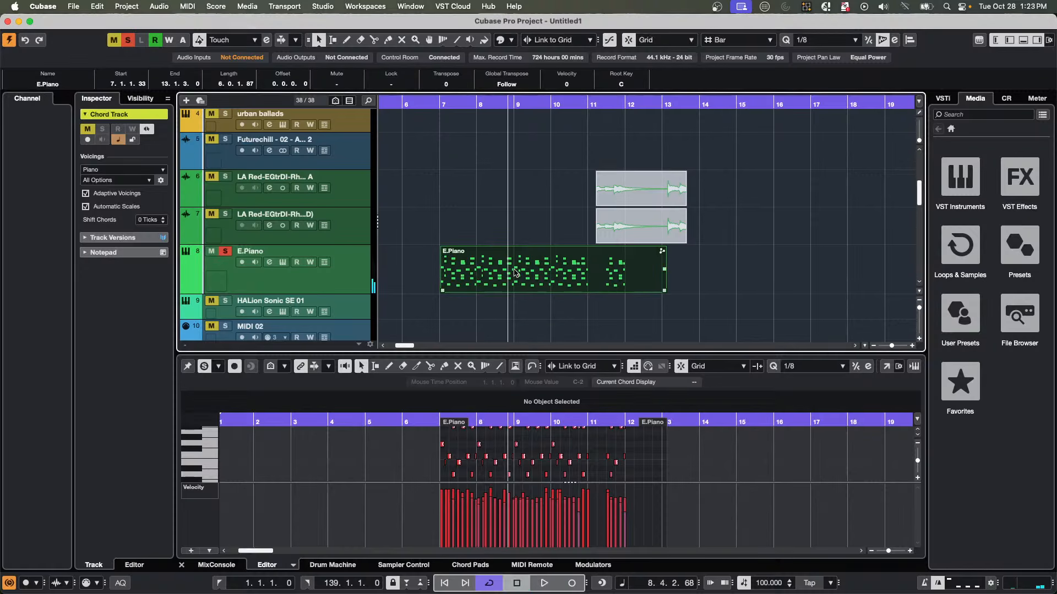
Open the vocal event near bar 9 on the Audio 06 track in the sample editor, then return to the E.Piano track.
scroll(528, 280, down, 5)
scroll(528, 282, down, 4)
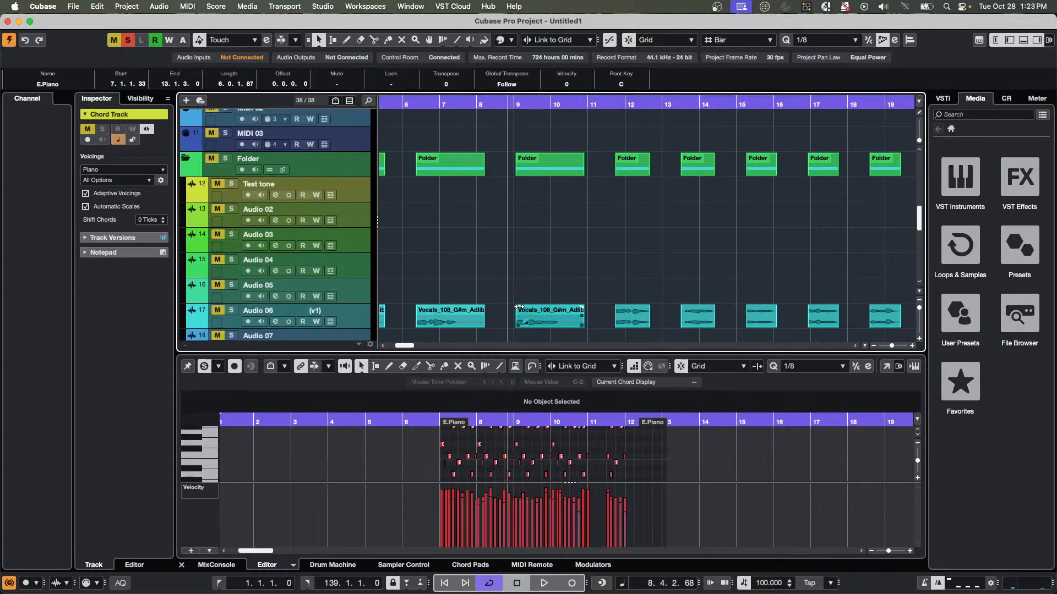
click(521, 310)
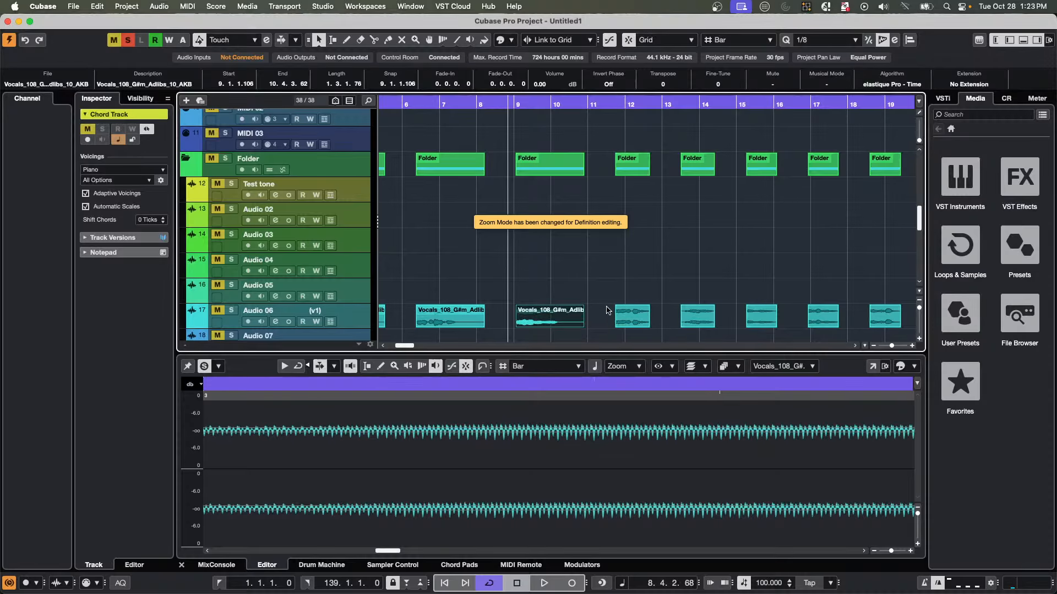
scroll(602, 305, up, 10)
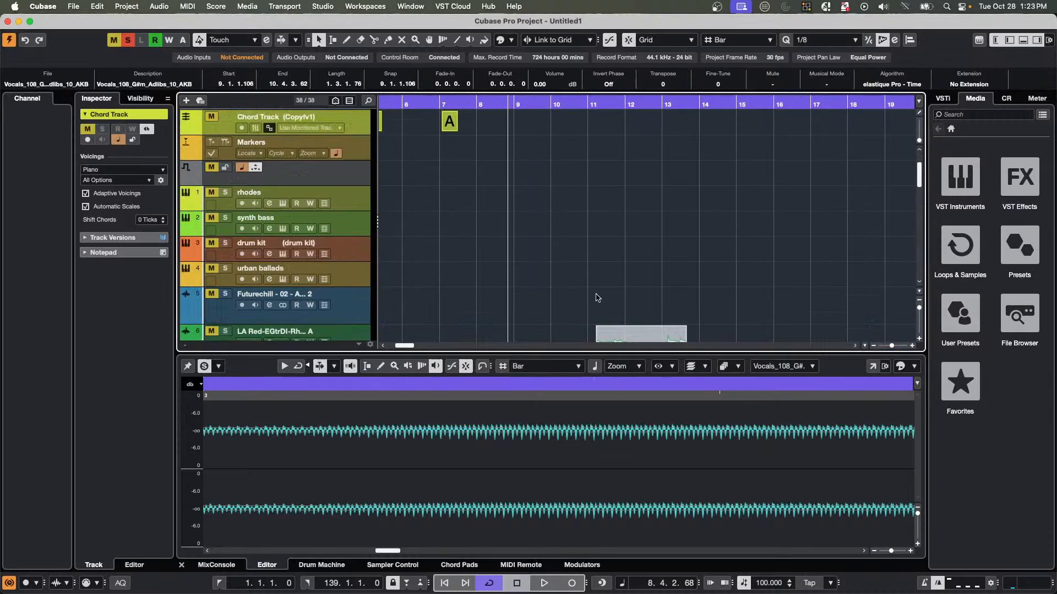
scroll(594, 298, down, 5)
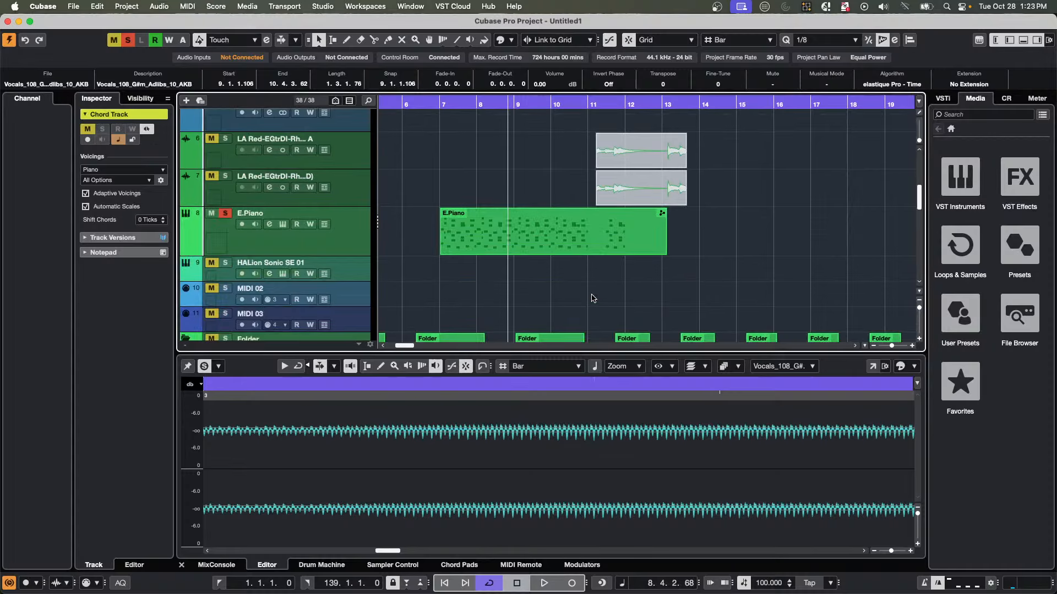
scroll(592, 298, up, 1)
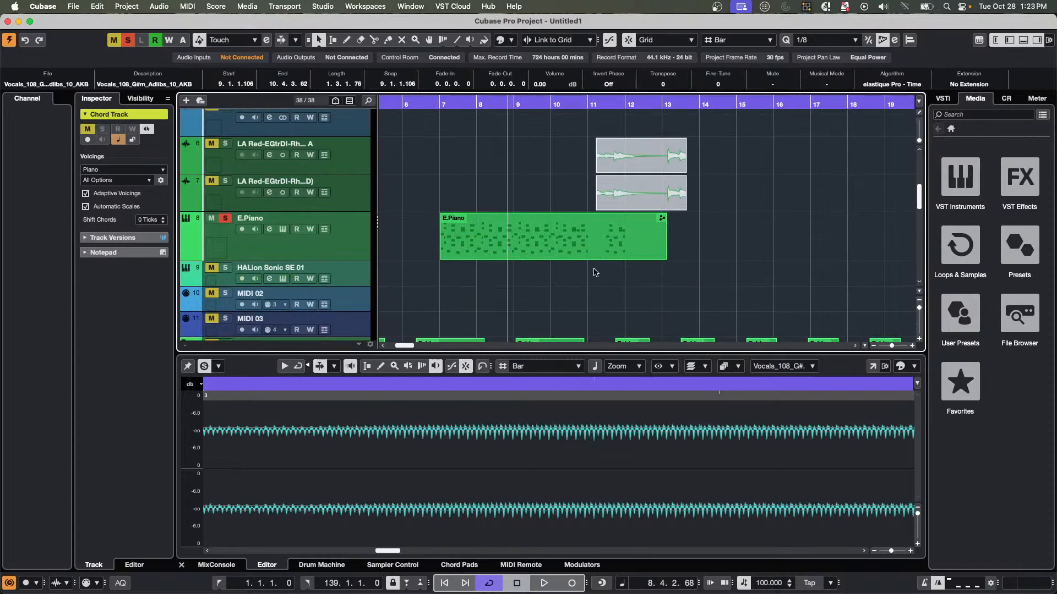
click(186, 256)
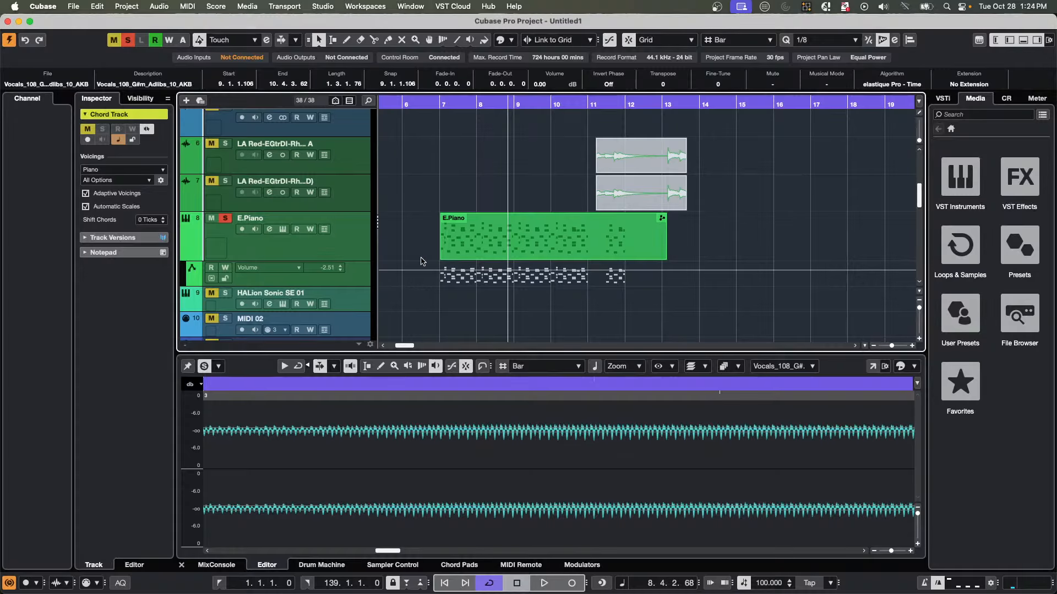
click(193, 256)
click(192, 256)
click(193, 256)
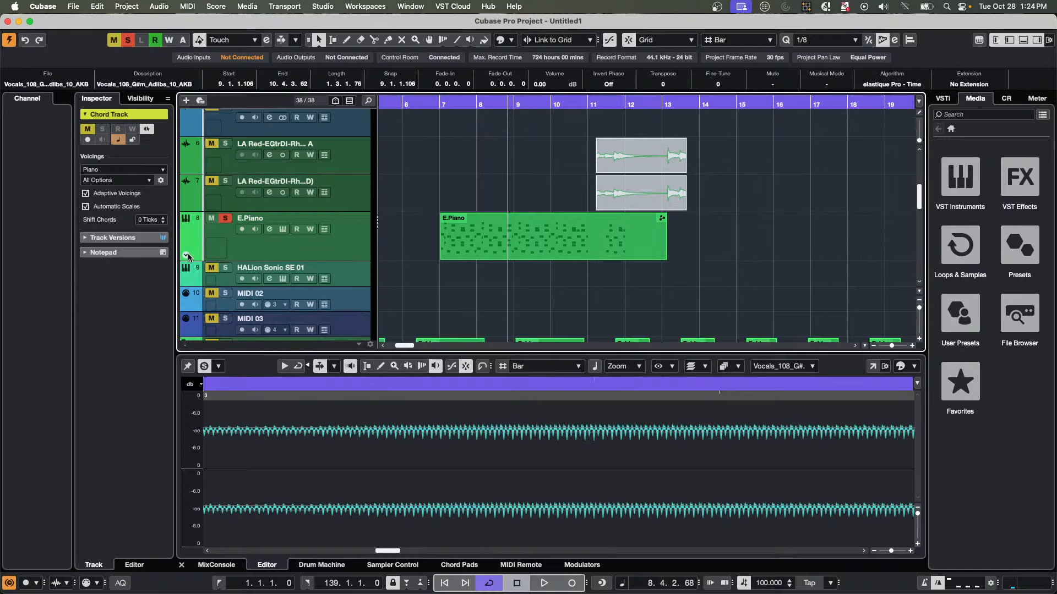
right_click(527, 270)
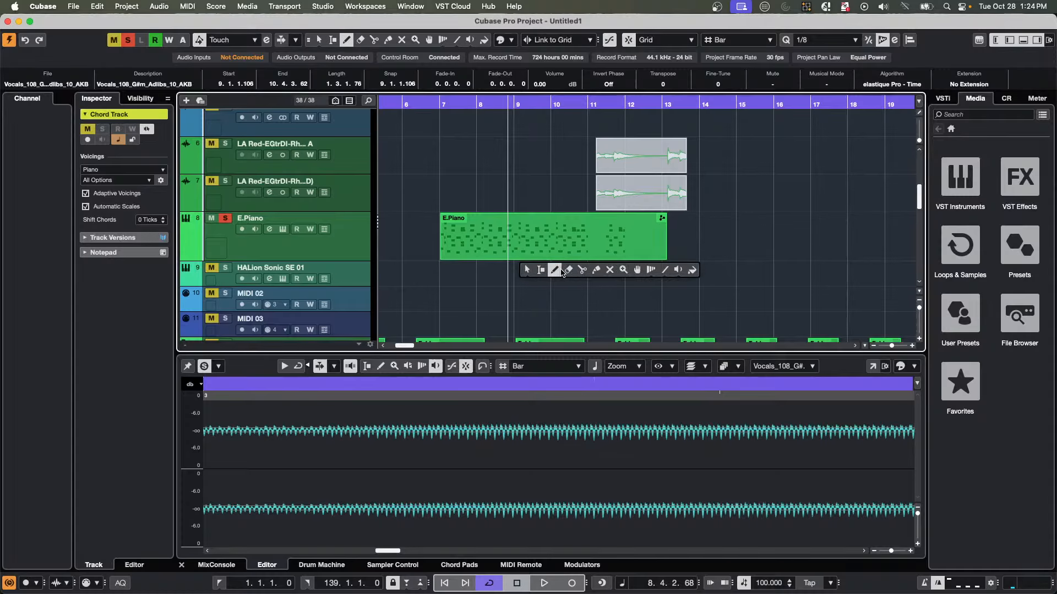
click(148, 257)
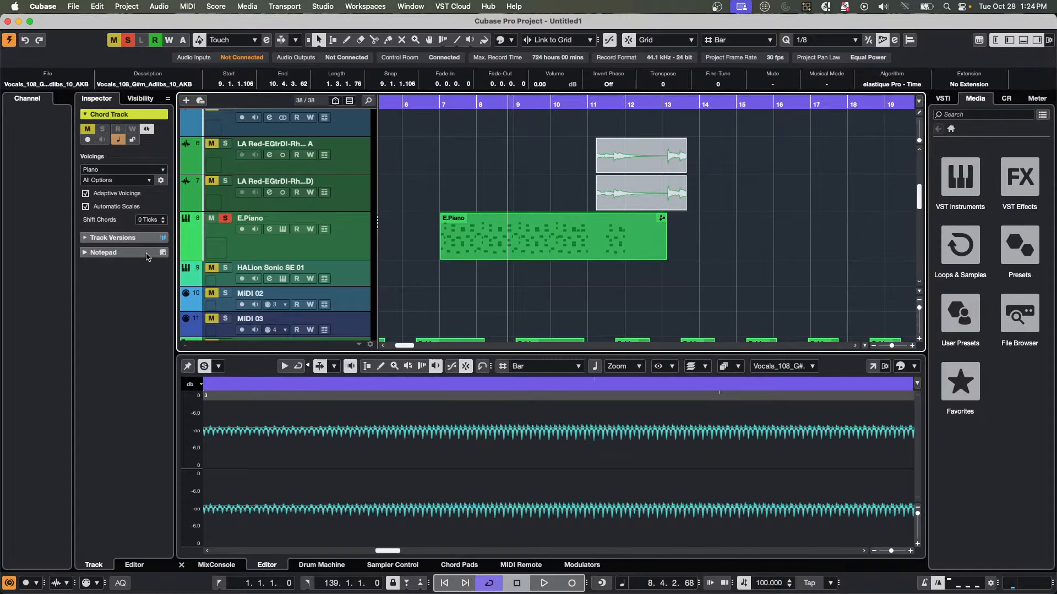
Show the E.Piano track's volume automation lane and draw a descending fade-out from bar 10 with the Line tool.
click(192, 259)
right_click(579, 280)
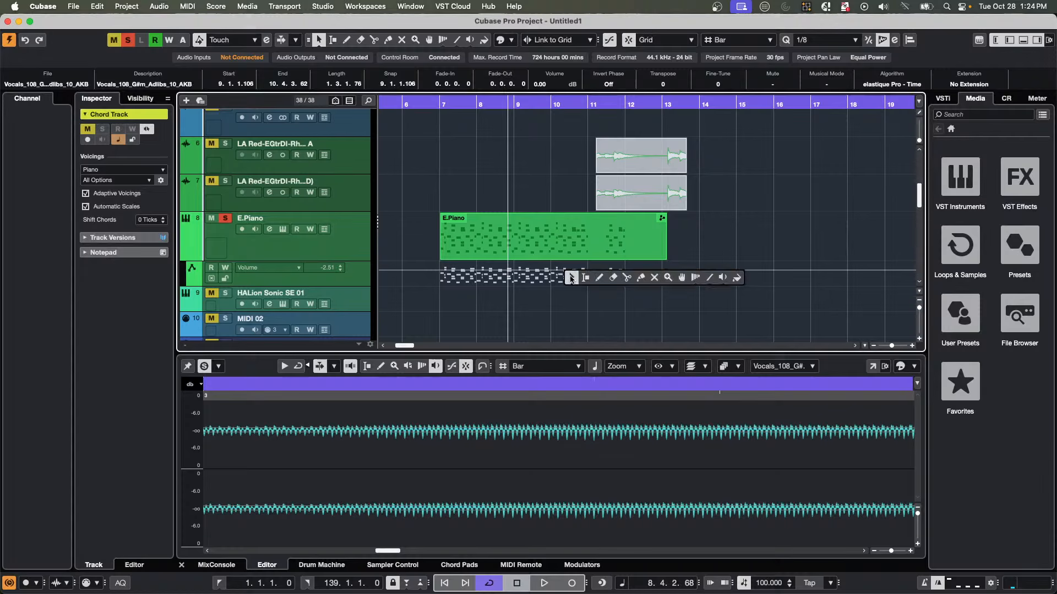
click(710, 278)
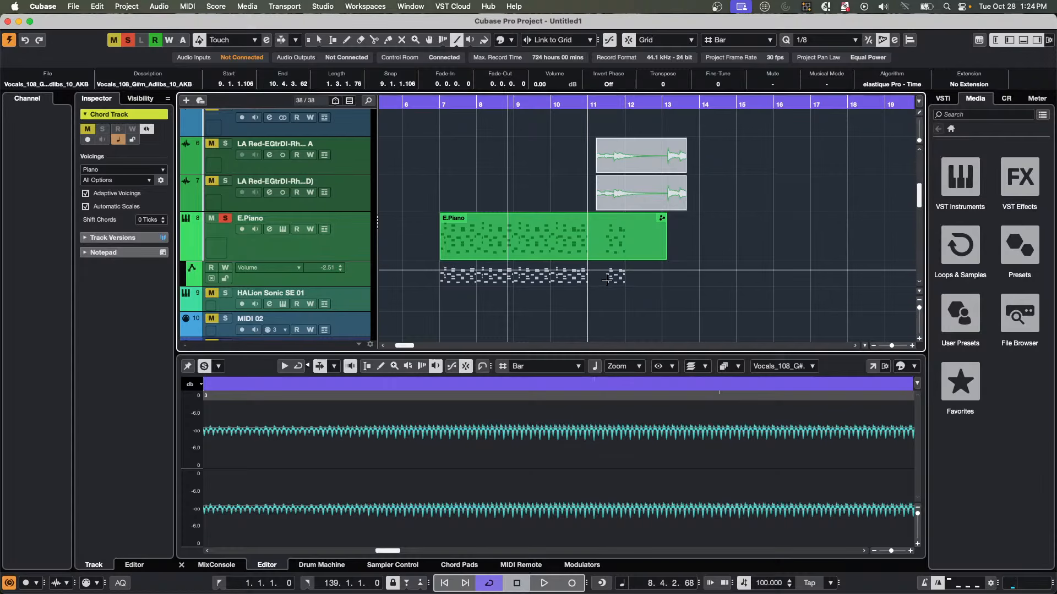
drag(558, 271, 630, 284)
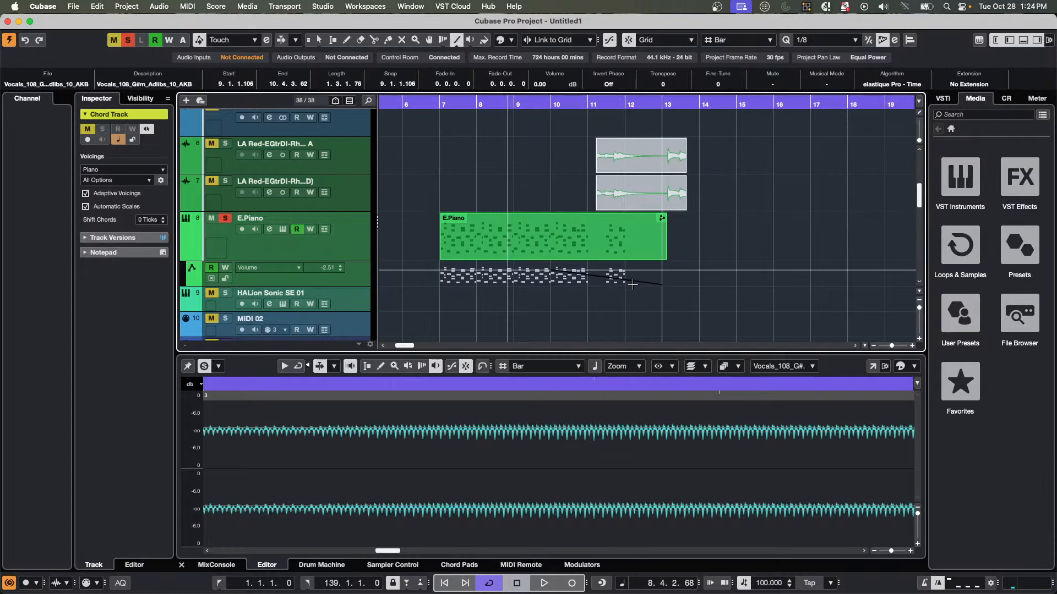
Play the E.Piano part through its volume fade-out to hear the automation.
click(461, 103)
key(space)
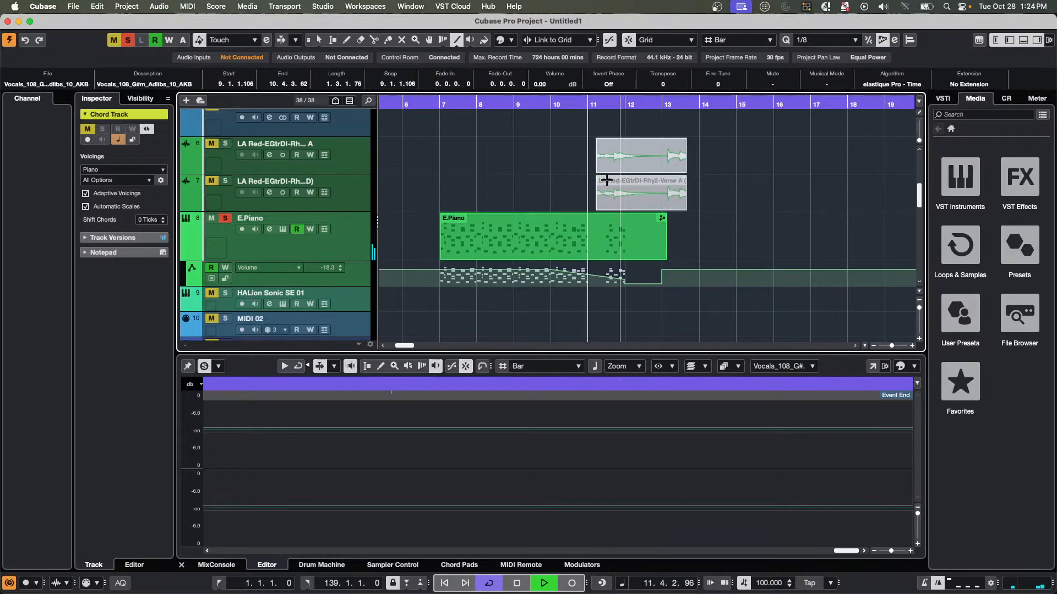
key(space)
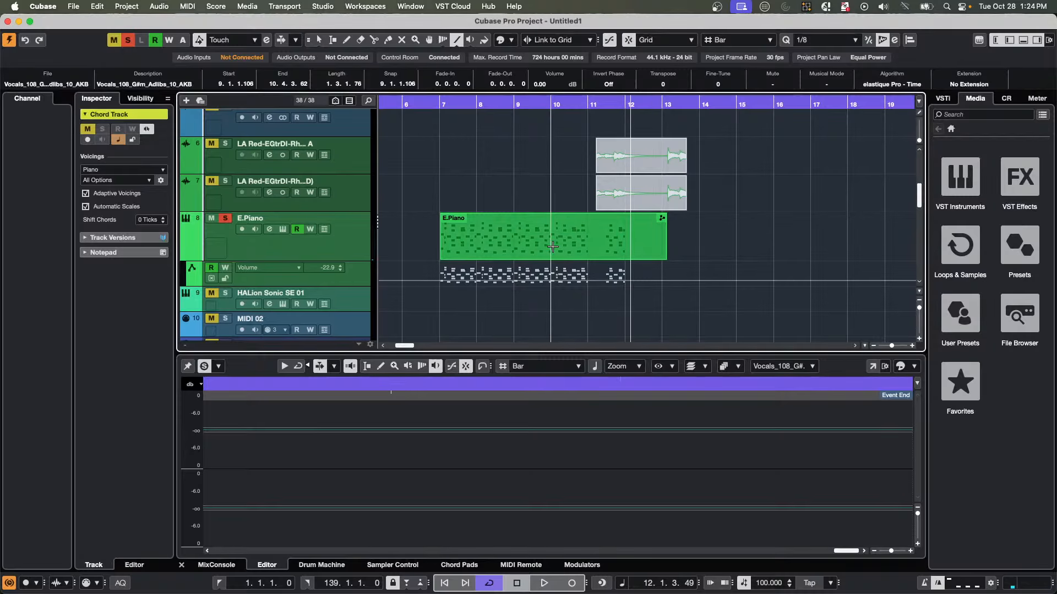
Draw a rising volume fade-in on the E.Piano automation lane from bar 7 to bar 9 and play it with the track selected.
drag(440, 280, 513, 264)
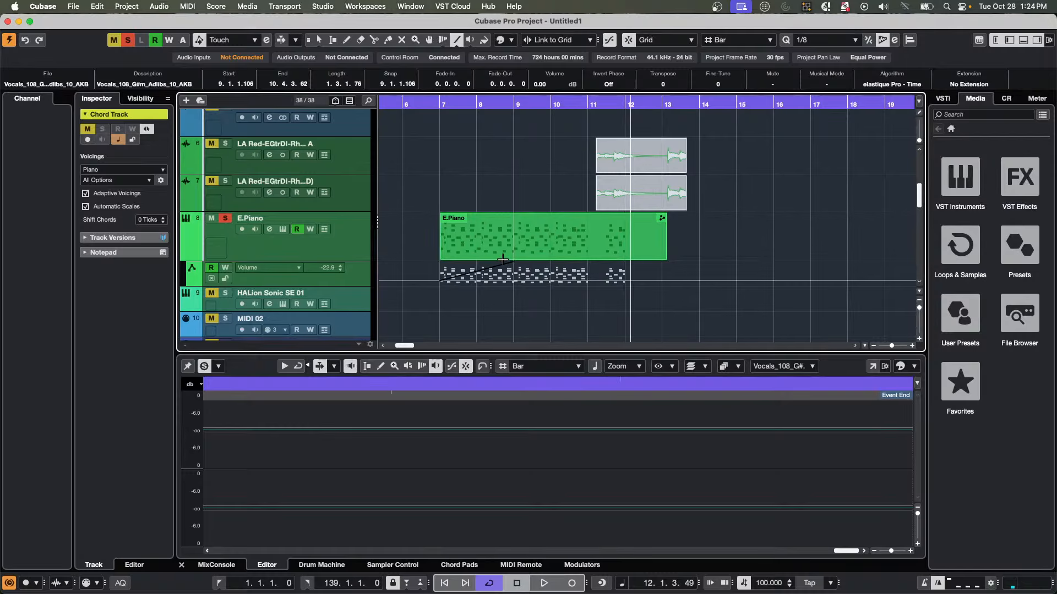
click(424, 102)
click(249, 256)
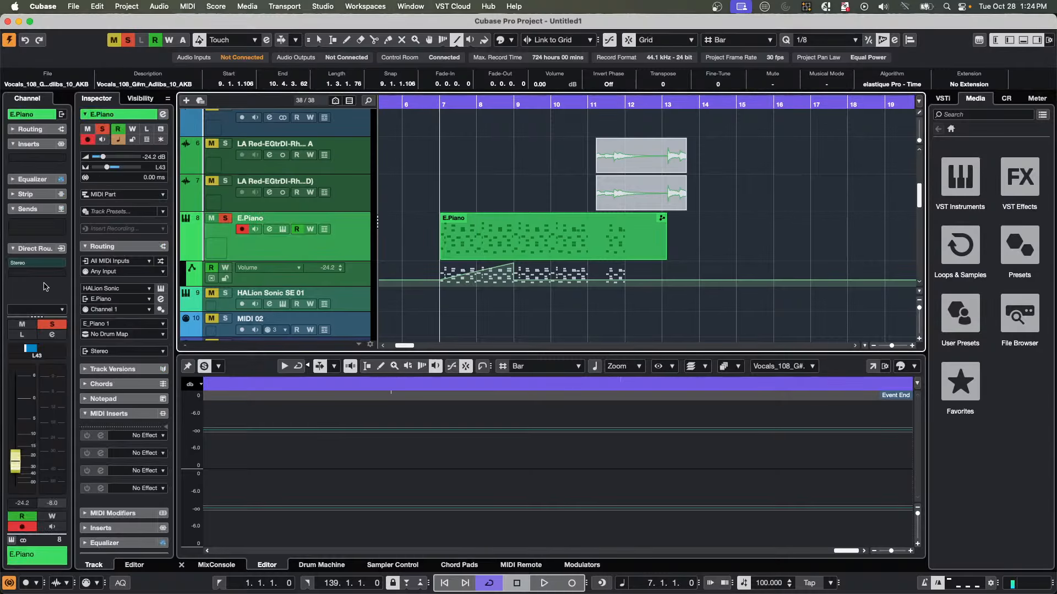
key(space)
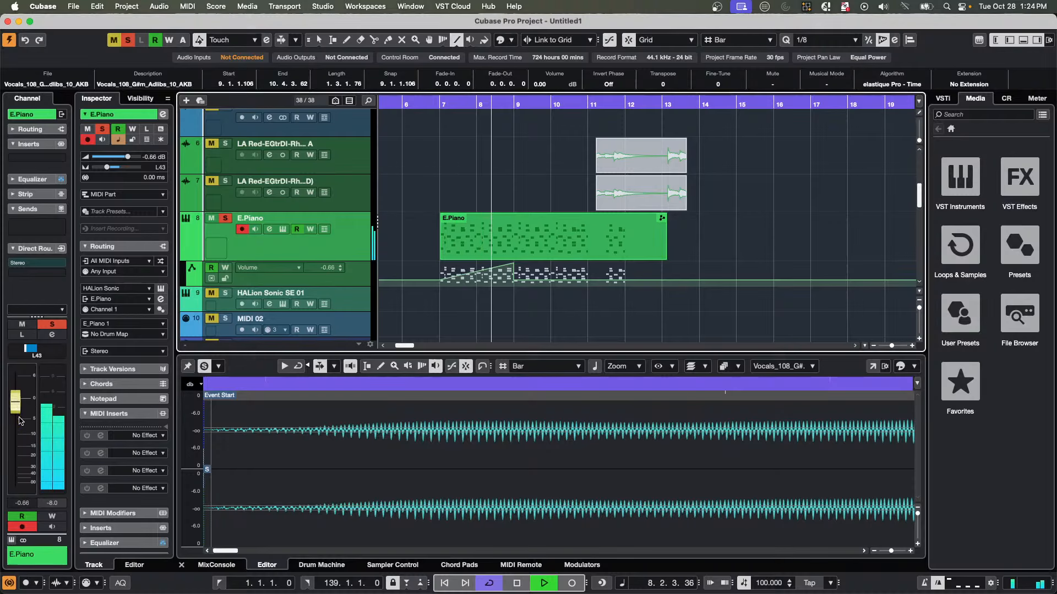
key(space)
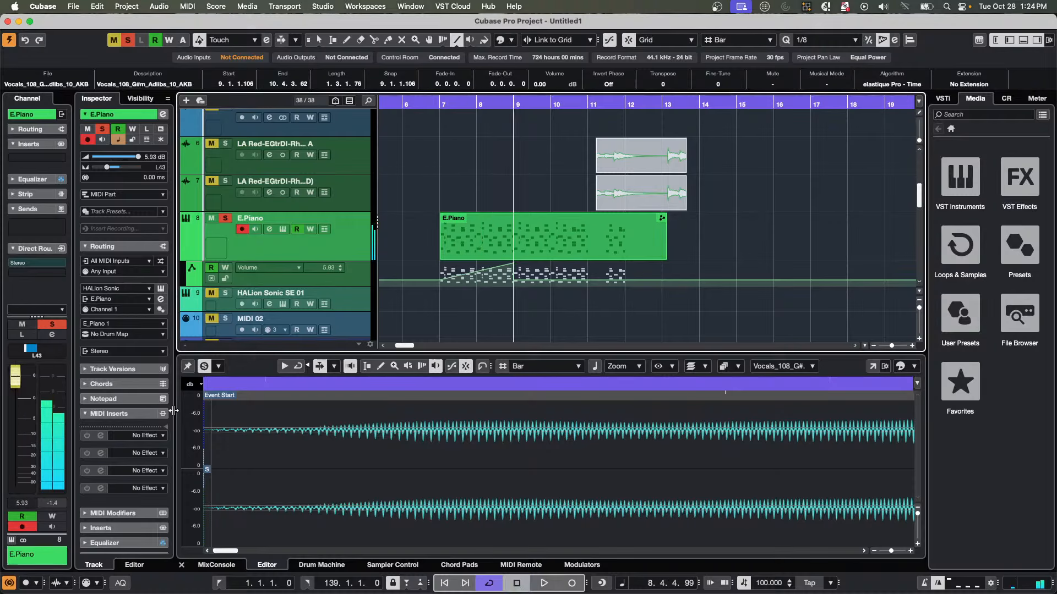
Undo the volume fade-in on the E.Piano track, hide its automation lane and switch back to the Object Selection tool.
key(super+z)
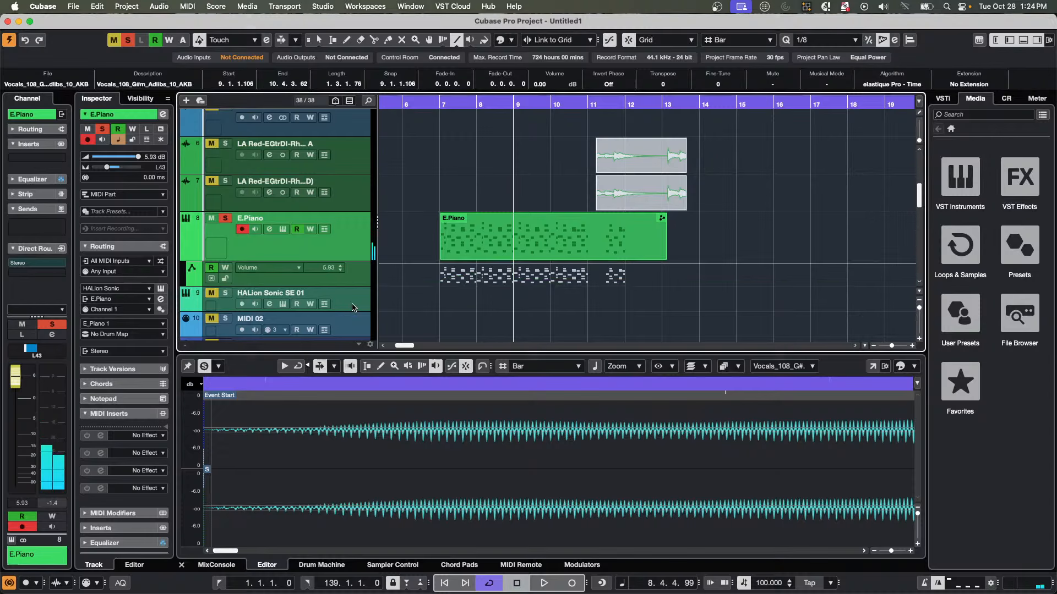
click(186, 254)
right_click(521, 244)
click(522, 246)
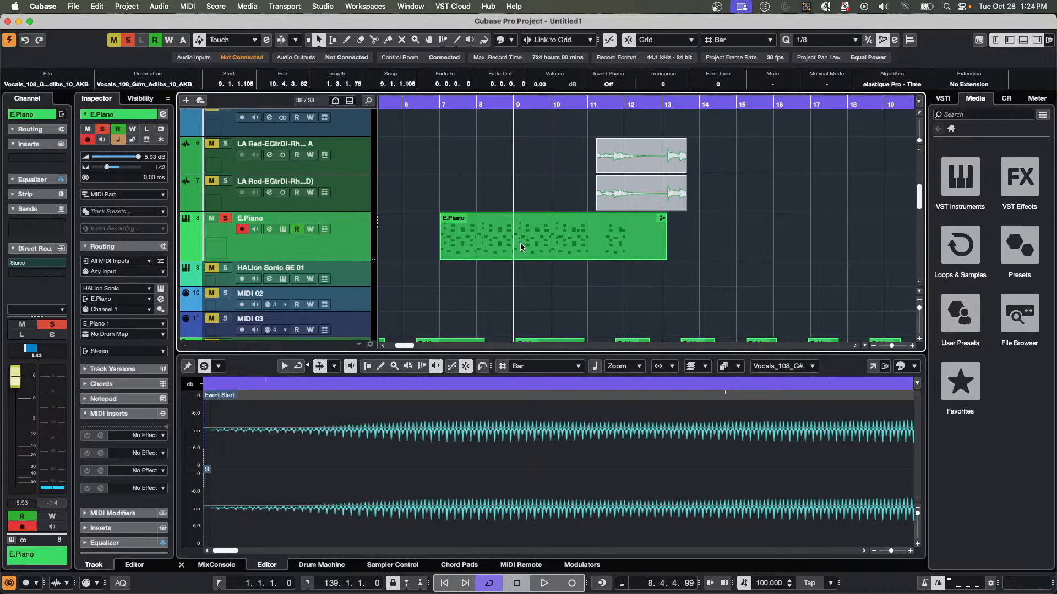
Open the E.Piano part in the Key Editor and set its controller lane to CC 7 (Main Volume).
double_click(522, 246)
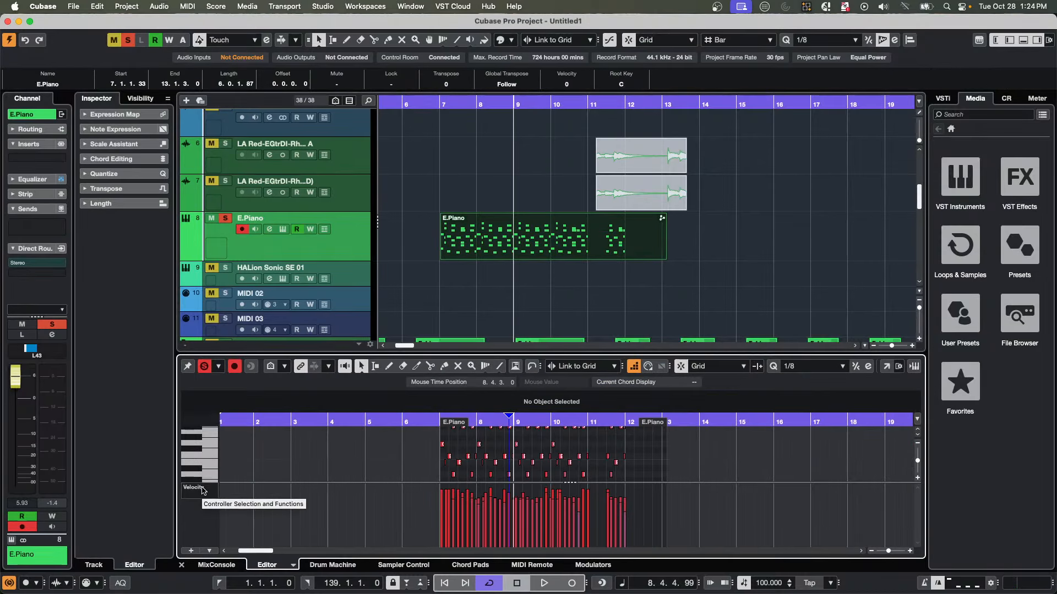
click(202, 490)
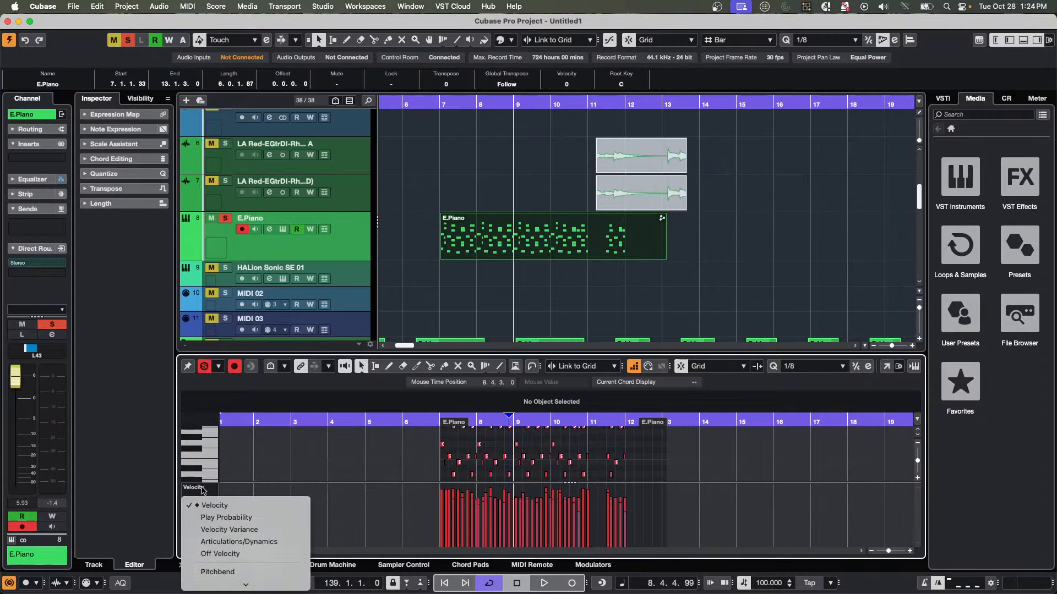
scroll(225, 529, down, 3)
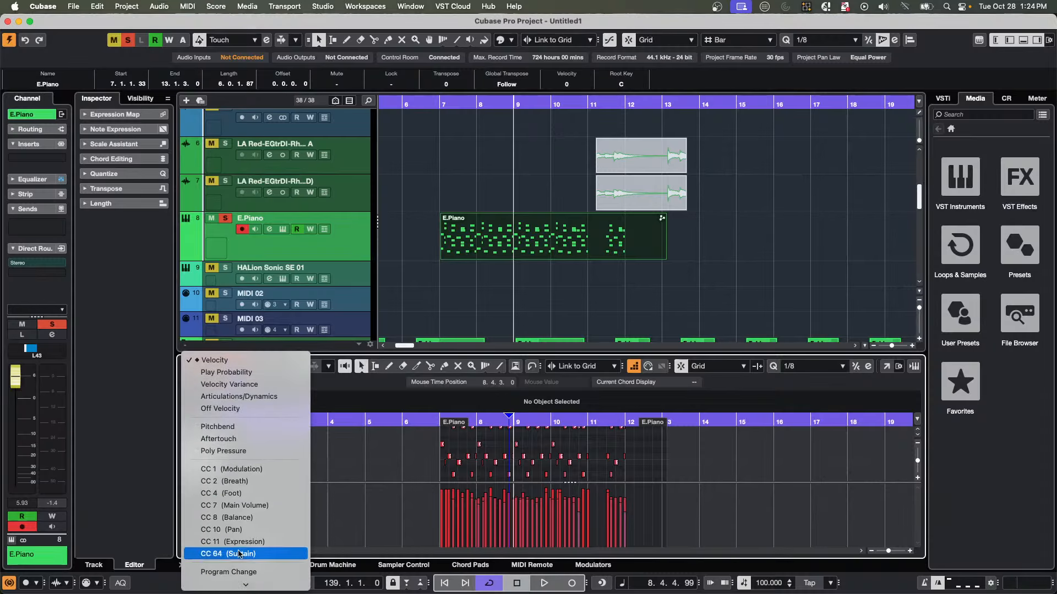
click(251, 505)
Draw a rising CC 7 ramp with the Line tool from bar 7 to just after bar 11 of the E.Piano part.
key(8)
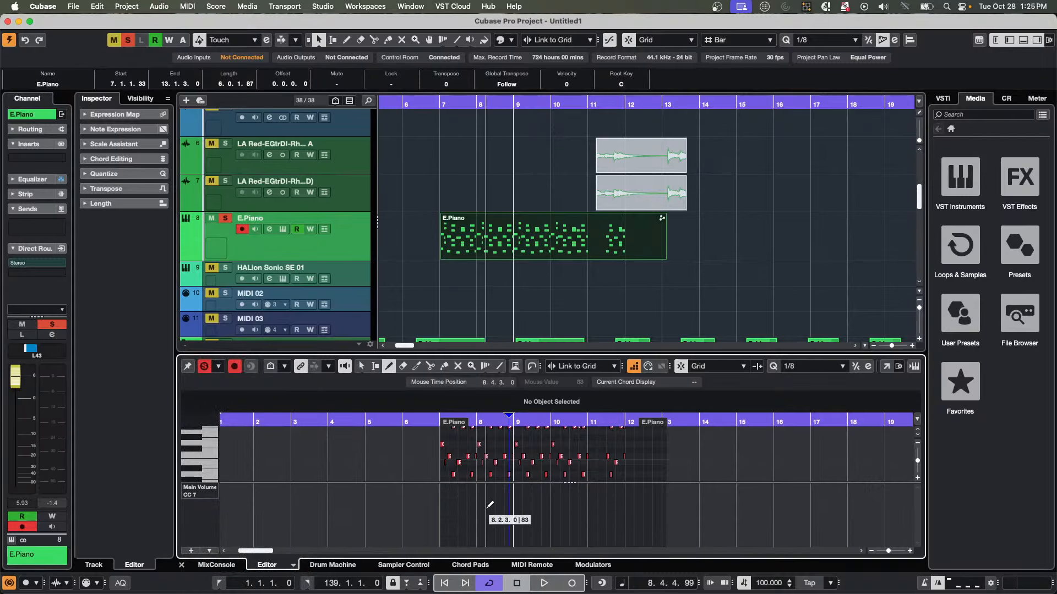
right_click(452, 541)
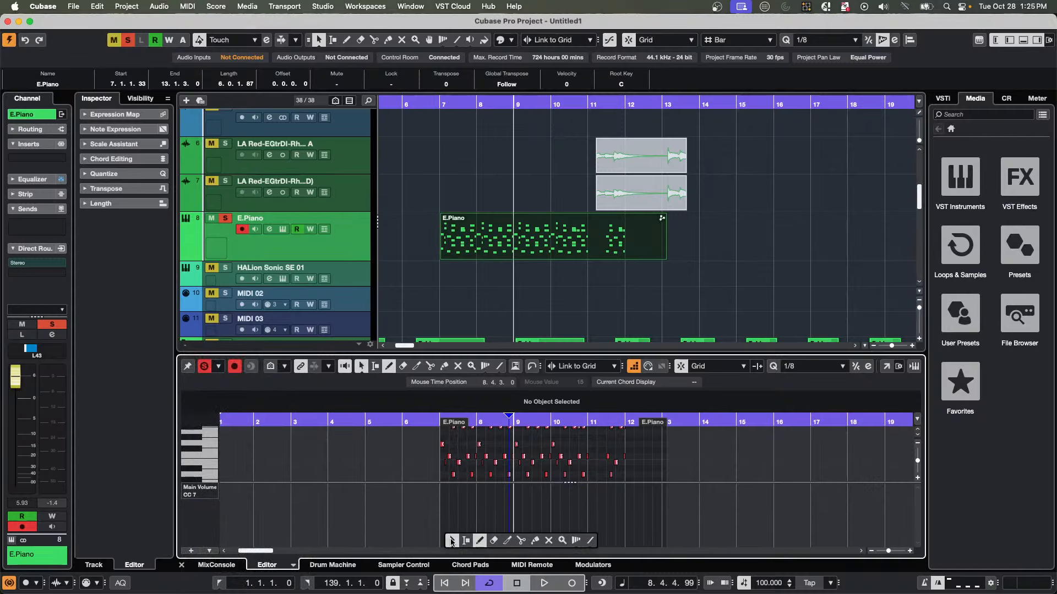
click(590, 540)
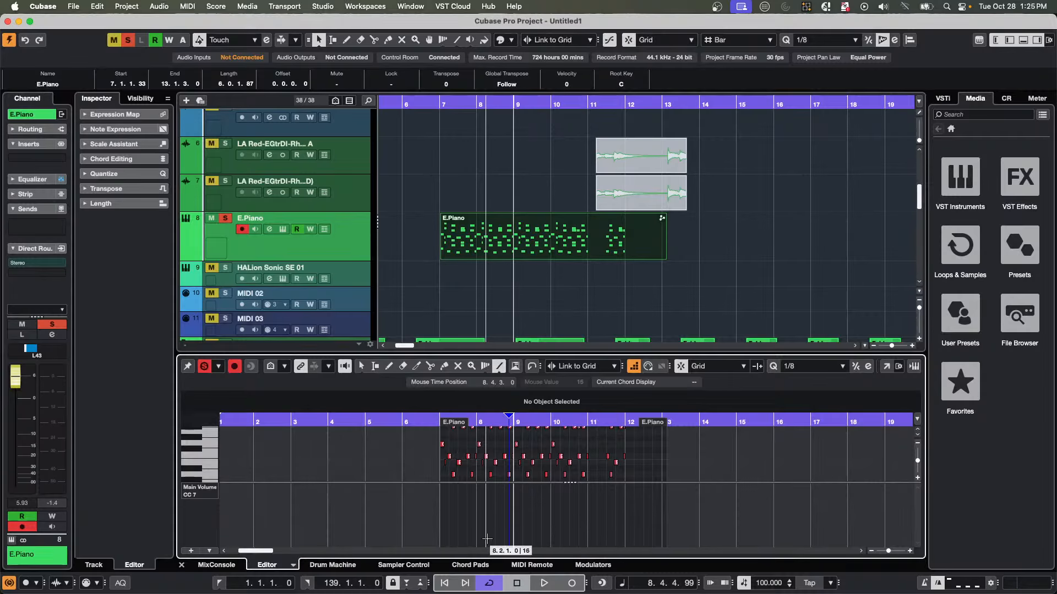
drag(444, 545, 601, 490)
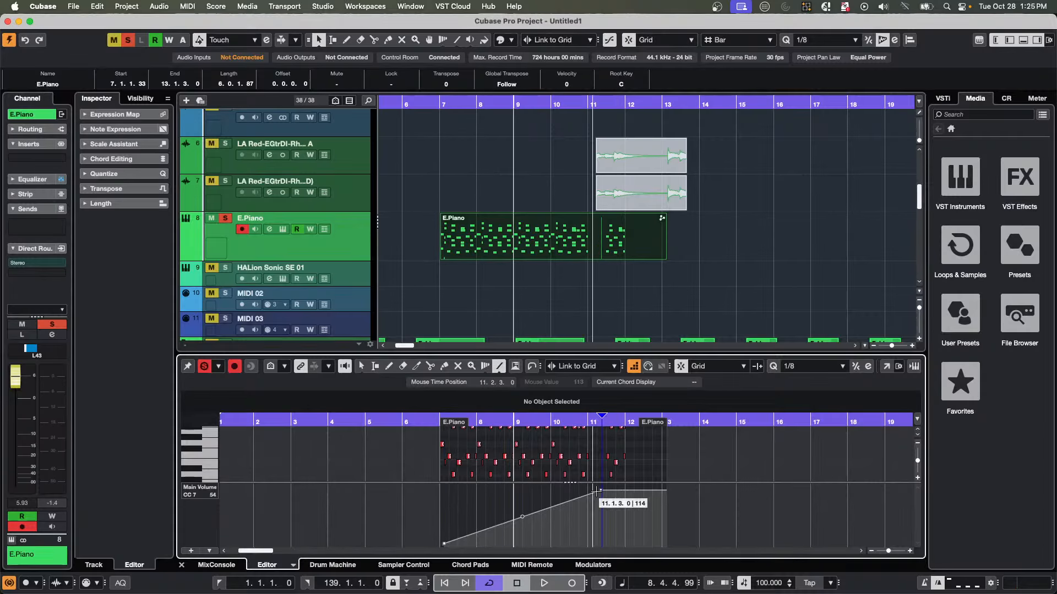
Play the E.Piano part from around bar 7 to hear the CC 7 volume ramp.
click(436, 112)
key(space)
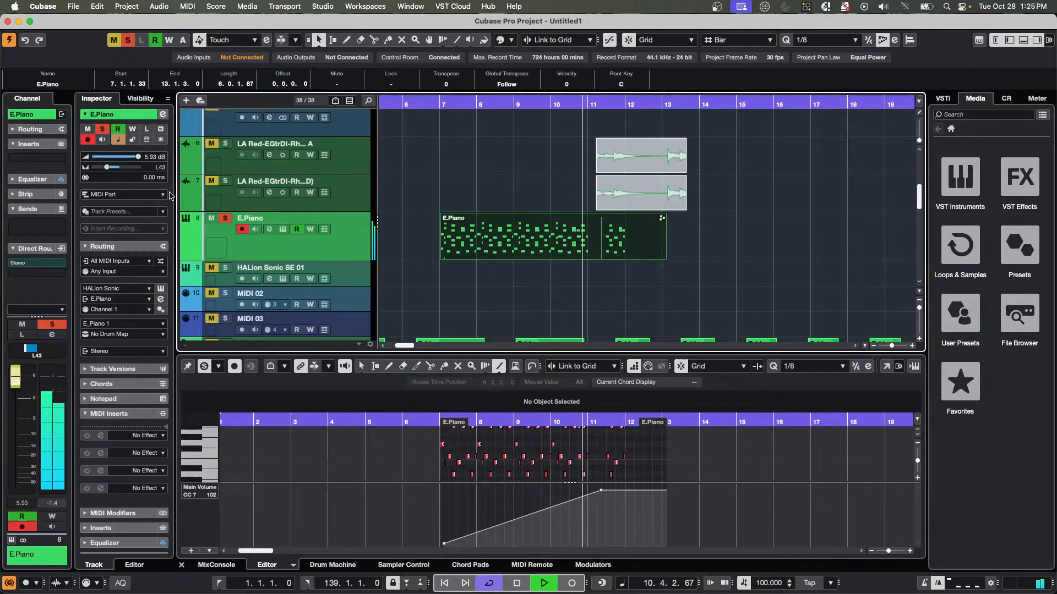
key(space)
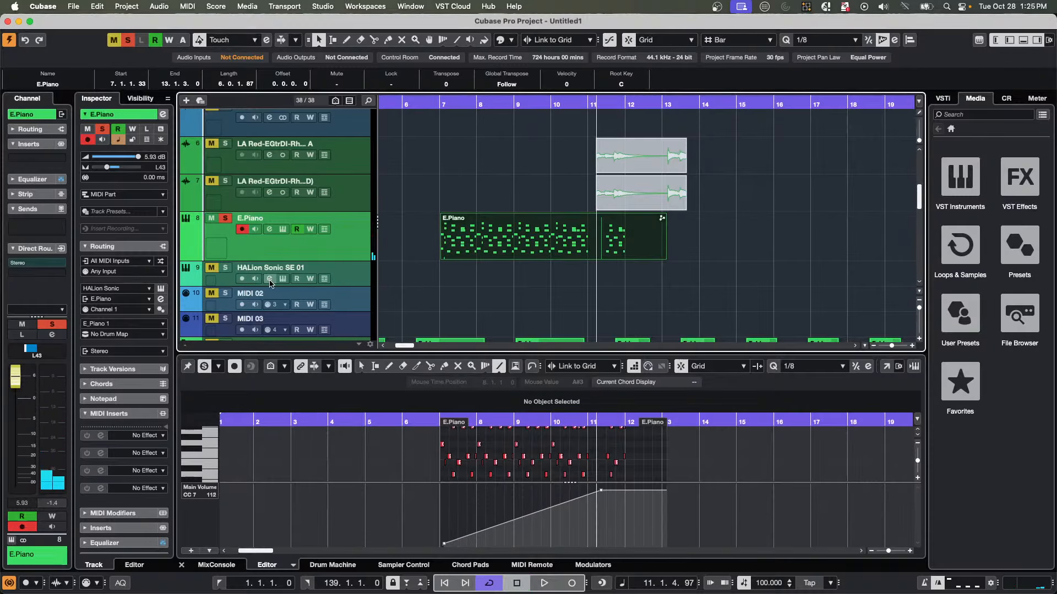
Lower the E.Piano channel's volume to 5.13 dB.
click(186, 256)
click(186, 256)
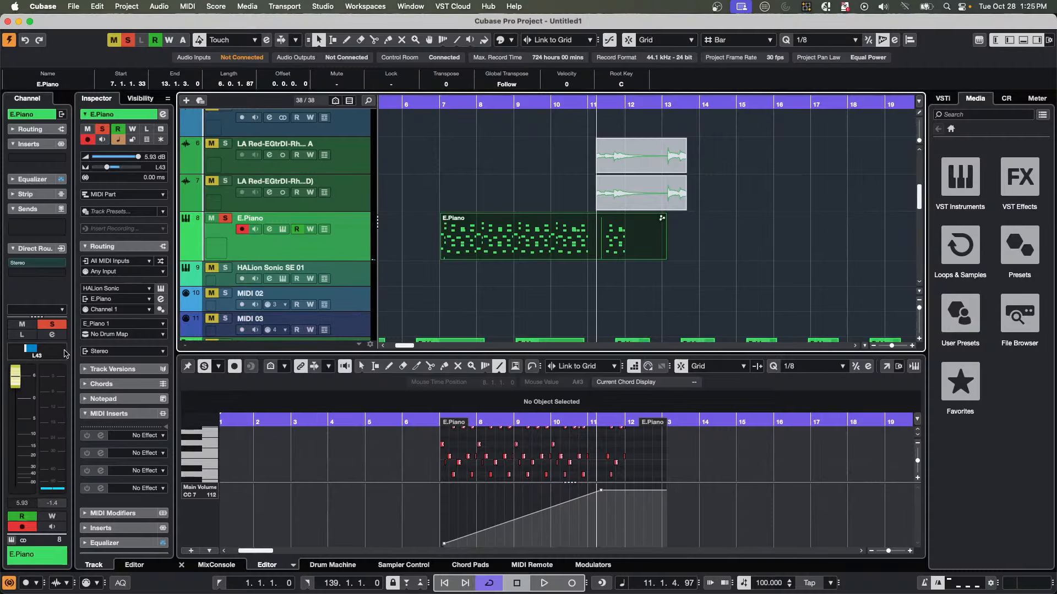
drag(22, 379, 22, 382)
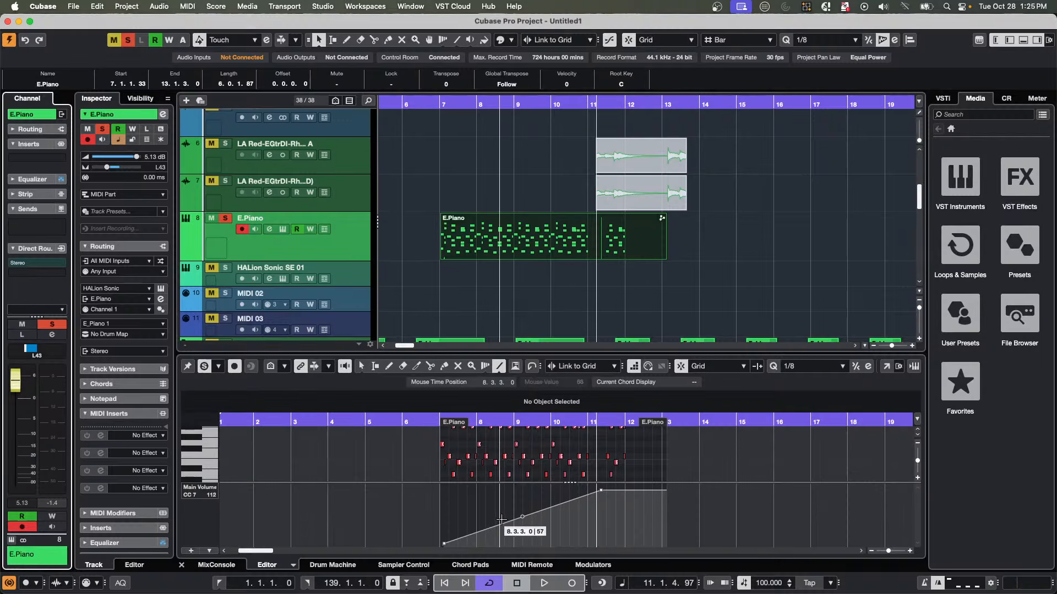
Undo the CC 7 ramp, then view the E.Piano track's HALion Sonic instrument and close it.
key(super+z)
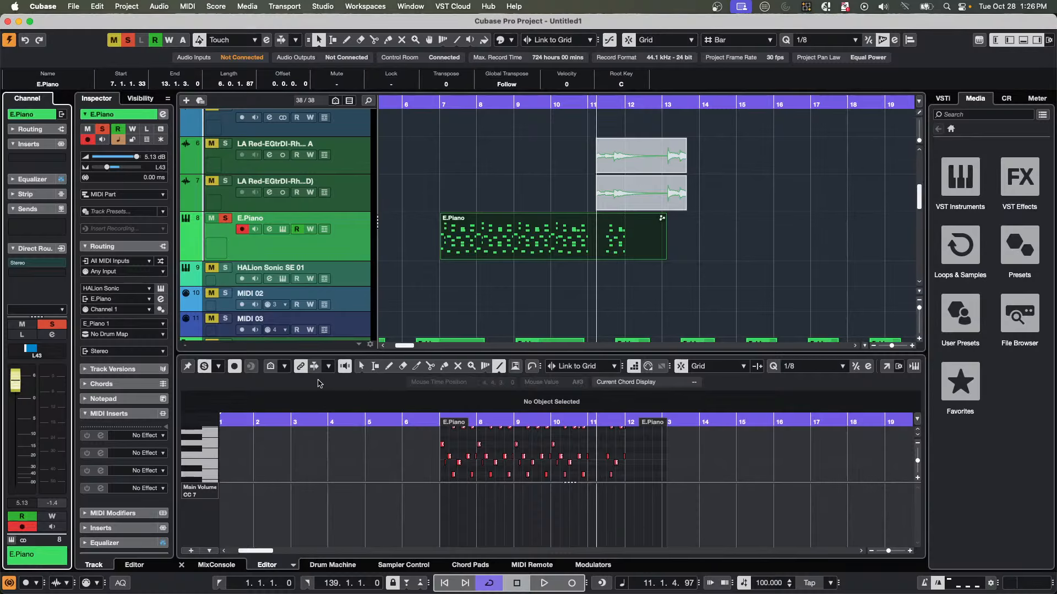
click(282, 229)
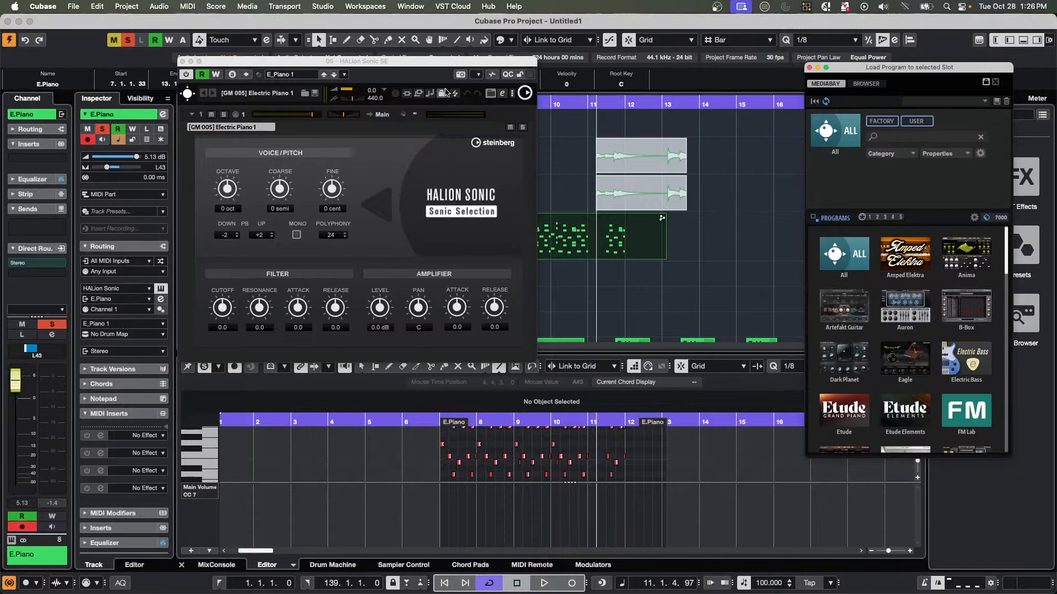
click(183, 62)
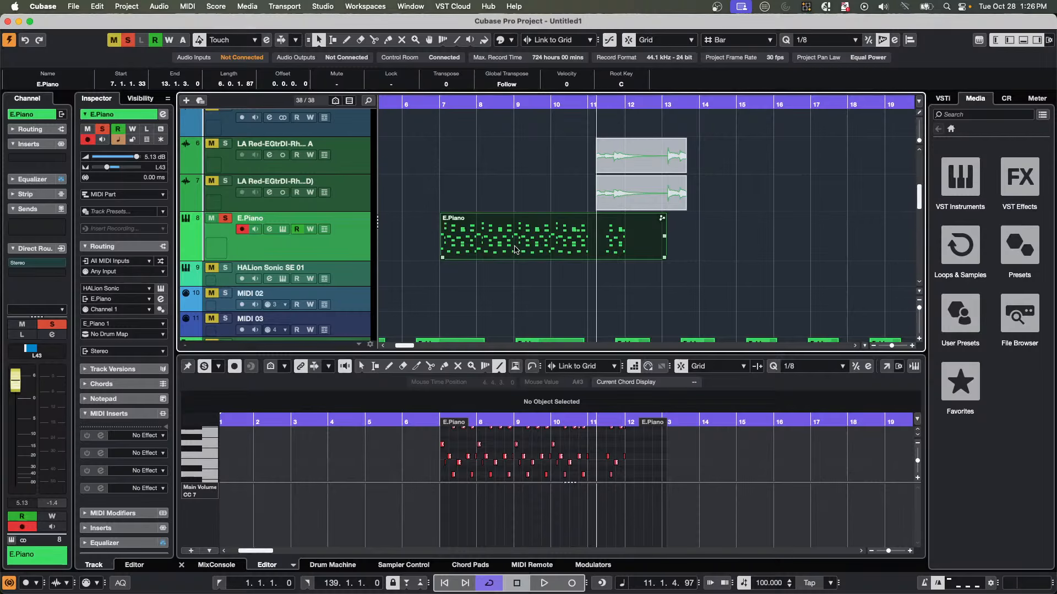
Select the MIDI part on the Bach Cello track, view it in the Score Editor and close the editor.
scroll(499, 251, down, 3)
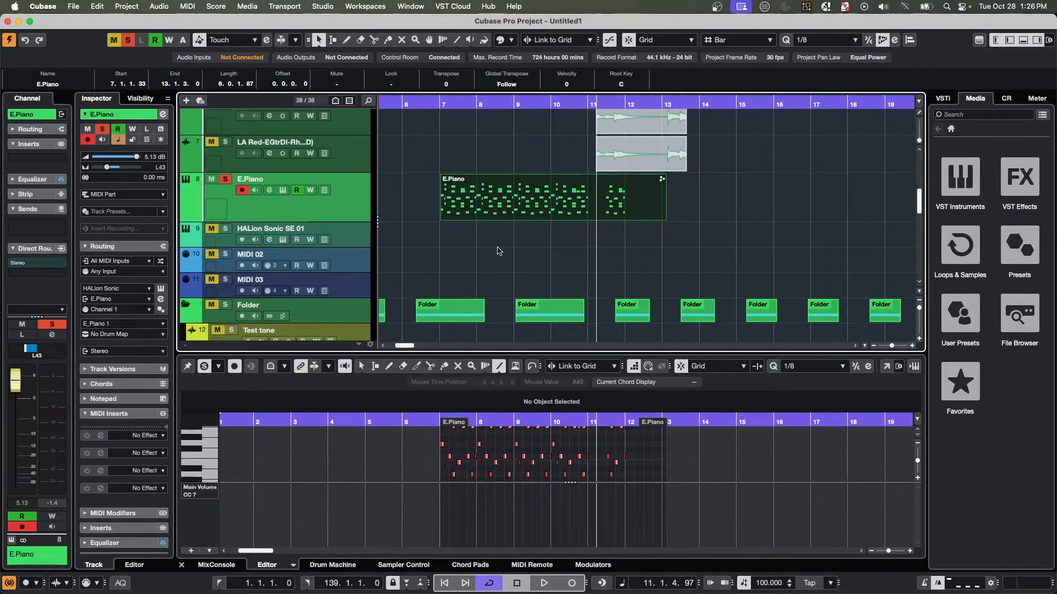
scroll(498, 251, down, 3)
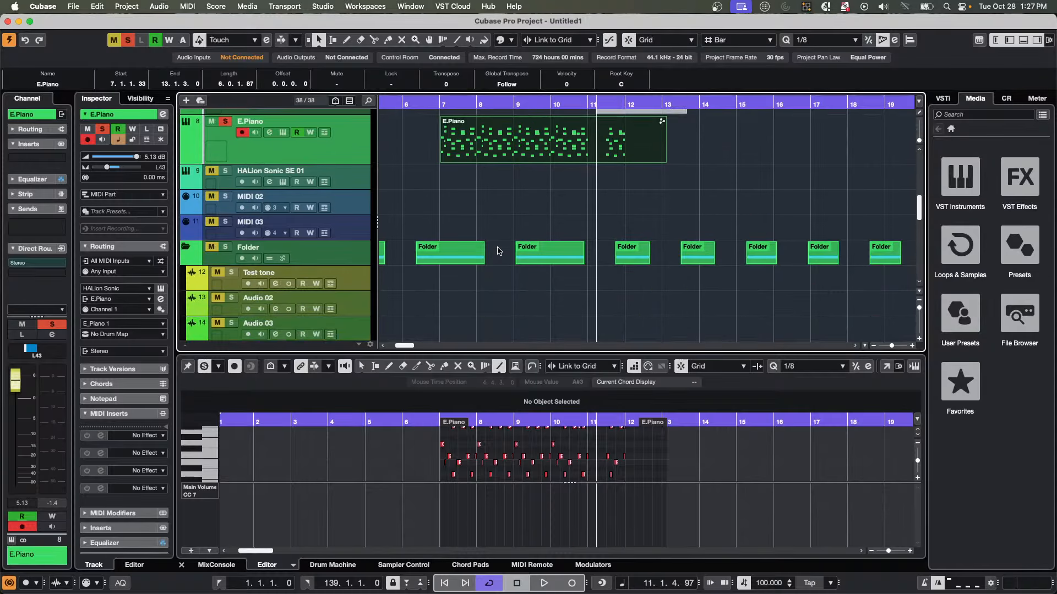
scroll(497, 249, down, 5)
scroll(497, 249, down, 6)
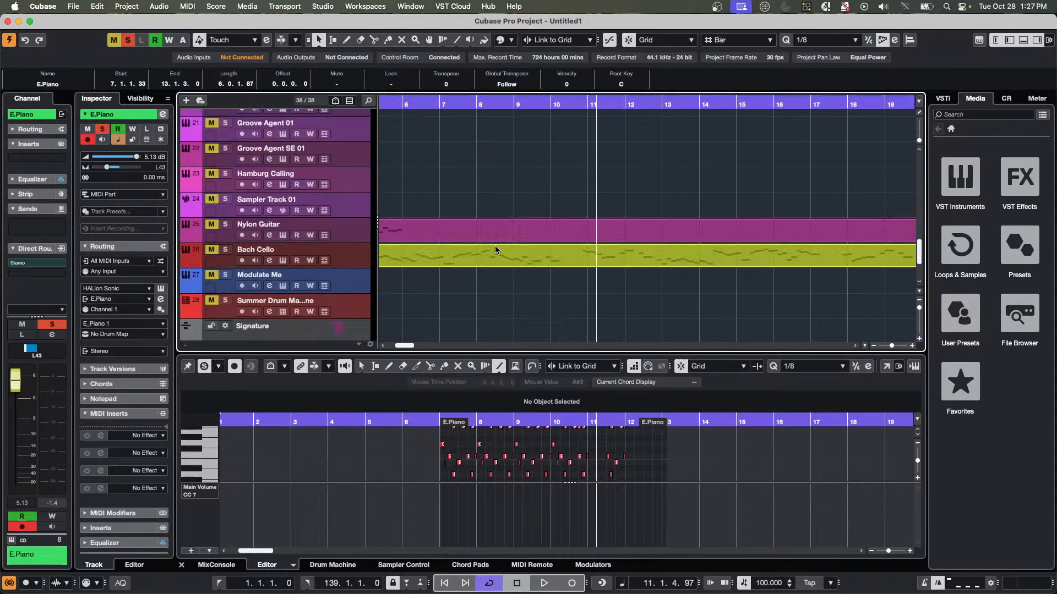
click(479, 263)
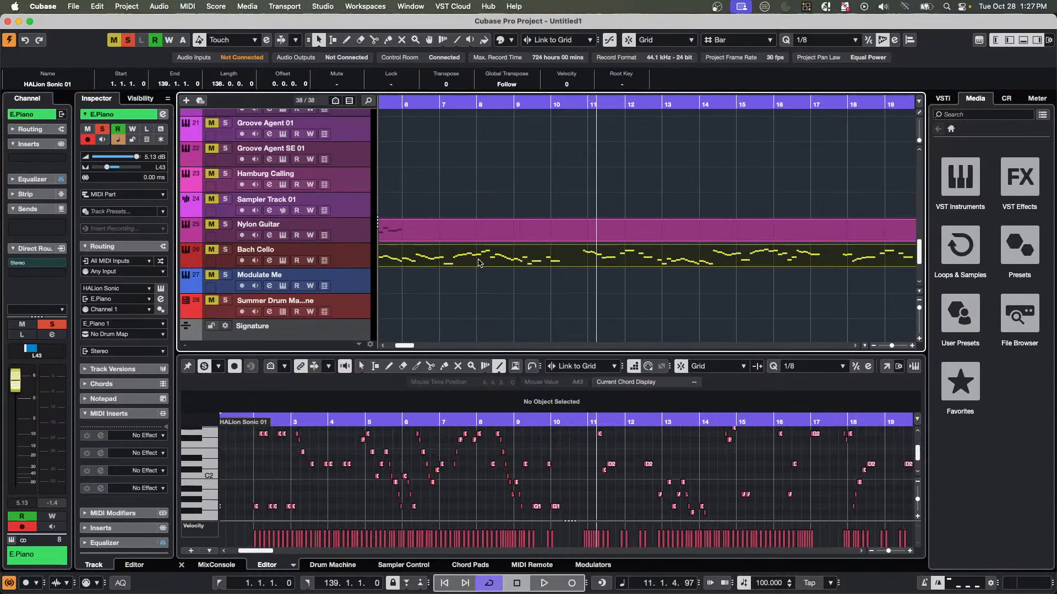
key(super+r)
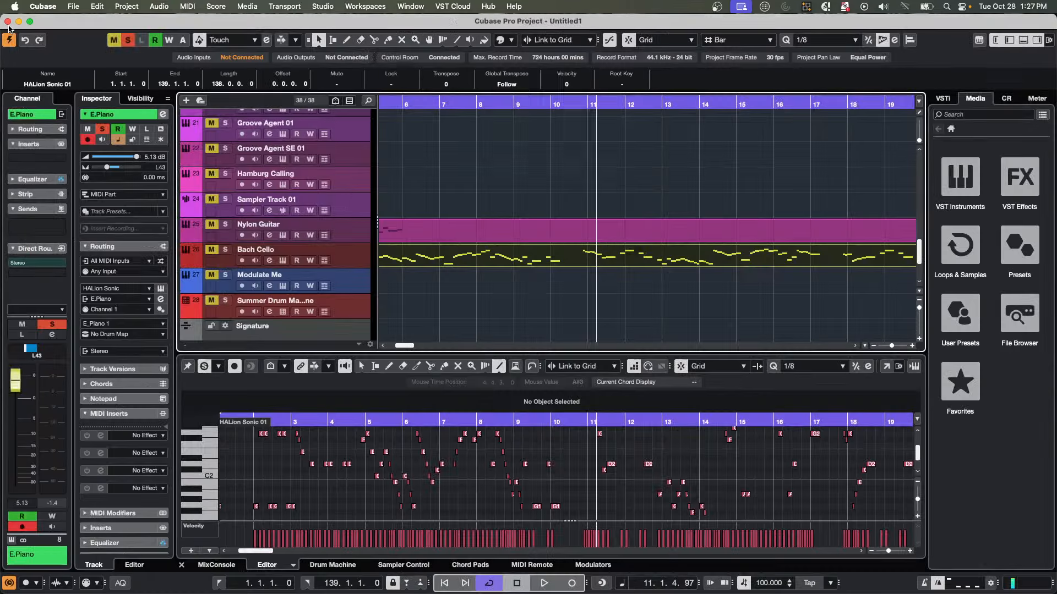
click(8, 21)
Browse the Production, Scoring and Mastering templates for a new project, then cancel without creating one.
click(43, 6)
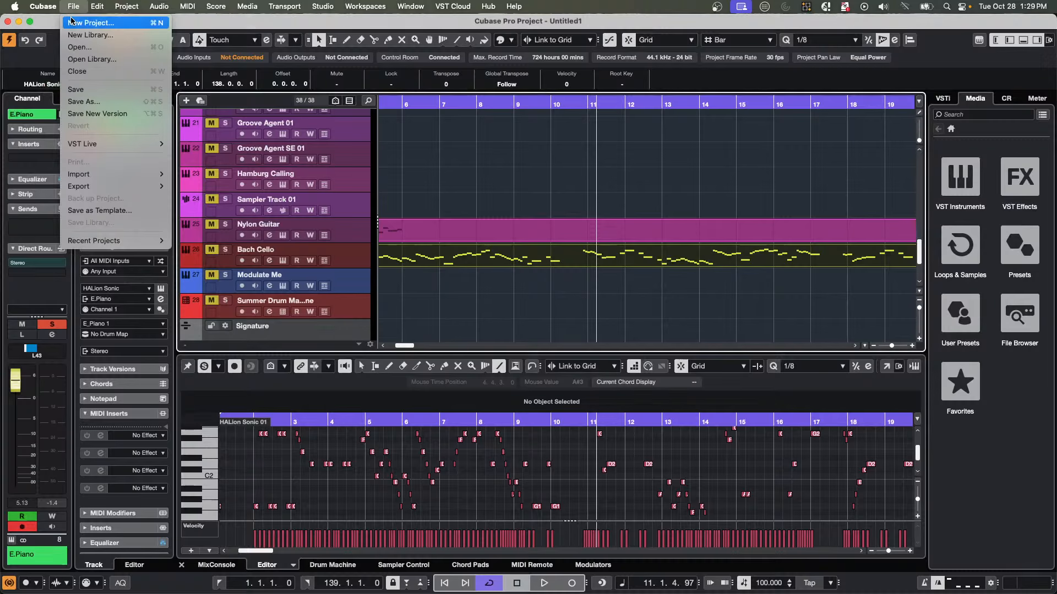
click(71, 24)
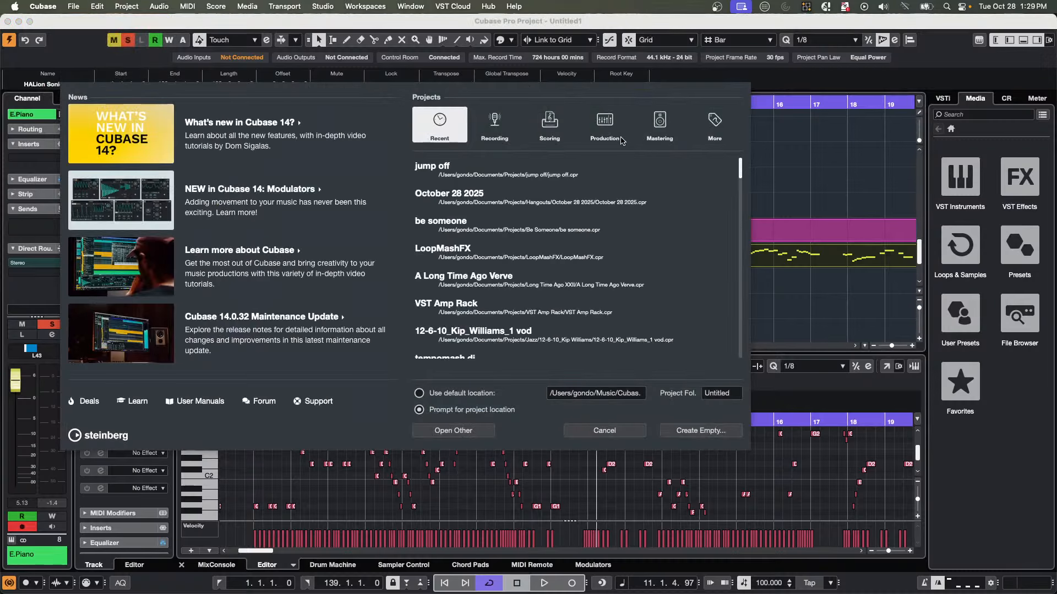
click(657, 129)
click(604, 123)
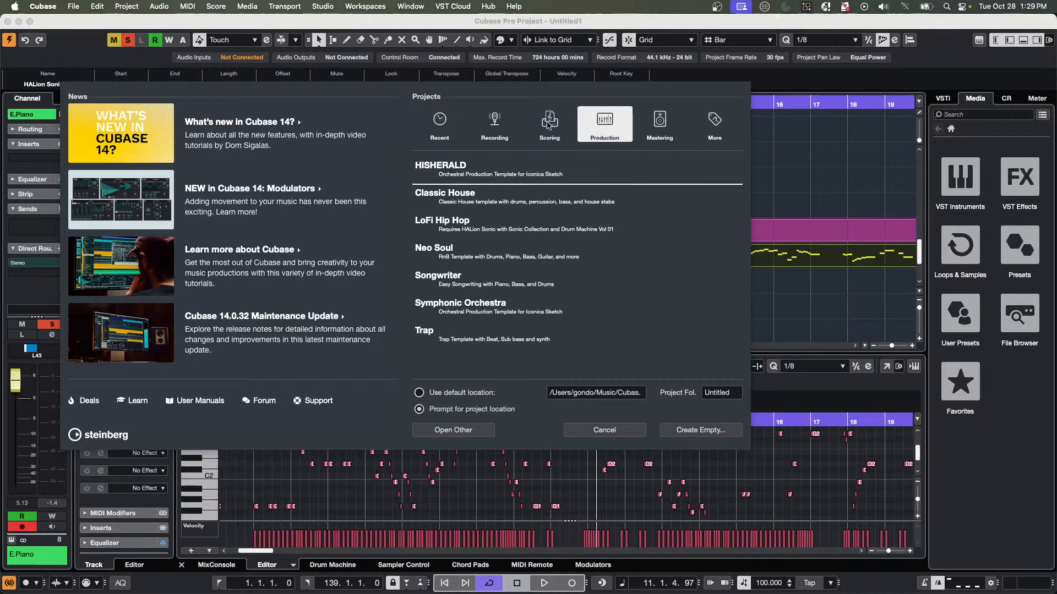
click(549, 124)
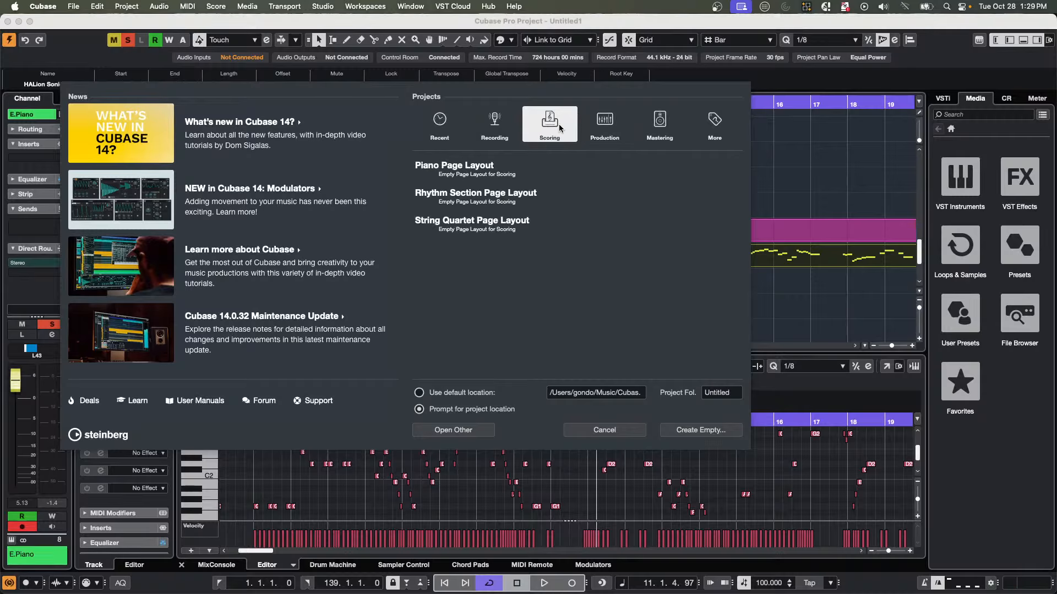
click(610, 122)
click(663, 121)
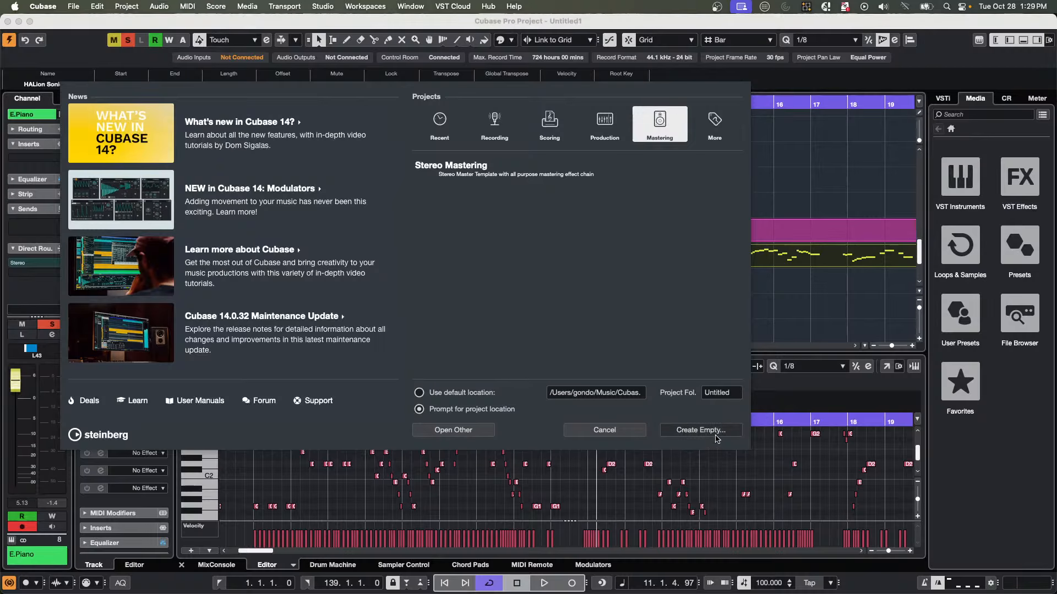
click(639, 436)
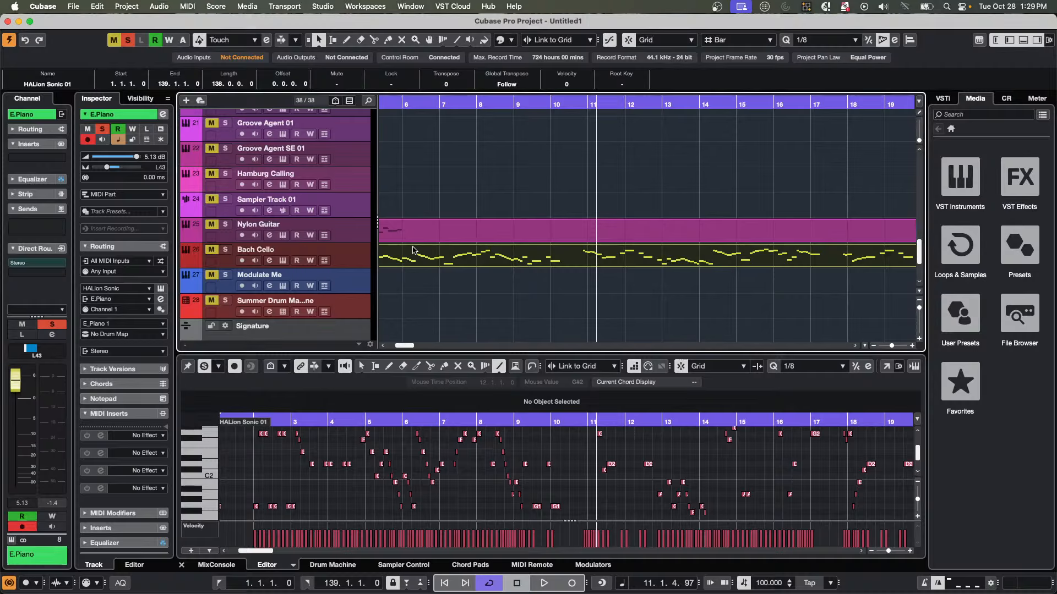
Add one Groove Agent instrument track below the Hamburg Calling track.
right_click(338, 187)
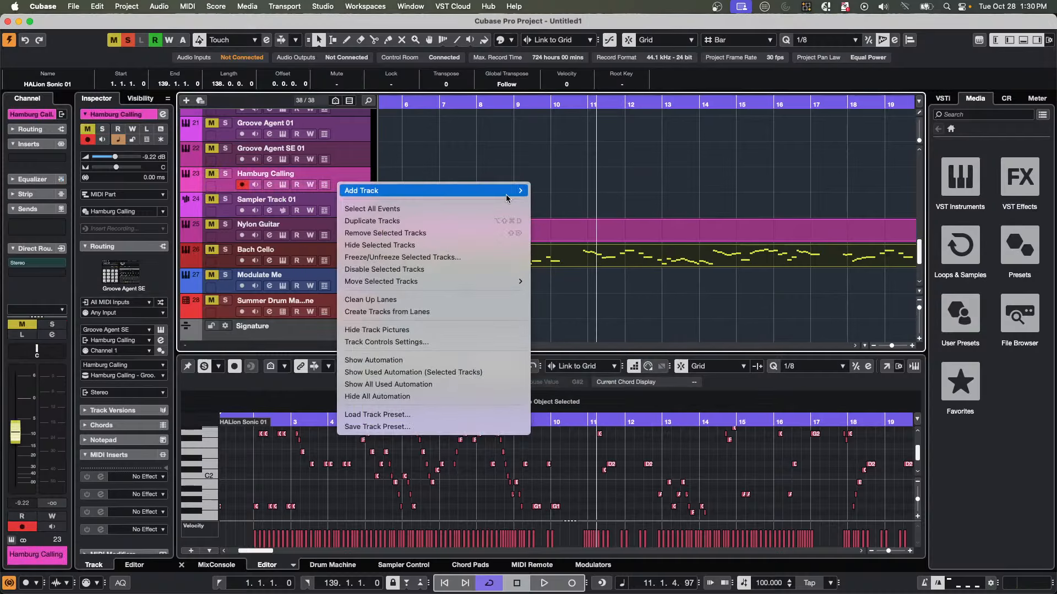
mouse_move(517, 191)
click(586, 206)
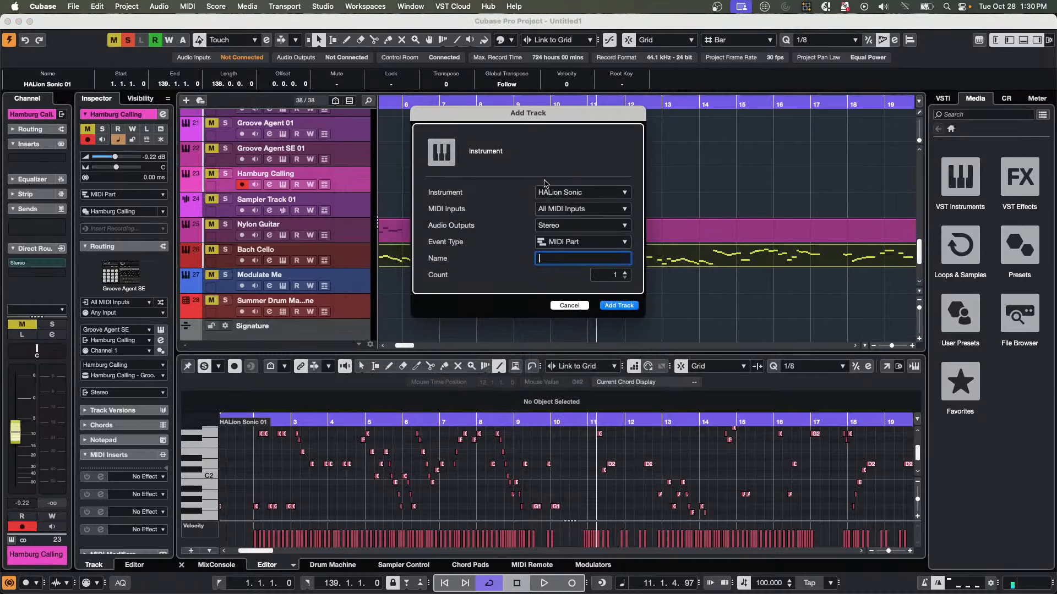
click(571, 194)
click(585, 257)
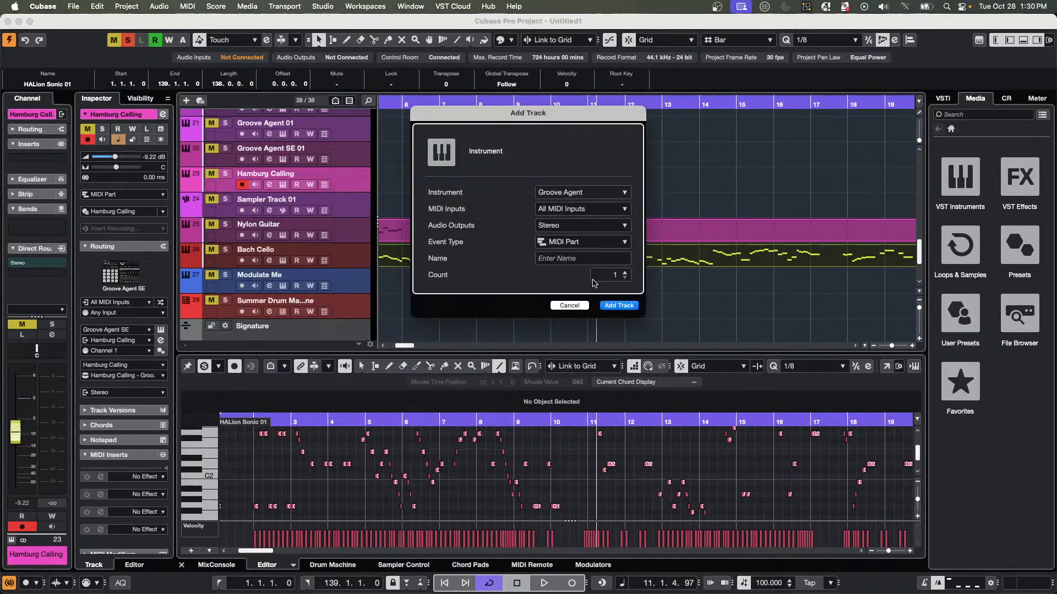
click(624, 309)
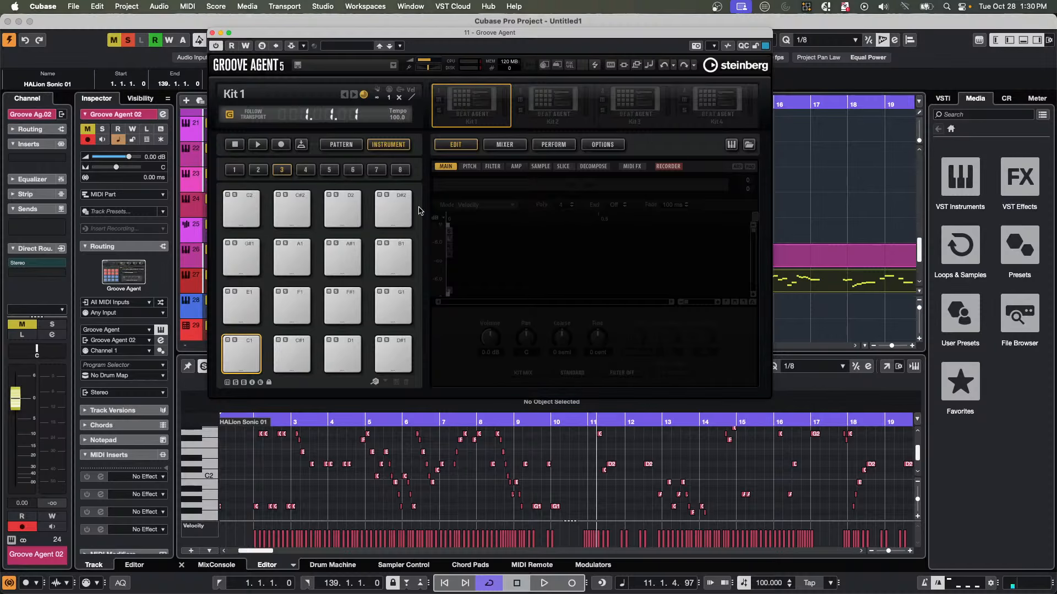
Load the 8 Bit Kit 2 kit into the first kit slot of Groove Agent.
right_click(478, 106)
click(500, 123)
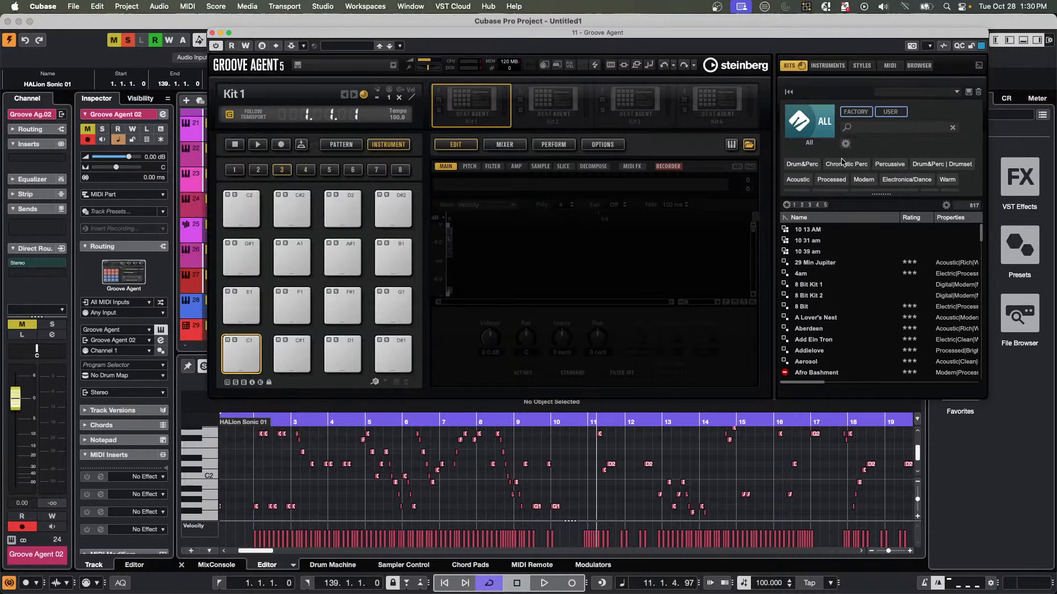
double_click(815, 296)
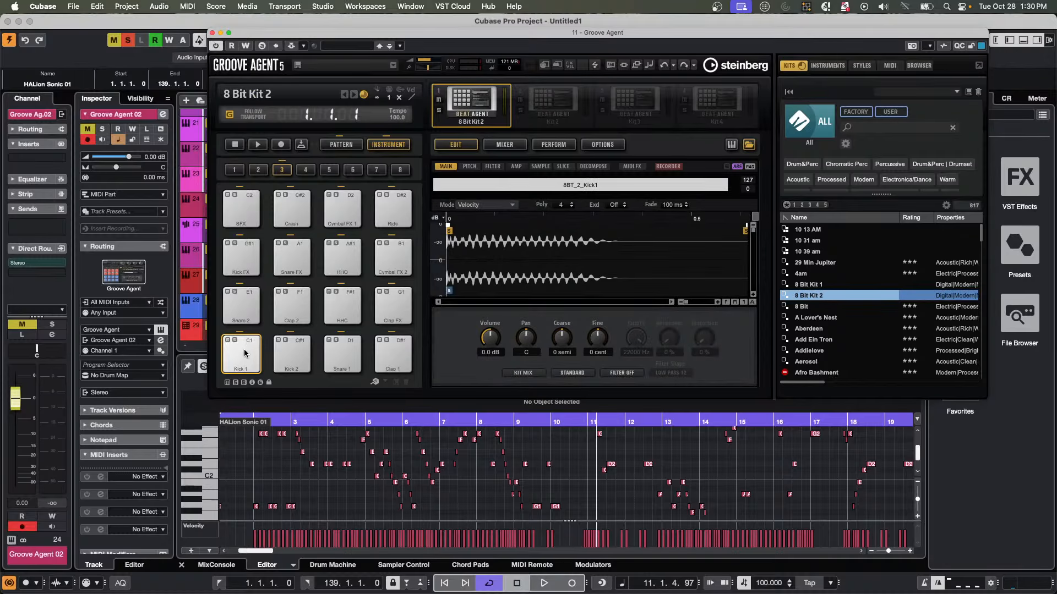
Deactivate all mute and solo states in the project and audition the Kick 1 pad.
click(245, 353)
click(248, 353)
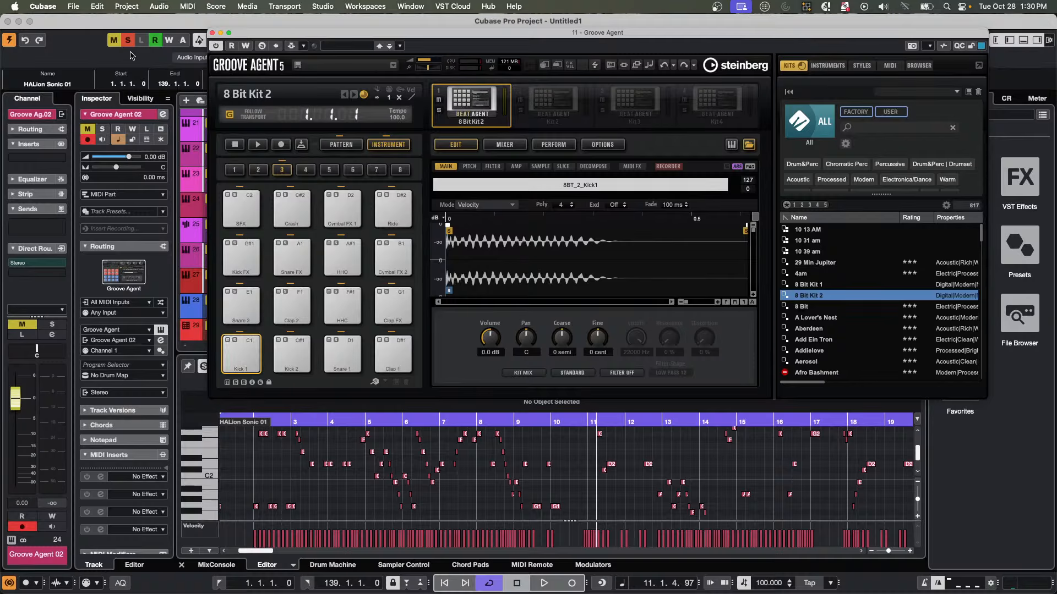
click(113, 40)
click(127, 40)
click(245, 353)
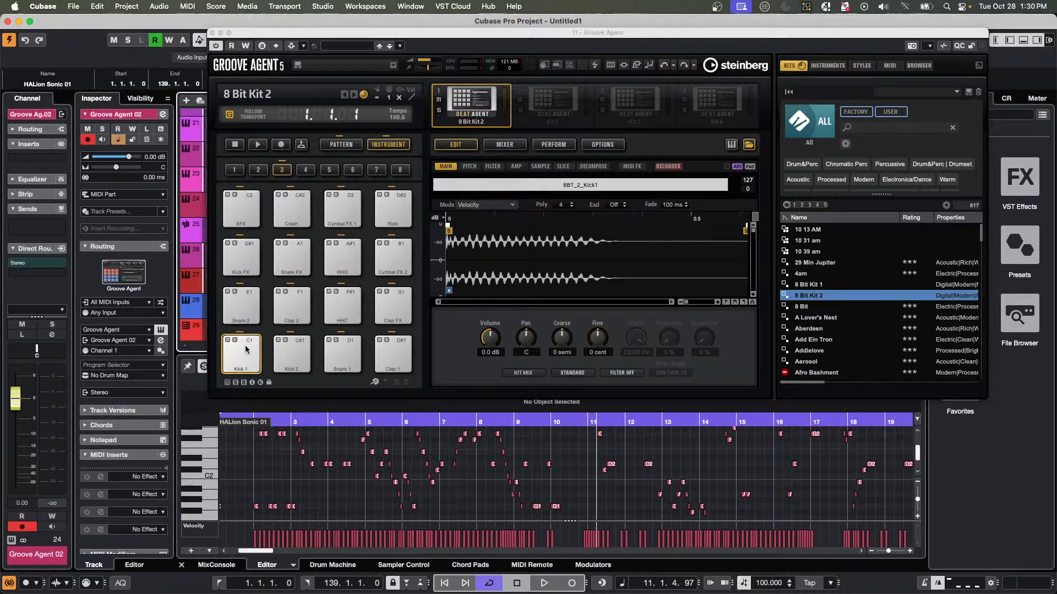
Audition the Kick 2 and Kick 1 pads and examine Kick 1's sample and main settings.
click(281, 353)
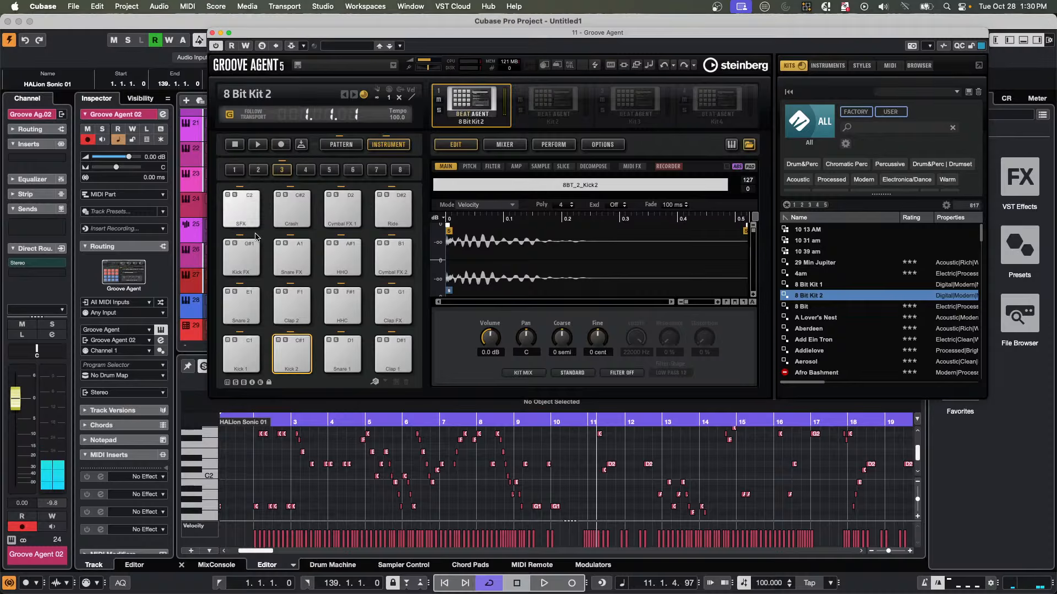
click(244, 353)
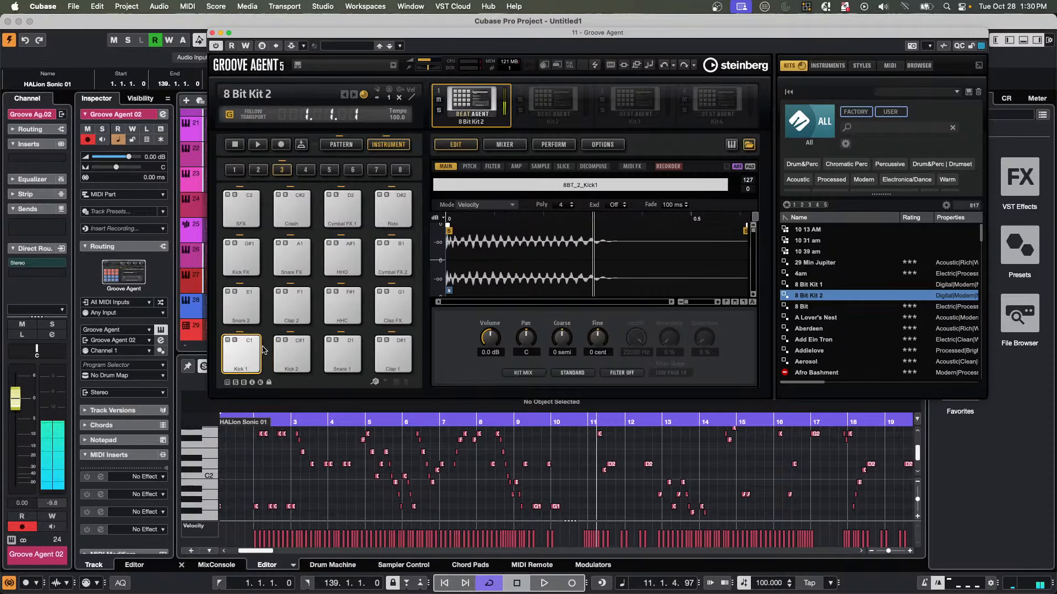
shift+click(395, 208)
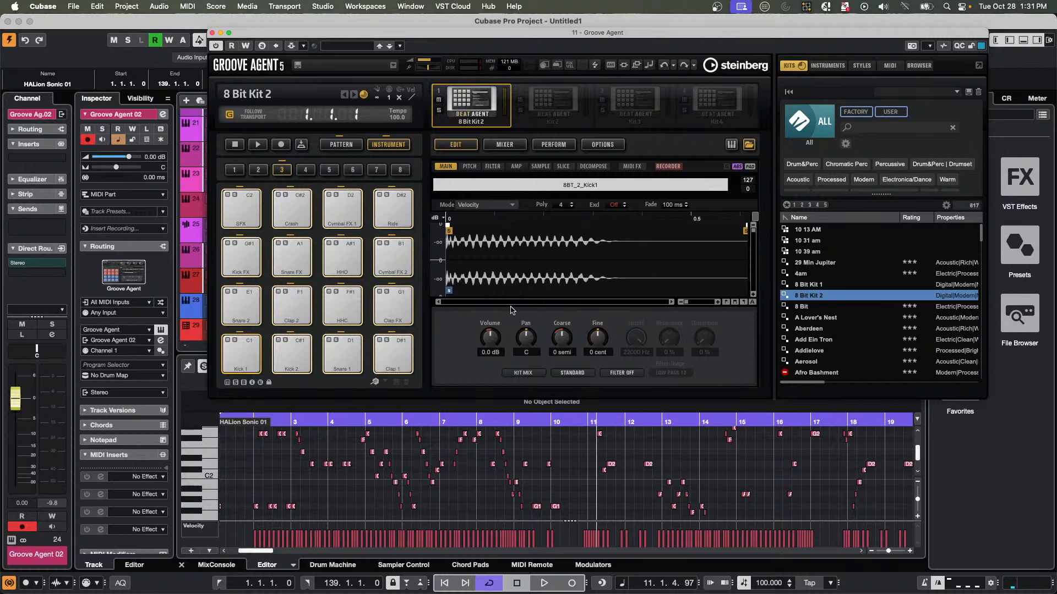
click(243, 361)
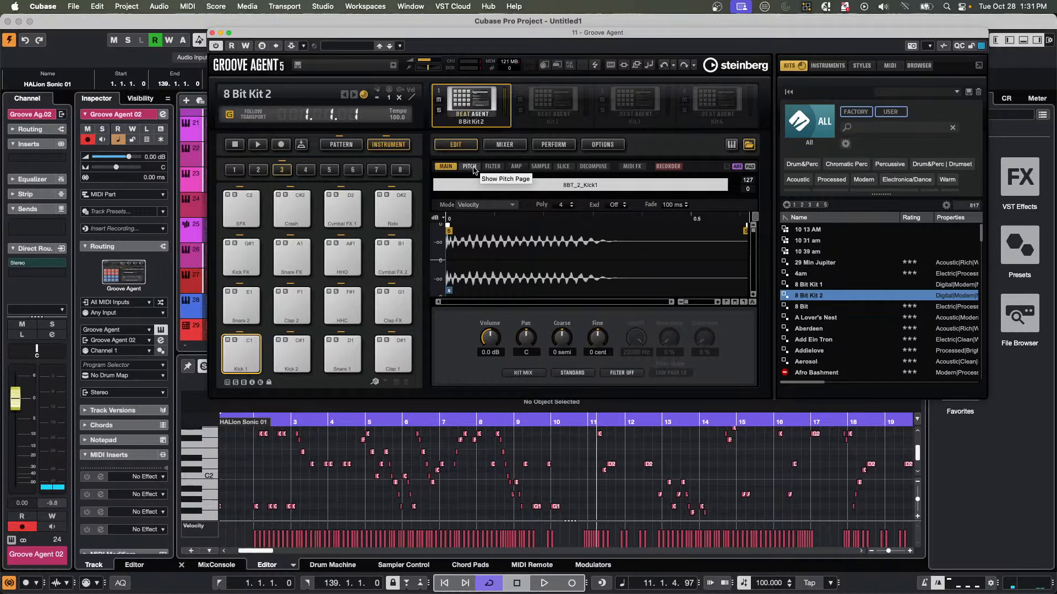
click(546, 167)
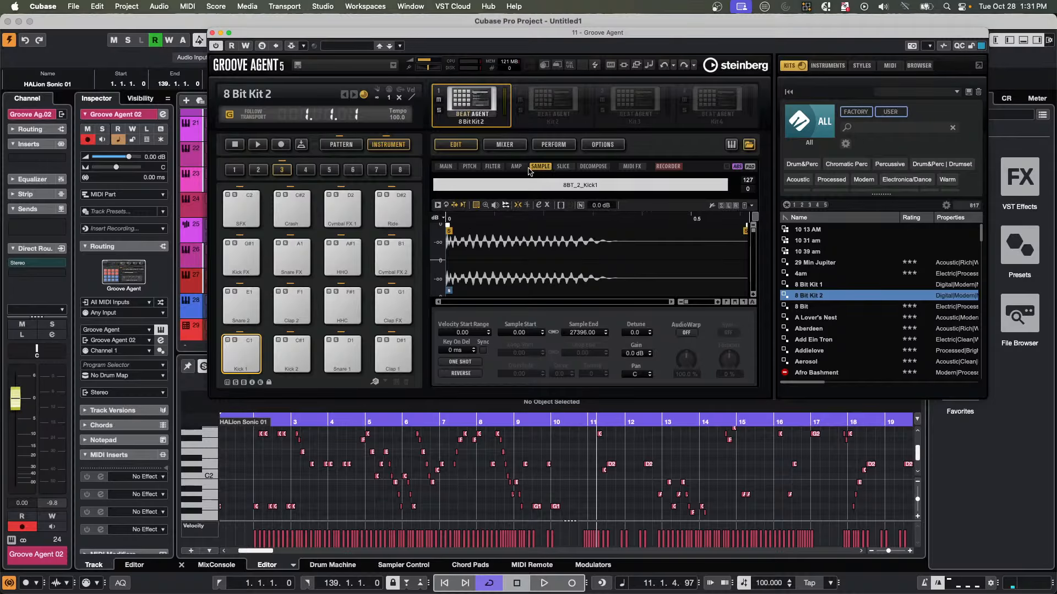
click(451, 167)
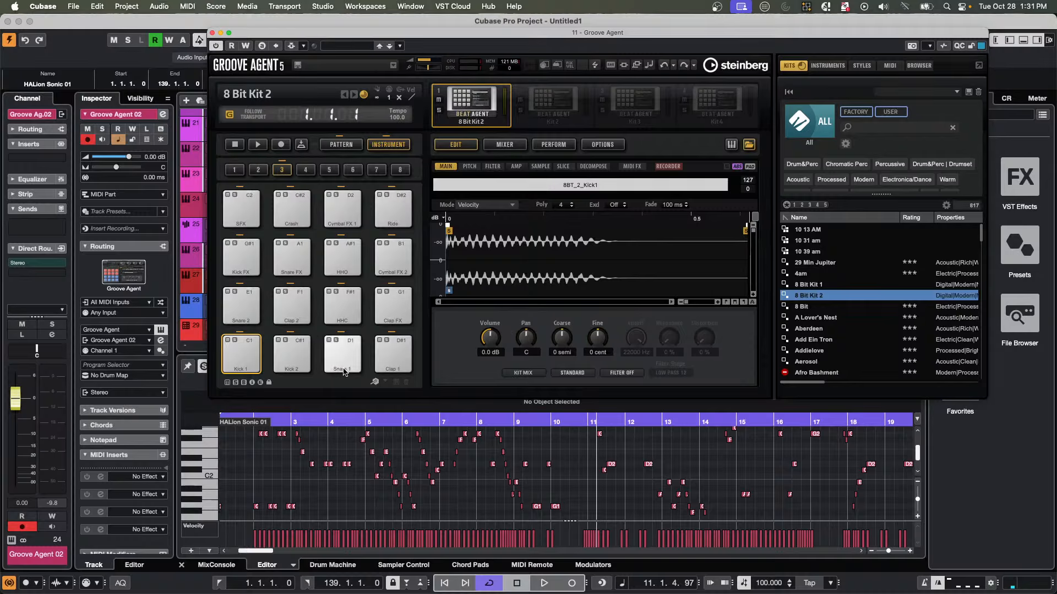
Set the kick pad polyphony to 1 and audition the Kick 1 pad.
click(293, 350)
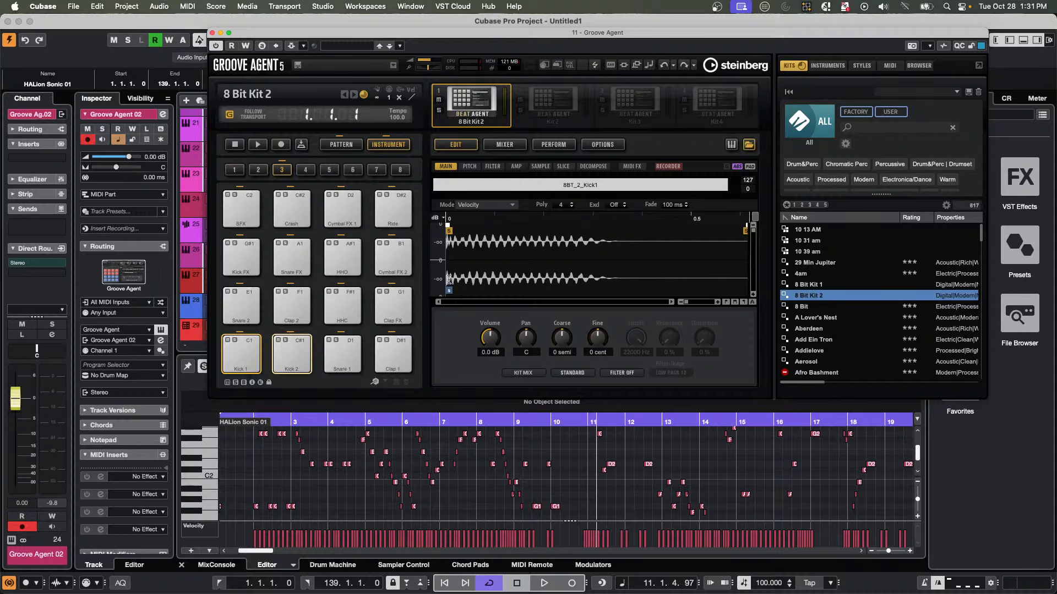
click(572, 207)
click(251, 361)
click(242, 358)
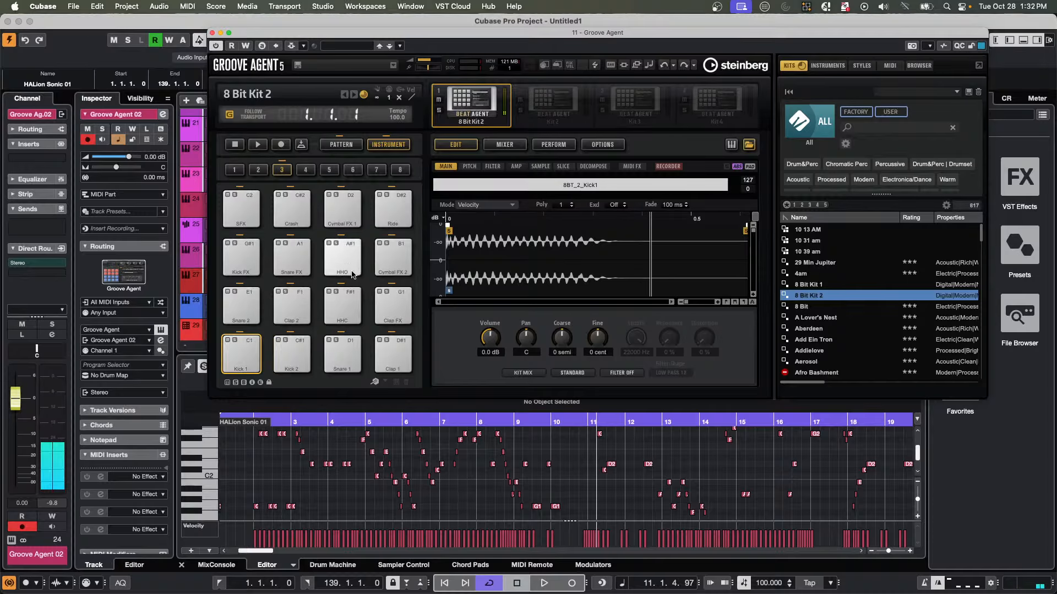
Audition Kick 1 alternately with Cymbal FX 2, followed by the Kick FX and Ride pads.
click(388, 266)
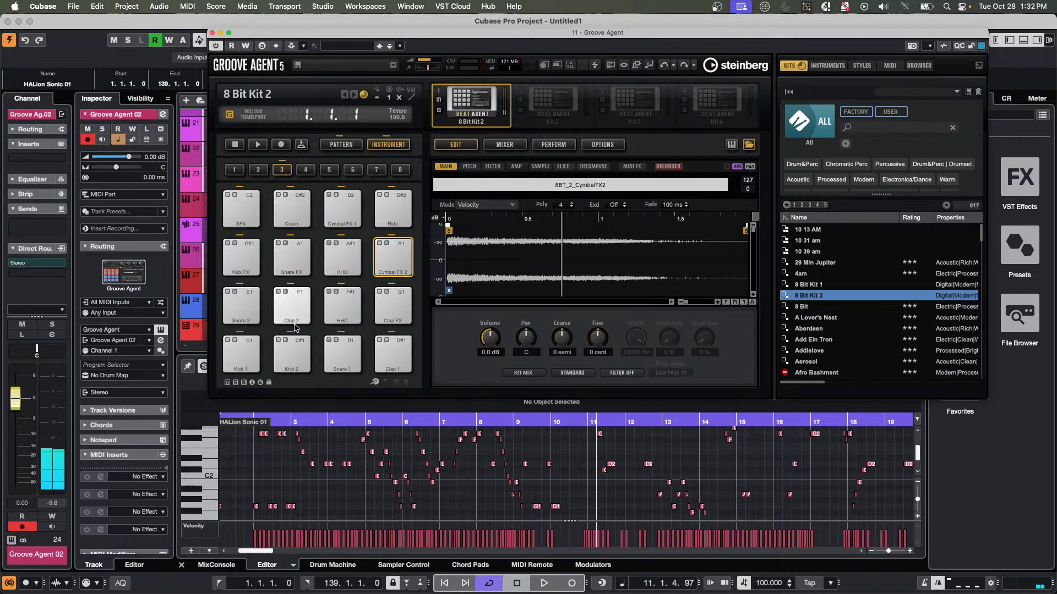
click(241, 353)
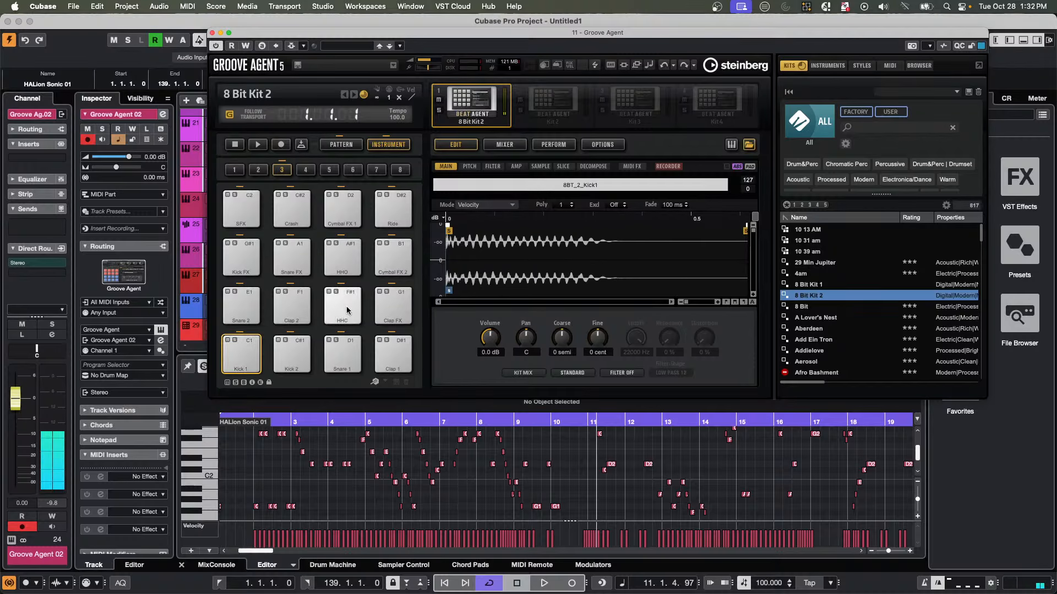
click(382, 273)
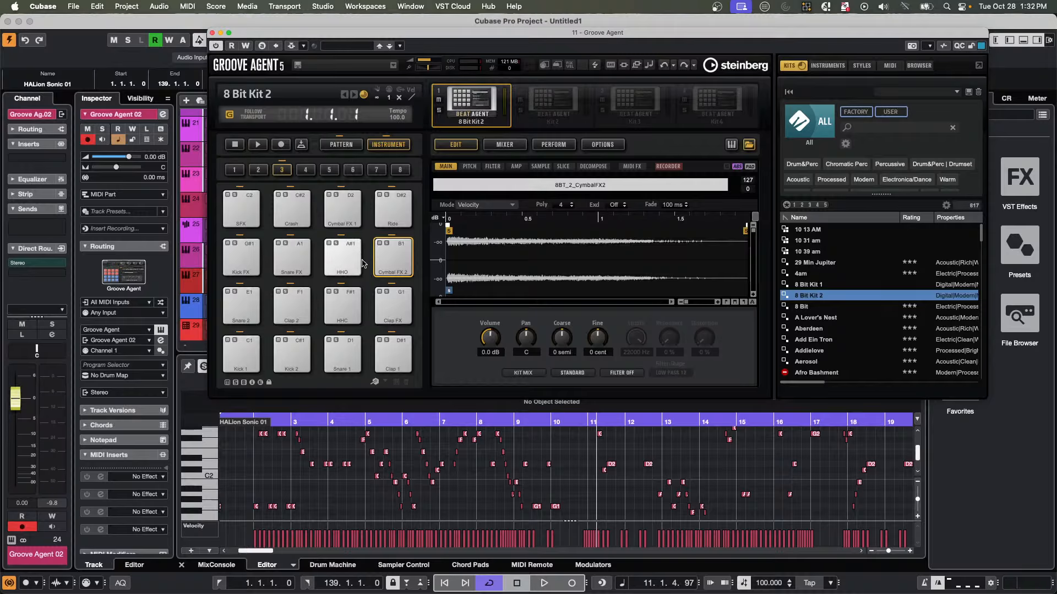
click(241, 355)
click(401, 261)
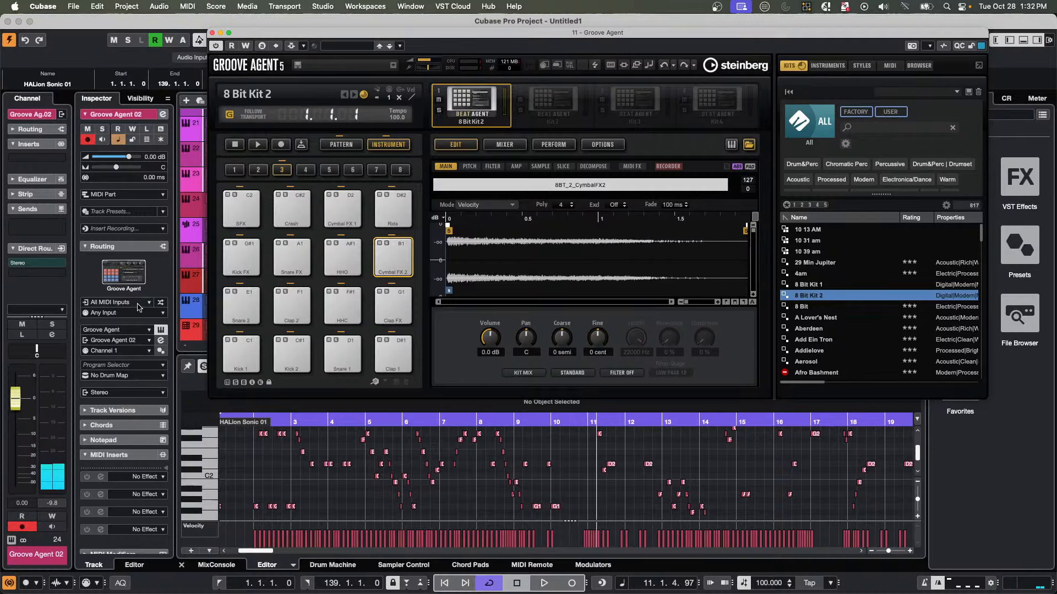
click(241, 256)
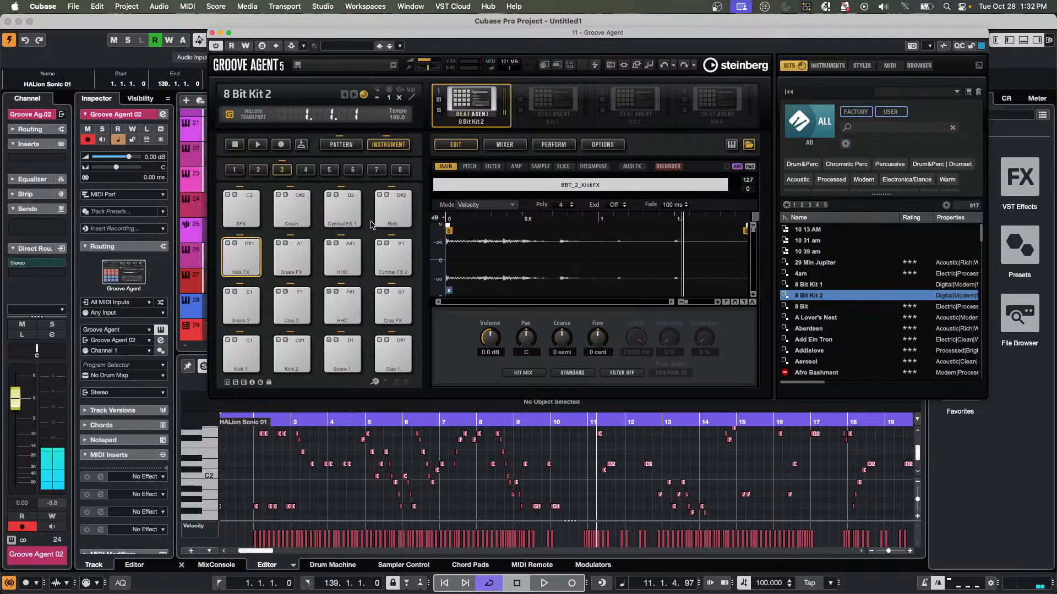
click(393, 210)
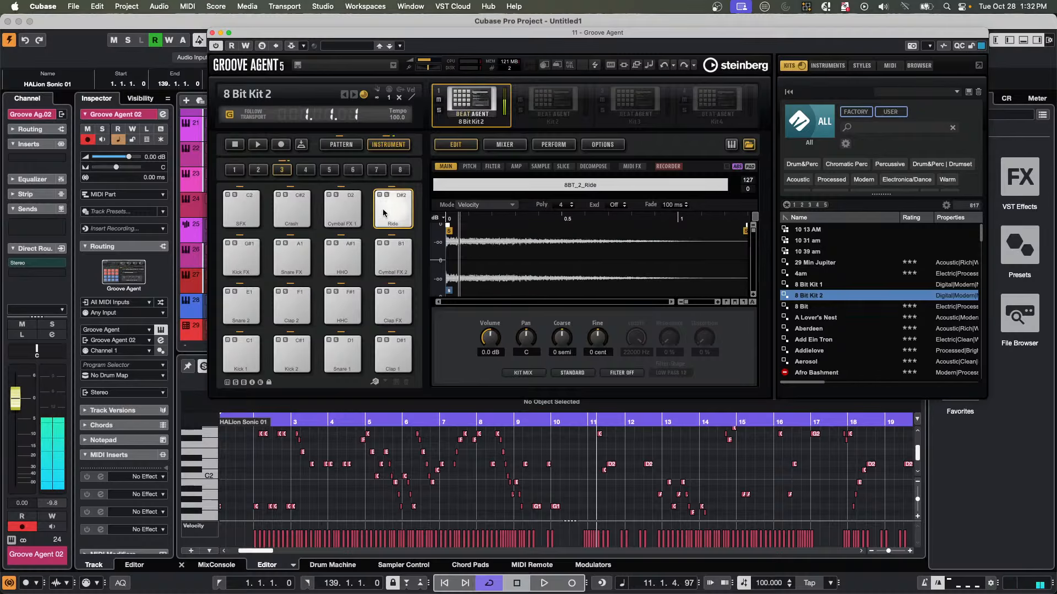
Assign all pads from Kick 1 to Ride to exclusive group 1, audition Kick 1, and switch the group back to Off.
shift+click(230, 361)
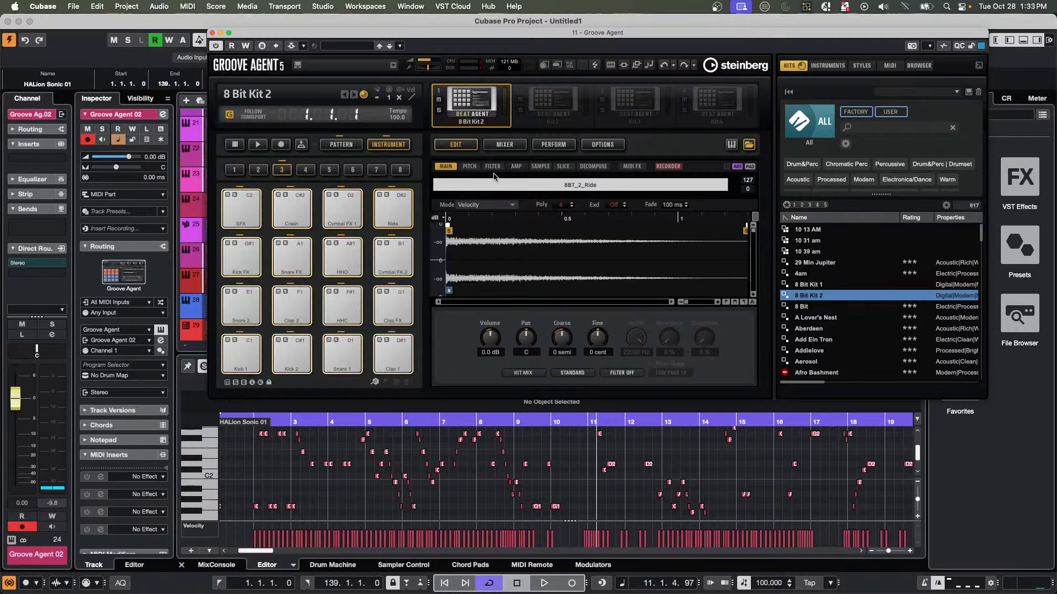
click(624, 203)
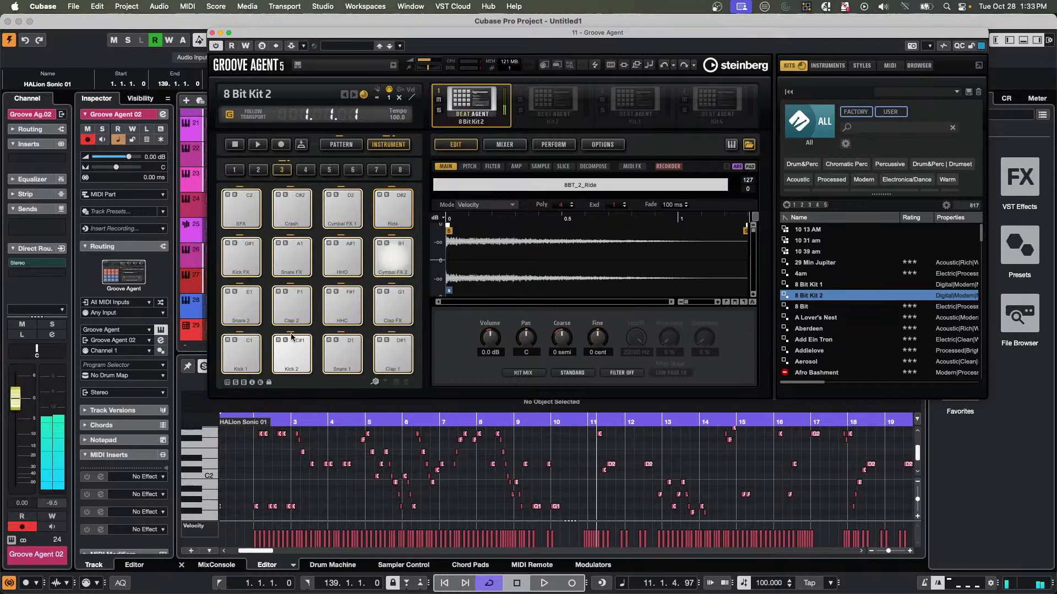
click(239, 348)
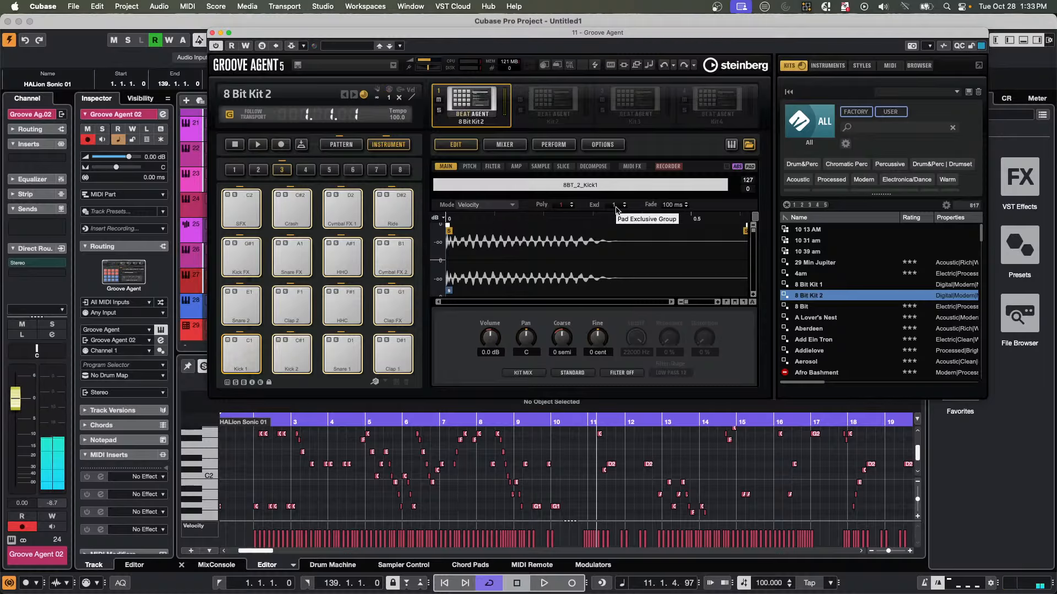
click(625, 207)
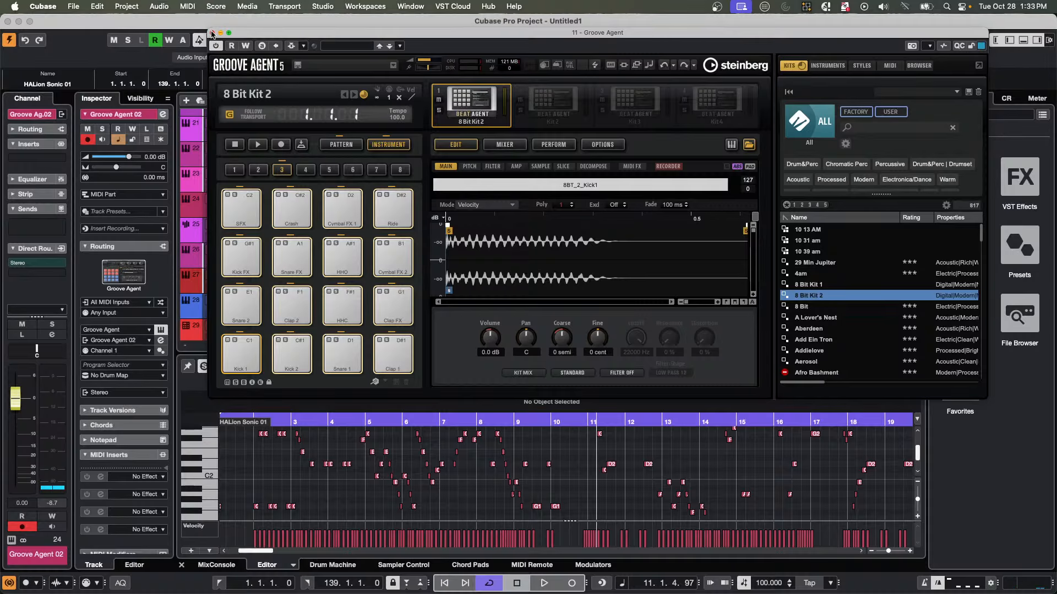
Close the Groove Agent window and make the Untitled1 project window active.
click(213, 33)
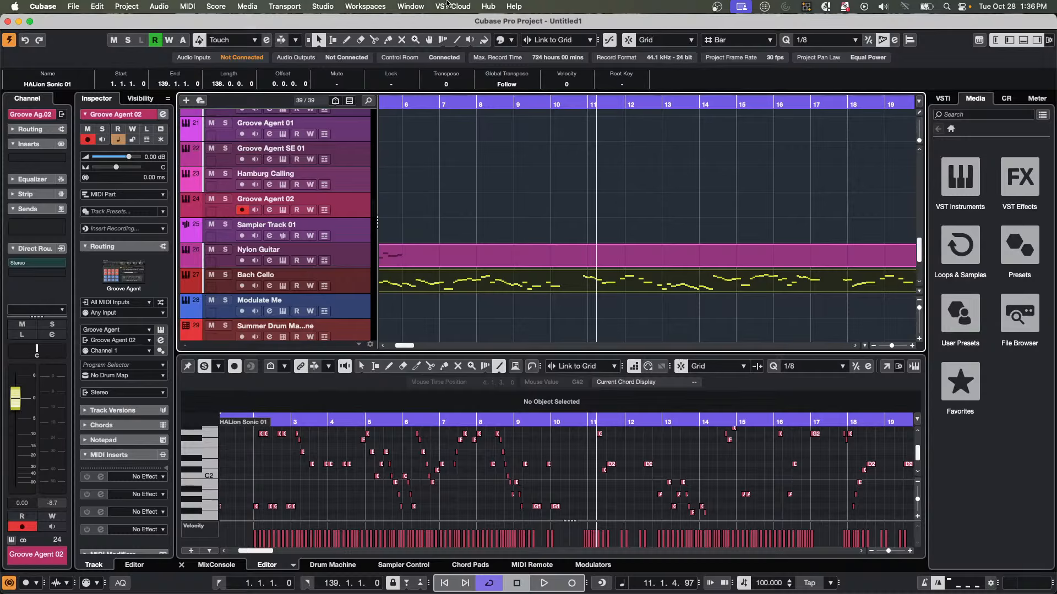
click(411, 6)
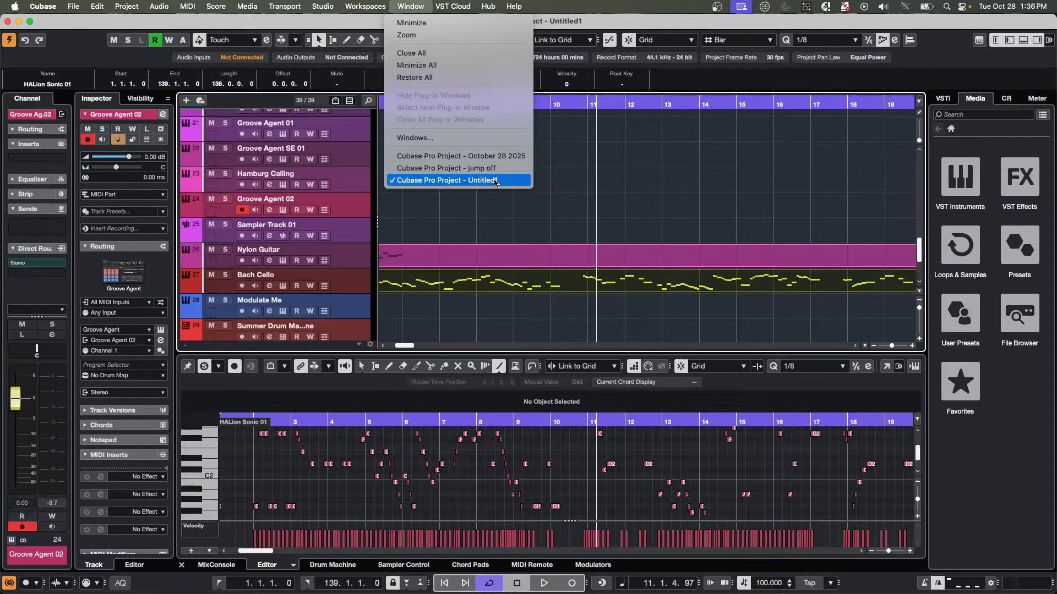
click(494, 180)
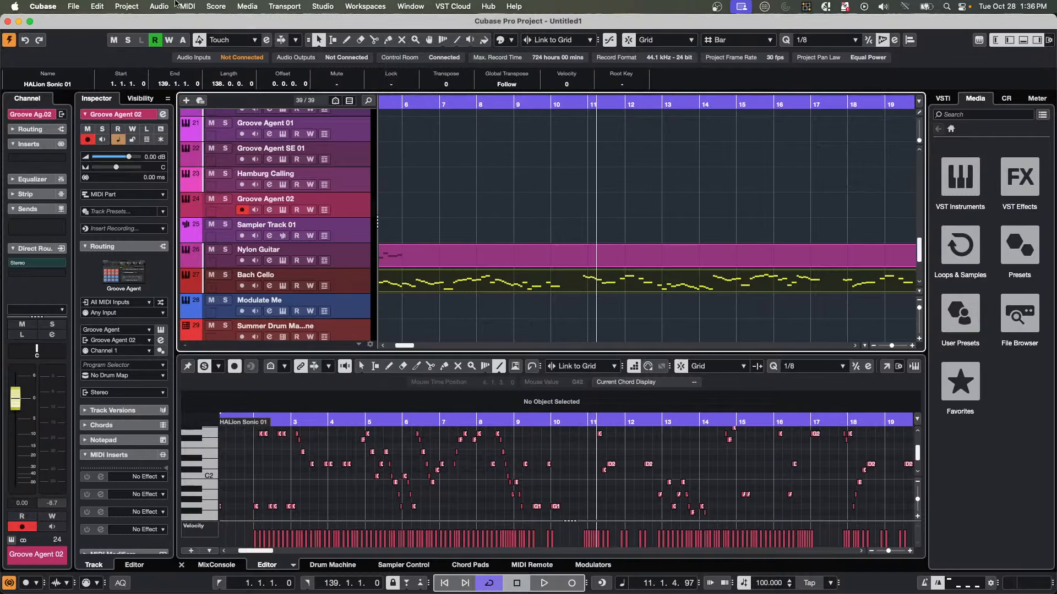
Create and activate a new project from the Quartet with chord track template in the October 28 2025 folder.
click(43, 6)
mouse_move(73, 7)
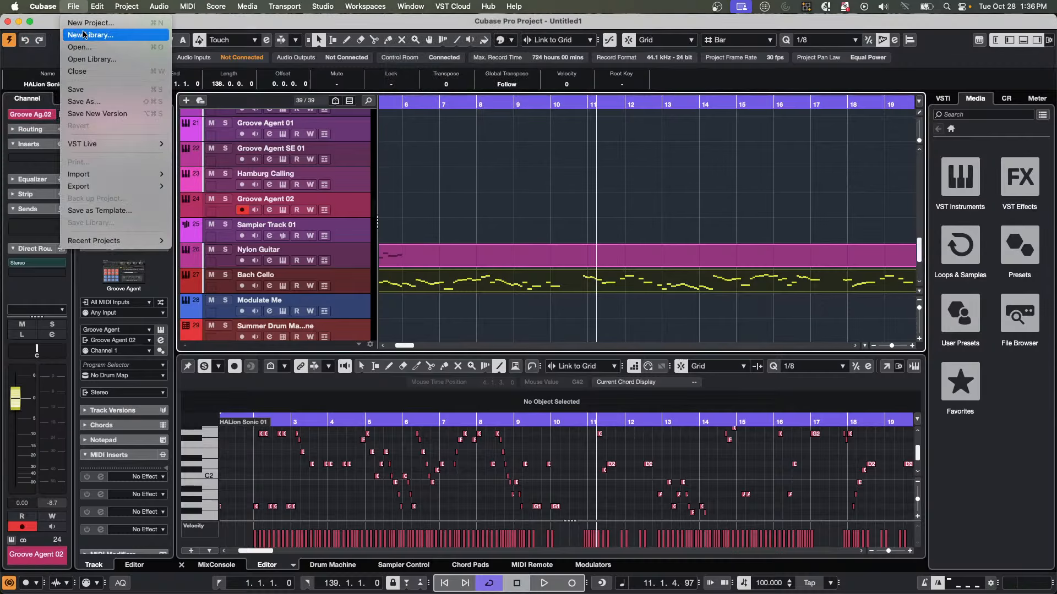
click(88, 22)
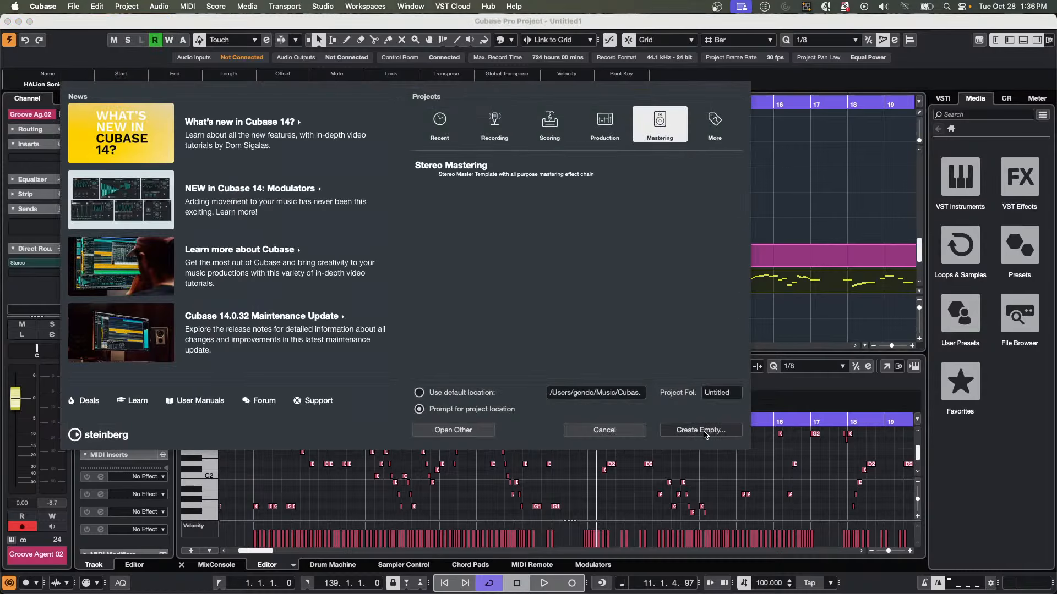
click(725, 128)
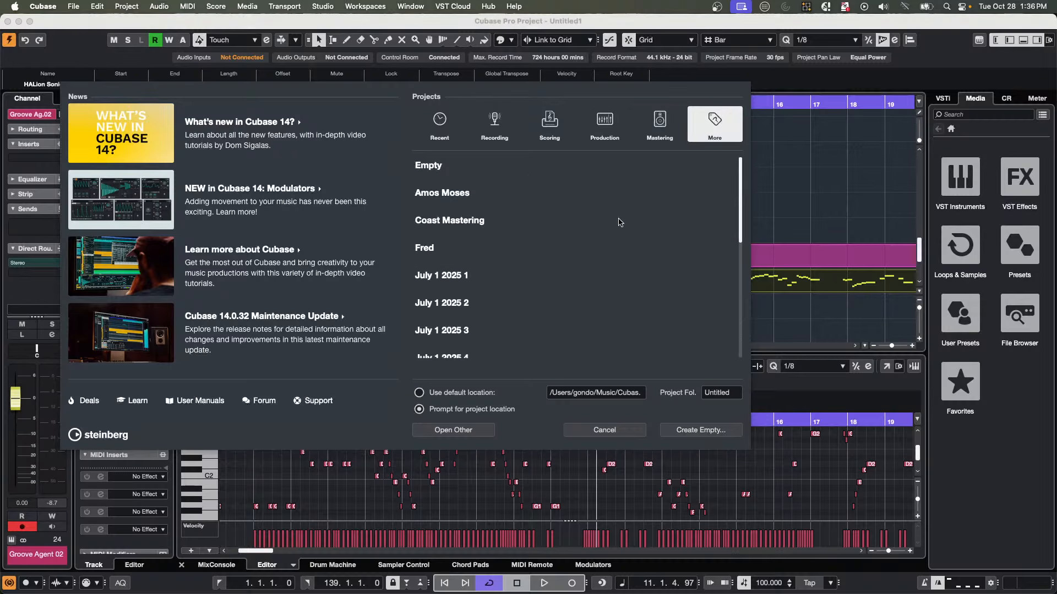
scroll(593, 261, down, 5)
scroll(593, 261, down, 3)
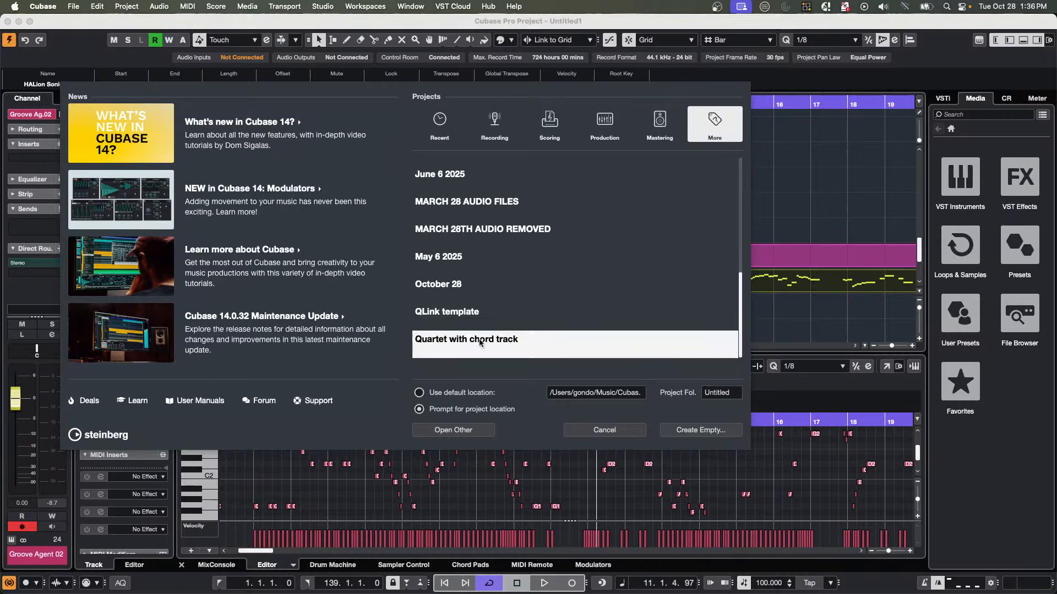
double_click(510, 344)
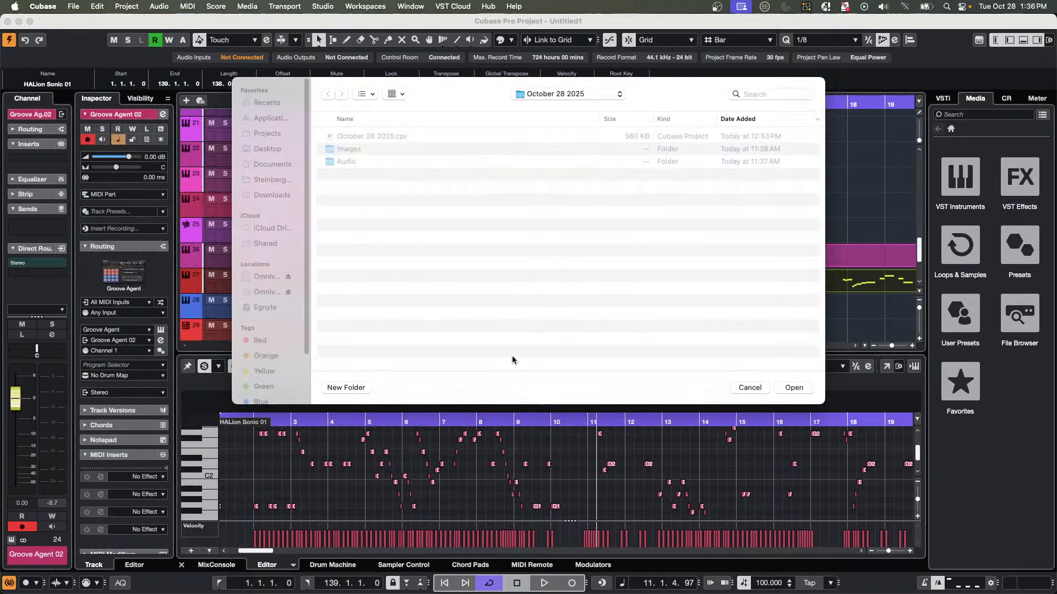
click(793, 387)
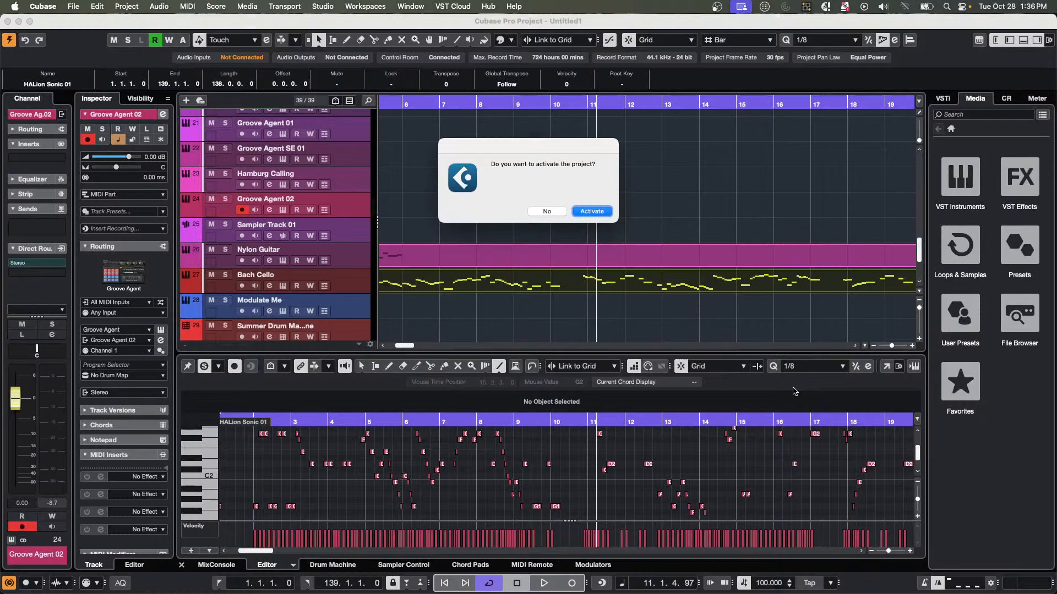
click(594, 212)
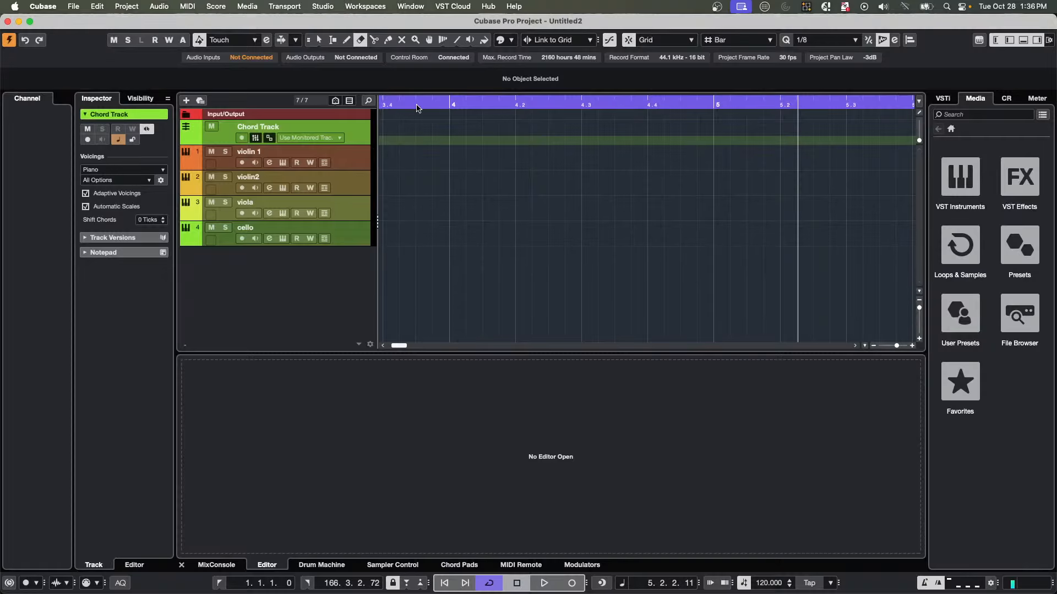
Create empty MIDI parts spanning the locator range on the violin 1, violin2, viola and cello tracks.
drag(397, 105, 387, 128)
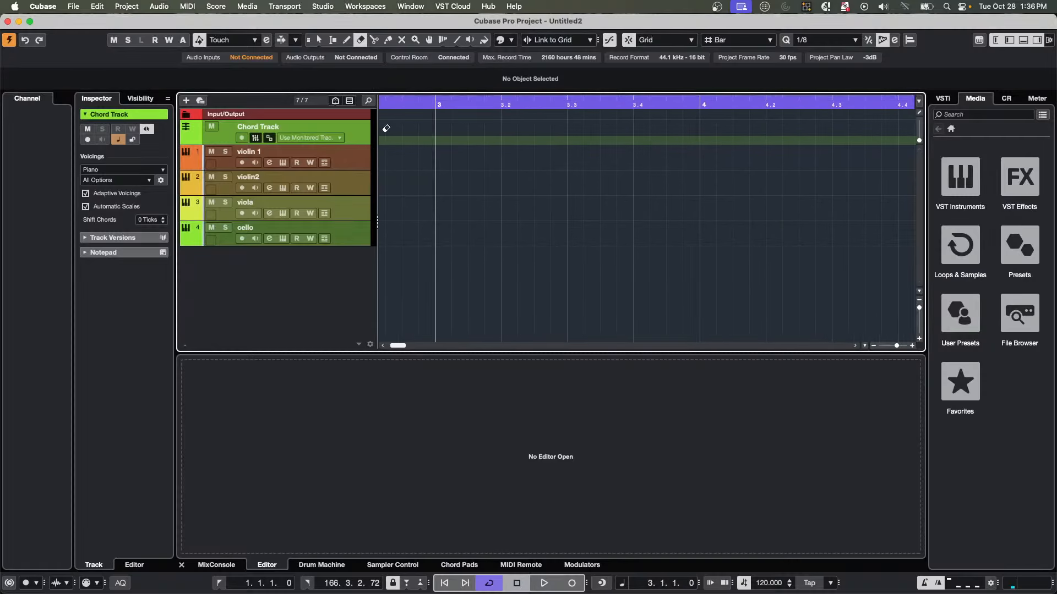
right_click(403, 162)
click(406, 166)
click(408, 164)
click(411, 182)
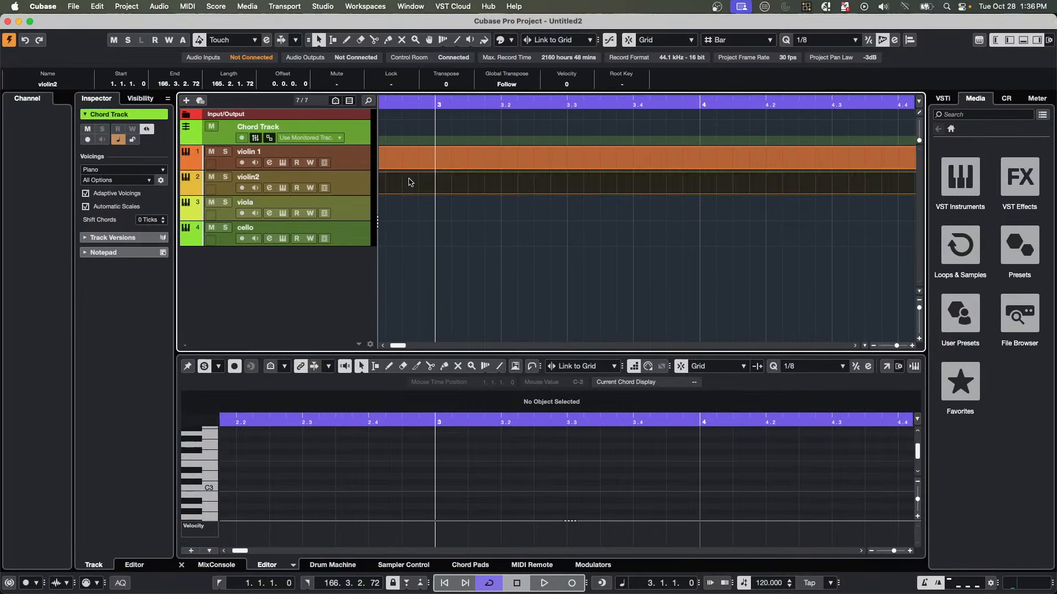
click(415, 212)
click(413, 228)
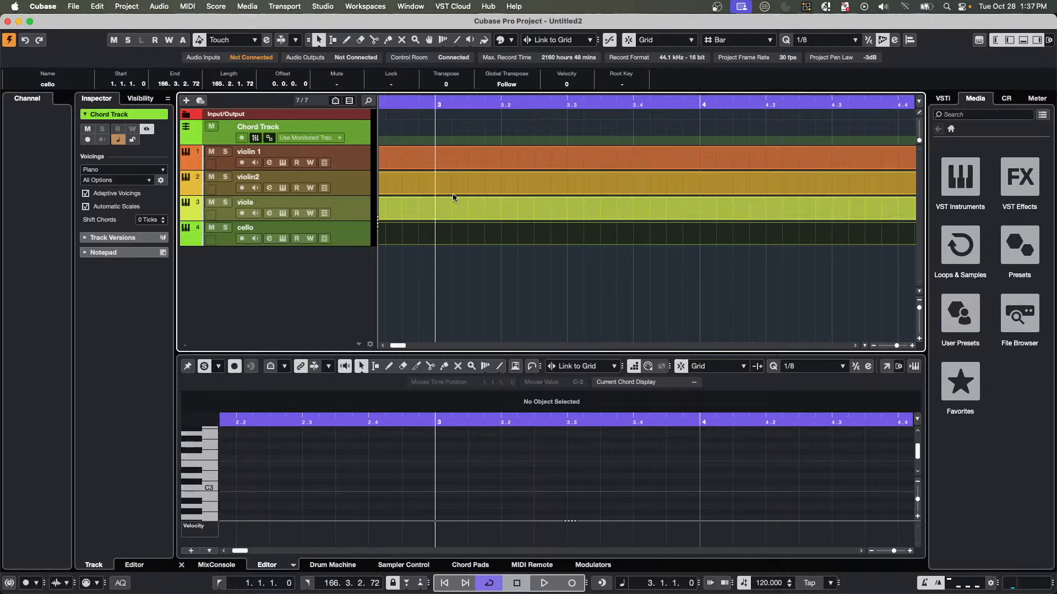
Select the violin 1, violin2, viola and cello parts and open them together in the Score Editor.
click(460, 165)
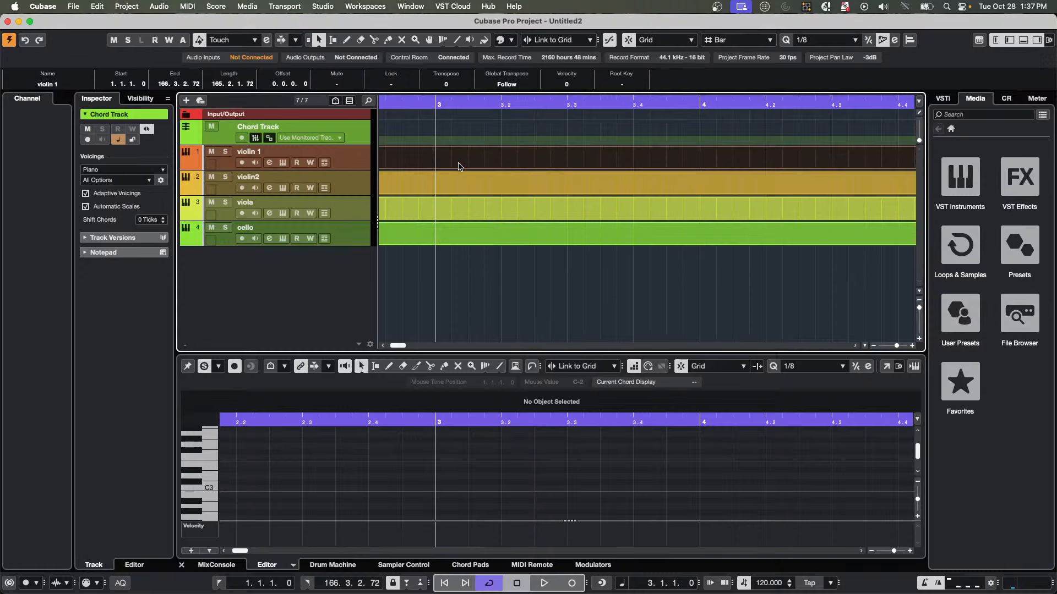
drag(454, 267, 493, 161)
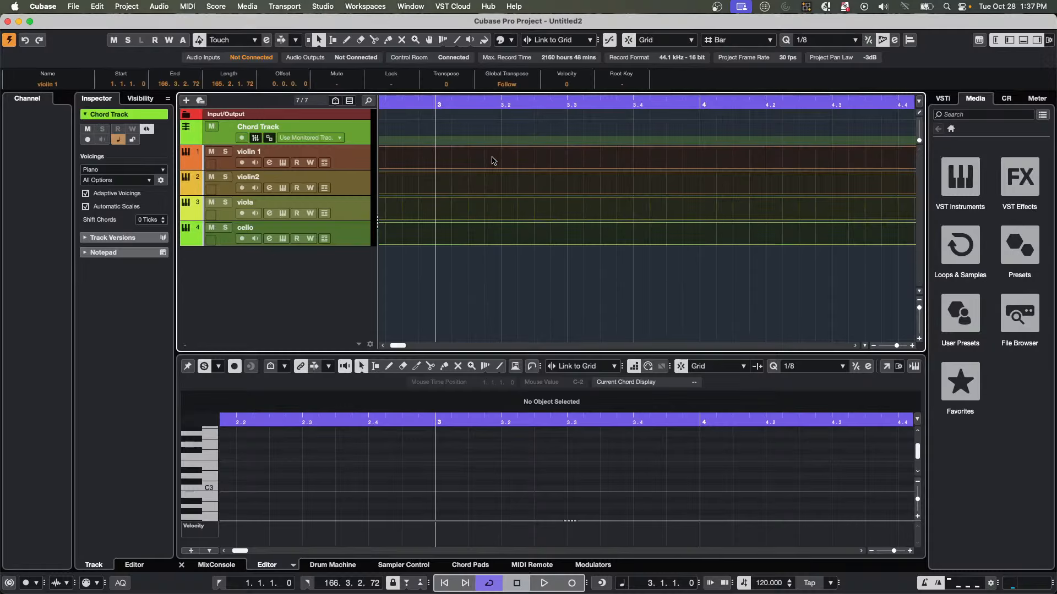
key(super+r)
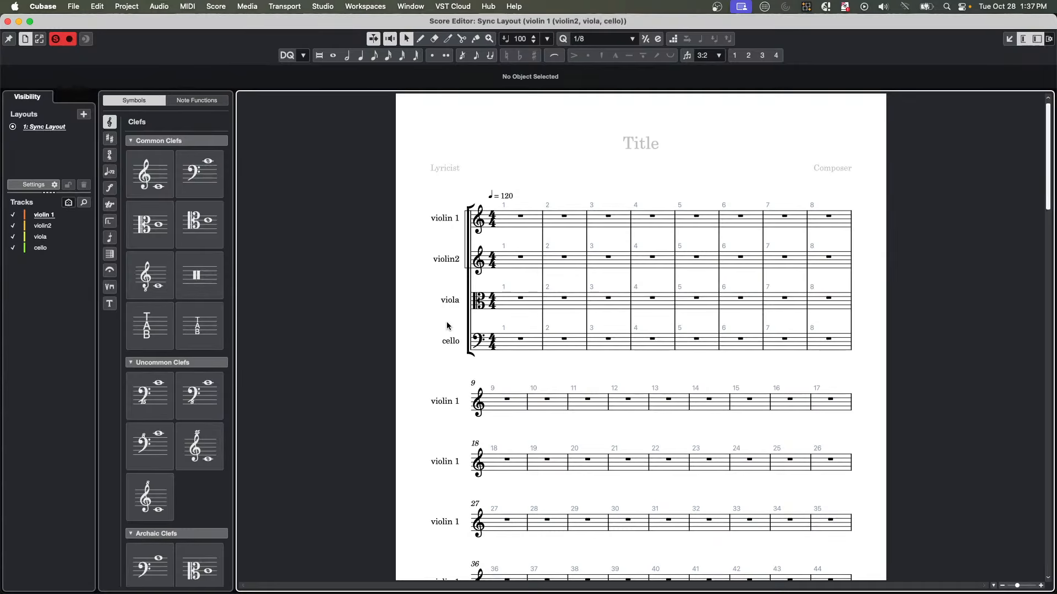
Close the Score Editor showing the four empty string parts and return to the project window.
right_click(512, 227)
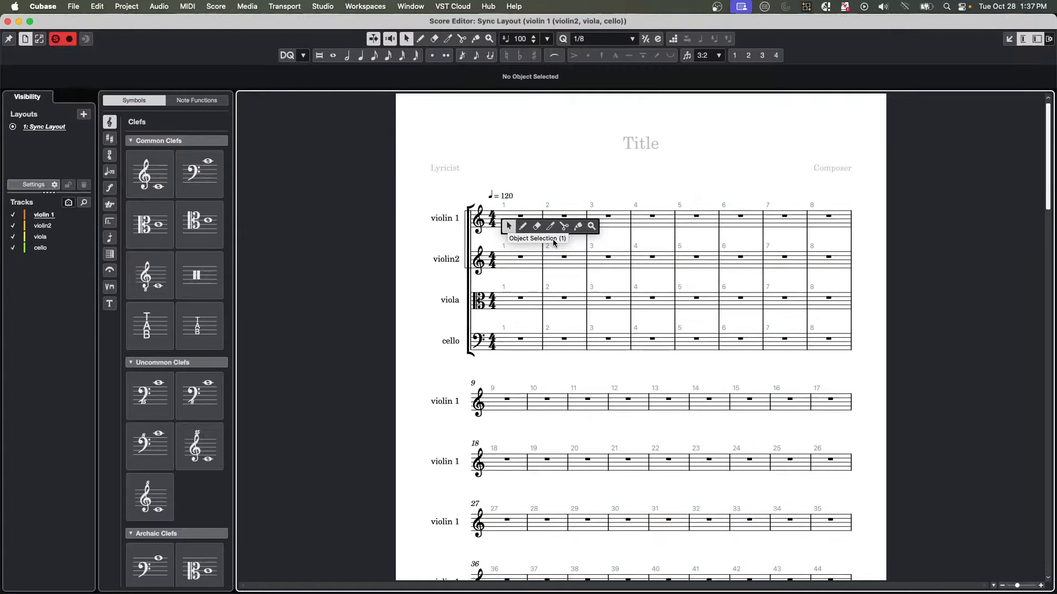
click(506, 219)
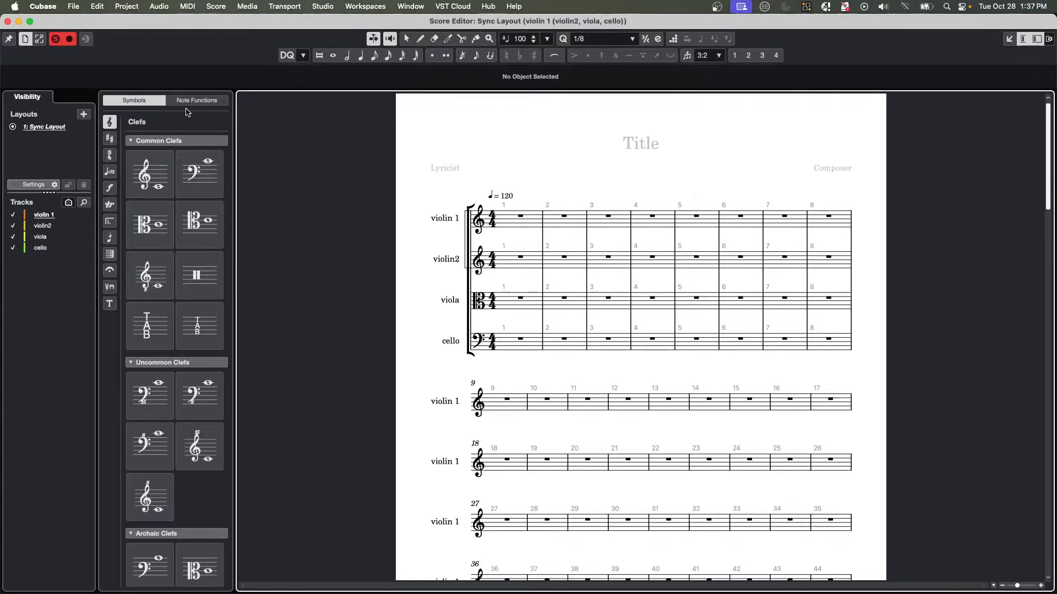
click(7, 21)
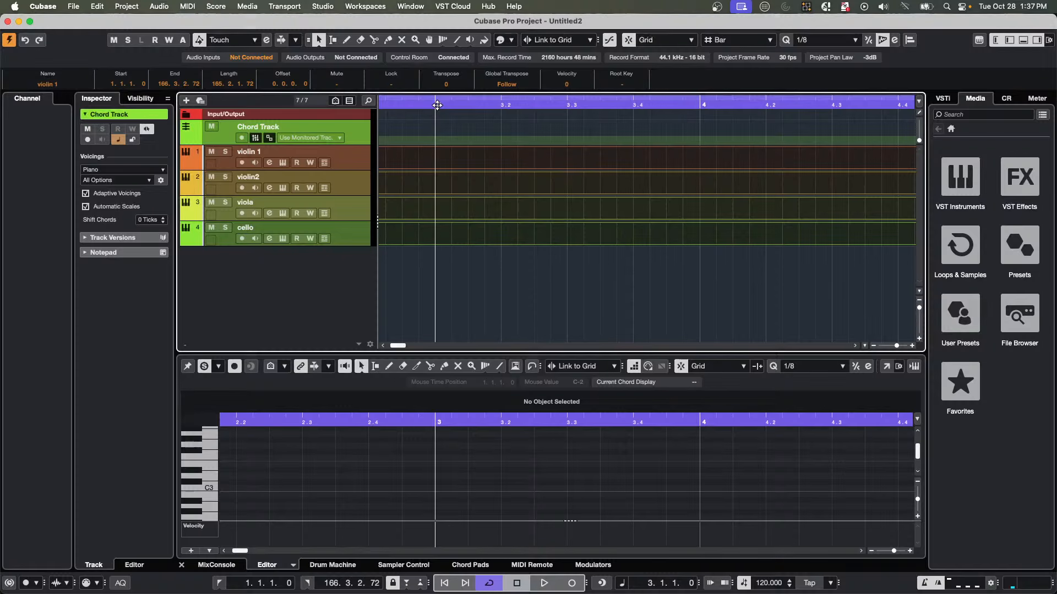
Record-enable the four string tracks, set the quantize value to 1/4 and step-enter quarter notes in the violin 1 part from bar 1.
click(242, 162)
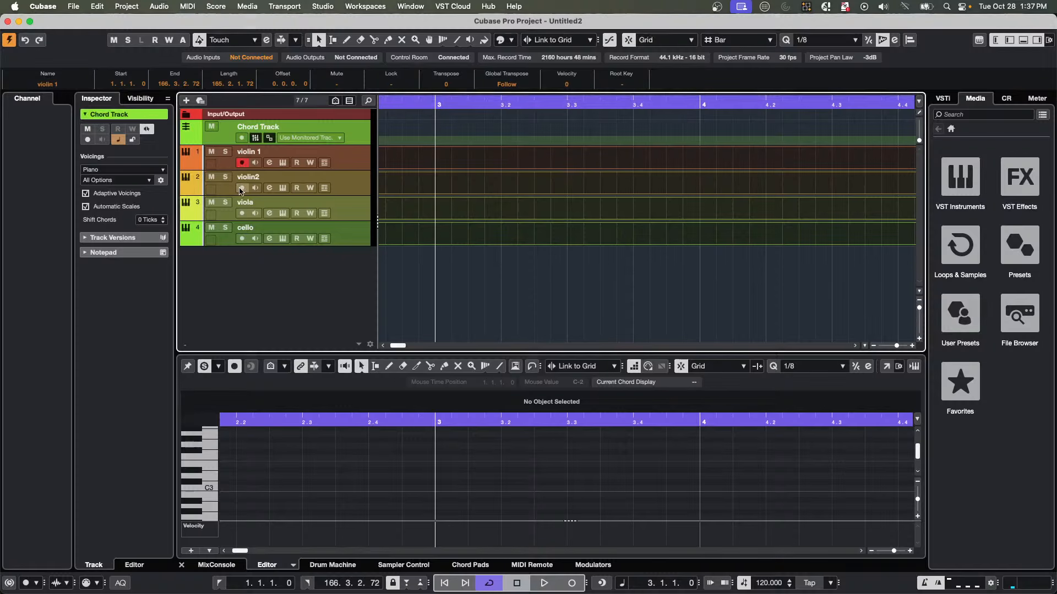
click(242, 188)
click(241, 213)
click(242, 238)
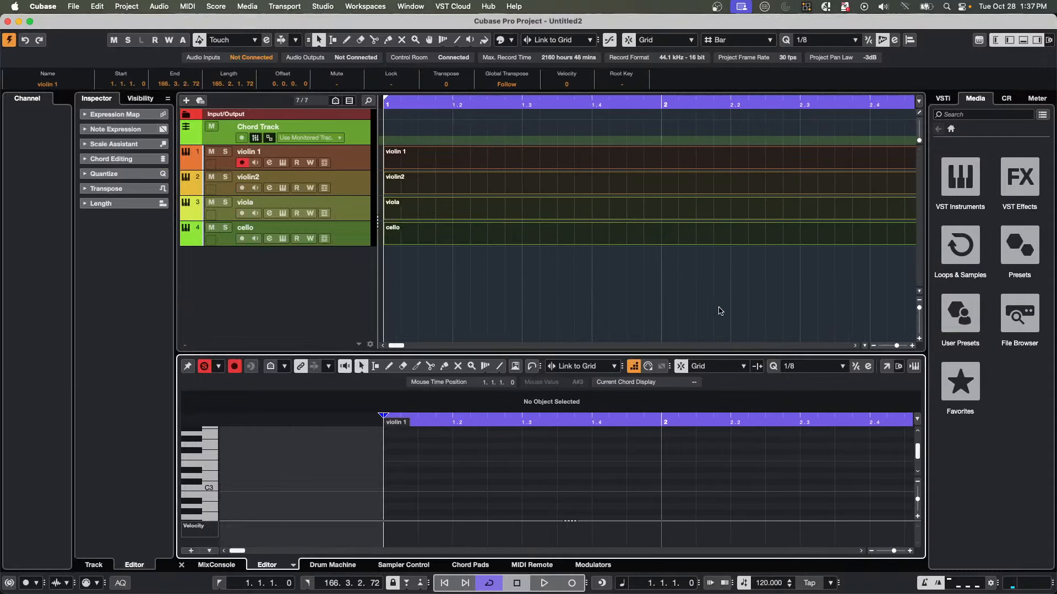
click(804, 369)
click(830, 434)
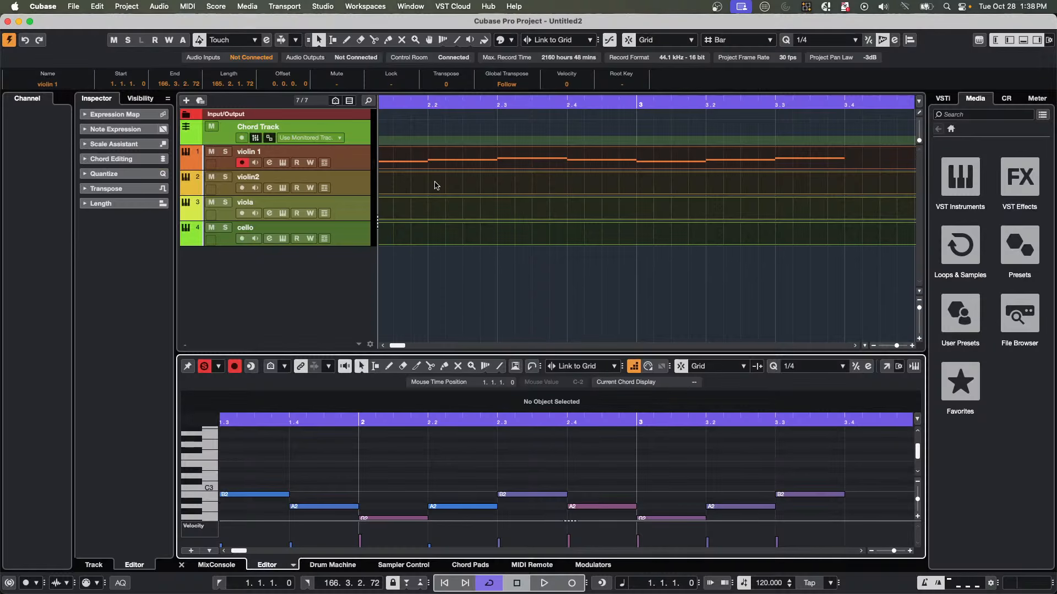
Step-enter a line of quarter notes in the violin2 part, starting at bar 2, beat 2.
click(440, 260)
click(444, 190)
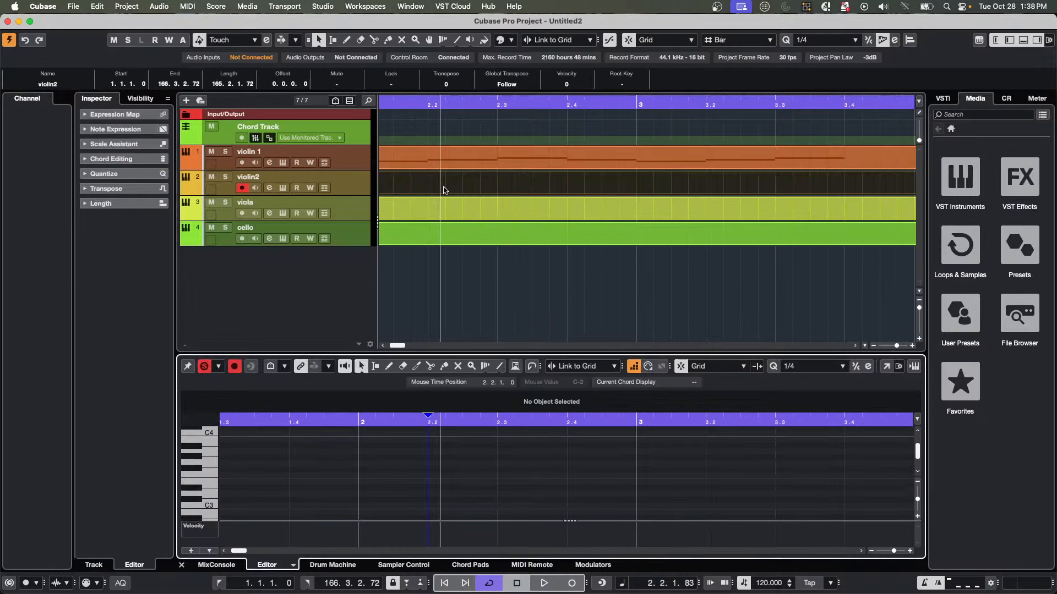
key(Home)
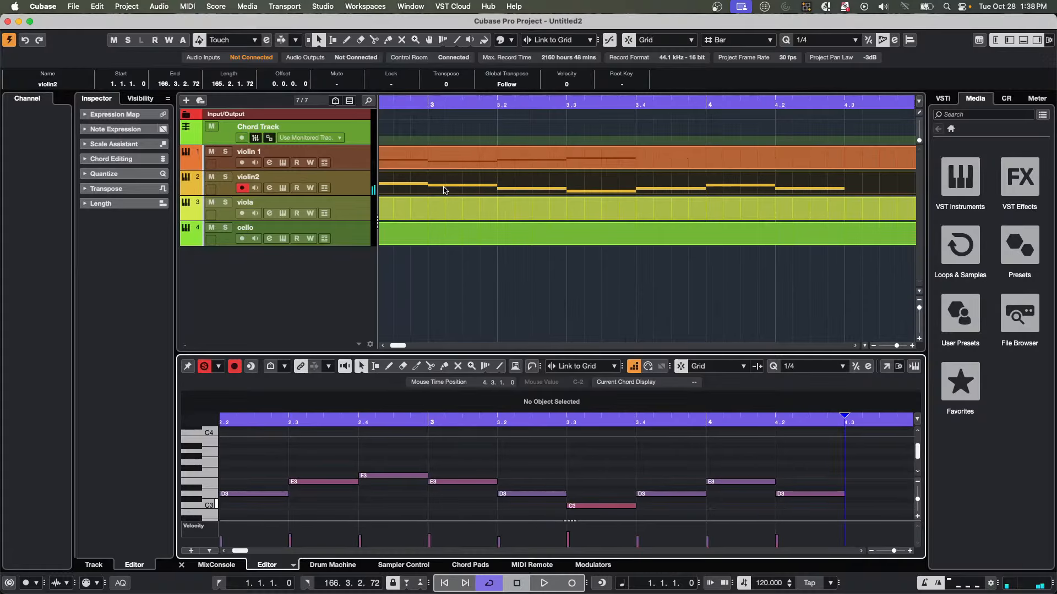
Step-enter lines of quarter notes in the viola and cello parts, starting at bar 1.
click(499, 207)
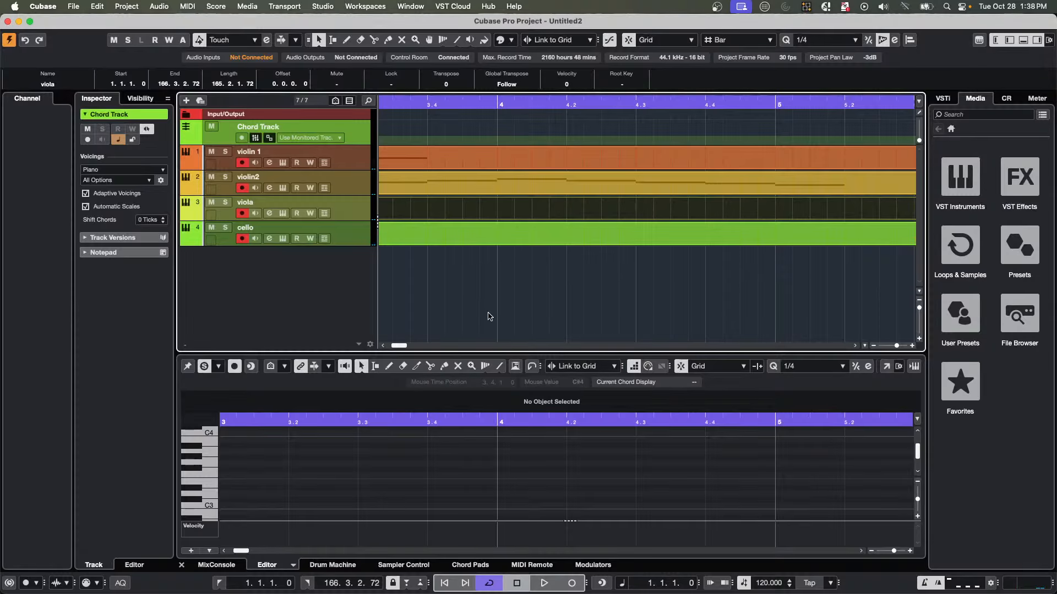
click(226, 412)
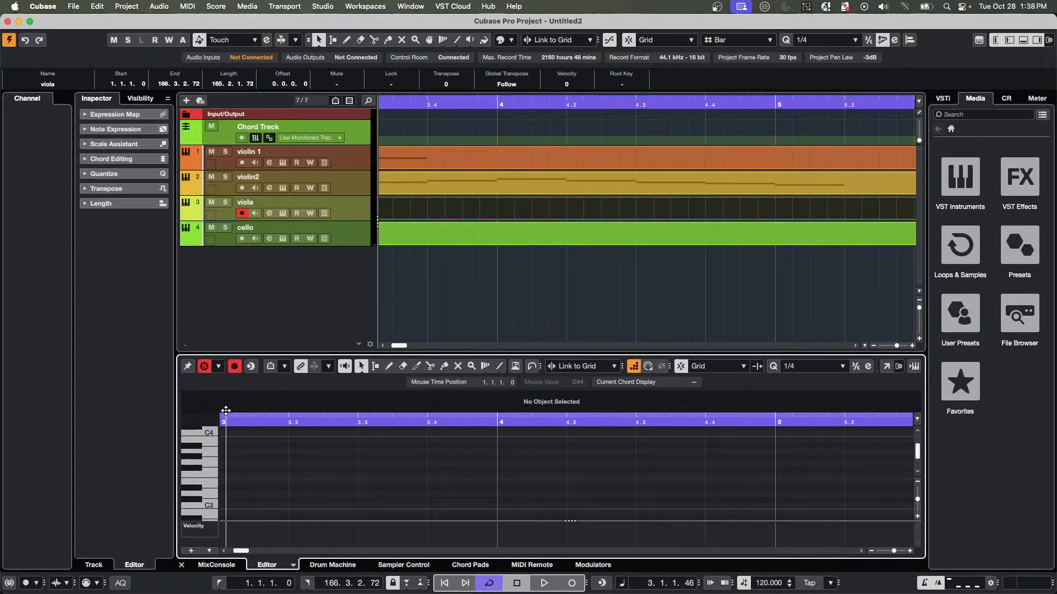
drag(225, 410, 82, 419)
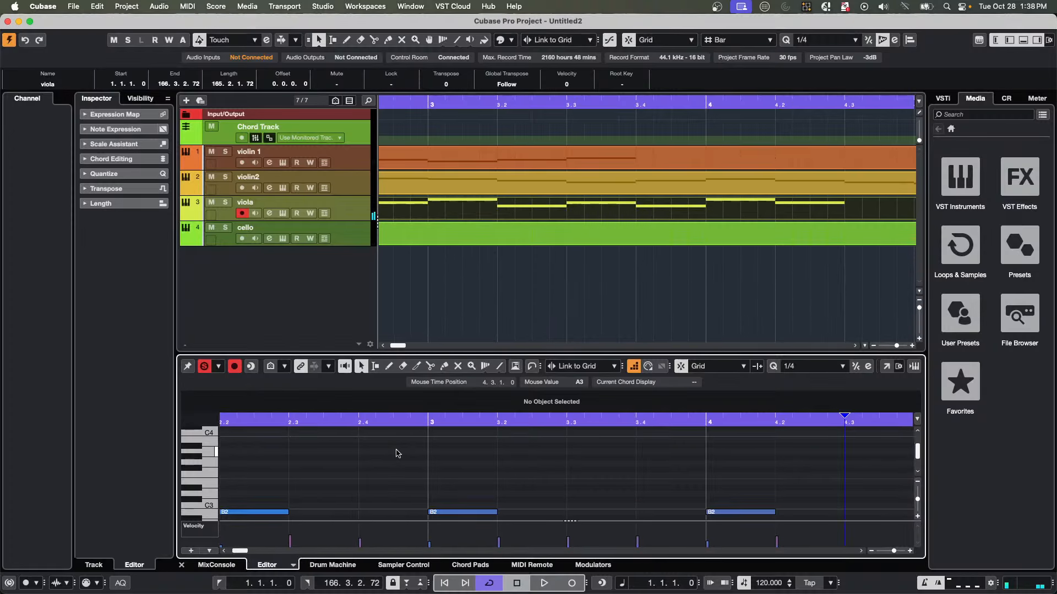
click(427, 240)
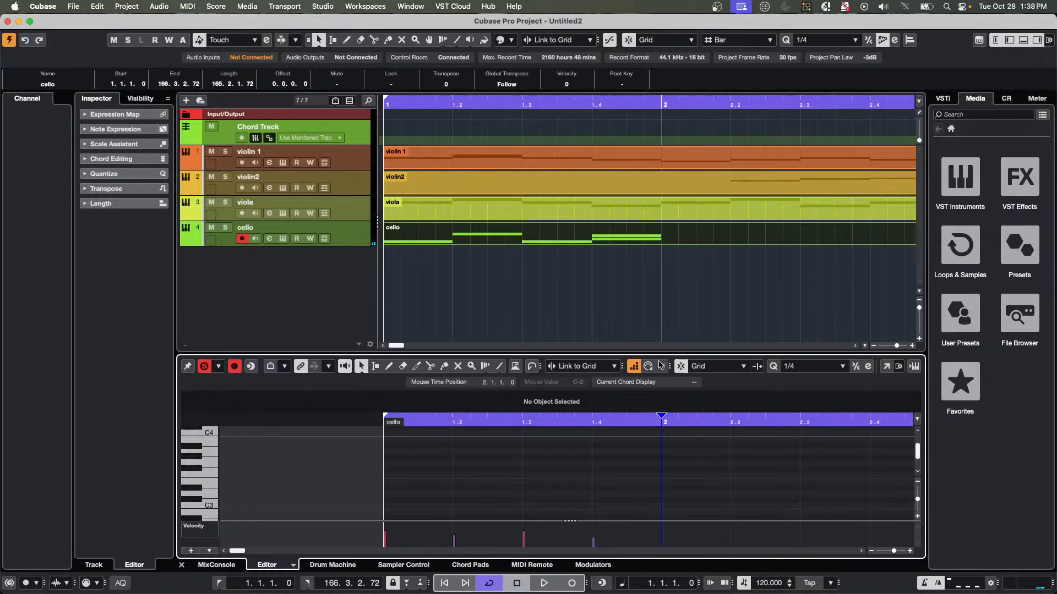
scroll(663, 456, down, 3)
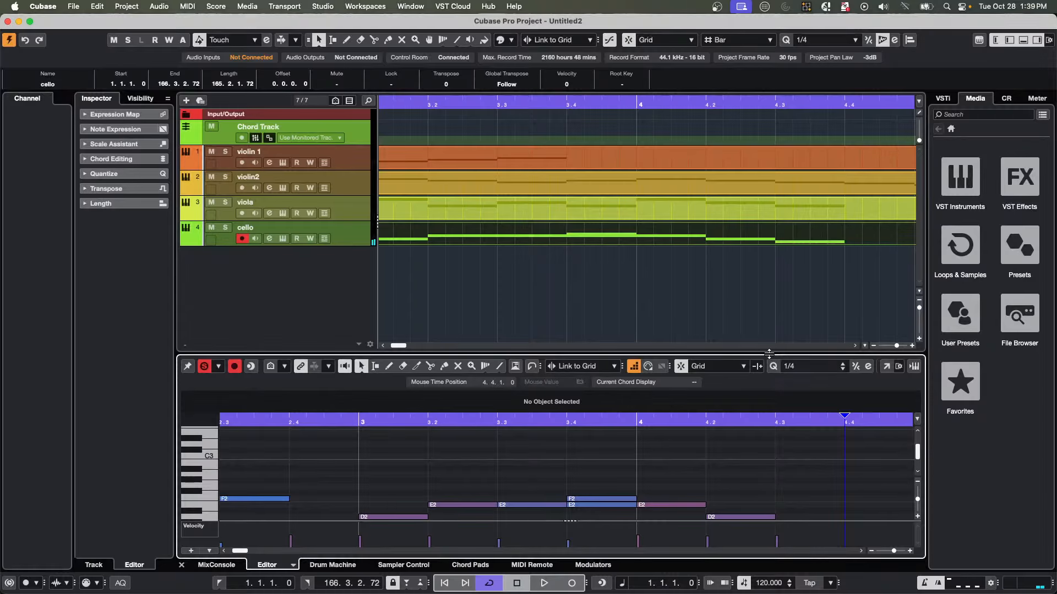
Open the four string parts together in the Score Editor and show the Fonts page of the Score Settings.
drag(570, 270, 594, 144)
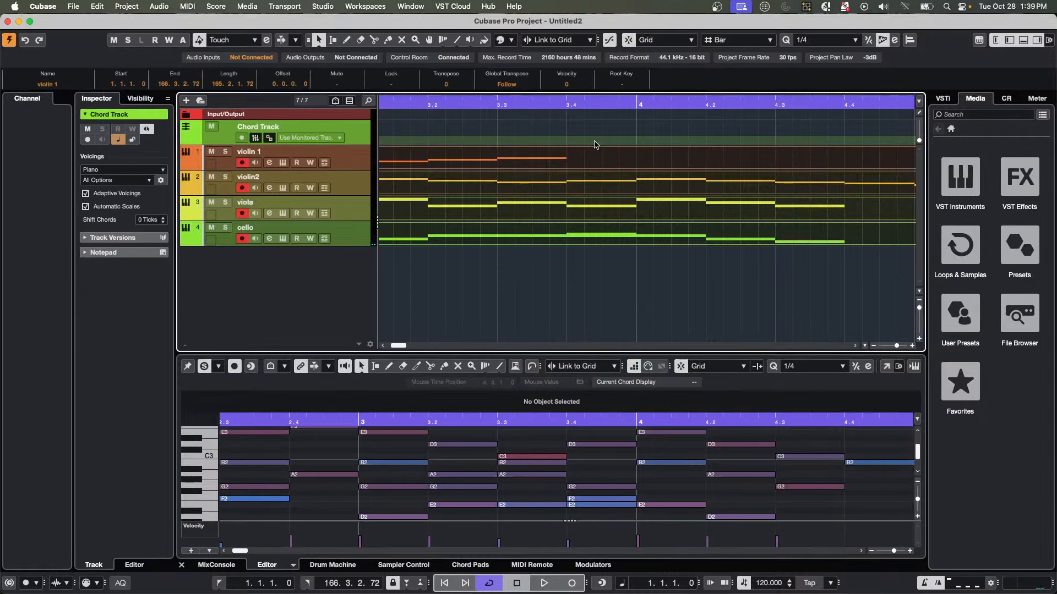
key(super+r)
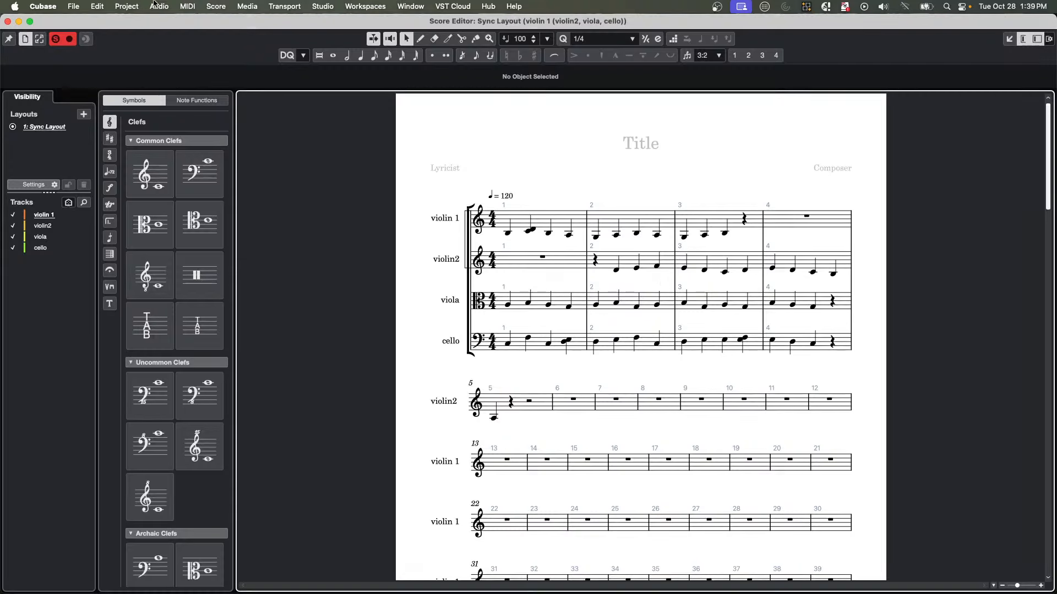
click(217, 6)
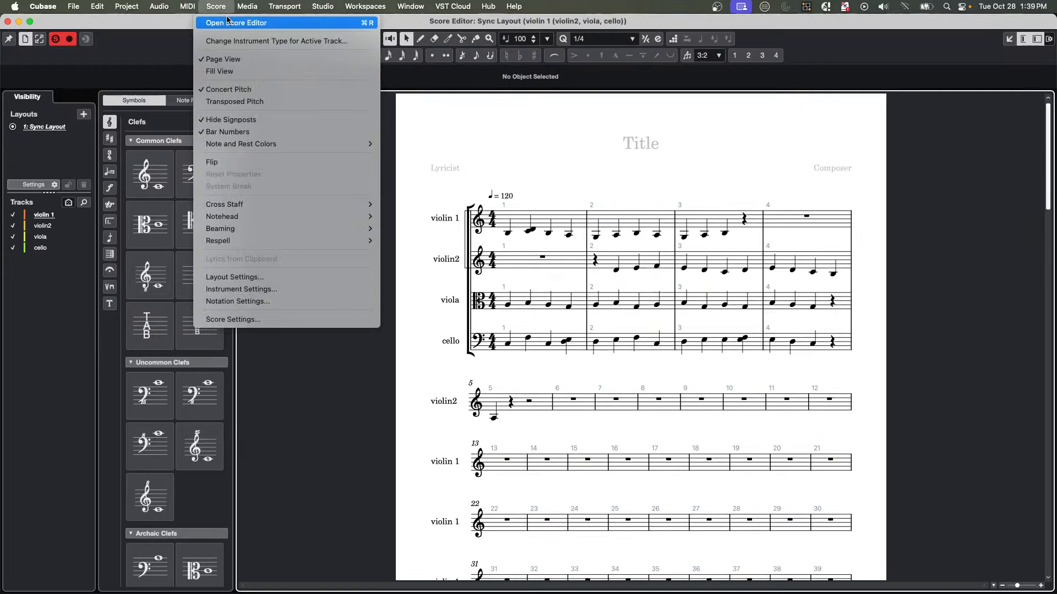
click(264, 320)
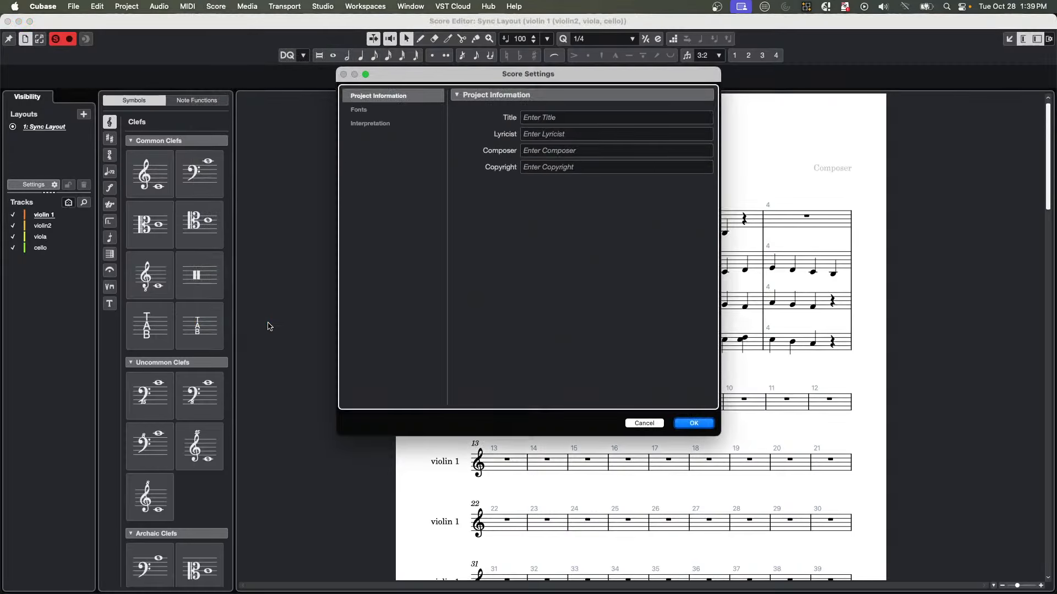
click(383, 110)
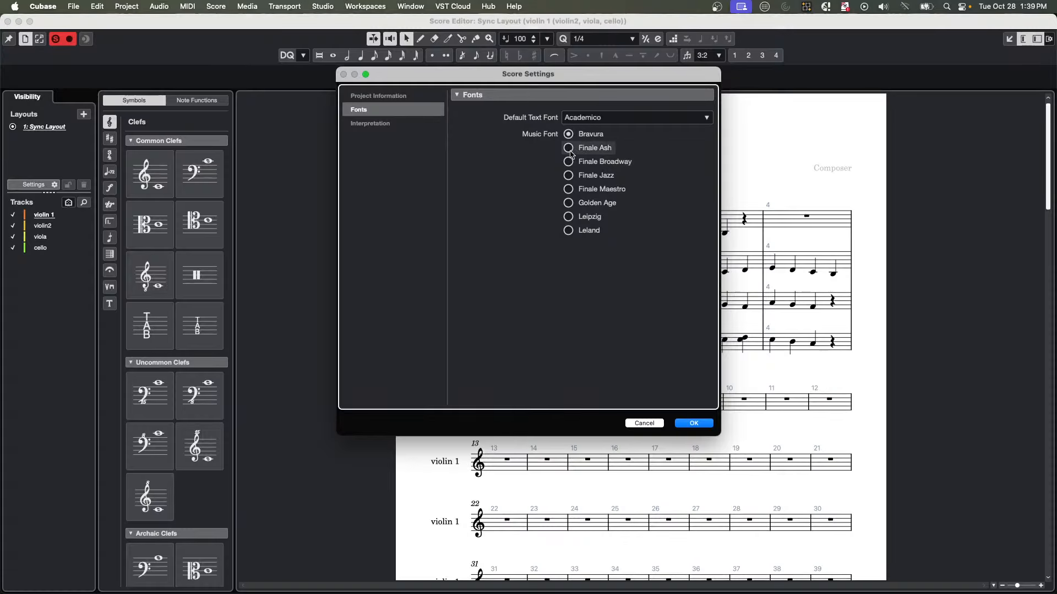
Try the music fonts Leipzig, Finale Maestro and Finale Ash on the score, return to Bravura and accept the settings.
click(569, 218)
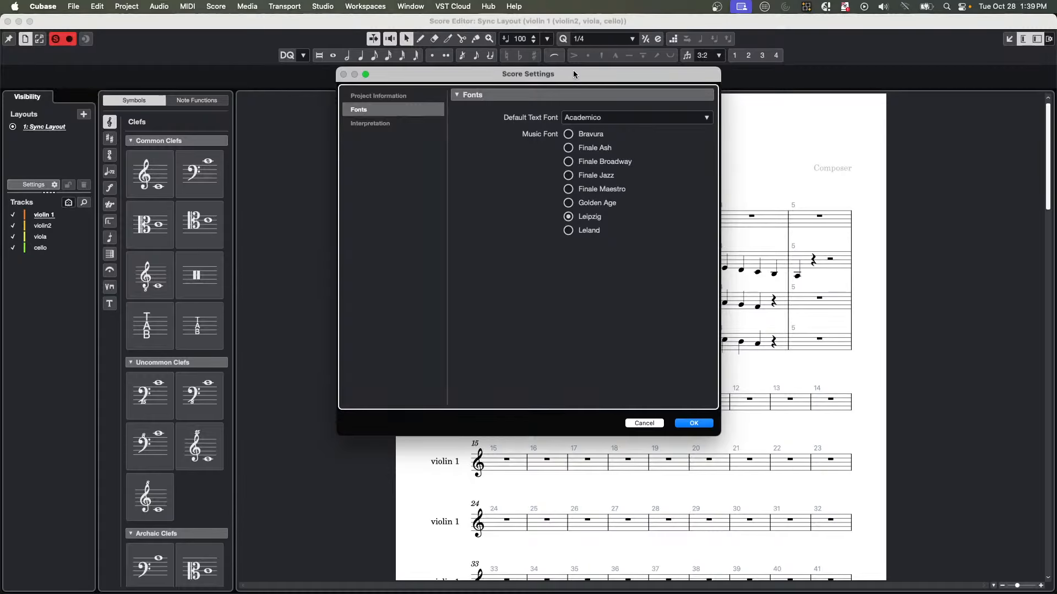
drag(574, 75, 239, 108)
click(237, 184)
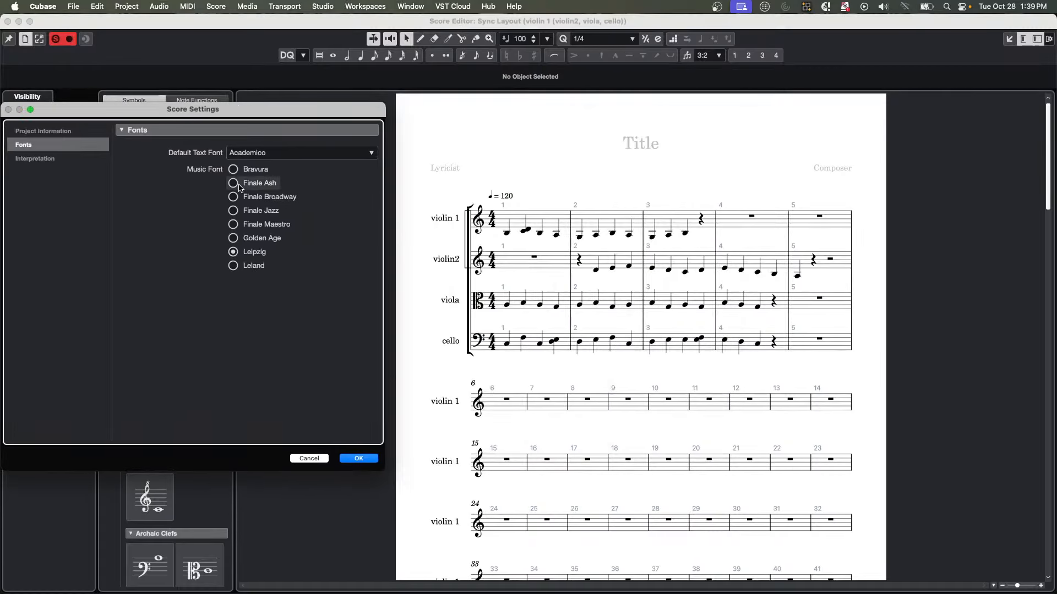
click(239, 224)
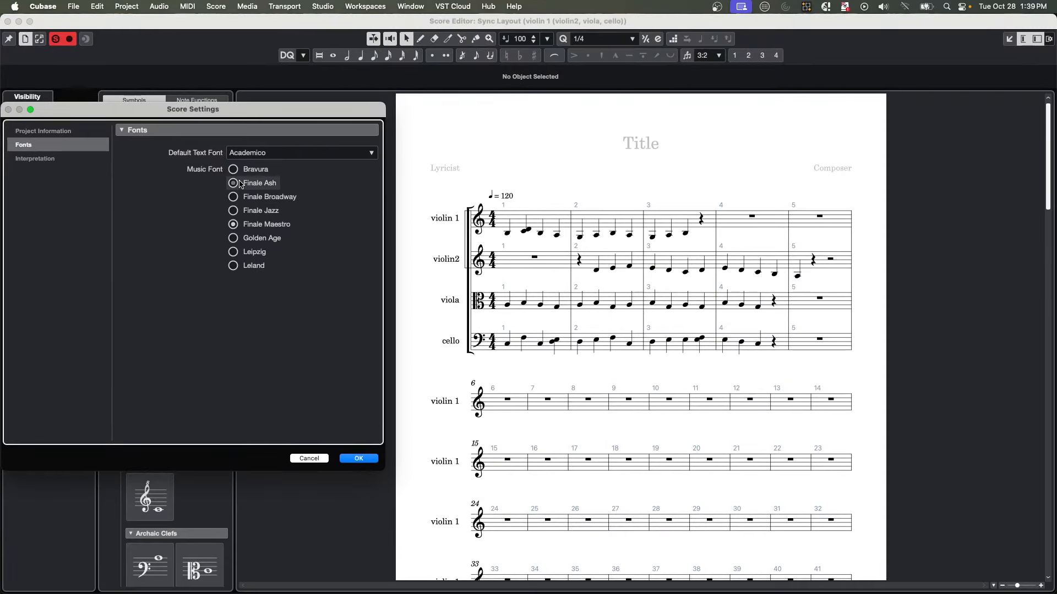
click(239, 182)
click(235, 171)
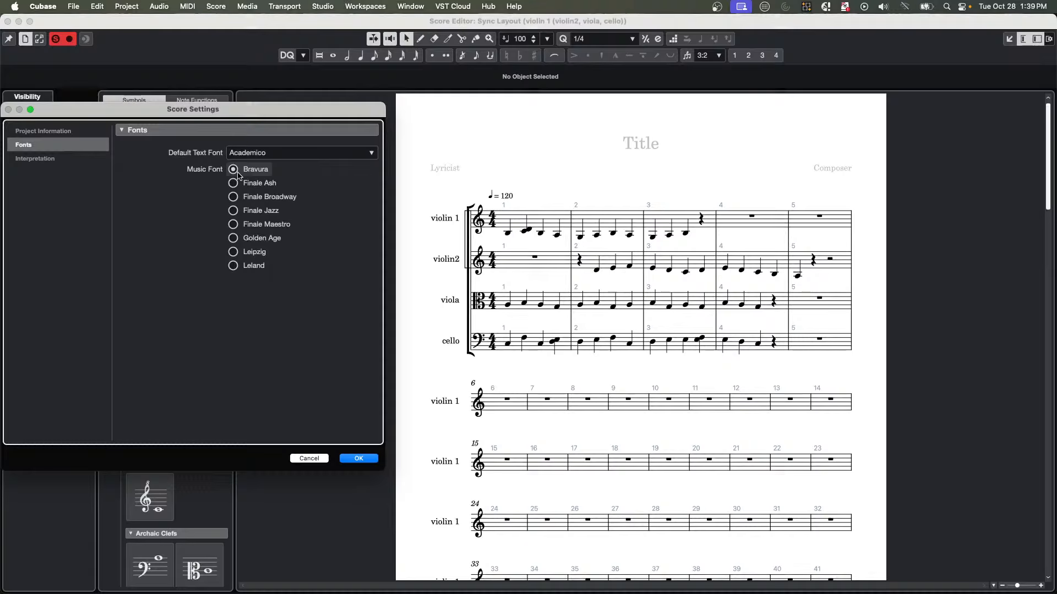
click(359, 458)
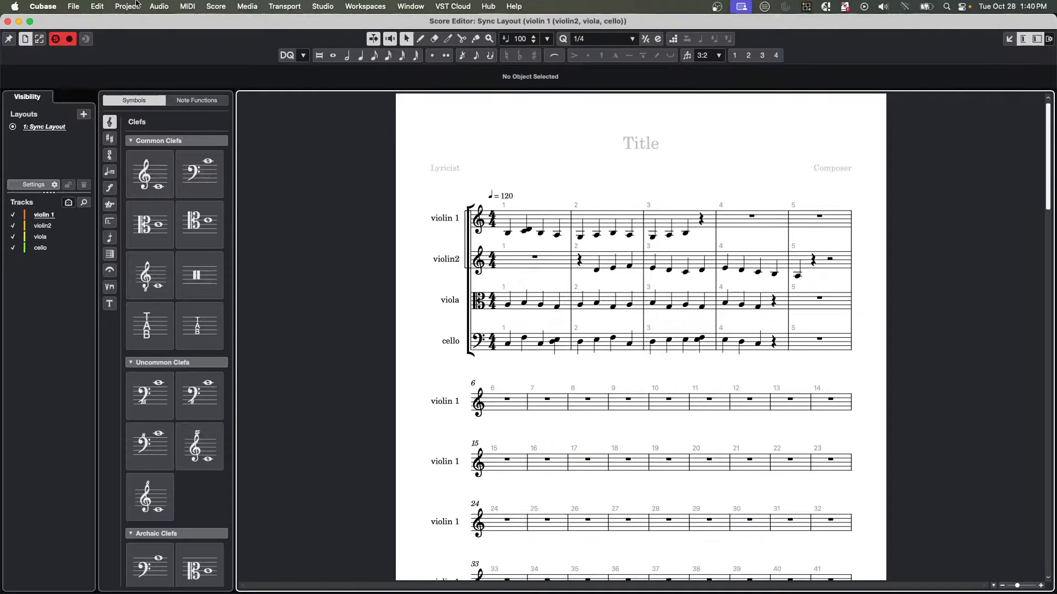
Close the Score Editor and save the quartet project under a person's first name in the October 28 2025 folder.
click(8, 22)
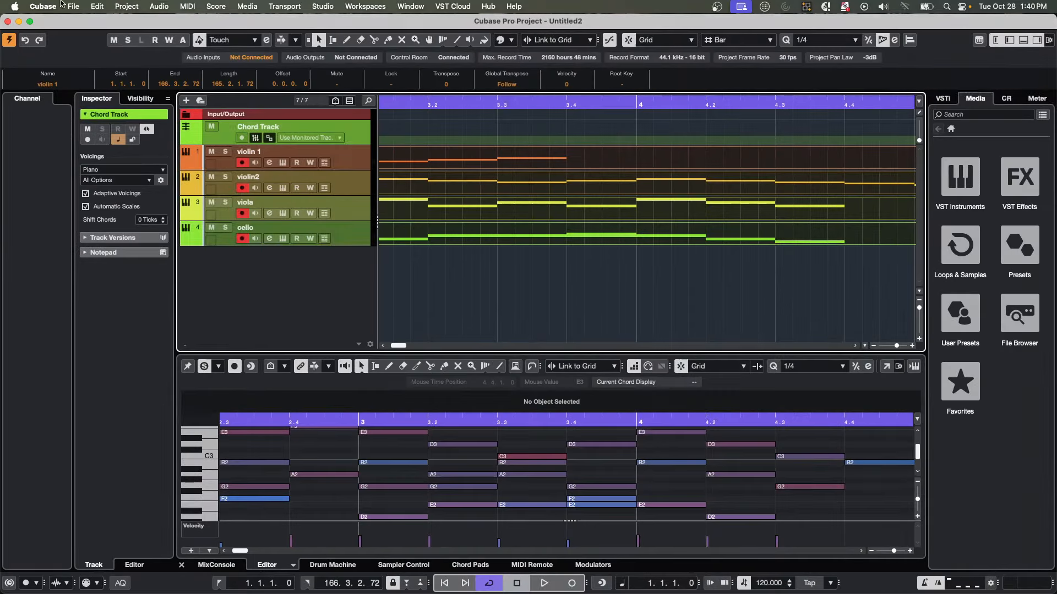
click(73, 8)
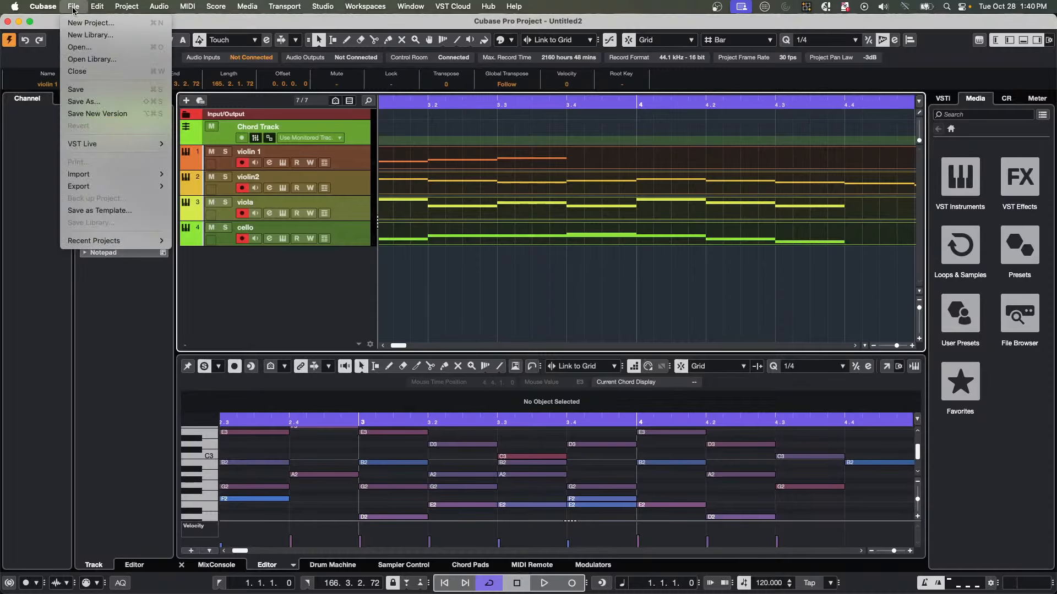
click(130, 104)
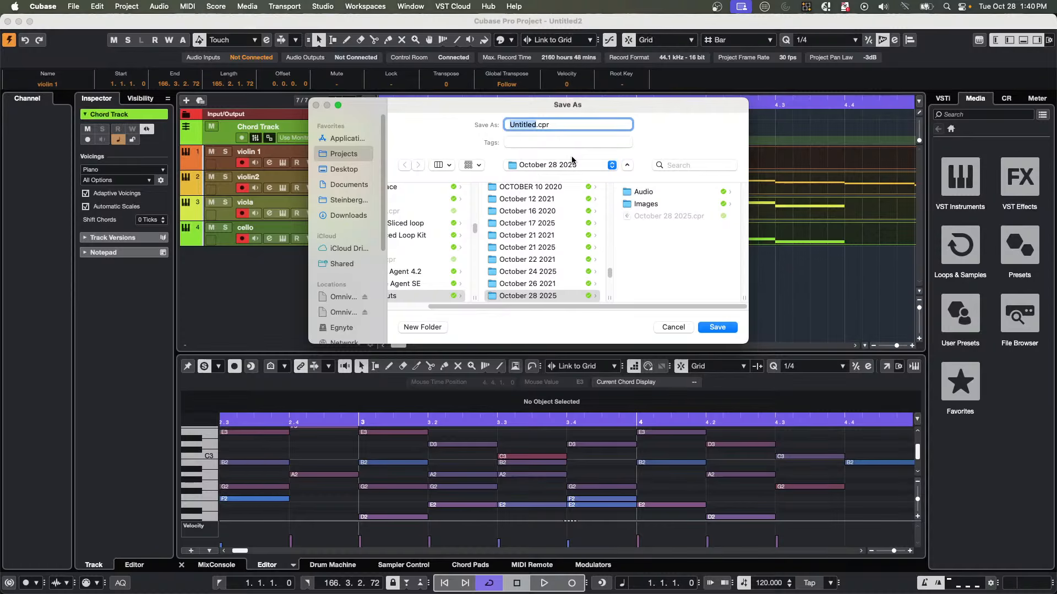
text(quartet)
key(Return)
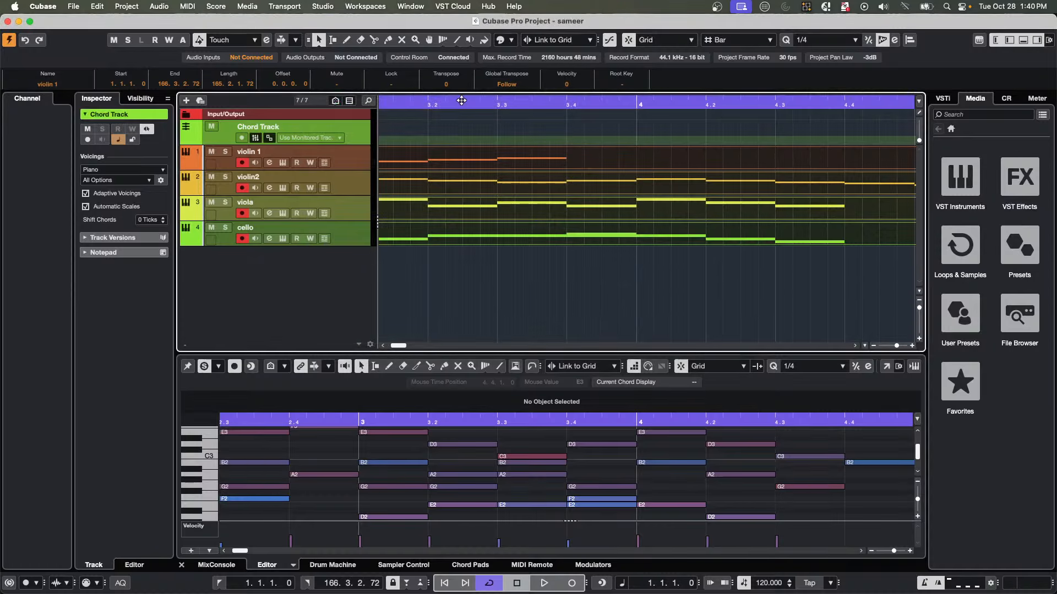
Close the saved quartet project, reopen it from the recent projects and activate it.
drag(464, 102, 467, 38)
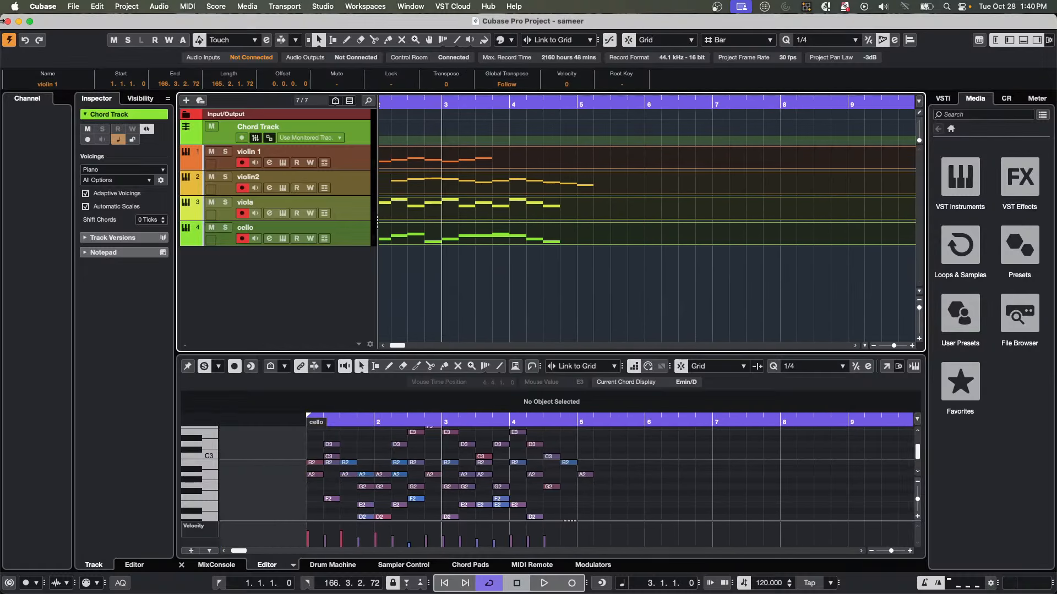
click(7, 21)
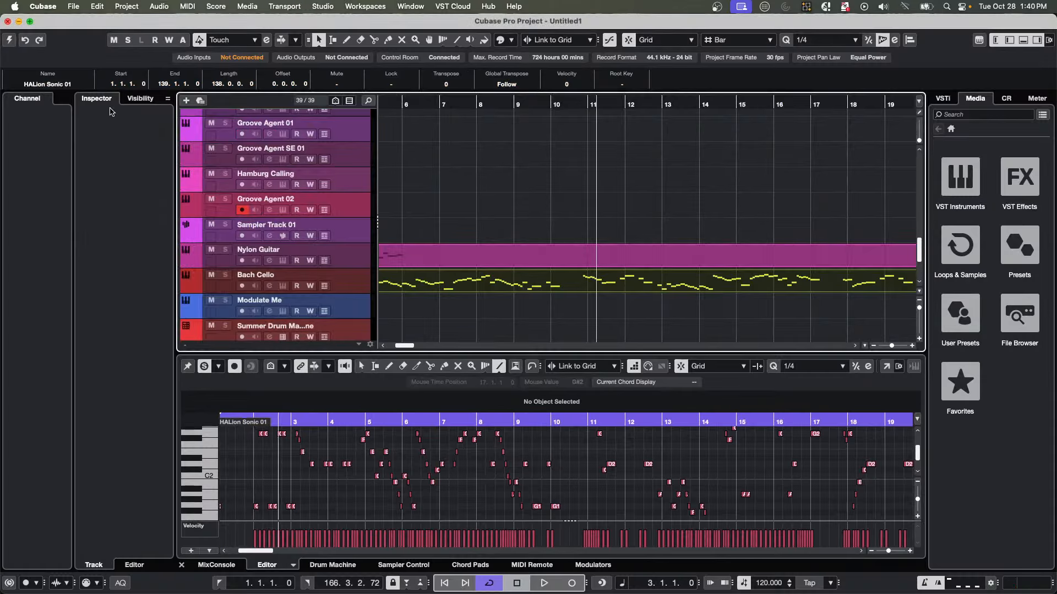
click(78, 7)
mouse_move(108, 241)
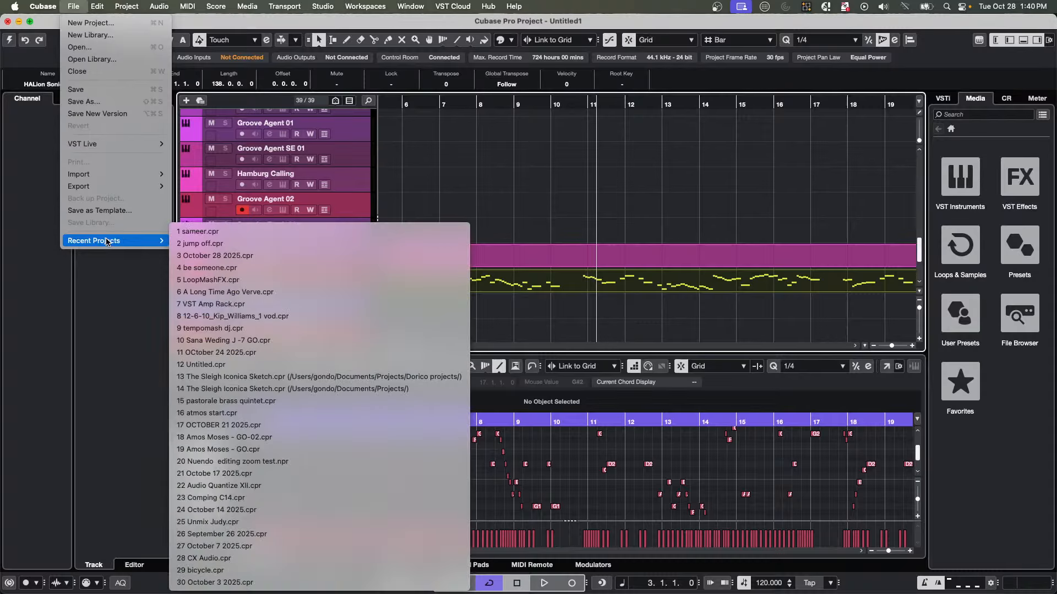
click(224, 242)
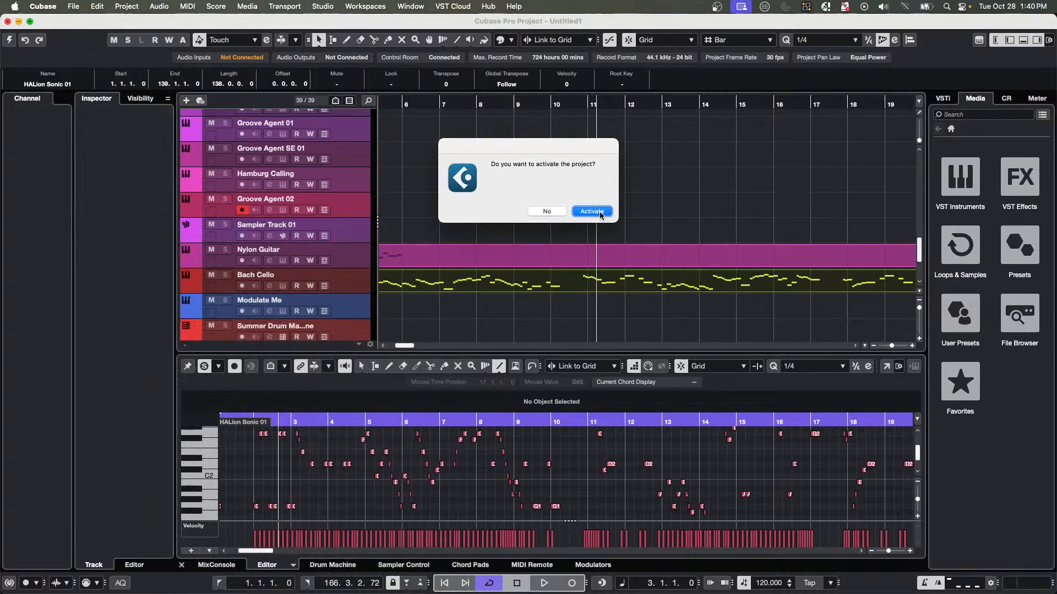
click(600, 212)
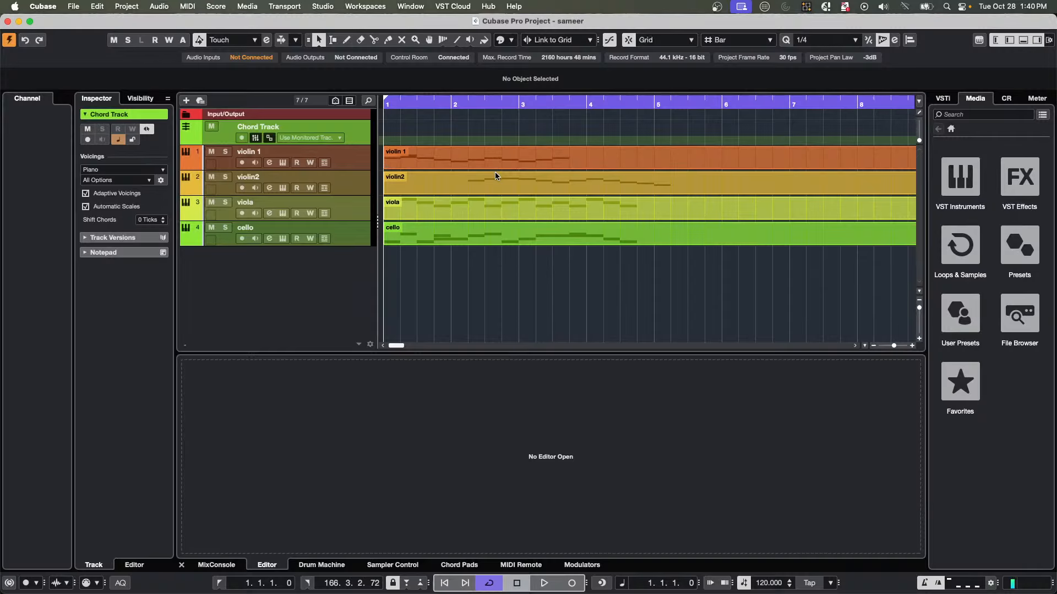
Open all the string parts in the Score Editor to examine the score's title and notation, and close the editor.
key(super+a)
key(super+r)
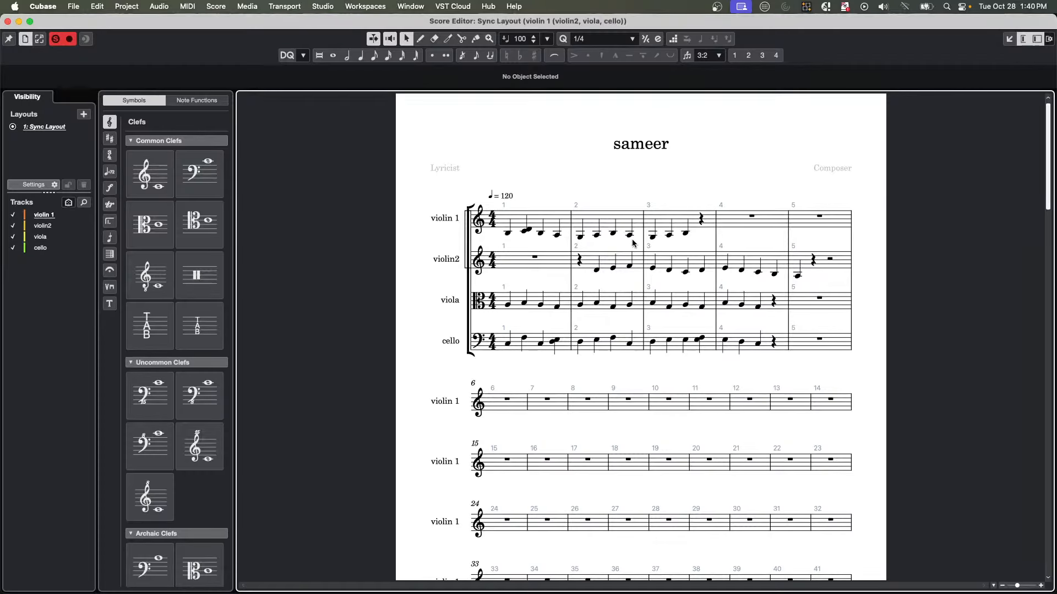
click(8, 22)
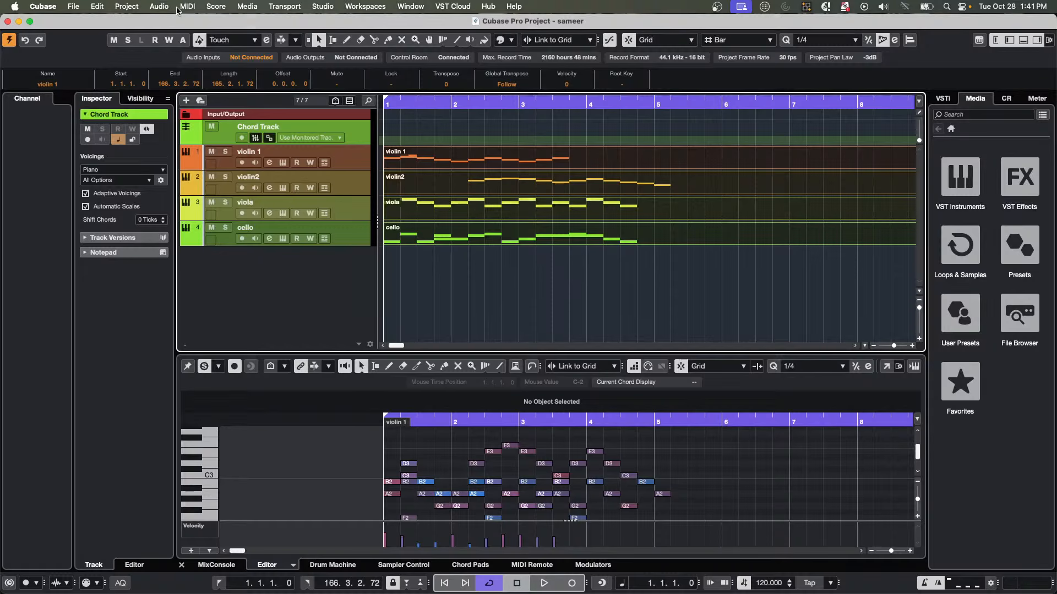
Launch the Steinberg Download Assistant, decline the admin-privileges request for the Install Assistant update and dismiss the update notice.
mouse_move(367, 561)
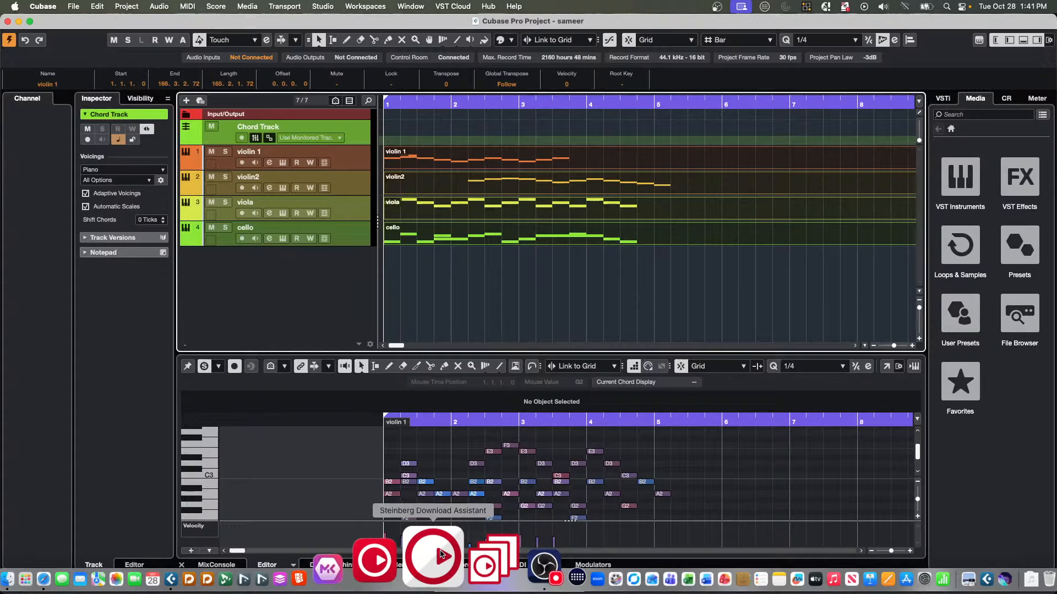
click(440, 555)
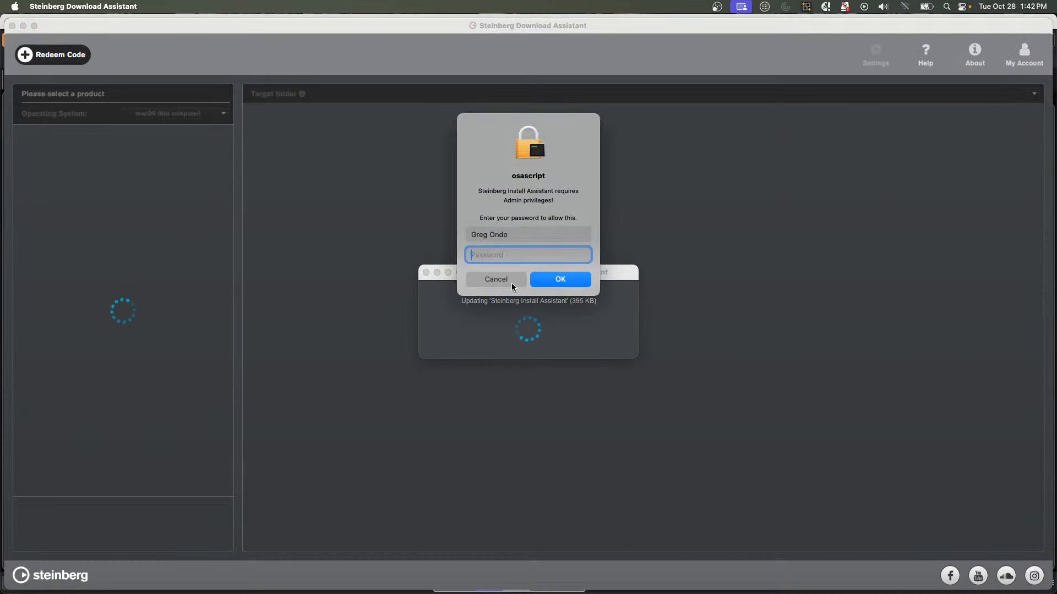
click(511, 283)
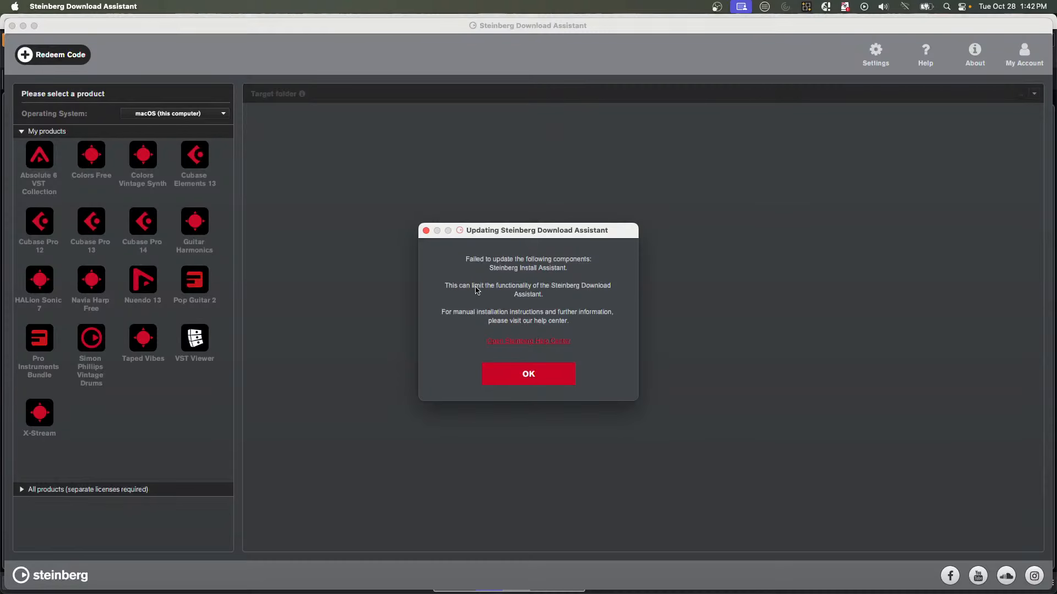
click(515, 366)
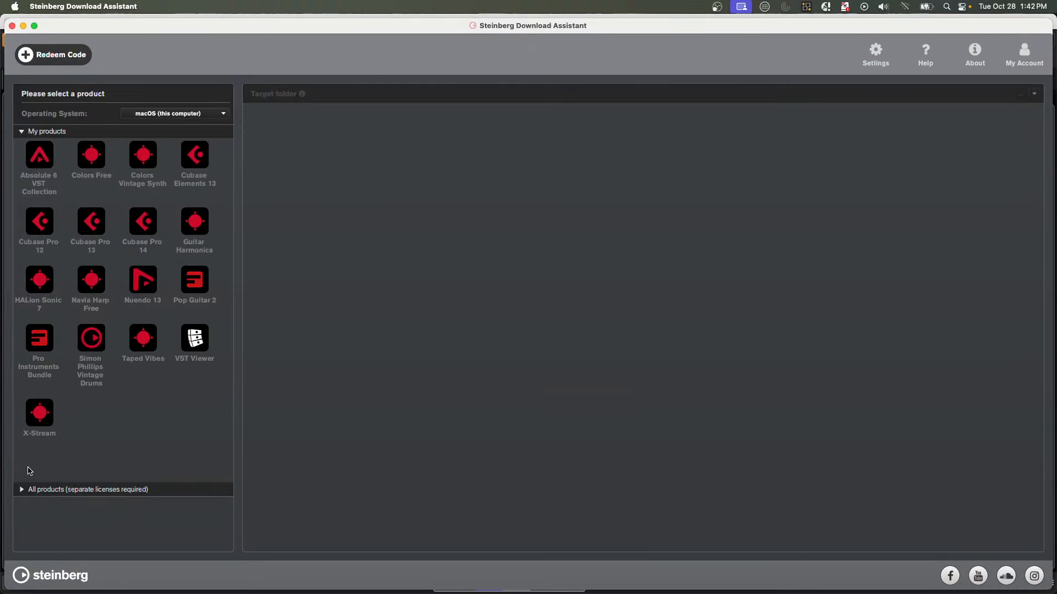
Browse all products for VST Instruments & Plug-ins and show the downloads available for HALion 7.
click(24, 489)
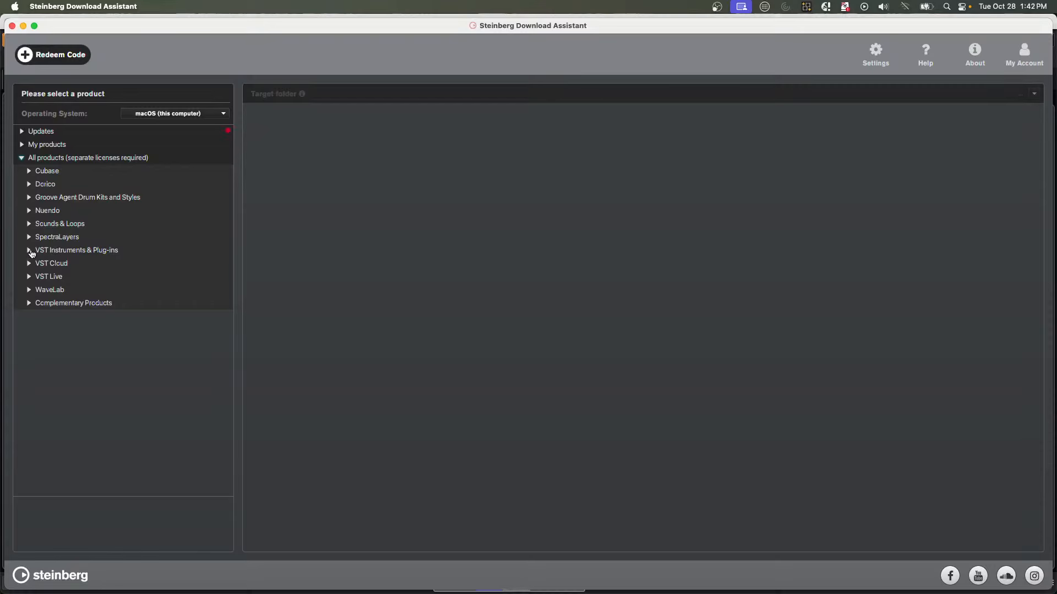
click(29, 251)
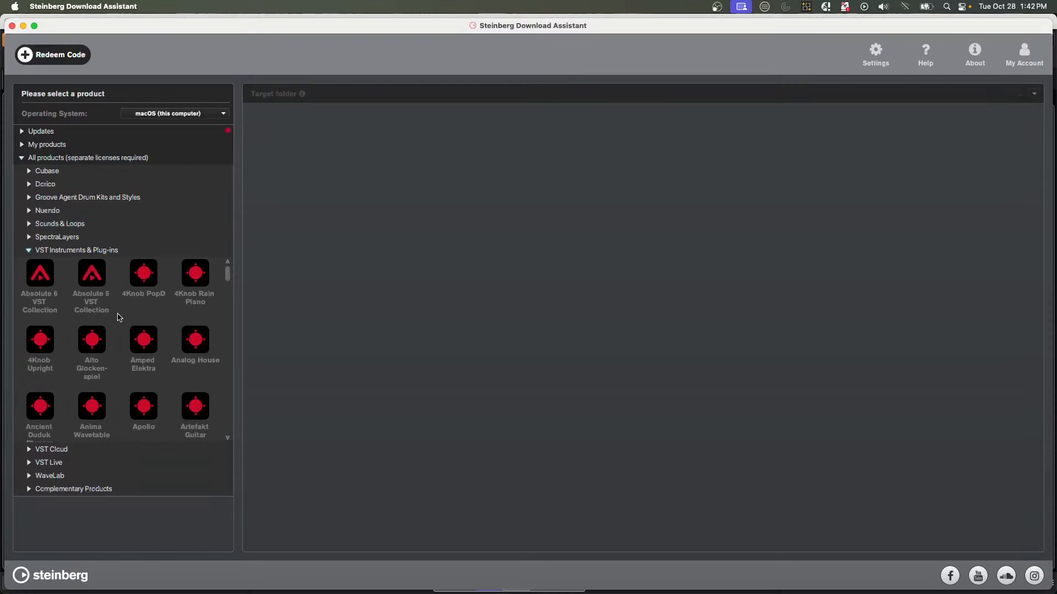
scroll(119, 317, down, 5)
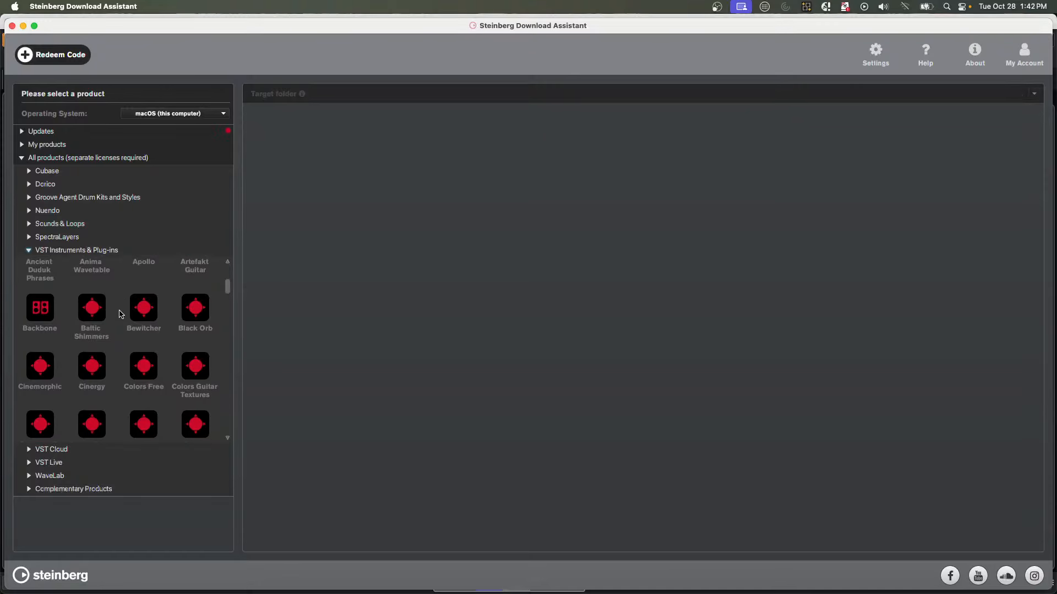
scroll(119, 315, down, 5)
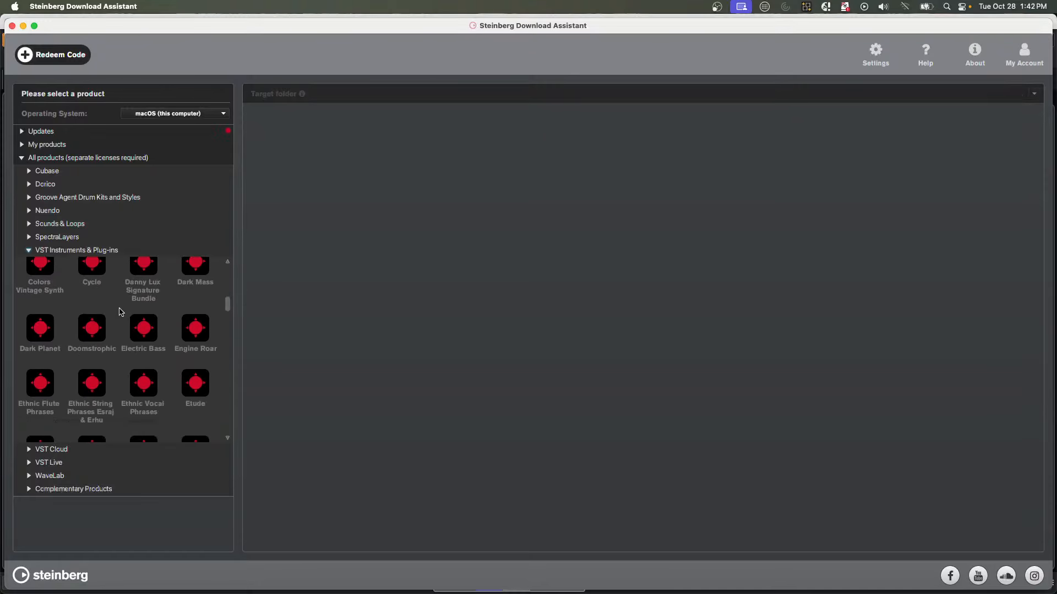
scroll(121, 312, down, 5)
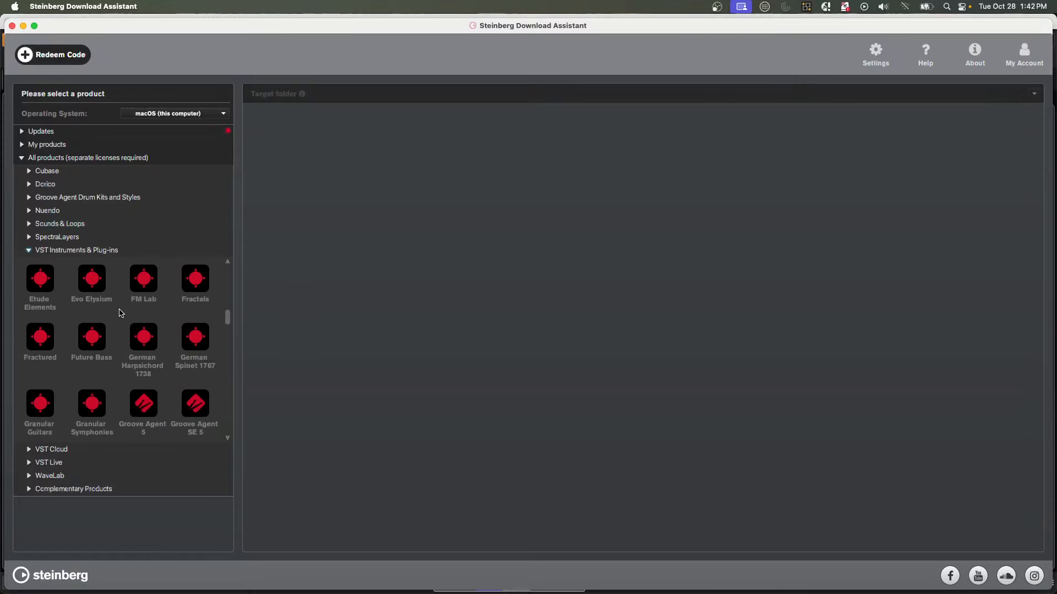
scroll(121, 313, down, 2)
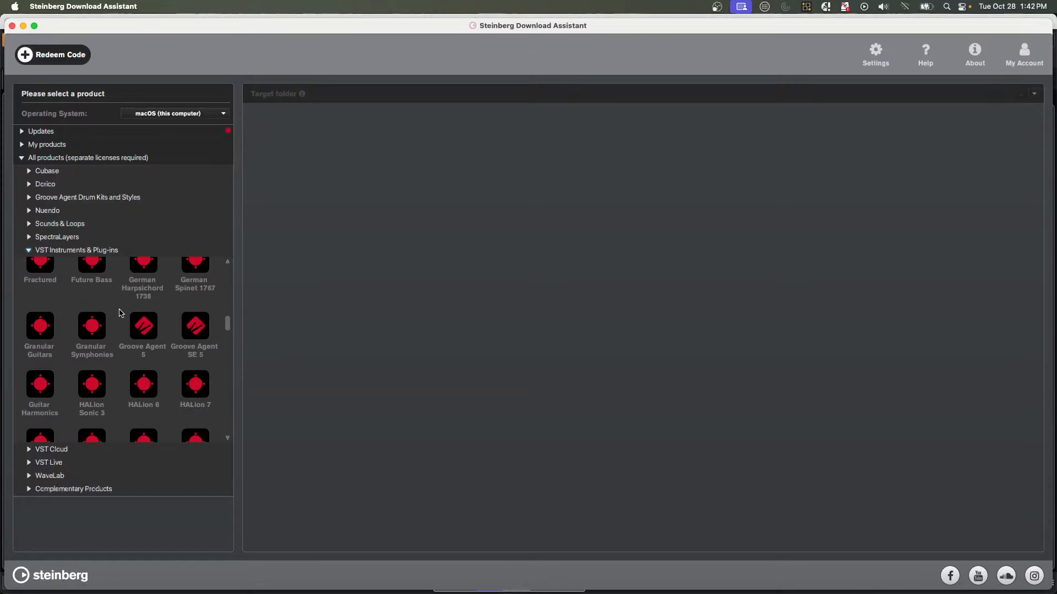
click(194, 380)
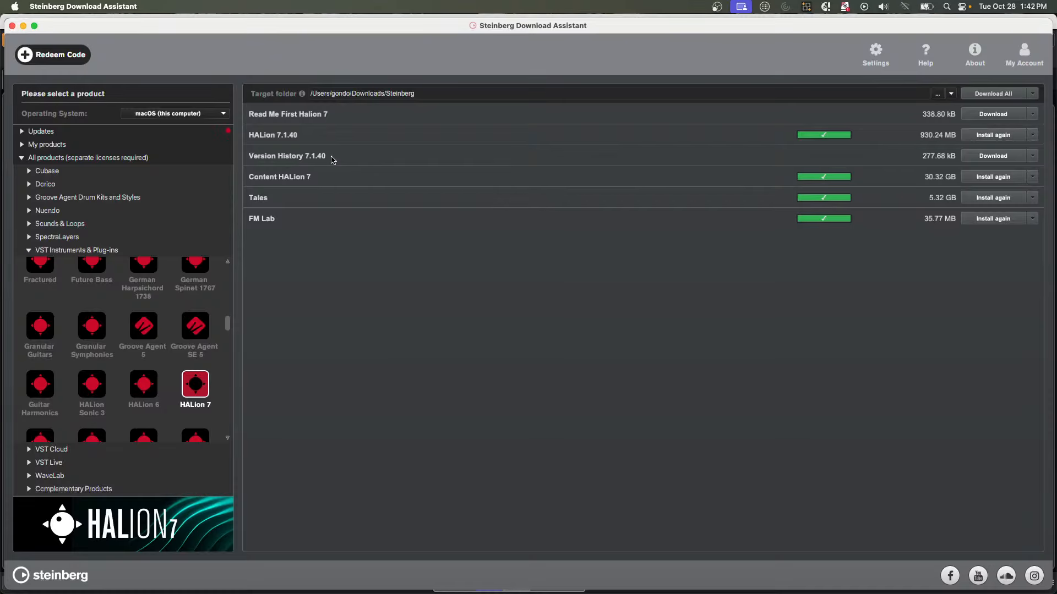
Download the HALion Version History 7.1.40 document, open it to check its release date and entries, and close it.
click(993, 157)
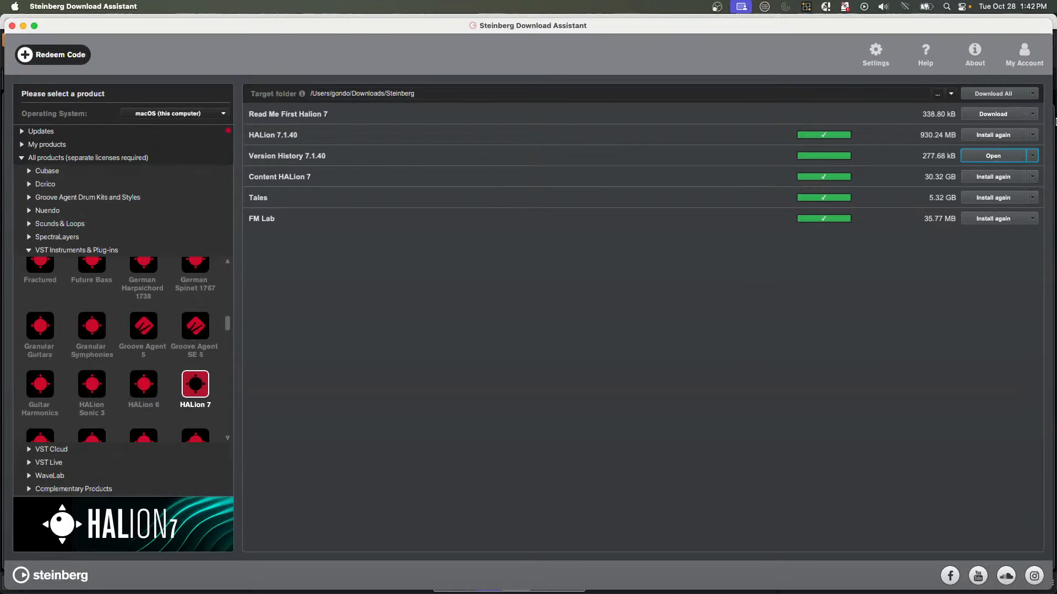
click(982, 157)
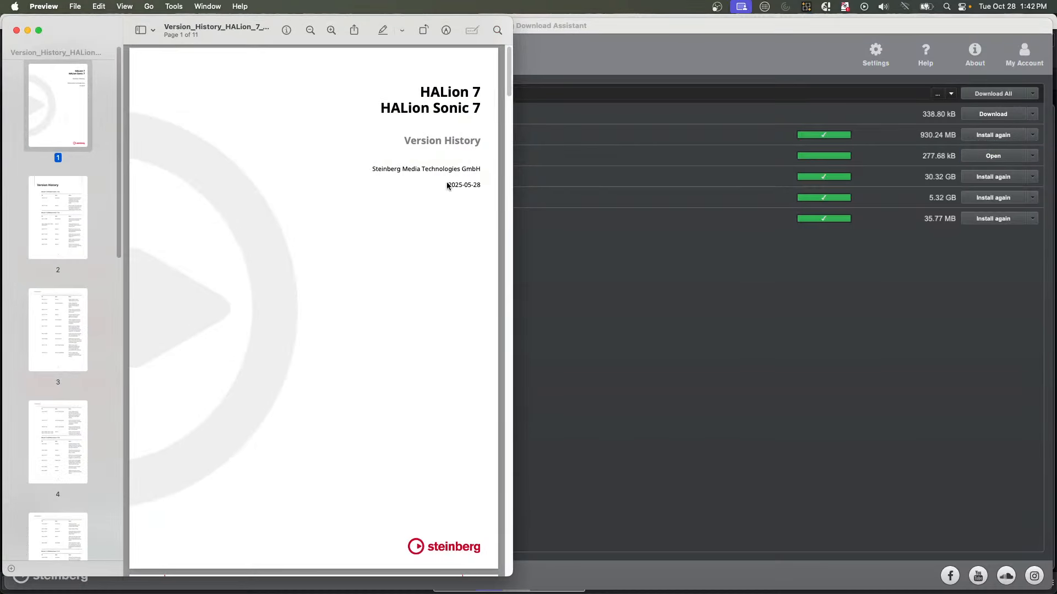
scroll(188, 228, down, 6)
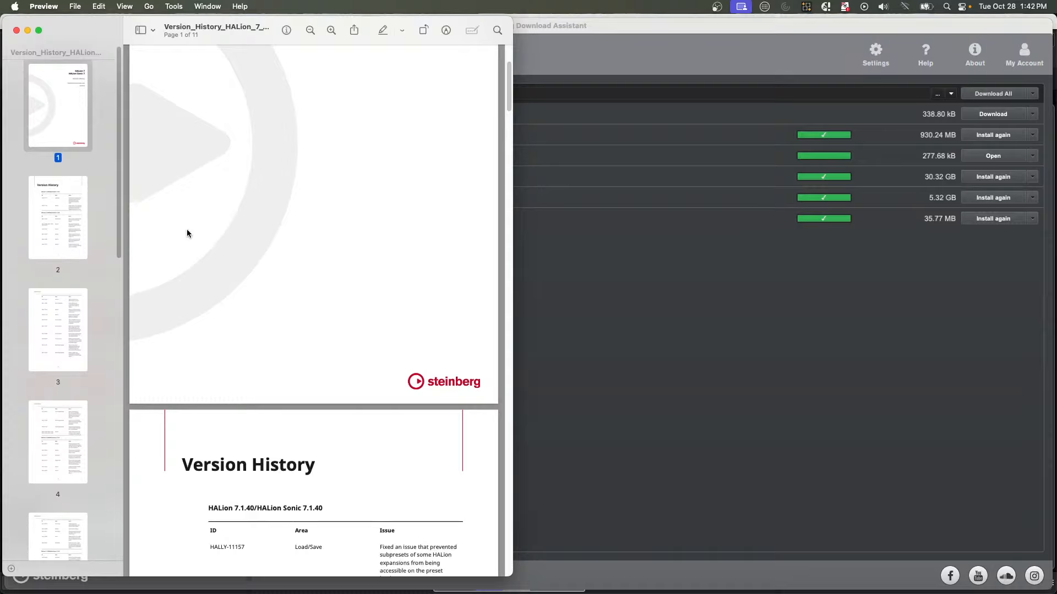
click(17, 31)
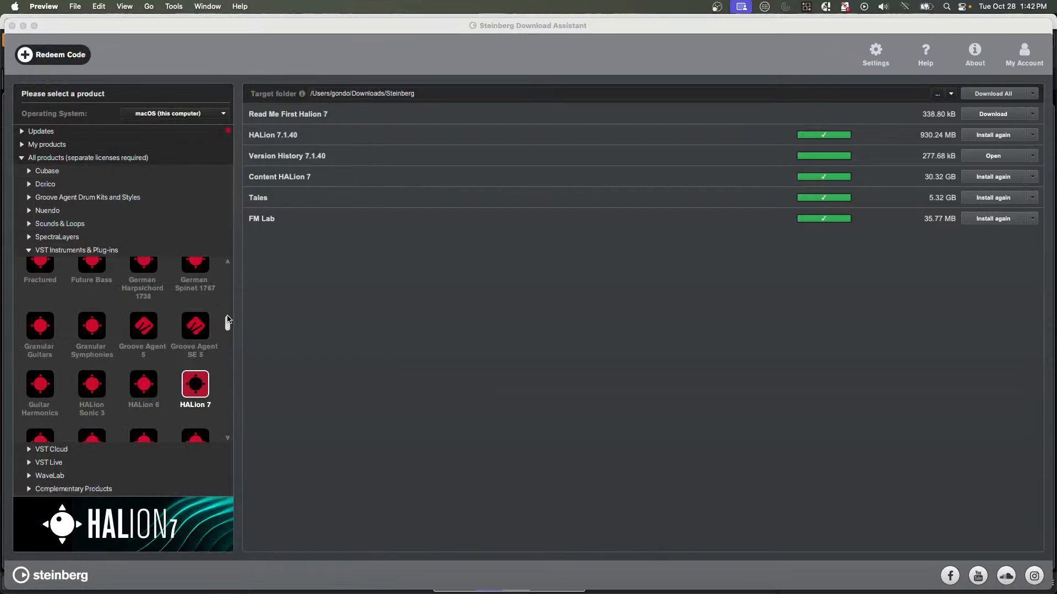
Download and review the Groove Agent SE 5 Version History 5.2.30, close it and the Download Assistant, and return to the Cubase project.
click(200, 321)
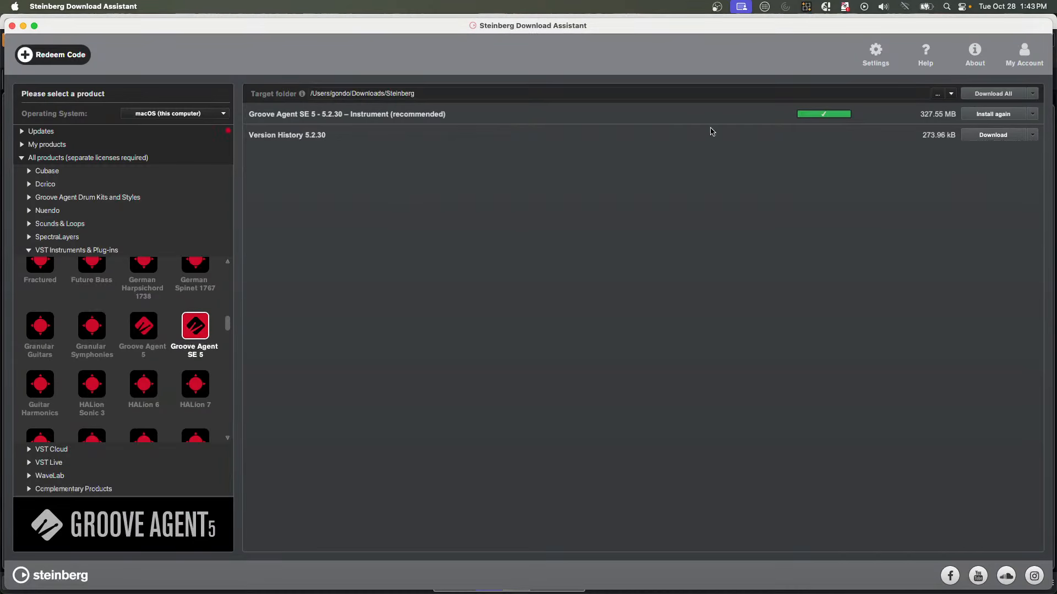
click(994, 135)
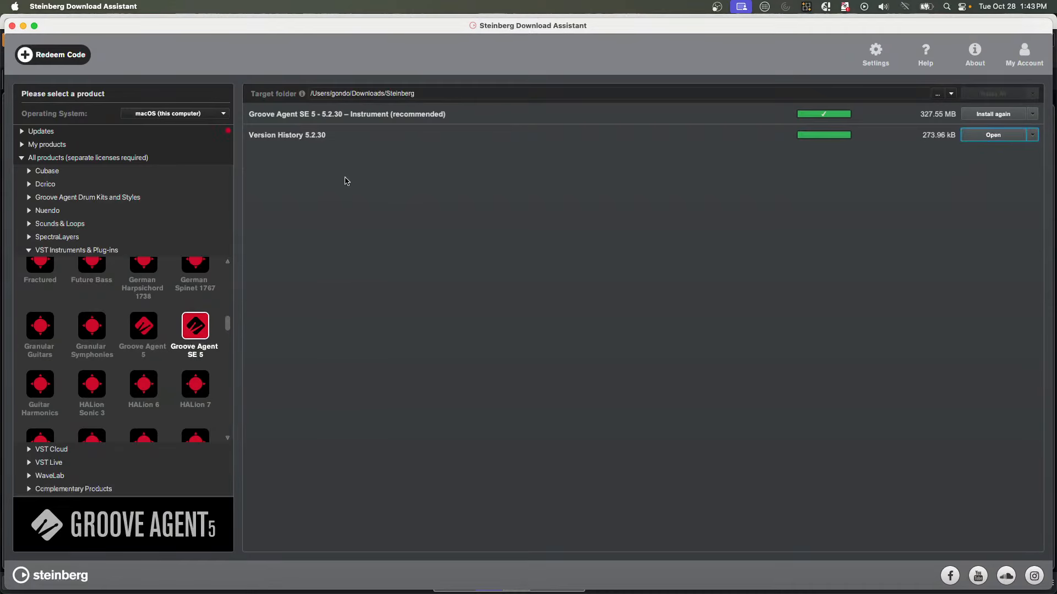
click(1007, 135)
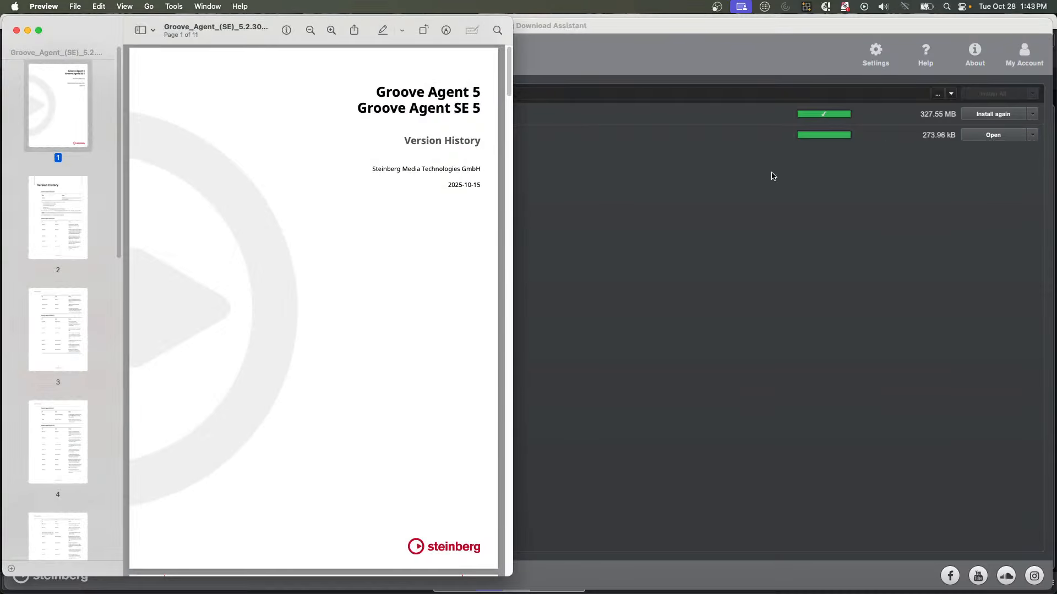
scroll(233, 262, down, 15)
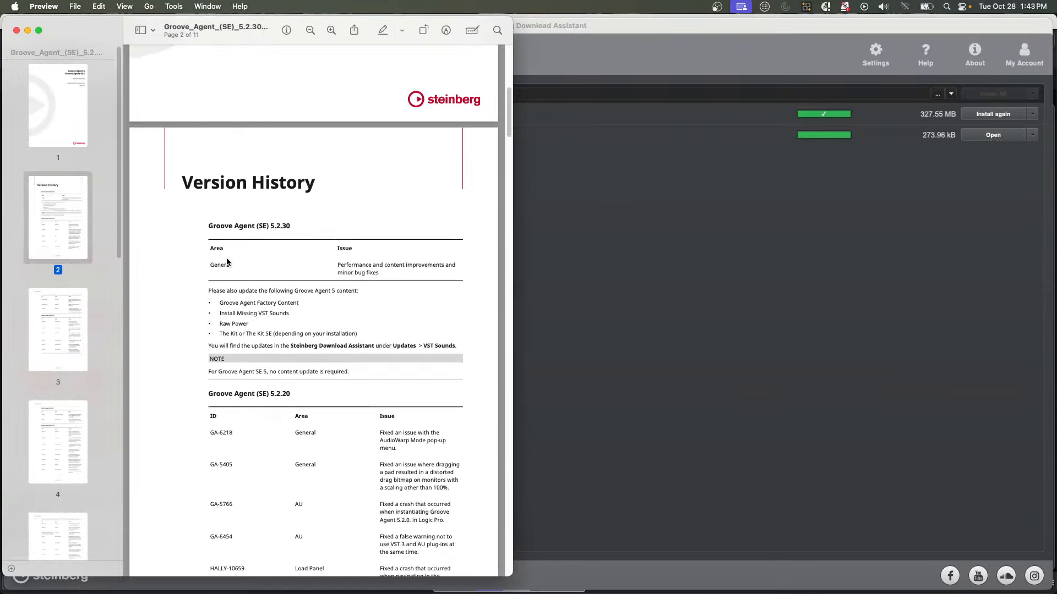
scroll(226, 263, down, 4)
scroll(226, 259, up, 15)
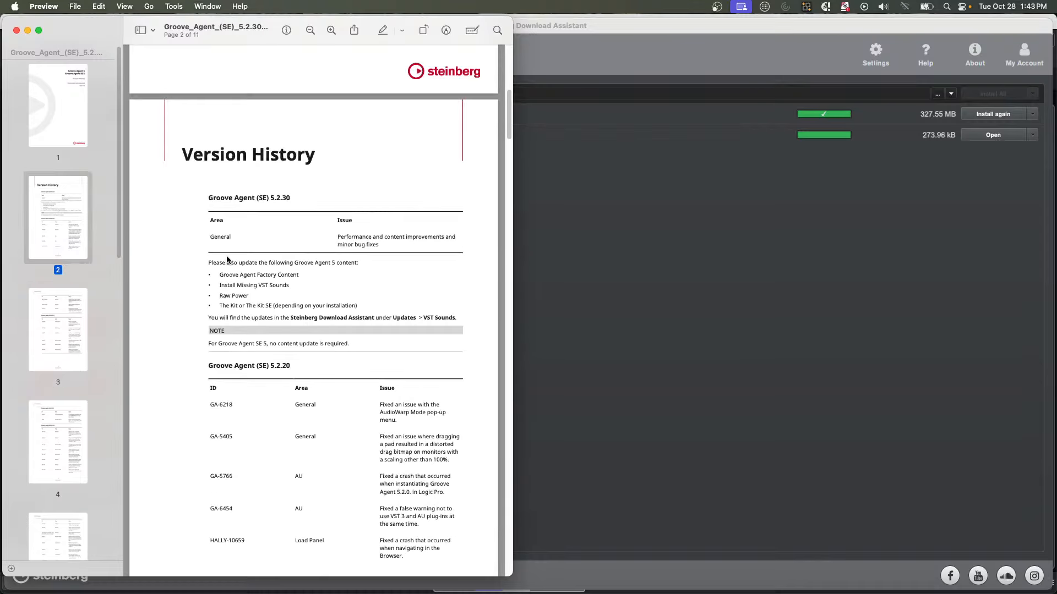
scroll(226, 256, up, 5)
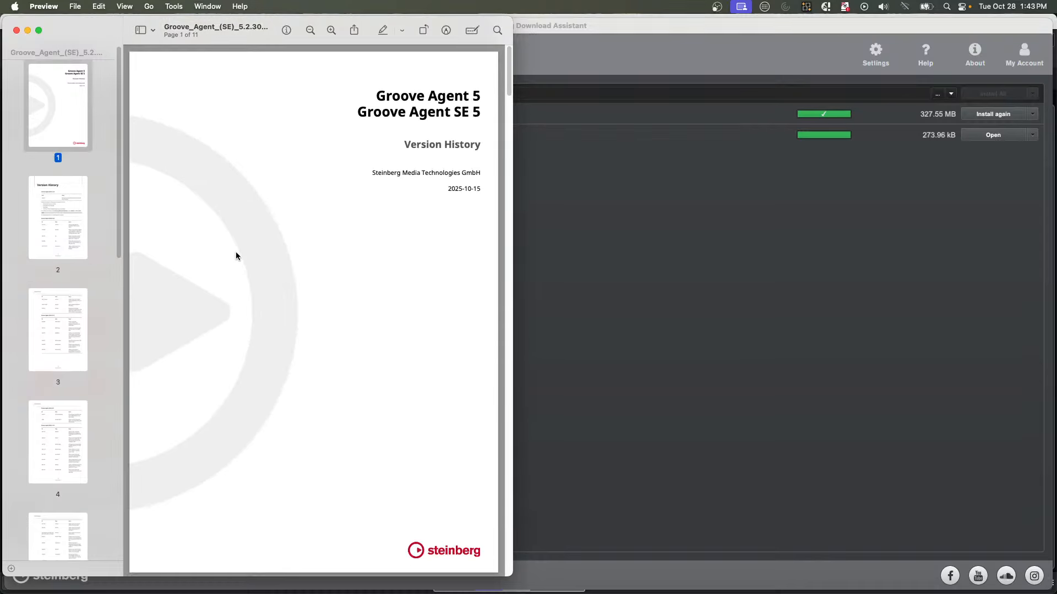
click(16, 30)
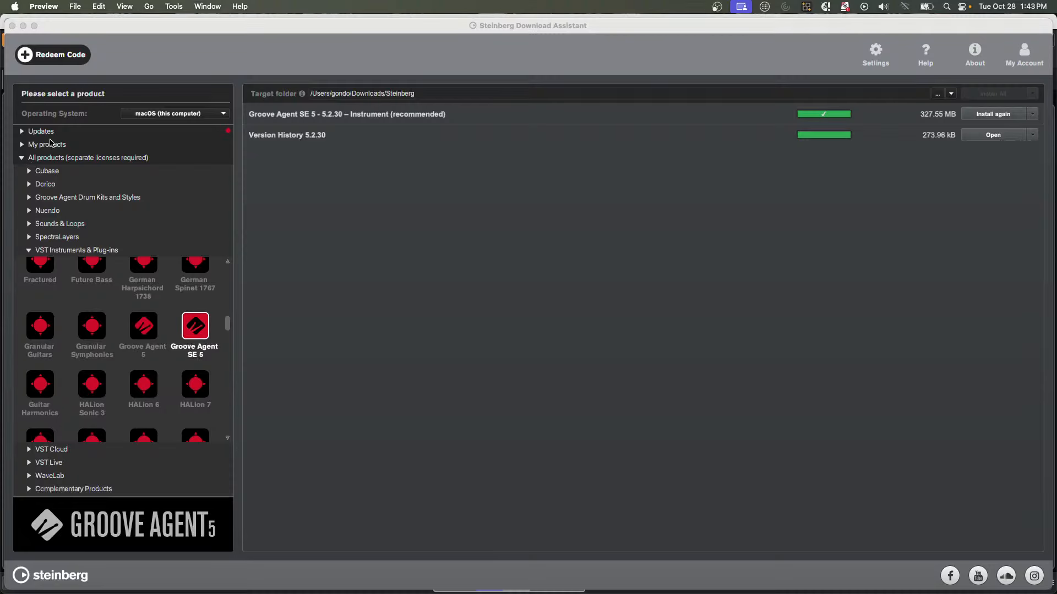
click(12, 27)
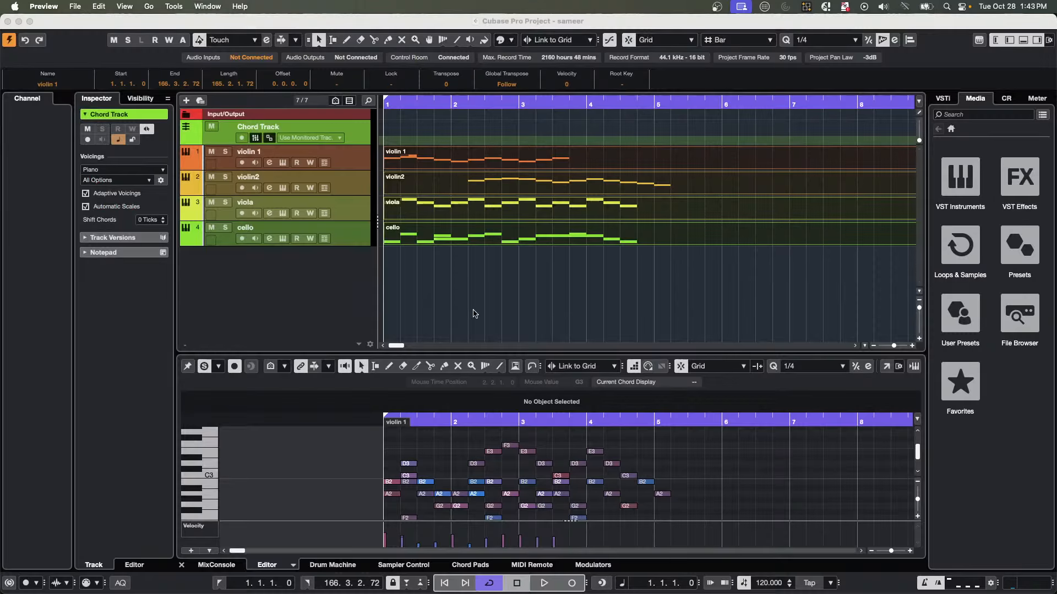
click(430, 208)
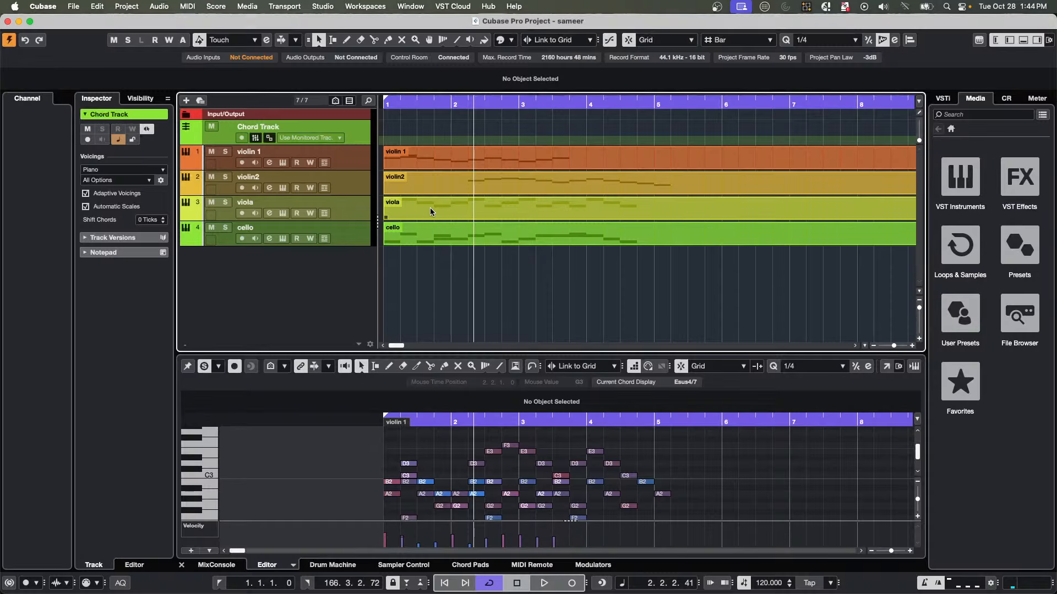
Open the Steinberg Library Manager and look through the installed Cubase/Nuendo, Groove Agent and HALion libraries.
mouse_move(457, 586)
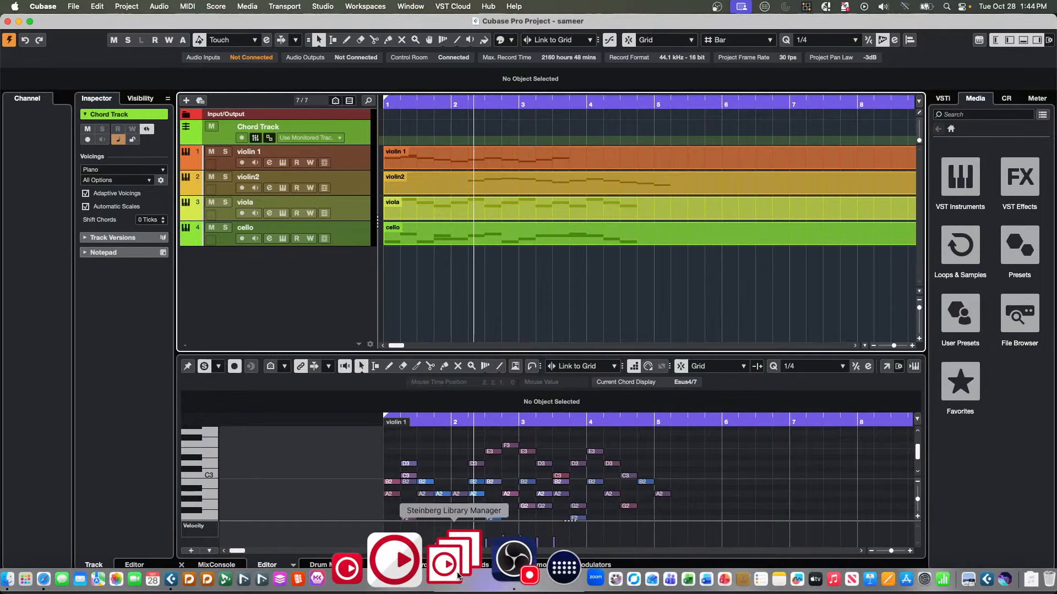
click(458, 576)
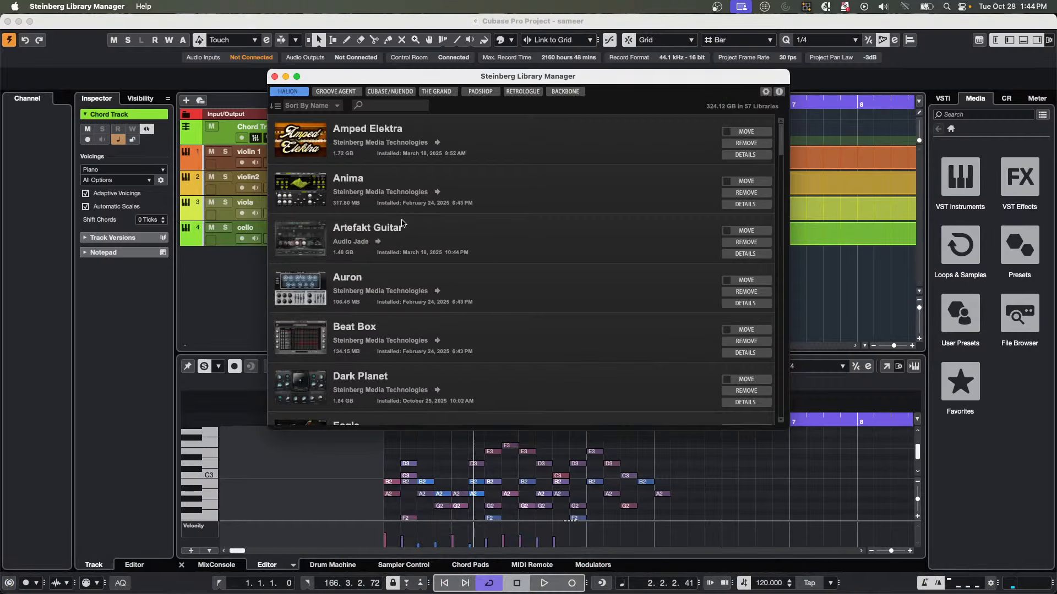
drag(374, 74, 321, 71)
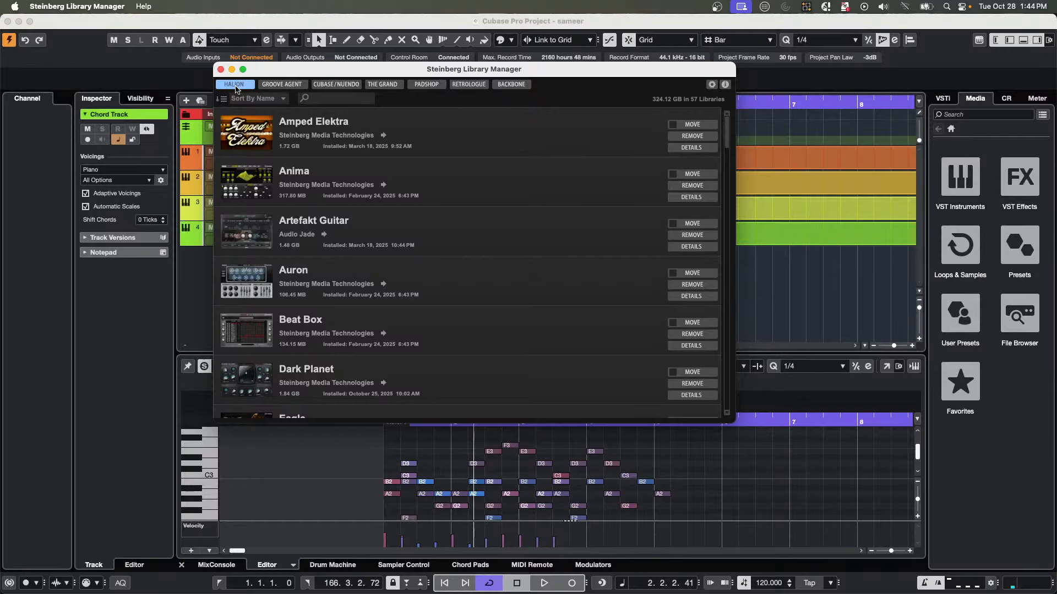
click(335, 84)
scroll(266, 263, down, 2)
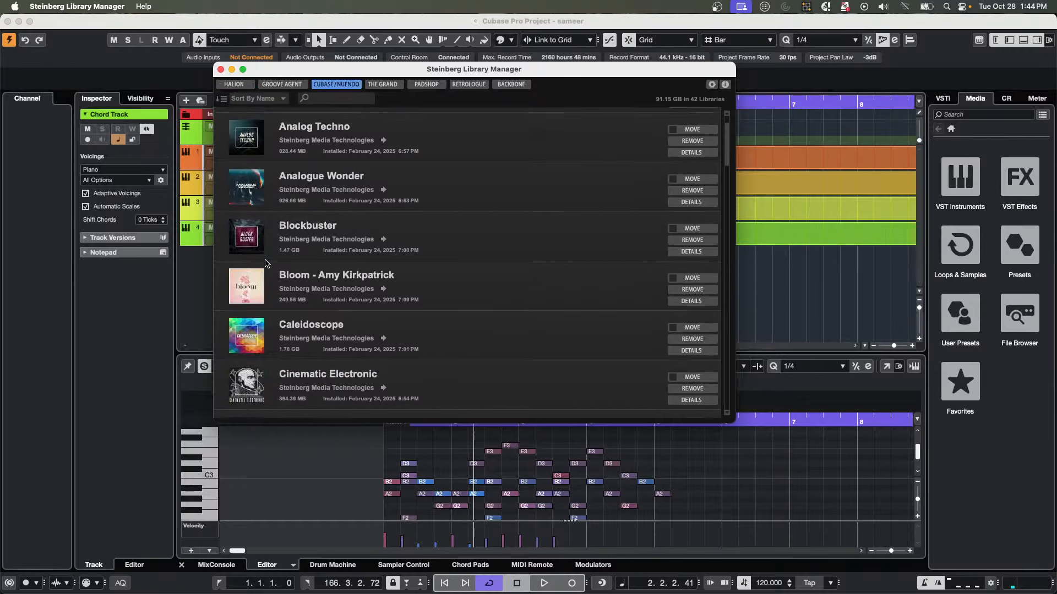
scroll(269, 264, down, 20)
scroll(275, 258, up, 20)
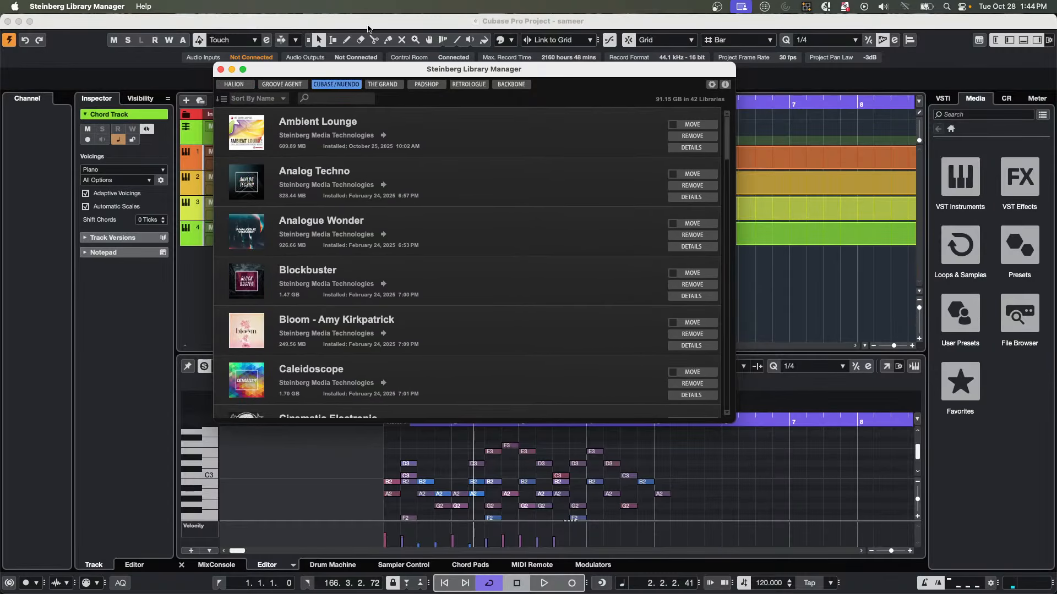
click(282, 84)
click(236, 85)
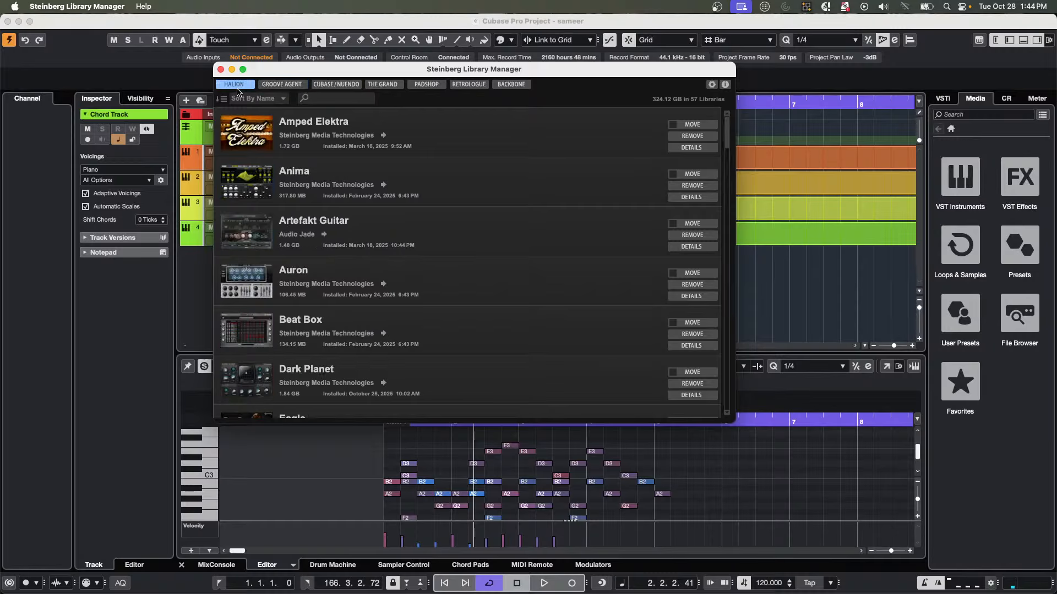
Mark the HALion libraries from Amped Elektra through Dark Planet for moving, open the destination folder selection, and cancel it.
click(673, 125)
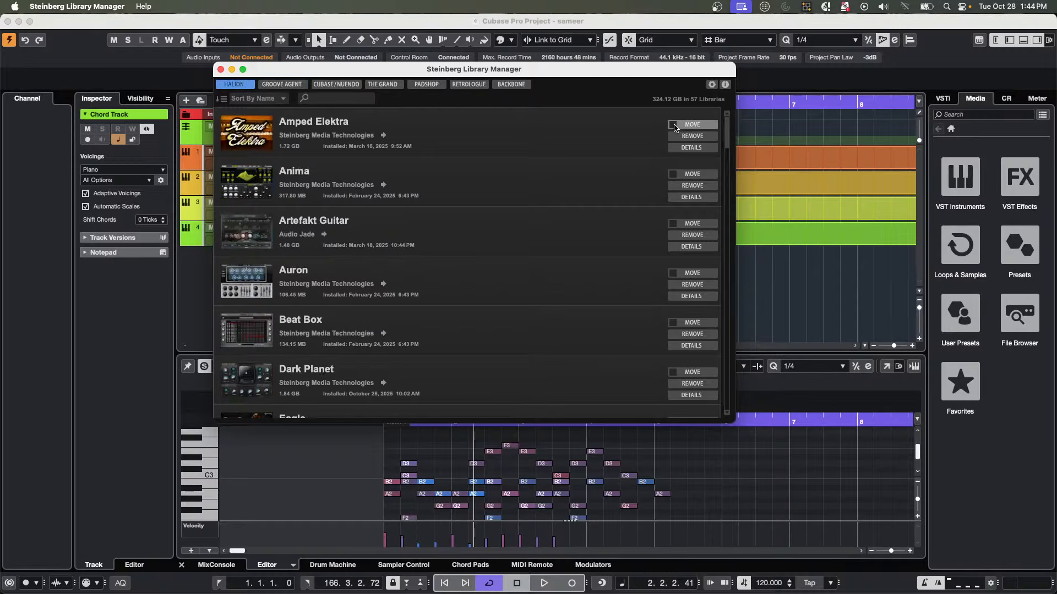
click(674, 175)
click(673, 224)
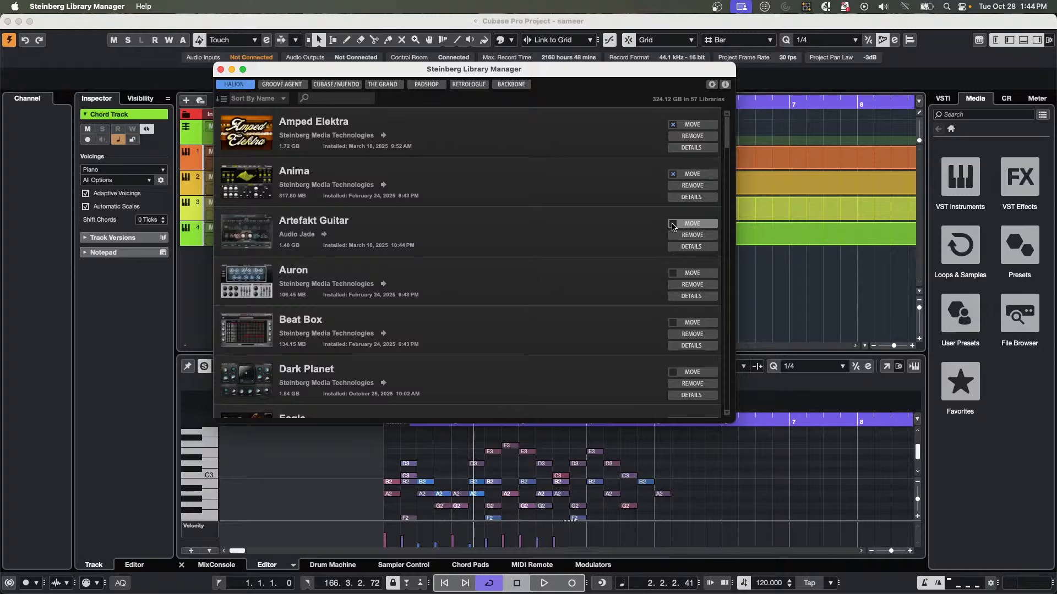
click(673, 273)
click(673, 323)
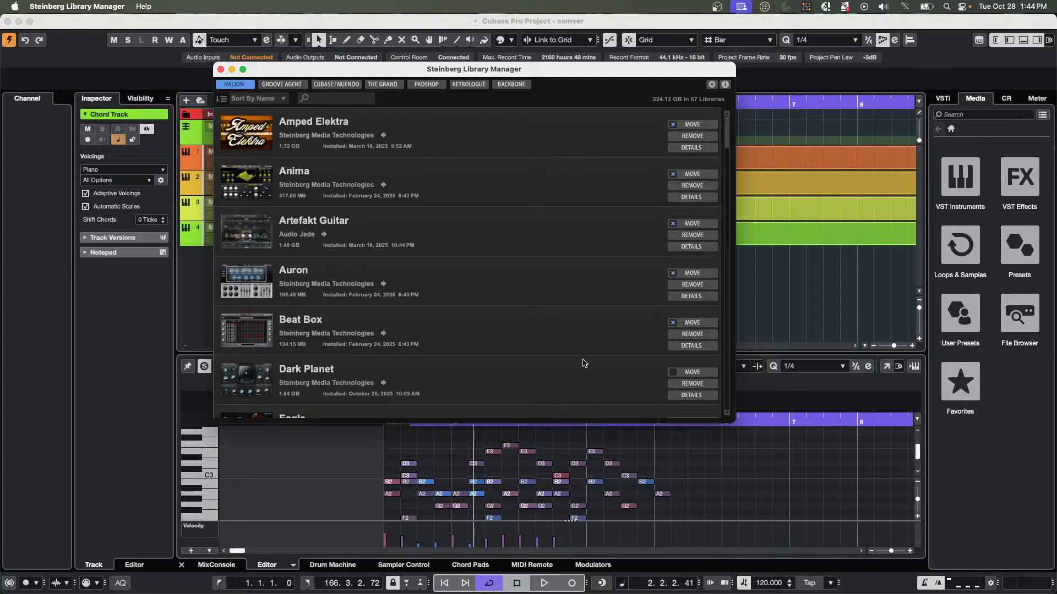
click(673, 372)
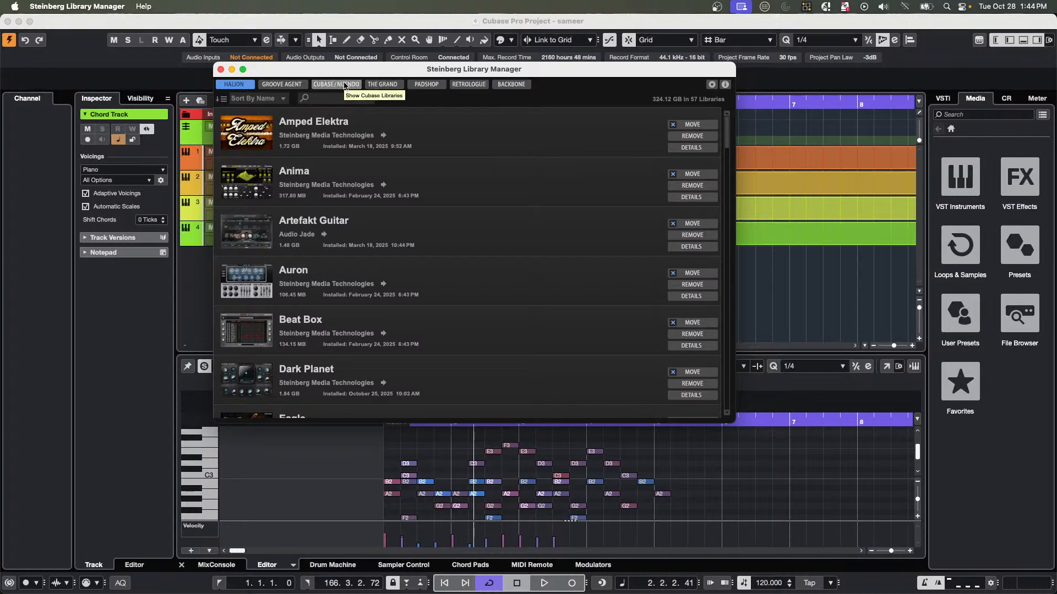
click(708, 227)
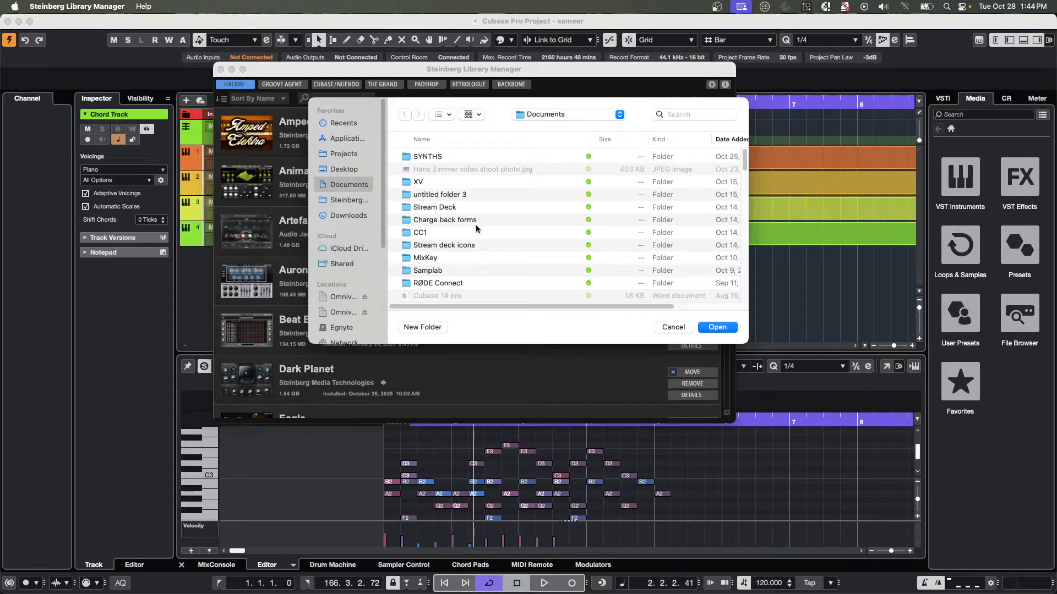
click(673, 328)
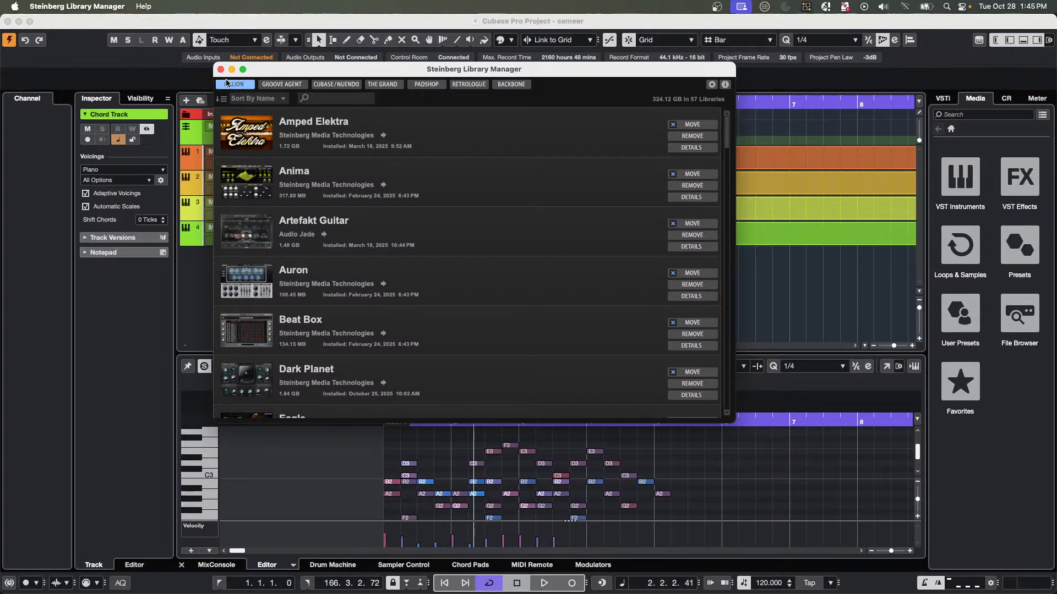
Close the Library Manager and set the Cubase project cursor back to the start of bar 1.
click(221, 69)
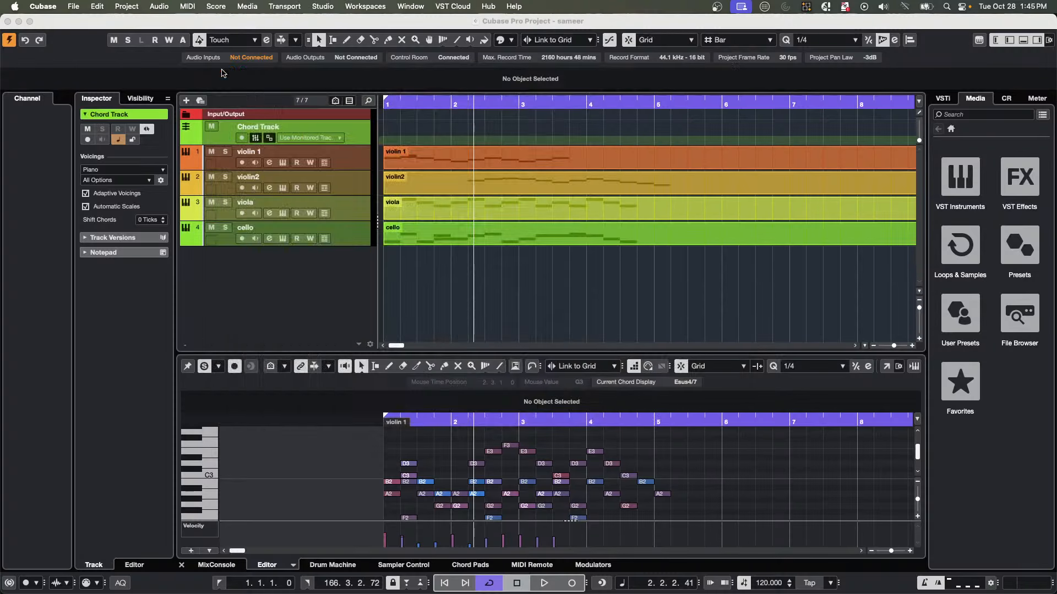
click(434, 270)
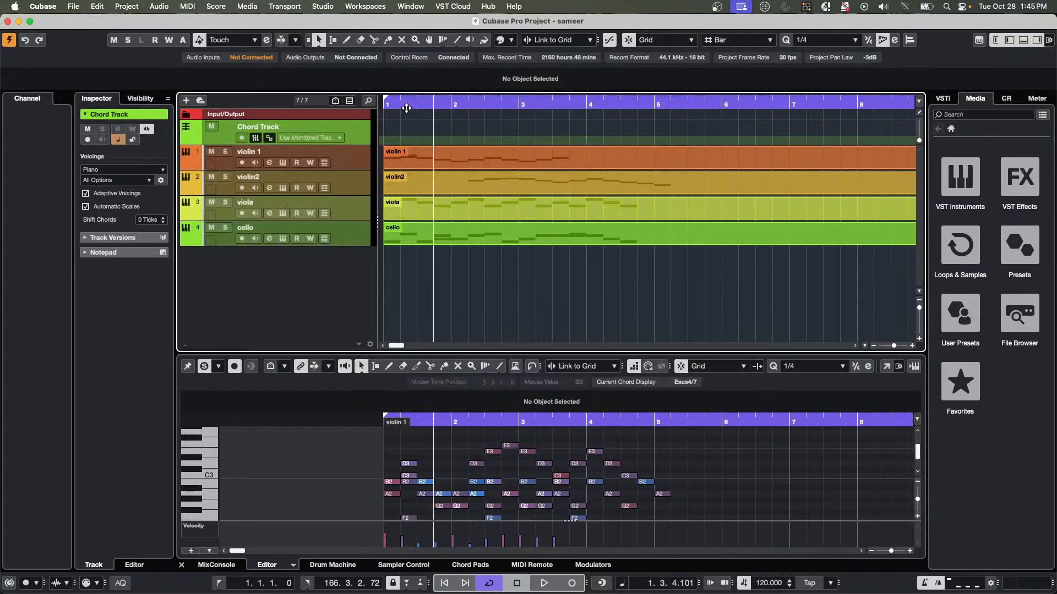
drag(406, 105, 206, 85)
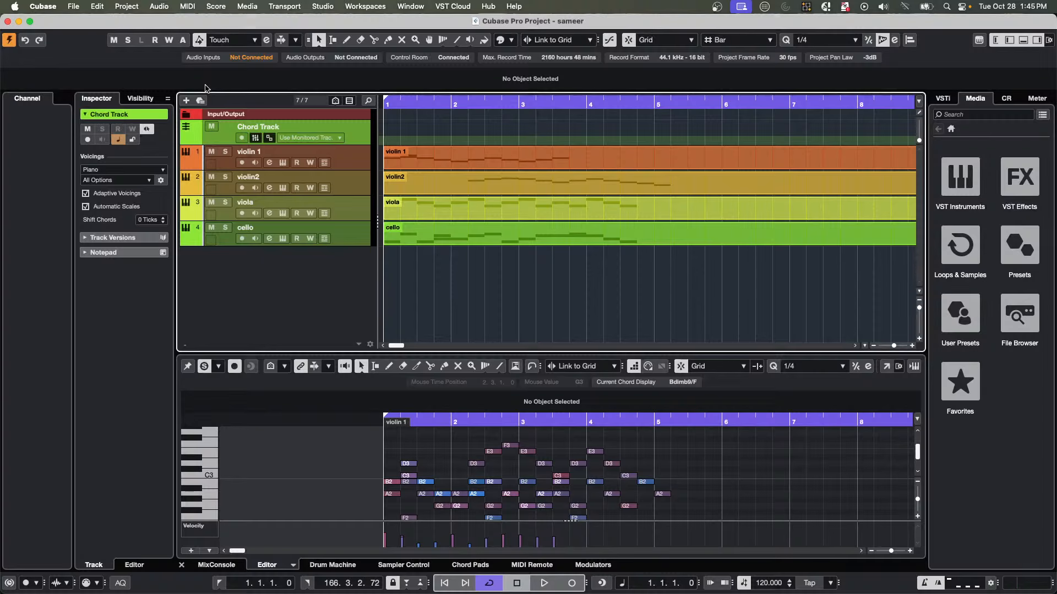
Open the recent project October 28 2025.cpr and activate it.
click(75, 7)
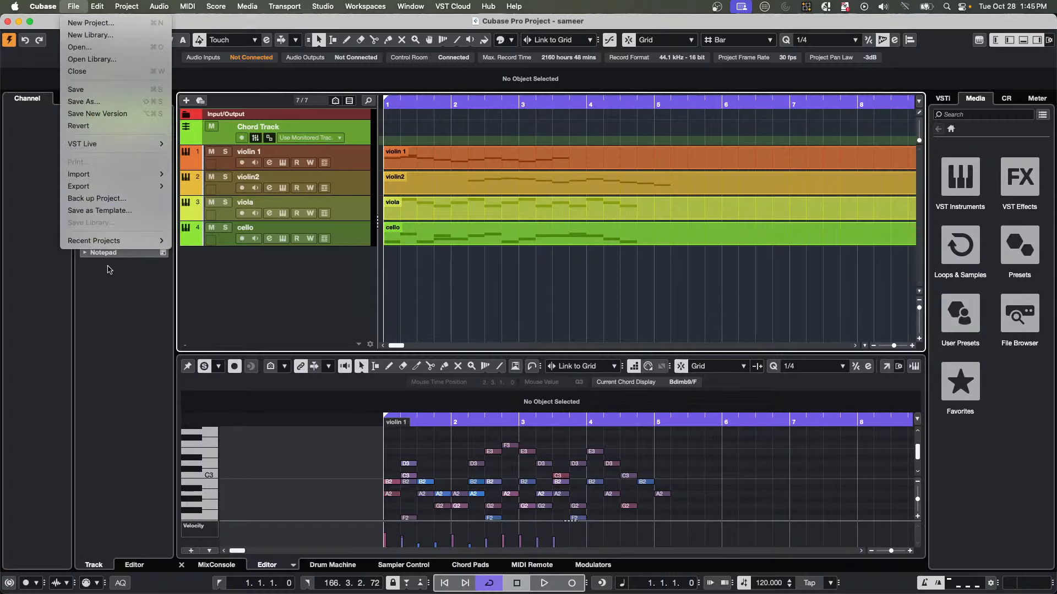
mouse_move(135, 241)
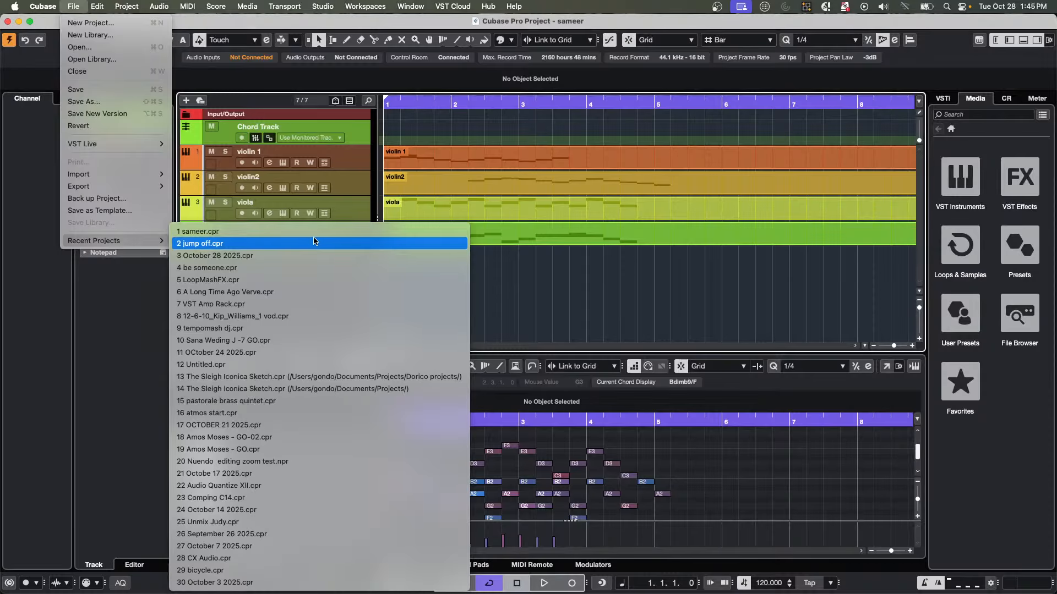
click(286, 256)
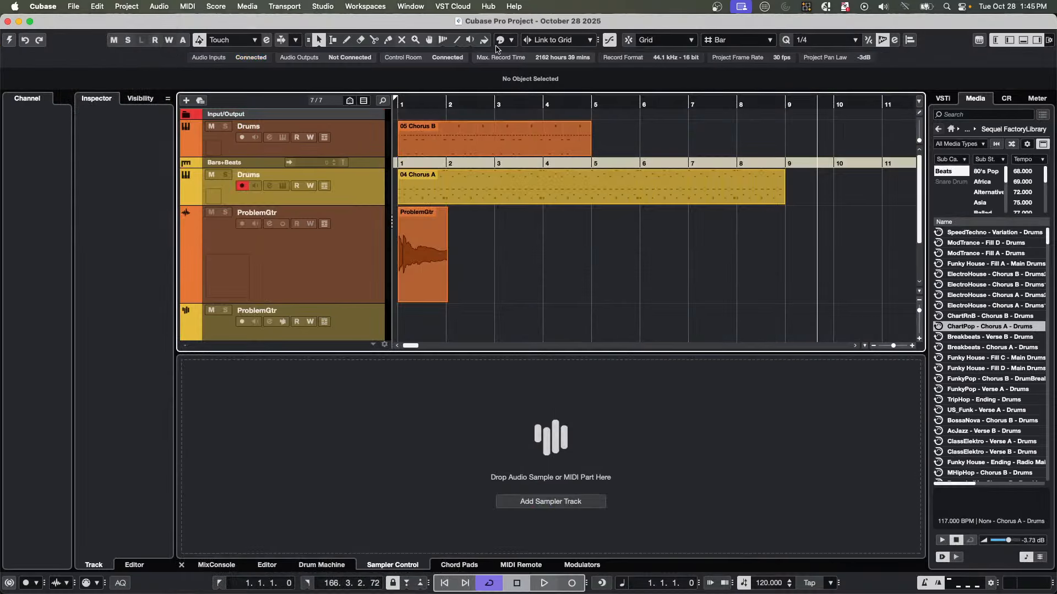
drag(419, 105, 400, 72)
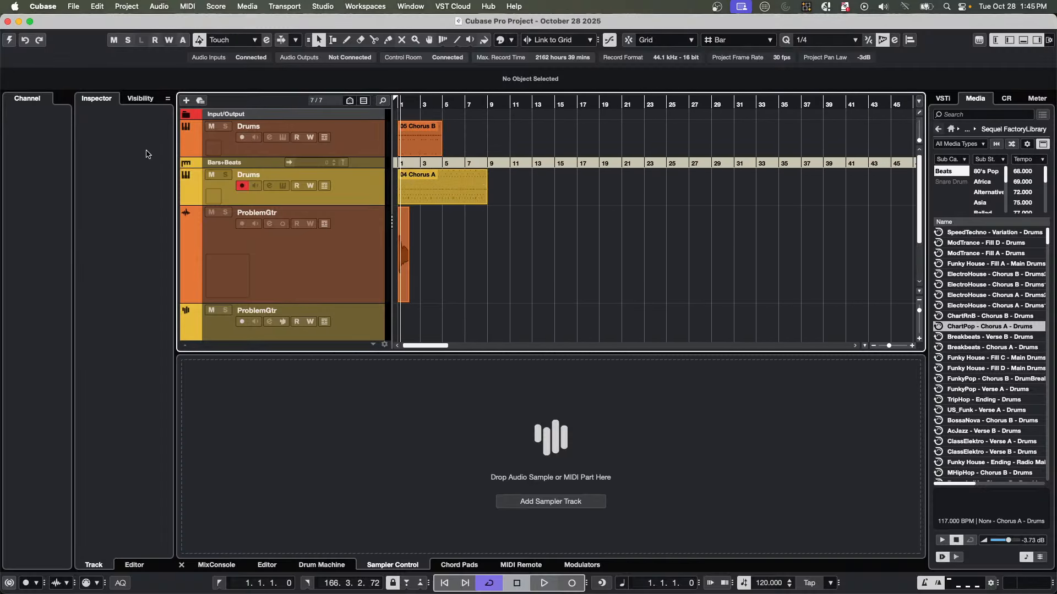
click(9, 39)
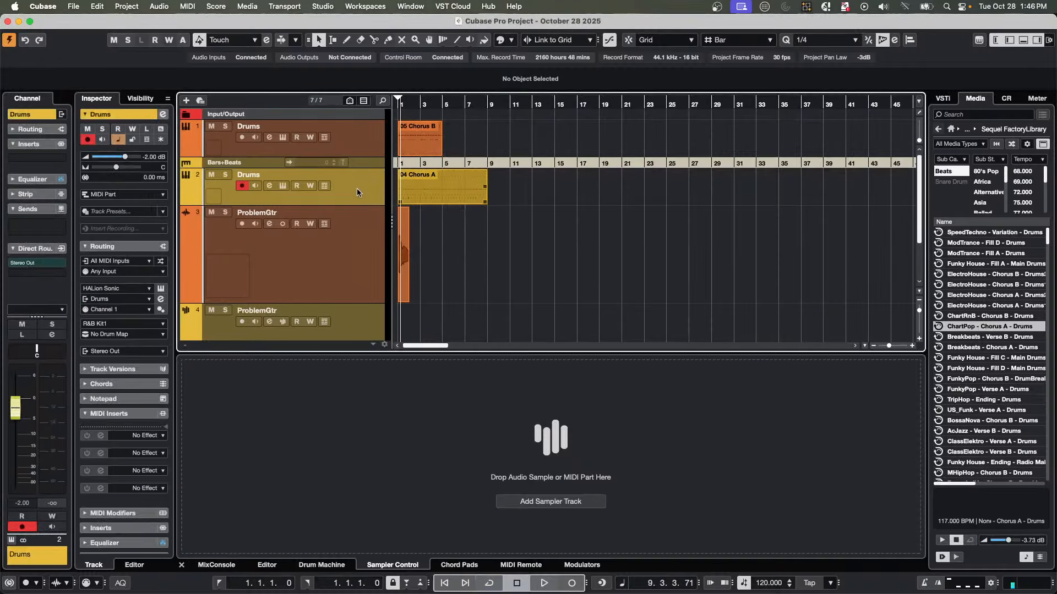
Add two mono audio tracks routed to Stereo Out below the second Drums track.
right_click(357, 190)
mouse_move(394, 195)
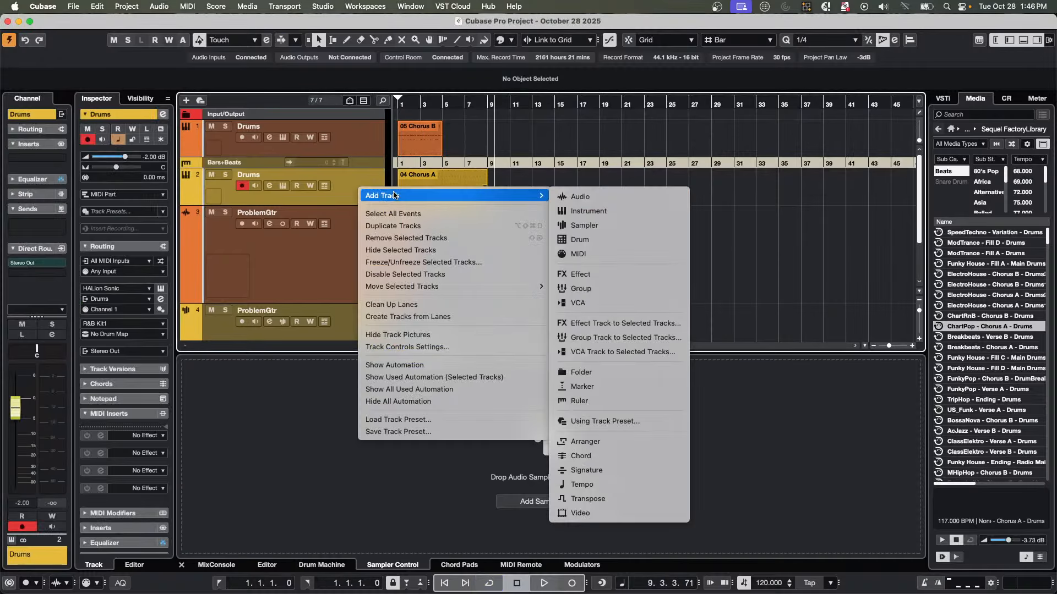
click(575, 196)
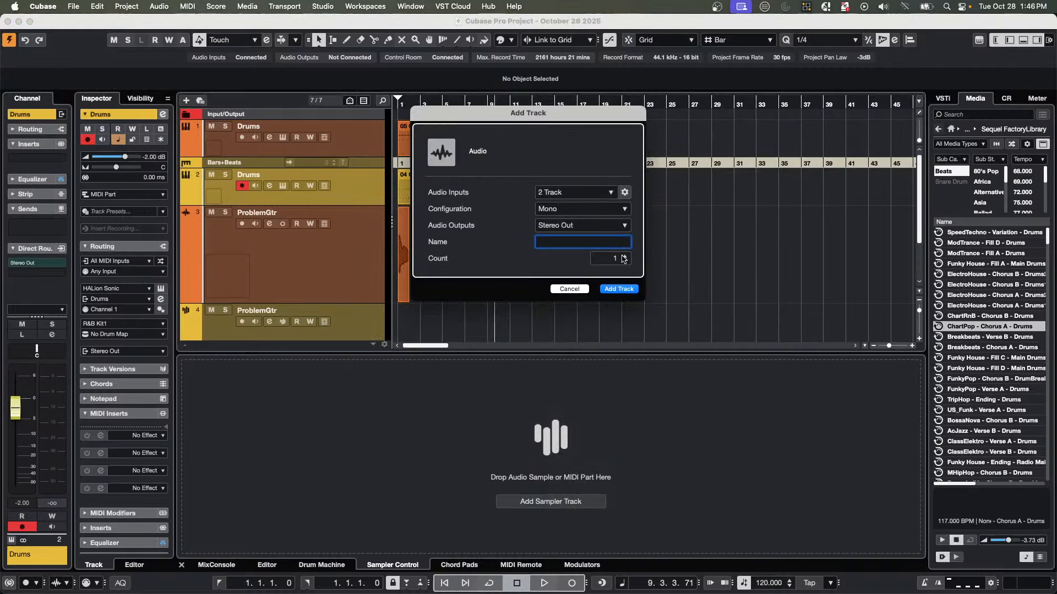
click(624, 256)
click(621, 289)
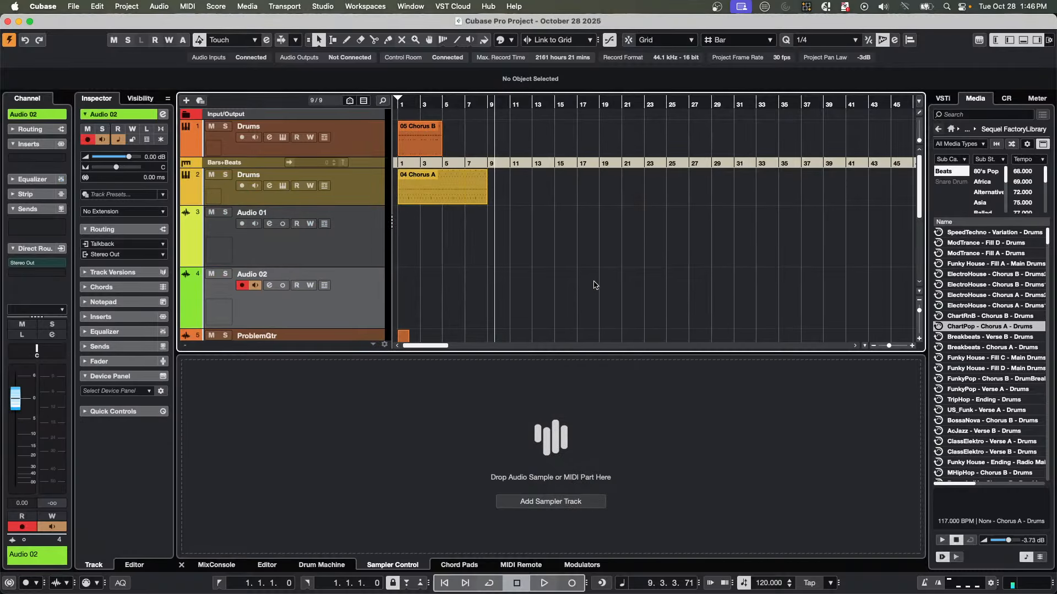
Go back from the Sequel content to the Loops & Samples overview in the media browser.
click(938, 128)
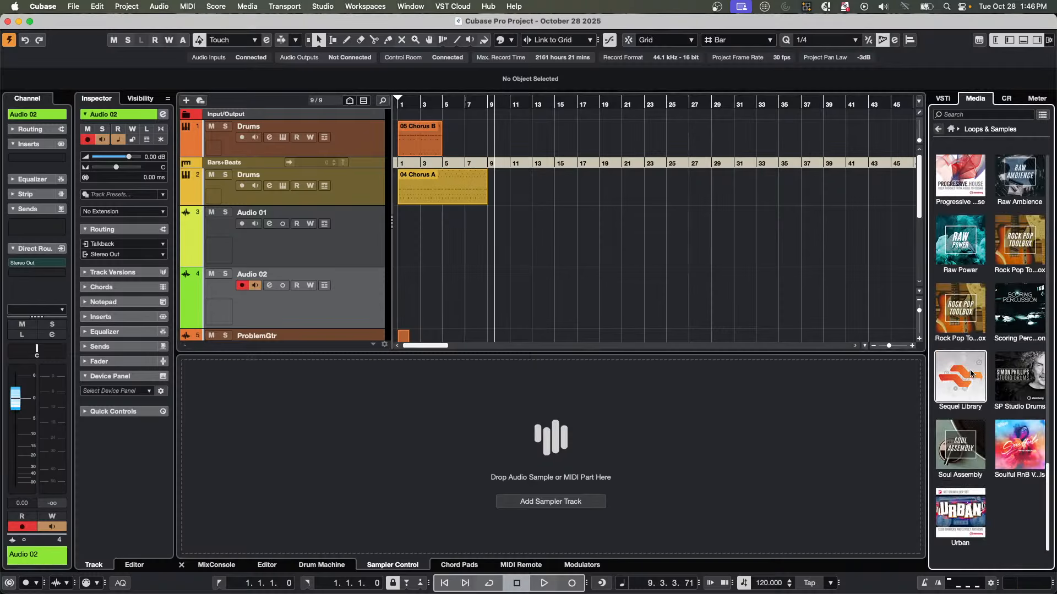
From the Night Call loops, place Synth_Wave_Drum_Loop_90_09_Full_NC on Audio 01 and Synth_Wave_Drum_Loop_90_06_Full_NC on Audio 02 near the project start.
click(957, 531)
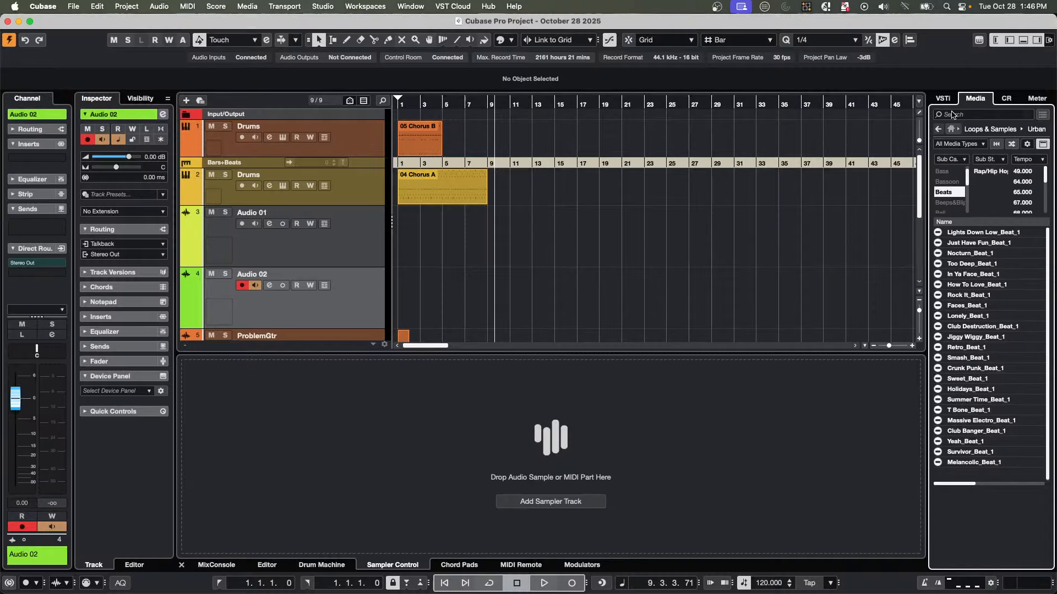
click(938, 129)
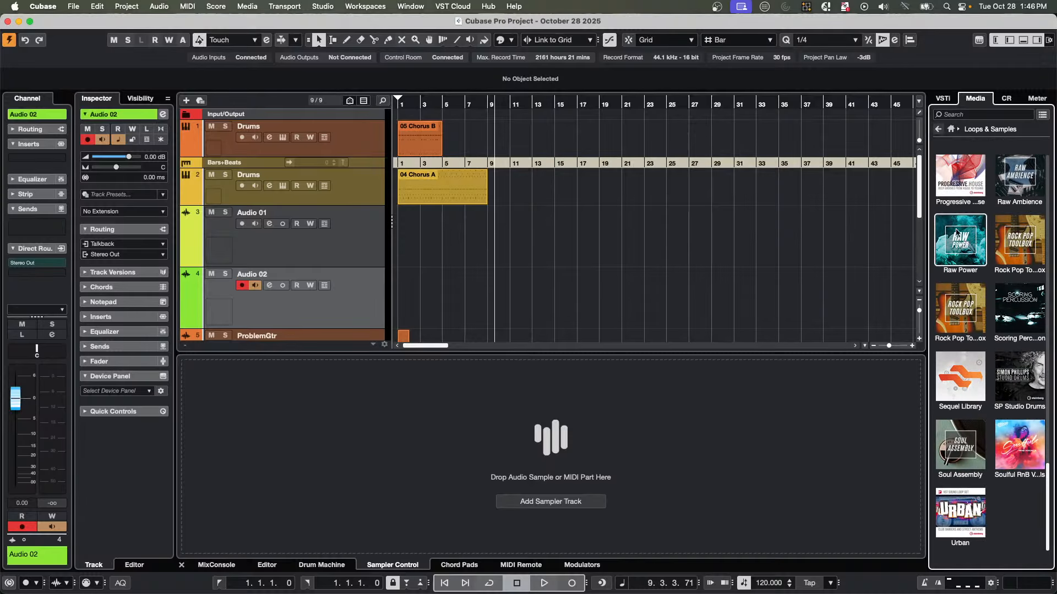
scroll(1008, 243, up, 5)
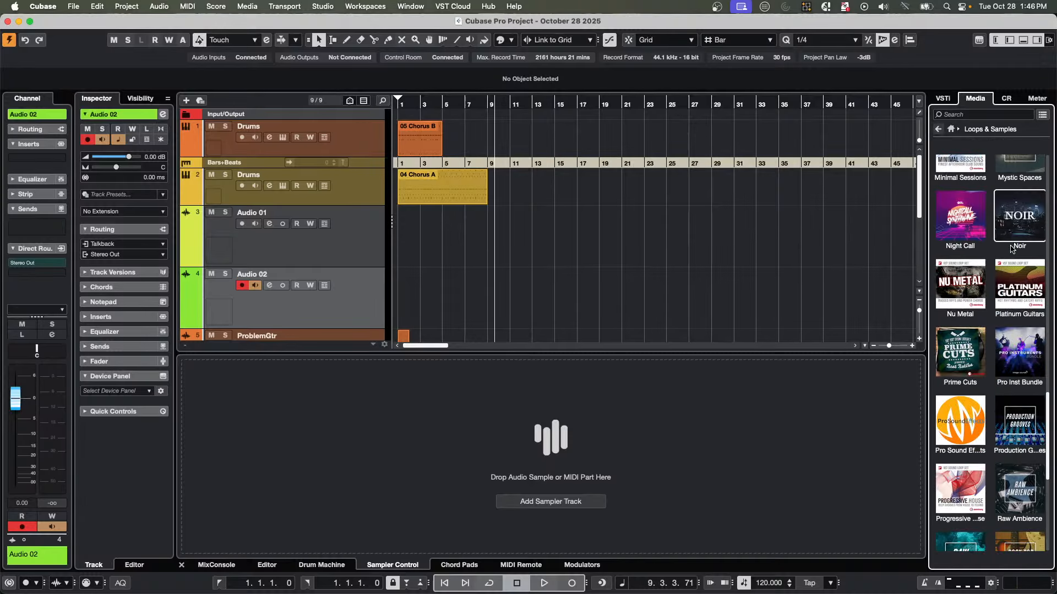
click(957, 203)
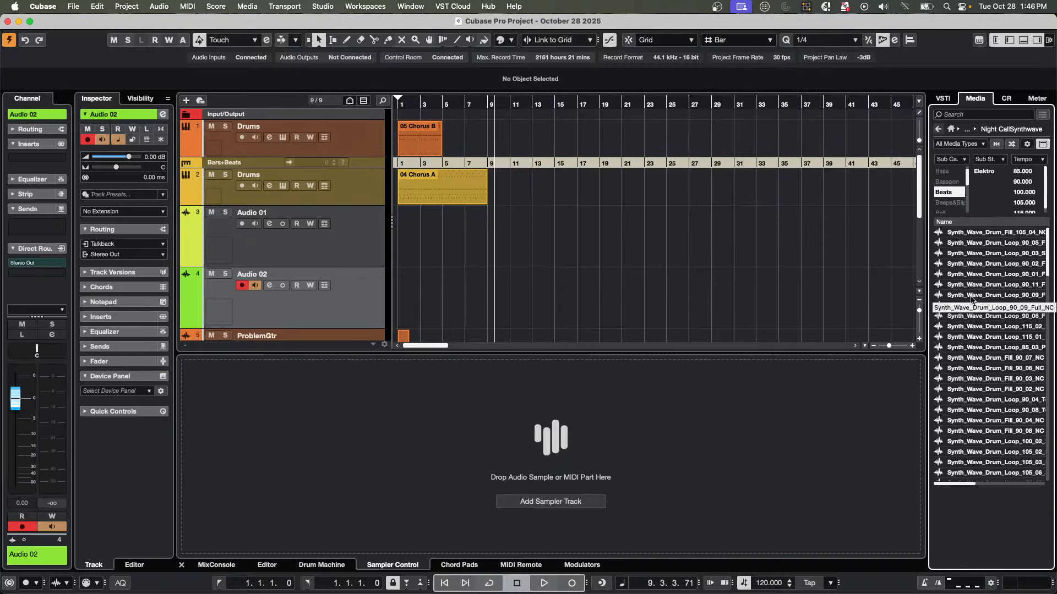
drag(971, 300, 396, 249)
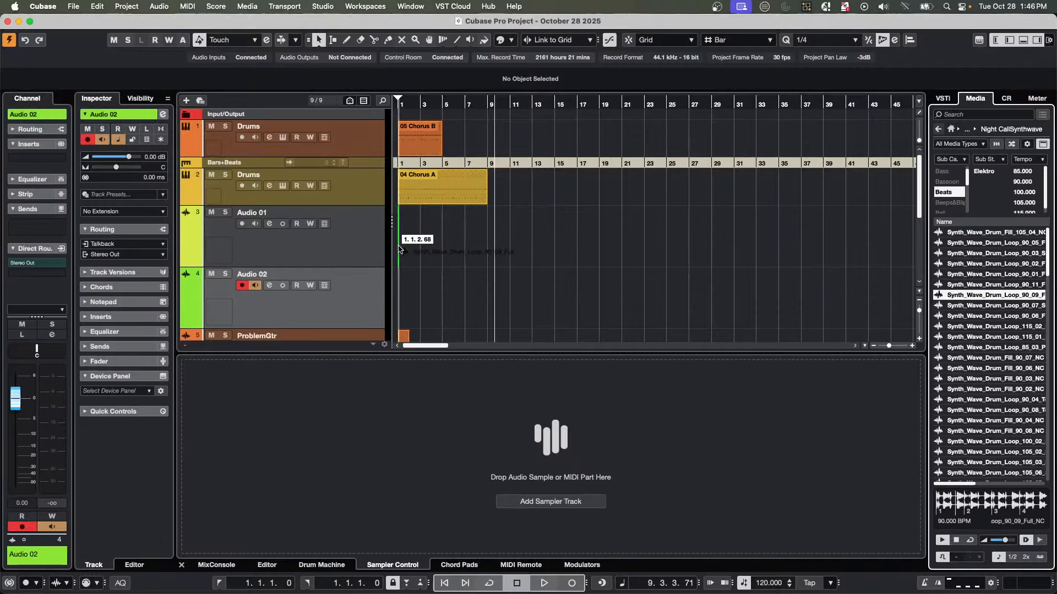
drag(980, 316, 406, 300)
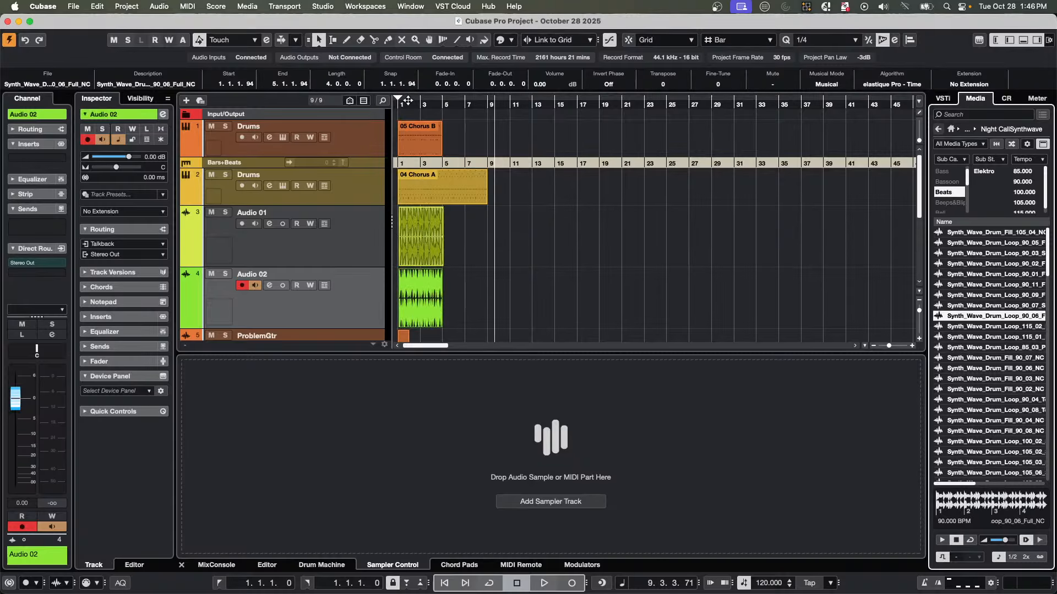
Move the drum loops on Audio 01 and Audio 02 to just before bar 7.
drag(409, 101, 320, 101)
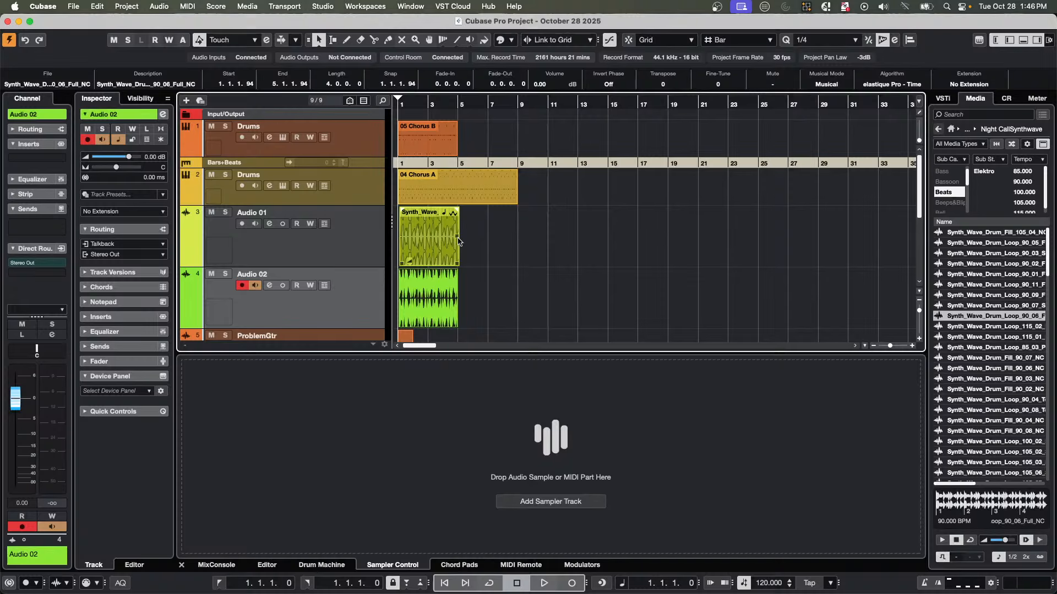
drag(458, 240, 522, 246)
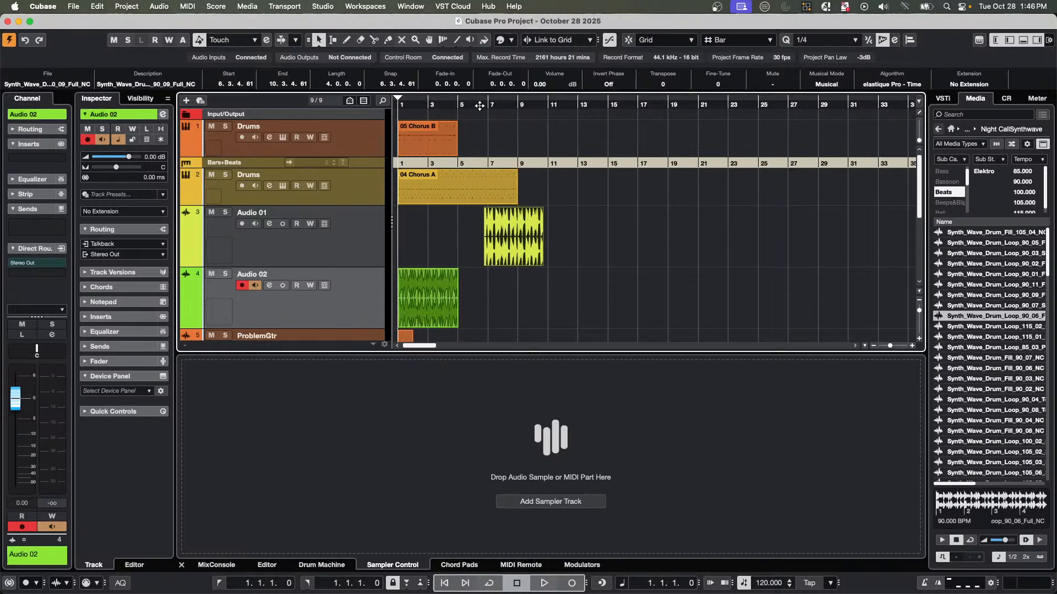
drag(480, 105, 484, 153)
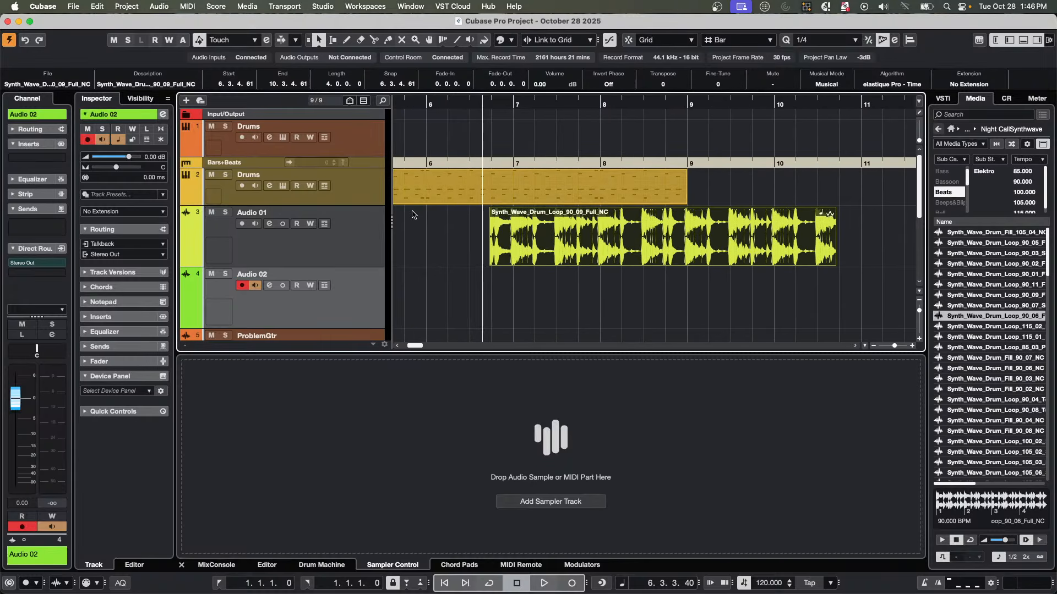
drag(441, 107, 443, 88)
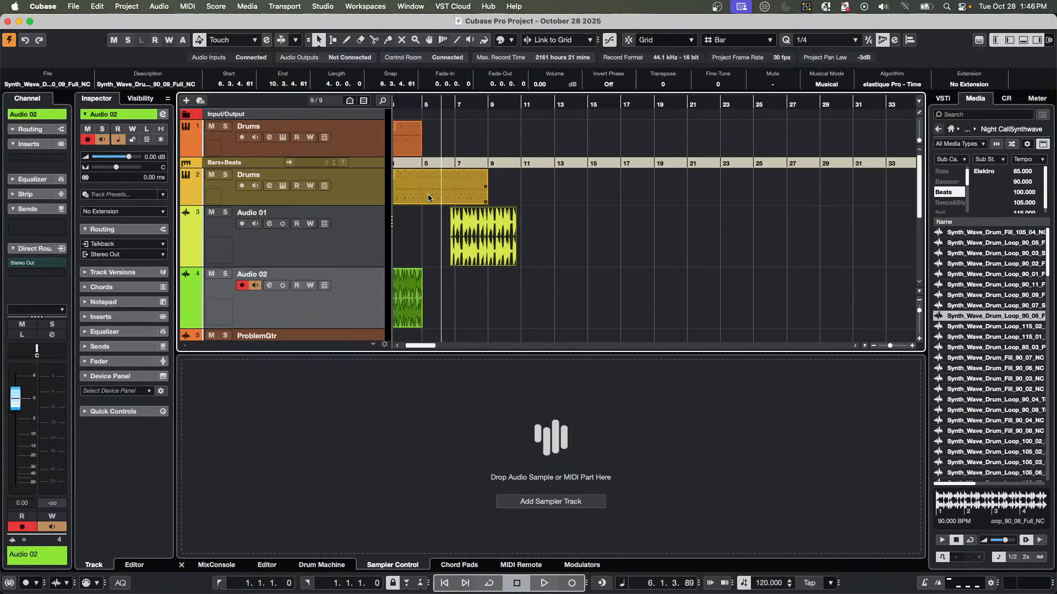
drag(409, 306, 504, 307)
Align the starts of both drum loops exactly to bar 7 (7.1.1.0).
click(450, 102)
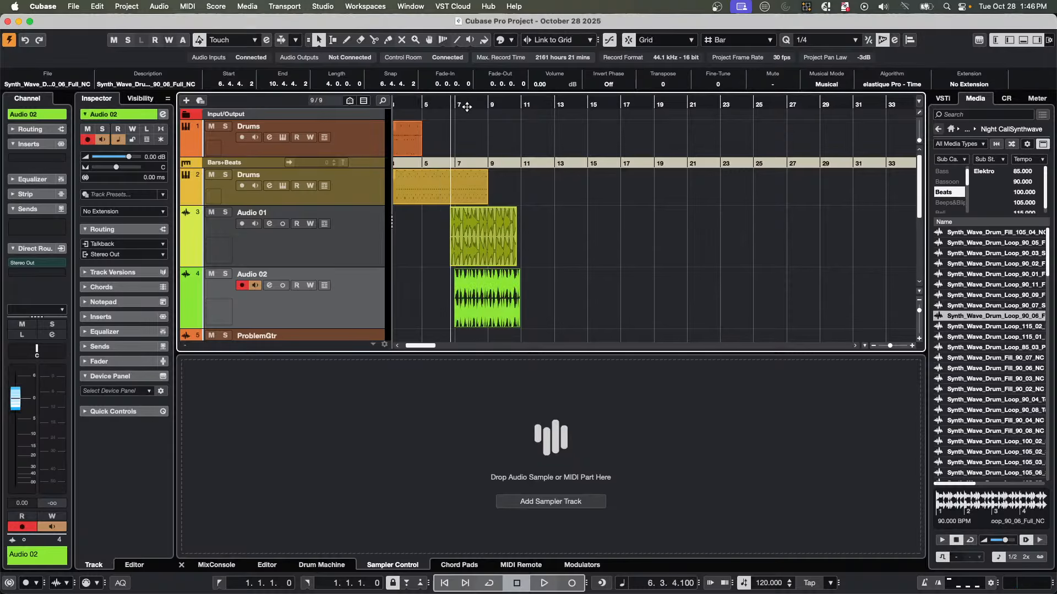
click(455, 108)
drag(455, 107, 450, 139)
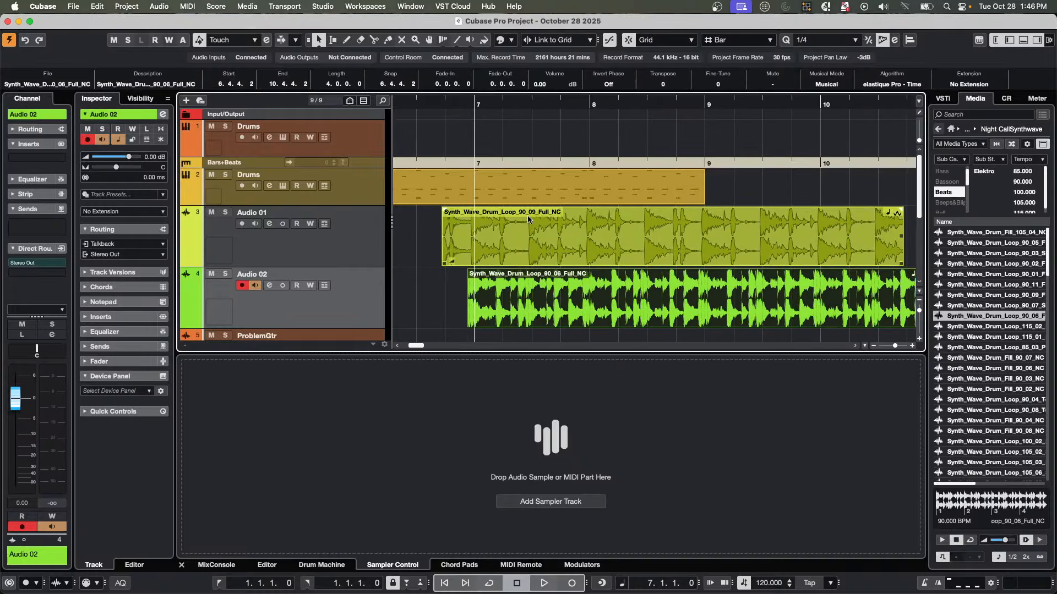
drag(463, 244, 496, 244)
drag(501, 287, 515, 286)
key(g)
key(g)
key(g)
key(g)
key(g)
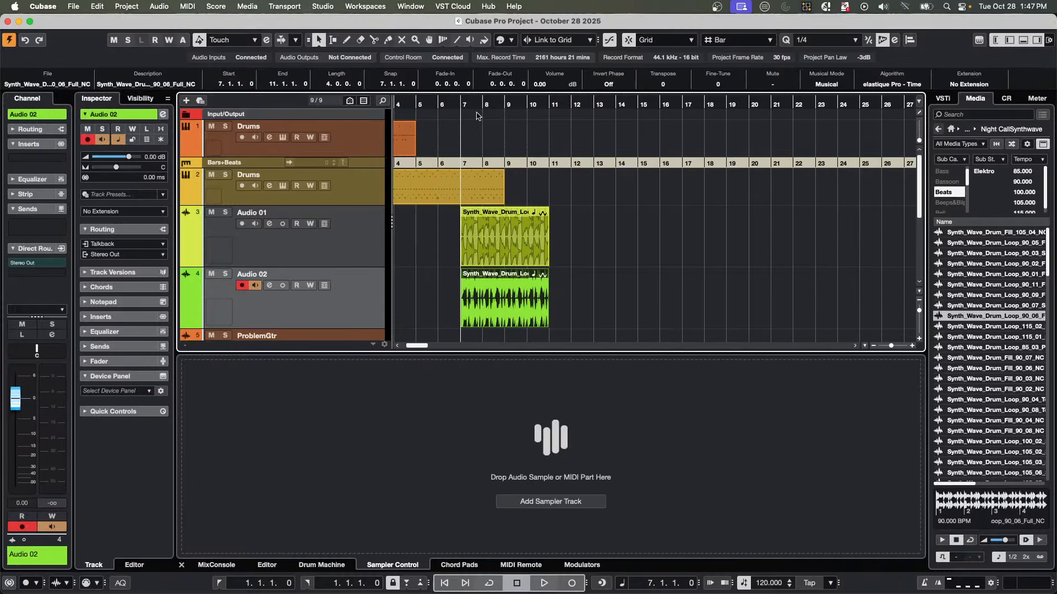
drag(472, 105, 422, 123)
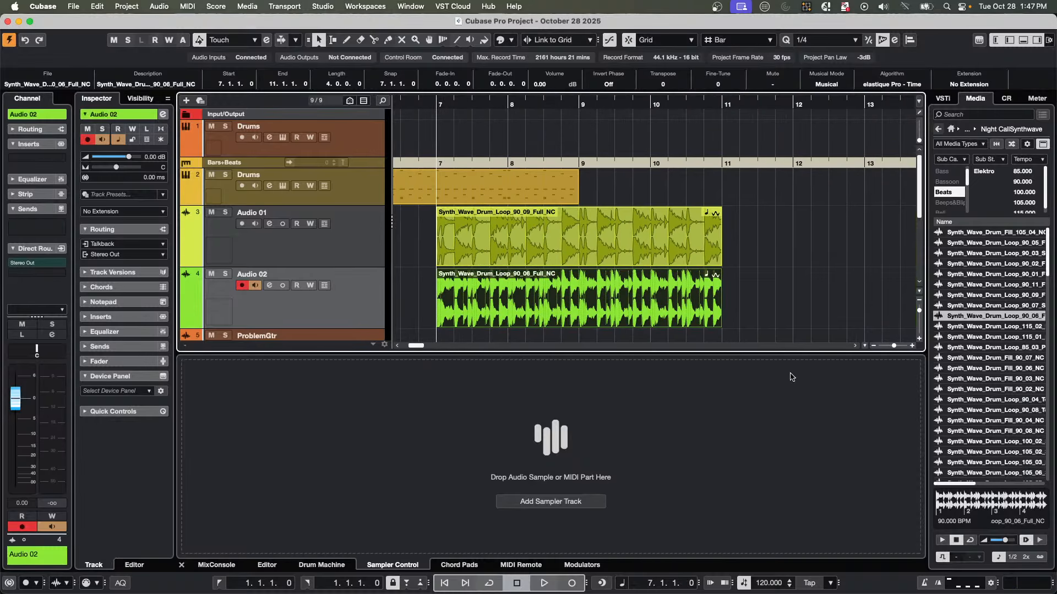
click(799, 316)
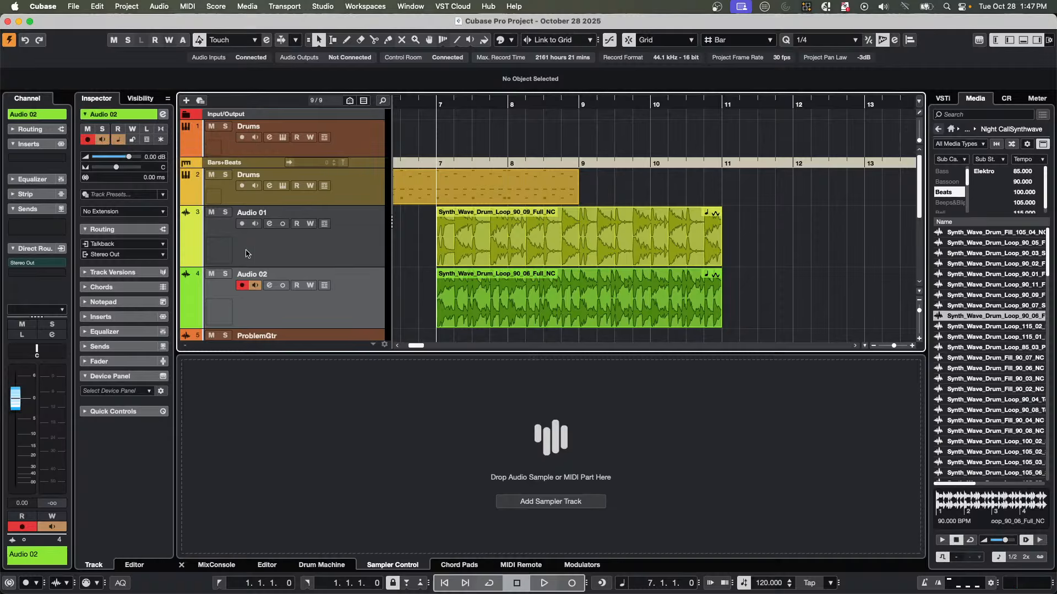
Keep Audio 01 on the musical time base and switch Audio 02 to the linear time base.
click(334, 247)
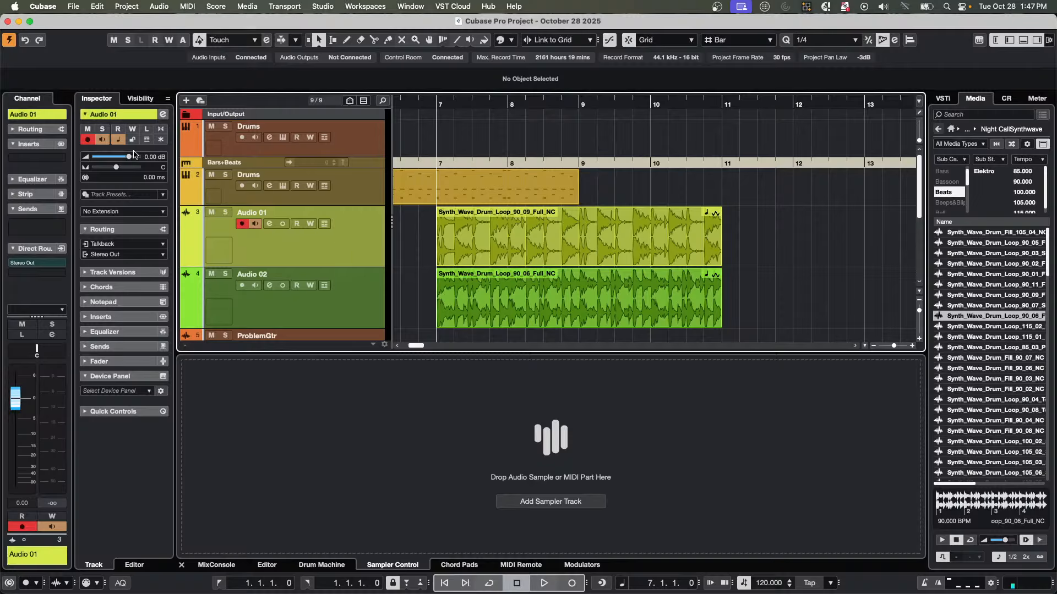
click(118, 140)
click(118, 139)
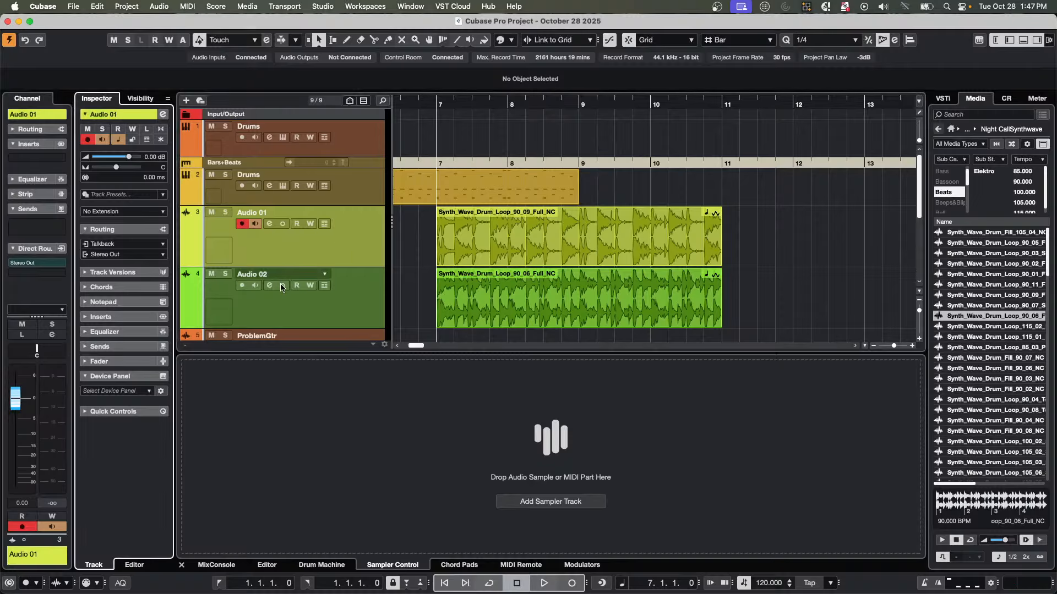
click(330, 313)
click(118, 140)
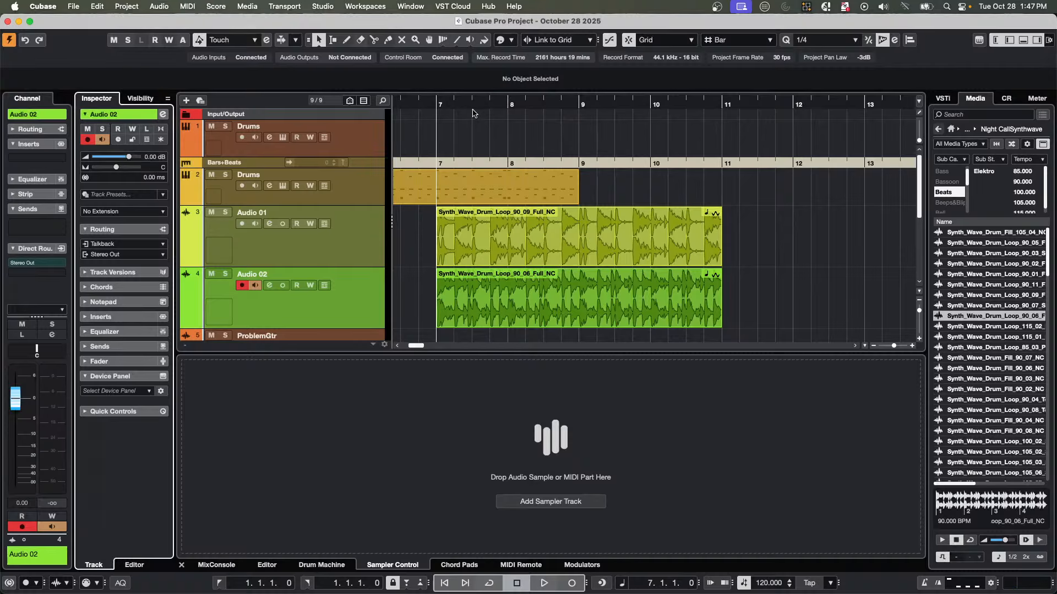
Add one ruler track with the Seconds time format below the second Drums track.
drag(474, 103, 415, 76)
drag(768, 99, 769, 134)
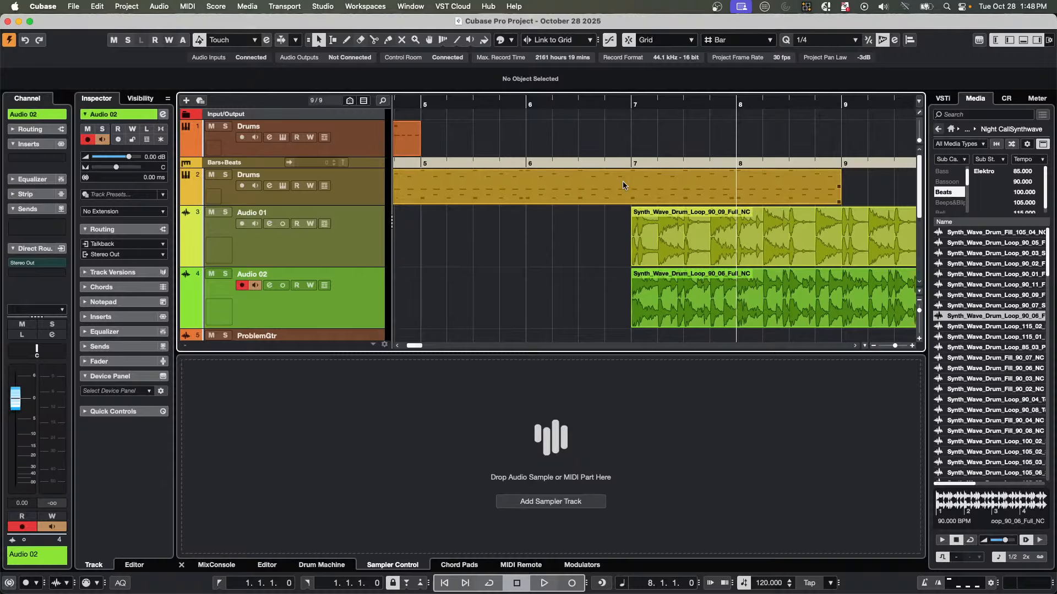
right_click(358, 192)
mouse_move(370, 196)
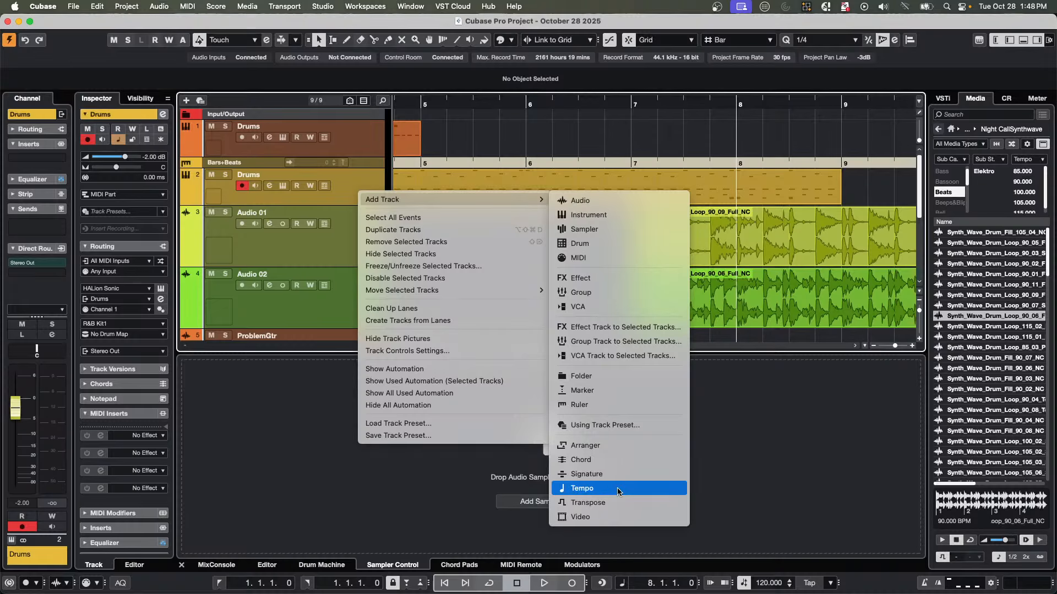
click(636, 405)
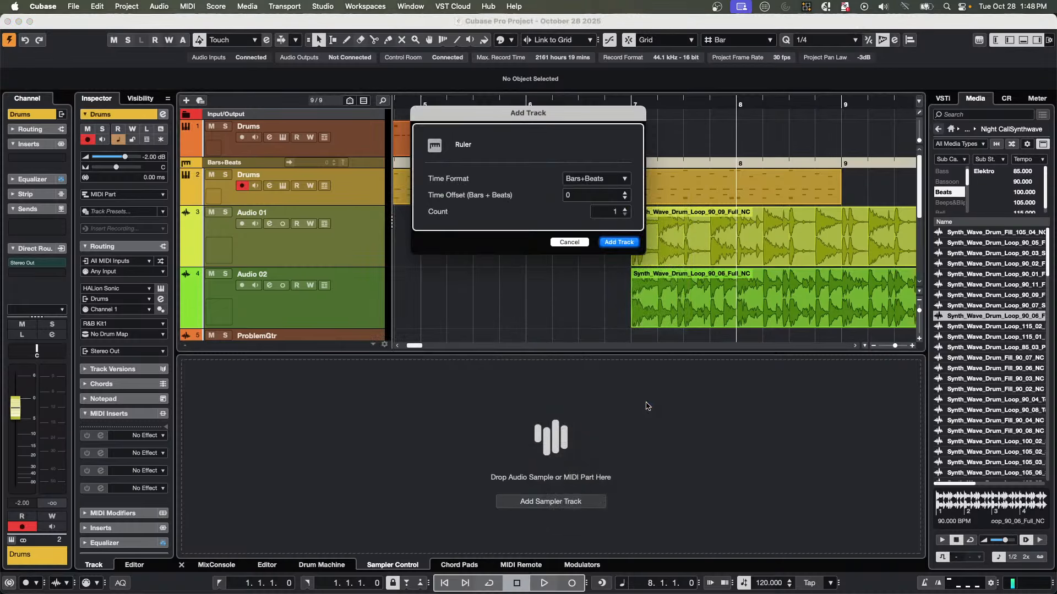
click(595, 180)
click(595, 190)
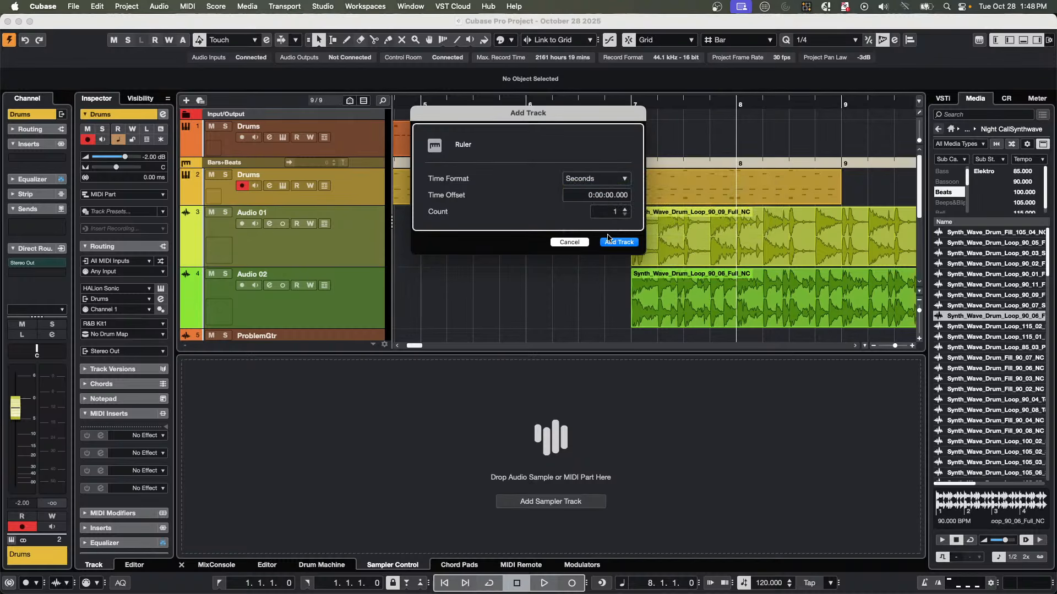
click(618, 242)
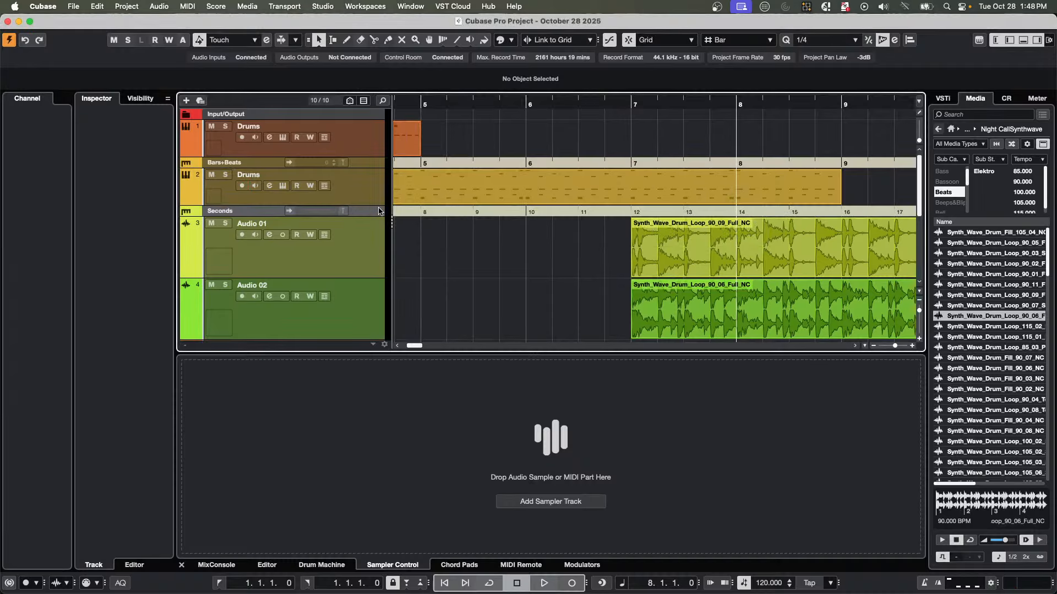
Place the project cursor at bar 7 and compare the loop starts and time bases of Audio 01 and Audio 02.
drag(624, 103, 631, 226)
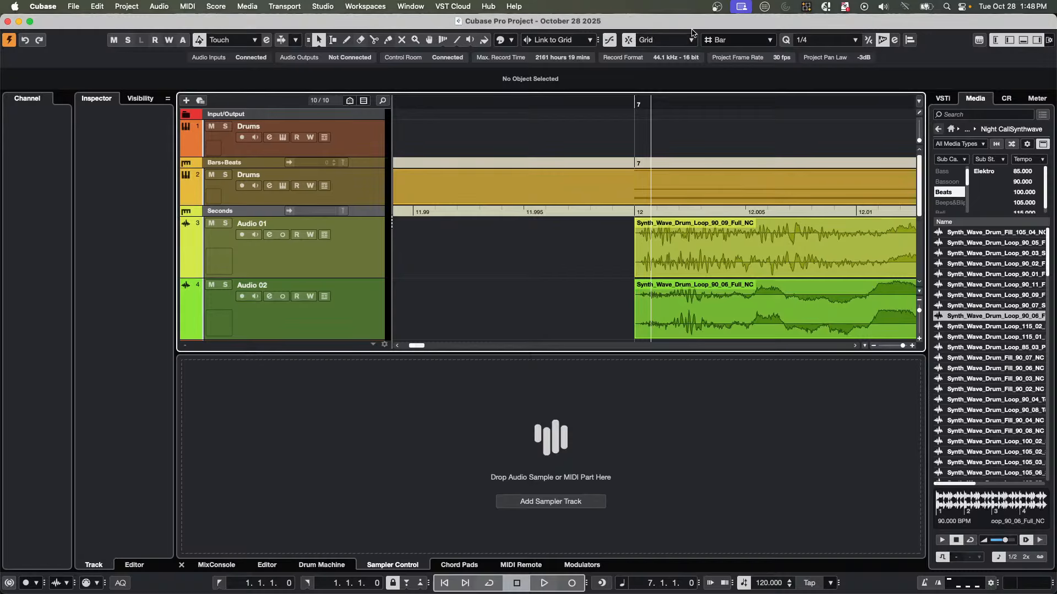
click(636, 113)
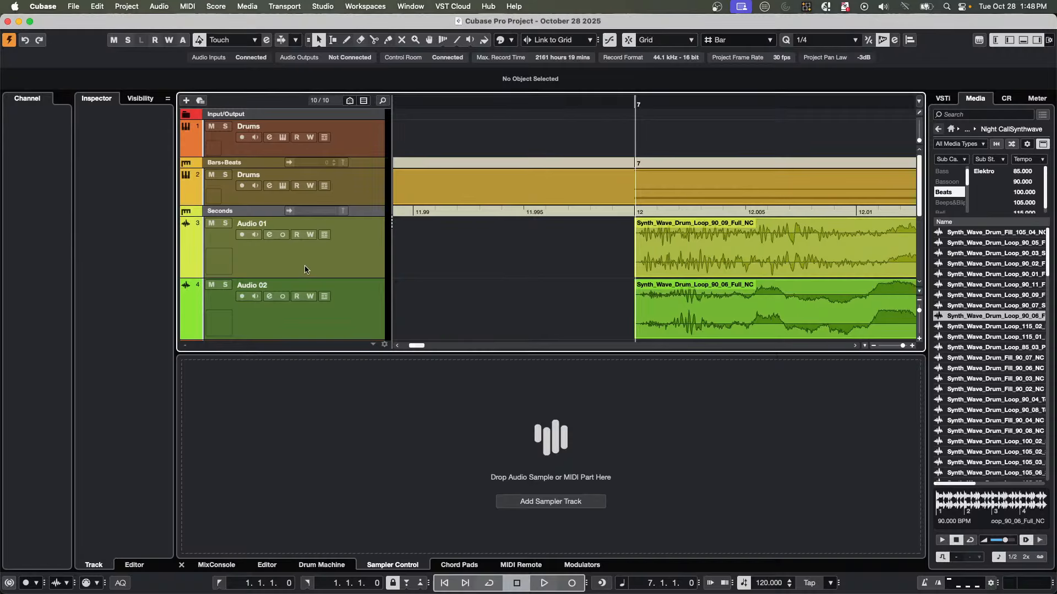
click(351, 262)
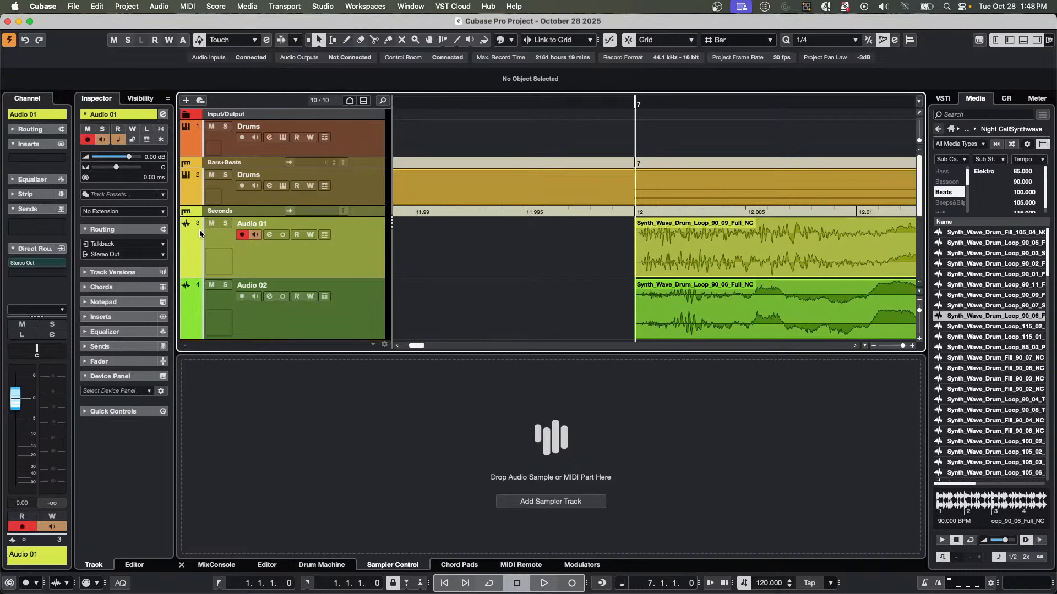
click(341, 323)
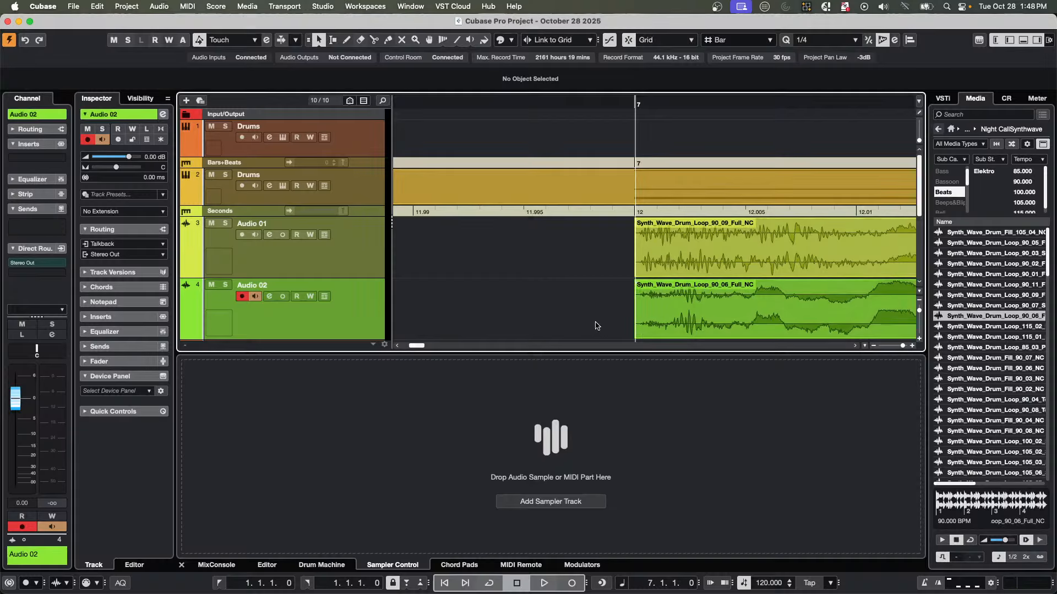
click(353, 267)
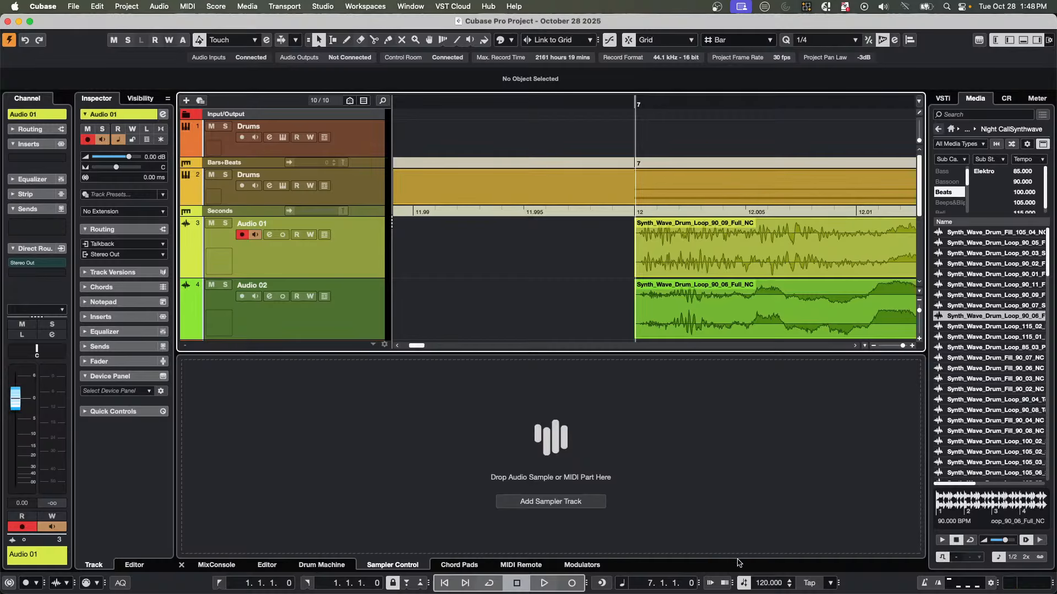
Set the project tempo to 100 BPM.
double_click(766, 585)
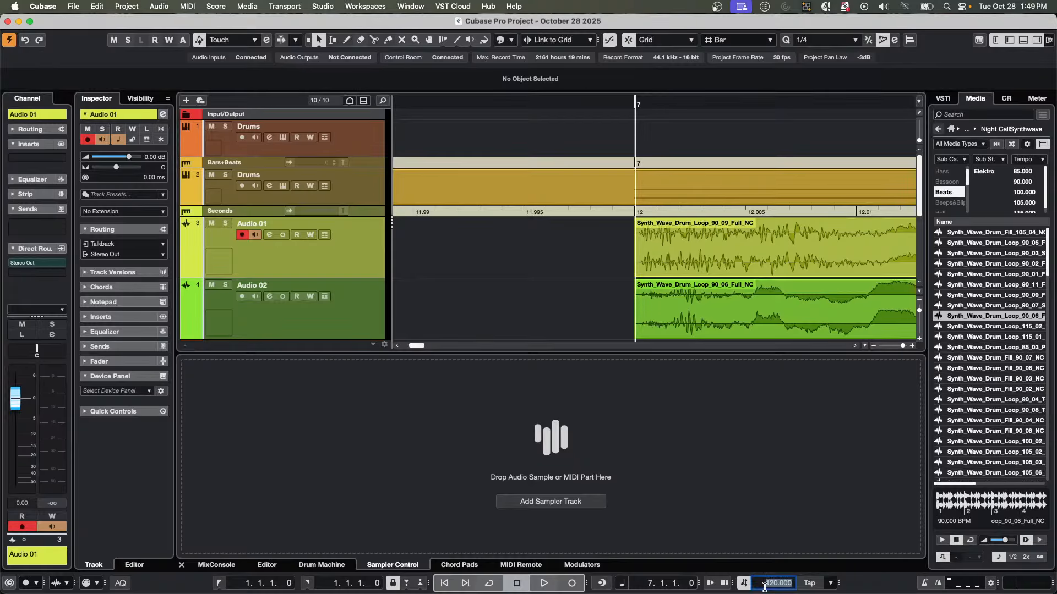
text(100)
key(Return)
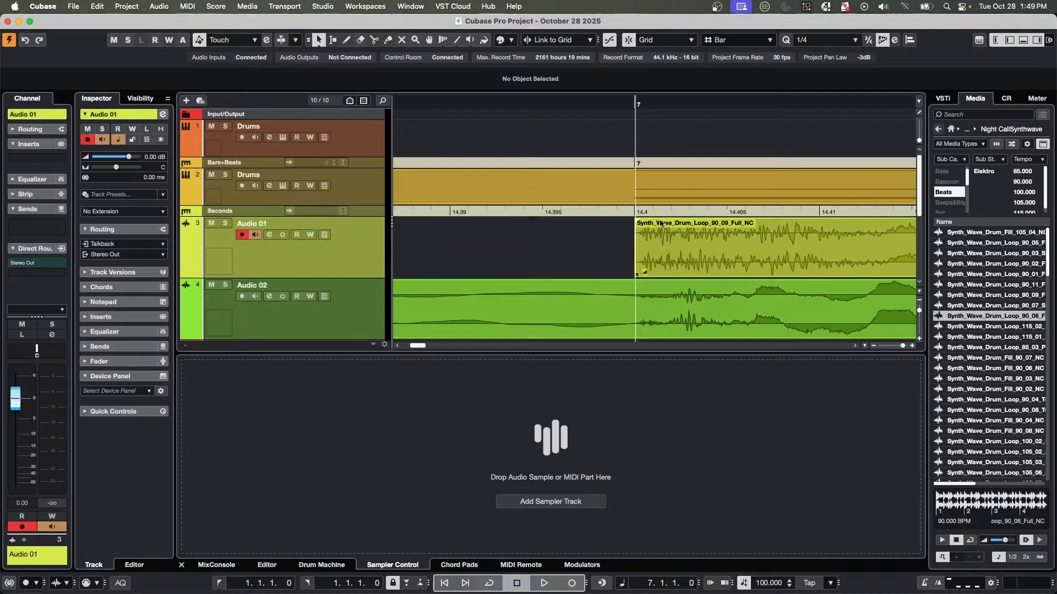
Examine where the Audio 01 and Audio 02 loops start against the bars and seconds rulers.
drag(575, 98, 578, 73)
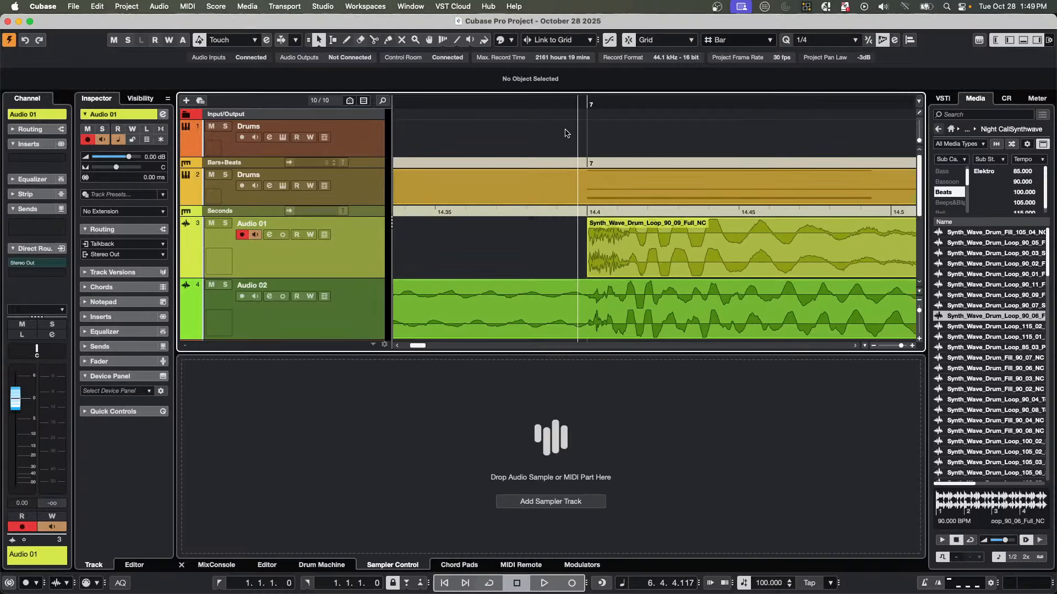
drag(552, 101, 487, 116)
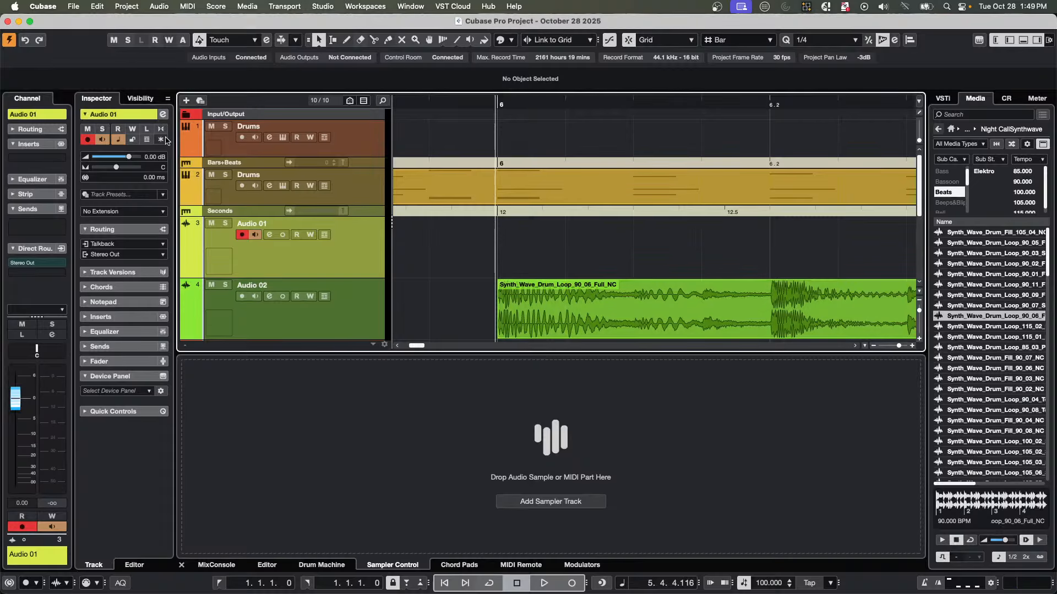
click(333, 311)
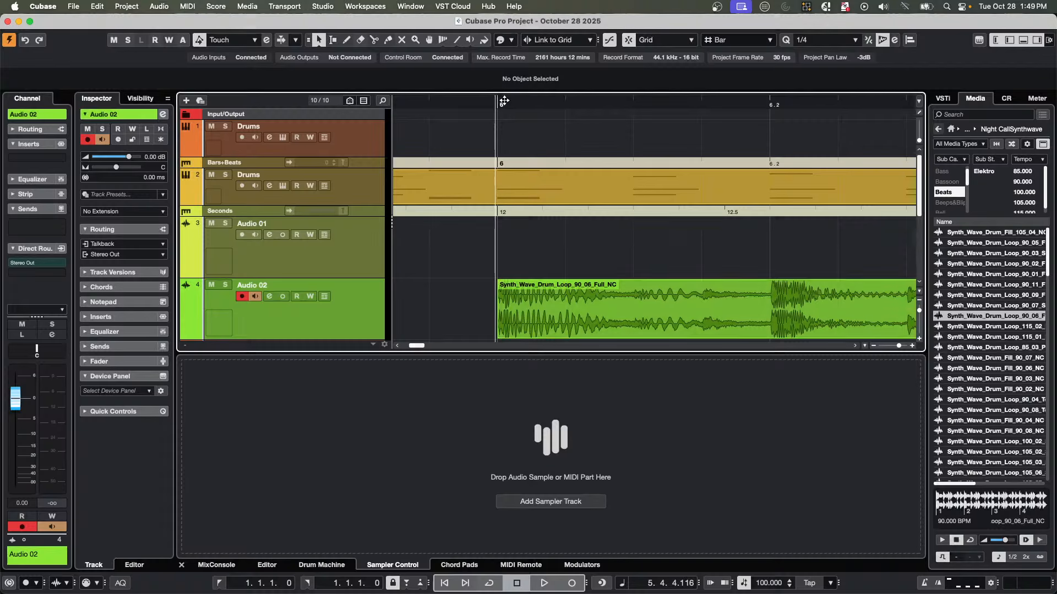
click(530, 308)
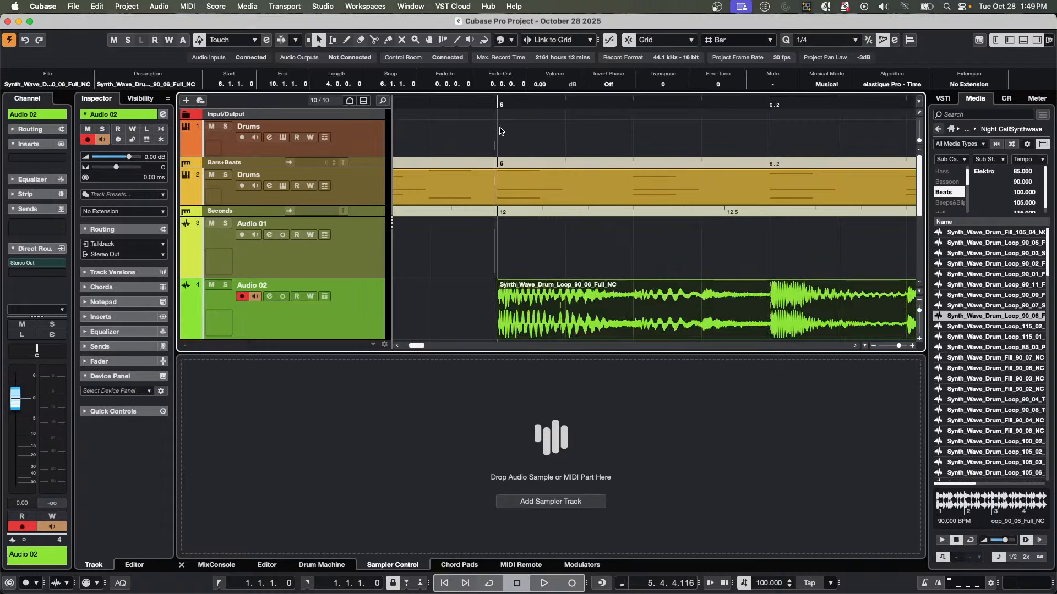
drag(501, 103, 517, 236)
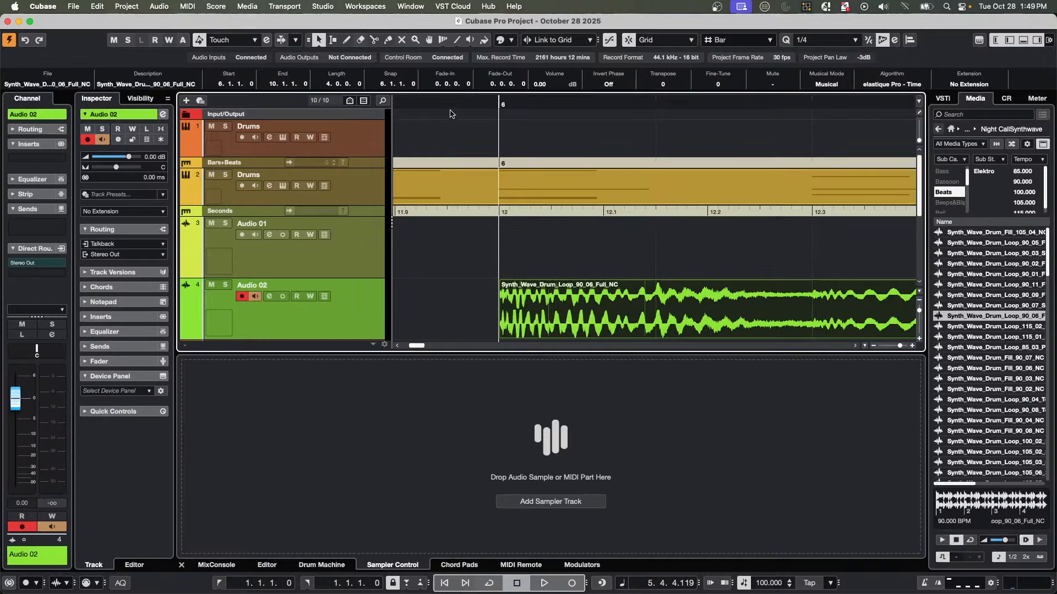
Select the Audio 01 track and examine where its loop starts at bar 7 compared with Audio 02 and the seconds ruler.
key(Up)
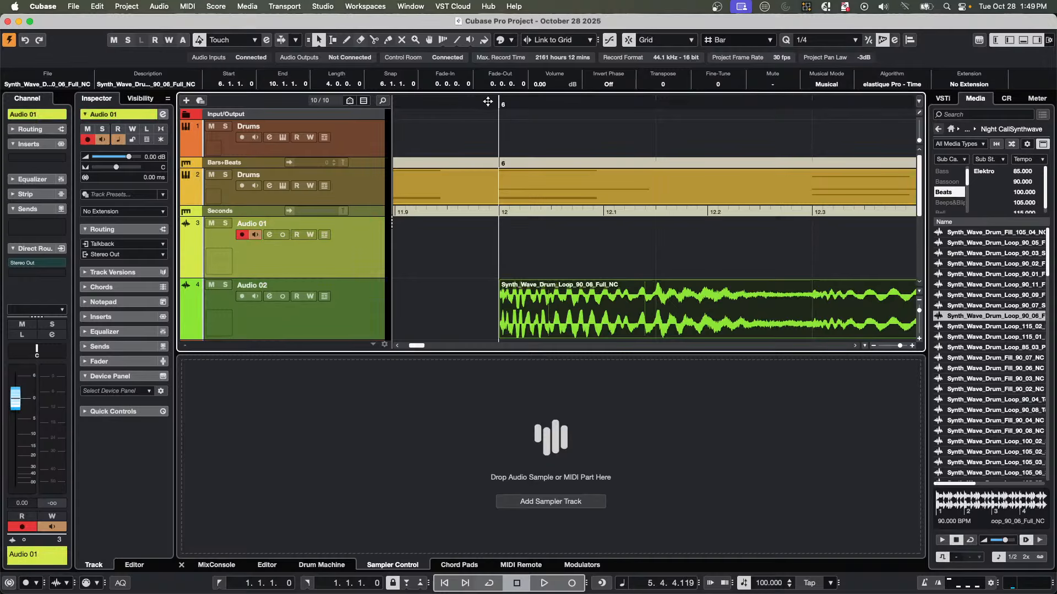
drag(488, 102, 452, 196)
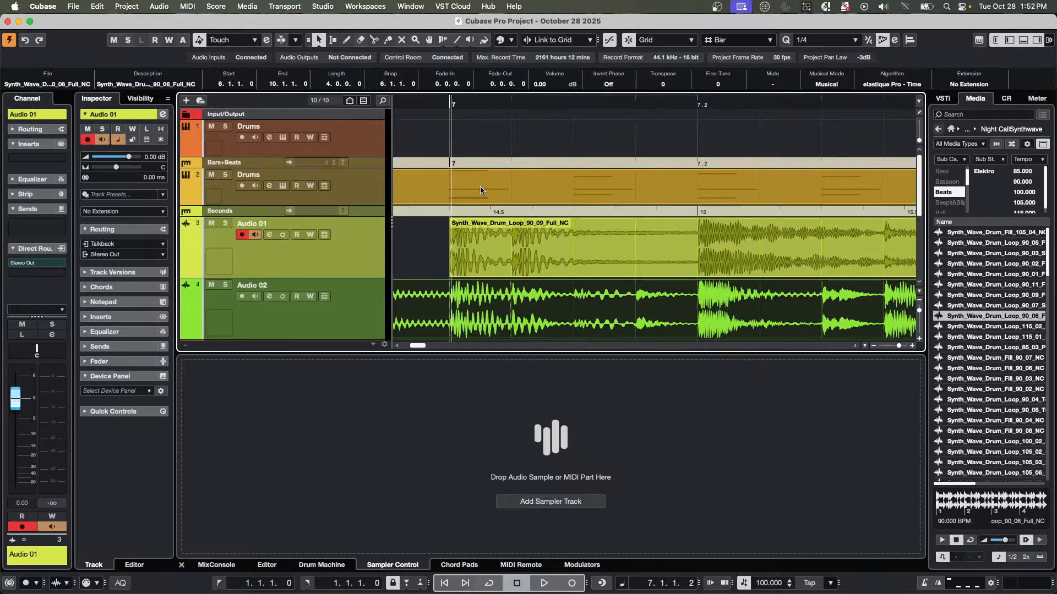
Switch to the Untitled1 project and look through its track list.
click(425, 6)
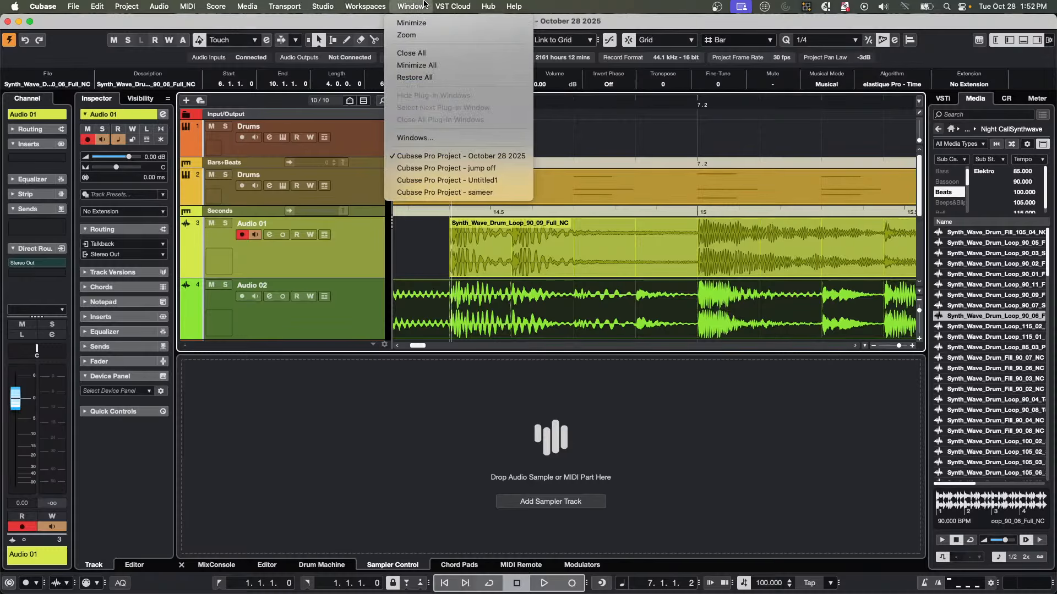
click(516, 180)
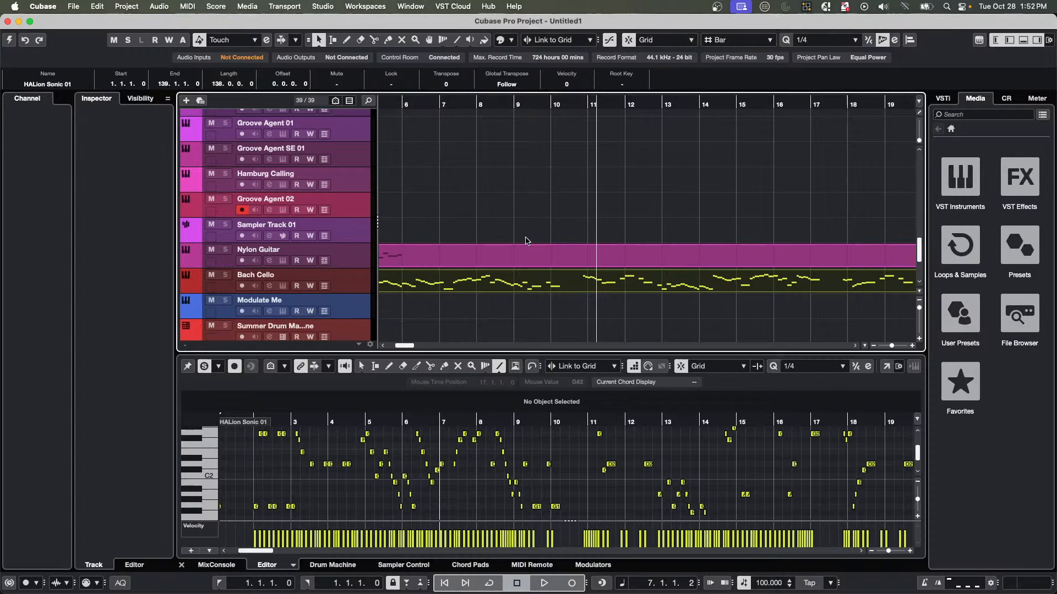
scroll(527, 185, up, 15)
Switch to the string quartet project, view all of its parts as notation in the Score Editor and close the score.
click(424, 5)
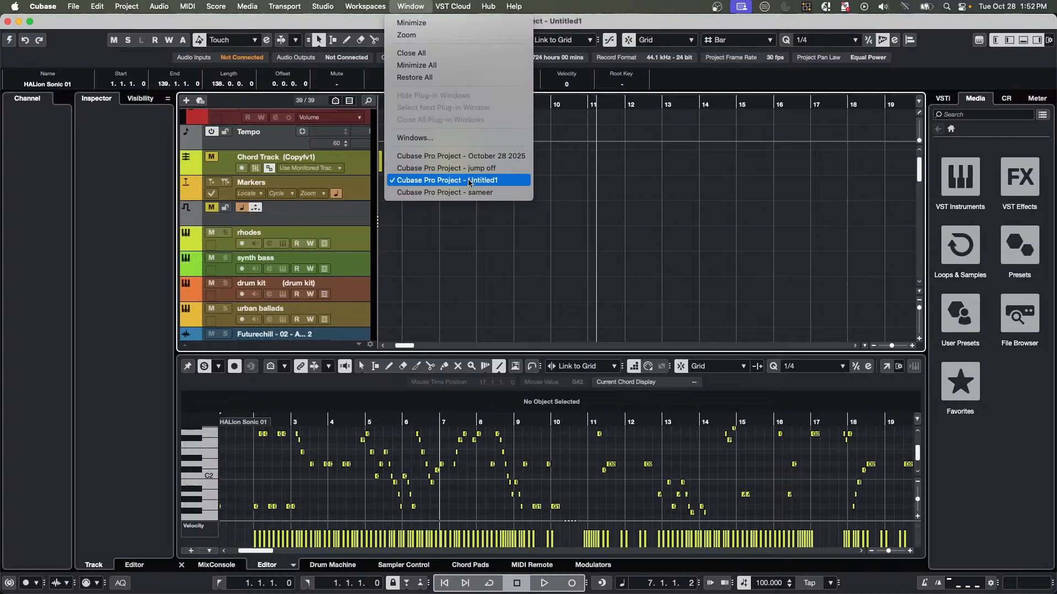
click(486, 192)
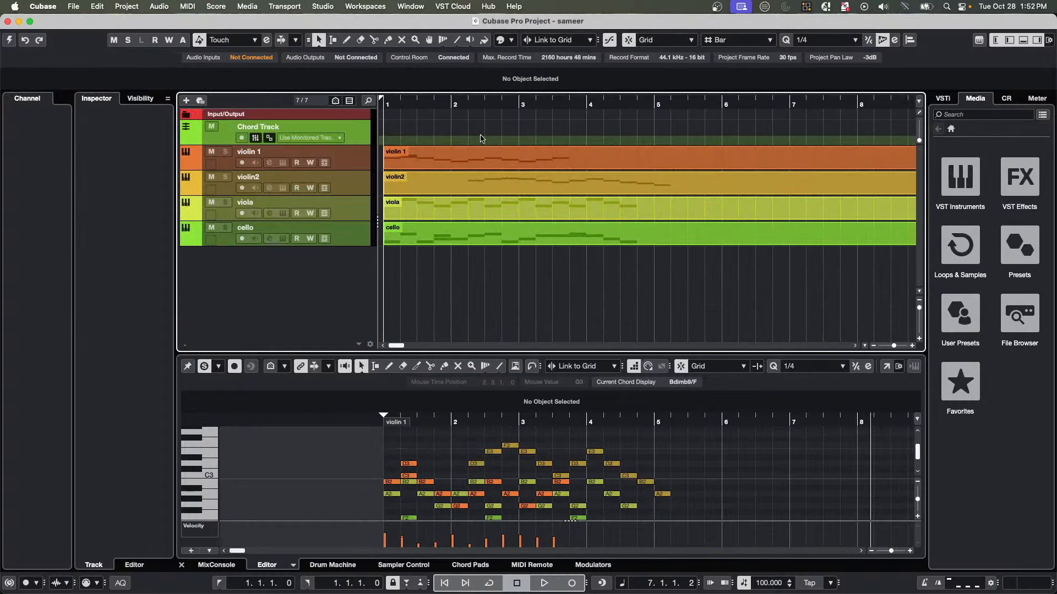
drag(464, 256, 532, 145)
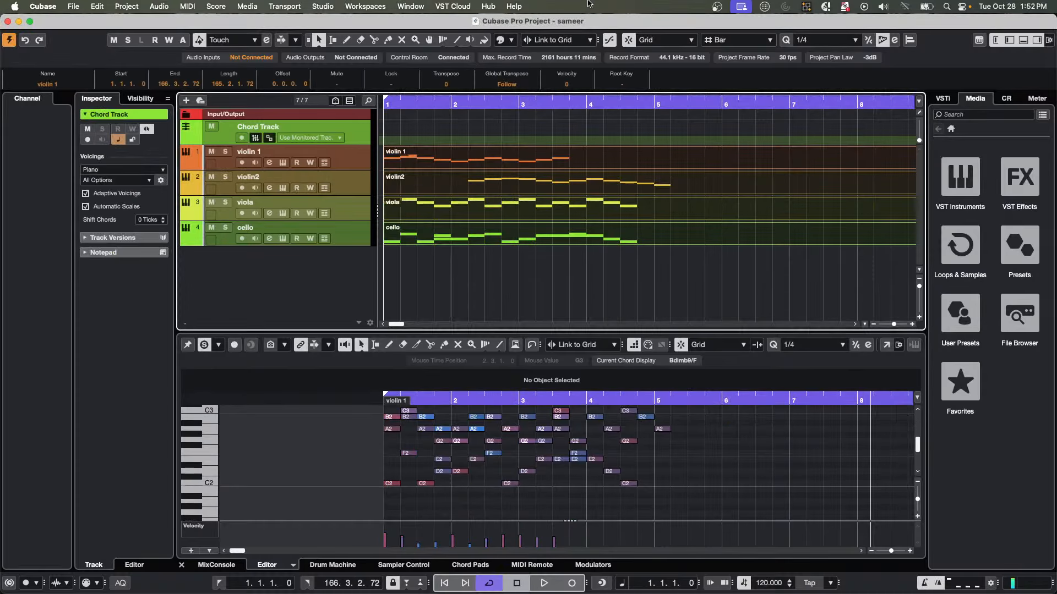
key(super+r)
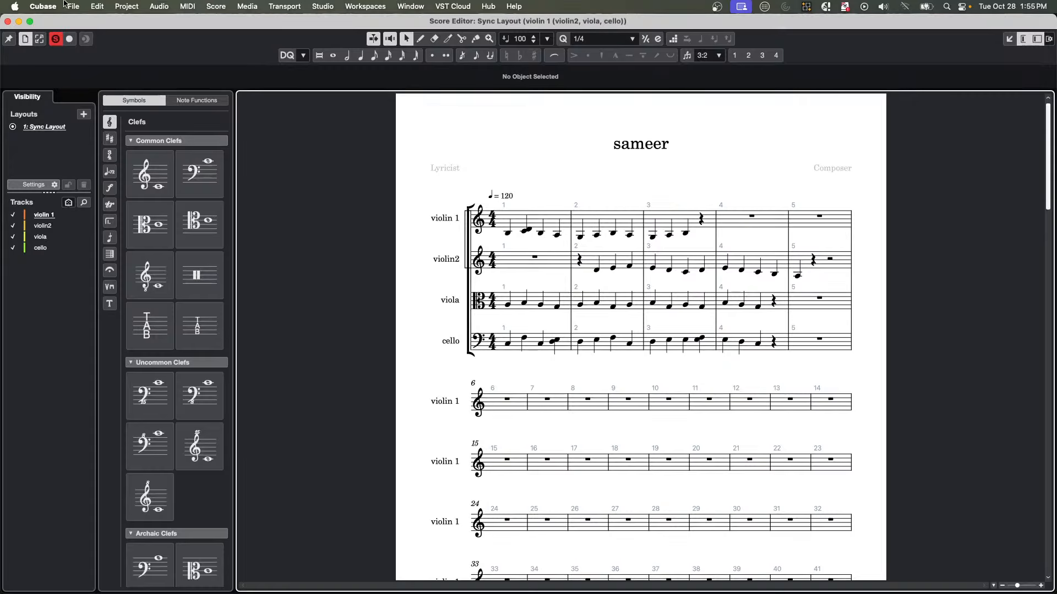
click(8, 21)
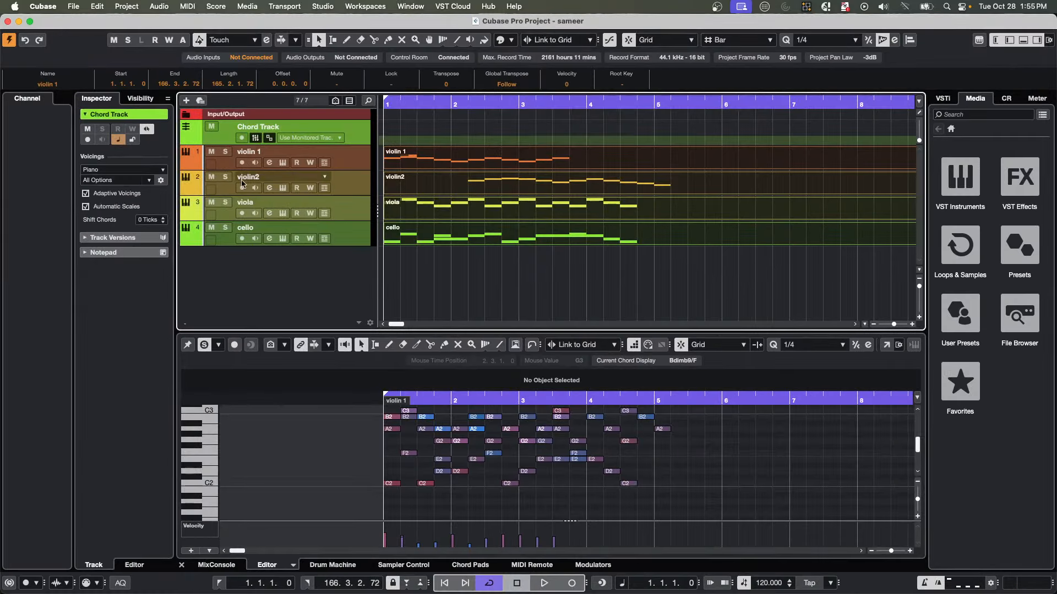
Duplicate the viola track without its data using the Duplicate Selected Tracks without Data macro.
click(337, 210)
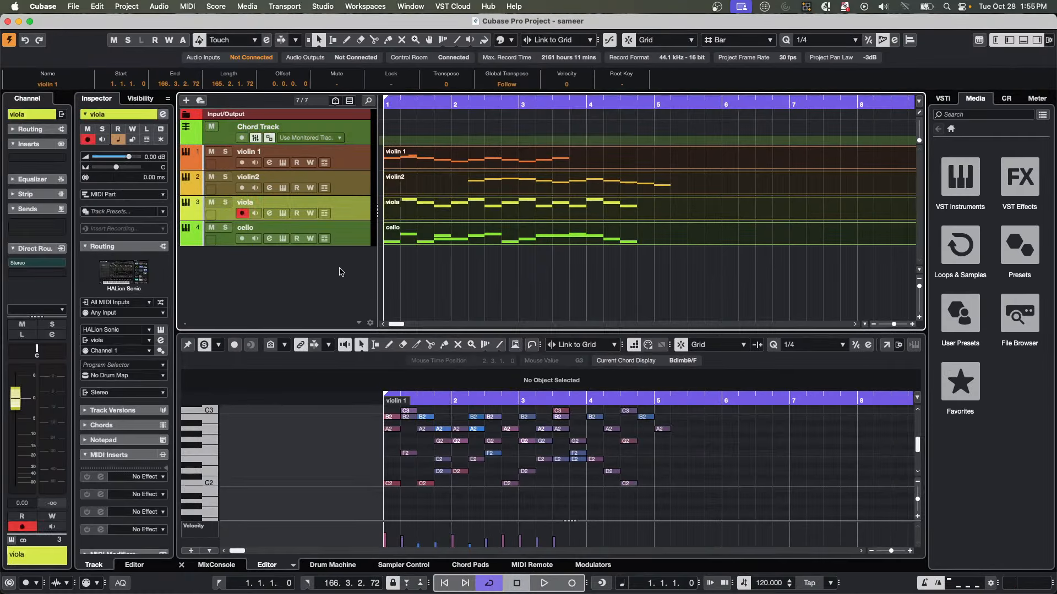
click(396, 270)
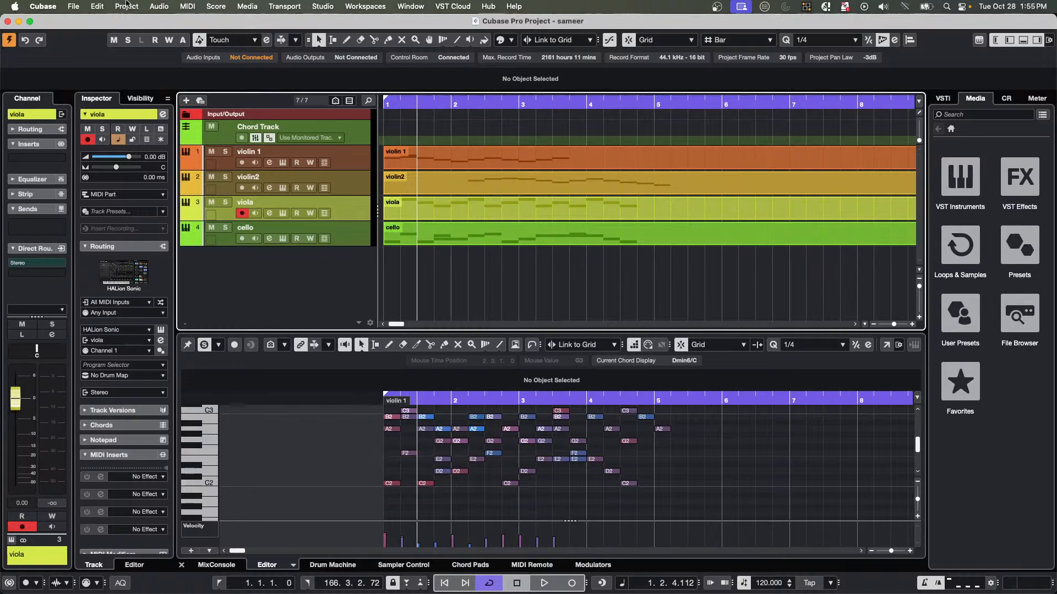
click(99, 6)
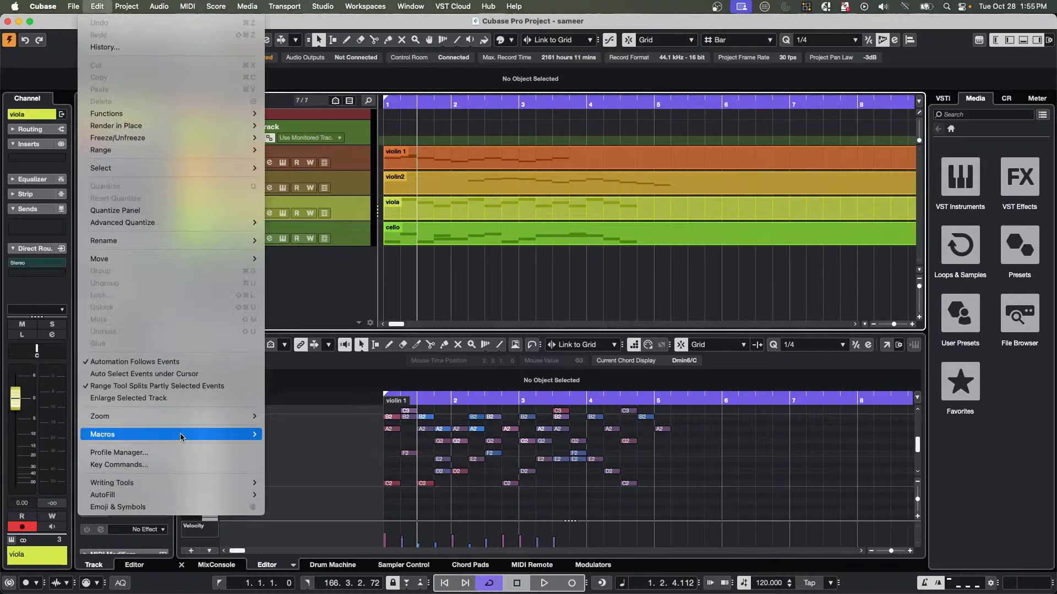
mouse_move(182, 437)
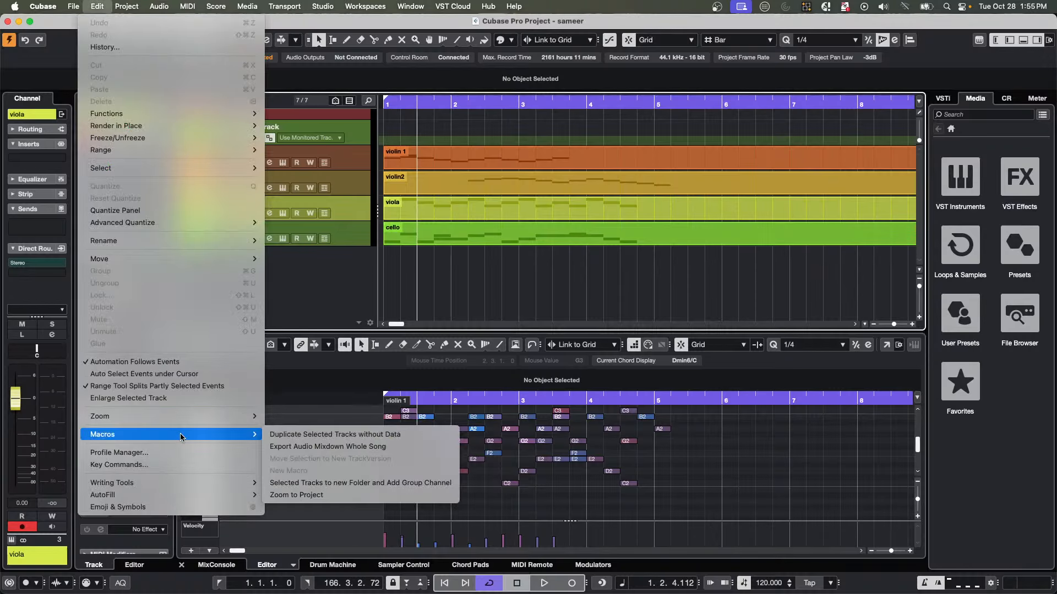
click(383, 435)
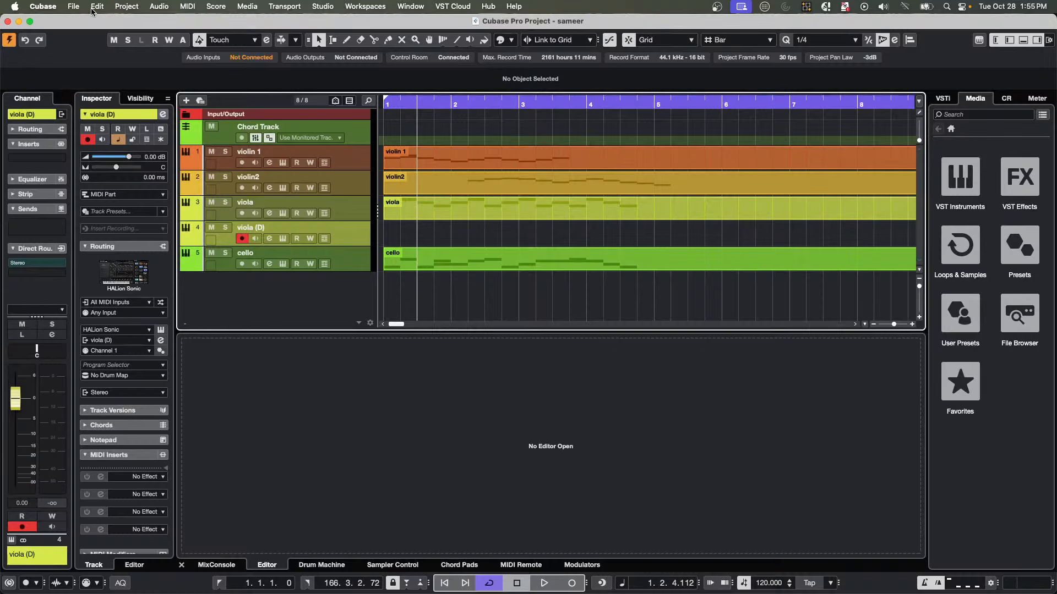
Duplicate the violin2 track without its data using the same macro.
click(361, 193)
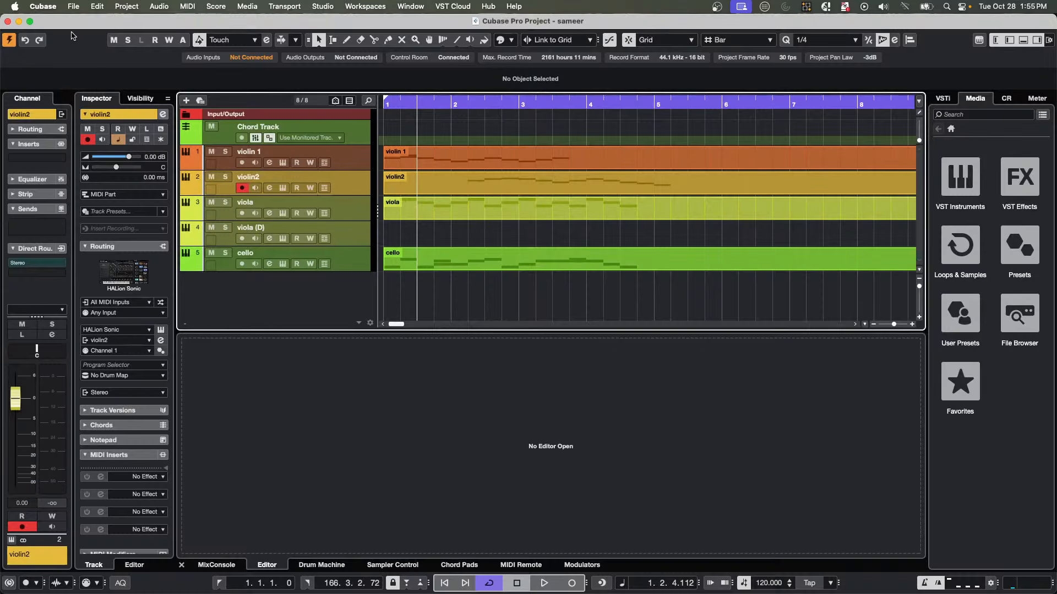
click(96, 6)
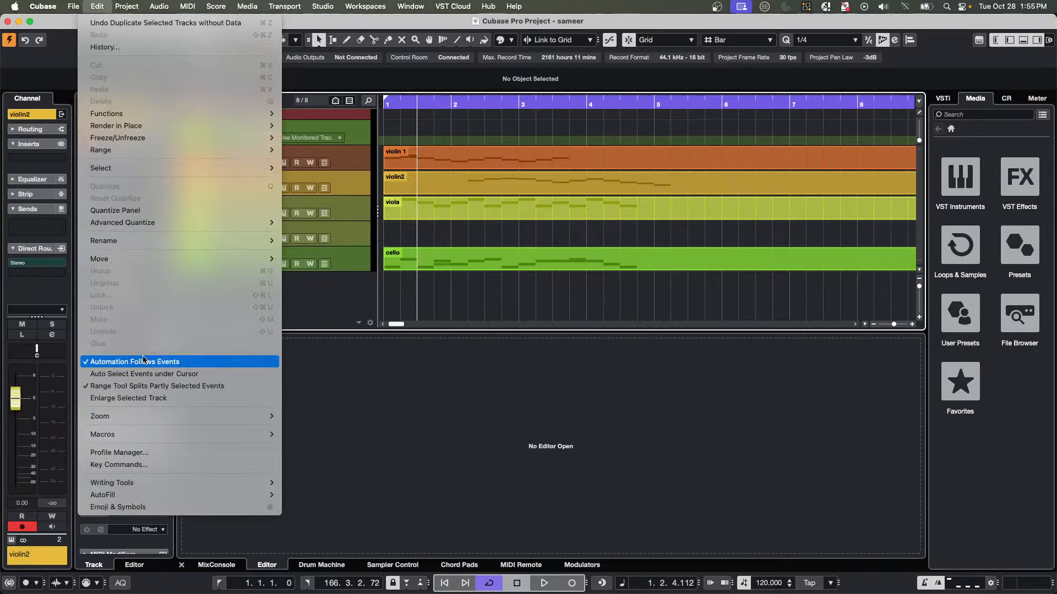
mouse_move(146, 438)
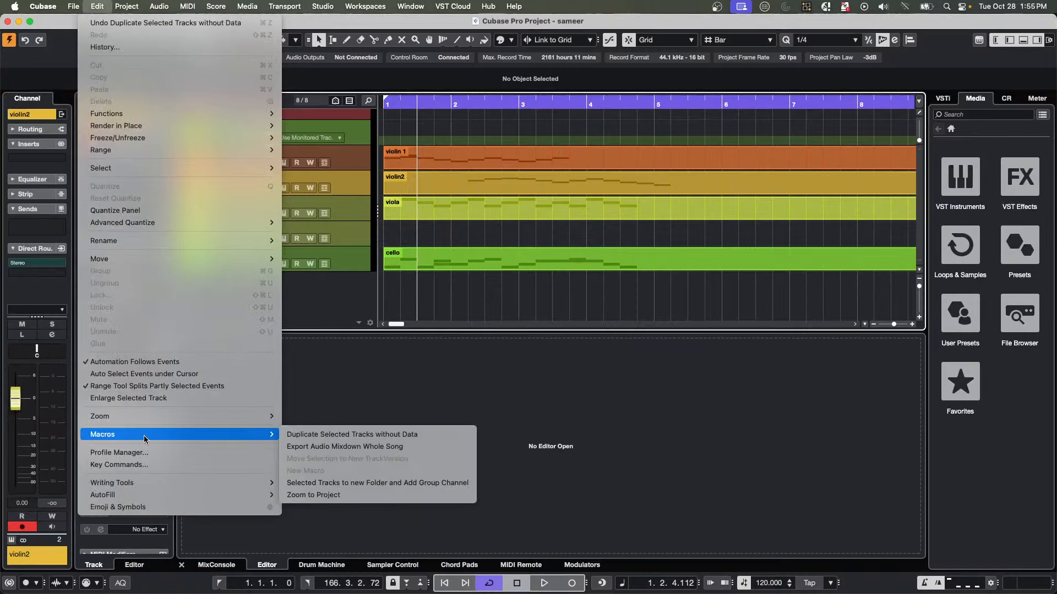
click(340, 436)
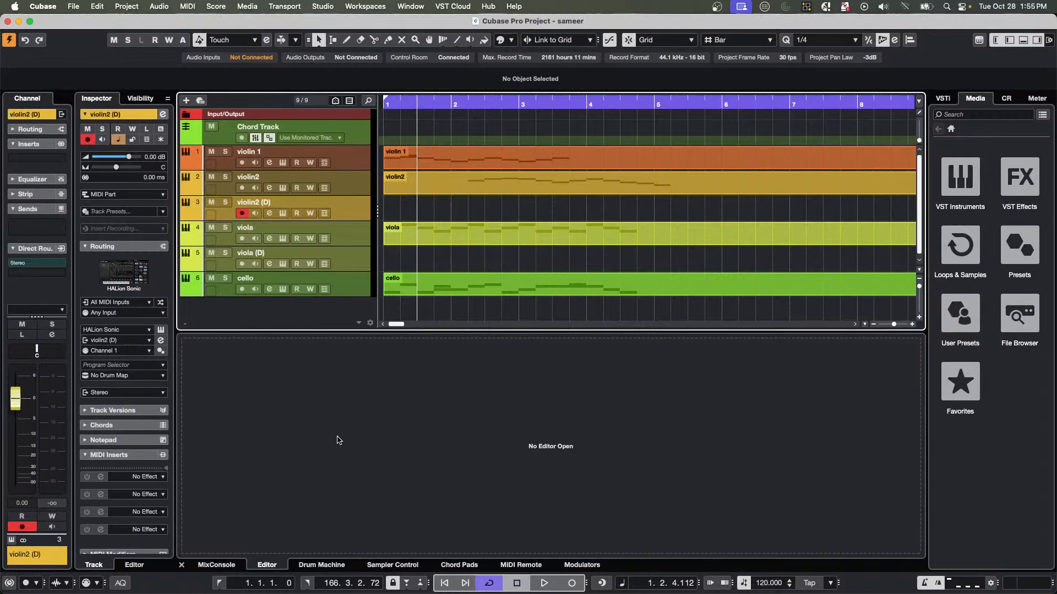
Undo the duplications of the violin2 and viola tracks.
key(super+z)
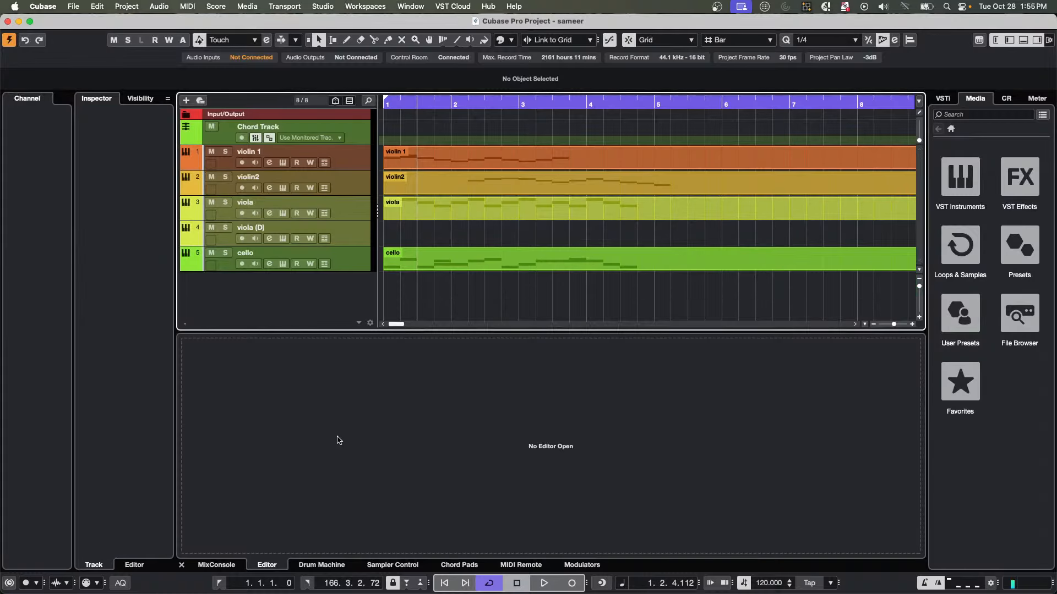
key(super+z)
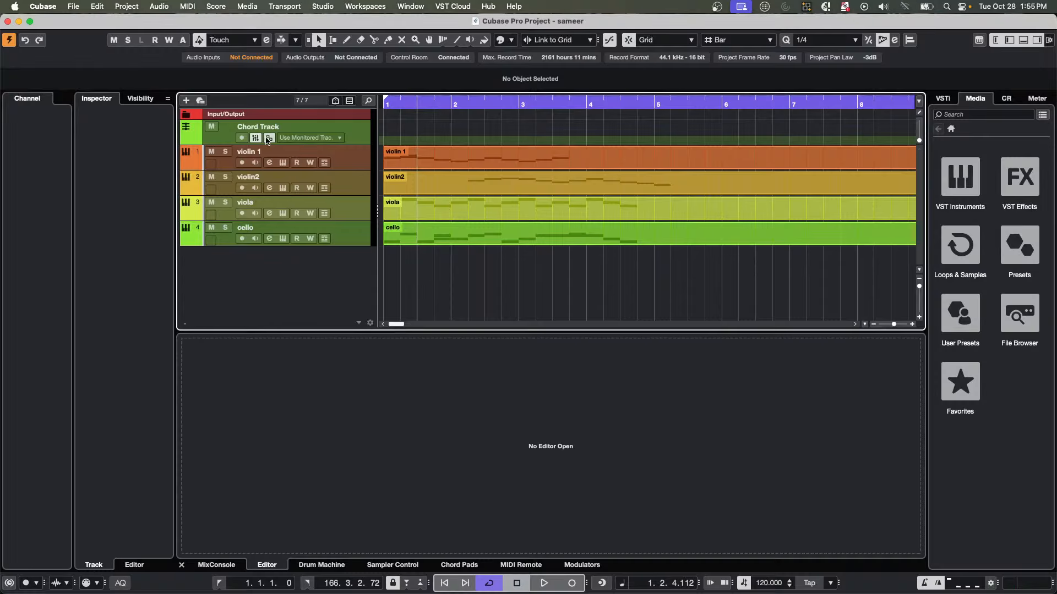
Create a new project from the Quartet with chord track template and activate it.
click(73, 6)
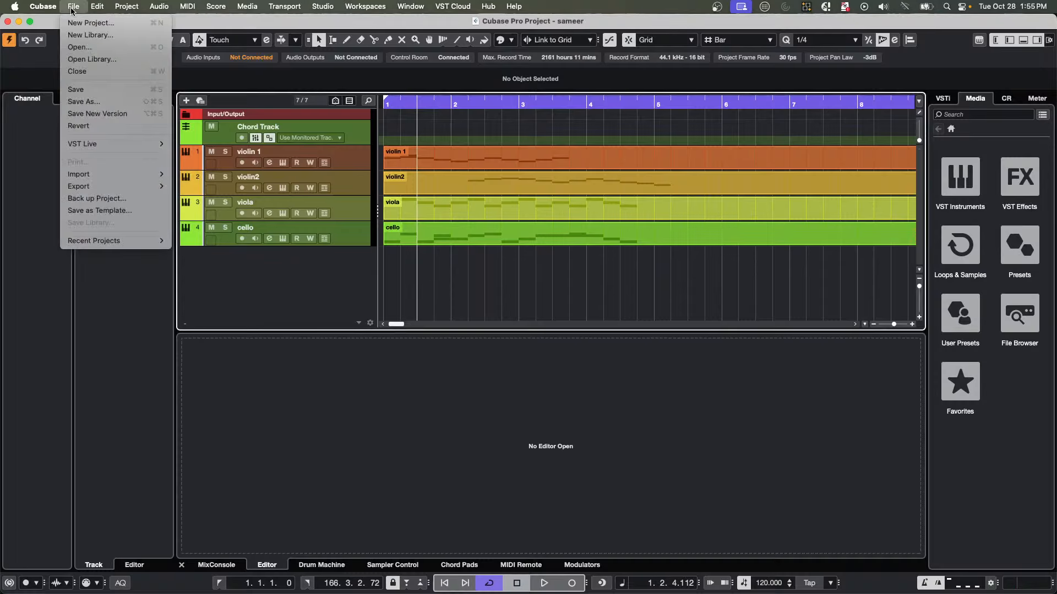
click(74, 24)
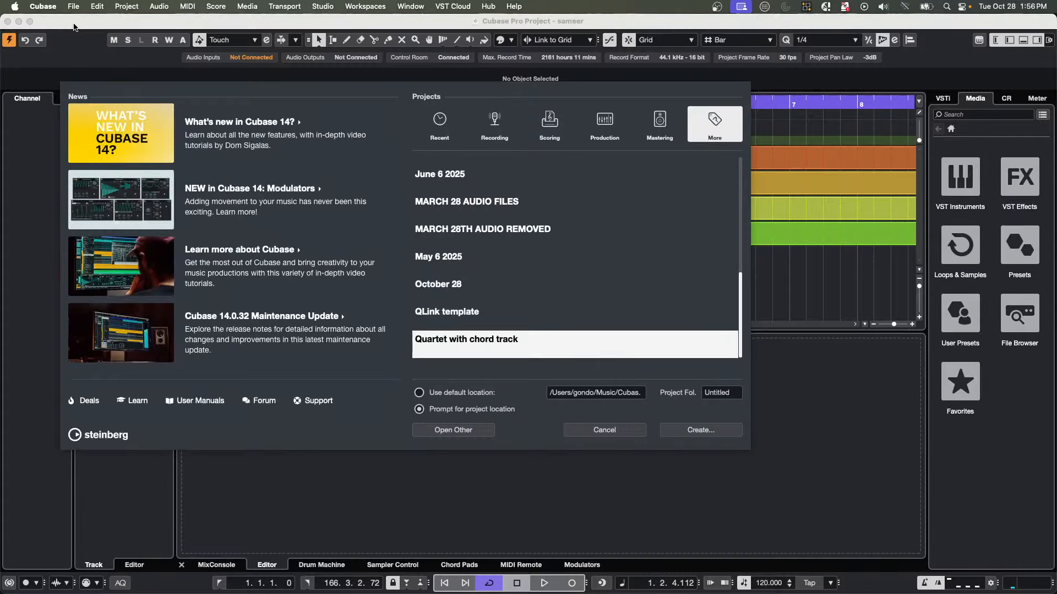
key(Return)
key(Return)
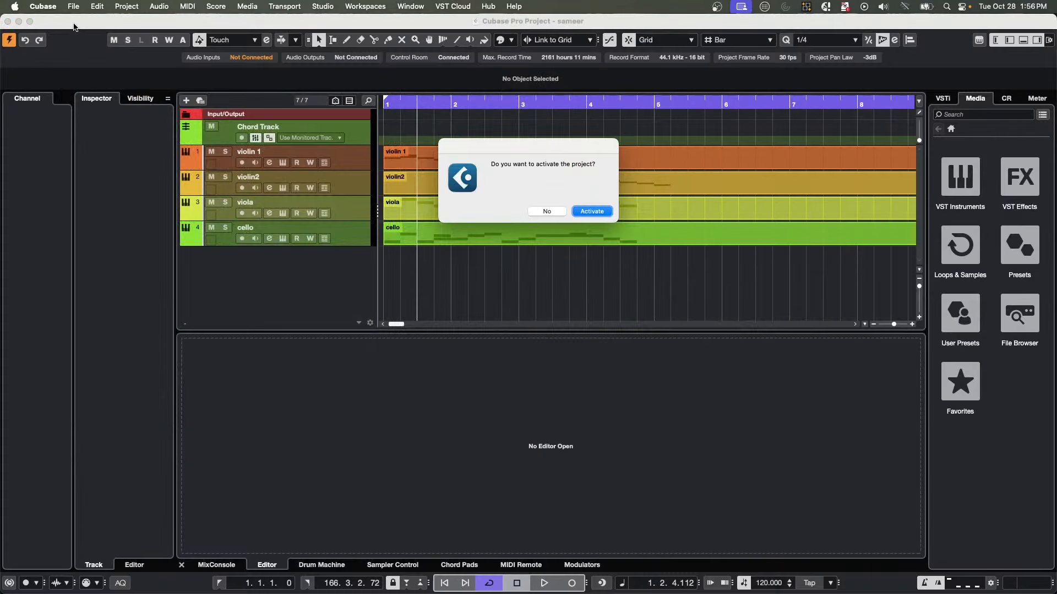
key(Return)
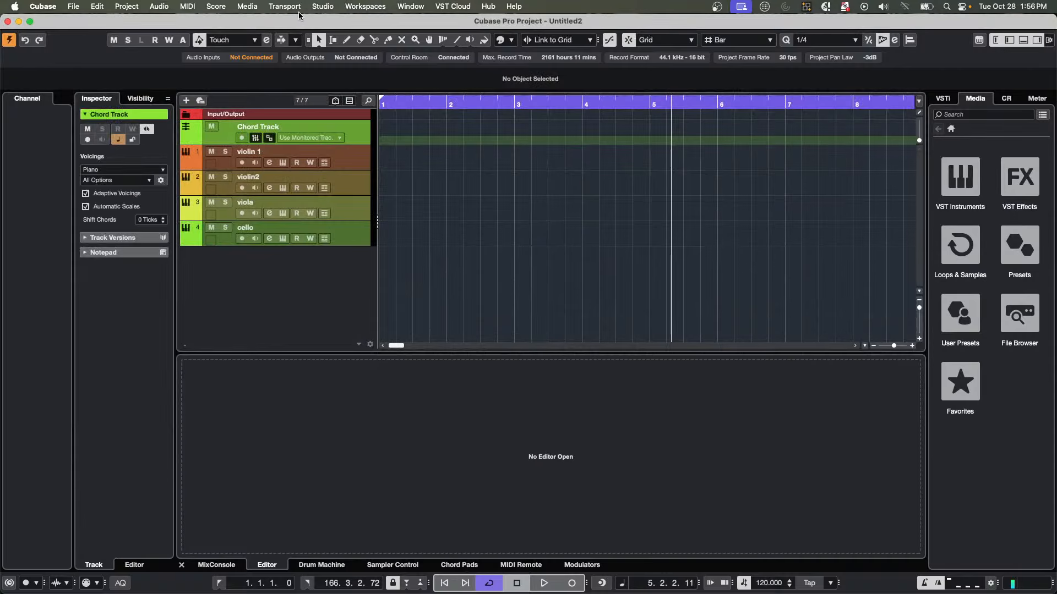
Create another new project without any template tracks and activate it.
click(78, 6)
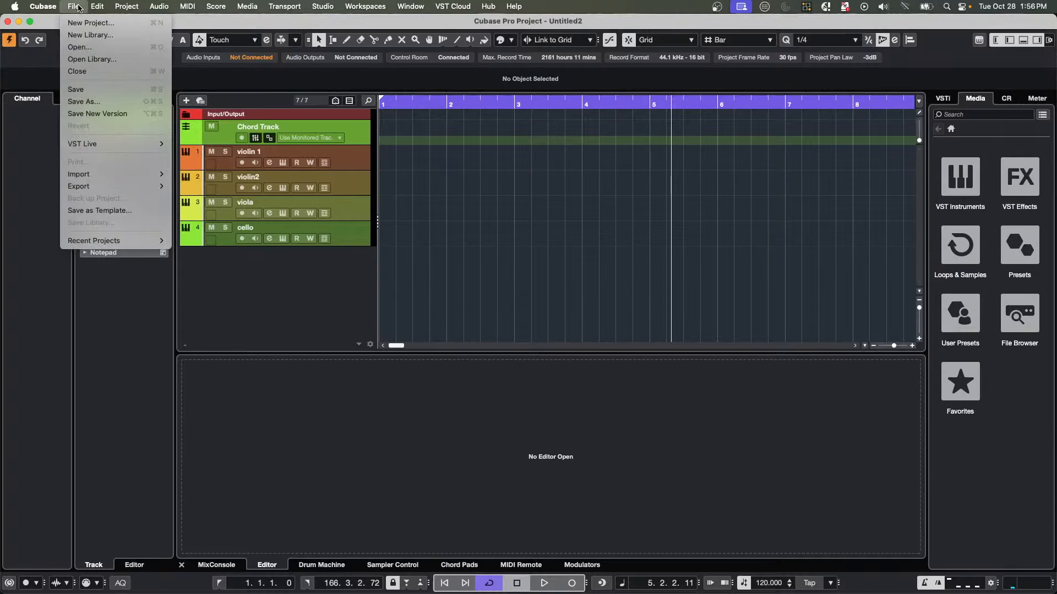
click(81, 23)
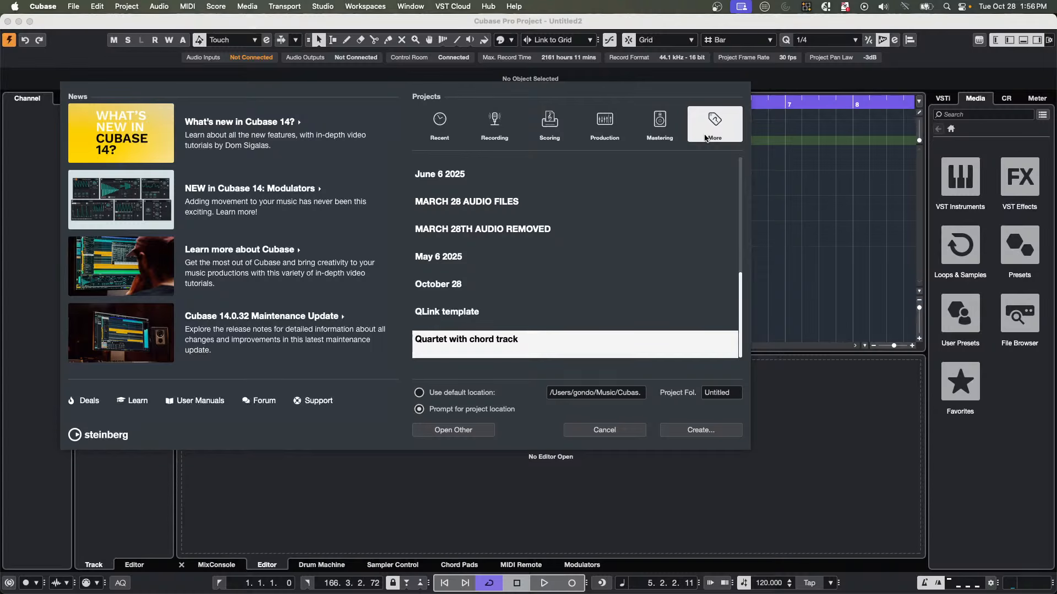
click(439, 123)
click(700, 430)
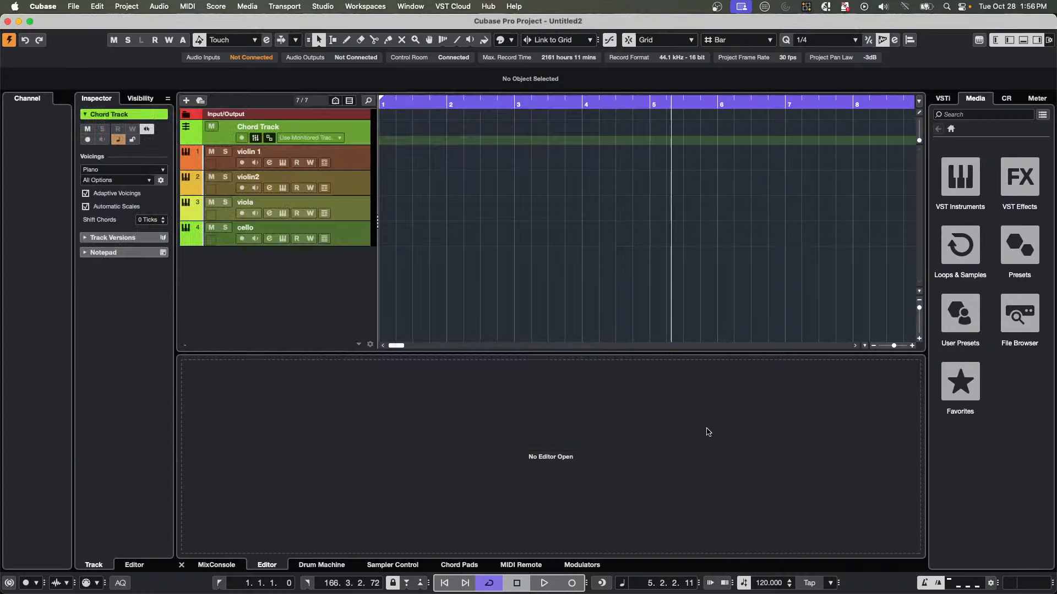
key(Return)
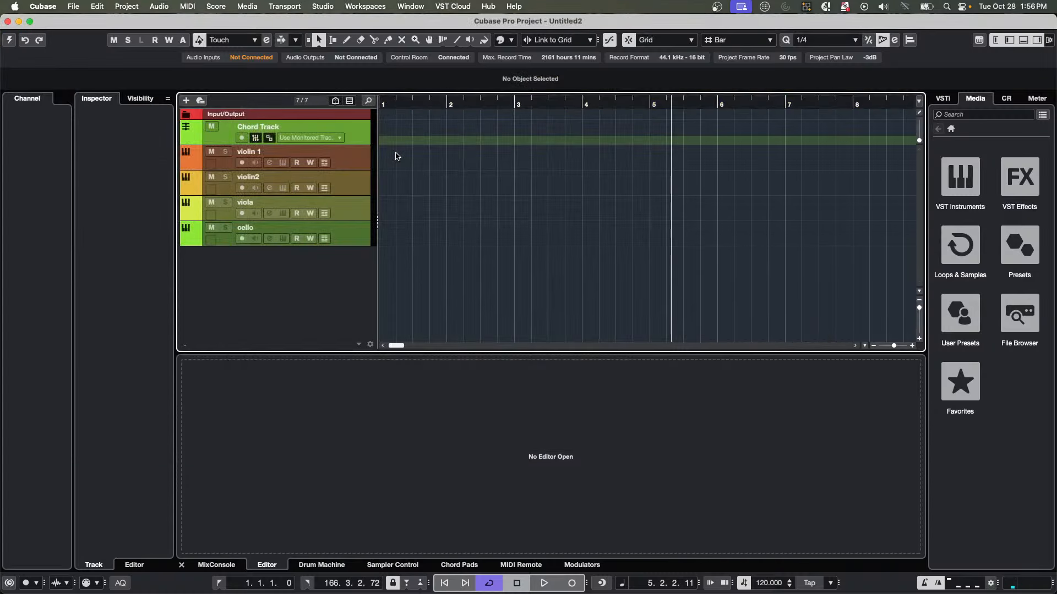
Add one instrument track that uses the Retrologue synth, with all MIDI inputs and stereo output.
right_click(266, 138)
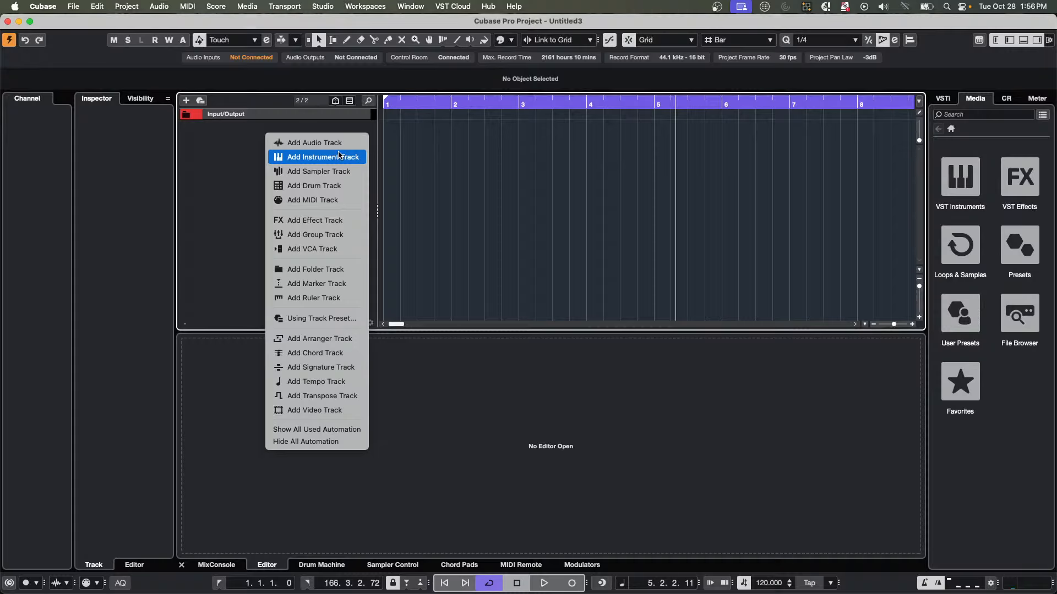
click(344, 156)
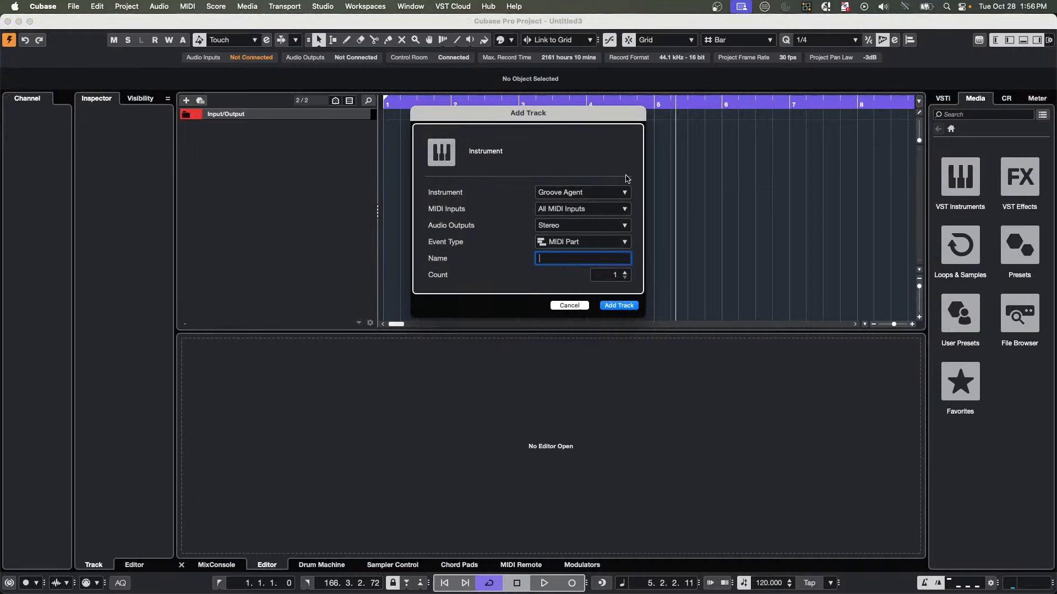
click(593, 191)
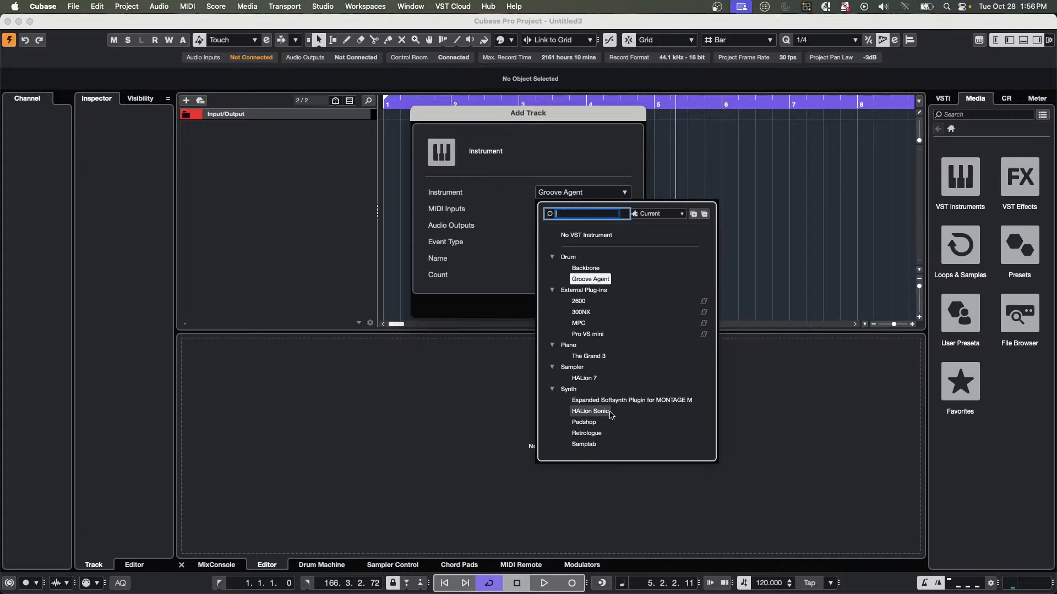
click(586, 433)
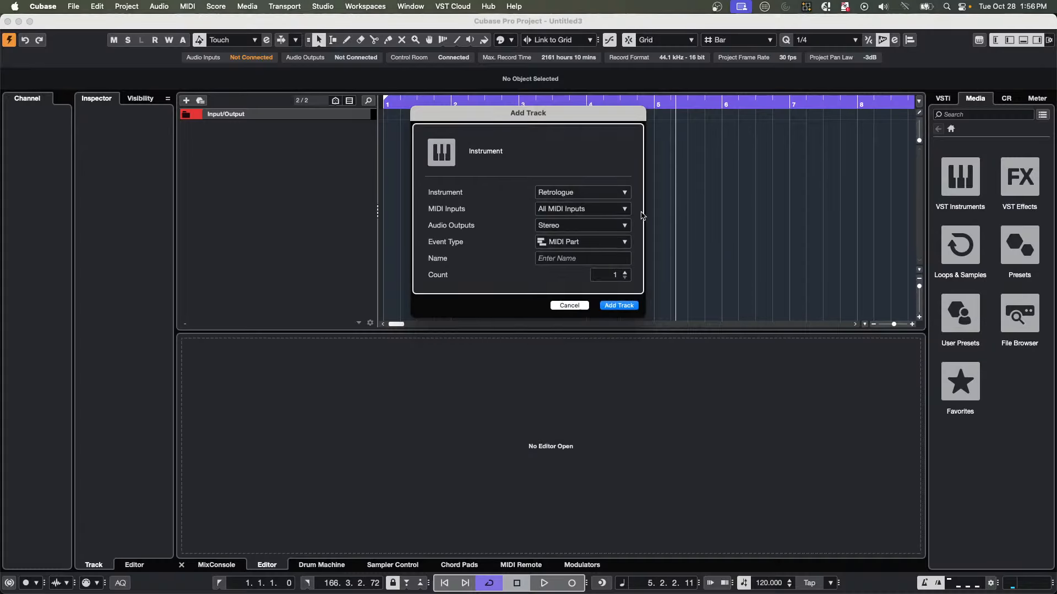
click(619, 306)
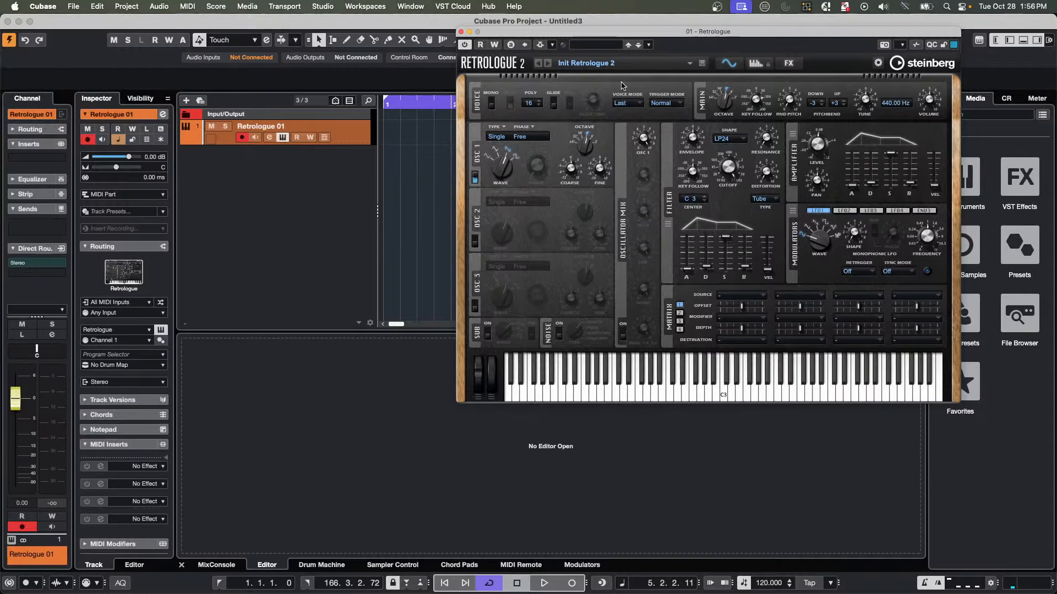
Load the Brassy Pad preset into Retrologue from the Retrologue factory library by searching for brass, and close the preset browser.
click(595, 65)
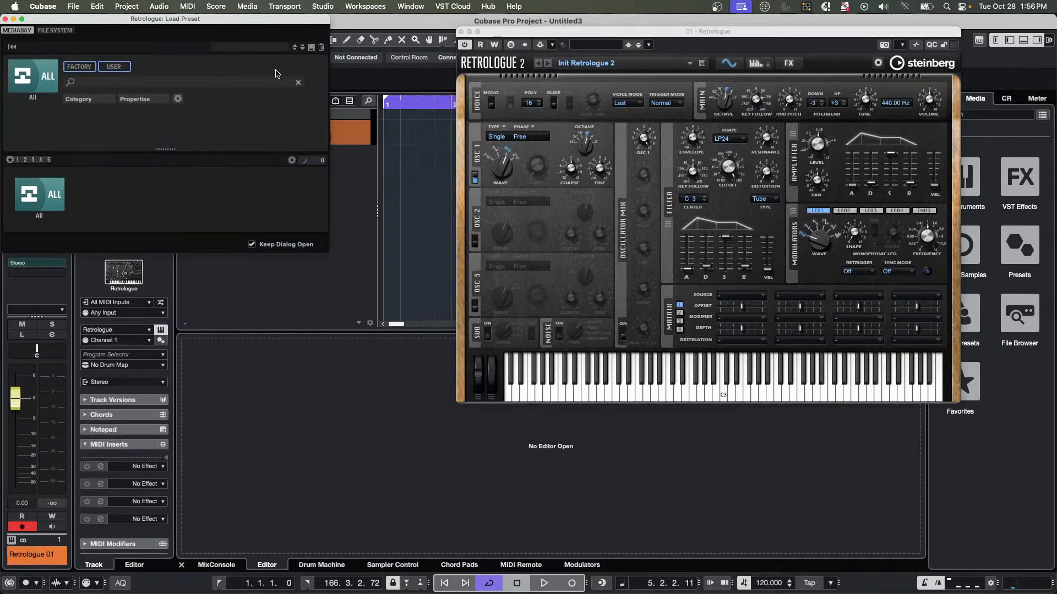
click(141, 84)
text(brass)
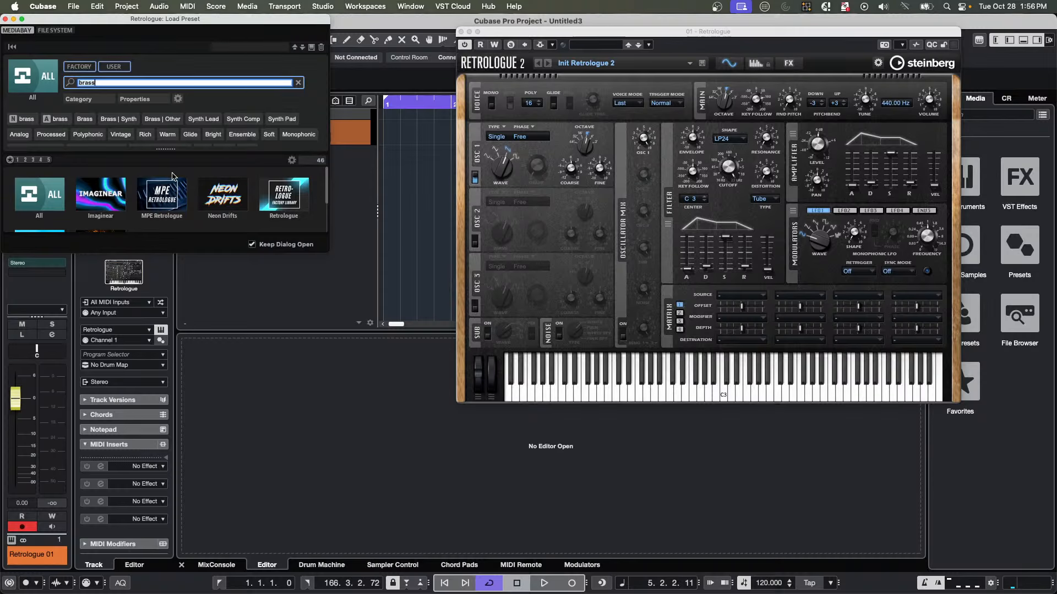
click(290, 188)
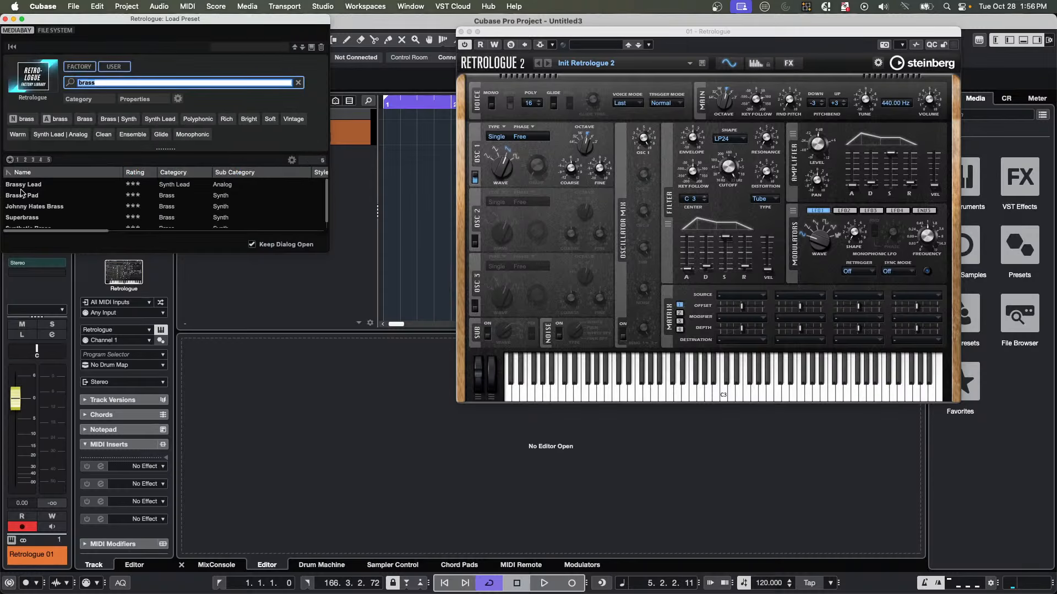
click(22, 195)
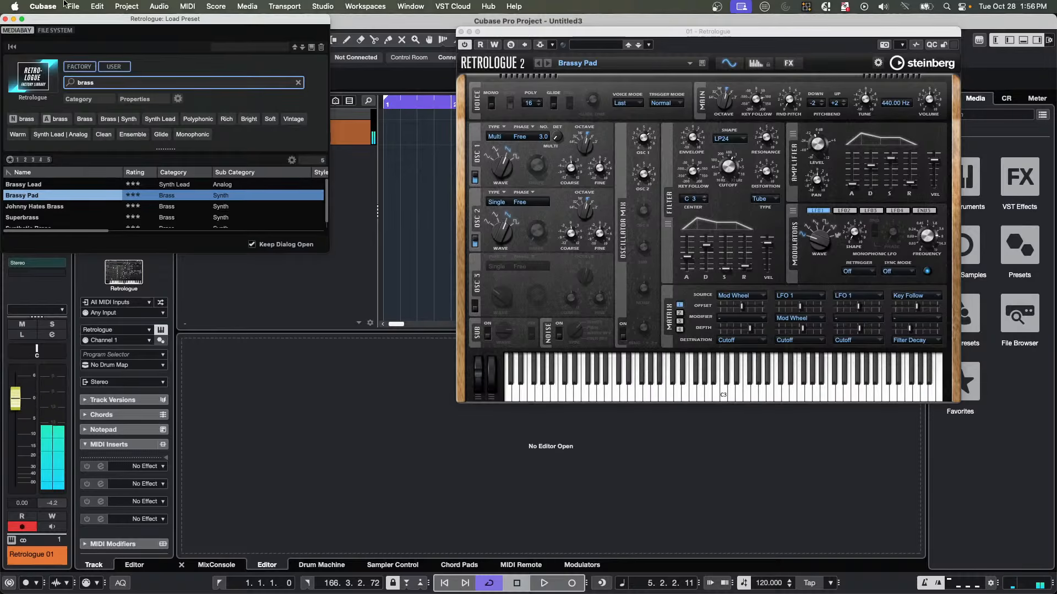
click(6, 19)
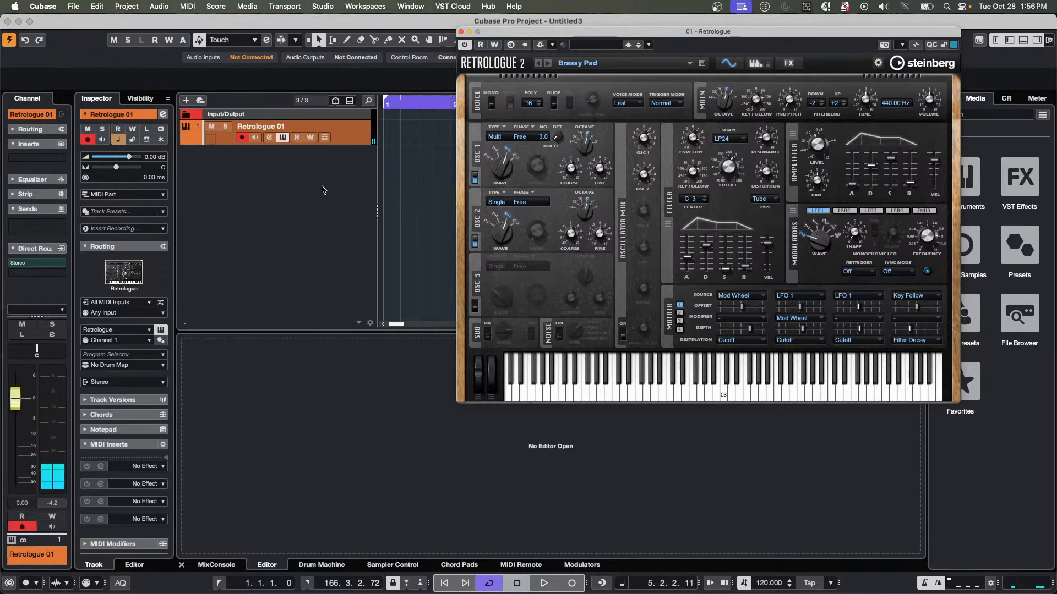
Add one instrument track that uses the HALion Sonic synth, with all MIDI inputs and stereo output.
right_click(257, 159)
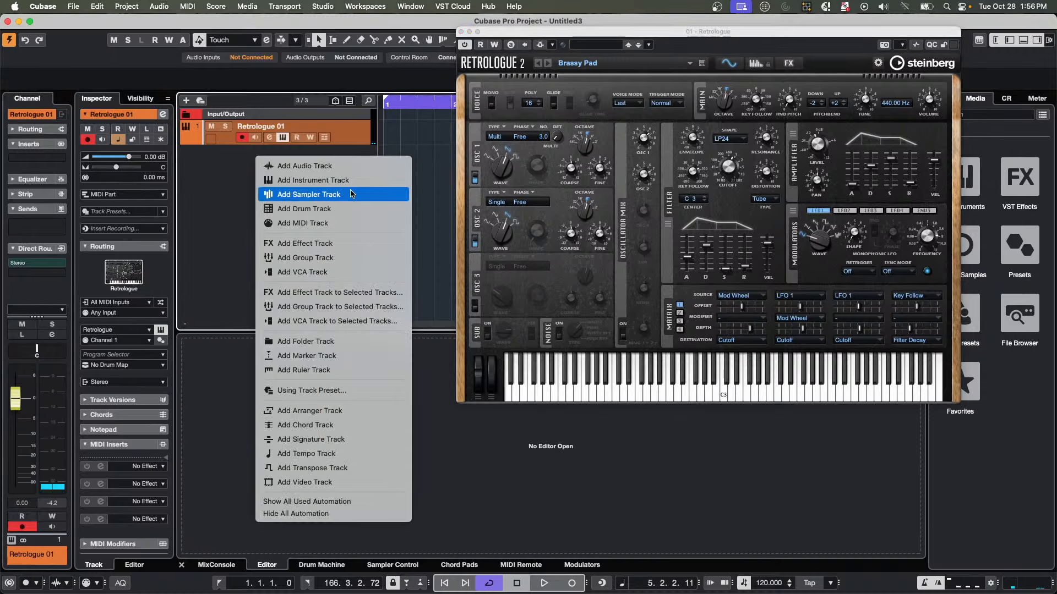
click(352, 181)
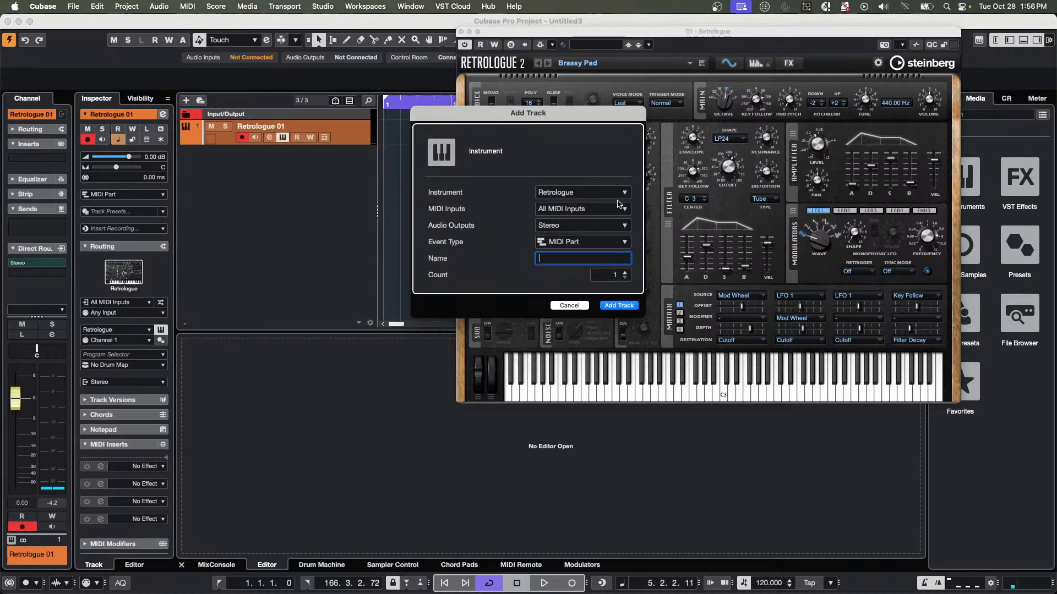
click(580, 193)
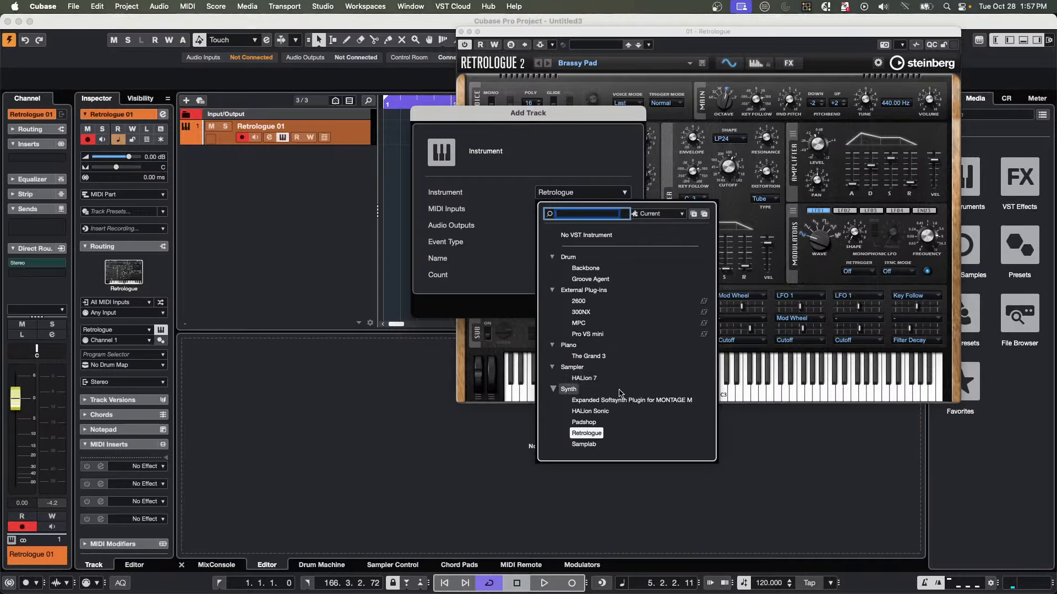
click(606, 414)
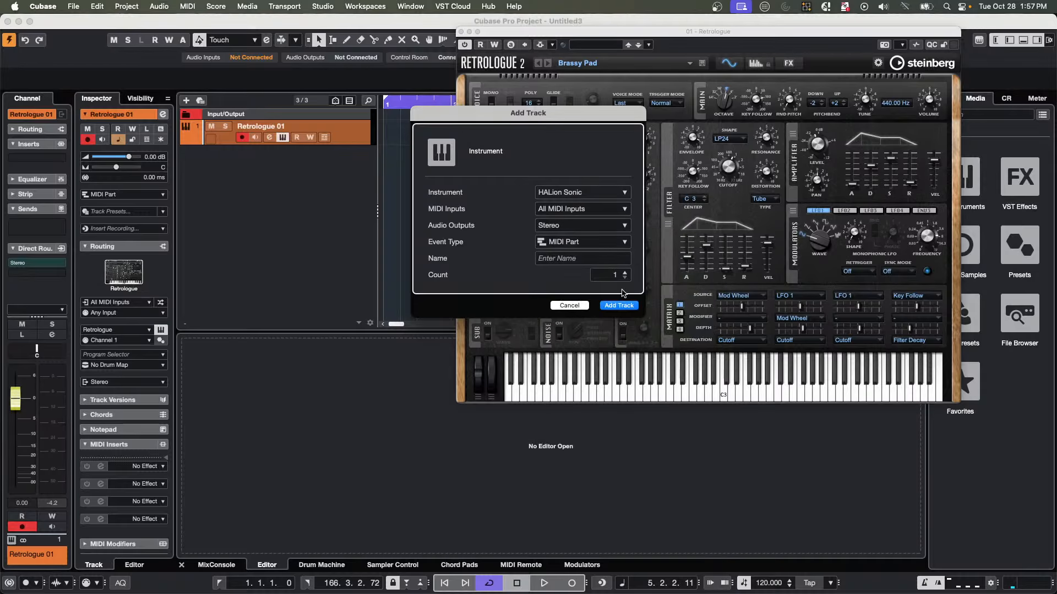
click(620, 306)
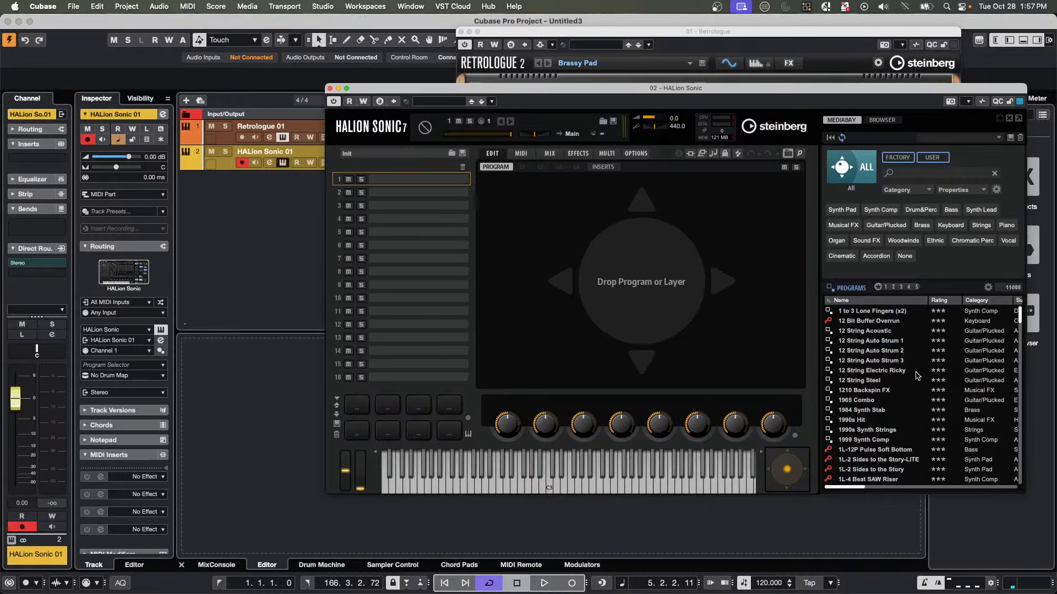
Load the Brass Full Ensemble program from the Iconica Ensembles library into the first HALion Sonic instance.
click(842, 167)
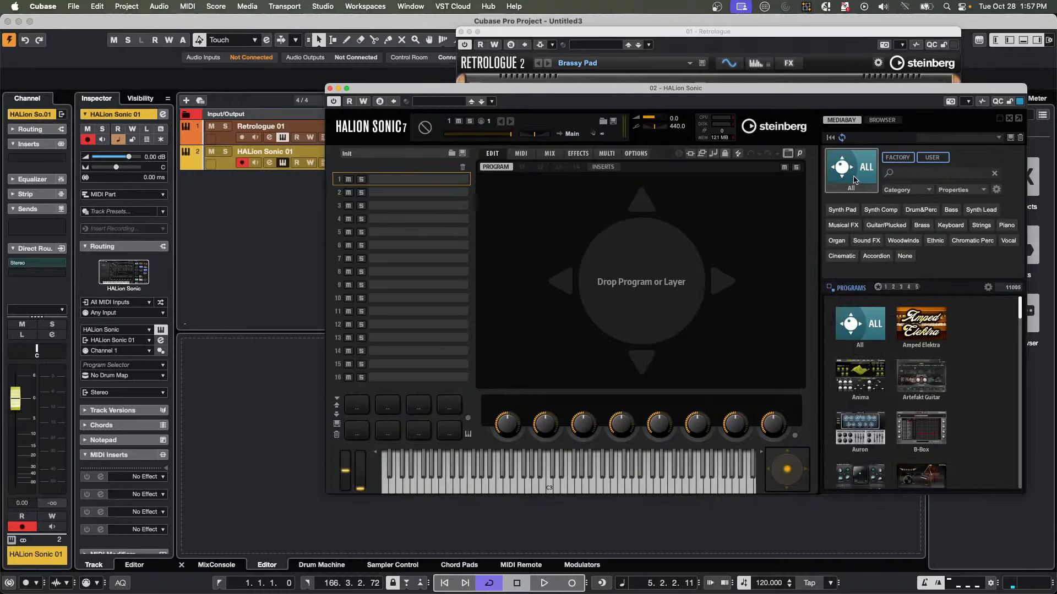
scroll(908, 361, down, 3)
scroll(905, 360, down, 4)
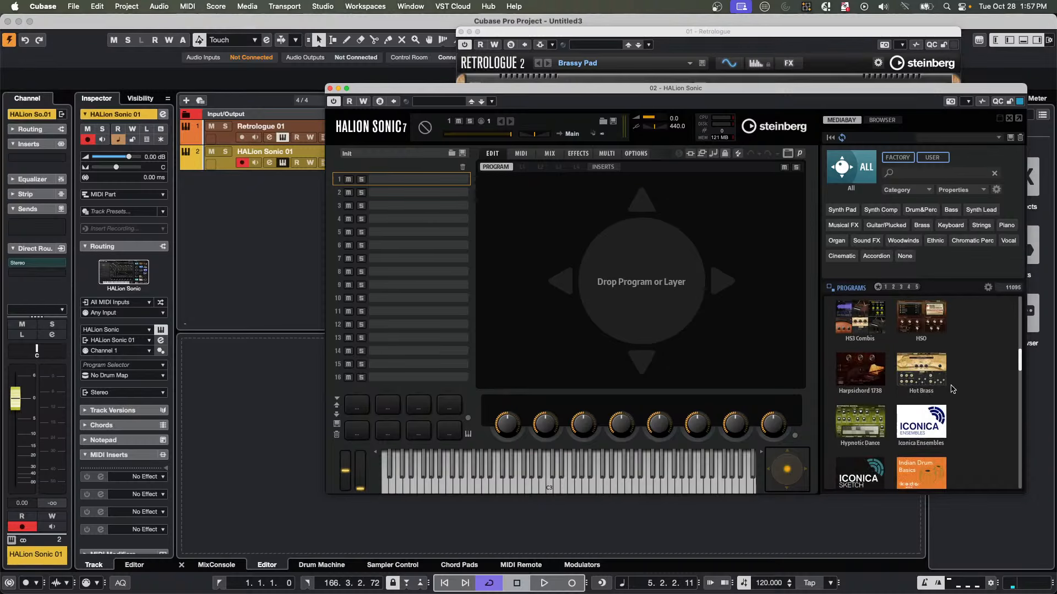
click(928, 417)
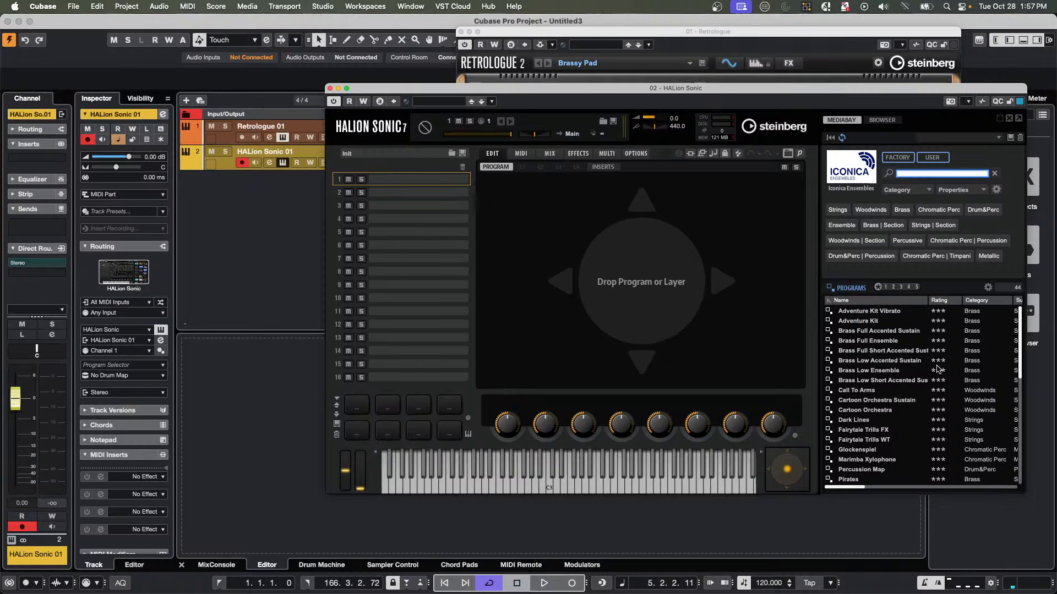
double_click(877, 341)
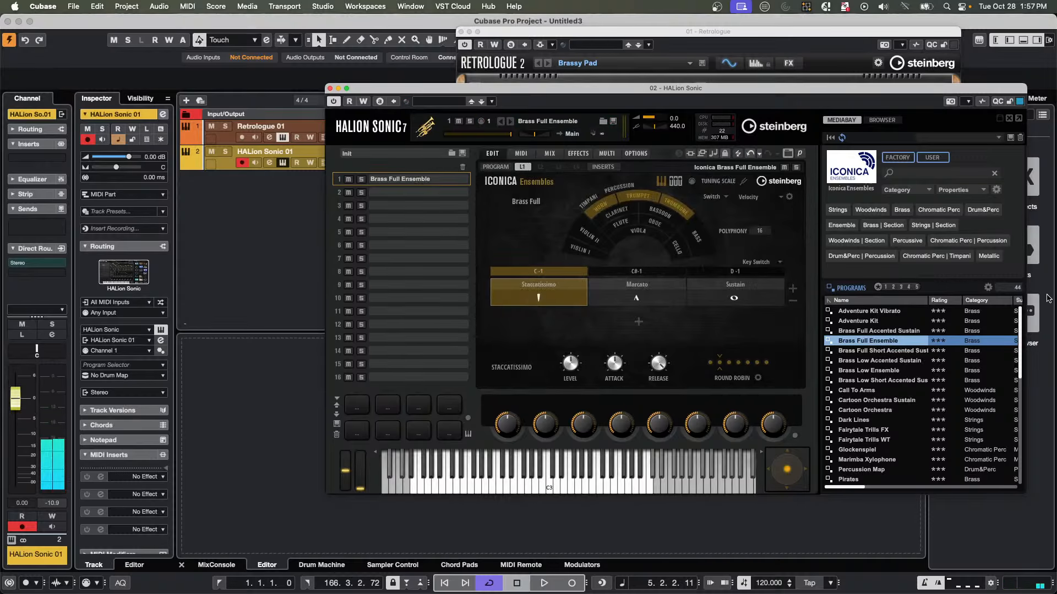
Select the Sustain articulation slot of the brass ensemble and record-enable the Retrologue track alongside the HALion Sonic track.
click(732, 284)
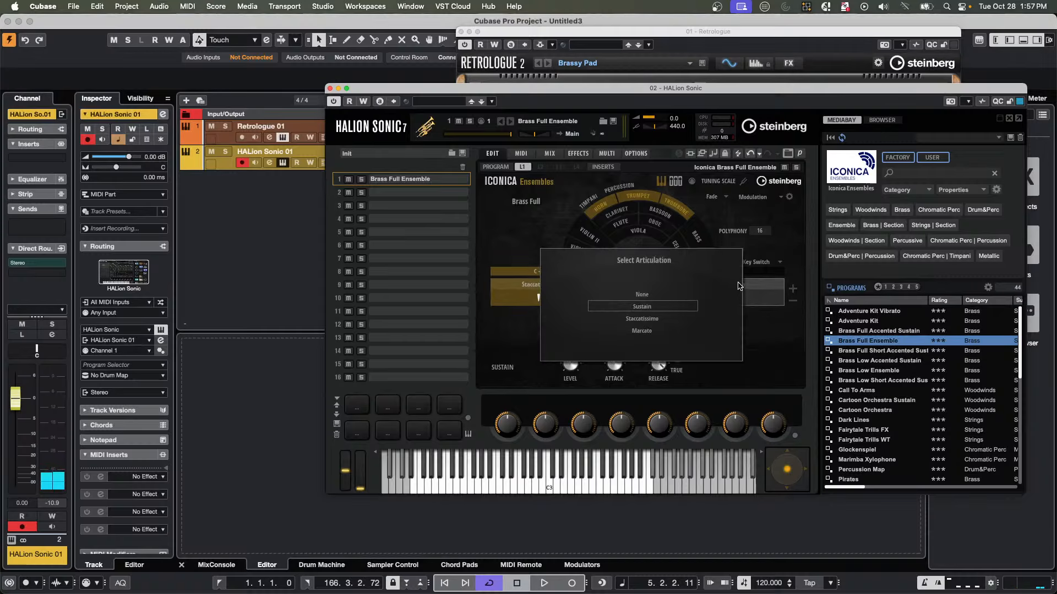
click(494, 227)
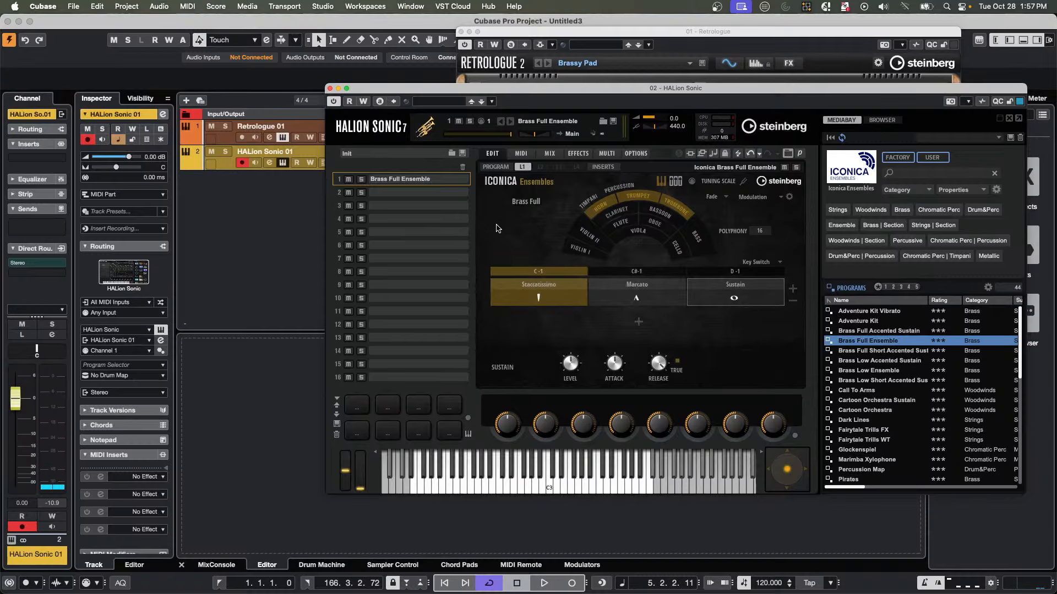
click(240, 140)
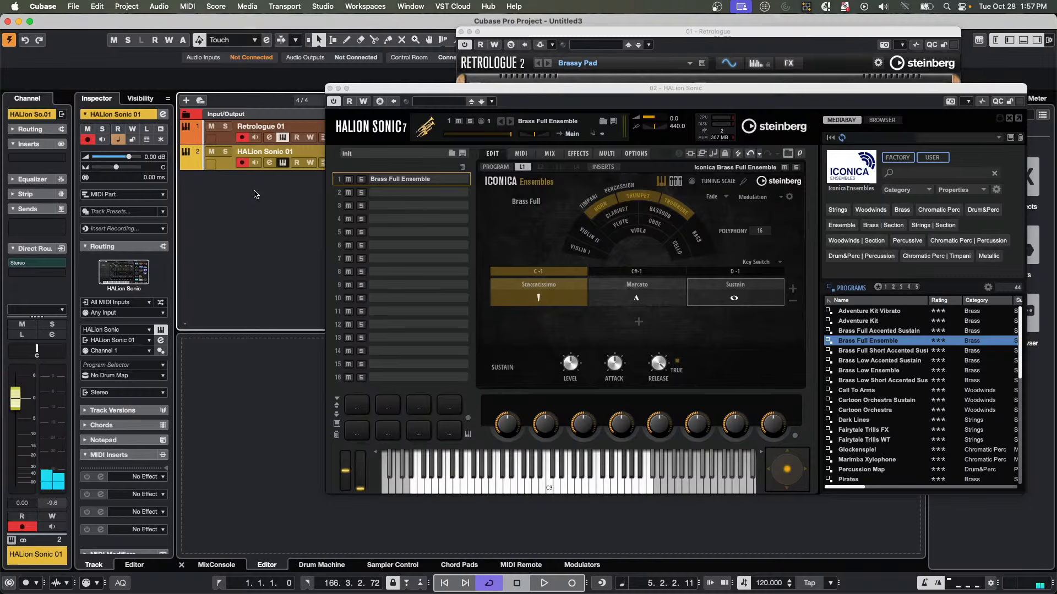
Add a second HALion Sonic instrument track below the first, with all MIDI inputs and stereo output.
right_click(255, 191)
click(352, 213)
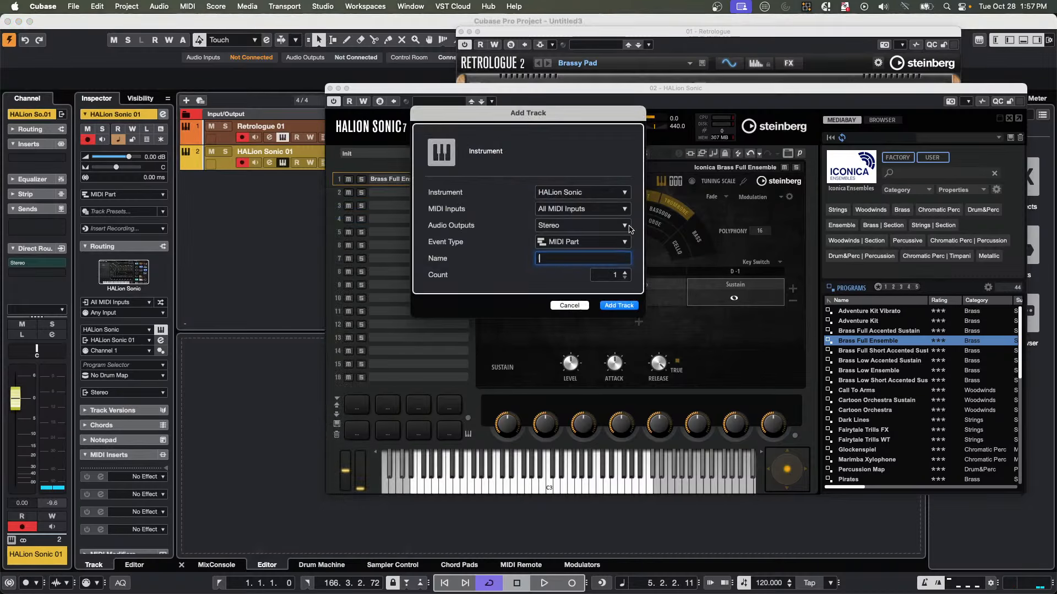
click(596, 194)
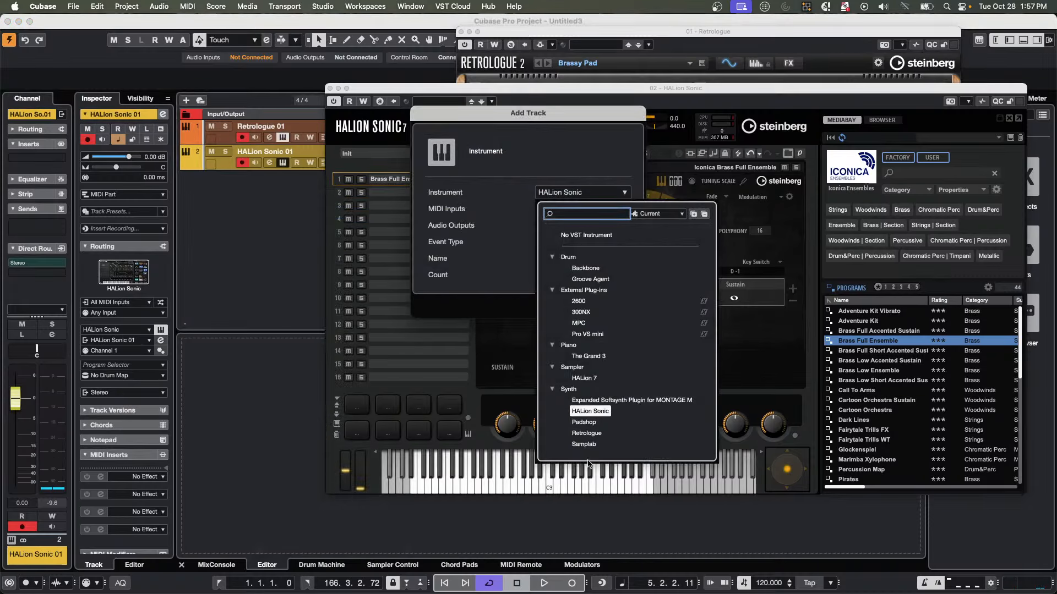
click(593, 411)
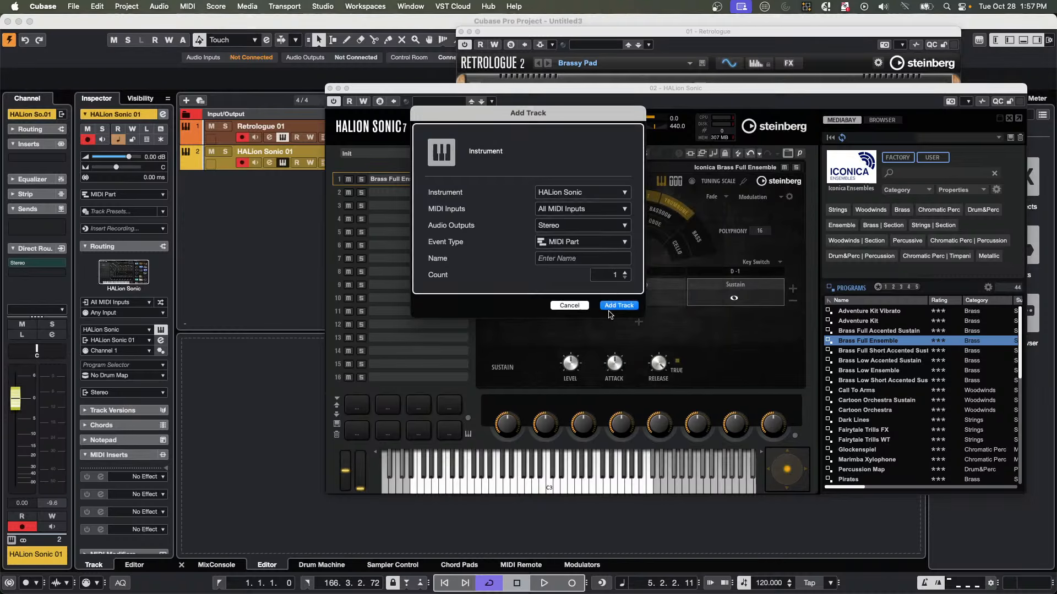
click(619, 305)
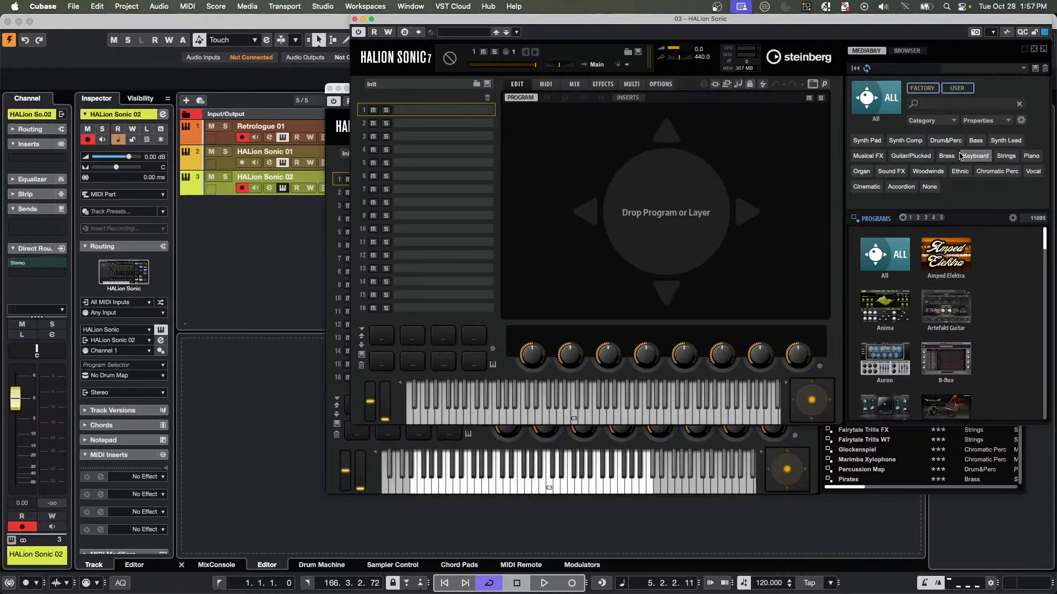
Load the Bracussion program from the Hot Brass library into the second HALion Sonic instance and record-enable the first HALion Sonic track.
scroll(923, 273, down, 5)
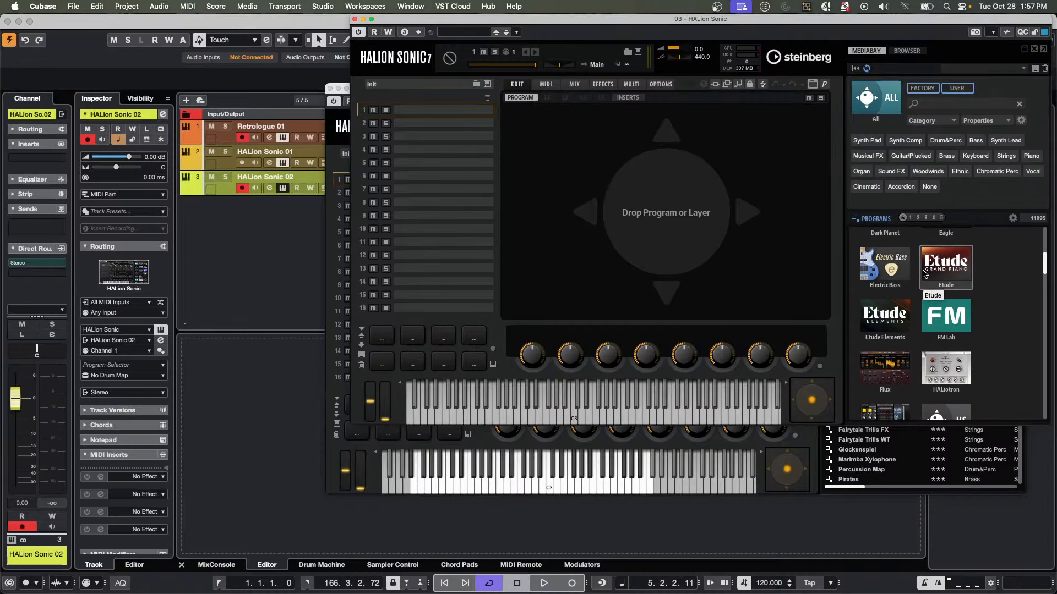
scroll(924, 274, down, 3)
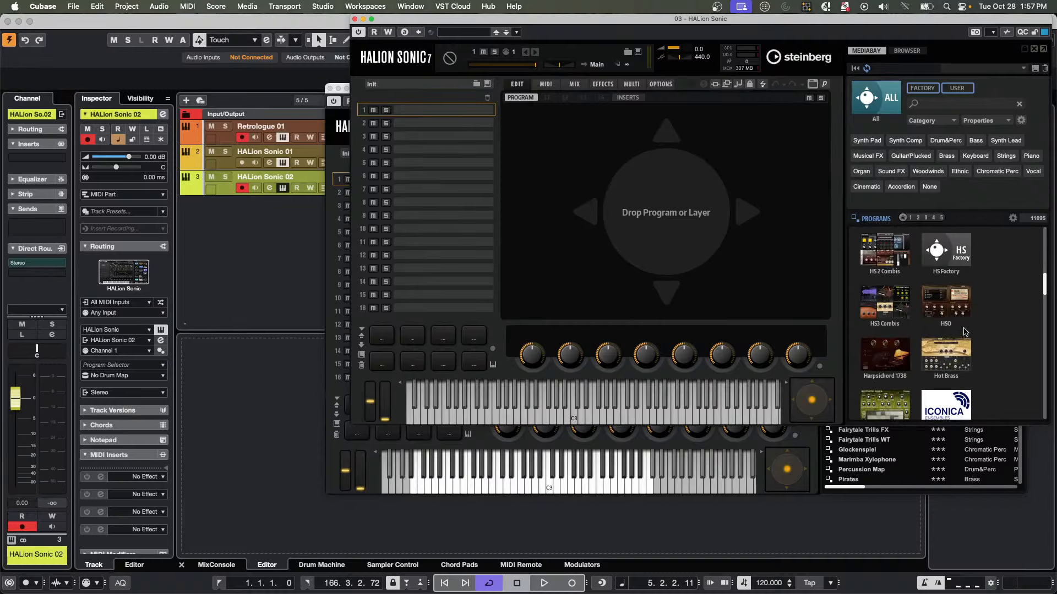
click(957, 348)
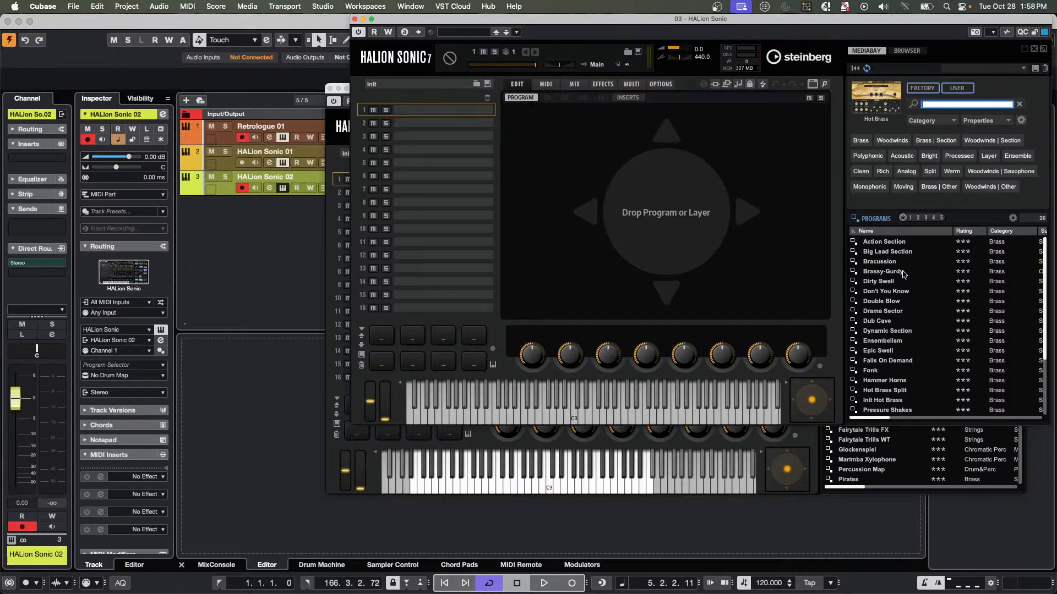
double_click(887, 263)
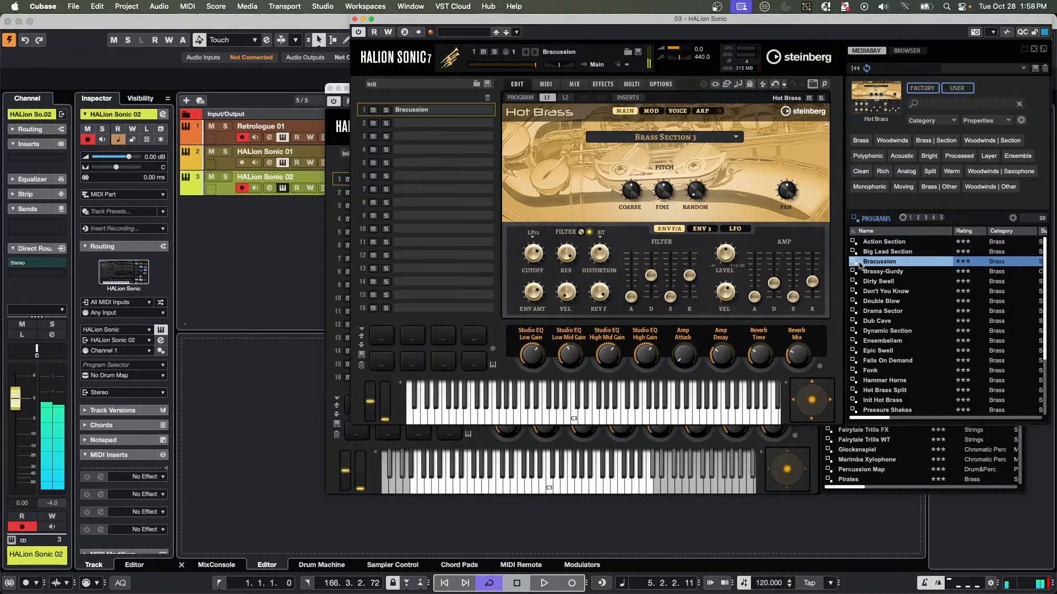
click(242, 162)
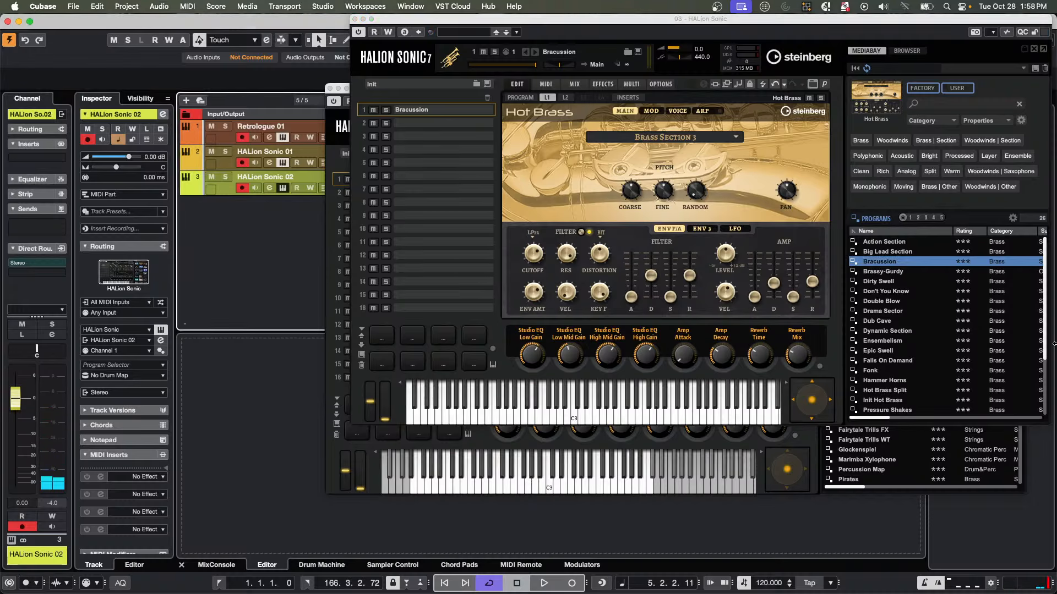
Audition the Double Blow program with the other tracks disarmed, and load Epic Swell from Hot Brass in its place.
click(894, 301)
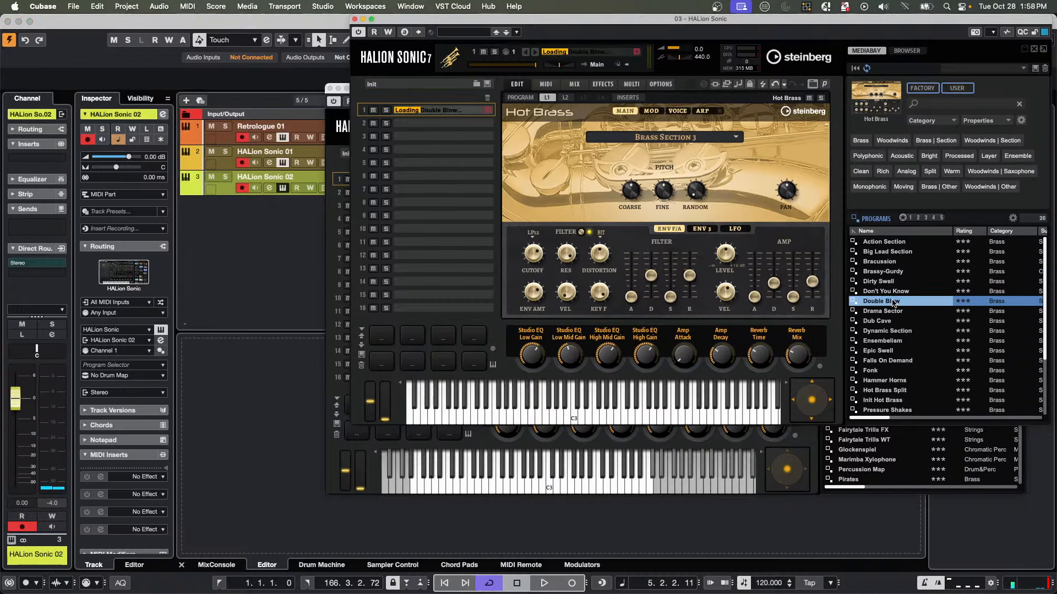
click(243, 139)
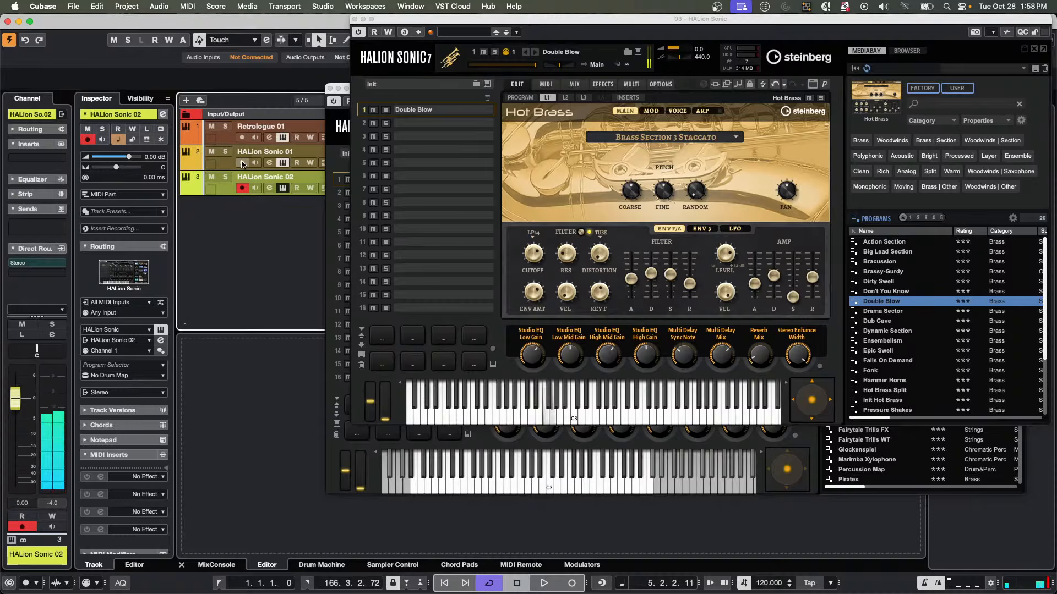
click(695, 111)
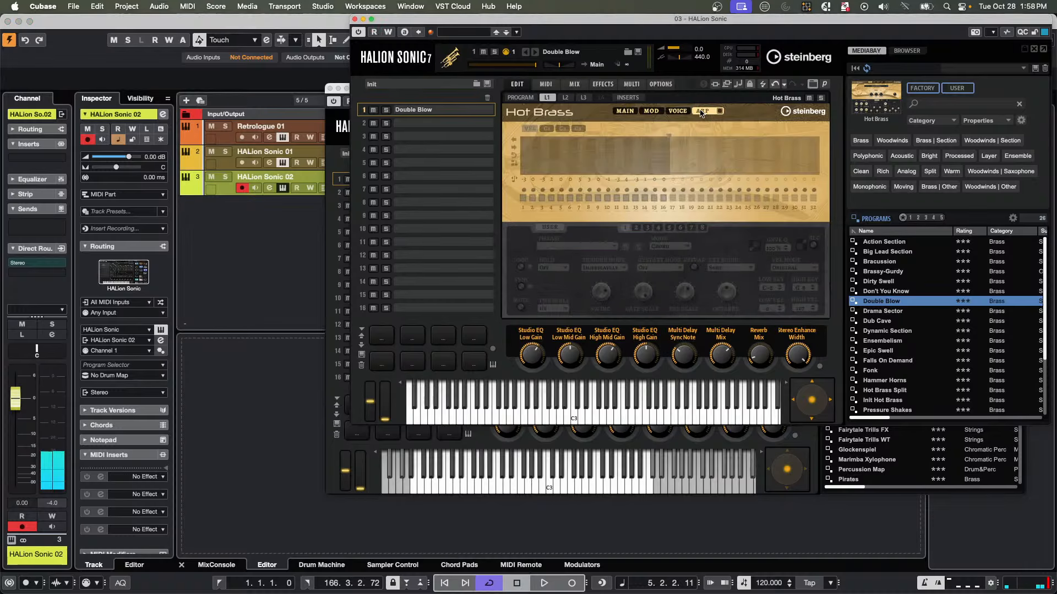
double_click(889, 355)
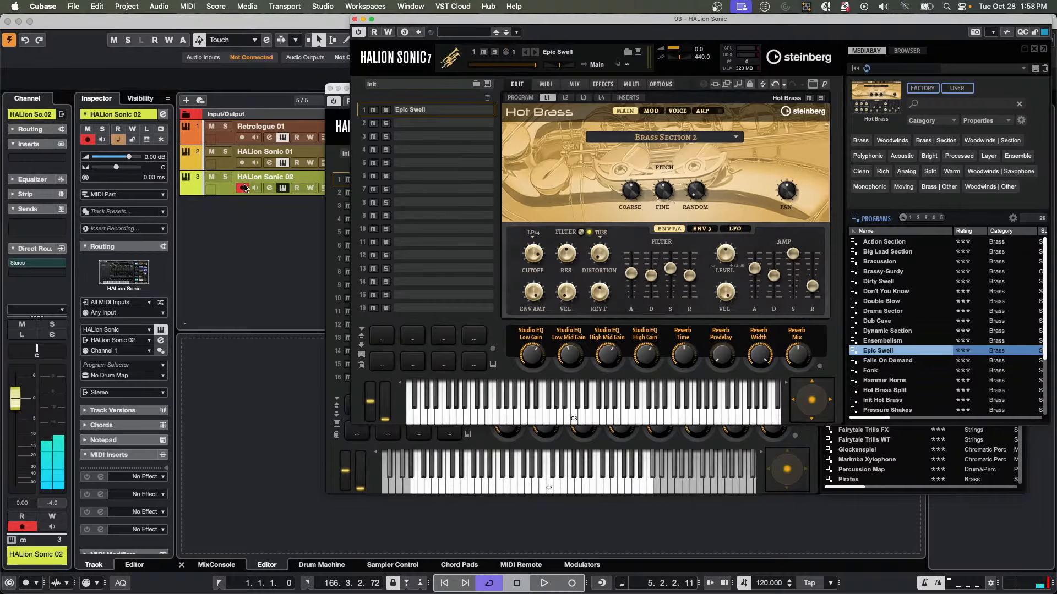
Record-enable the Retrologue and both HALion Sonic tracks together for layered playing, and close both HALion Sonic windows.
click(242, 162)
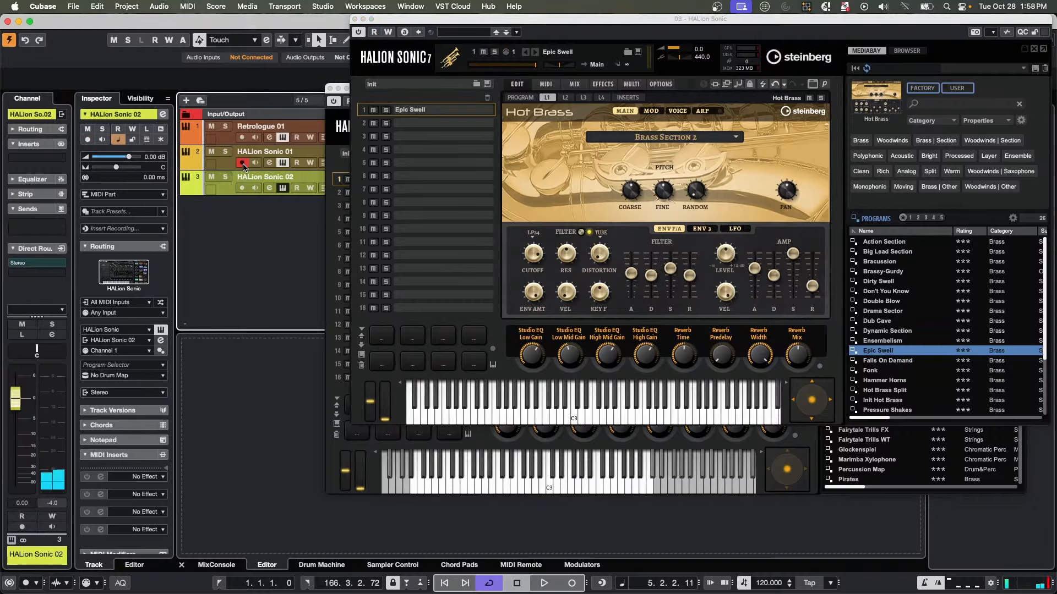
click(242, 164)
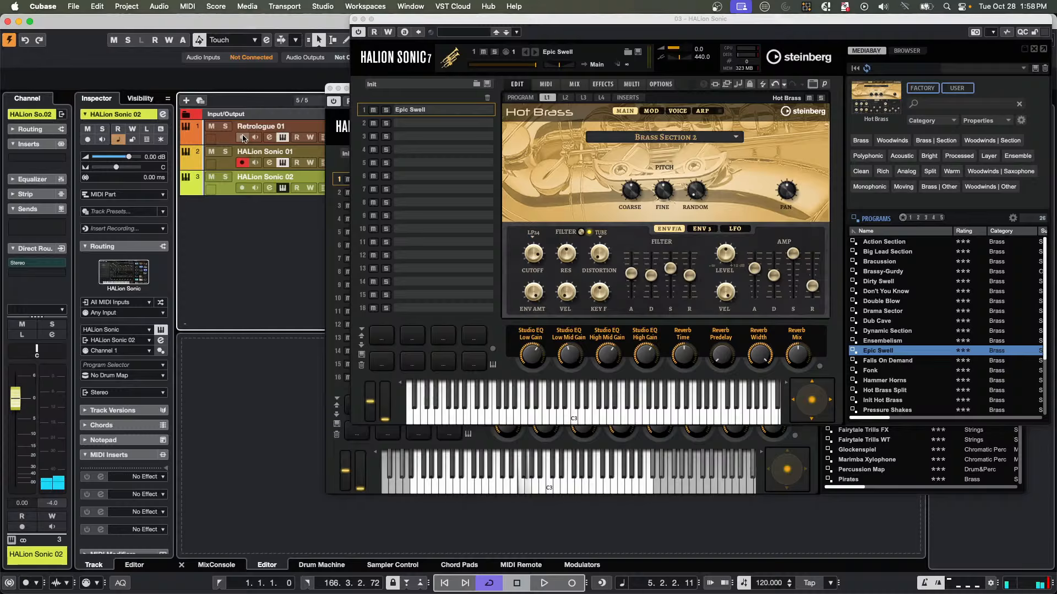
click(242, 163)
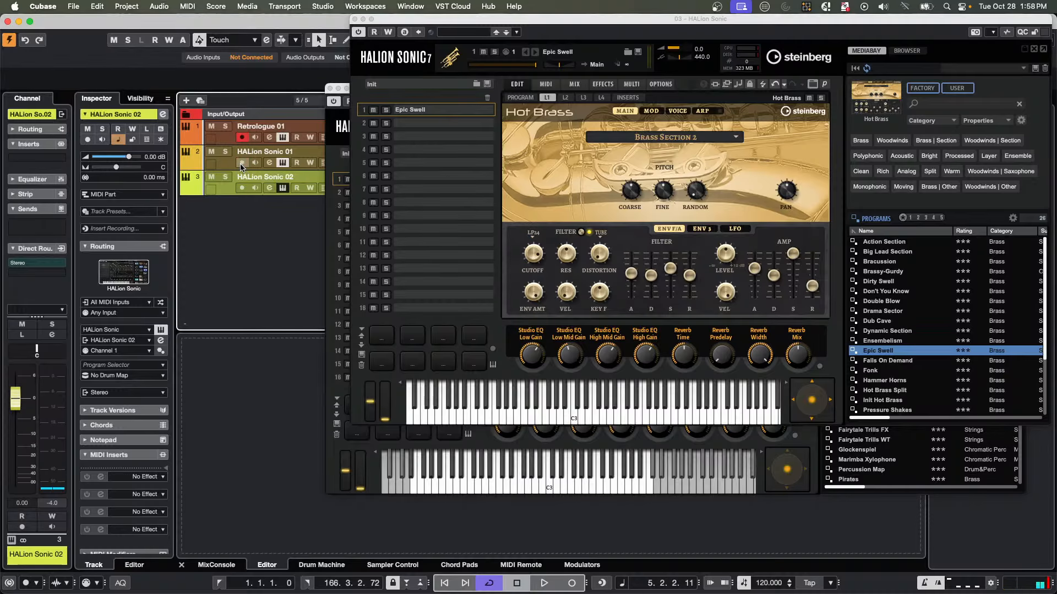
click(242, 163)
click(241, 190)
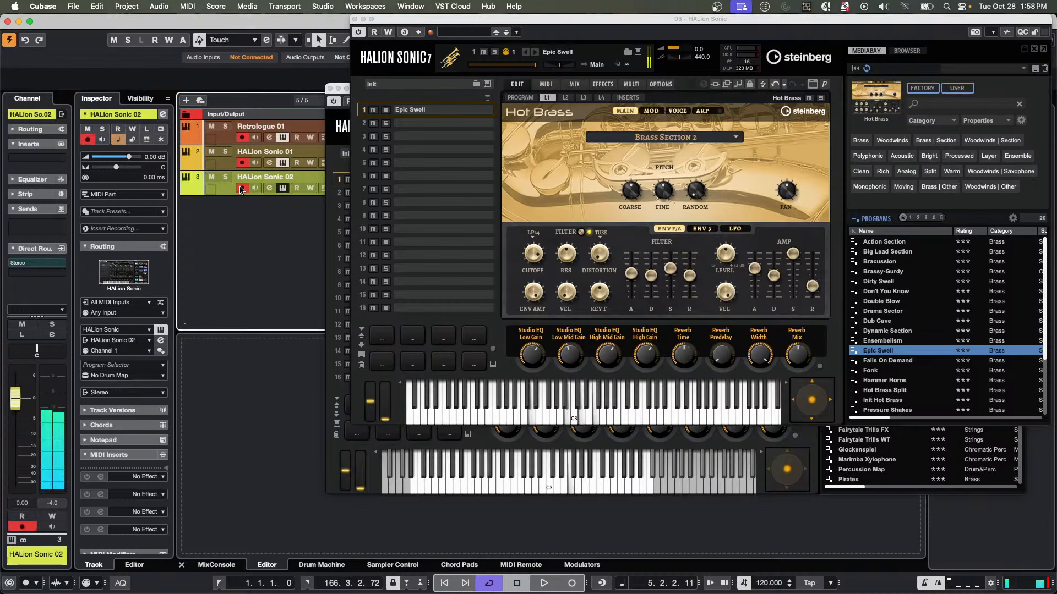
click(355, 20)
click(330, 88)
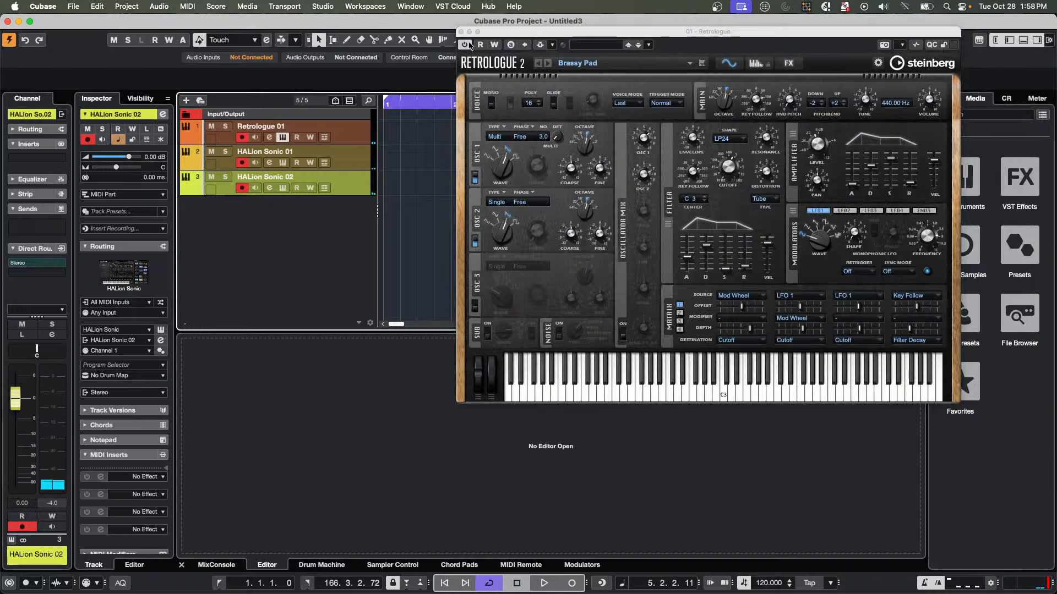
Close the Retrologue window and save the Retrologue and both HALion Sonic tracks together as a track preset named Benny Brass.
click(462, 32)
click(360, 138)
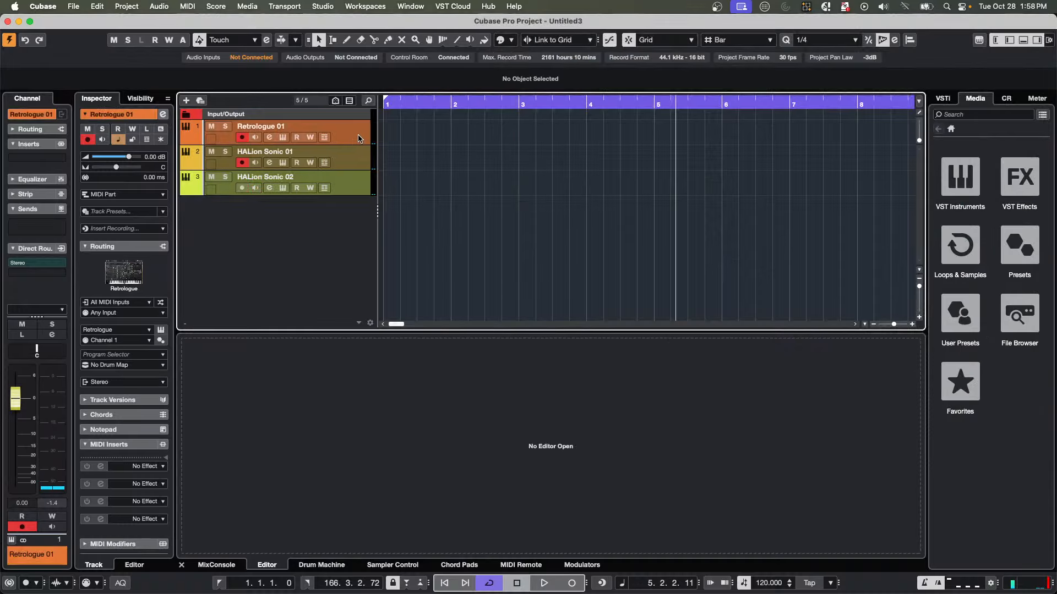
right_click(353, 190)
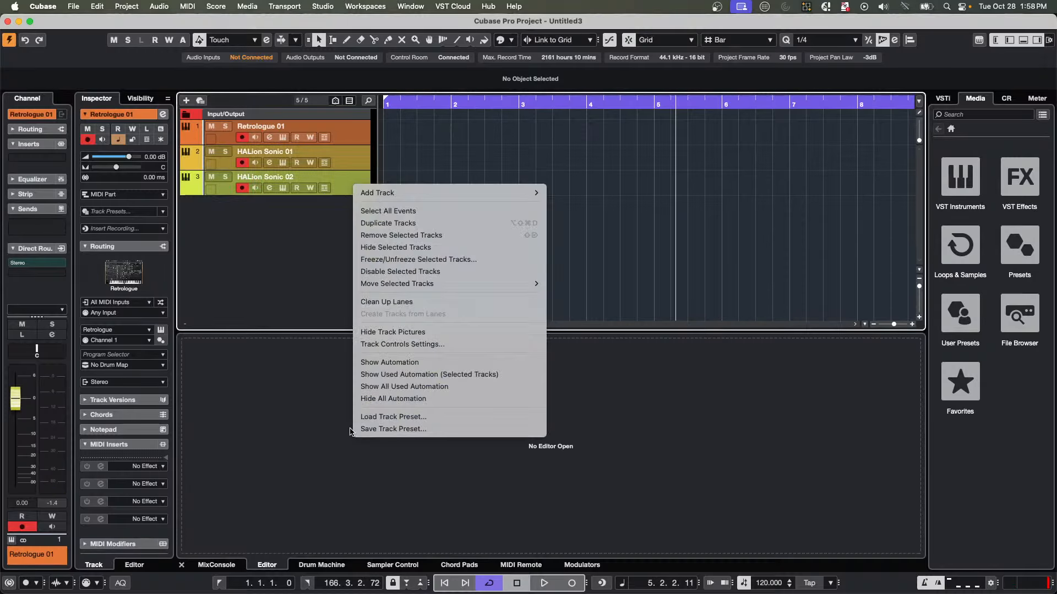
click(429, 429)
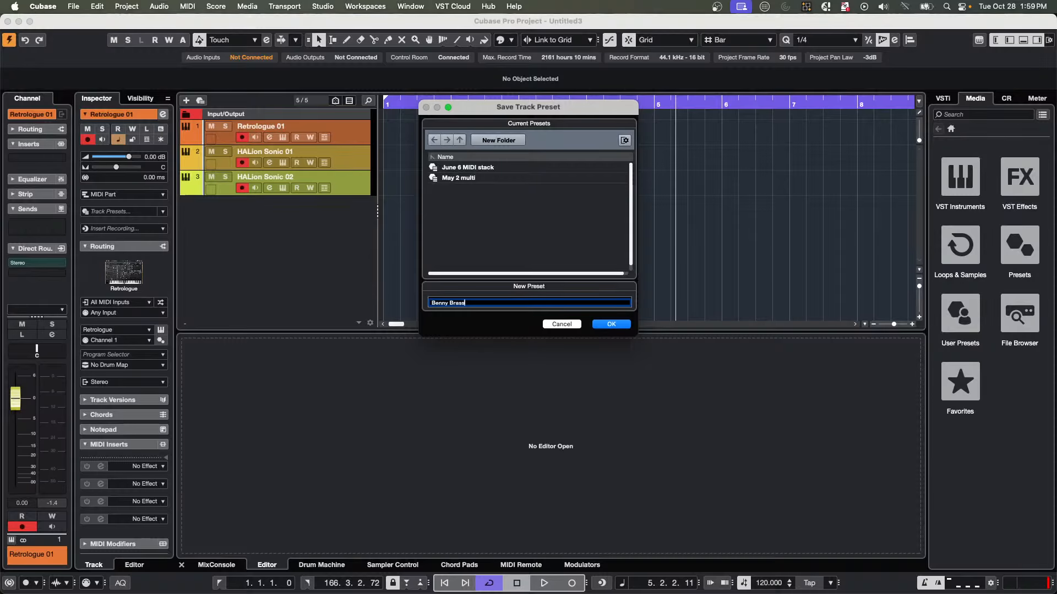
key(Return)
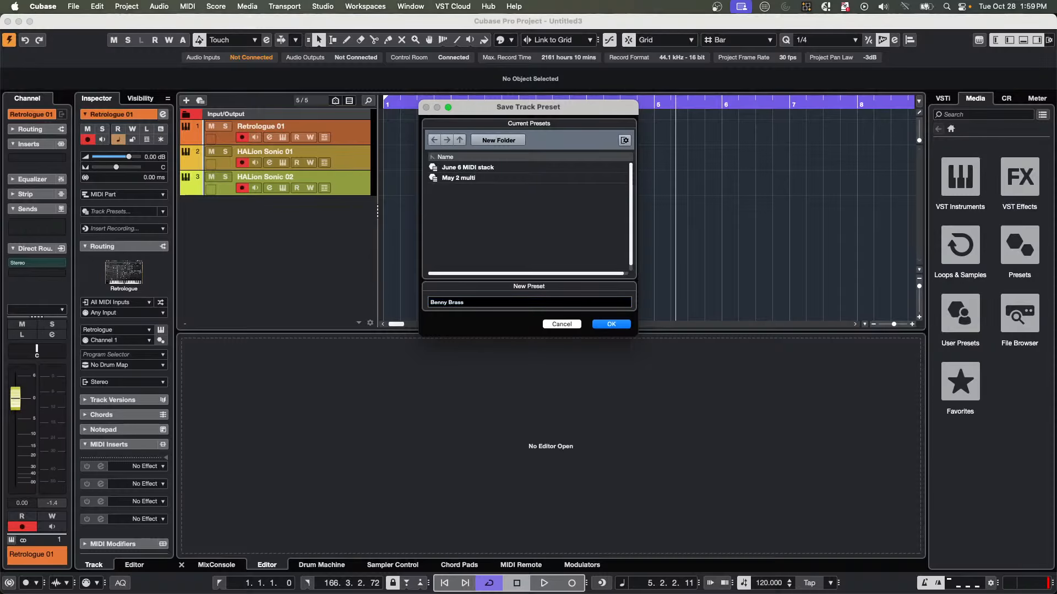
click(626, 326)
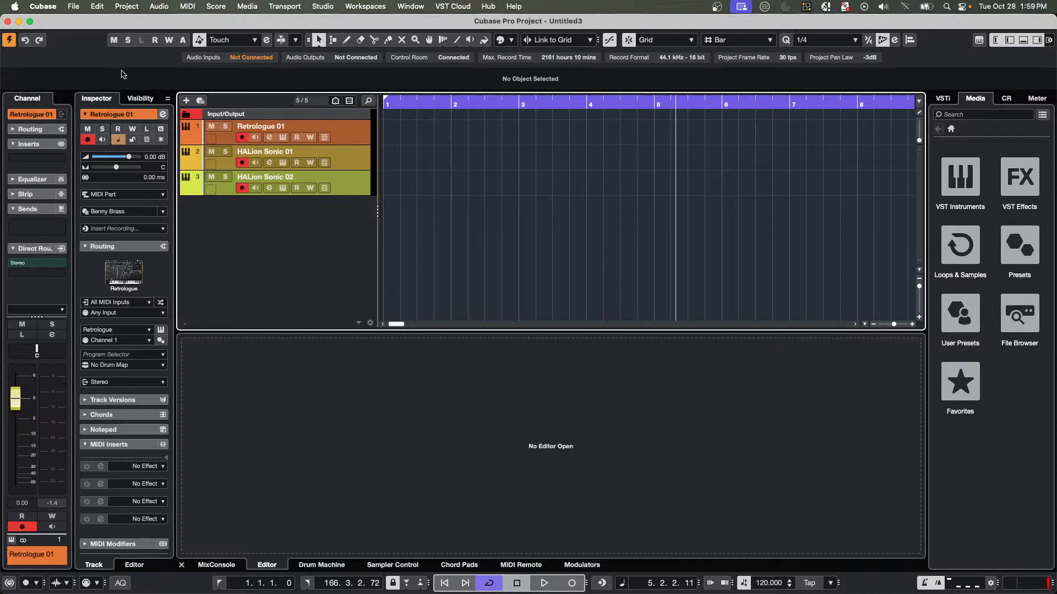
Remove the Retrologue track and both HALion Sonic tracks from the project.
click(350, 132)
shift+click(346, 182)
right_click(344, 161)
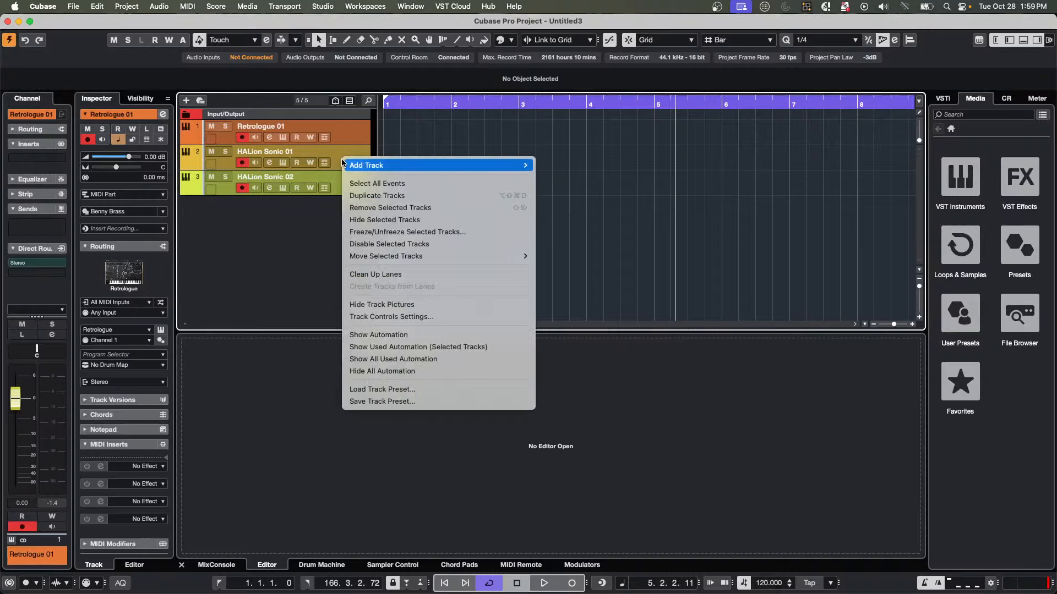
click(406, 208)
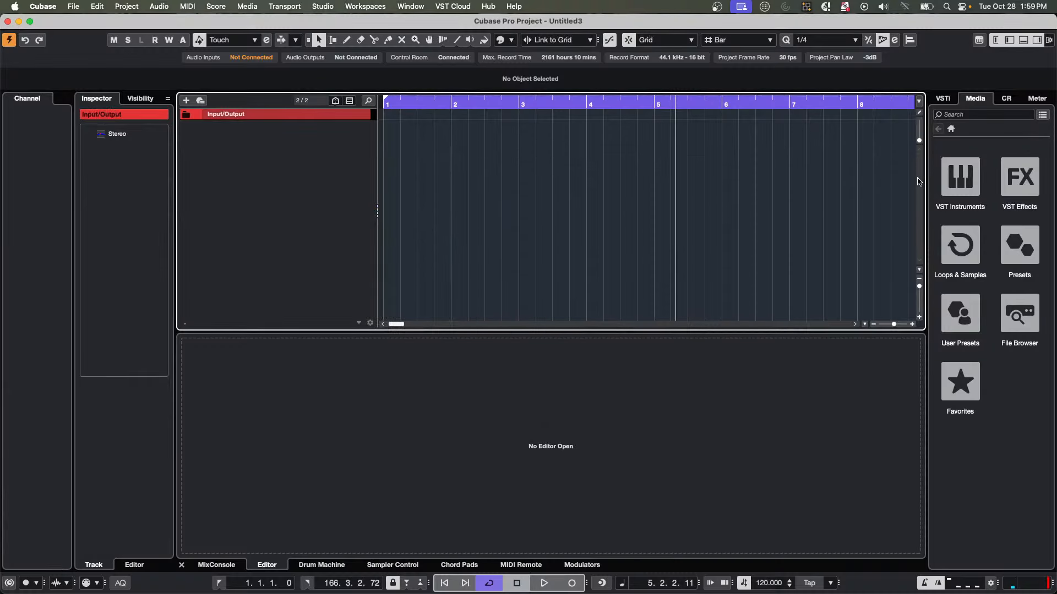
Look for the saved preset among the user's Multi and VST Instruments track presets, and search the track presets for benny.
click(964, 324)
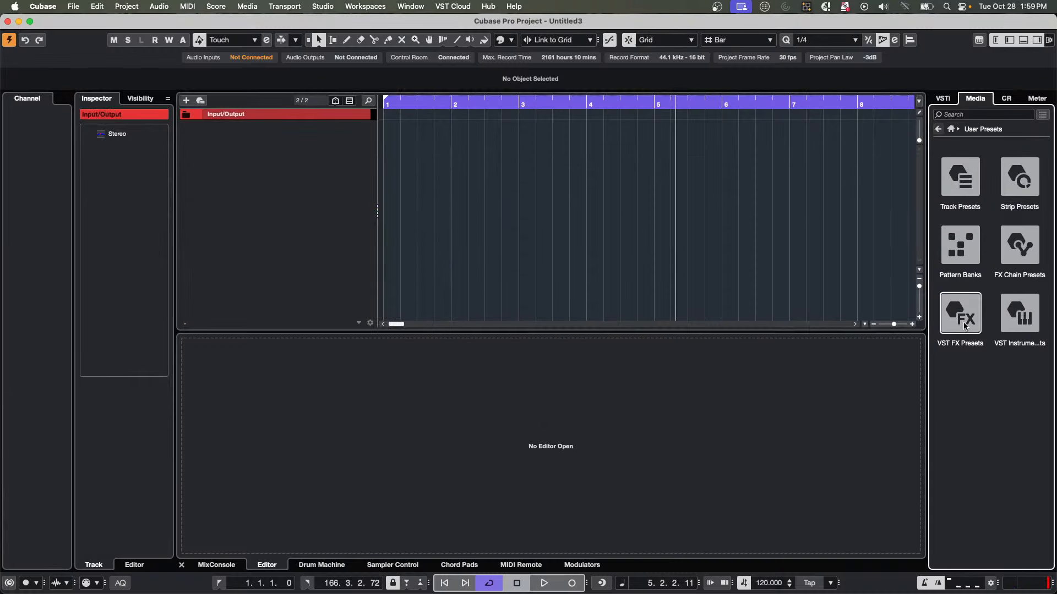
click(966, 192)
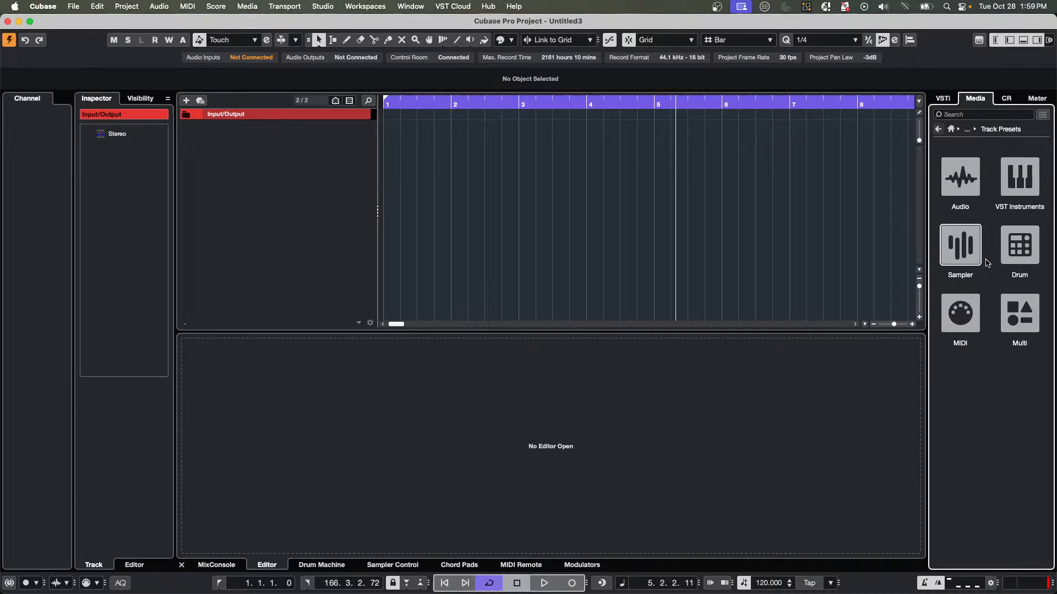
click(1026, 298)
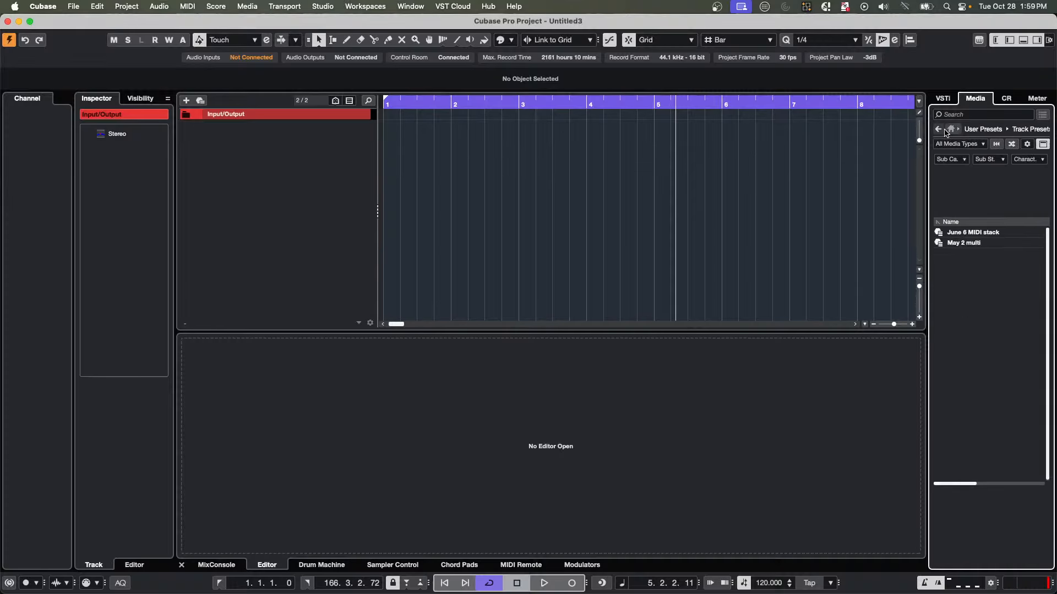
click(938, 129)
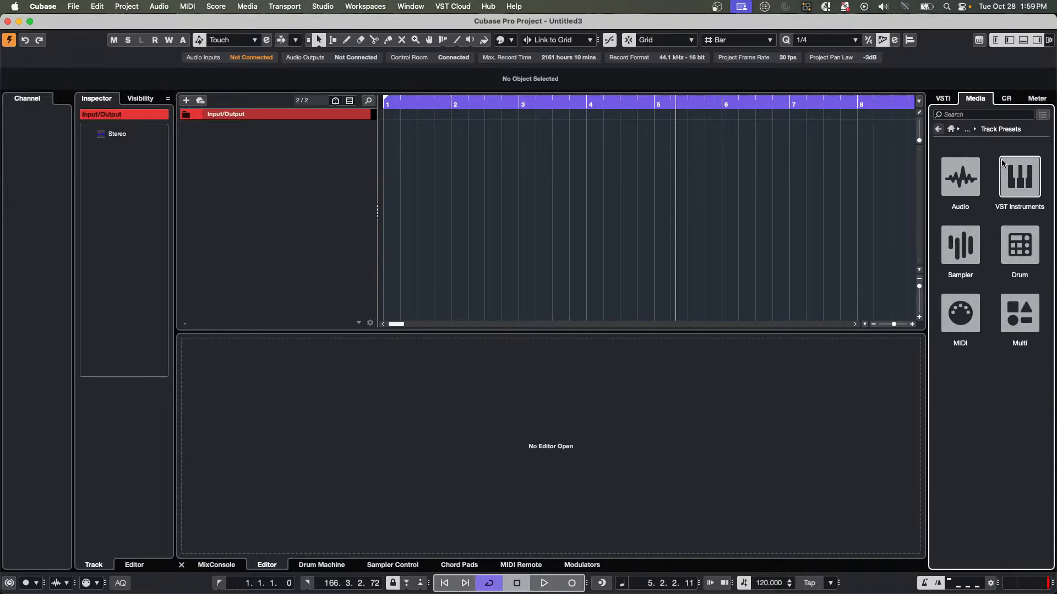
click(1009, 183)
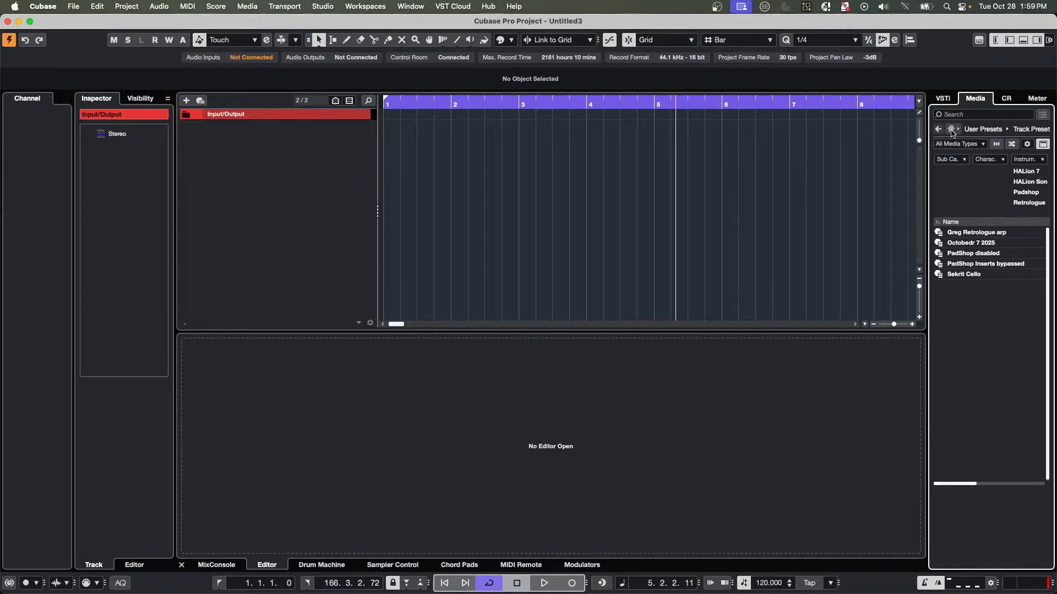
click(939, 130)
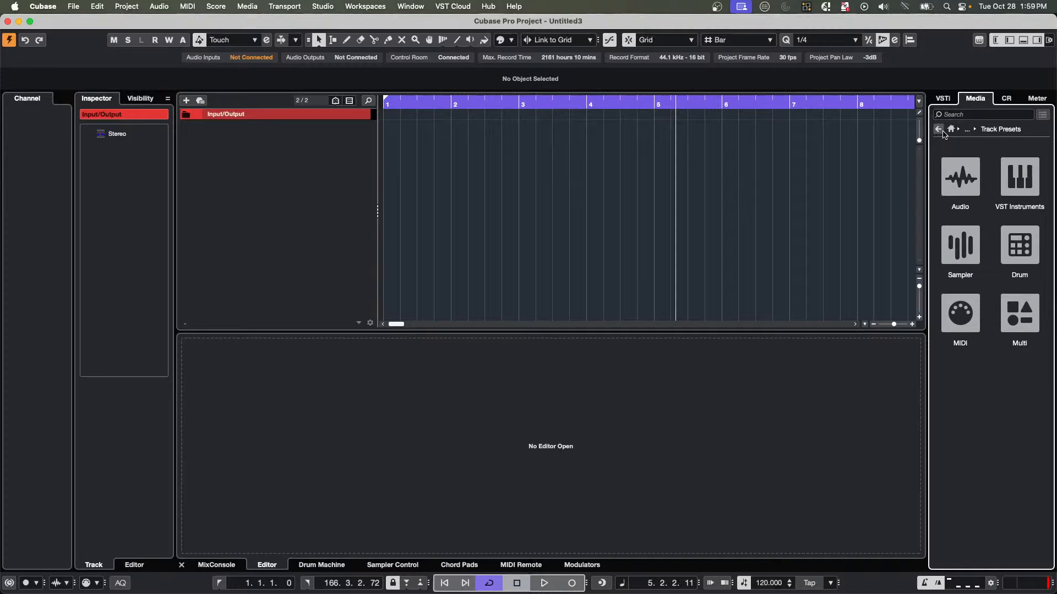
click(1031, 307)
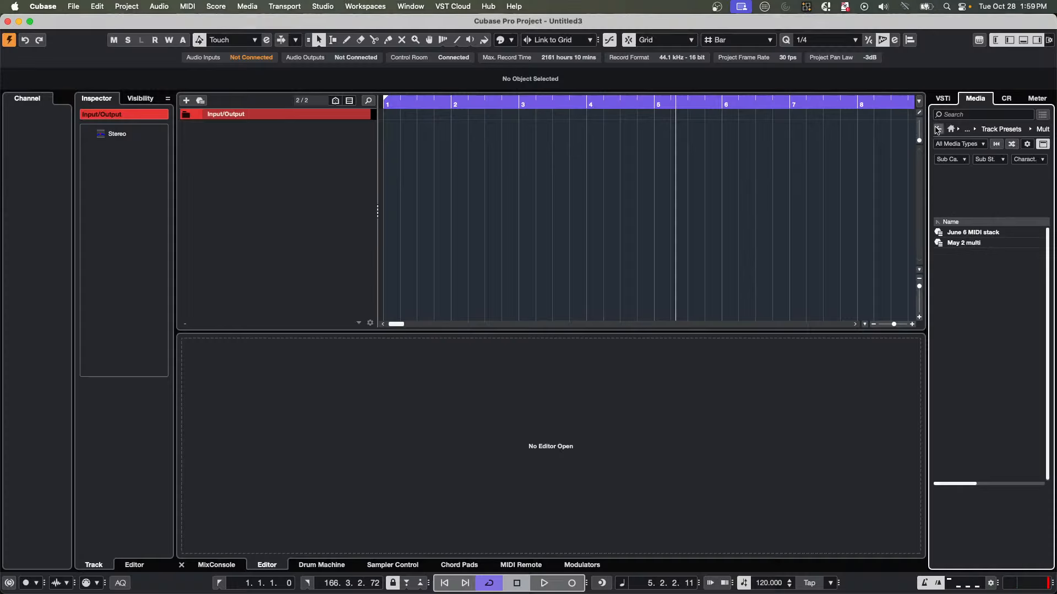
click(937, 130)
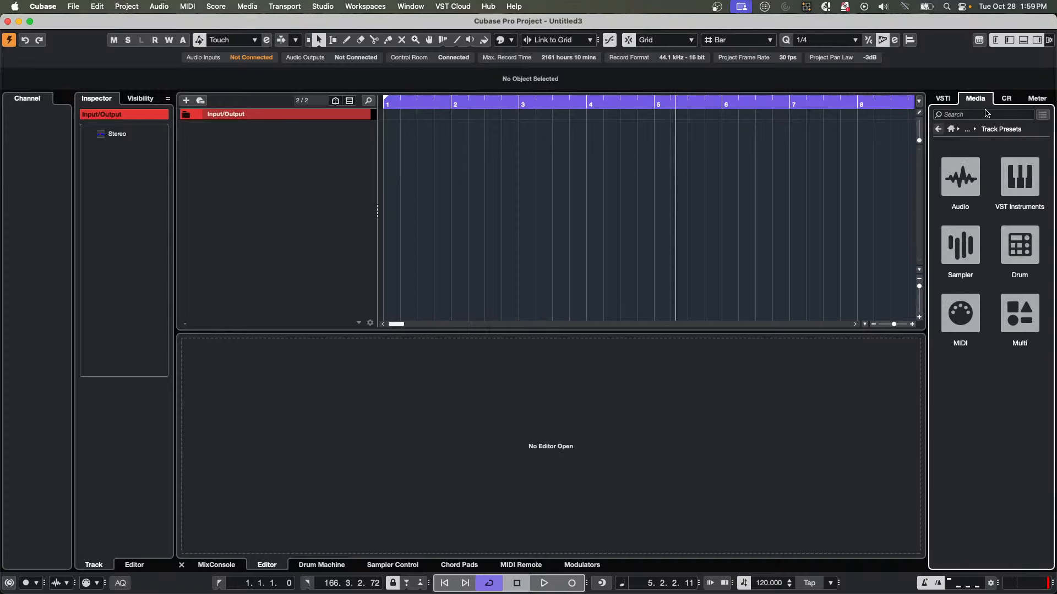
click(986, 114)
Open MediaBay and rescan the Track Presets folder under User Content.
click(218, 6)
mouse_move(323, 7)
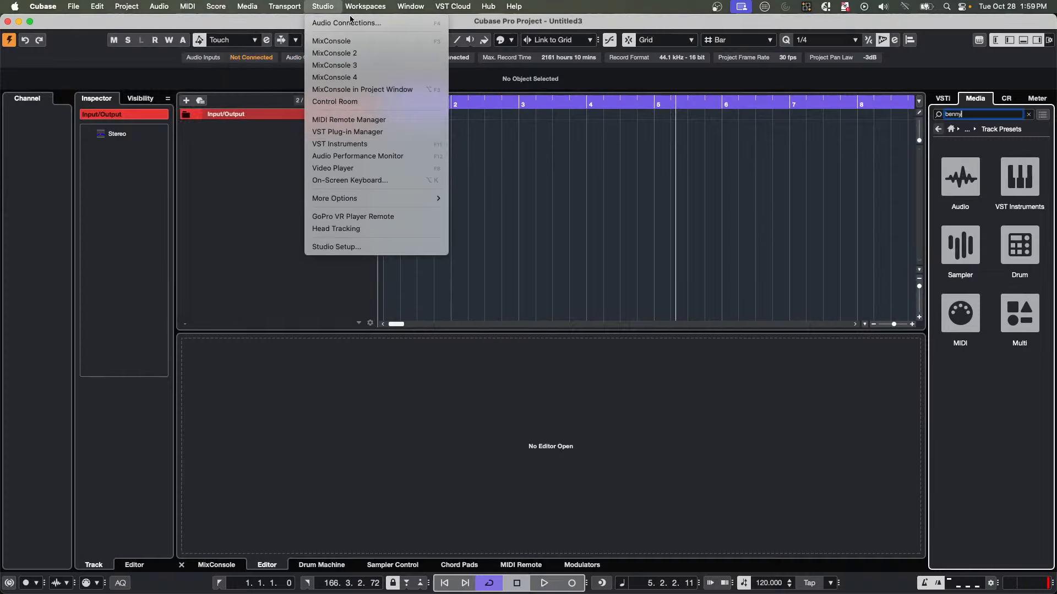
mouse_move(257, 10)
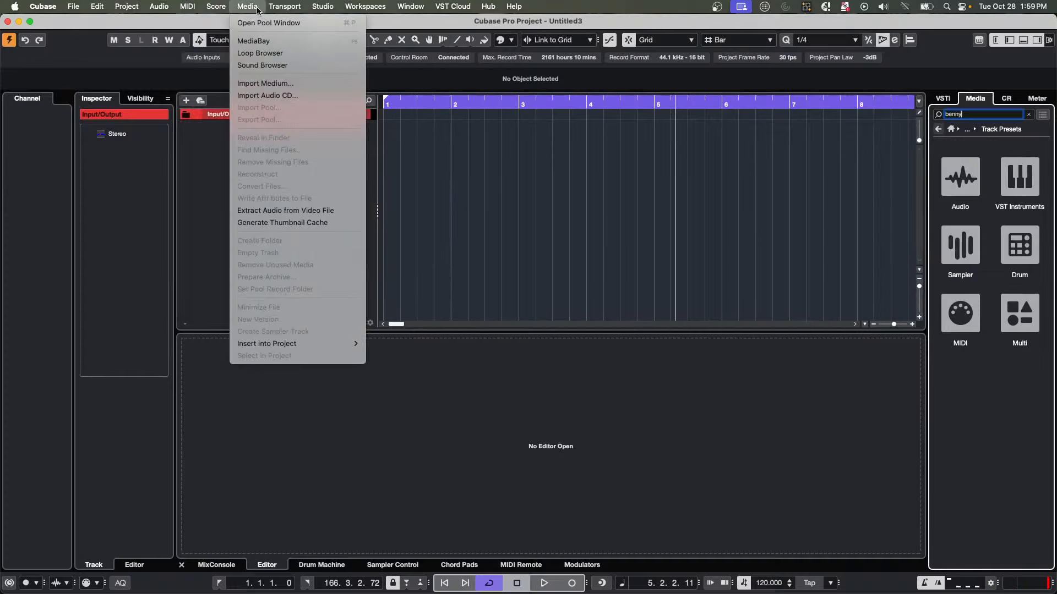
click(276, 41)
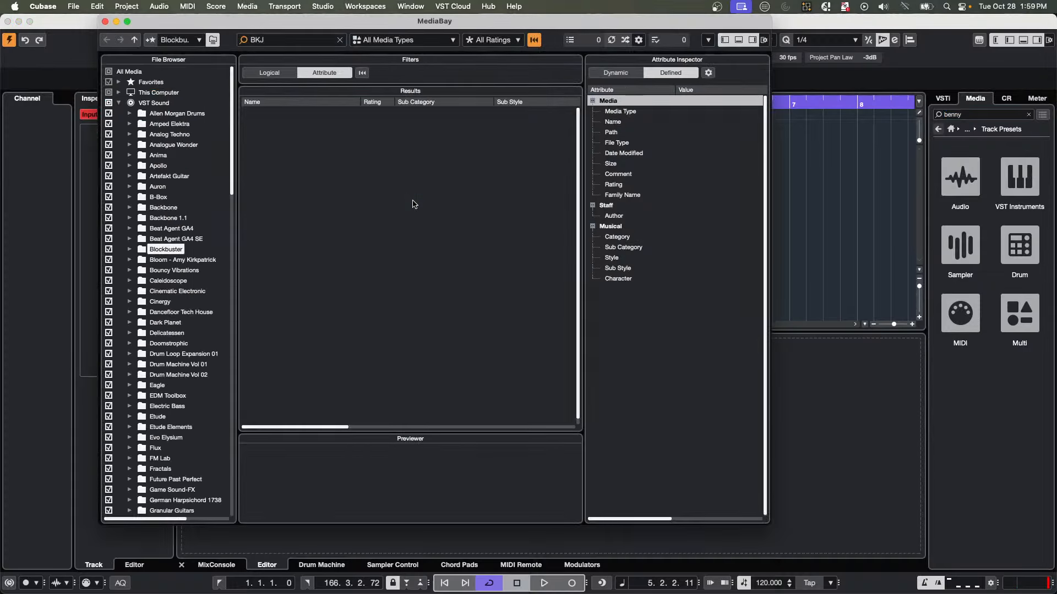
scroll(150, 327, down, 10)
scroll(150, 308, up, 10)
click(118, 103)
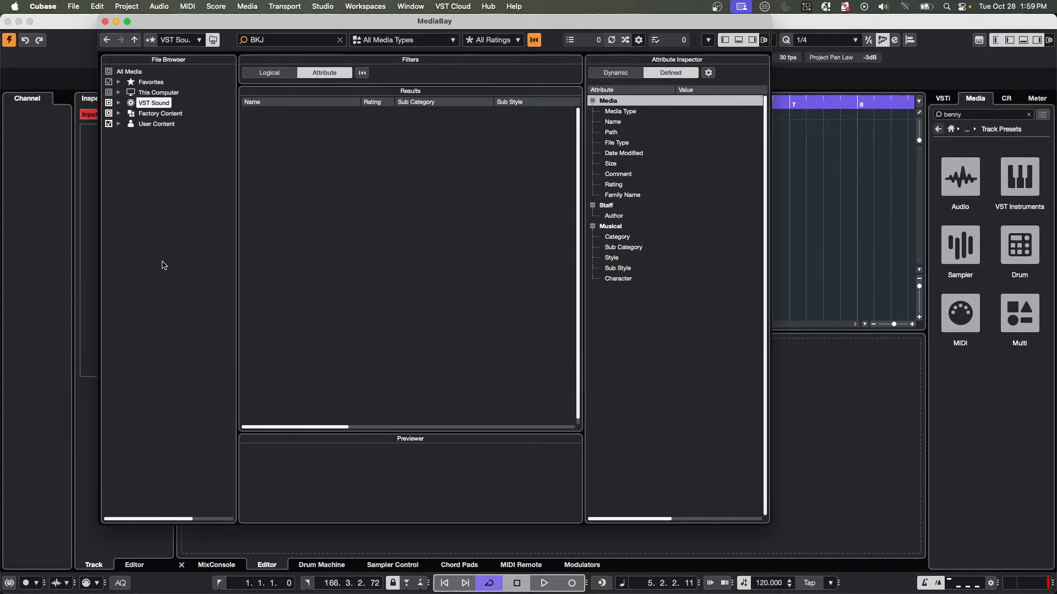
click(118, 124)
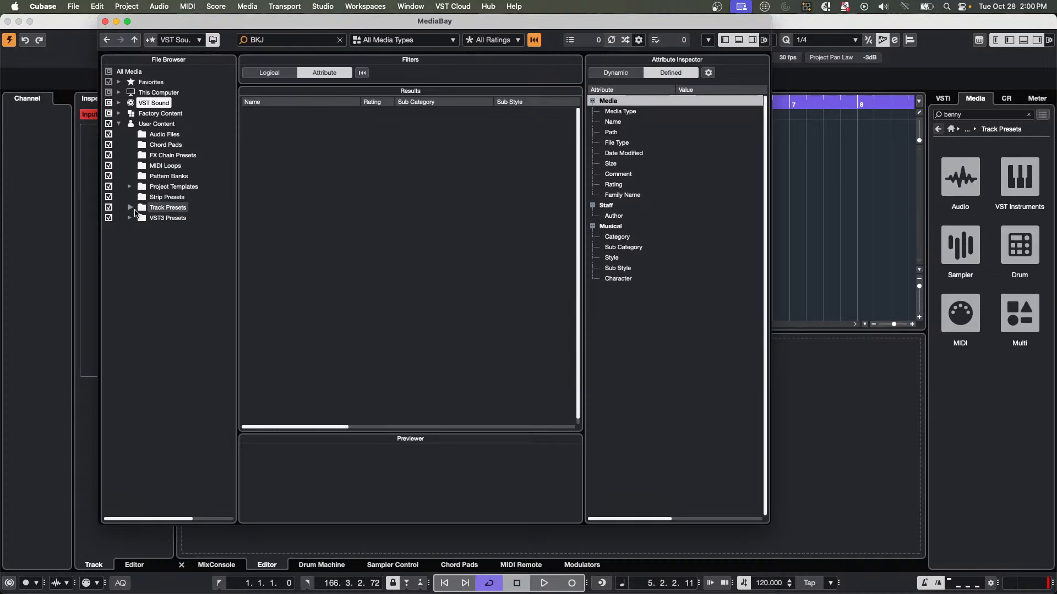
right_click(162, 207)
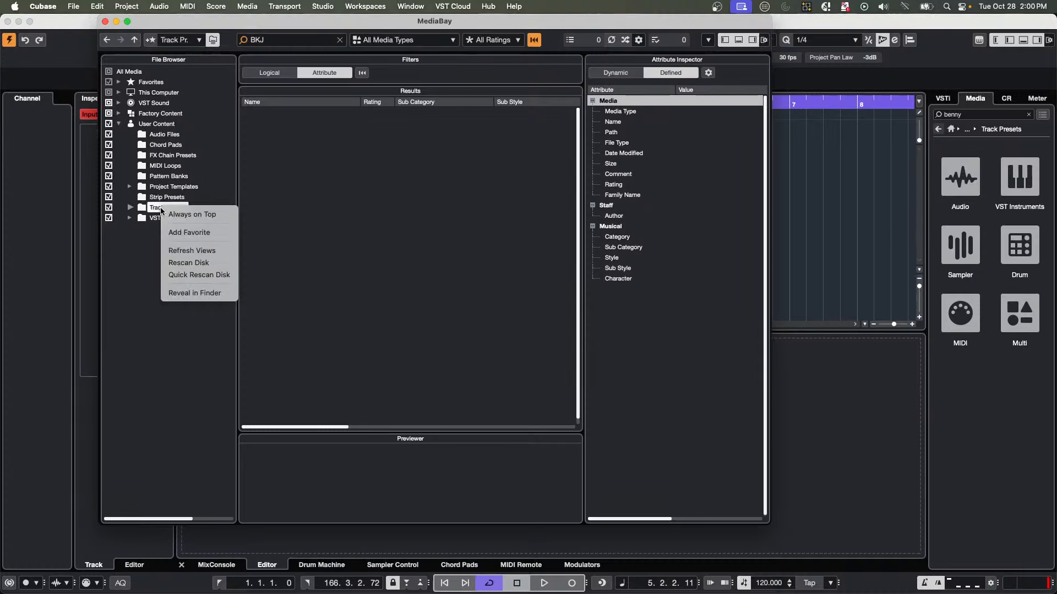
click(197, 263)
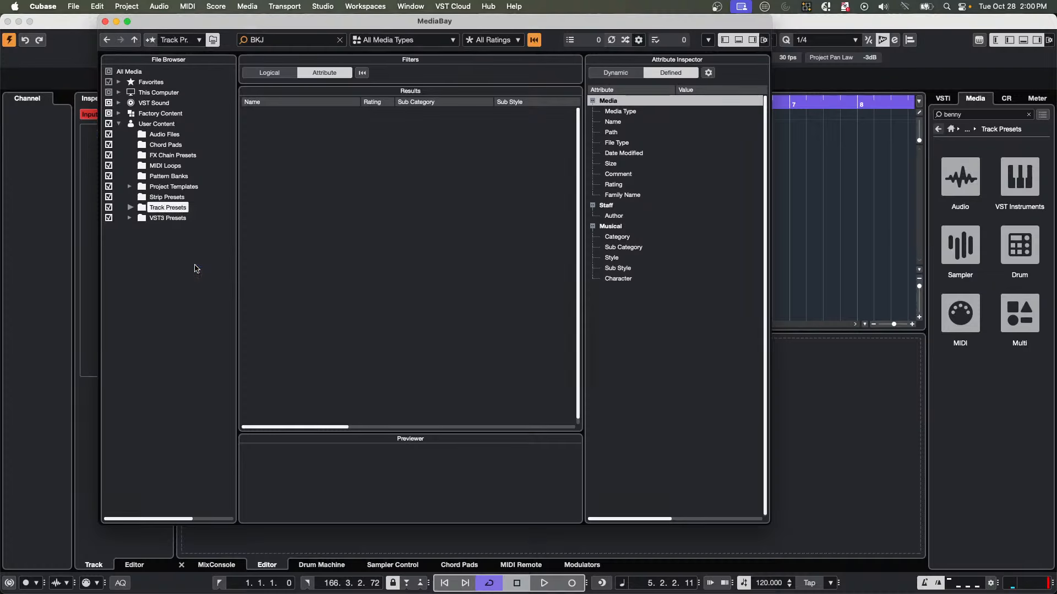
Show the contents of the Multi track presets folder in MediaBay without the BKJ search filter, and close MediaBay.
click(130, 208)
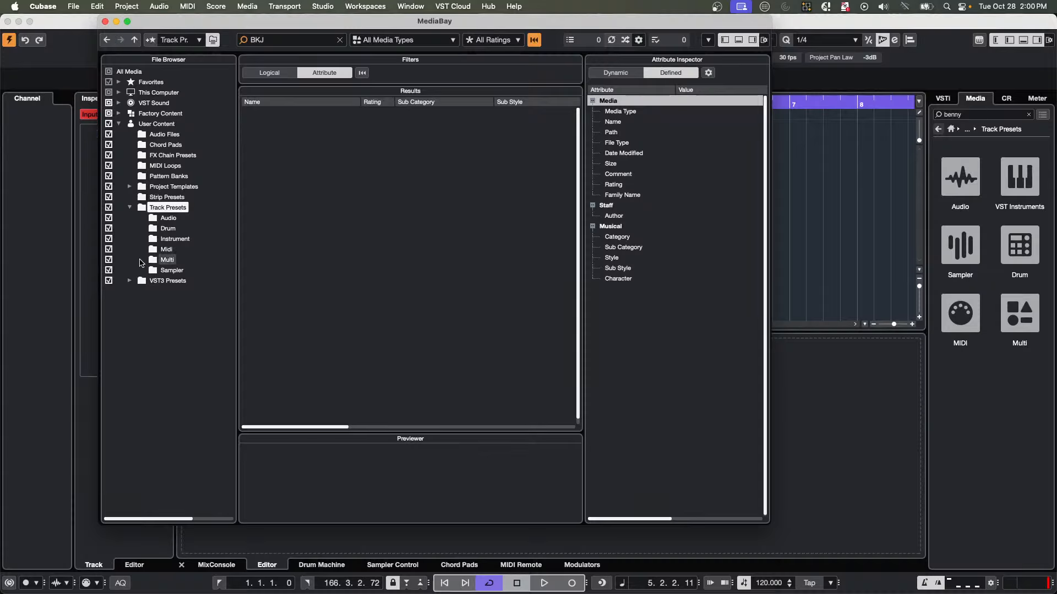
click(170, 262)
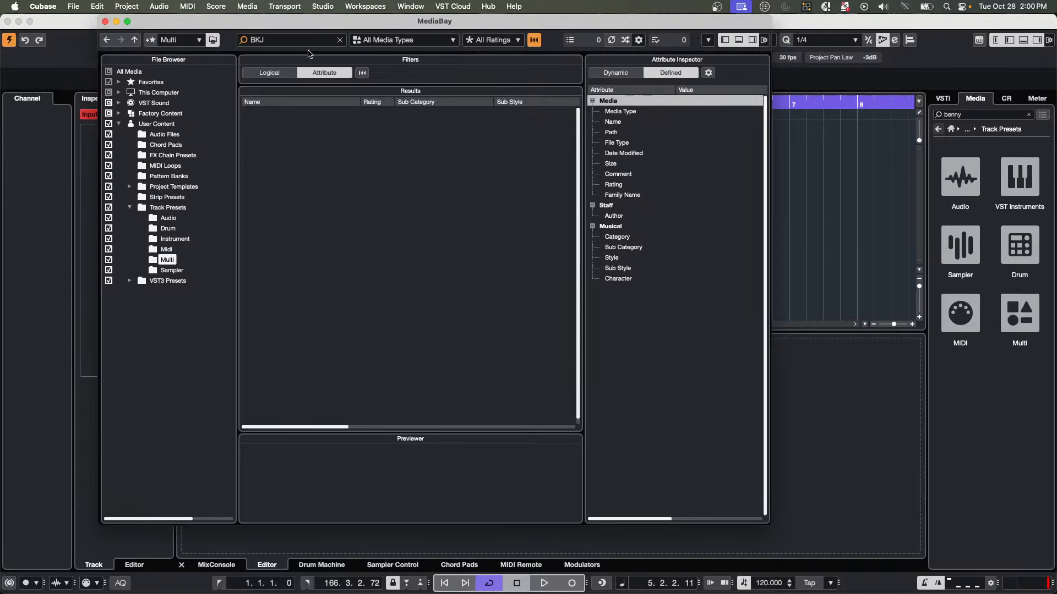
click(273, 40)
key(BackSpace)
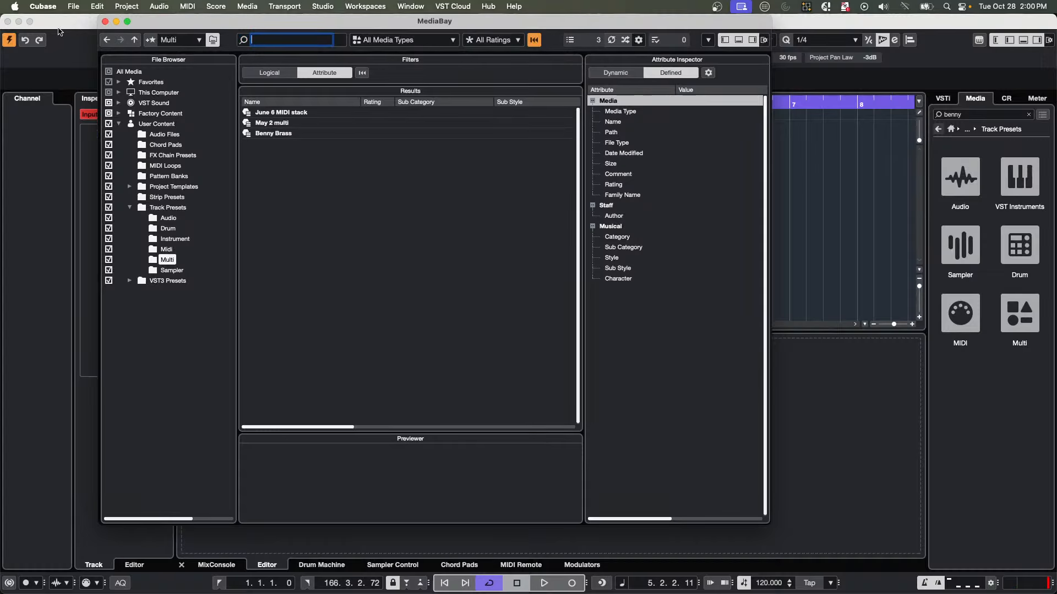
click(104, 21)
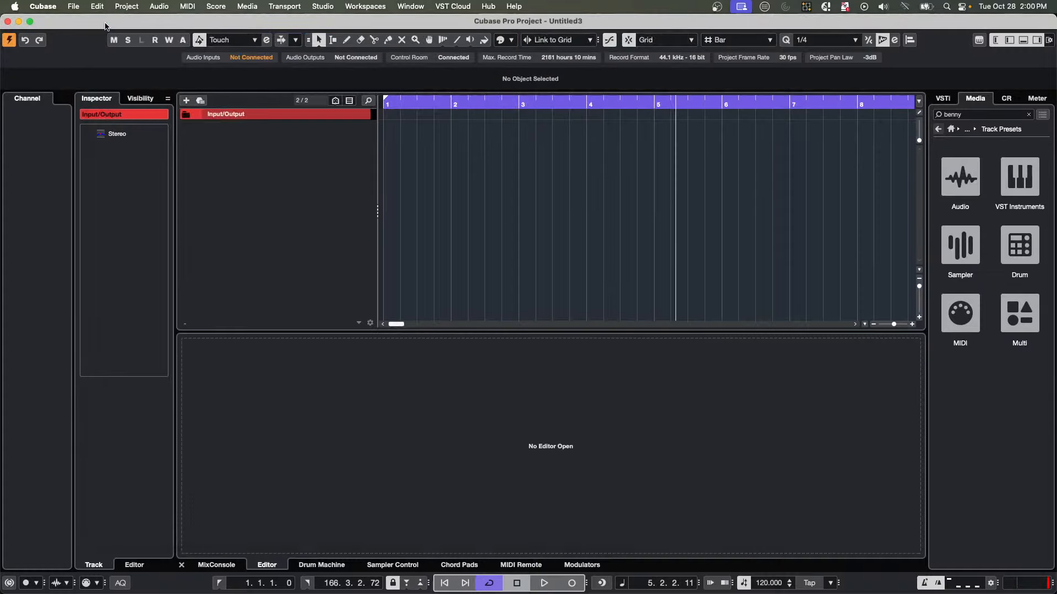
Add the tracks from the Benny Brass multi-track preset to the project and record-enable both HALion Sonic tracks.
click(1028, 327)
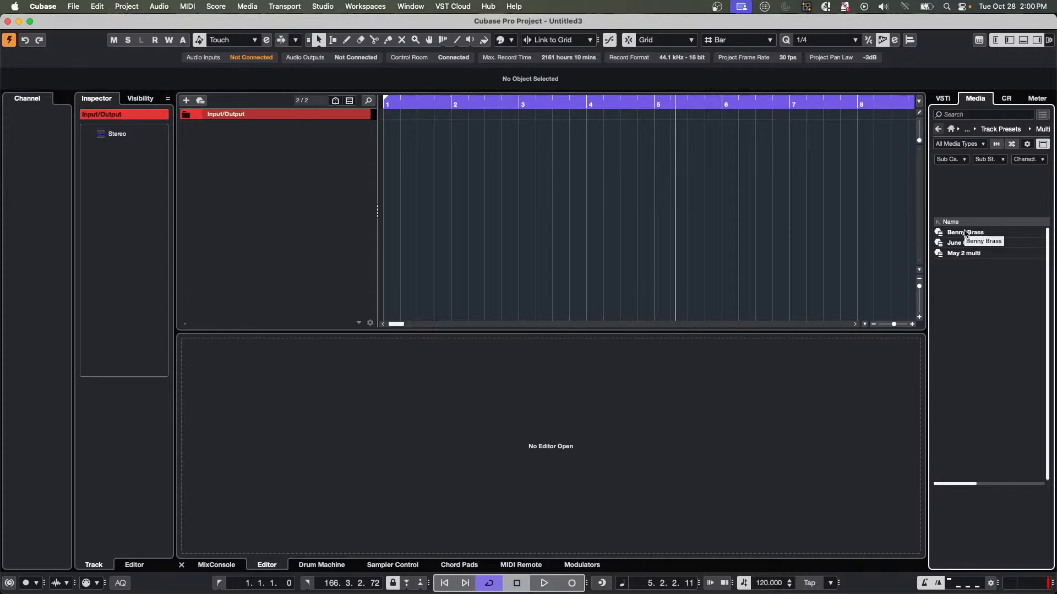
click(969, 236)
drag(970, 235, 321, 175)
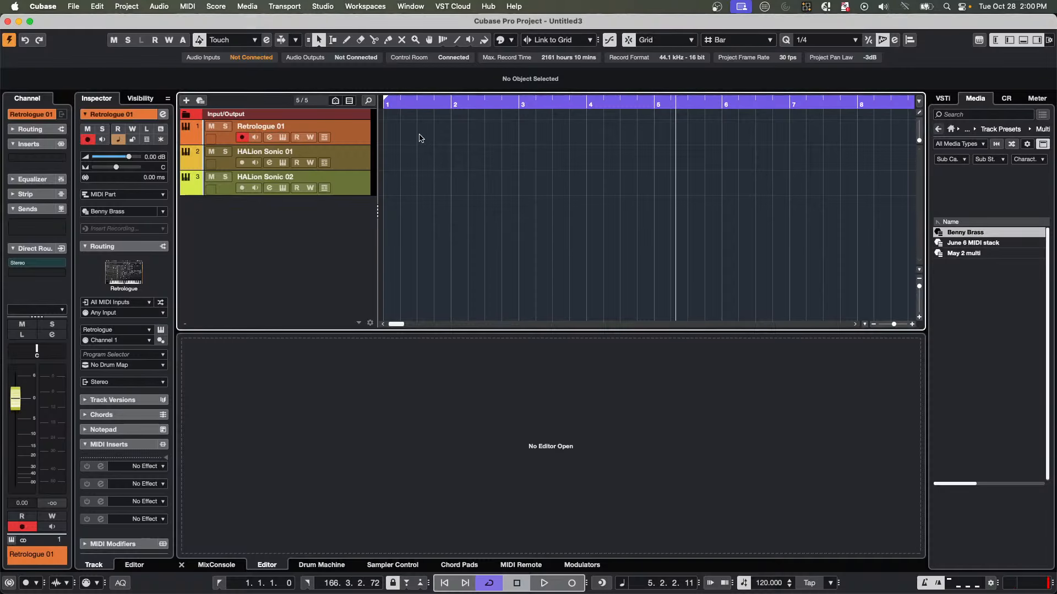
click(243, 163)
click(243, 188)
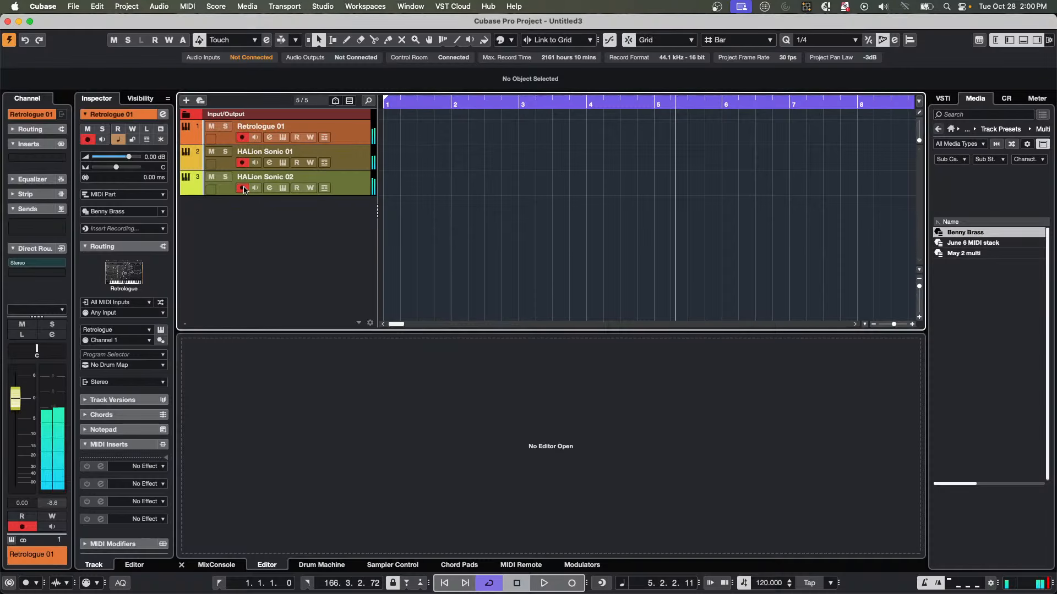
Open the Retrologue instrument and disarm both HALion Sonic tracks to audition its sound alone.
click(283, 138)
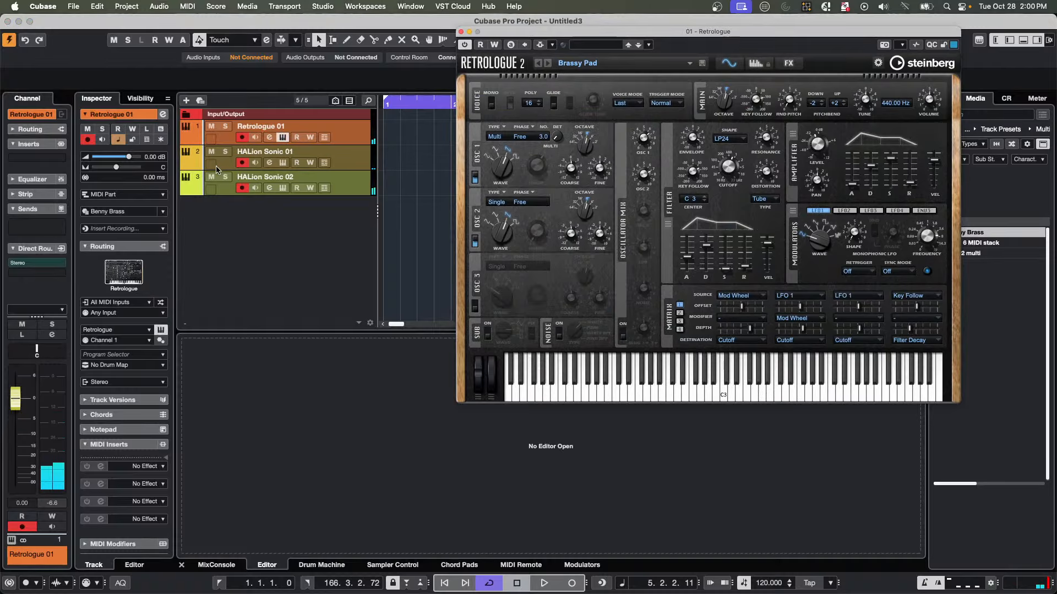
click(242, 163)
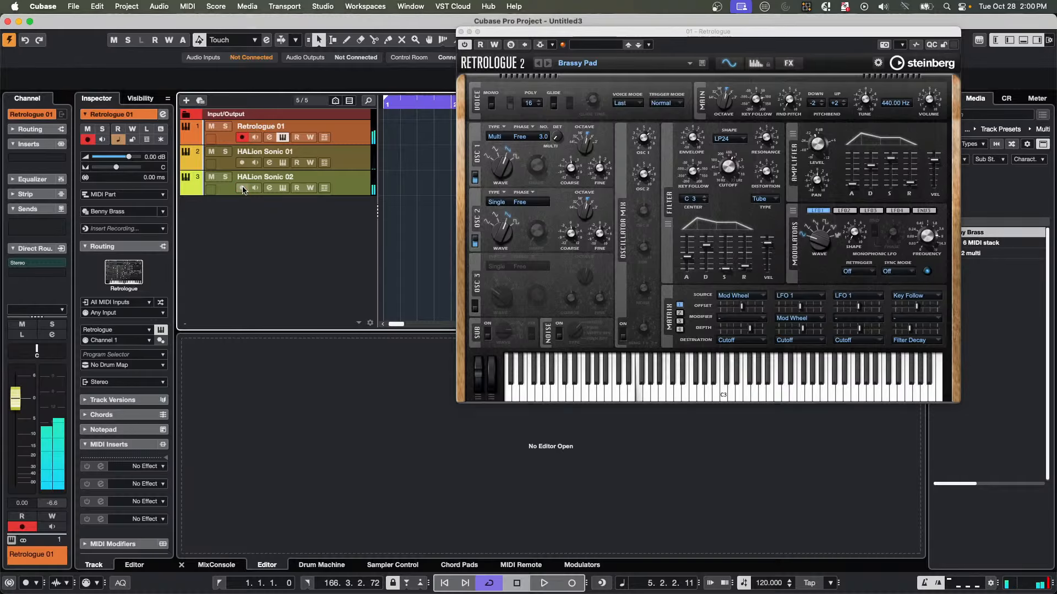
click(243, 189)
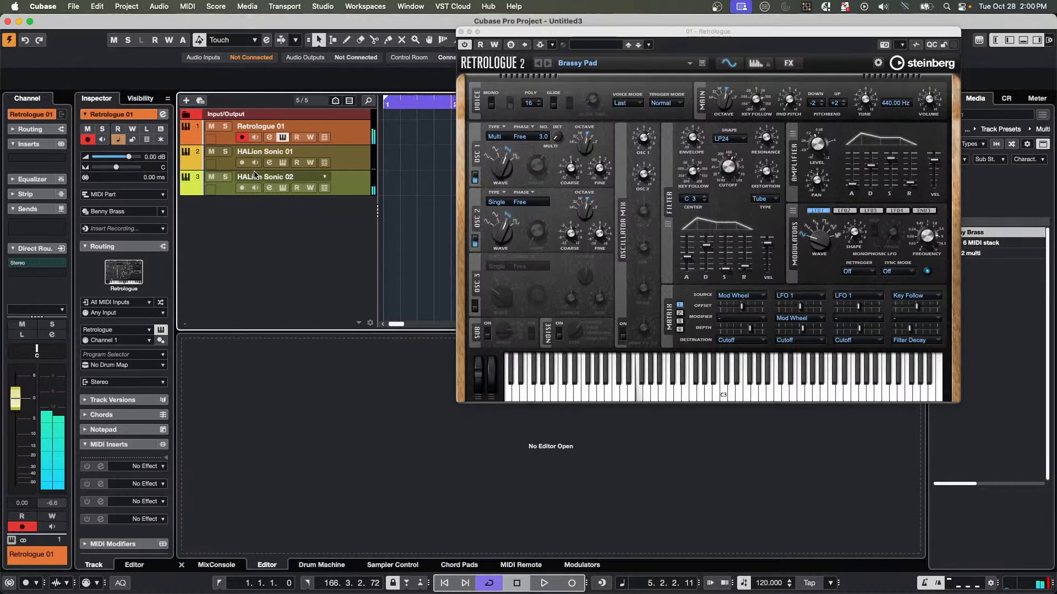
Open and record-enable the first HALion Sonic instrument, auditioning it with the Retrologue track disarmed and armed again.
click(283, 163)
click(243, 164)
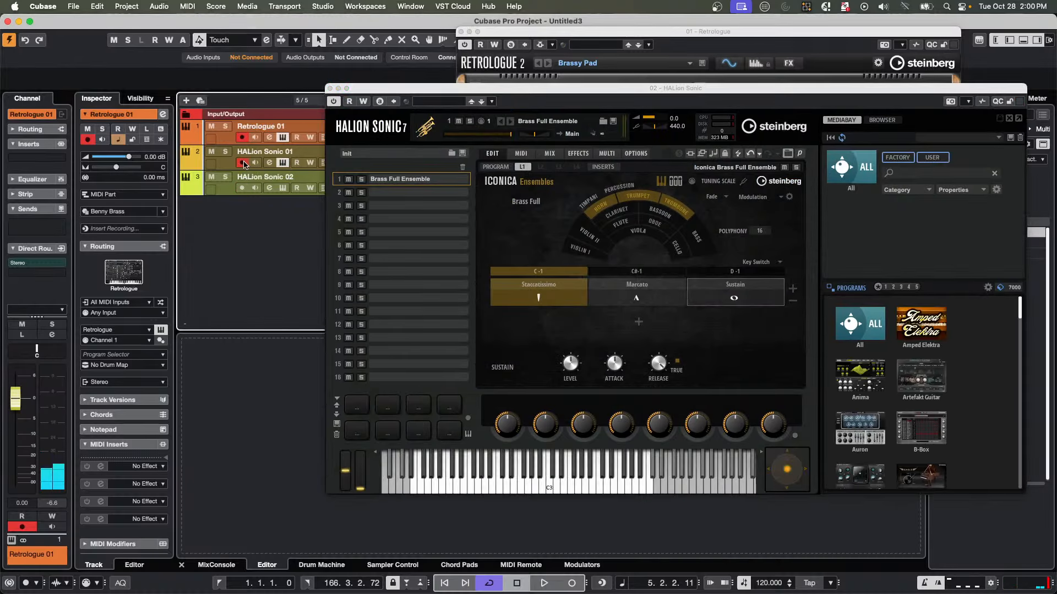
click(243, 137)
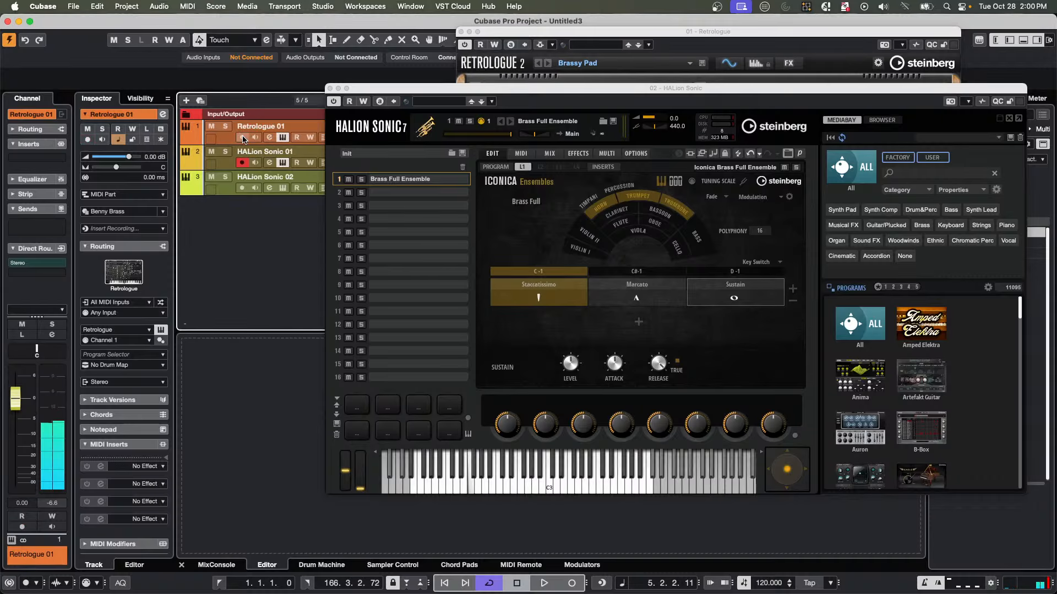
click(243, 138)
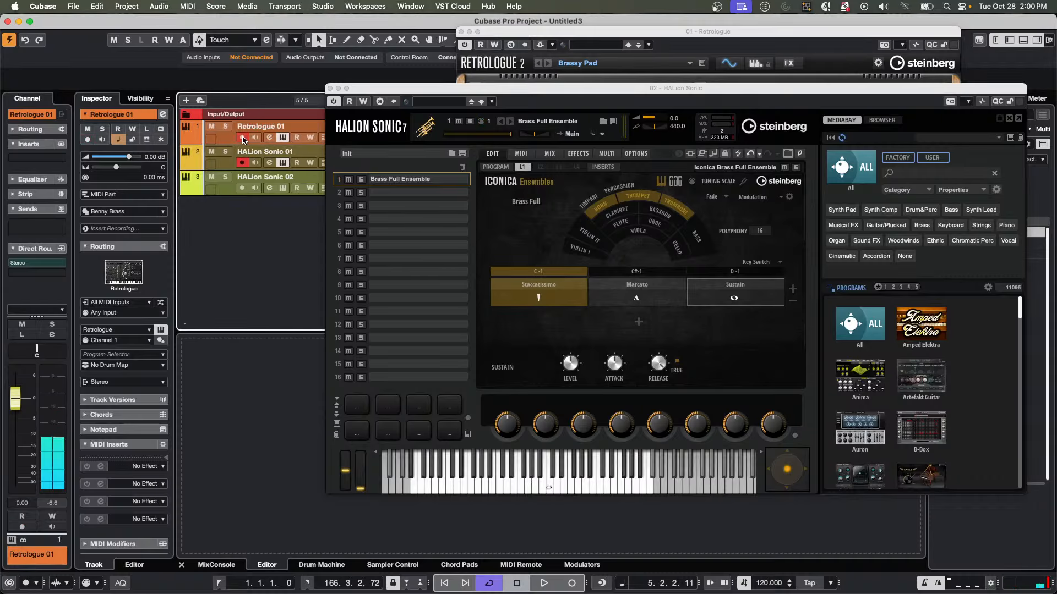
Record-enable the second HALion Sonic track and open its instrument to audition the full brass stack.
click(242, 188)
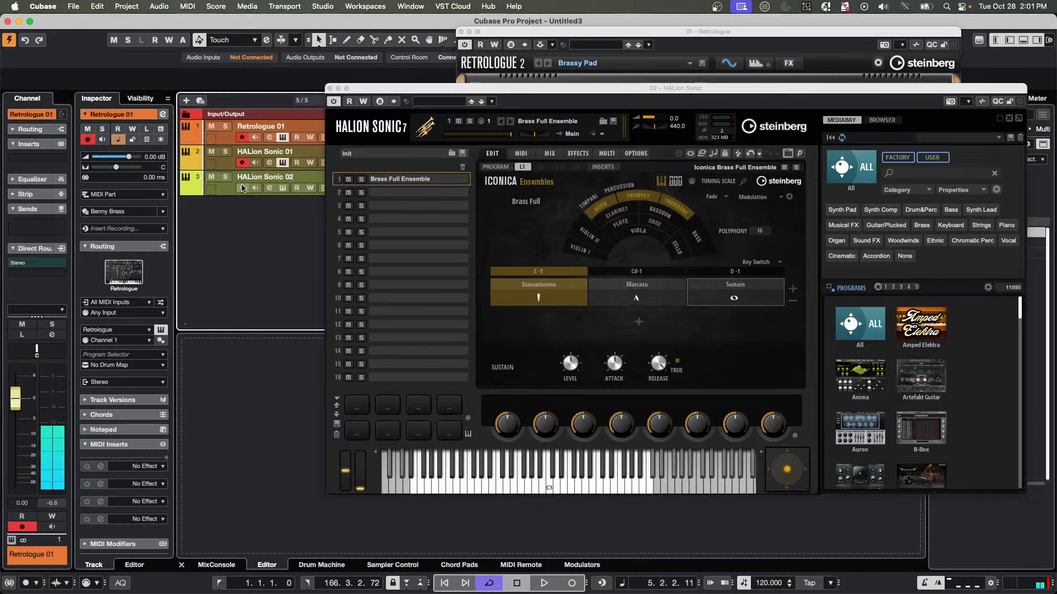
click(280, 190)
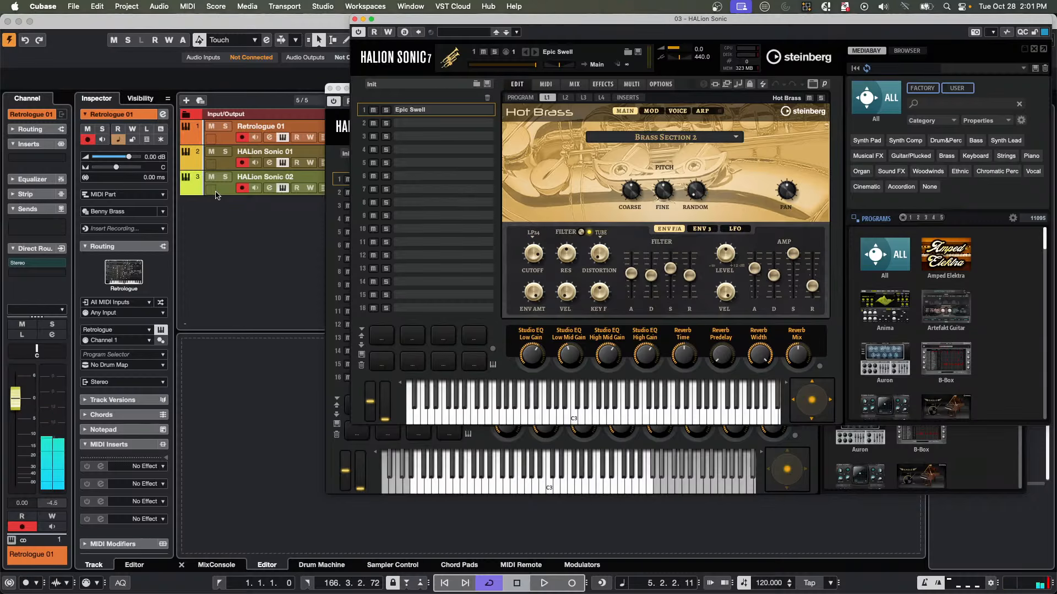
click(231, 143)
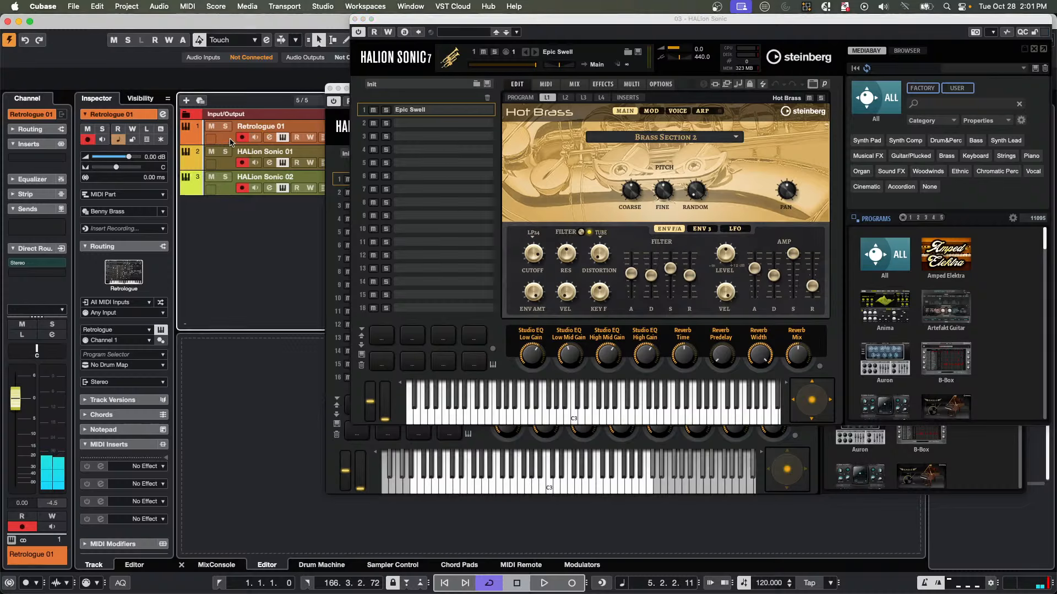
click(232, 193)
right_click(232, 193)
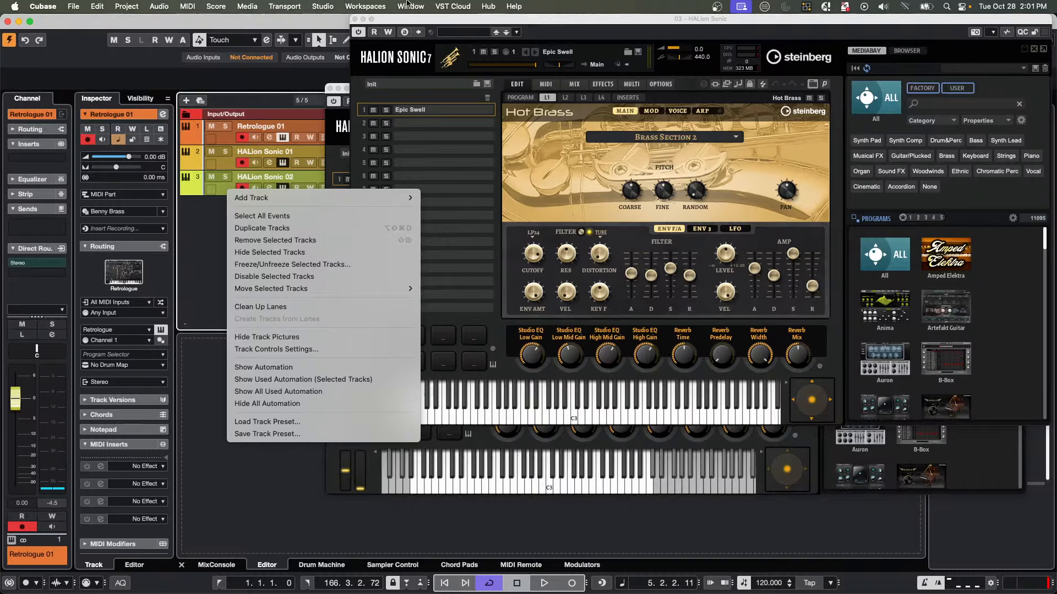
Close the instrument windows of both HALion Sonic tracks and the Retrologue track.
click(354, 20)
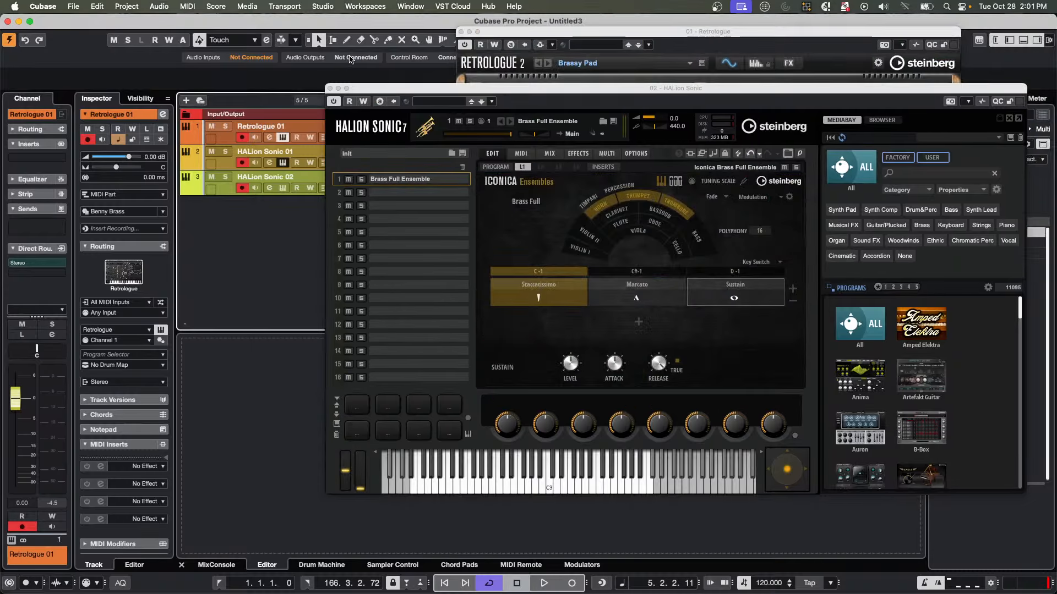
click(331, 88)
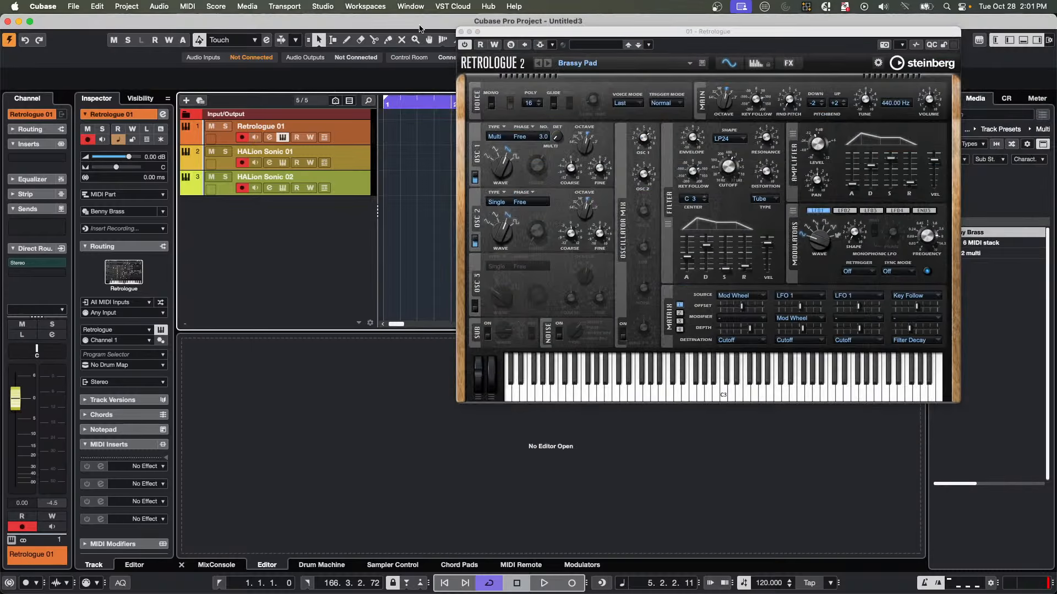
click(465, 33)
click(462, 32)
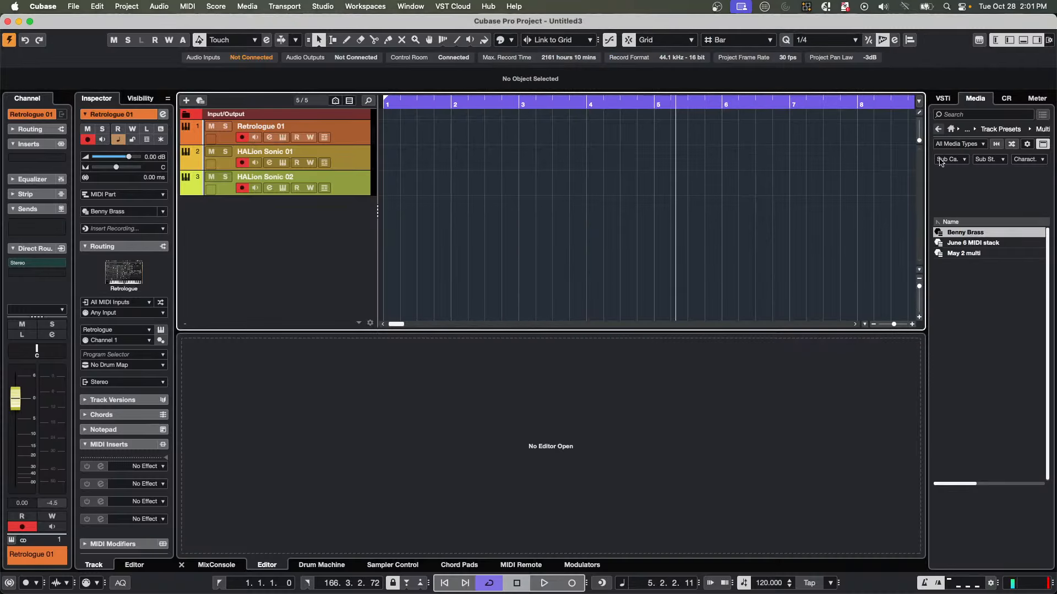
Find the Benny Brass multi-track preset under User Presets, Track Presets, Multi and add its tracks to the project again.
click(938, 129)
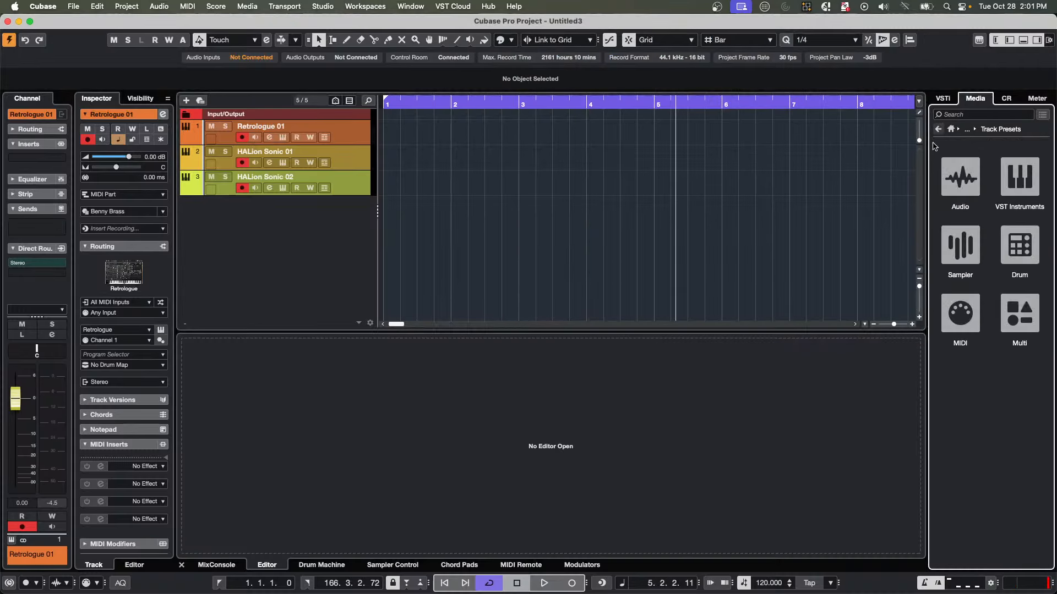
click(951, 131)
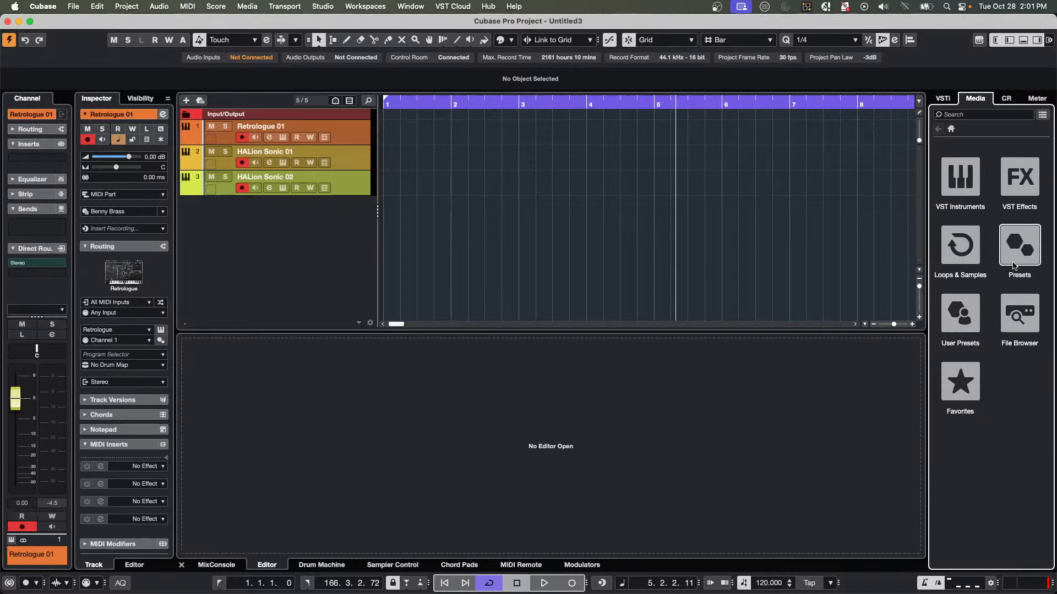
click(974, 301)
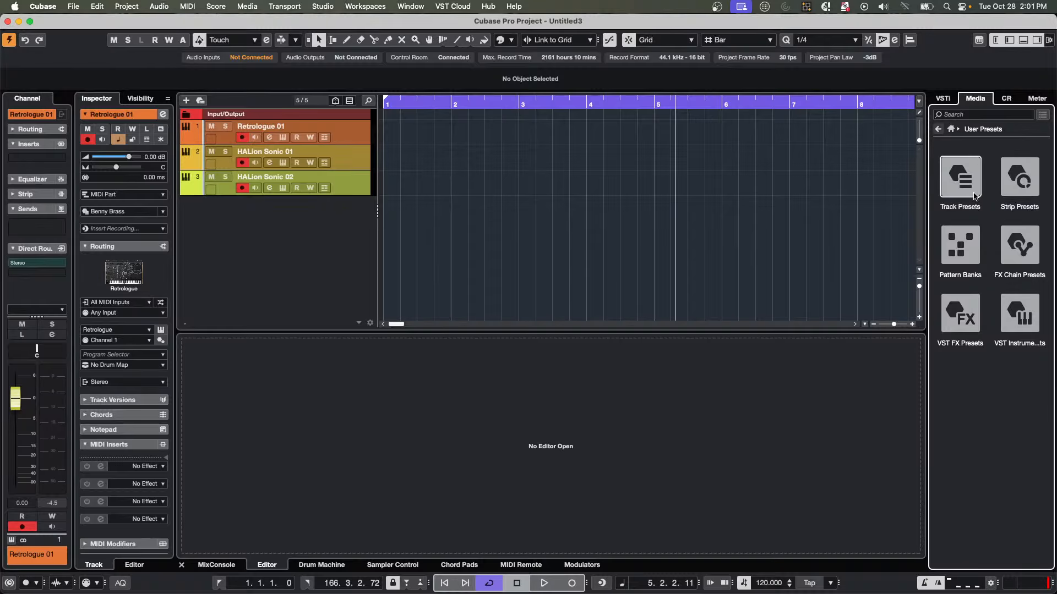
click(959, 177)
click(1021, 325)
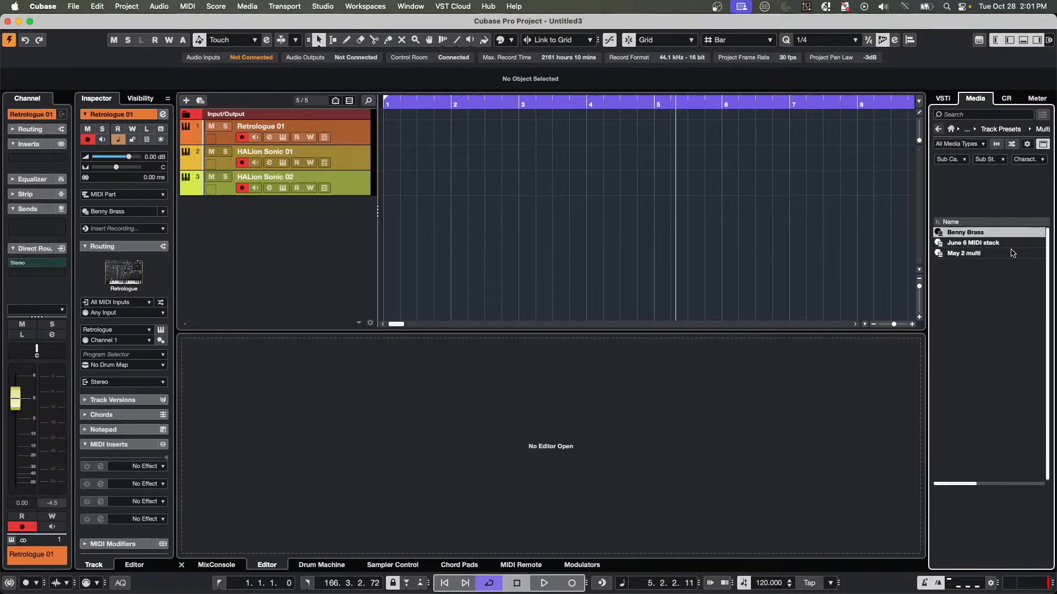
double_click(990, 233)
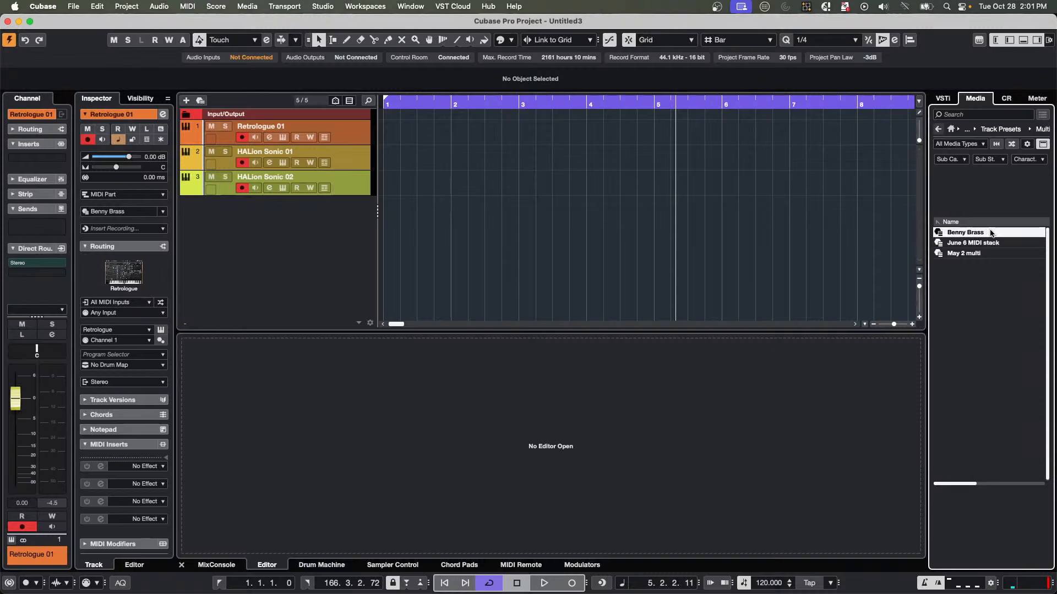
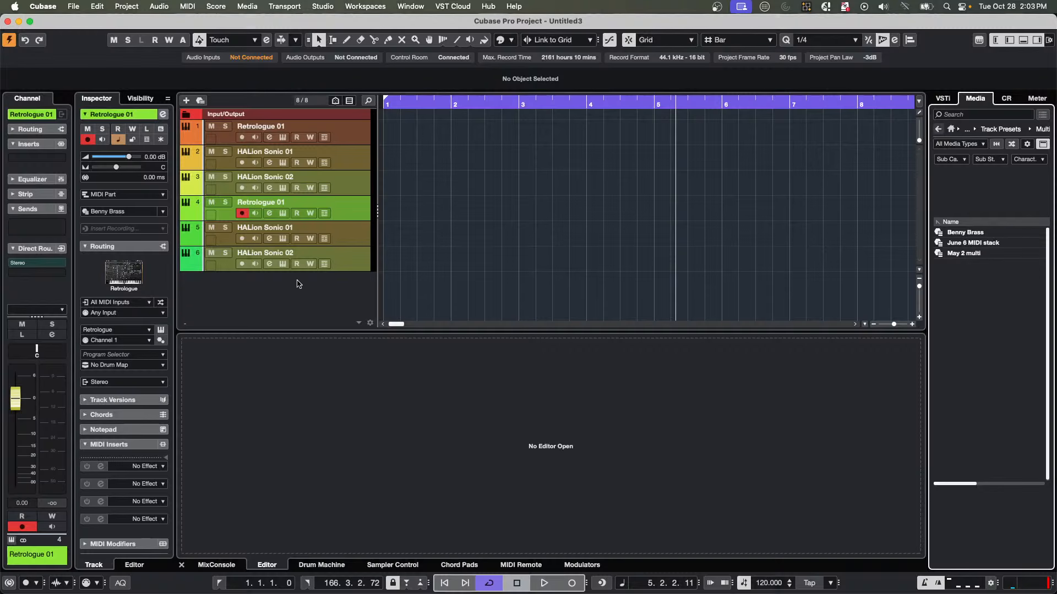
Add one instrument track that uses Groove Agent, with stereo output.
right_click(315, 284)
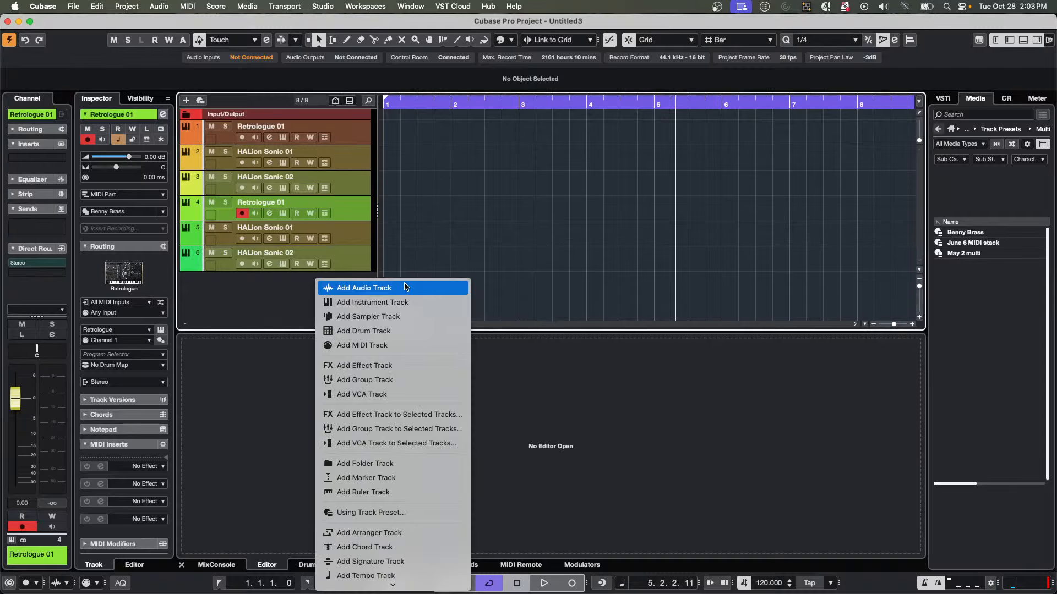
click(406, 303)
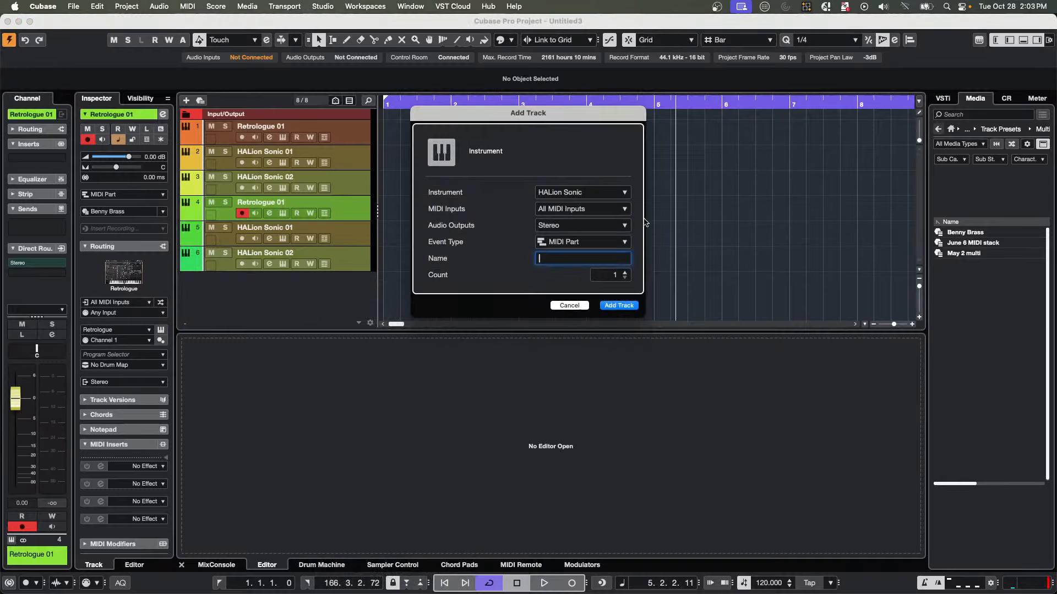
click(587, 193)
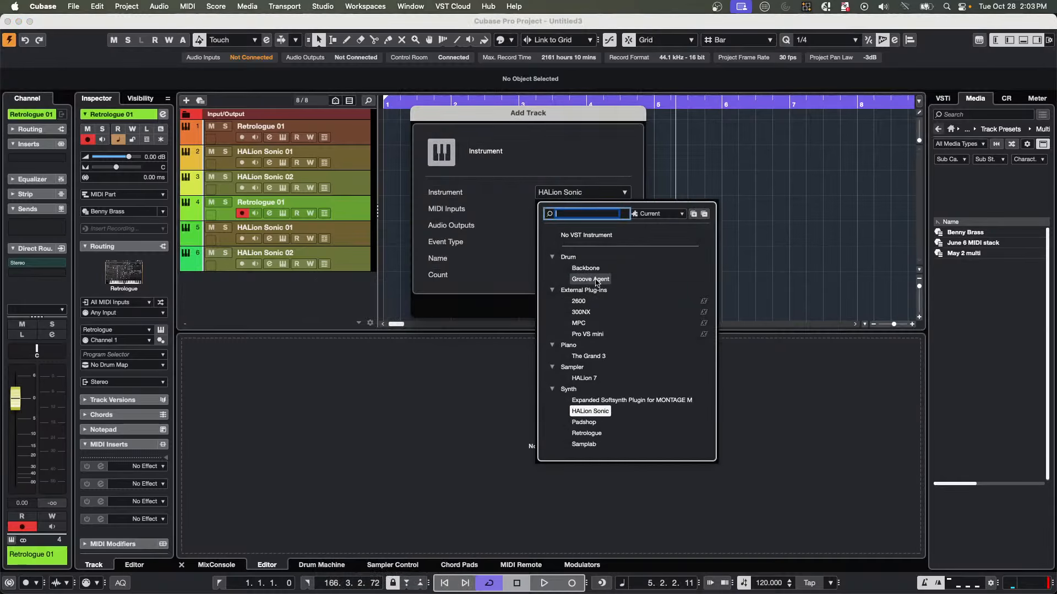
click(595, 278)
click(619, 306)
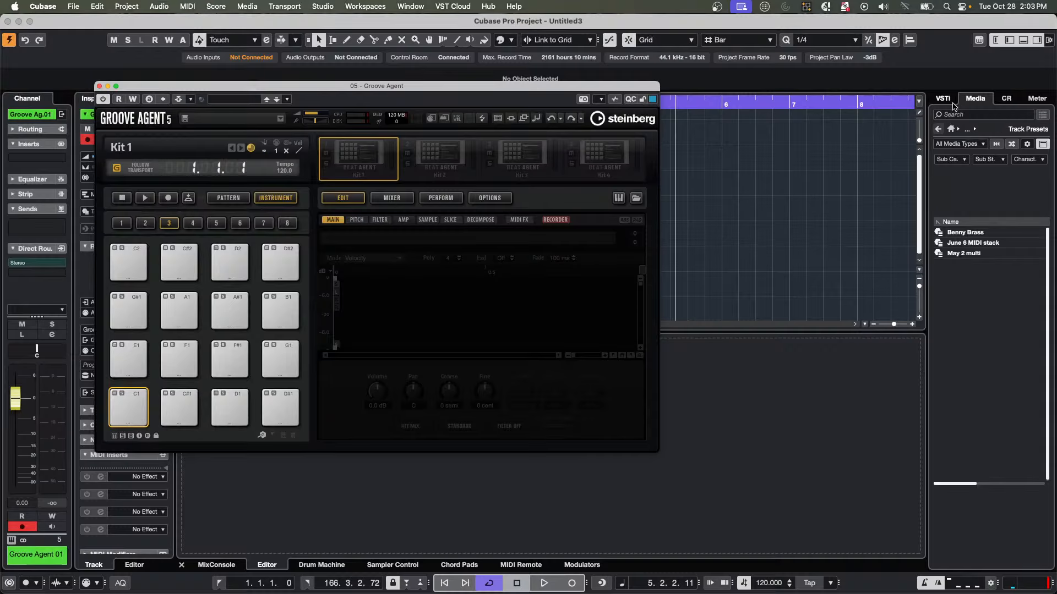
Browse from the media home to the Loop Mash Library in Loops & Samples and filter its loops by the Beats subcategory.
click(939, 131)
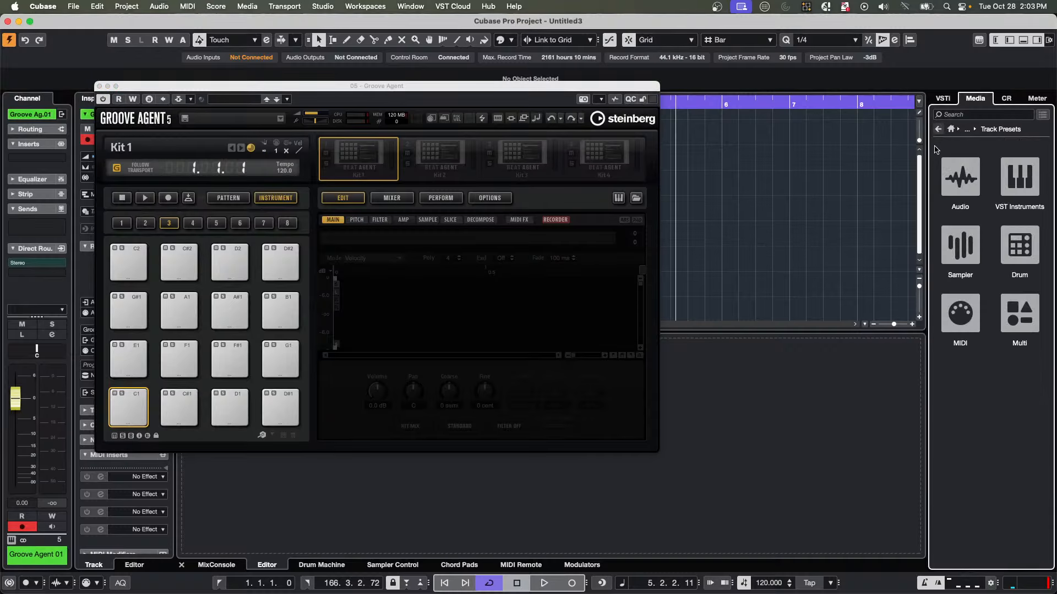
click(950, 129)
click(961, 176)
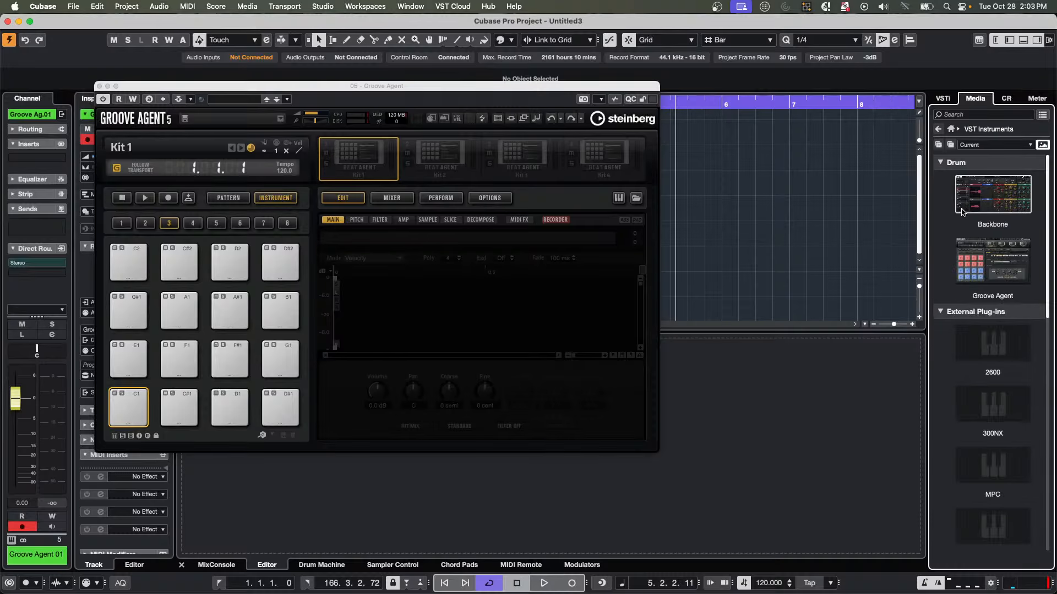
click(951, 129)
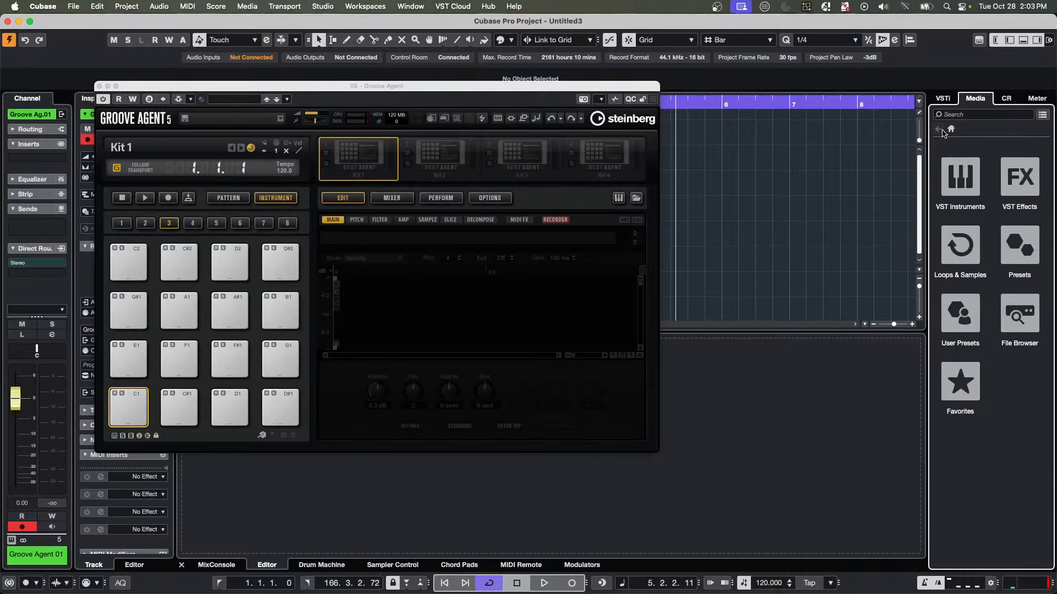
click(946, 168)
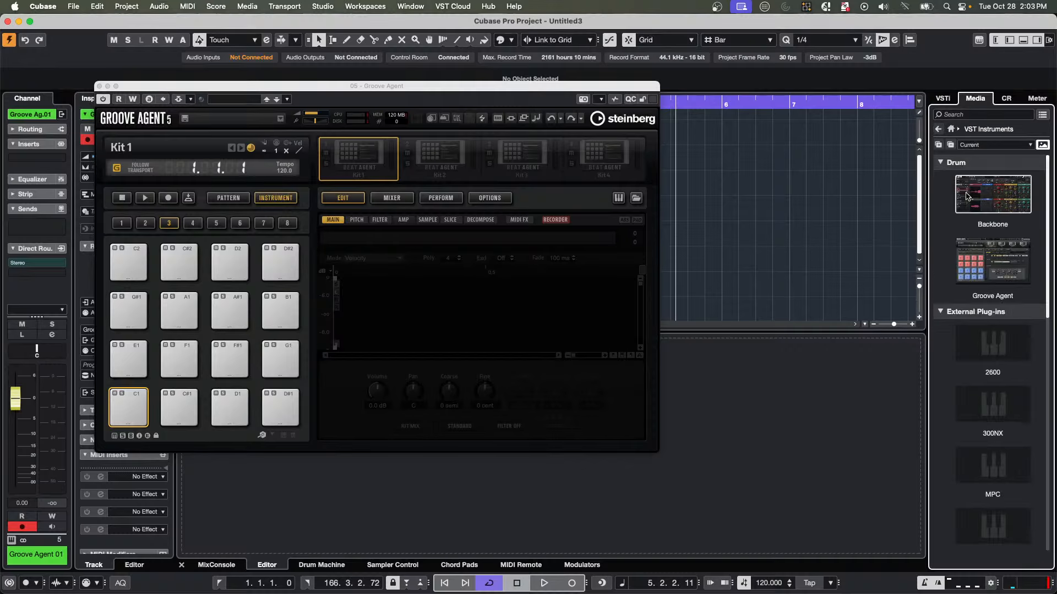
click(938, 129)
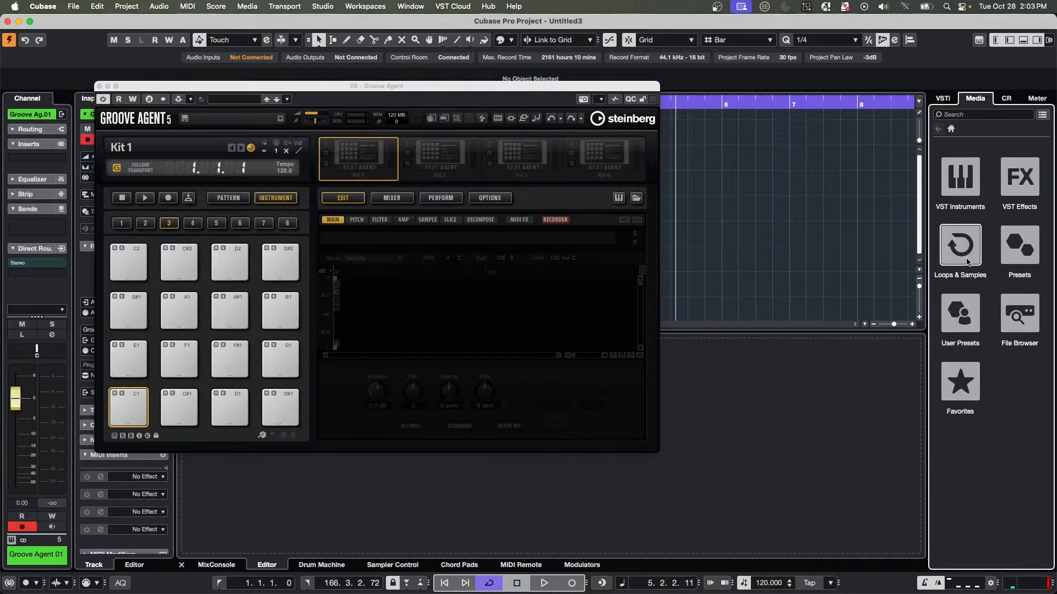
click(967, 269)
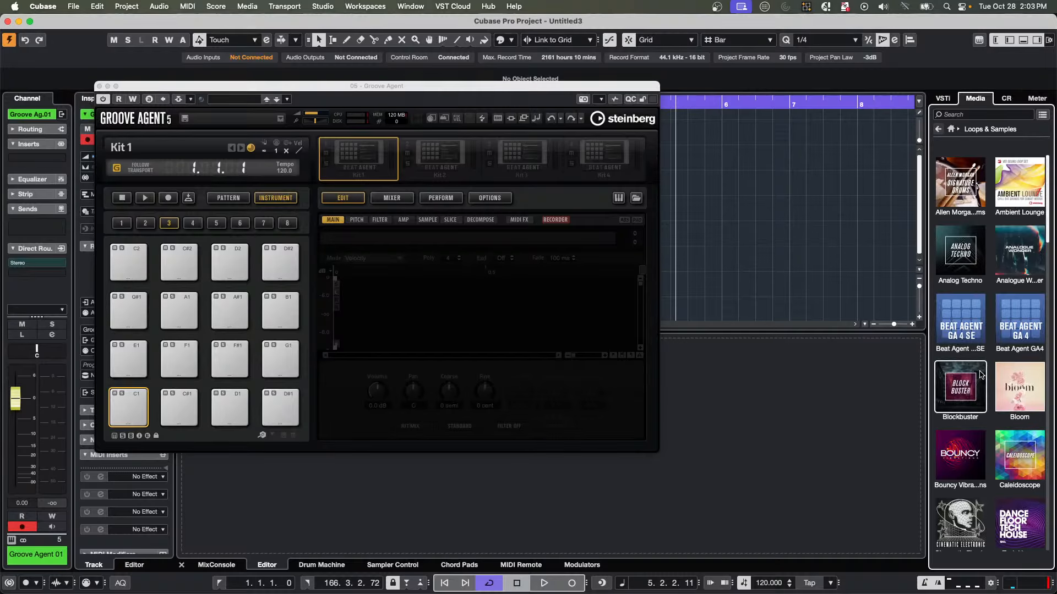
scroll(979, 376, down, 5)
scroll(979, 375, down, 3)
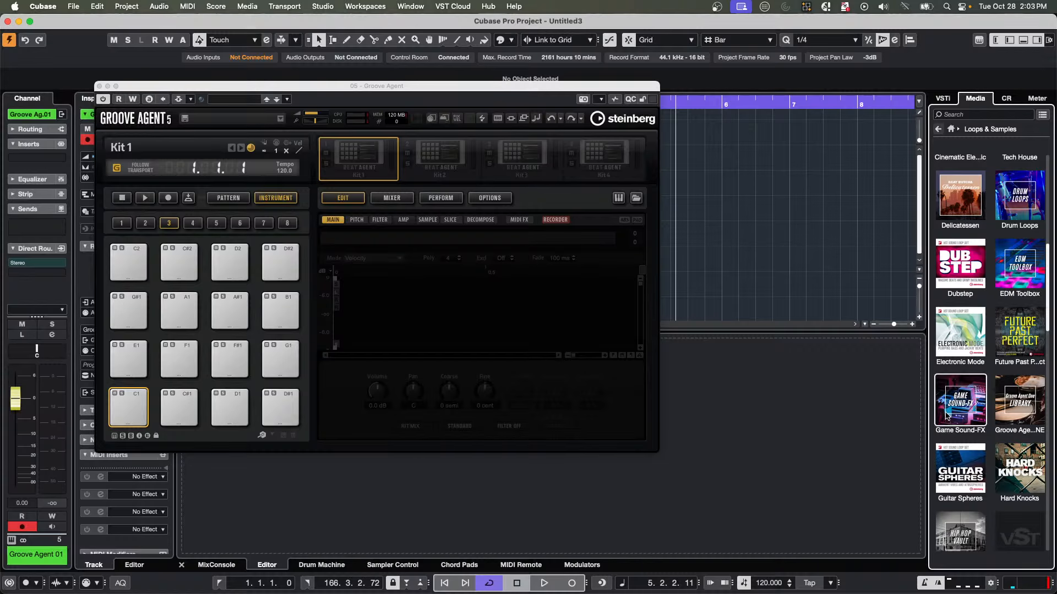
scroll(1015, 448, down, 8)
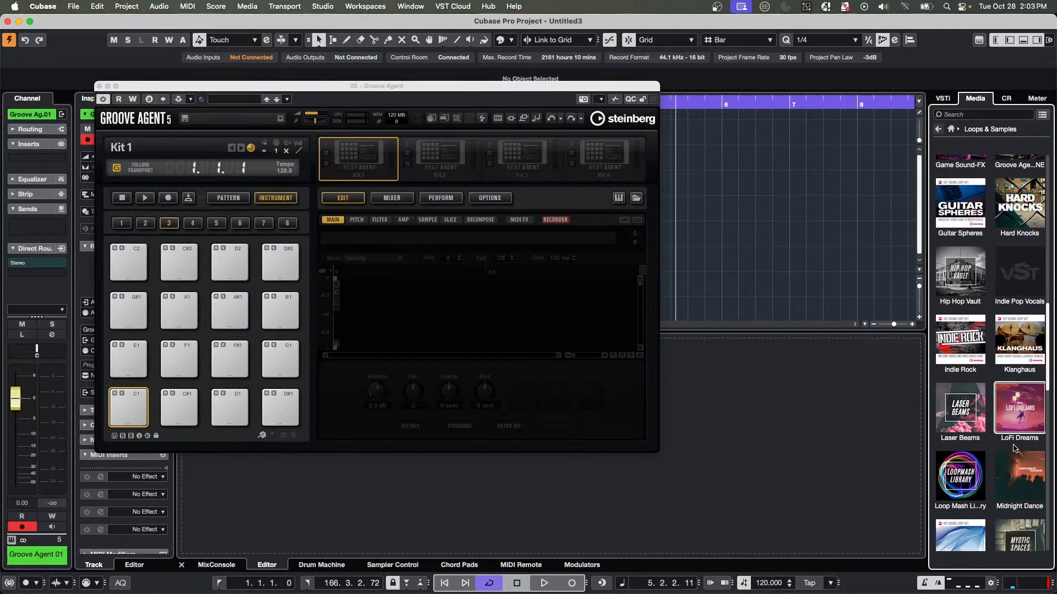
click(960, 476)
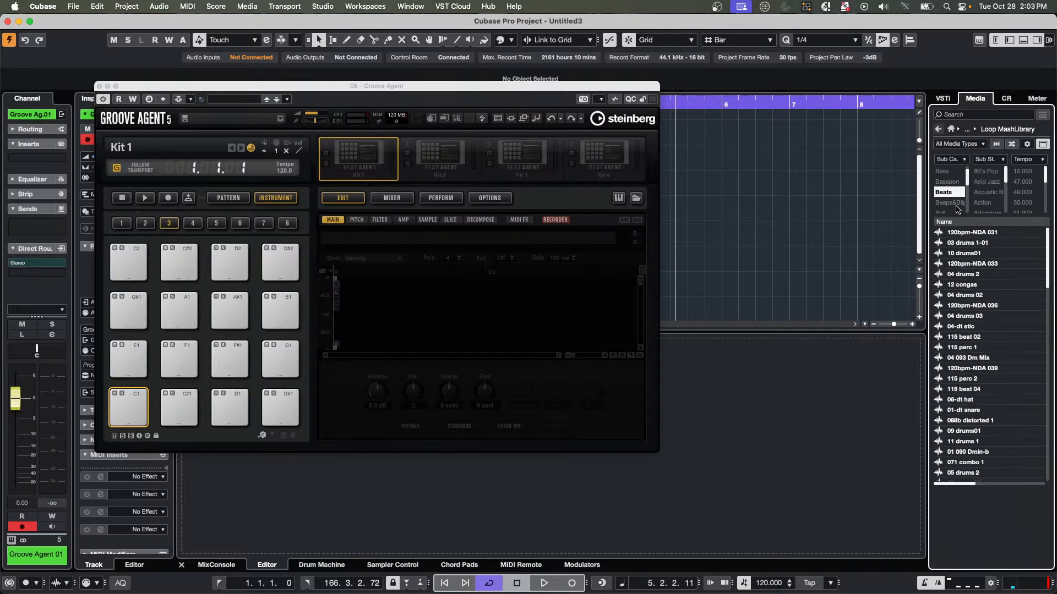
click(947, 192)
Load the 026 Drums loop onto Groove Agent's C1 pad and create slices from it across the pads.
drag(975, 337, 773, 417)
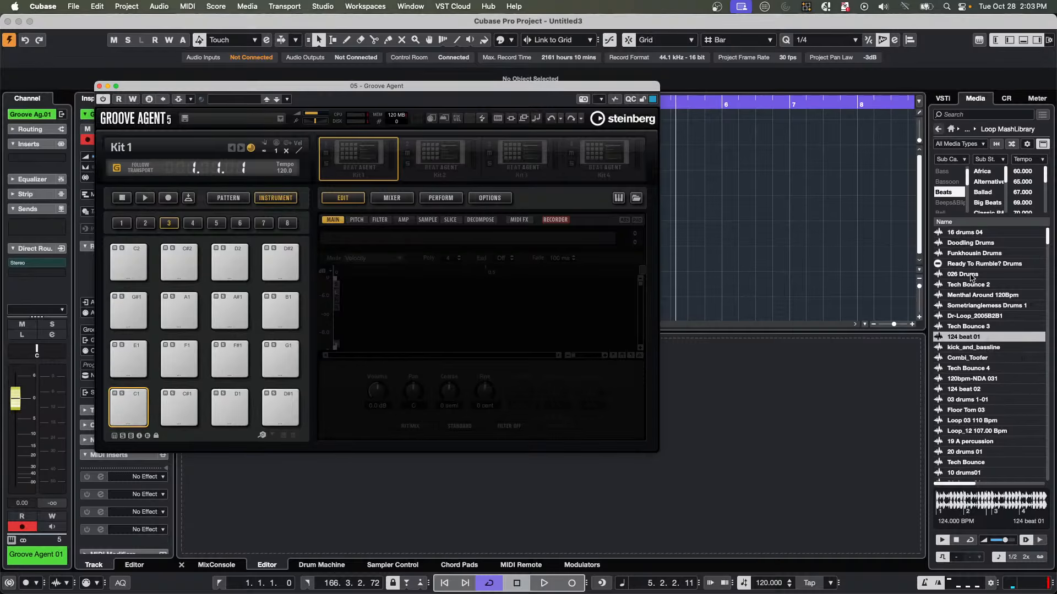
click(962, 278)
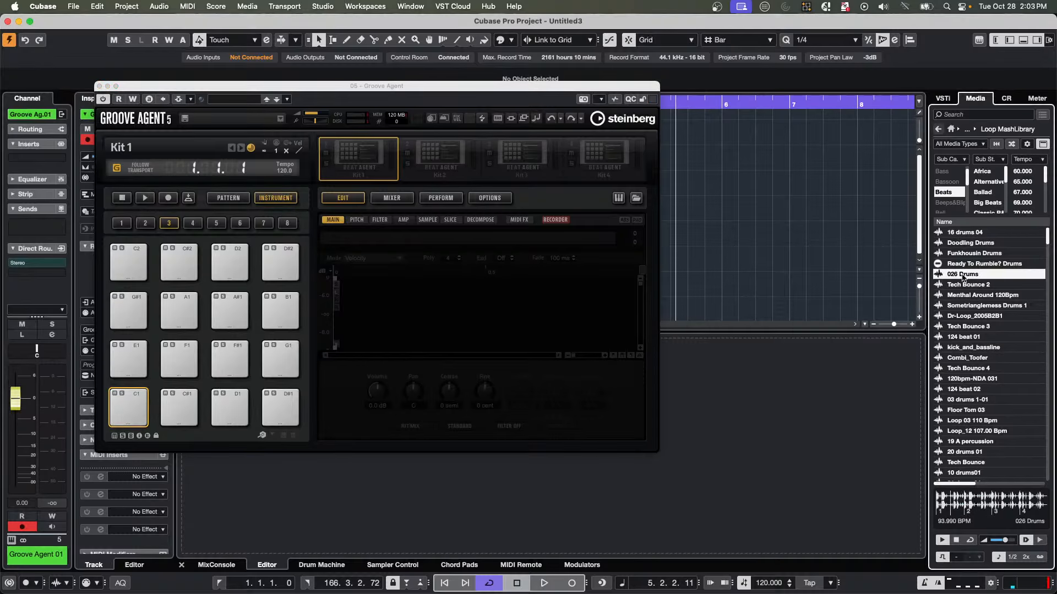
drag(962, 278, 132, 416)
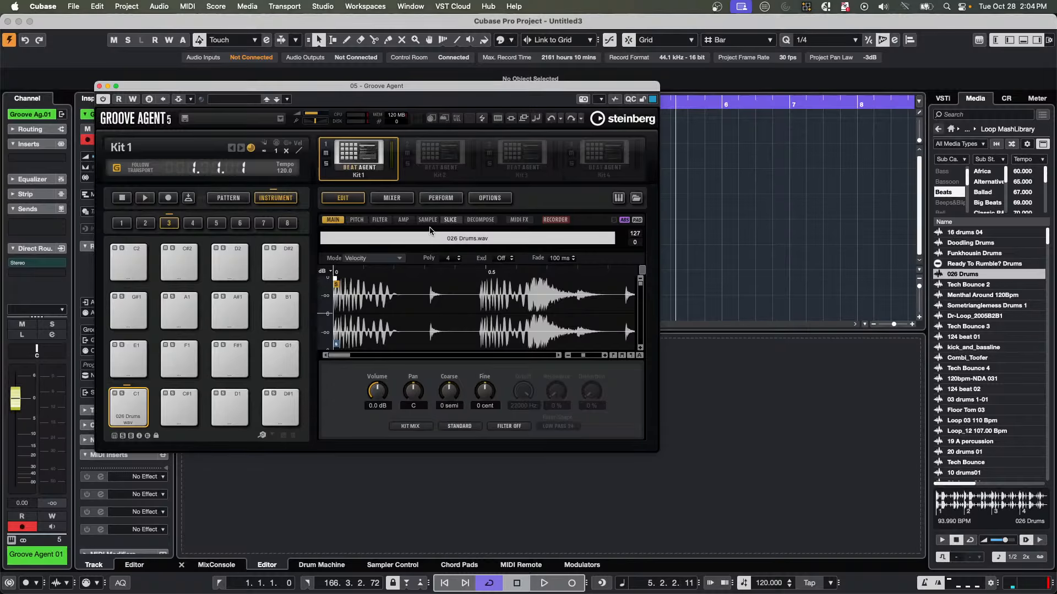
click(451, 220)
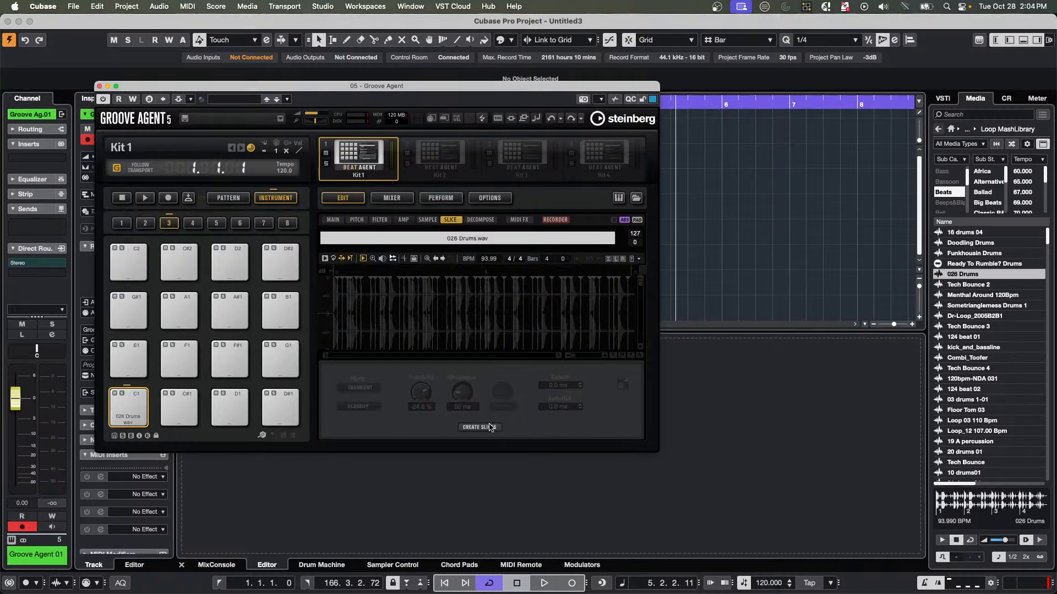
click(487, 427)
Select all sliced pads from C1 through C#5 and assign them to exclusive group 1.
click(129, 408)
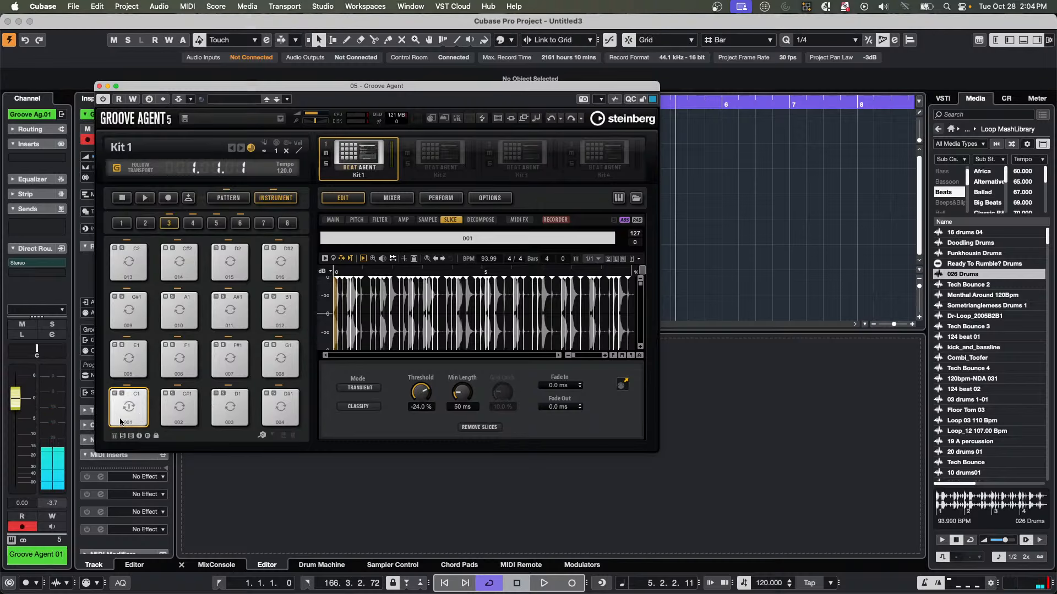
click(244, 226)
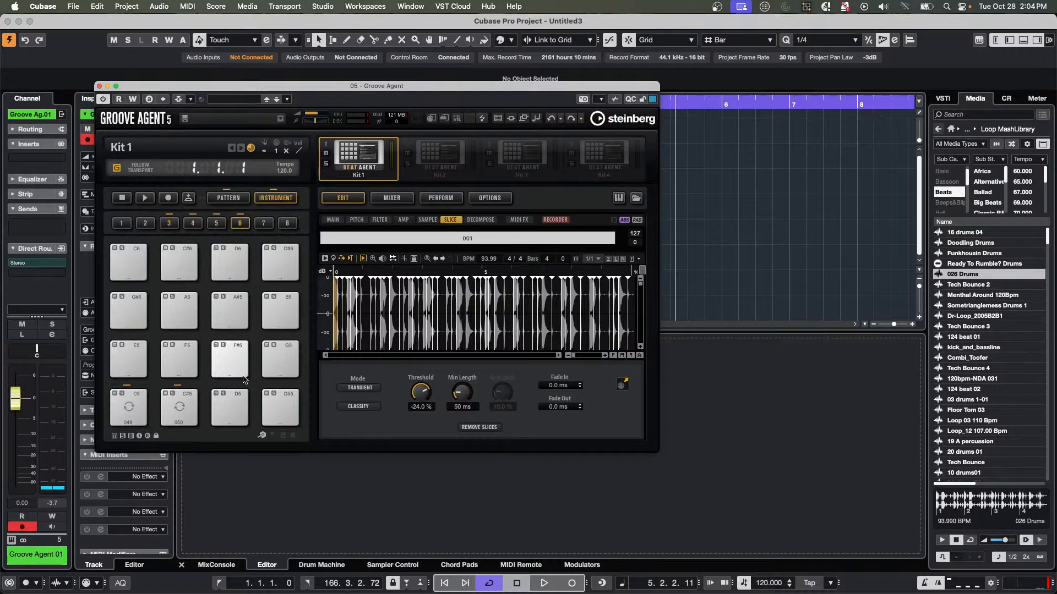
shift+click(173, 403)
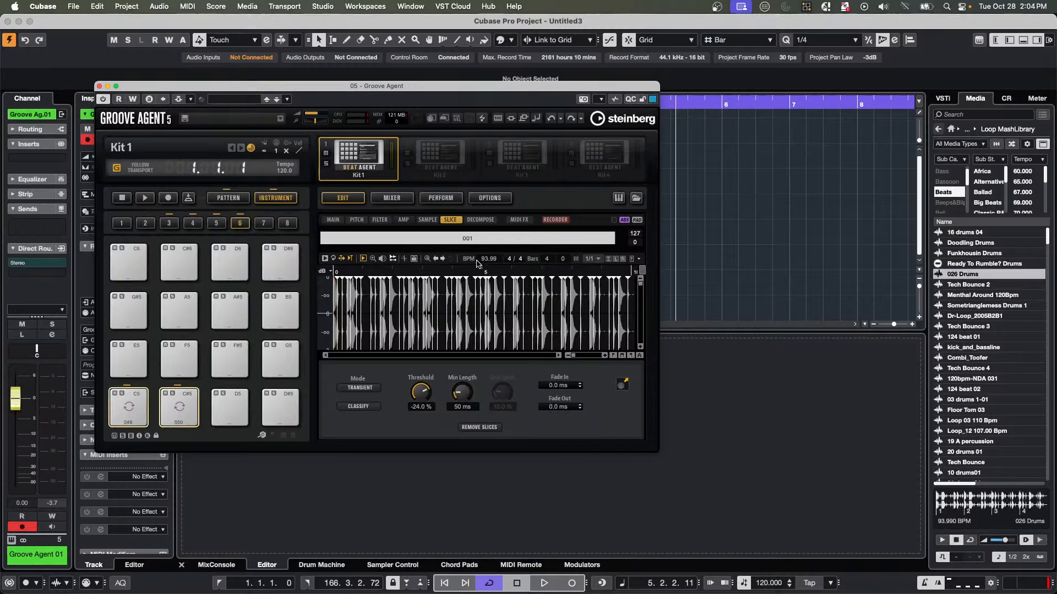
click(333, 220)
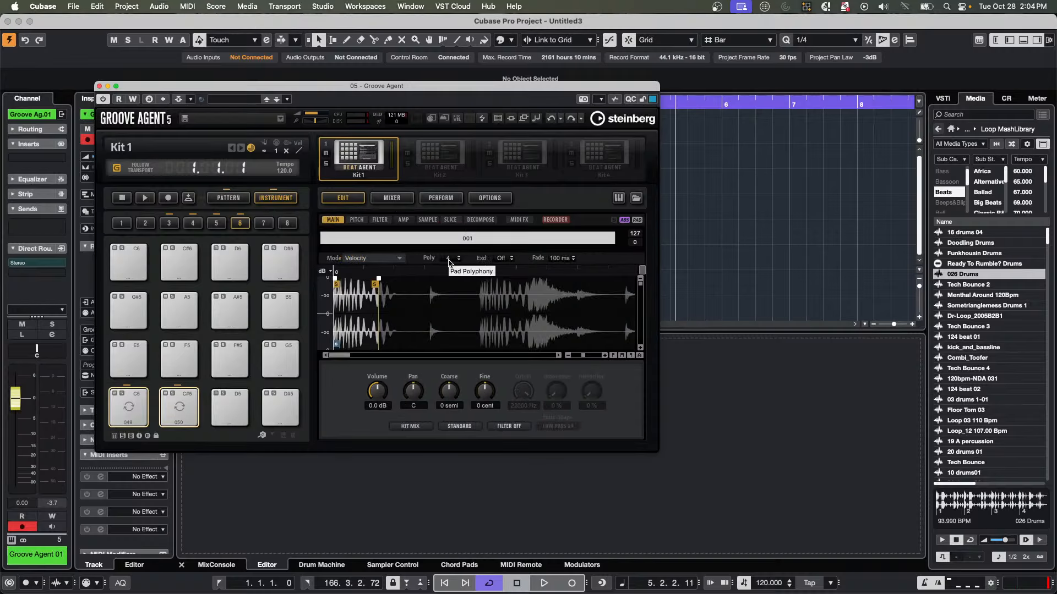
click(512, 257)
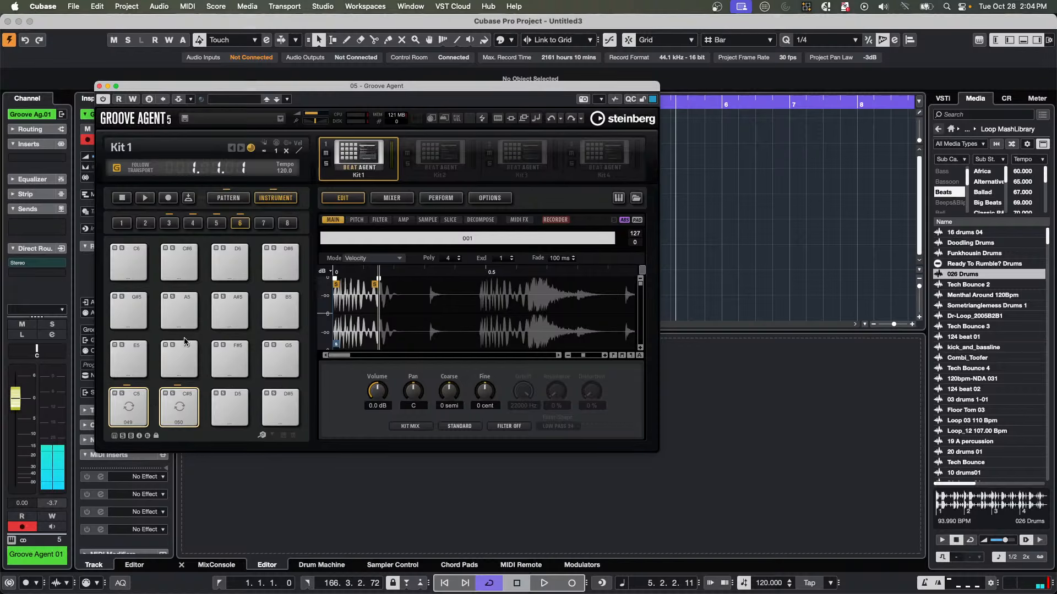
Audition the slices on Groove Agent pads C#1, D1, F#1, F1 and E1, and close the instrument window.
click(169, 223)
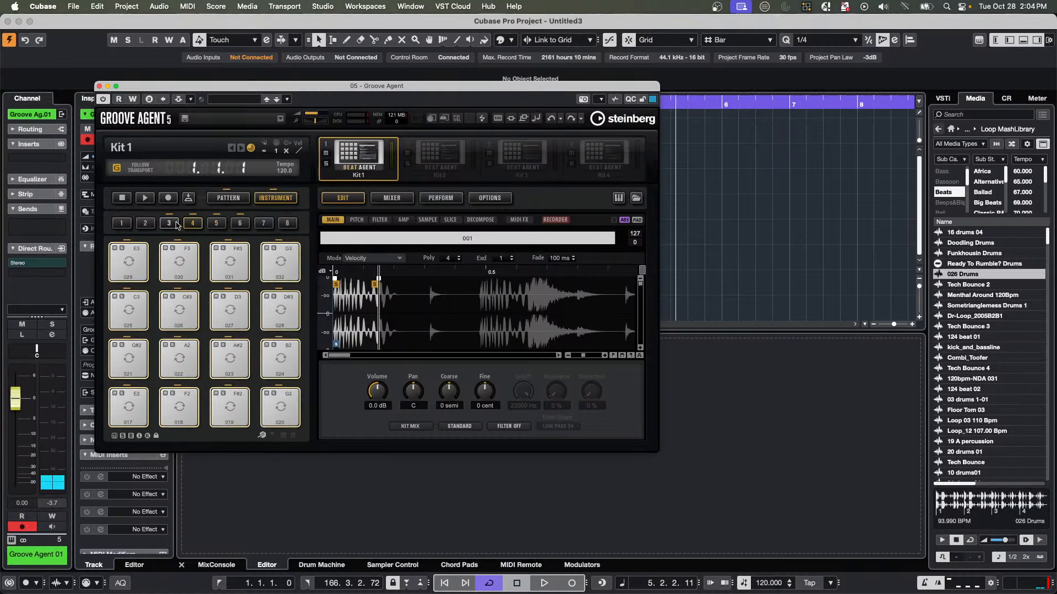
click(179, 407)
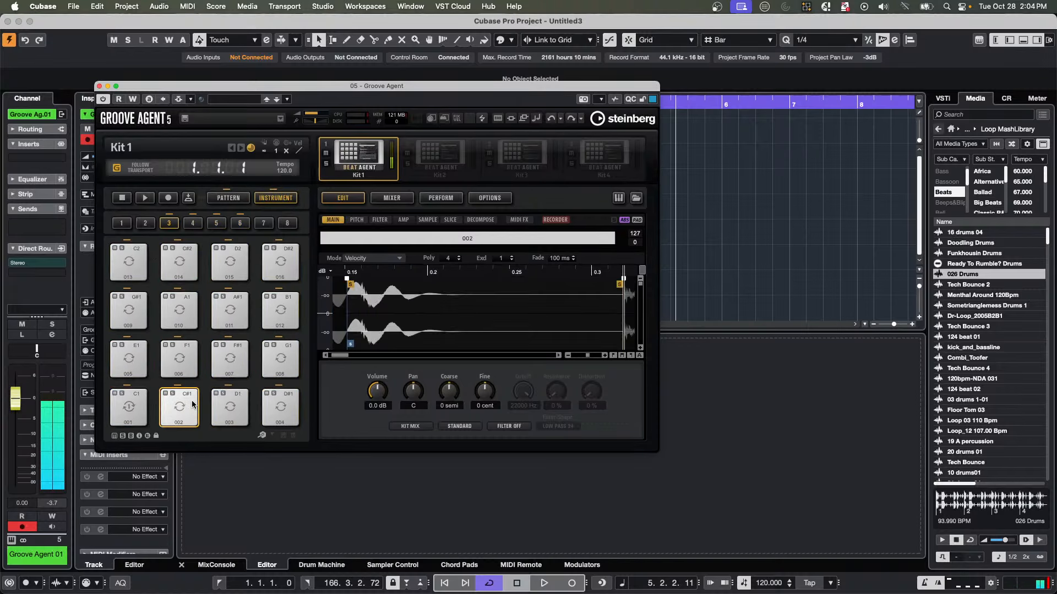
click(224, 404)
click(230, 359)
click(192, 357)
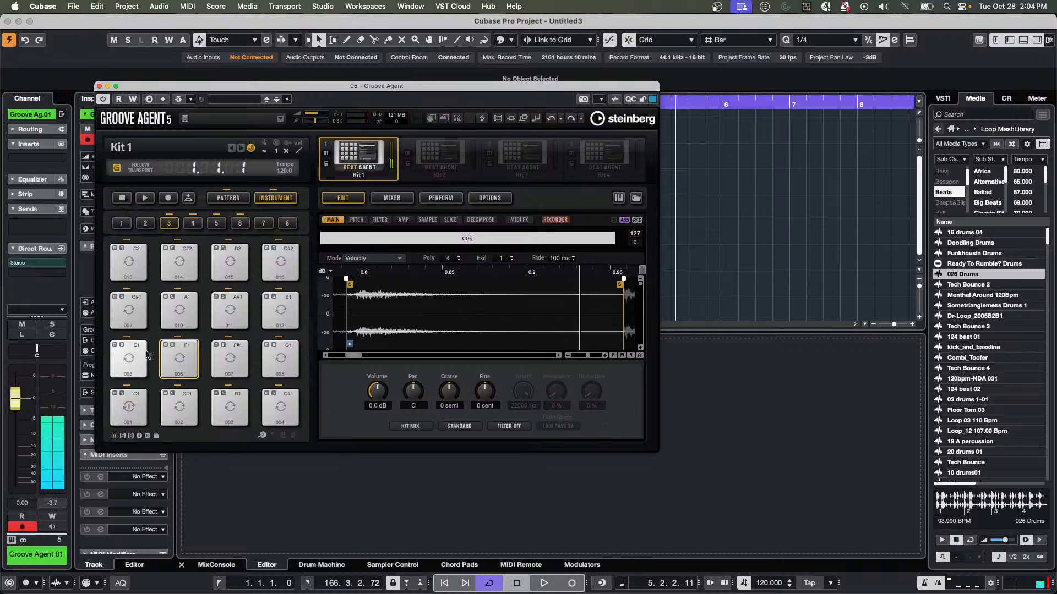
click(145, 355)
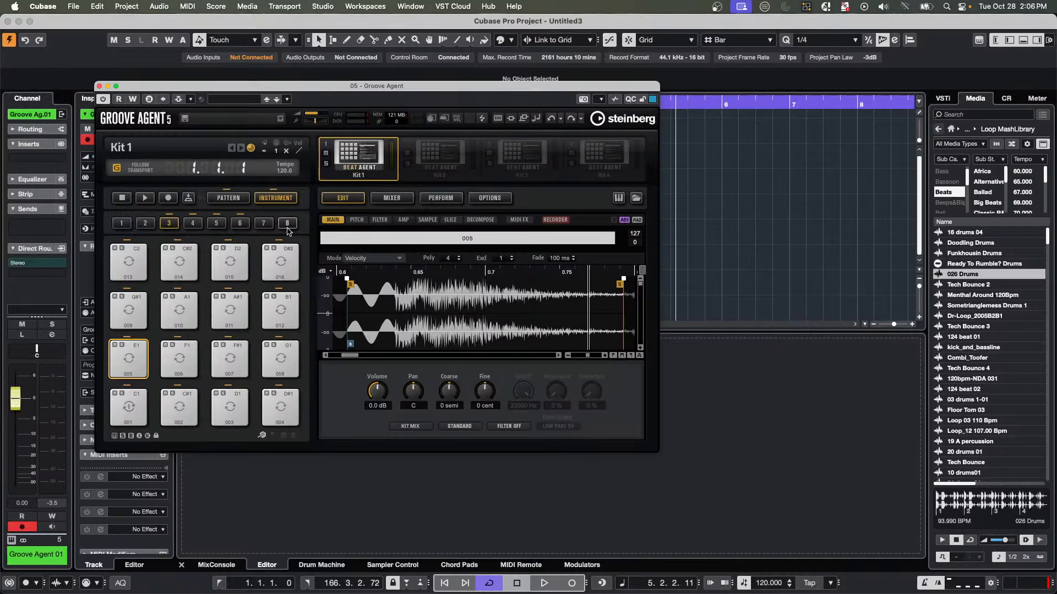
click(99, 86)
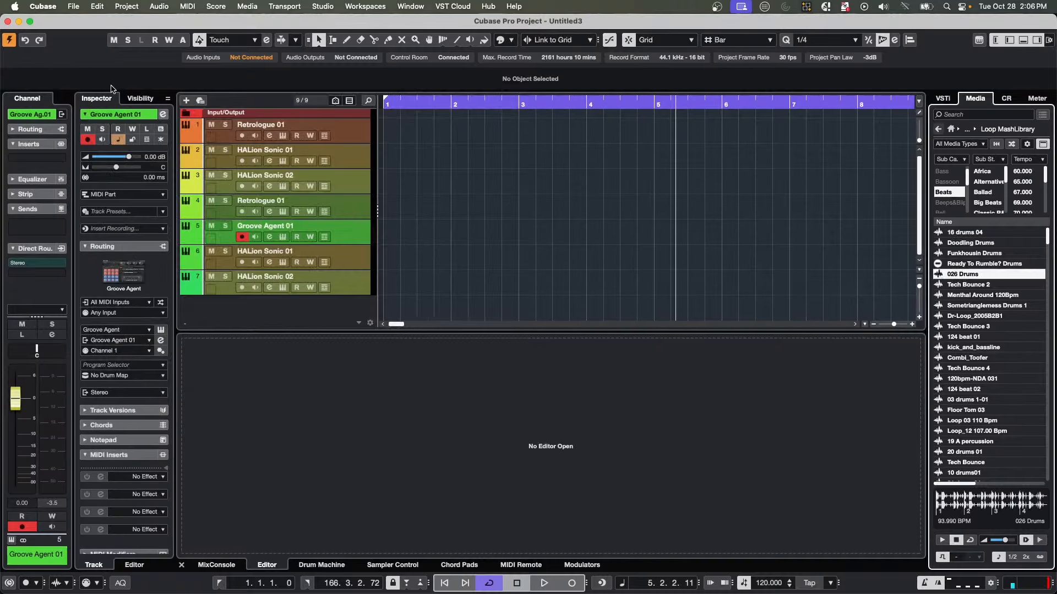
Place the 03 drums 1-01 loop at bar 1 on its own audio track and create a sampler track from it.
click(402, 104)
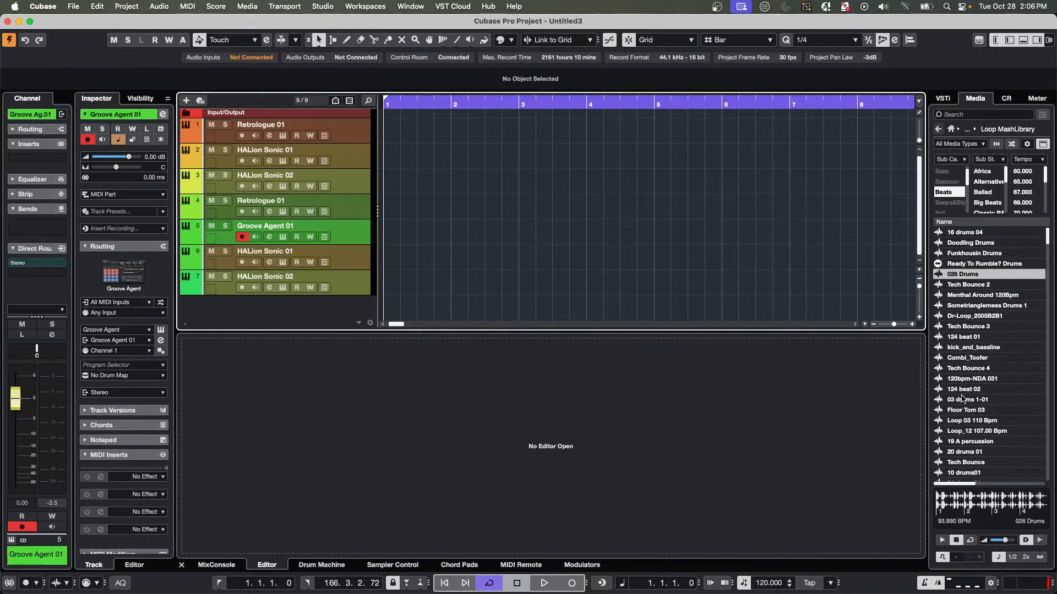
drag(962, 398, 308, 272)
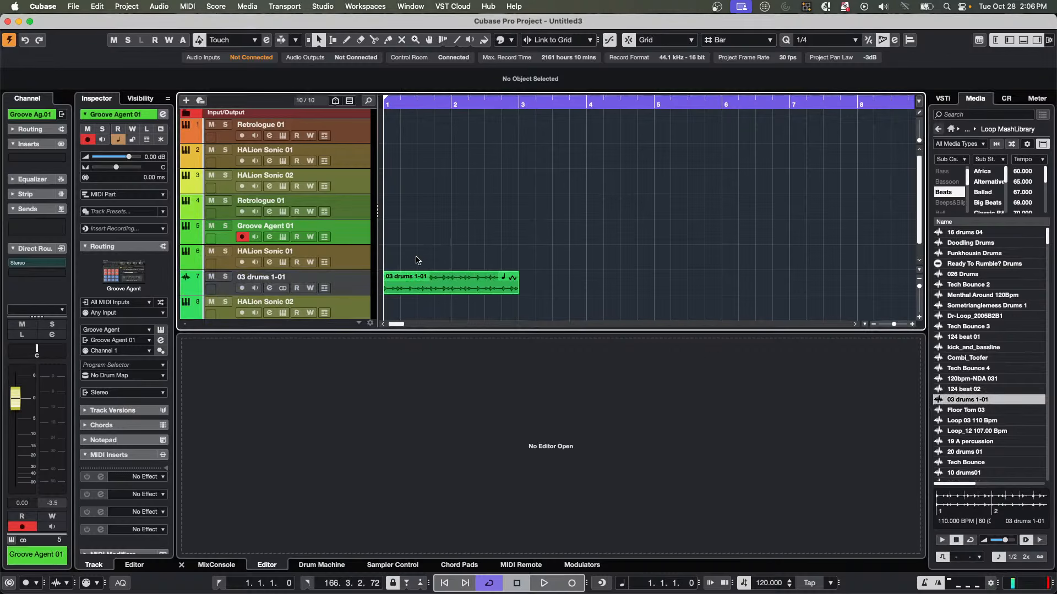
right_click(442, 252)
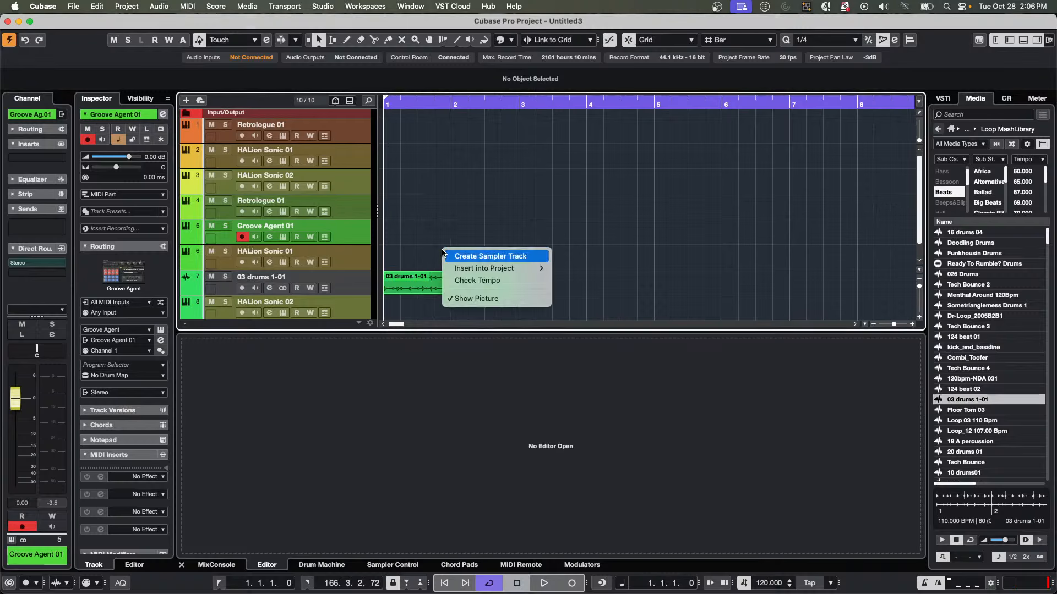
click(445, 254)
click(439, 286)
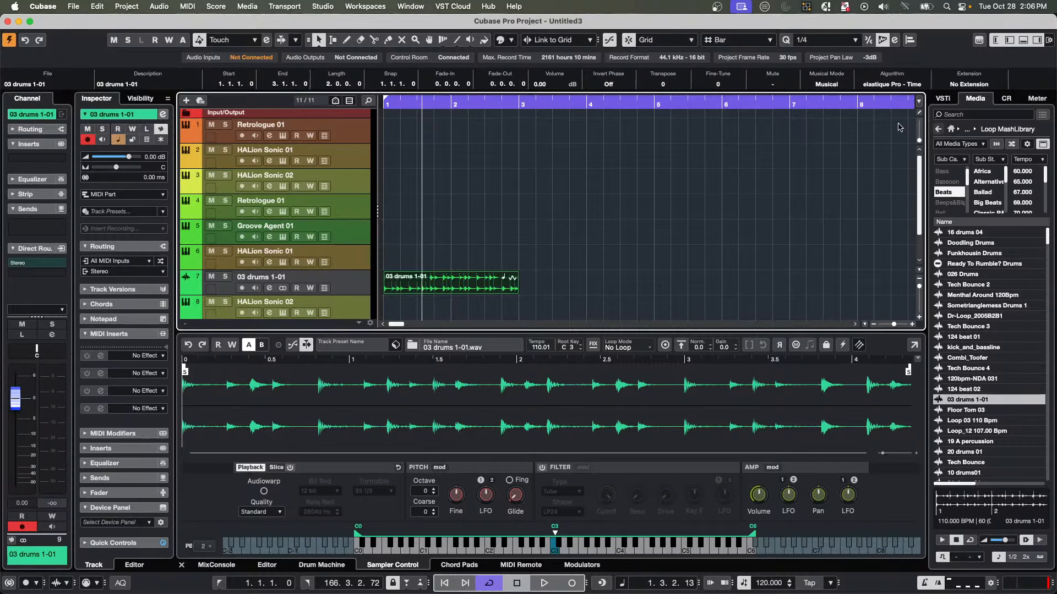
Copy the 03 drums 1-01 event from bar 1 and paste it at bar 8 on the same track.
click(856, 104)
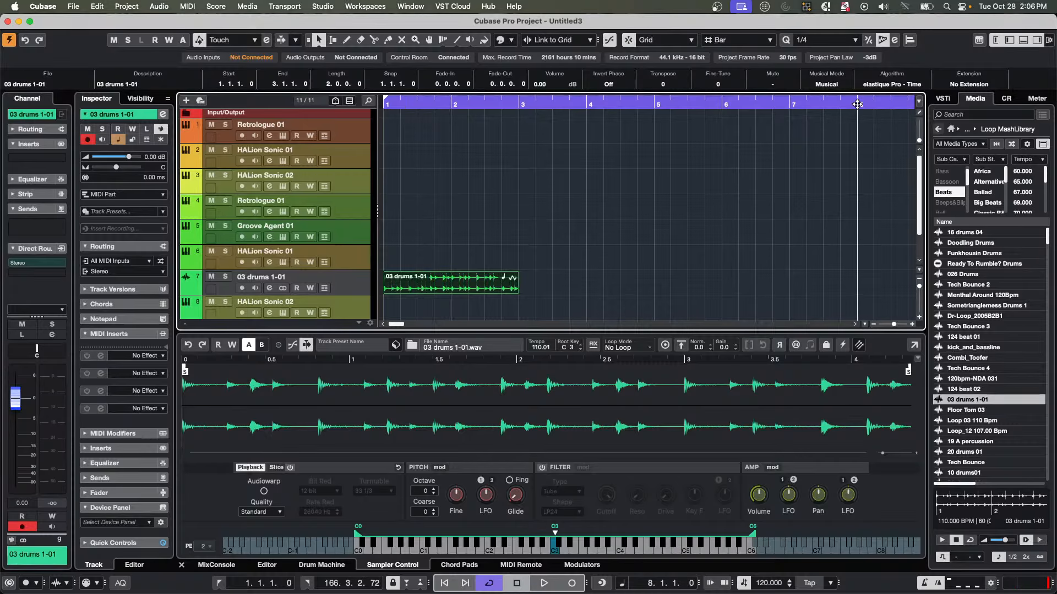
click(347, 284)
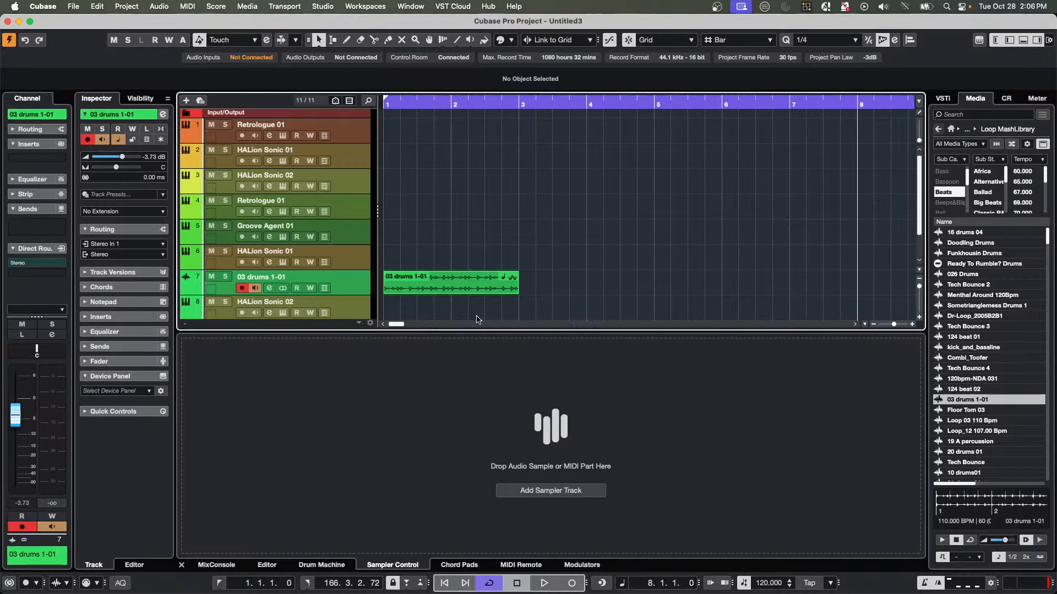
click(475, 283)
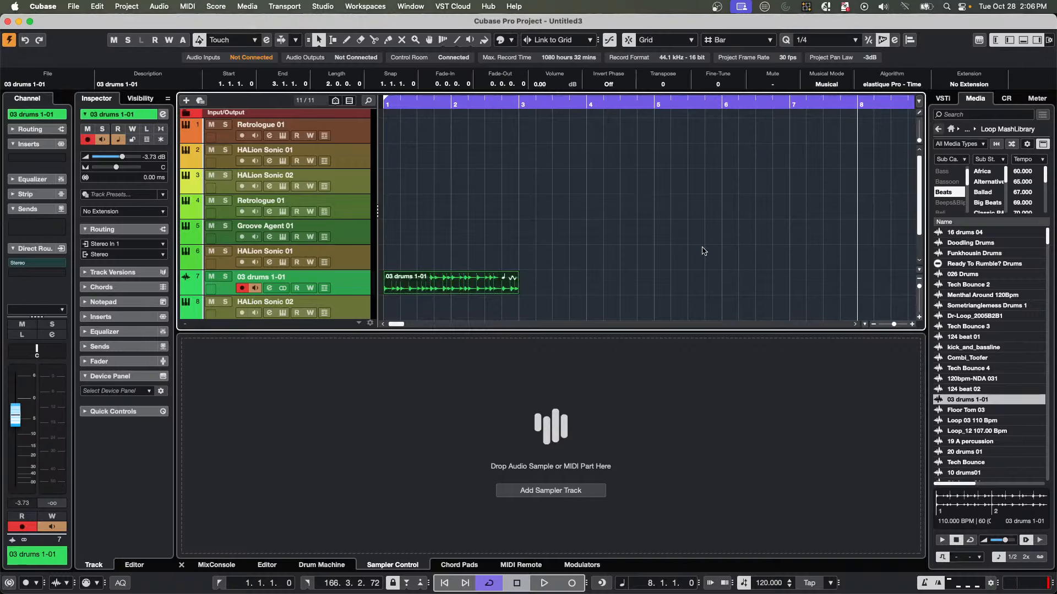
key(super+v)
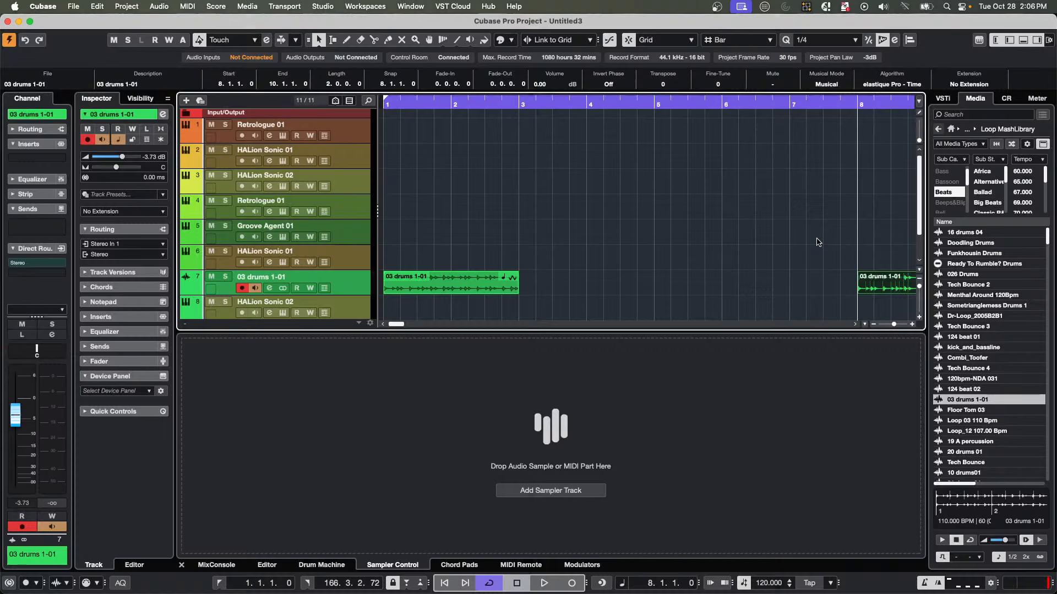
Delete the pasted event at bar 8 and undo that deletion.
key(Delete)
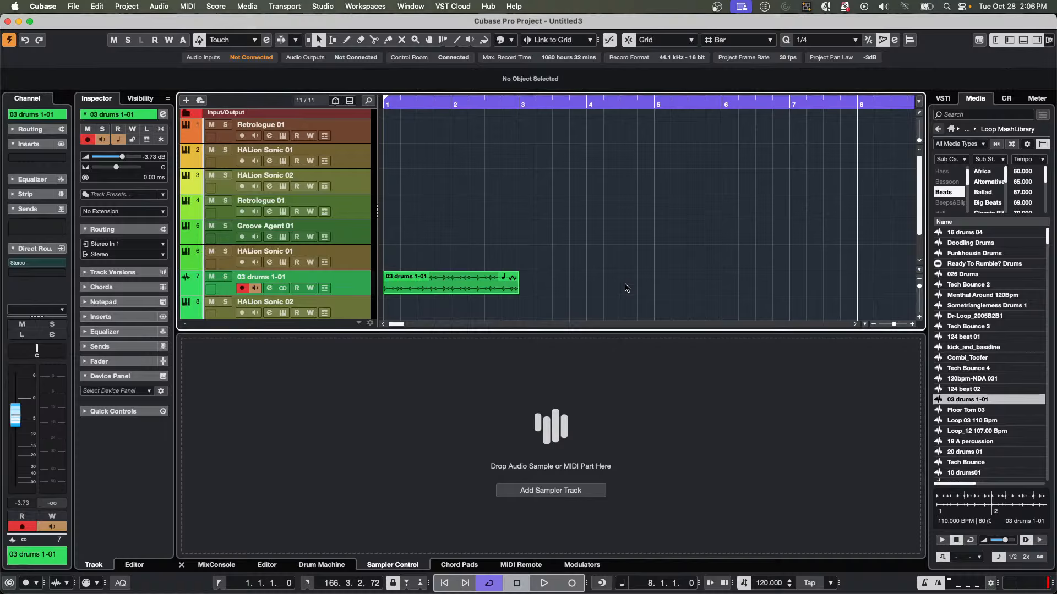
key(super+z)
key(super+z)
key(super+shift+z)
key(super+shift+z)
Erase the 03 drums 1-01 event at bar 1 with the Erase tool and return to object selection.
click(494, 288)
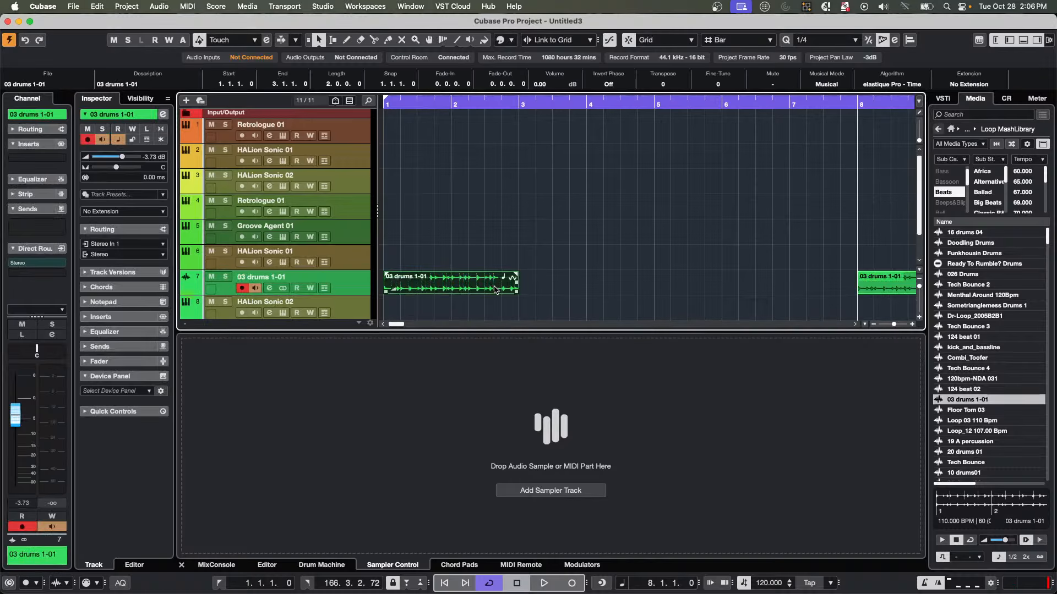
right_click(494, 288)
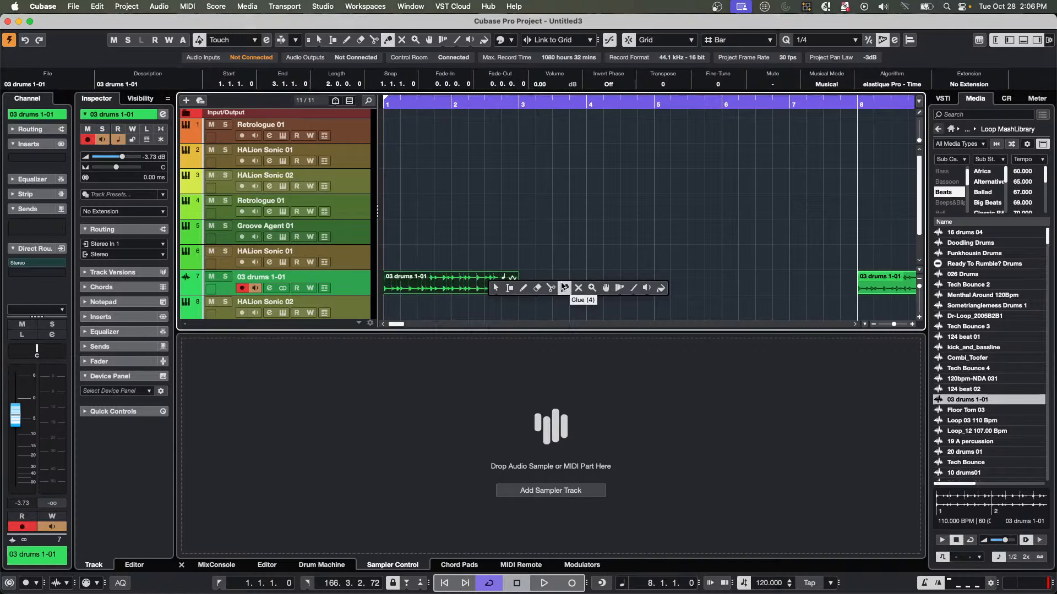
click(537, 288)
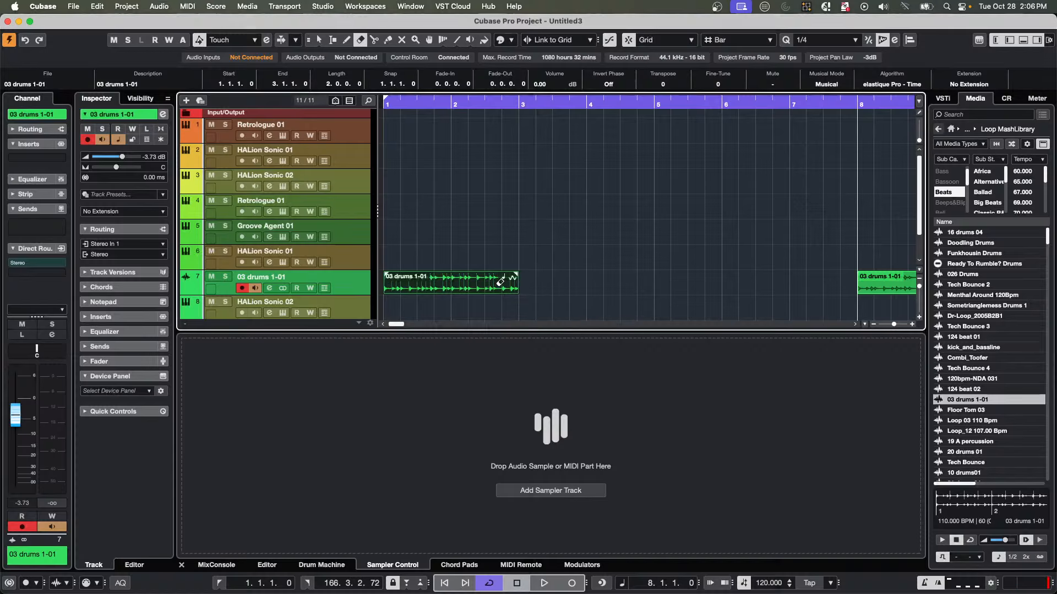
click(495, 282)
key(1)
click(876, 284)
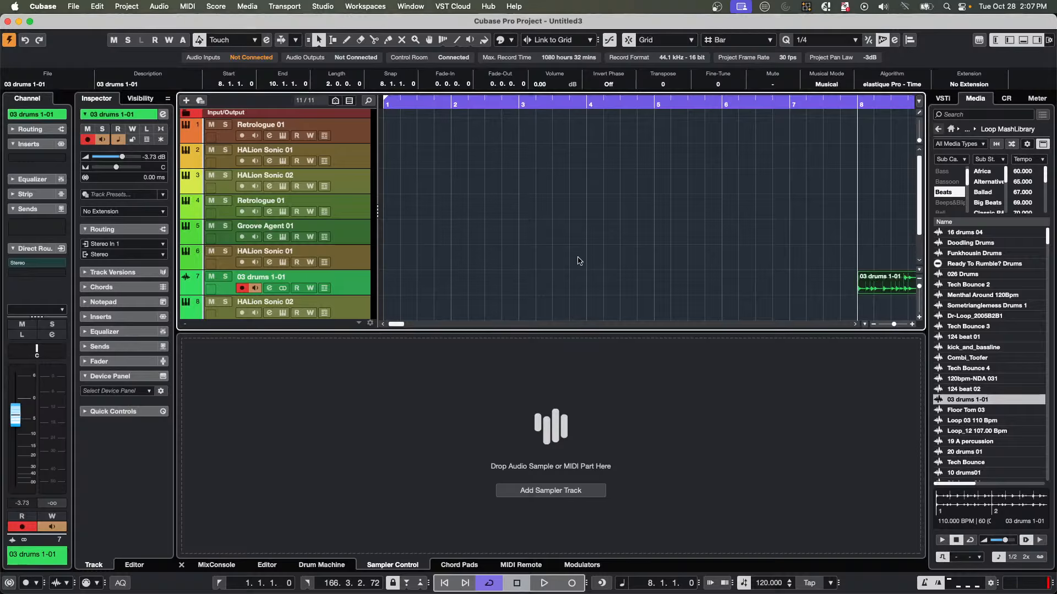
Return the playback cursor to bar 1 and erase the remaining 03 drums 1-01 event at bar 8.
click(397, 277)
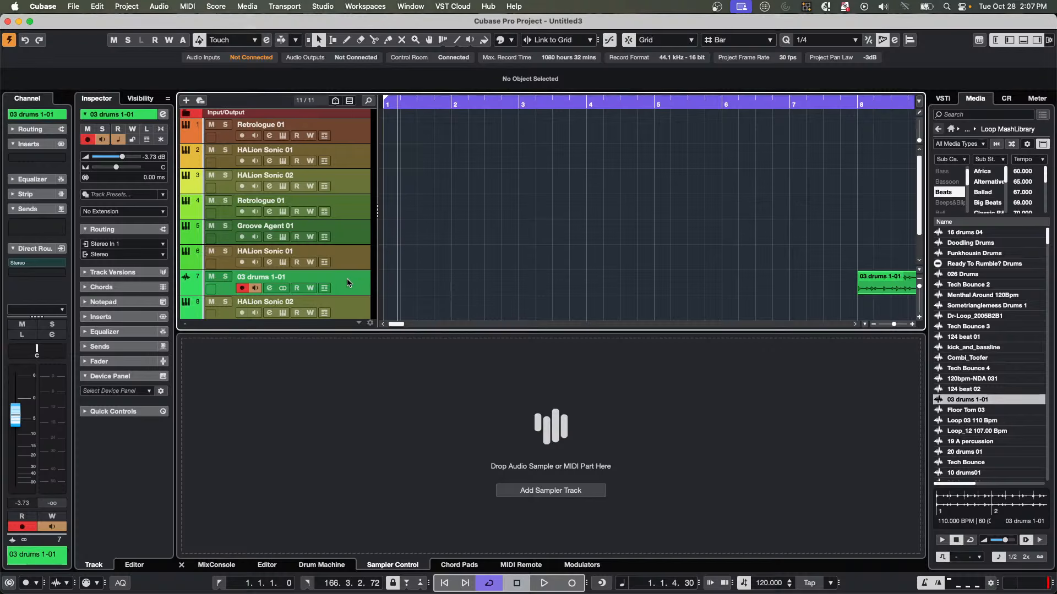
double_click(348, 281)
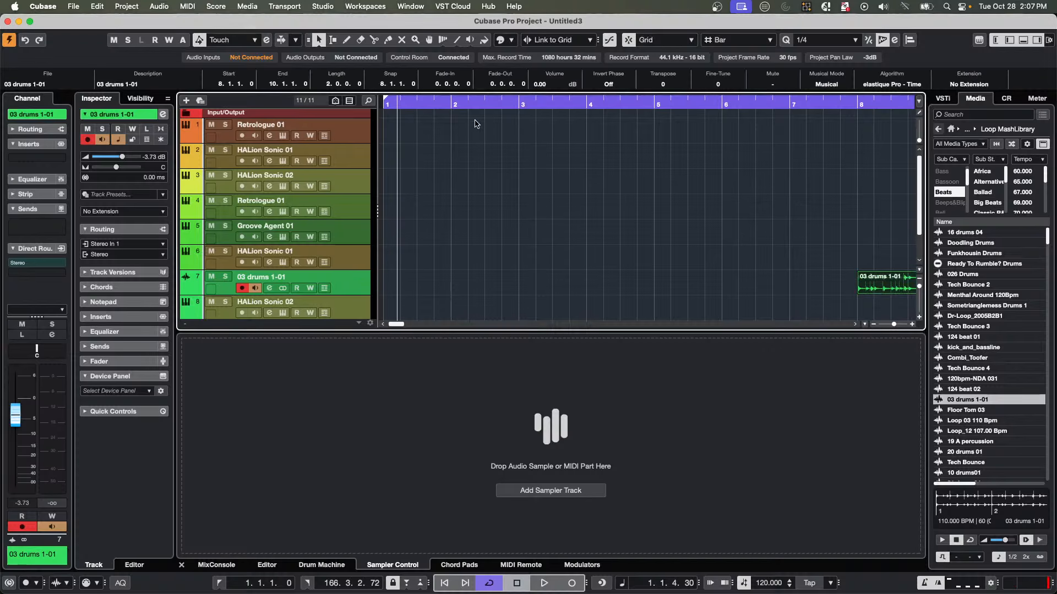
drag(440, 105, 363, 104)
right_click(848, 279)
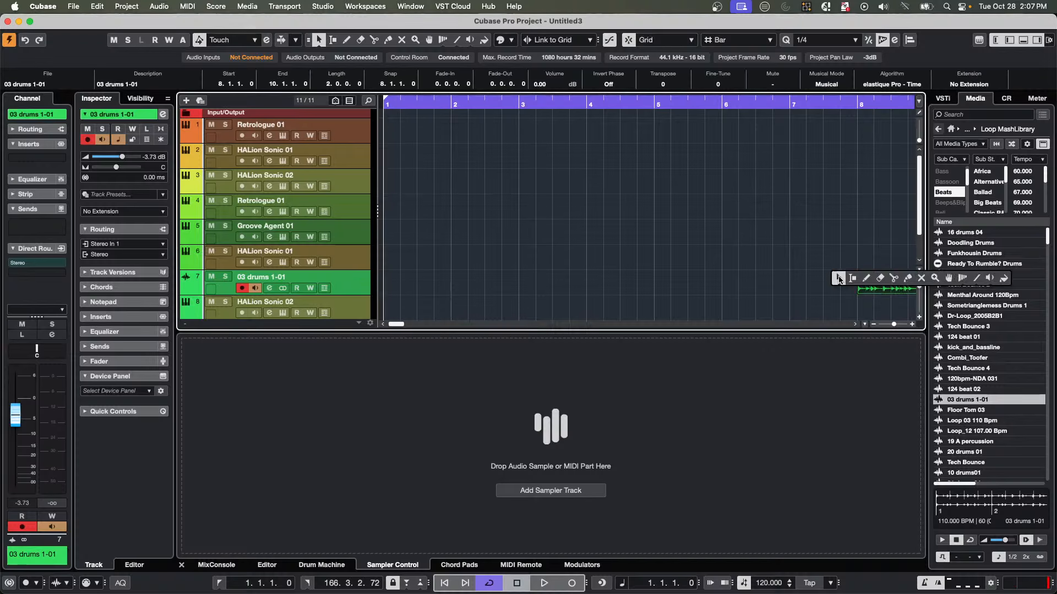
click(879, 283)
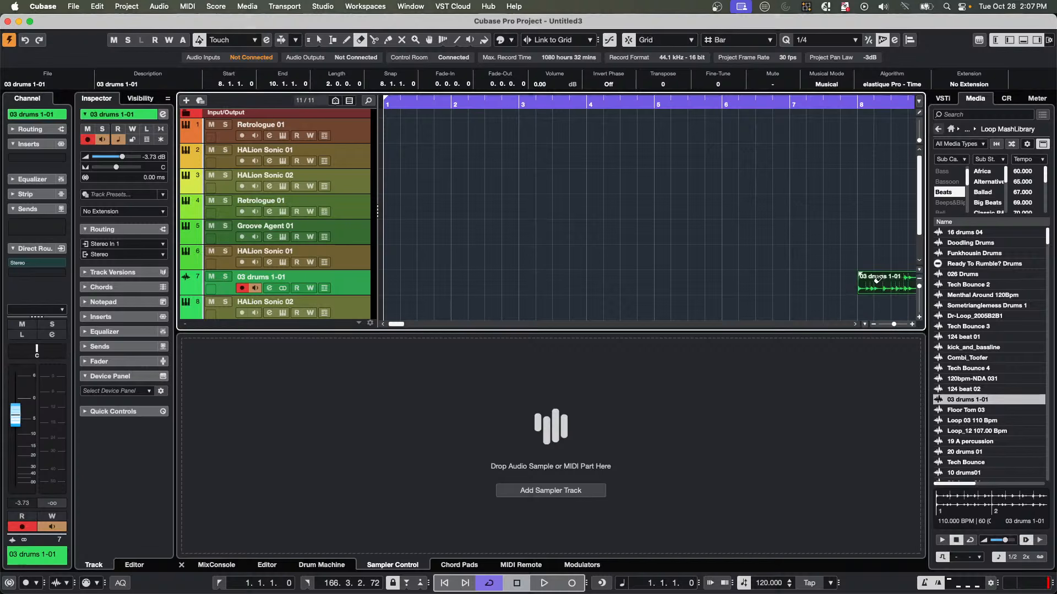
click(771, 259)
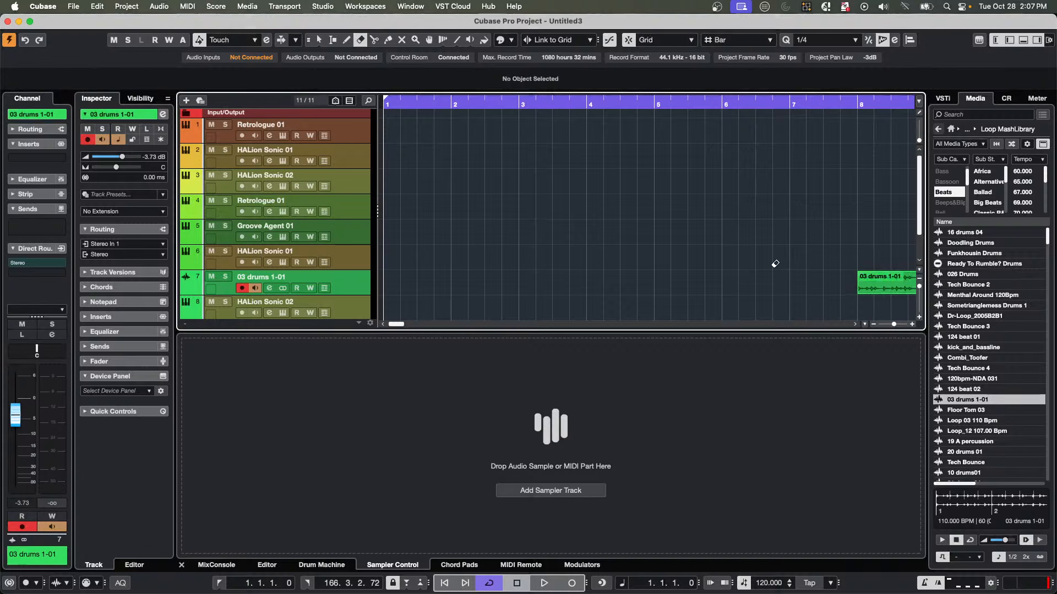
click(874, 279)
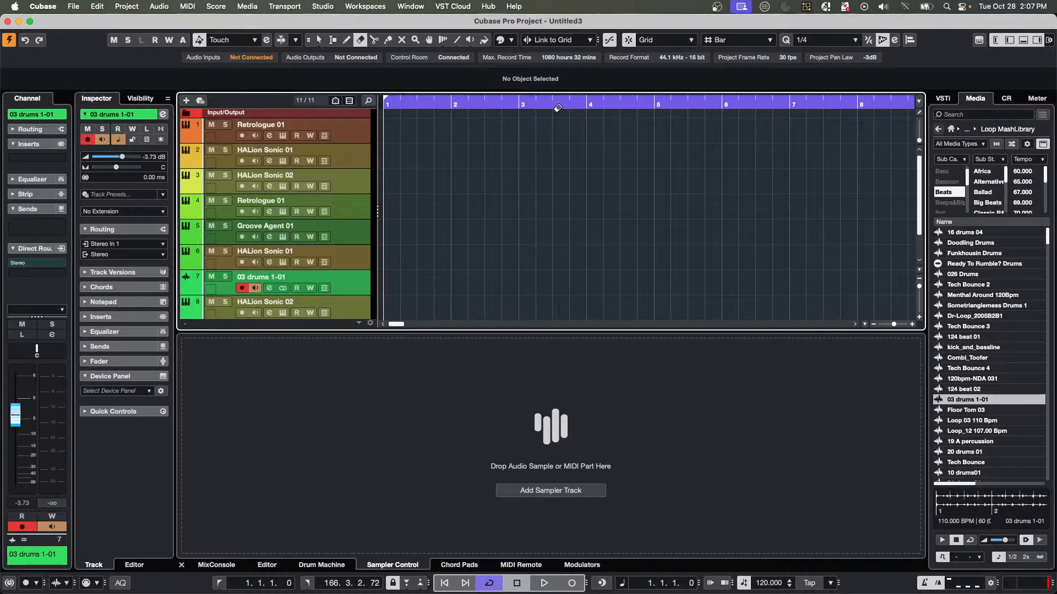
Record about two bars of audio from bar 1 on the 03 drums 1-01 track and move the recorded clip to bar 6.
key(KP_Multiply)
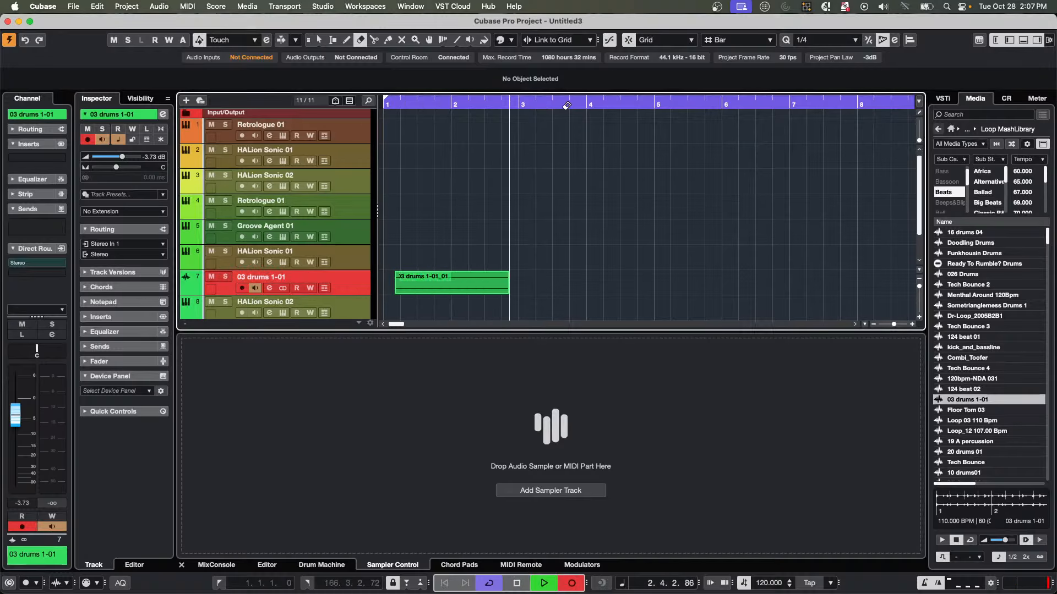
key(space)
right_click(451, 277)
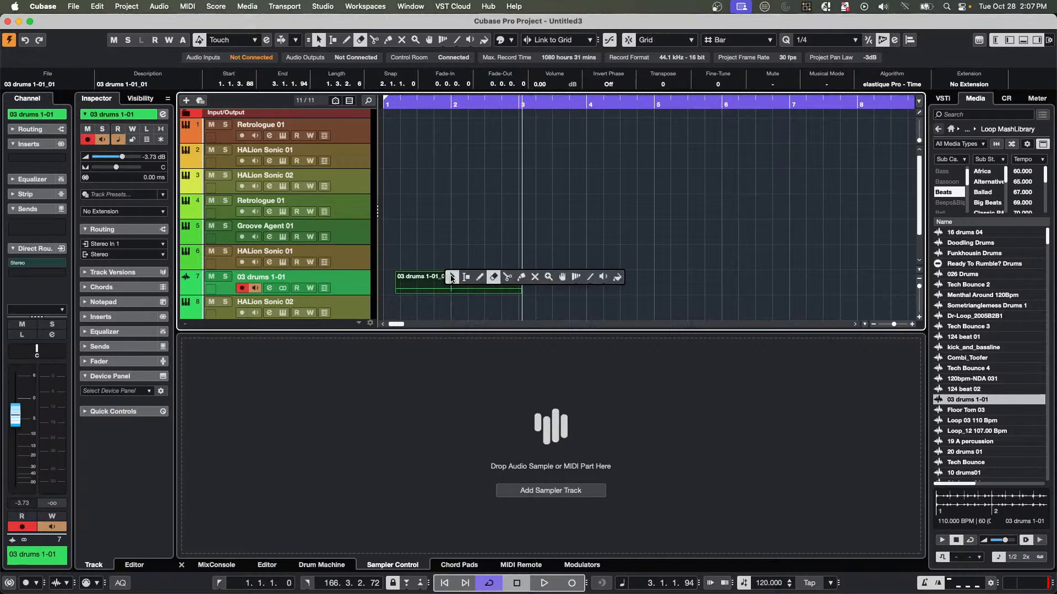
click(452, 277)
drag(461, 283, 764, 281)
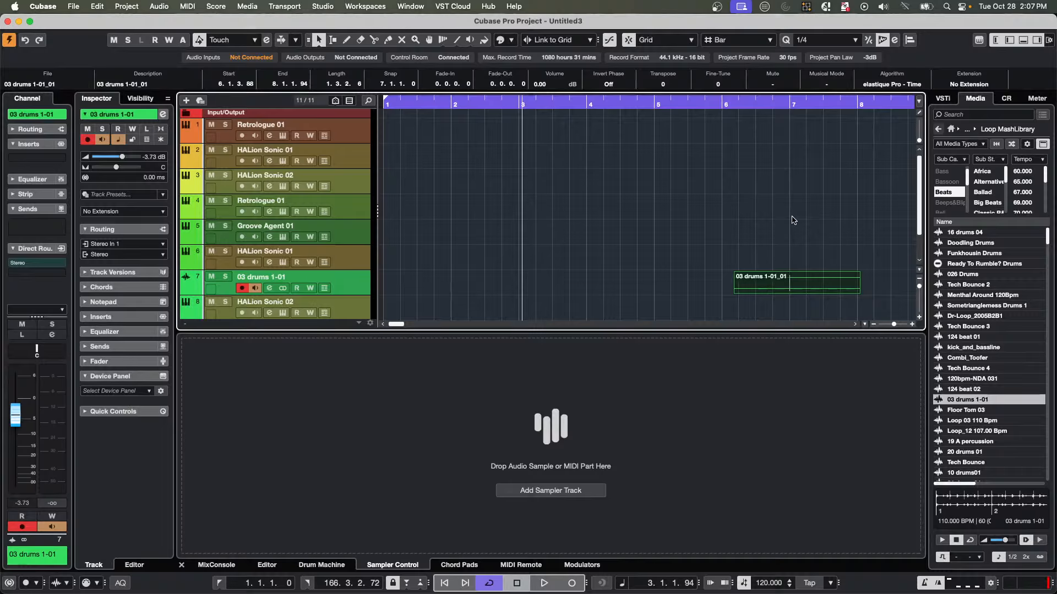
Duplicate the recorded clip on the same track so the copy starts in bar 4.
key(super+c)
click(618, 289)
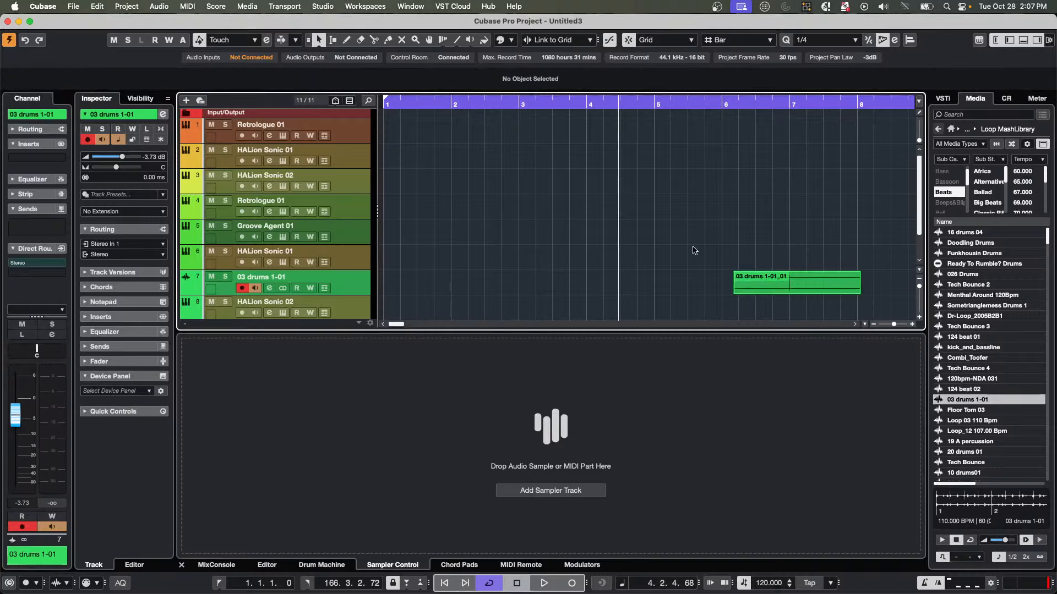
key(super+a)
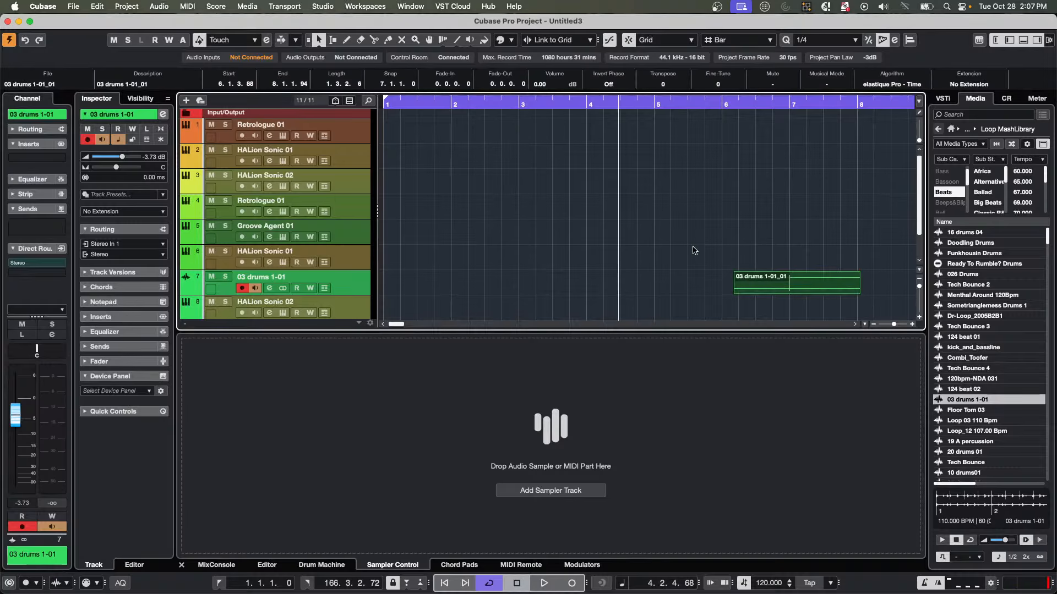
click(476, 278)
drag(737, 275, 629, 286)
Add one mono audio track with 2 Track input and stereo output below the 03 drums 1-01 track.
right_click(356, 282)
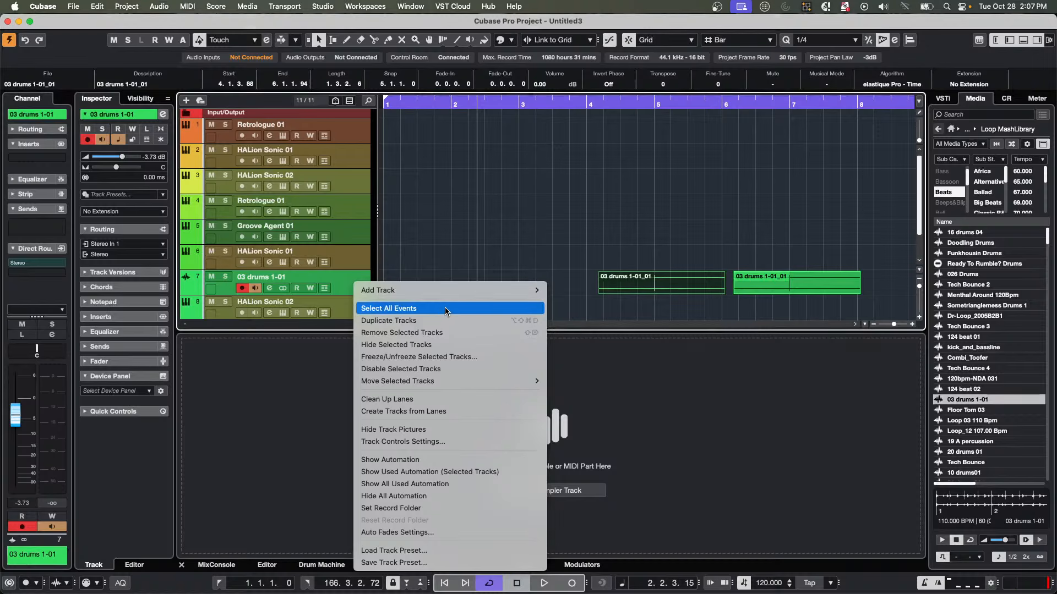
mouse_move(455, 295)
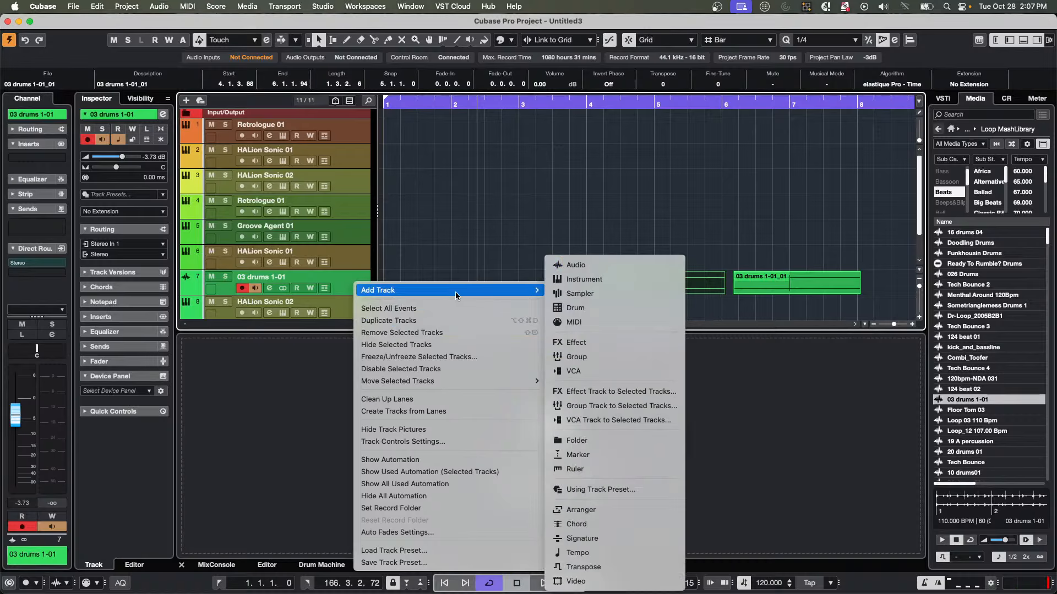
click(604, 267)
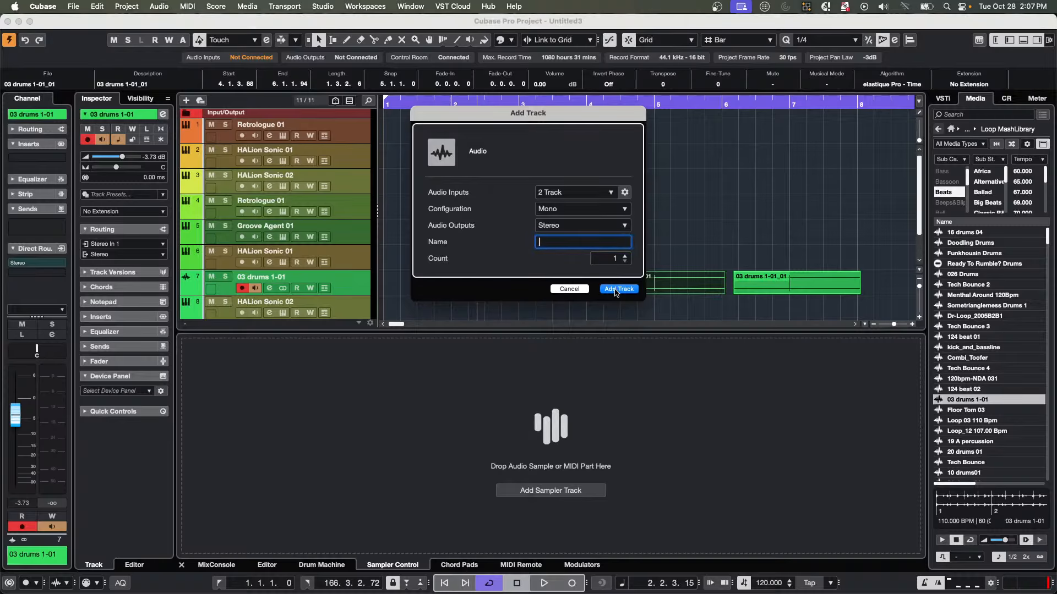
click(615, 290)
scroll(664, 302, down, 3)
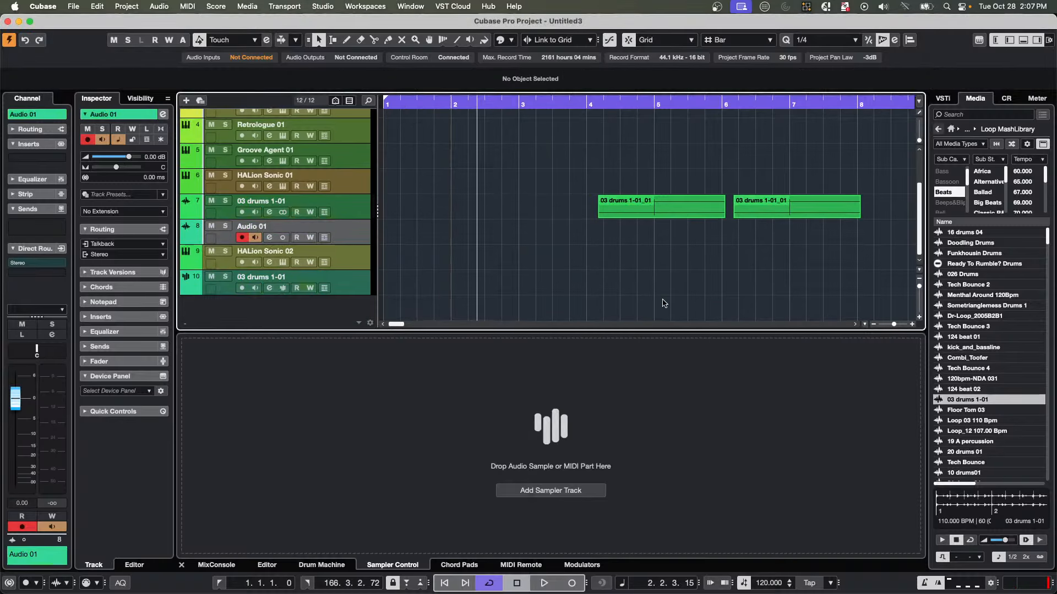
Move the duplicated clip from bar 4 to bar 2 and place the playback cursor at bar 5.
drag(682, 206, 500, 217)
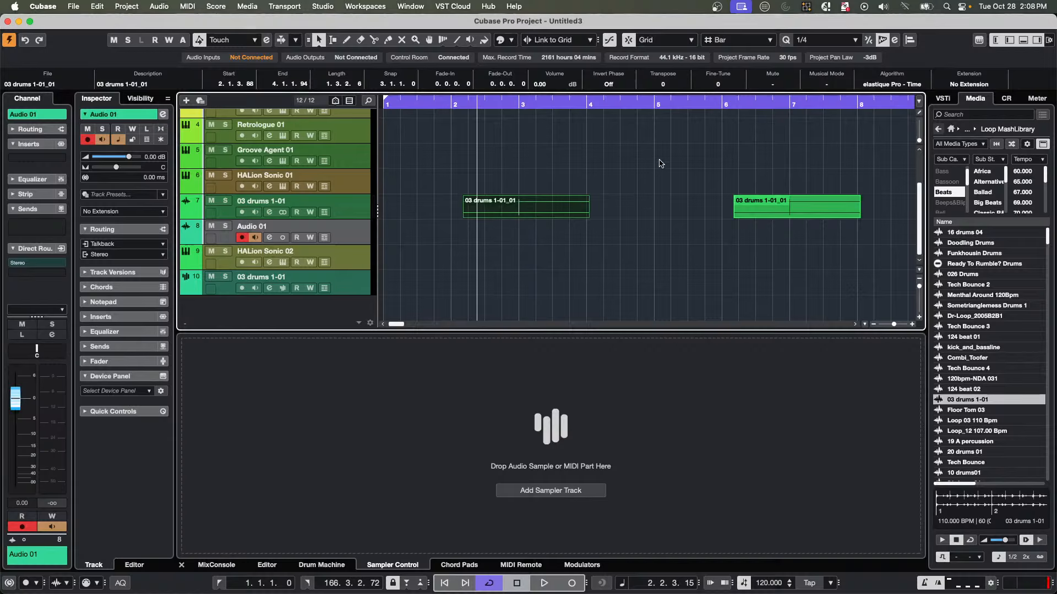
click(665, 107)
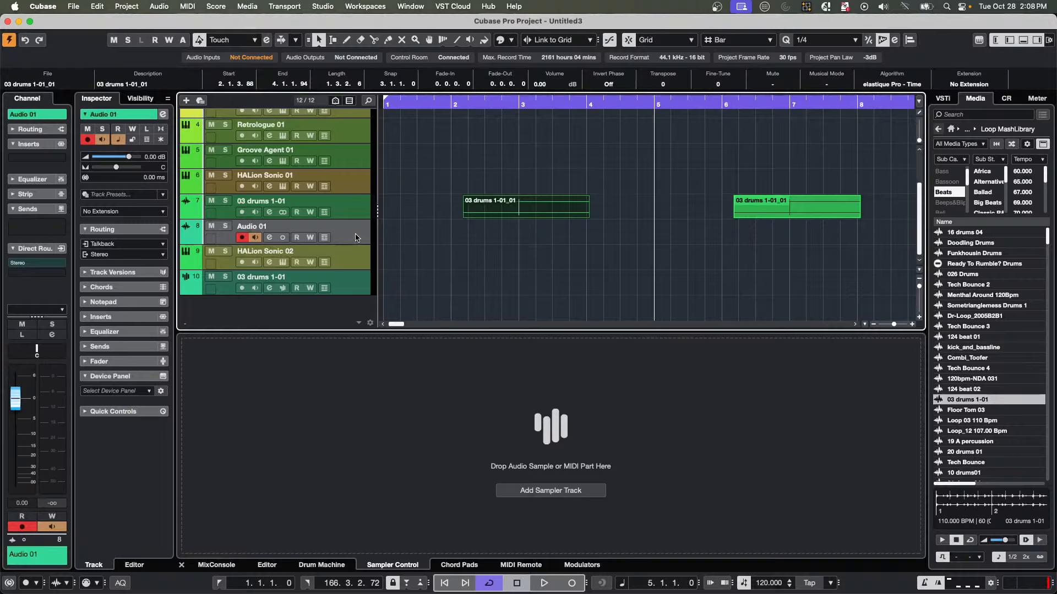
Paste the copied drum clip onto the Audio 01 track at its original position in bar 2.
click(355, 201)
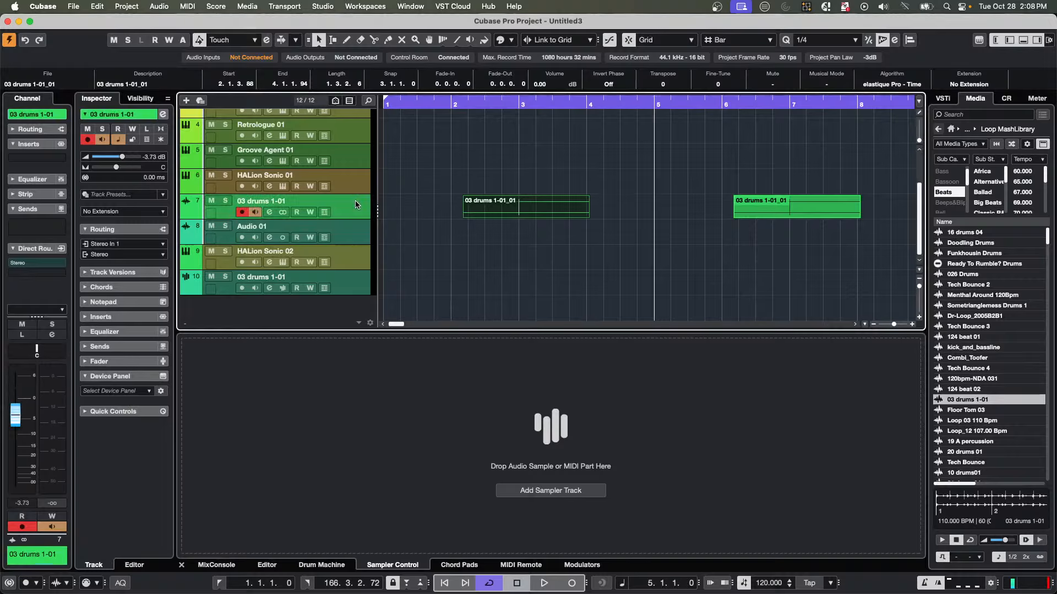
click(360, 236)
key(alt+v)
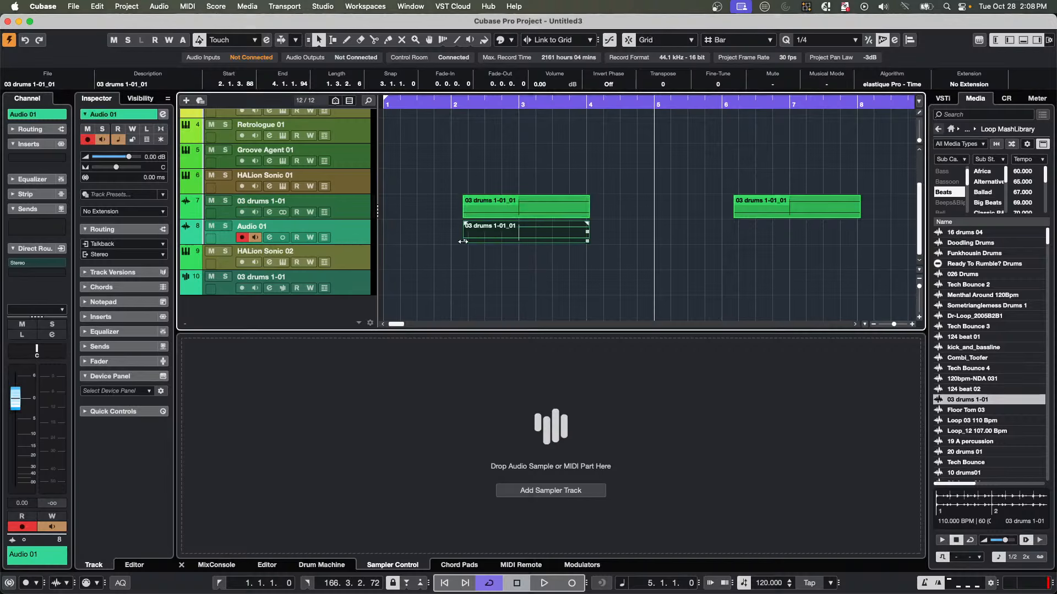
click(593, 241)
click(104, 6)
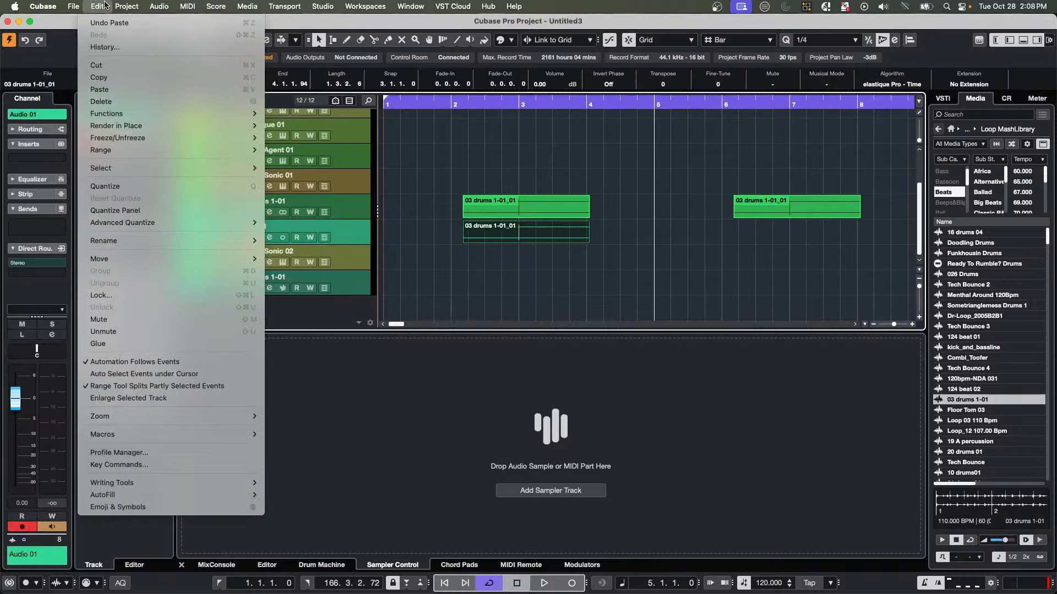
mouse_move(166, 153)
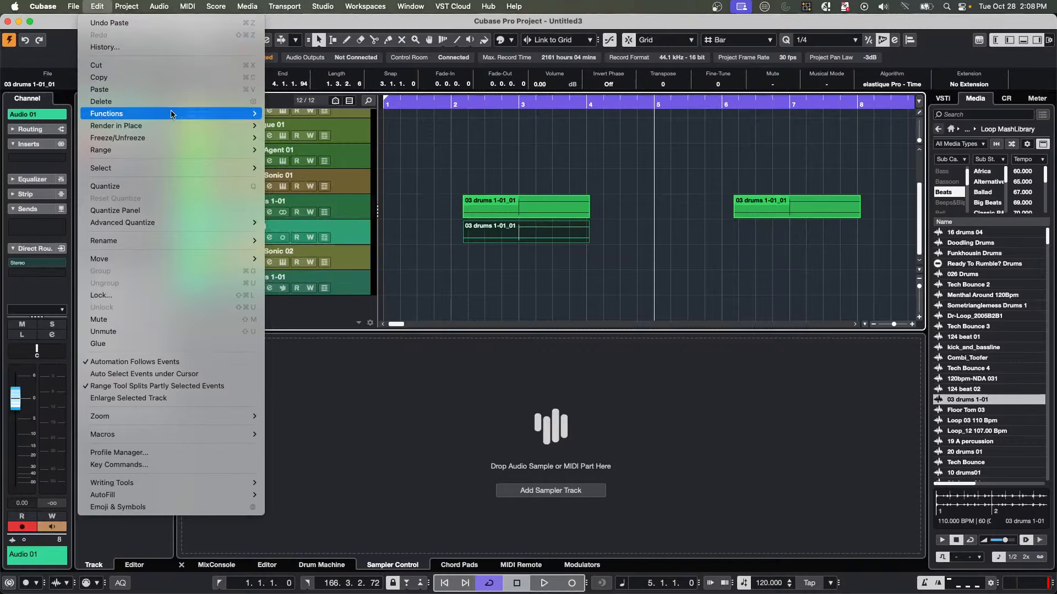
click(695, 212)
click(767, 230)
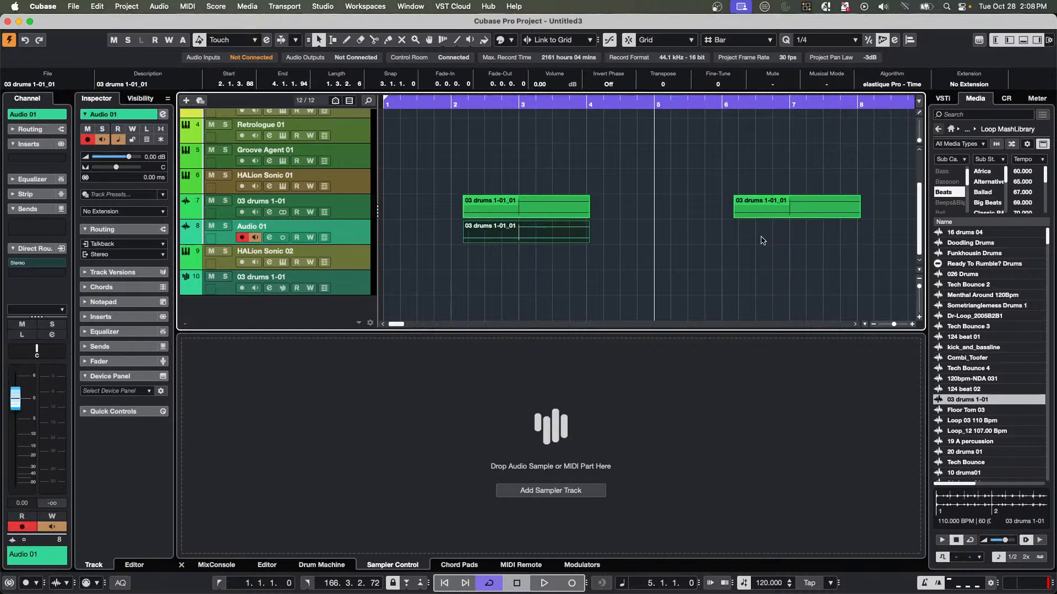
Duplicate the Audio 01 drum clip repeatedly, end to end, until the copies reach bar 17.
key(super+d)
key(super+d)
key(super+d)
key(super+d)
key(super+d)
key(super+d)
key(super+d)
key(super+d)
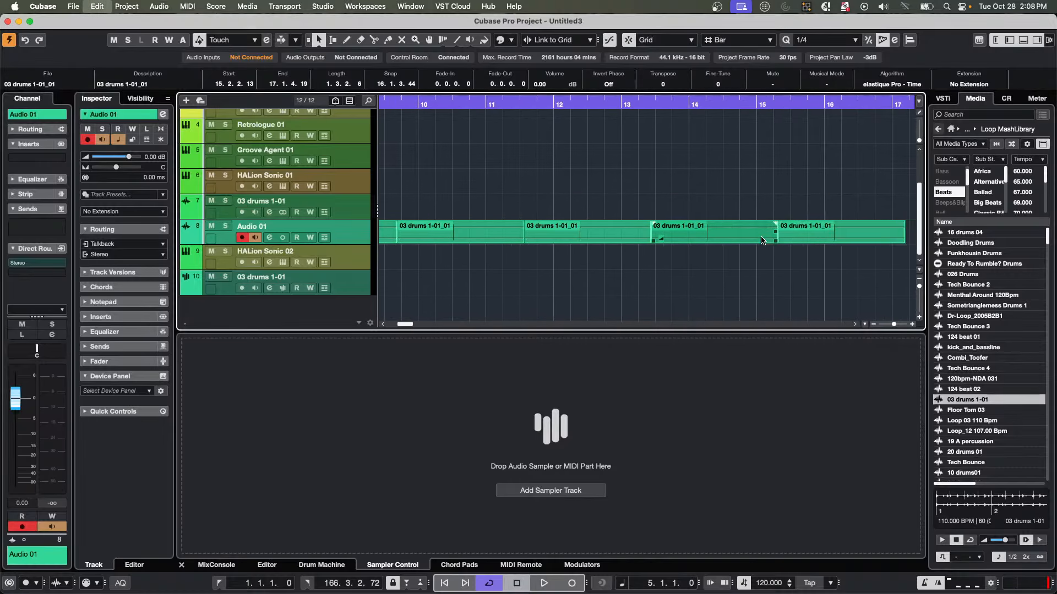
Undo all the repeated duplicates so only the pasted clip in bar 2 is left on Audio 01.
key(super+z)
key(super+z)
key(super+z)
key(super+z)
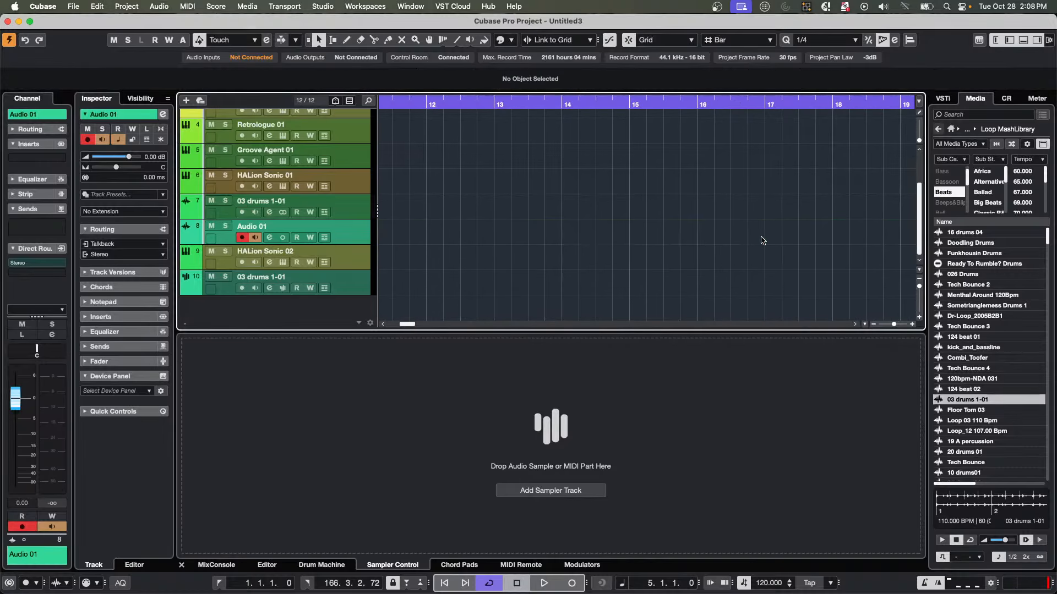
drag(493, 106, 311, 61)
key(super+z)
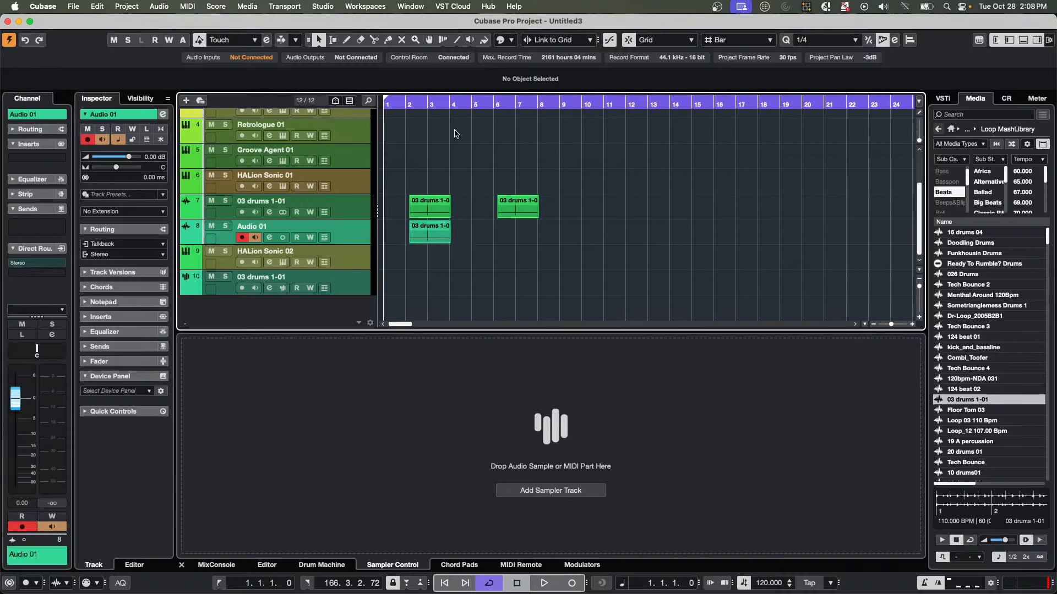
Copy the bar 2 clip from the 03 drums 1-01 track and paste it onto Audio 01 with the cursor near bar 8 and at bar 19.
click(499, 199)
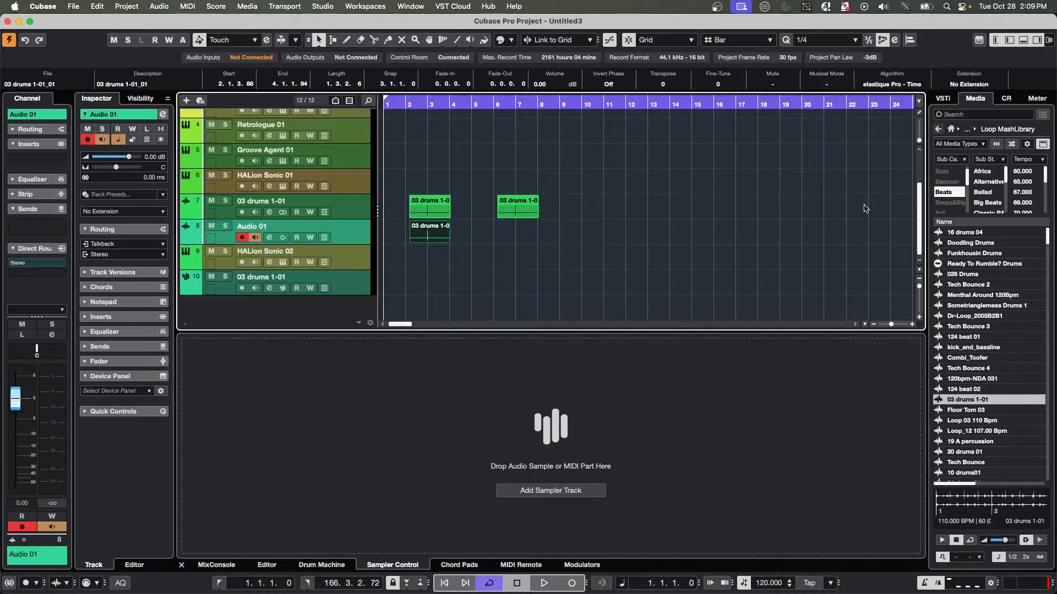
click(772, 226)
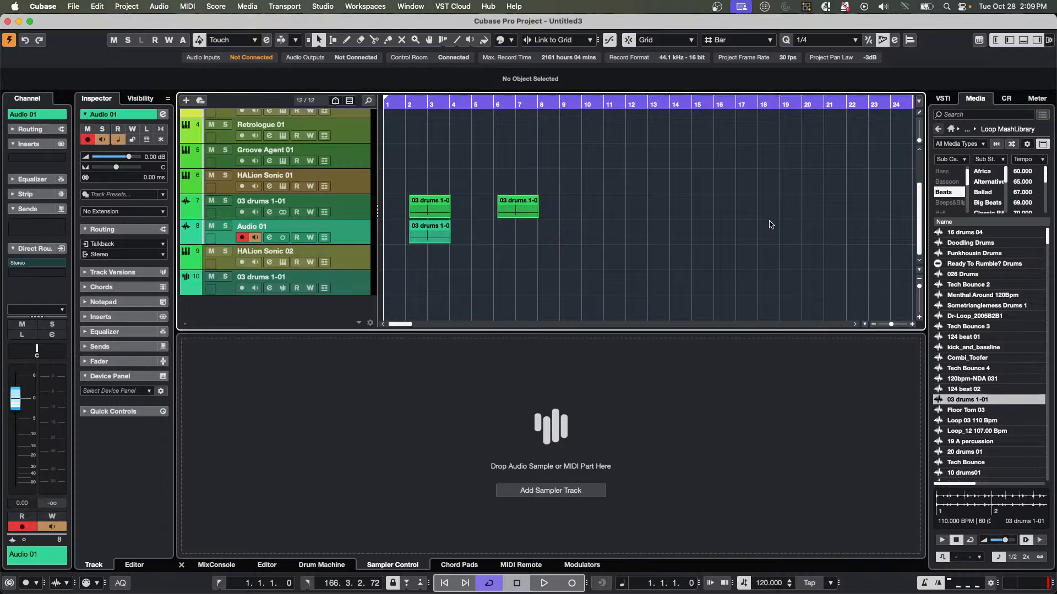
click(541, 229)
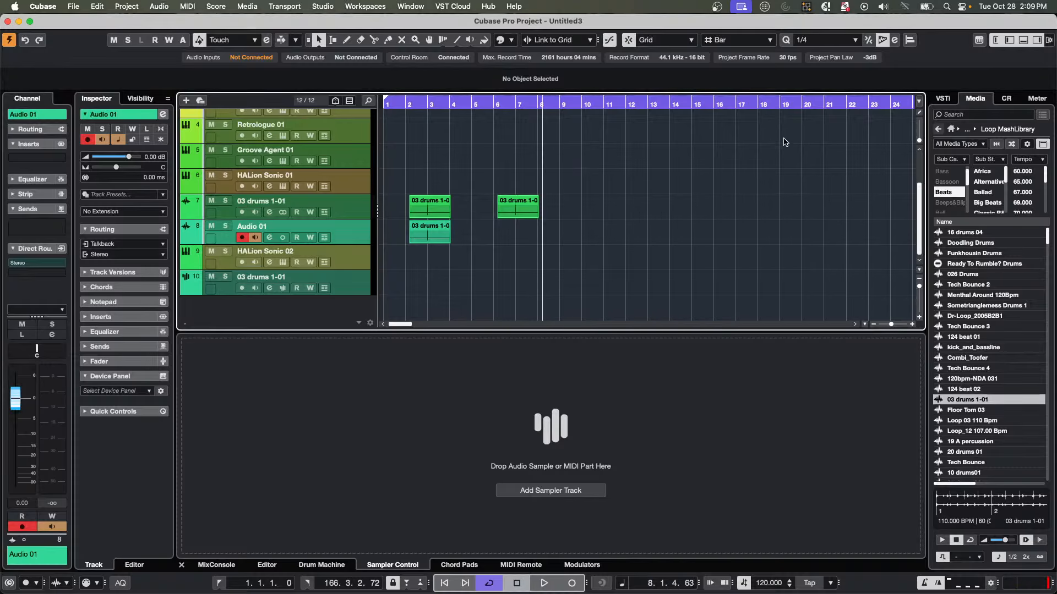
click(441, 211)
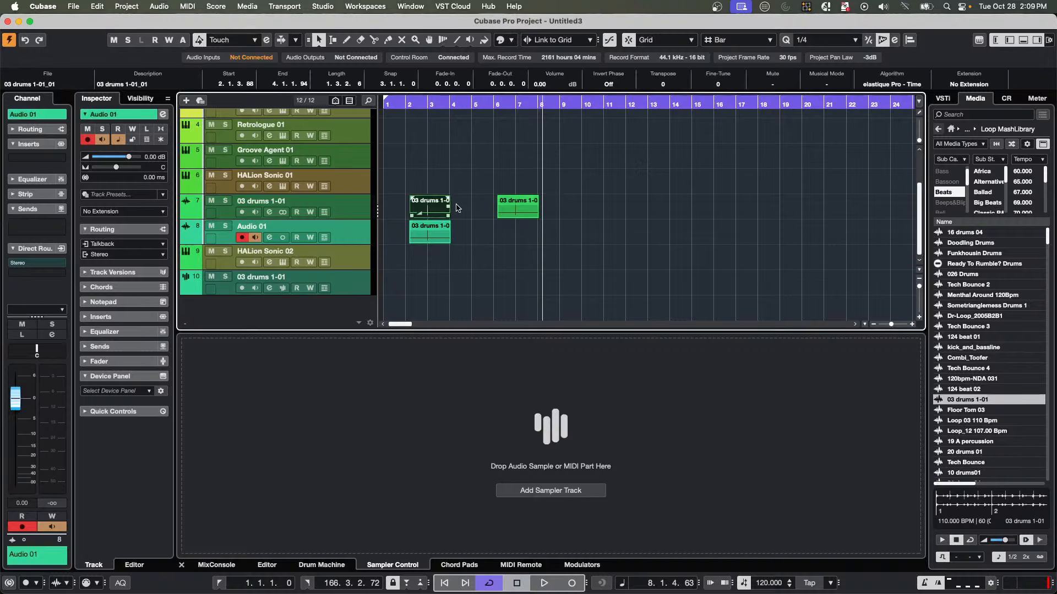
key(super+v)
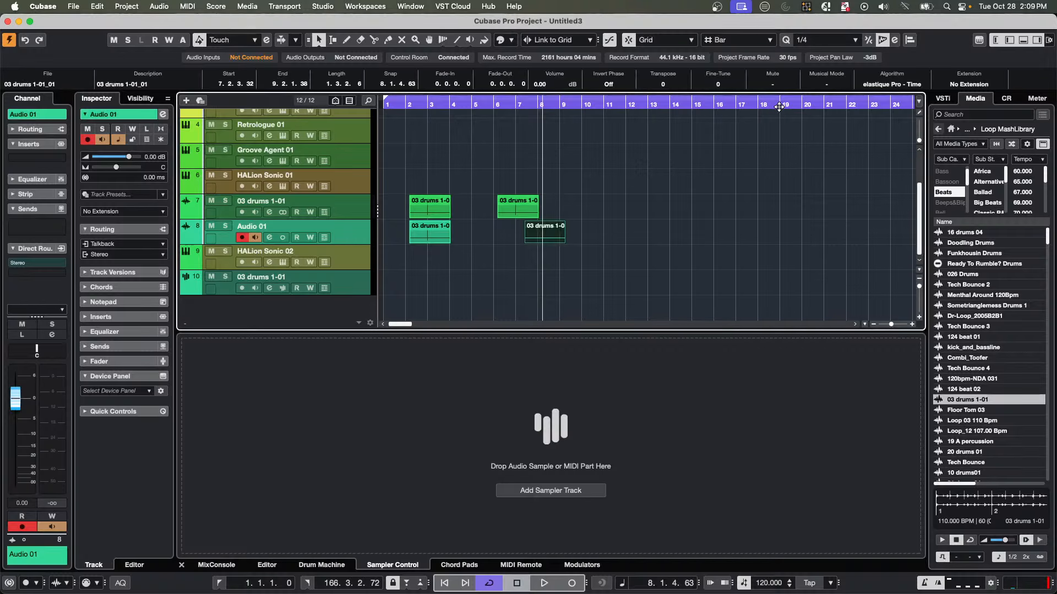
click(784, 105)
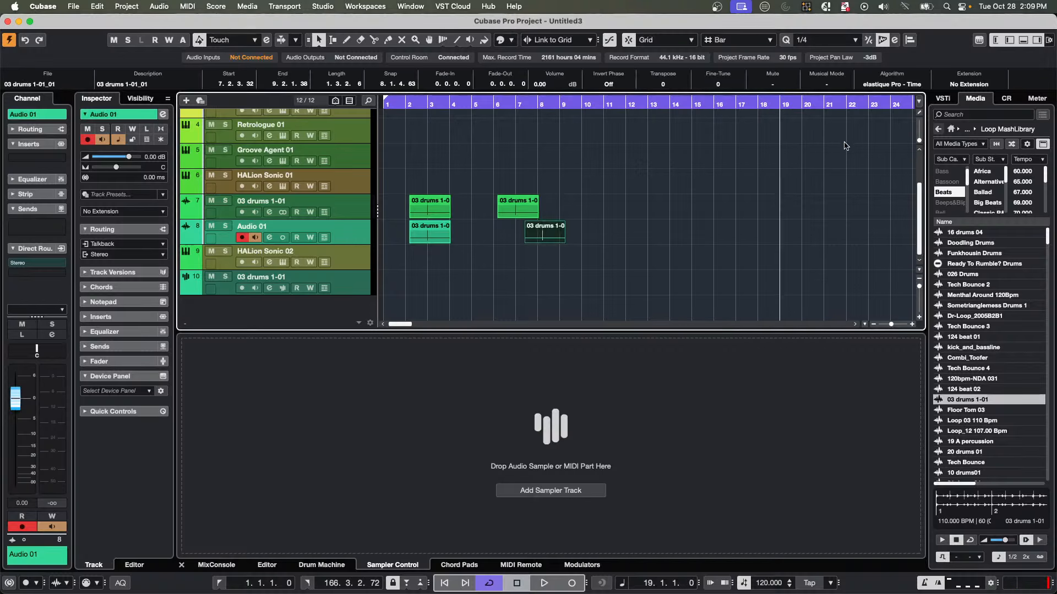
key(super+v)
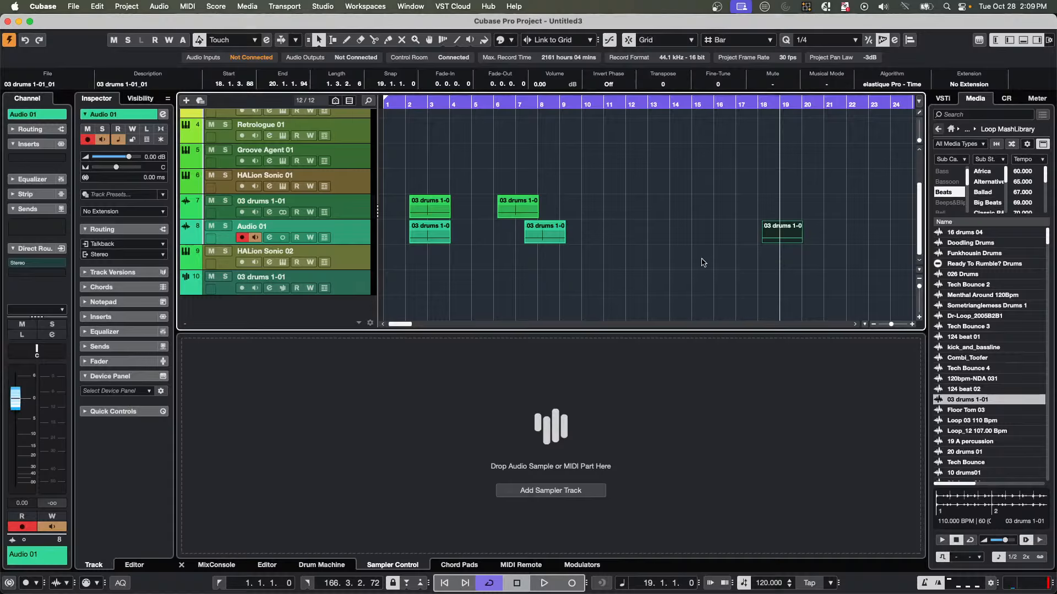
Open the Profile Manager to view the available profiles and options, and close it.
click(431, 208)
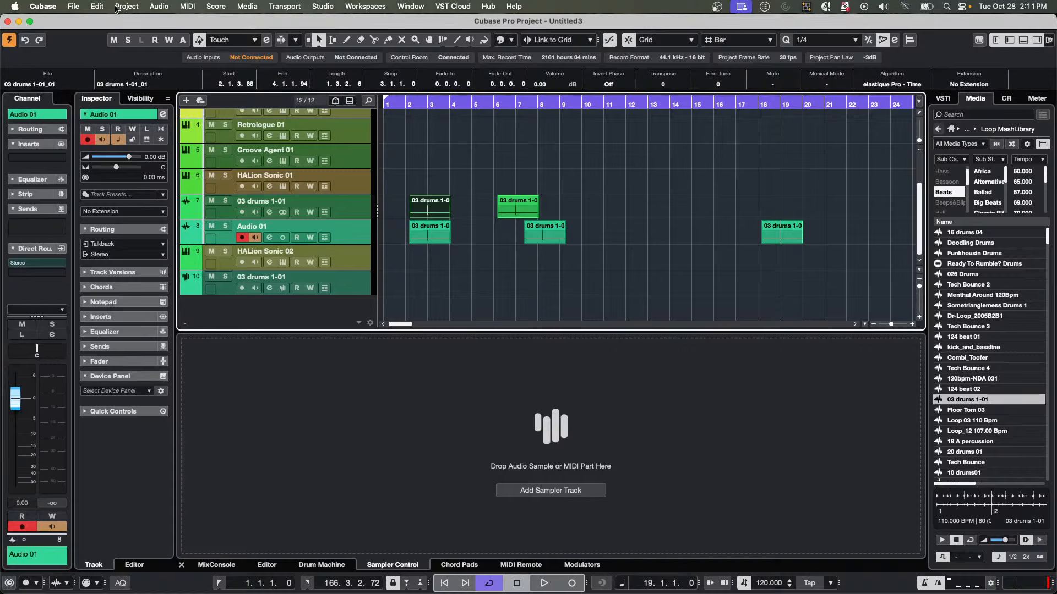
click(97, 7)
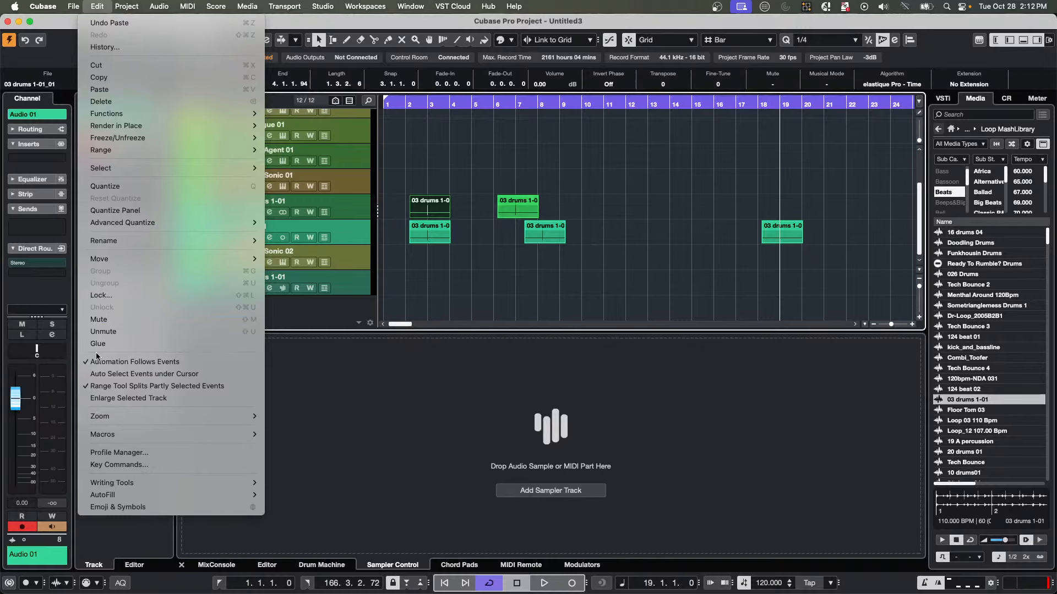
click(147, 454)
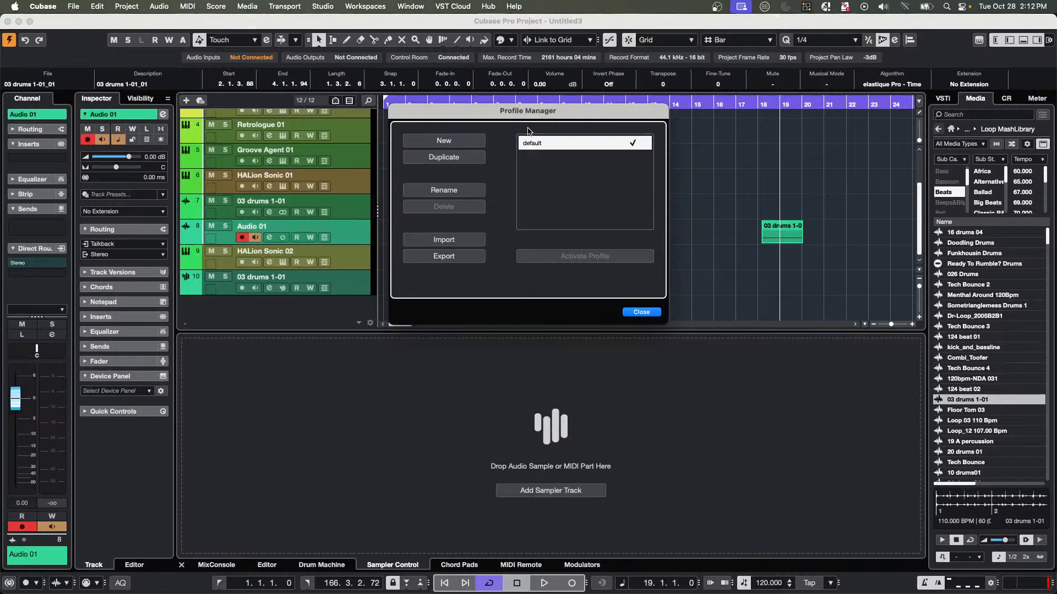
click(640, 313)
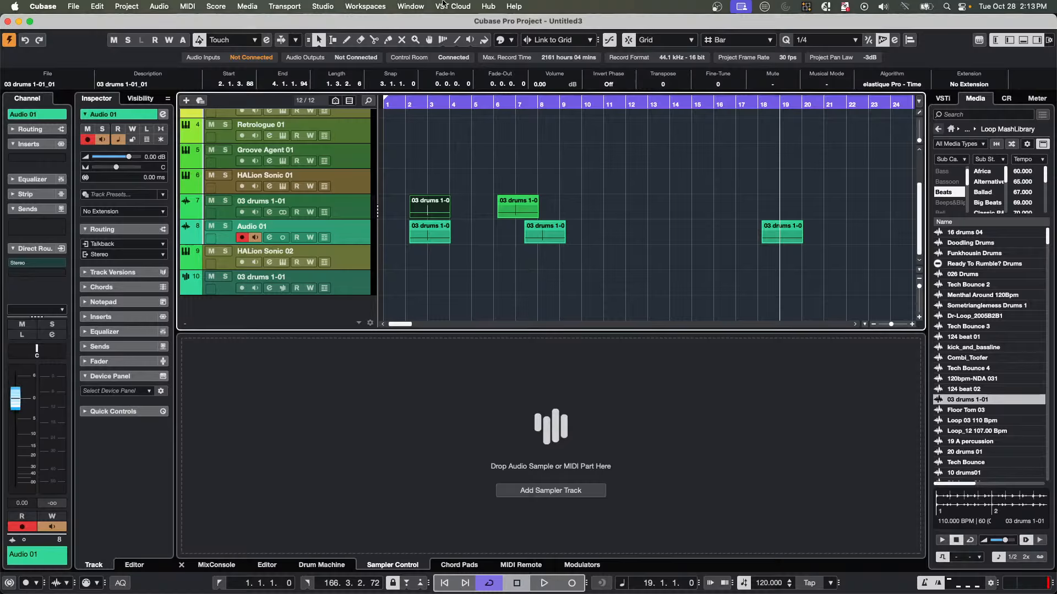
Switch to Safari, search the web for "Cubase version history" and open Steinberg's Cubase Release Notes page.
mouse_move(308, 588)
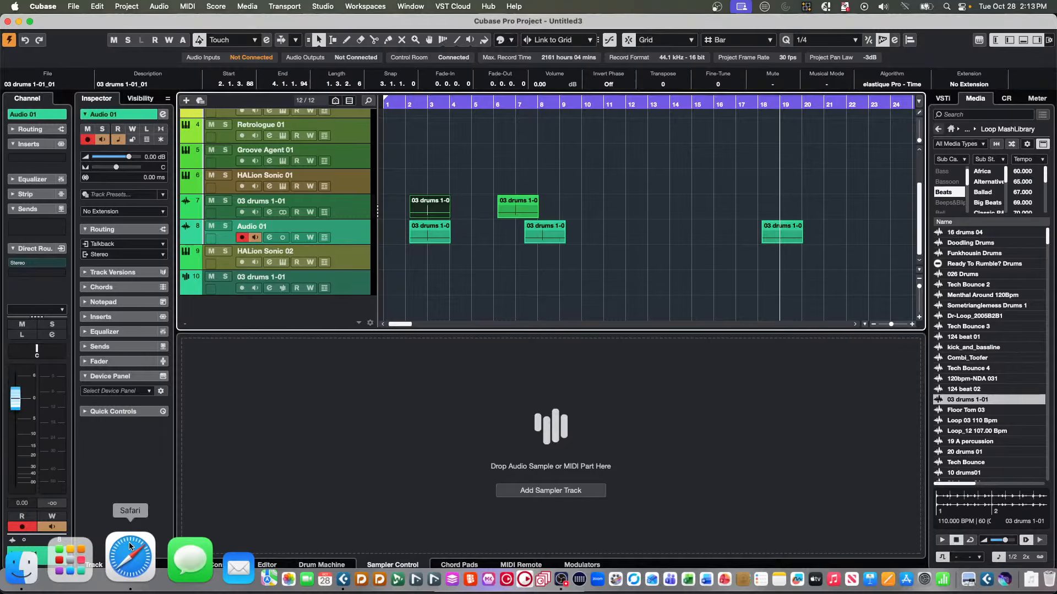
click(129, 542)
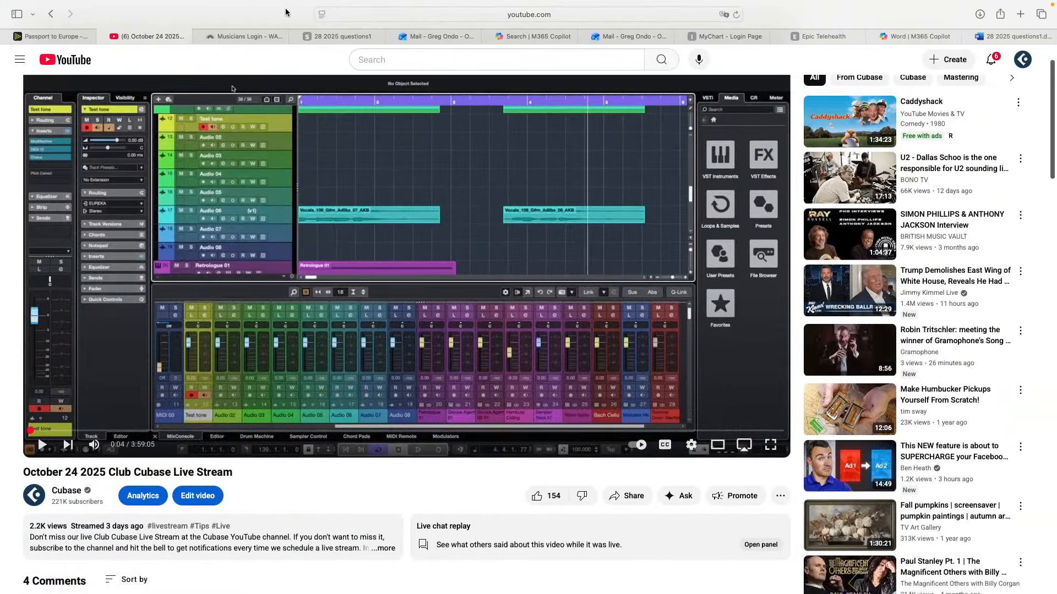
click(497, 15)
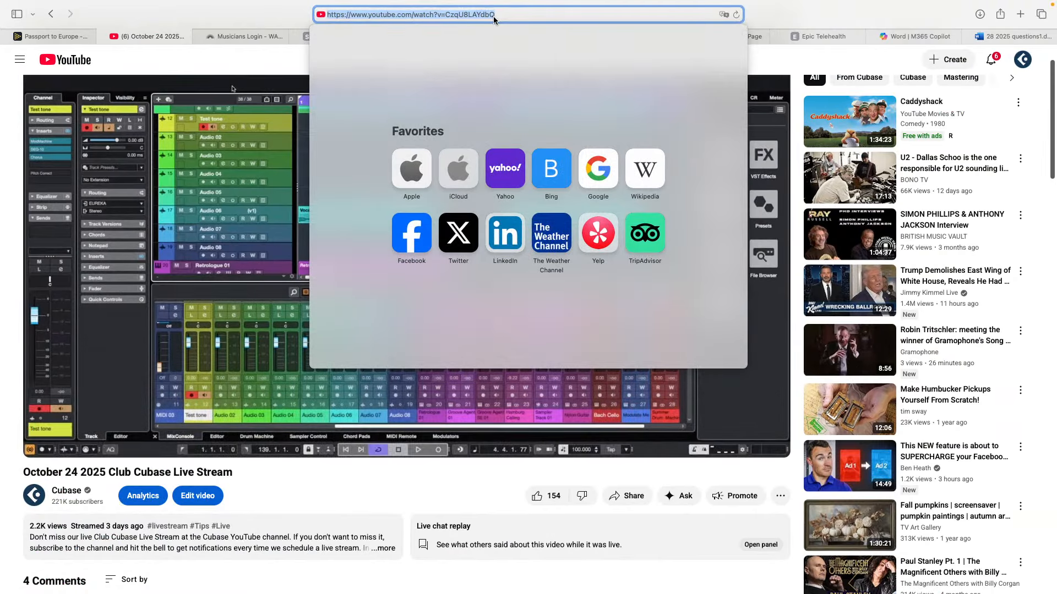
text(Cubase)
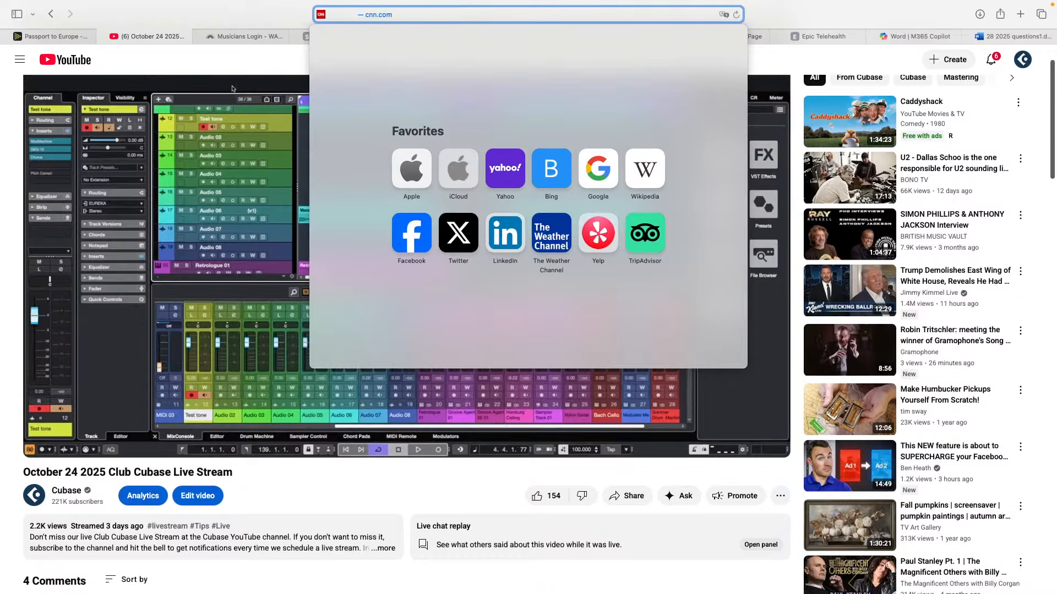
text( ve)
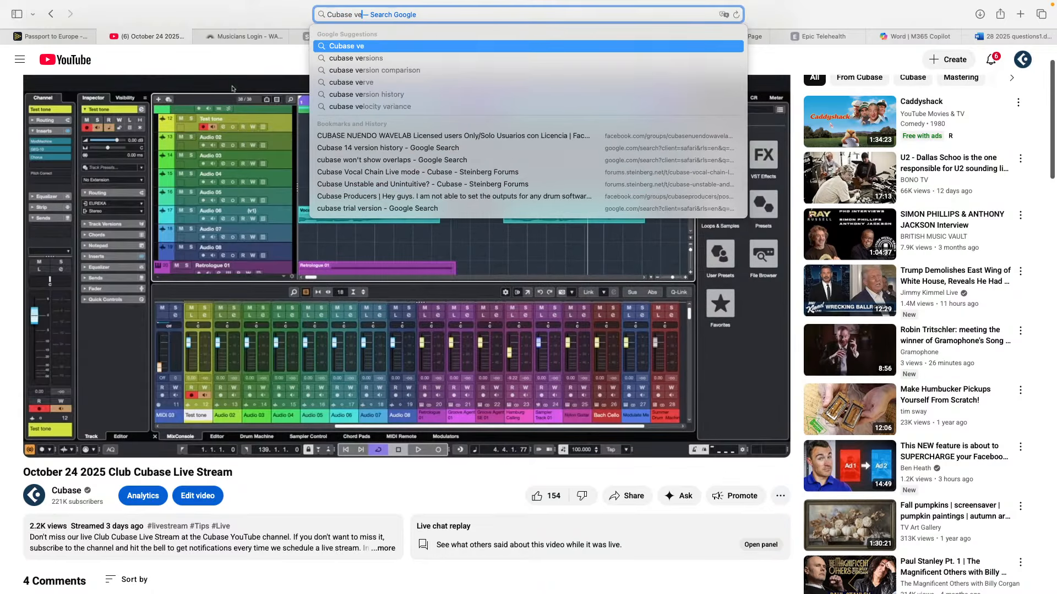
text(rsion history)
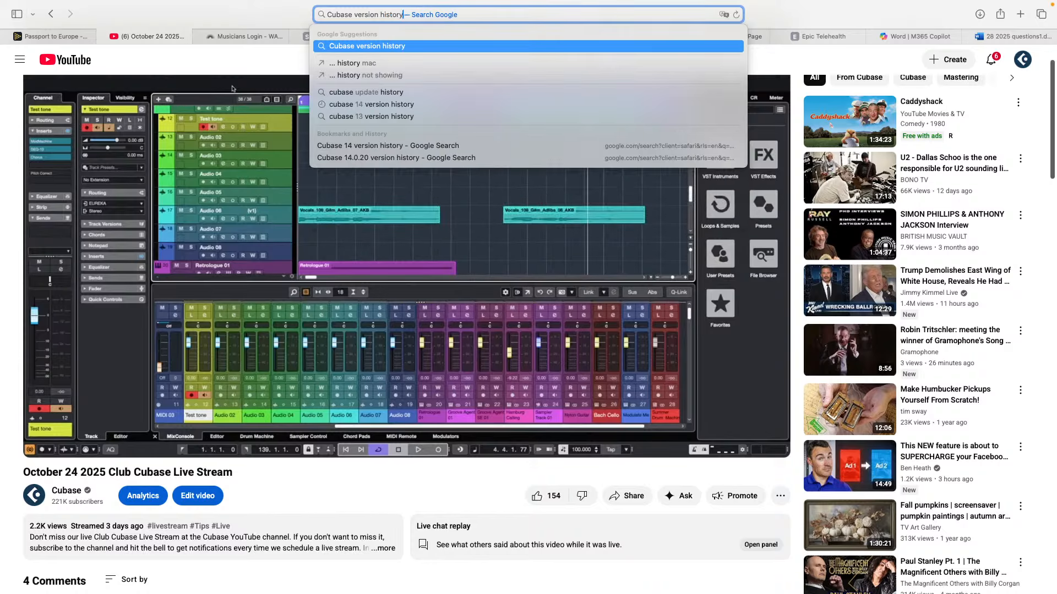
key(Return)
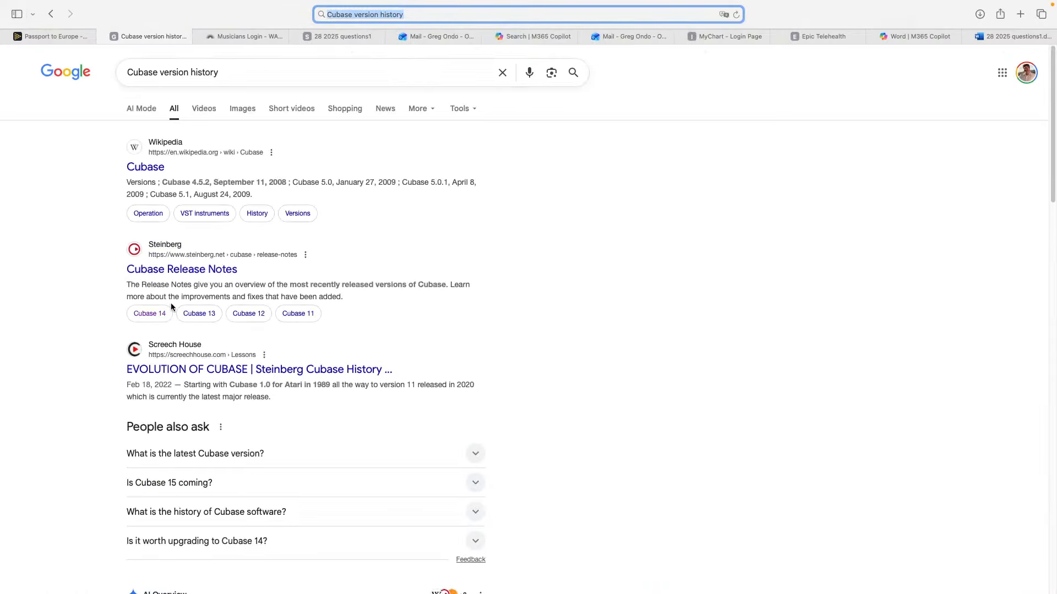
click(172, 270)
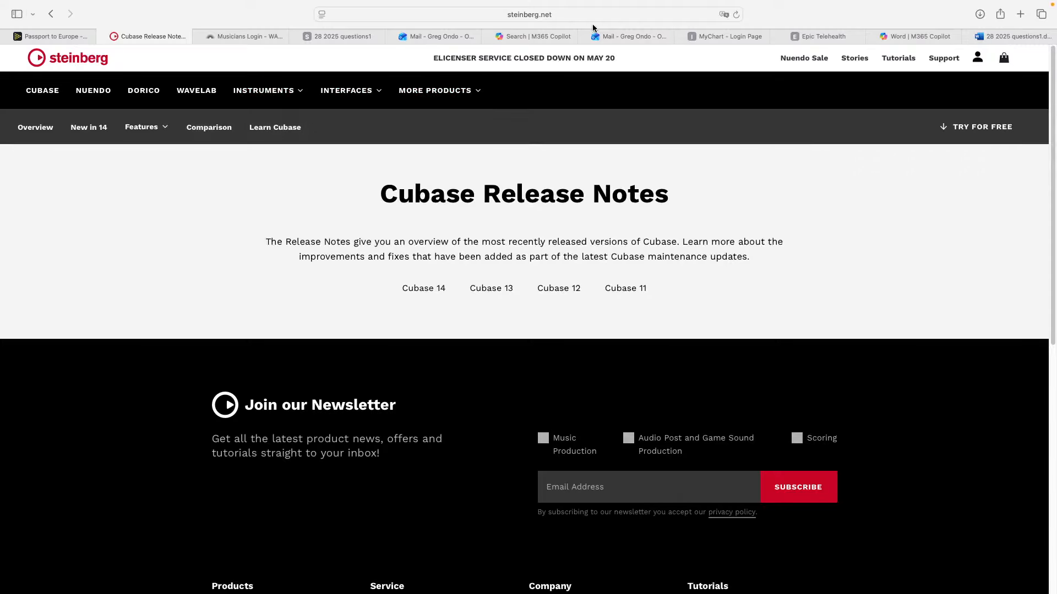
Search the web for "HAlion version history".
click(562, 12)
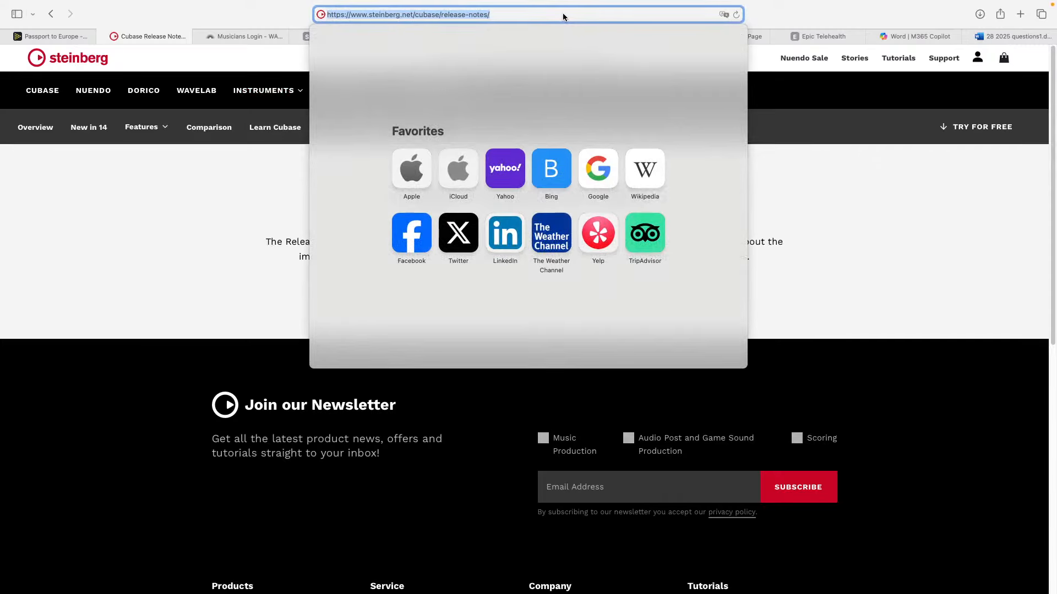
text(HAlion)
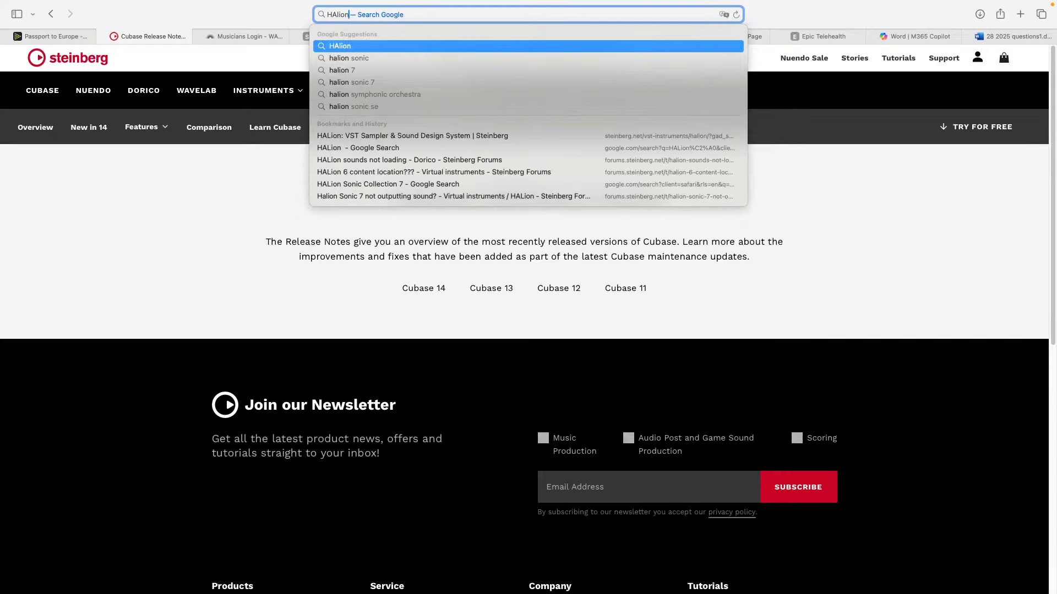
text( version h)
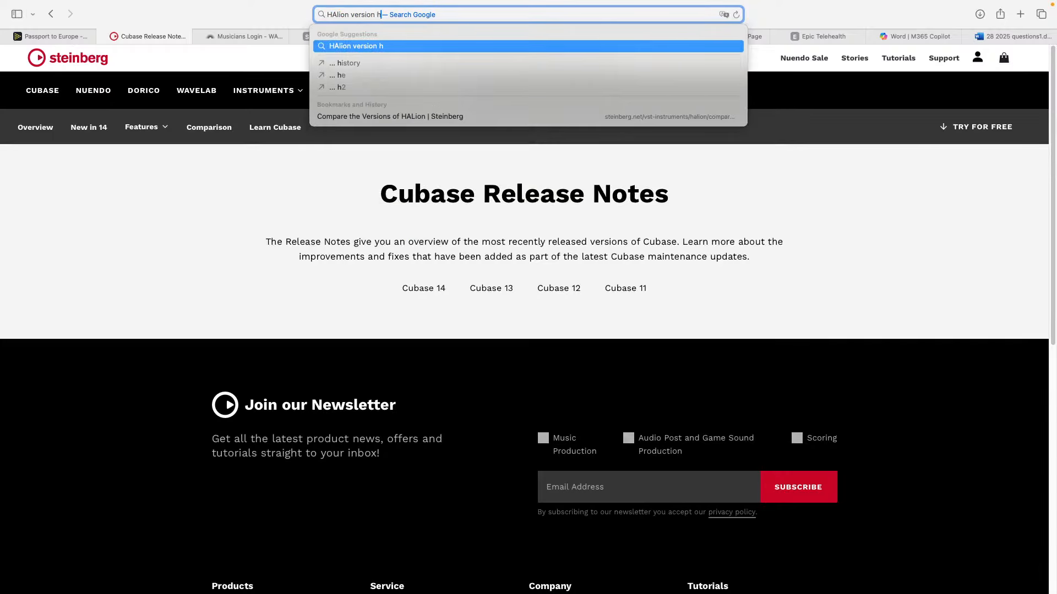
text(istory)
key(Return)
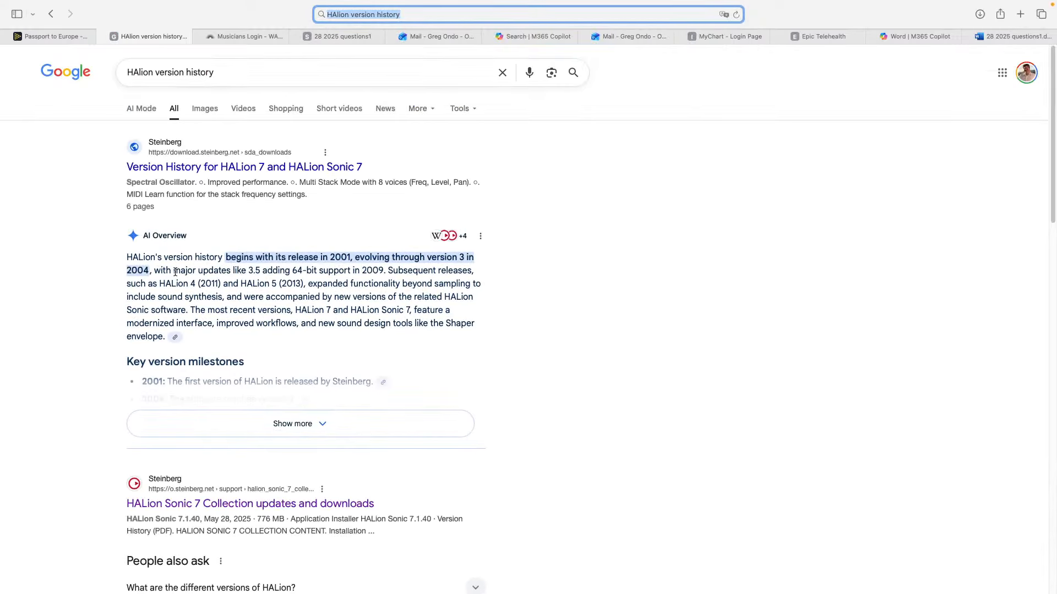
Check Steinberg's HALion Sonic 7 Collection downloads page, return to the search results and look through them.
click(230, 503)
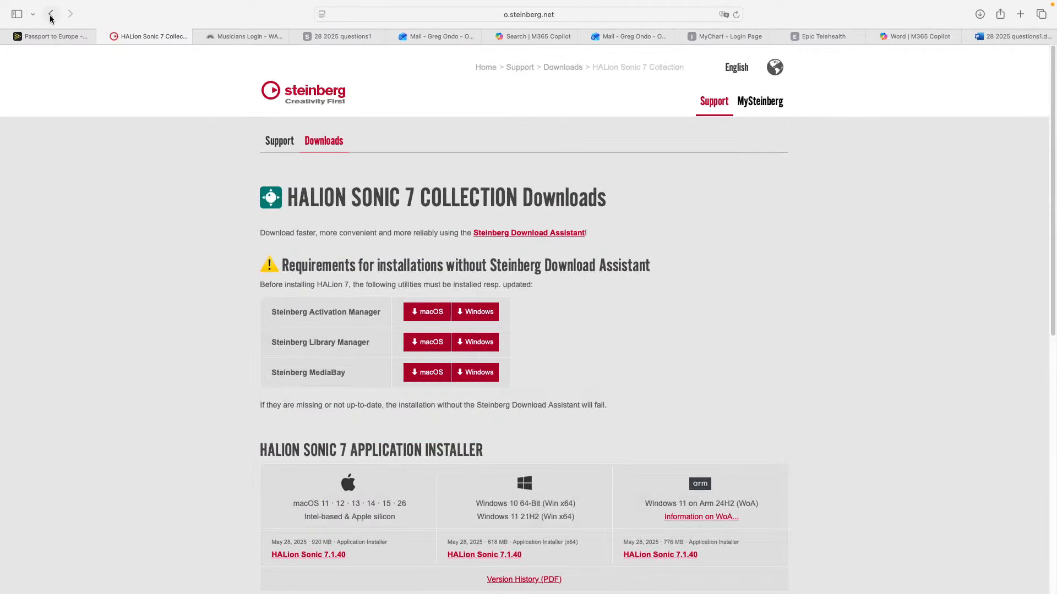
click(50, 18)
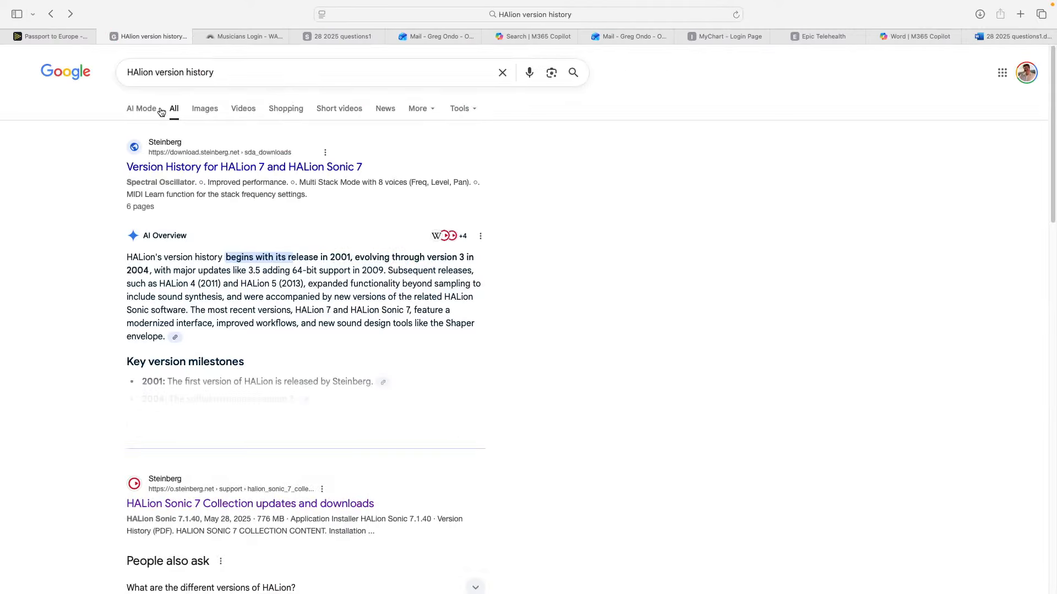
scroll(216, 321, down, 4)
scroll(215, 321, down, 3)
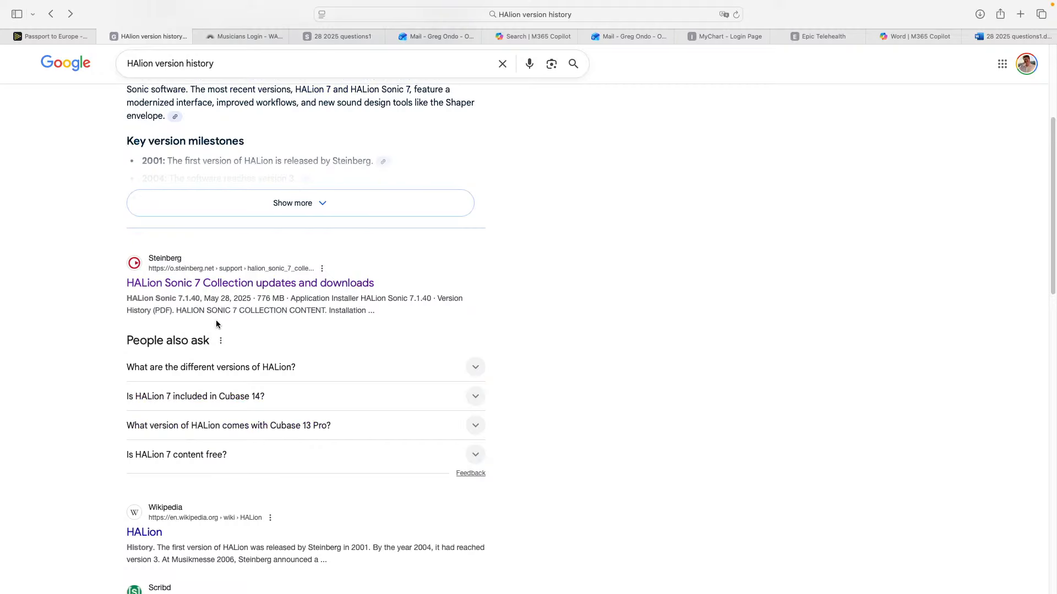
scroll(217, 320, down, 2)
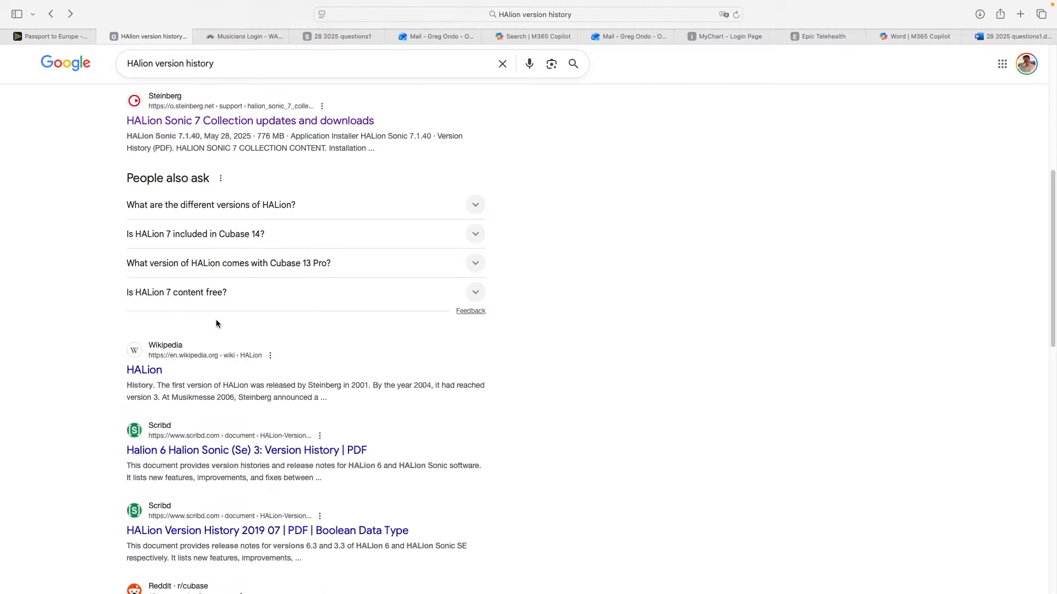
scroll(216, 318, up, 7)
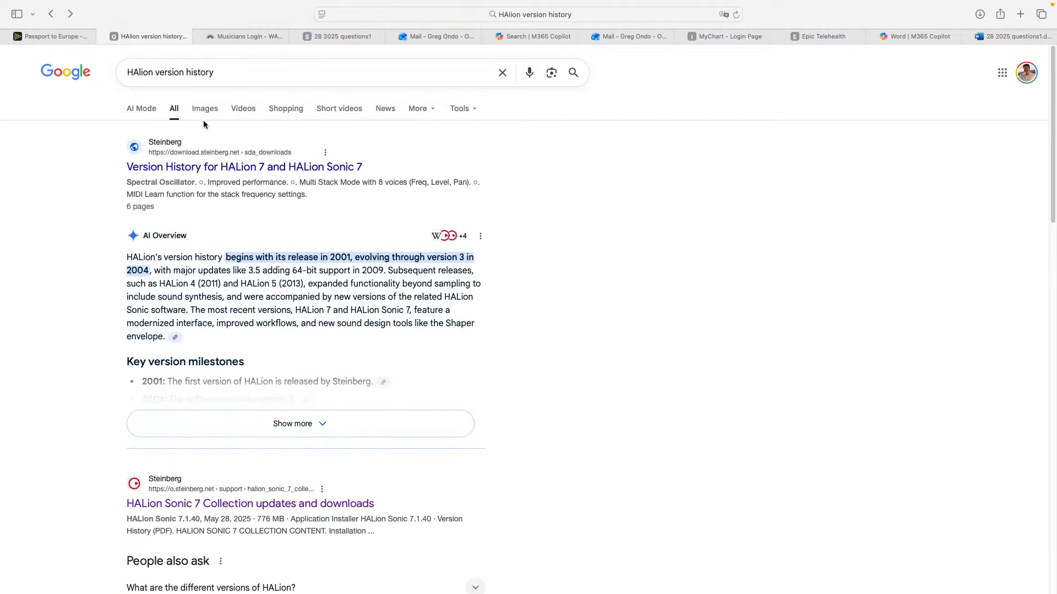
Search the web for "HAlion 7 downloads".
drag(235, 72, 168, 76)
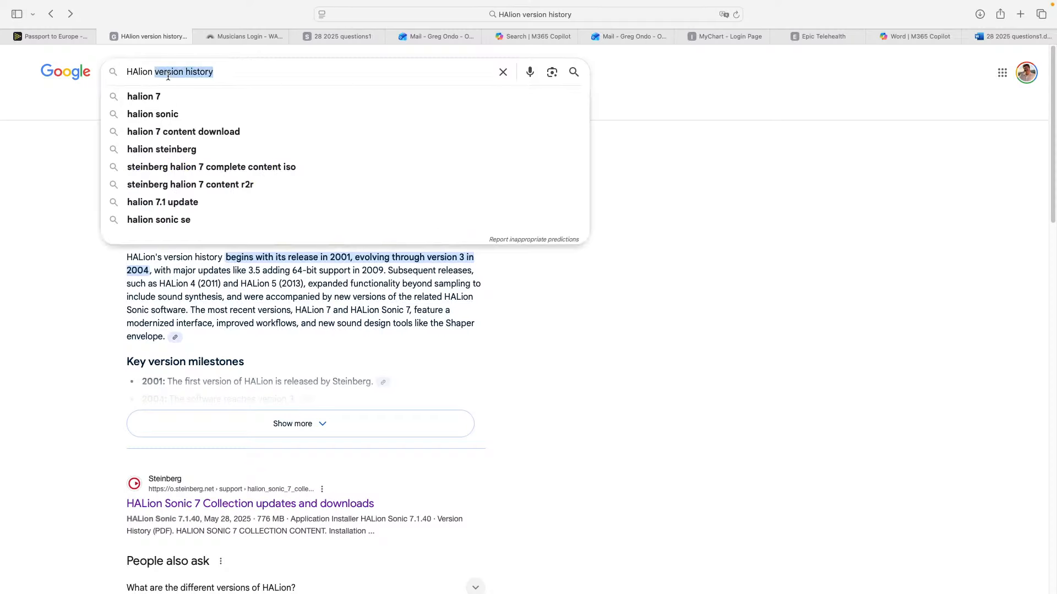
text(7 )
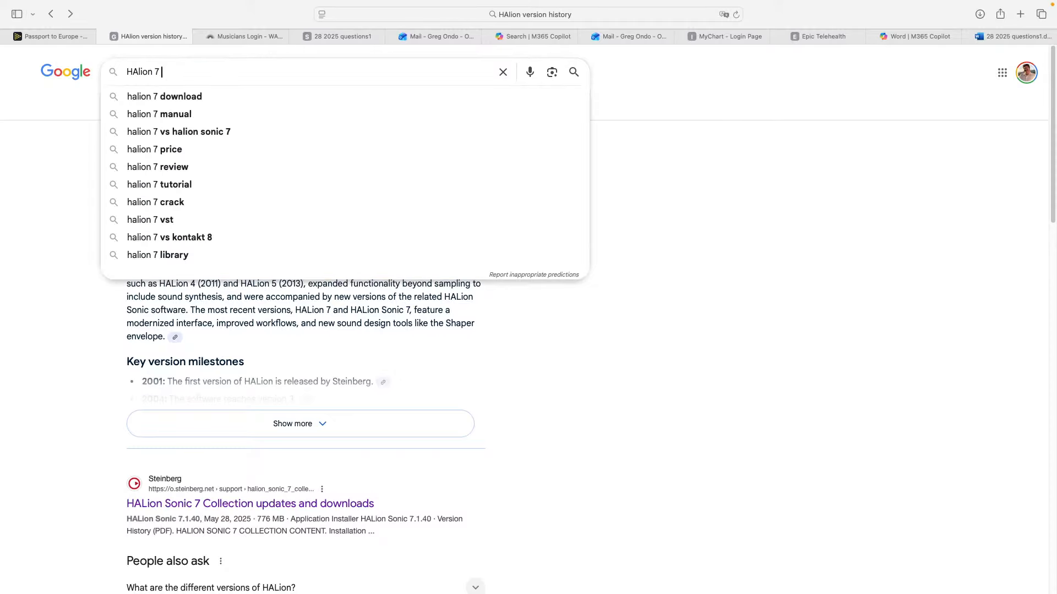
text(downloads)
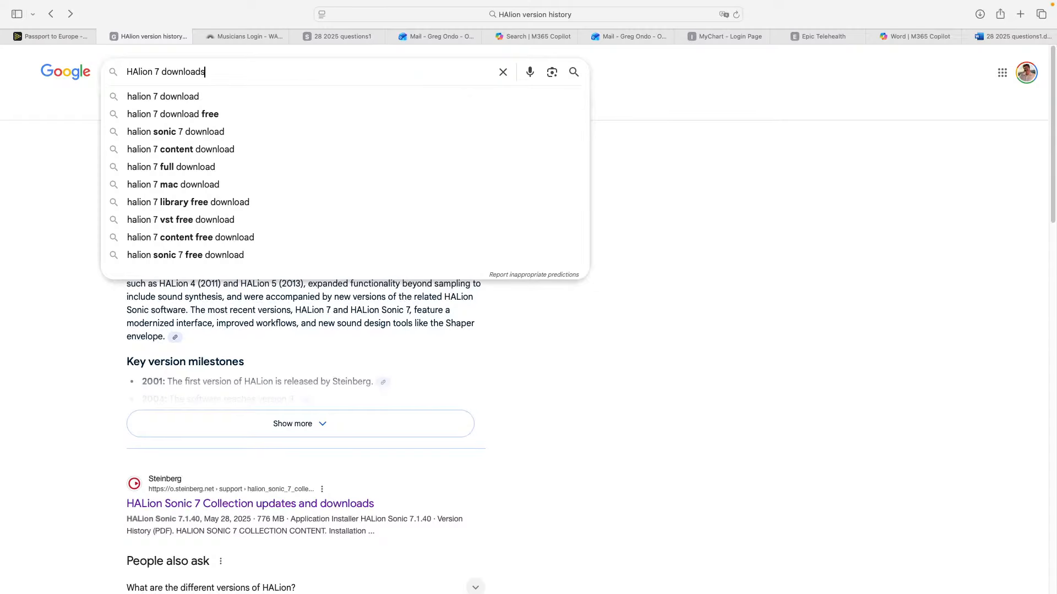
key(Return)
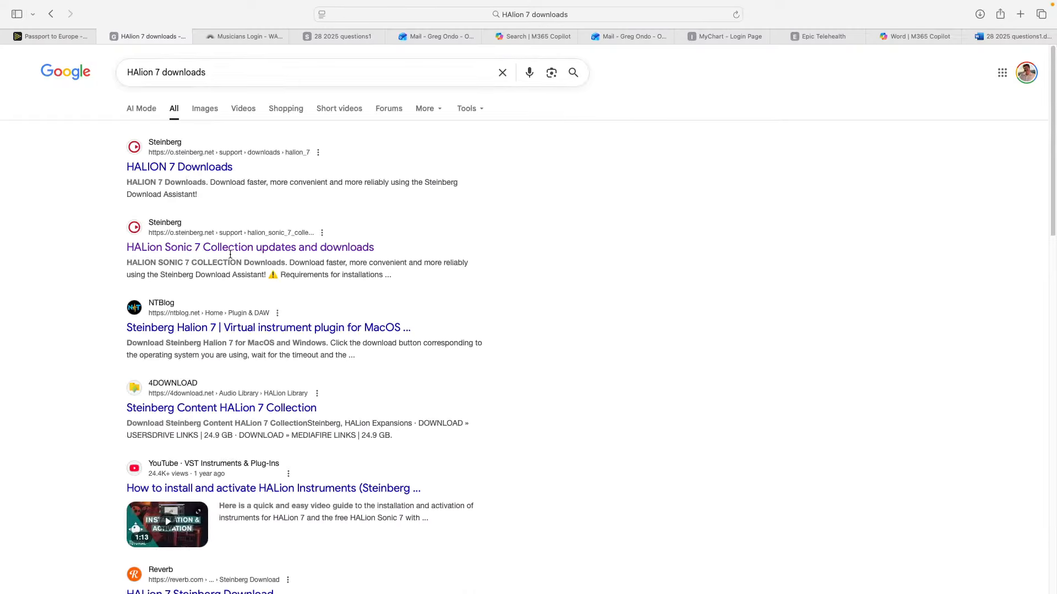
Open Steinberg's HALION 7 Downloads page and its Version History PDF.
click(207, 166)
scroll(231, 353, down, 5)
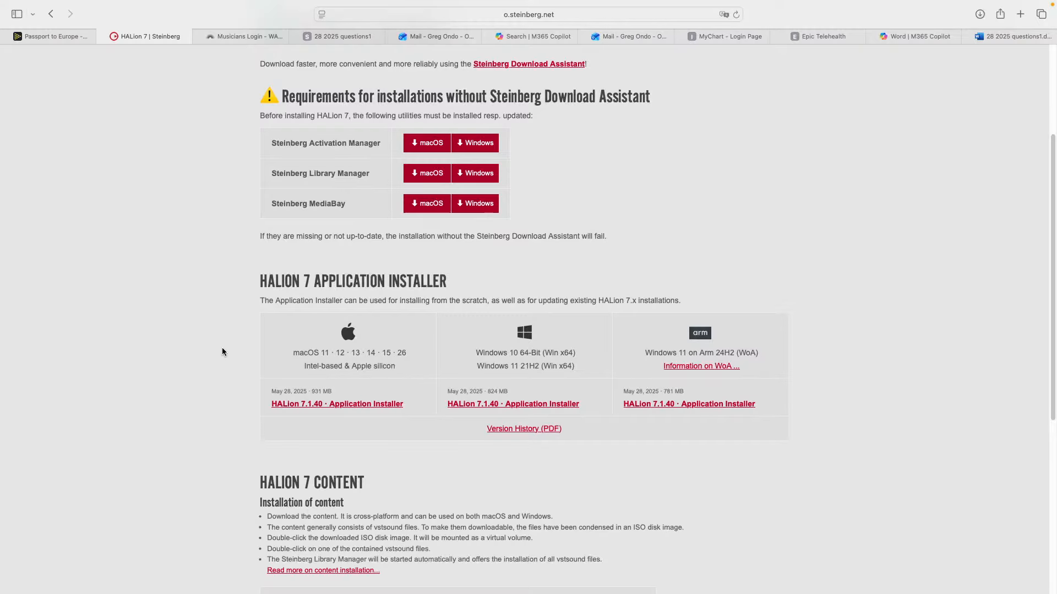
click(540, 429)
Switch to Cubase and add an instrument track with HALion Sonic as the instrument.
mouse_move(943, 592)
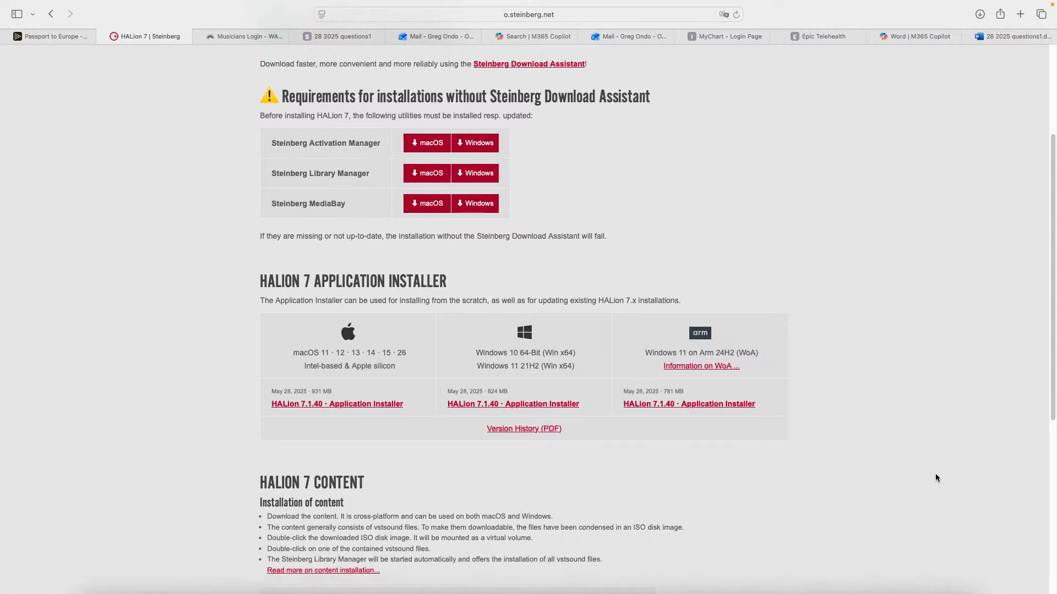
key(ctrl+Left)
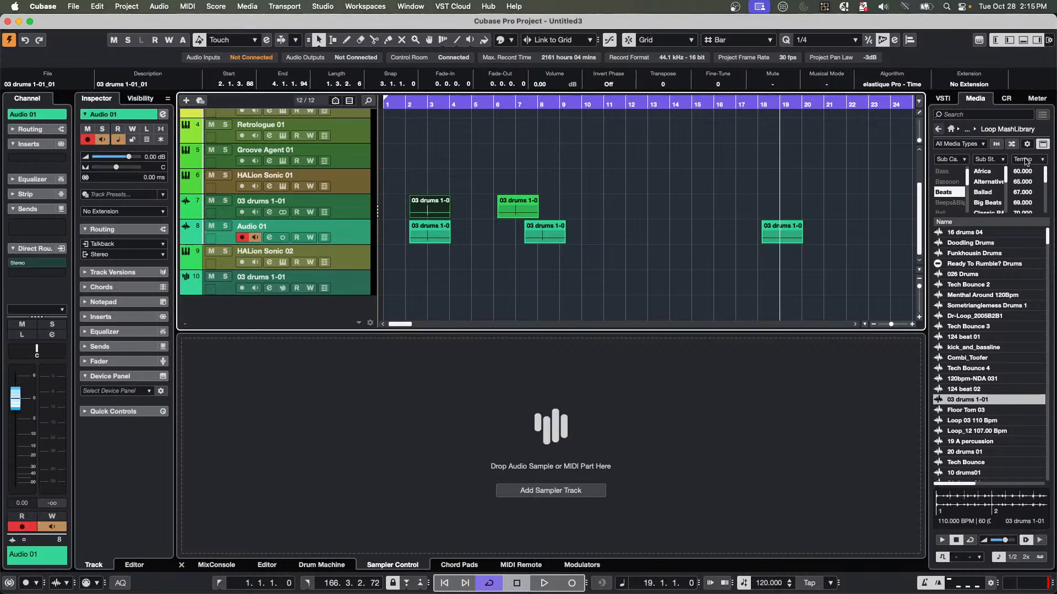
right_click(352, 231)
mouse_move(502, 237)
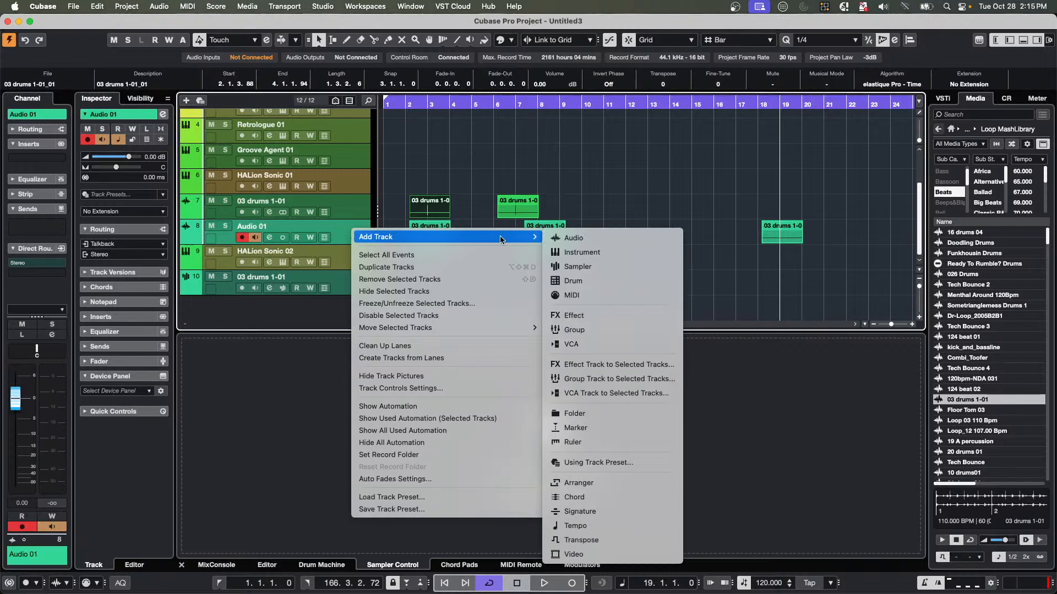
click(606, 253)
click(566, 192)
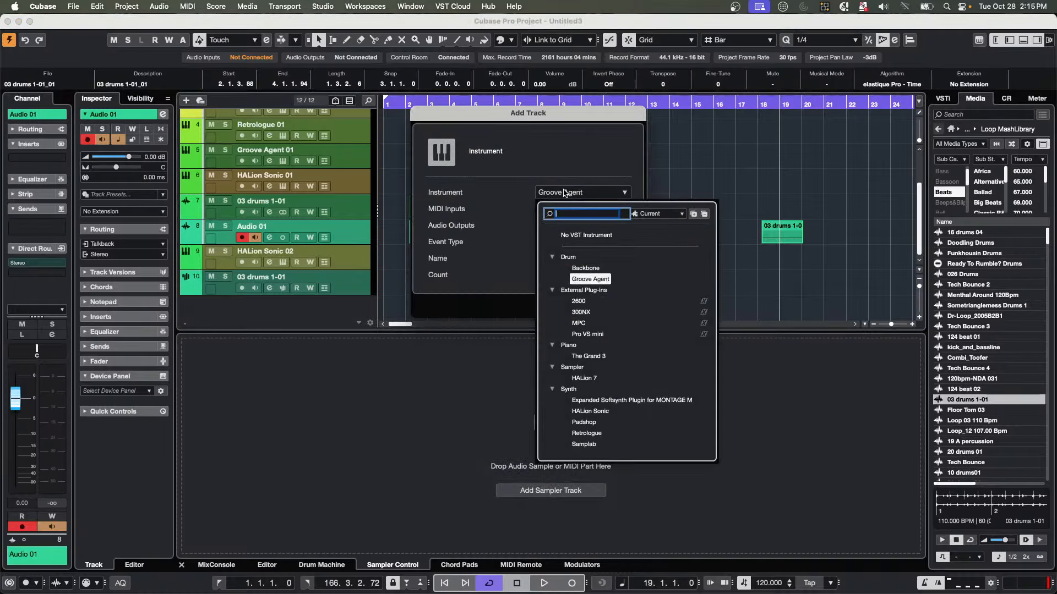
click(601, 410)
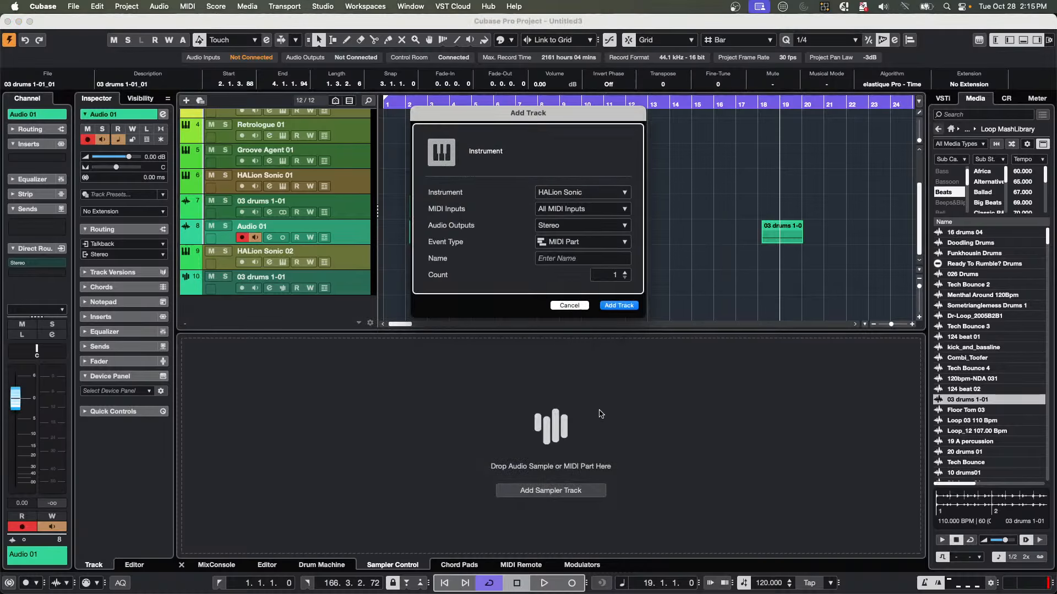
click(619, 306)
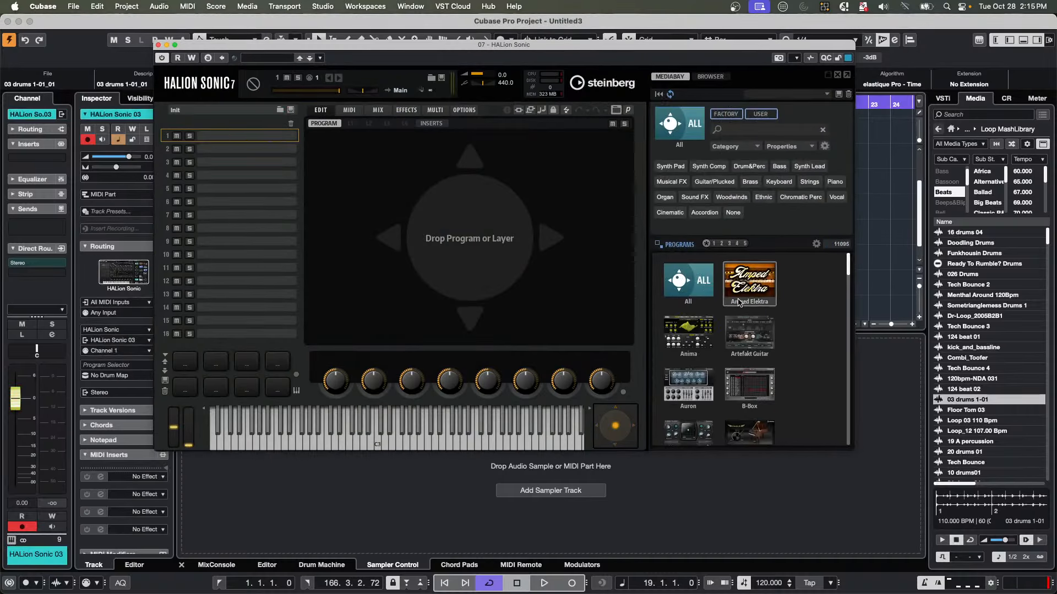
Load the Braams program from the X-Stream instrument into HALion Sonic's first slot and move the plug-in window clear of the media browser.
scroll(737, 300, down, 10)
scroll(737, 305, down, 10)
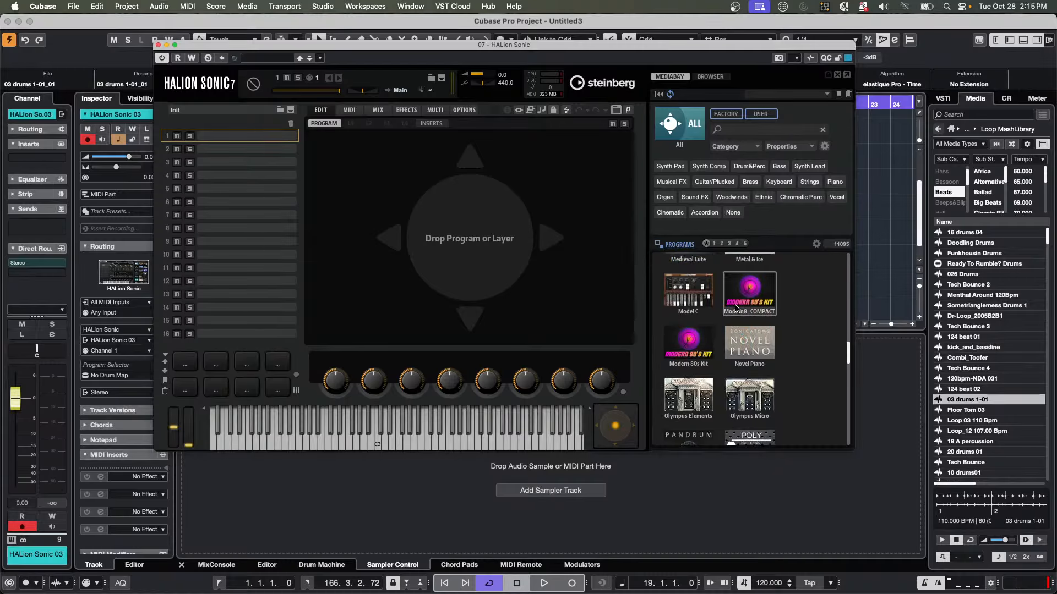
scroll(736, 307, down, 2)
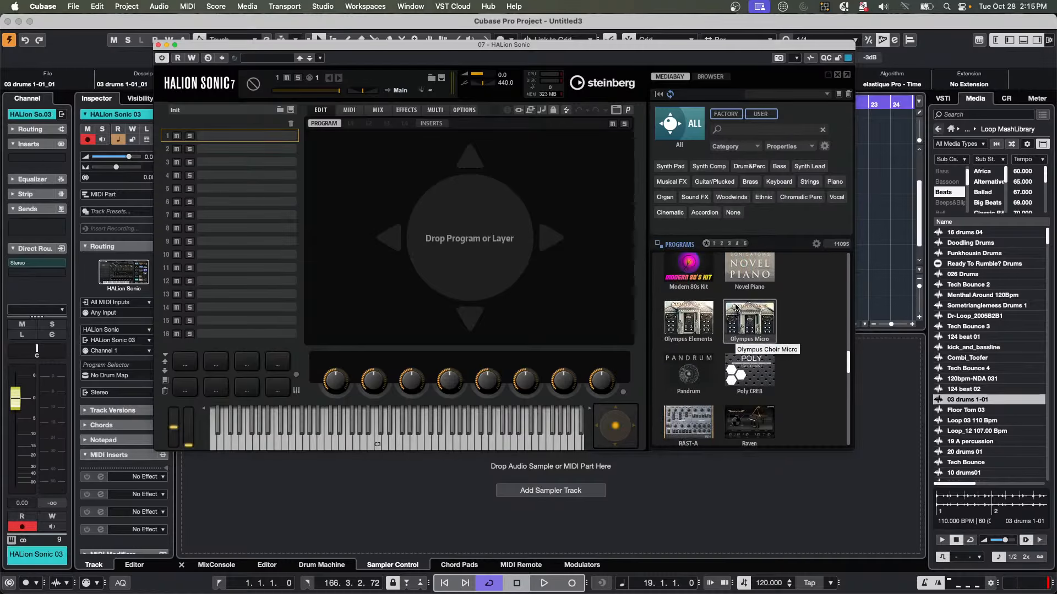
scroll(736, 307, down, 3)
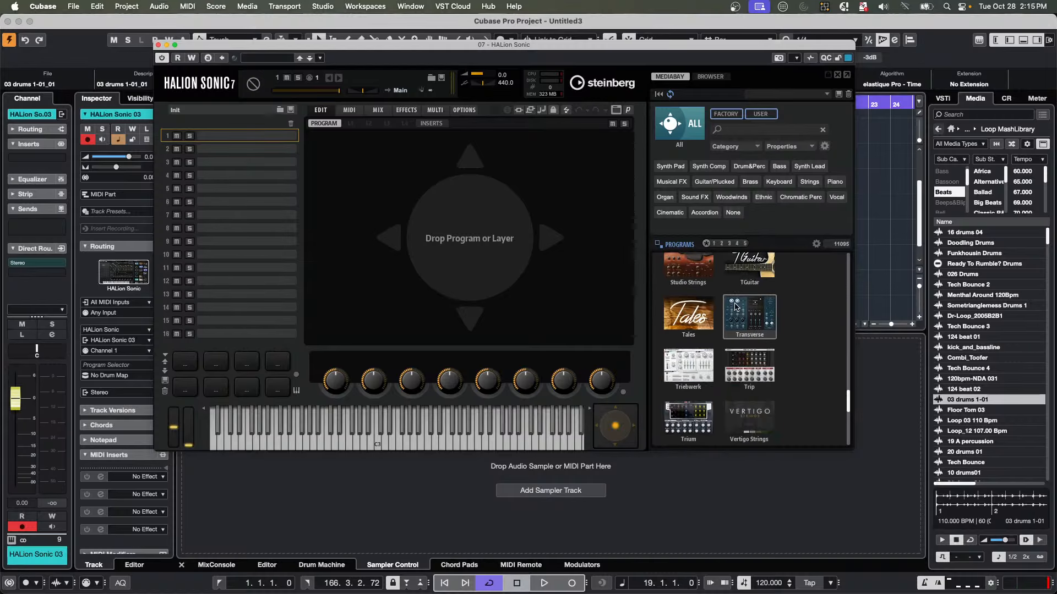
scroll(735, 311, down, 3)
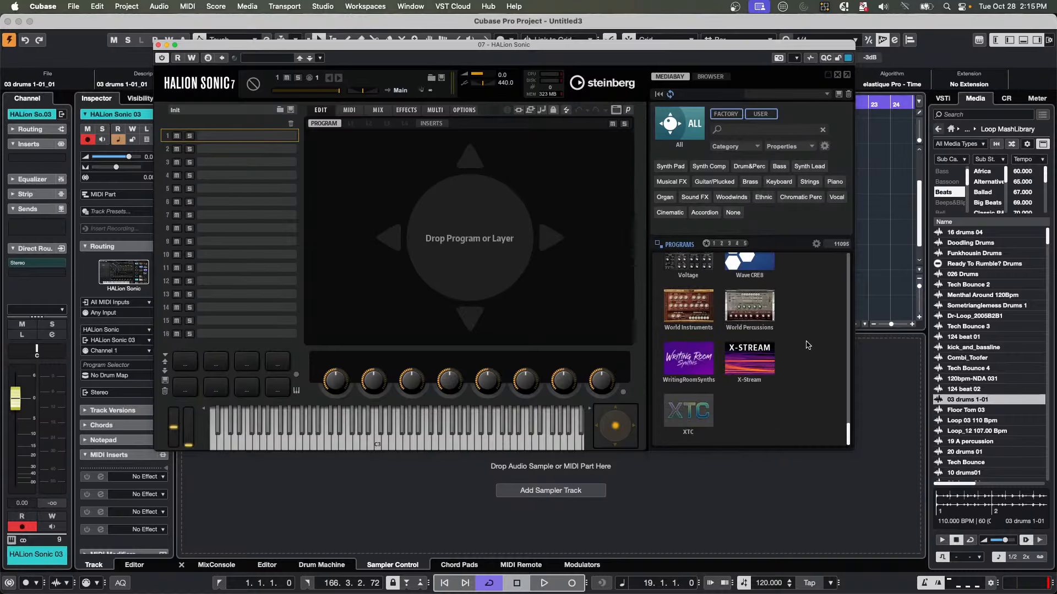
click(764, 365)
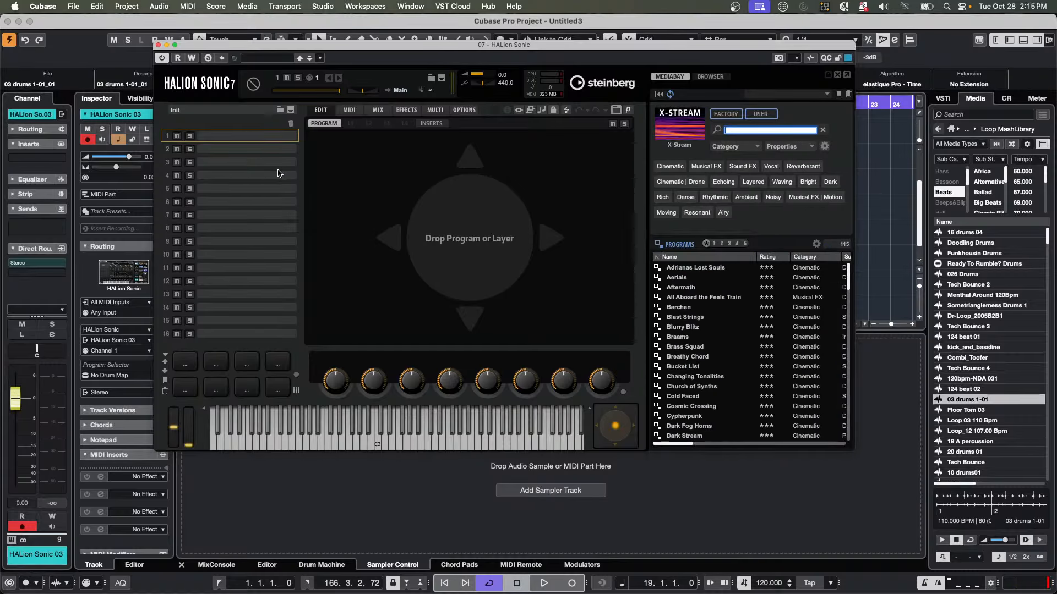
double_click(683, 338)
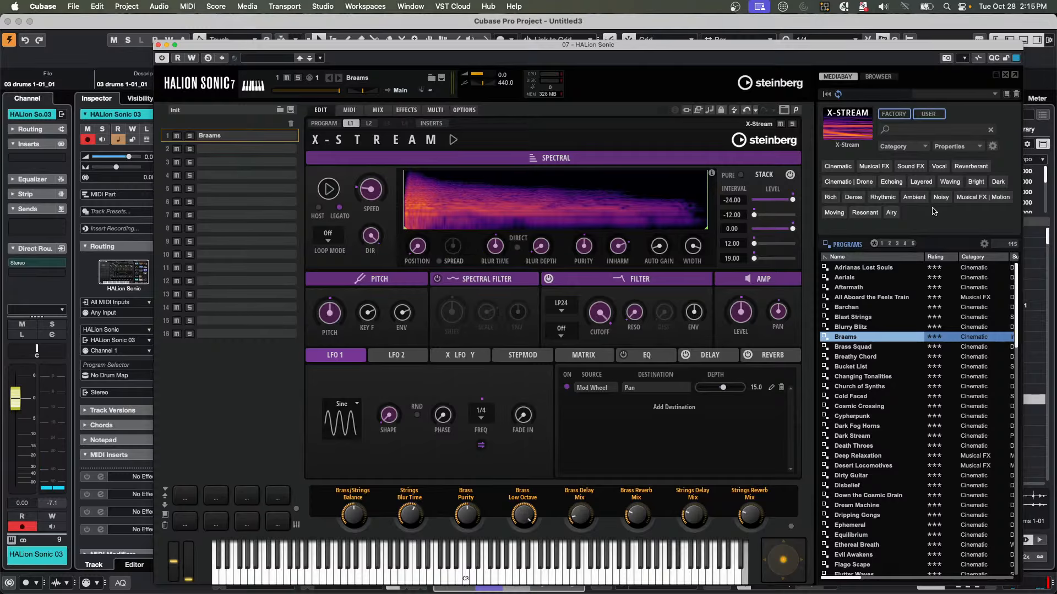
drag(768, 48, 662, 40)
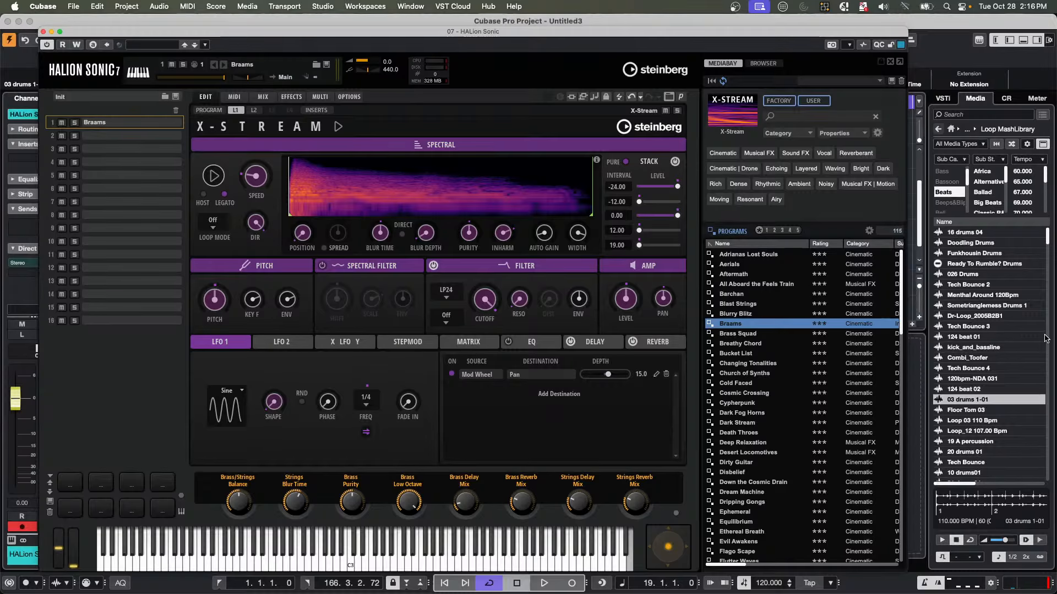
Reopen the Loop Mash Library among the loops and samples and clear its Beats subcategory filter.
click(967, 337)
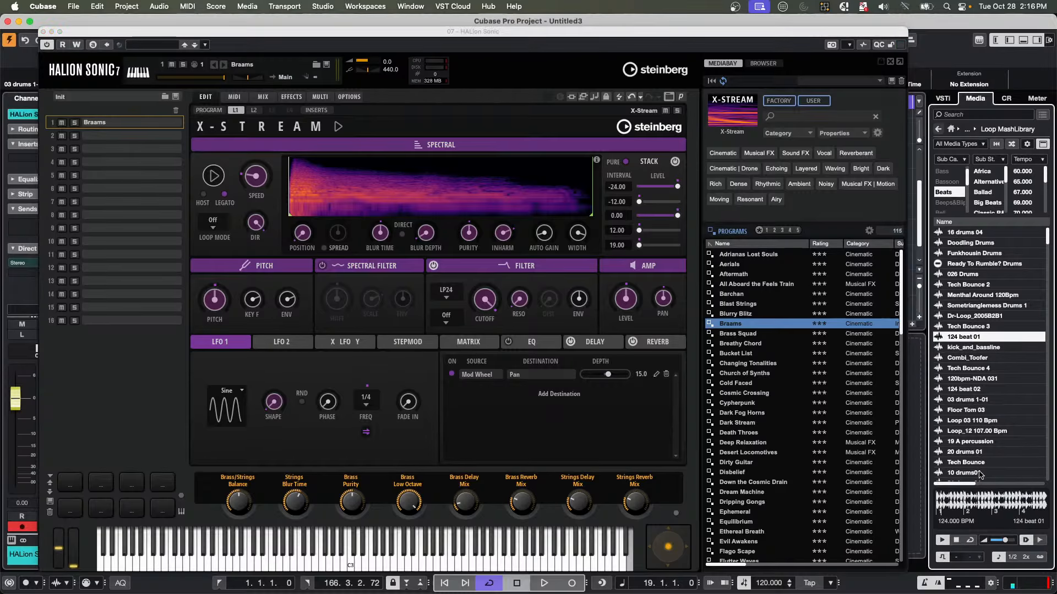
click(937, 129)
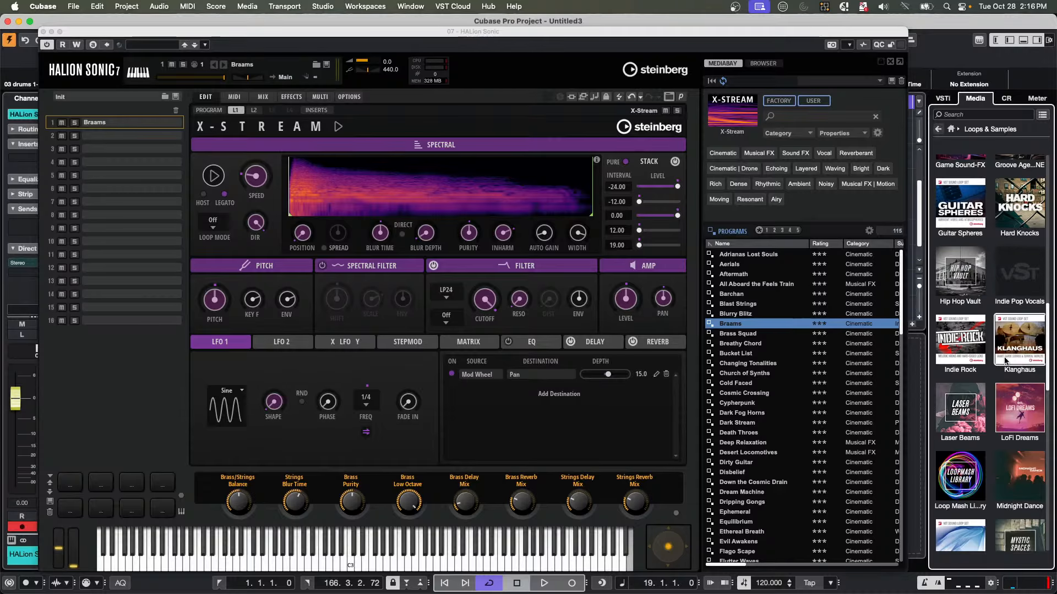
click(960, 476)
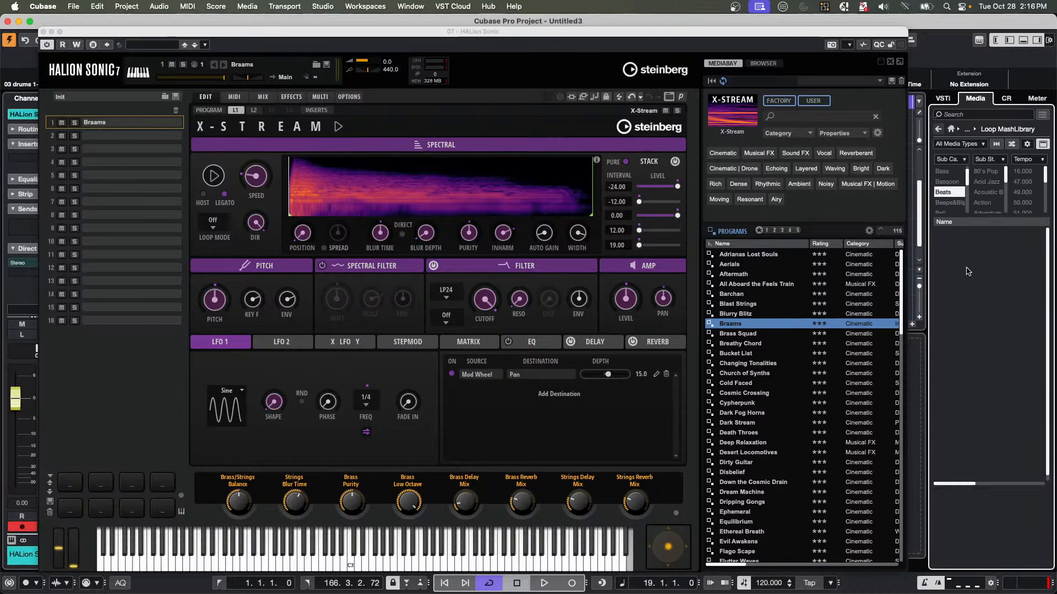
click(948, 192)
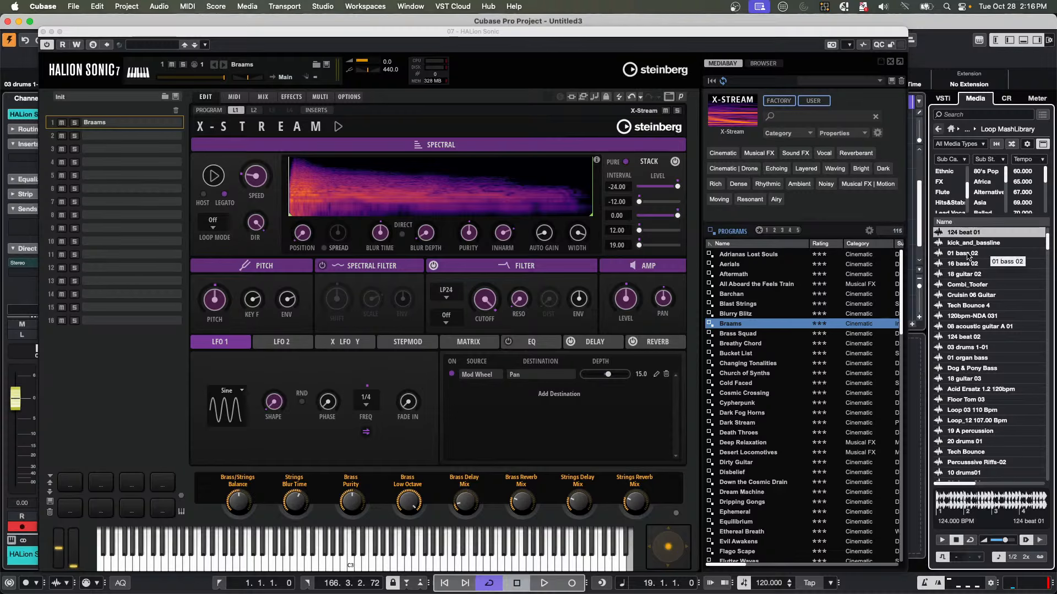
Load the 01 bass 02 loop into X-Stream's spectral display.
click(968, 254)
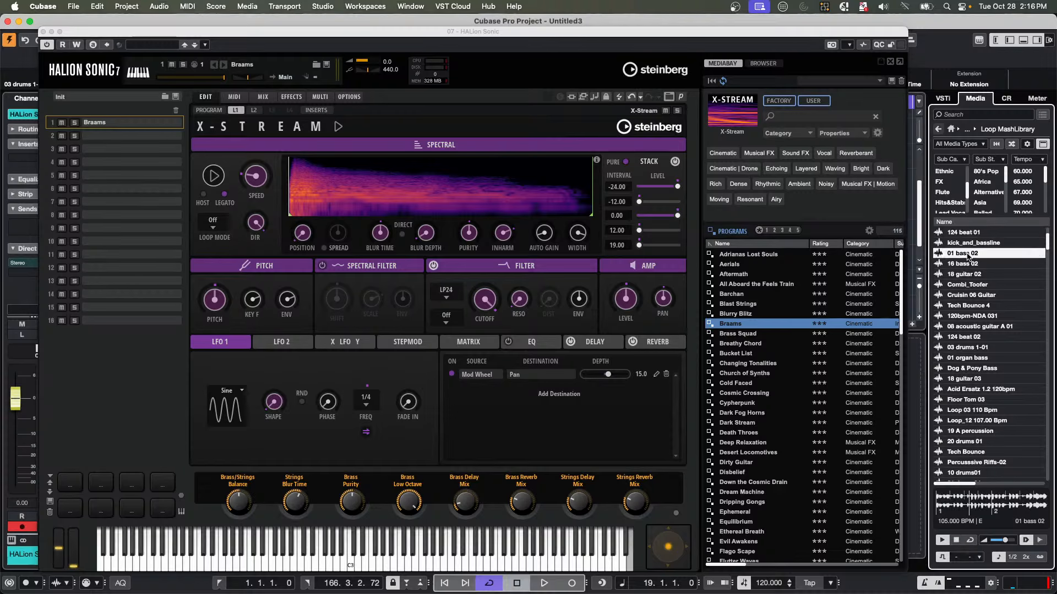
drag(967, 256, 346, 195)
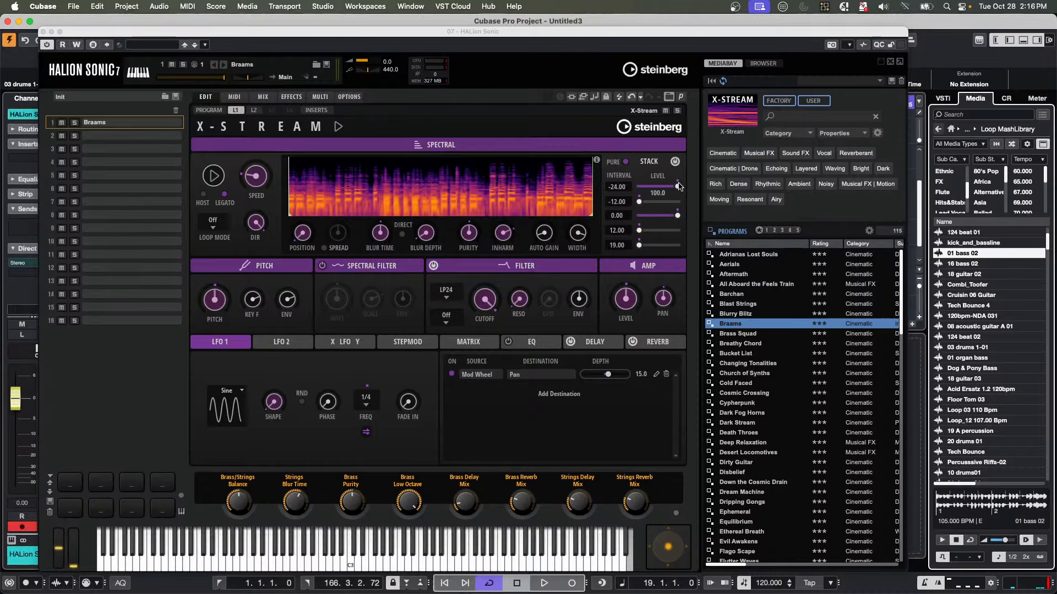
mouse_move(675, 184)
Load the Cruisin 06 Guitar loop into X-Stream's spectral display in place of the bass loop.
click(961, 337)
click(963, 295)
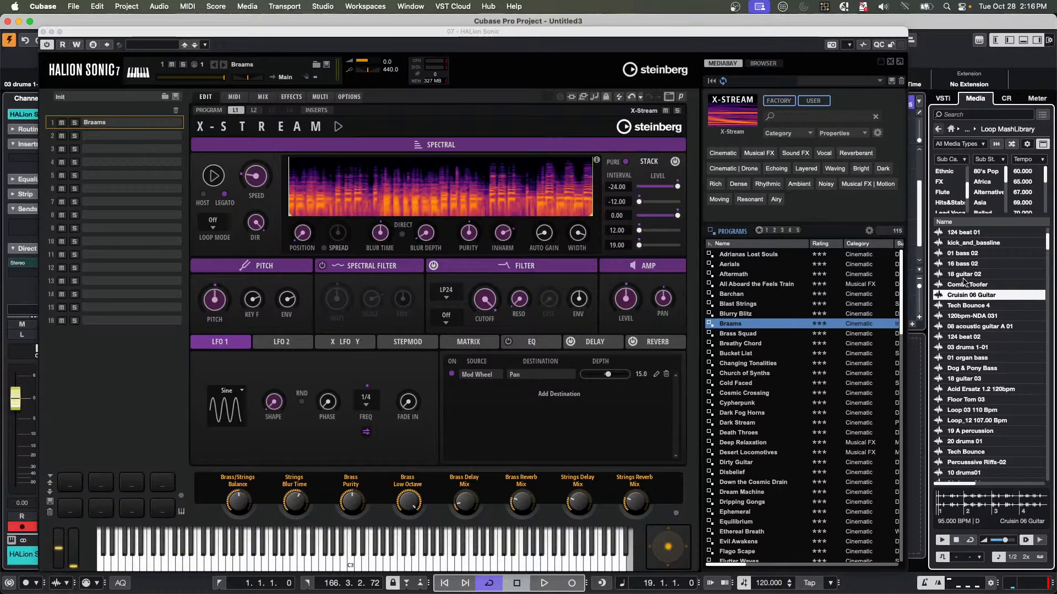
drag(963, 295, 468, 187)
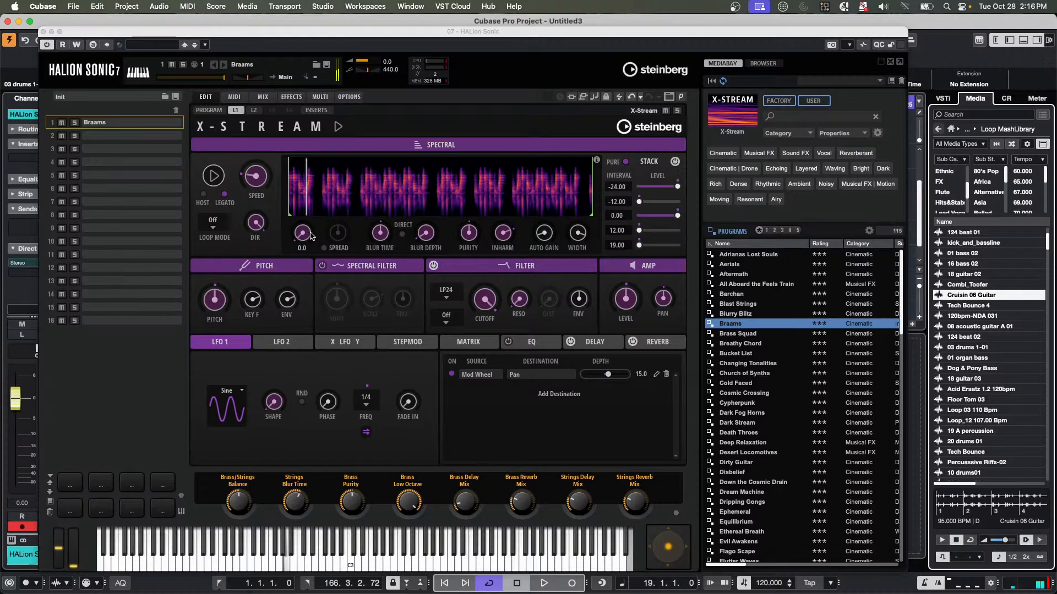
On X-Stream's layer 1, move the sample position toward the middle of the guitar loop and switch off the filter.
drag(303, 234, 304, 190)
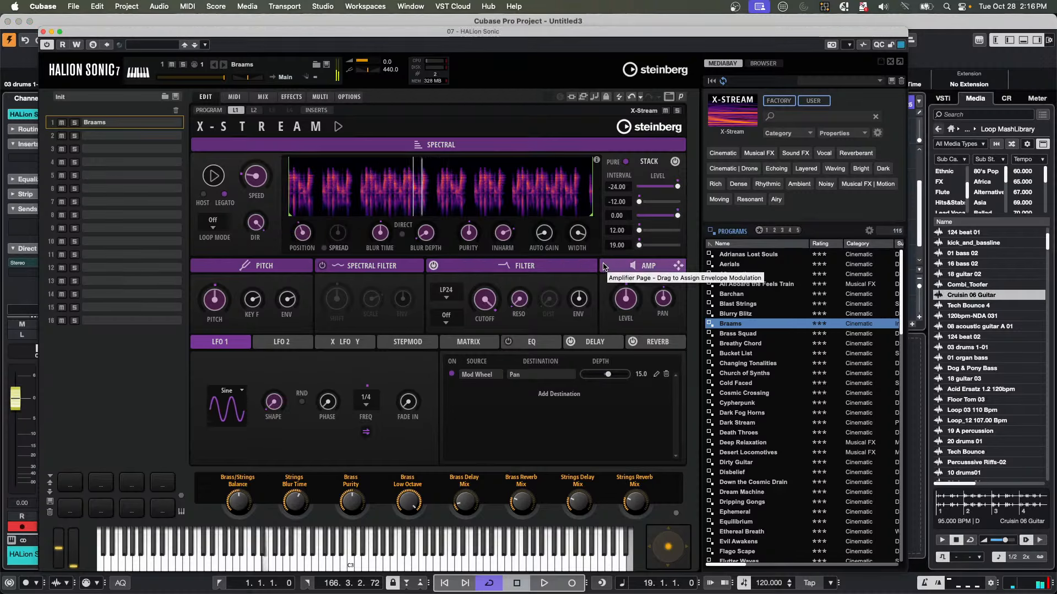
click(433, 266)
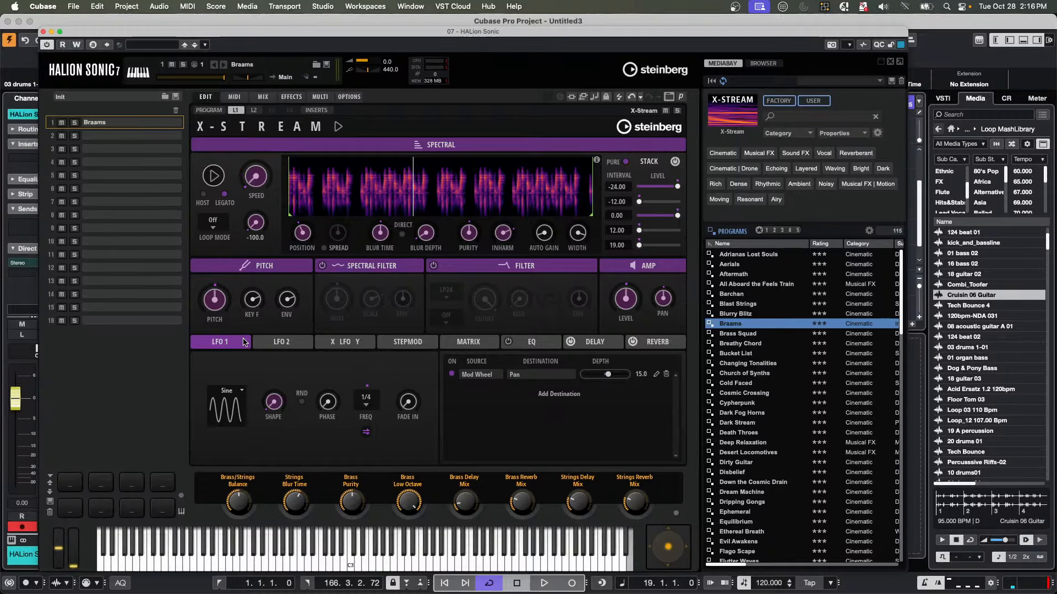
click(213, 176)
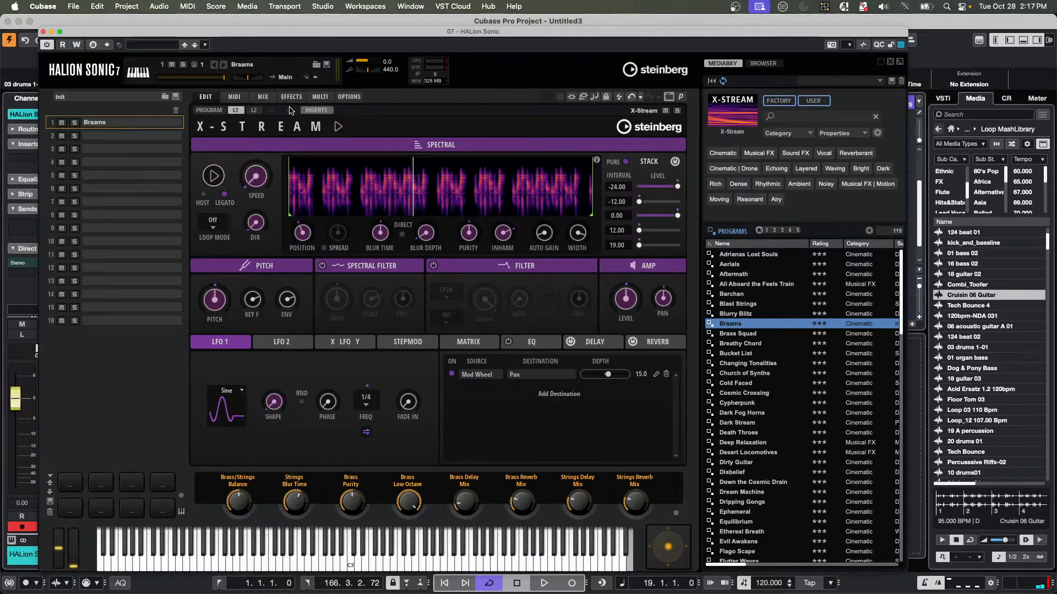
Show the settings of layer L2 of the Braams program.
click(254, 110)
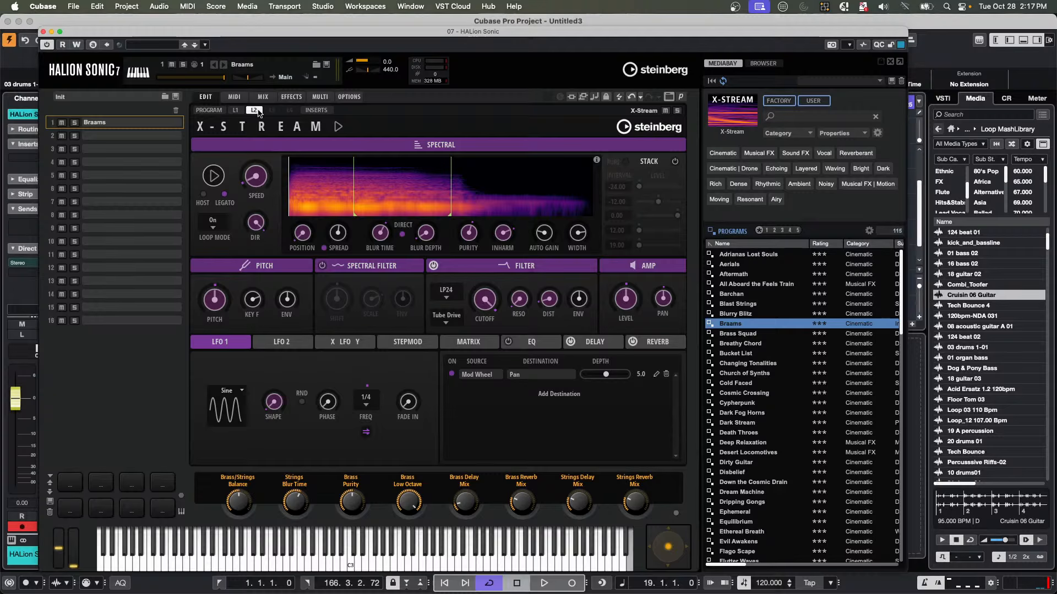
Expand X-Stream's spectral section on layer L2 and load the 08 acoustic guitar A 01 loop into its spectral display.
click(417, 145)
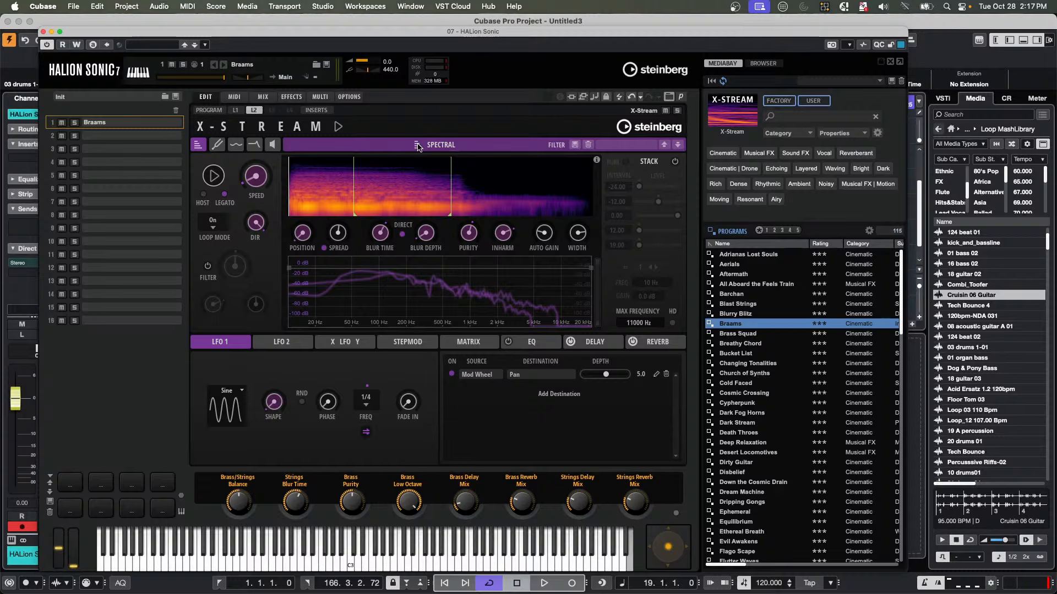
click(965, 379)
click(966, 367)
click(967, 357)
click(966, 347)
click(964, 327)
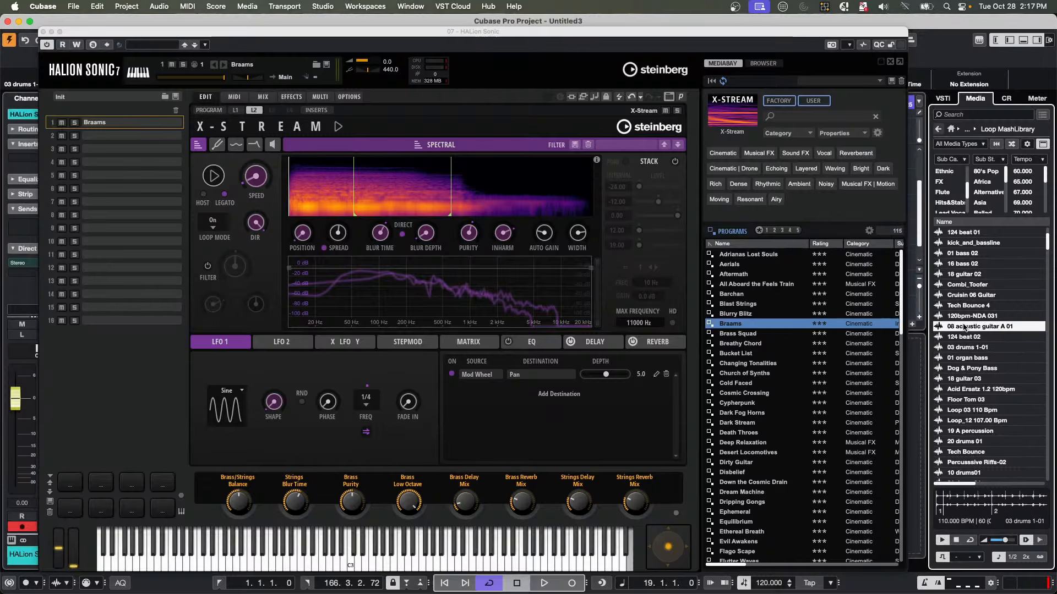
drag(964, 329, 374, 192)
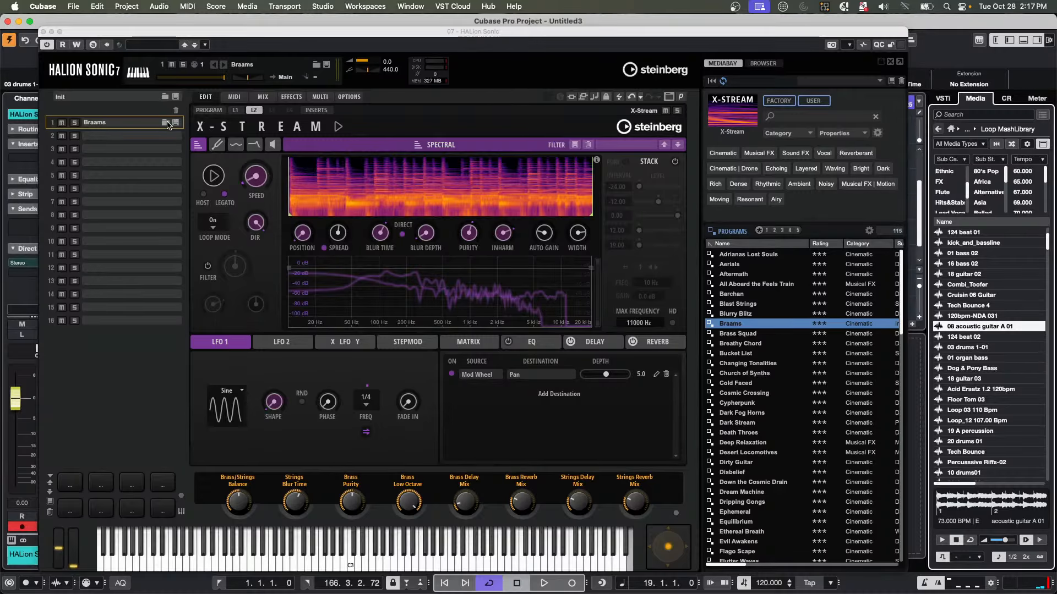
Close the HALion Sonic window and switch to the open project containing the violin, viola and cello tracks.
click(43, 31)
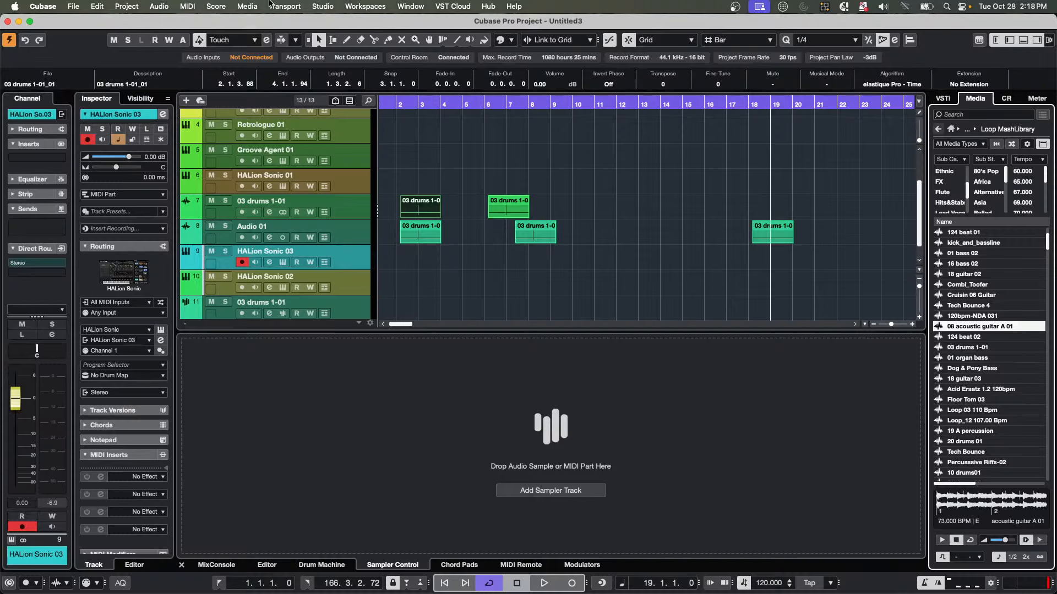
click(322, 6)
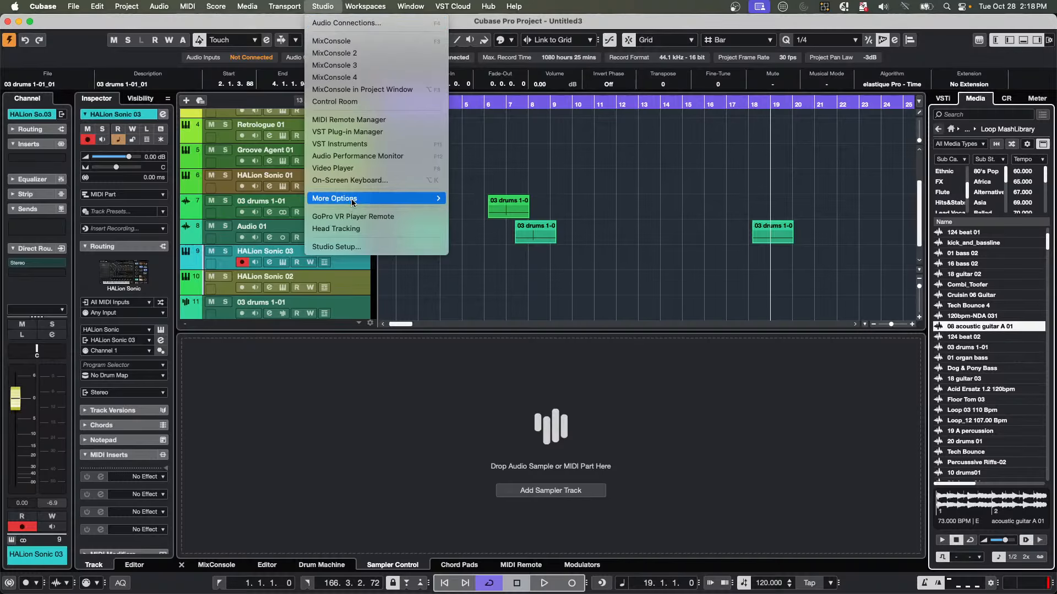
mouse_move(353, 203)
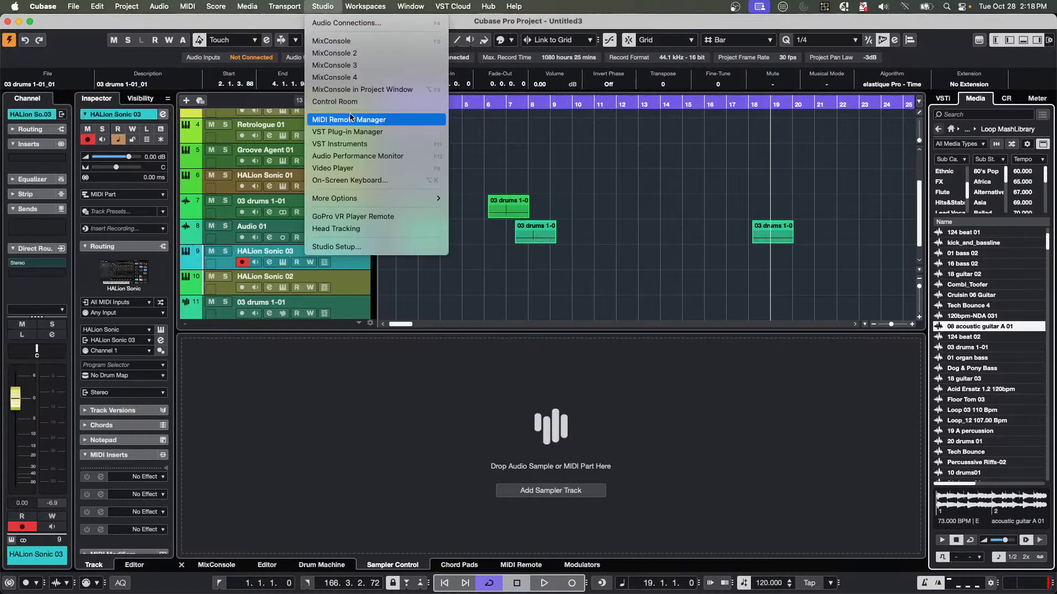
mouse_move(411, 6)
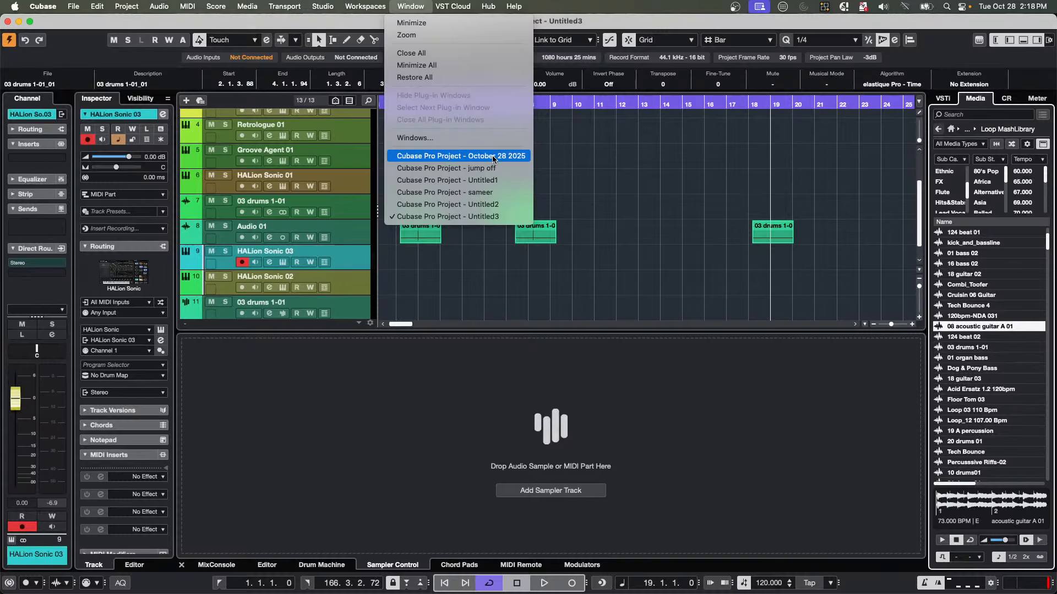
click(494, 192)
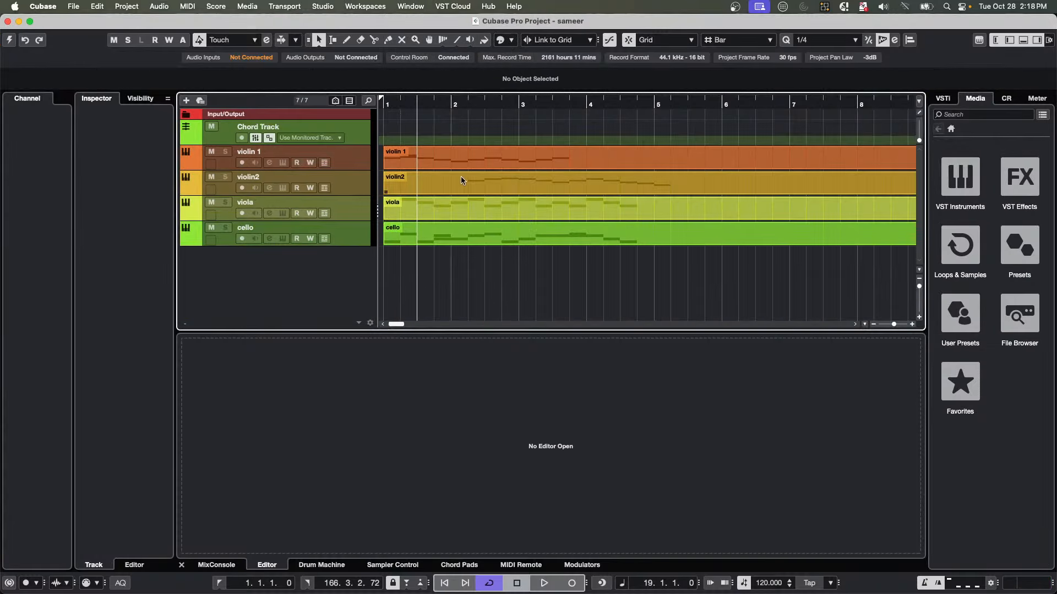
Open the violin 1 part in the Score Editor and add one slur across all of its notes.
double_click(501, 167)
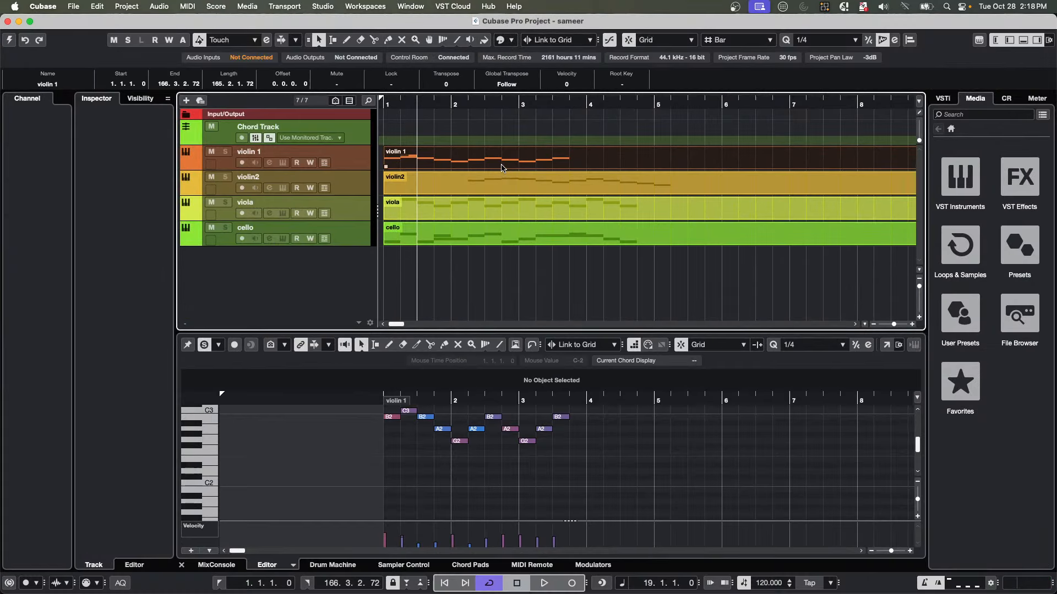
key(super+r)
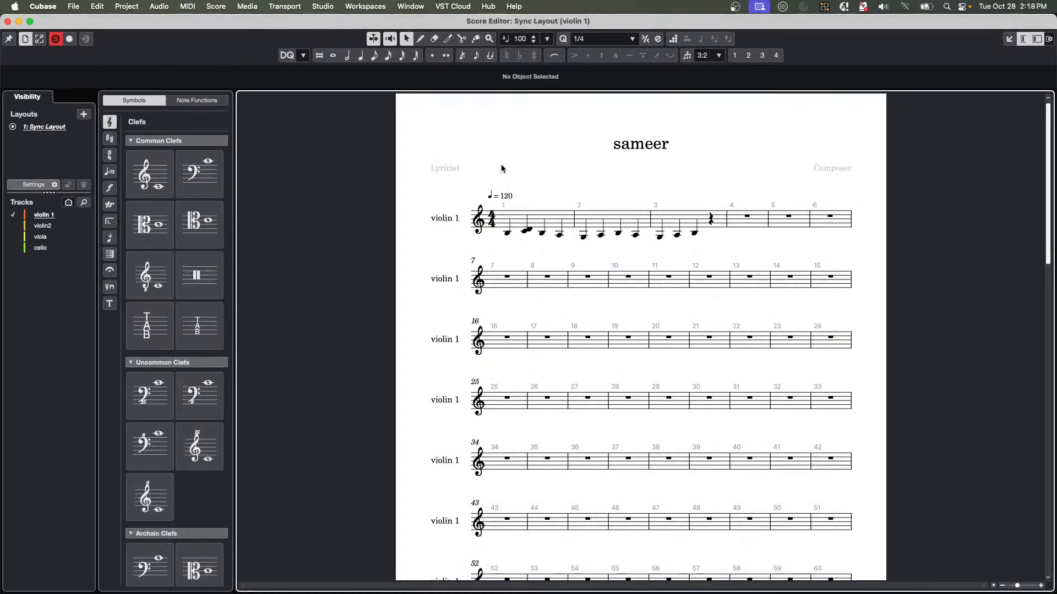
click(507, 233)
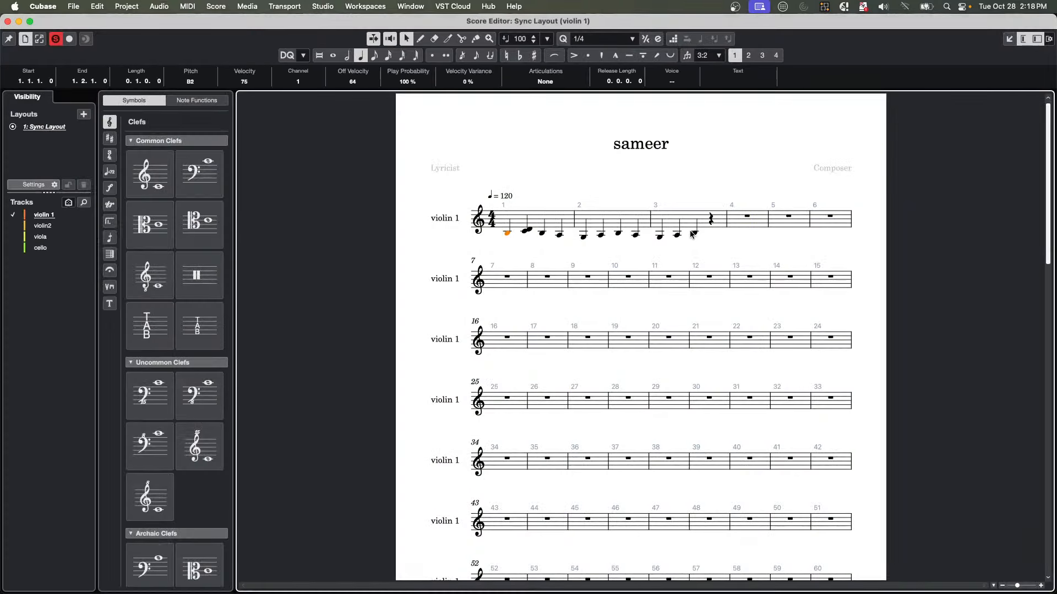
key(super+a)
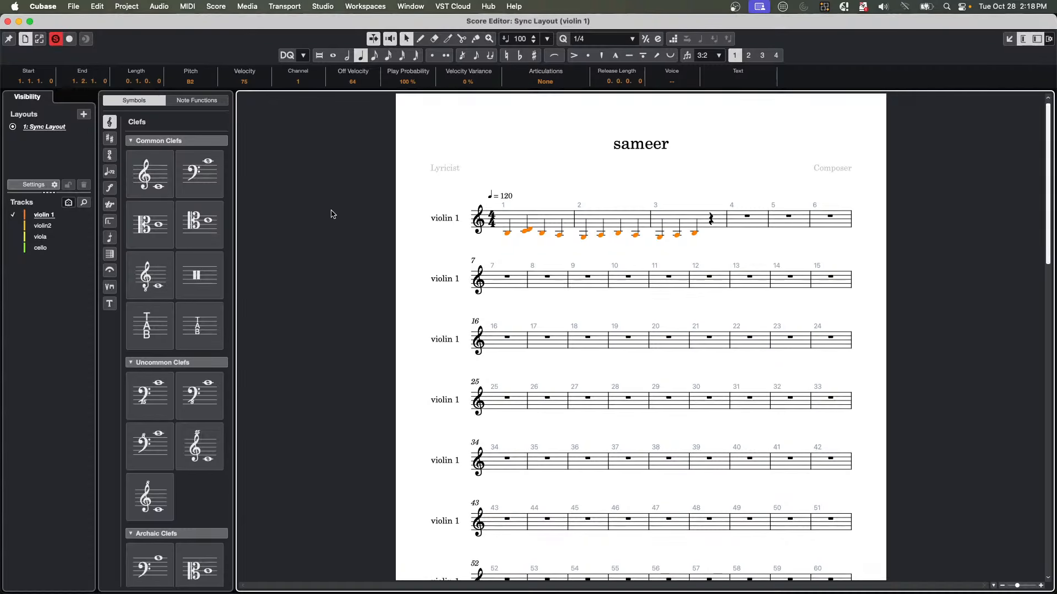
key(s)
click(555, 56)
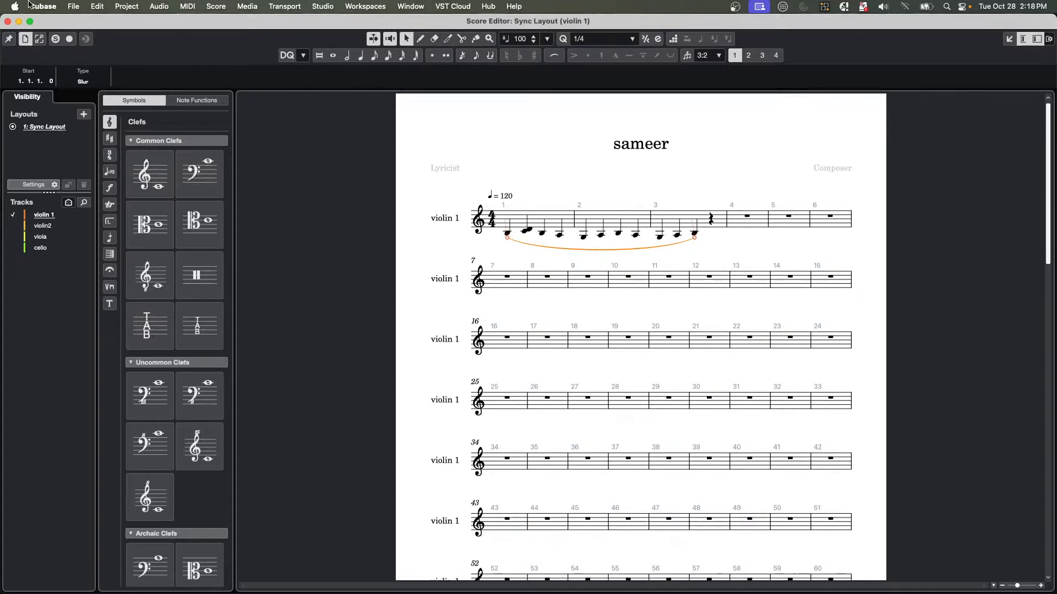
Search the key commands for "slur" and clear the search.
click(74, 7)
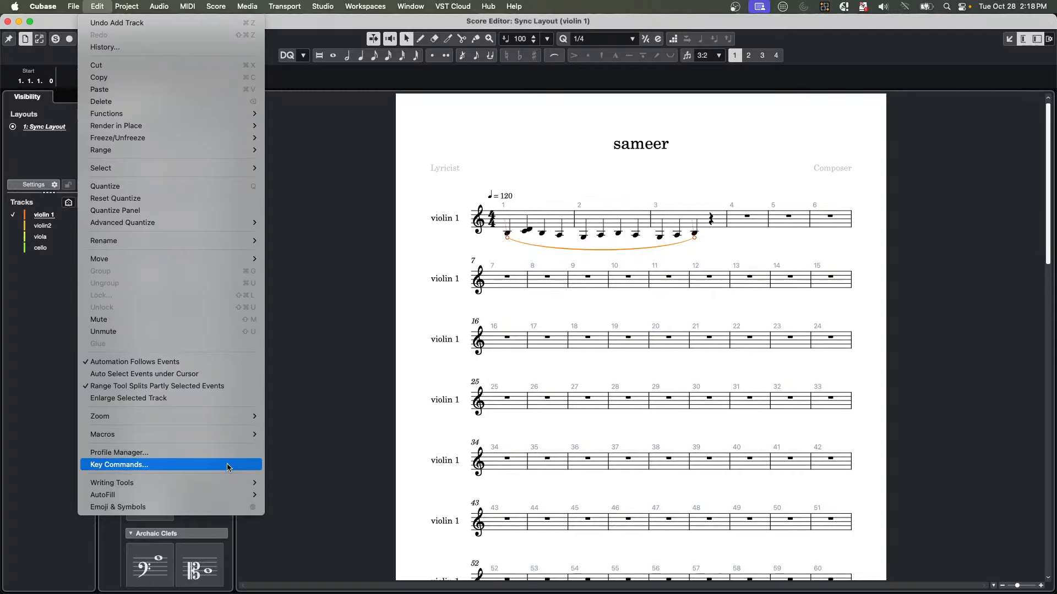
click(226, 465)
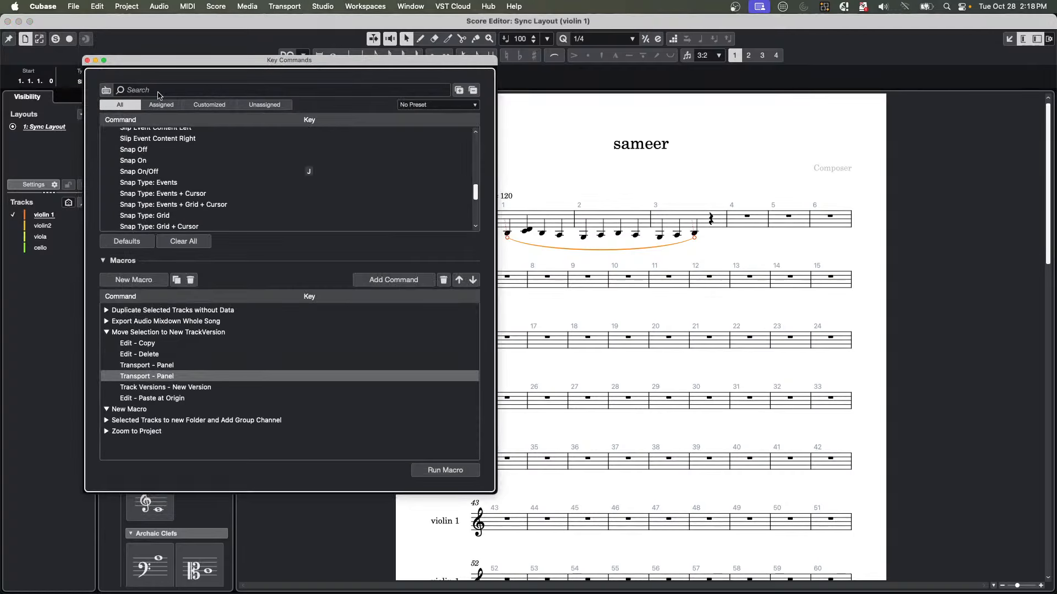
click(152, 90)
text(slur)
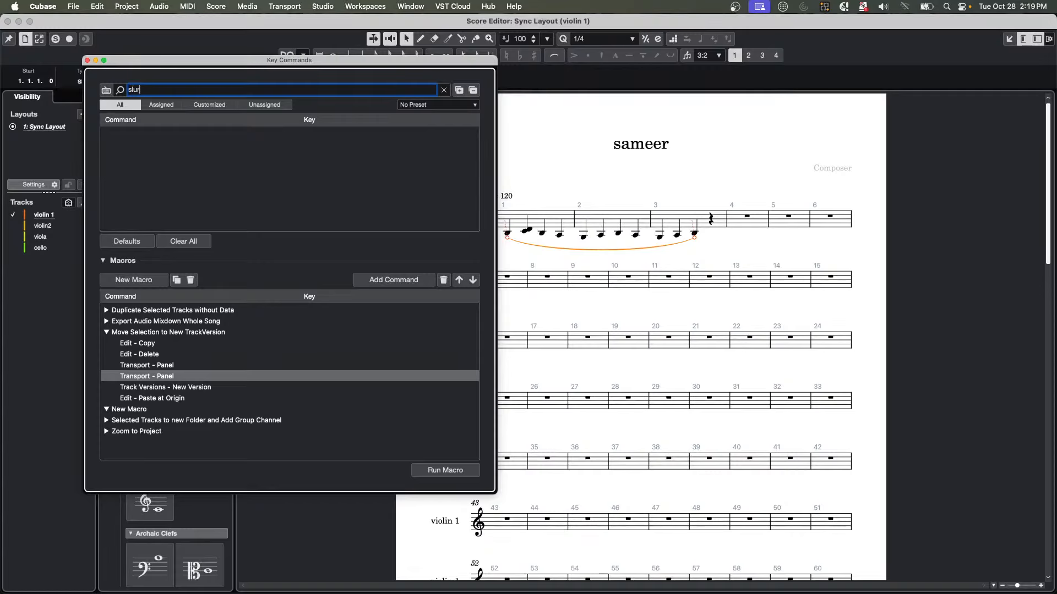
key(BackSpace)
key(BackSpace)
key(BackSpace)
key(BackSpace)
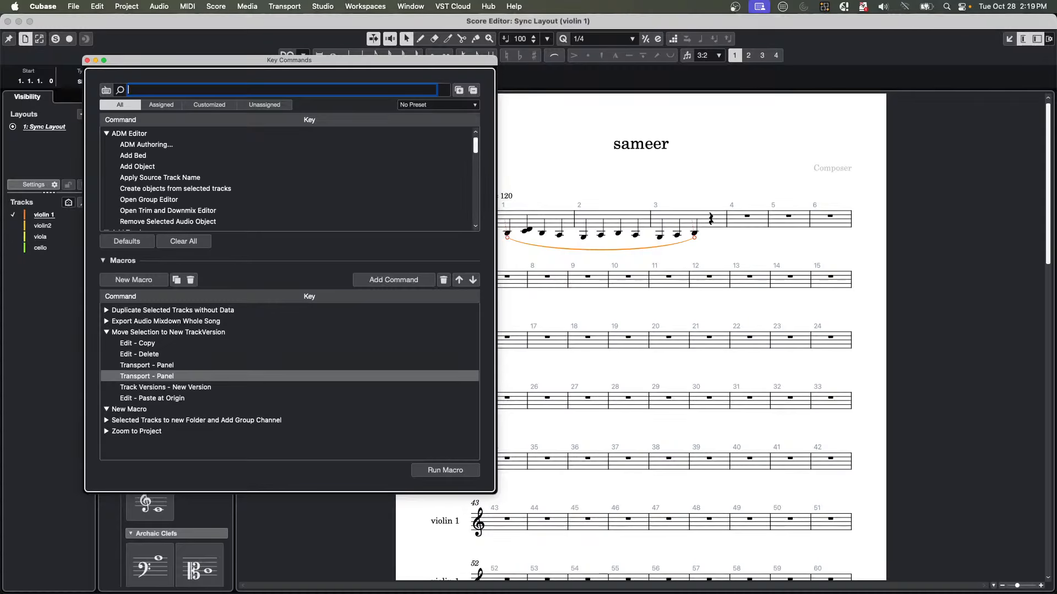
Search the key commands for "score", look through the matching commands and close the Key Commands window.
text(score)
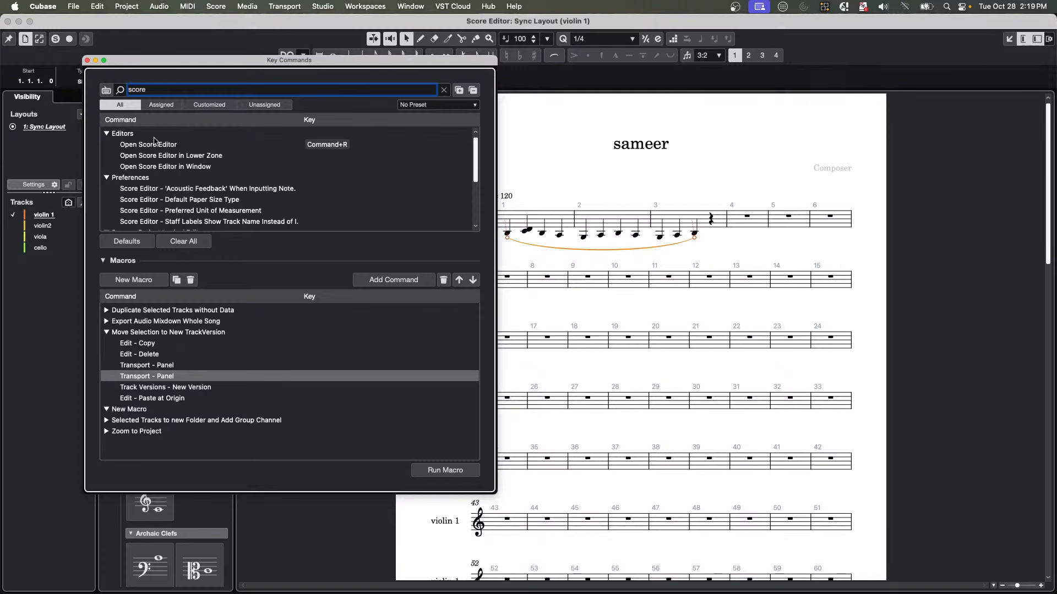
scroll(167, 153, down, 5)
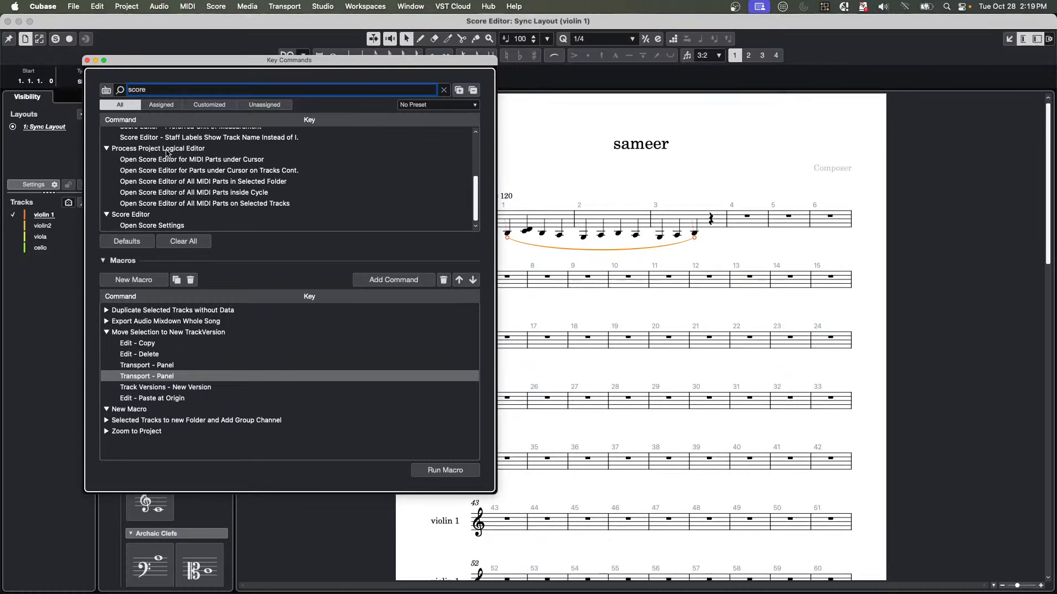
scroll(167, 153, up, 5)
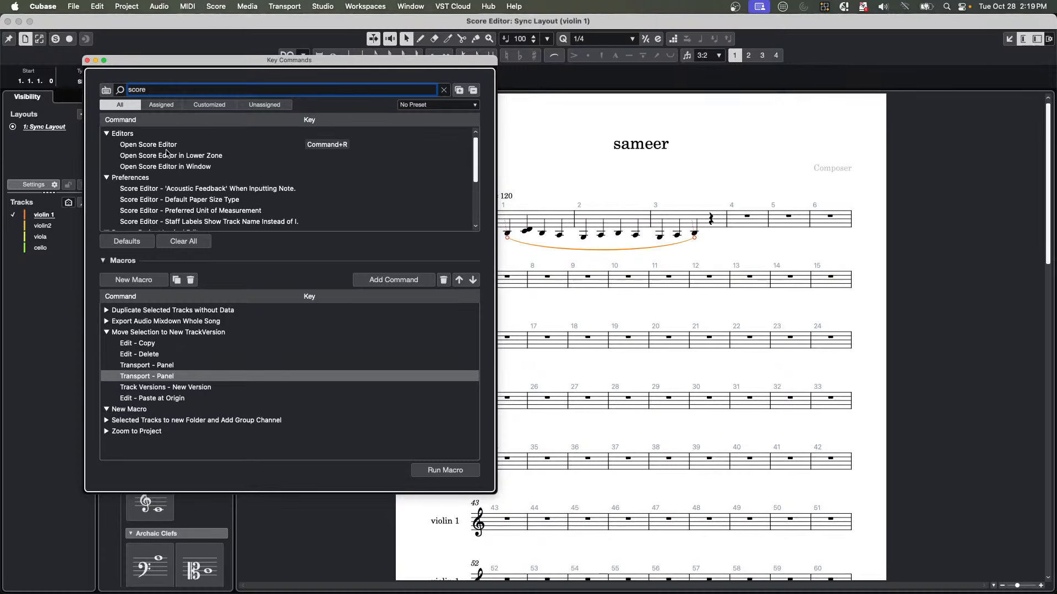
double_click(155, 87)
click(87, 60)
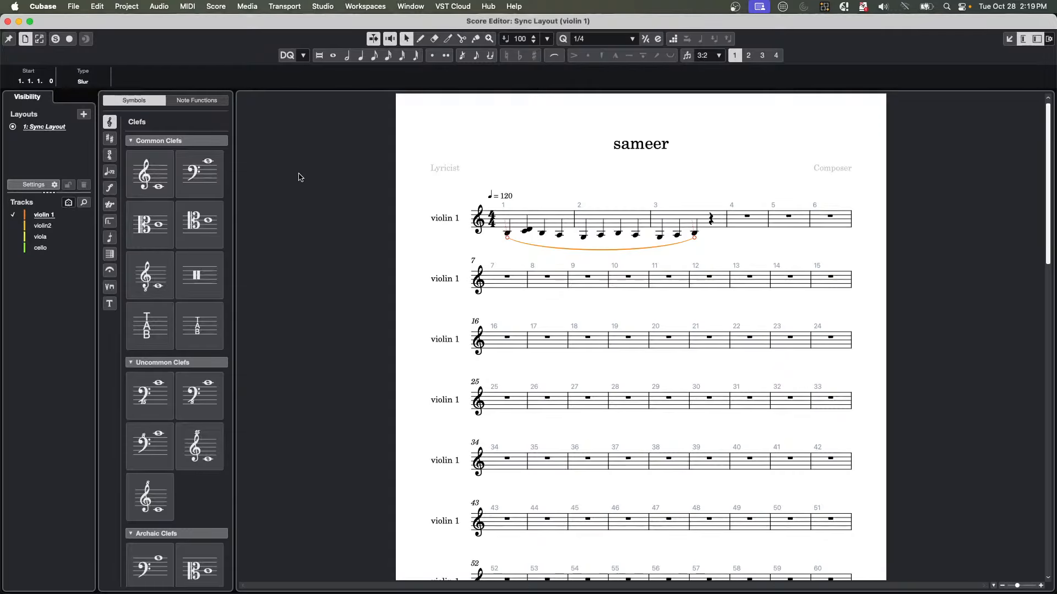
Try to undo the slur in the violin 1 score and close the Score Editor.
click(517, 252)
key(super+z)
key(super+z)
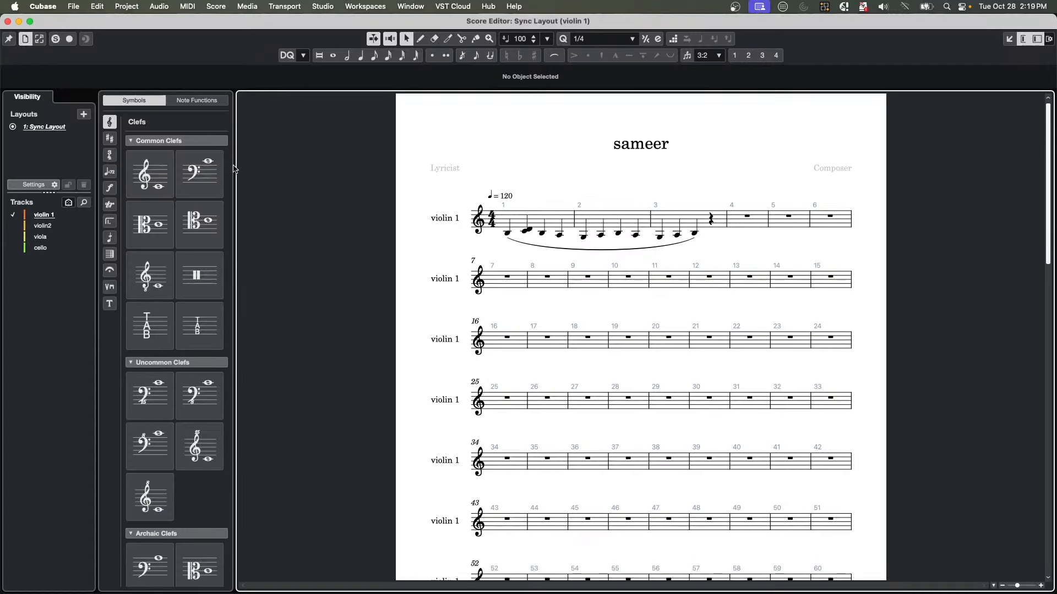
click(8, 22)
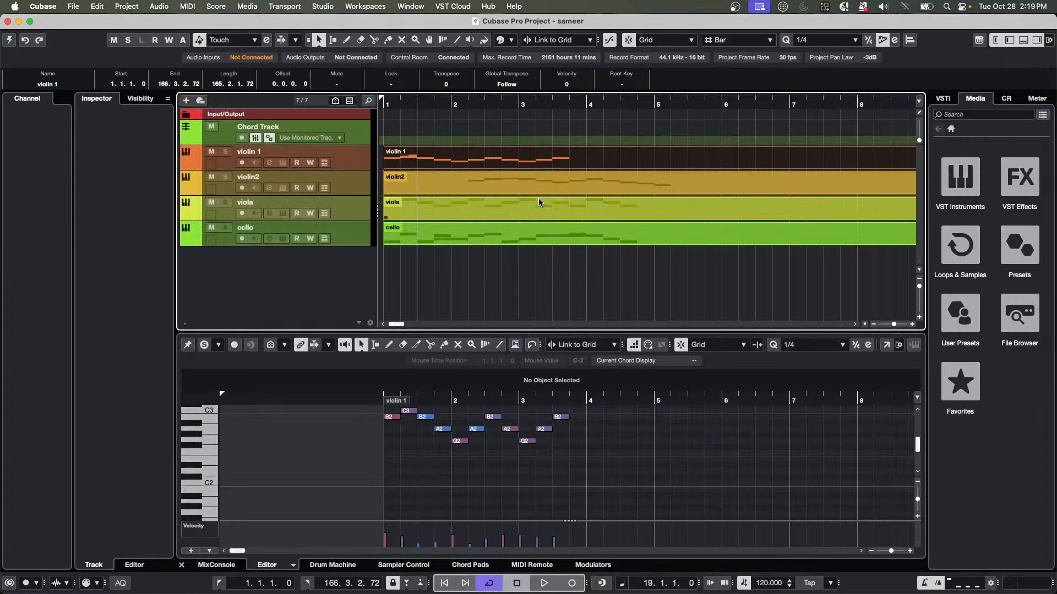
Open the cello part's score, add a slur across the notes of bars 2 and 3, and close the score.
click(537, 242)
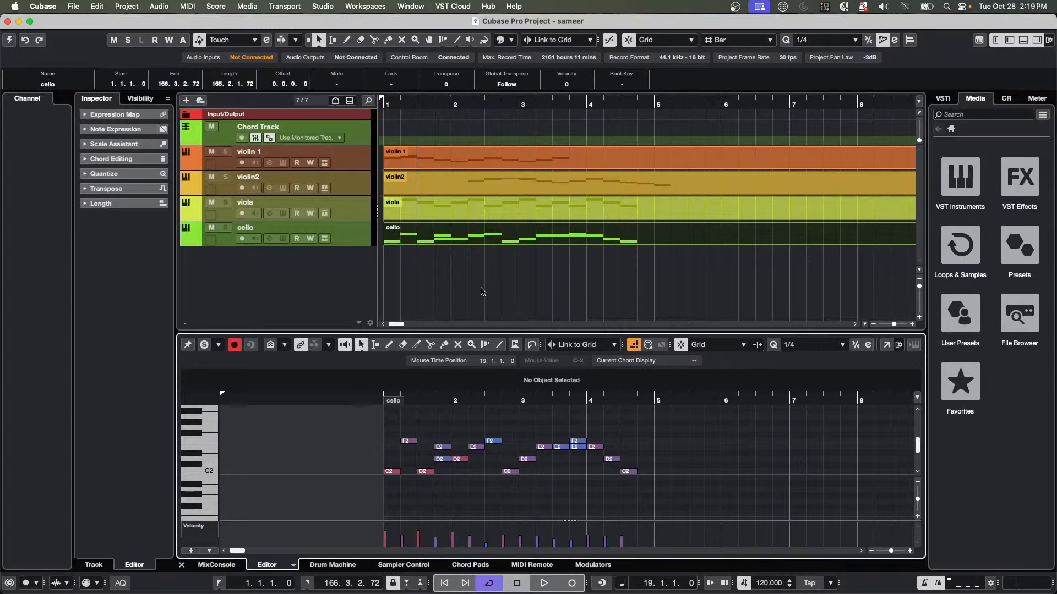
key(super+r)
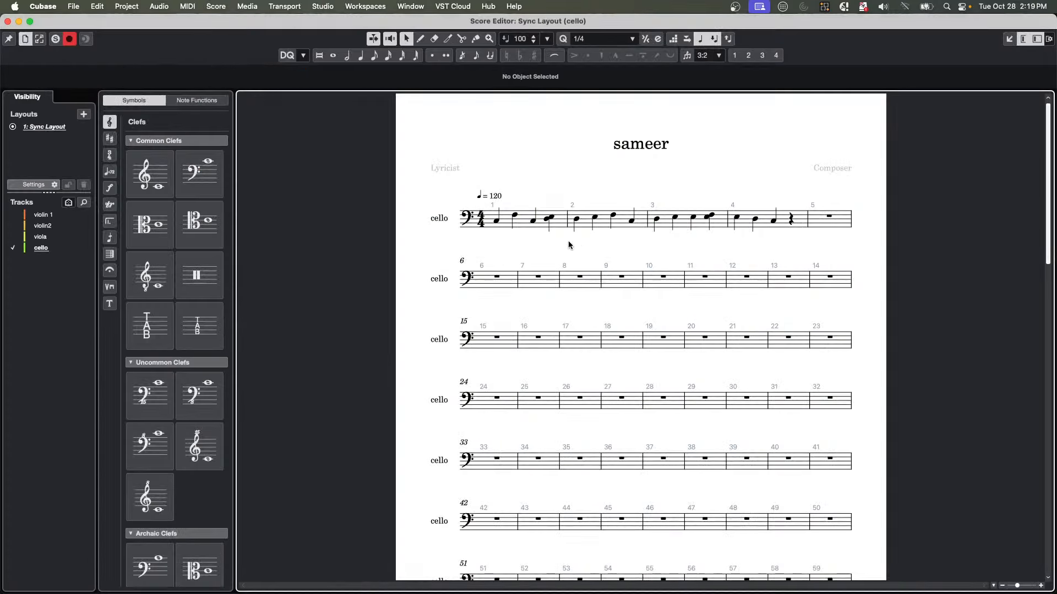
drag(566, 242, 720, 210)
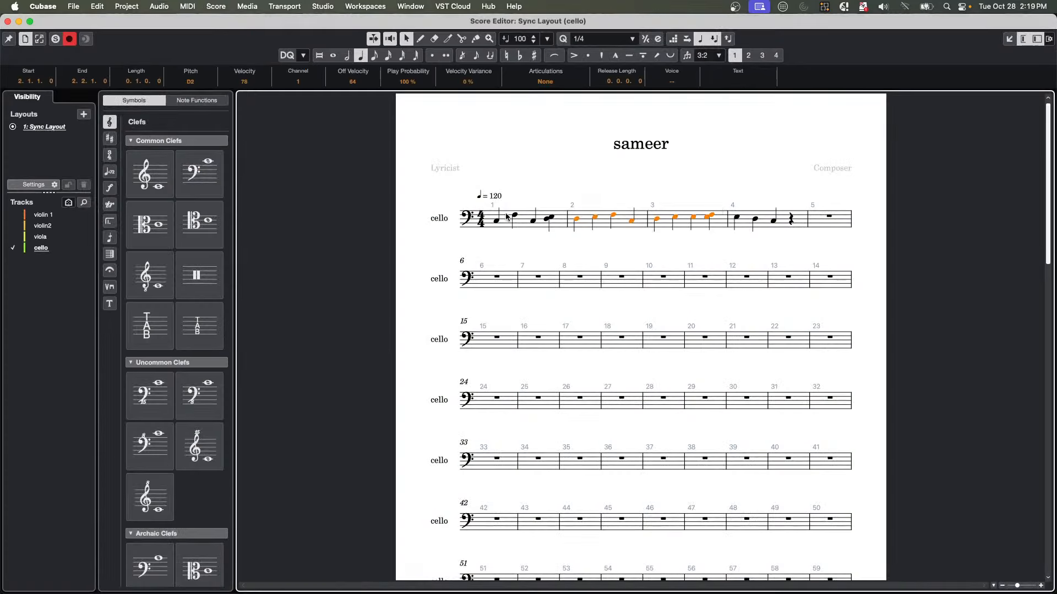
click(553, 55)
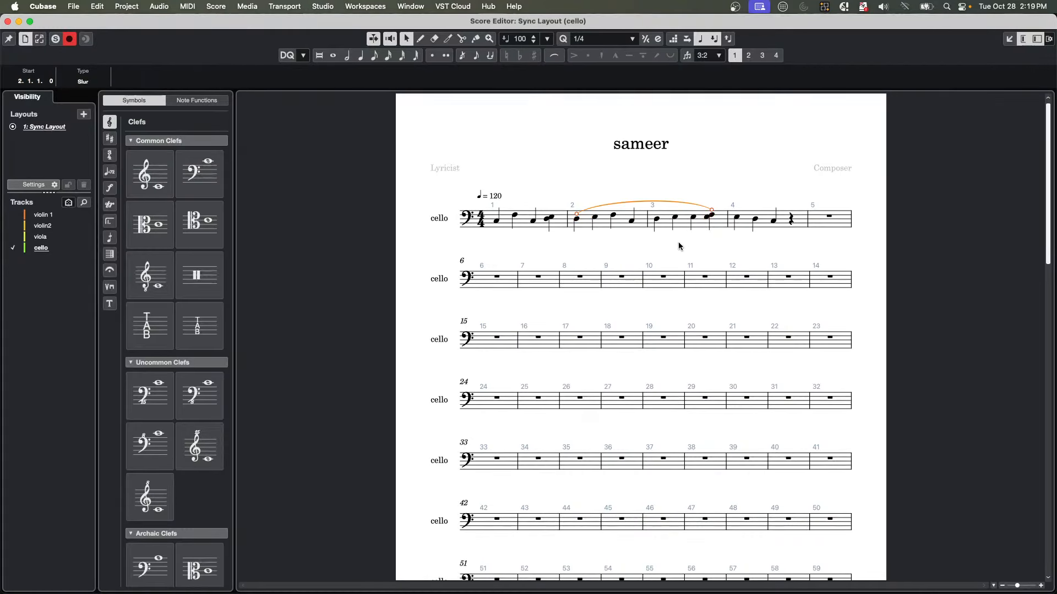
key(super+shift+a)
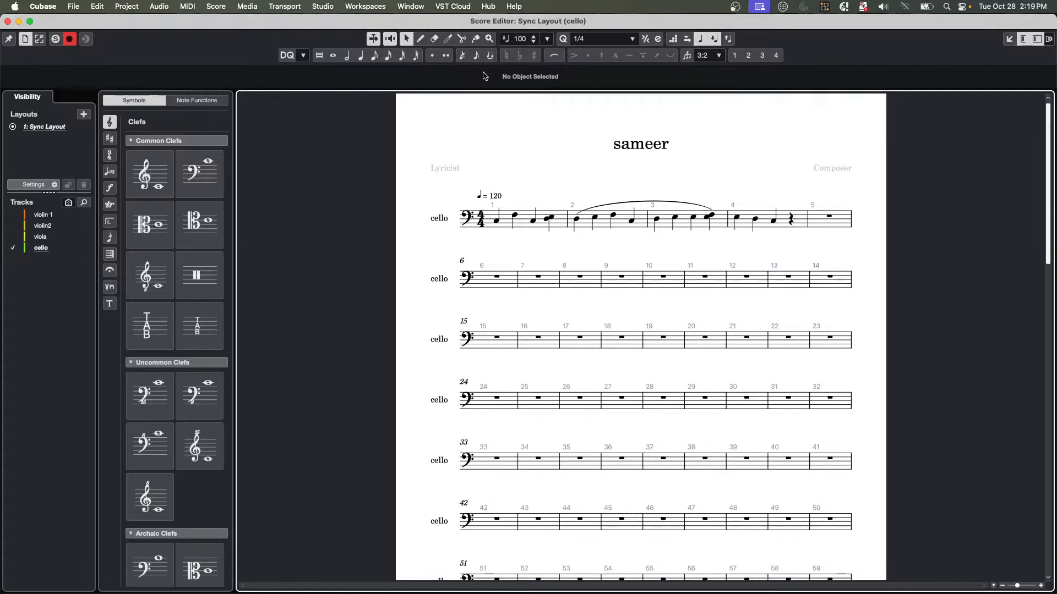
key(super+w)
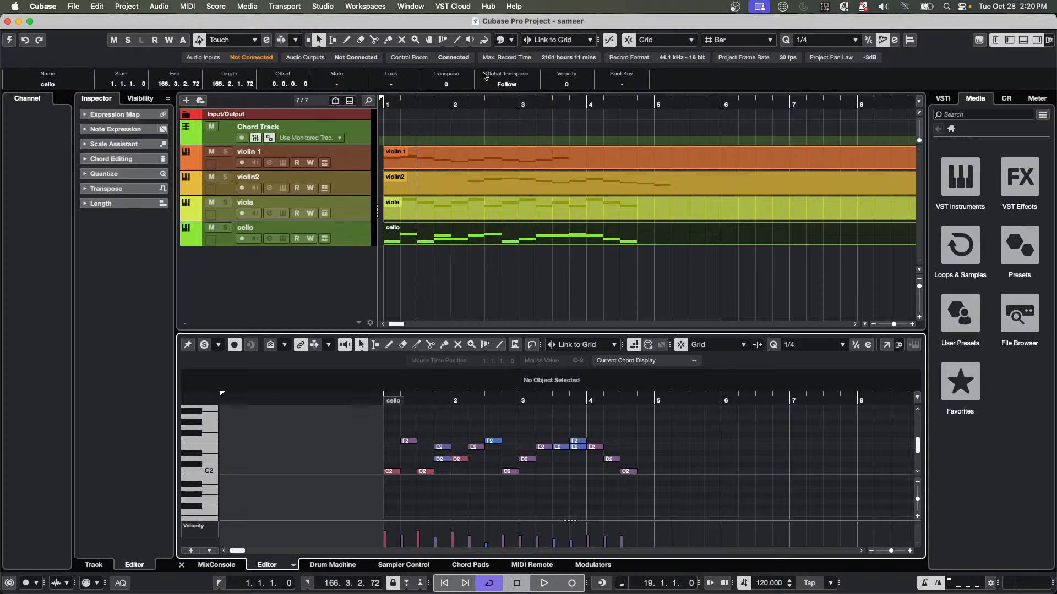
In the viola part, move the second note of bar 1 to D#3 and the second note of bar 3 to D#2.
click(482, 208)
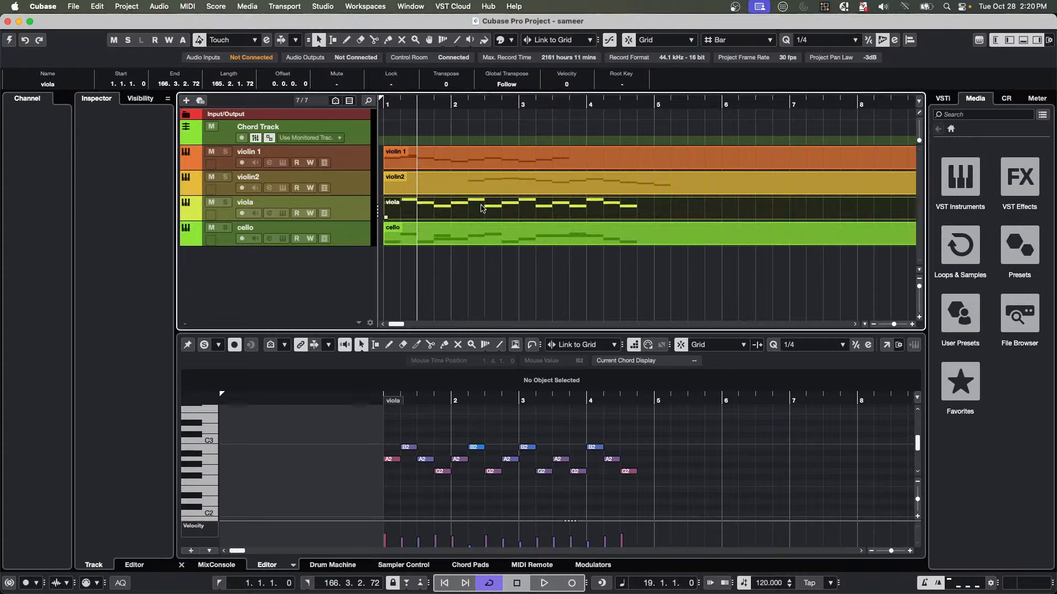
double_click(481, 208)
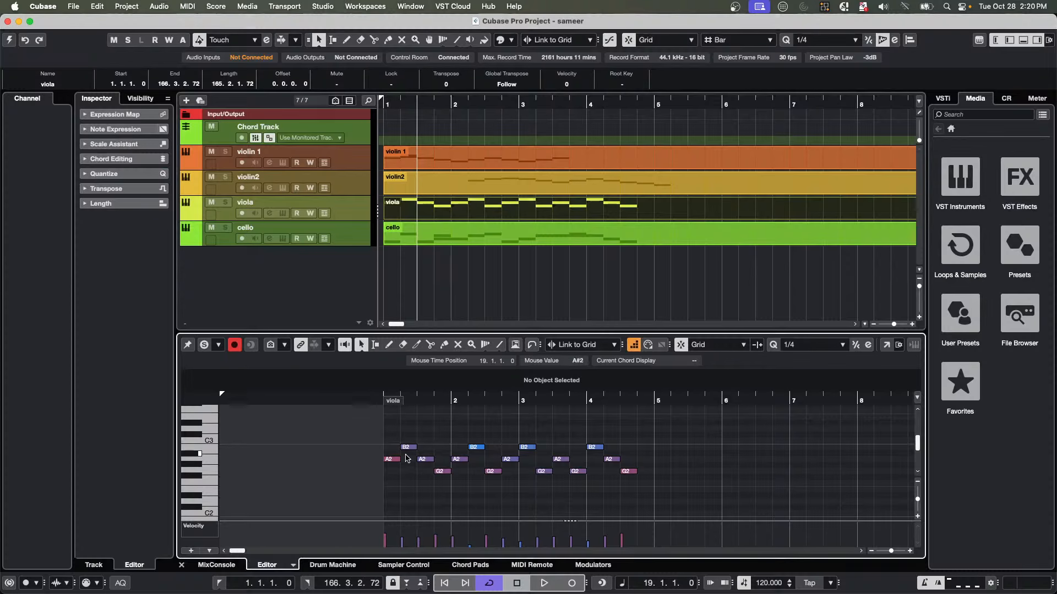
drag(408, 447, 410, 426)
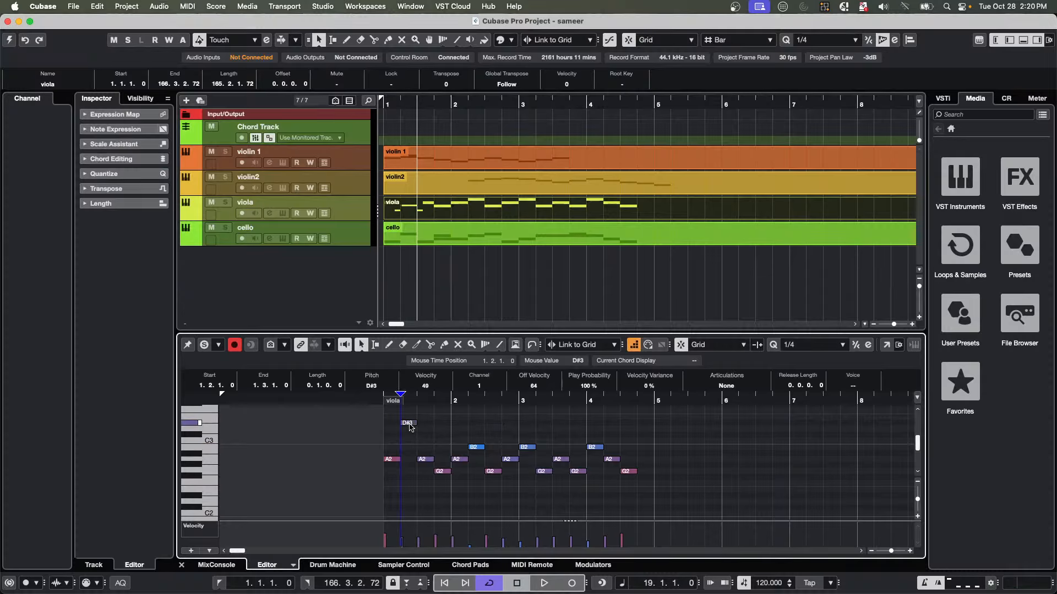
drag(544, 471, 542, 495)
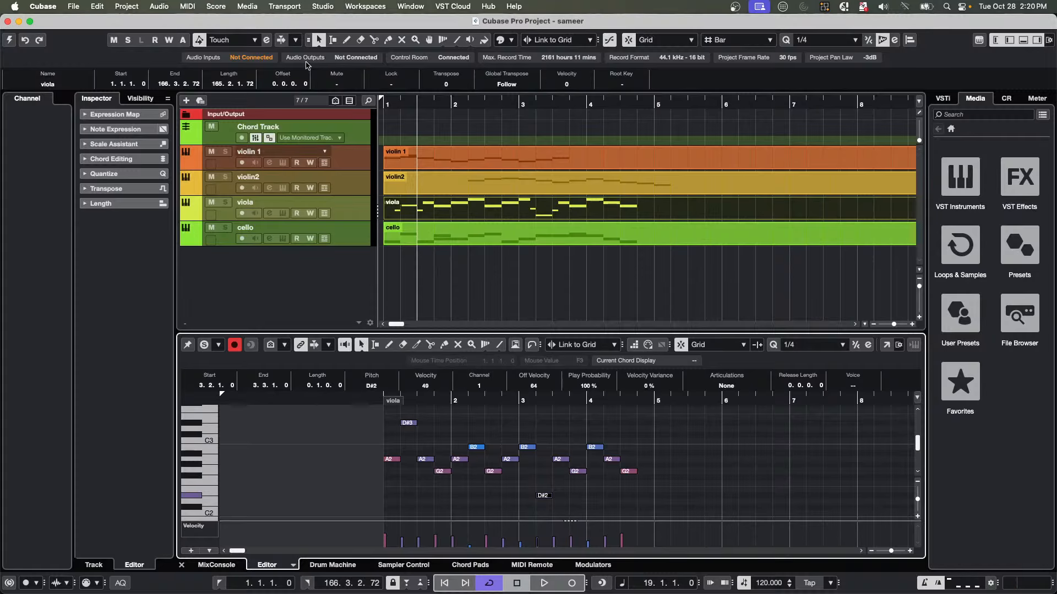
Open the Logical Editor for the viola part with Select as the function.
click(188, 6)
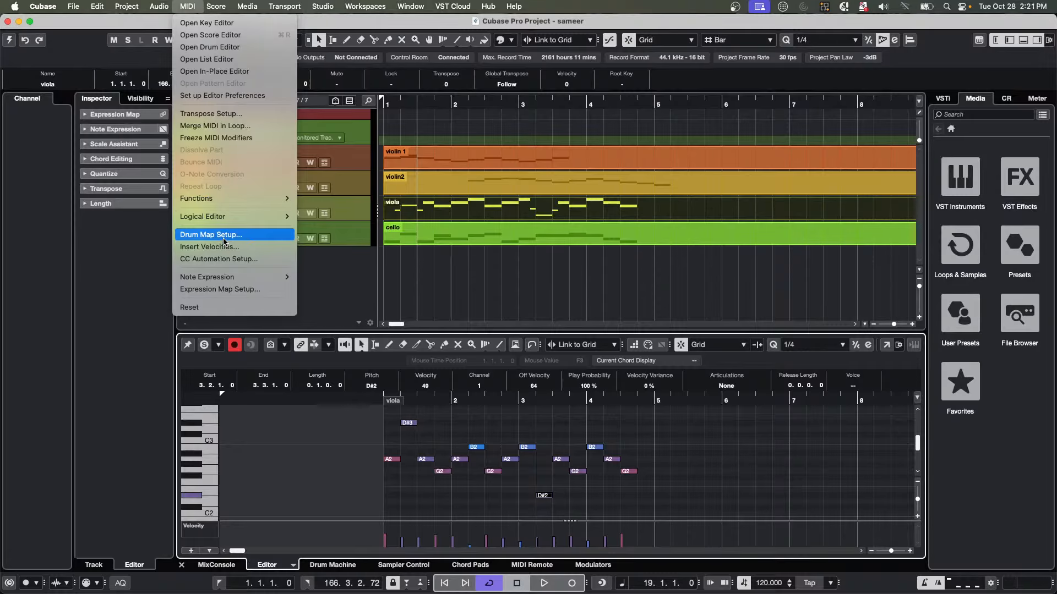
mouse_move(251, 216)
click(319, 217)
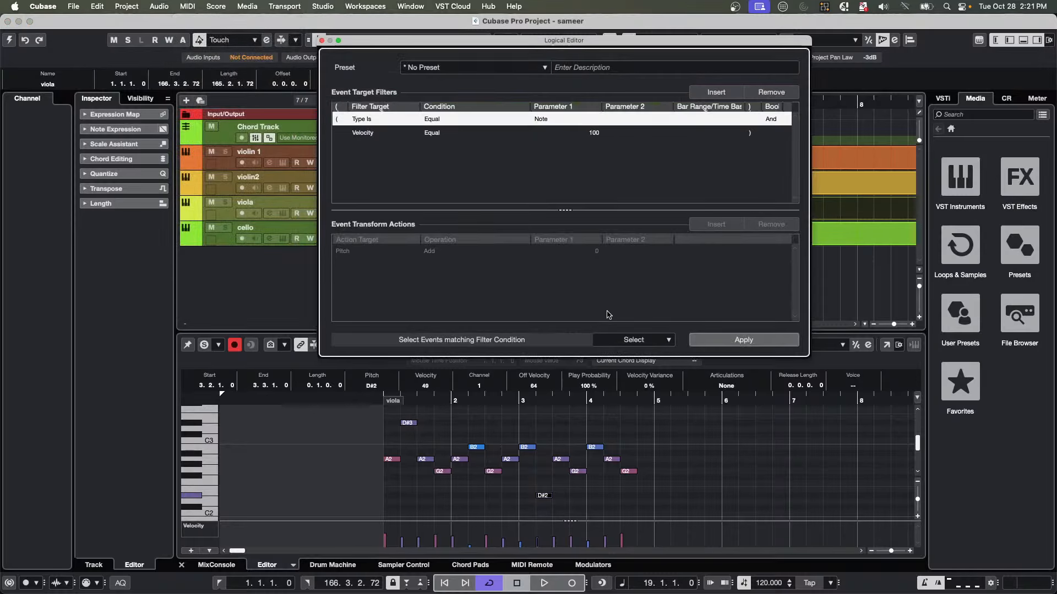
click(632, 339)
click(631, 340)
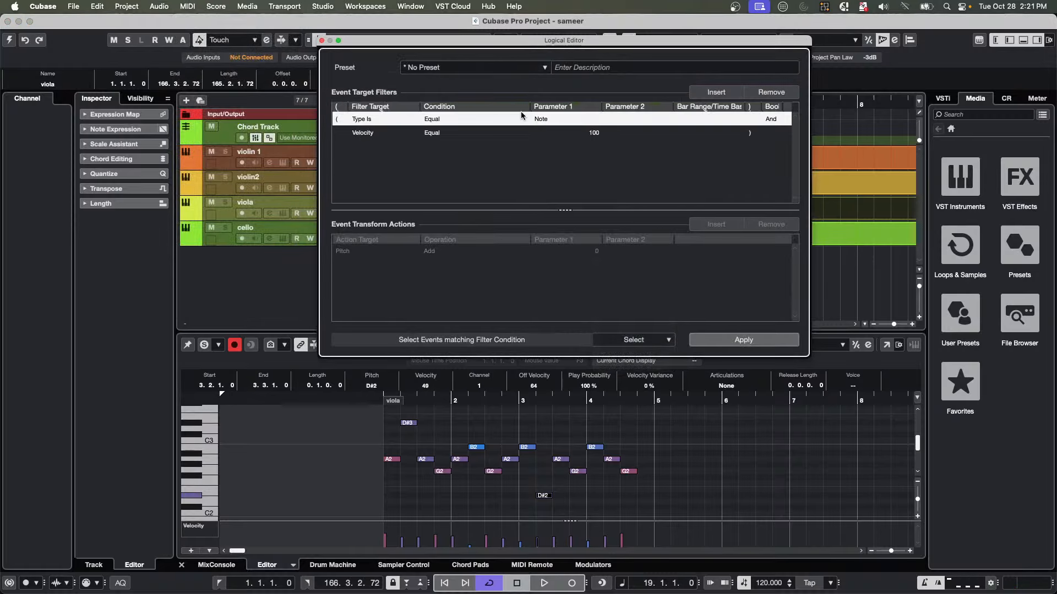
Set the Logical Editor's second filter row to Context Variable, Equal, Highest Pitch.
click(374, 134)
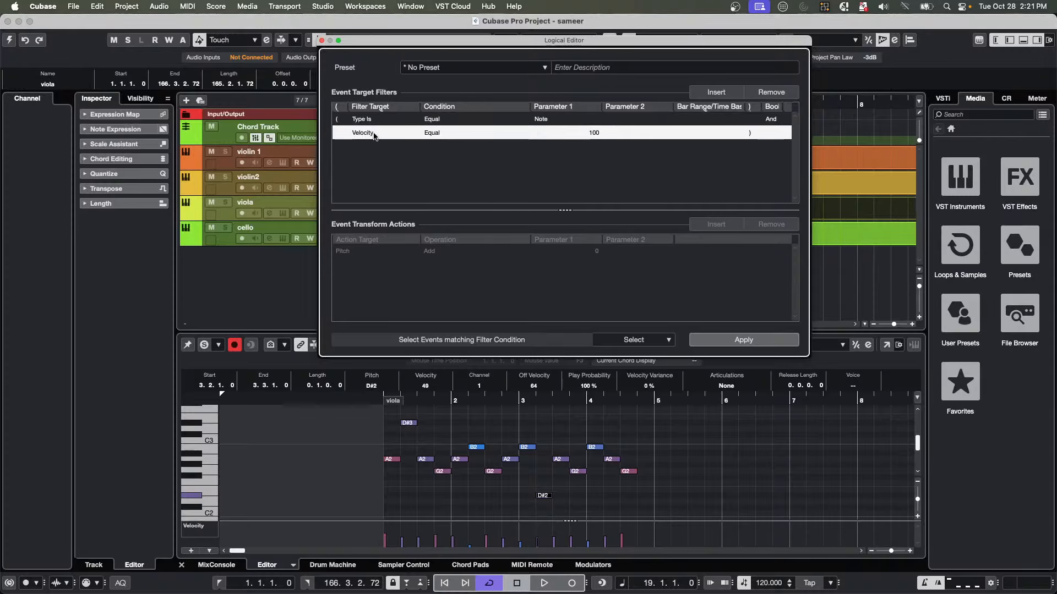
click(373, 134)
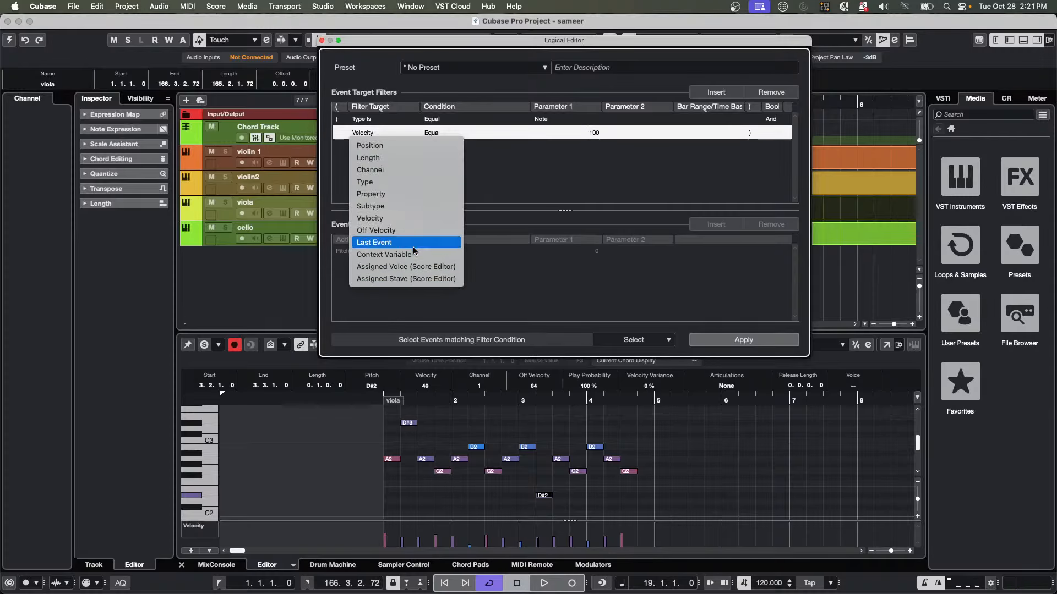
click(413, 248)
click(367, 133)
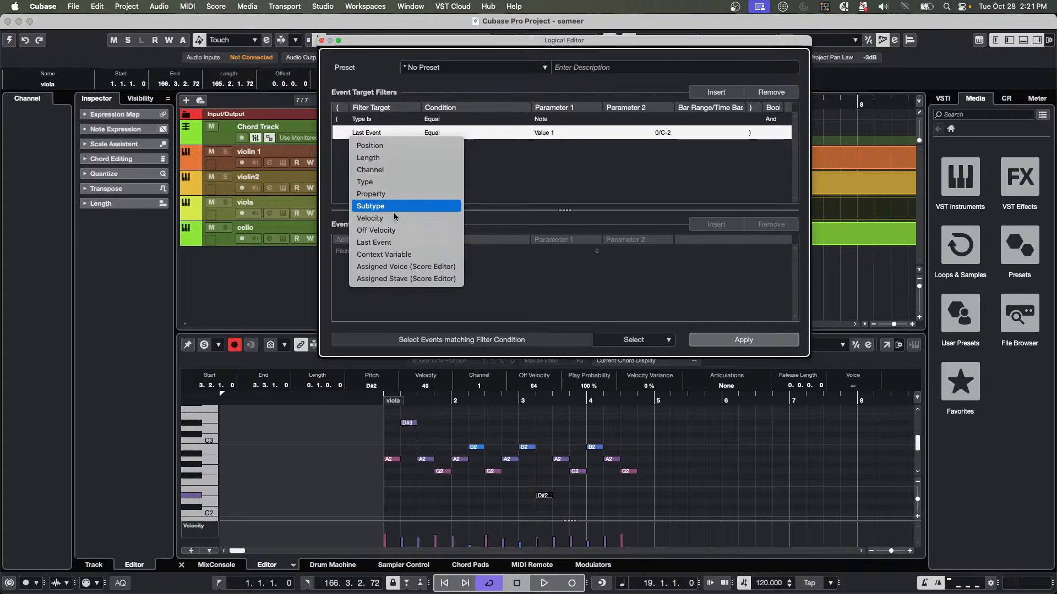
click(397, 255)
click(441, 133)
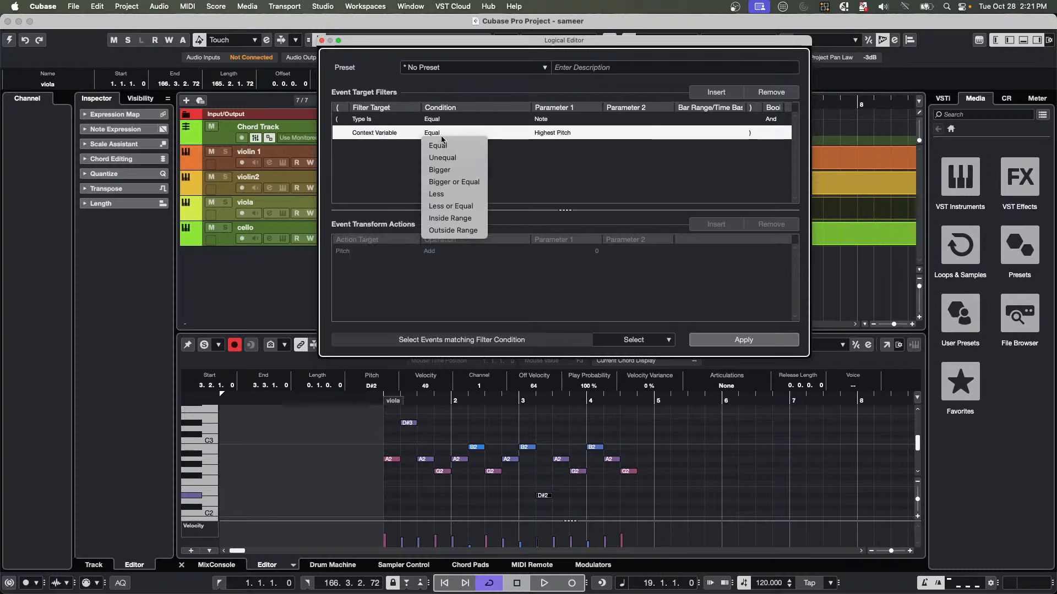
click(471, 146)
click(558, 132)
click(558, 144)
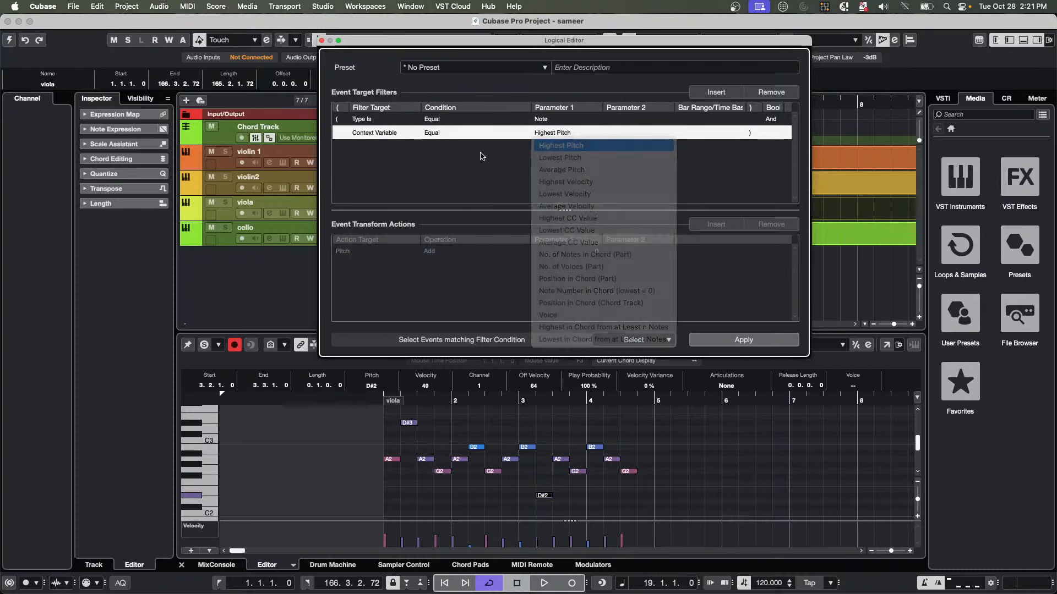
Clear the note selection in the viola part and apply the filter to select its highest note.
click(427, 434)
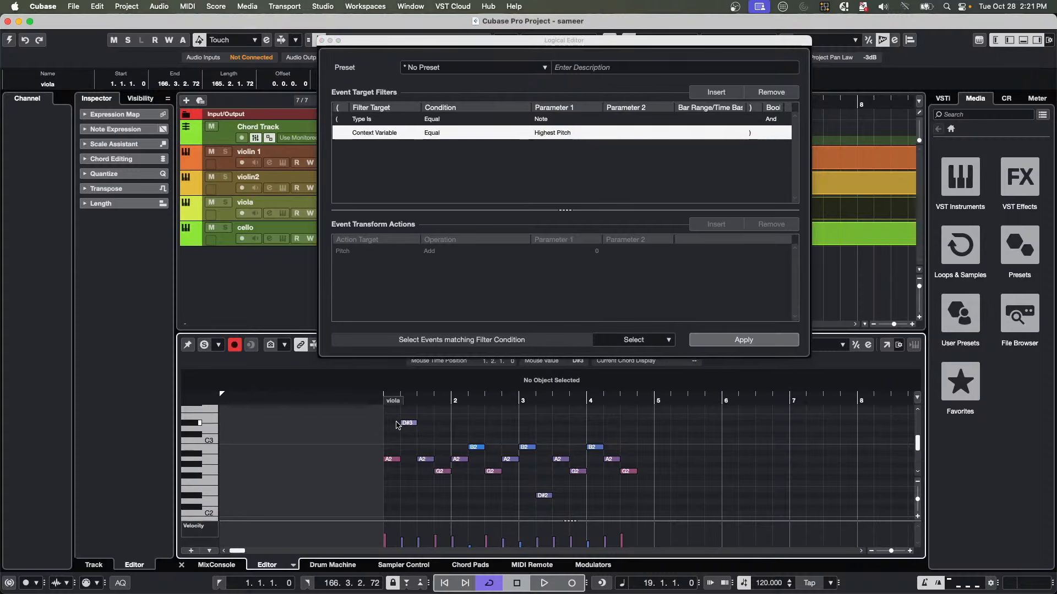
click(471, 184)
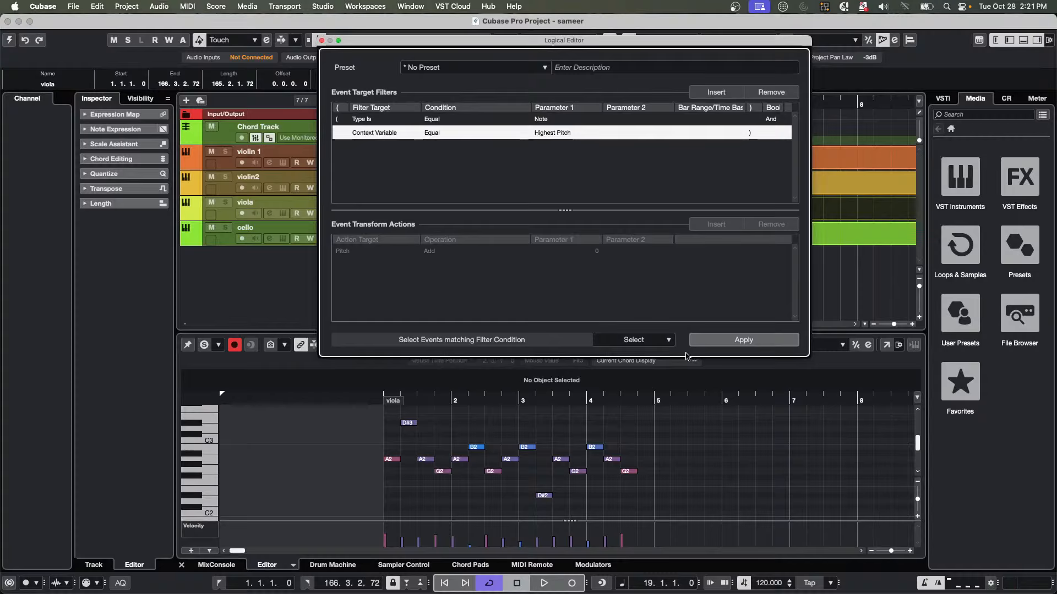
click(730, 340)
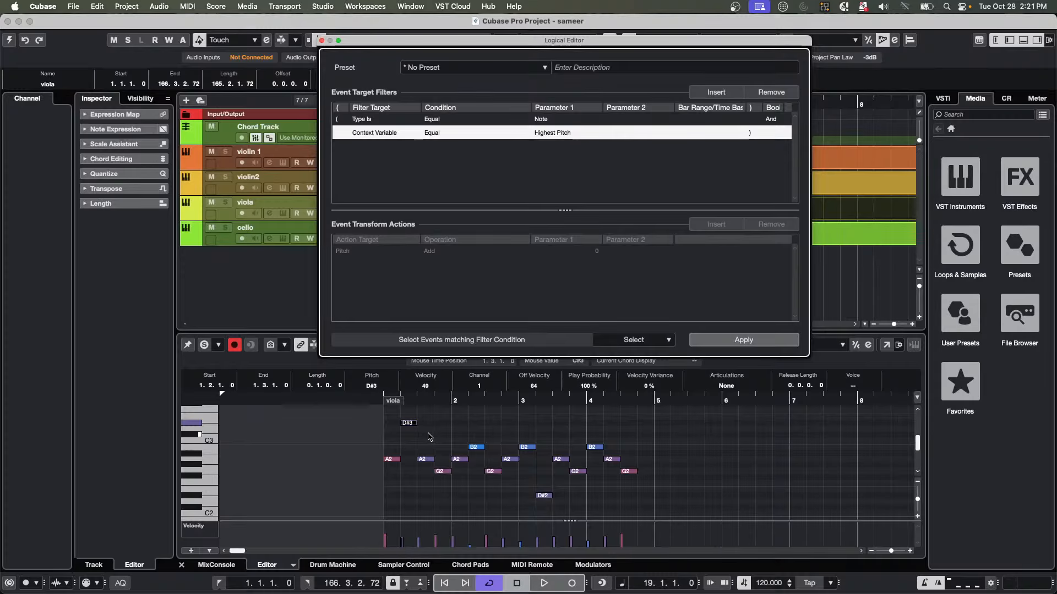
Change the context variable filter to Lowest Pitch, clear the note selection and apply it to select the lowest viola note.
click(555, 134)
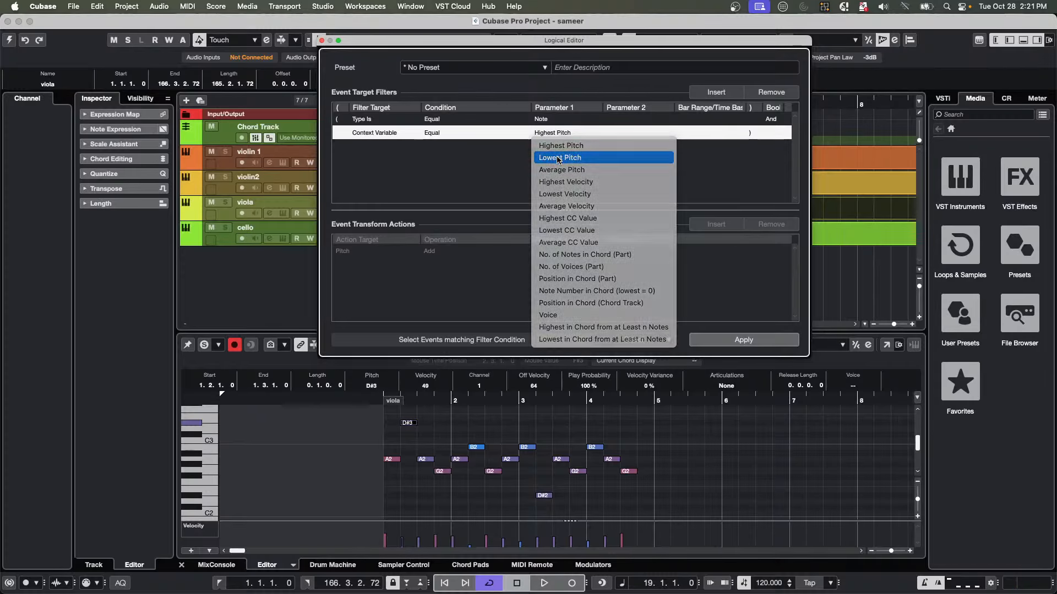
click(557, 158)
click(440, 448)
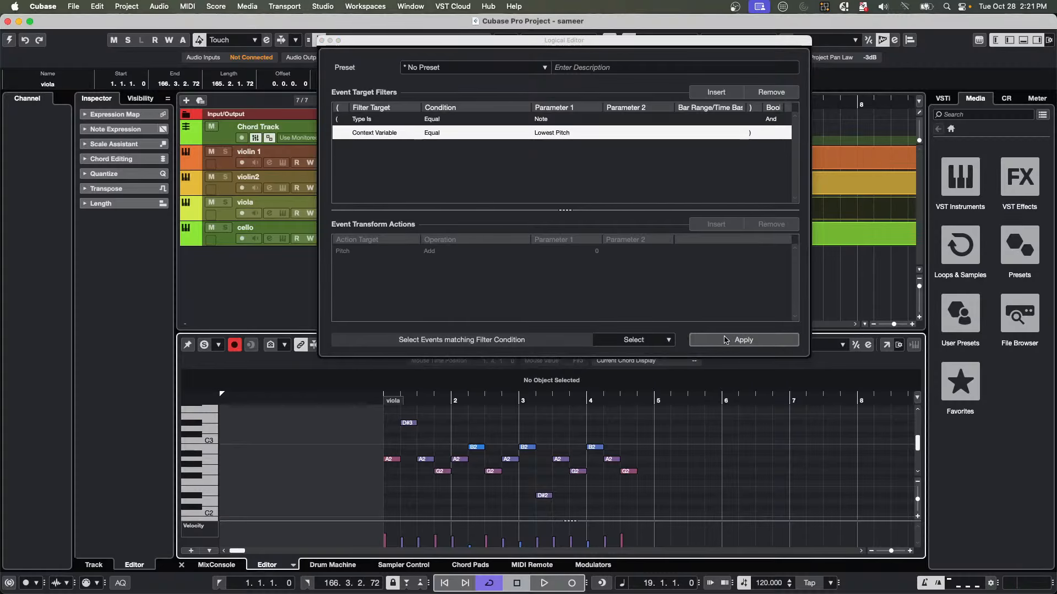
click(748, 341)
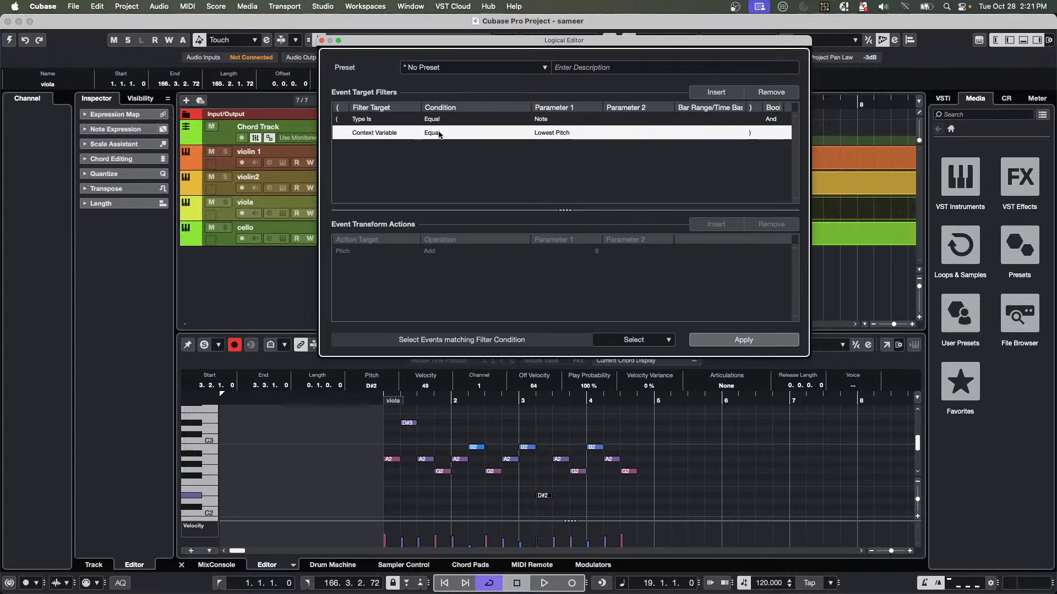
Look through the context variable options for the second filter row and close the Logical Editor.
click(545, 134)
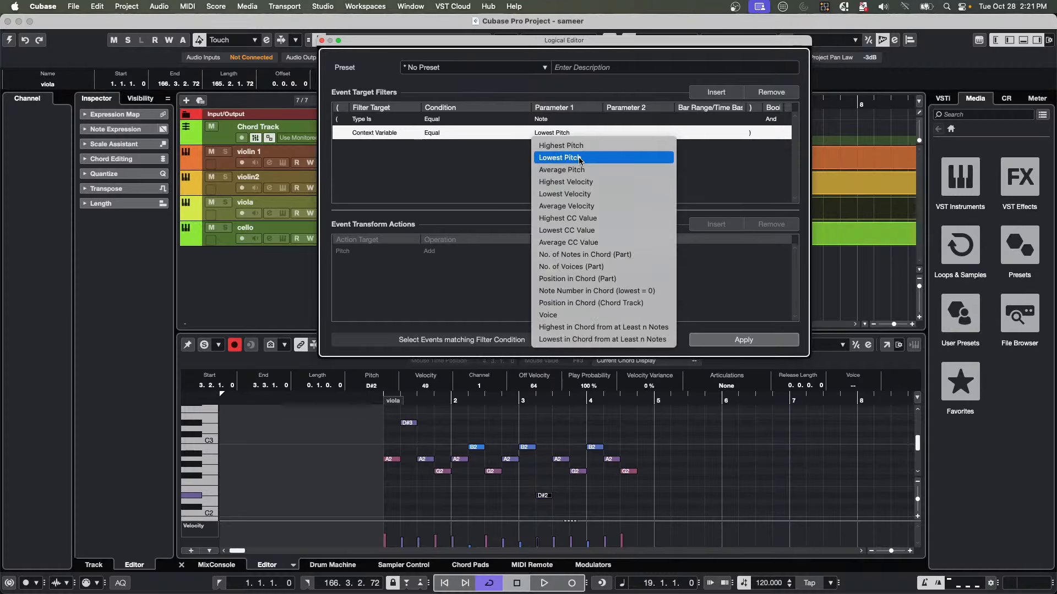
click(500, 150)
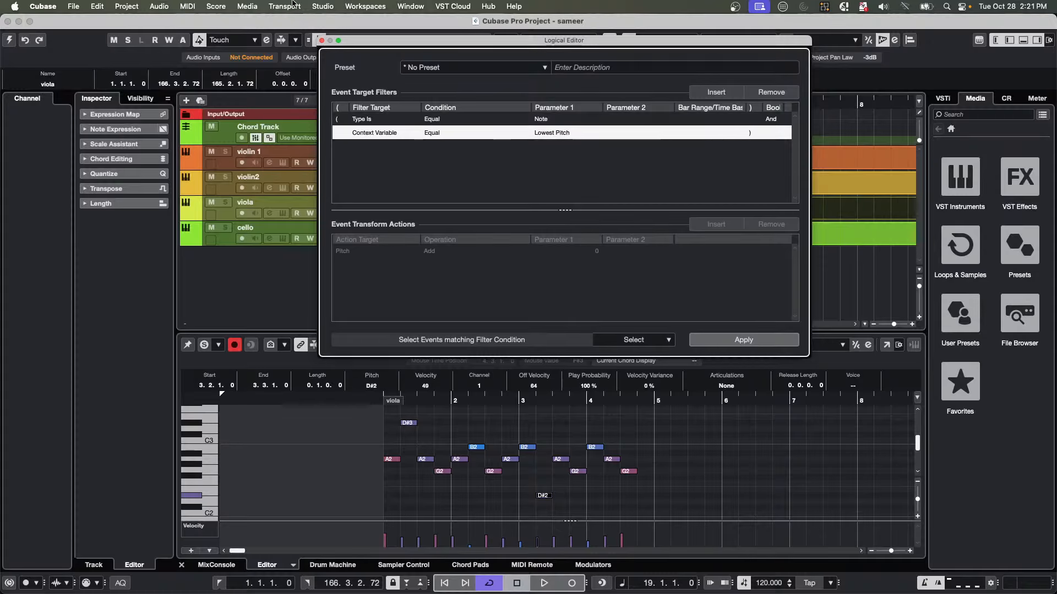
click(323, 42)
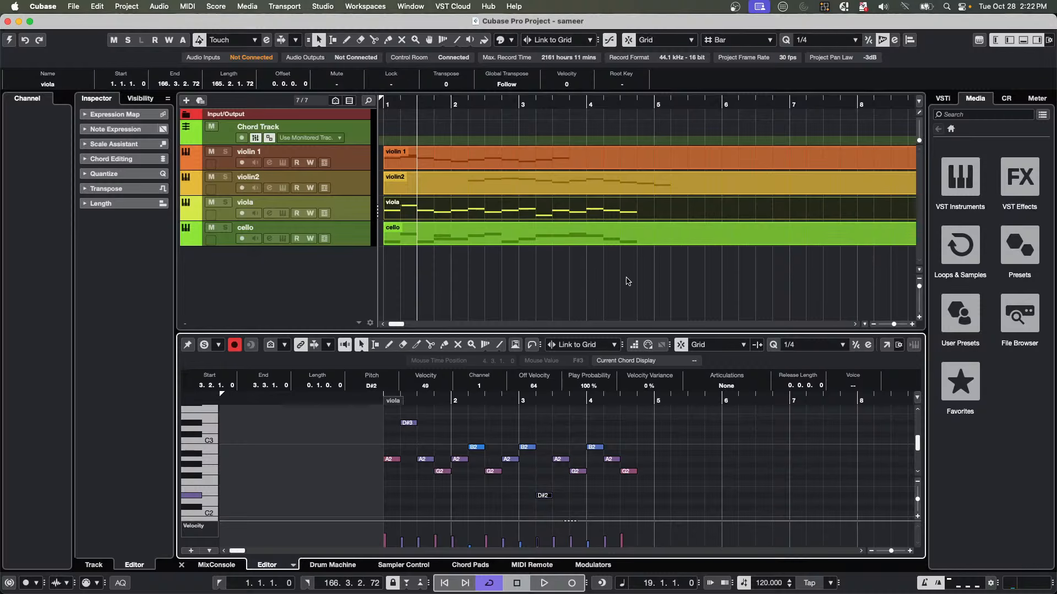
Clear the note selection in the viola part and reopen the Logical Editor.
click(494, 472)
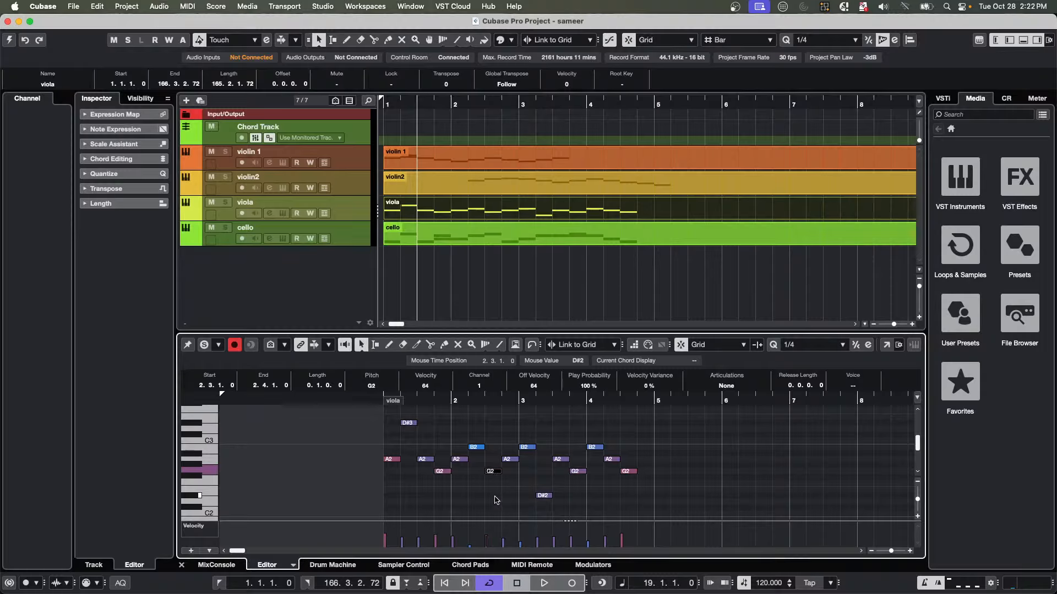
click(498, 501)
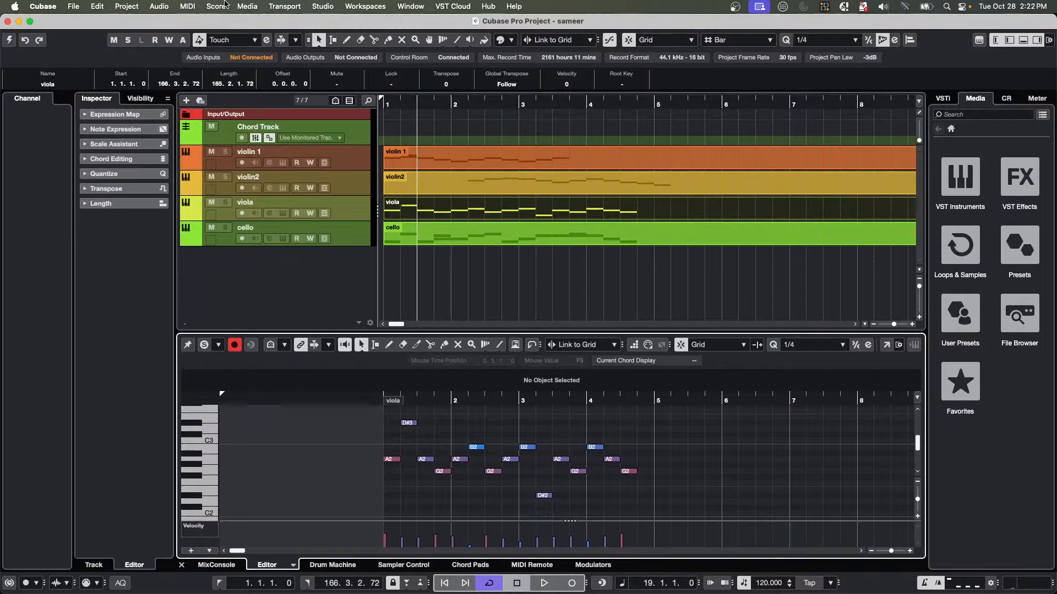
click(216, 6)
mouse_move(187, 6)
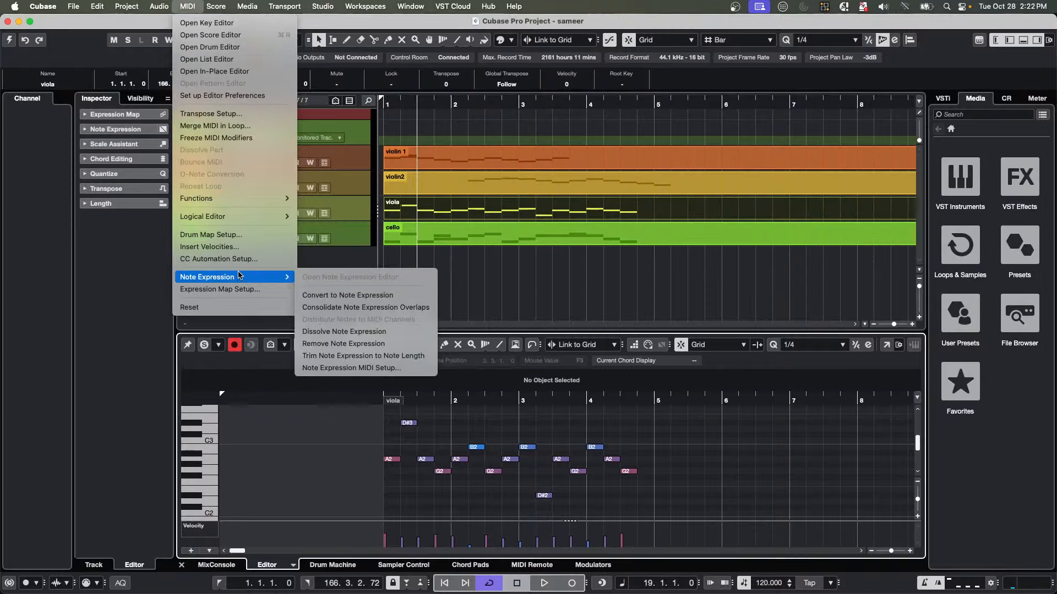
click(387, 228)
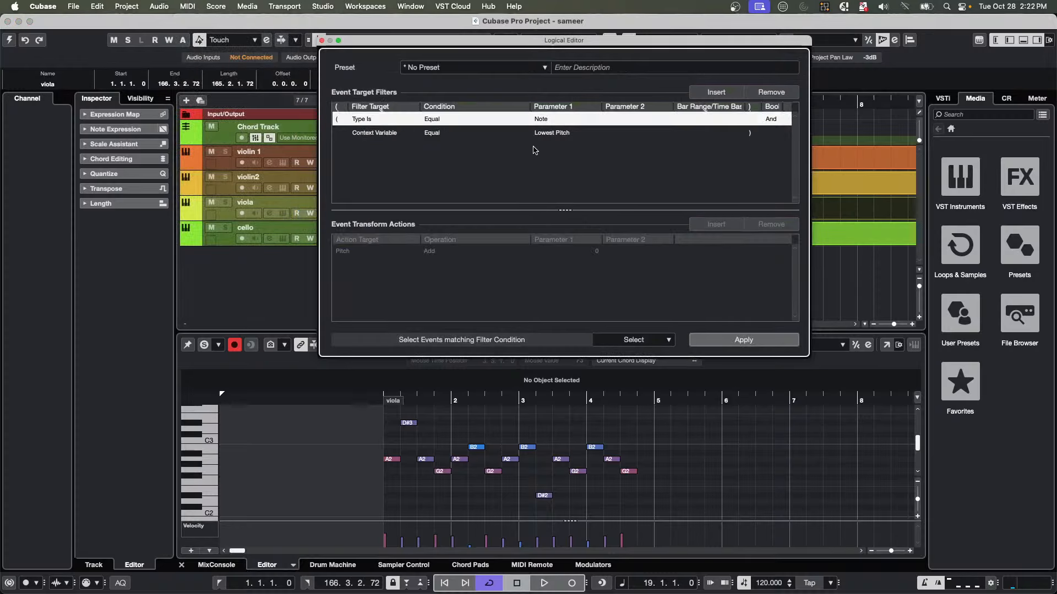
Set the second filter row to Pitch, Less or Equal, G2.
click(448, 134)
click(377, 133)
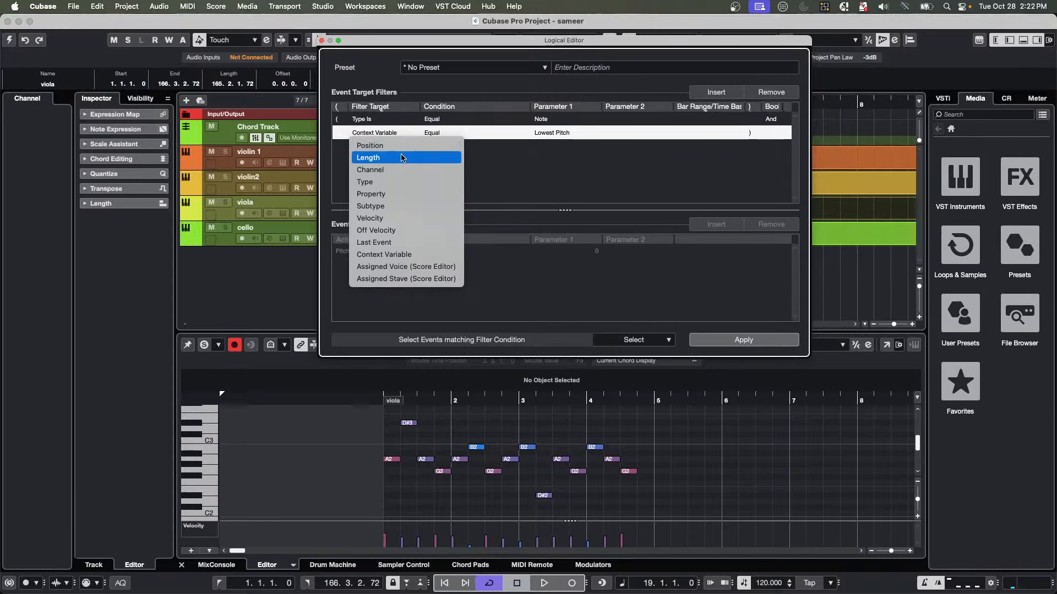
click(391, 206)
click(437, 132)
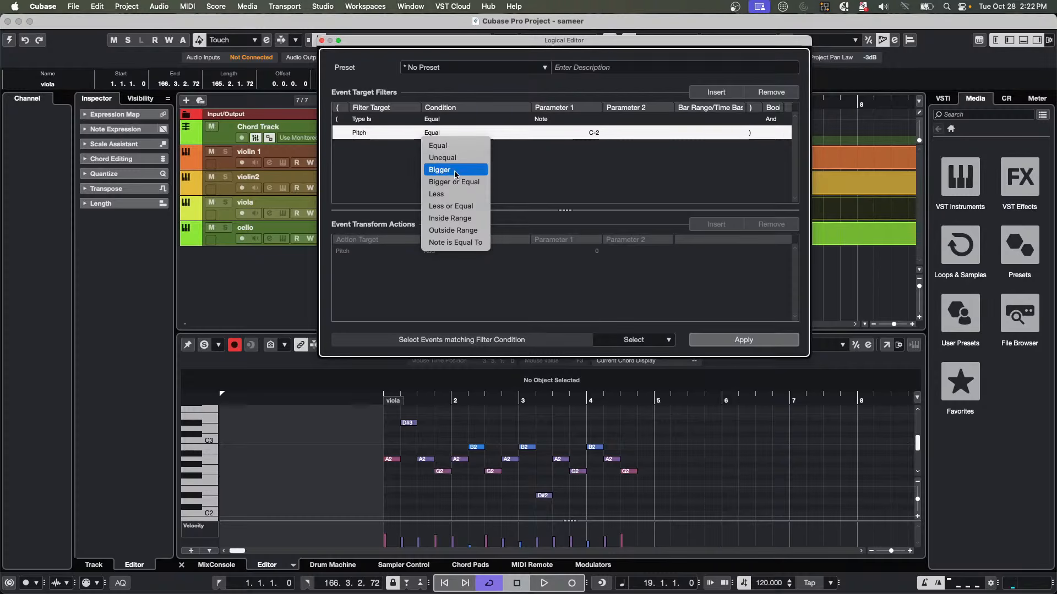
click(465, 208)
click(592, 135)
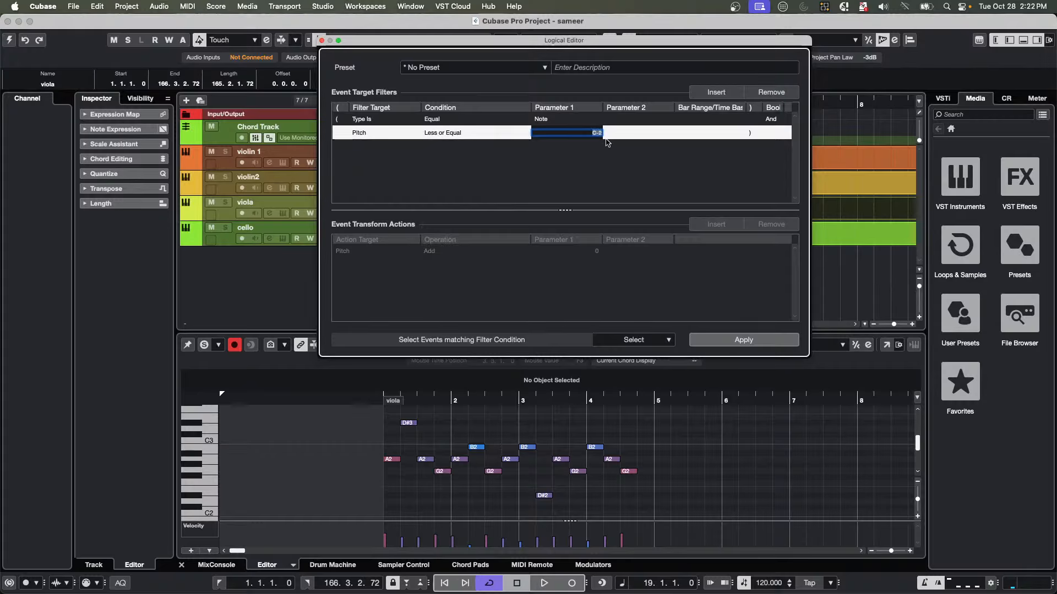
text(d)
text(2)
key(Return)
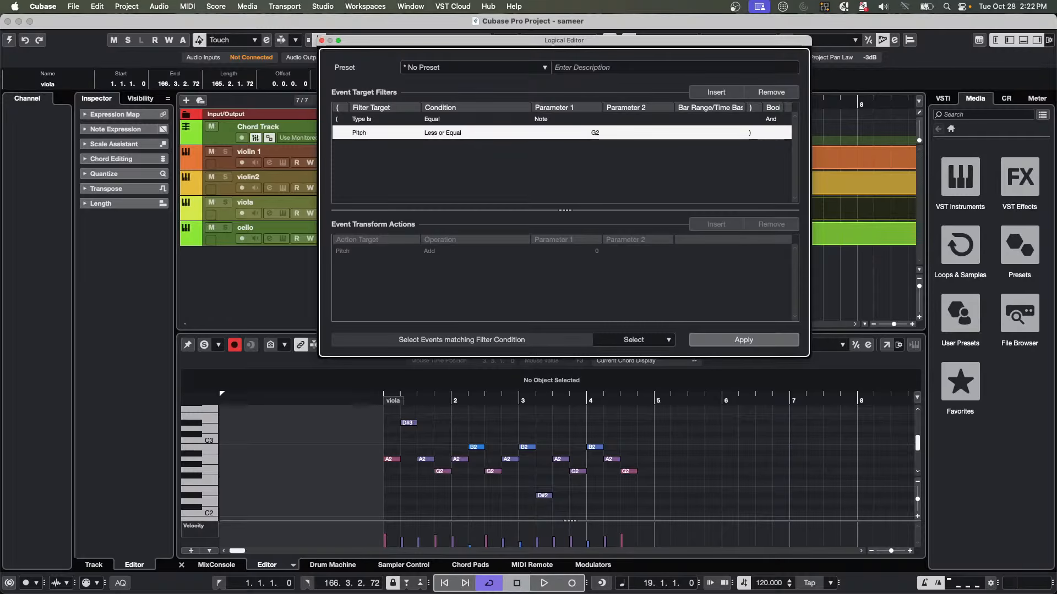
Apply the filter to select the viola notes at G2 or below, close the Logical Editor and deselect the viola part.
click(744, 340)
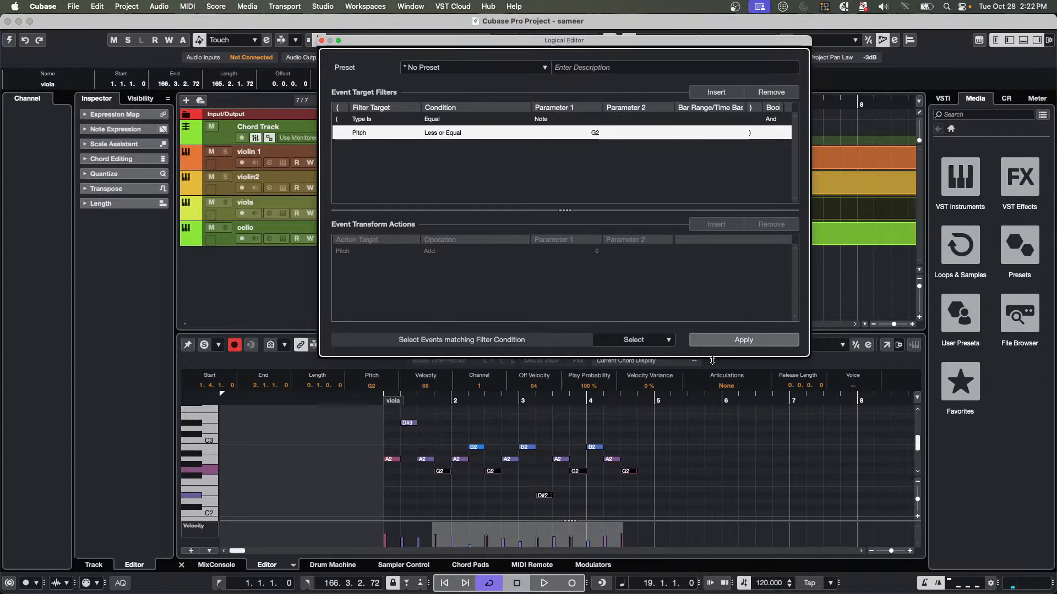
click(321, 41)
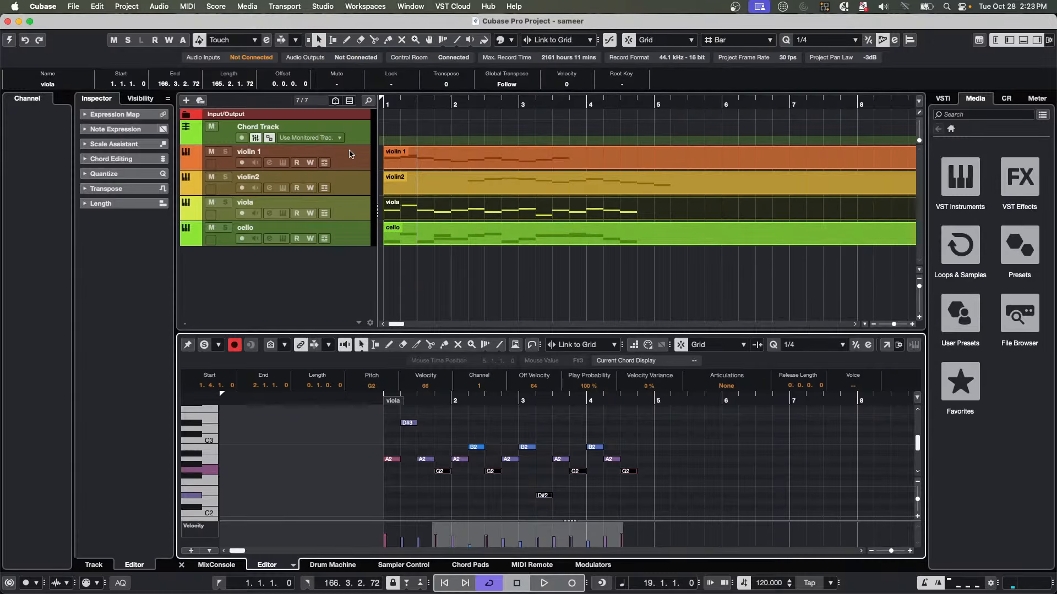
click(489, 266)
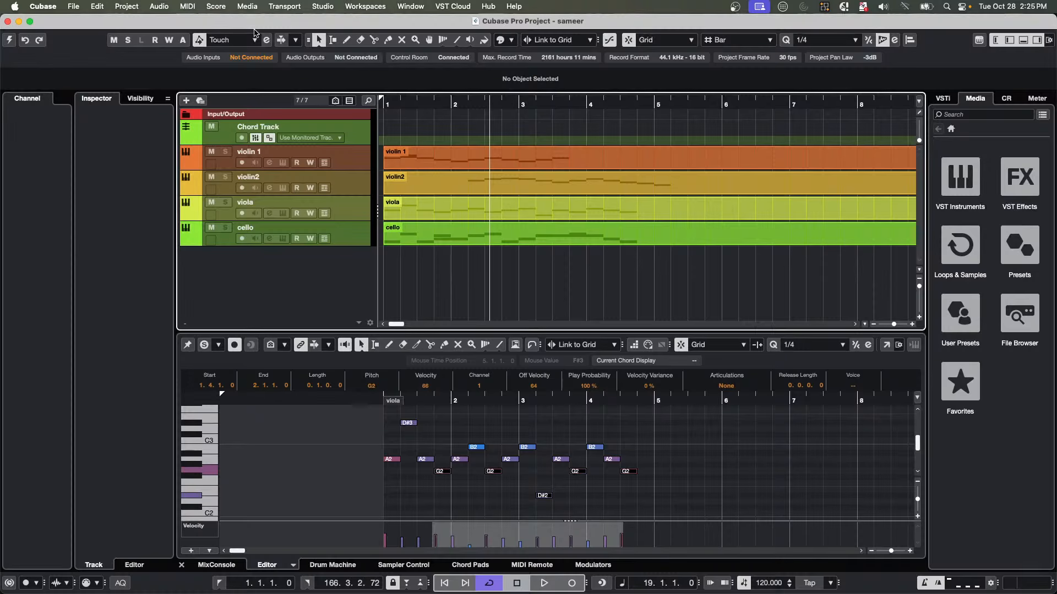
Split the cello part at bar 5.
drag(410, 105, 562, 241)
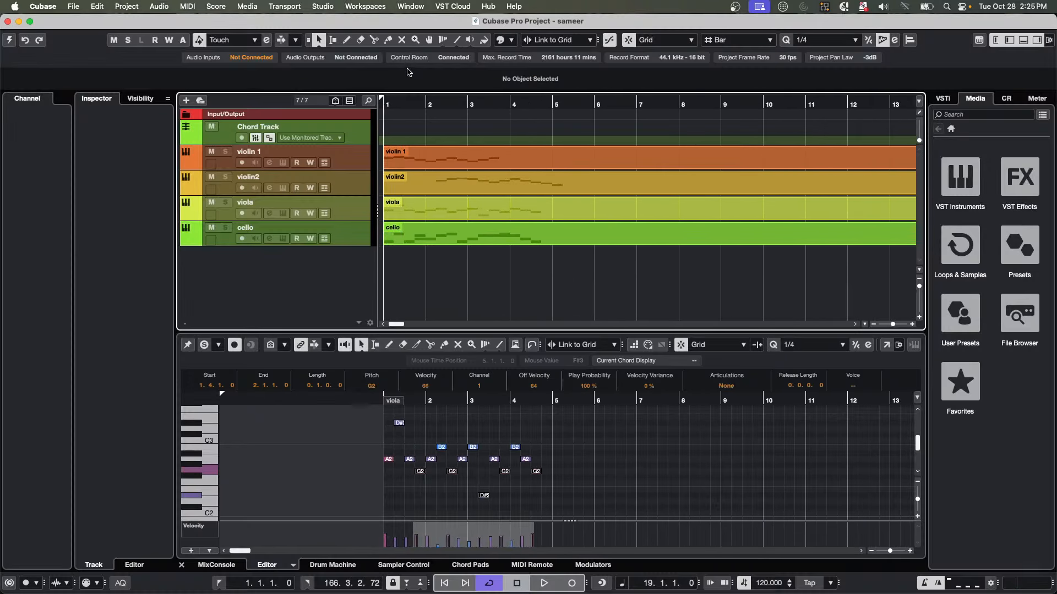
right_click(562, 241)
click(606, 241)
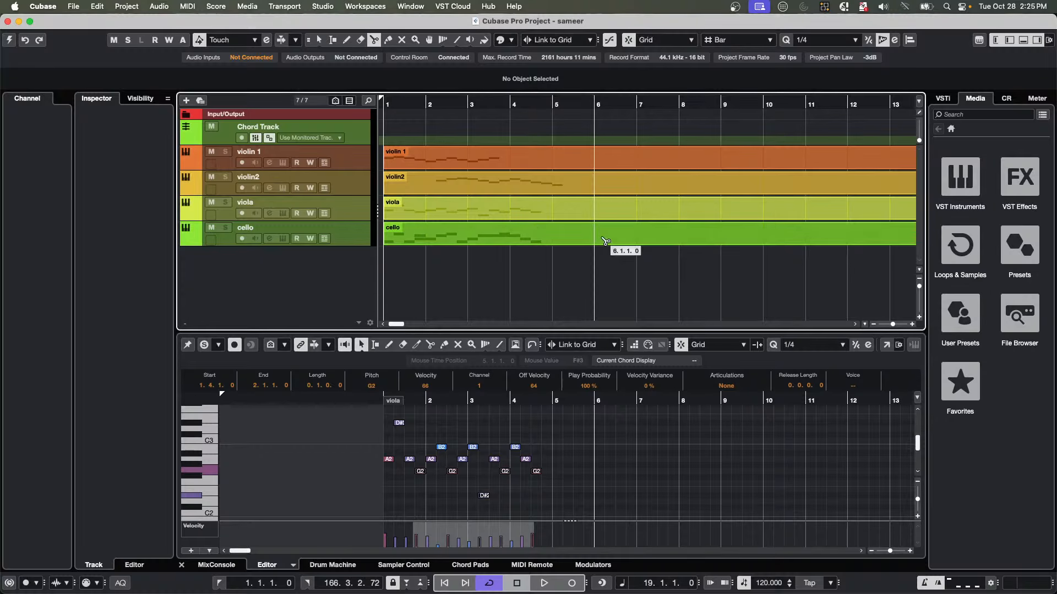
click(553, 241)
Erase the cello part that starts at bar 5.
right_click(588, 242)
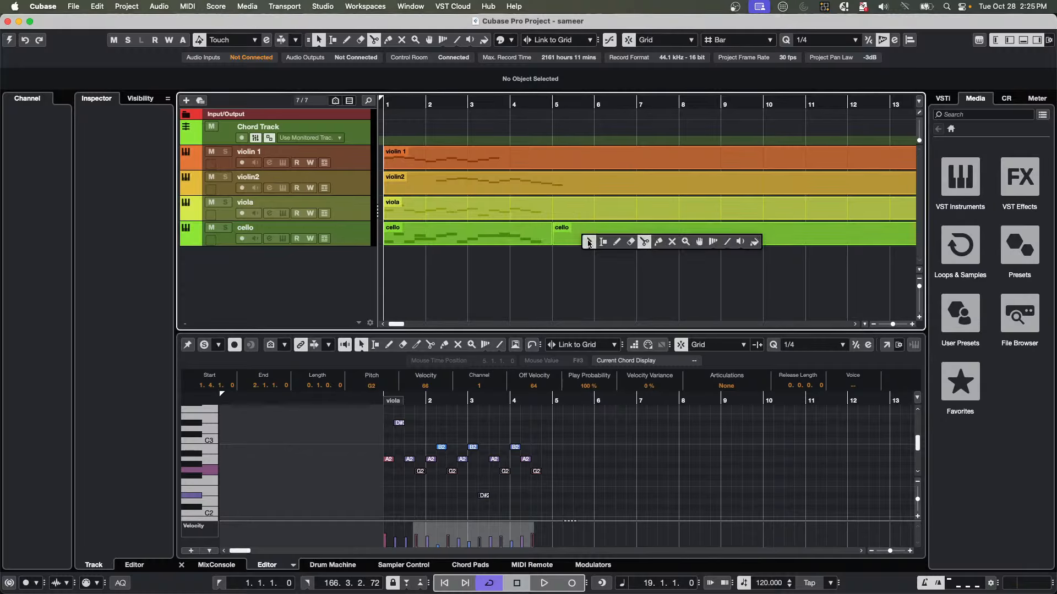
click(630, 242)
click(563, 236)
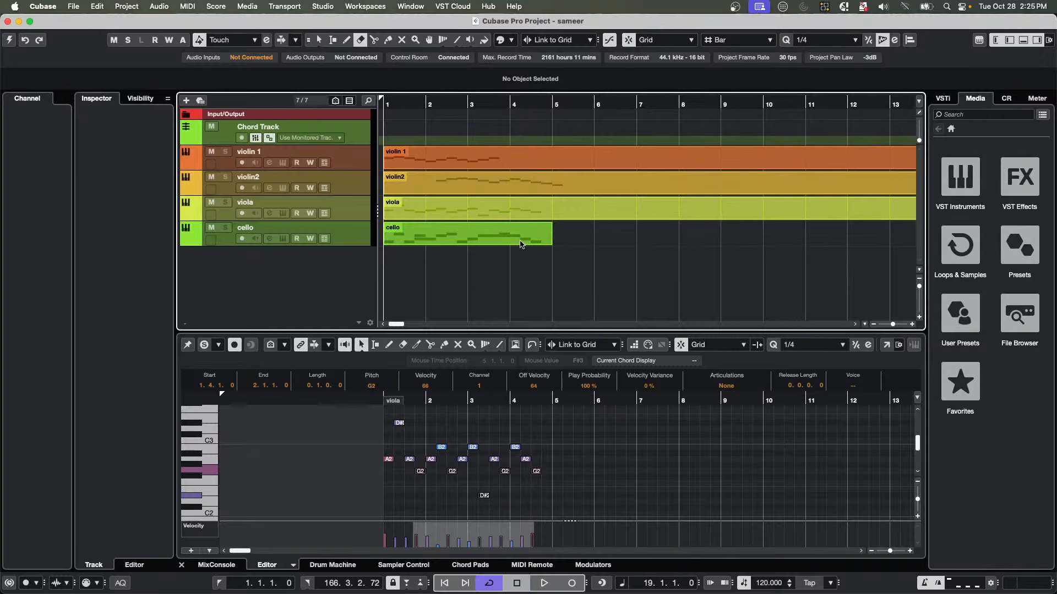
Duplicate the four-bar cello part so the copy starts at bar 5.
key(1)
click(521, 244)
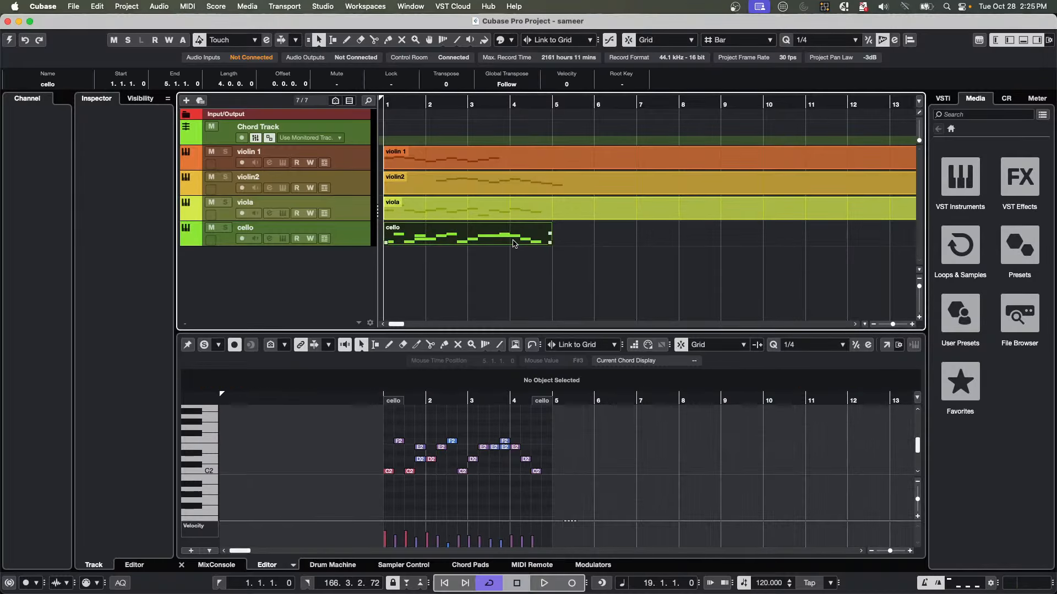
key(super+d)
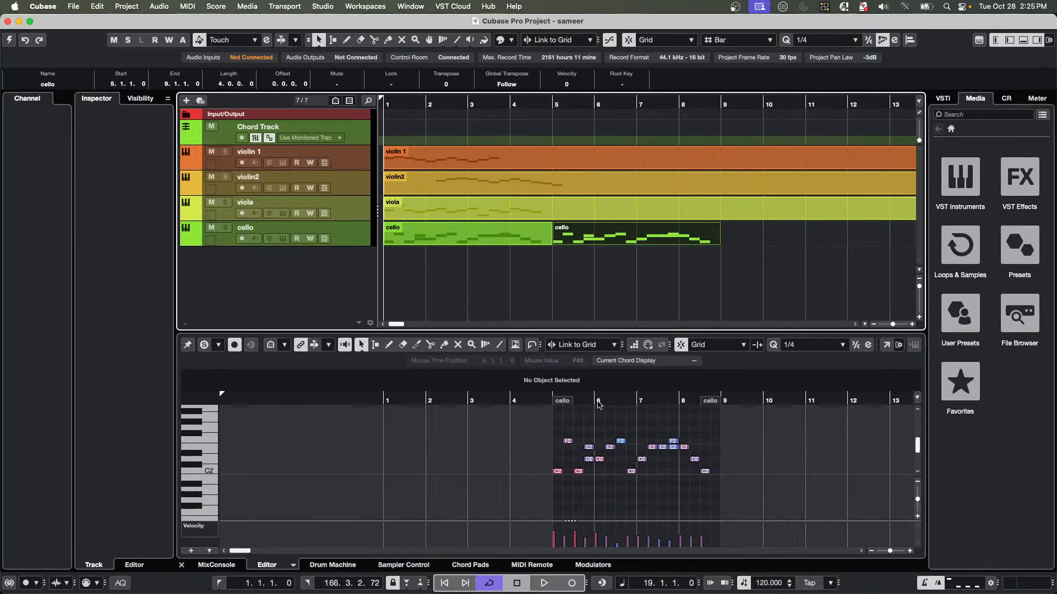
Select all notes in the duplicated cello part and transpose them up five semitones.
drag(553, 423, 710, 491)
key(Up)
key(Up)
key(Up)
key(Up)
key(Up)
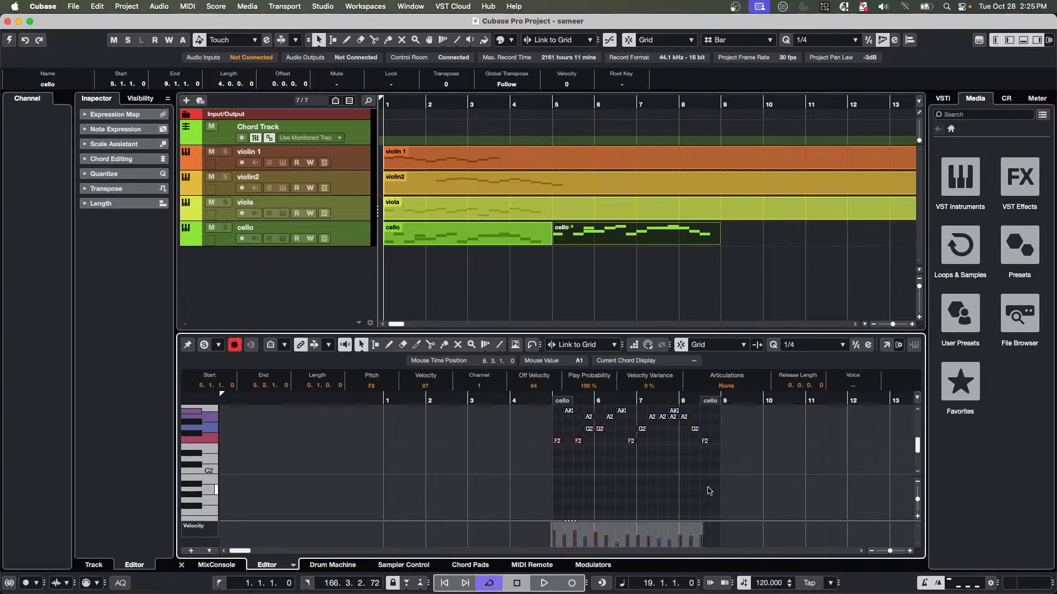
Transpose the selected notes in the duplicated cello part up three more semitones and deselect the part.
key(Up)
key(Up)
key(Up)
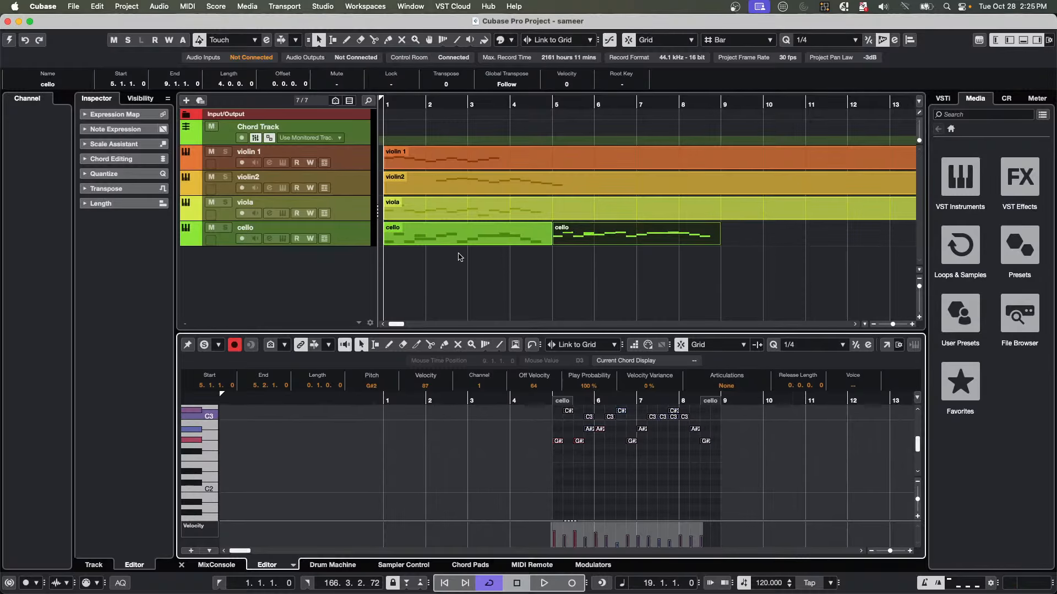
drag(487, 264, 620, 287)
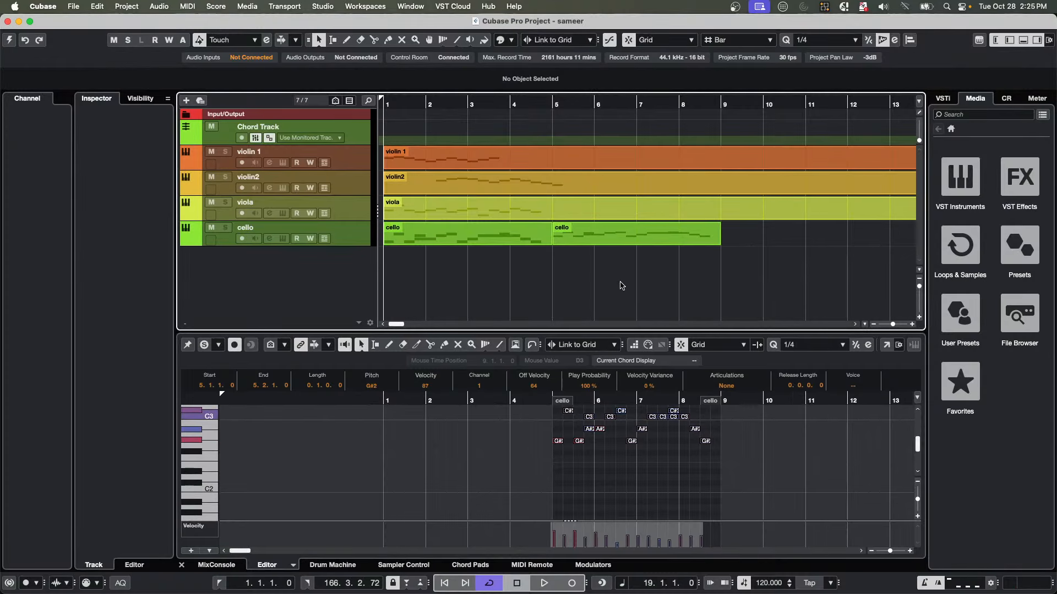
Enable Delete Overlaps in the Editing preferences, and apply the change.
click(44, 5)
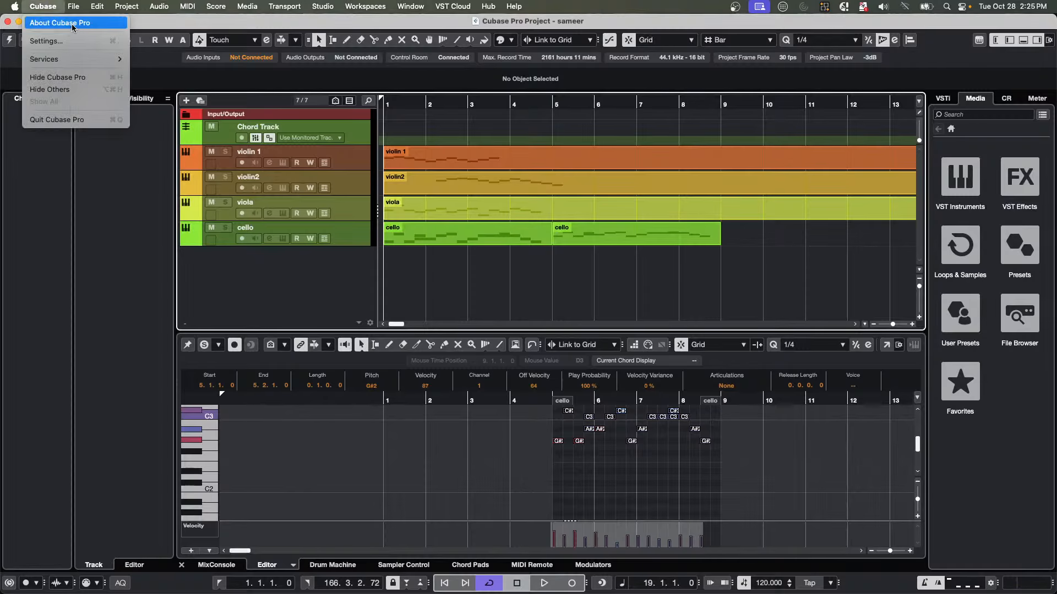
mouse_move(74, 5)
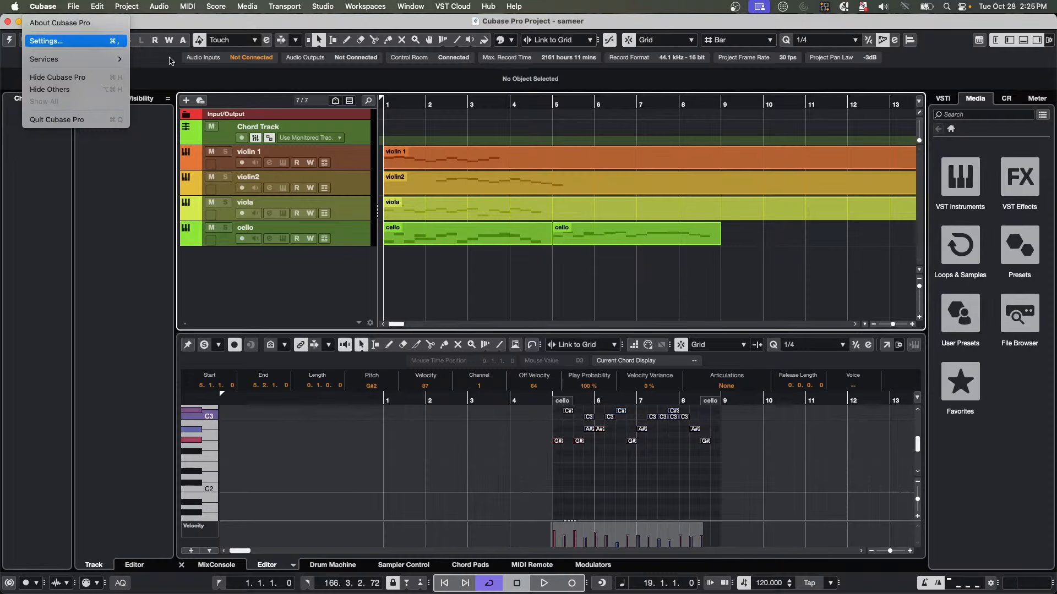
click(46, 41)
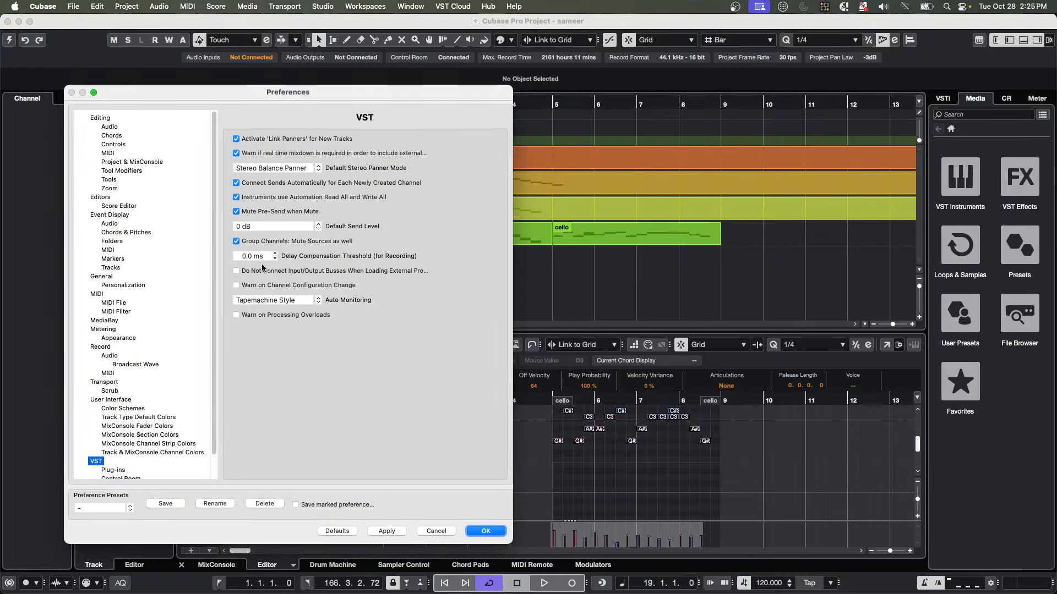
click(105, 119)
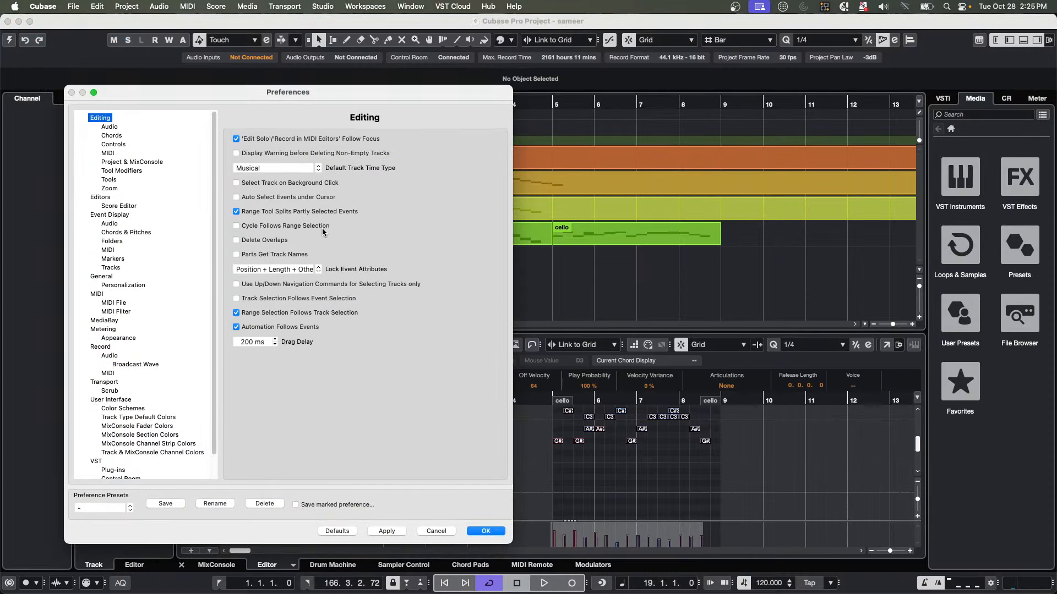
click(236, 240)
click(387, 531)
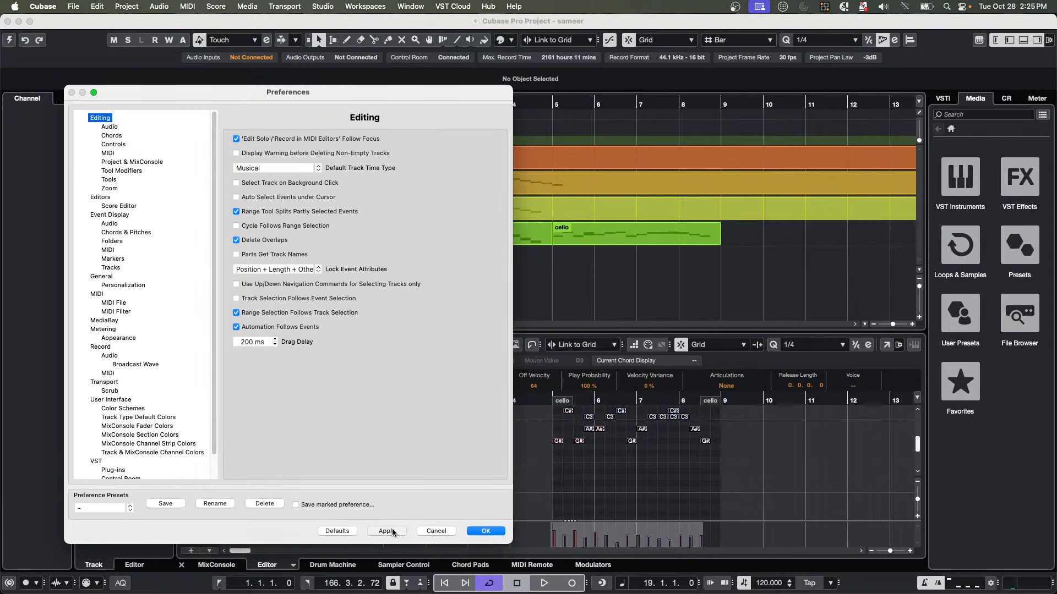
click(485, 531)
click(620, 260)
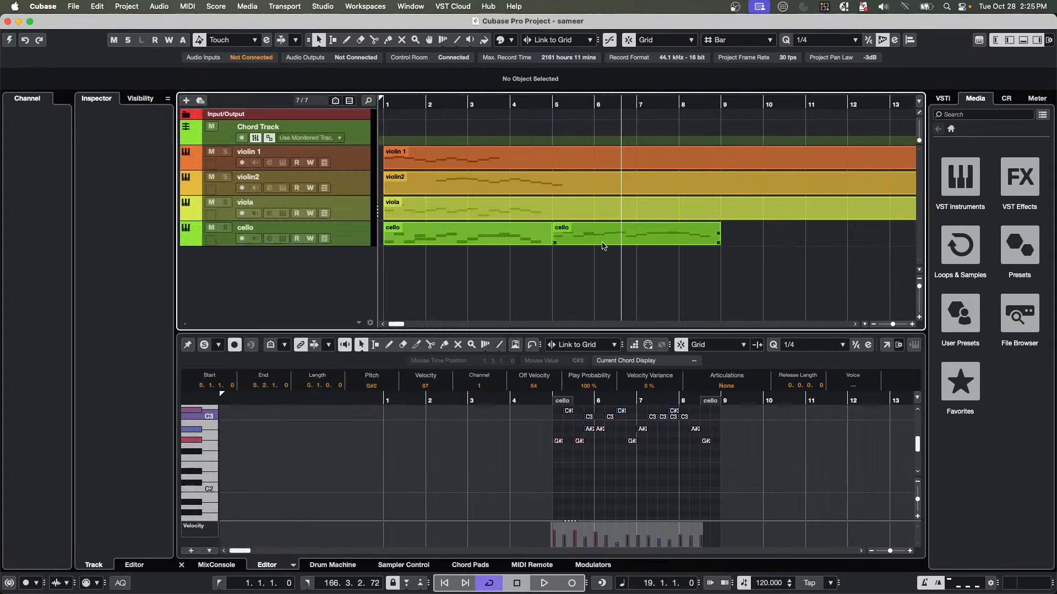
Try moving the second cello part to bar 6 and extending the first part's end to bar 5, and undo the edits.
drag(607, 242, 689, 235)
drag(467, 243, 548, 243)
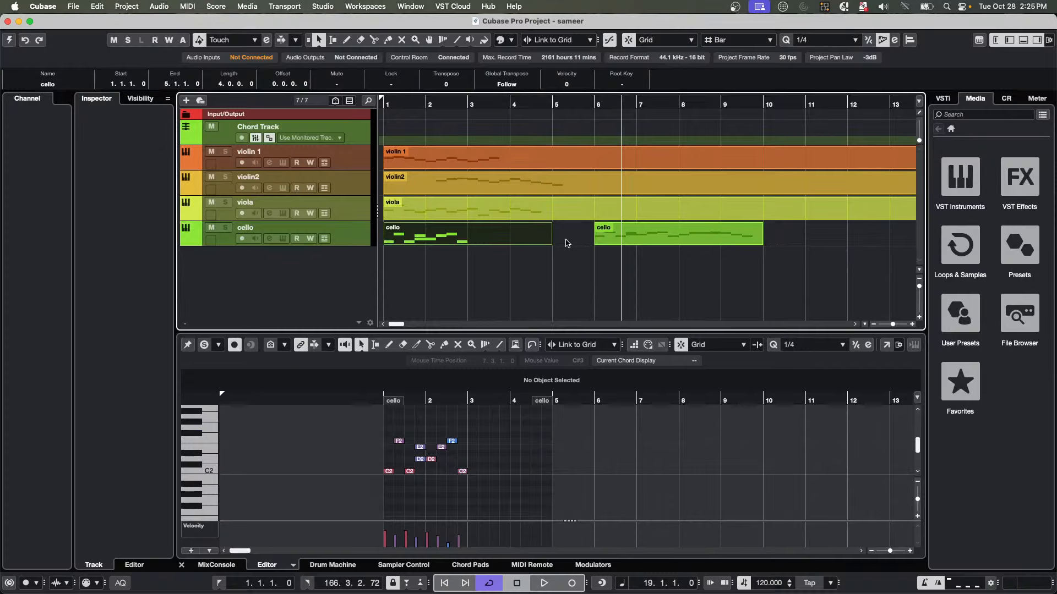
key(super+z)
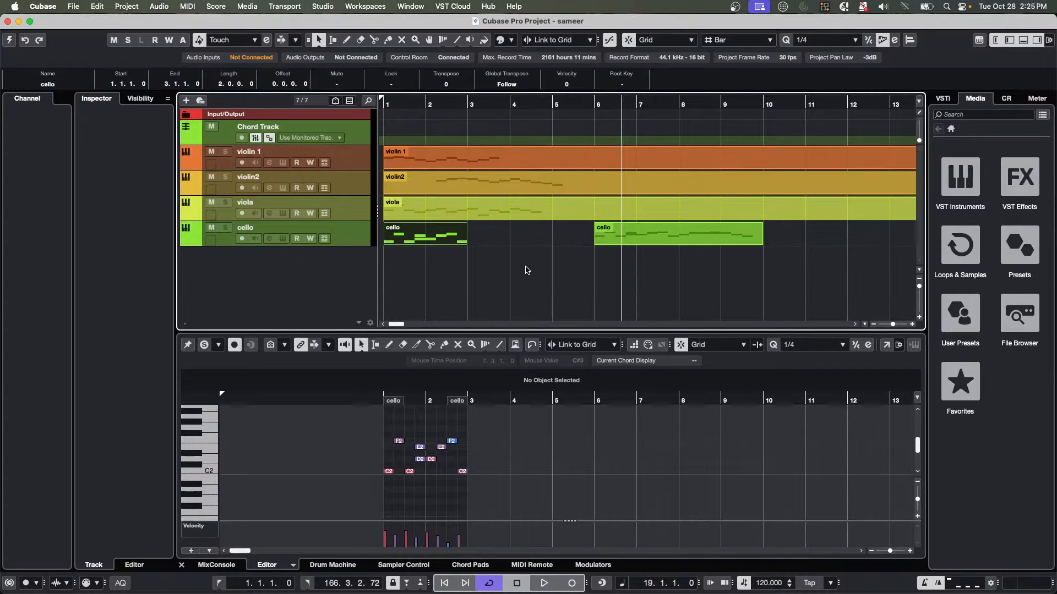
key(super+z)
key(super+shift+z)
key(super+shift+z)
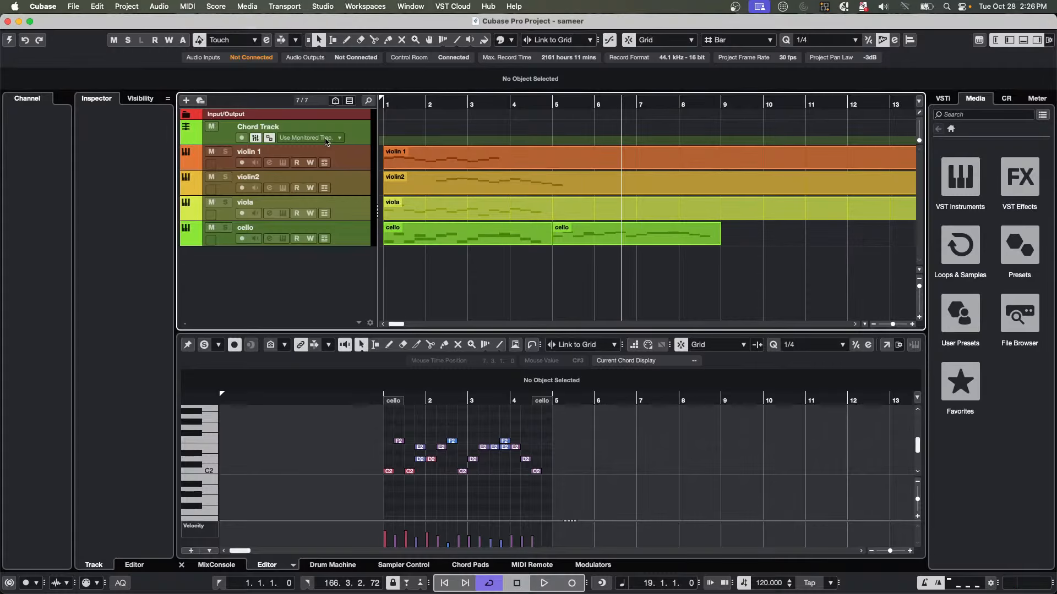
Turn off the Delete Overlaps option in the Editing preferences.
click(14, 6)
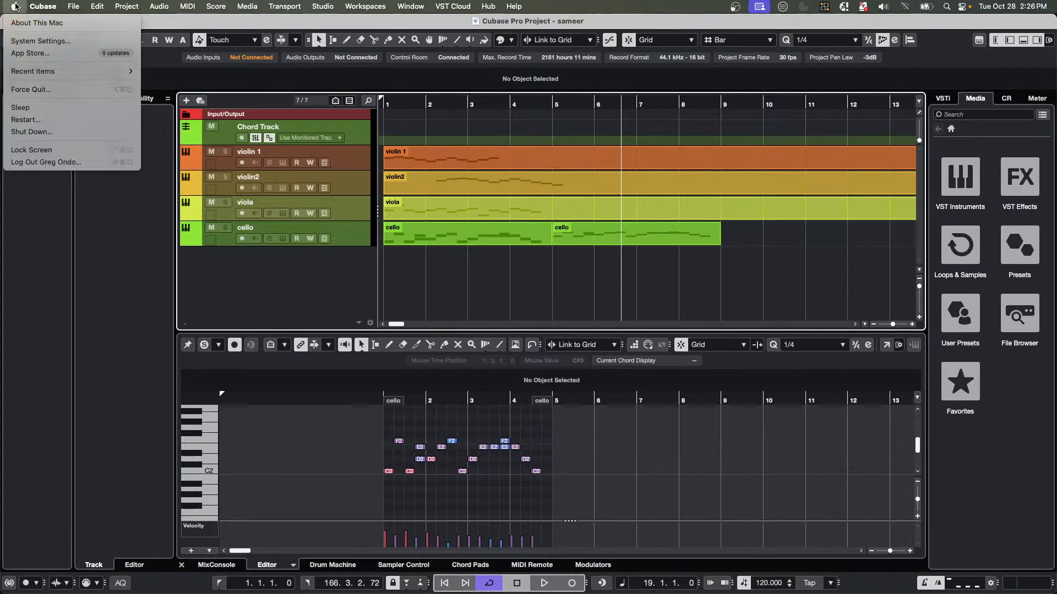
click(53, 37)
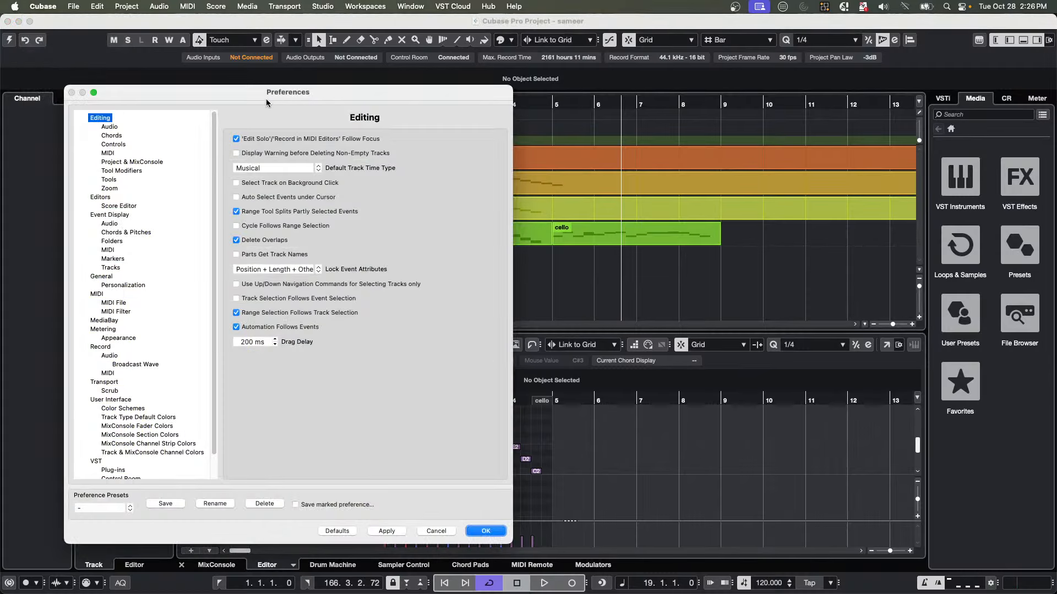
click(236, 240)
click(486, 531)
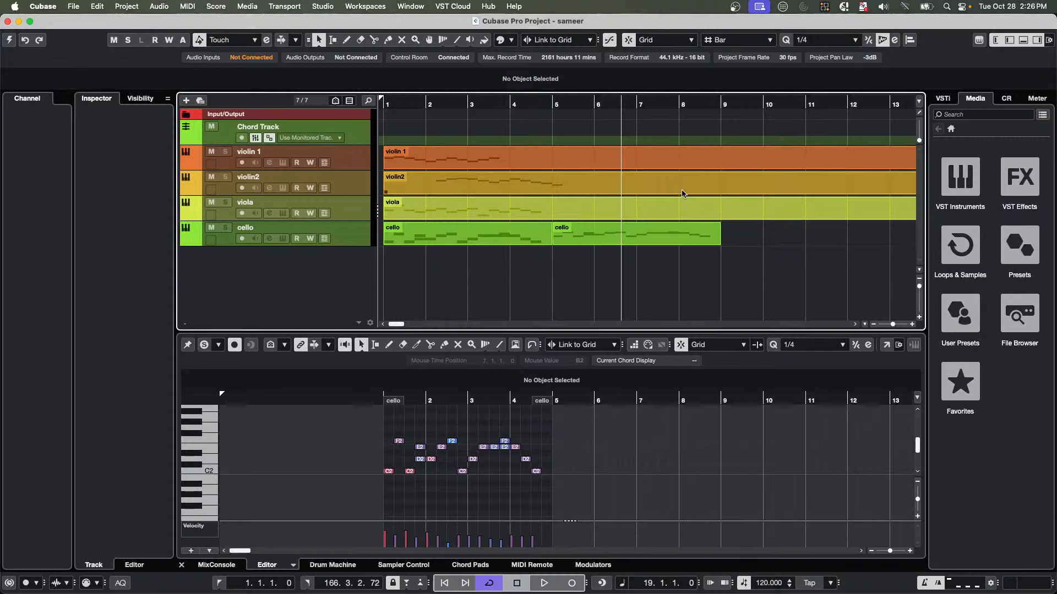
Move the second cello part one bar earlier to start at bar 4 and apply Delete Overlaps (mono) to it.
drag(599, 237, 566, 233)
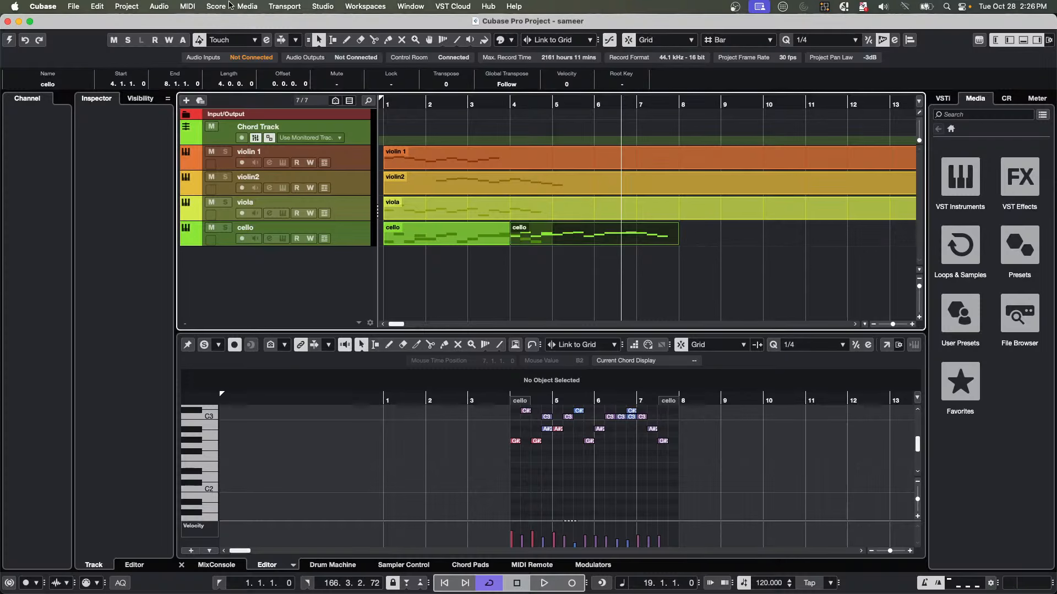
click(187, 6)
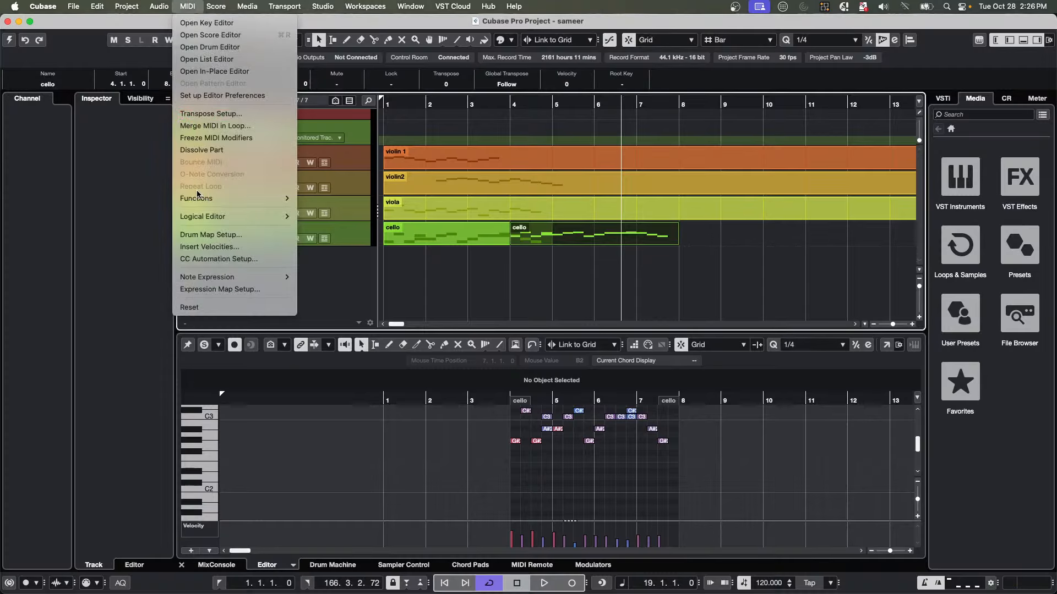
mouse_move(197, 197)
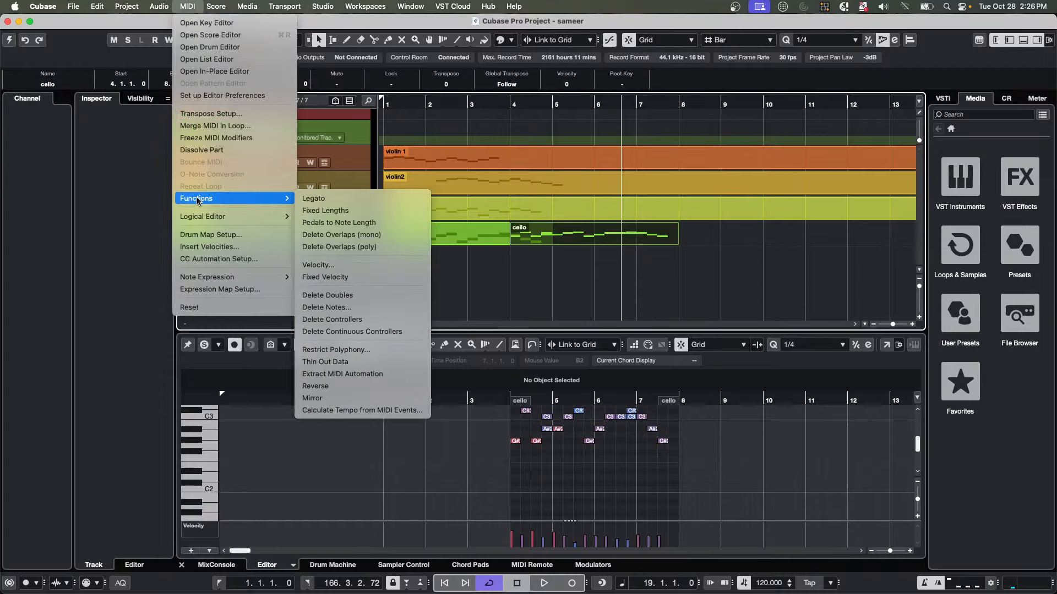
click(415, 235)
drag(596, 238, 551, 233)
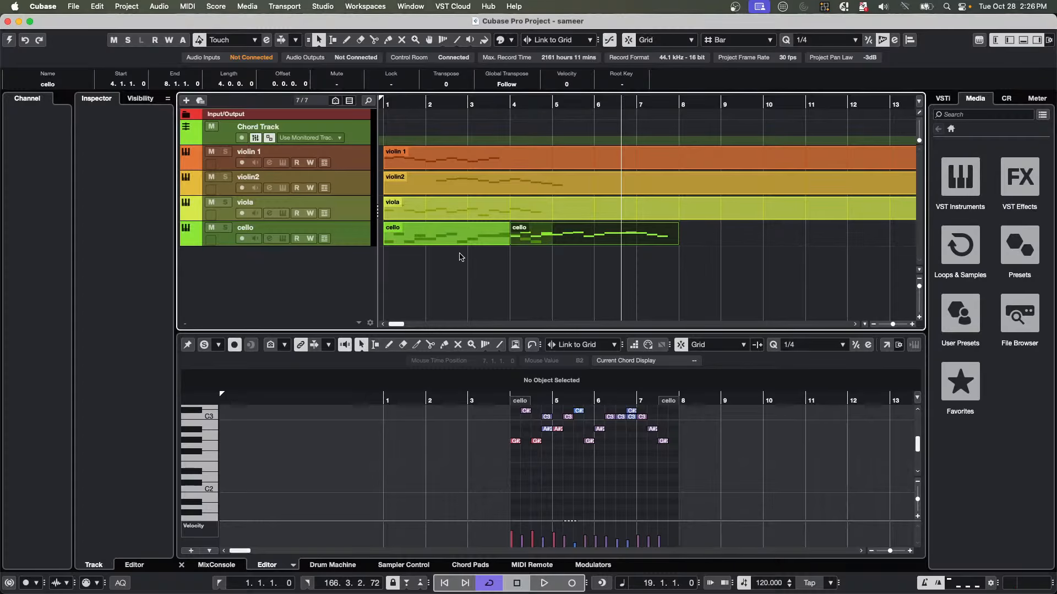
Move the bar 1 cello part to start at bar 6 and apply the Legato function to both overlapping cello parts.
mouse_move(462, 243)
mouse_down()
mouse_move(461, 268)
mouse_move(460, 246)
mouse_move(794, 230)
mouse_move(683, 232)
mouse_up()
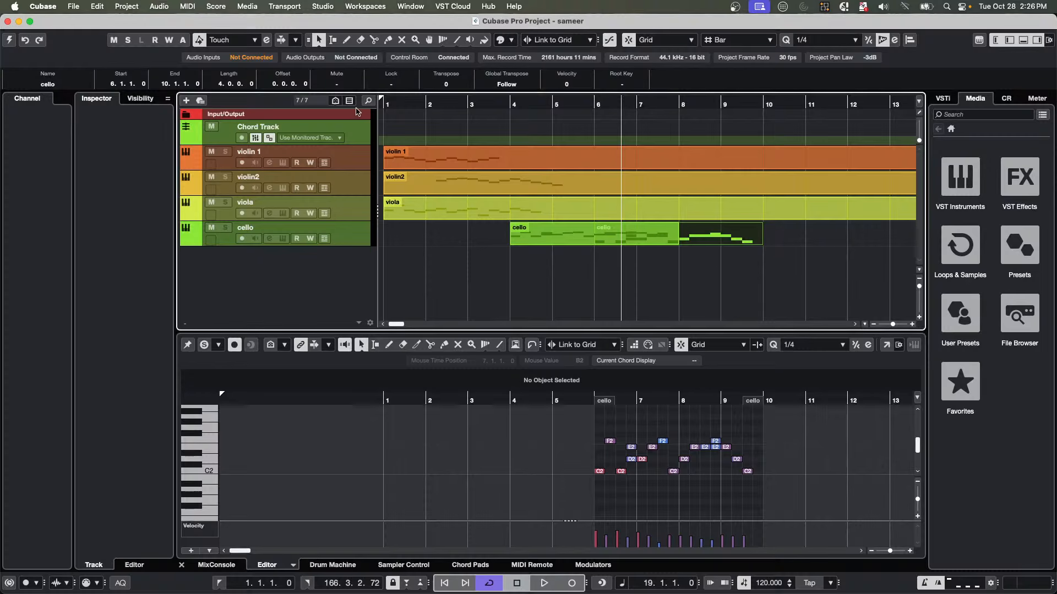
drag(484, 240, 754, 246)
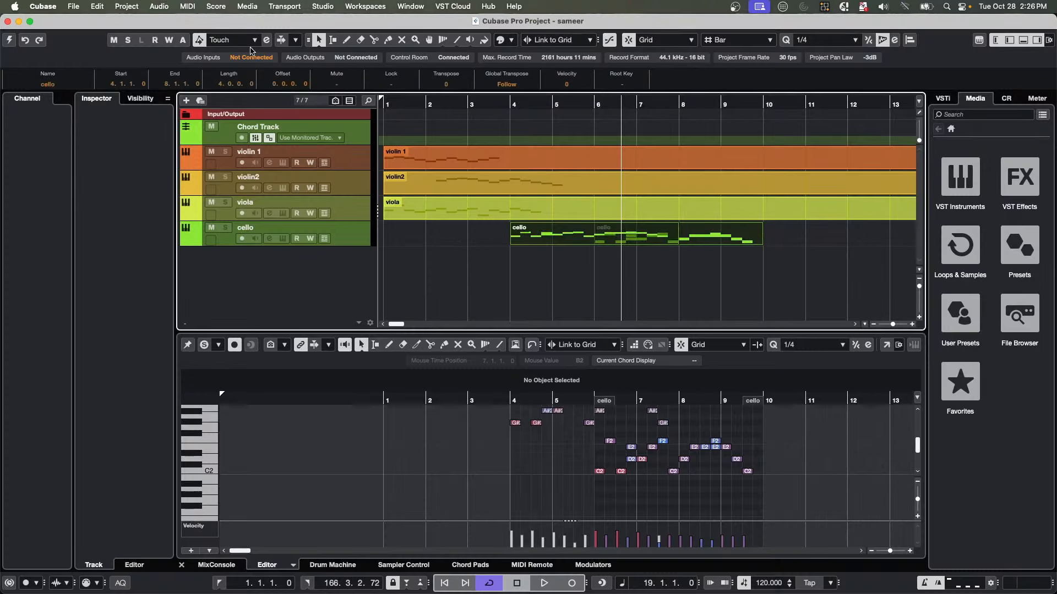
click(187, 6)
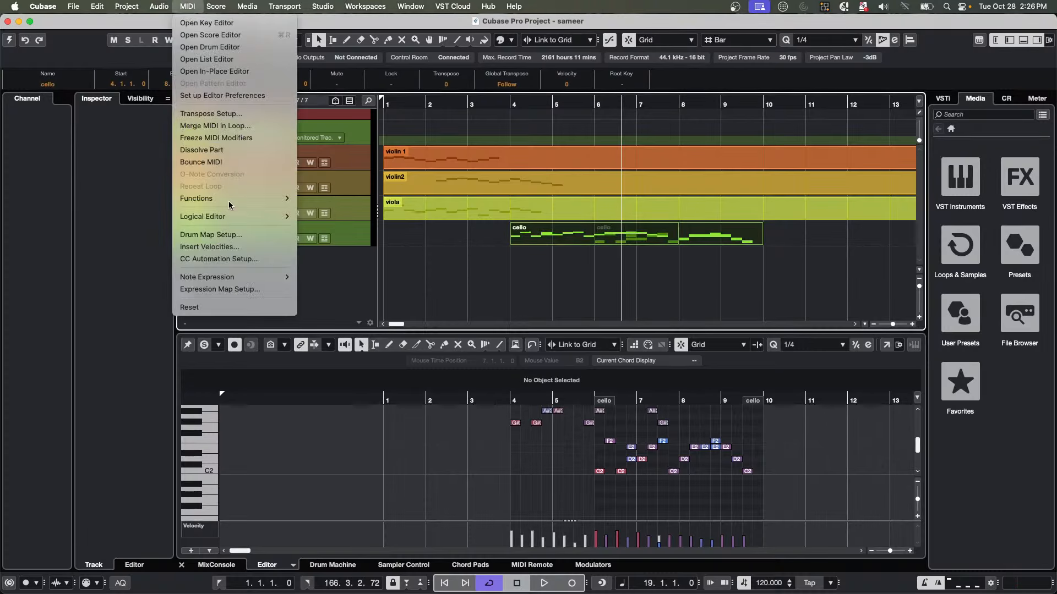
mouse_move(237, 198)
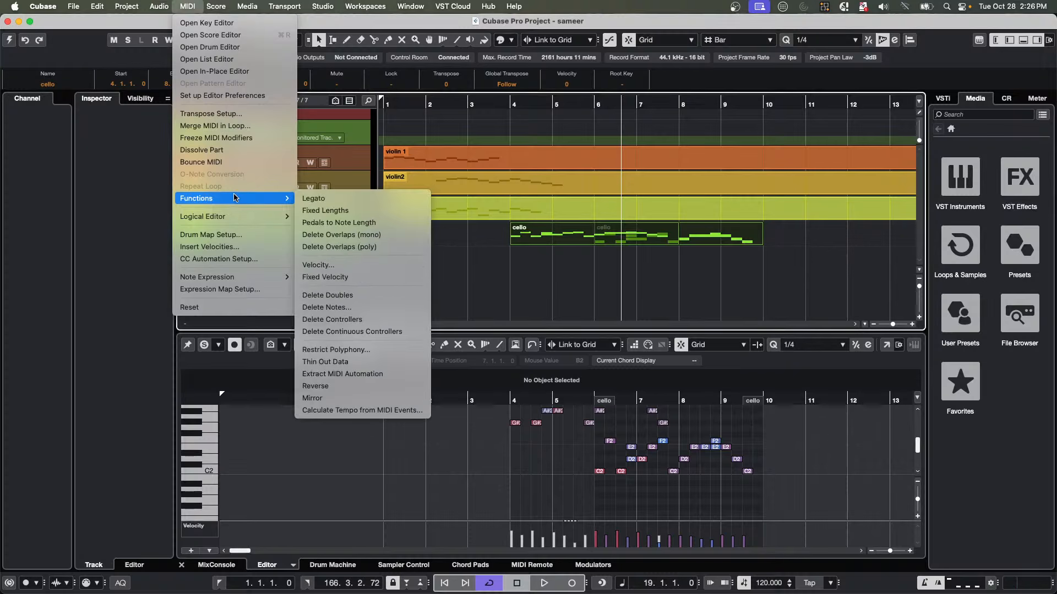
click(350, 200)
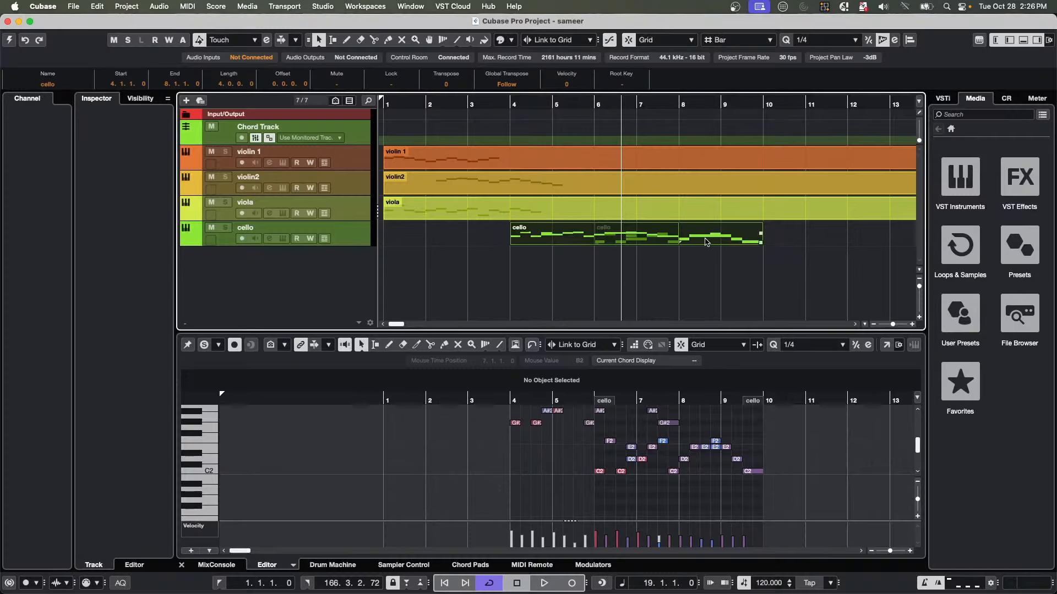
Shift both cello parts one bar earlier to start at bars 3 and 5, and select only the earlier part.
drag(707, 242, 656, 243)
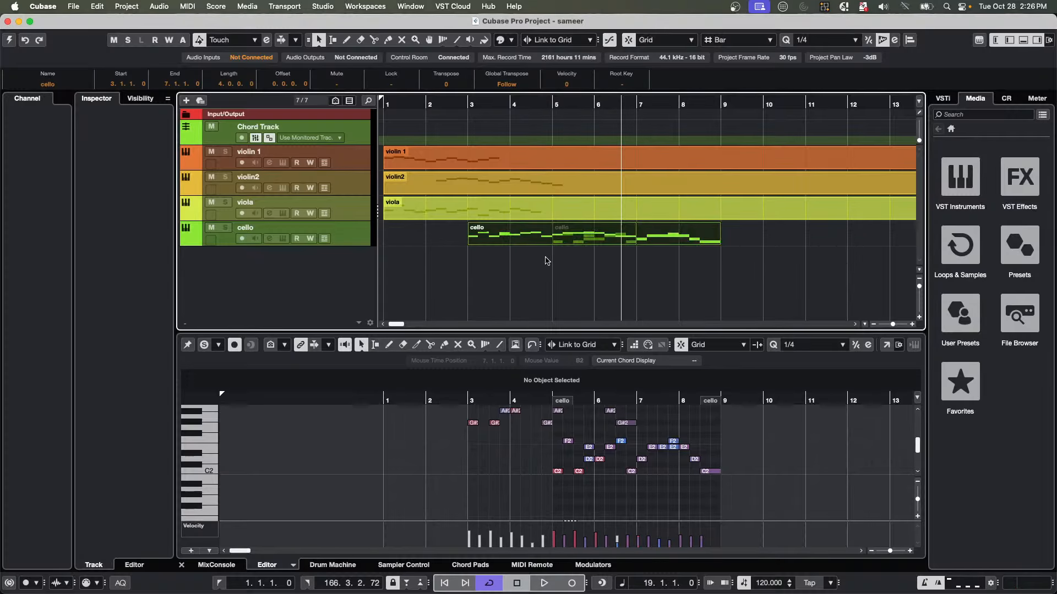
mouse_move(523, 237)
mouse_down()
mouse_move(412, 233)
mouse_move(514, 240)
mouse_up()
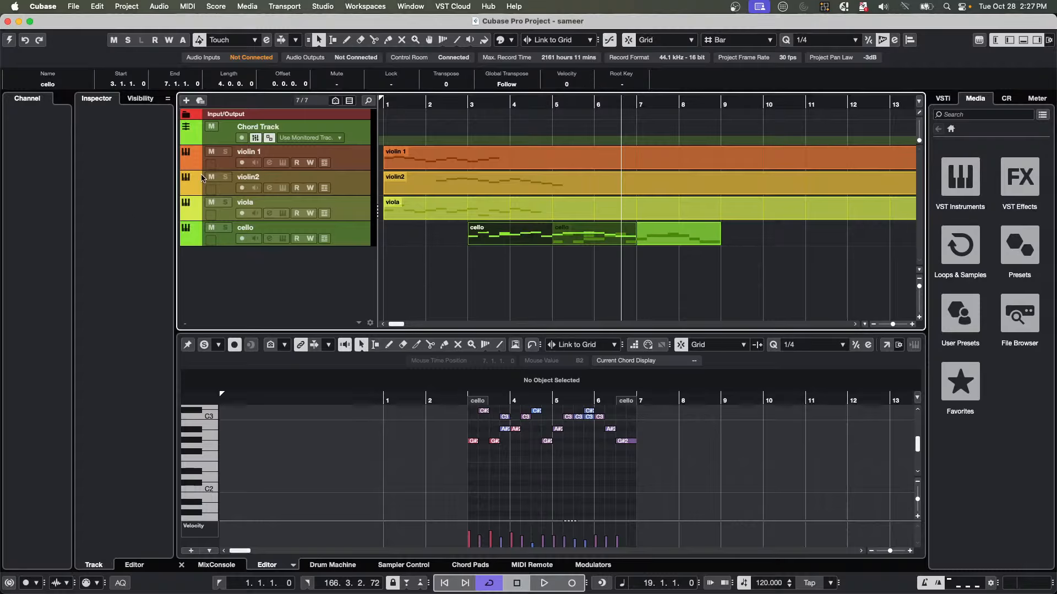
Activate the project, solo the cello track and play the overlapping cello parts from bar 4.
click(9, 39)
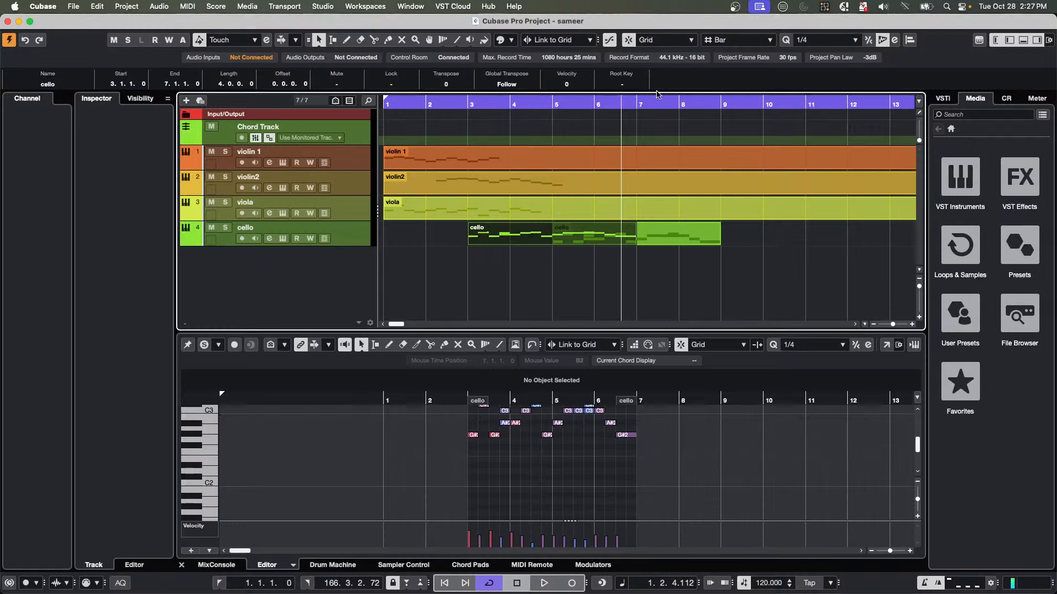
drag(550, 103, 514, 103)
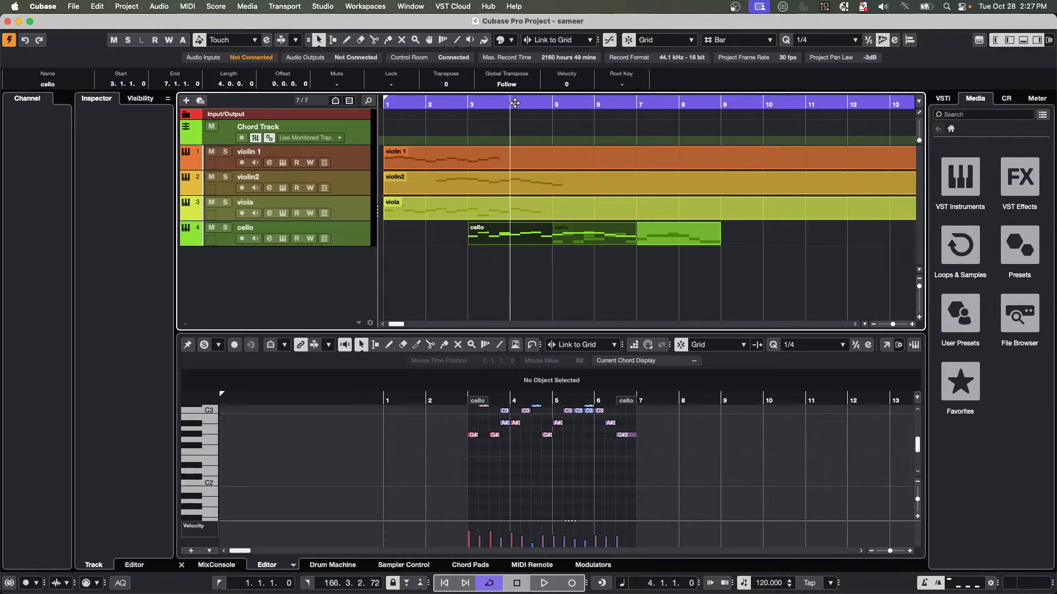
key(space)
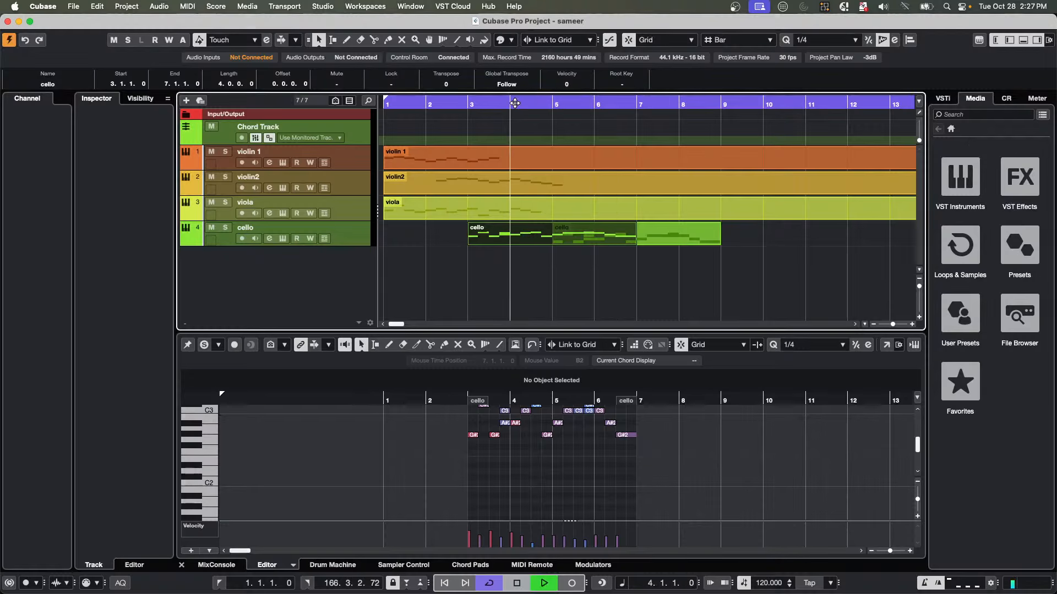
click(224, 227)
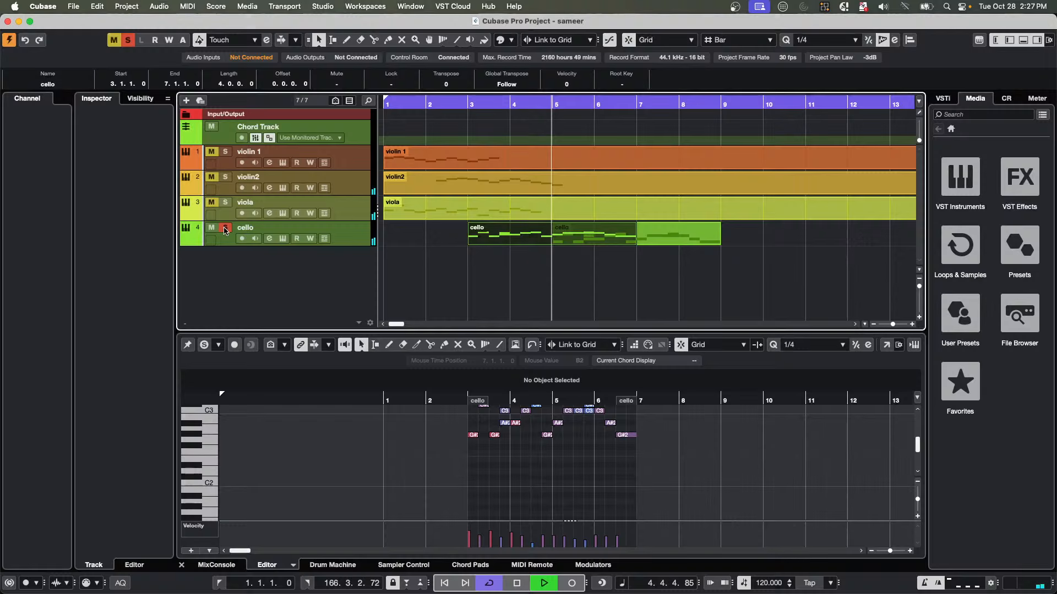
click(537, 103)
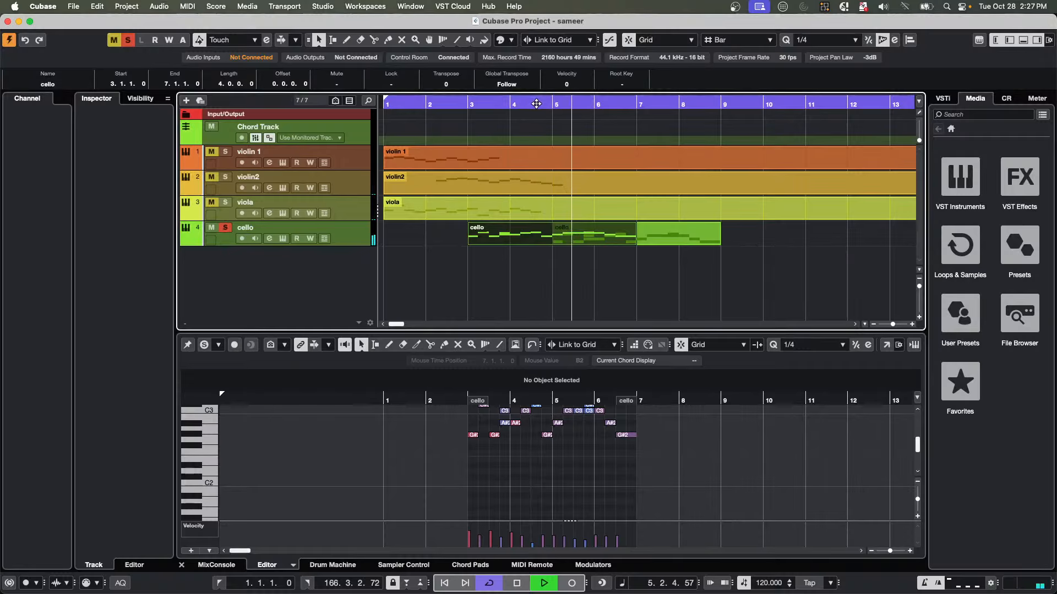
click(418, 103)
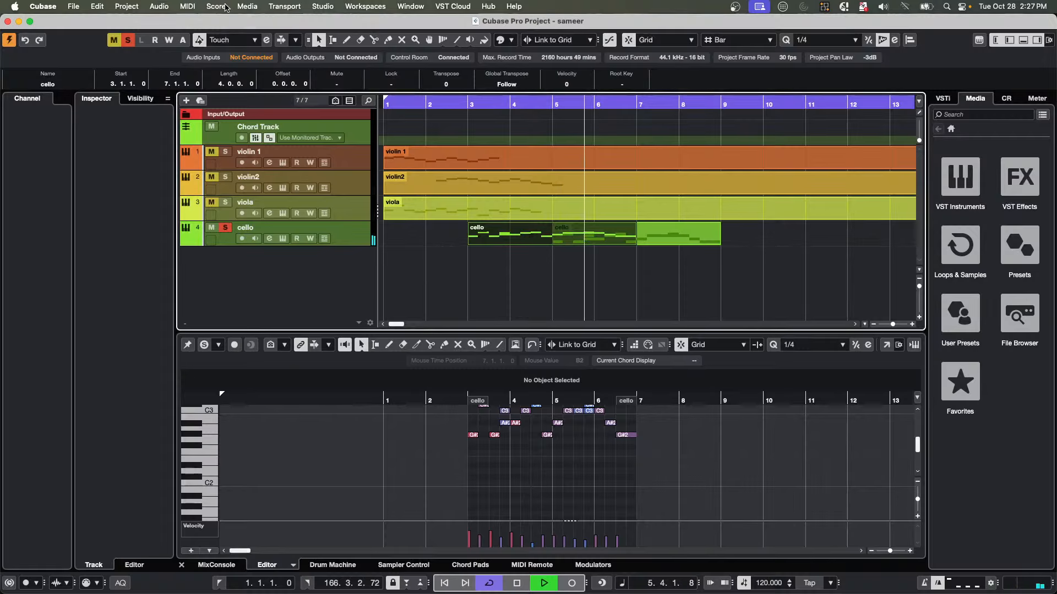
Apply Delete Overlaps (poly) to the cello part starting at bar 3, and audition the overlap from around bar 4 before stopping playback.
click(225, 7)
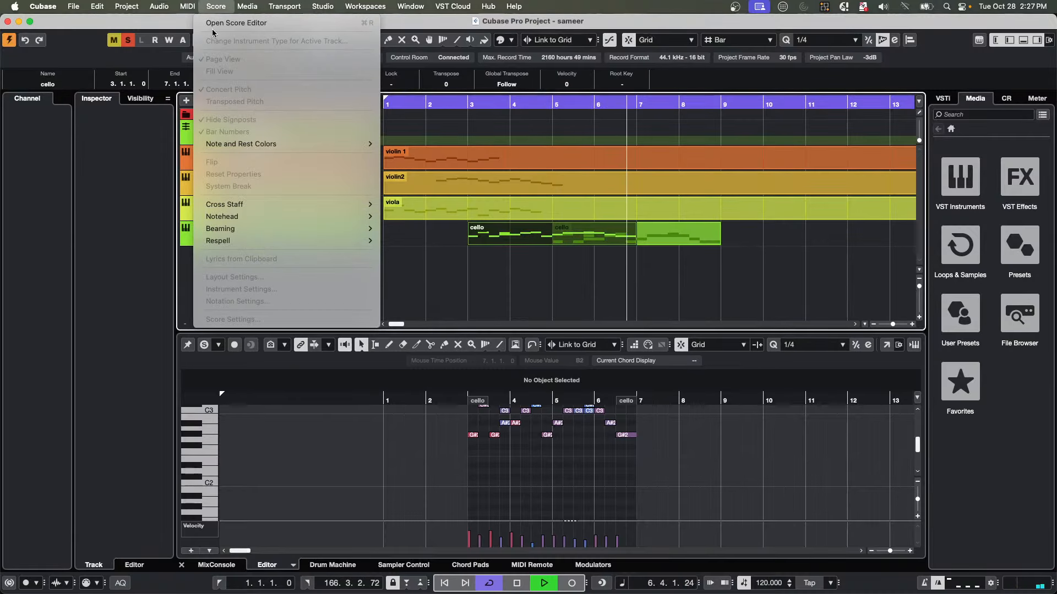
mouse_move(187, 6)
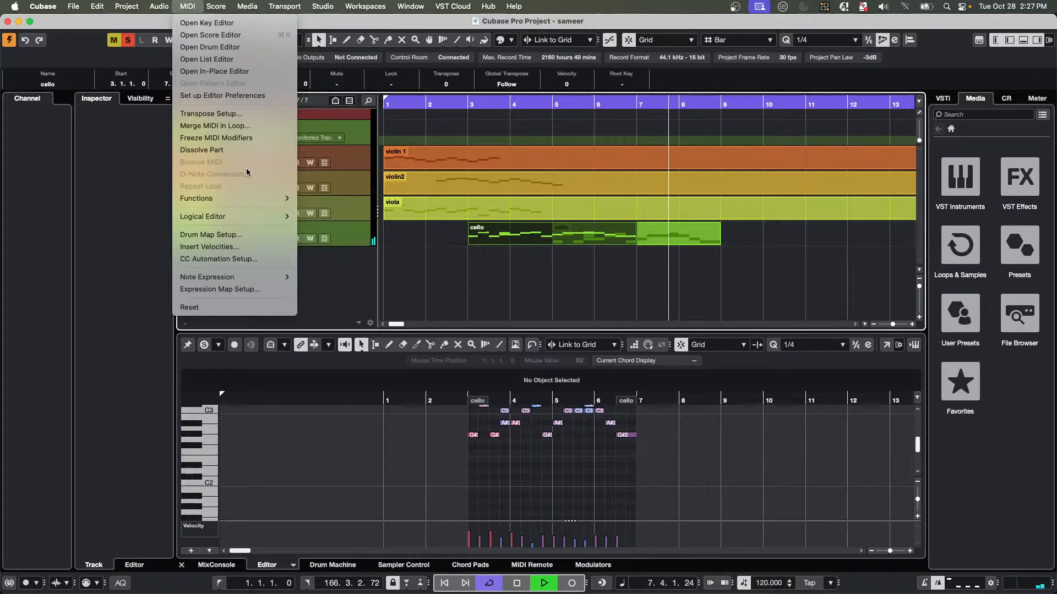
click(248, 139)
click(187, 6)
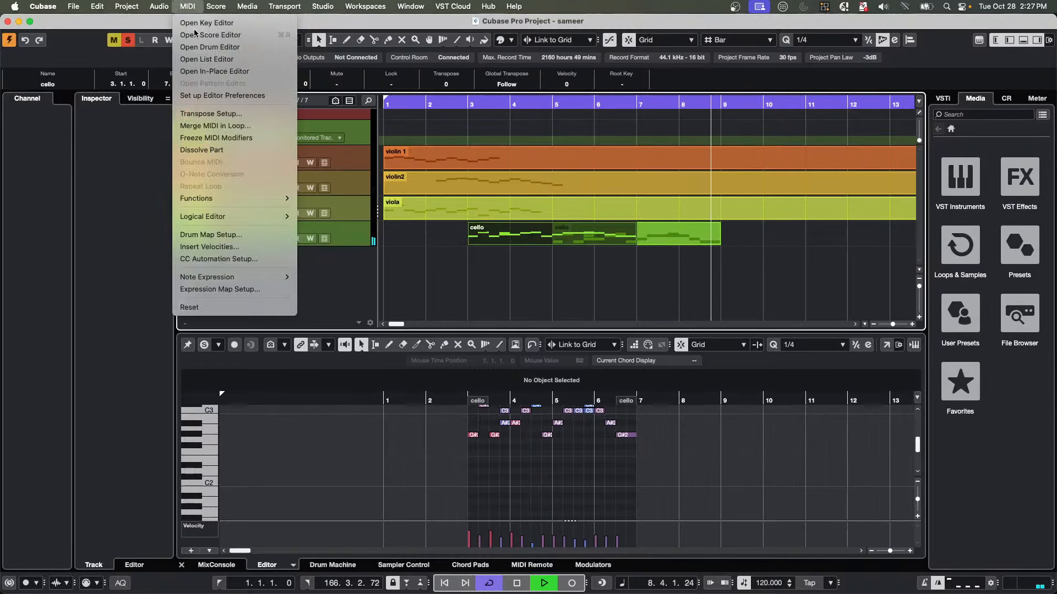
mouse_move(242, 199)
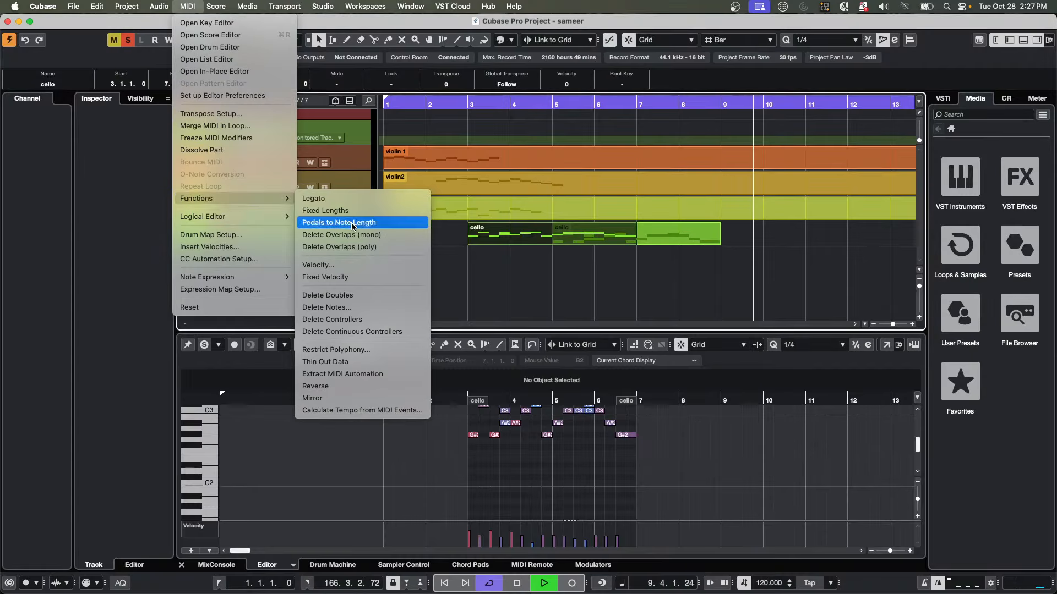
click(383, 247)
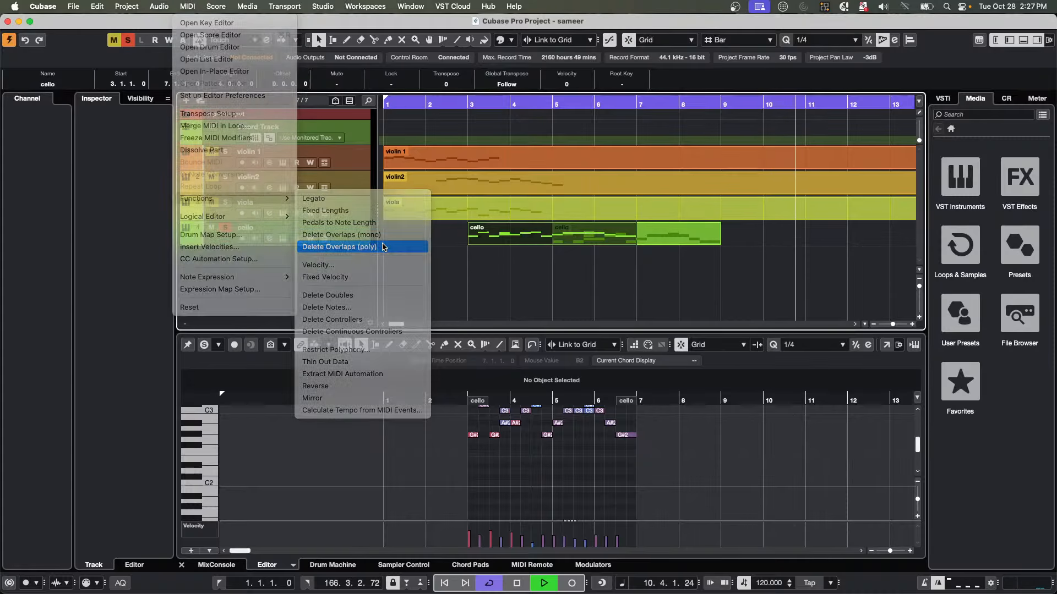
click(518, 103)
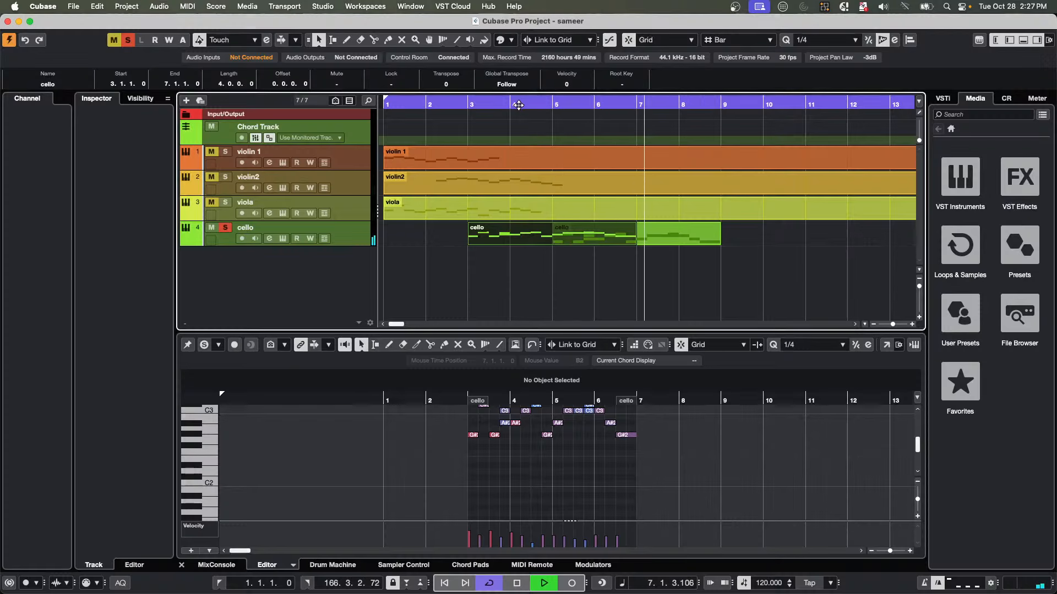
key(space)
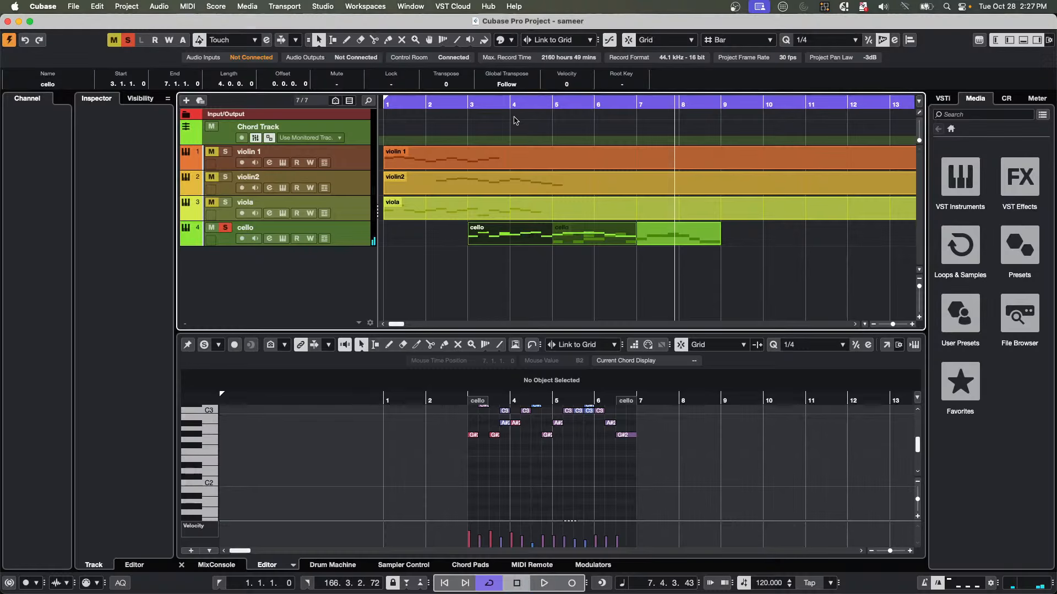
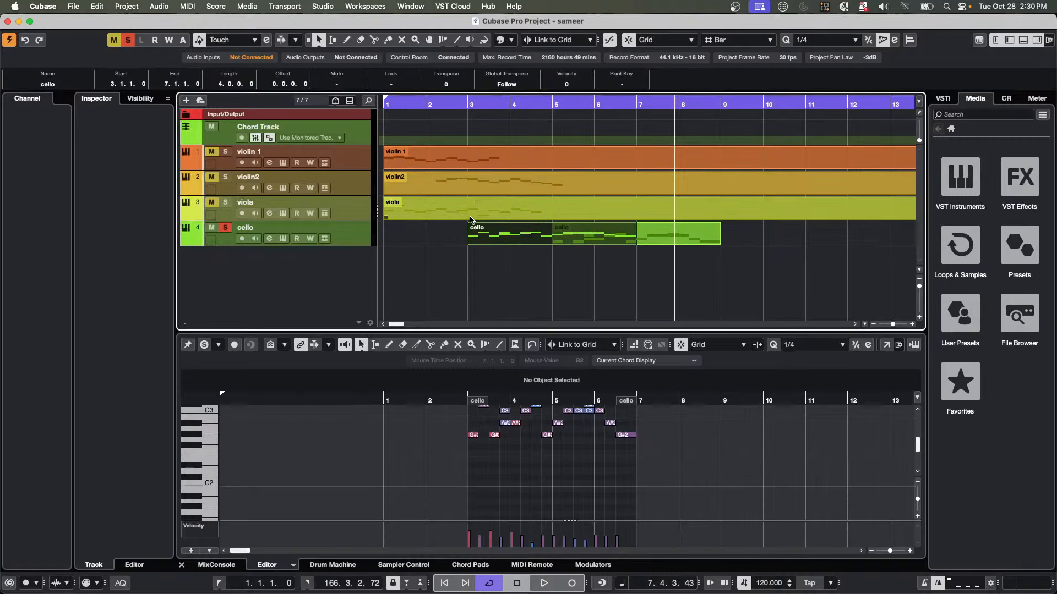
Undo the legato and position changes to return the cello parts to bars 1 and 5.
drag(470, 220, 386, 265)
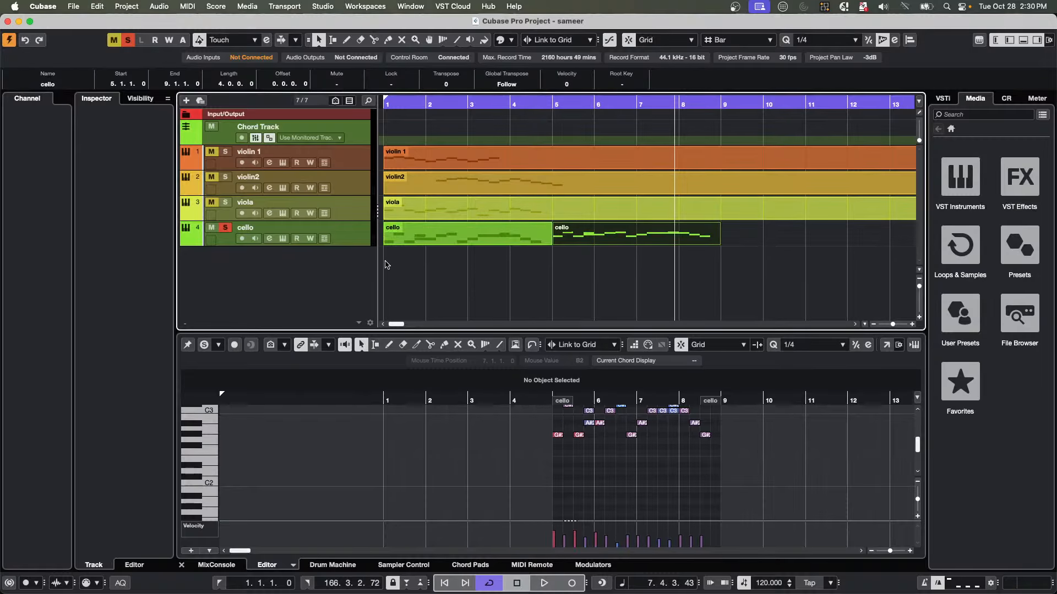
Draw four A#2 notes of varying lengths above the existing notes in the first cello part, using an enlarged Key Editor.
click(475, 234)
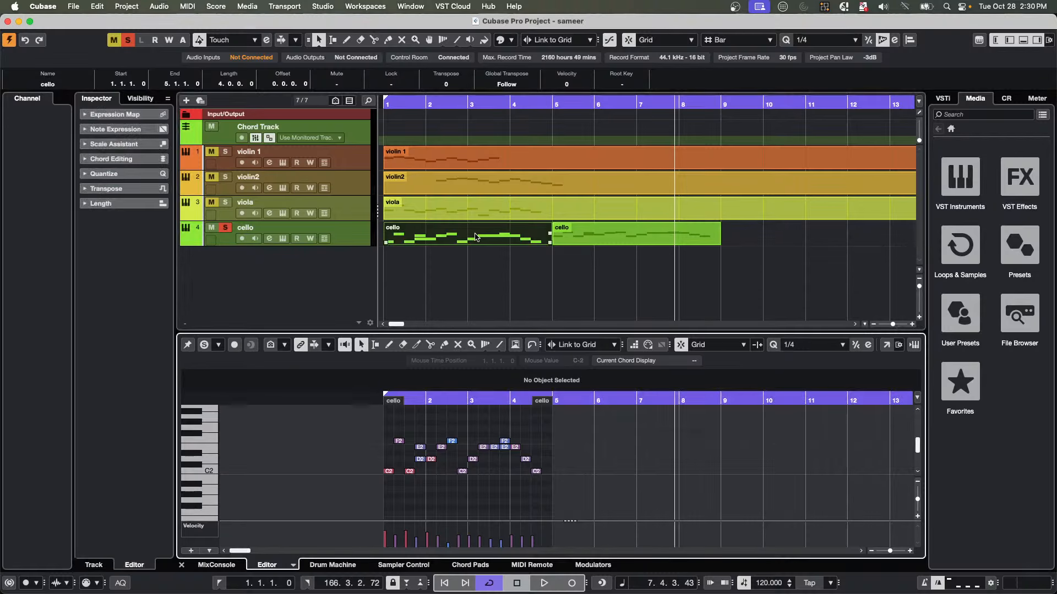
drag(489, 332, 489, 275)
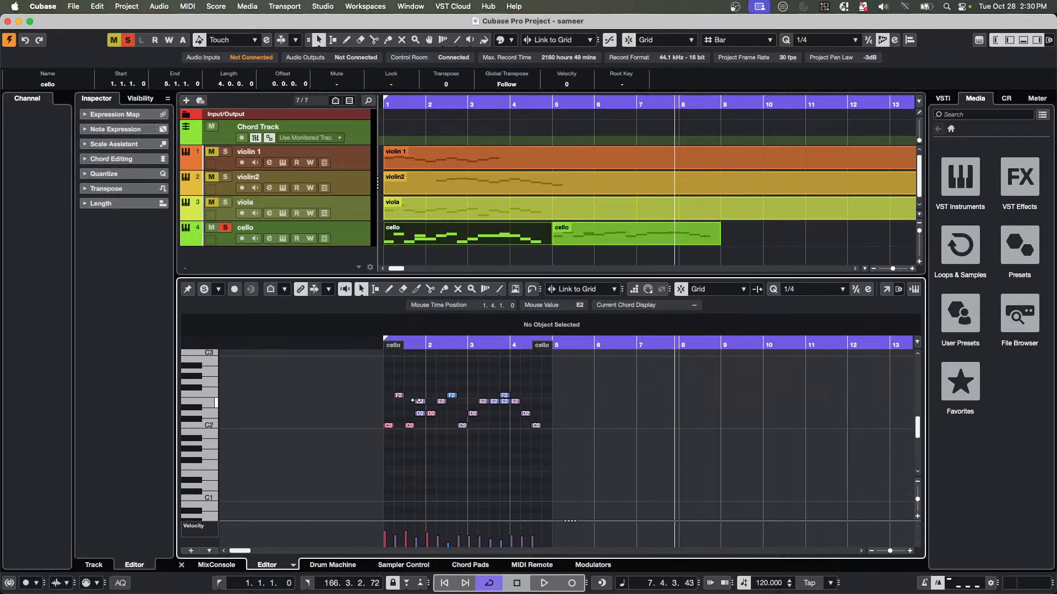
scroll(416, 400, up, 2)
right_click(403, 384)
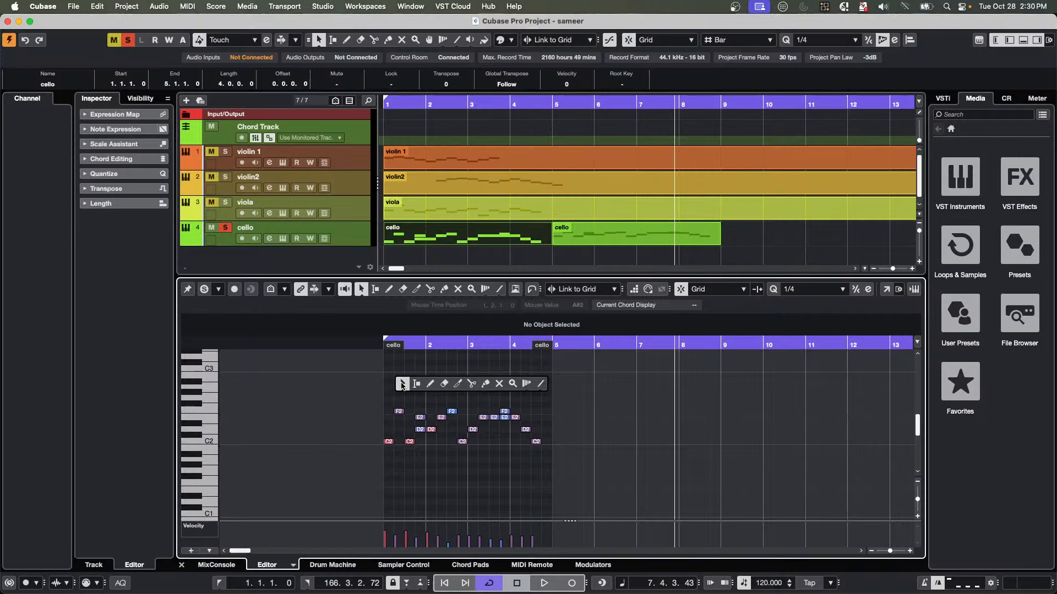
click(428, 384)
drag(406, 381, 553, 381)
click(442, 381)
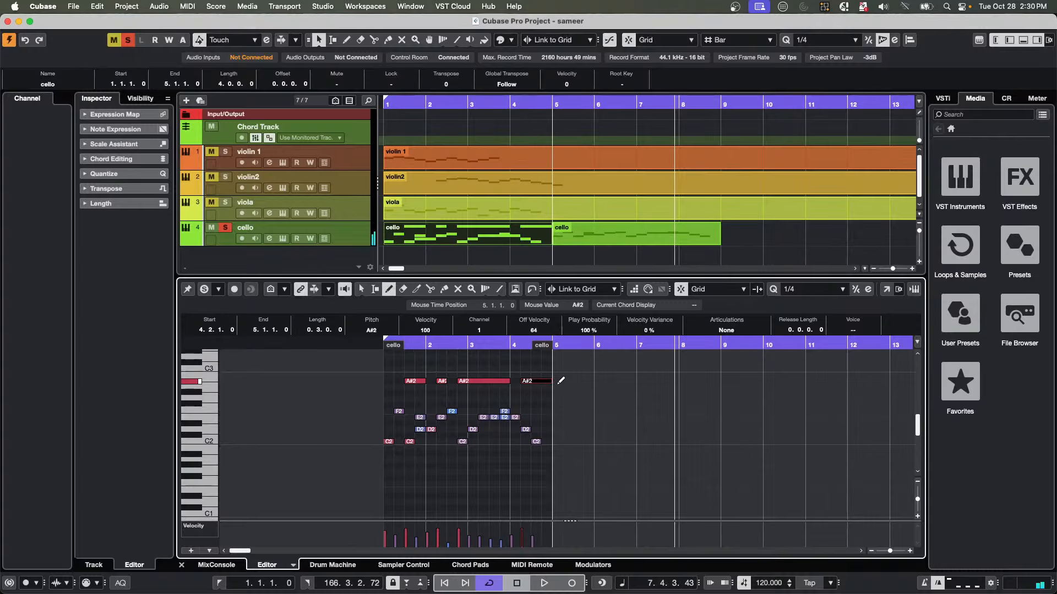
right_click(450, 466)
click(449, 465)
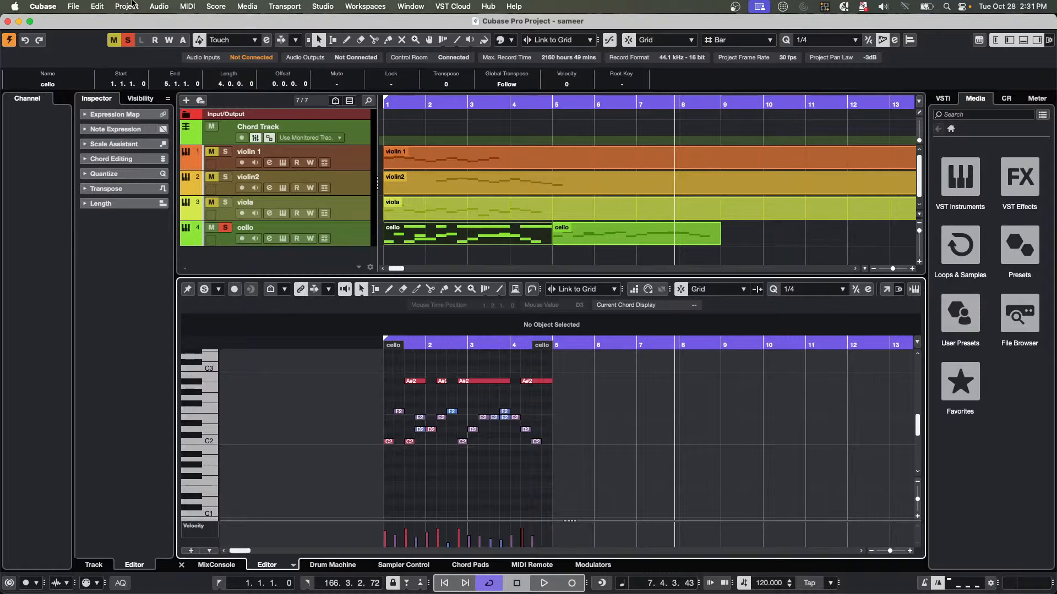
Set the second target filter in the MIDI Logical Editor to Context Variable, Equal, Highest Pitch.
click(97, 6)
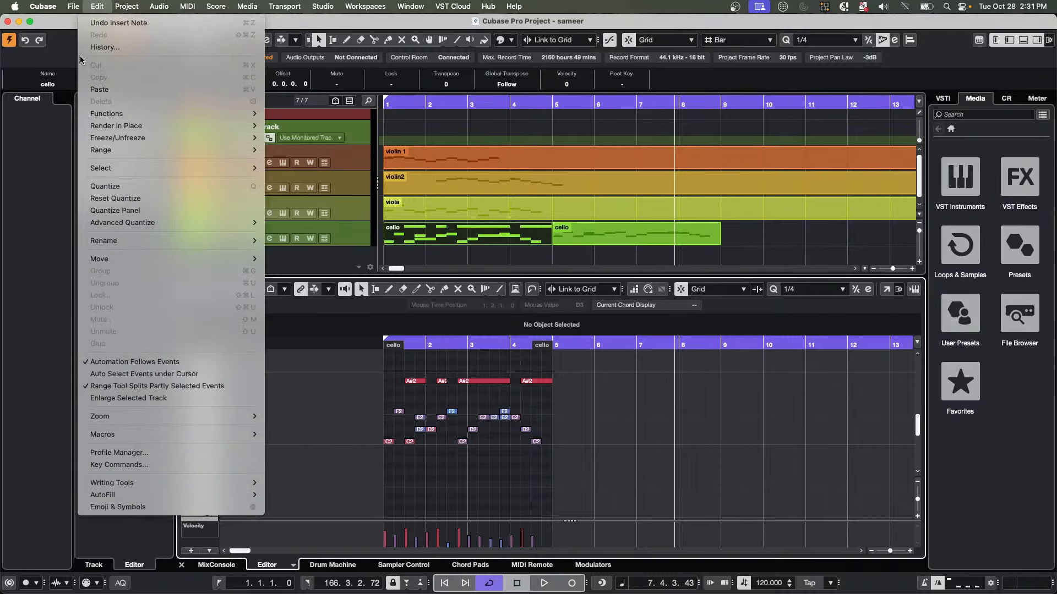
mouse_move(52, 3)
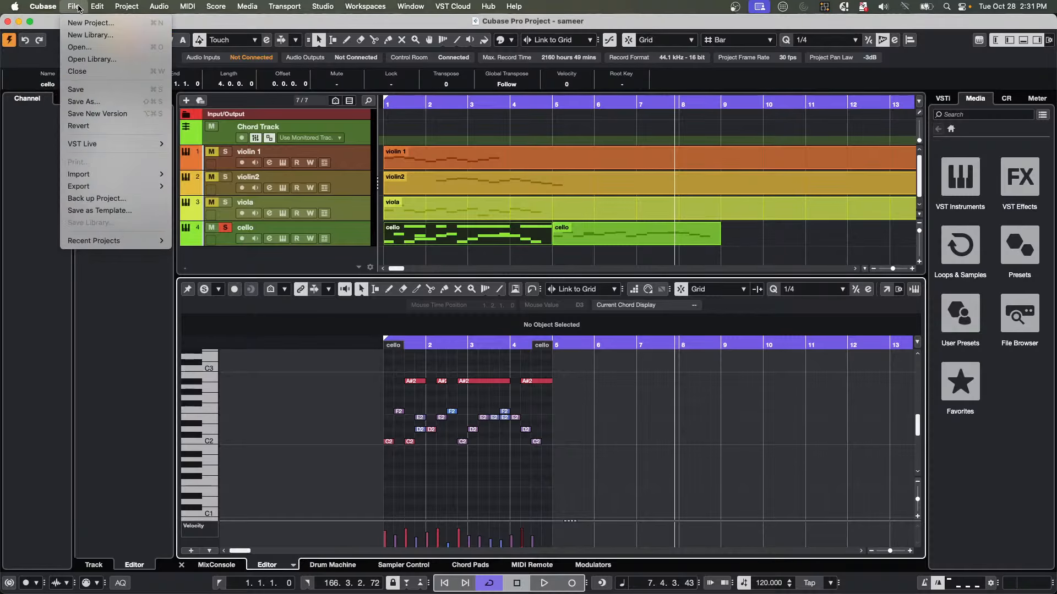
mouse_move(187, 6)
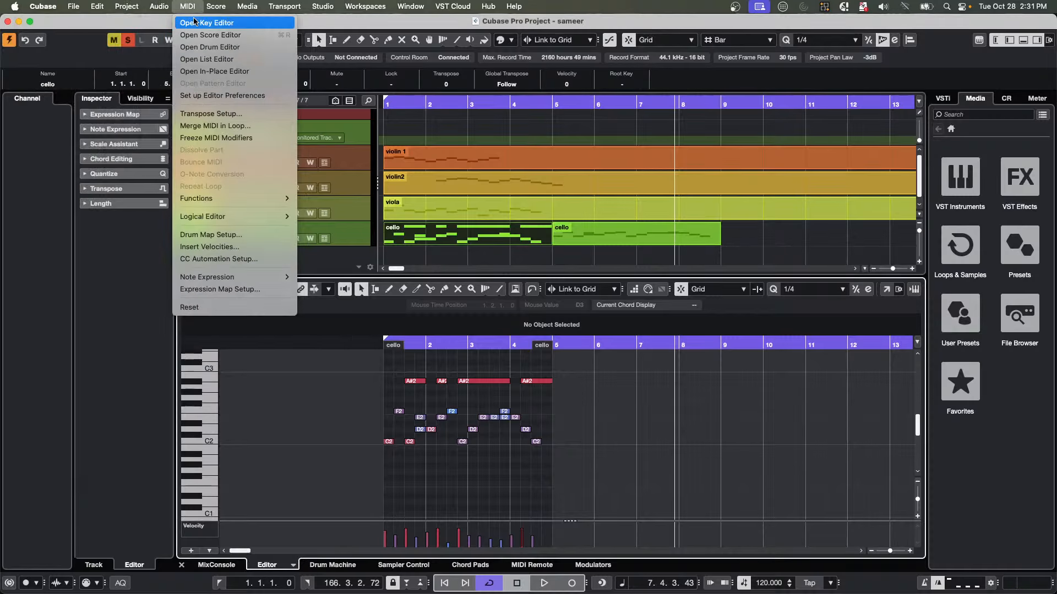
mouse_move(213, 220)
click(319, 218)
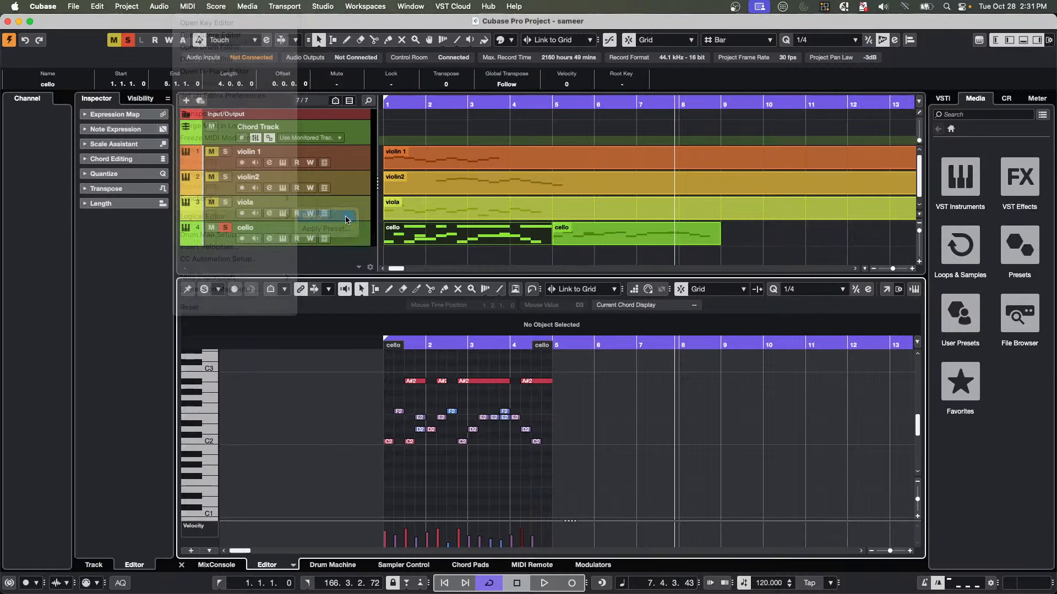
click(366, 134)
click(366, 133)
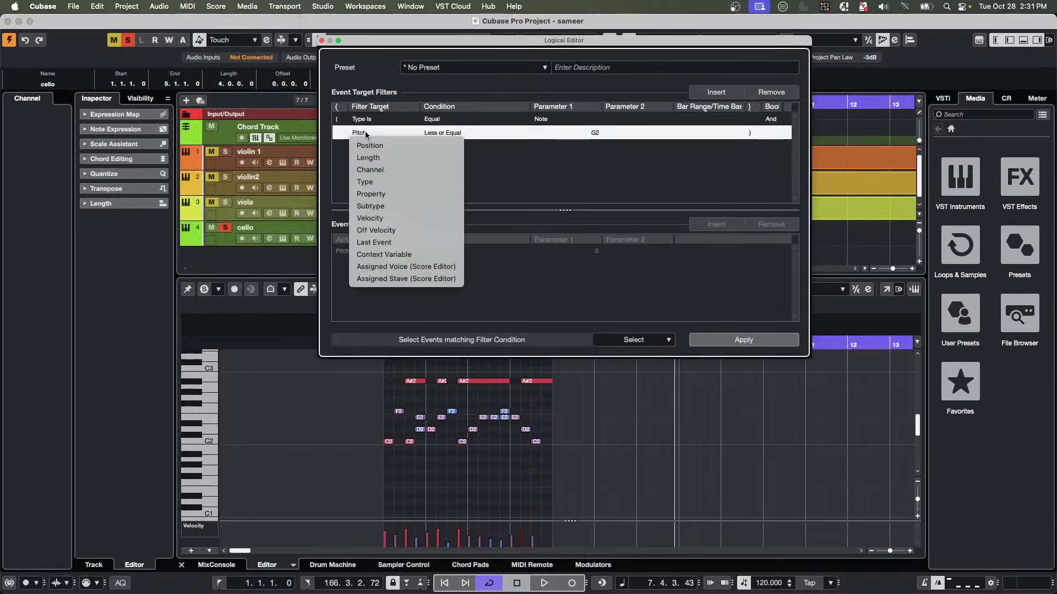
click(394, 253)
click(451, 132)
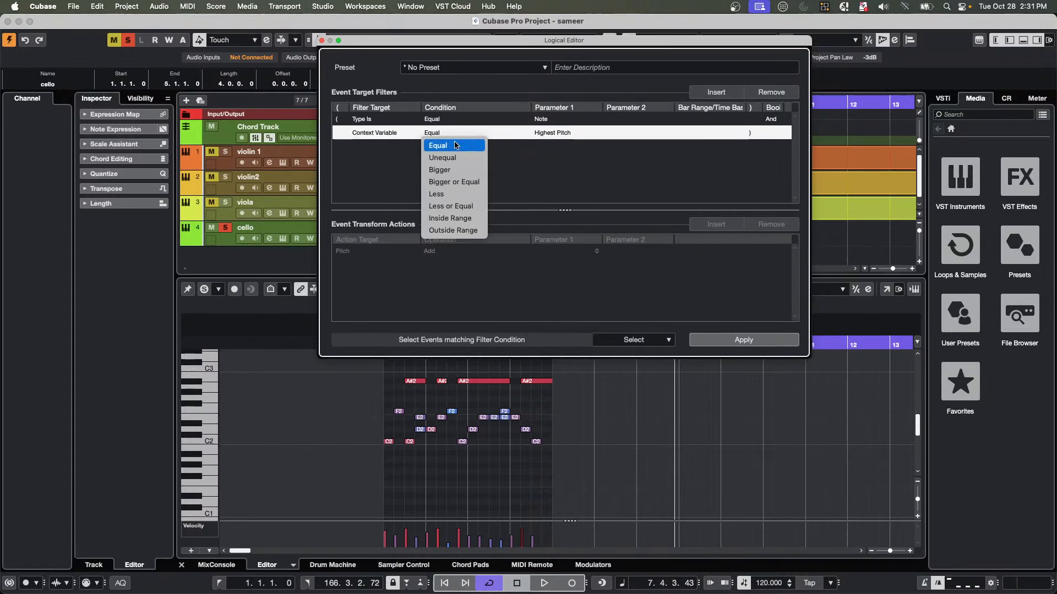
click(454, 145)
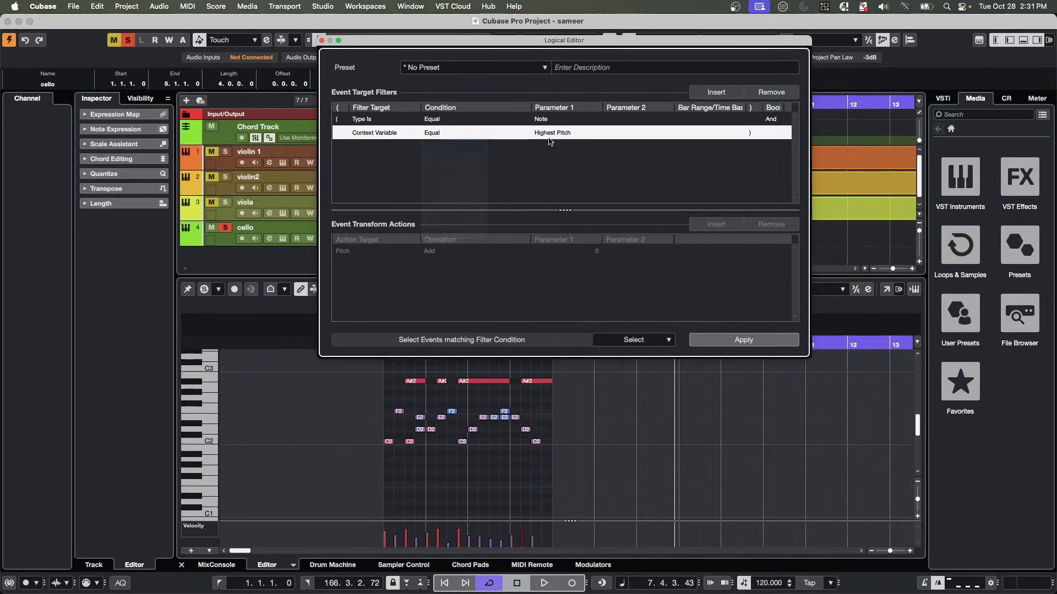
Select the highest-pitch notes of the first cello part with the Logical Editor, clear that selection and close the editor.
click(743, 340)
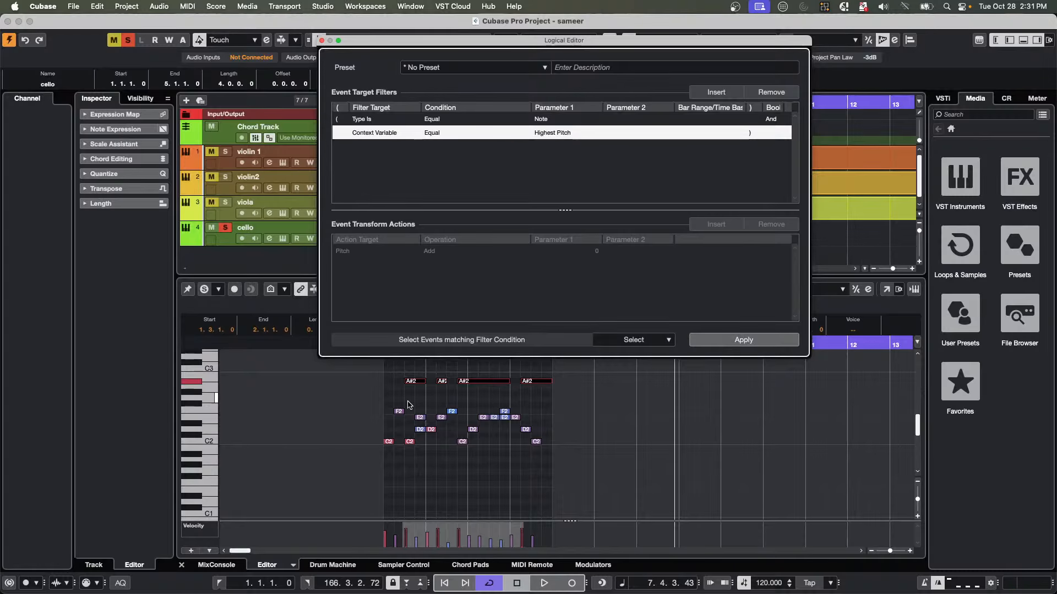
click(462, 399)
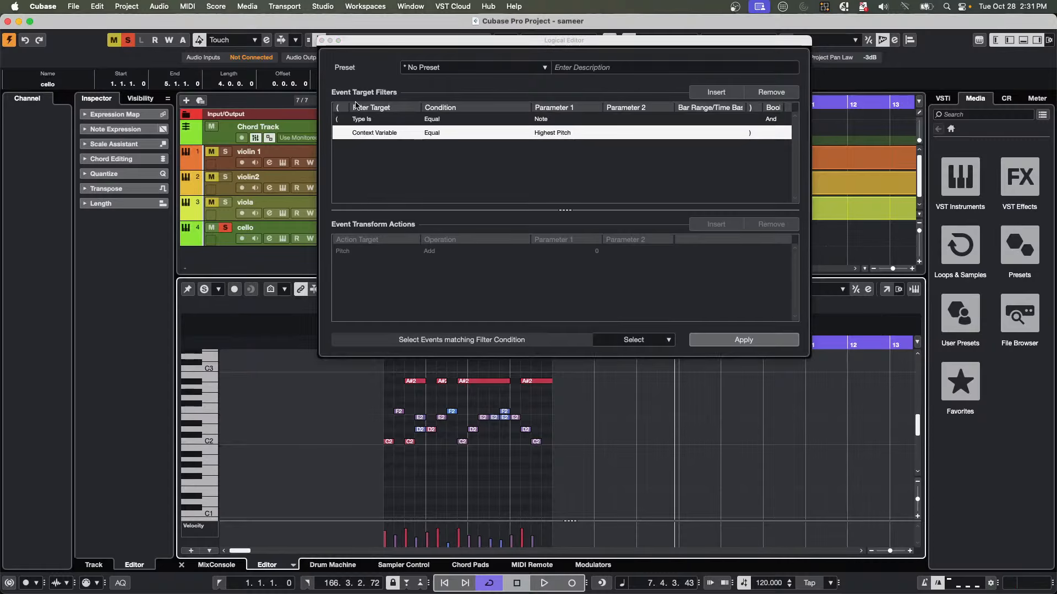
click(322, 40)
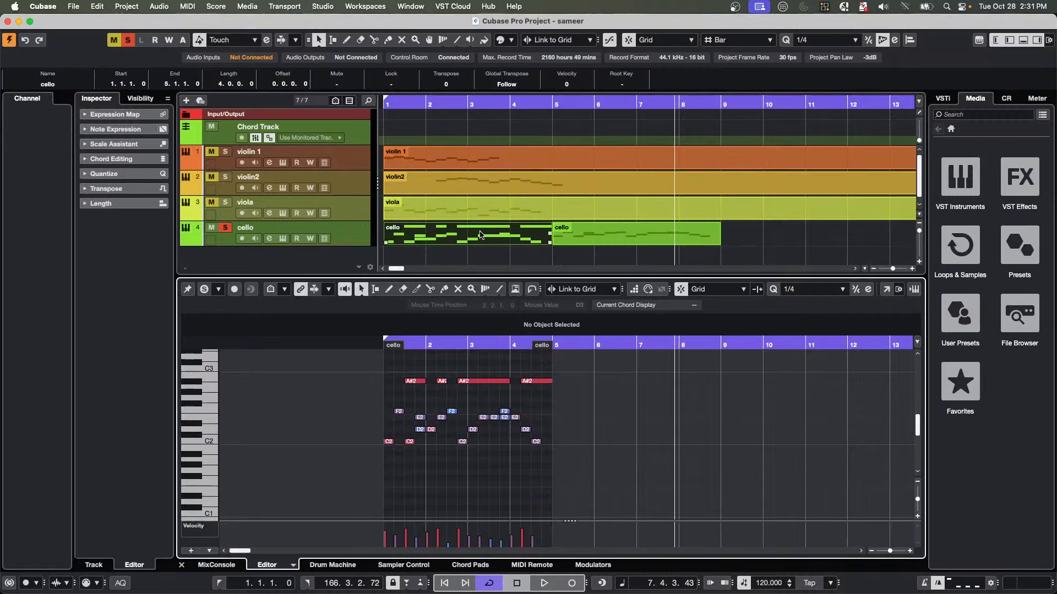
Show the viola part and first cello part together for editing and draw a one-bar D#3 note from 2.2.1.0 in the viola part.
click(446, 208)
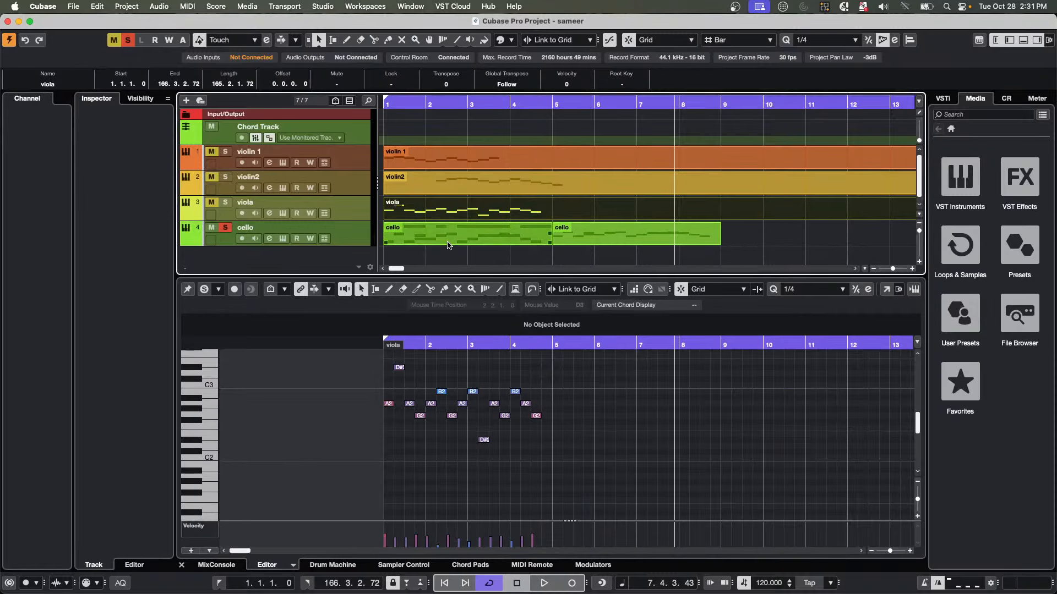
drag(447, 254, 465, 210)
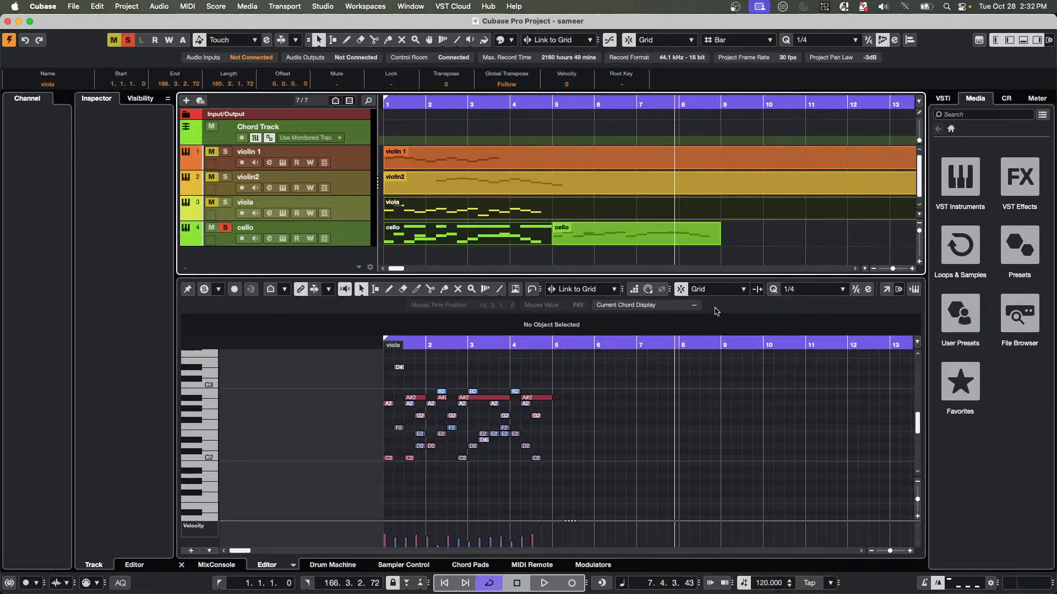
click(515, 375)
right_click(433, 369)
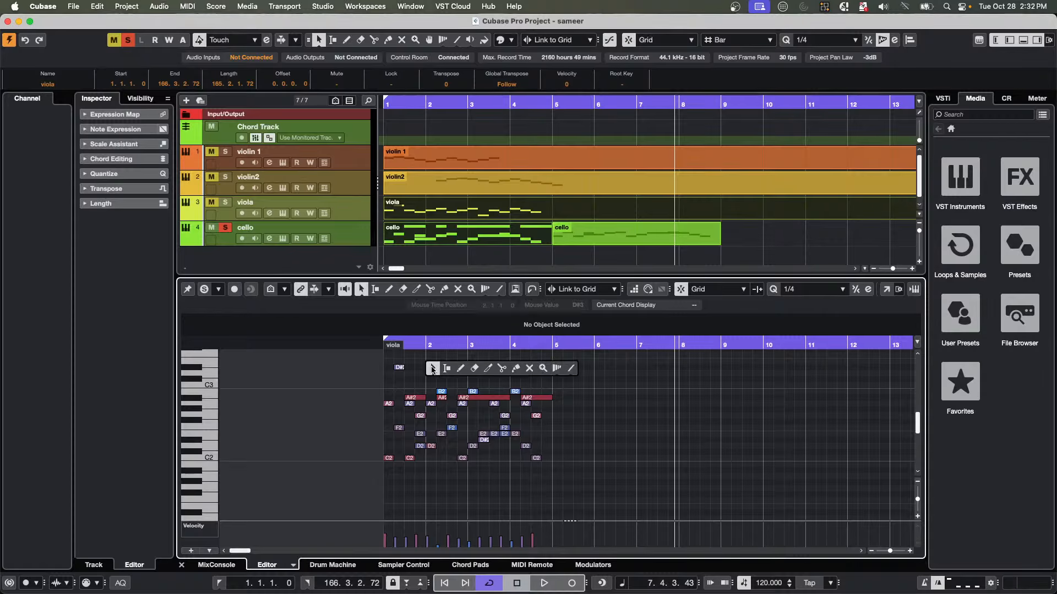
click(461, 368)
drag(438, 367, 478, 367)
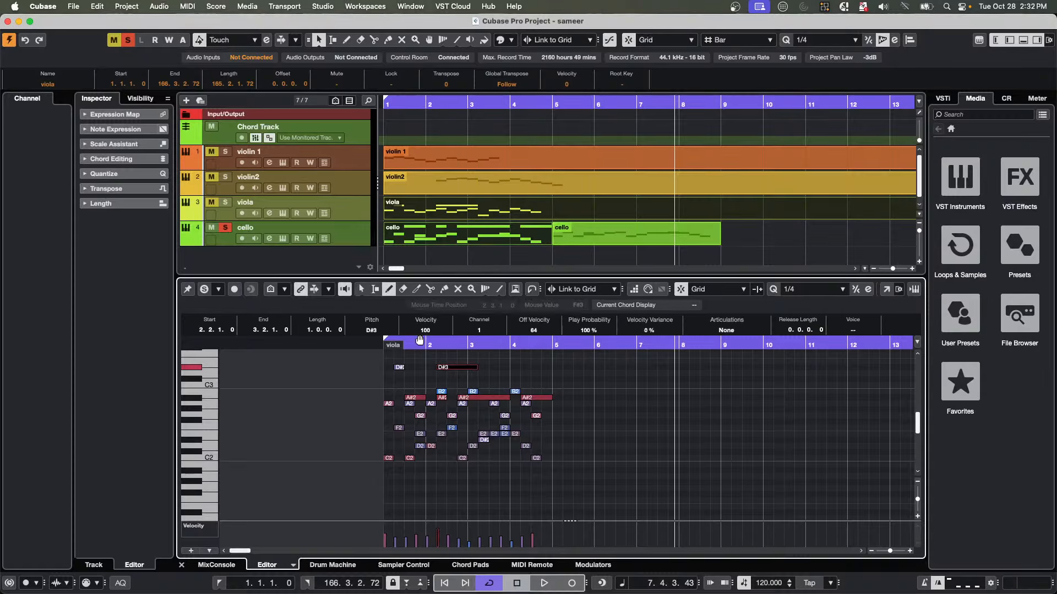
Open the viola part and first cello part together in a separate Key Editor window and clear the note selection.
click(455, 253)
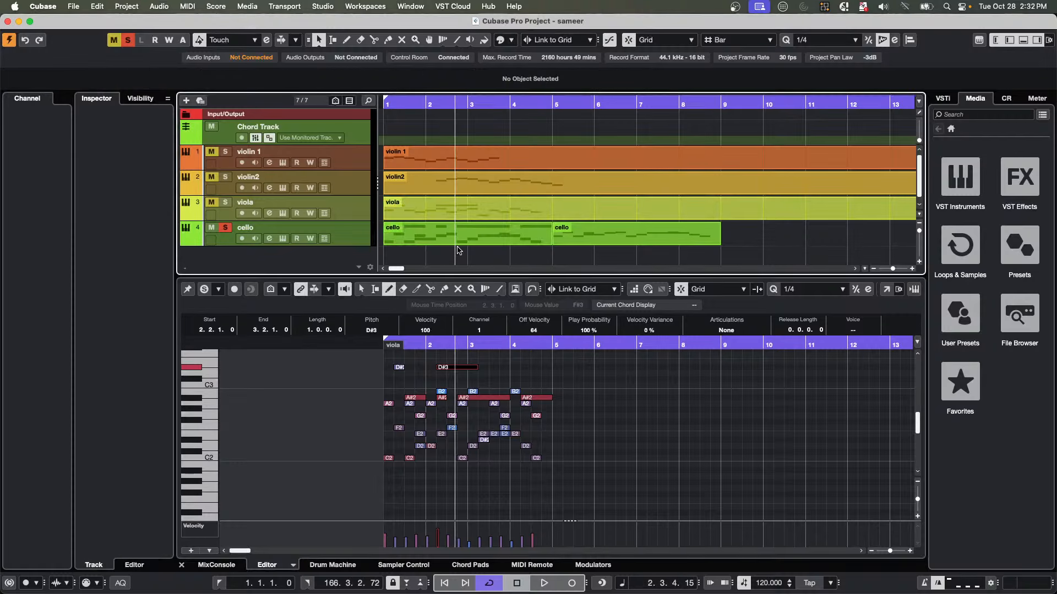
drag(453, 257, 471, 211)
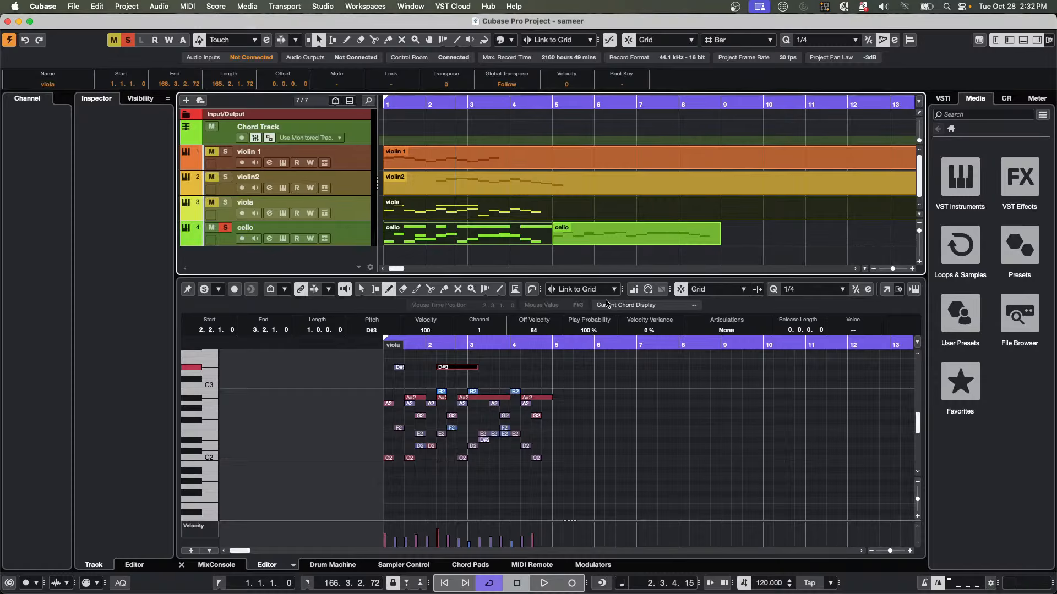
click(887, 288)
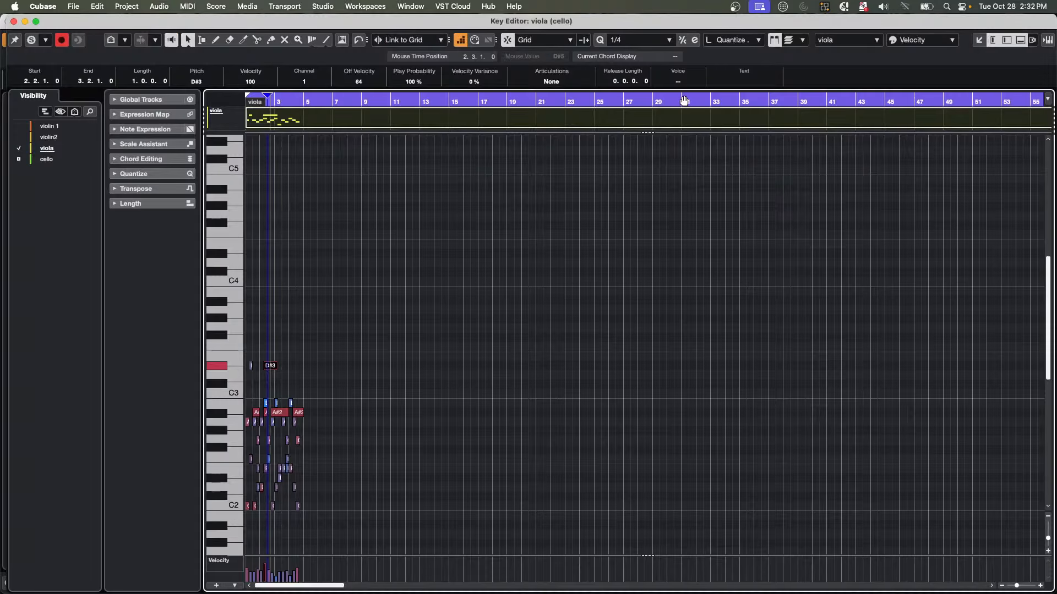
click(860, 41)
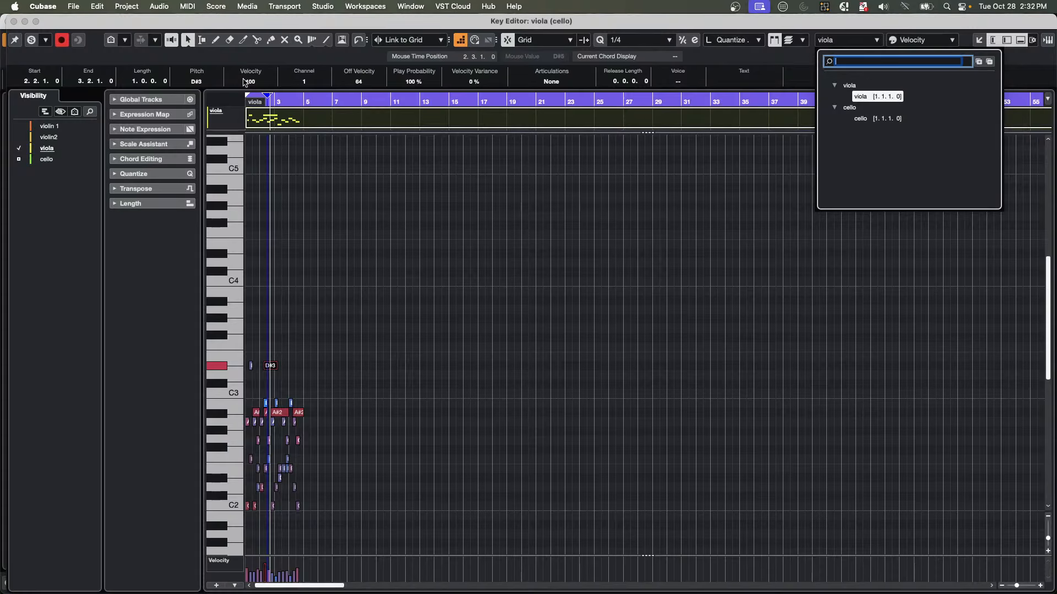
click(293, 103)
drag(293, 103, 132, 114)
click(510, 291)
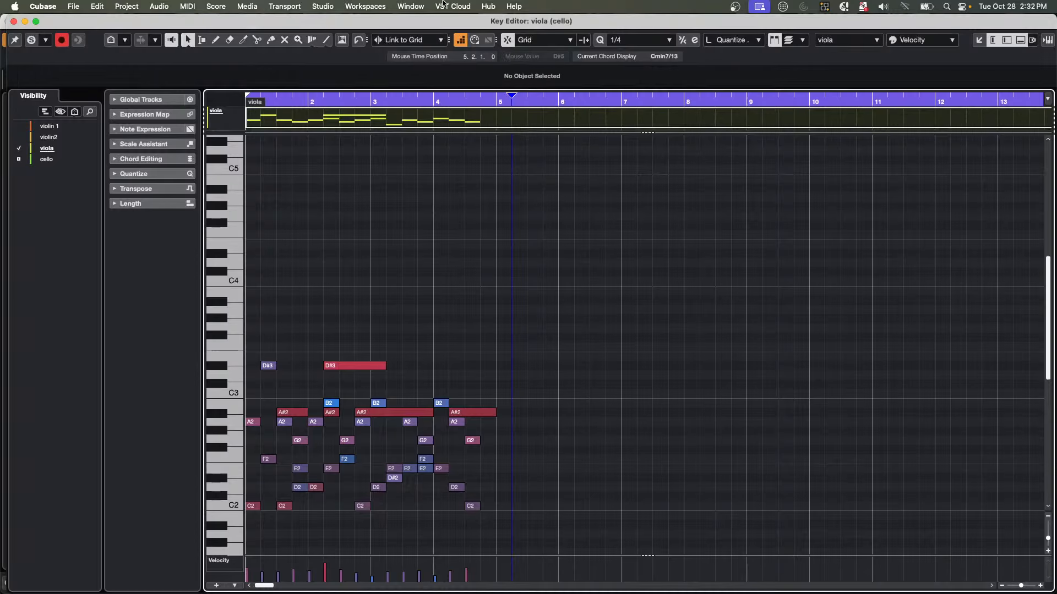
Select the highest-pitch notes across the viola and cello parts with the Logical Editor, and close it after moving it clear of the notes.
click(216, 6)
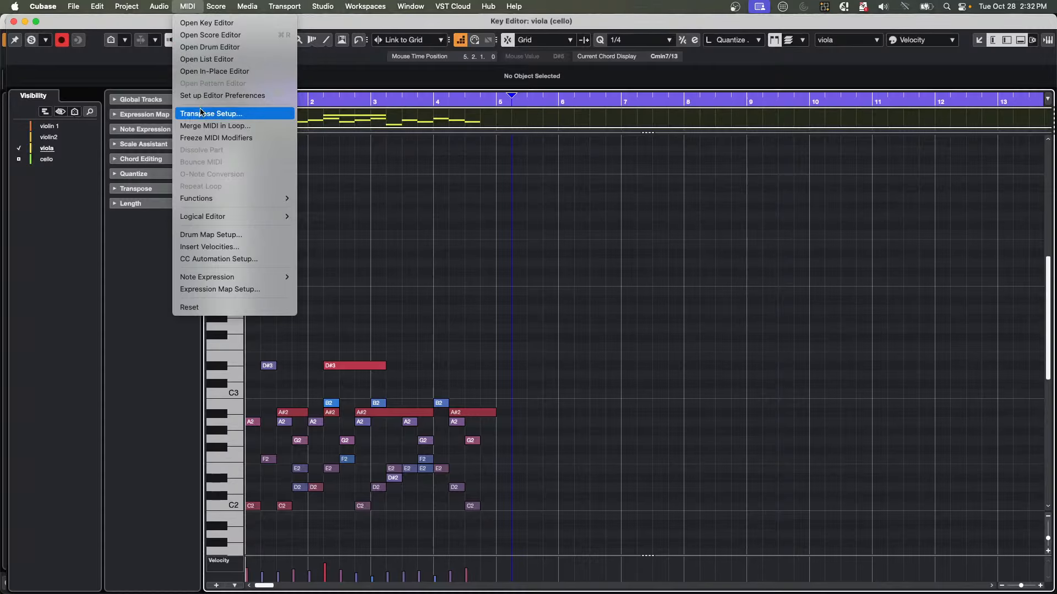
mouse_move(209, 216)
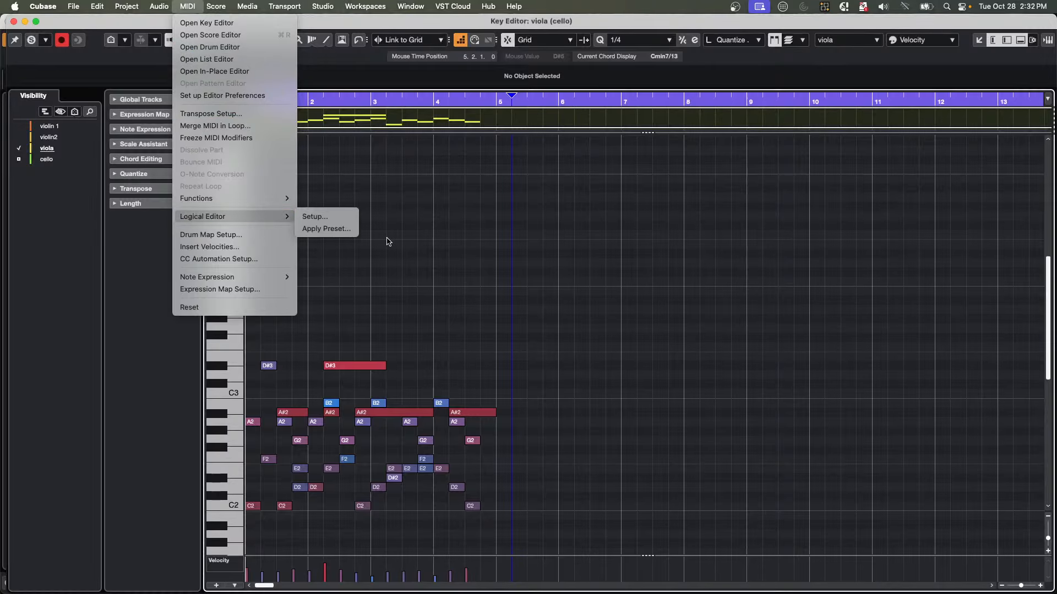
click(341, 216)
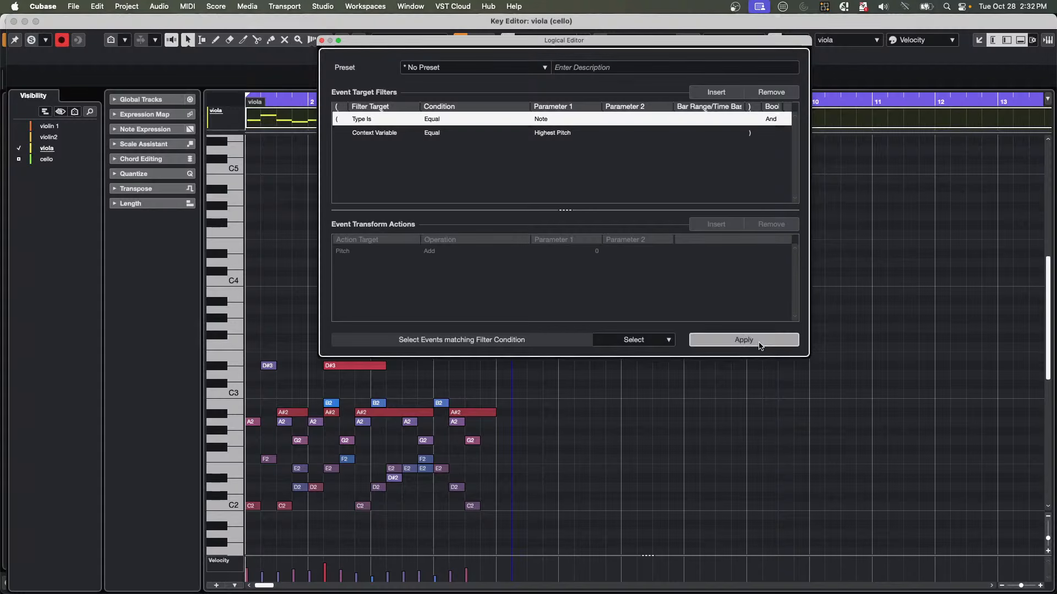
click(758, 344)
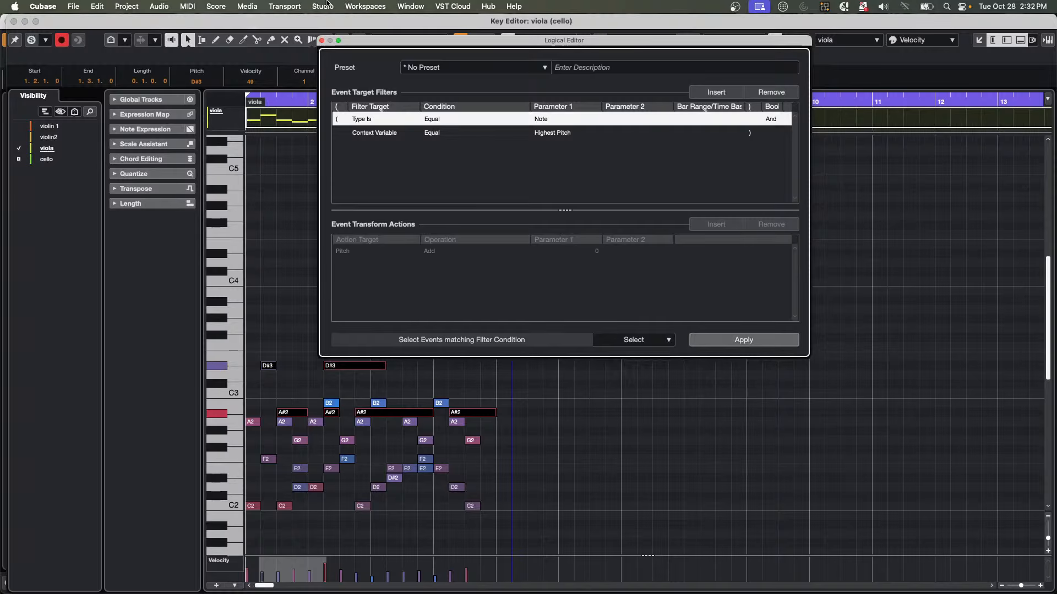
drag(383, 44, 611, 88)
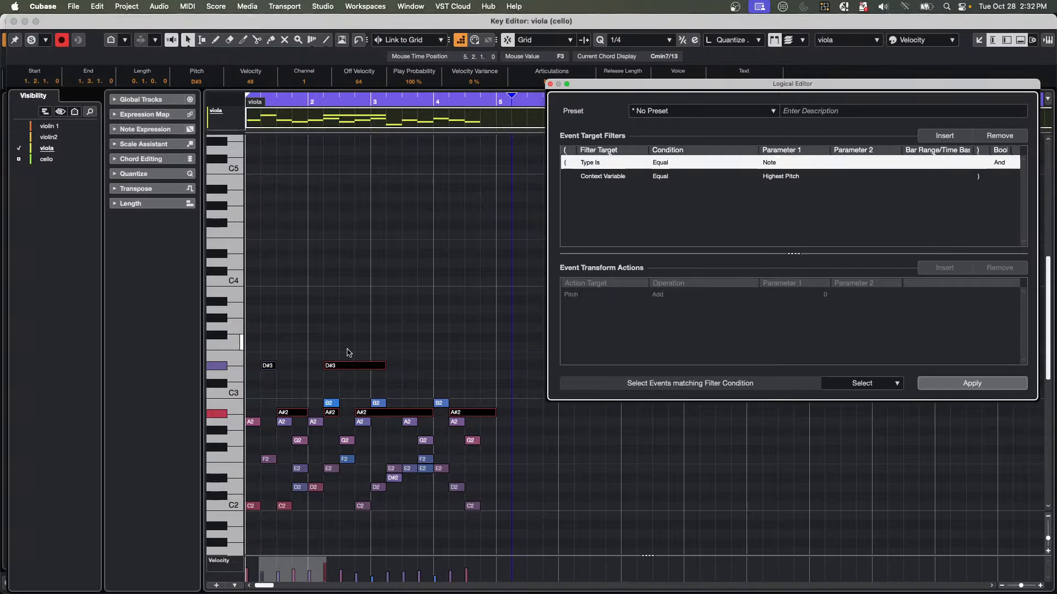
click(550, 83)
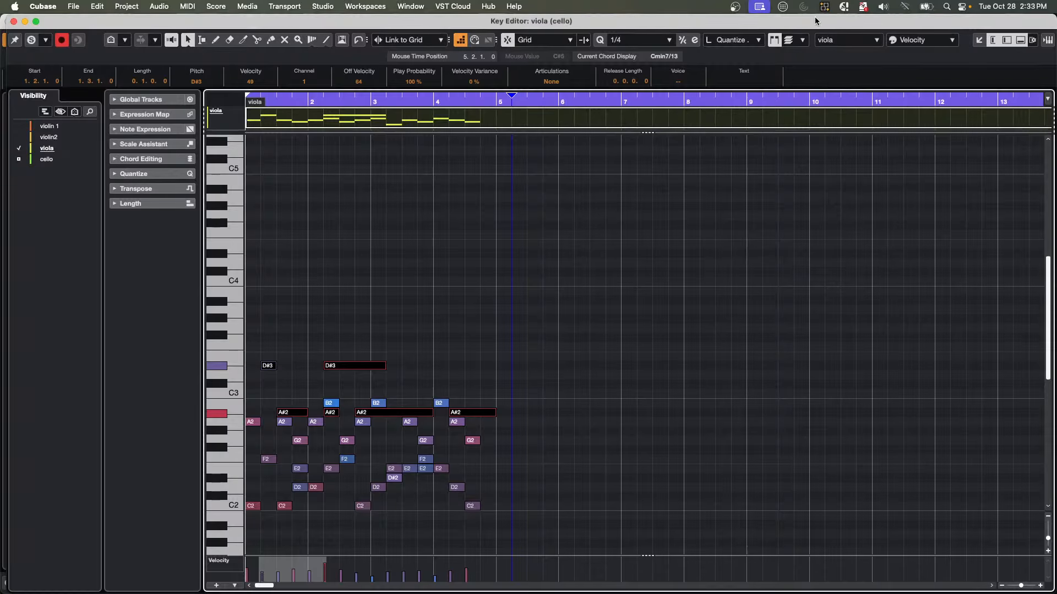
Make the cello part active for editing and return to the viola part to compare their notes.
click(835, 40)
click(856, 122)
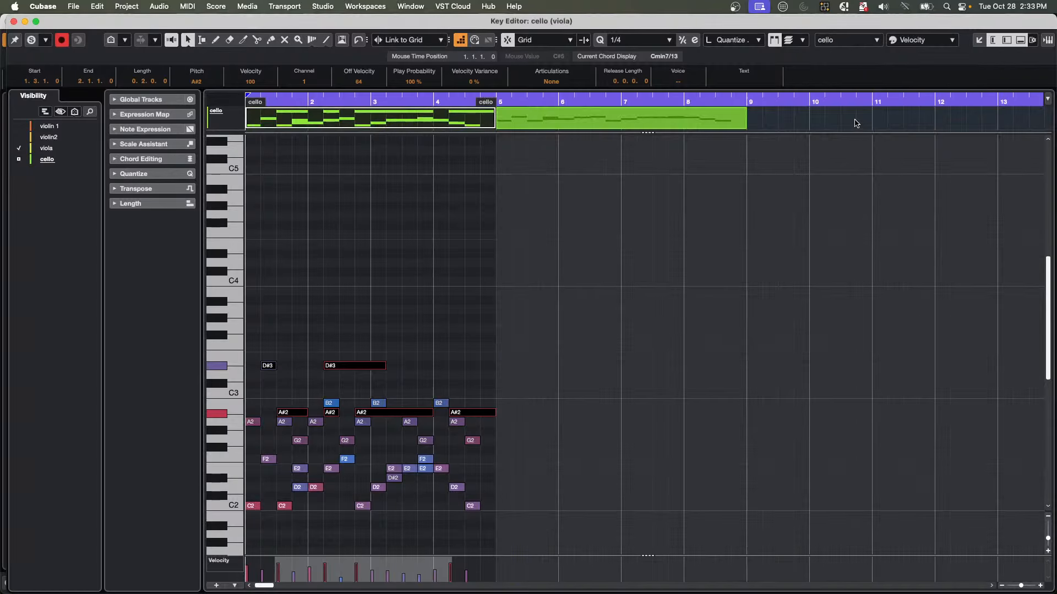
click(847, 41)
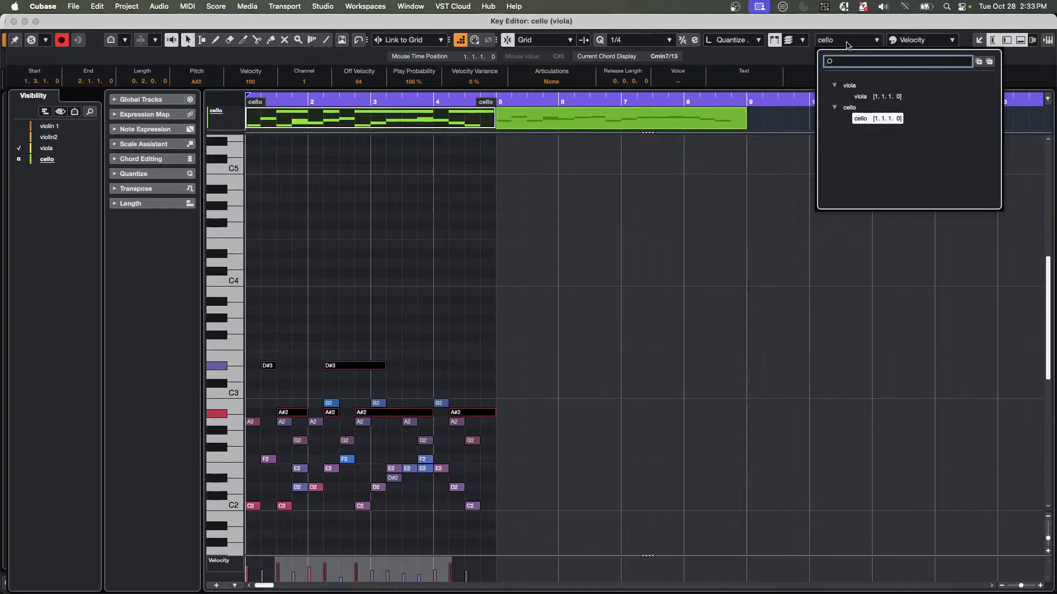
click(864, 96)
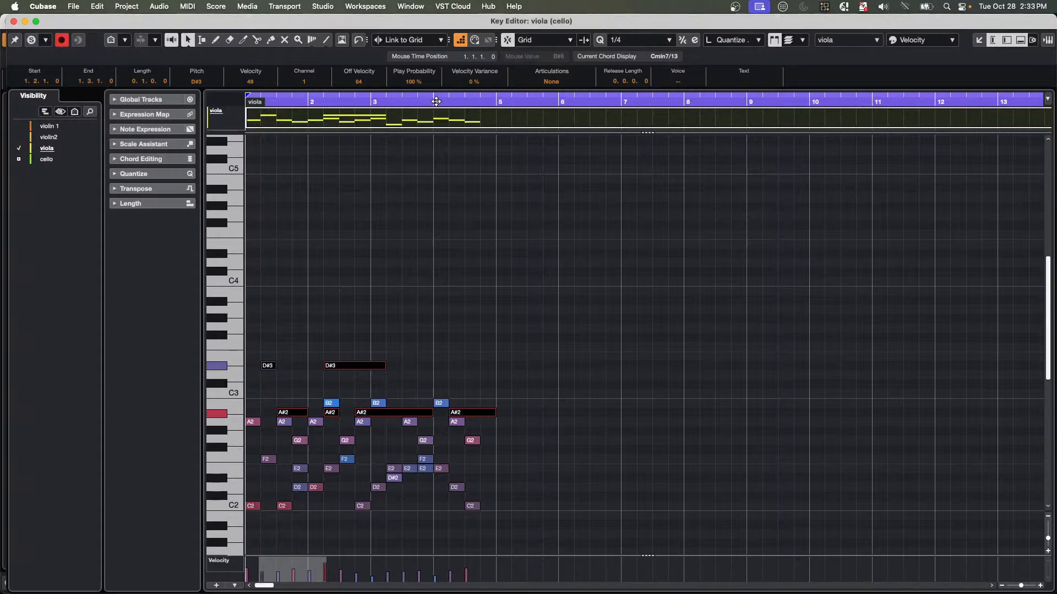
Place the cursor at the start of bar 5 and set the Key Editor's quantize value to 1/16.
drag(436, 101, 434, 116)
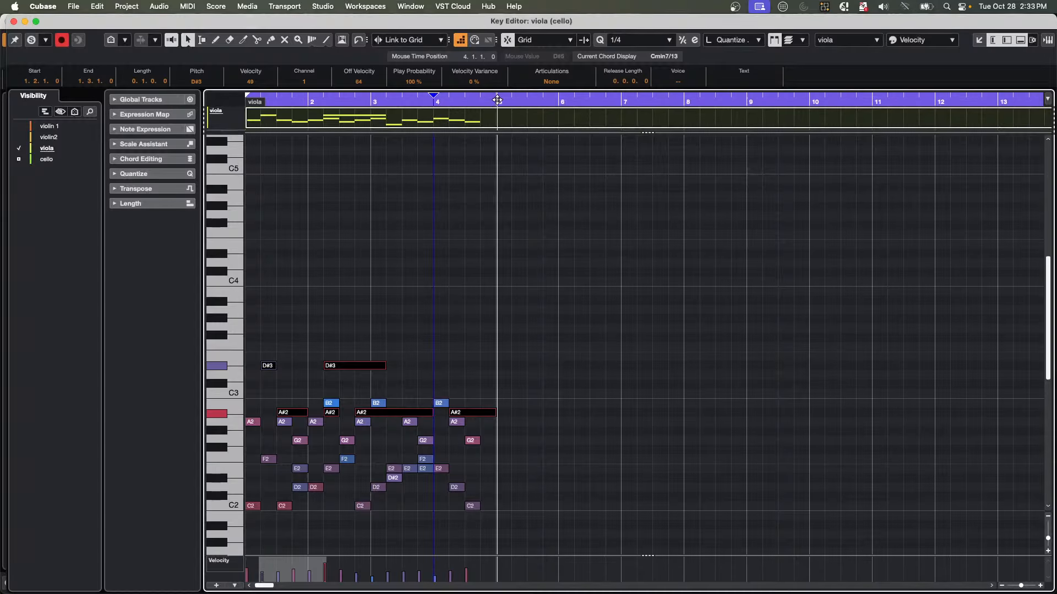
scroll(498, 122, up, 3)
scroll(498, 122, up, 1)
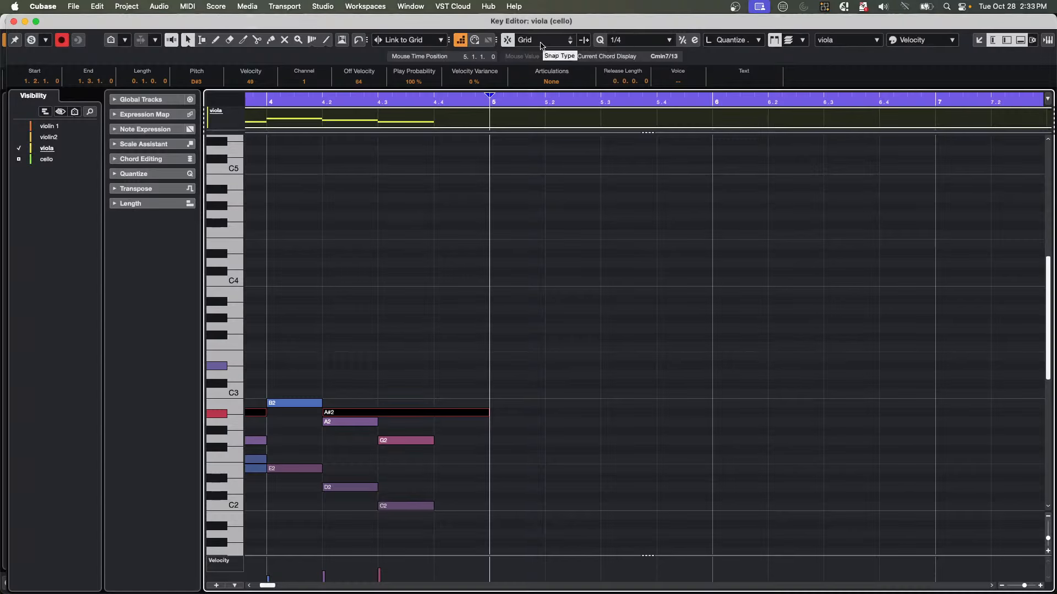
click(637, 40)
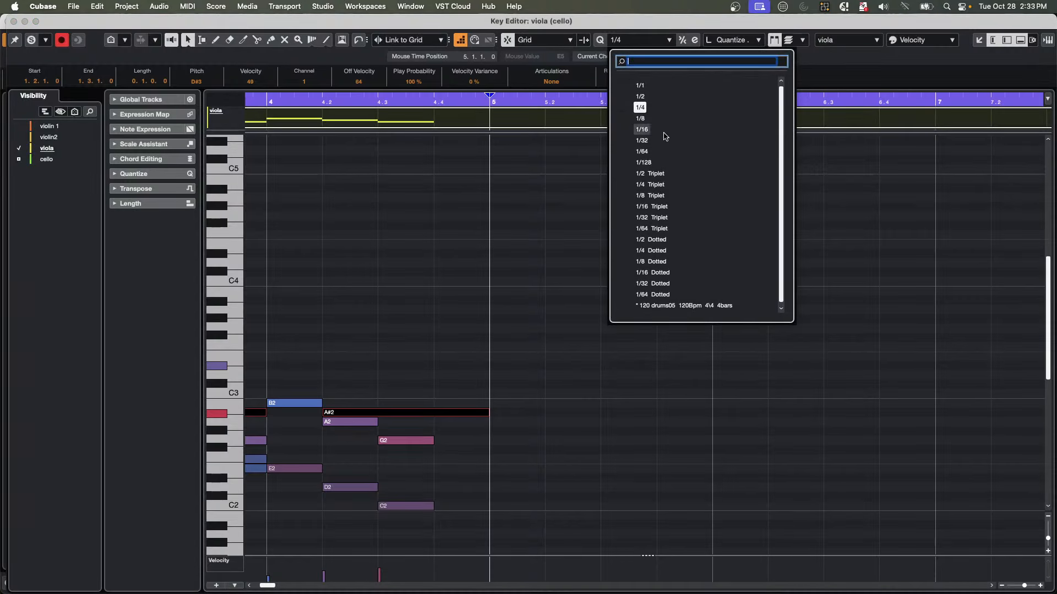
click(643, 130)
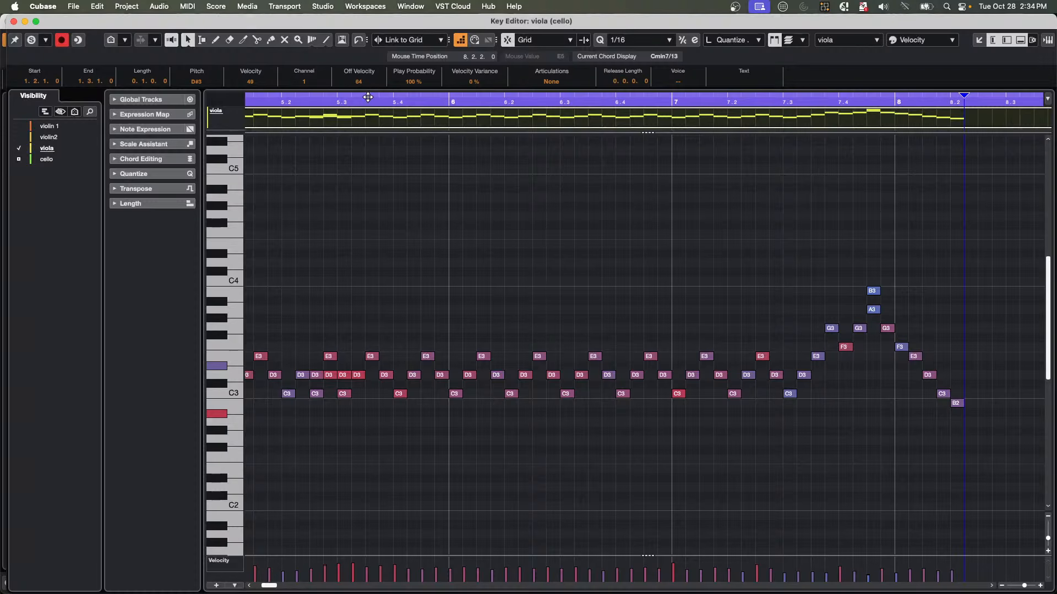
Open the Logical Editor and remove the highest-pitch condition, leaving only the note type filter.
mouse_move(367, 99)
mouse_down()
mouse_move(225, 92)
mouse_move(385, 97)
mouse_up()
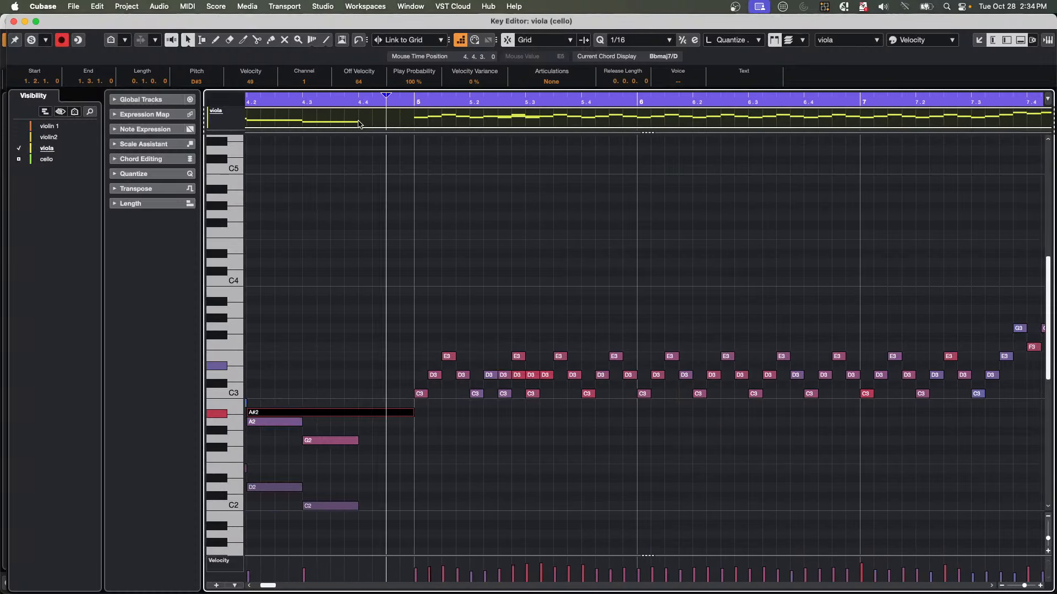
click(187, 6)
mouse_move(191, 218)
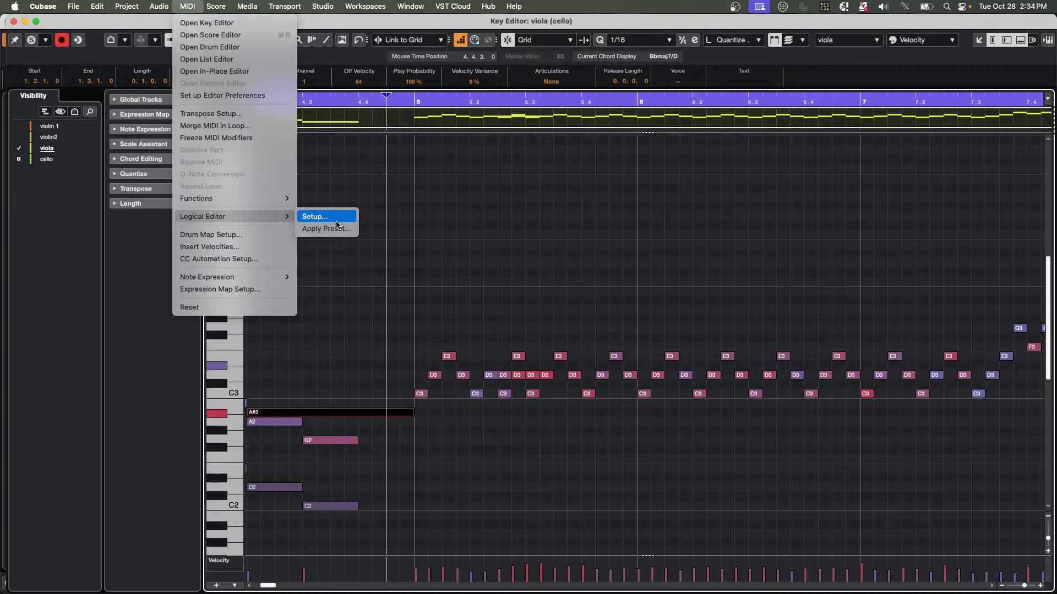
click(337, 224)
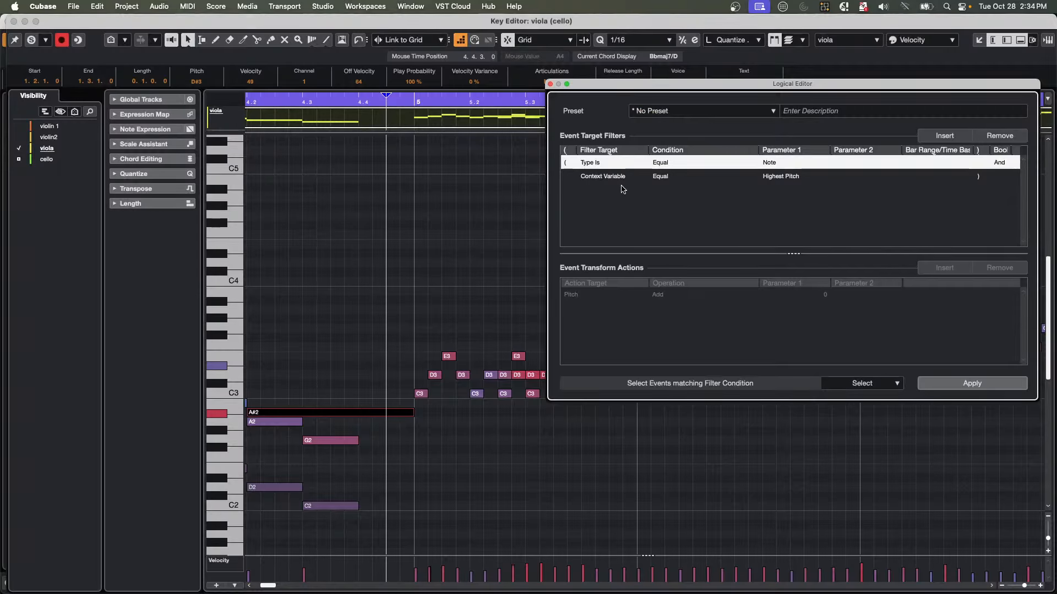
click(614, 178)
click(953, 138)
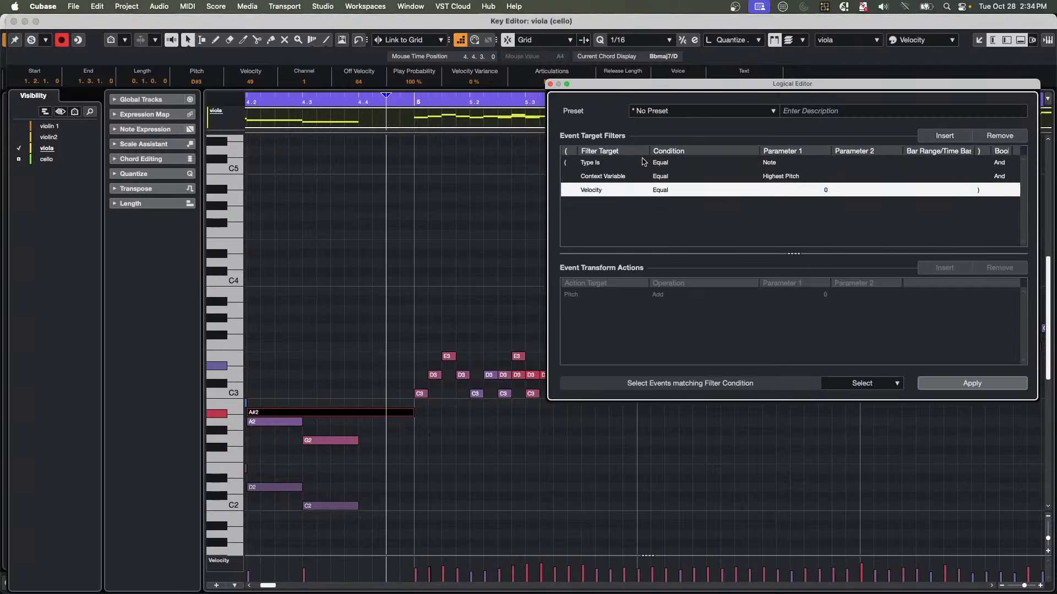
click(991, 136)
click(991, 136)
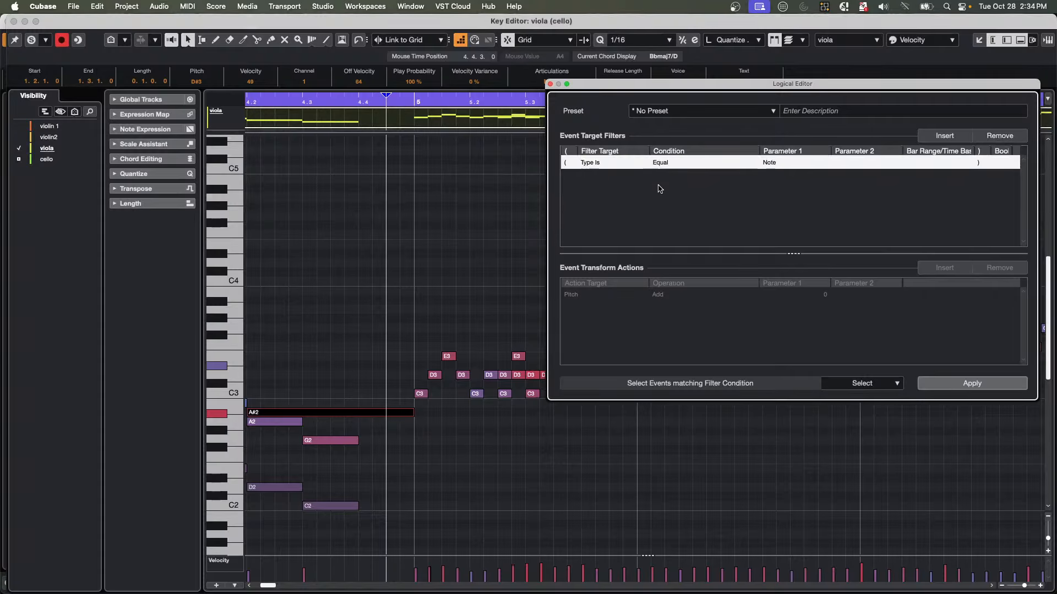
Add a Position filter to the event targets with the Inside Bar Range condition.
click(953, 136)
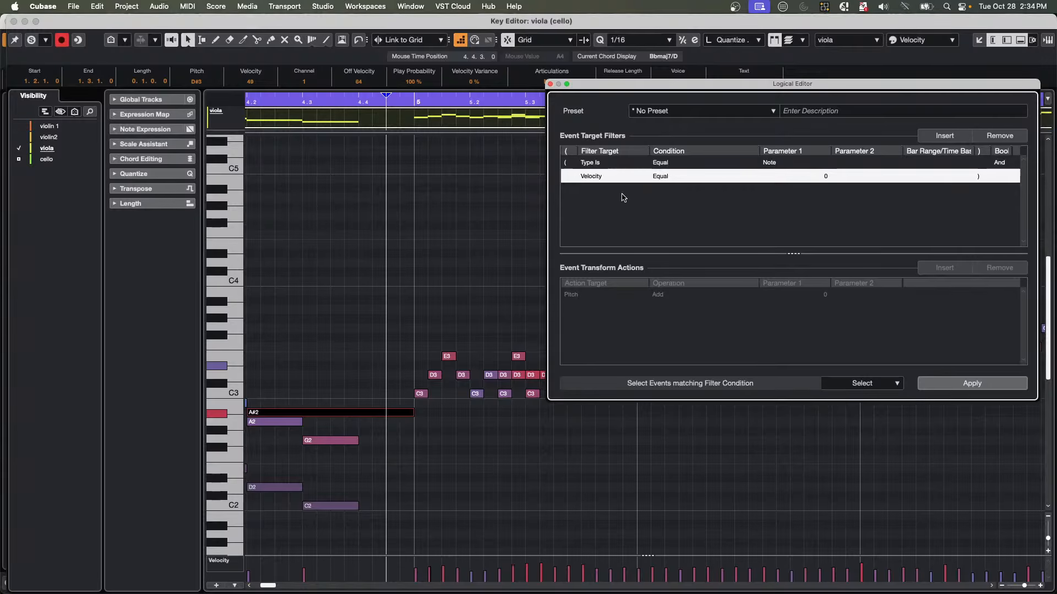
click(605, 177)
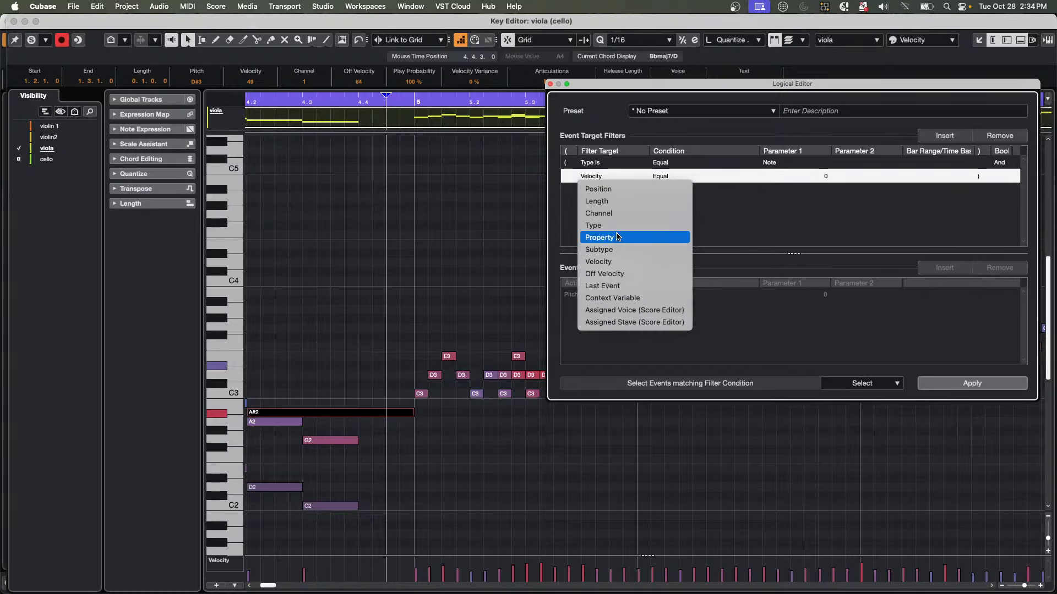
click(626, 191)
click(666, 176)
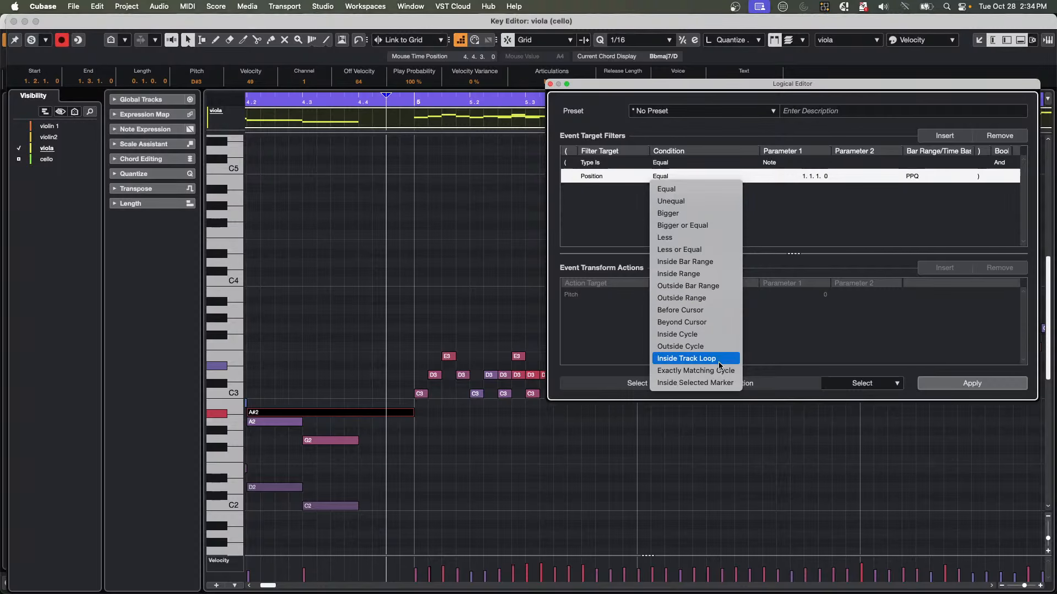
click(714, 263)
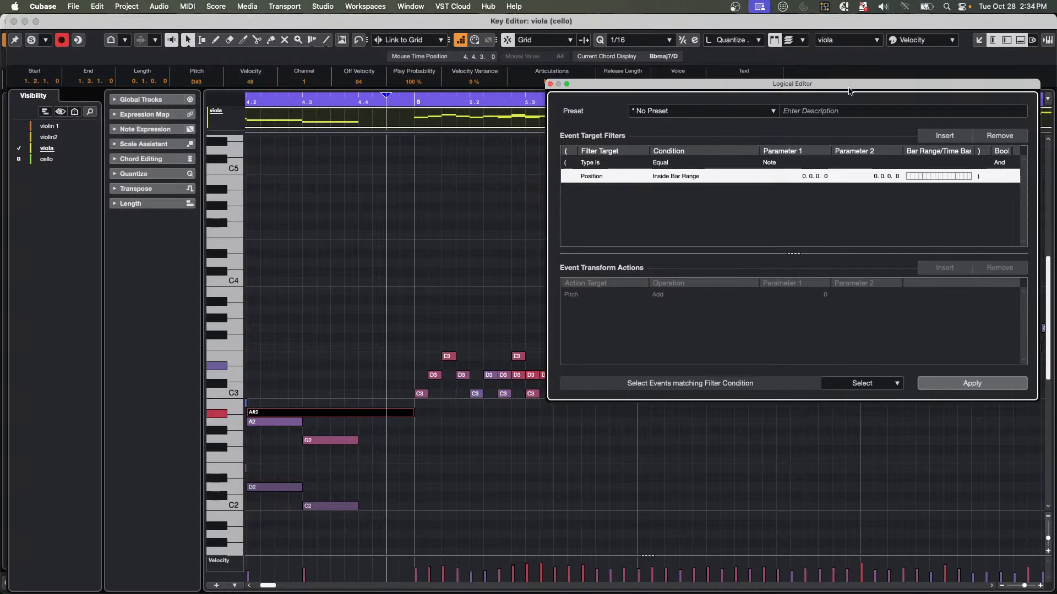
Set the bar range from 0.0.2.0 to 0.0.3.0 and apply the filter to select the matching notes.
drag(852, 87, 657, 100)
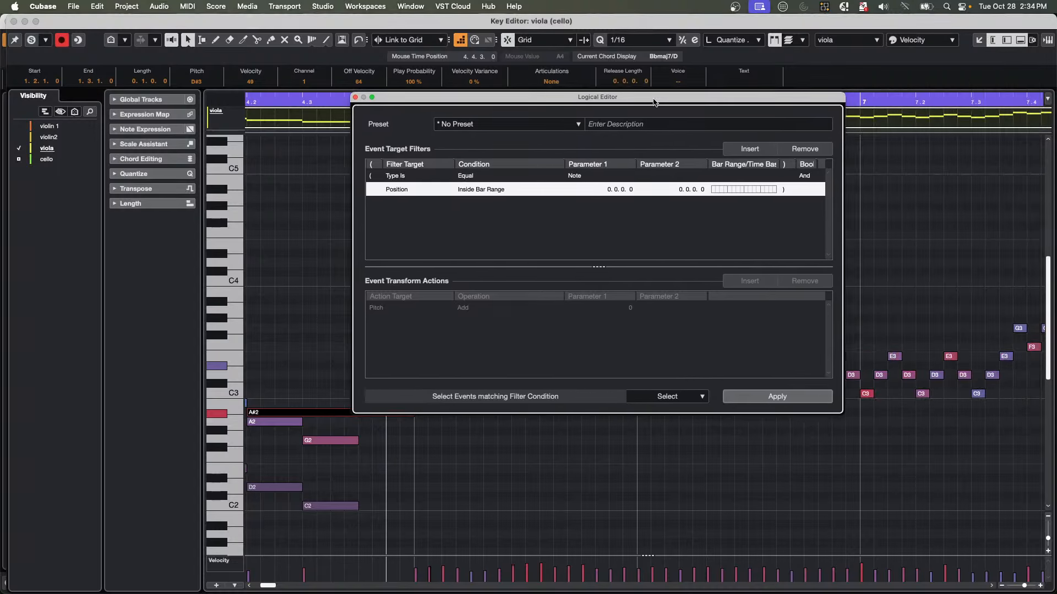
click(695, 191)
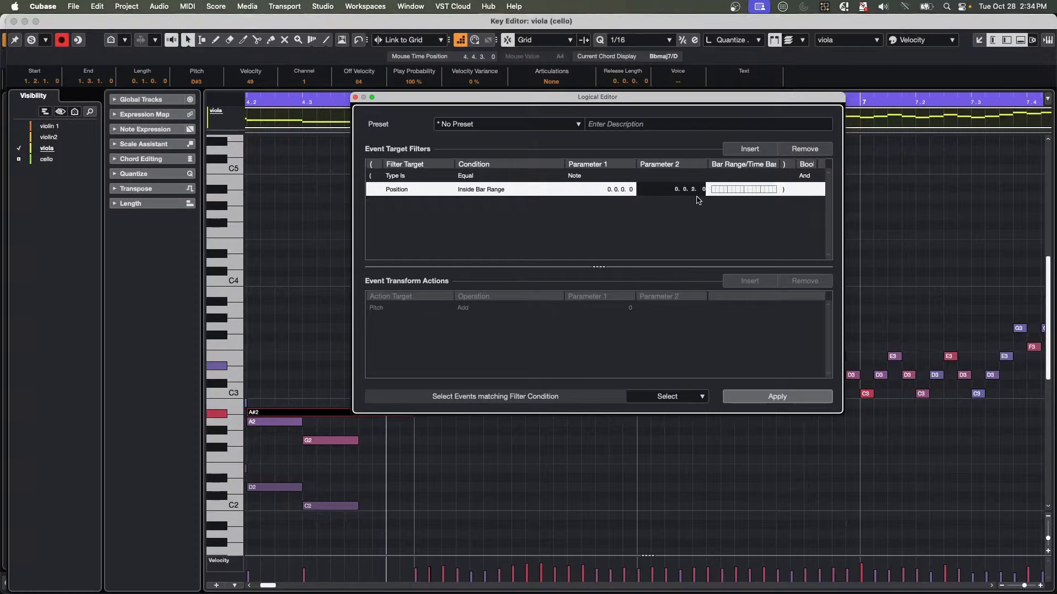
key(Return)
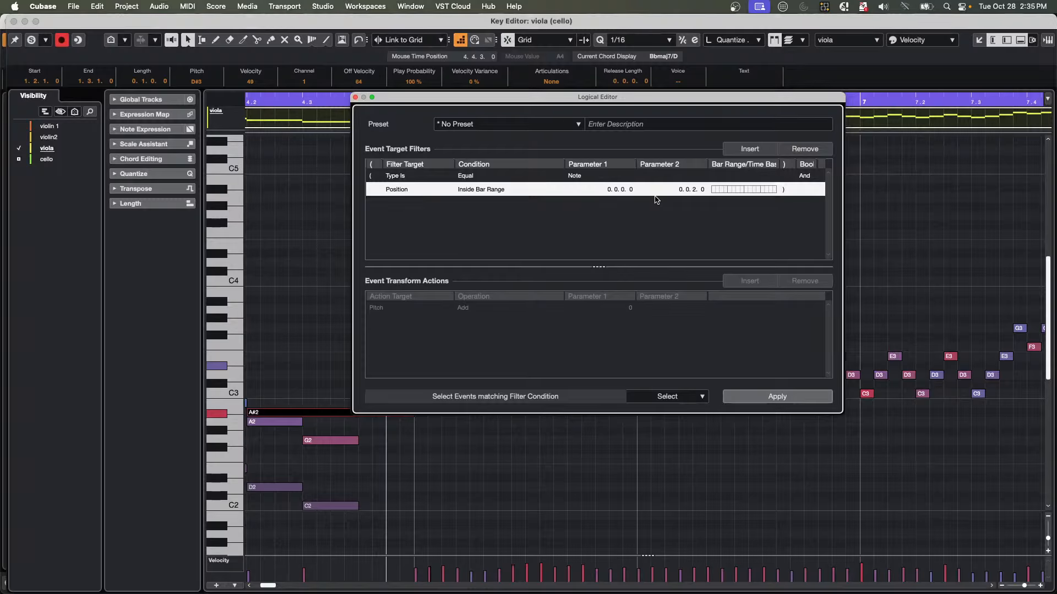
click(622, 189)
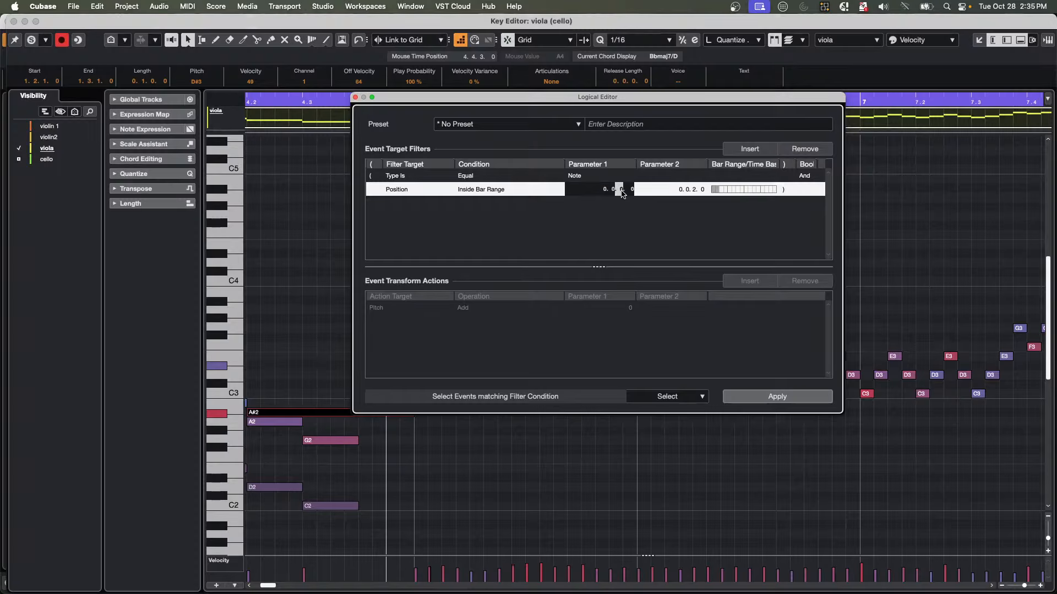
text(2)
key(Return)
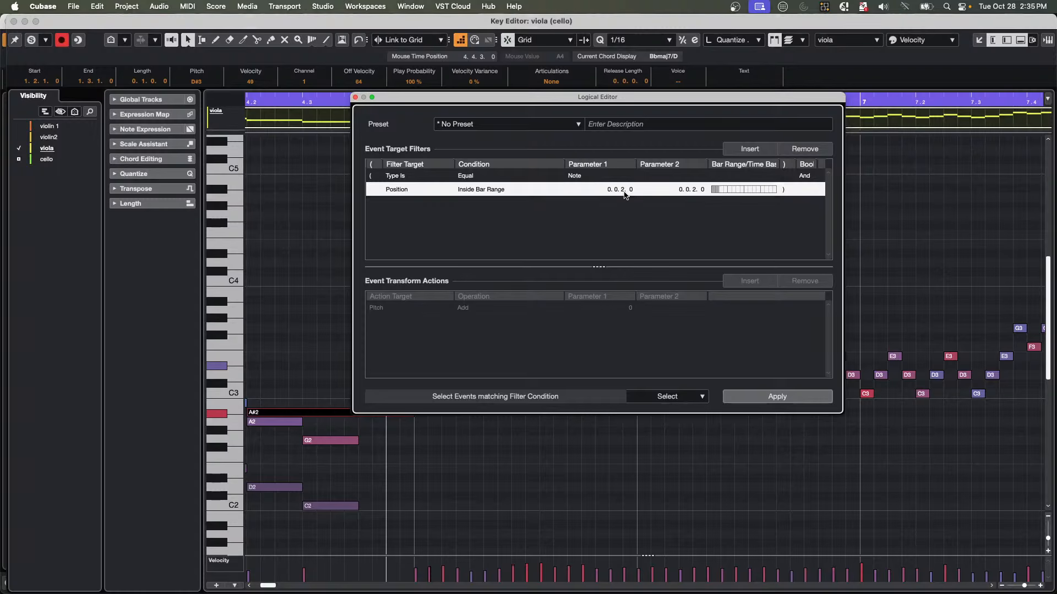
click(690, 192)
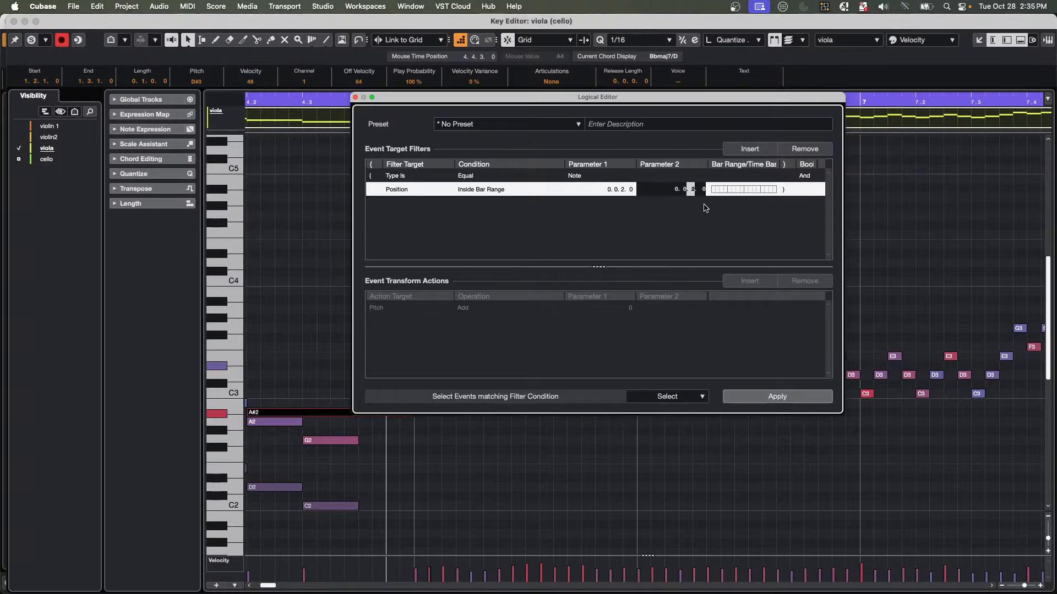
key(Return)
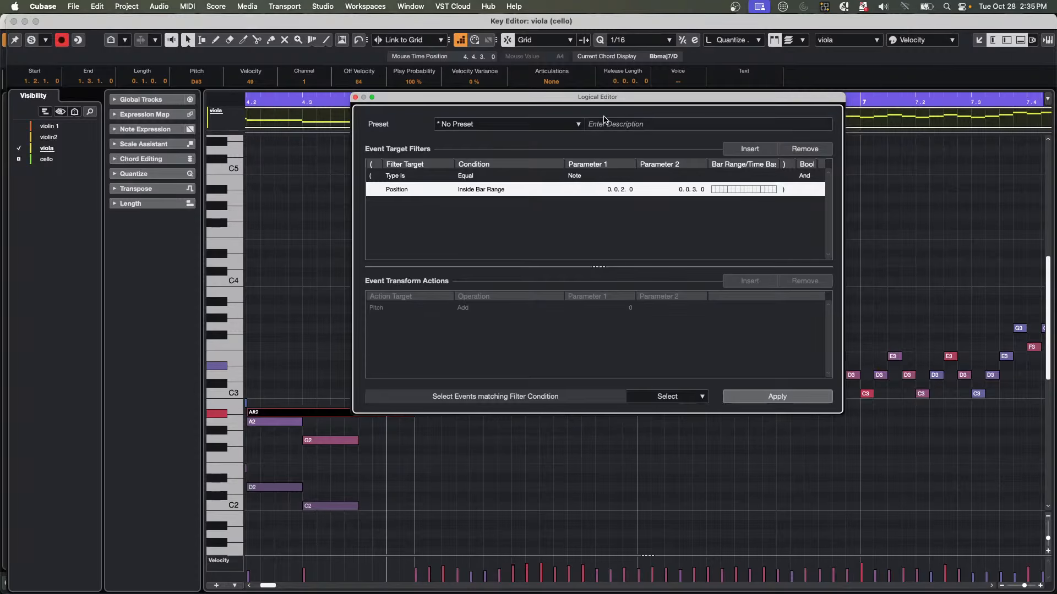
drag(586, 105, 809, 104)
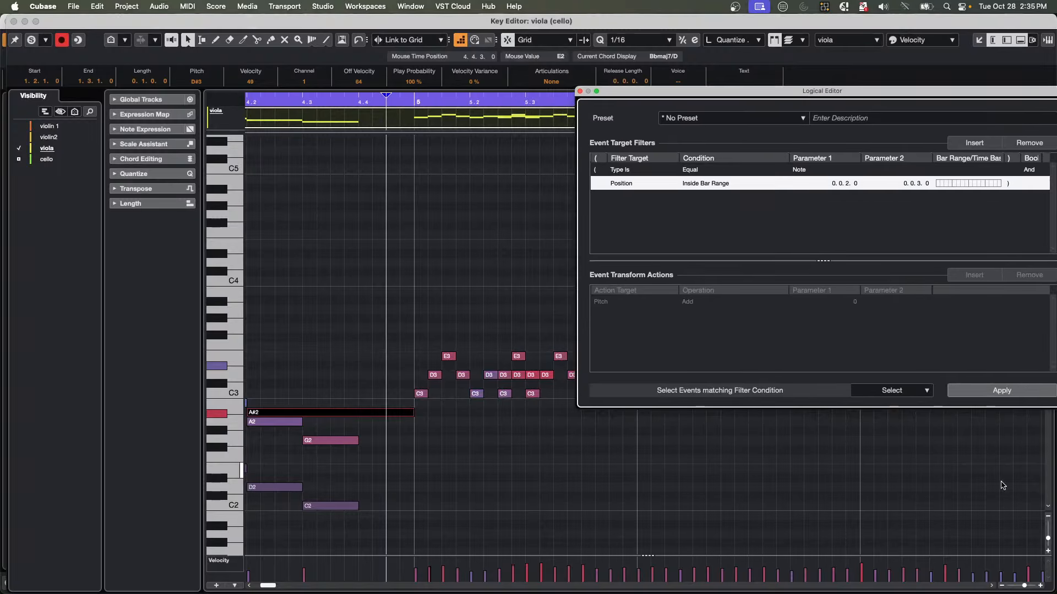
click(988, 392)
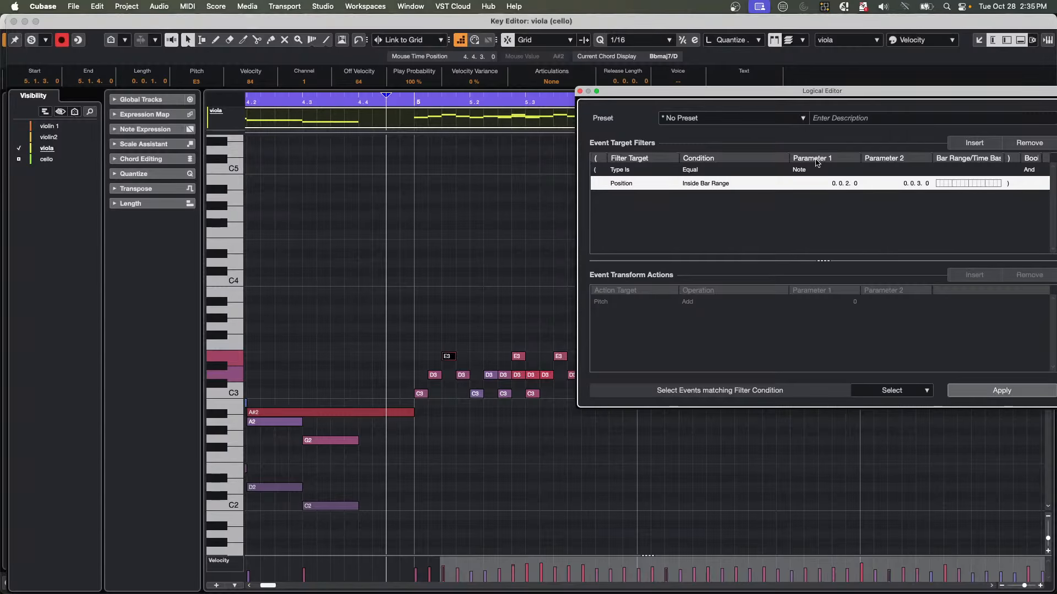
Set the position filter's bar range from 0.0.1.0 to 0.0.2.0.
drag(692, 95, 609, 108)
click(763, 196)
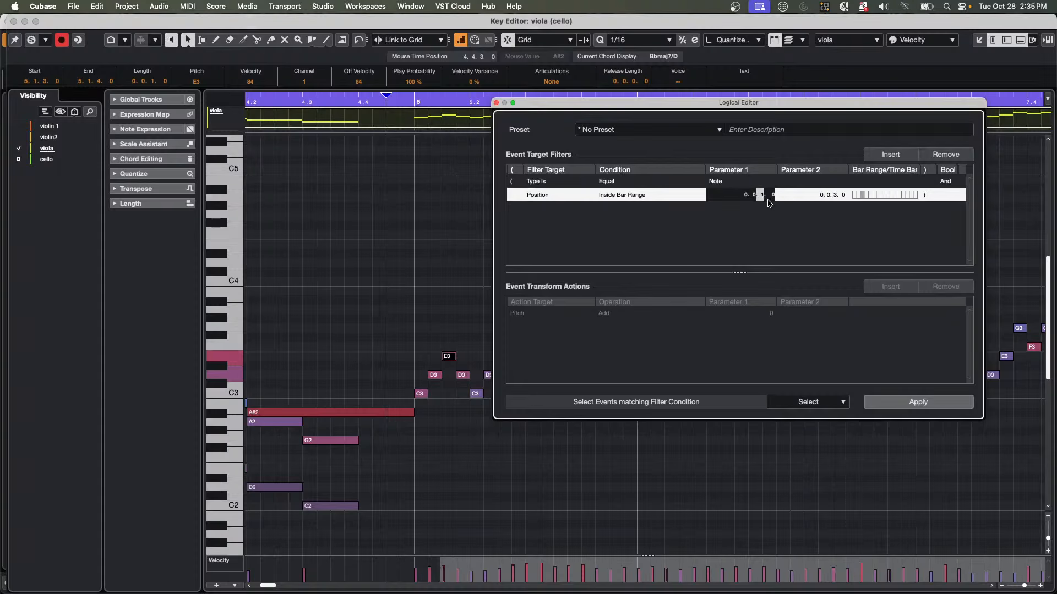
click(772, 218)
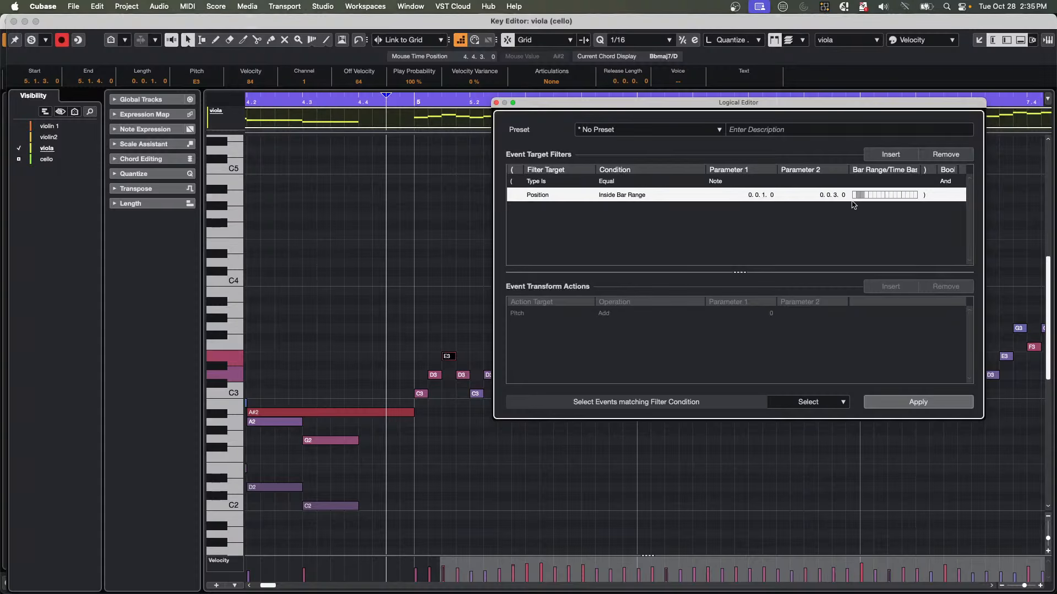
click(838, 199)
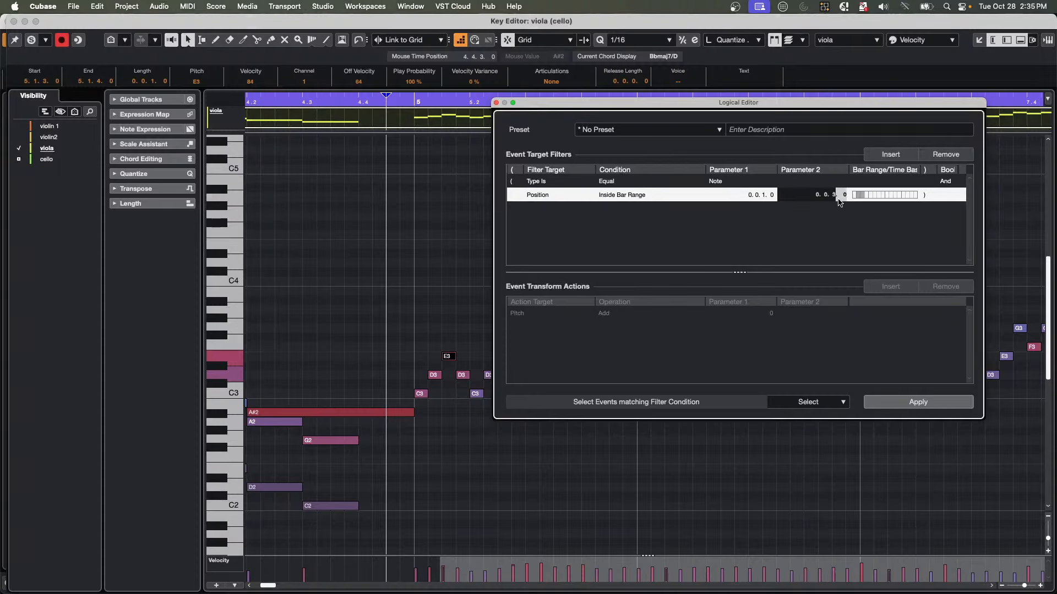
click(833, 198)
text(2)
key(Return)
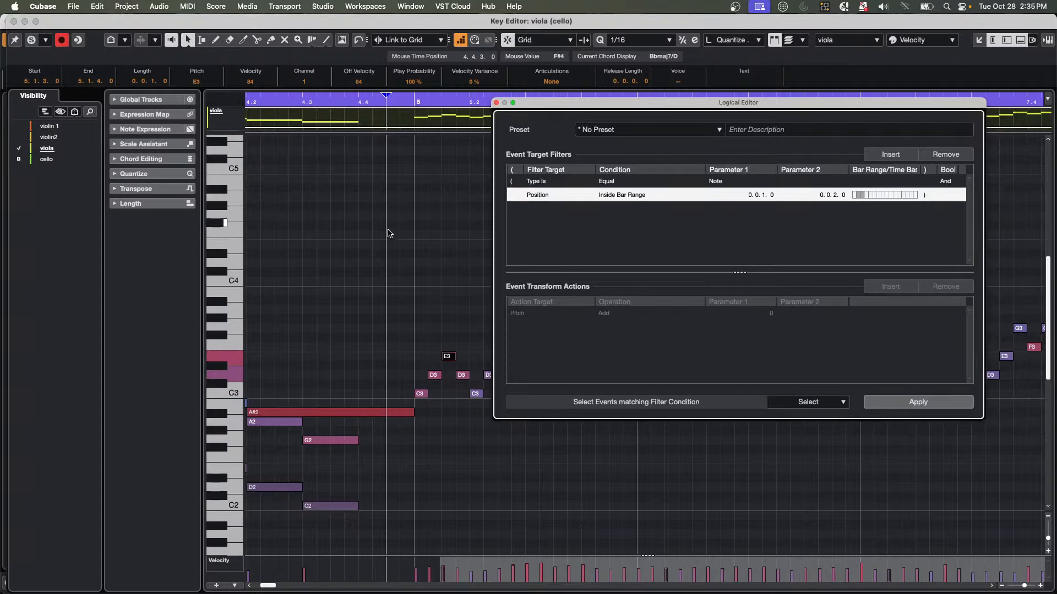
Clear the note selection, apply the bar range filter, and move the Logical Editor aside to check the selected notes.
click(424, 249)
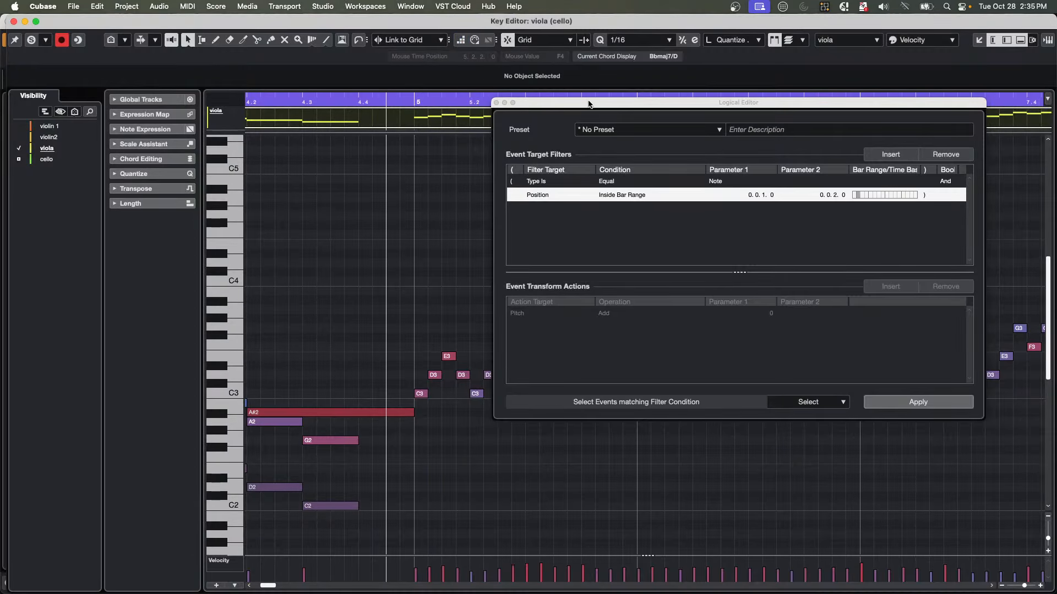
drag(589, 104, 661, 144)
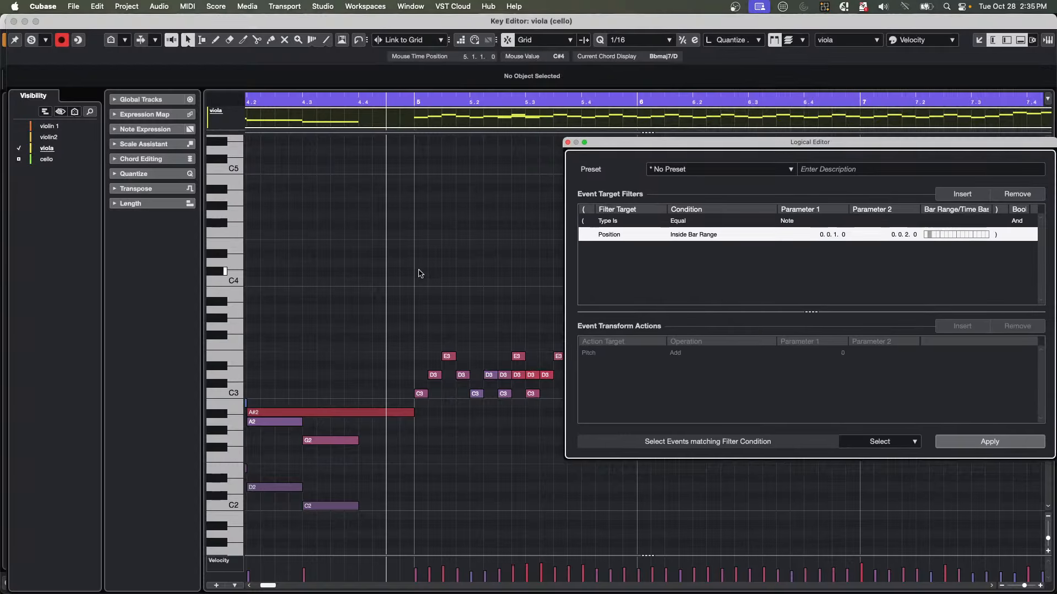
click(993, 442)
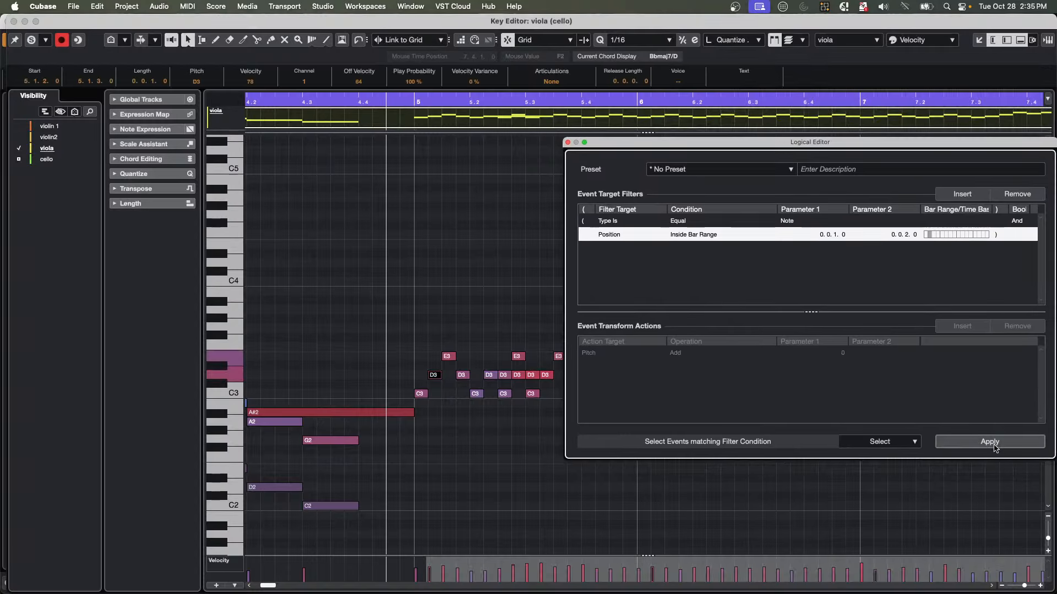
drag(691, 143, 471, 454)
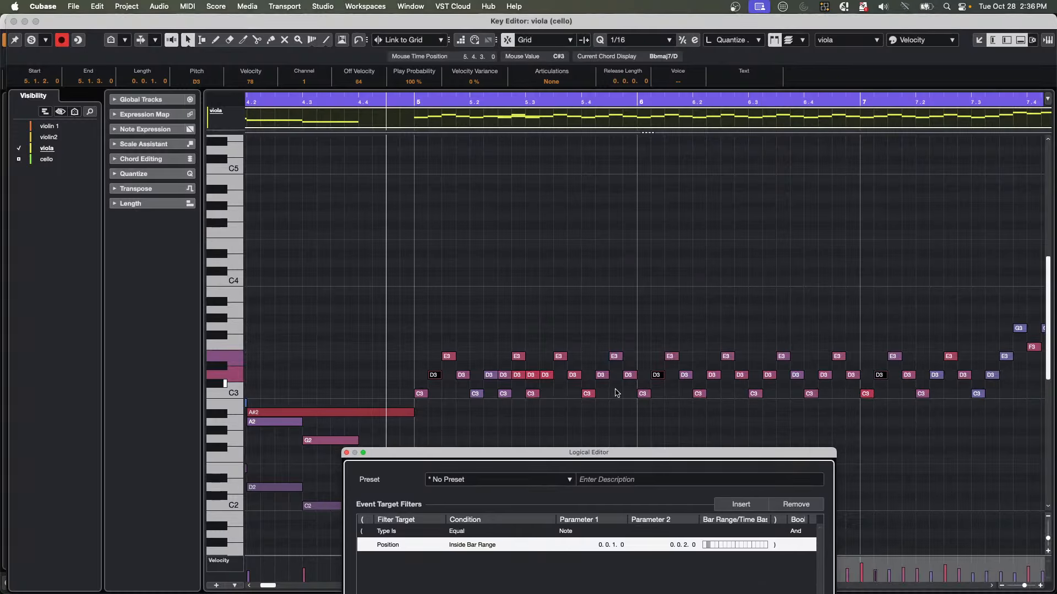
drag(633, 452, 685, 135)
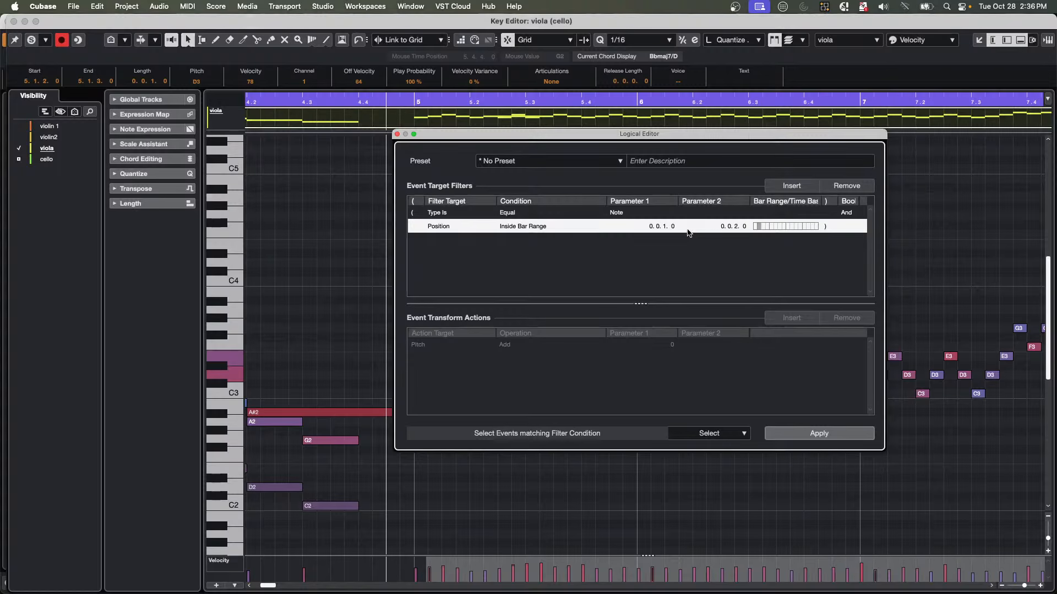
Deselect all notes, move the Logical Editor off the later bars, and reapply the bar range selection.
click(321, 230)
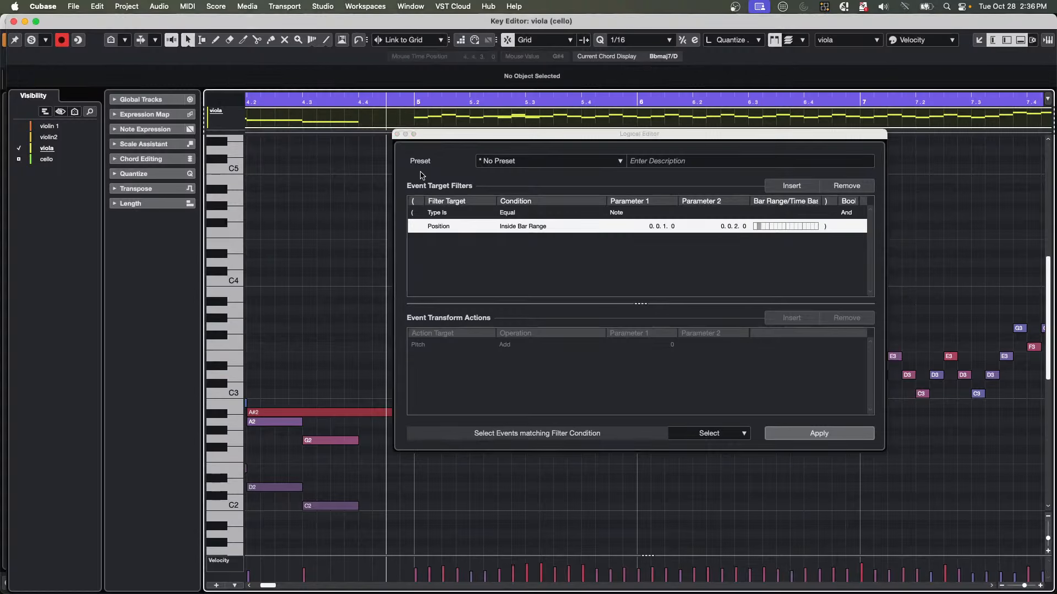
drag(453, 138, 669, 188)
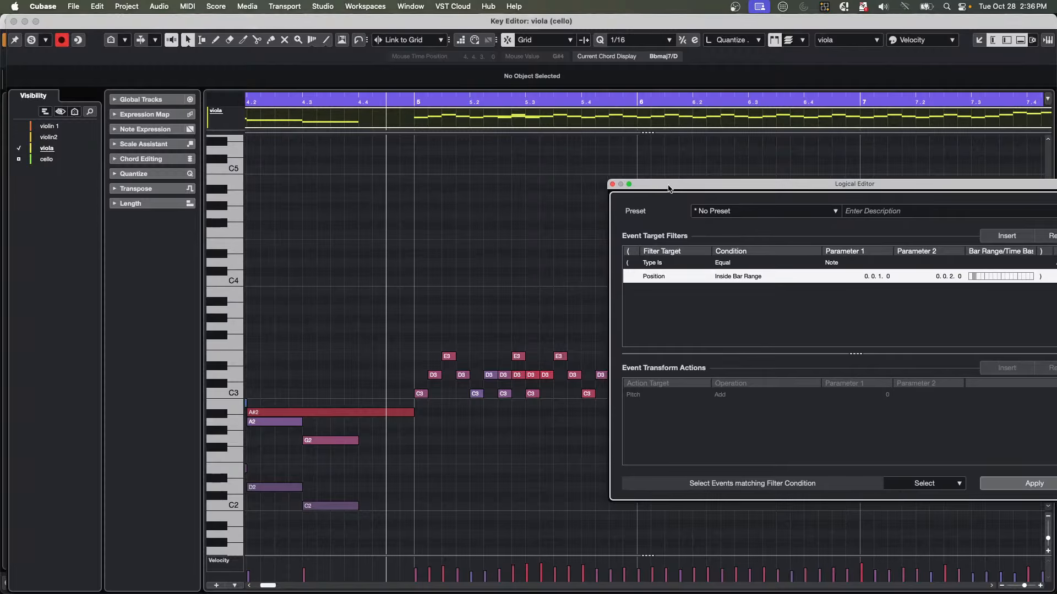
drag(669, 188, 21, 116)
click(505, 213)
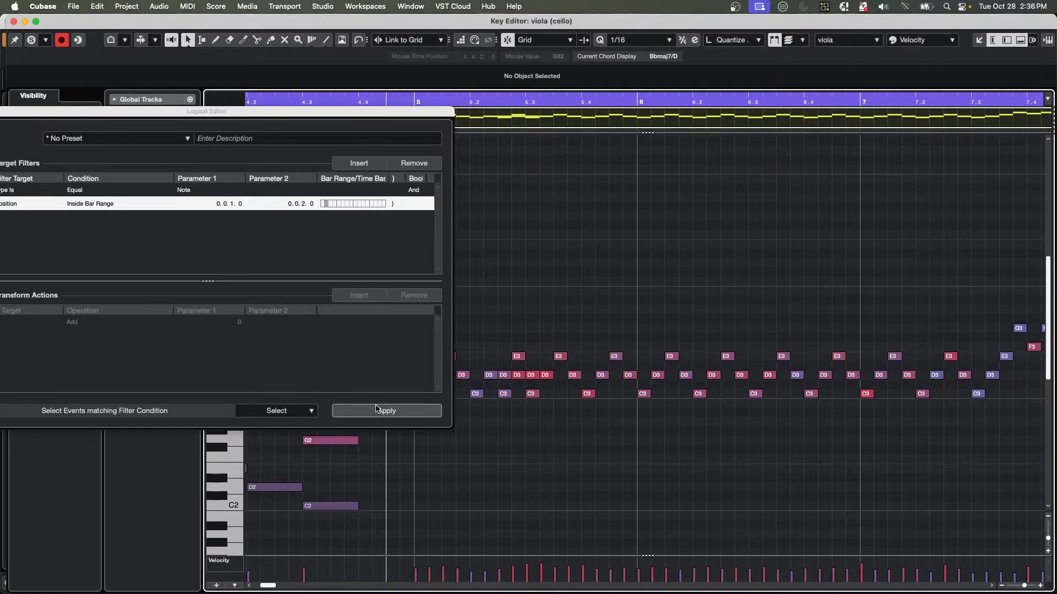
click(360, 413)
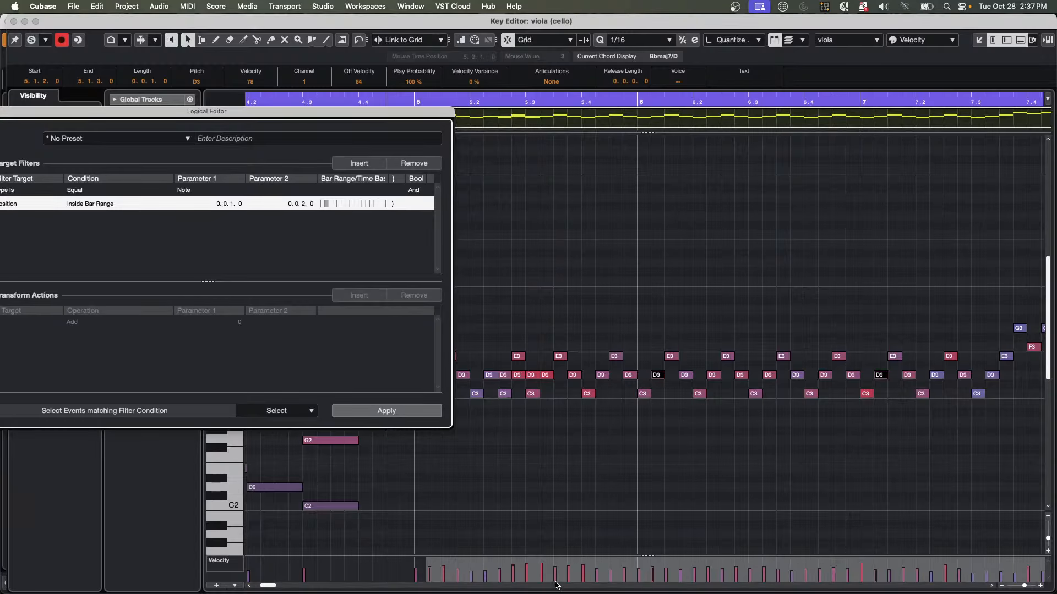
Examine which notes are selected across bars 5 to 8, keeping the Logical Editor clear of the notes.
click(522, 95)
drag(522, 95, 837, 330)
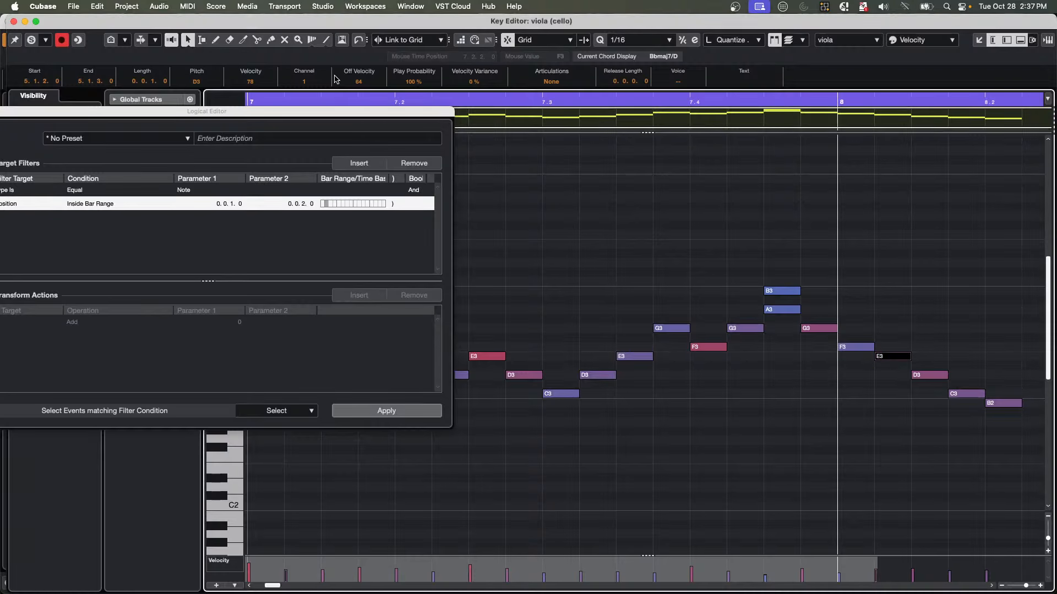
drag(341, 113, 1024, 224)
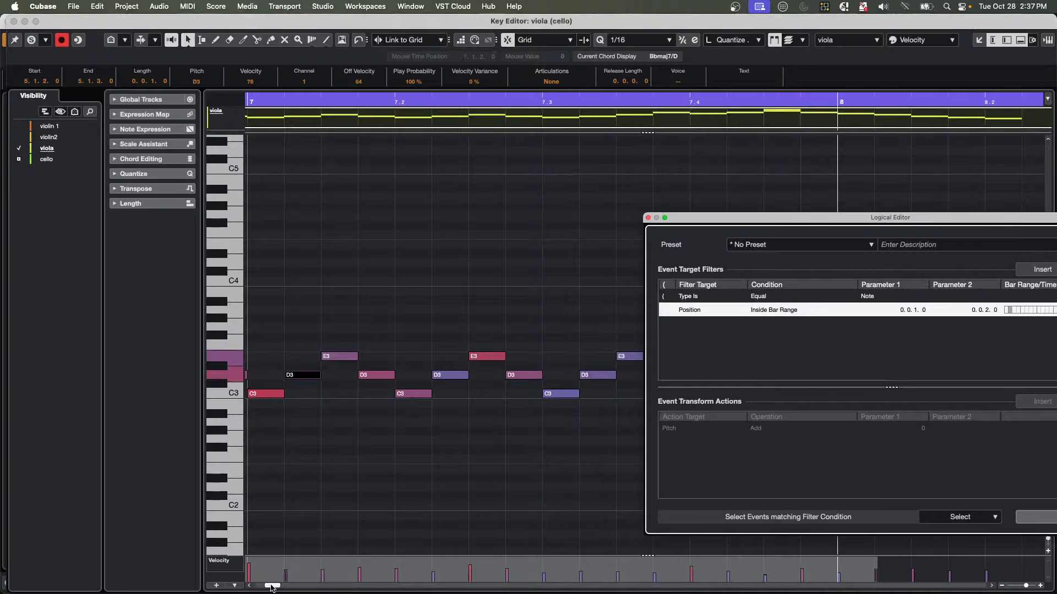
drag(272, 587, 270, 586)
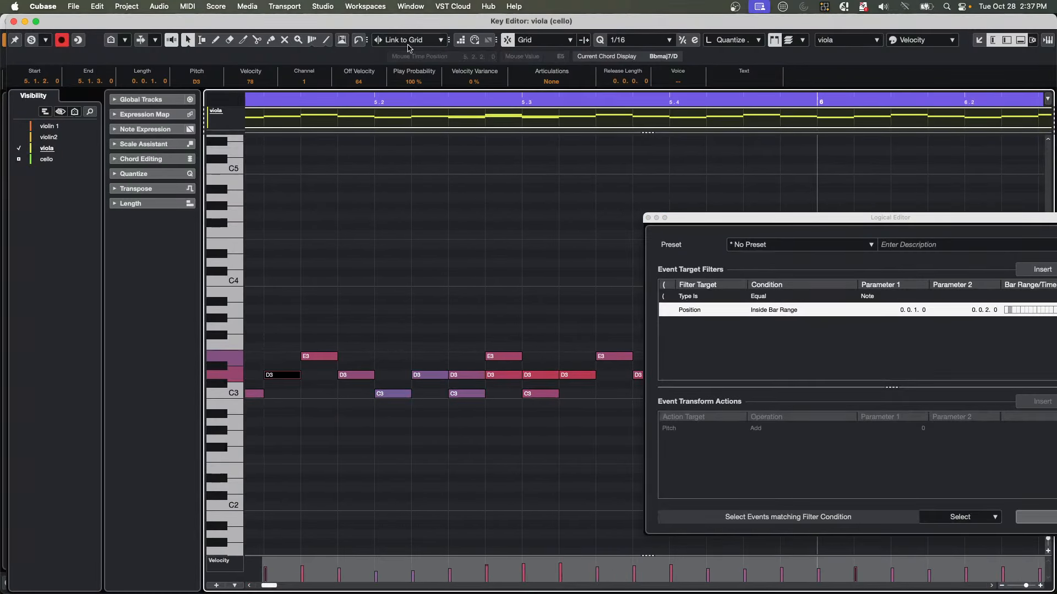
drag(412, 100, 412, 61)
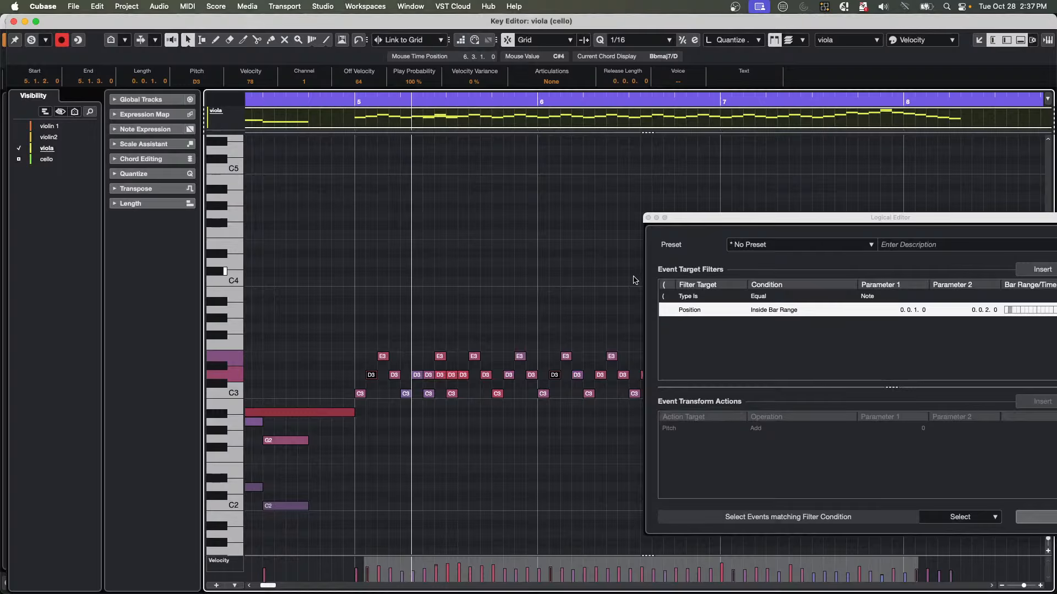
Close the Logical Editor and the Key Editor window.
click(648, 218)
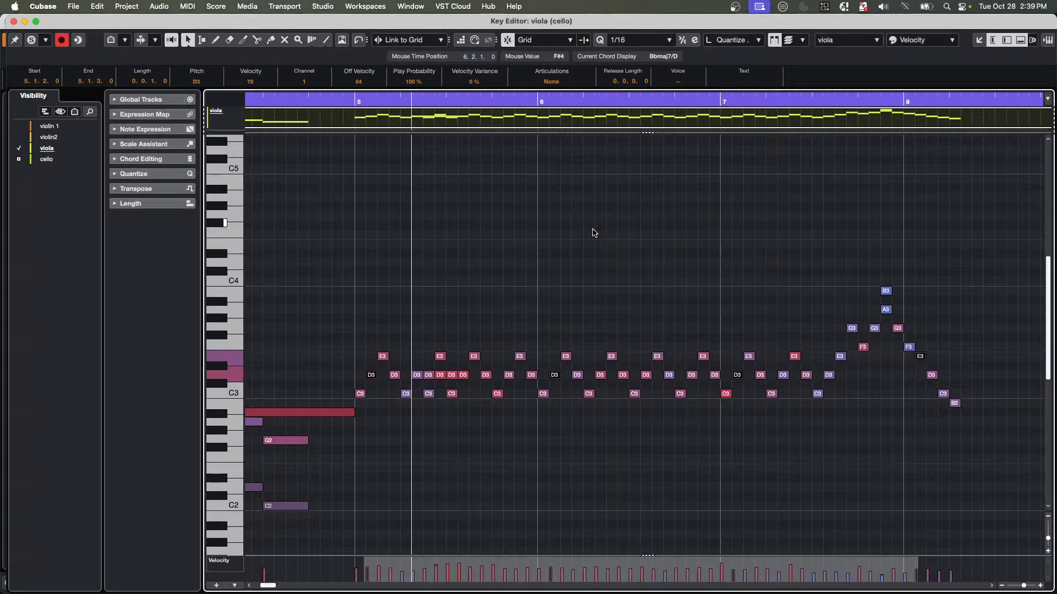
click(14, 20)
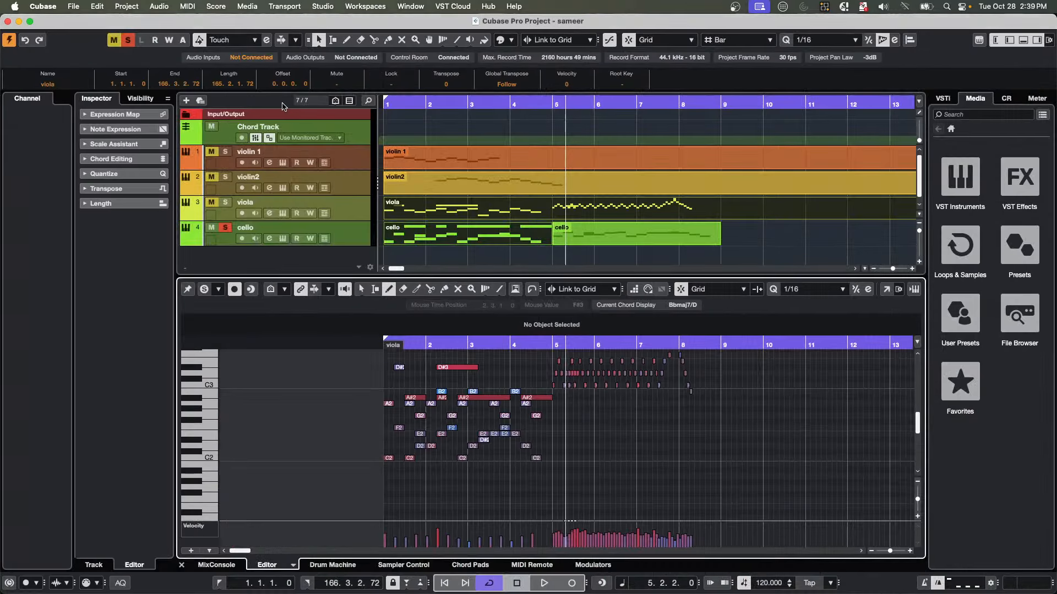
Create a new empty project in the October 28 2025 project folder.
click(73, 6)
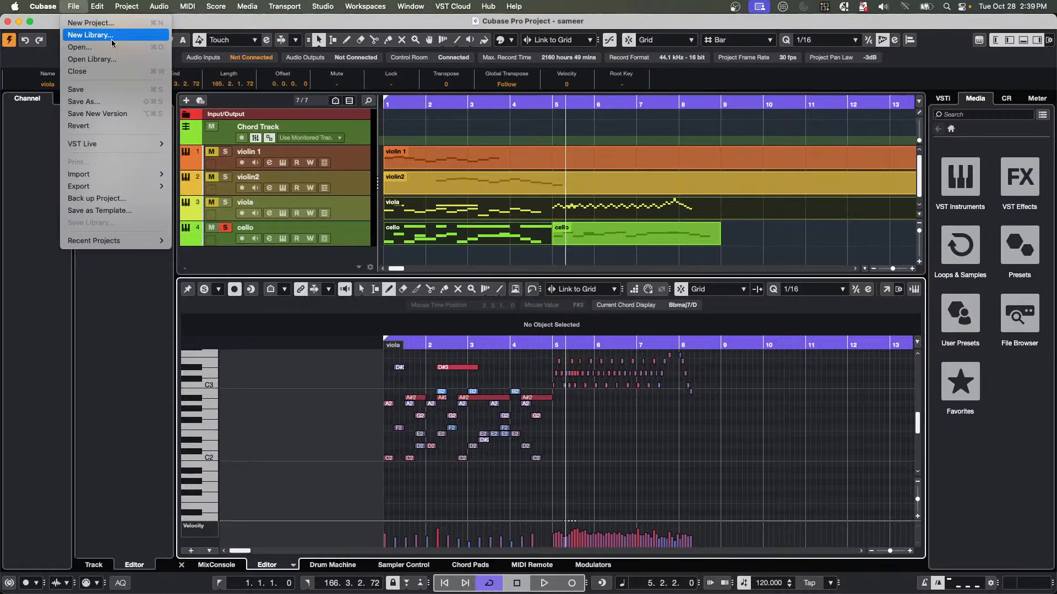
click(108, 23)
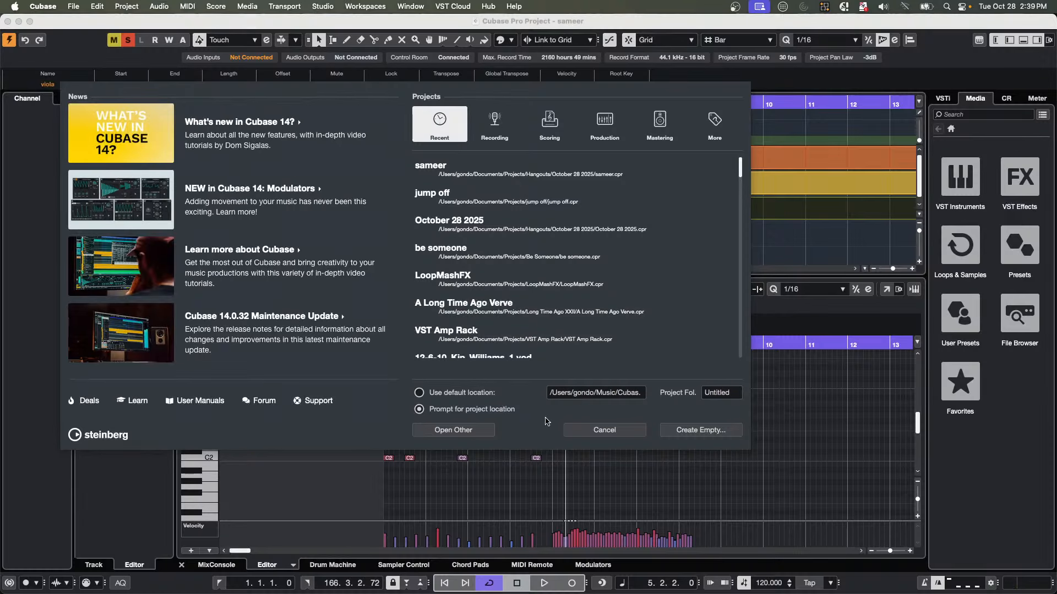
click(661, 428)
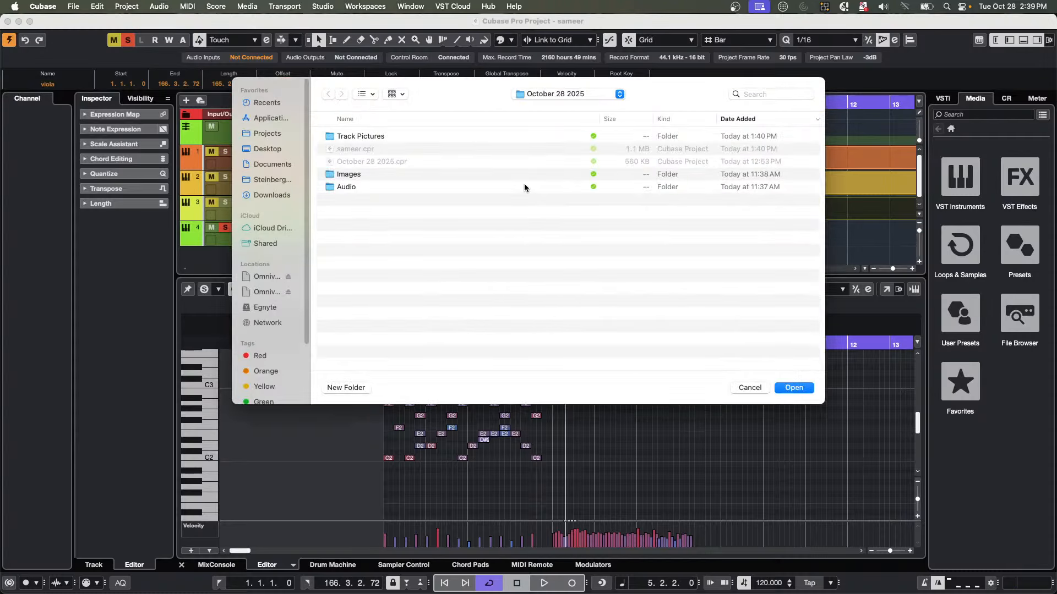
key(Return)
Add one instrument track that uses Groove Agent as its instrument.
right_click(266, 149)
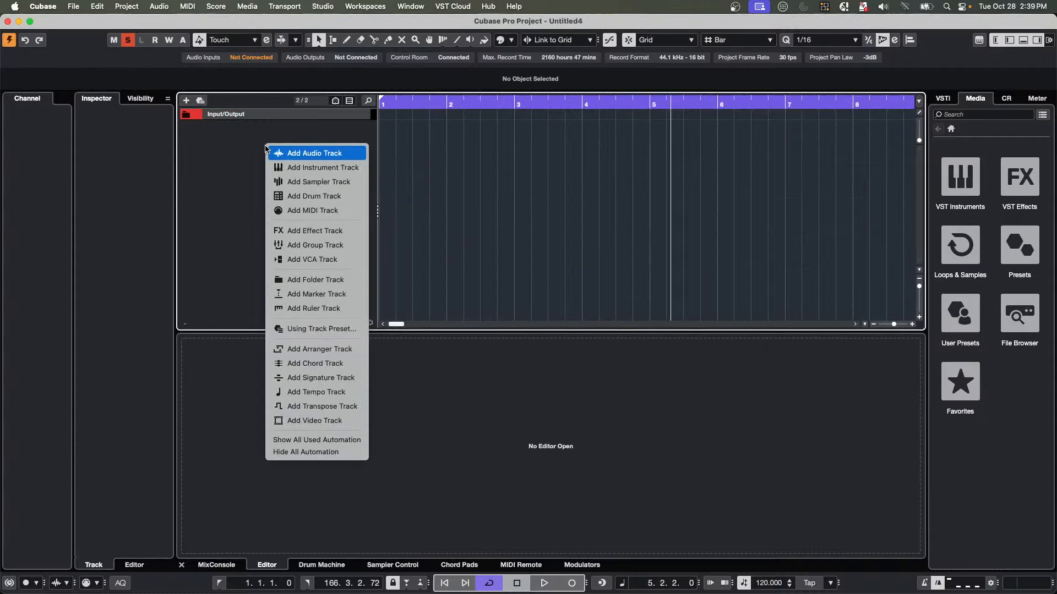
click(341, 167)
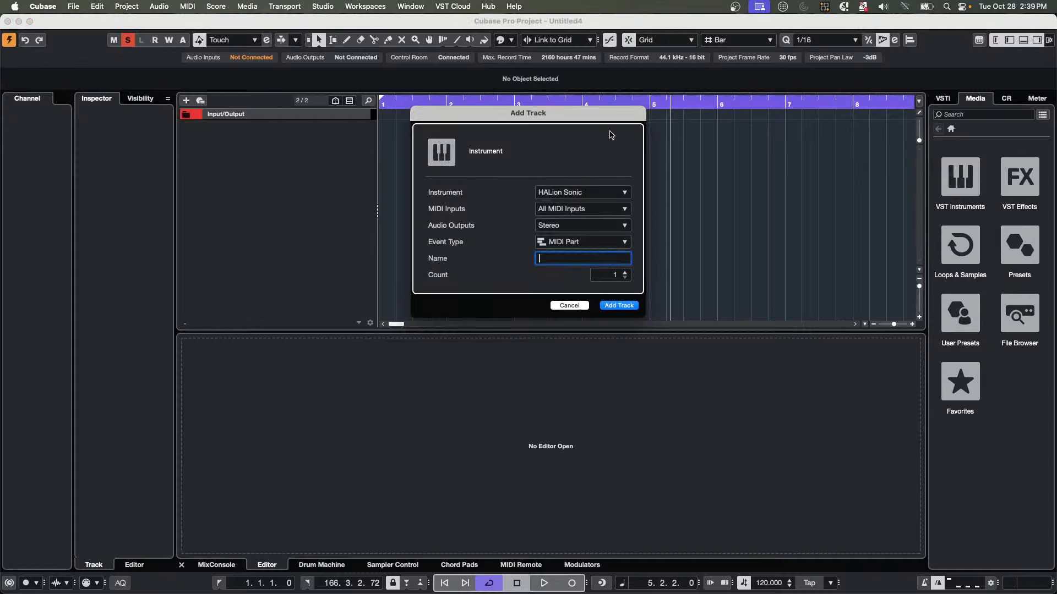
click(576, 193)
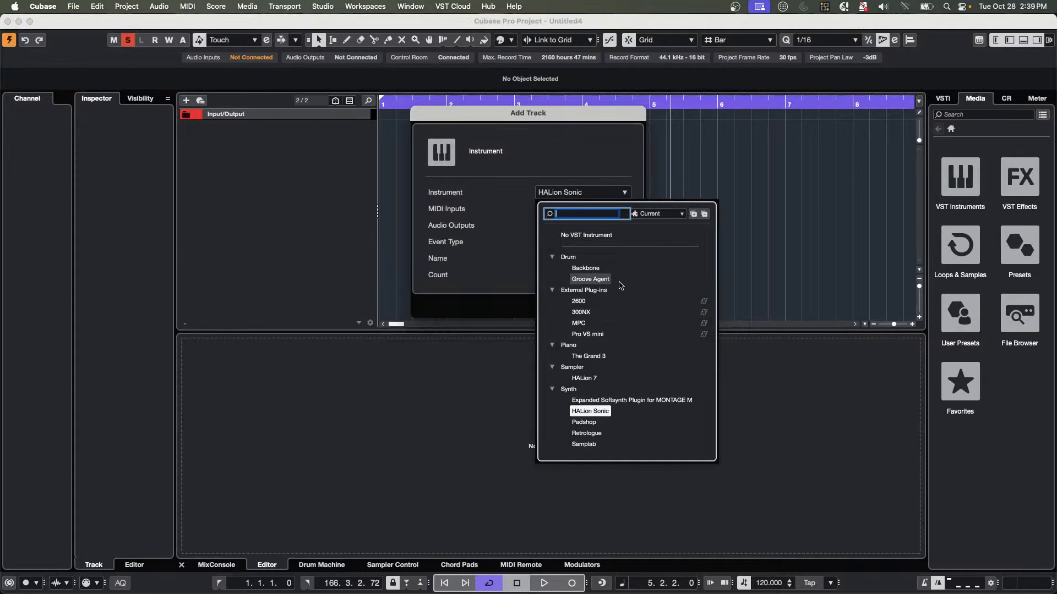
click(600, 280)
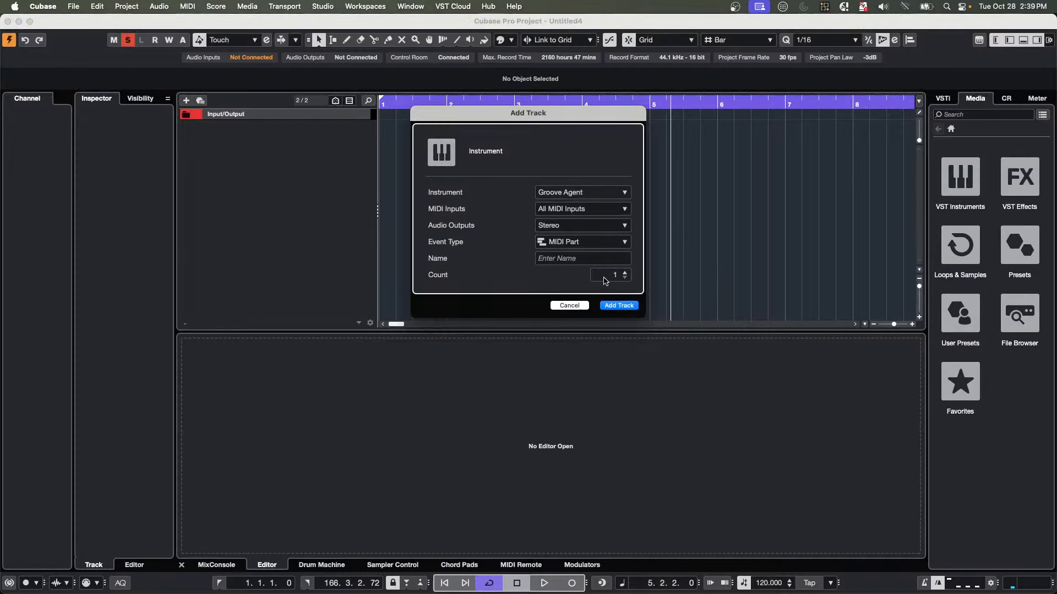
click(619, 305)
Open the kit browser from Groove Agent's first kit slot to load a kit with patterns.
right_click(356, 157)
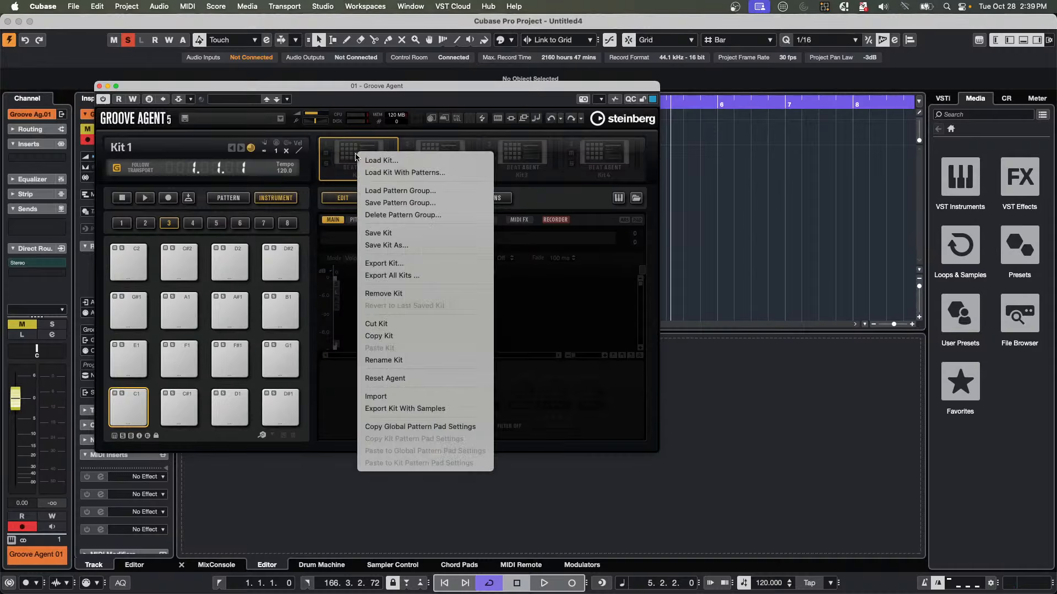
click(399, 172)
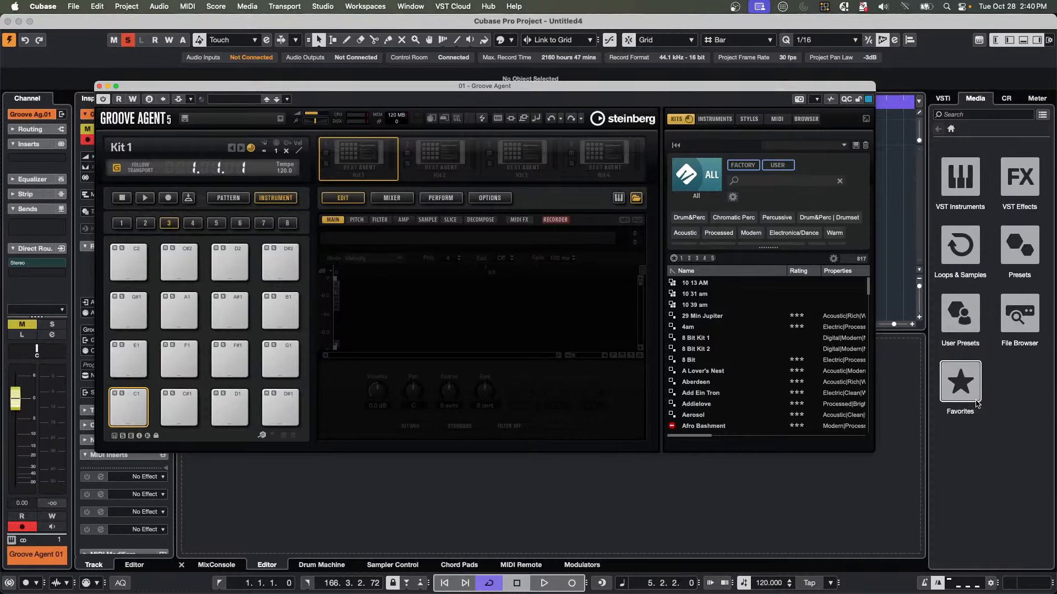
key(ctrl+Right)
key(ctrl+Left)
key(ctrl+Right)
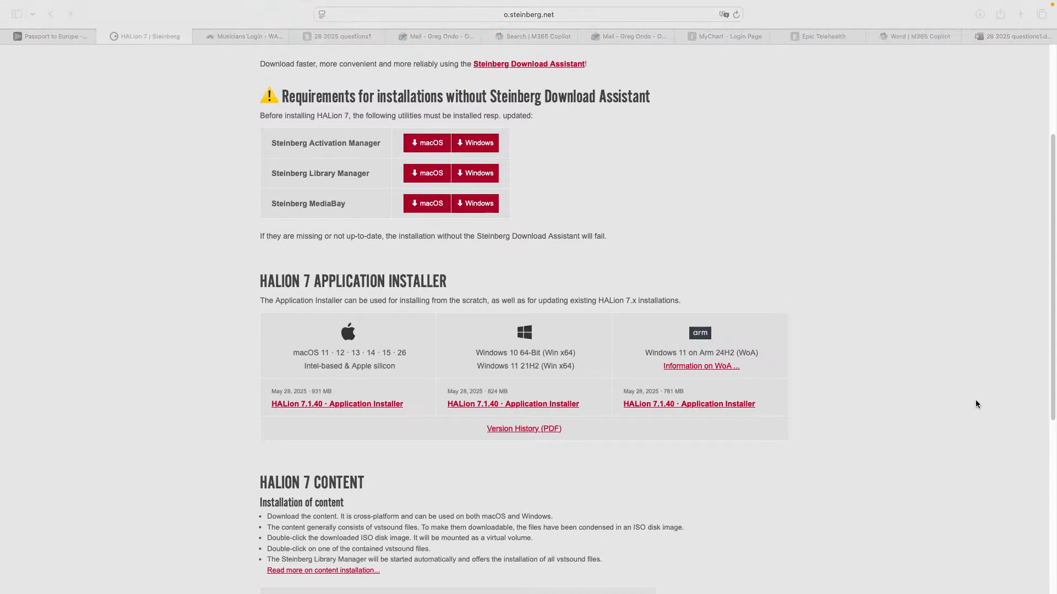
key(ctrl+Left)
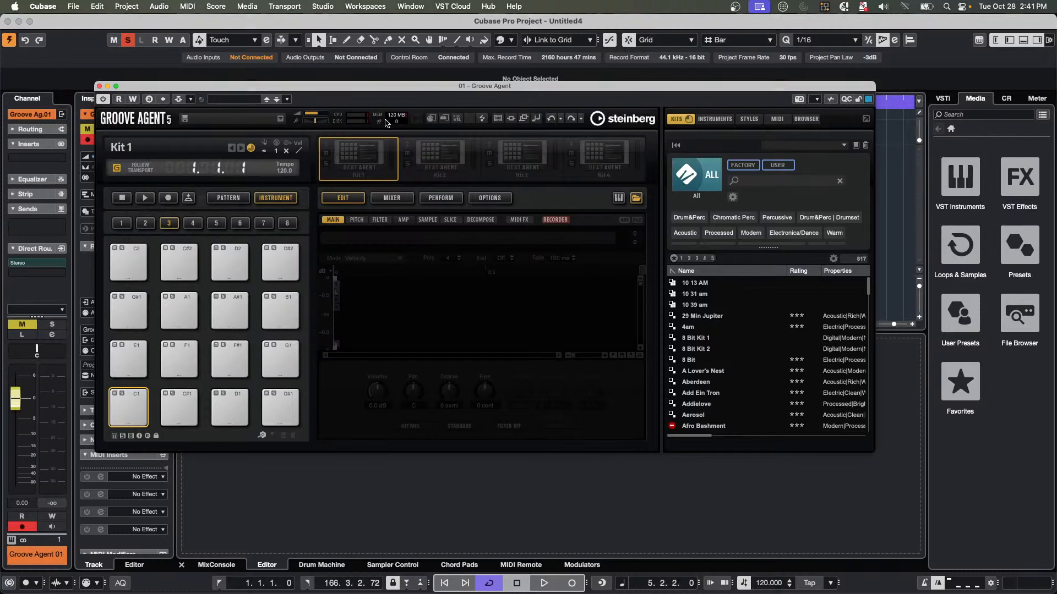
Load the Black Cadillac SE kit into Groove Agent's first kit slot.
right_click(359, 161)
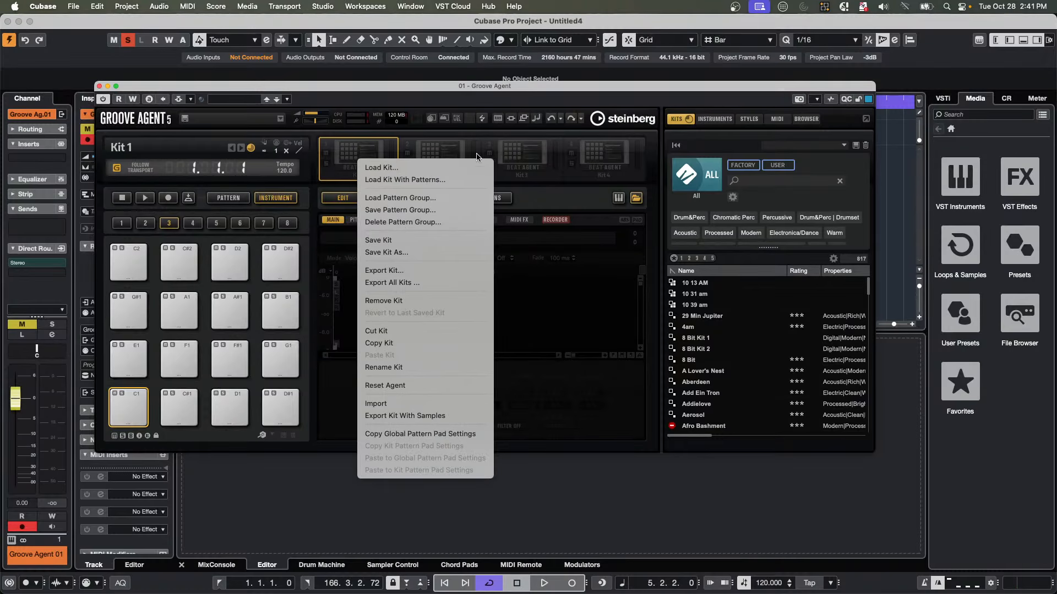
key(Escape)
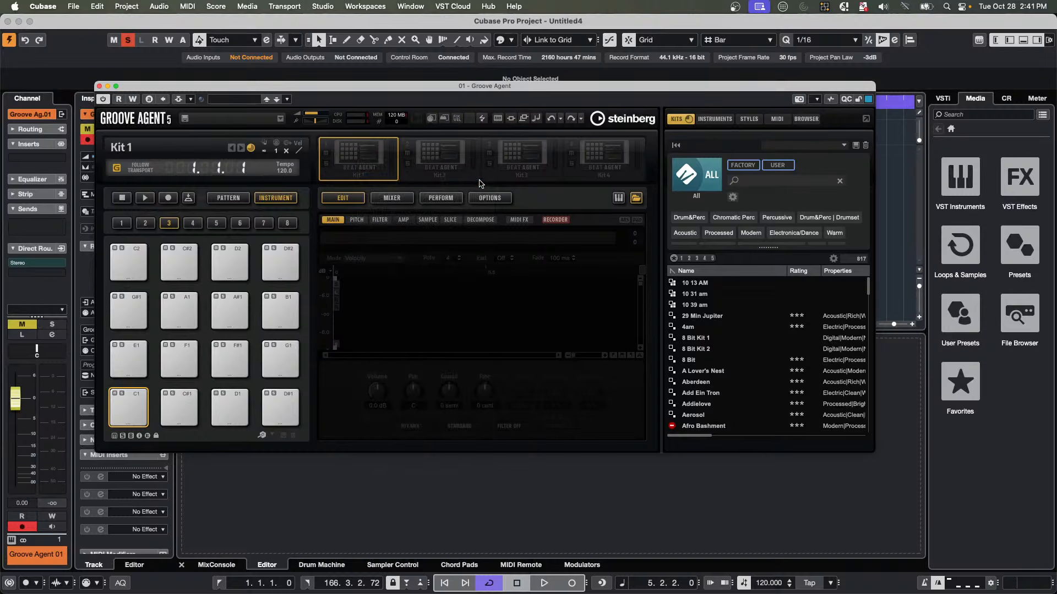
scroll(709, 388, down, 1)
scroll(708, 388, down, 10)
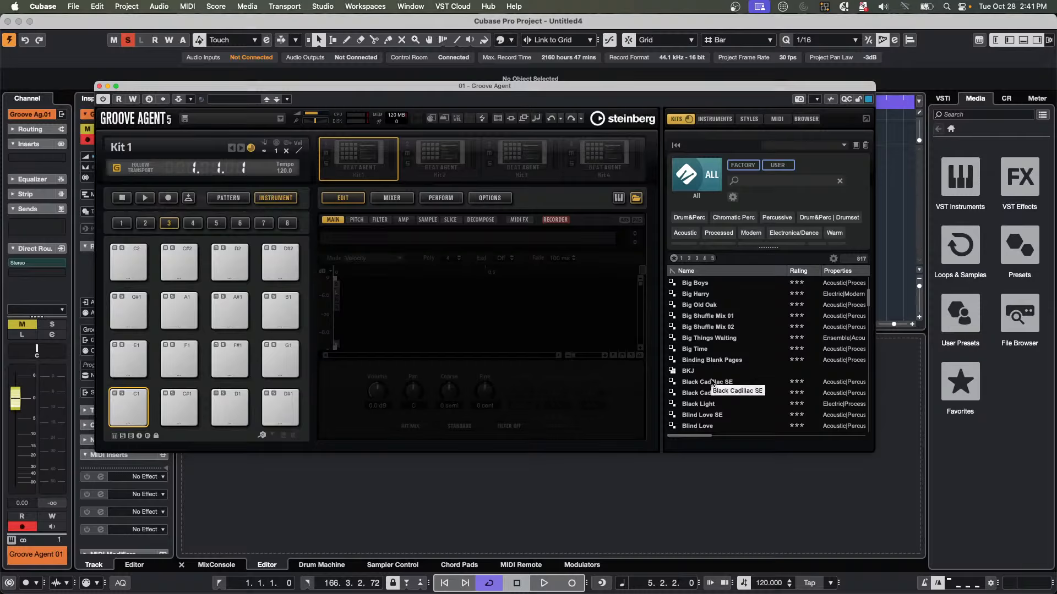
double_click(711, 383)
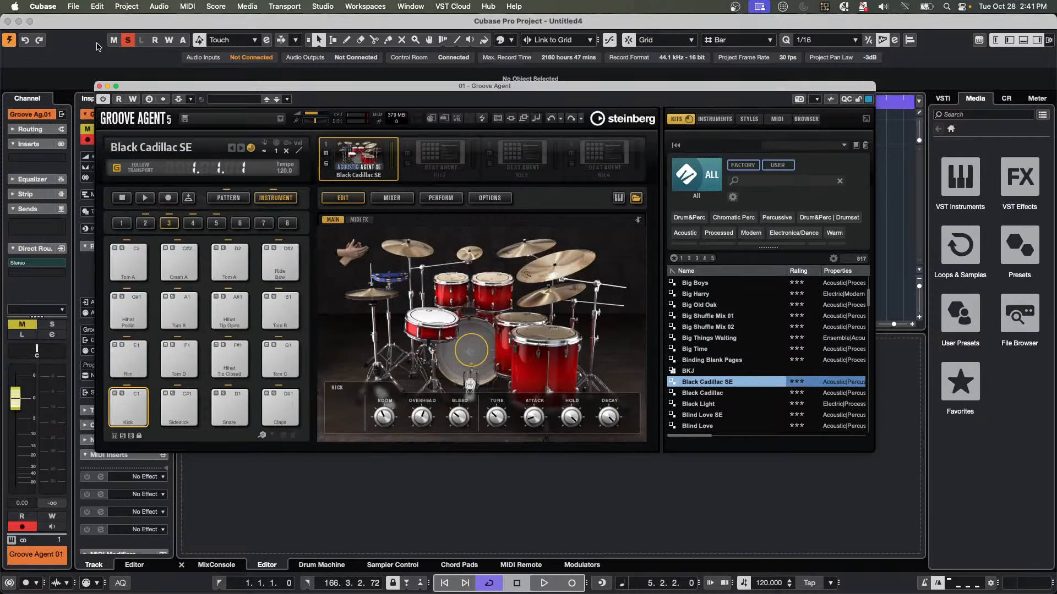
Deactivate all solo states in the project and close the Groove Agent window.
click(127, 42)
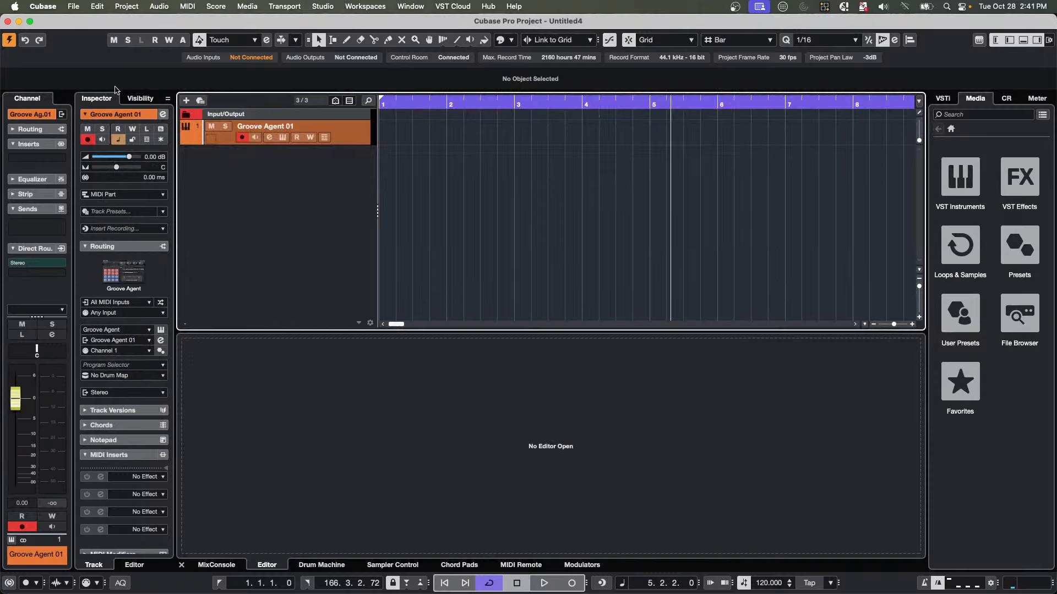
click(98, 86)
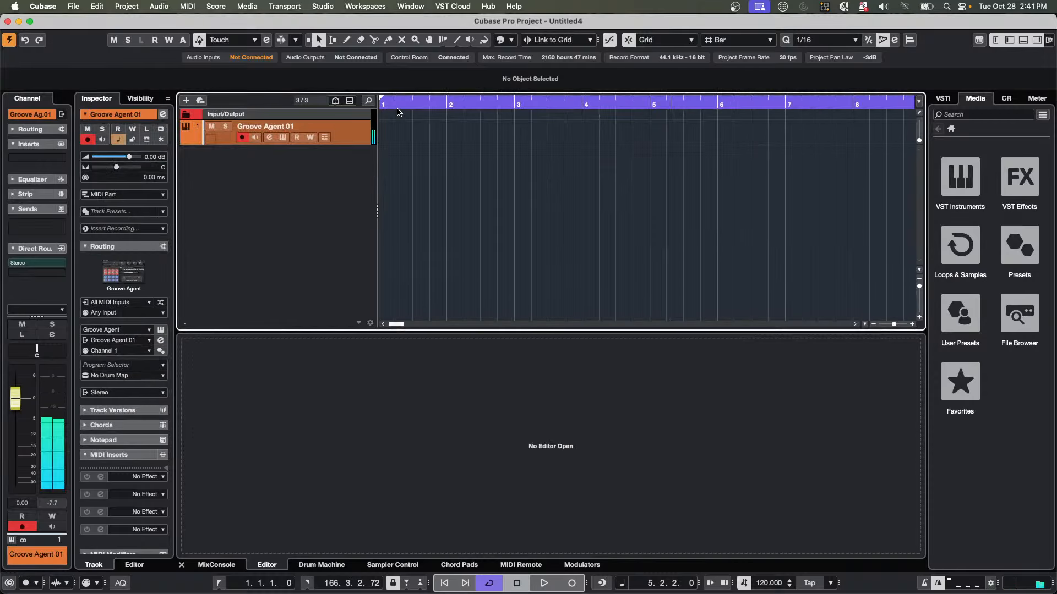
Return the project cursor to bar 1 and add a stereo audio track with Groove Agent 01 as its input.
drag(395, 108, 384, 100)
right_click(234, 164)
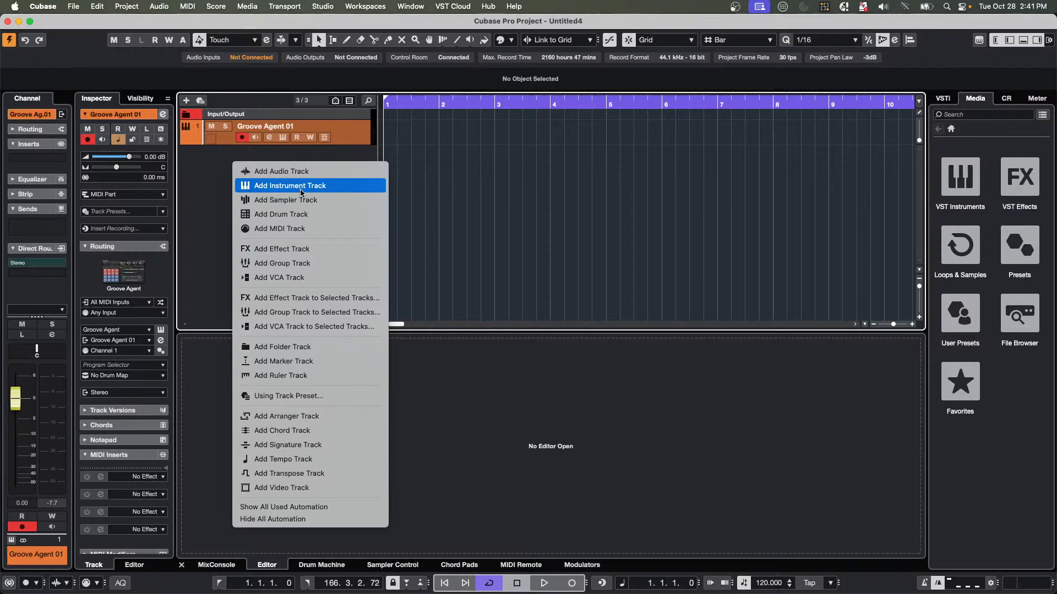
click(292, 171)
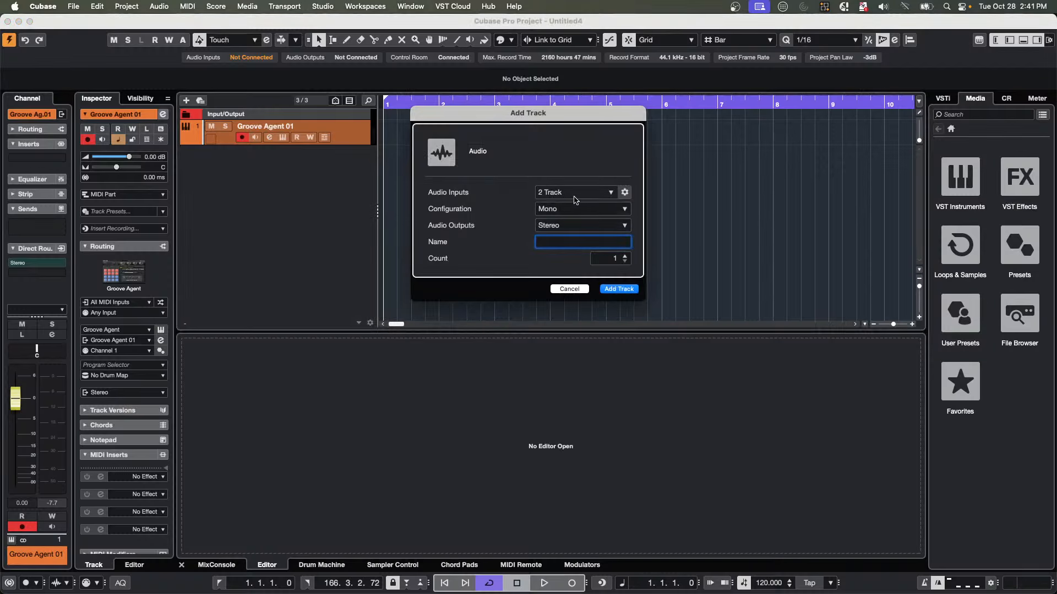
click(573, 194)
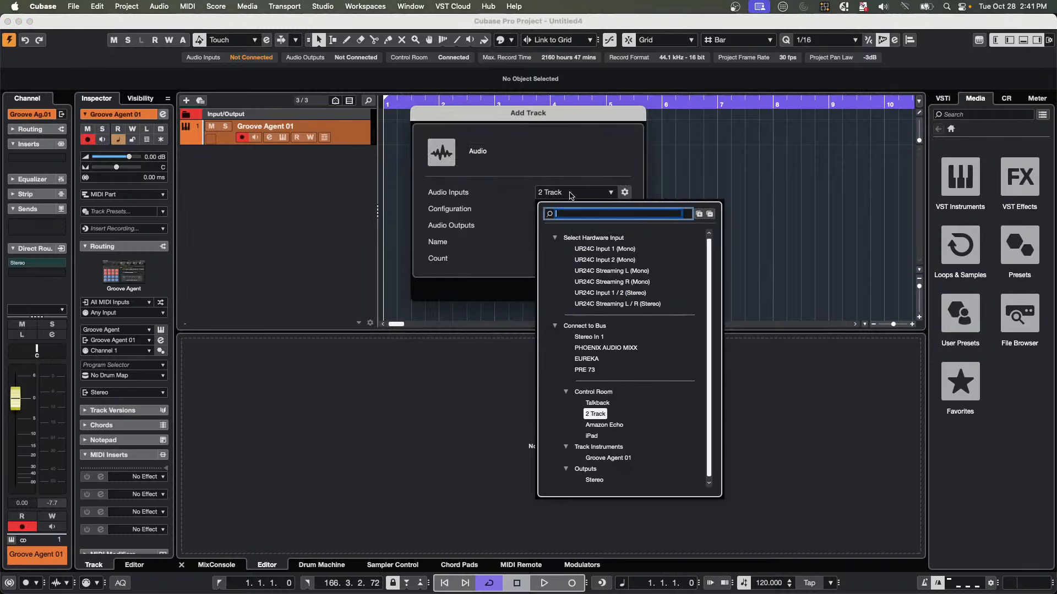
click(607, 458)
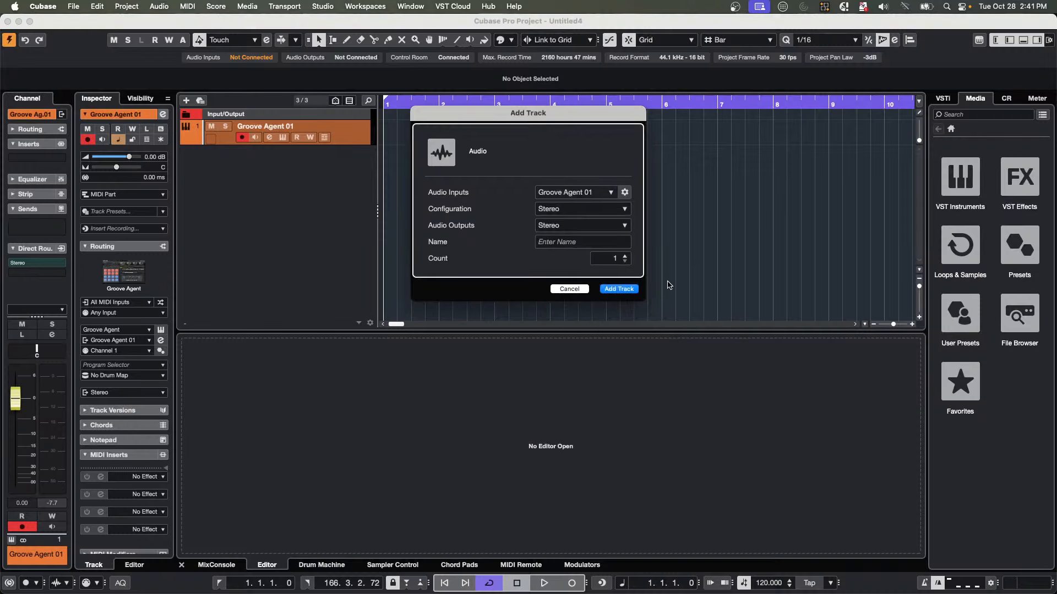
click(620, 290)
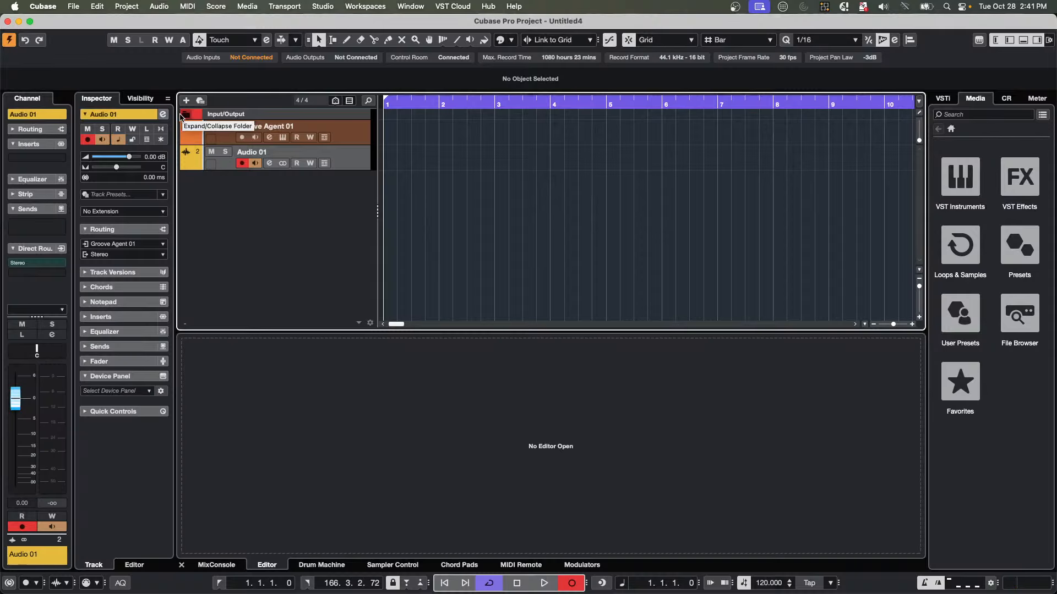
Record a drum take from bar 1 on the Audio 01 track, with the Groove Agent 01 track also record-enabled.
key(KP_Multiply)
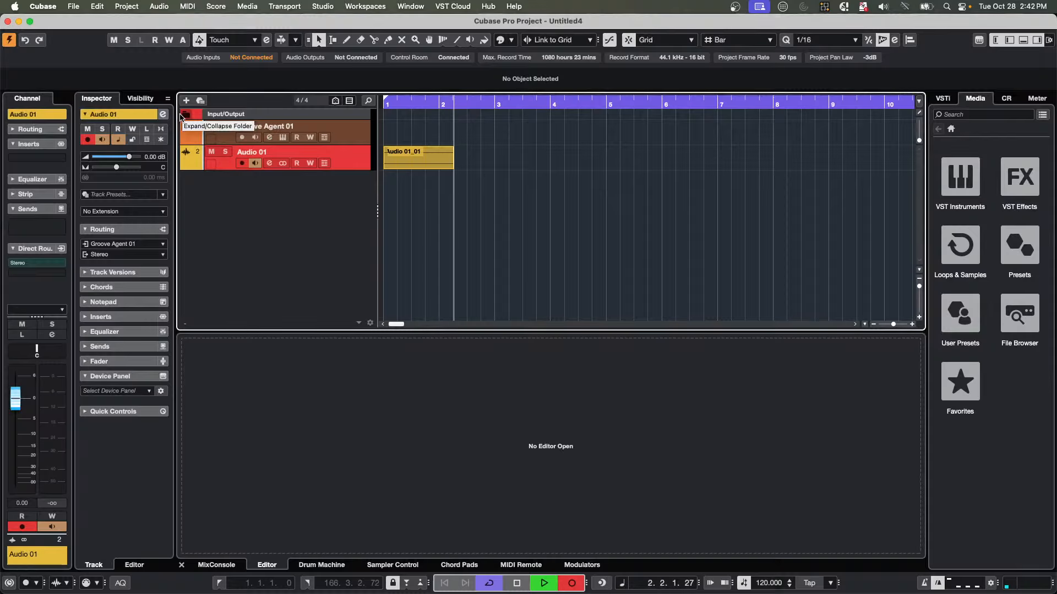
click(241, 138)
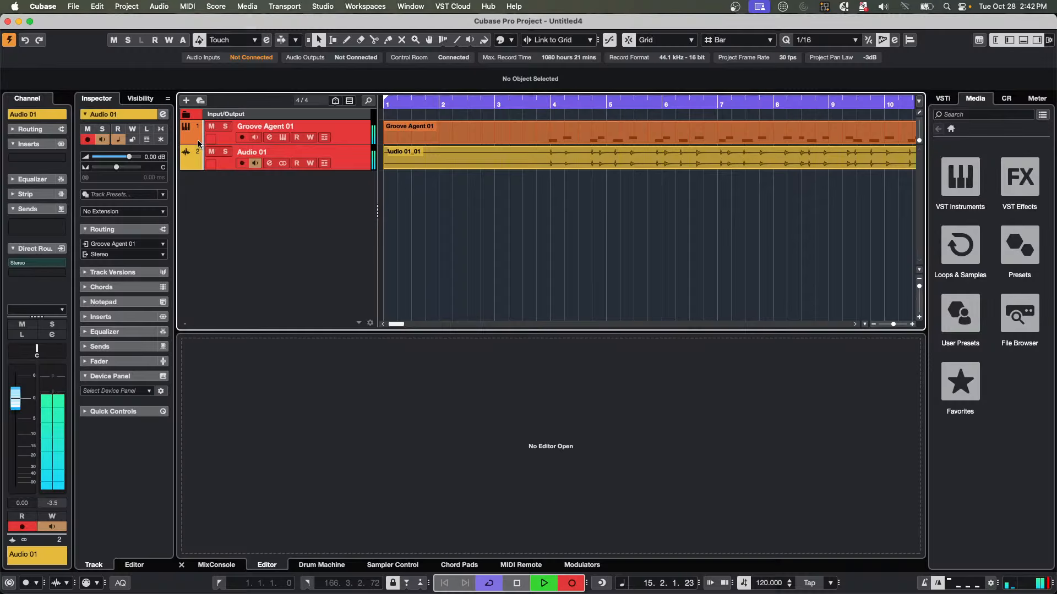
key(space)
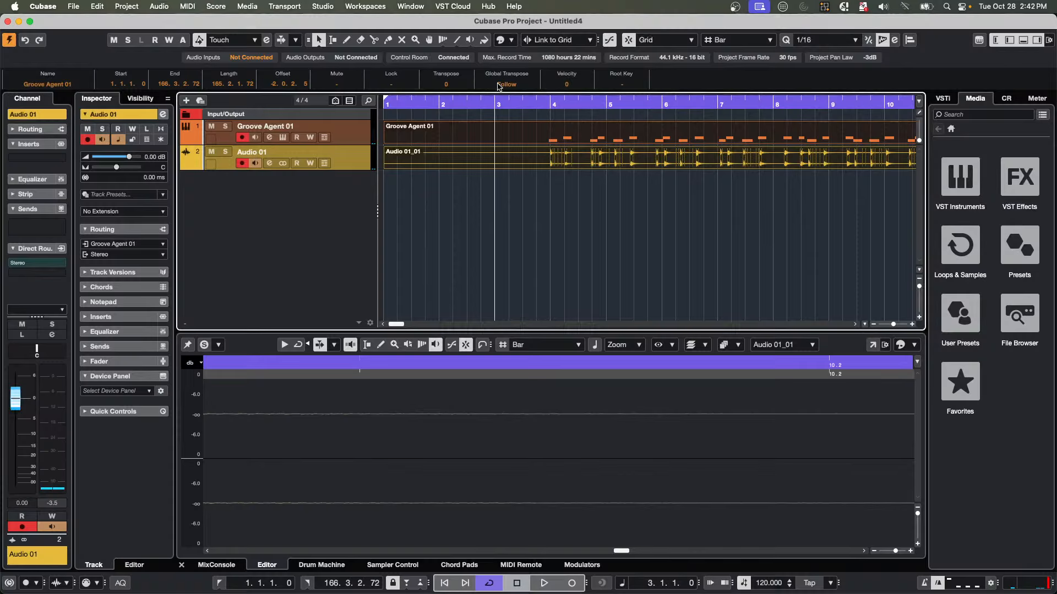
Play back the recorded drum take from bar 3 to check both tracks.
key(space)
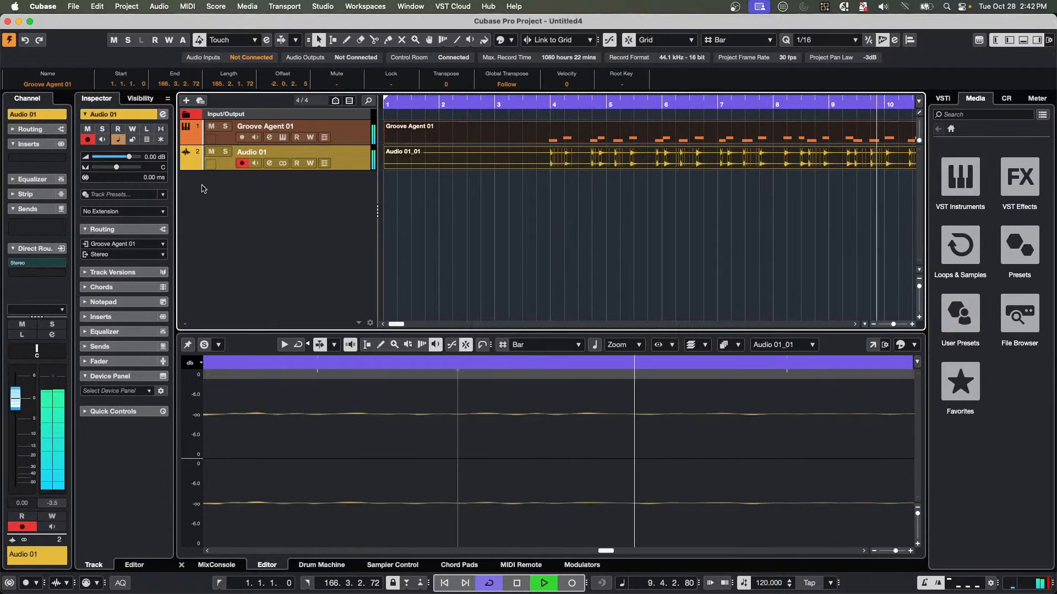
key(space)
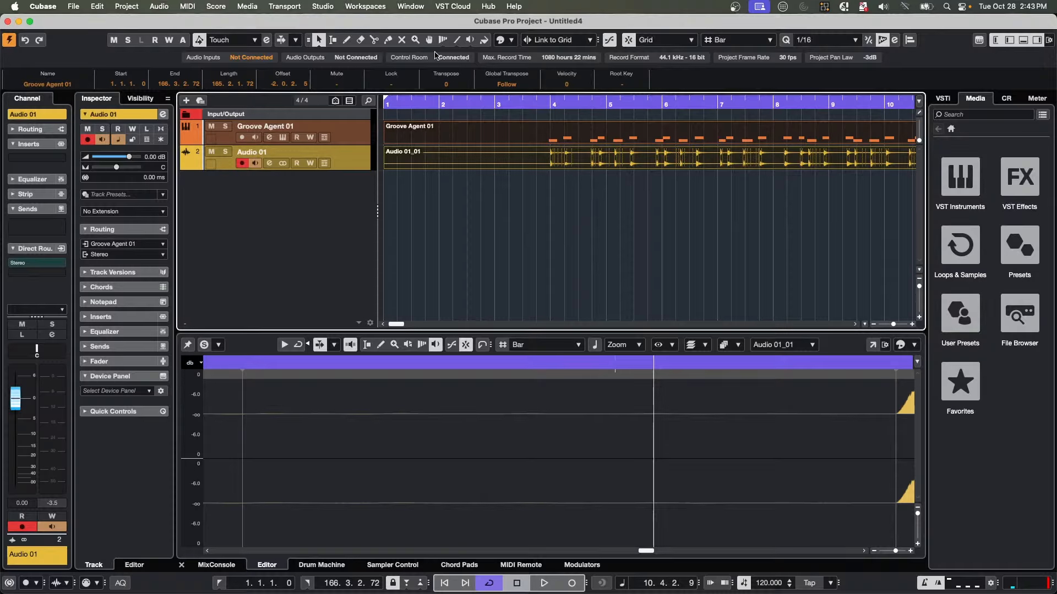
Select the Audio 01_01 recording and analyze its tempo with Tempo Detection.
drag(568, 105, 537, 77)
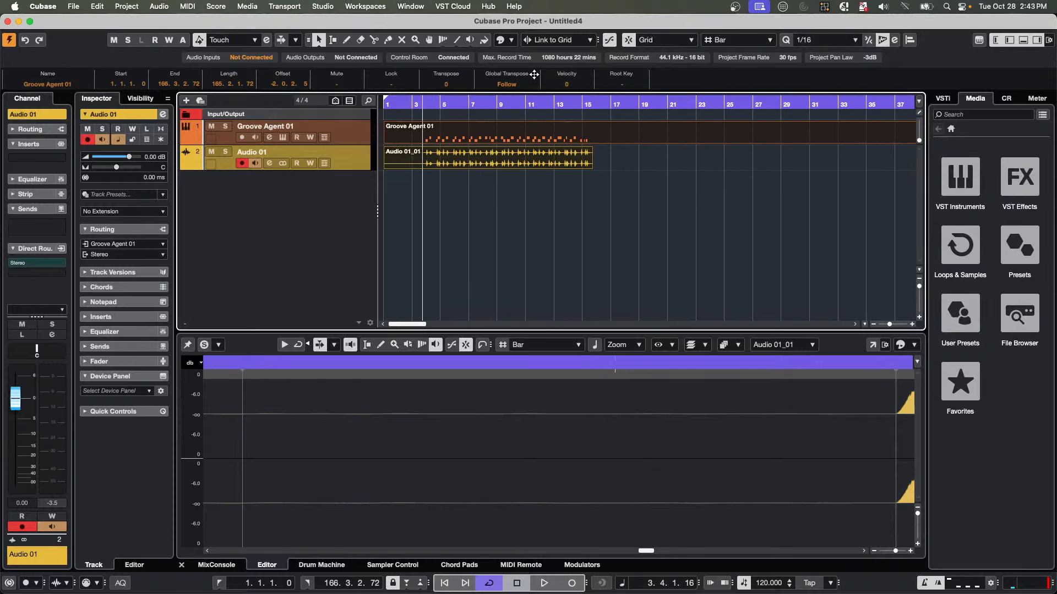
click(621, 168)
click(510, 157)
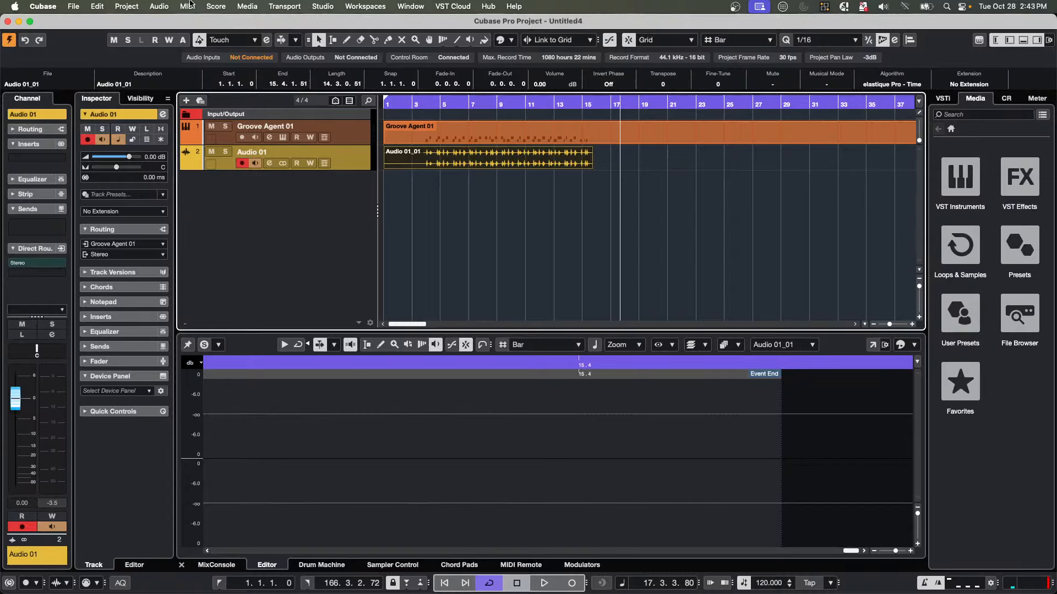
click(105, 6)
mouse_move(165, 126)
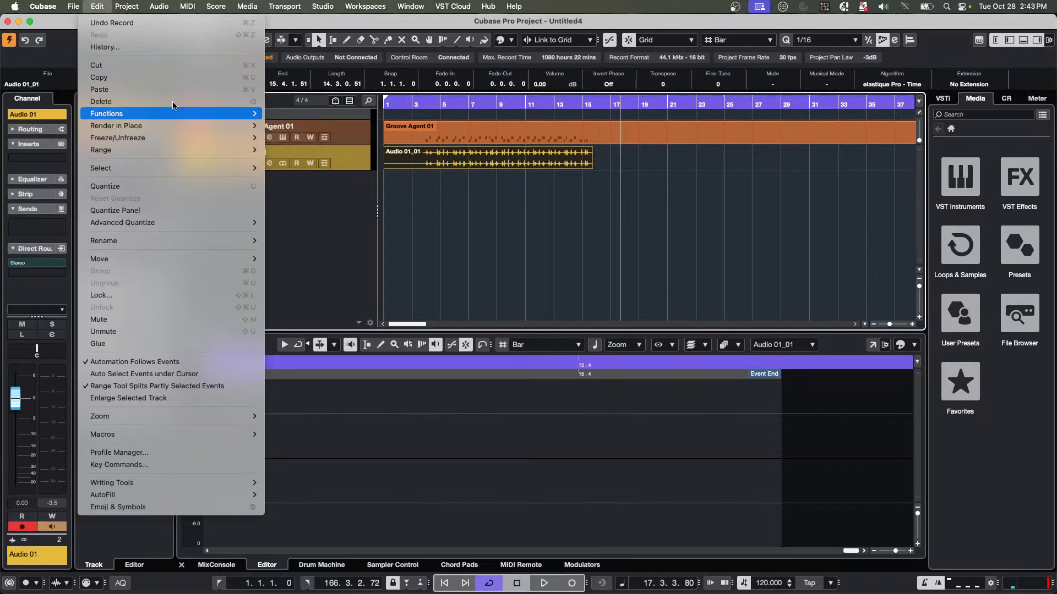
mouse_move(134, 6)
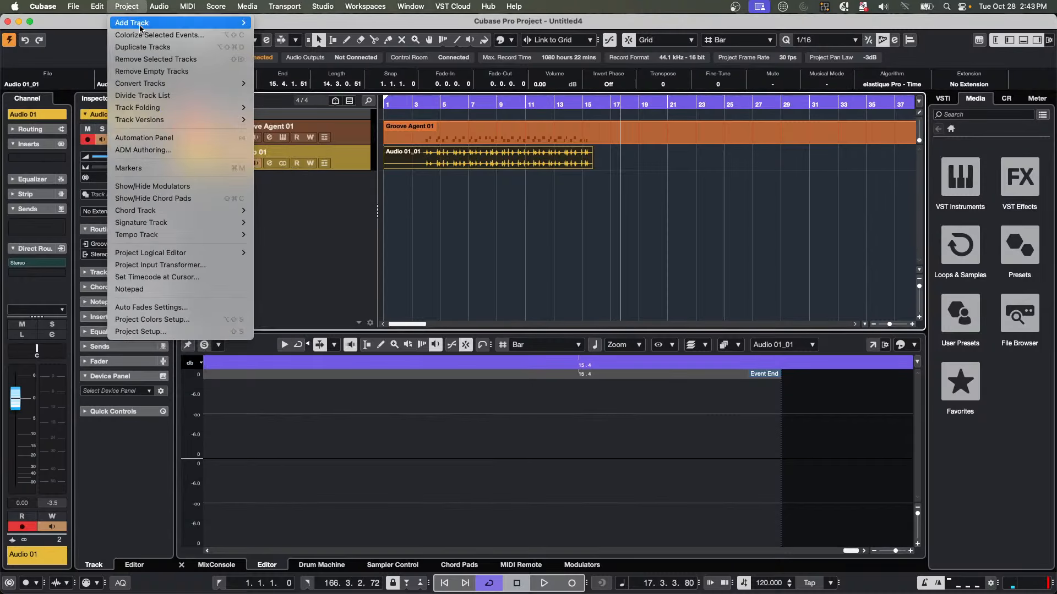
mouse_move(223, 240)
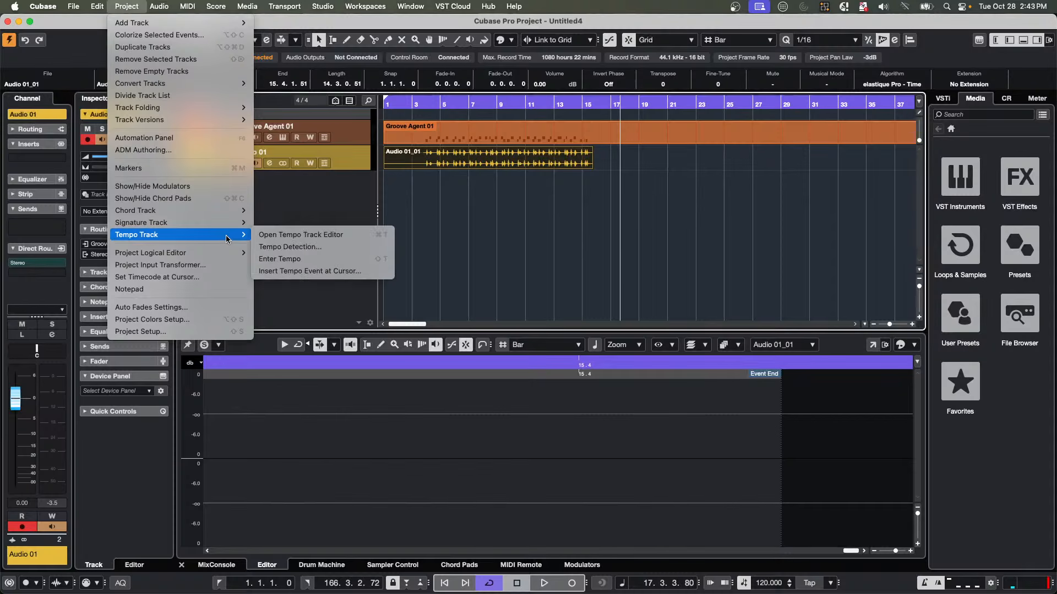
click(306, 246)
click(761, 358)
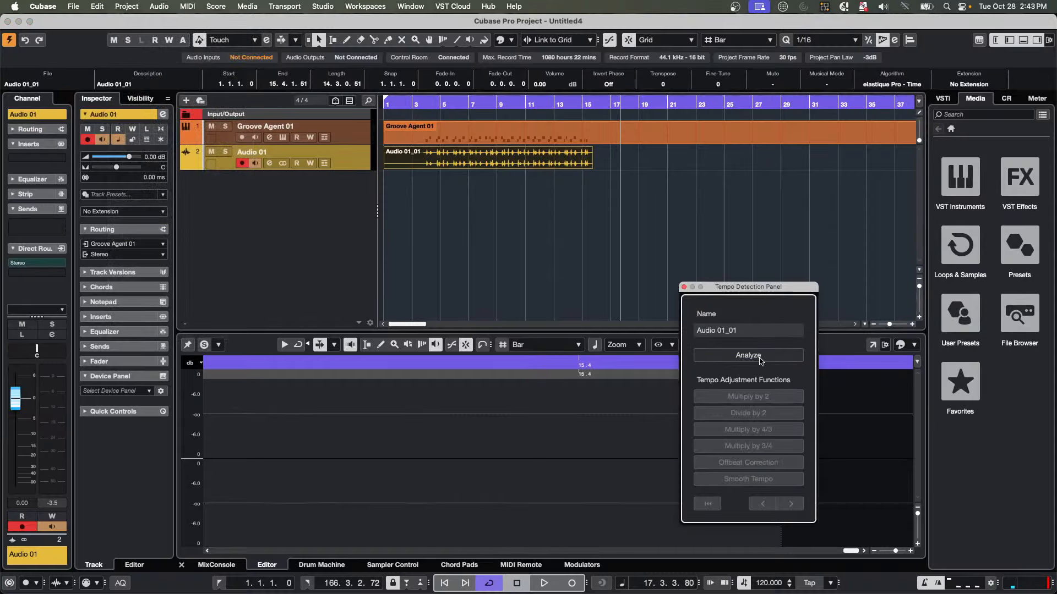
Play back the drum take against the detected tempo map and mute the Audio 01 track.
click(384, 106)
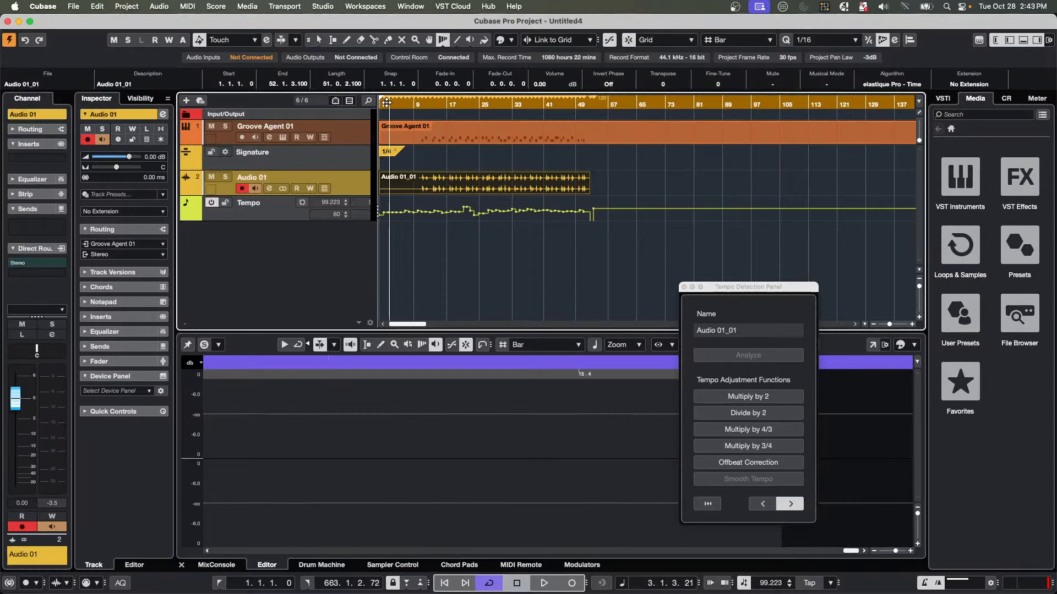
click(415, 104)
key(space)
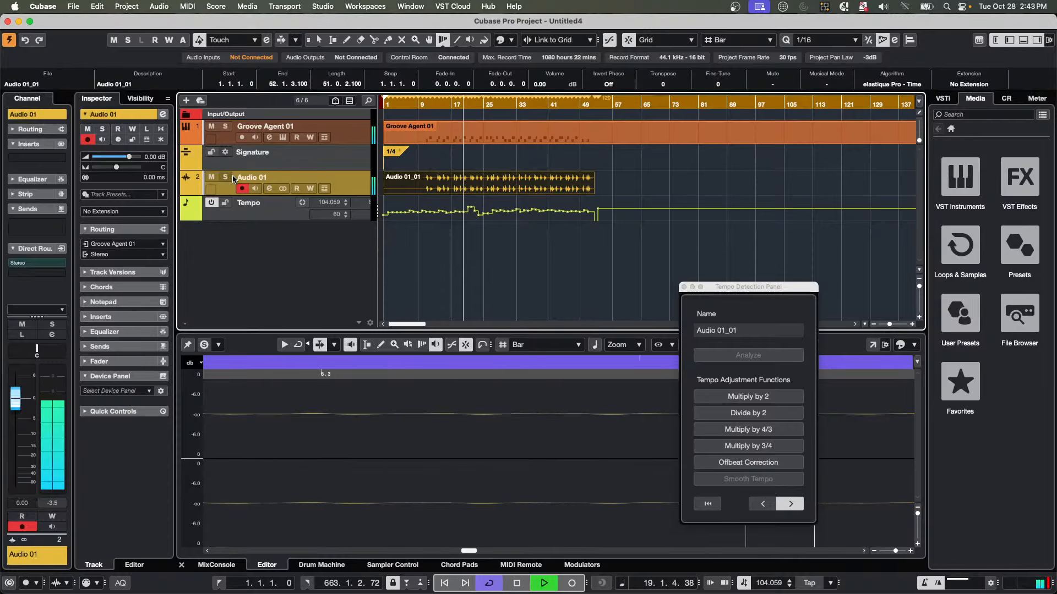
click(212, 176)
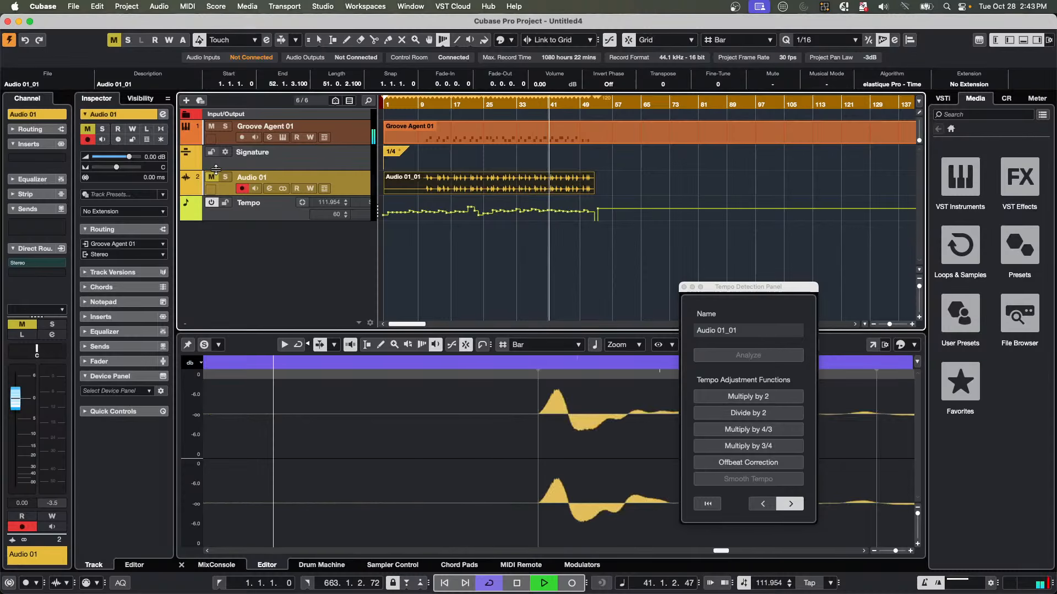
key(space)
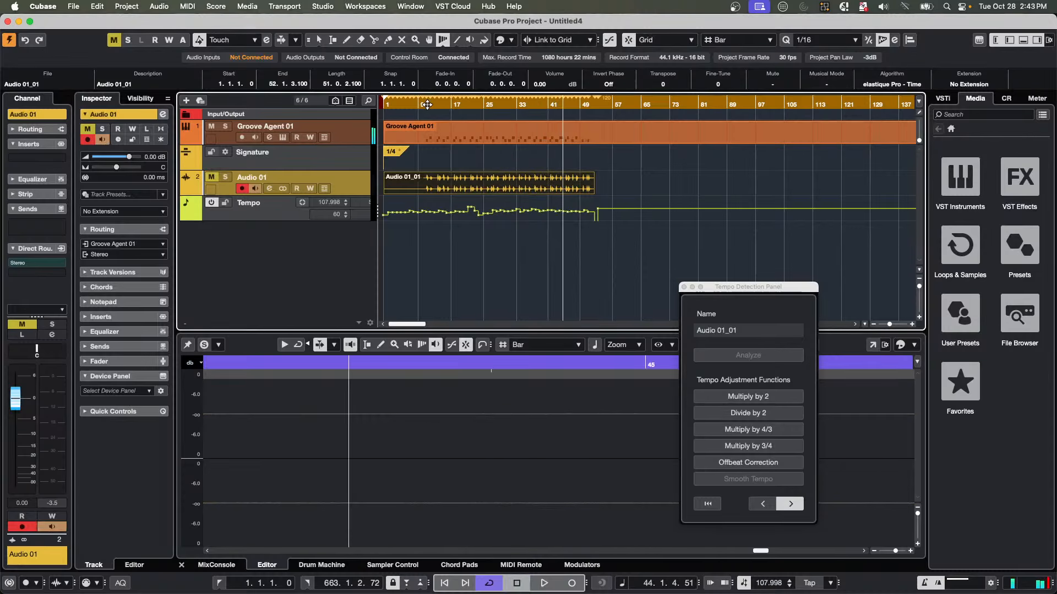
End the tempo detection session by switching to the Draw tool and insert a 4/4 time signature at bar 11.
drag(418, 104, 434, 137)
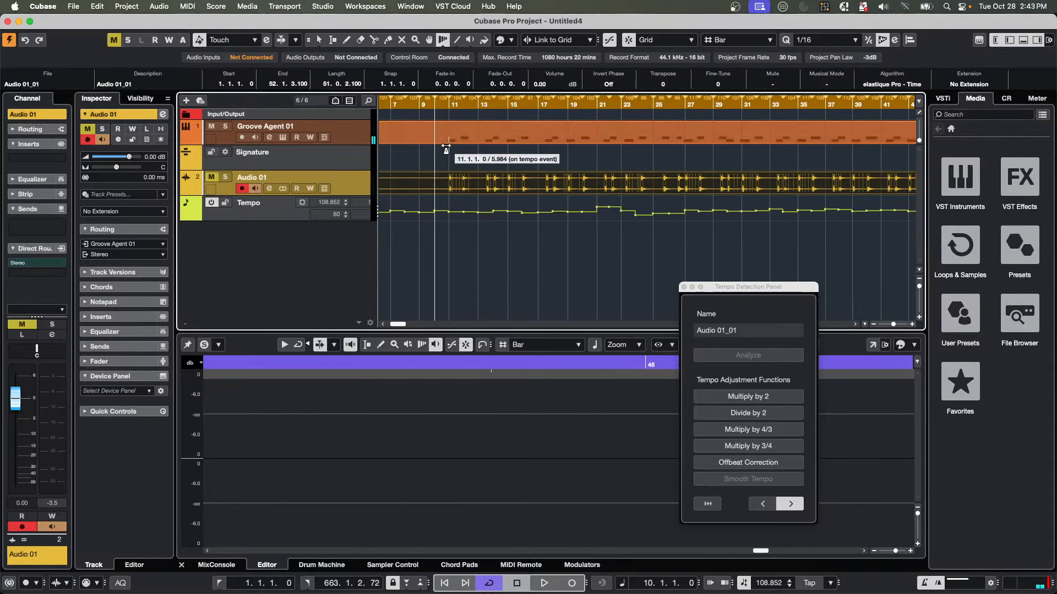
right_click(447, 149)
click(454, 158)
click(478, 158)
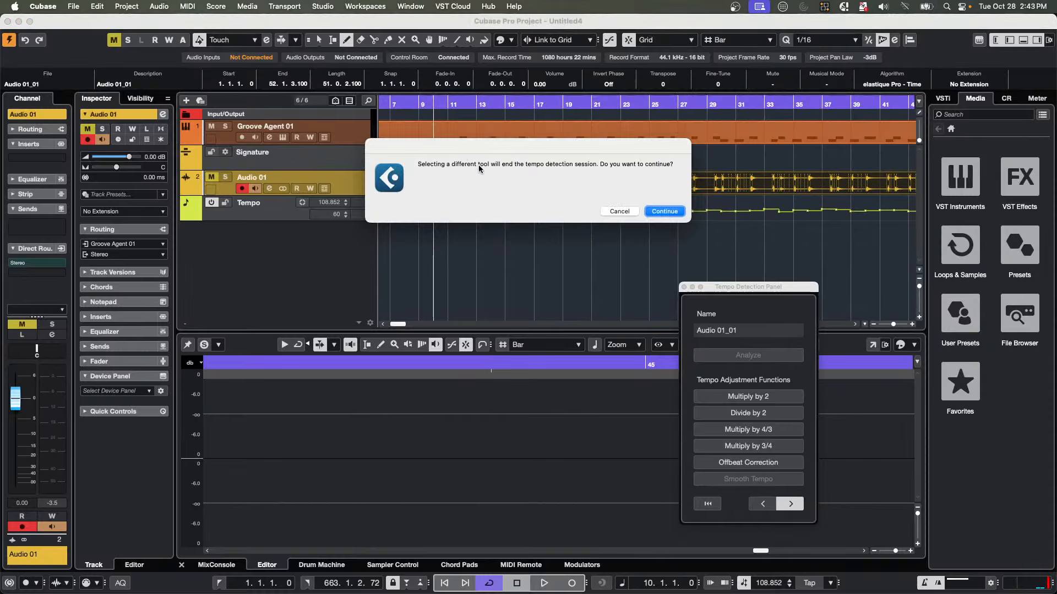
click(662, 211)
click(456, 154)
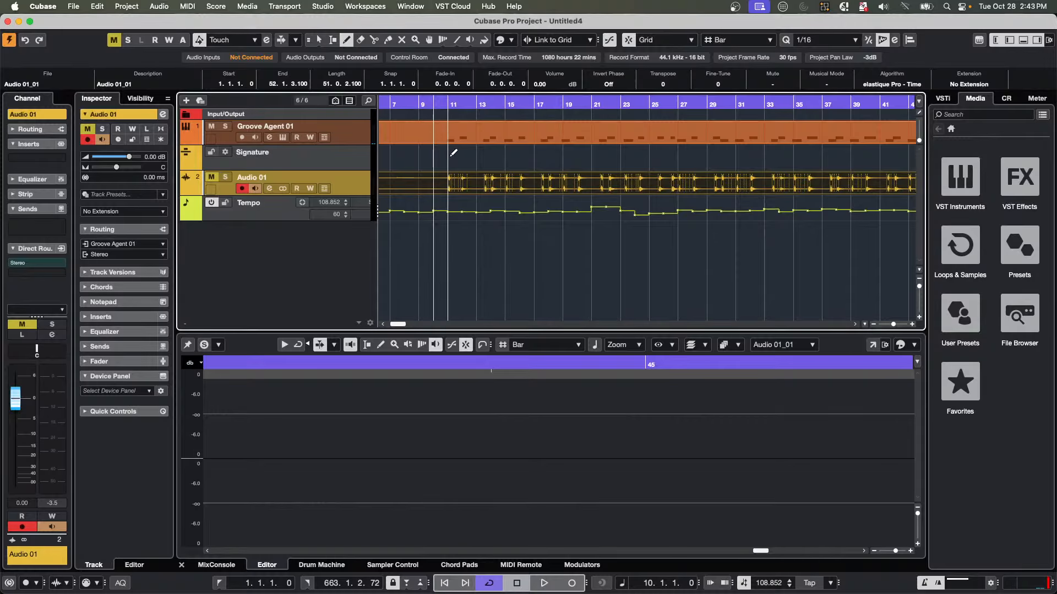
Play back the drum take from just before the 4/4 signature change to check the bar alignment.
drag(424, 104, 426, 87)
key(space)
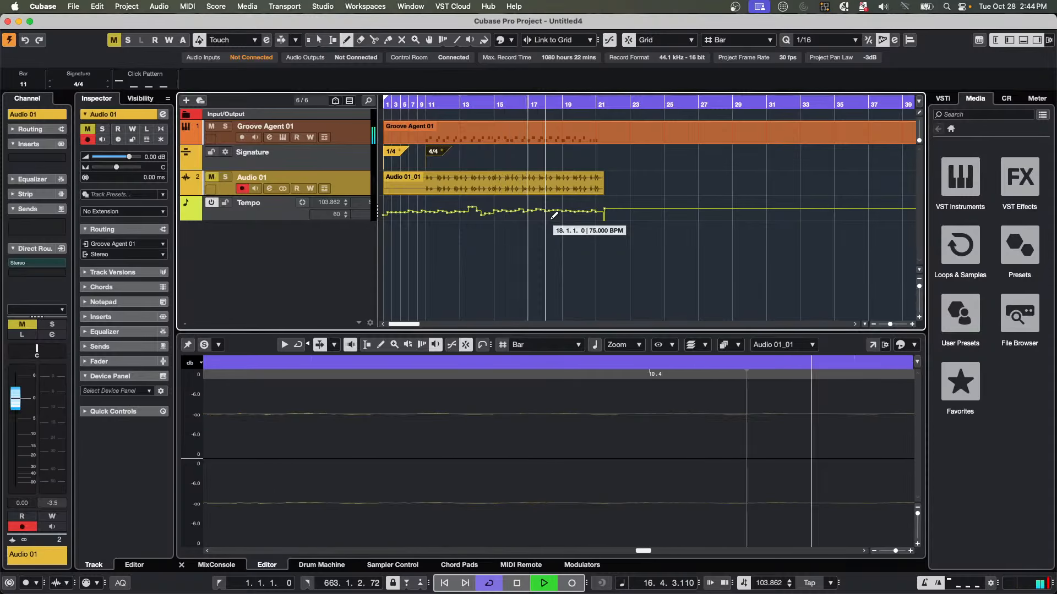
key(space)
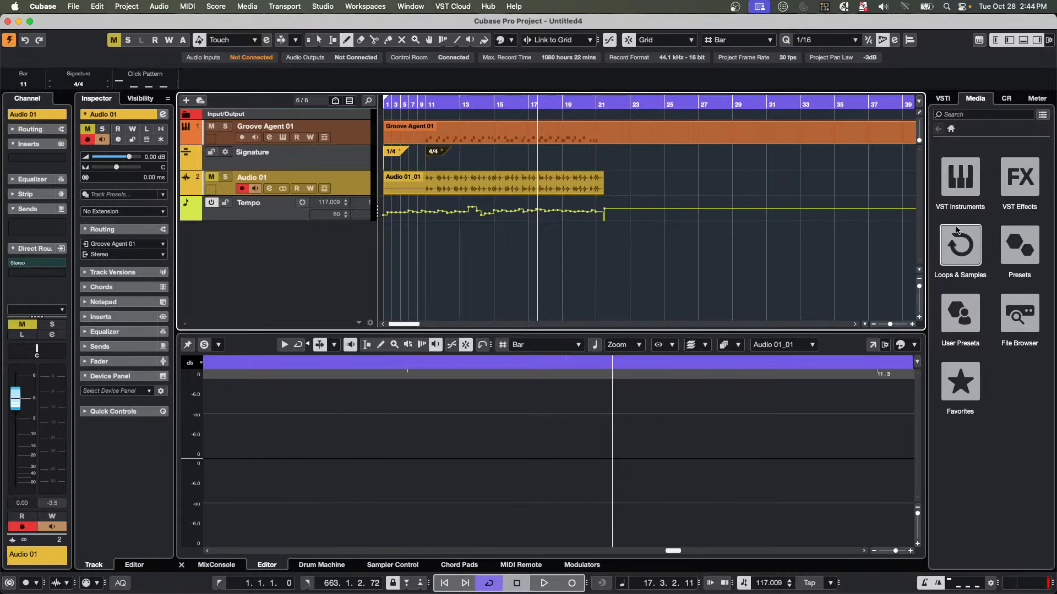
Browse Loops & Samples and open the contents of the Loop Mash Library.
click(949, 249)
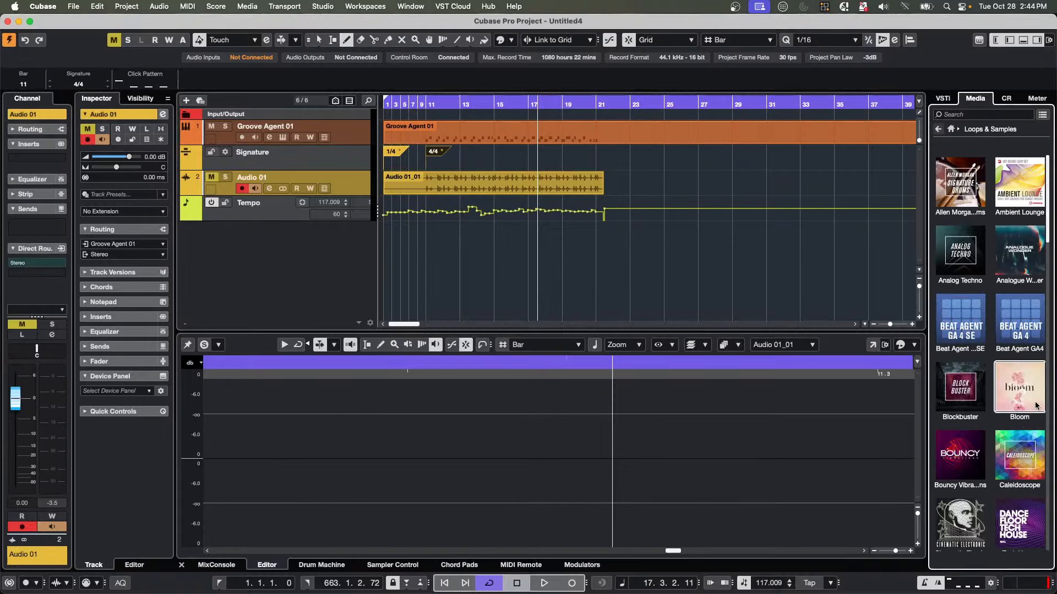
scroll(998, 400, down, 5)
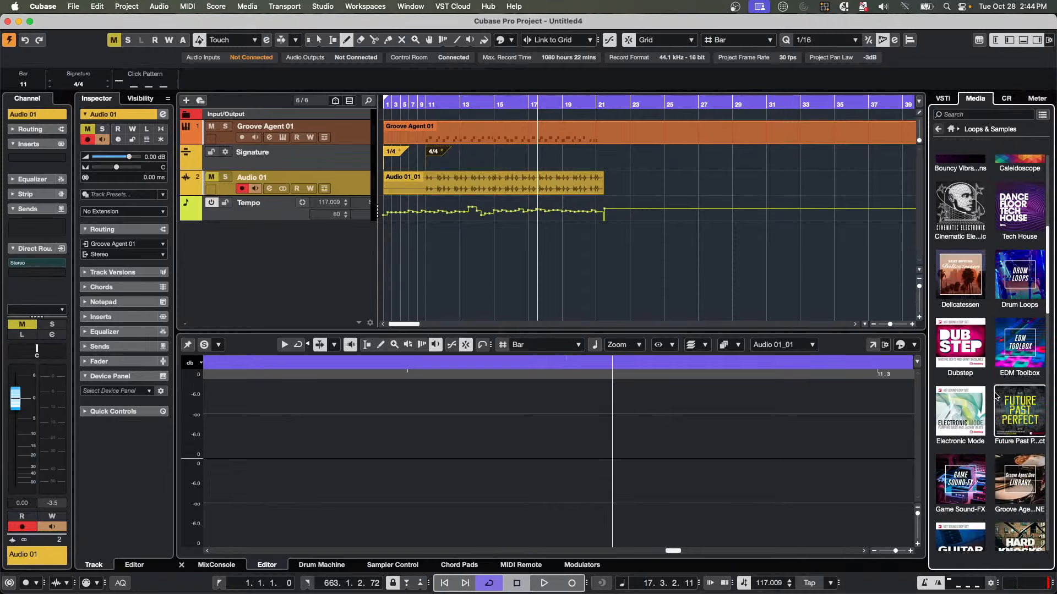
scroll(997, 396, down, 3)
scroll(996, 395, down, 3)
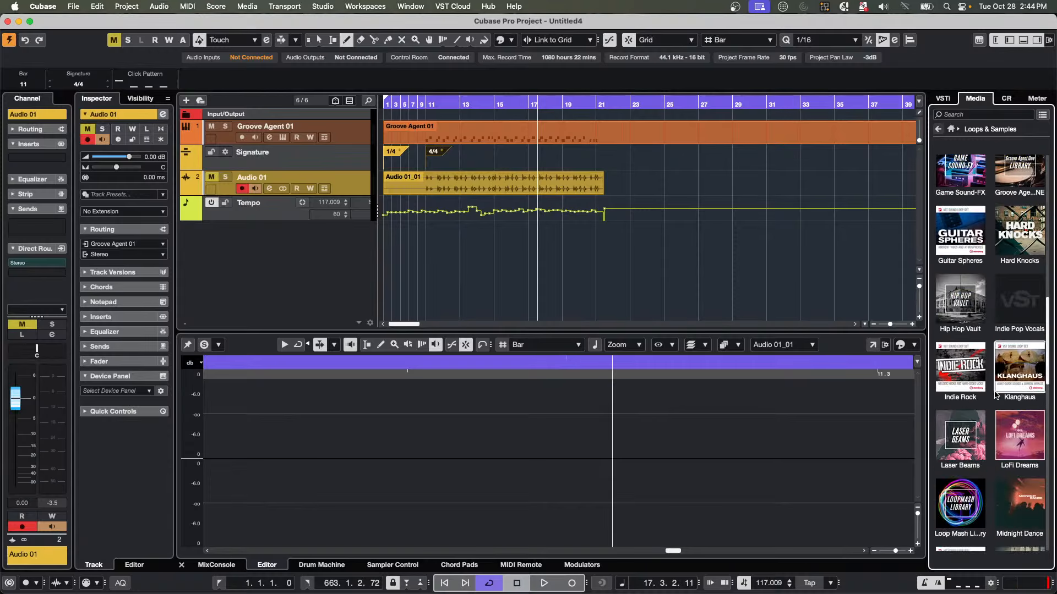
click(962, 498)
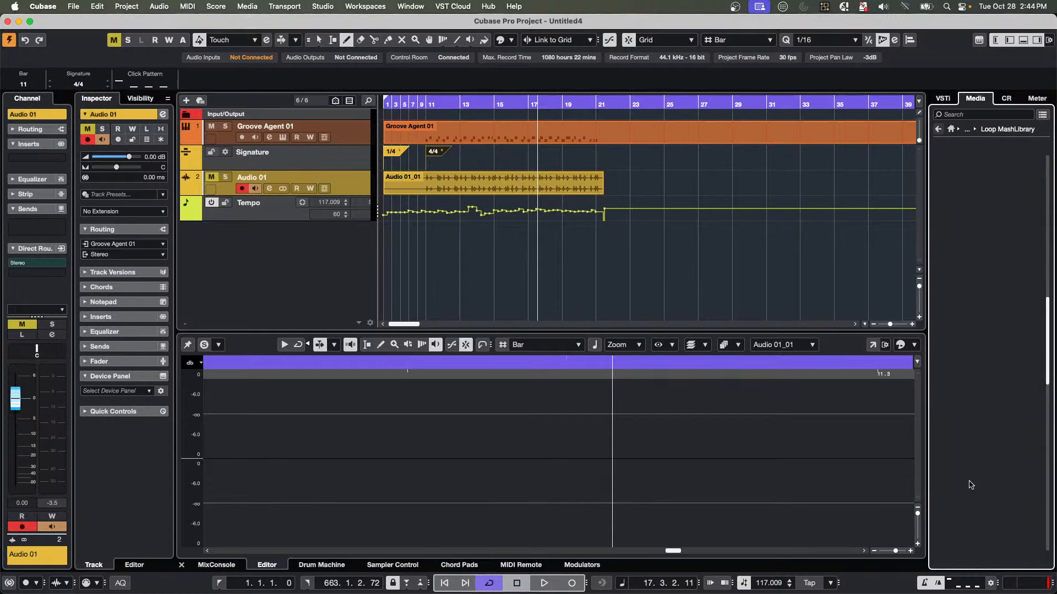
click(948, 192)
click(949, 194)
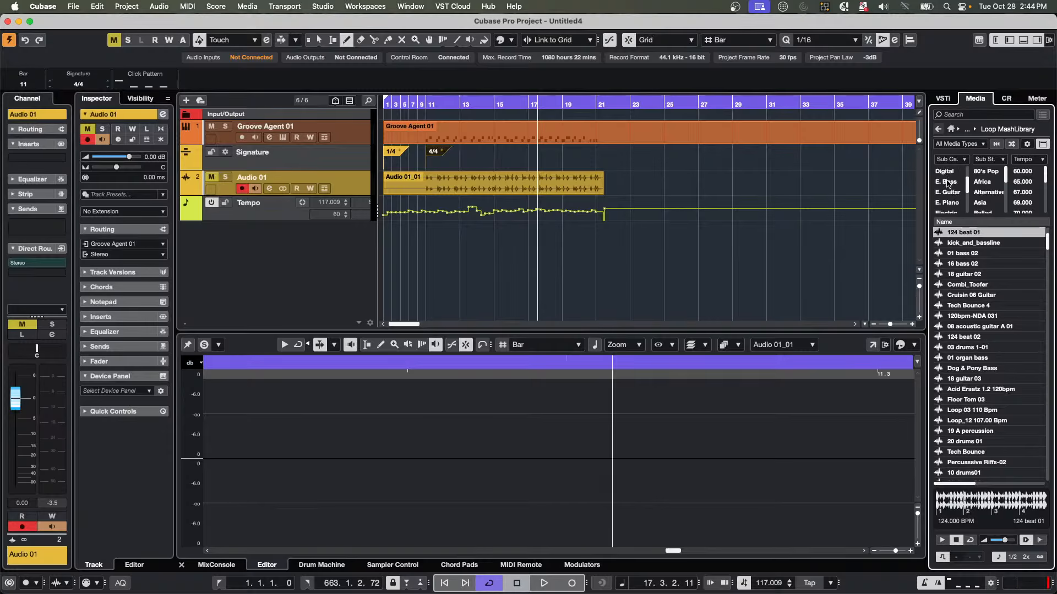
Filter the loops to E. Bass and place Thumbfunk 2 basic at bar 11 on a new audio track.
click(946, 182)
click(963, 285)
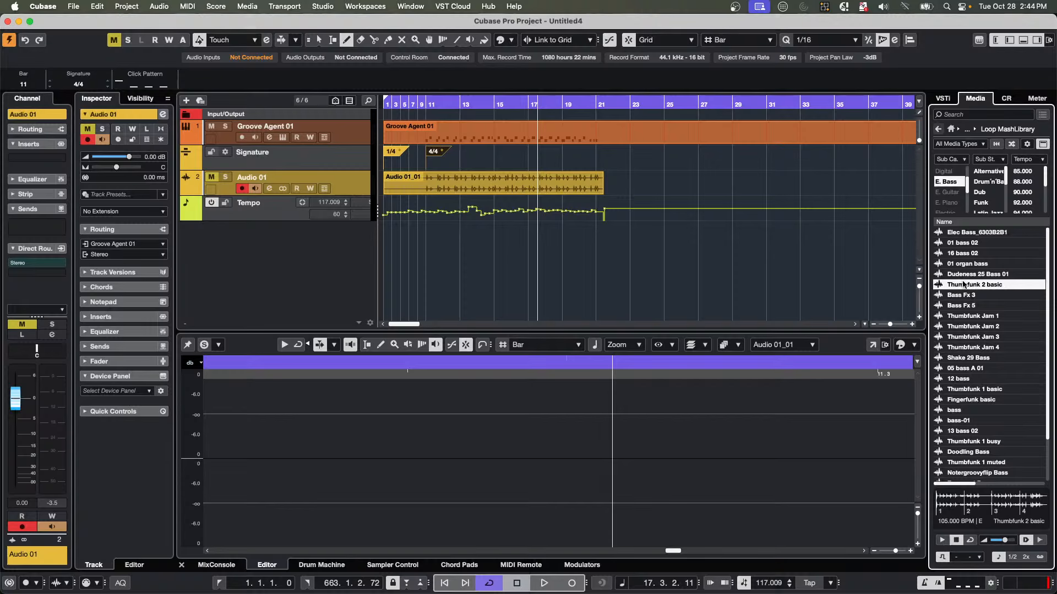
mouse_move(963, 284)
mouse_down()
mouse_move(725, 287)
mouse_move(418, 245)
mouse_up()
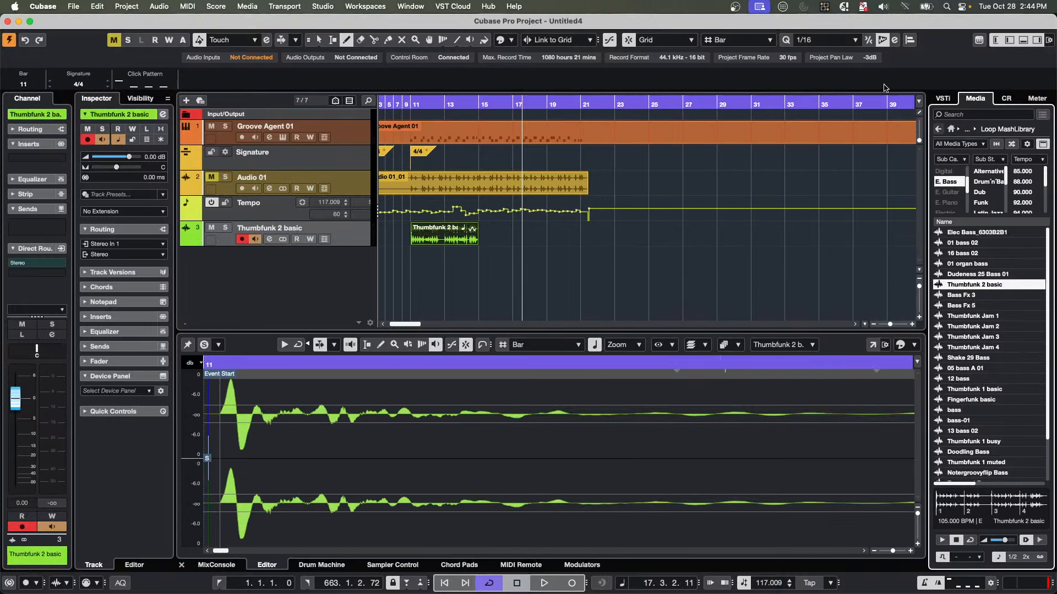
Select the Thumbfunk 2 basic event with the Object Selection tool and play it with the drums from bar 11.
right_click(535, 214)
click(542, 220)
click(465, 232)
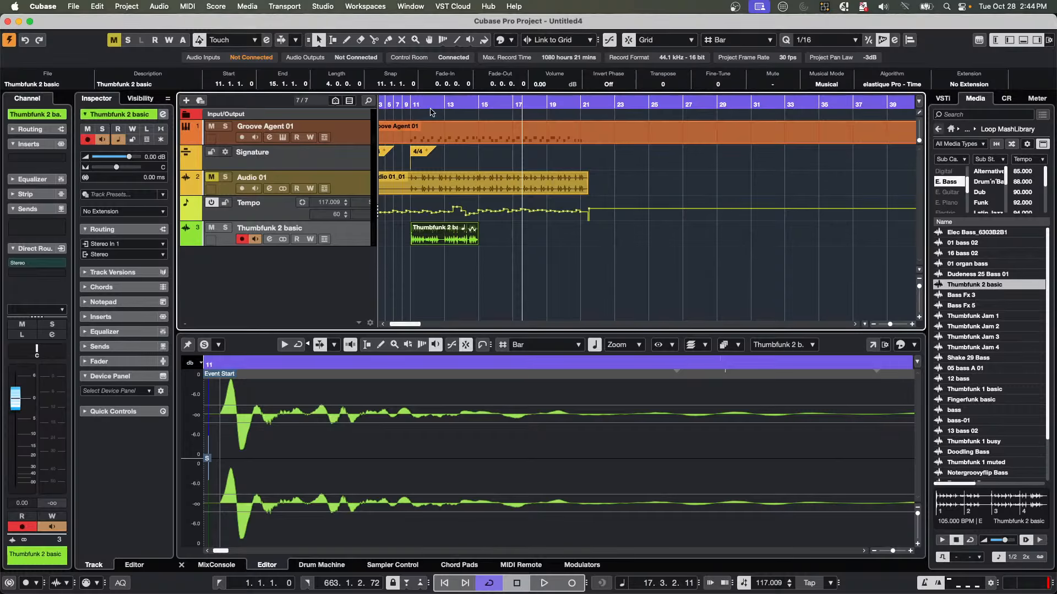
drag(410, 108, 405, 113)
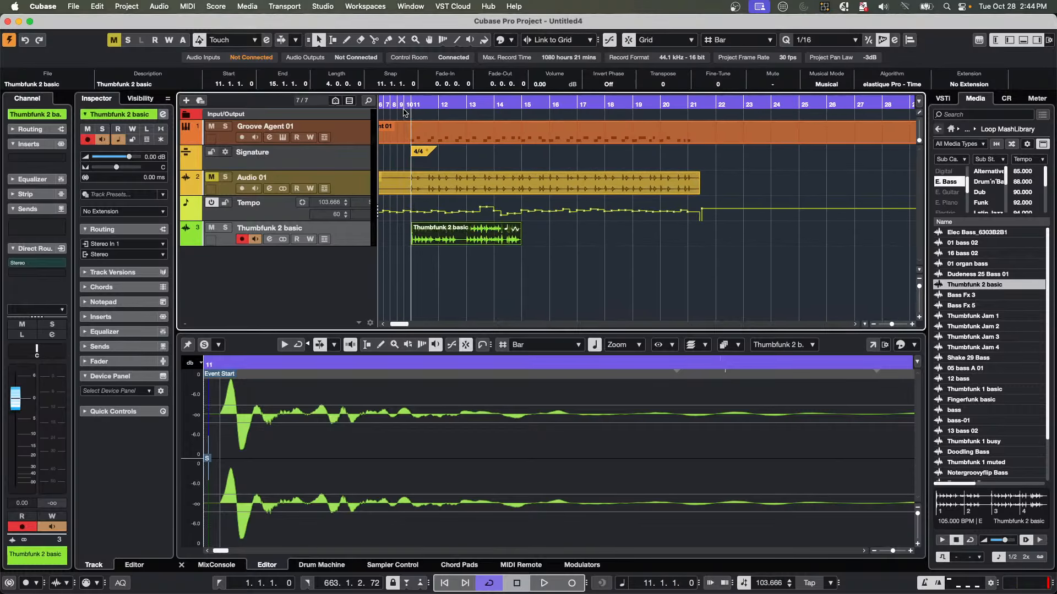
key(space)
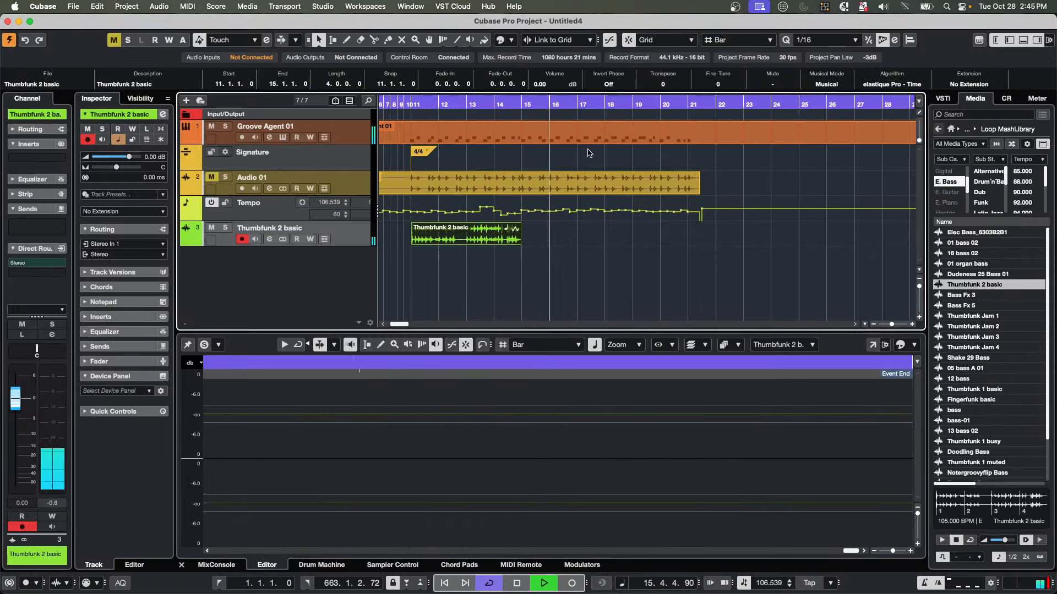
Duplicate the Thumbfunk 2 basic event twice, to bars 15 and 19, and play the loops with the drums.
key(super+s)
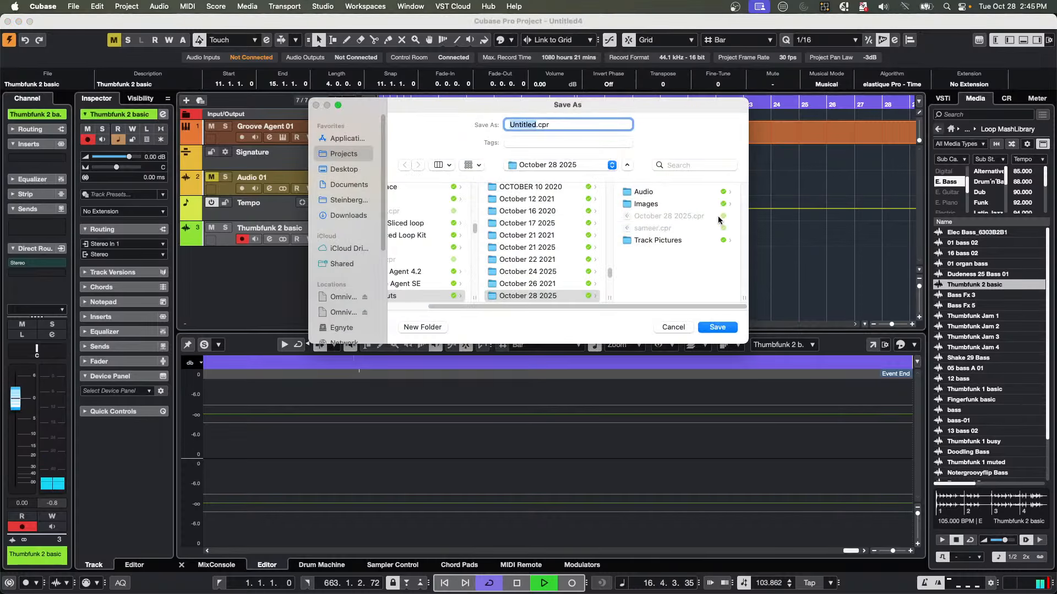
click(686, 329)
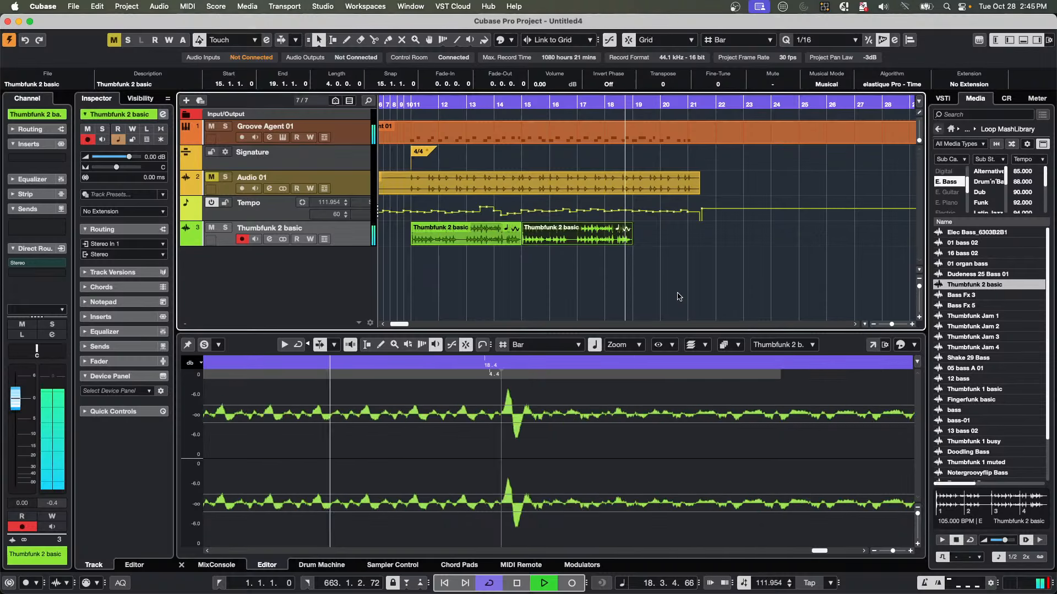
key(ctrl+d)
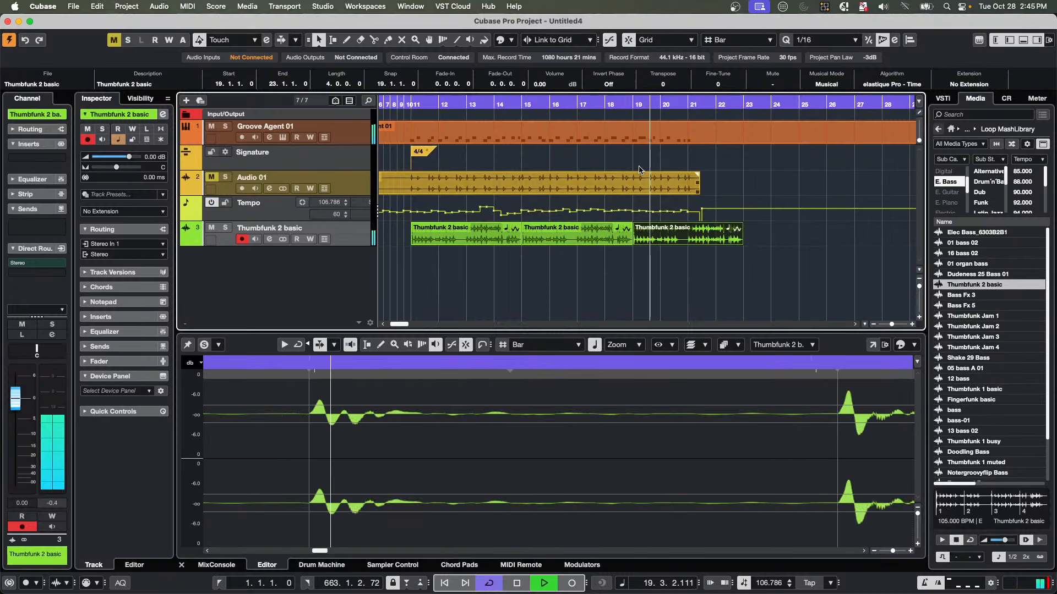
click(533, 106)
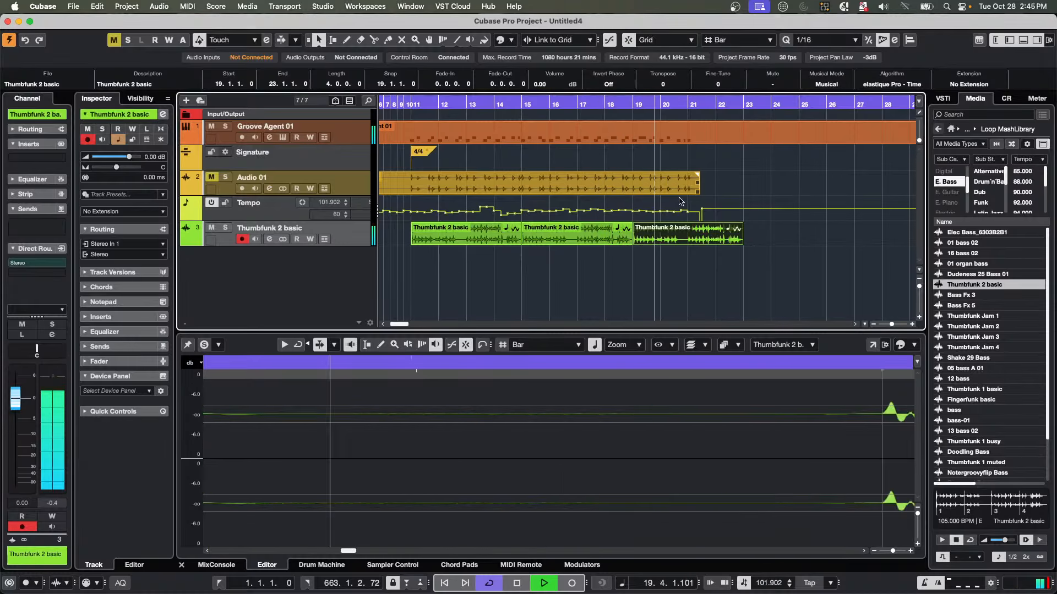
key(space)
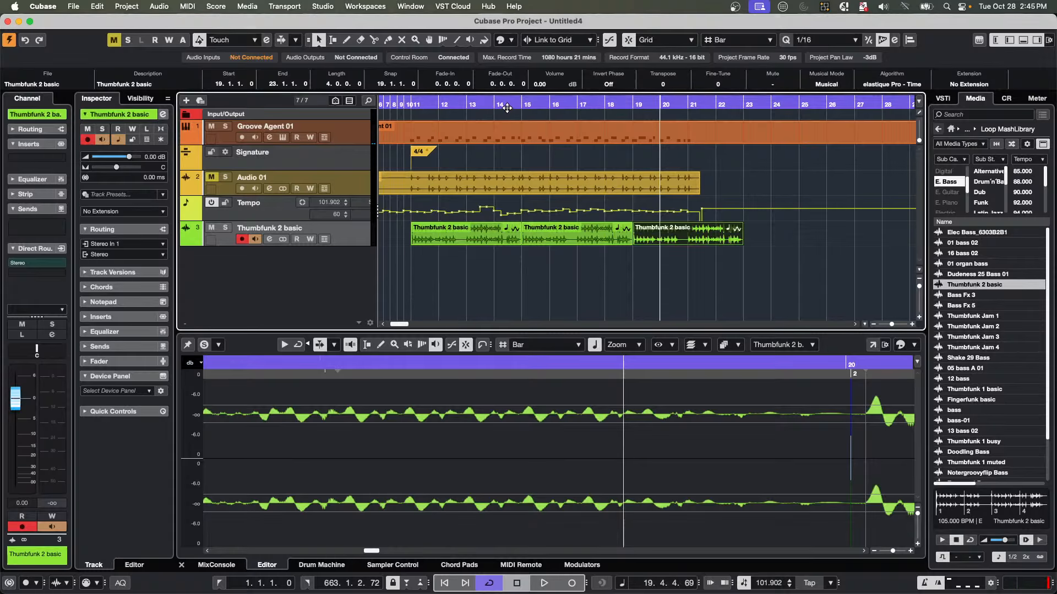
Enlarge the Groove Agent 01 track and shift the tempo grid between bars 13 and 15 with Time Warp in Warp Grid mode.
drag(532, 104, 528, 134)
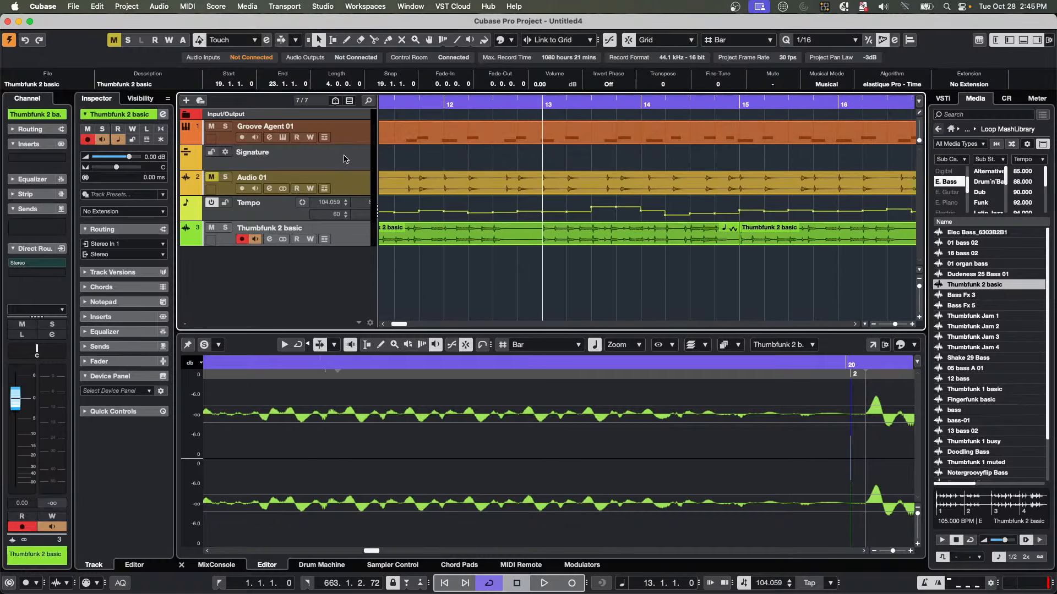
drag(343, 170, 348, 180)
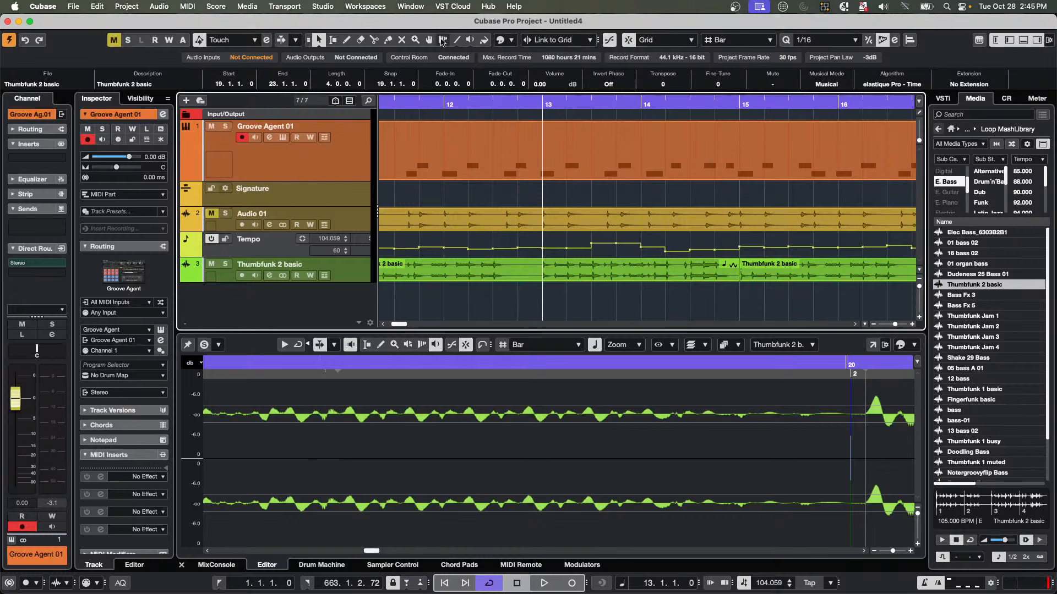
click(443, 41)
click(444, 41)
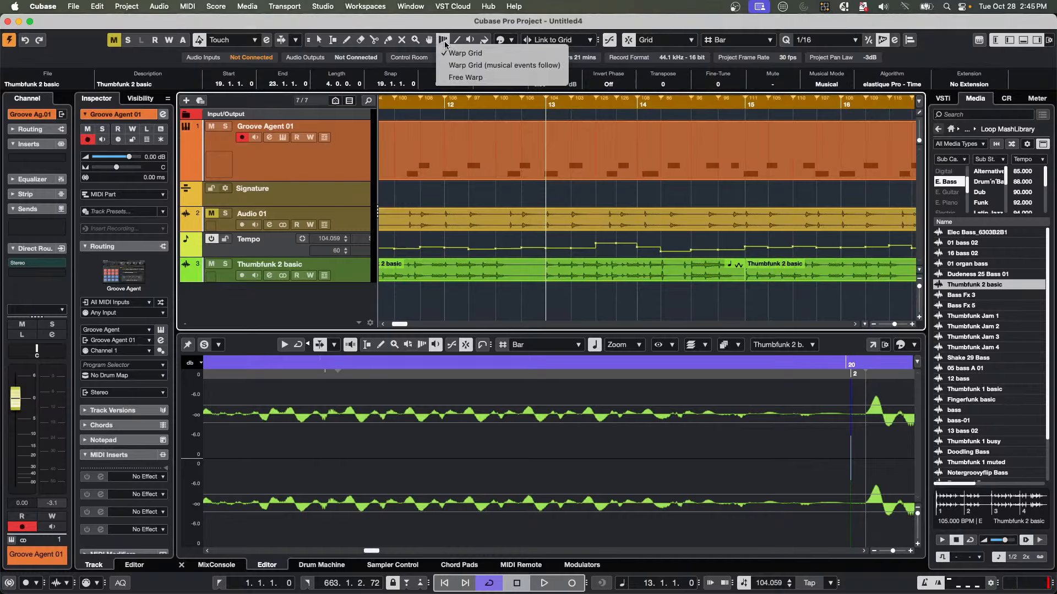
click(515, 53)
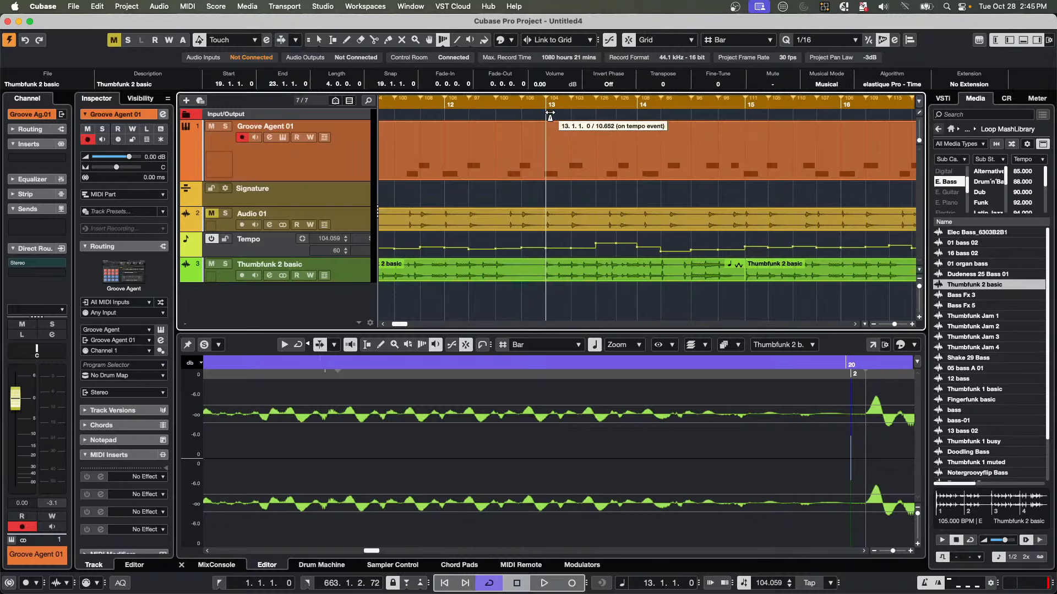
mouse_move(550, 116)
mouse_down()
mouse_move(530, 115)
mouse_move(642, 115)
mouse_up()
drag(752, 118, 665, 114)
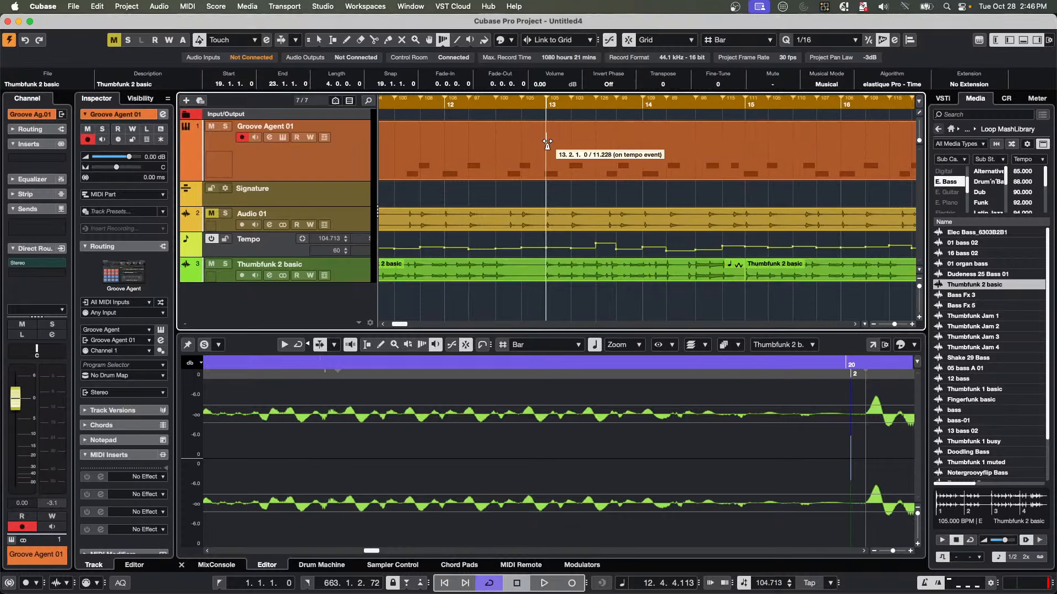
Enlarge the Audio 01 track and move it above the Groove Agent 01 track.
drag(350, 231, 350, 280)
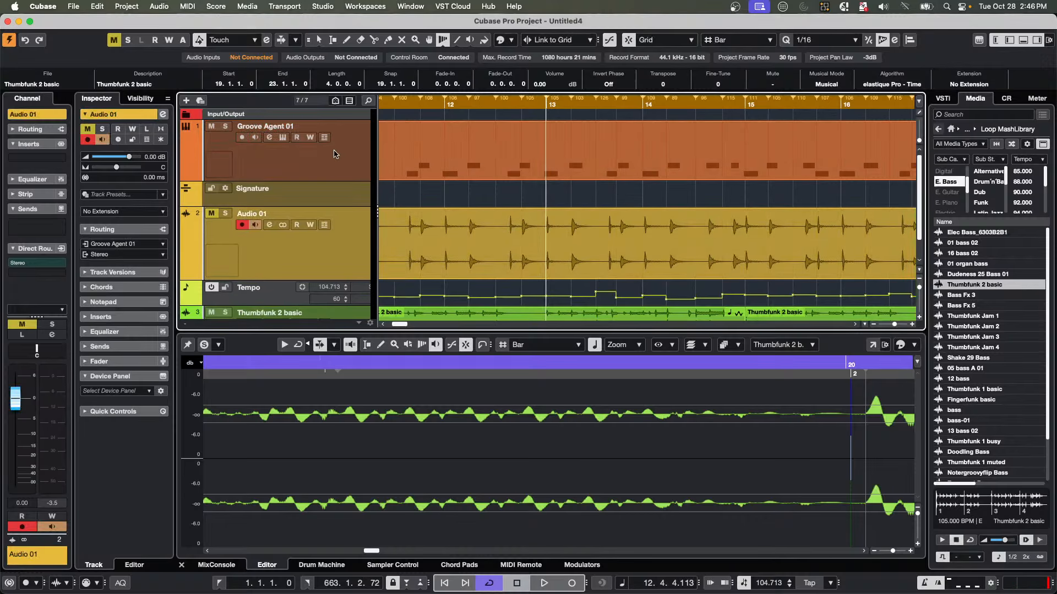
drag(308, 242, 319, 127)
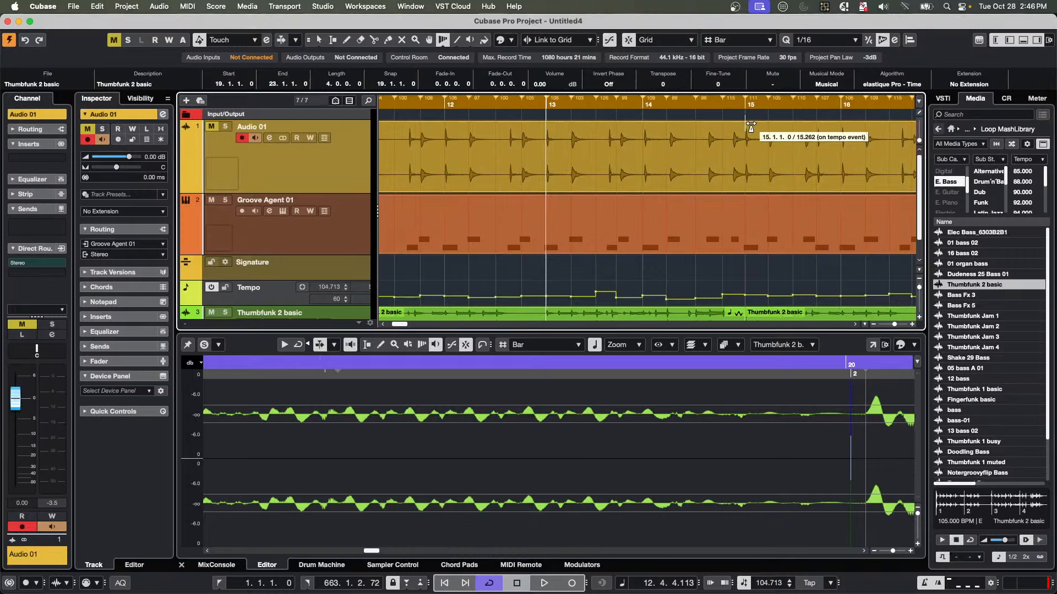
Fine-tune the warp grid at bars 15, 16 and 12 against the drum hits on the Audio 01 track.
drag(746, 124, 746, 125)
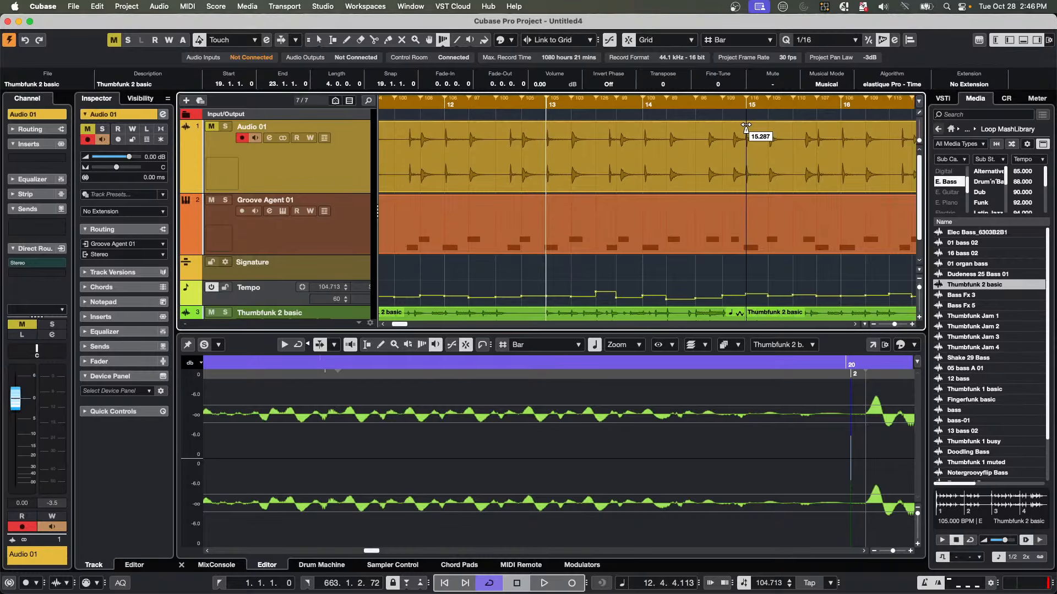
drag(841, 131, 843, 132)
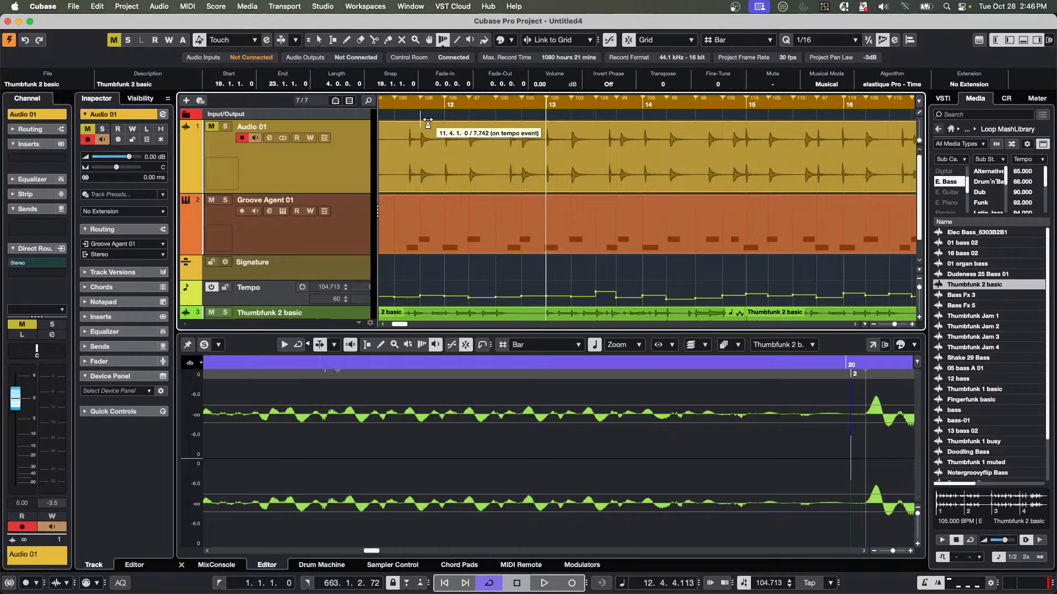
drag(444, 122, 445, 122)
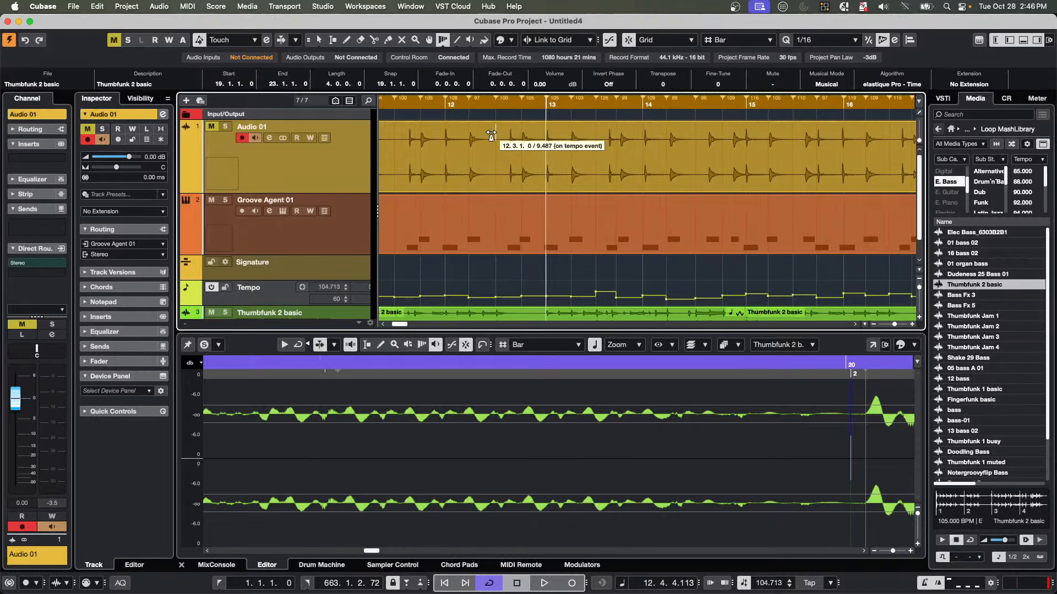
scroll(491, 138, down, 2)
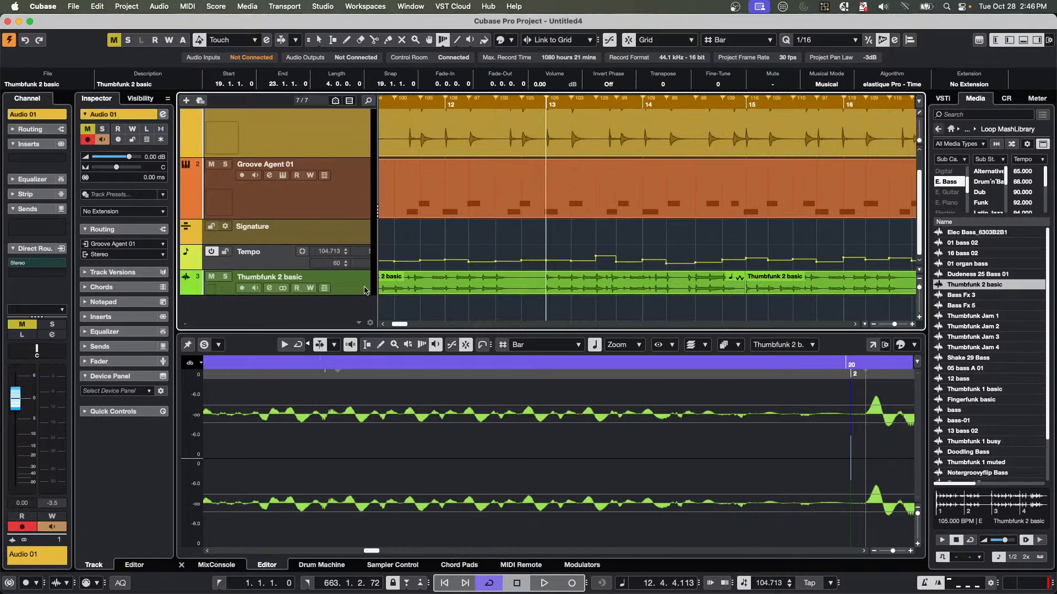
Enlarge the Thumbfunk 2 basic track above the Signature track and select its event at bar 11 with the Object Selection tool.
drag(358, 285, 342, 305)
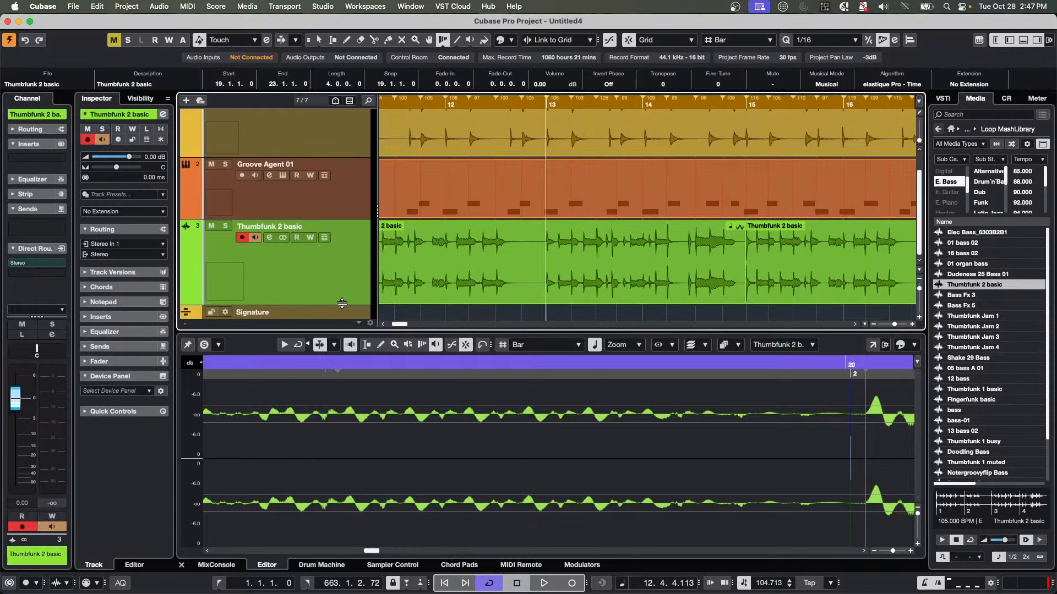
scroll(495, 222, down, 3)
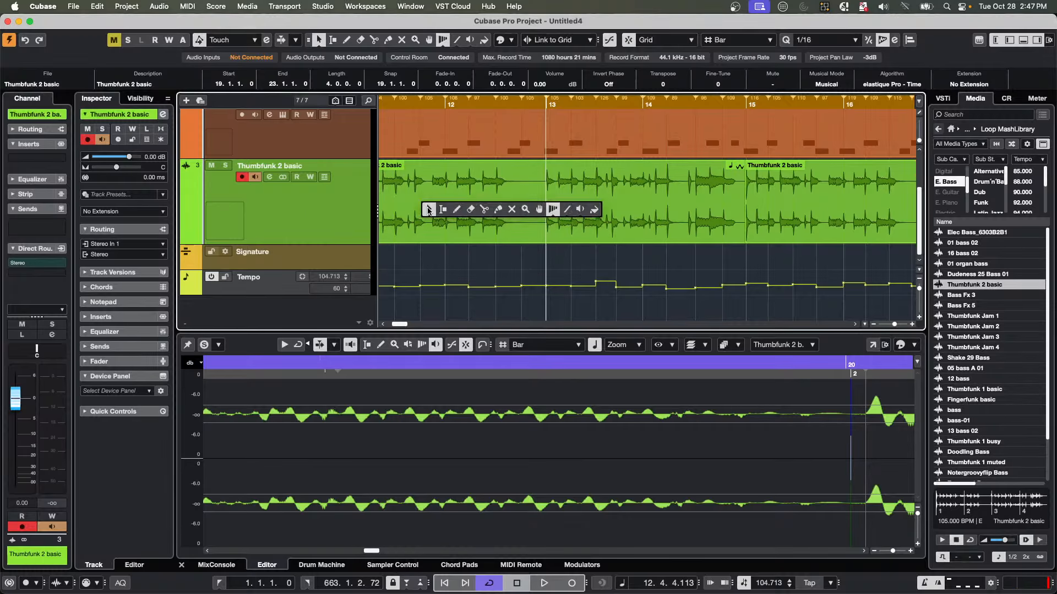
key(1)
click(428, 211)
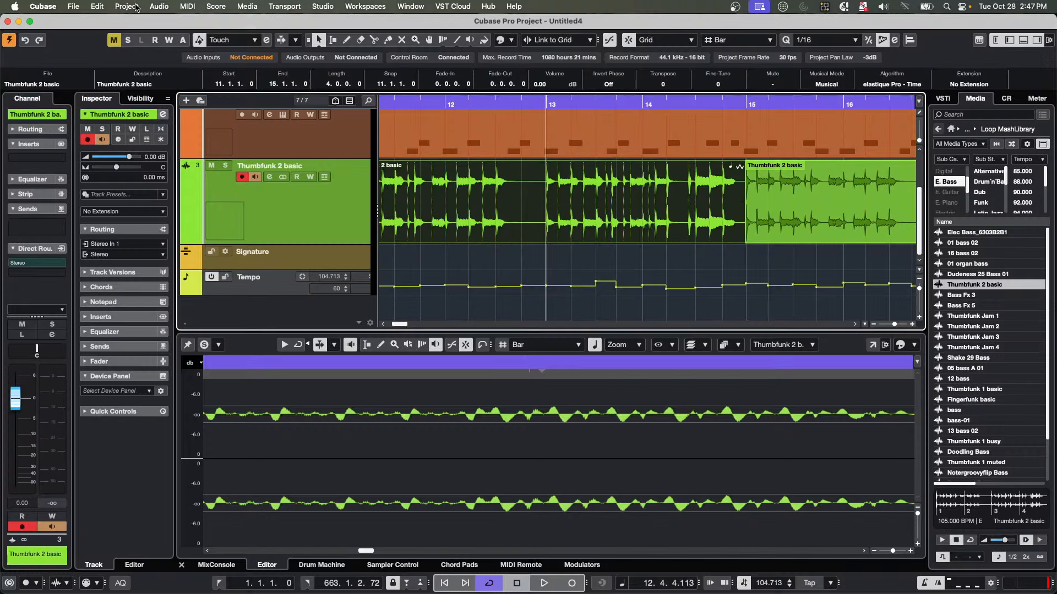
Open the hitpoint settings for the Thumbfunk 2 basic event at bar 11 and inspect its hitpoints in the sample editor with Edit Hitpoints.
click(163, 9)
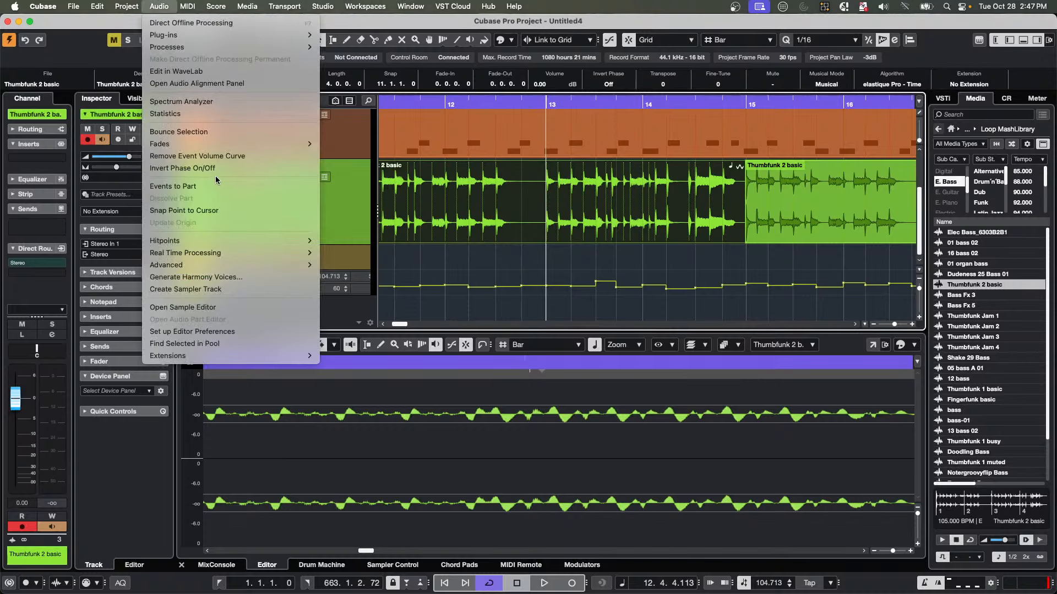
mouse_move(243, 243)
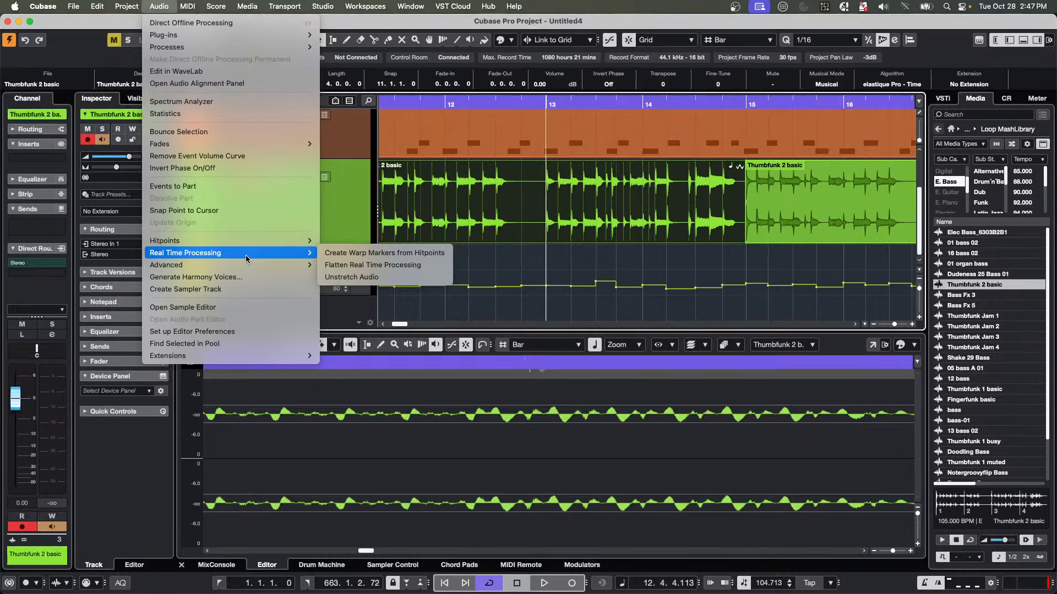
click(338, 264)
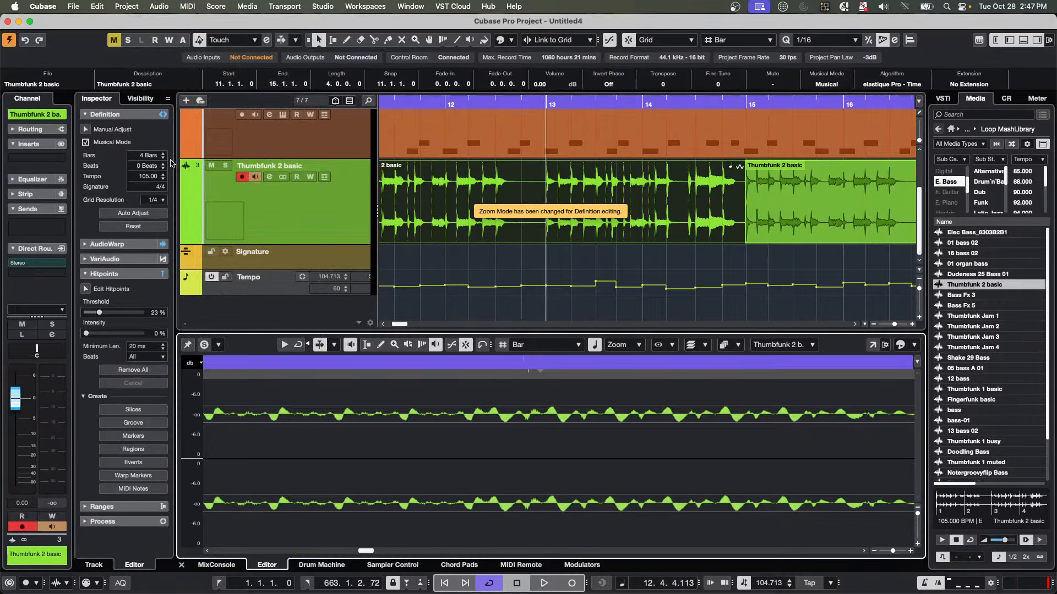
click(85, 289)
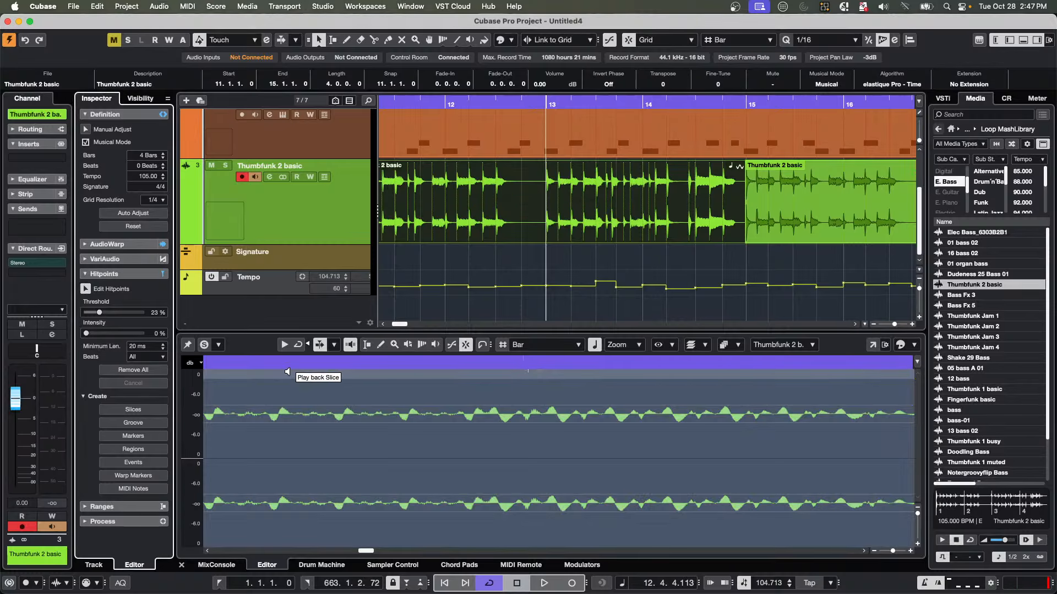
drag(290, 364, 288, 326)
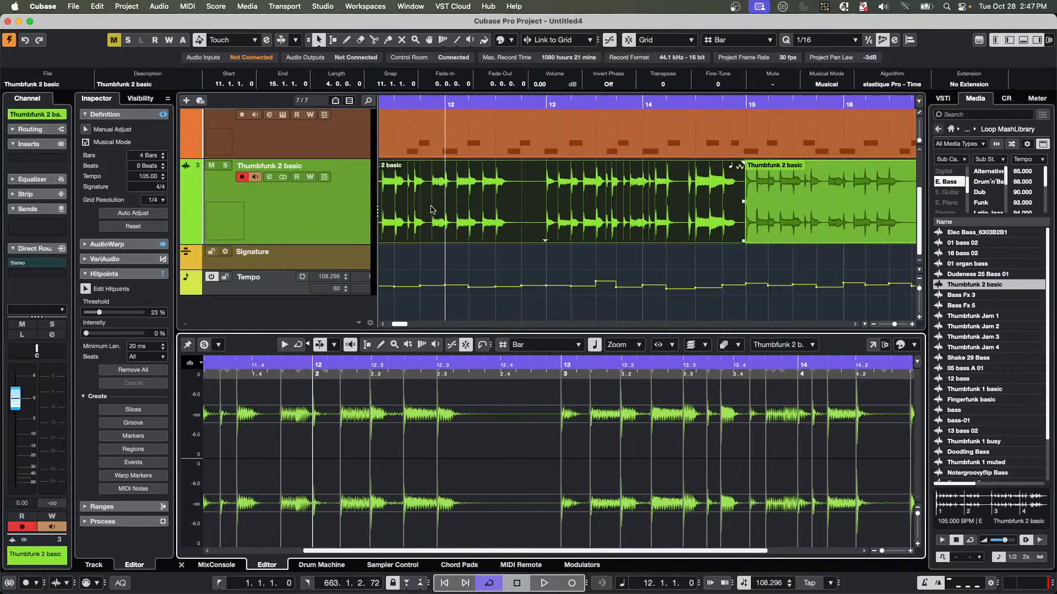
Create warp markers from the hitpoints of the Thumbfunk 2 basic event at bar 11.
click(214, 6)
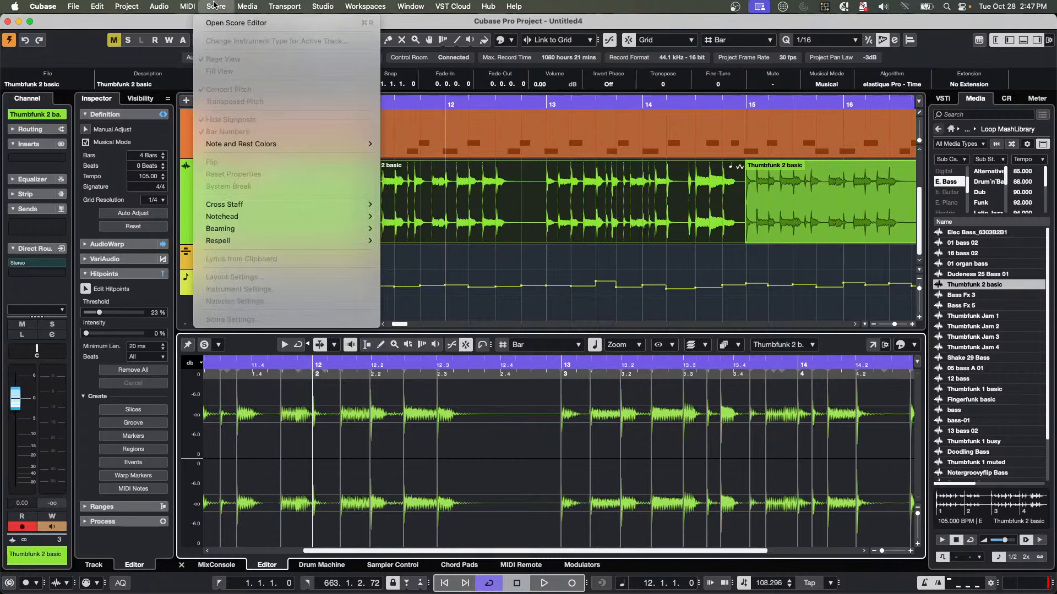
mouse_move(158, 6)
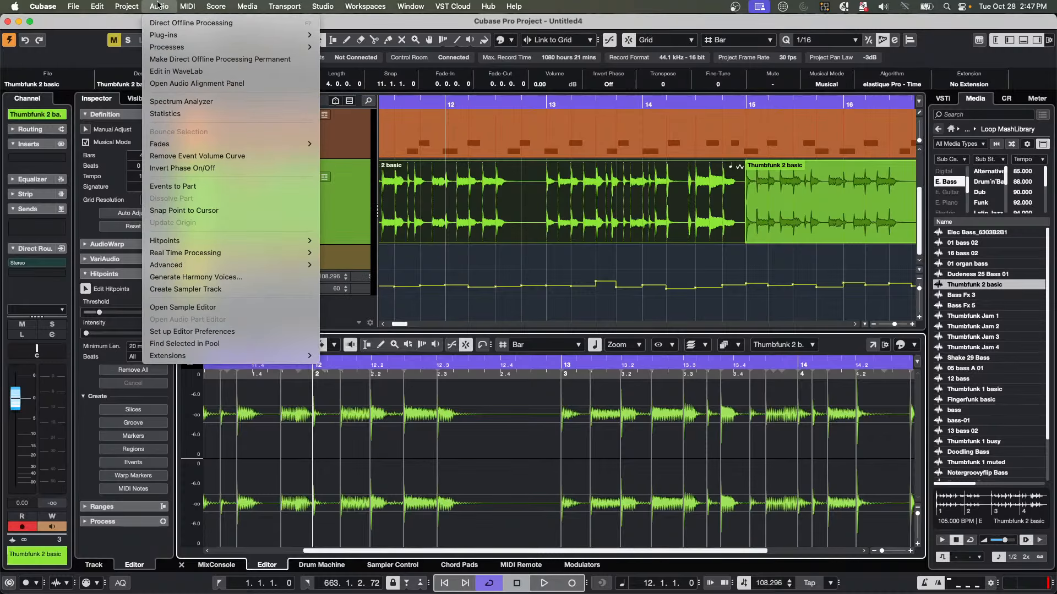
mouse_move(185, 253)
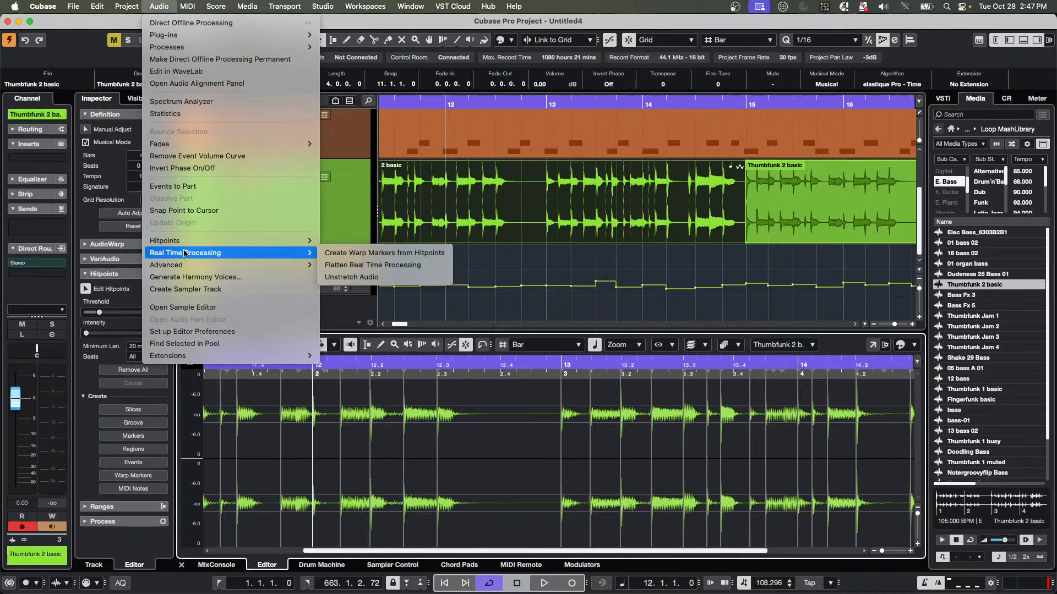
click(382, 256)
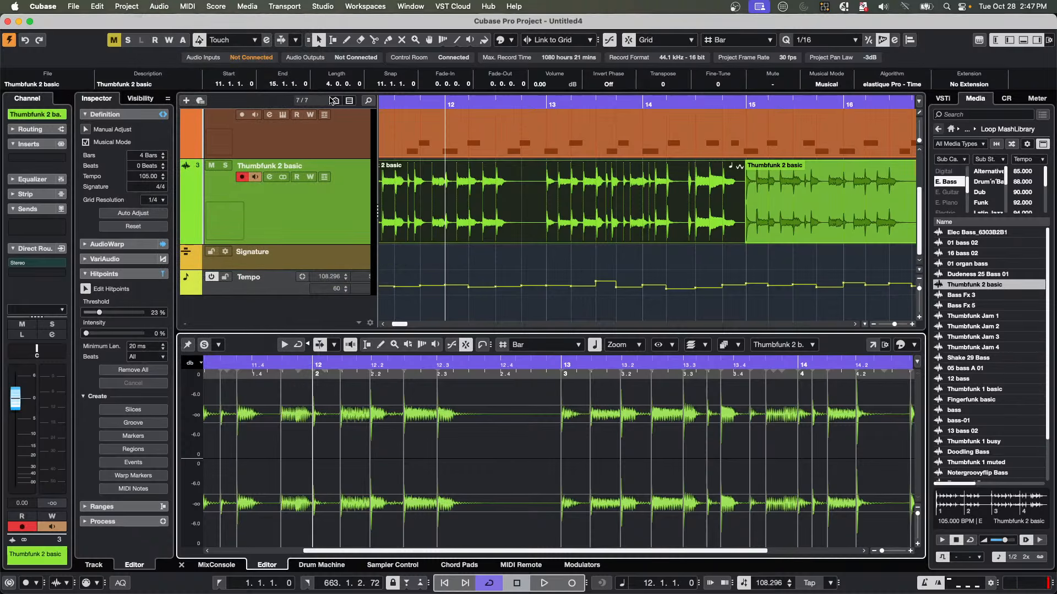
Switch to the Free Warp tool and nudge the bass event's warp markers midway through beat 12.1 and at beat 12.2.
click(441, 40)
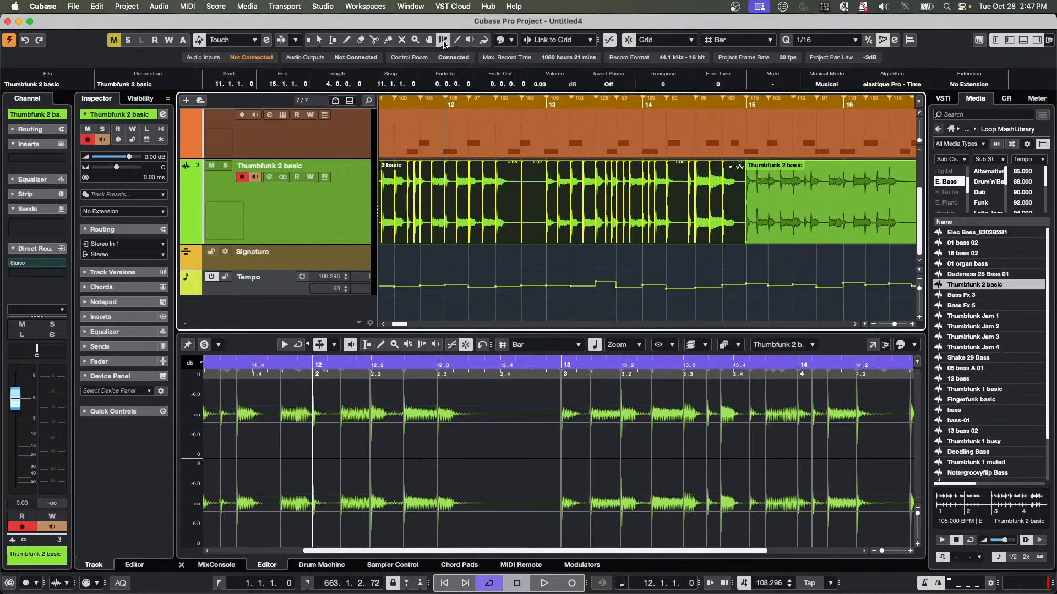
click(443, 43)
click(457, 79)
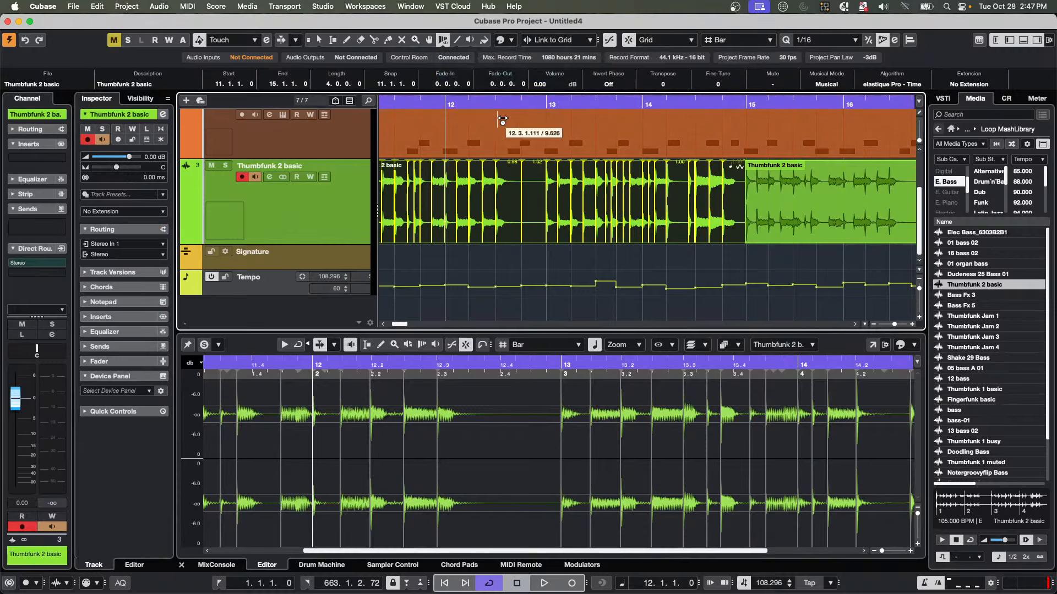
drag(482, 102, 485, 122)
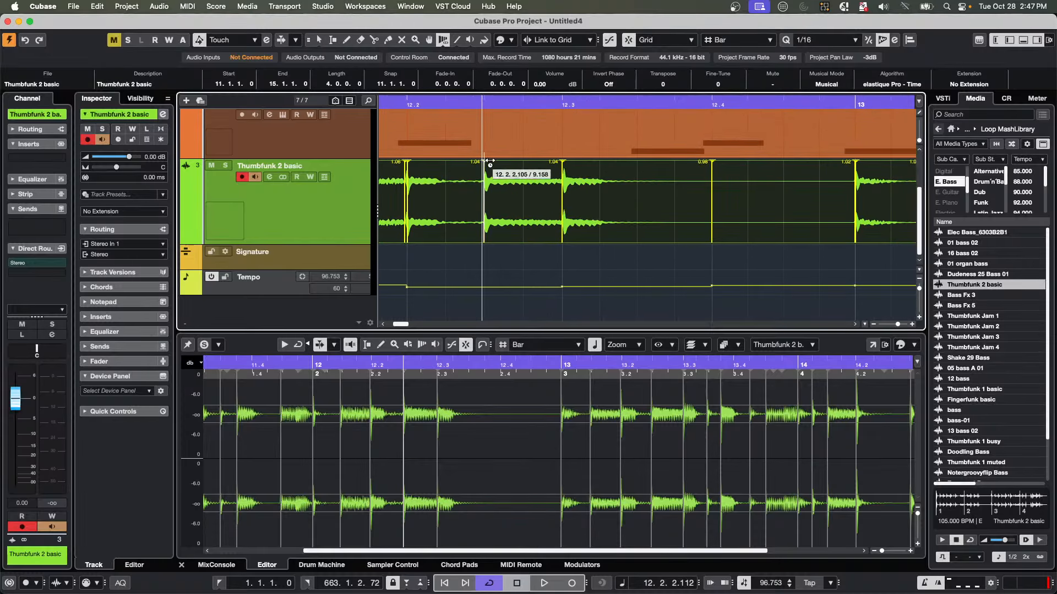
drag(537, 102, 545, 82)
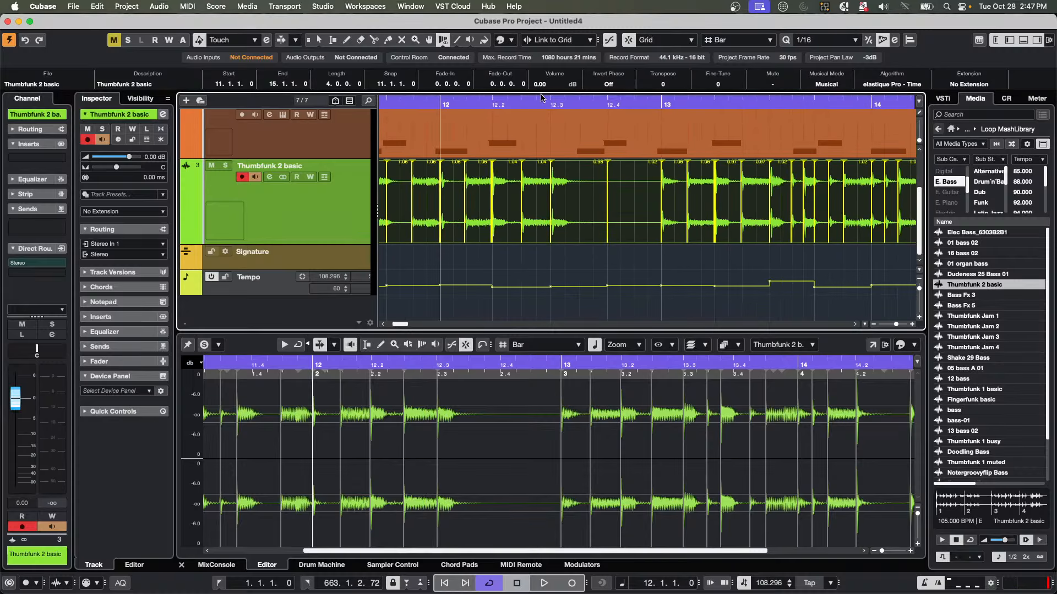
click(464, 105)
drag(464, 105, 495, 195)
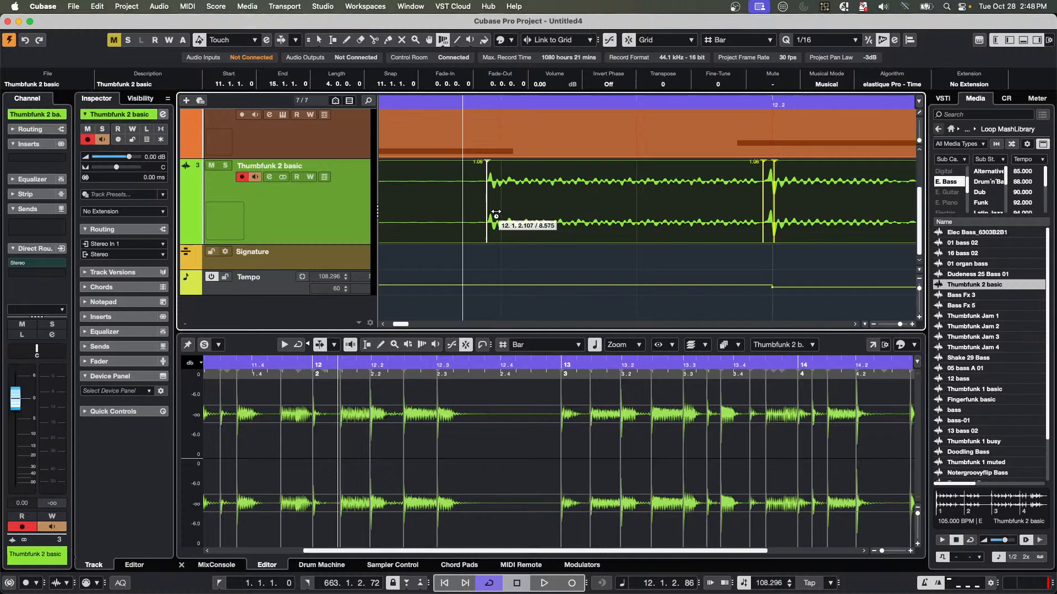
mouse_move(494, 212)
mouse_down()
mouse_move(564, 212)
mouse_move(489, 202)
mouse_up()
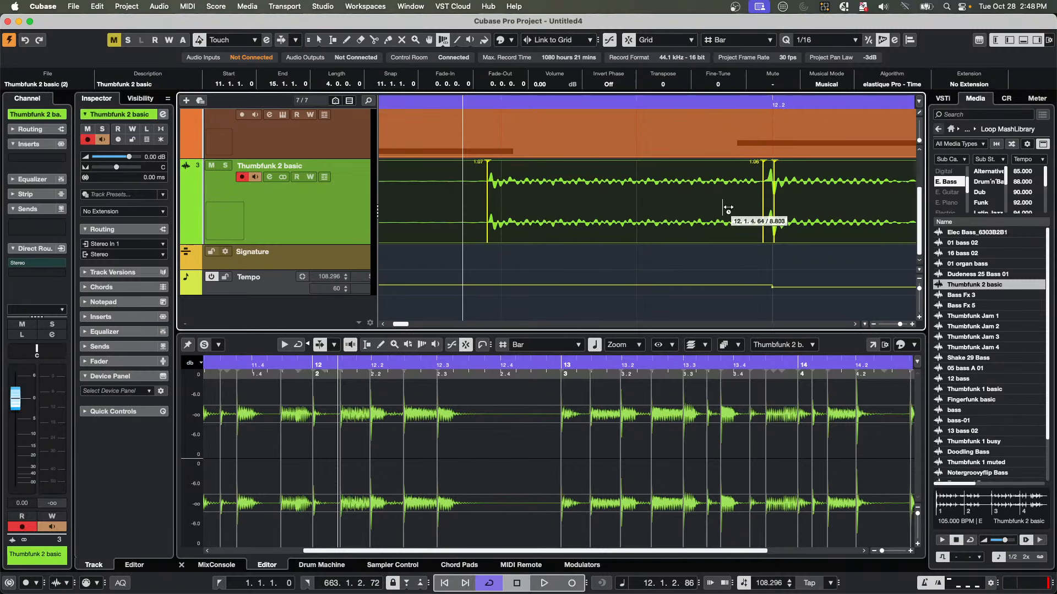
mouse_move(782, 214)
mouse_down()
mouse_move(792, 215)
mouse_move(763, 210)
mouse_up()
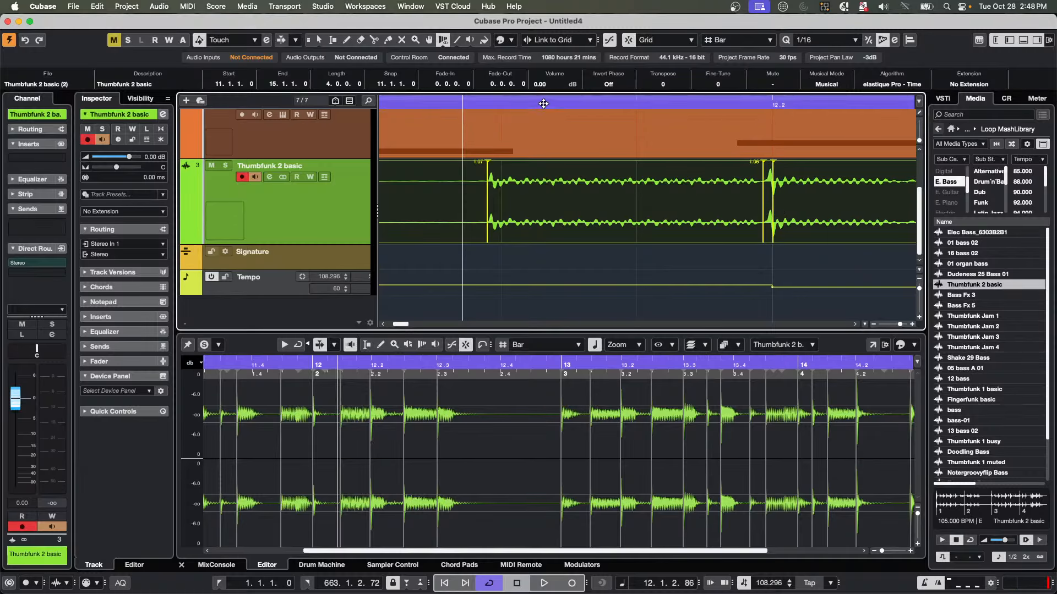
Try shifting the bass event's warp markers around beats 12.1, 12.2 and 12.3 by hand, and undo the moves.
drag(540, 102, 536, 77)
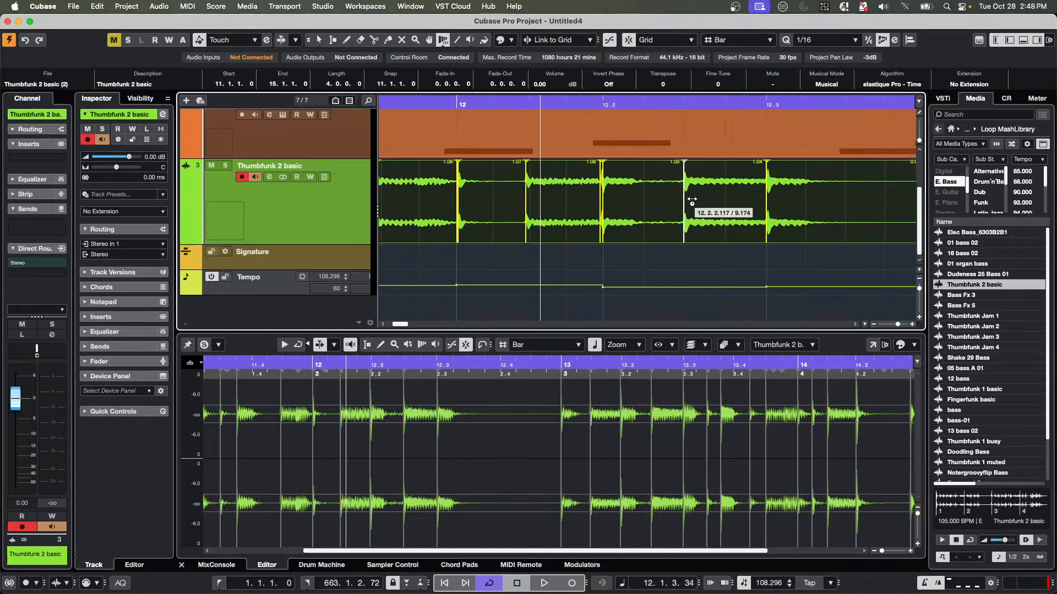
mouse_move(685, 199)
mouse_down()
mouse_move(669, 199)
mouse_move(684, 201)
mouse_up()
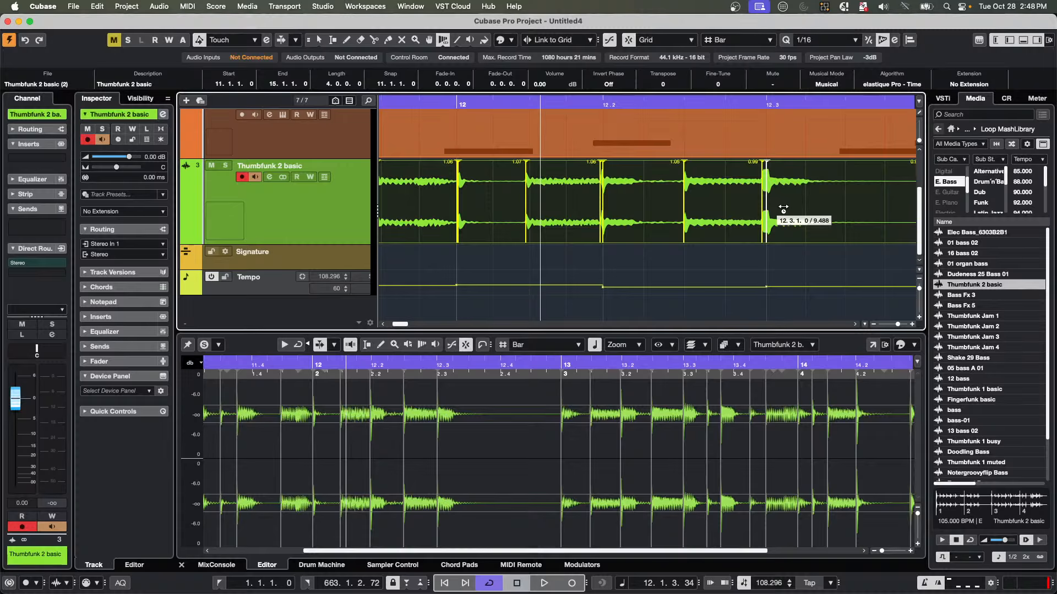
alt+click(761, 162)
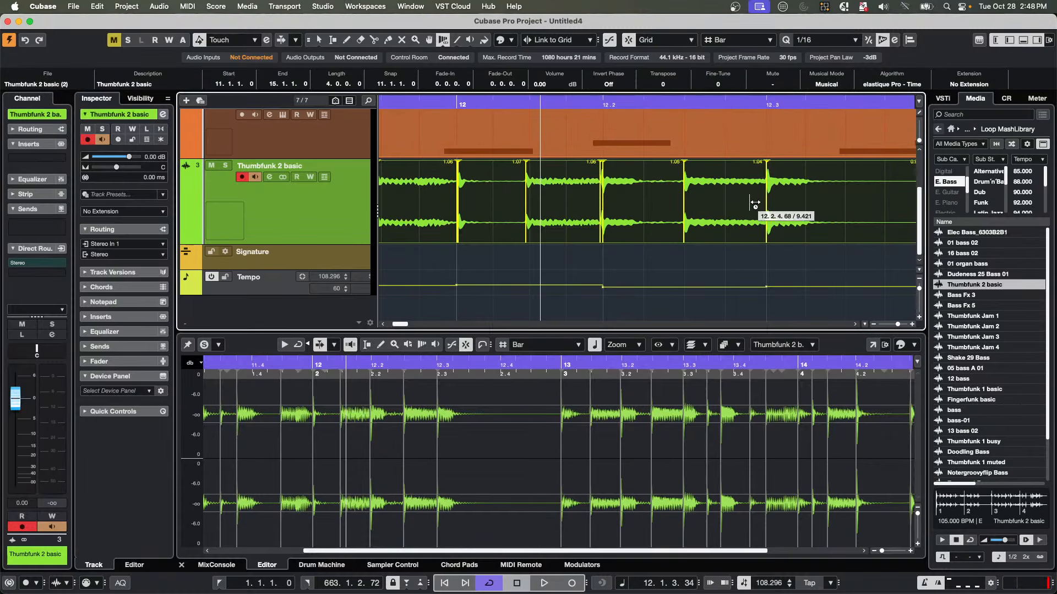
mouse_move(775, 207)
mouse_down()
mouse_move(710, 205)
mouse_move(746, 205)
mouse_up()
key(super+z)
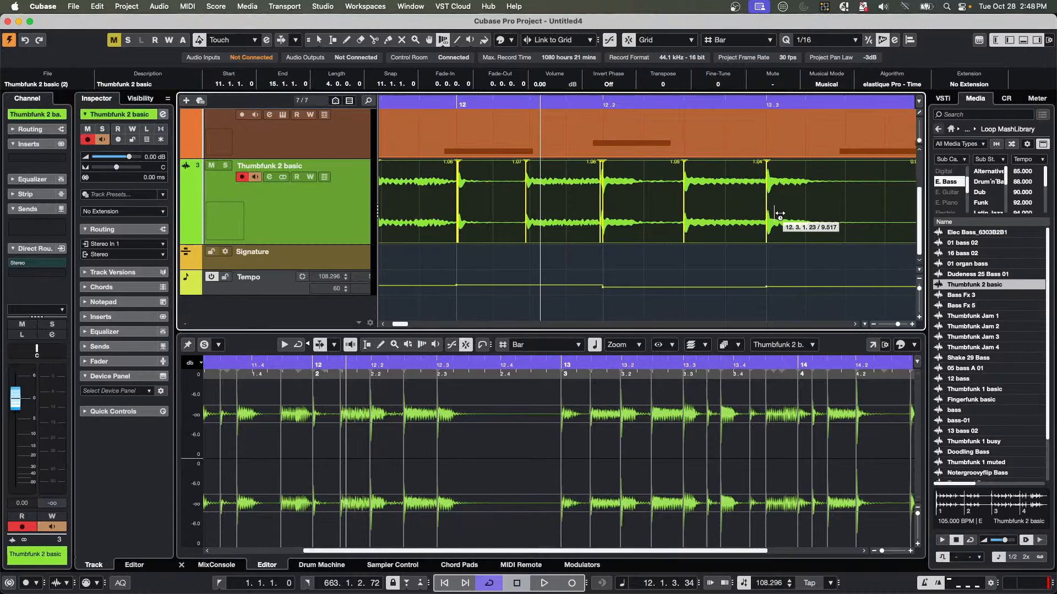
drag(776, 214, 761, 213)
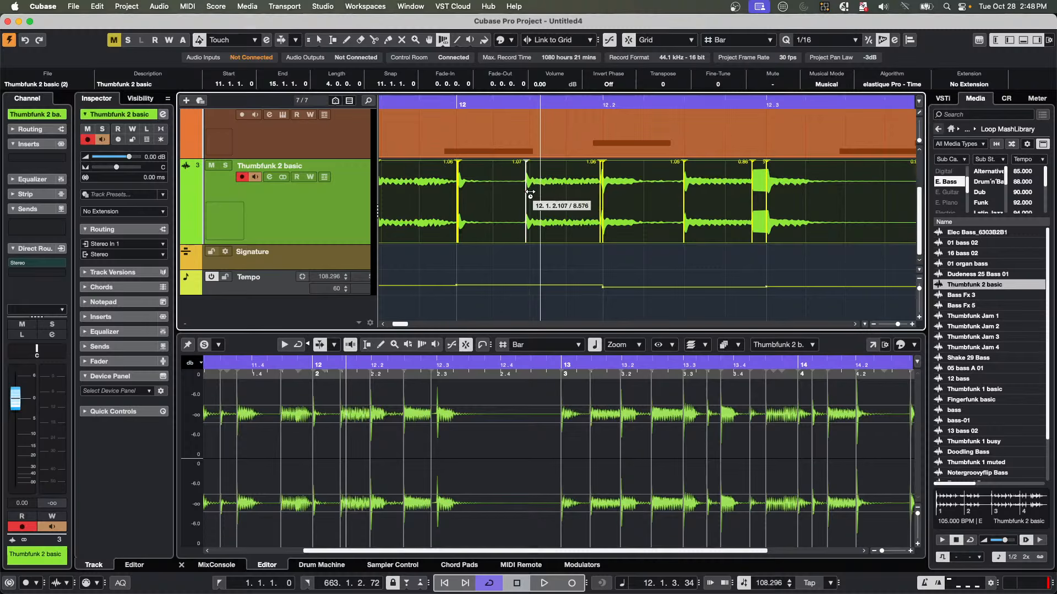
drag(531, 193, 525, 174)
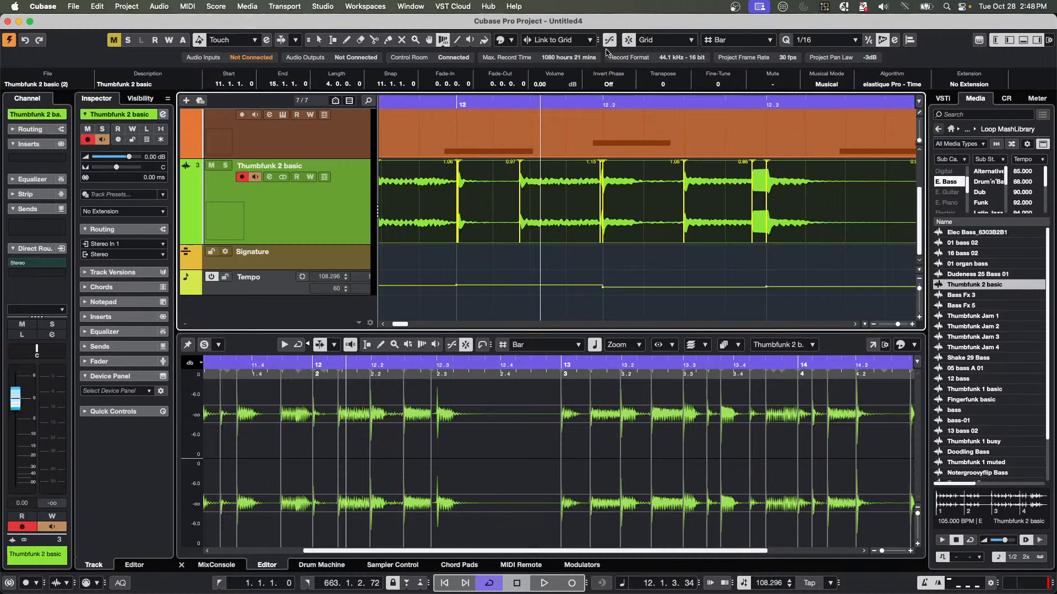
key(super+z)
key(super+z)
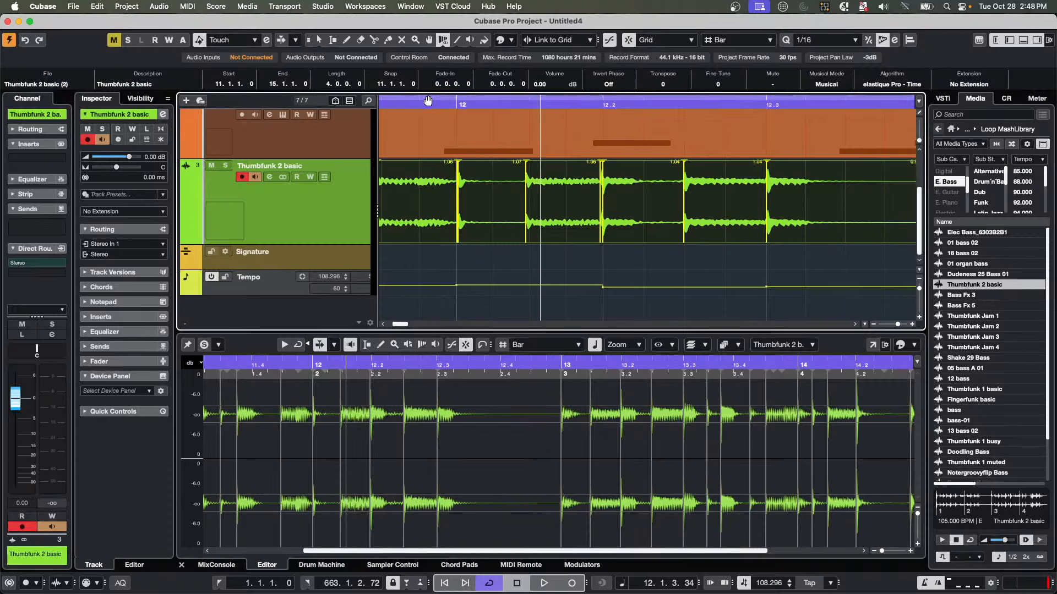
Set the cycle range to the Thumbfunk 2 basic event at bar 15 and play it with the track's monitoring off.
drag(425, 104, 526, 106)
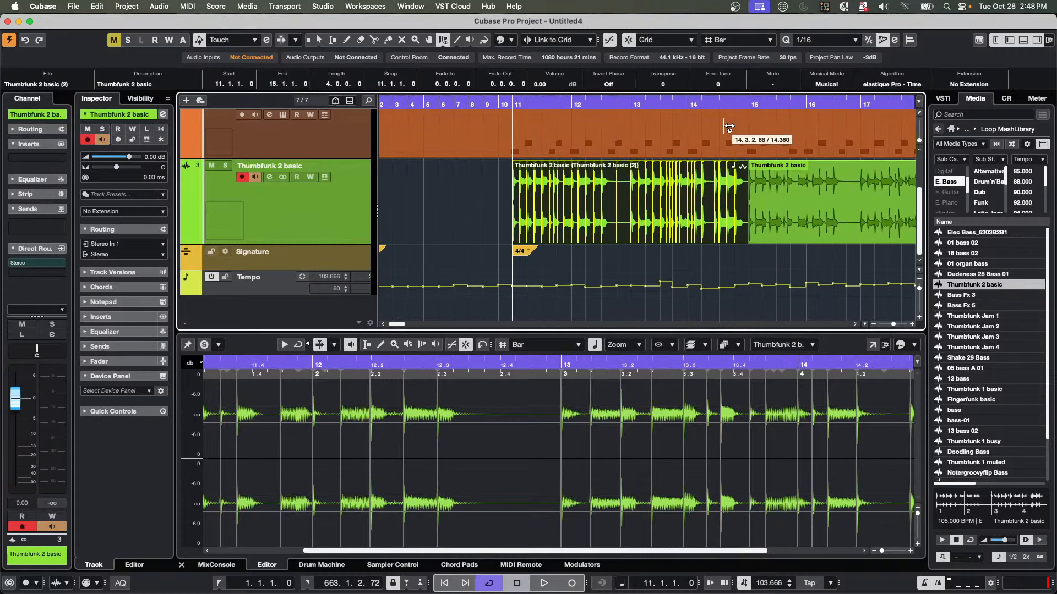
click(769, 201)
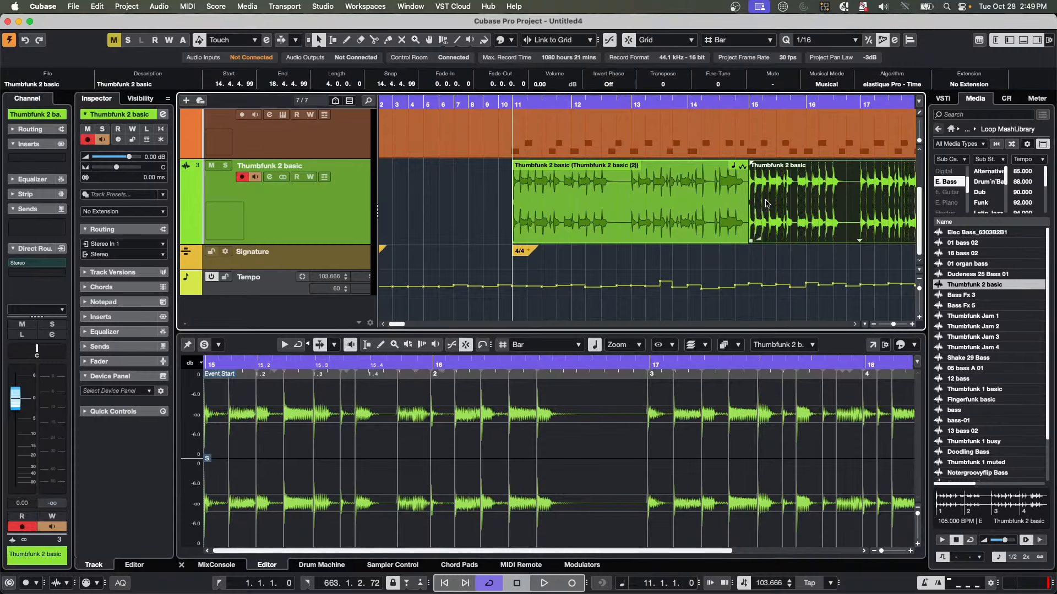
key(p)
key(space)
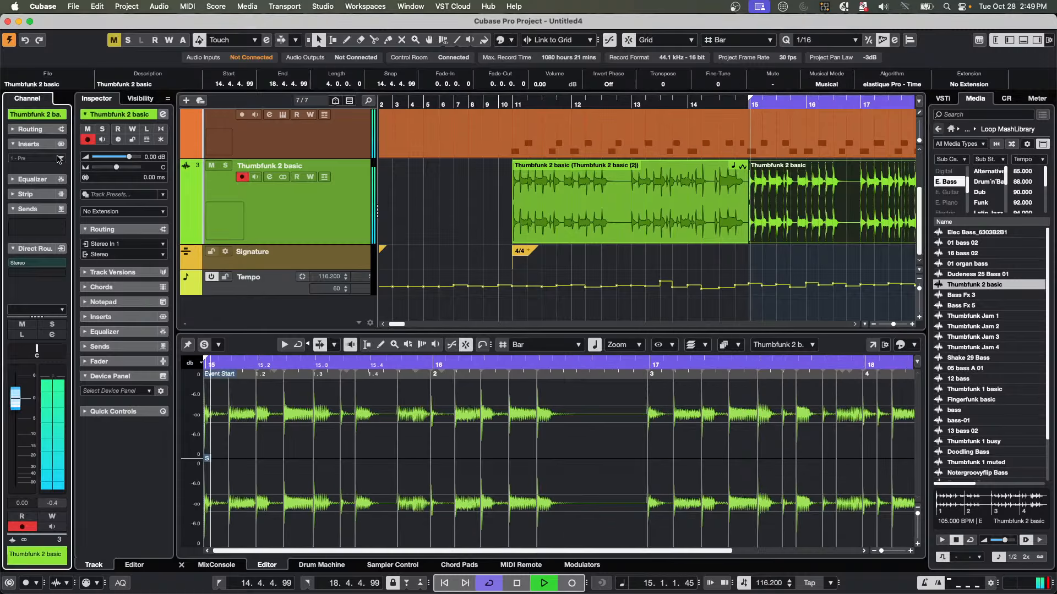
Insert the Flanger modulation effect in the Thumbfunk 2 basic track's first insert slot and try its synced rate control.
click(53, 171)
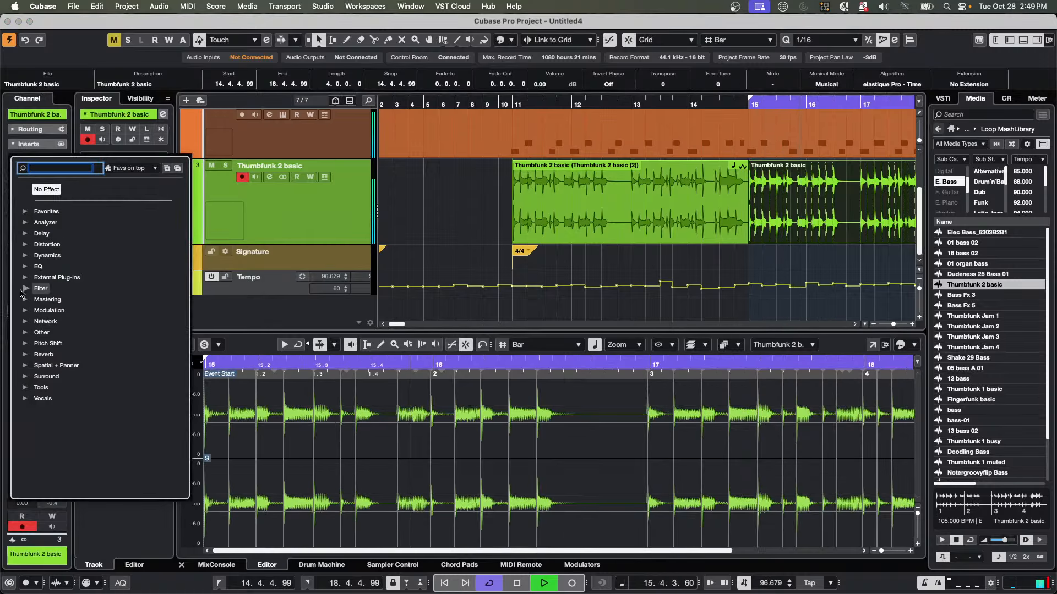
click(25, 311)
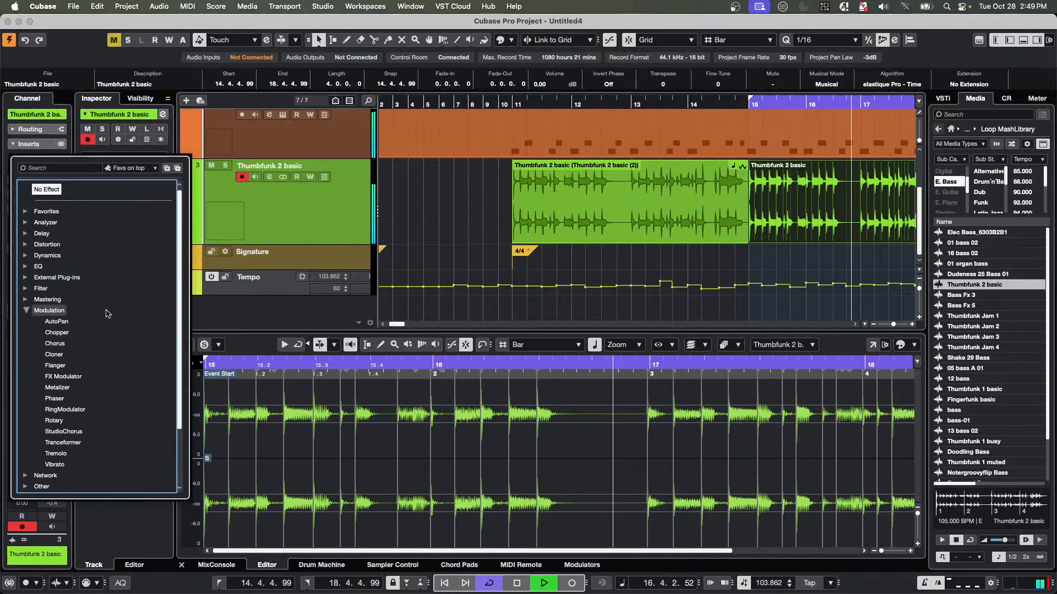
click(55, 365)
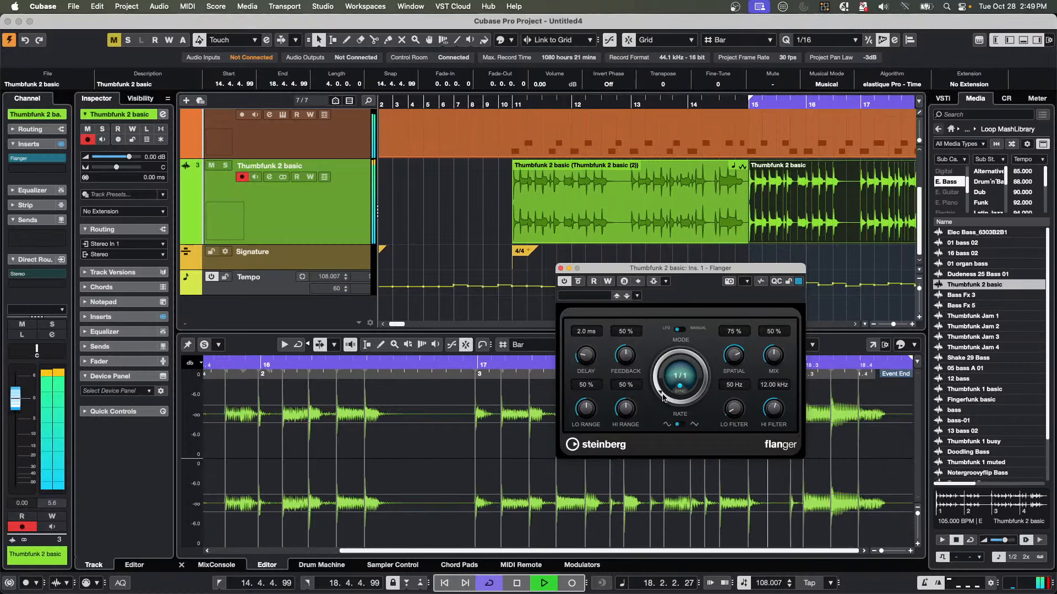
drag(661, 396, 678, 413)
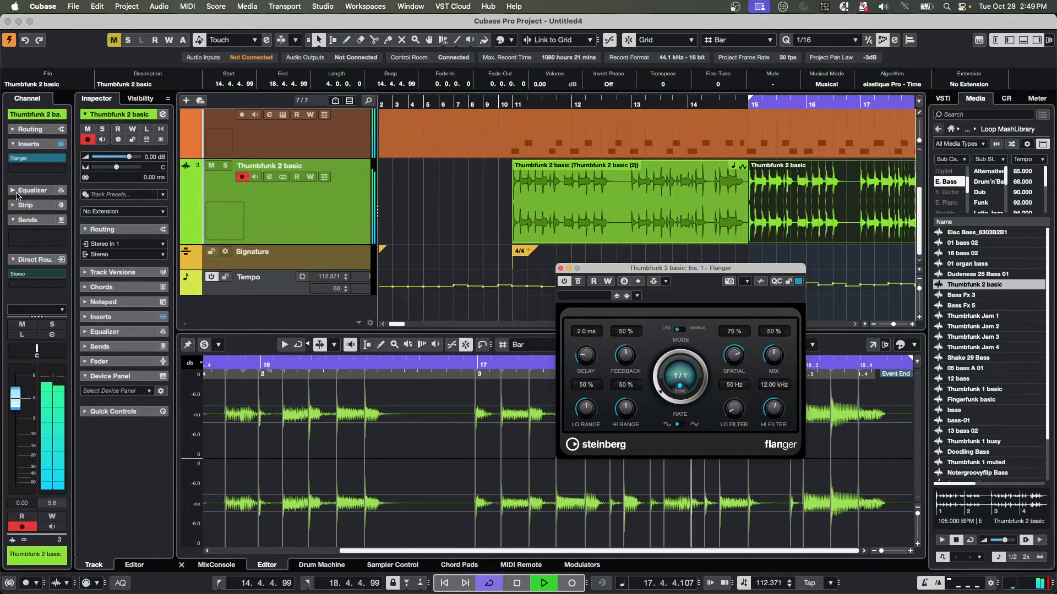
Insert the MonoDelay effect in the Thumbfunk 2 basic track's second insert slot and set its synced delay to 1/8.
click(55, 168)
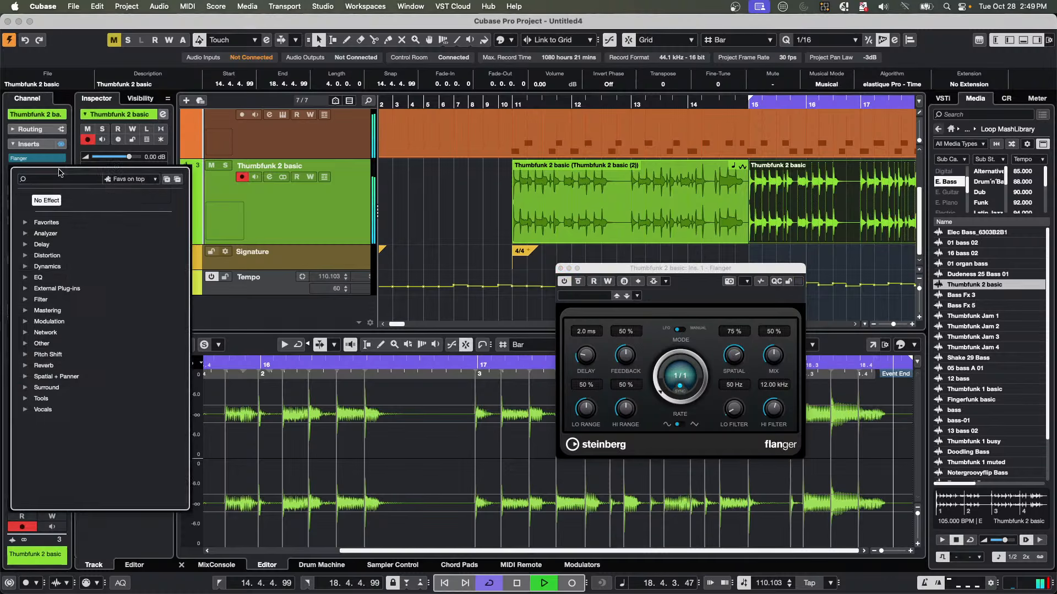
click(42, 244)
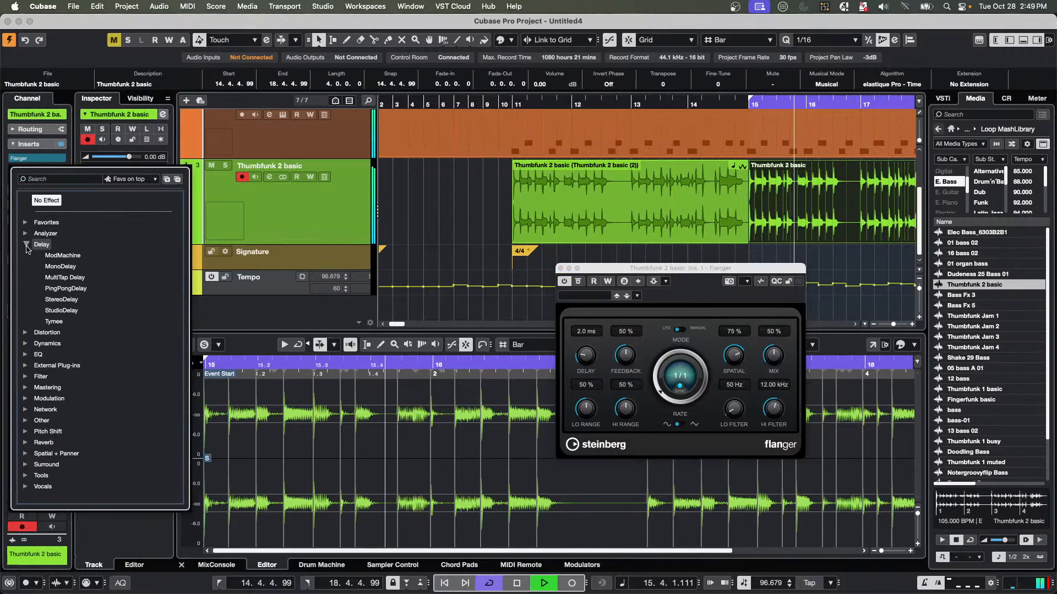
click(61, 266)
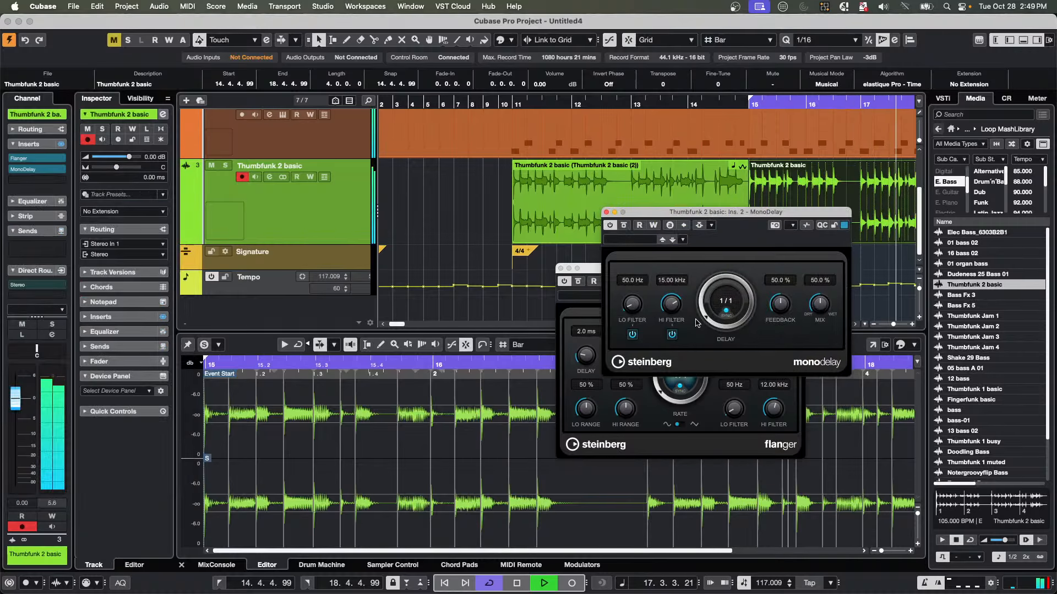
drag(705, 319, 700, 297)
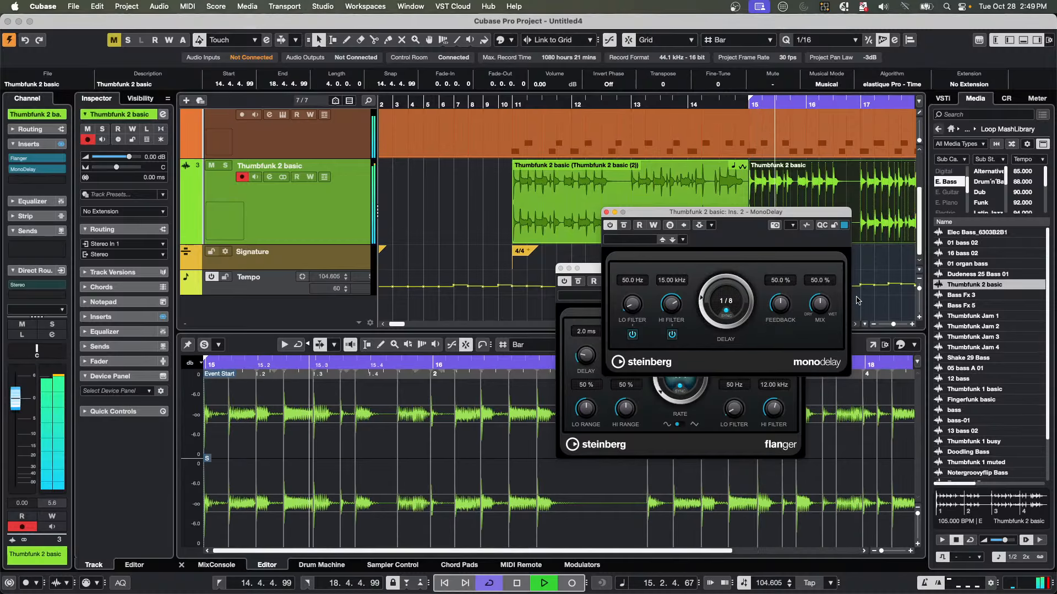
Set MonoDelay's feedback to 0 % and mix to 34 %, and move the MonoDelay and Flanger windows apart.
mouse_move(820, 304)
mouse_down()
mouse_move(797, 308)
mouse_move(782, 330)
mouse_move(824, 286)
mouse_up()
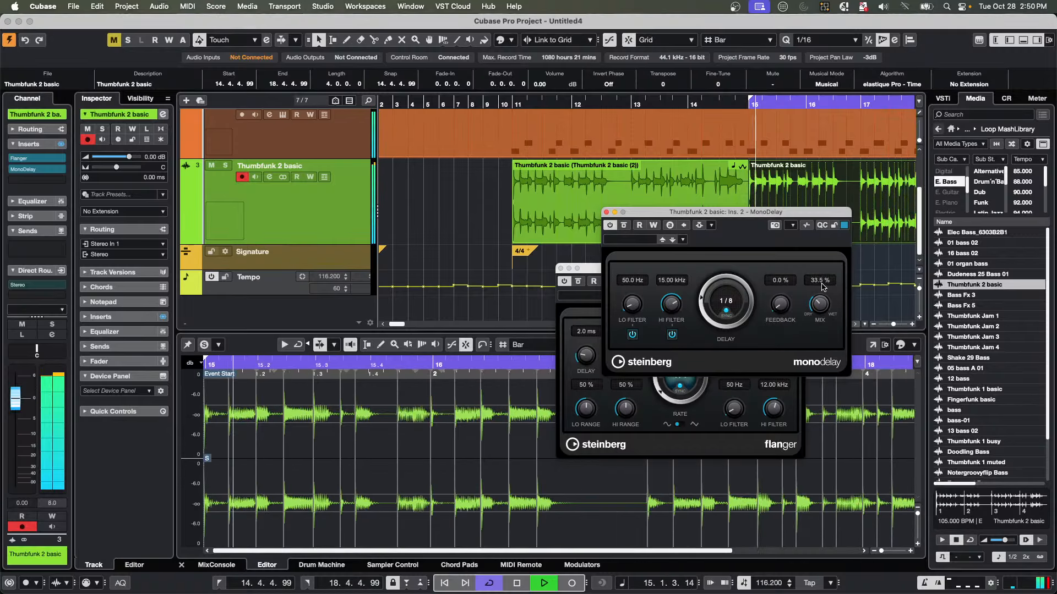
drag(821, 284, 822, 282)
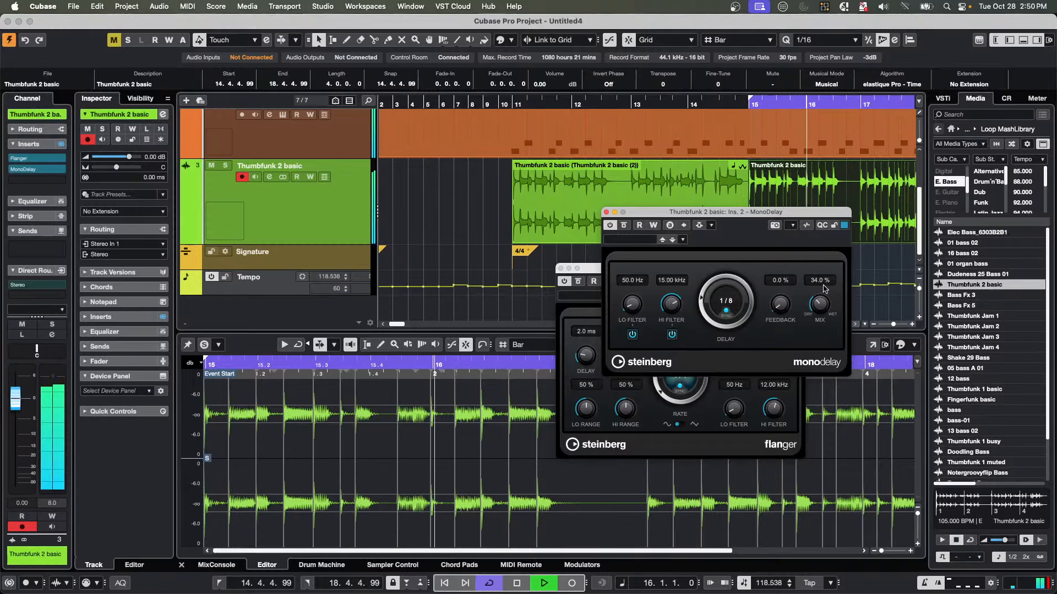
drag(779, 213, 574, 229)
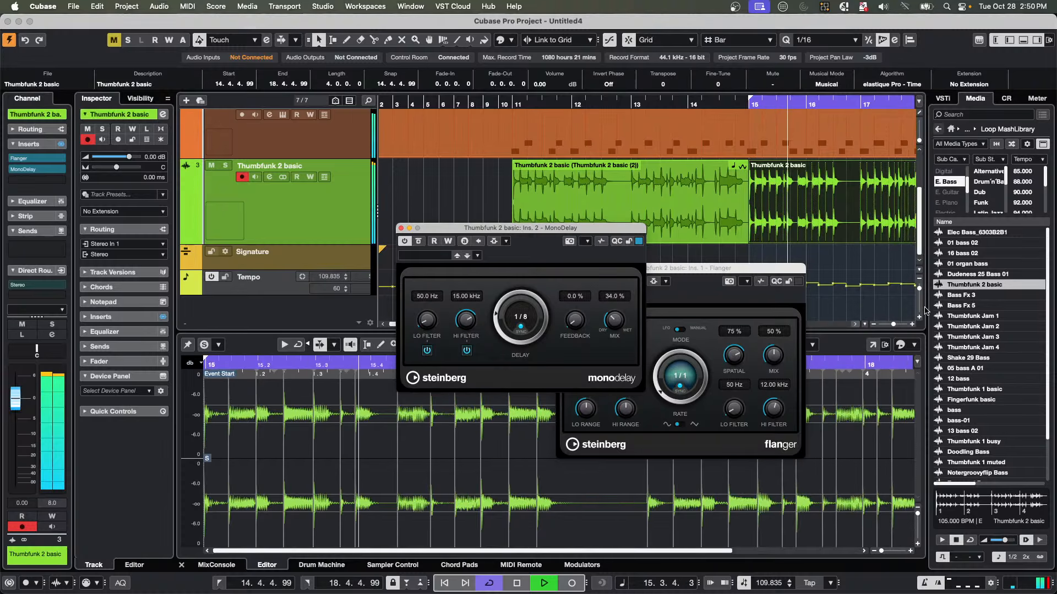
drag(726, 268, 753, 348)
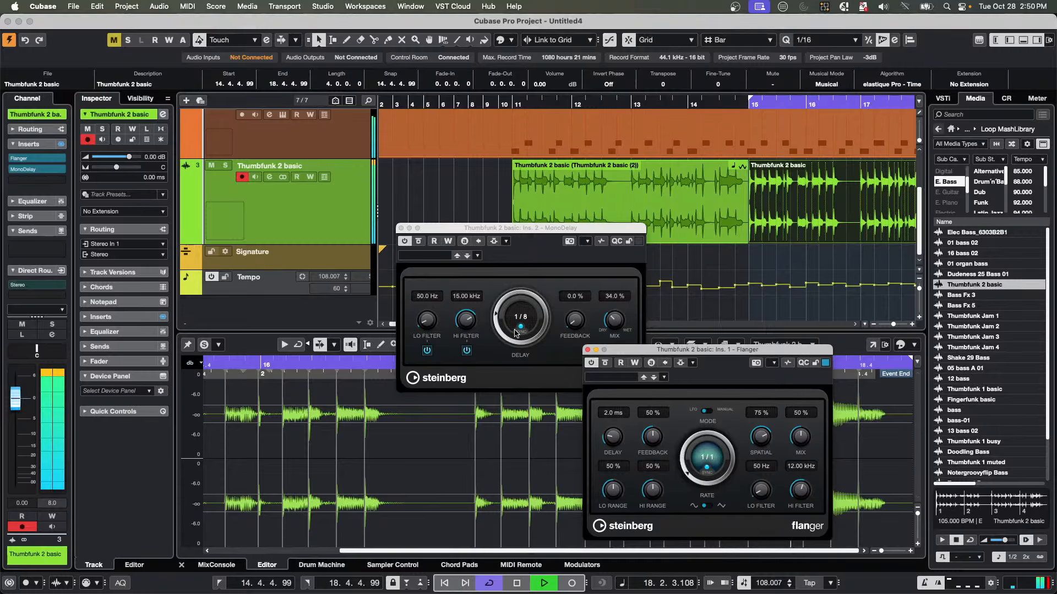
Compare MonoDelay's synced 1/4 delay with an unsynced 325 ms delay, restore the synced 1/8 value, and stop playback.
click(516, 332)
click(518, 318)
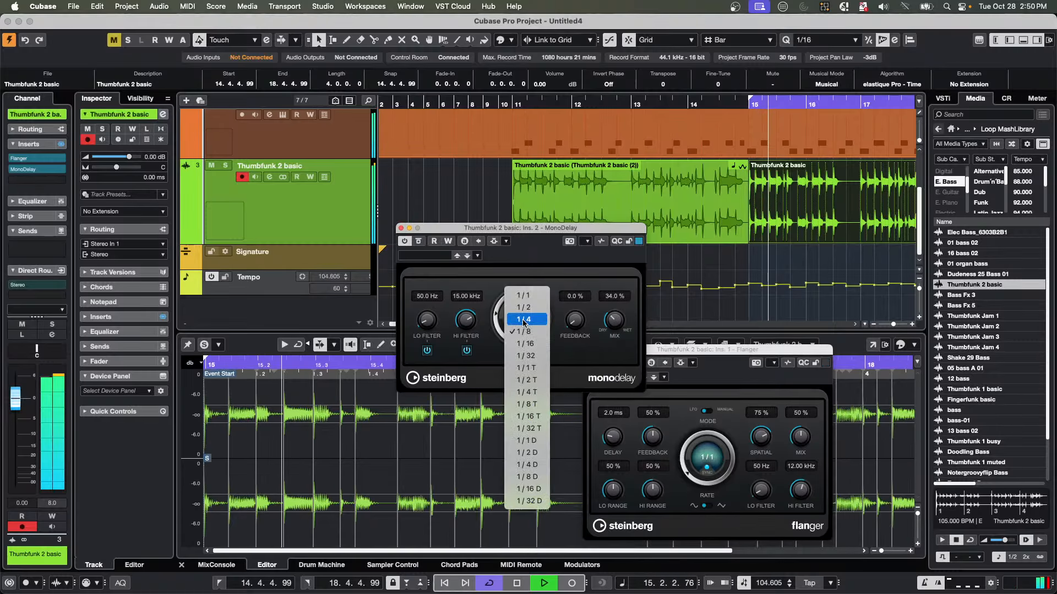
click(506, 367)
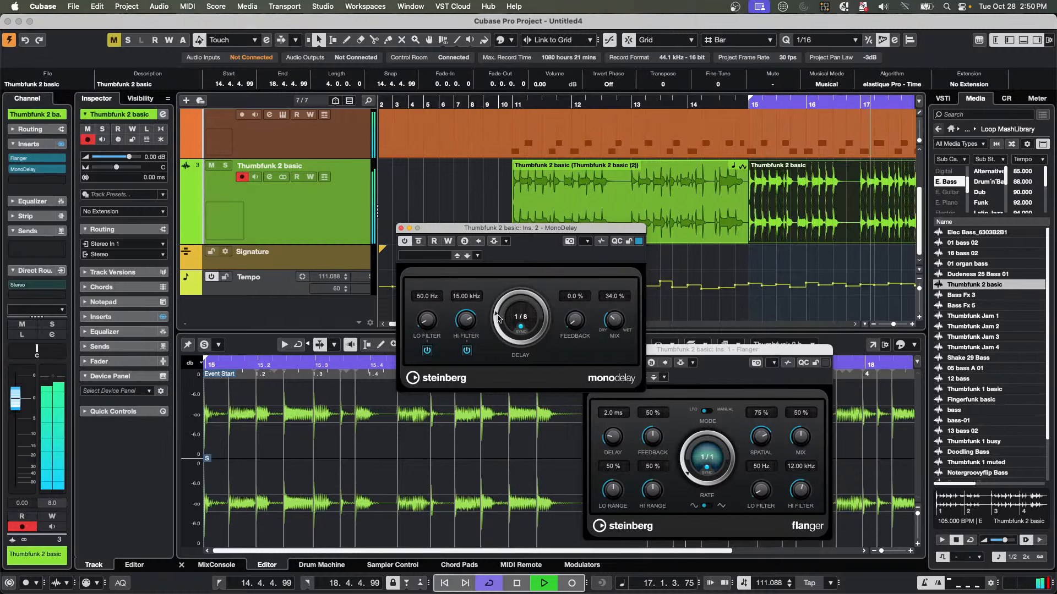
drag(500, 320, 493, 336)
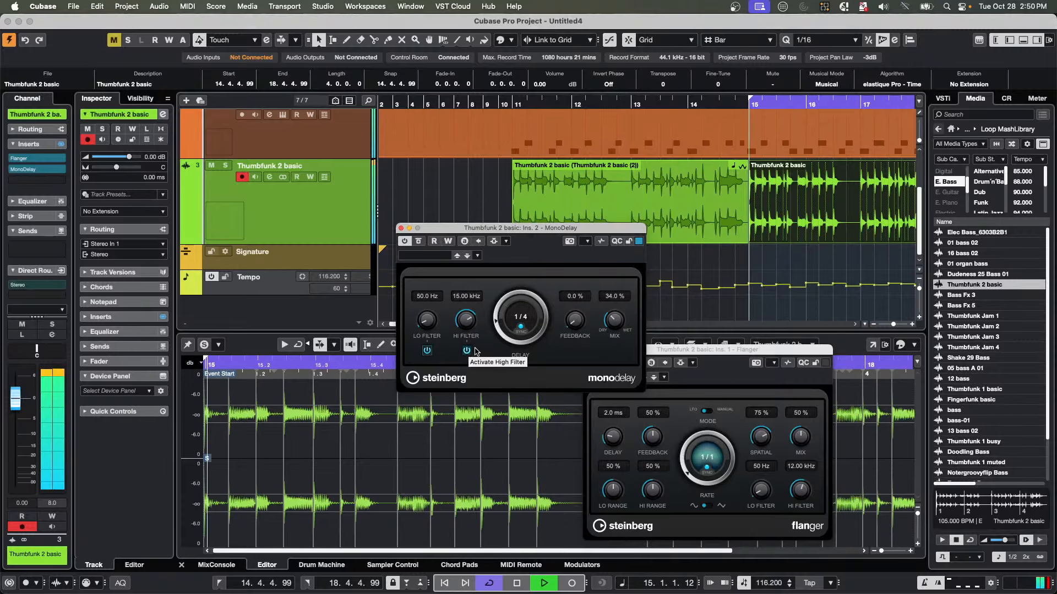
click(521, 329)
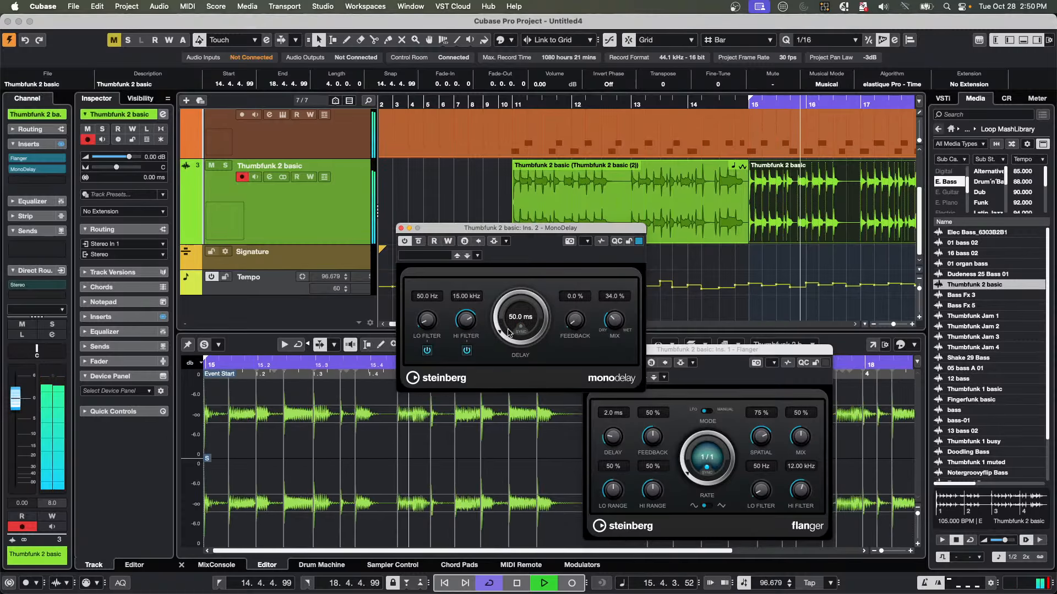
drag(523, 329, 499, 324)
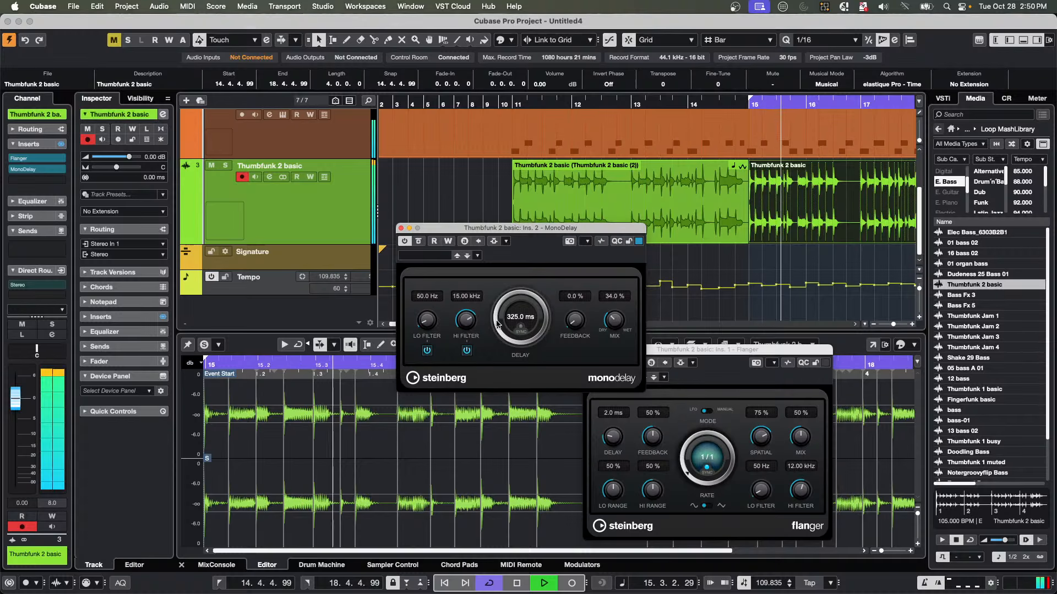
click(522, 328)
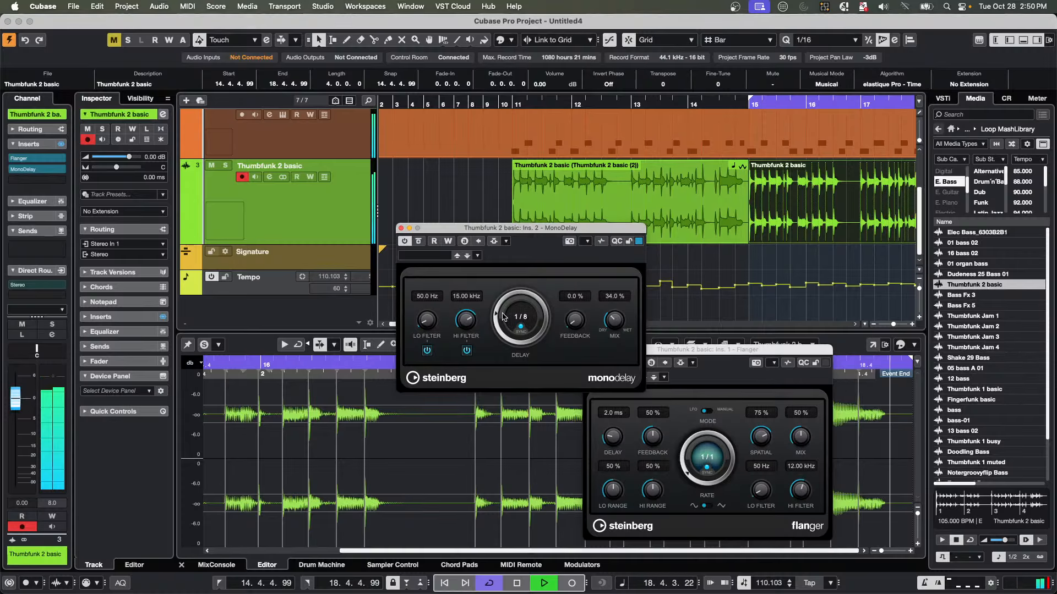
key(space)
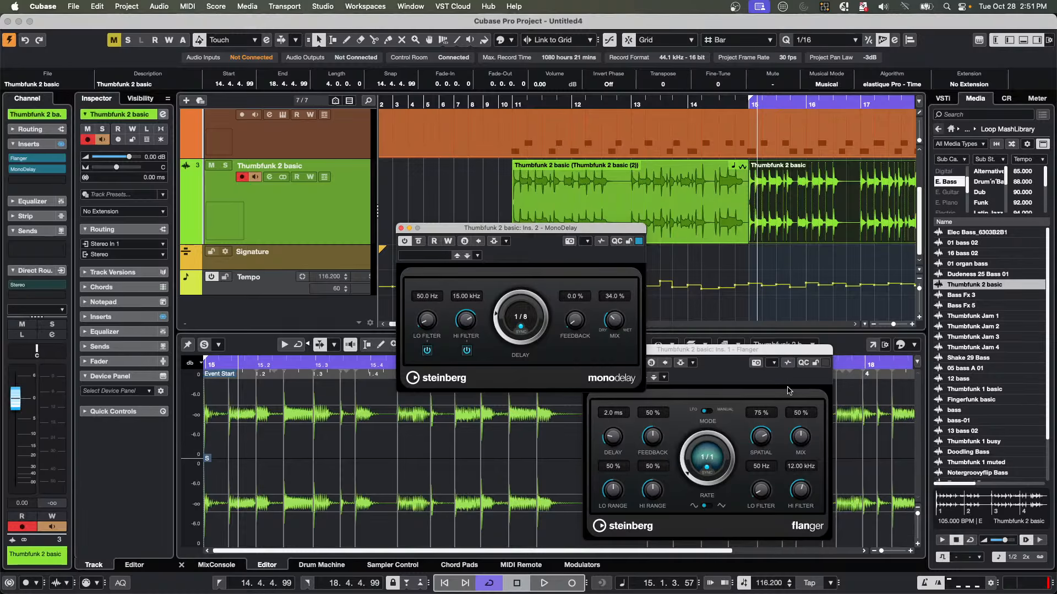
Switch to the Free Warp tool, check its available warp modes, and close the MonoDelay and Flanger windows.
click(442, 39)
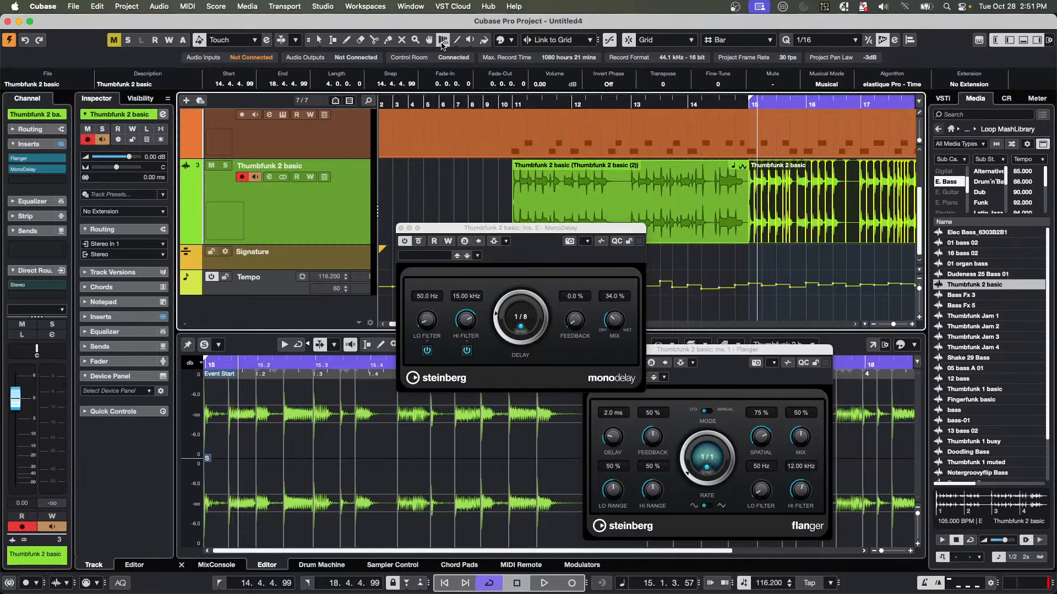
click(443, 39)
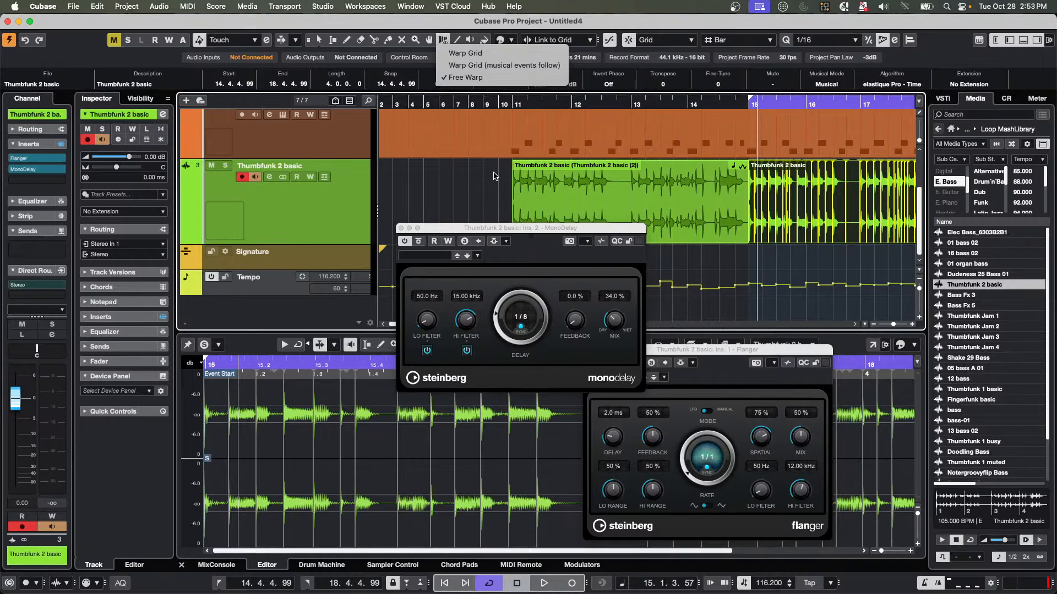
click(519, 139)
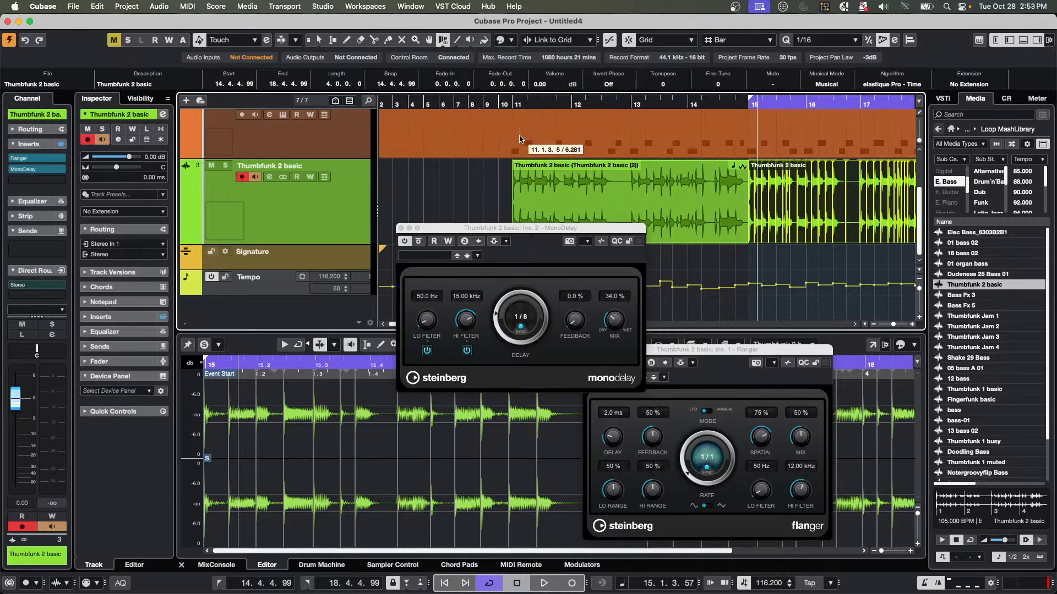
click(400, 228)
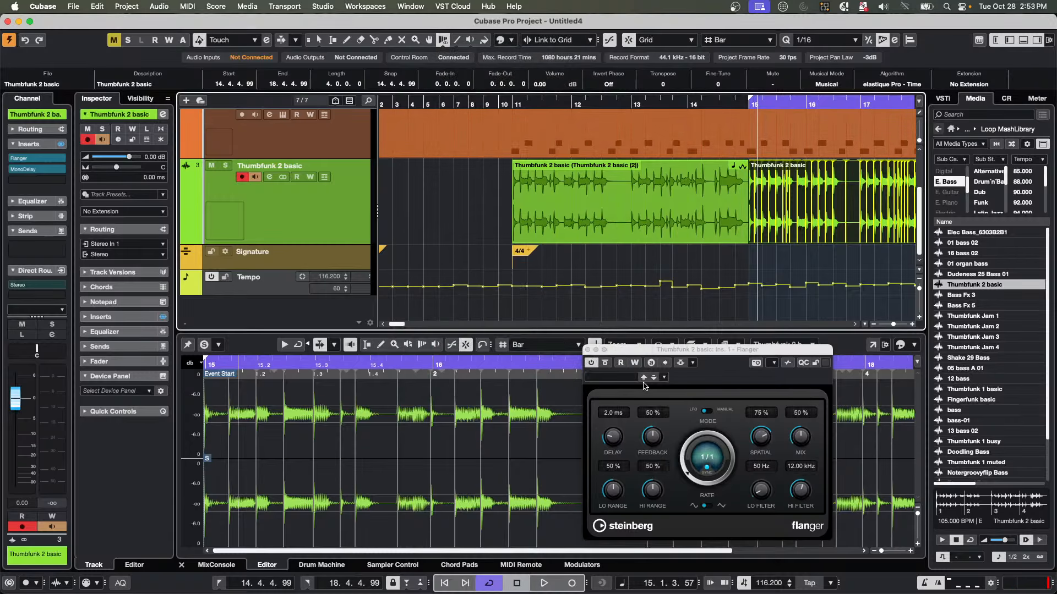
click(587, 350)
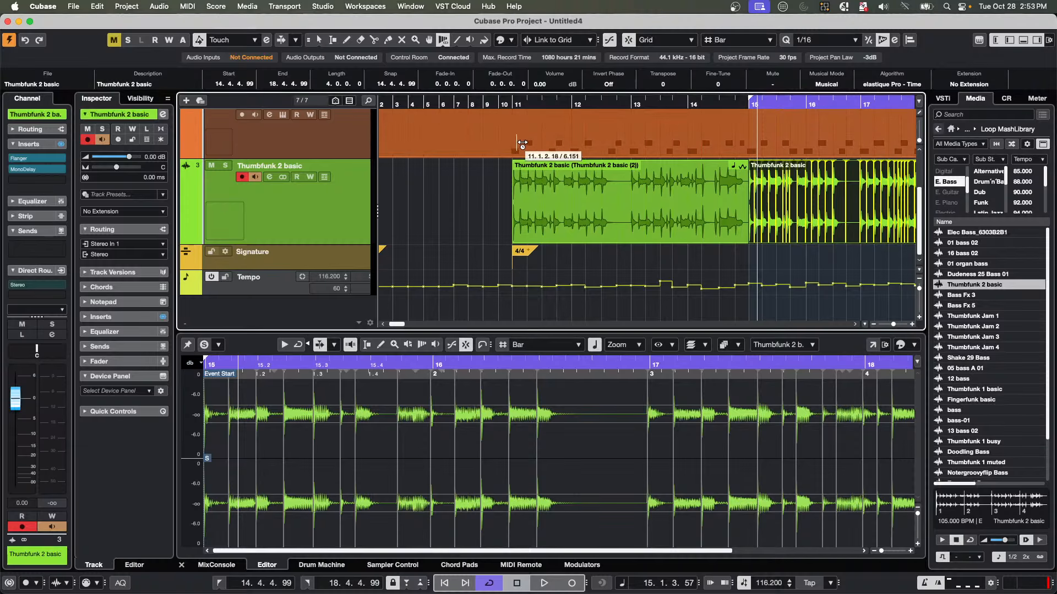
Open the Groove Agent 01 part in the Drum Editor and draw 1/16 Low Floor Tom (F1) hits from bar 11 to 14.4.1.
click(522, 144)
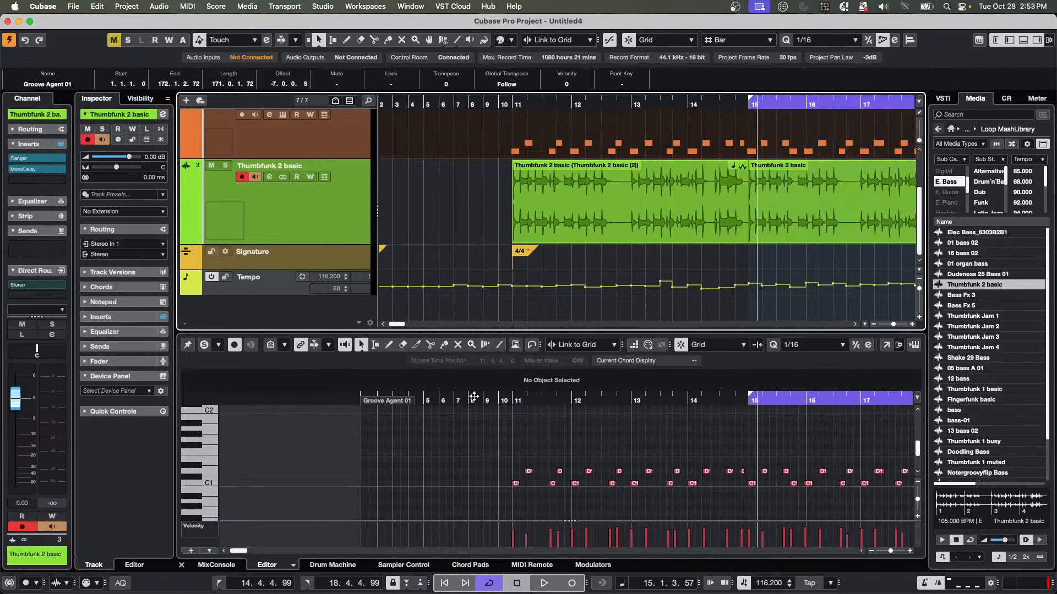
click(293, 566)
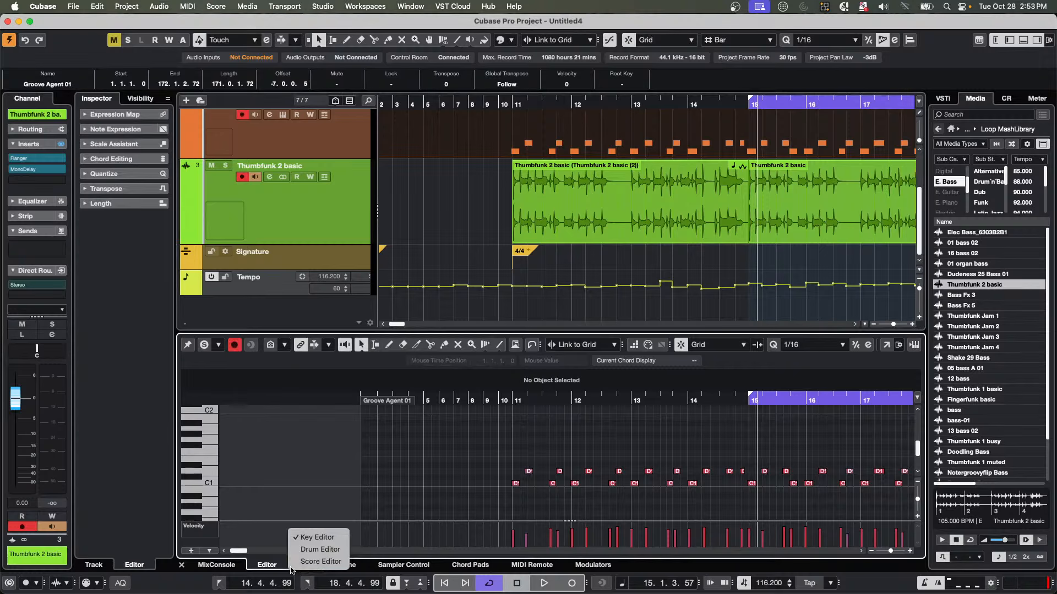
click(321, 550)
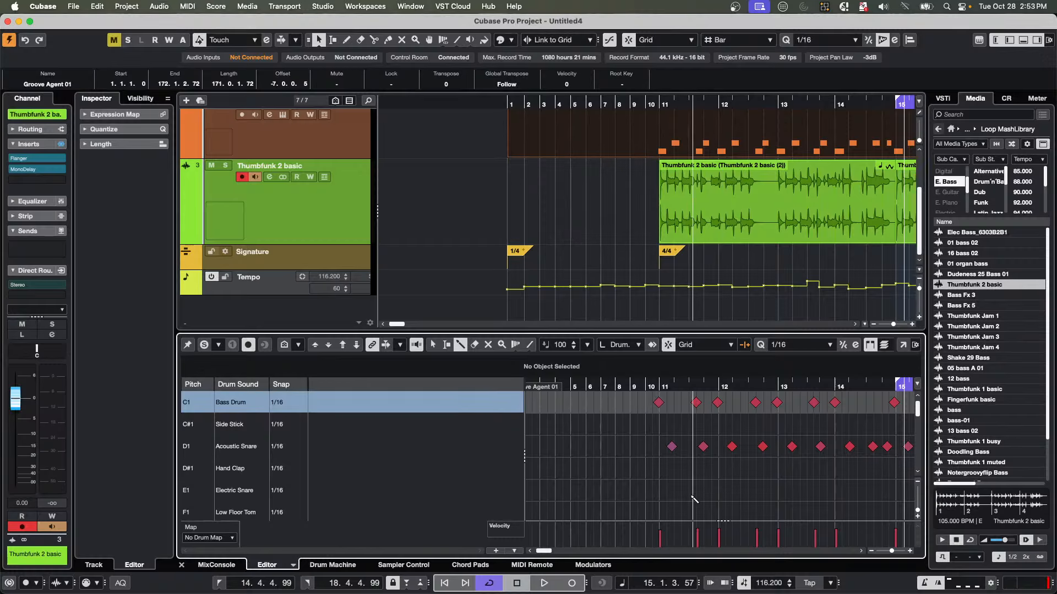
drag(663, 511, 882, 512)
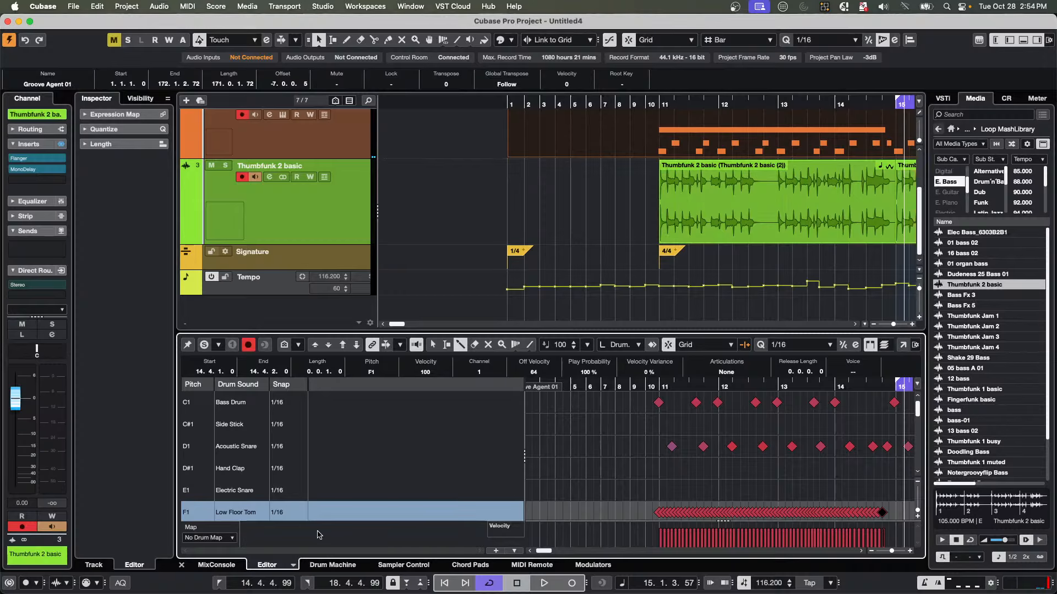
Show the Groove Agent 01 part in the Key Editor in its own window and place the cursor at beat 13.2.
click(293, 566)
click(315, 537)
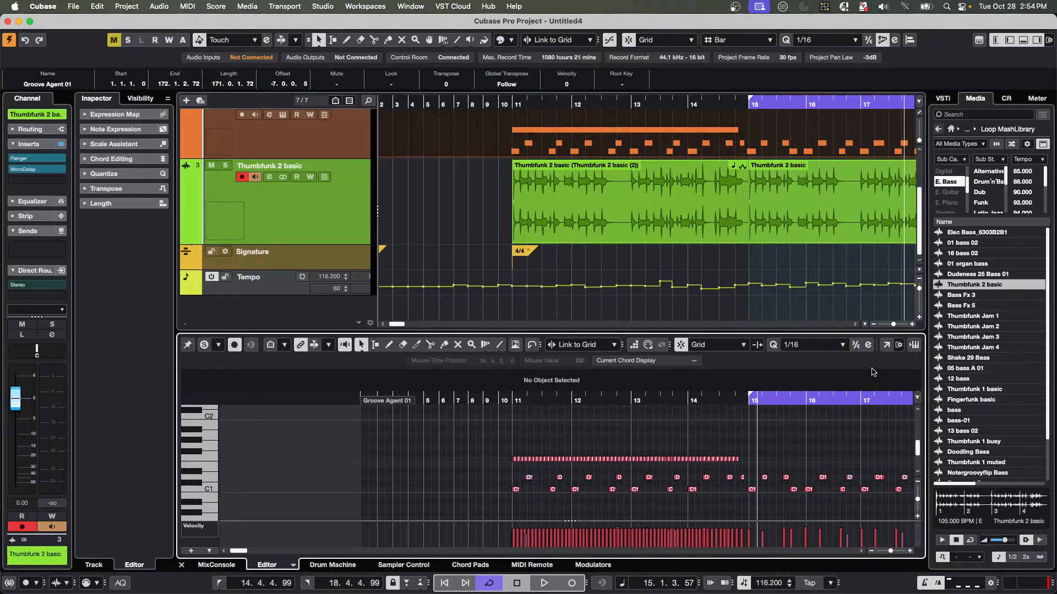
click(887, 348)
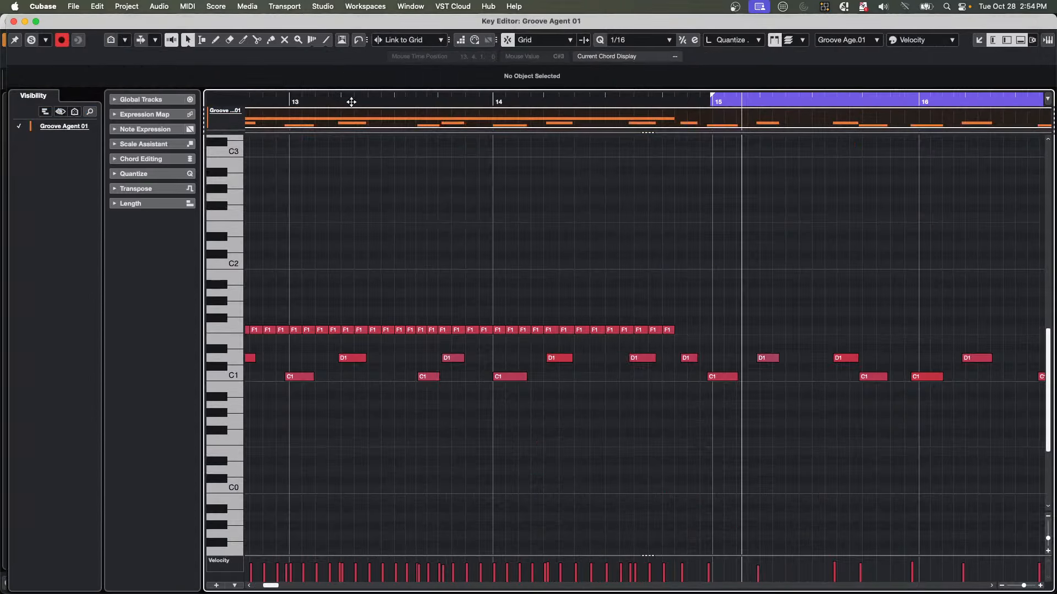
drag(351, 99, 342, 136)
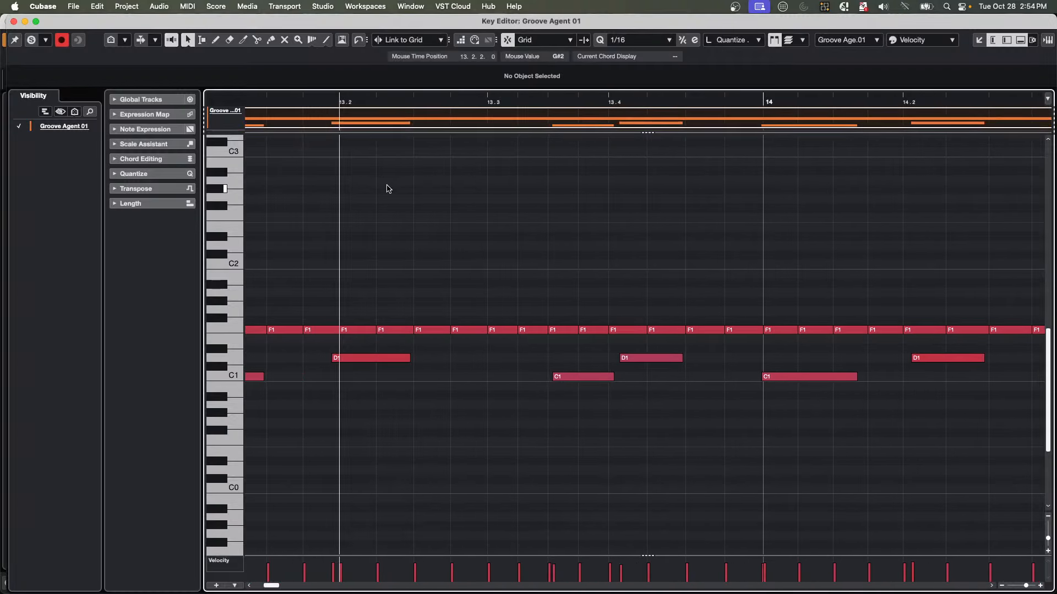
Open the MIDI Logical Editor setup and reposition its window over the Groove Agent 01 notes.
click(194, 7)
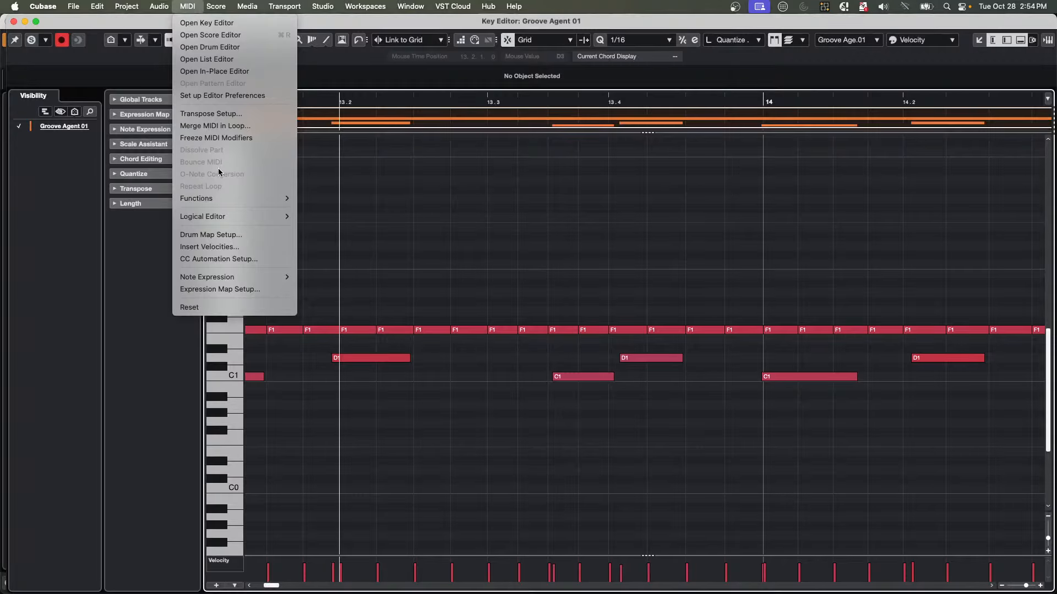
mouse_move(237, 217)
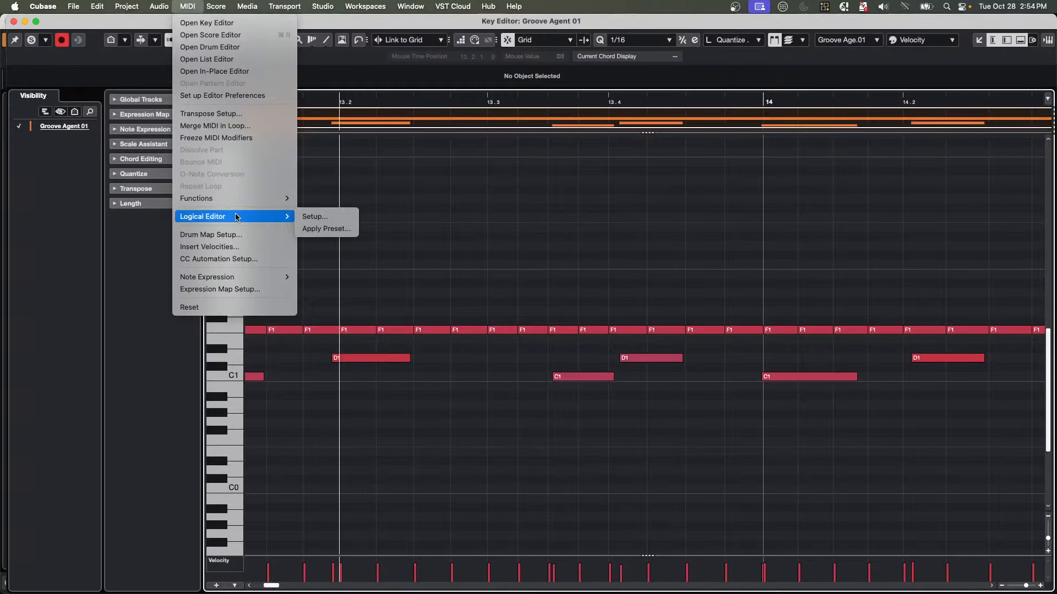
click(319, 216)
drag(728, 218, 362, 116)
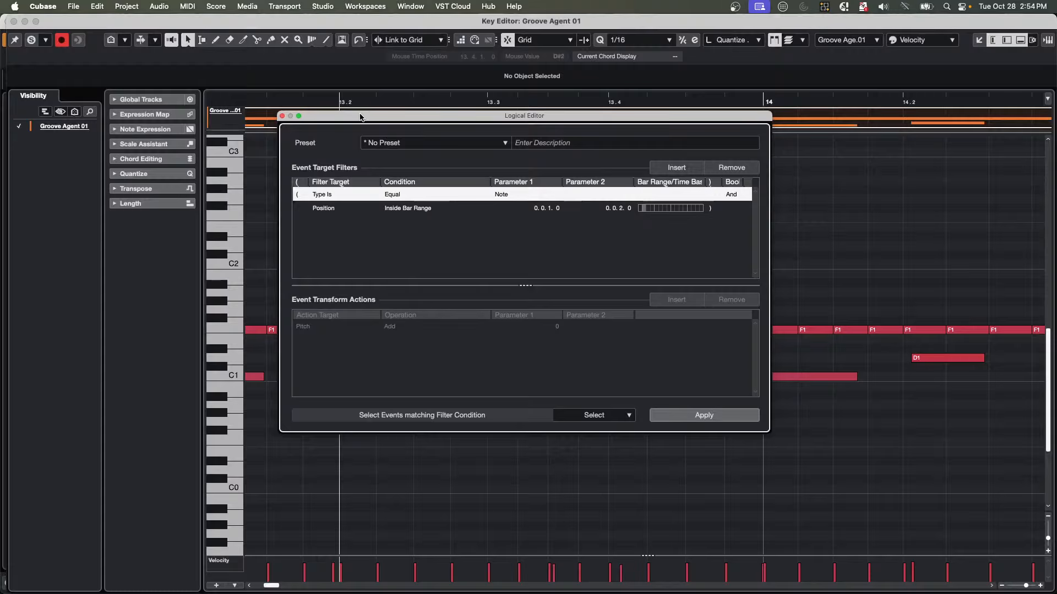
Set the Logical Editor's Position filter condition to Inside Range with Seconds as its time base.
click(420, 210)
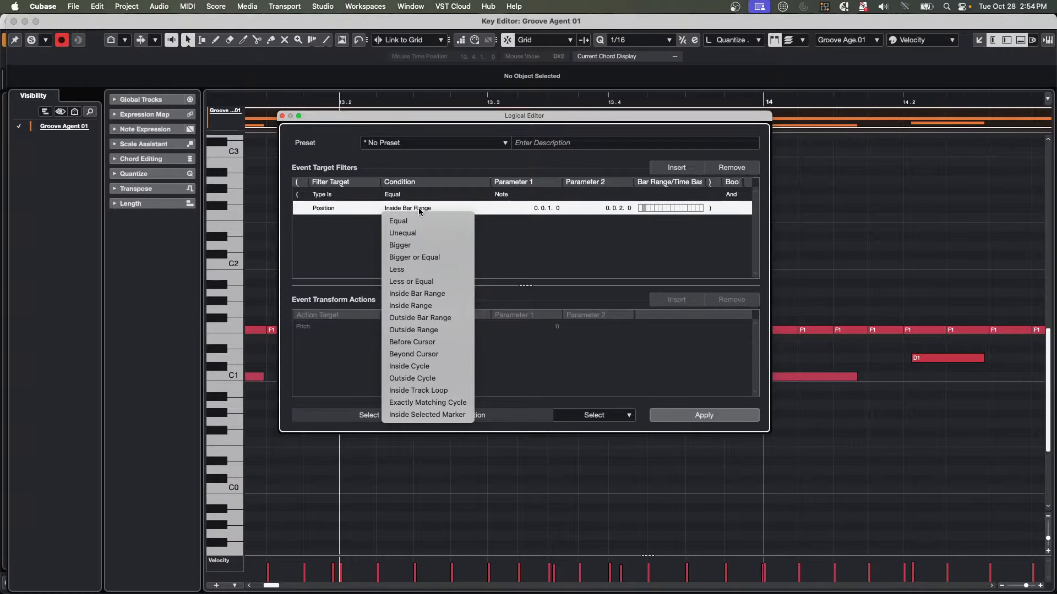
click(405, 307)
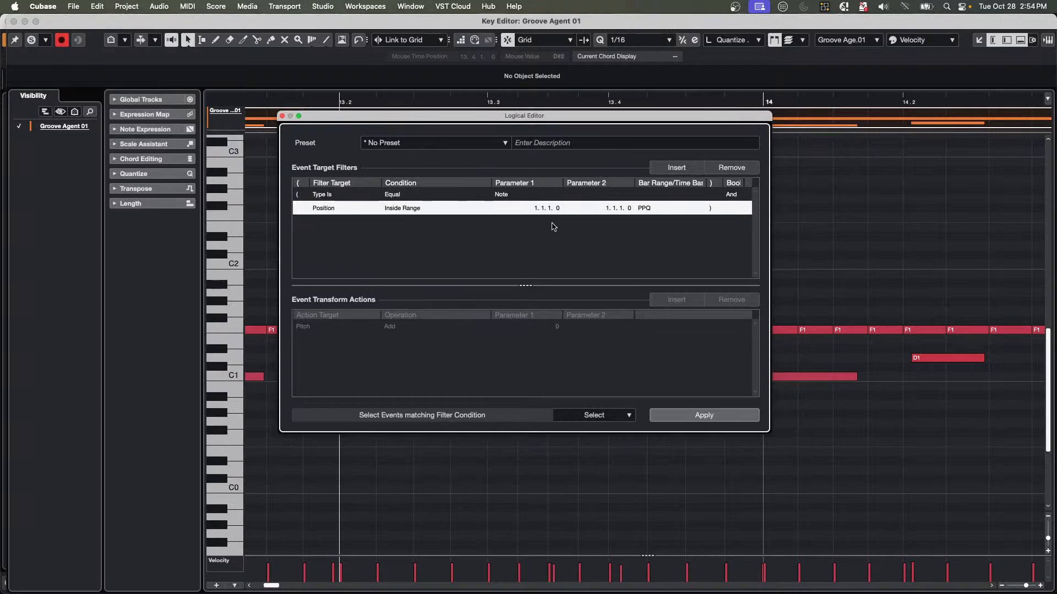
click(648, 211)
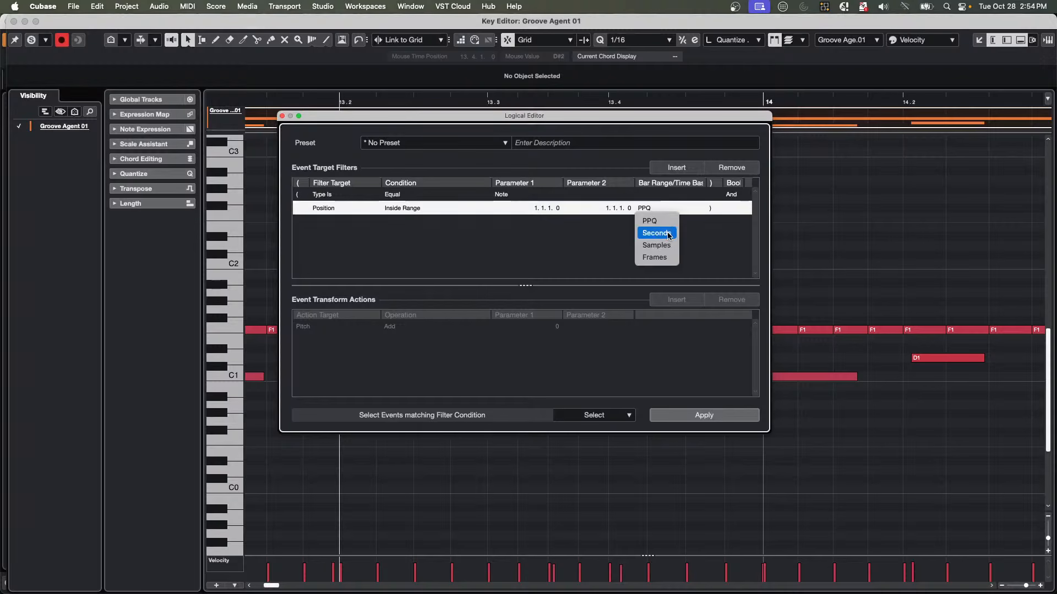
click(668, 235)
click(655, 211)
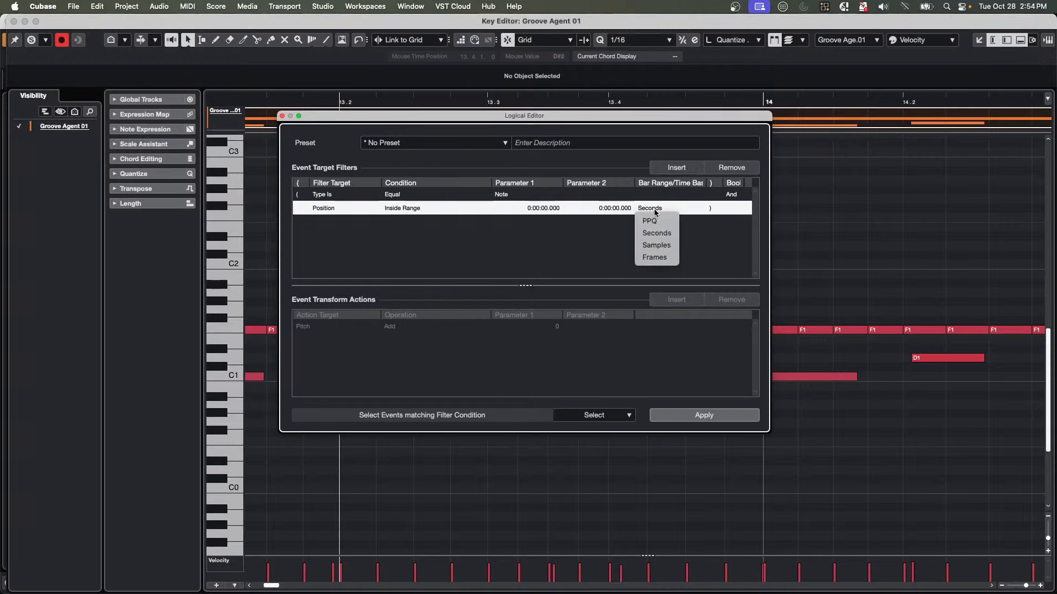
click(657, 234)
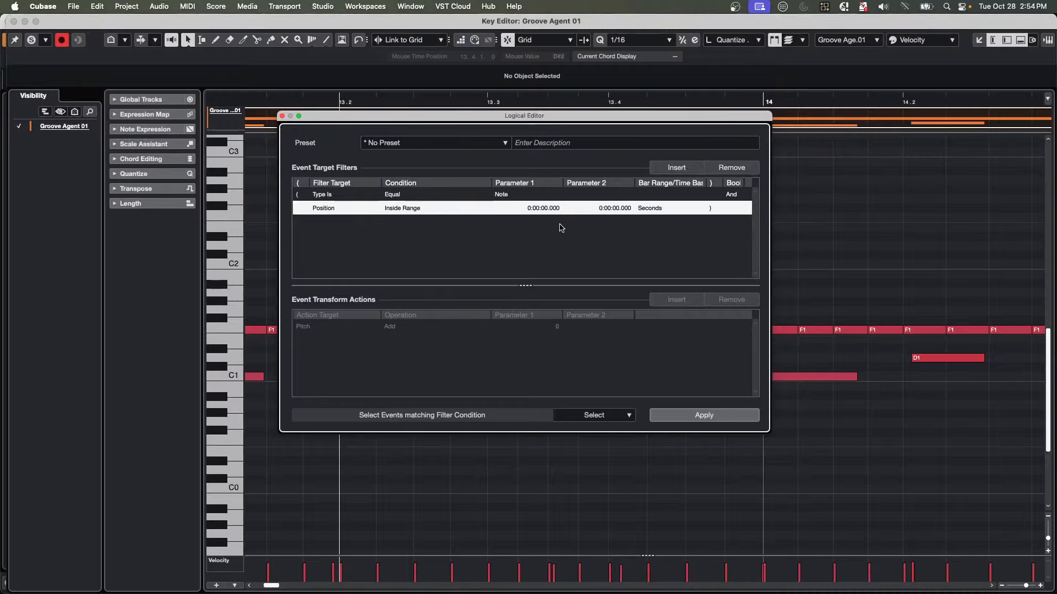
Try Inside Bar Range as the Position filter's condition and open its Parameter 1 for editing.
click(410, 208)
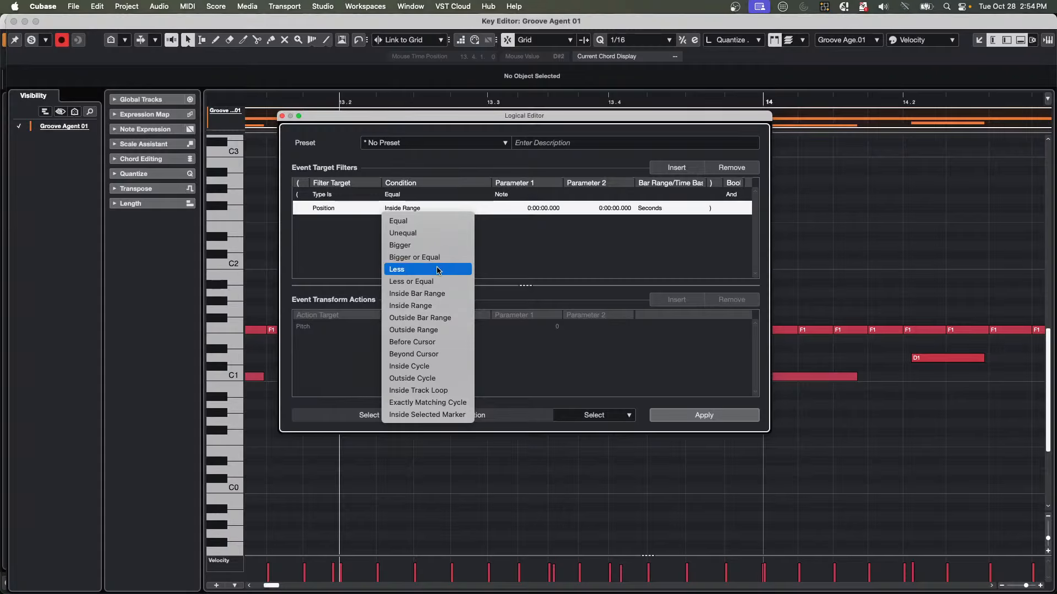
click(448, 294)
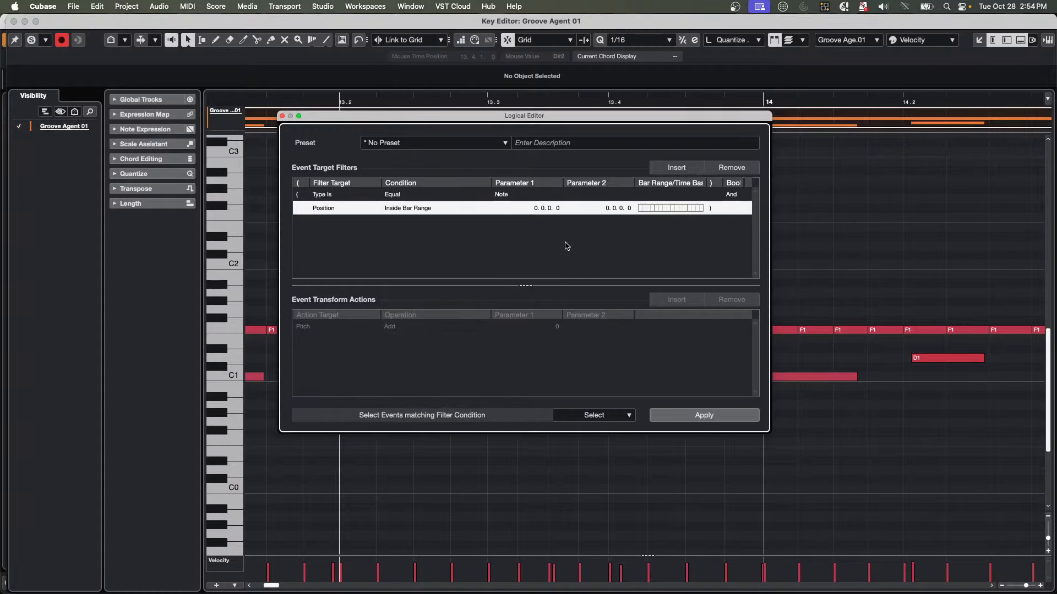
click(545, 213)
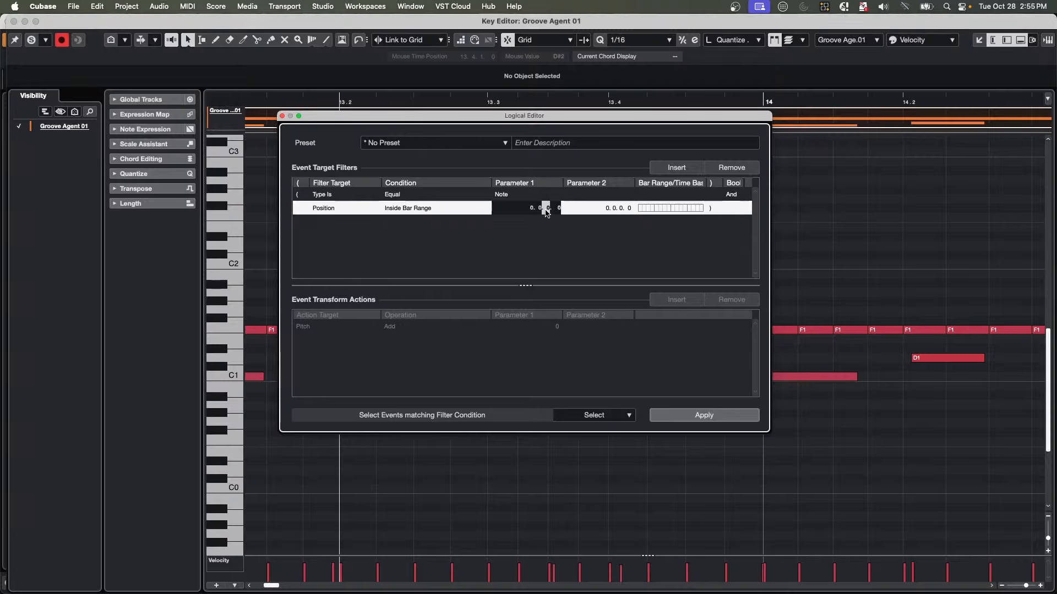
click(557, 229)
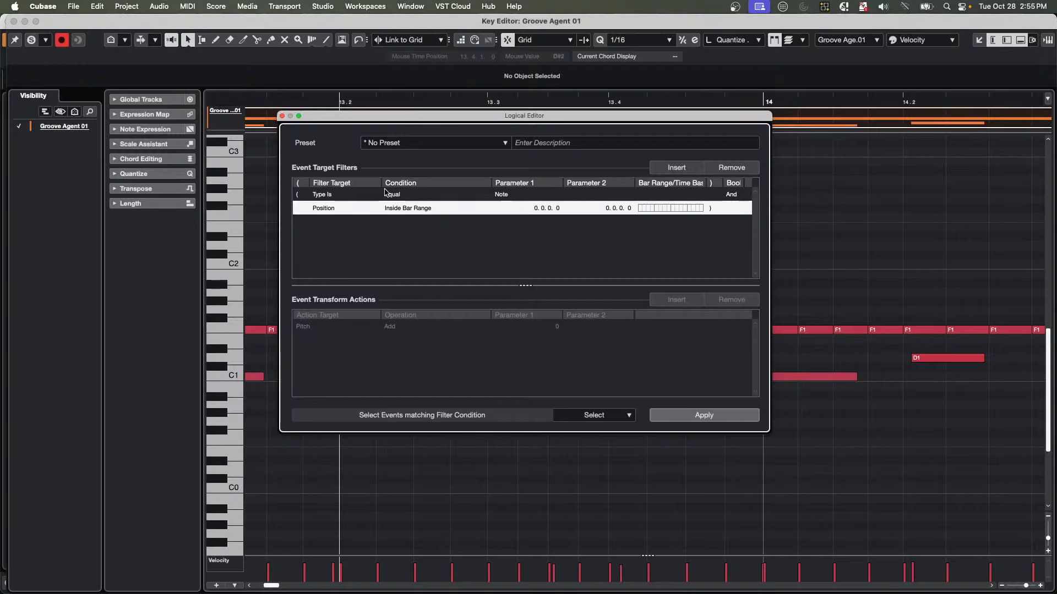
Return the Position filter to Inside Range in Seconds, set Parameter 1 to 0:00:00.030, and open Parameter 2 for editing.
click(432, 209)
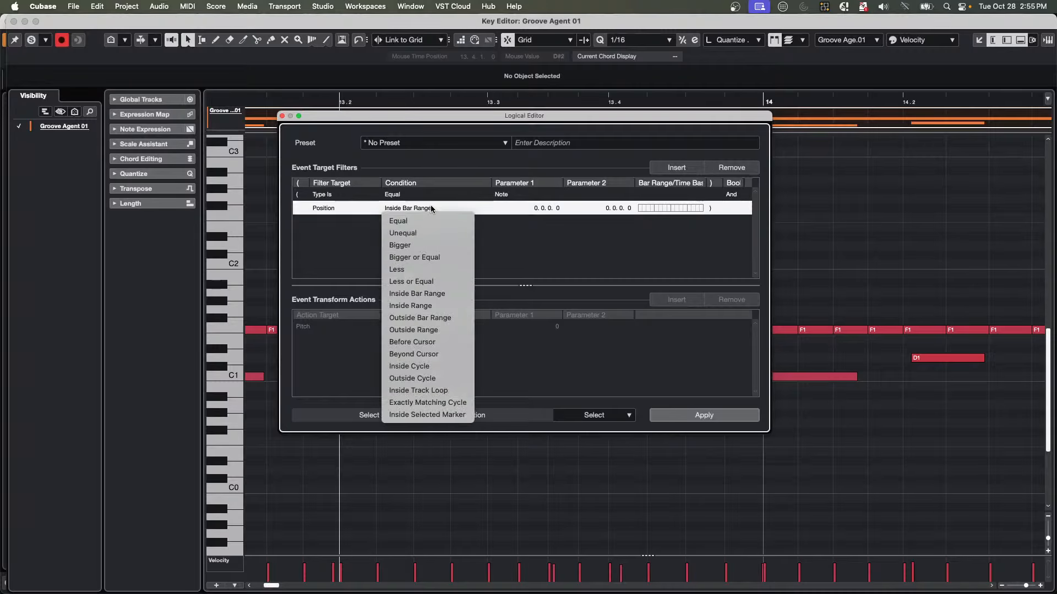
click(448, 305)
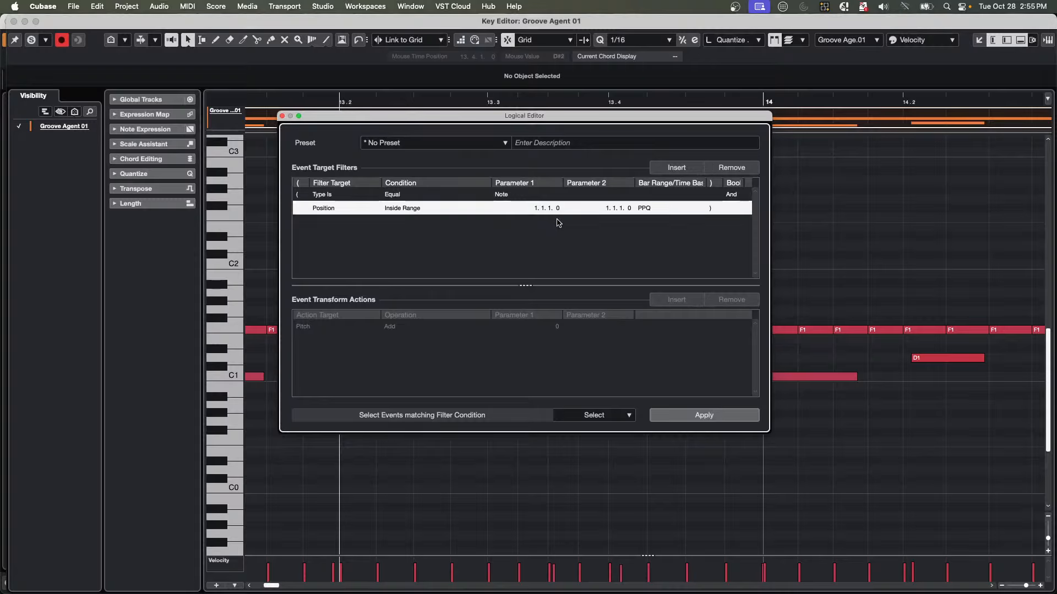
click(643, 208)
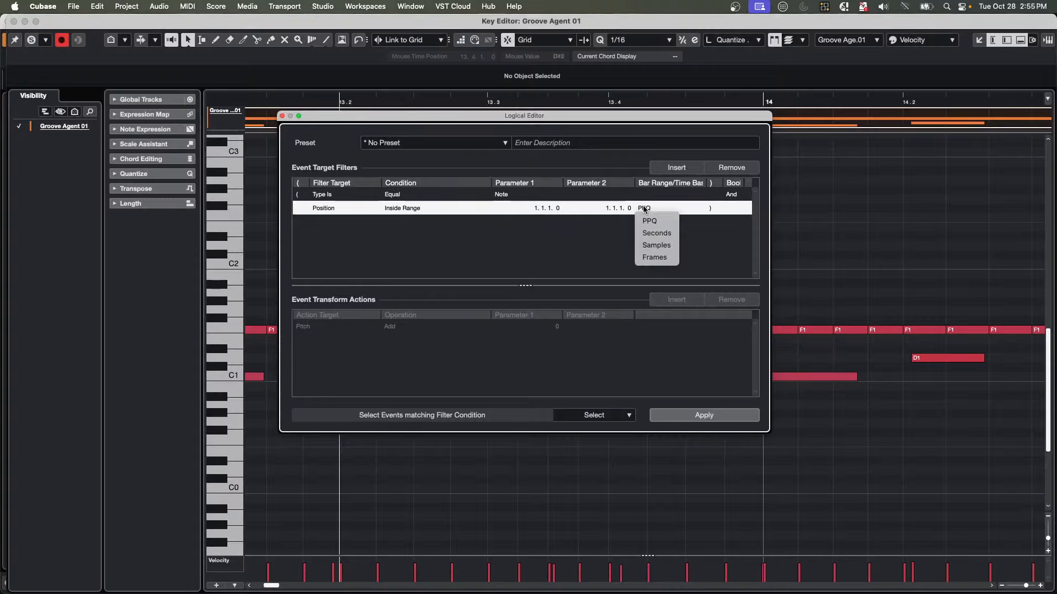
click(655, 233)
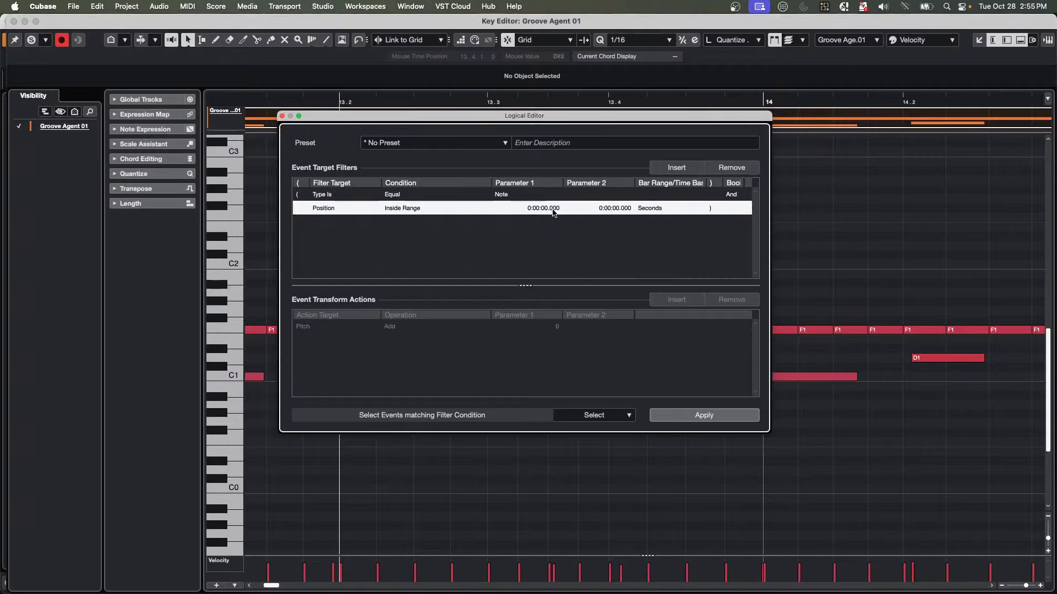
click(554, 212)
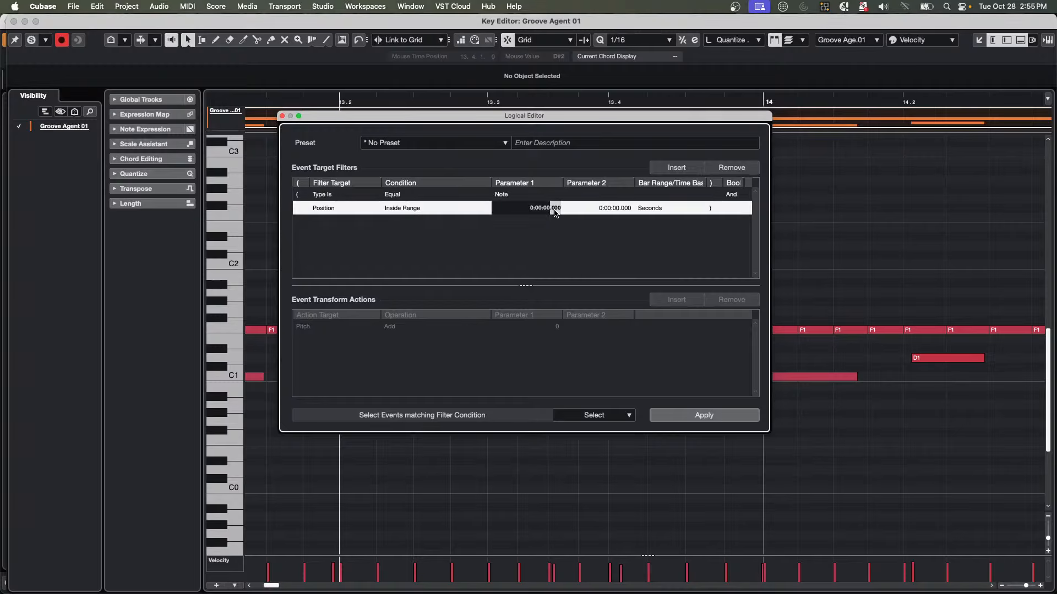
scroll(553, 214, up, 3)
click(626, 208)
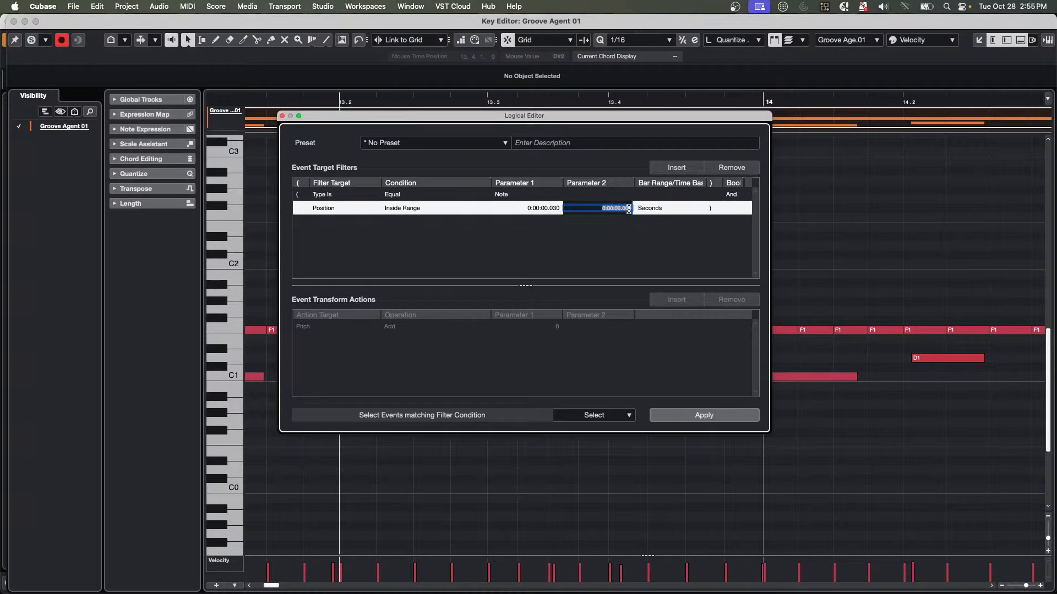
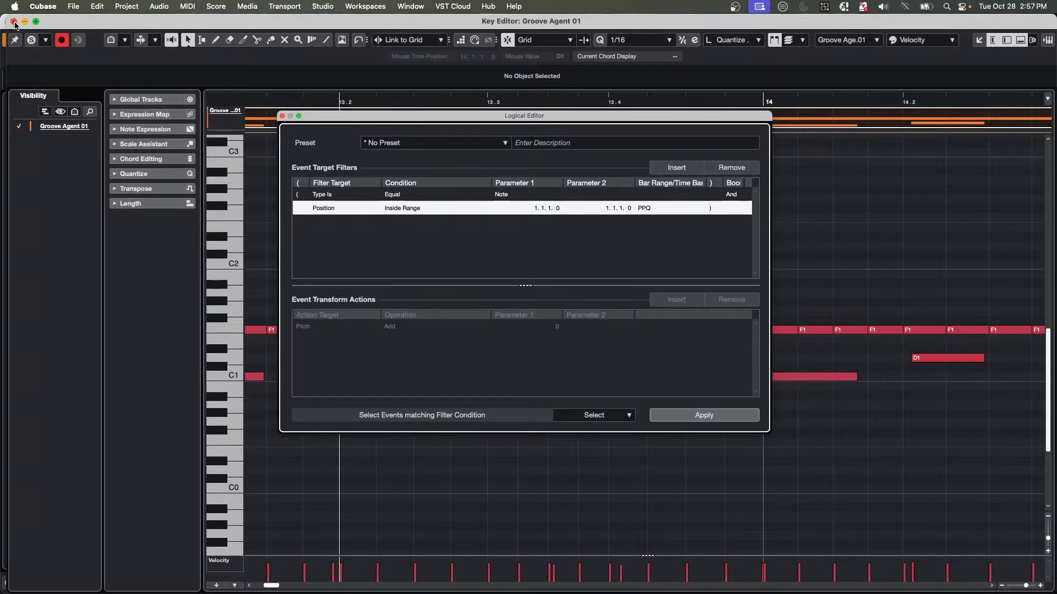
Close the Groove Agent 01 Key Editor window and the Logical Editor to return to the project.
click(14, 22)
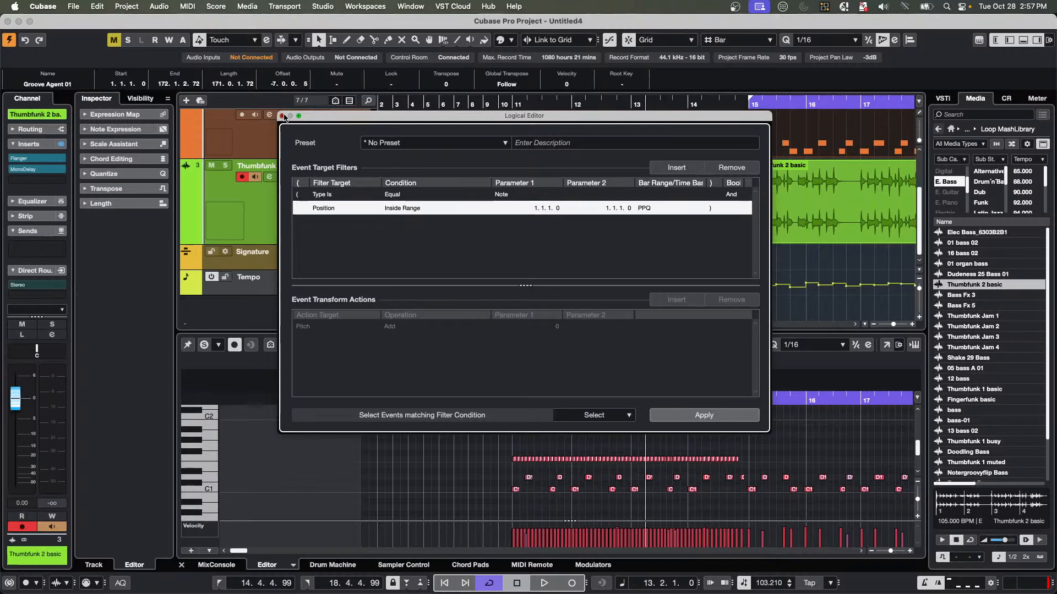
click(282, 117)
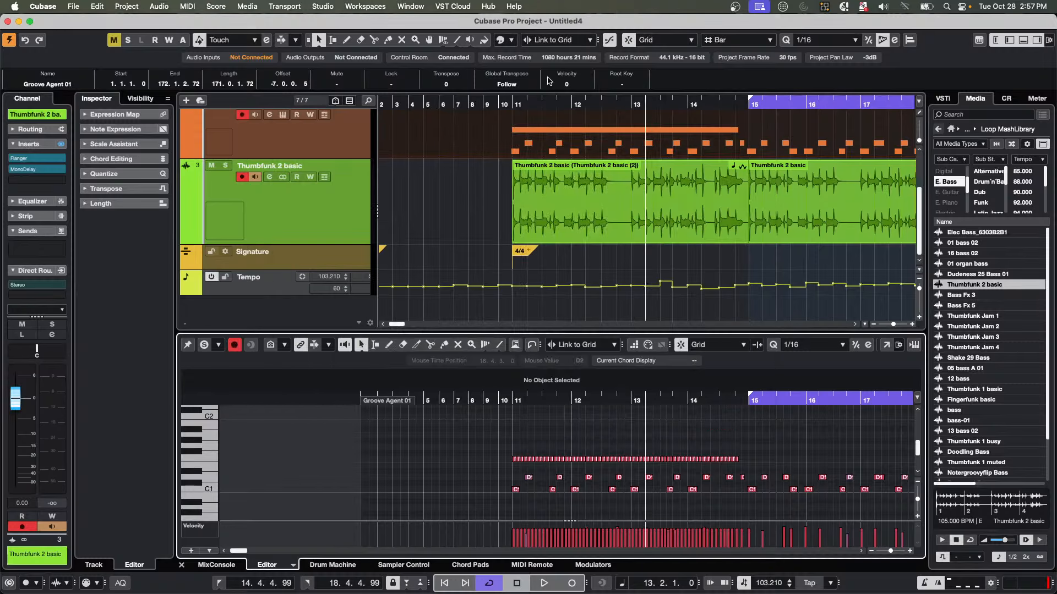
drag(530, 103, 524, 80)
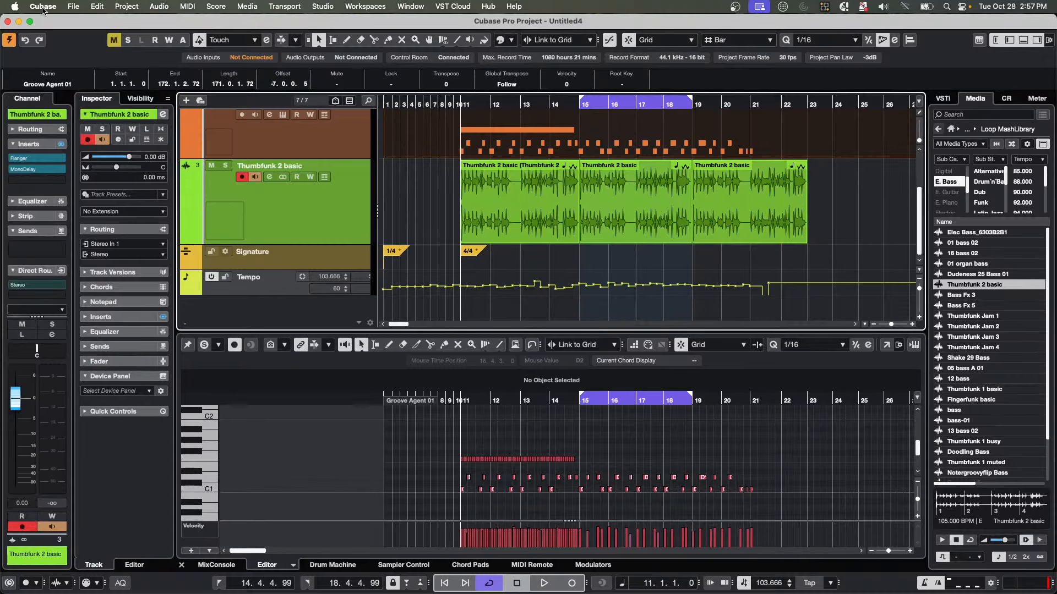
Play the Thumbfunk 2 basic event at bar 15 and turn off the track's Flanger and MonoDelay inserts.
click(611, 218)
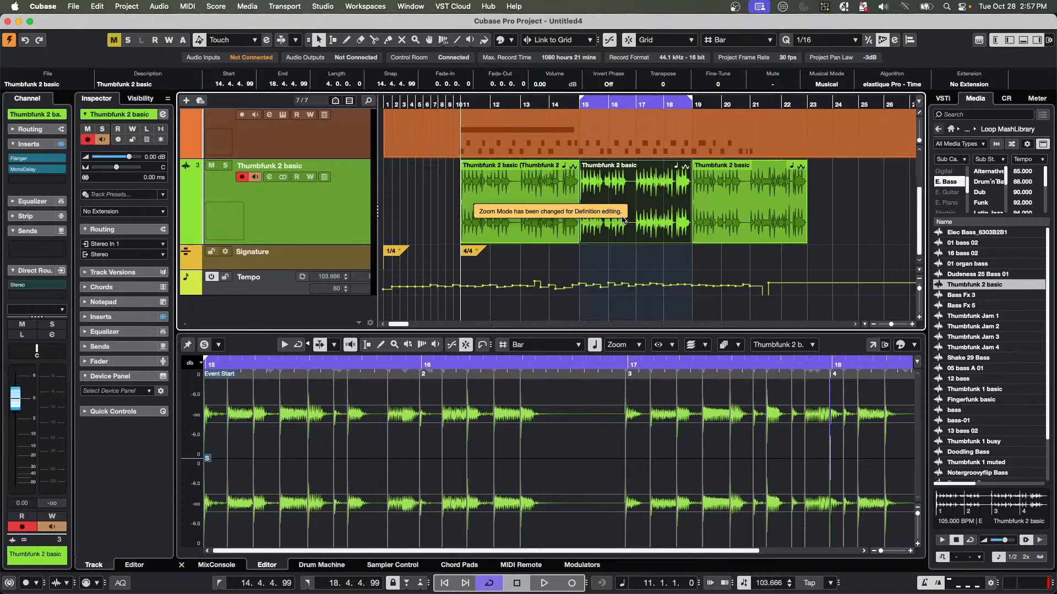
key(space)
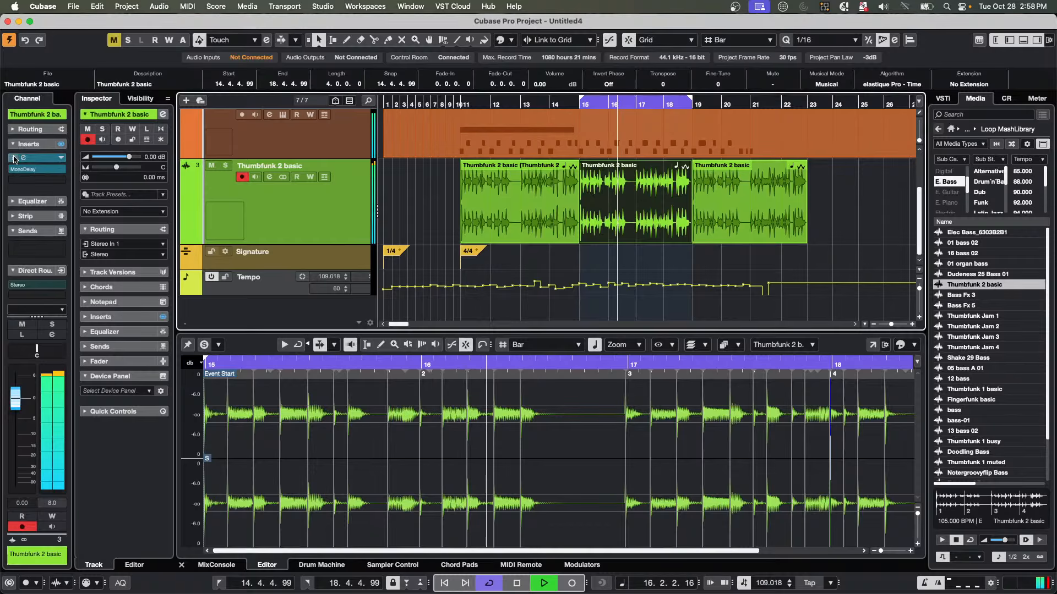
click(14, 159)
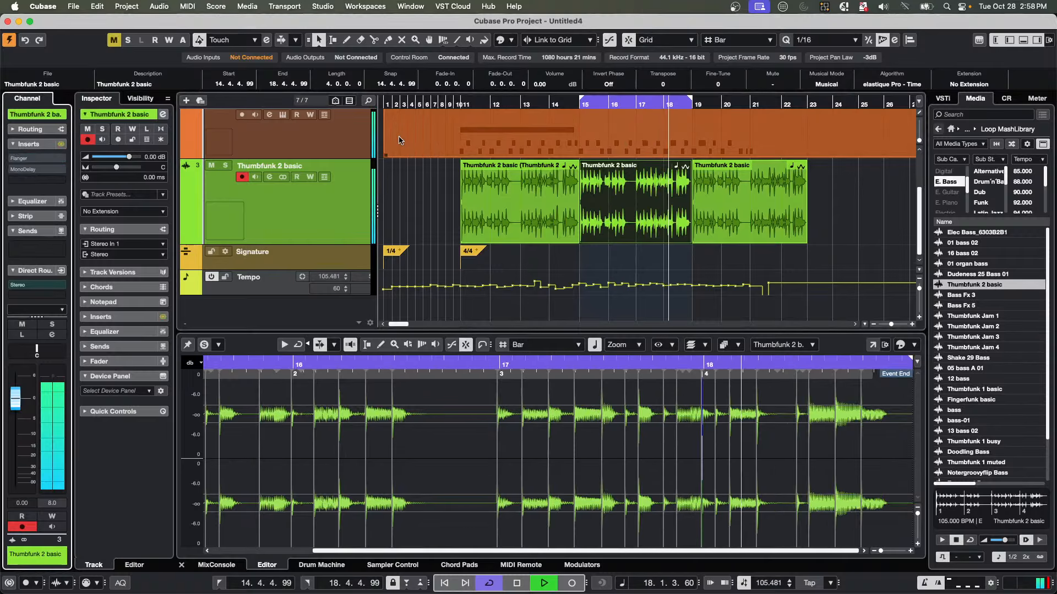
key(space)
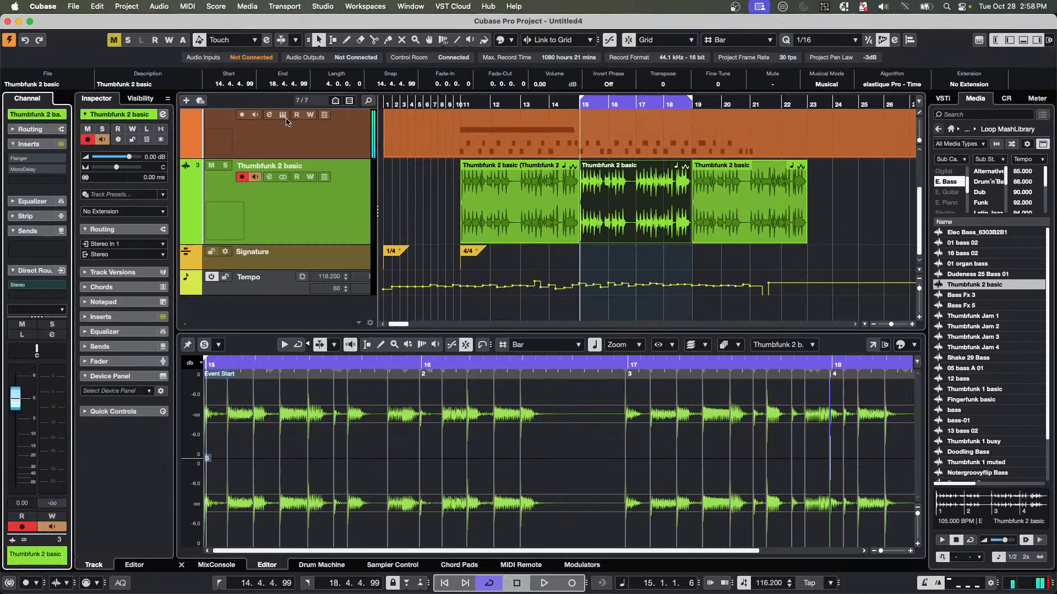
click(643, 124)
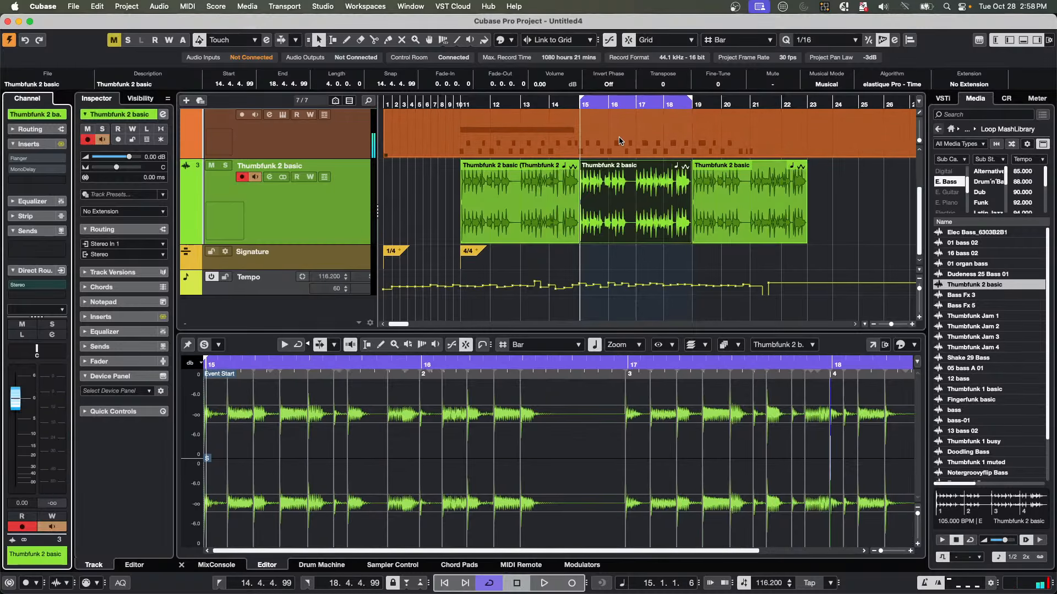
click(253, 142)
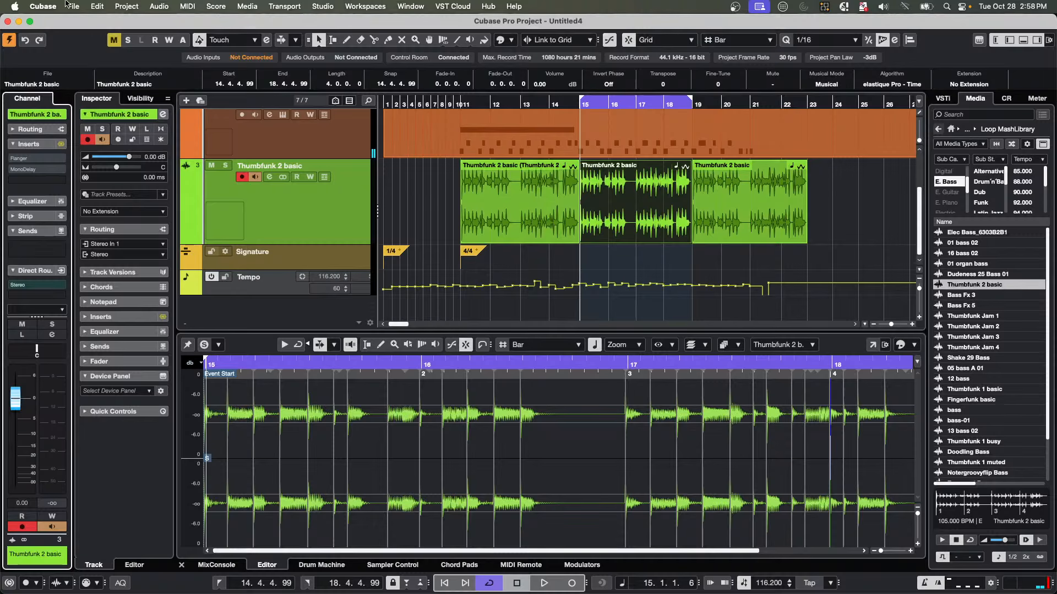
Open the Export Audio Mixdown settings and set After Export to Create Audio Track.
click(73, 7)
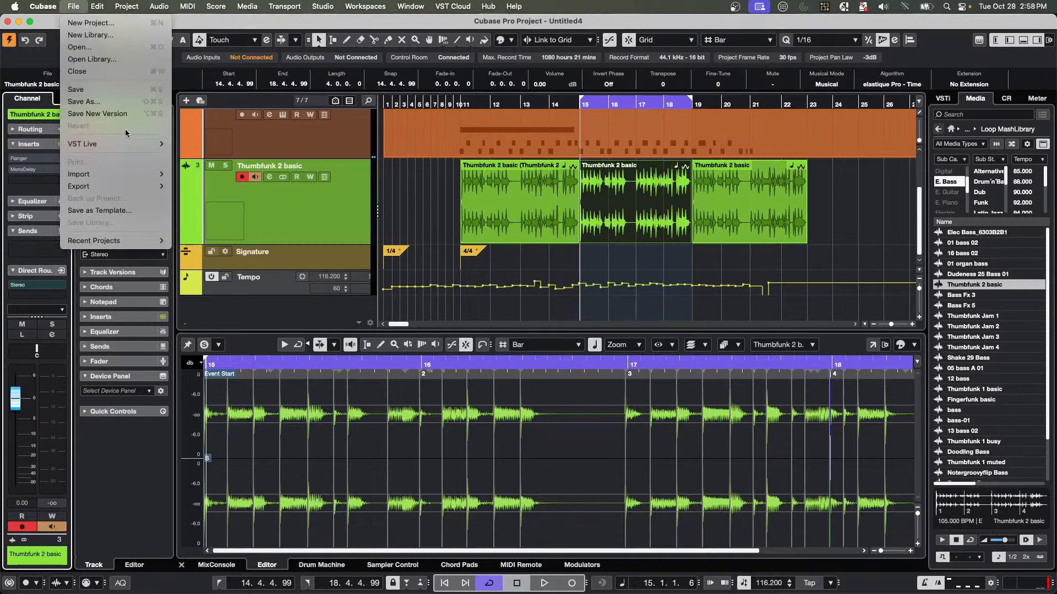
mouse_move(110, 186)
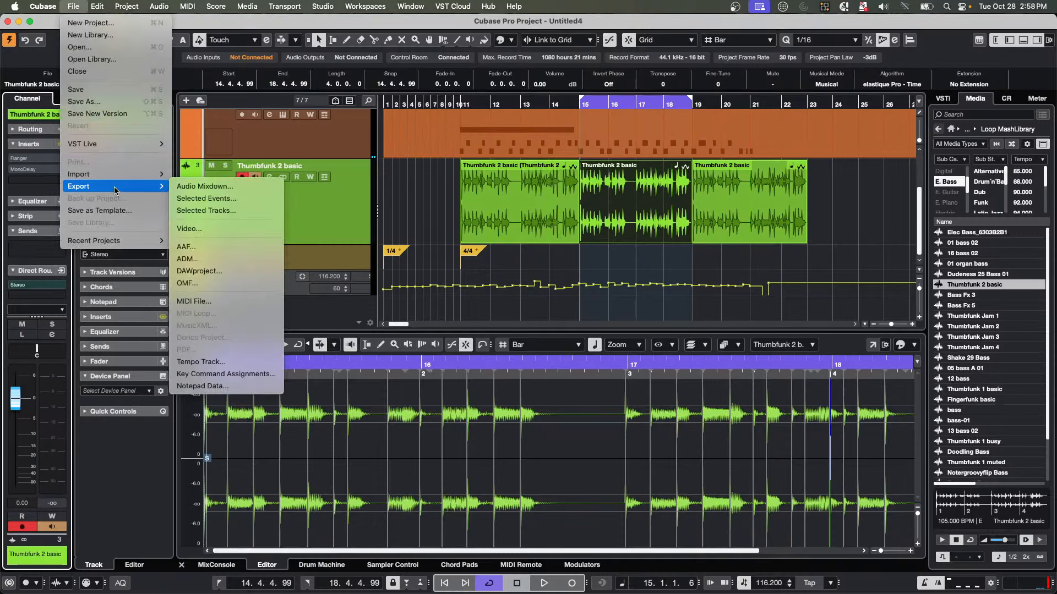
click(226, 186)
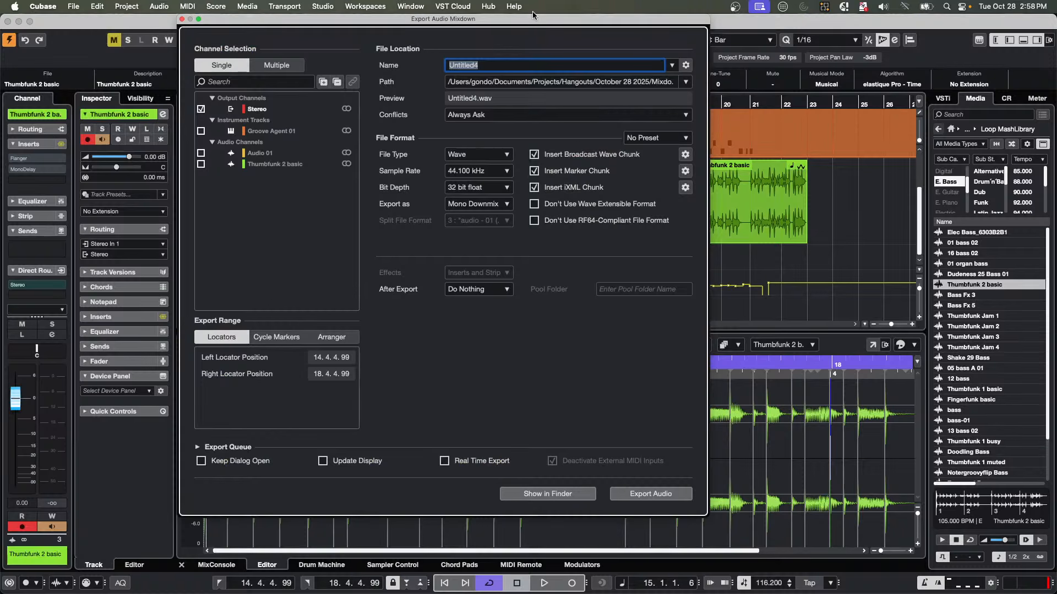
click(487, 293)
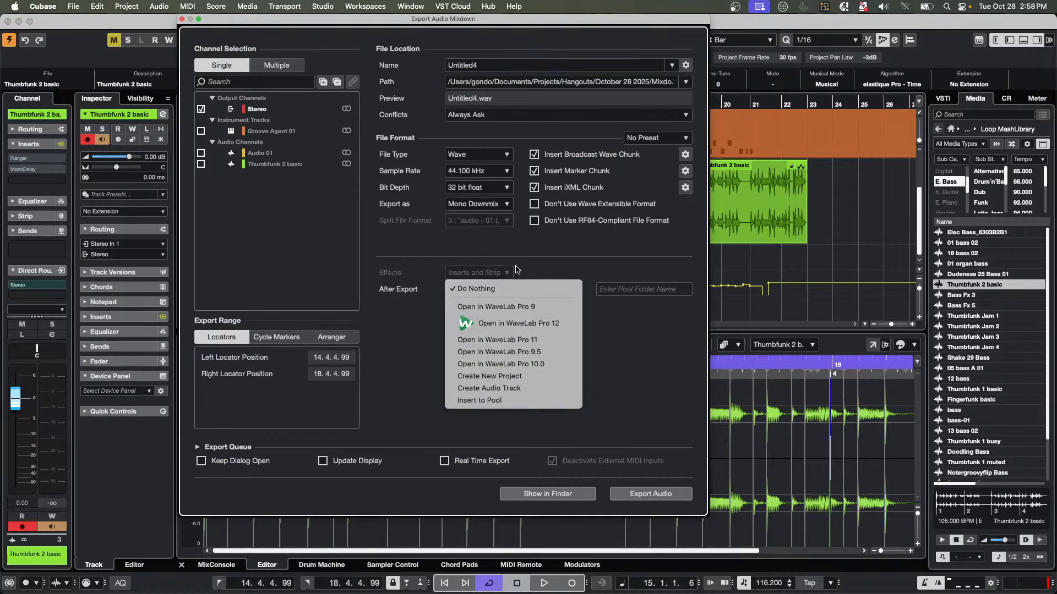
click(528, 388)
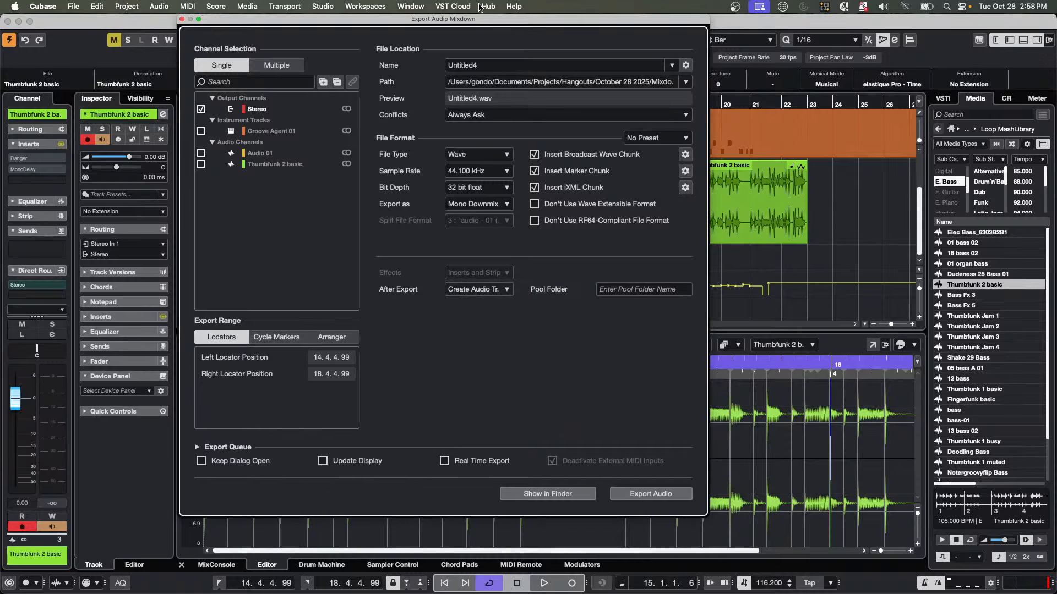
Name the mixdown "level bounce" and export the Stereo output as a mono downmix.
click(492, 64)
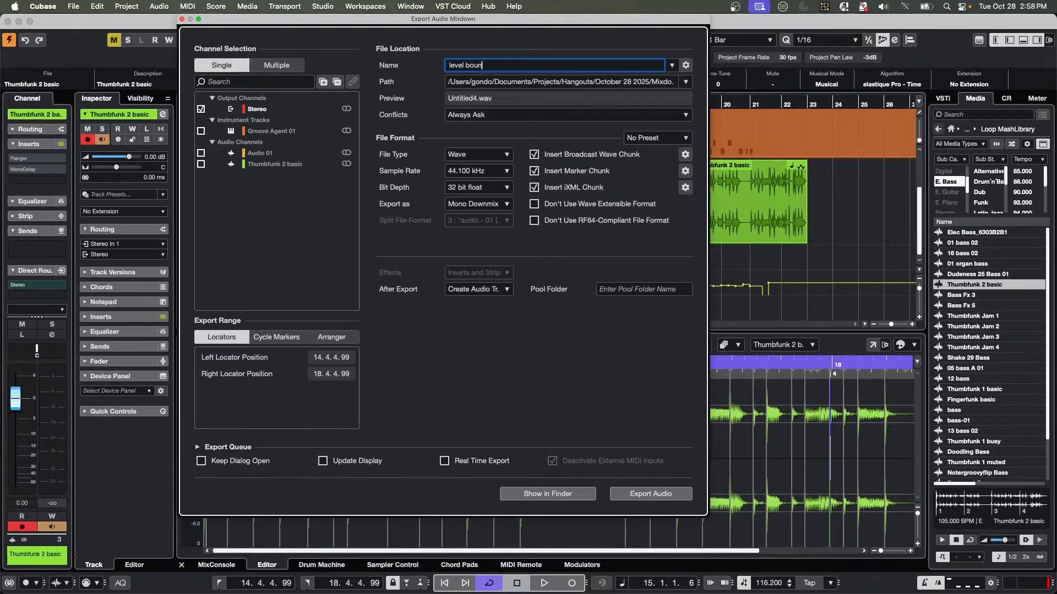
key(Return)
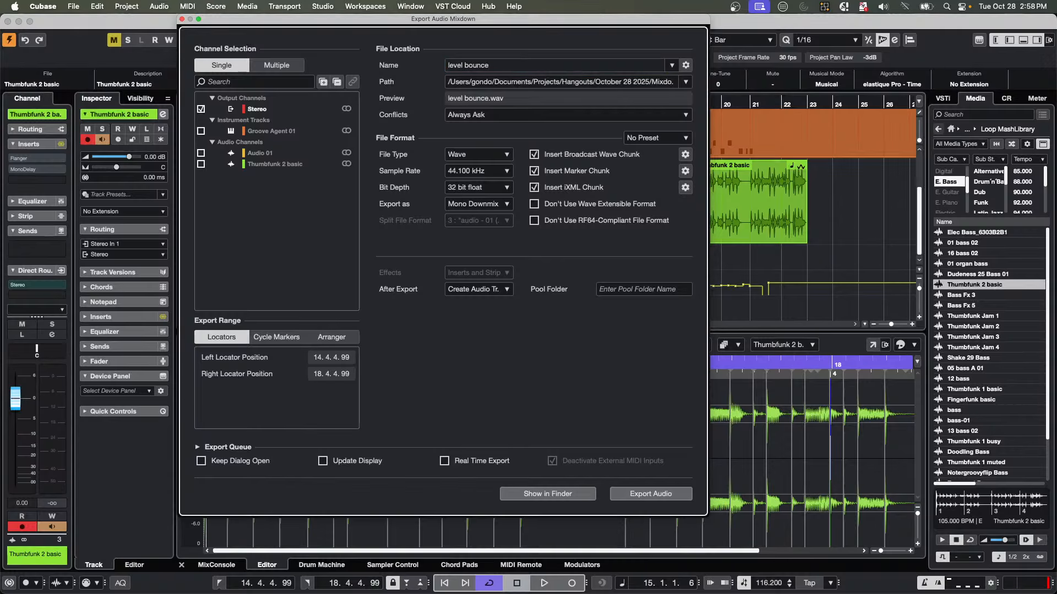
click(652, 493)
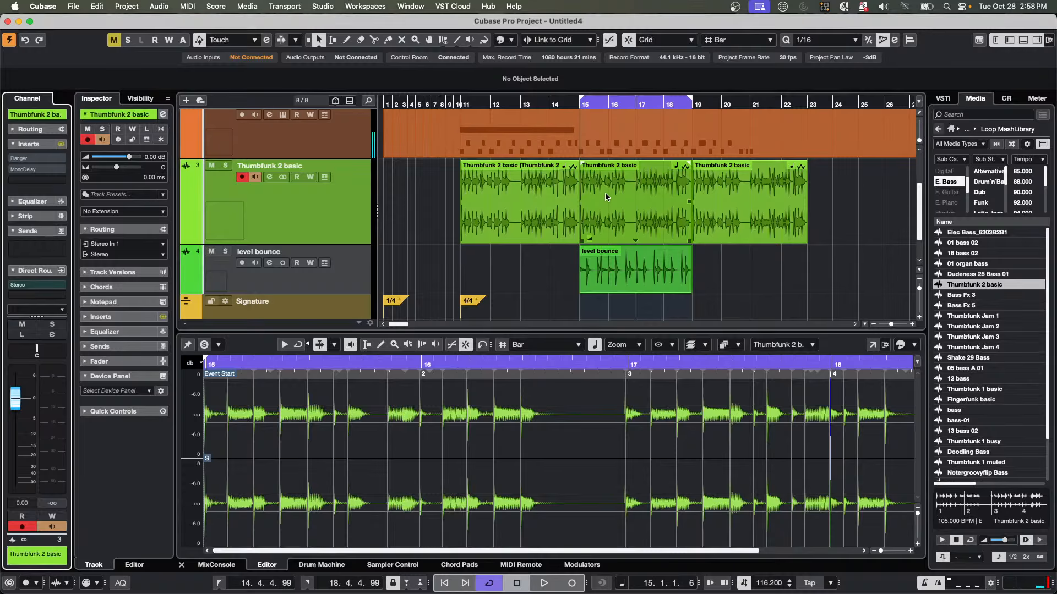
Undo the mono bounce track and export level bounce again as Interleaved, creating a unique file name.
key(super+z)
click(66, 5)
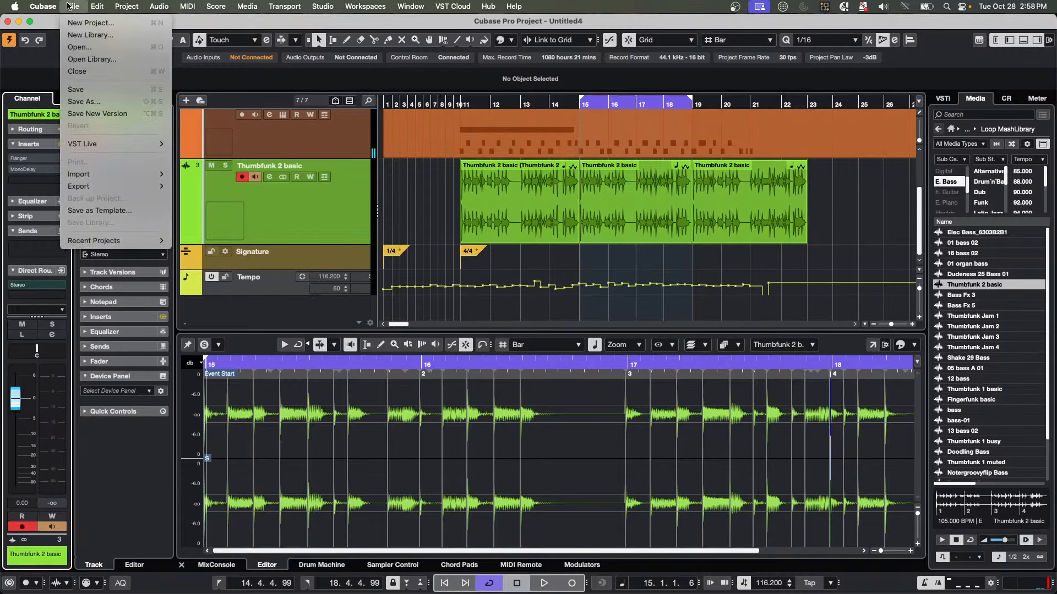
mouse_move(124, 186)
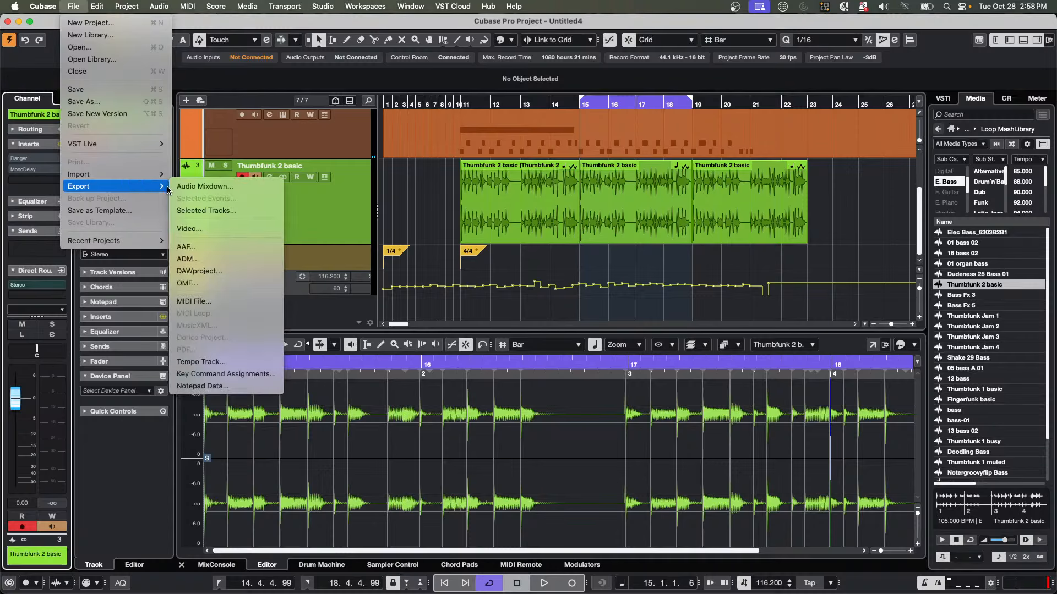
click(208, 188)
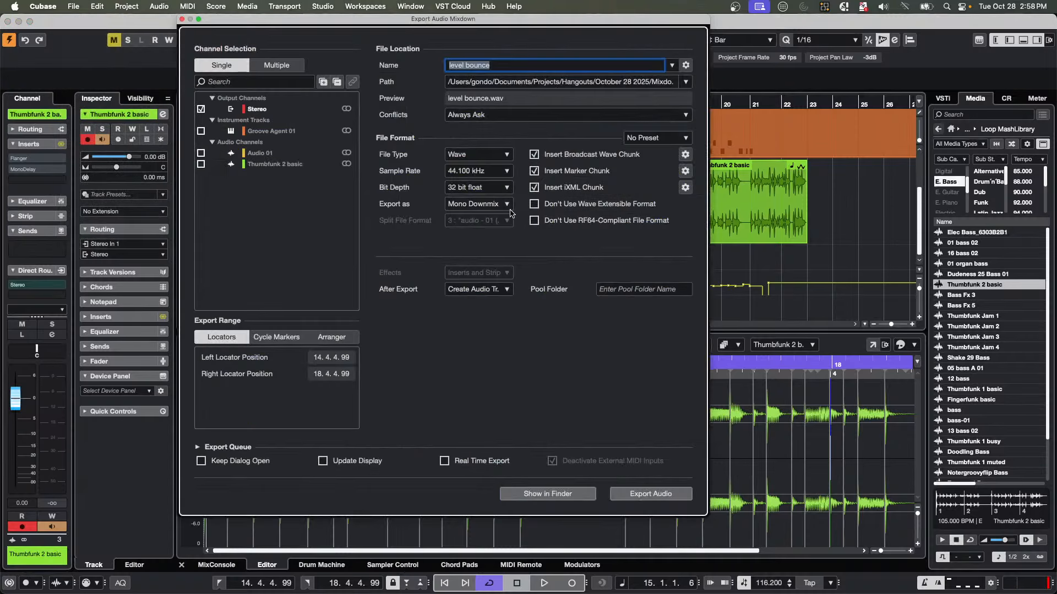
click(507, 210)
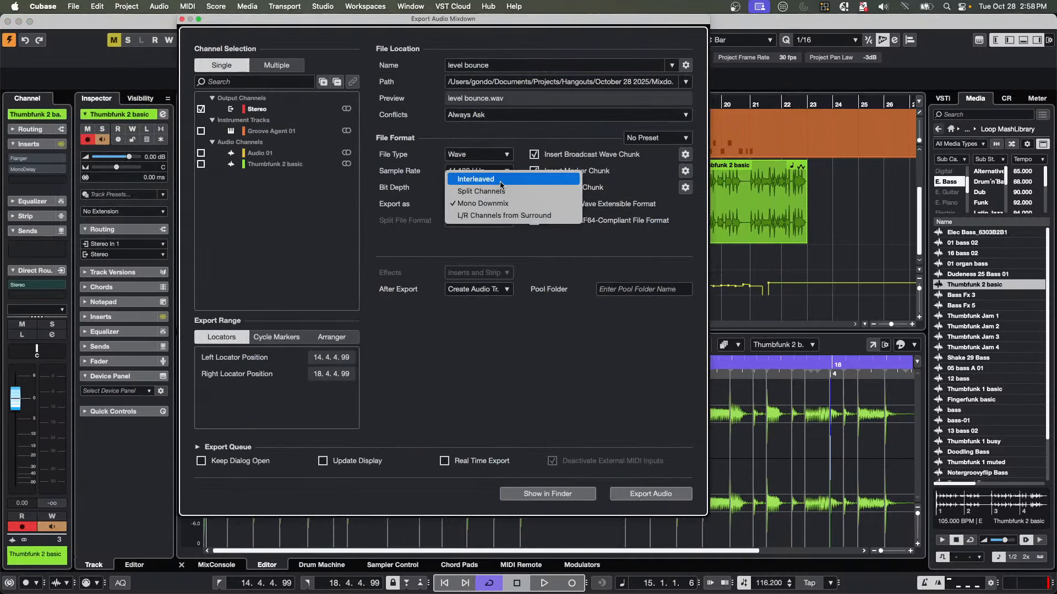
click(501, 181)
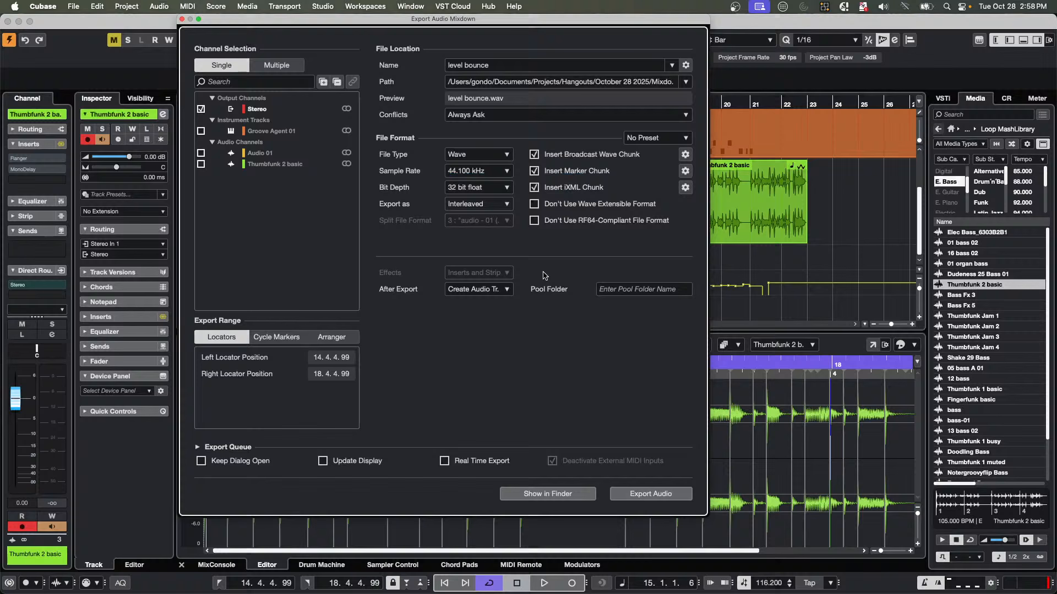
click(651, 494)
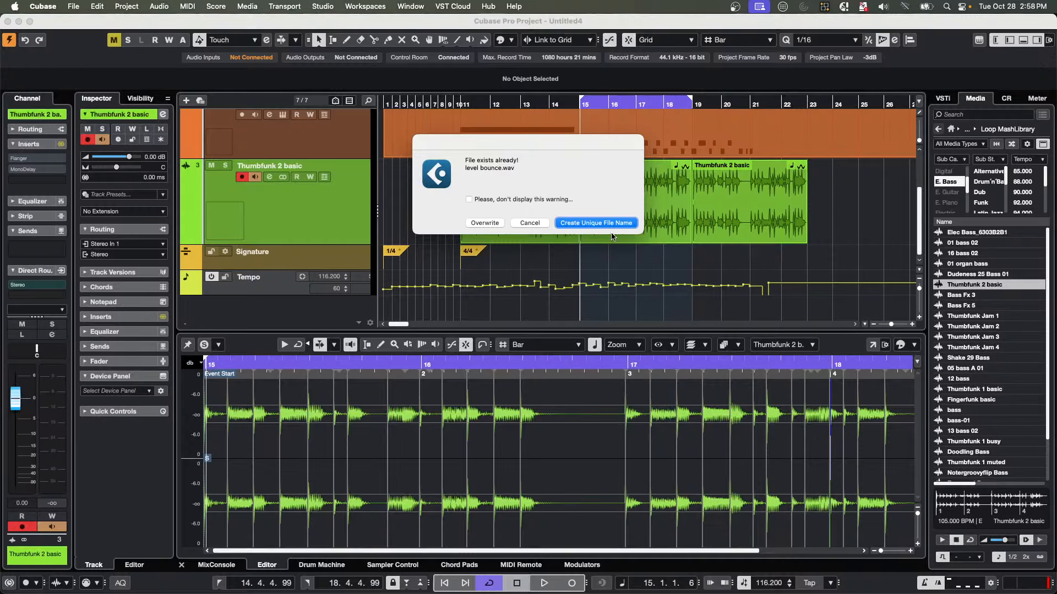
click(600, 223)
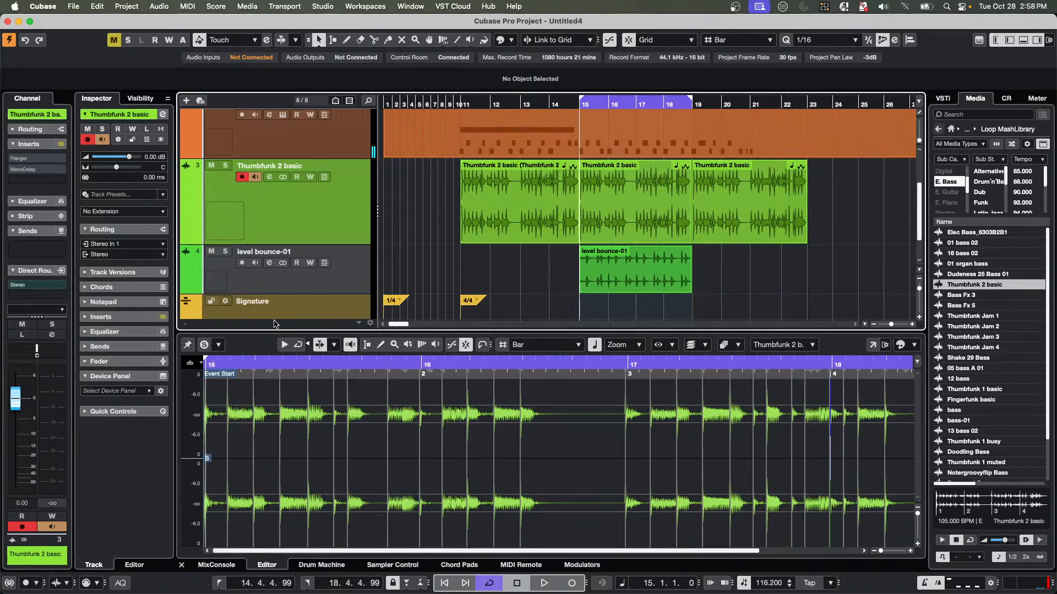
Solo the level bounce-01 track, play it from bar 15 and stop playback.
click(222, 251)
key(space)
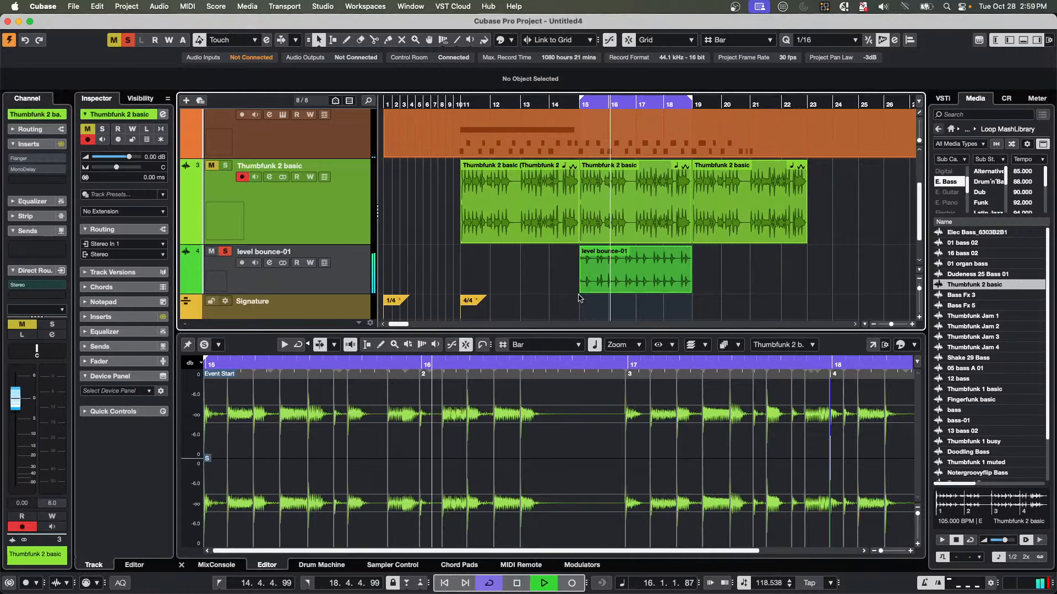
key(space)
click(582, 276)
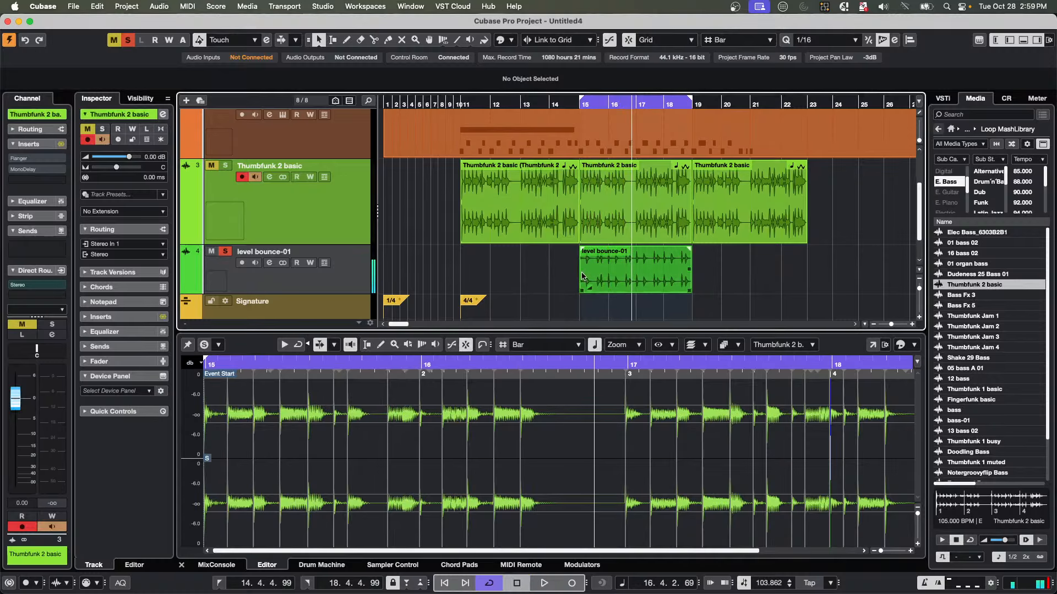
Undo the level bounce-01 track and turn off recording and monitoring on the Thumbfunk 2 basic track.
key(super+z)
click(250, 179)
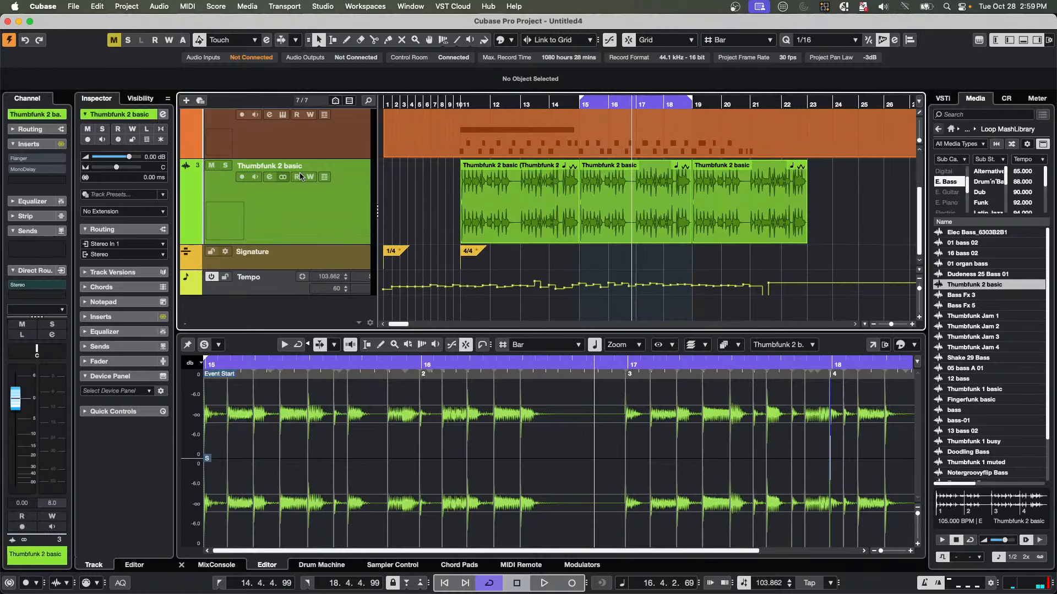
Select the Thumbfunk 2 basic event at bar 15 and export the Stereo mixdown level bounce again, creating a unique file name.
click(639, 220)
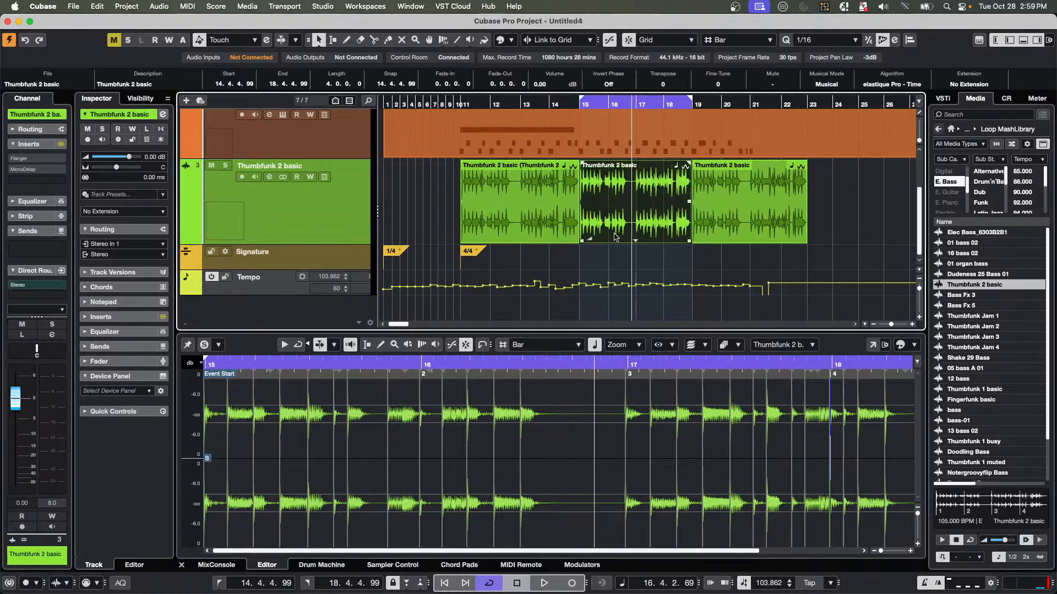
click(108, 7)
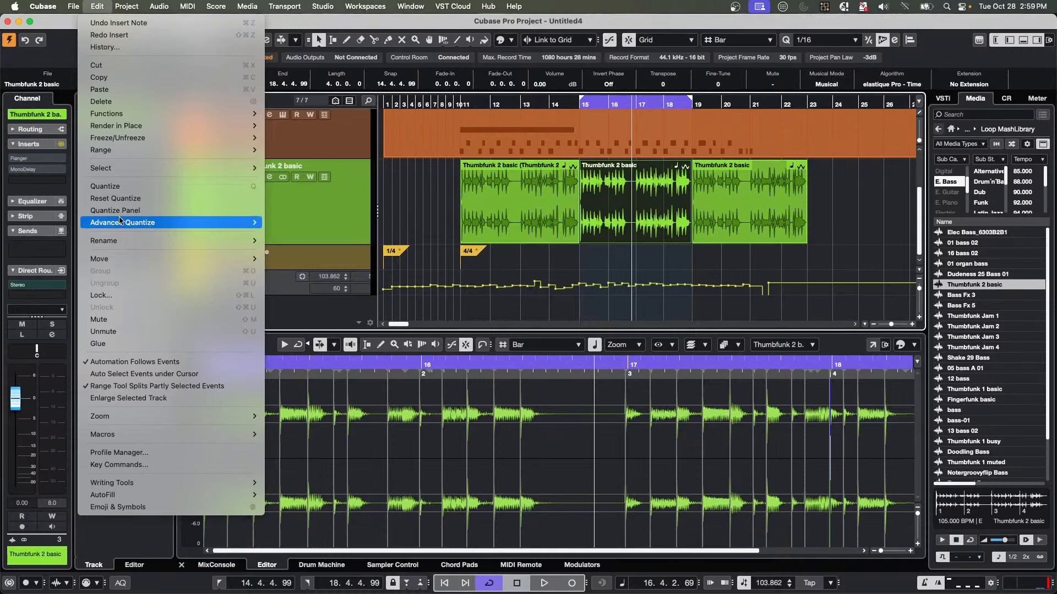
mouse_move(70, 10)
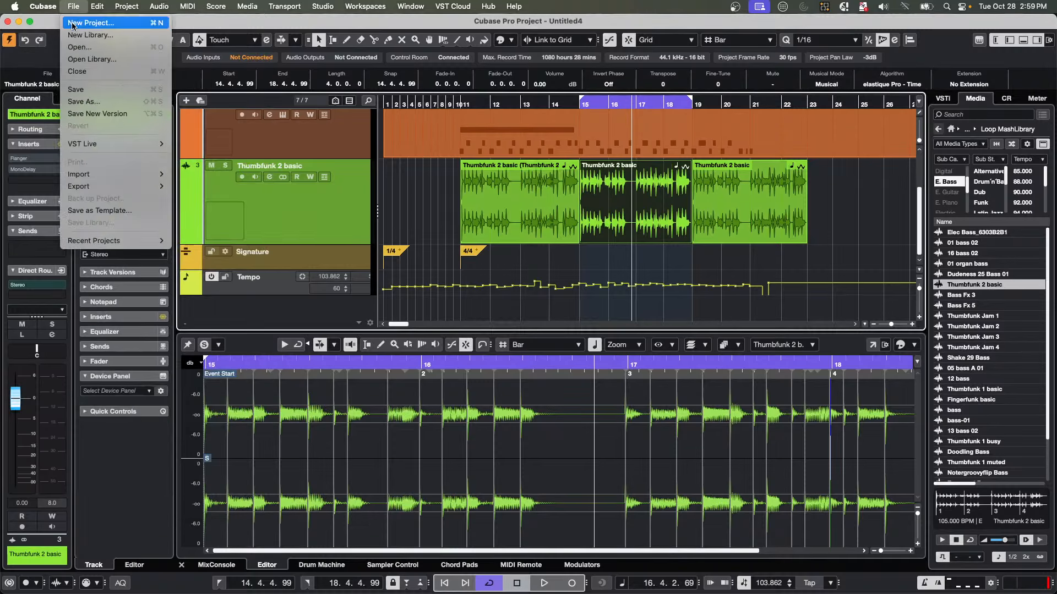
mouse_move(116, 191)
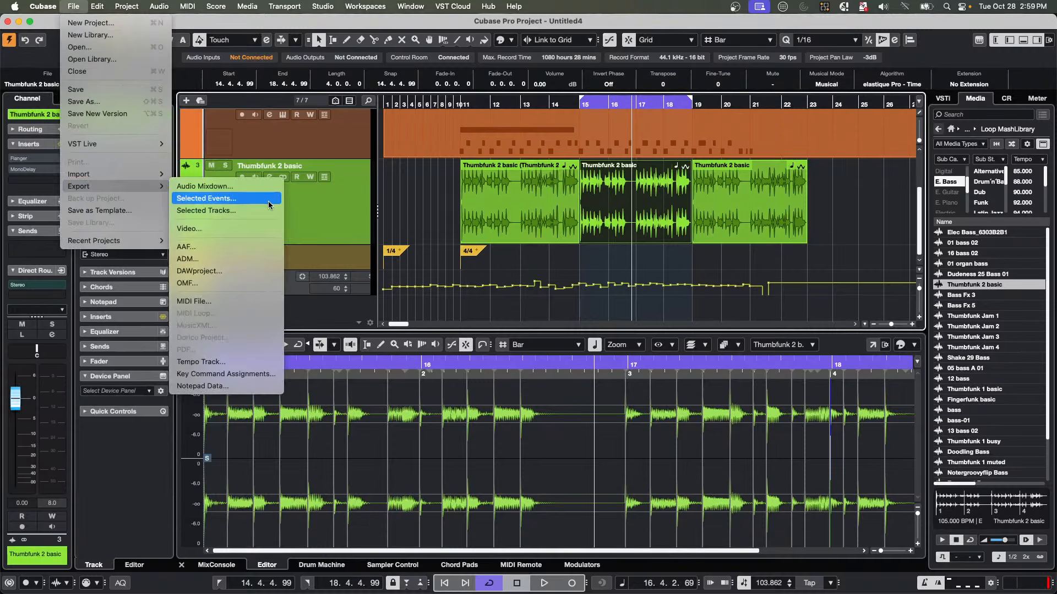
click(264, 186)
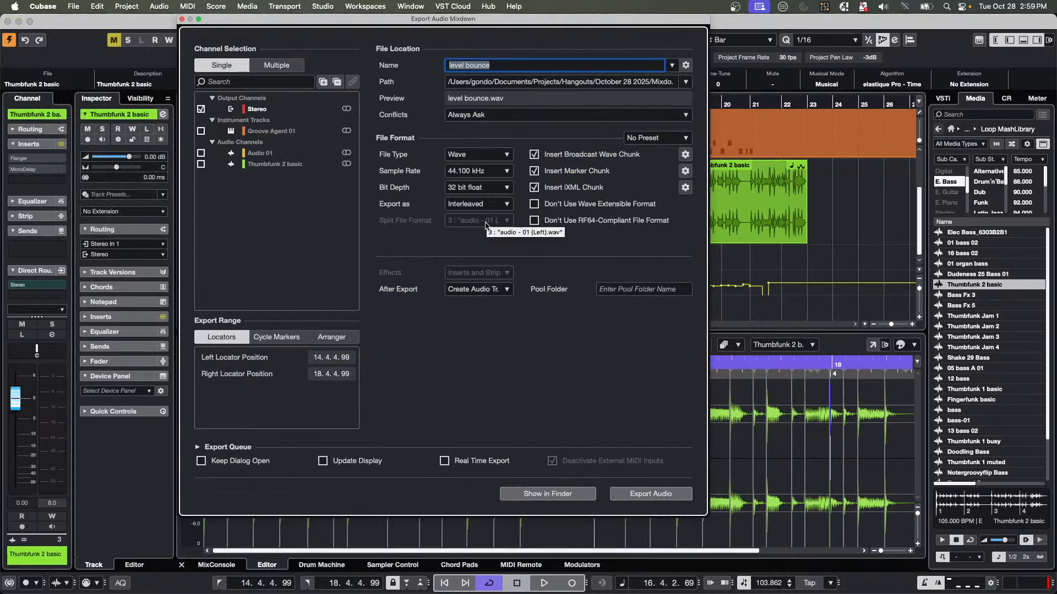
click(649, 494)
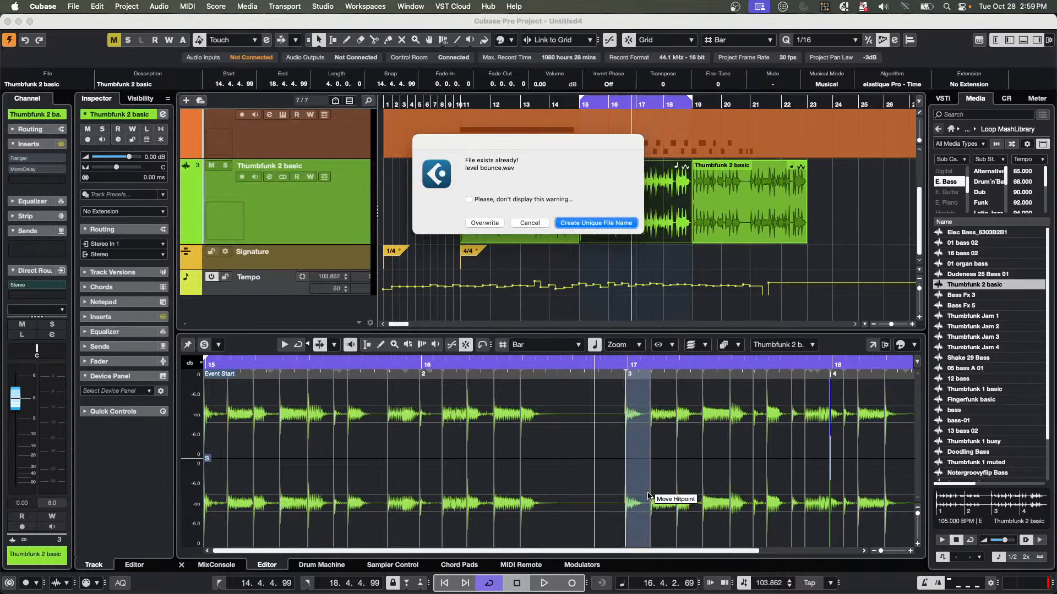
click(595, 223)
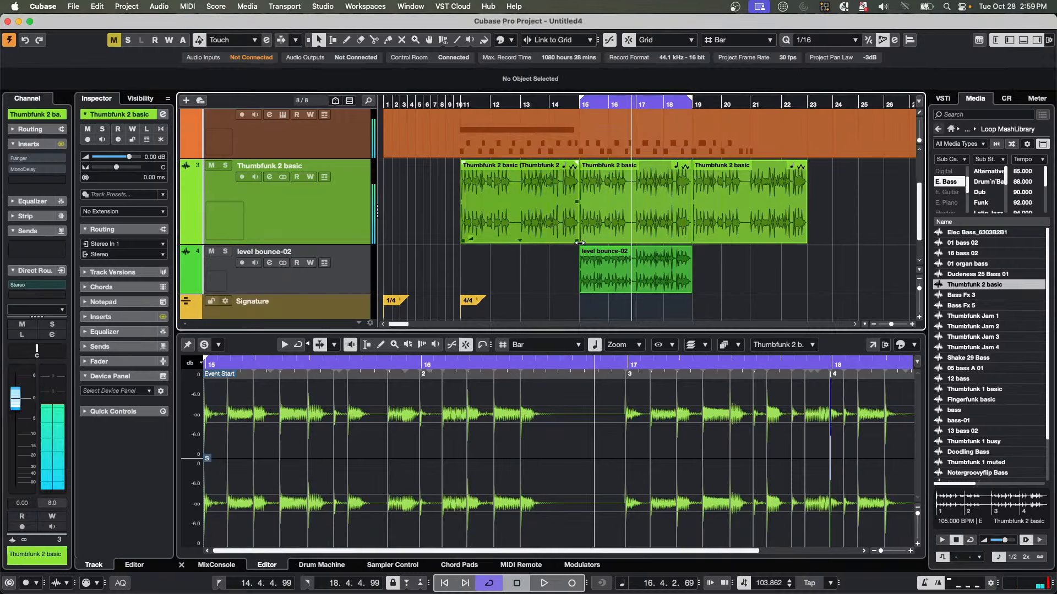
Play the level bounce-02 track soloed and add the Black Valve compressor to its first insert slot.
click(225, 251)
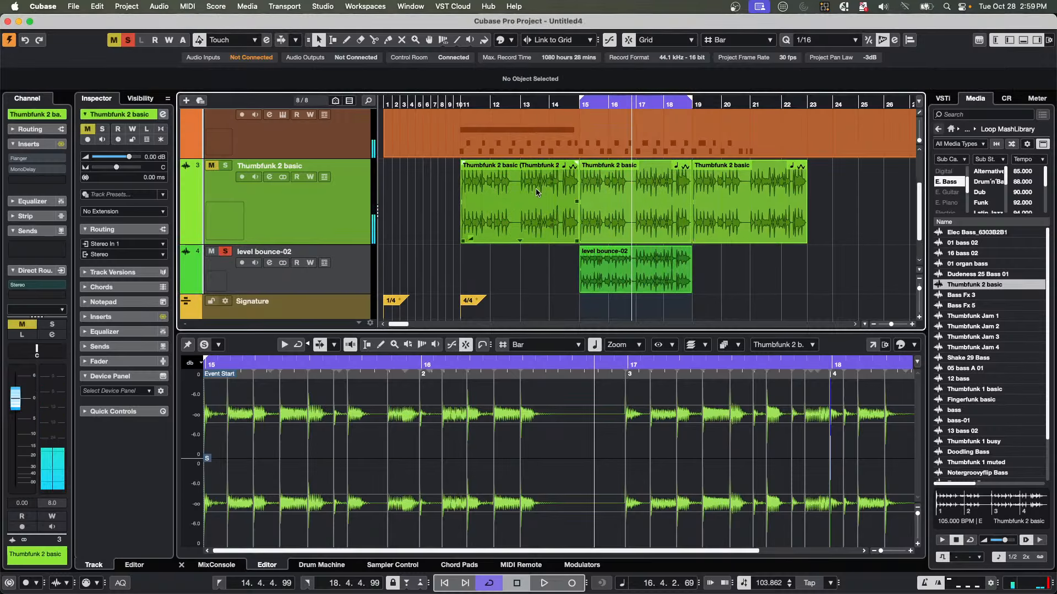
key(space)
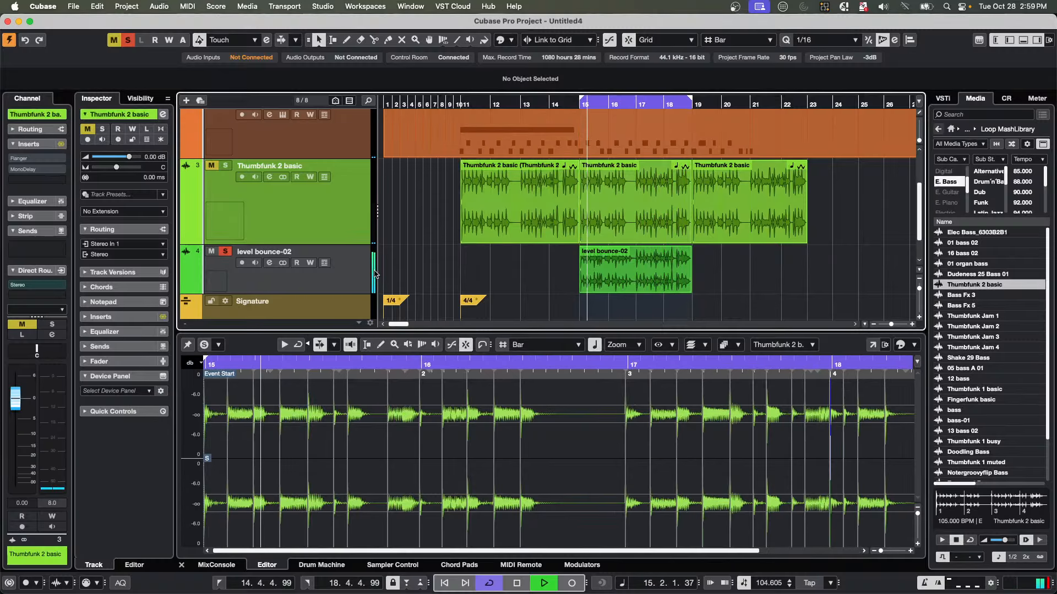
click(336, 278)
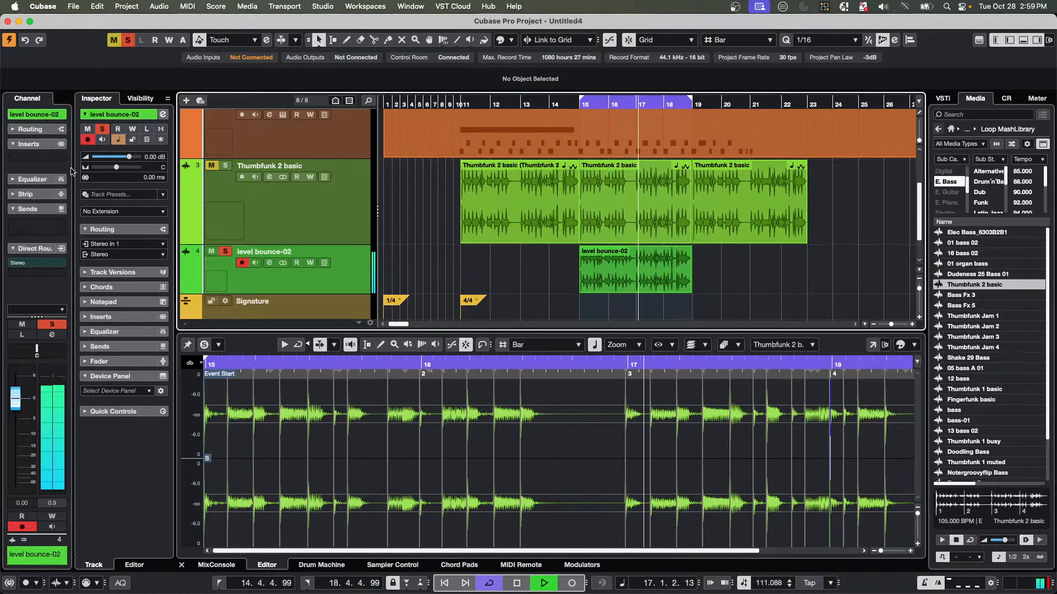
click(55, 159)
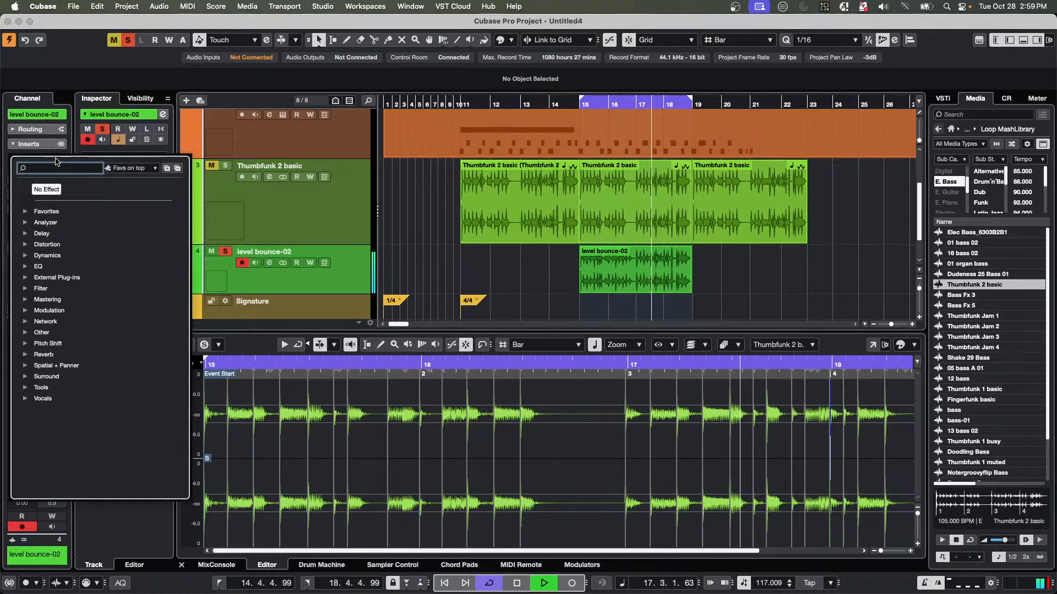
click(26, 245)
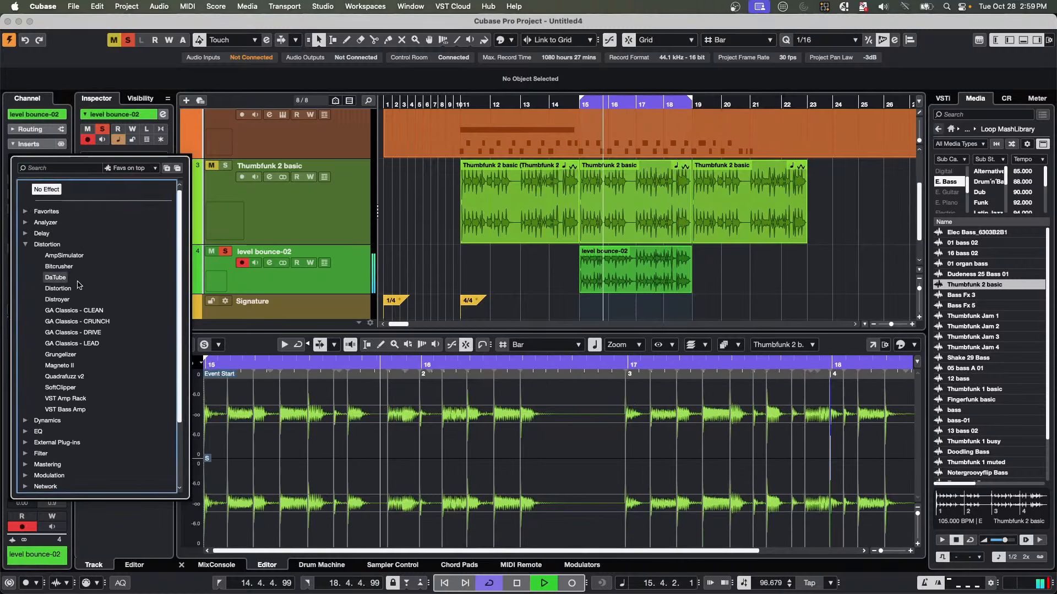
click(25, 421)
click(61, 432)
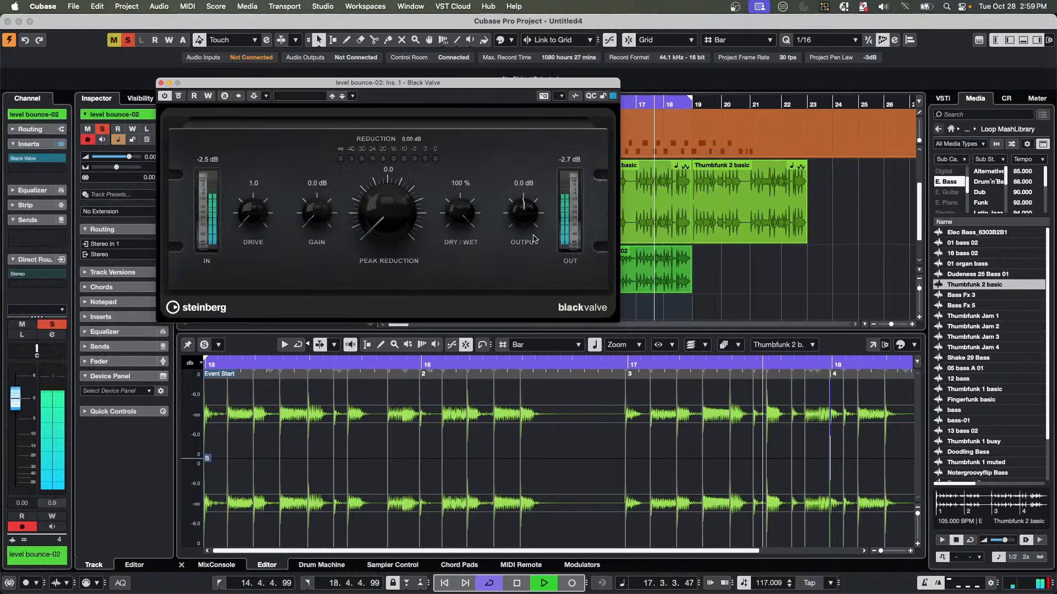
Raise Black Valve's Peak Reduction to 5.5 and compare the sound with the effect bypassed and active.
drag(400, 208, 388, 165)
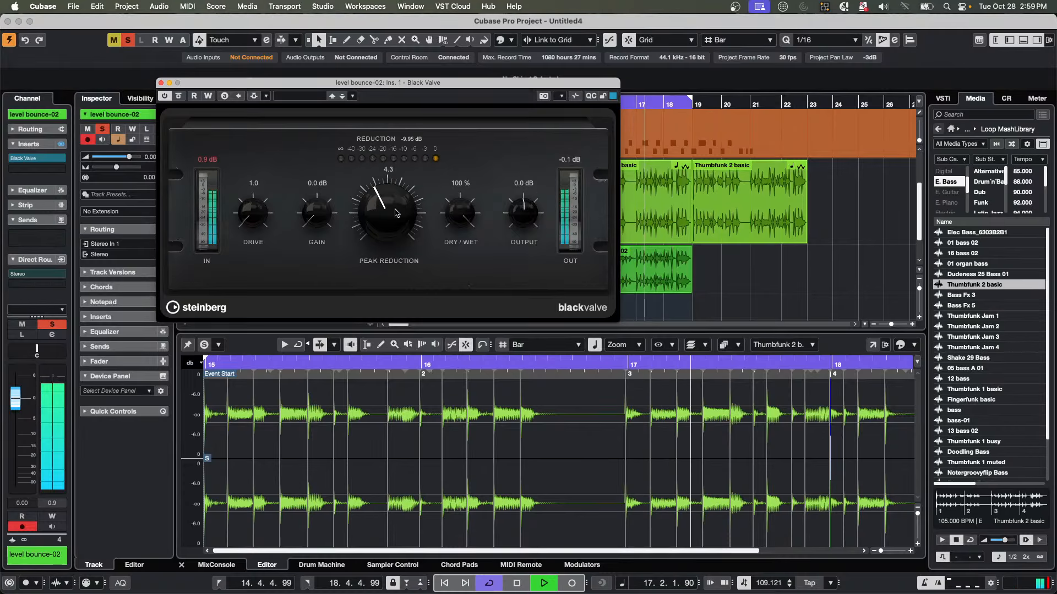
drag(378, 206, 377, 193)
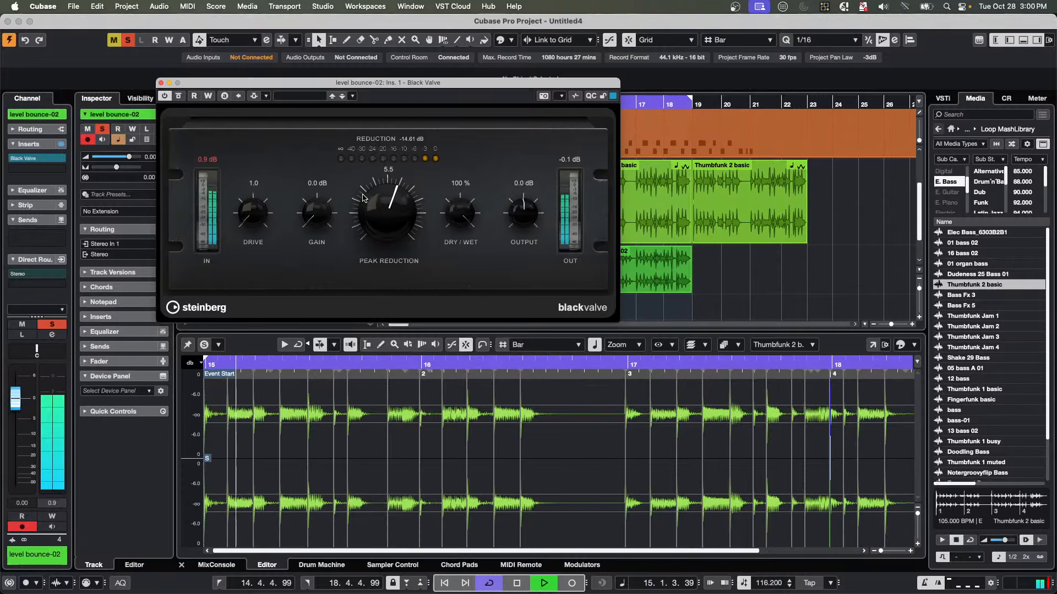
click(178, 96)
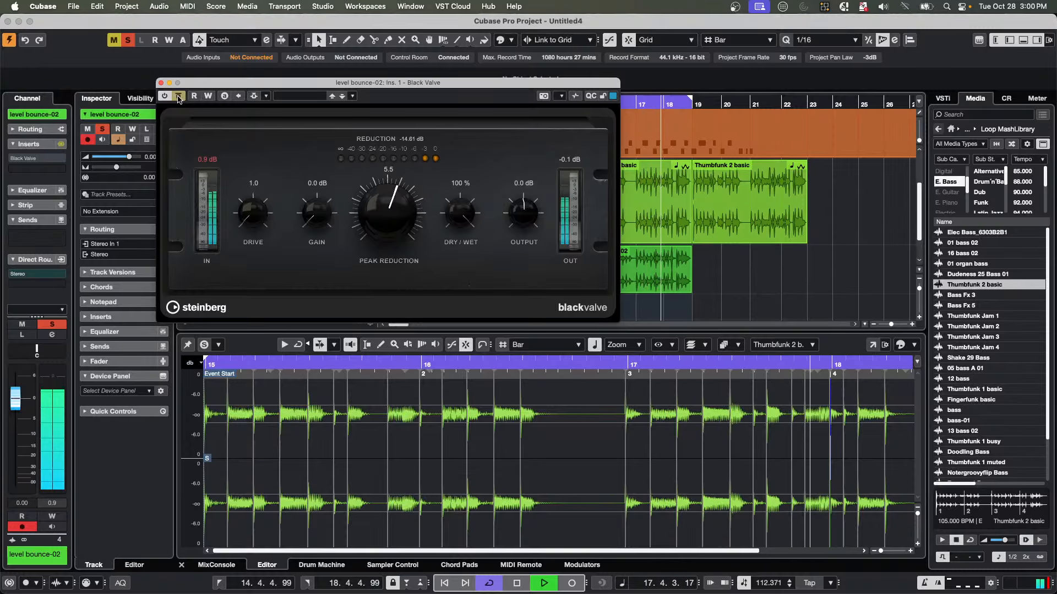
click(178, 96)
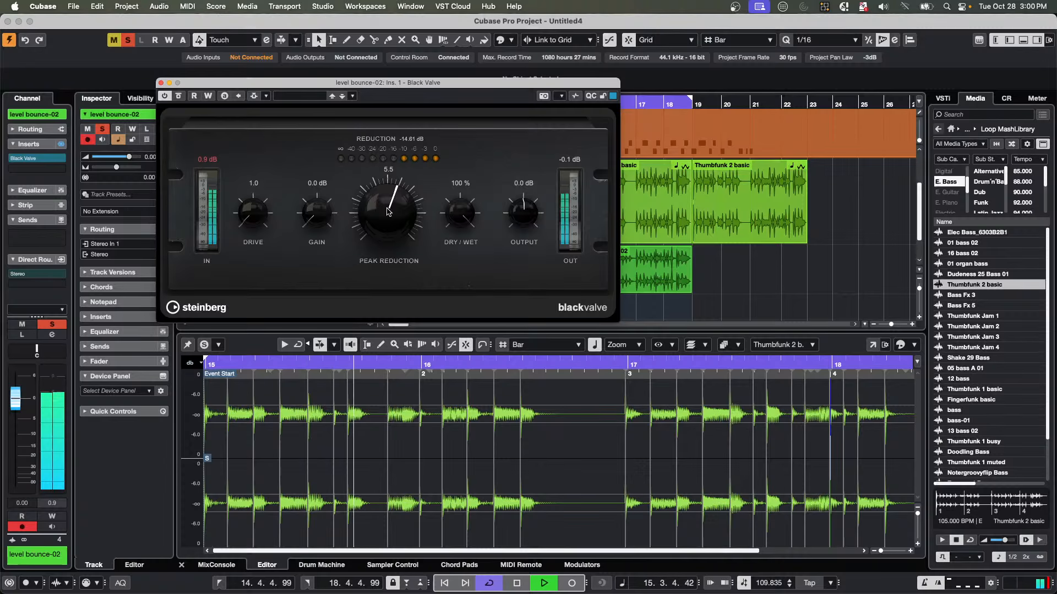
Try extreme Peak Reduction values in Black Valve, settle on 3.8, and set Drive to 5.8.
drag(388, 211, 390, 206)
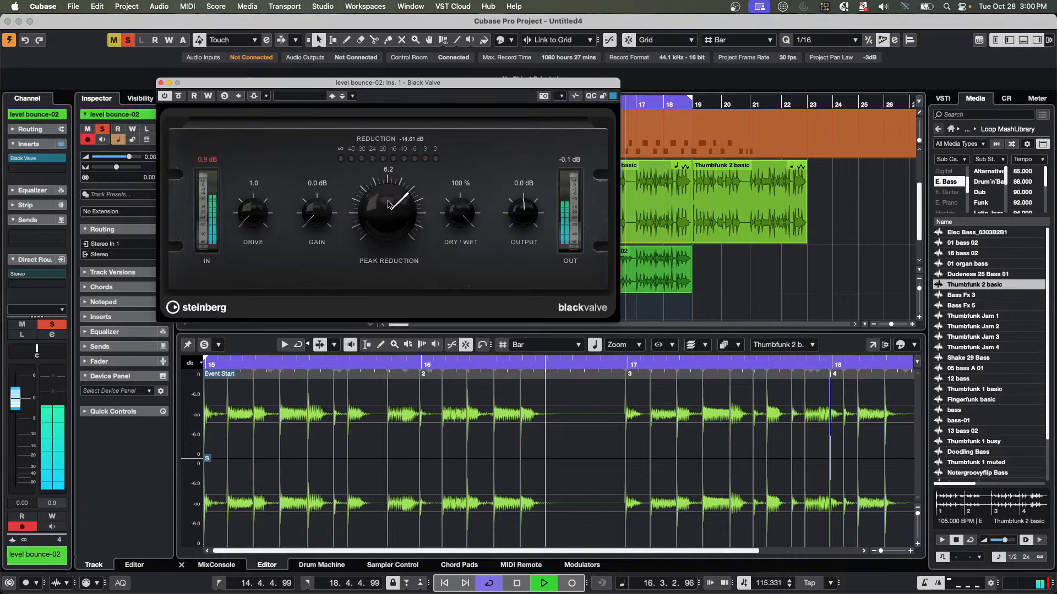
drag(394, 207, 332, 302)
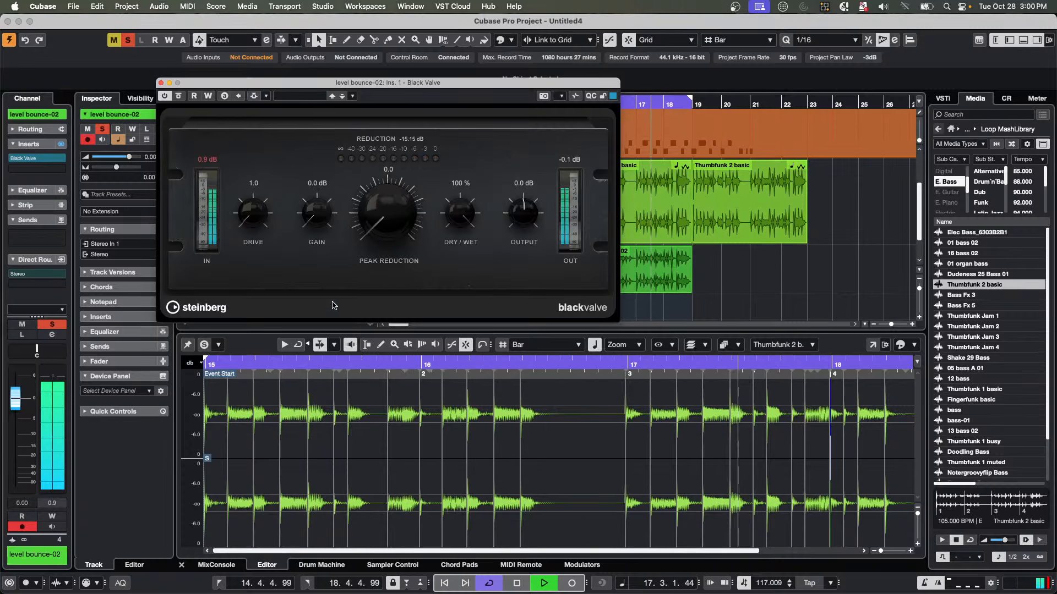
drag(344, 238, 340, 180)
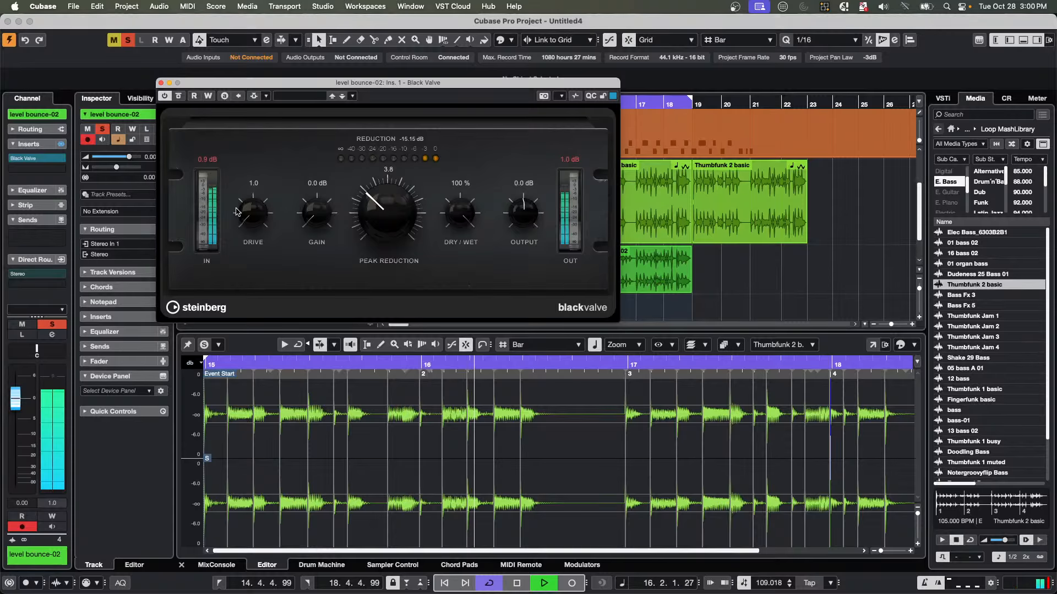
drag(236, 212, 252, 161)
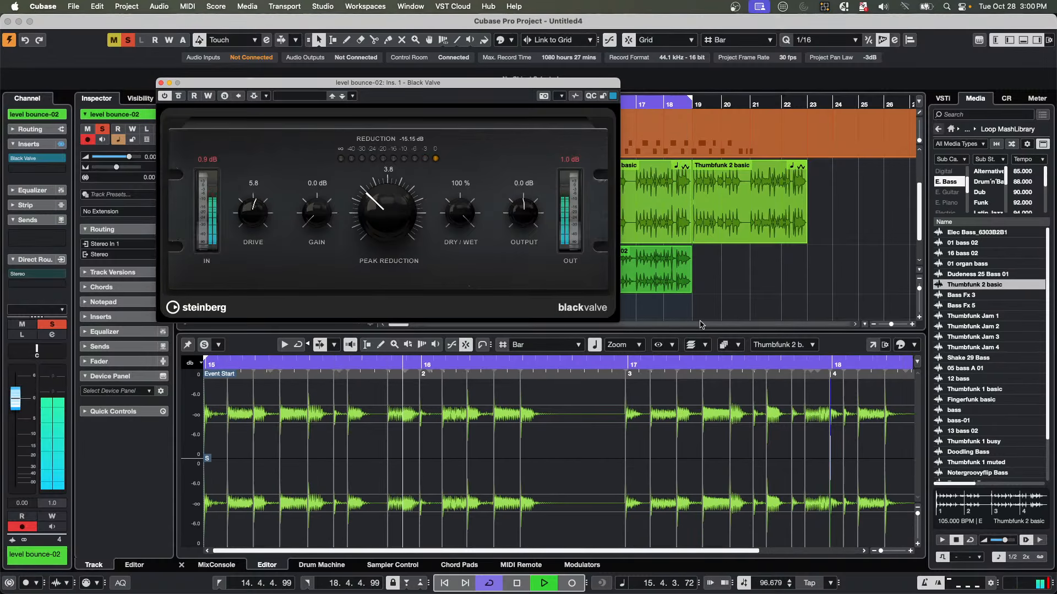
Select the level bounce-02 event and move the Black Valve window clear of the project tracks.
click(670, 278)
click(125, 6)
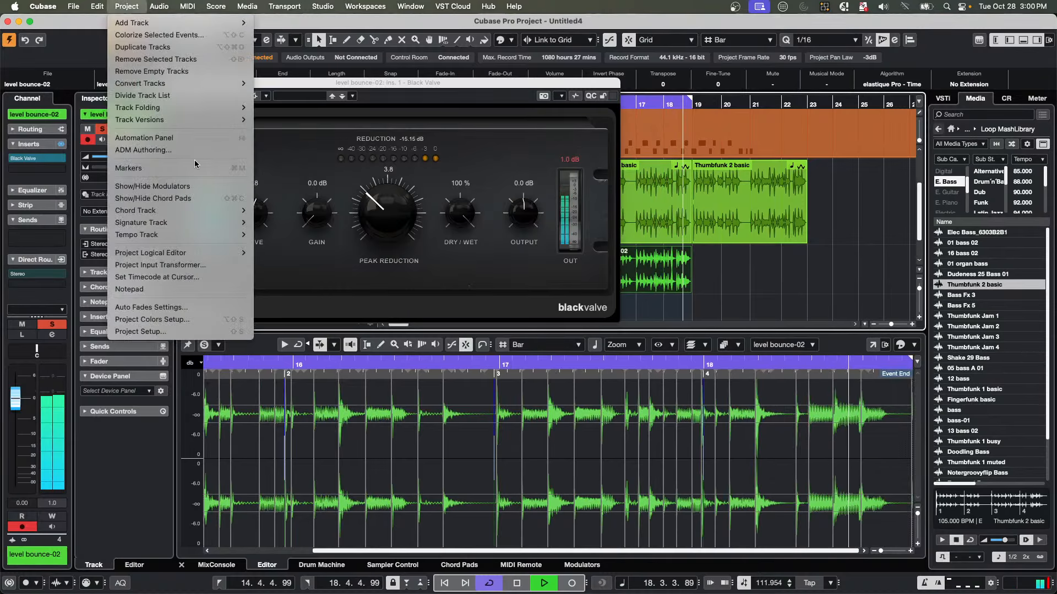
click(410, 213)
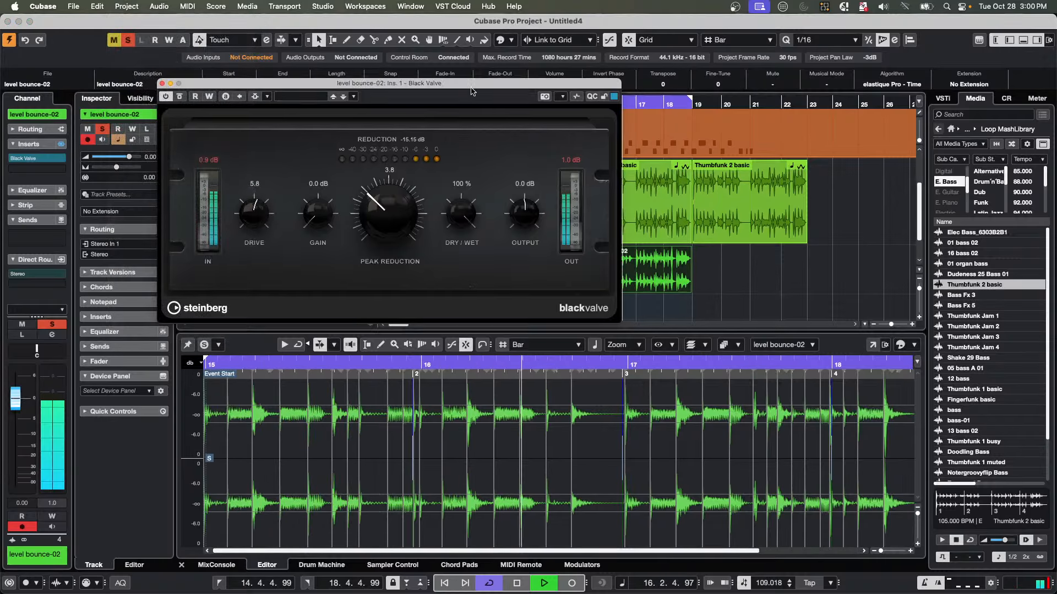
drag(471, 83, 790, 387)
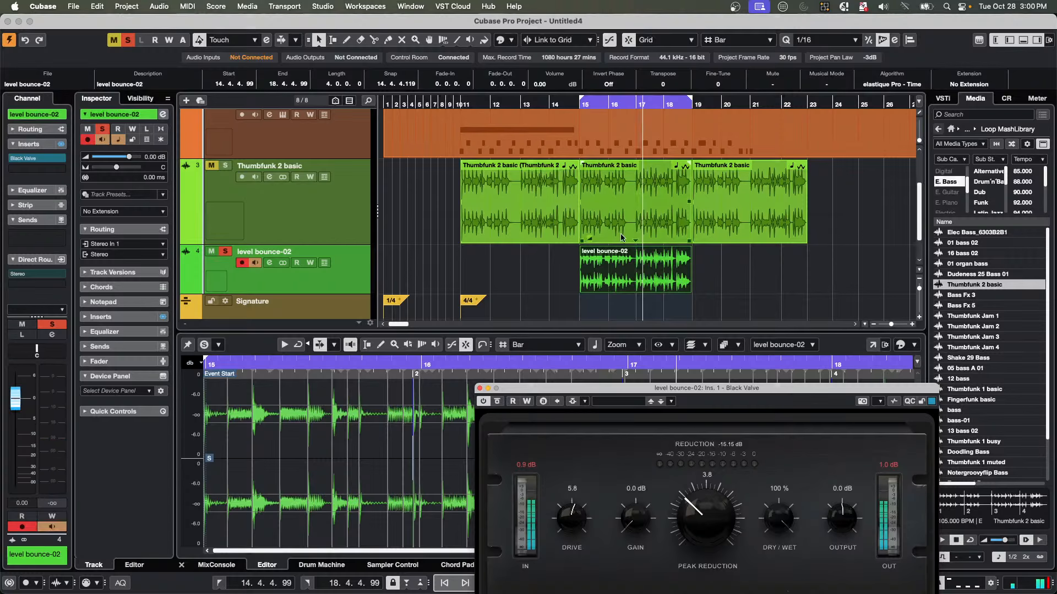
click(602, 113)
drag(601, 113, 601, 168)
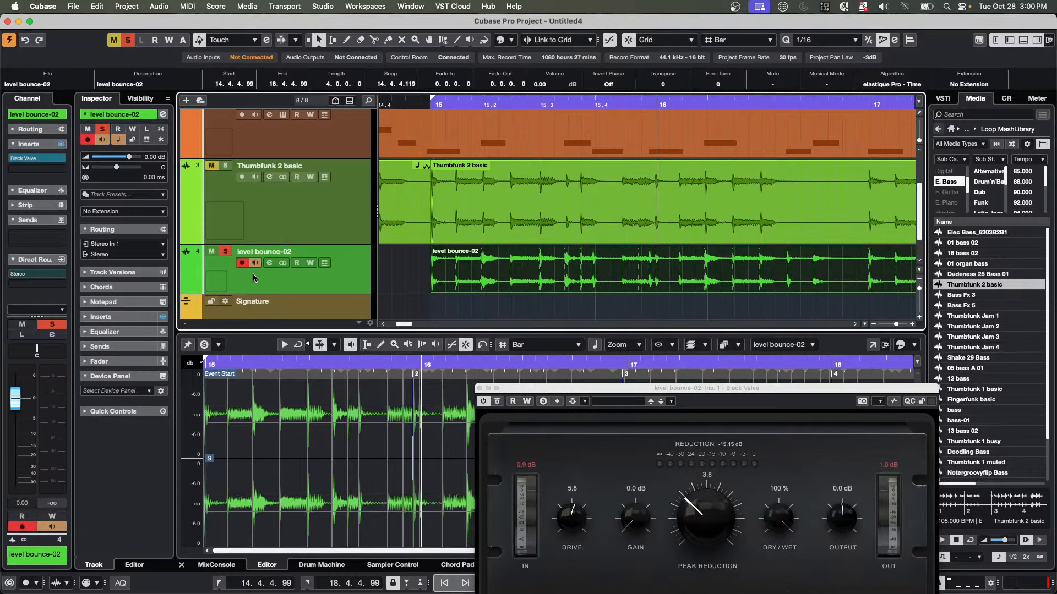
Render the level bounce-02 event in place as one event with Channel Settings and the custom name backing vox.
click(97, 7)
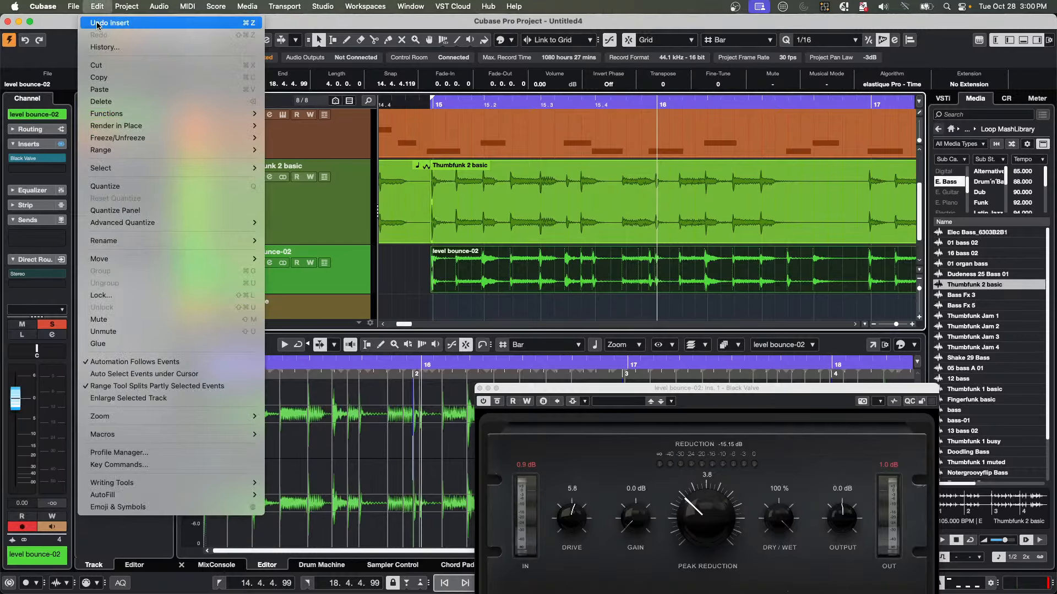
mouse_move(146, 127)
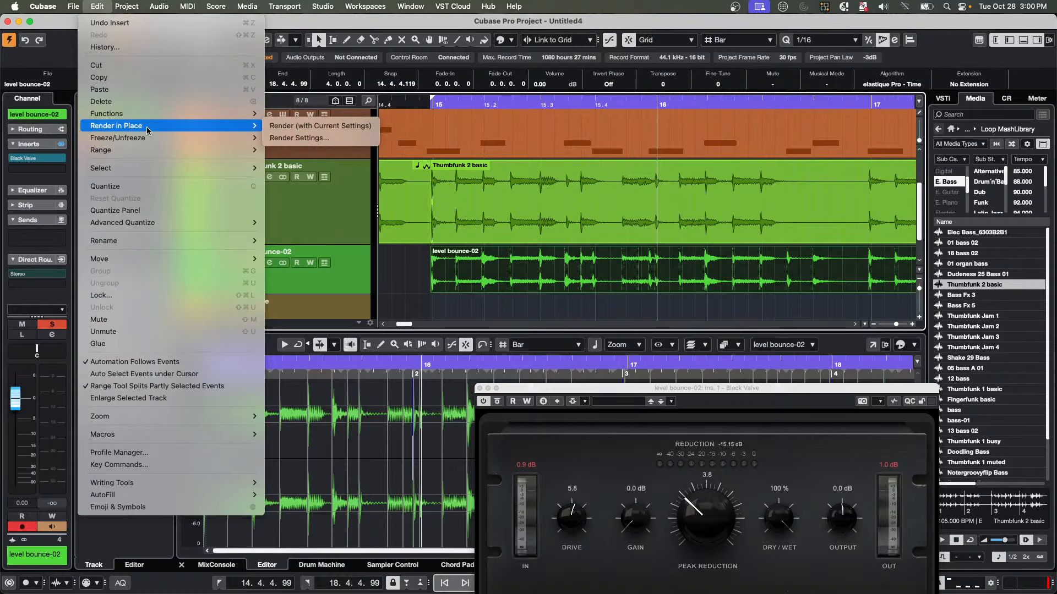
click(303, 139)
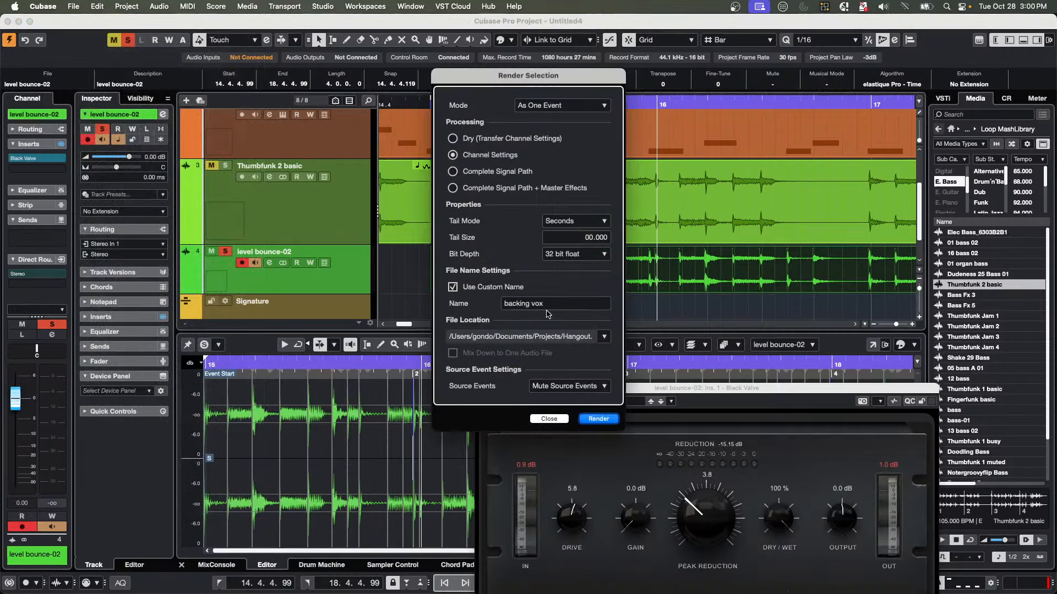
click(596, 419)
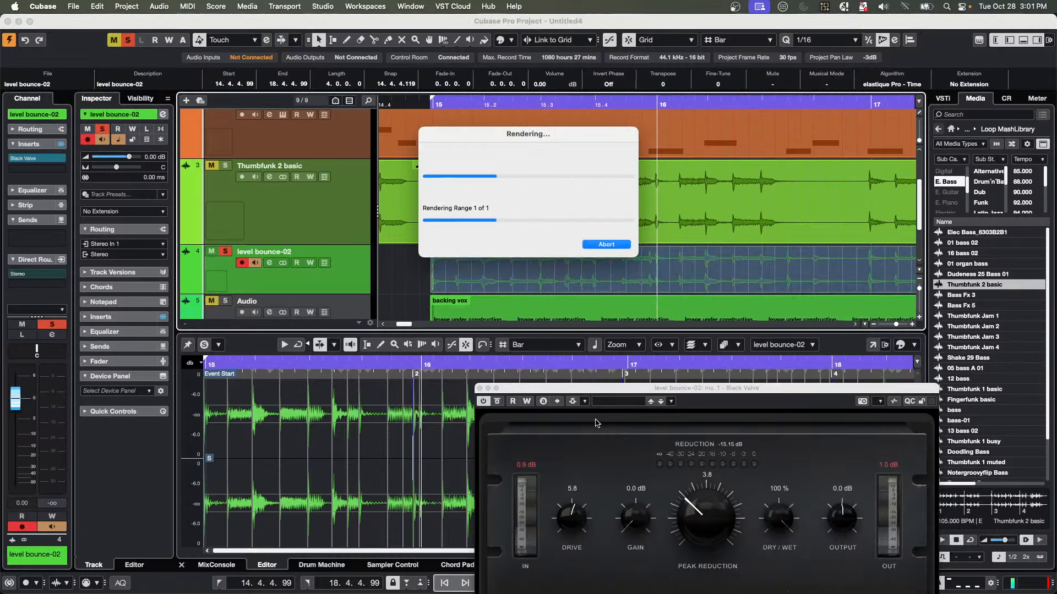
scroll(500, 228, down, 2)
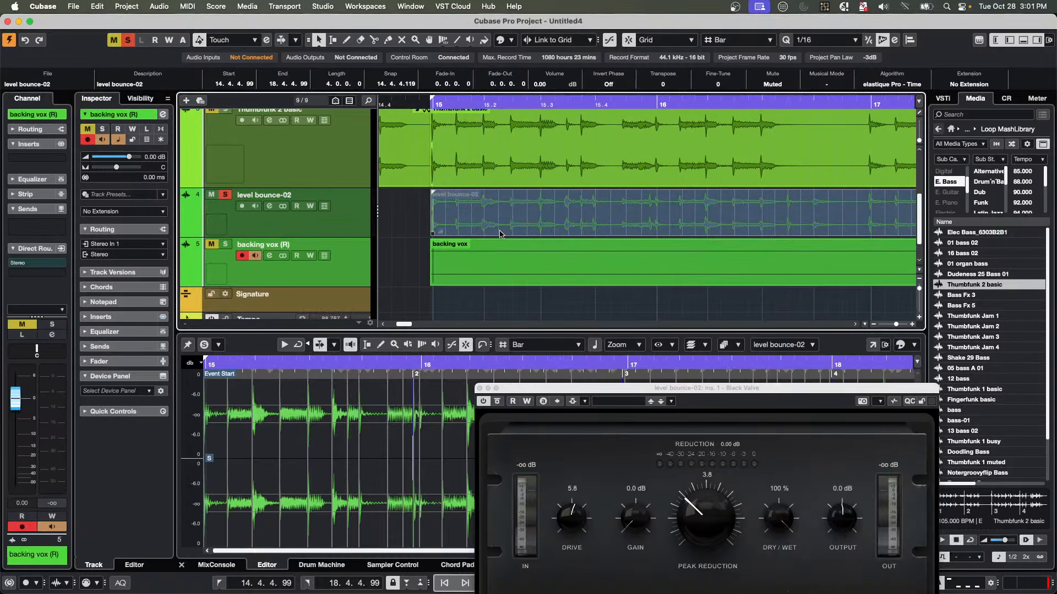
Undo the backing vox render and turn off monitoring and record enable on the level bounce-02 track.
key(super+z)
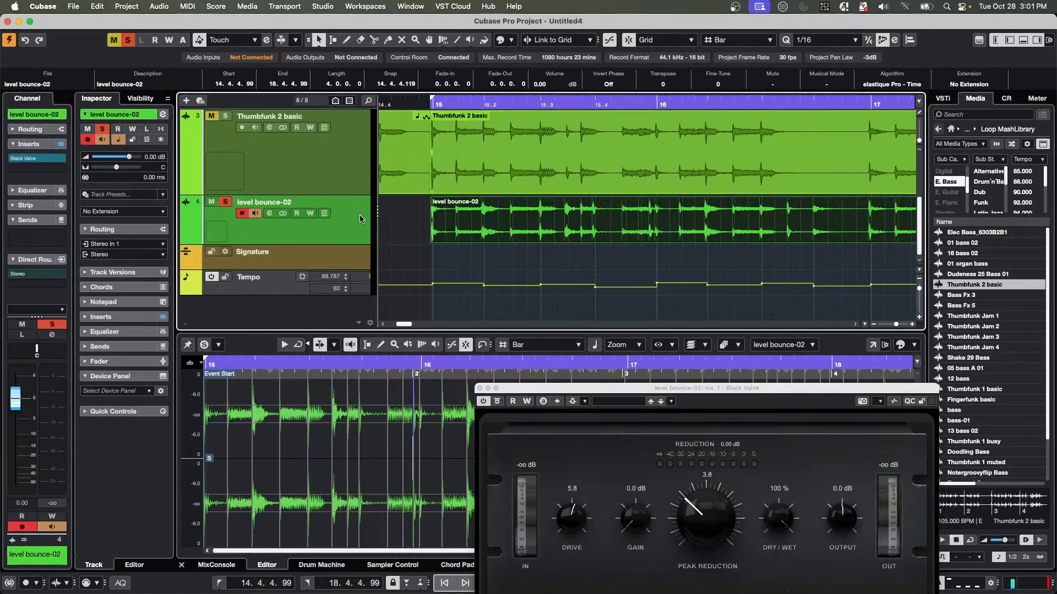
click(255, 214)
click(242, 213)
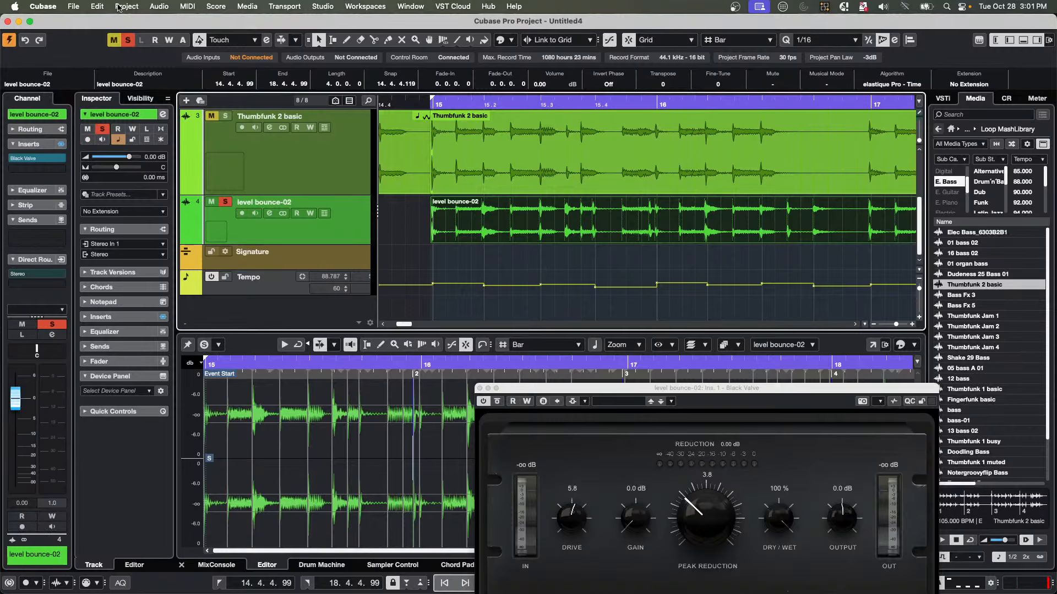
Render the level bounce-02 event in place with the current settings and take the level bounce-02 track out of solo.
click(97, 7)
mouse_move(220, 126)
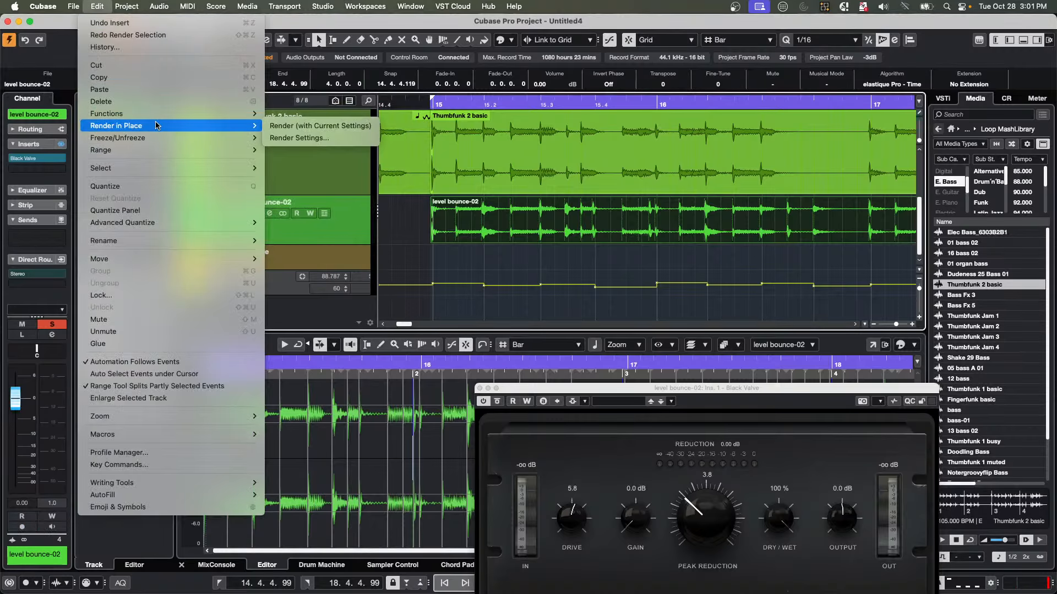
click(350, 130)
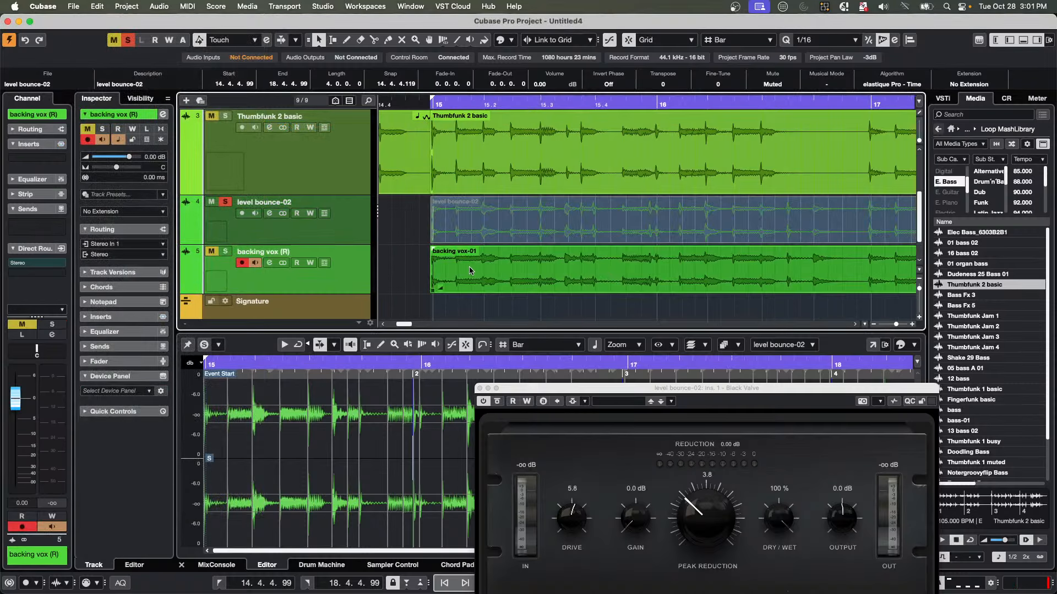
click(225, 201)
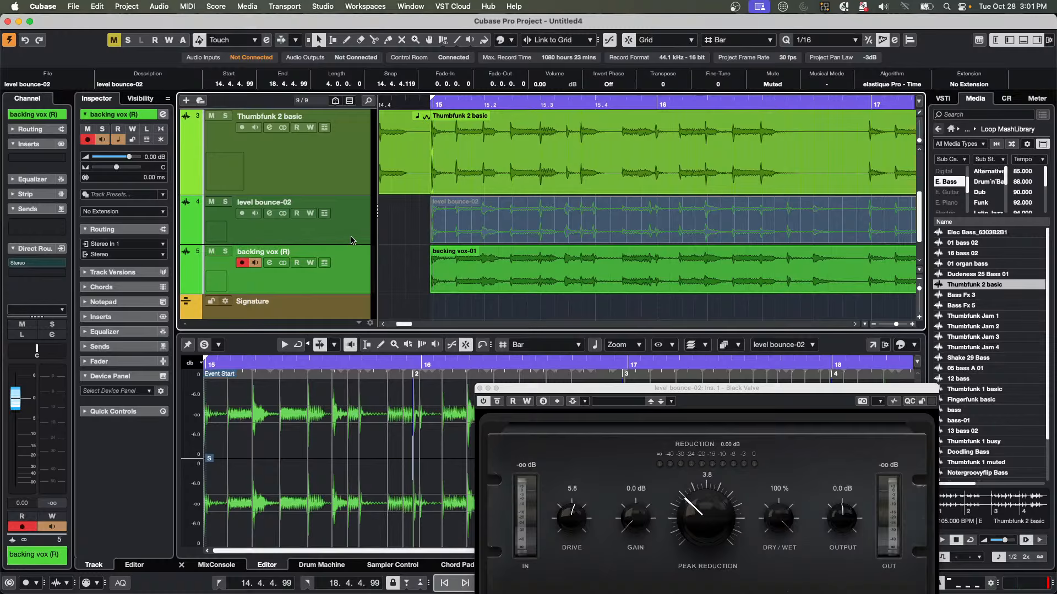
Unmute the level bounce-02 event with the Mute tool and select its track.
right_click(472, 224)
click(555, 228)
click(556, 228)
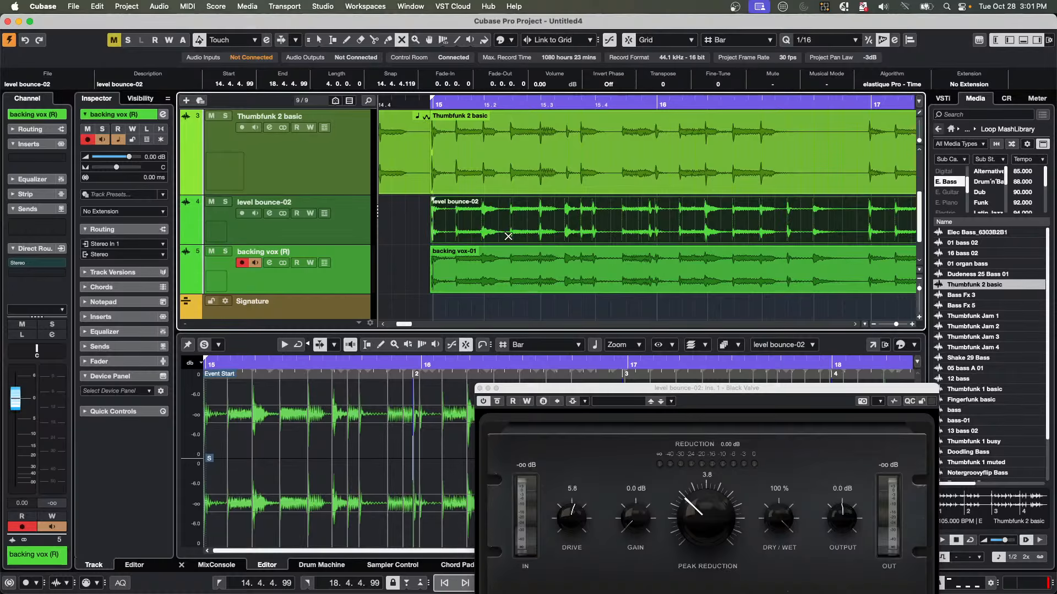
click(341, 237)
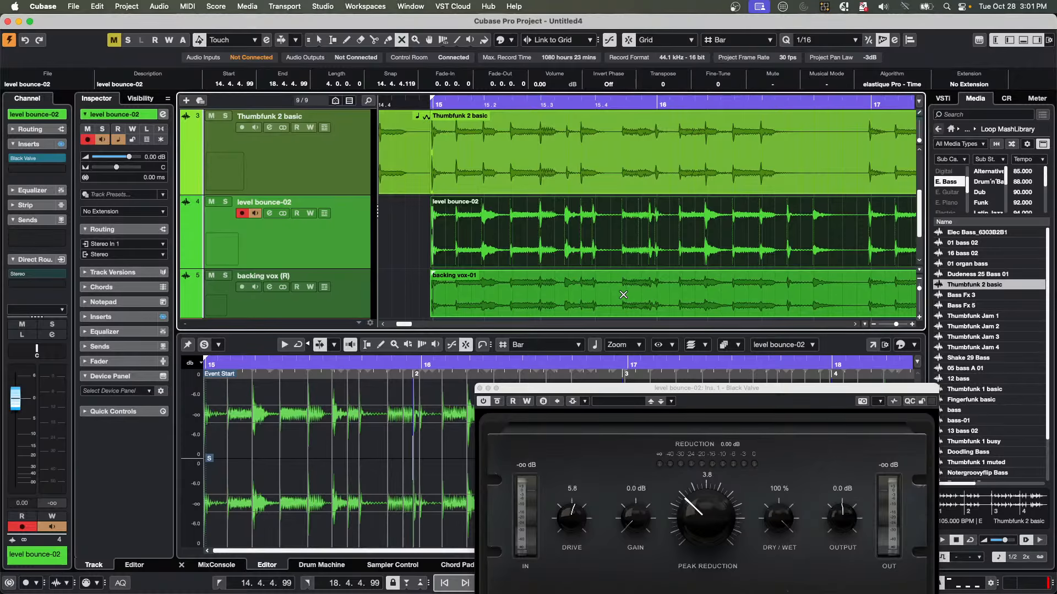
Undo the recent edits back past the level bounce-02 insertion, and redo them up through the backing vox render.
key(super+z)
key(super+z)
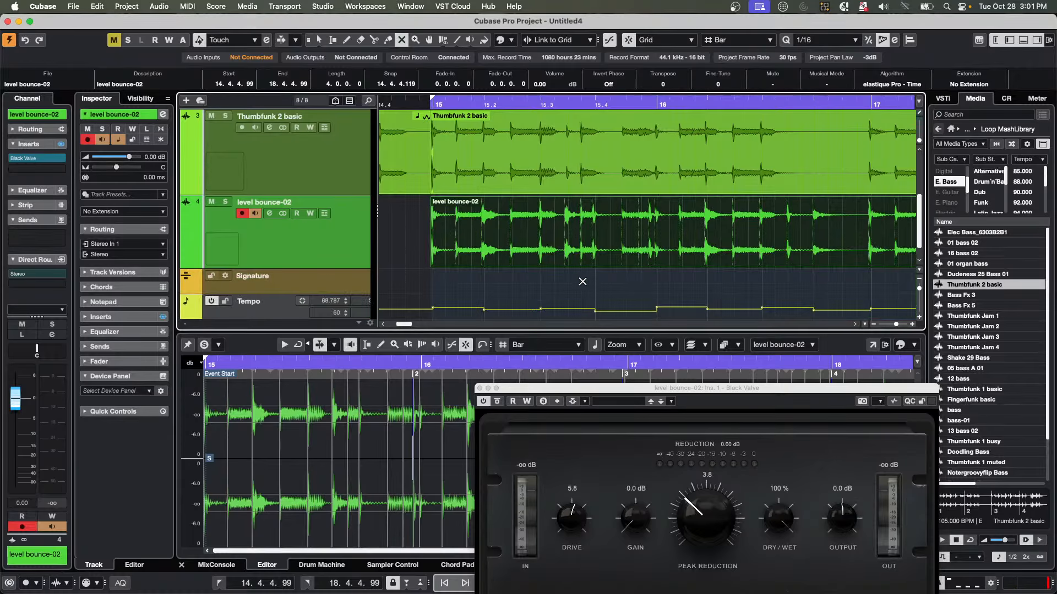
key(super+z)
key(super+z)
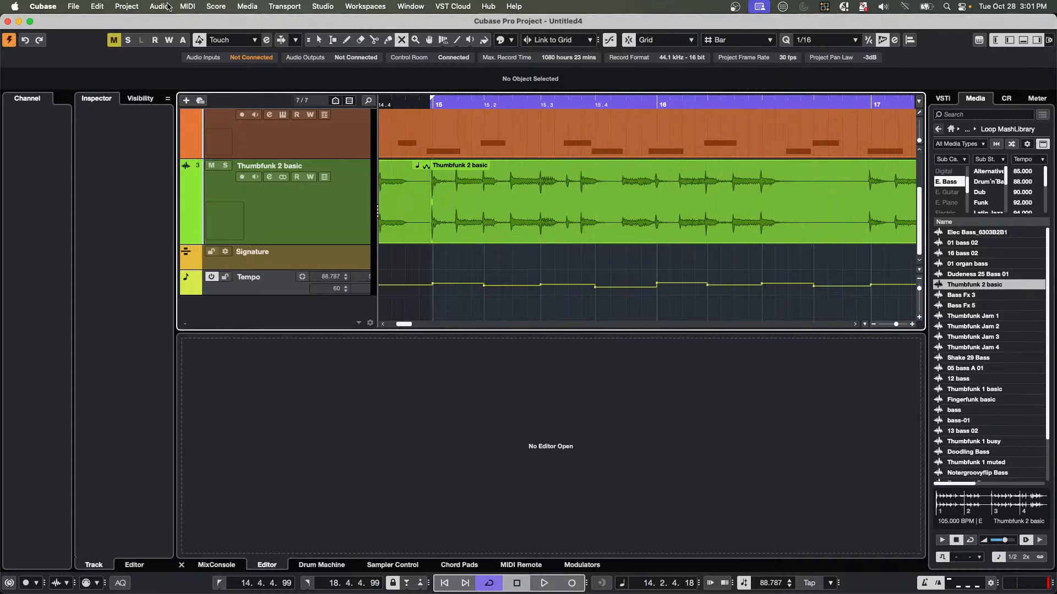
click(103, 6)
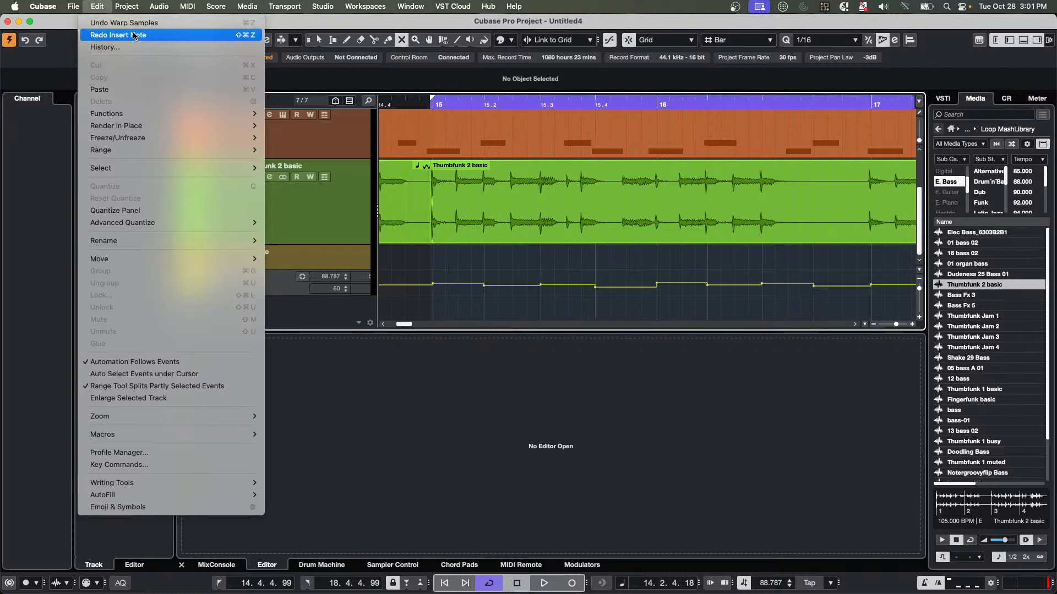
click(134, 35)
click(107, 7)
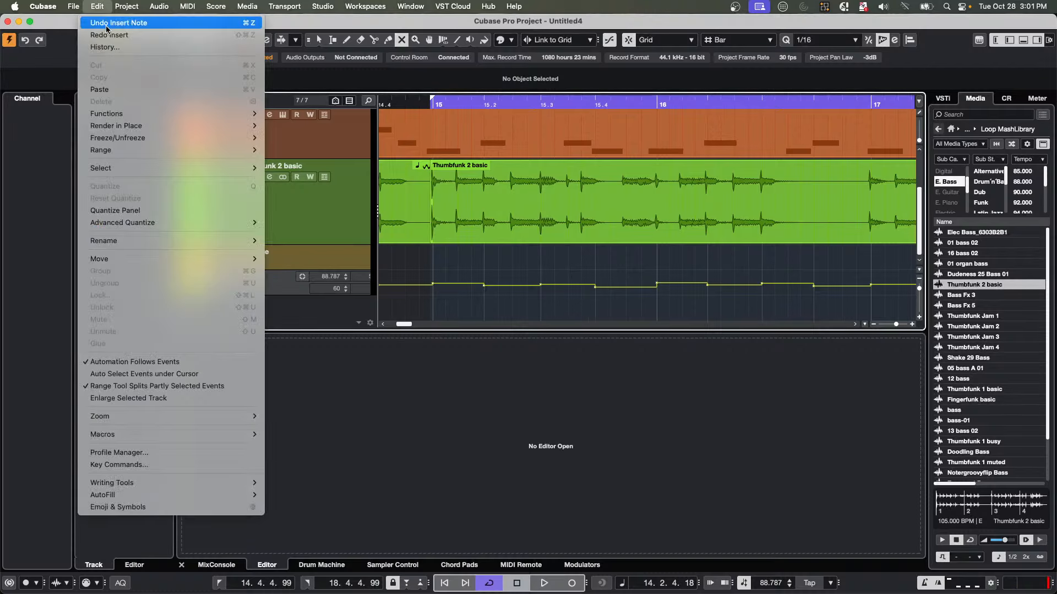
click(128, 36)
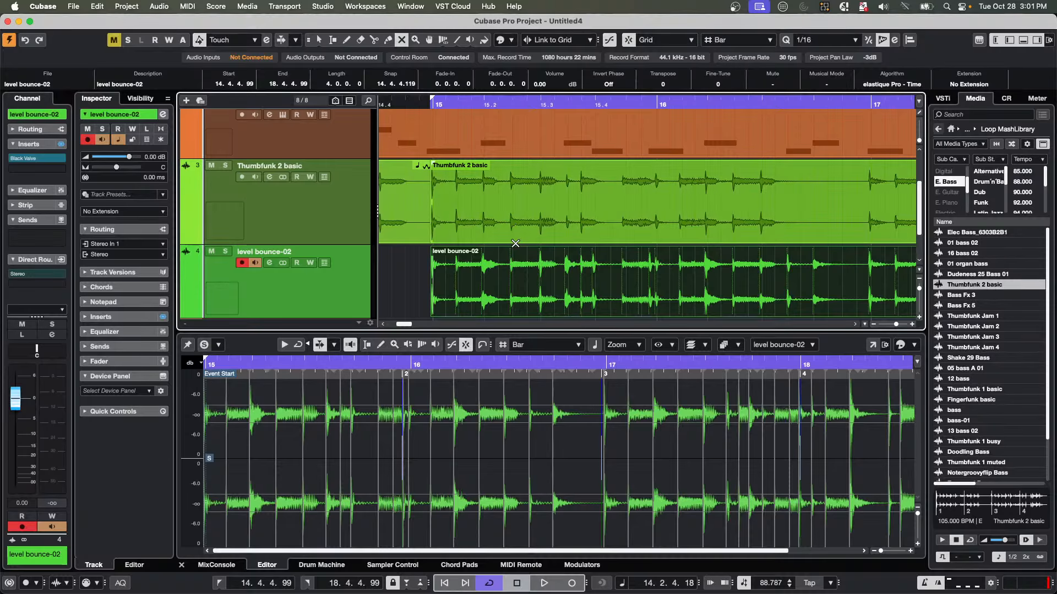
click(476, 253)
scroll(473, 250, down, 5)
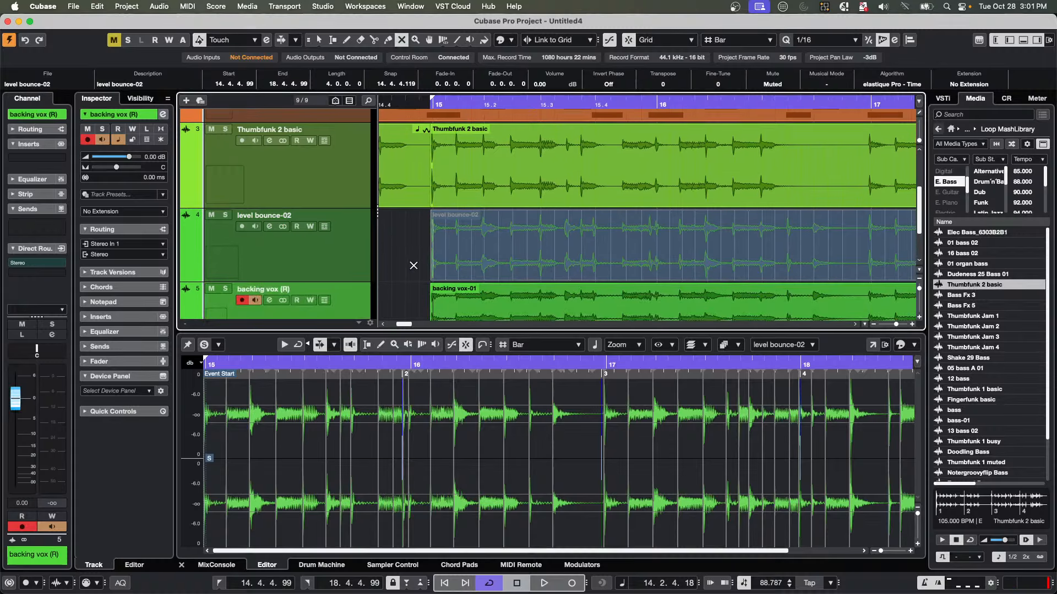
Unmute the level bounce-02 event and make the backing vox and level bounce-02 tracks taller to compare waveforms.
click(470, 185)
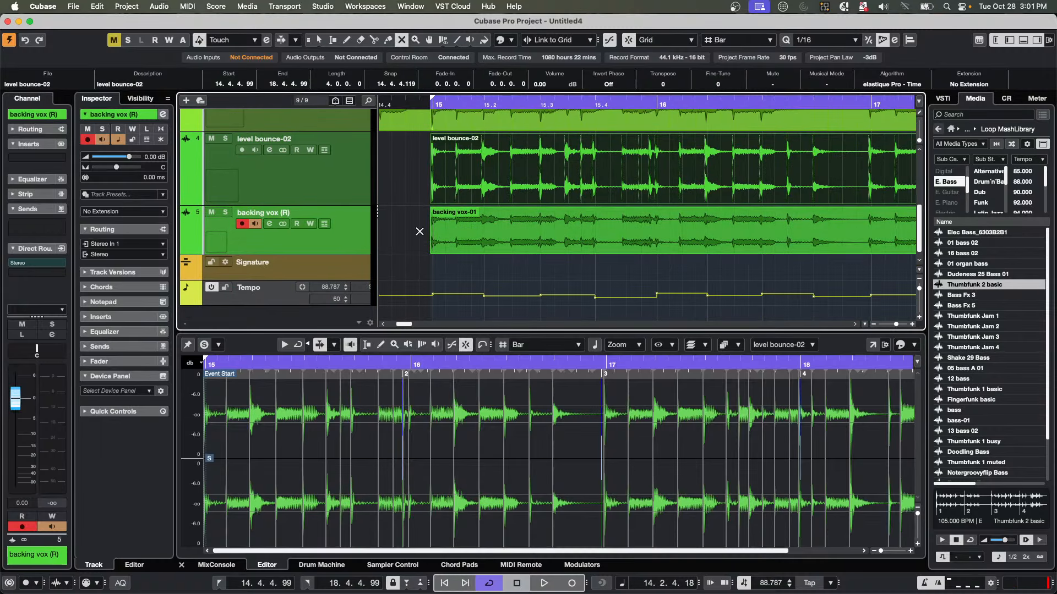
drag(338, 254, 338, 291)
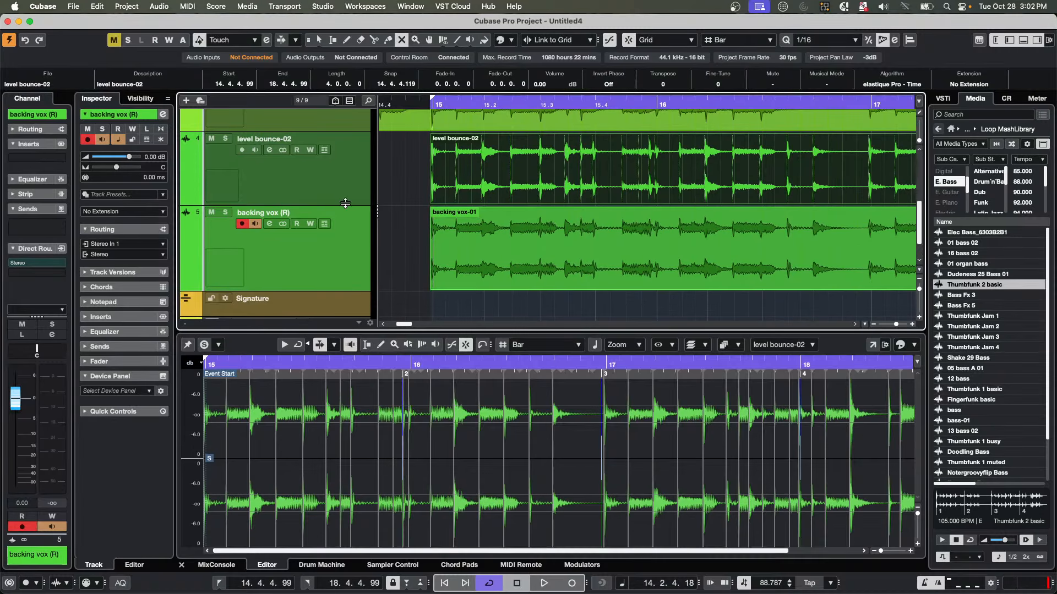
drag(345, 203, 345, 230)
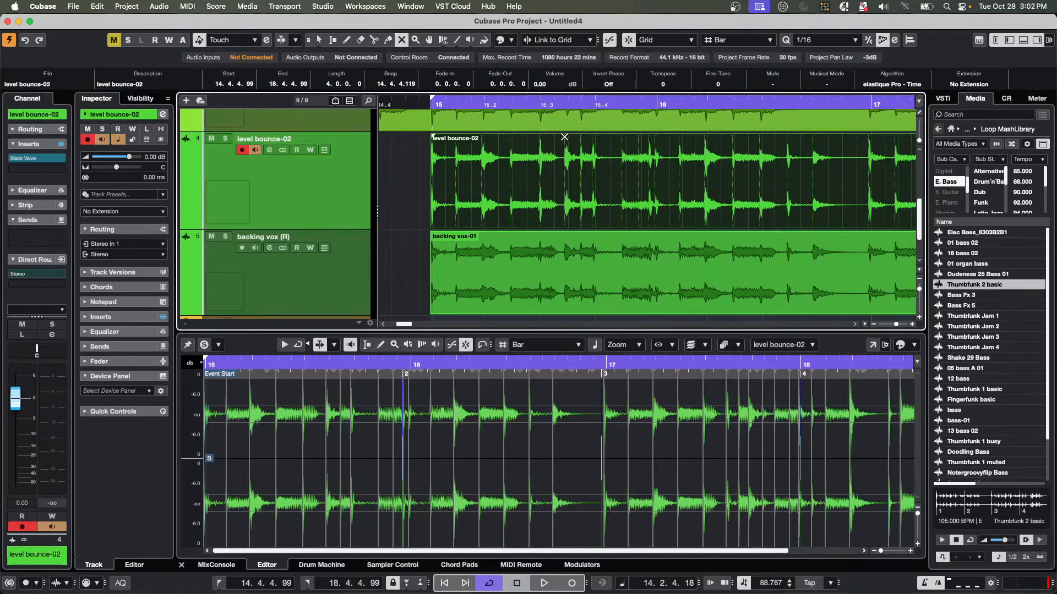
click(558, 260)
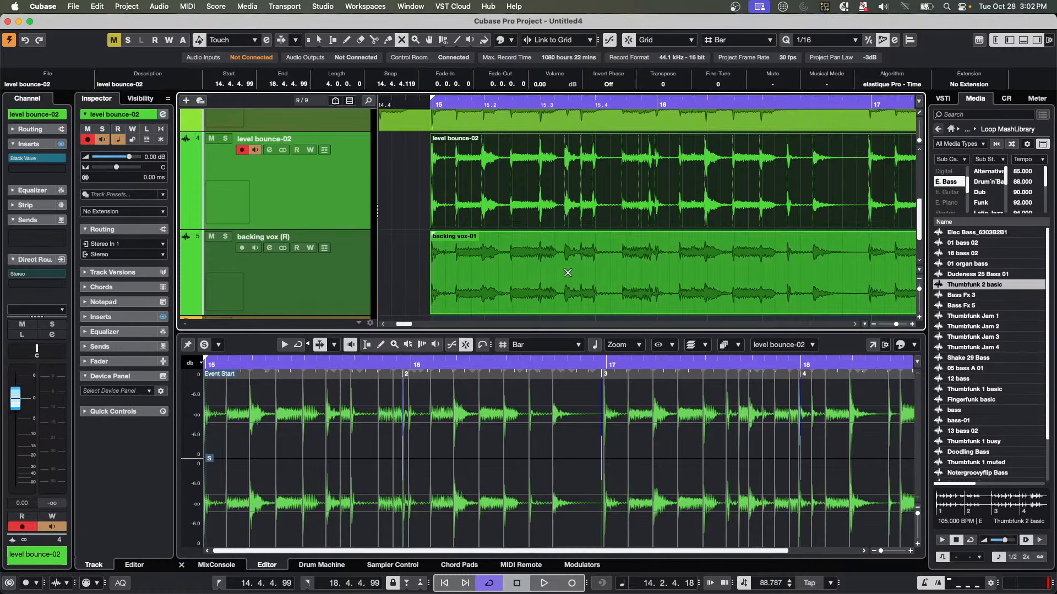
click(509, 247)
Select the backing vox-01 event with the Object Selection tool and apply the Normalize process to it.
key(1)
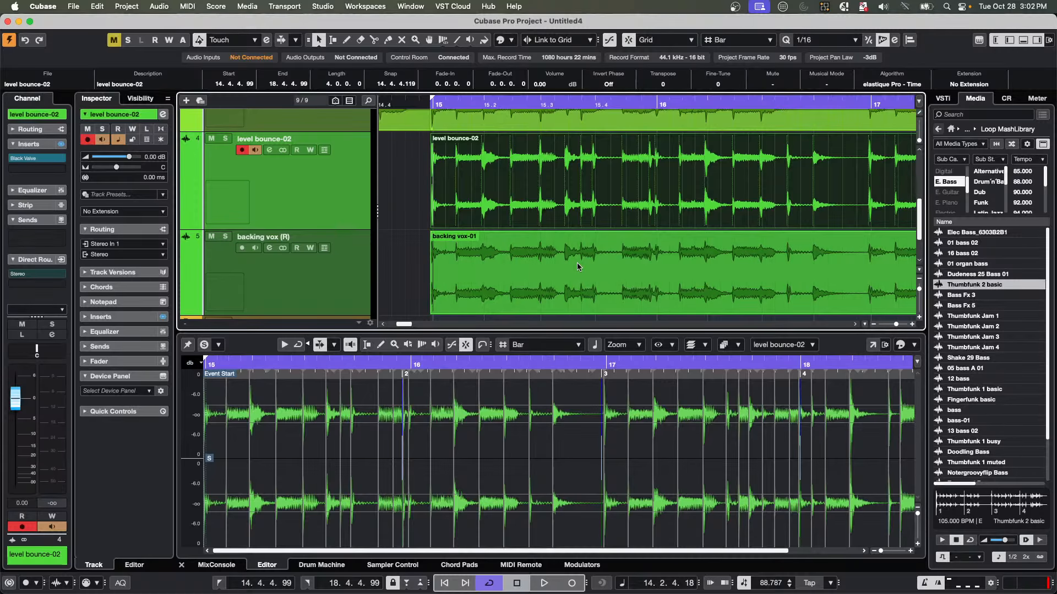
click(766, 264)
click(187, 6)
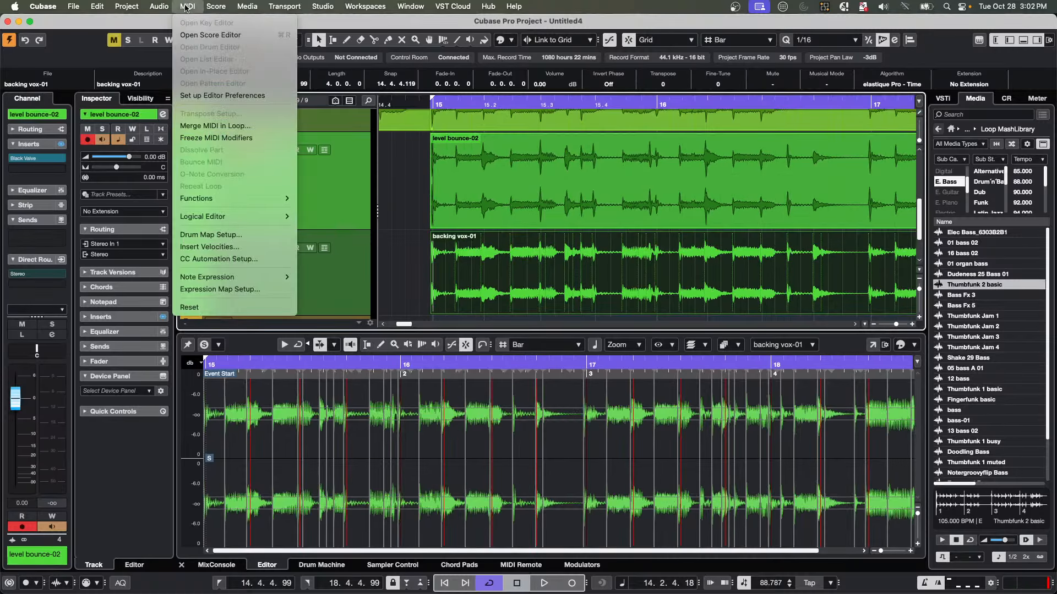
mouse_move(140, 6)
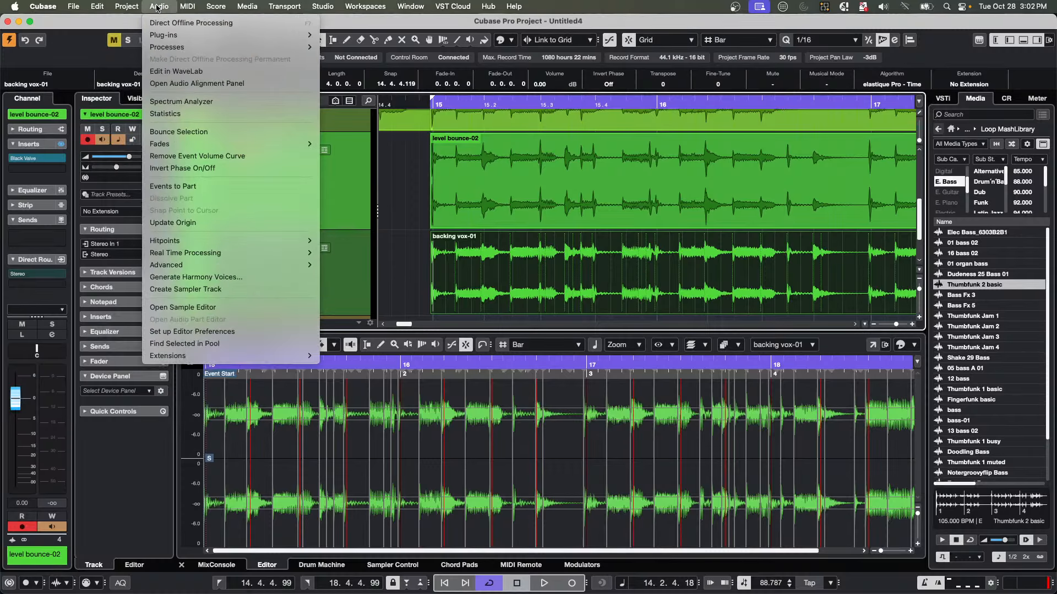
mouse_move(171, 49)
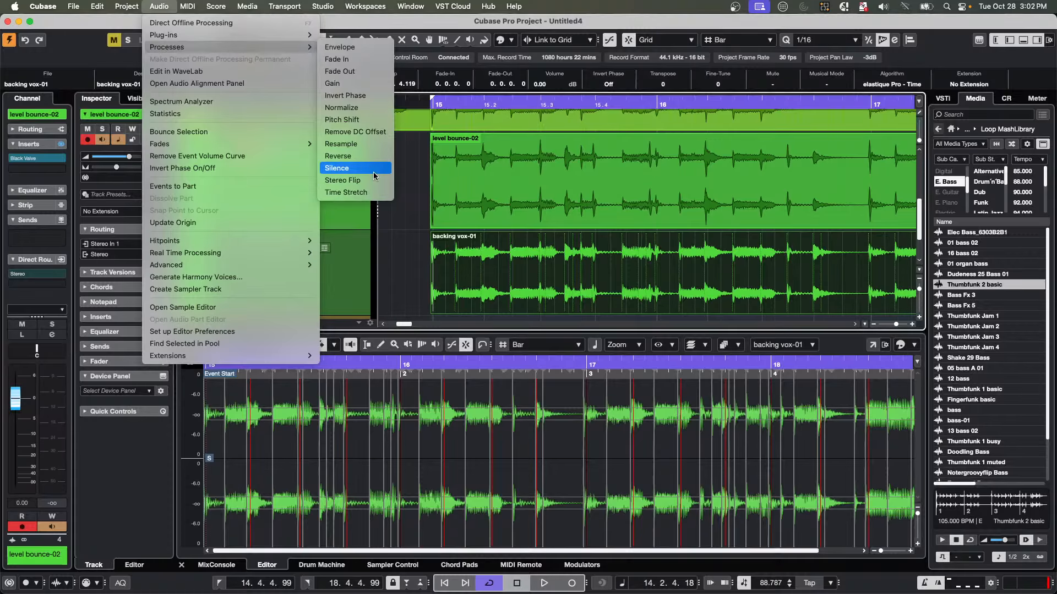
click(368, 108)
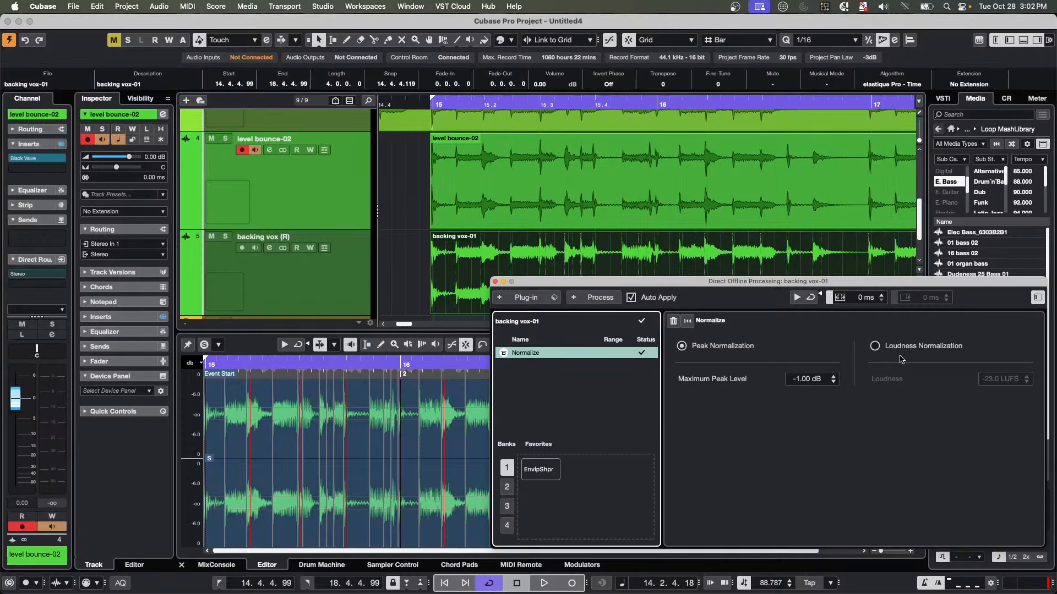
Switch Normalize to Loudness Normalization at -14 LUFS and close the Direct Offline Processing window.
click(875, 346)
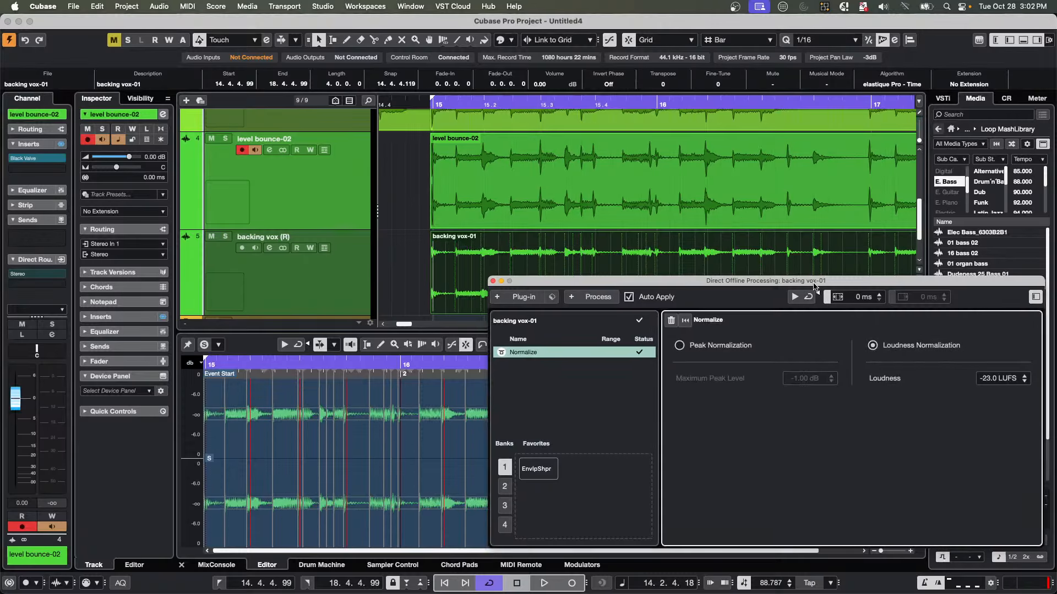
drag(767, 282, 522, 174)
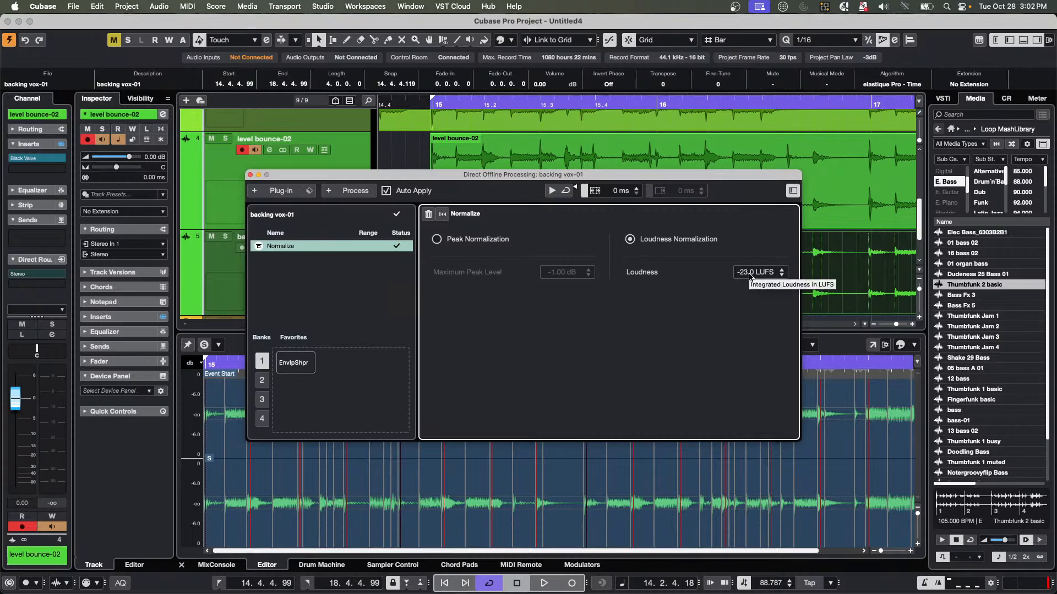
click(749, 273)
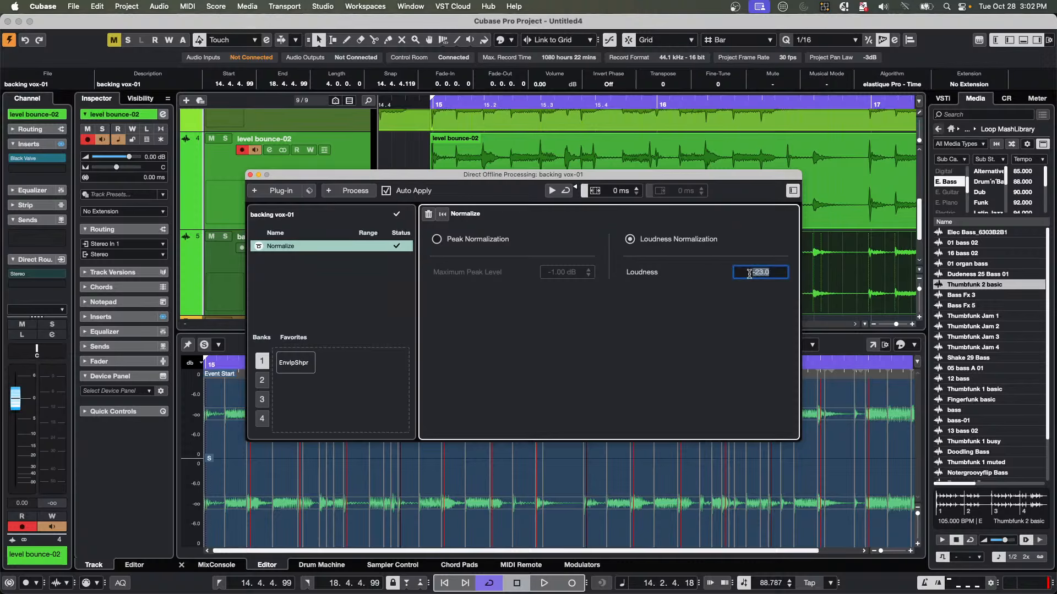
text(-14)
key(Return)
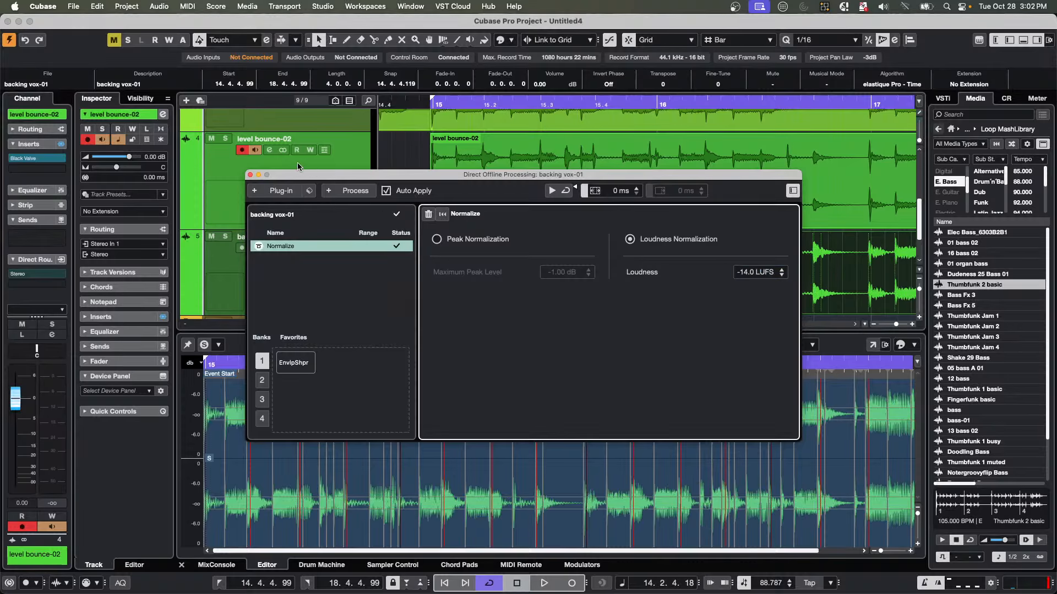
click(251, 175)
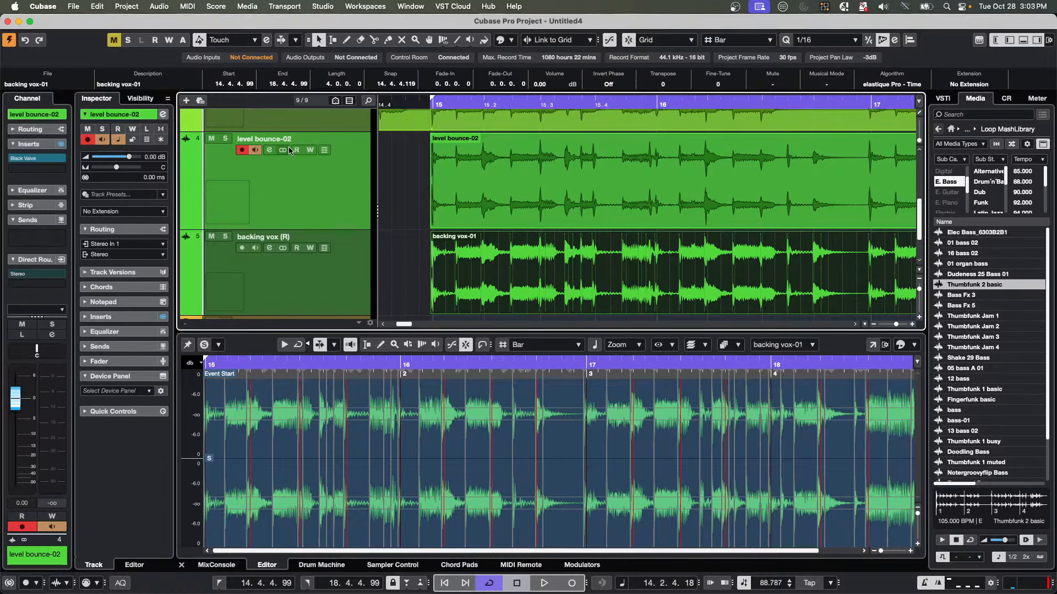
Play the level bounce-02 track soloed from bar 15, and compare it with the backing vox track soloed.
click(225, 138)
click(445, 104)
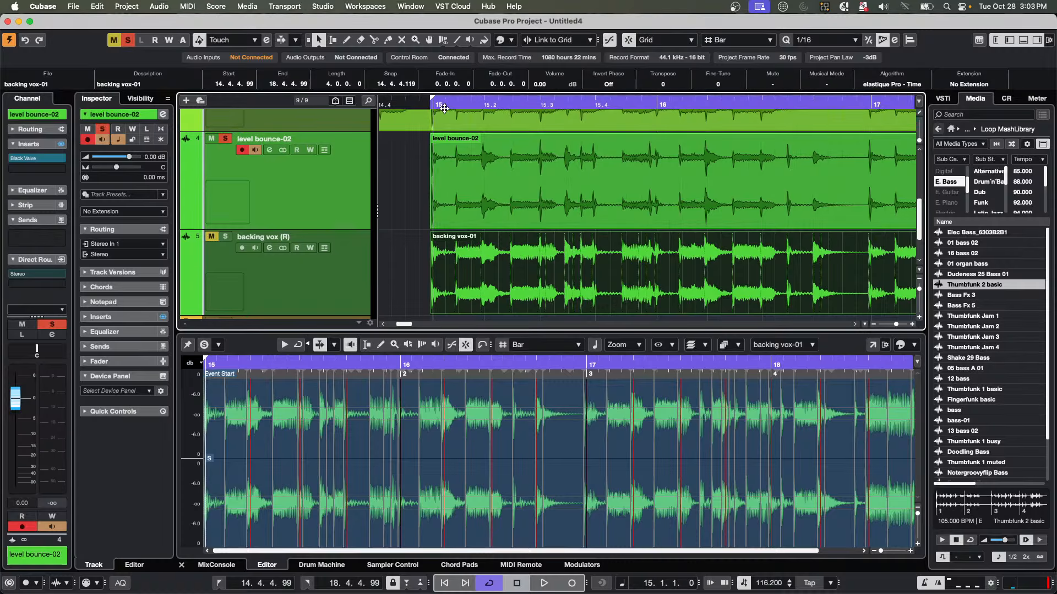
key(space)
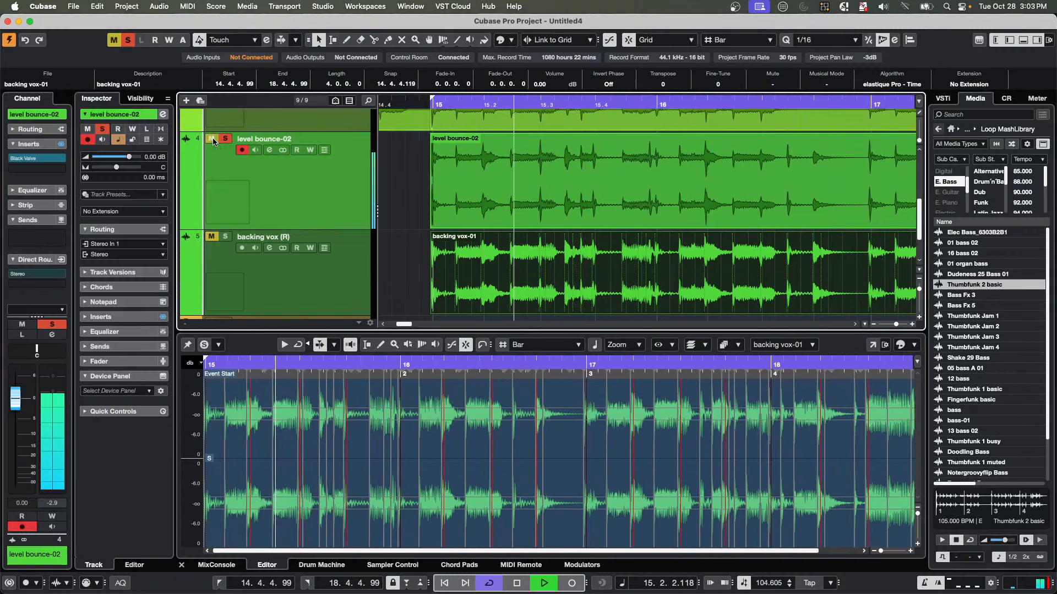
click(221, 140)
click(227, 236)
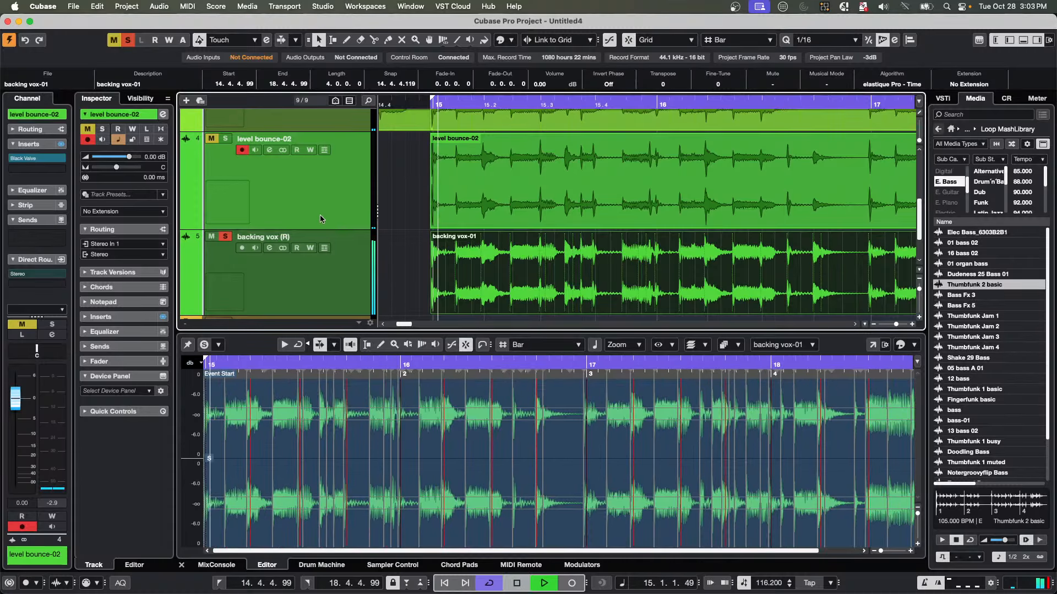
key(space)
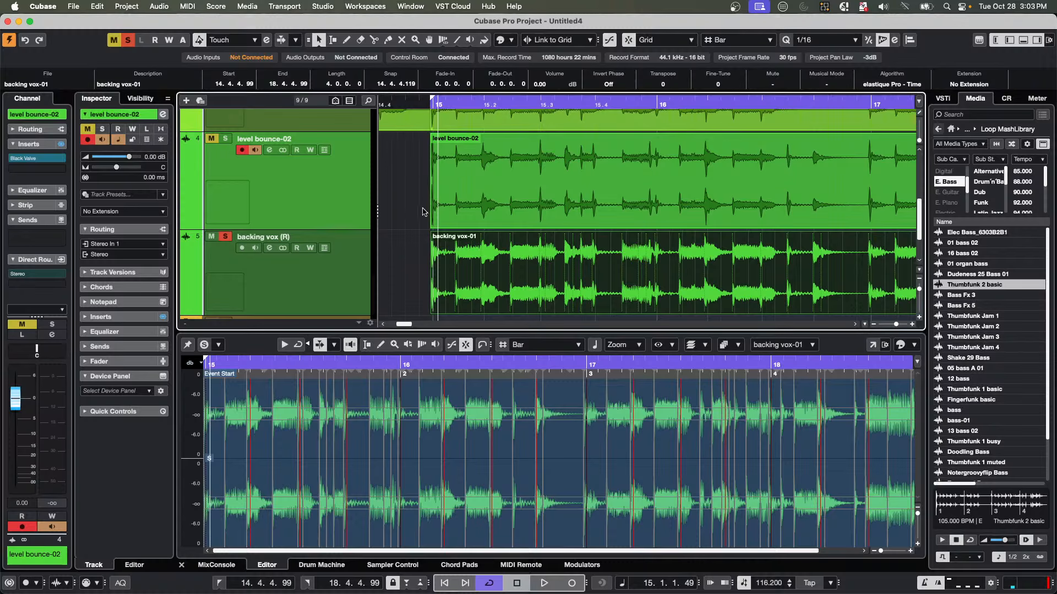
Create a new empty project.
scroll(424, 212, down, 1)
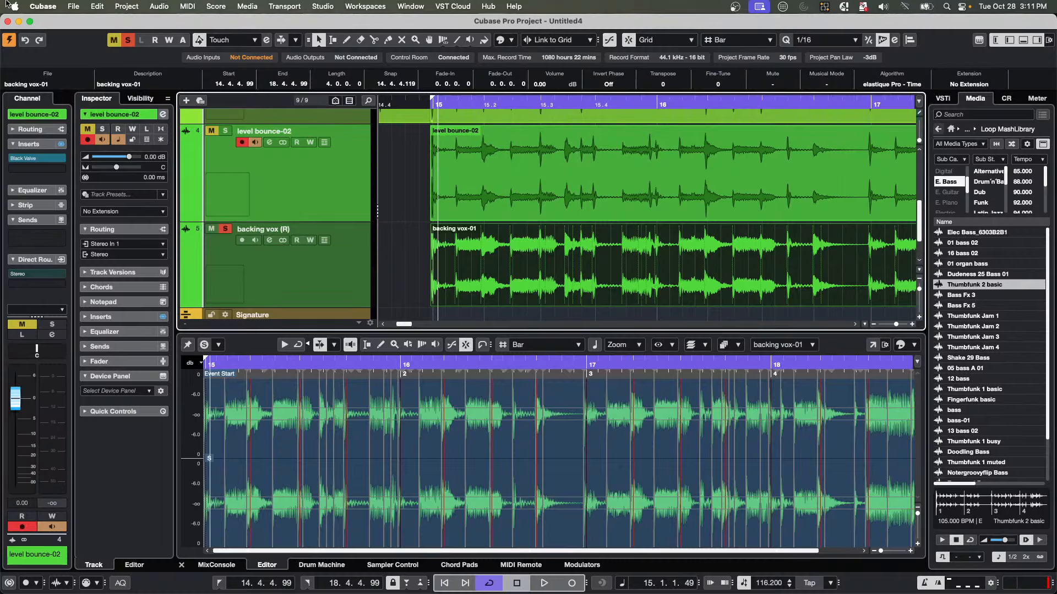
click(73, 6)
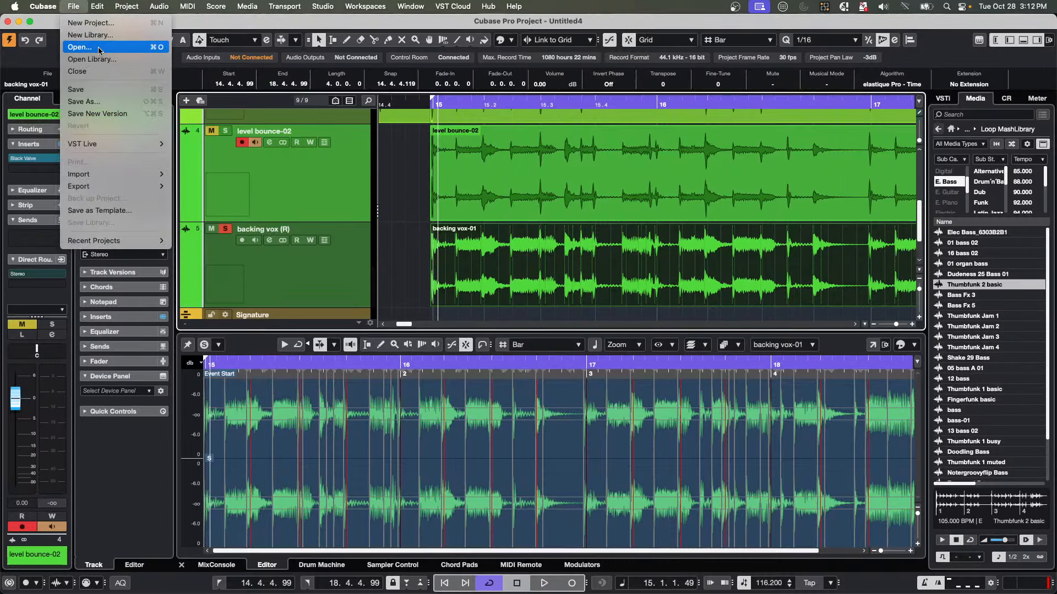
click(82, 24)
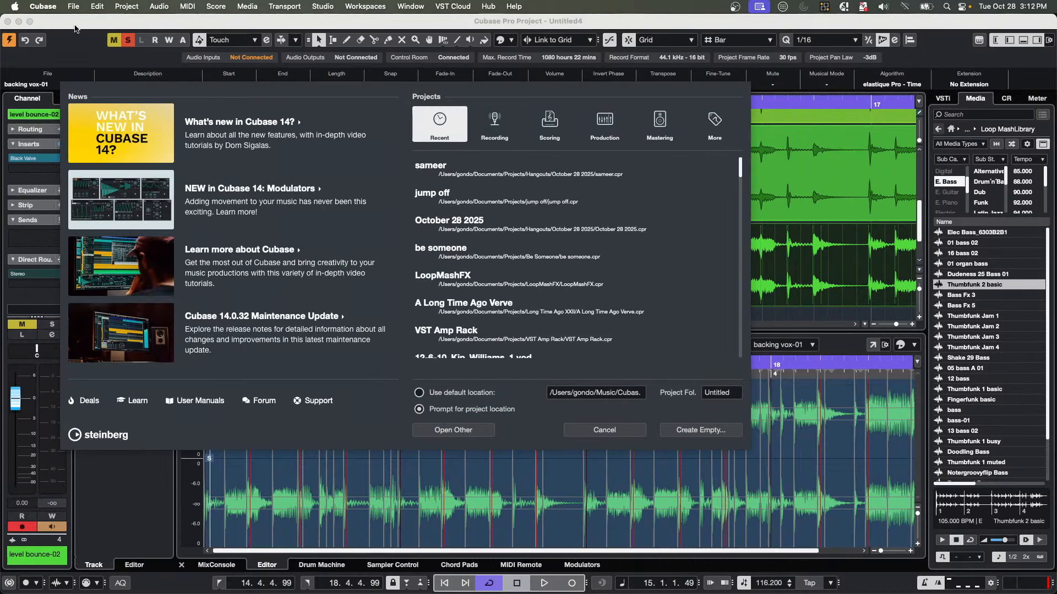
key(Return)
key(Return)
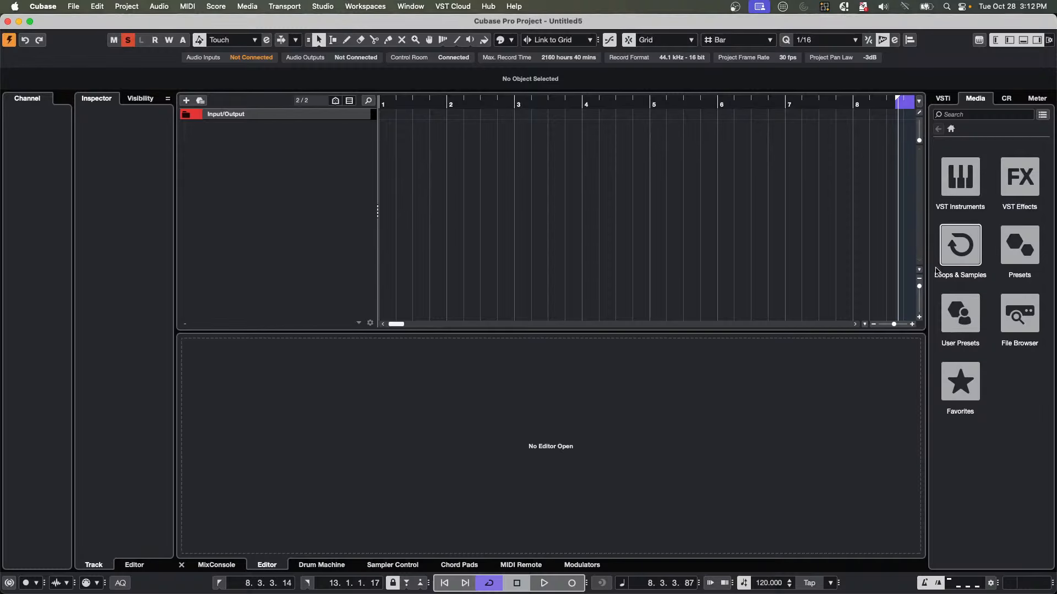
Browse the Loops & Samples library and open the Hip Hop Vault sound set.
click(953, 253)
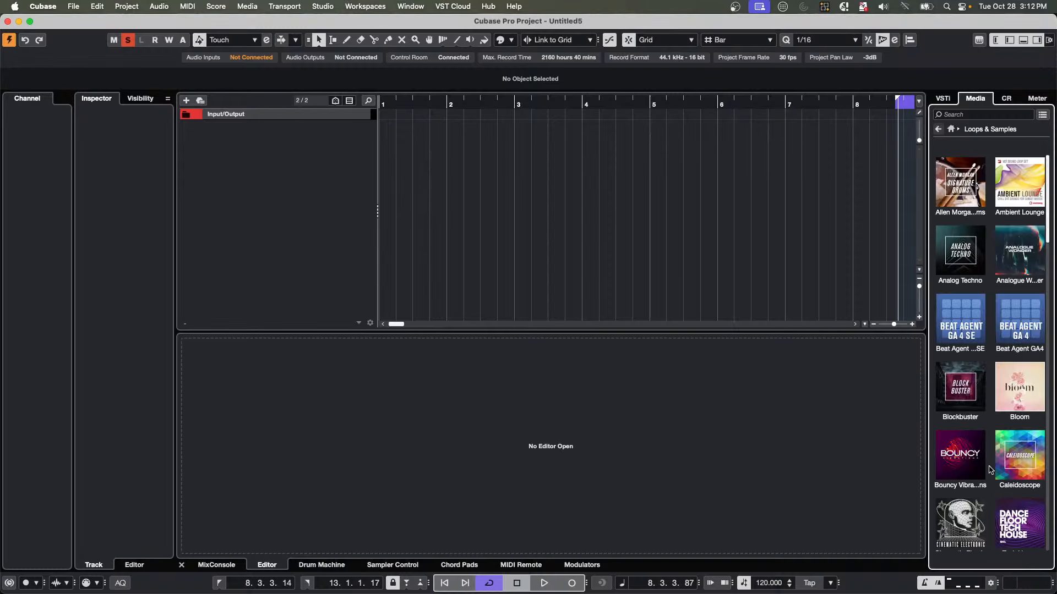
scroll(1013, 467, down, 10)
scroll(1011, 466, up, 5)
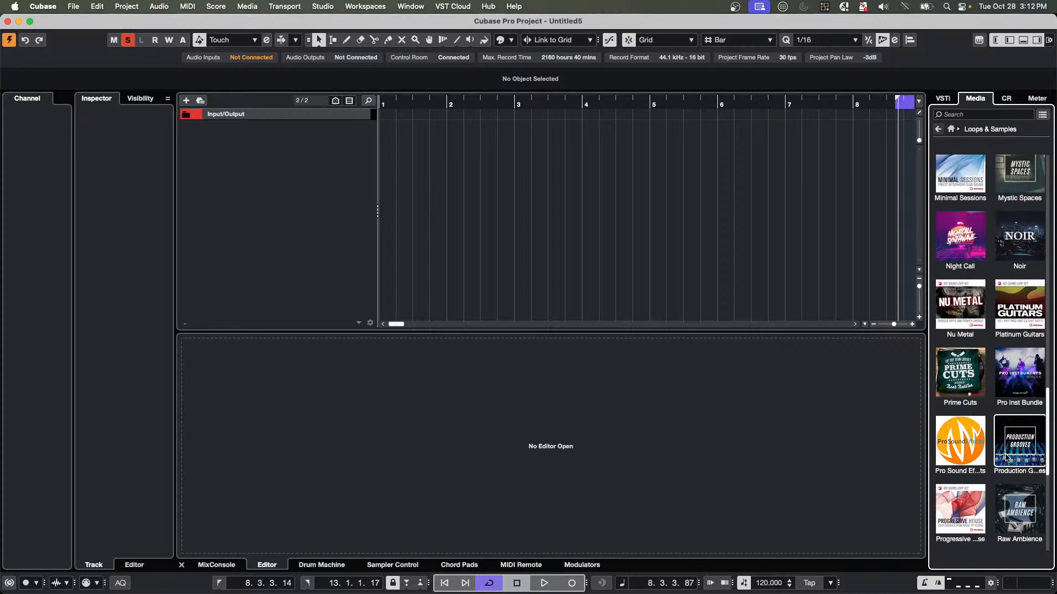
scroll(1027, 453, up, 1)
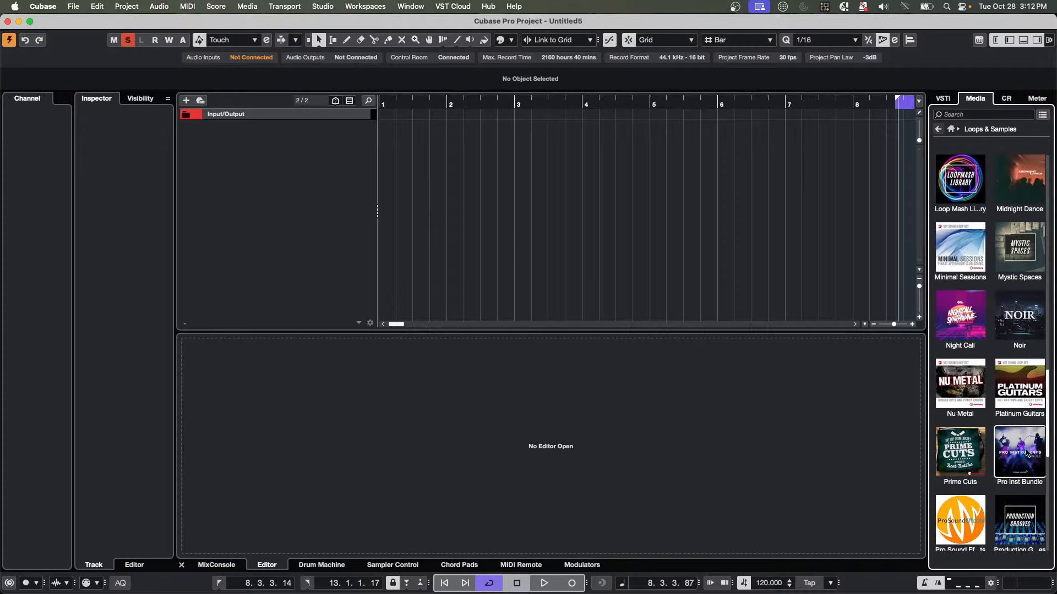
scroll(1027, 452, up, 1)
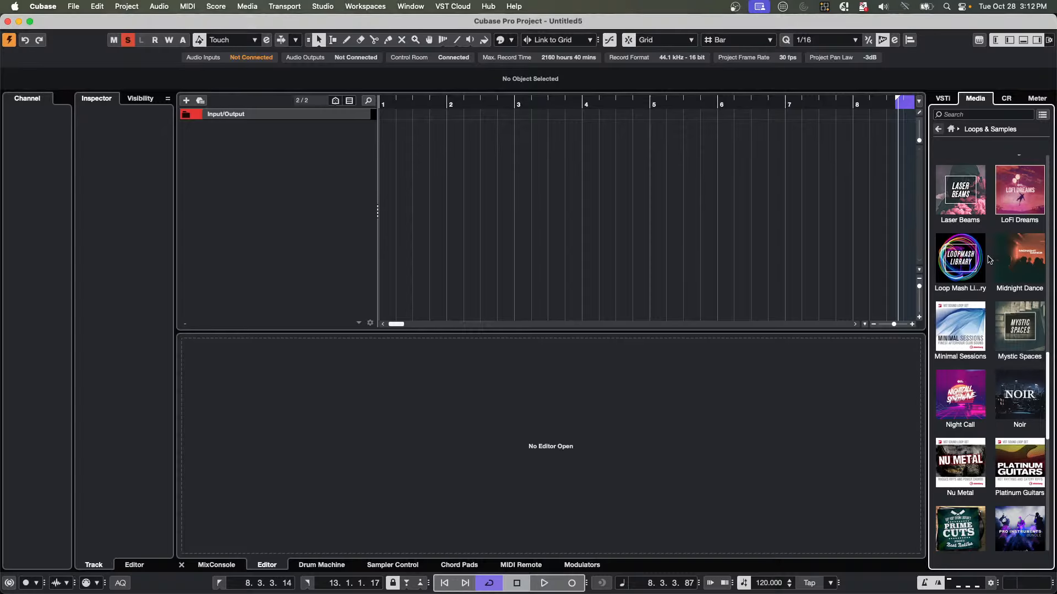
scroll(989, 268, up, 1)
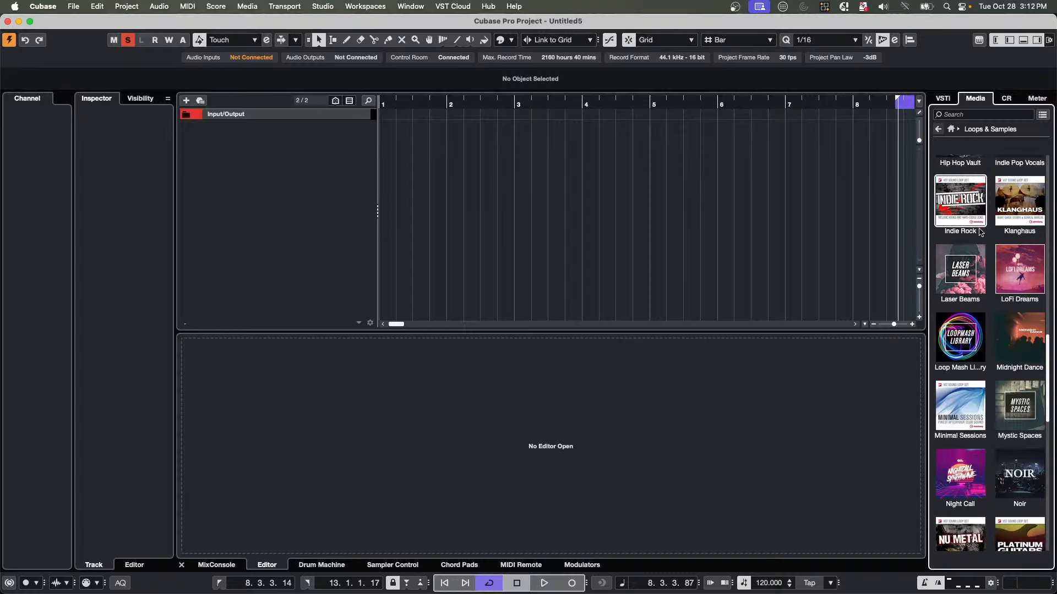
scroll(979, 232, up, 1)
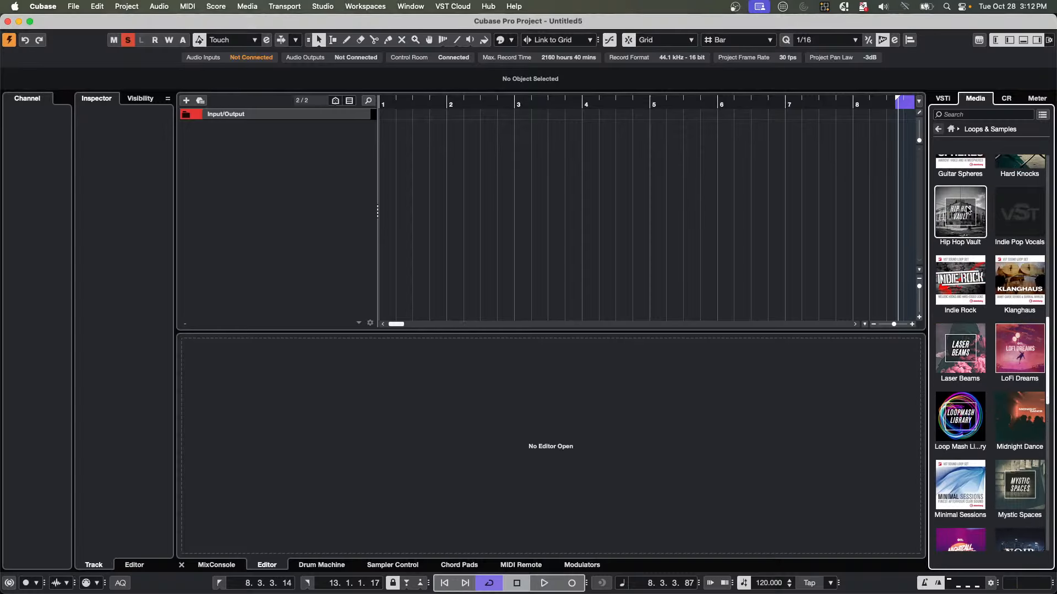
click(967, 209)
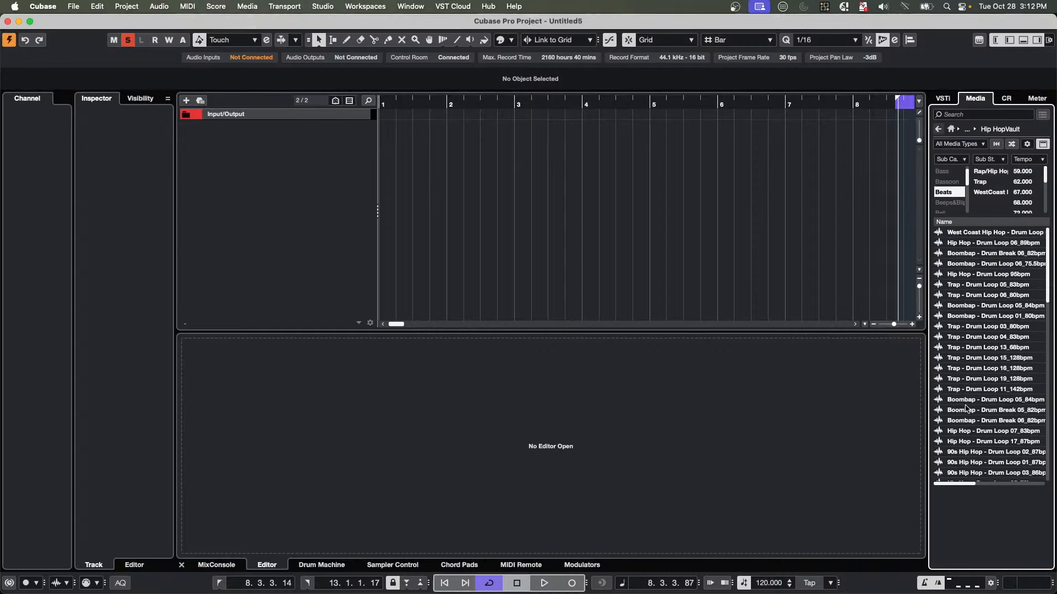
Audition several Hip Hop Vault drum loops, including Boombap Drum Break 06, UK Afro Drum Loop 04, and Hip Hop Drum Loops 21 and 10.
click(990, 420)
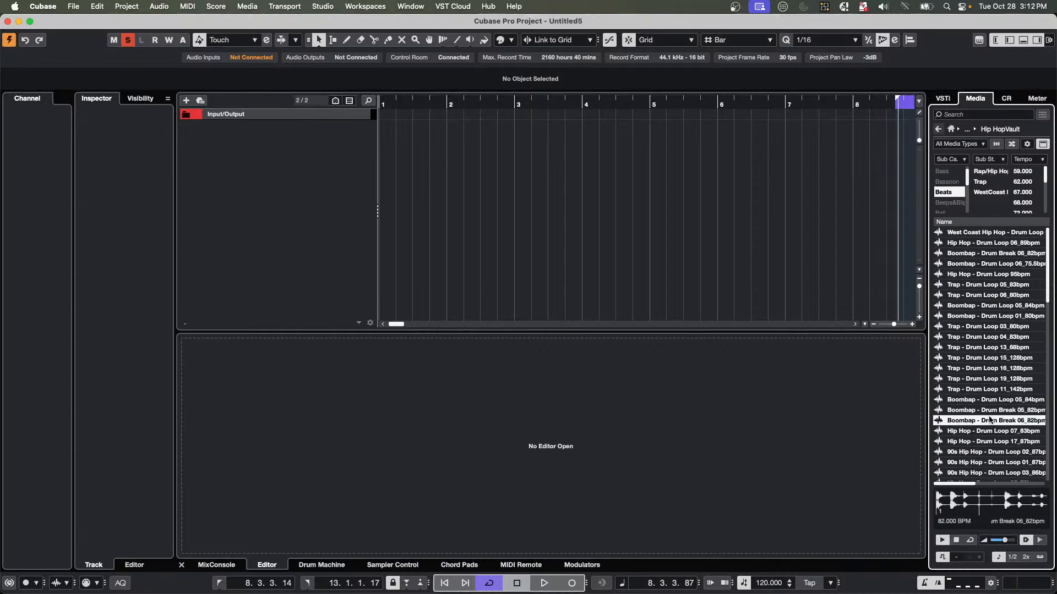
scroll(990, 412, down, 5)
click(984, 410)
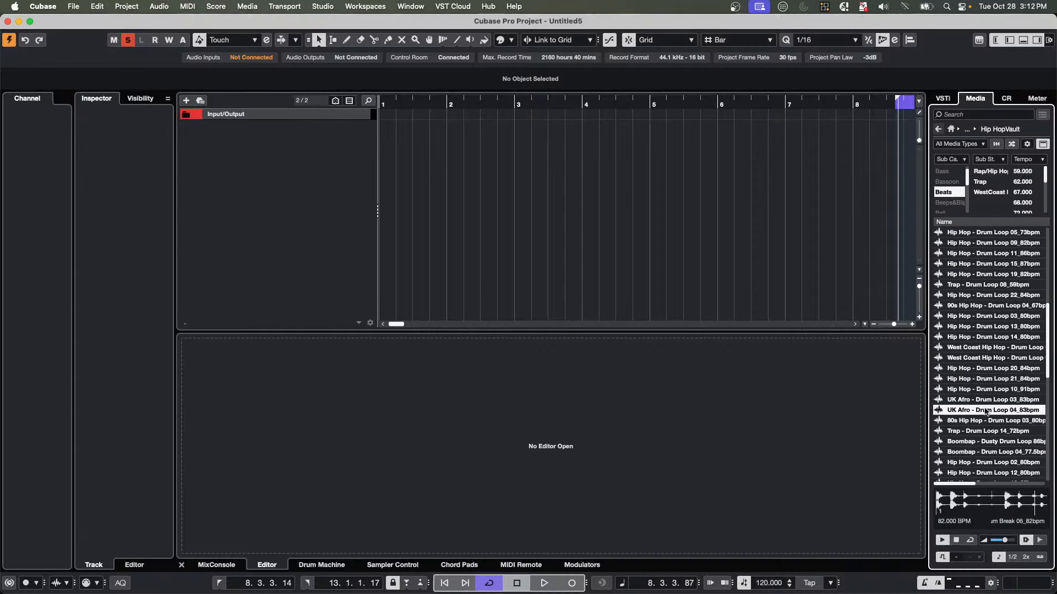
click(972, 381)
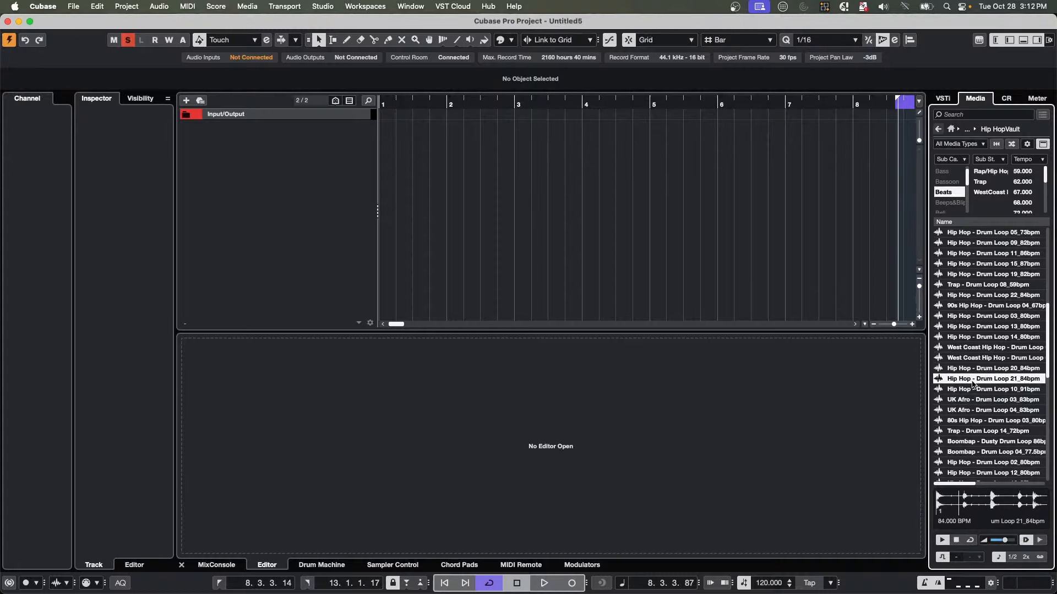
click(973, 391)
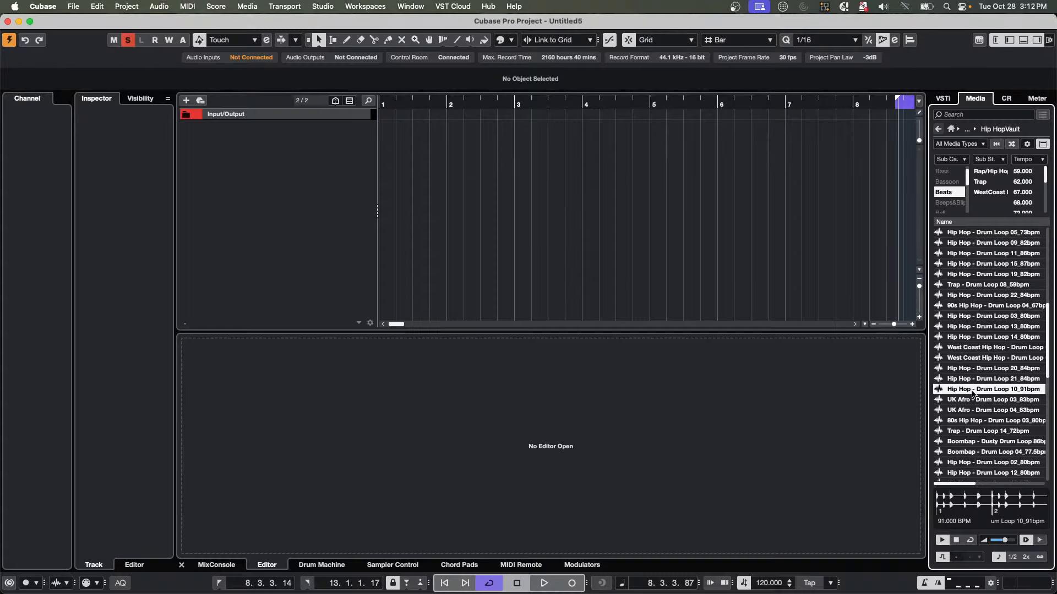
Add Hip Hop - Drum Loop 10_91bpm as an audio track, move its event to the start of bar 1 and enlarge the track's height.
drag(972, 394, 325, 130)
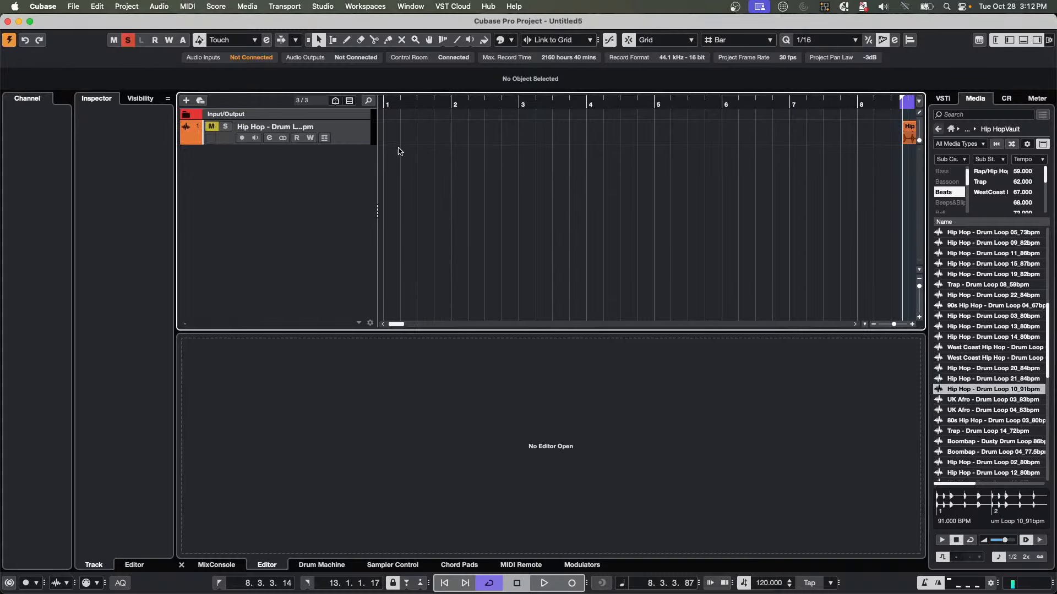
double_click(908, 141)
drag(356, 134, 437, 123)
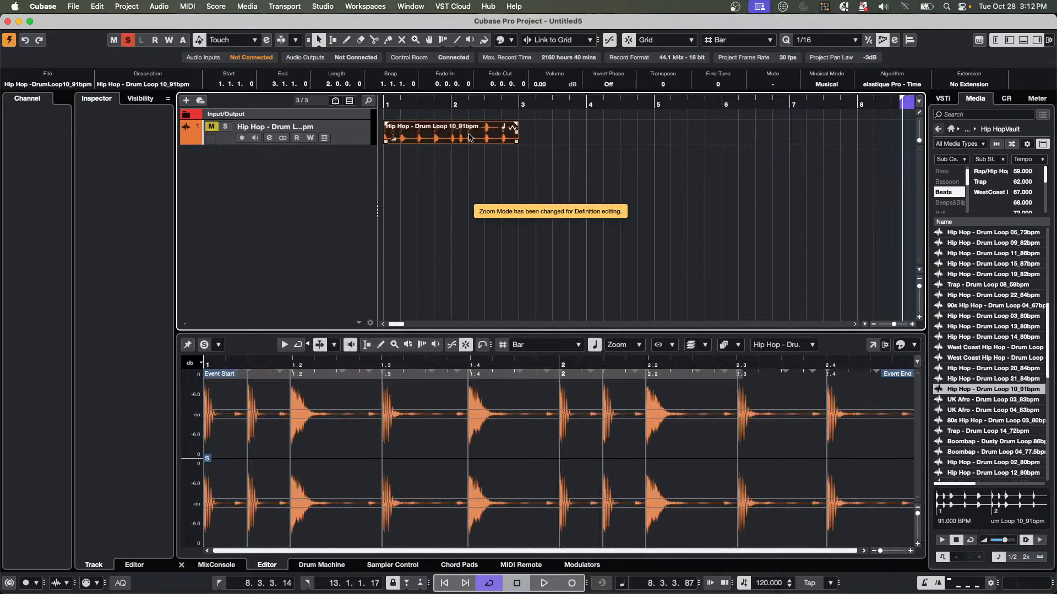
click(403, 103)
drag(369, 110, 369, 114)
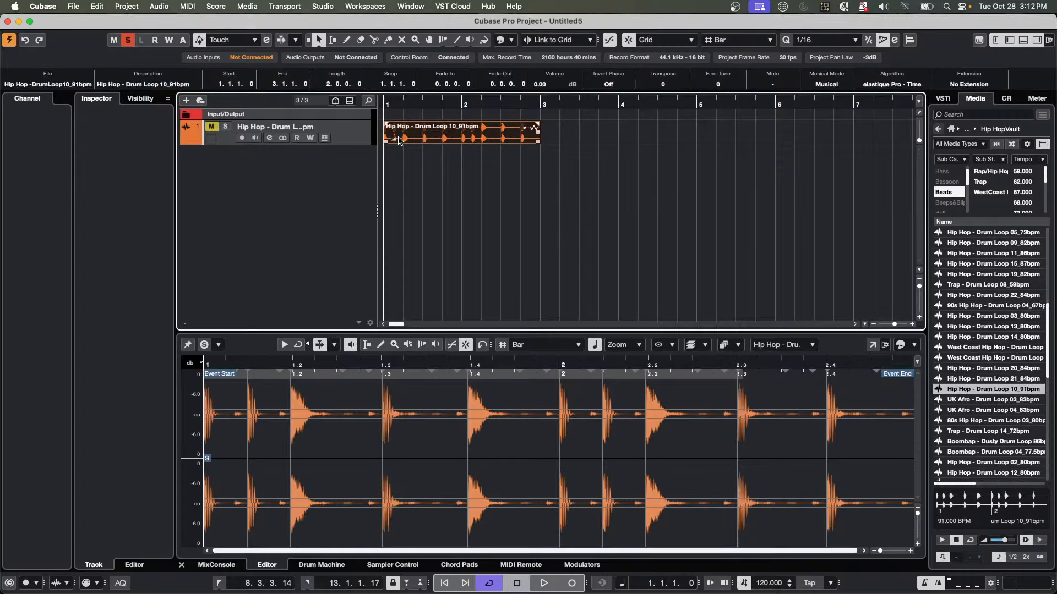
drag(366, 145, 366, 168)
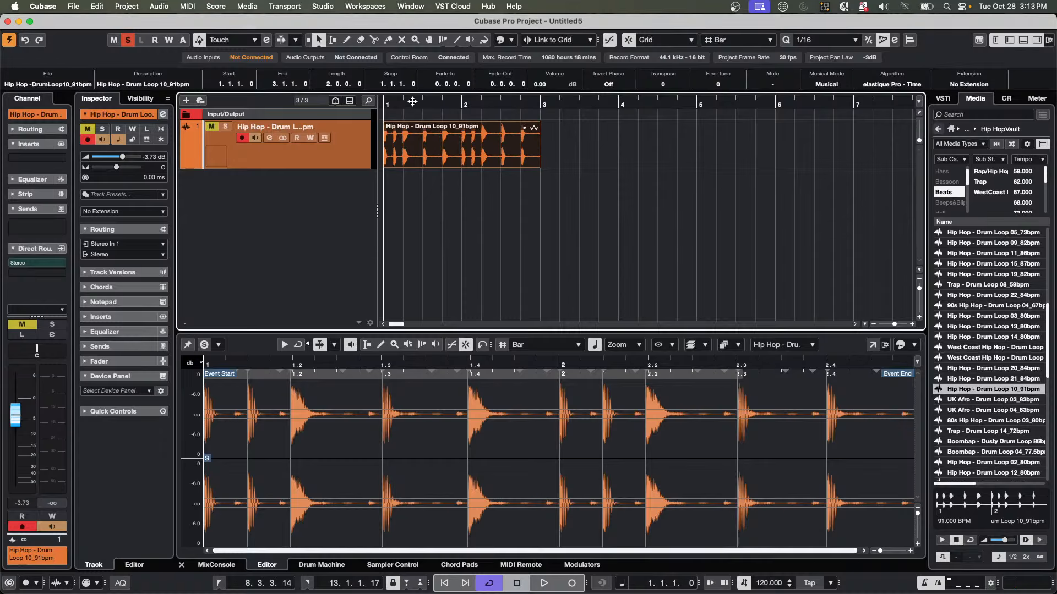
Add one instrument track with Groove Agent as the instrument and Stereo output.
right_click(283, 191)
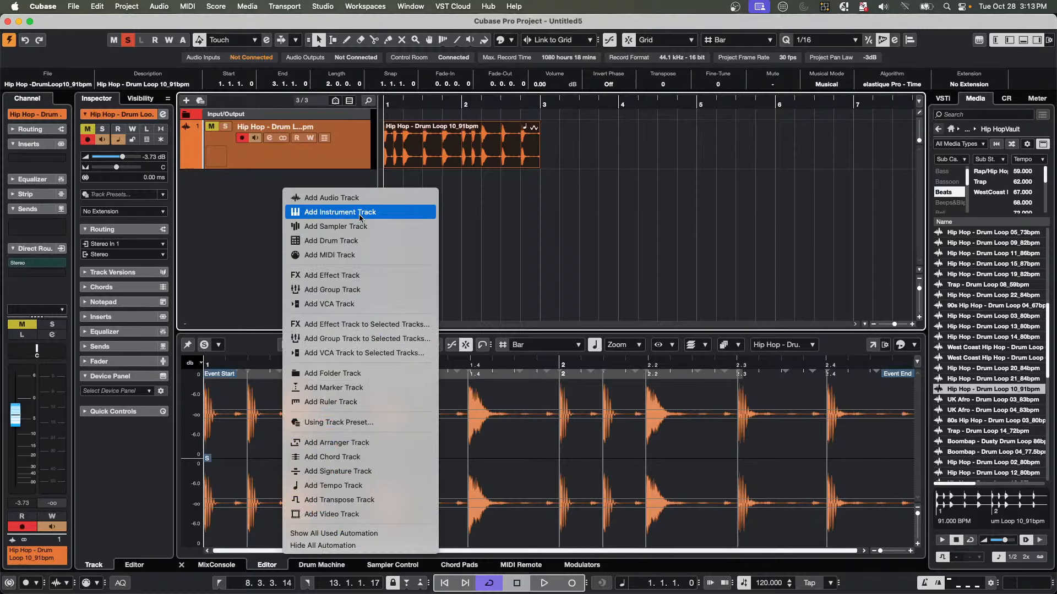
click(361, 213)
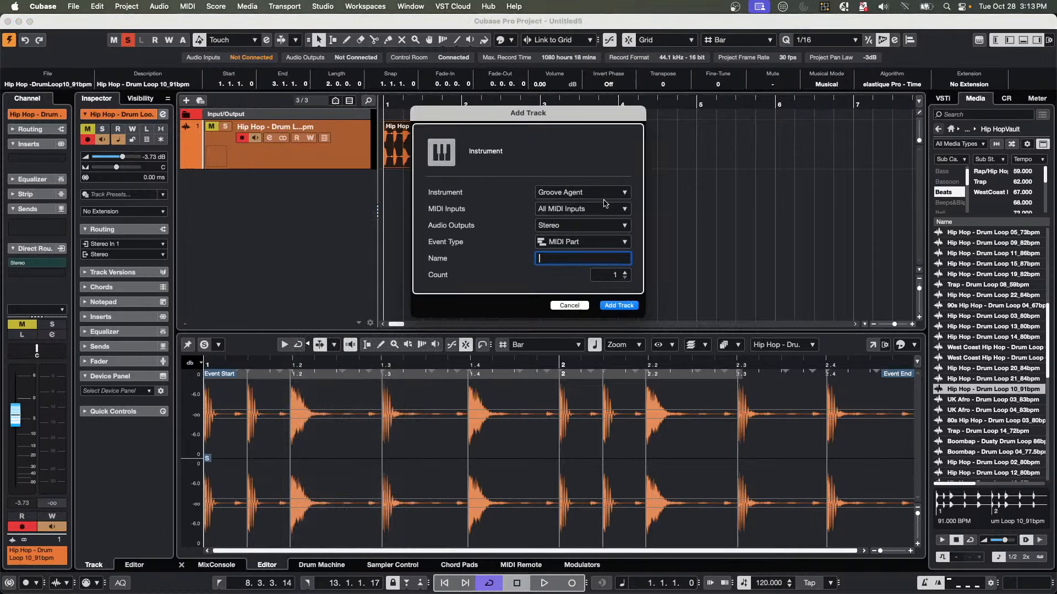
click(615, 306)
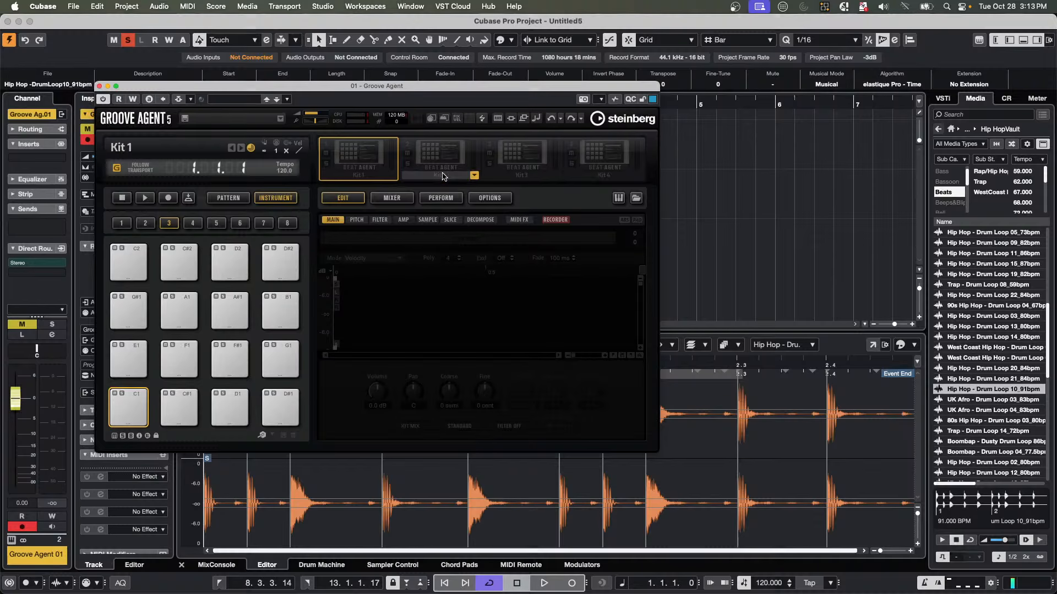
Load the kit Urban Ballads Kit 01 into Groove Agent's first kit slot.
right_click(378, 148)
click(406, 176)
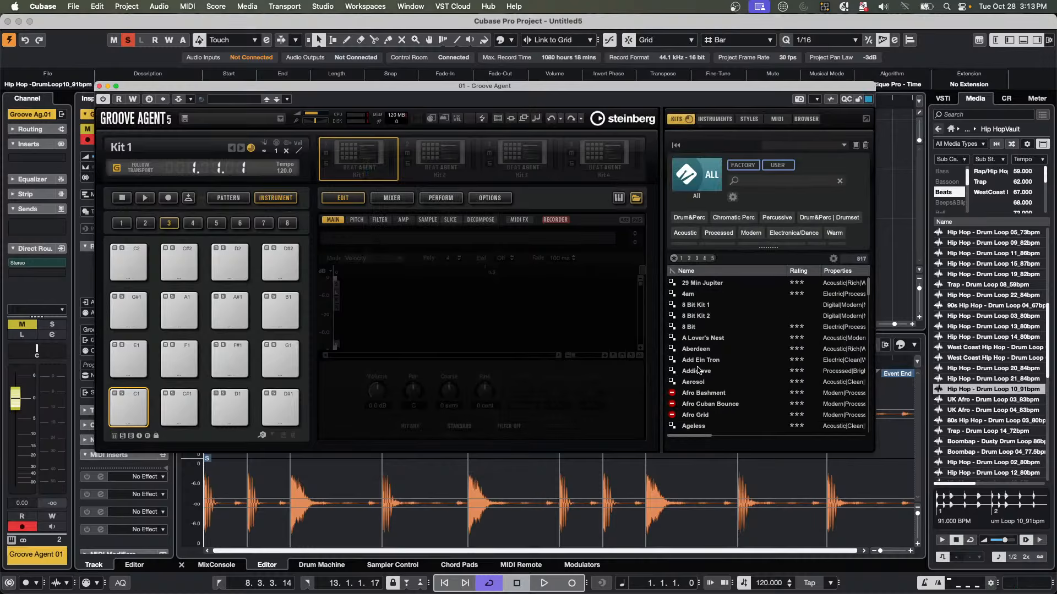
scroll(698, 370, down, 20)
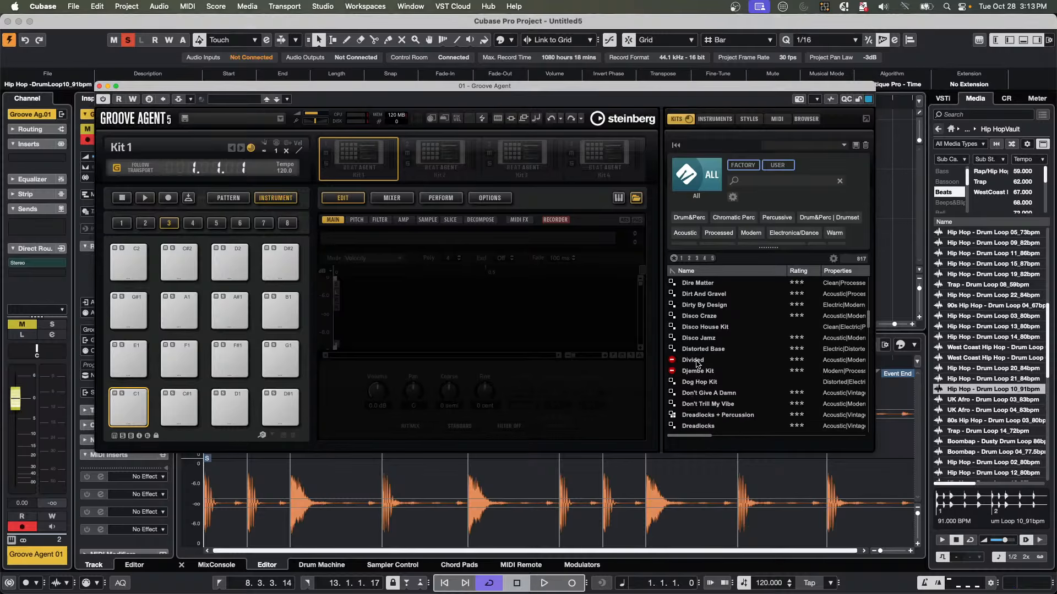
scroll(698, 364, down, 20)
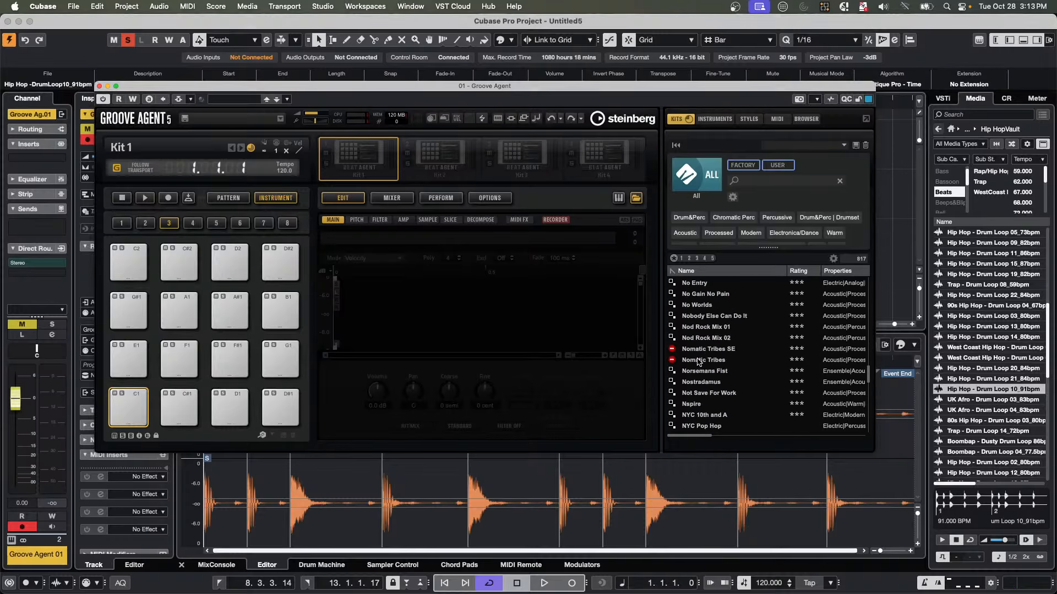
scroll(698, 362, down, 20)
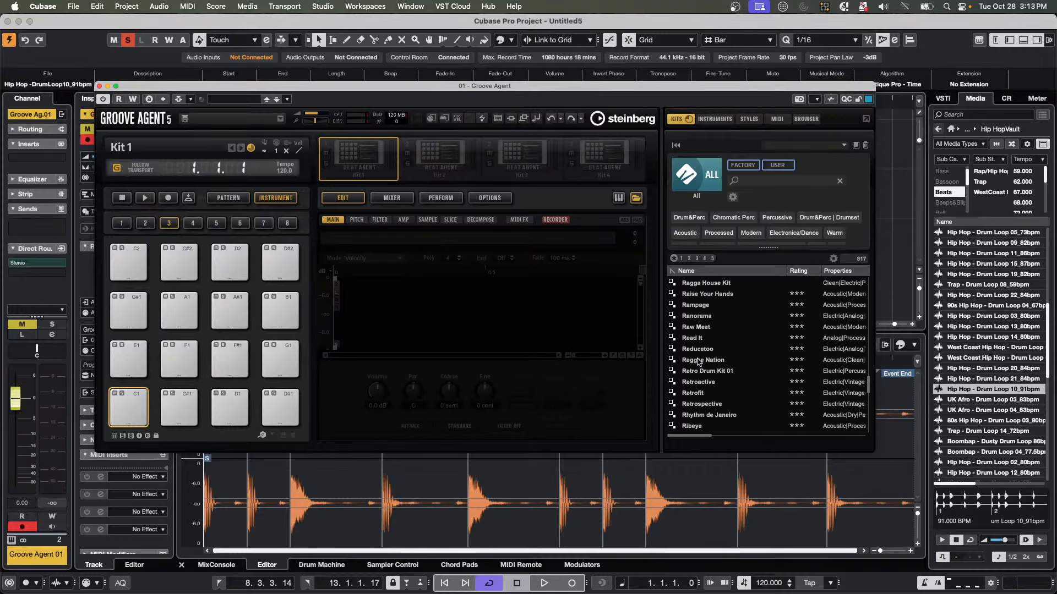
scroll(697, 361, down, 20)
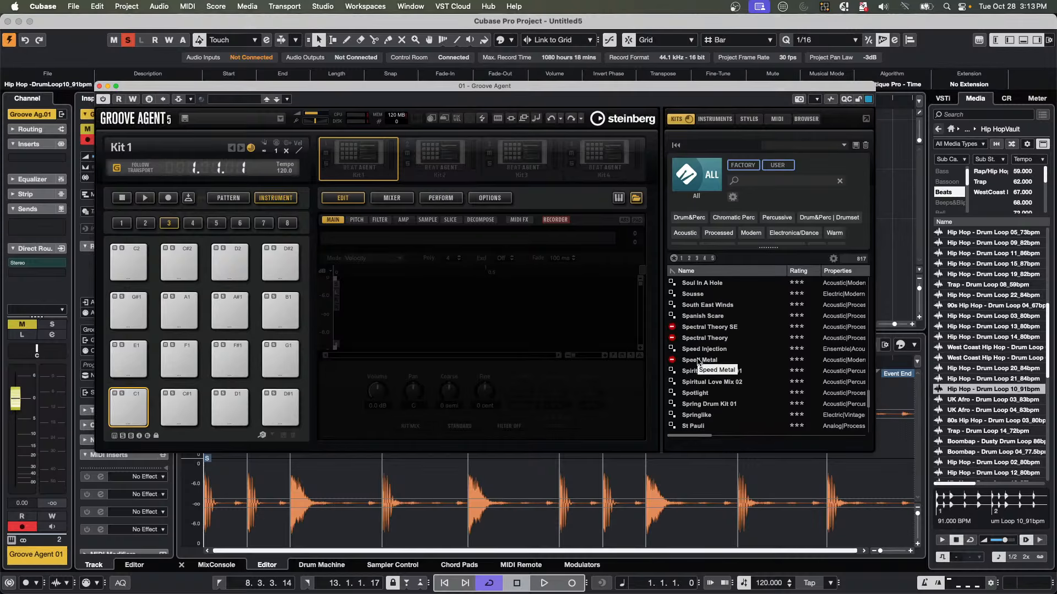
scroll(698, 362, down, 20)
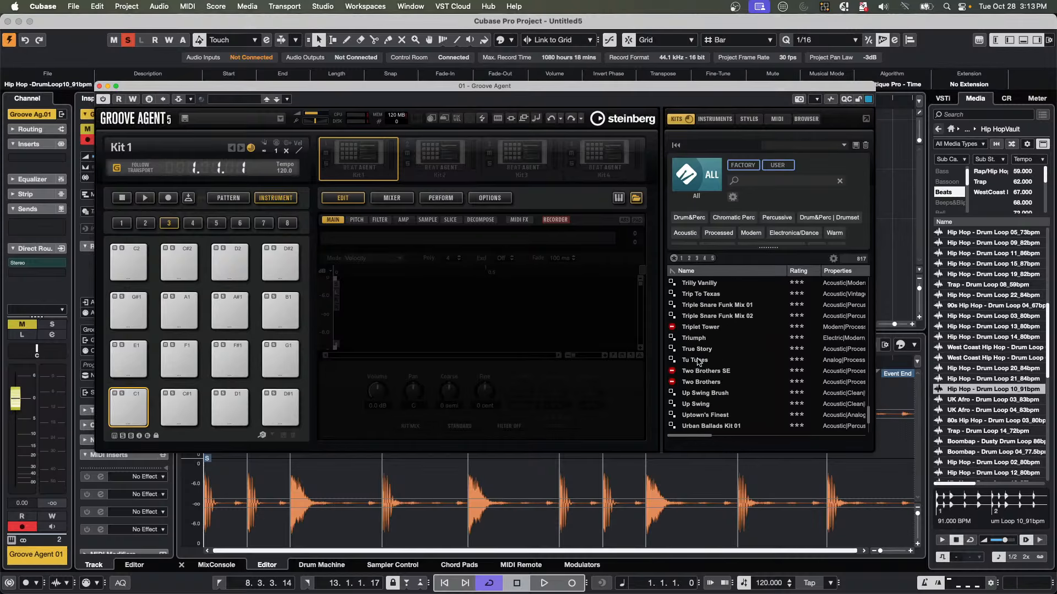
double_click(710, 426)
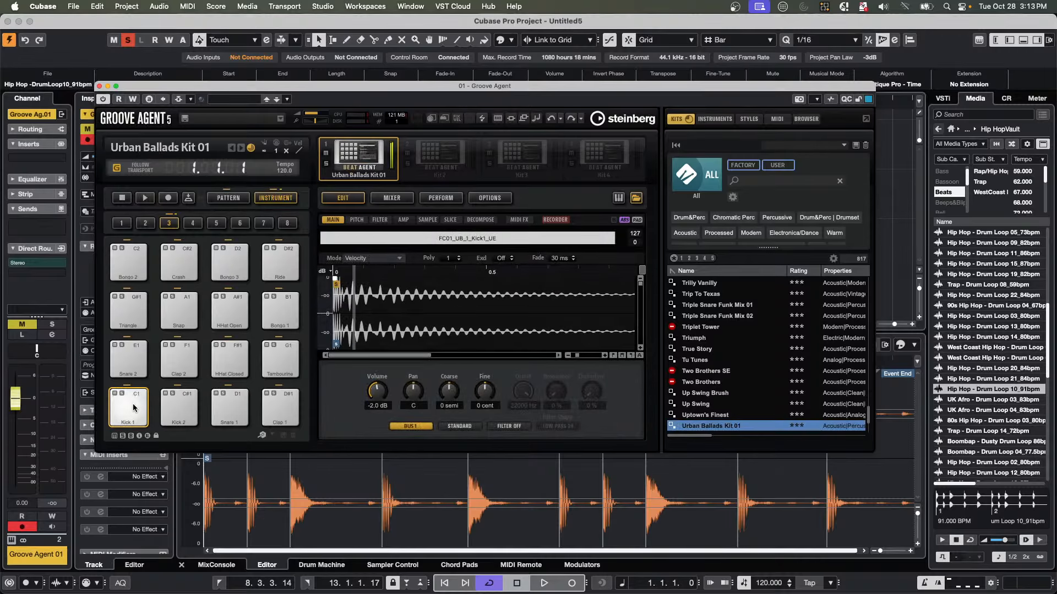
Solo the Groove Agent 01 track and create a one-bar MIDI part on it at bar 1.
drag(203, 87, 625, 98)
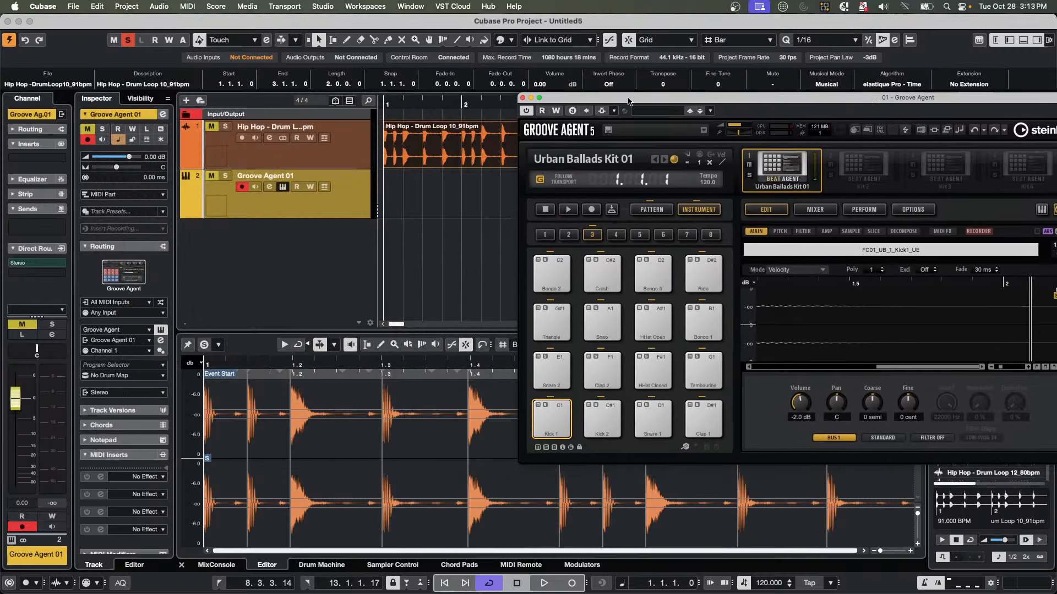
click(225, 176)
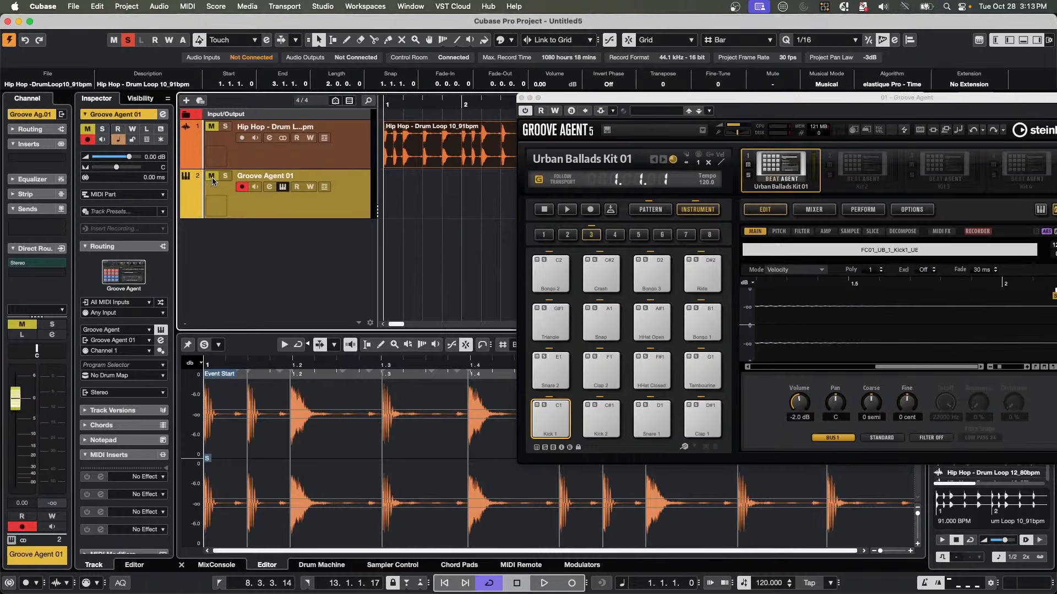
double_click(403, 204)
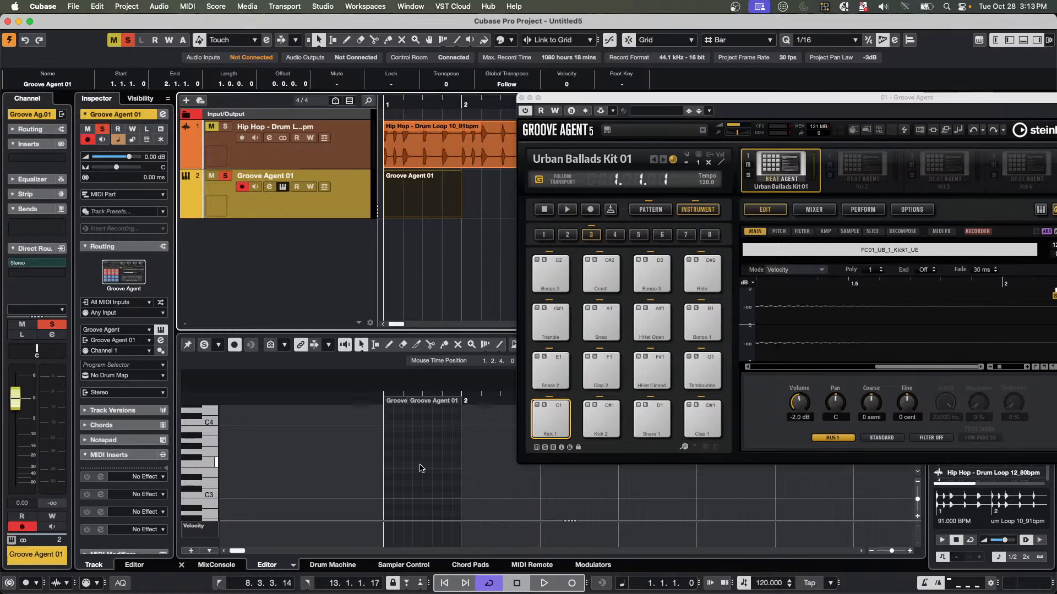
Show the MIDI part in the Drum Editor and give the Groove Agent 01 track the Urban Ballads Kit 01 drum map.
click(293, 566)
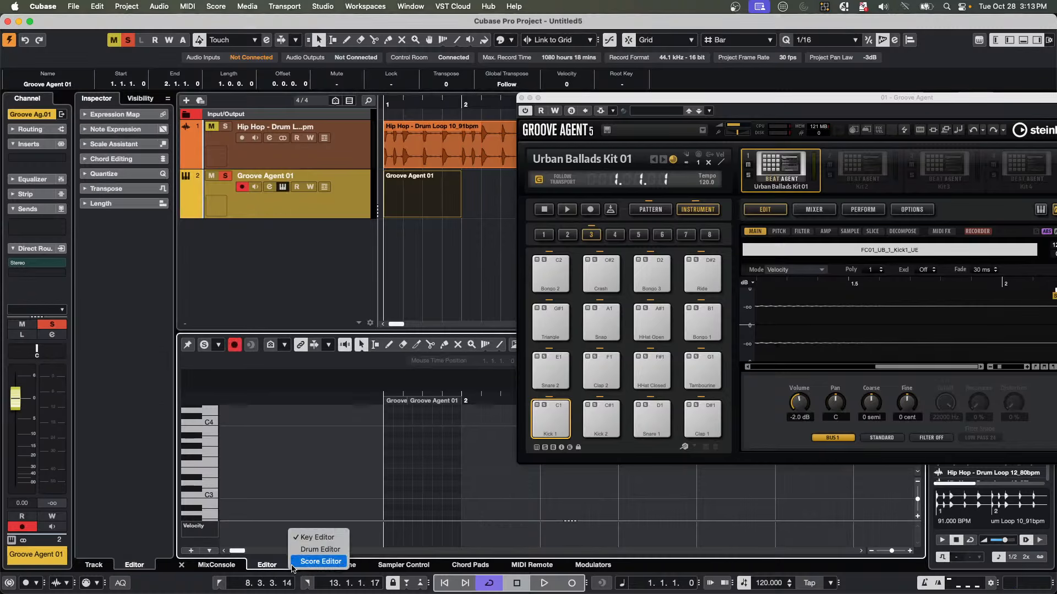
click(316, 549)
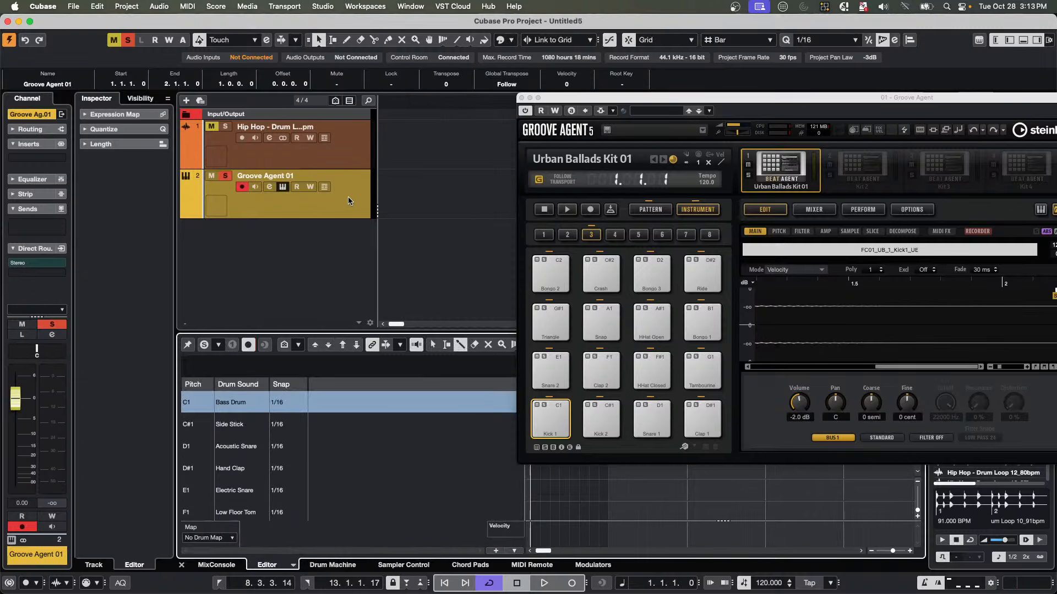
click(347, 197)
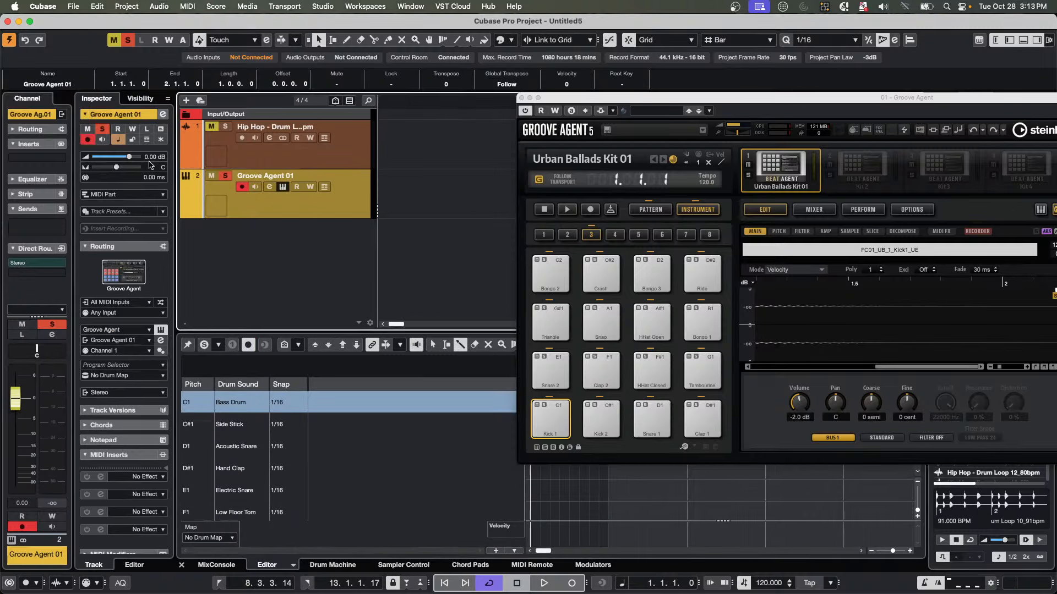
click(117, 376)
click(130, 422)
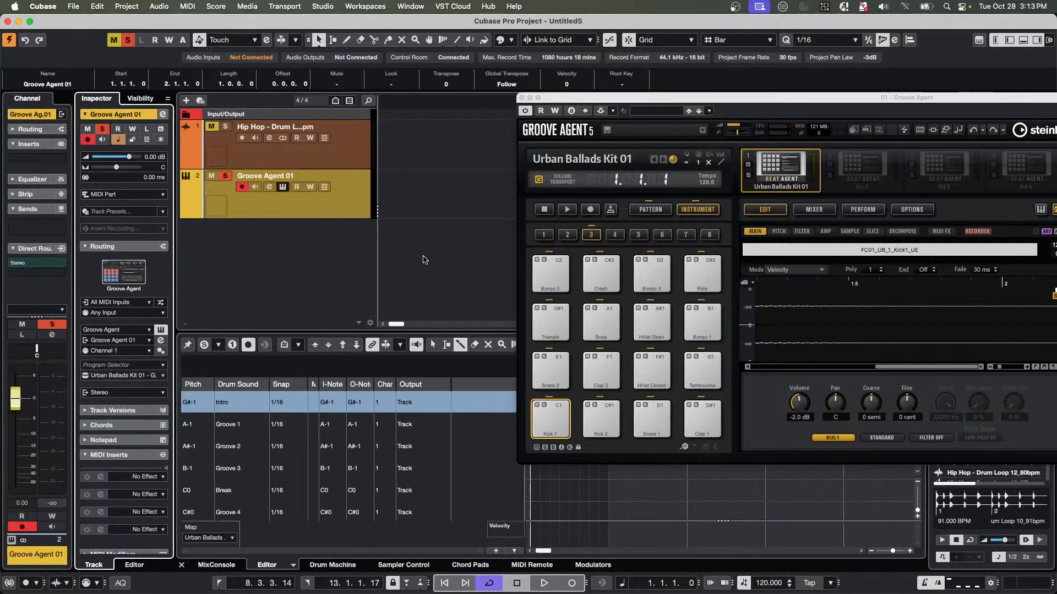
Place the Groove Agent window clear of the grid and enter Kick 2 notes on beats 1 and 3 of bar 1.
drag(411, 101, 399, 22)
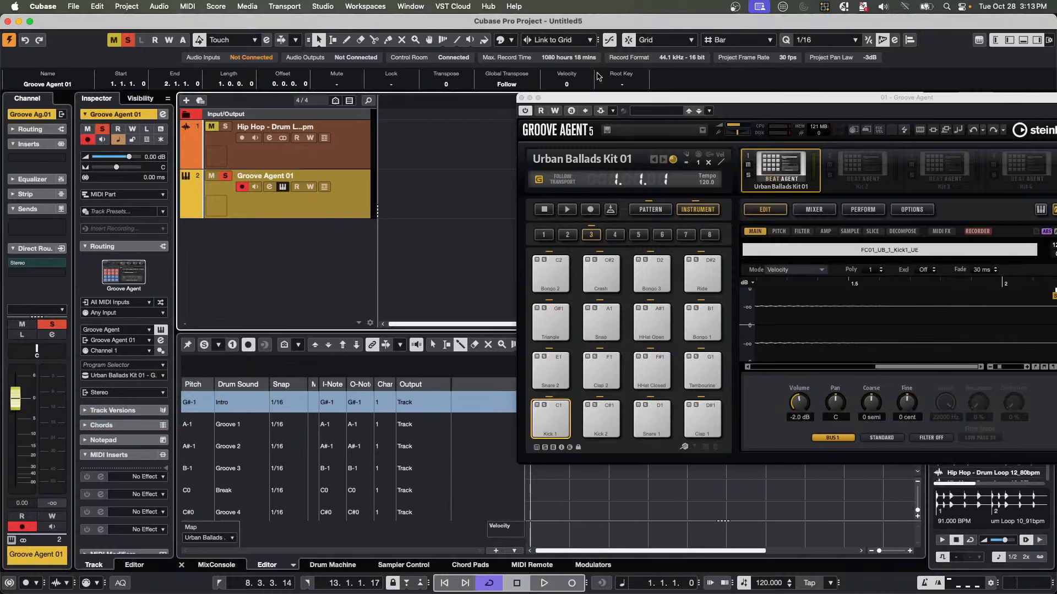
drag(595, 99, 808, 201)
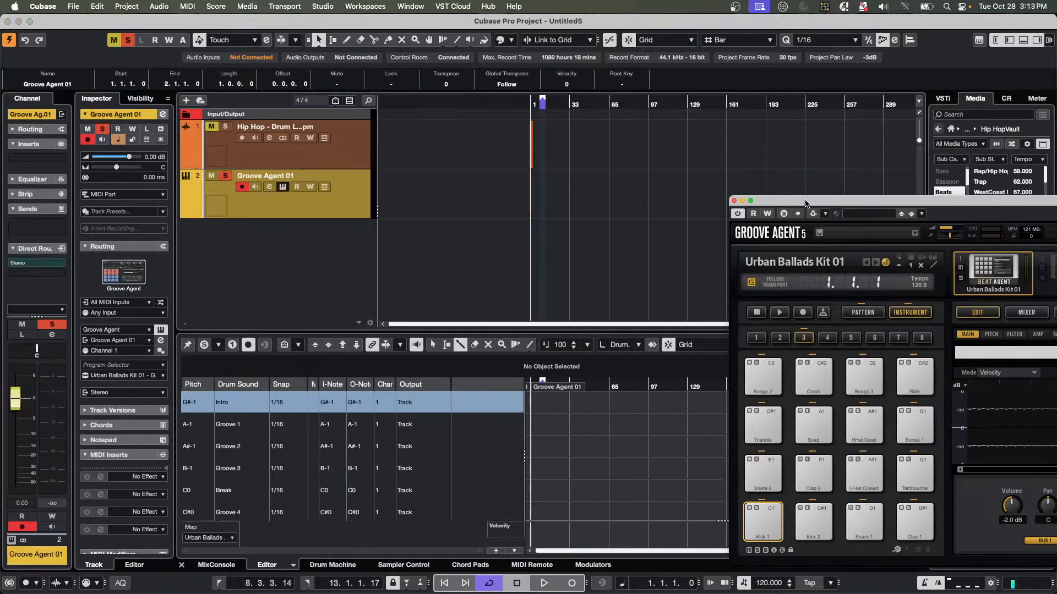
click(545, 106)
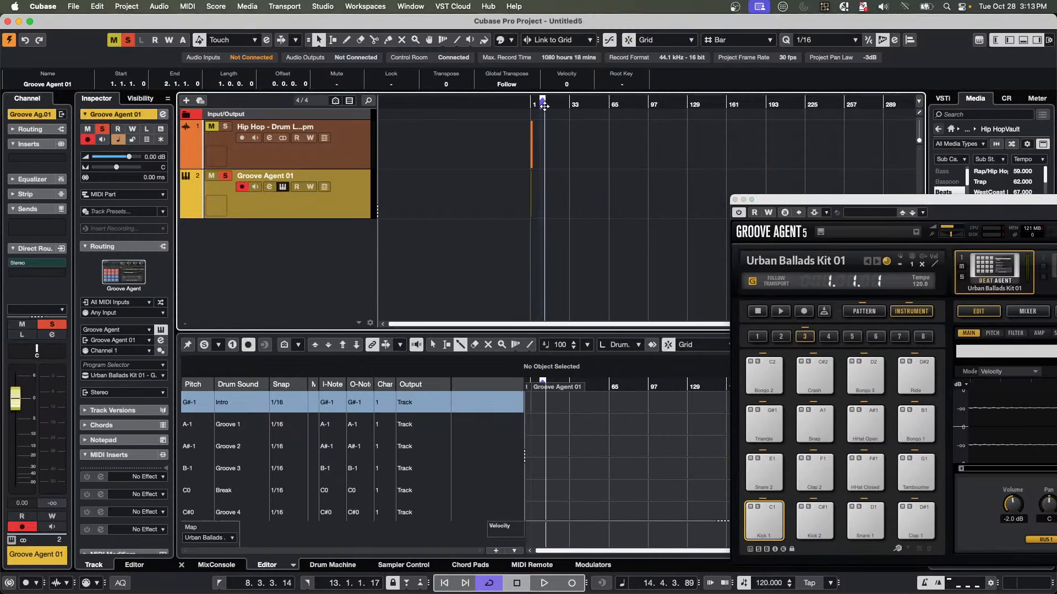
drag(544, 105, 393, 455)
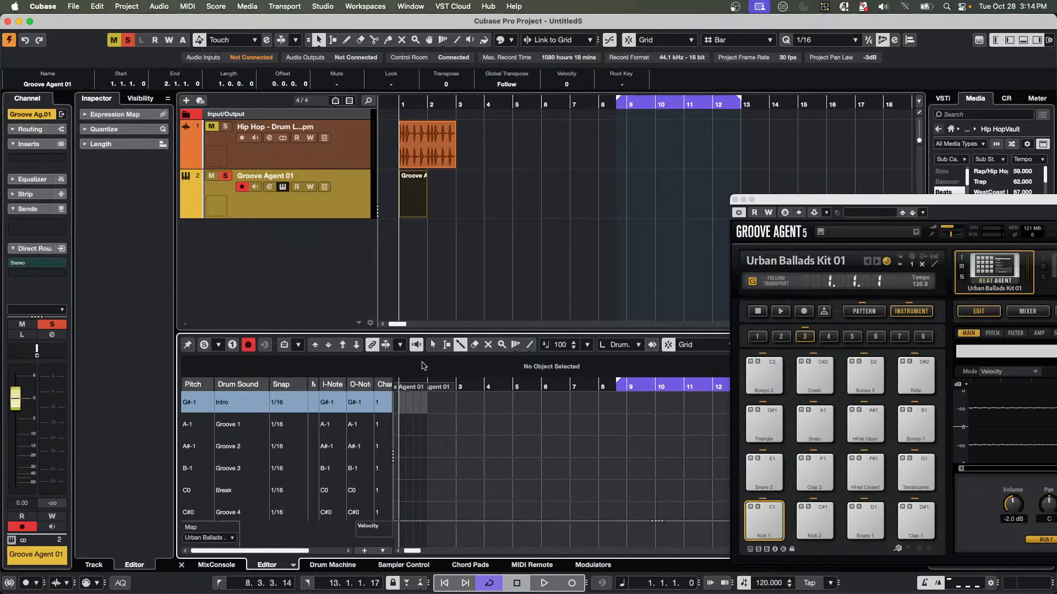
drag(487, 383, 287, 359)
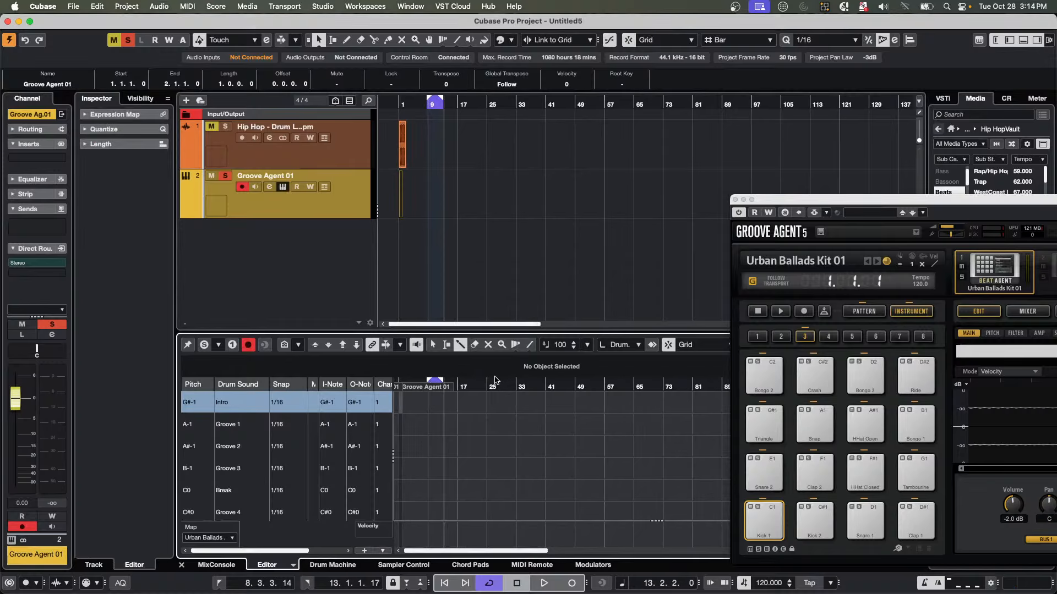
drag(495, 379, 337, 434)
scroll(438, 449, down, 2)
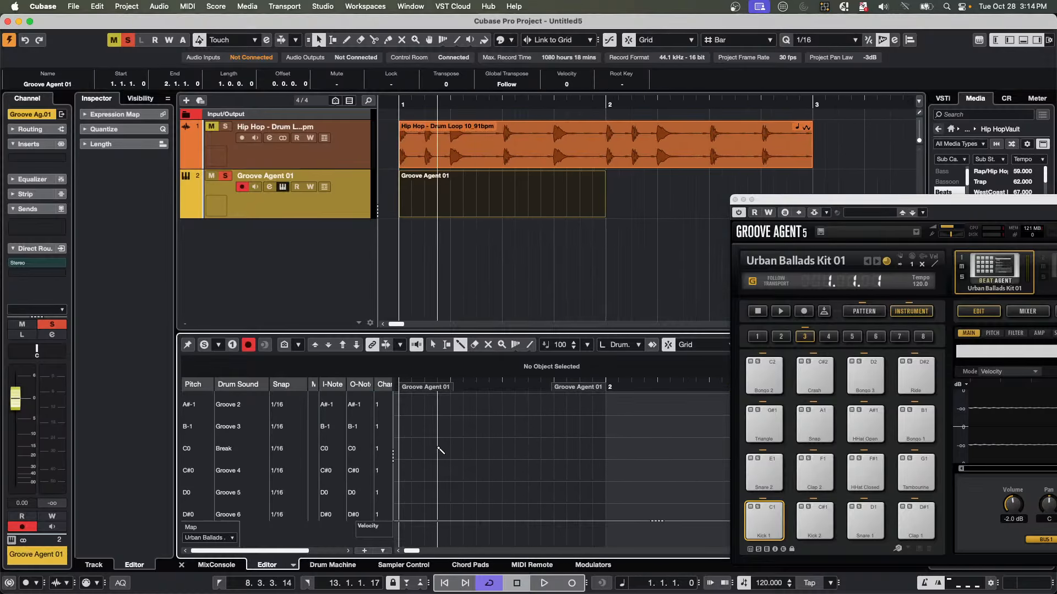
scroll(440, 450, down, 5)
scroll(440, 449, up, 2)
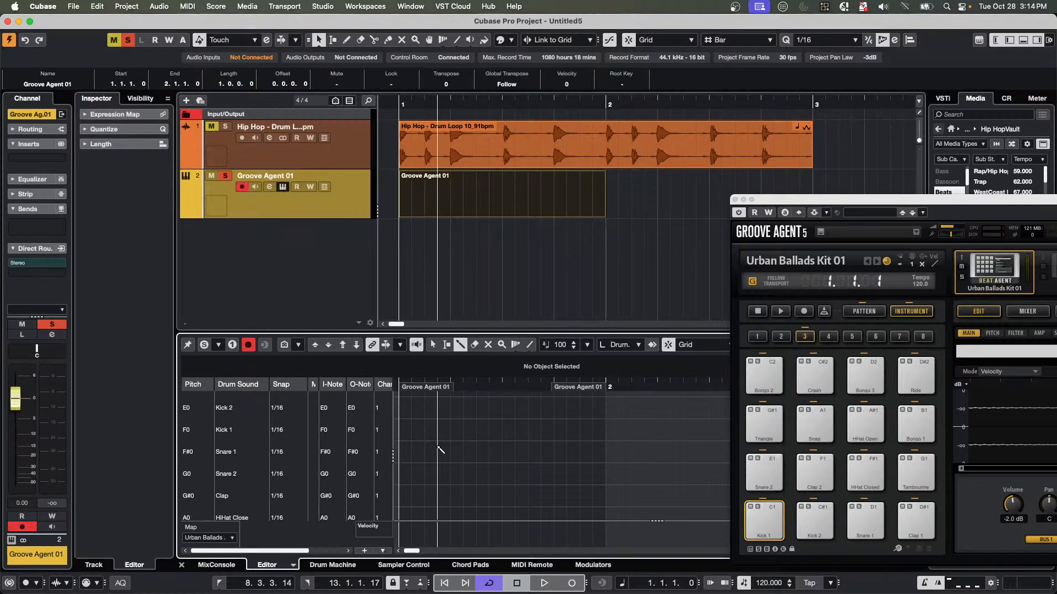
click(399, 438)
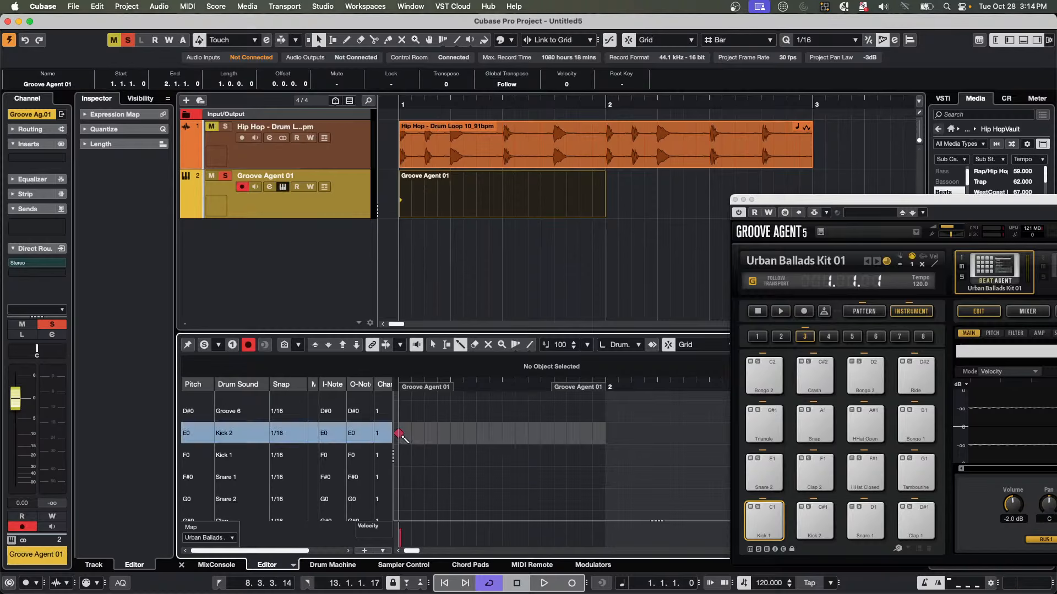
click(502, 438)
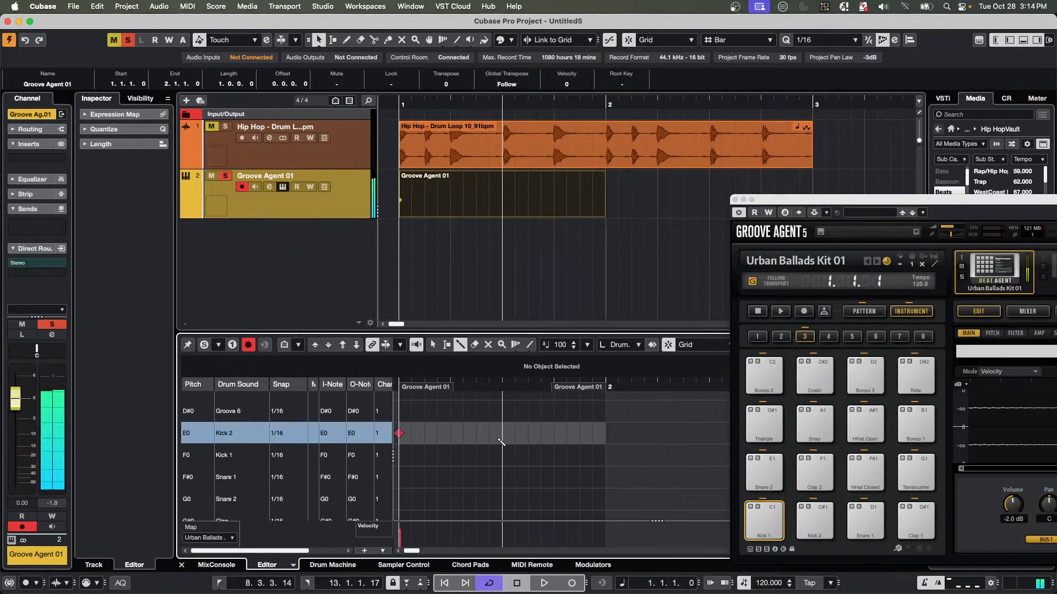
Try a Snare 1 note on beat 2, then replace it with a Kick 1 note on the same beat.
click(451, 476)
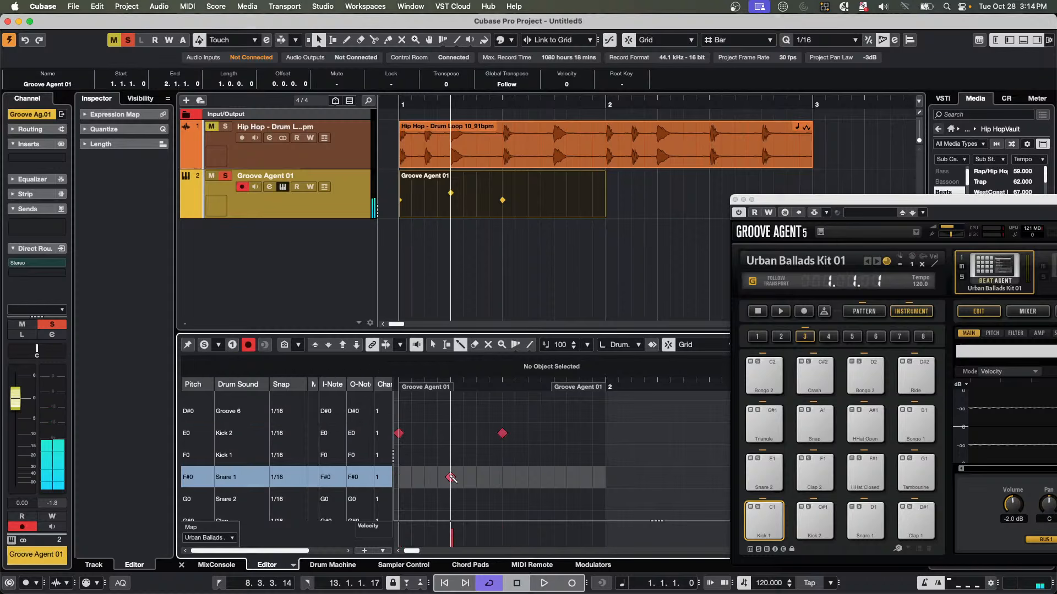
click(451, 455)
click(451, 477)
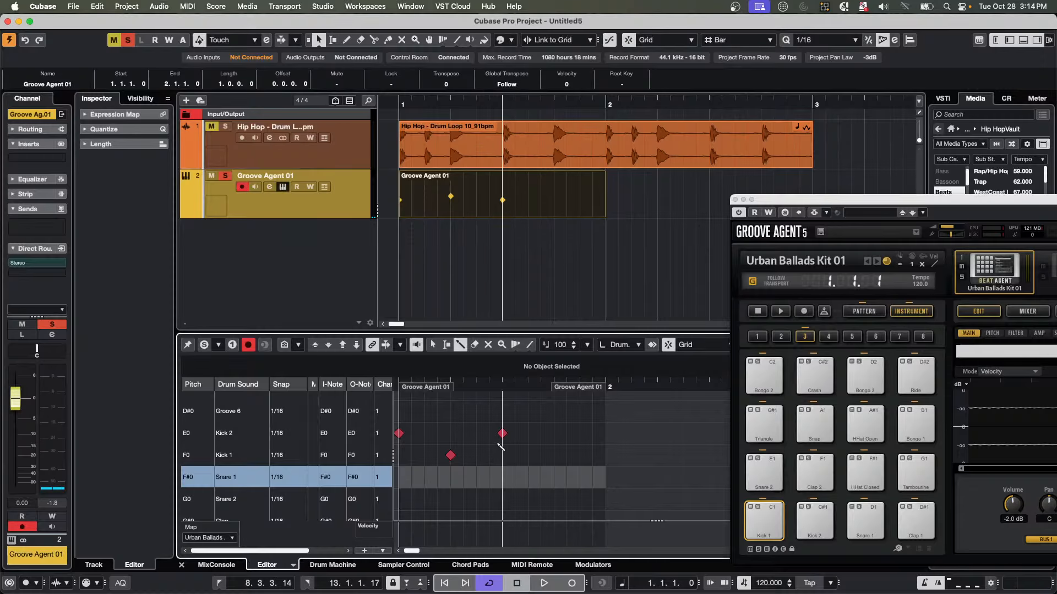
Draw consecutive 1/16 notes in the Kick 2 lane from beat 1 through the end of beat 3.
scroll(500, 447, down, 5)
scroll(500, 447, up, 8)
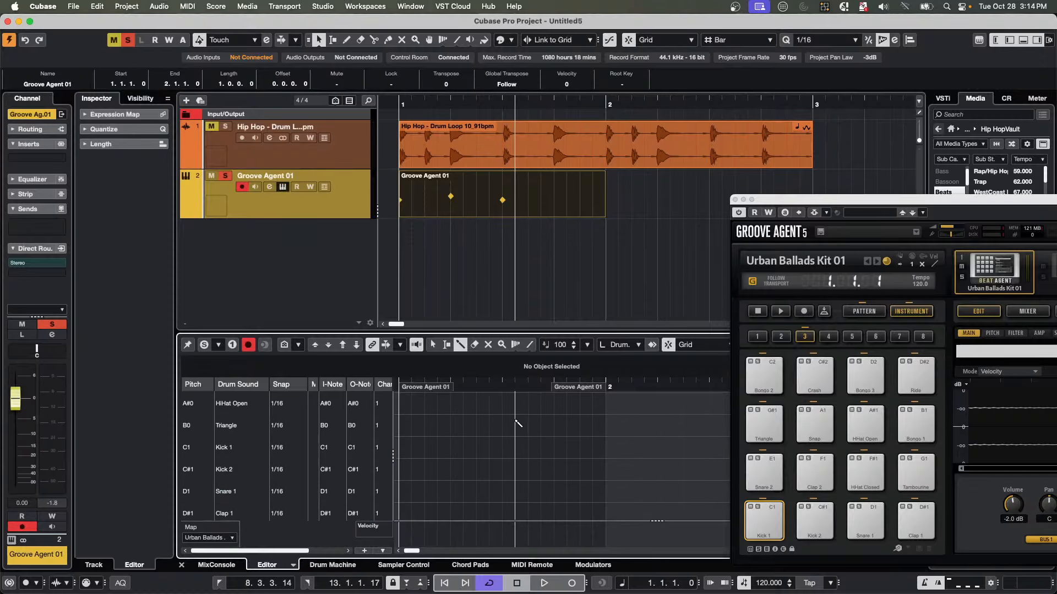
scroll(516, 426, down, 3)
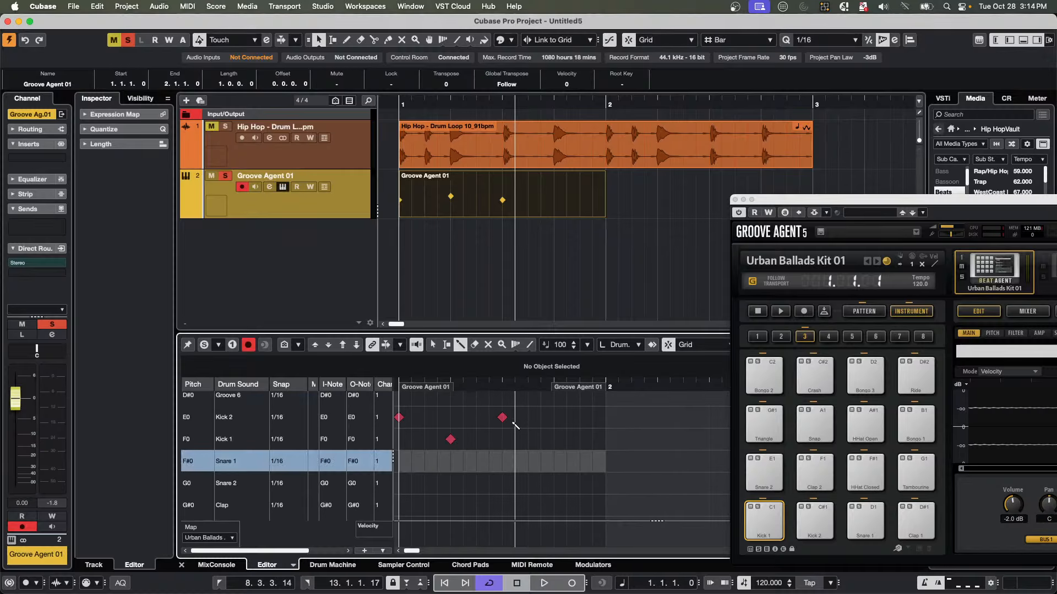
drag(541, 418, 368, 416)
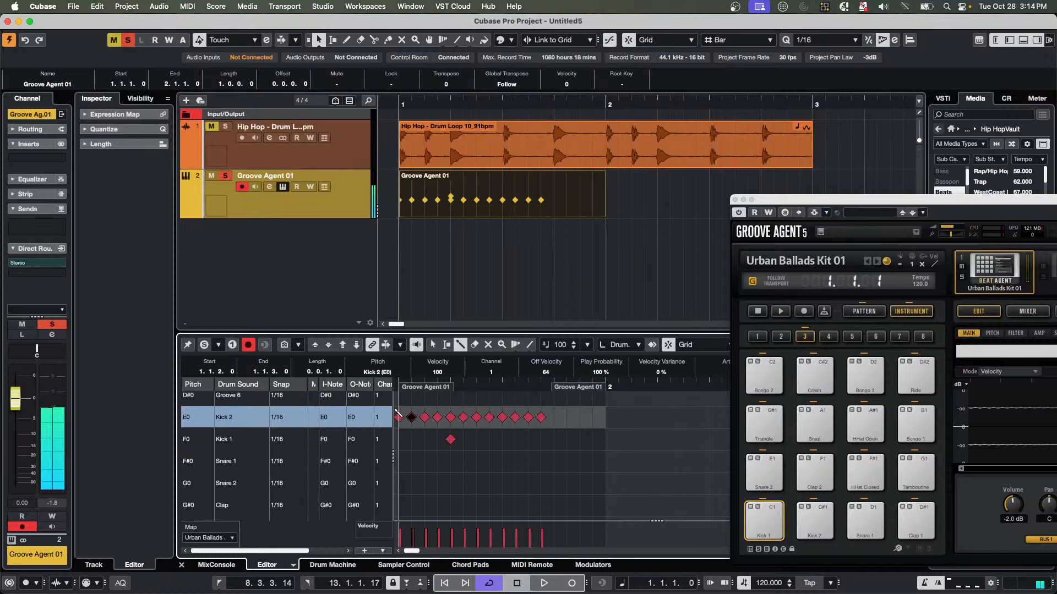
Undo the earlier note entries in the Kick 1 and Kick 2 lanes until the Groove Agent 01 part is empty.
key(super+z)
key(super+z)
key(super+z)
key(super+z)
key(super+z)
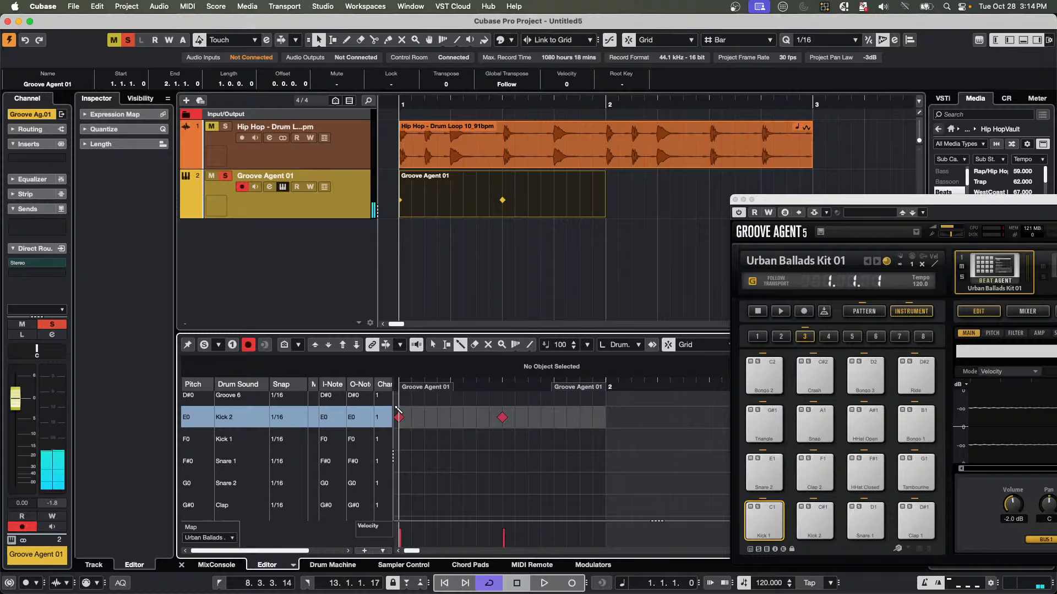
key(super+z)
Enter Kick 1 notes in the C1 lane at the second 1/16 of beat 1 and on beat 3 of bar 1.
scroll(478, 456, down, 1)
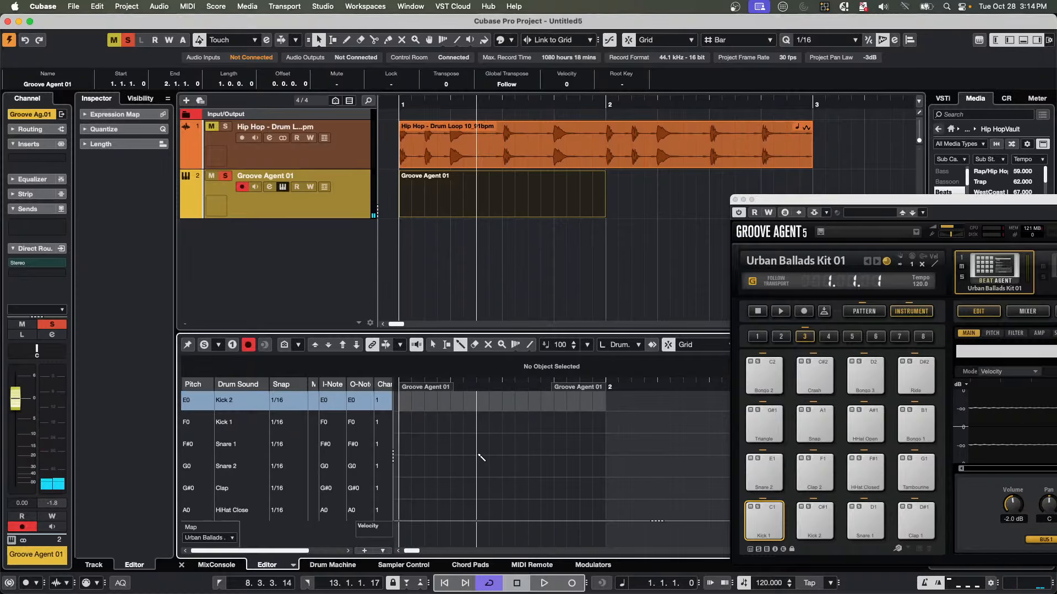
scroll(479, 456, down, 1)
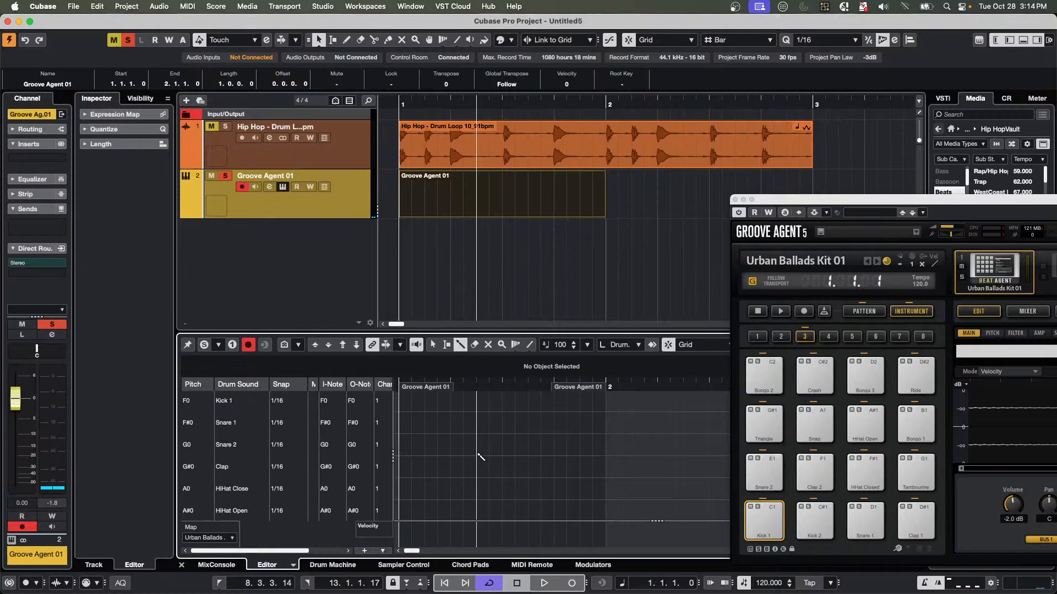
scroll(480, 457, down, 15)
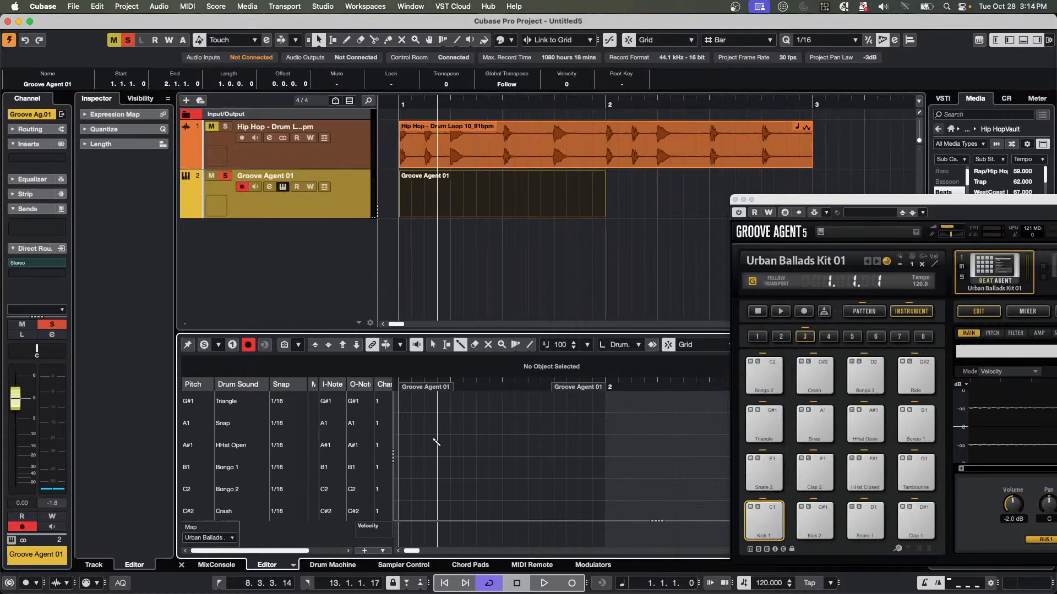
scroll(437, 442, up, 6)
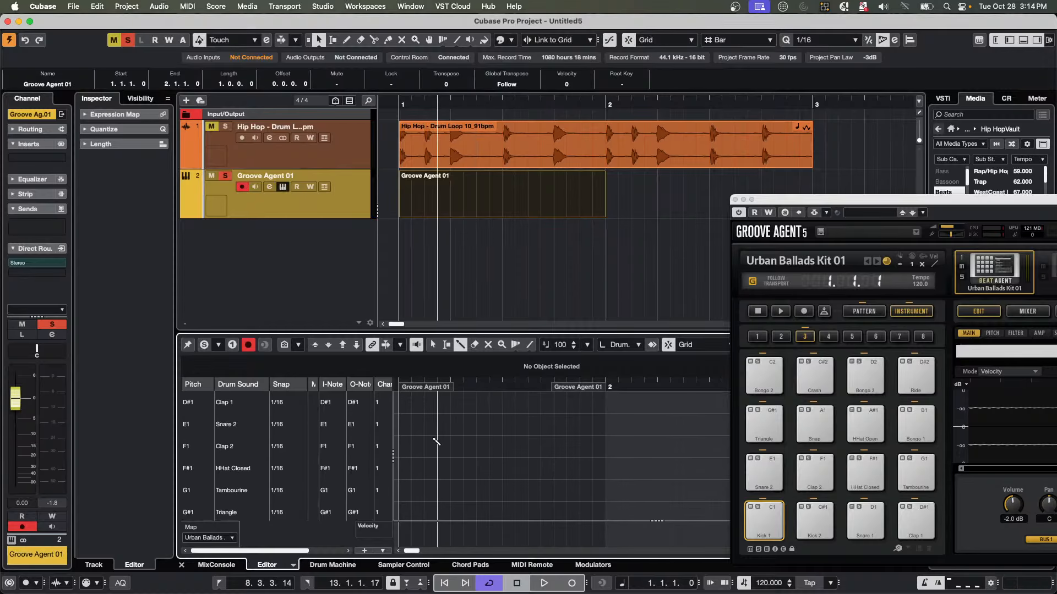
scroll(437, 440, up, 5)
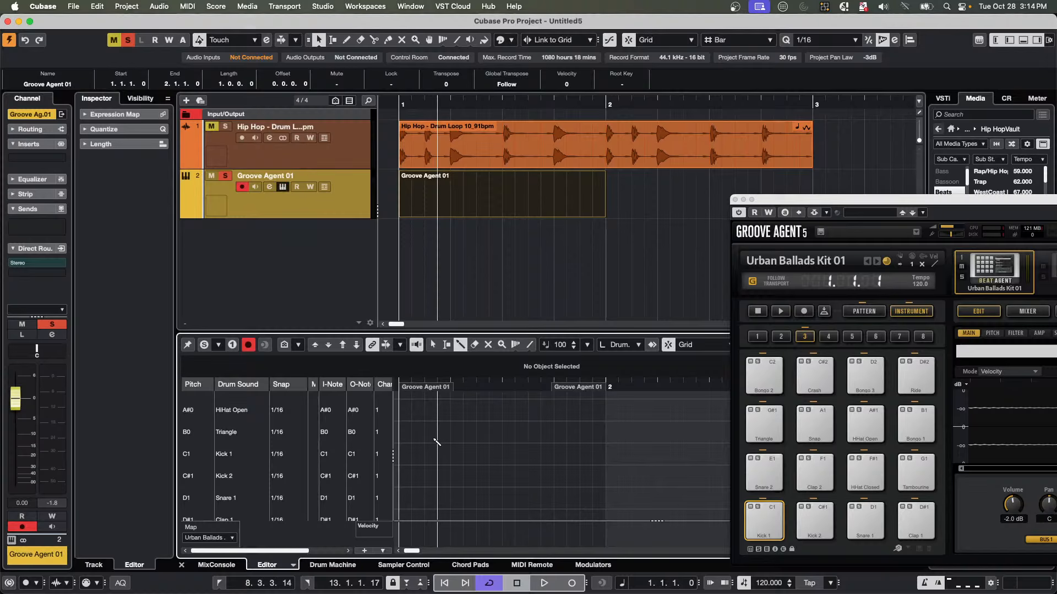
scroll(436, 442, down, 1)
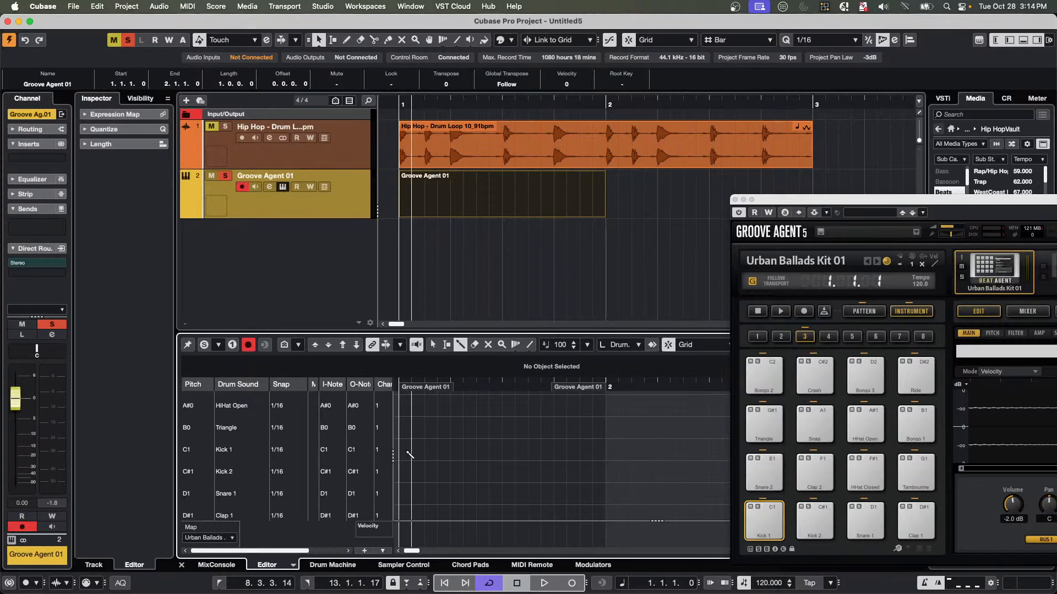
click(410, 450)
click(501, 450)
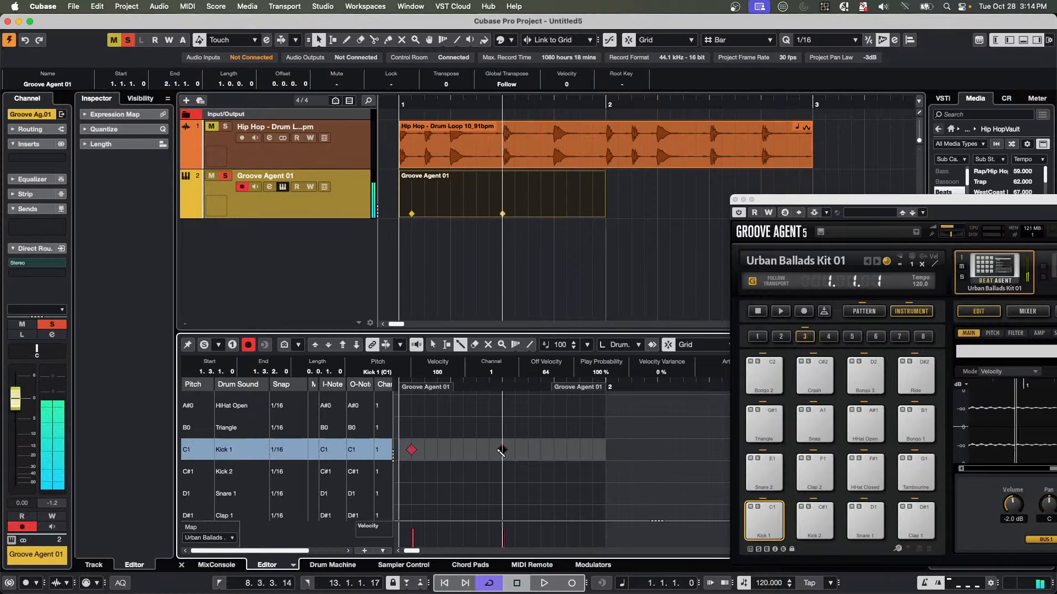
Add Snare 1 notes in the D1 lane on beats 2 and 4 of bar 1.
click(450, 475)
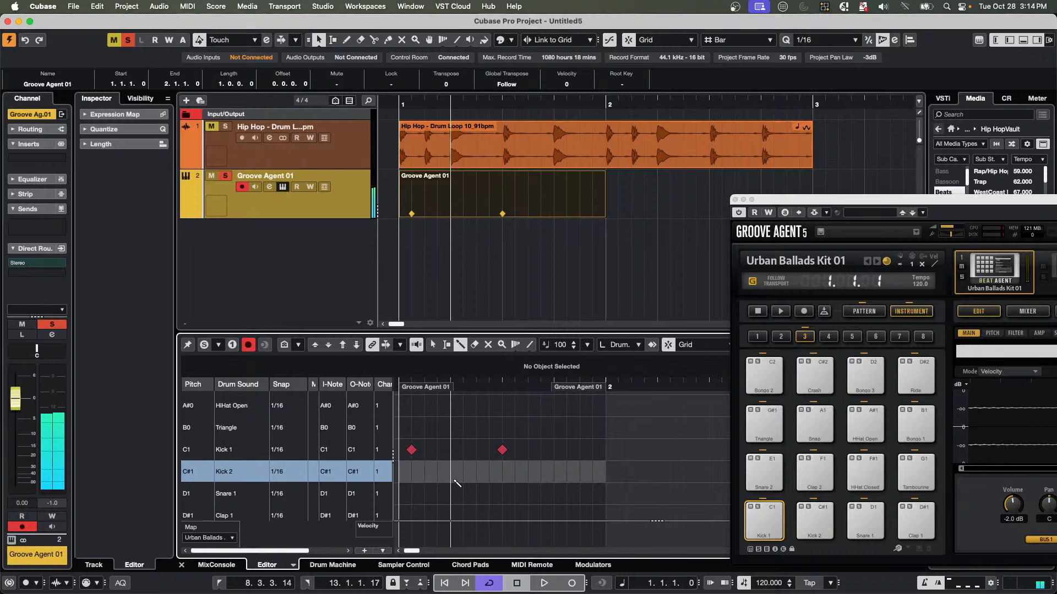
click(450, 493)
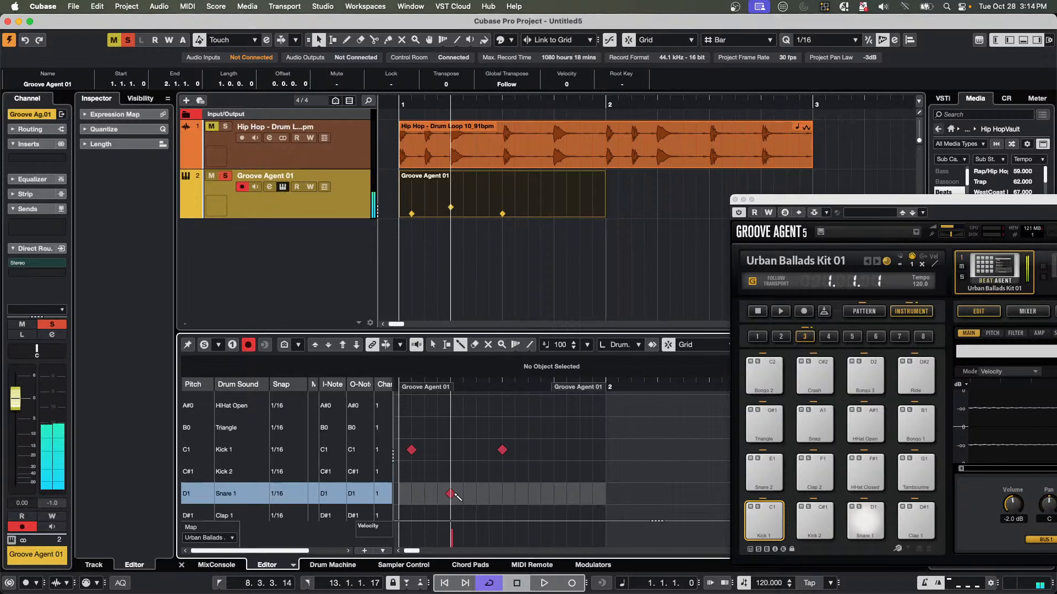
click(554, 493)
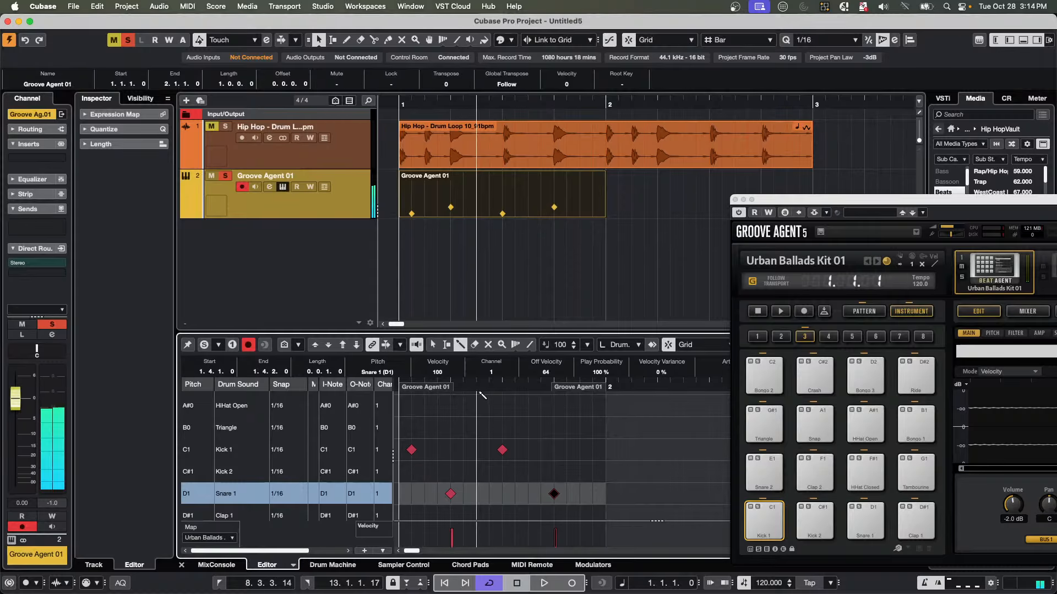
Draw a run of consecutive 1/16 HHat Closed notes in the F#1 lane from the second 1/16 of bar 1 to the bar's end.
scroll(477, 405, down, 2)
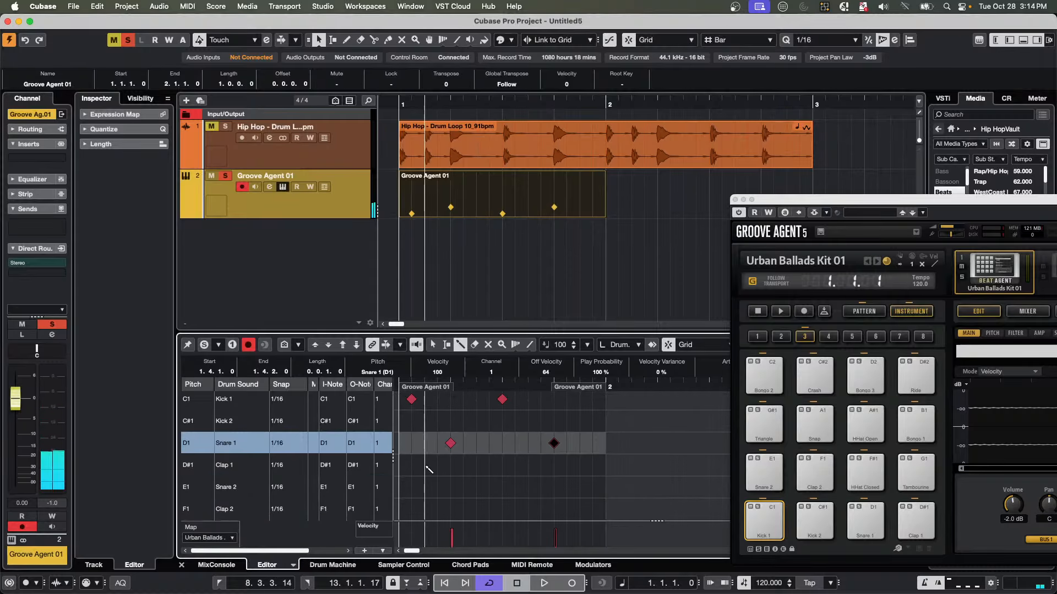
scroll(429, 470, down, 2)
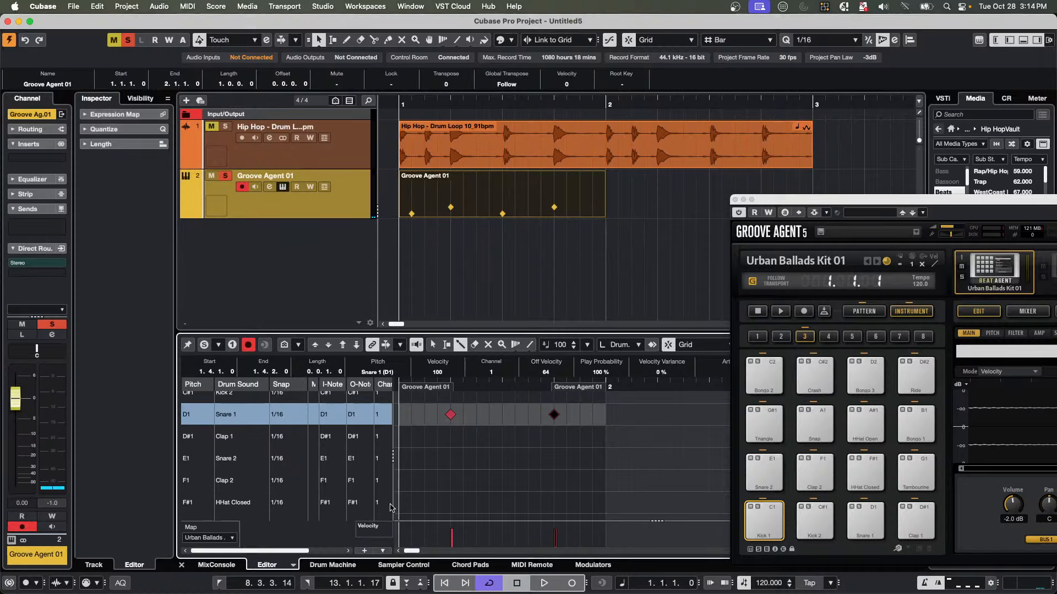
drag(410, 503, 606, 503)
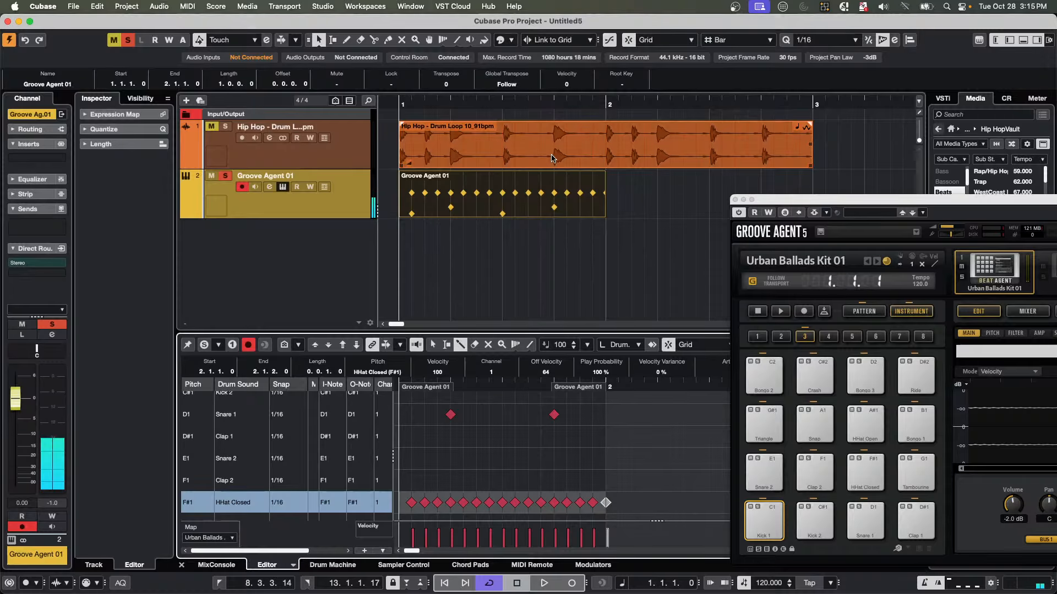
Play the drum pattern from the start of bar 1 and stop playback after the bar.
click(459, 211)
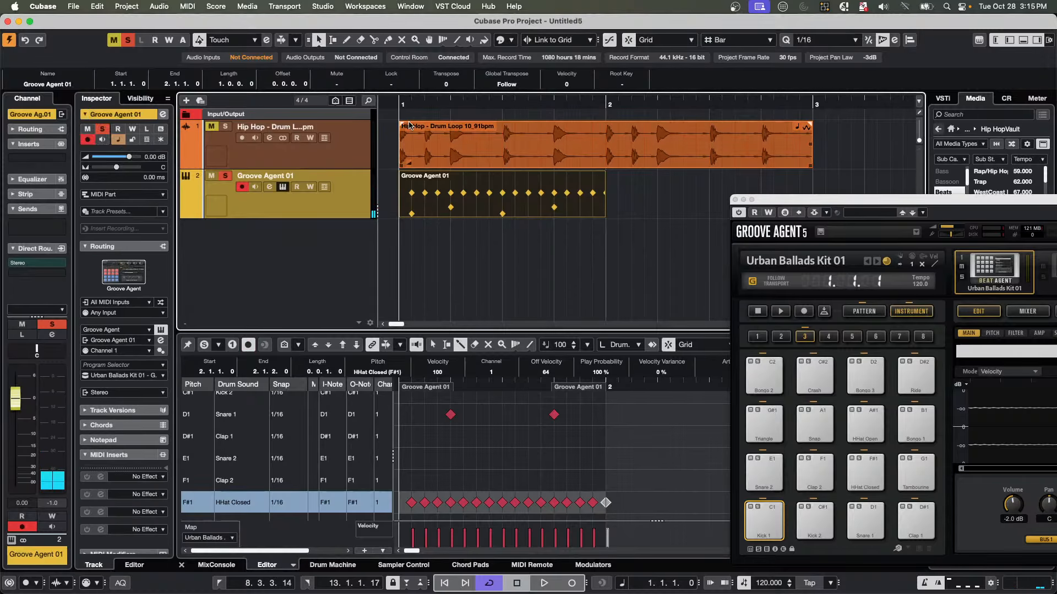
drag(416, 105, 342, 91)
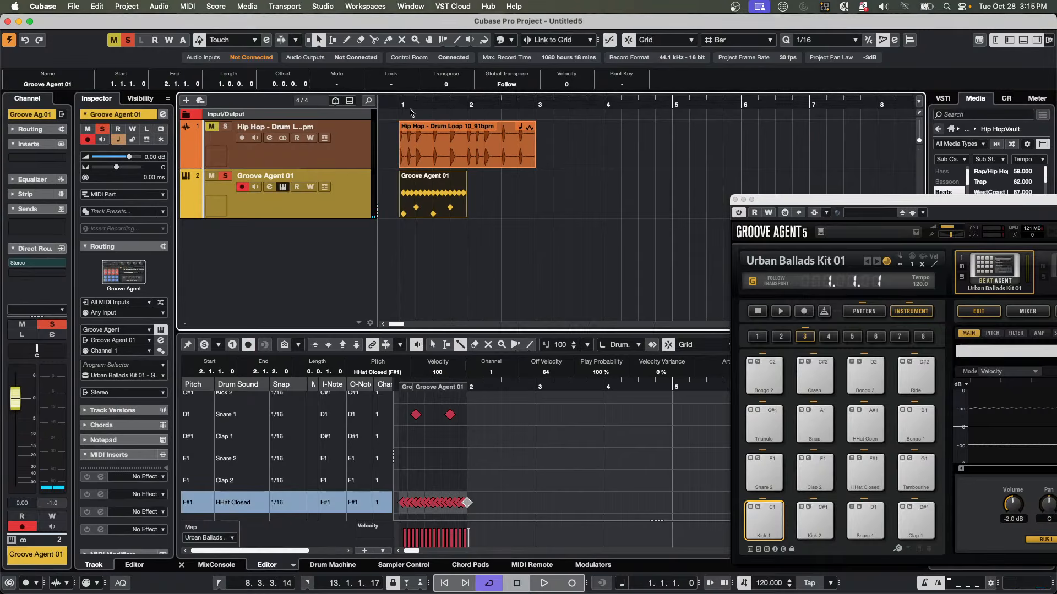
key(space)
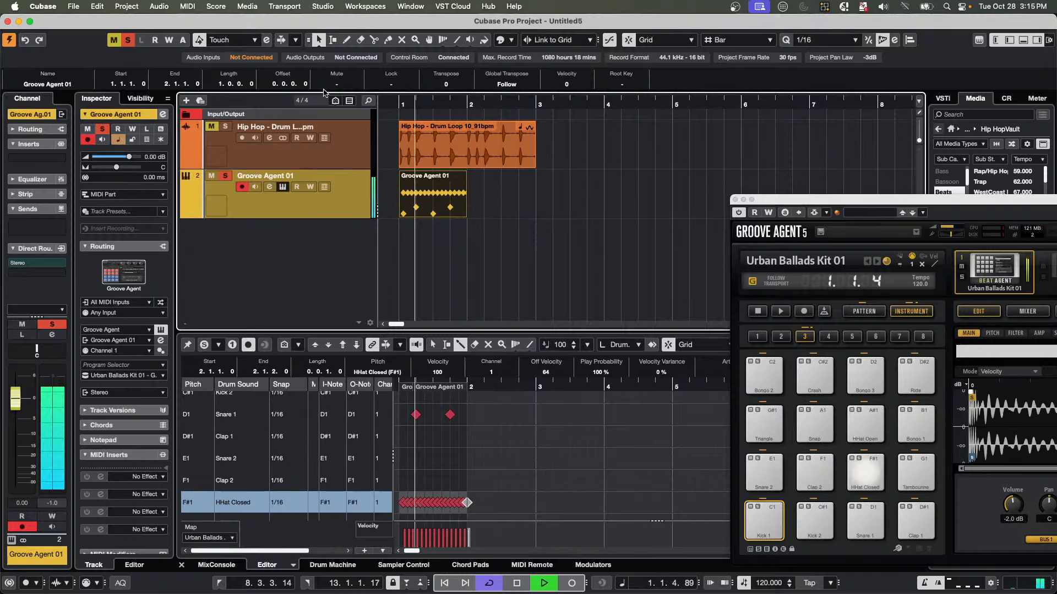
key(space)
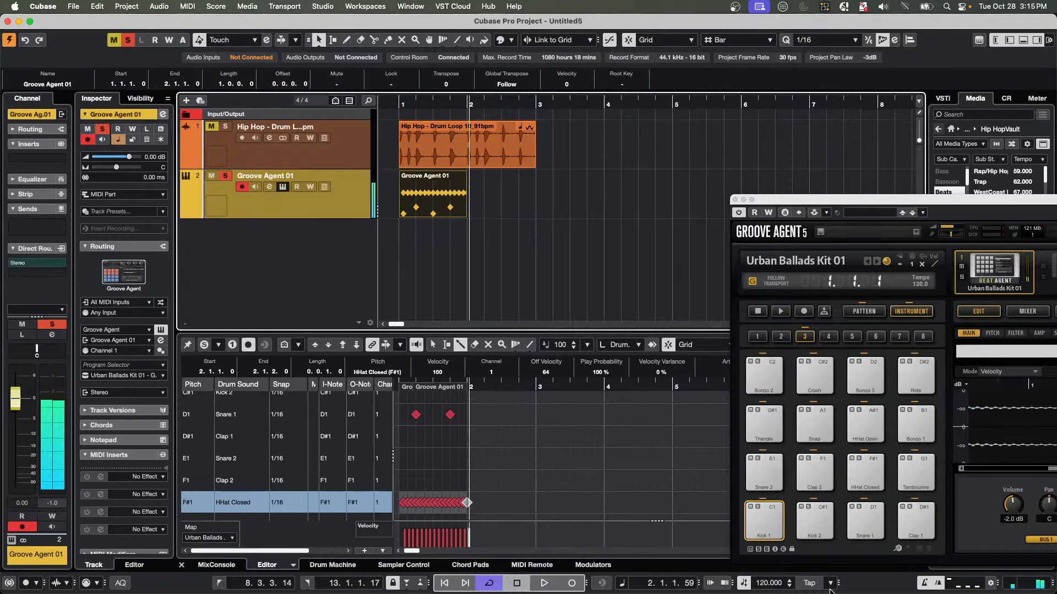
Set the project tempo to 100 and play the pattern back through bar 1.
double_click(760, 585)
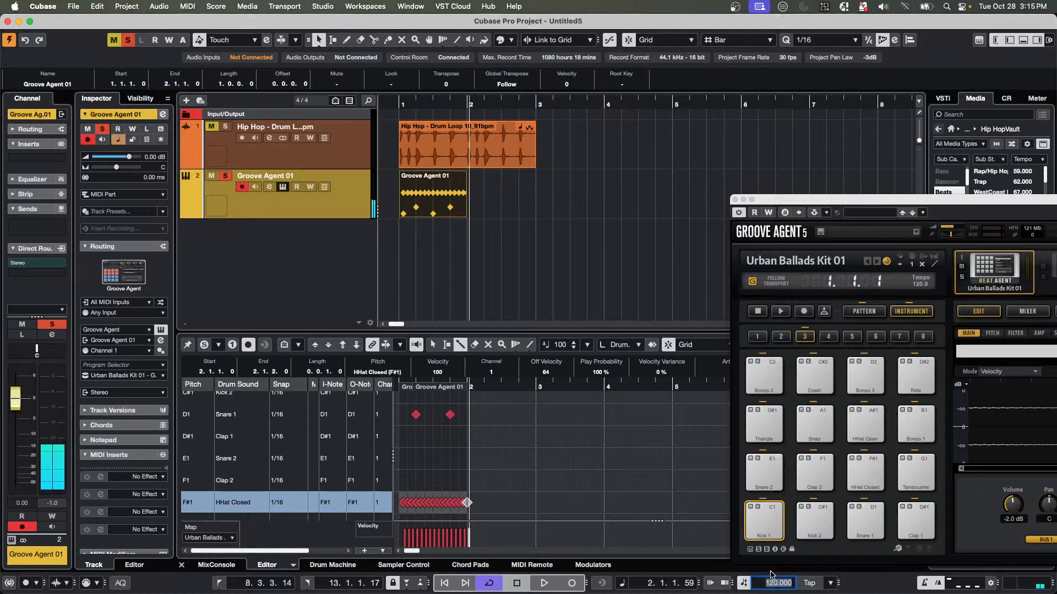
text(100)
key(Return)
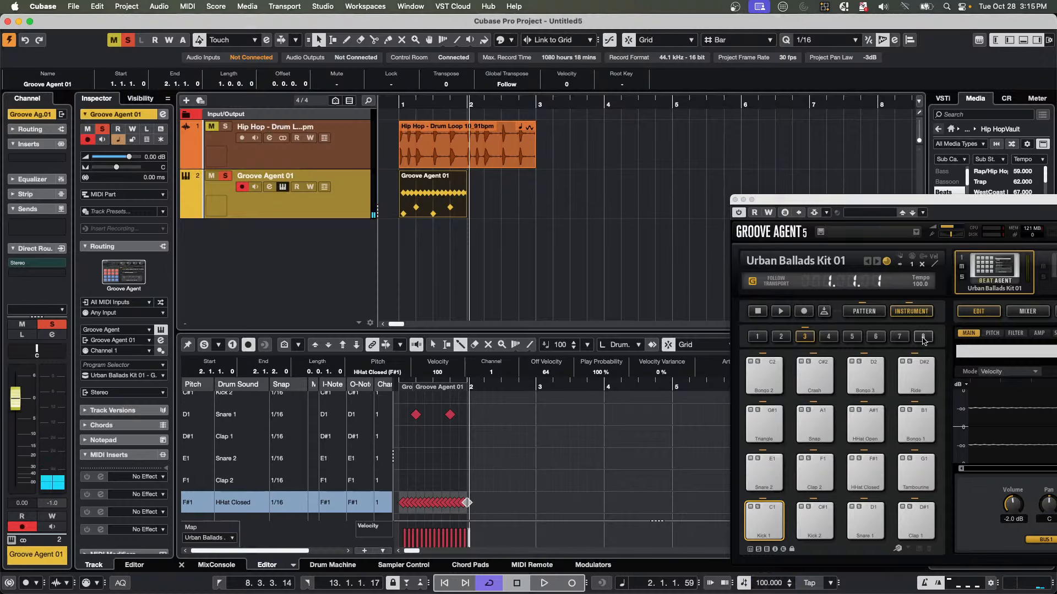
click(427, 94)
key(h)
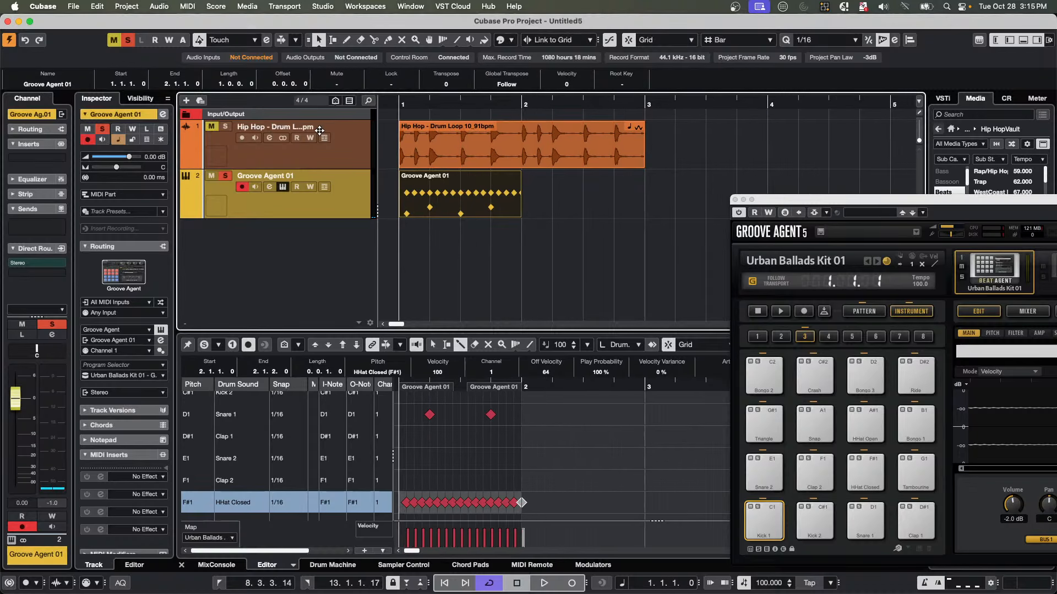
key(space)
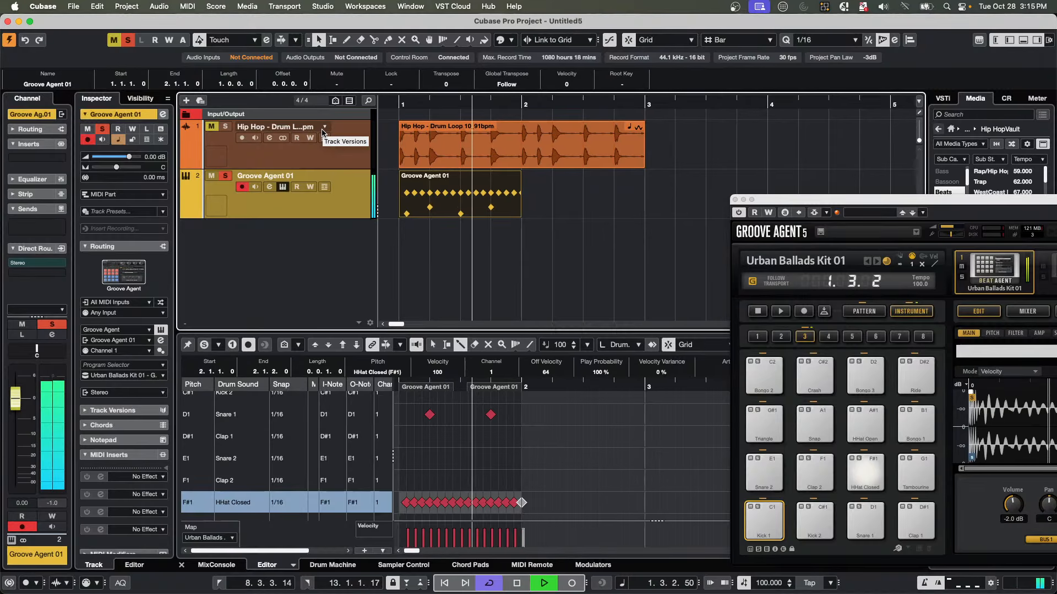
key(space)
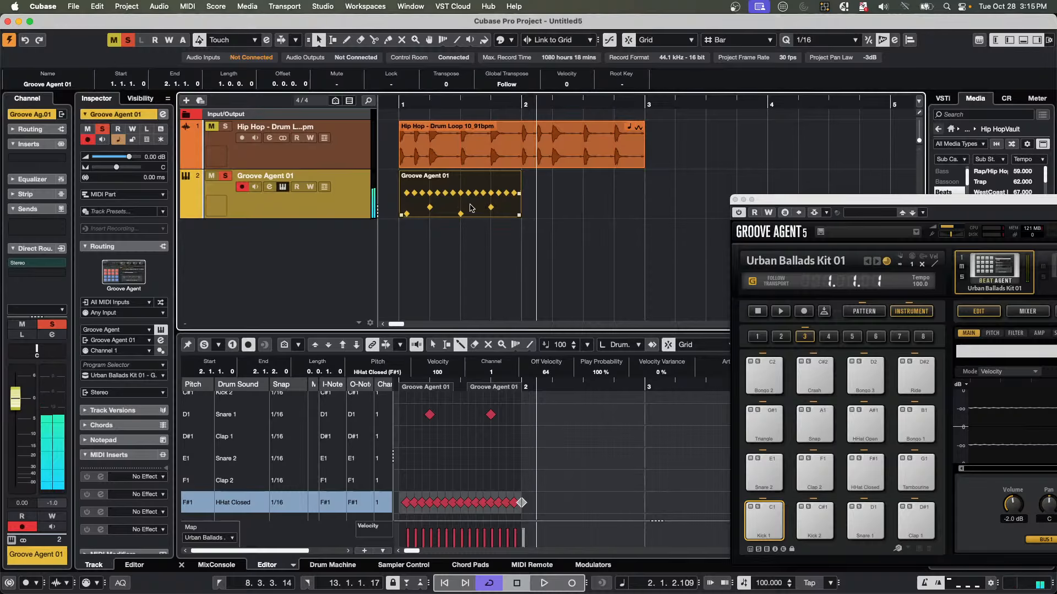
Copy the Groove Agent 01 part to bar 2 and quantize the copy to a 1/16 grid with 90 % swing.
alt+drag(469, 206, 580, 206)
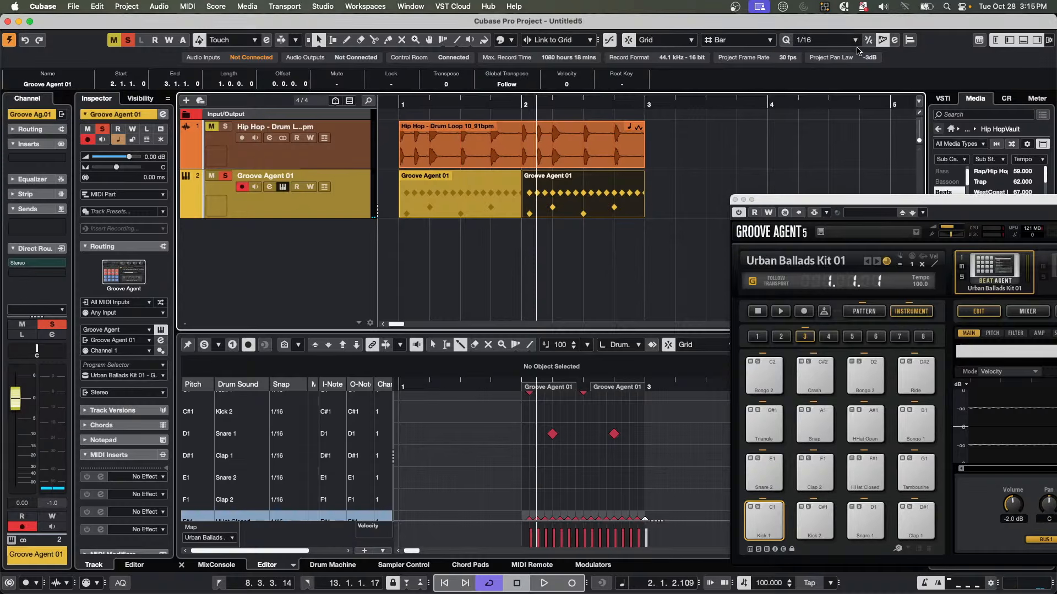
click(883, 43)
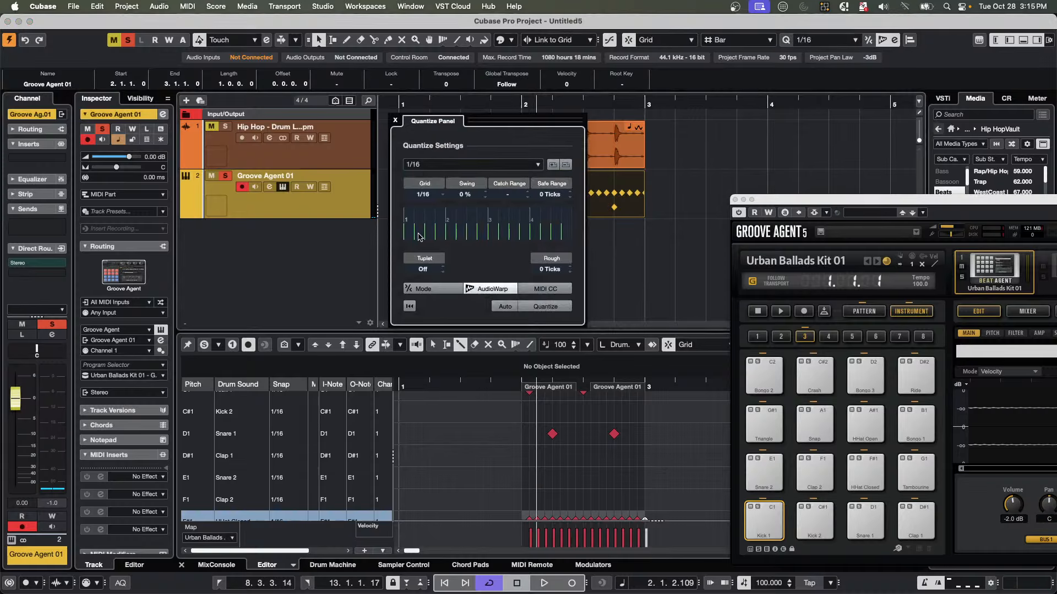
double_click(474, 195)
text(90)
key(Return)
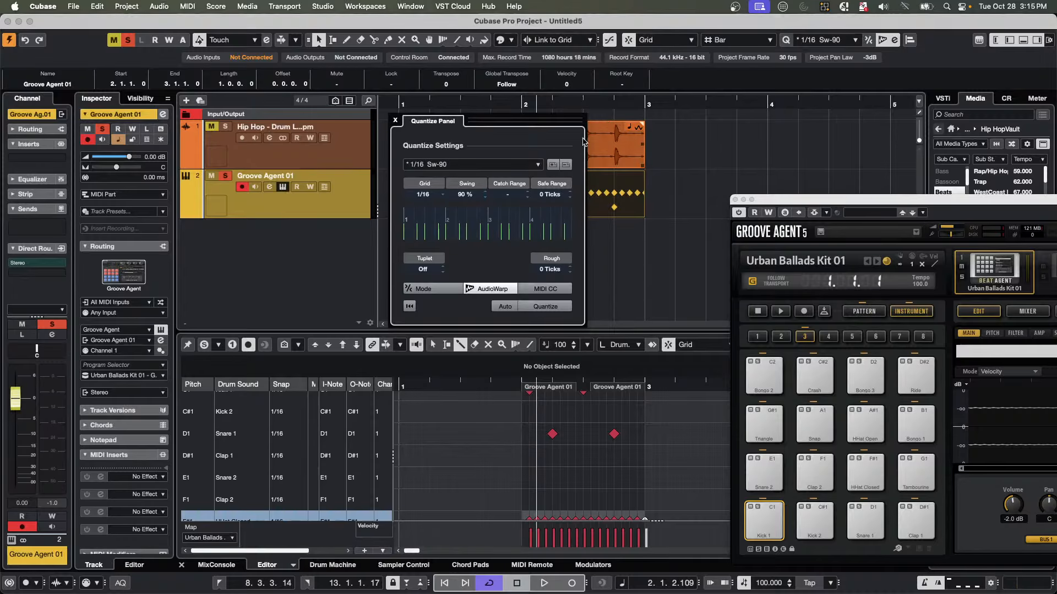
click(545, 307)
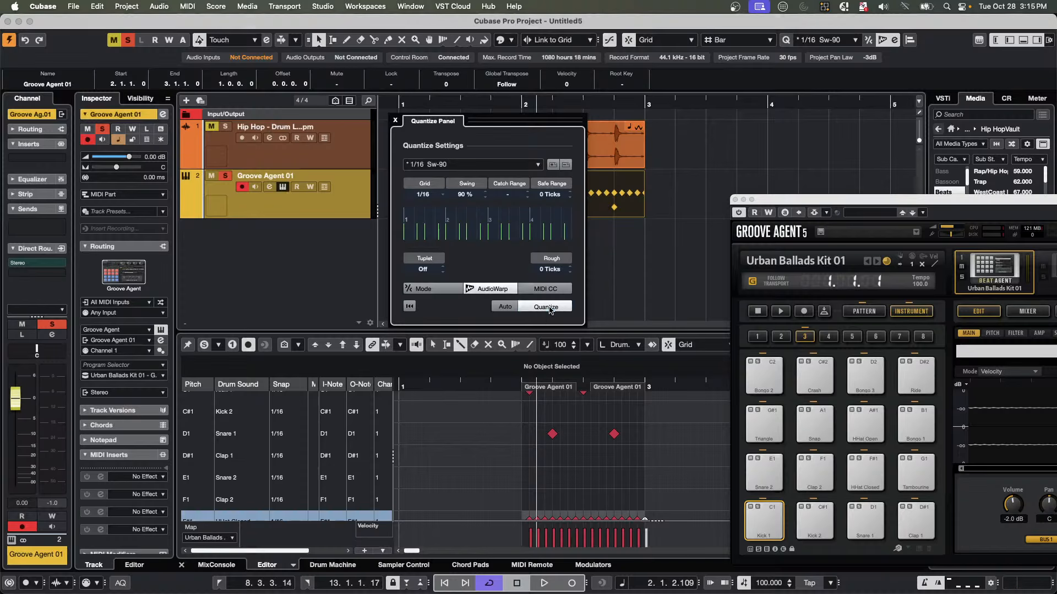
click(396, 120)
Play the straight and swung bars from bar 1, and check the swung Kick 1 and Snare 1 notes in the Drum Editor.
click(402, 105)
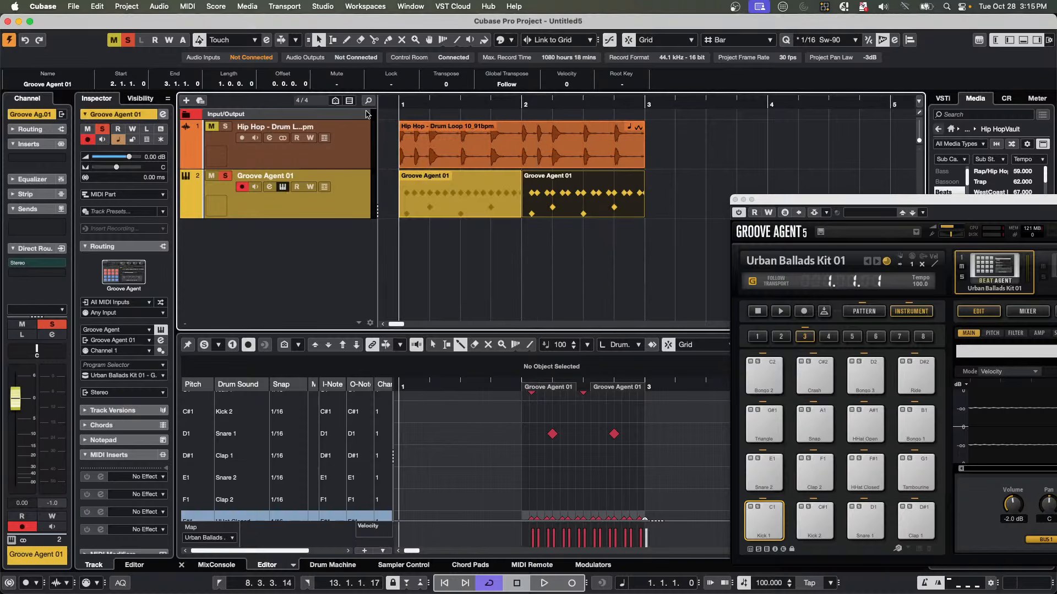
key(space)
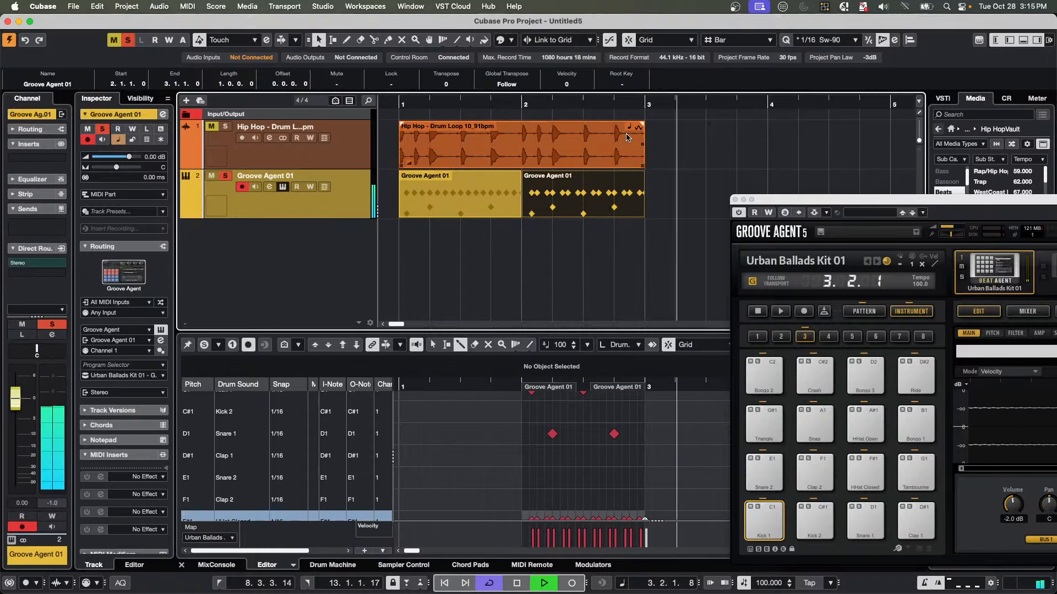
key(space)
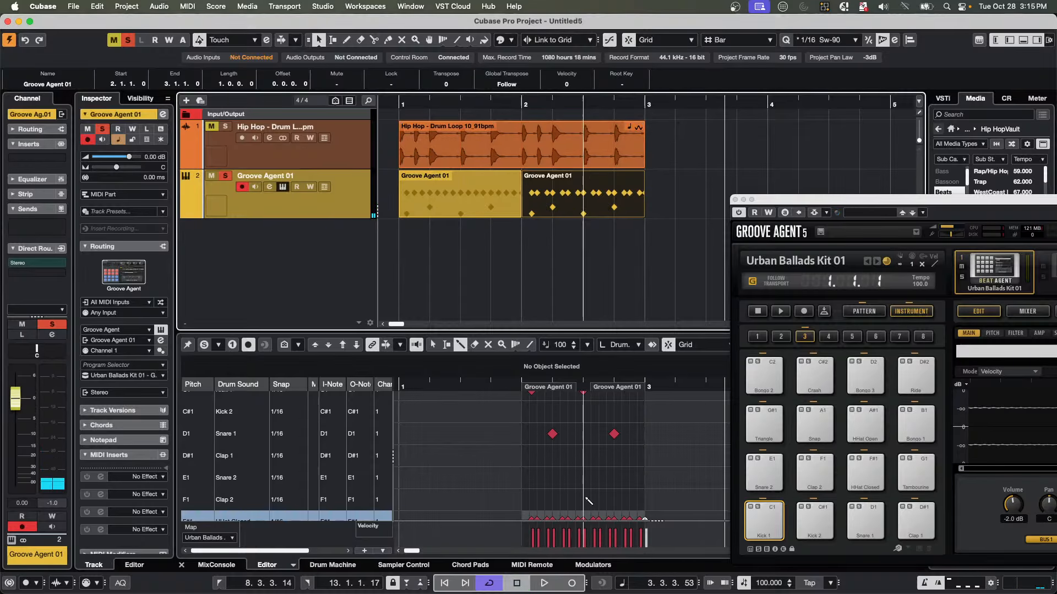
scroll(554, 462, up, 1)
scroll(555, 462, up, 2)
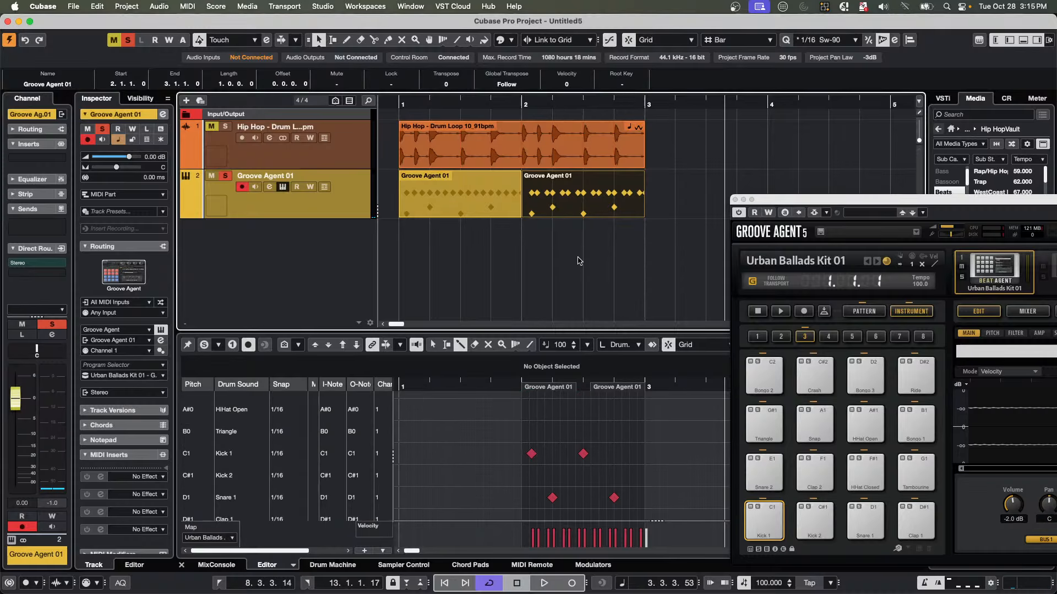
Open the Render in Place settings for the bar 2 Groove Agent 01 part and close them without rendering.
drag(487, 233, 625, 213)
click(625, 215)
click(97, 6)
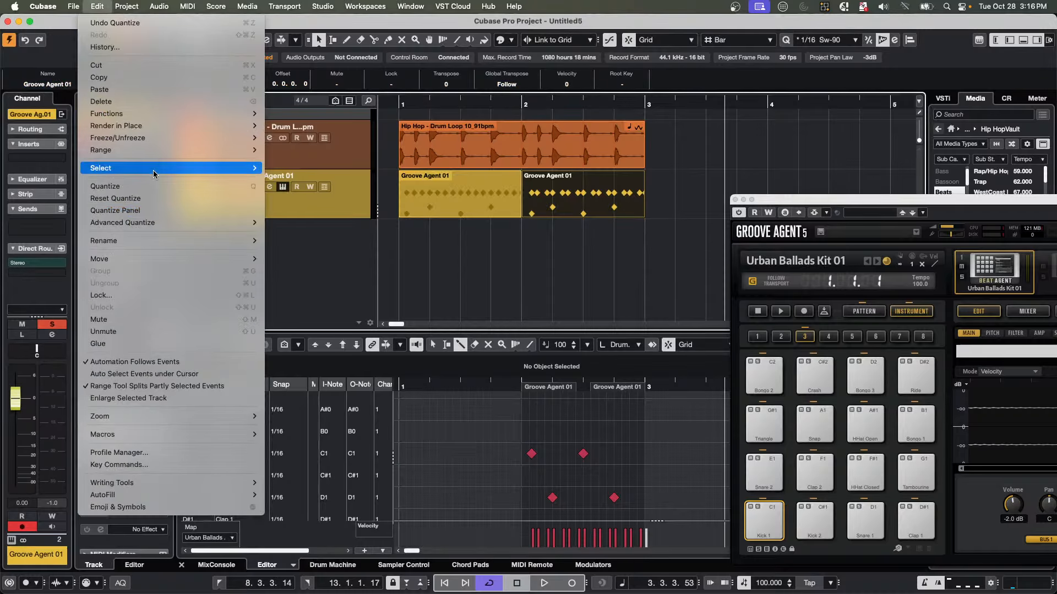
mouse_move(157, 126)
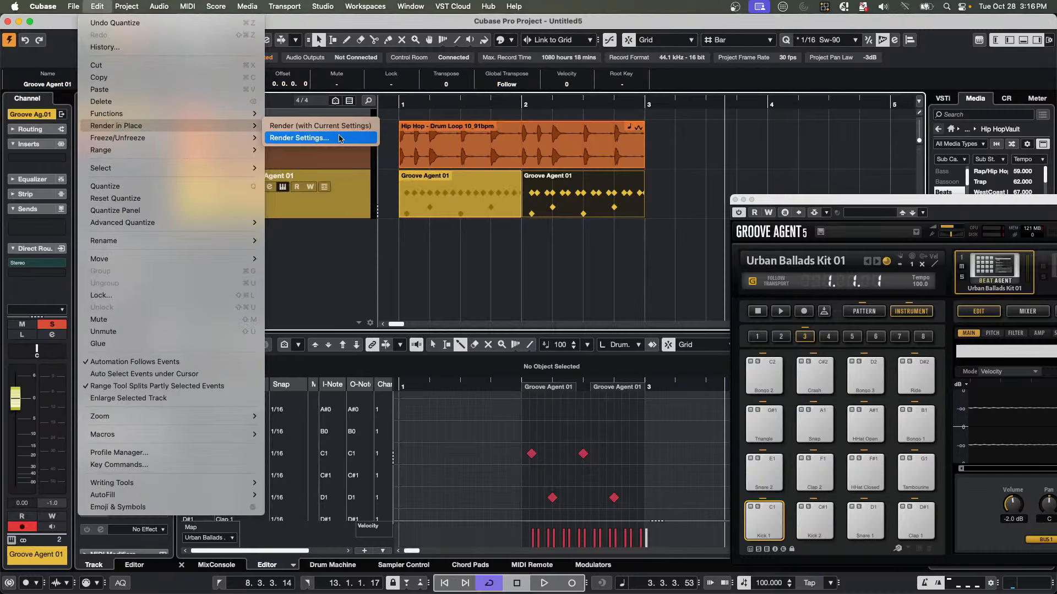
click(339, 138)
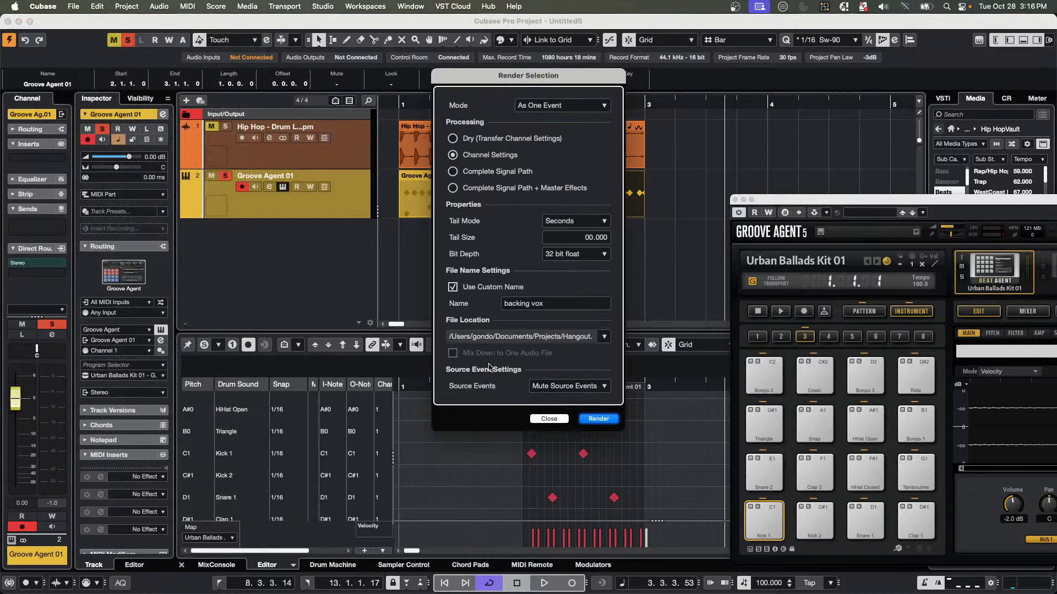
click(549, 418)
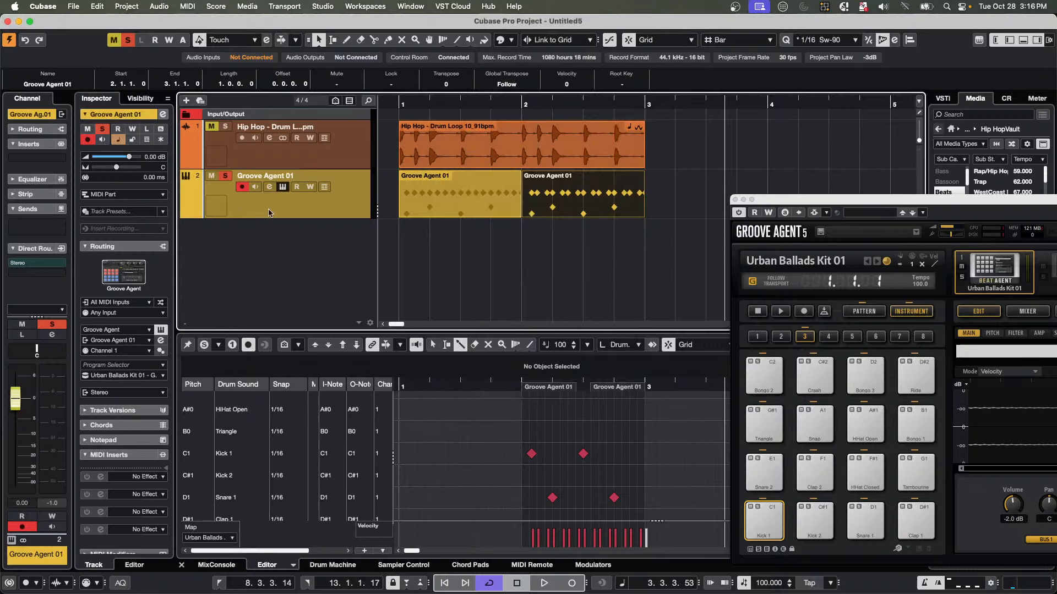
Disarm the Groove Agent 01 track and render both of its parts in place with the current settings.
click(242, 187)
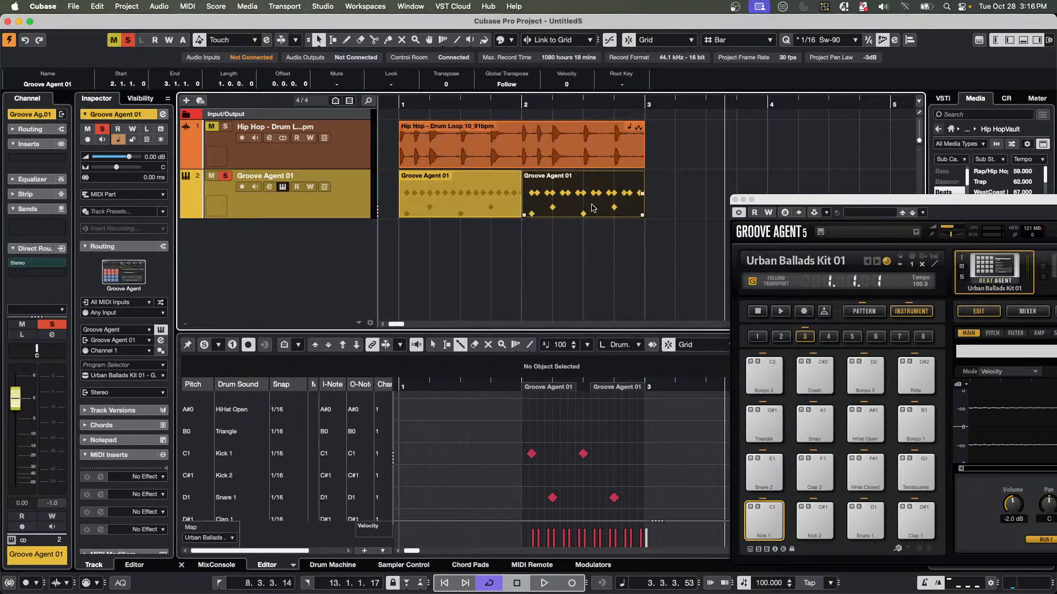
drag(664, 202, 372, 195)
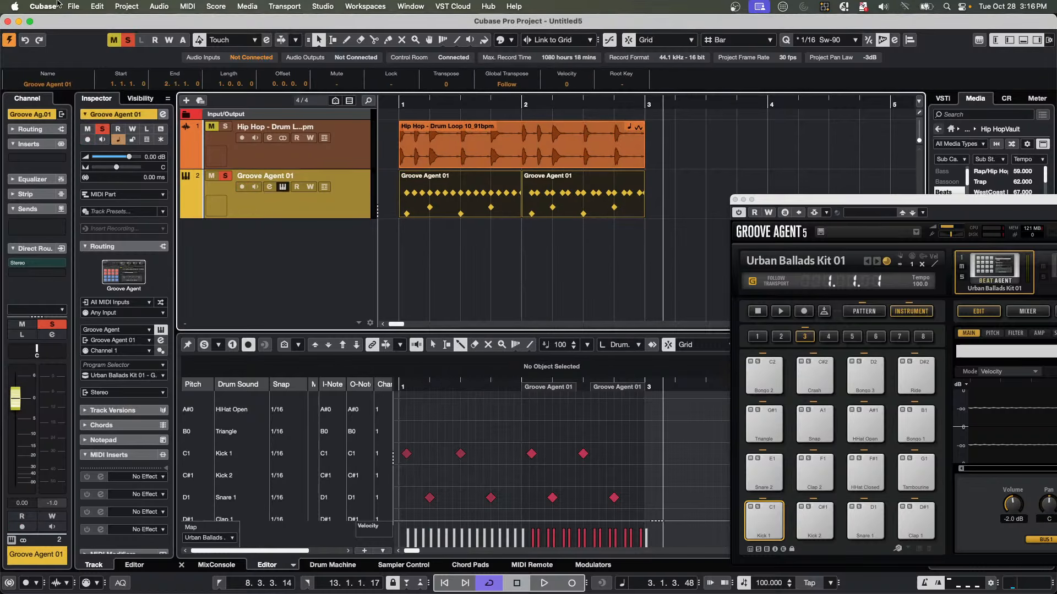
click(98, 6)
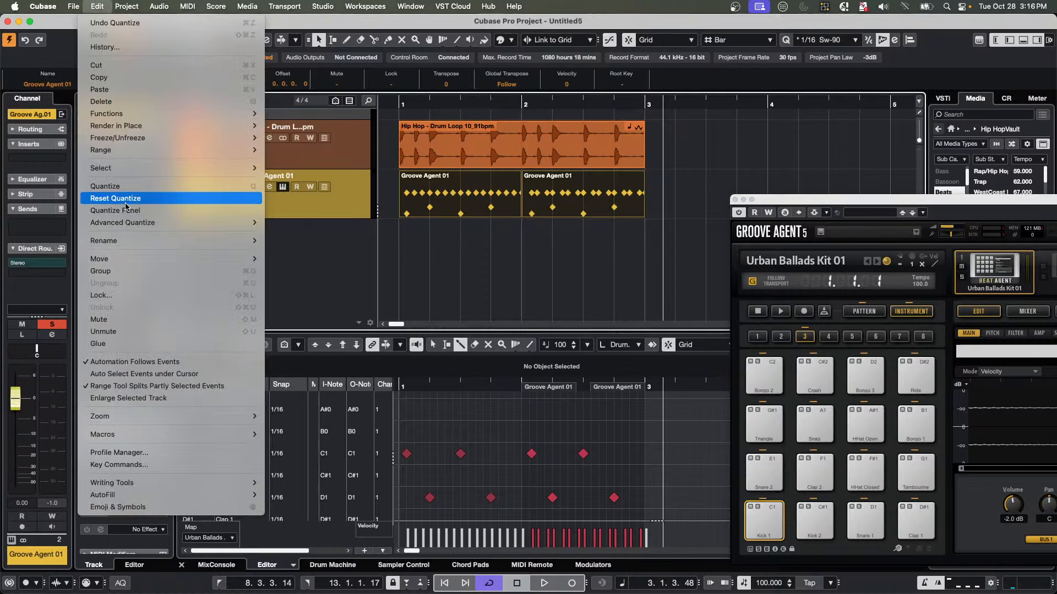
click(125, 202)
click(98, 6)
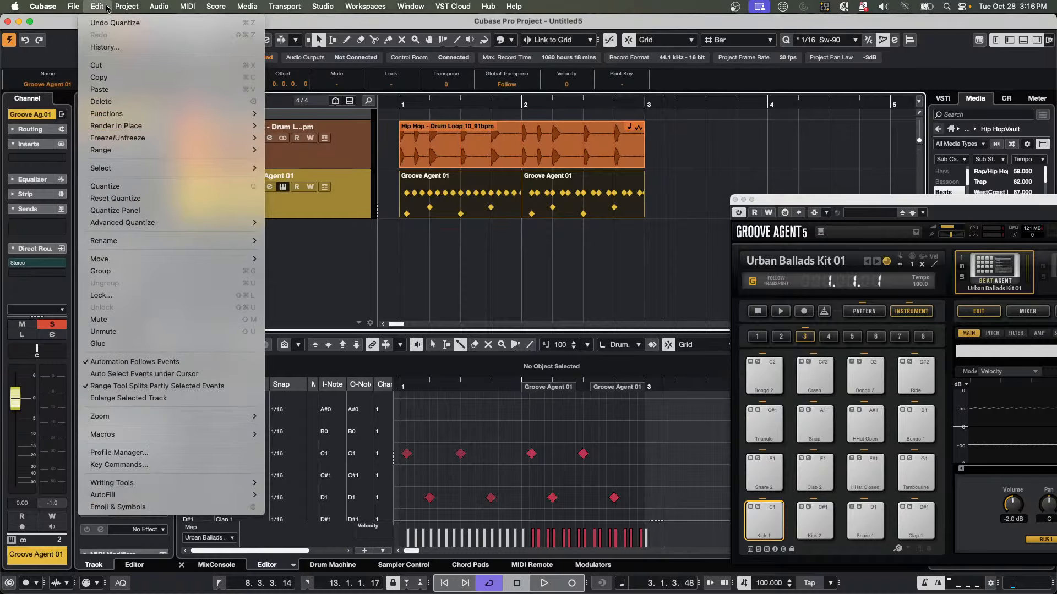
mouse_move(147, 138)
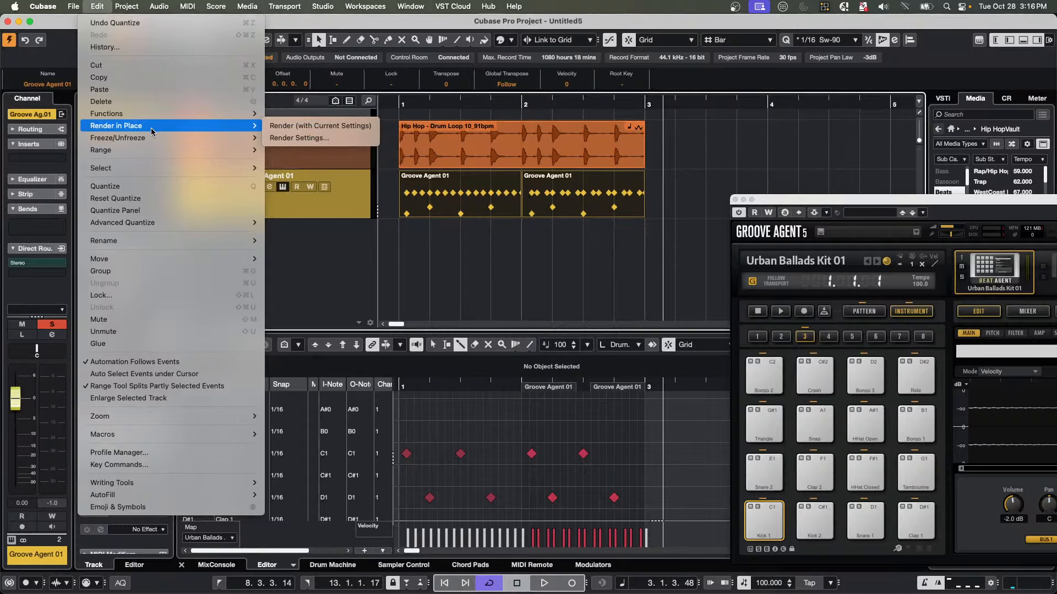
click(343, 127)
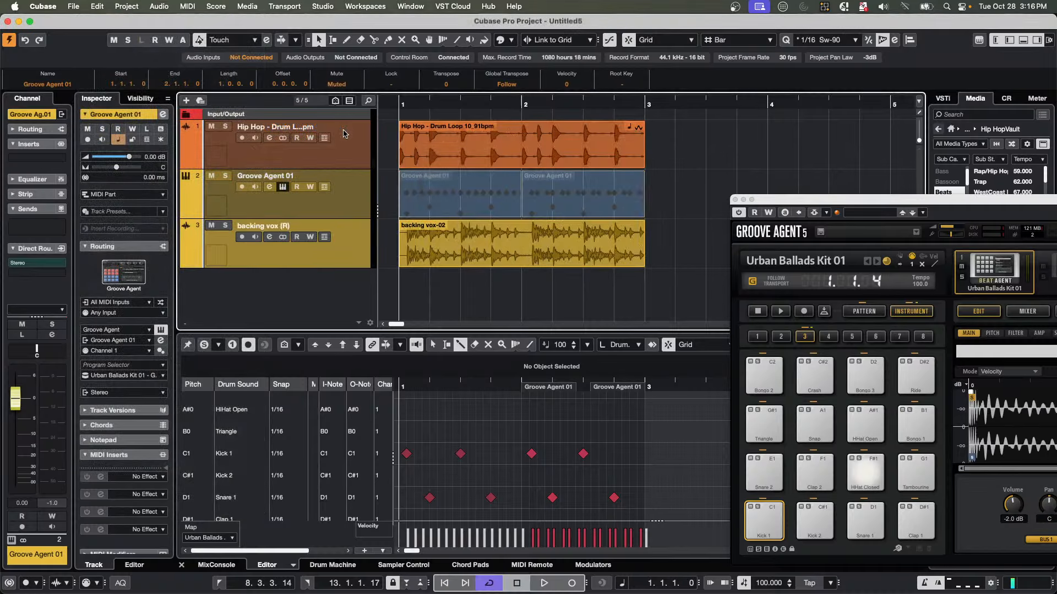
click(445, 266)
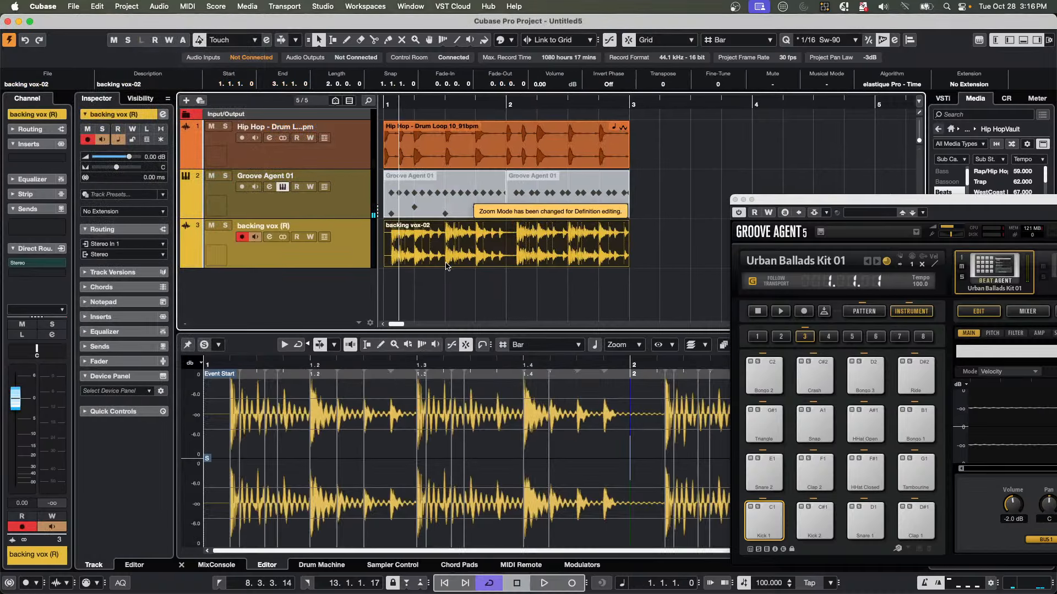
click(135, 6)
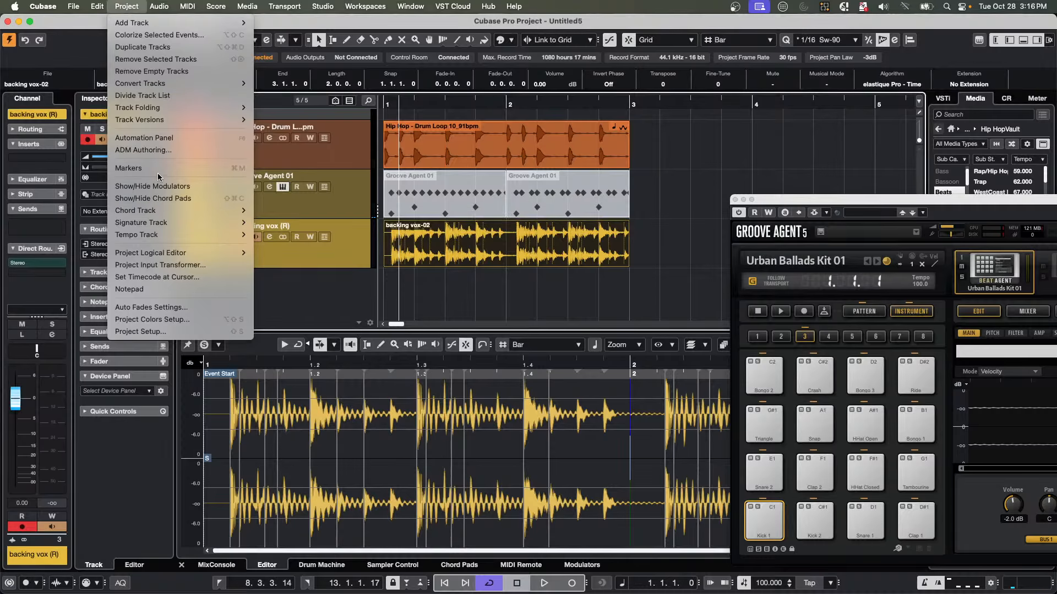
mouse_move(162, 86)
click(301, 207)
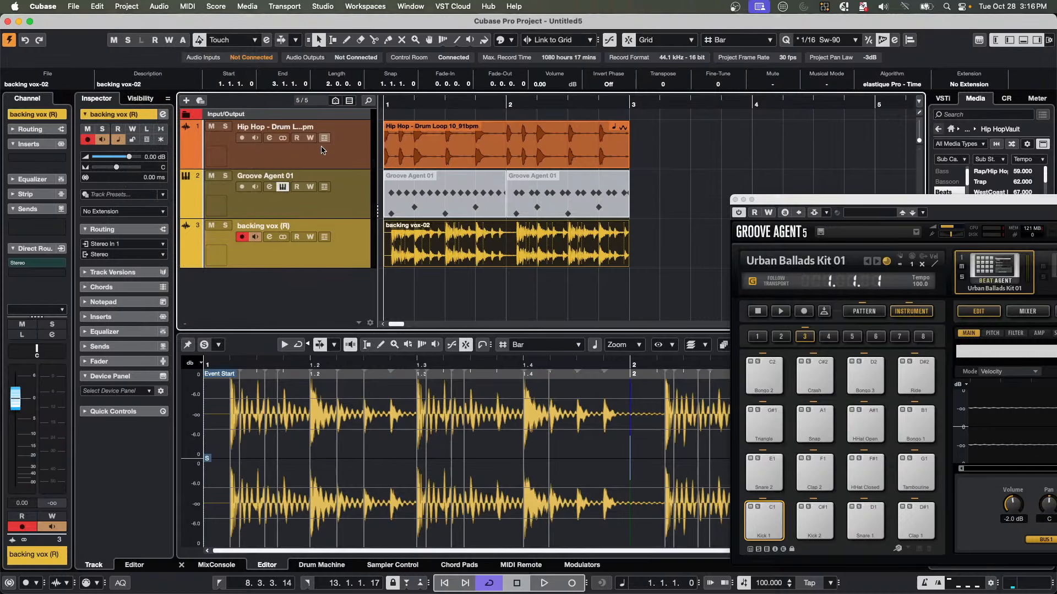
Replace the first Kick 1 note in the bar 1 Groove Agent 01 part with one on the bar's downbeat.
click(402, 206)
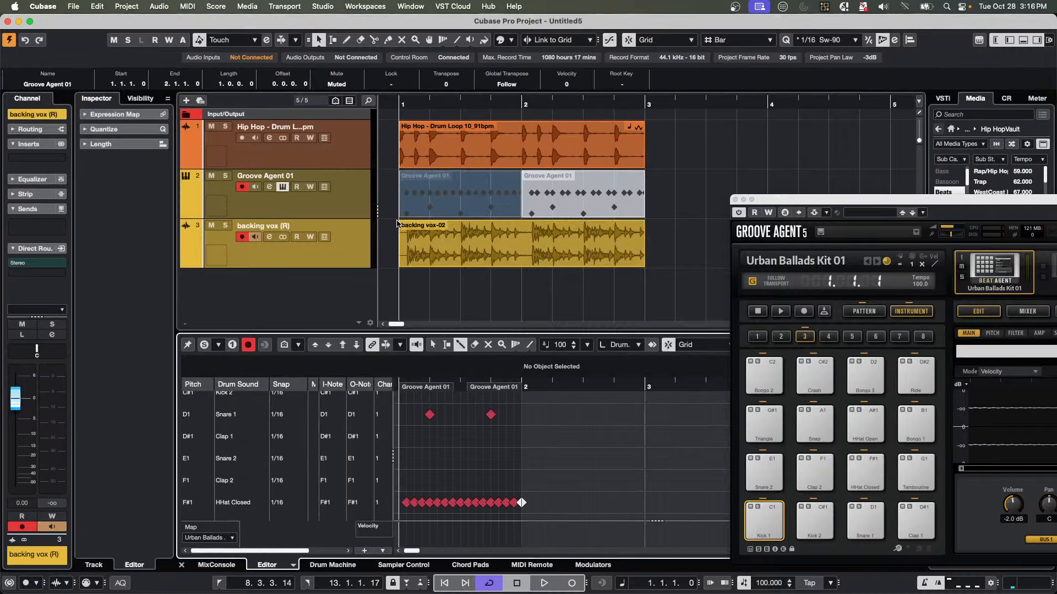
scroll(411, 443, up, 5)
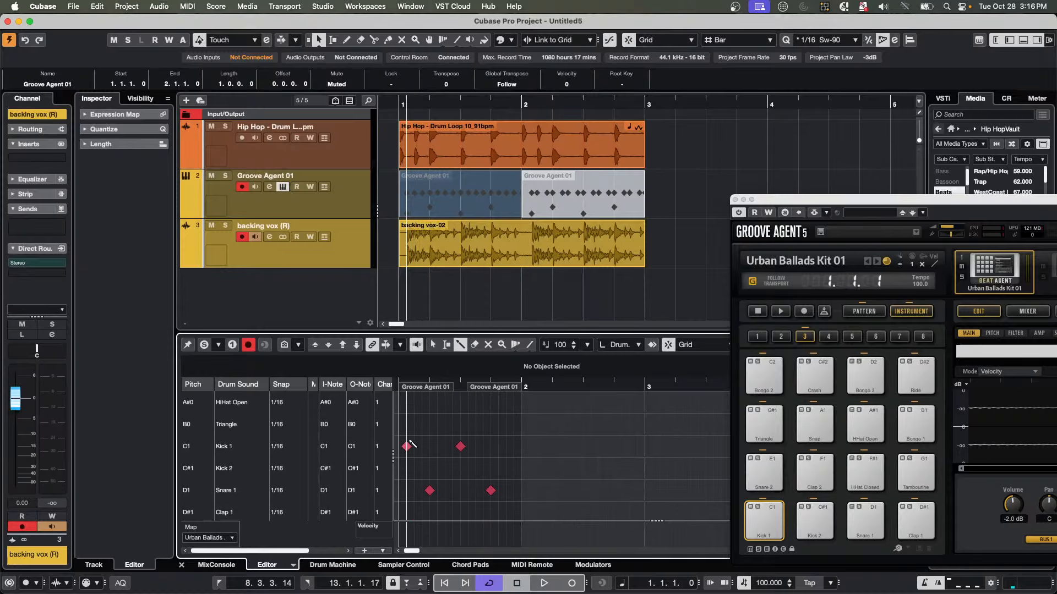
drag(461, 386, 368, 442)
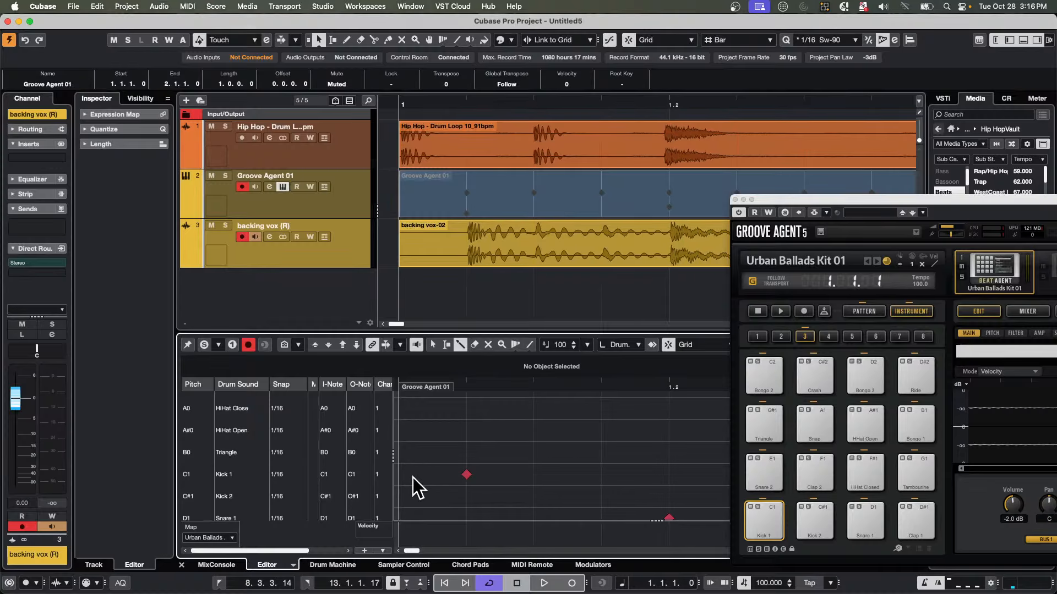
click(466, 476)
click(467, 475)
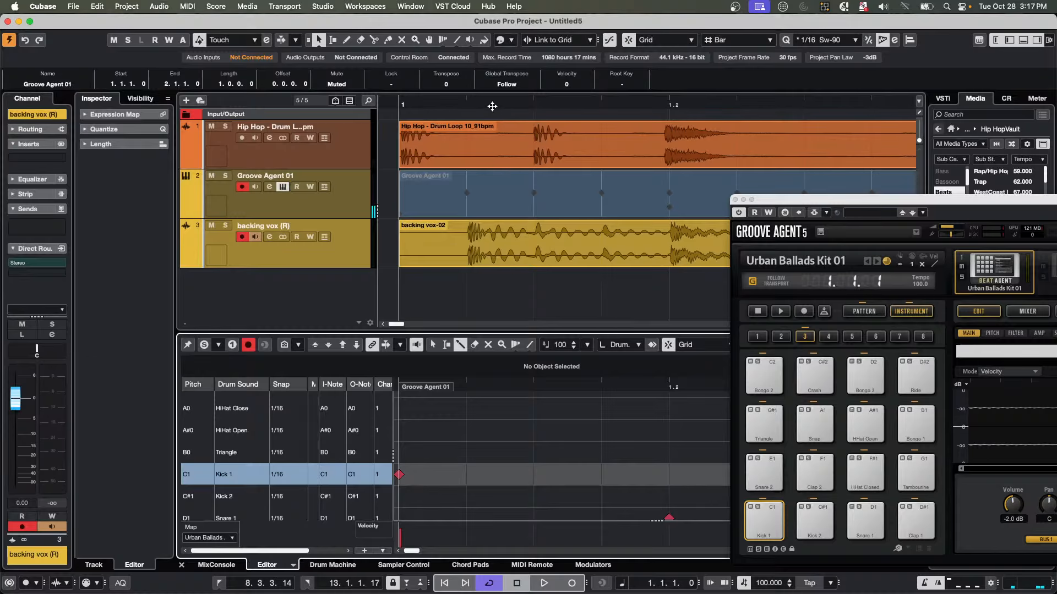
Replace the first Kick 1 note in the bar 2 Groove Agent 01 part with one exactly on that bar's downbeat.
drag(492, 107, 492, 85)
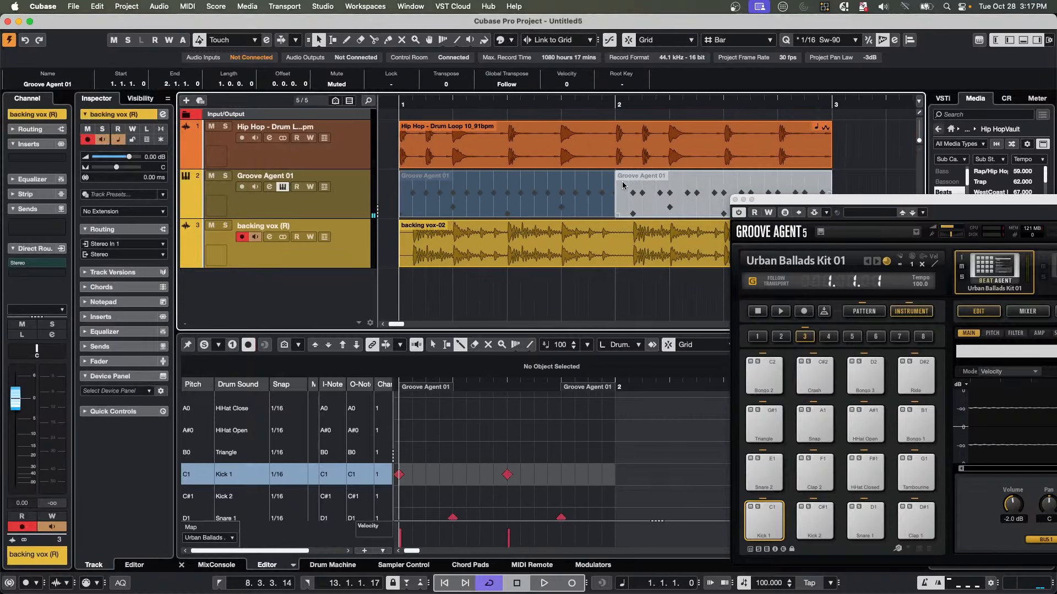
click(635, 208)
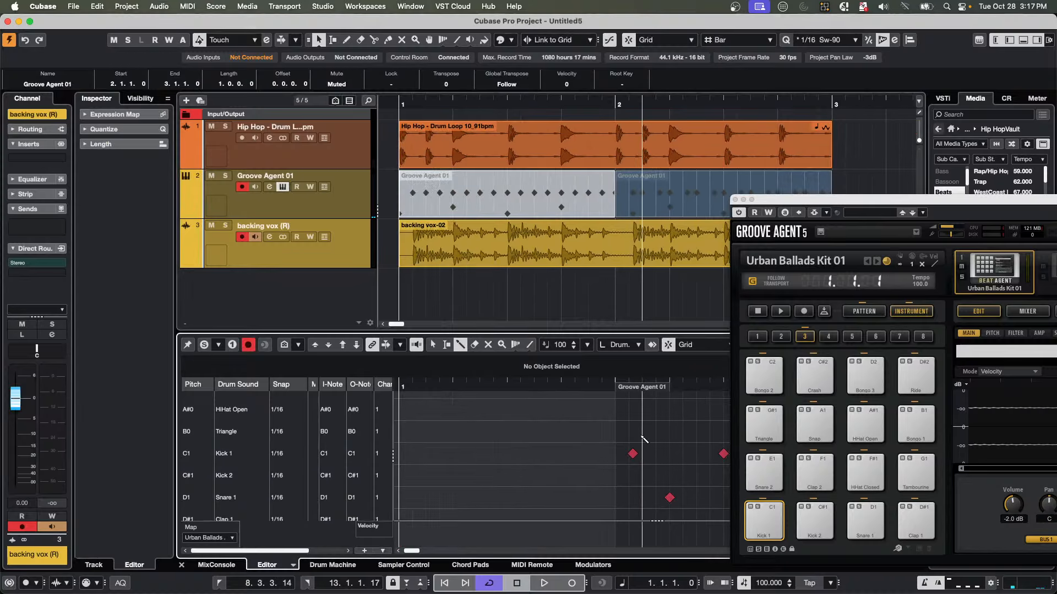
click(616, 453)
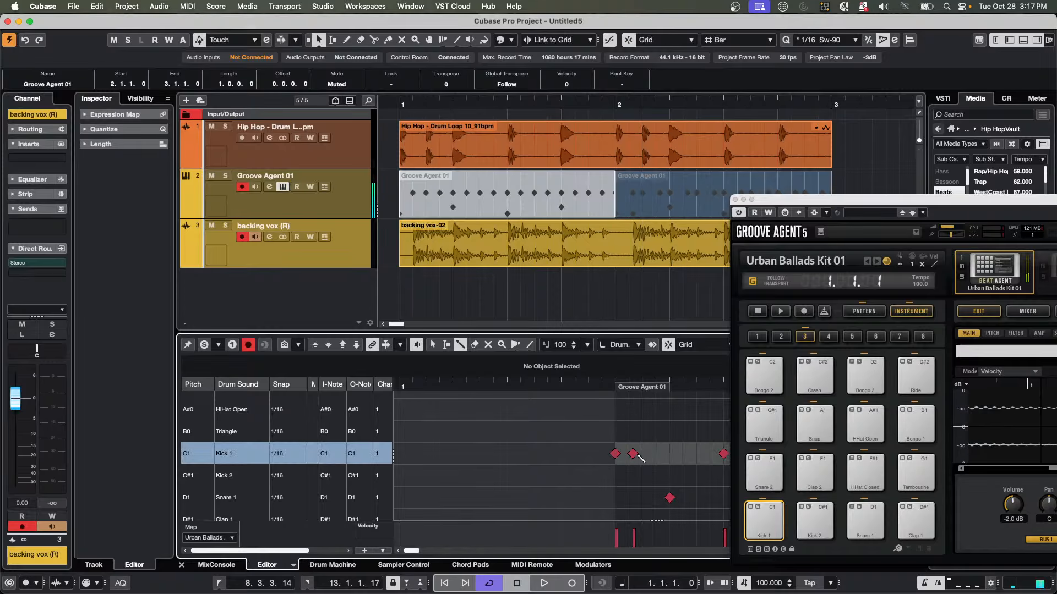
click(634, 455)
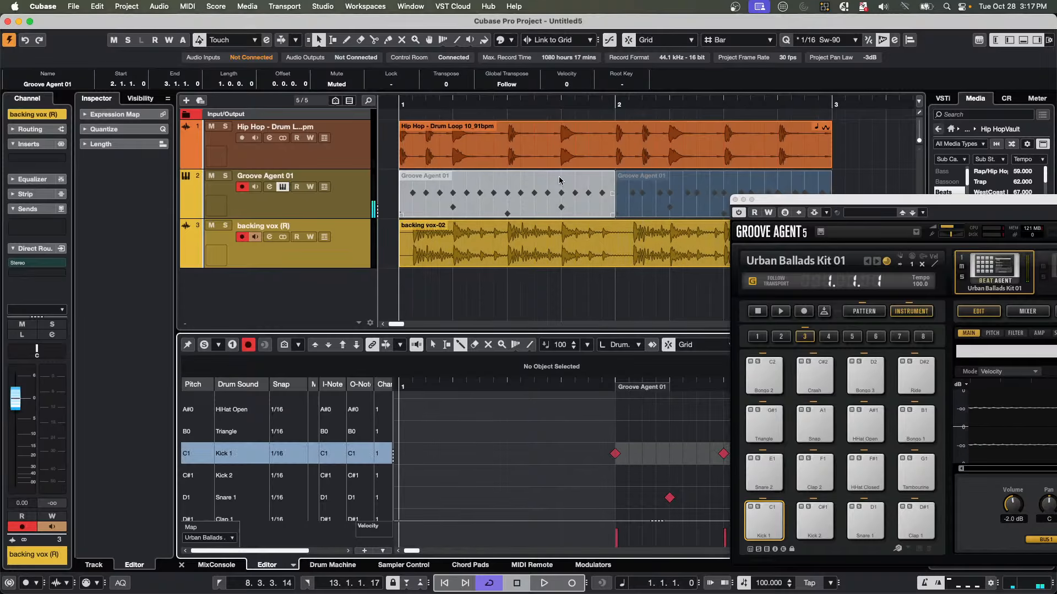
Unmute both Groove Agent 01 parts and mute the rendered backing vox-02 event.
right_click(492, 192)
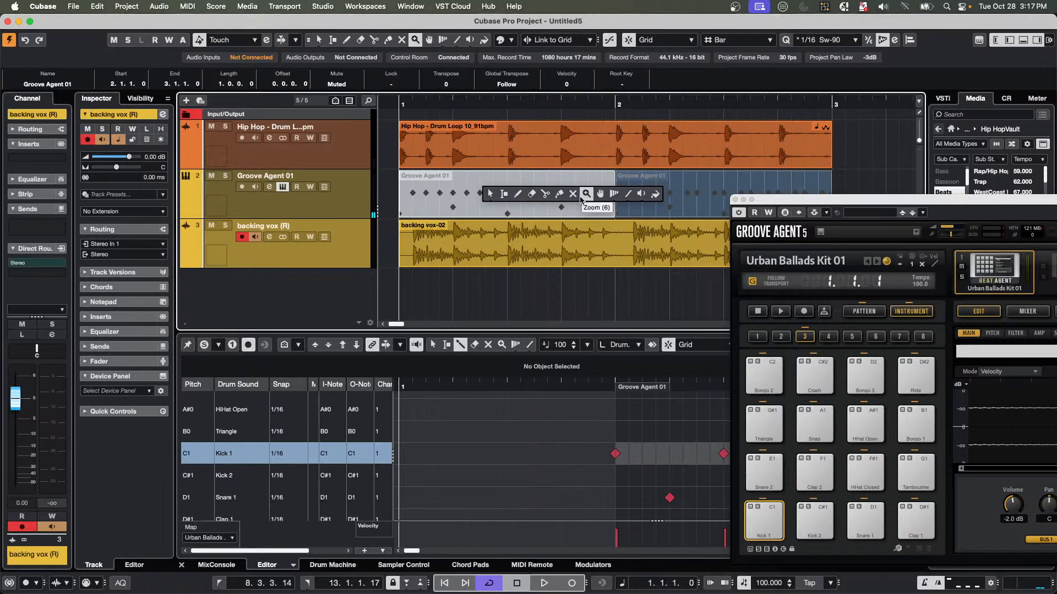
click(584, 193)
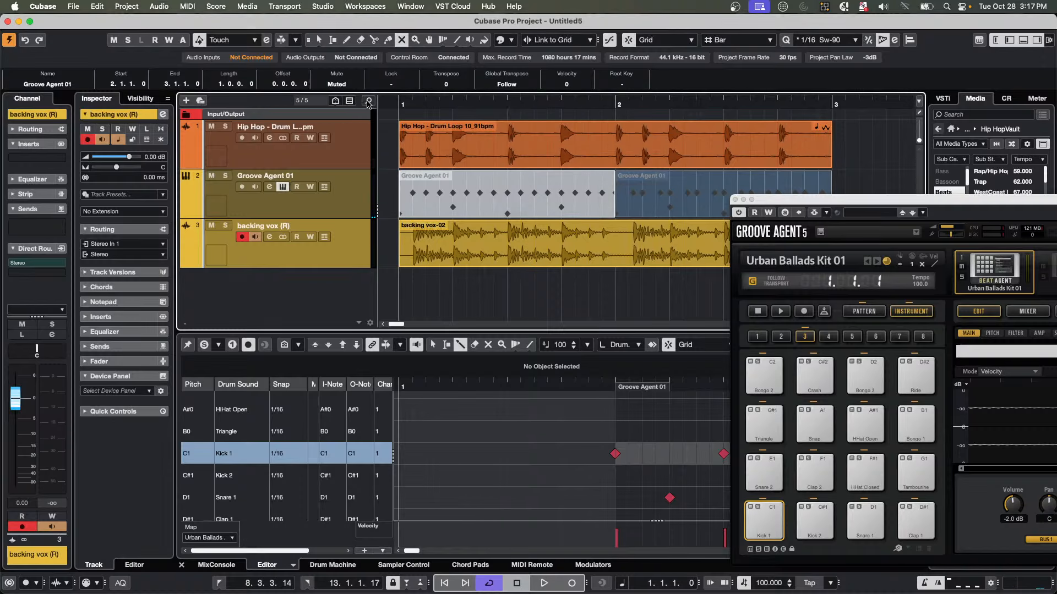
click(646, 206)
click(540, 202)
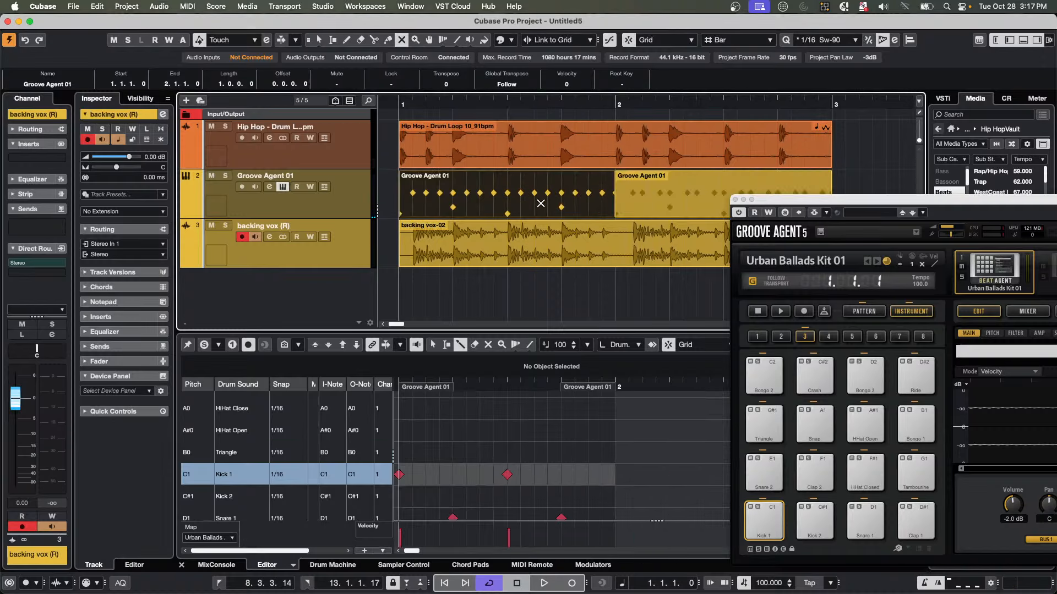
click(495, 261)
Play the edited pattern through both bars, mute the Hip Hop drum loop track, and stop playback.
key(space)
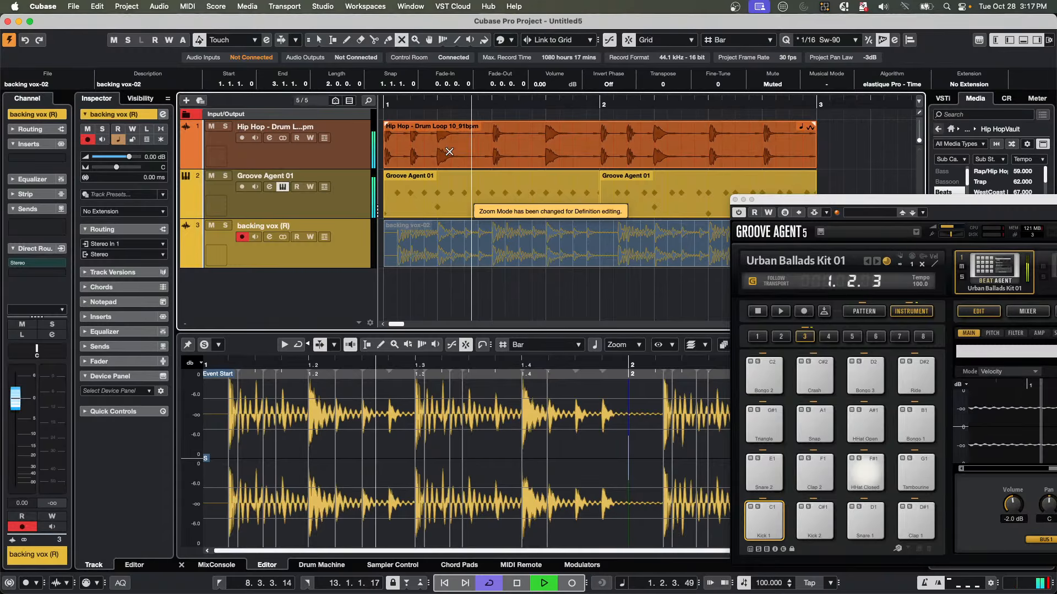
click(211, 127)
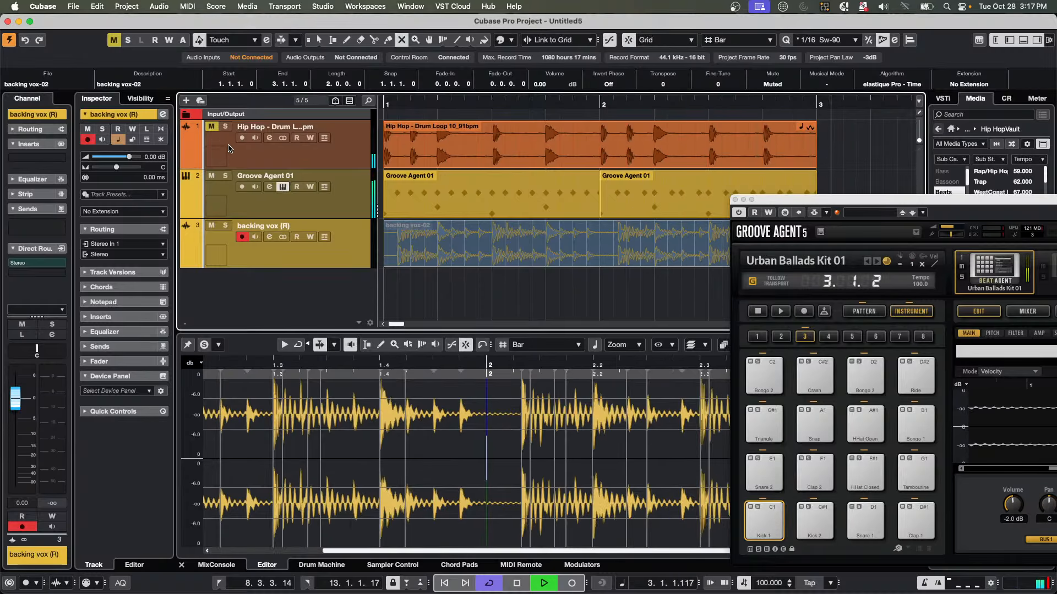
key(space)
click(601, 200)
key(super+z)
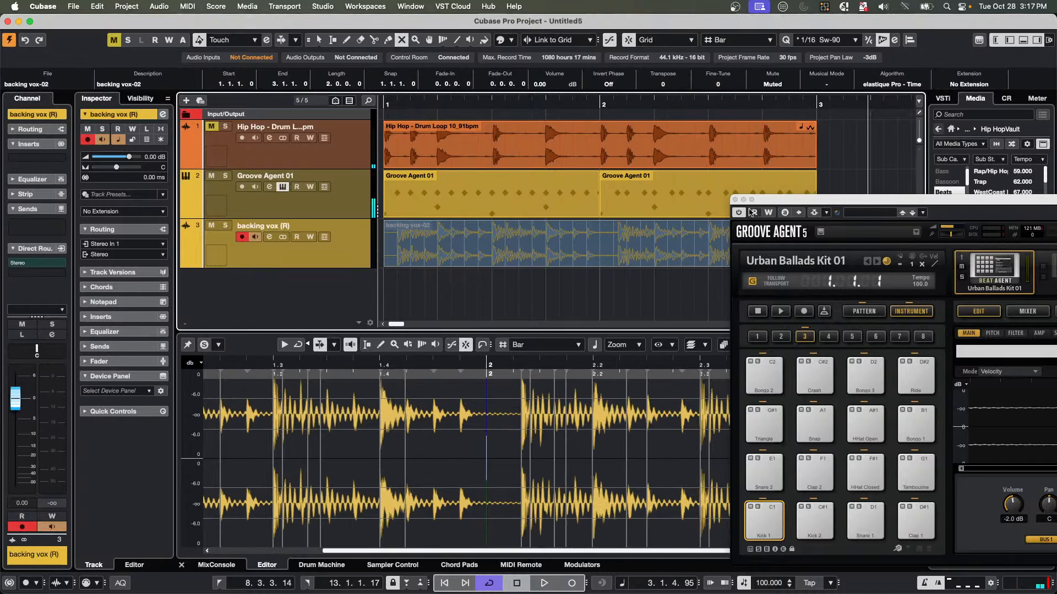
Close the Groove Agent window and erase the rendered backing vox-02 event.
click(735, 200)
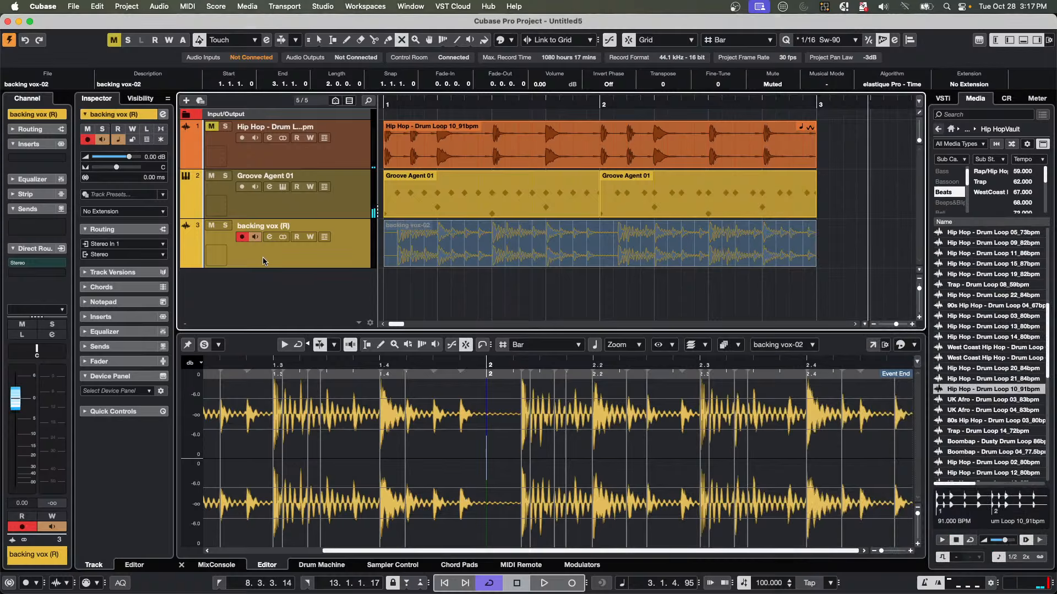
right_click(553, 271)
click(562, 261)
click(562, 259)
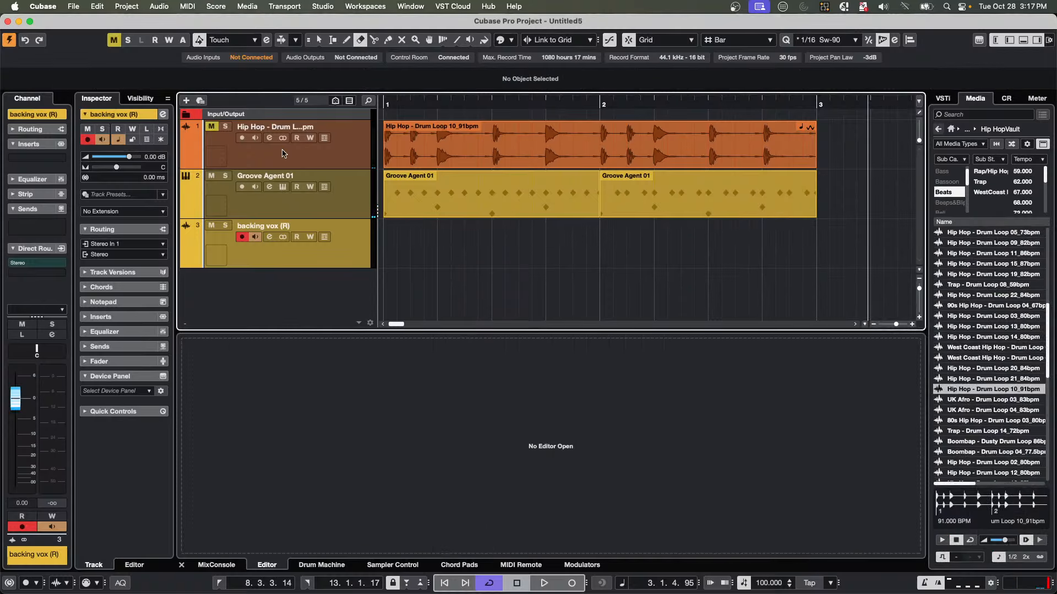
Select both edited Groove Agent 01 parts and render them in place with the current settings.
click(334, 202)
click(243, 187)
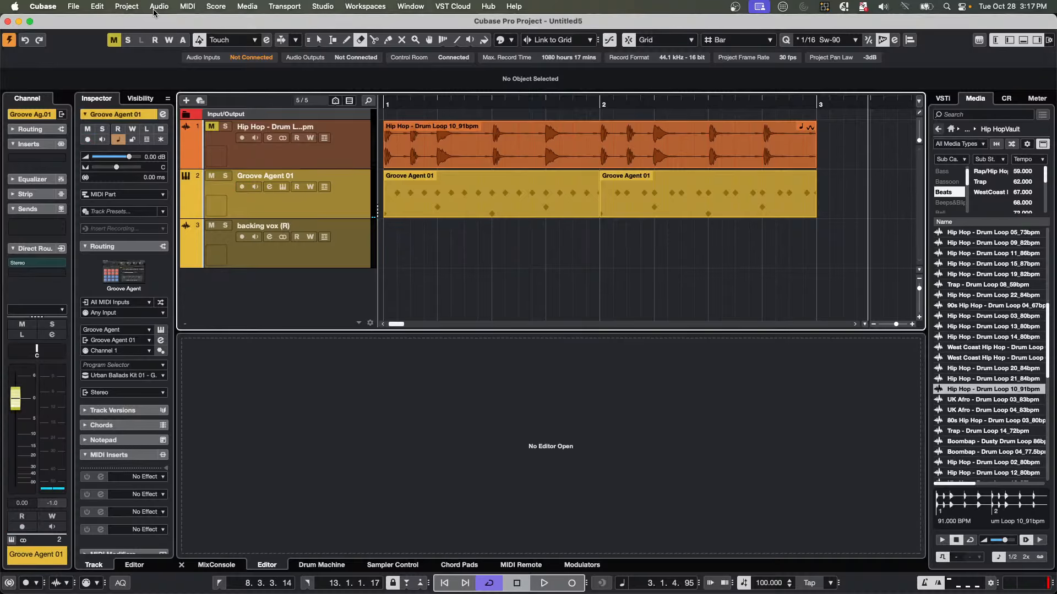
right_click(823, 196)
click(829, 200)
drag(828, 193, 560, 196)
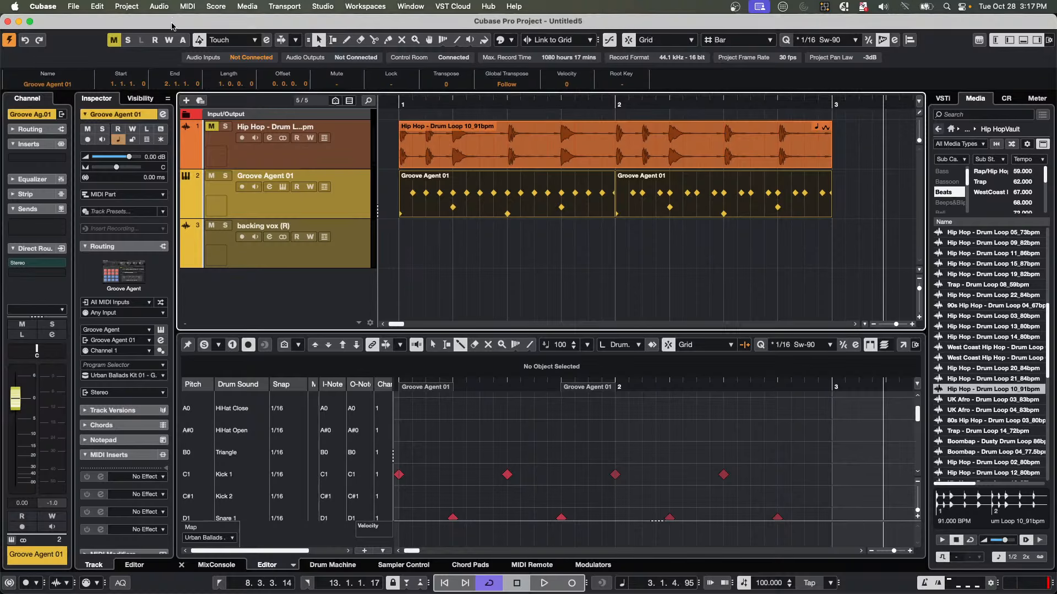
click(99, 7)
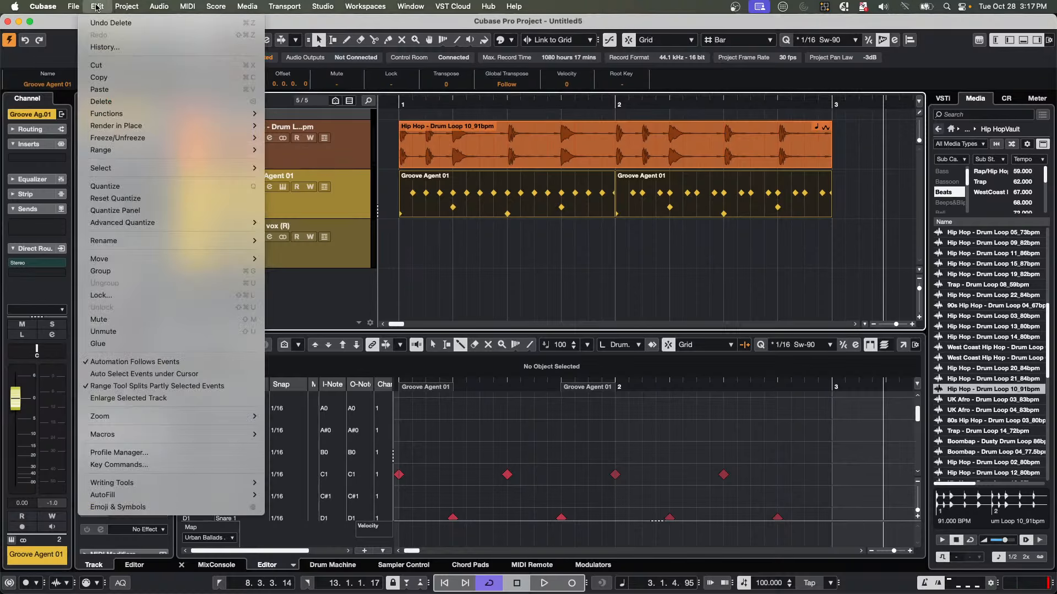
mouse_move(117, 168)
mouse_move(121, 115)
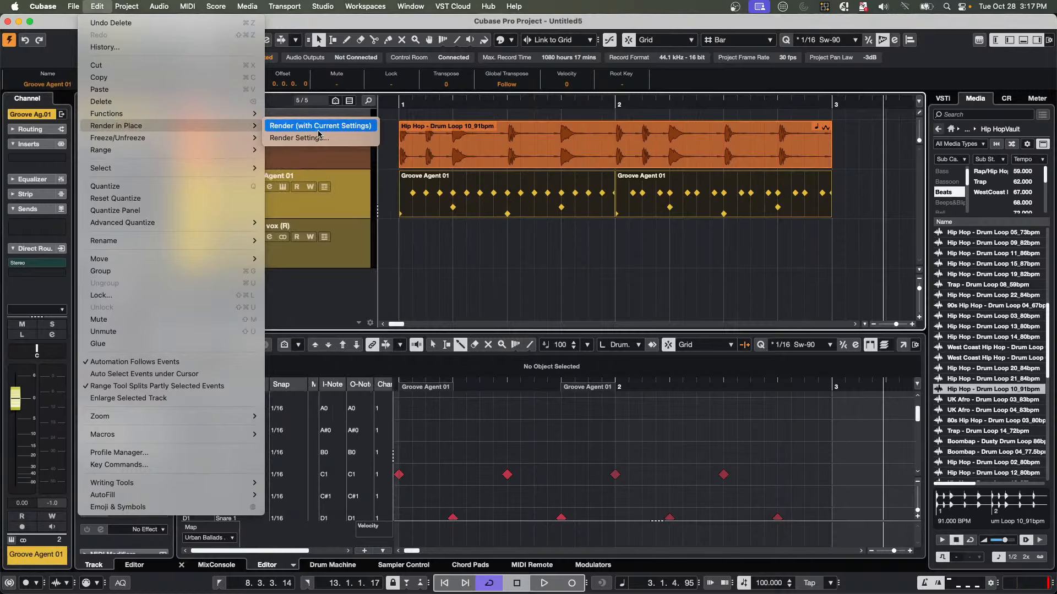
click(315, 131)
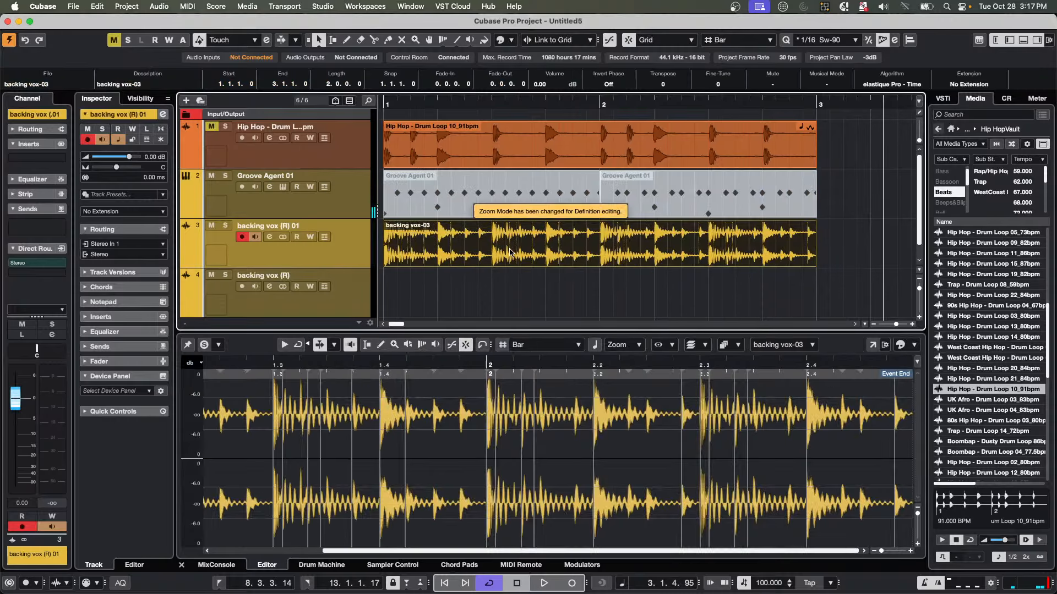
Open Tempo Detection for the rendered backing vox-03 event and try to analyze its tempo.
click(127, 6)
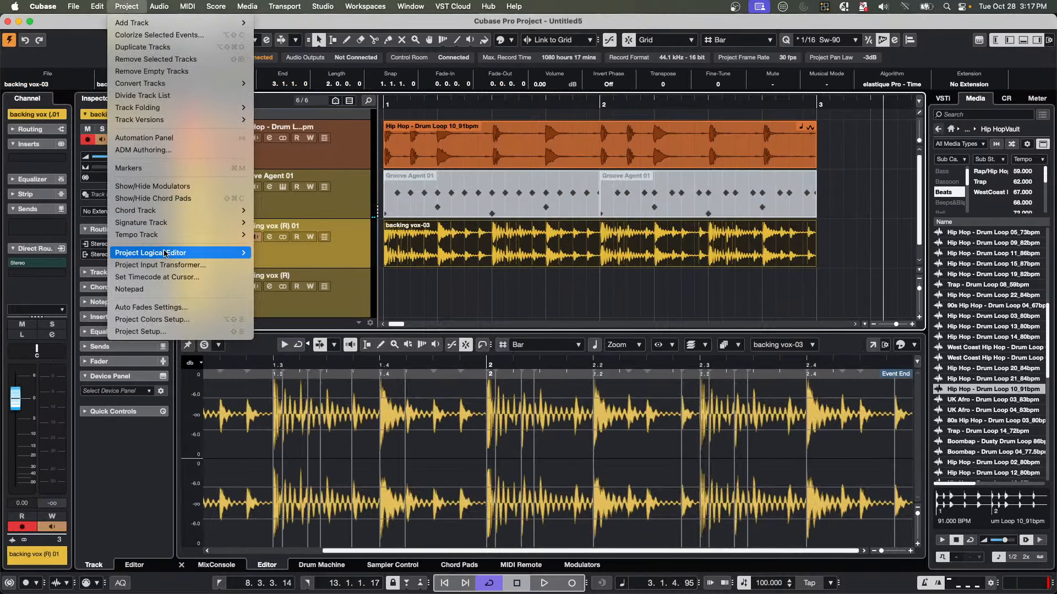
mouse_move(178, 222)
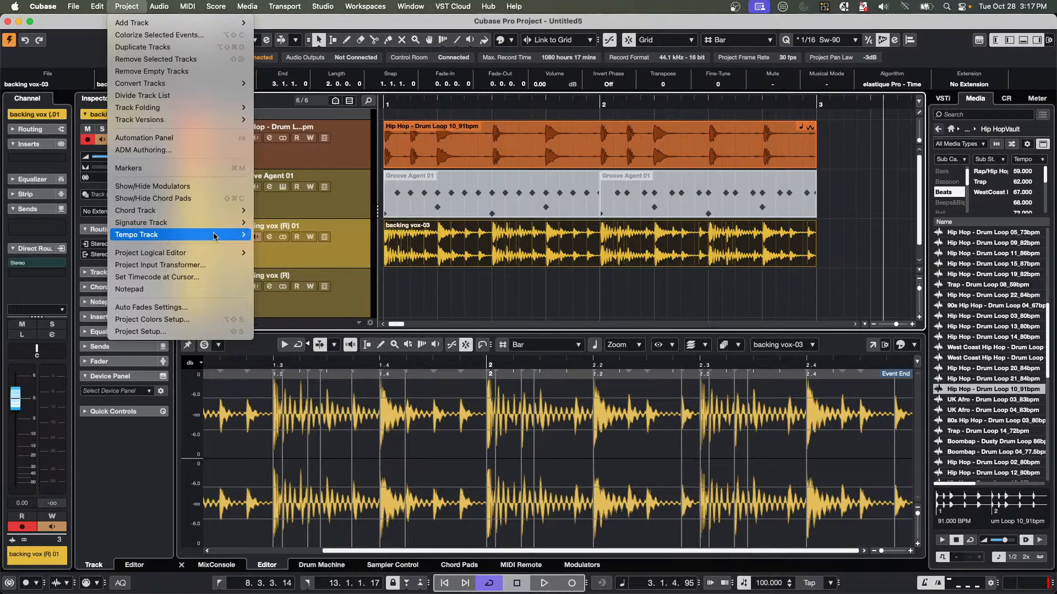
mouse_move(220, 235)
click(354, 248)
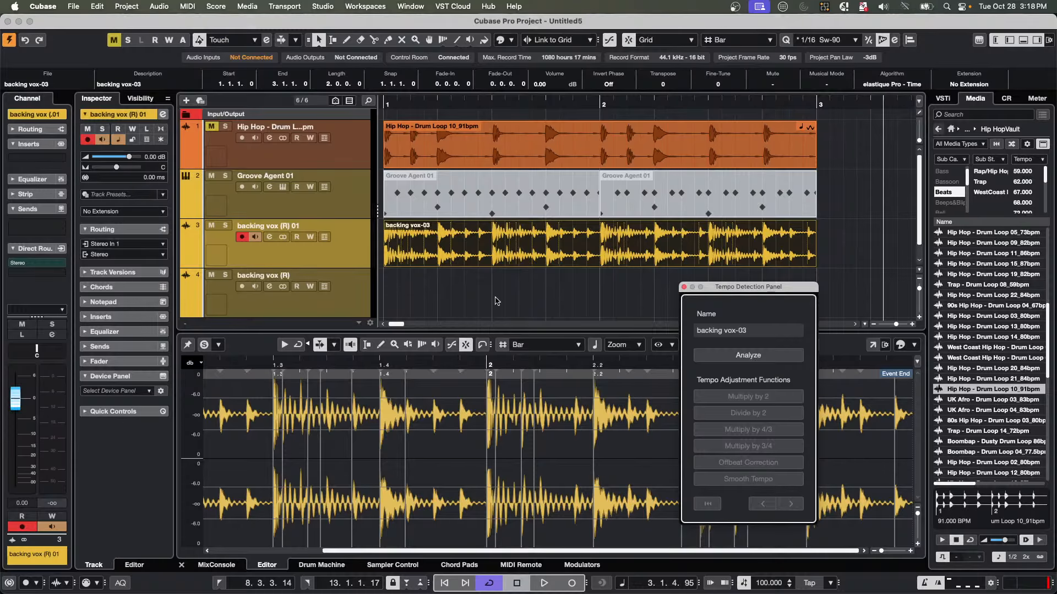
click(752, 356)
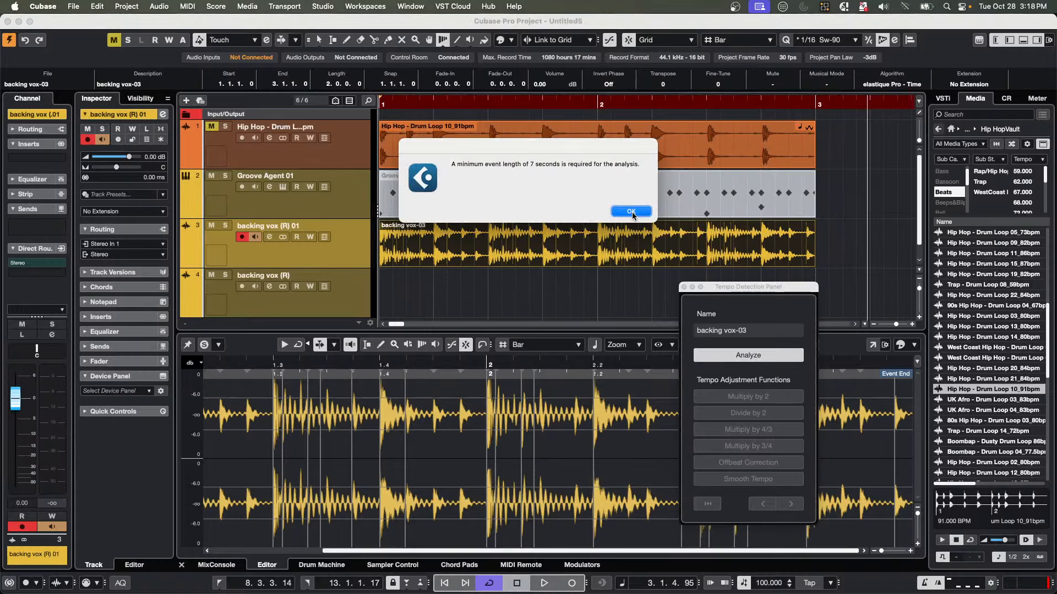
click(631, 212)
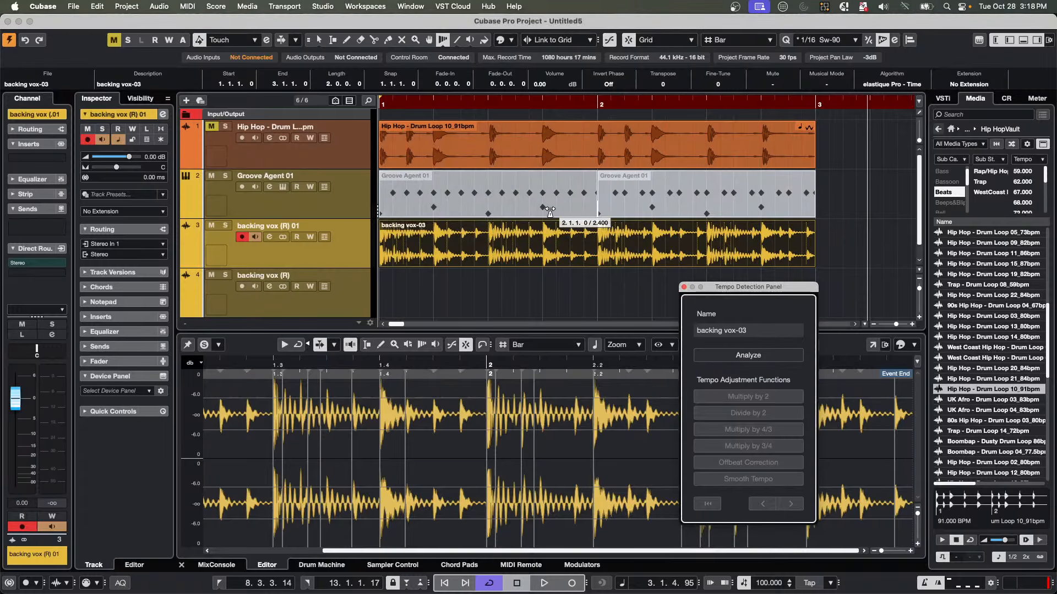
Close the Tempo Detection panel and duplicate the rendered backing vox-03 event twice, end to end, on its track.
click(685, 287)
key(1)
drag(846, 249, 492, 242)
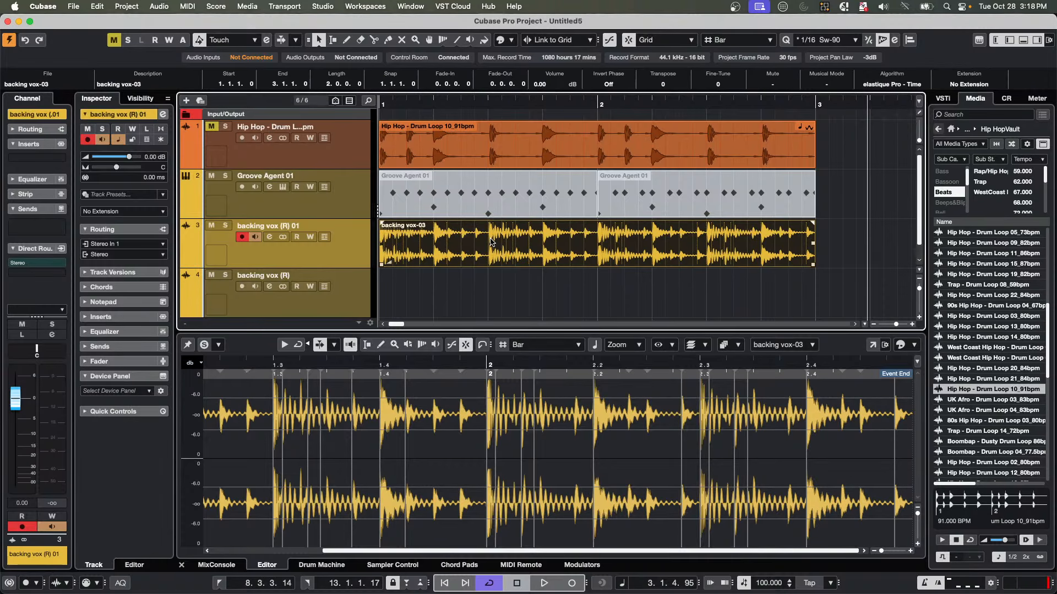
key(super+d)
key(super+d)
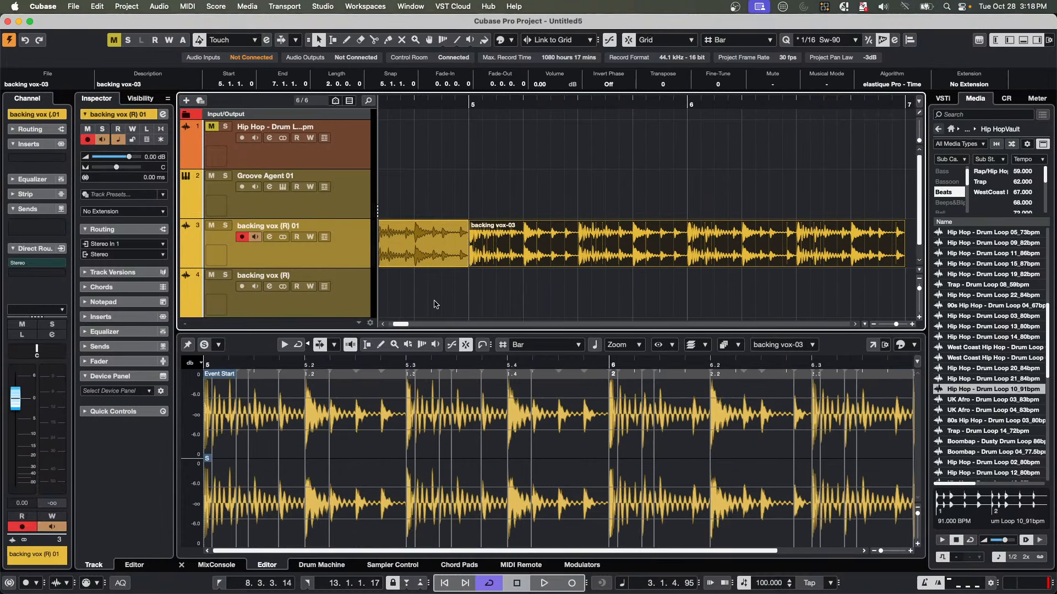
Try to open Tempo Detection for the three consecutive backing vox-03 events.
click(435, 304)
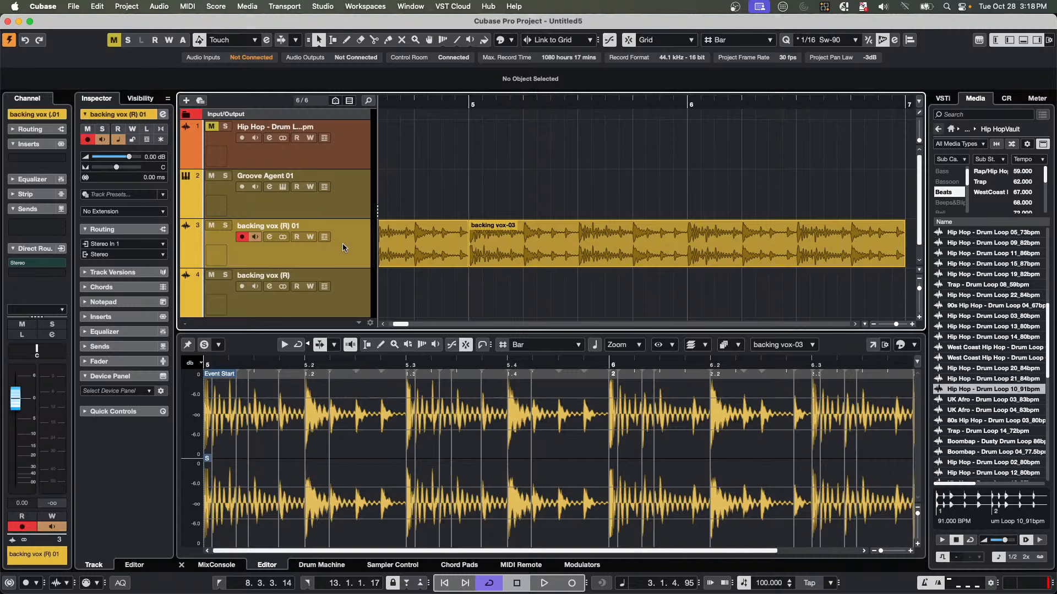
click(96, 7)
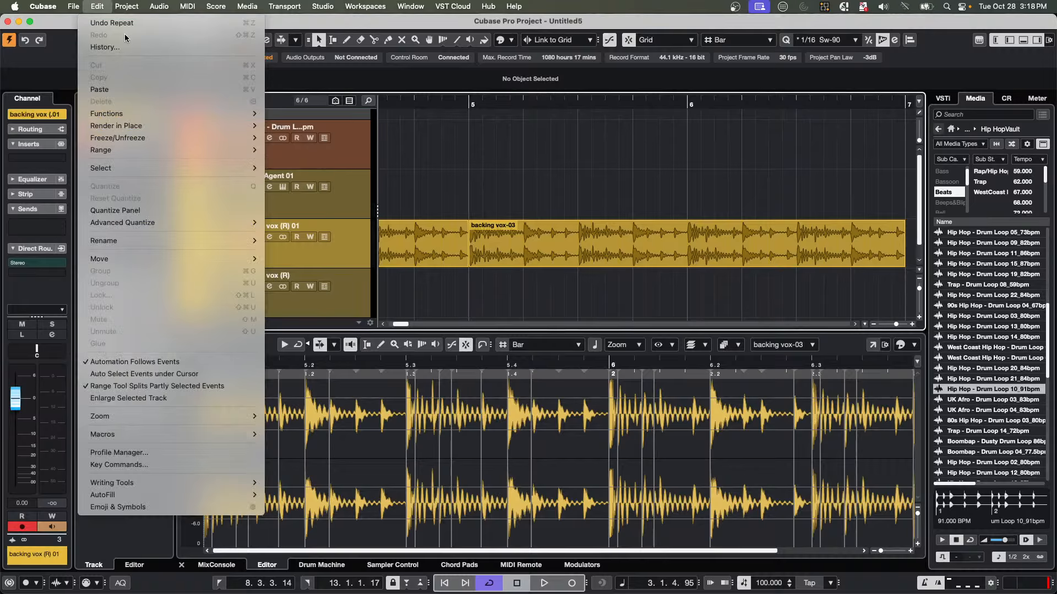
mouse_move(126, 6)
mouse_move(150, 233)
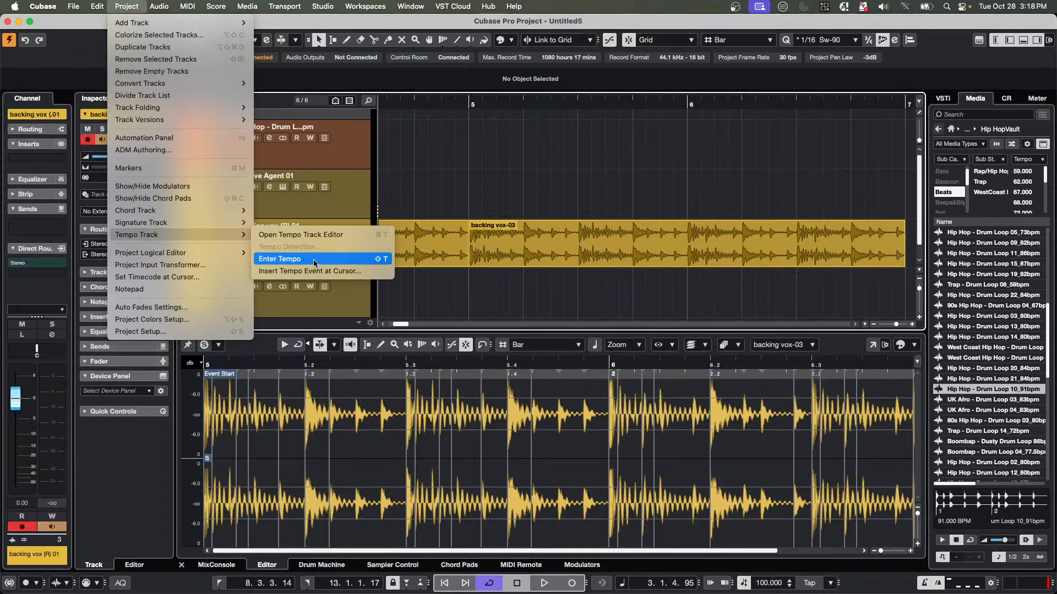
click(474, 279)
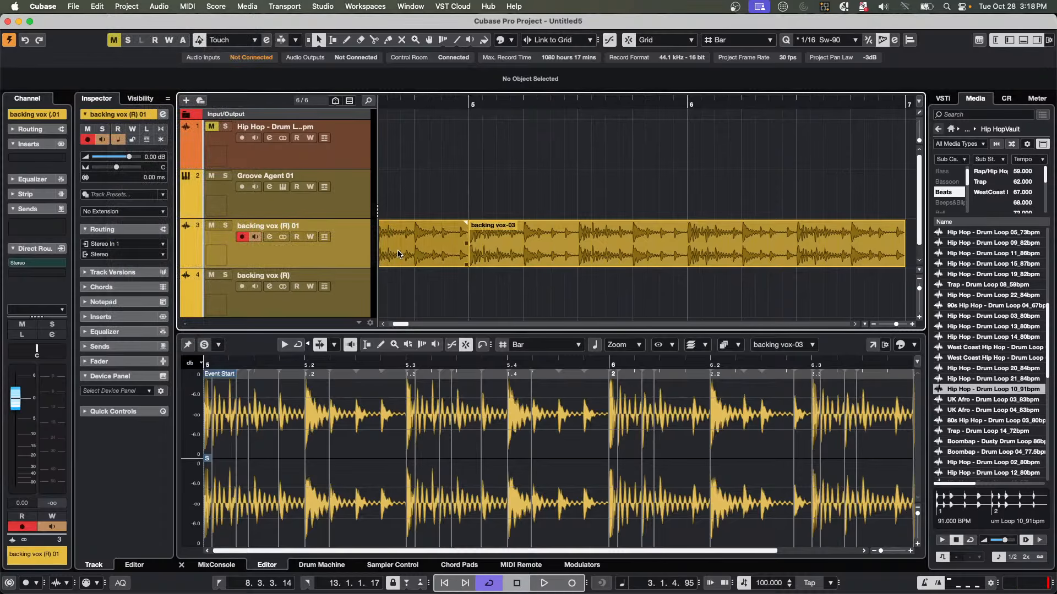
click(402, 104)
key(Home)
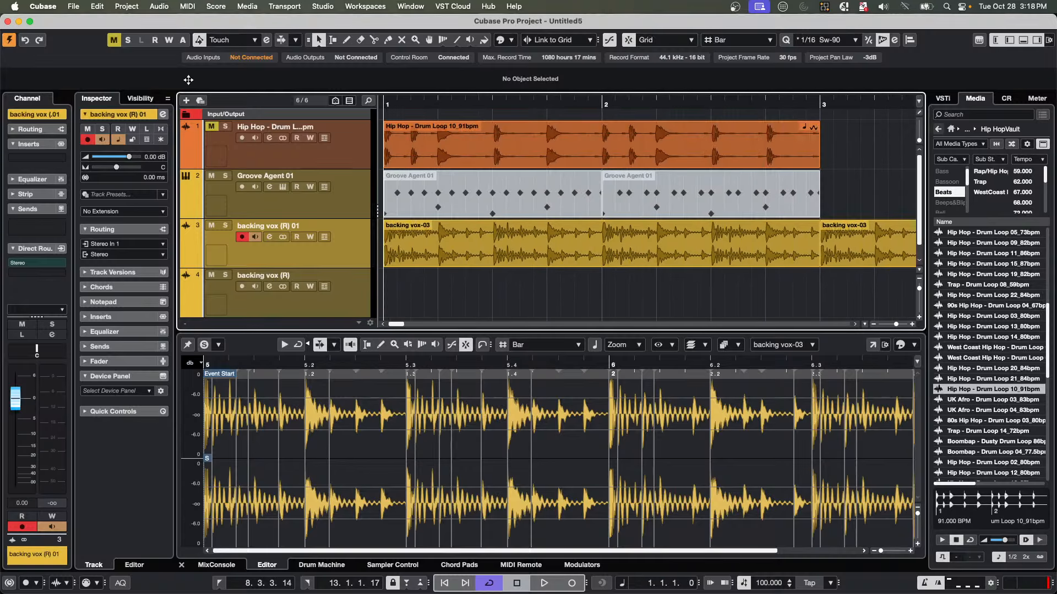
click(402, 255)
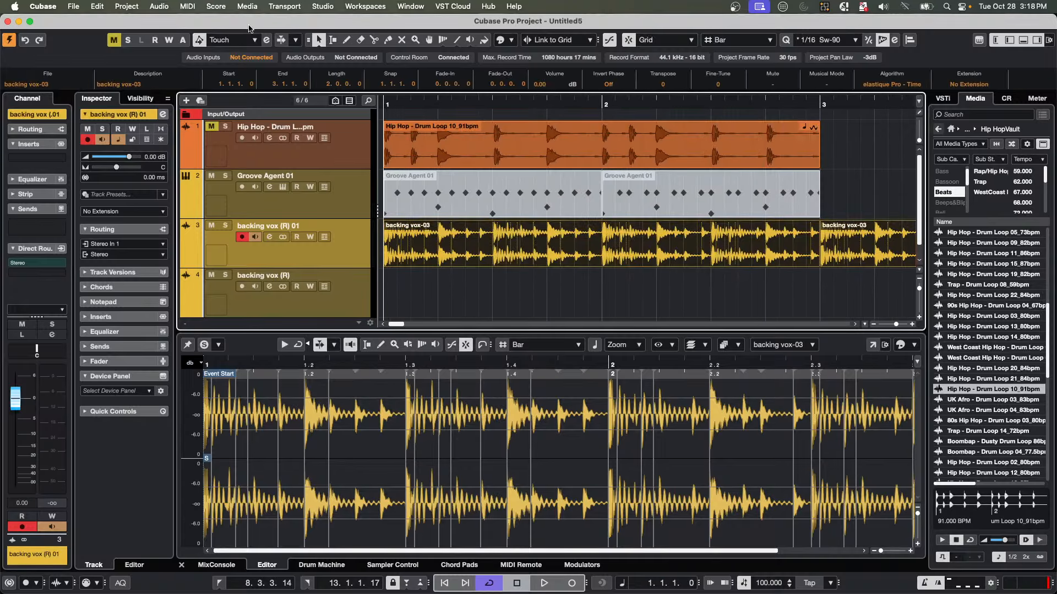
click(128, 6)
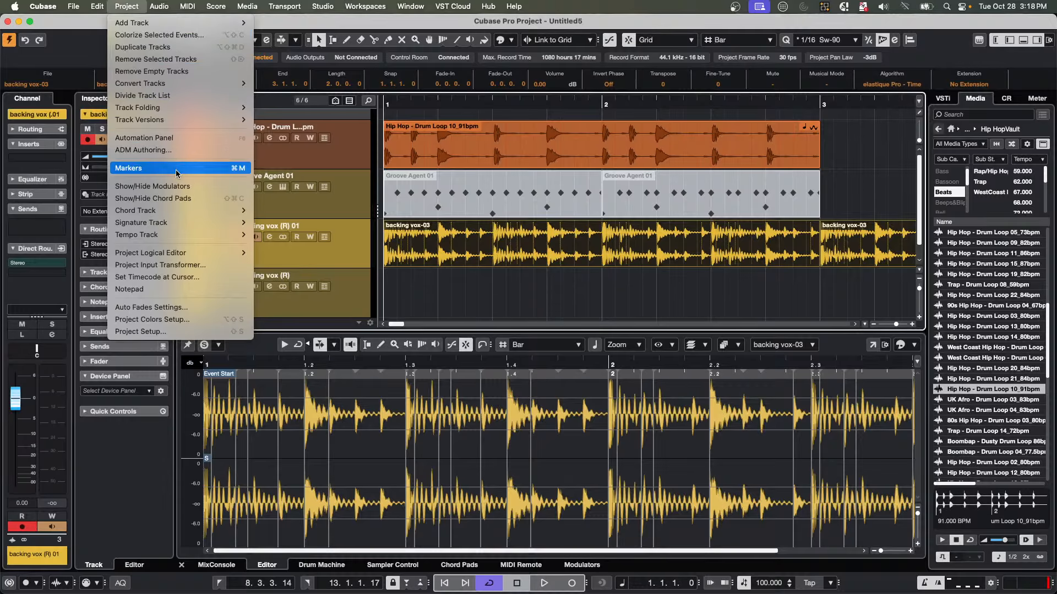
mouse_move(237, 235)
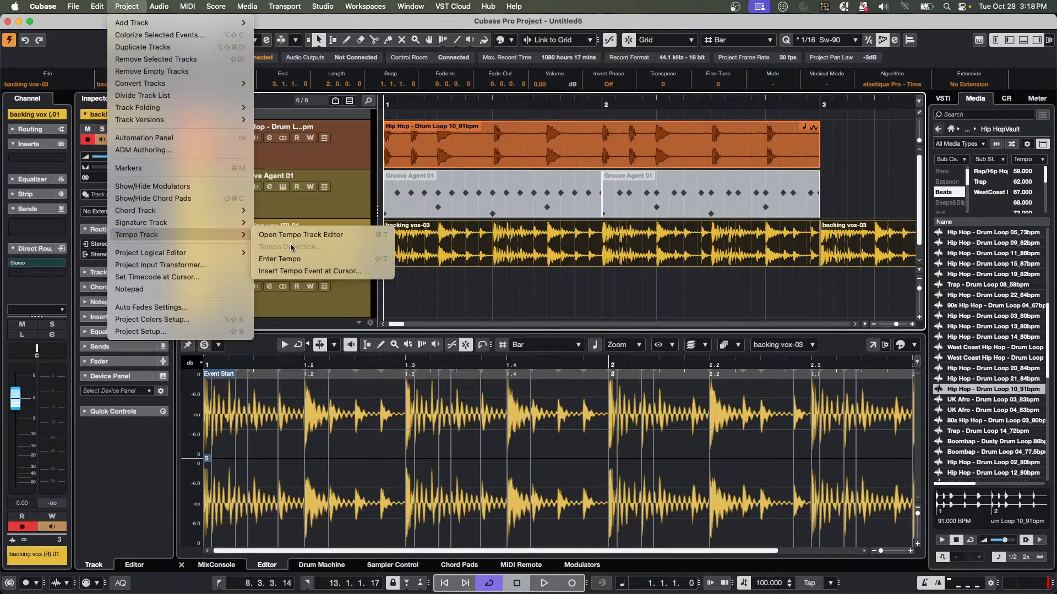
click(457, 271)
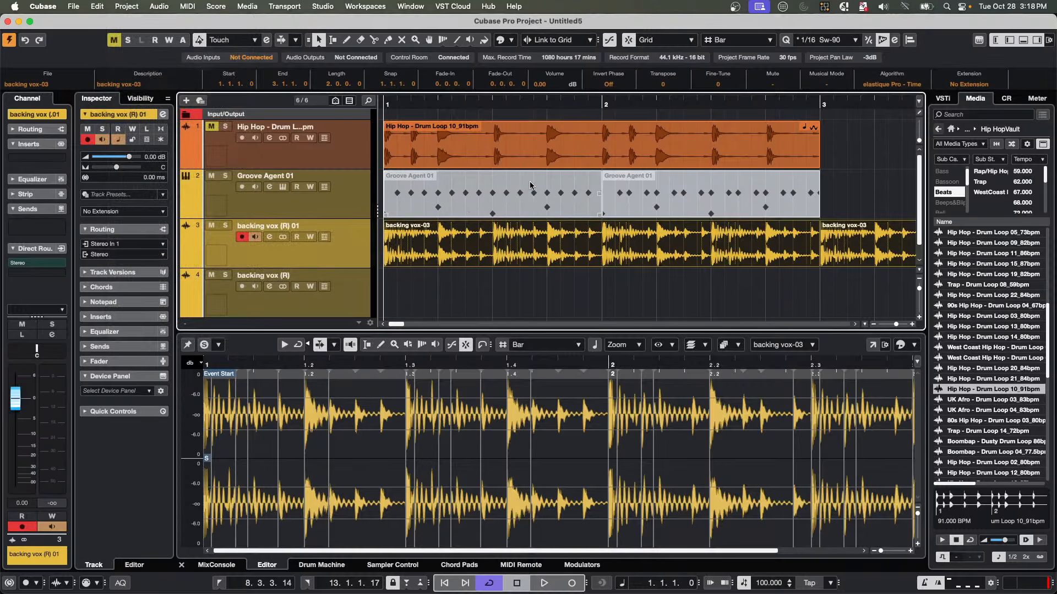
Deselect the events and turn off monitoring and record enable on the backing vox (R) 01 track.
drag(413, 99, 403, 56)
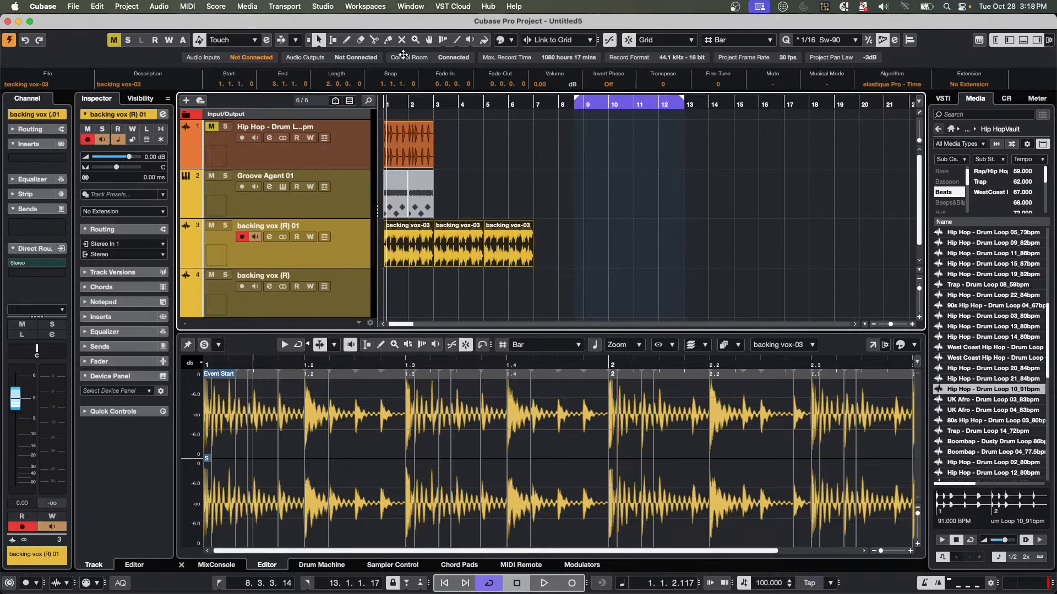
click(485, 196)
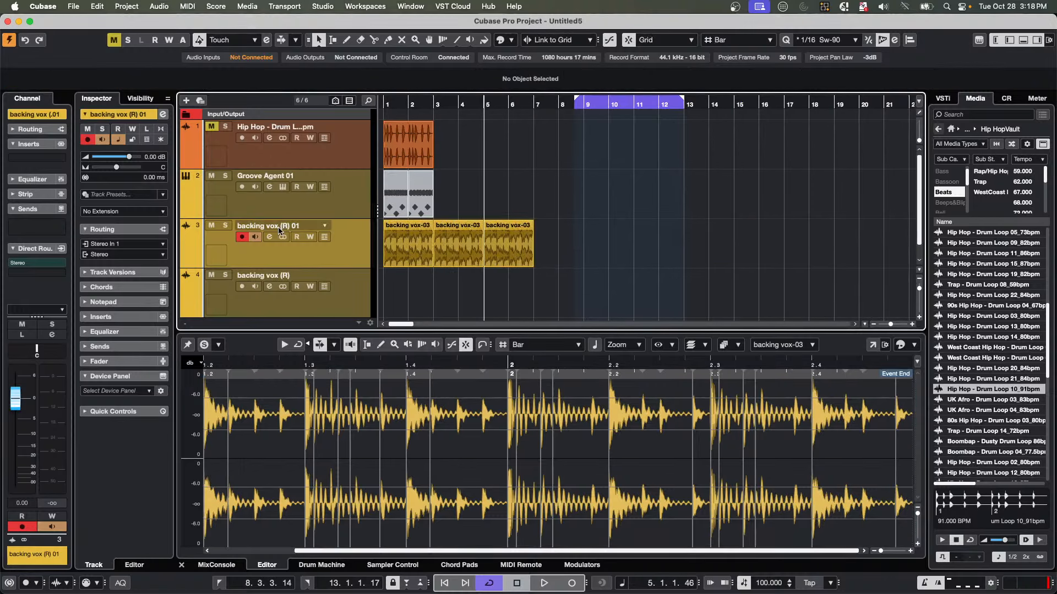
click(254, 237)
click(242, 237)
Create a new empty track version on the Hip Hop drum loop track.
drag(456, 193, 364, 149)
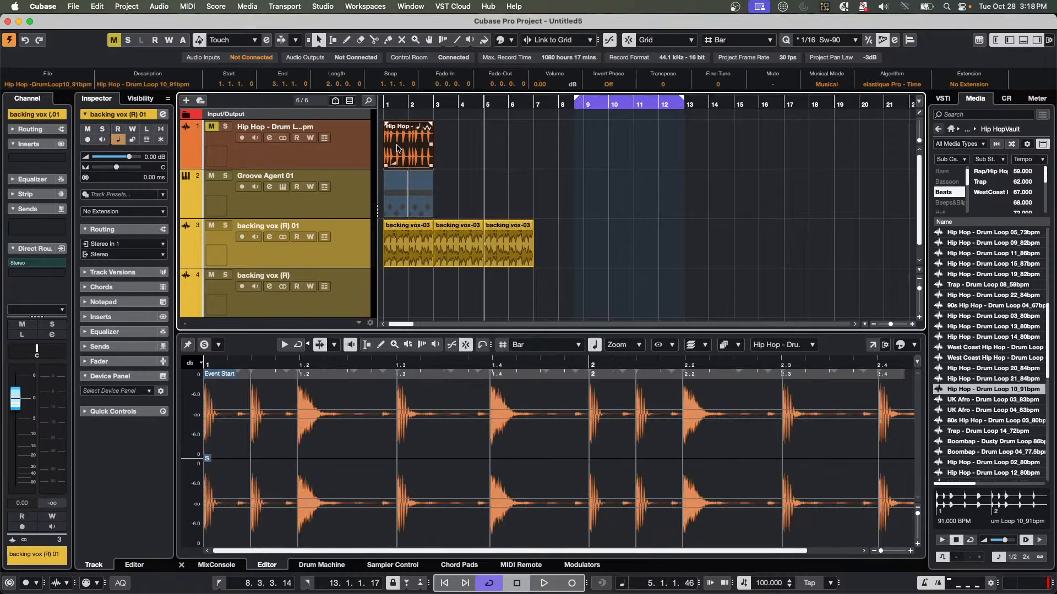
click(324, 128)
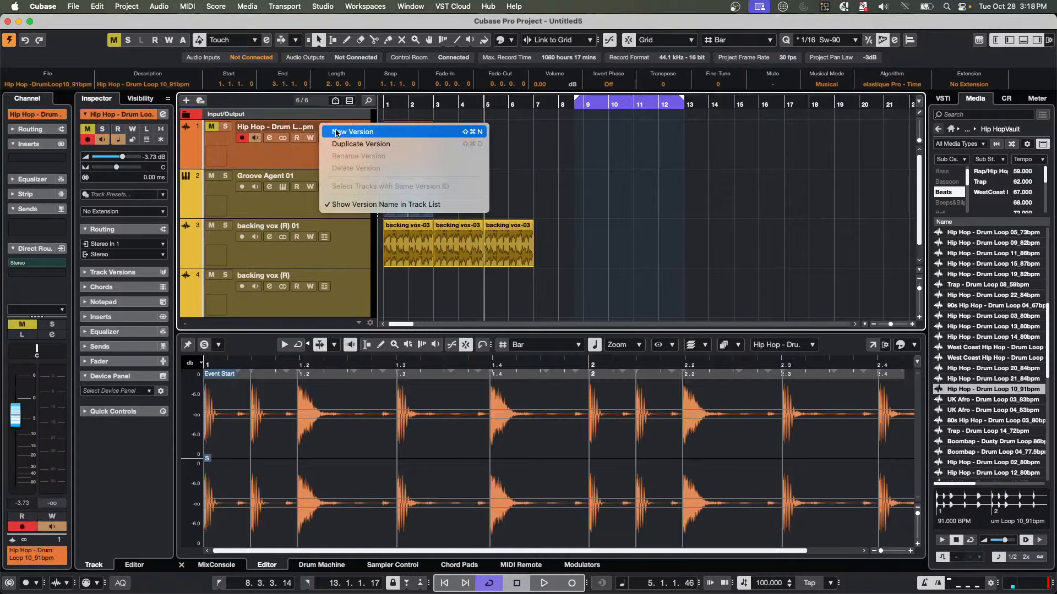
click(352, 132)
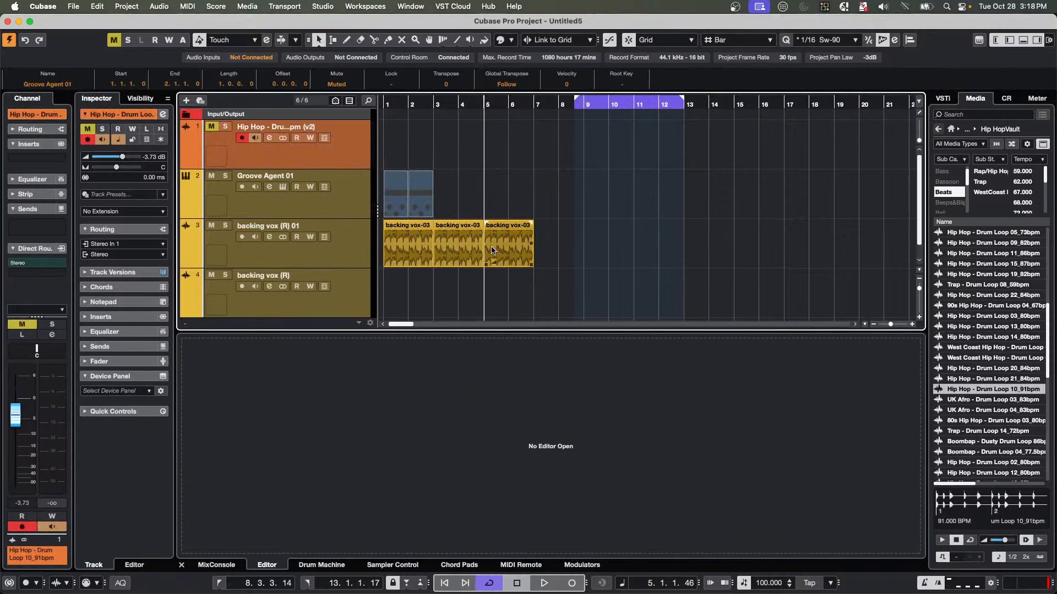
Select the three backing vox-03 events and bounce them into a single audio event.
click(409, 252)
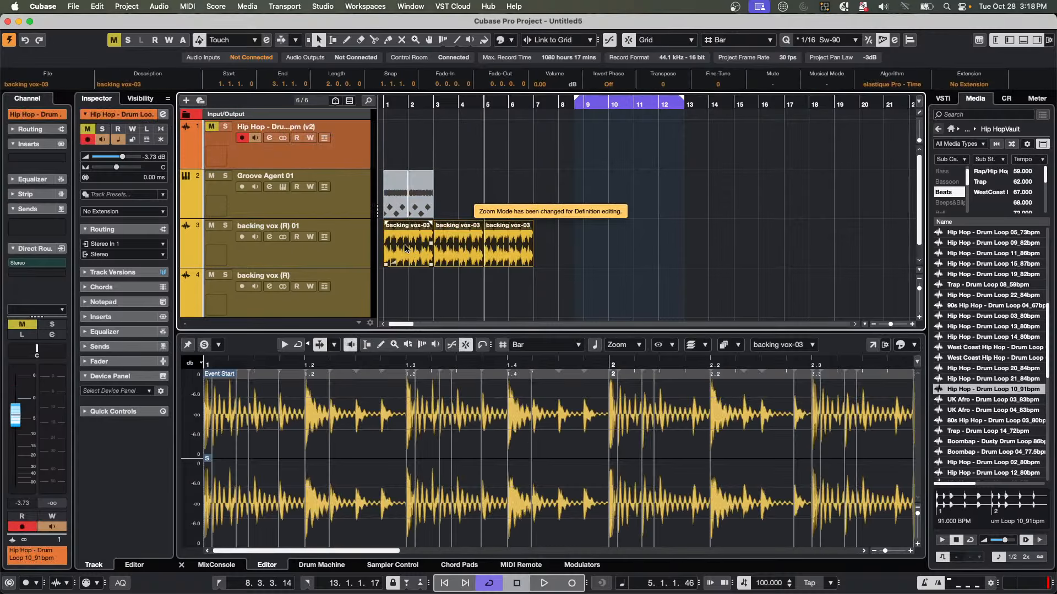
click(160, 6)
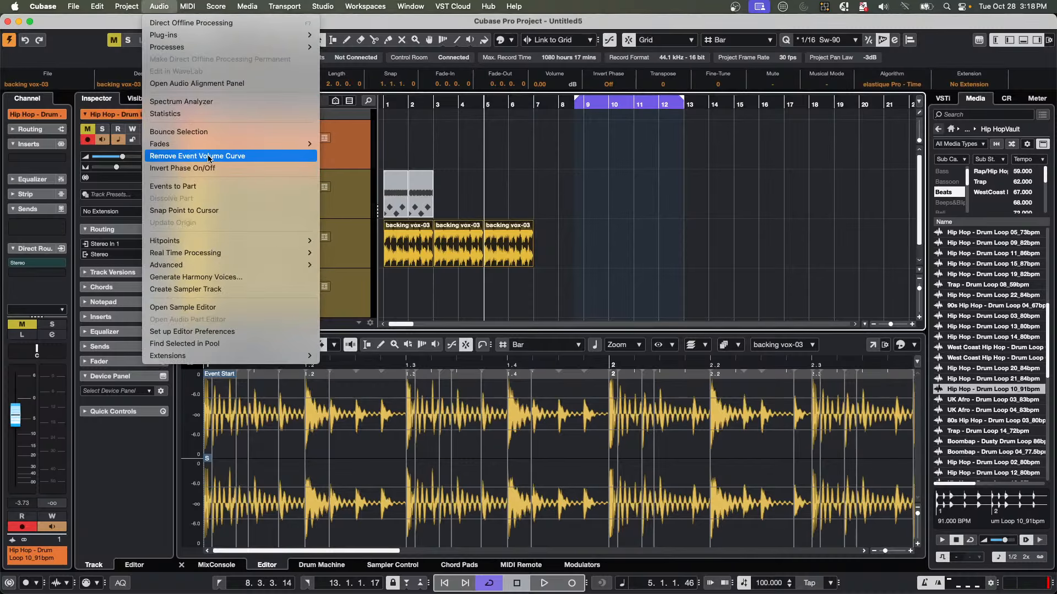
click(179, 132)
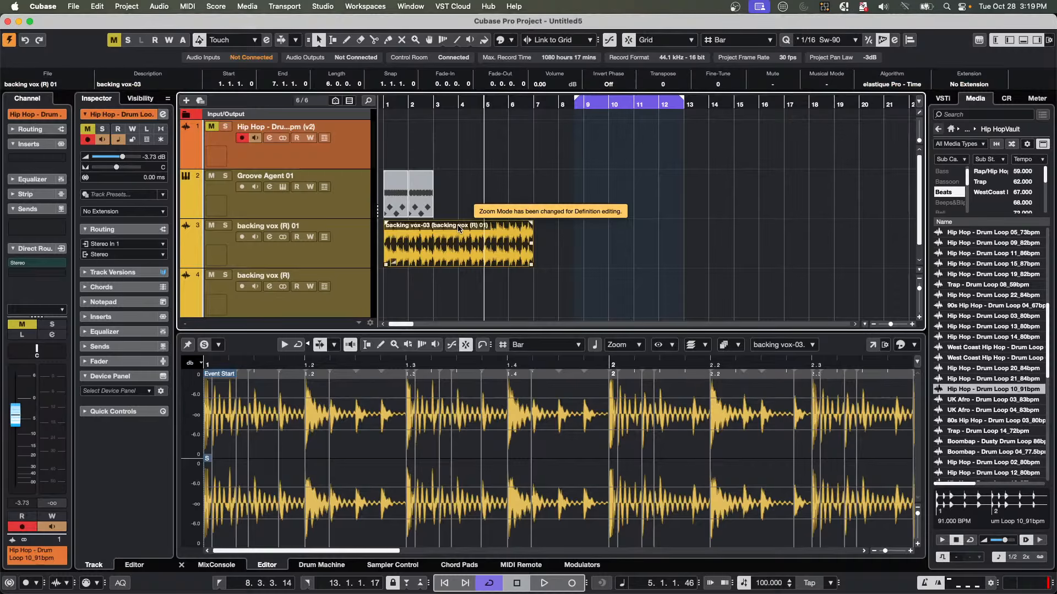
click(586, 263)
click(571, 253)
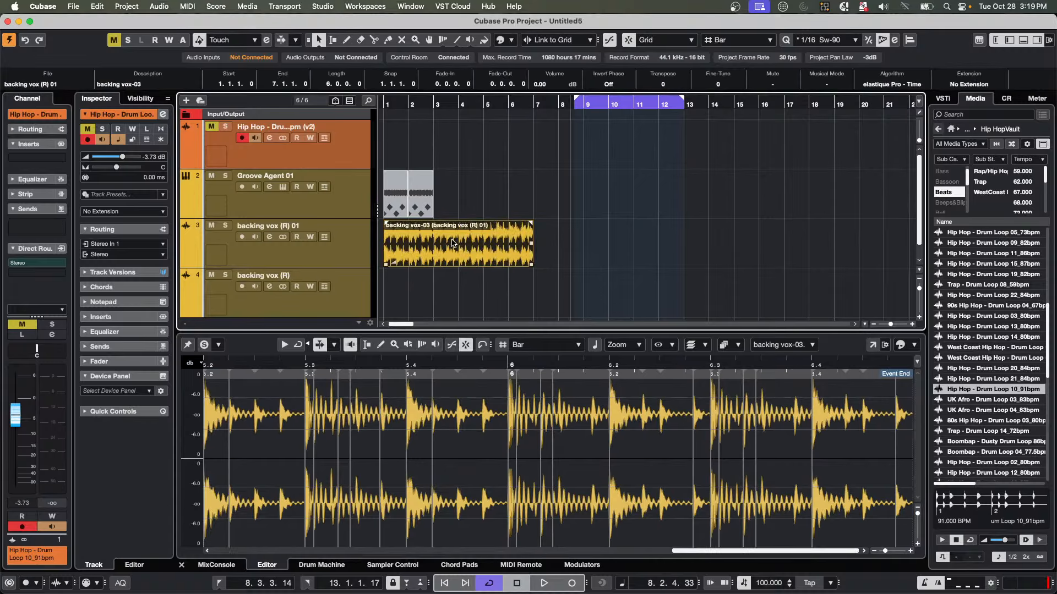
Open Tempo Detection for the bounced backing vox-03 event and analyze its tempo.
click(127, 6)
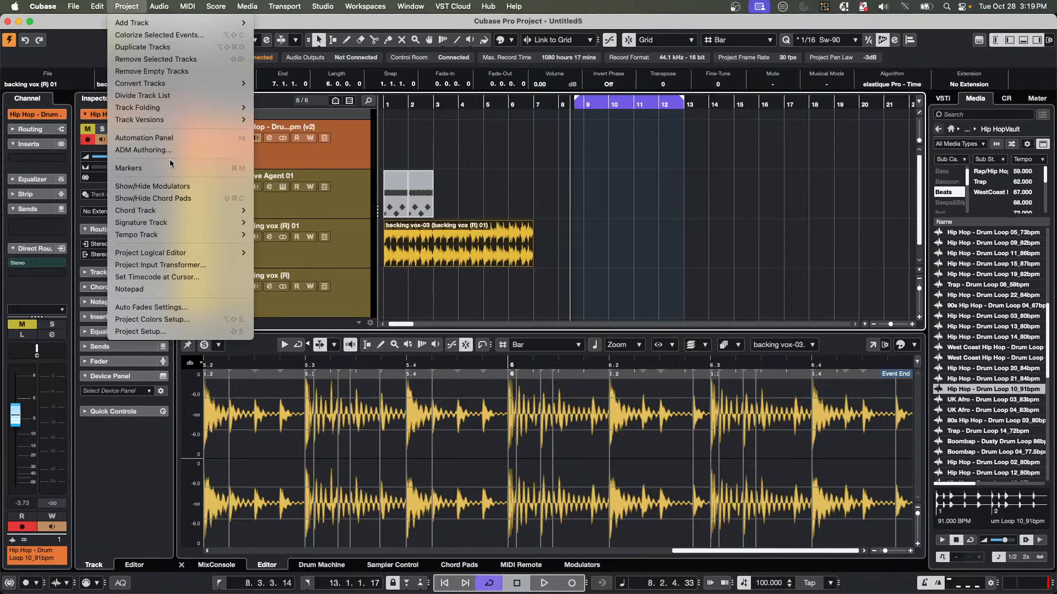
mouse_move(240, 236)
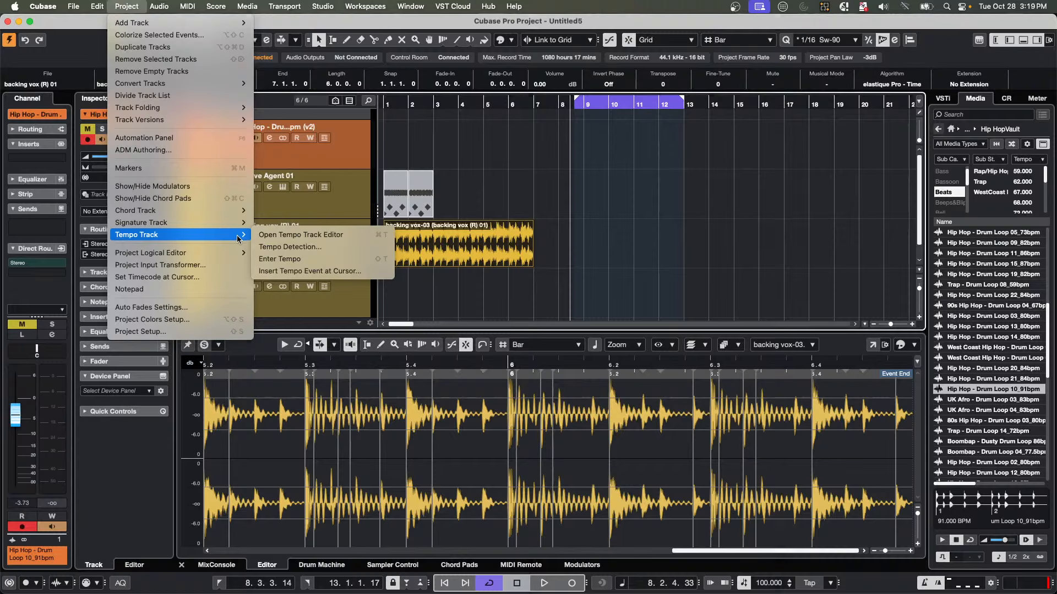
click(285, 247)
click(719, 355)
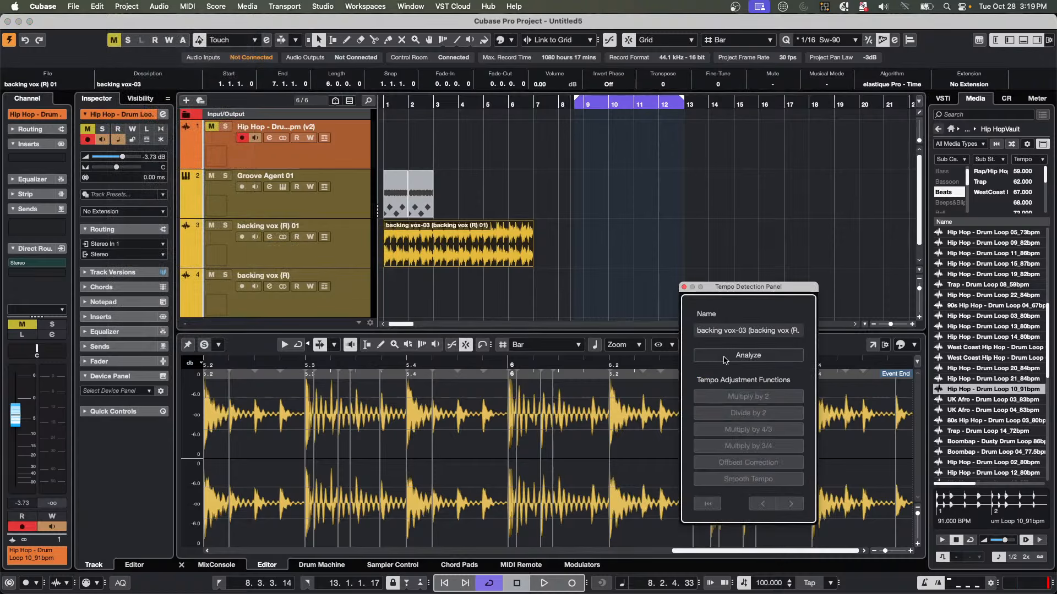
Examine the detected tempo events on the Tempo track from the project start and close the Tempo Detection panel.
scroll(506, 215, down, 5)
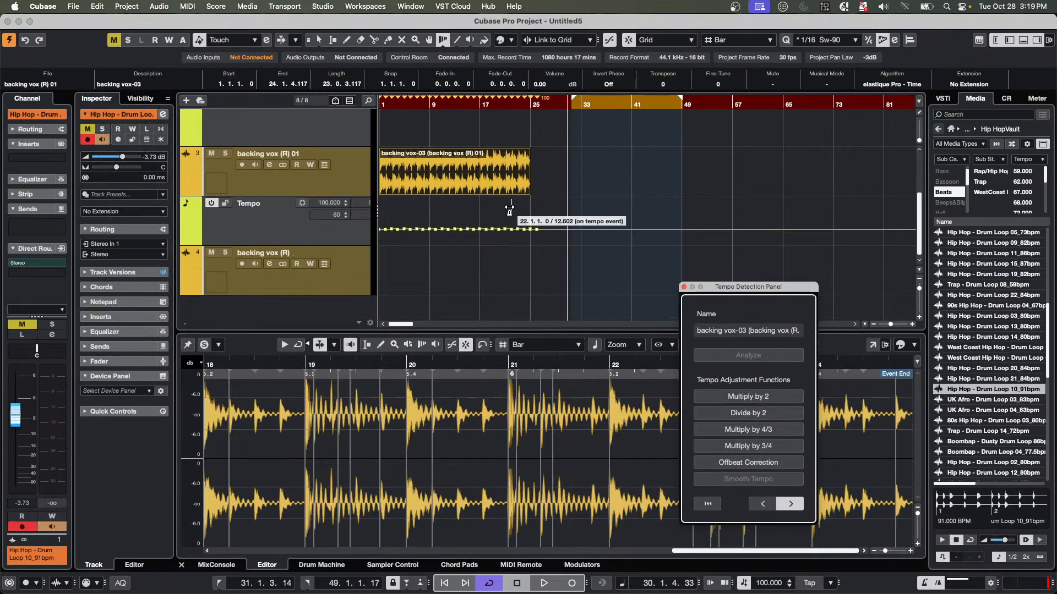
click(390, 101)
key(Home)
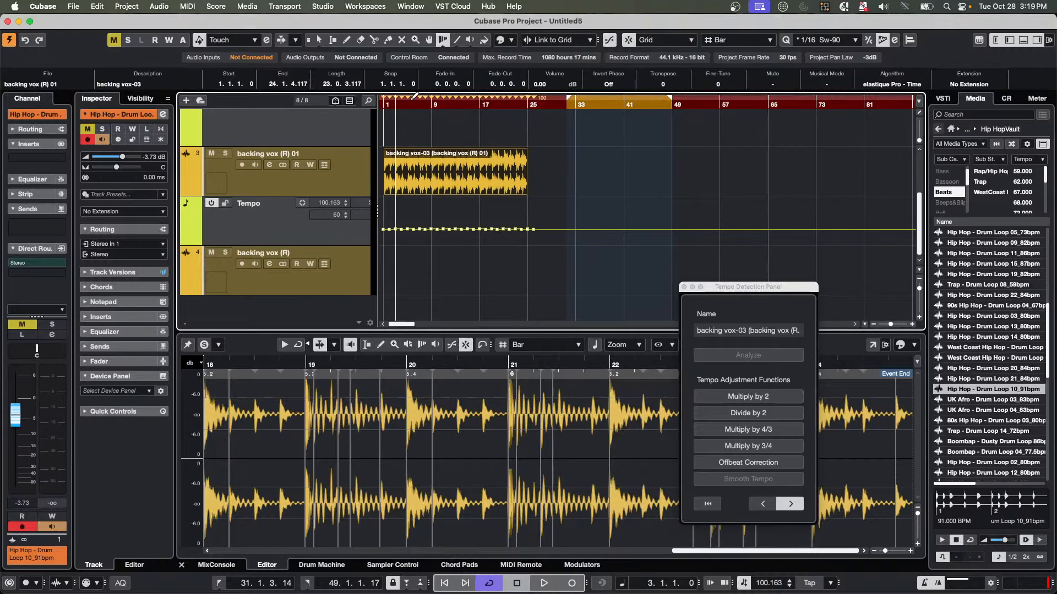
click(345, 102)
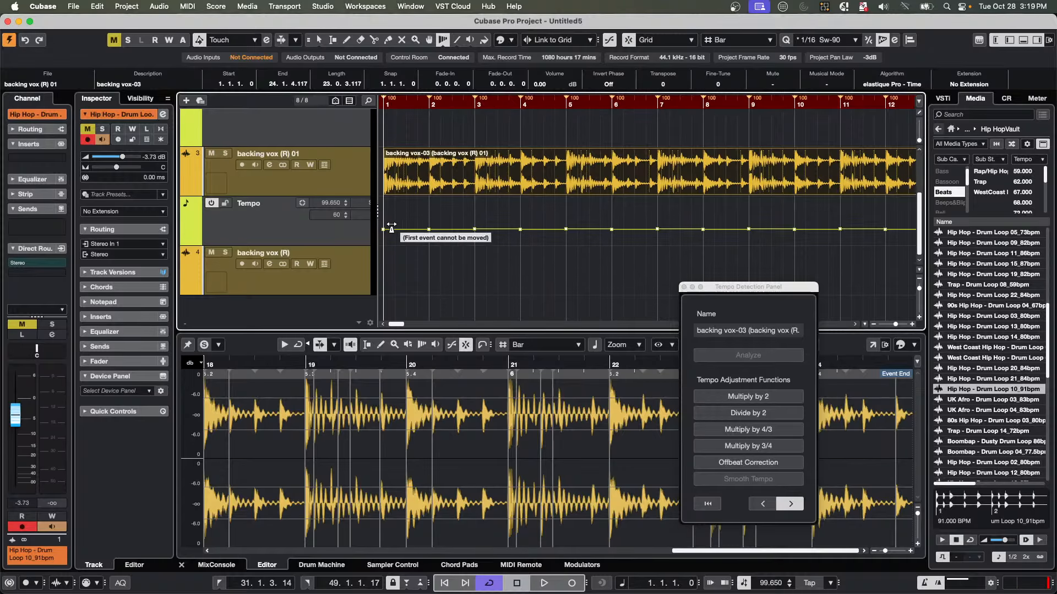
click(318, 229)
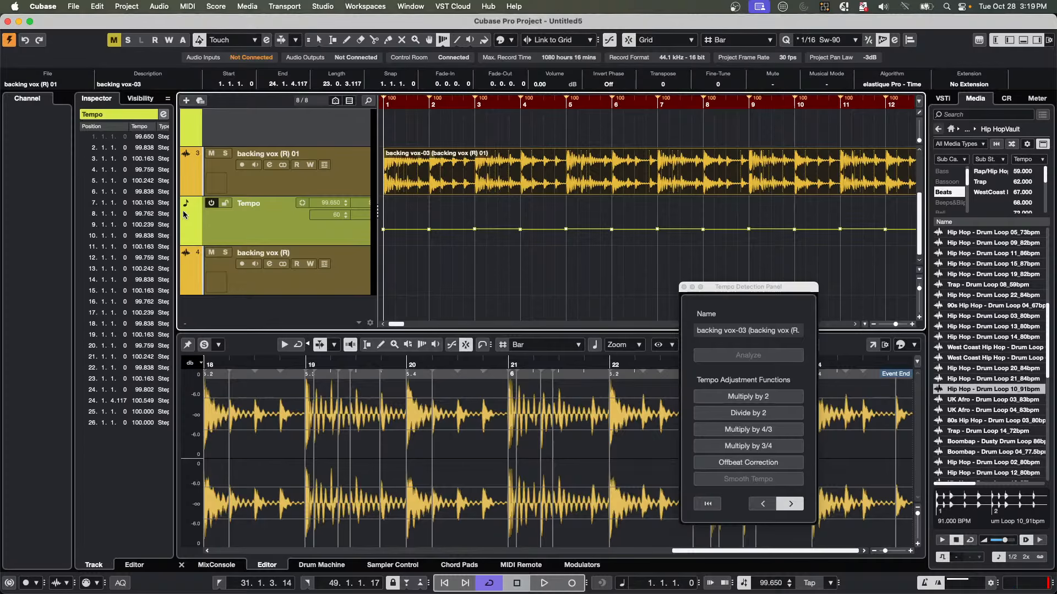
click(684, 287)
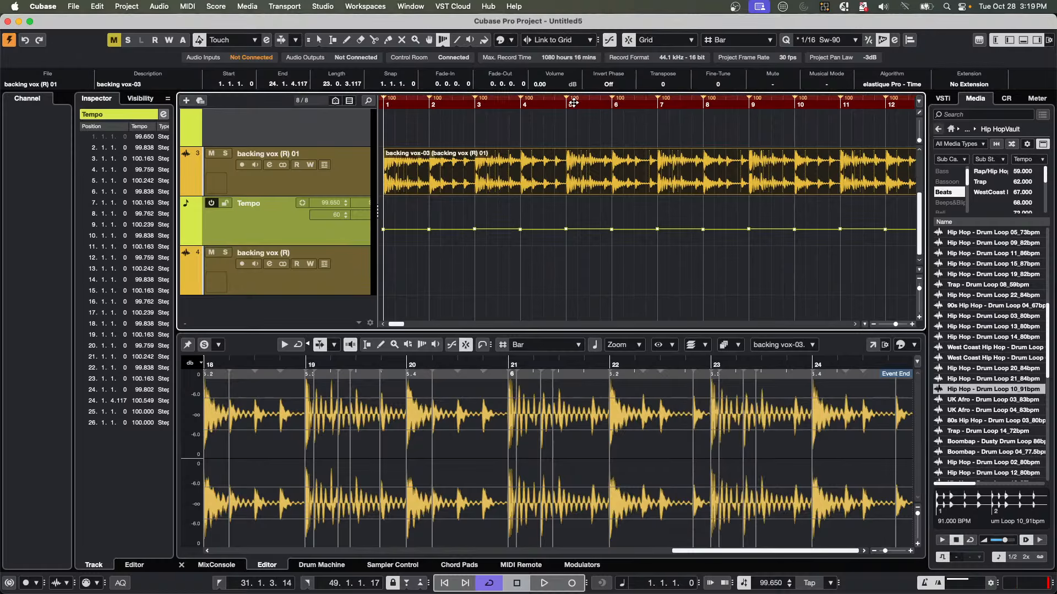
drag(573, 103, 573, 65)
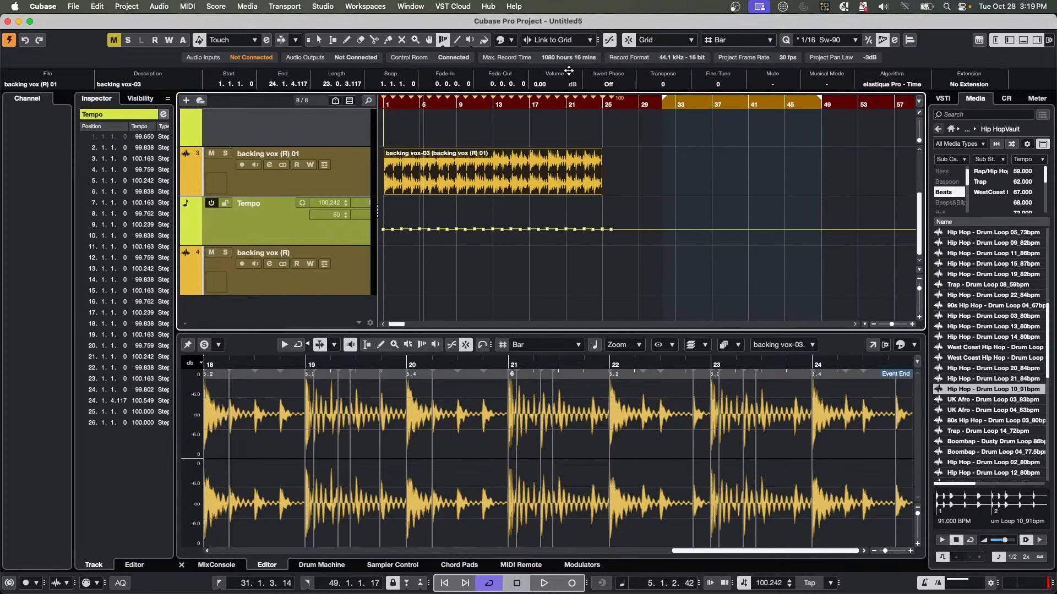
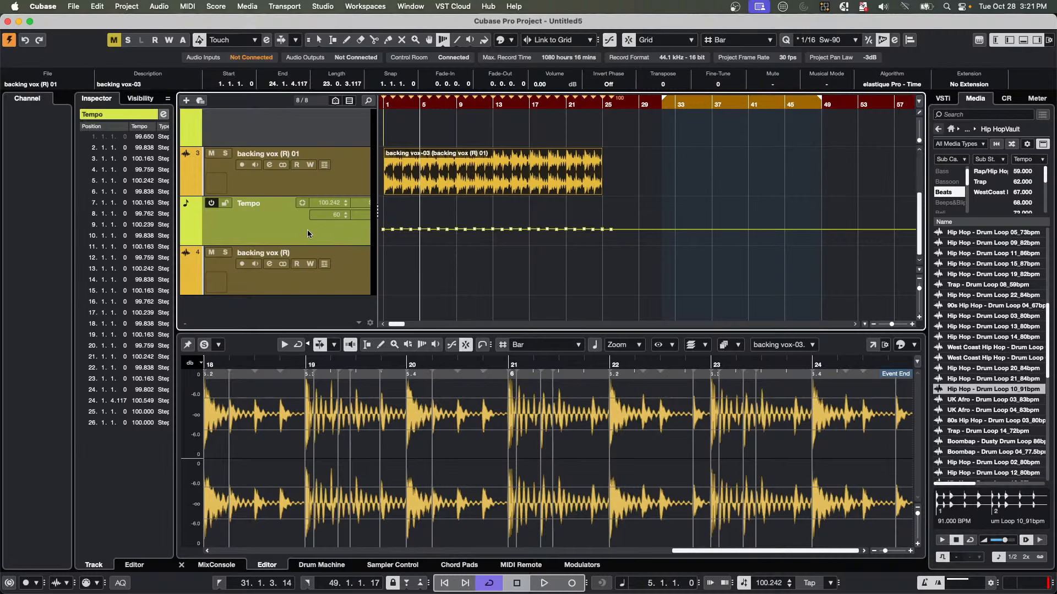
Select every track from the Hip Hop drum loop through backing vox (R) and remove them from the project.
click(293, 279)
scroll(280, 141, up, 3)
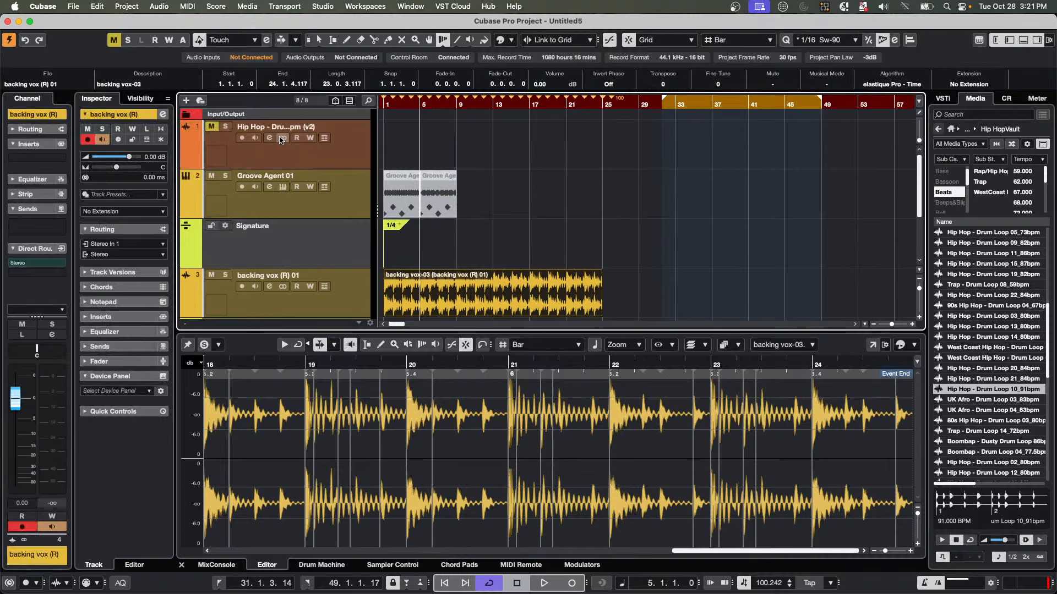
click(301, 156)
right_click(300, 155)
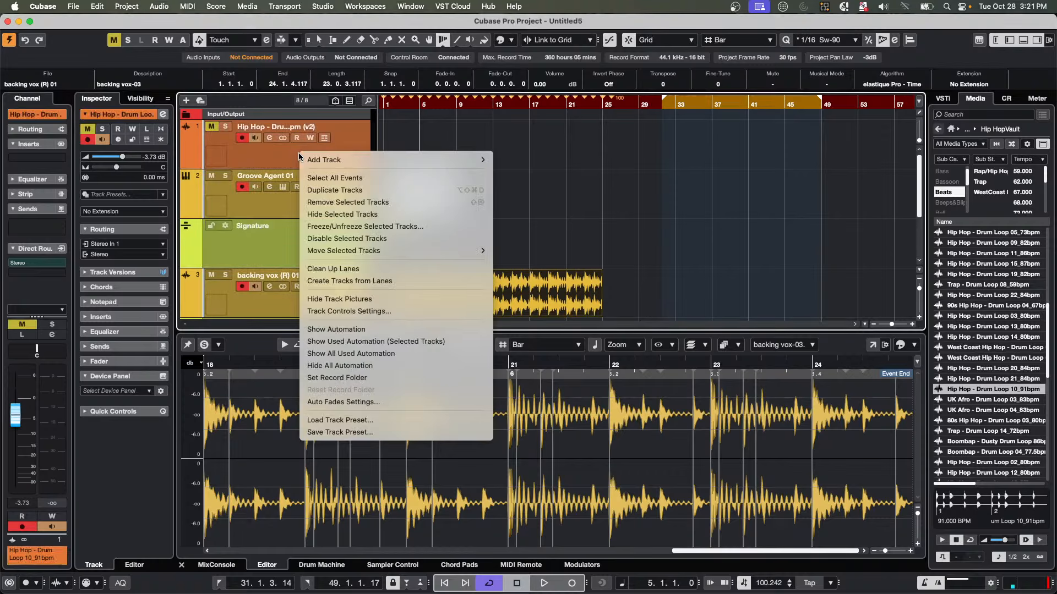
click(349, 202)
Add two stereo audio tracks using Stereo In 1 as input and the Stereo output.
right_click(259, 133)
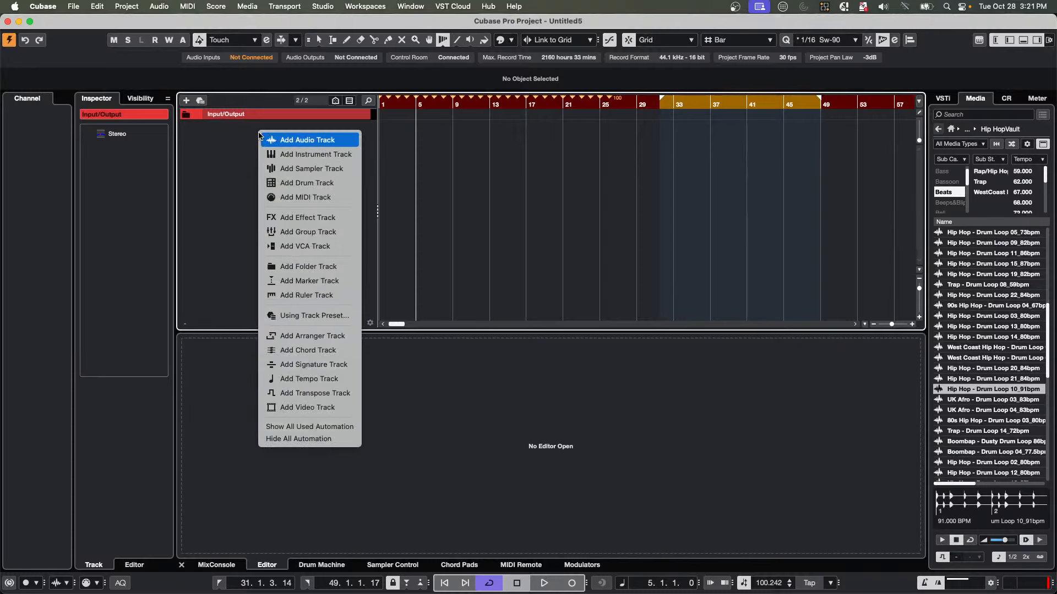
click(300, 142)
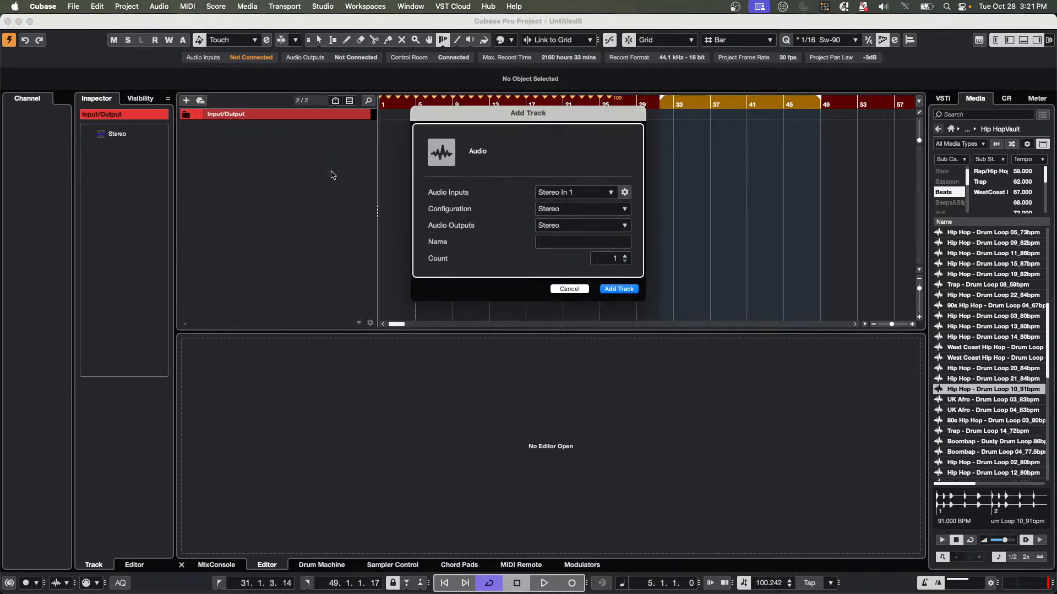
click(626, 256)
click(619, 289)
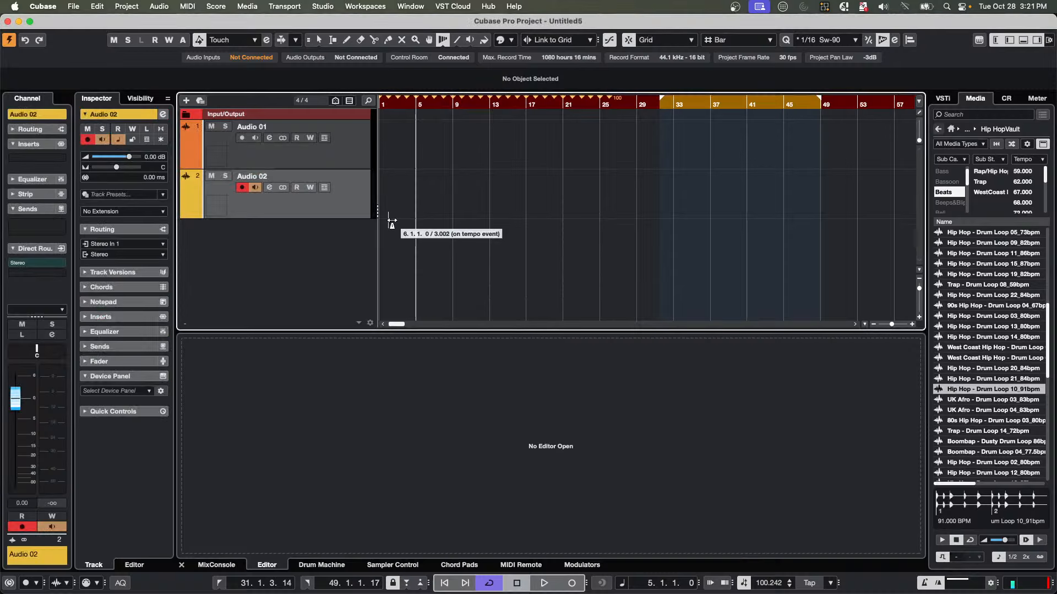
Add two stereo group tracks routed to the Stereo output, created outside a folder.
right_click(313, 242)
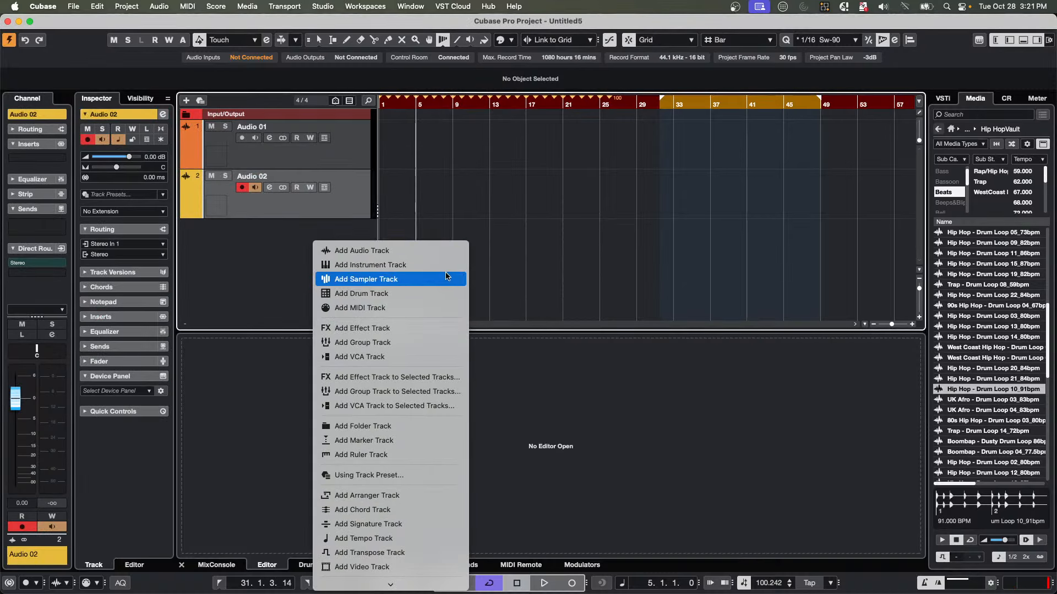
click(414, 344)
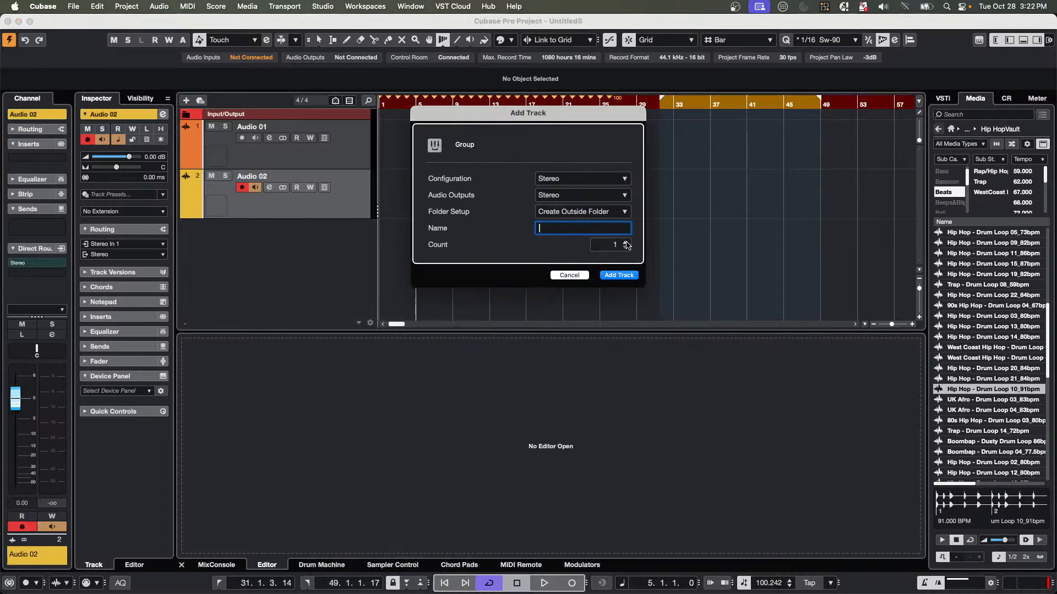
click(626, 243)
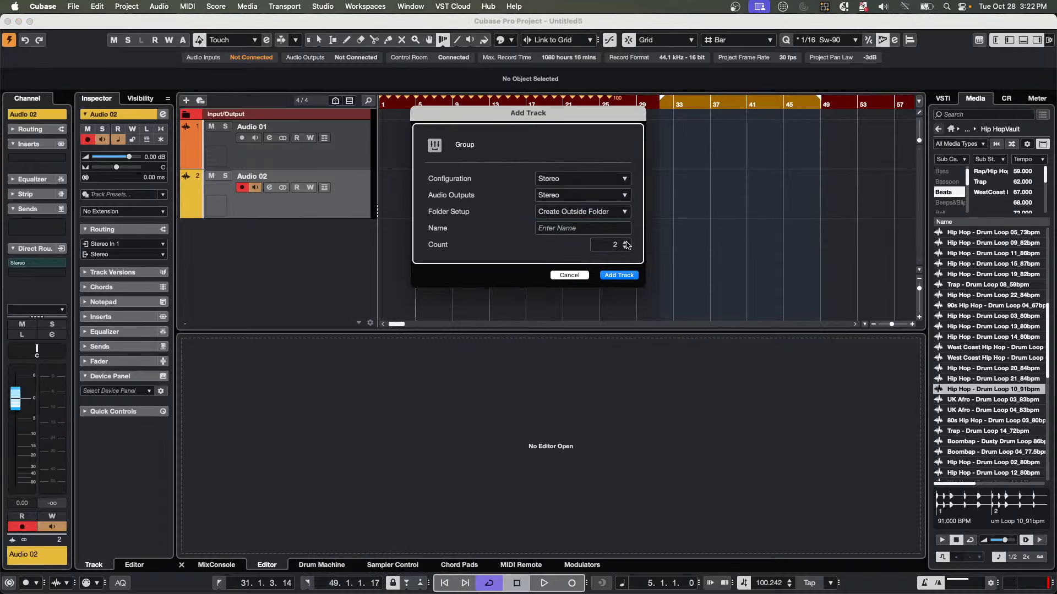
click(625, 275)
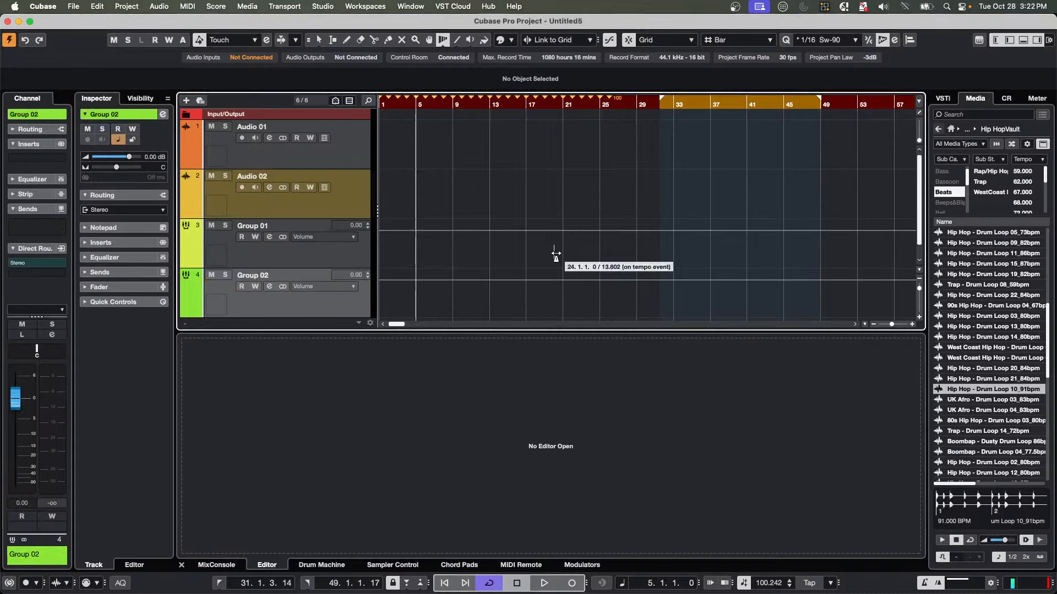
Show the MixConsole in the lower zone and filter out the input channels.
click(216, 565)
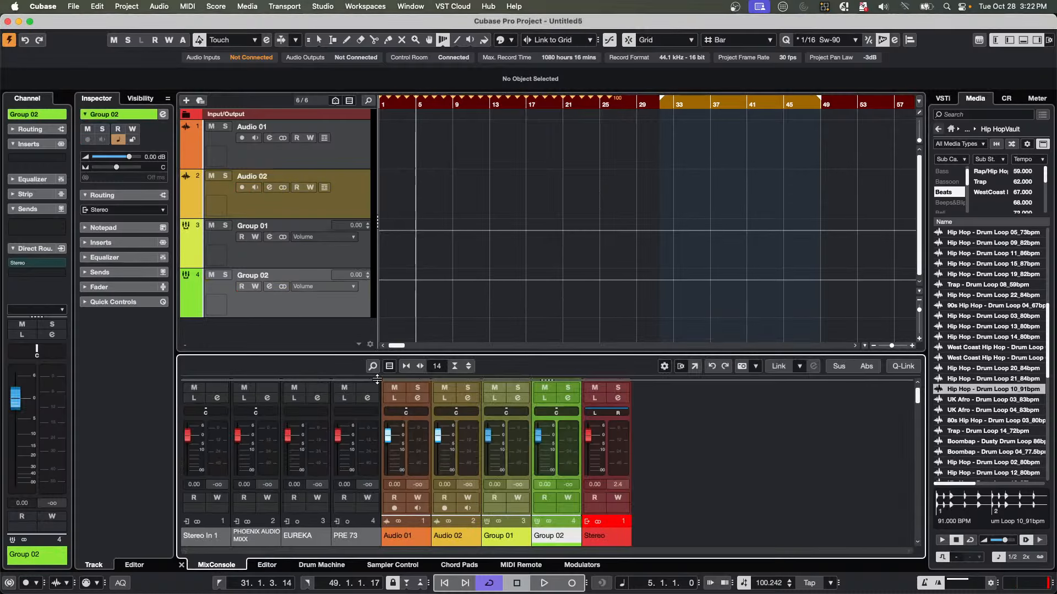
click(390, 366)
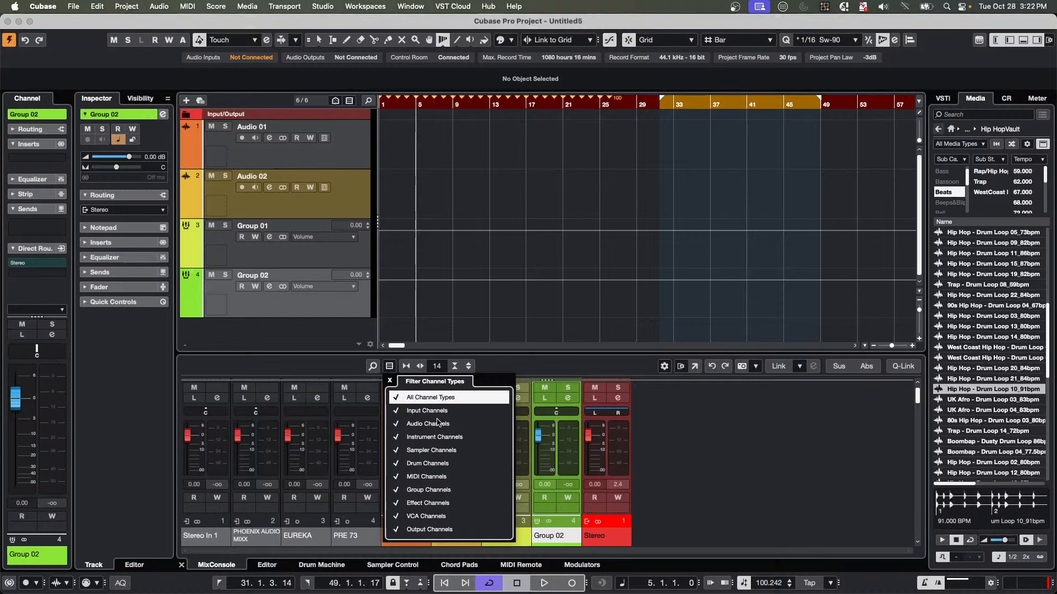
click(418, 411)
click(441, 320)
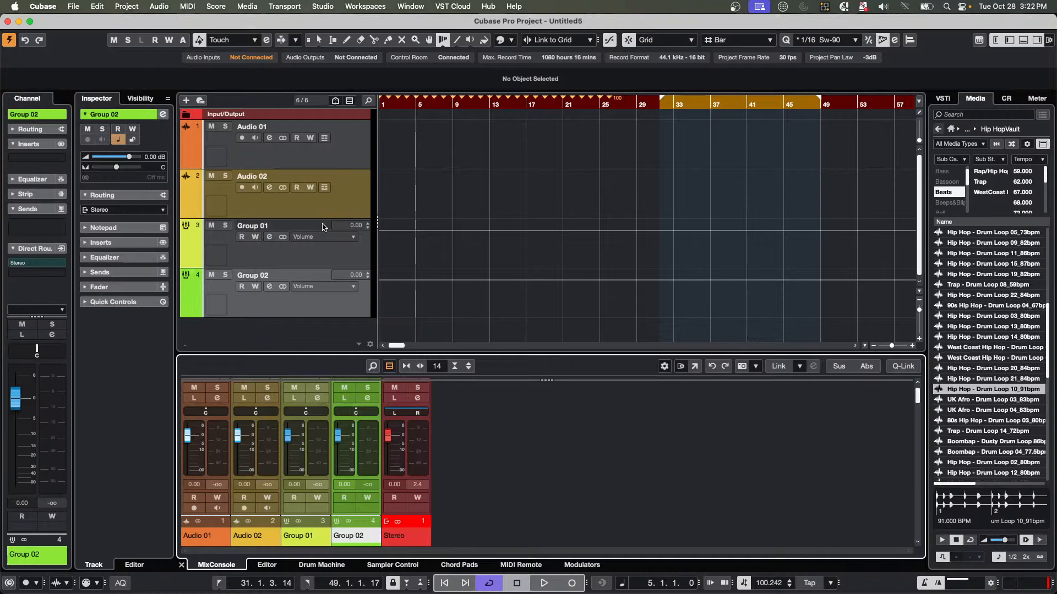
Select Audio 01, enlarge the MixConsole to expose the channel racks, and enable Summing Mode for Direct Routing.
click(335, 156)
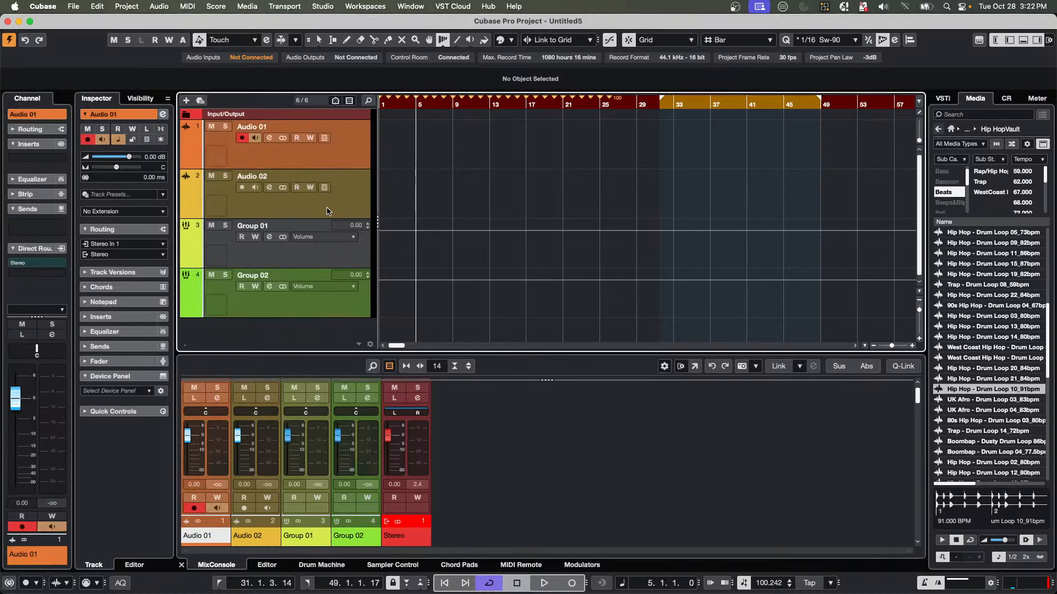
drag(330, 354, 355, 249)
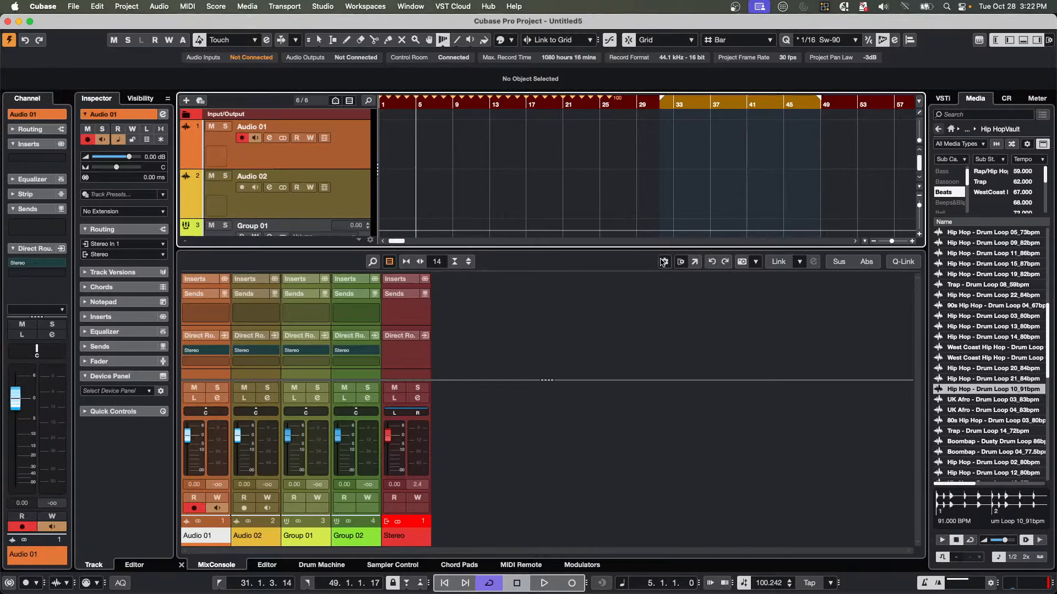
click(680, 262)
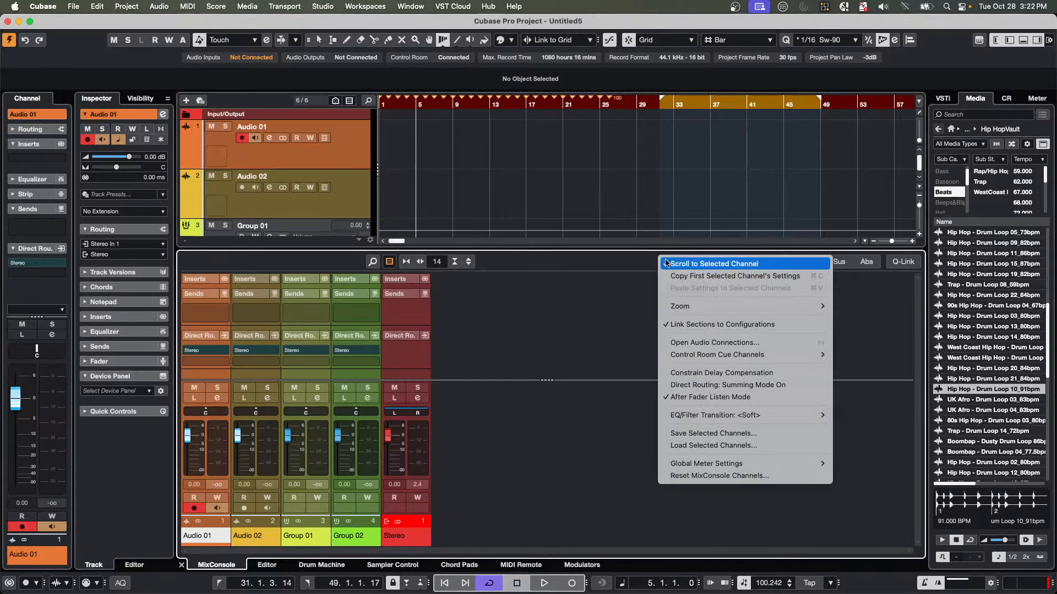
click(685, 386)
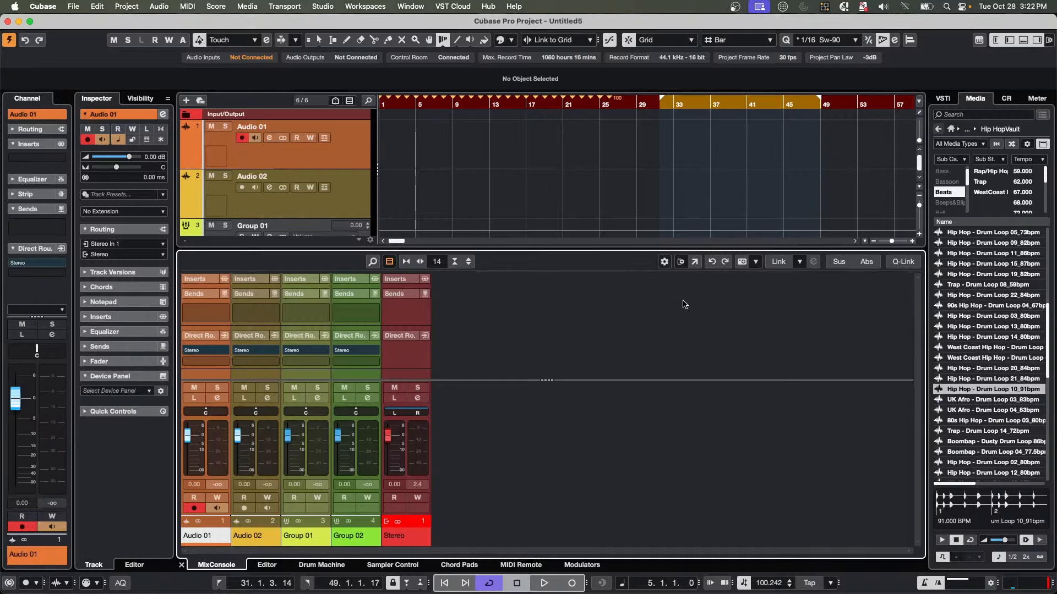
Q-Link Audio 01 and Audio 02, assign Group 01 and Group 02 to their direct routing slots, and switch both destinations inactive.
click(898, 264)
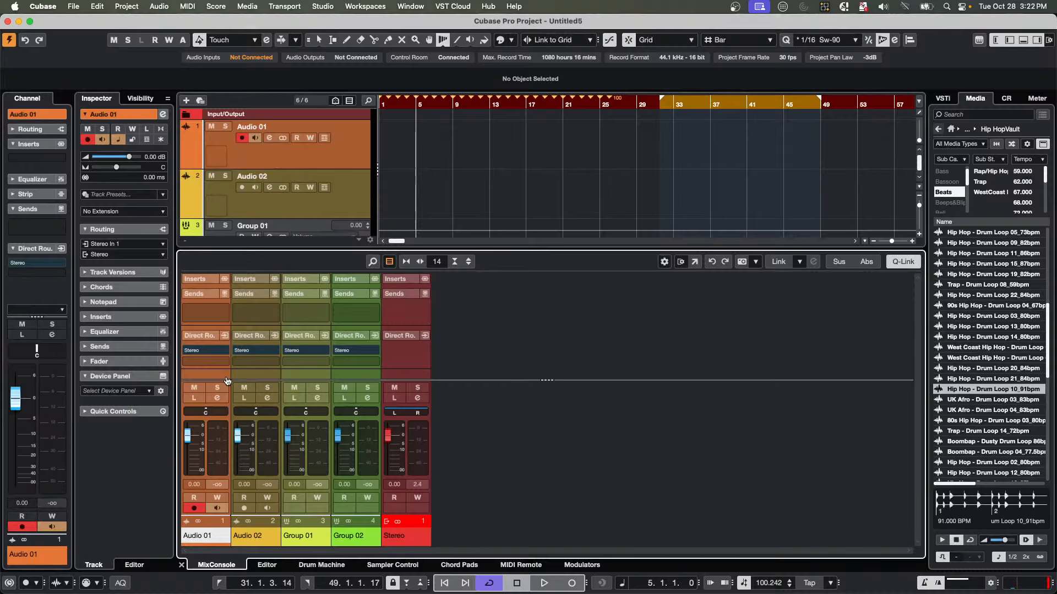
key(Down)
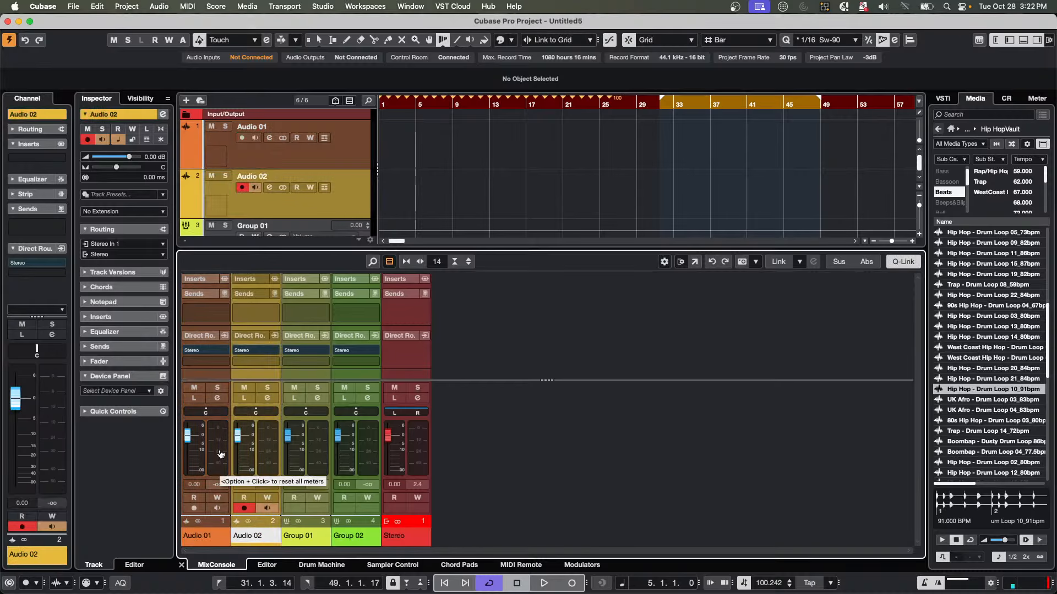
key(Up)
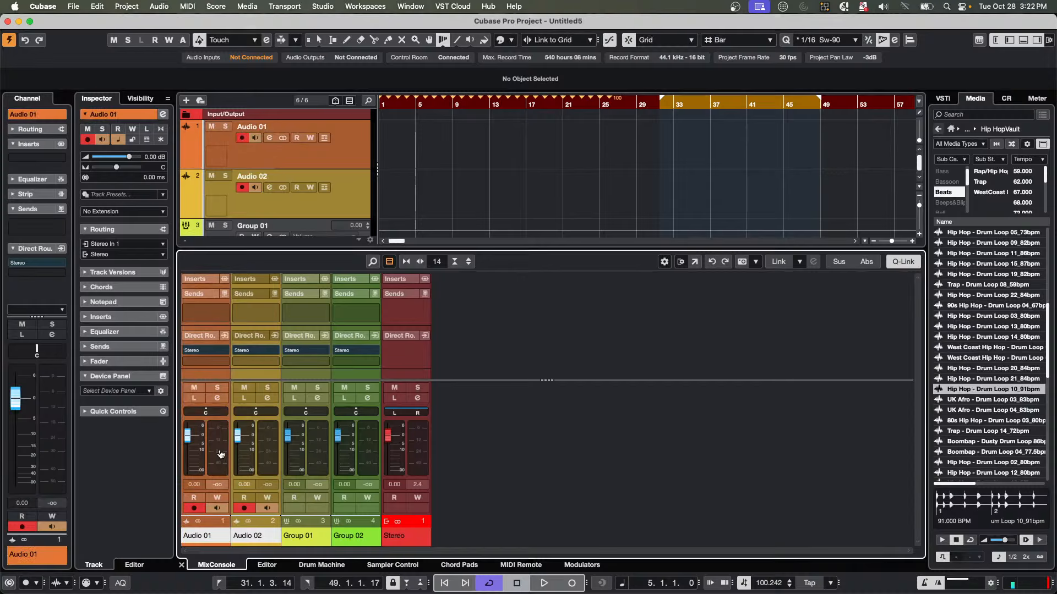
click(224, 352)
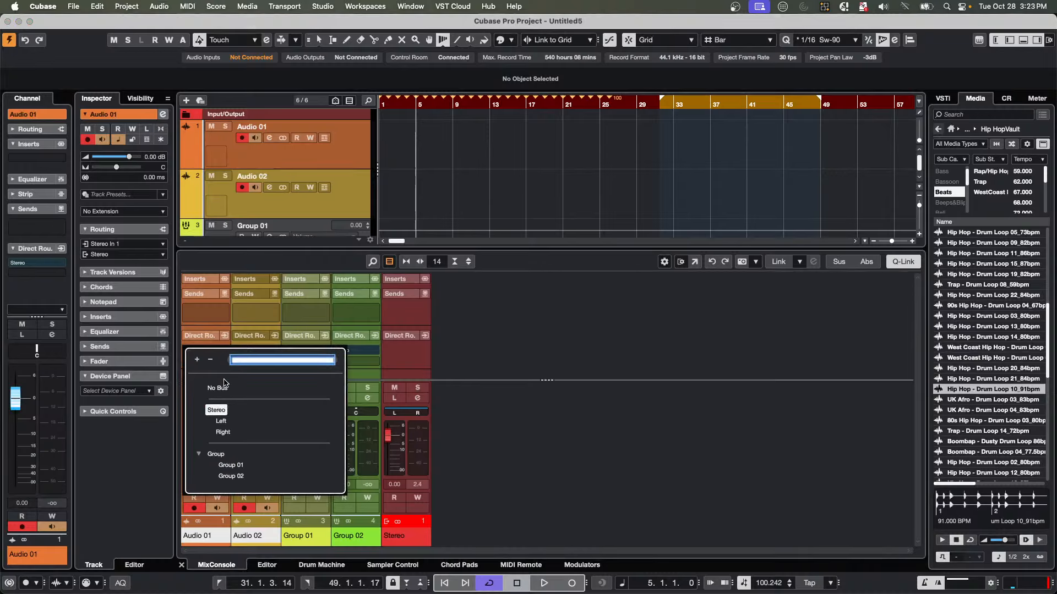
click(231, 466)
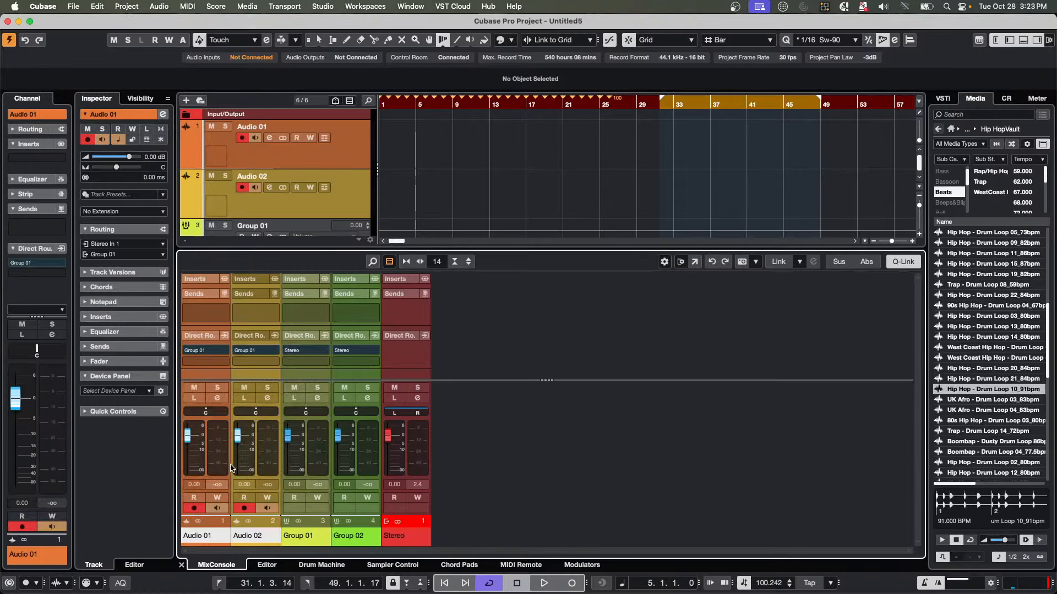
click(224, 361)
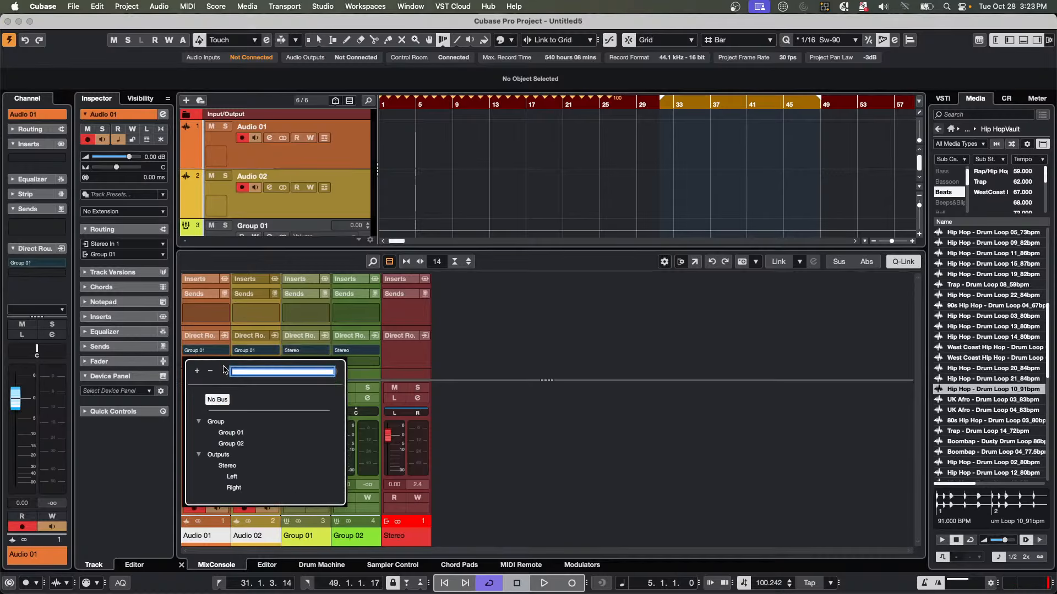
click(231, 443)
click(225, 351)
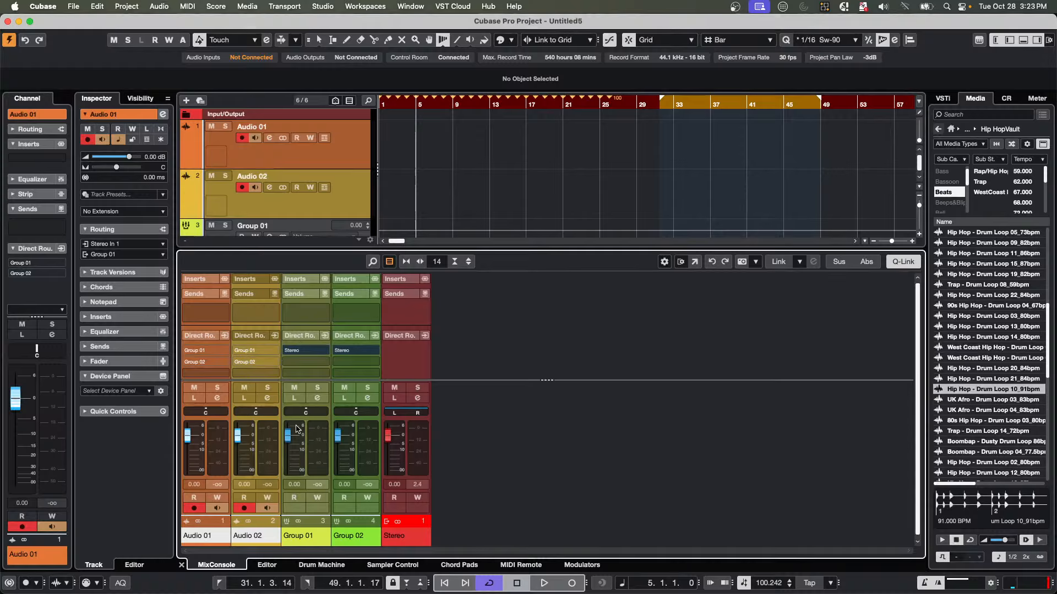
Select only Audio 01, show the Control Room, and turn its main level fully down to -oo dB.
click(330, 161)
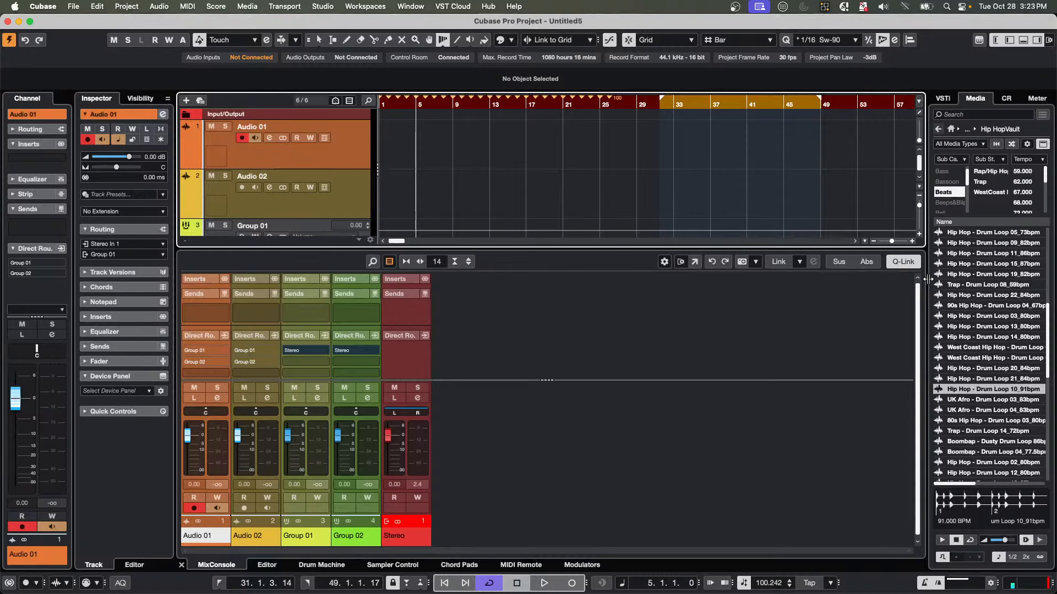
click(1006, 98)
drag(995, 486, 952, 546)
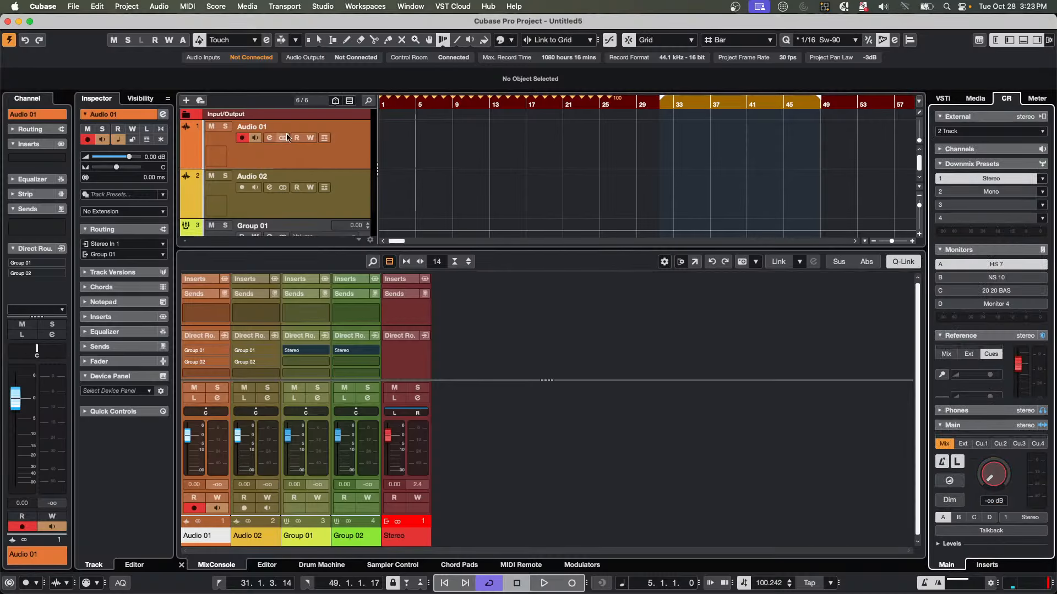
Insert TestGenerator in the first insert slot of both Audio 01 and Audio 02 and close its plug-in window.
click(251, 161)
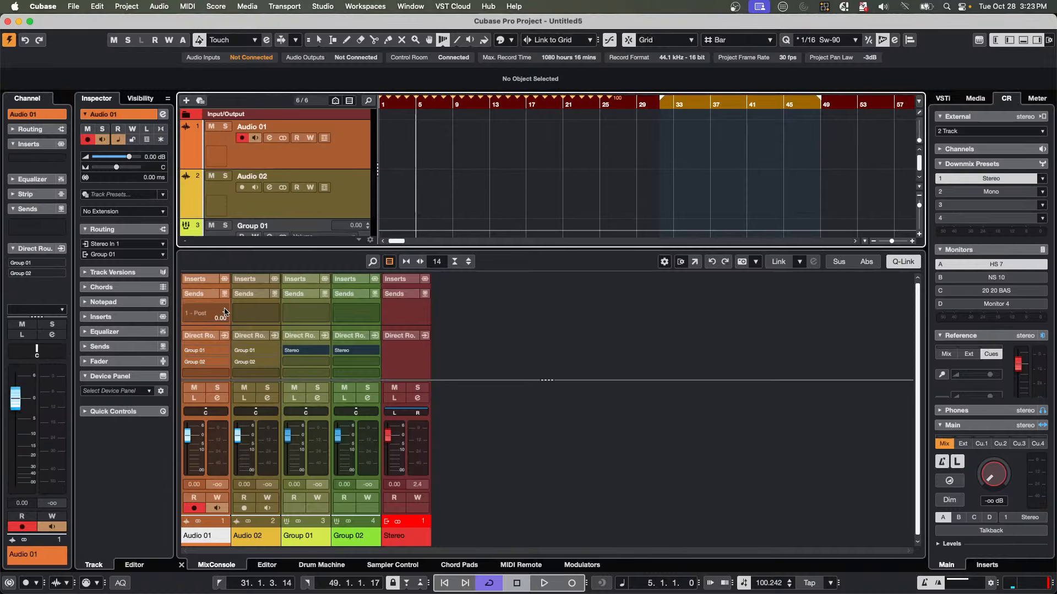
click(211, 280)
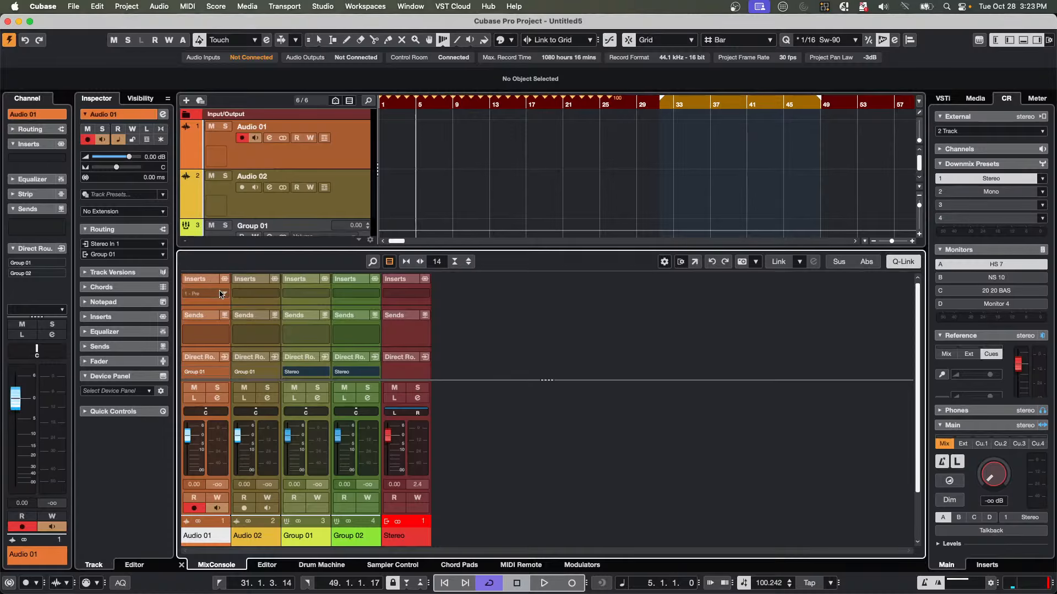
click(226, 296)
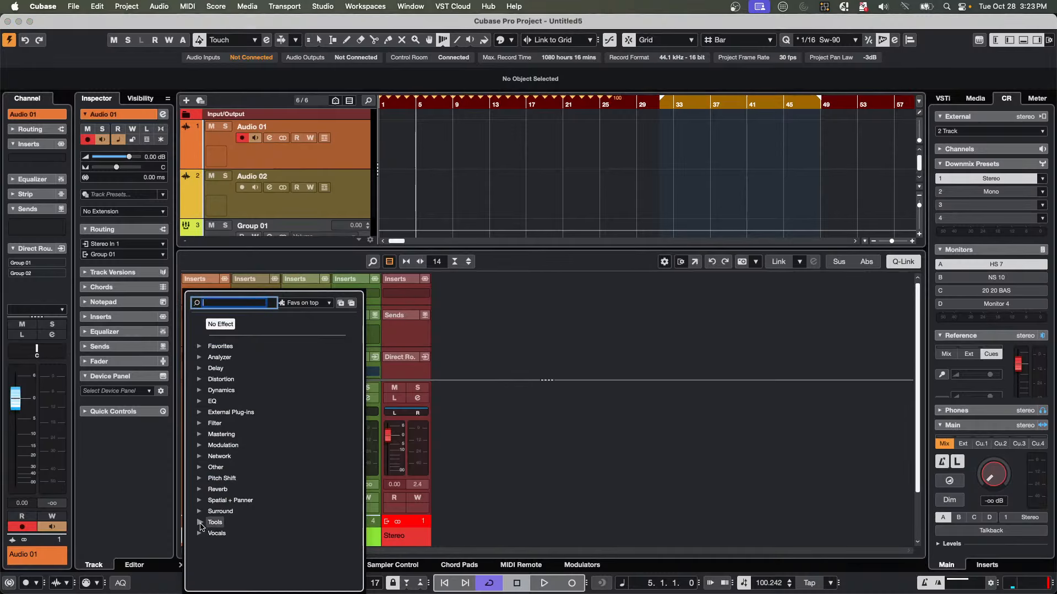
click(569, 440)
shift+click(267, 449)
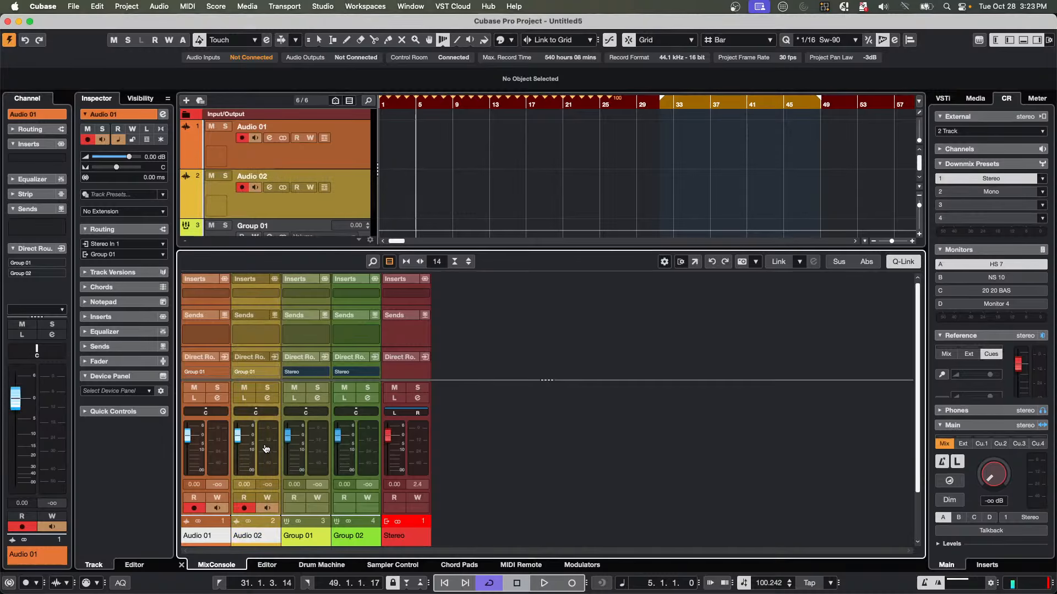
click(223, 296)
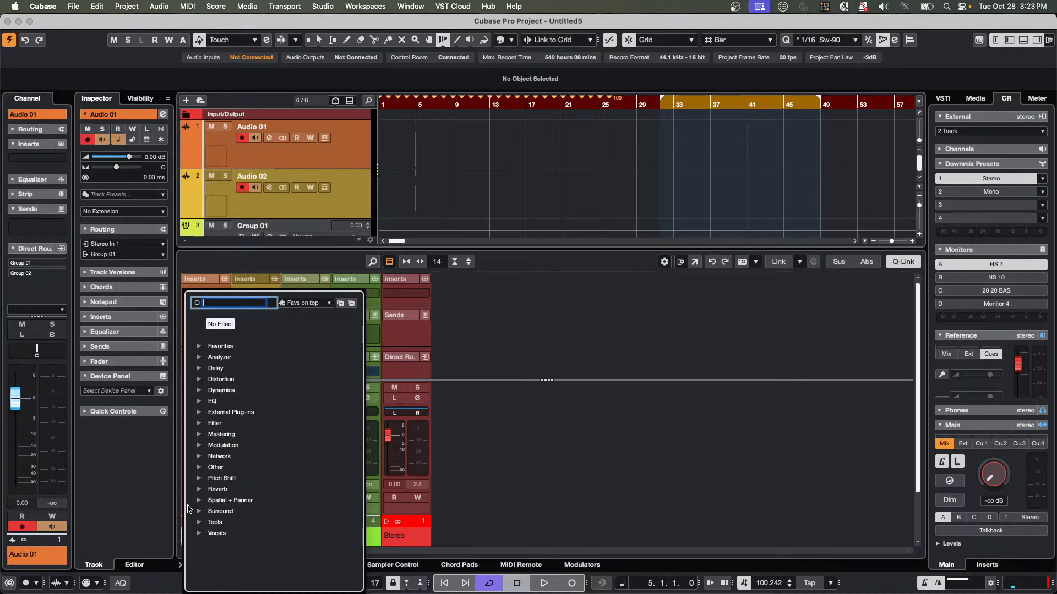
click(198, 523)
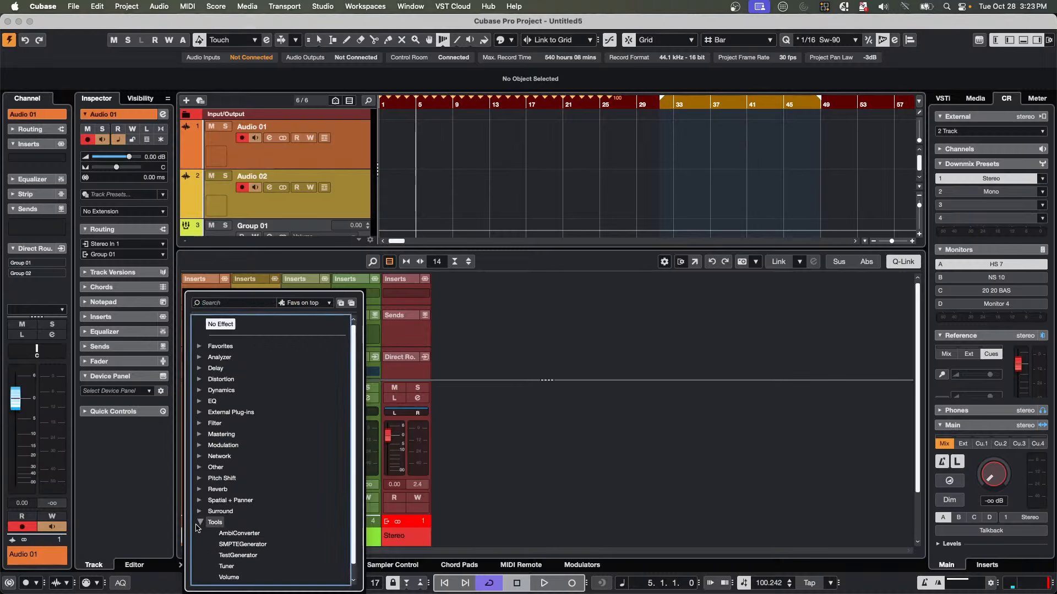
click(238, 556)
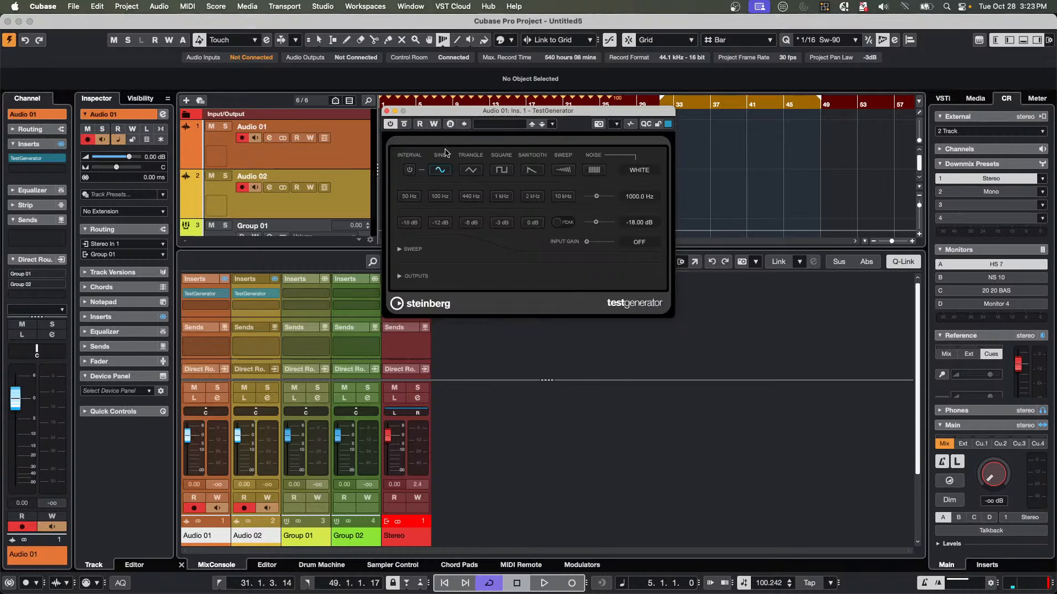
click(387, 112)
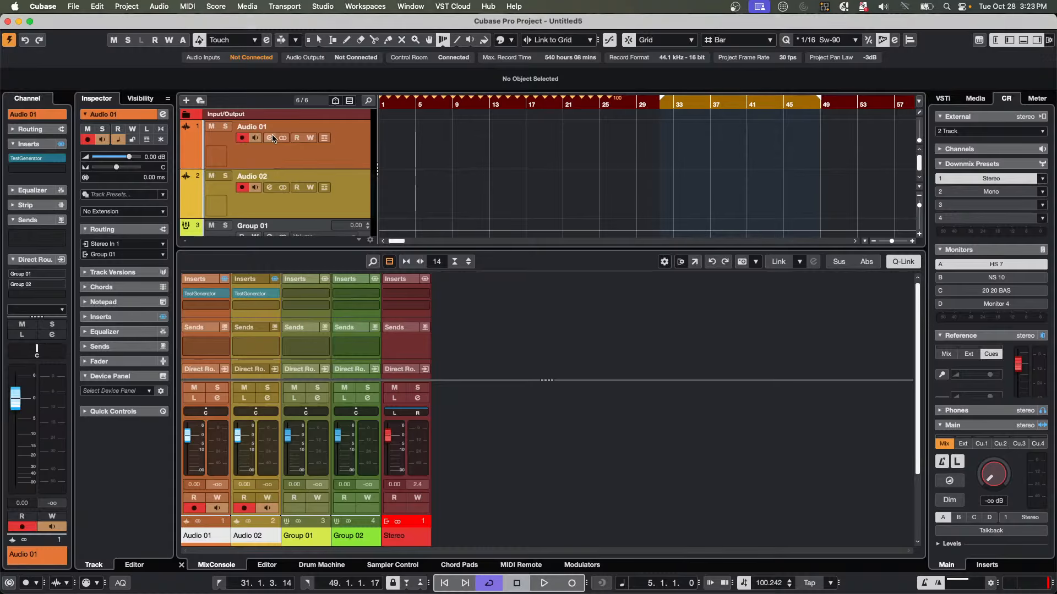
Turn off input monitoring on both audio tracks and activate their direct routings to Group 01 and Group 02.
click(256, 140)
click(255, 188)
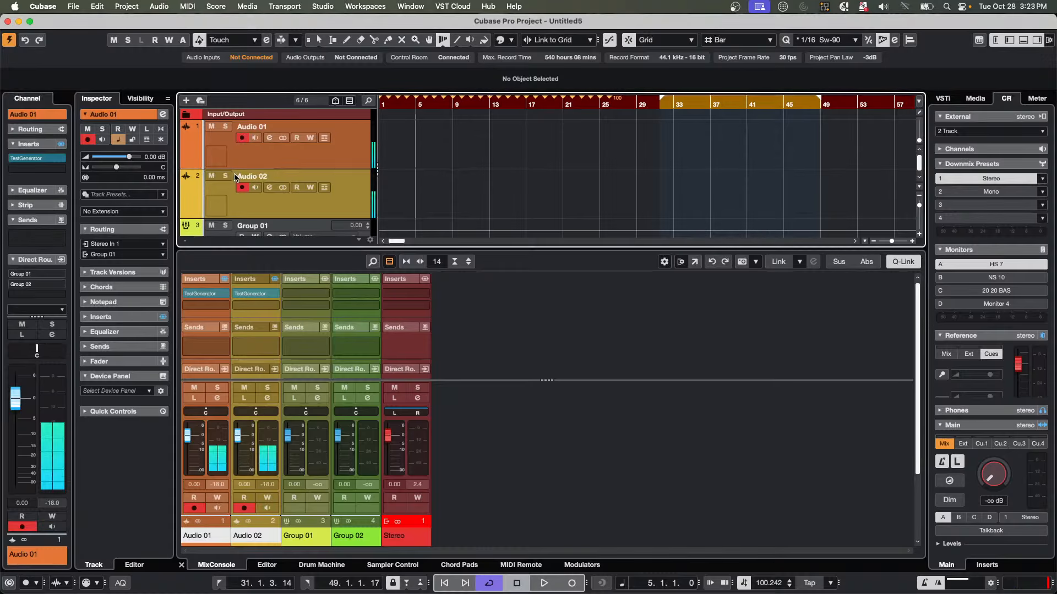
scroll(204, 352, down, 2)
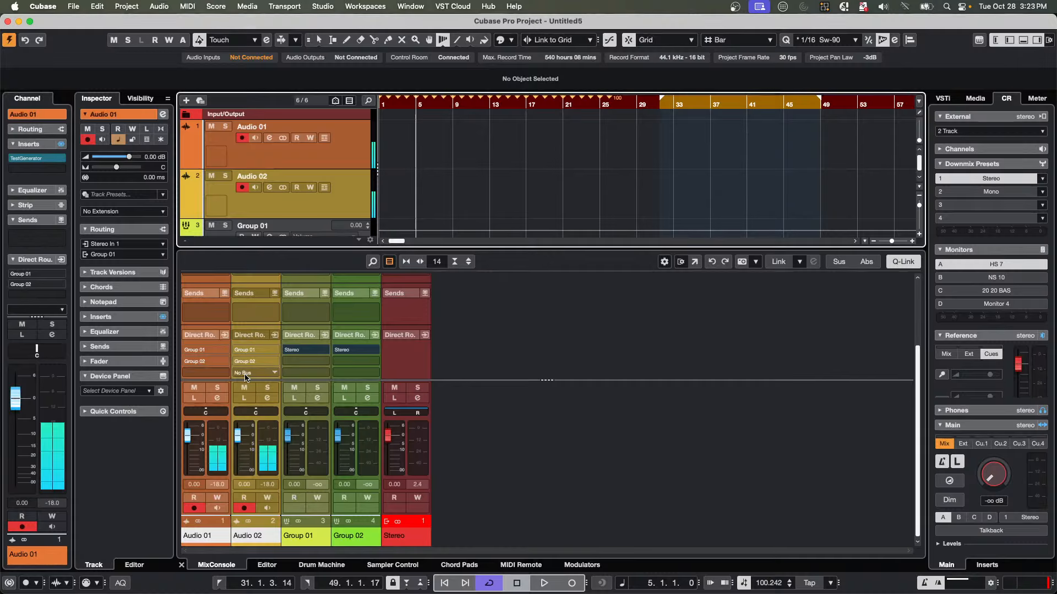
click(187, 350)
click(186, 364)
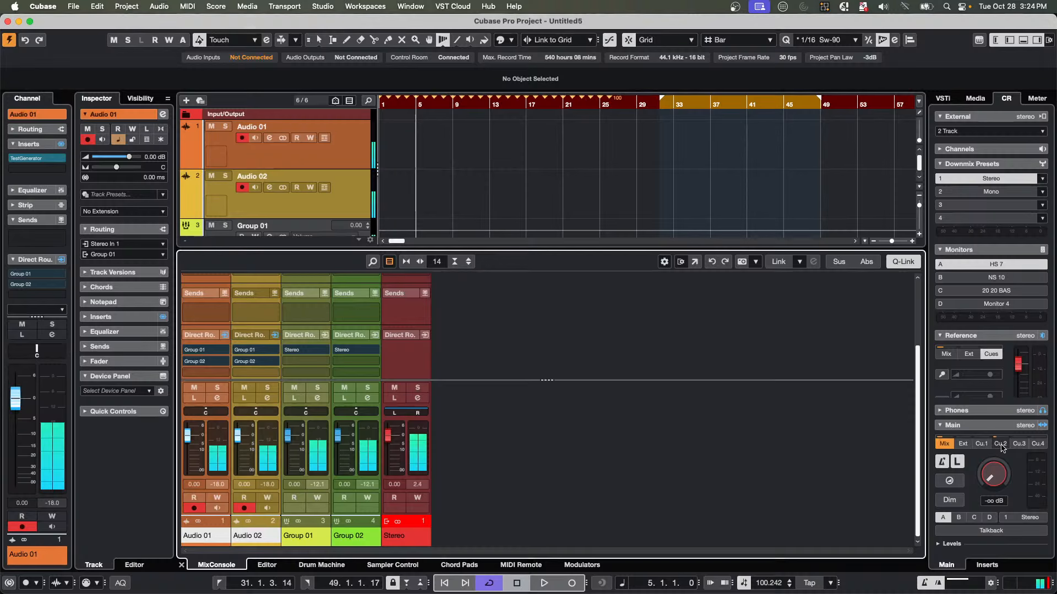
Raise the Control Room main level to -42.5 dB and toggle Group 02's direct routing to Stereo.
drag(994, 469, 992, 464)
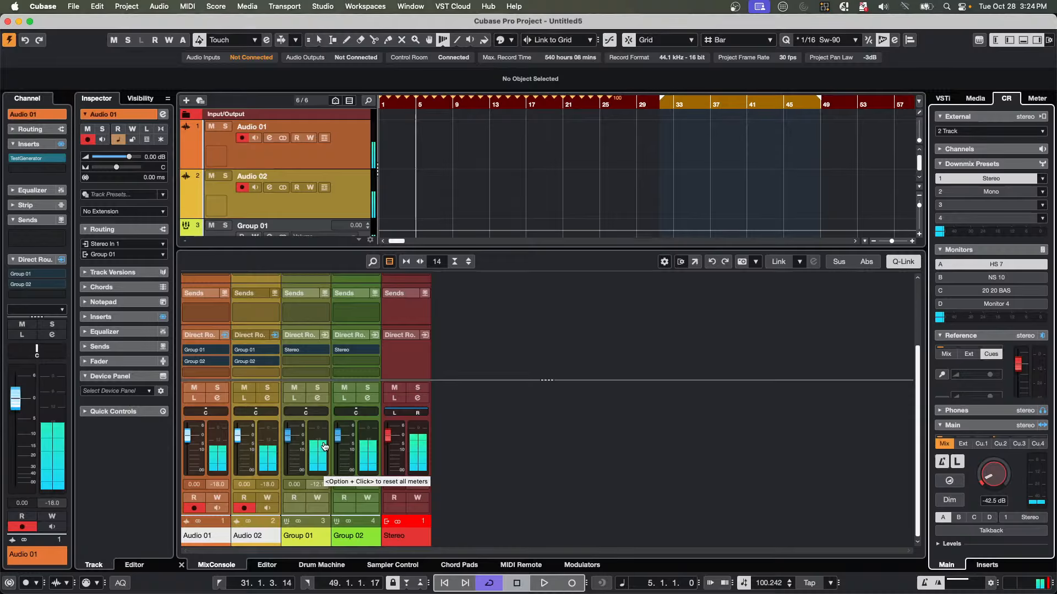
click(338, 352)
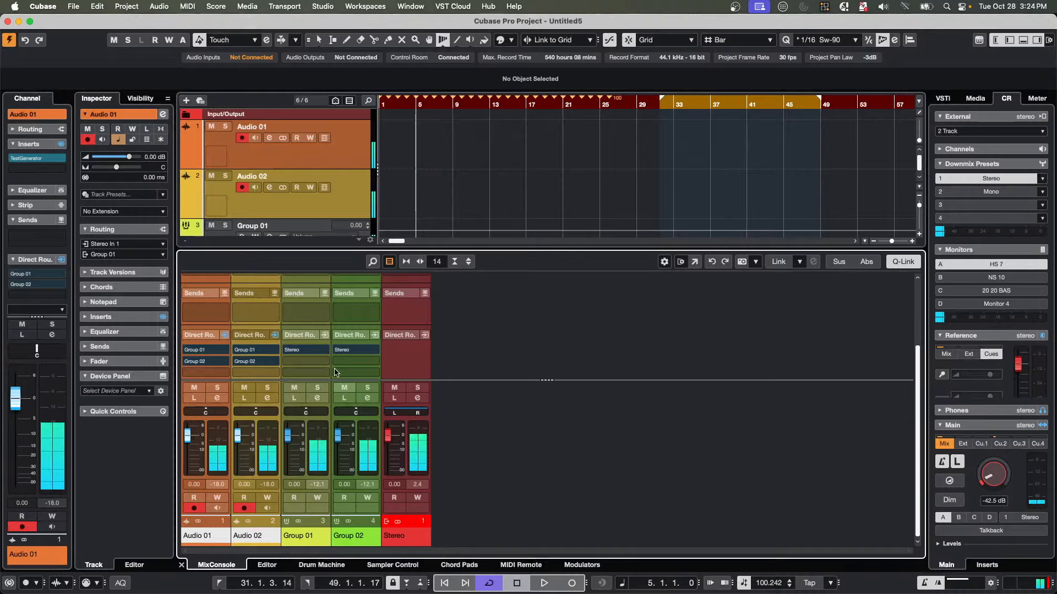
click(363, 353)
Add one stereo Group track with its audio output set to Stereo.
right_click(353, 183)
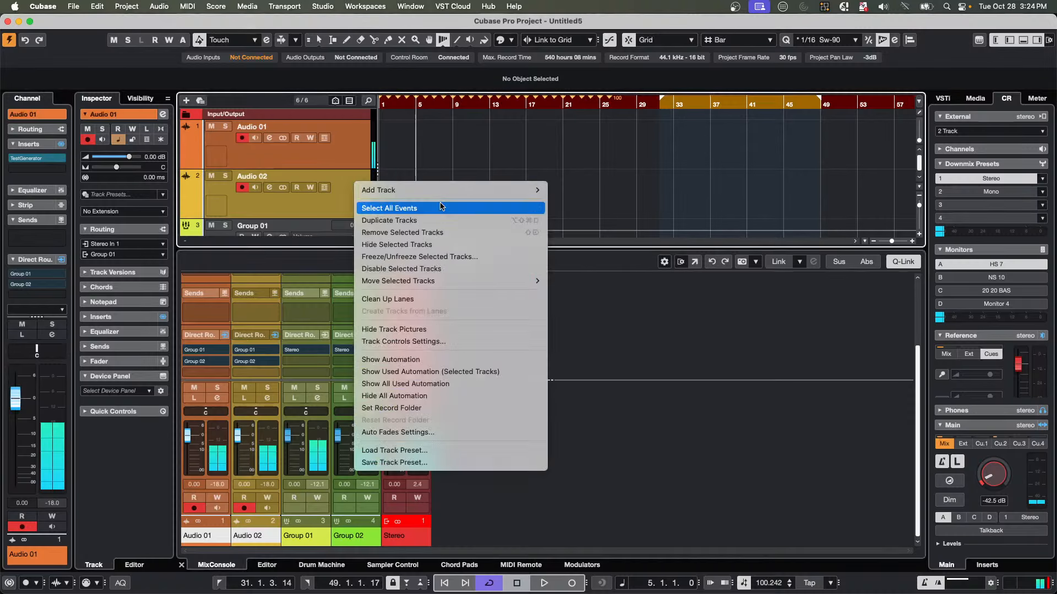
mouse_move(468, 190)
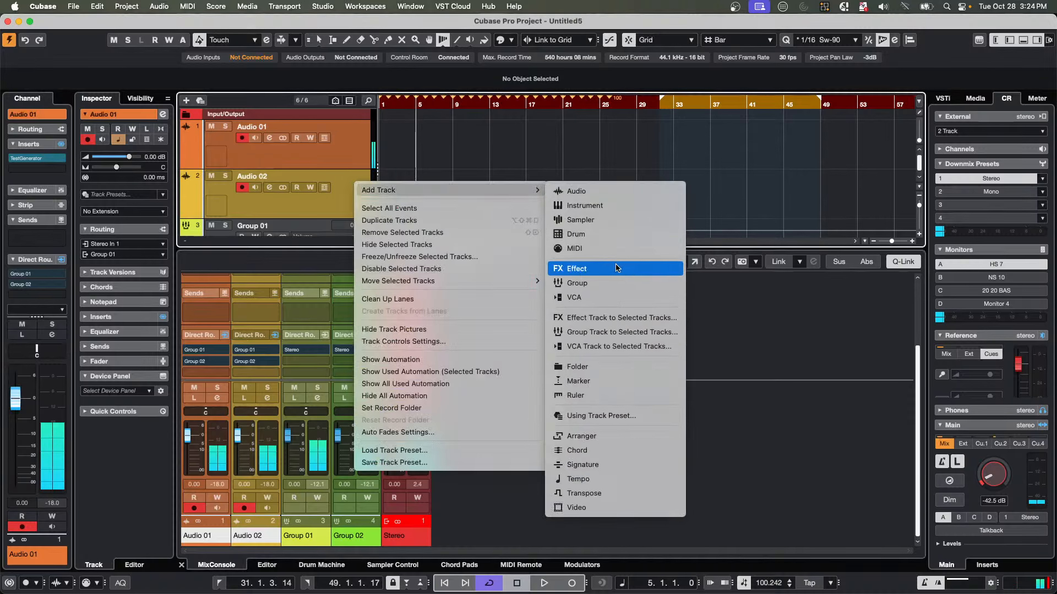
click(617, 282)
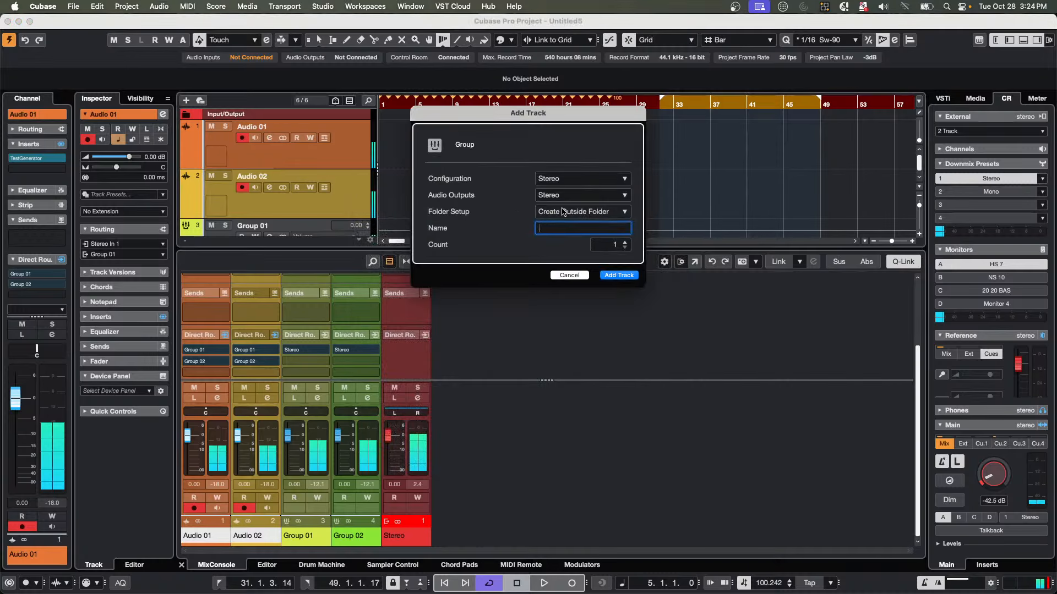
click(565, 198)
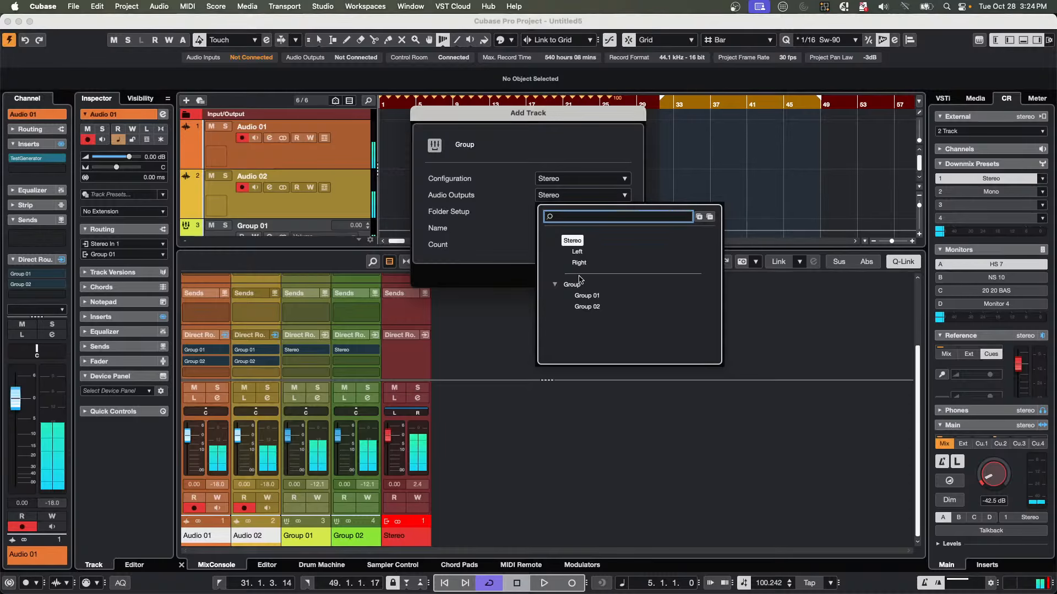
click(517, 226)
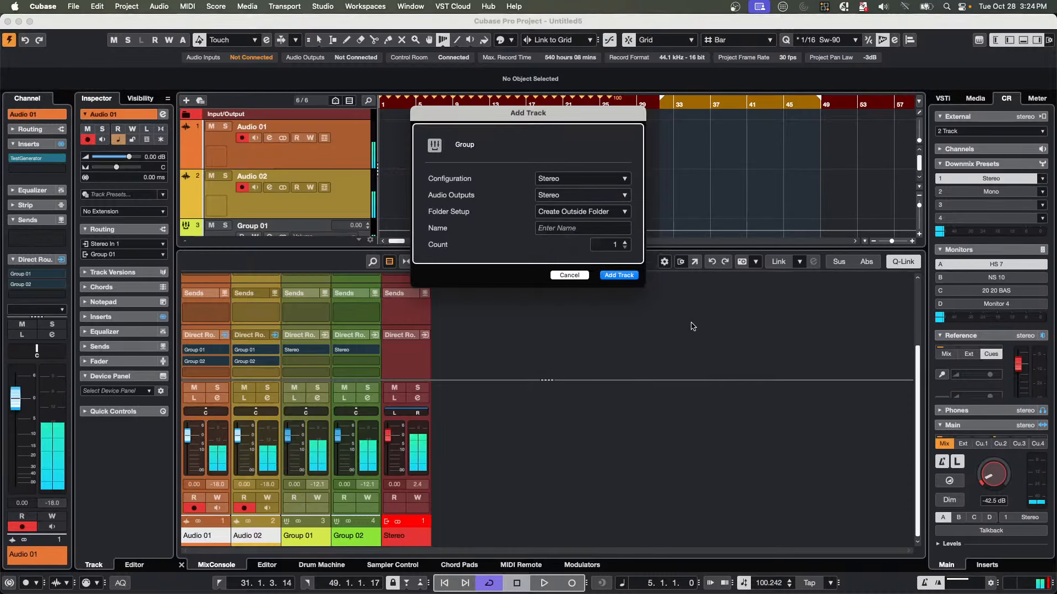
click(631, 277)
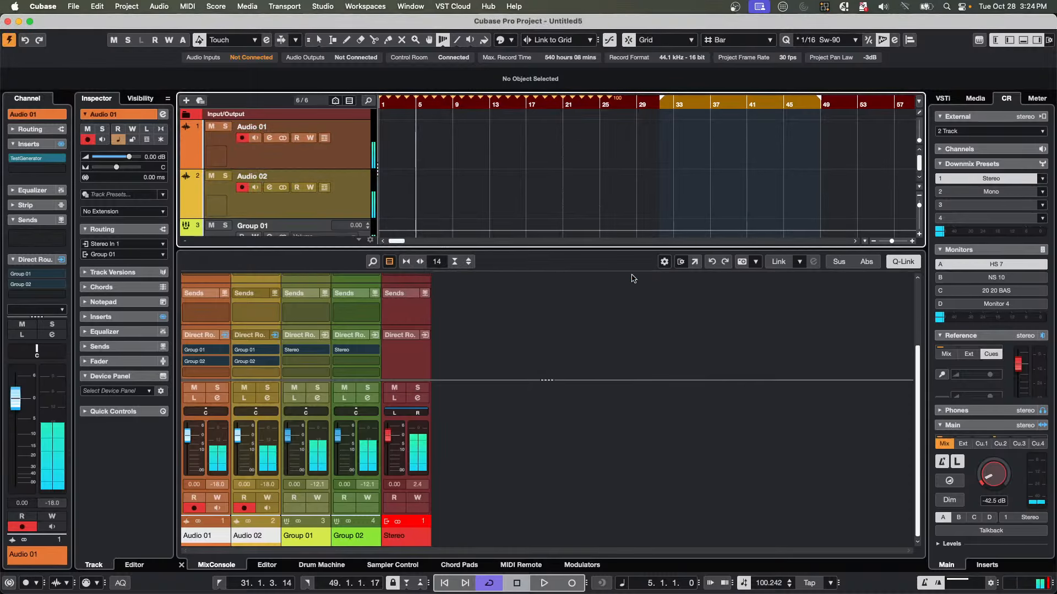
Undo the added group track during playback, and stop playback.
key(space)
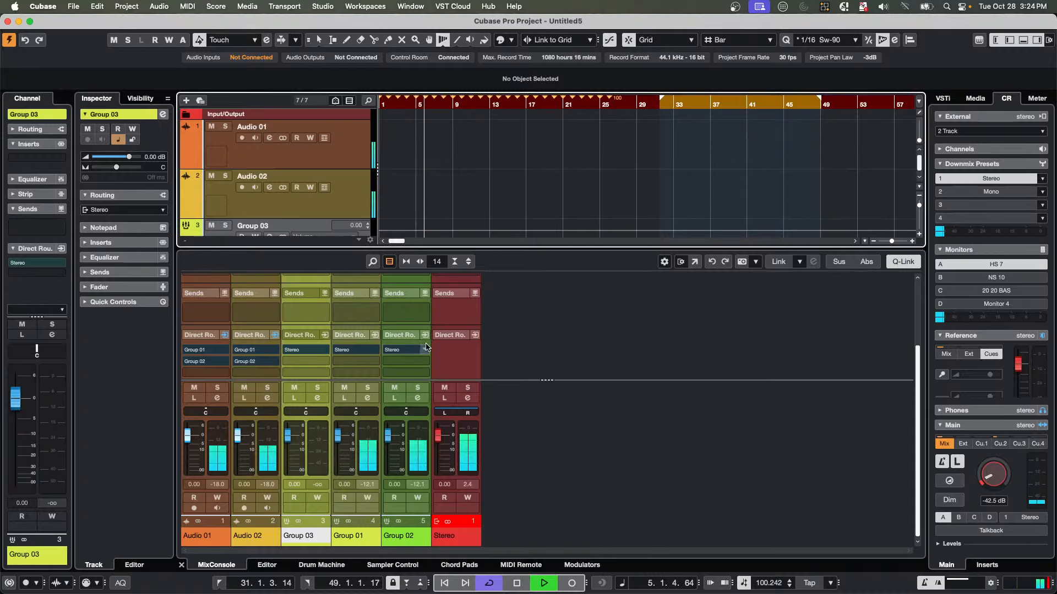
key(super+z)
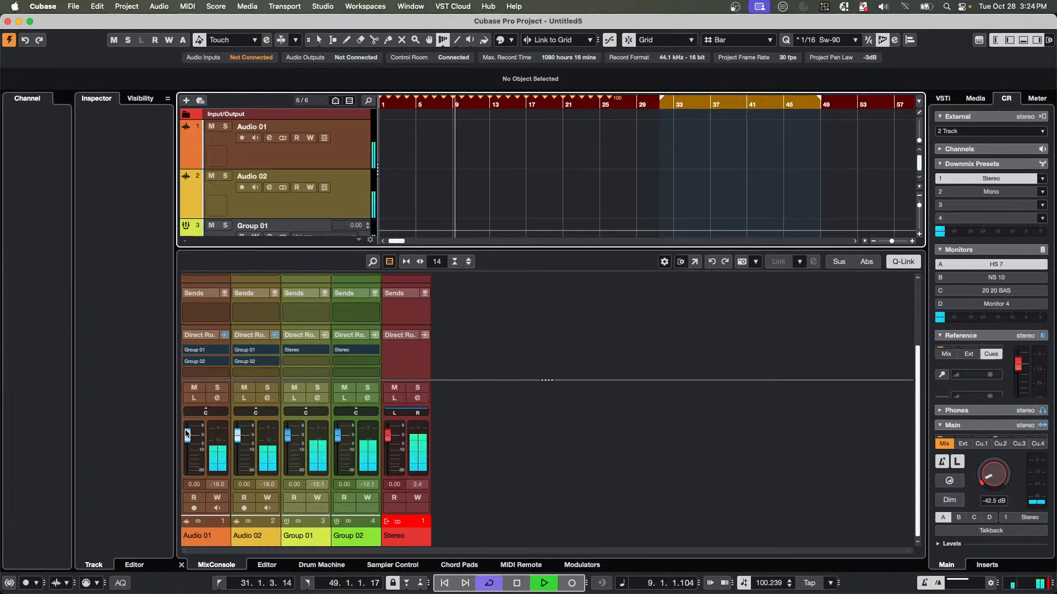
key(space)
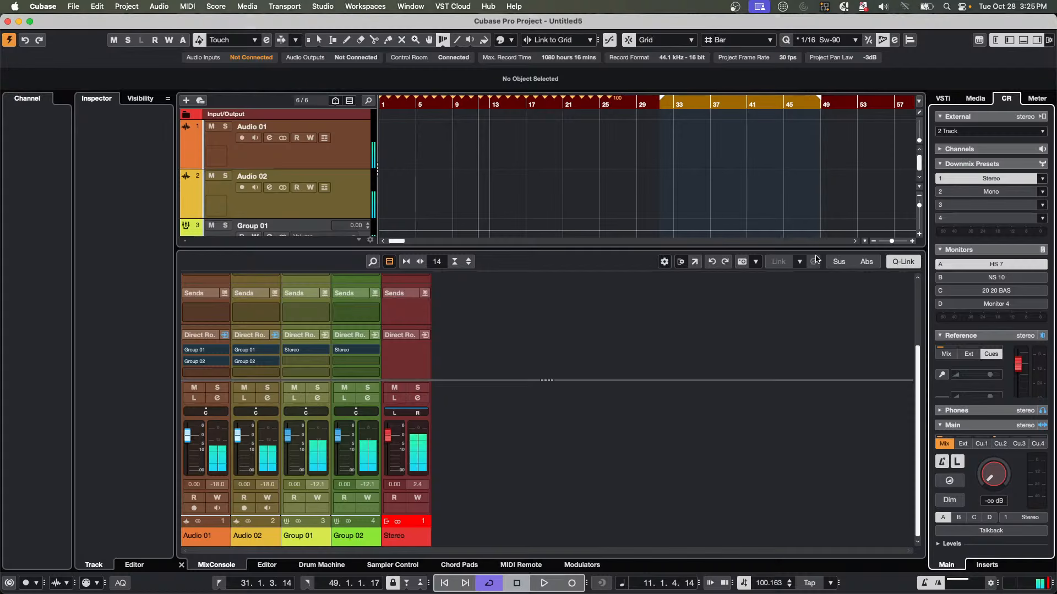
Turn off Q-Link, load the channel strip compressor on Group 02 with a -38.1 dB threshold, and close its channel settings.
click(906, 262)
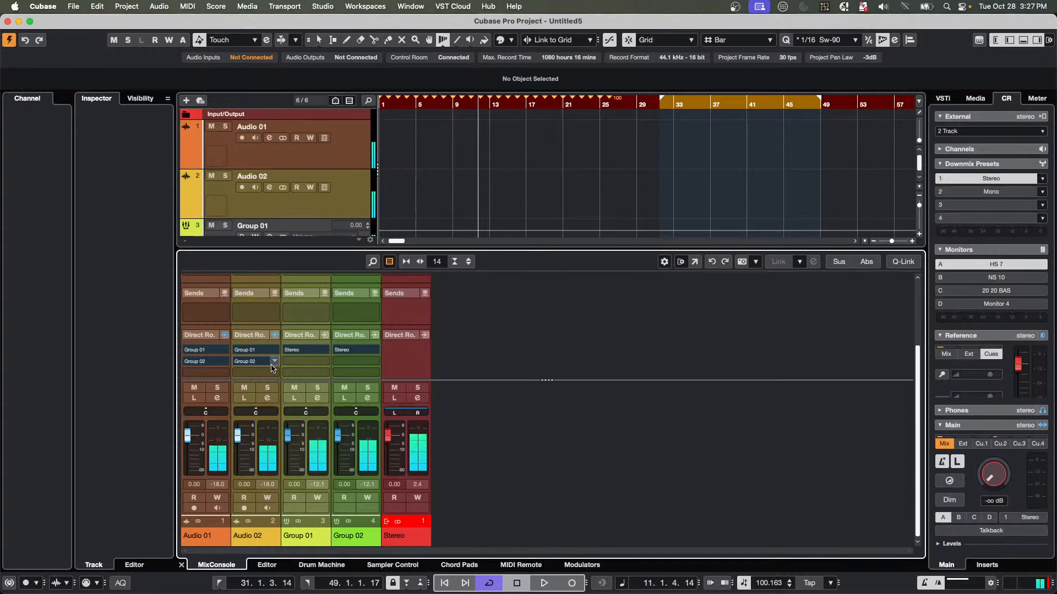
click(368, 397)
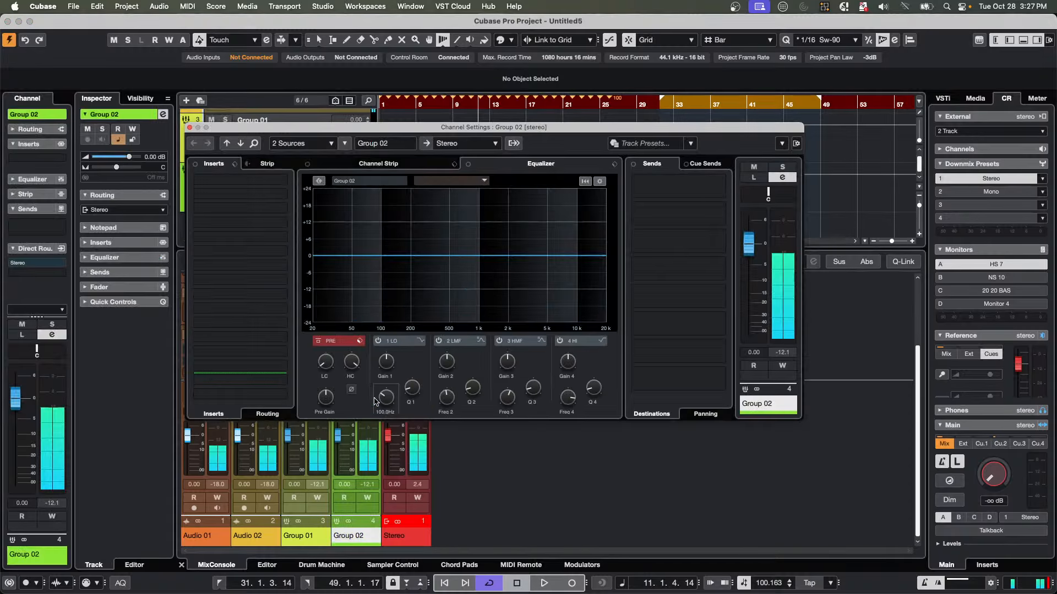
click(379, 163)
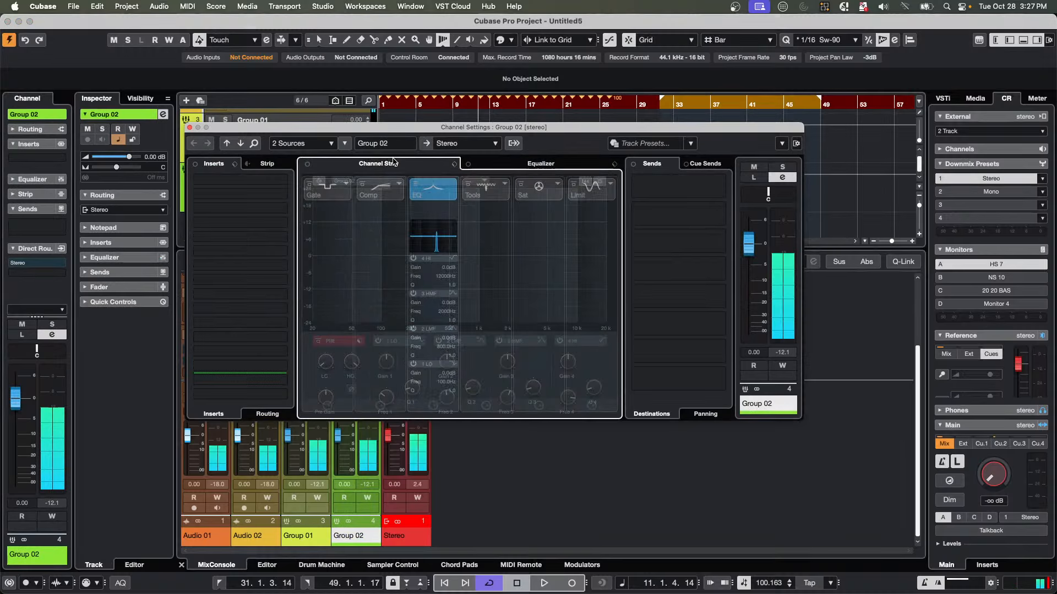
click(401, 187)
click(426, 205)
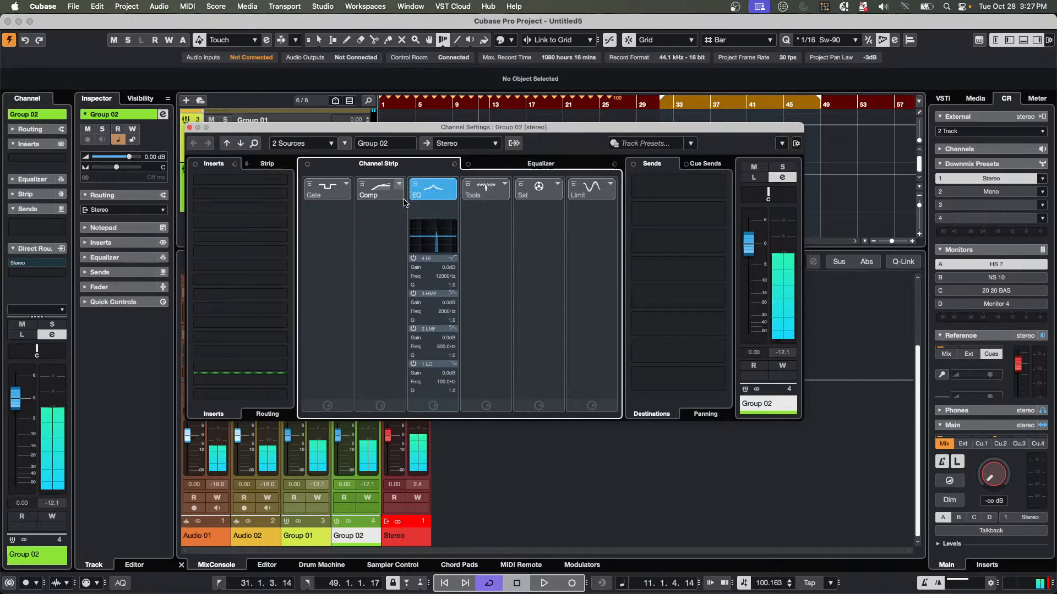
click(380, 209)
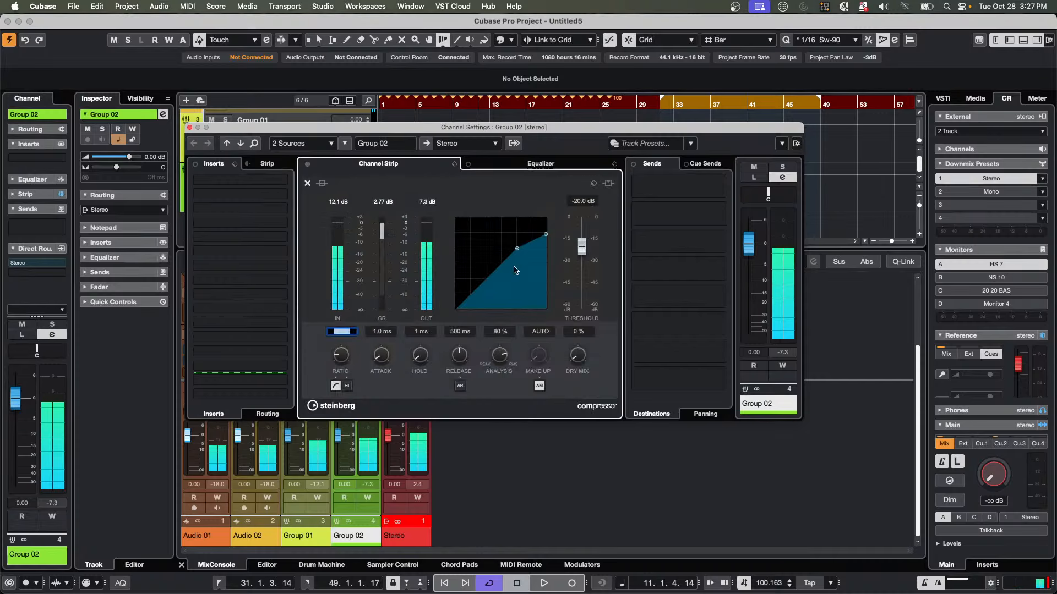
drag(517, 249, 490, 275)
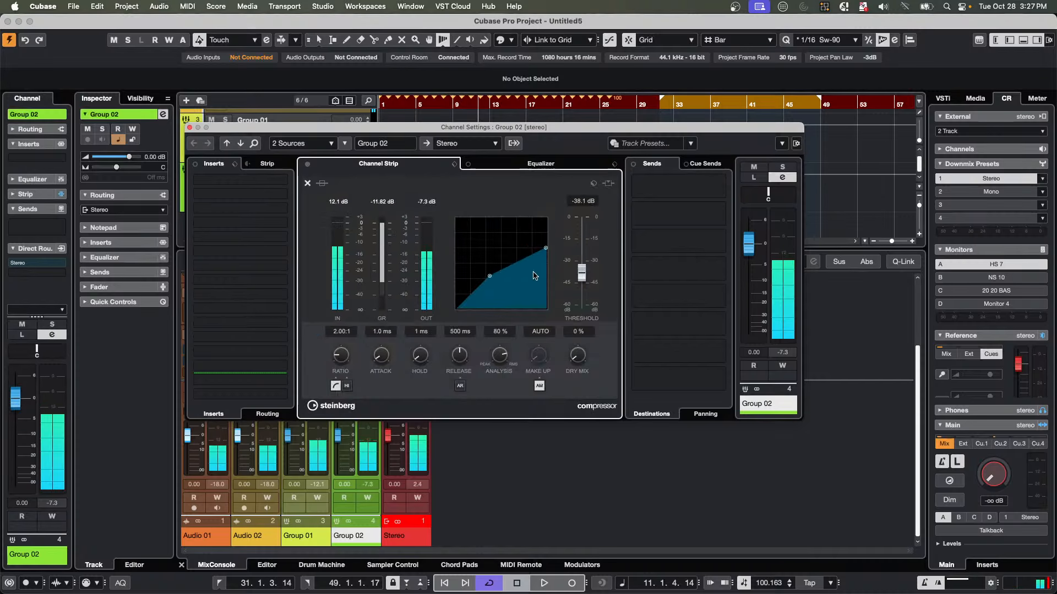
click(243, 241)
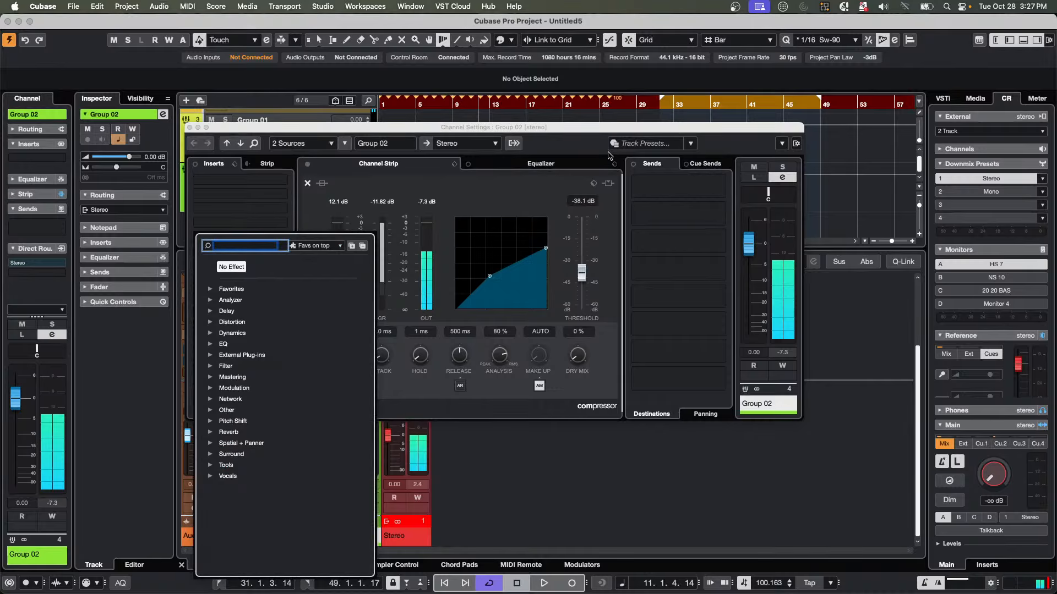
click(314, 131)
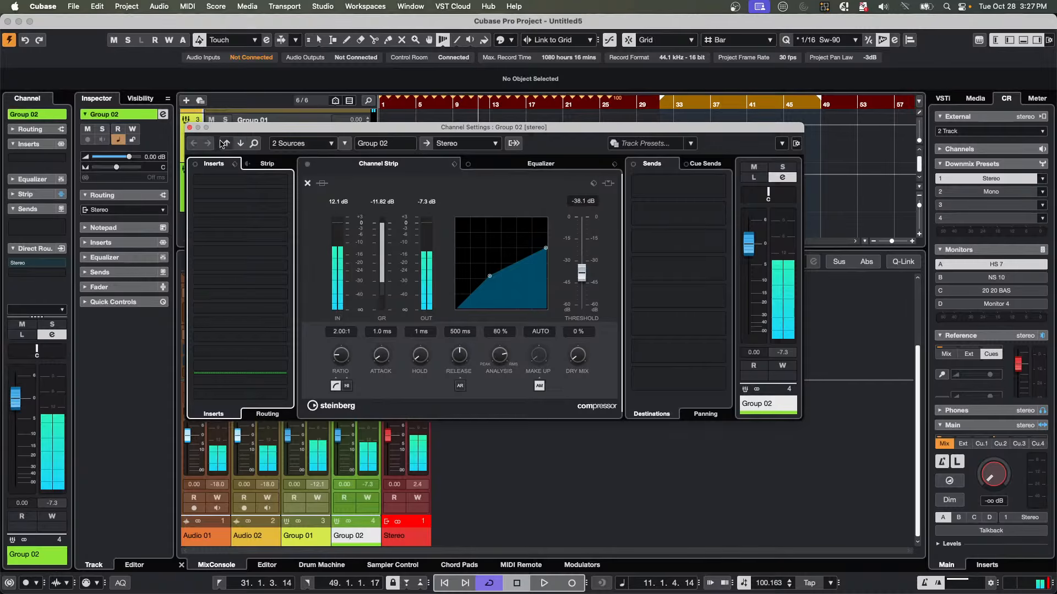
click(190, 128)
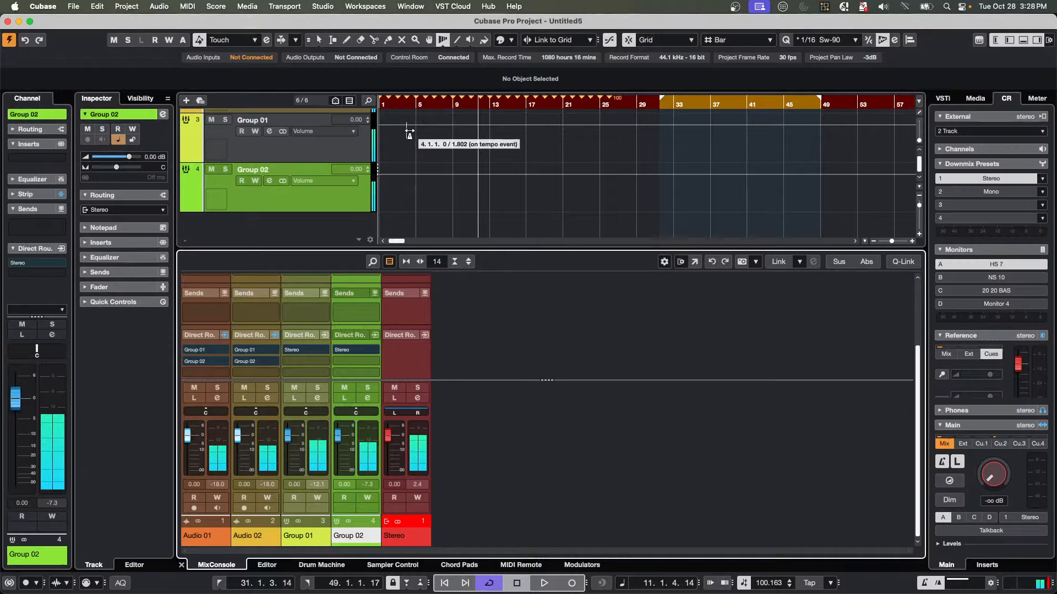
click(284, 152)
right_click(284, 152)
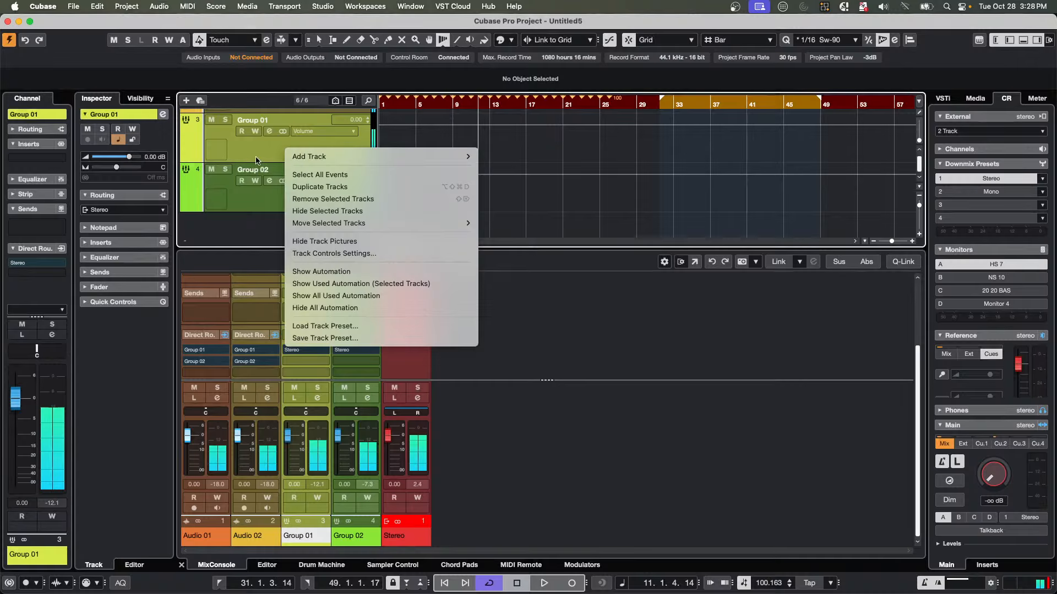
mouse_move(440, 157)
click(550, 176)
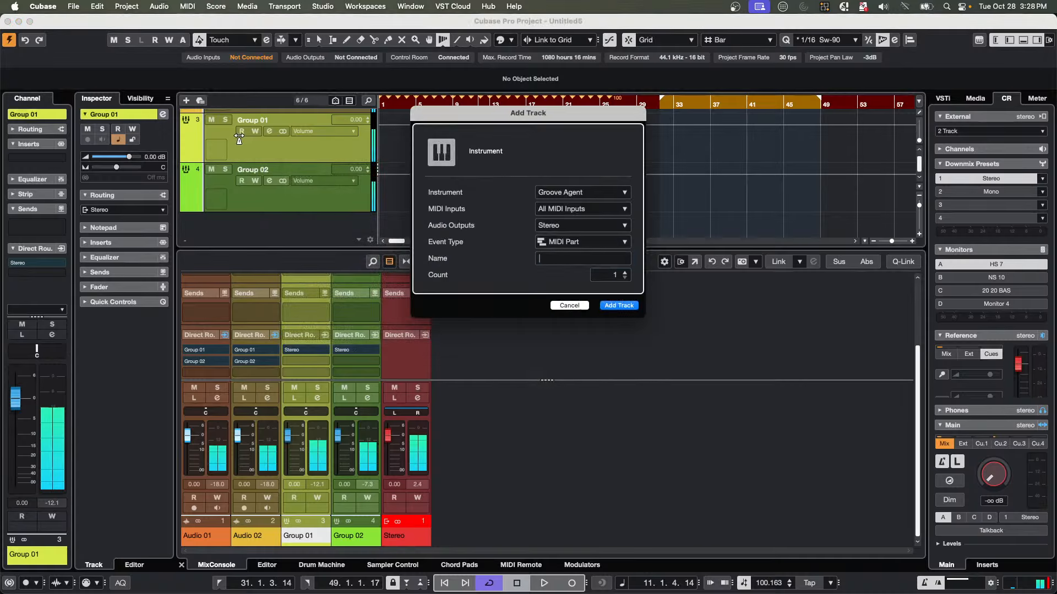
click(569, 306)
Mute the Audio 01 and Audio 02 tracks.
scroll(319, 222, up, 3)
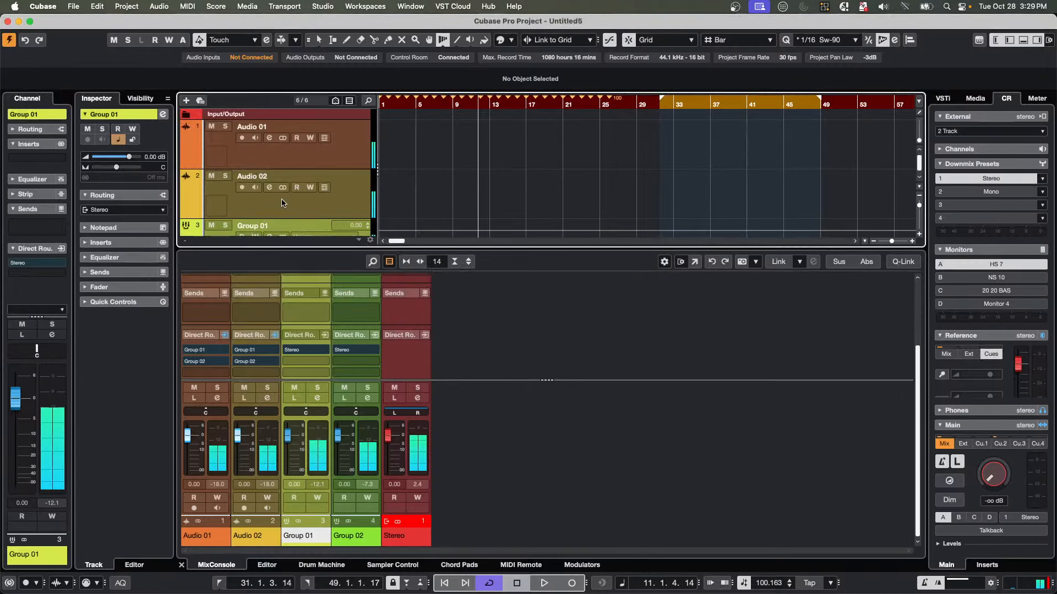
click(212, 127)
click(211, 176)
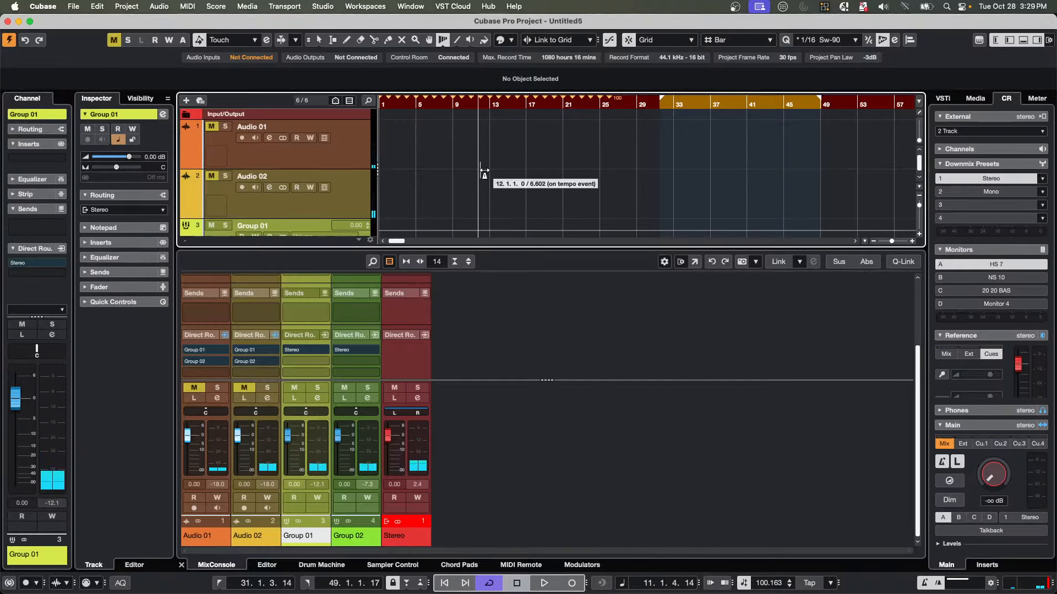
Add a Tempo track below Audio 01 and choose the Line tool.
right_click(296, 156)
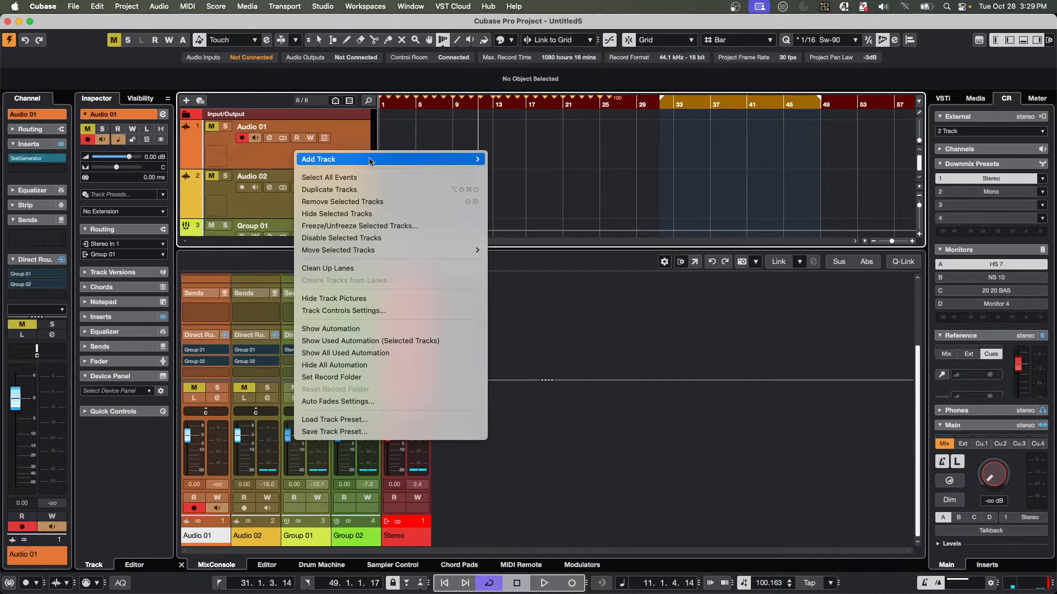
mouse_move(370, 158)
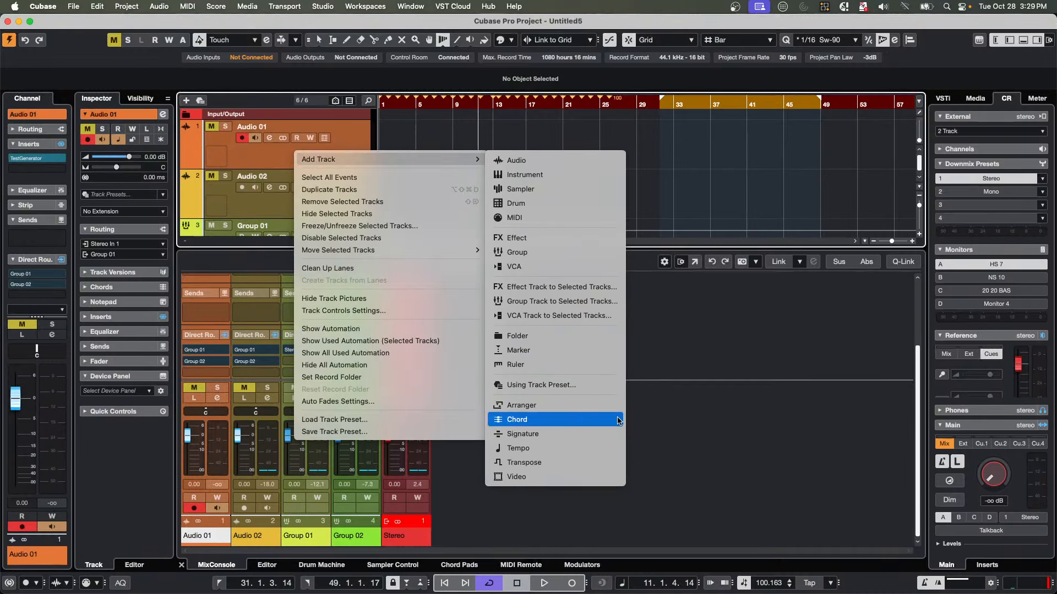
click(587, 449)
right_click(501, 208)
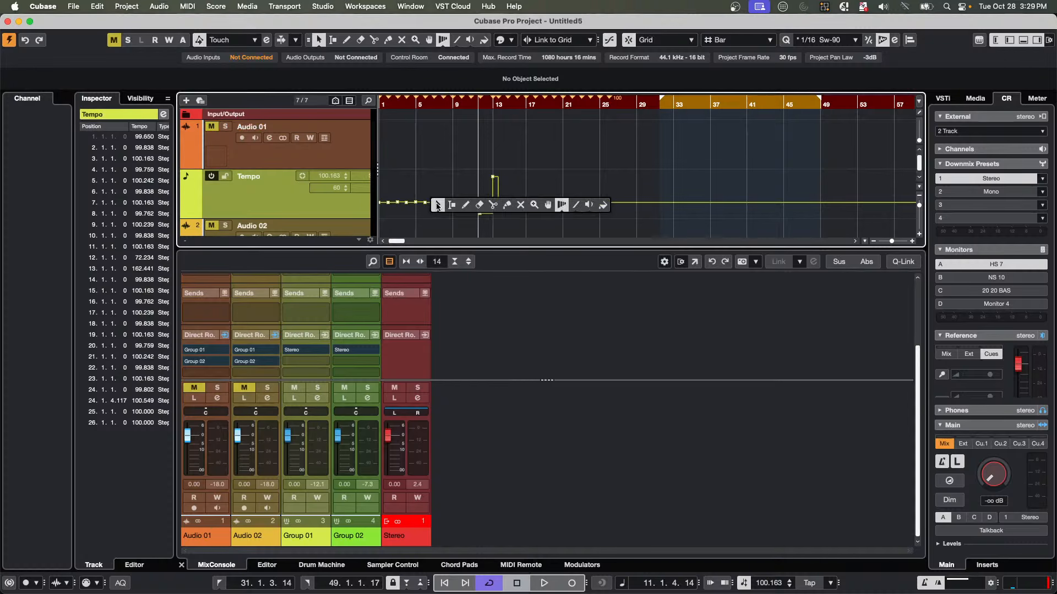
click(576, 204)
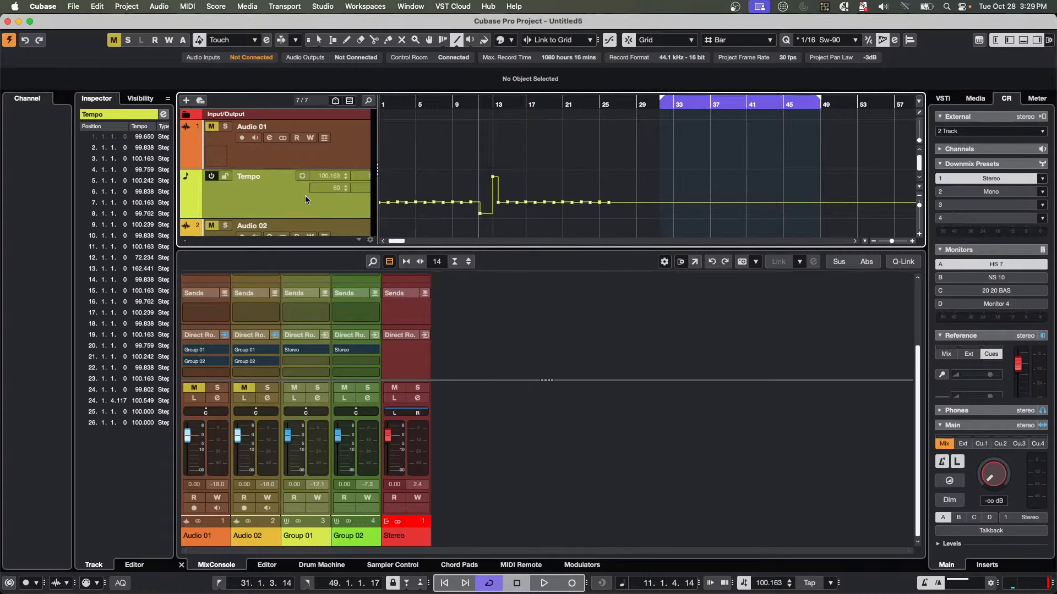
Toggle the Tempo track's activation off and back on, and create a new version of the track.
click(211, 176)
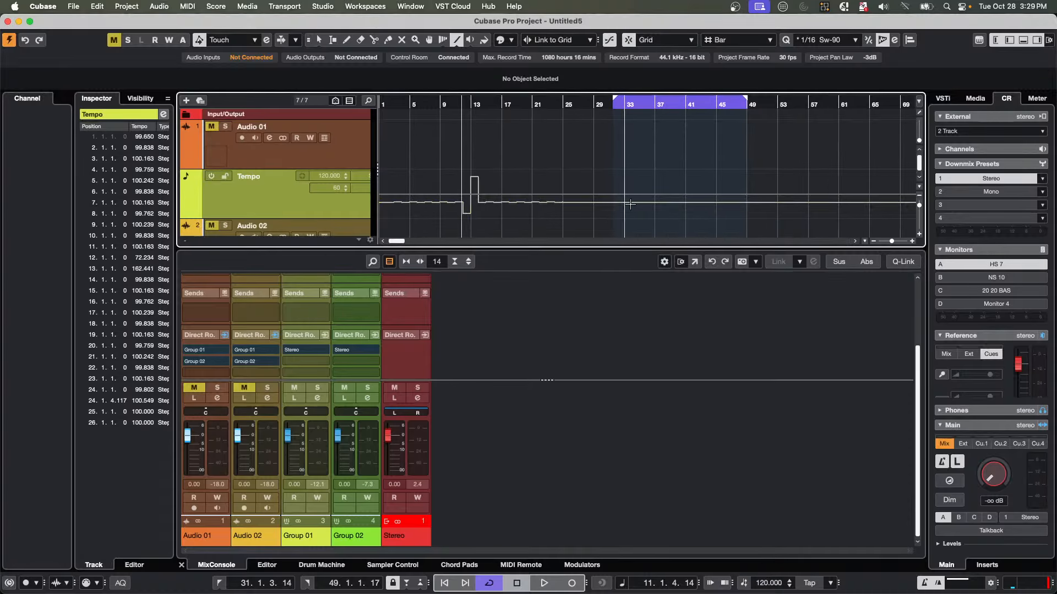
click(211, 176)
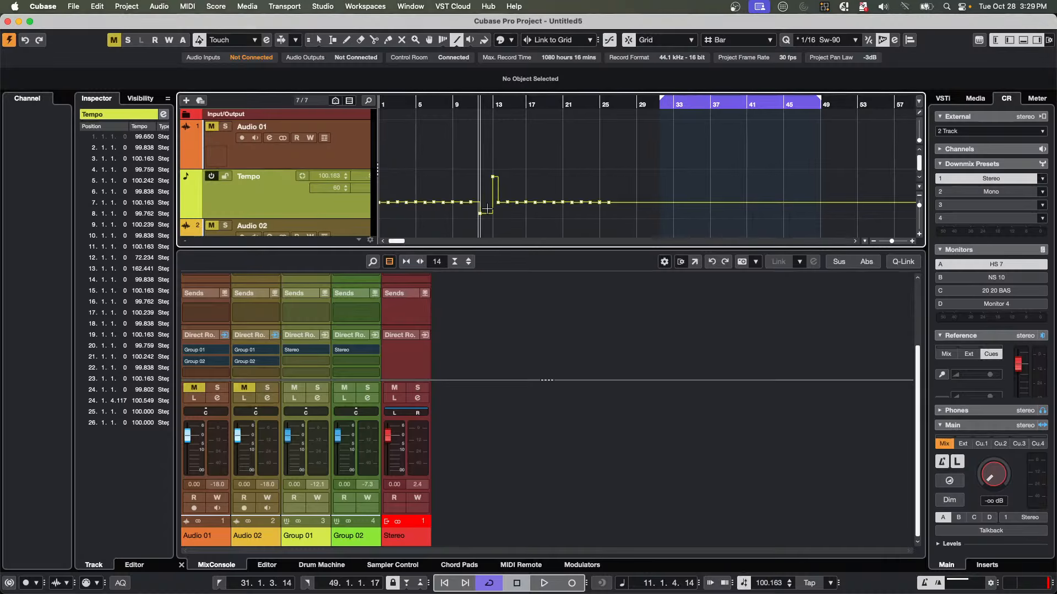
click(283, 176)
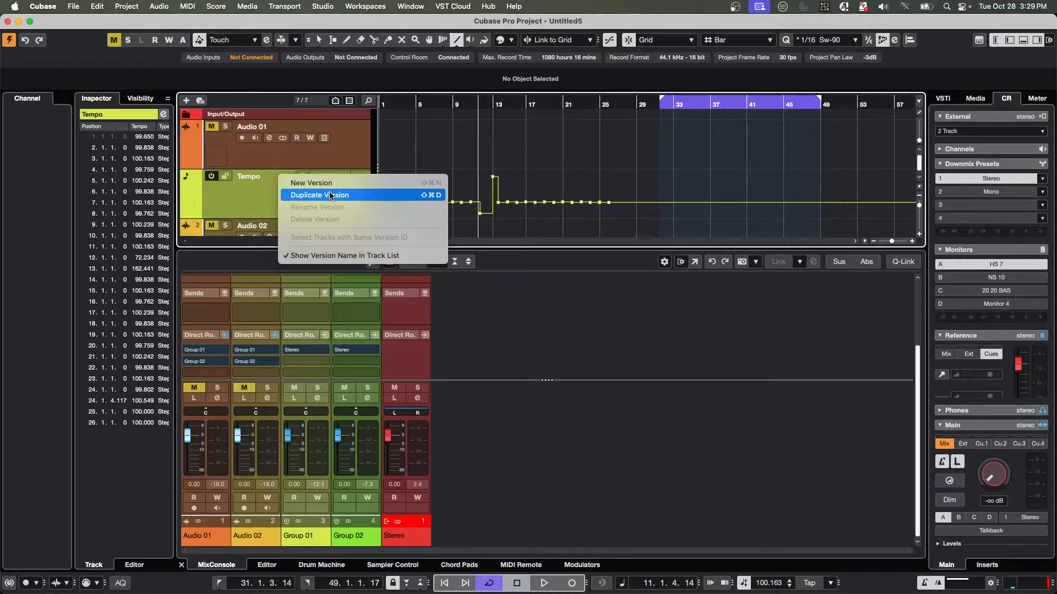
click(309, 183)
Draw tempo points on the new version: 115 BPM at bar 22, 80 at 27, 110 at 30, 105 at 36 and 37, 120 at 38.
right_click(491, 210)
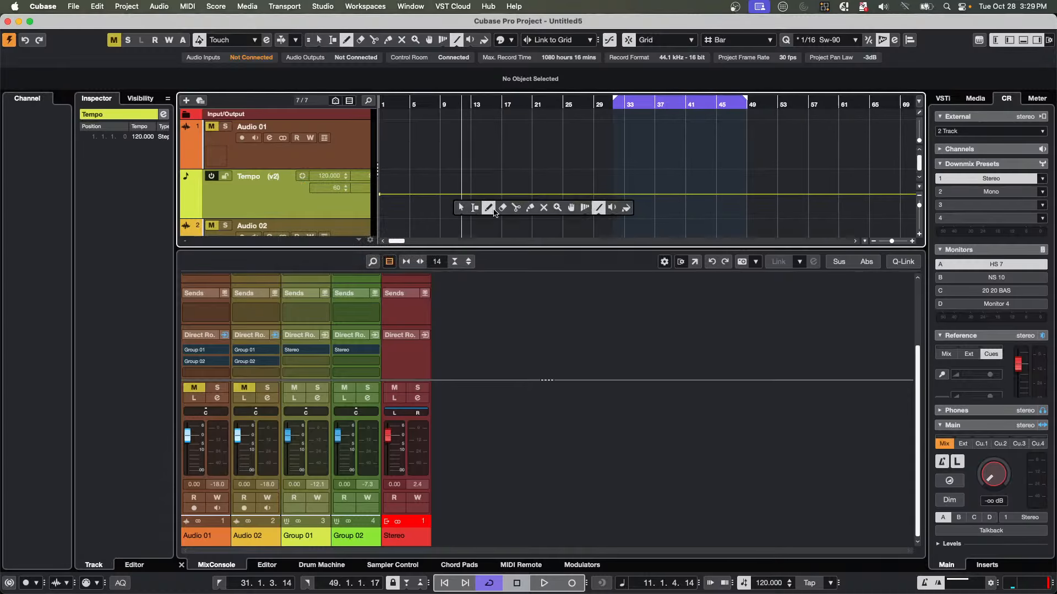
click(488, 208)
drag(539, 195, 547, 206)
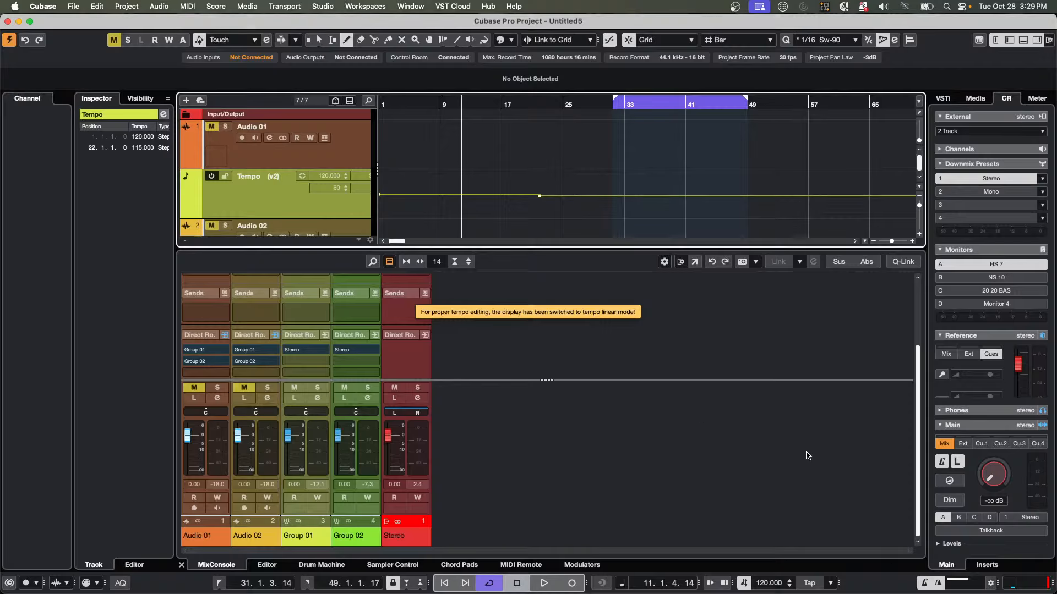
click(578, 210)
click(601, 198)
click(648, 202)
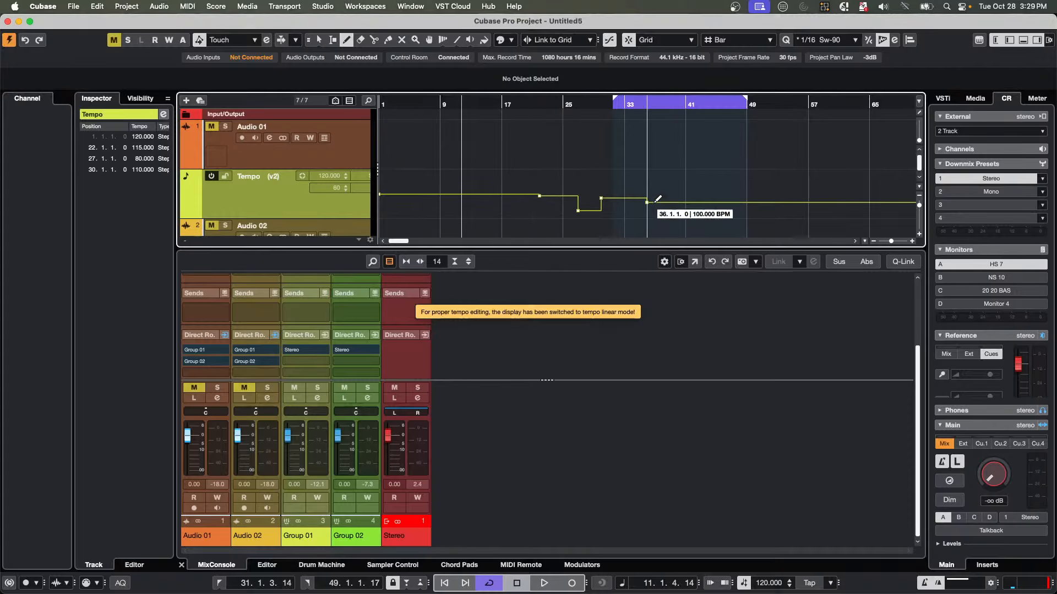
drag(656, 200, 666, 195)
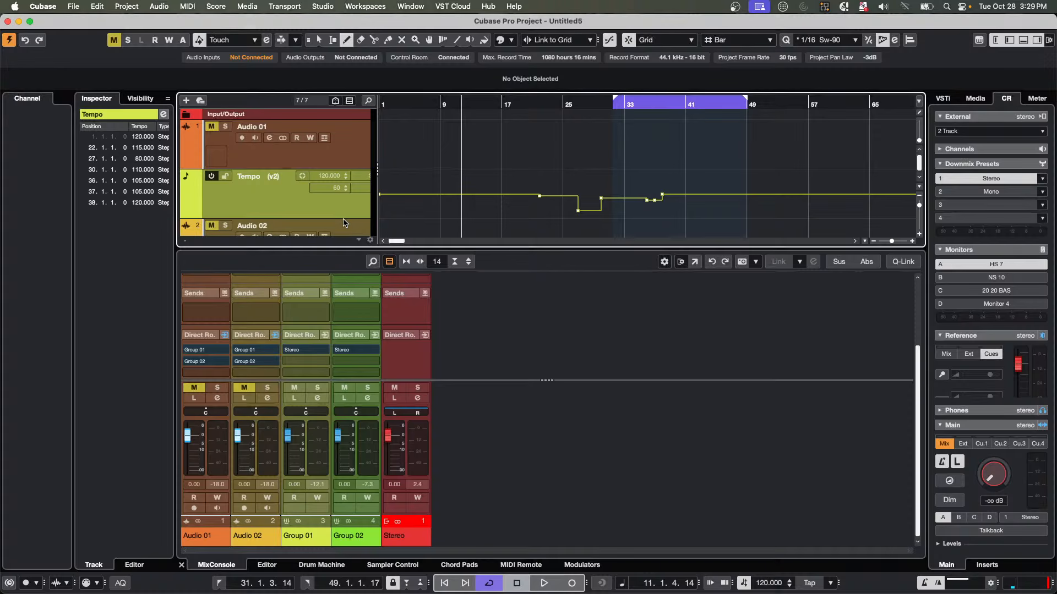
Open the Tempo Track Editor with its Tempo Recording panel, turn cycle mode off and try to start a tempo recording.
key(super+t)
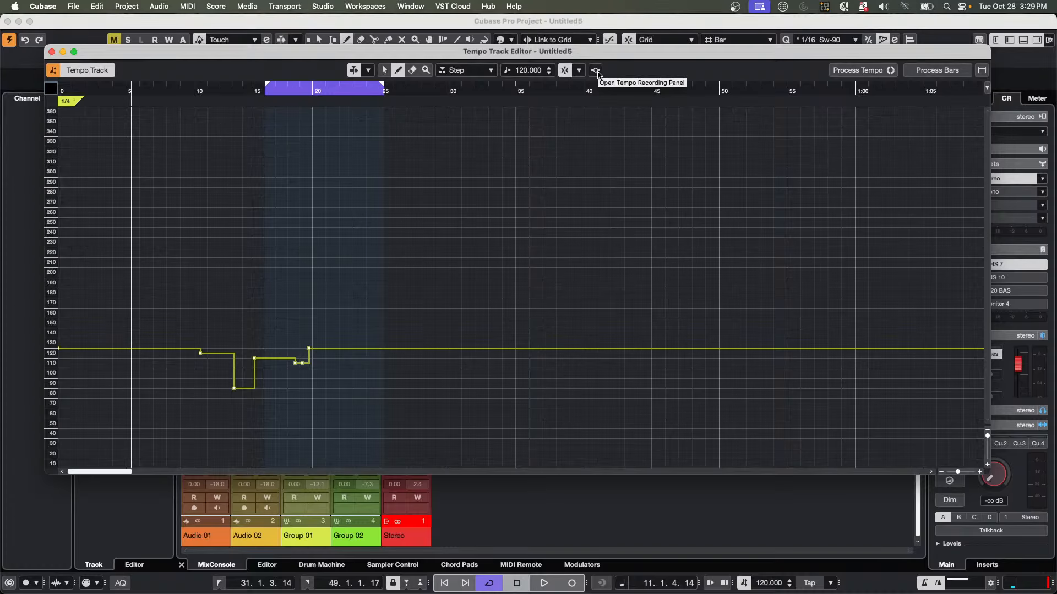
click(596, 70)
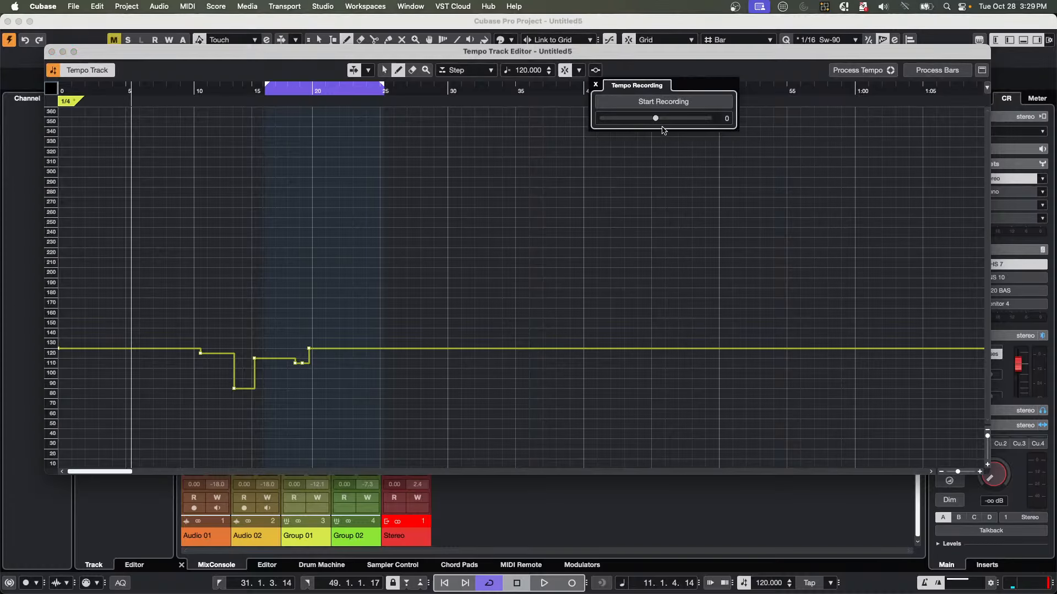
click(659, 119)
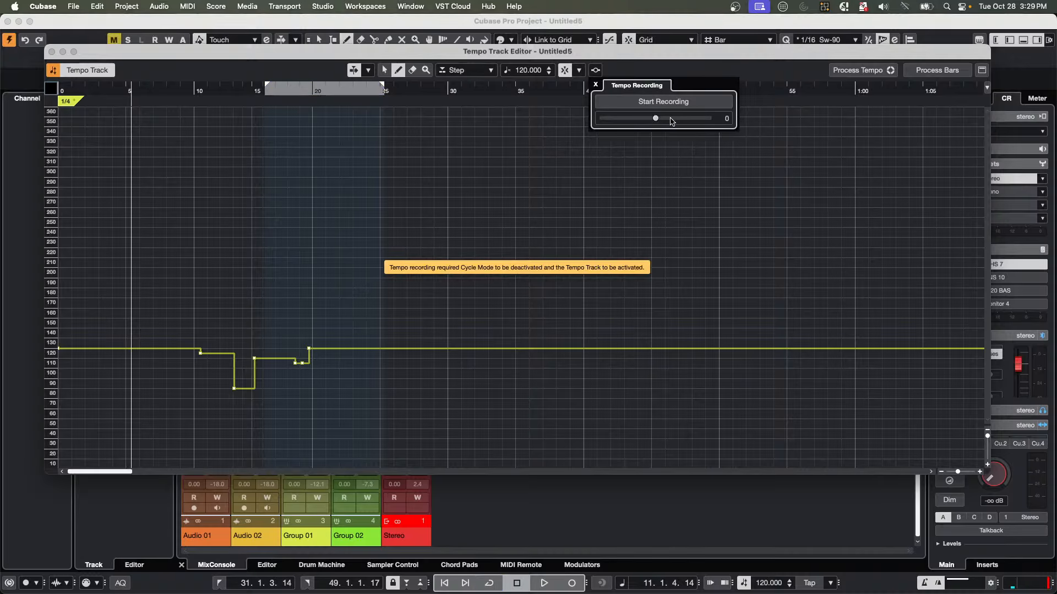
click(661, 103)
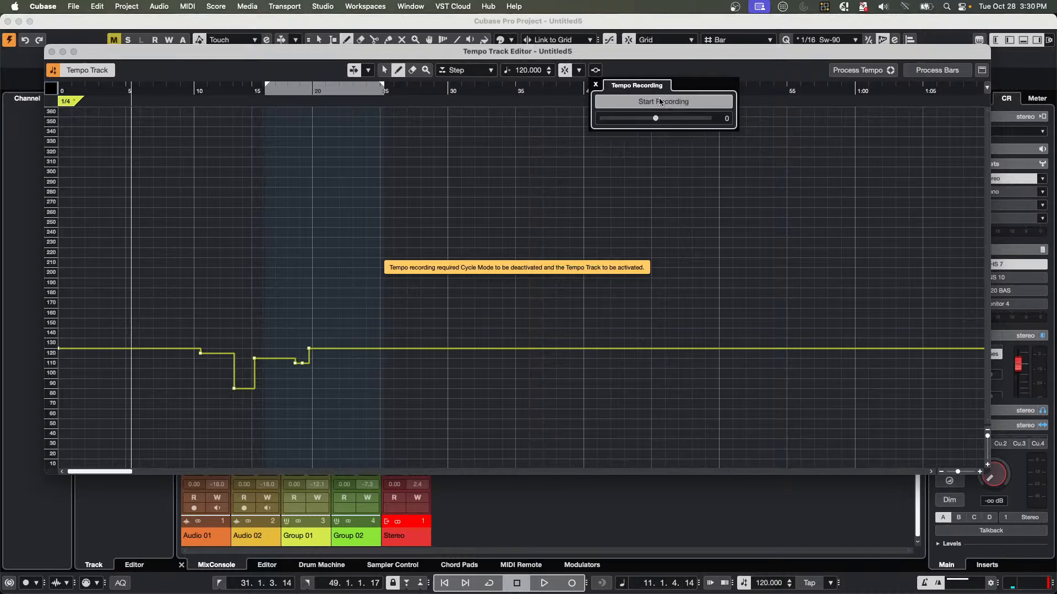
key(space)
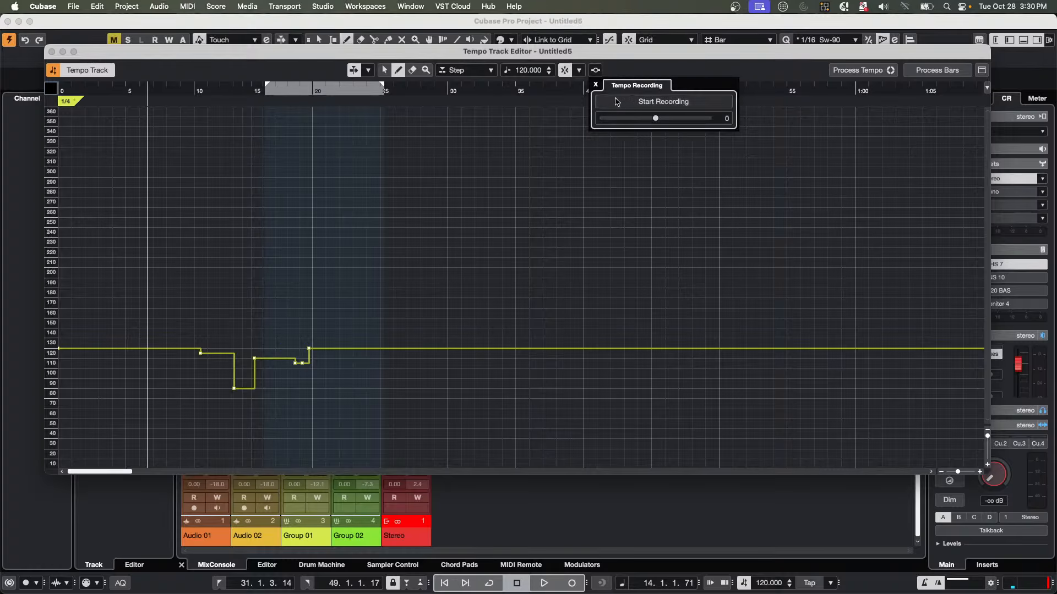
click(595, 84)
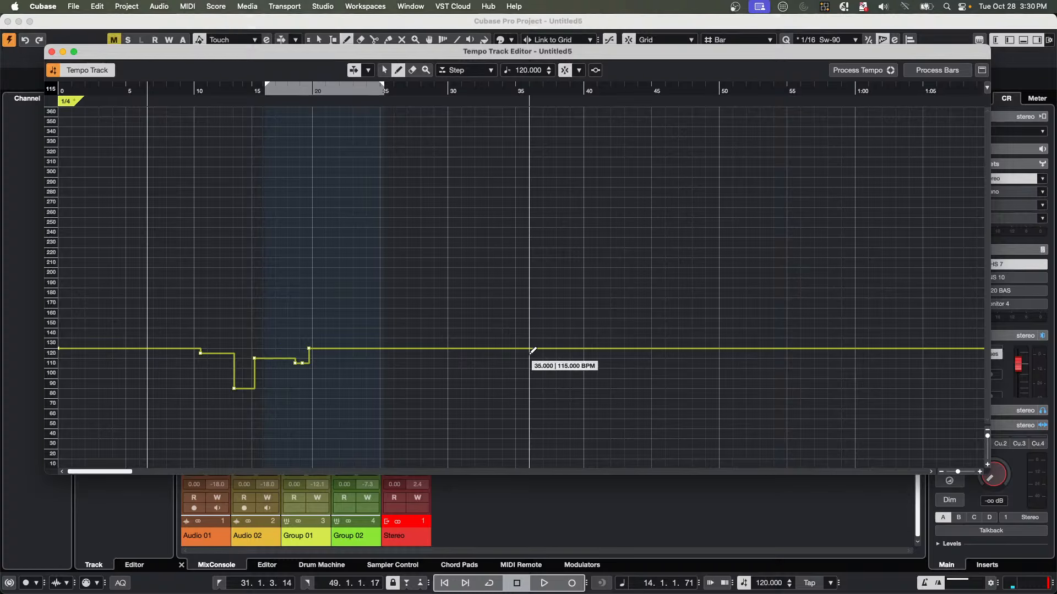
Record tempo changes during playback by moving the tempo recording slider up and down, and close the Tempo Track Editor after stopping.
key(space)
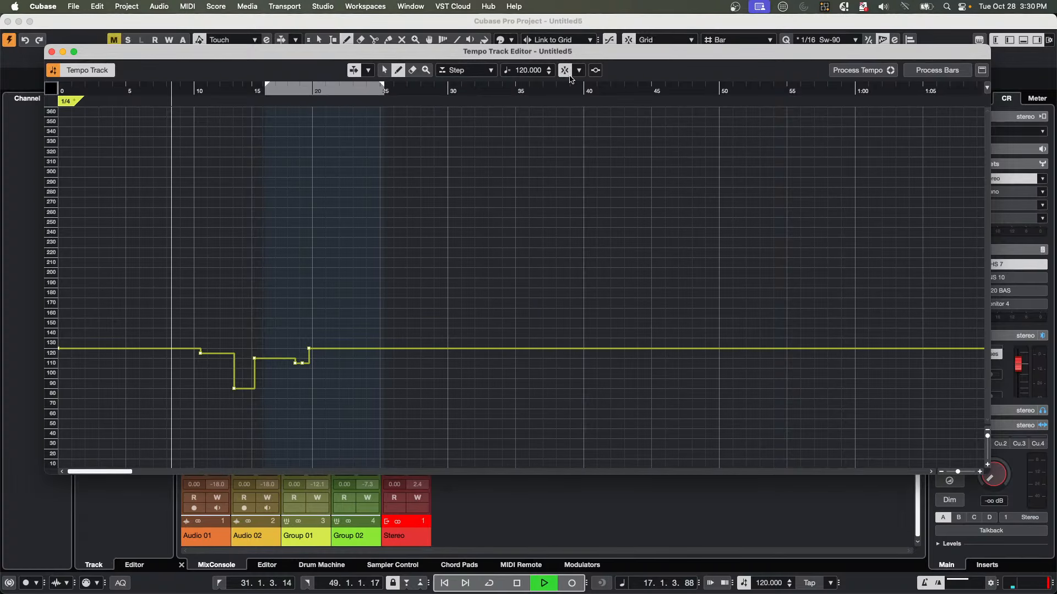
click(595, 71)
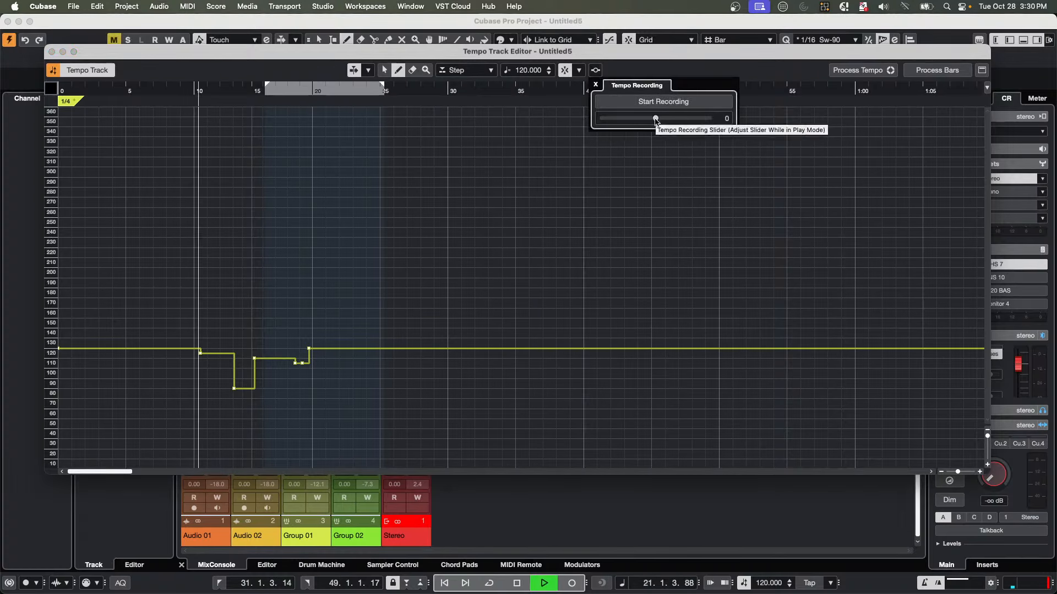
mouse_move(655, 119)
mouse_down()
mouse_move(667, 119)
mouse_move(648, 123)
mouse_up()
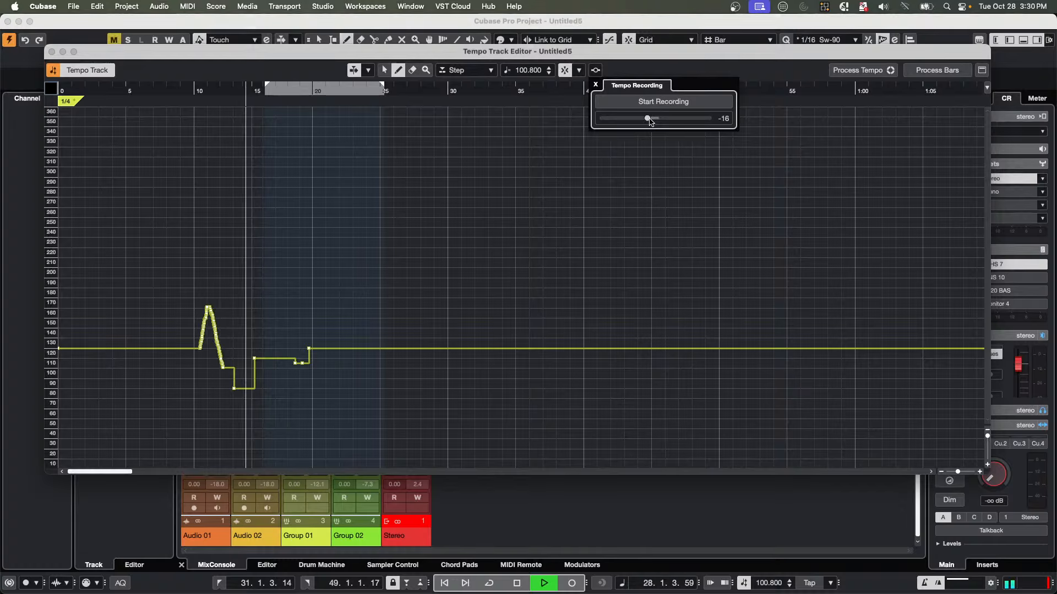
mouse_move(649, 122)
mouse_down()
mouse_move(663, 119)
mouse_move(647, 121)
mouse_up()
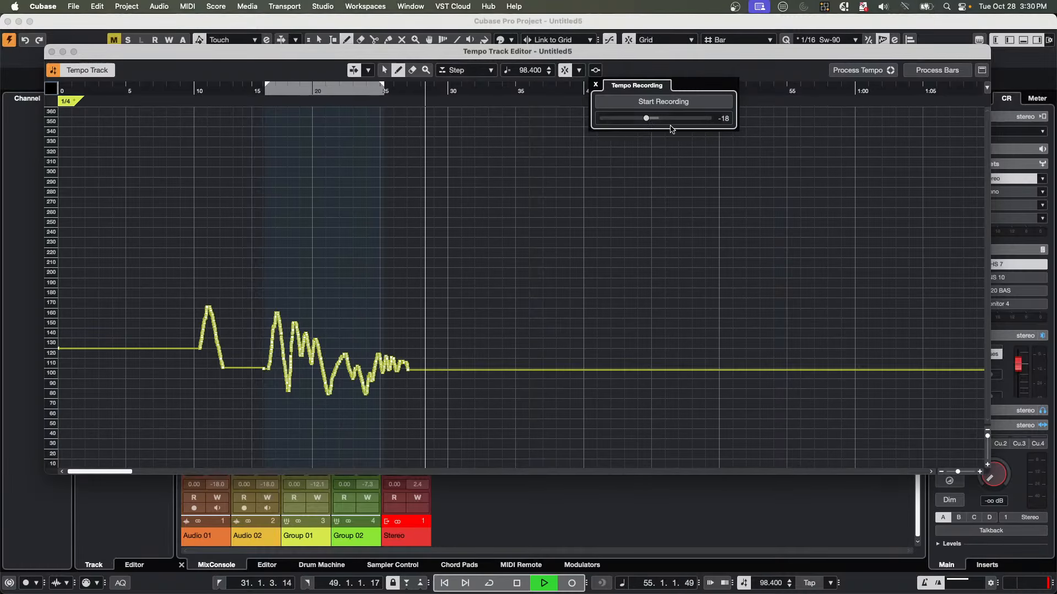
key(space)
click(595, 85)
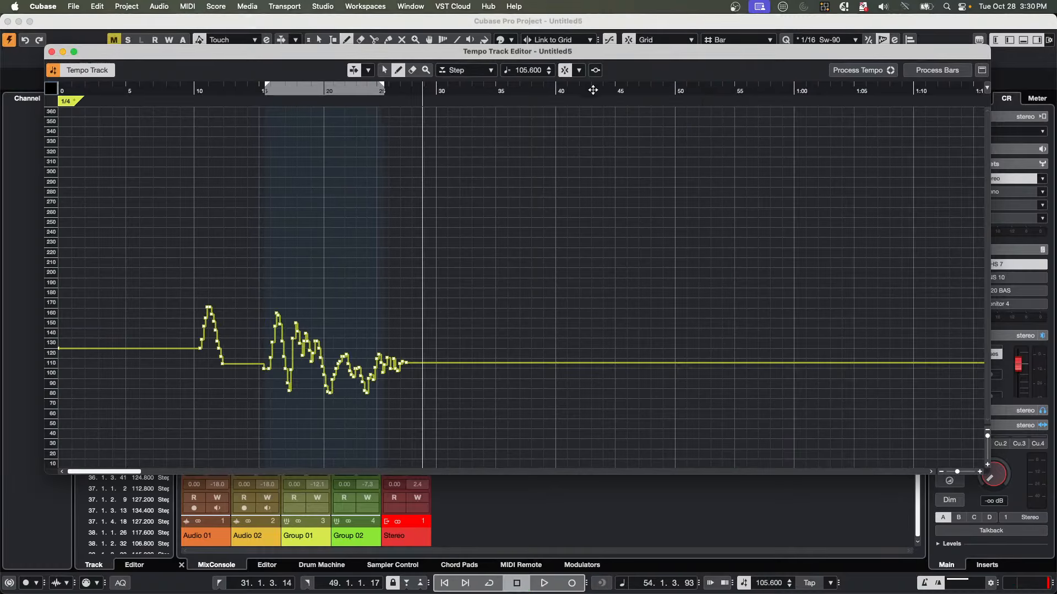
click(52, 52)
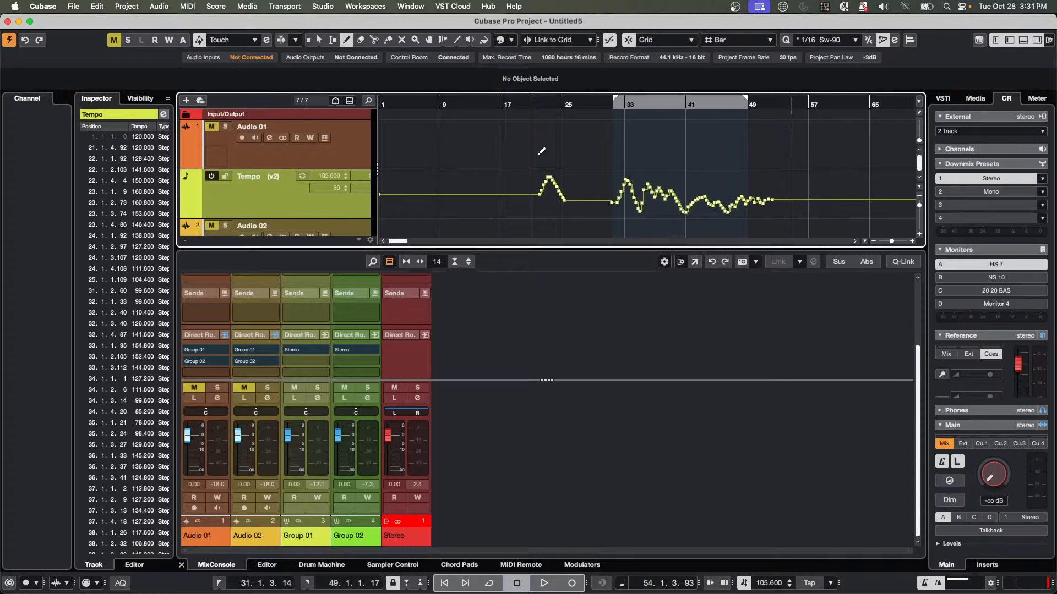
Open the recent project be someone.cpr and activate it.
click(73, 6)
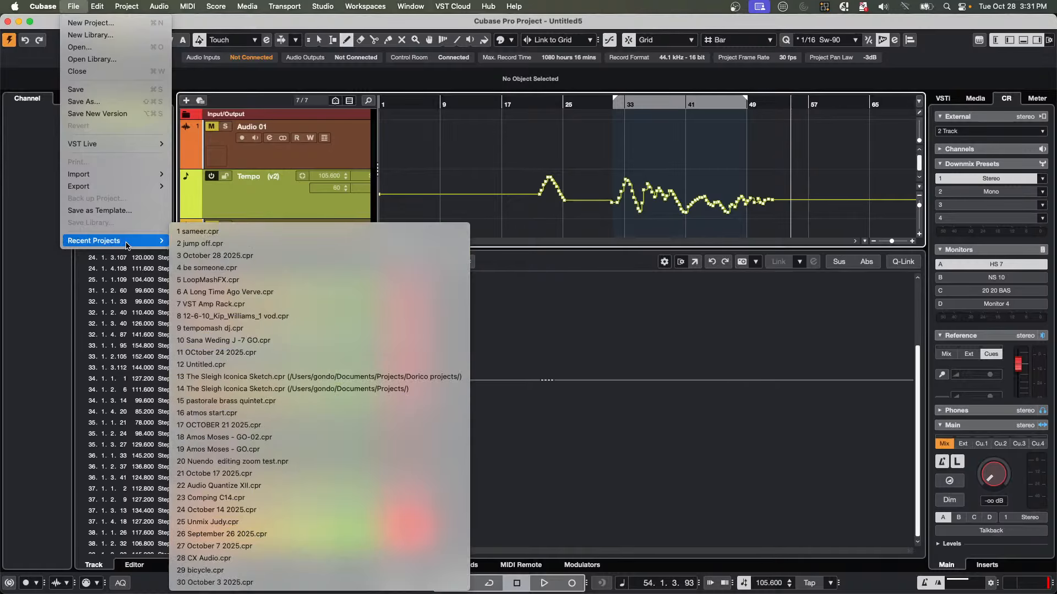
mouse_move(127, 245)
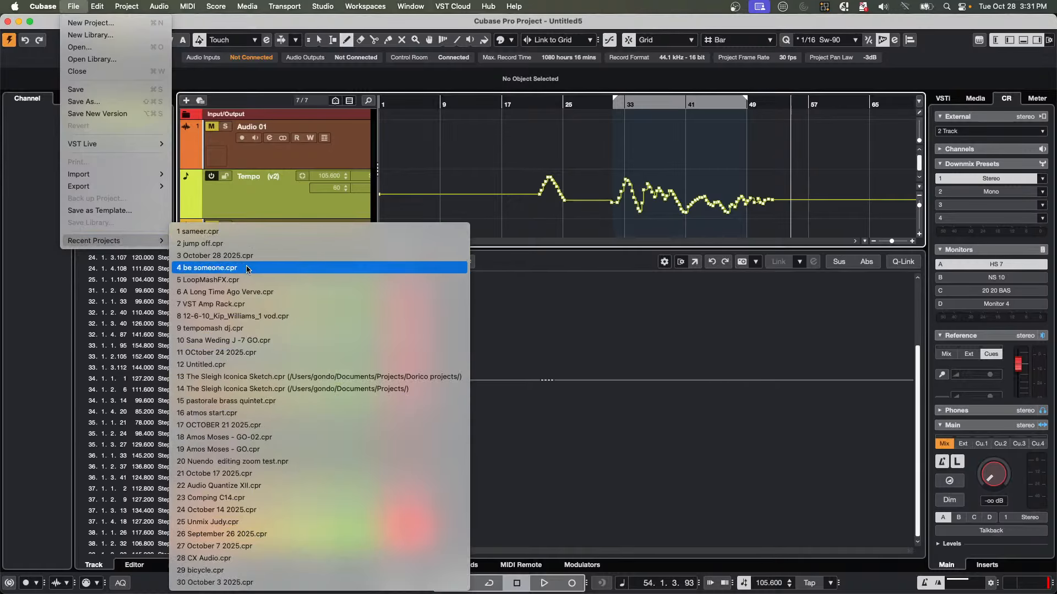
click(246, 267)
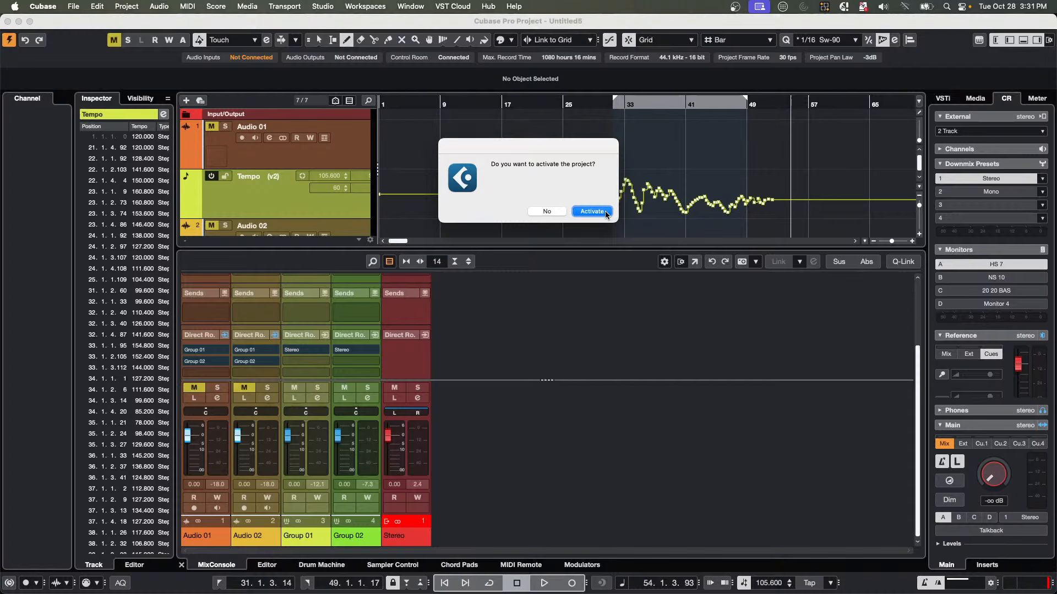
click(605, 211)
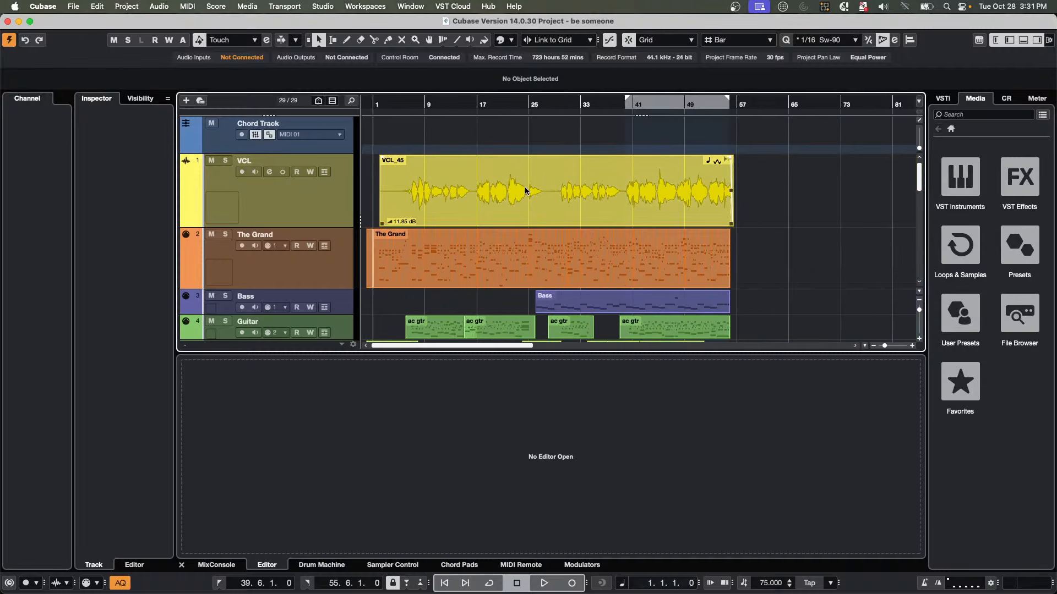
Open the VCL_45 vocal event in a separate Sample Editor window and show its notes for VariAudio editing.
double_click(525, 202)
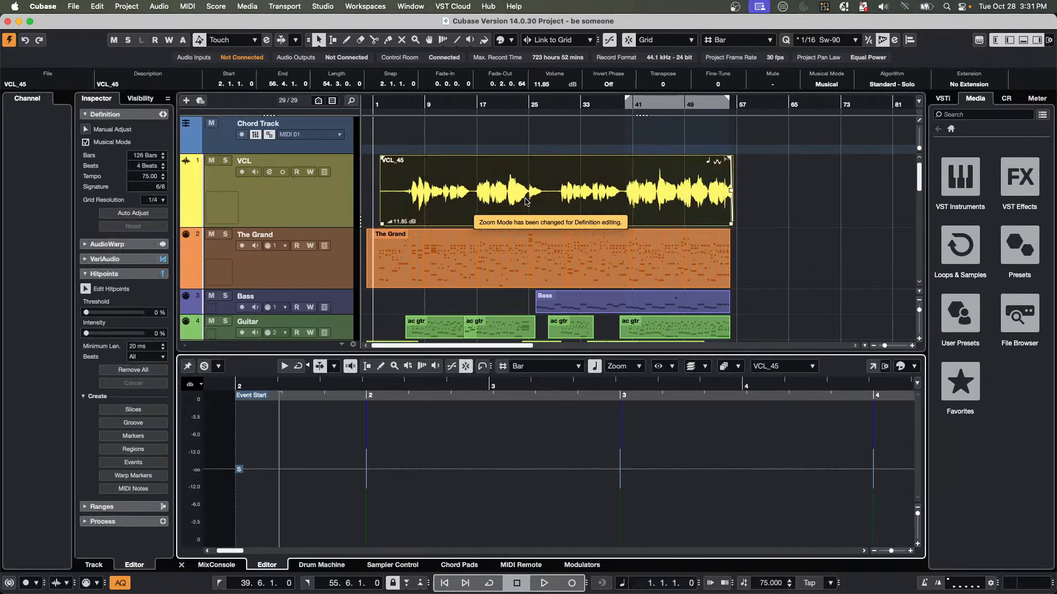
double_click(550, 182)
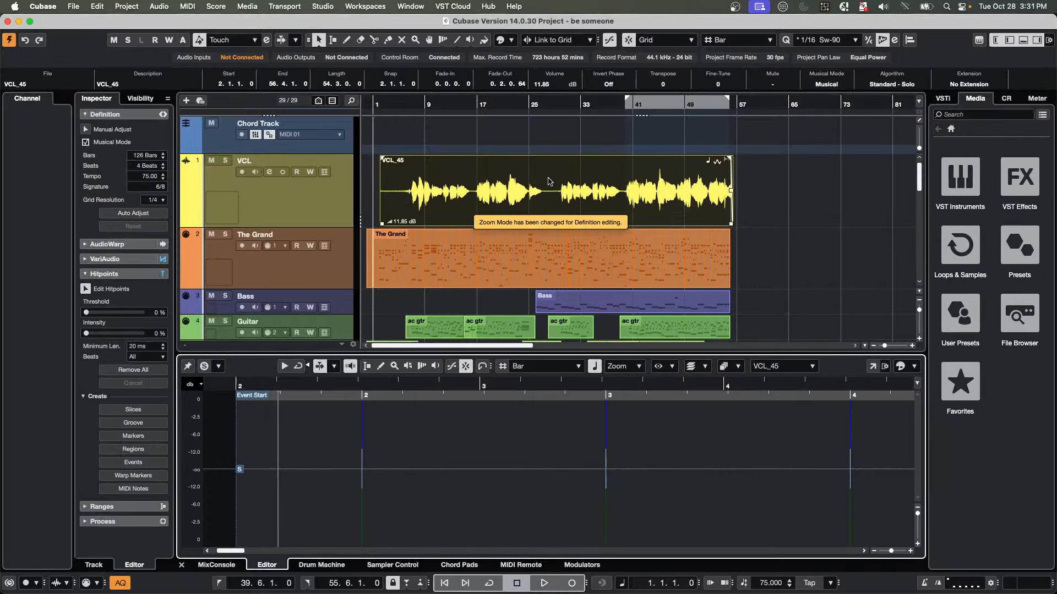
click(307, 189)
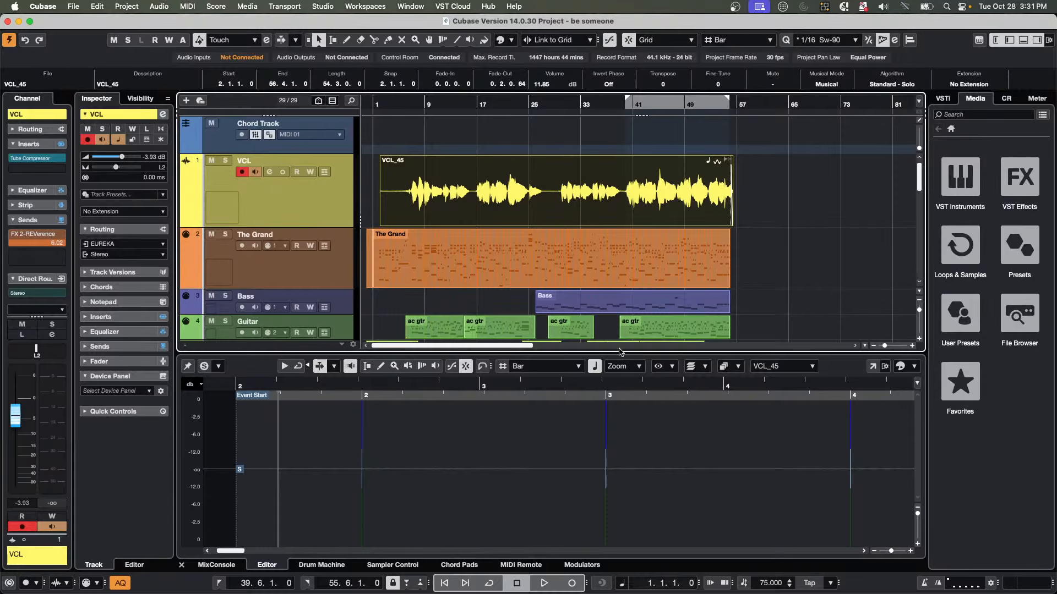
click(872, 366)
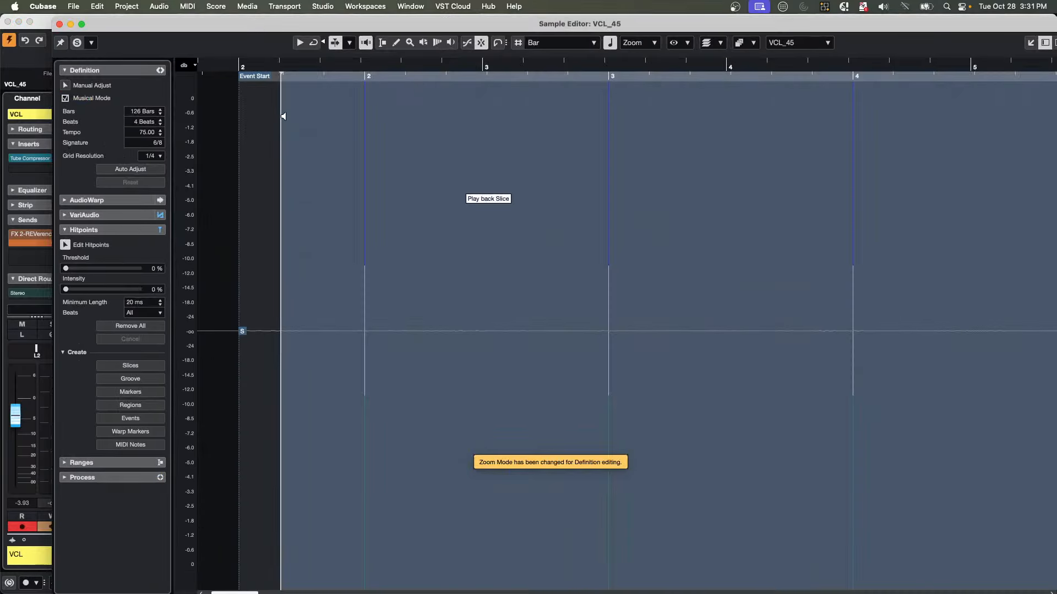
click(109, 214)
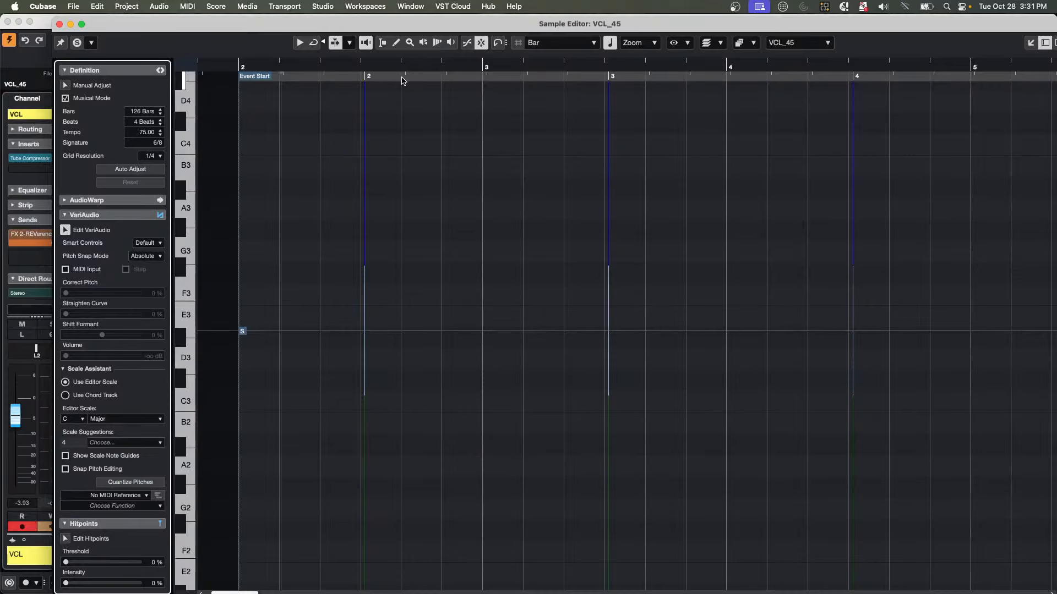
drag(374, 68, 375, 35)
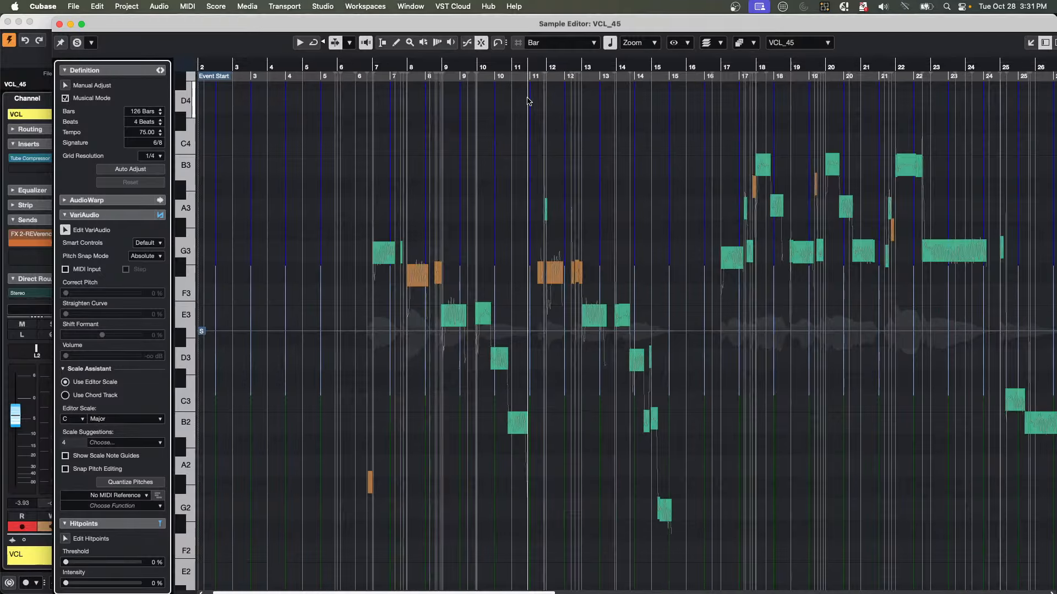
Move the end of the D3 note after bar 10 slightly earlier and straighten the pitch curve of the E3 note at bar 9 by 43 %.
drag(527, 98, 929, 482)
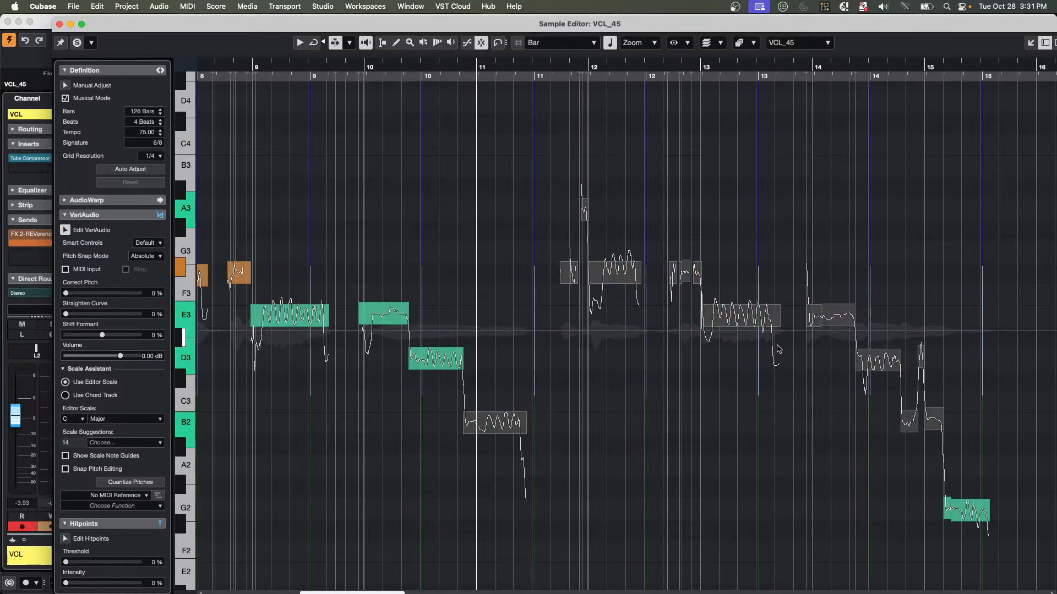
drag(744, 306, 730, 249)
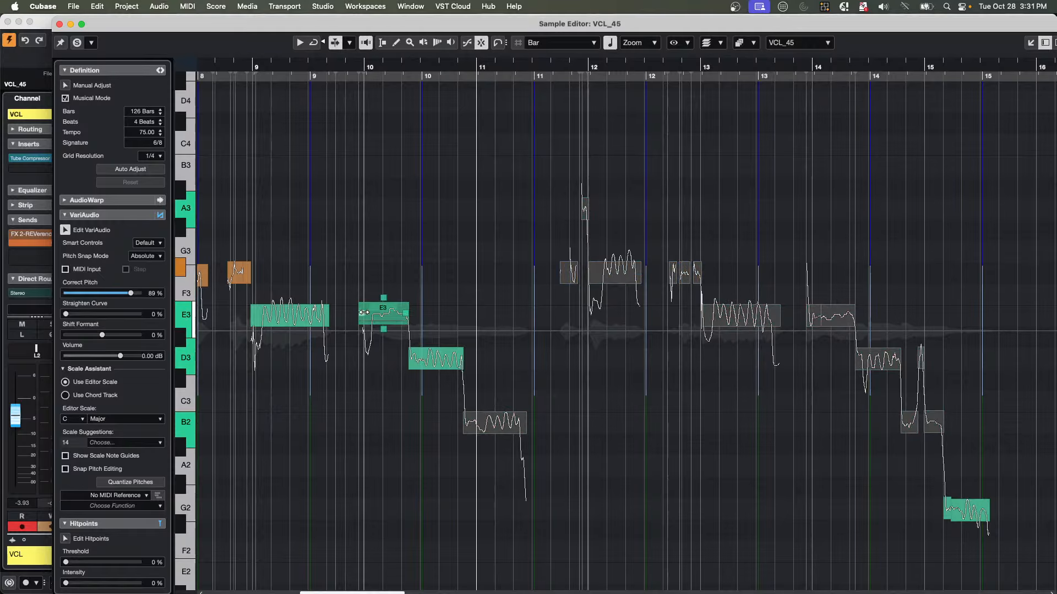
mouse_move(462, 358)
mouse_down()
mouse_move(438, 357)
mouse_move(455, 356)
mouse_up()
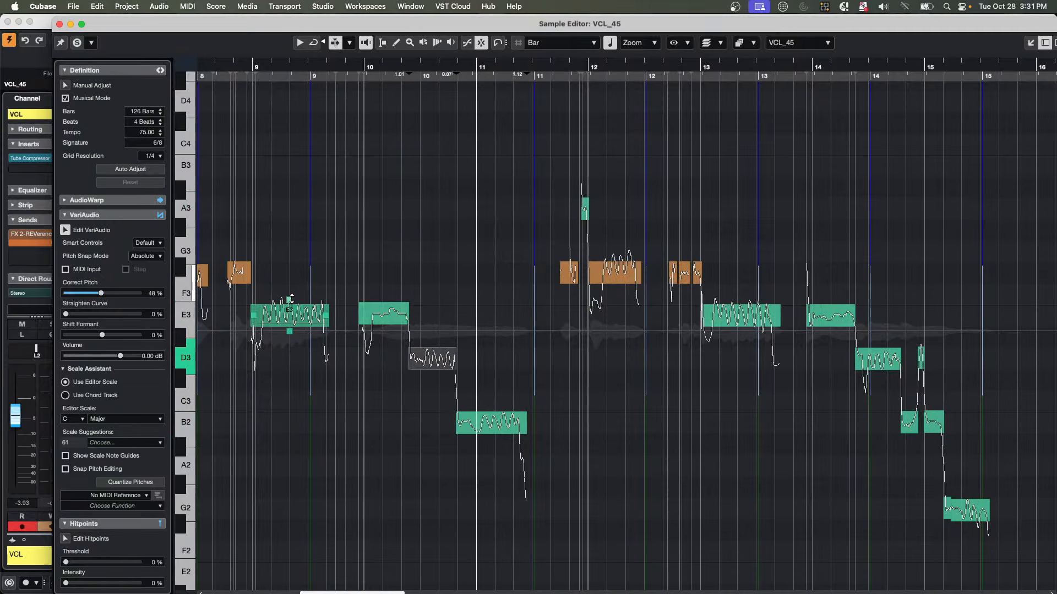
drag(292, 298, 293, 333)
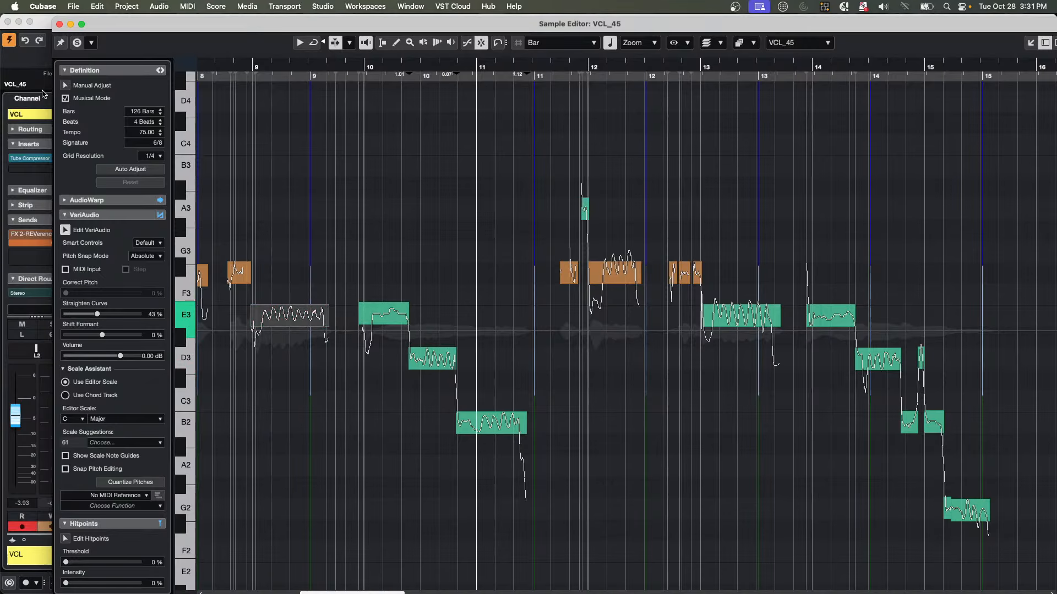
click(59, 24)
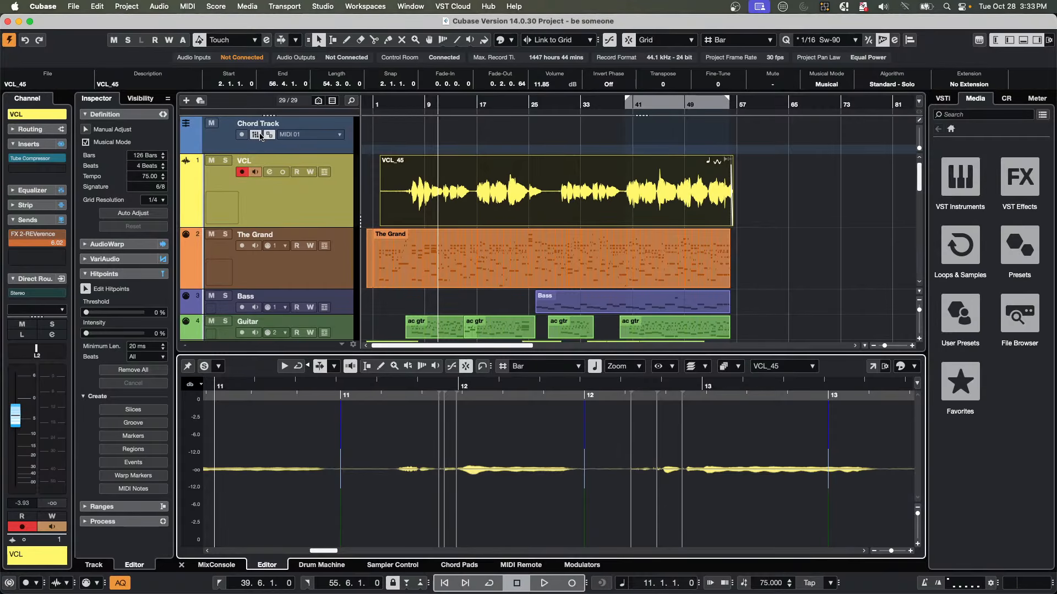
Create a new empty project and activate it.
click(73, 6)
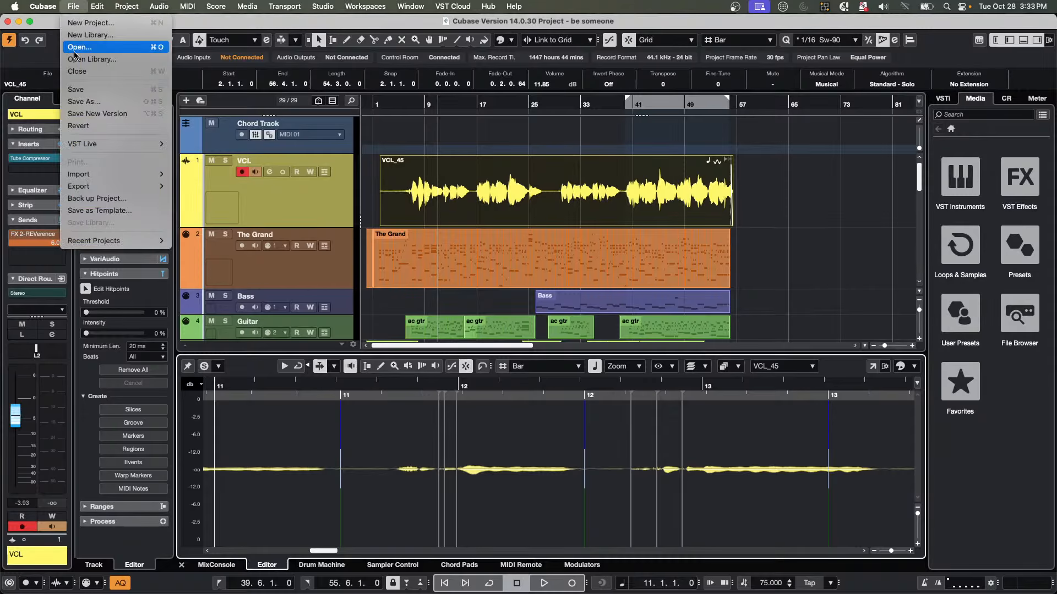
mouse_move(136, 241)
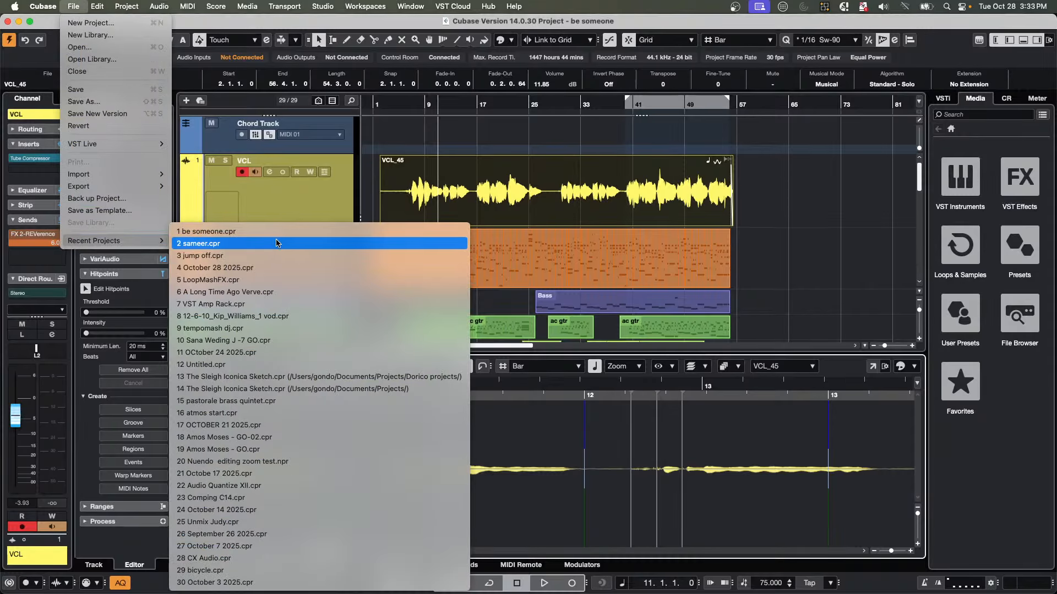
click(104, 24)
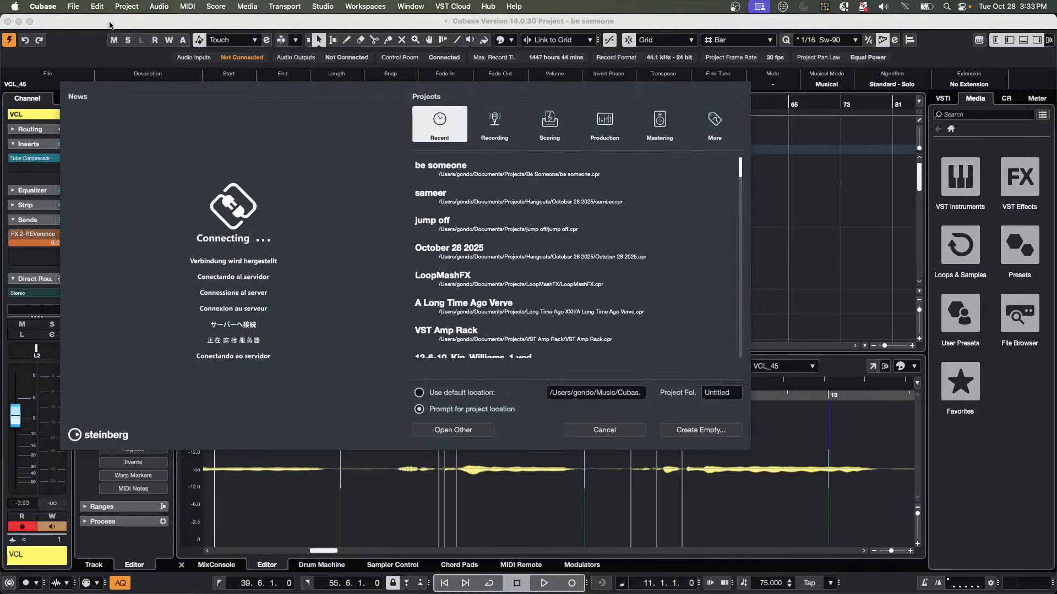
key(Return)
key(Return)
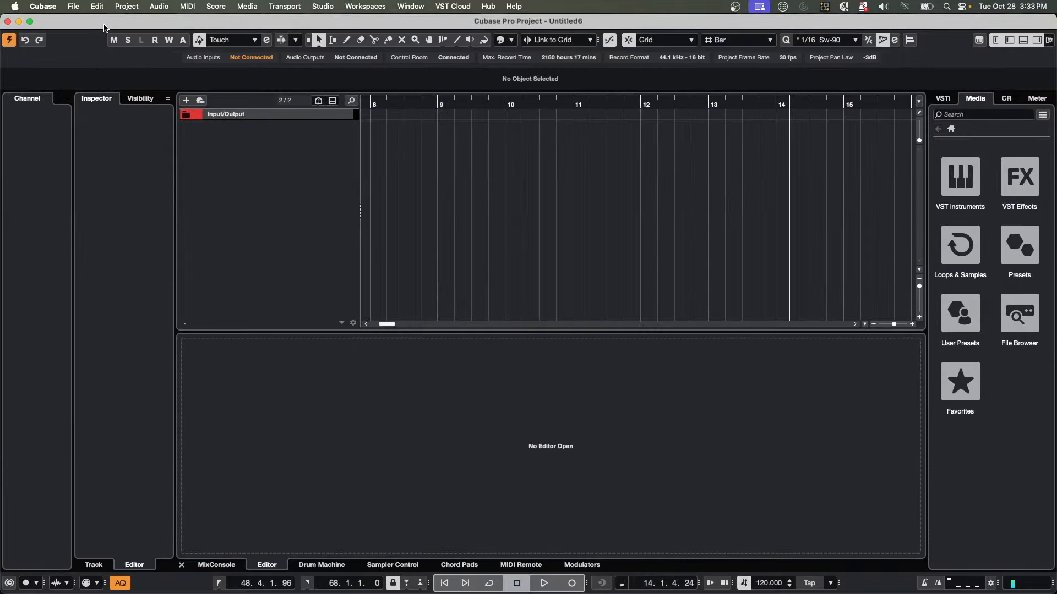
Start importing an audio file into the empty project and browse to the Projects folder.
right_click(259, 130)
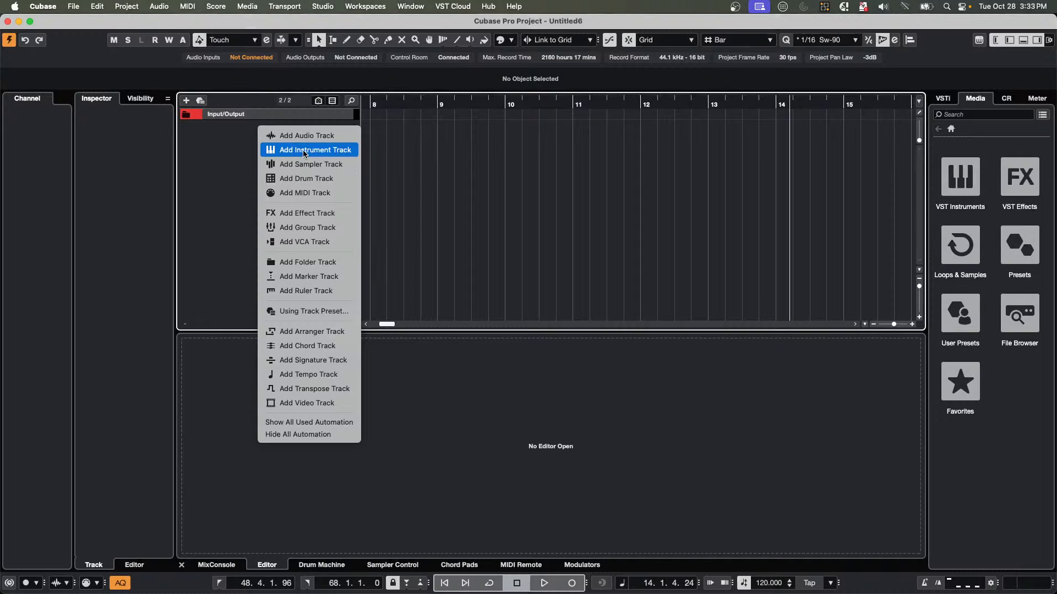
click(76, 5)
click(76, 5)
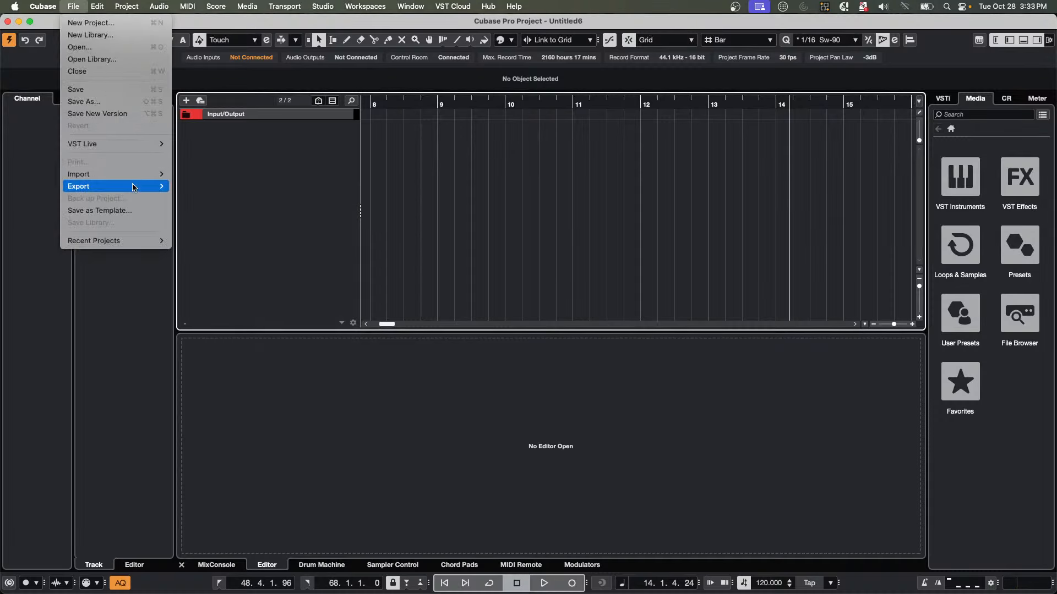
mouse_move(135, 182)
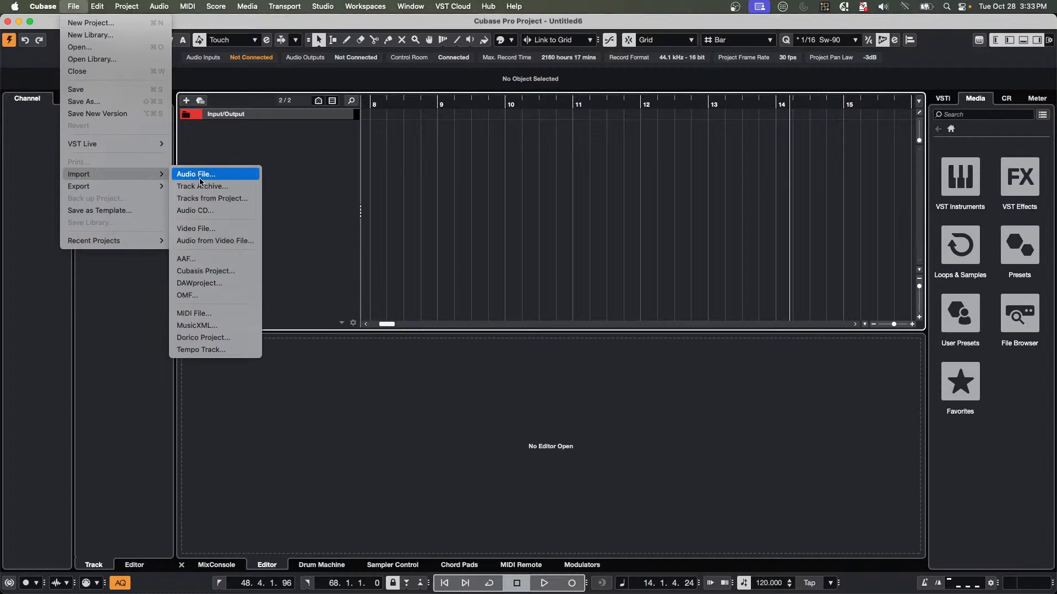
click(199, 175)
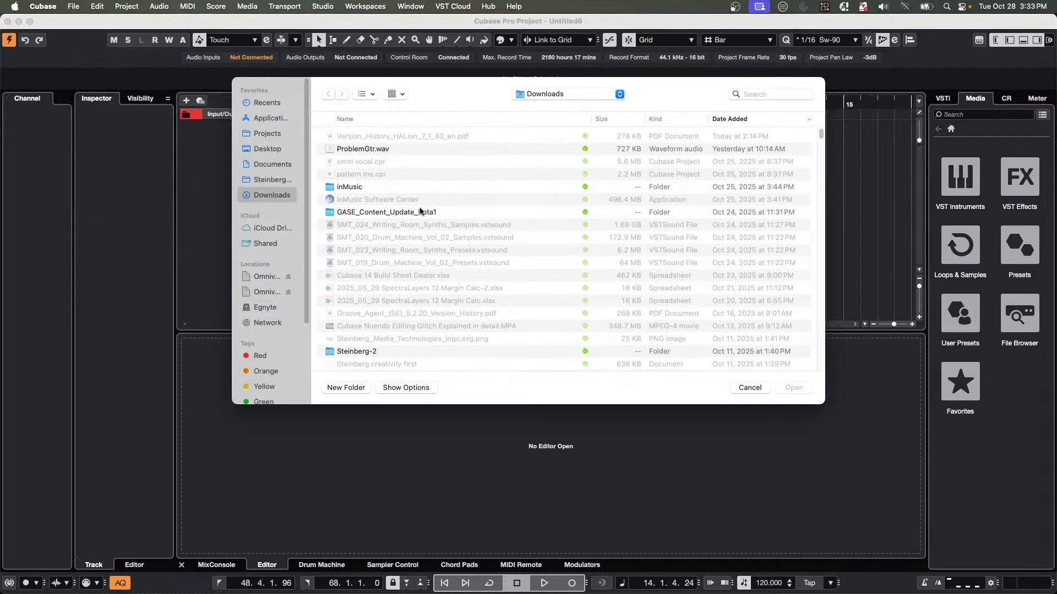
click(543, 94)
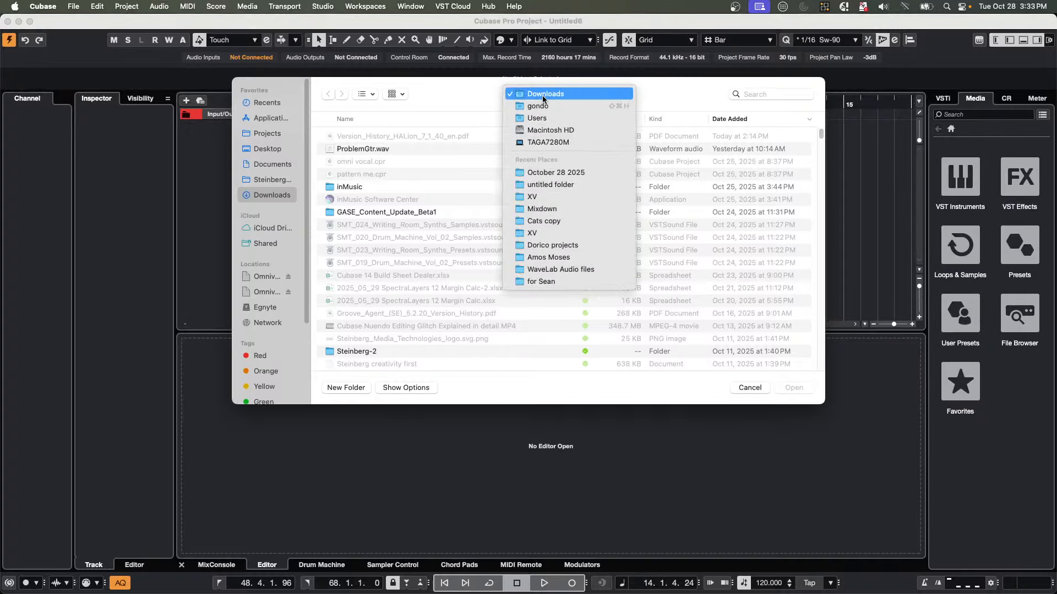
click(275, 182)
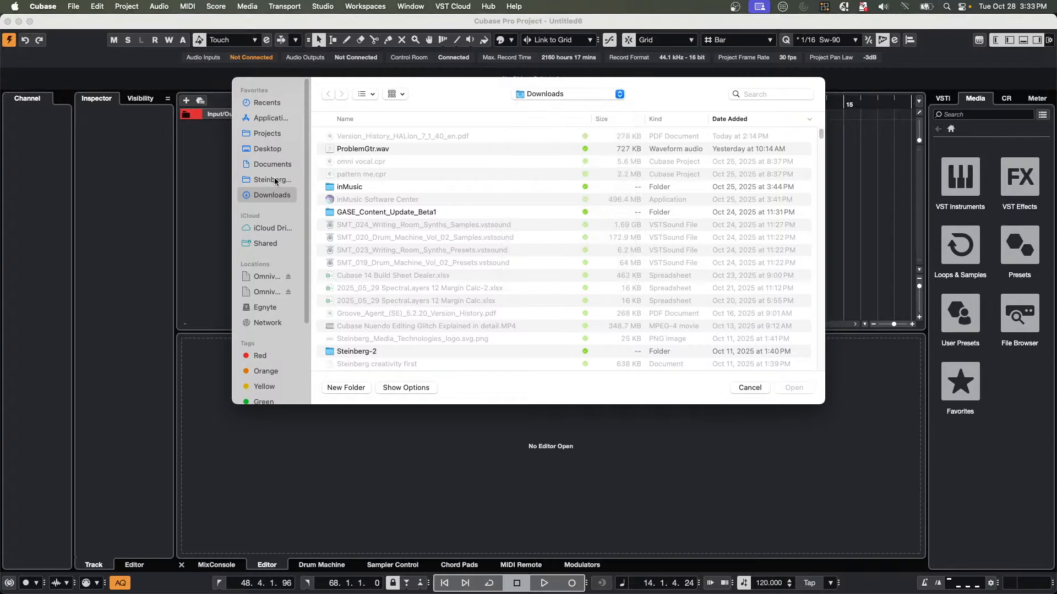
click(273, 165)
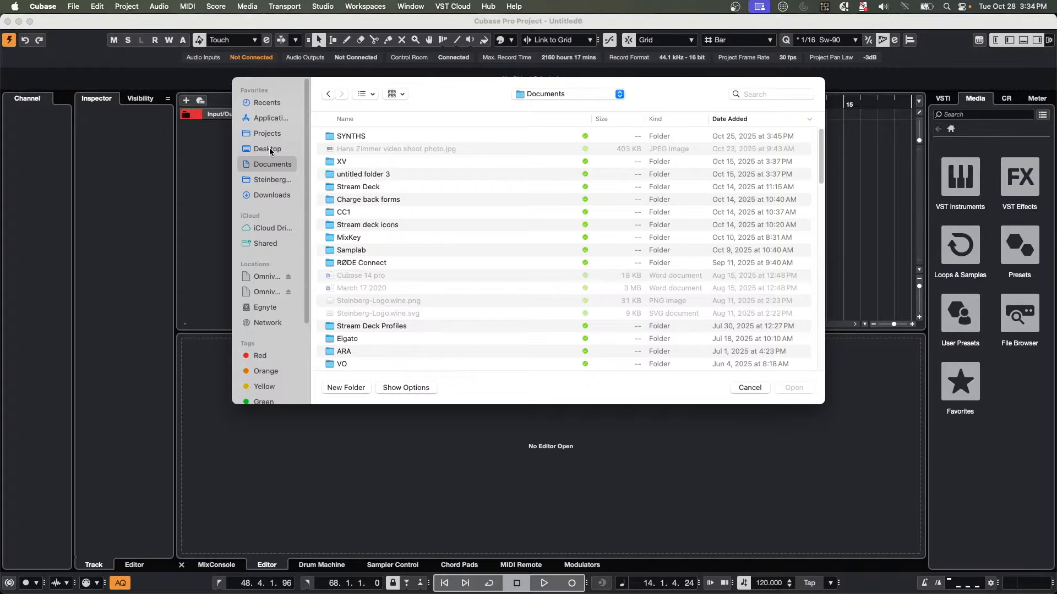
click(267, 136)
Sort the Projects folder by name and import 5 Forever Sorry.wav from WaveLab Audio files, subfolder Cats copy.
scroll(365, 237, down, 15)
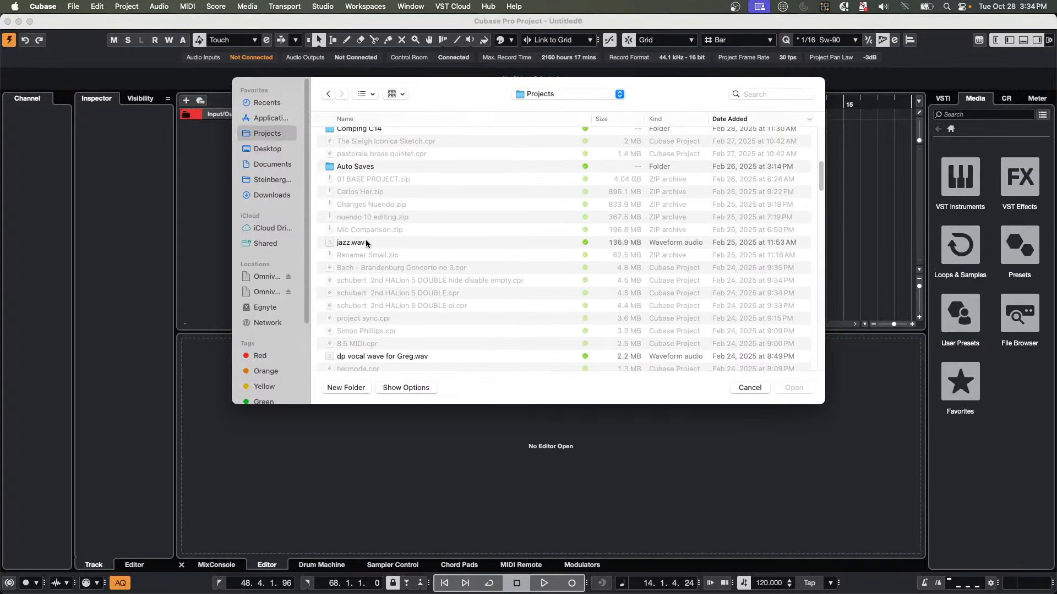
scroll(366, 243, down, 20)
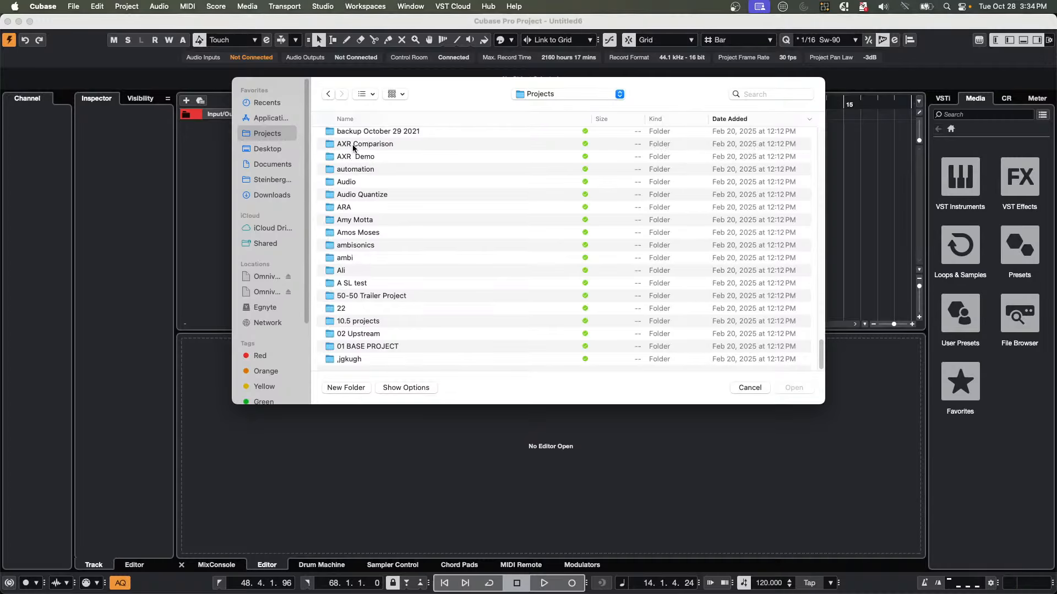
click(345, 119)
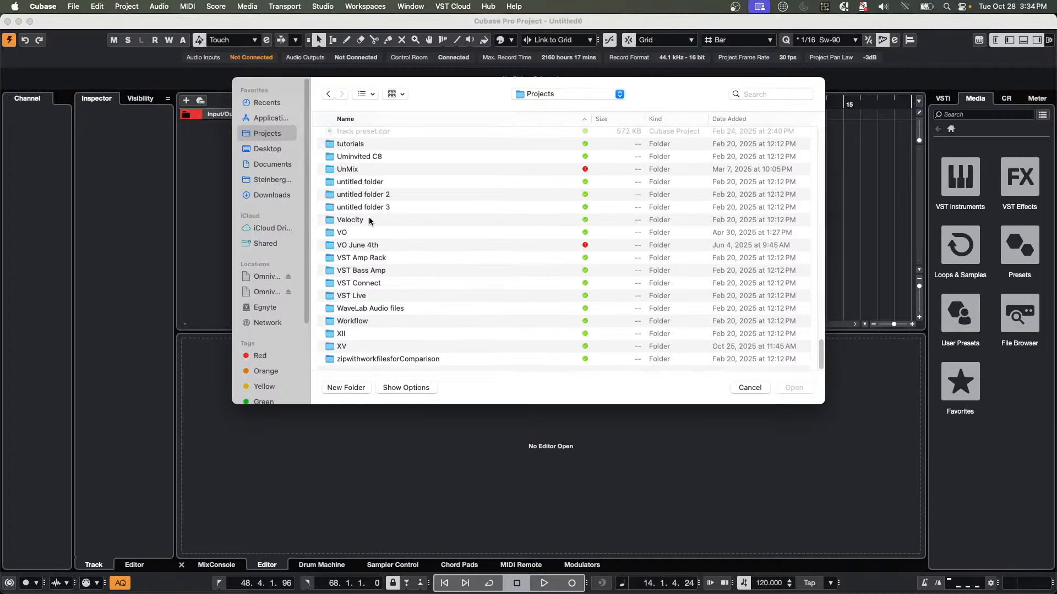
click(393, 309)
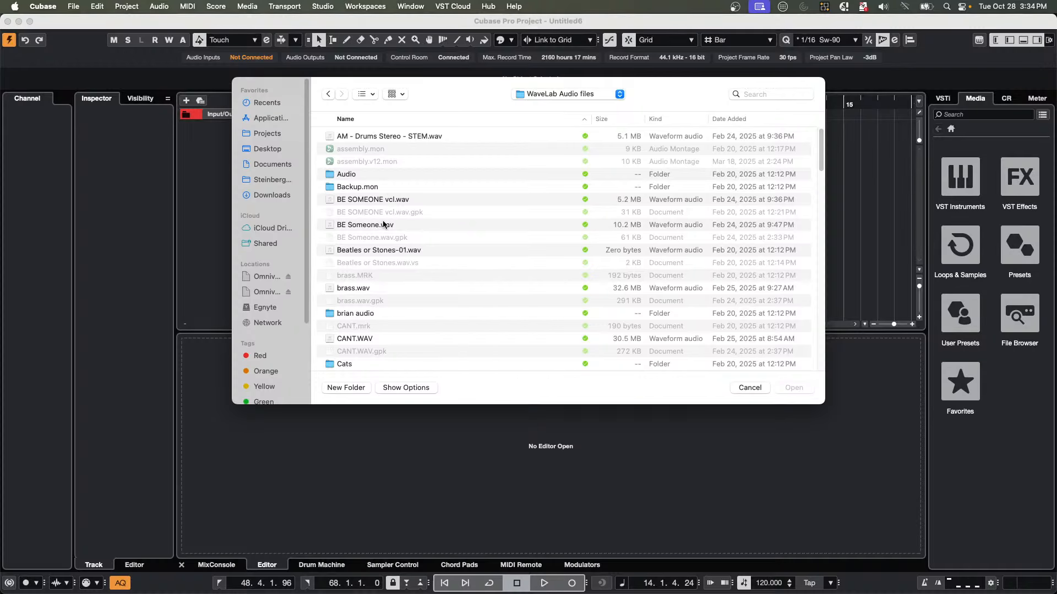
scroll(384, 224, down, 10)
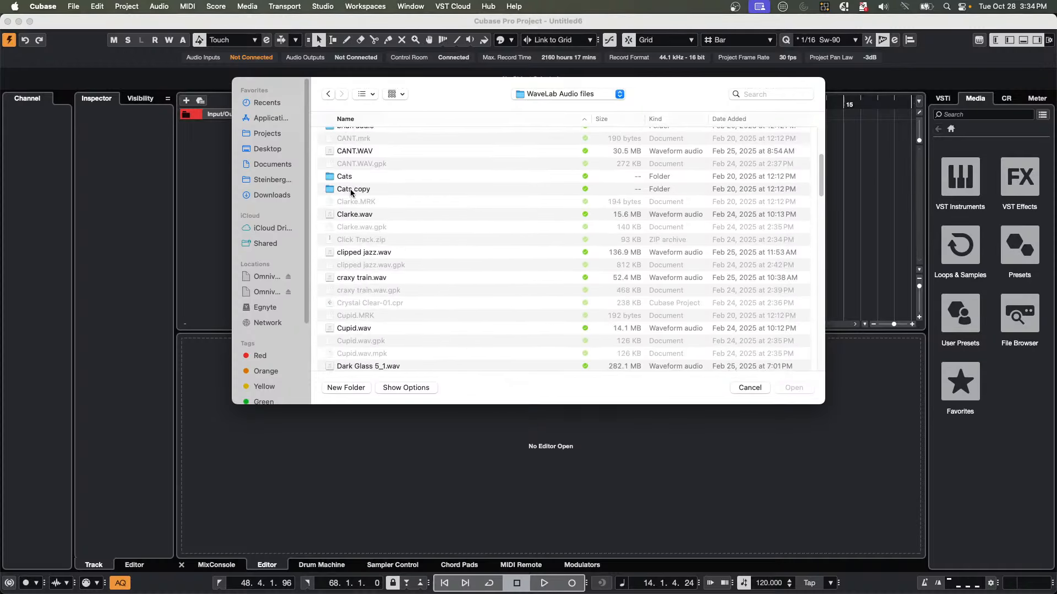
double_click(351, 190)
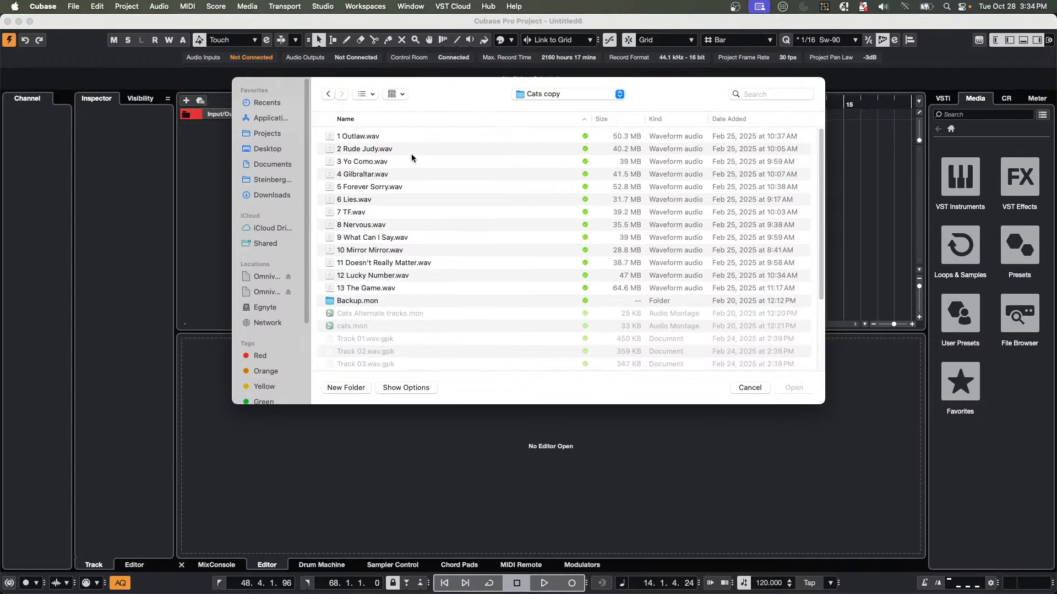
double_click(371, 189)
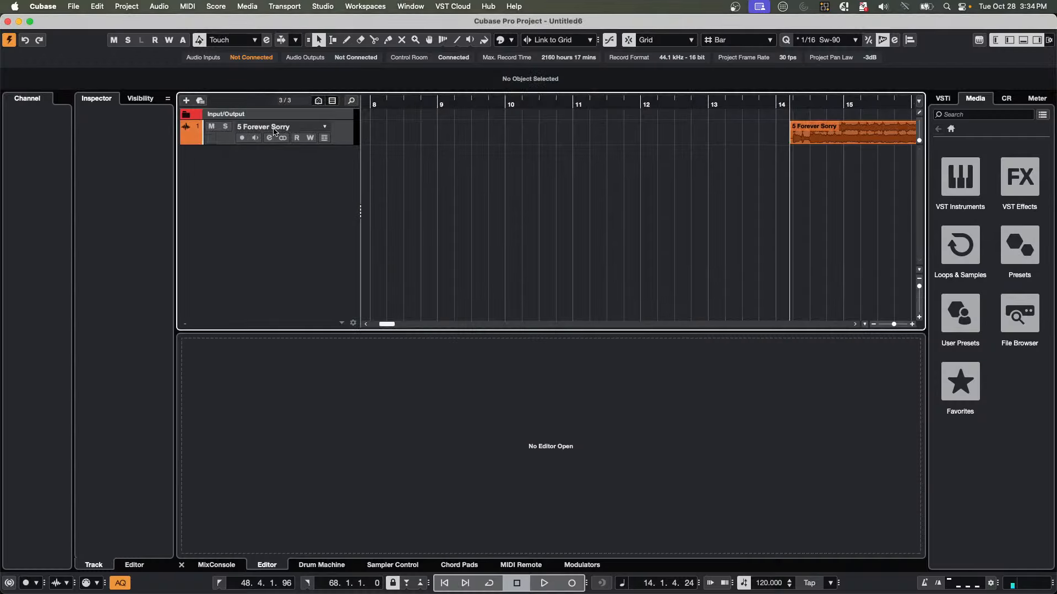
Move the 5 Forever Sorry event to the project start and lower its track volume to -15.4 dB.
drag(105, 158, 118, 160)
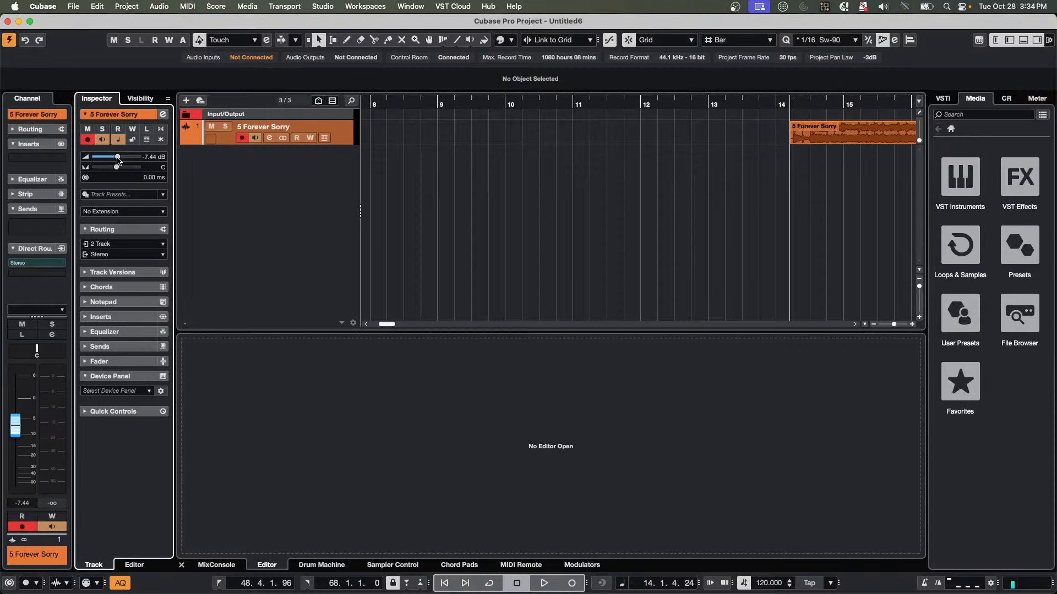
drag(840, 142, 325, 163)
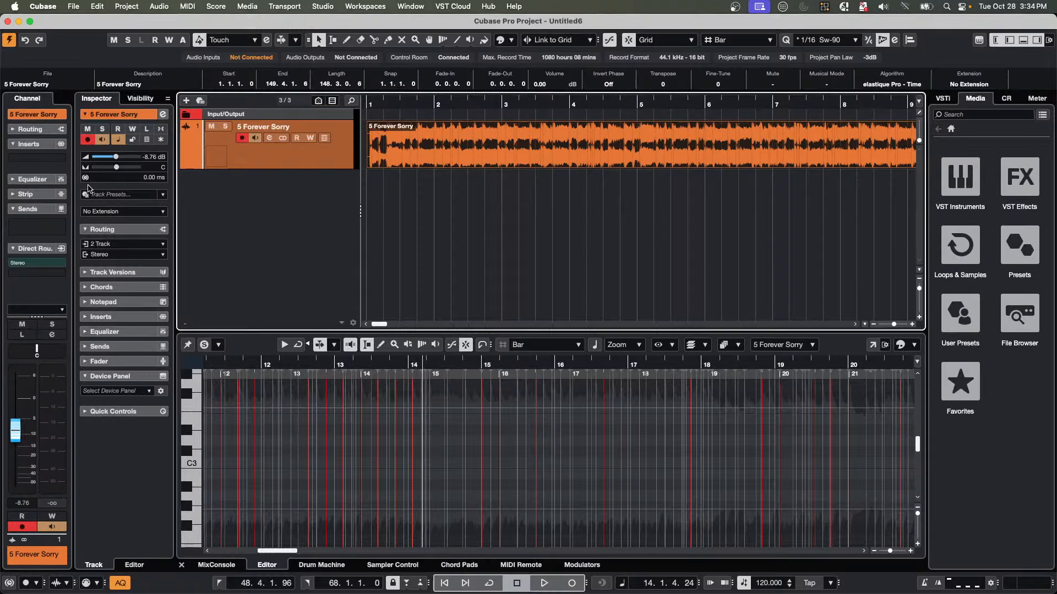
drag(114, 159, 108, 159)
Play the imported track briefly and turn off its record enable.
key(space)
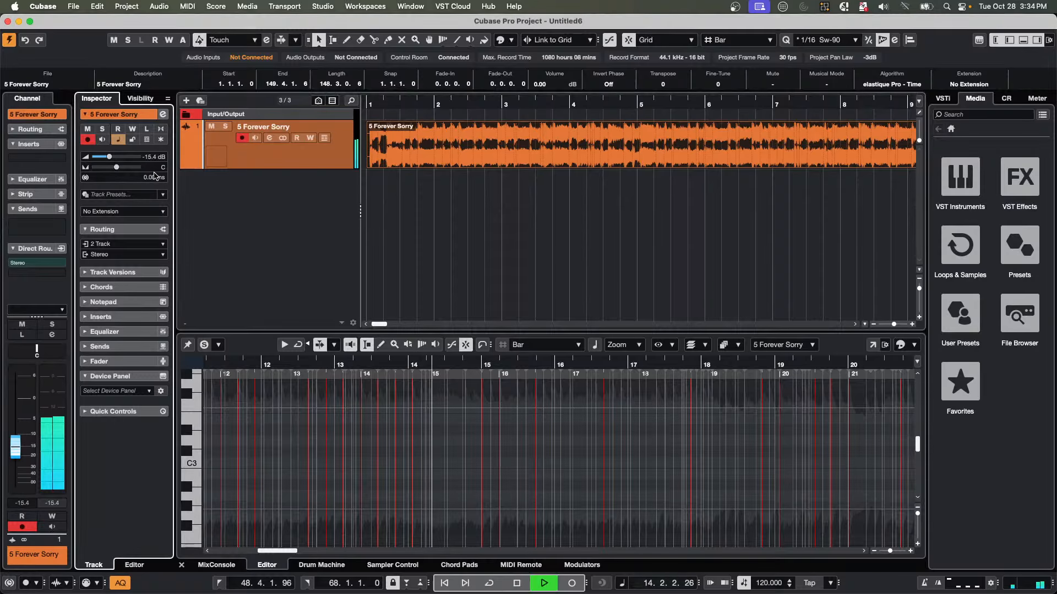
click(243, 138)
key(space)
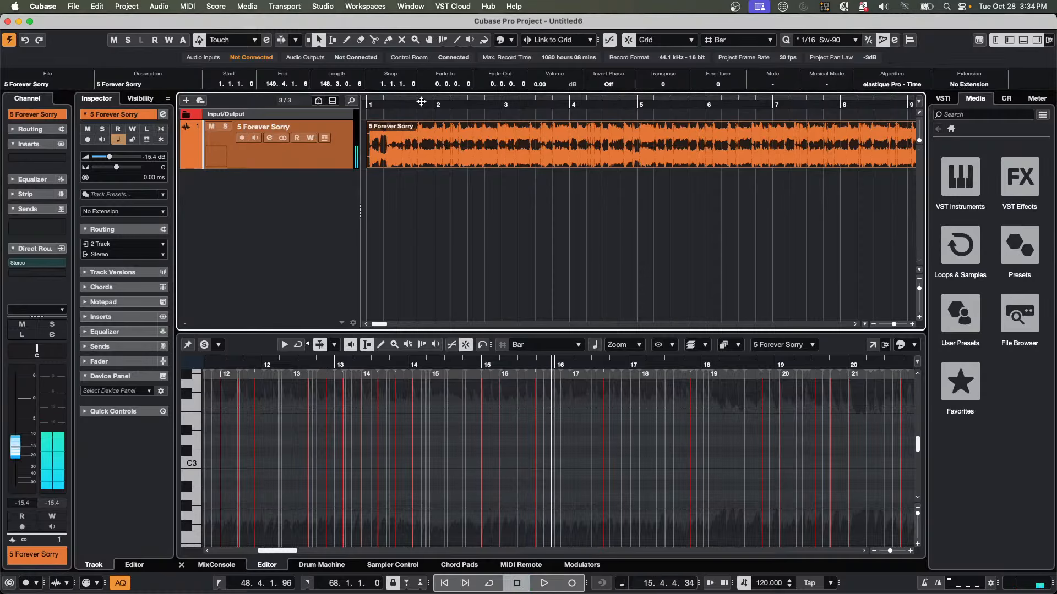
Play the song from the start with the metronome click and raise the Control Room main level to about -3.93 dB.
key(space)
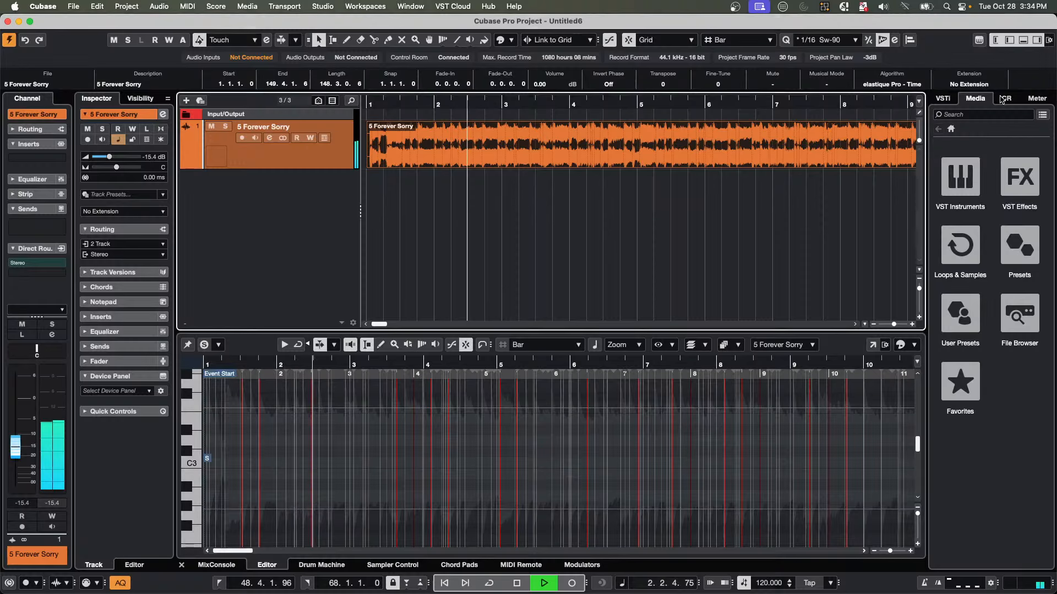
click(1006, 98)
drag(995, 476, 990, 433)
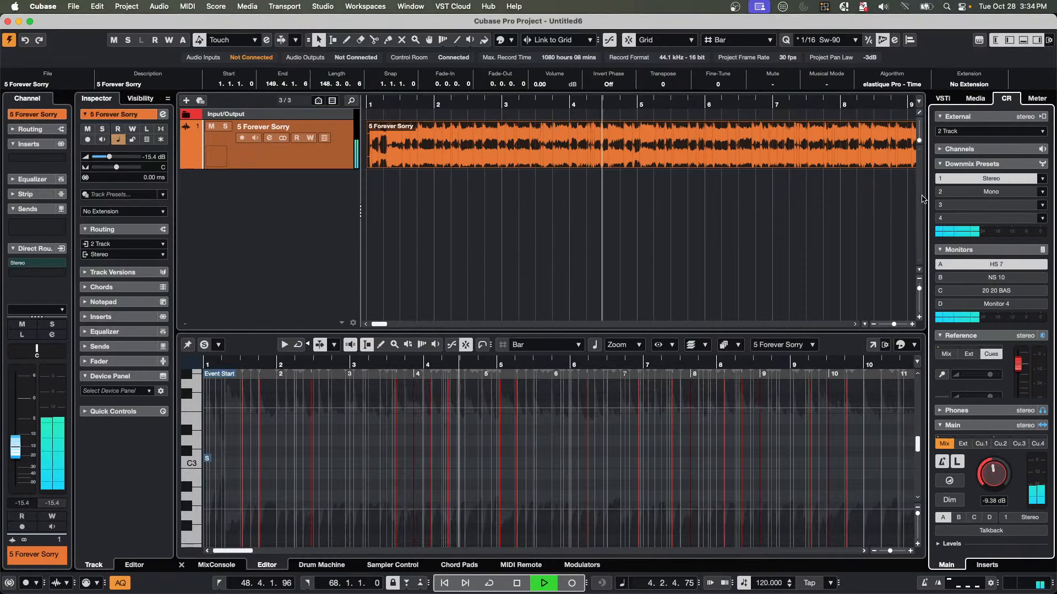
key(c)
drag(994, 469, 993, 456)
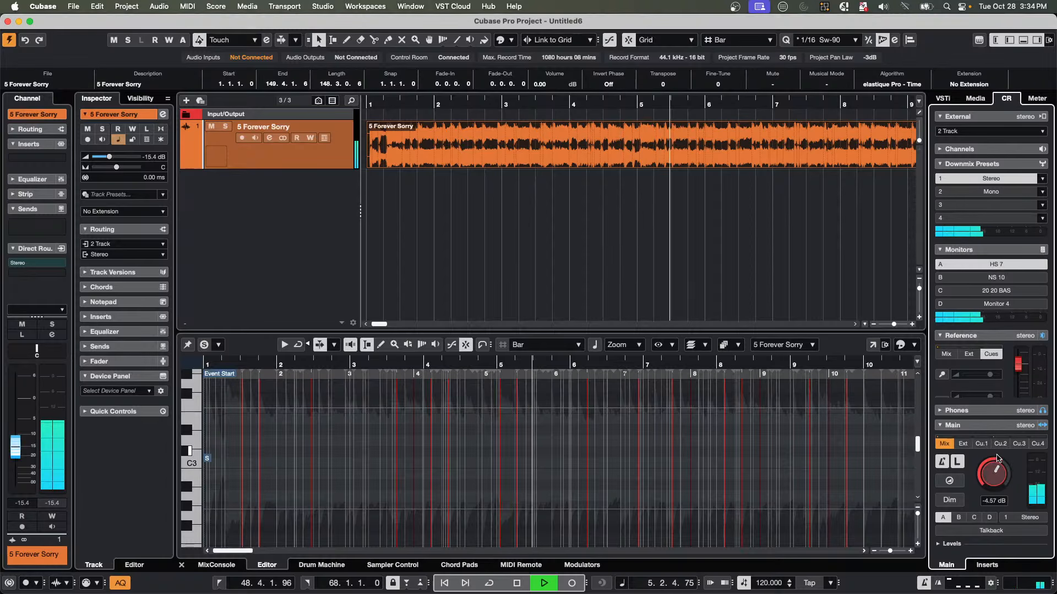
Run Tempo Detection on the 5 Forever Sorry event and analyze it.
click(440, 146)
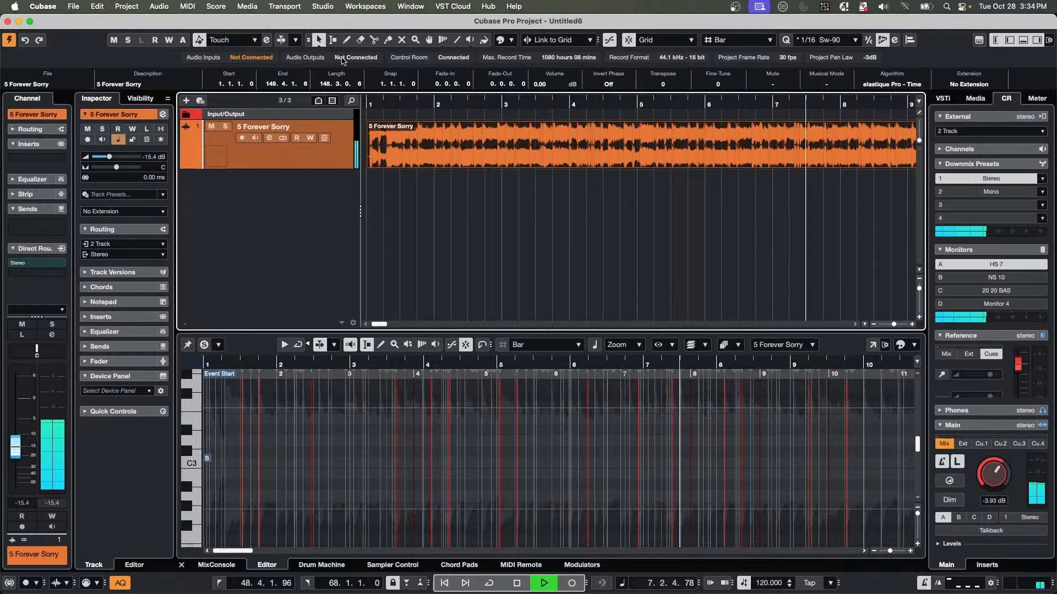
click(130, 9)
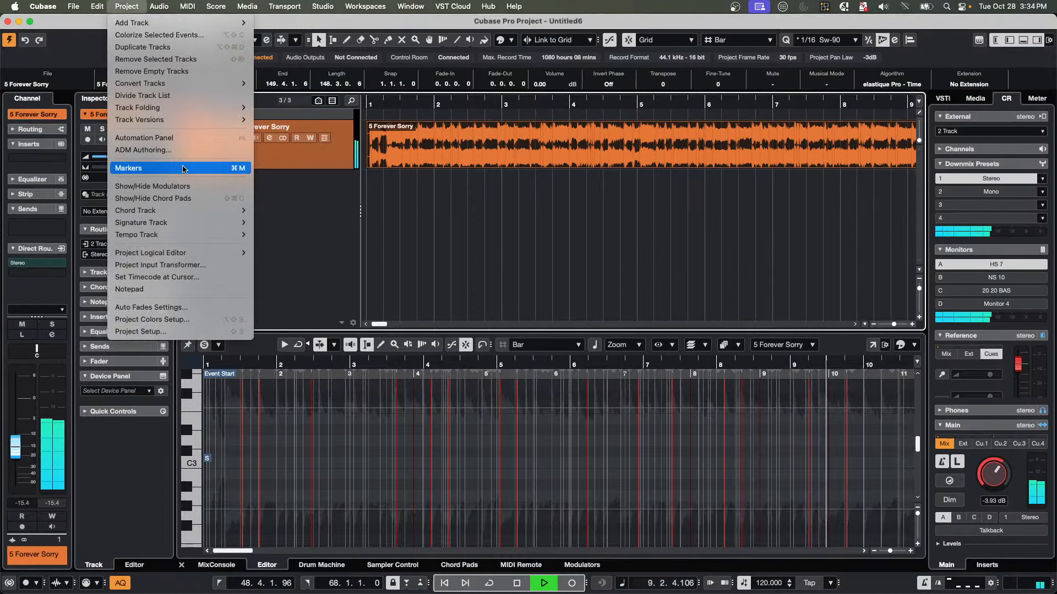
mouse_move(187, 236)
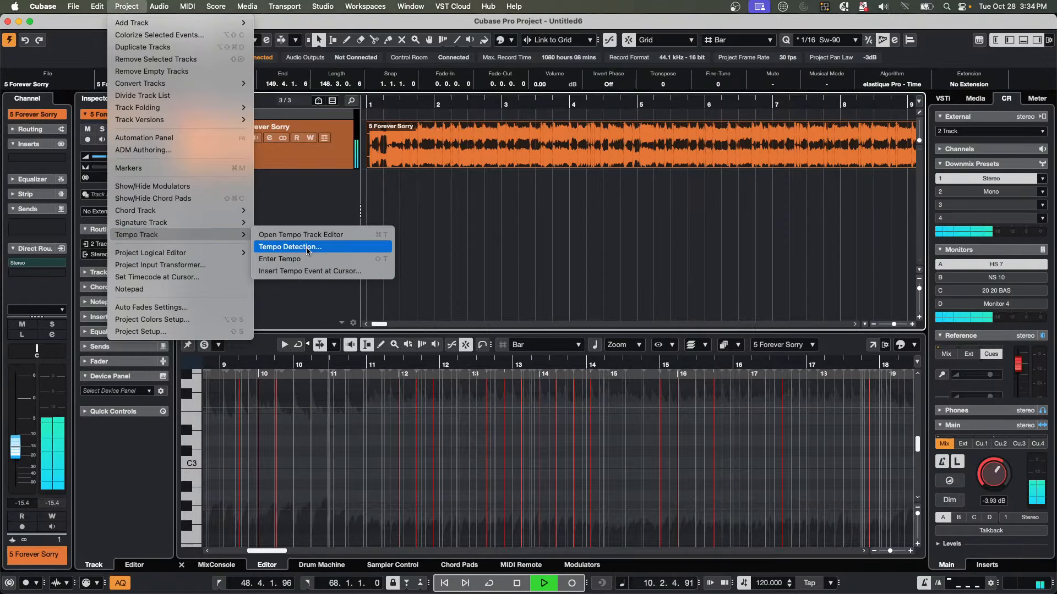
click(290, 247)
click(732, 355)
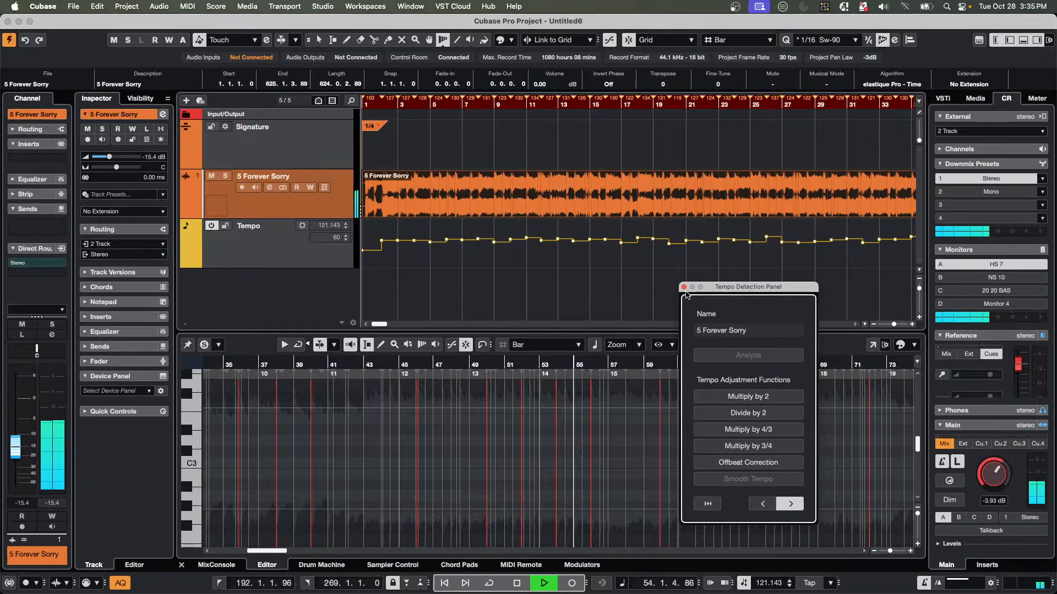
Close the Tempo Detection Panel, then place the project cursor at bar 4 with the Object Selection tool active.
click(683, 287)
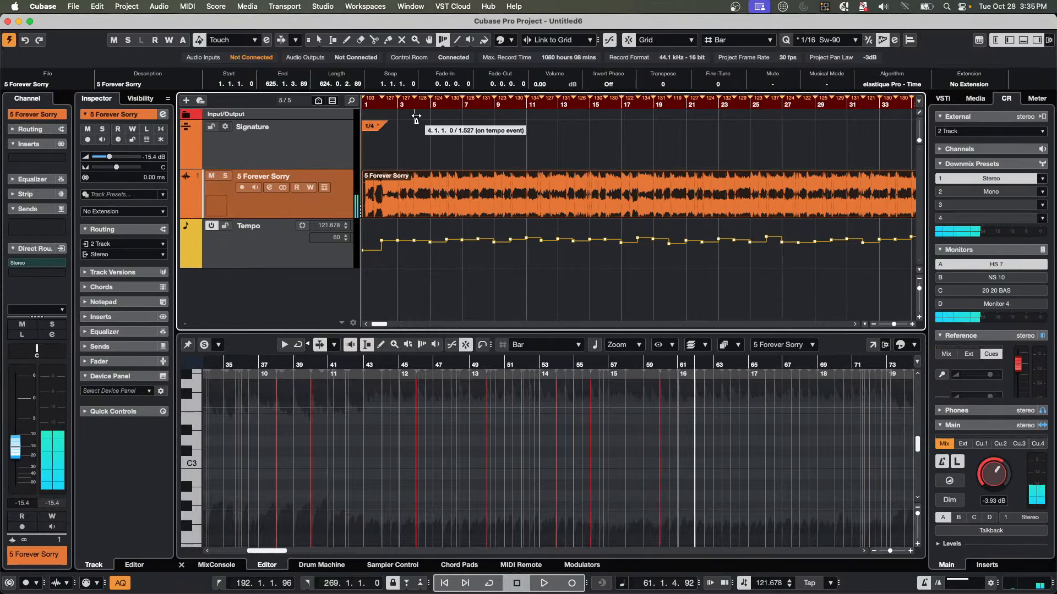
click(417, 102)
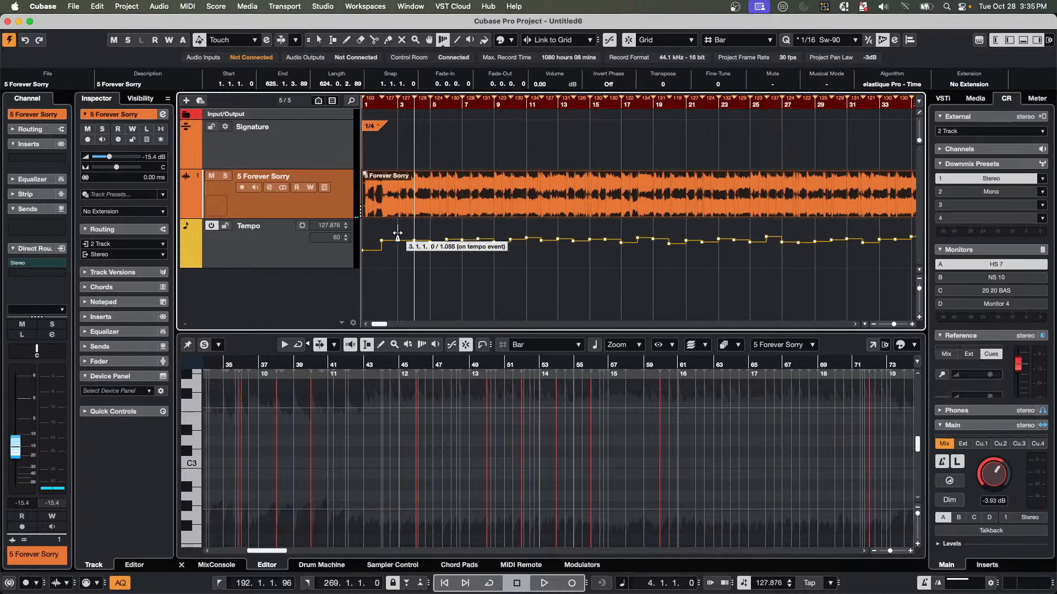
key(1)
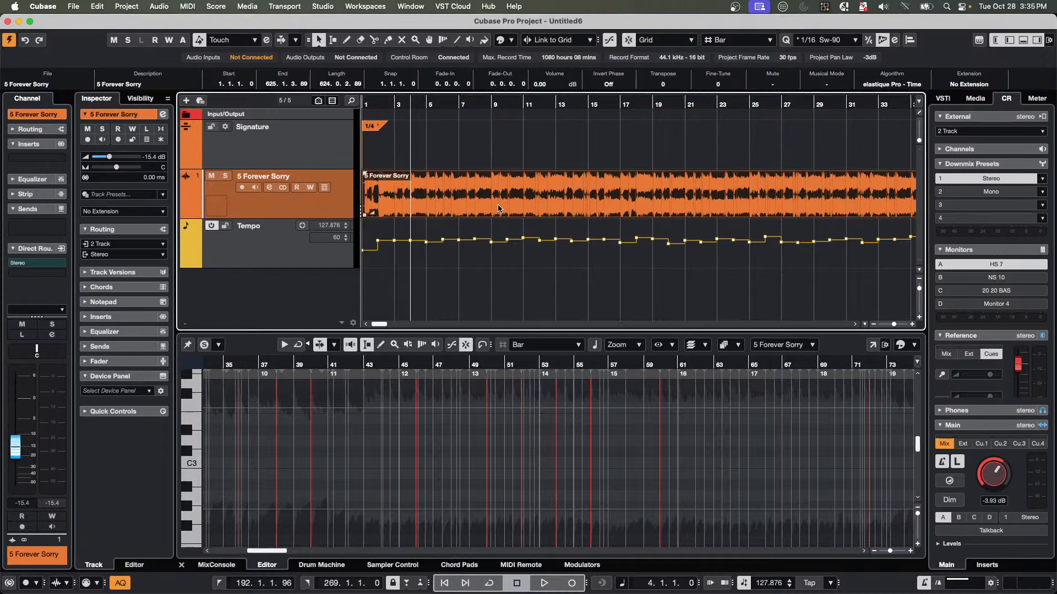
click(159, 6)
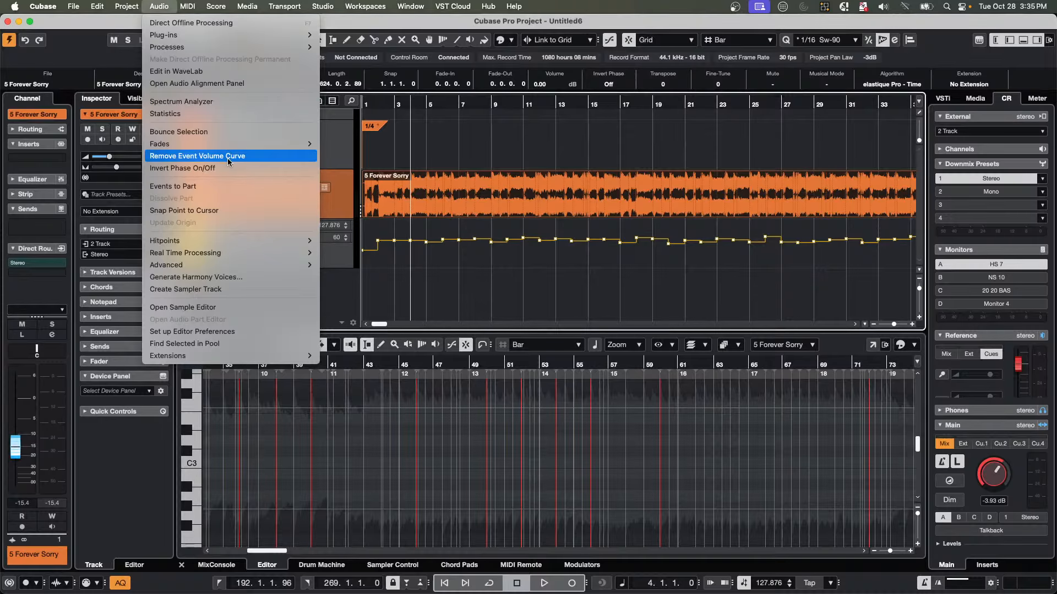
mouse_move(235, 265)
click(411, 278)
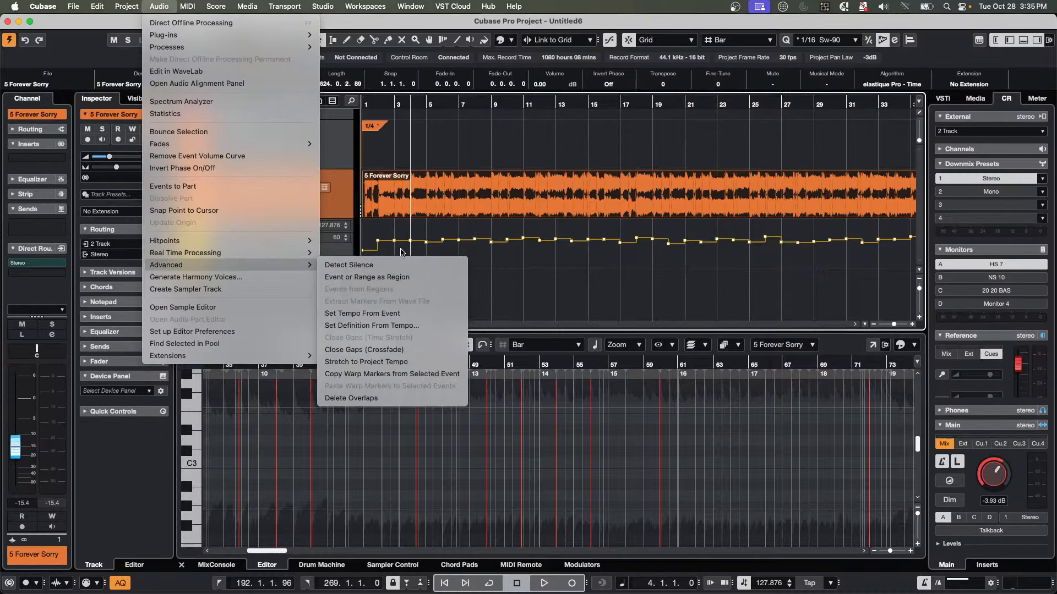
click(285, 262)
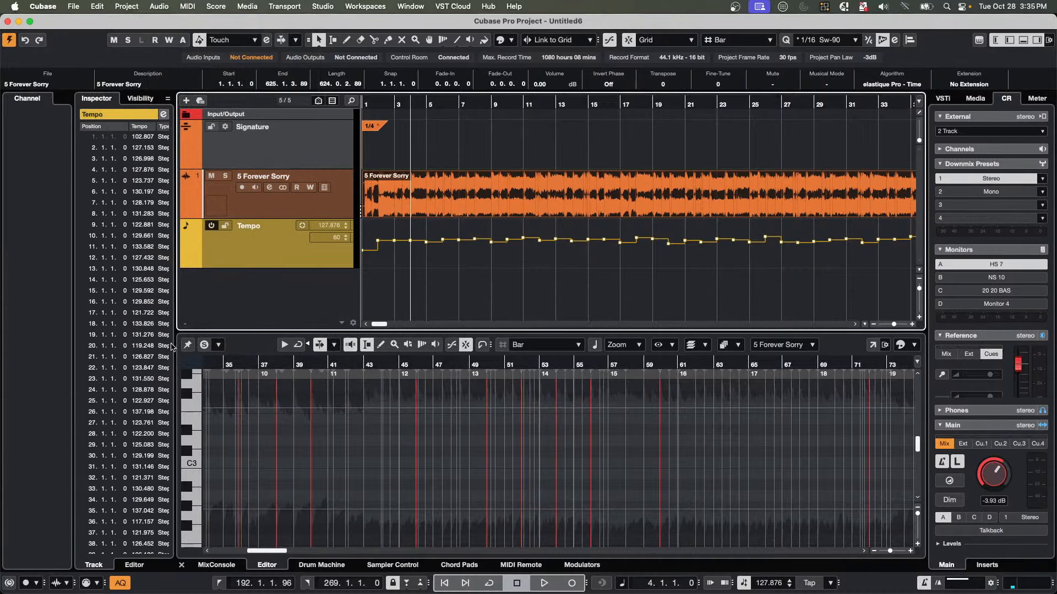
click(328, 213)
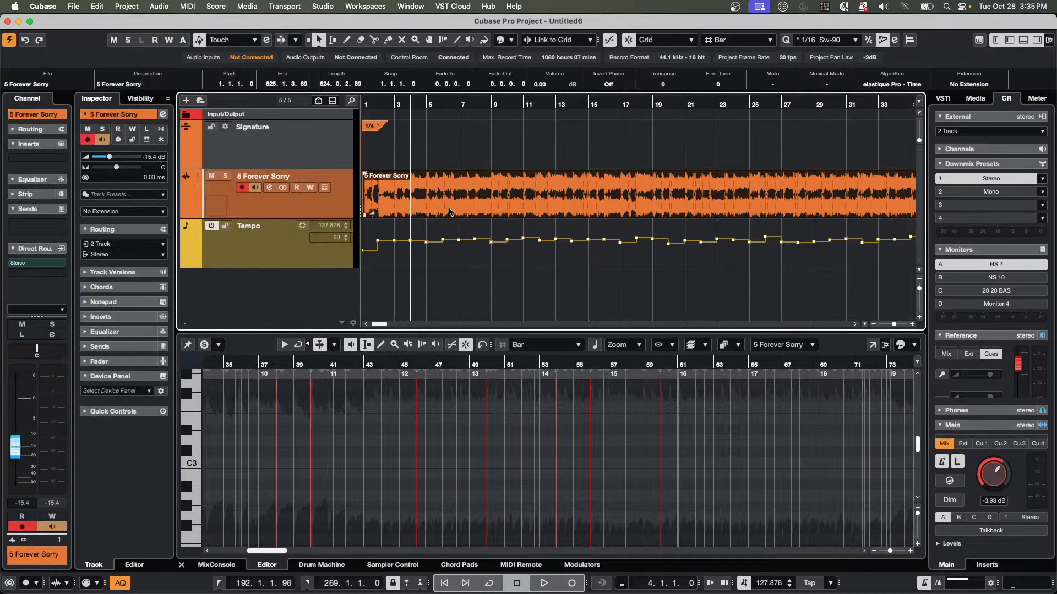
click(347, 258)
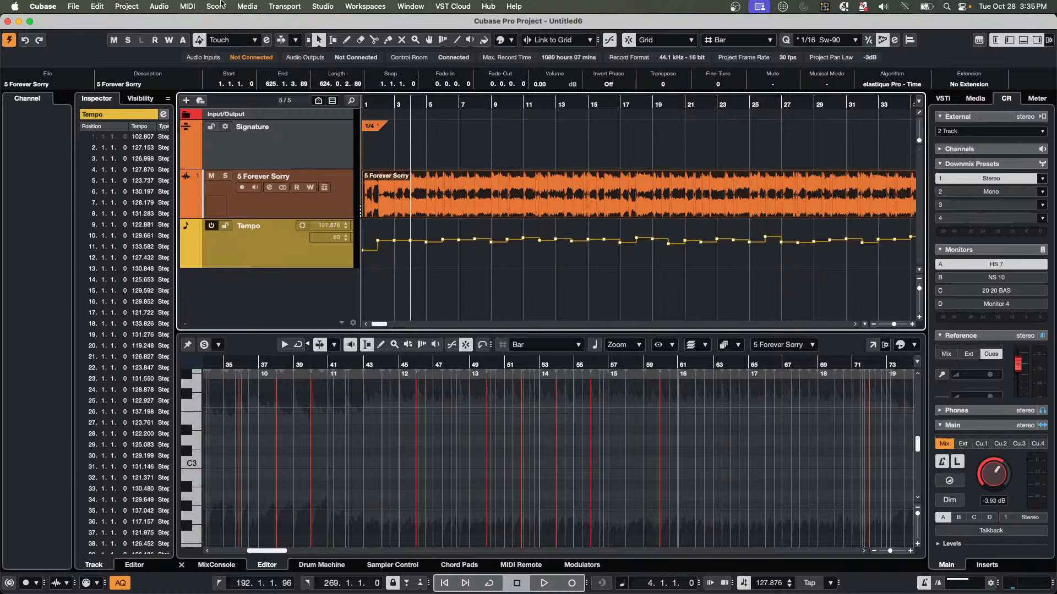
Set the 5 Forever Sorry clip's definition from the tempo, saved in the project only, with all tracks set to musical time base.
click(155, 5)
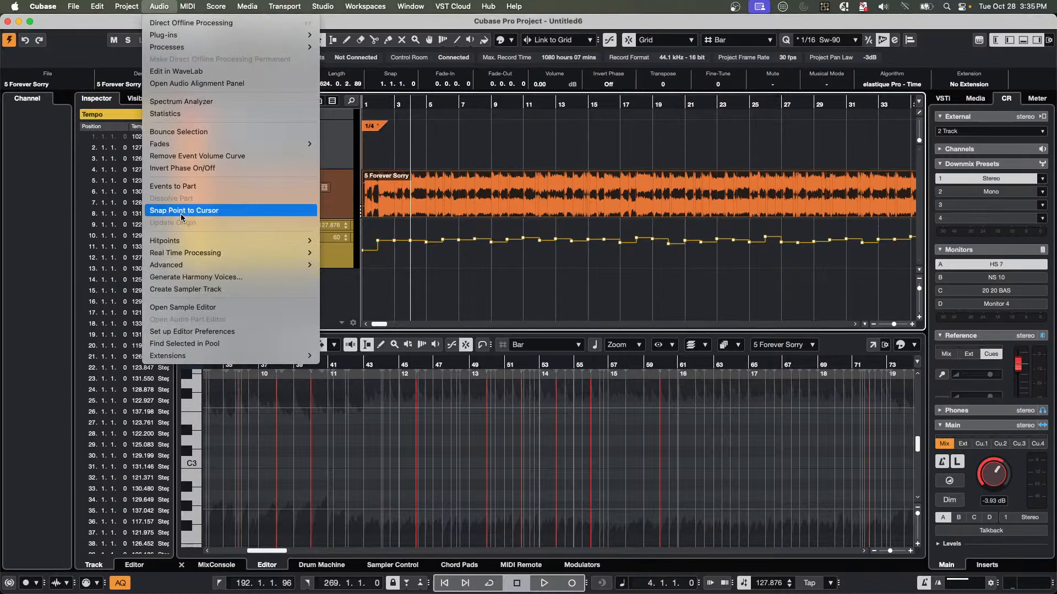
mouse_move(247, 264)
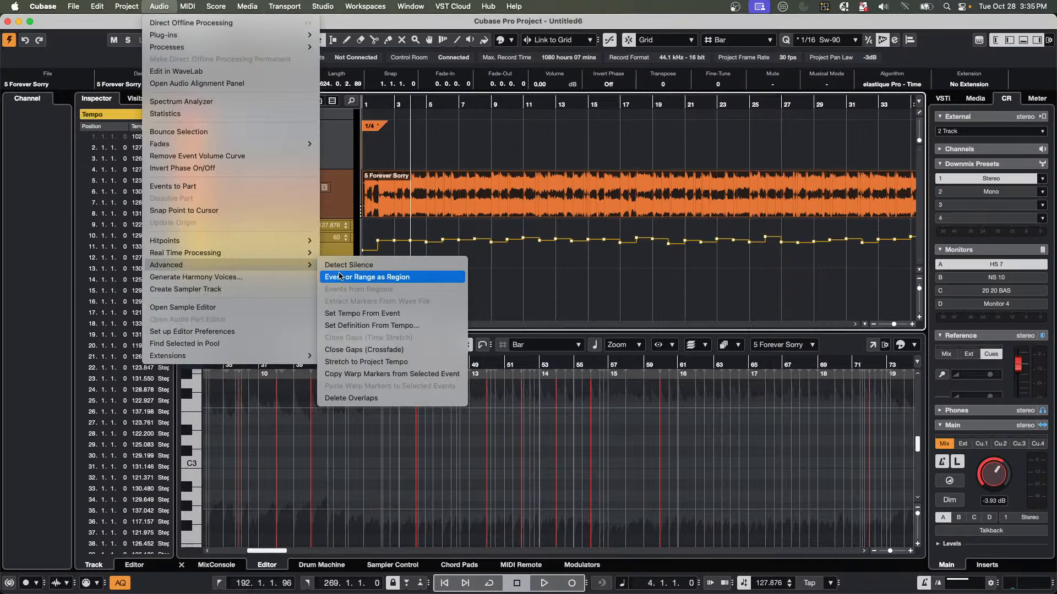
click(355, 326)
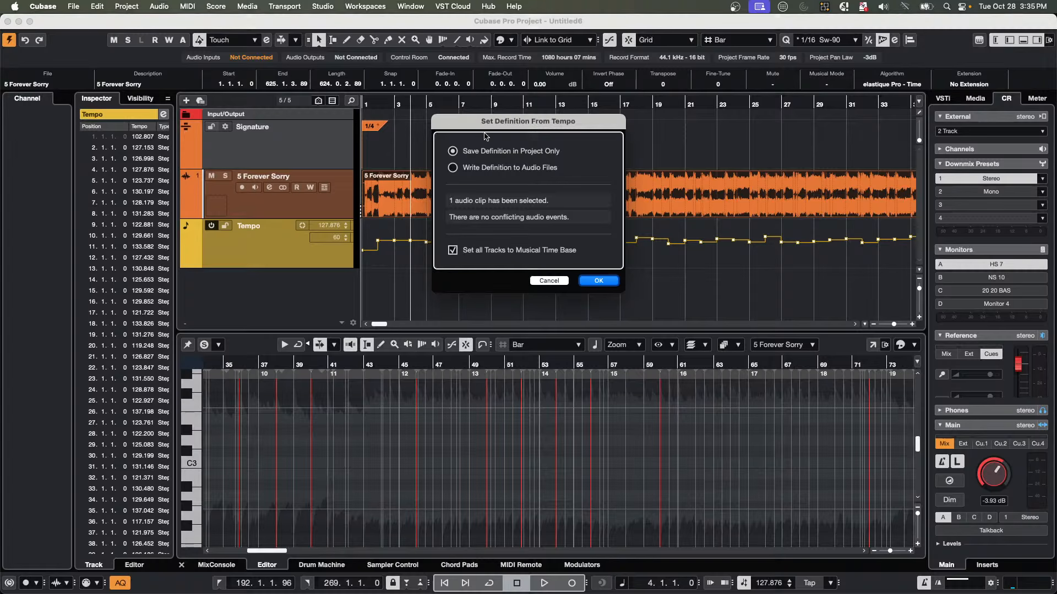
click(598, 282)
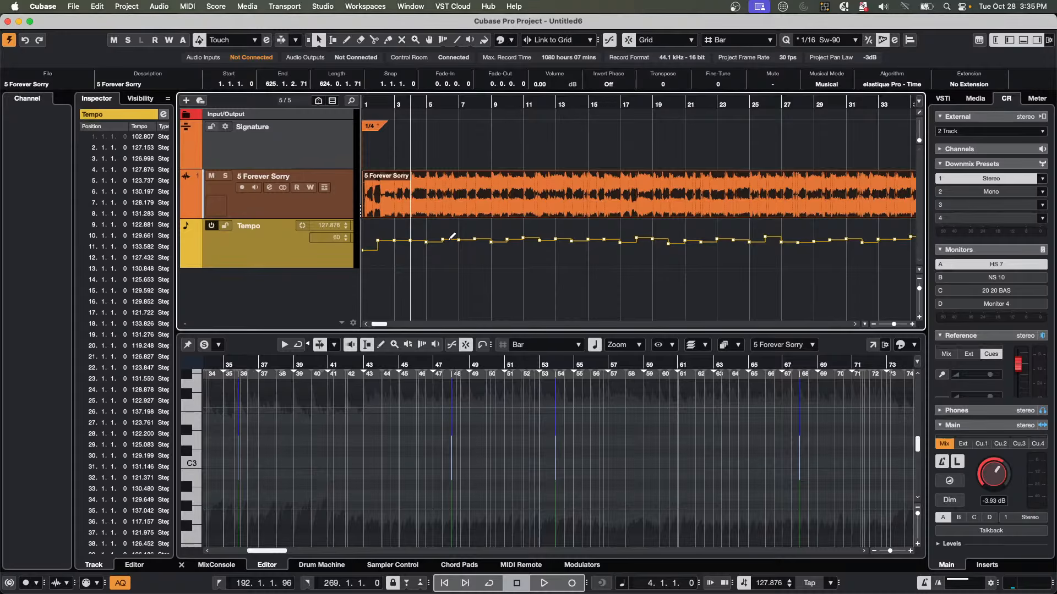
Play the song, select the 5 Forever Sorry track, and switch from the tempo track to a fixed tempo of 132 BPM.
key(space)
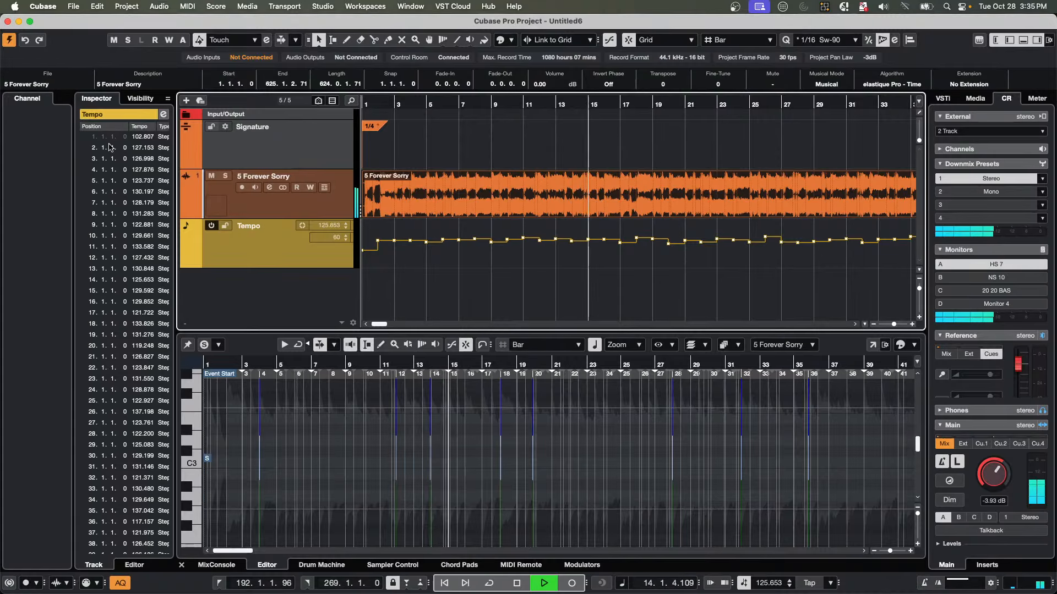
click(276, 203)
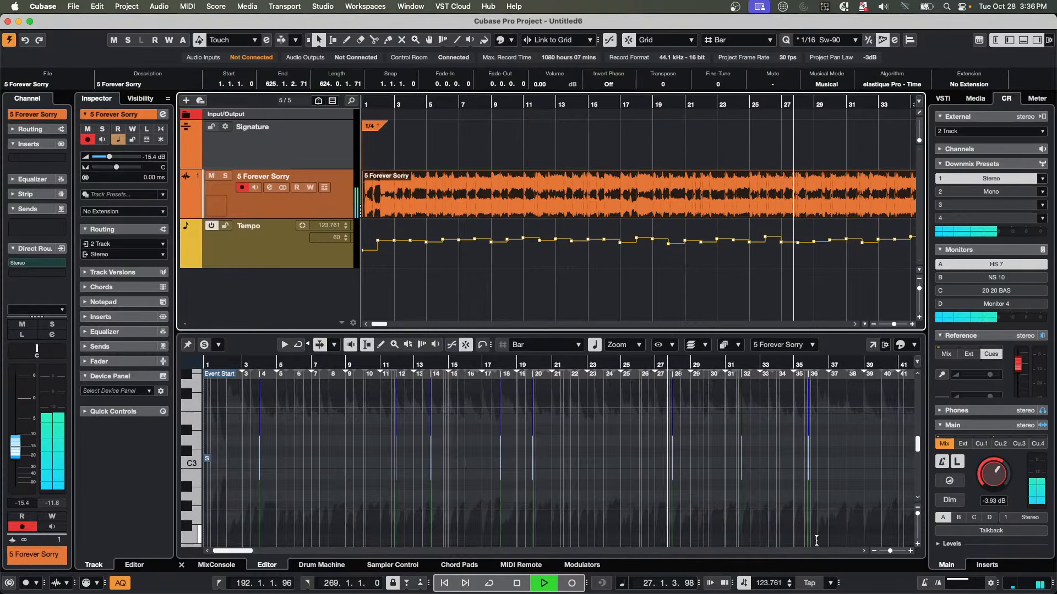
click(744, 584)
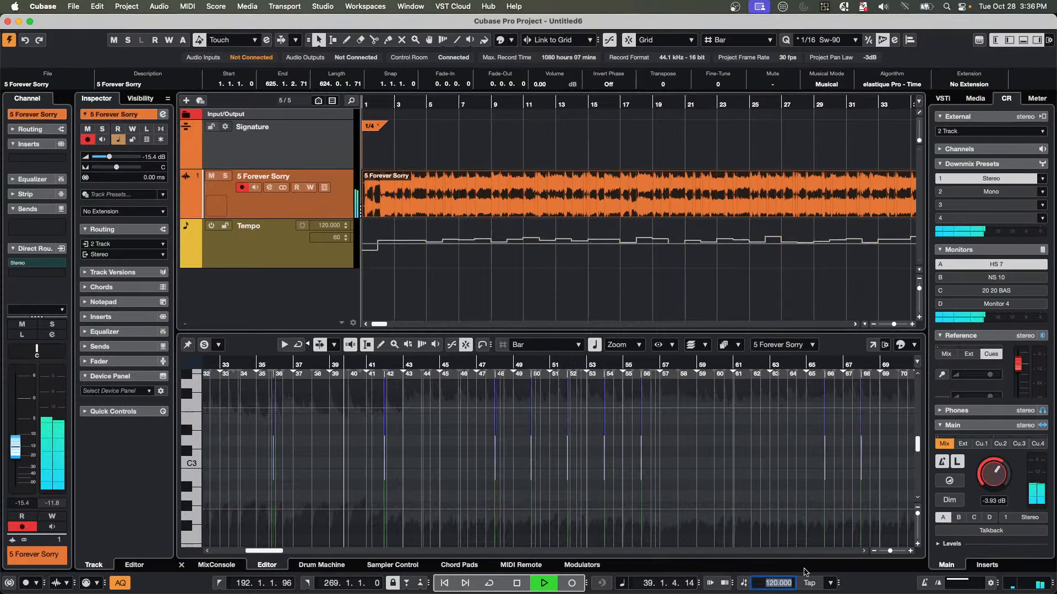
text(13)
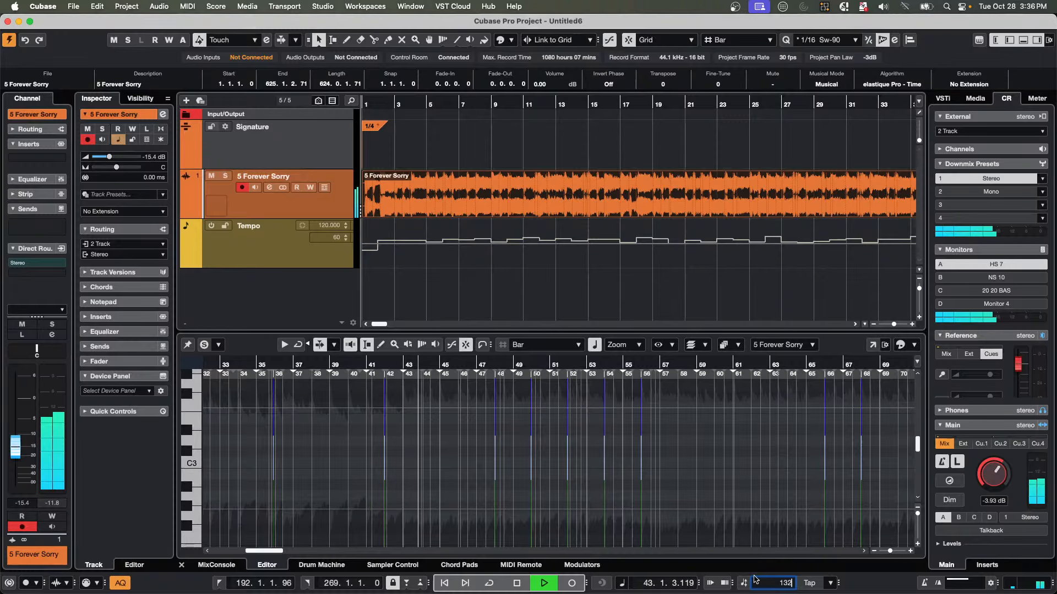
text(2)
key(Return)
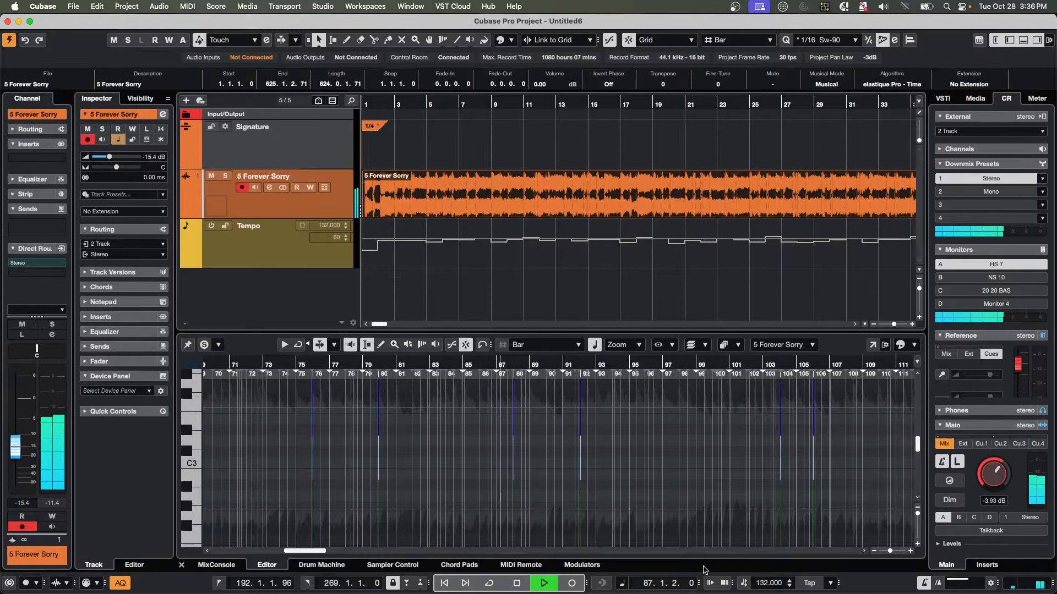
Reactivate the tempo track to compare its playback, stop the transport, and return to the fixed tempo.
click(744, 586)
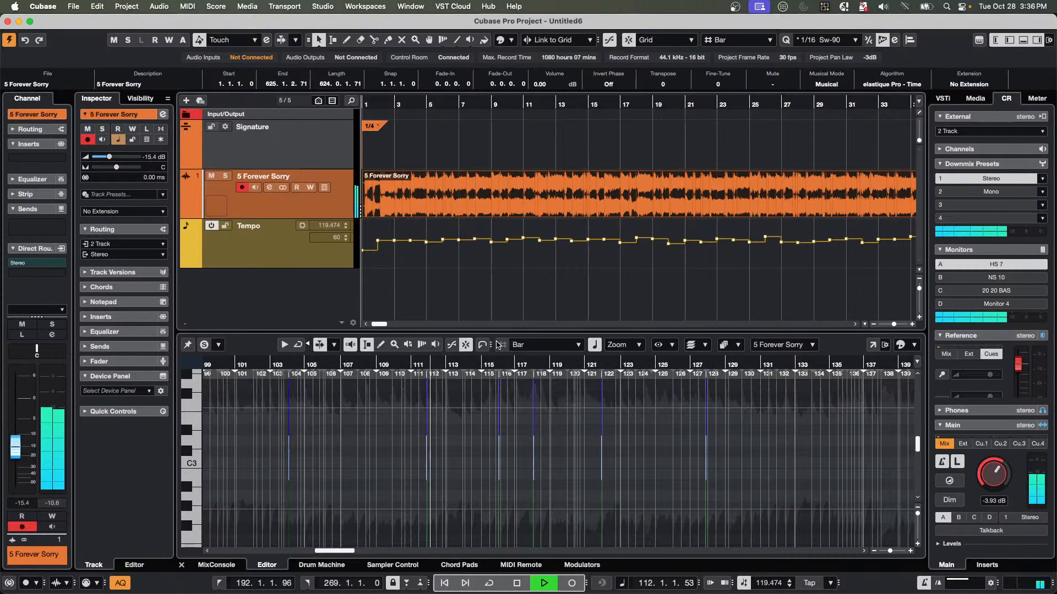
key(space)
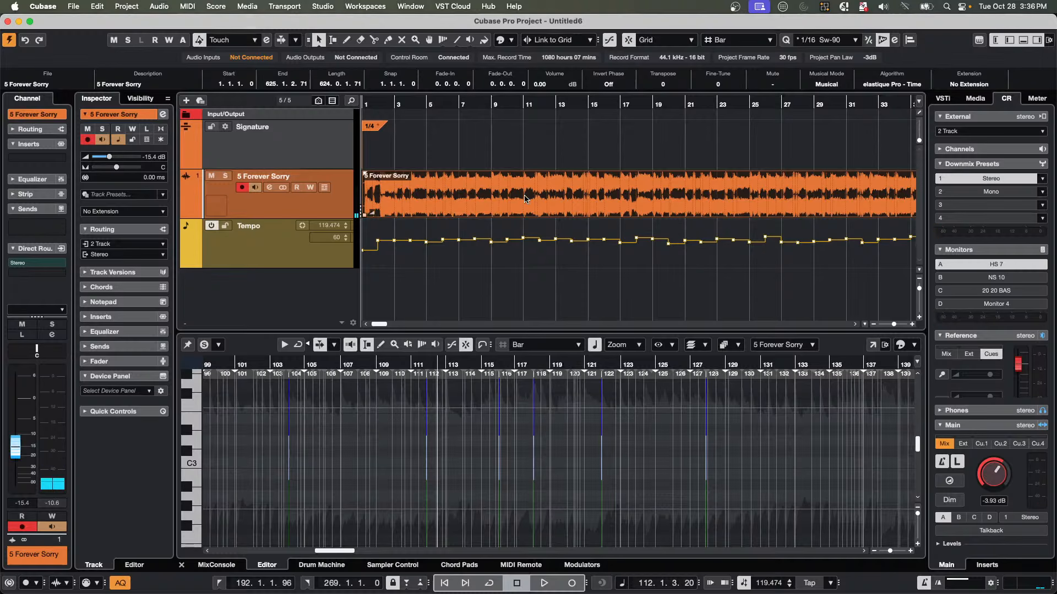
click(744, 583)
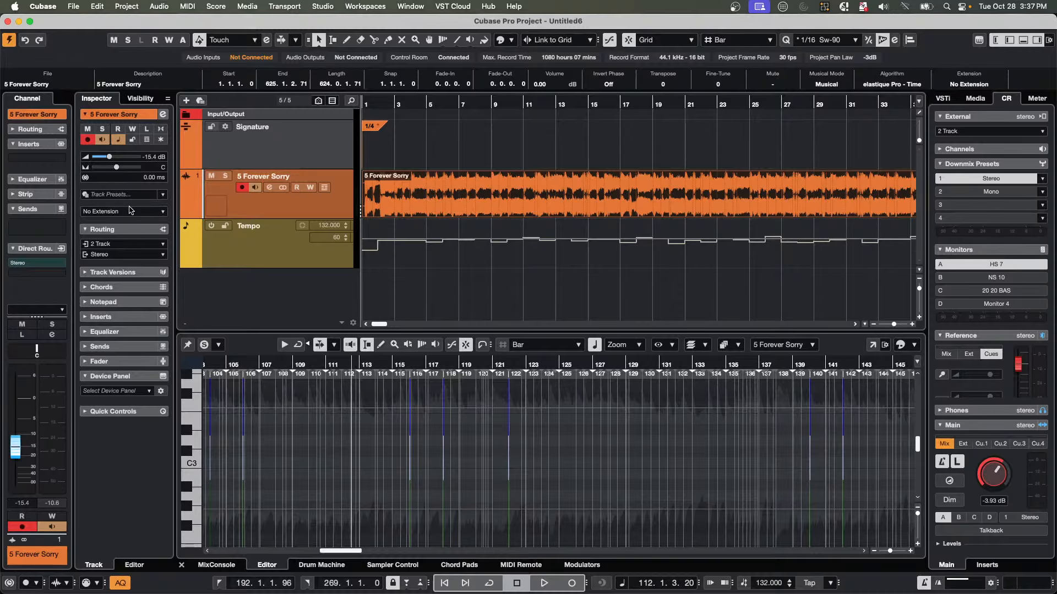
Open the 5 Forever Sorry event in the Sample Editor, collapse VariAudio, expand Process, and try to flatten the audio.
double_click(477, 207)
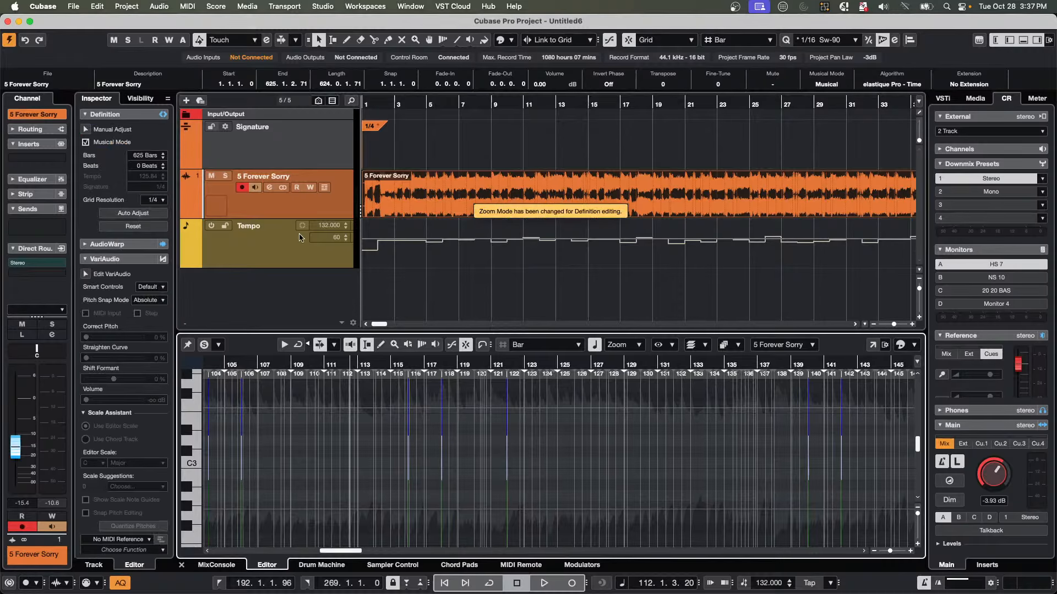
click(98, 260)
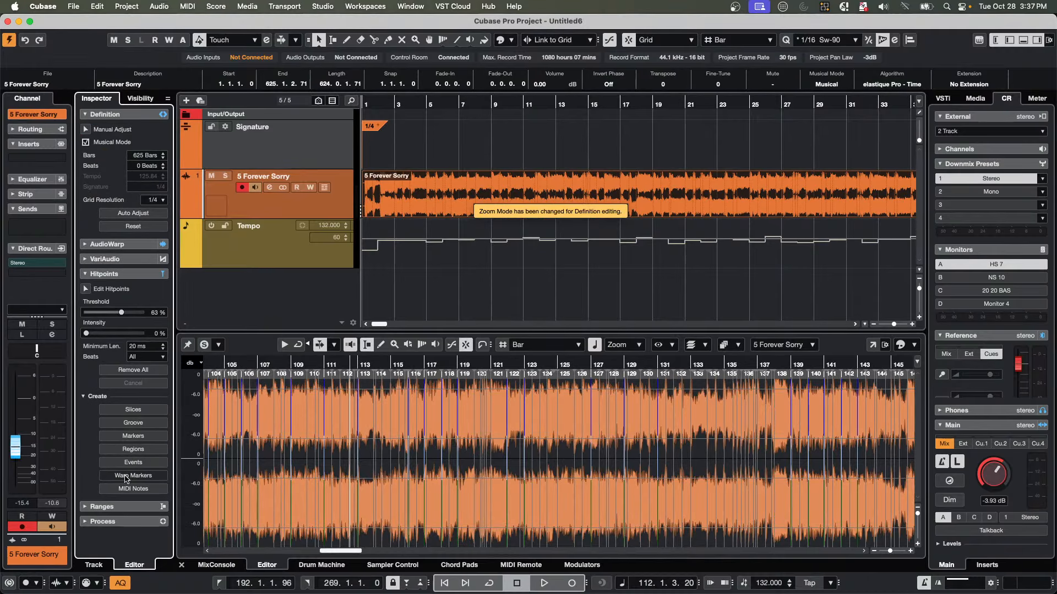
click(107, 520)
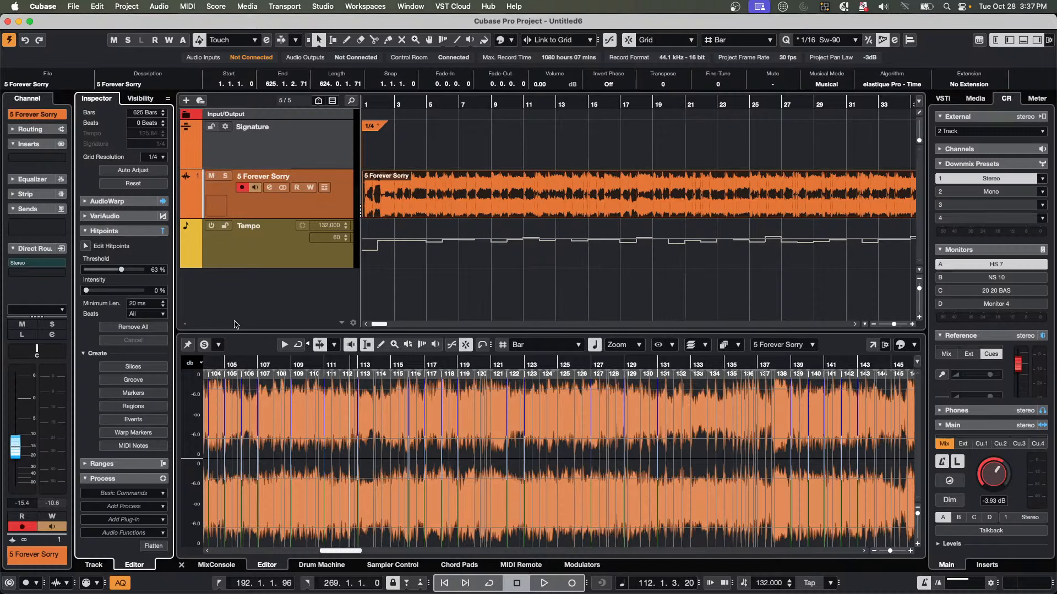
click(152, 547)
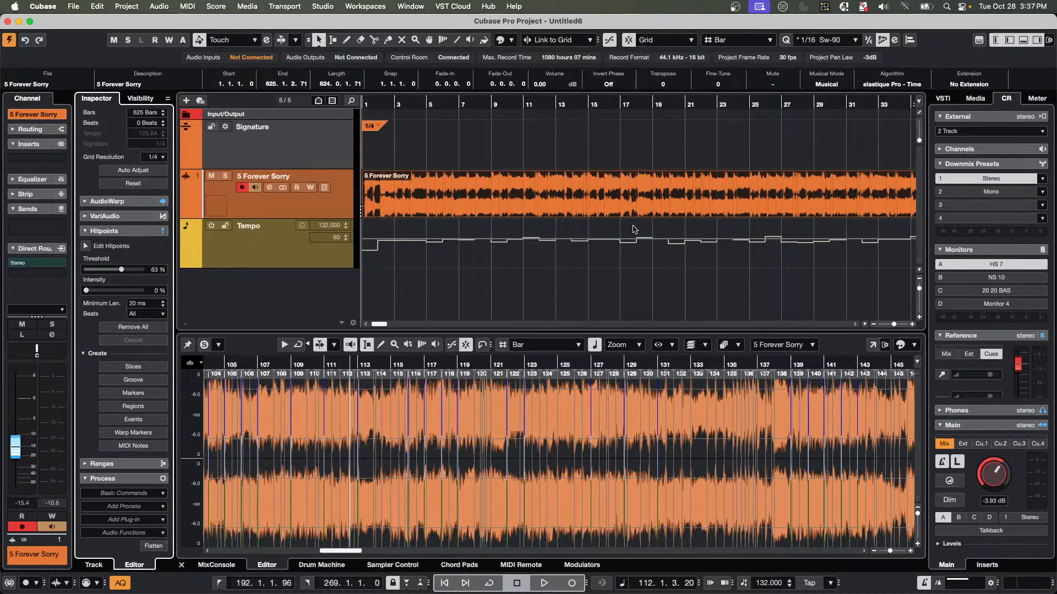
Deselect the song event, place the project cursor near bar 5, and open the recent project be someone.cpr.
click(426, 294)
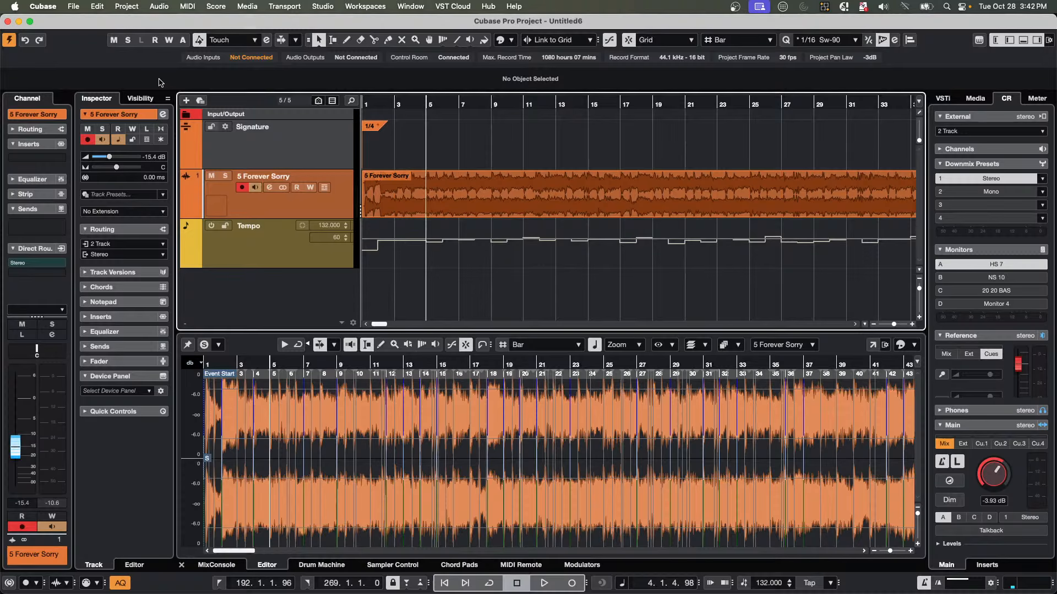
click(74, 6)
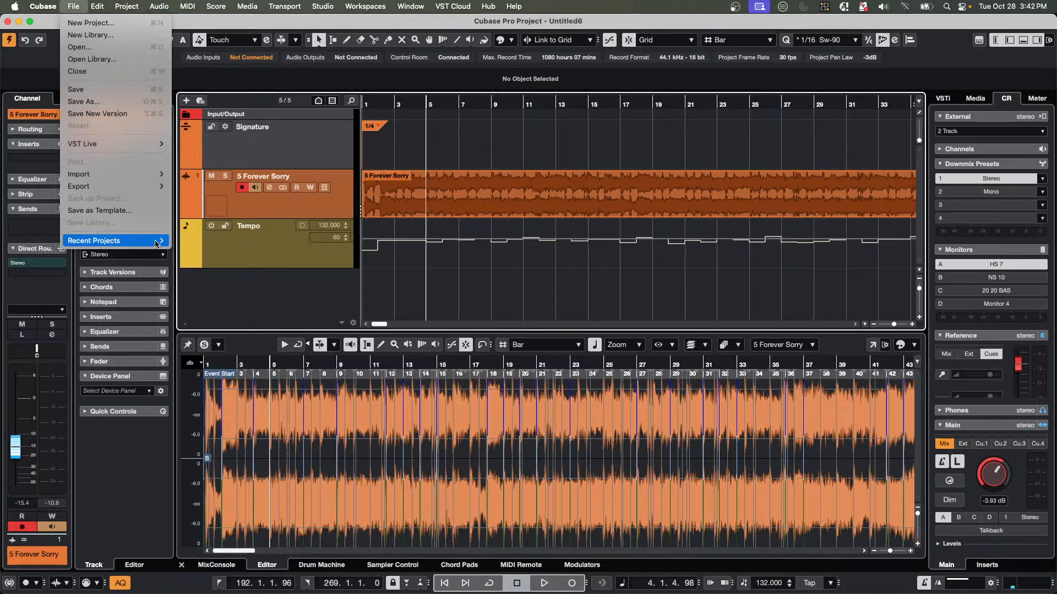
mouse_move(157, 243)
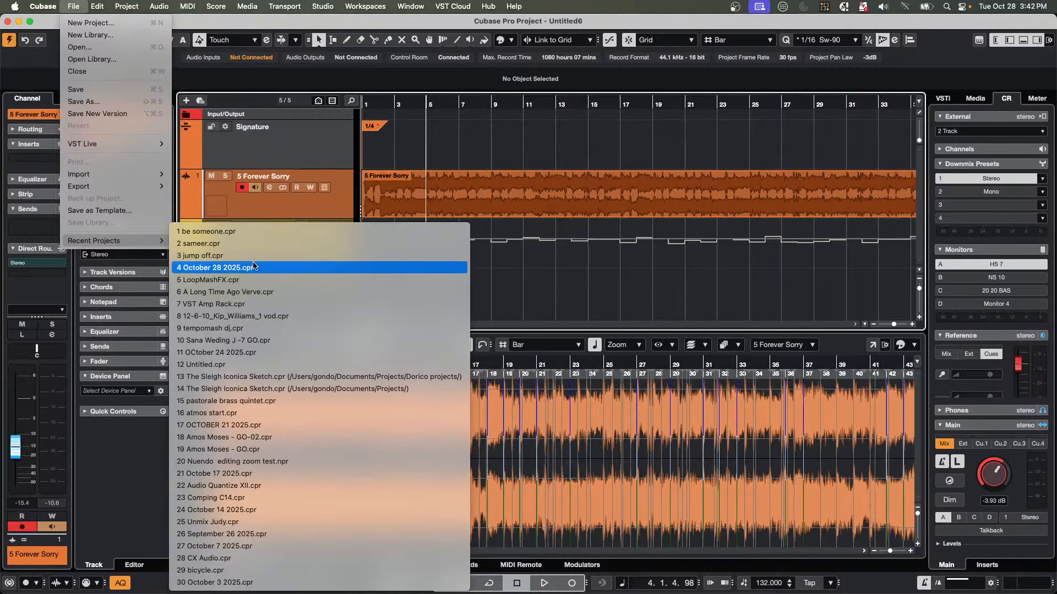
click(253, 231)
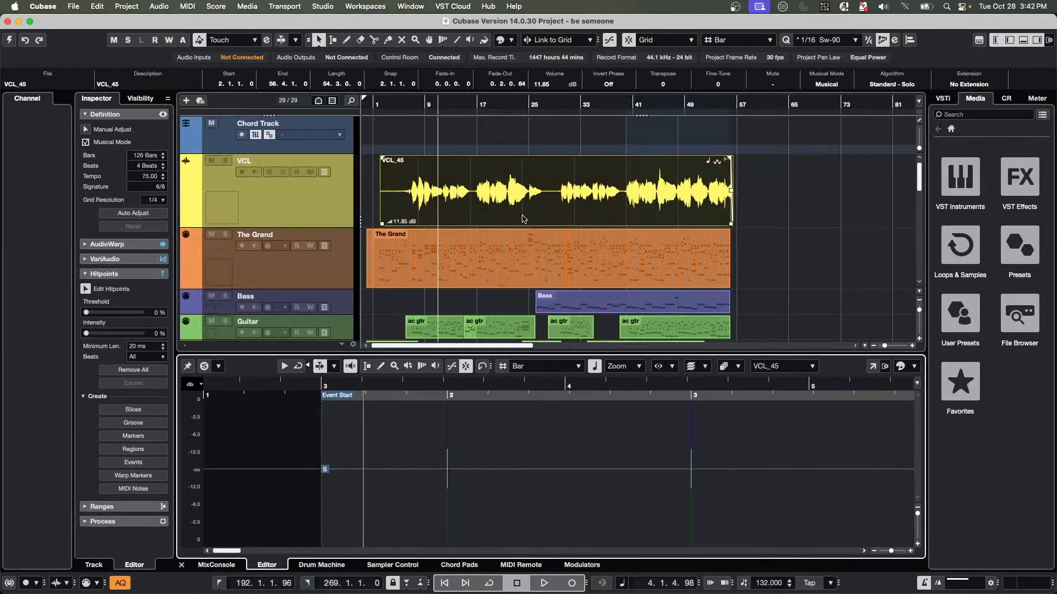
Select the VCL_45 vocal event and open its Sample Editor in a separate window.
click(467, 270)
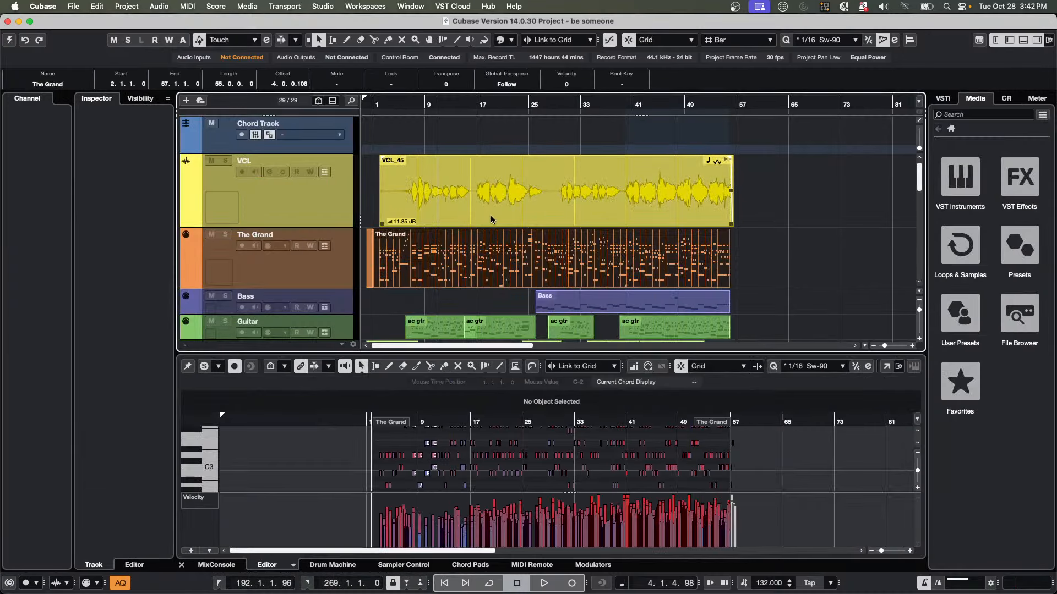
click(491, 219)
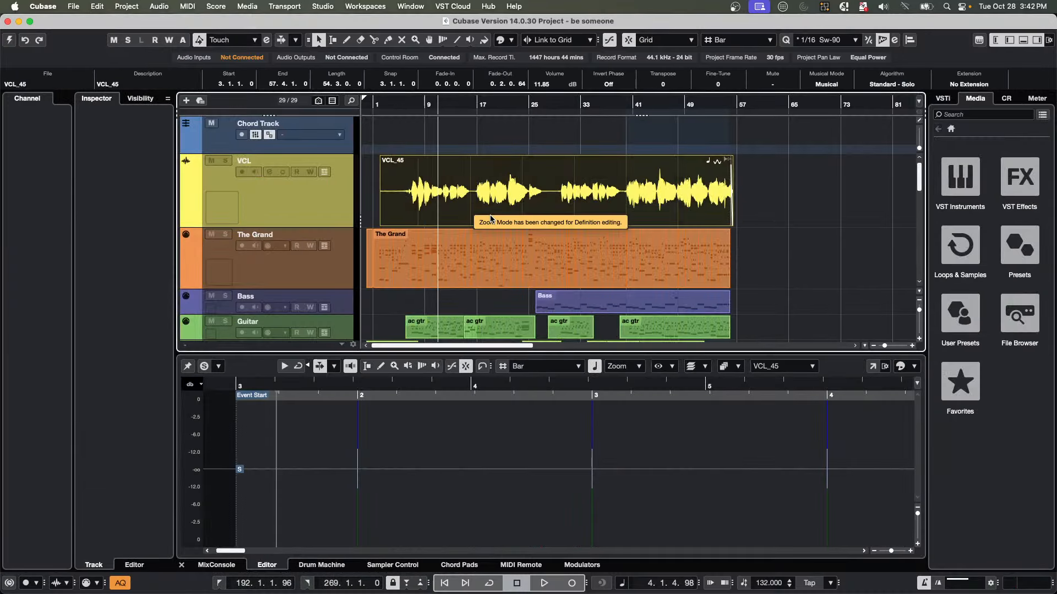
click(875, 366)
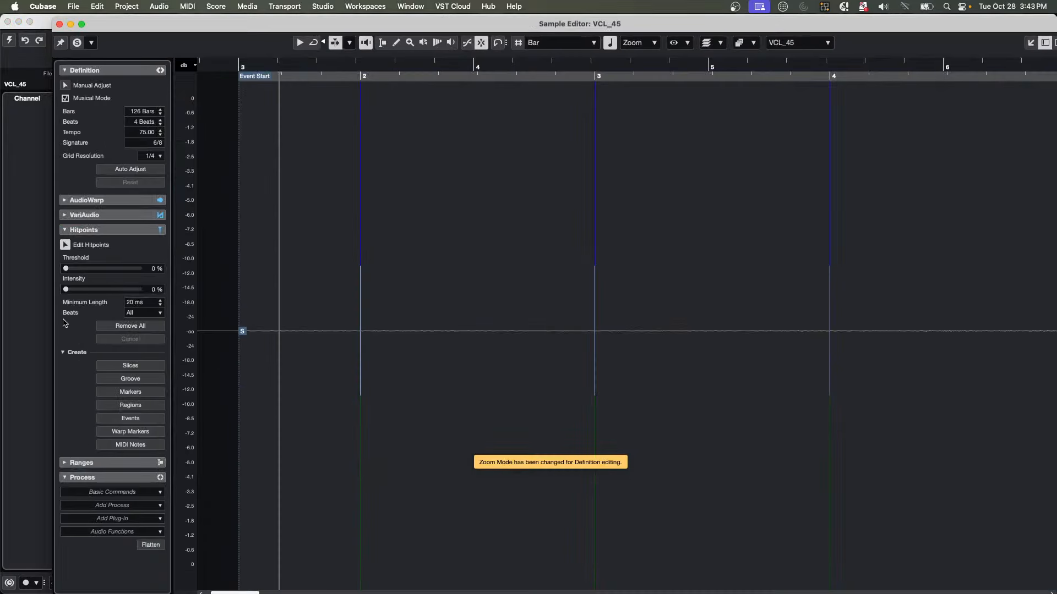
Collapse the Definition and Hitpoints sections for VCL_45 and expand VariAudio.
click(103, 77)
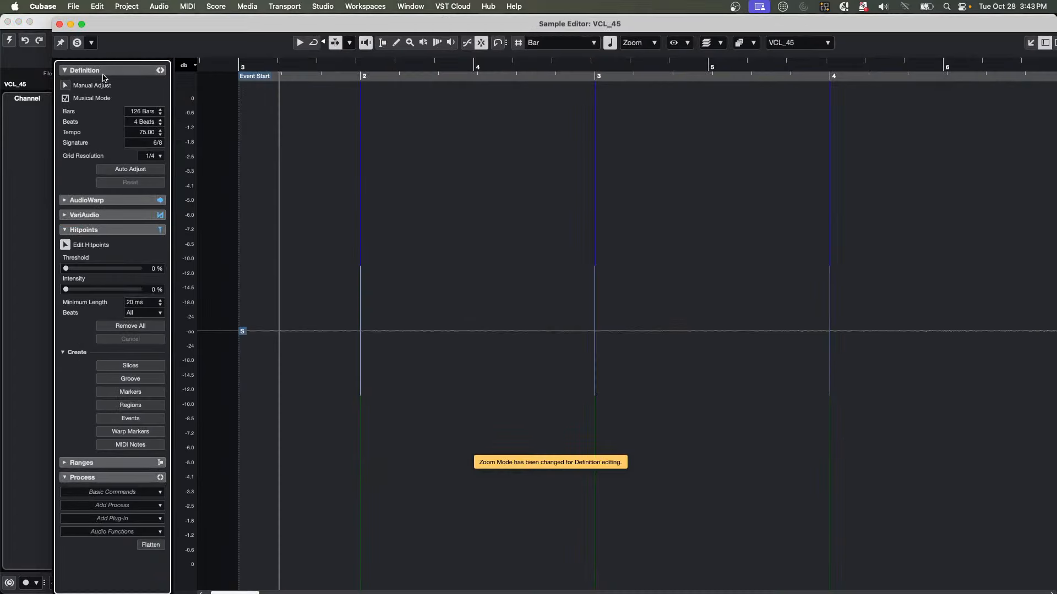
click(103, 71)
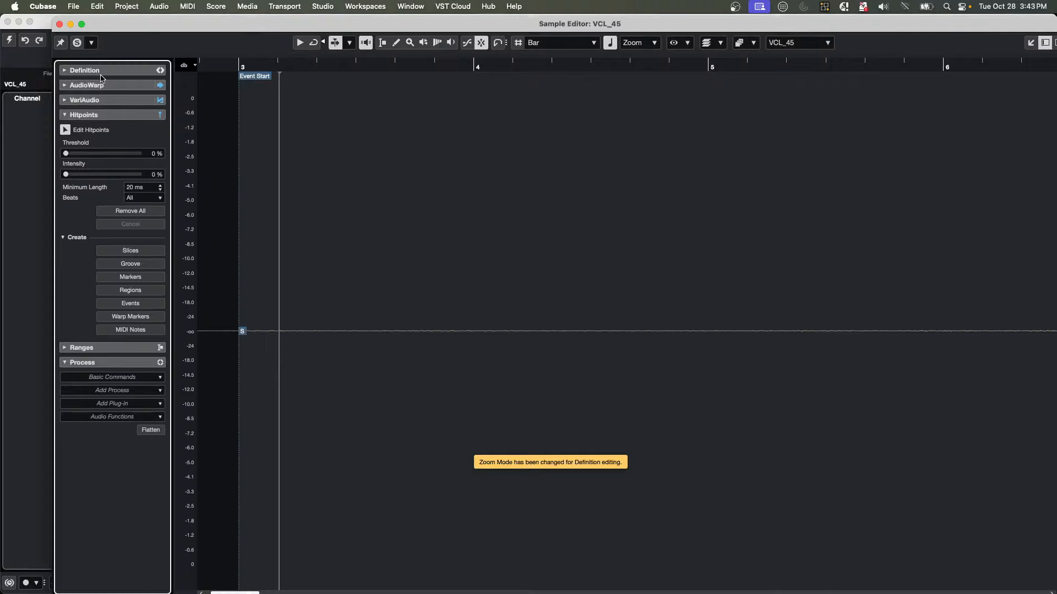
click(72, 115)
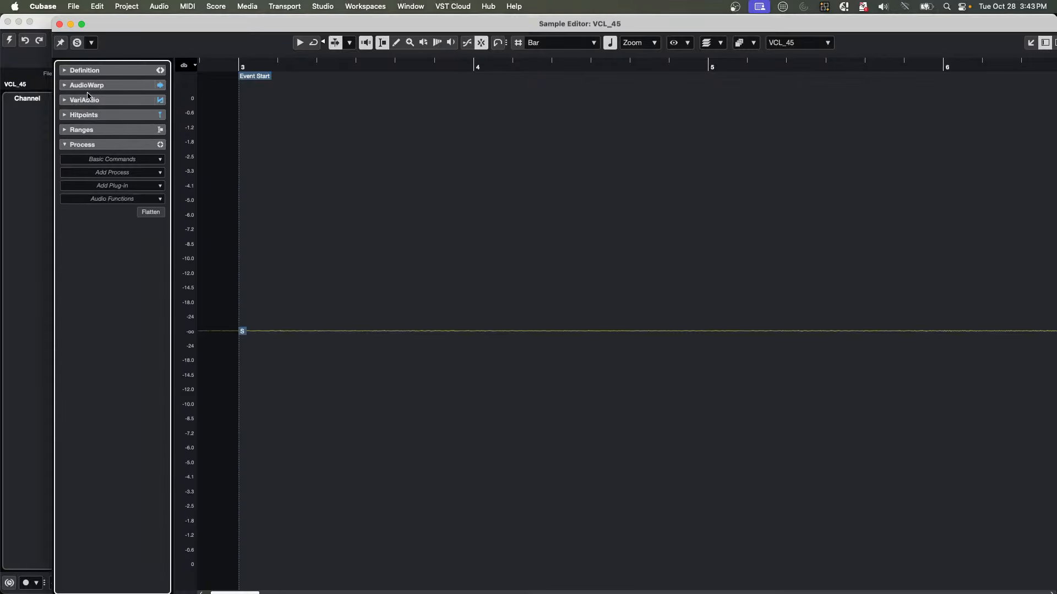
click(115, 101)
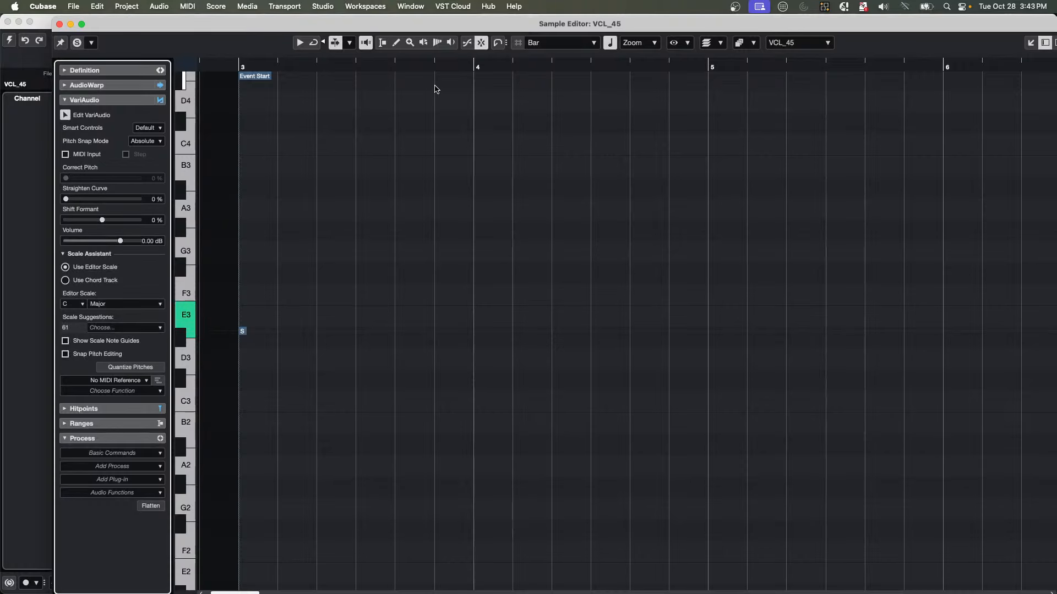
Display The Grand as the MIDI reference track behind the vocal's VariAudio segments, and close the separate Sample Editor window.
scroll(358, 191, down, 15)
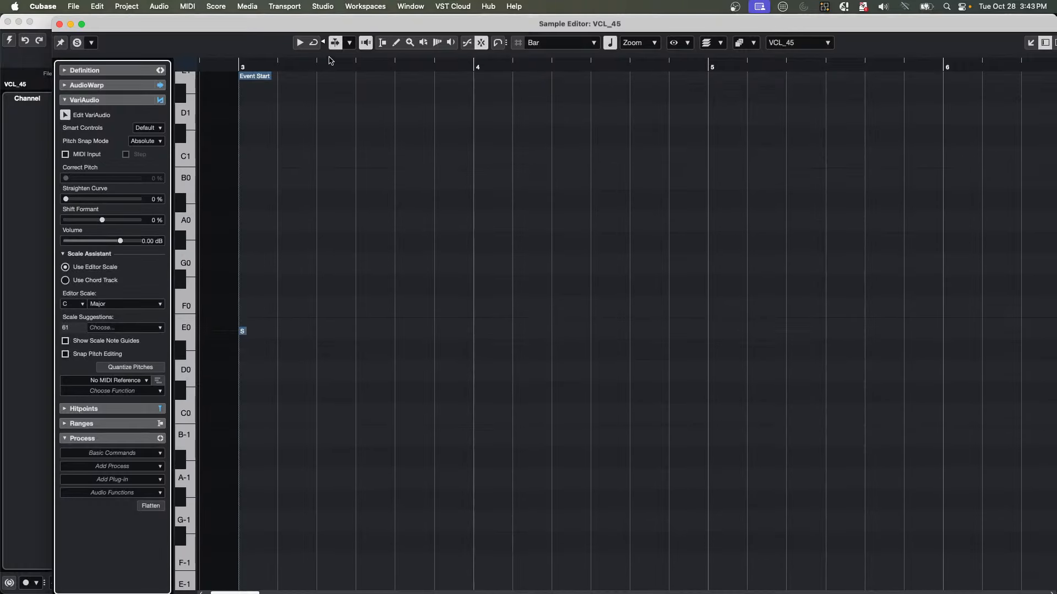
drag(329, 60, 324, 39)
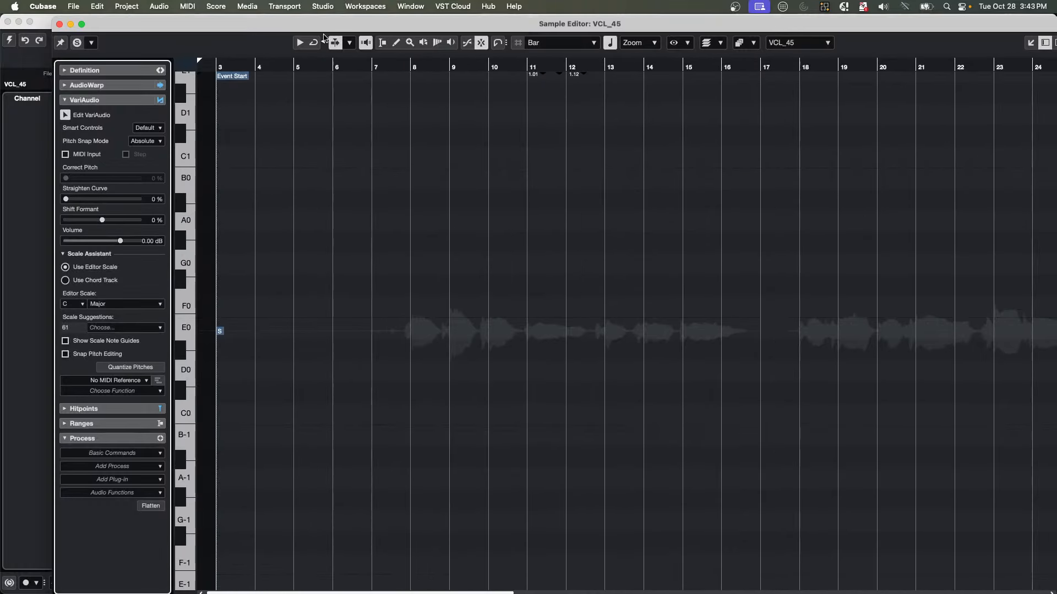
scroll(317, 203, down, 1)
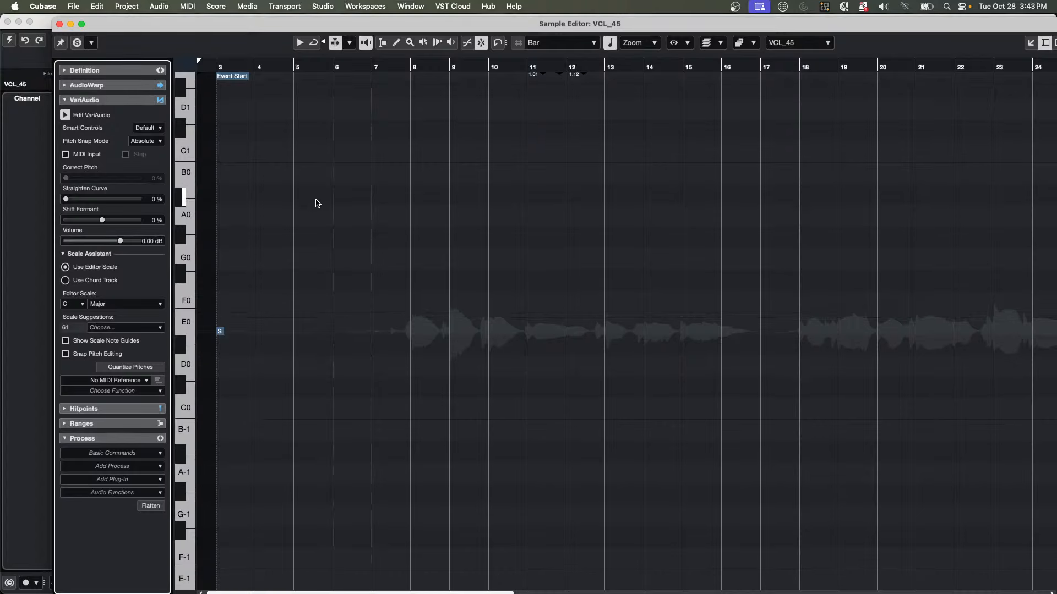
scroll(318, 203, up, 15)
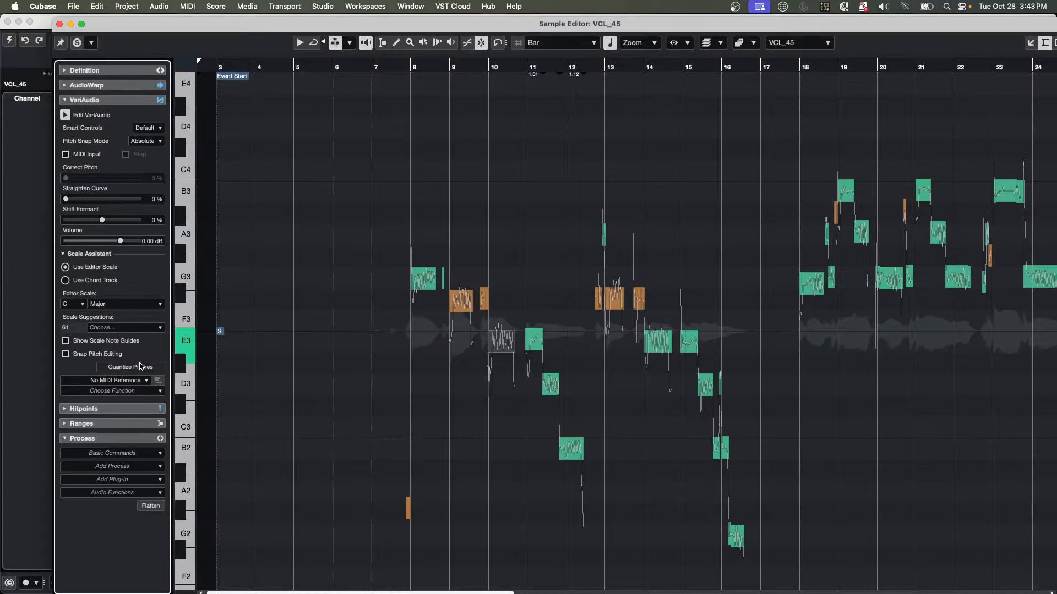
click(123, 381)
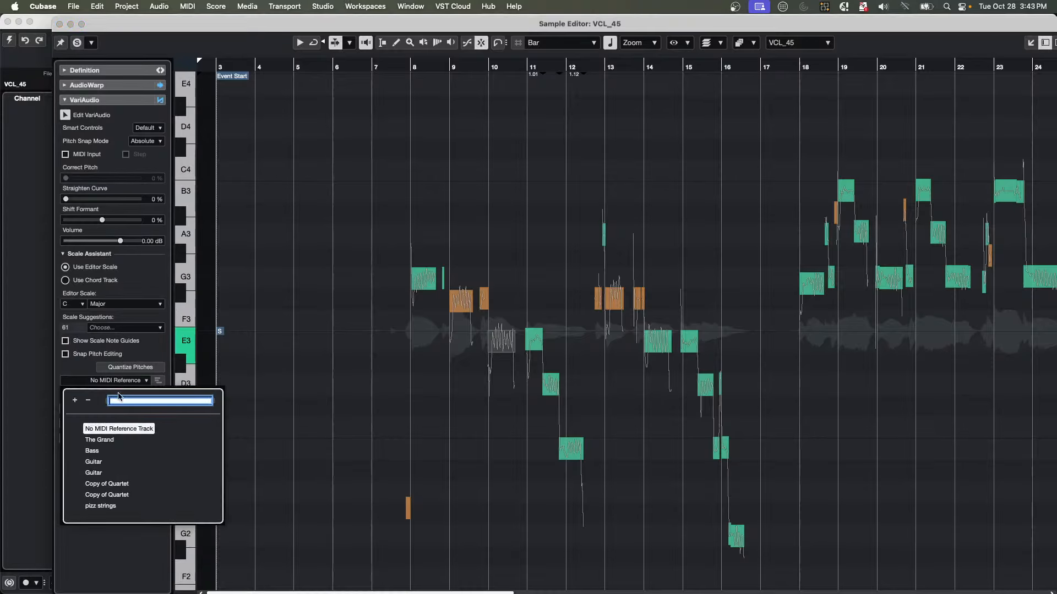
click(106, 446)
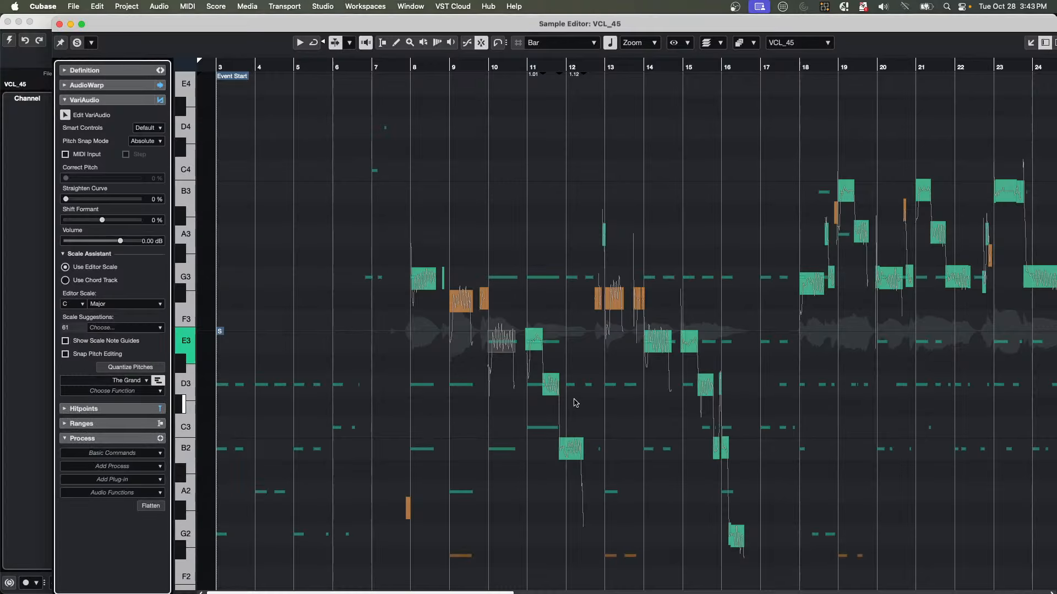
click(60, 41)
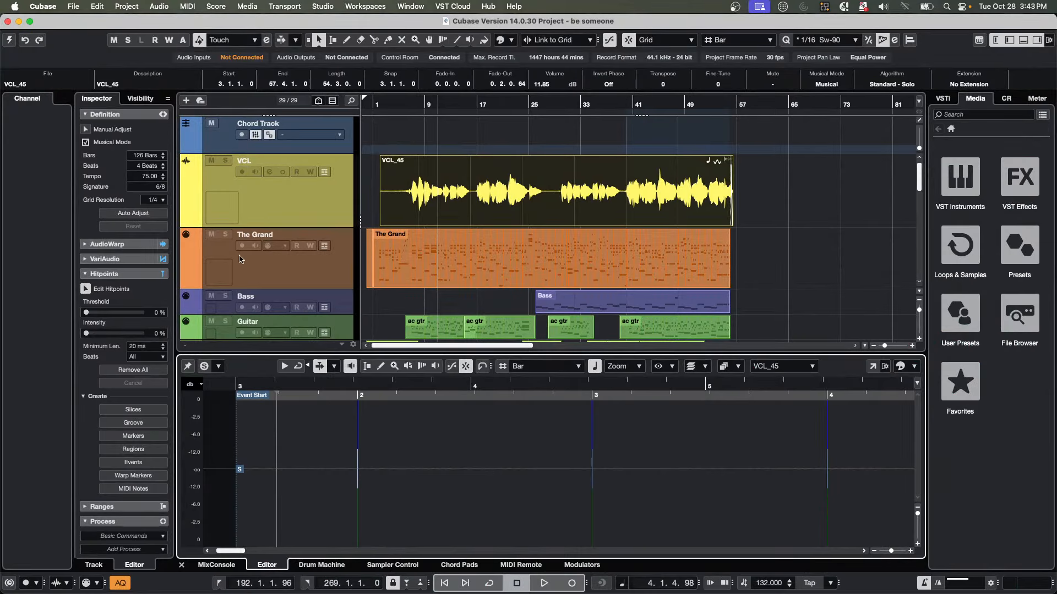
Select The Grand track and open its notes for in-place editing in the project window.
click(384, 265)
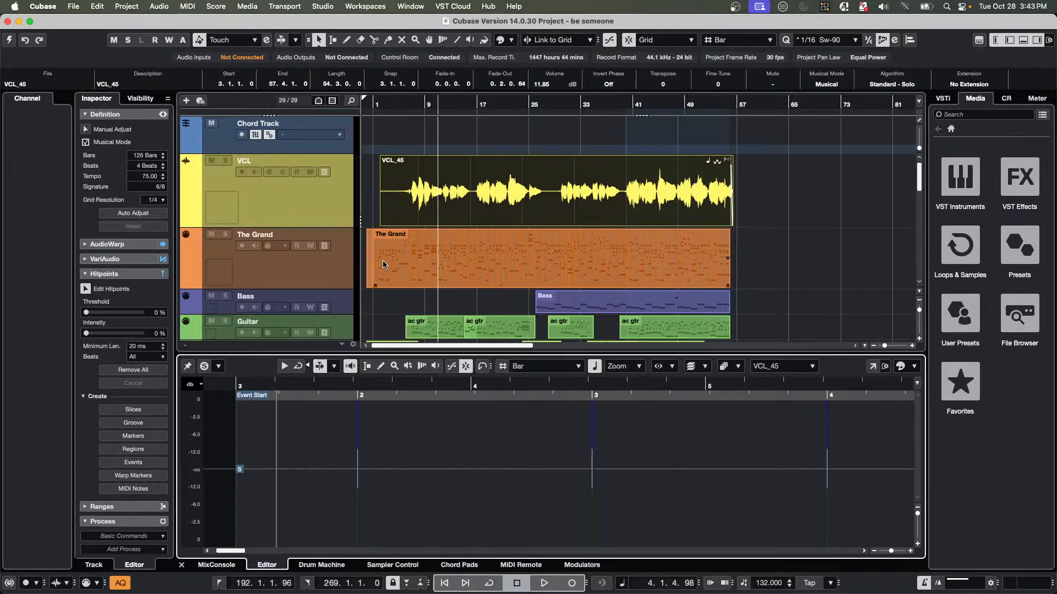
click(339, 265)
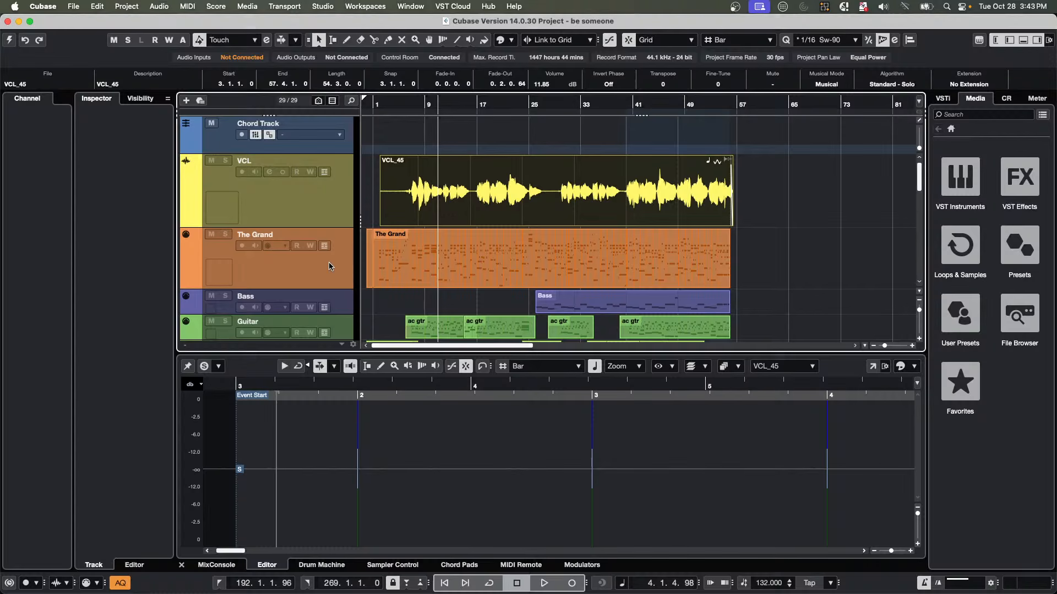
key(super+shift+i)
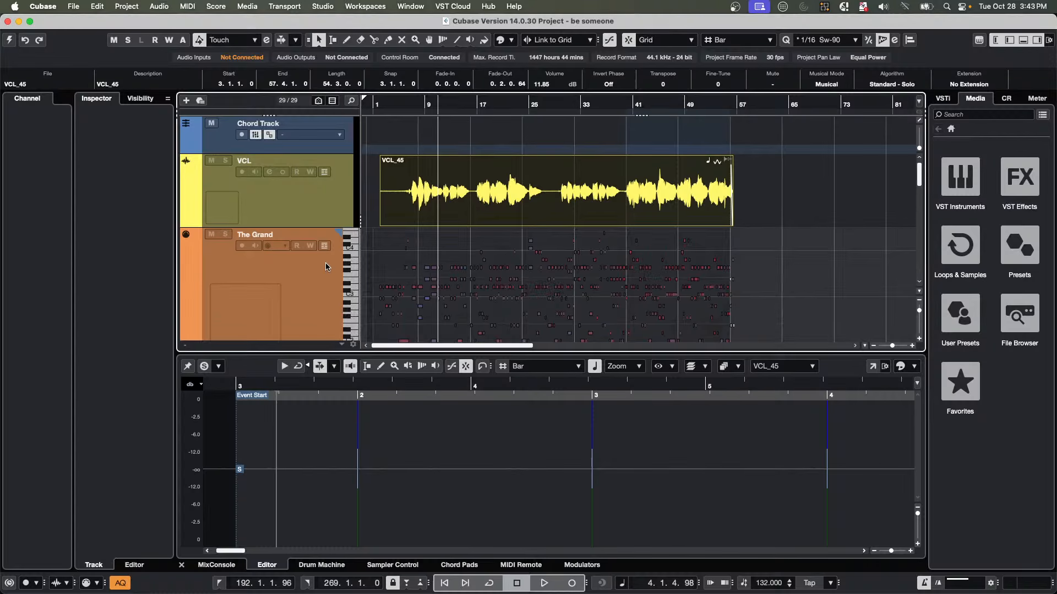
Place the project cursor between bars 20 and 21 and select The Grand's E2 note there, beneath the vocal.
click(491, 106)
drag(491, 119, 521, 220)
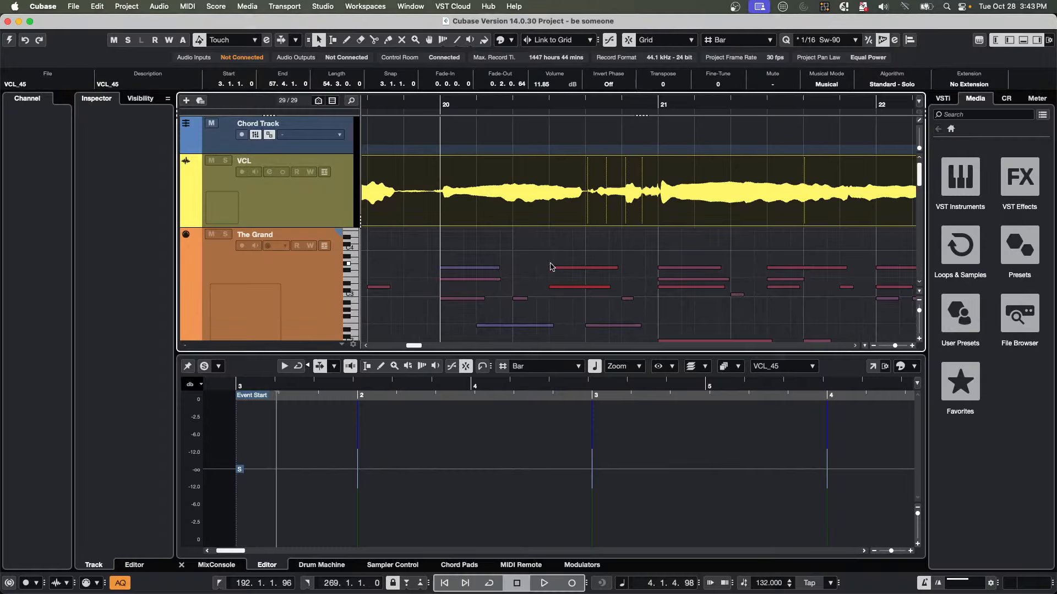
scroll(549, 265, down, 1)
scroll(550, 265, down, 2)
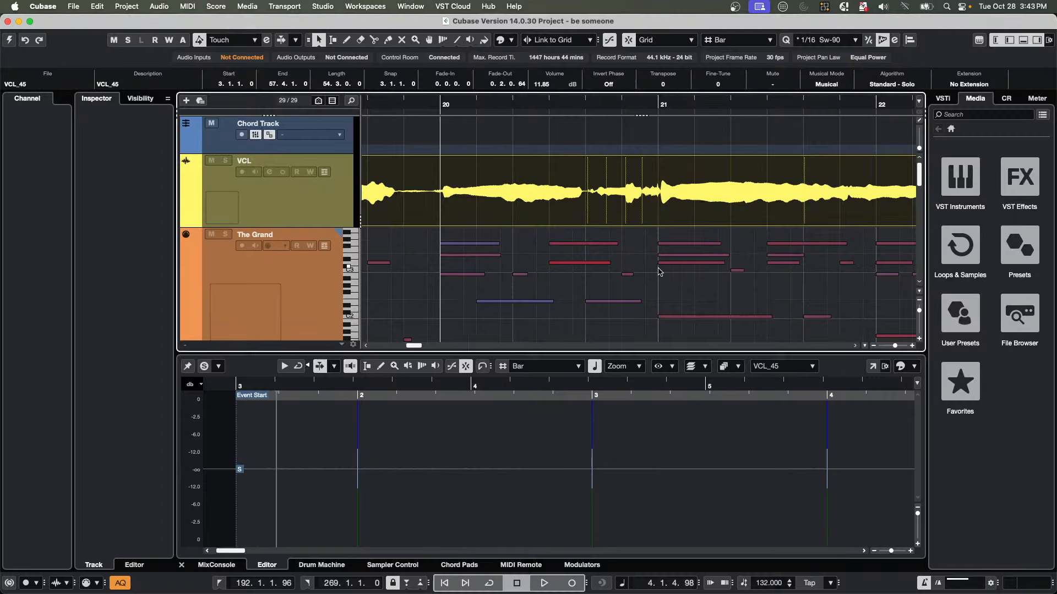
scroll(659, 269, up, 1)
scroll(659, 269, down, 2)
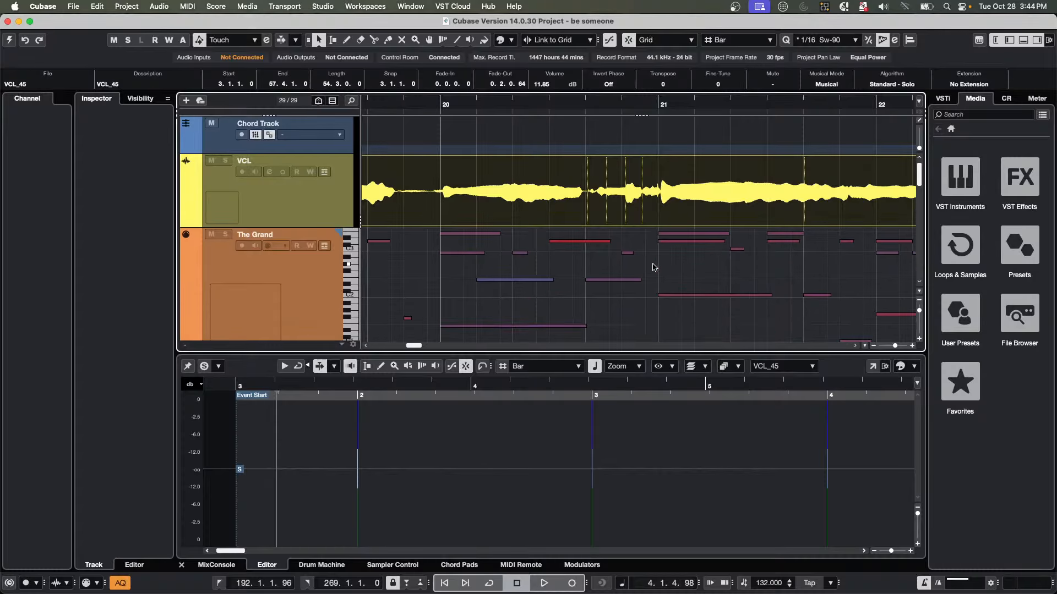
scroll(652, 268, up, 2)
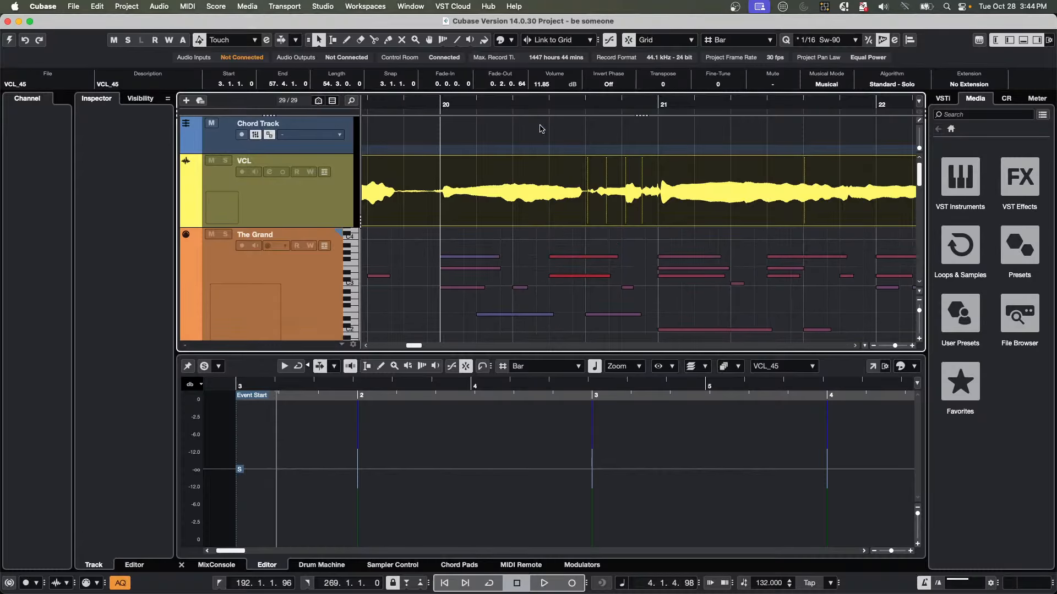
drag(519, 105, 621, 128)
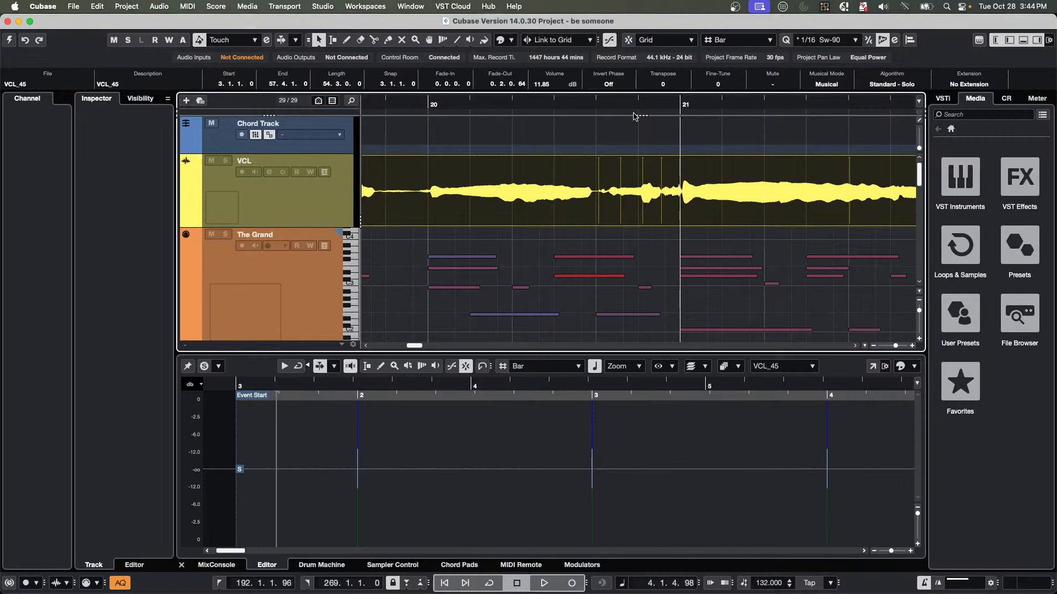
drag(619, 104, 601, 110)
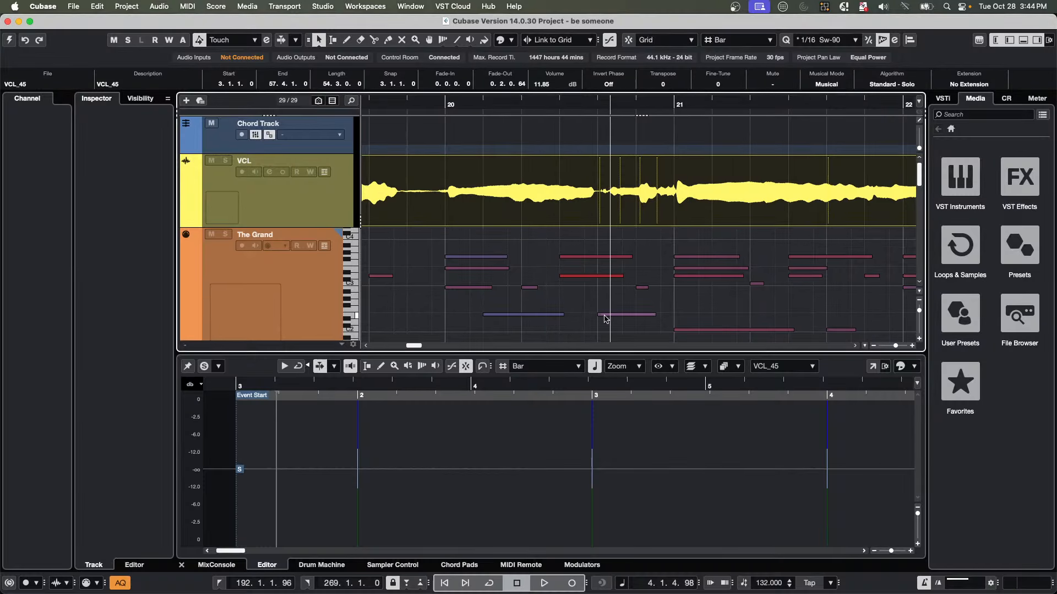
drag(605, 319, 618, 317)
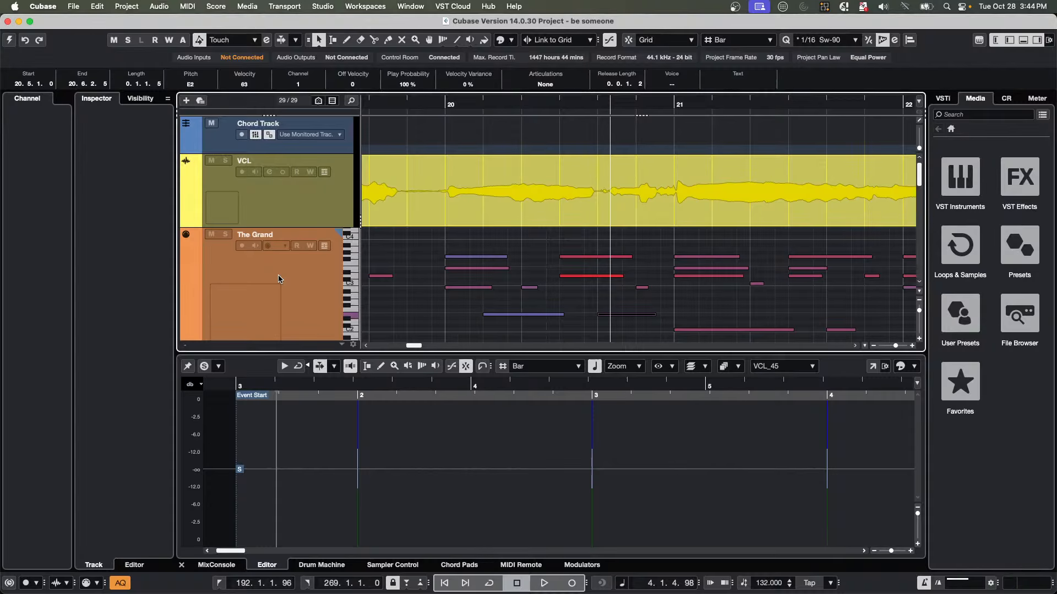
Toggle The Grand's in-place editor off, on and off again, and activate the project.
key(super+shift+i)
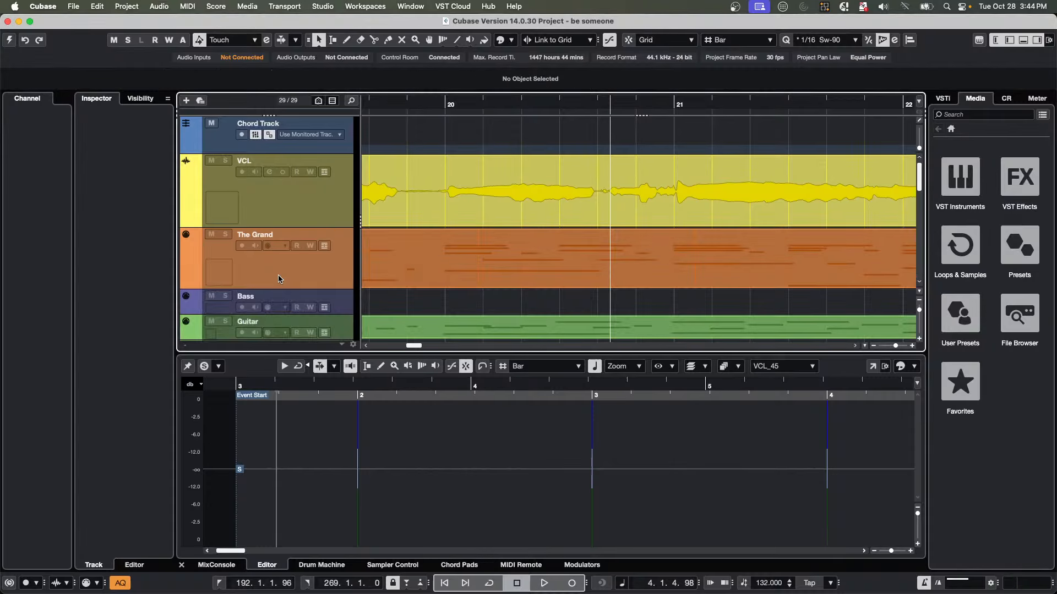
key(super+shift+i)
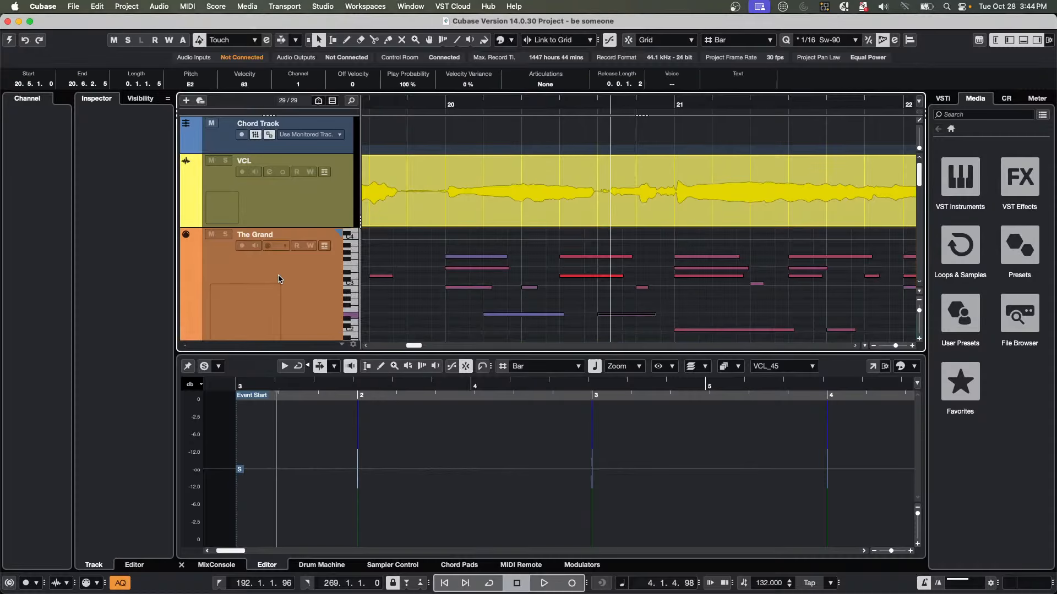
key(super+shift+i)
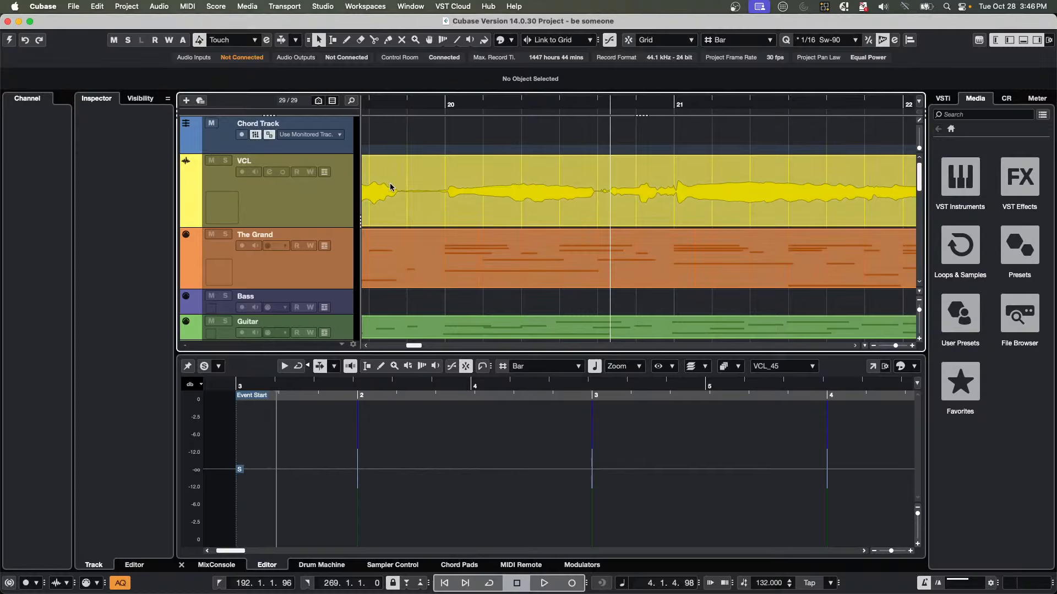
drag(421, 104, 412, 68)
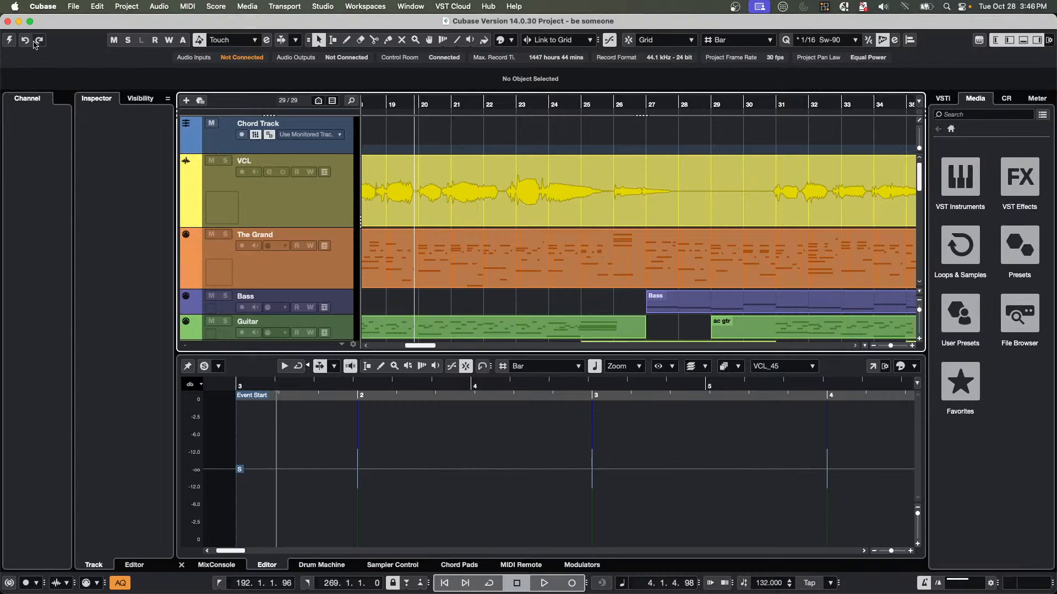
click(9, 40)
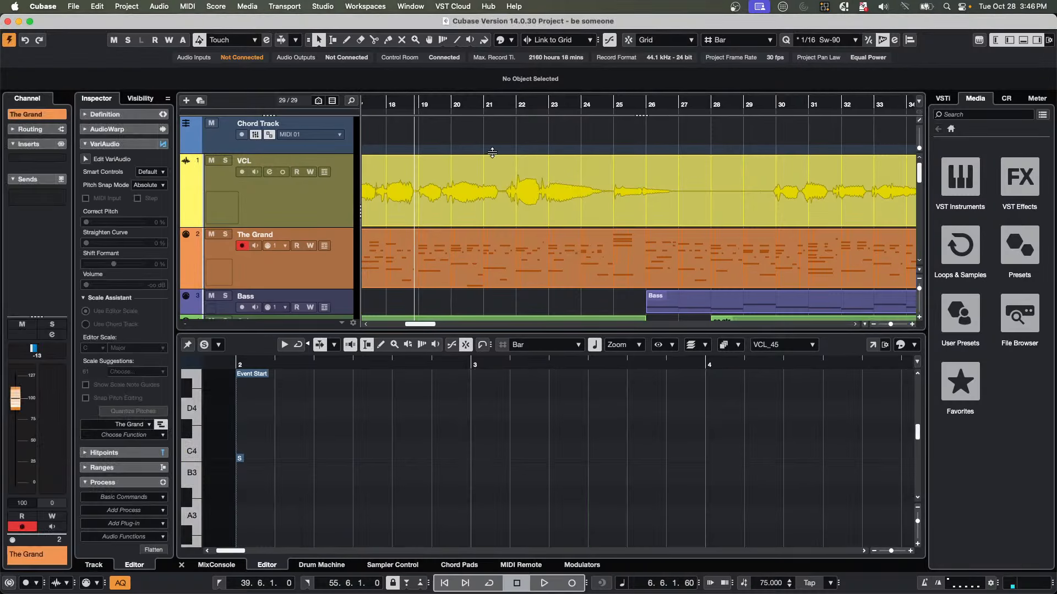
Range-select the vocal from about bar 20.5 to 24.4 and lower its event volume curve to about -5.4 dB.
right_click(493, 190)
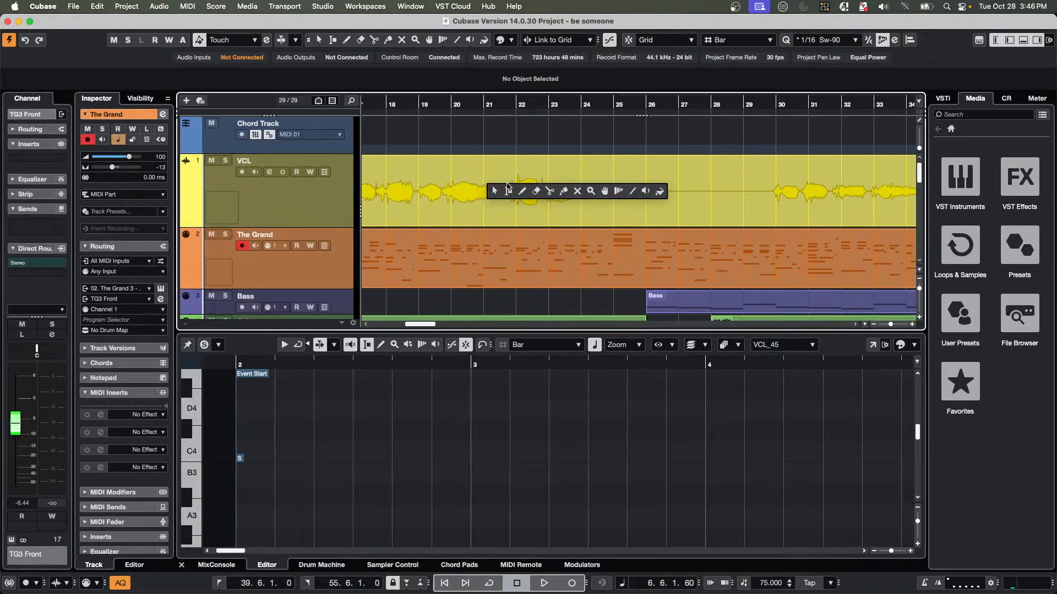
click(507, 187)
drag(476, 183, 601, 190)
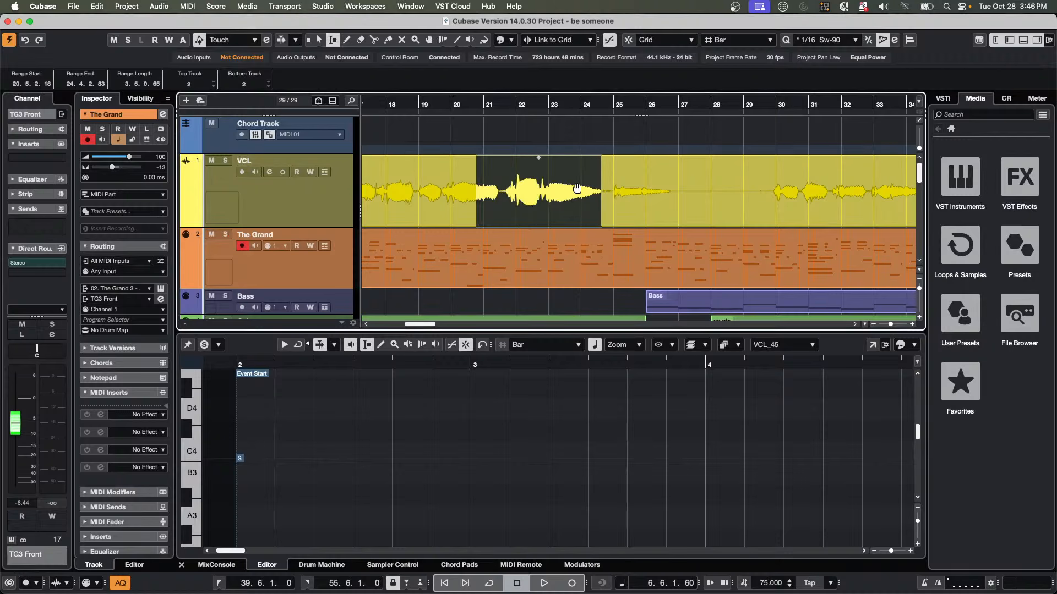
drag(538, 157, 540, 205)
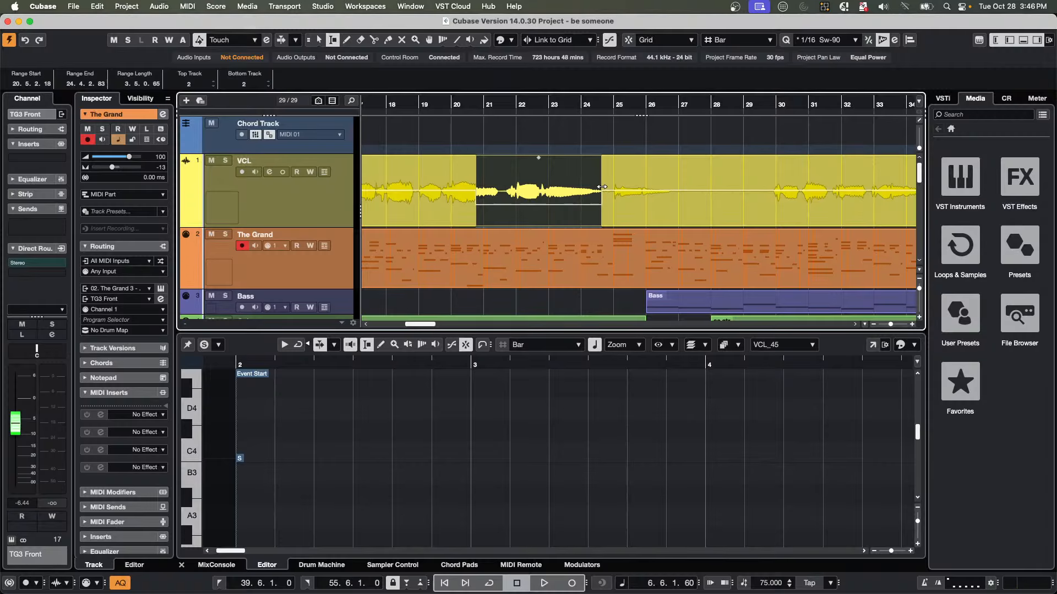
Extend the vocal's range selection to about bars 19 to 26 and look through the available audio commands.
drag(602, 185, 662, 195)
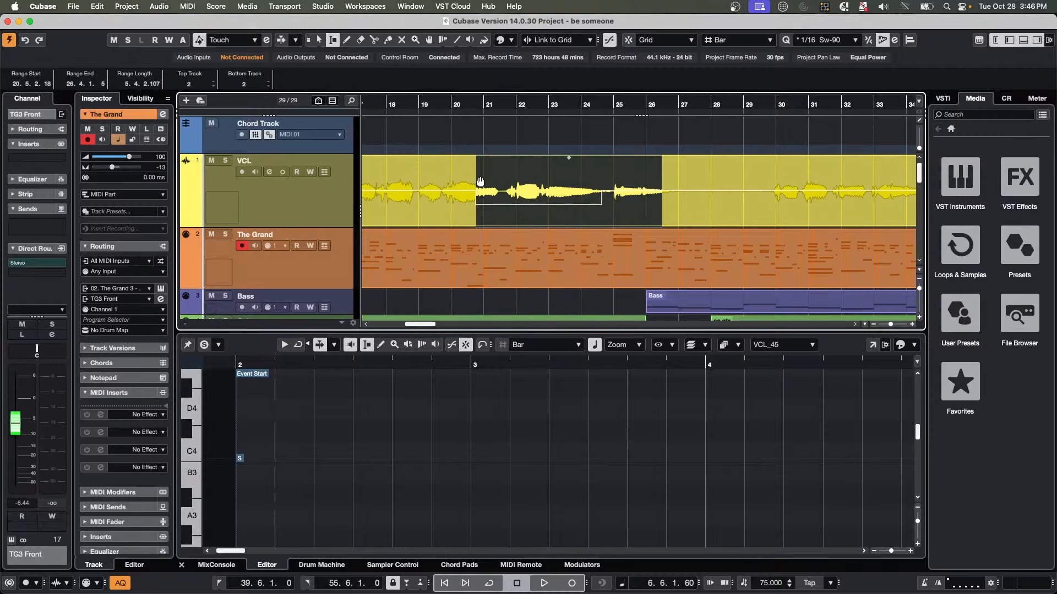
drag(476, 181, 423, 171)
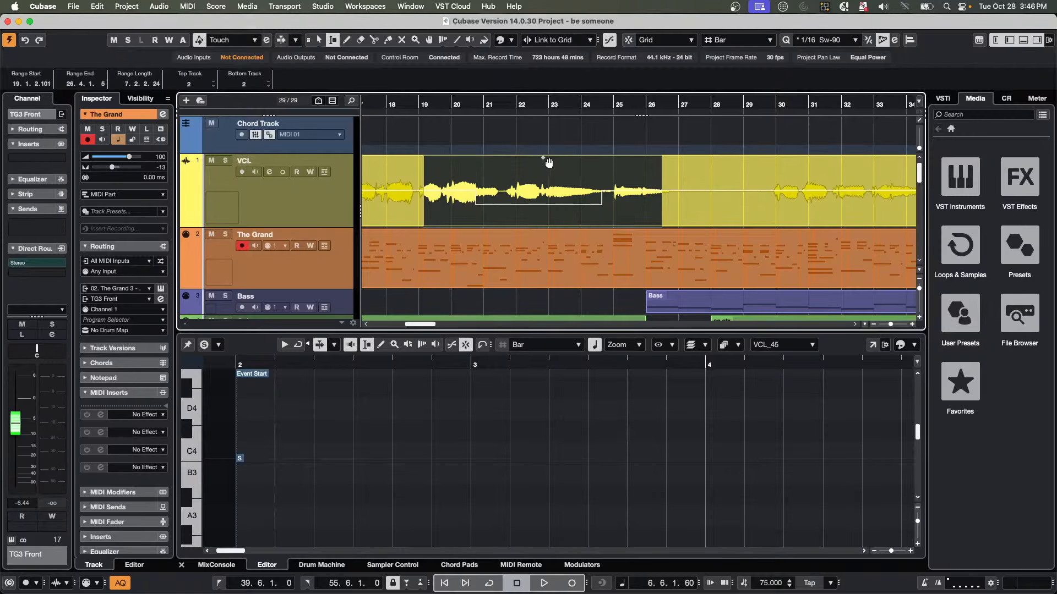
click(97, 6)
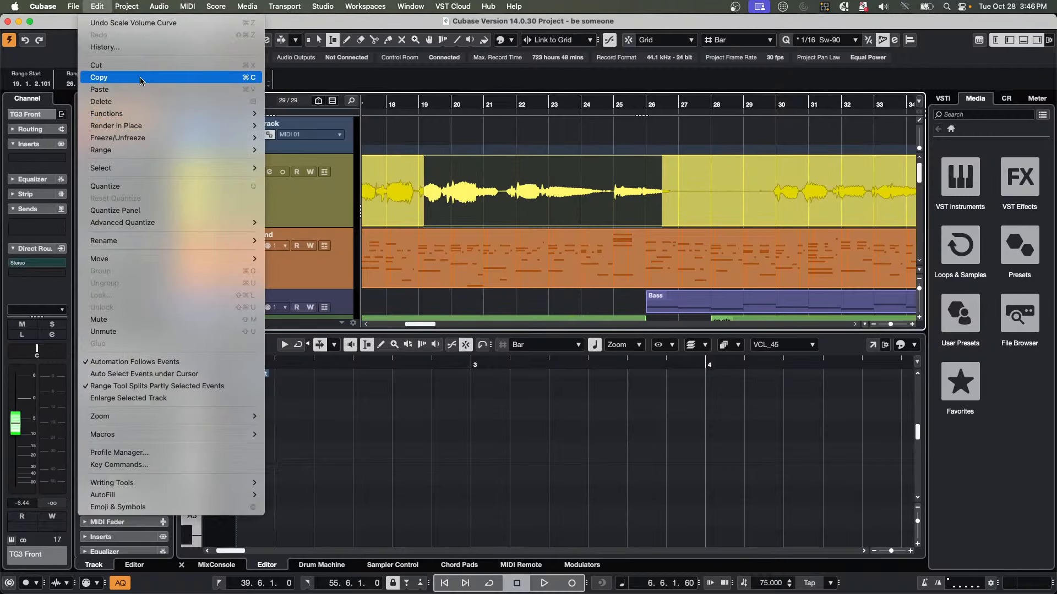
mouse_move(159, 7)
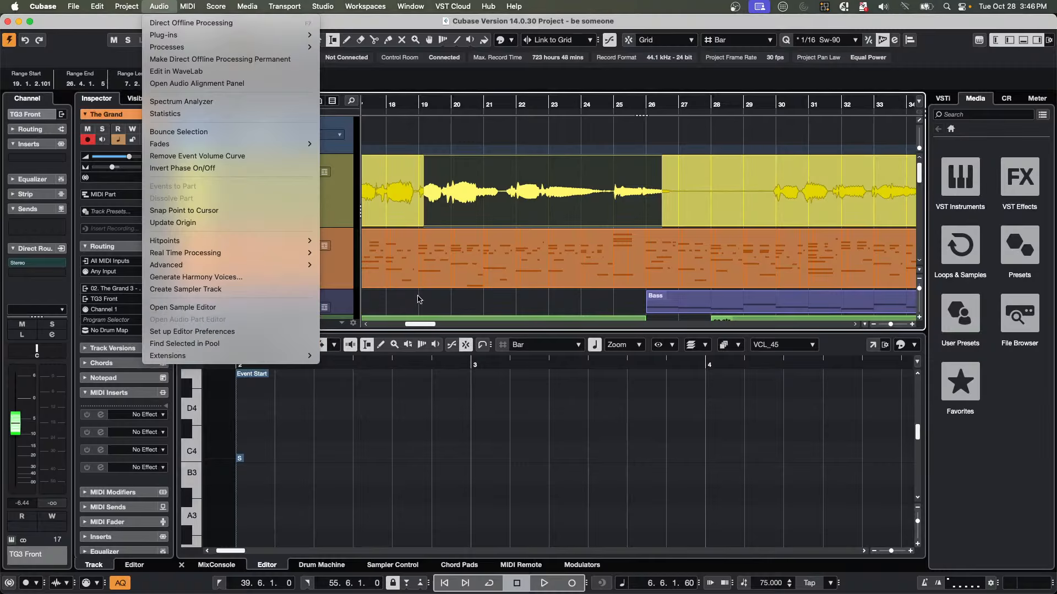
Return to the Object Selection tool and select the VCL_45 vocal event.
right_click(435, 179)
click(438, 179)
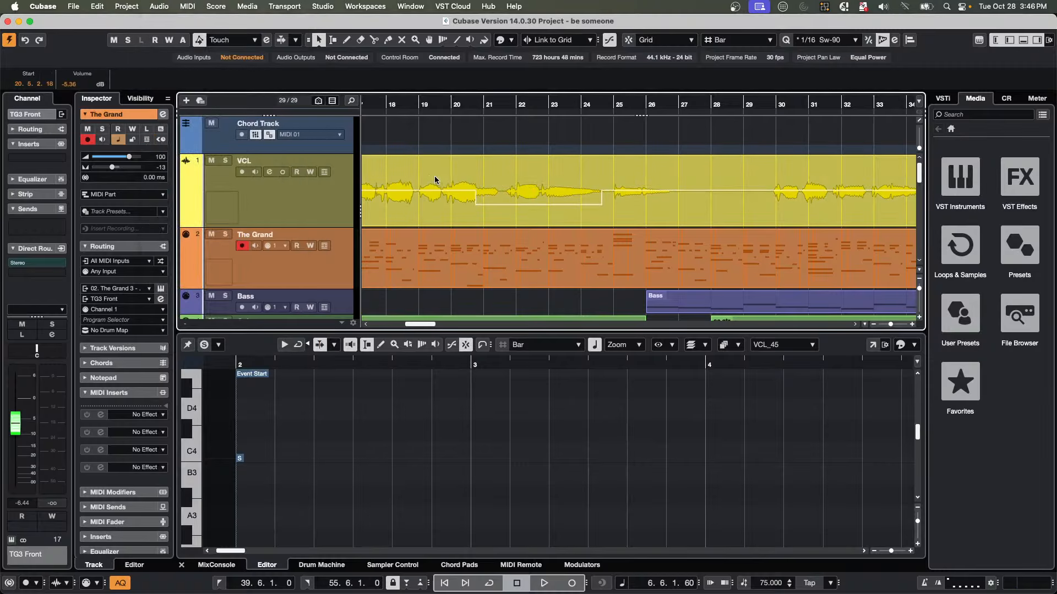
click(428, 176)
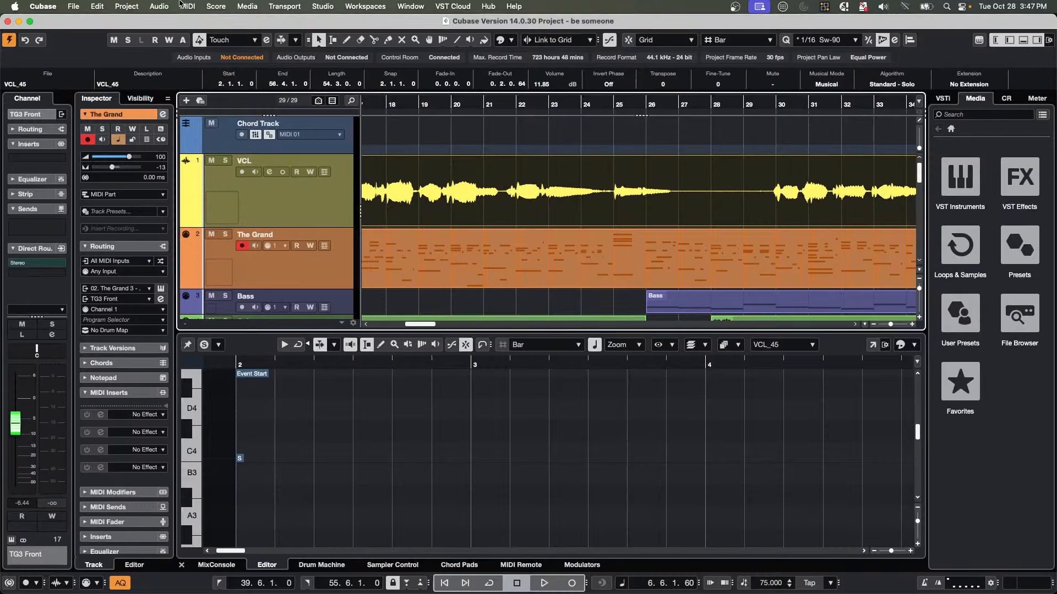
Look through the audio, edit and project commands for the VCL_45 event and open the Key Commands window.
click(159, 6)
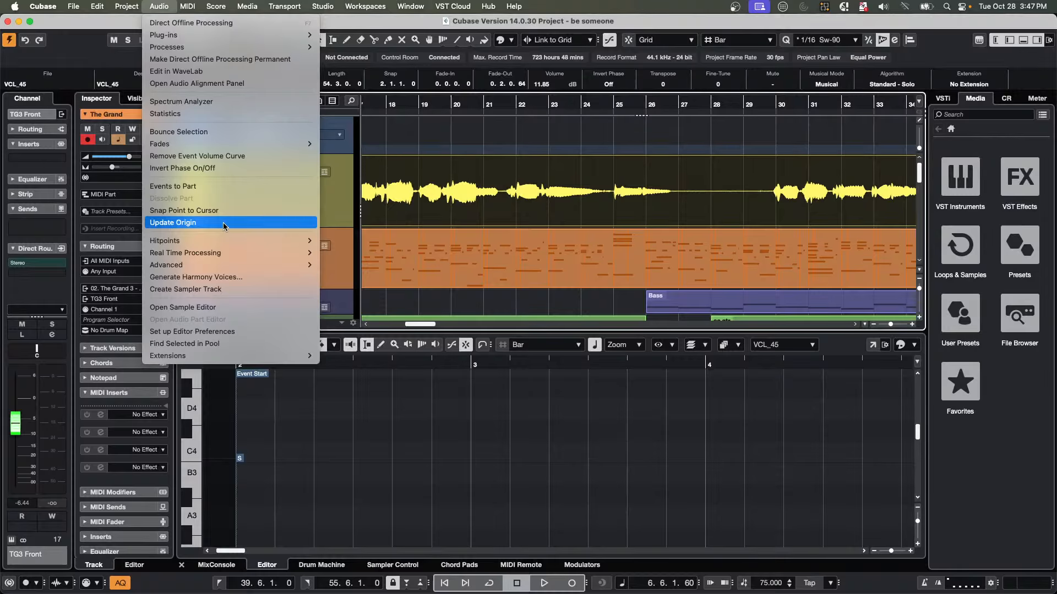
mouse_move(95, 11)
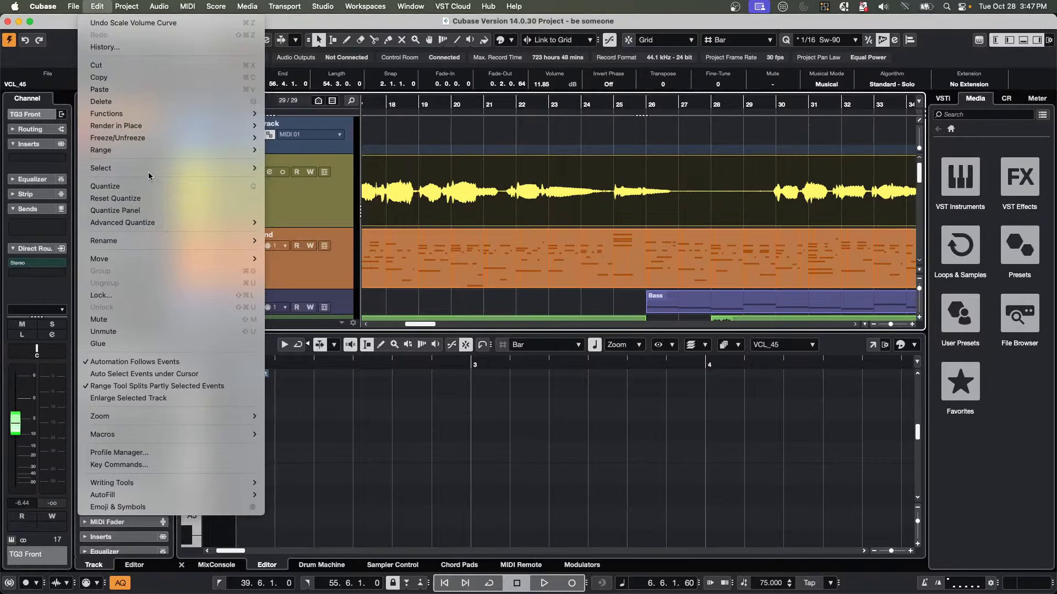
mouse_move(147, 7)
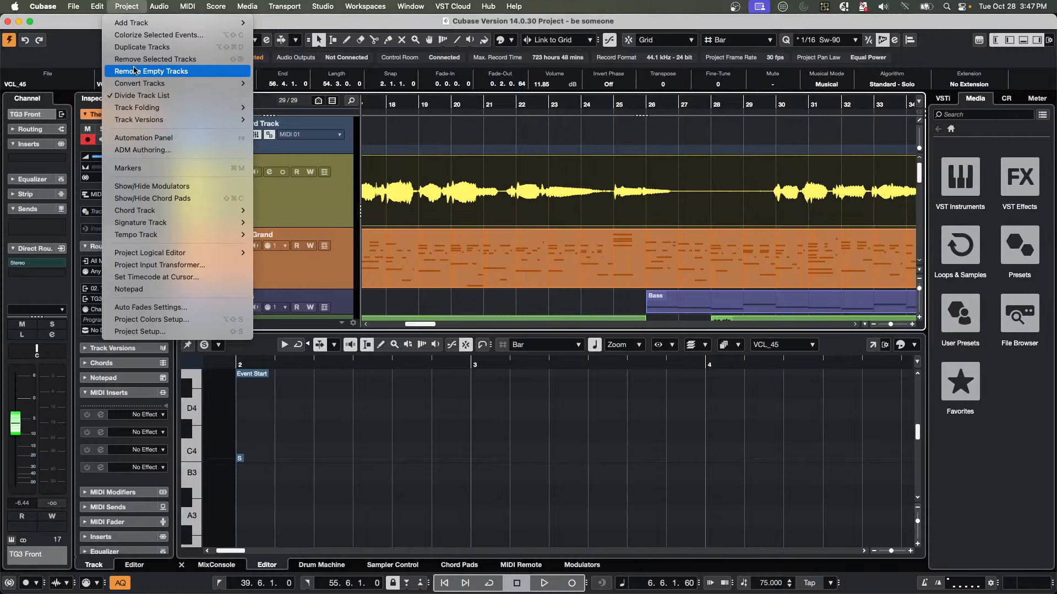
mouse_move(95, 5)
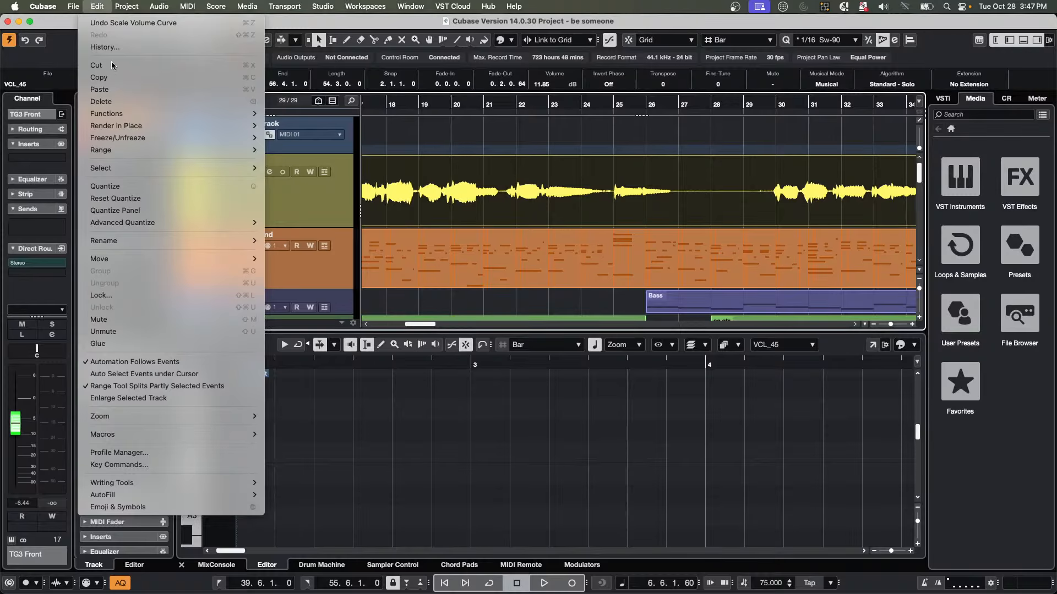
mouse_move(139, 118)
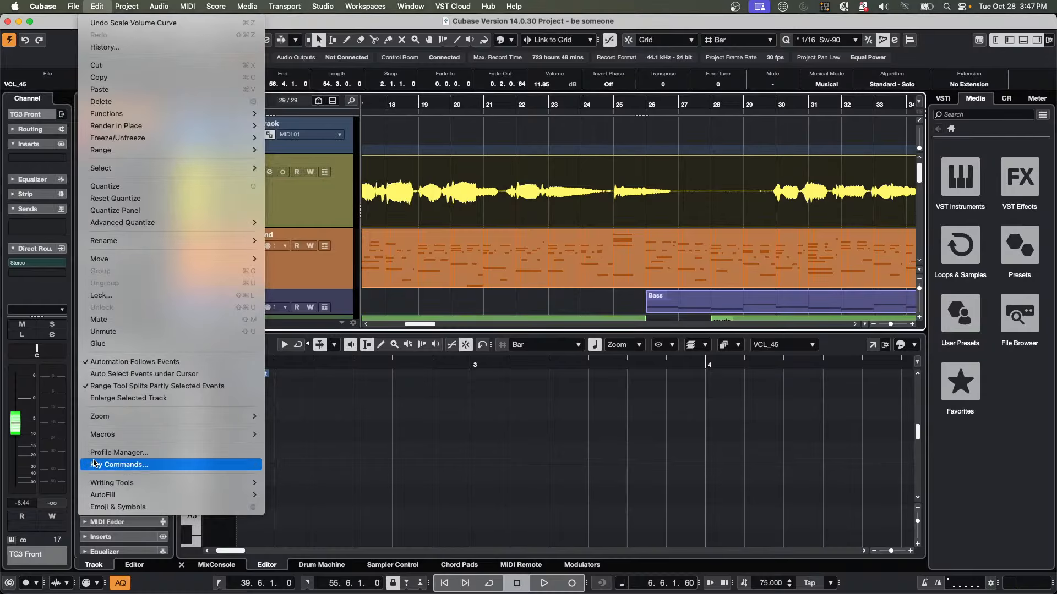
mouse_move(131, 493)
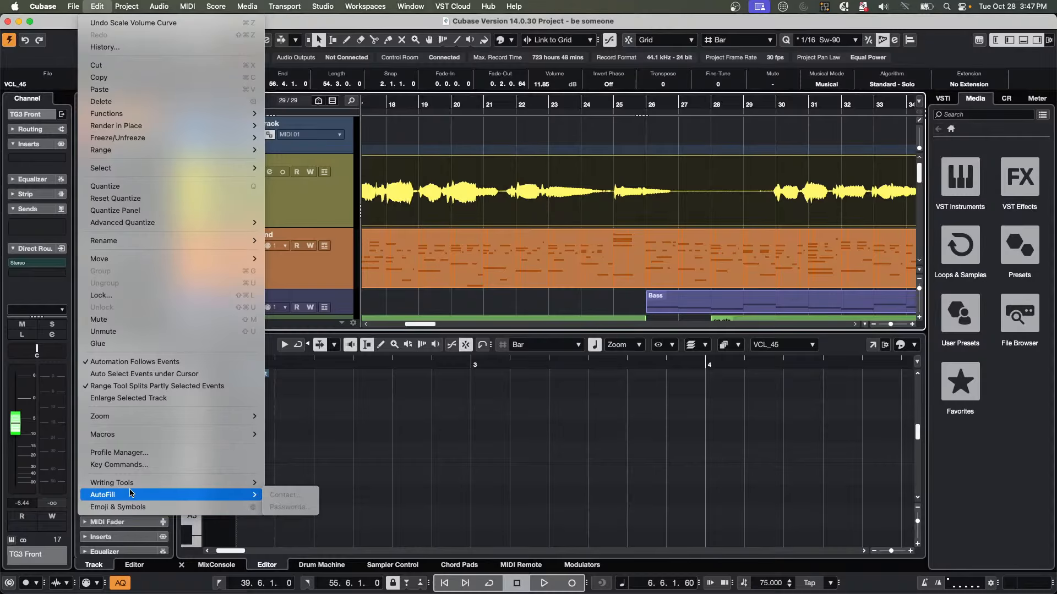
click(119, 464)
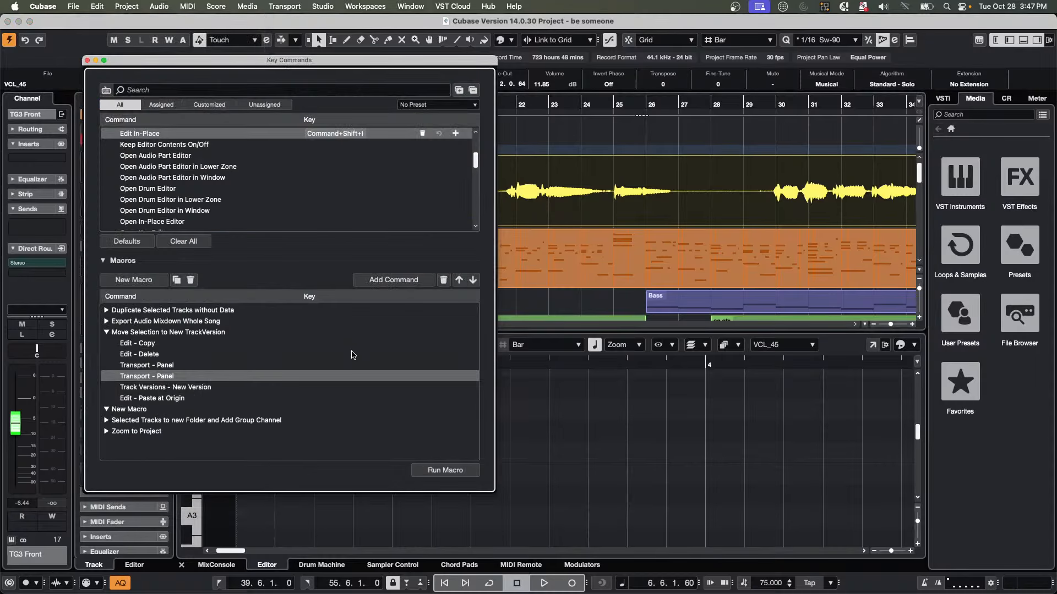
Search the key commands for "remove volum", shorten the search to "remove", and close the window.
click(160, 90)
text(t)
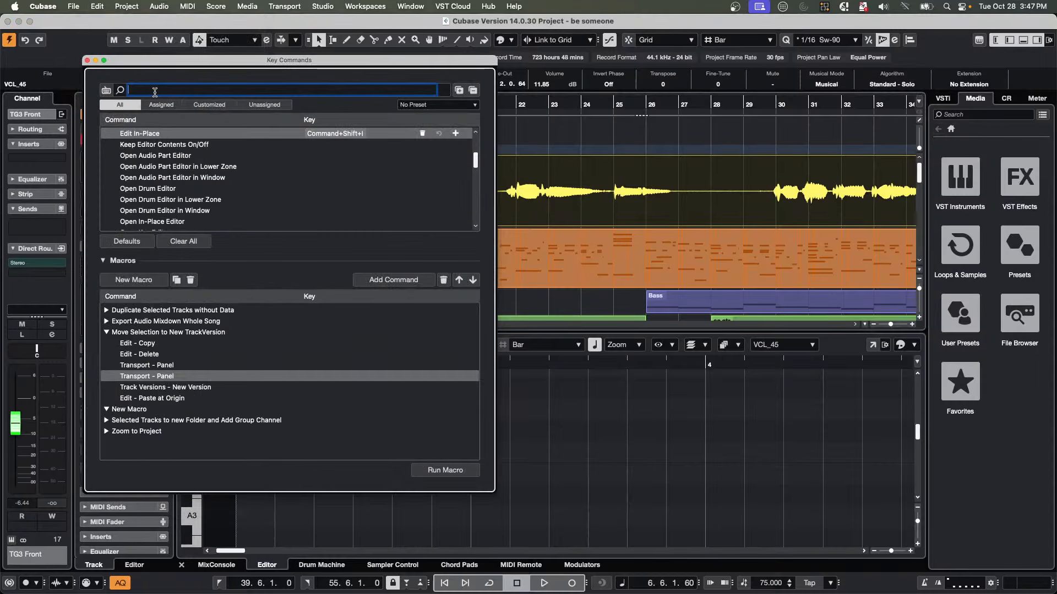
text(emove vo)
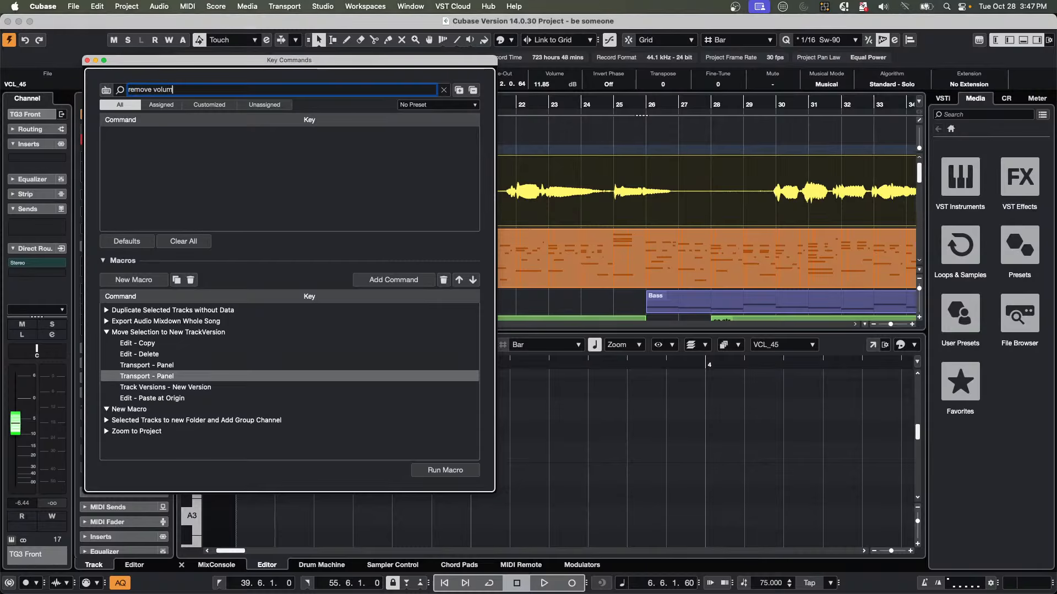
text(lum)
key(BackSpace)
key(BackSpace)
key(BackSpace)
key(BackSpace)
key(BackSpace)
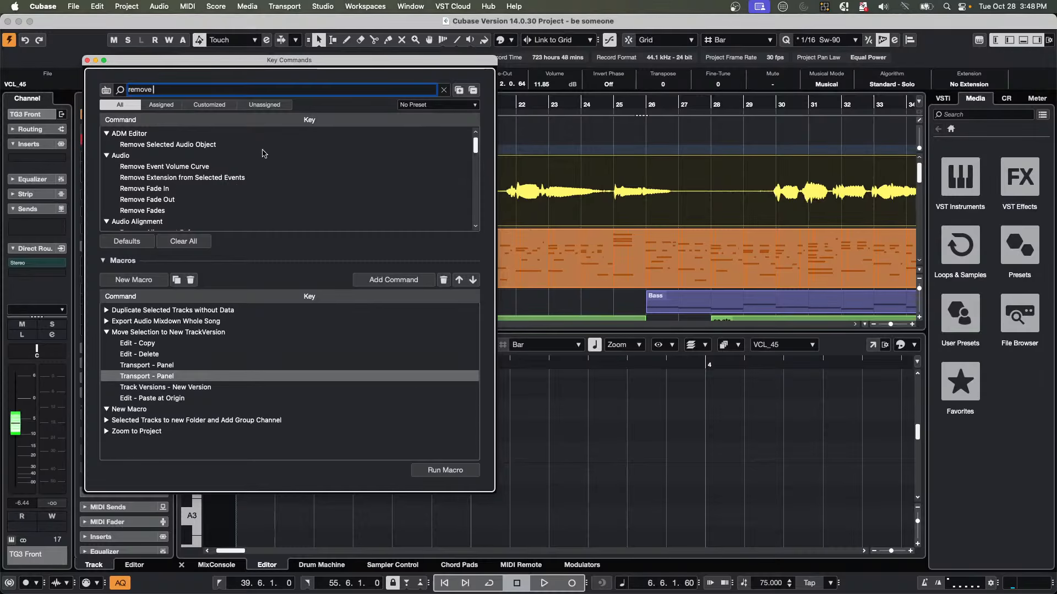
click(87, 60)
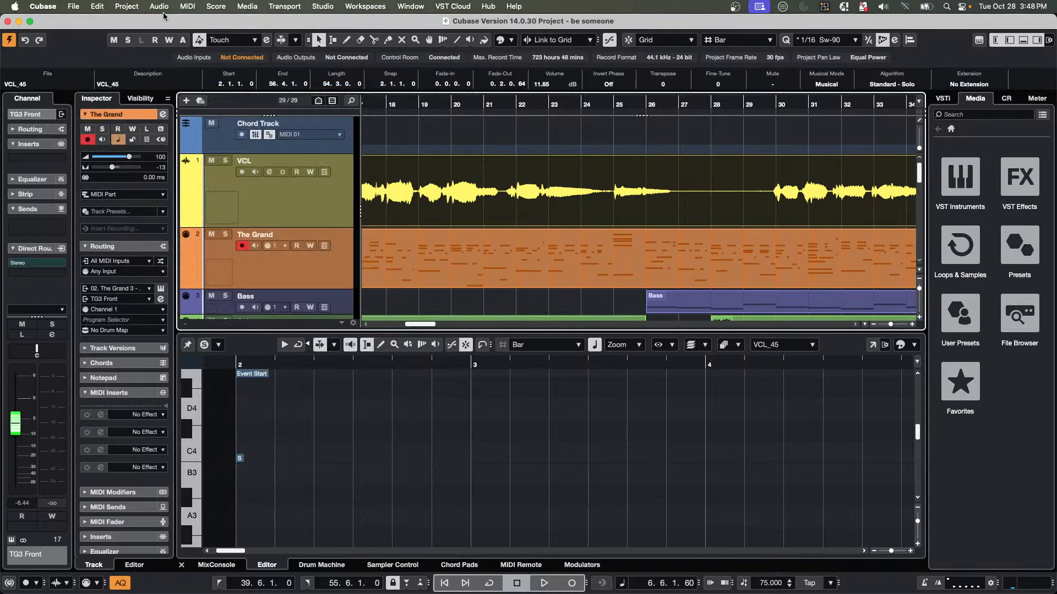
Review the audio commands available for the selected vocal event, including the real-time processing options and Remove Event Volume Curve.
click(160, 6)
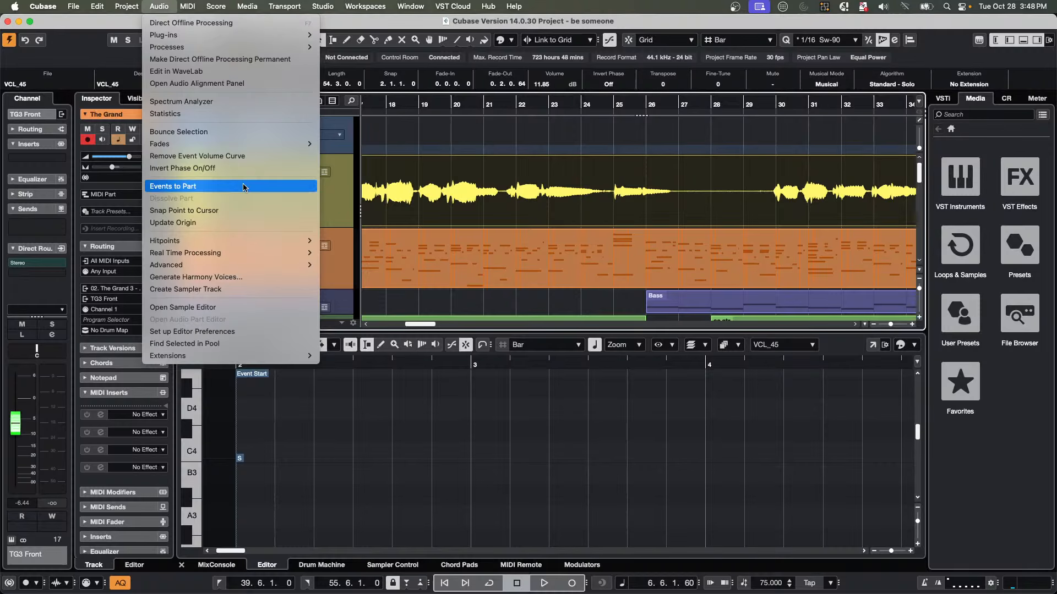
mouse_move(228, 270)
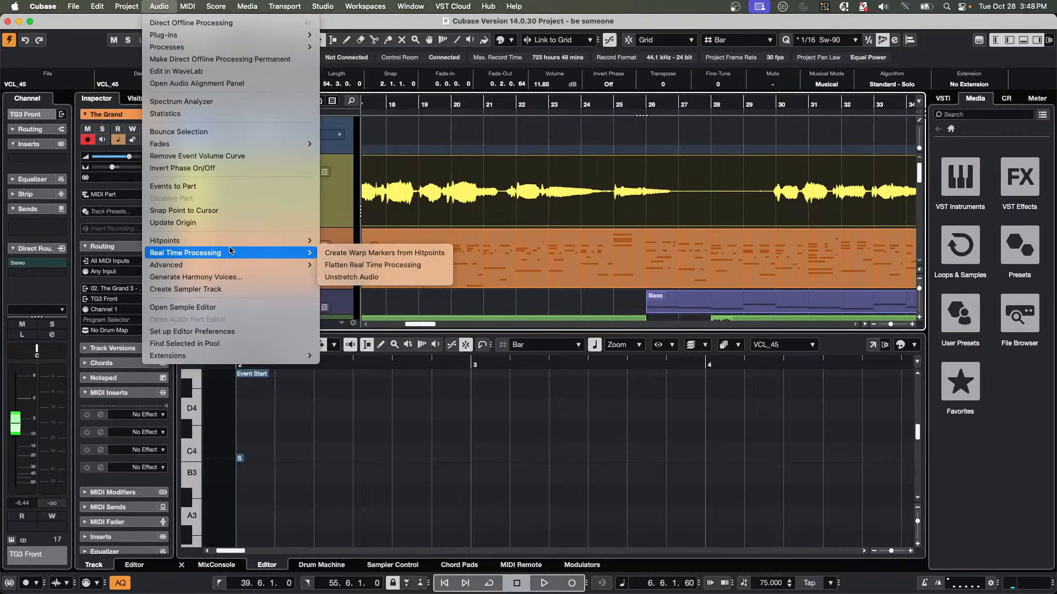
mouse_move(228, 242)
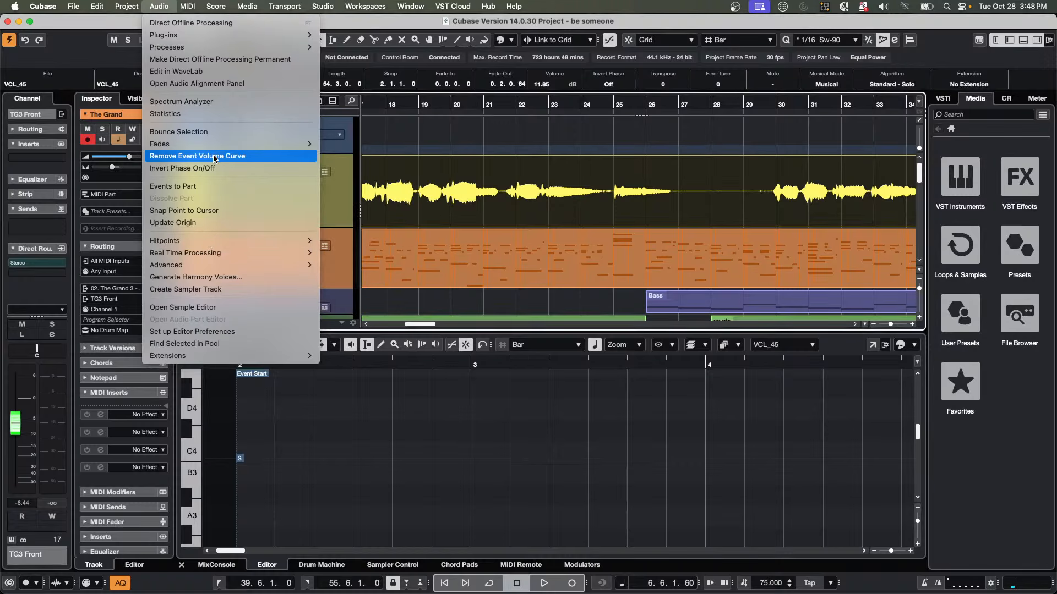
click(483, 206)
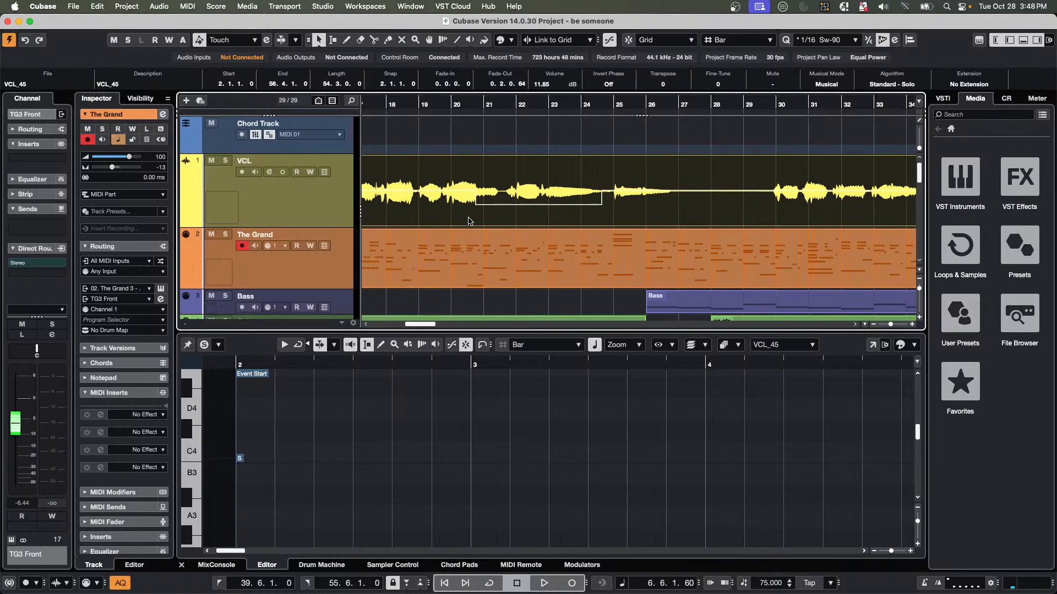
Switch to the Range Selection tool and remove the event volume curve from the vocal between about bars 19 and 26.
right_click(640, 208)
click(664, 211)
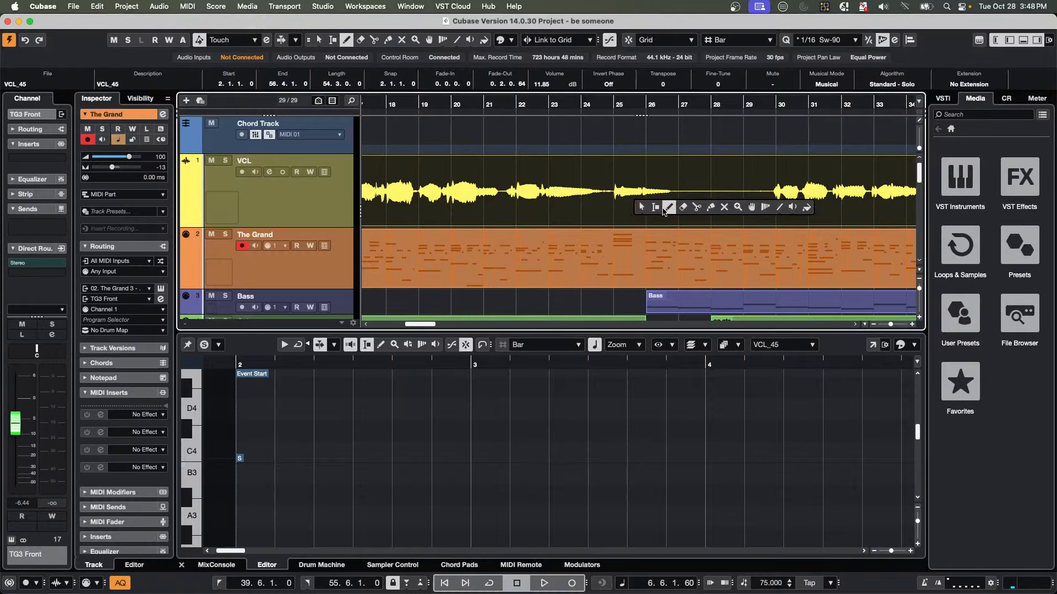
click(656, 209)
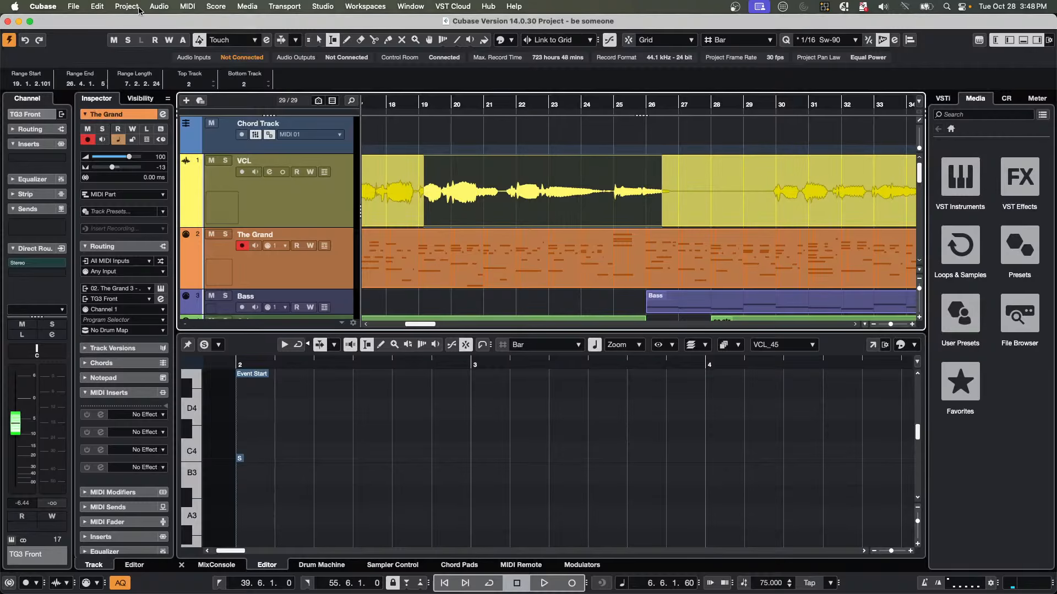
click(156, 7)
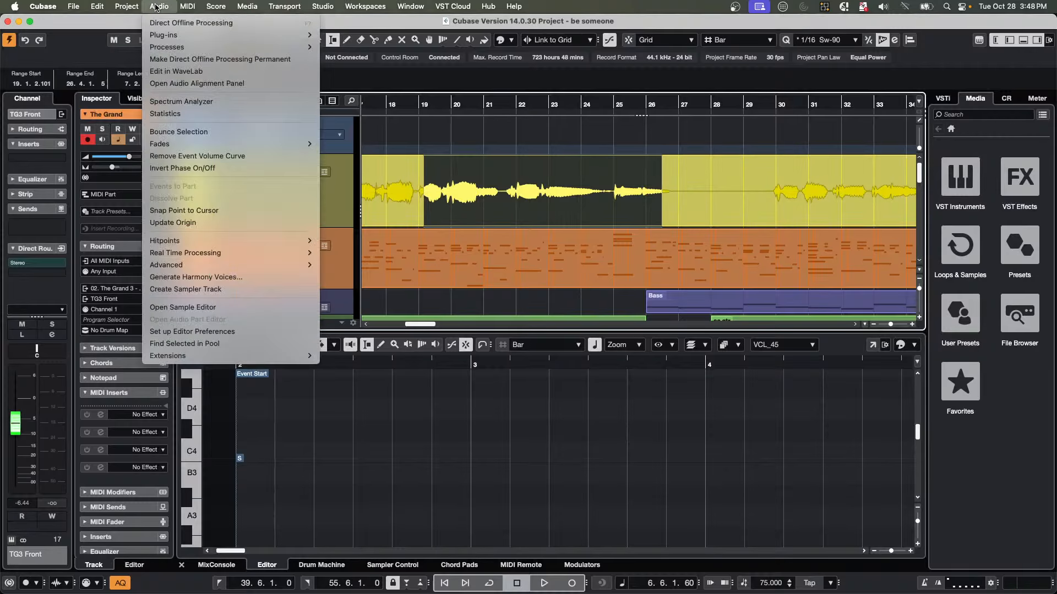
click(220, 157)
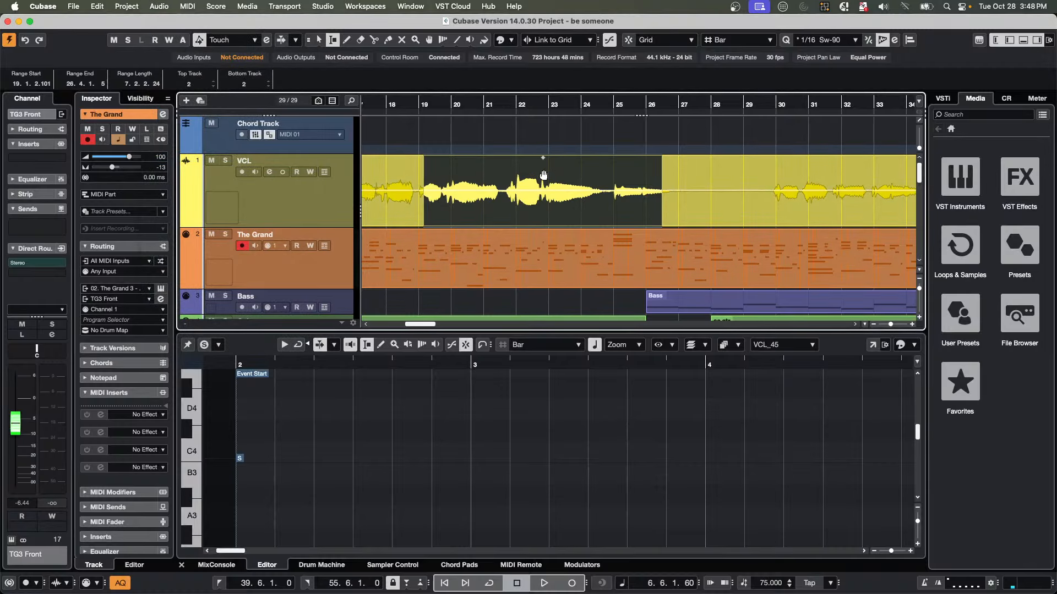
Range-select the vocal from about bar 21.4 to 24.4 and raise its event volume curve well above the surrounding level.
mouse_move(543, 160)
mouse_down()
mouse_move(537, 220)
mouse_move(536, 158)
mouse_up()
click(696, 205)
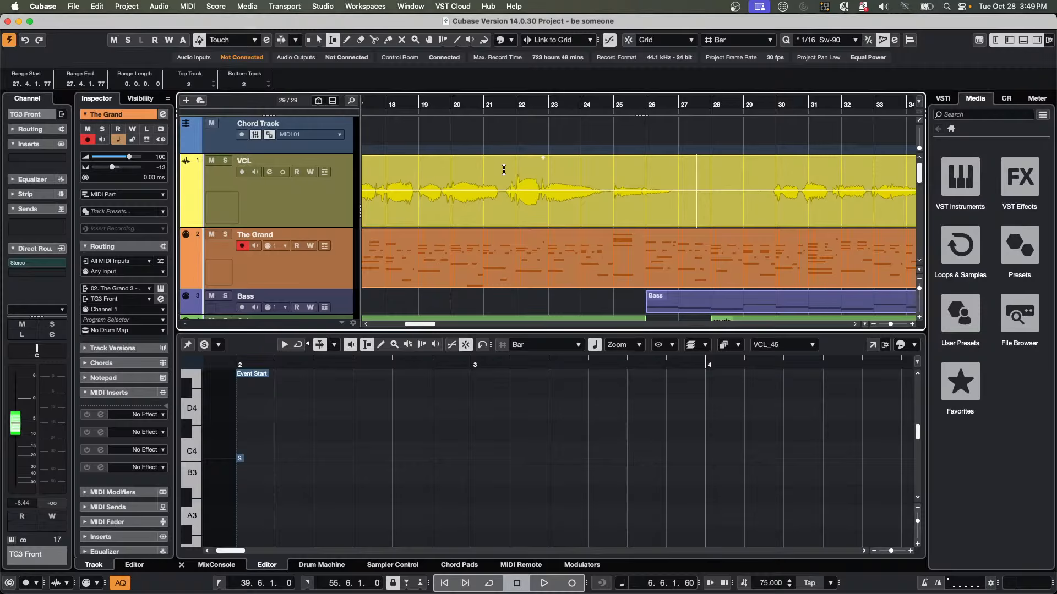
drag(504, 182, 602, 187)
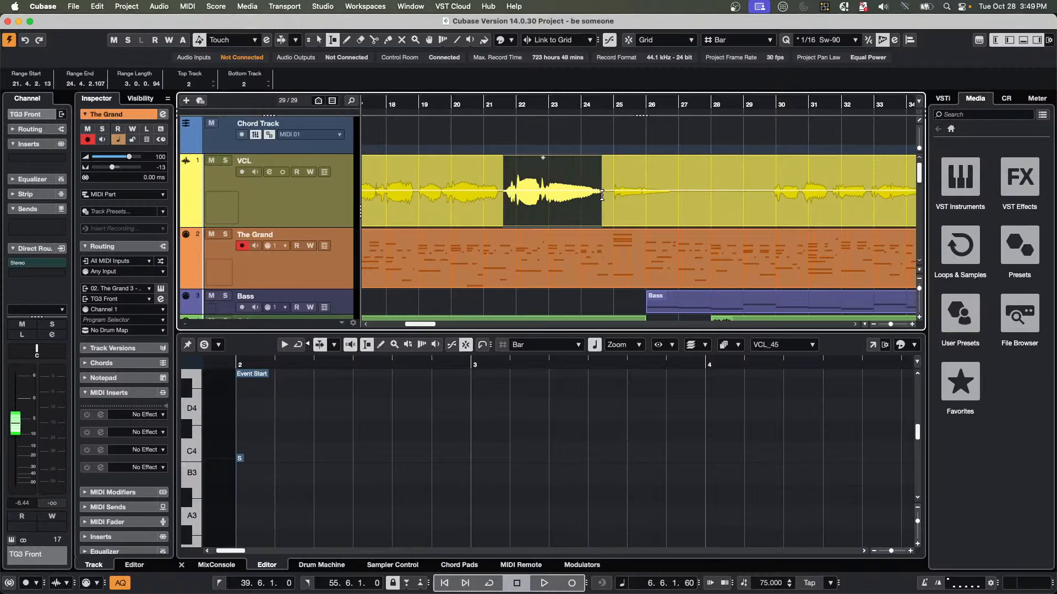
drag(552, 159, 552, 82)
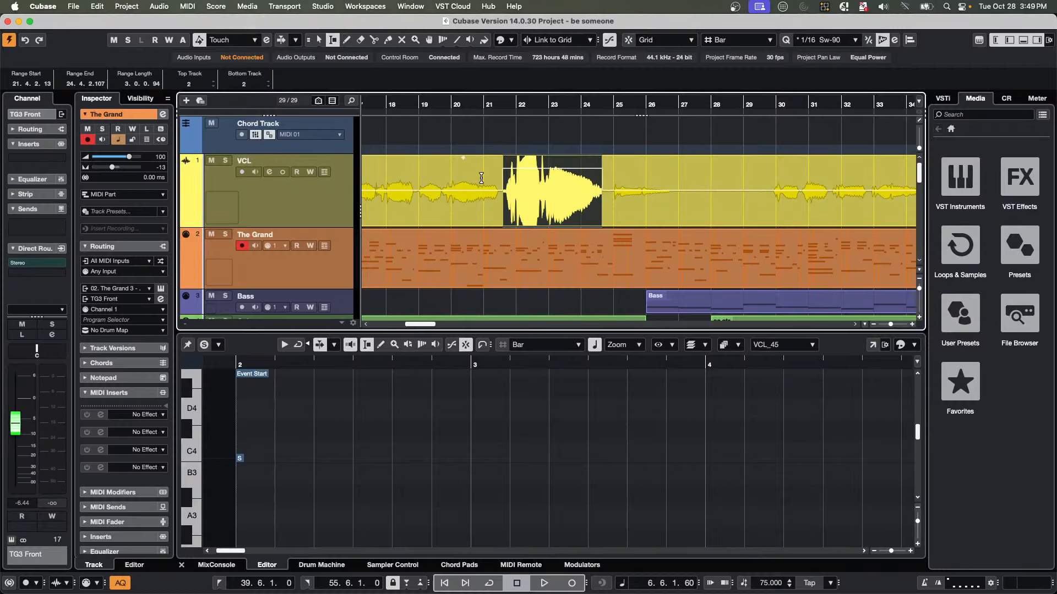
Range-select the vocal from about bar 19.2 to 27.3 and bring up the audio commands.
drag(426, 179, 688, 220)
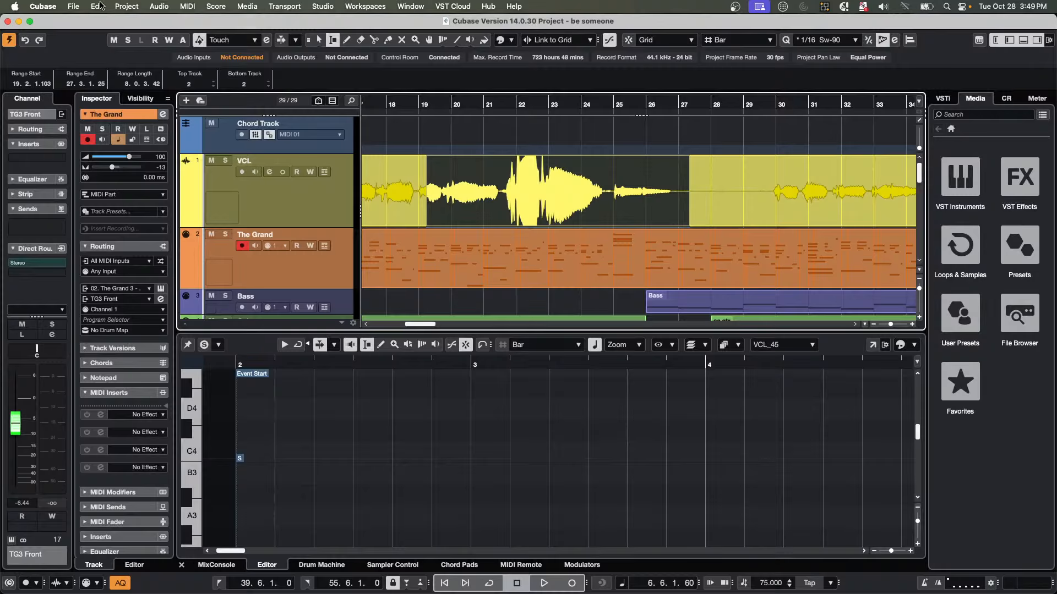
click(126, 7)
mouse_move(159, 6)
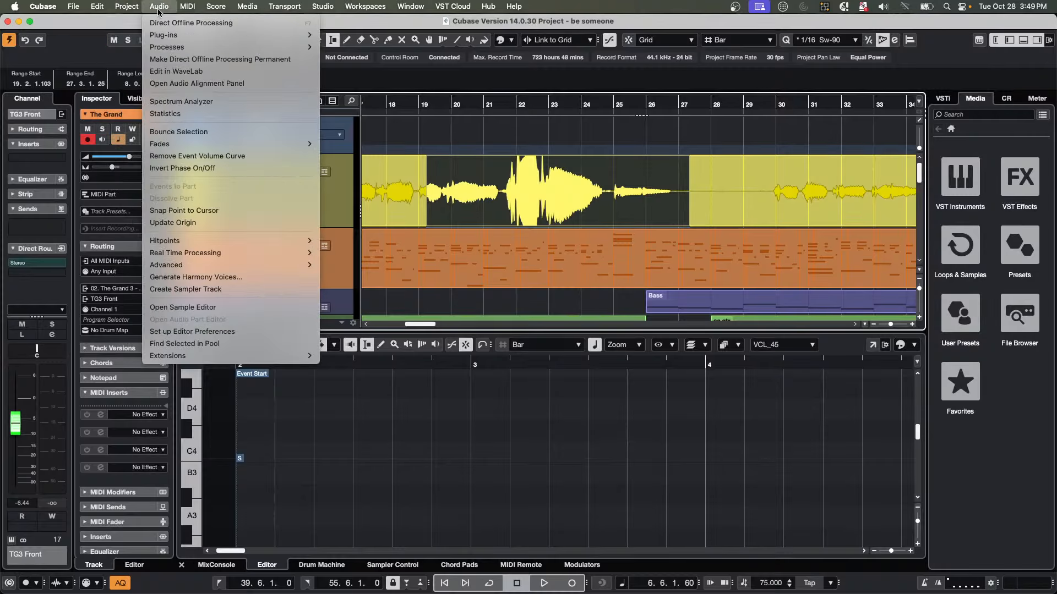
Remove the event volume curve from the selected range of the VCL event, clearing it again after a trial volume boost.
click(179, 157)
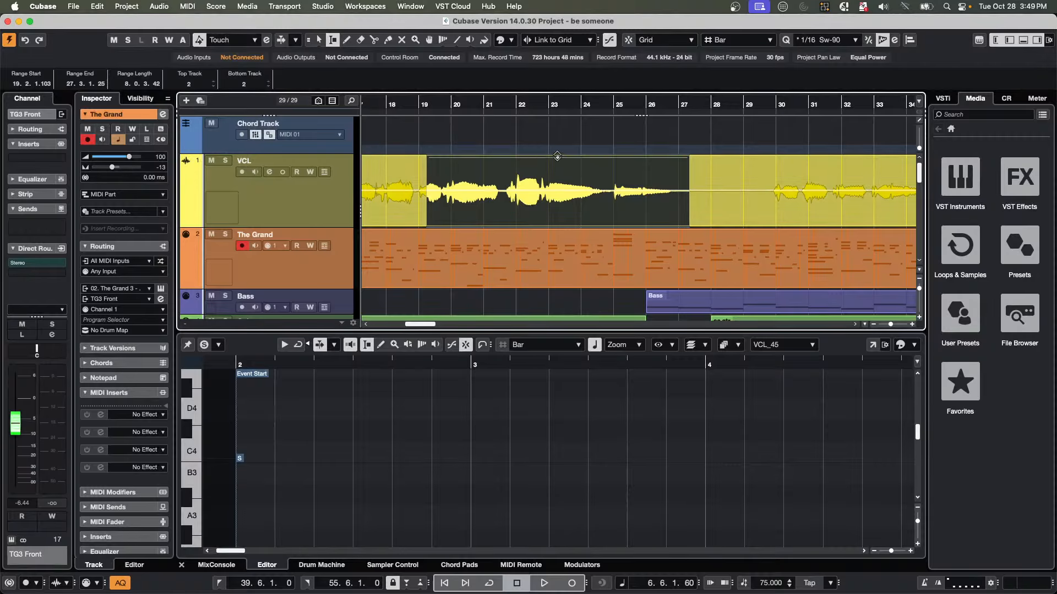
drag(557, 156, 529, 112)
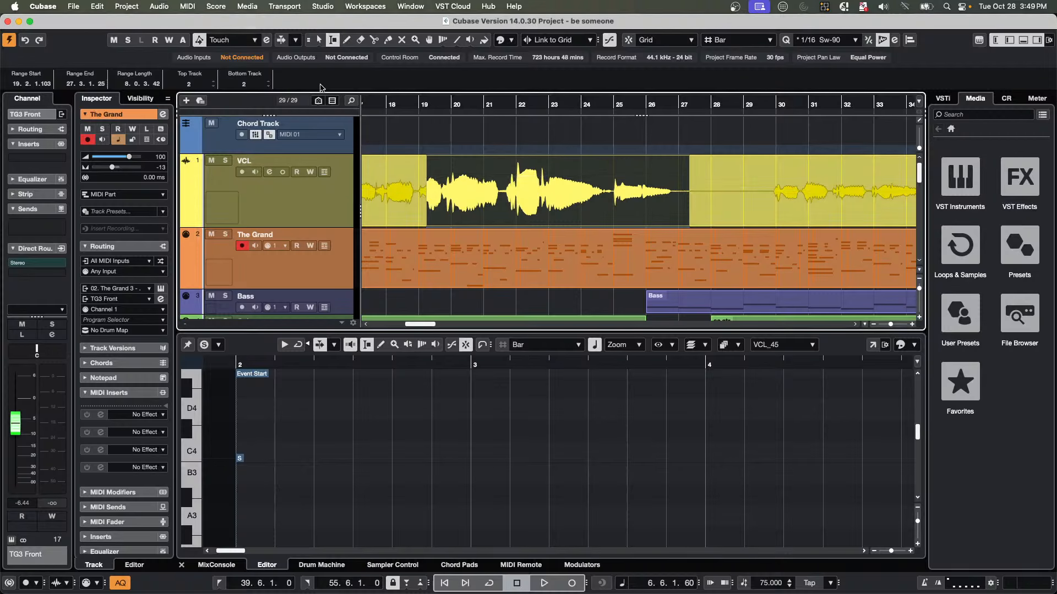
click(159, 8)
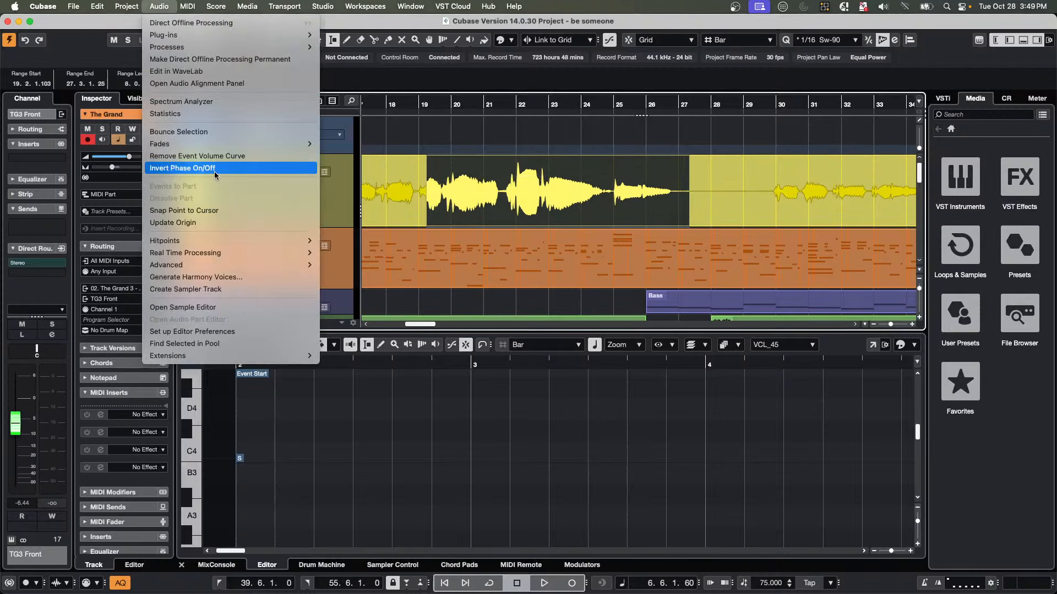
click(187, 159)
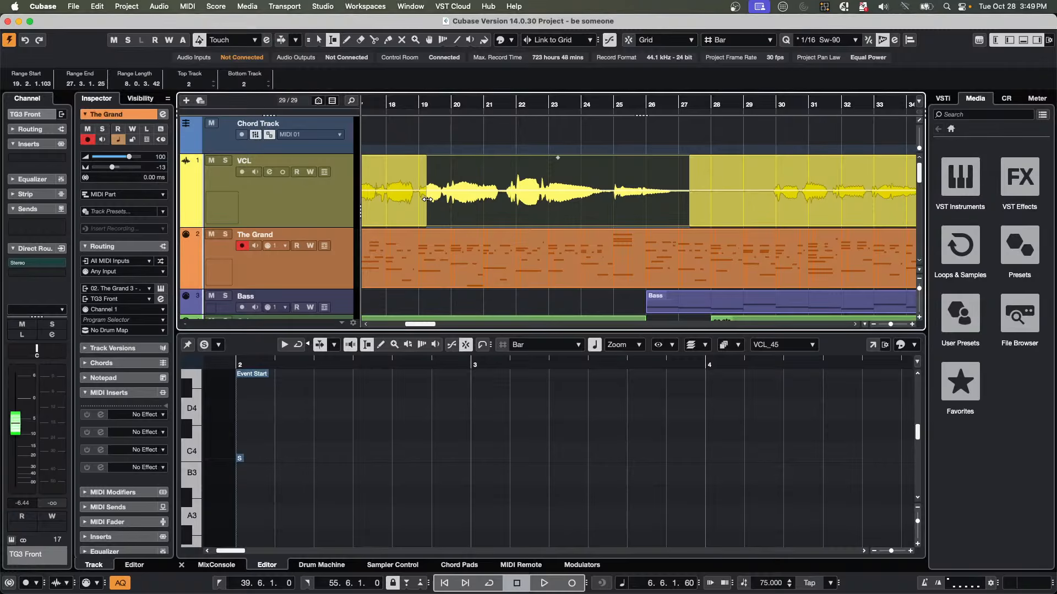
Extend the VCL range selection to span 17.6.2.1 to 28.5.1.7, then clear it and return to the Object Selection tool.
drag(427, 200, 383, 199)
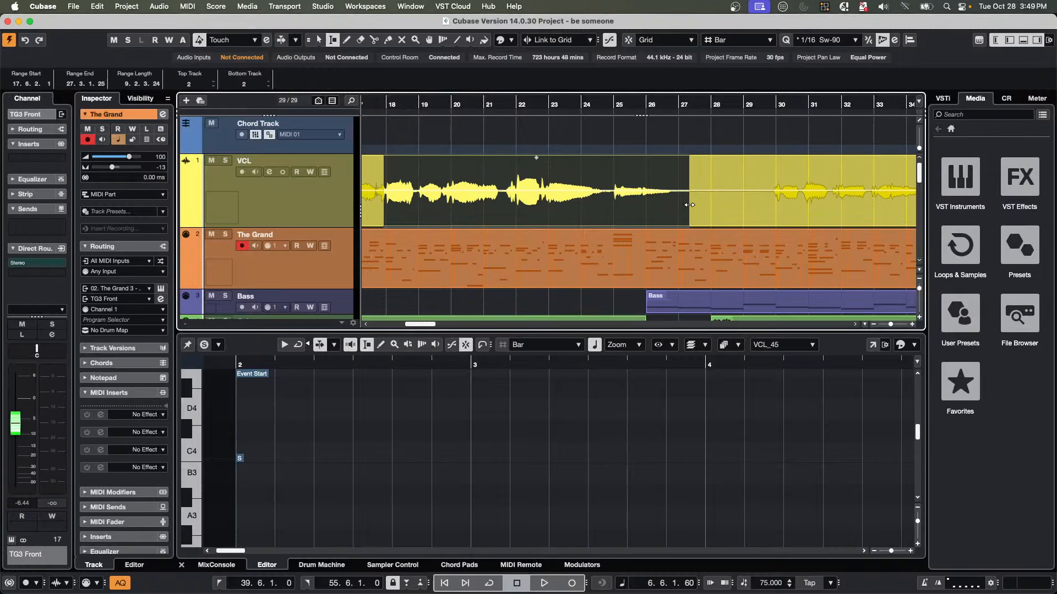
drag(690, 207, 732, 210)
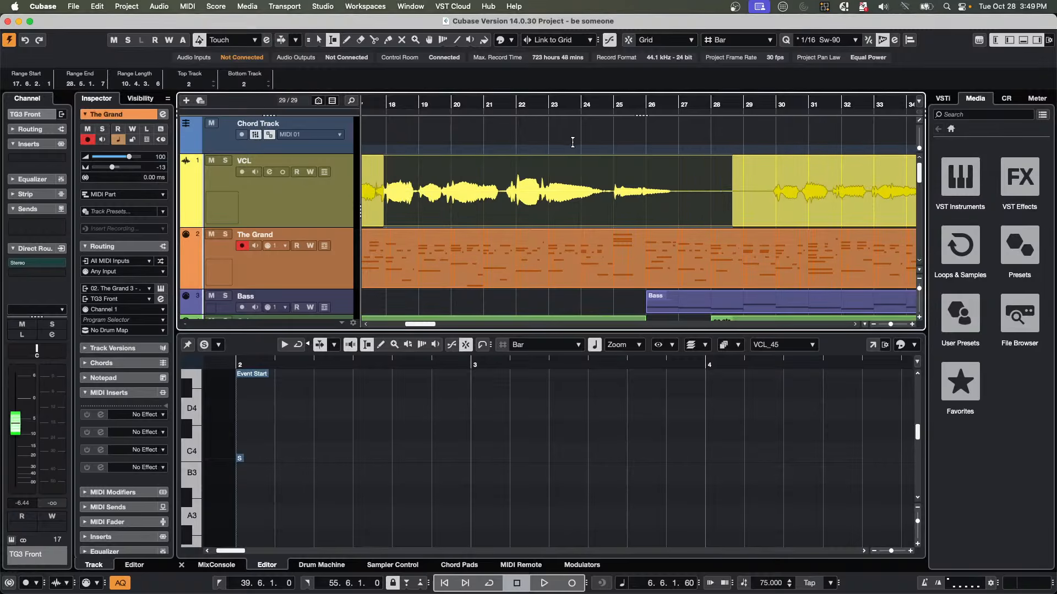
mouse_move(559, 159)
mouse_down()
mouse_move(555, 203)
mouse_move(555, 94)
mouse_move(555, 150)
mouse_up()
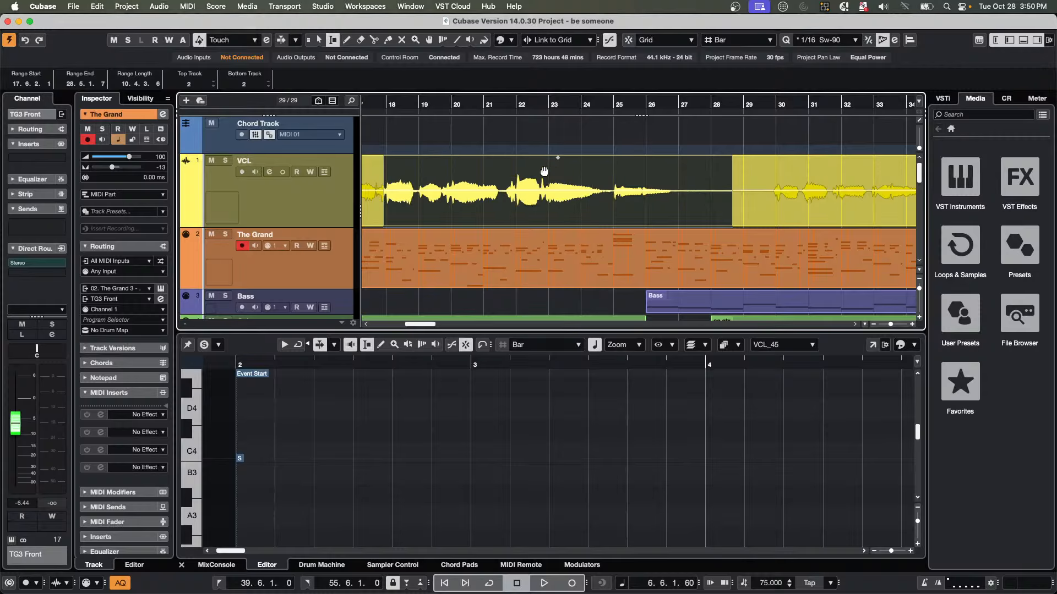
key(1)
click(536, 142)
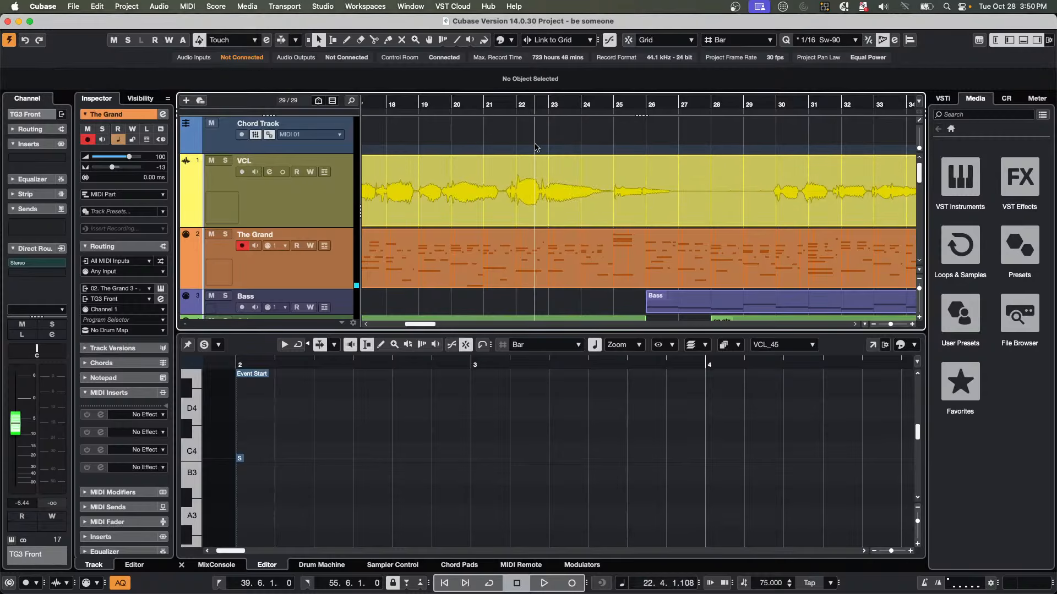
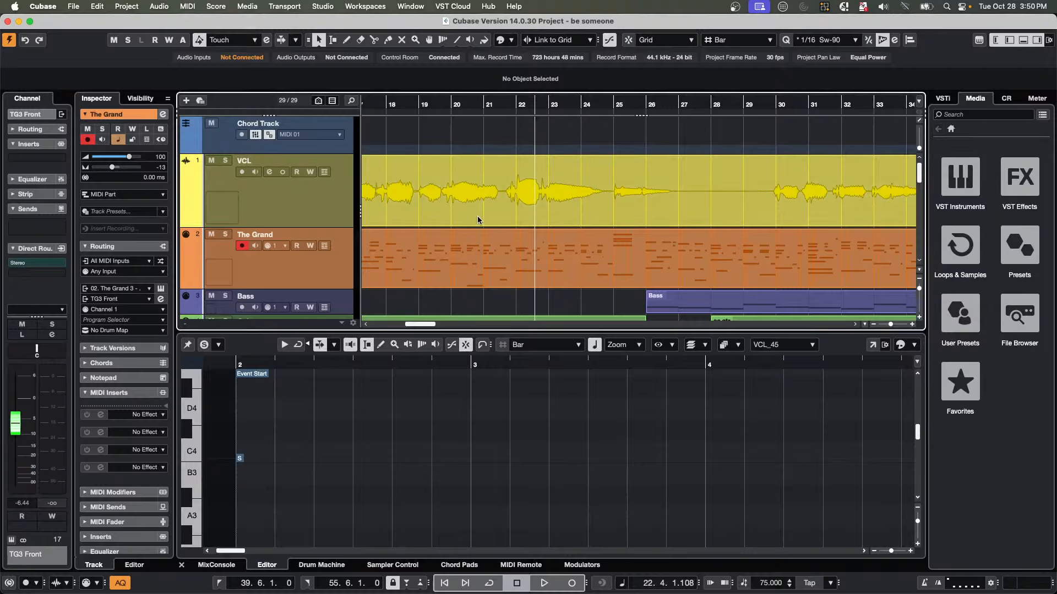
click(73, 6)
click(73, 8)
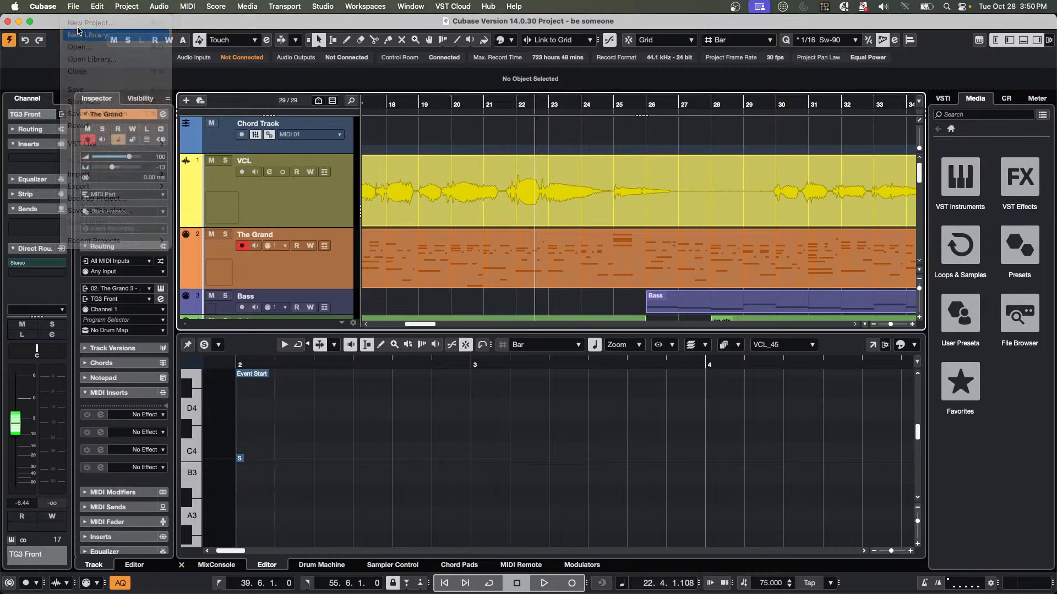
click(73, 8)
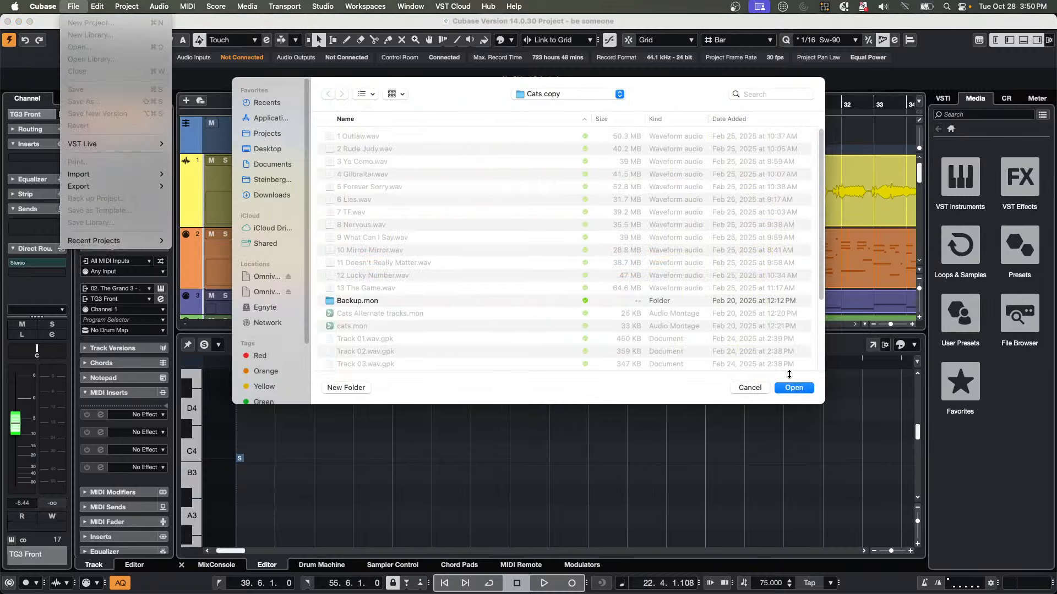
click(754, 388)
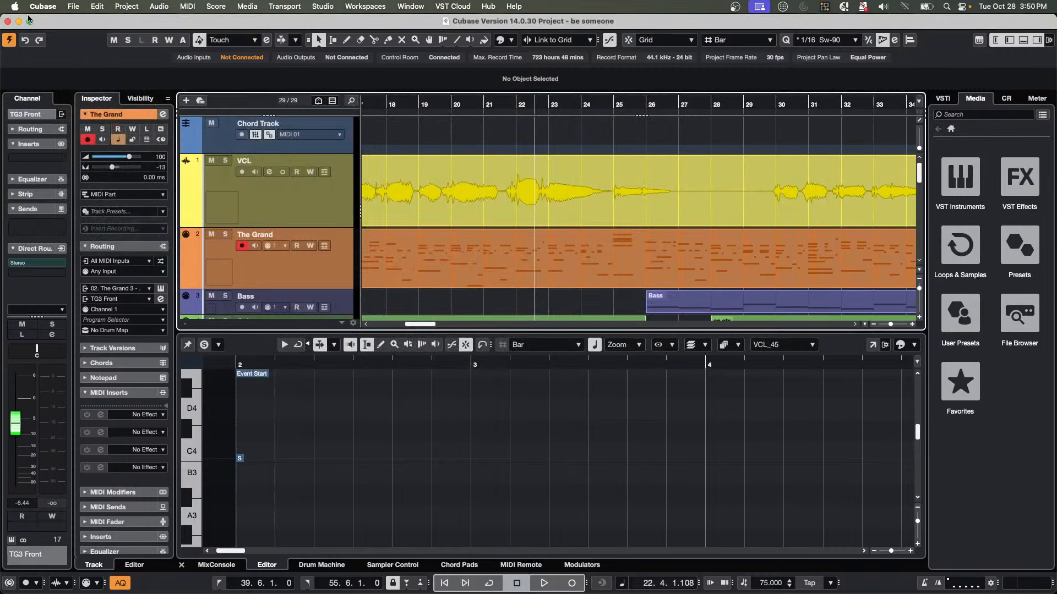
Create a new project in the October 28 2025 folder.
click(73, 7)
click(88, 22)
double_click(567, 242)
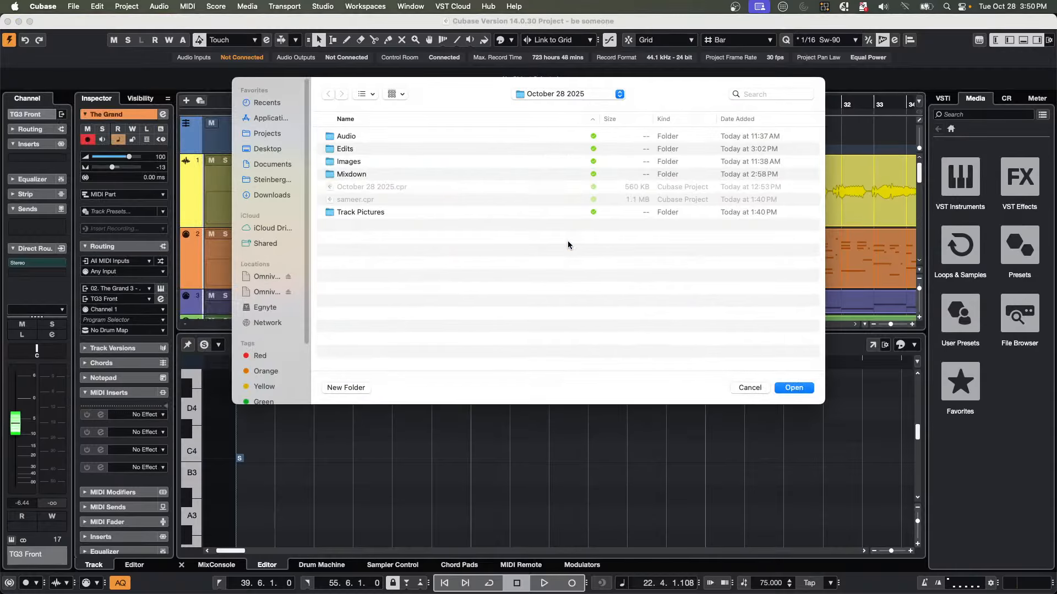
click(793, 387)
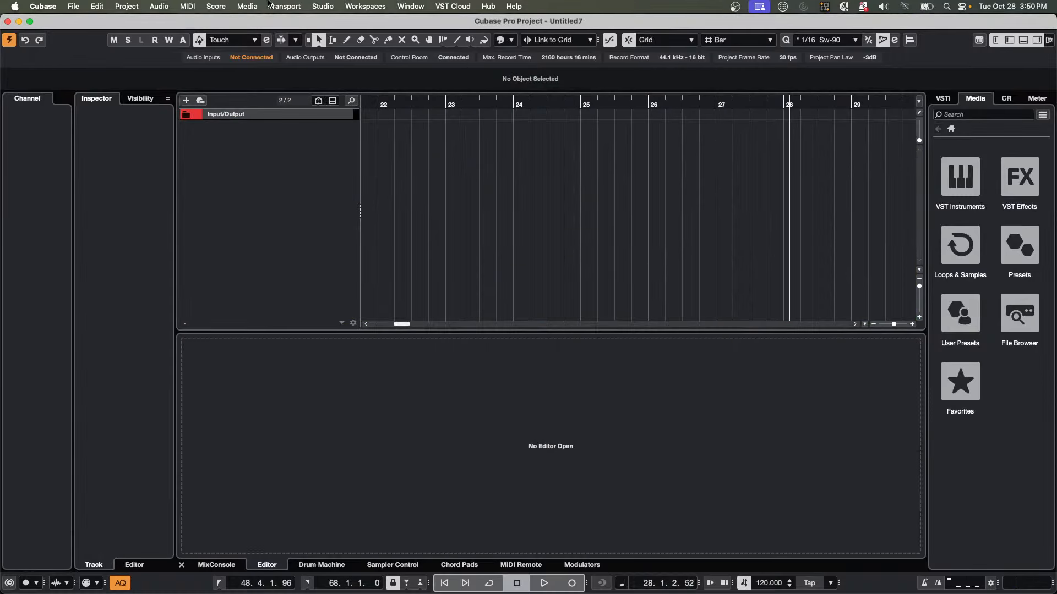
Add one Groove Agent instrument track with stereo output and MIDI Part events, and close its plug-in window.
drag(380, 106, 252, 72)
right_click(271, 134)
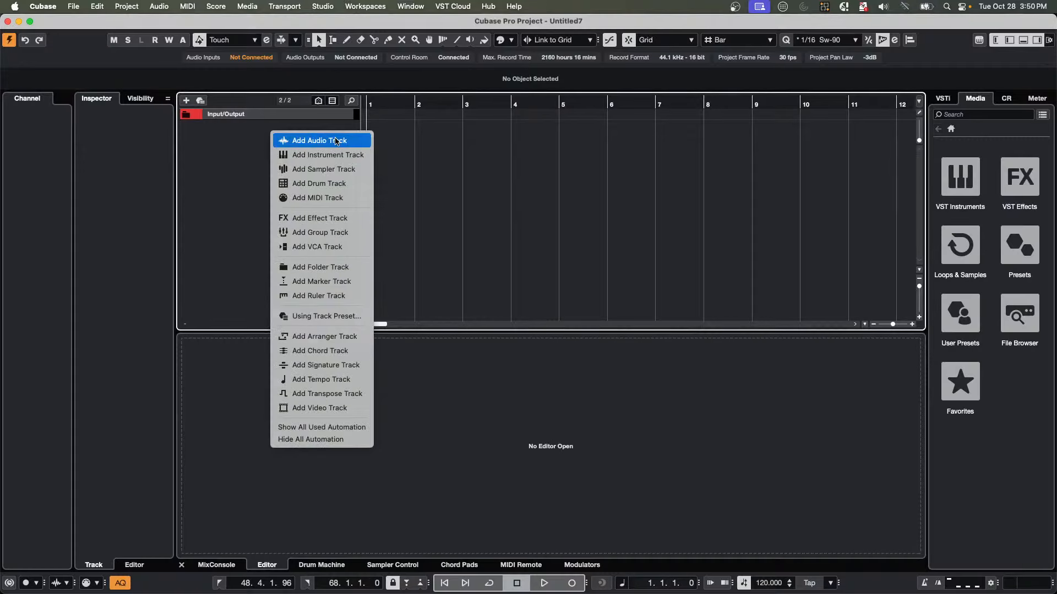
click(340, 155)
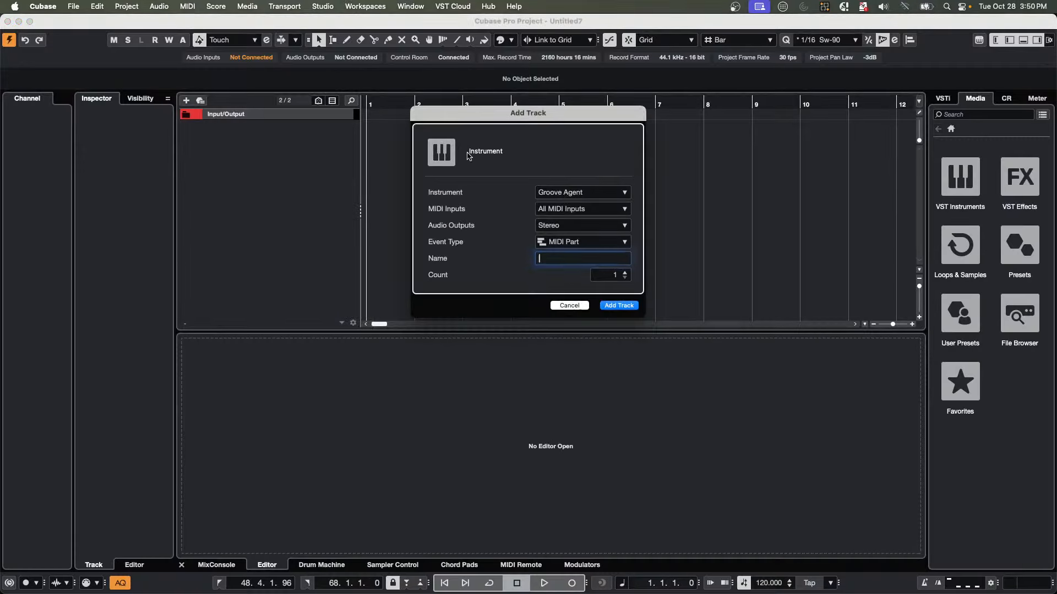
click(634, 306)
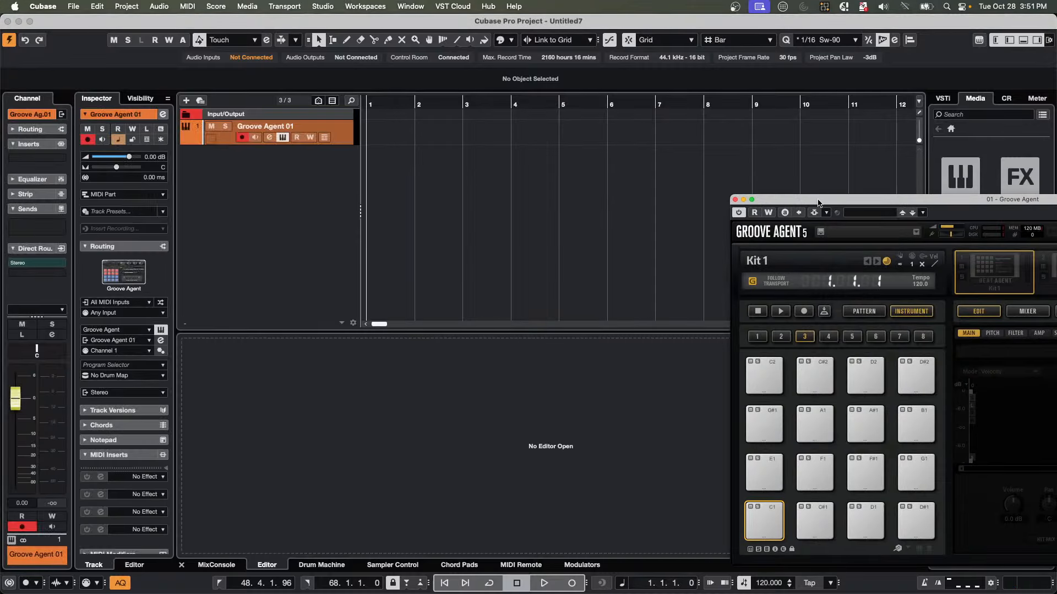
drag(819, 203, 573, 85)
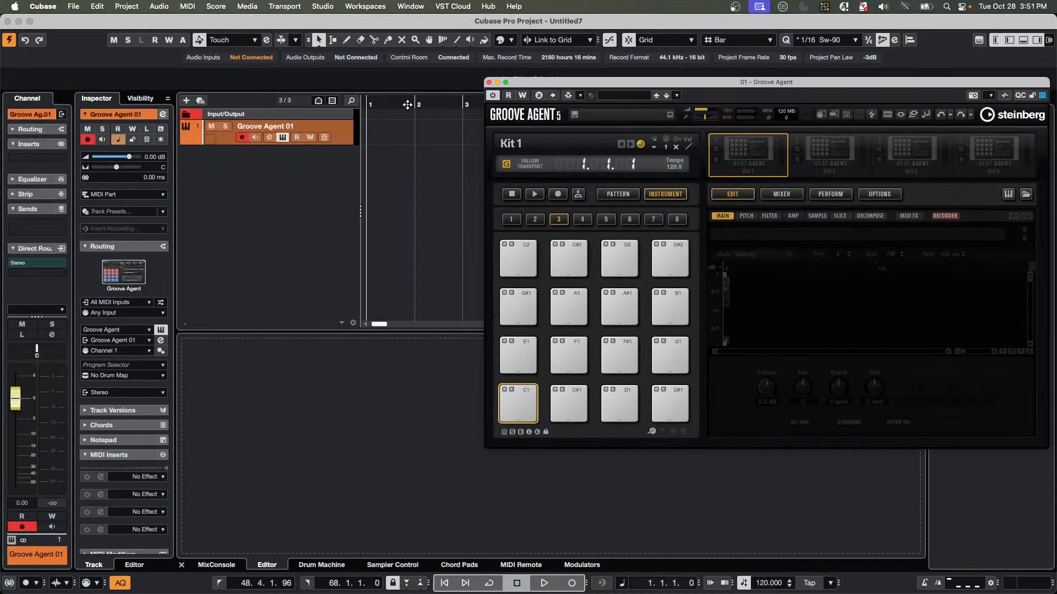
drag(380, 102, 347, 109)
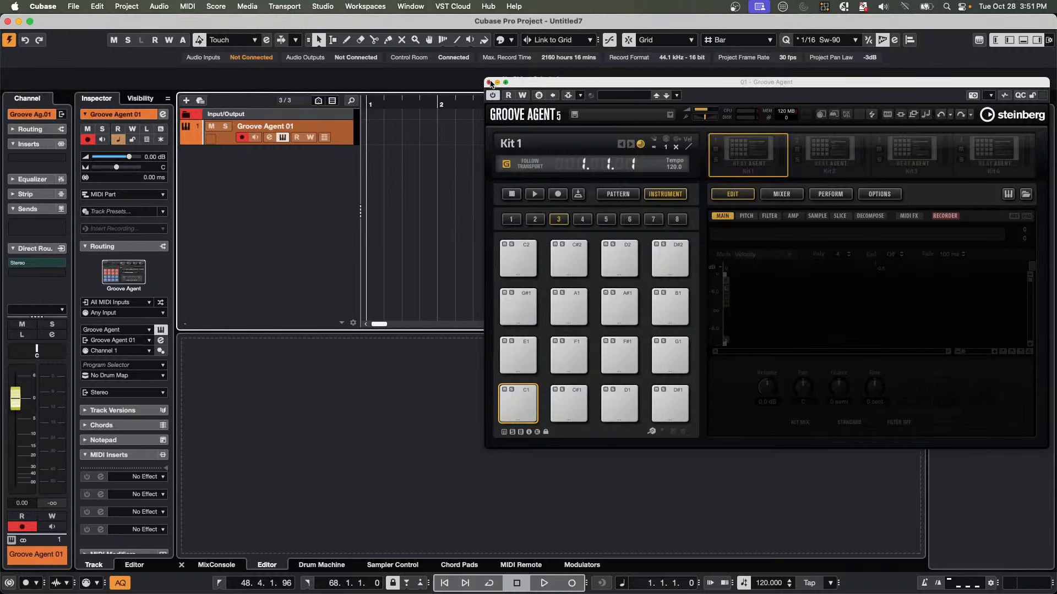
click(489, 82)
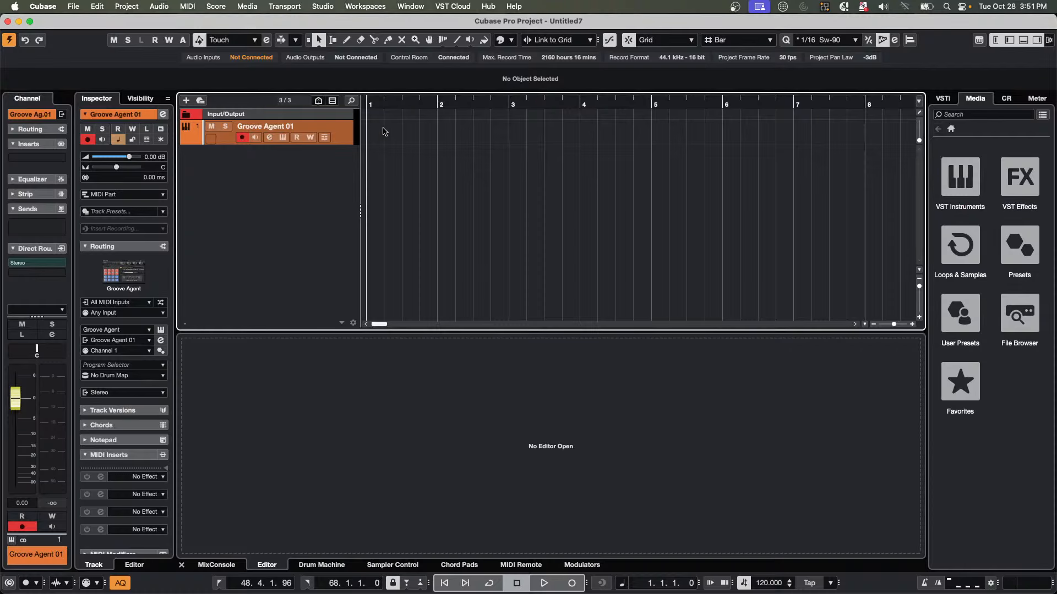
Create a one-bar MIDI part at bar 1 on the Groove Agent 01 track and show it in the Drum Editor.
double_click(386, 132)
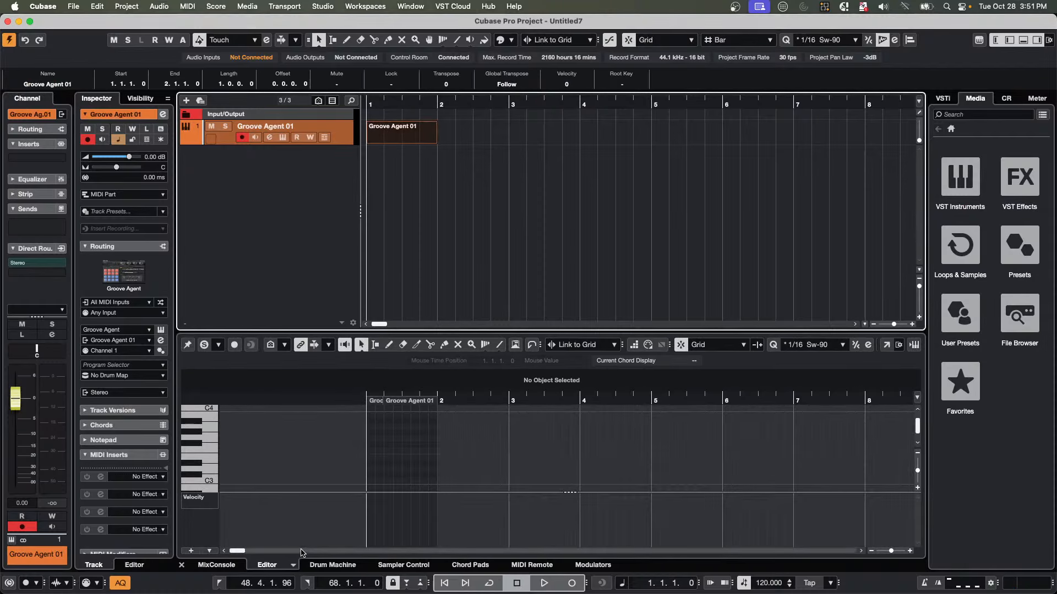
click(294, 565)
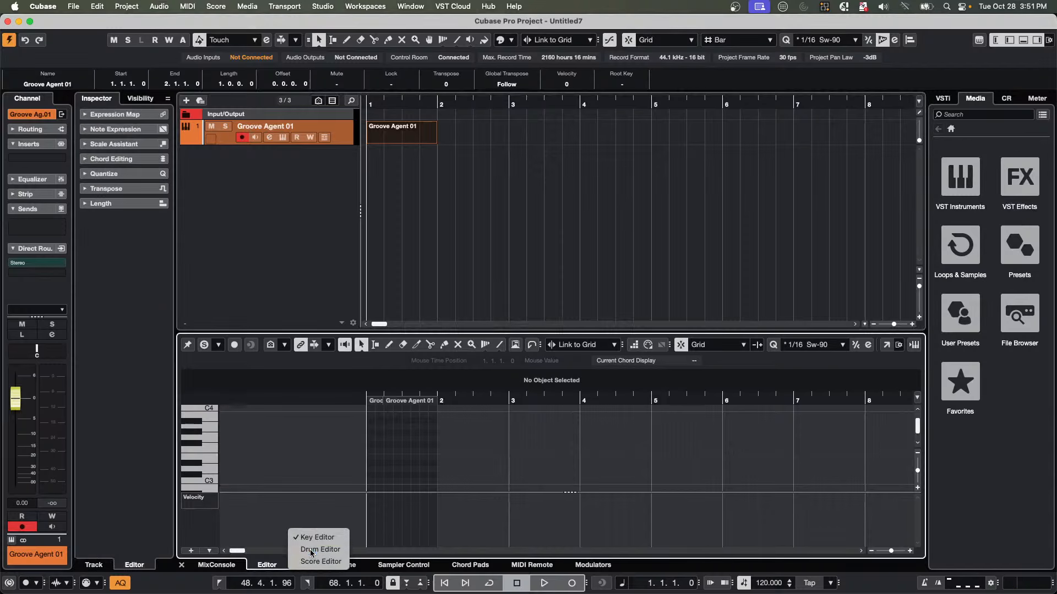
click(311, 549)
Set the Acoustic Snare's snap to 1/8 Triplet and draw a continuous row of snare notes across bar 1.
click(285, 456)
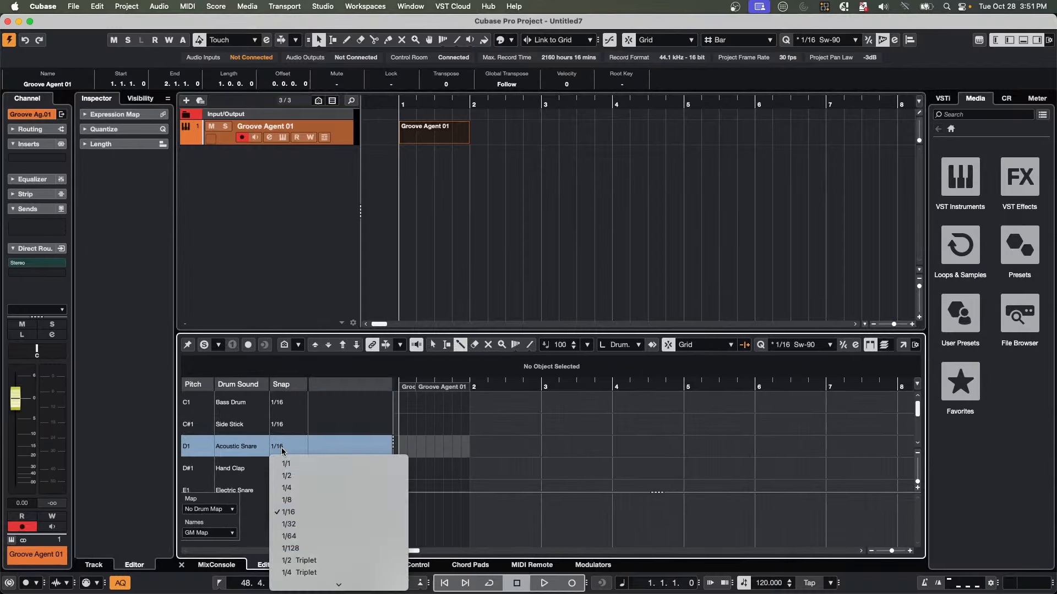
scroll(326, 566, down, 3)
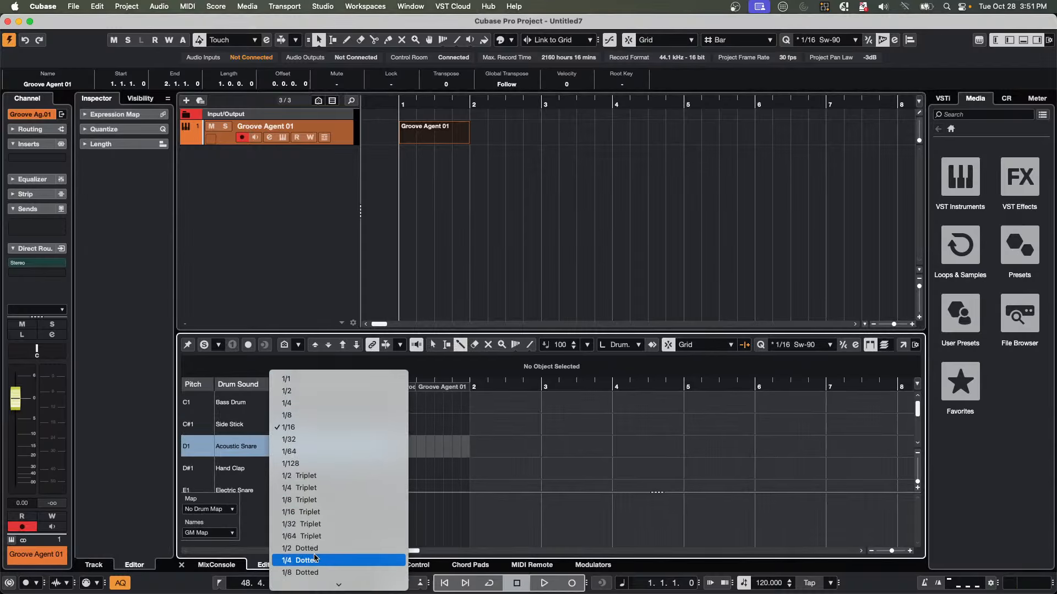
click(325, 499)
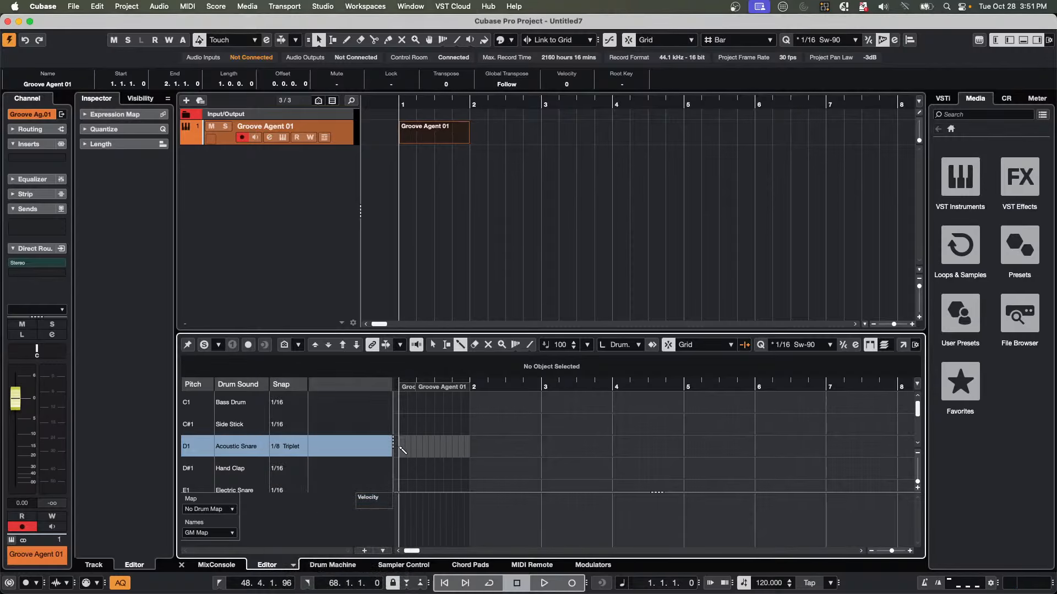
drag(401, 448, 477, 457)
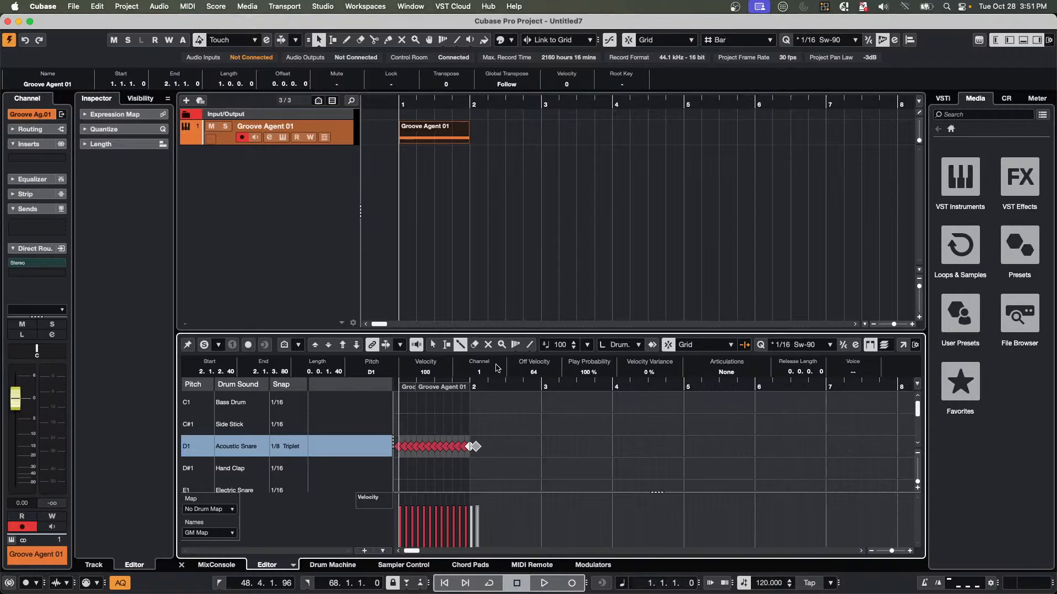
Erase the two extra Acoustic Snare notes beyond the end of the part at bar 2.
drag(493, 386, 319, 415)
right_click(671, 454)
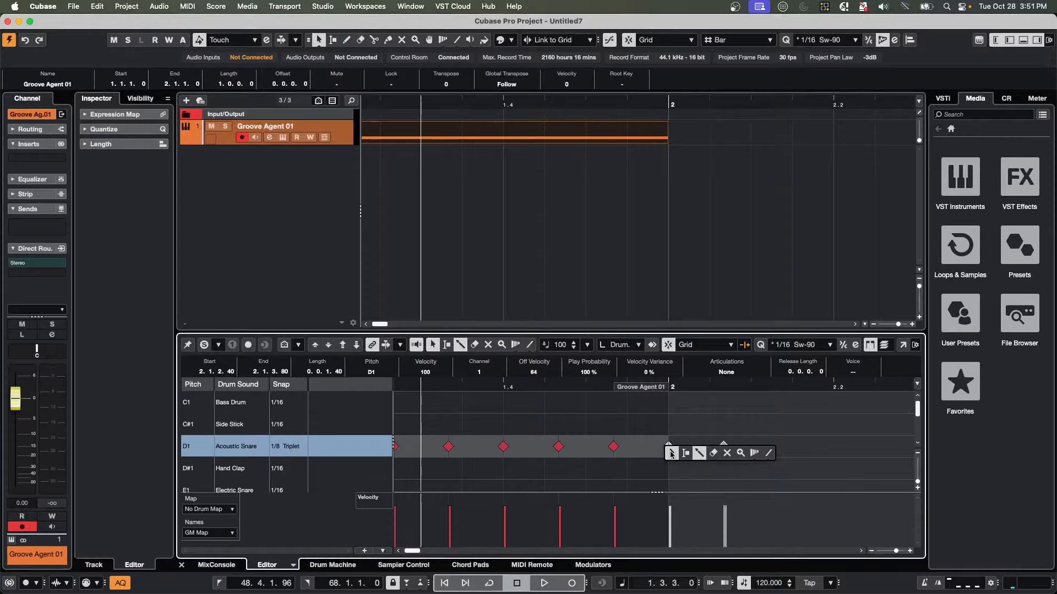
click(712, 452)
click(669, 446)
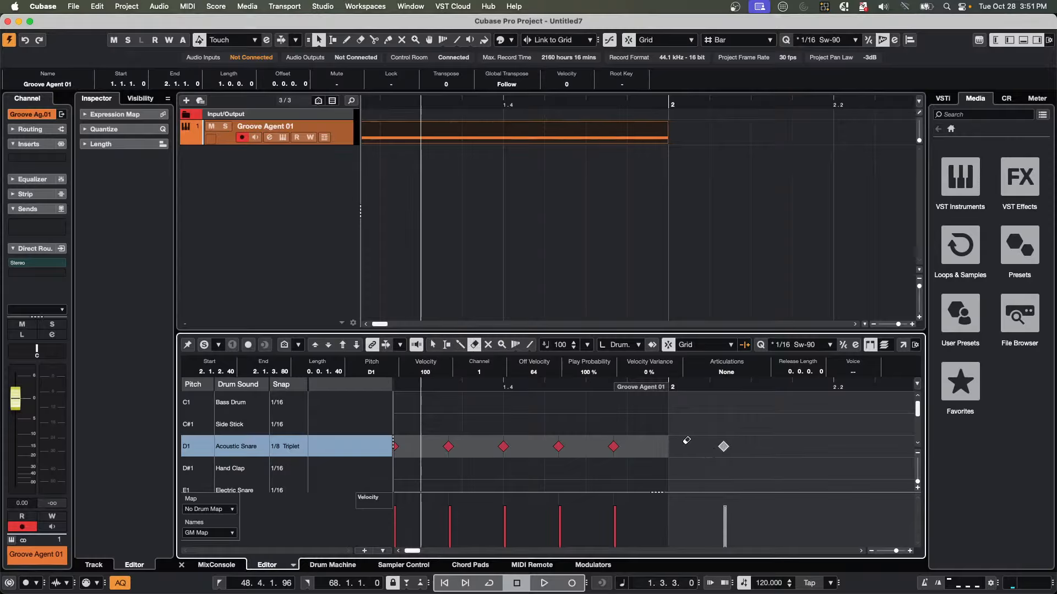
click(723, 446)
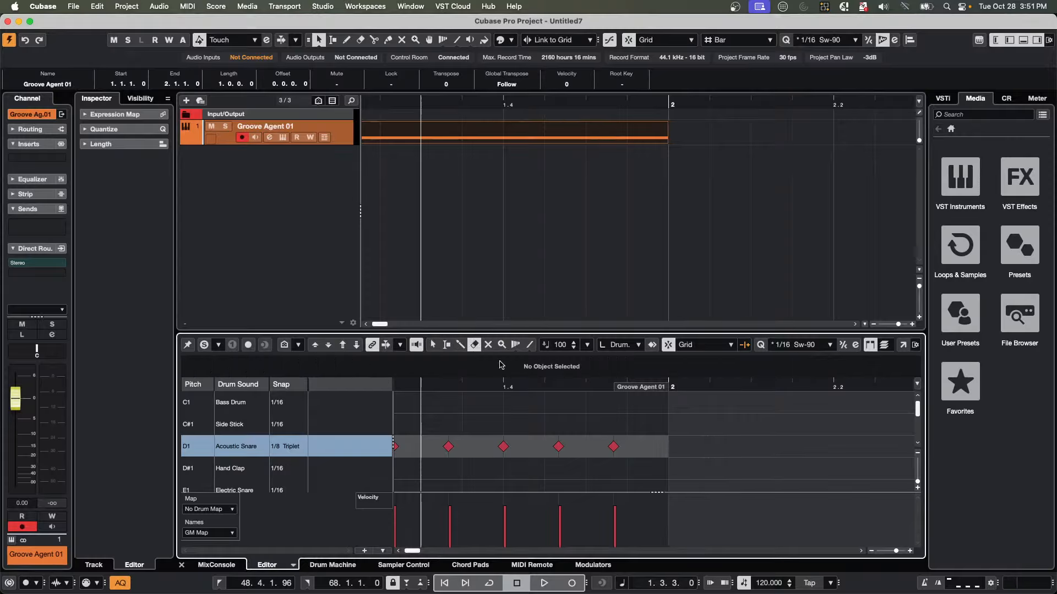
Lengthen the second Acoustic Snare note of each beat to 0.0.1.60 and move these notes later, the first starting at 1.1.2.83.
click(459, 382)
drag(459, 373, 459, 363)
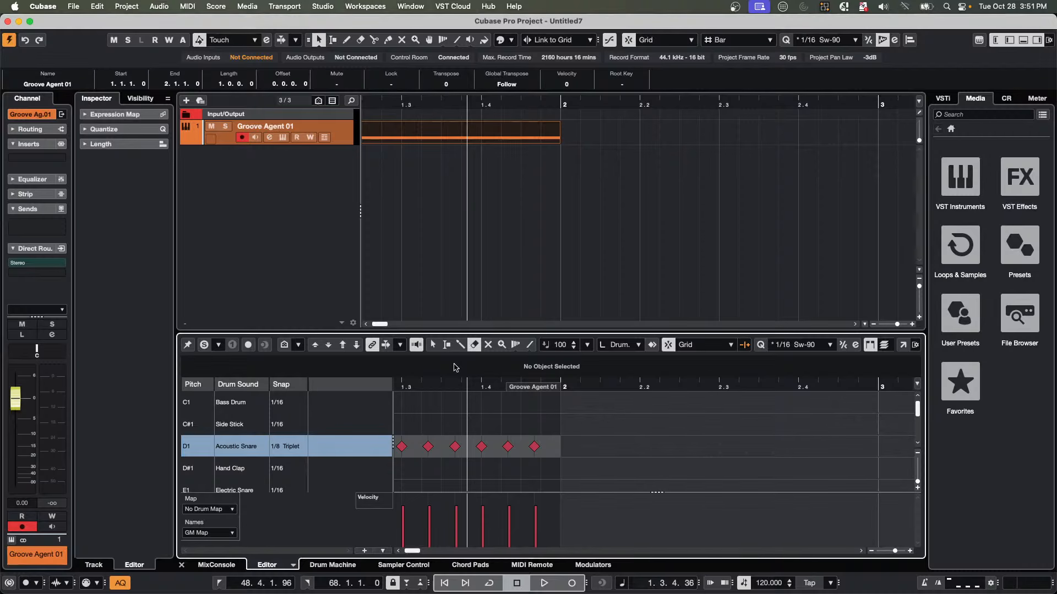
drag(430, 383, 300, 365)
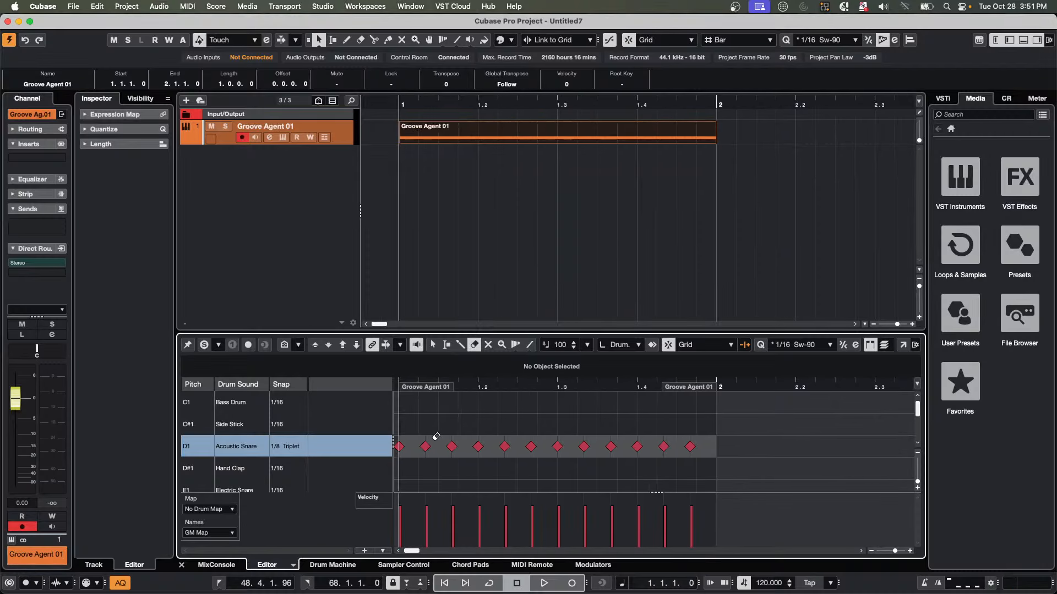
key(1)
click(427, 448)
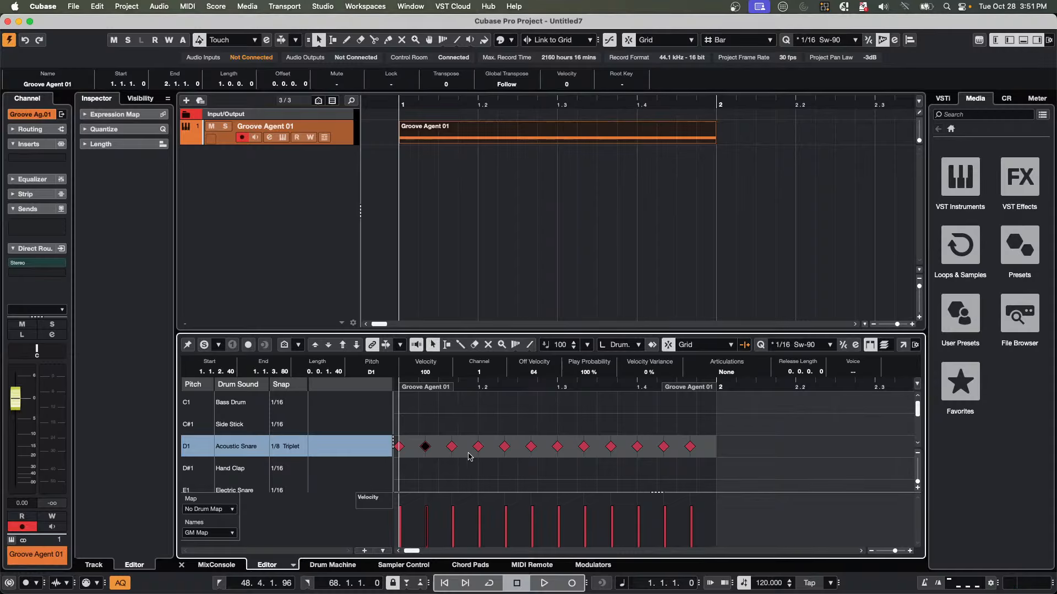
shift+click(506, 449)
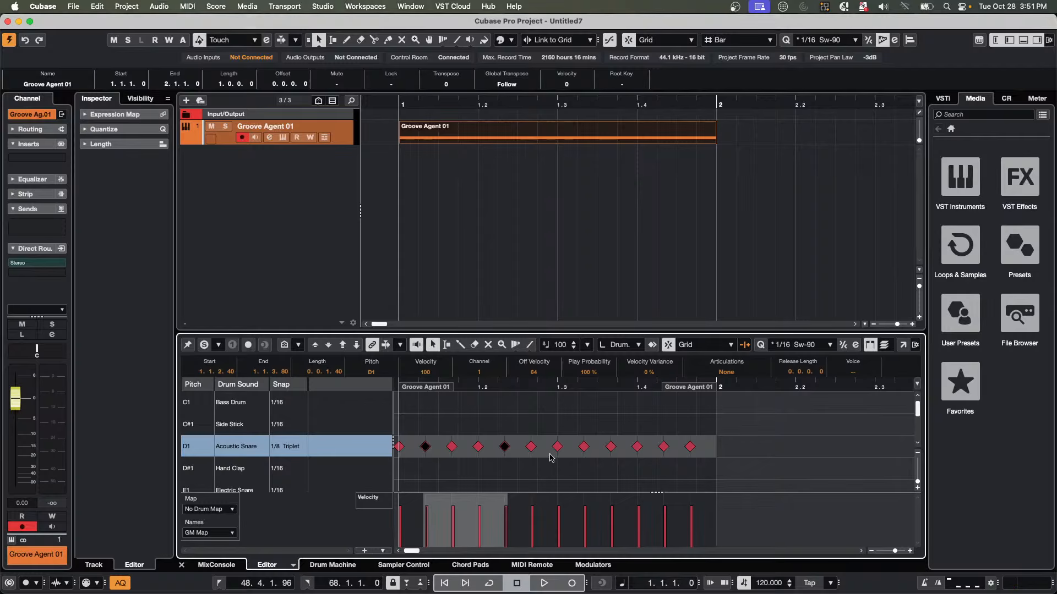
shift+click(582, 449)
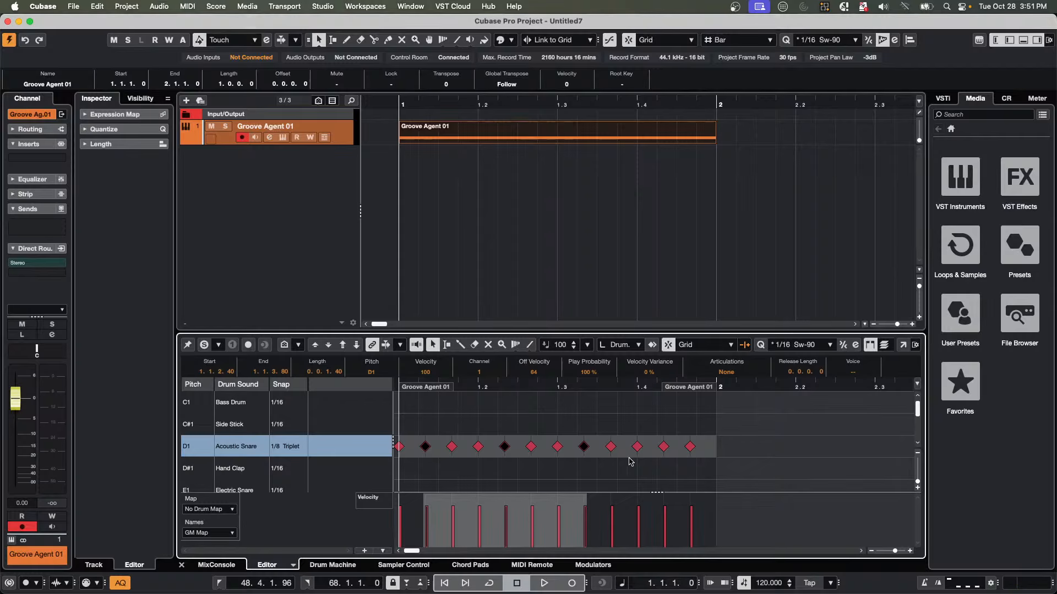
shift+click(663, 447)
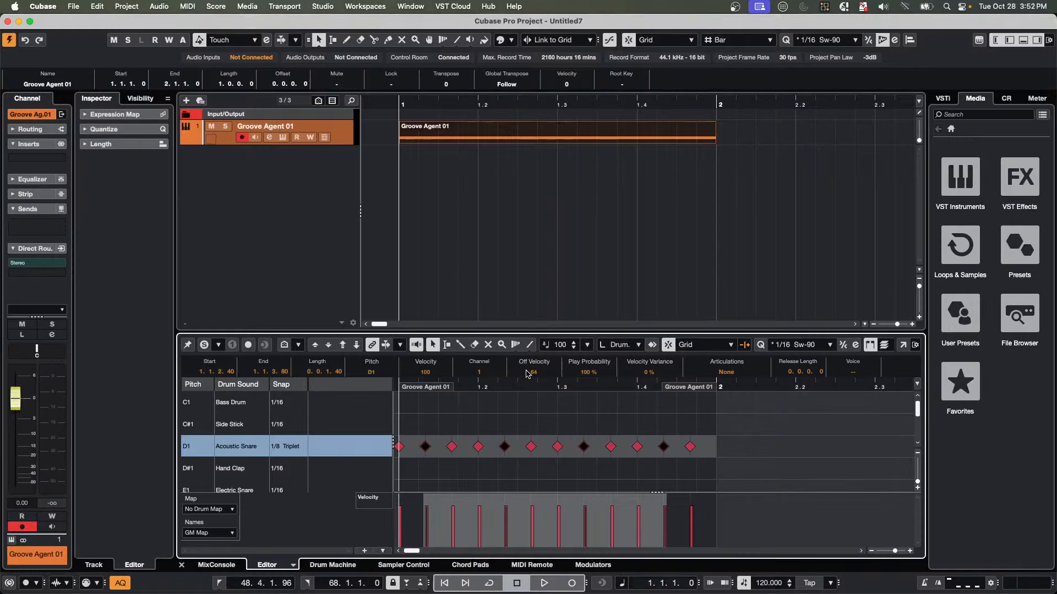
click(339, 373)
key(Return)
drag(431, 450, 434, 450)
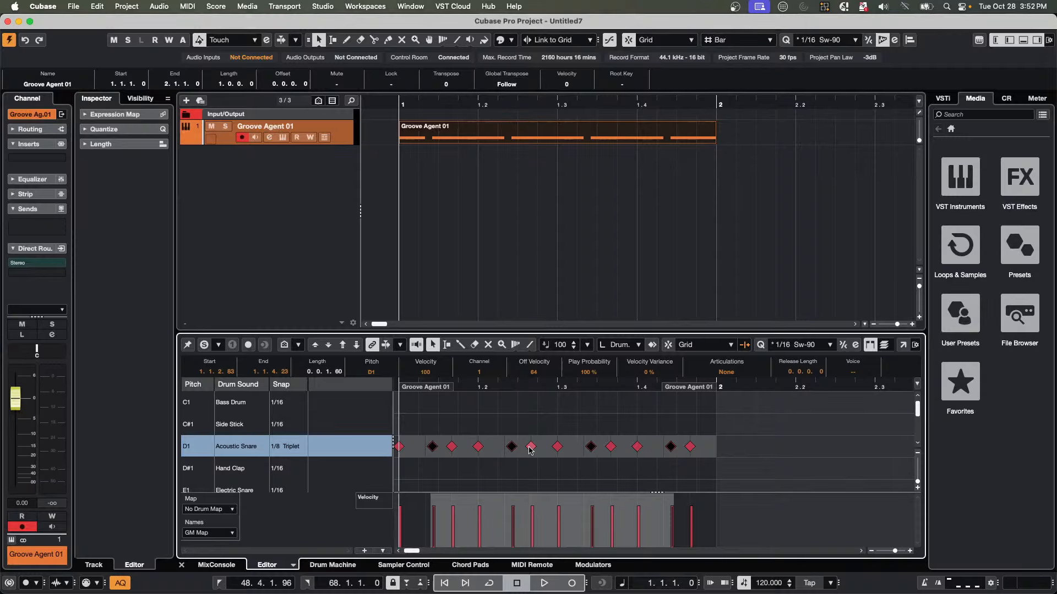
click(432, 429)
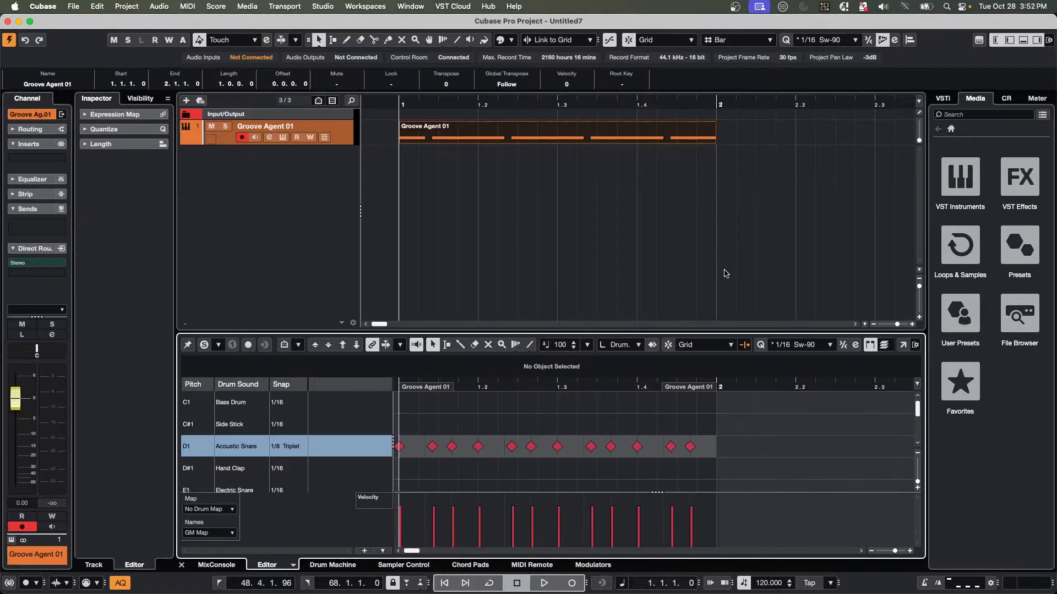
Extract a groove quantize preset from the Groove Agent 01 part into the Quantize Panel, keeping the panel clear of the notes.
click(894, 41)
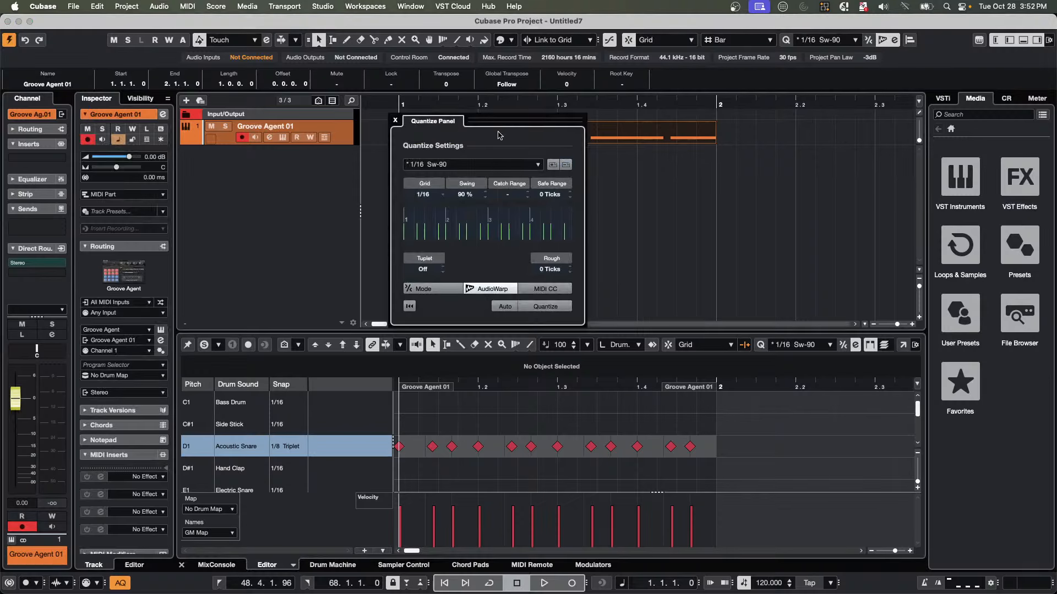
drag(491, 121, 843, 160)
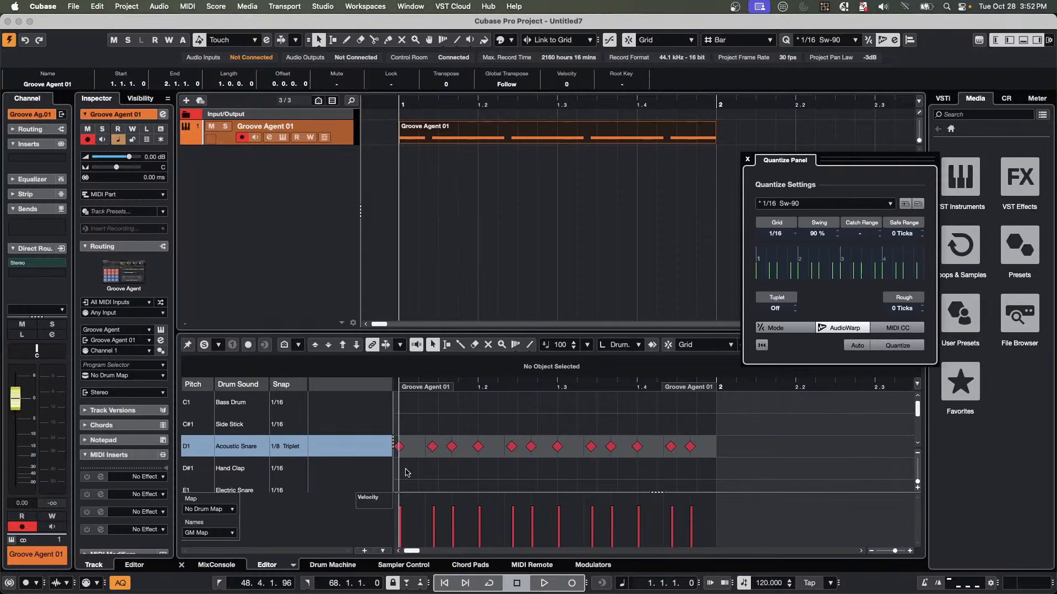
click(475, 425)
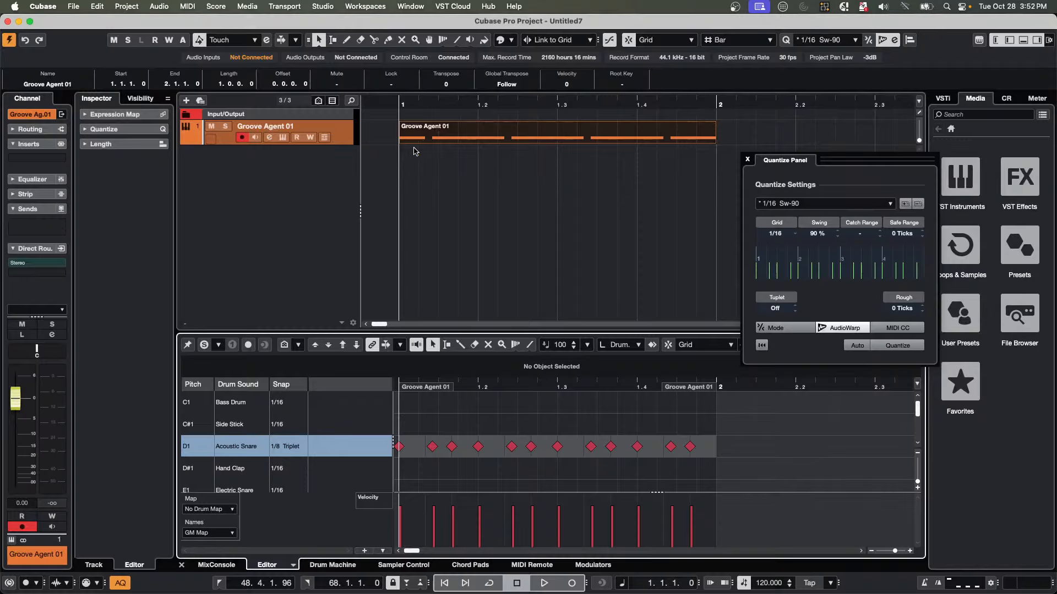
click(435, 130)
drag(439, 141, 790, 268)
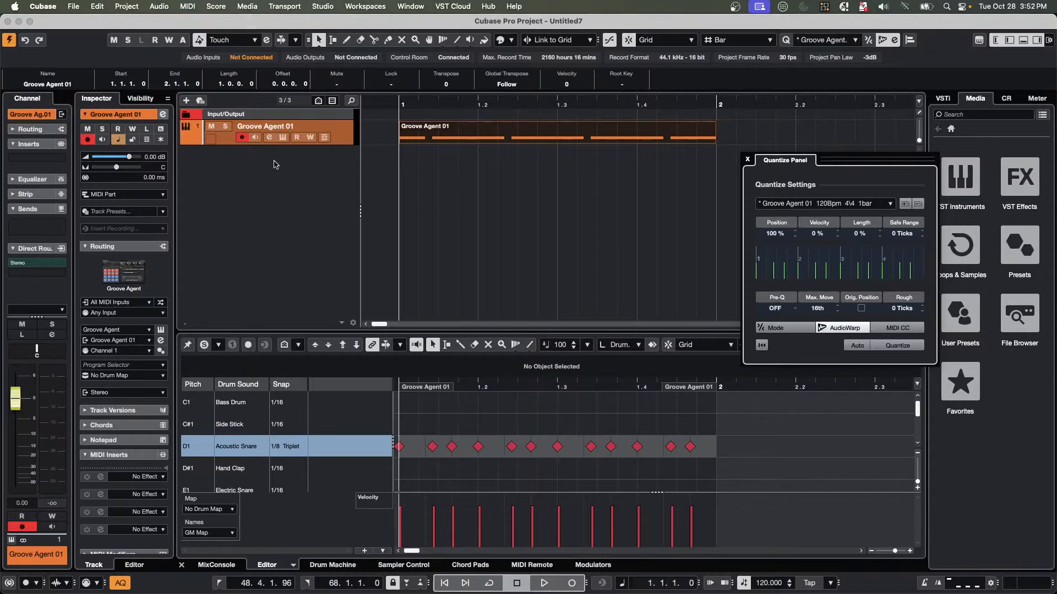
Duplicate the Groove Agent 01 track without its MIDI part.
click(253, 172)
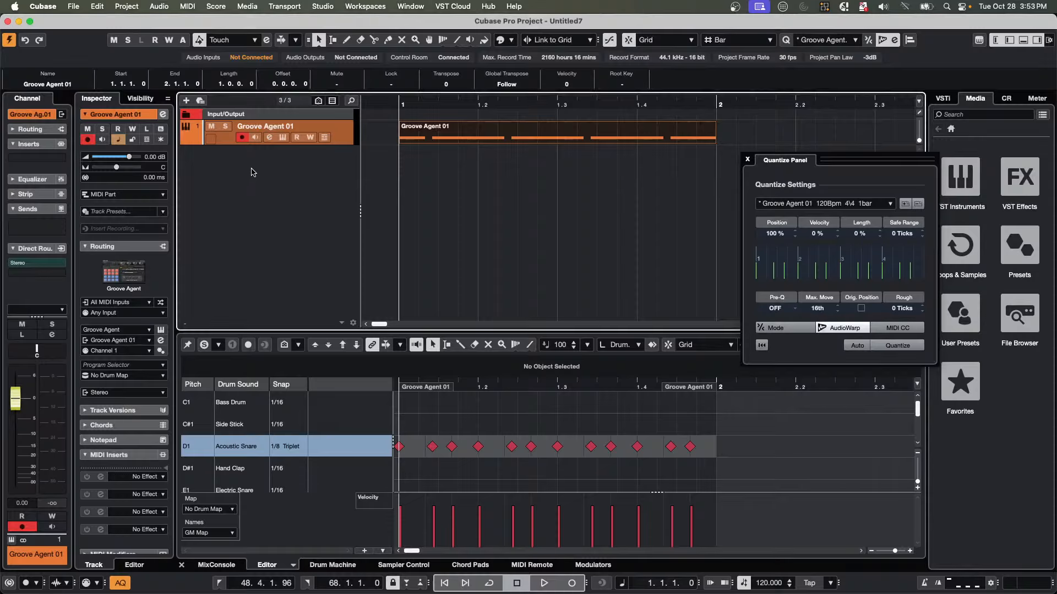
right_click(341, 137)
key(Escape)
click(97, 6)
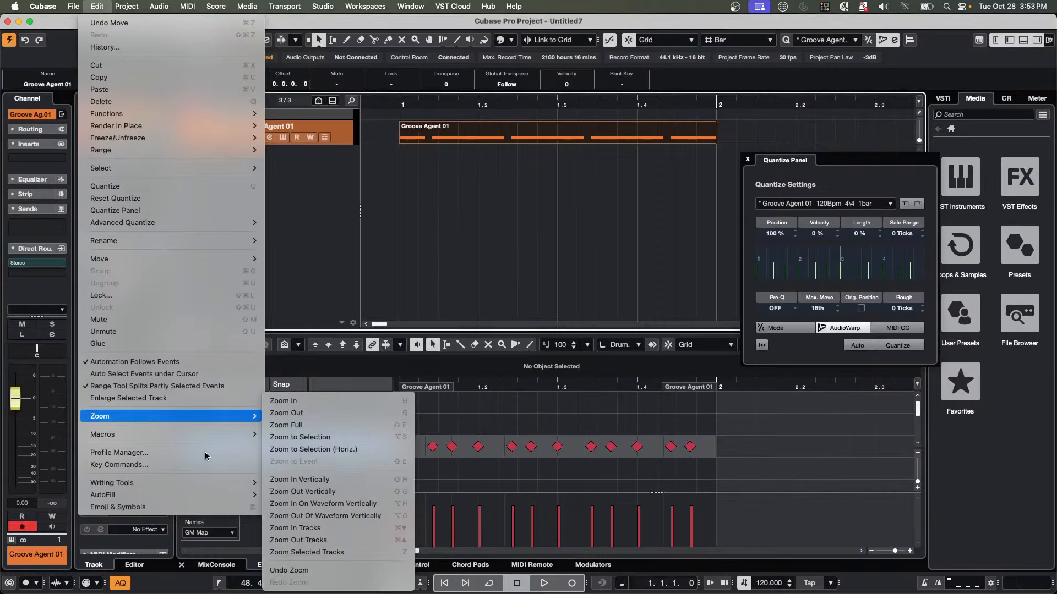
mouse_move(203, 438)
click(308, 436)
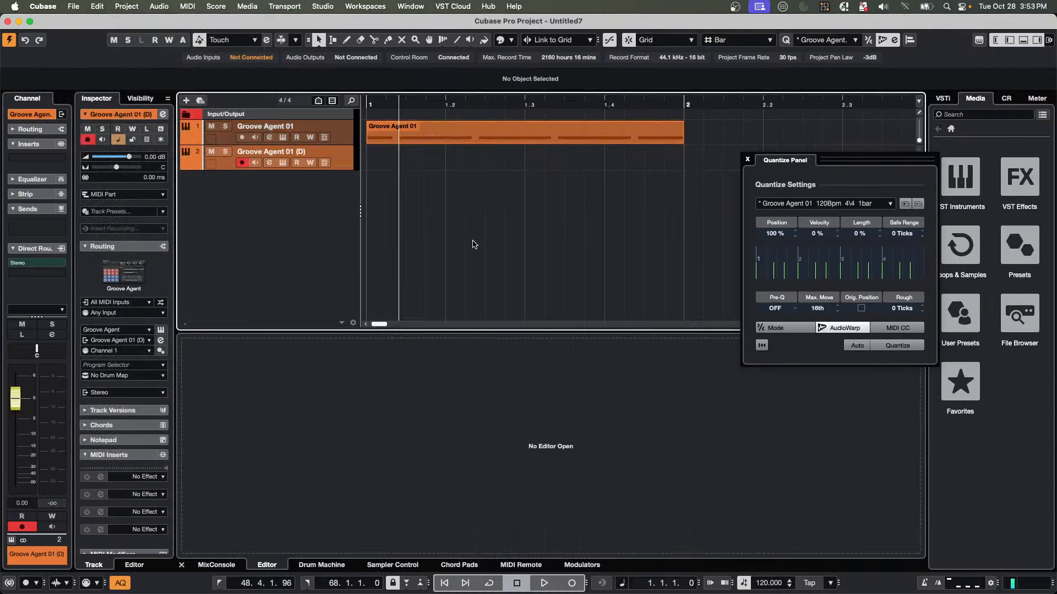
Create a one-bar MIDI part at bar 1 on the Groove Agent 01 (D) track and show it in the Drum Editor.
double_click(418, 163)
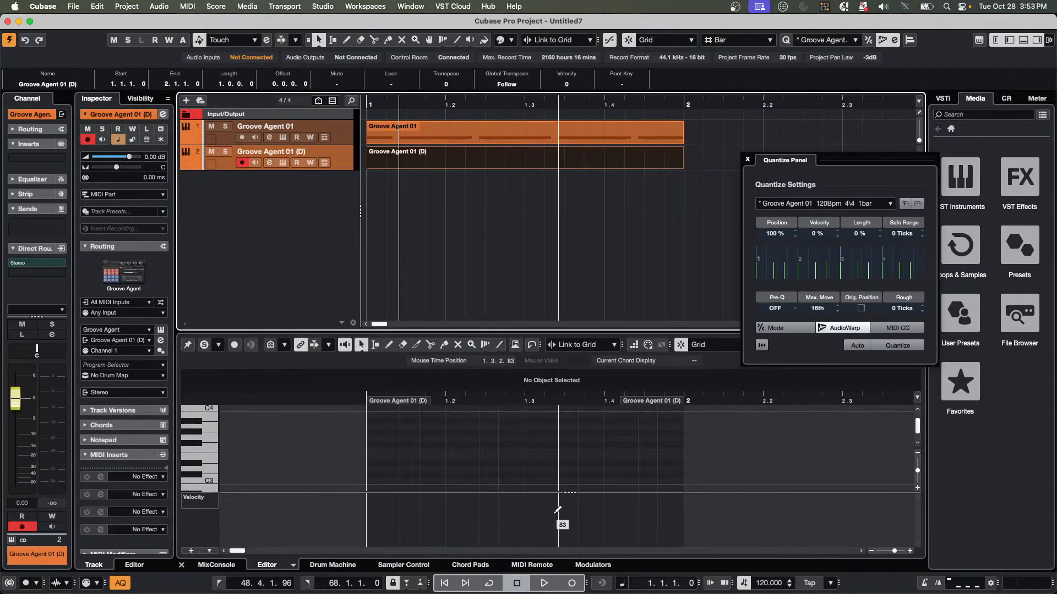
click(293, 565)
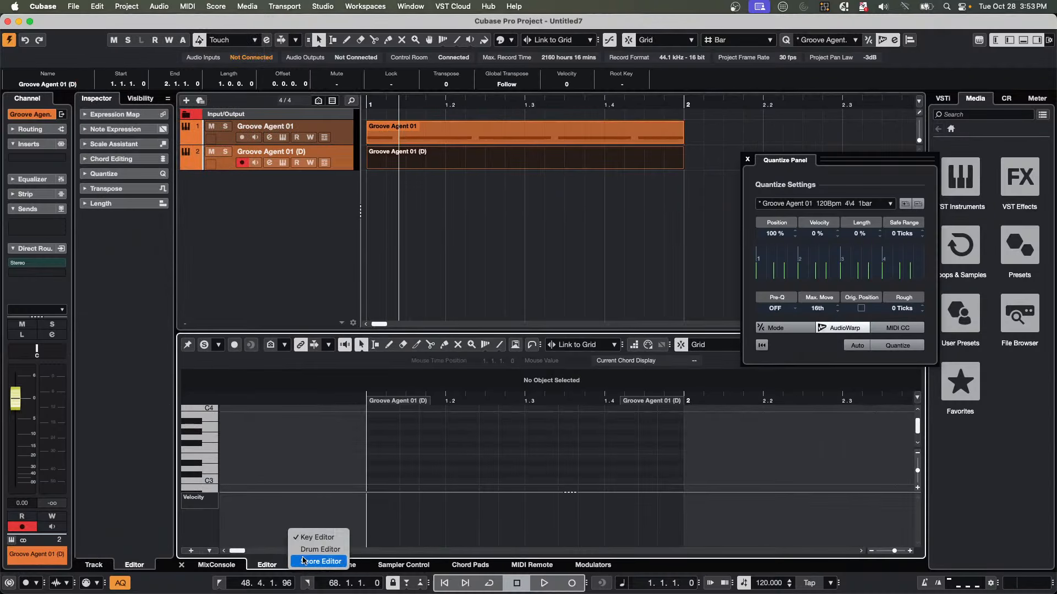
click(320, 549)
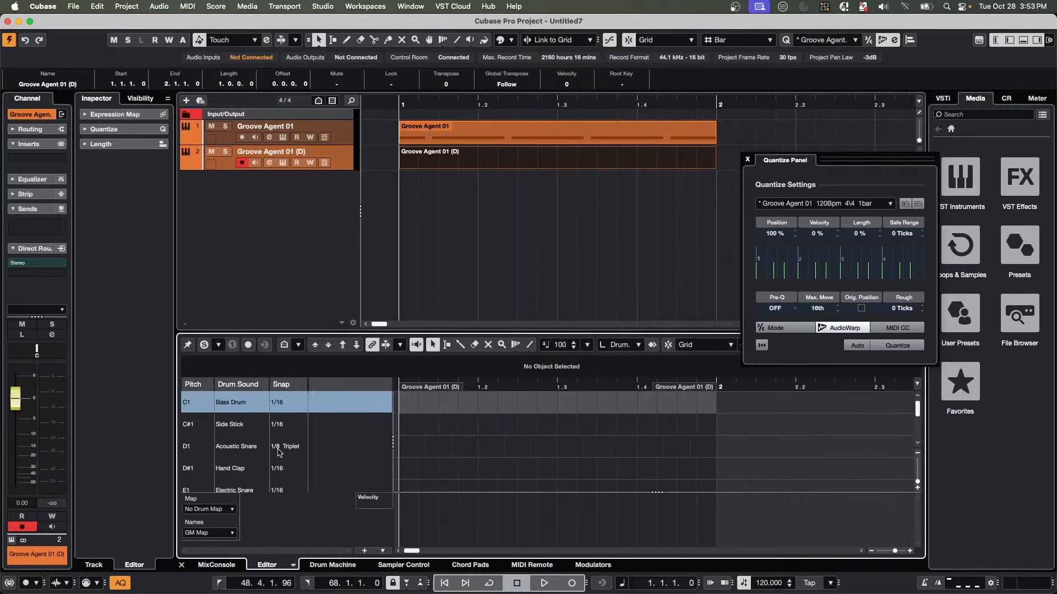
Draw loosely timed Acoustic Snare notes across the first half of bar 1, plus one near its end, in the duplicate track's part.
right_click(412, 445)
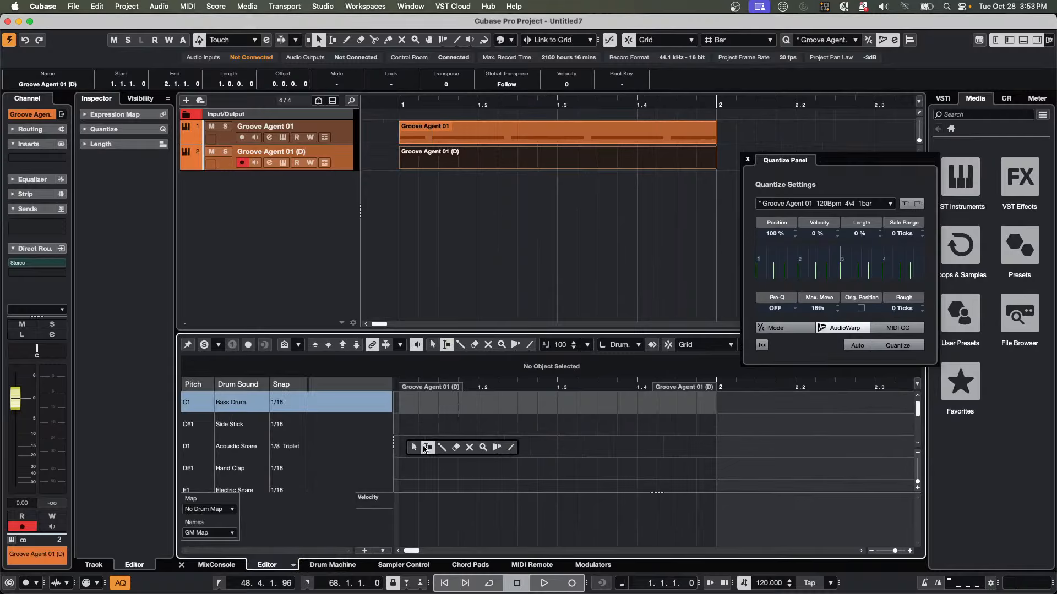
click(440, 448)
click(400, 447)
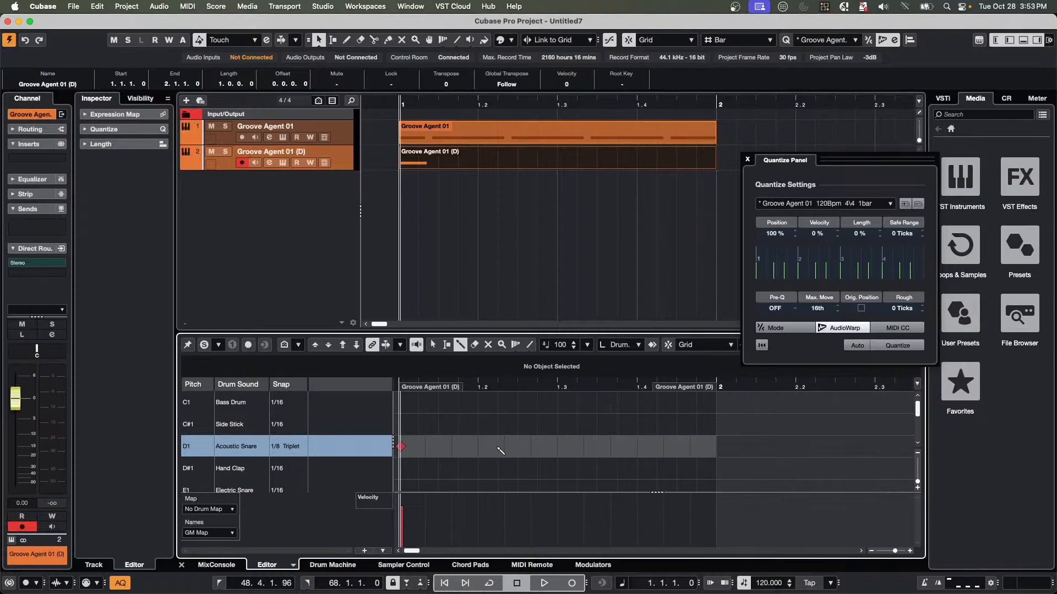
click(413, 455)
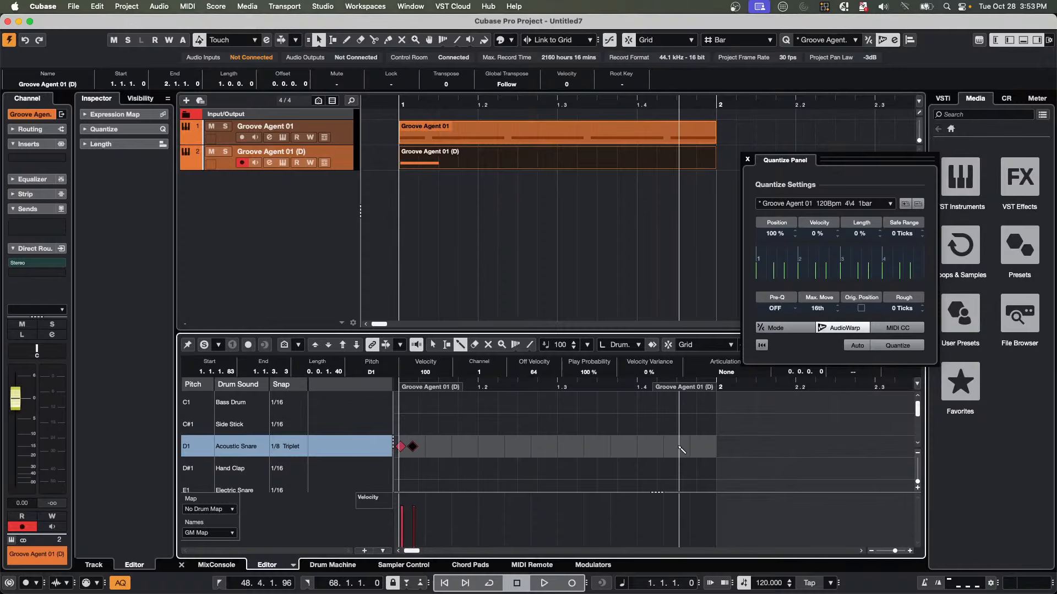
click(700, 446)
click(430, 446)
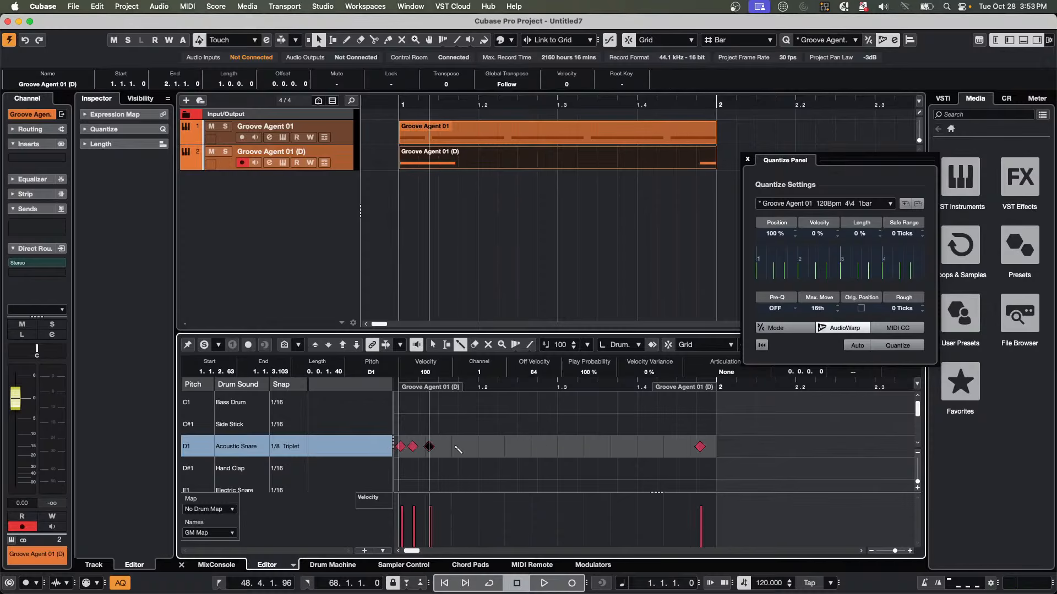
click(486, 447)
click(464, 446)
click(450, 447)
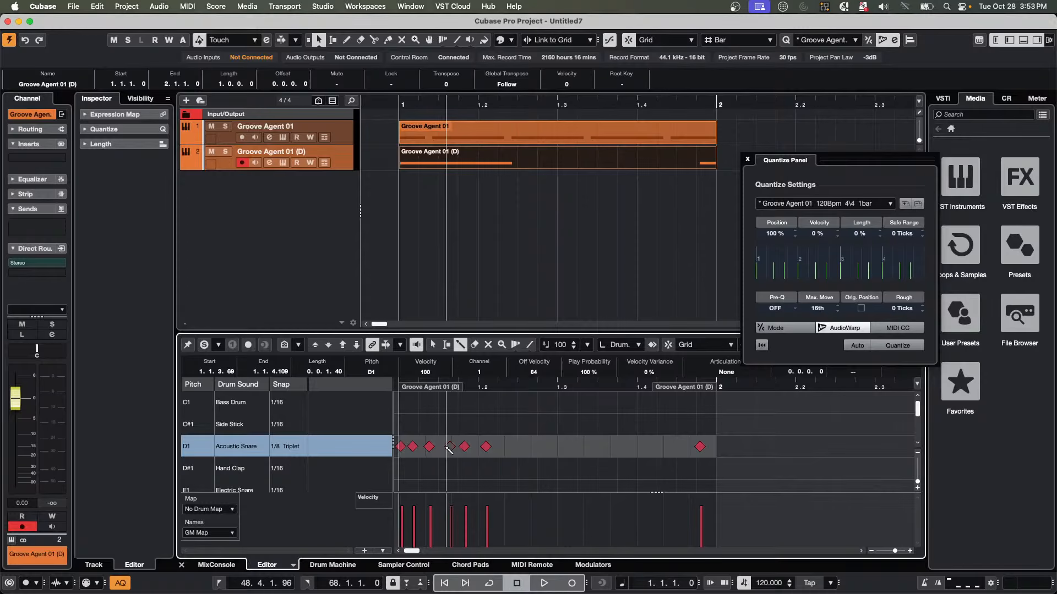
click(497, 446)
click(511, 446)
click(524, 446)
click(537, 447)
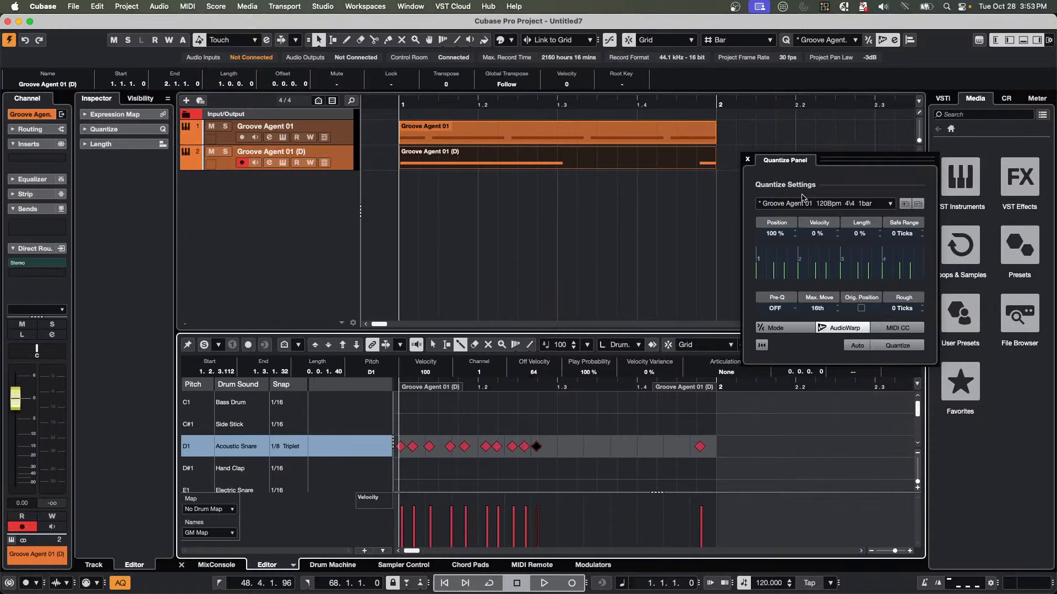
Set the quantize preset to 1/8 Triplet and undo all the Acoustic Snare notes just drawn in the duplicate track's part.
click(824, 205)
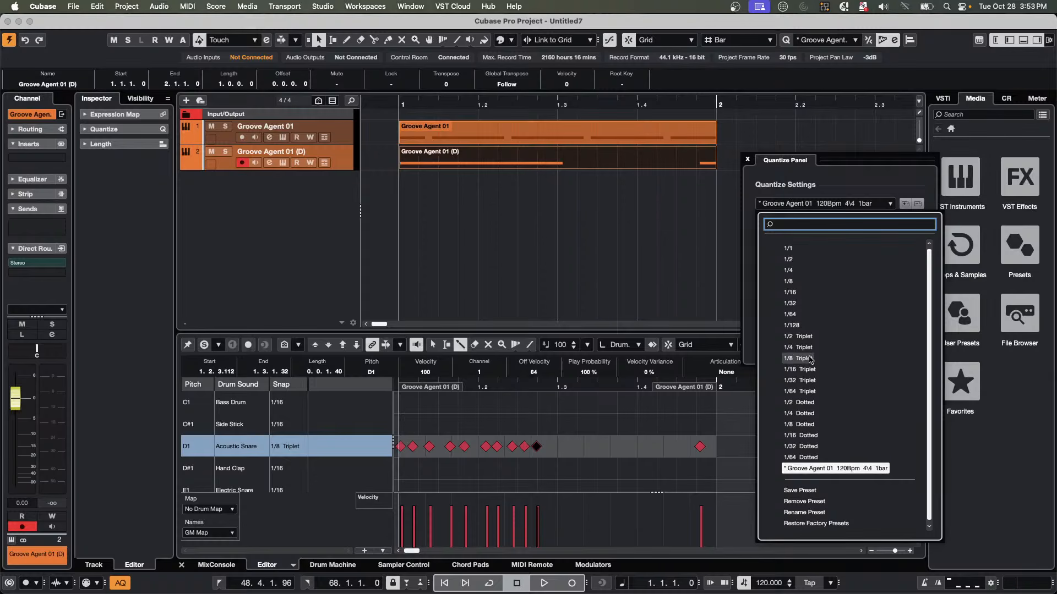
click(804, 358)
key(super+z)
key(super+z)
key(super+z)
key(super+z)
key(super+z)
key(super+z)
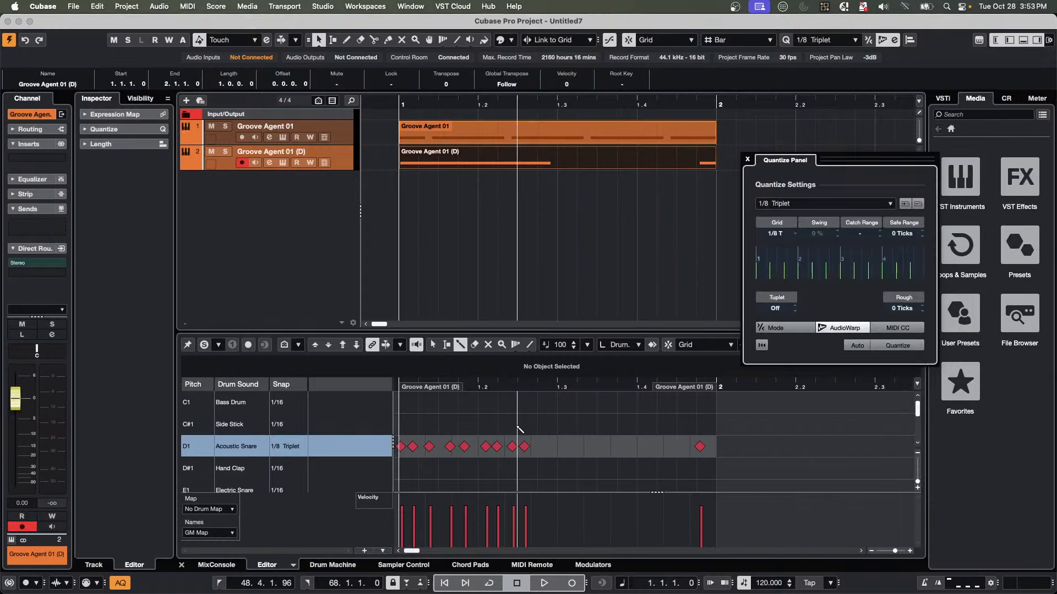
key(super+z)
key(super+z)
key(super+z)
key(super+z)
key(super+z)
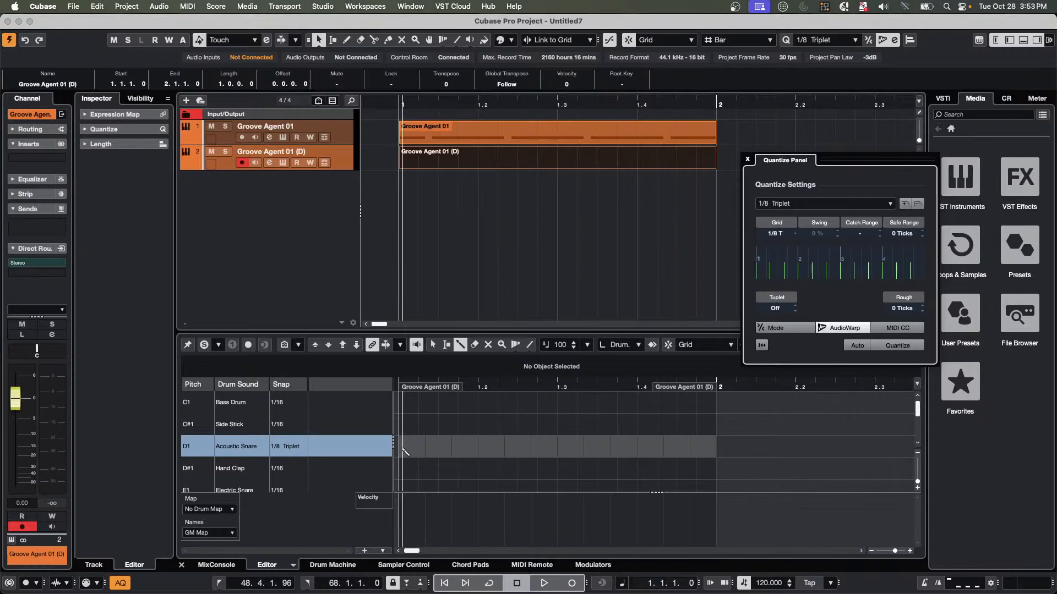
Draw a new set of off-grid Acoustic Snare notes through beats 1 and 2, plus one just before bar 2.
click(408, 447)
click(713, 450)
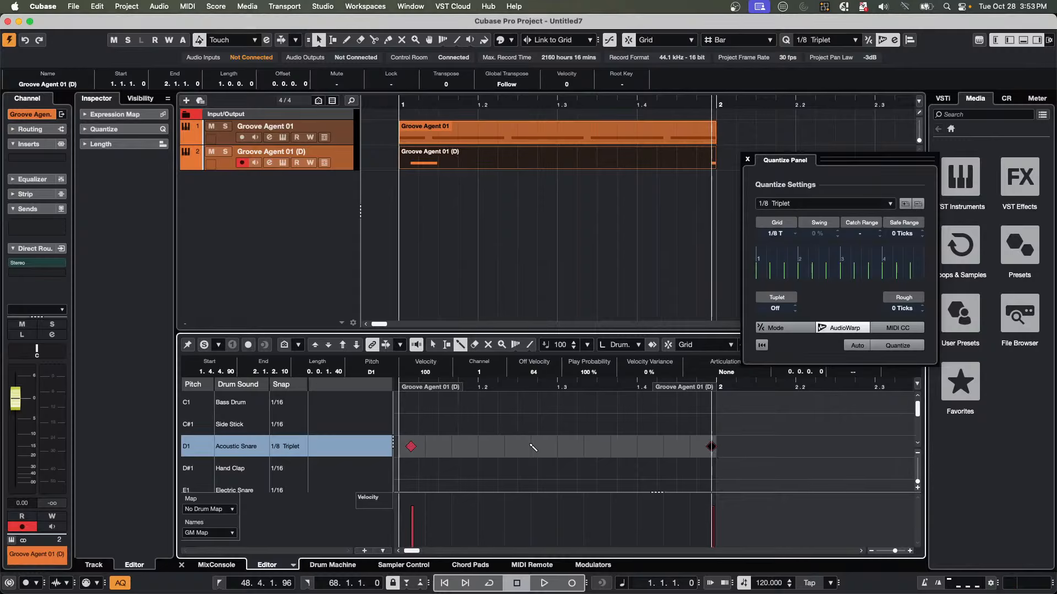
click(427, 447)
click(444, 446)
click(450, 447)
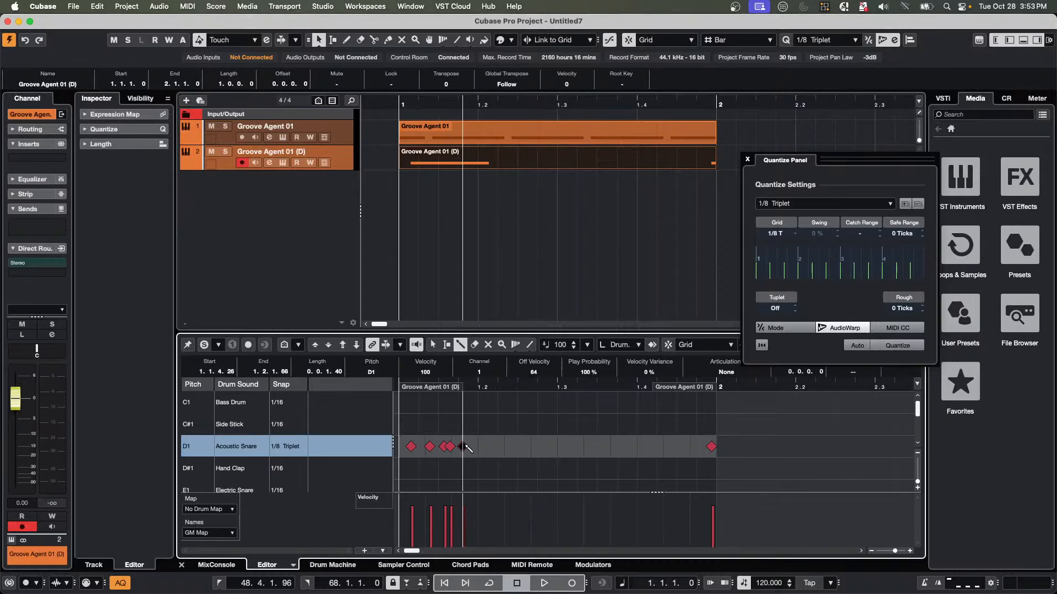
click(462, 447)
click(475, 447)
click(528, 447)
click(543, 447)
click(549, 446)
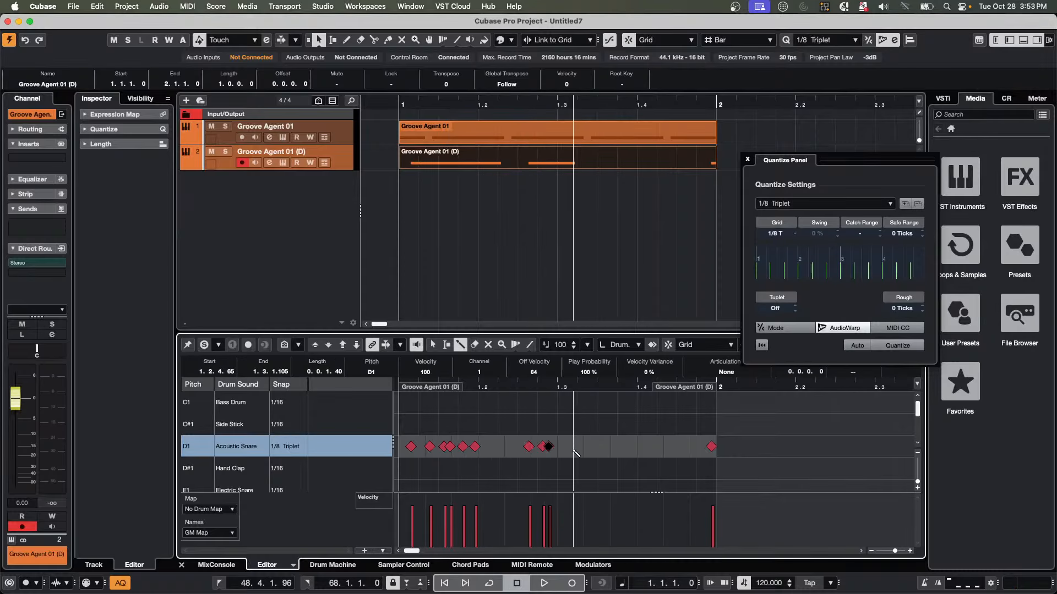
click(504, 447)
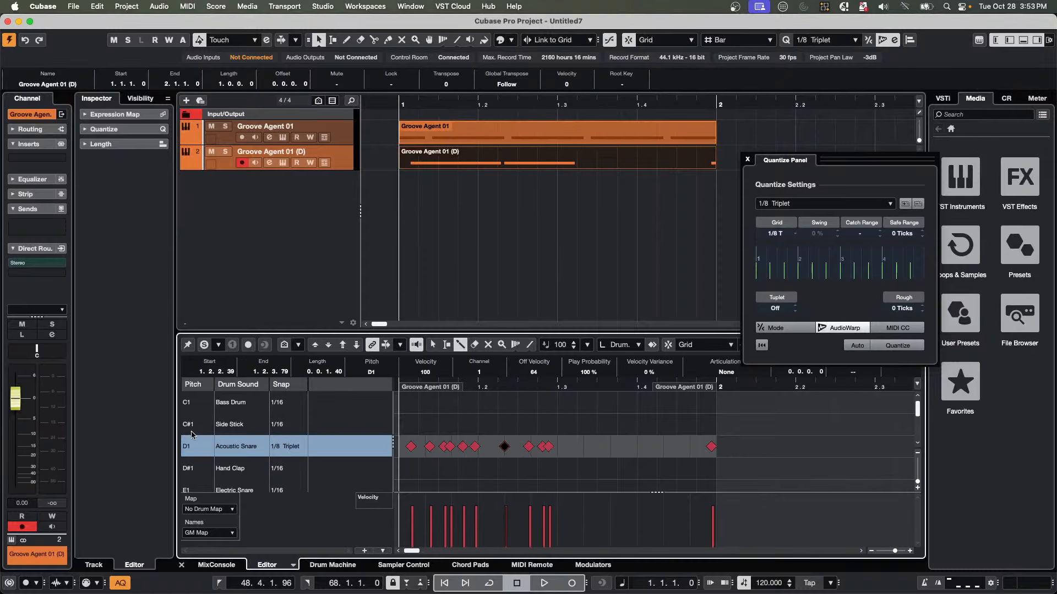
Remove the second set of off-grid Acoustic Snare notes by undoing them until the part is empty.
key(BackSpace)
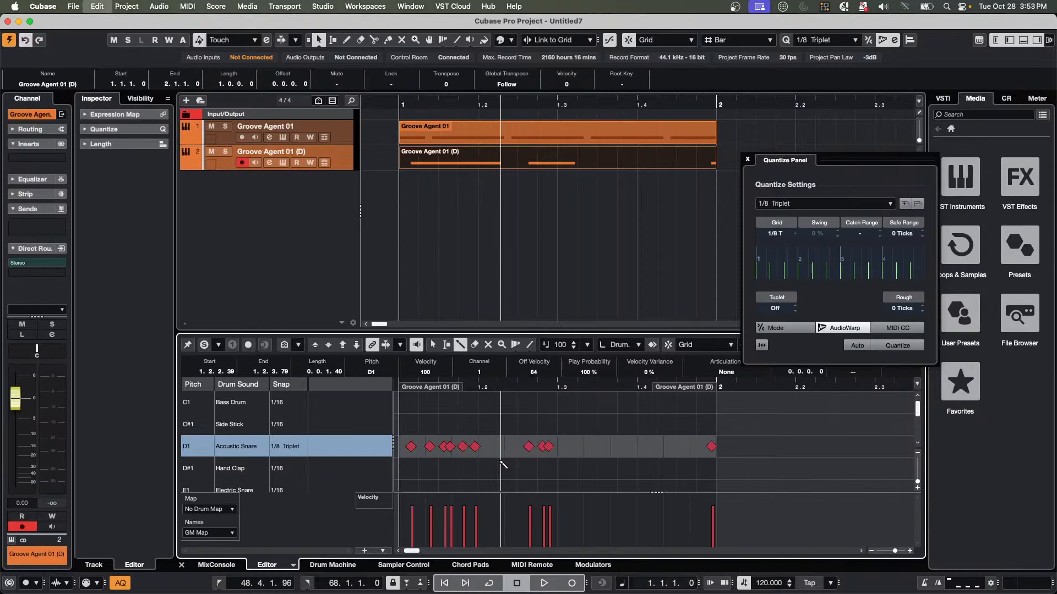
key(BackSpace)
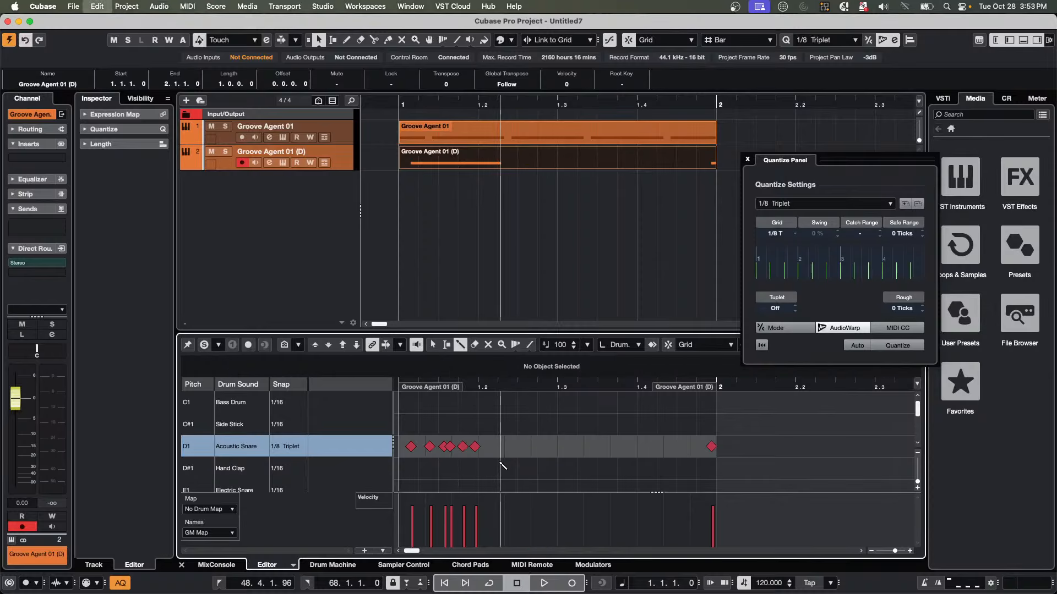
key(super+z)
key(super+z)
key(super+z)
key(super+z)
key(super+z)
key(super+z)
key(super+z)
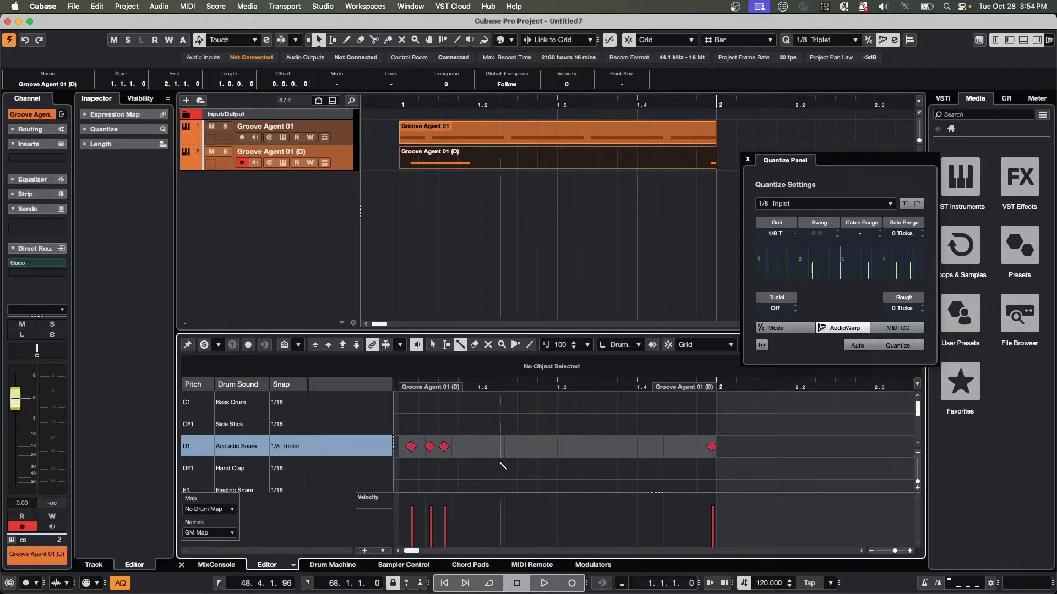
Draw a Side Stick note just after the start of bar 1 in the duplicate track's part.
click(243, 426)
click(402, 424)
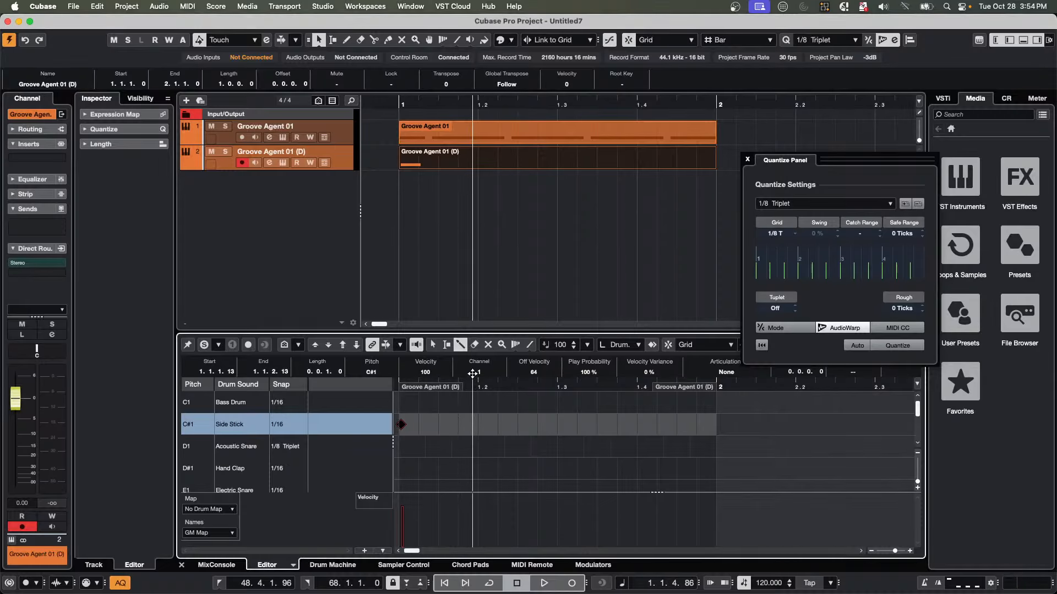
drag(472, 374, 461, 364)
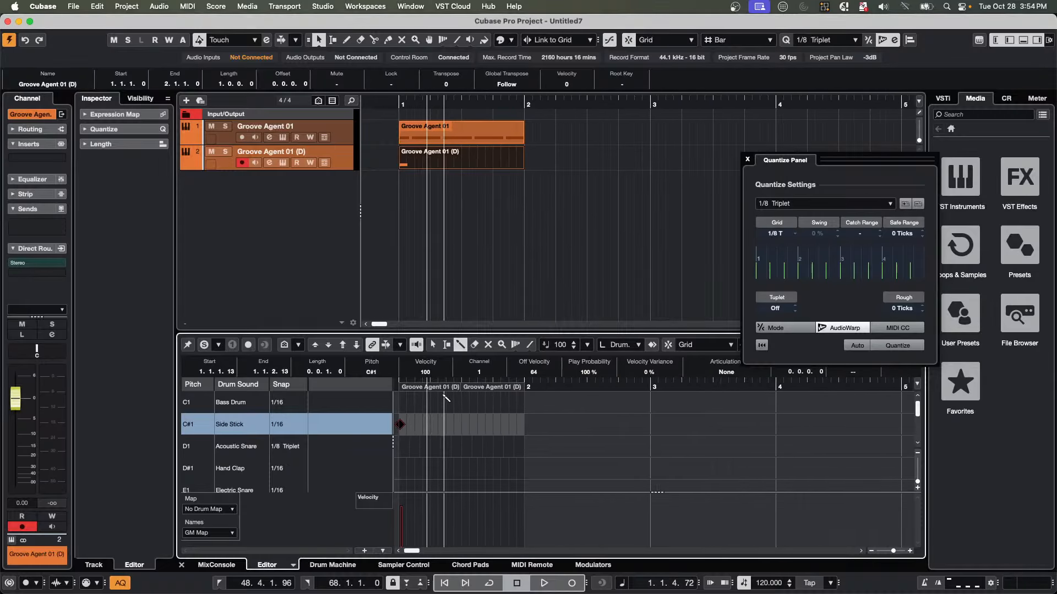
Open the original Groove Agent 01 part in the Drum Editor and quantize all its Acoustic Snare notes to 1/8 Triplet.
double_click(460, 139)
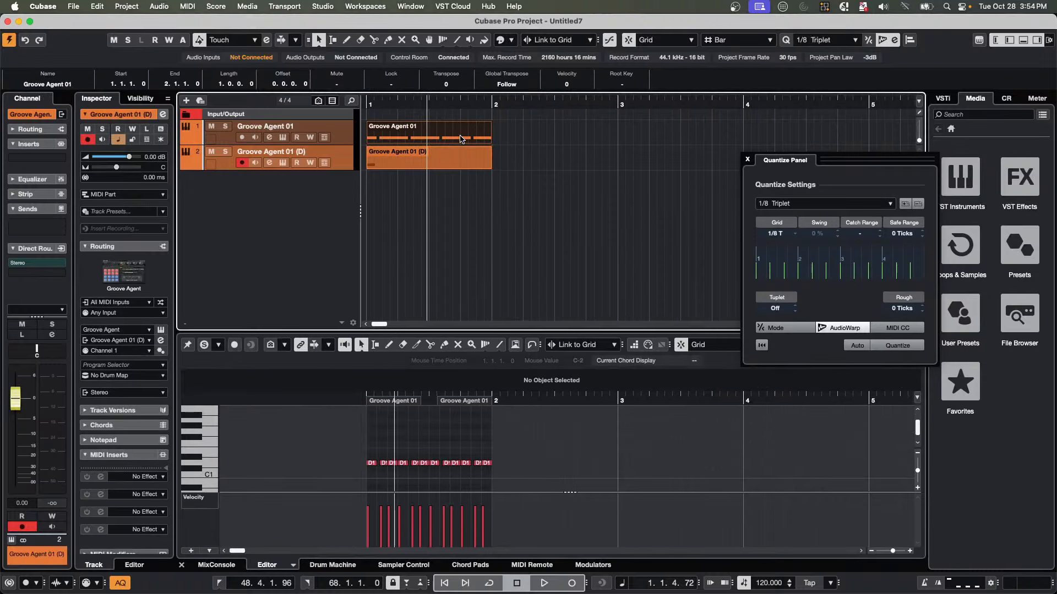
click(292, 566)
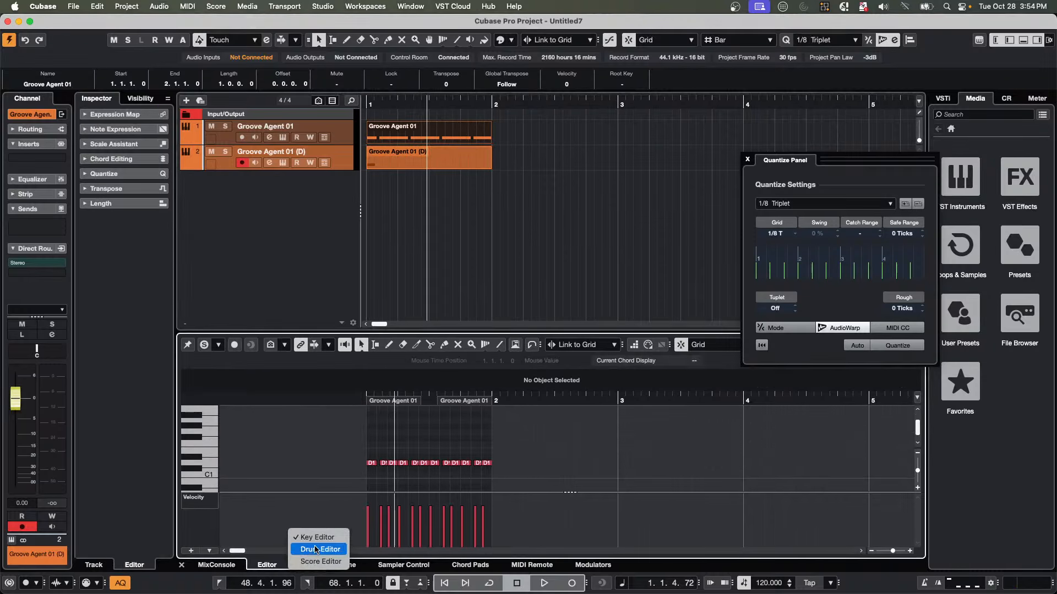
click(317, 549)
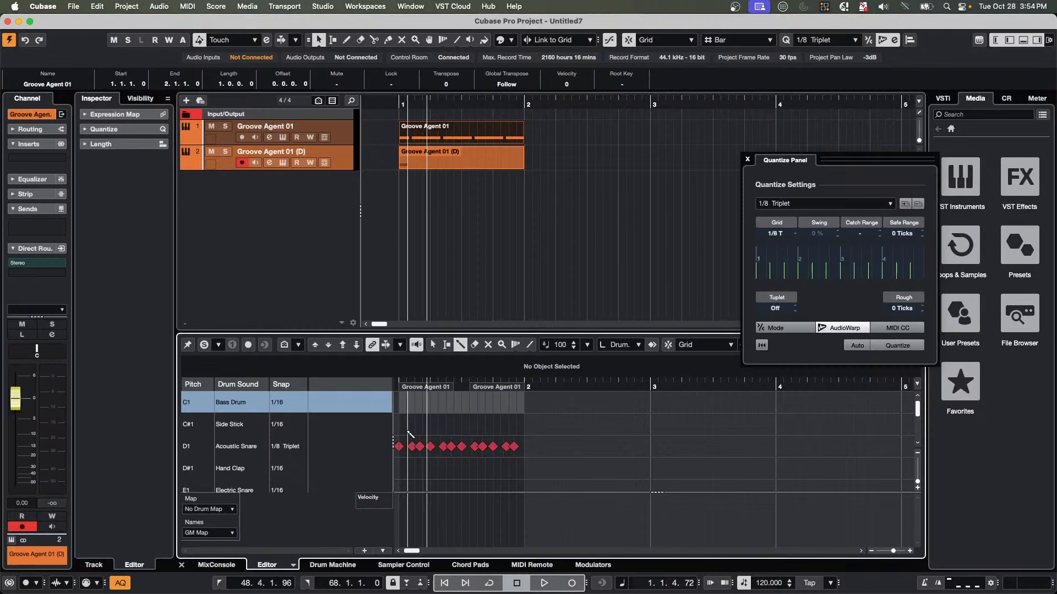
key(1)
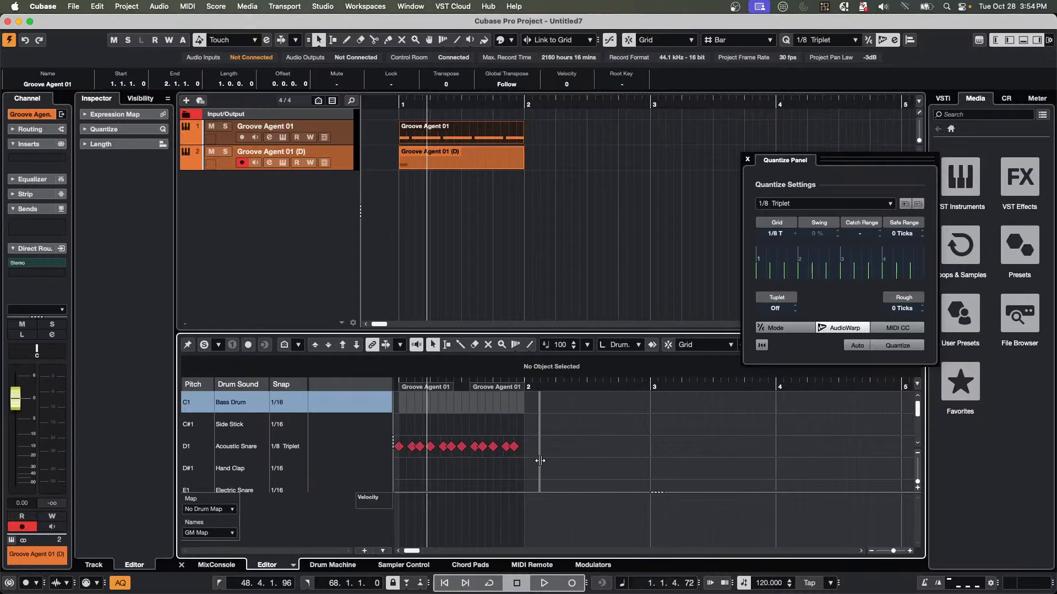
drag(539, 461, 693, 476)
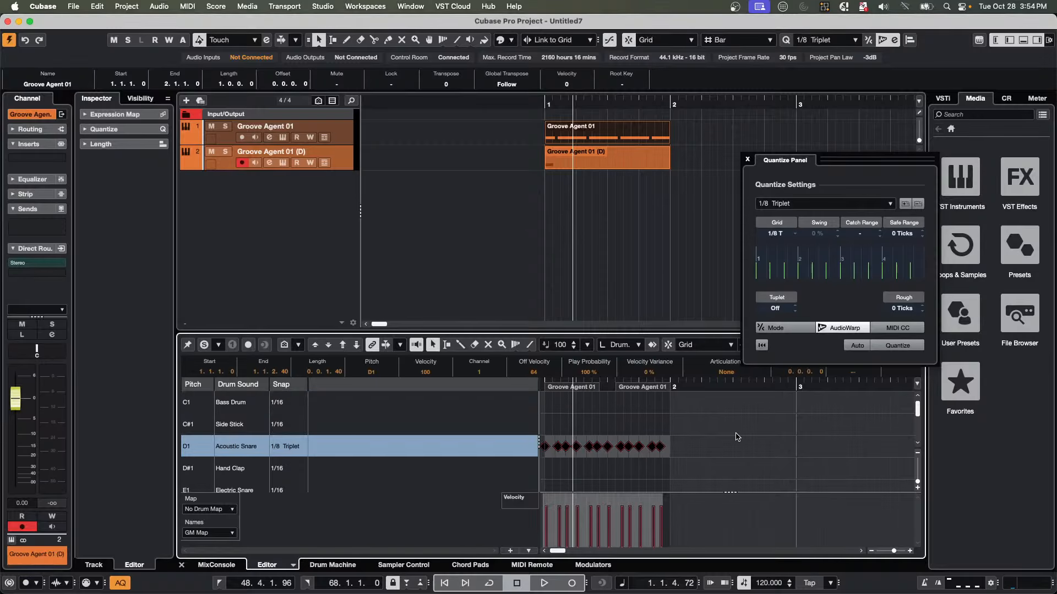
click(899, 348)
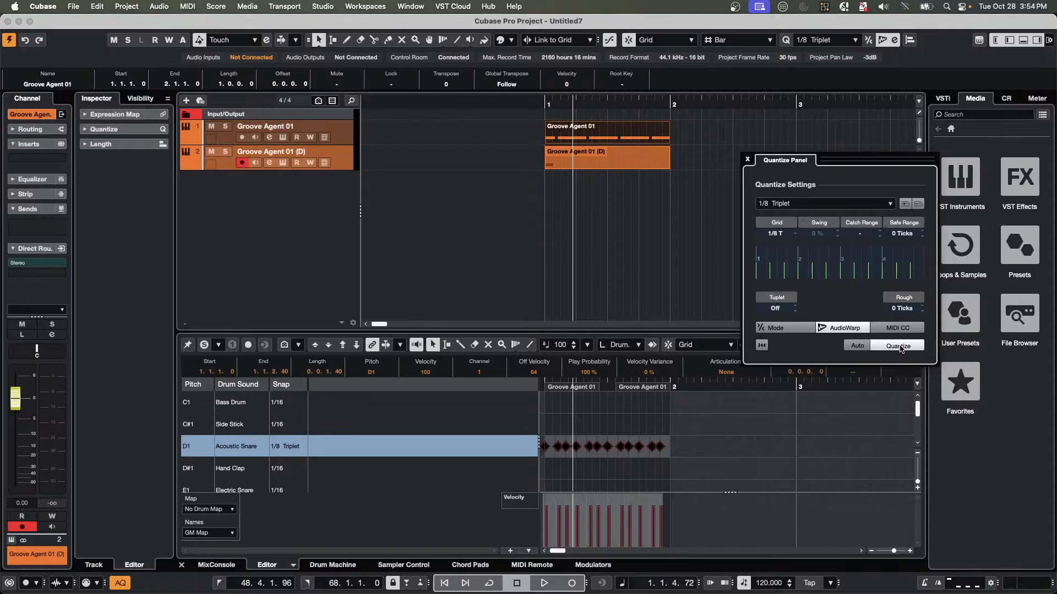
Load the extracted quantize preset "Groove Agent 01 120Bpm 4\4 1bar" and try applying it to the Acoustic Snare notes.
click(835, 208)
click(819, 466)
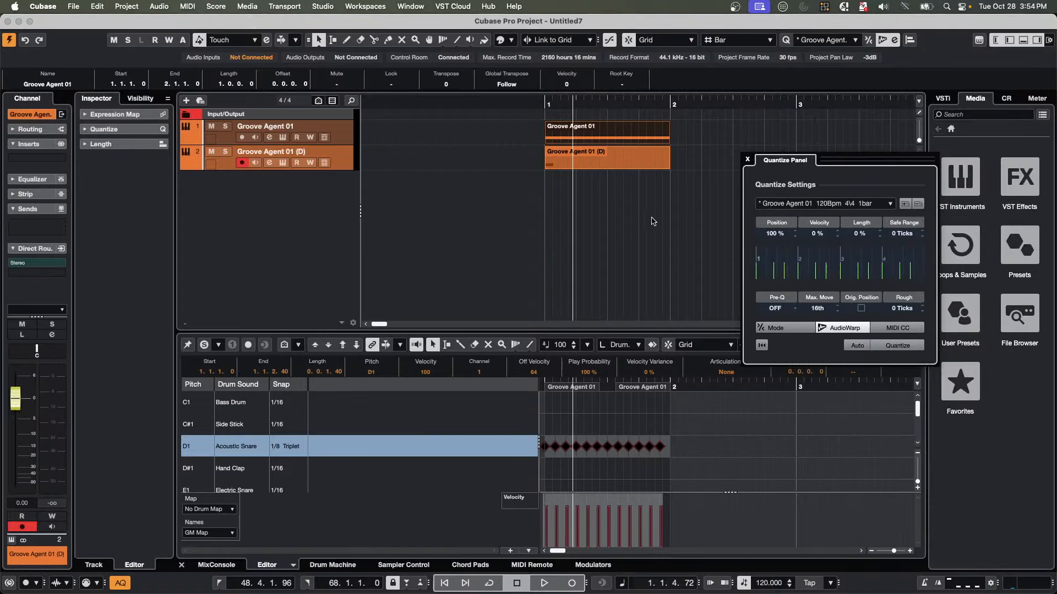
click(896, 348)
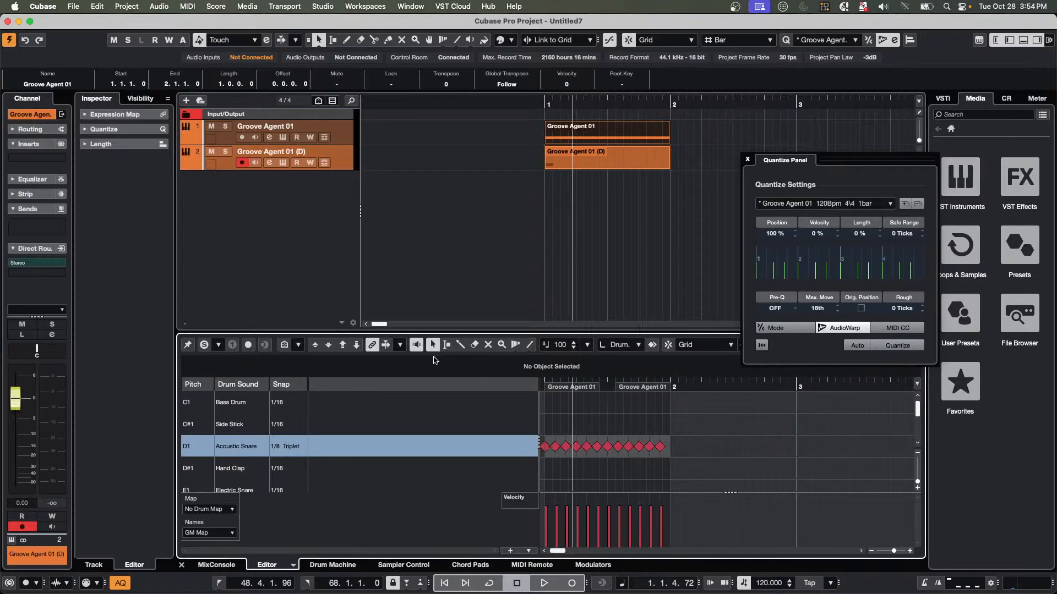
Enlarge the Drum Editor and quantize the original part's Acoustic Snare notes to the extracted groove.
drag(538, 399, 399, 400)
drag(468, 386, 411, 388)
key(h)
key(h)
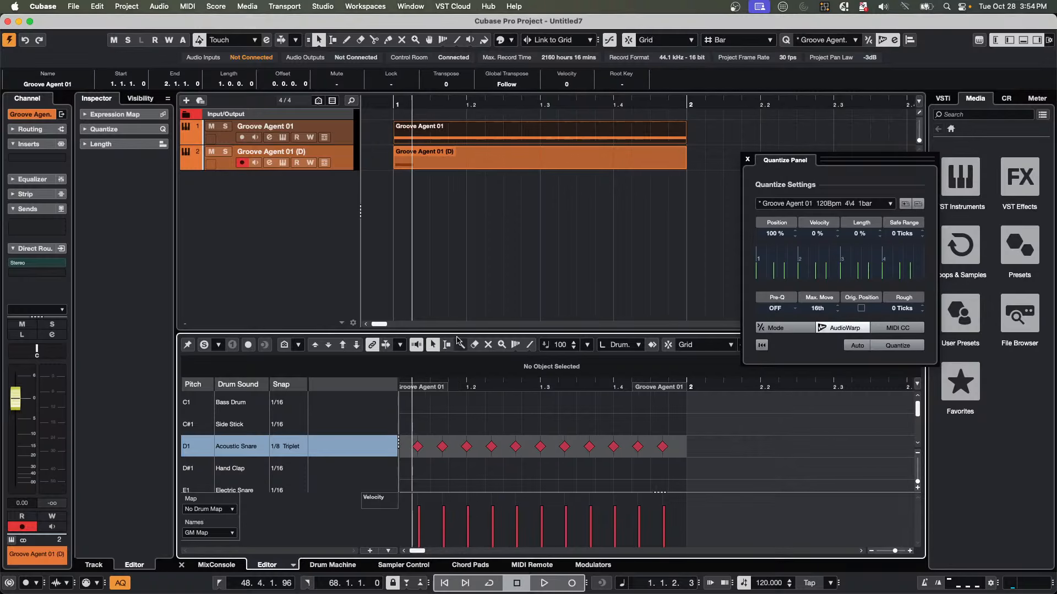
drag(461, 331, 461, 203)
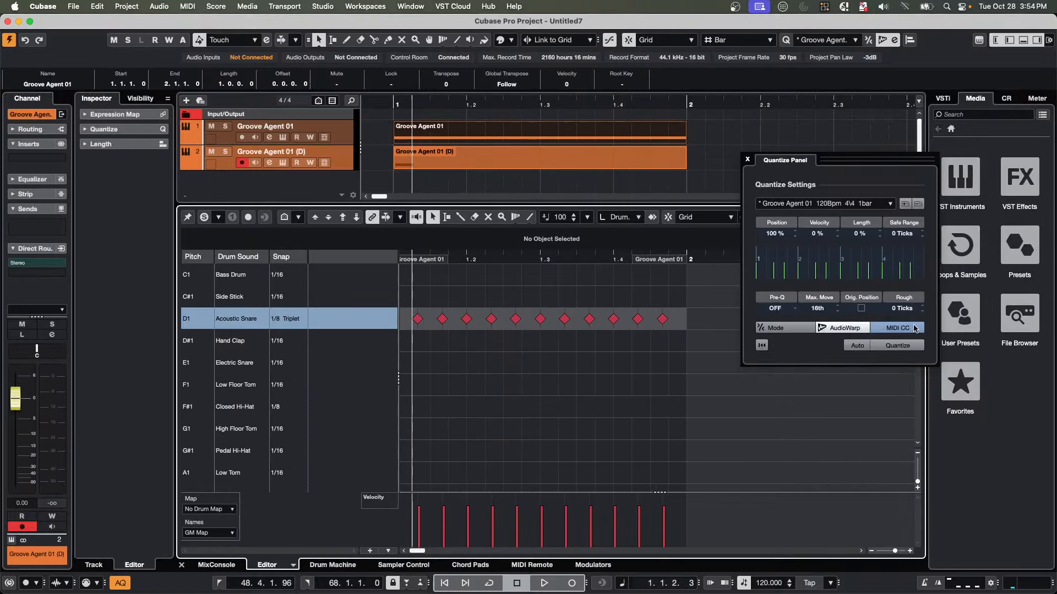
click(902, 351)
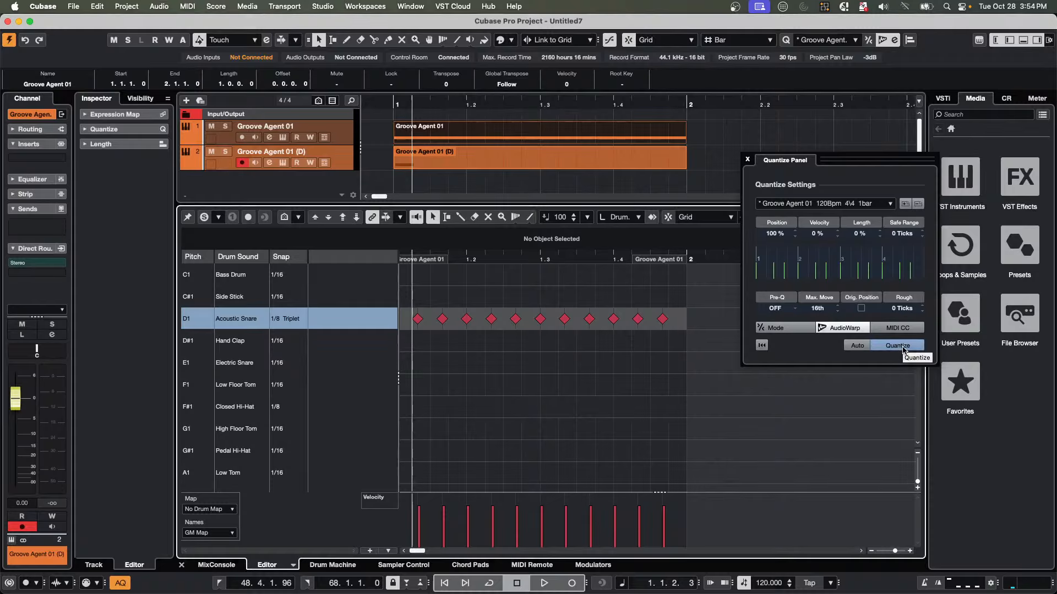
click(903, 348)
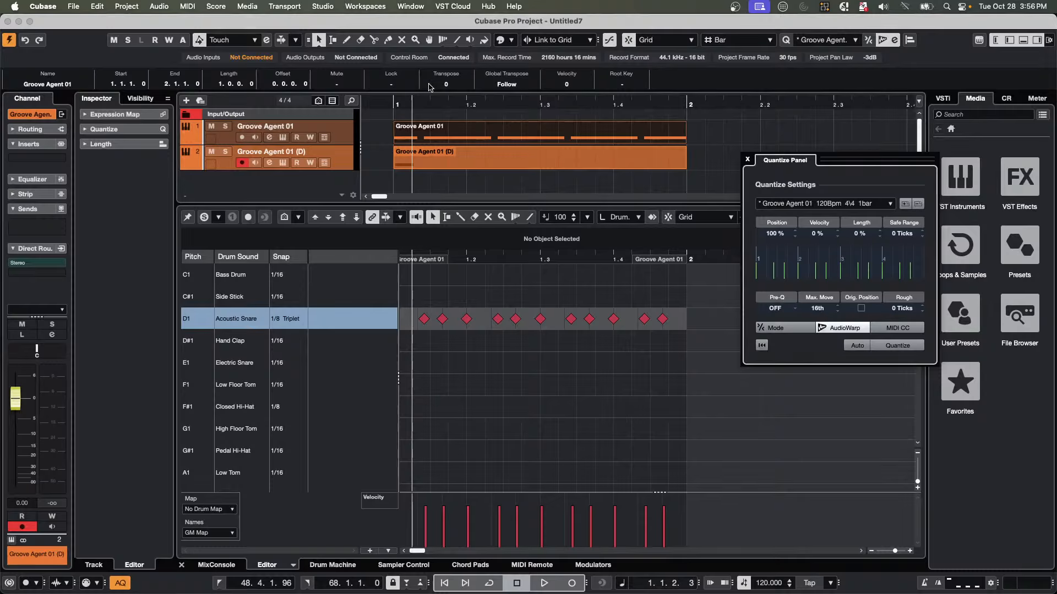
Open the recent project "Amos Moses - GO.cpr" and activate it.
click(74, 6)
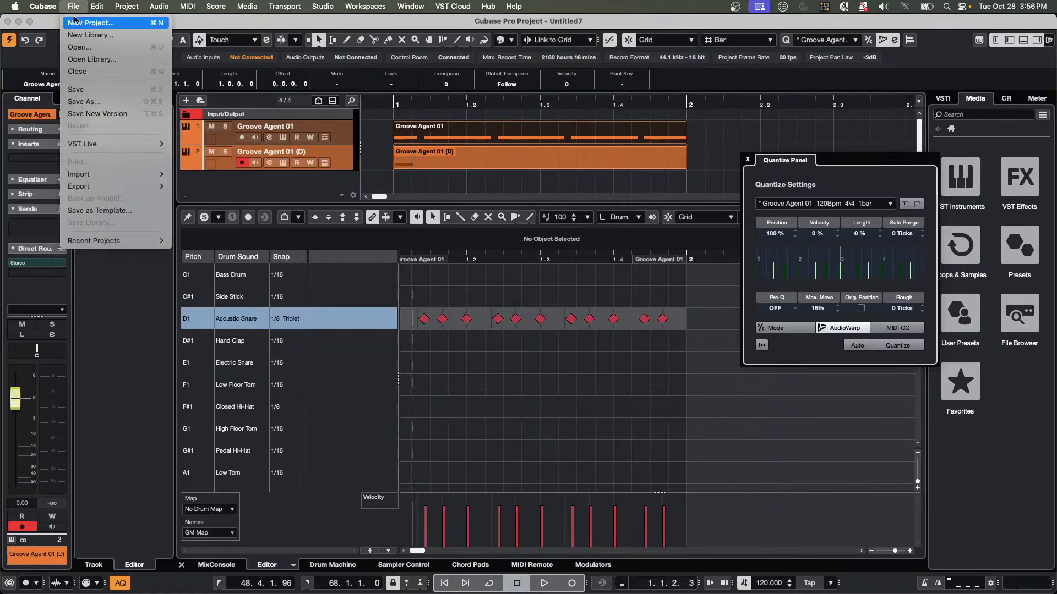
mouse_move(107, 248)
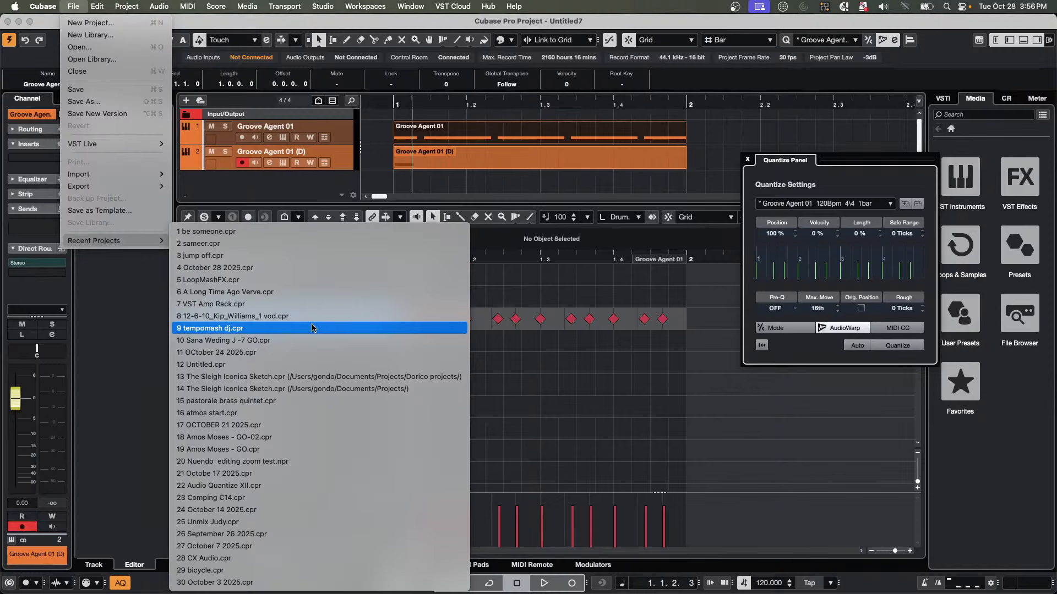
click(296, 450)
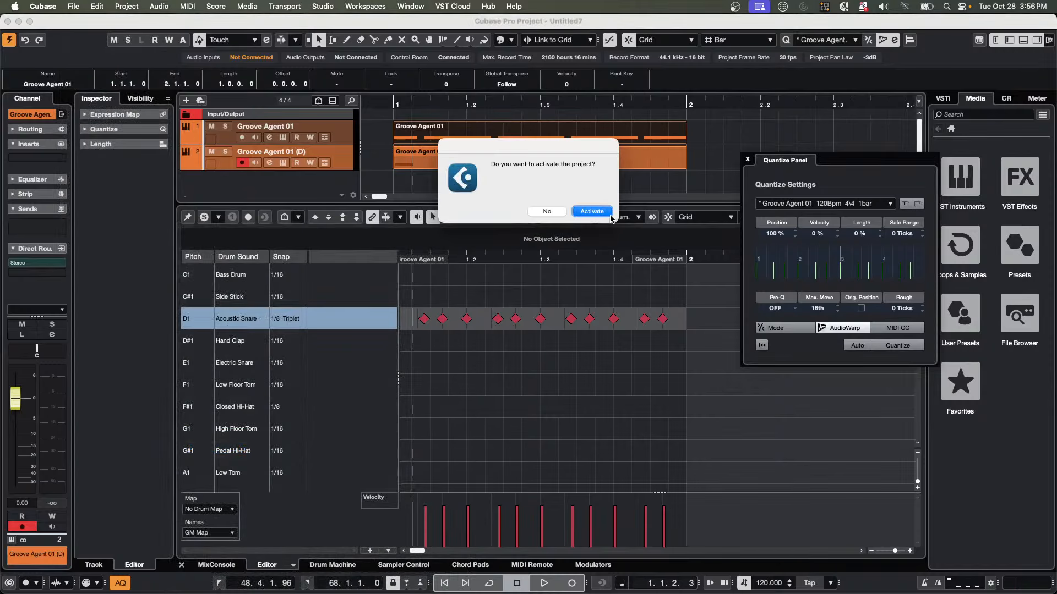
click(597, 217)
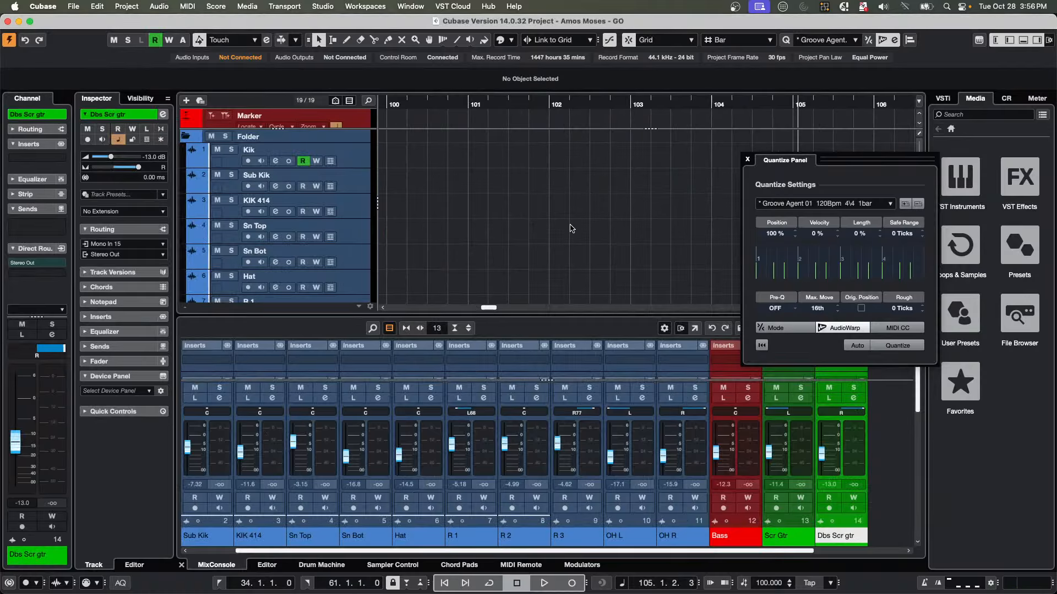
Show the whole arrangement, close the Quantize Panel and select all events in the project.
drag(403, 104, 224, 54)
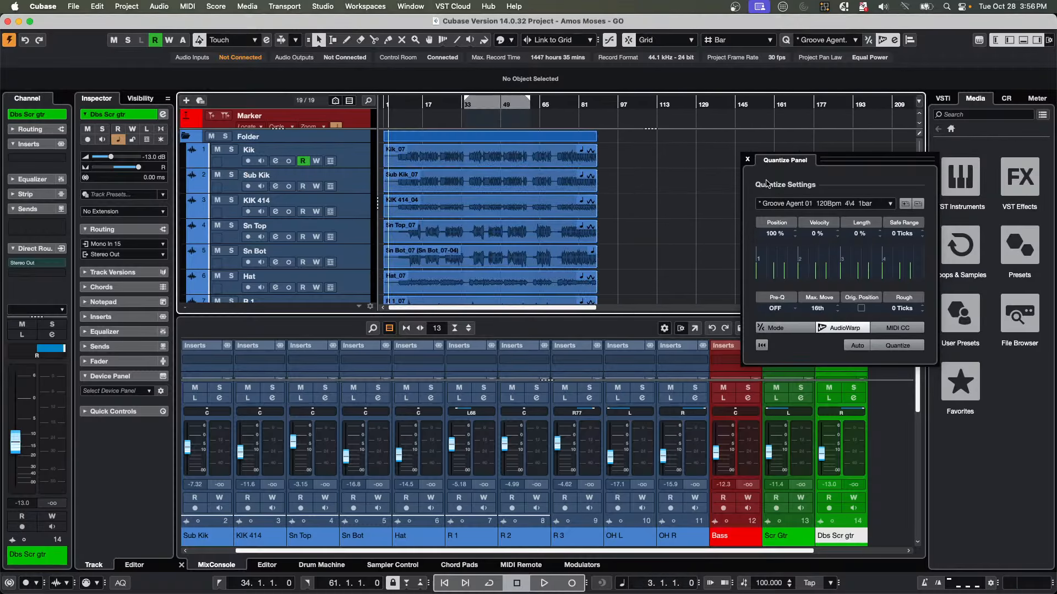
click(747, 160)
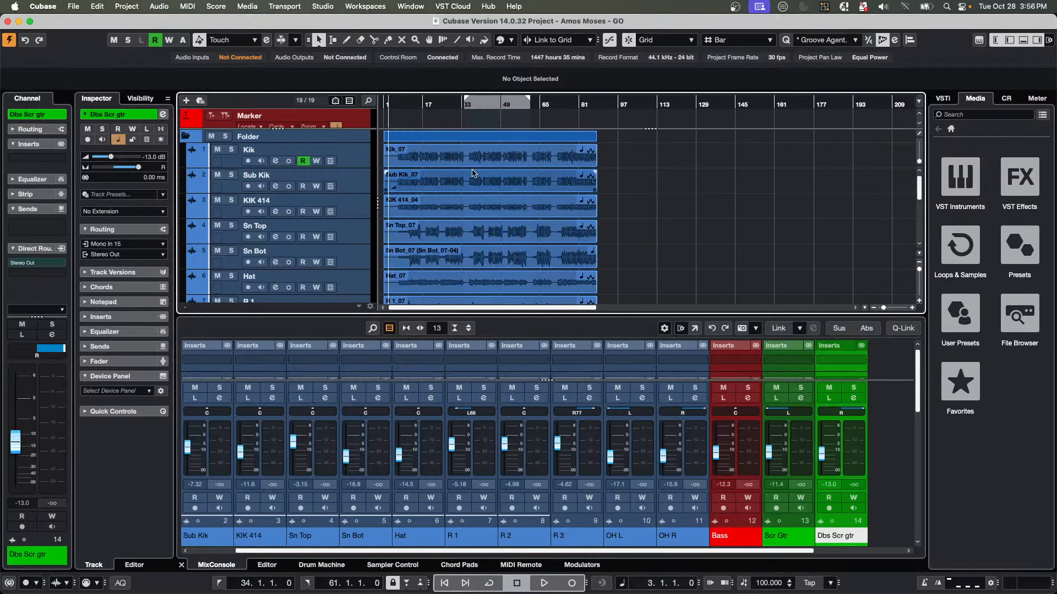
scroll(472, 174, down, 1)
click(412, 104)
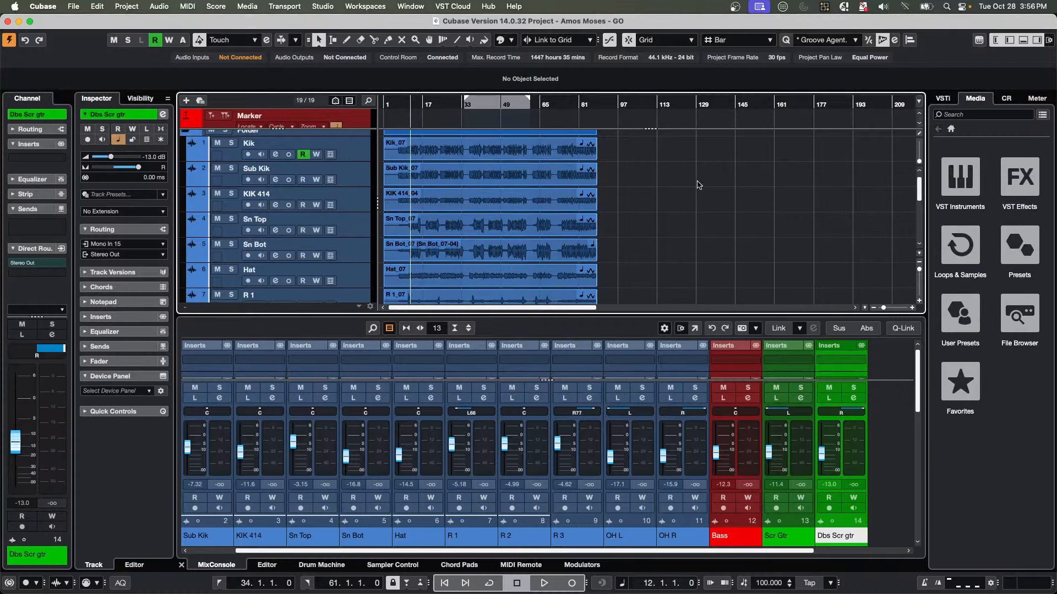
click(615, 150)
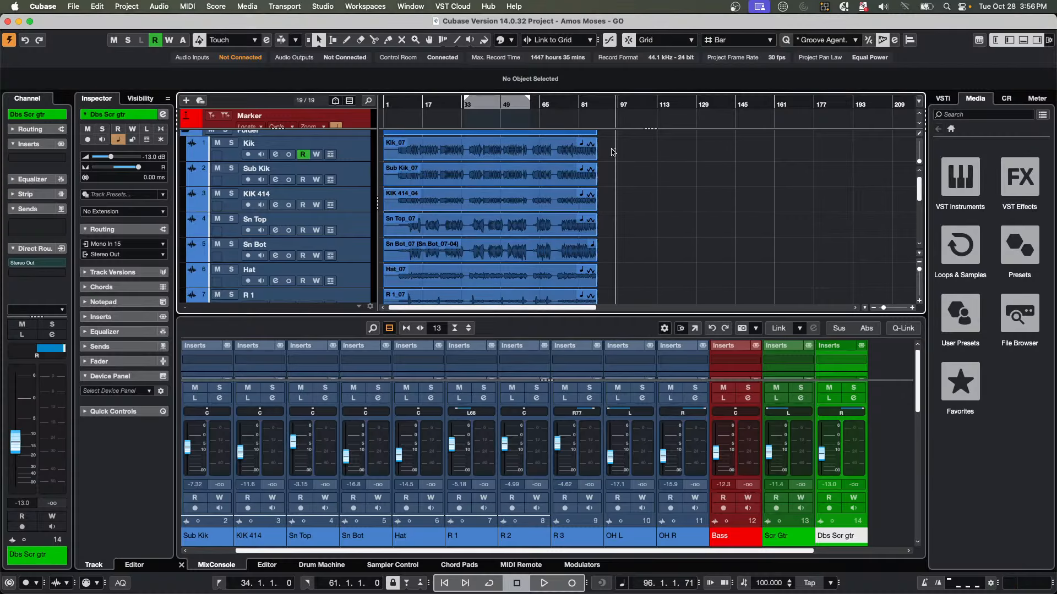
key(super+a)
scroll(803, 257, down, 5)
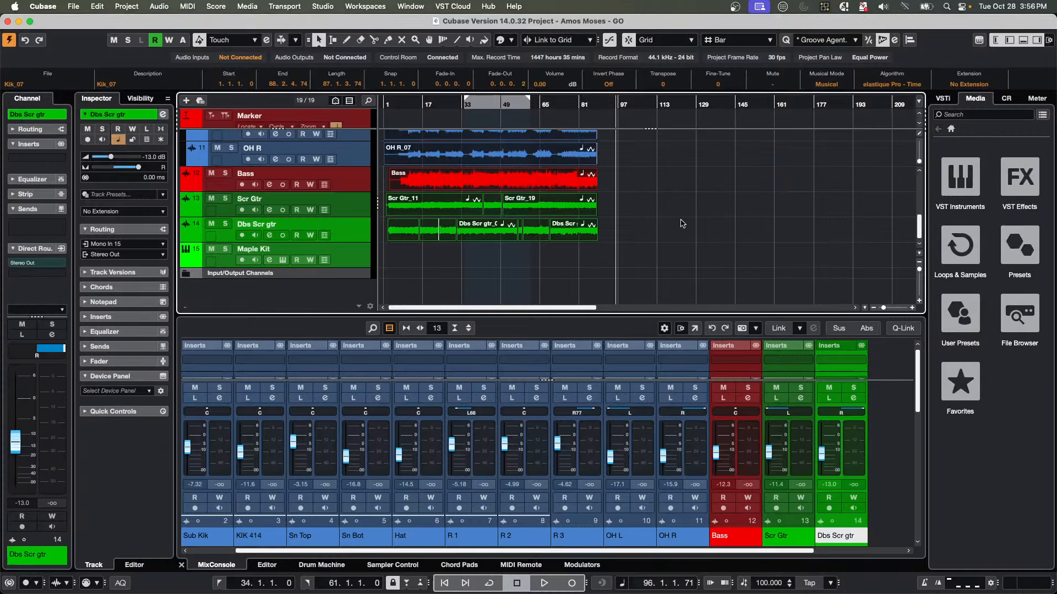
Play the song from bar 13 while looking through all its drum, bass and guitar tracks, and stop playback.
click(412, 104)
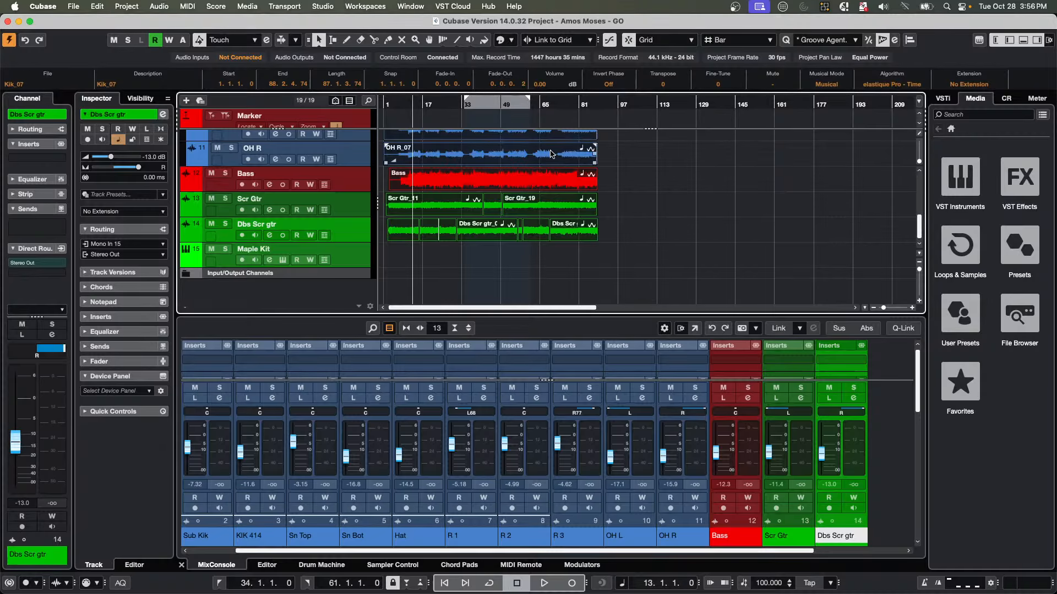
key(space)
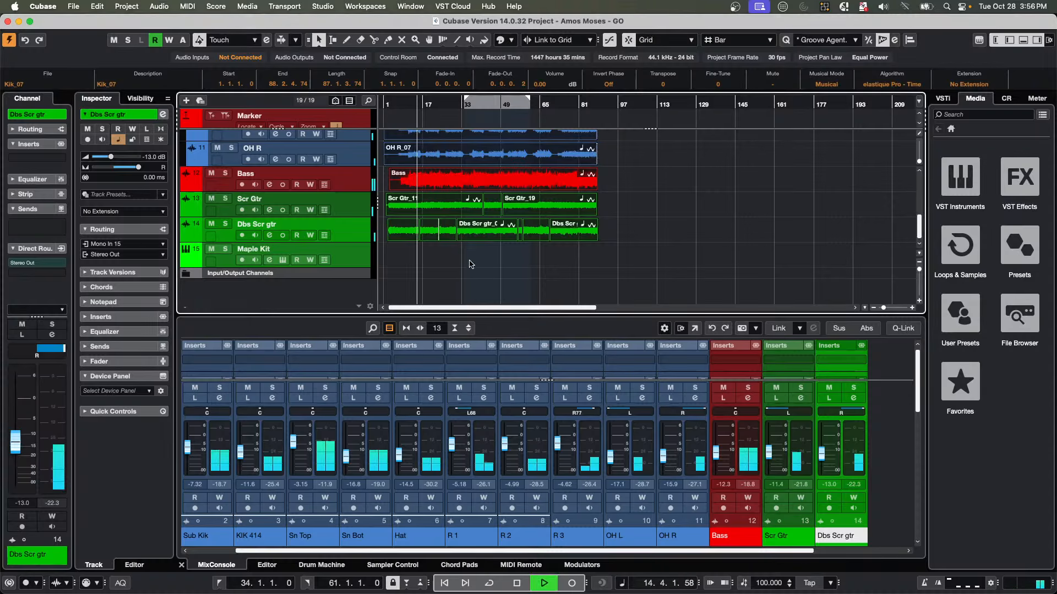
scroll(472, 260, up, 8)
scroll(471, 259, down, 5)
scroll(471, 259, down, 3)
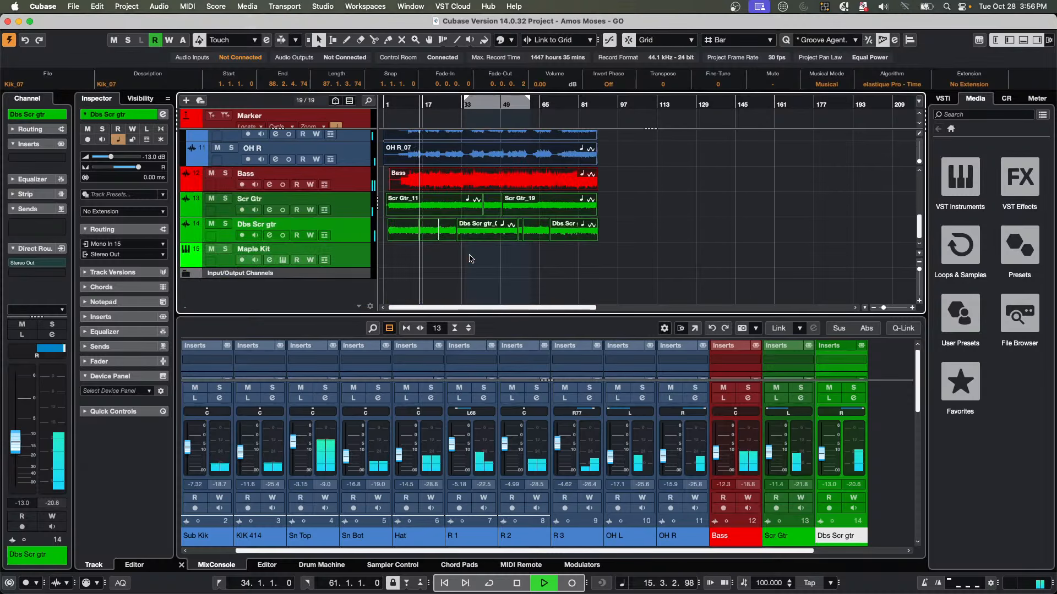
scroll(471, 259, up, 2)
scroll(470, 258, up, 8)
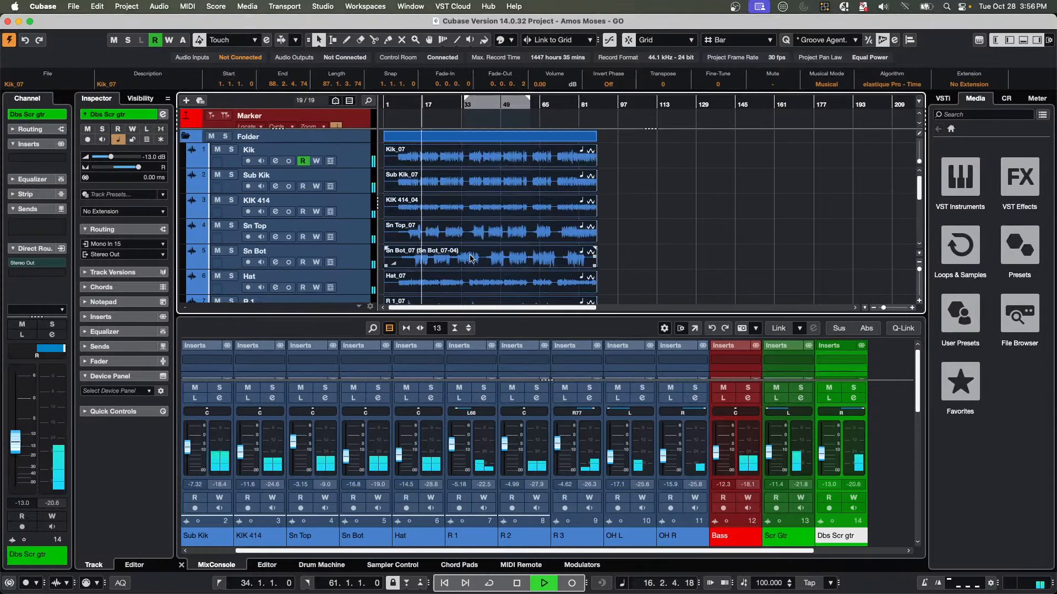
scroll(477, 236, down, 2)
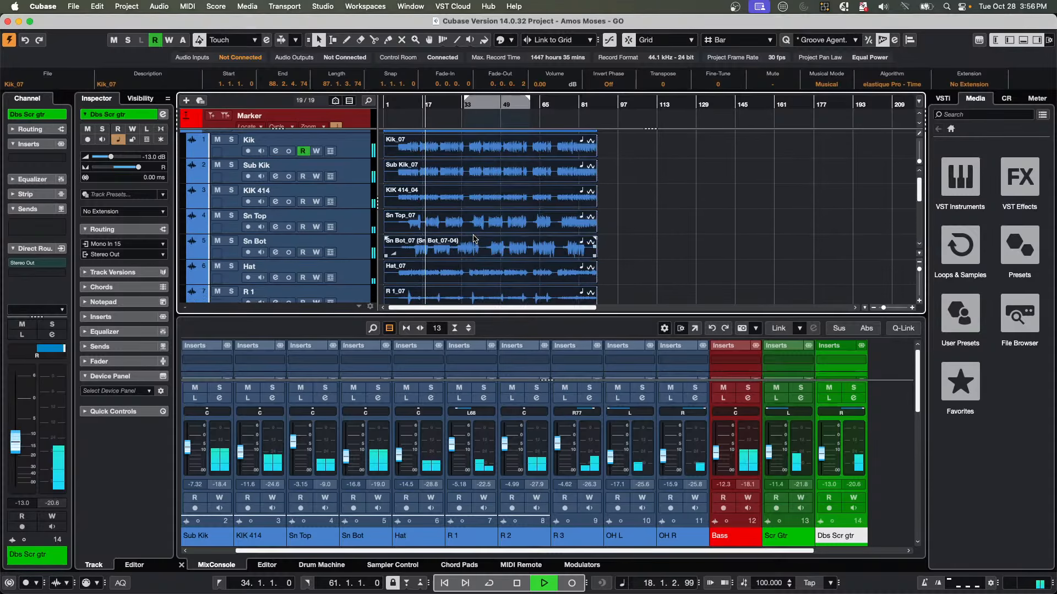
key(space)
Select the Sub Kik track, shrink the MixConsole to give the track area more height, and select only the Kik_07 event.
click(355, 150)
click(355, 169)
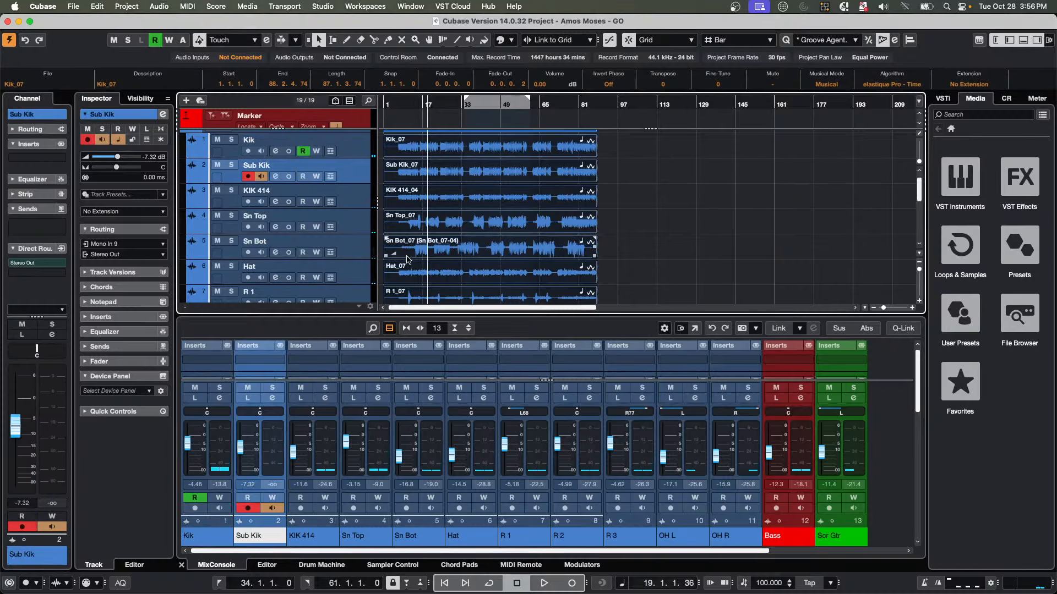
drag(483, 313, 484, 172)
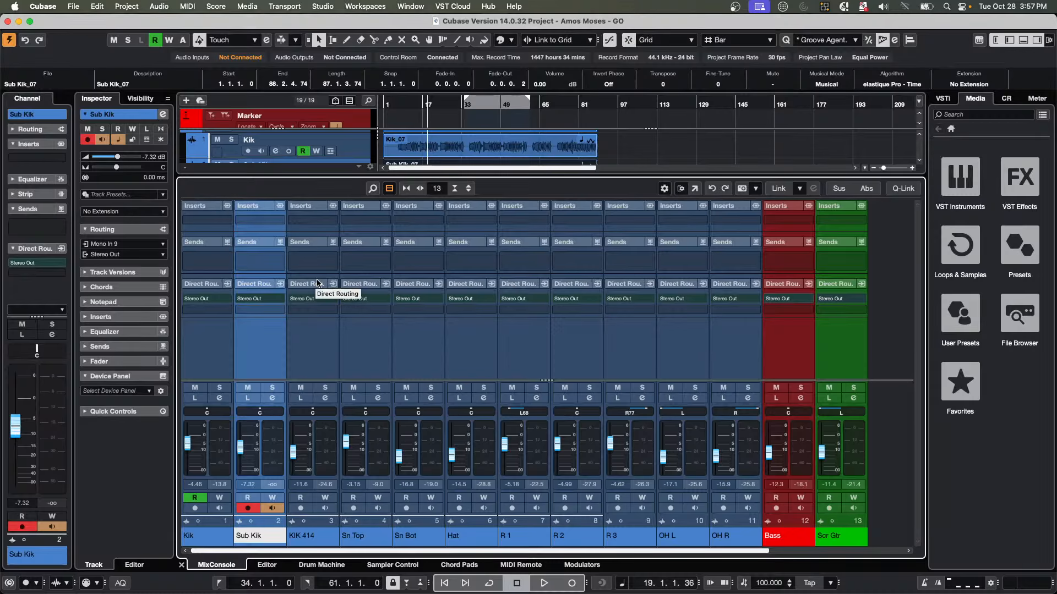
drag(286, 181, 286, 370)
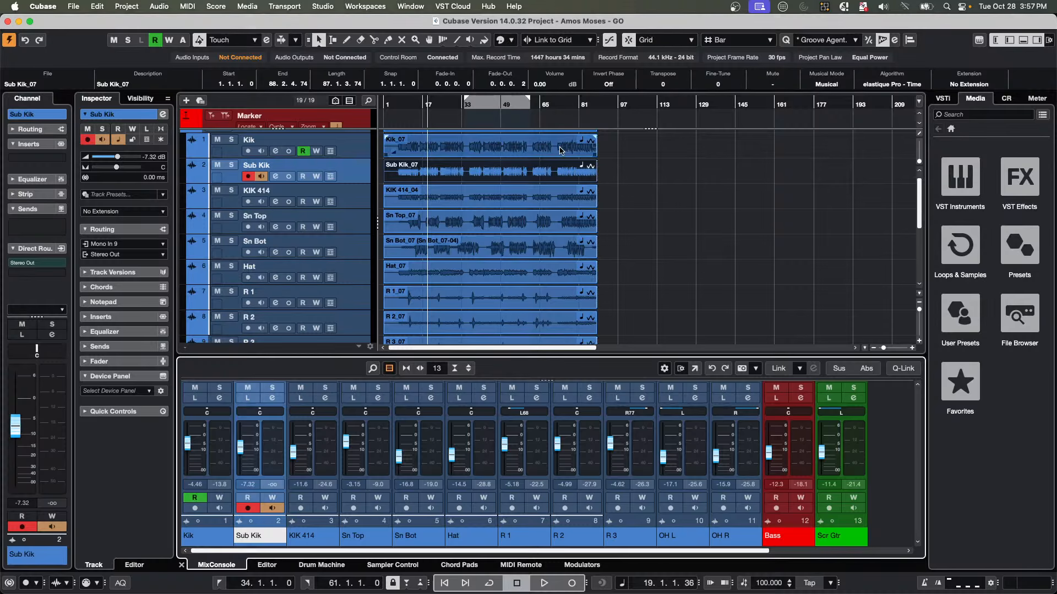
click(556, 150)
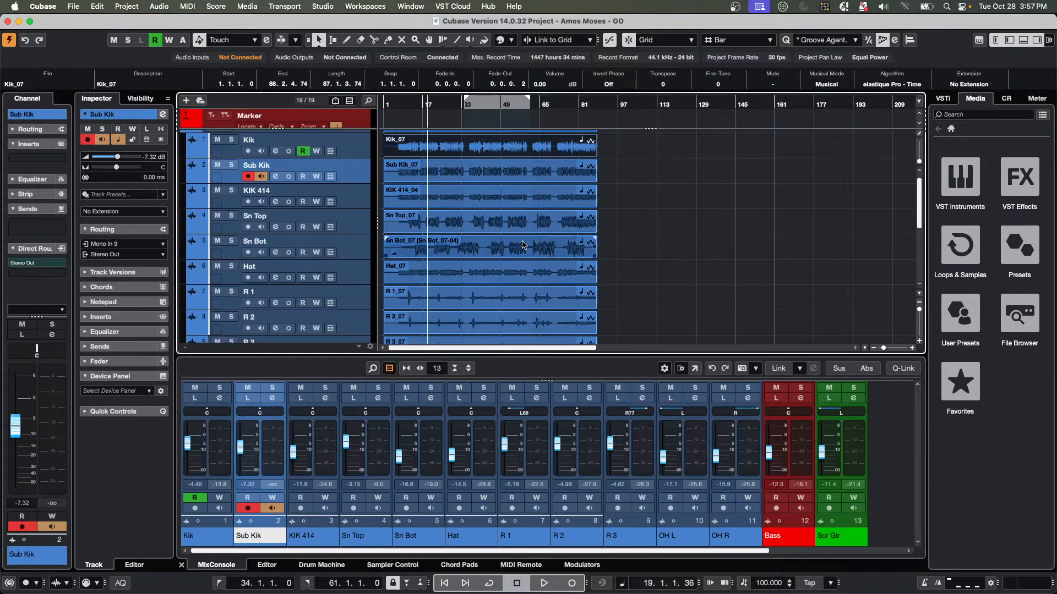
Play the song from about bar 28 while reviewing the drum tracks.
scroll(514, 296, down, 5)
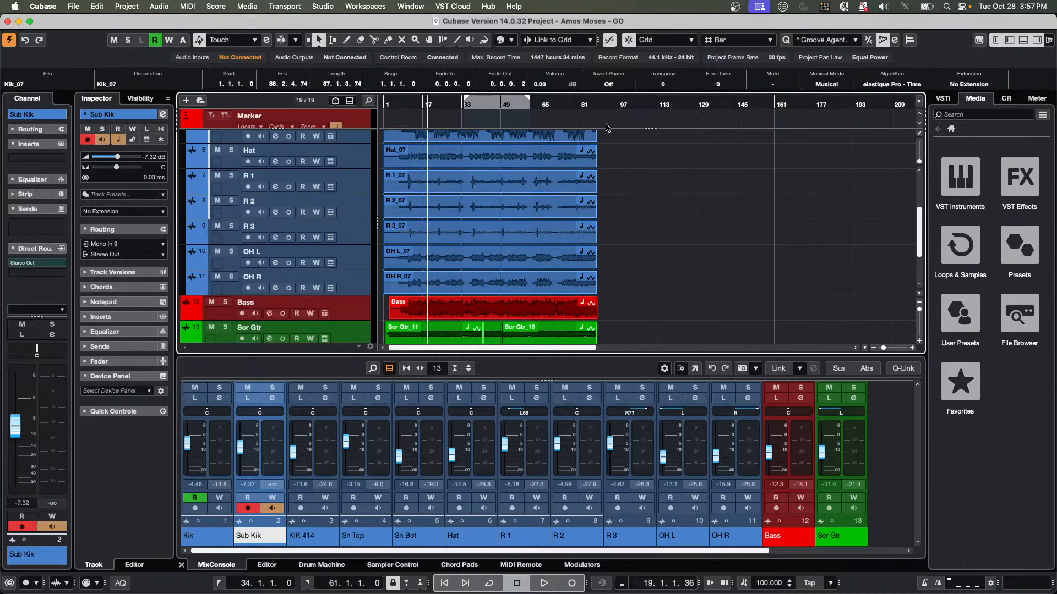
click(451, 102)
key(space)
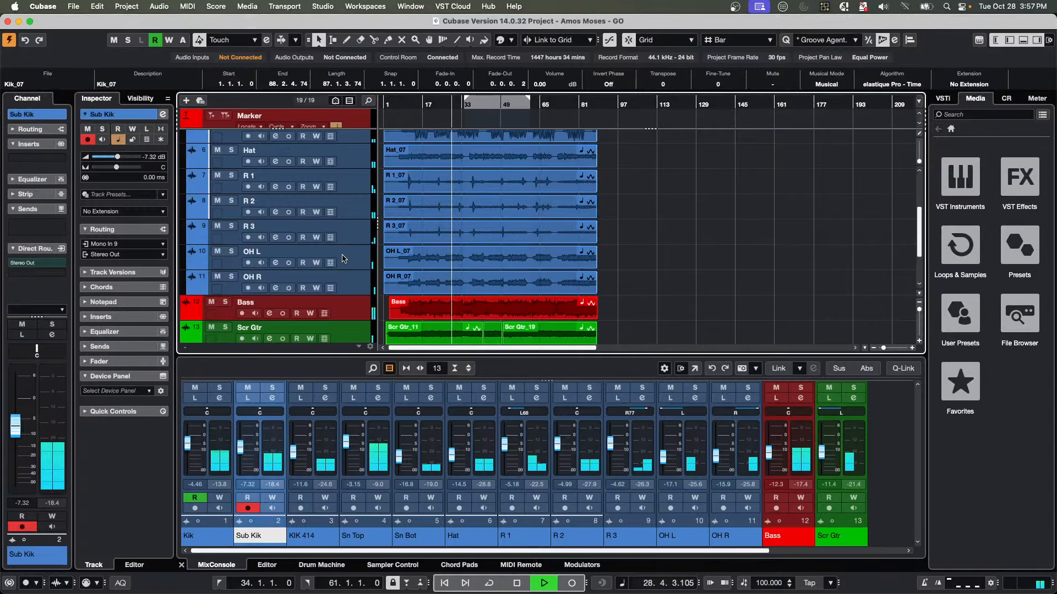
scroll(341, 260, up, 5)
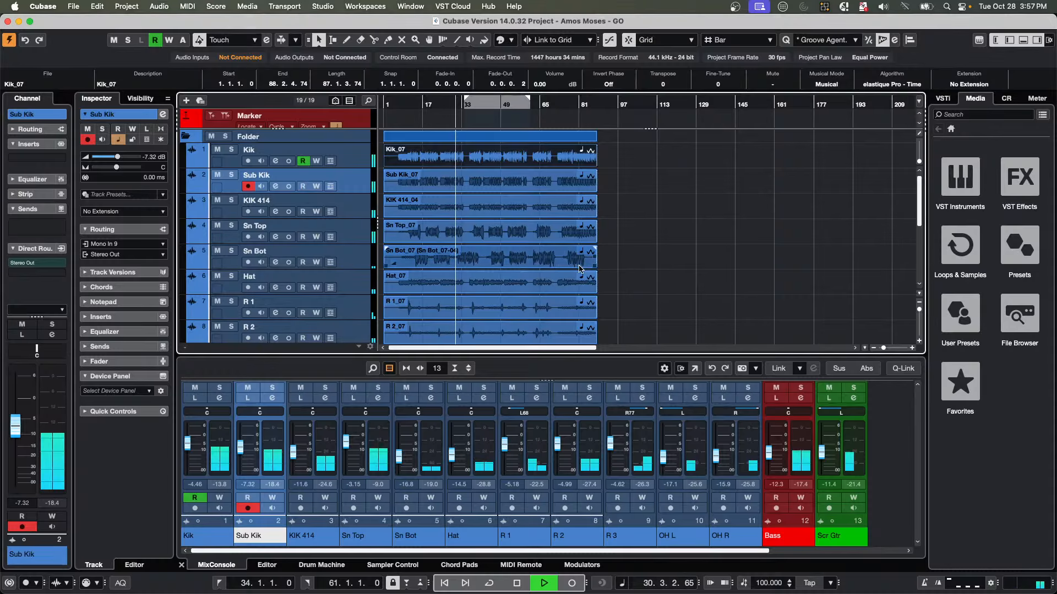
Move the left locator to bar 25 and play the song from bar 22 while looking through the drum, bass and guitar tracks.
key(space)
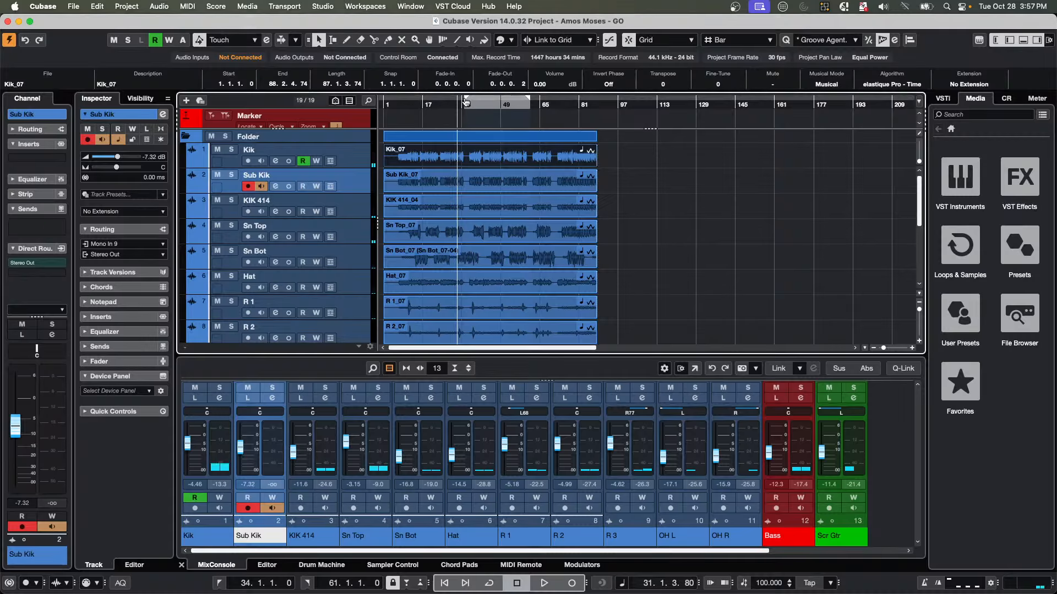
drag(466, 99, 436, 102)
click(435, 102)
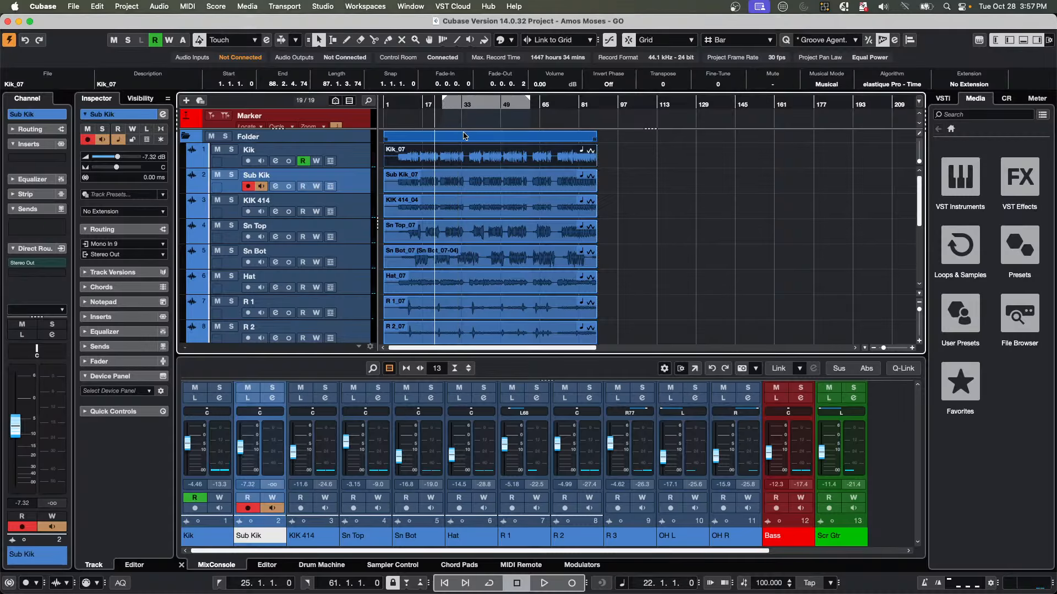
key(space)
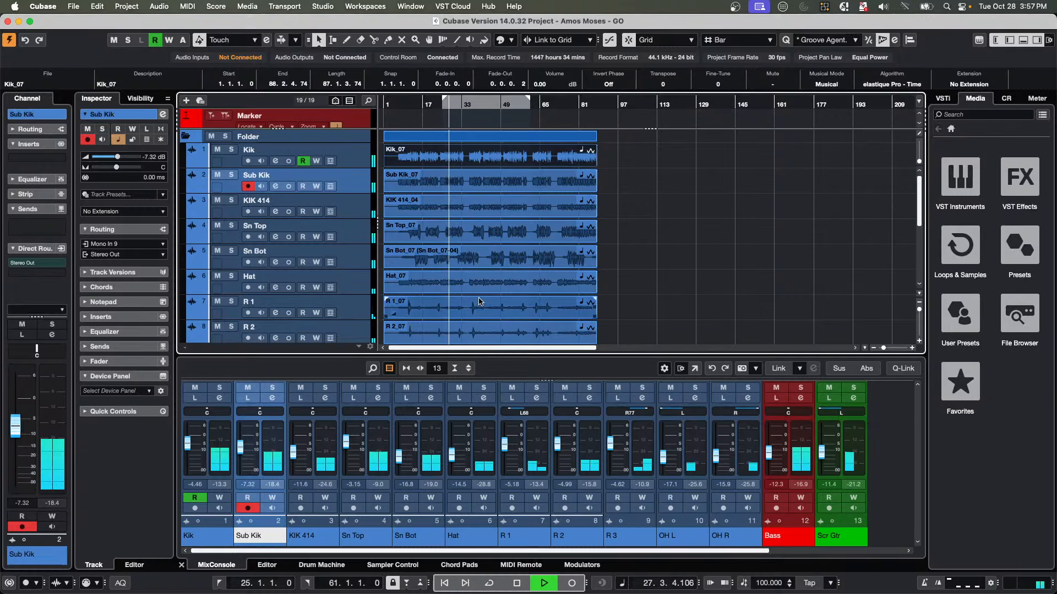
scroll(481, 246, down, 6)
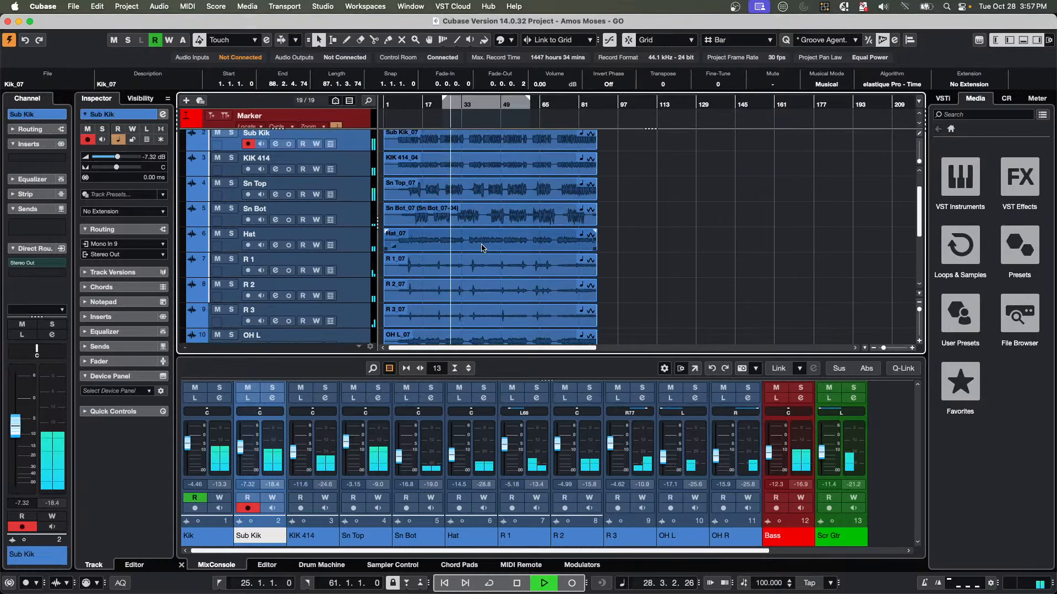
scroll(479, 252, down, 1)
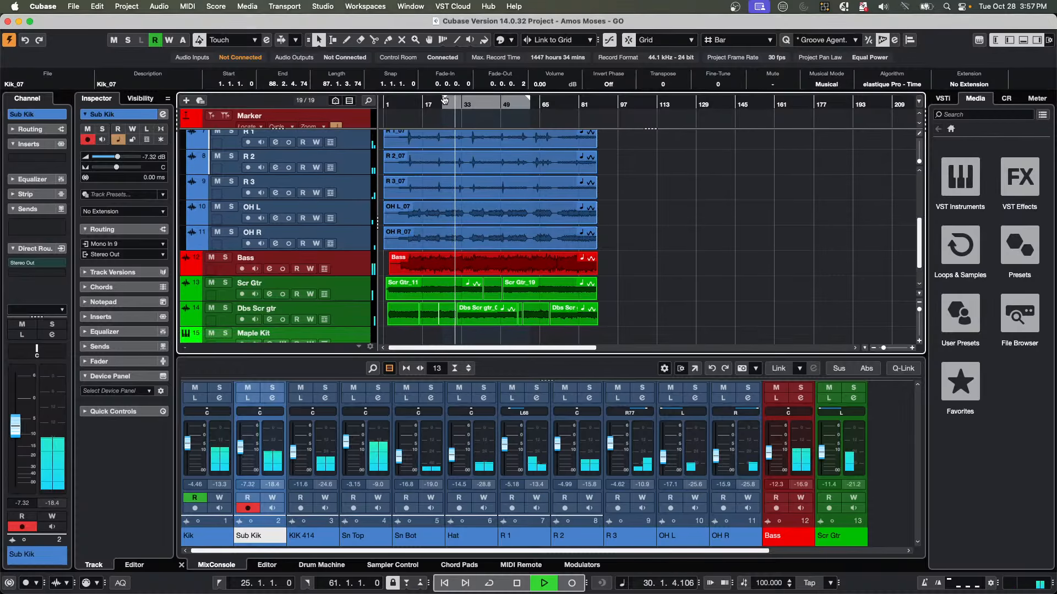
Stop playback, set the left locator to bar 32 and open the audio mixdown export settings.
key(space)
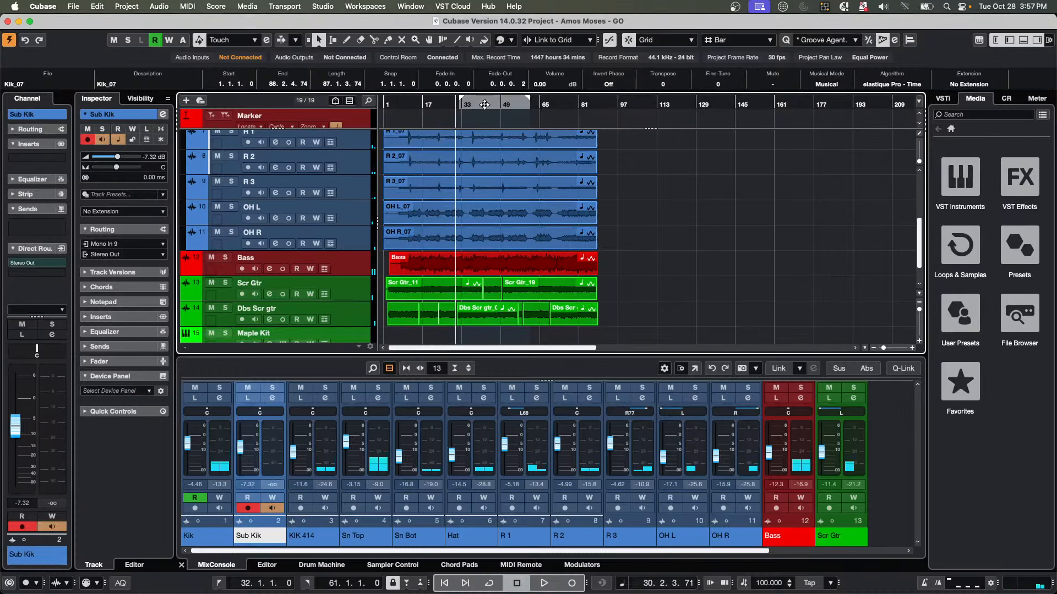
click(484, 102)
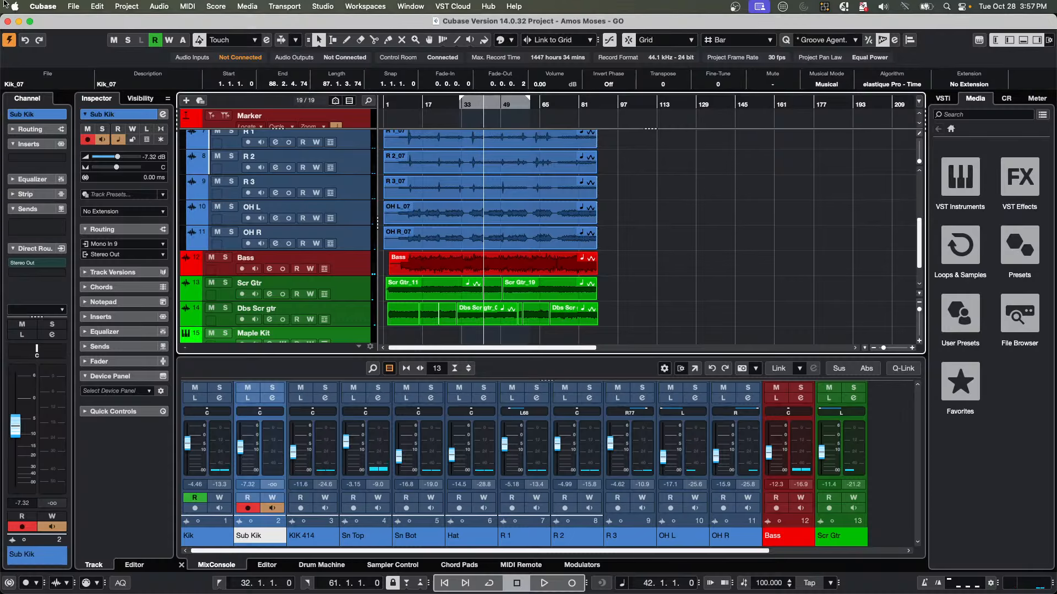
click(72, 6)
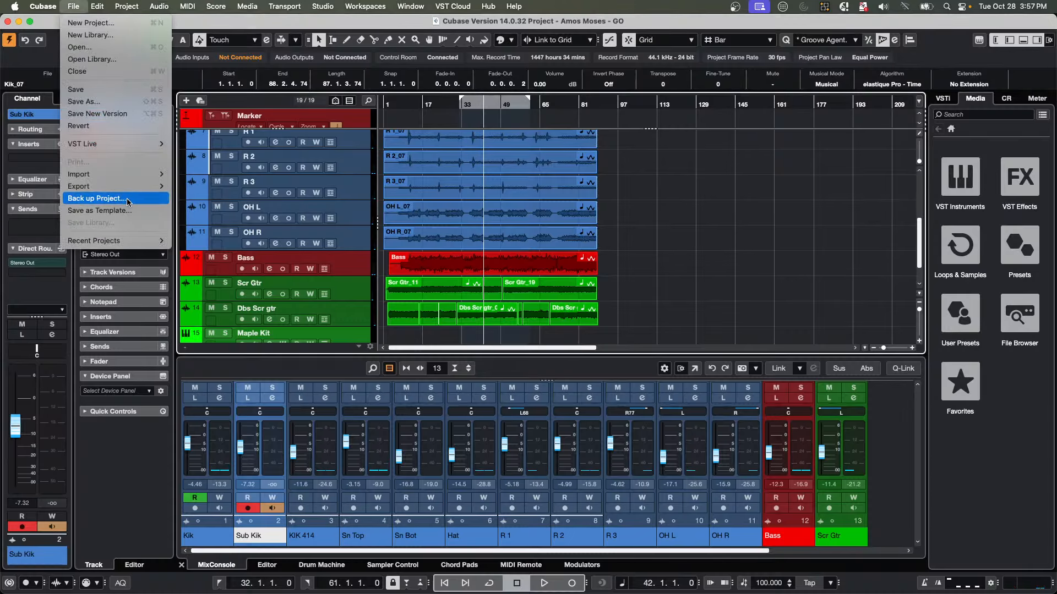
mouse_move(130, 187)
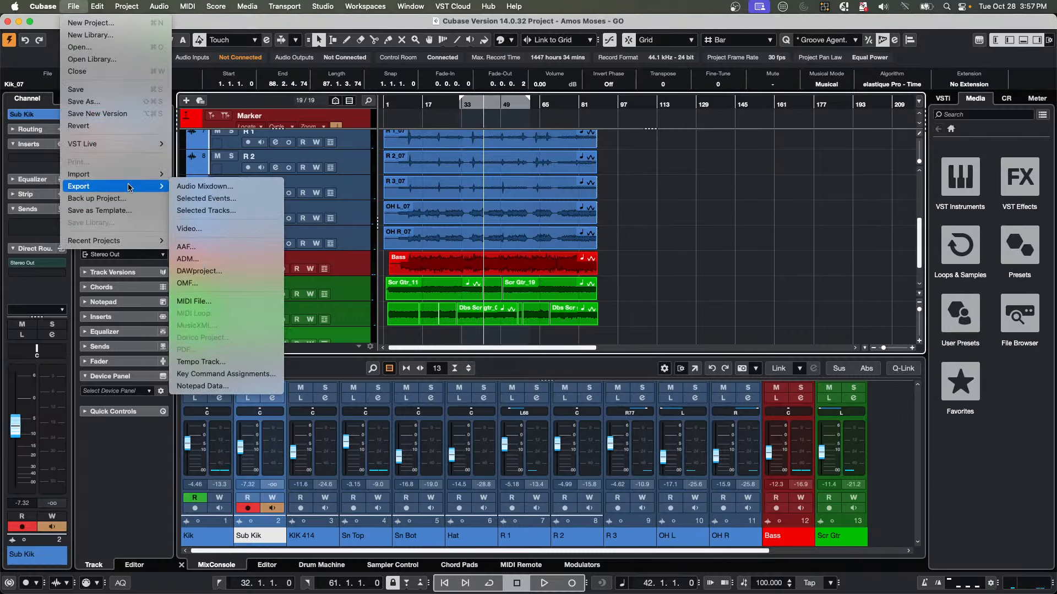
click(256, 187)
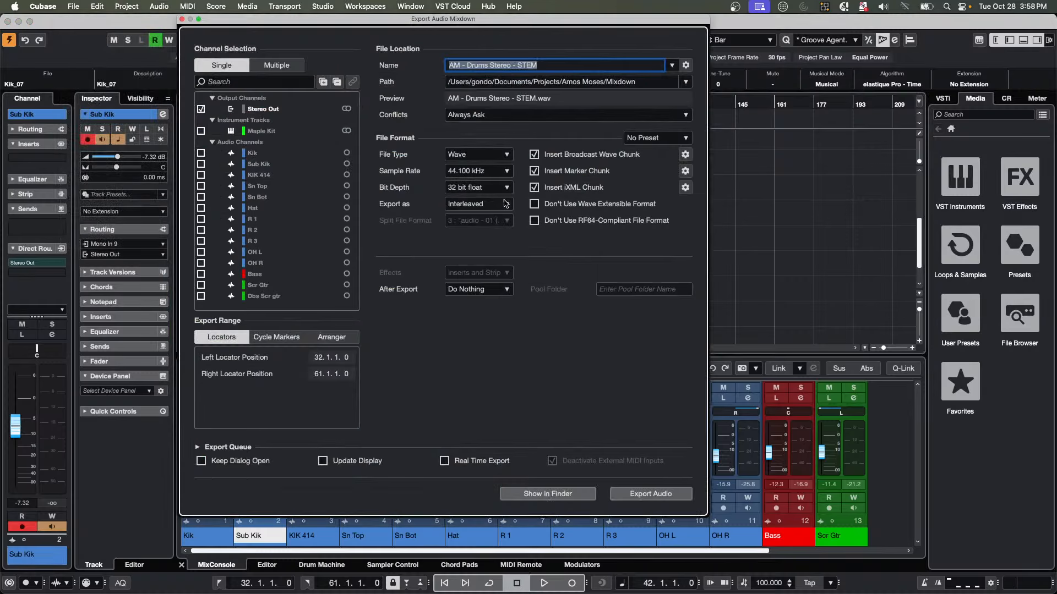
Export the mixdown AM - Drums Stereo - STEM under a unique file name, with Create Audio Track as the after-export action.
click(475, 294)
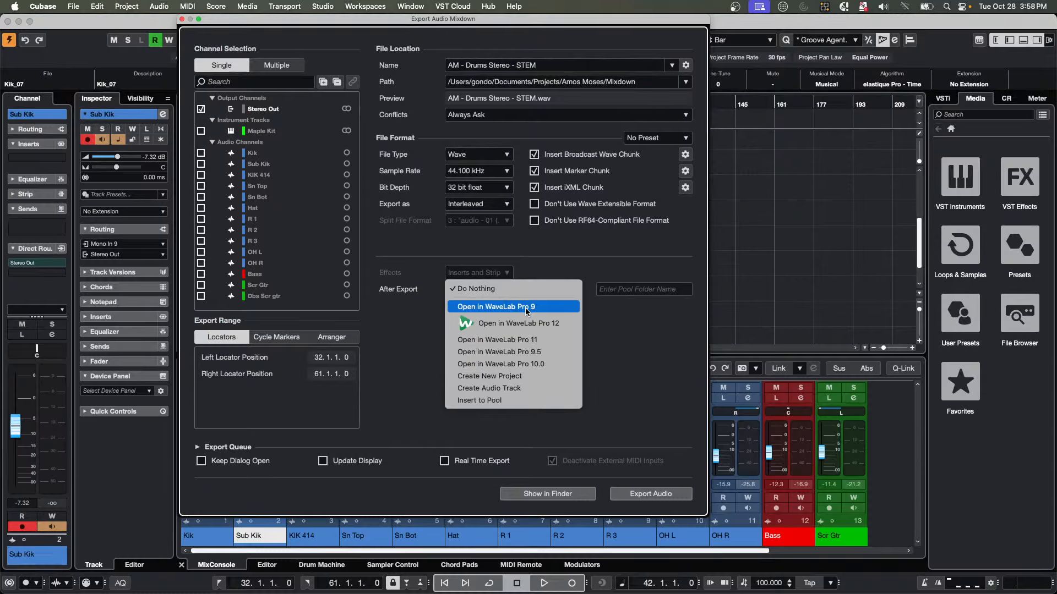
click(564, 392)
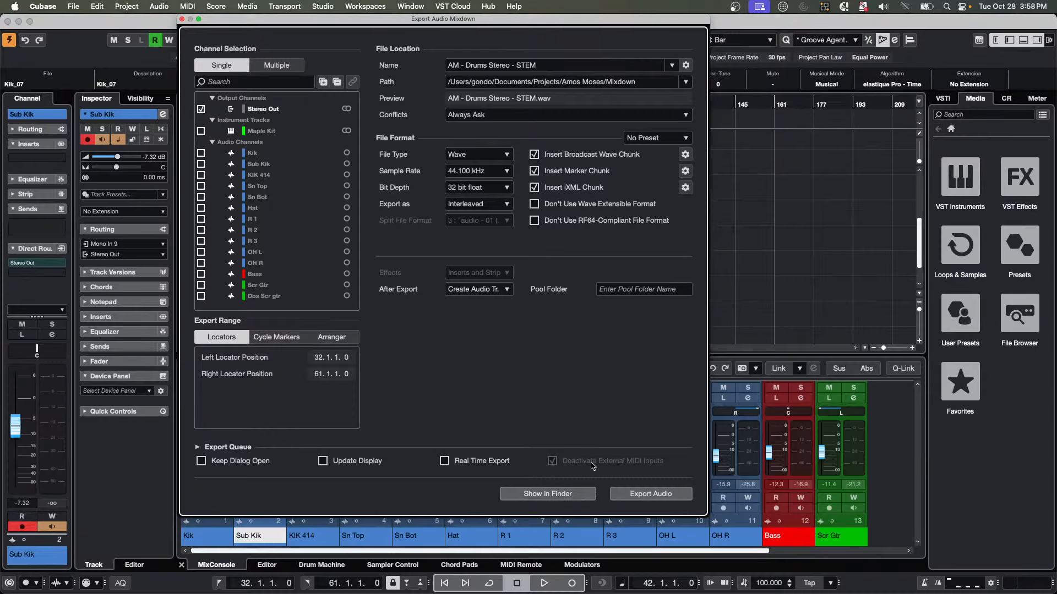
click(656, 491)
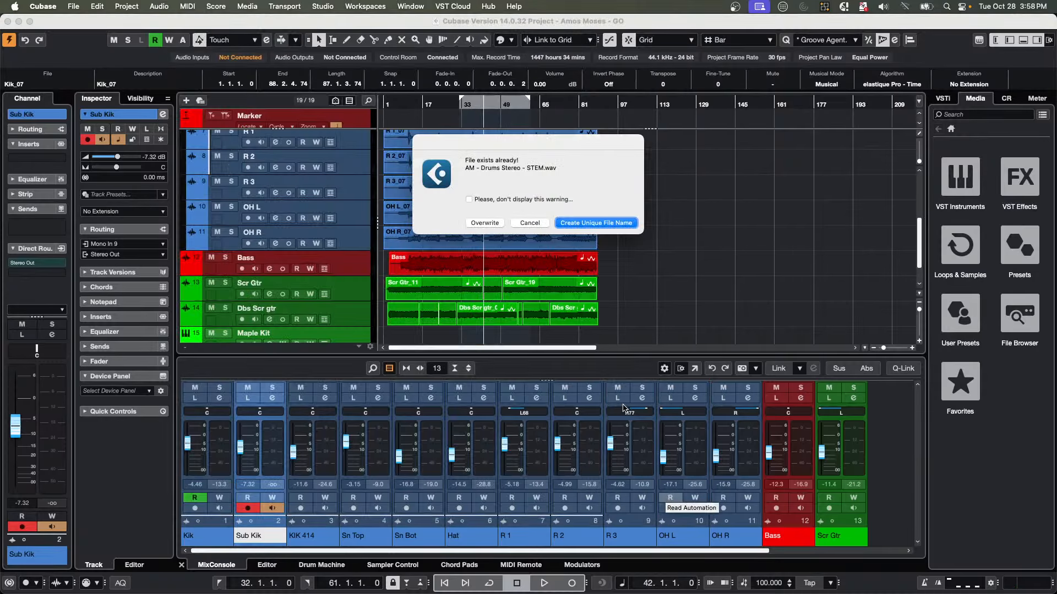
click(611, 223)
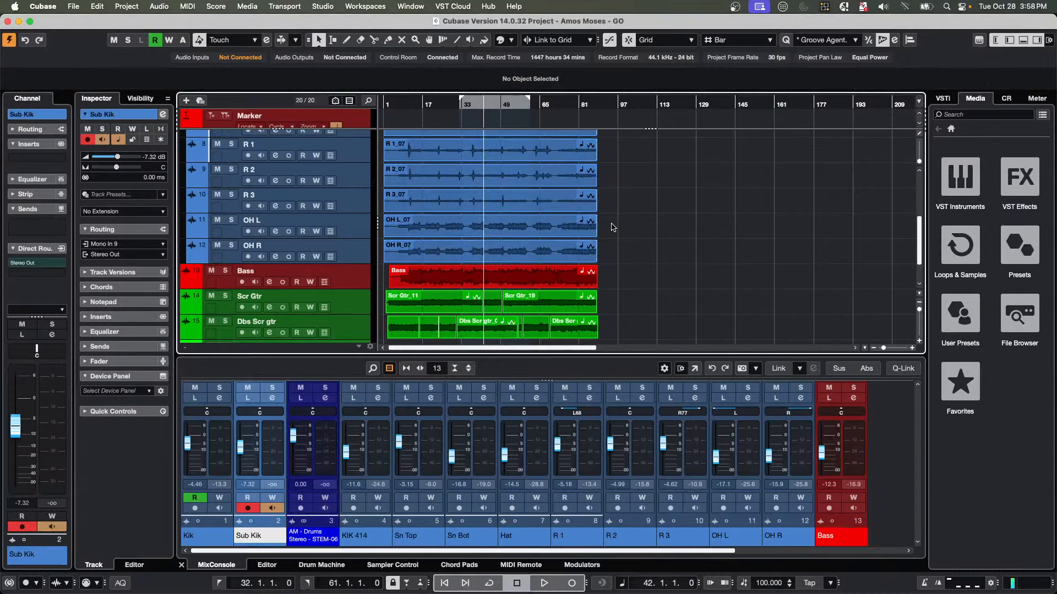
Find the exported drum stem track, make it taller and audition its event at several positions with the Play tool.
scroll(642, 237, down, 3)
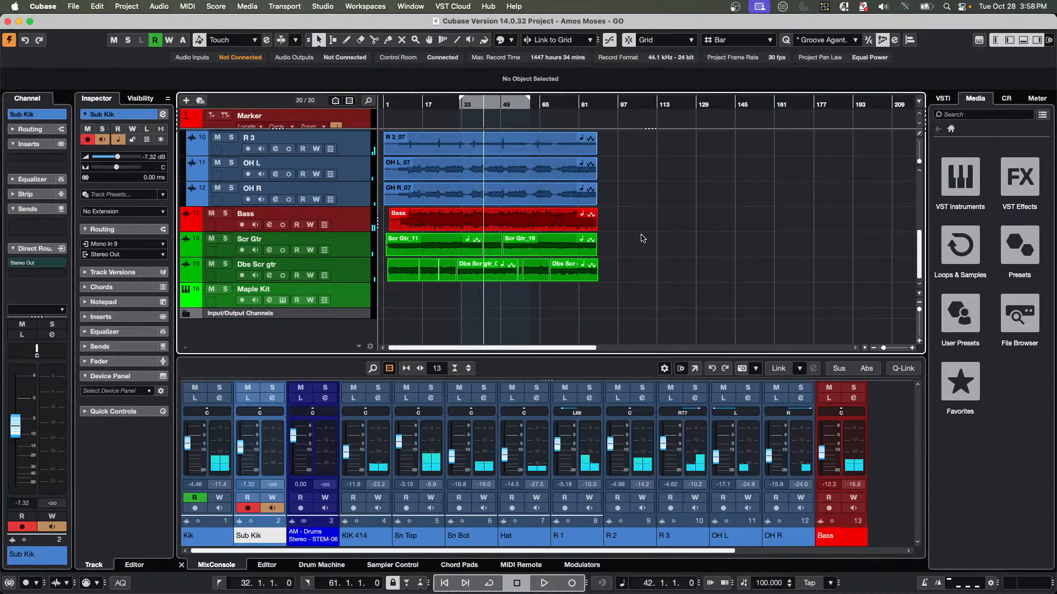
scroll(641, 237, up, 4)
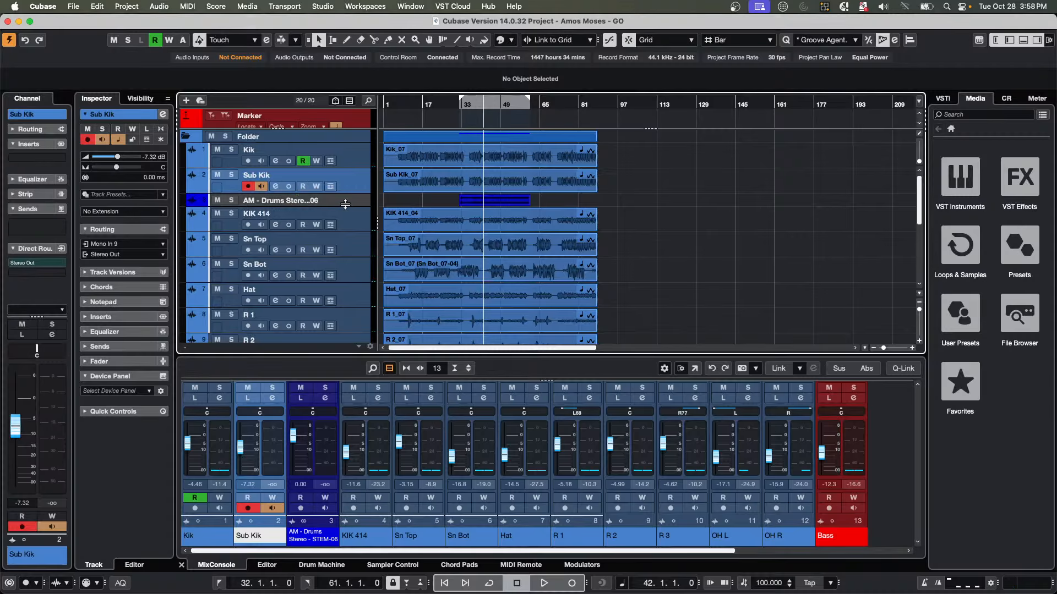
drag(345, 204, 343, 244)
right_click(459, 223)
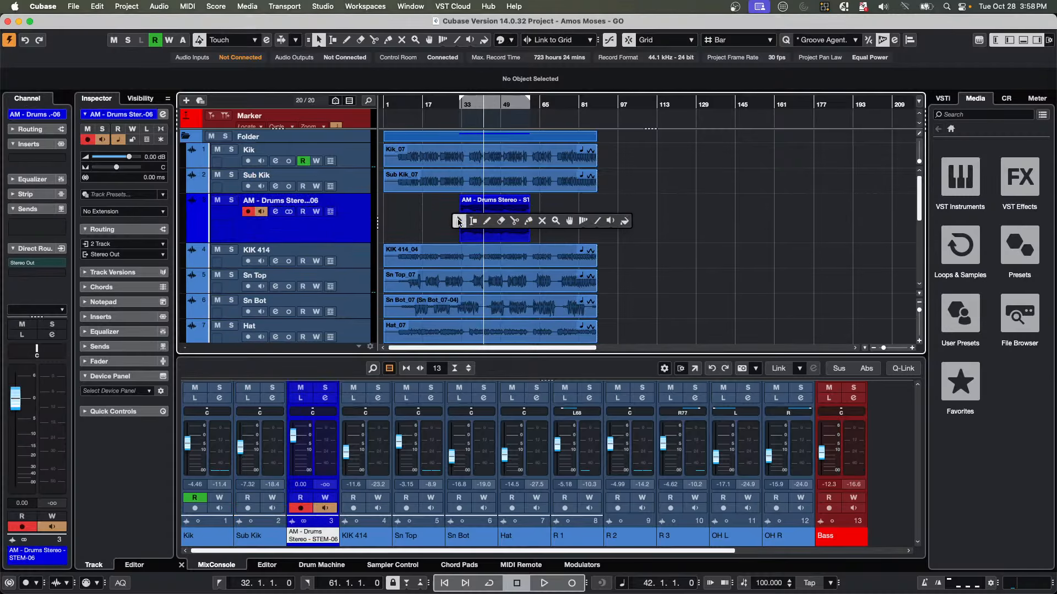
click(609, 221)
click(464, 209)
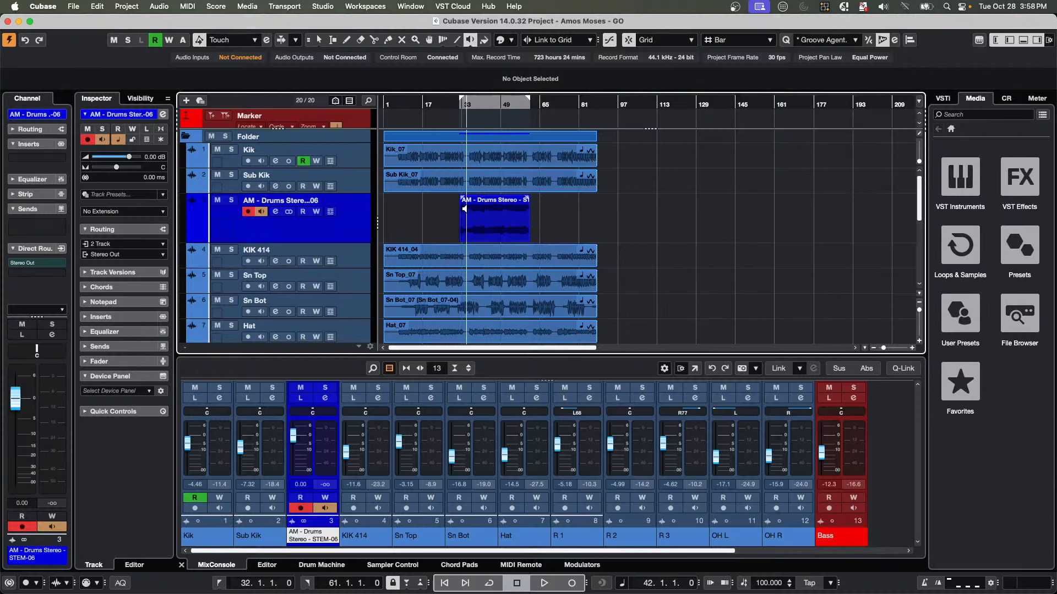
drag(464, 209, 490, 209)
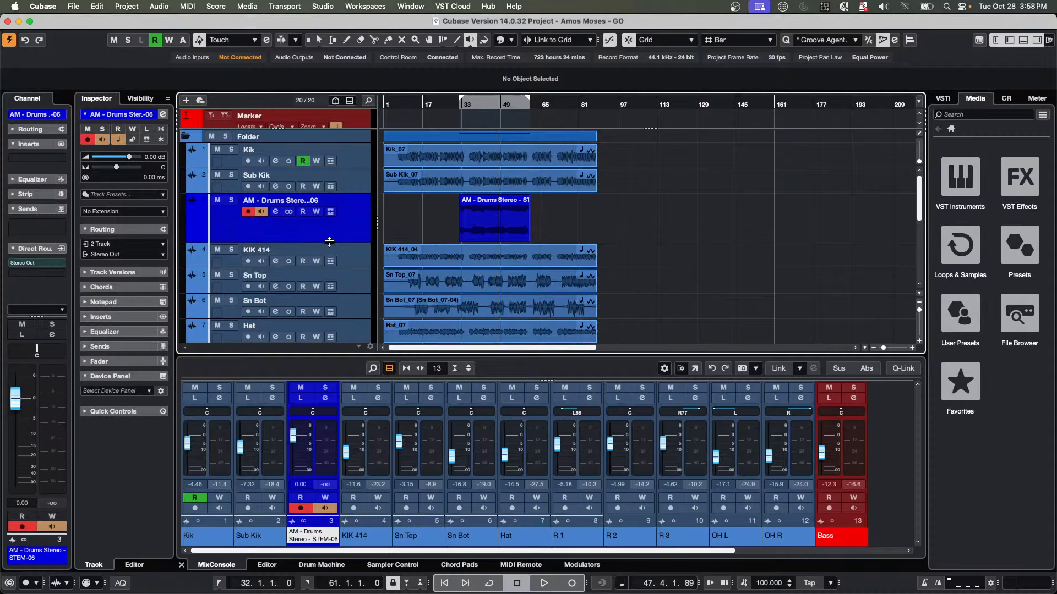
Enlarge the drum stem track further and select its event with the Object Selection tool.
drag(325, 243, 328, 299)
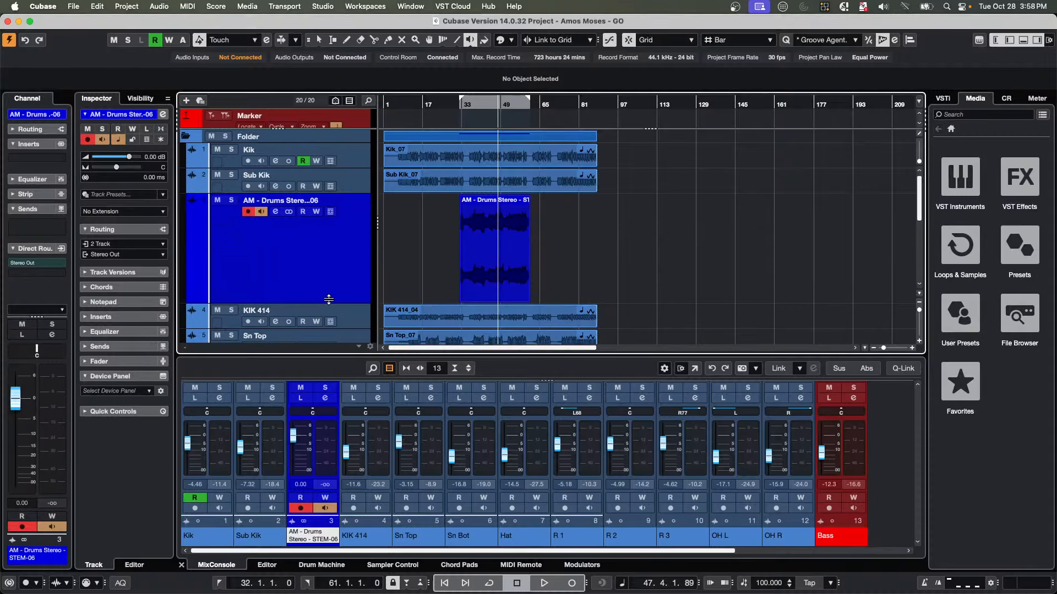
key(1)
click(505, 256)
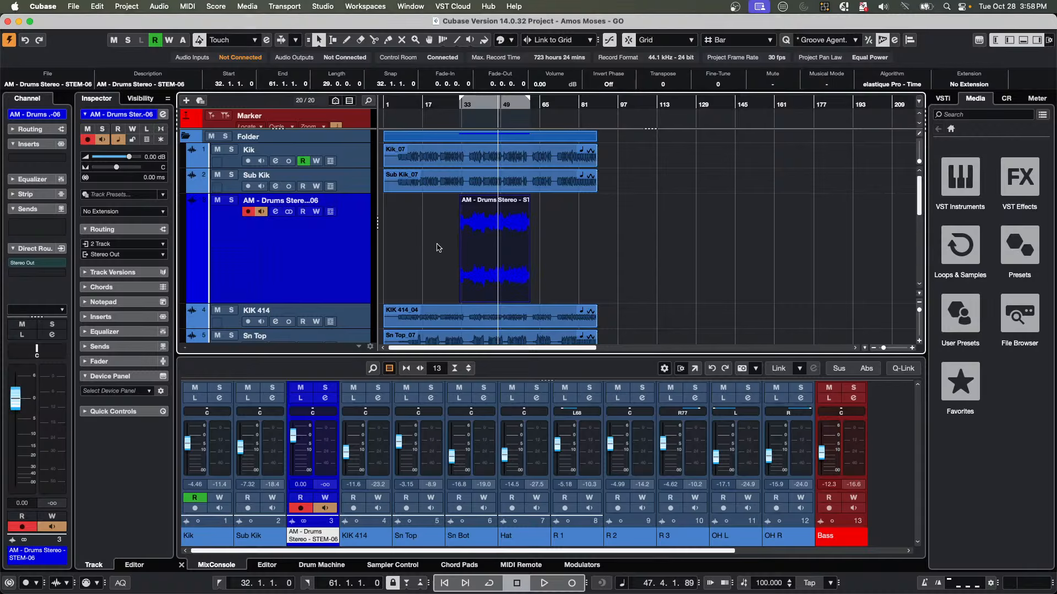
Enable Musical Mode for the AM - Drums Stereo stem in the Pool and set its tempo to 100.
key(super+p)
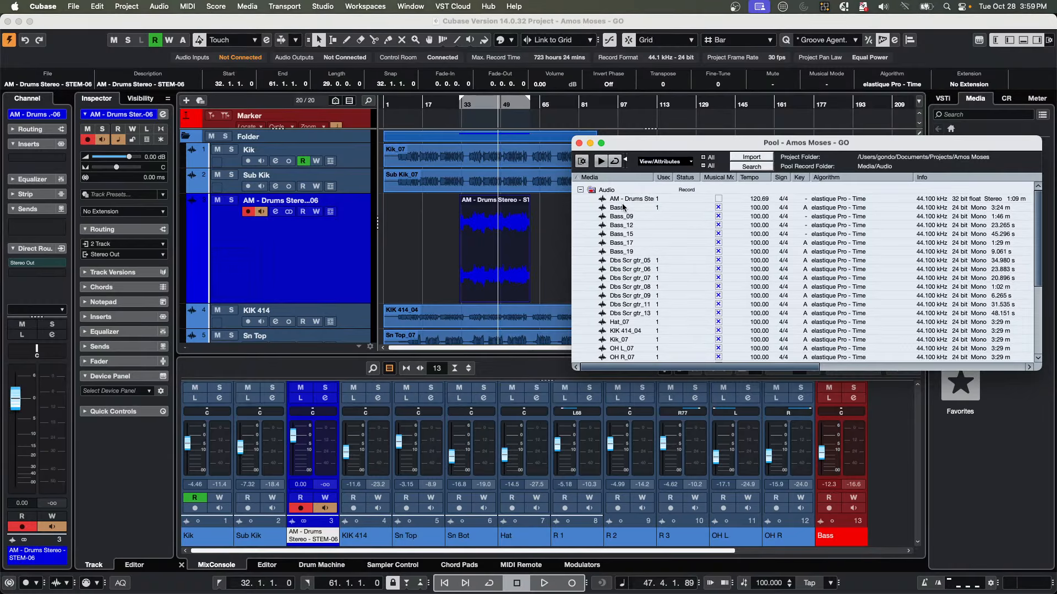
click(718, 199)
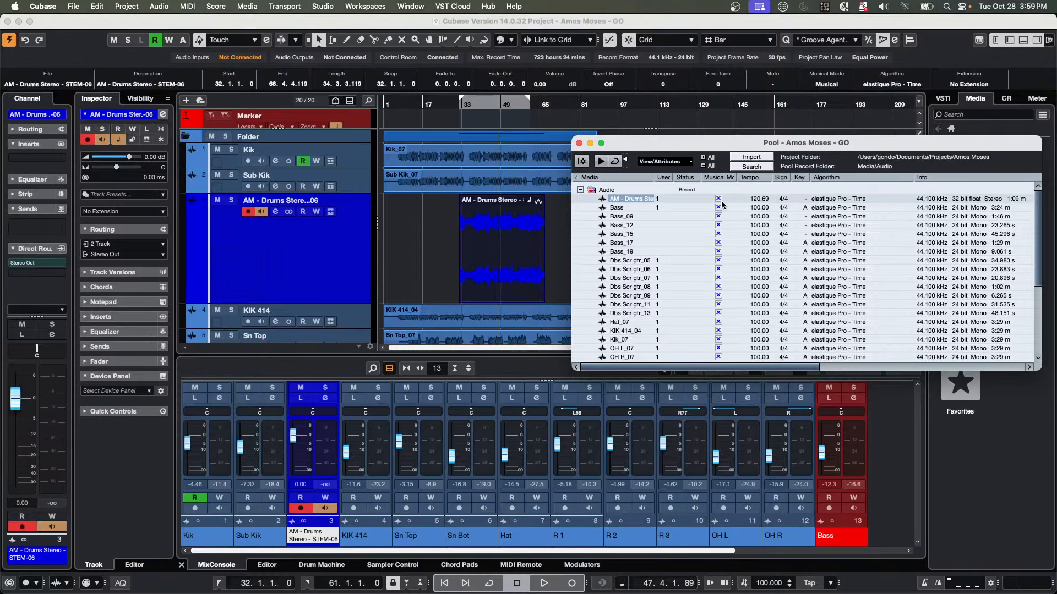
double_click(763, 199)
text(100)
key(Return)
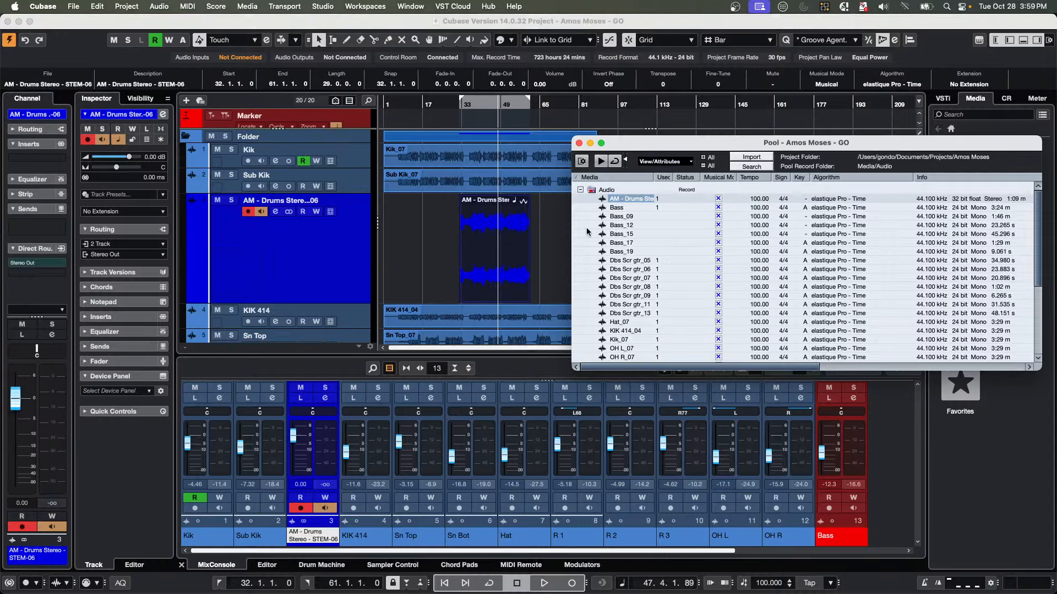
key(super+p)
Play the project from bar 38, solo the drum stem track to hear it alone, and stop playback.
click(474, 103)
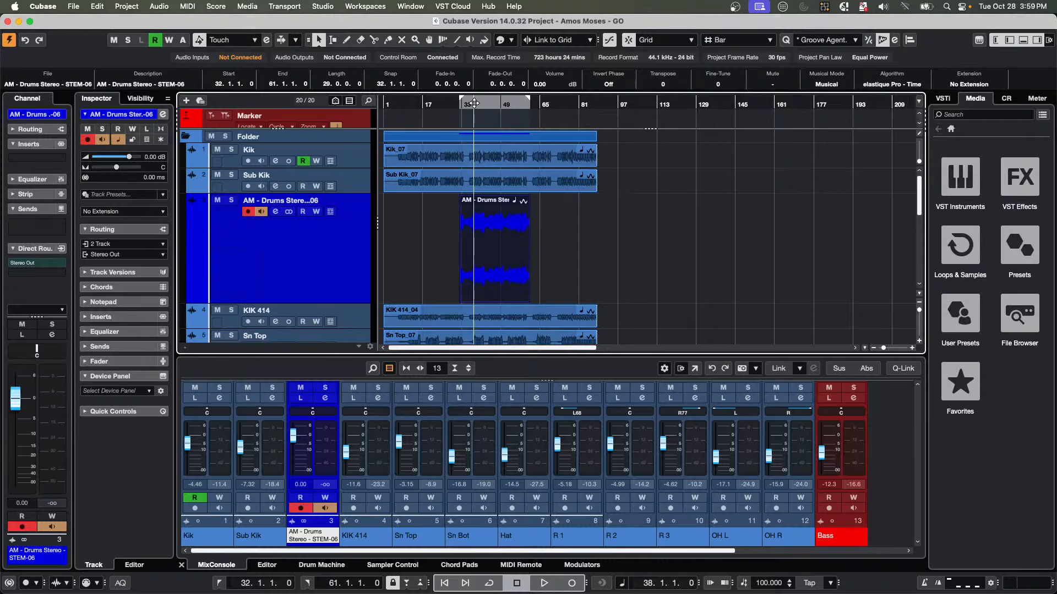
key(space)
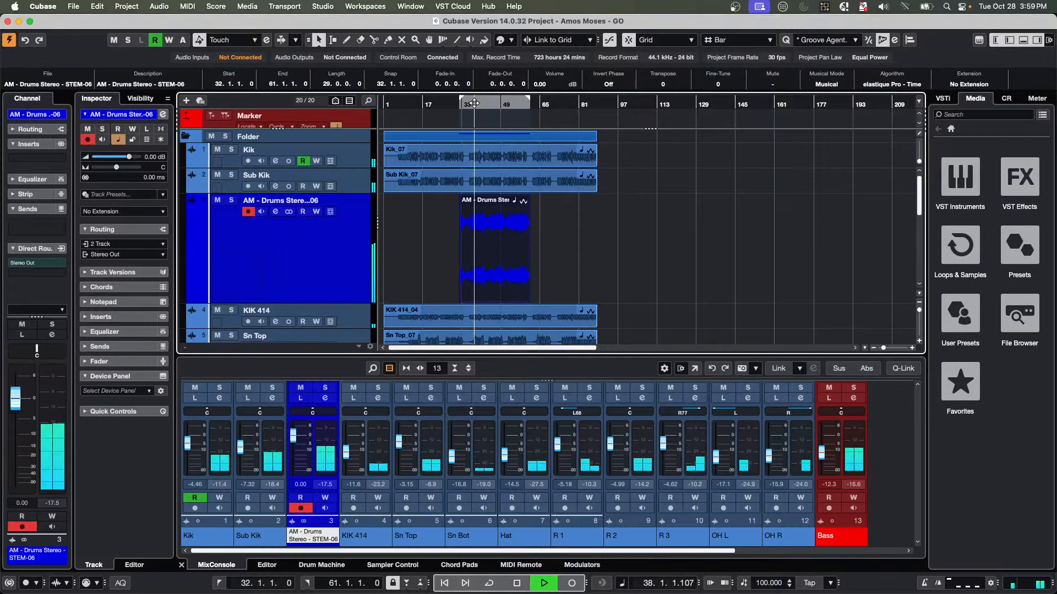
click(231, 200)
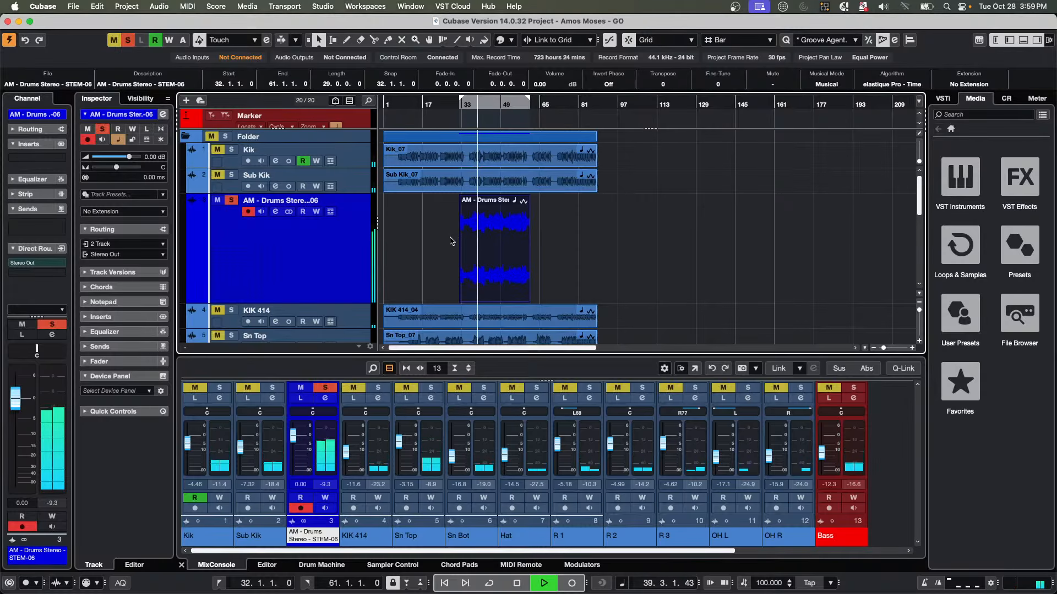
key(space)
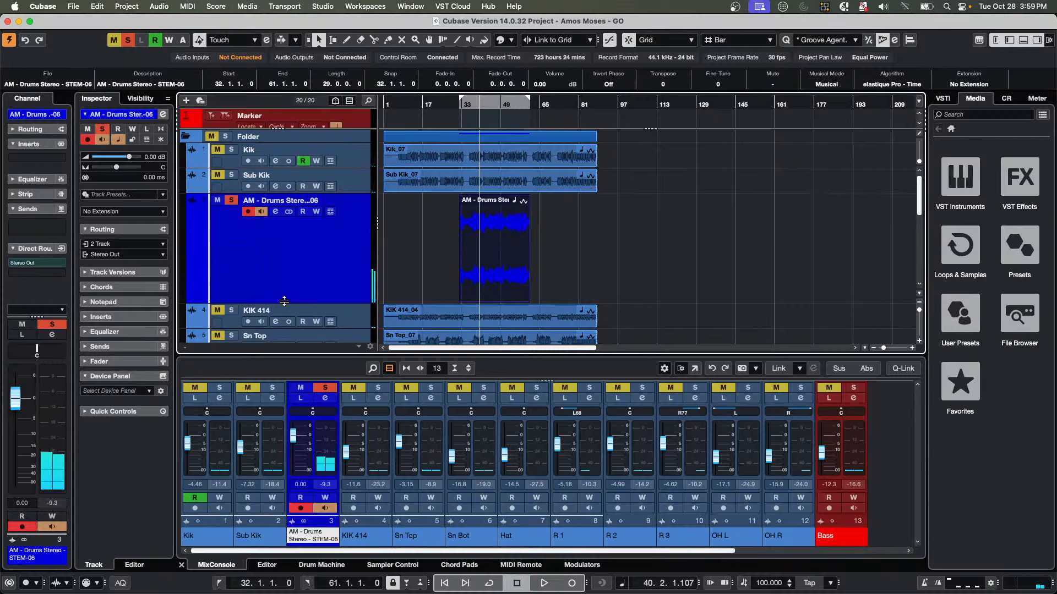
Give the drum stem track and the upper marker track section more height, and add a Tempo track.
drag(283, 304, 283, 315)
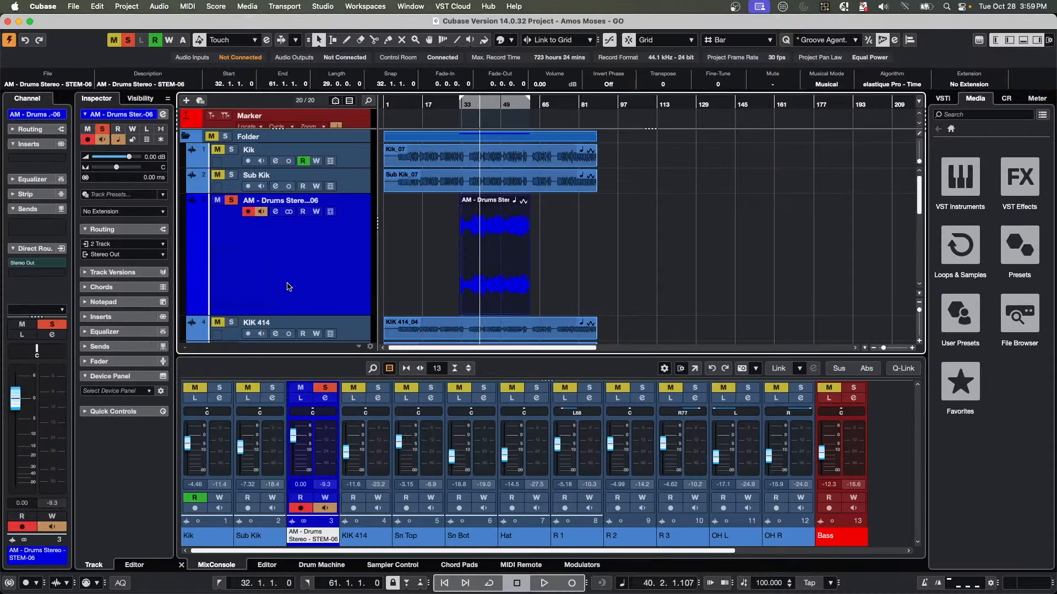
mouse_move(350, 131)
mouse_down()
mouse_move(349, 177)
mouse_move(346, 166)
mouse_up()
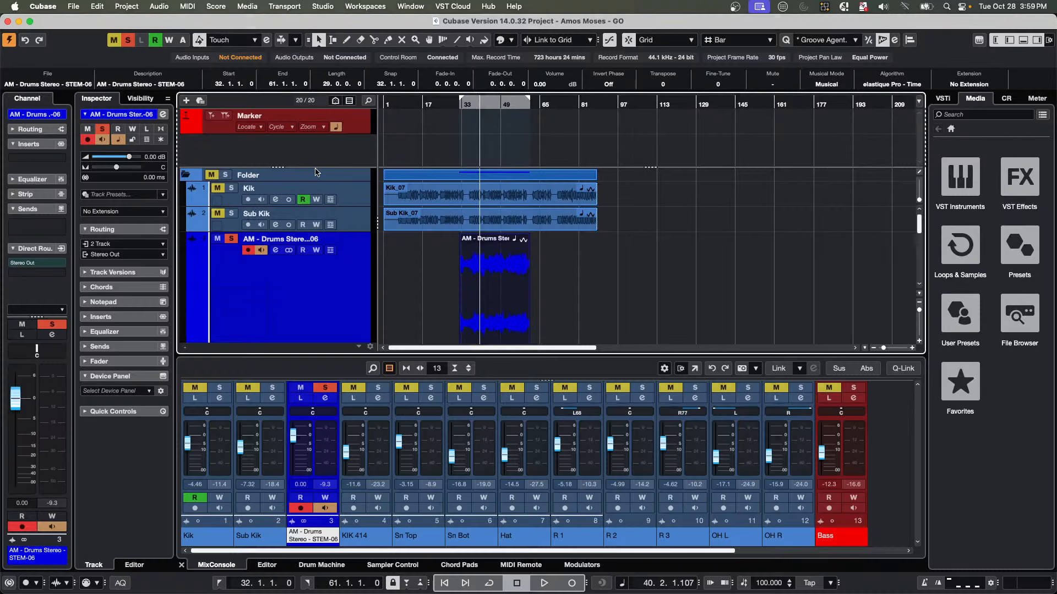
right_click(310, 299)
mouse_move(313, 305)
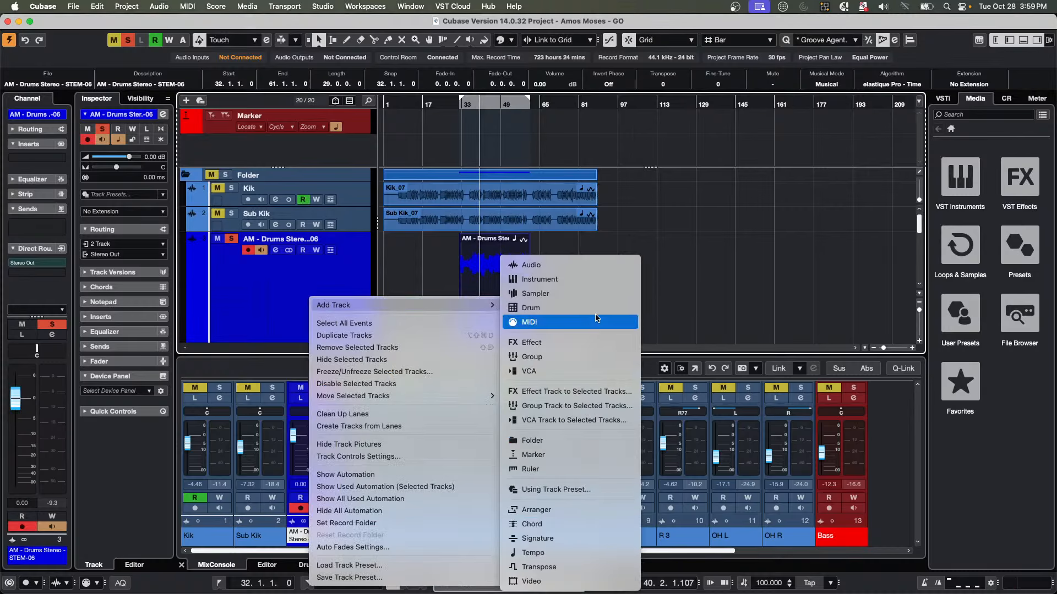
click(562, 553)
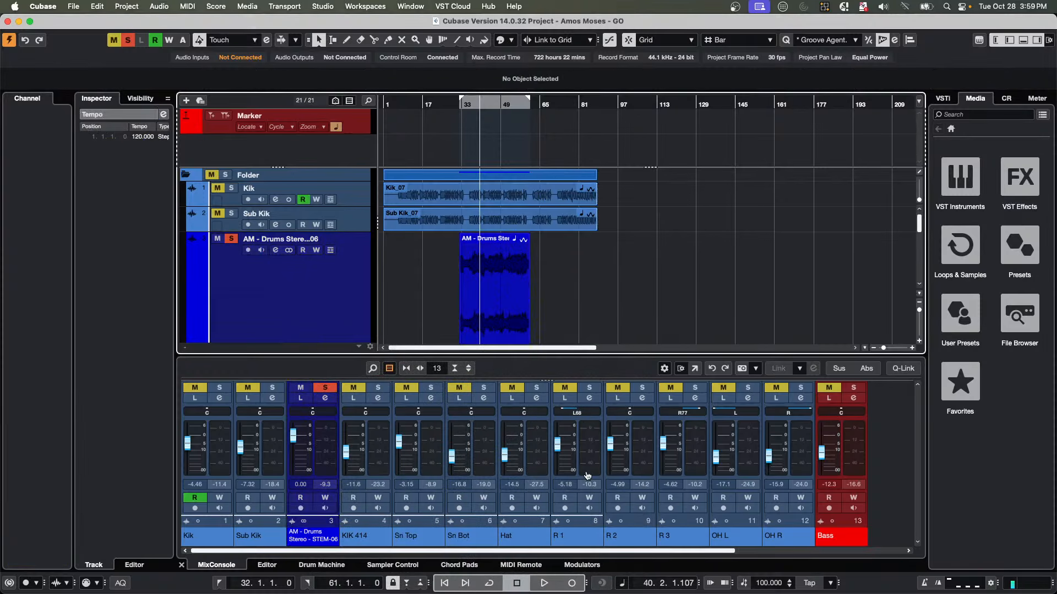
Enlarge the new Tempo track below the drum stem and activate it.
scroll(386, 264, down, 5)
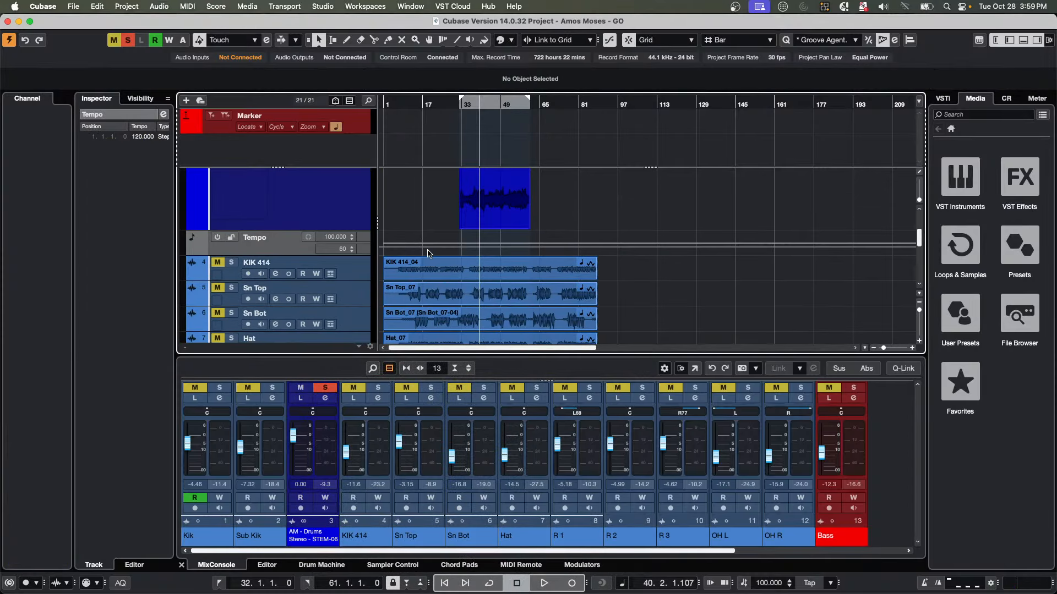
drag(337, 256, 337, 304)
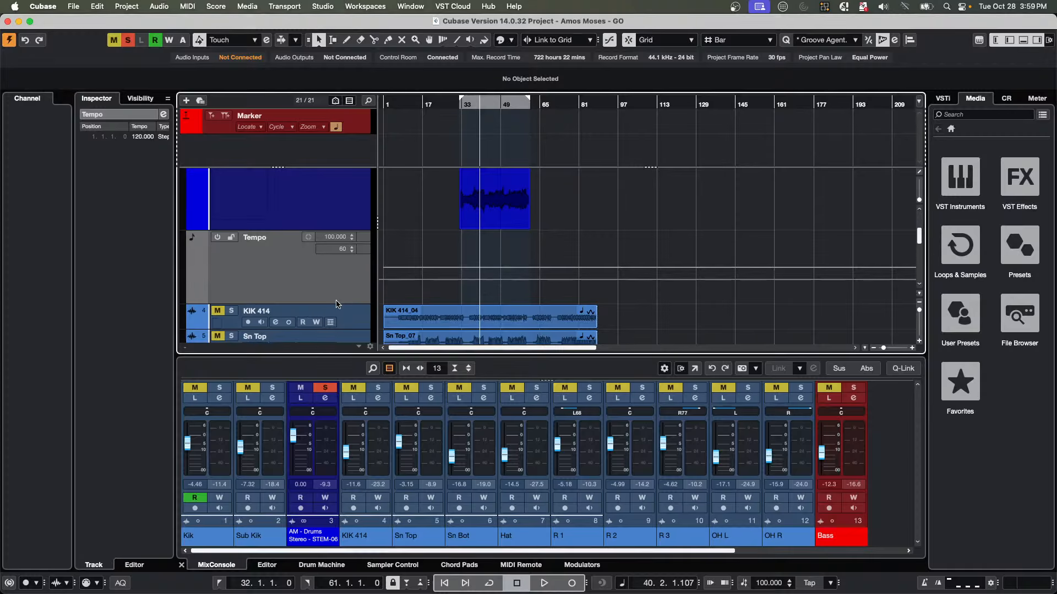
click(218, 238)
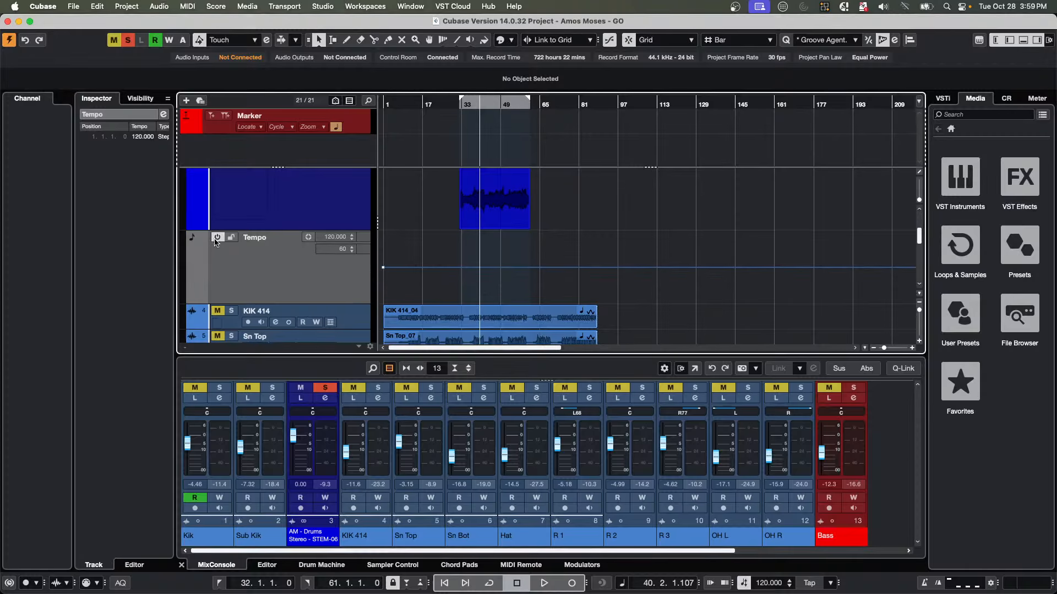
Set the Tempo track's first tempo event to 100.
click(382, 267)
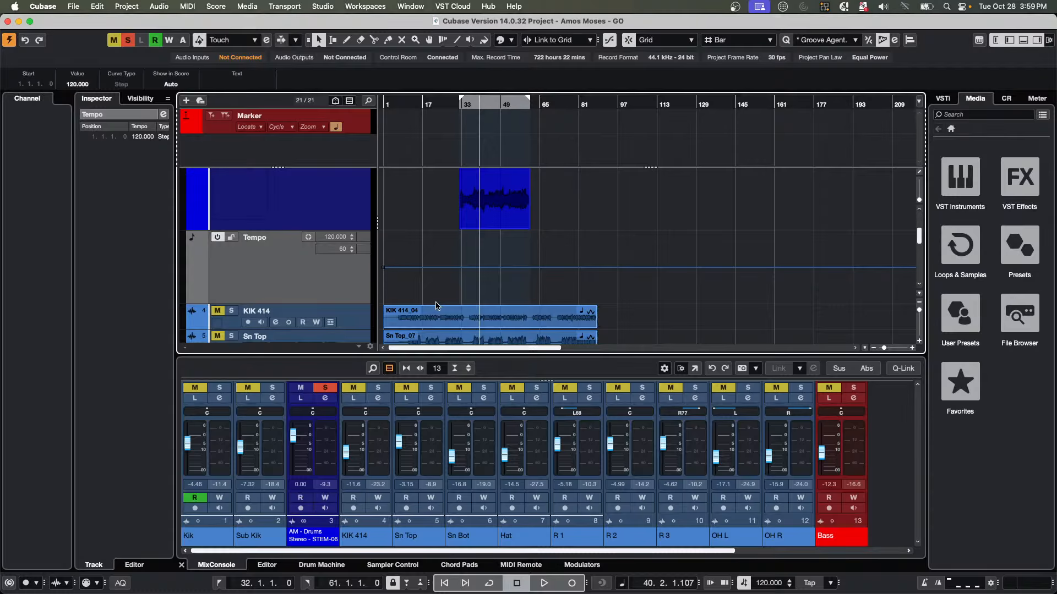
click(78, 84)
text(100)
key(Return)
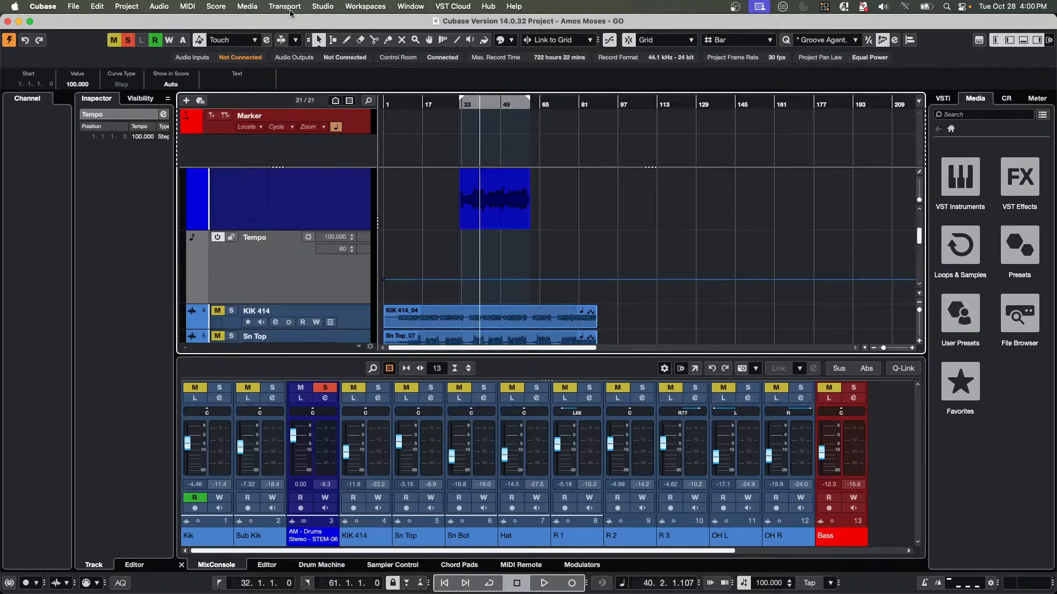
Play the soloed drum stem at the new project tempo and stop playback.
drag(506, 106, 452, 128)
key(space)
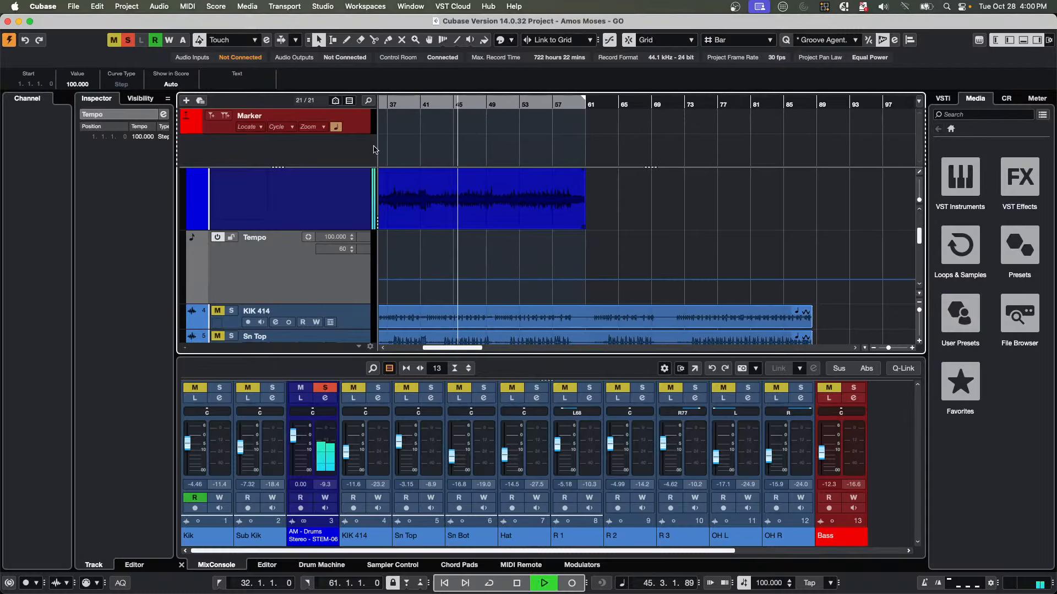
scroll(291, 189, up, 5)
scroll(493, 214, down, 6)
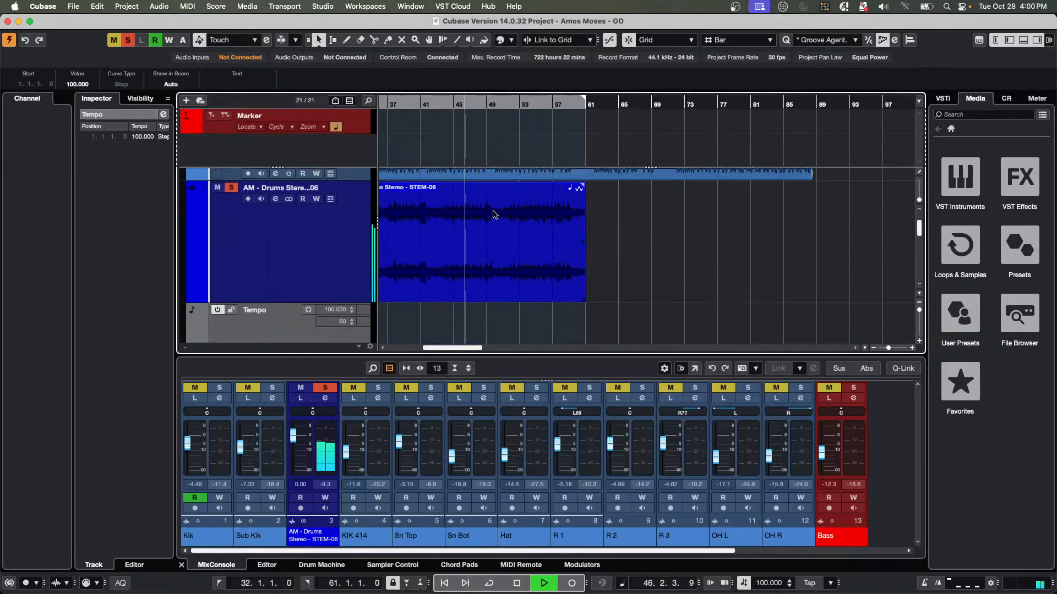
scroll(494, 214, up, 1)
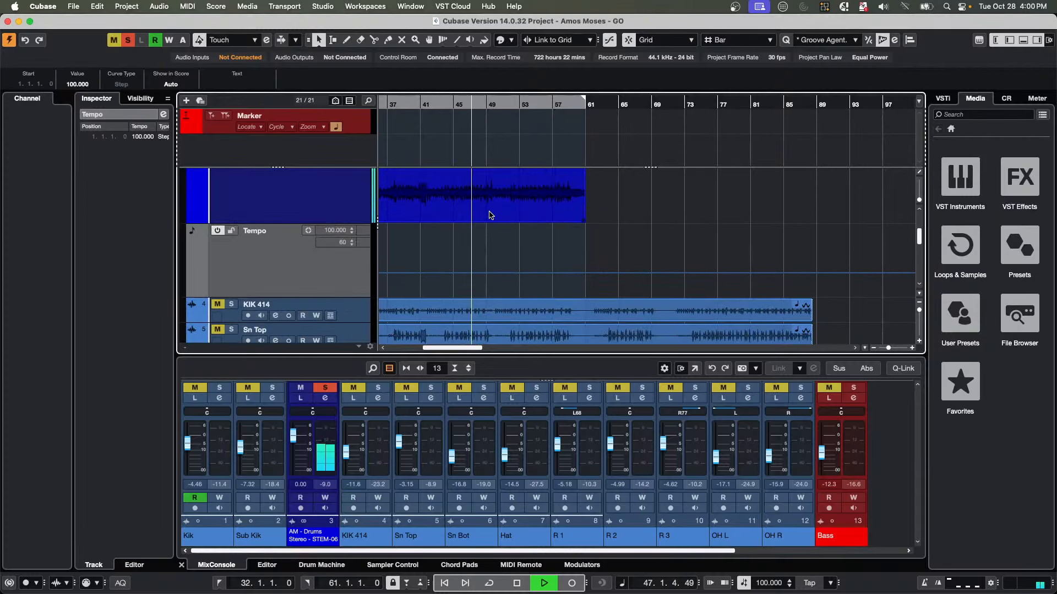
key(space)
Add tempo points of 100 shortly before bar 49 and 101 exactly on bar 49.
click(484, 273)
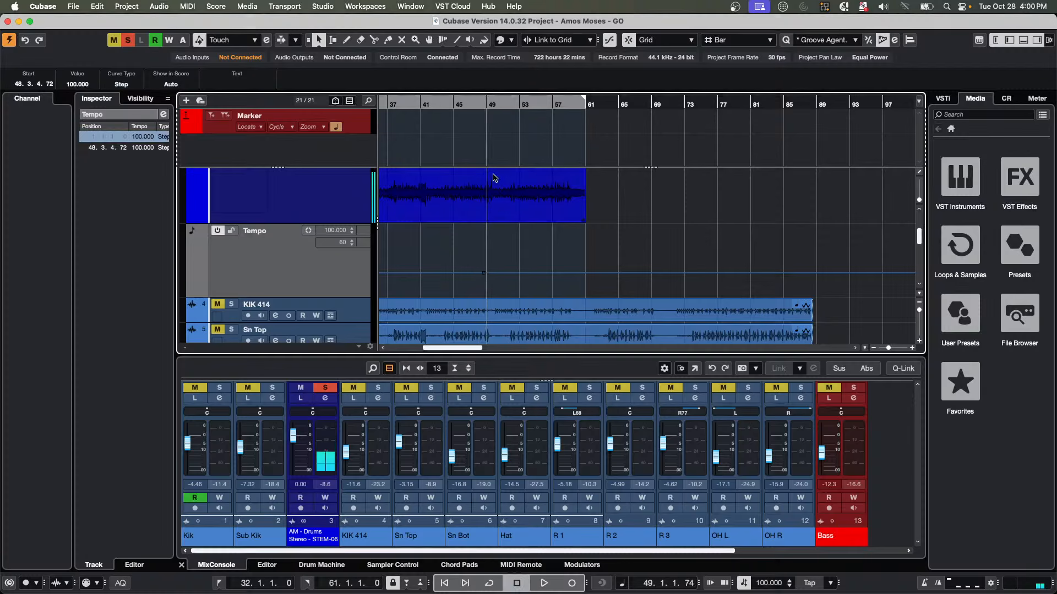
drag(482, 101, 451, 134)
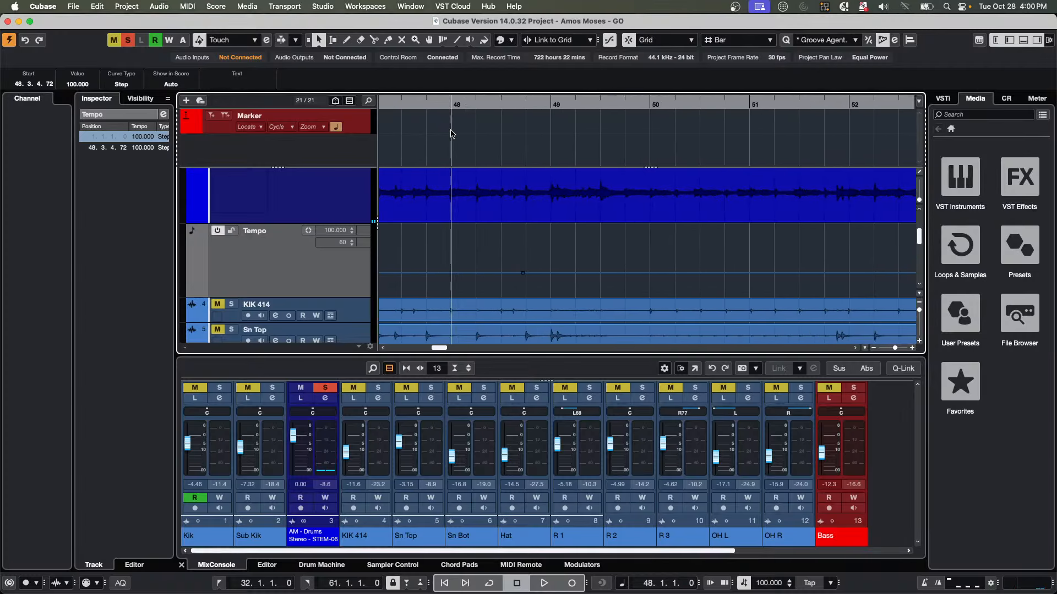
click(554, 270)
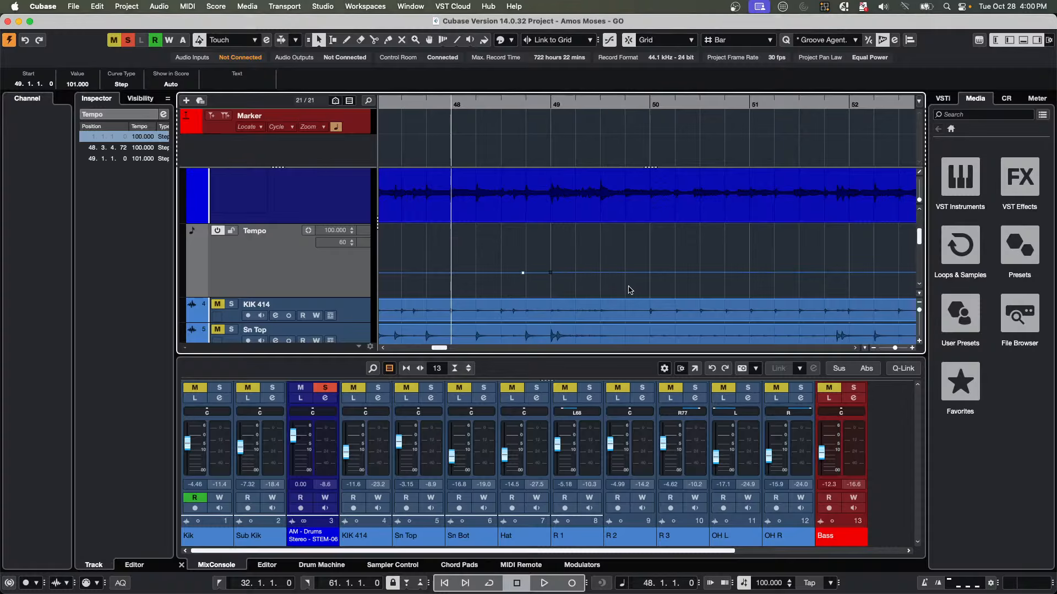
Try adding tempo points at bar 50 and lowering one to 76, and undo the drop.
click(655, 269)
click(643, 272)
drag(645, 276, 646, 288)
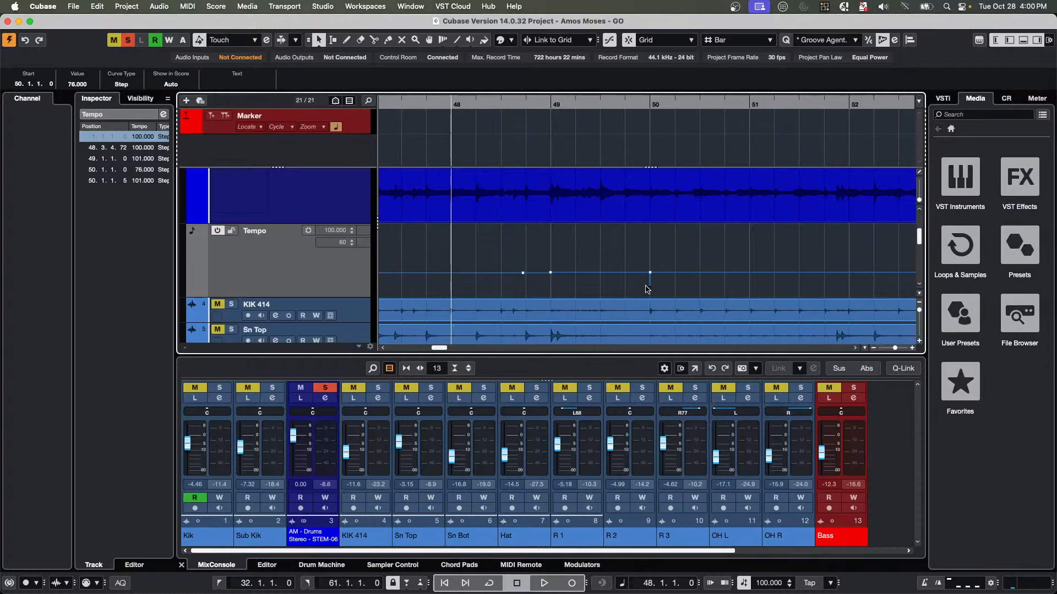
click(666, 271)
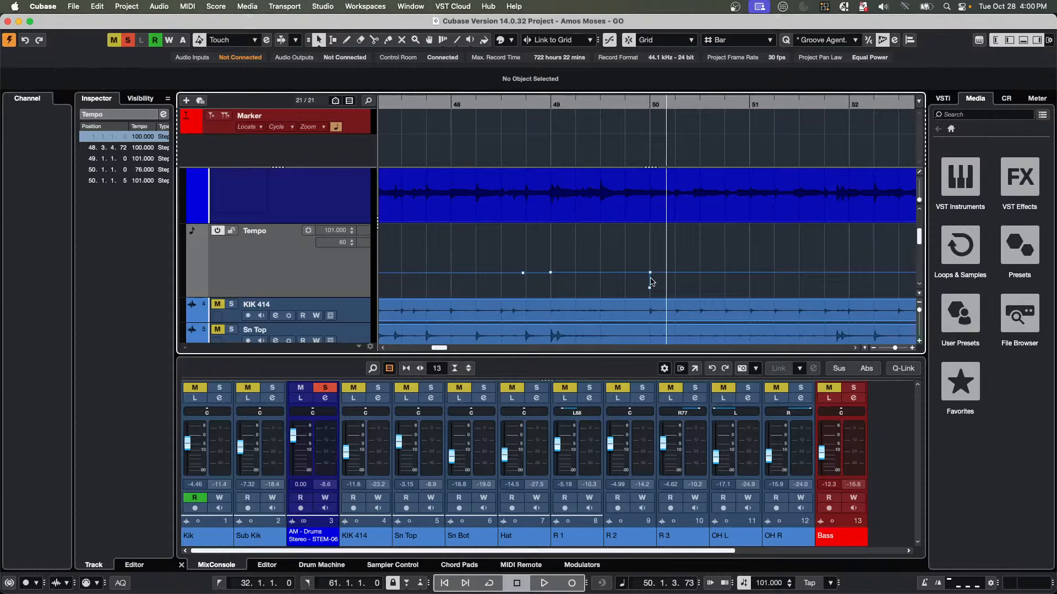
drag(630, 105, 630, 142)
click(690, 240)
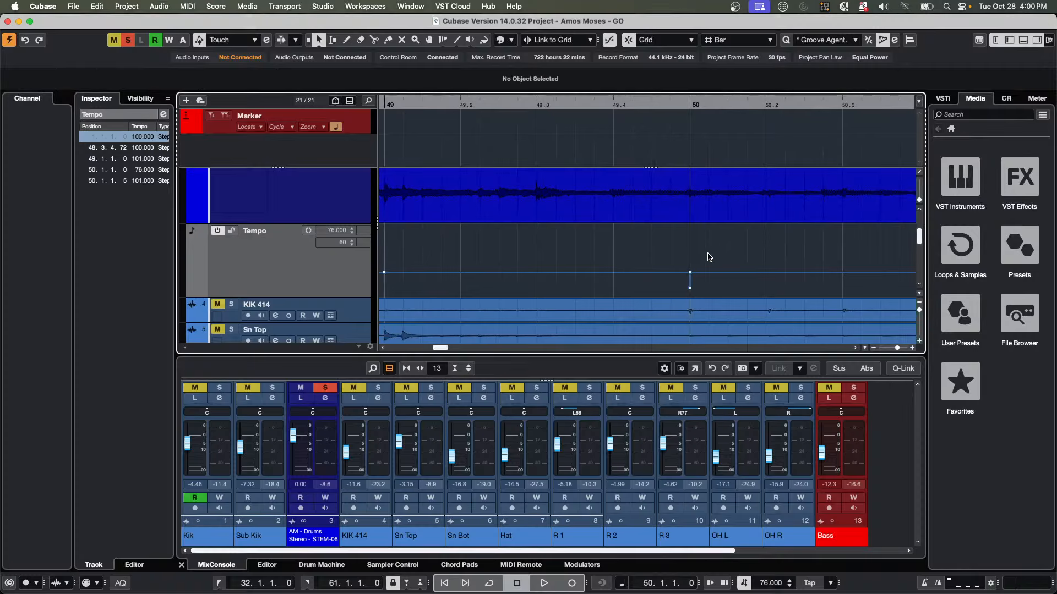
key(super+z)
Add a tempo point of 101 just before bar 50 and set its curve type to Ramp.
click(668, 272)
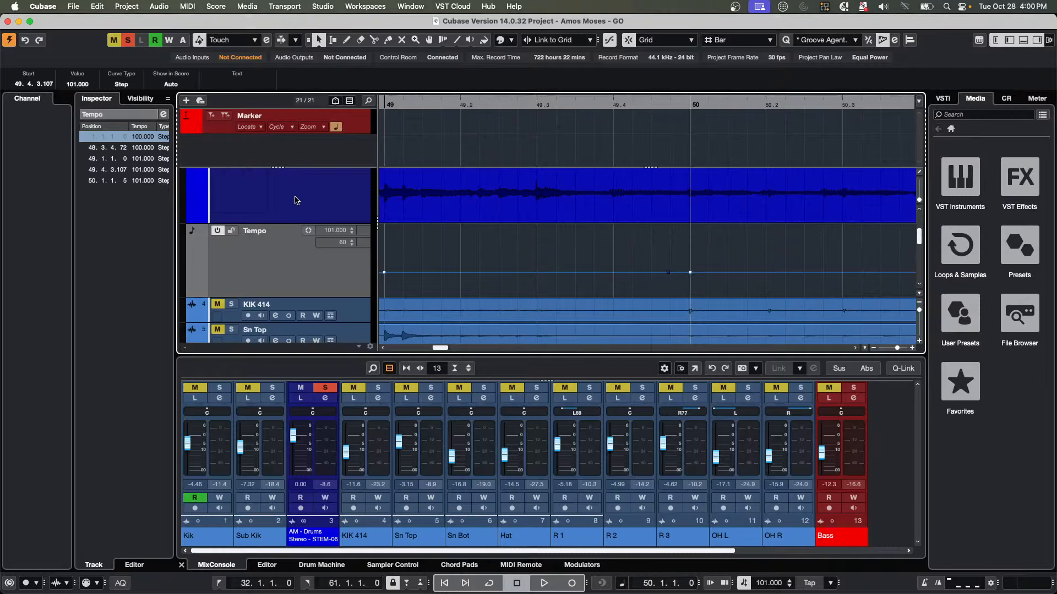
drag(378, 245, 432, 243)
click(386, 236)
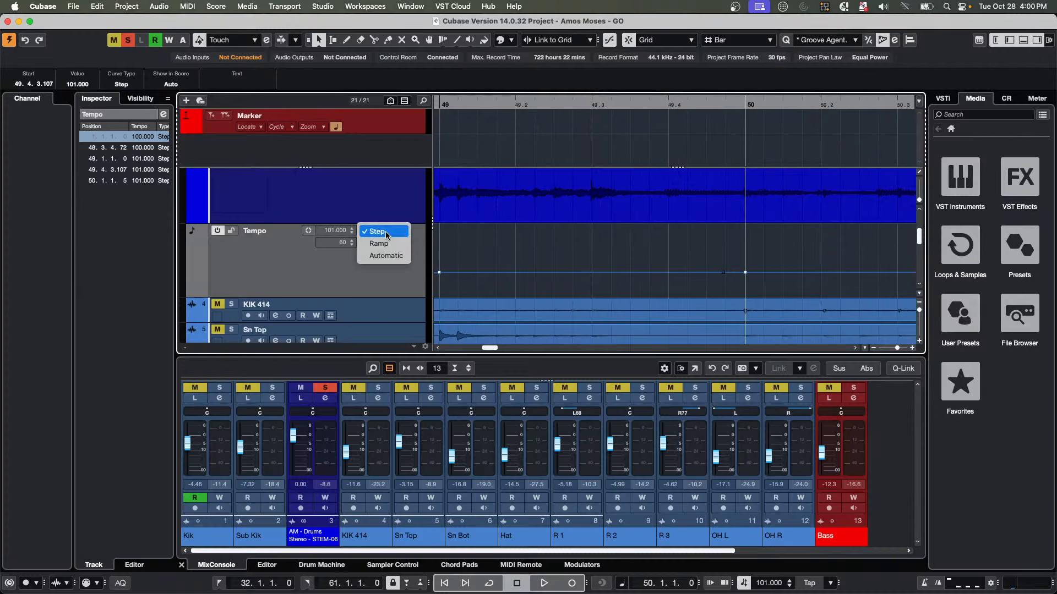
click(377, 240)
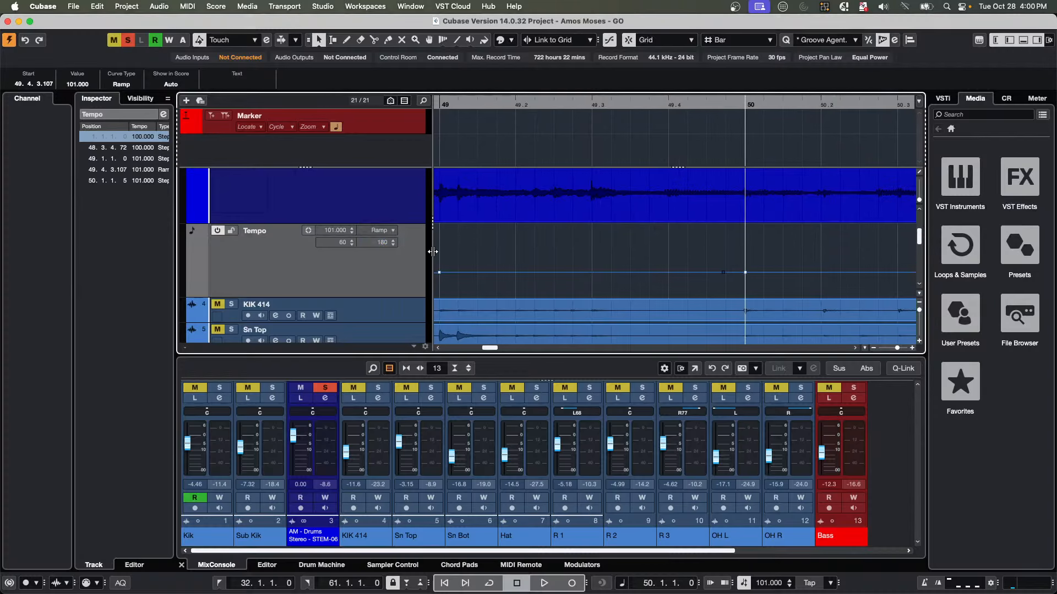
drag(432, 252, 284, 249)
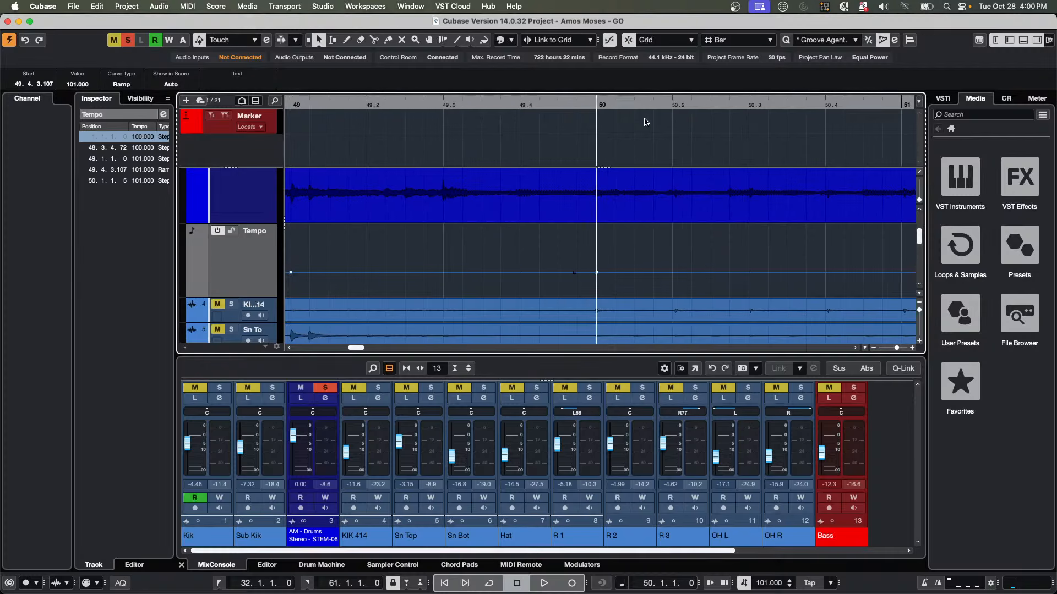
Try adding a ramped tempo point on bar 50 and lowering it to 78.
drag(598, 102, 593, 141)
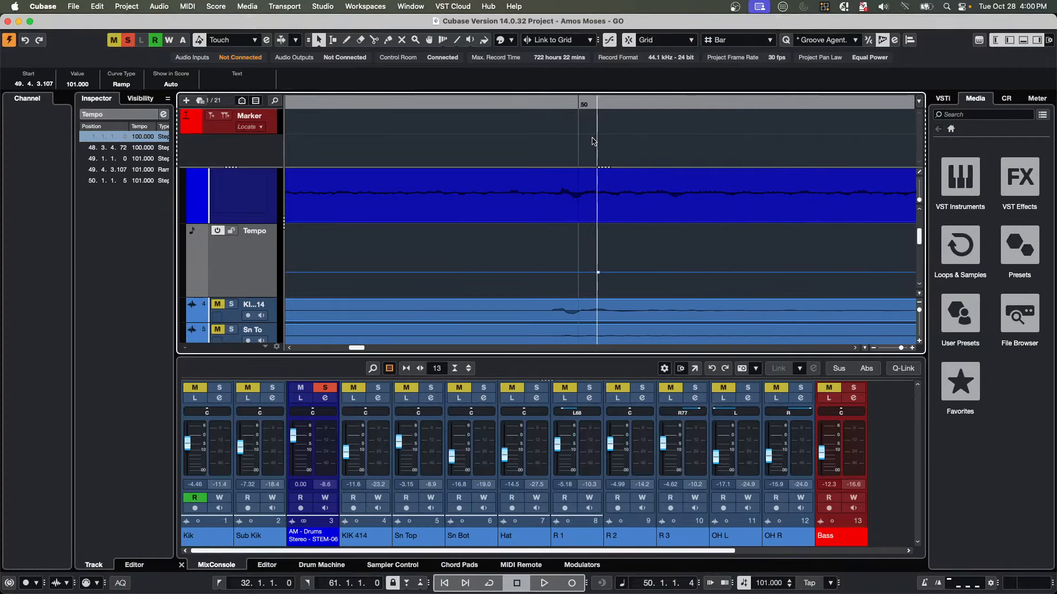
click(575, 270)
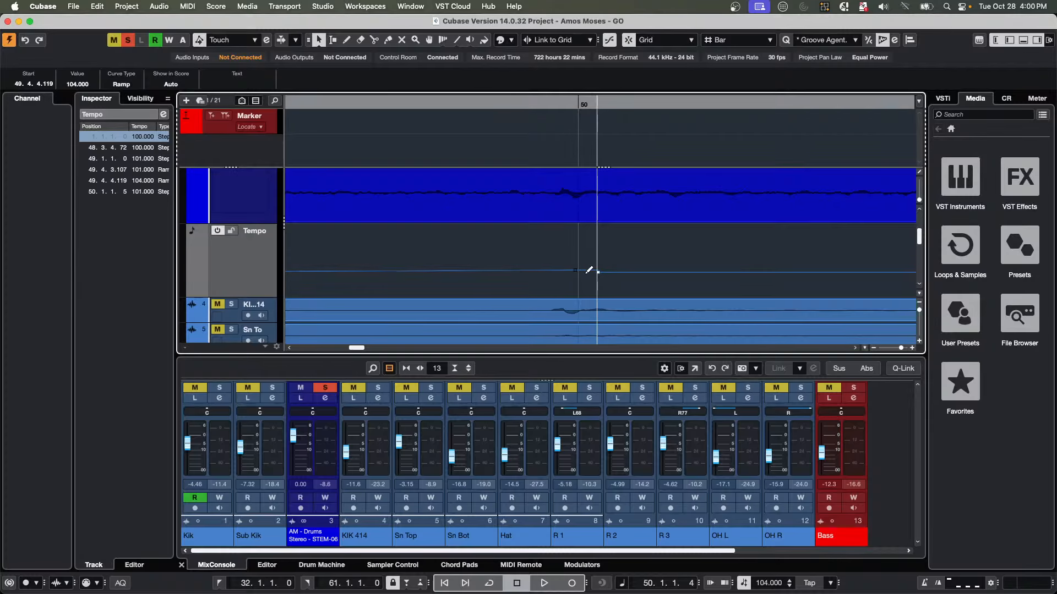
click(560, 255)
drag(552, 254, 574, 287)
Play the drum stem across the tempo ramp into bar 50 and stop playback.
click(503, 99)
drag(502, 99, 432, 66)
key(space)
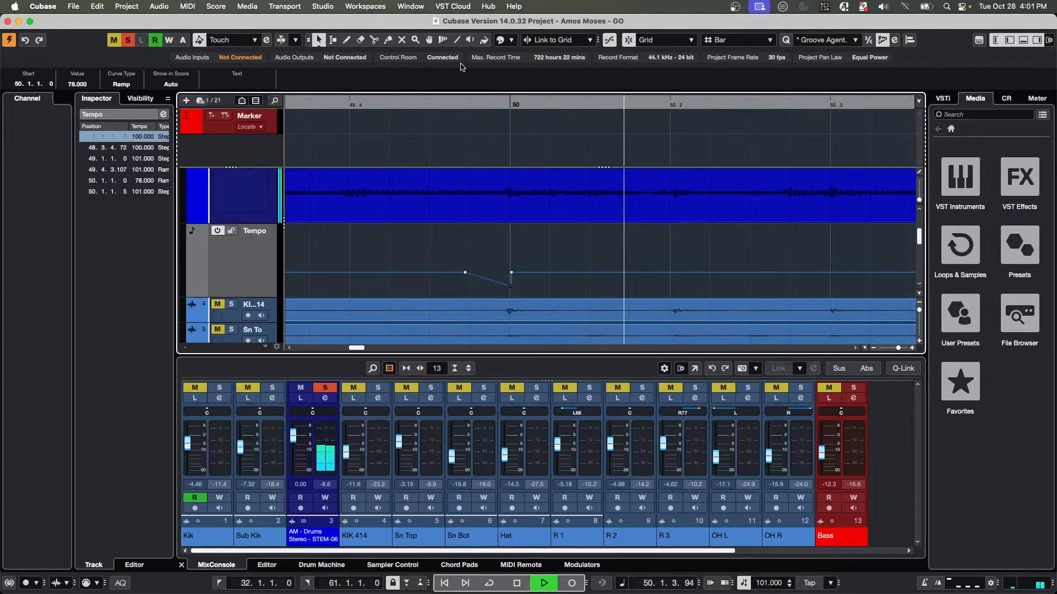
key(space)
Try reshaping the ramp by moving its starting point to bar 50 at 84 and adding another there at 81.
drag(465, 272, 388, 284)
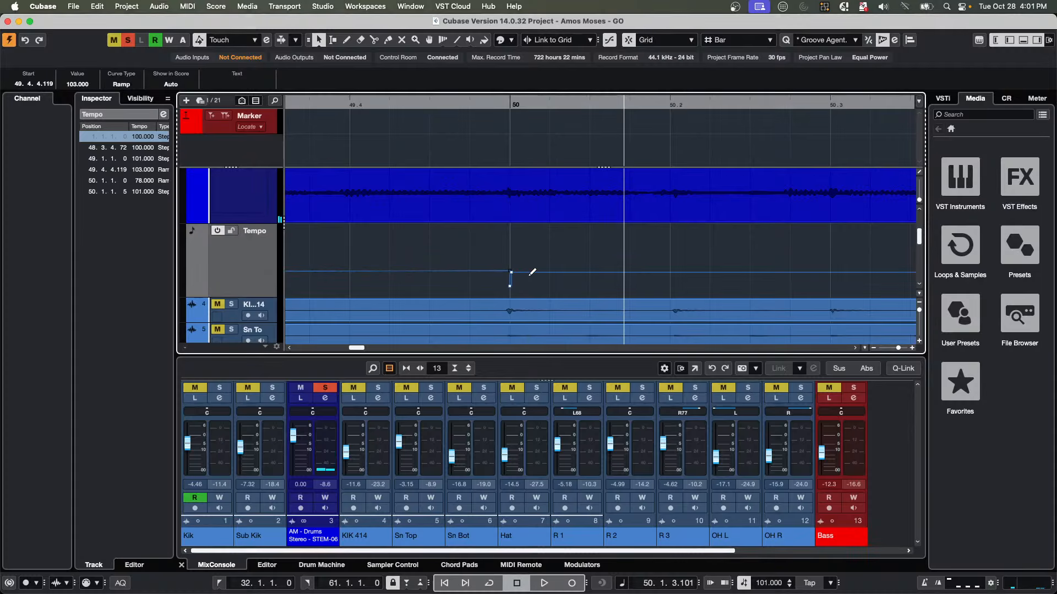
drag(510, 273, 510, 285)
click(350, 280)
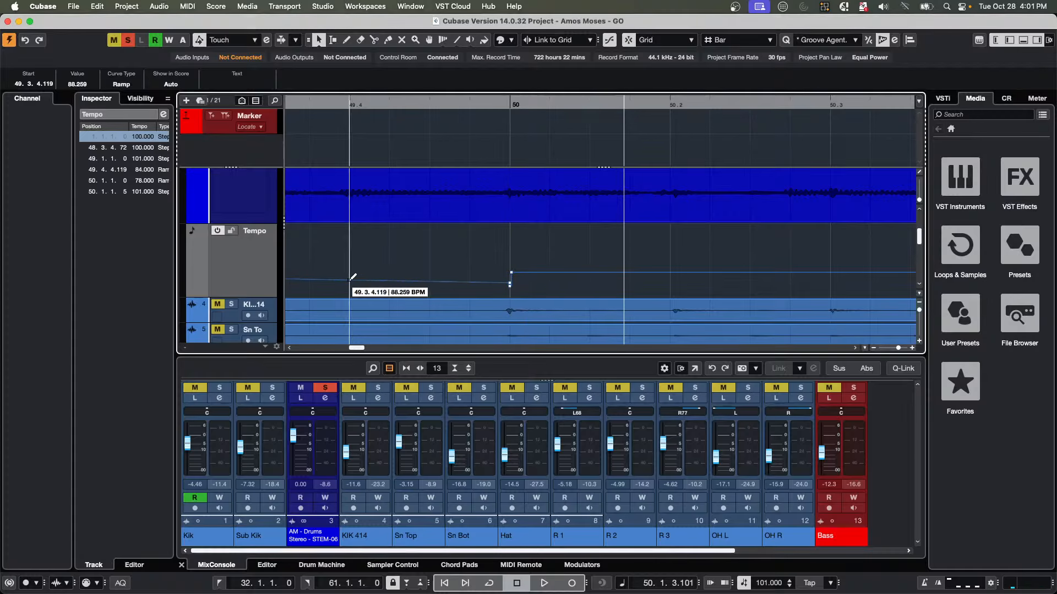
drag(350, 279, 351, 260)
drag(510, 263, 509, 285)
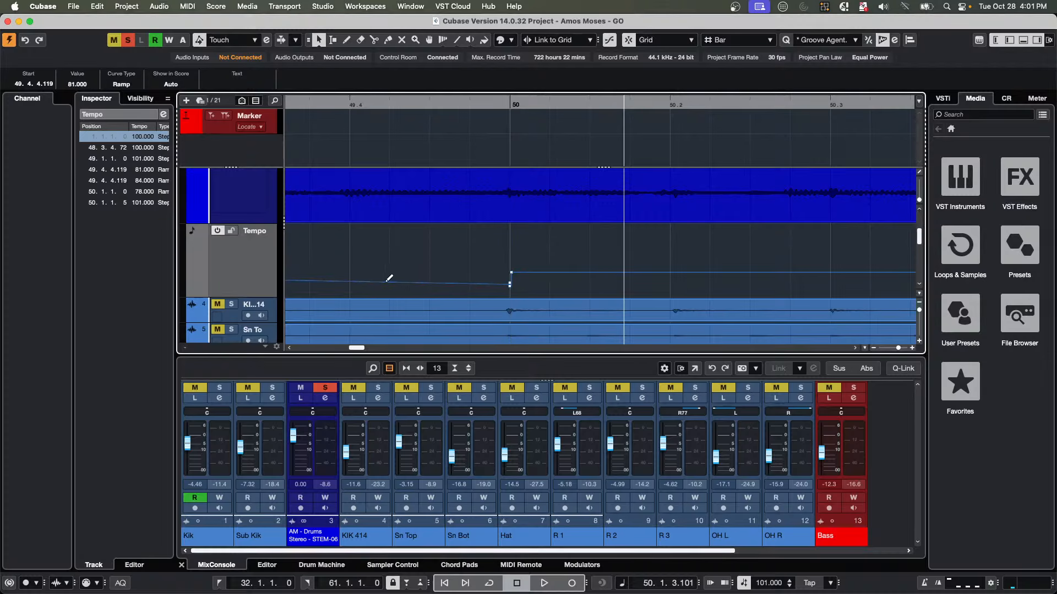
Try adding more ramped tempo points before bar 50 and moving them up against it at 78 and 93.
click(352, 281)
click(352, 293)
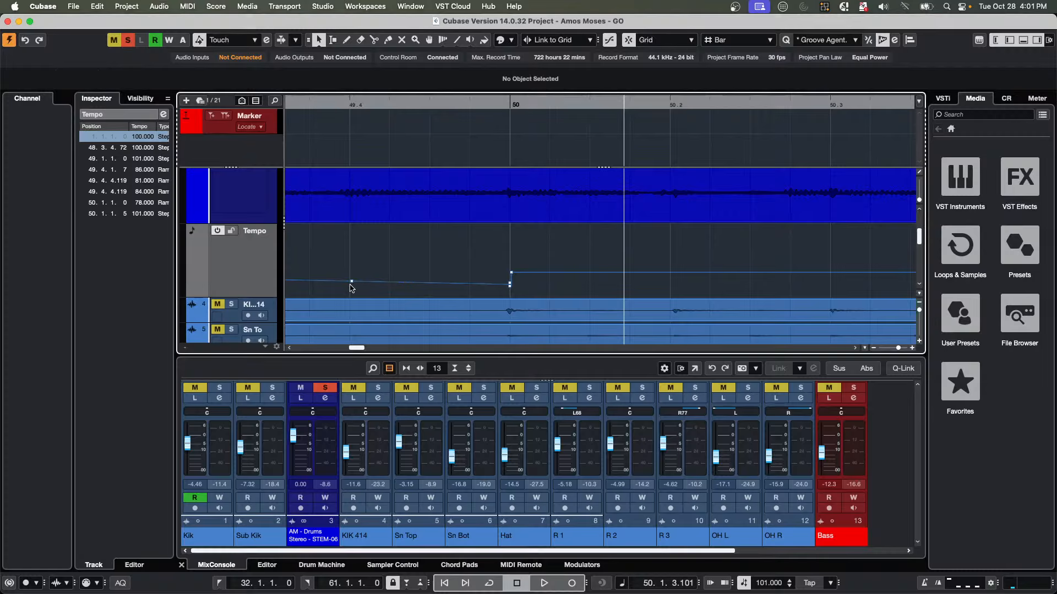
click(355, 282)
drag(353, 287, 354, 273)
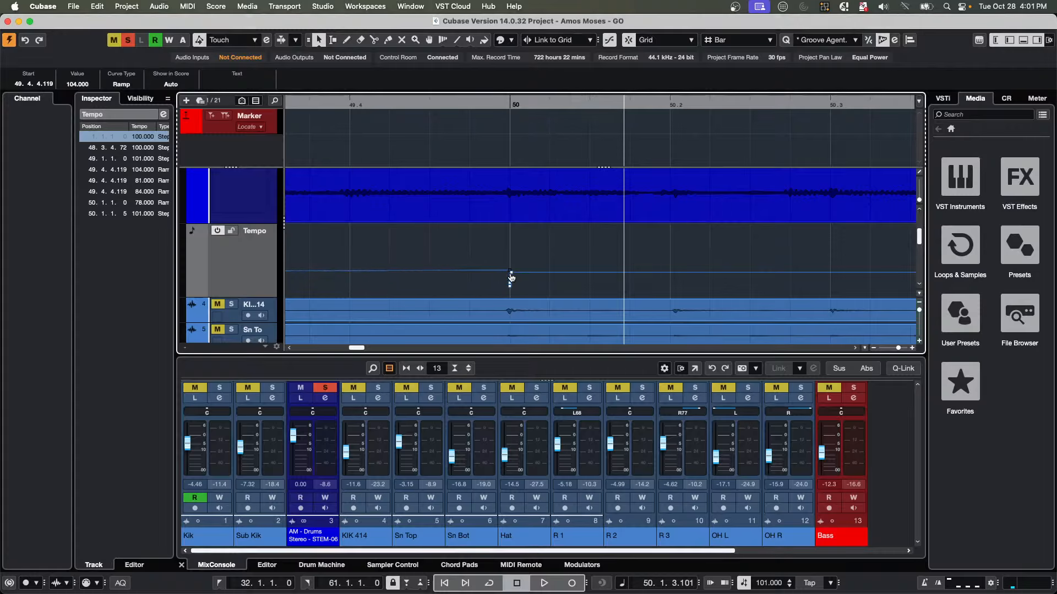
drag(512, 103, 556, 235)
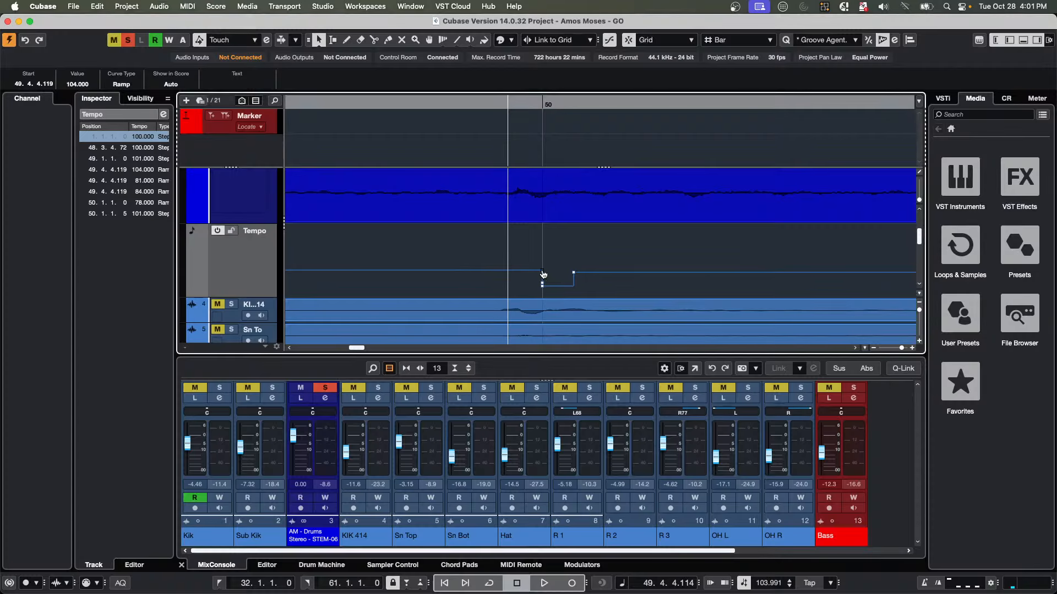
drag(542, 272, 539, 286)
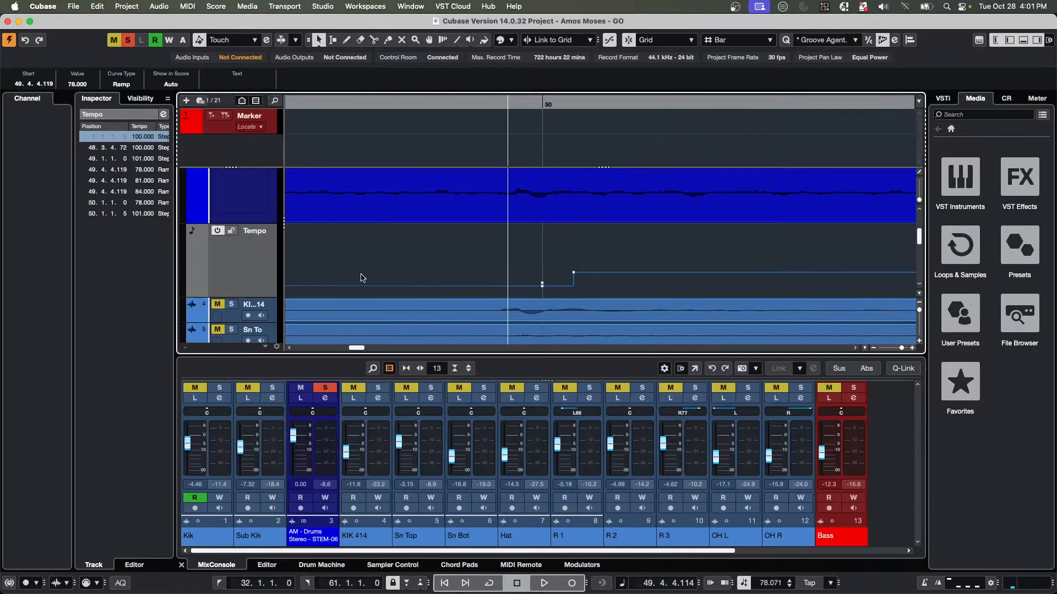
click(321, 285)
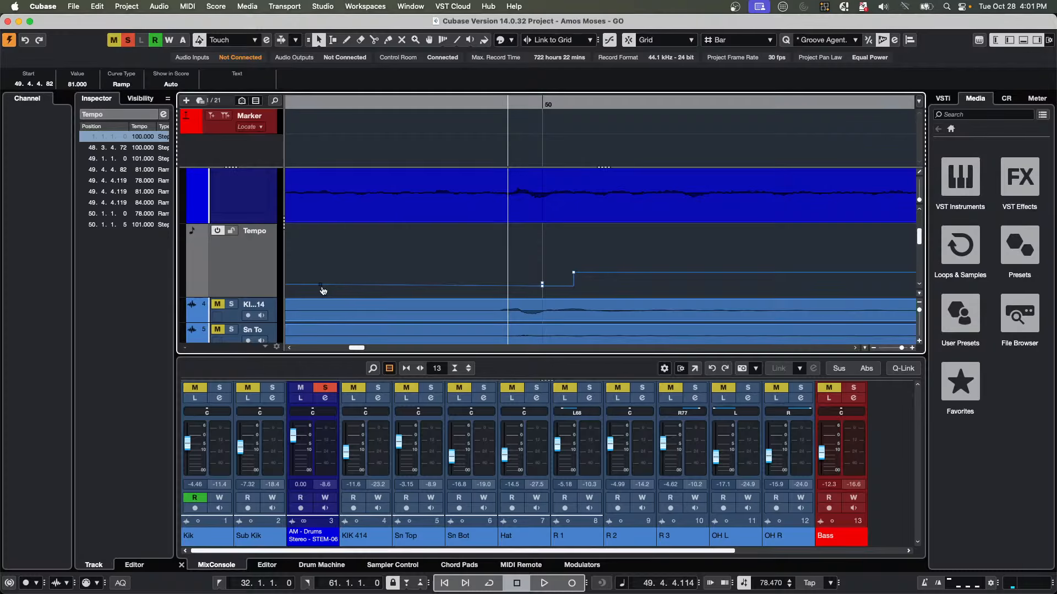
drag(323, 290, 323, 278)
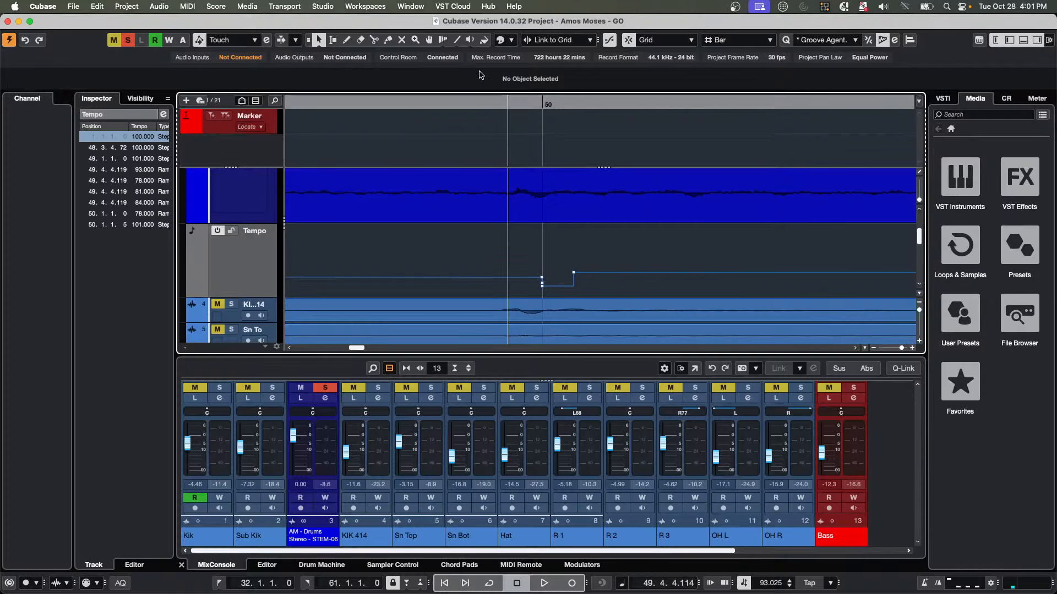
Undo the tempo edits around bar 50 back to the point on bar 49.
key(super+z)
key(super+z)
key(super+z)
key(super+z)
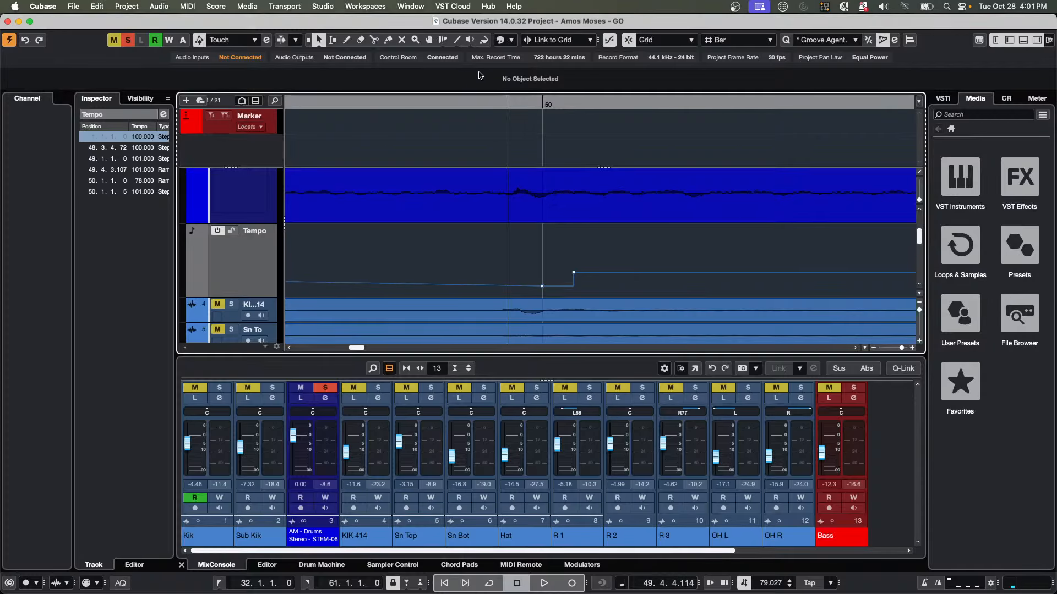
key(super+z)
key(super+z)
key(super+z)
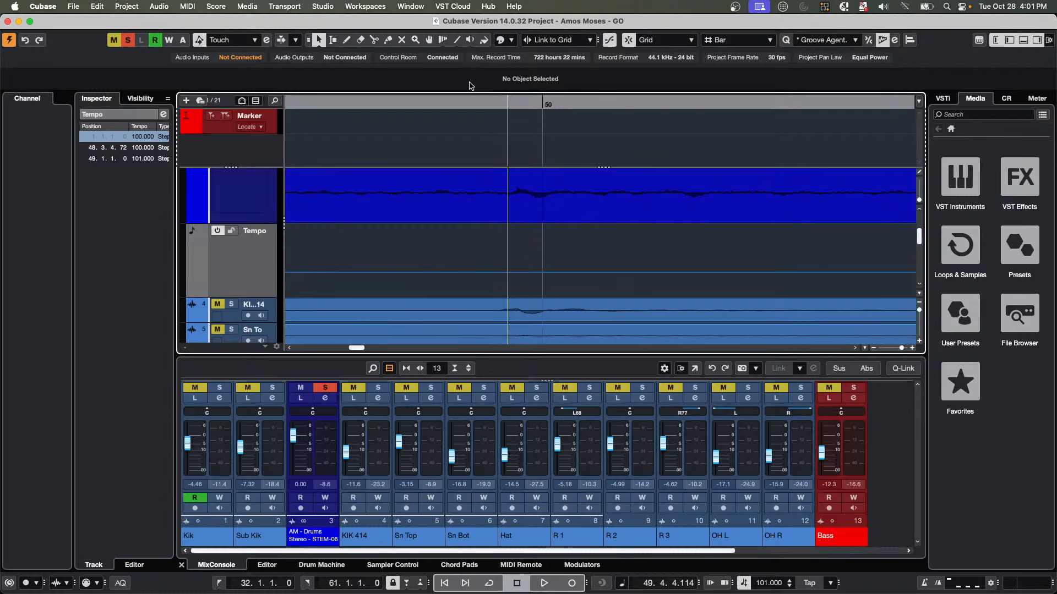
Add a ramped tempo point at the start of bar 51 and lower it to 68.
drag(455, 102, 471, 40)
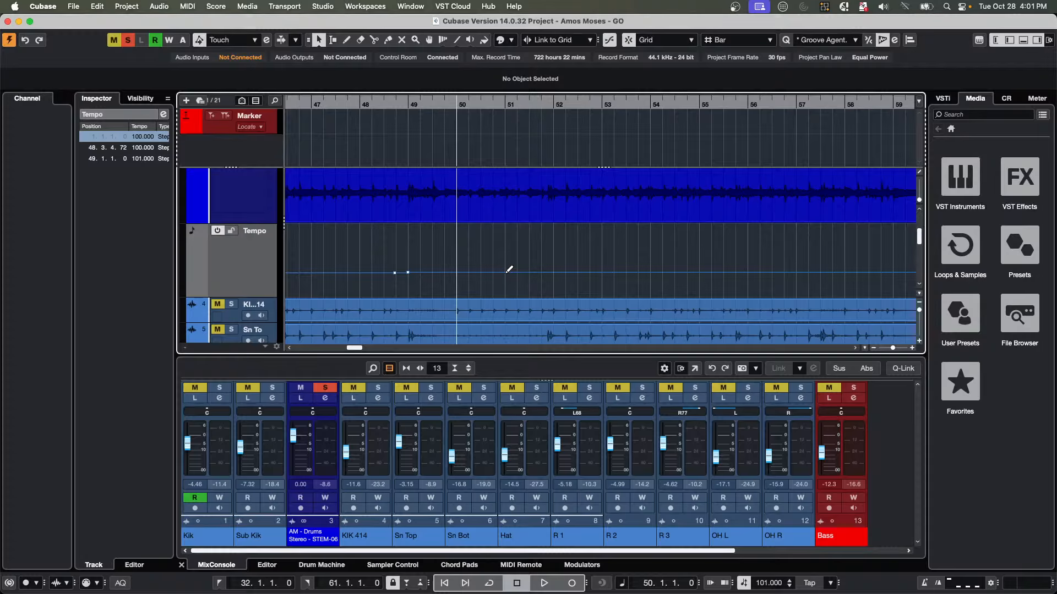
click(507, 272)
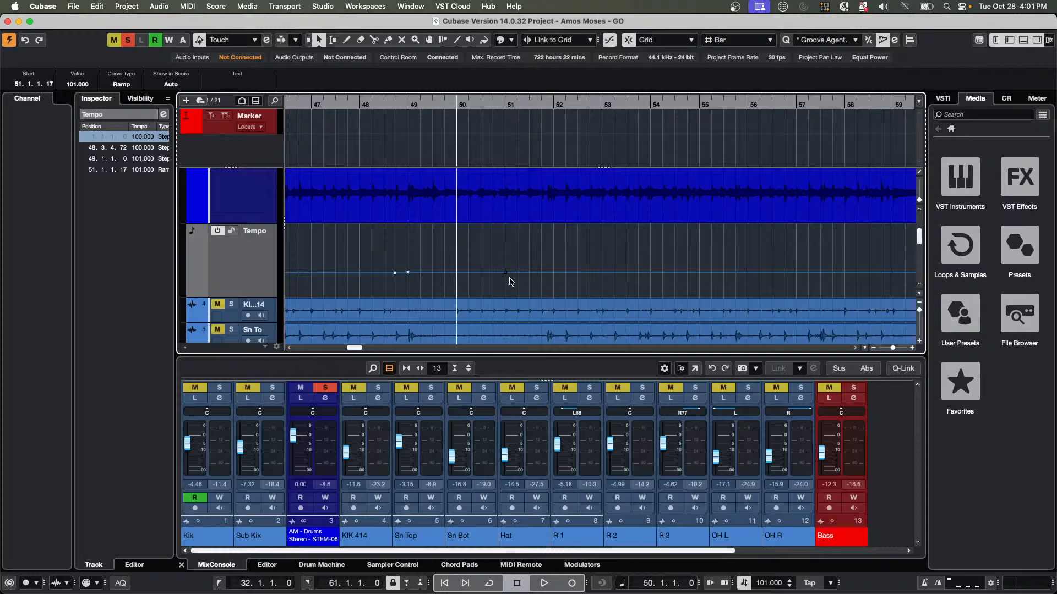
drag(507, 276, 507, 292)
Switch to the Draw tool and add a tempo point of 67 just after the one at bar 51.
right_click(512, 282)
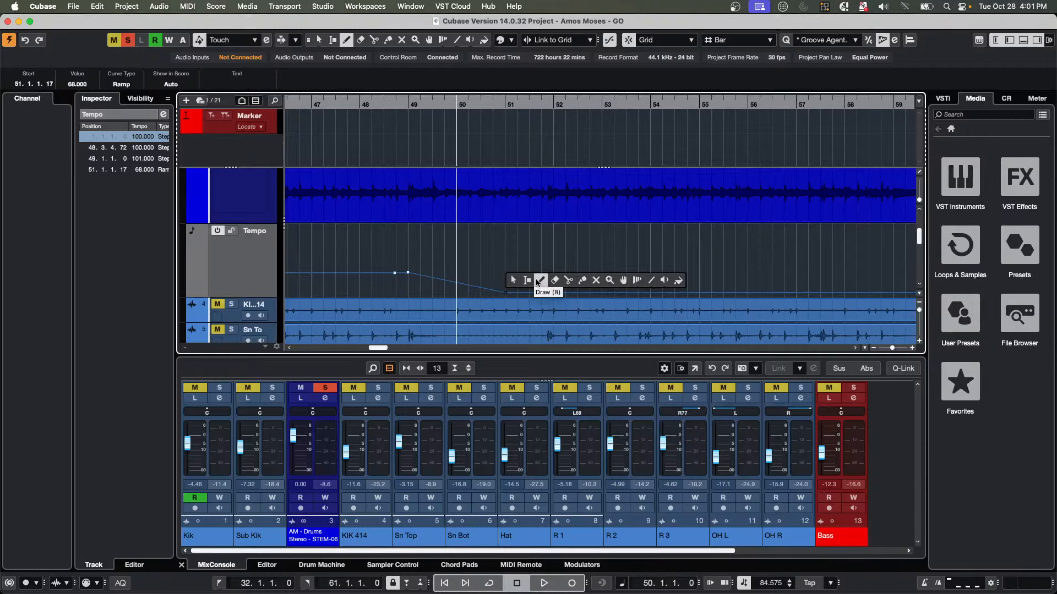
click(538, 278)
click(516, 269)
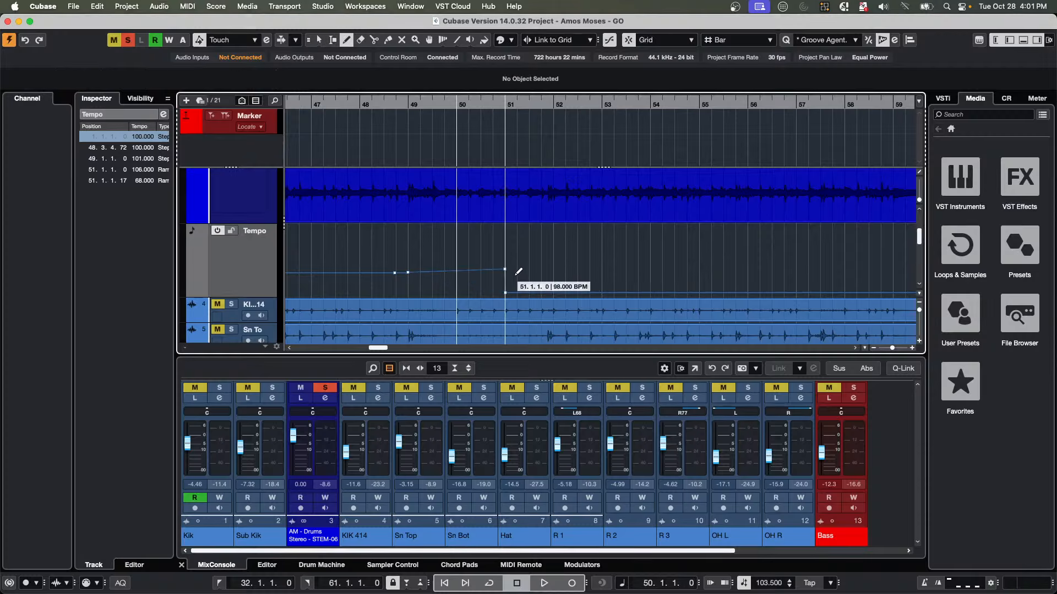
key(super+z)
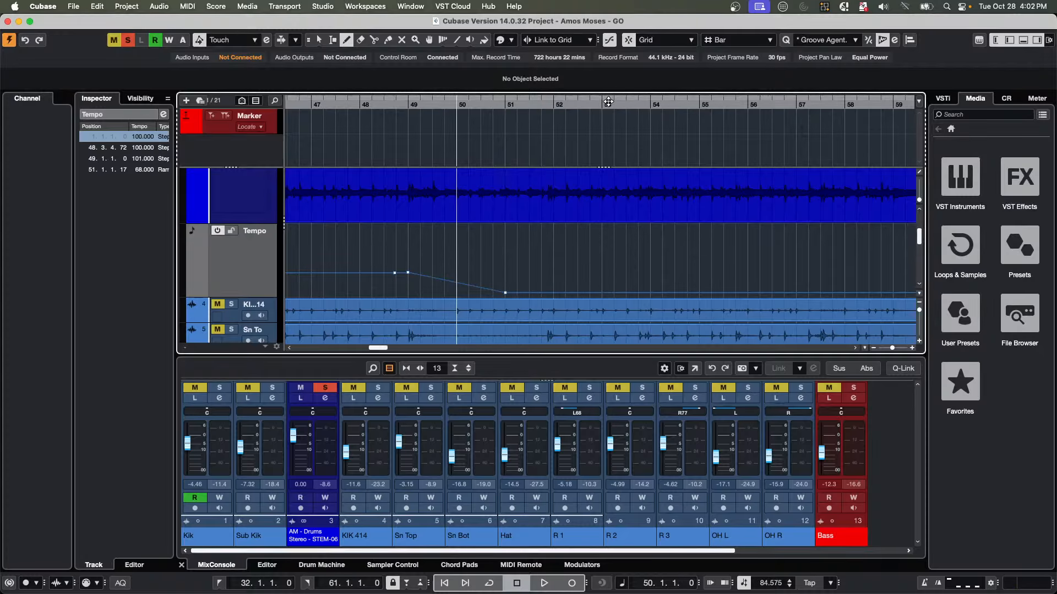
click(510, 293)
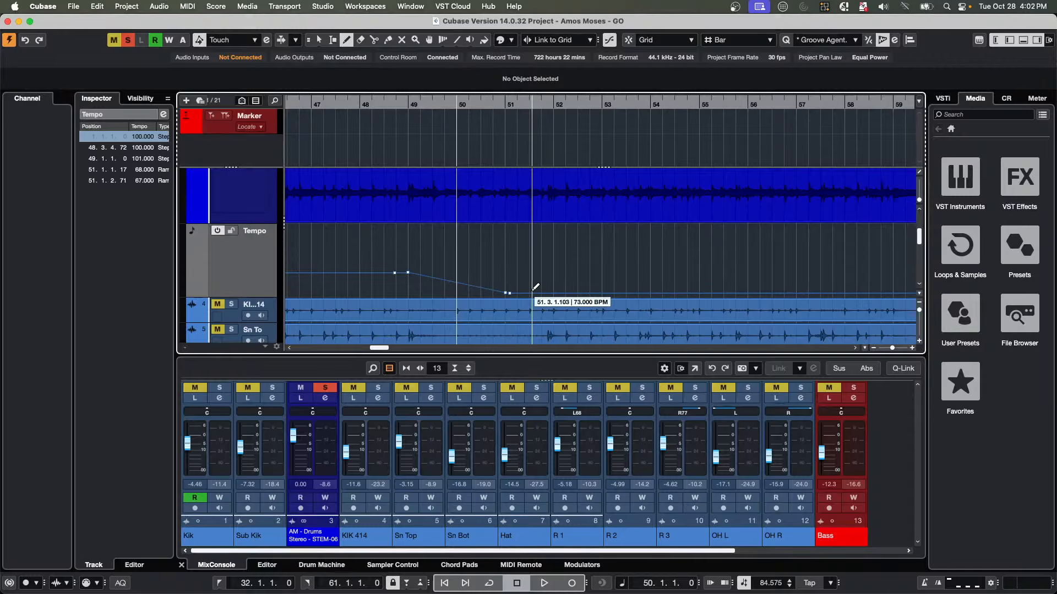
Switch back to the Object Selection tool and raise the tempo point just after bar 51 to 97.
right_click(532, 292)
click(532, 293)
drag(509, 296, 508, 275)
Play back the drum stem from just before bar 47 through the tempo ramps into bar 52.
click(291, 105)
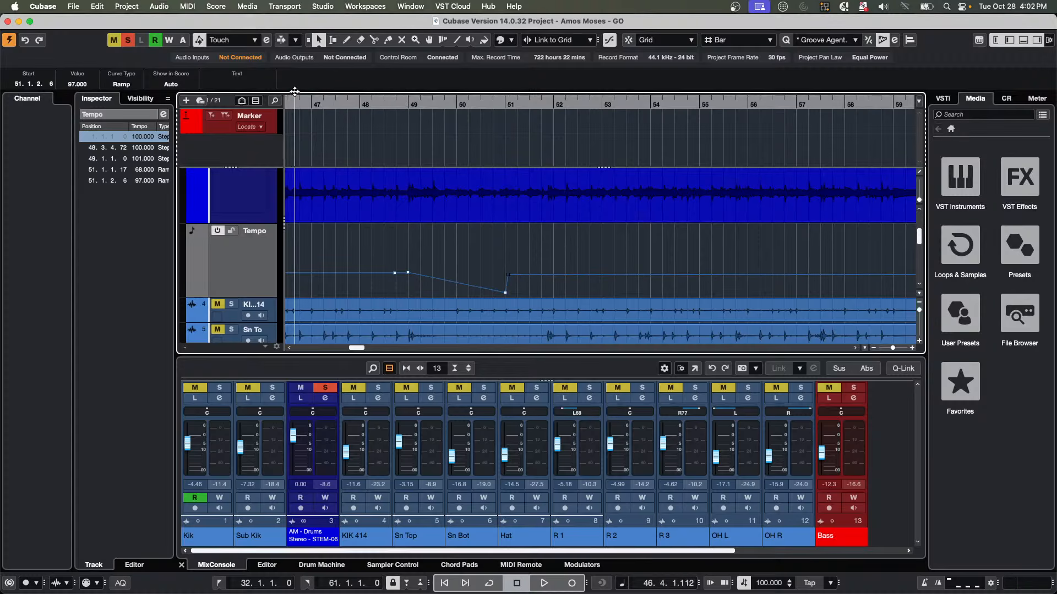
key(space)
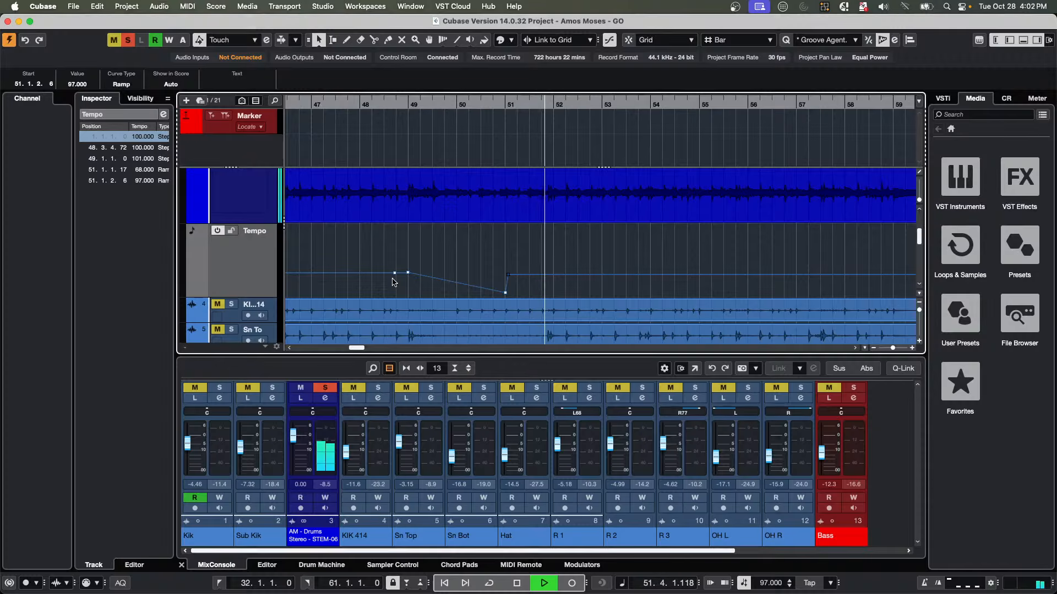
key(space)
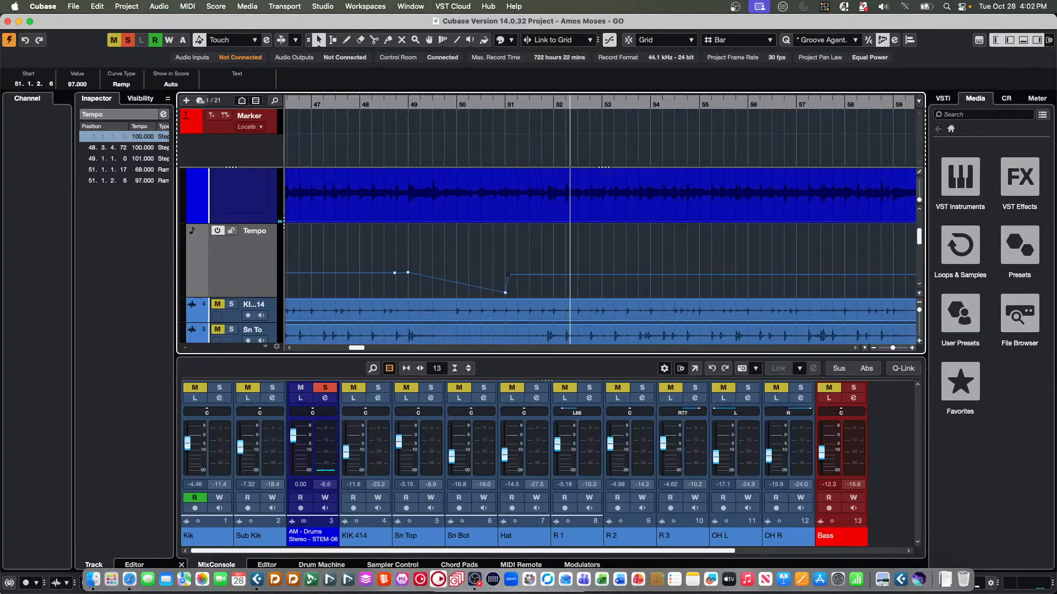
Open the recent project be someone.cpr.
right_click(7, 590)
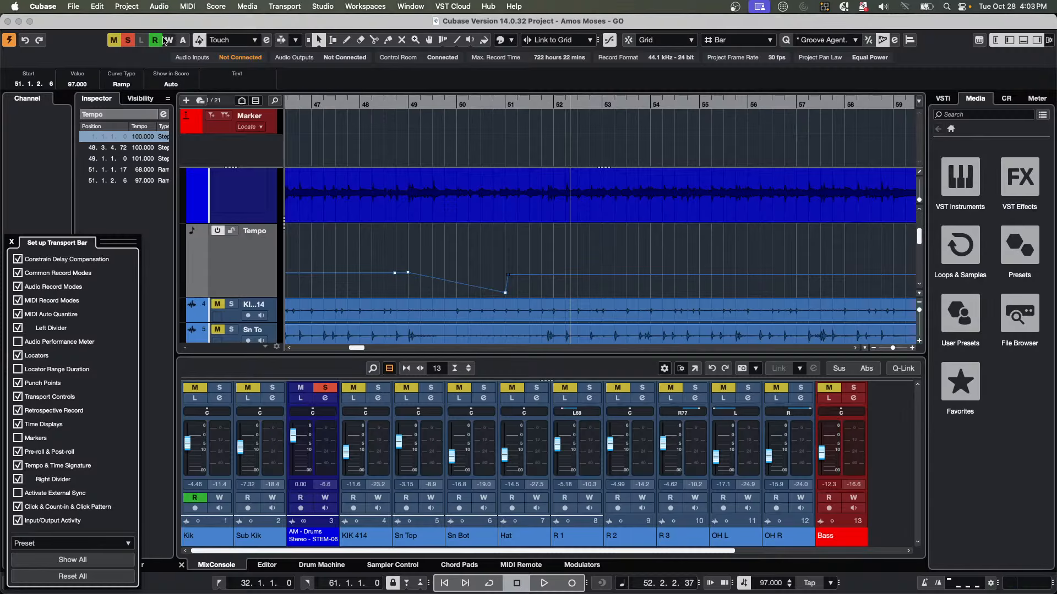
click(73, 7)
mouse_move(110, 242)
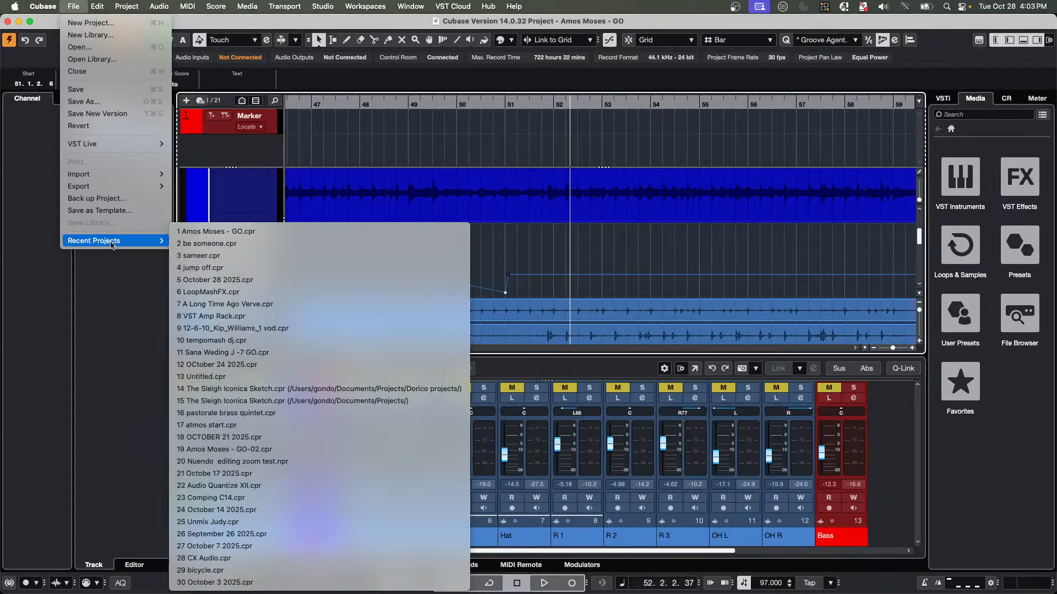
click(237, 246)
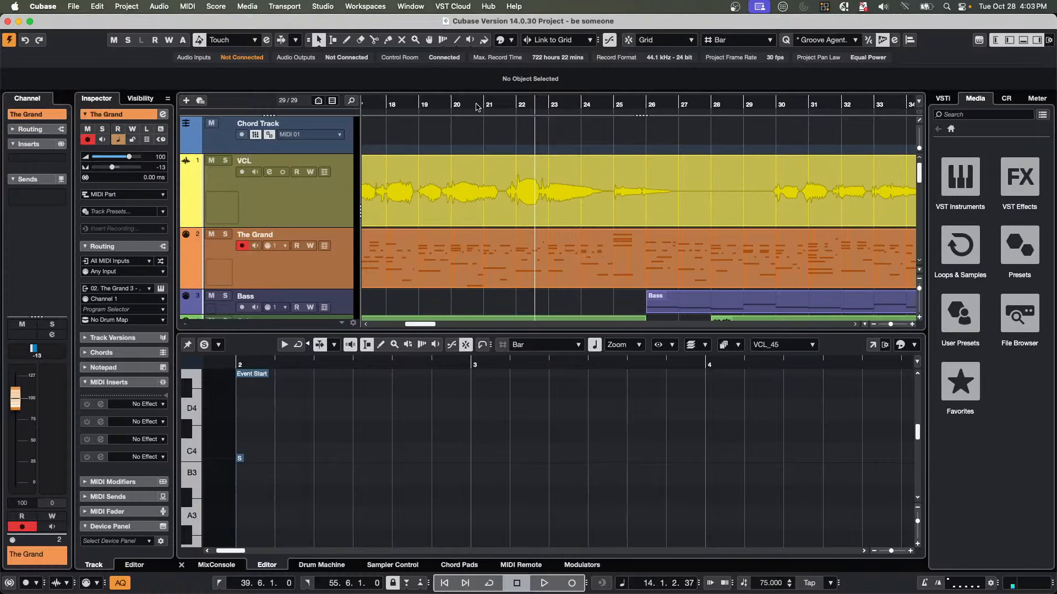
Duplicate the track version of the VCL vocal track.
click(477, 107)
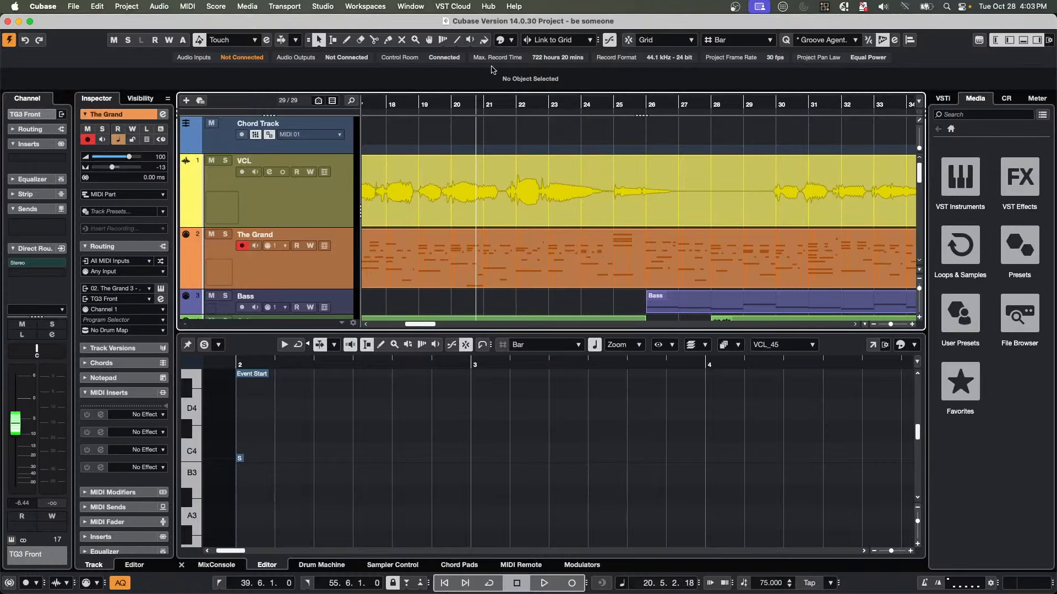
drag(483, 107, 480, 82)
click(558, 182)
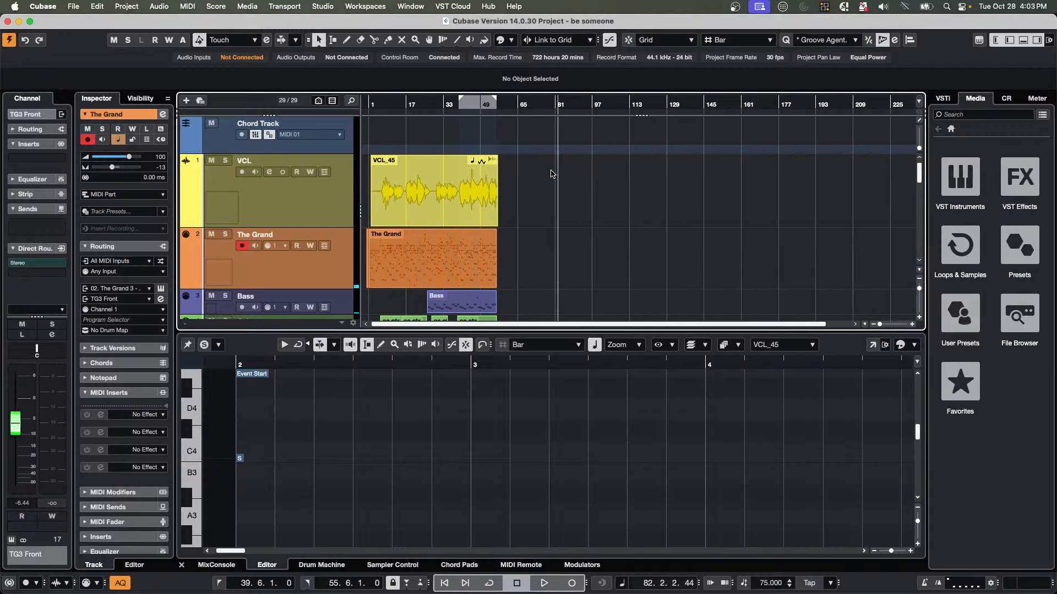
click(354, 204)
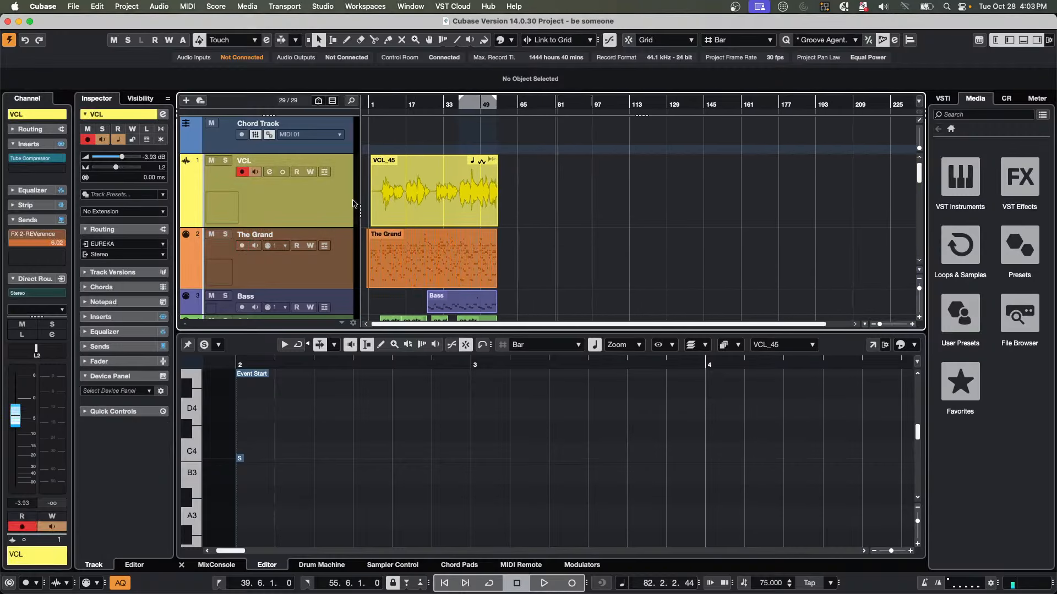
drag(374, 102, 371, 126)
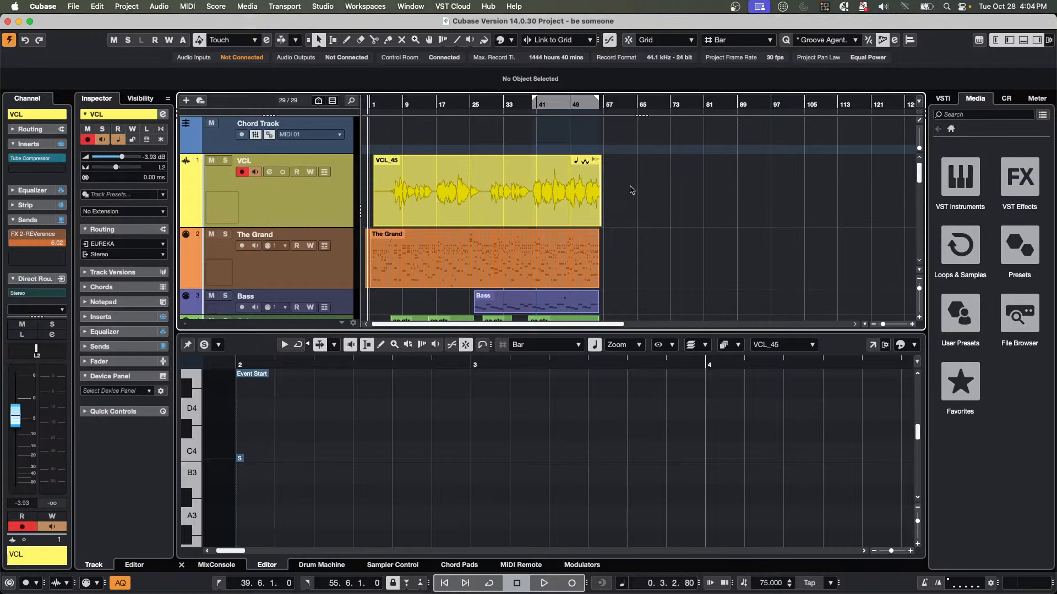
click(498, 195)
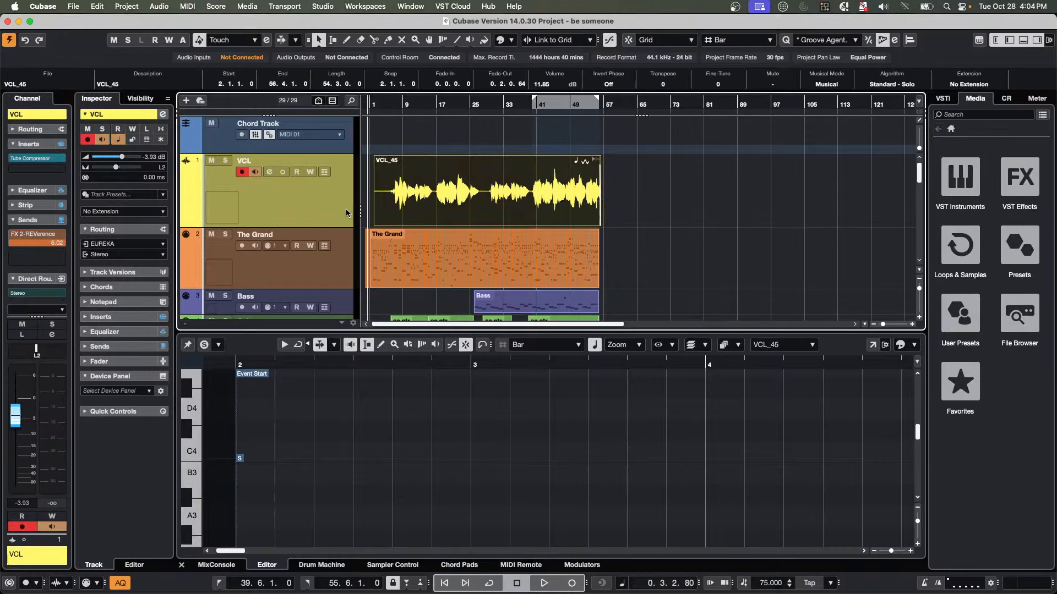
click(324, 160)
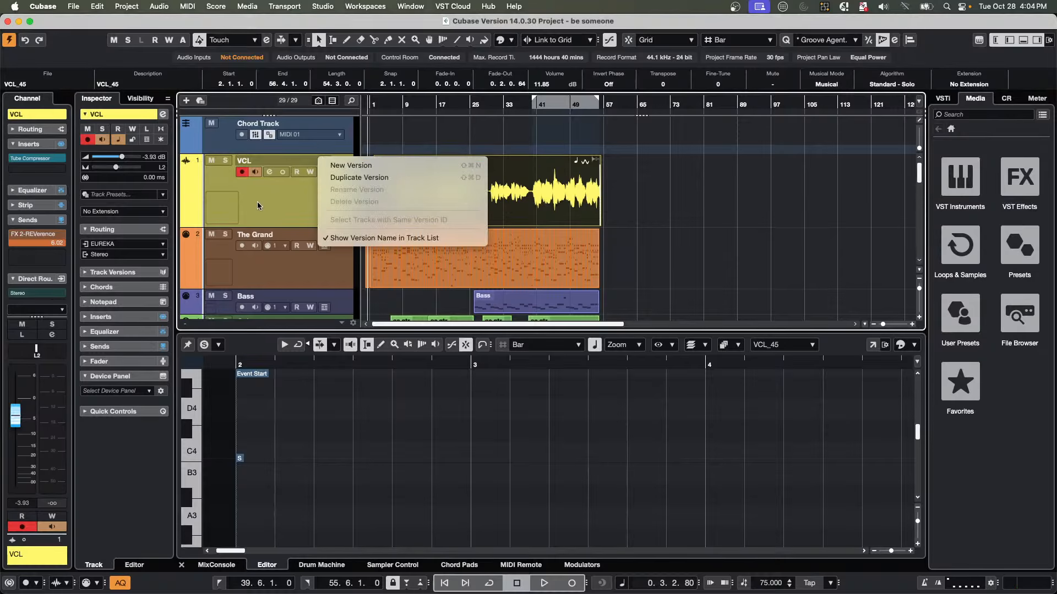
click(354, 181)
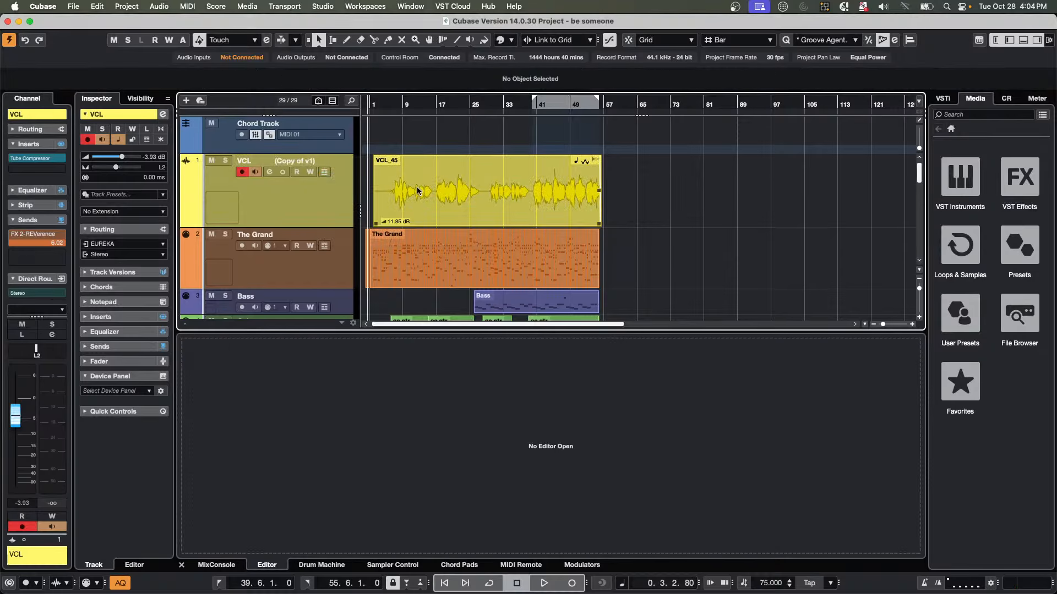
Bounce the VCL_45 event in the duplicated version and split it into five pieces, with cuts including bars 17, 28 and 44.
click(159, 6)
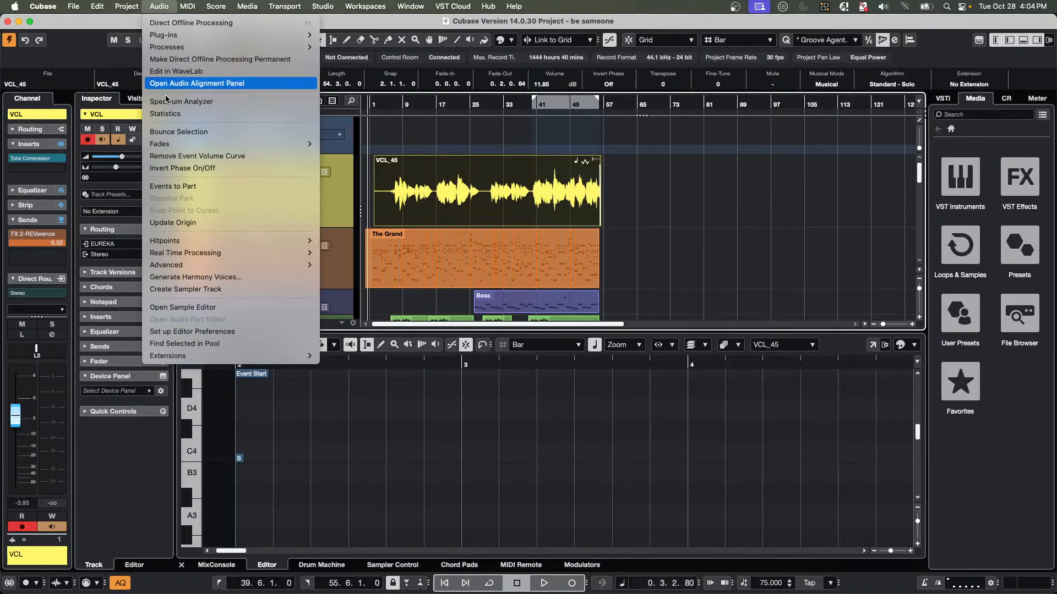
click(218, 132)
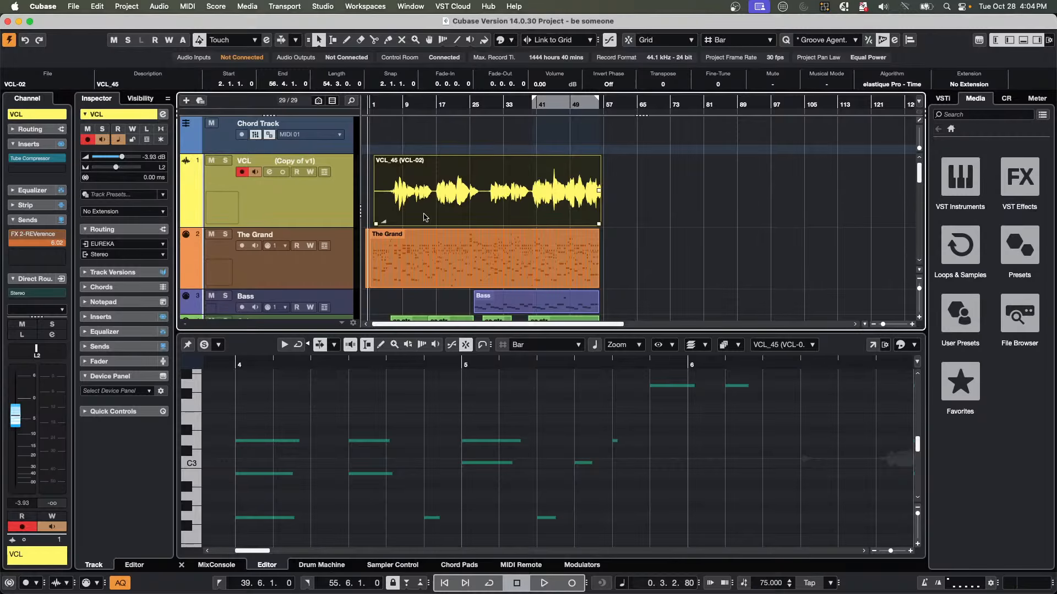
right_click(443, 197)
click(497, 199)
click(438, 198)
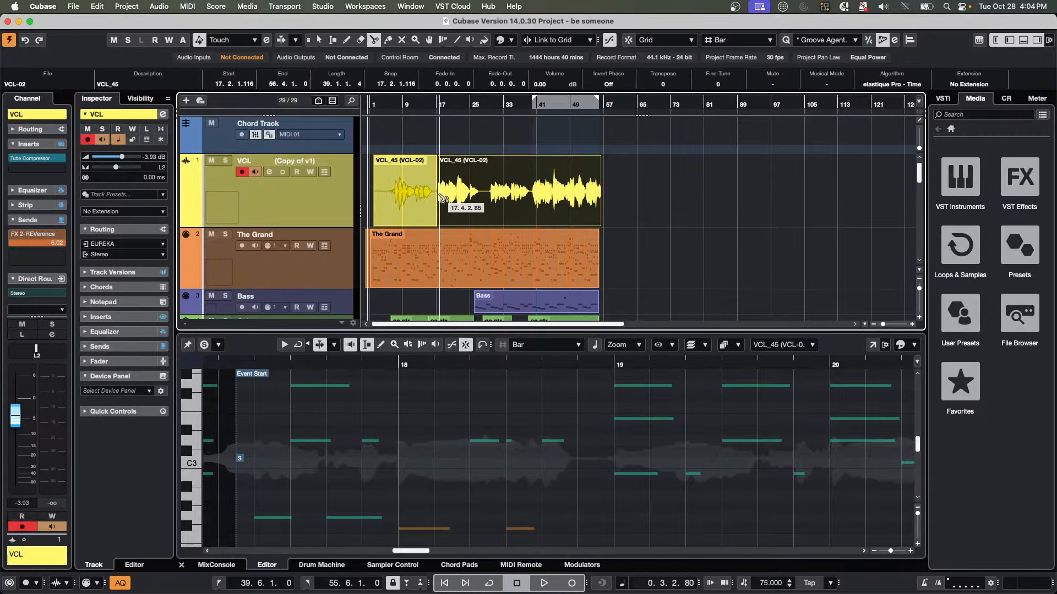
click(484, 198)
click(531, 199)
click(551, 199)
key(1)
Adjust the volumes of the split vocal pieces, setting the second piece to -4.03 dB.
click(450, 196)
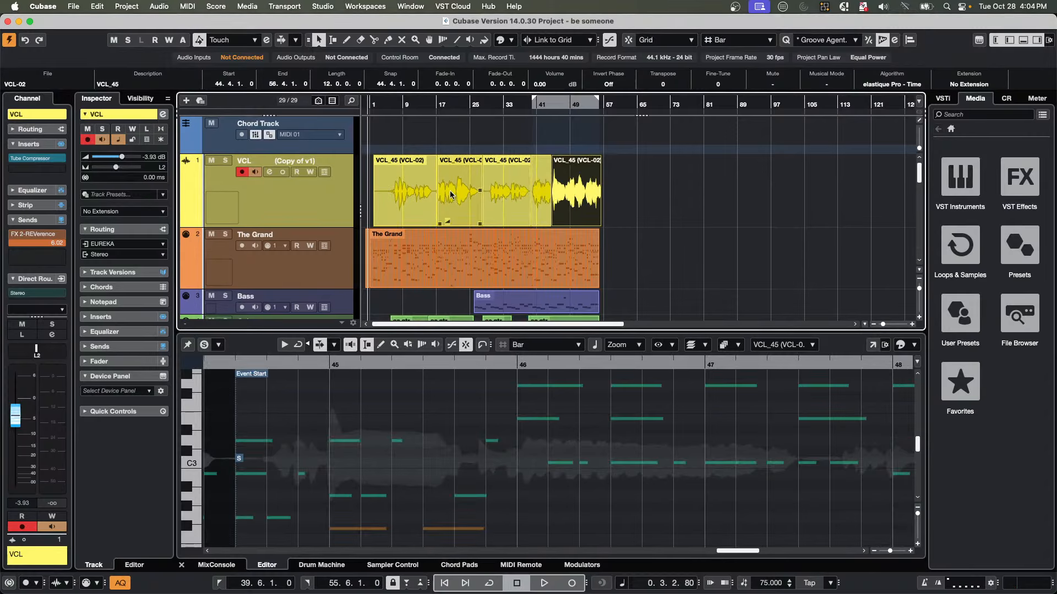
drag(458, 164, 558, 201)
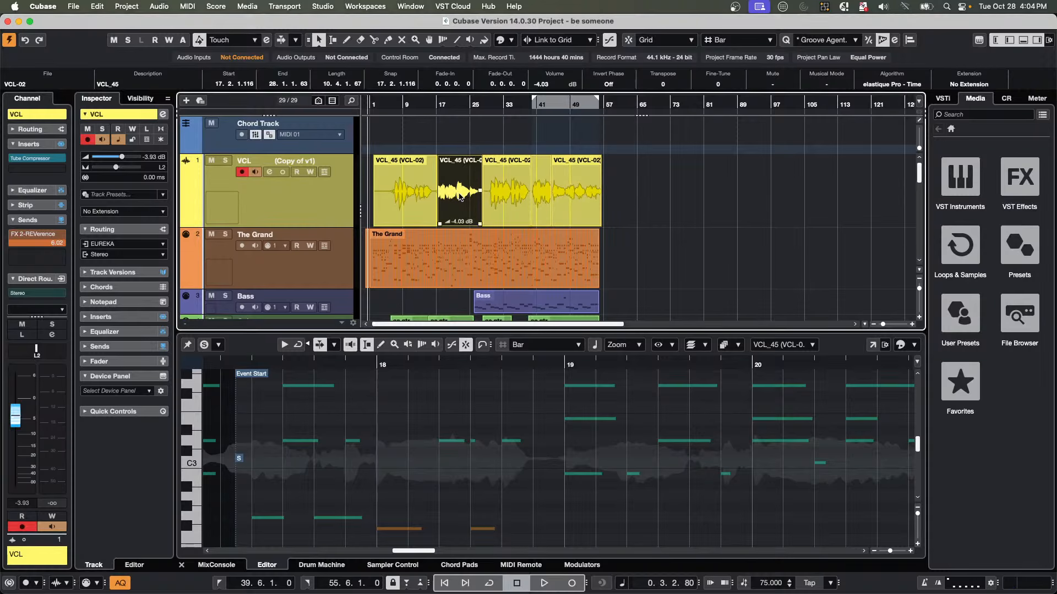
Compare the edited vocal with the original by switching the VCL track to version v1 and back to Copy of v1.
click(327, 162)
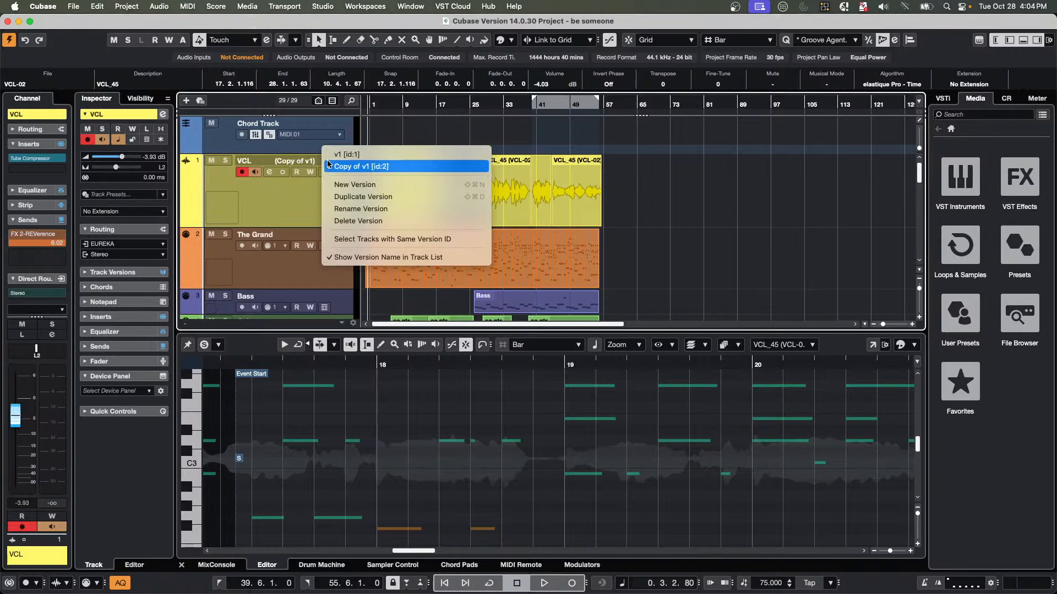
click(355, 157)
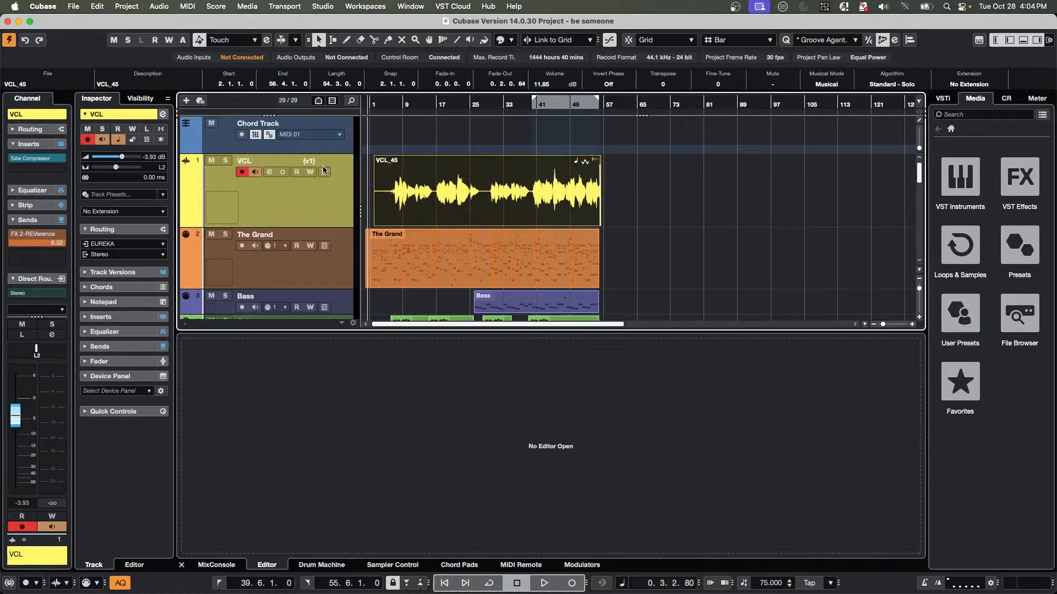
click(319, 161)
click(356, 178)
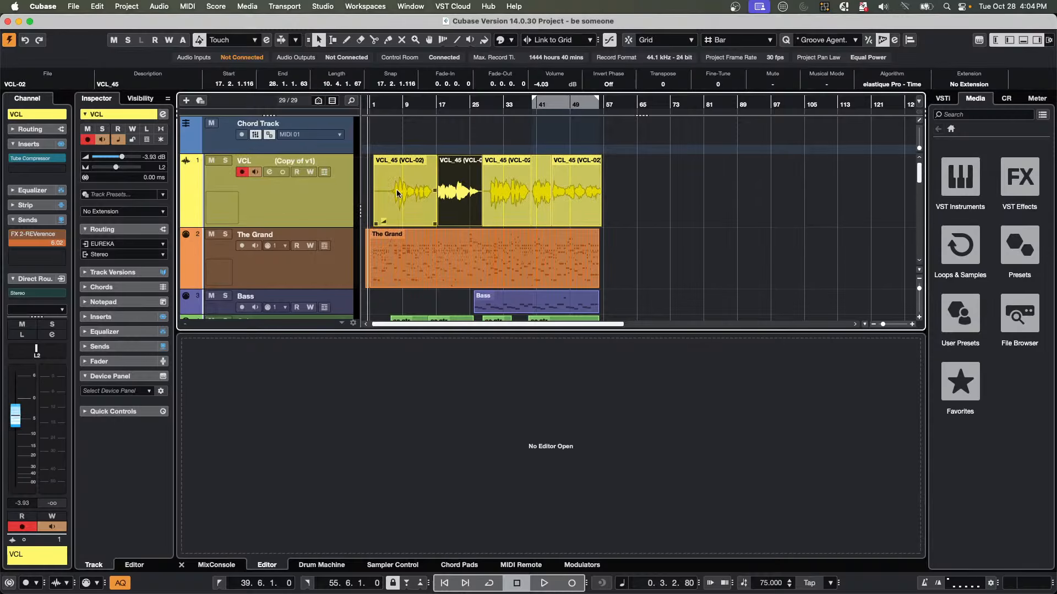
Undo the volume changes, splits and bounce, back to the unbounced VCL_45 event in Copy of v1.
click(533, 234)
key(super+z)
key(super+z)
key(super+z)
key(super+z)
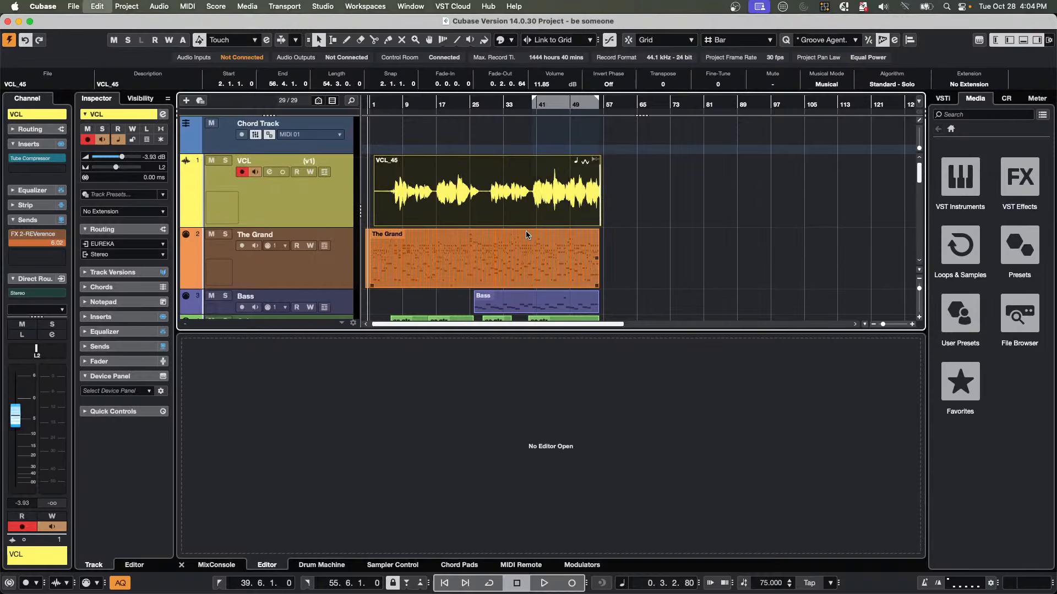
key(super+z)
key(super+z)
key(super+z)
key(super+z)
key(super+z)
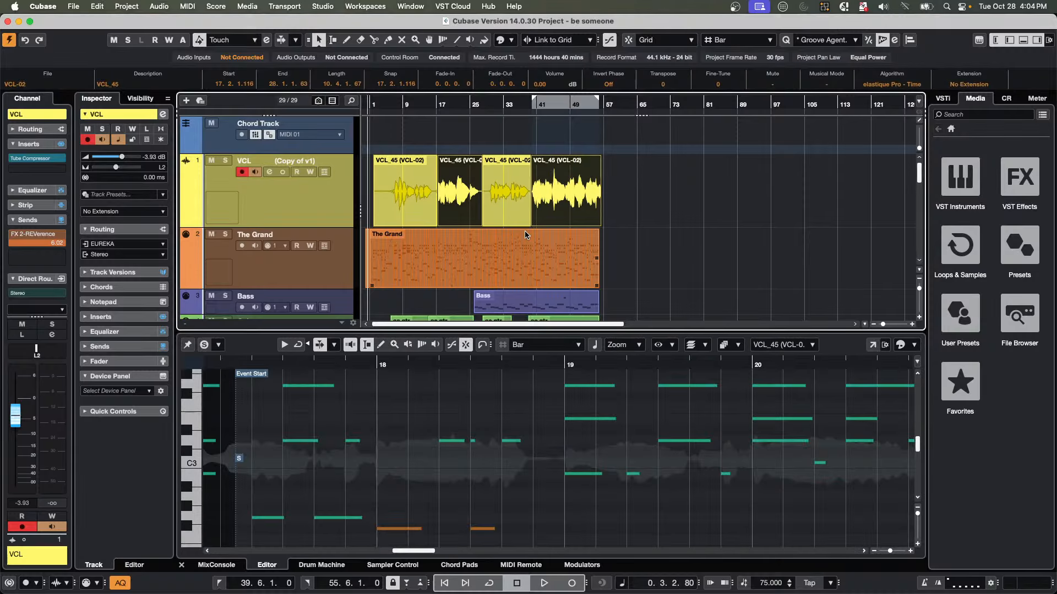
key(super+z)
key(super+z)
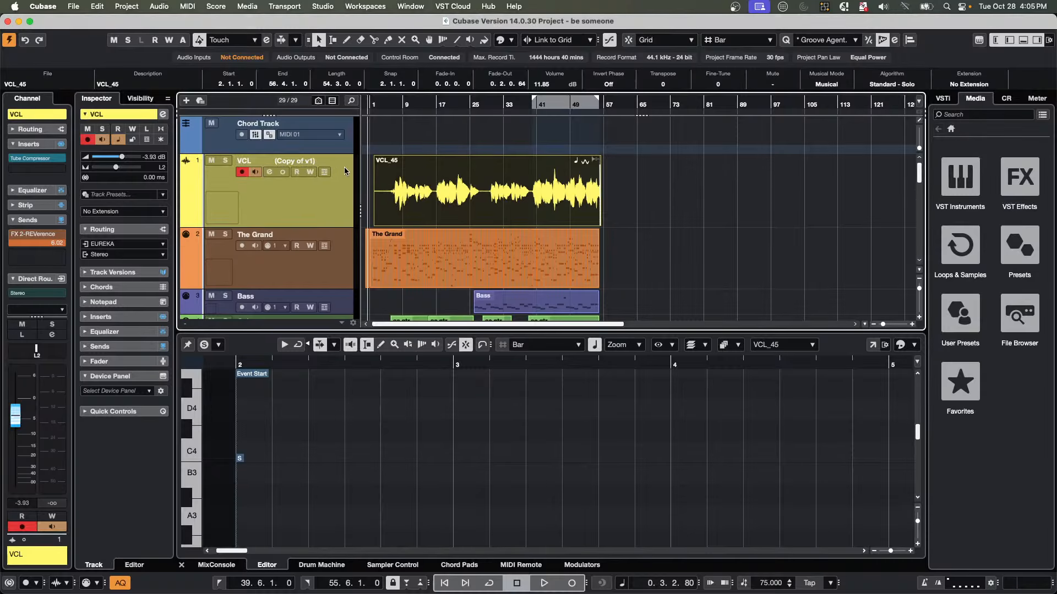
Bounce the VCL_45 event in the Copy of v1 track version.
click(325, 161)
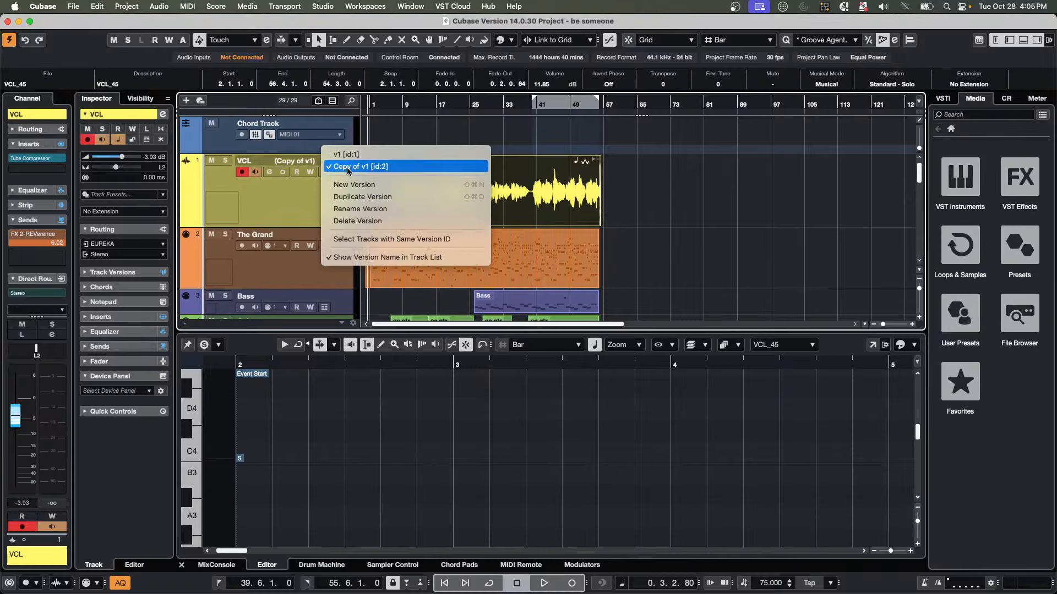
click(268, 198)
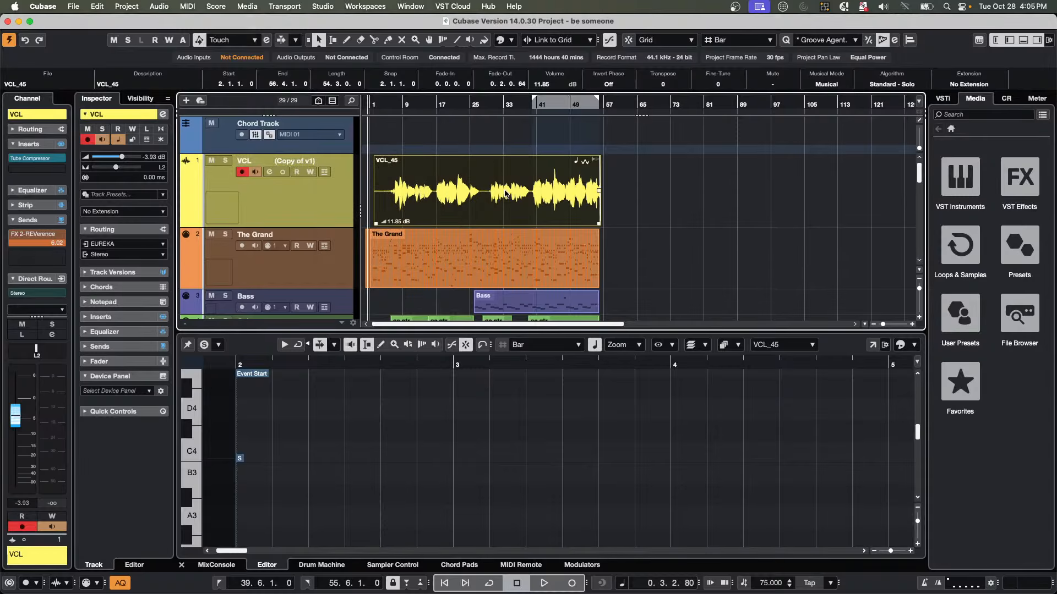
click(158, 7)
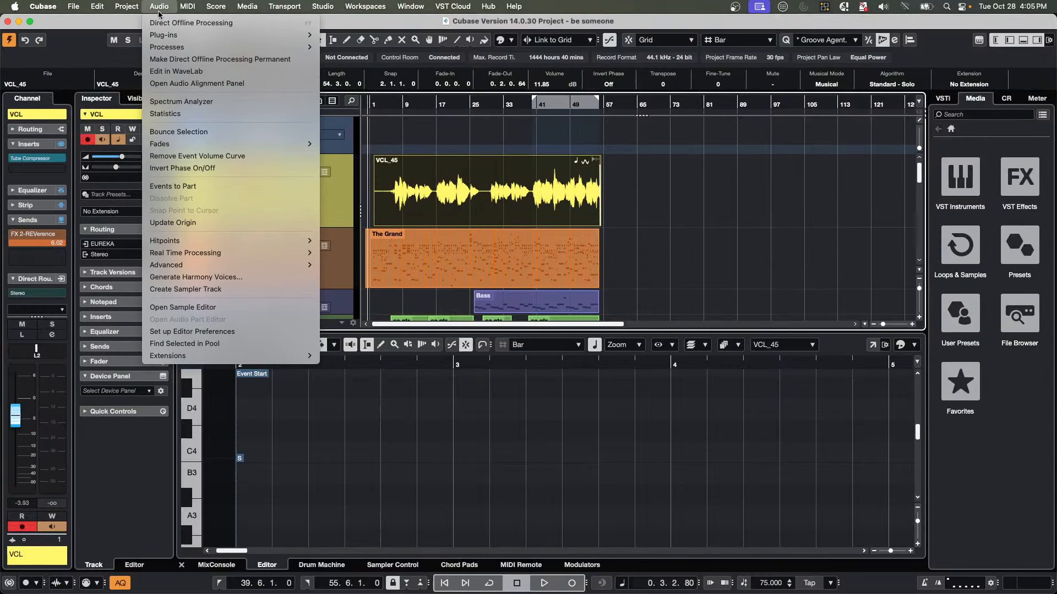
click(178, 132)
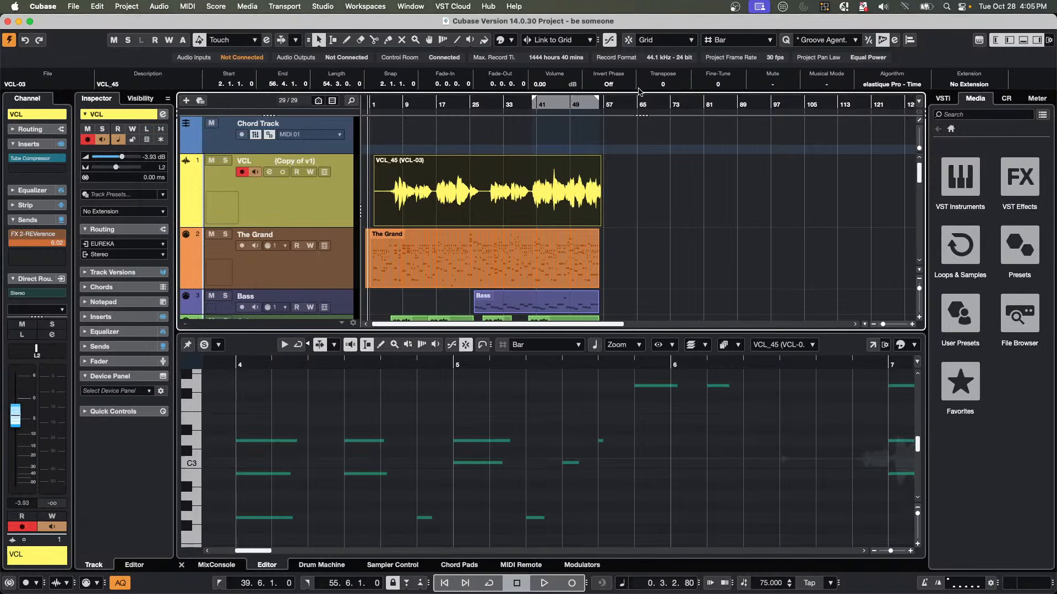
Compare the bounced vocal with the untouched event by switching to version v1 and returning to Copy of v1.
click(327, 163)
click(328, 156)
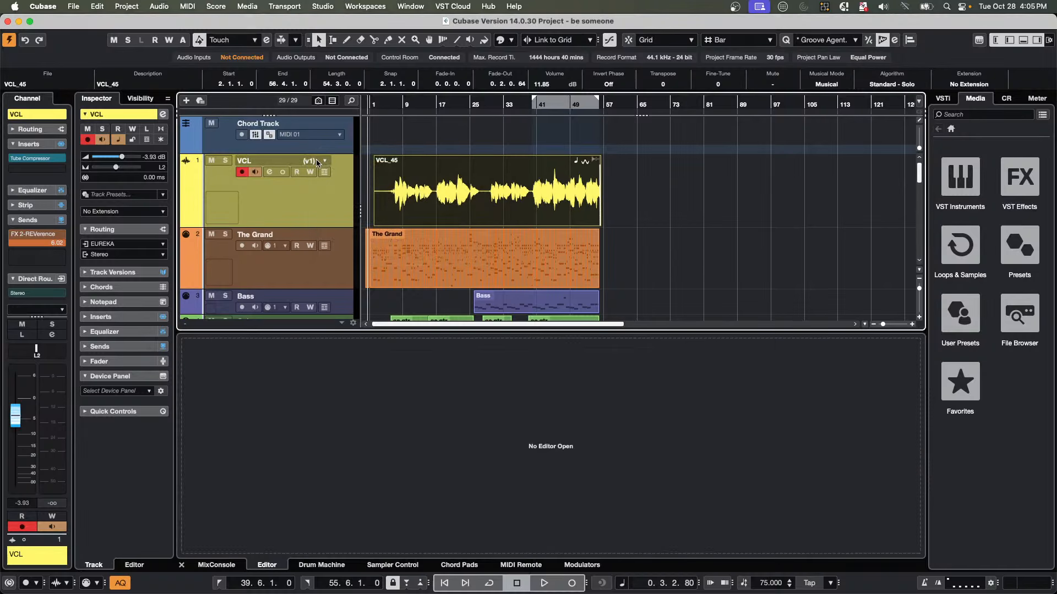
click(329, 161)
click(345, 176)
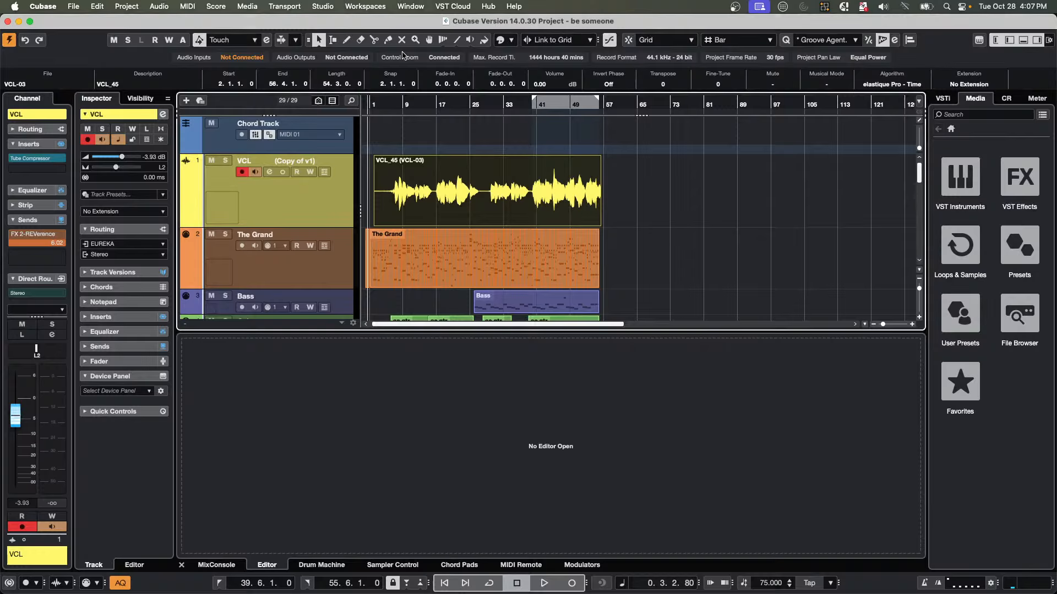
Open The Grand part in a separate Key Editor window and show its notes around bars 6 to 12.
double_click(460, 256)
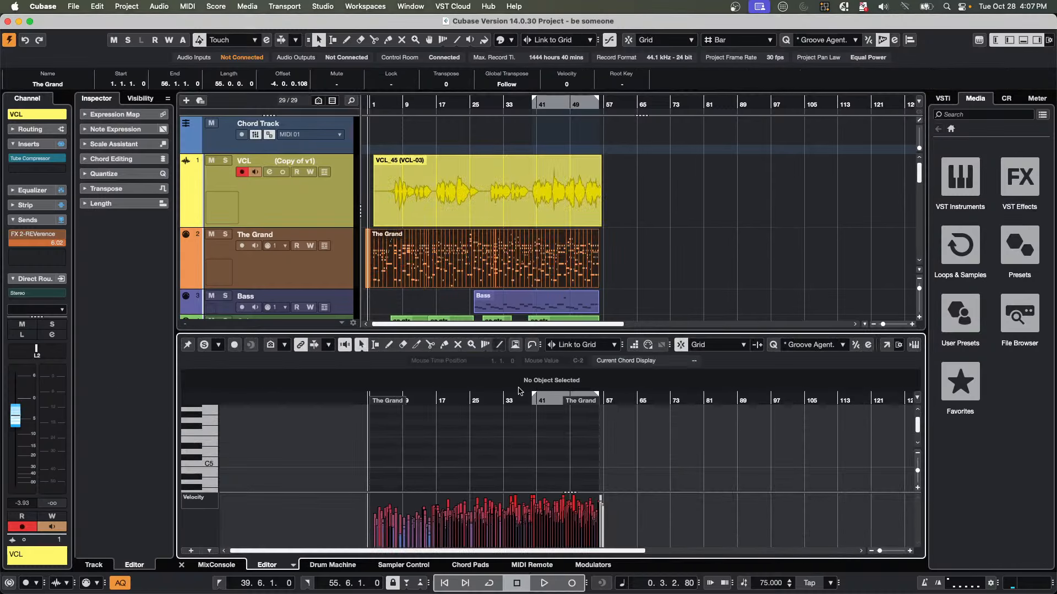
click(886, 344)
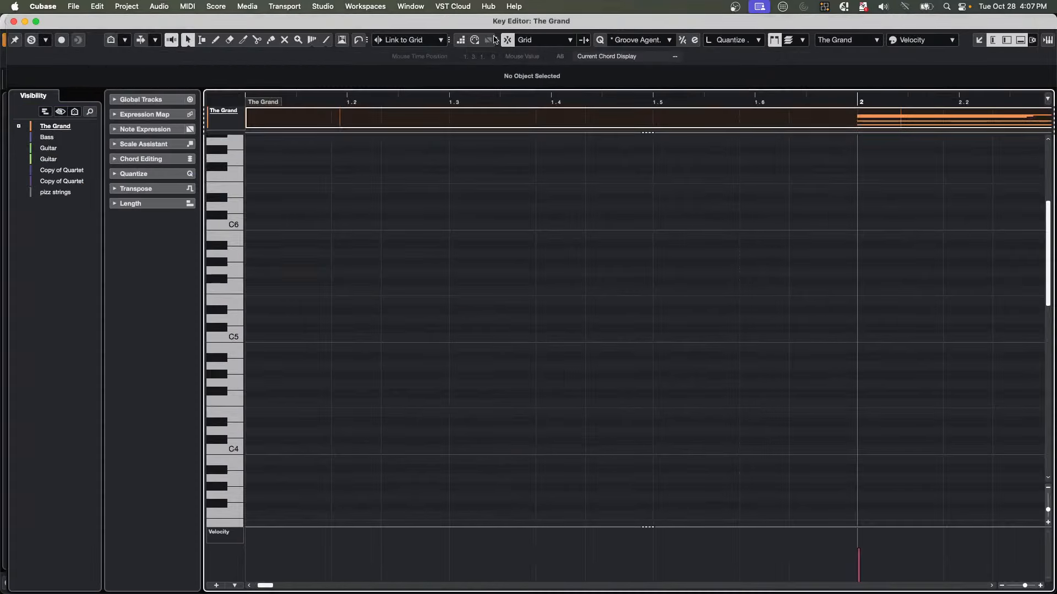
drag(450, 101, 443, 45)
scroll(739, 307, down, 15)
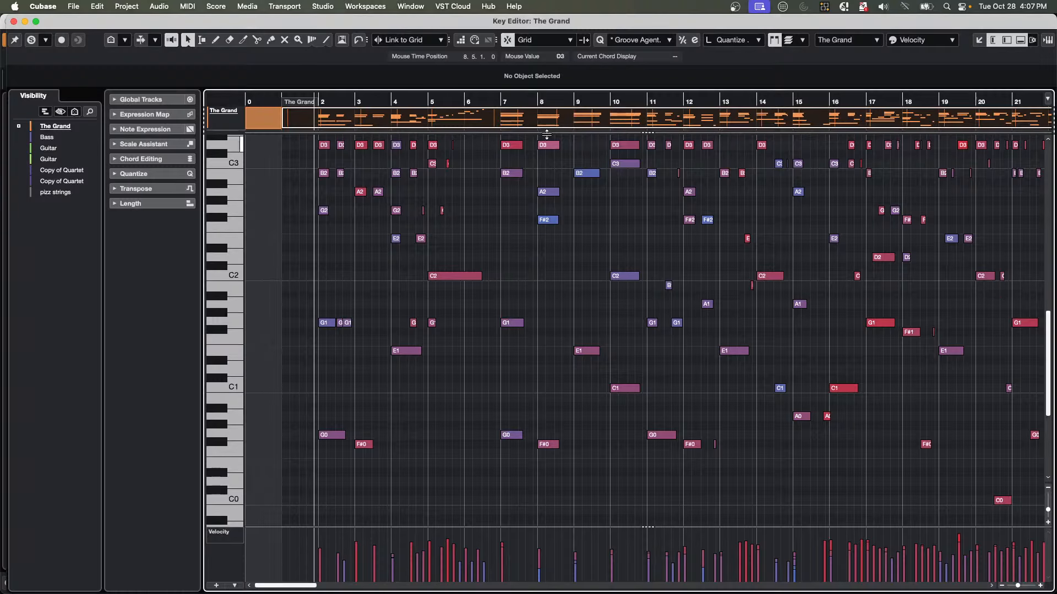
drag(550, 102, 551, 131)
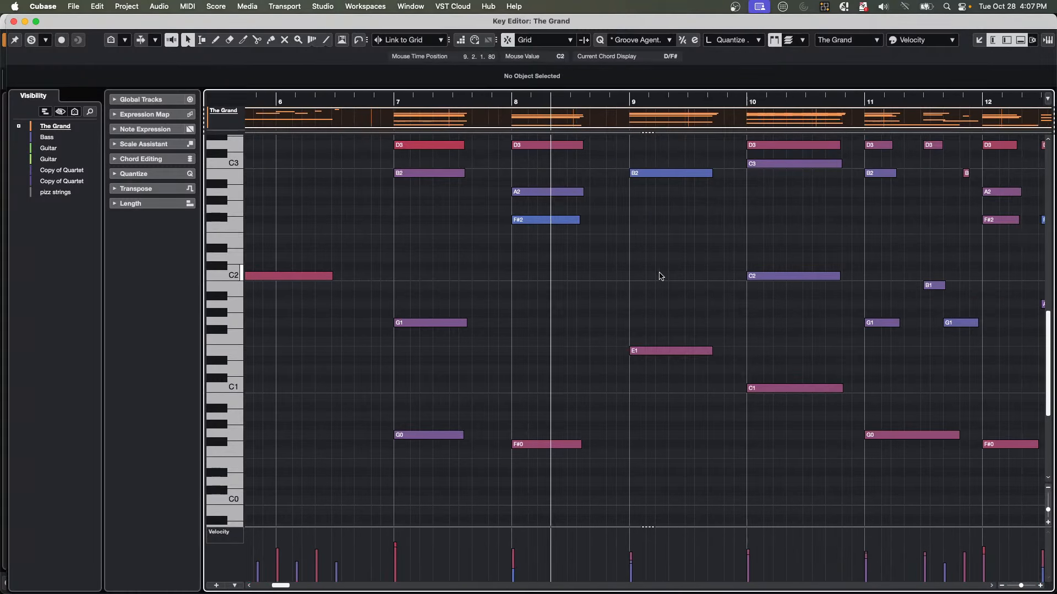
scroll(659, 276, up, 8)
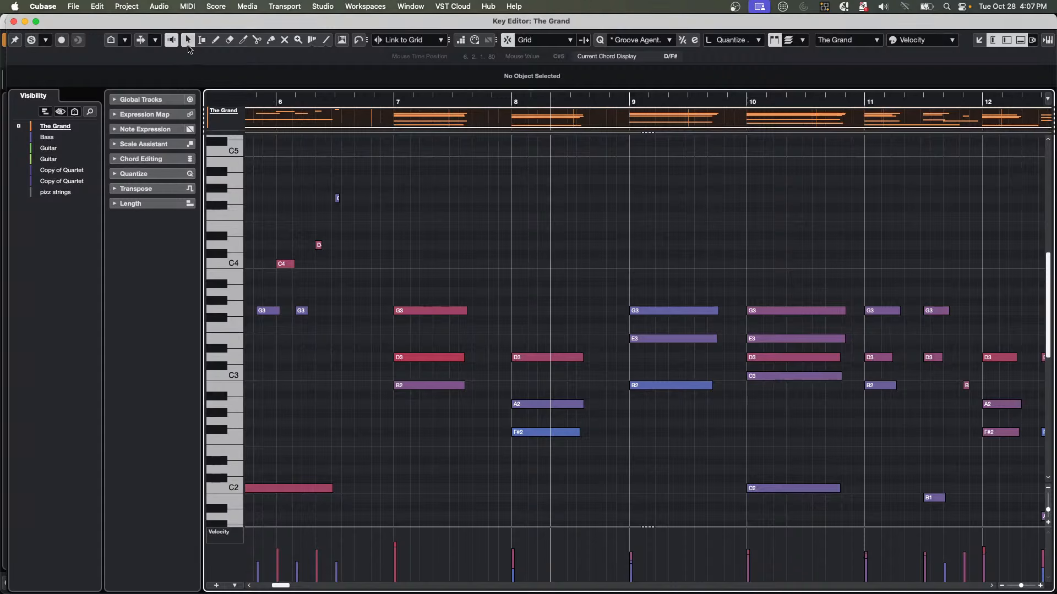
Set the Object Selection tool to Sizing Applies Time Stretch.
click(187, 46)
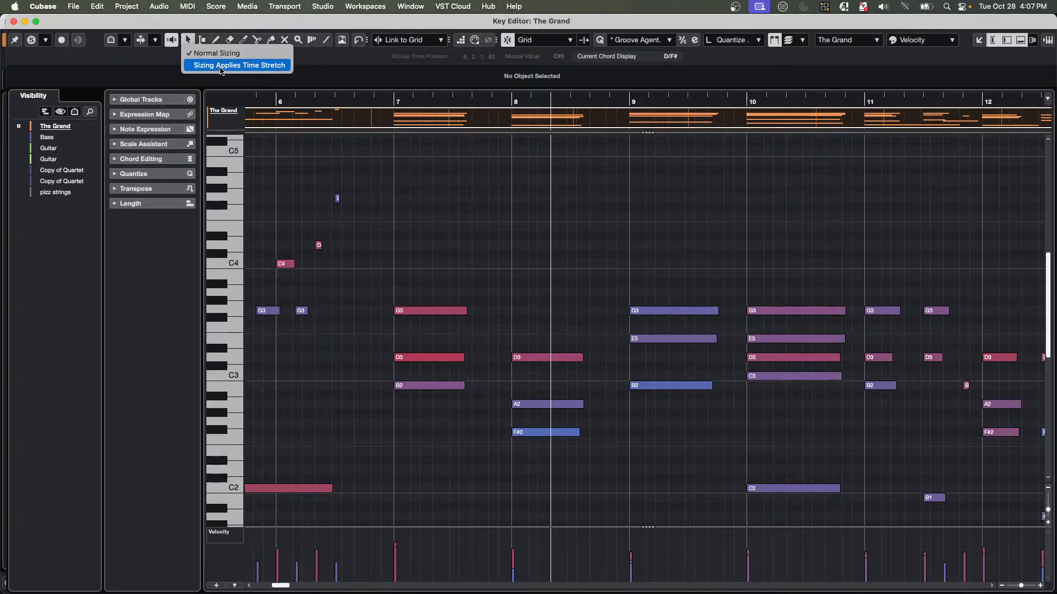
click(221, 66)
Try time-stretching the chords in bars 8 and 9 to a shorter span, and undo the changes.
drag(545, 282, 688, 437)
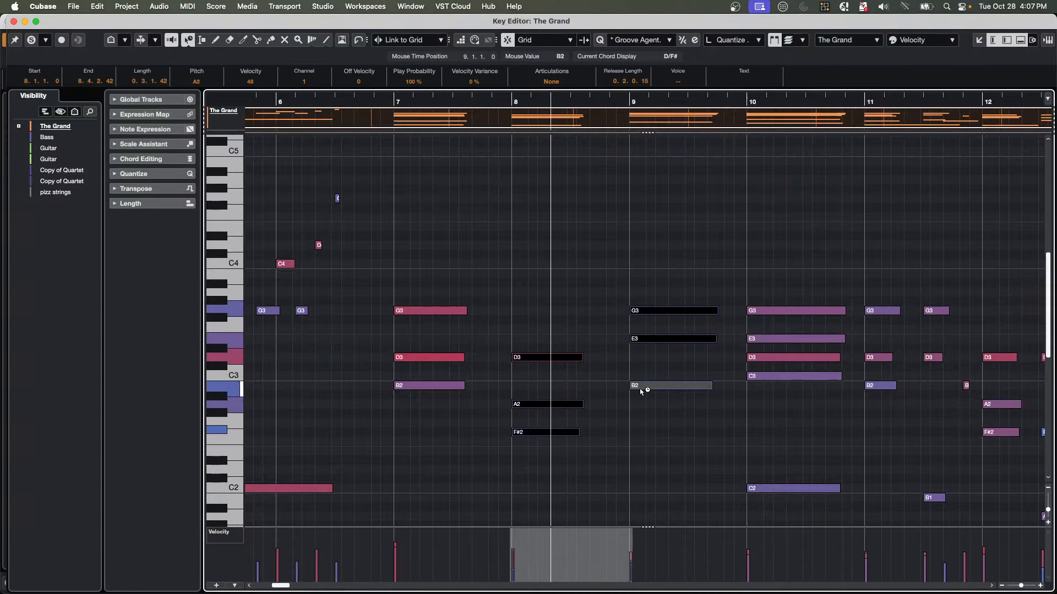
drag(631, 385, 698, 389)
drag(693, 389, 693, 390)
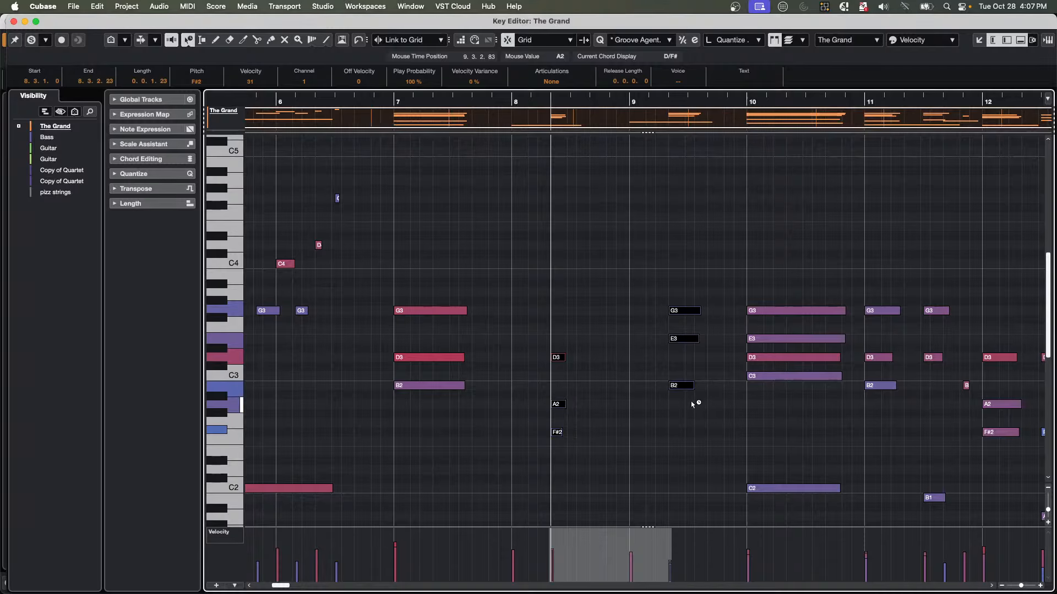
key(super+z)
key(super+z)
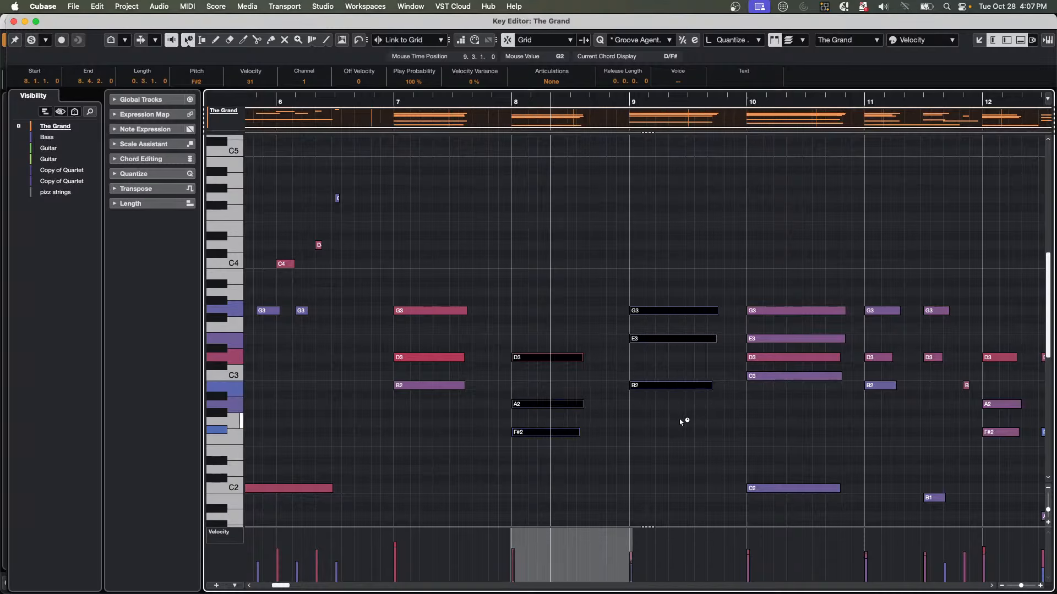
click(647, 427)
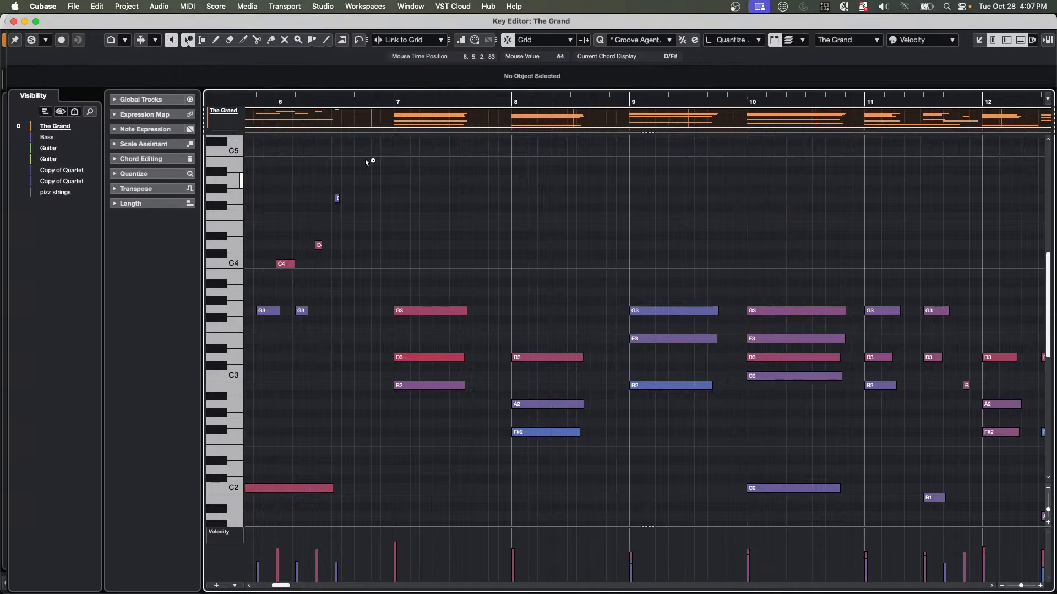
Open the MIDI Logical Editor setup and remove its existing event target filters.
click(189, 6)
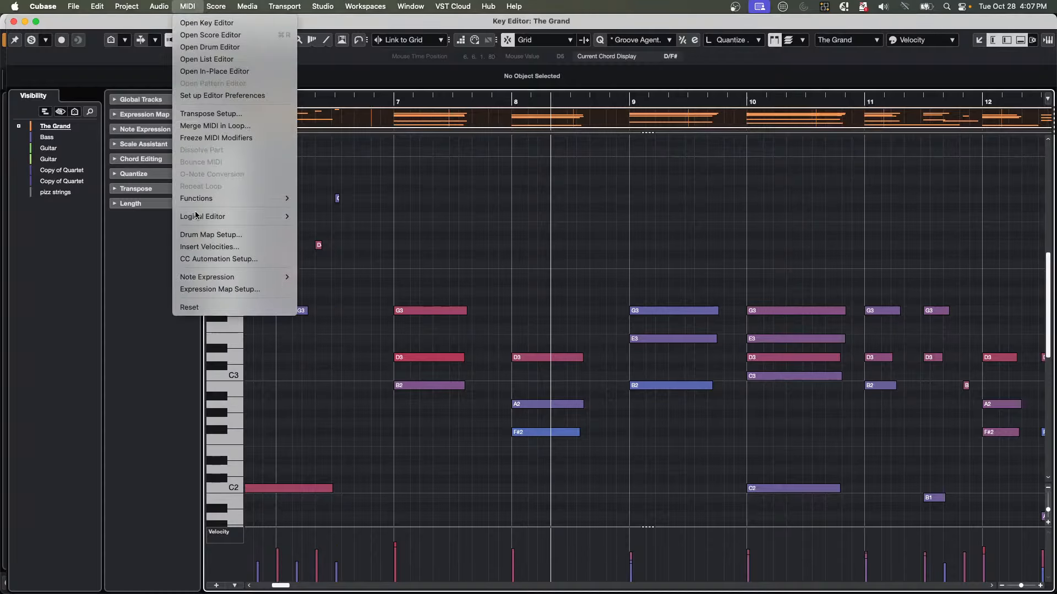
mouse_move(252, 218)
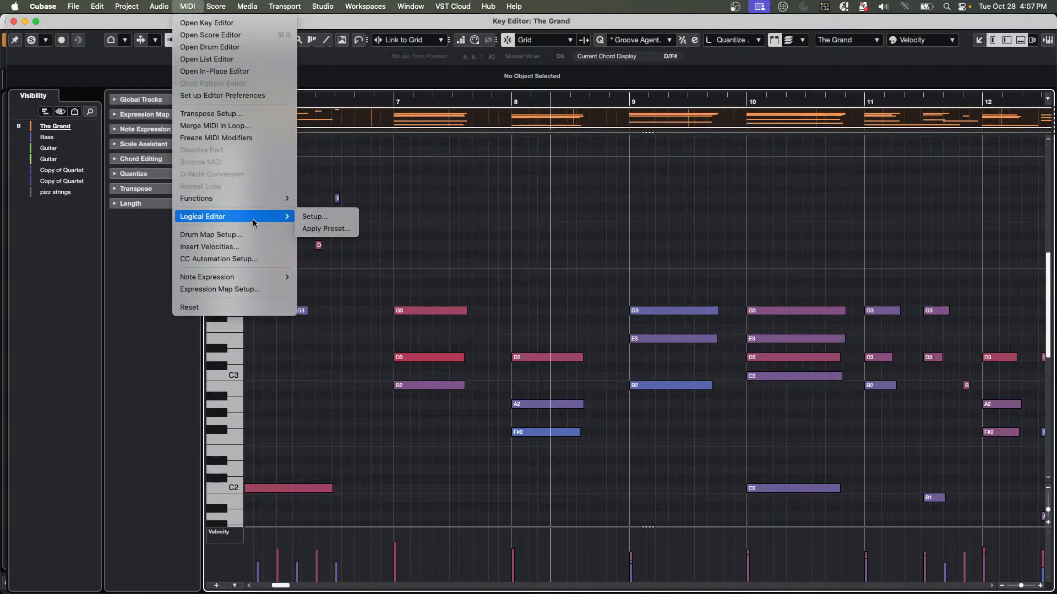
click(315, 218)
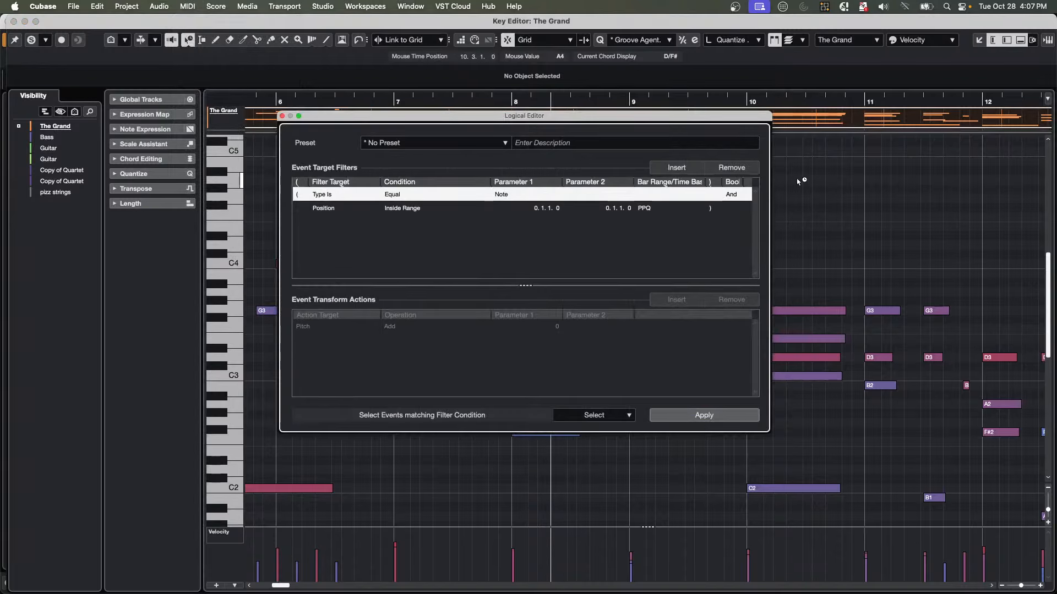
click(740, 169)
click(740, 168)
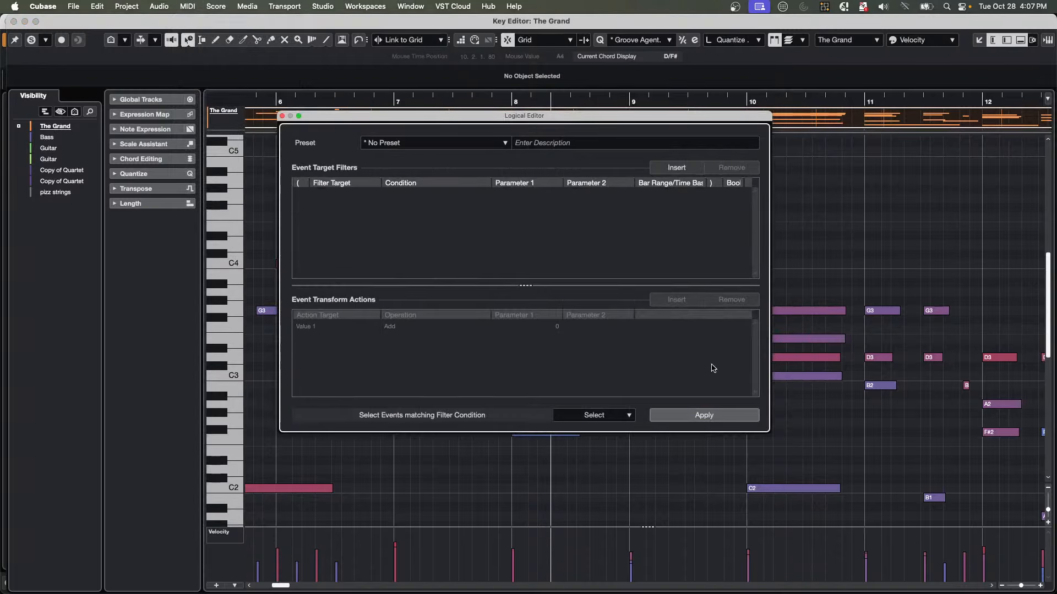
Set the Logical Editor function to Transform and add the target filter Type Is Equal Note.
click(587, 416)
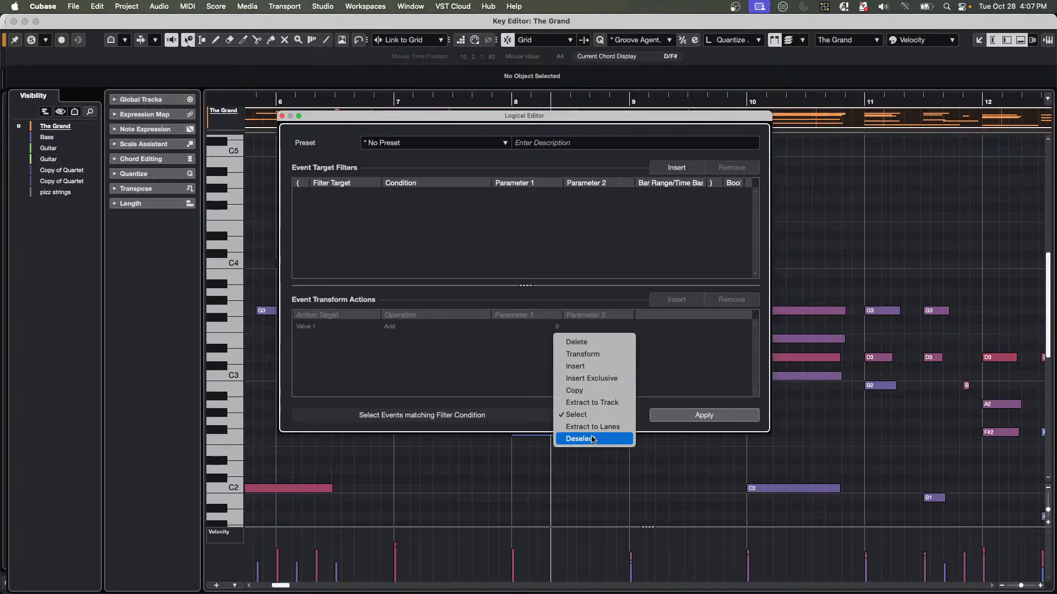
click(608, 354)
click(672, 169)
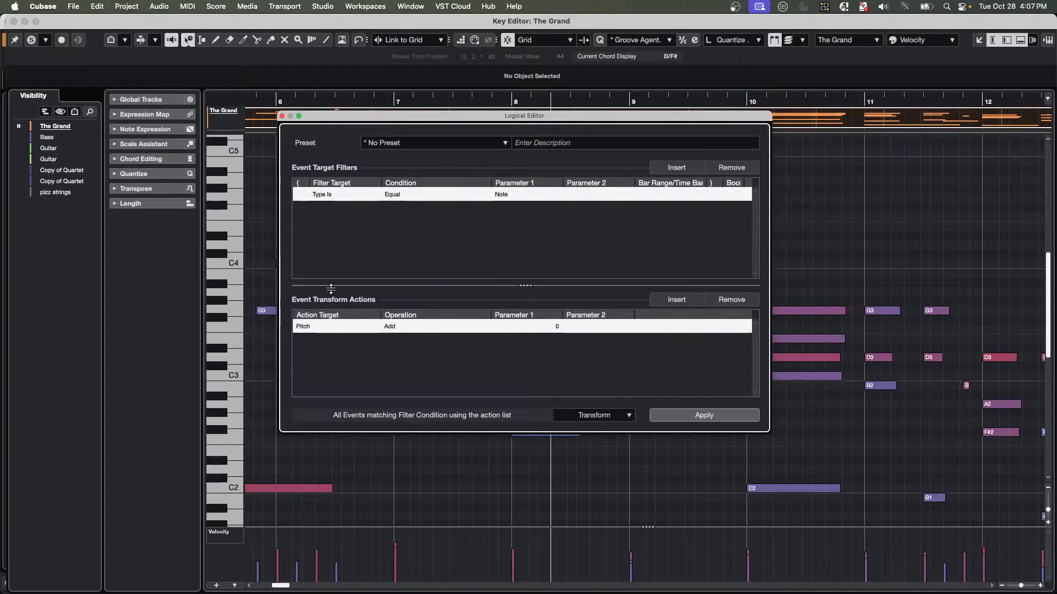
Set the transform action to Position, Multiply by, with a value of 0.95.
click(314, 328)
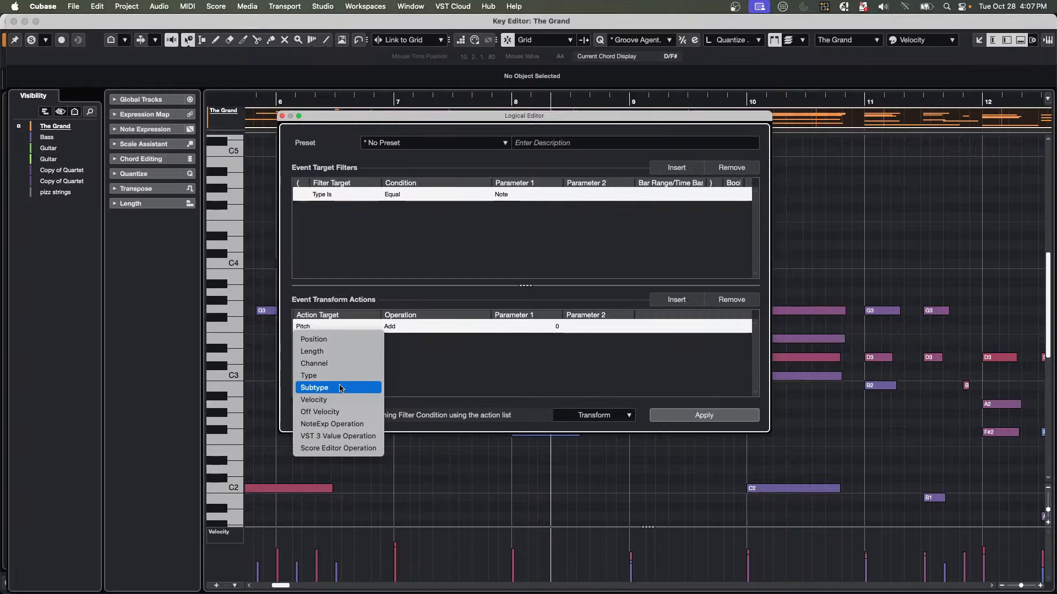
click(319, 339)
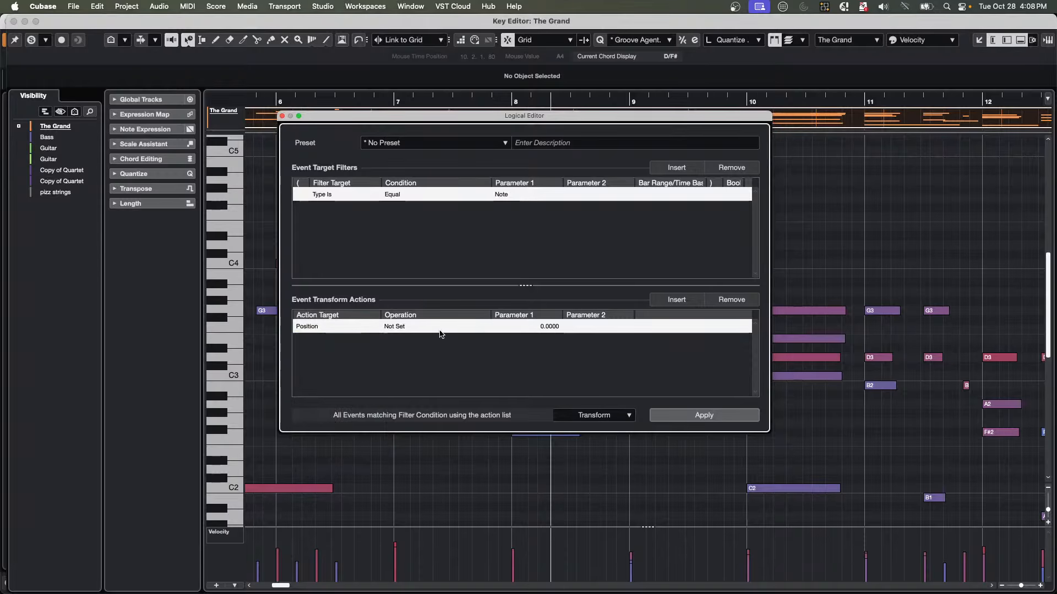
click(403, 327)
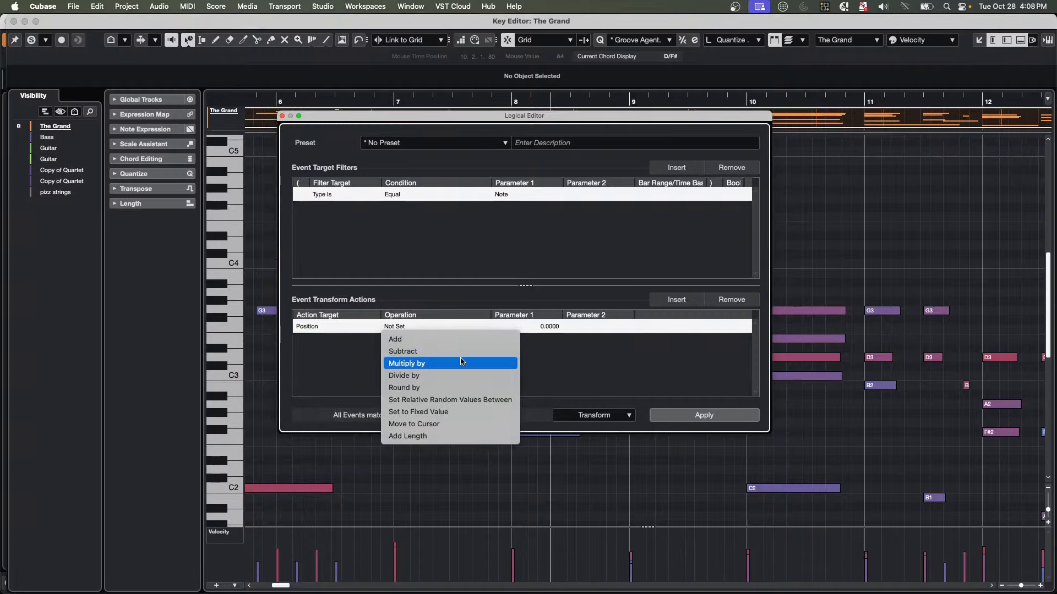
click(432, 364)
click(516, 329)
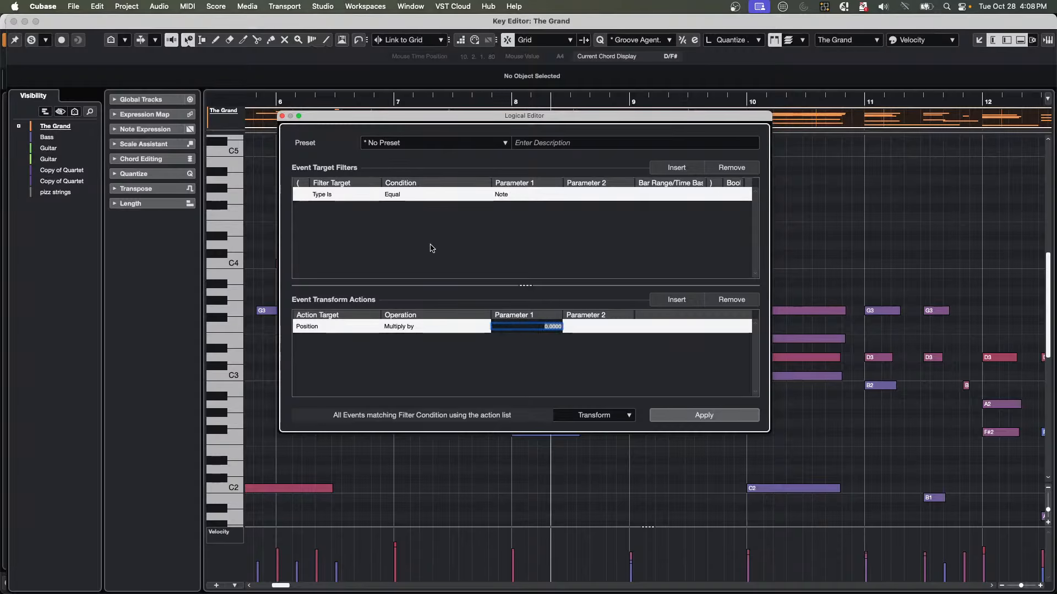
text(.95)
key(Return)
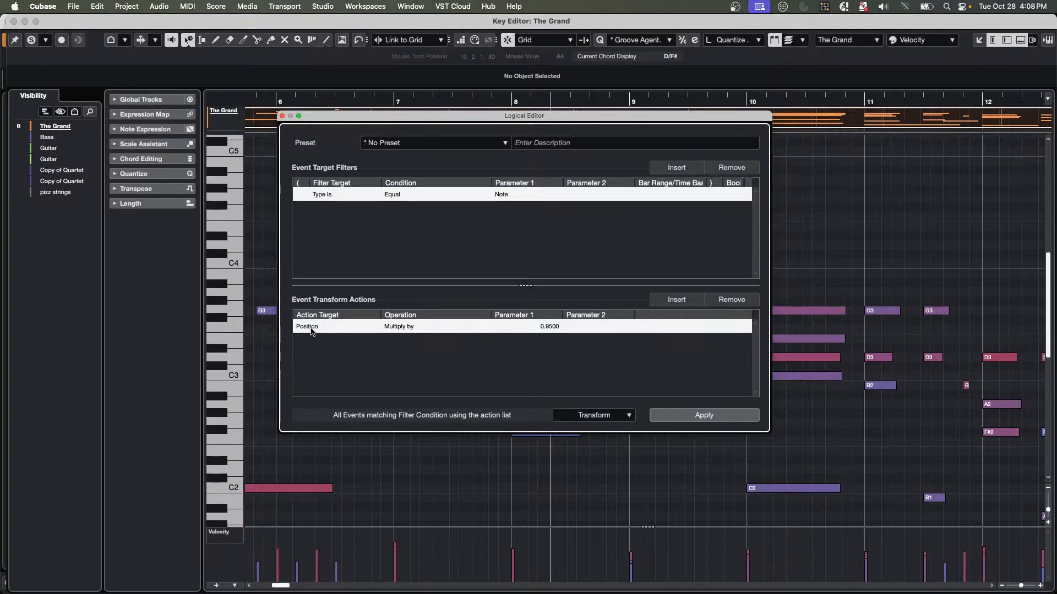
Change the transform action to Length, Multiply by, with a value of 0.95.
click(316, 329)
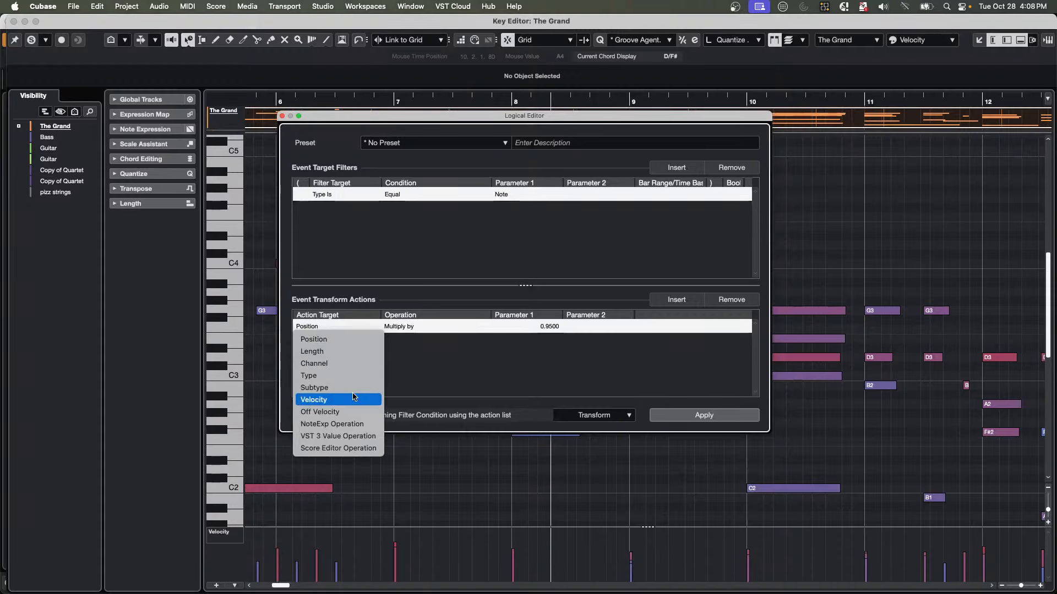
click(339, 351)
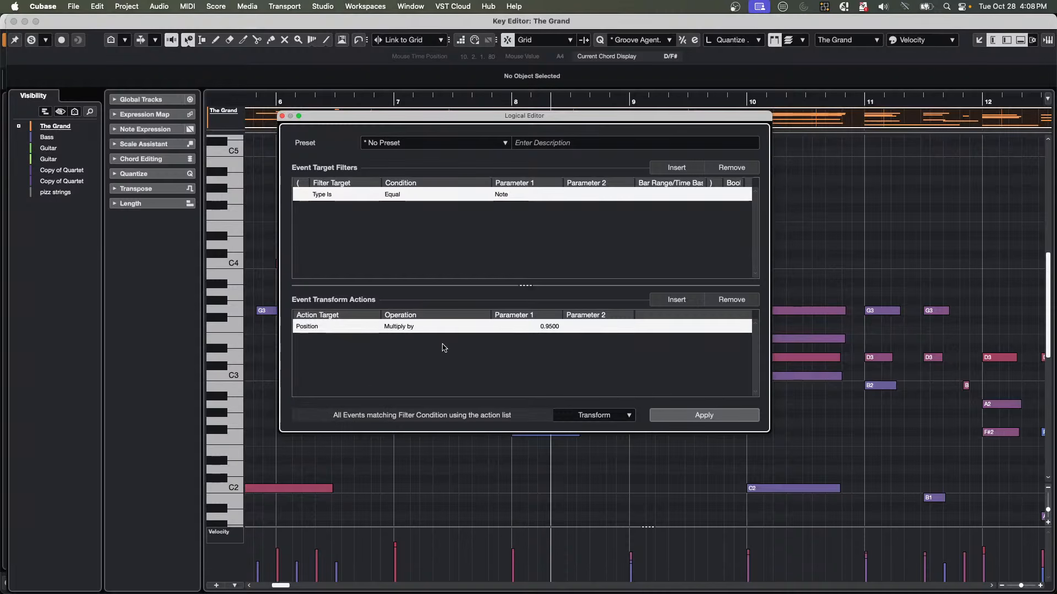
click(392, 328)
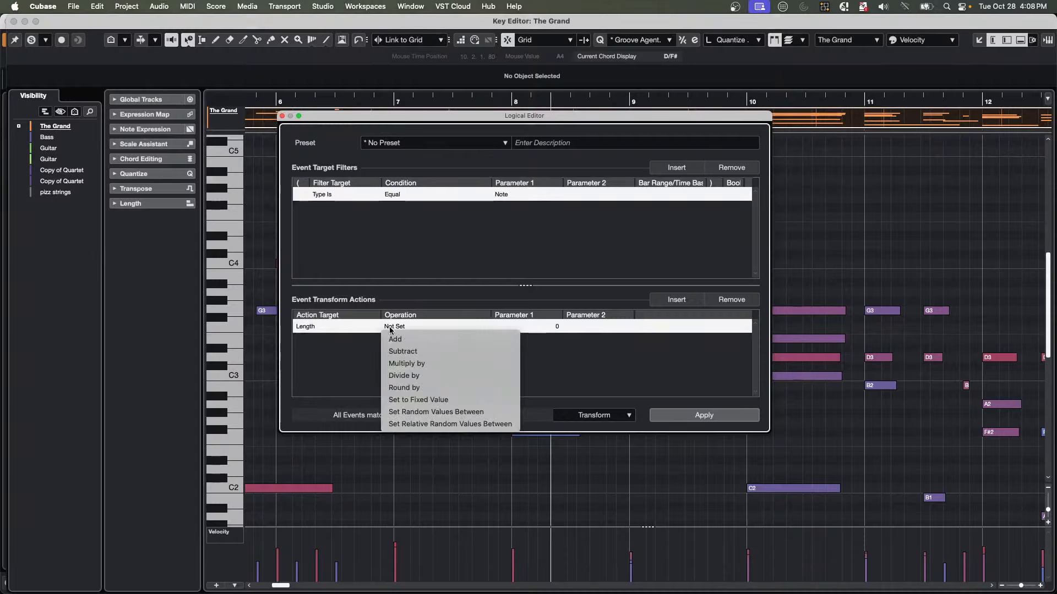
click(410, 363)
double_click(560, 326)
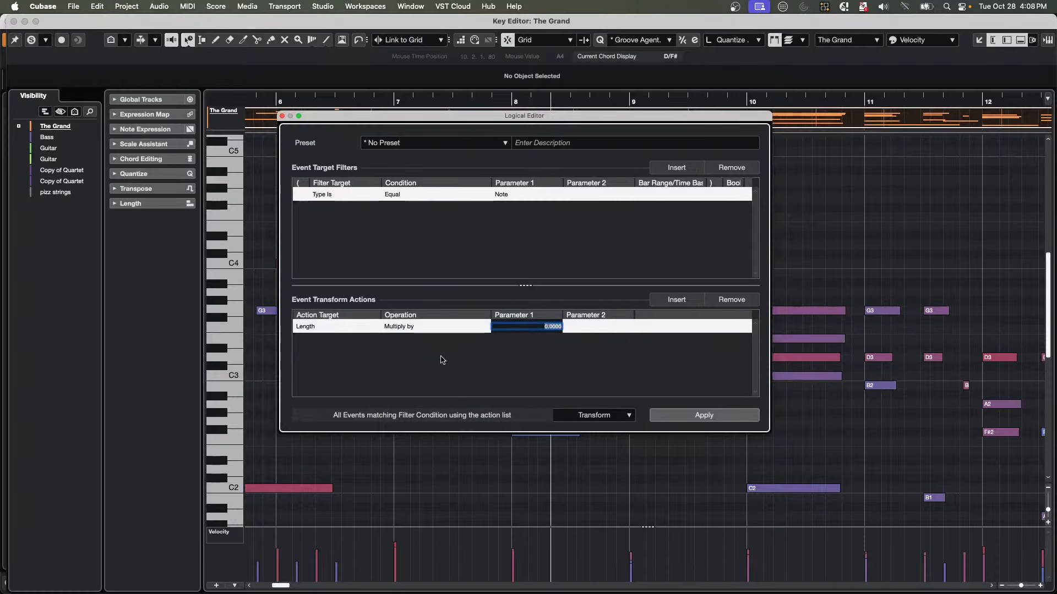
key(Return)
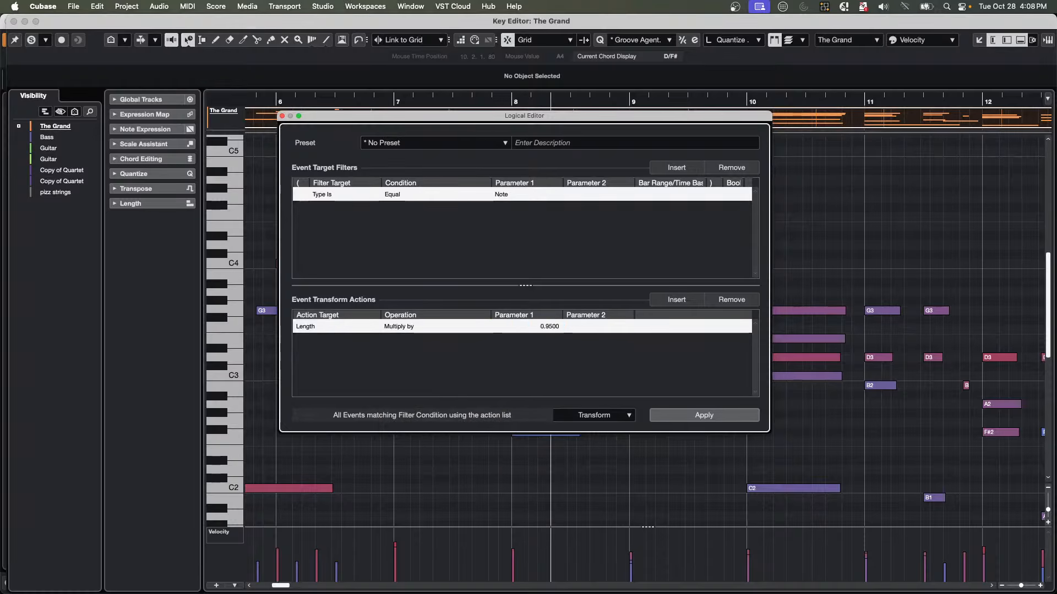
Add a second transform action that multiplies Position by 0.95.
click(676, 299)
click(312, 342)
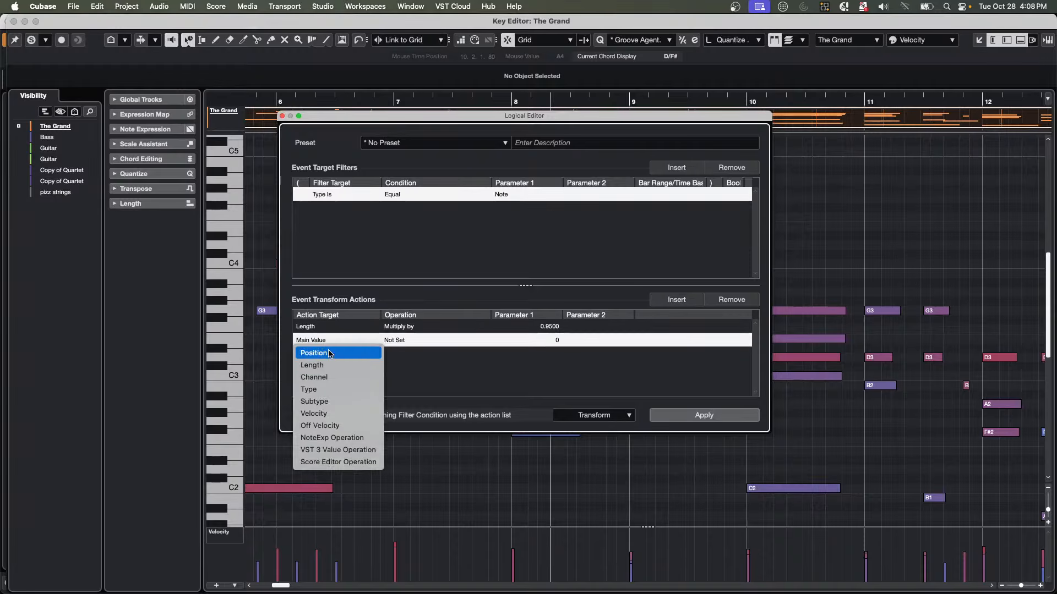
click(314, 353)
click(402, 340)
click(401, 341)
click(401, 341)
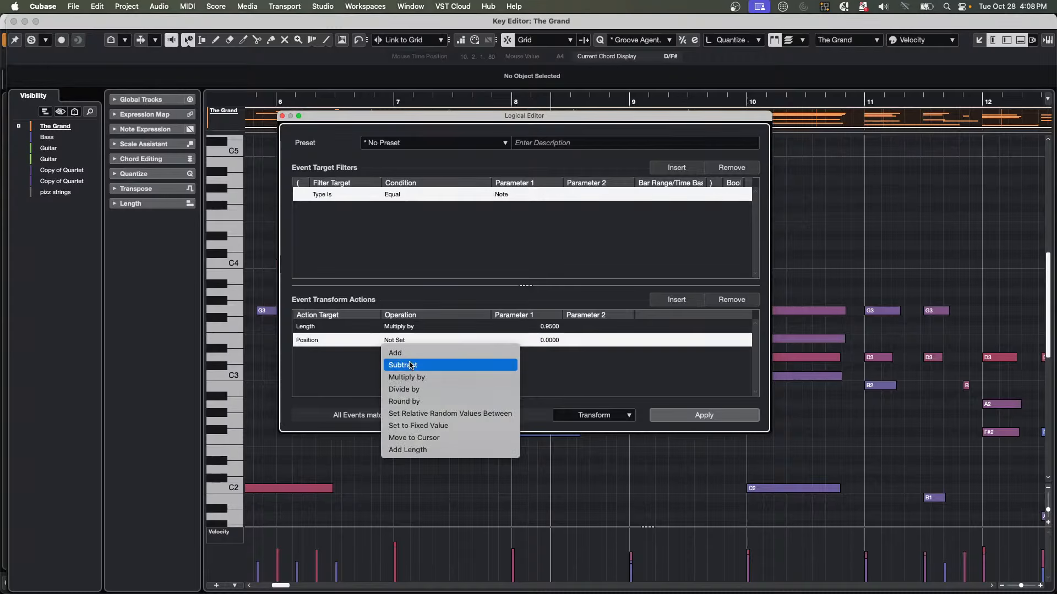
click(415, 377)
click(544, 340)
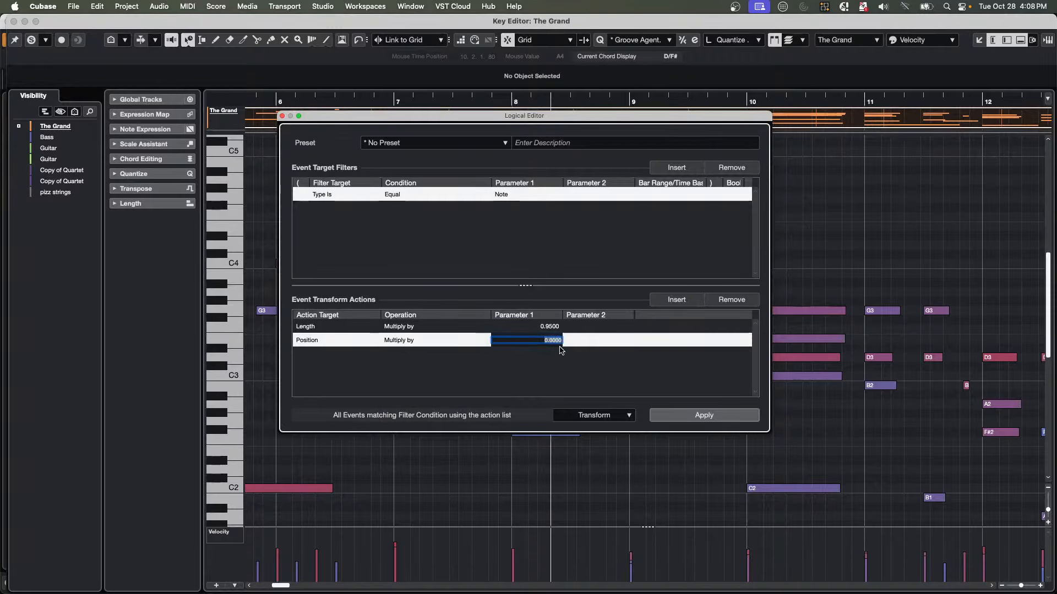
key(BackSpace)
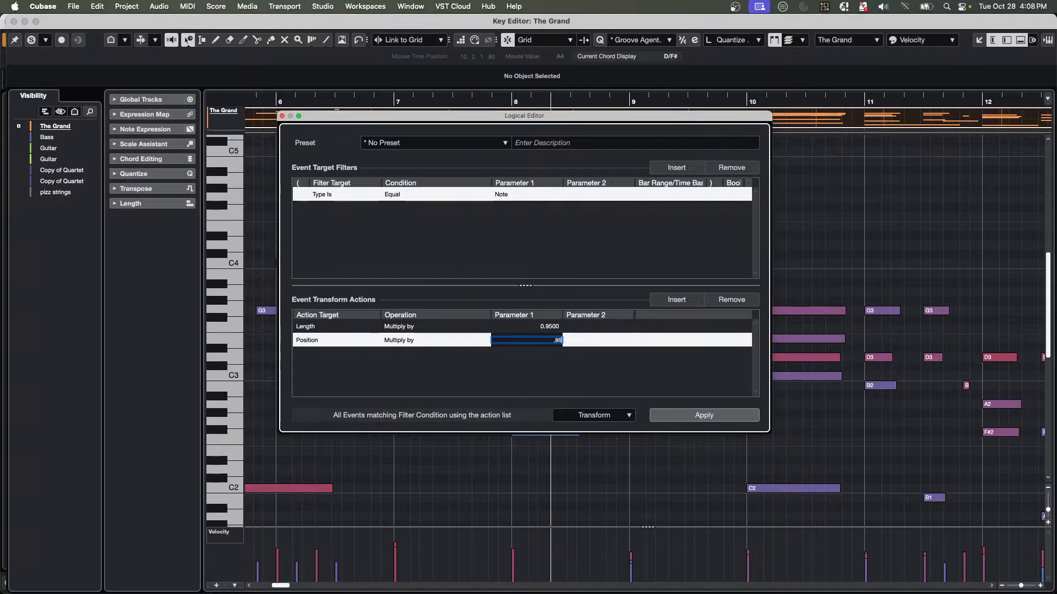
text(.95)
key(Return)
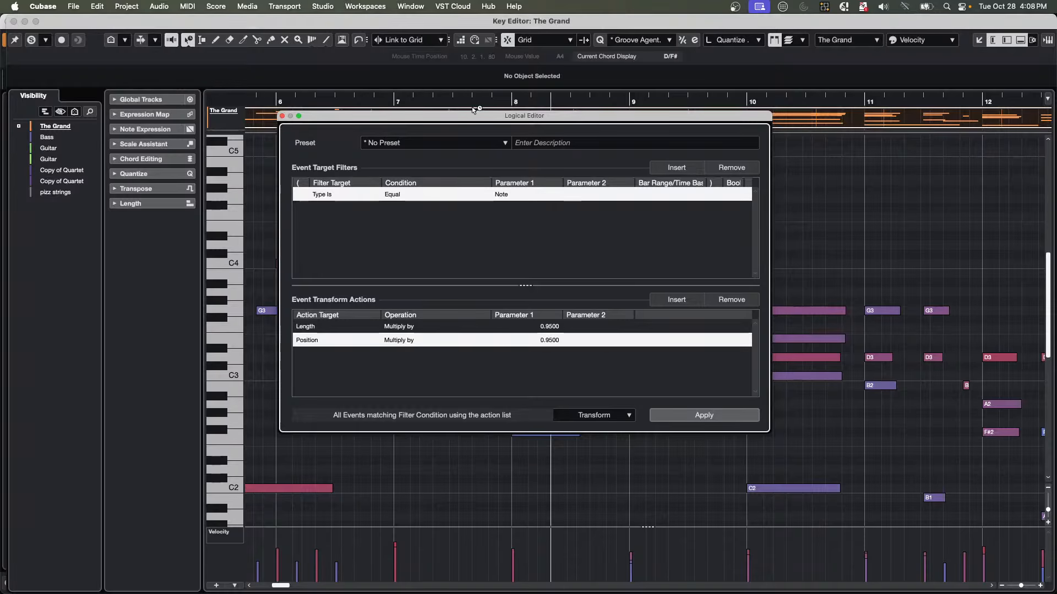
Apply the length and position transform repeatedly to all notes of The Grand part.
drag(467, 118, 240, 82)
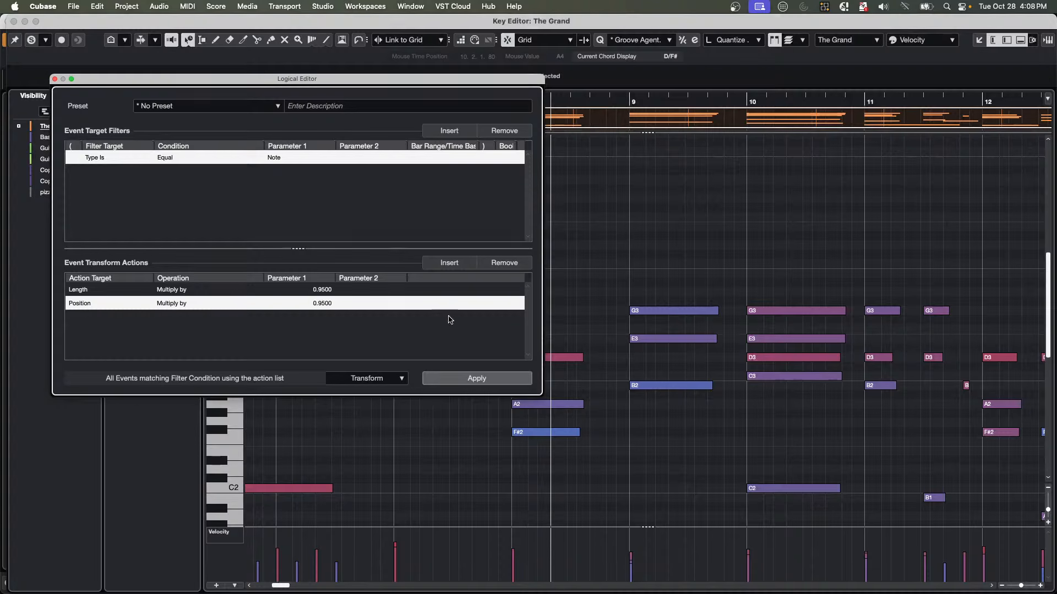
click(477, 379)
click(476, 379)
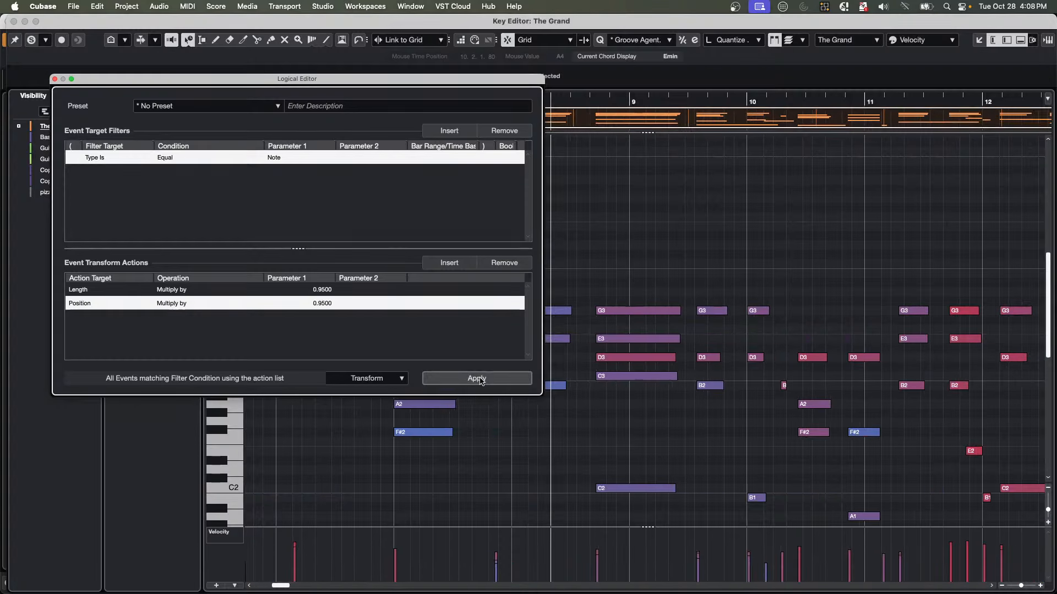
Undo the repeated applications of the transform, keeping the notes scaled by 0.95 once.
click(606, 278)
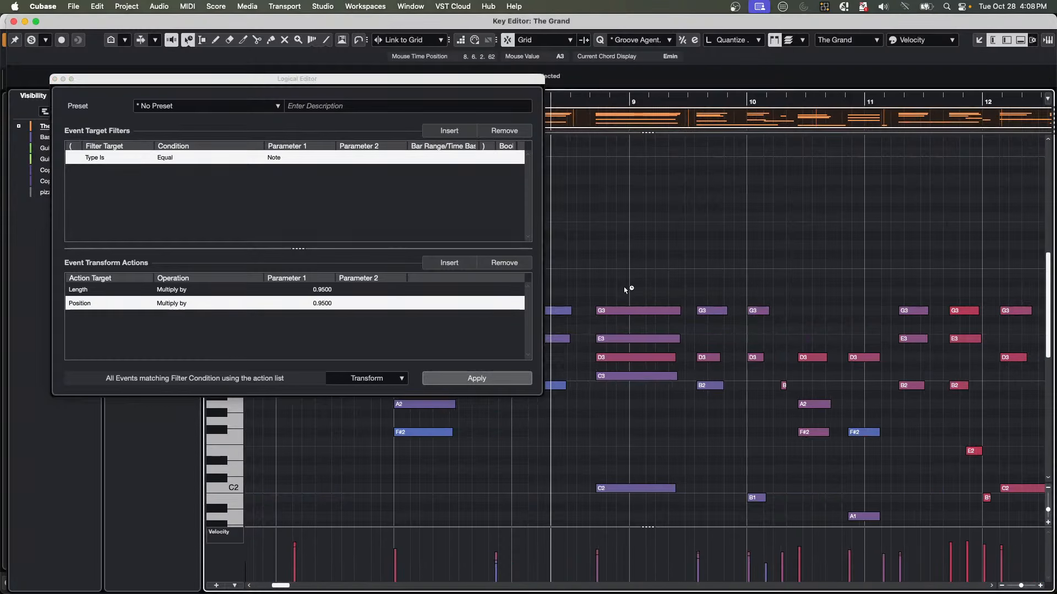
key(super+z)
key(super+z)
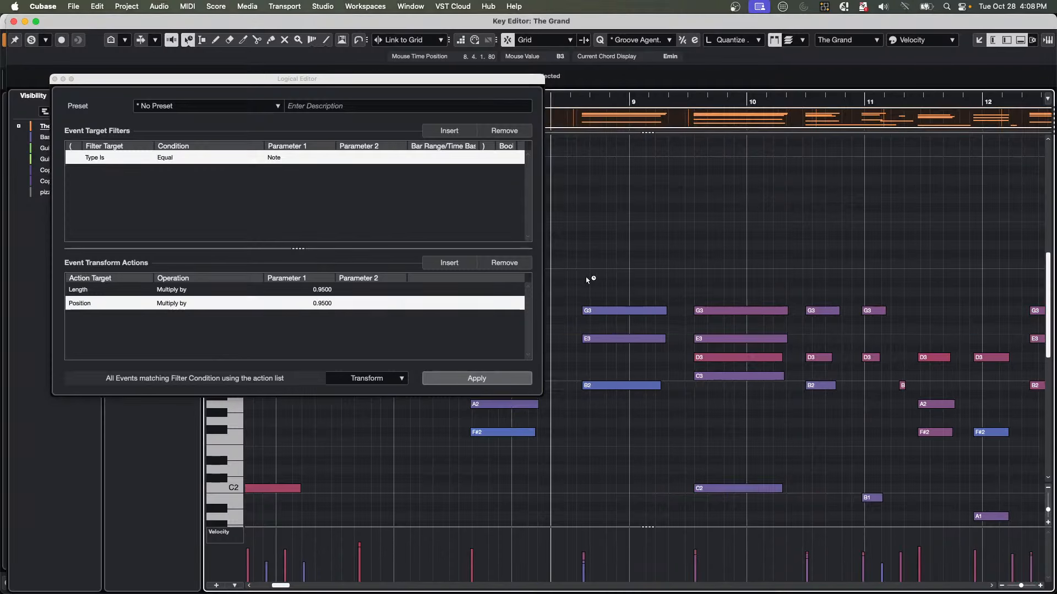
right_click(587, 280)
right_click(587, 280)
click(587, 280)
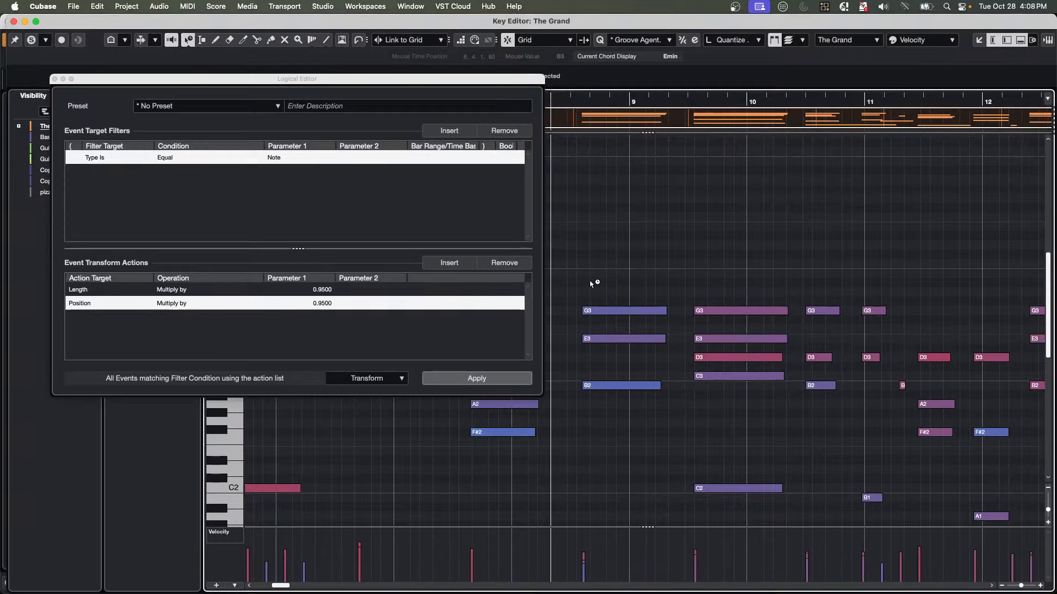
Try applying the transform to only the chords starting just before bars 9 and 10, and undo it.
drag(583, 276, 738, 392)
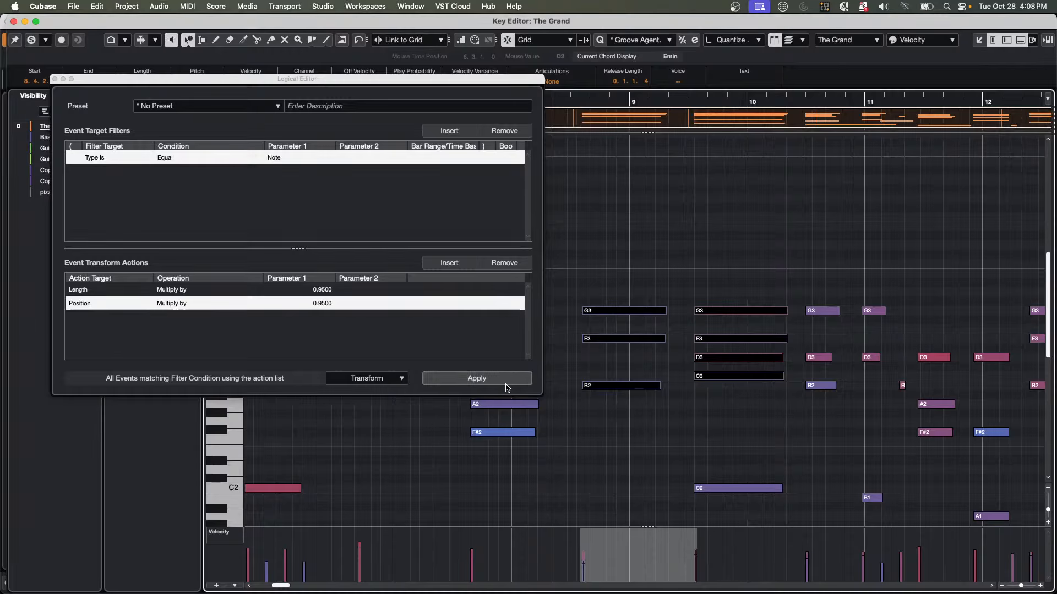
click(484, 378)
click(488, 379)
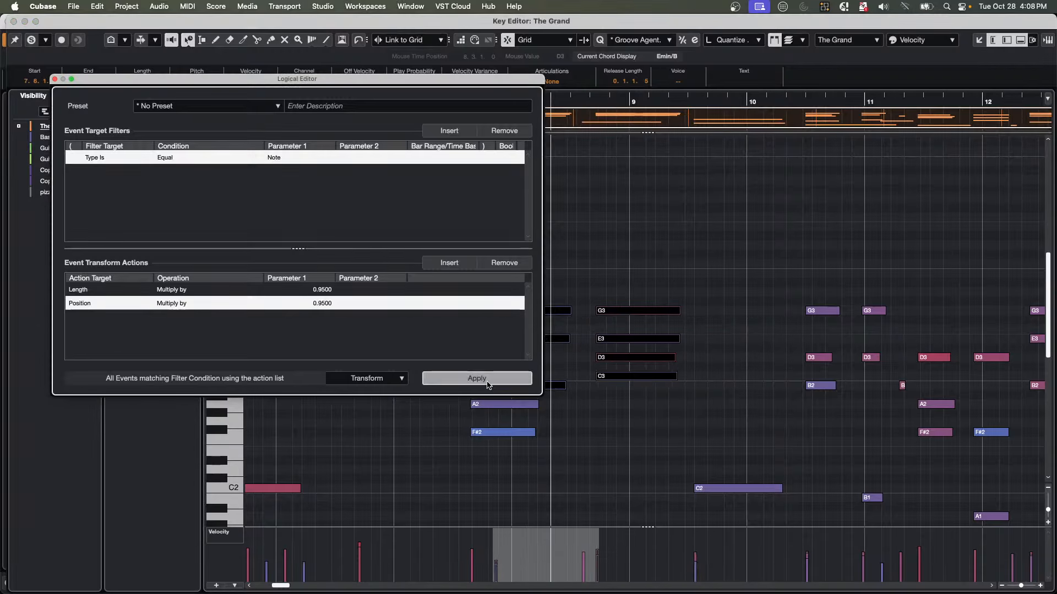
drag(402, 87, 264, 148)
key(super+z)
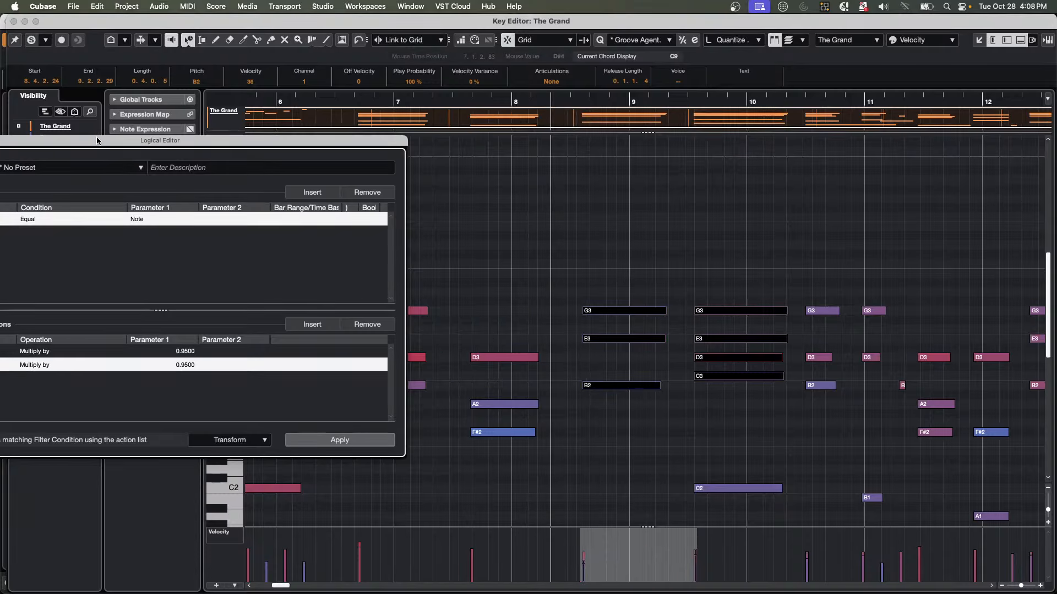
drag(101, 147, 353, 152)
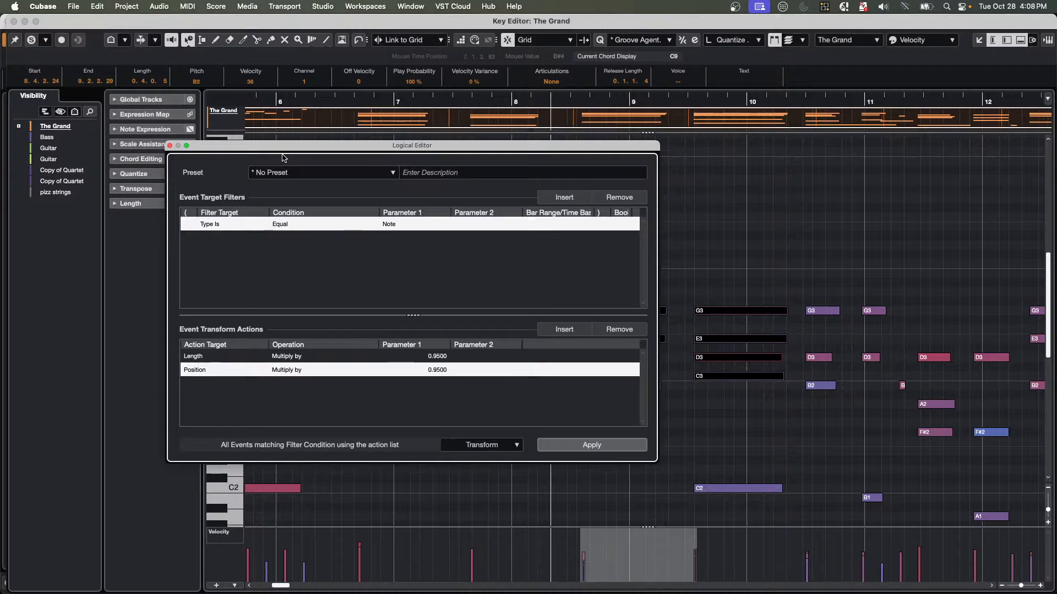
Close the Logical Editor and Key Editor, and select The Grand part and its track in the project.
click(170, 146)
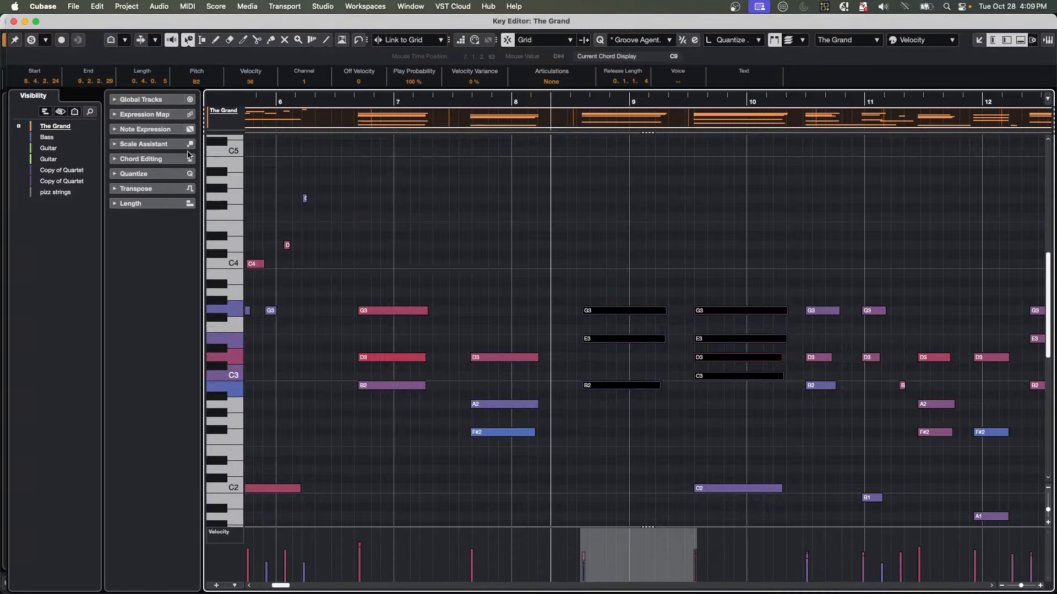
click(14, 22)
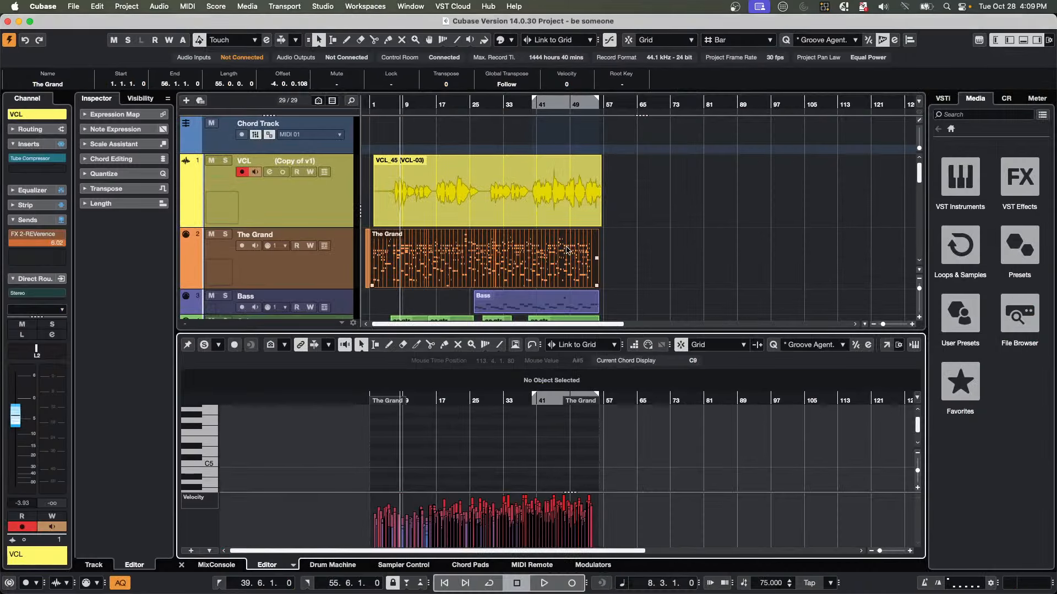
click(721, 261)
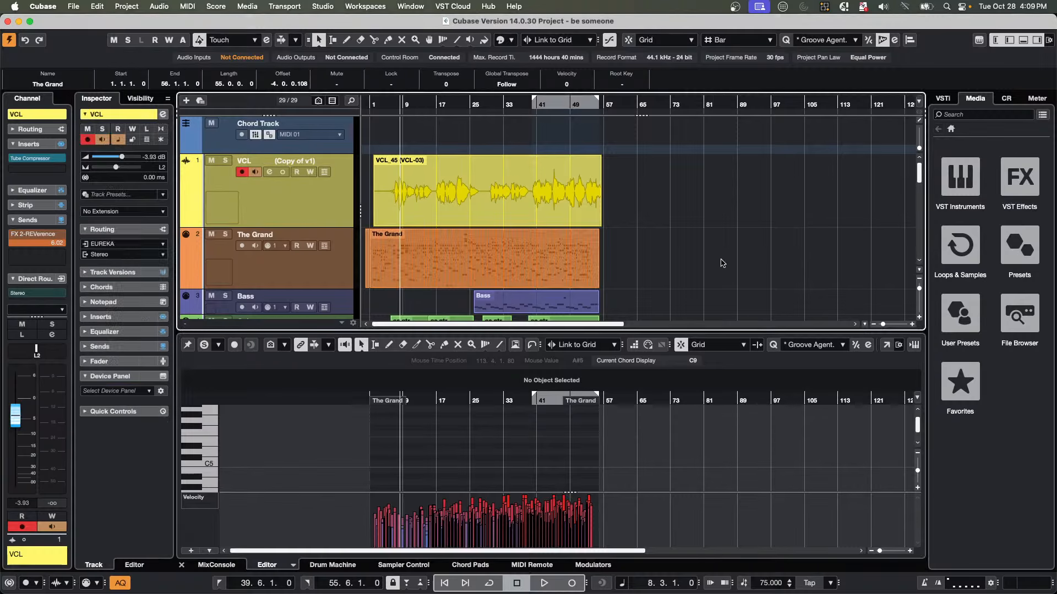
click(514, 266)
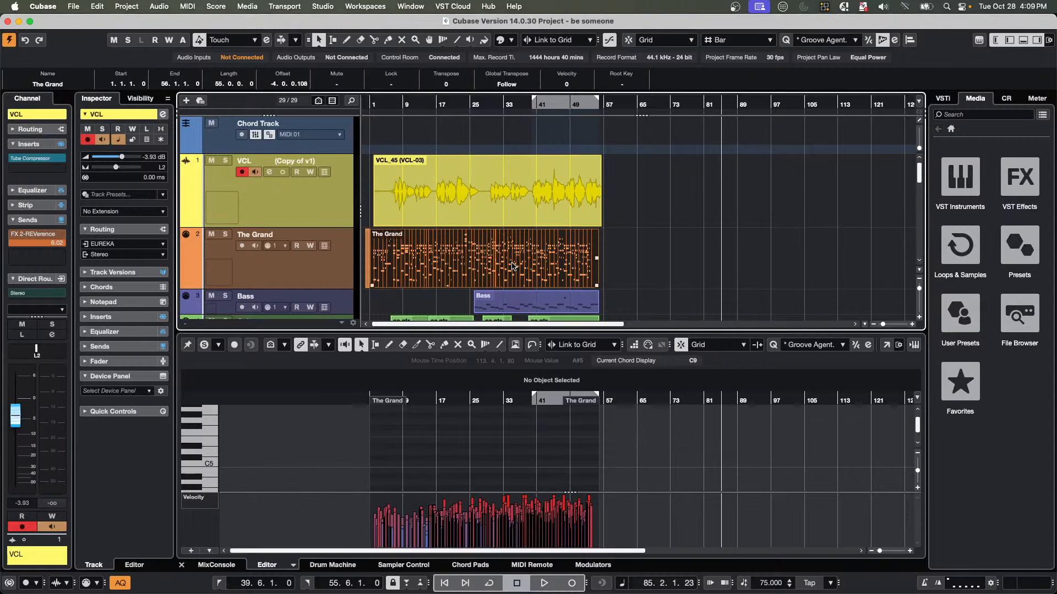
click(626, 256)
click(517, 262)
click(322, 266)
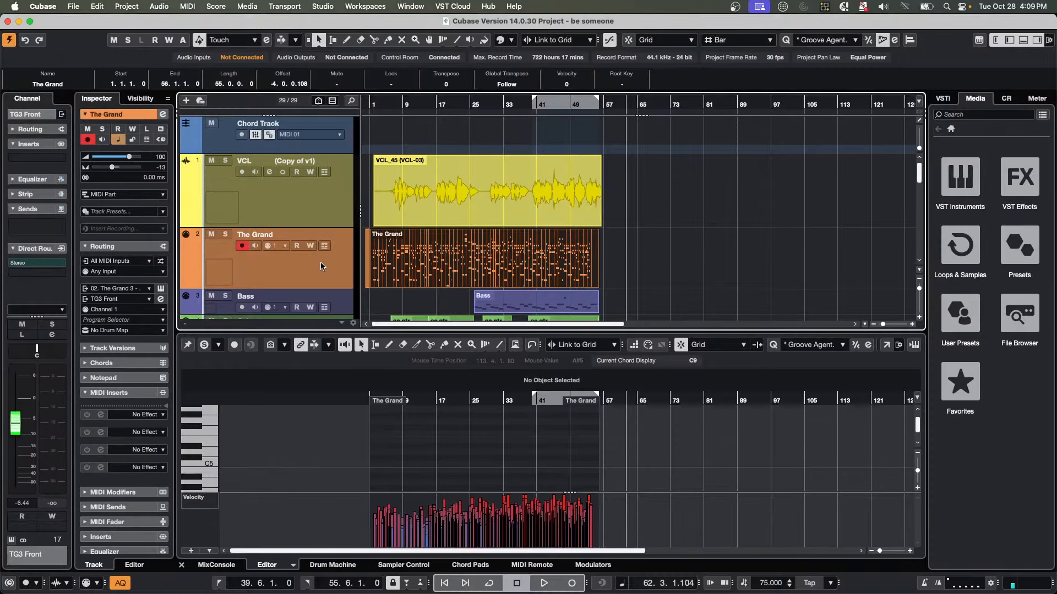
Open The Grand track for in-place editing and bring its notes around bars 20 to 23 into view.
key(super+shift+i)
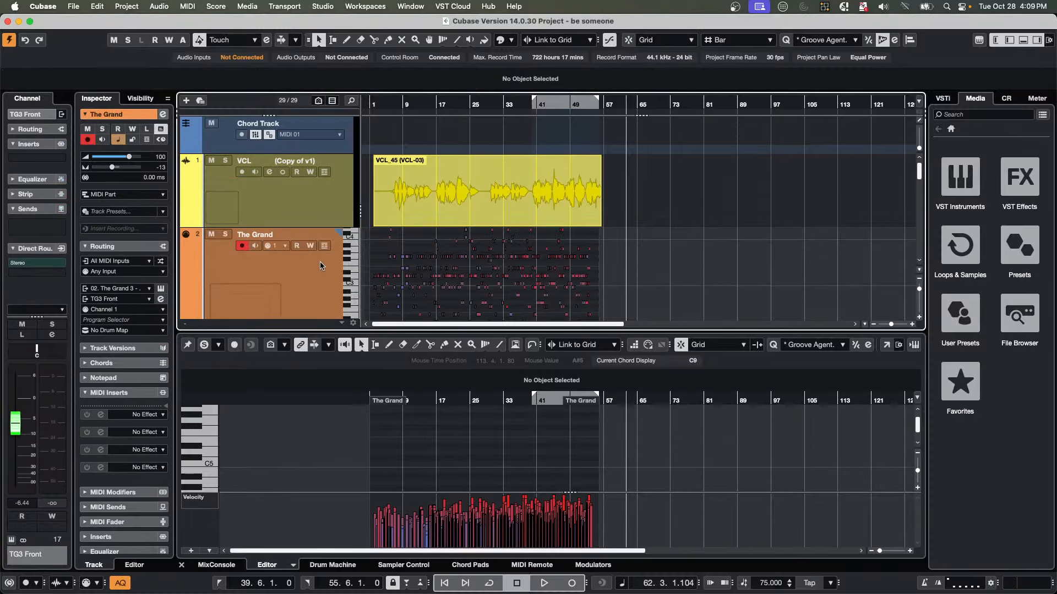
drag(448, 106, 450, 162)
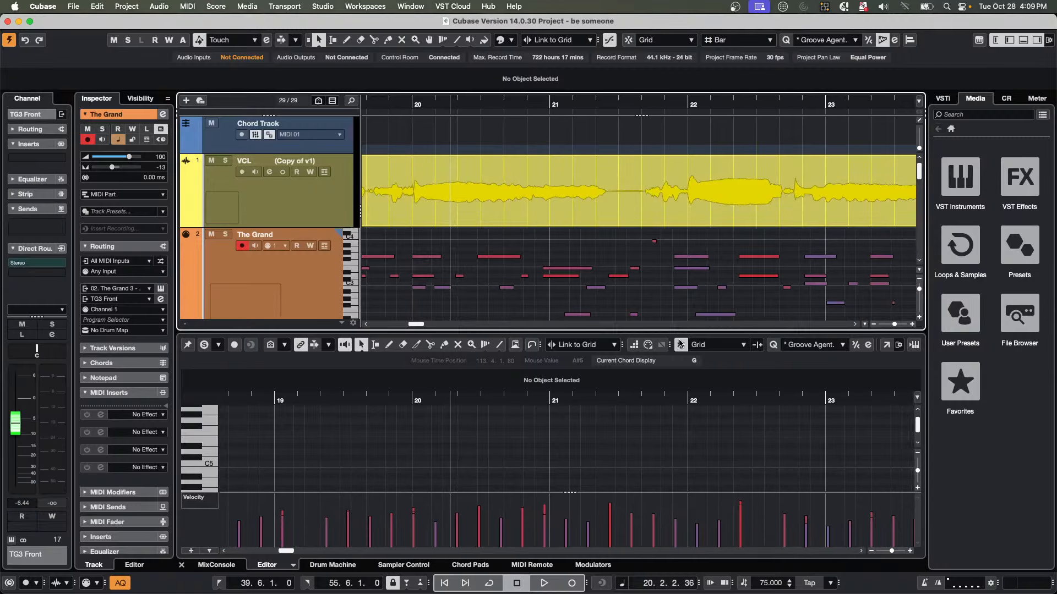
scroll(639, 308, up, 5)
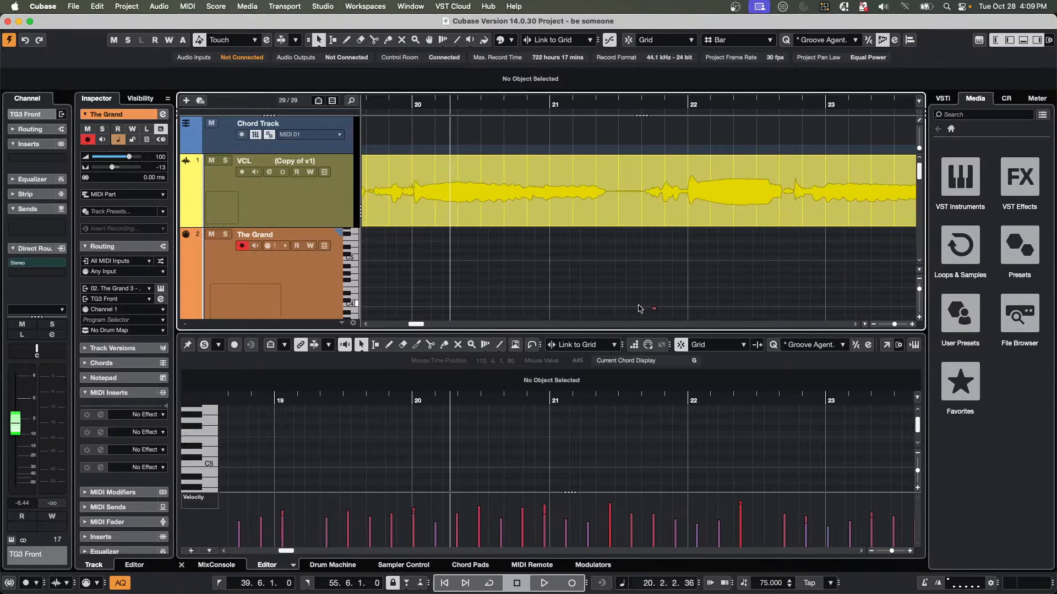
scroll(638, 308, down, 6)
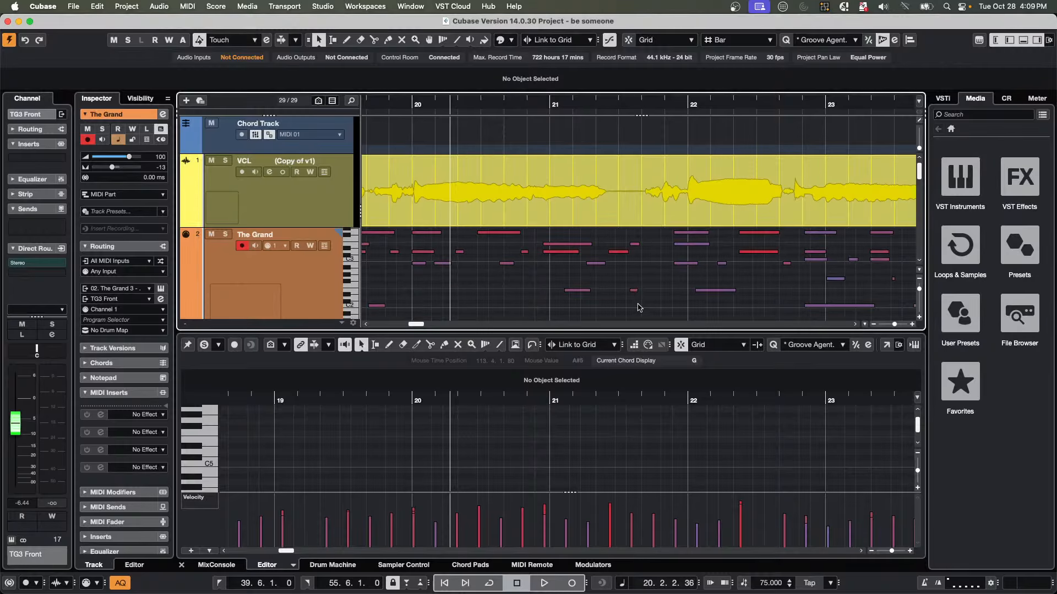
Select the group of piano notes around bar 21 and set the object selection tool to Sizing Applies Time Stretch.
drag(540, 235, 643, 310)
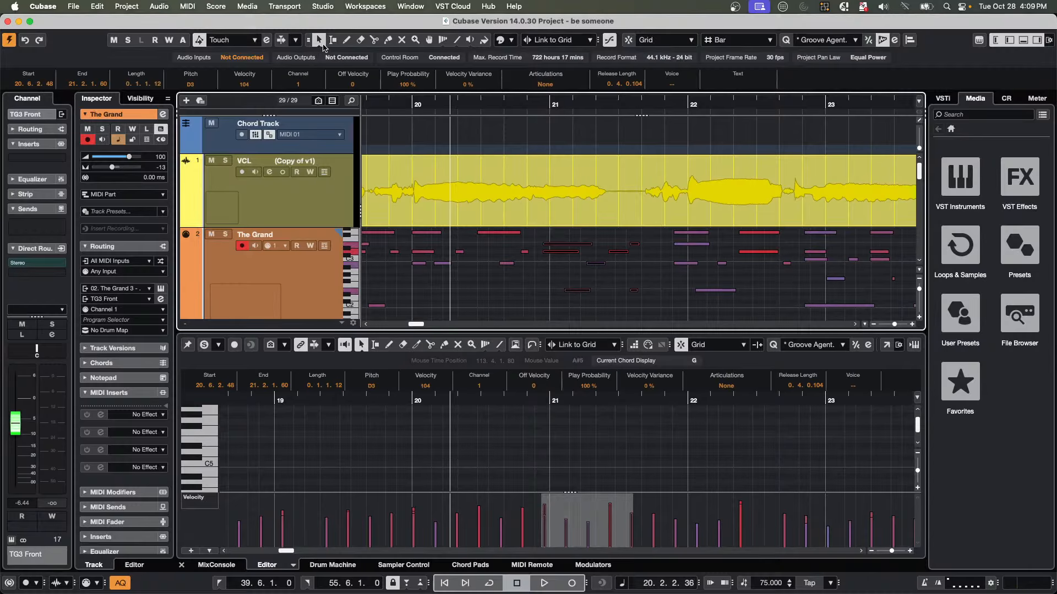
click(323, 44)
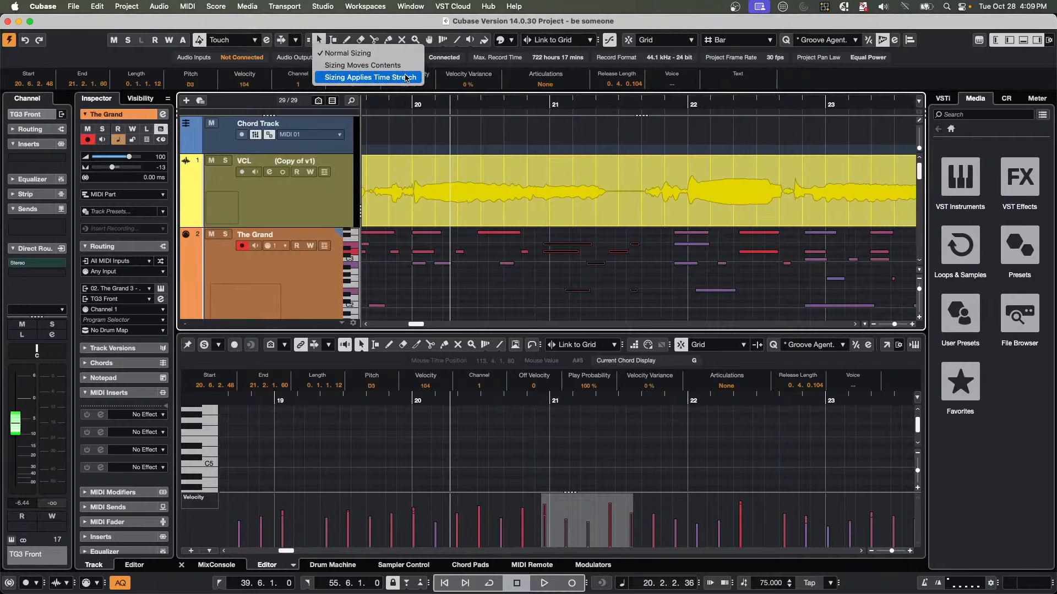
click(406, 78)
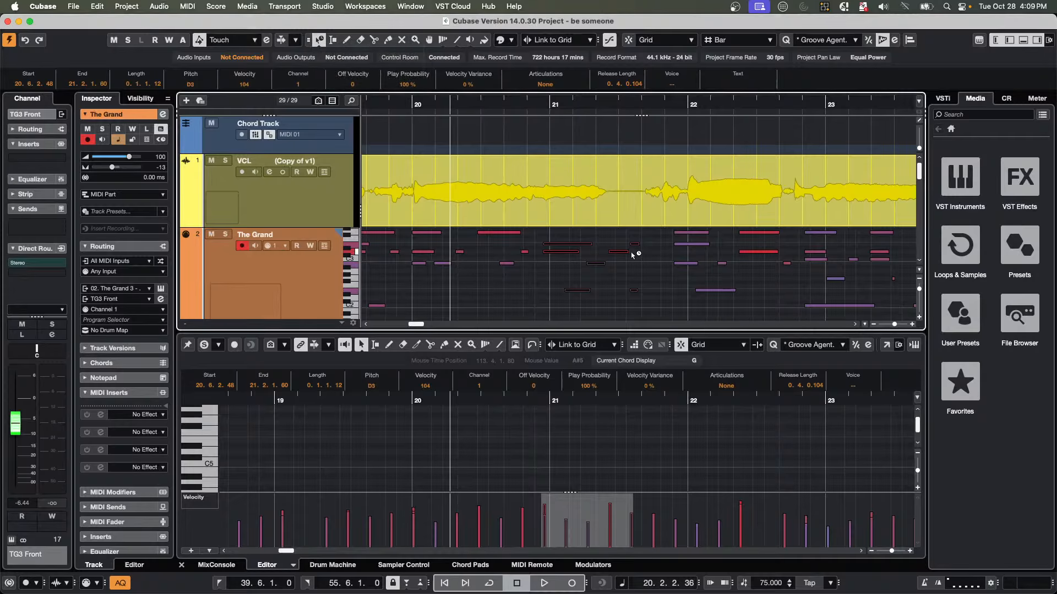
Try compressing the selected notes' timing by shortening the last one, undo it, and close the in-place editor.
drag(628, 252, 607, 251)
key(super+z)
key(shift+super+i)
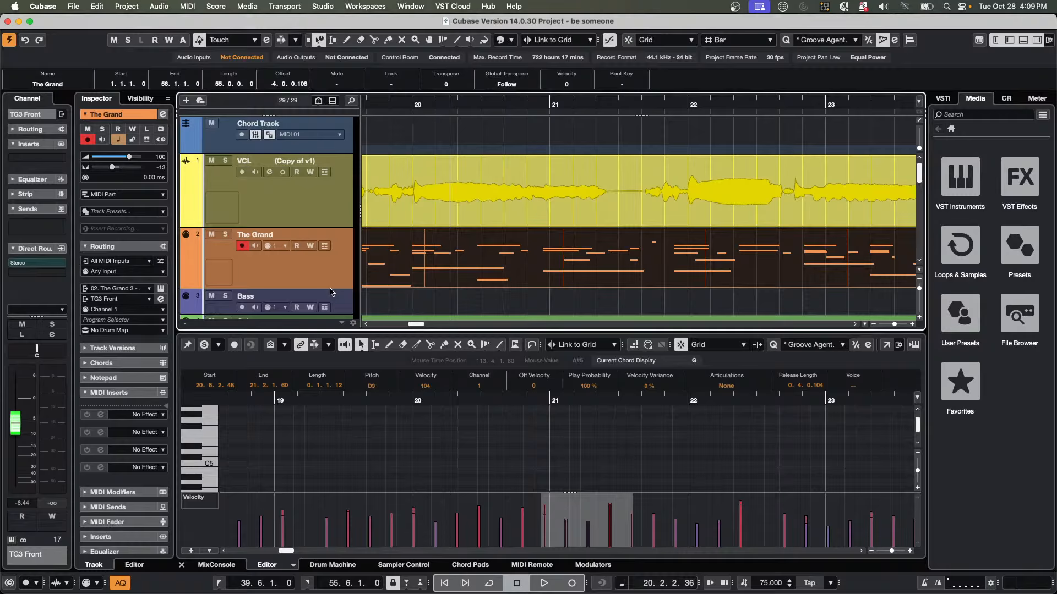
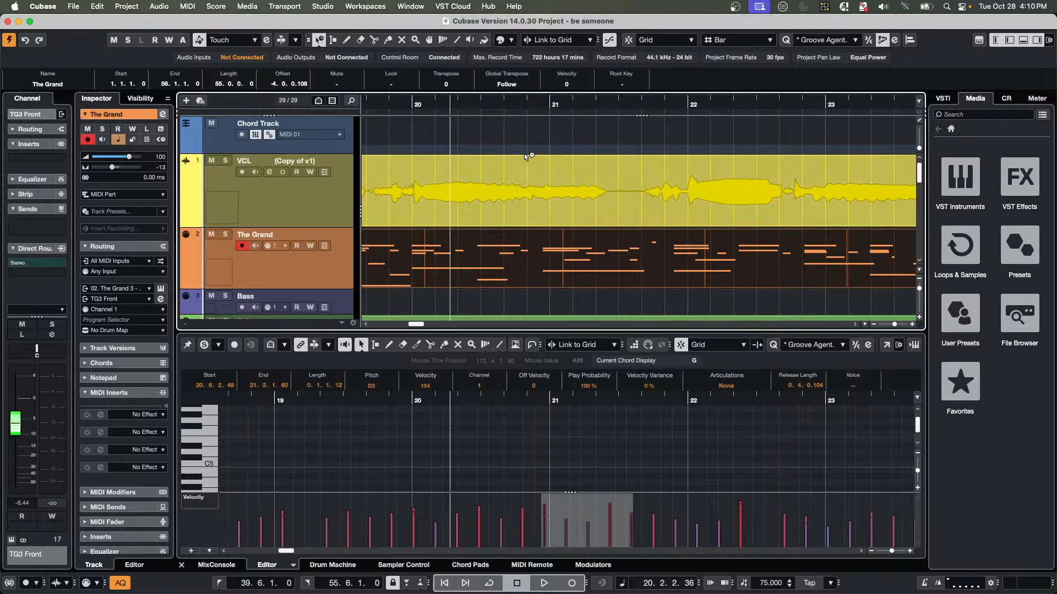
Switch to WaveLab Pro, open the recent WaveLab 12 demo project, and enlarge its window to full screen.
mouse_move(281, 588)
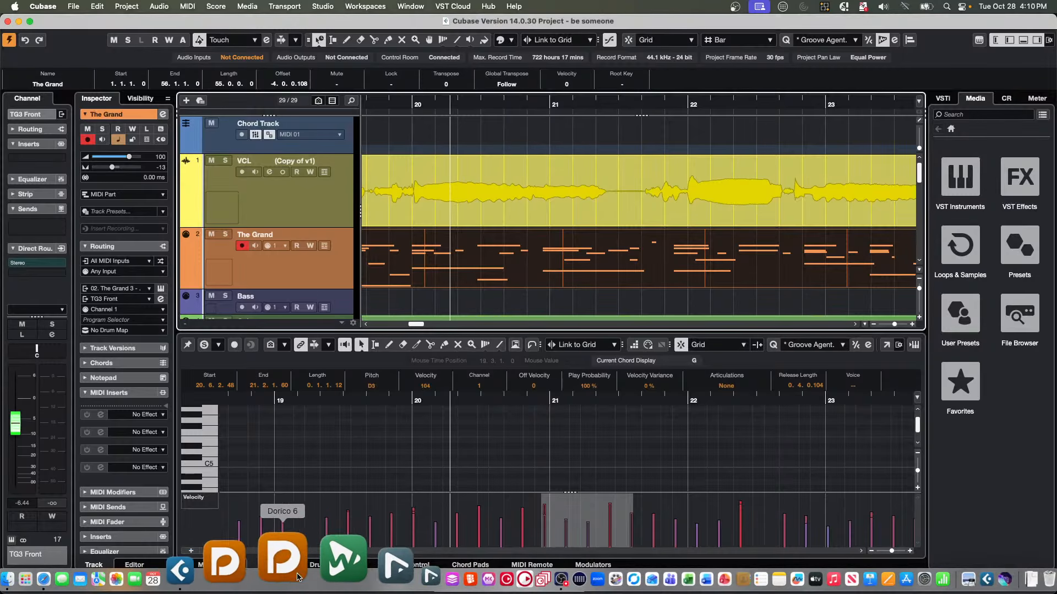
click(316, 565)
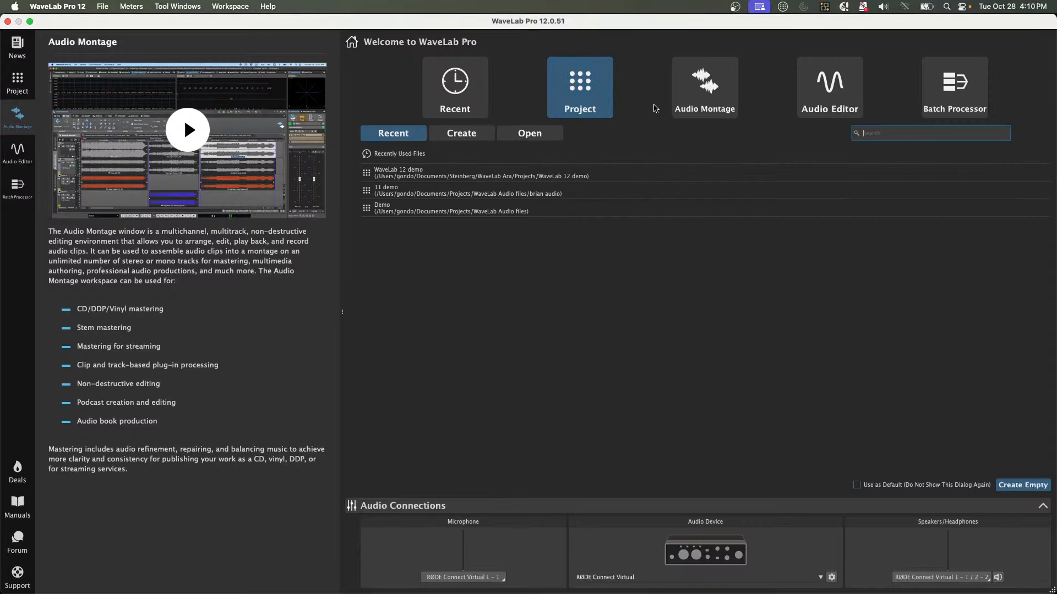
double_click(461, 176)
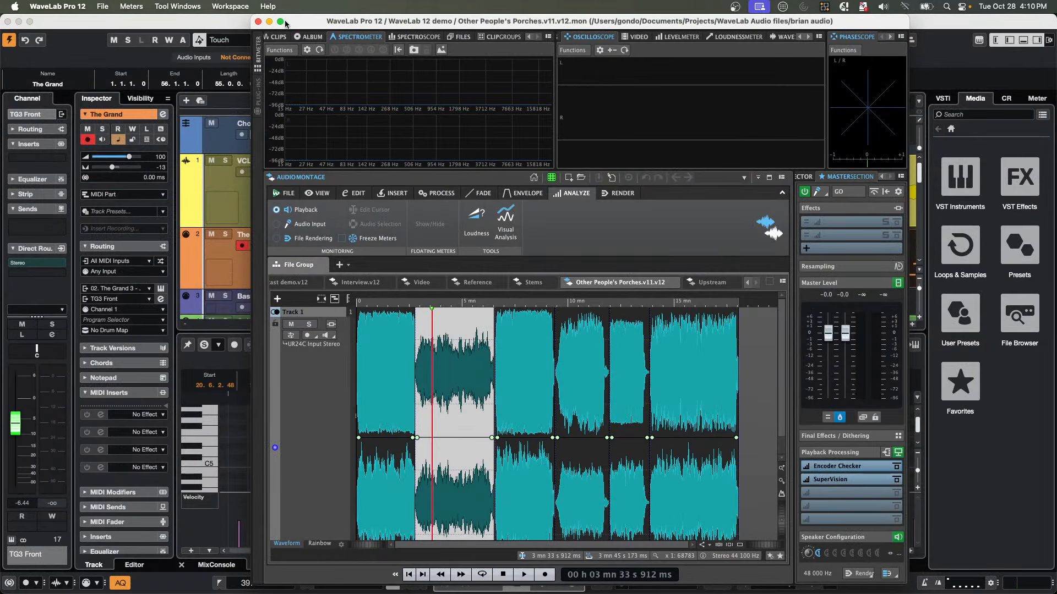
click(280, 21)
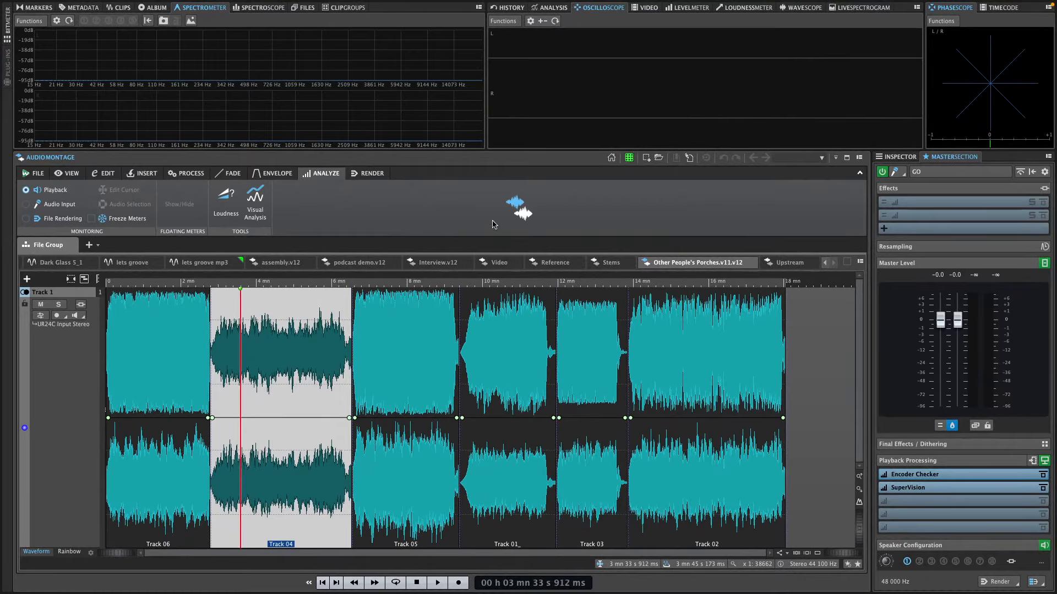
Deselect the montage clip, try playing from about 7 minutes within Track 05, and dismiss the sample rate message.
click(815, 362)
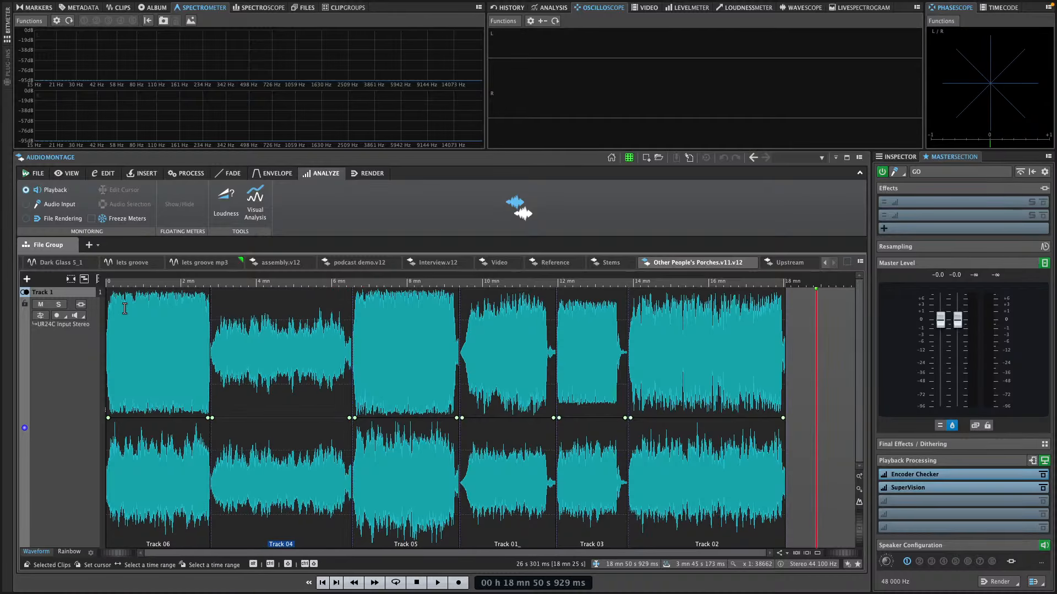
double_click(377, 283)
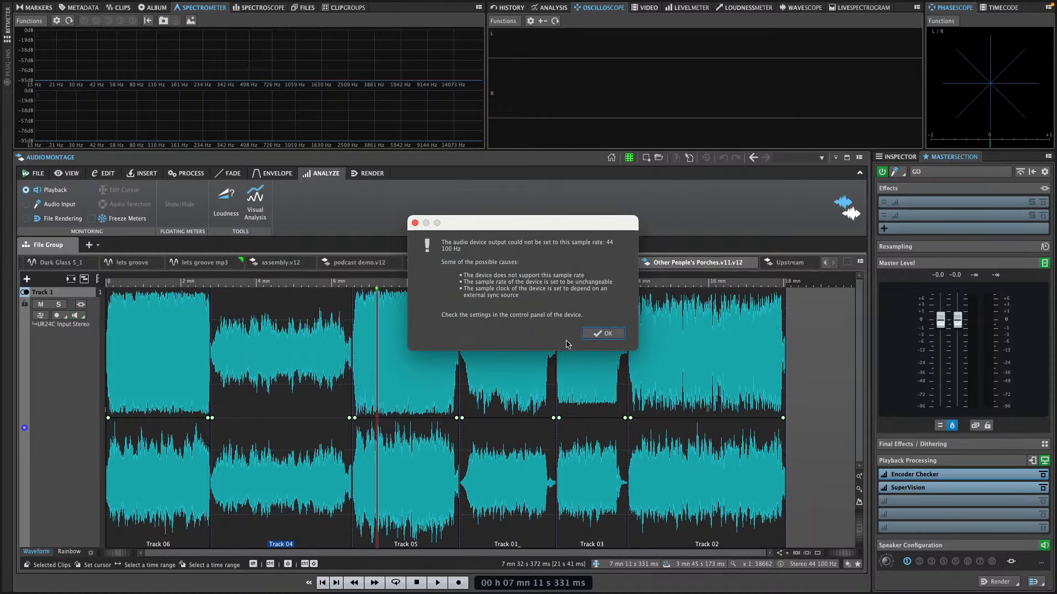
click(609, 334)
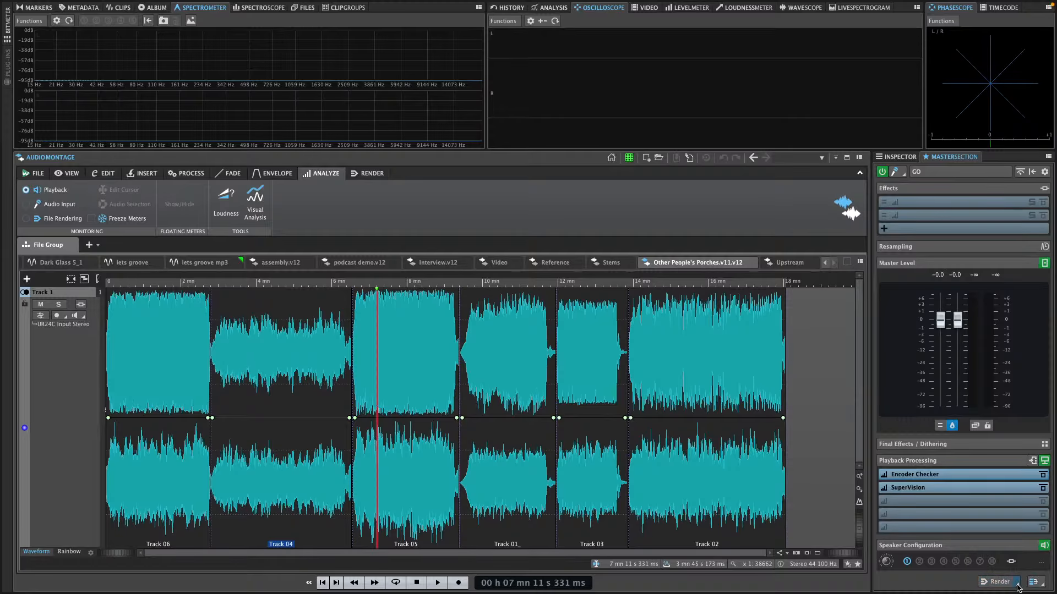
Open the render settings for the Other People's Porches montage and set the source to All Selected Clips.
click(1016, 585)
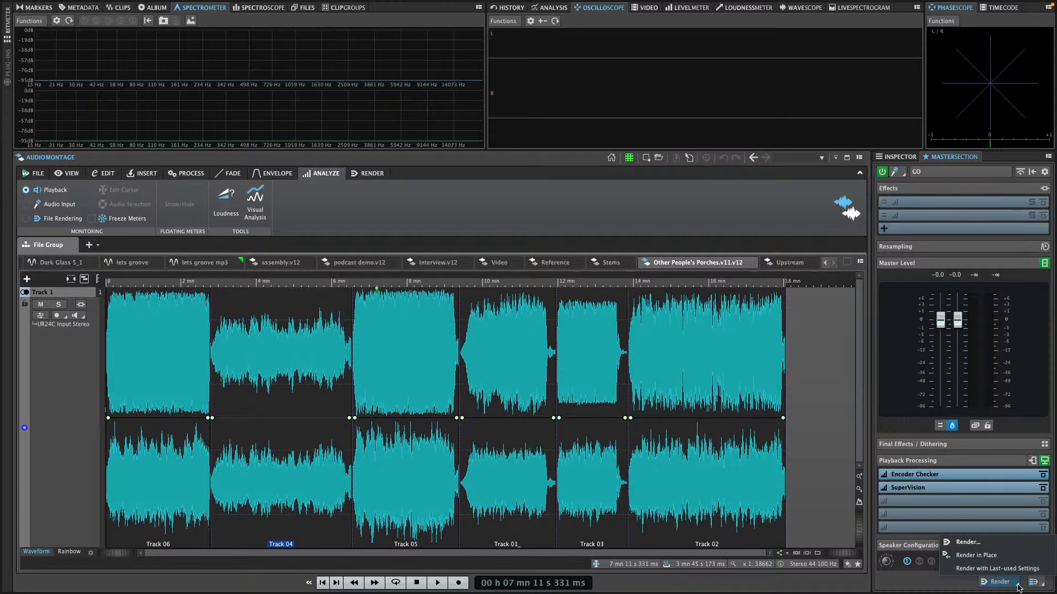
click(1008, 548)
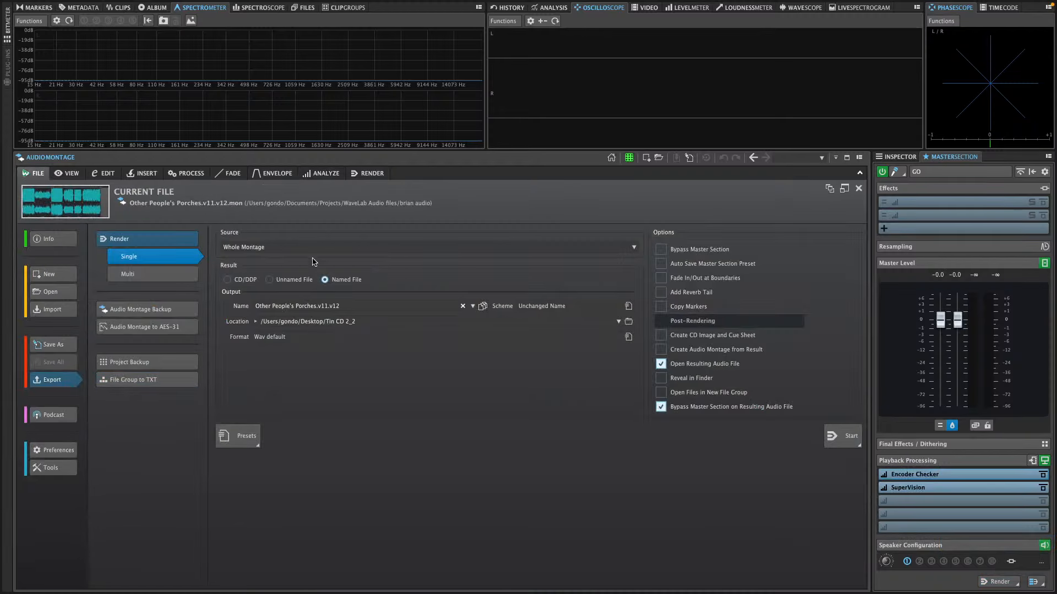
click(269, 250)
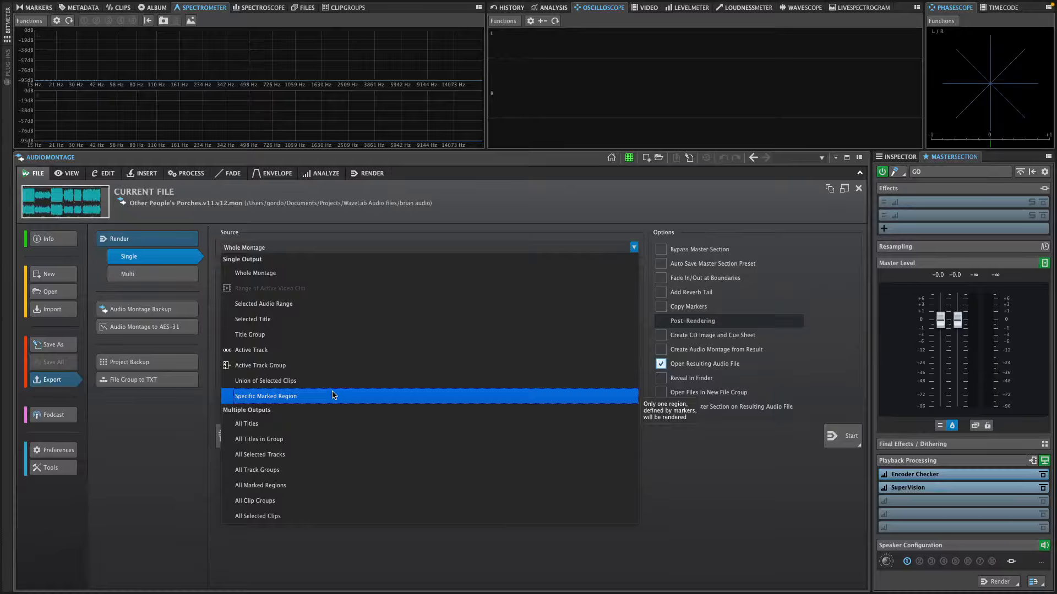
click(320, 516)
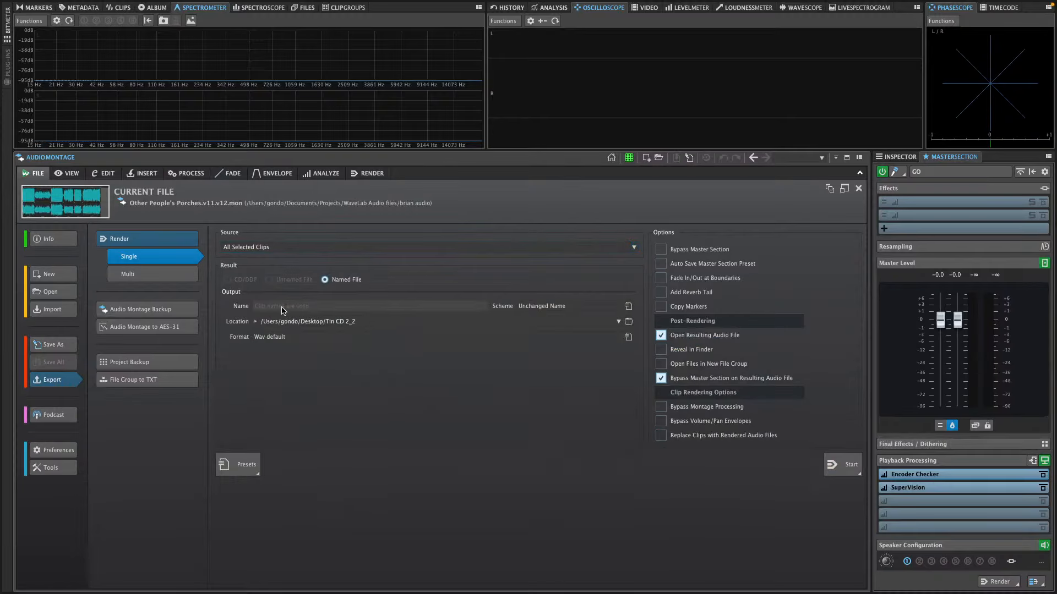
Return to the montage's clips, reopen the render settings, and check the Multi rendering options.
click(105, 174)
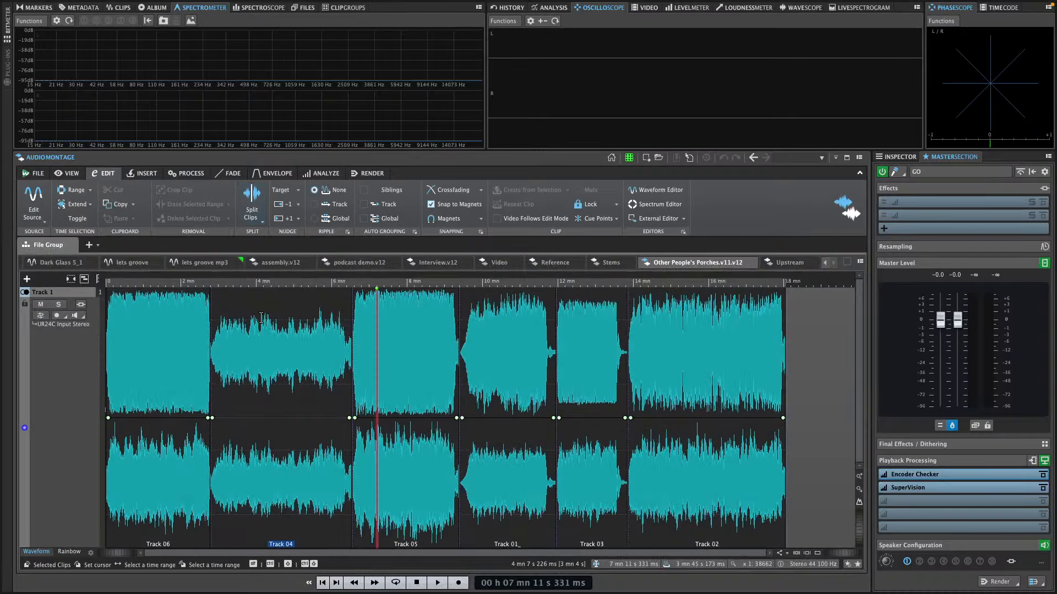
click(998, 582)
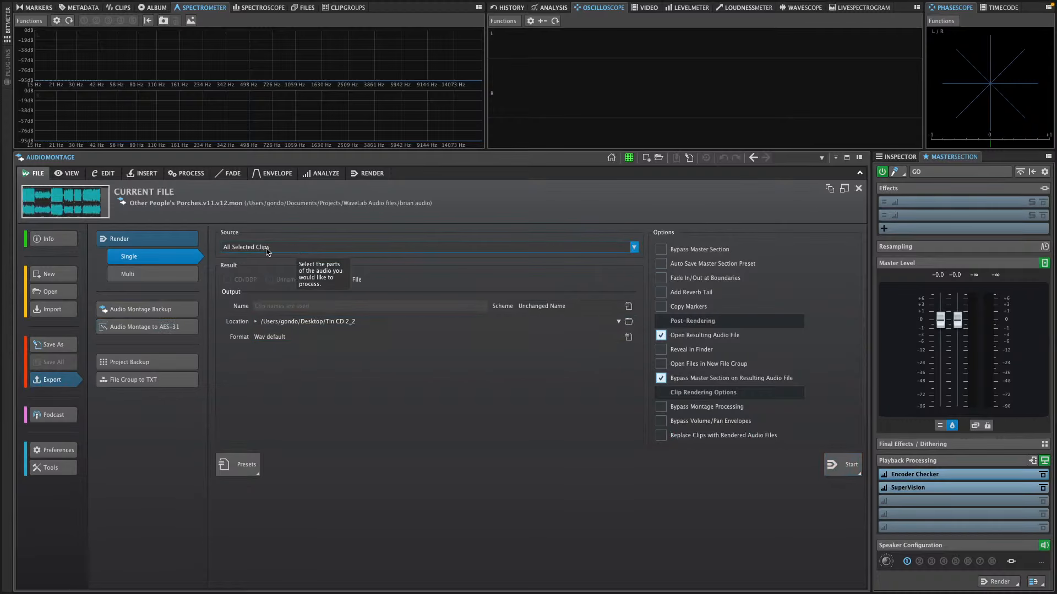
click(157, 273)
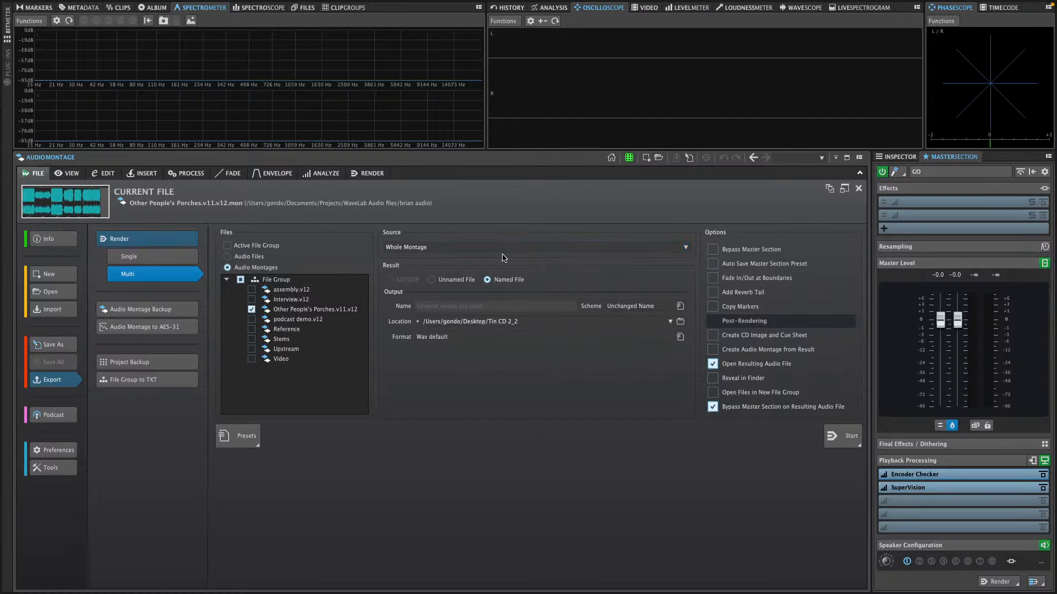
Go back to Single rendering and choose All Selected Clips as the source.
click(126, 254)
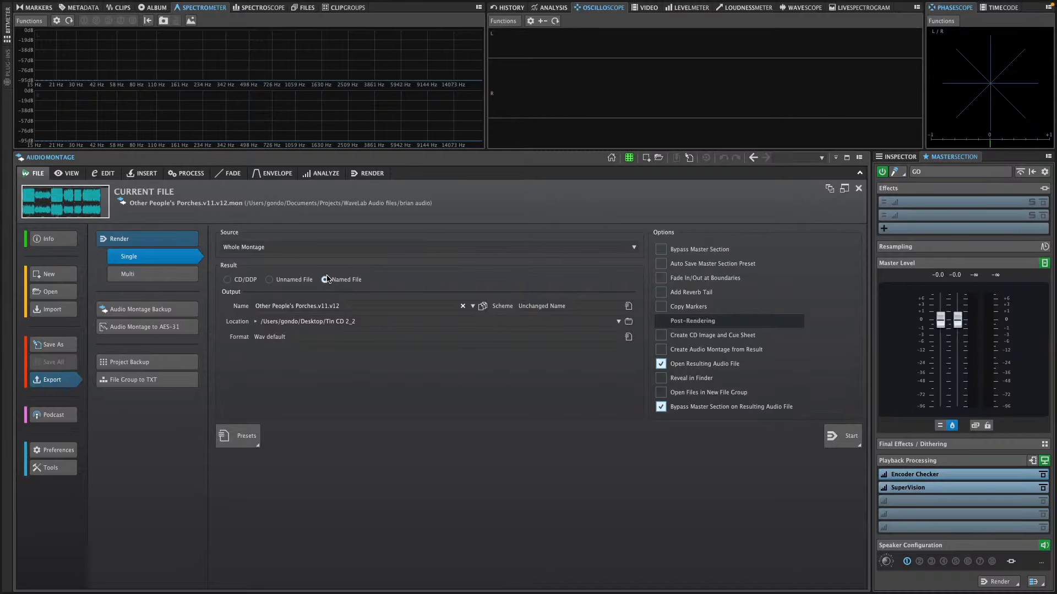
click(283, 246)
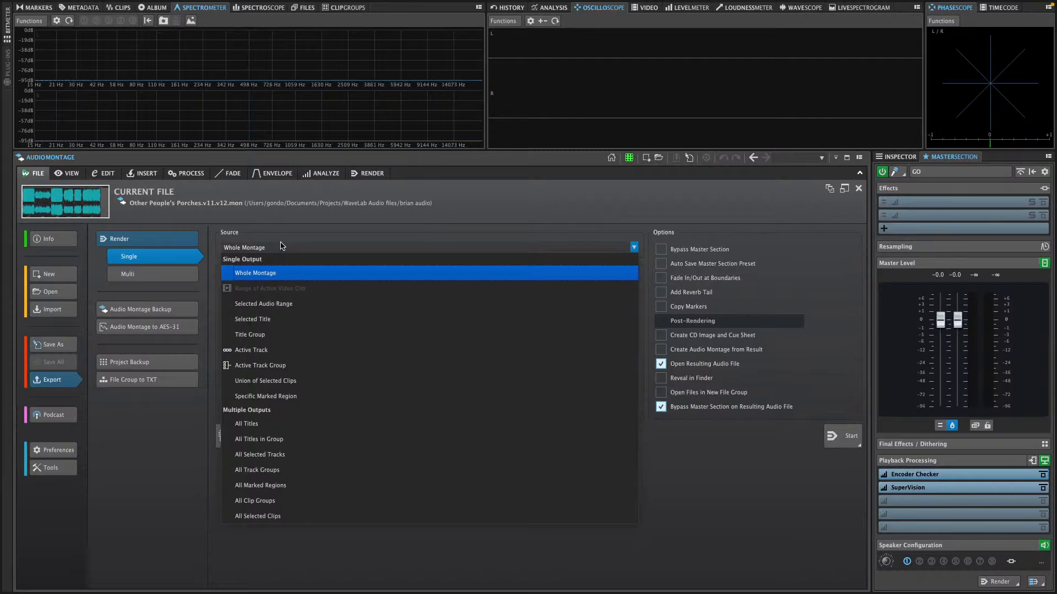
click(298, 522)
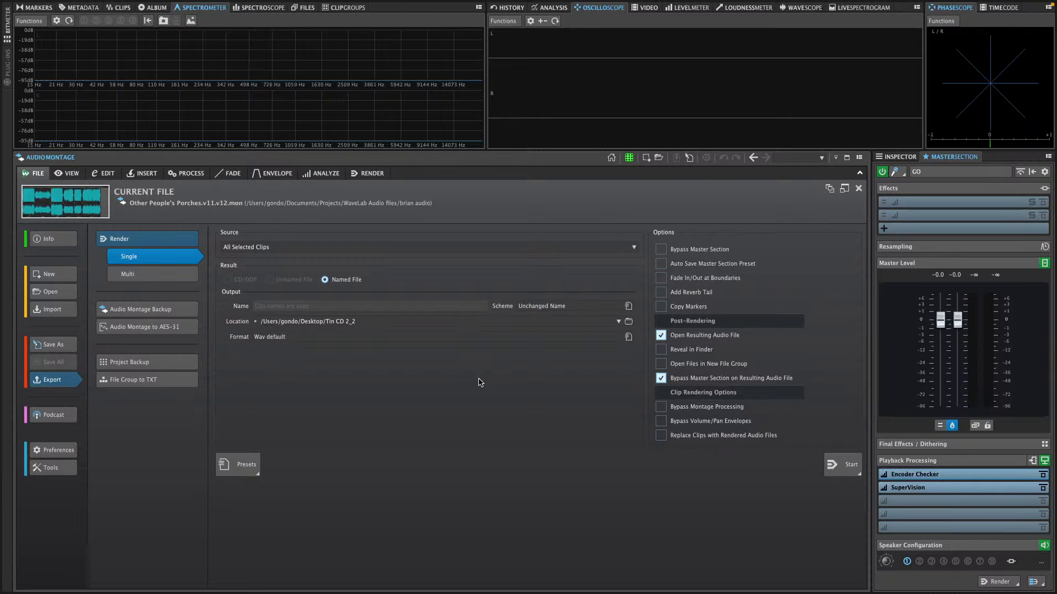
Set the output format to the Mp3 FH 320k cbr hq factory preset, try starting the render, and dismiss the message.
click(380, 341)
mouse_move(468, 404)
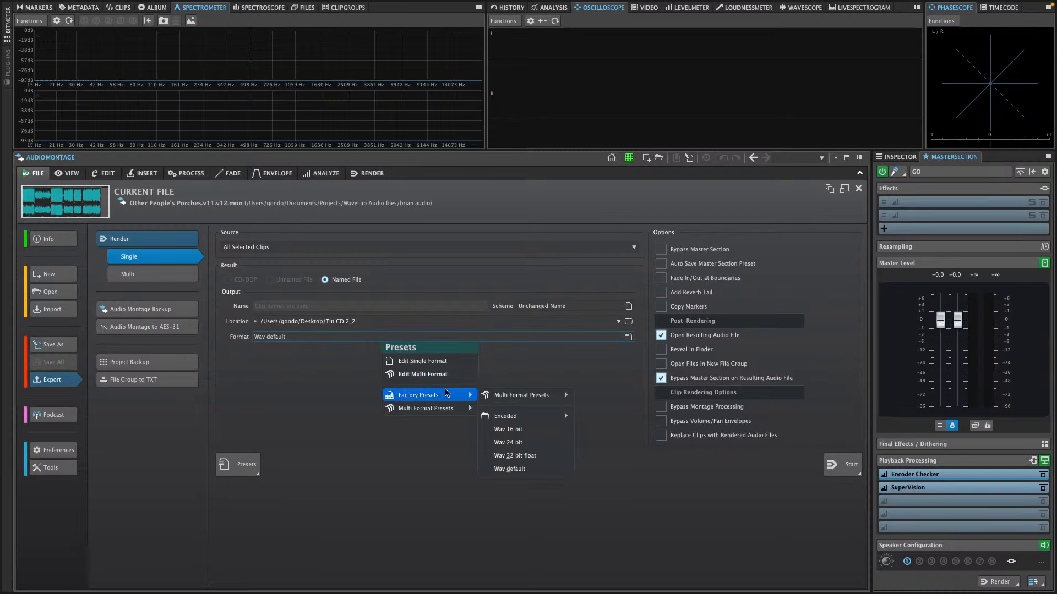
mouse_move(564, 414)
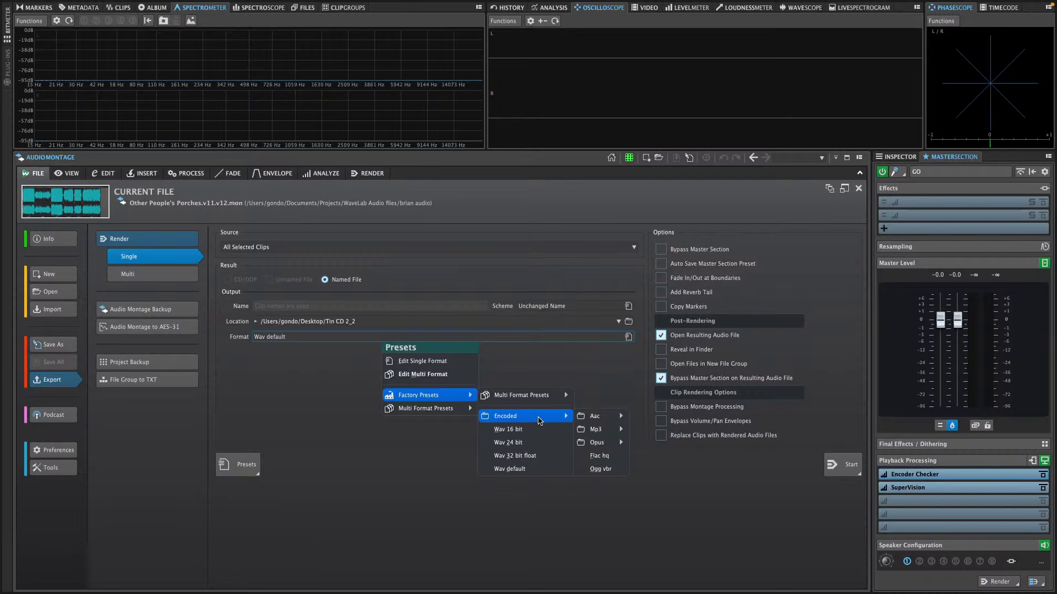
mouse_move(599, 430)
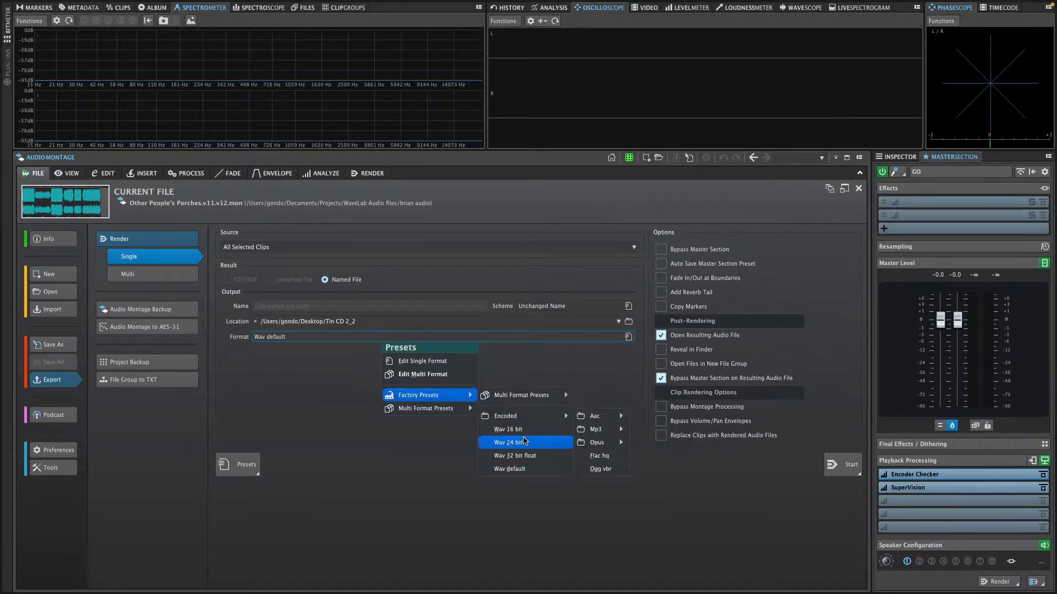
mouse_move(533, 418)
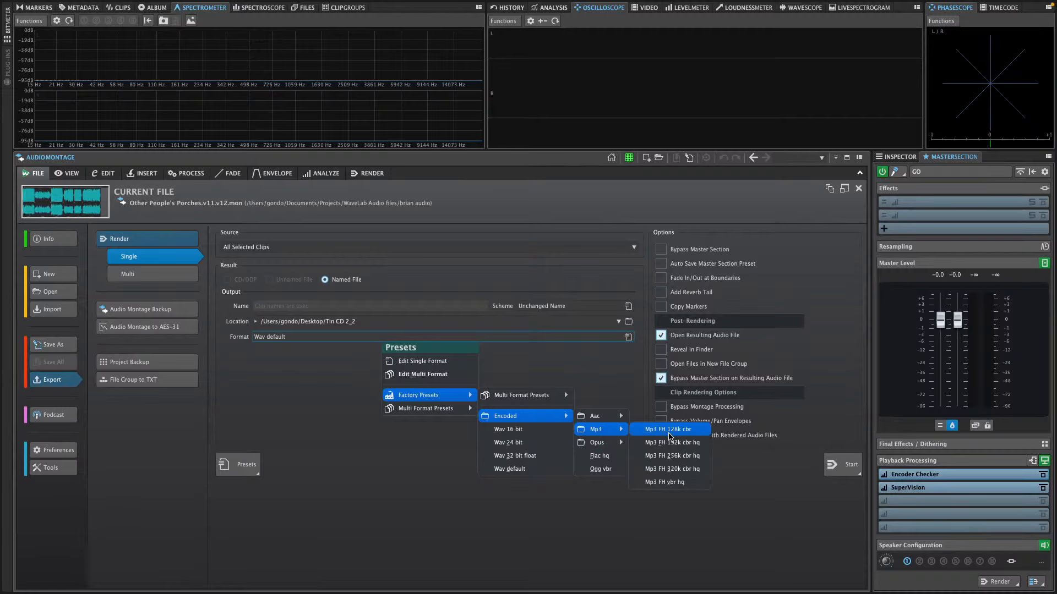
click(676, 469)
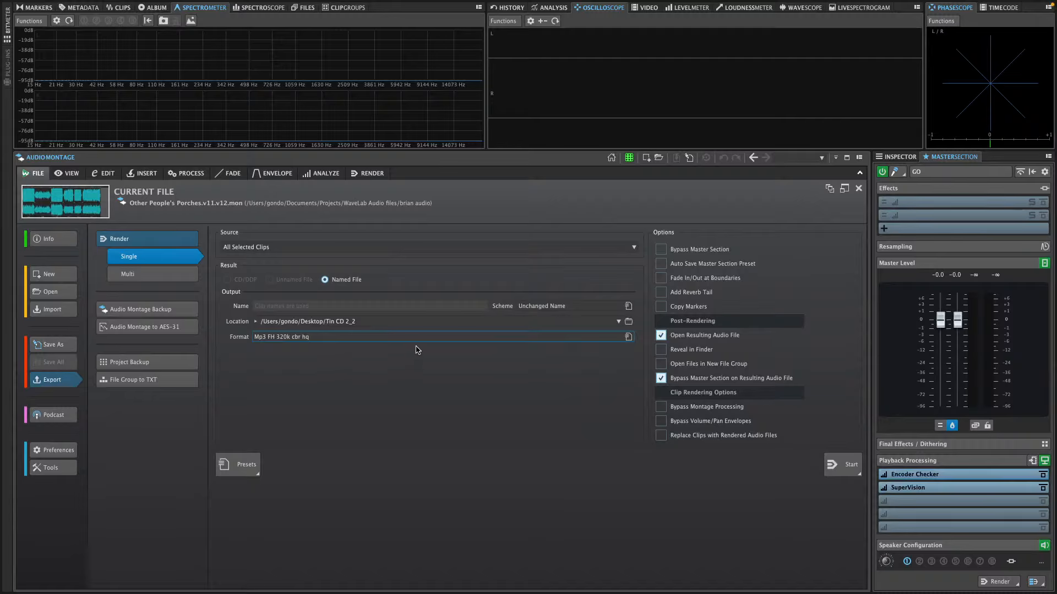
click(846, 470)
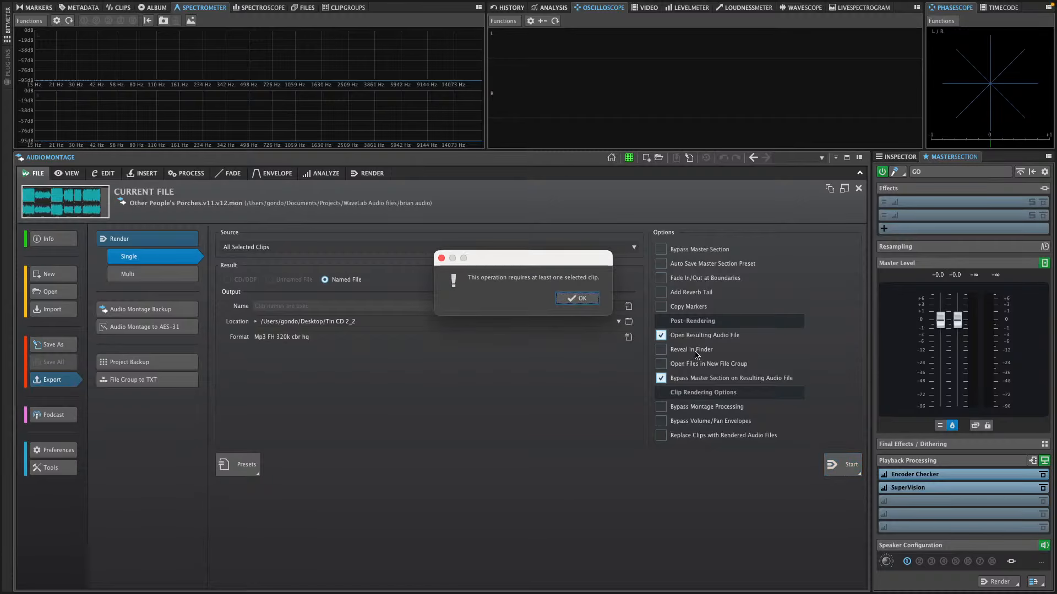
click(589, 300)
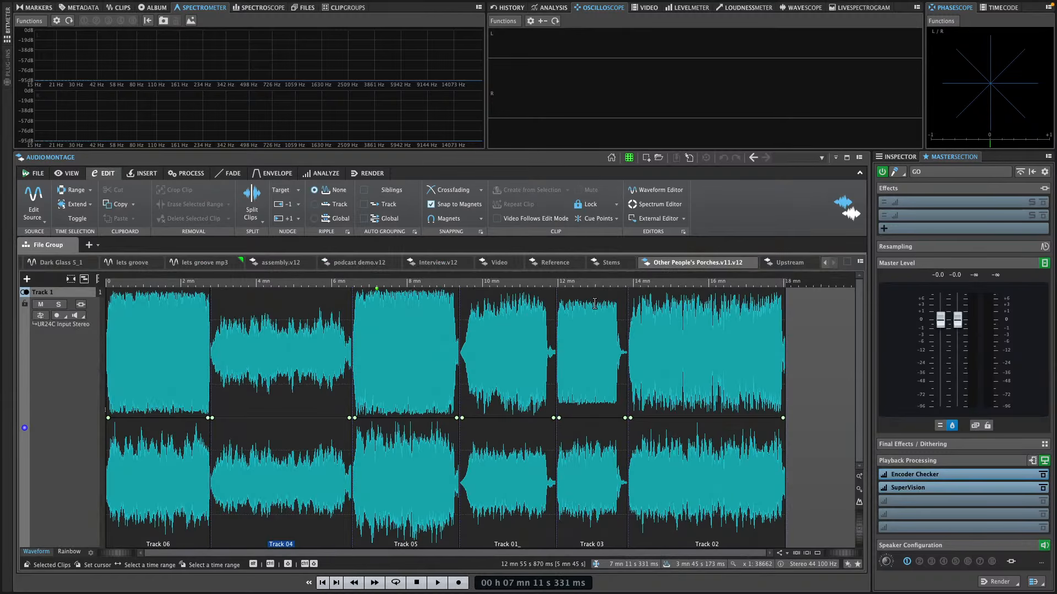
Select all the montage's clips as a sequence from Track 02 back to Track 06.
click(168, 396)
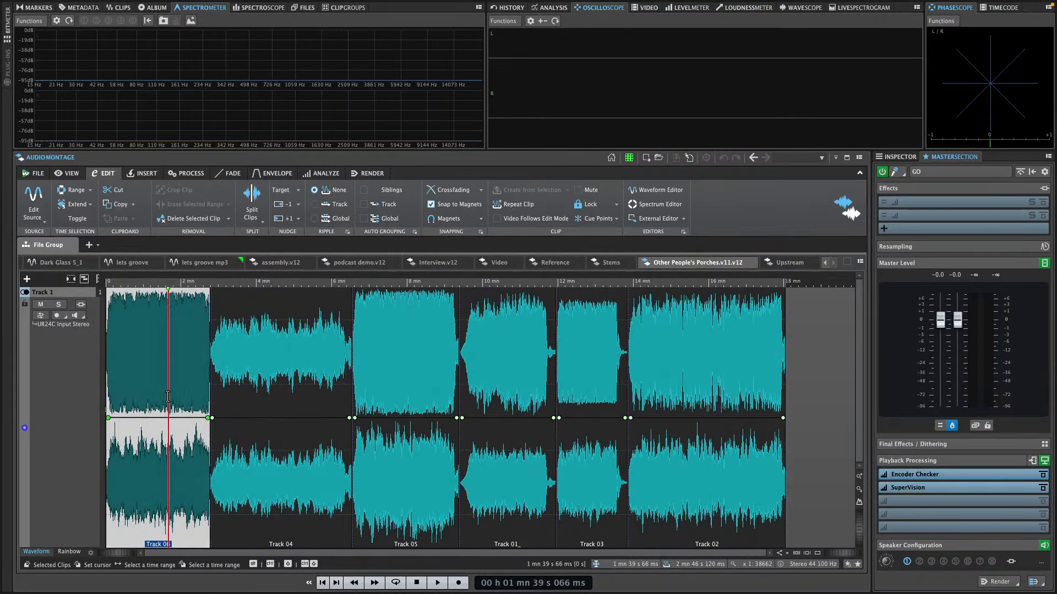
click(721, 503)
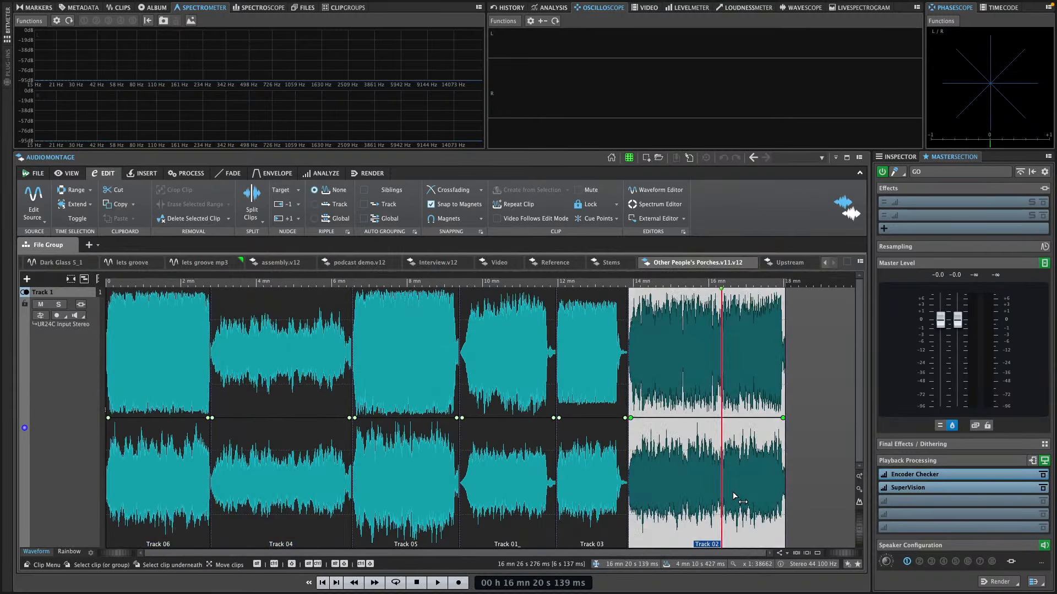
click(814, 481)
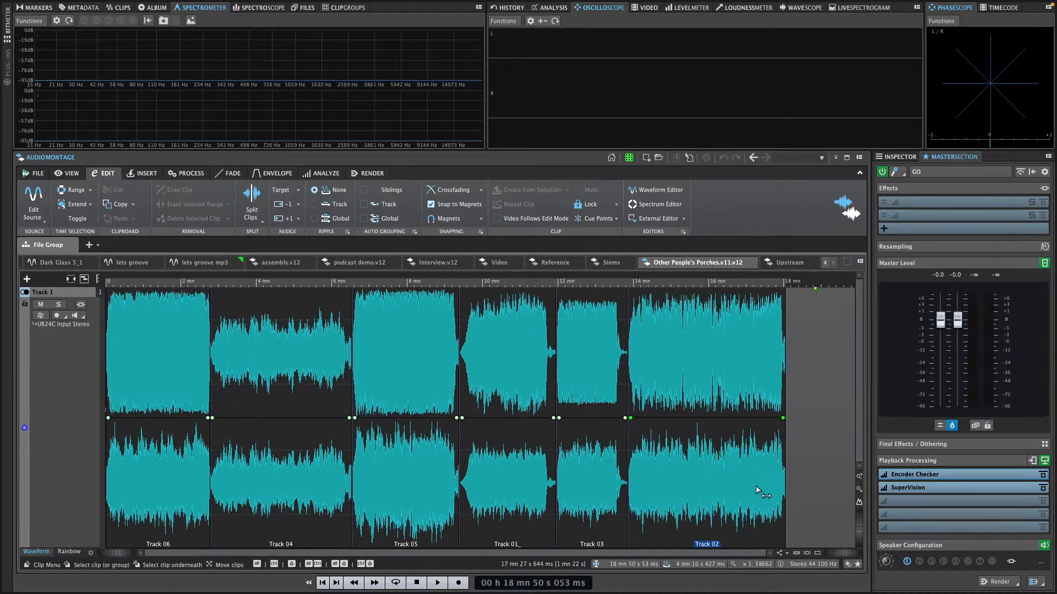
click(737, 489)
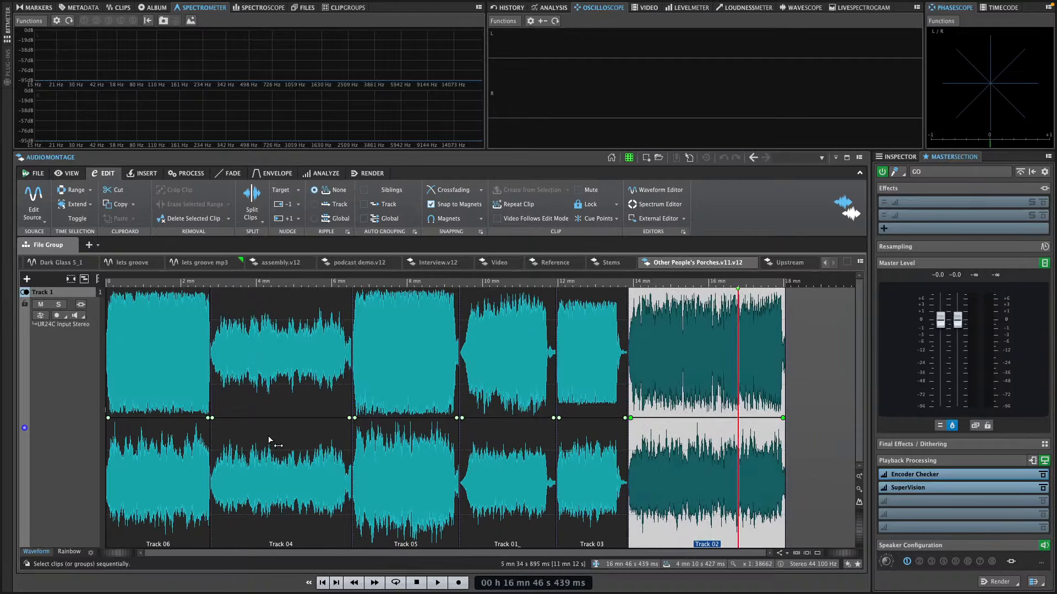
shift+click(183, 437)
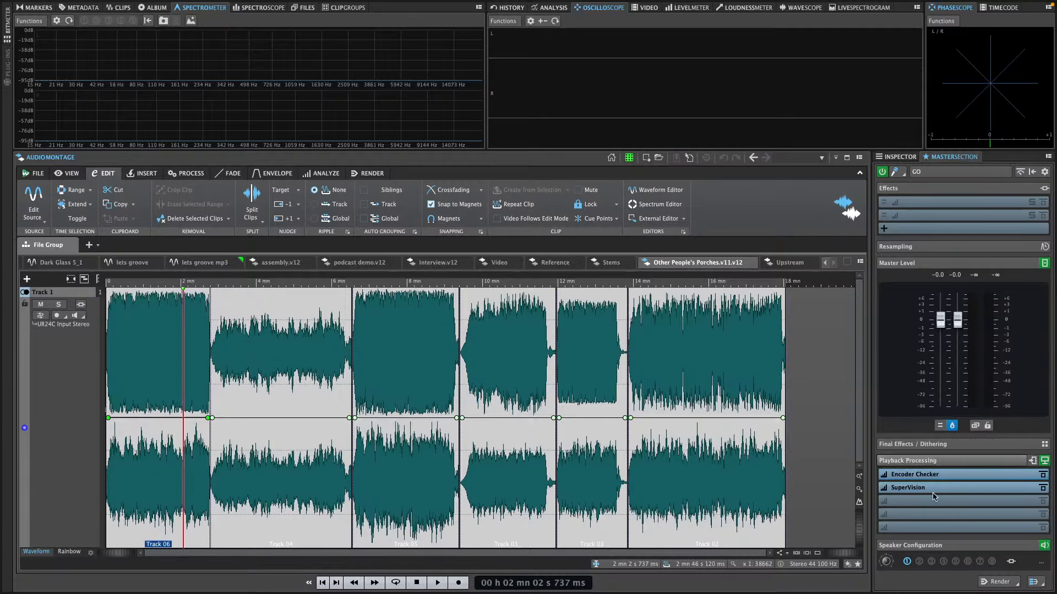
Reopen the render settings and render all selected clips as separate MP3 files in the Tin CD 2_2 folder, accepting the file list.
click(998, 582)
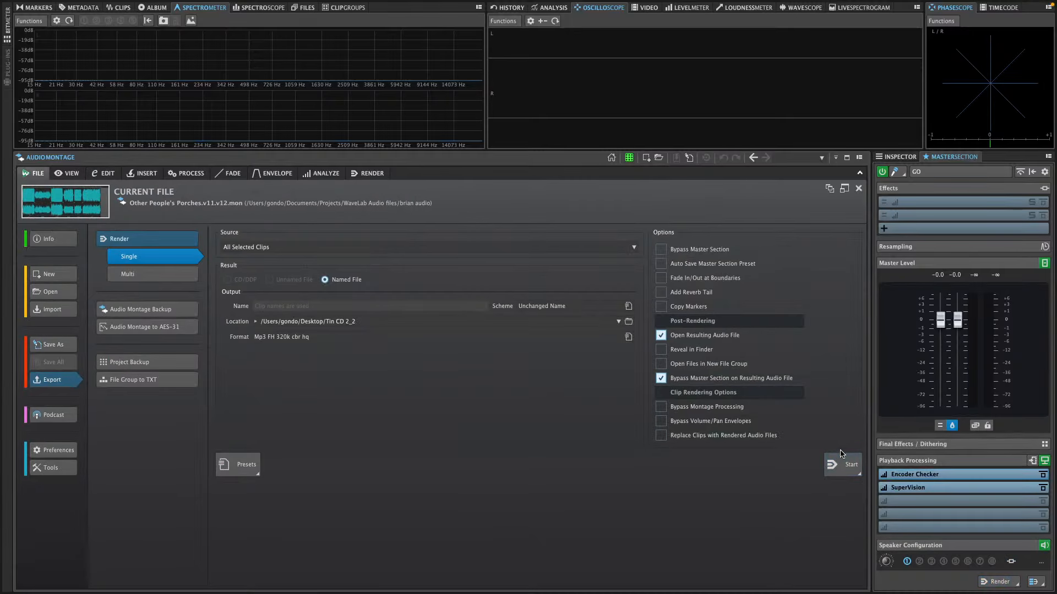
click(847, 467)
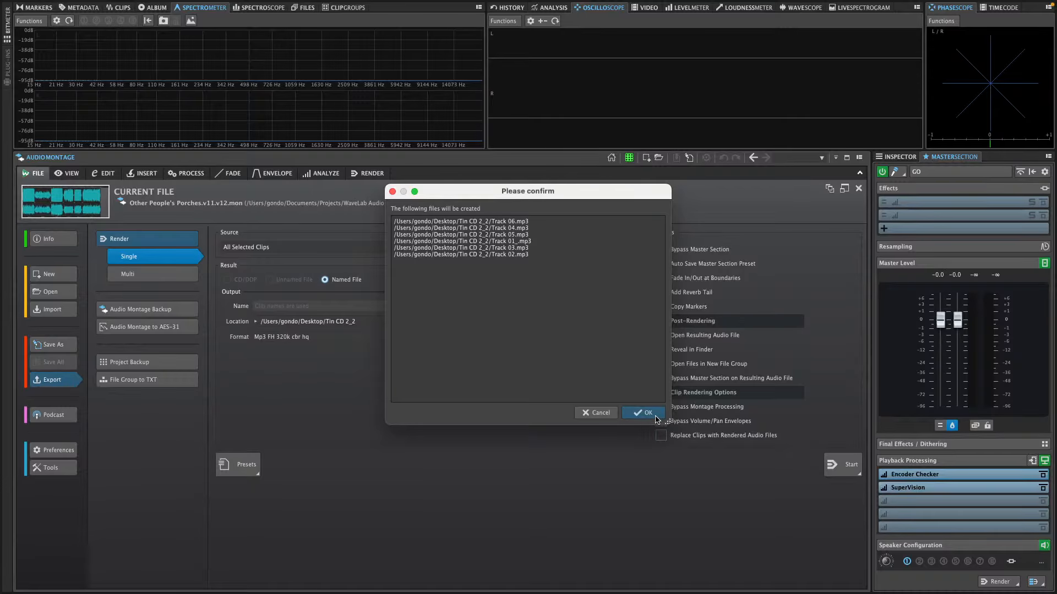
drag(492, 191, 523, 360)
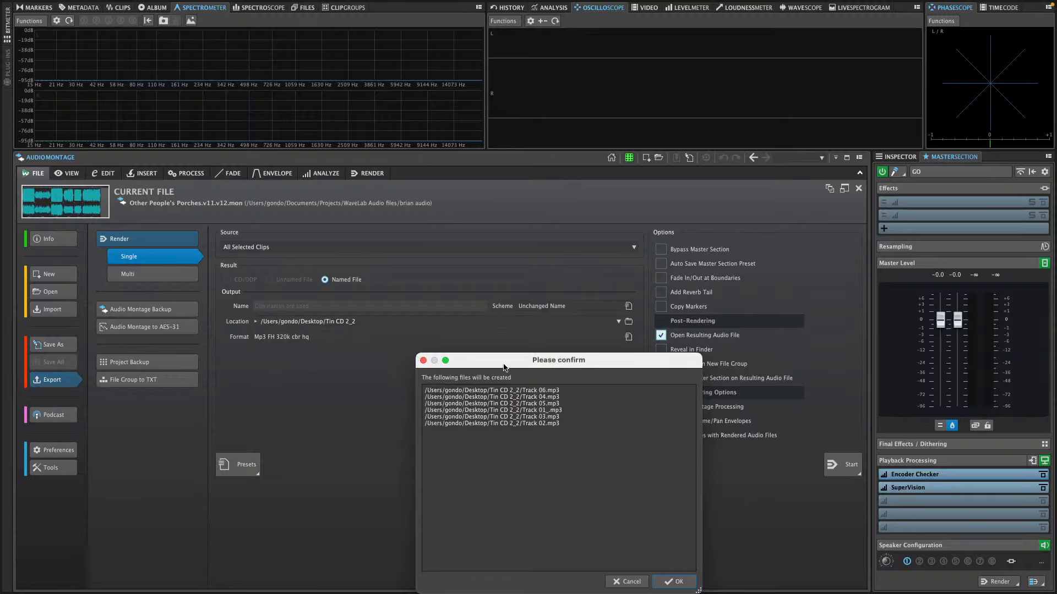
drag(499, 366, 436, 303)
click(614, 519)
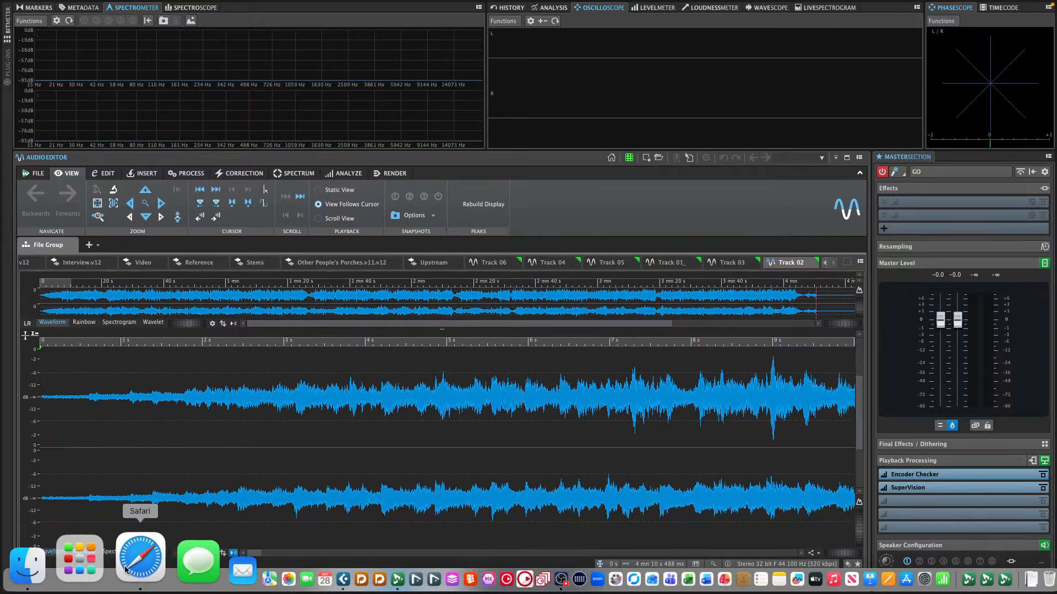
Switch to Finder and expand the Tin CD 2_2 folder on the Desktop to check the rendered files.
click(93, 568)
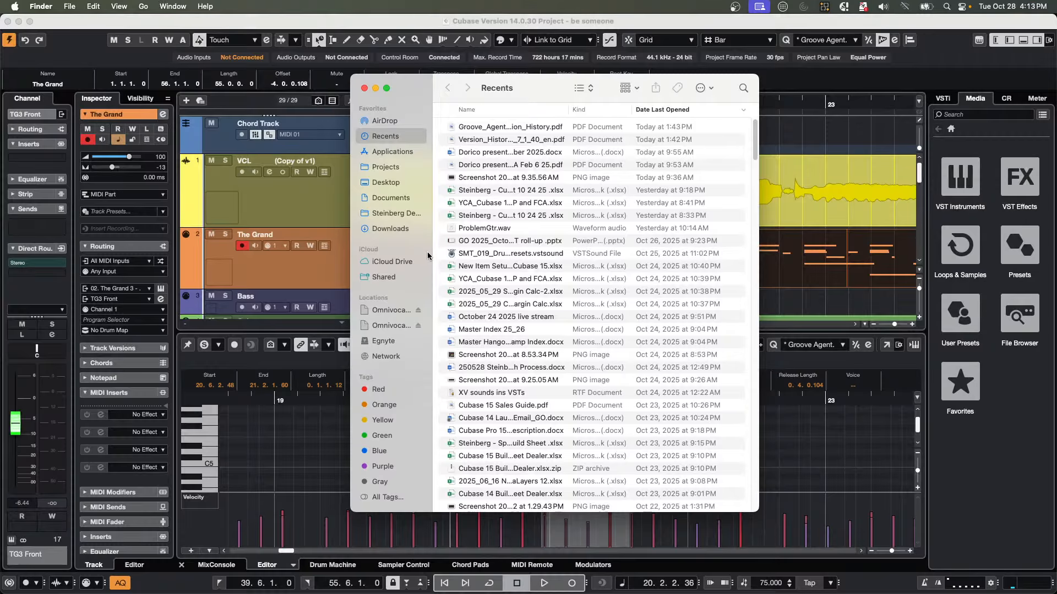
click(390, 188)
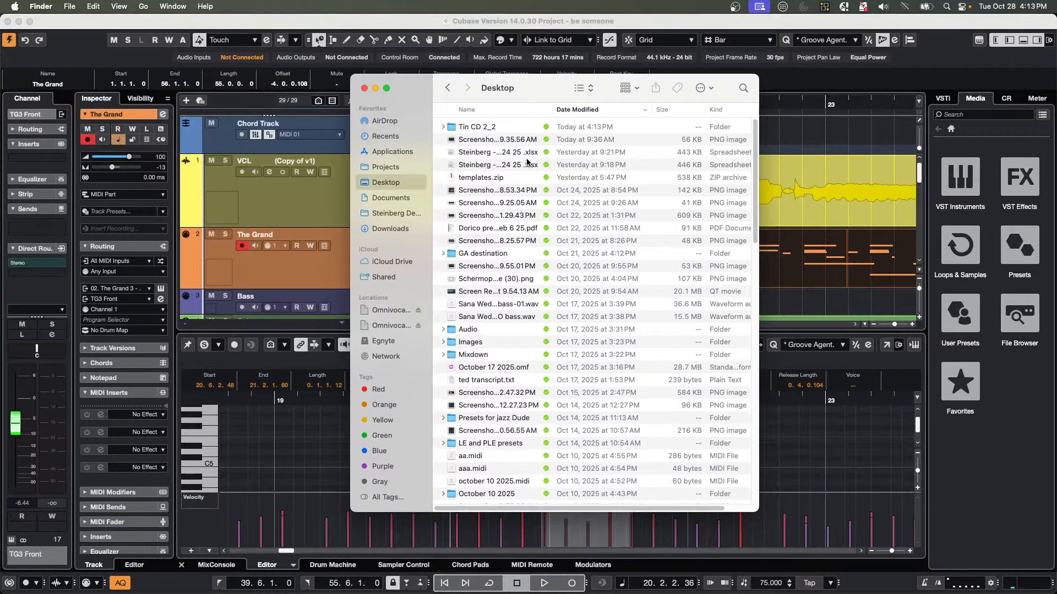
click(443, 126)
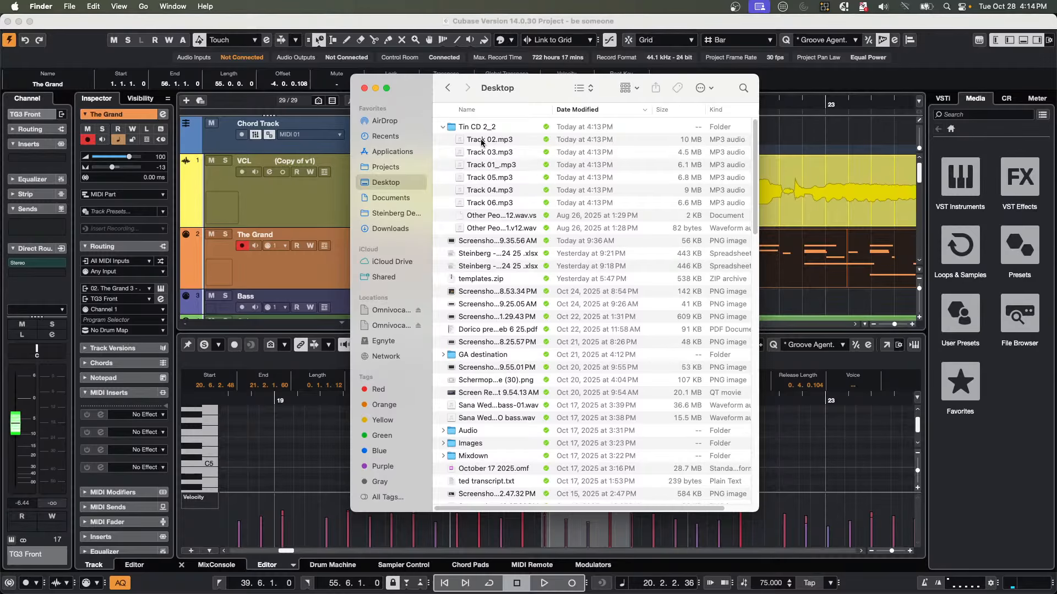
Return to WaveLab, open the render settings for Track 02, and examine the Single source choices and the Multi options.
key(super+Tab)
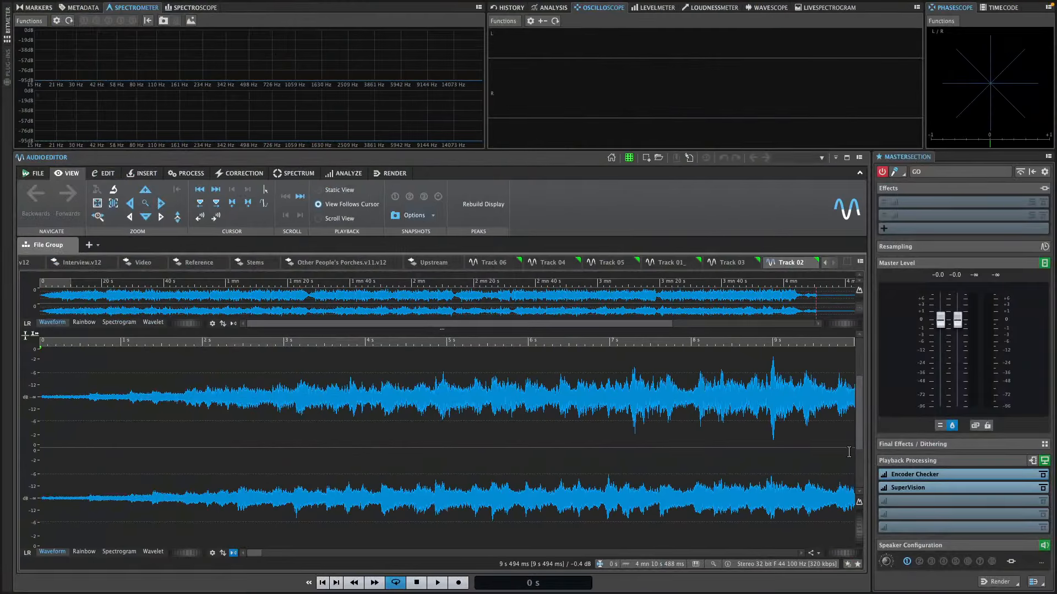
click(997, 582)
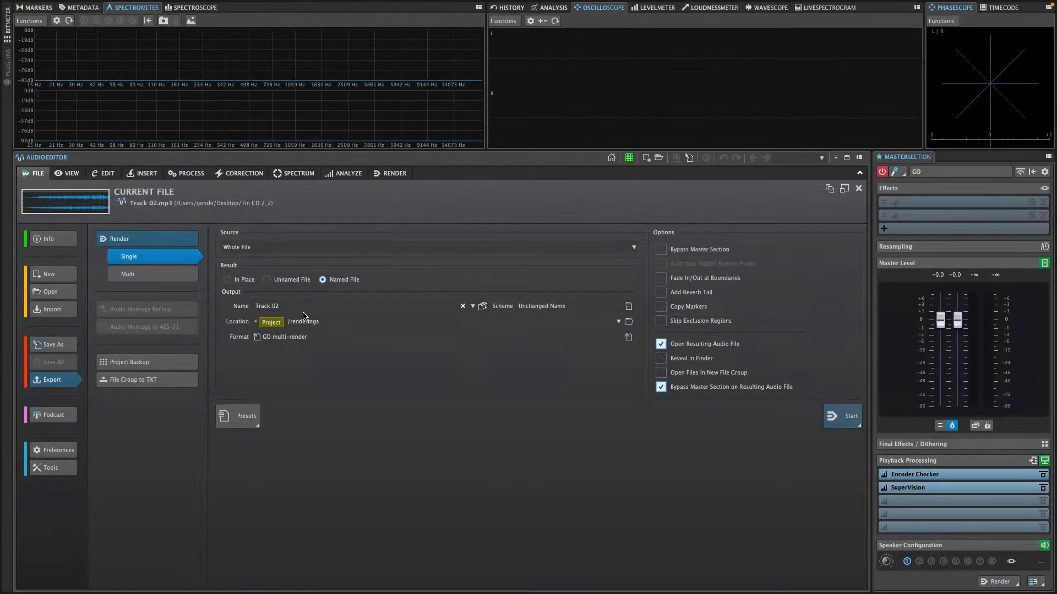
click(269, 247)
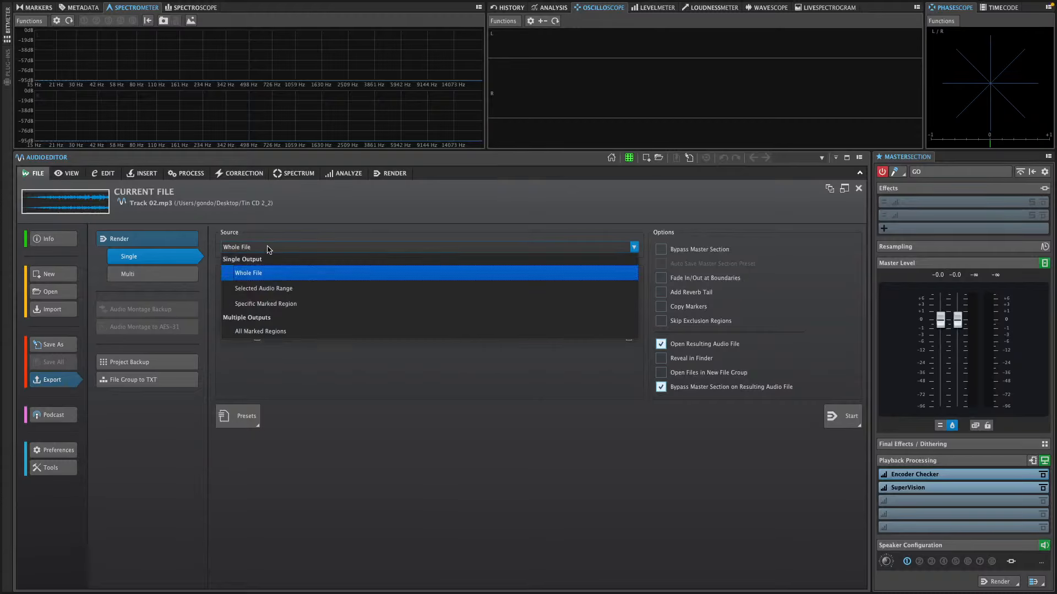
click(332, 386)
click(158, 275)
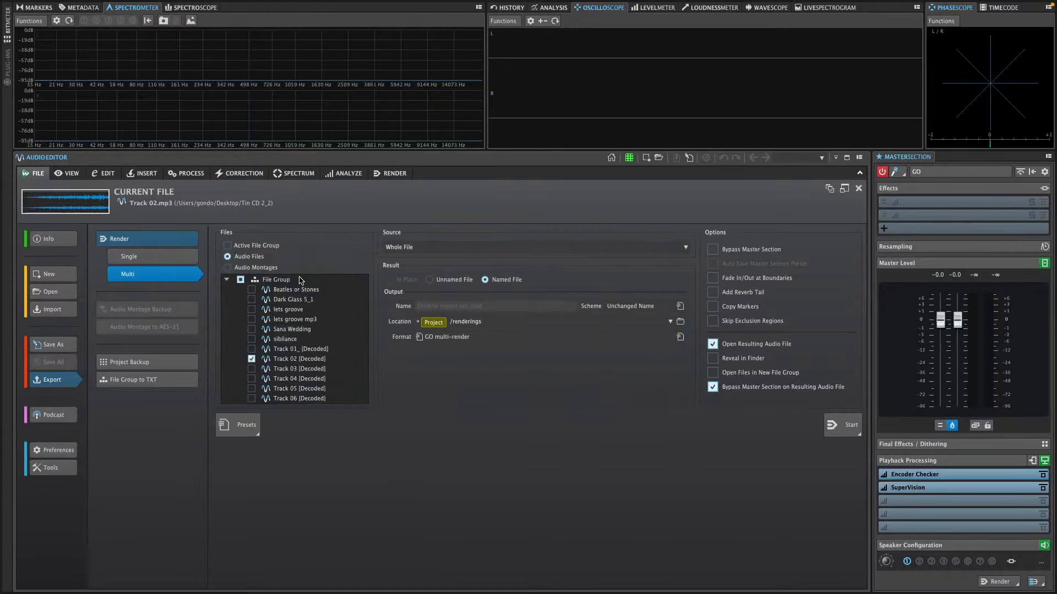
click(127, 259)
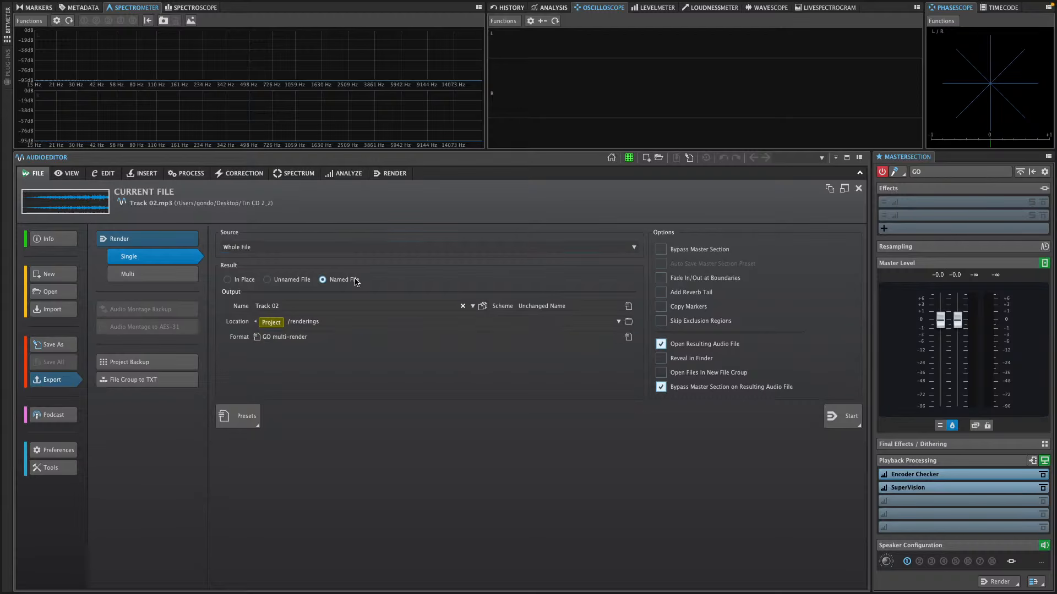
Check the format presets for Track 02 and compare the source choices offered by Single and Multi rendering.
click(326, 342)
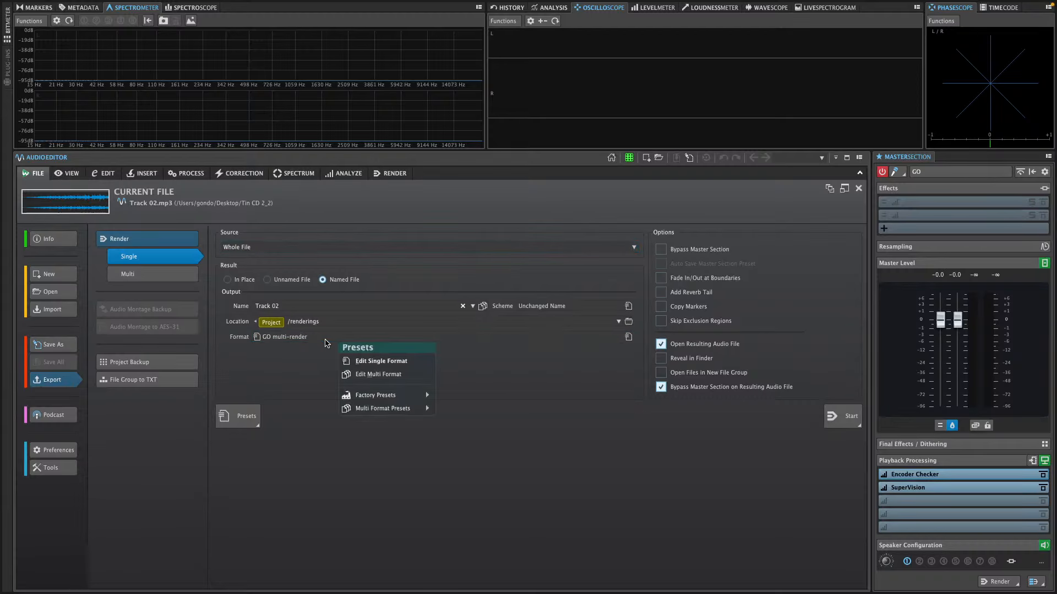
mouse_move(385, 395)
click(284, 249)
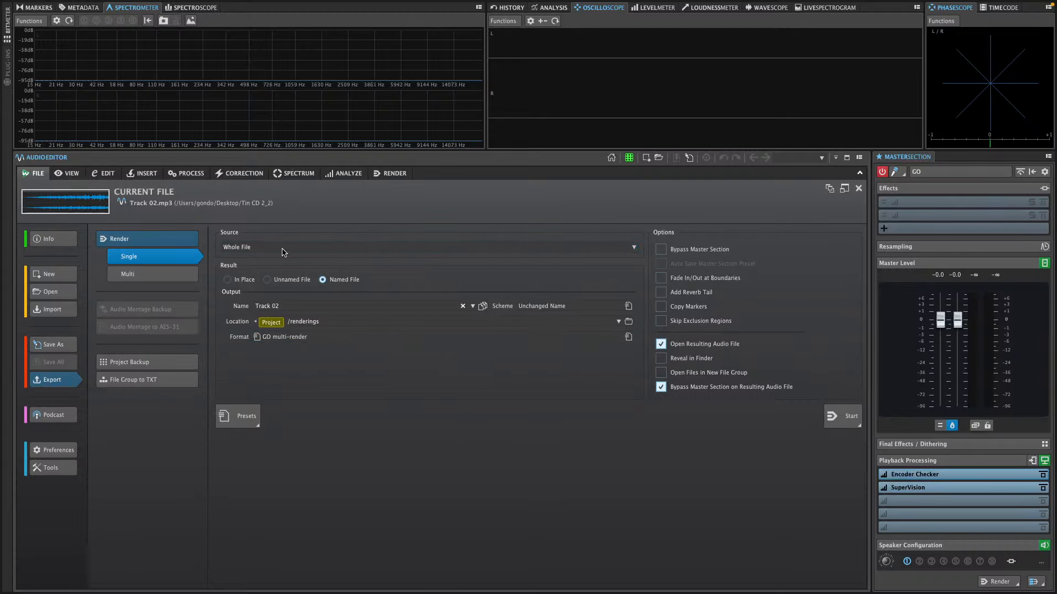
click(283, 249)
click(315, 396)
click(189, 278)
click(406, 247)
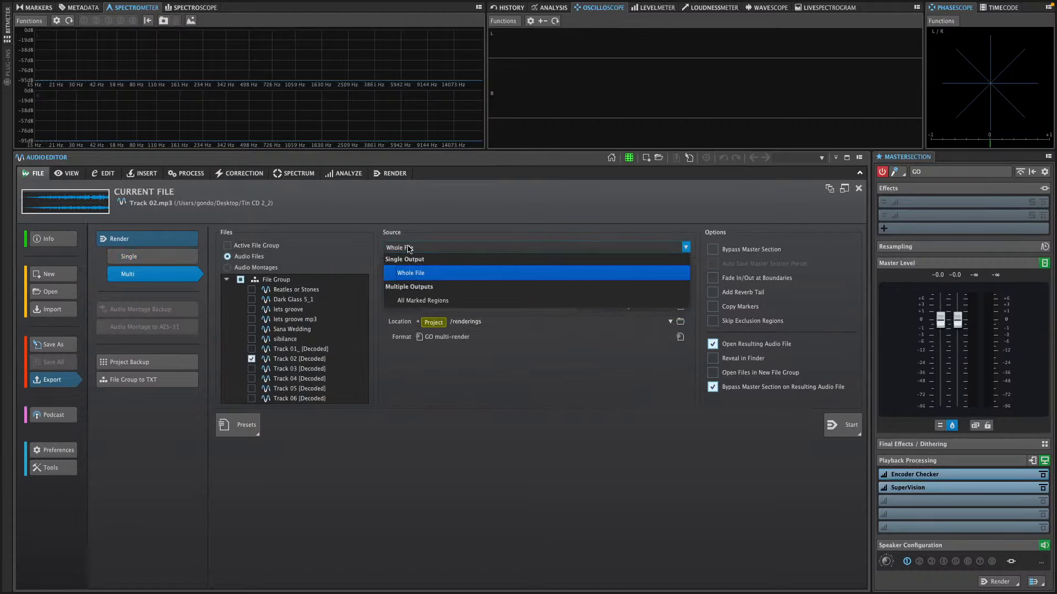
click(498, 487)
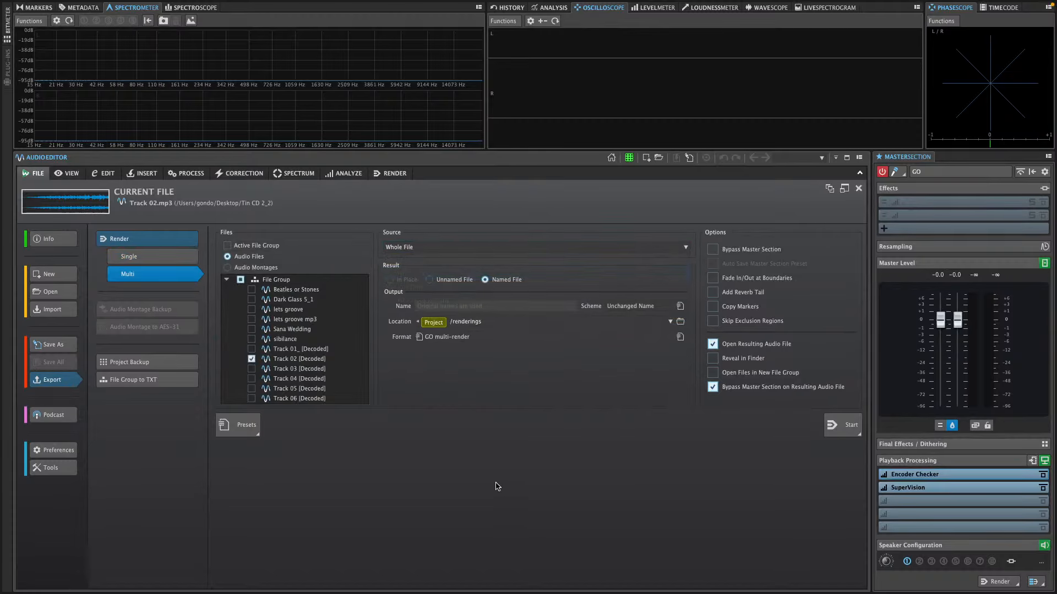
click(141, 257)
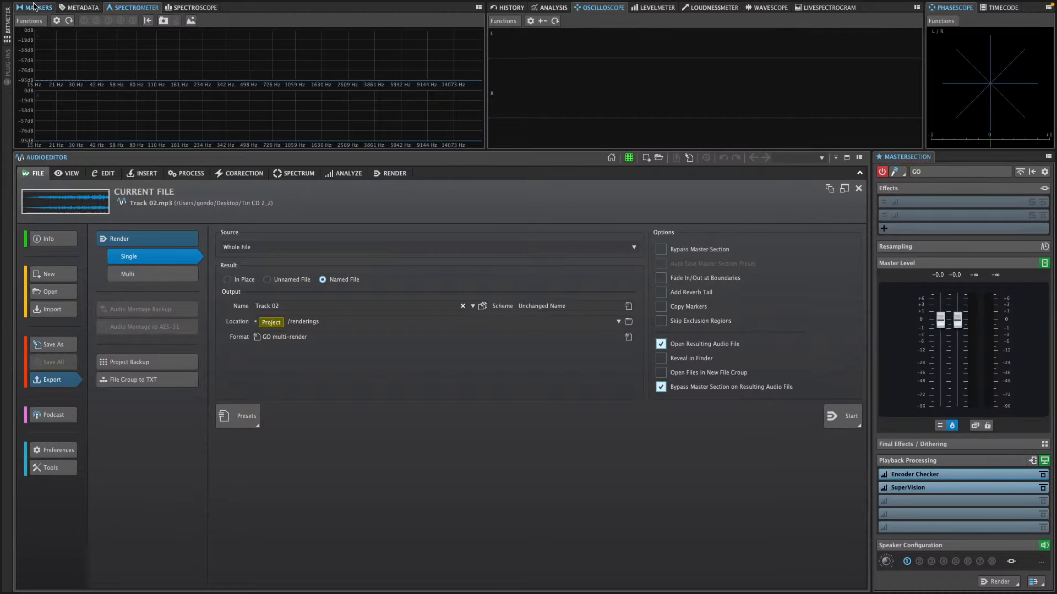
Quit WaveLab without saving the project and switch back to the be someone project in Cubase.
key(super+q)
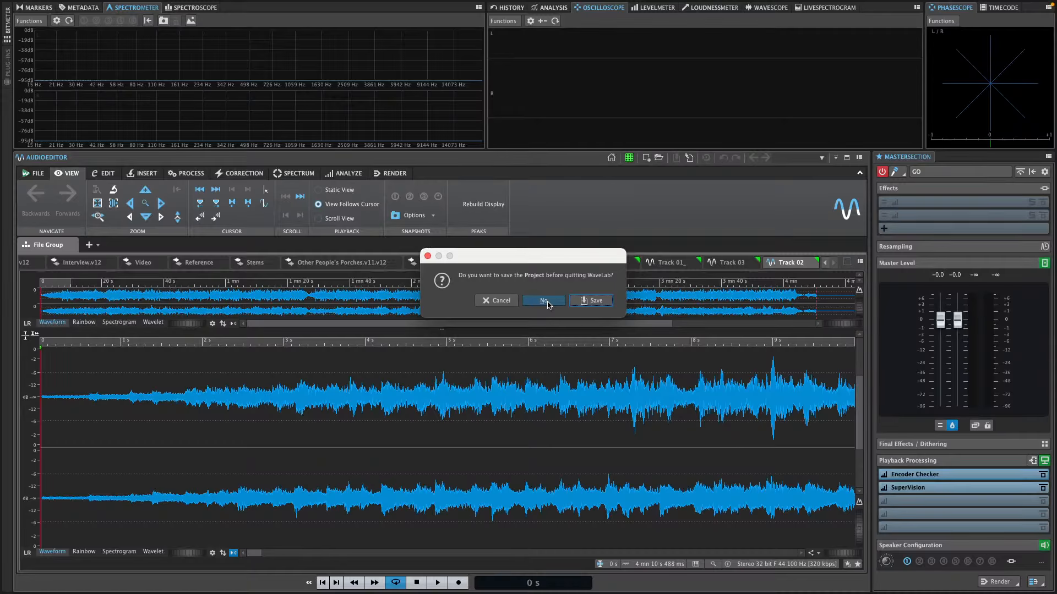
click(543, 300)
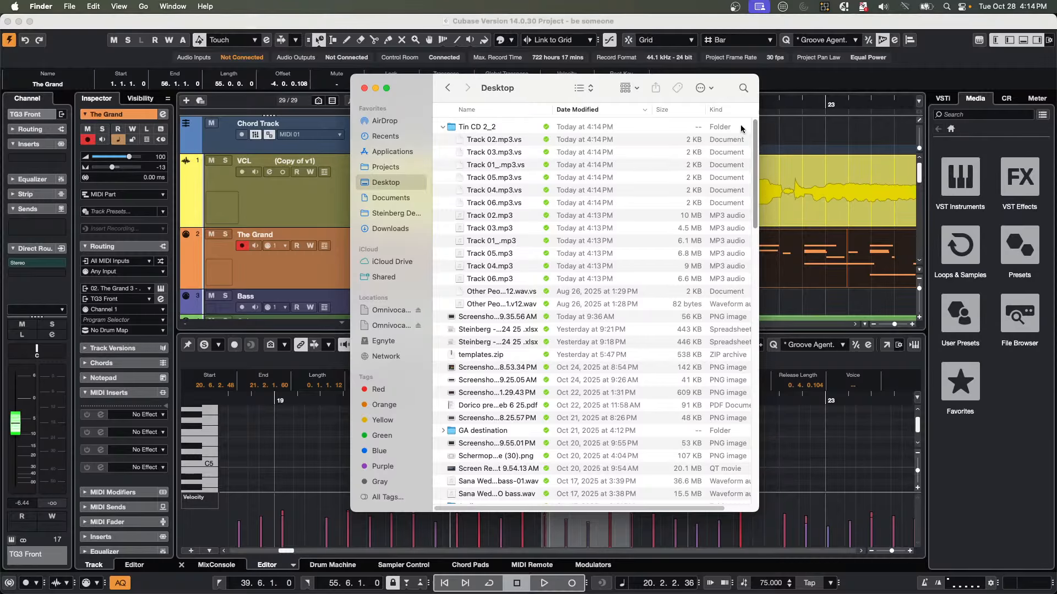
click(799, 142)
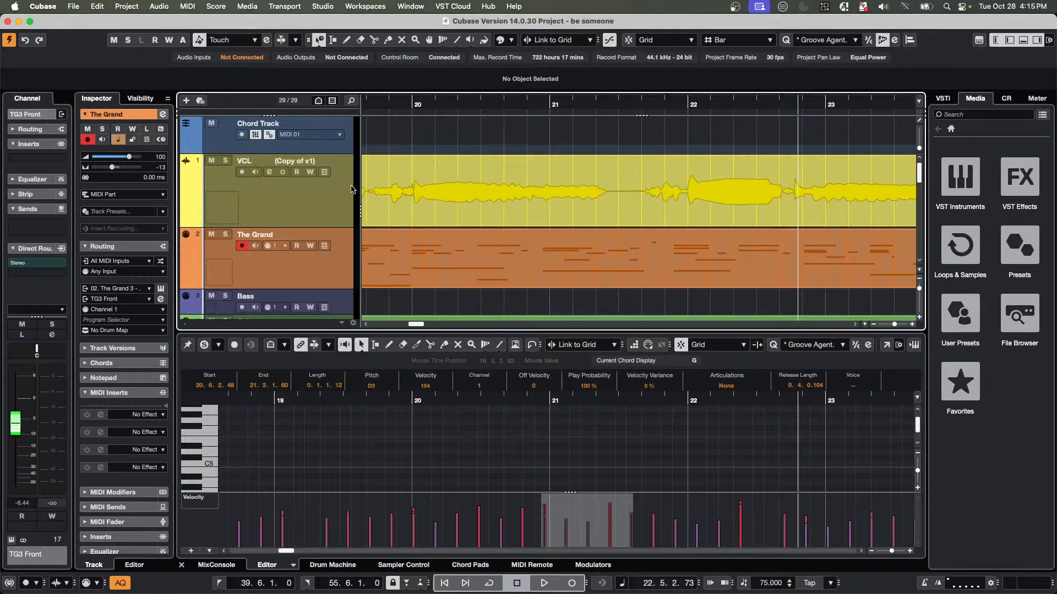
Add an instrument track with HALion Sonic directly below the VCL track.
click(333, 199)
right_click(334, 197)
mouse_move(385, 202)
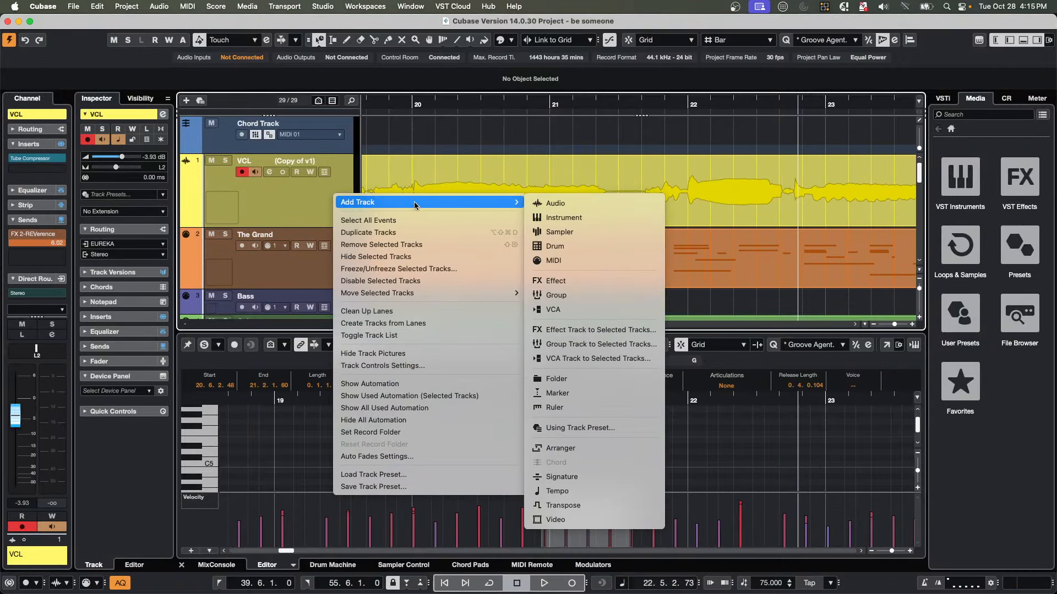
click(608, 218)
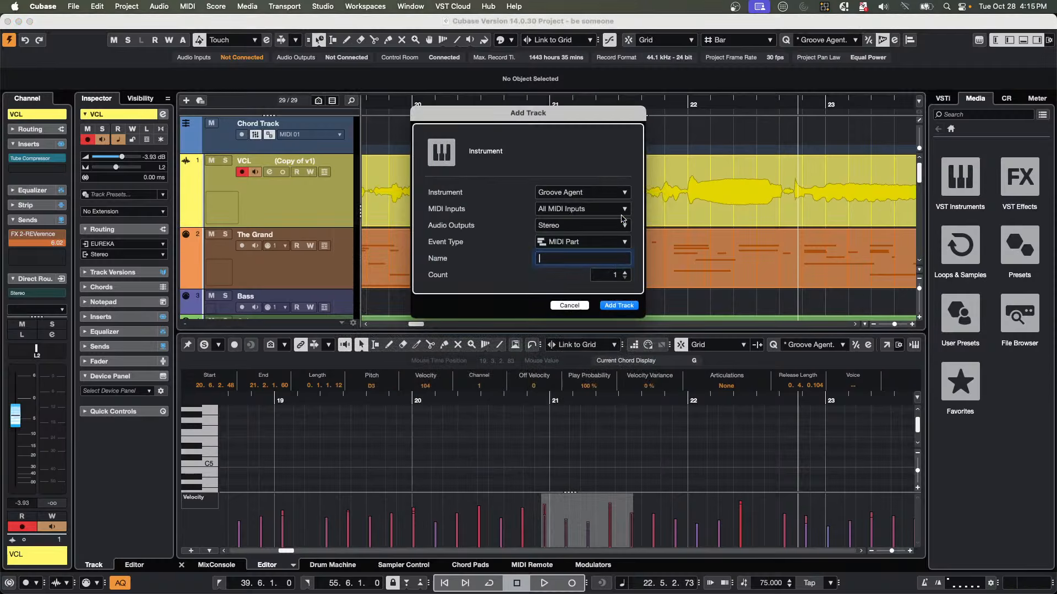
click(588, 194)
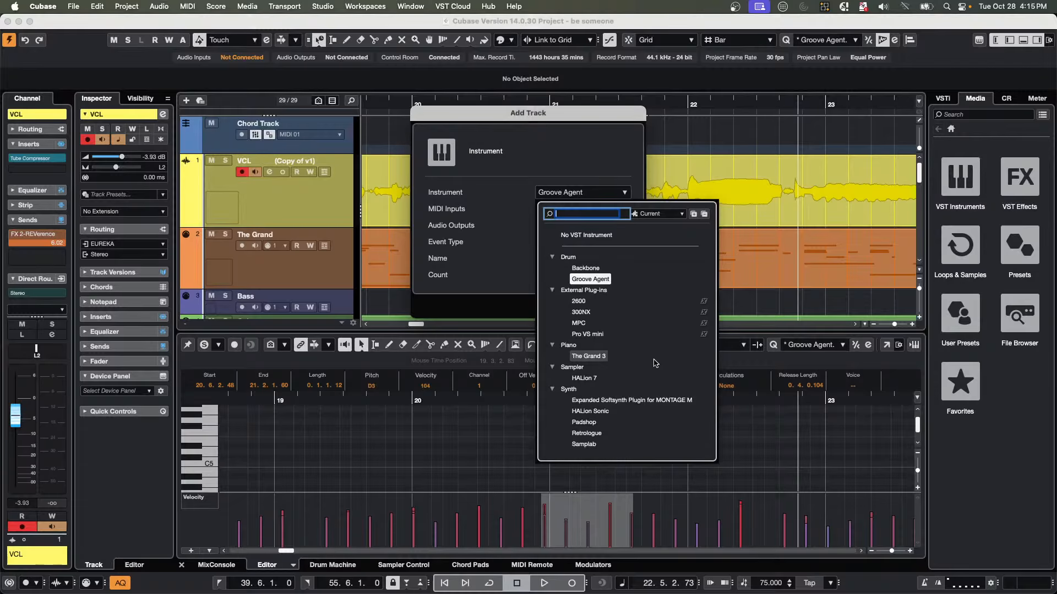
click(603, 413)
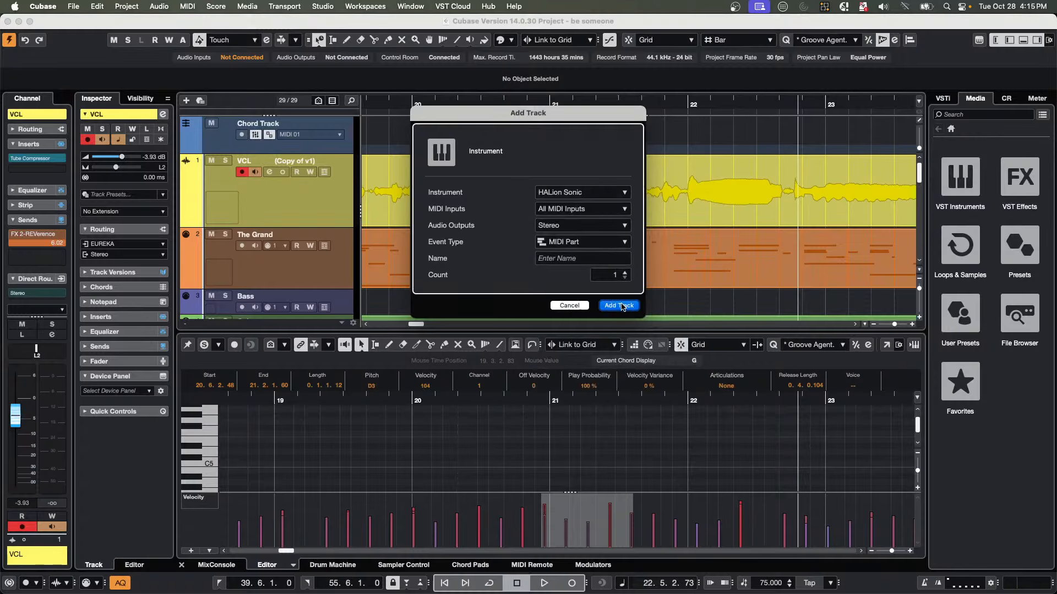
click(622, 306)
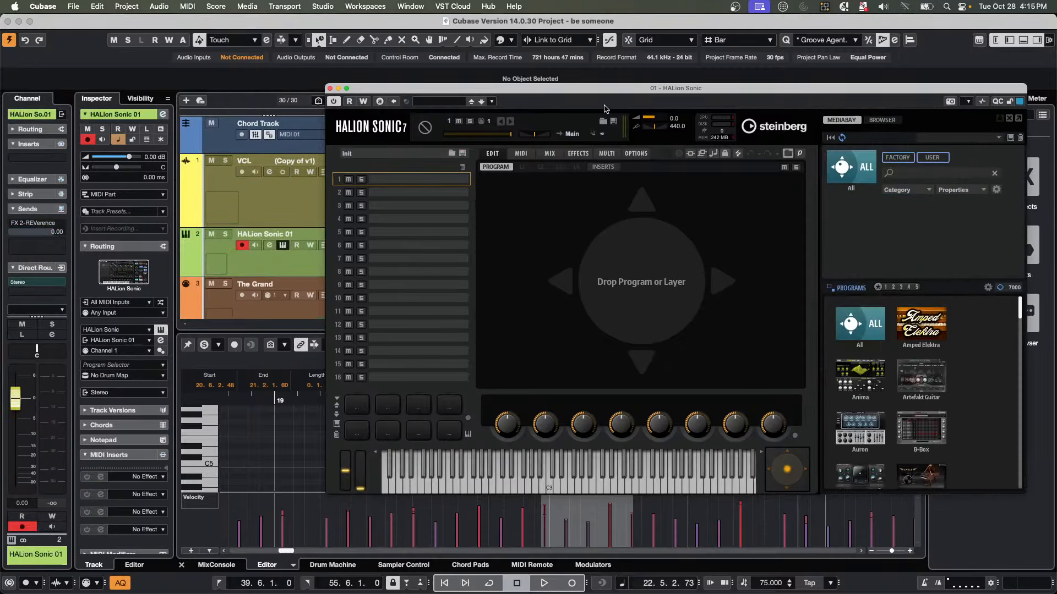
Browse HALion Sonic's program libraries and open the TGuitar library to check its program.
drag(603, 92, 442, 30)
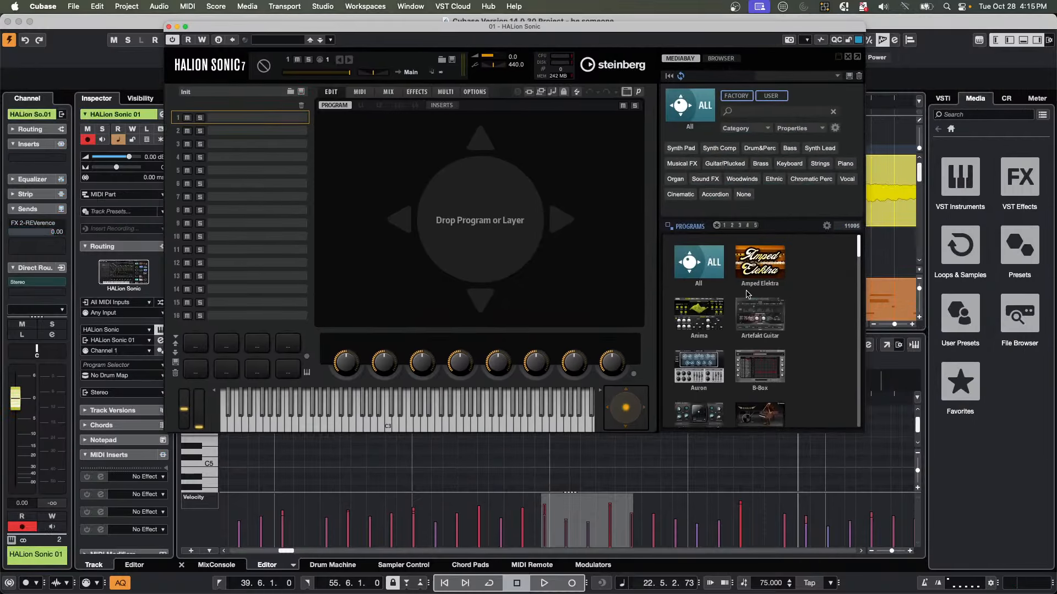
scroll(744, 300, down, 3)
scroll(744, 301, down, 5)
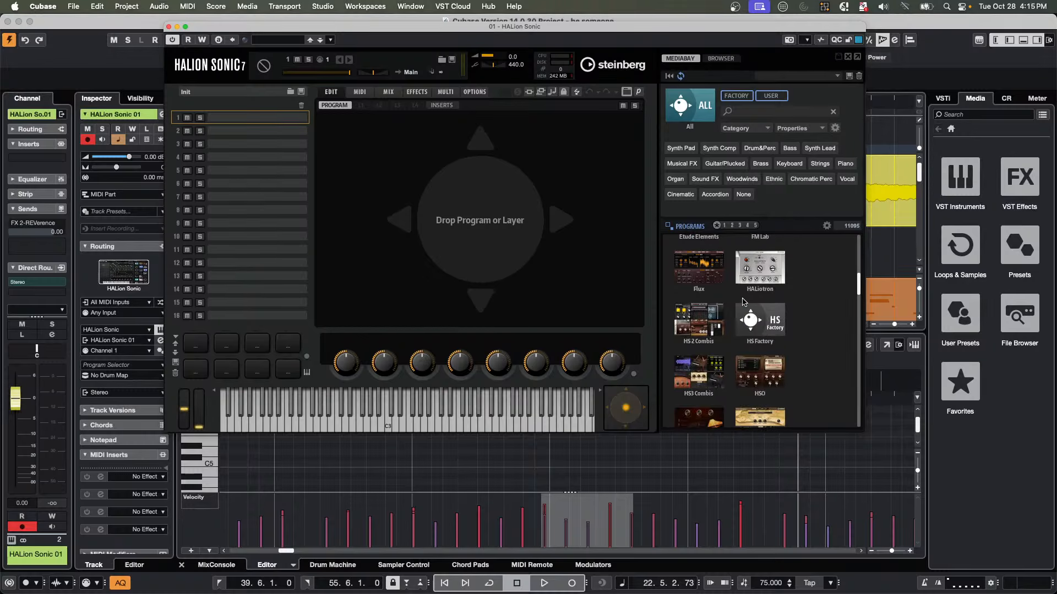
scroll(742, 299, down, 8)
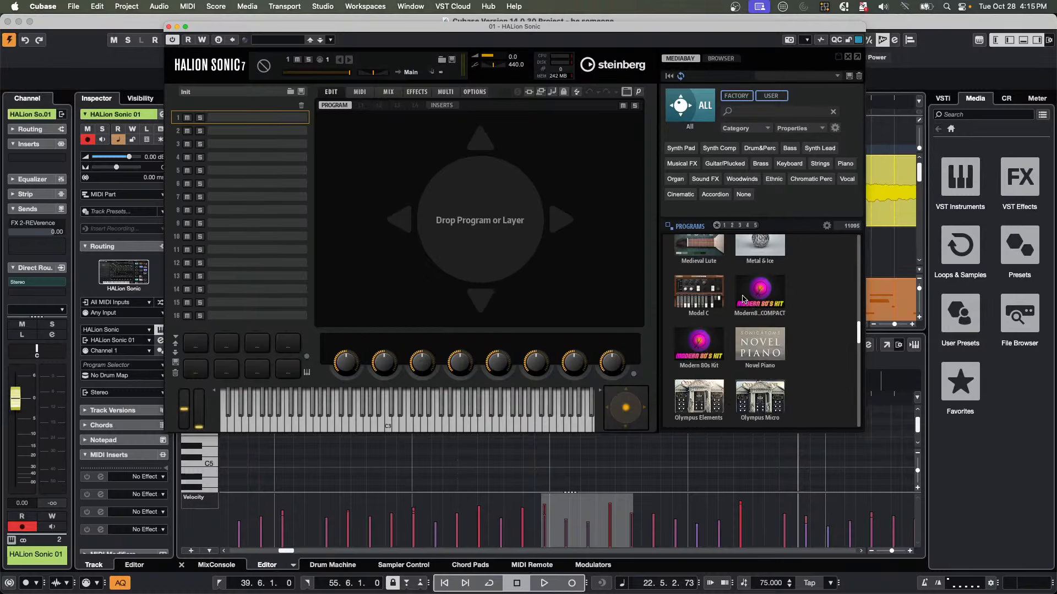
scroll(743, 299, down, 3)
scroll(742, 299, down, 2)
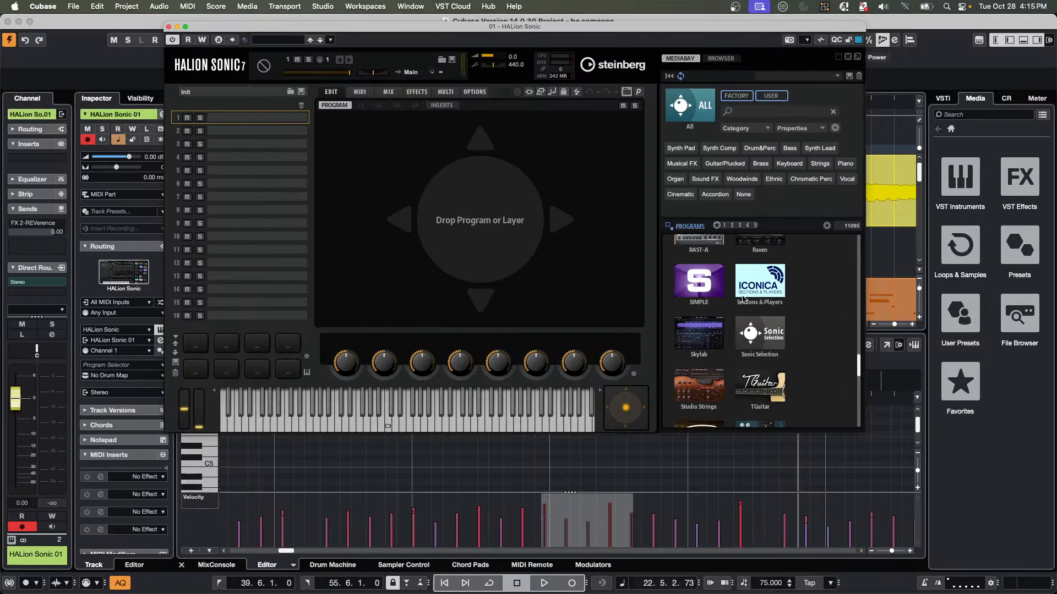
click(759, 385)
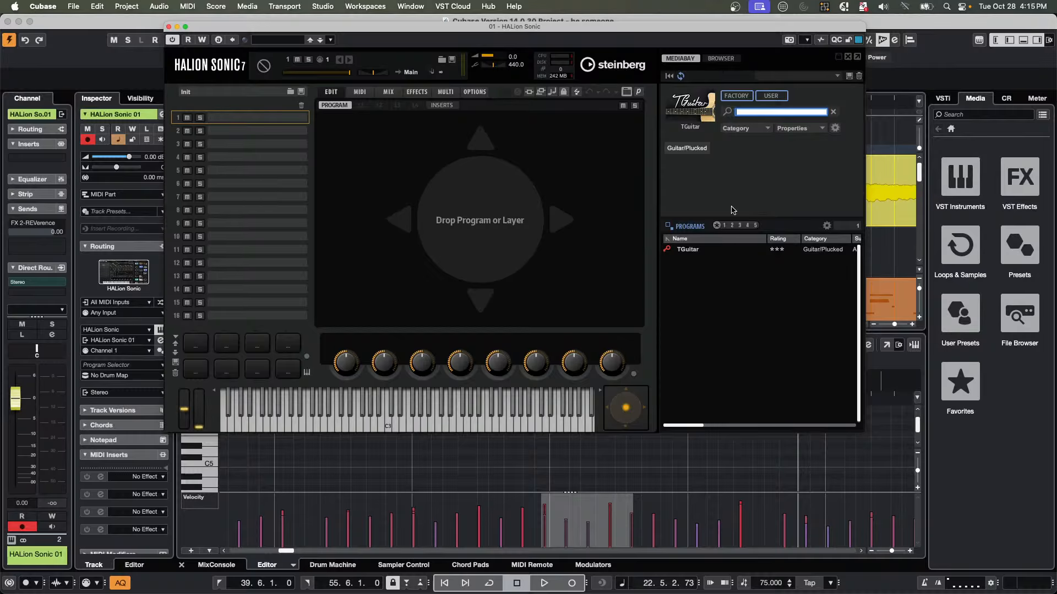
Switch to Steinberg Activation Manager and look up TGuitar (NFR) among the products that are not activated.
mouse_move(490, 589)
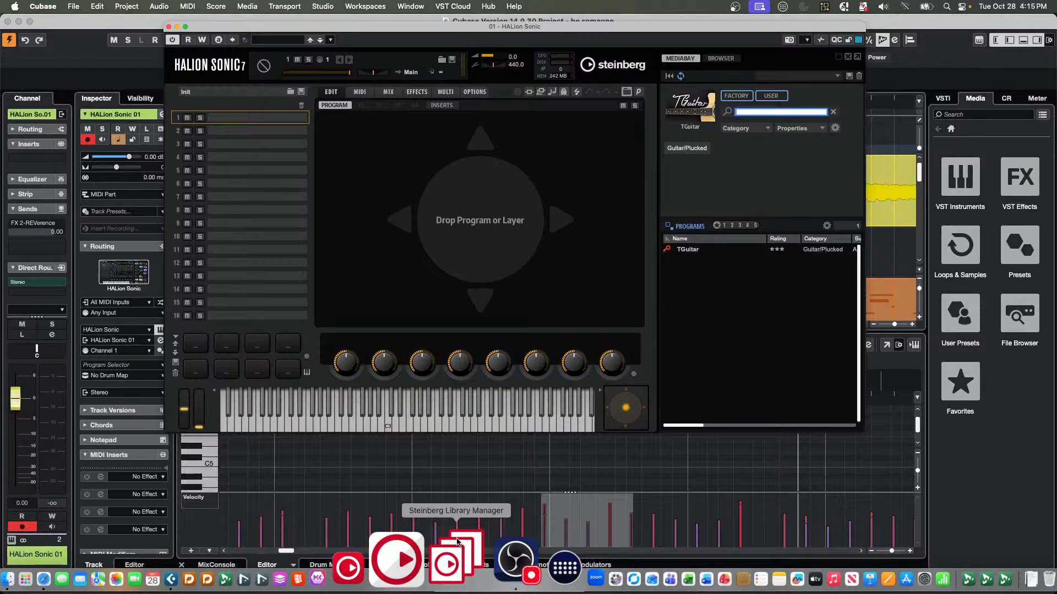
click(418, 543)
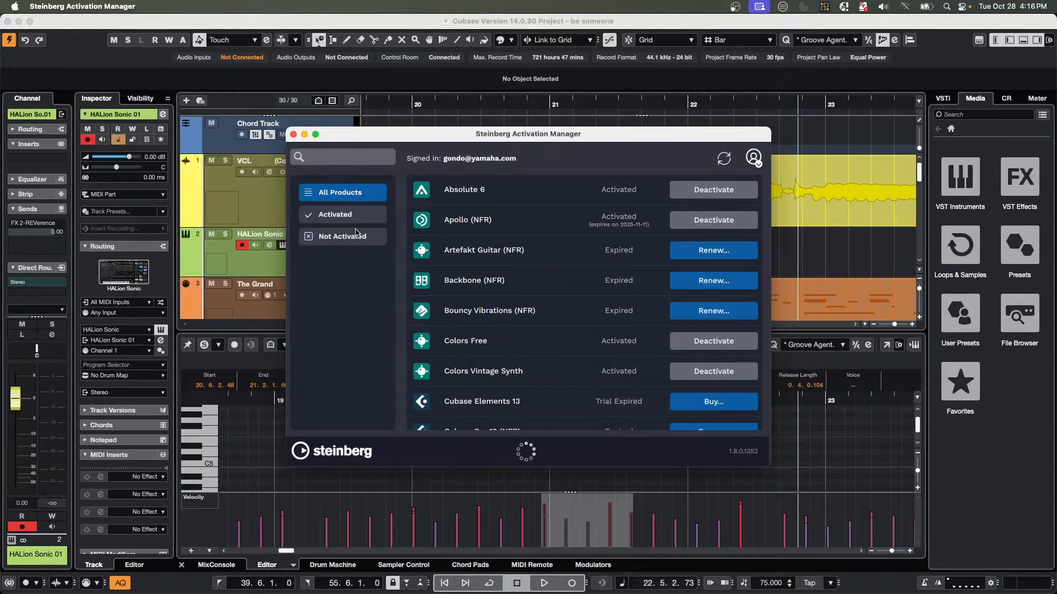
click(352, 237)
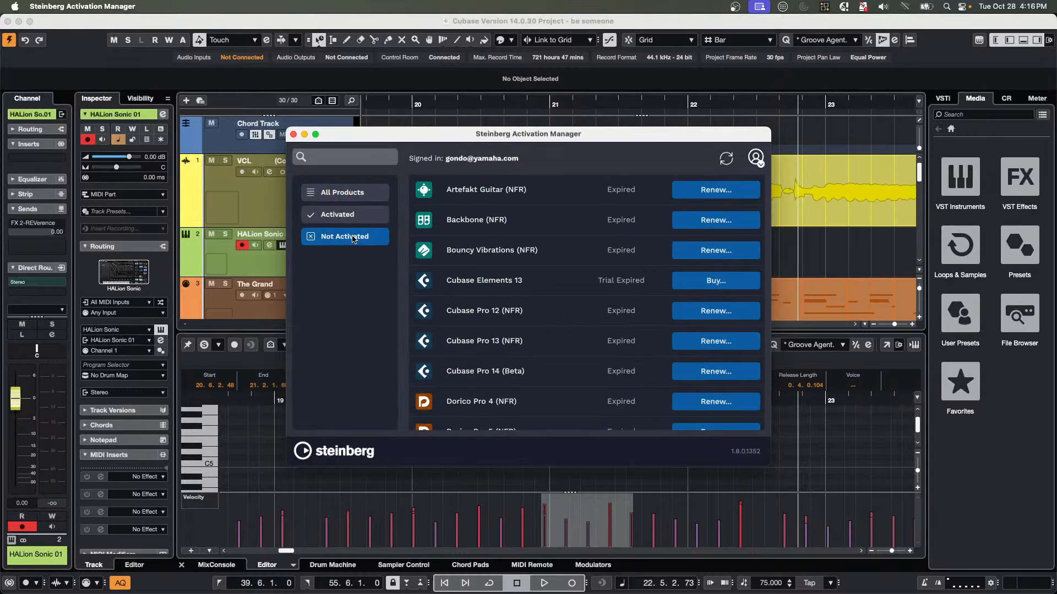
scroll(555, 312, down, 10)
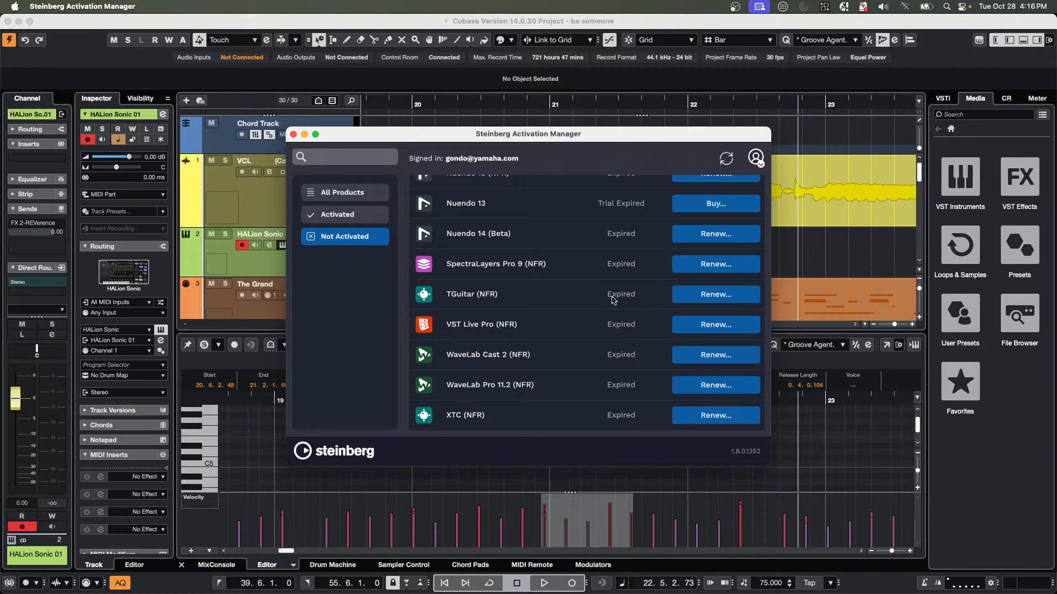
Go to the Steinberg licensing site from TGuitar's renewal option and request an NFR license renewal for TGuitar.
click(721, 297)
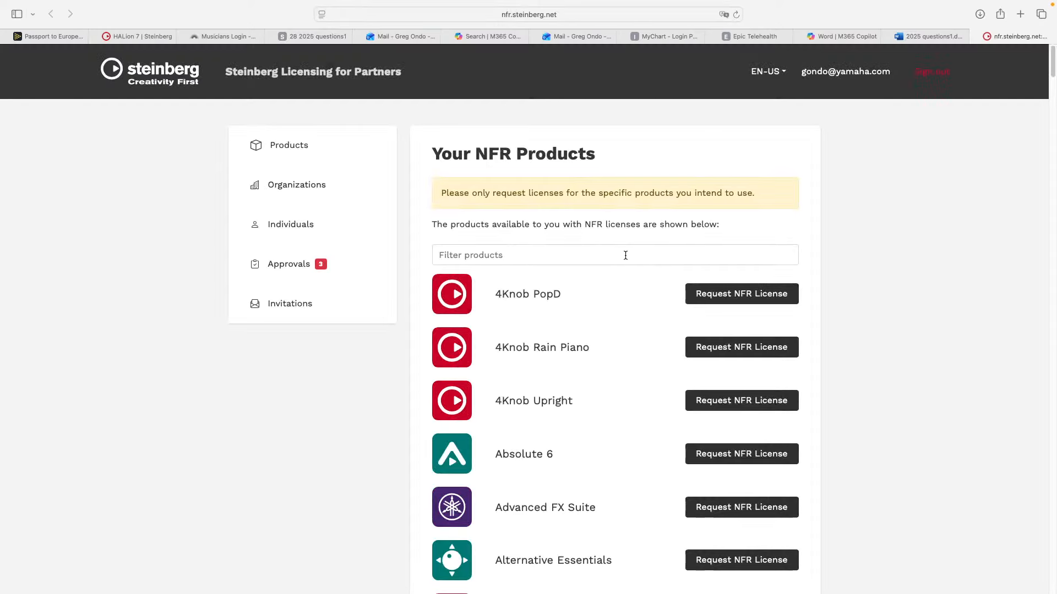
scroll(620, 256, down, 20)
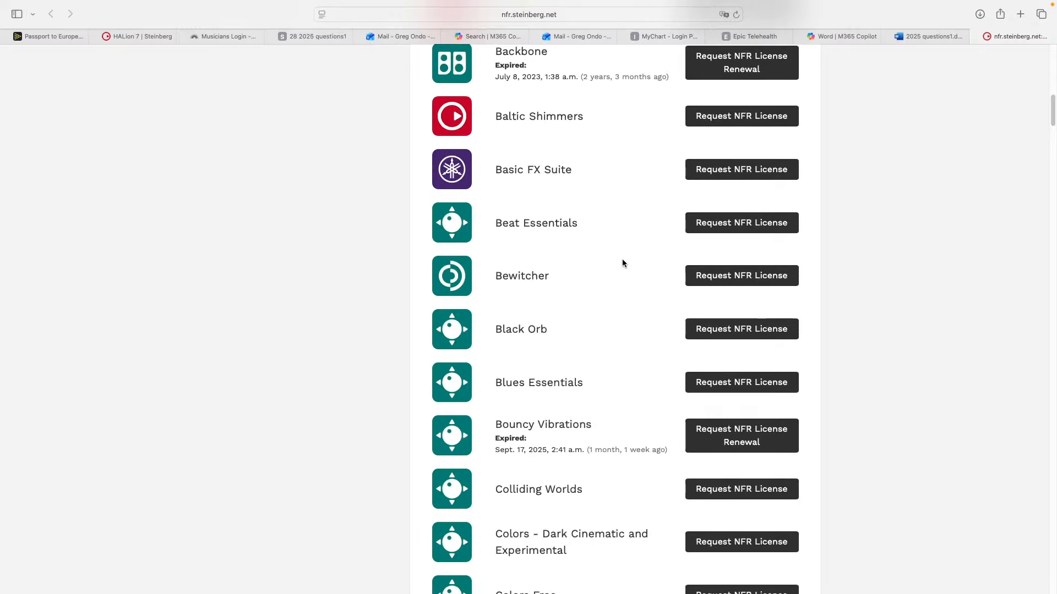
scroll(622, 263, down, 20)
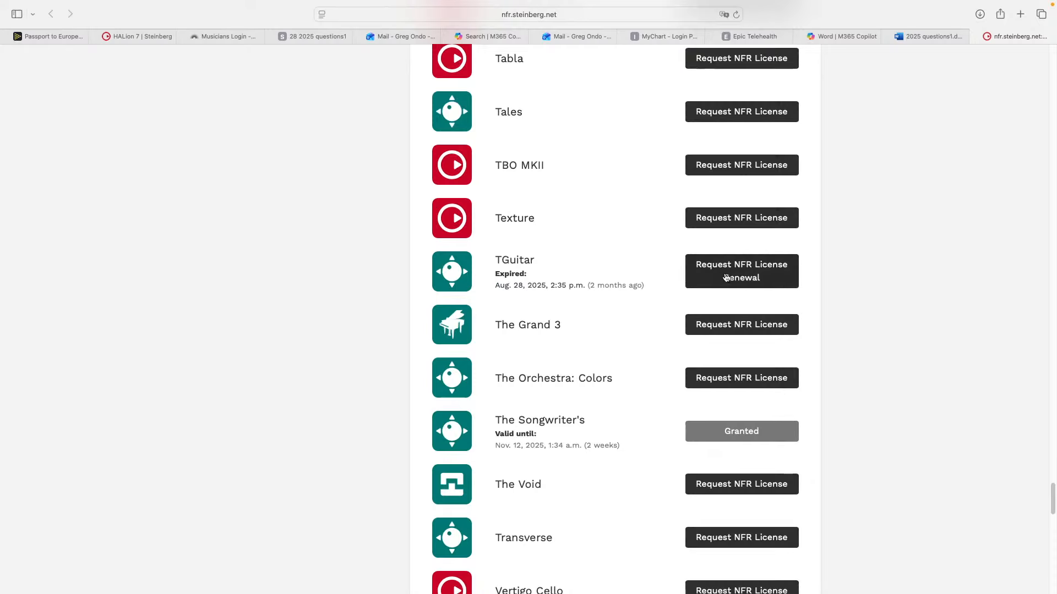
click(758, 279)
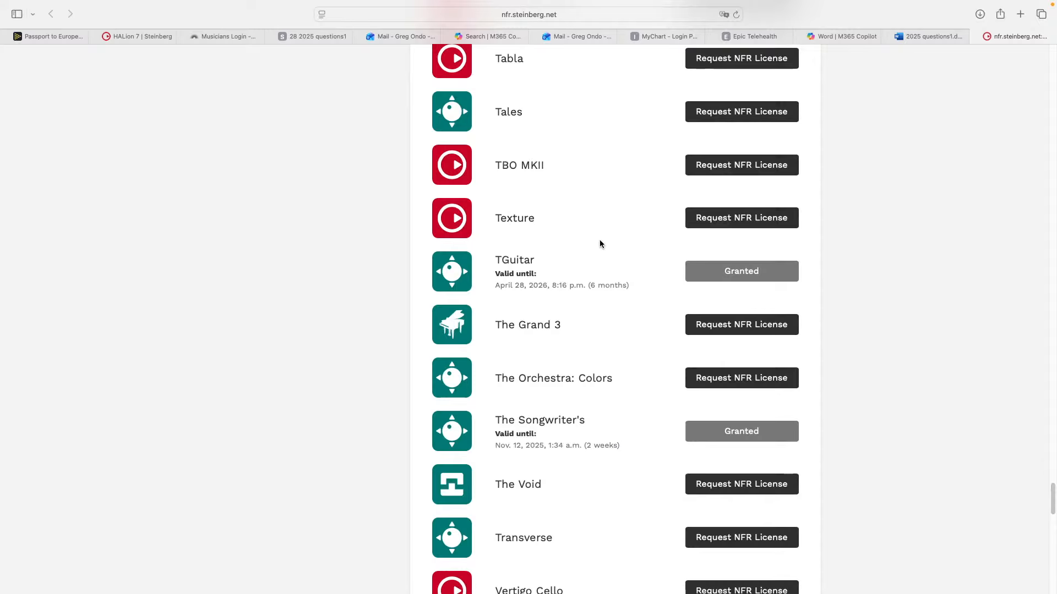
Recheck TGuitar's license in Steinberg Activation Manager and on the licensing site, and return to Cubase.
key(super+Tab)
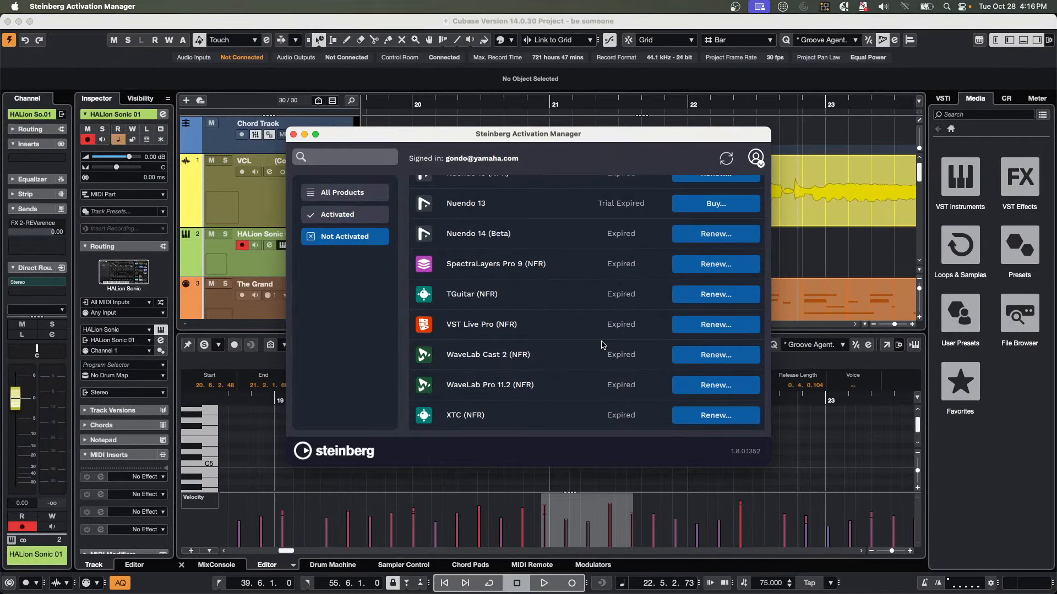
click(731, 297)
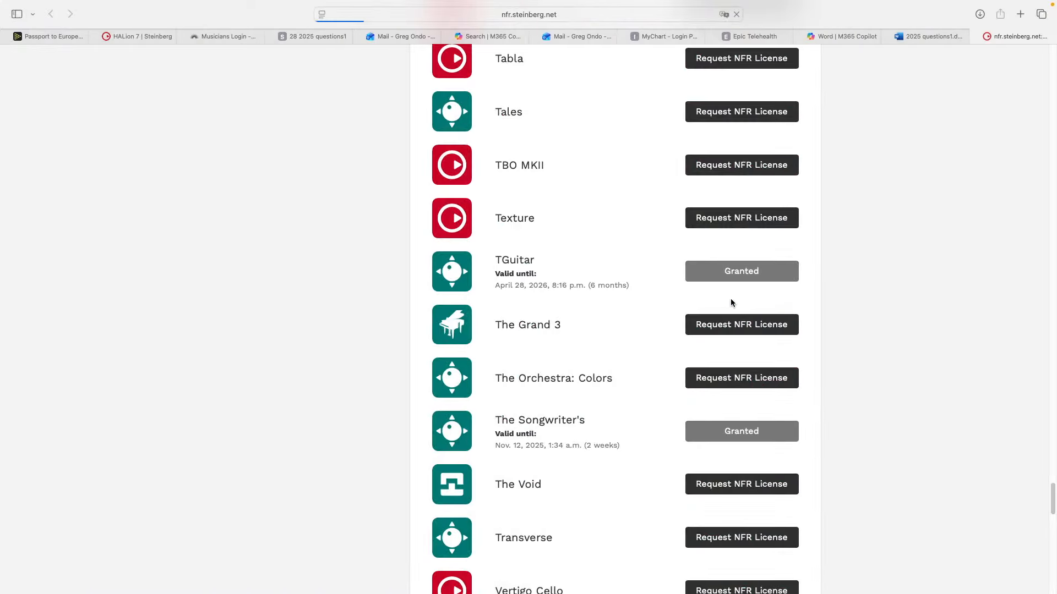
key(super+Tab)
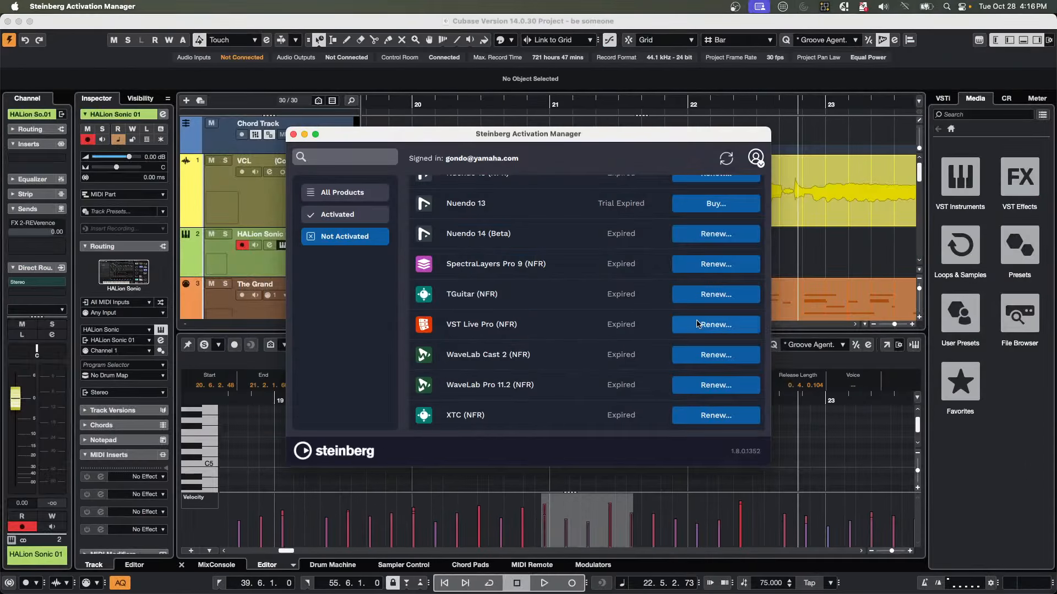
click(852, 242)
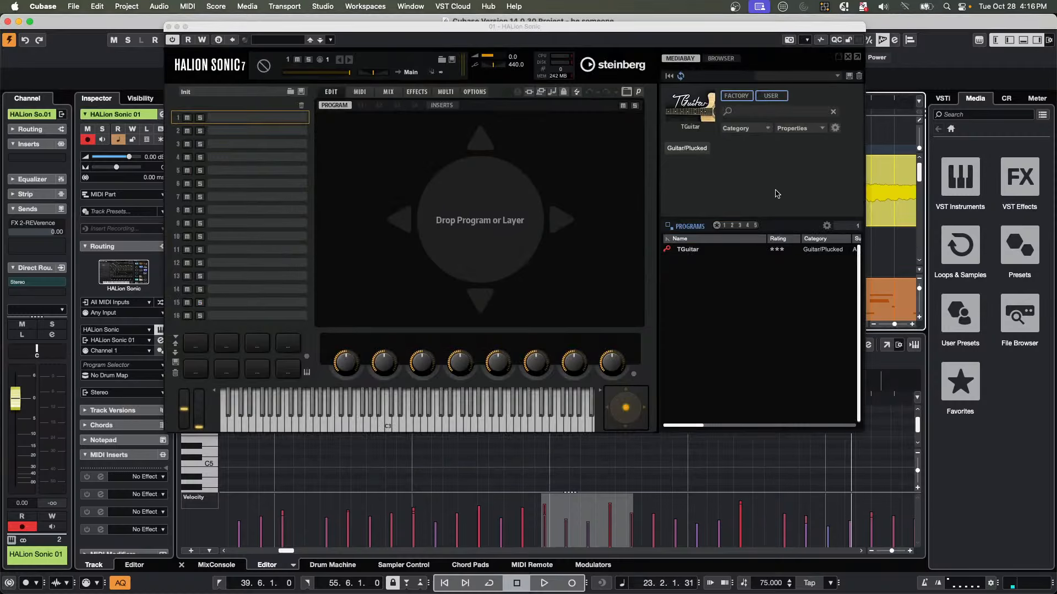
Close the HALion Sonic window and add a second HALion Sonic instrument track below HALion Sonic 01.
click(169, 27)
right_click(322, 261)
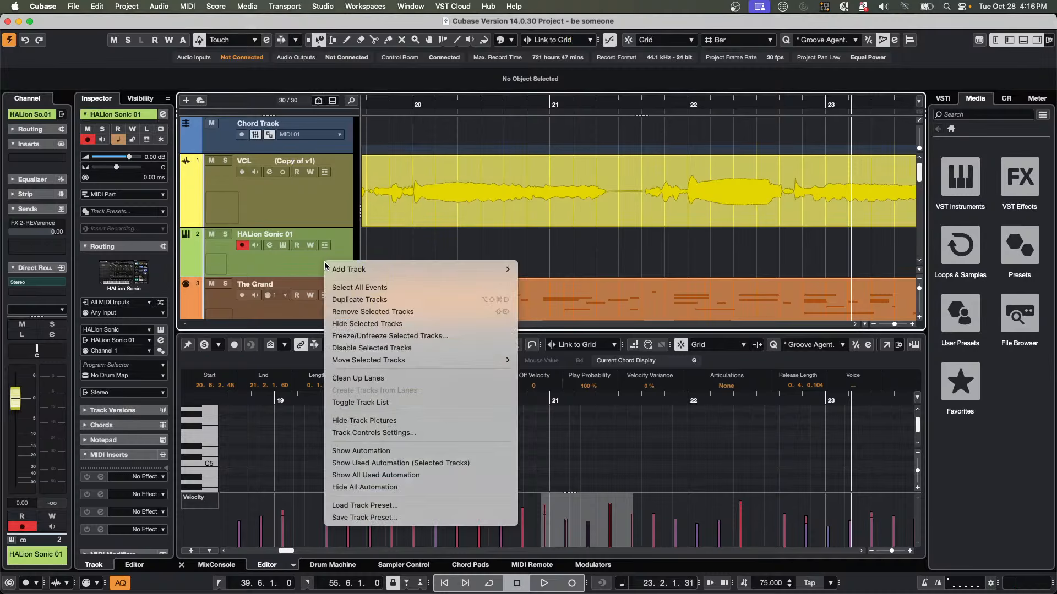
mouse_move(396, 269)
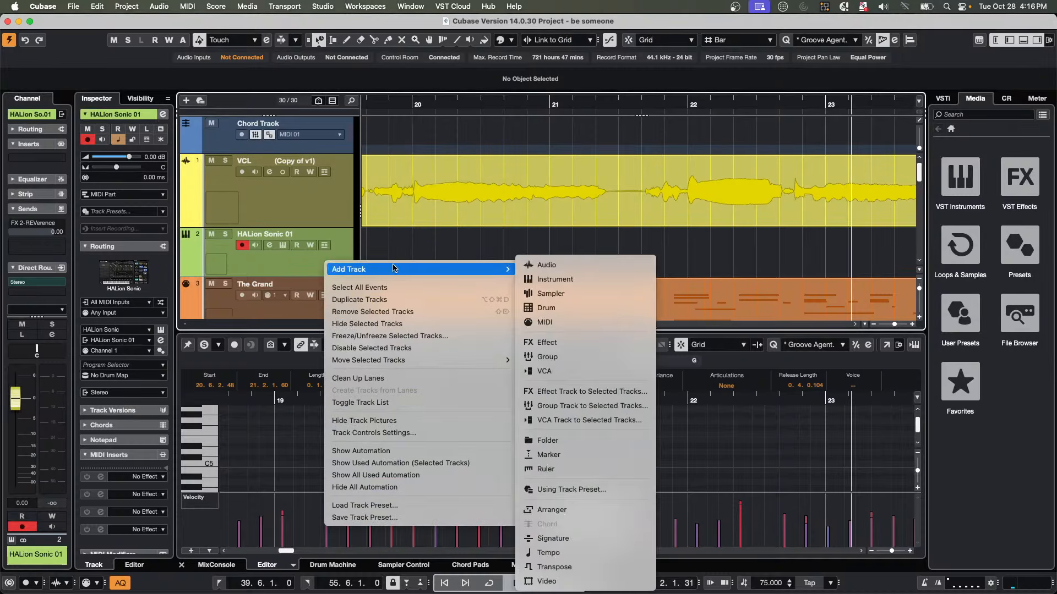
click(549, 279)
click(589, 195)
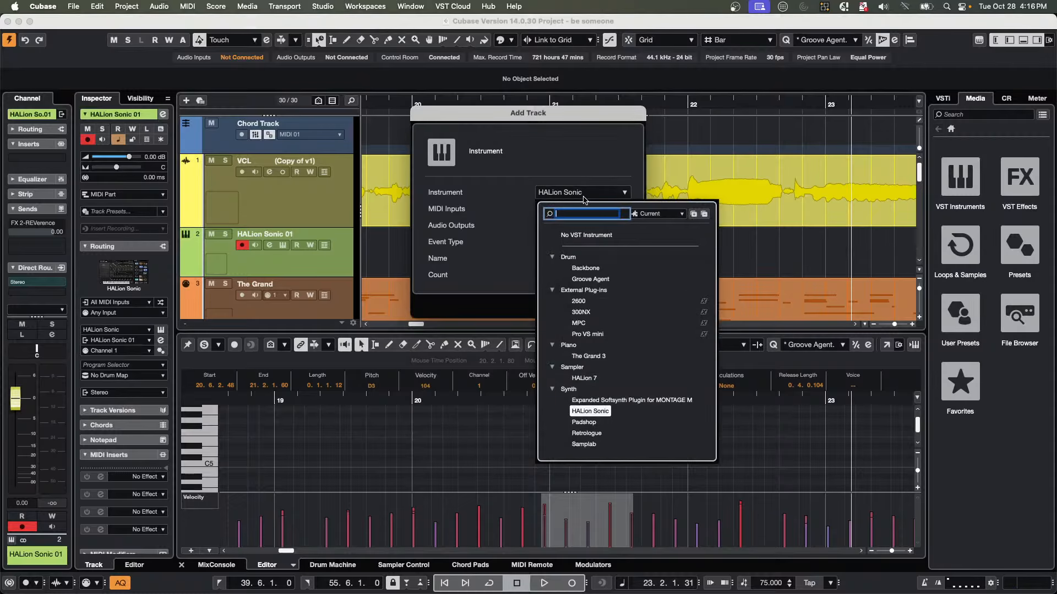
click(466, 265)
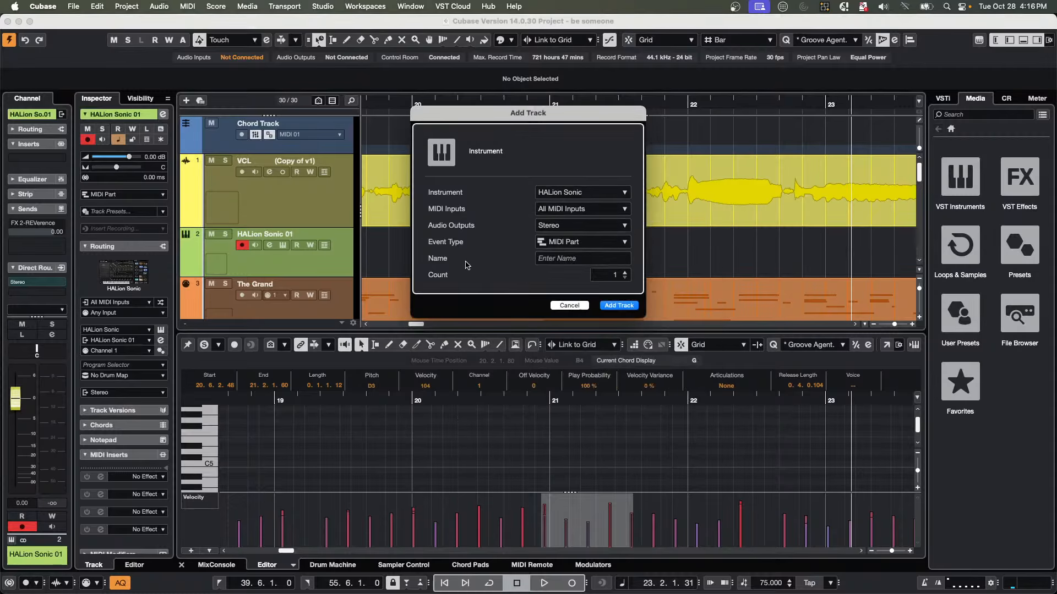
click(618, 305)
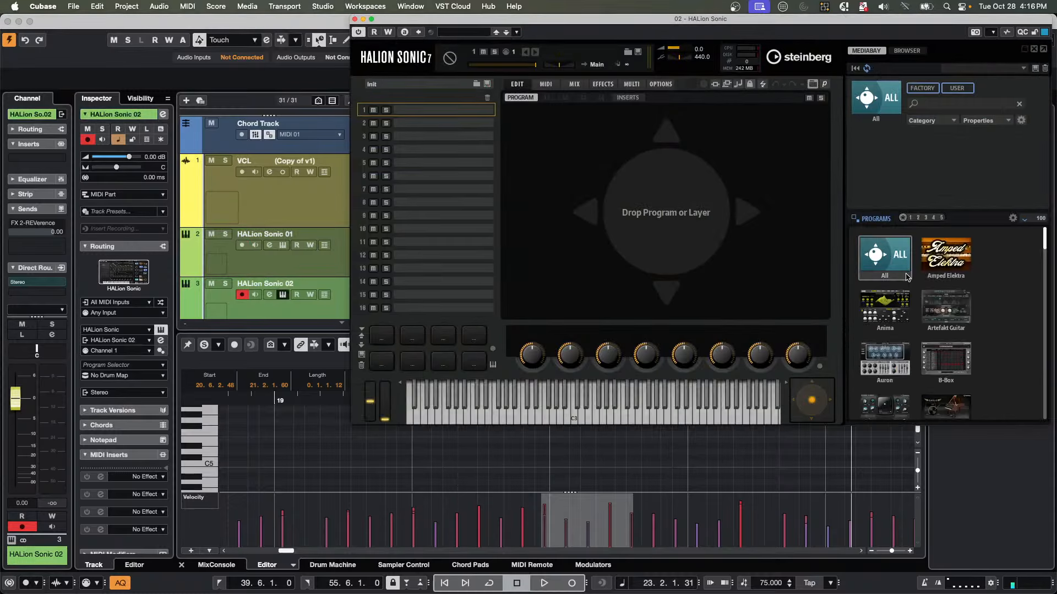
Find and open the TGuitar library in the second HALion Sonic instance.
scroll(947, 354, down, 20)
scroll(947, 354, up, 5)
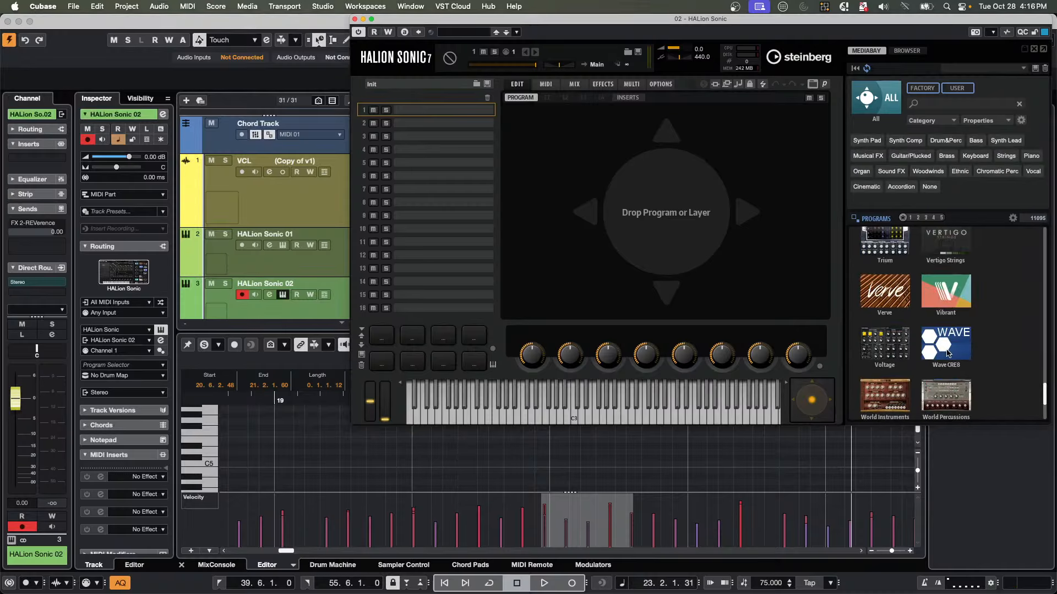
scroll(946, 354, up, 3)
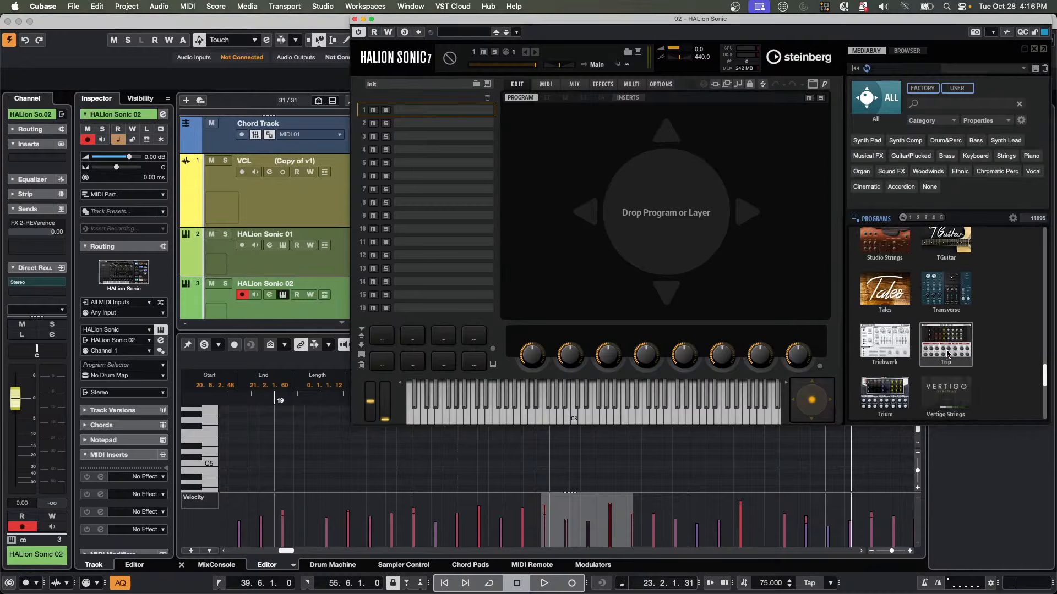
click(953, 283)
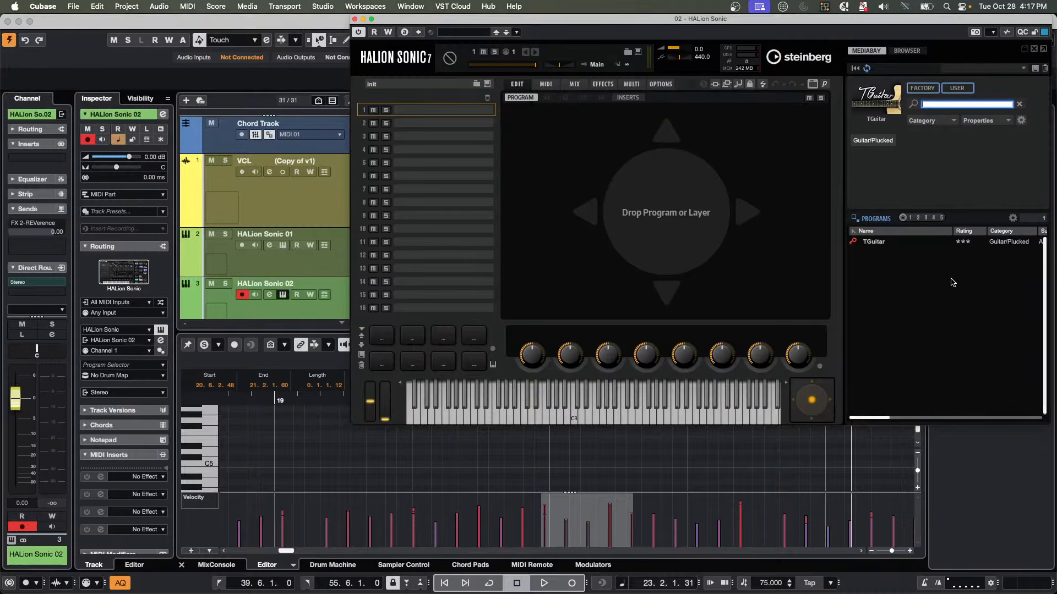
Switch to Steinberg Activation Manager, recheck TGuitar's renewal page, refresh the licenses, activate TGuitar (NFR), and move the manager window off the track list.
key(super+Tab)
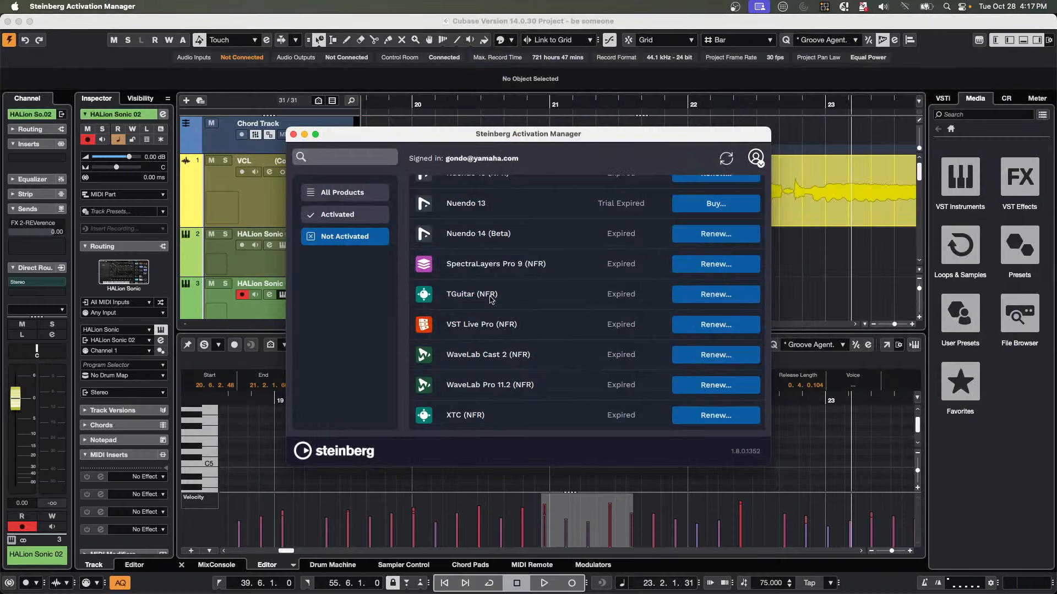
click(710, 295)
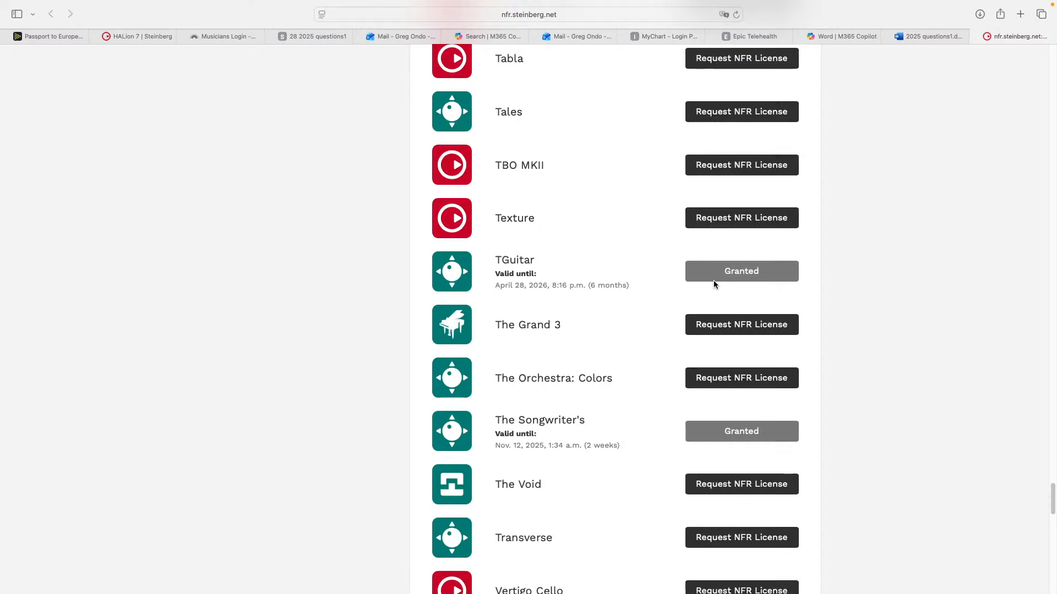
key(super+Tab)
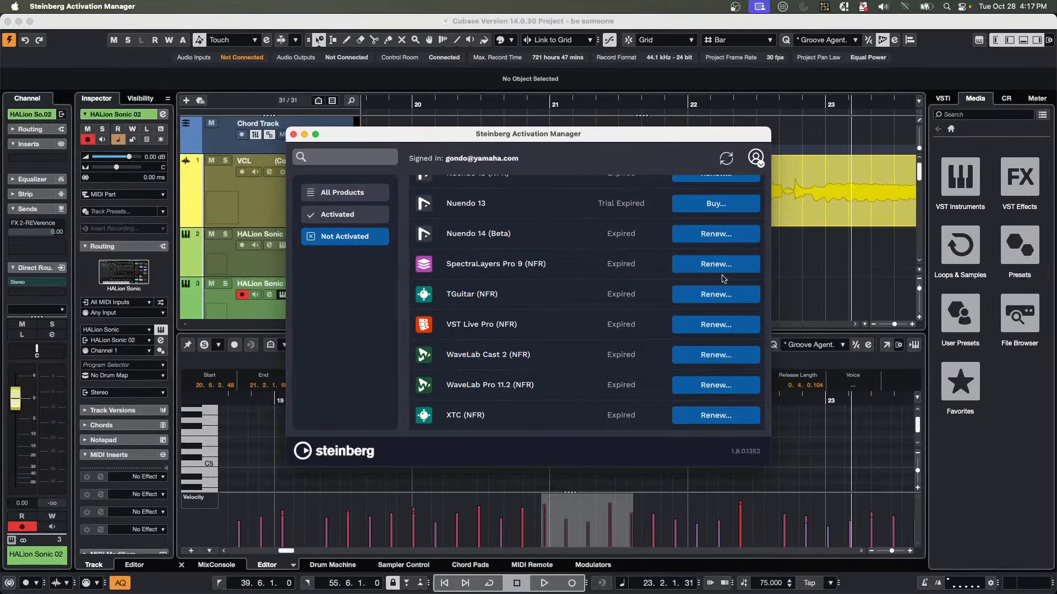
click(725, 160)
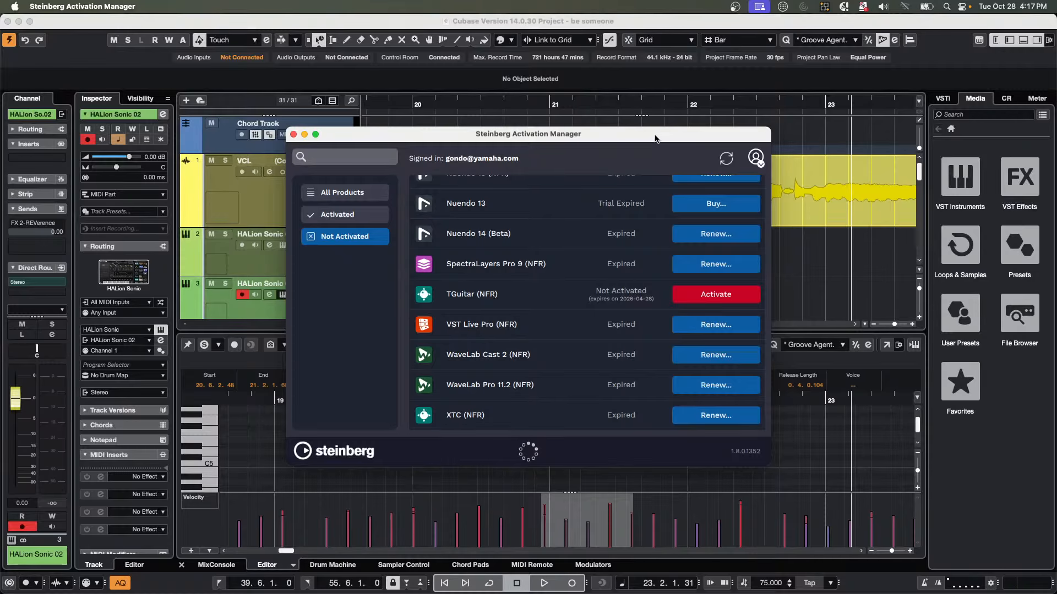
drag(655, 139, 789, 400)
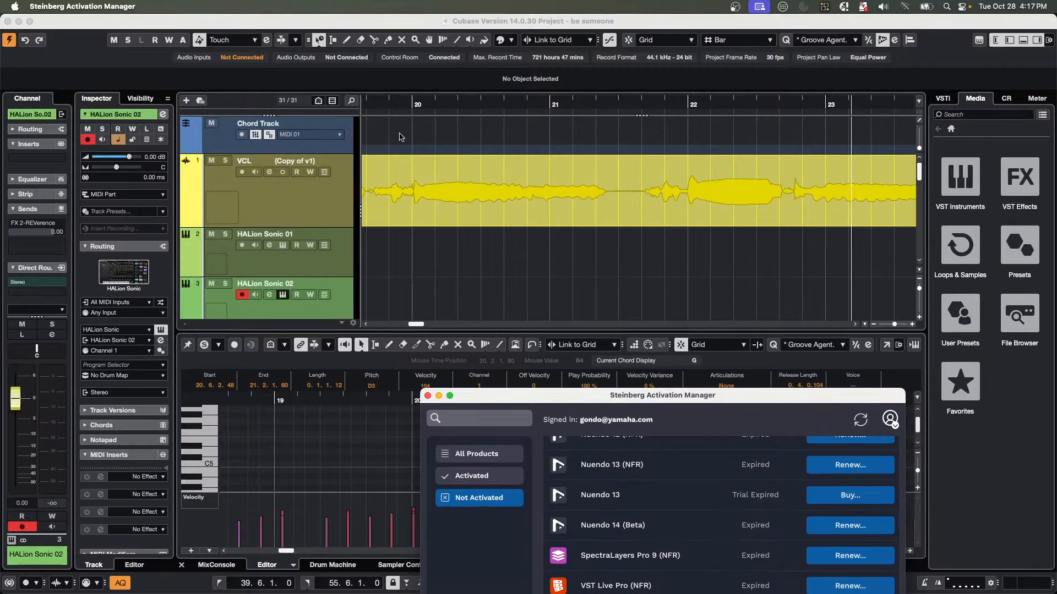
Switch to Cubase, load the TGuitar program into the second HALion Sonic instance, and reposition its window so the whole instrument is visible.
click(315, 264)
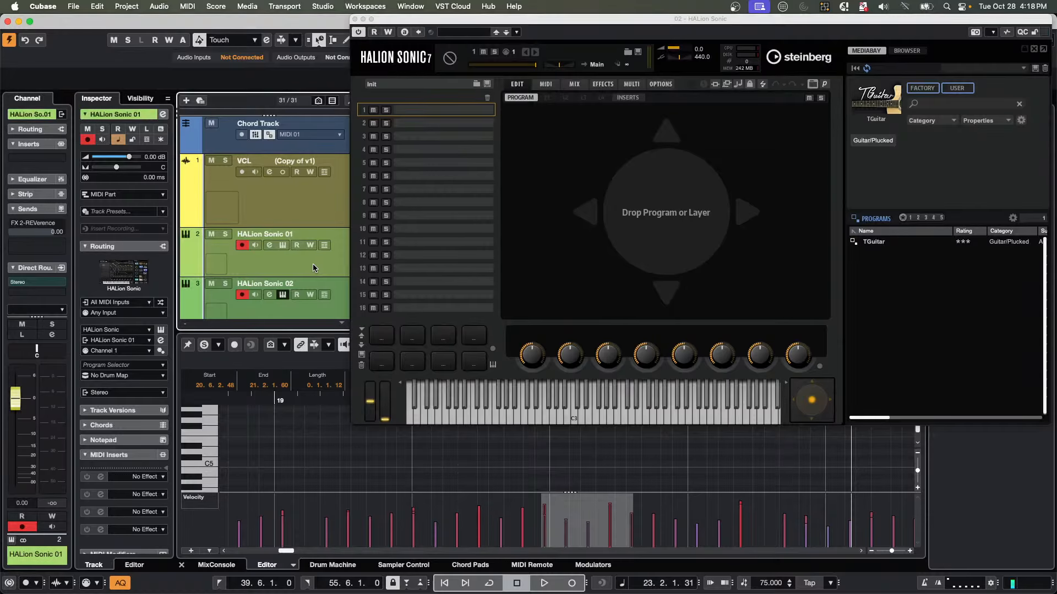
double_click(883, 243)
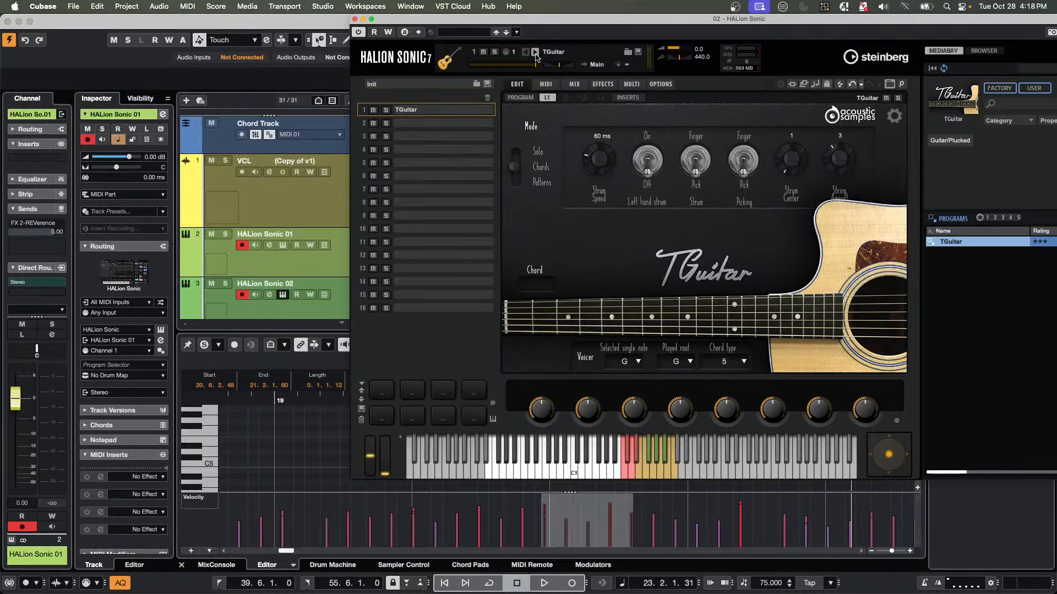
drag(542, 24, 429, 23)
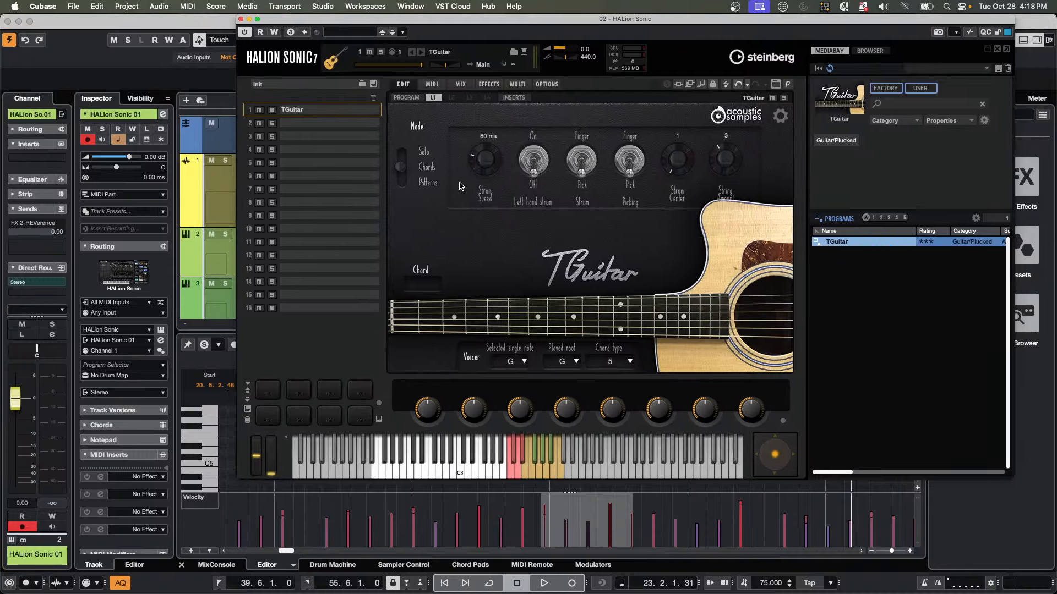
Switch TGuitar's mode to Solo, back to Chords and then to Patterns, and audition a chord-selection key and a pattern key.
click(402, 163)
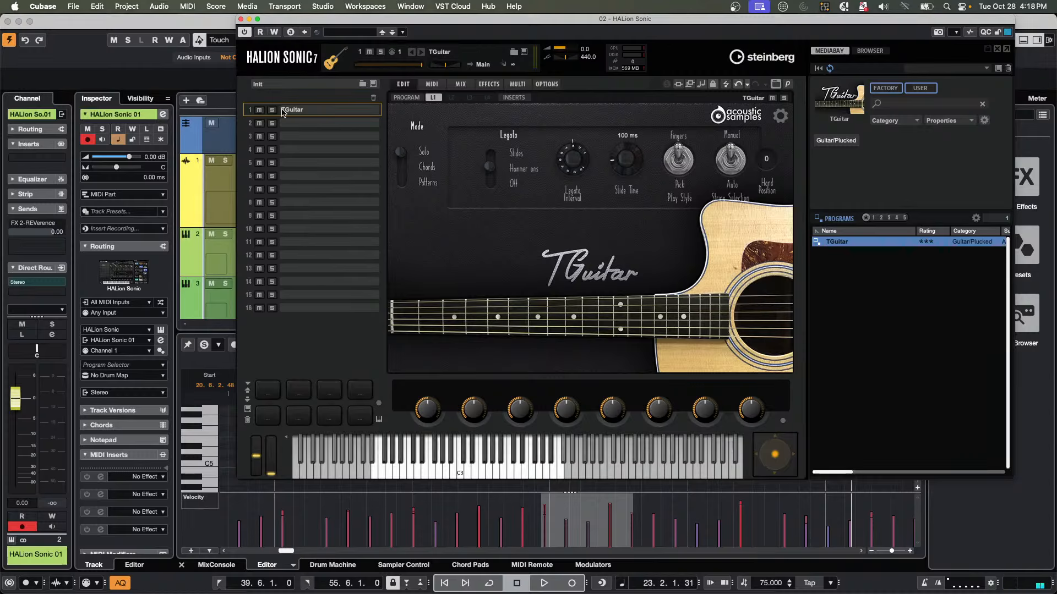
click(407, 166)
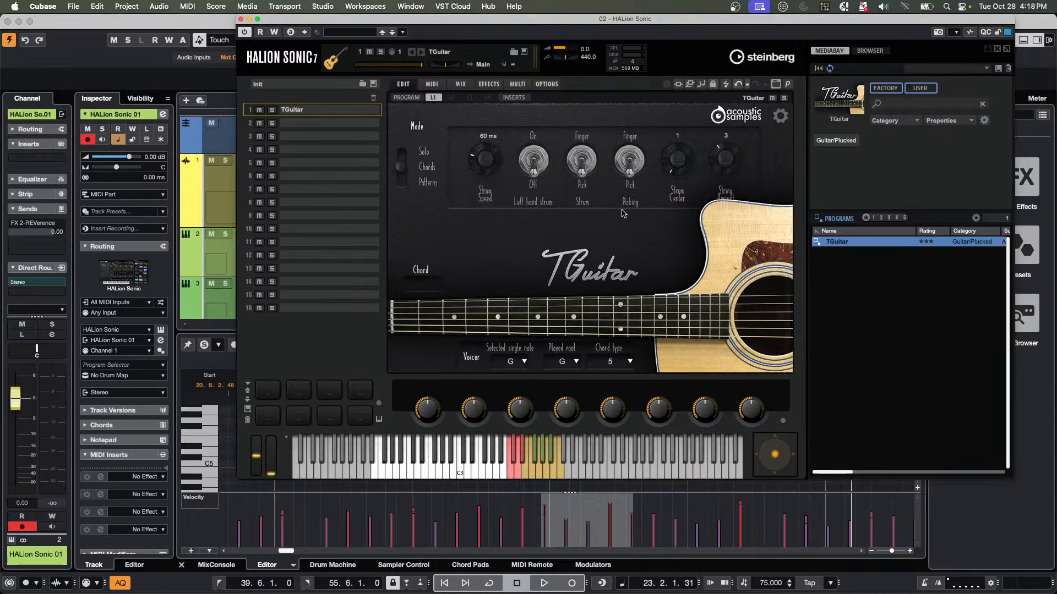
click(409, 172)
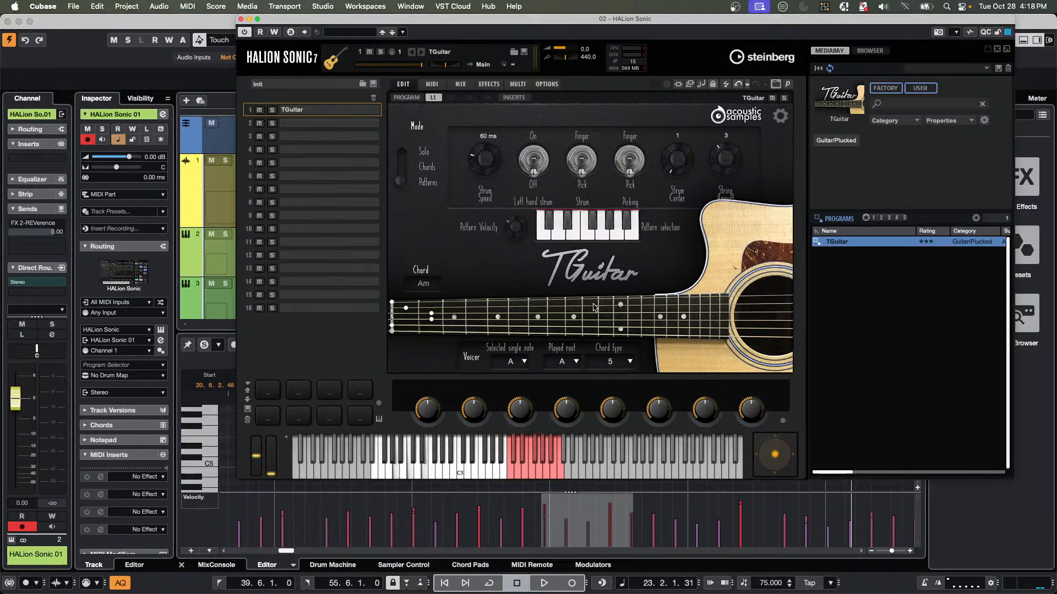
click(400, 476)
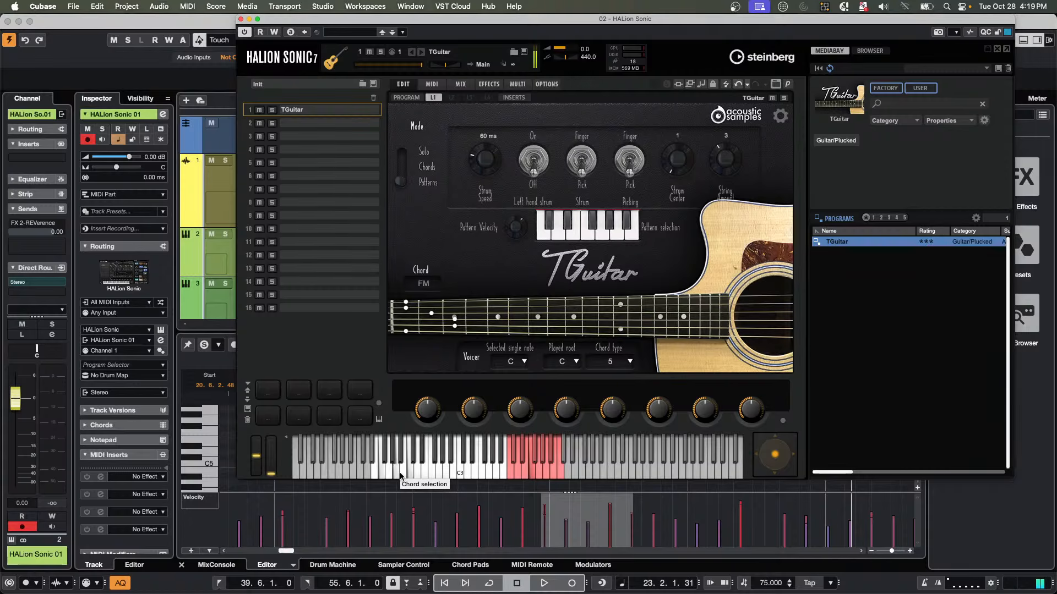
click(536, 471)
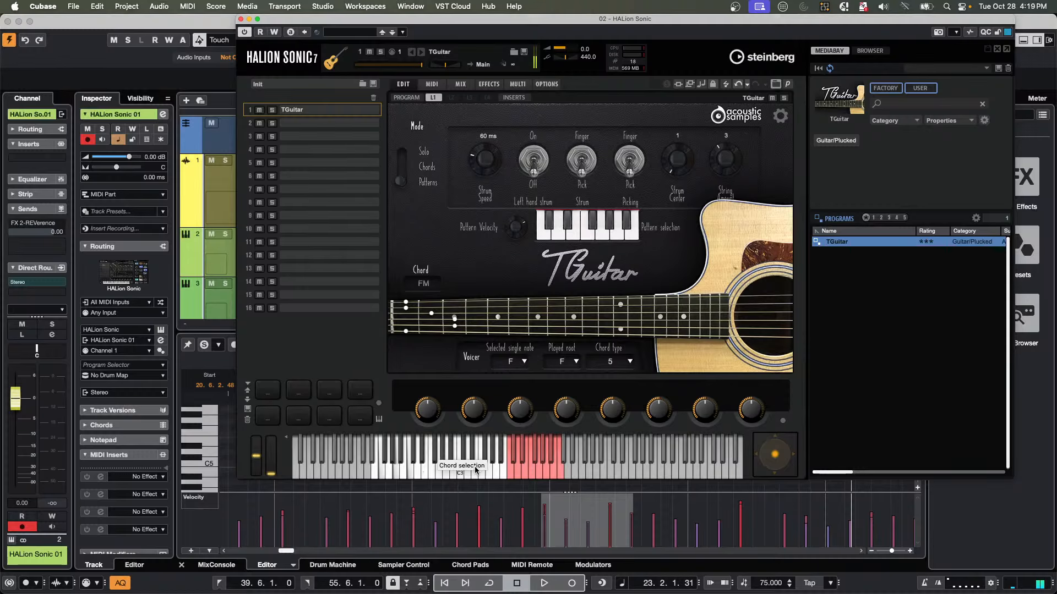
Assign a Folk pattern to TGuitar's first white pattern key and Pop-pattern14 - 110 to the second white key.
click(544, 236)
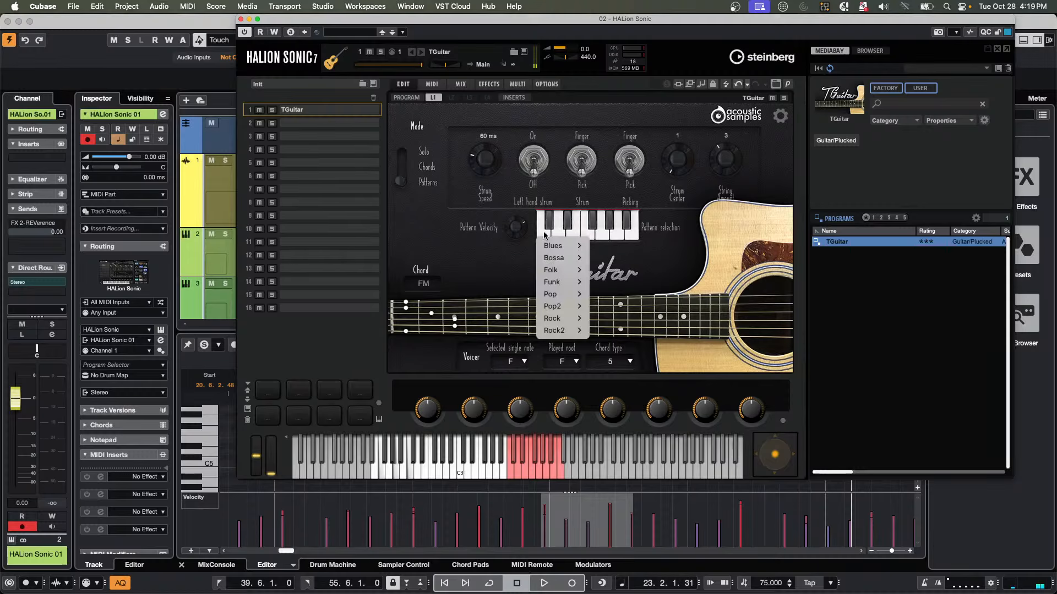
mouse_move(558, 264)
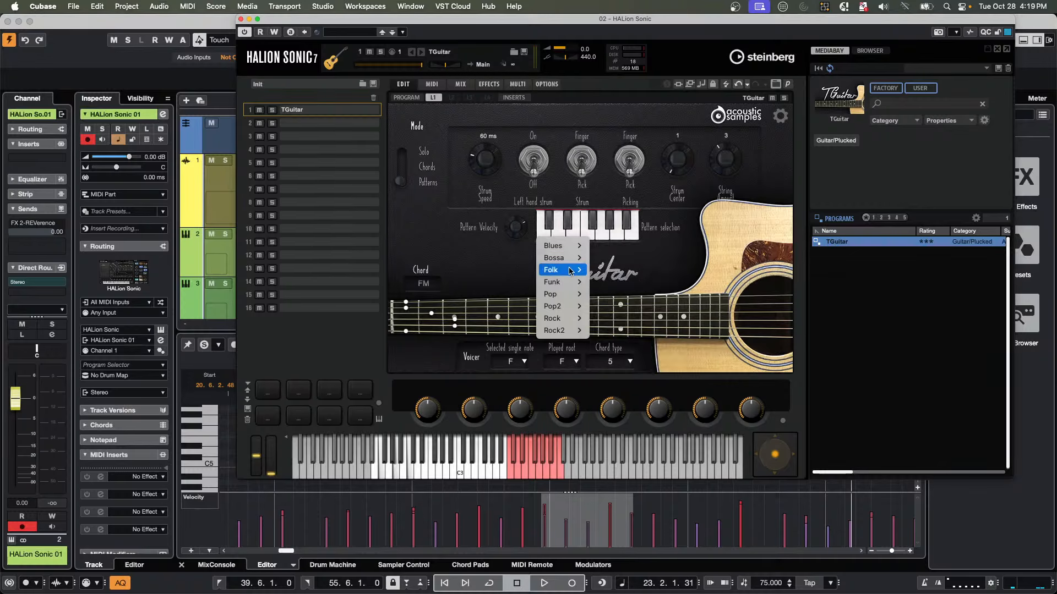
click(627, 273)
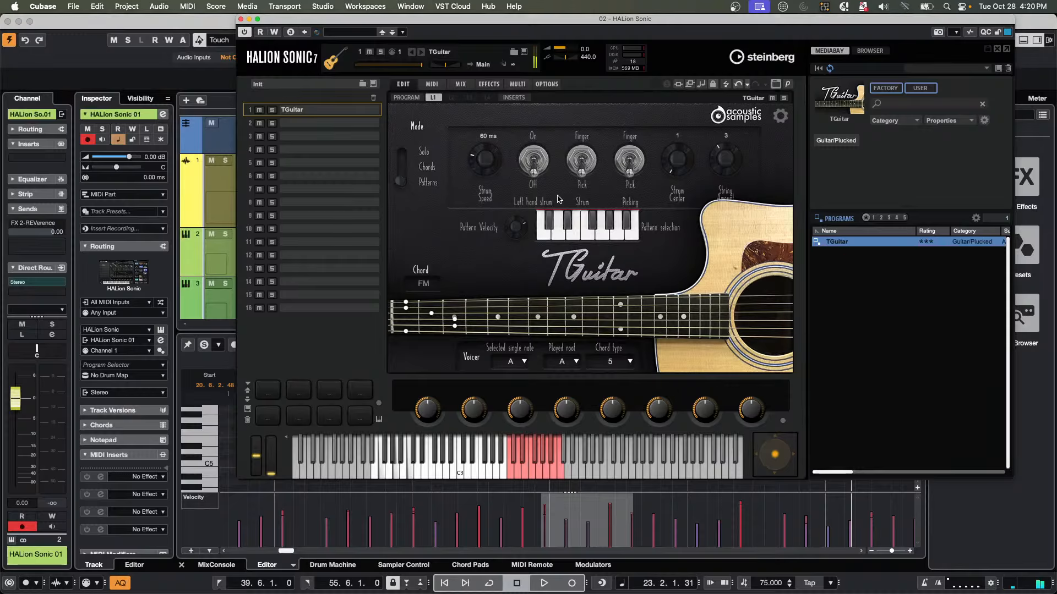
click(557, 236)
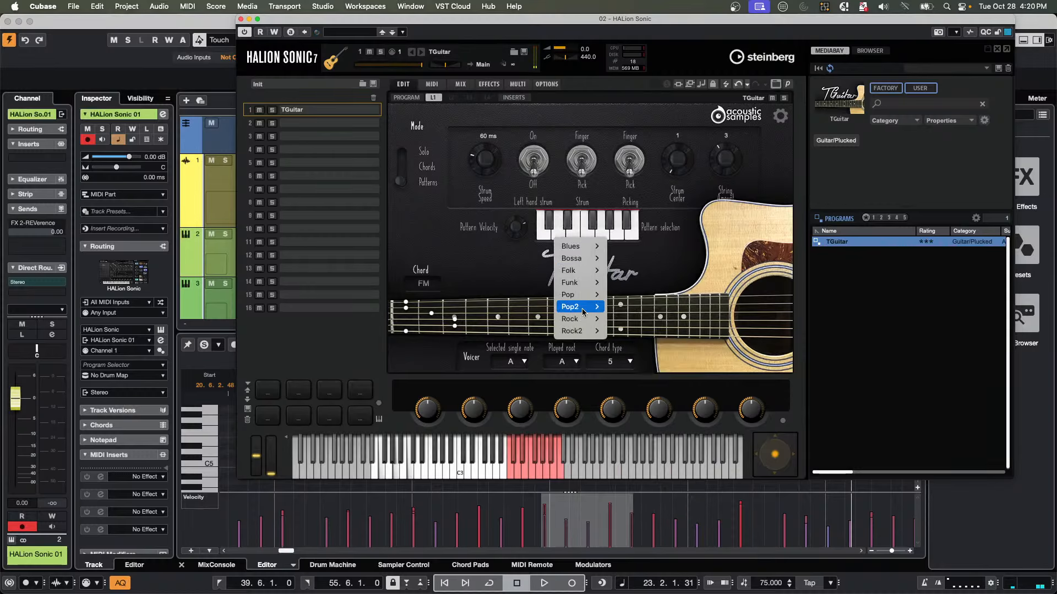
mouse_move(568, 295)
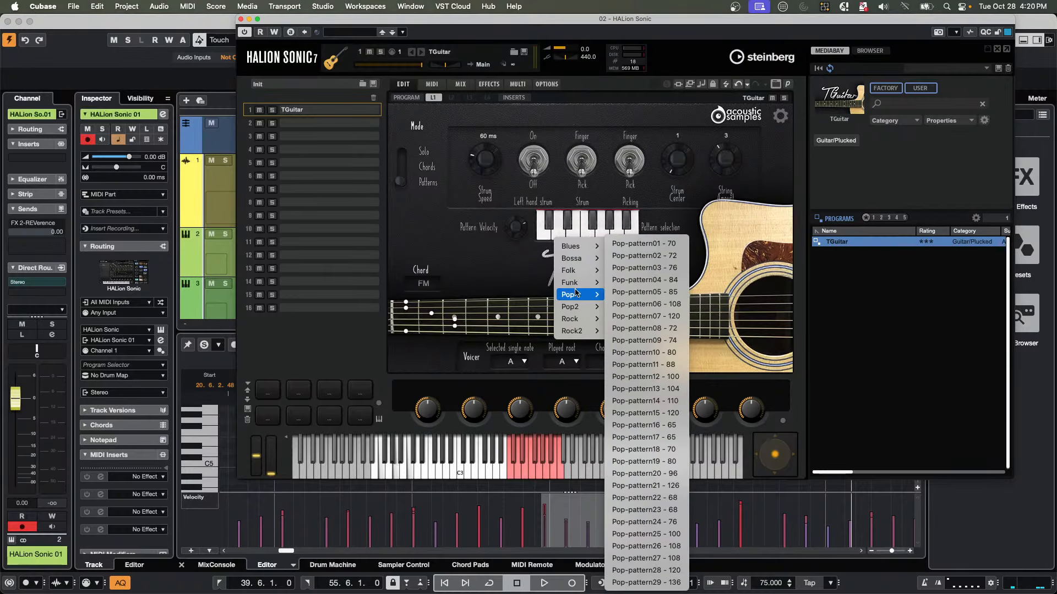
click(659, 400)
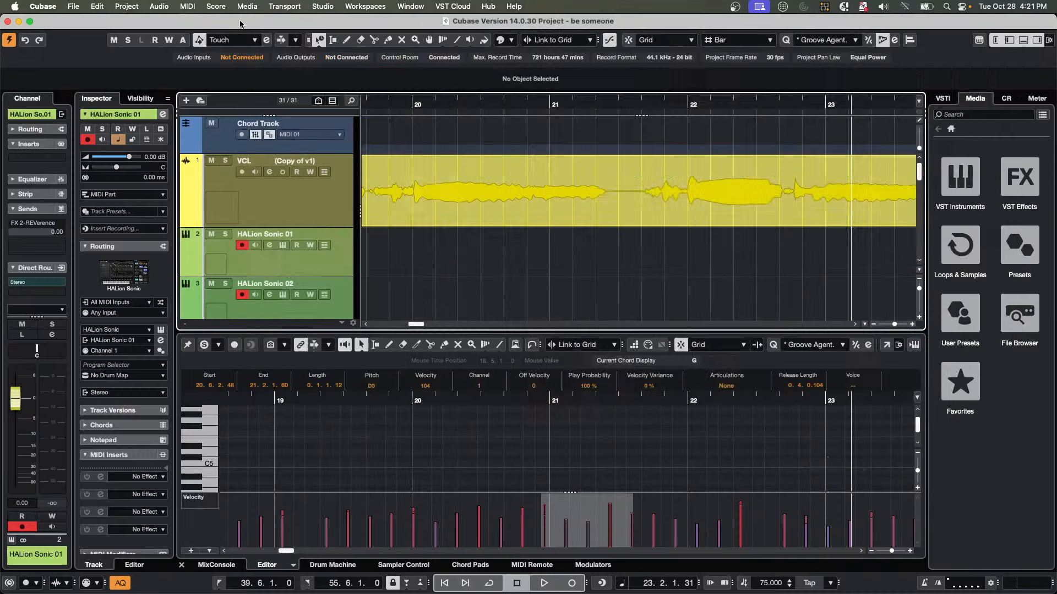
Close the HALion Sonic window and start a new project, bringing up the project folder selection.
click(240, 19)
click(72, 7)
mouse_move(147, 248)
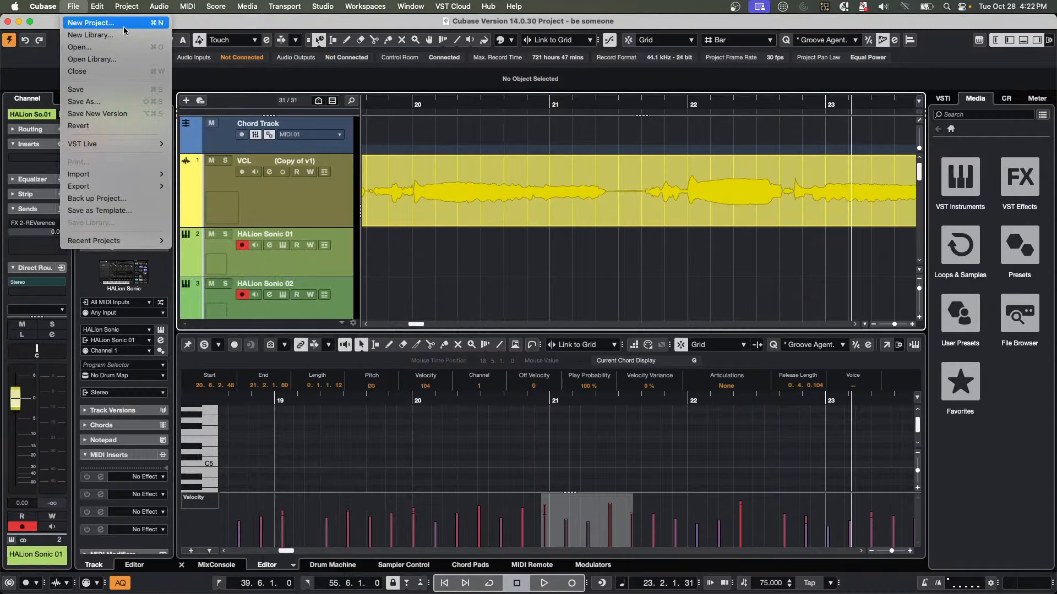
click(91, 23)
key(Return)
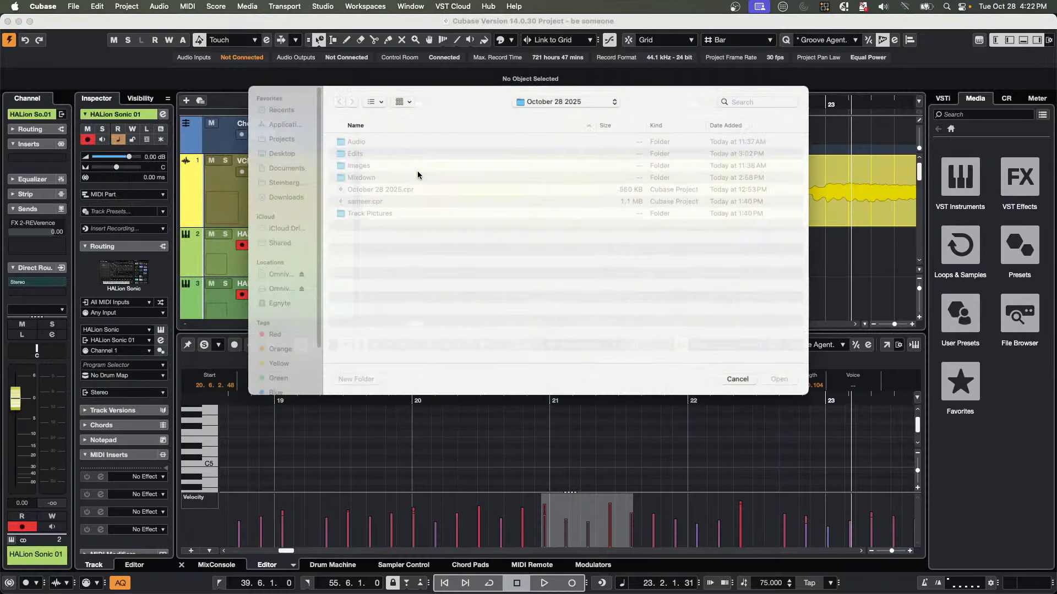
Create a new project in the October 28 2025 folder and list the Bass loops of the Loop MashLibrary in the media browser.
key(Return)
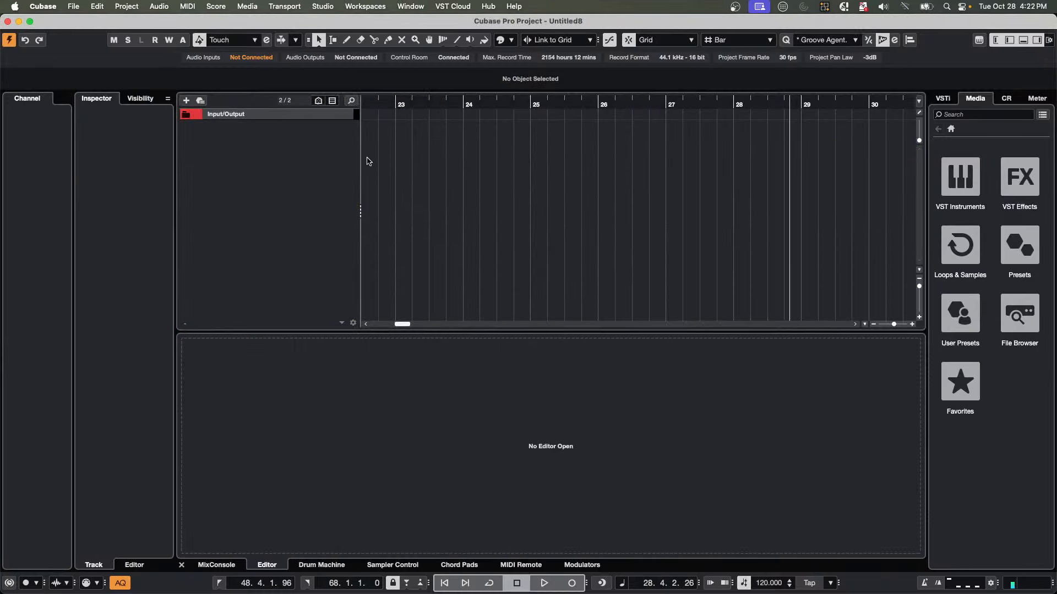
click(967, 249)
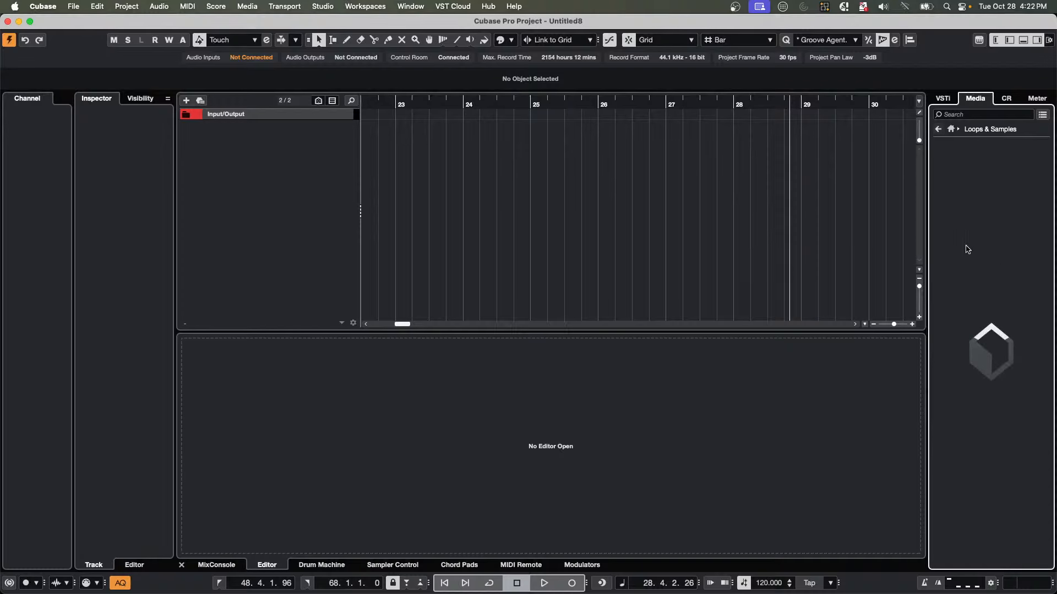
scroll(965, 378, down, 5)
scroll(964, 377, down, 8)
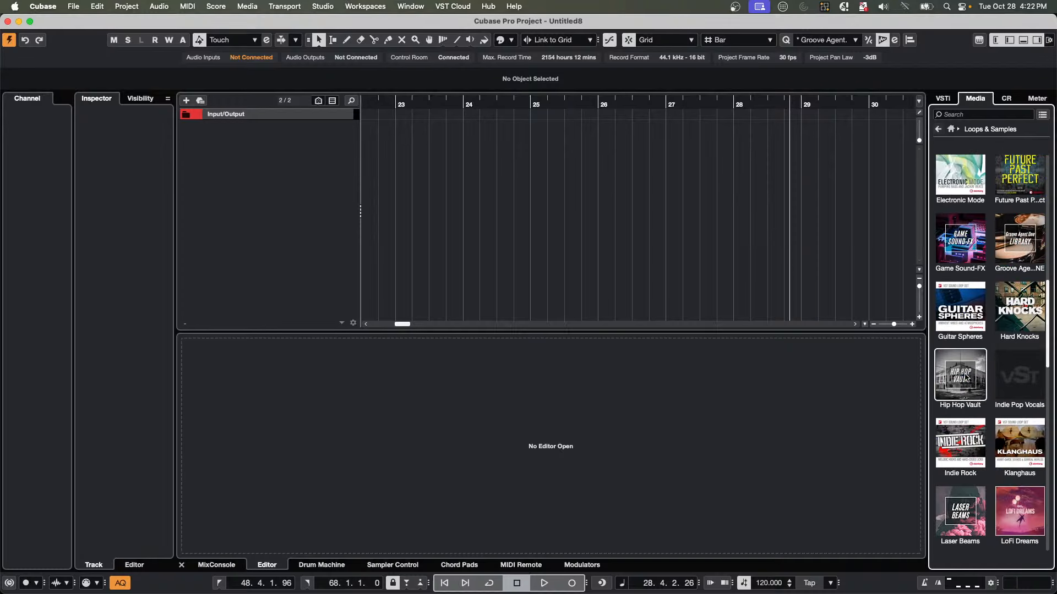
click(961, 421)
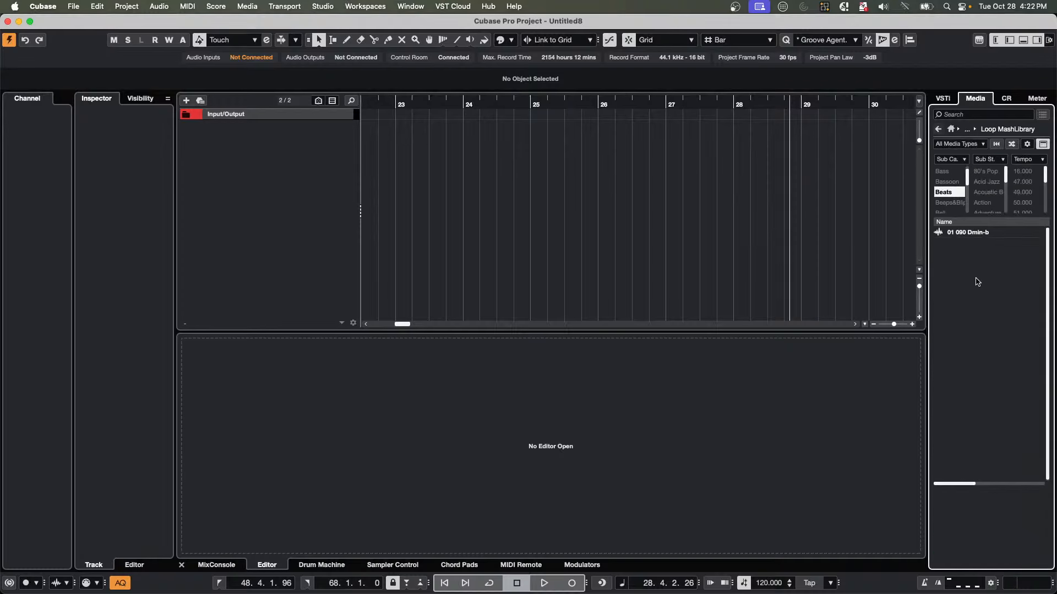
click(947, 171)
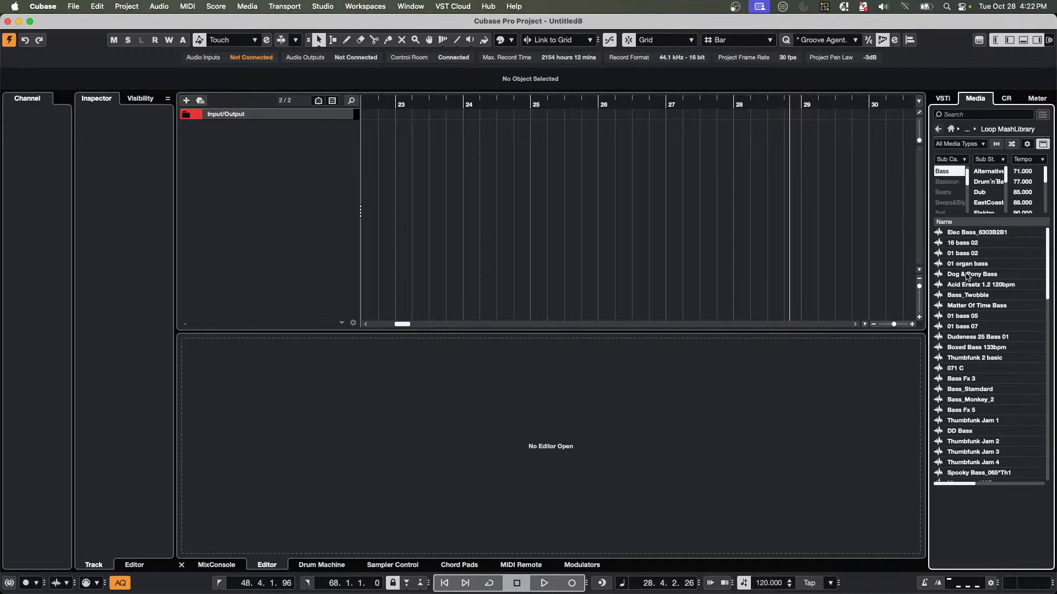
Preview a few bass loops, and place 01 bass 05 at bar 1 on a new audio track with a repeat at bar 3.
click(970, 295)
click(969, 306)
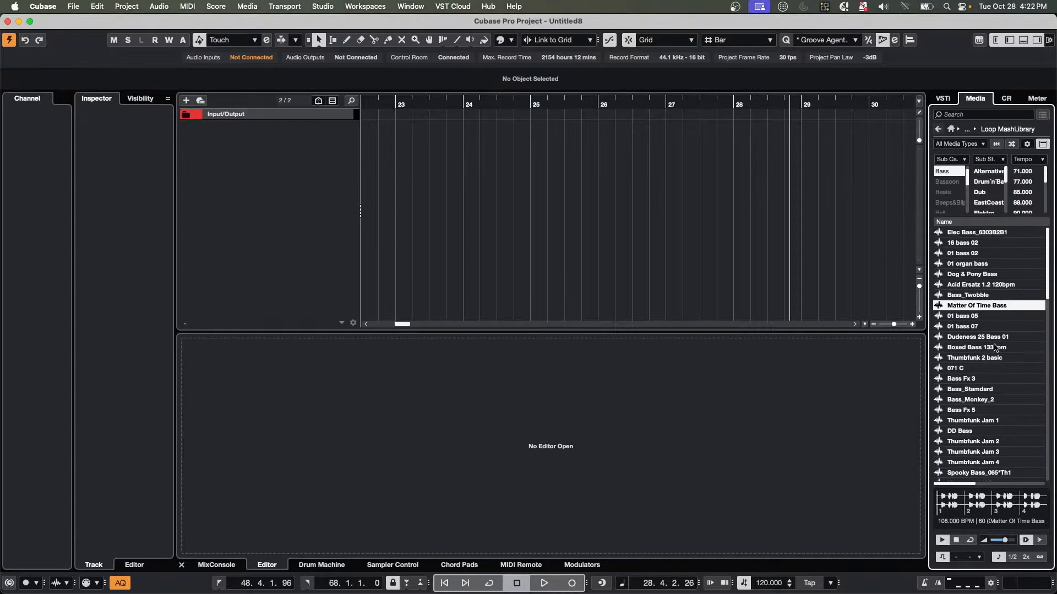
click(971, 317)
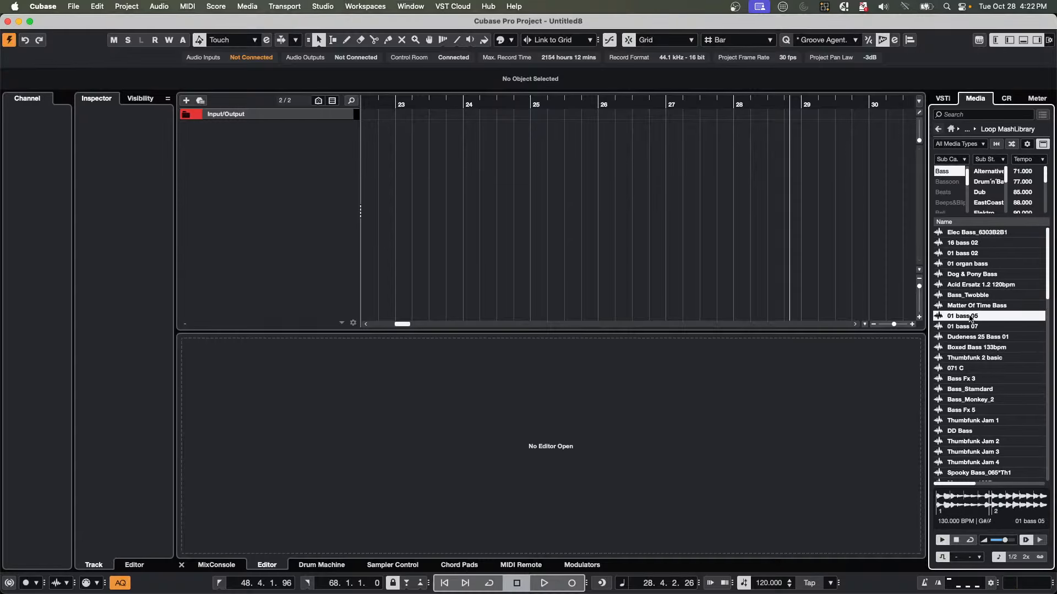
drag(970, 317, 248, 146)
drag(801, 135, 365, 131)
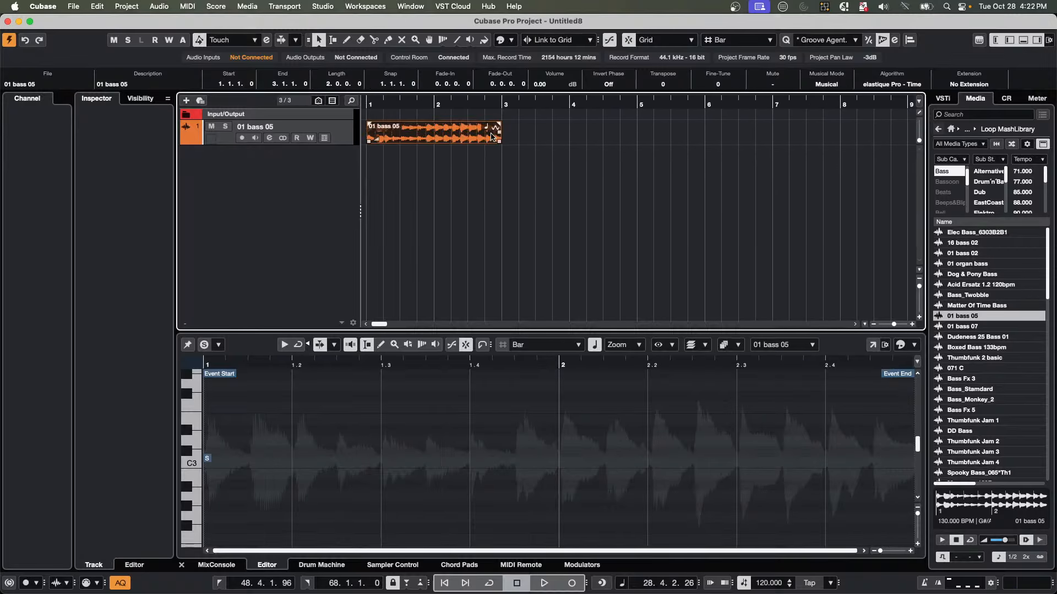
drag(499, 138, 635, 138)
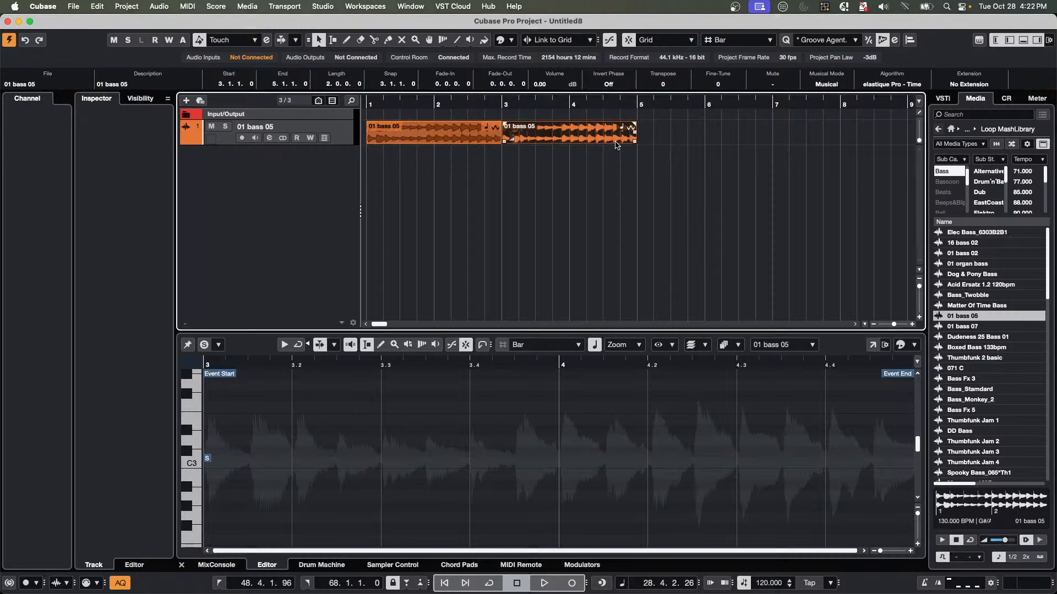
right_click(286, 166)
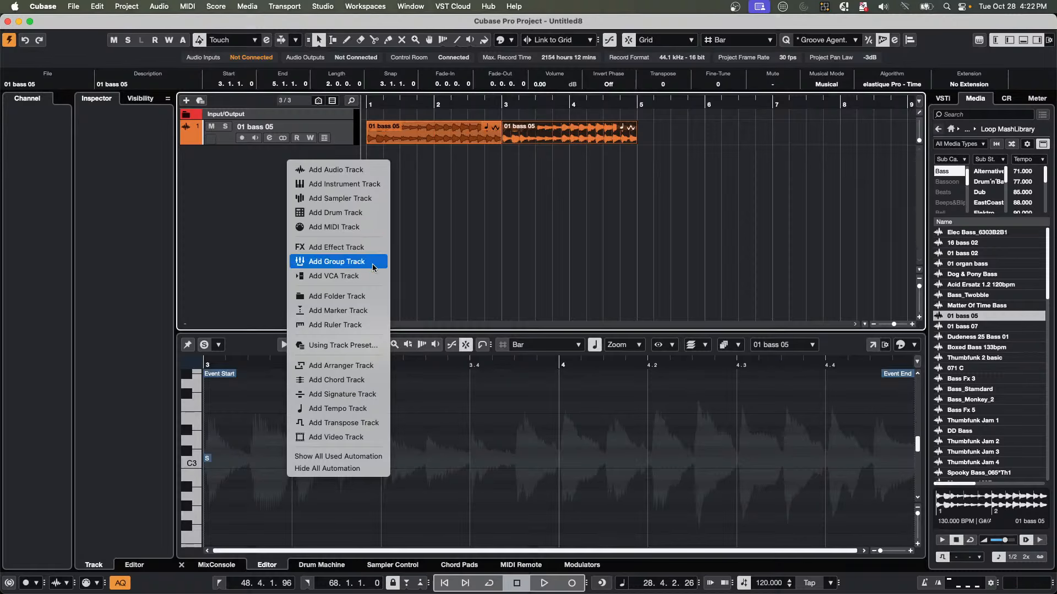
click(461, 181)
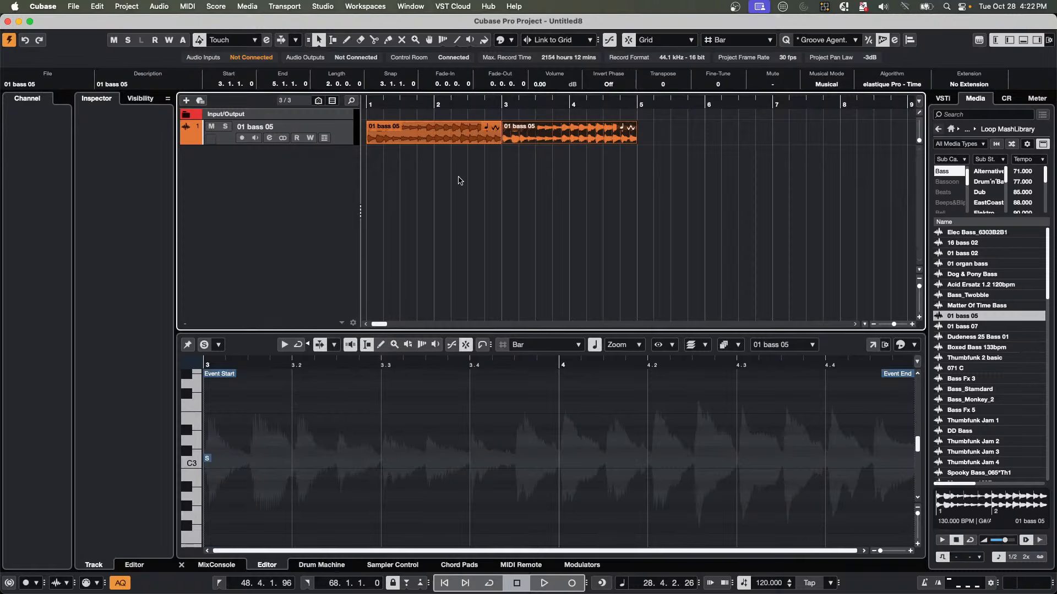
Play the bass loop from the beginning of the project and add a chord track.
click(393, 107)
key(space)
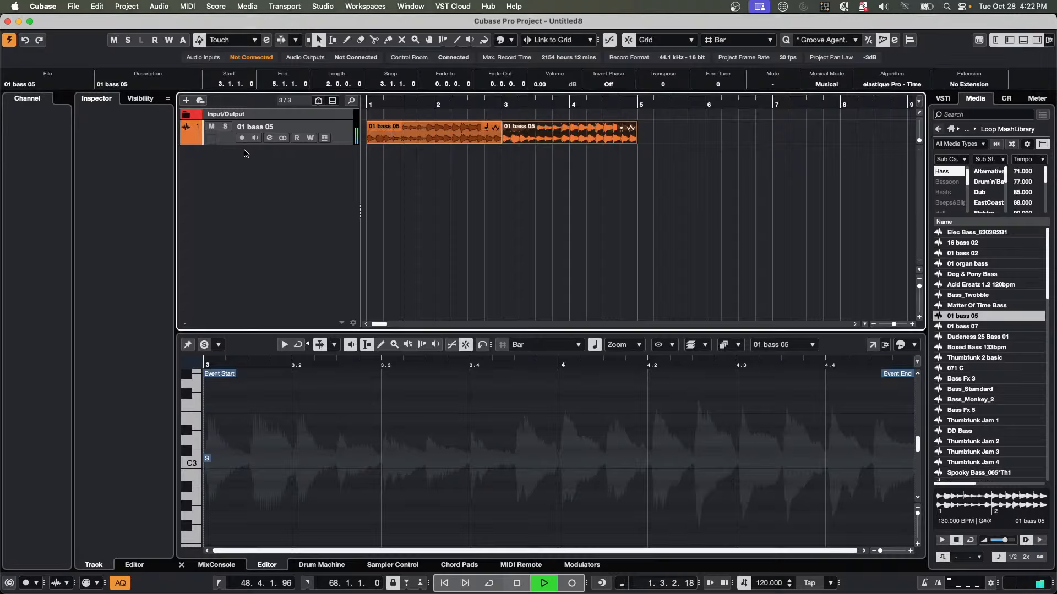
right_click(262, 156)
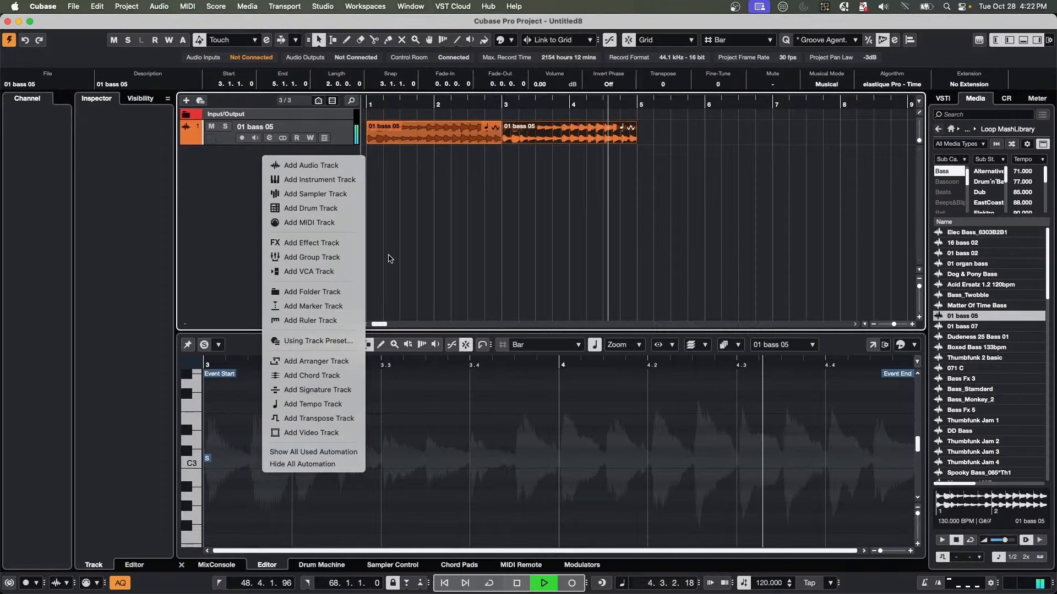
click(311, 376)
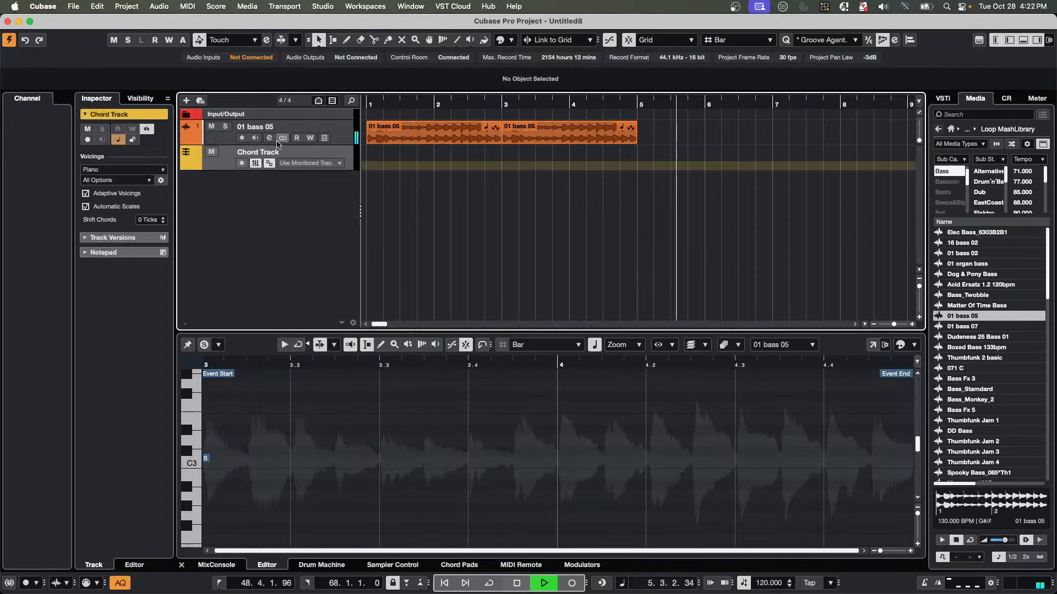
click(418, 130)
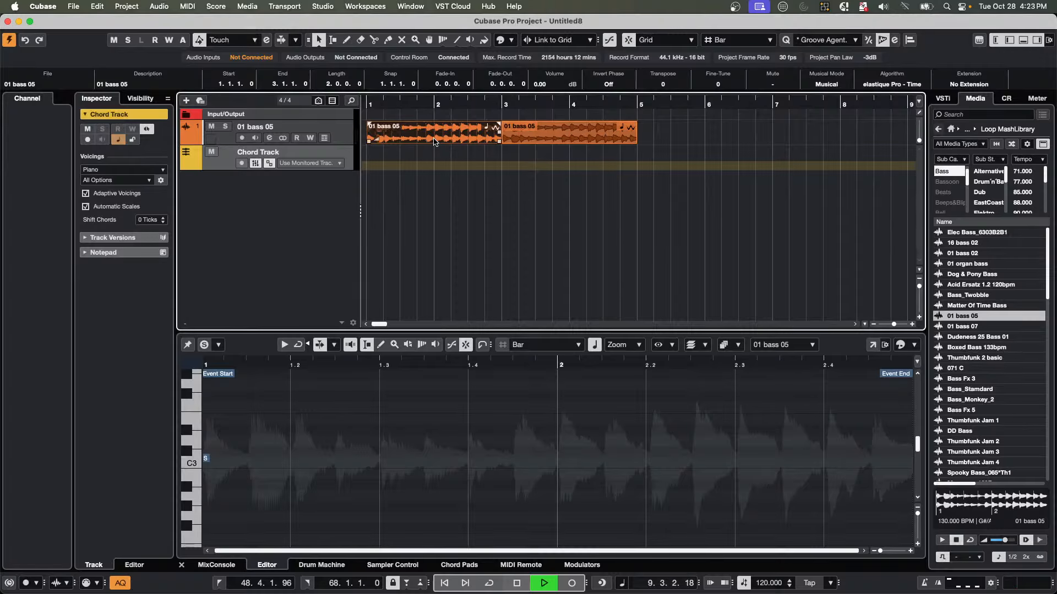
Draw a chord event at bar 1 on the chord track and set its root note to F.
right_click(391, 167)
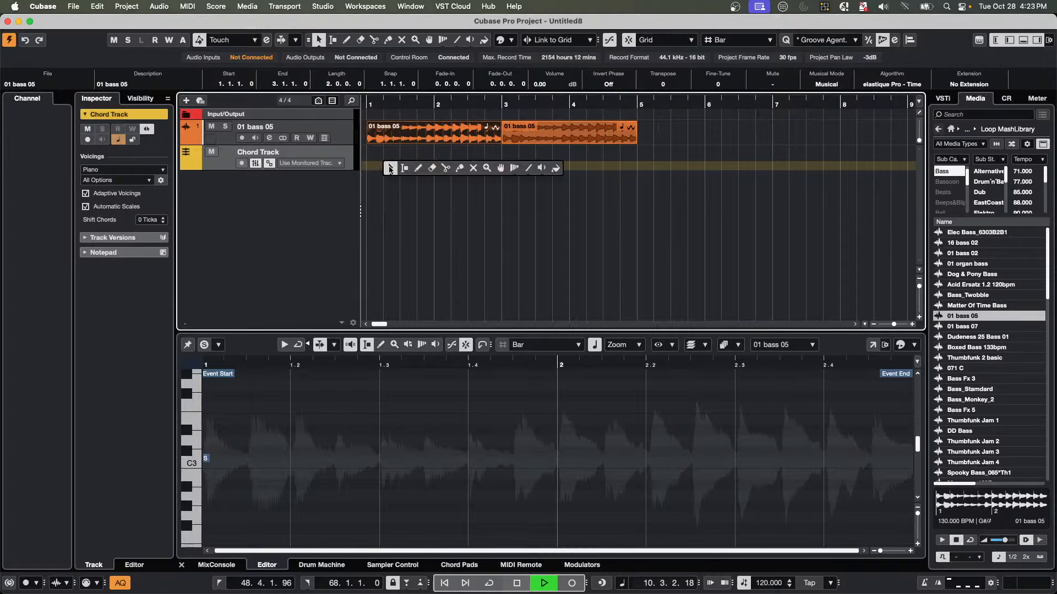
click(432, 167)
click(418, 168)
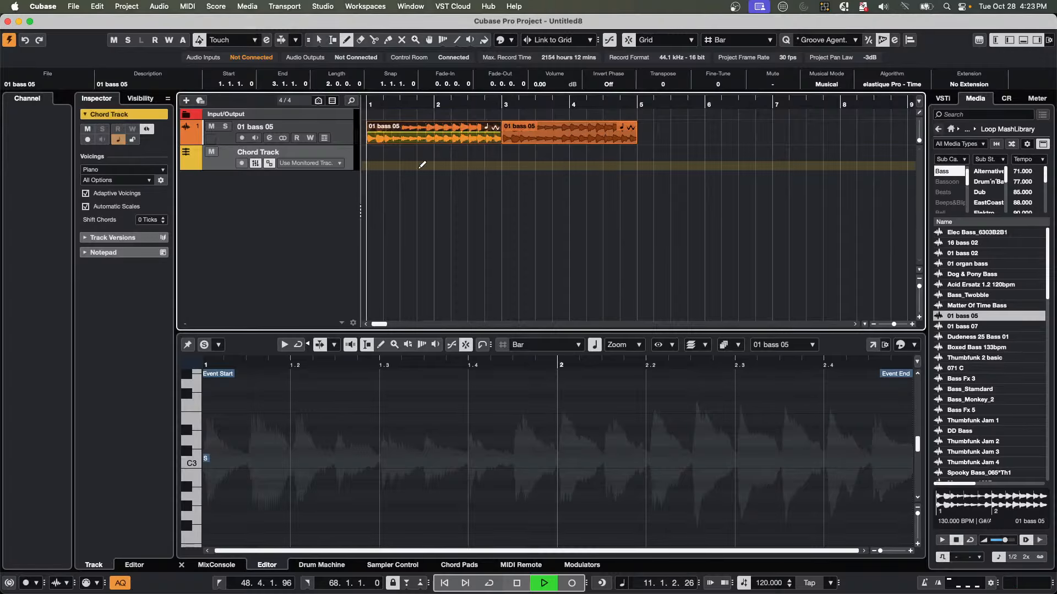
click(387, 165)
click(373, 154)
right_click(385, 158)
click(384, 162)
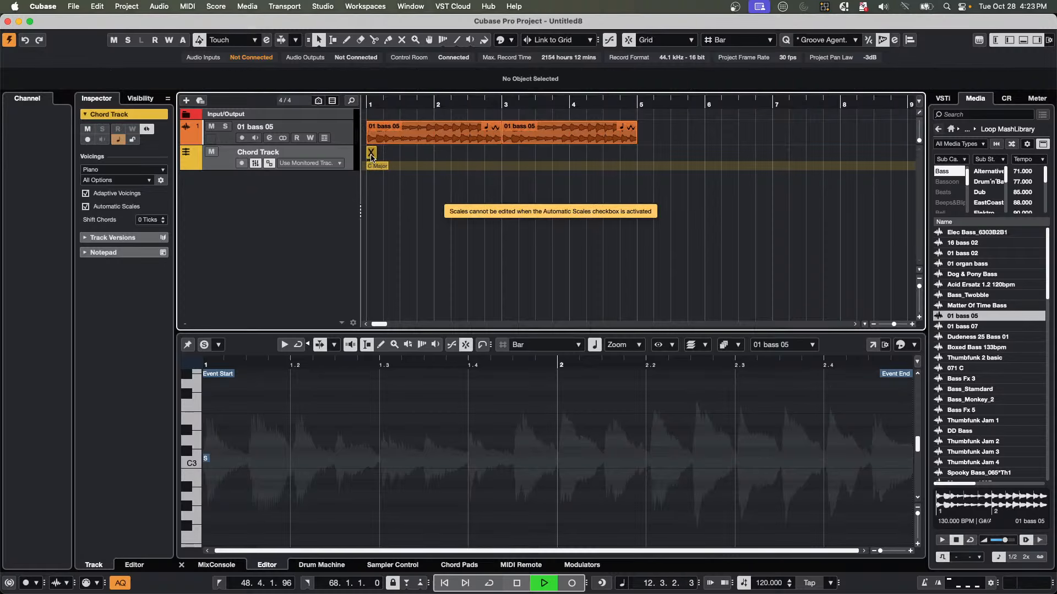
double_click(371, 156)
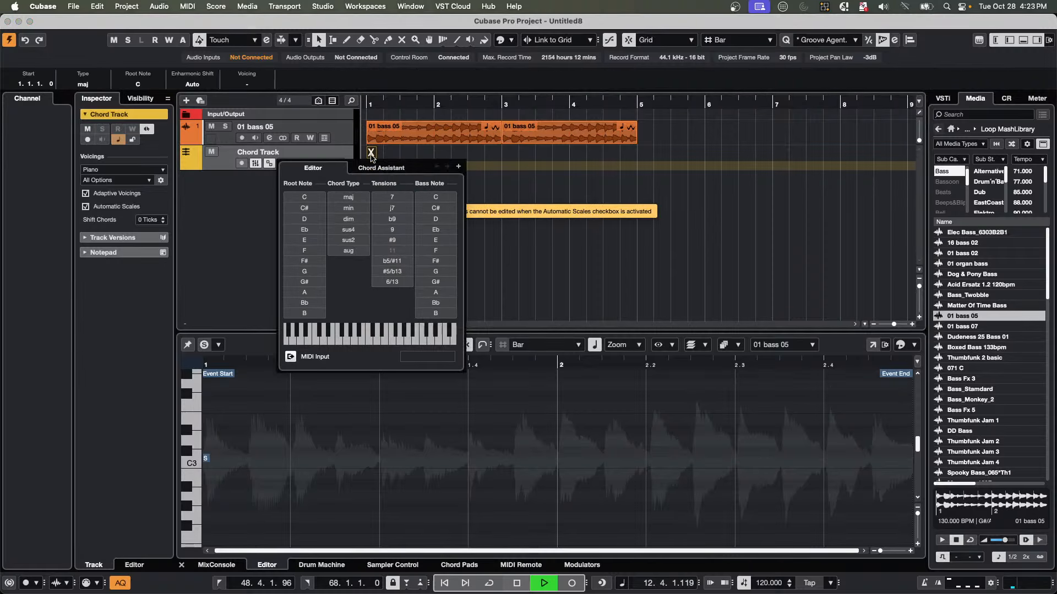
click(309, 253)
click(451, 158)
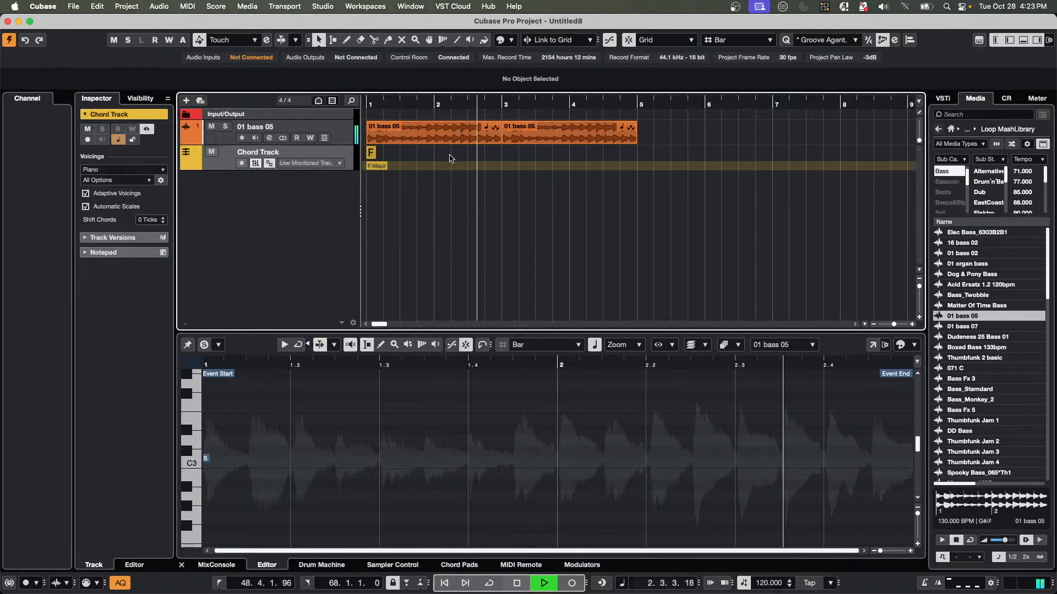
Draw a second chord event at bar 3, set its root note to G, and stop playback.
right_click(463, 159)
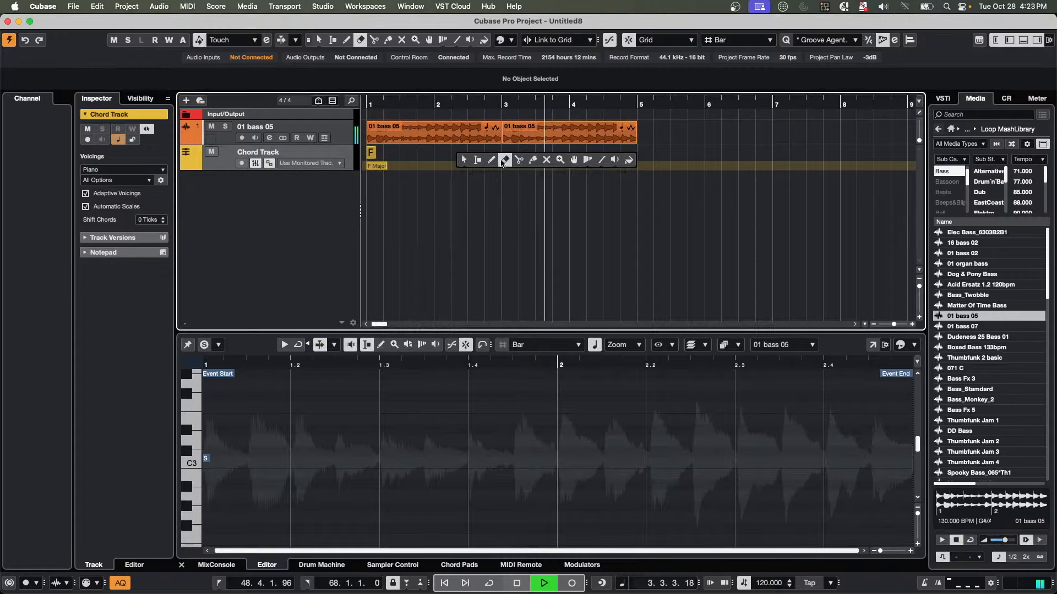
click(491, 160)
click(503, 155)
key(1)
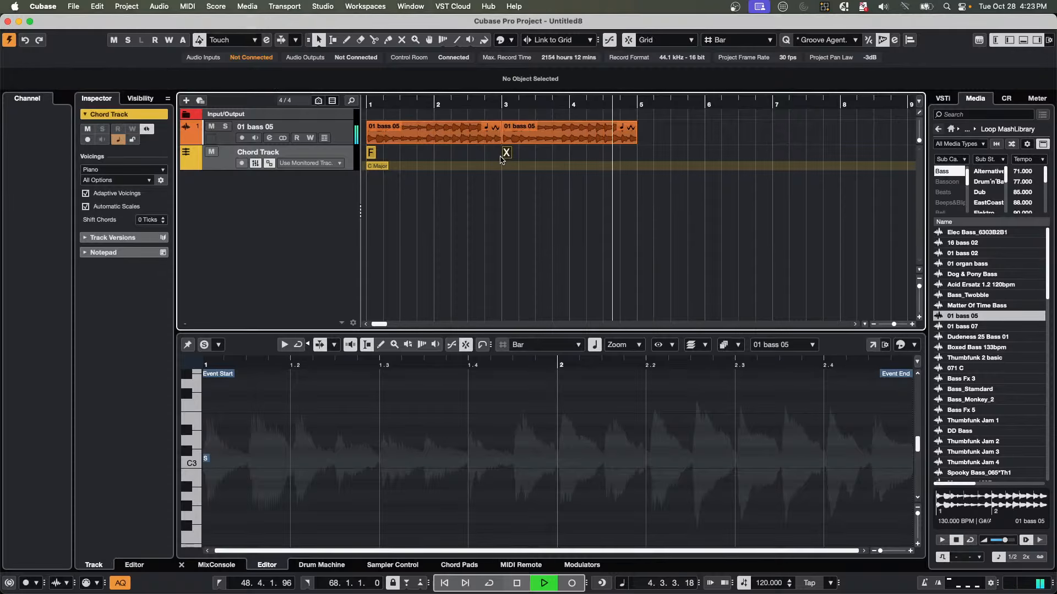
click(506, 155)
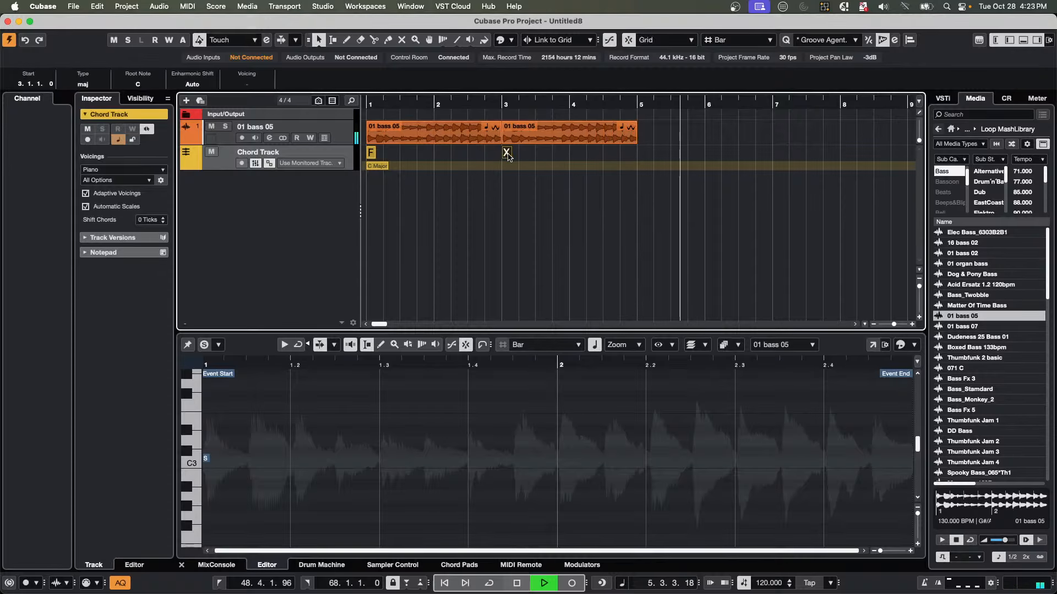
double_click(506, 154)
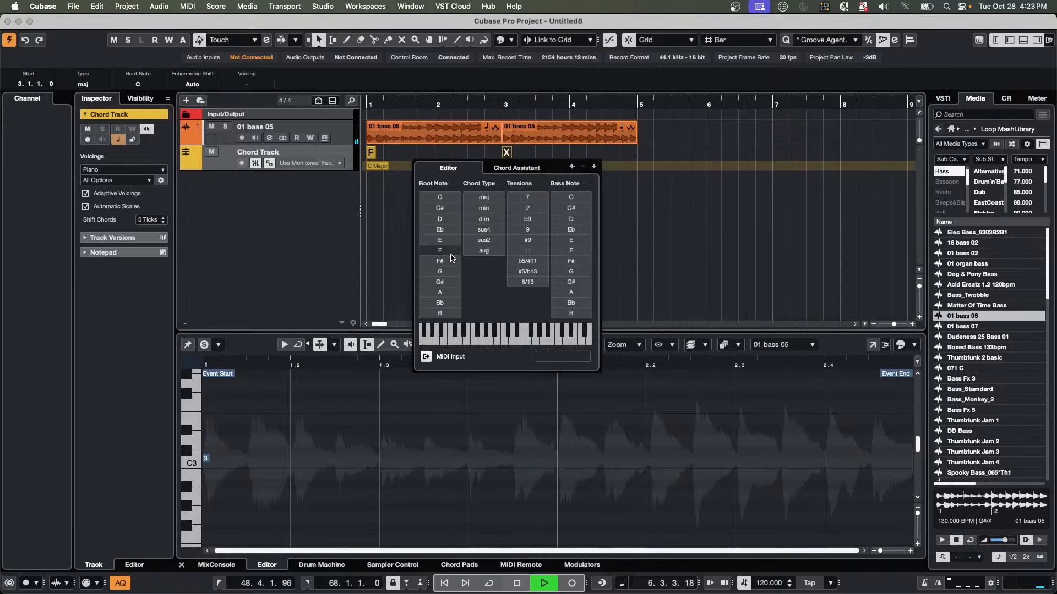
click(440, 271)
click(680, 215)
key(space)
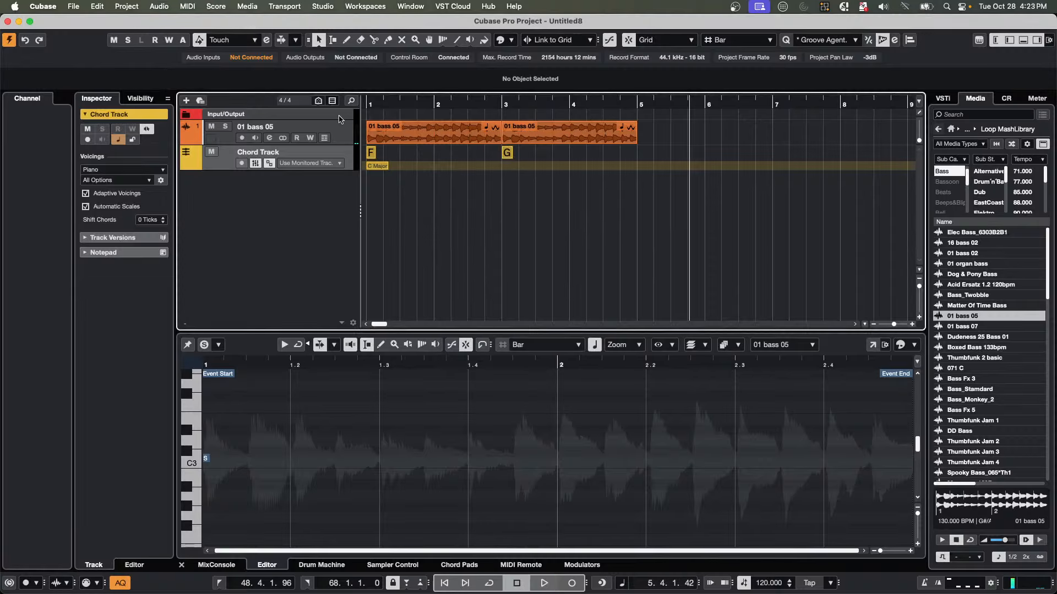
Set the 01 bass 05 track to follow the chord track with the Chords mode, using the Follow Directly option.
click(340, 120)
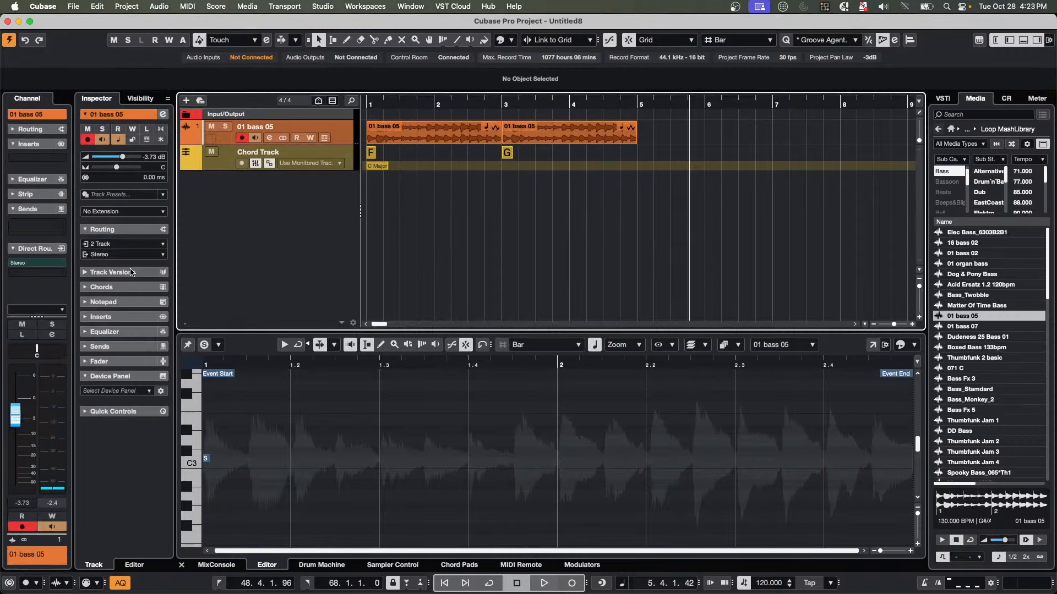
click(118, 288)
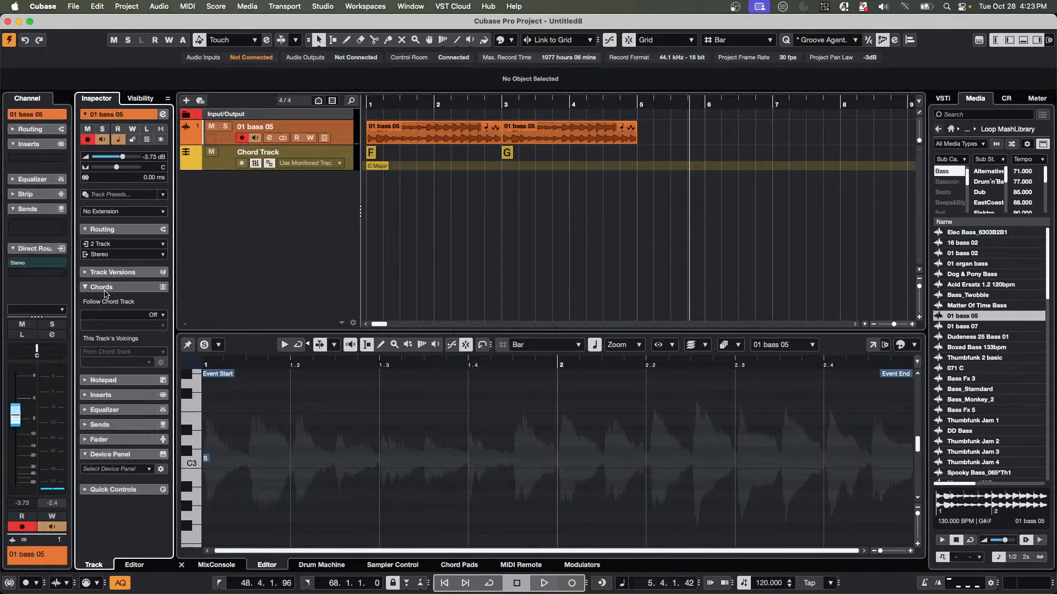
click(162, 315)
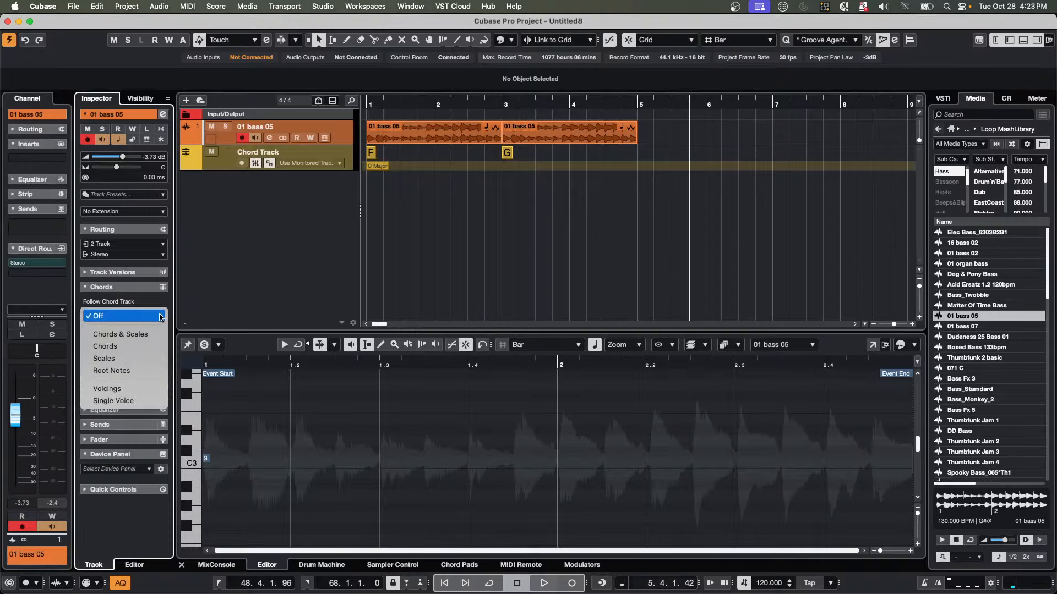
click(138, 347)
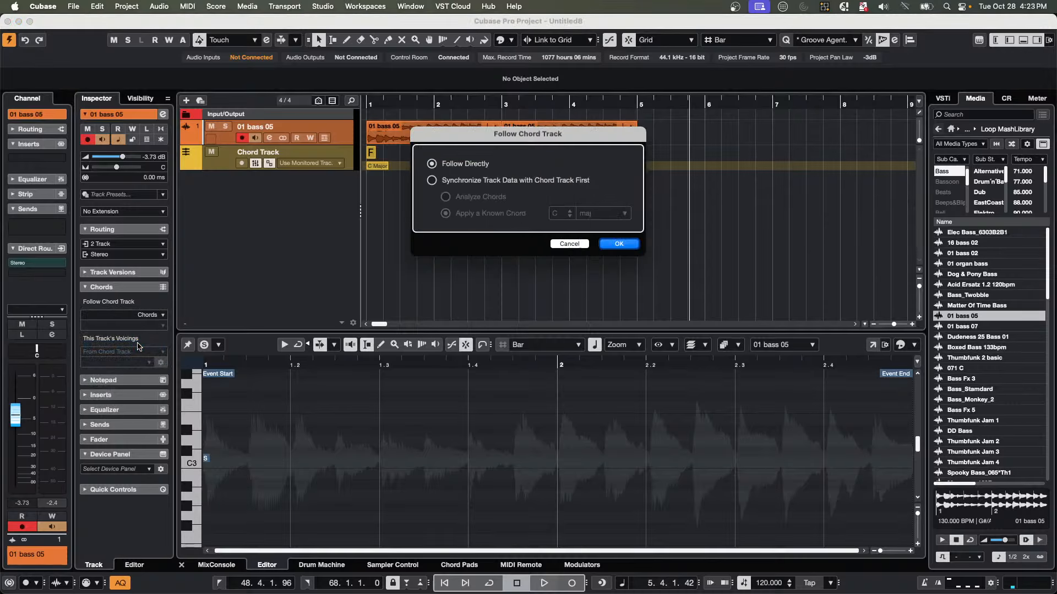
click(619, 243)
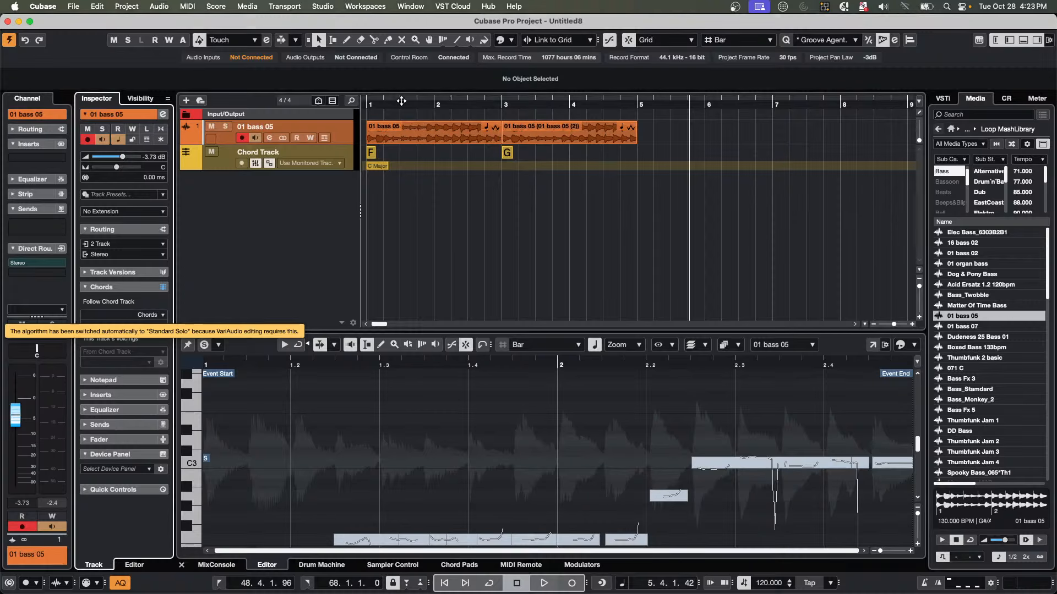
Play the bass part from the project start to hear it following the F and G chords.
drag(400, 101, 248, 105)
key(space)
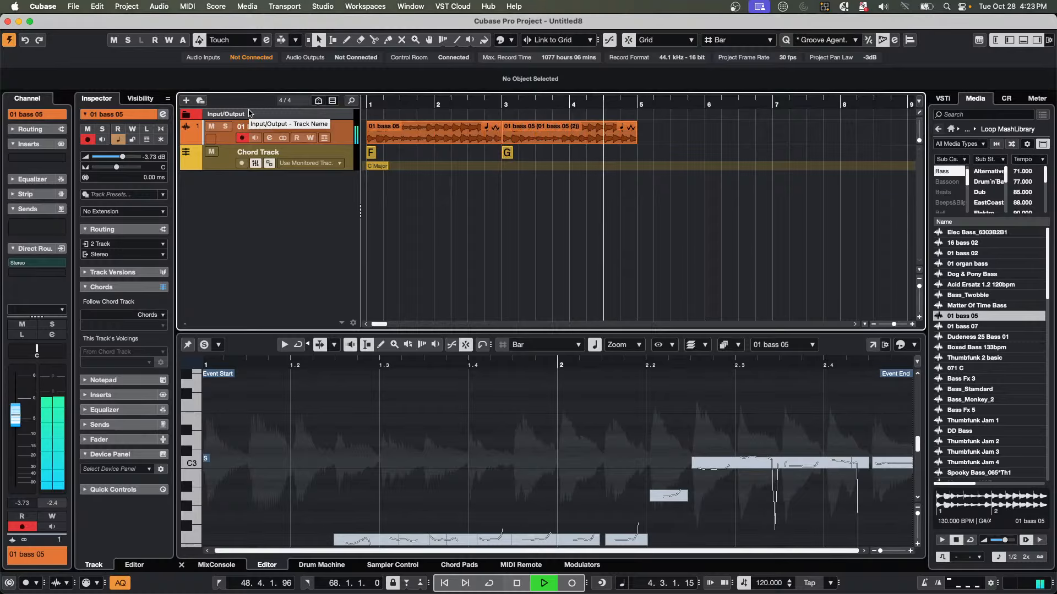
key(space)
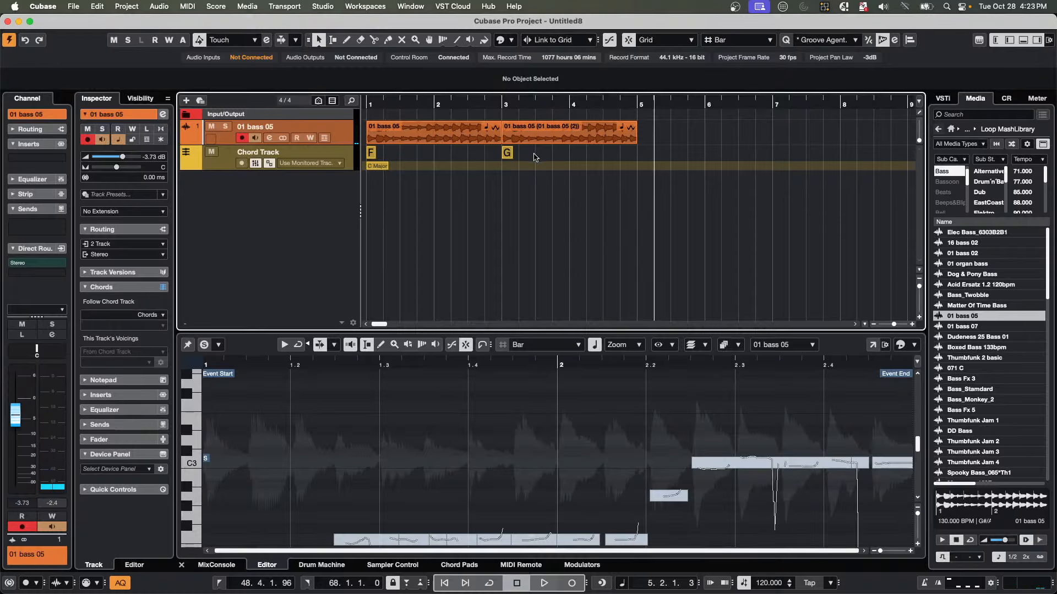
Select both chord events and transpose them together to root notes A at bar 1 and B at bar 3.
click(395, 158)
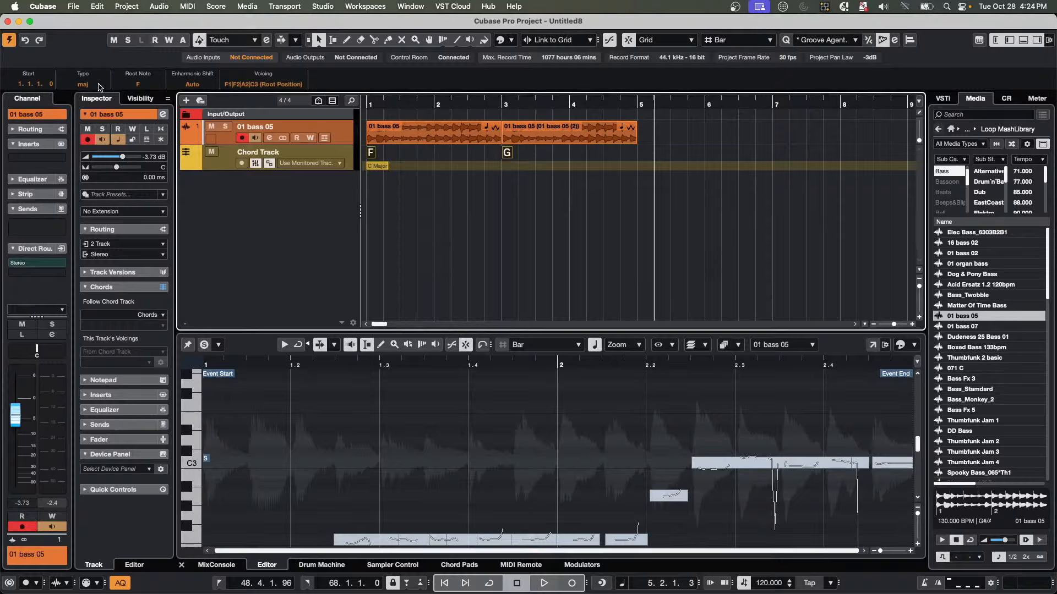
scroll(146, 88, up, 3)
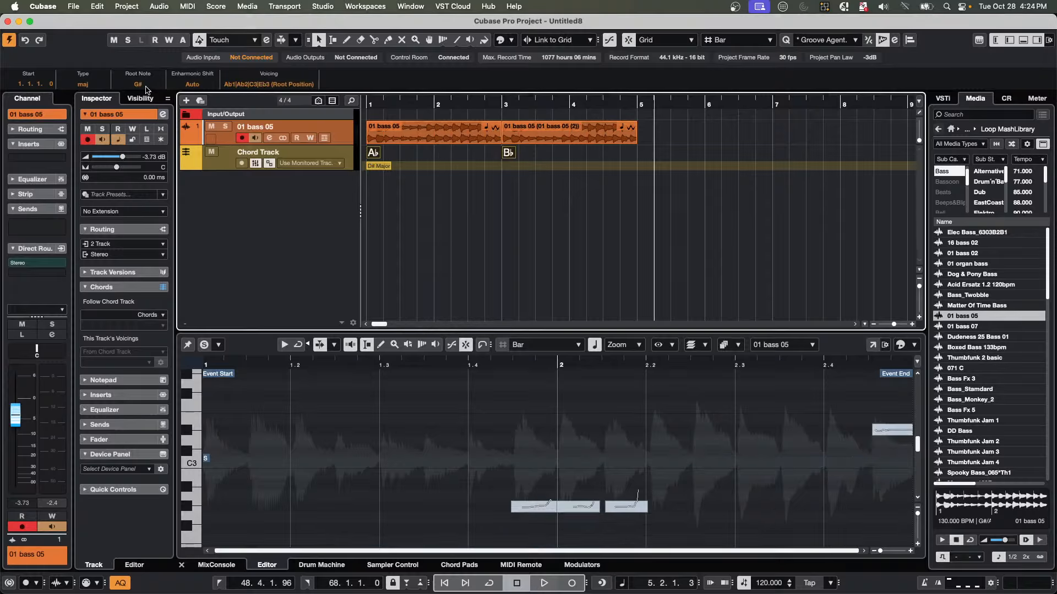
scroll(146, 88, down, 6)
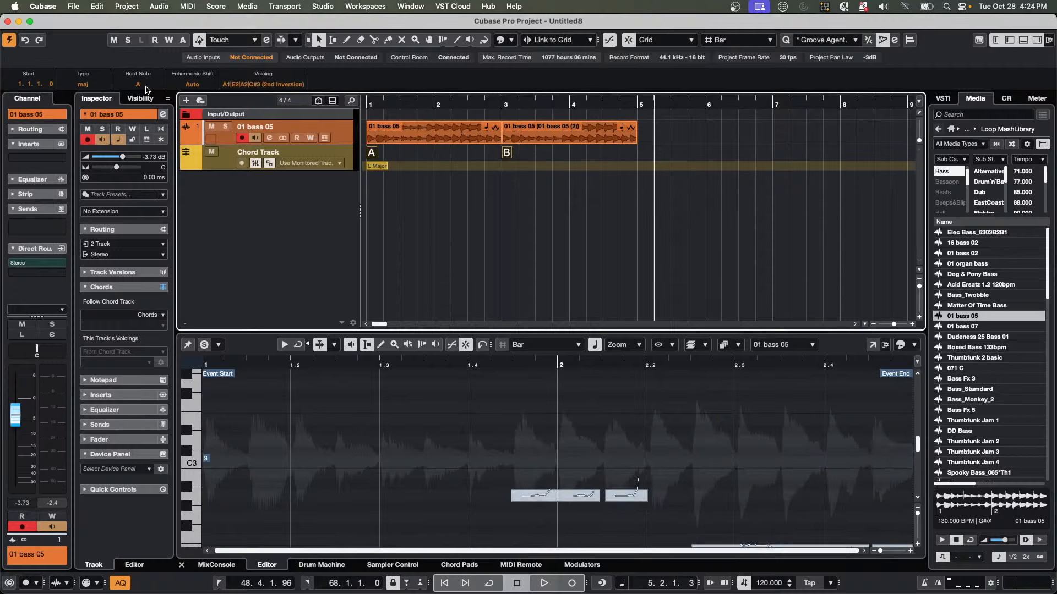
Transpose both chord events together to root notes C at bar 1 and D at bar 3, and play from the project start.
scroll(146, 88, down, 1)
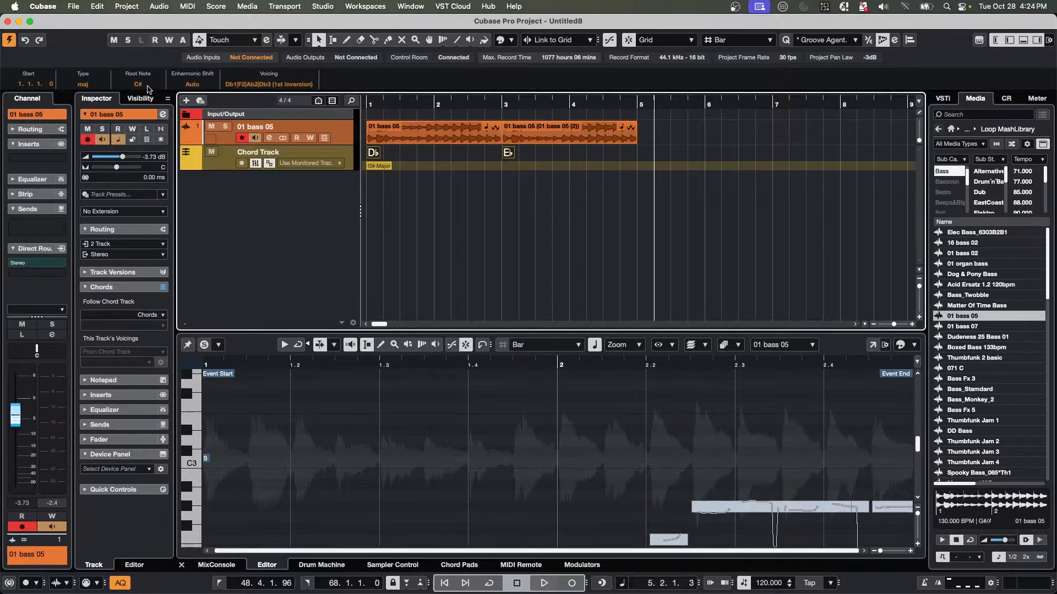
scroll(147, 88, down, 1)
key(Home)
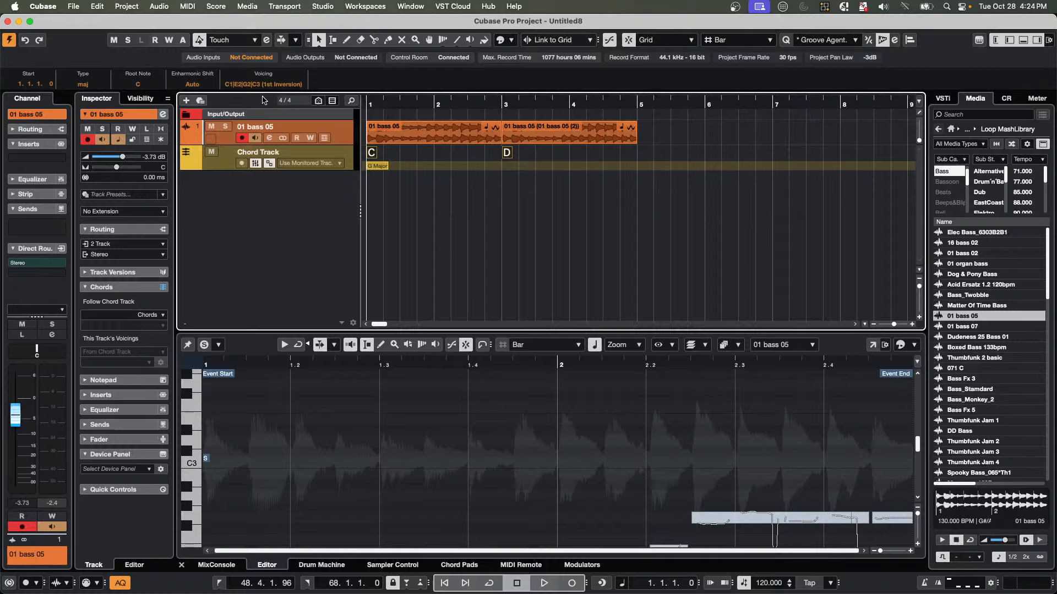
key(space)
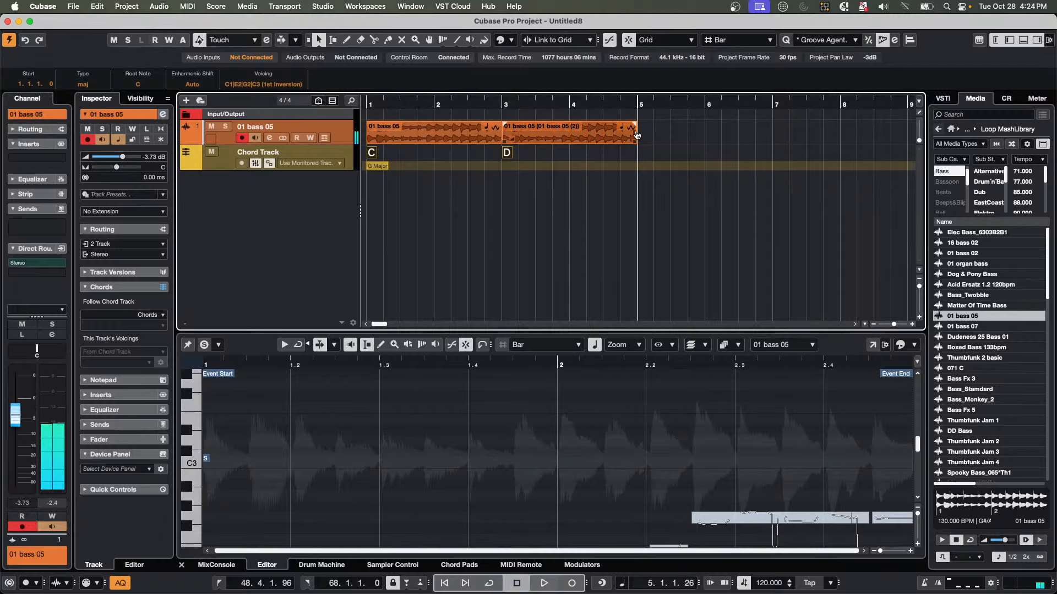
Repeat the 01 bass 05 loop at bar 5 and draw a chord event there with root note G.
drag(637, 135, 704, 144)
right_click(636, 163)
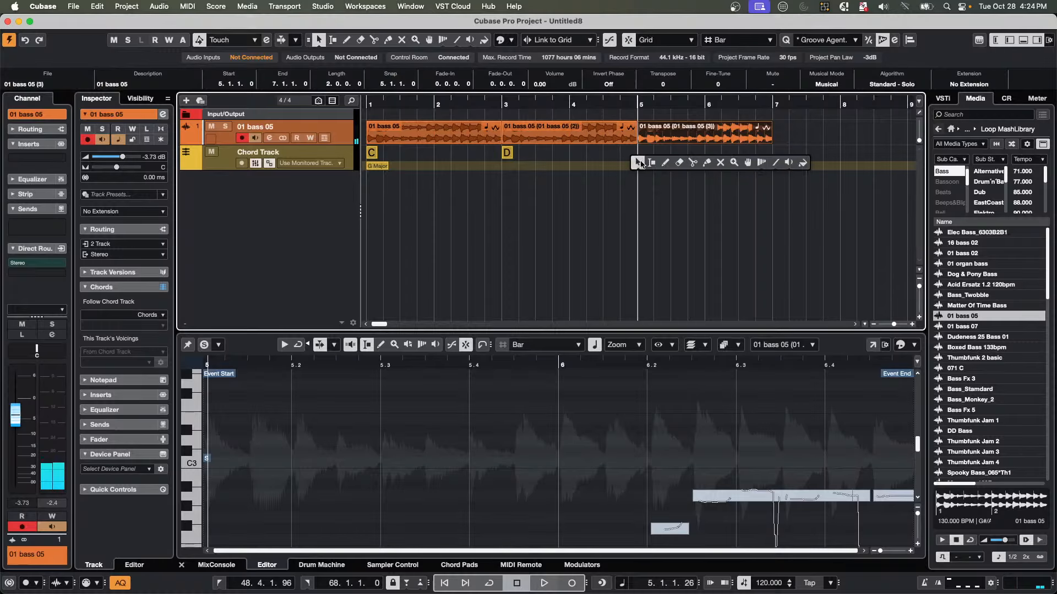
click(665, 165)
click(643, 156)
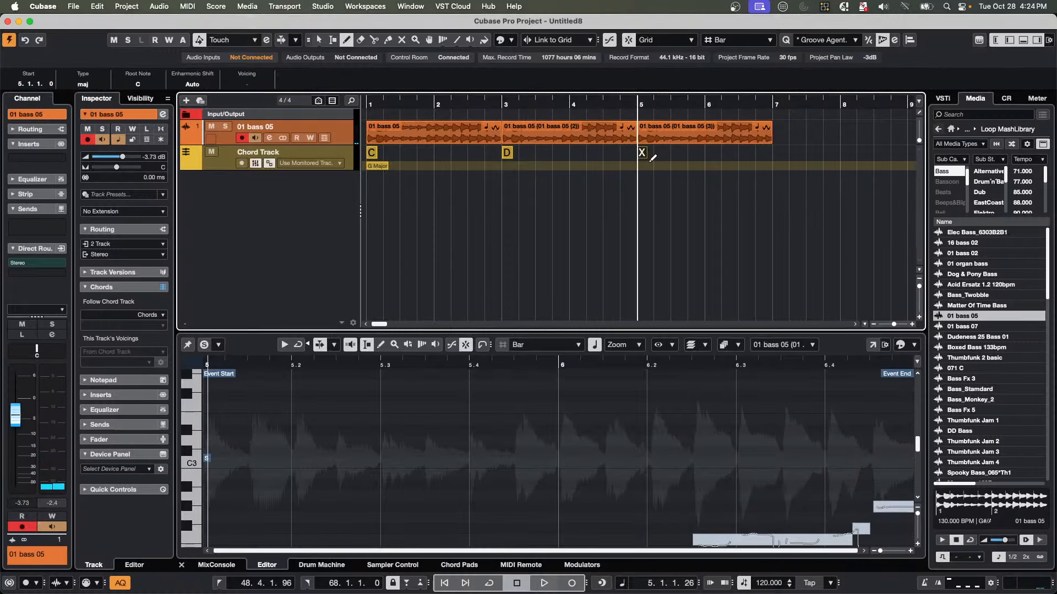
right_click(648, 163)
click(647, 161)
double_click(644, 157)
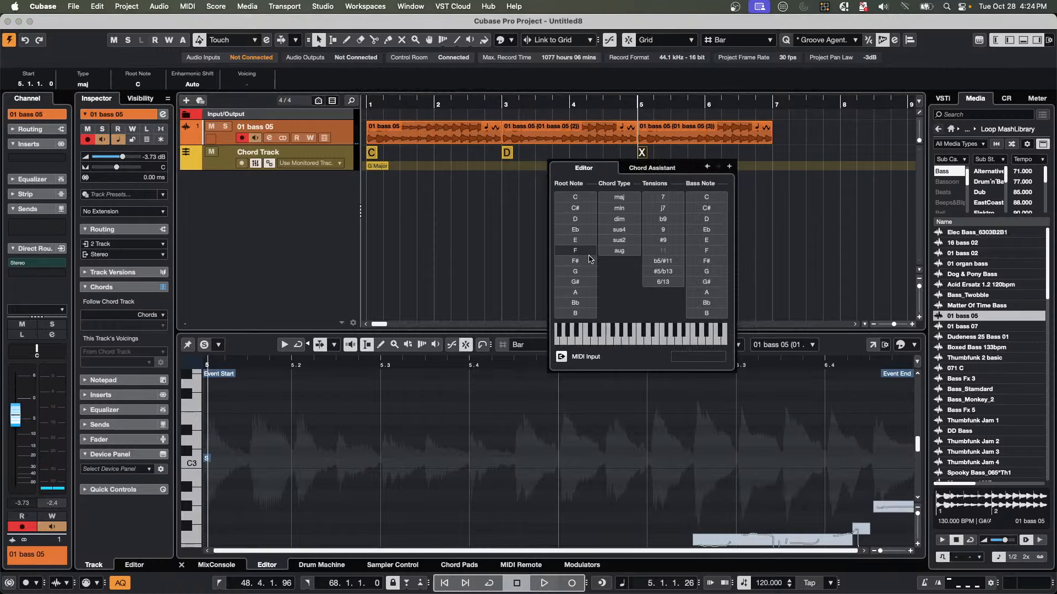
click(583, 272)
Play the bass part from bar 3 through the D and G chords and stop playback.
double_click(526, 101)
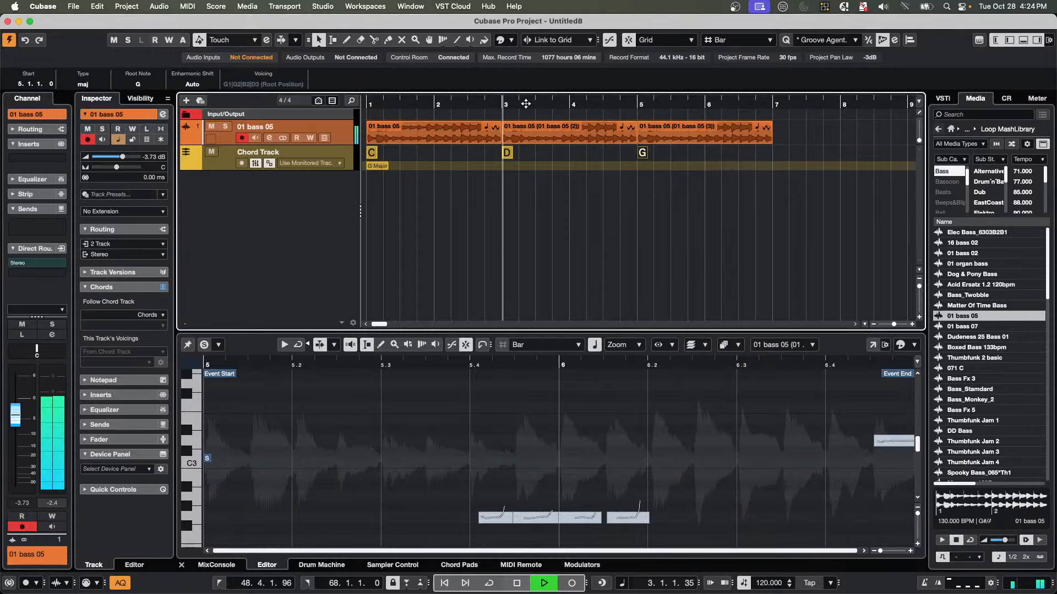
drag(526, 102, 278, 88)
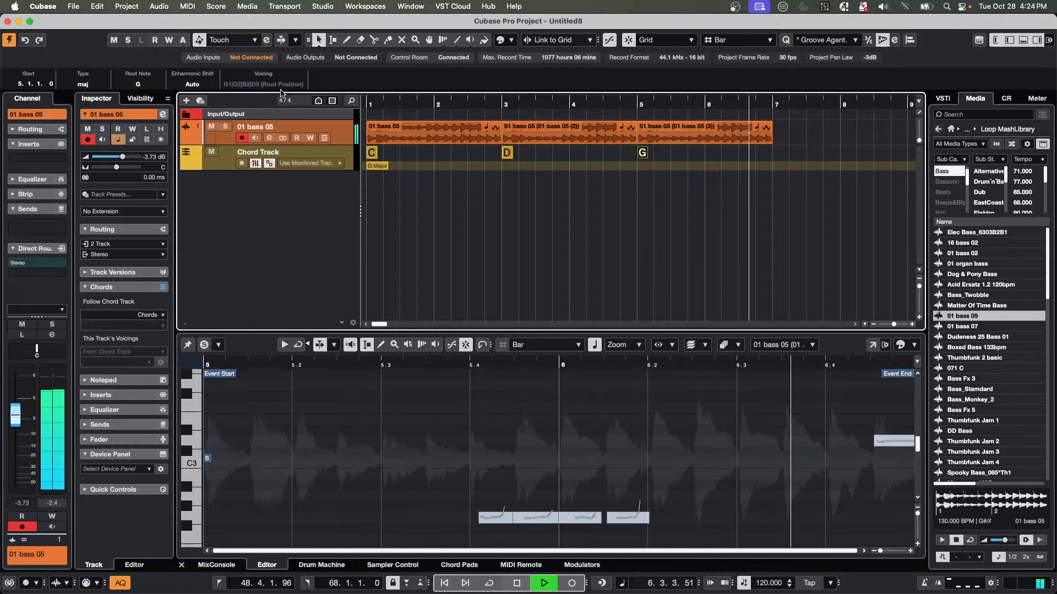
key(space)
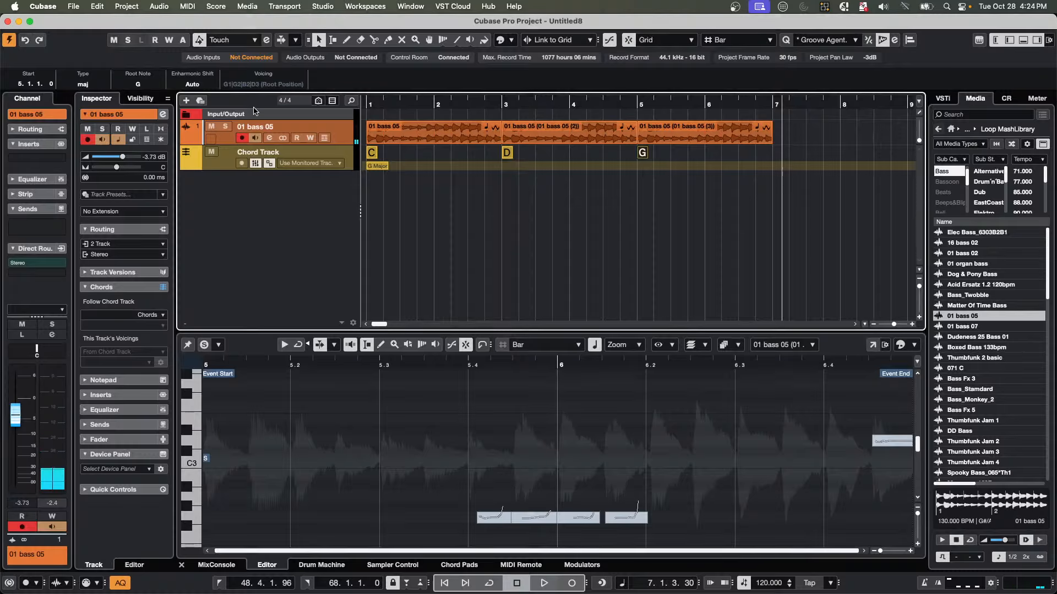
click(123, 287)
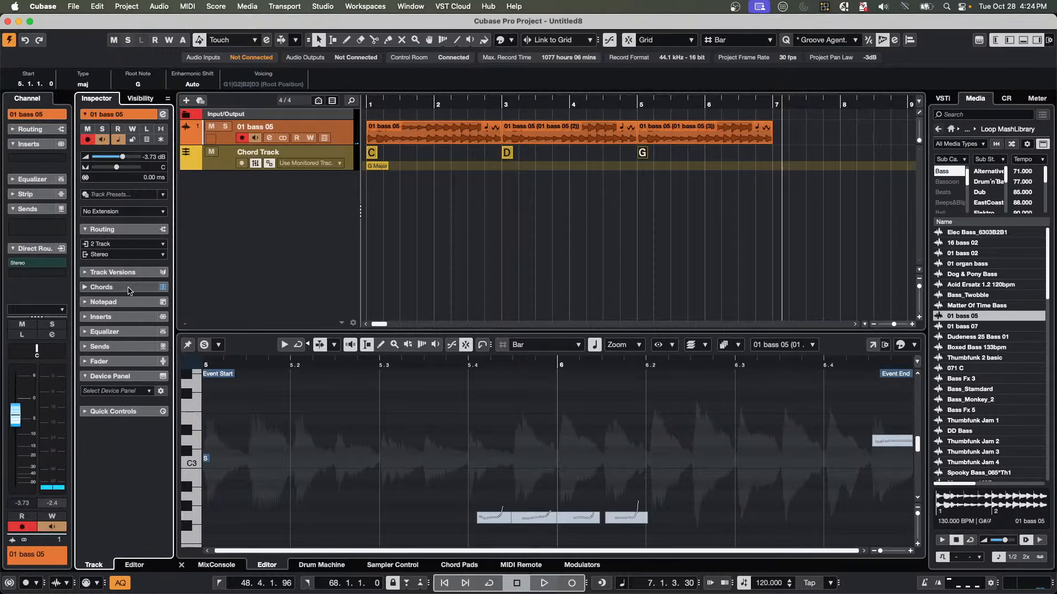
click(123, 285)
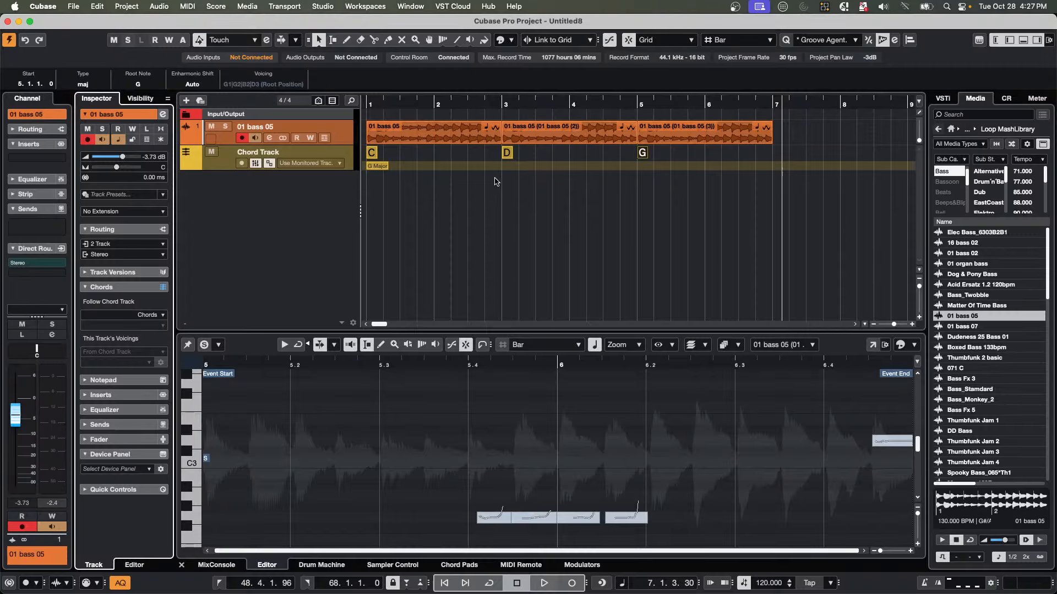
Delete all bass and chord events and remove the 01 bass 05 track and the chord track.
key(super+z)
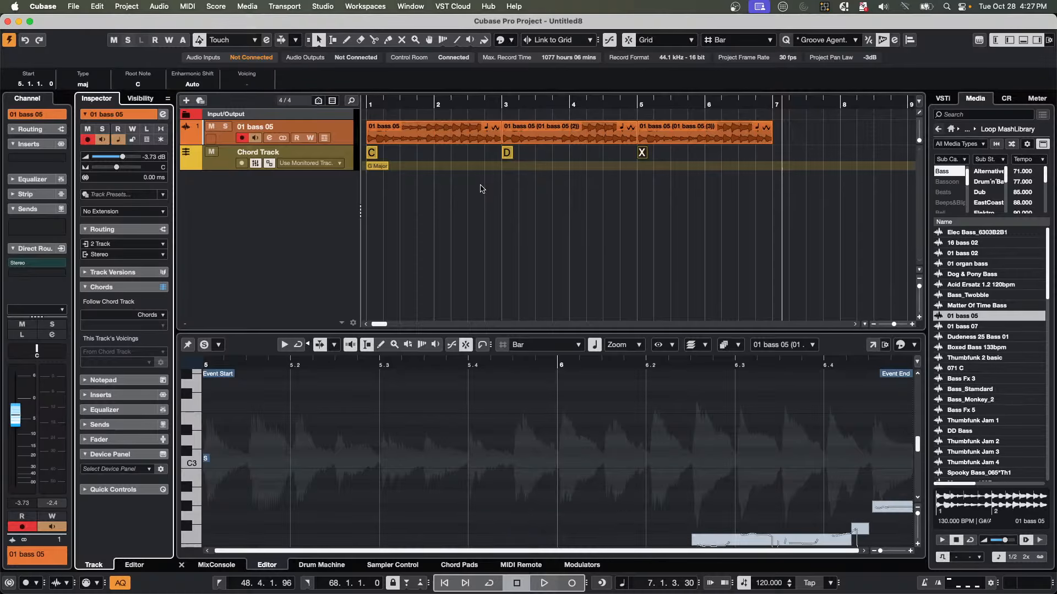
drag(783, 132, 311, 171)
key(Delete)
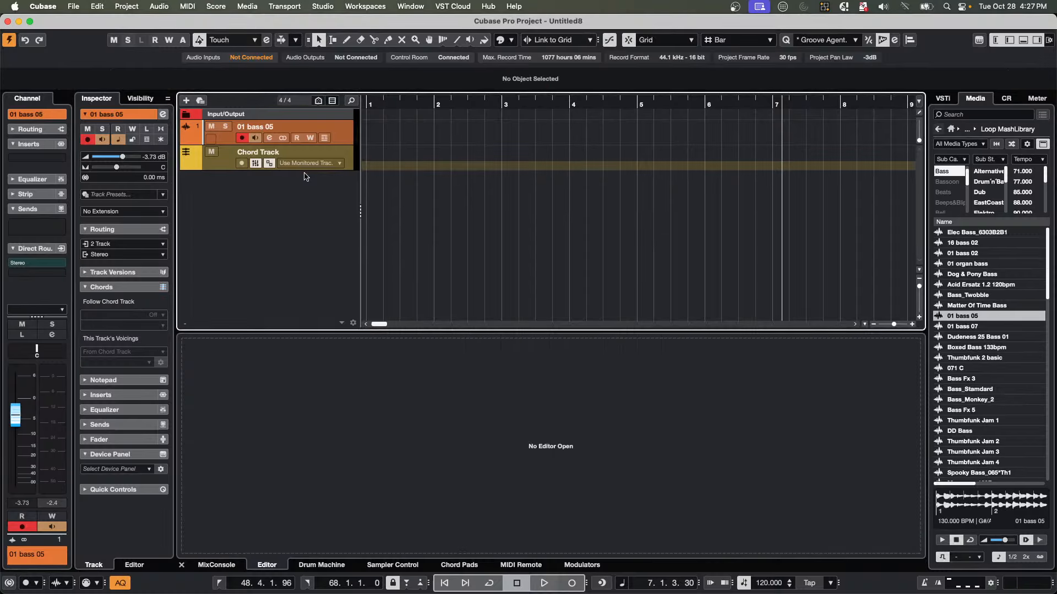
right_click(346, 151)
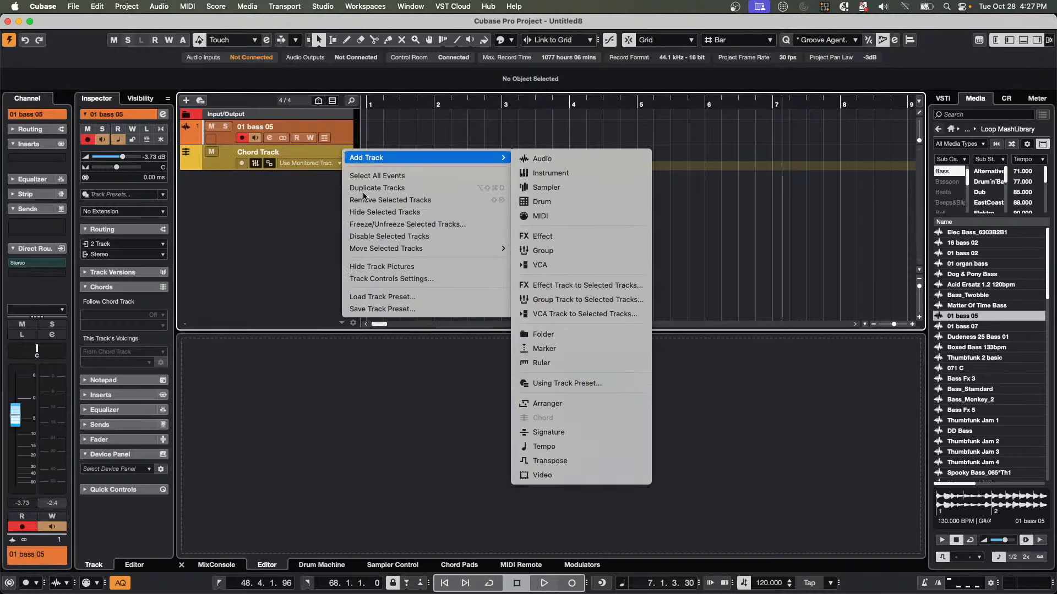
click(381, 202)
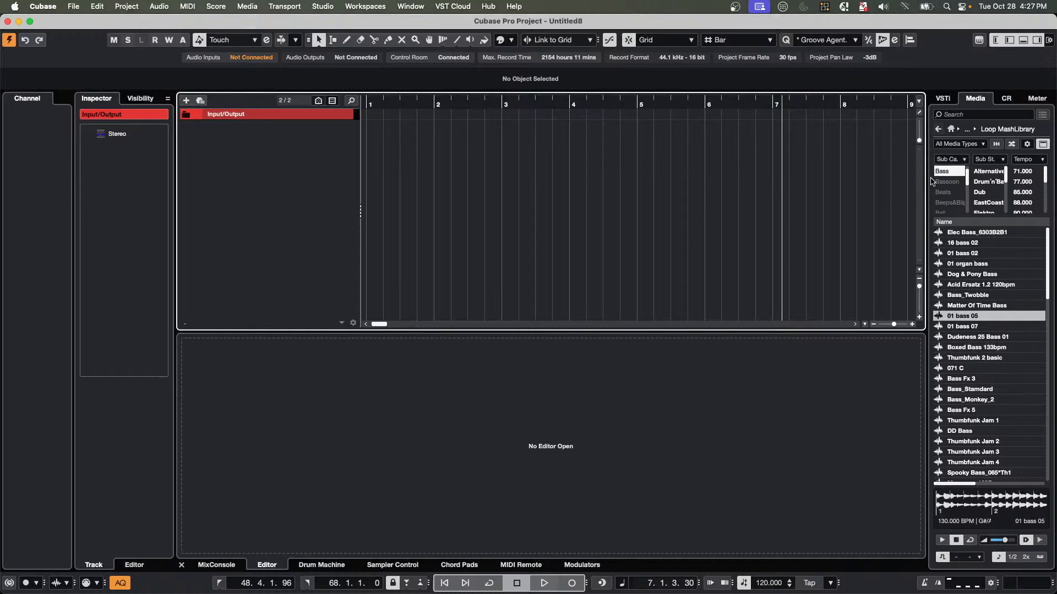
Clear the Bass category filter and open the Pro Inst Bundle library from Loops & Samples.
click(948, 172)
scroll(949, 184, down, 3)
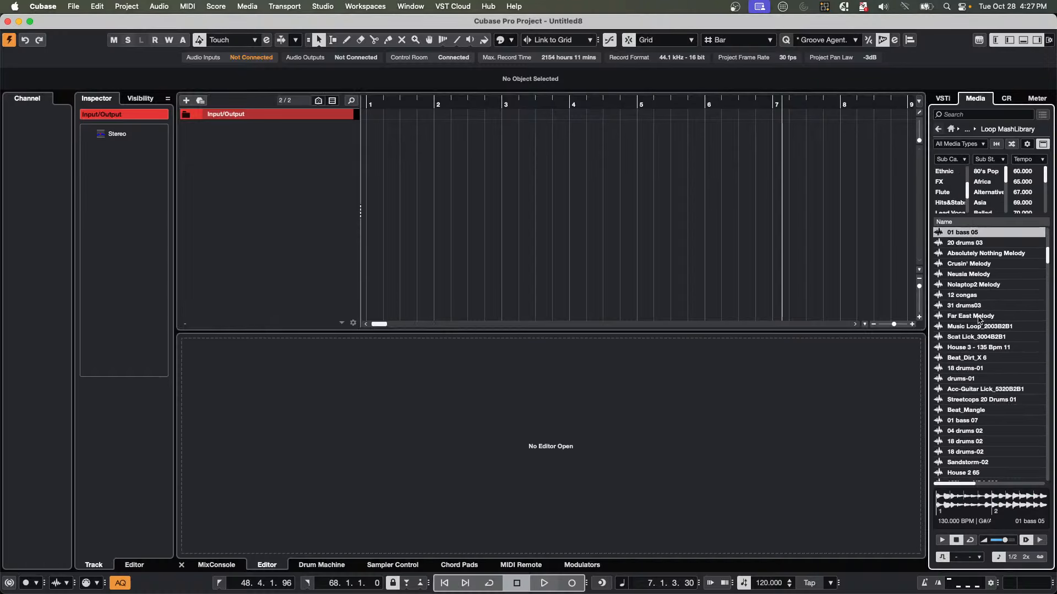
click(951, 130)
click(973, 249)
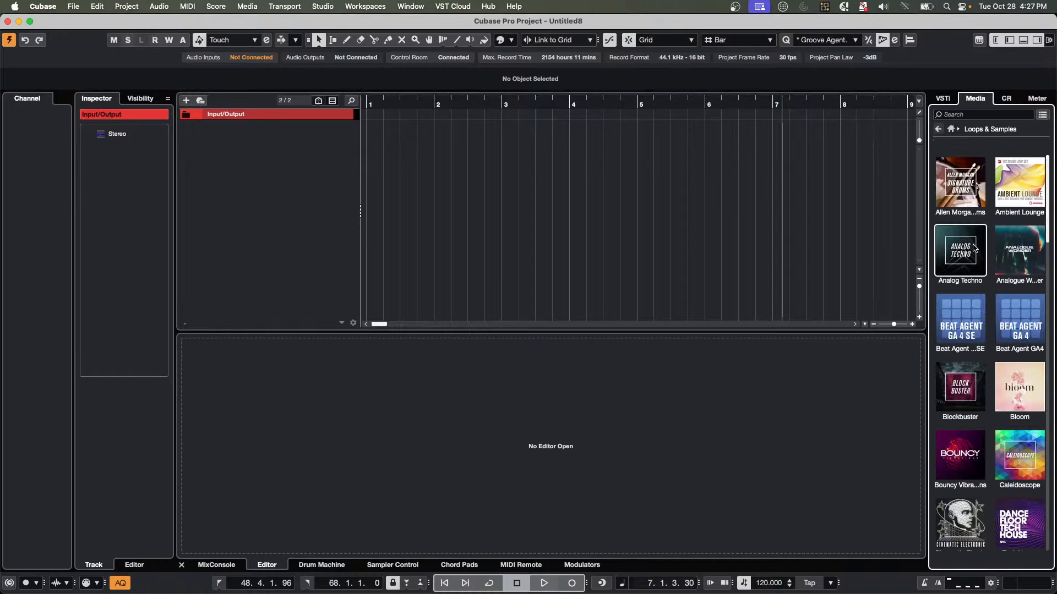
scroll(974, 316, down, 5)
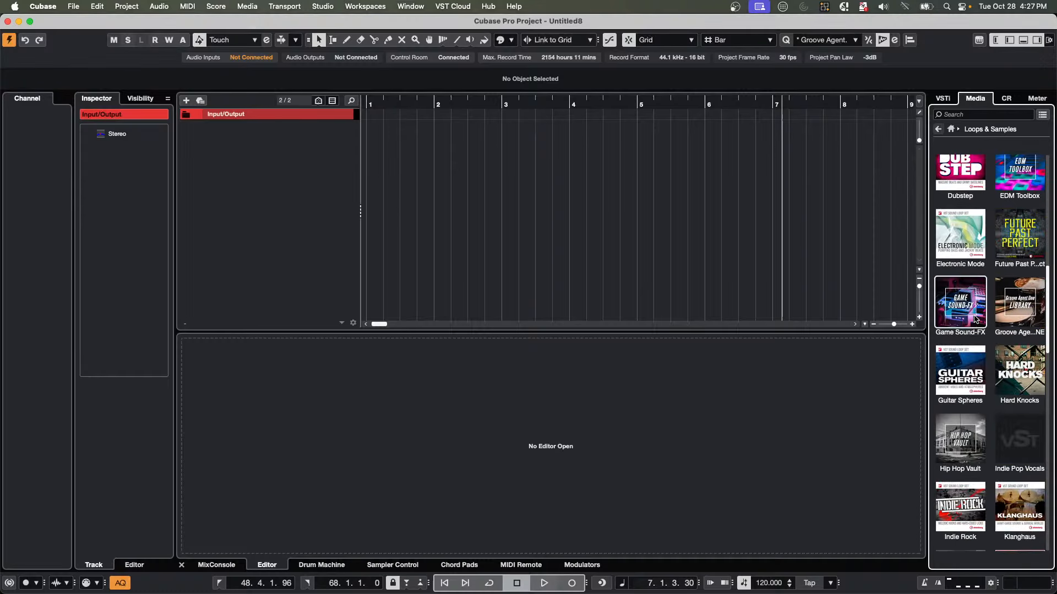
scroll(975, 319, down, 4)
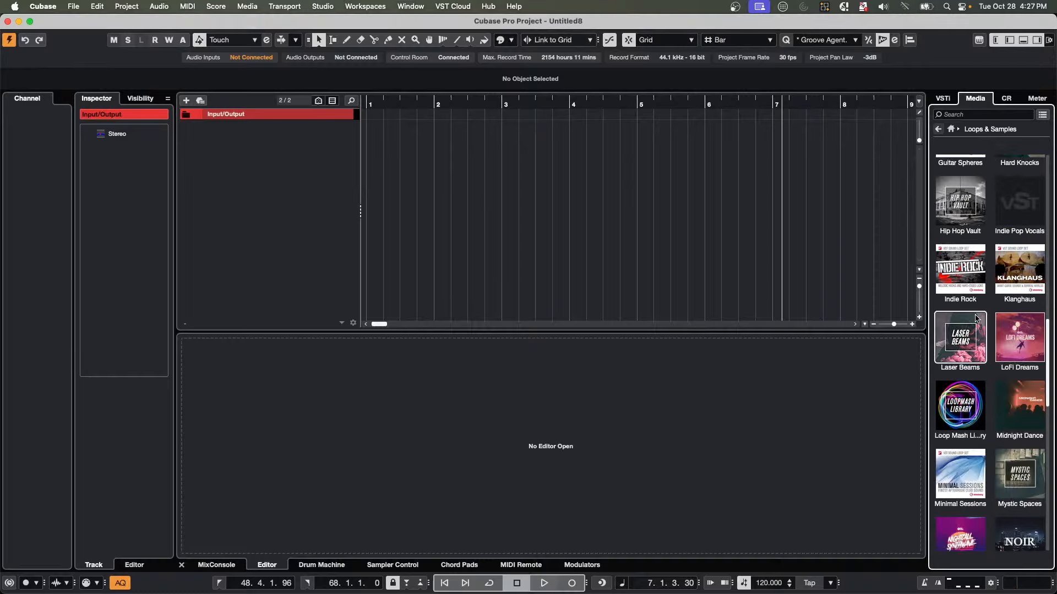
scroll(975, 318, down, 4)
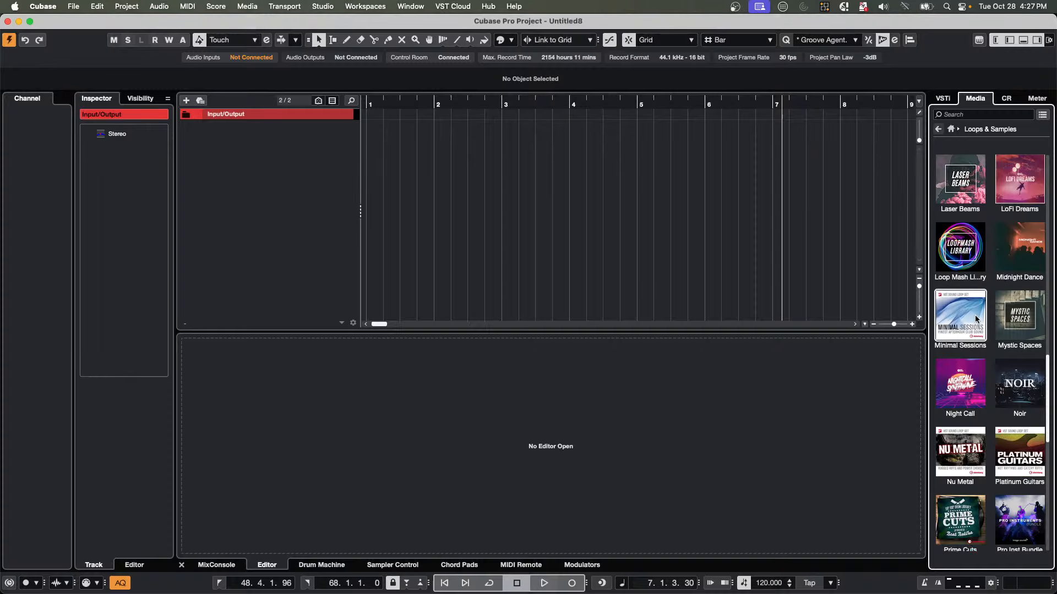
scroll(976, 319, down, 1)
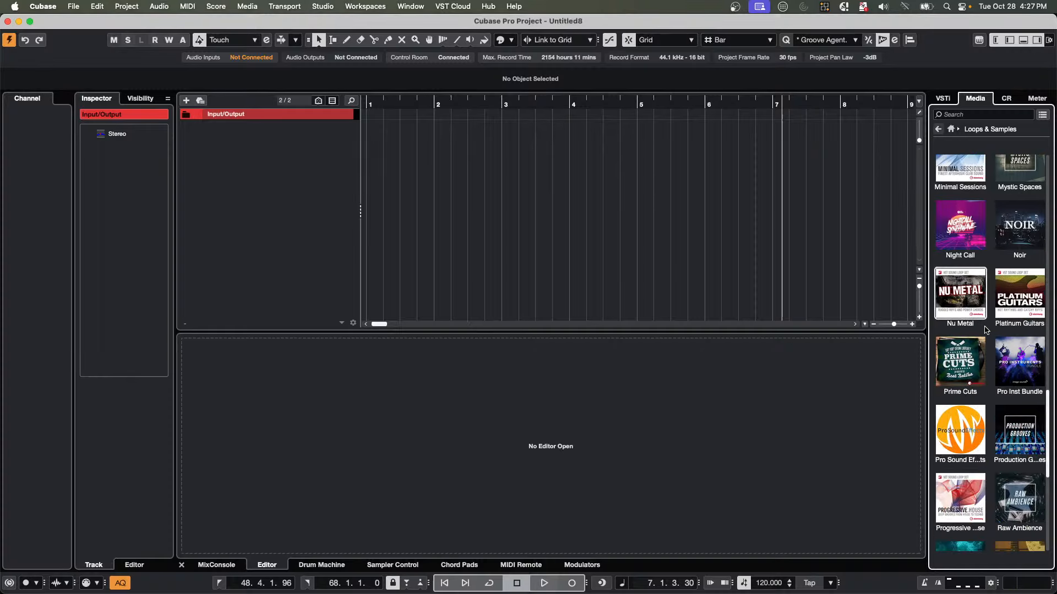
click(1018, 362)
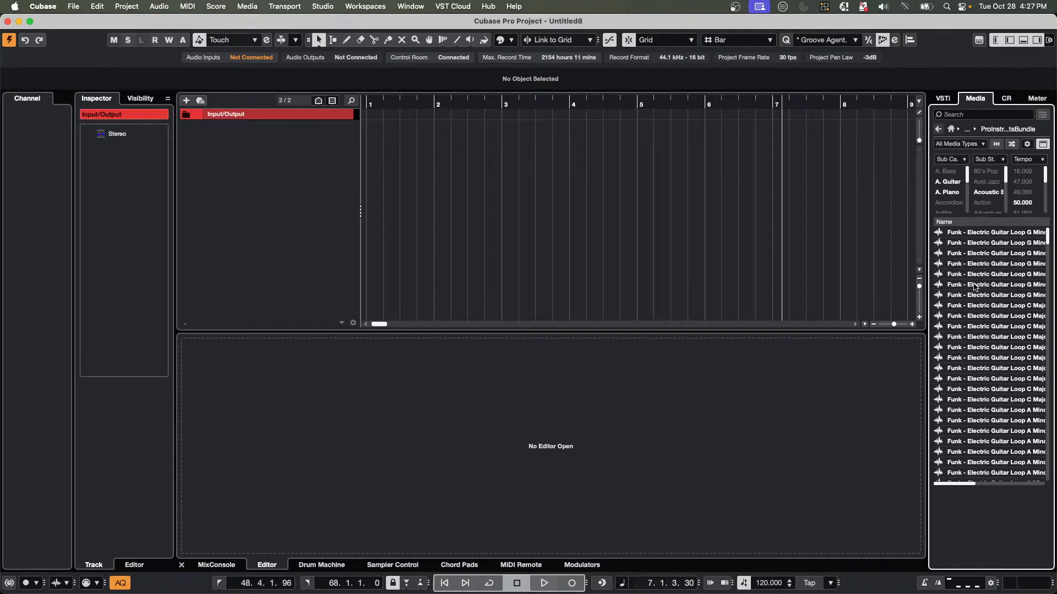
Filter the bundle's loops to the A. Guitar category and preview two Singer:Songwriter nylon guitar loops.
click(956, 195)
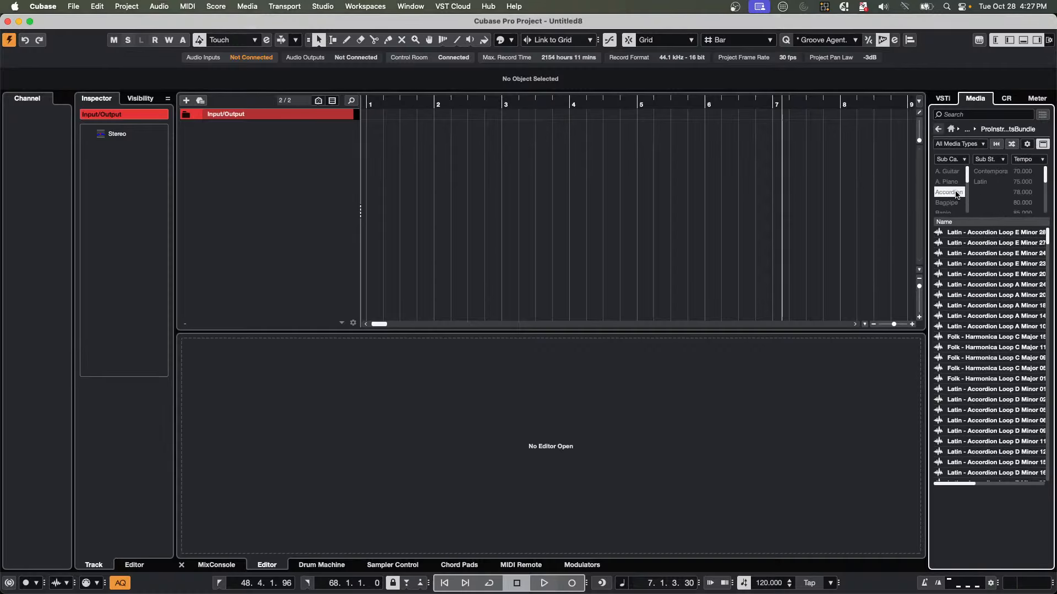
click(946, 172)
click(977, 368)
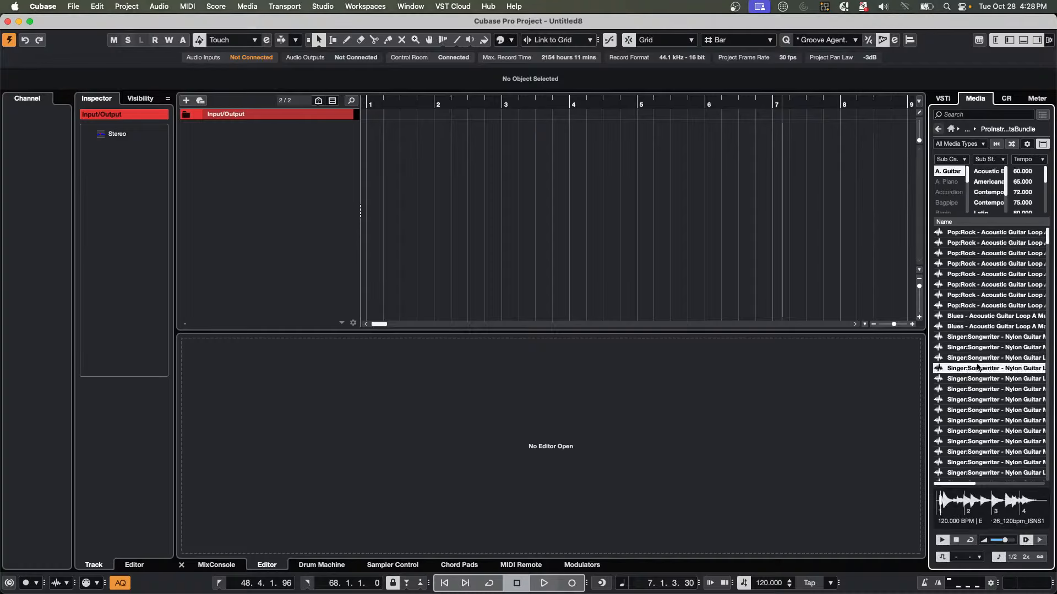
click(979, 401)
Preview the Nylon Guitar Mic Loop E Major 04_95bpm_ISNS1 and place it on a new audio track at bar 1.
scroll(969, 358, down, 5)
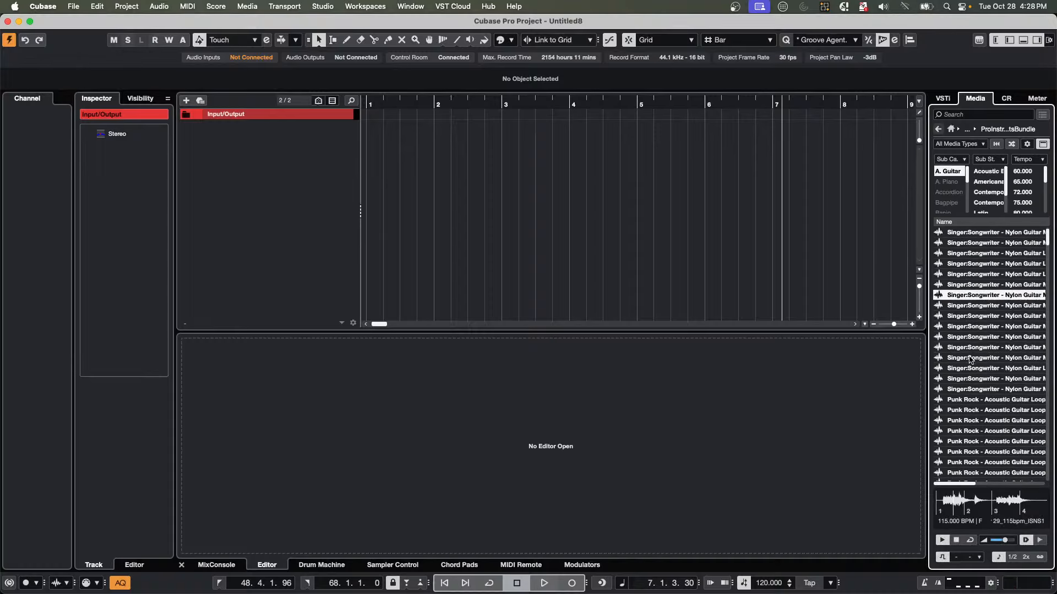
scroll(969, 360, down, 5)
click(975, 307)
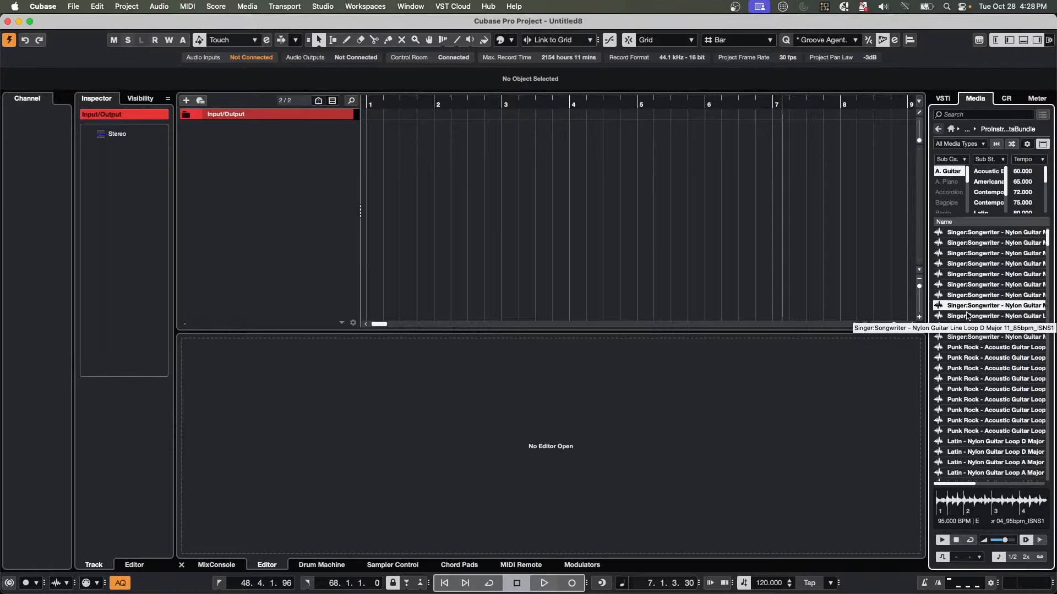
drag(970, 306, 281, 161)
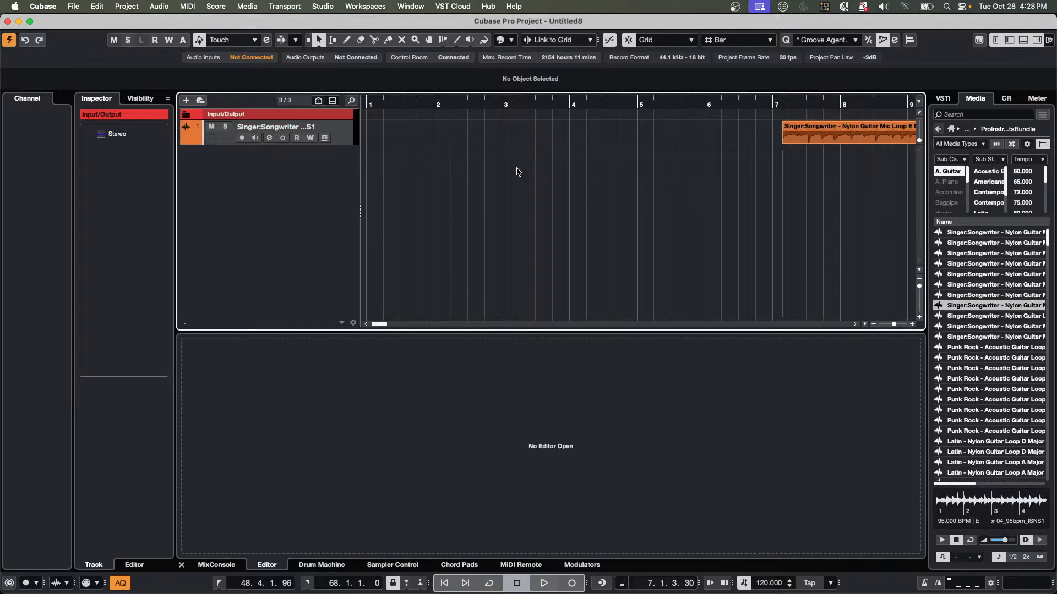
drag(816, 132, 399, 136)
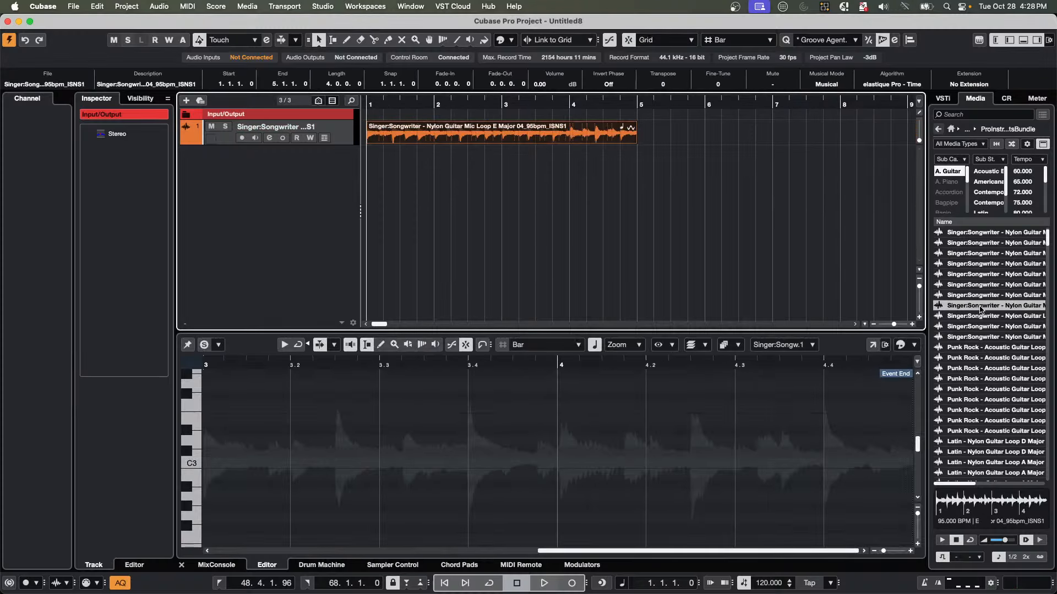
Preview more acoustic guitar loops and place Nylon Guitar Mic Loop E Major 10_95bpm_ISNS1 on the same track at bar 6.
mouse_move(977, 315)
mouse_down()
mouse_move(678, 130)
mouse_move(828, 235)
mouse_move(1027, 335)
mouse_move(958, 316)
mouse_up()
click(969, 378)
click(969, 358)
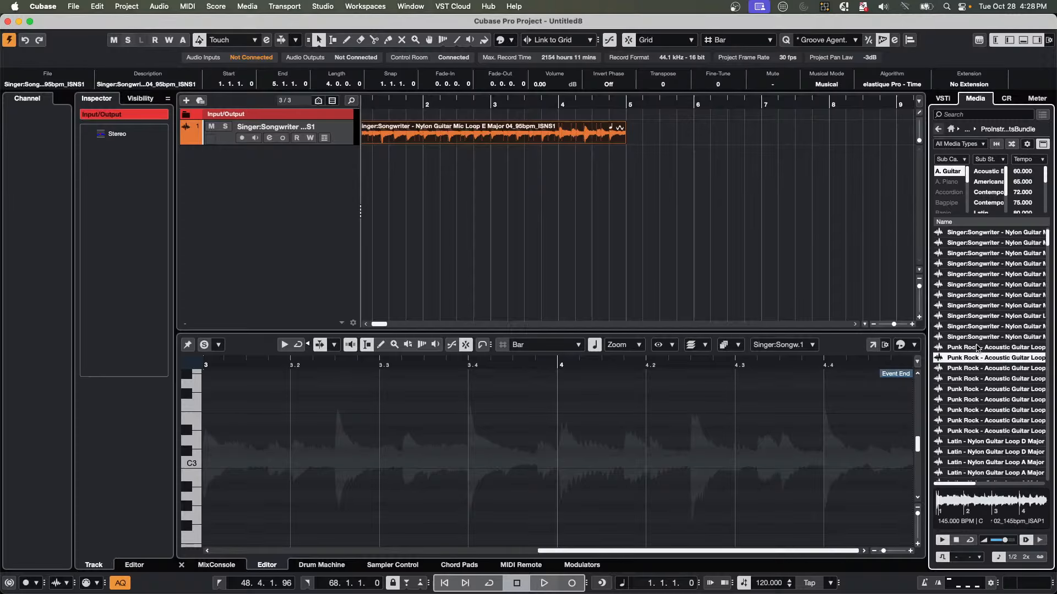
click(977, 348)
click(972, 296)
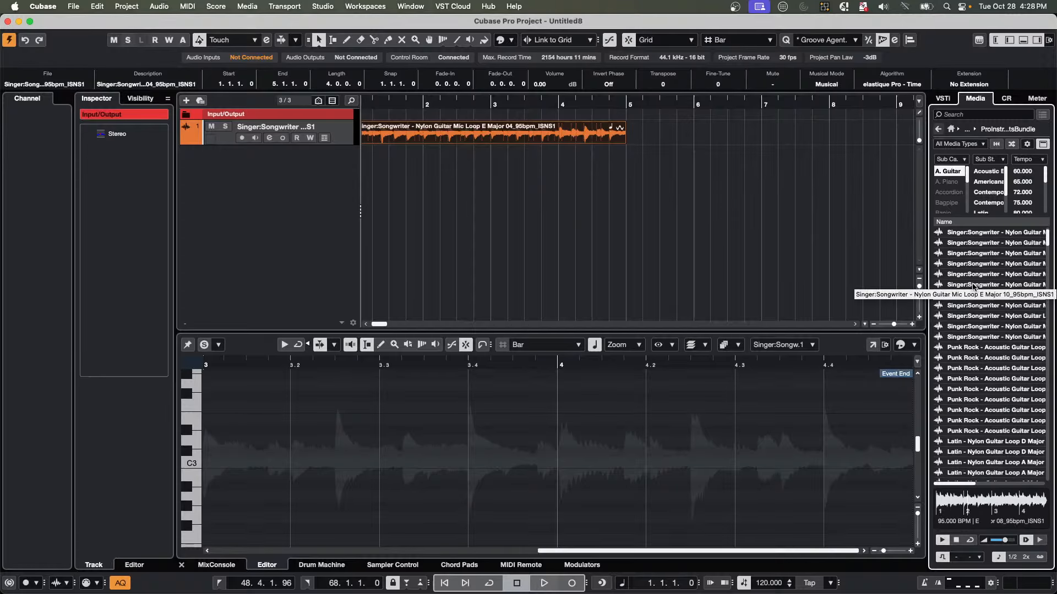
drag(974, 286, 703, 140)
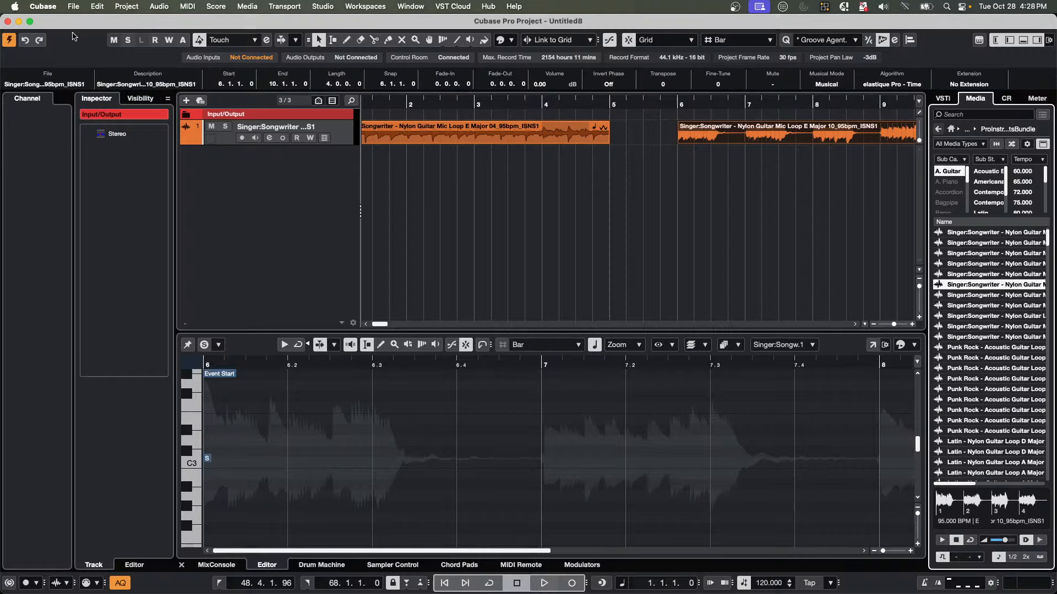
Add three stereo group tracks with the Create Outside Folder setup.
right_click(225, 151)
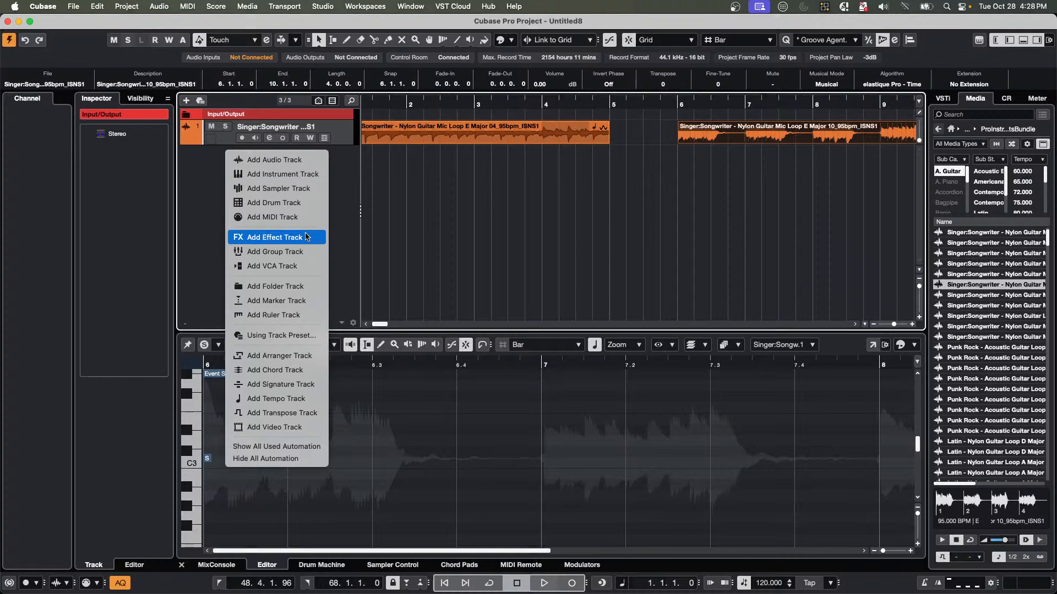
click(305, 252)
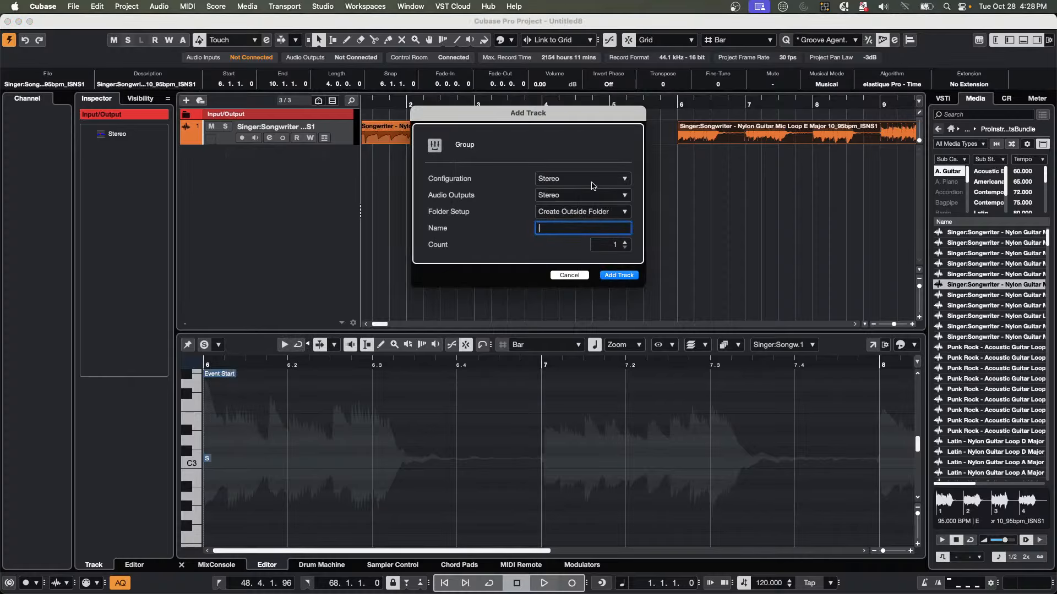
click(627, 242)
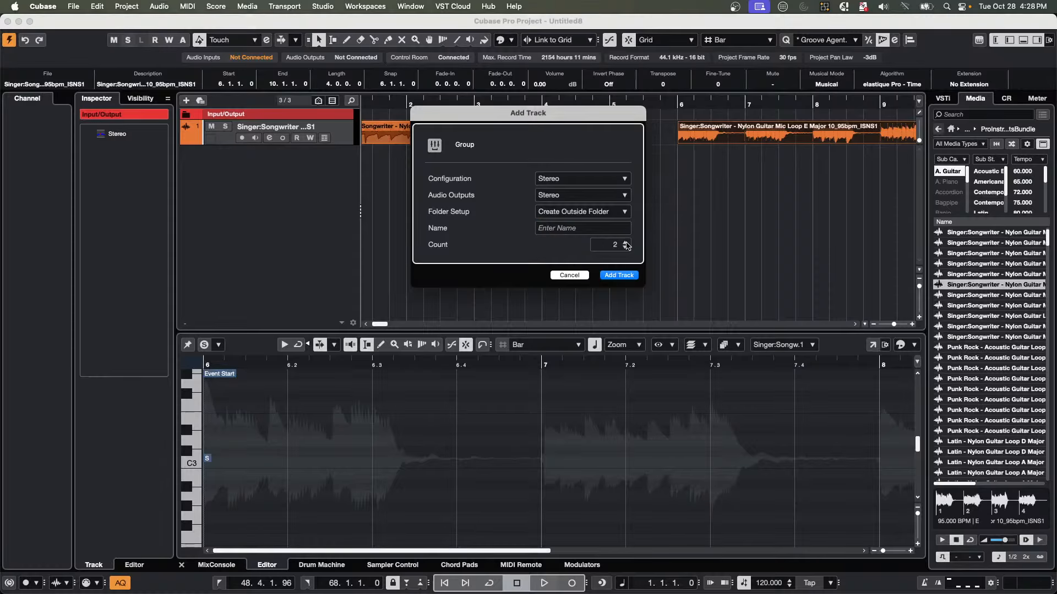
click(629, 277)
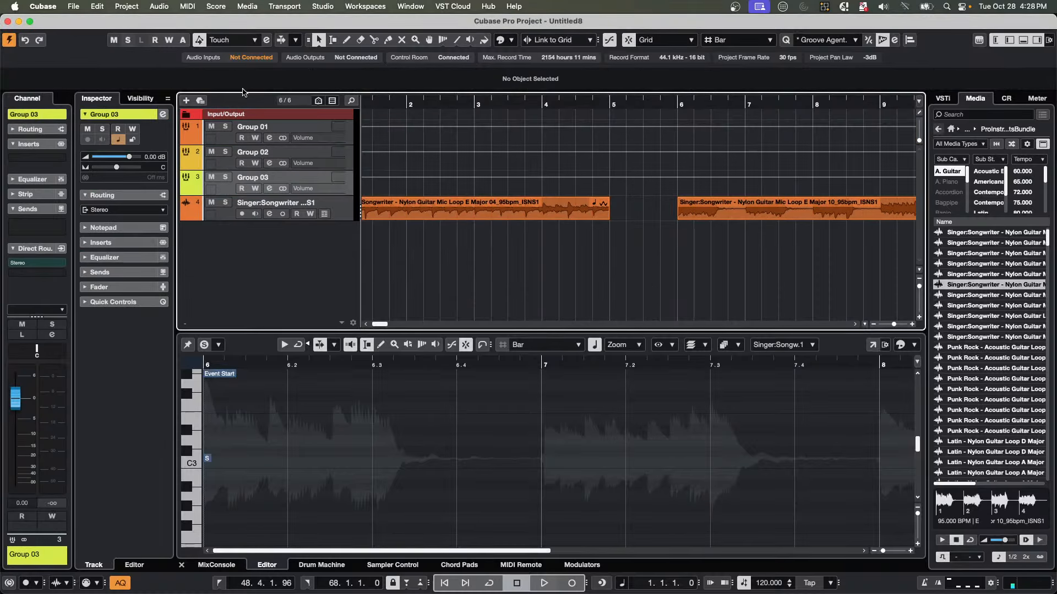
Rename the second group track left, the third group track right, and the guitar audio track room.
double_click(270, 149)
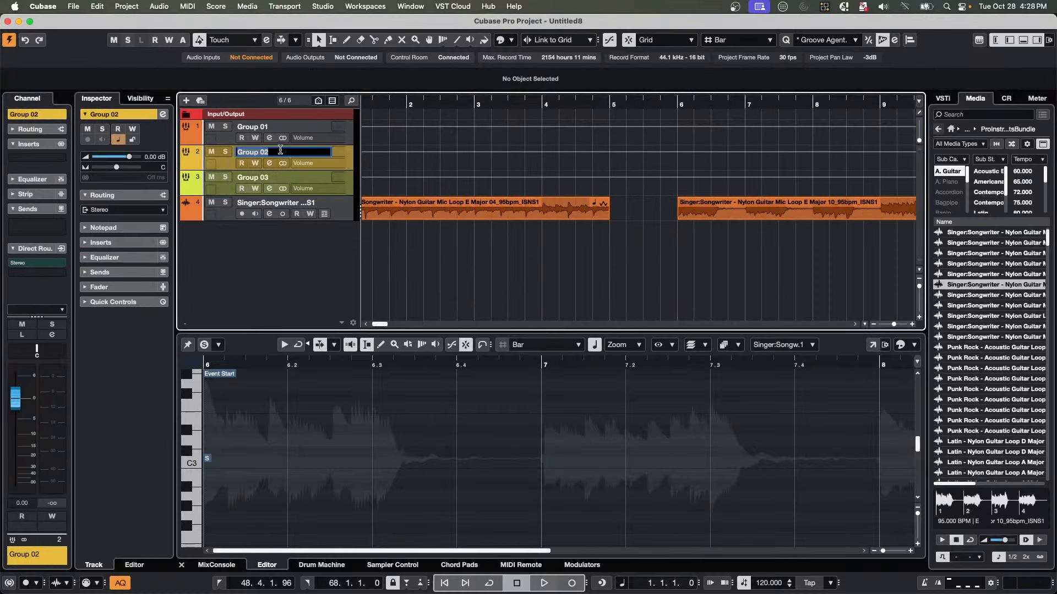
key(BackSpace)
text(left)
key(Tab)
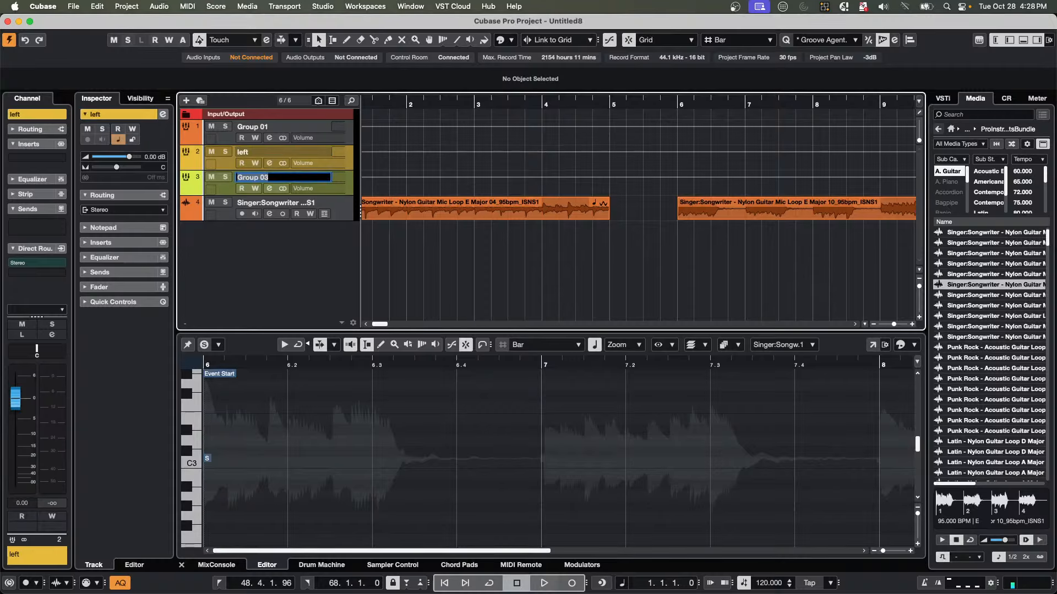
text(right)
key(Tab)
text(r)
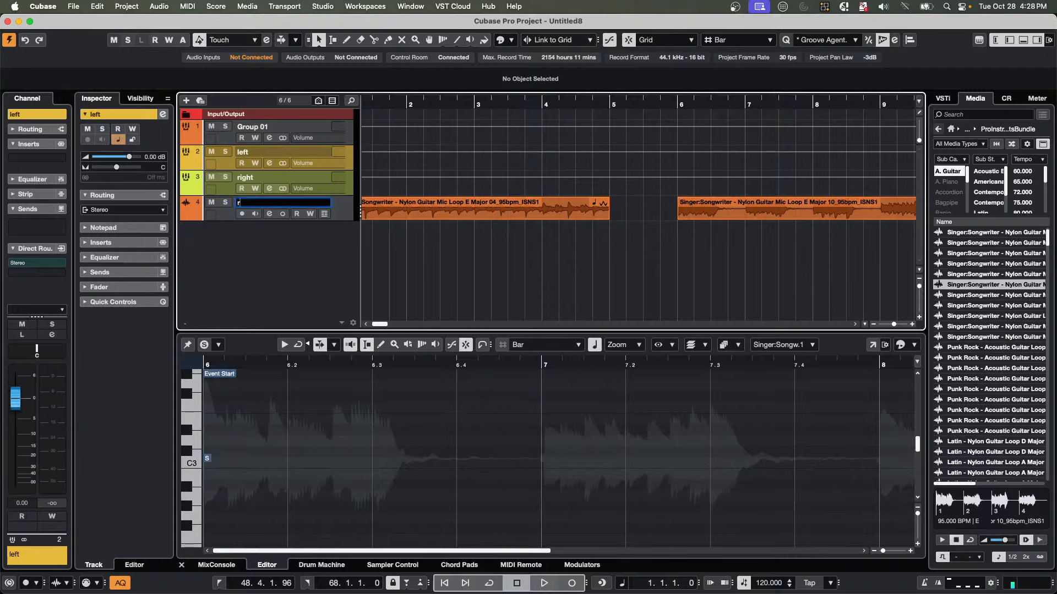
key(Return)
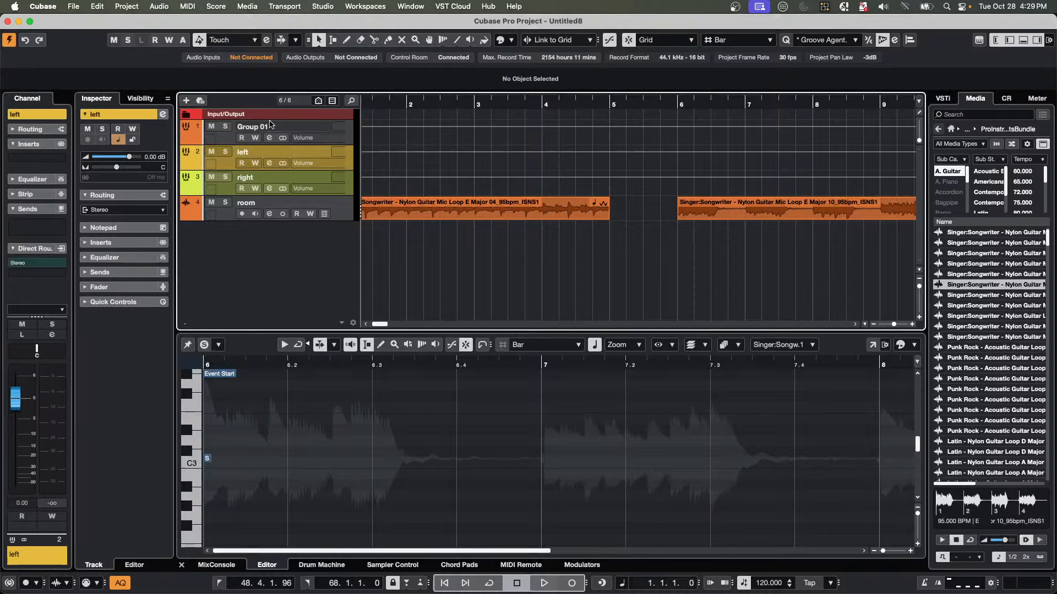
Rename the first group track room and move the guitar audio track above the three group tracks.
double_click(265, 126)
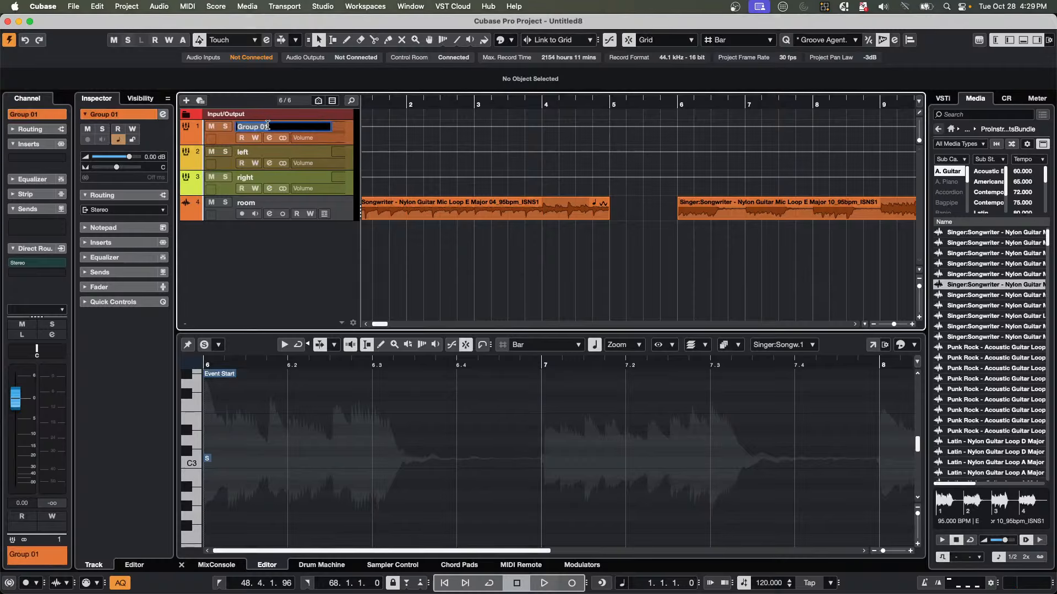
text(room)
key(Return)
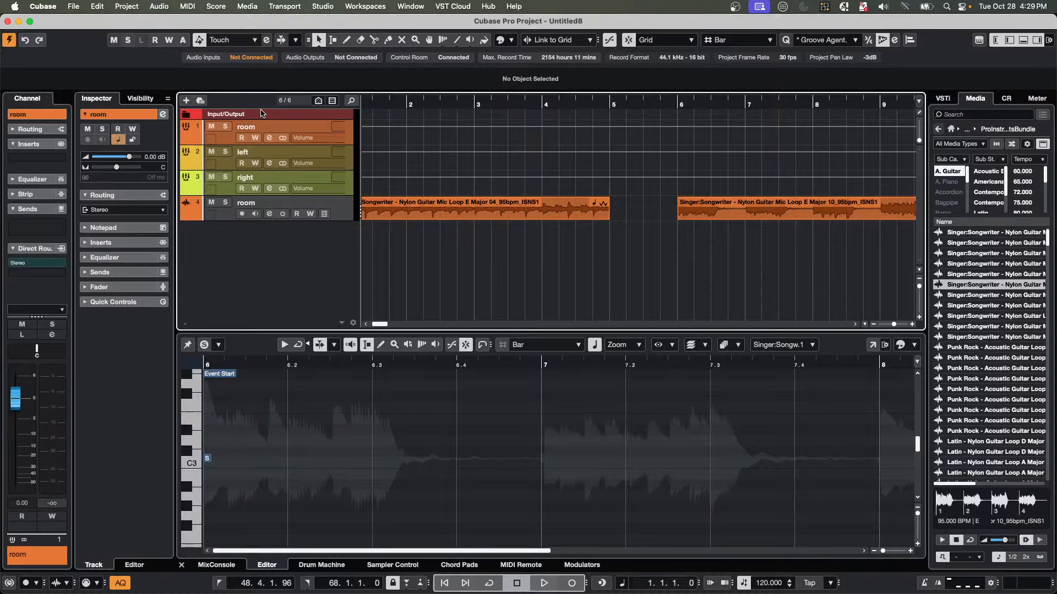
drag(229, 219, 240, 121)
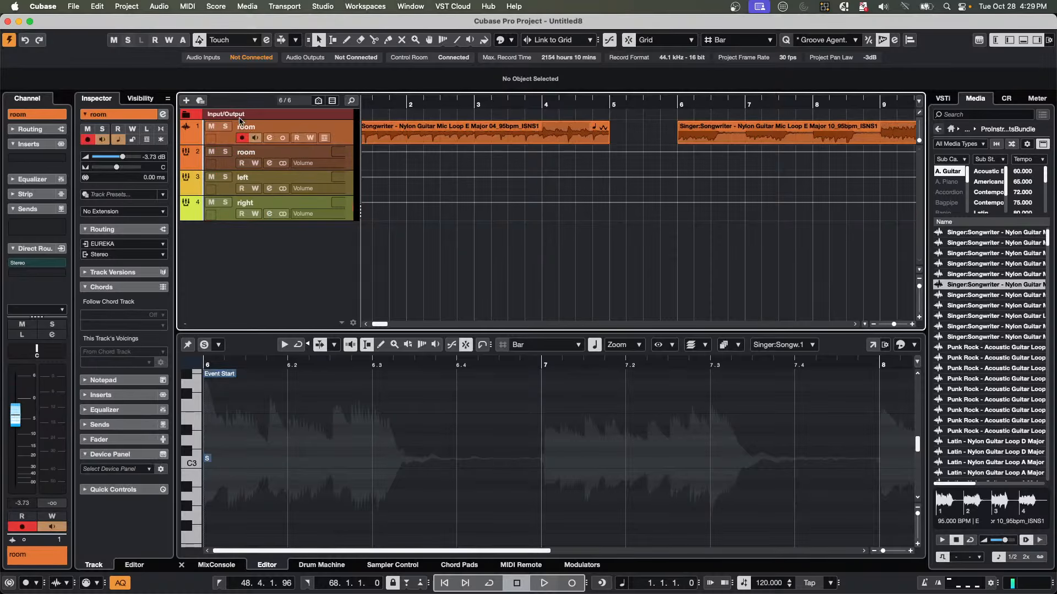
drag(366, 101, 293, 97)
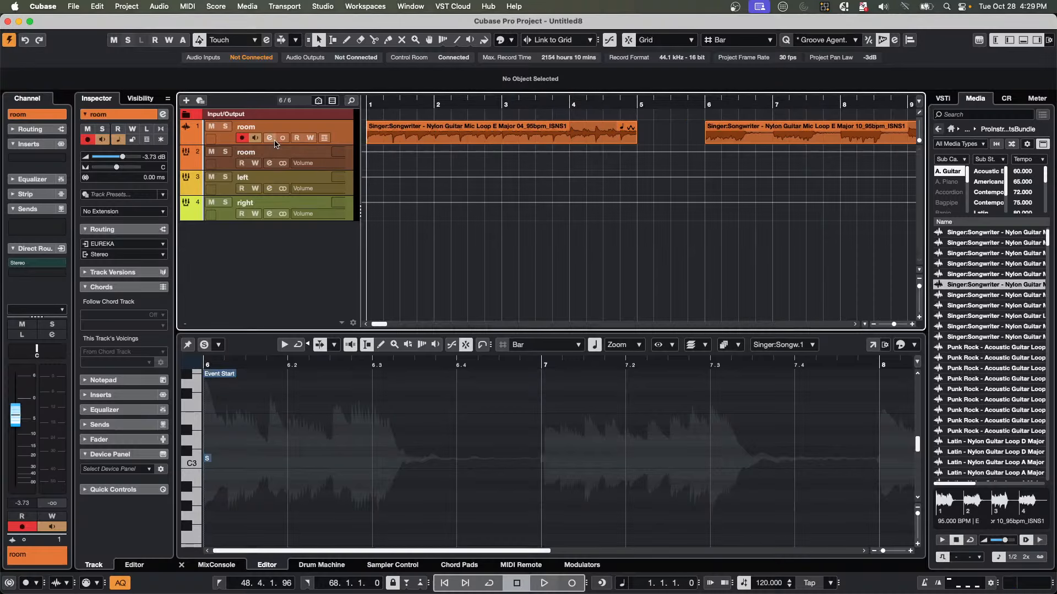
Show the MixConsole enlarged to reveal the direct routing slots and turn on Summing Mode for Direct Routing.
click(269, 138)
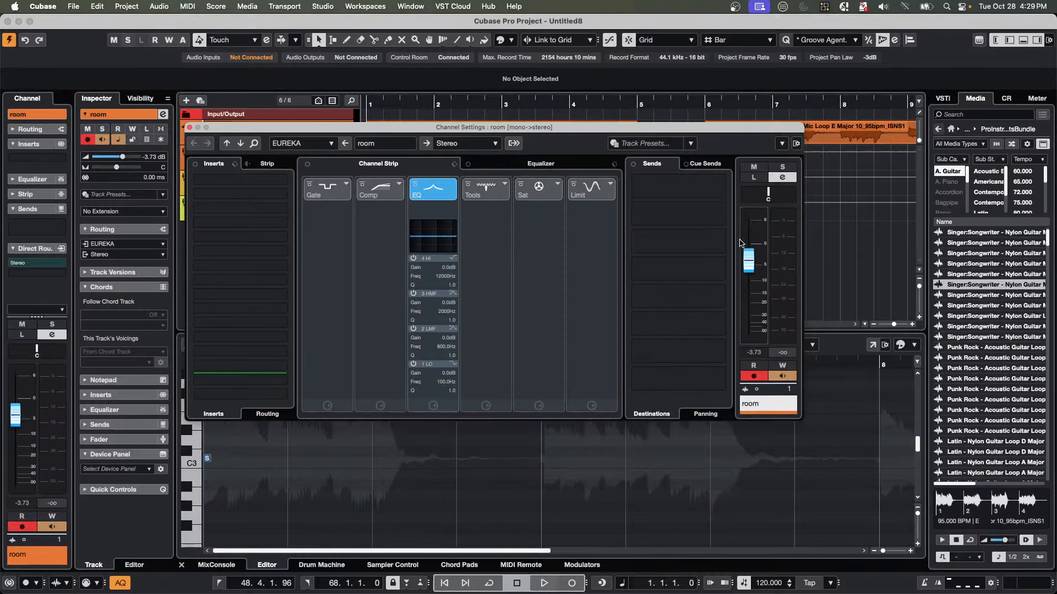
click(190, 127)
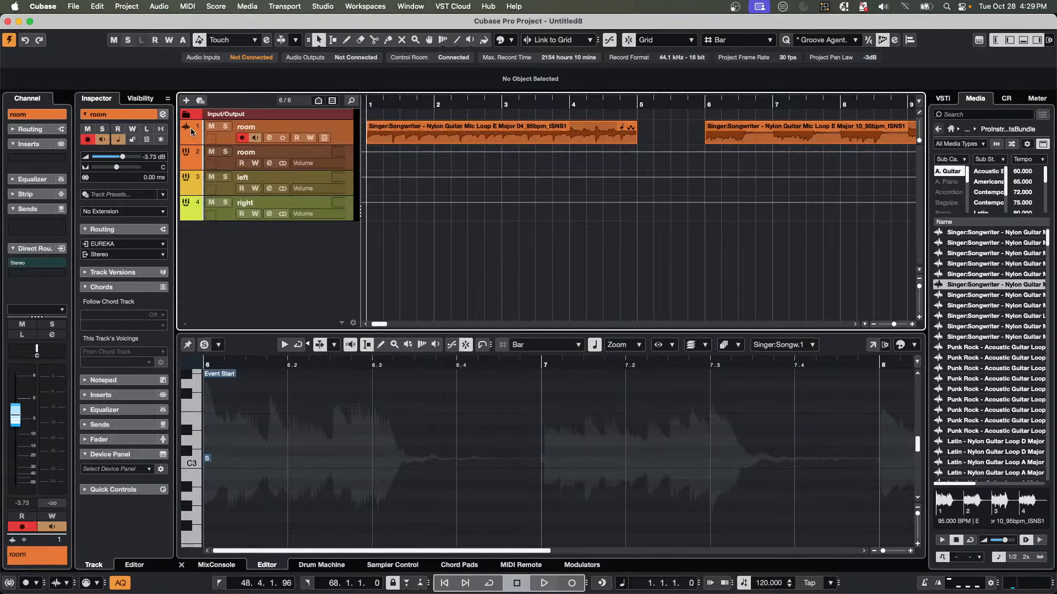
click(209, 564)
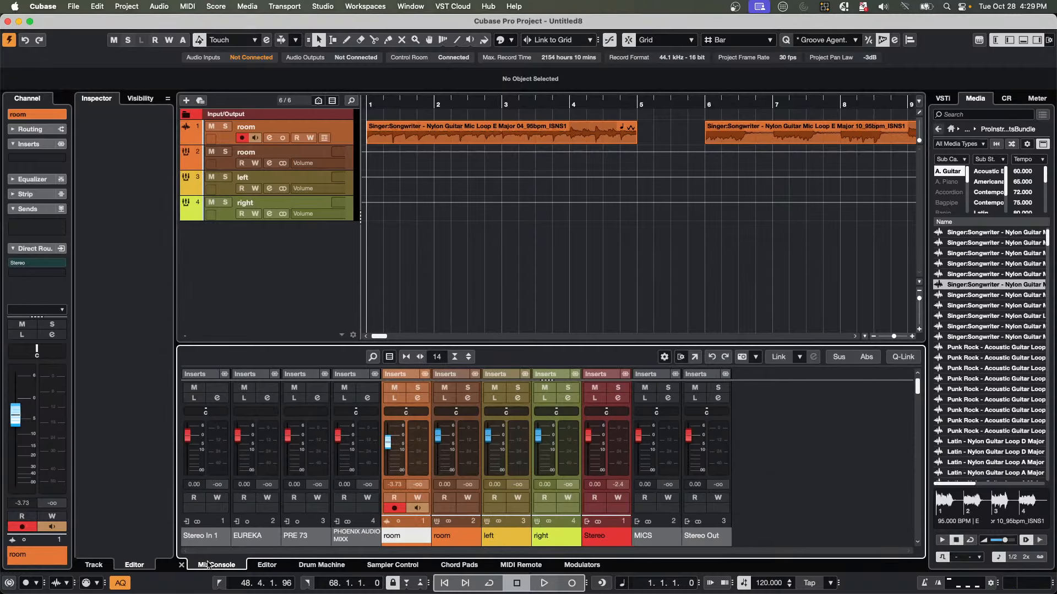
drag(477, 344, 511, 190)
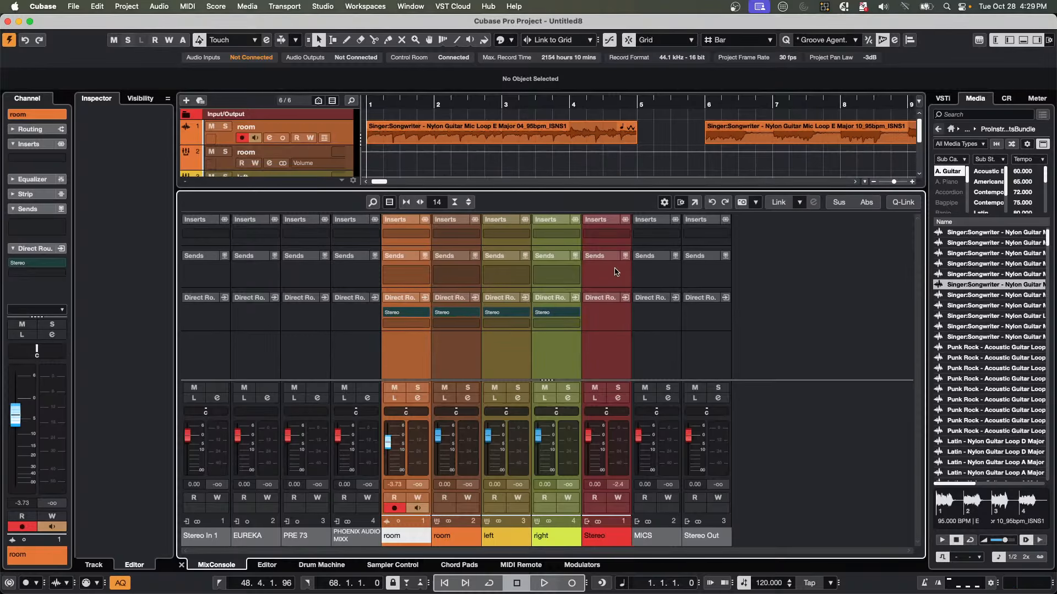
click(664, 202)
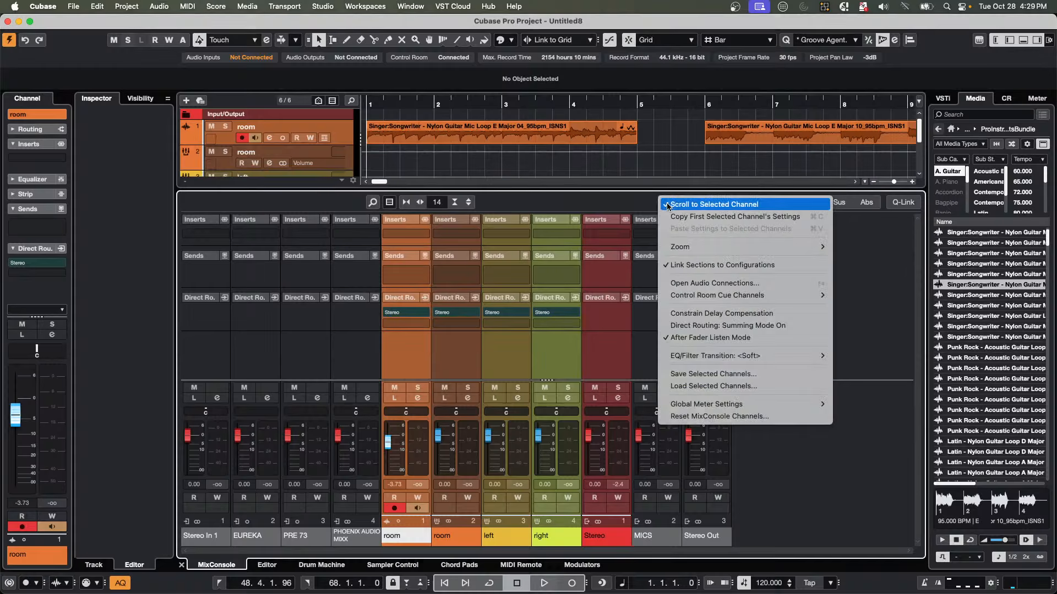
click(716, 326)
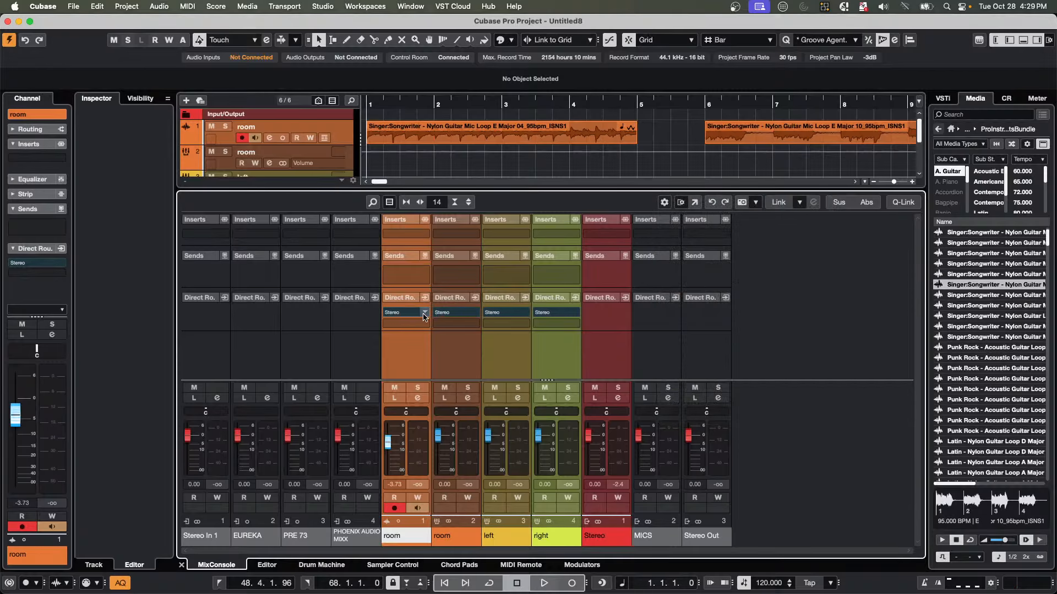
Assign the guitar audio channel's first three direct routing slots to the left, right and room groups.
click(425, 322)
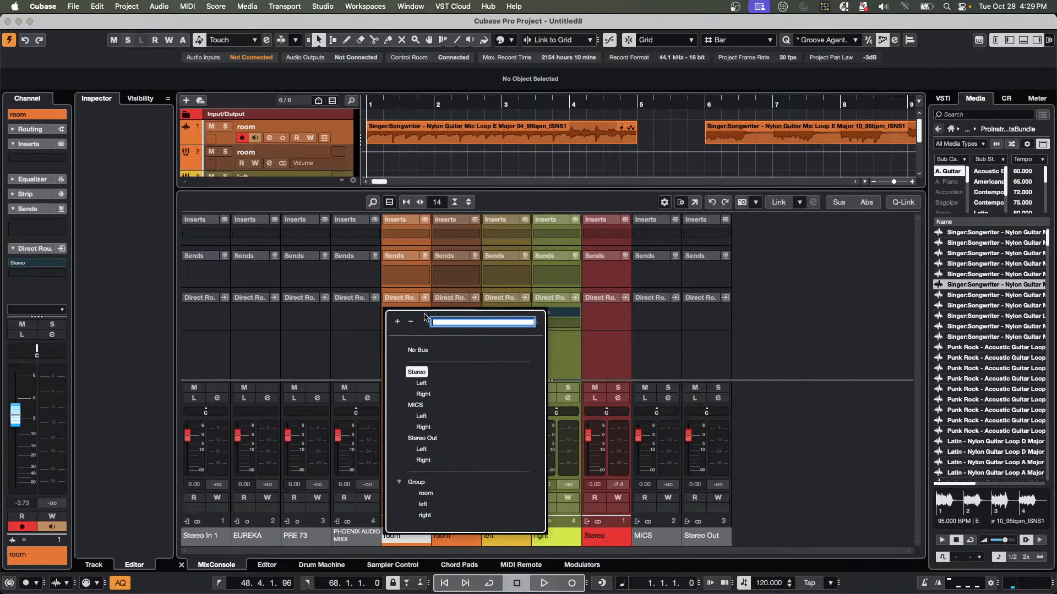
click(423, 504)
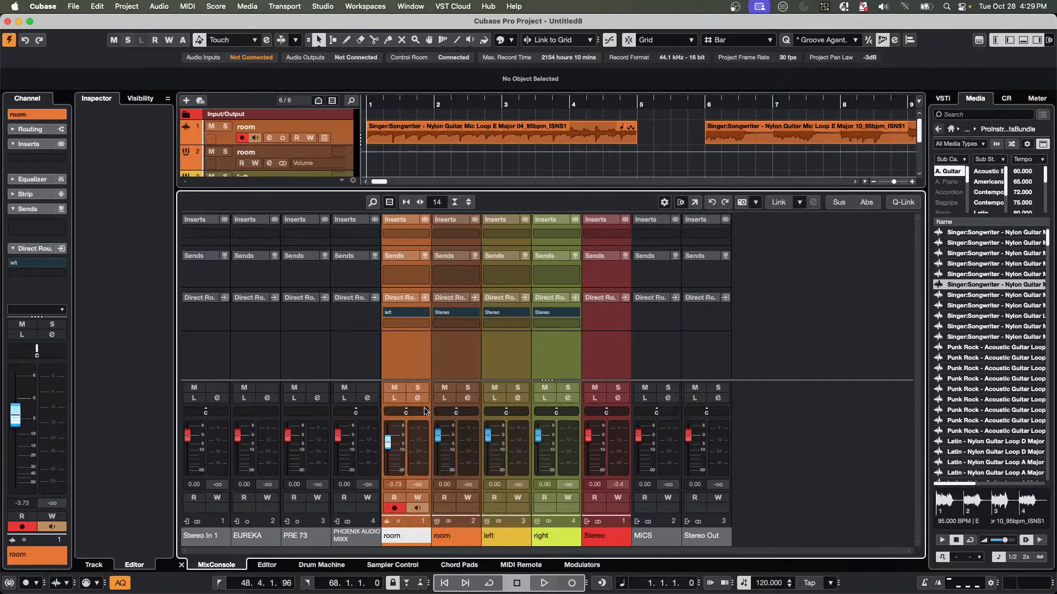
click(427, 324)
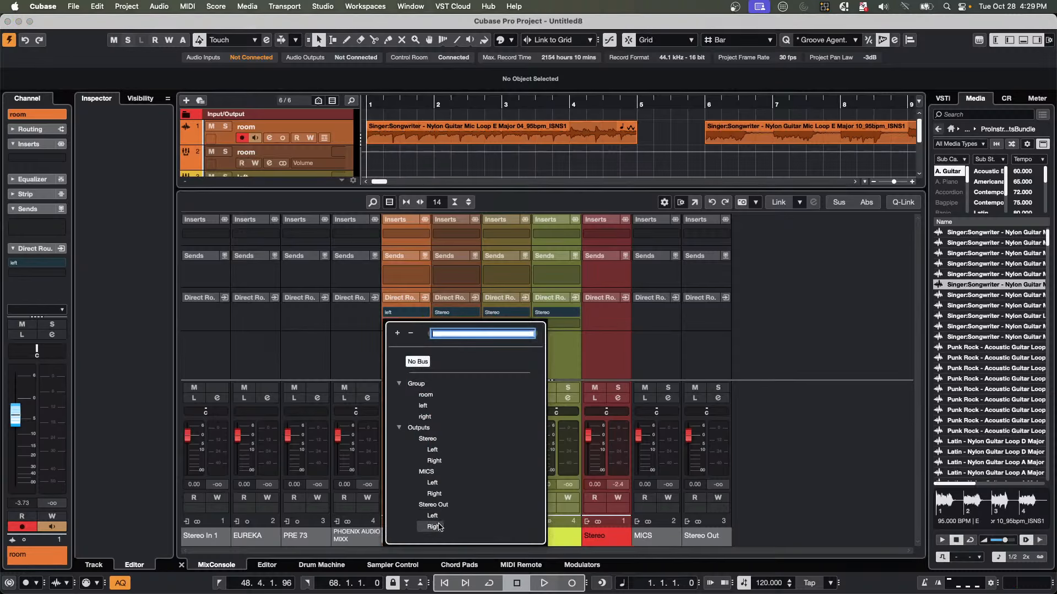
click(426, 416)
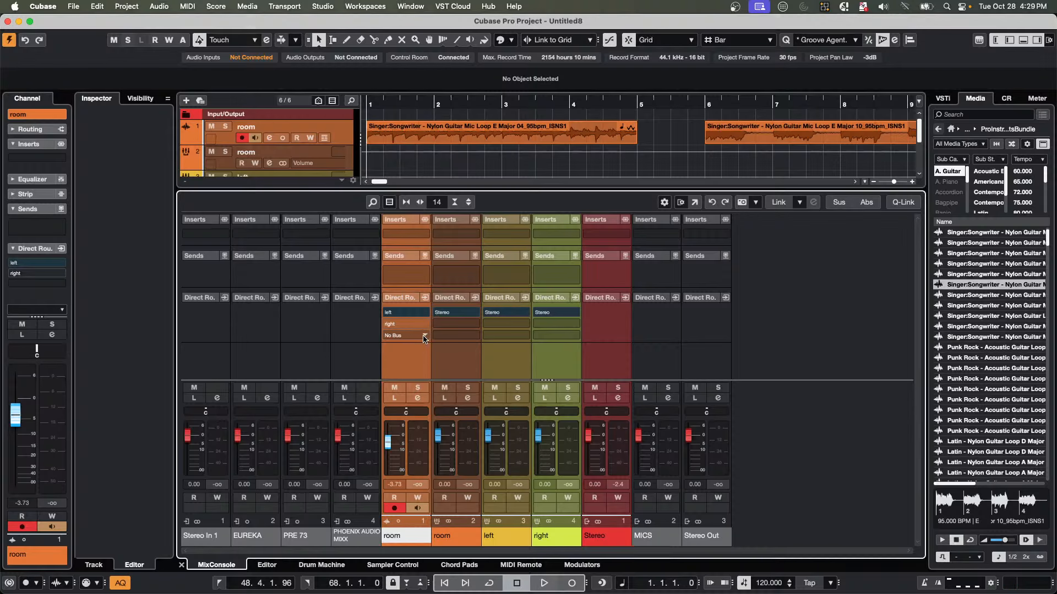
click(425, 337)
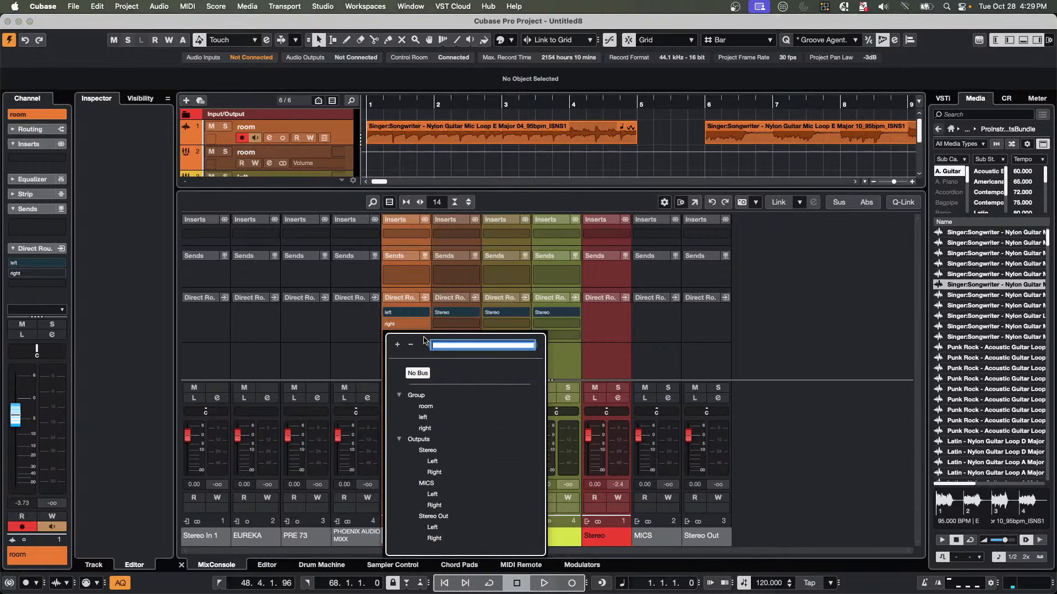
click(432, 406)
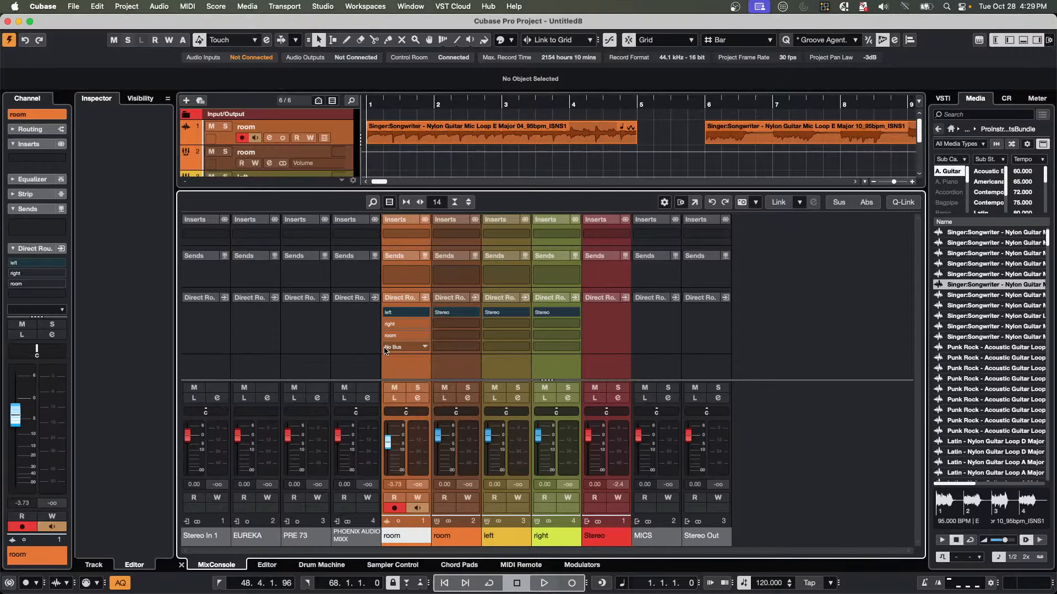
Play the guitar loop and activate its right and room direct routing destinations alongside left, then stop playback.
key(space)
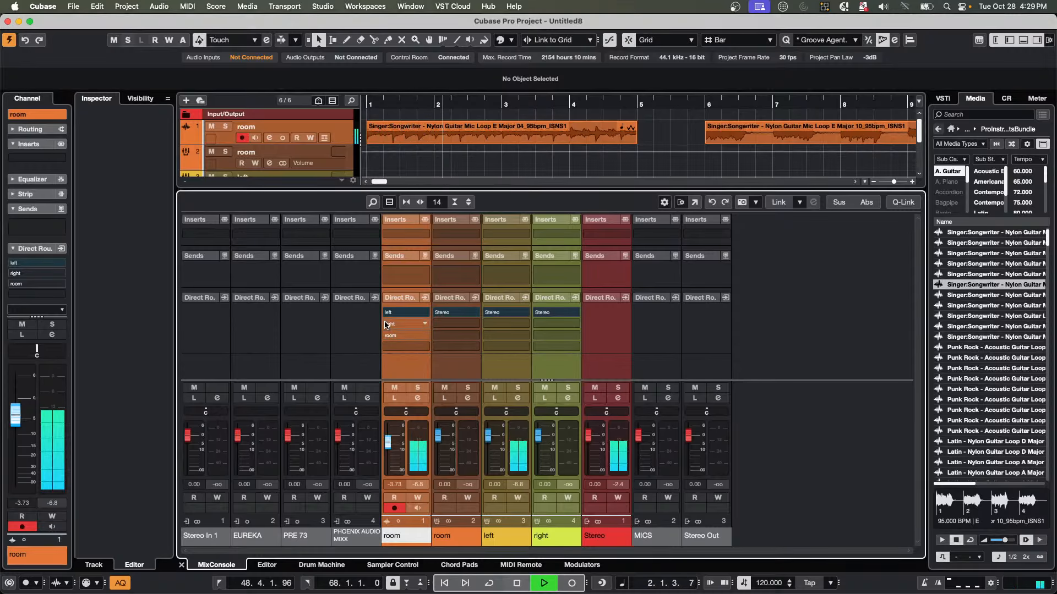
click(386, 335)
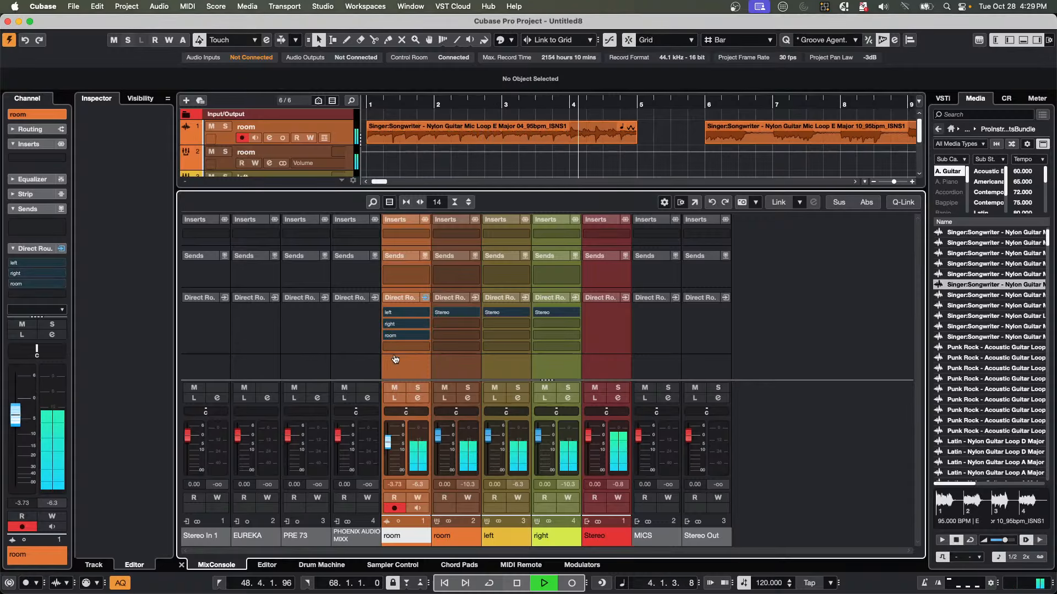
key(space)
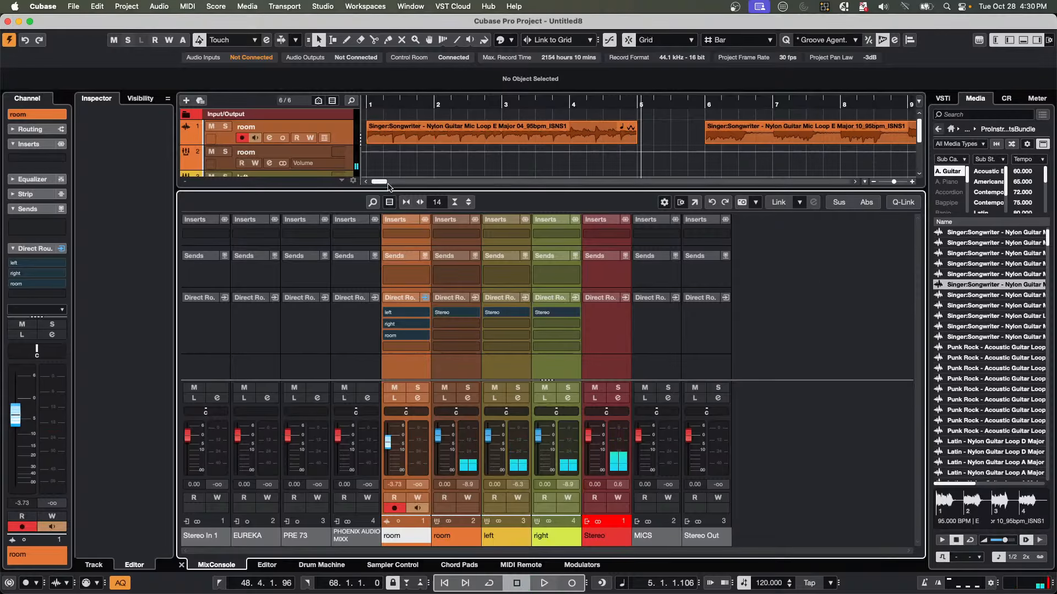
Shrink the MixConsole to reveal the track list and add three stereo audio tracks.
drag(388, 190, 384, 325)
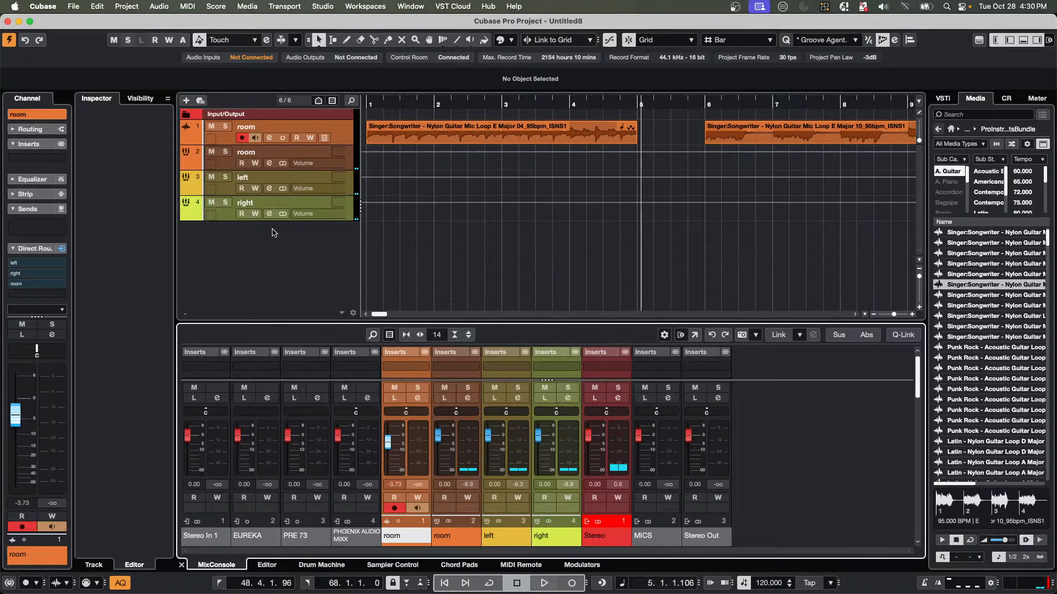
right_click(282, 252)
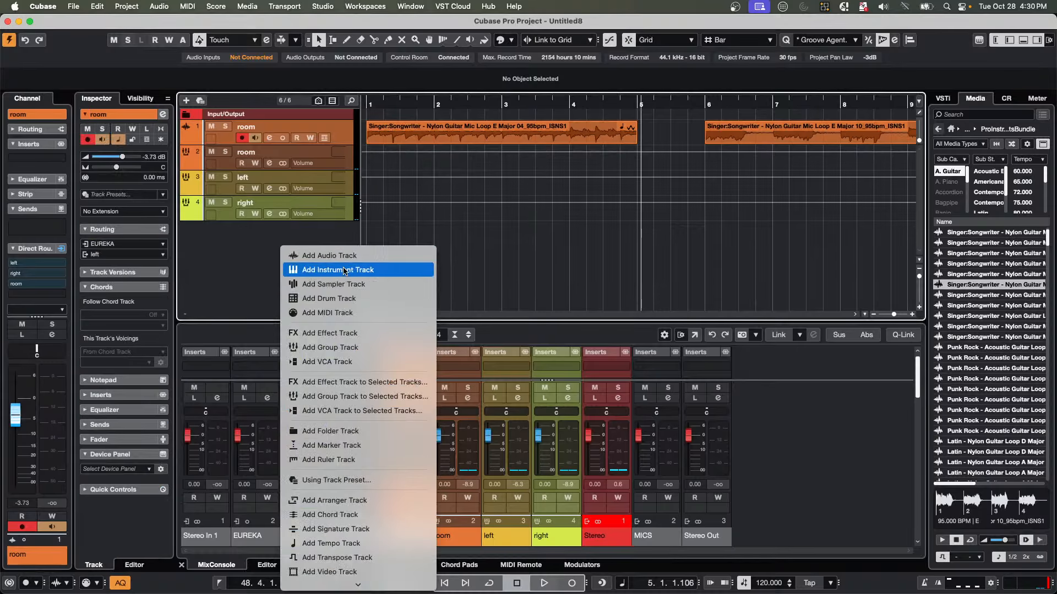
click(373, 262)
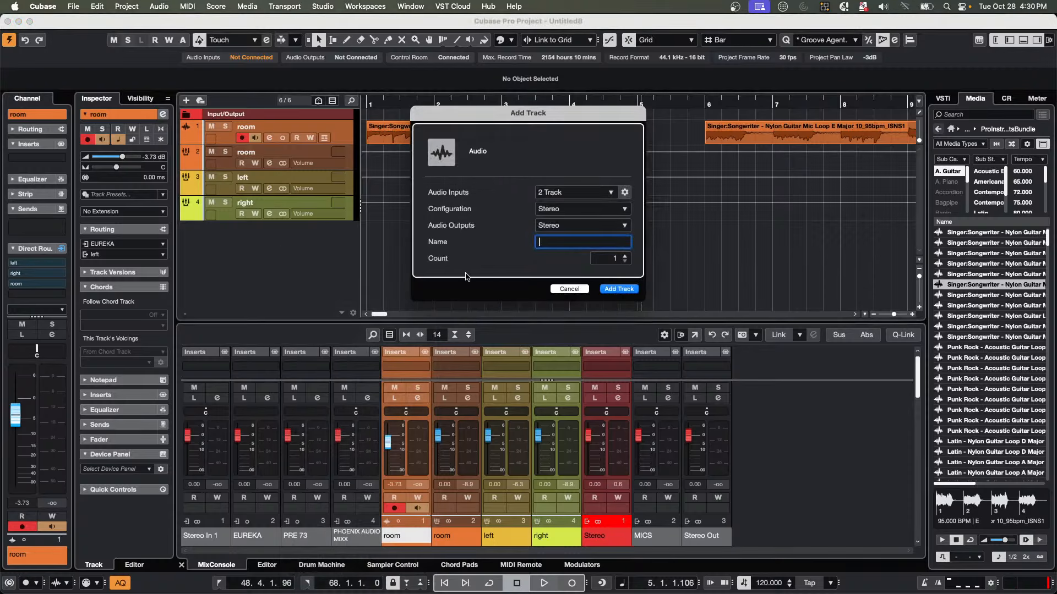
click(626, 256)
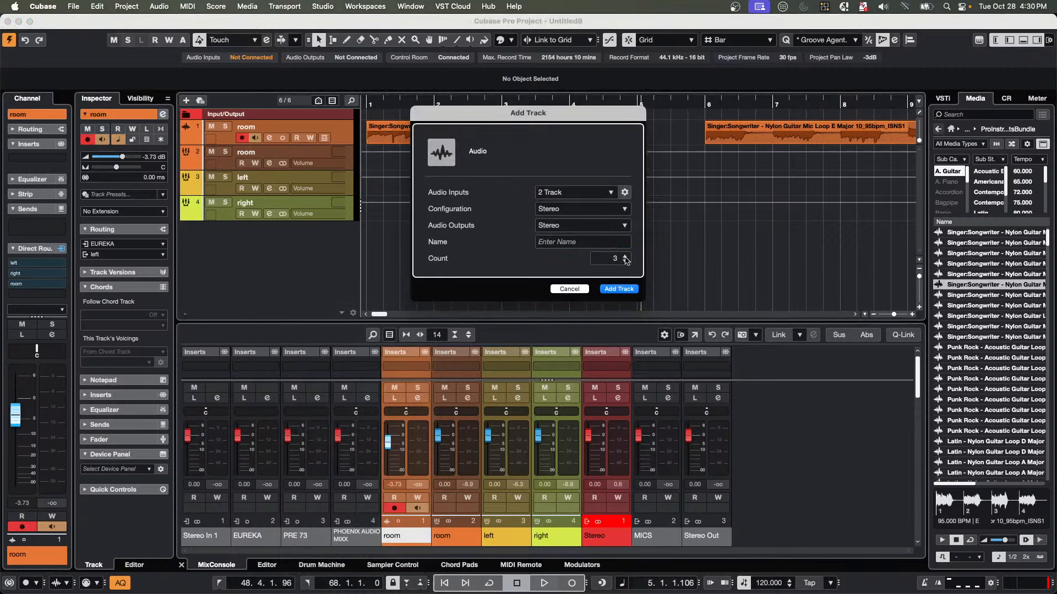
click(619, 289)
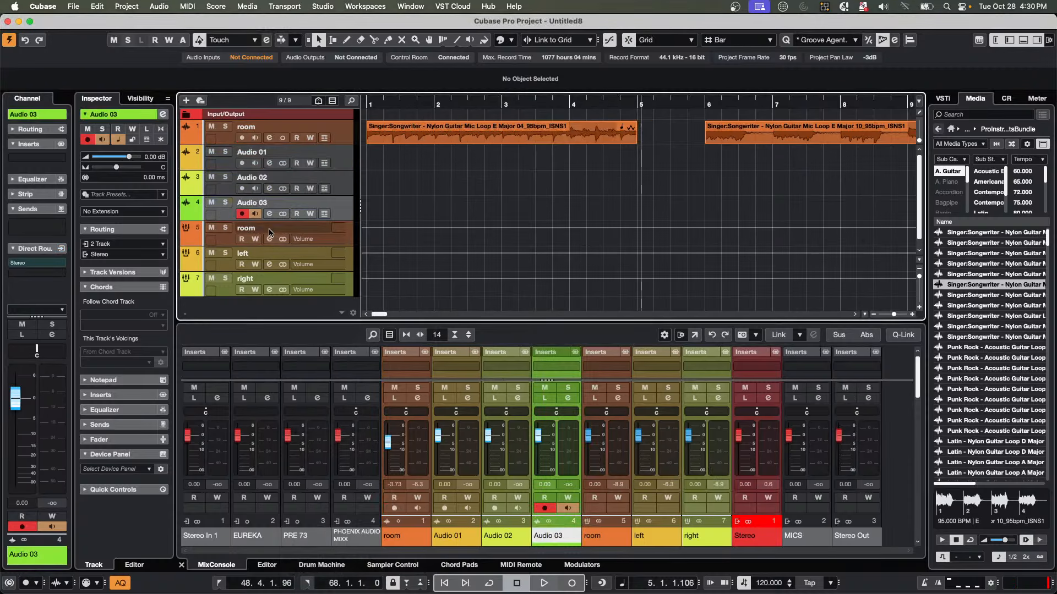
Rename the three new audio tracks Audio 01, Audio 02 and Audio 03 as left, right and room.
double_click(272, 151)
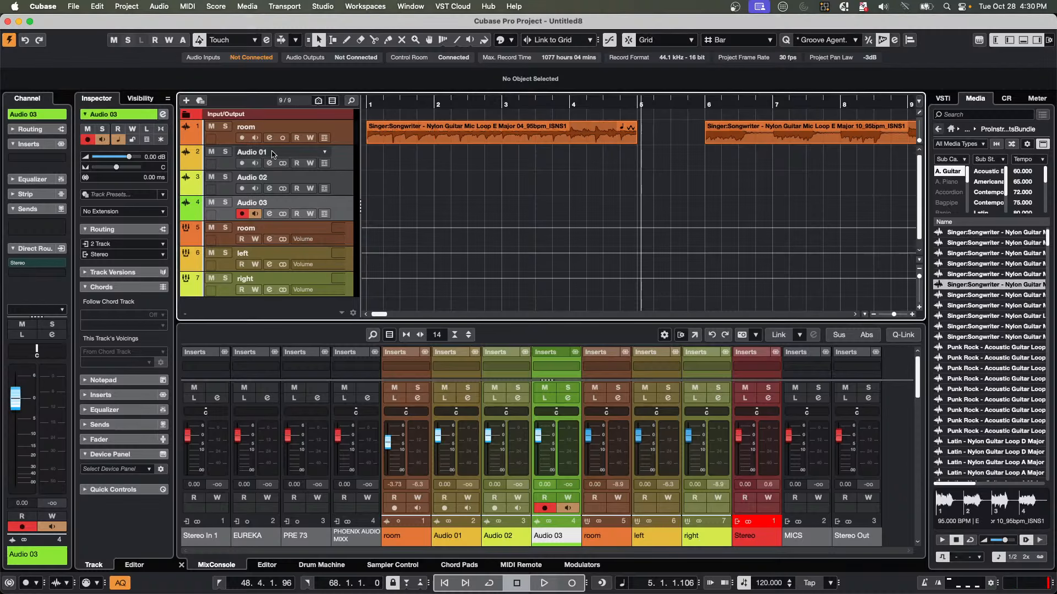
text(left)
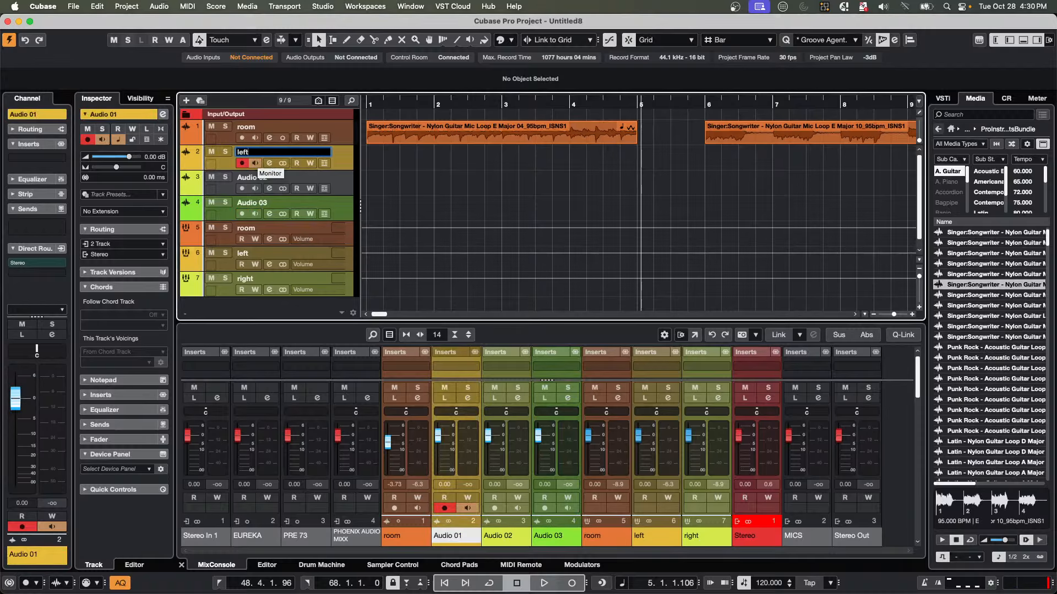
key(Return)
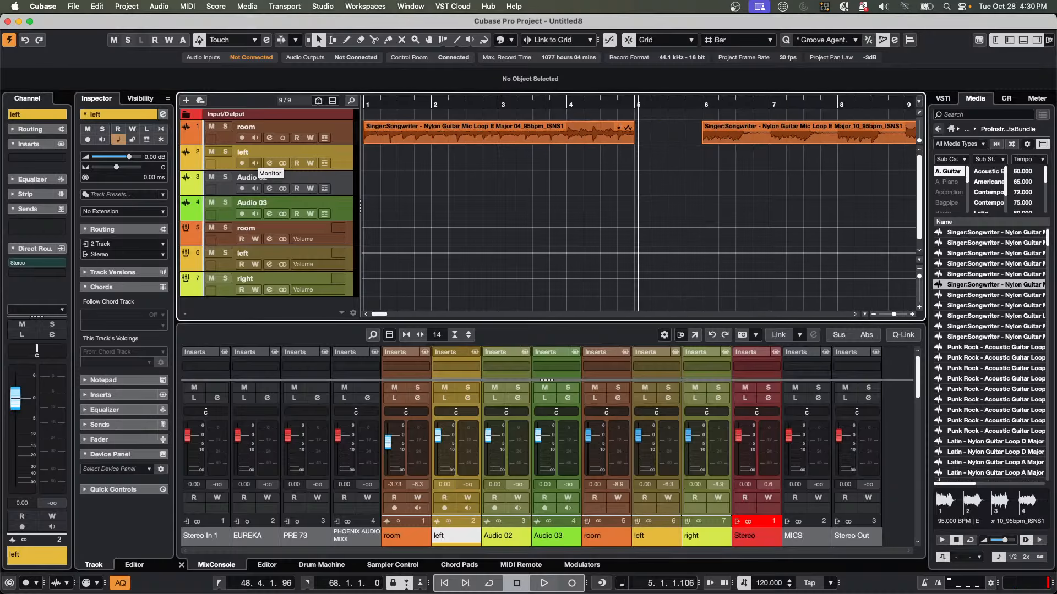
key(super+t)
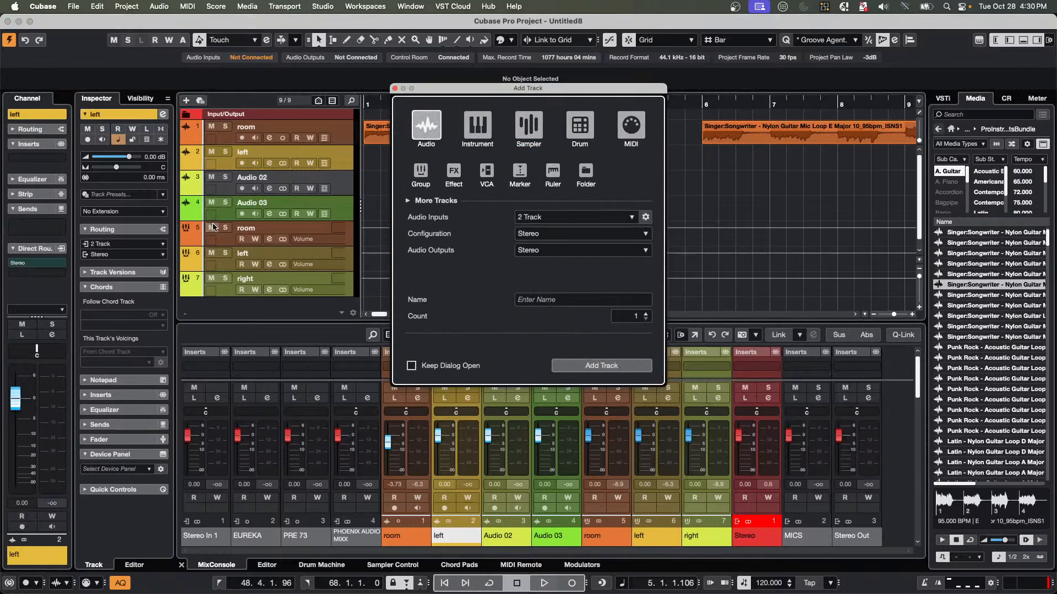
click(394, 88)
double_click(265, 178)
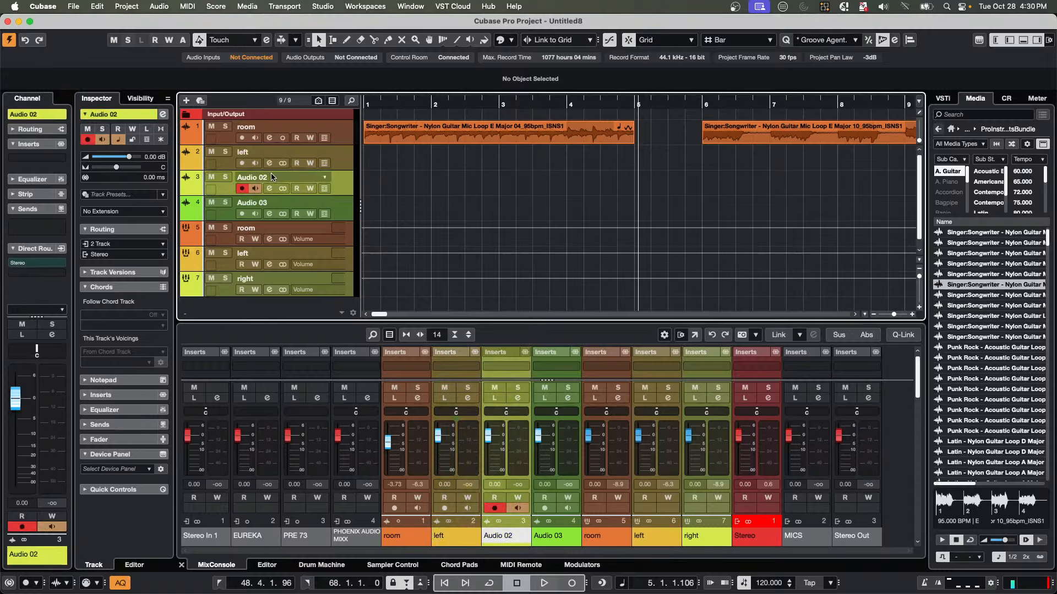
text(right)
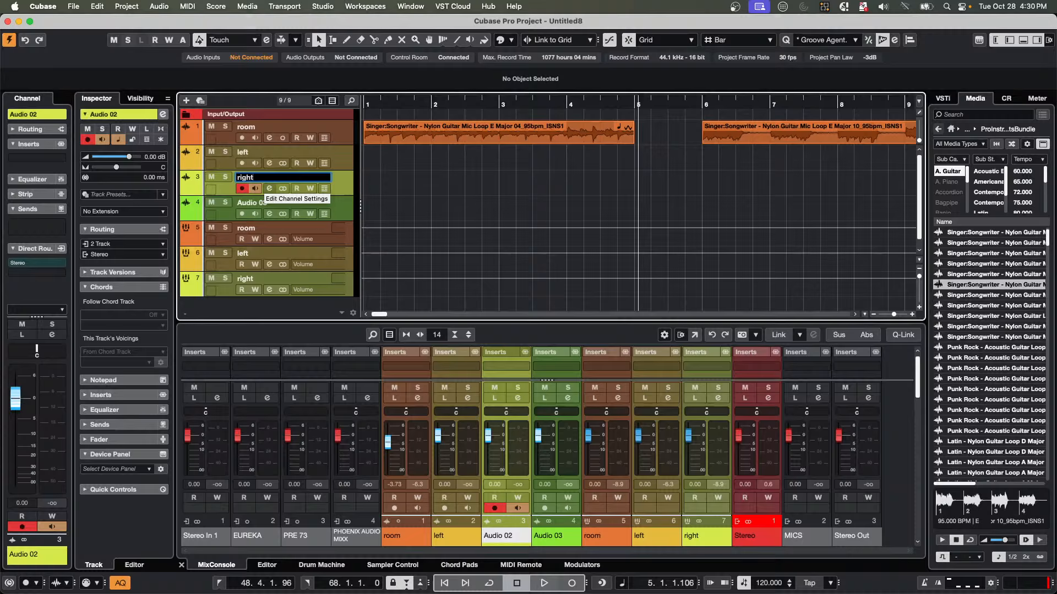
key(Tab)
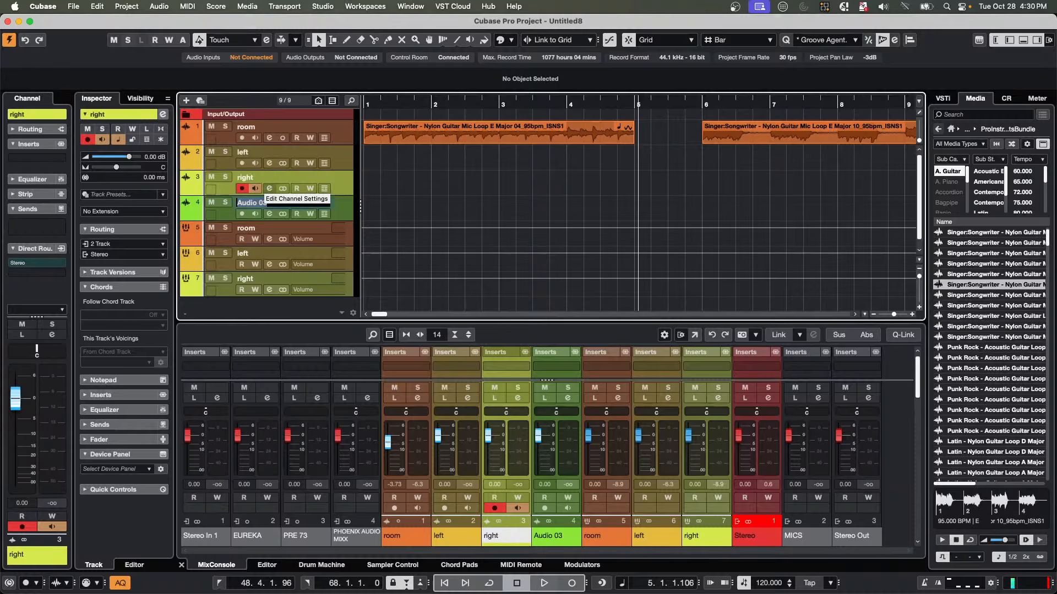
text(room)
key(Return)
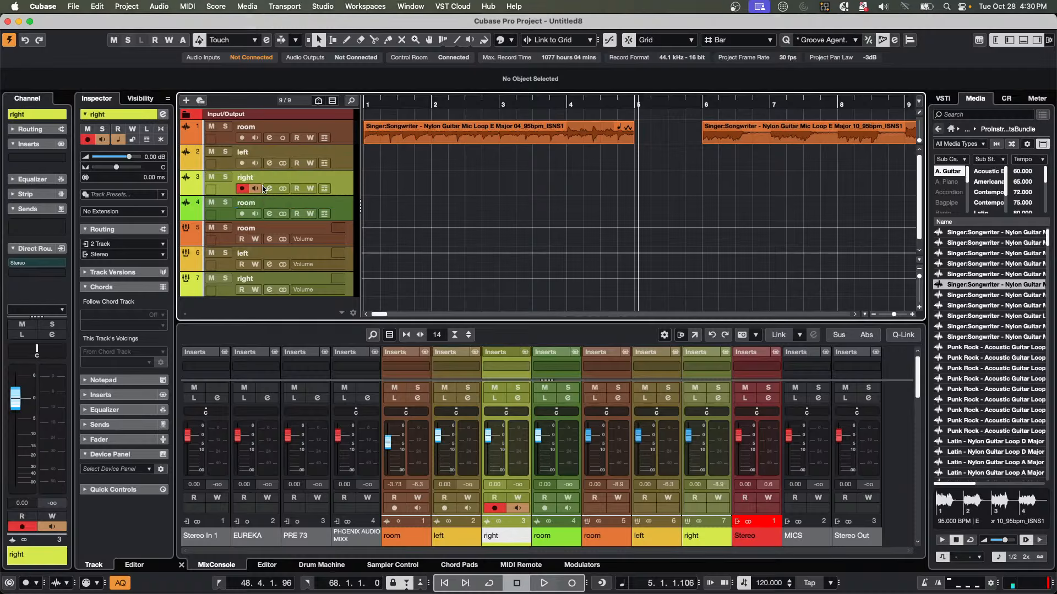
Set the input routing of the left, right and room audio tracks to the group of the same name.
click(345, 163)
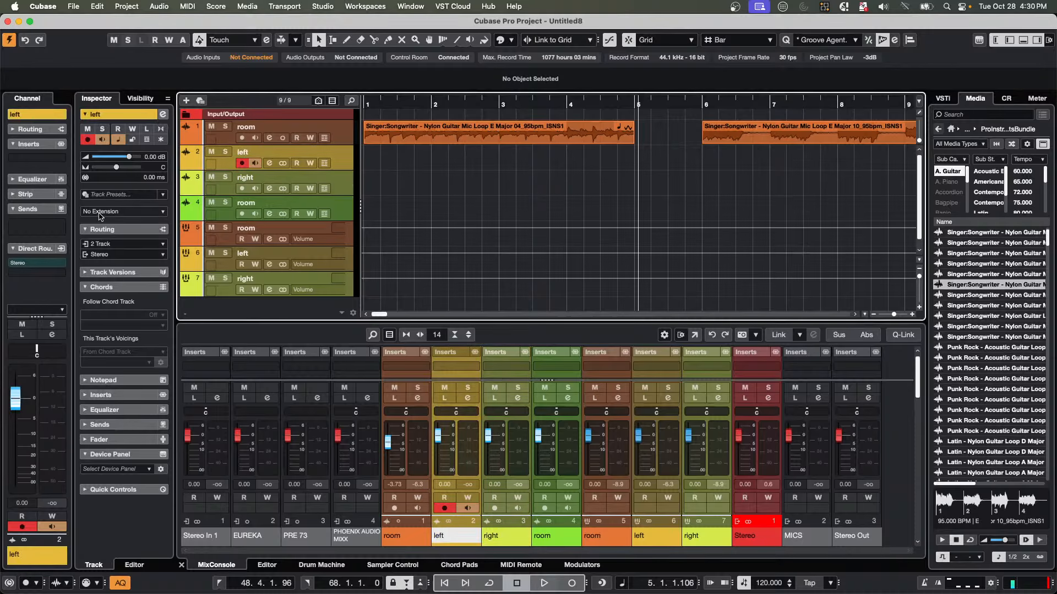
click(116, 246)
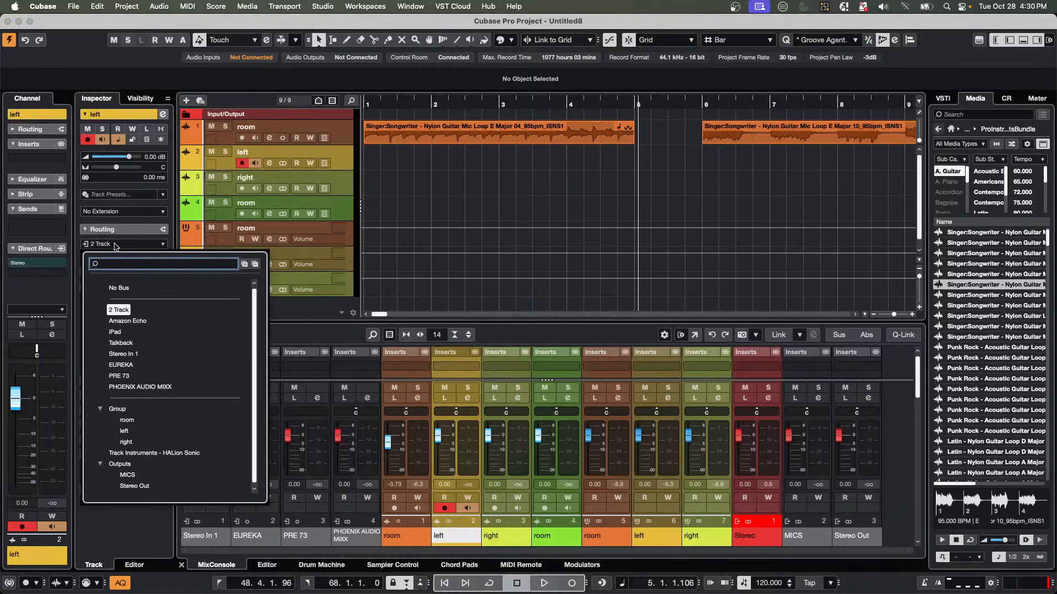
click(125, 431)
click(337, 190)
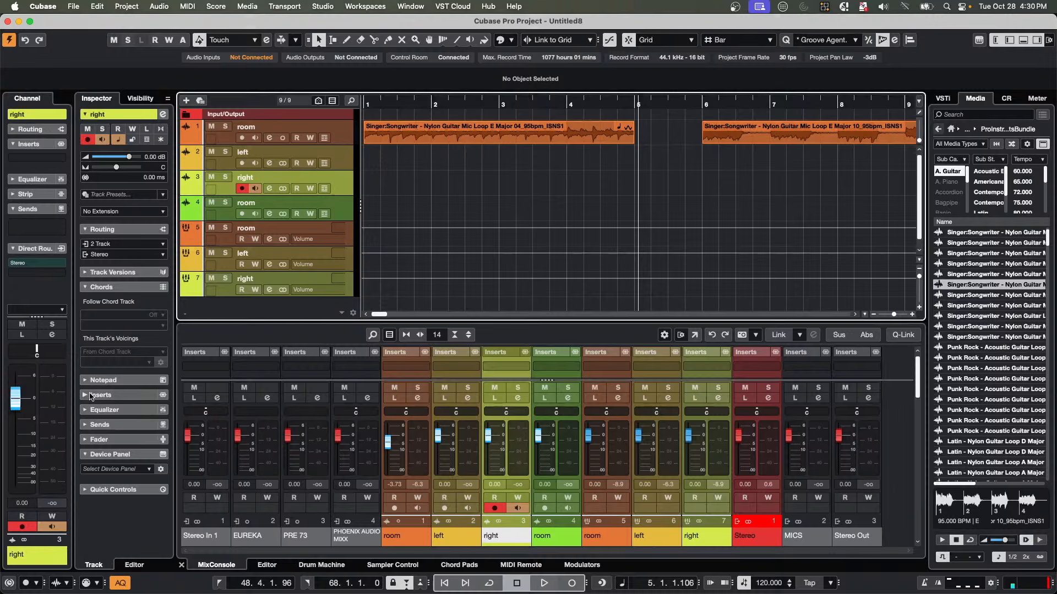
click(120, 246)
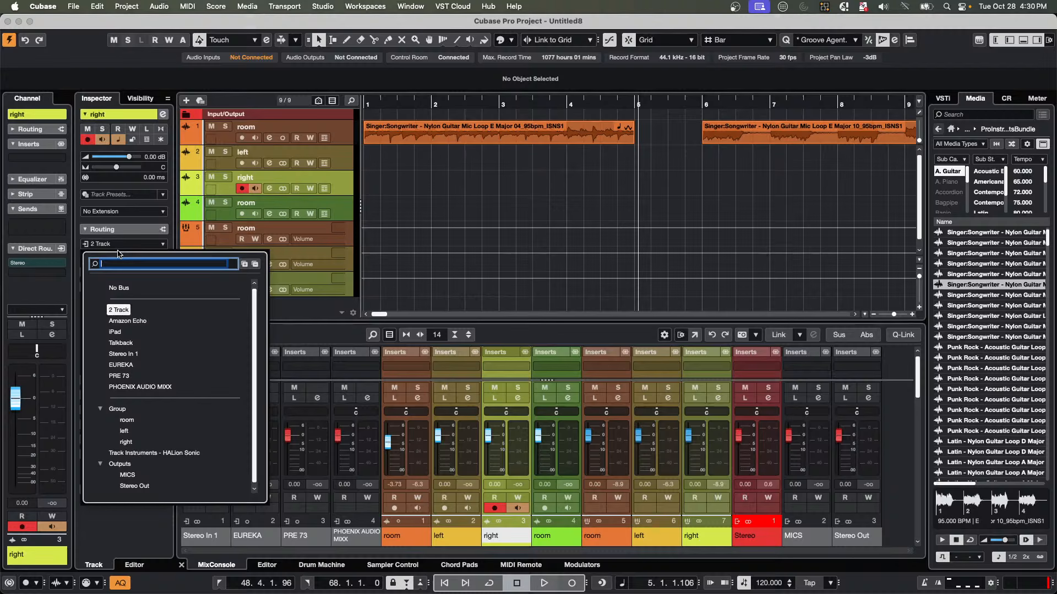
click(126, 442)
click(350, 218)
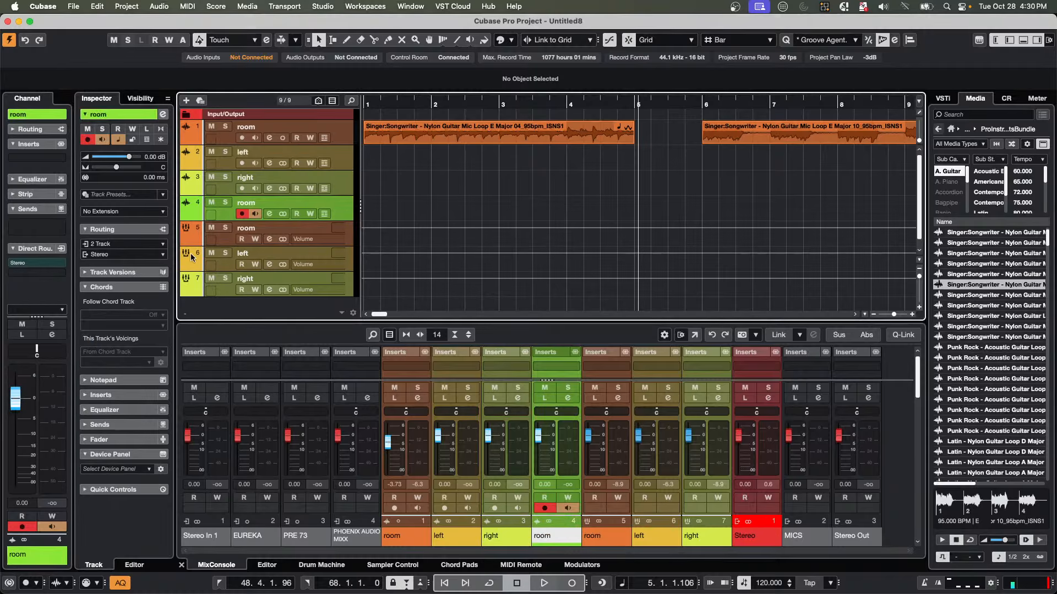
click(132, 245)
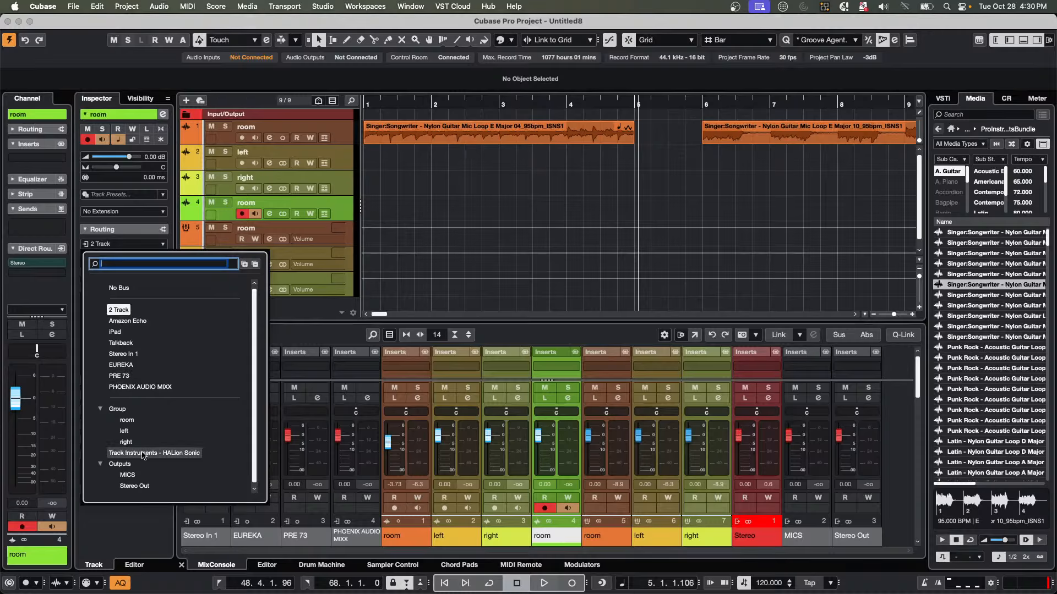
click(131, 422)
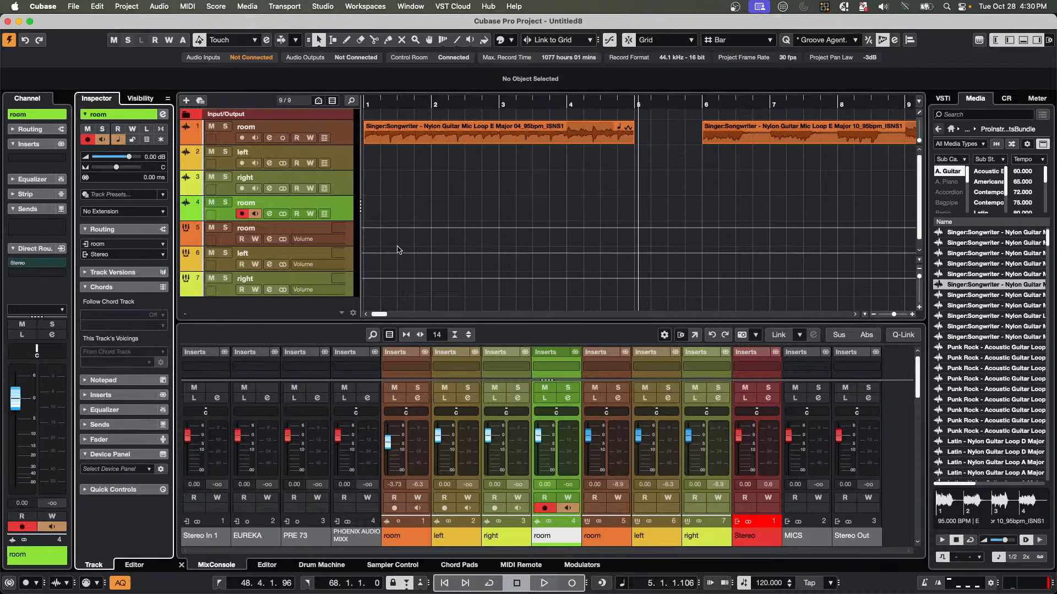
Record-enable the right and left audio tracks alongside room, and play the guitar loop from bar 1.
click(242, 189)
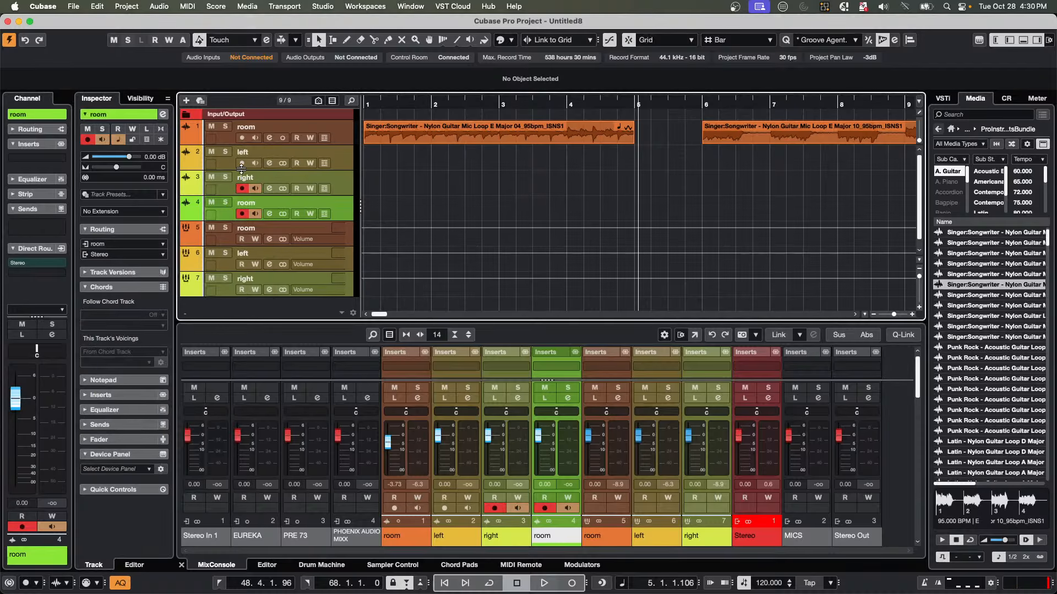
click(242, 163)
key(space)
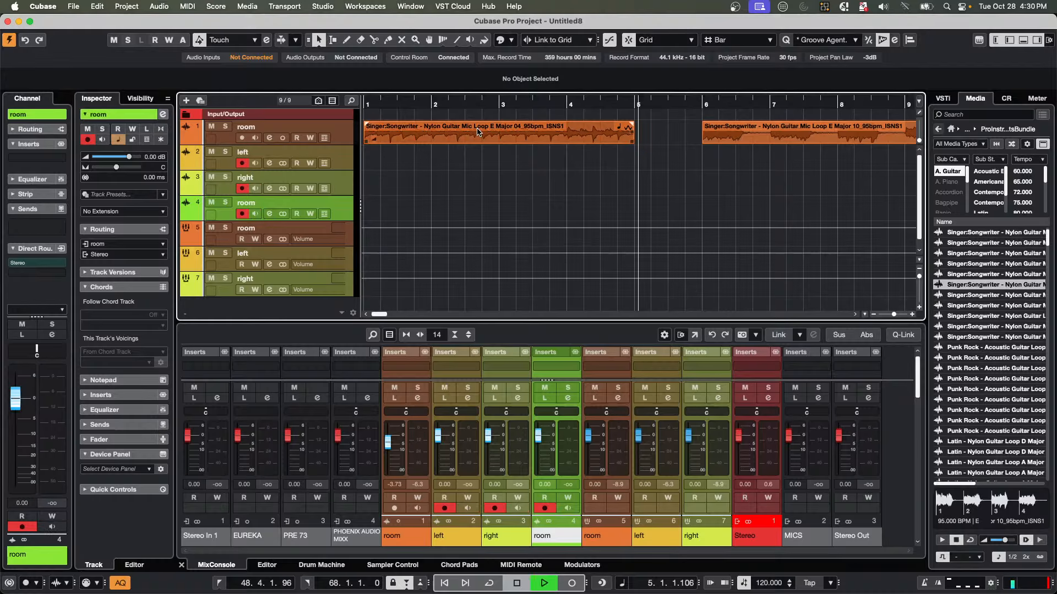
key(space)
drag(405, 104, 273, 97)
key(space)
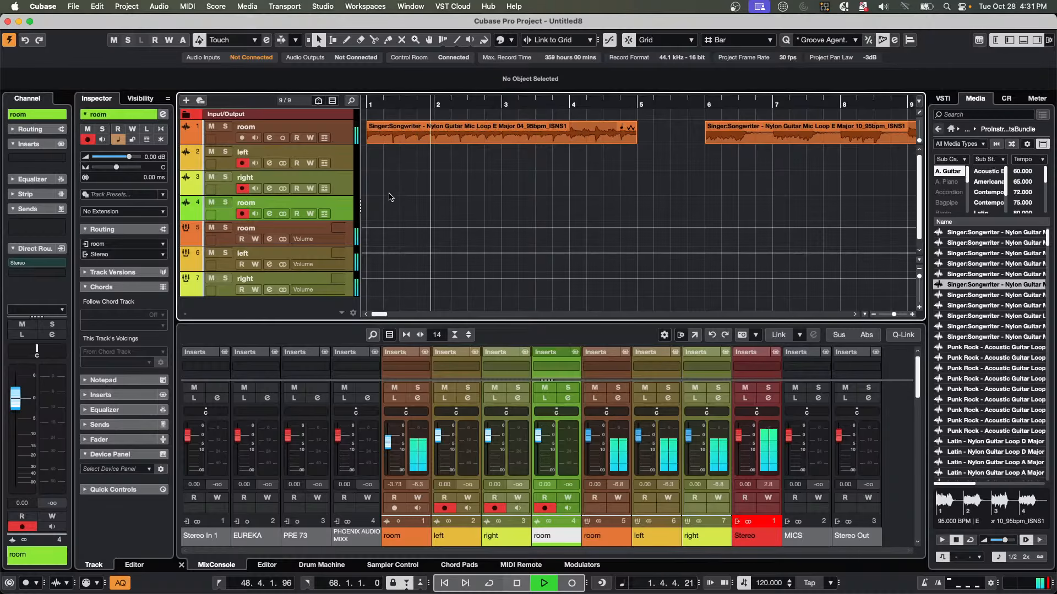
Turn on input monitoring for the new room, right and left audio tracks during playback, and stop the transport.
click(255, 213)
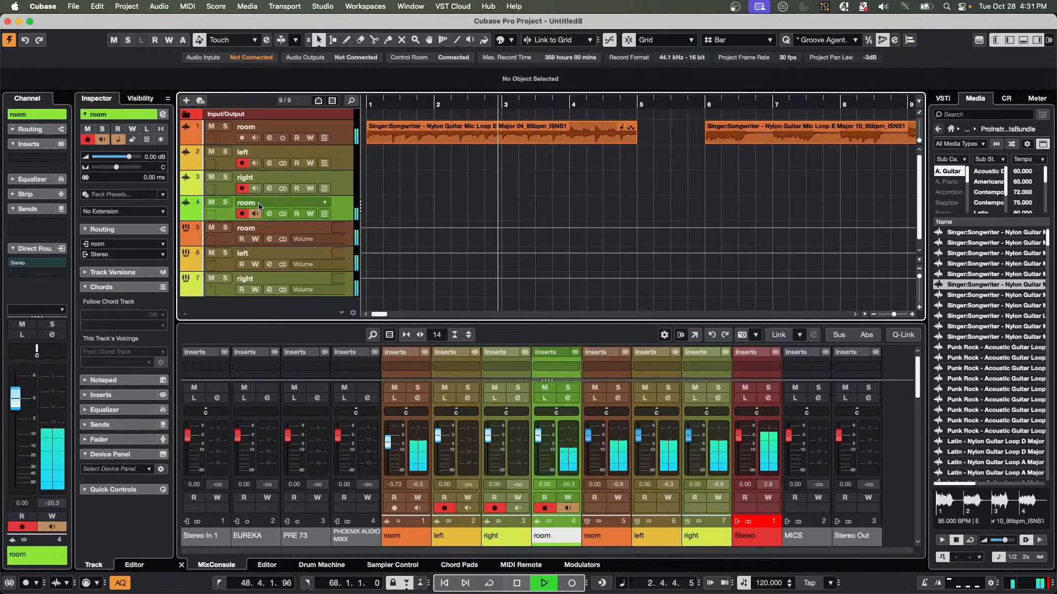
click(255, 164)
key(space)
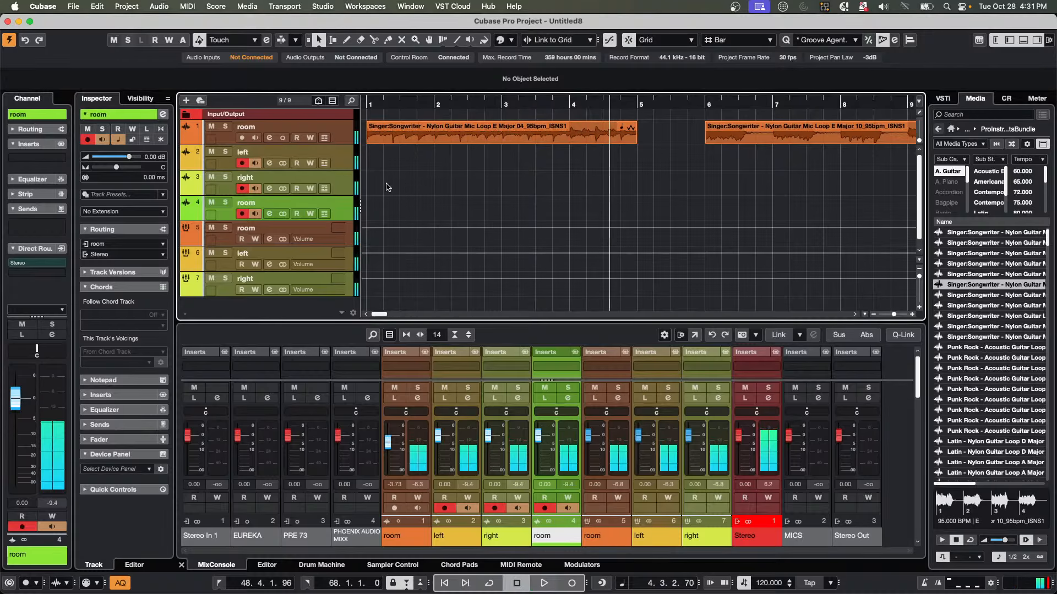
Record the guitar loop from bar 1 to bar 5 onto the left, right and room audio tracks.
click(372, 105)
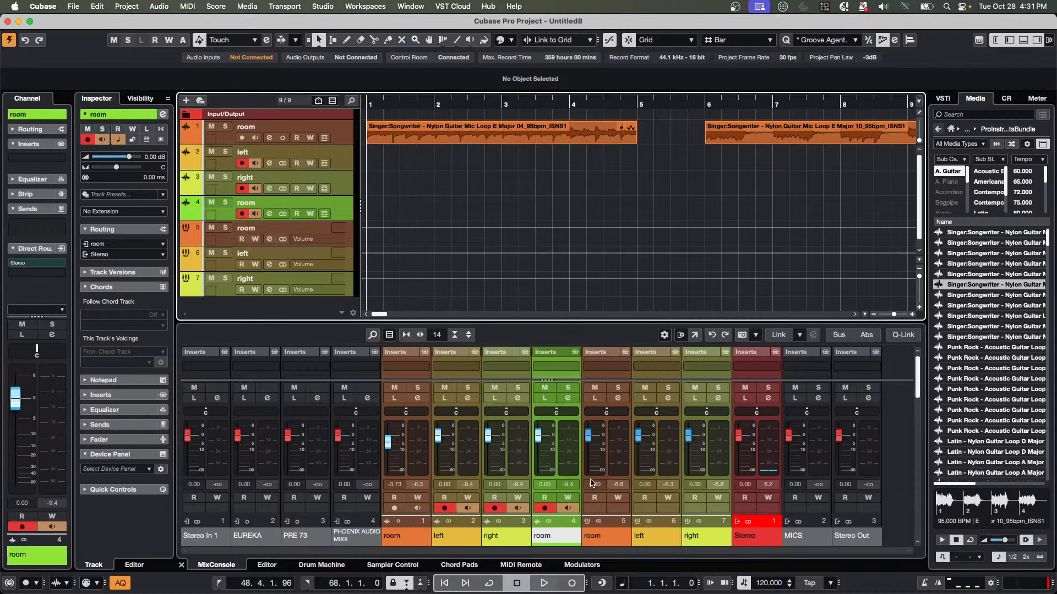
click(571, 585)
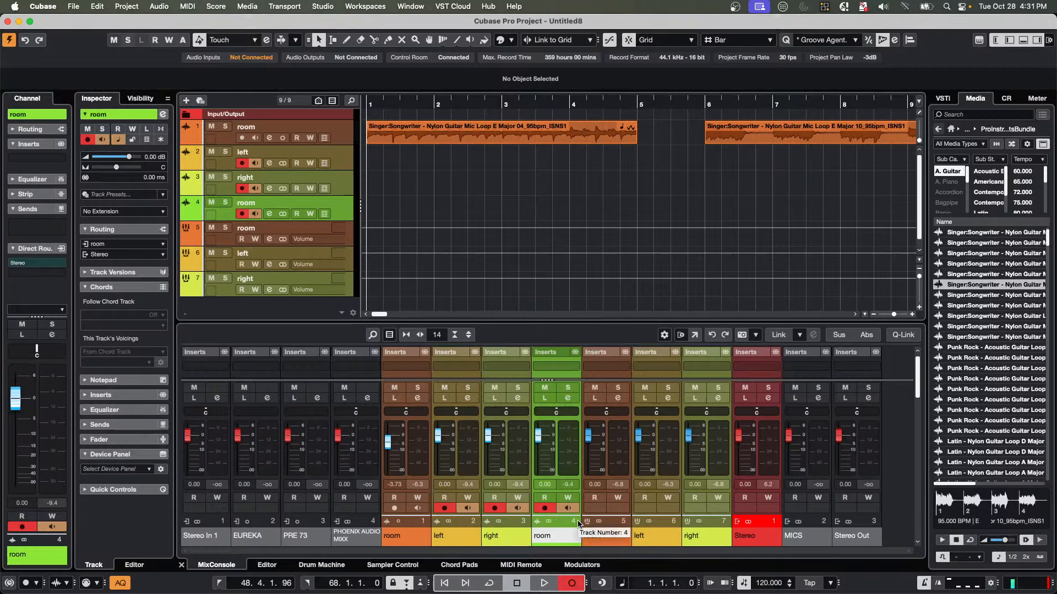
key(KP_Multiply)
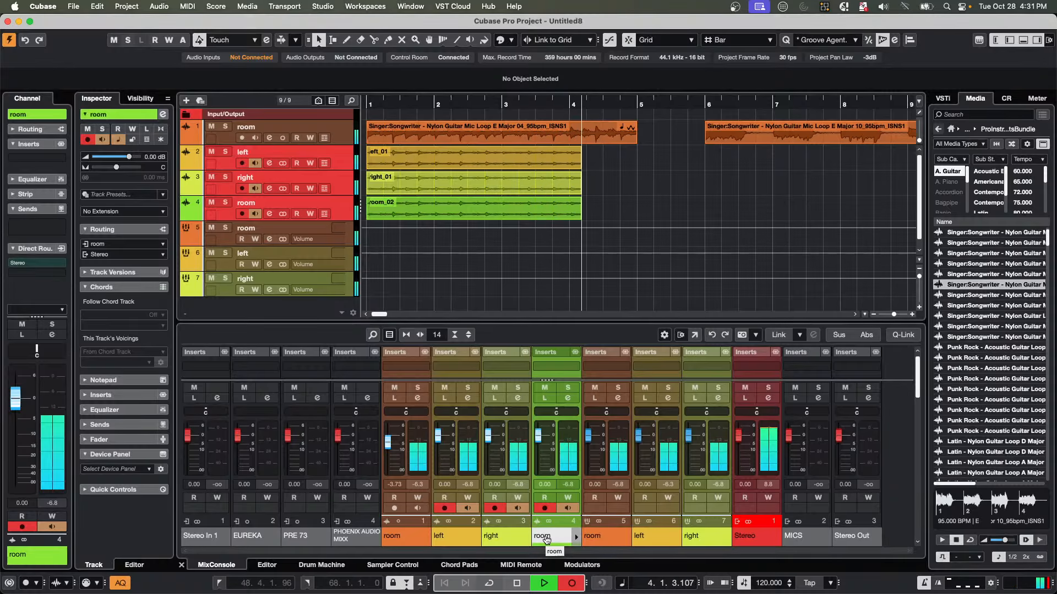
key(space)
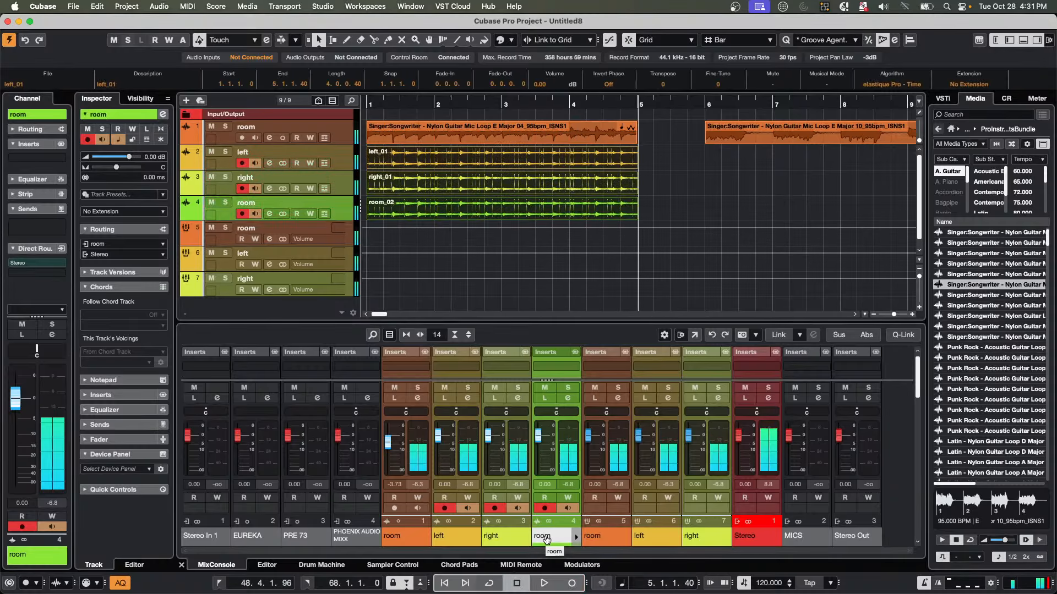
Erase the E Major 04 guitar loop from the source track and move the E Major 10 loop to bar 1.
right_click(465, 138)
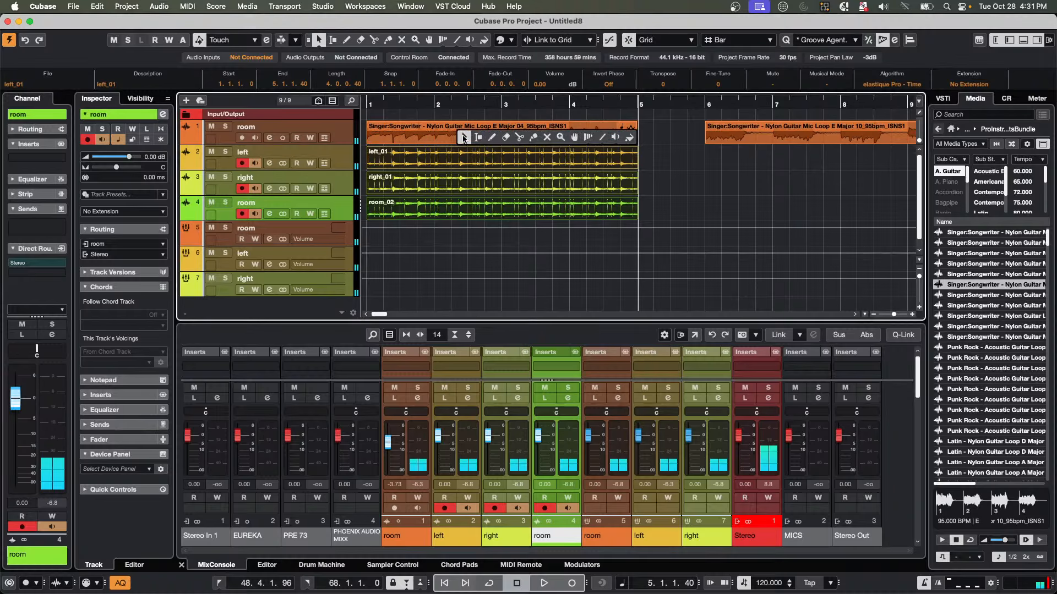
click(508, 137)
click(511, 134)
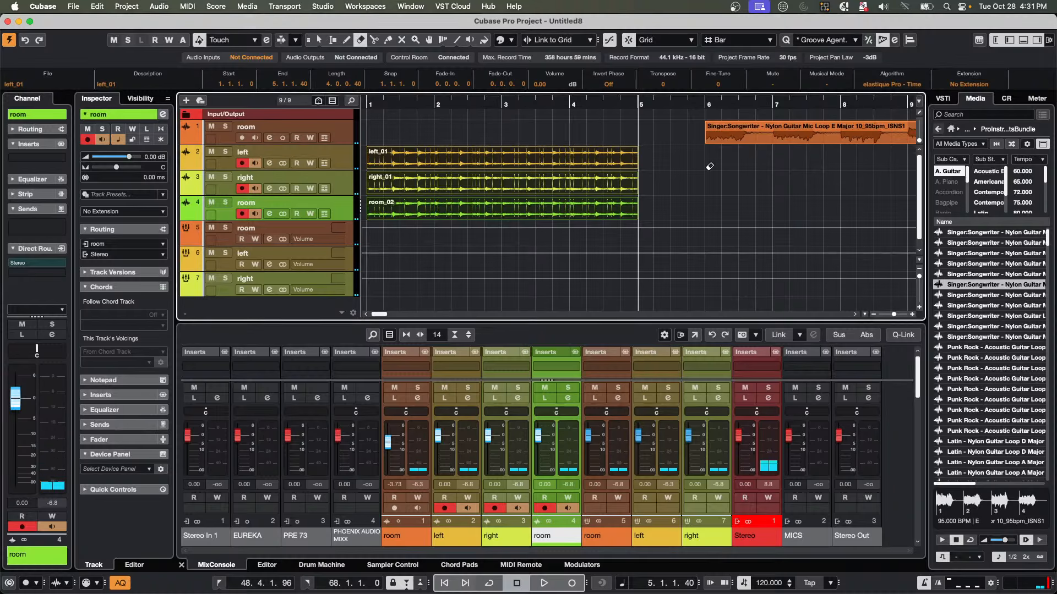
key(1)
click(783, 138)
drag(783, 137, 444, 137)
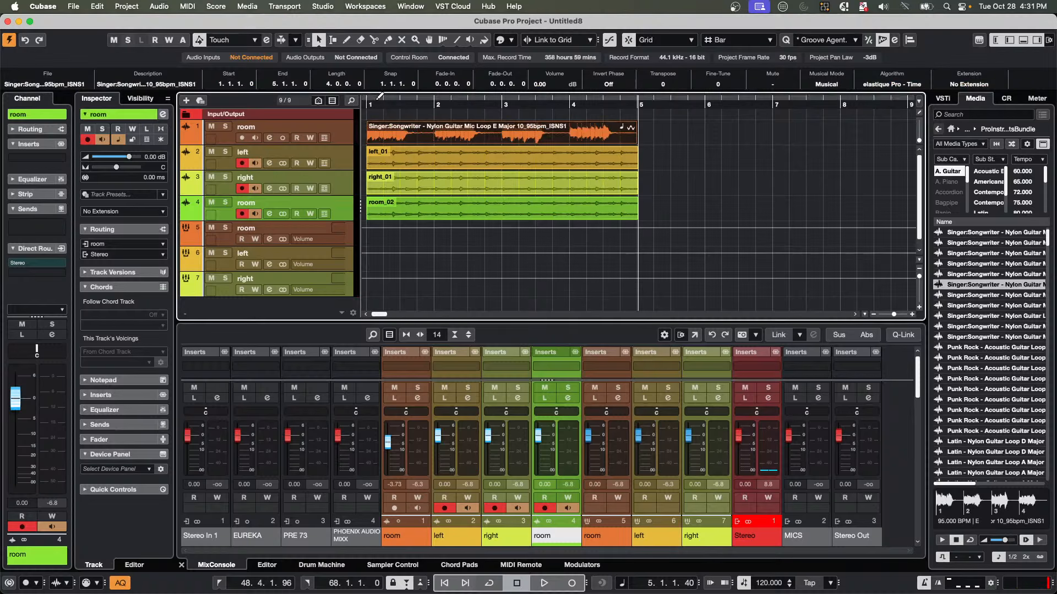
Record the E Major 10 loop from bar 1 onto the left, right and room audio tracks, stopping near the loop's end.
click(382, 103)
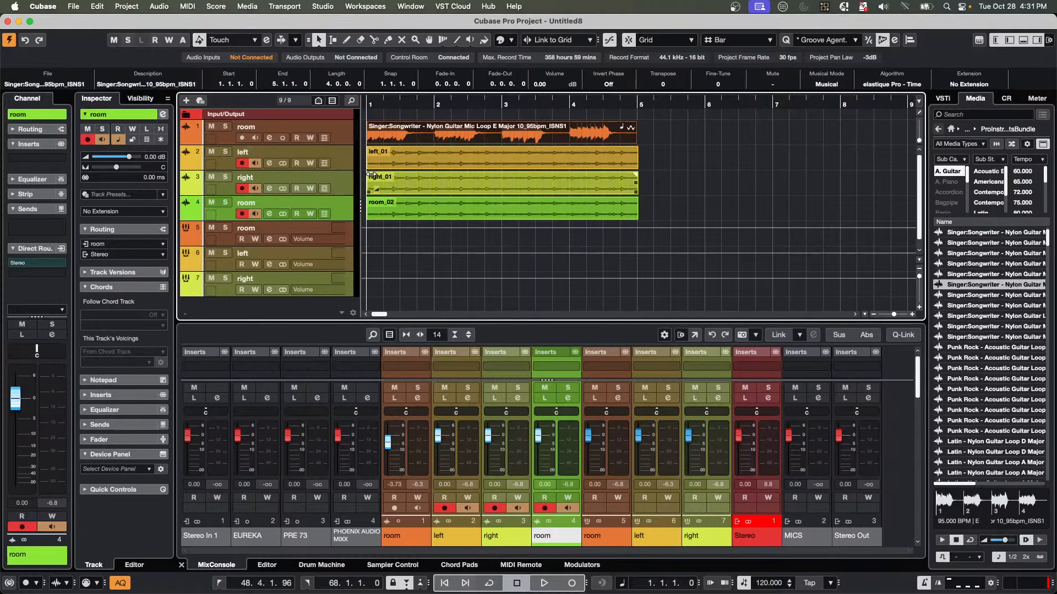
click(341, 163)
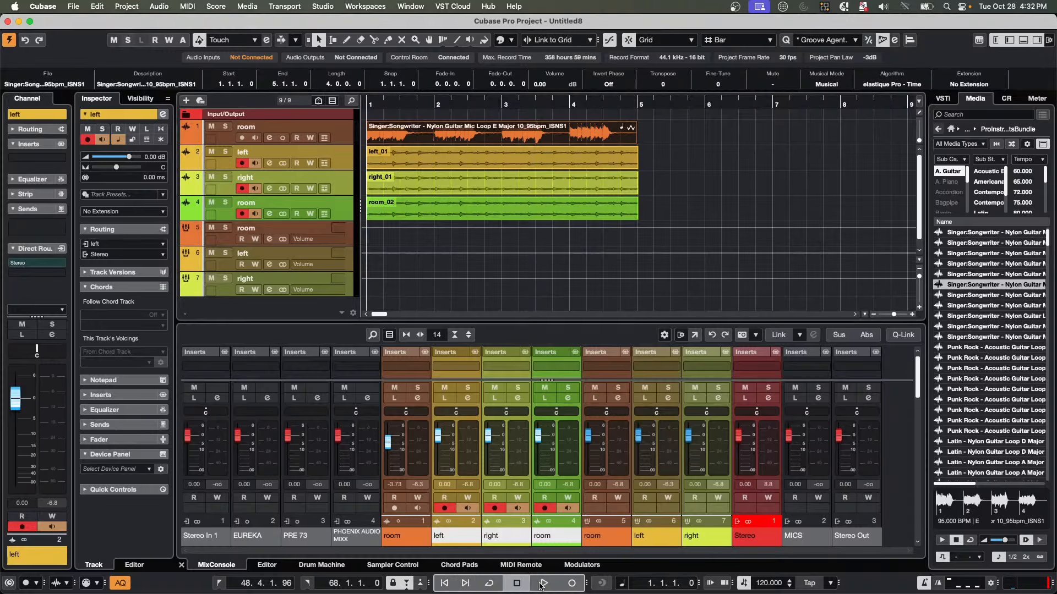
click(572, 583)
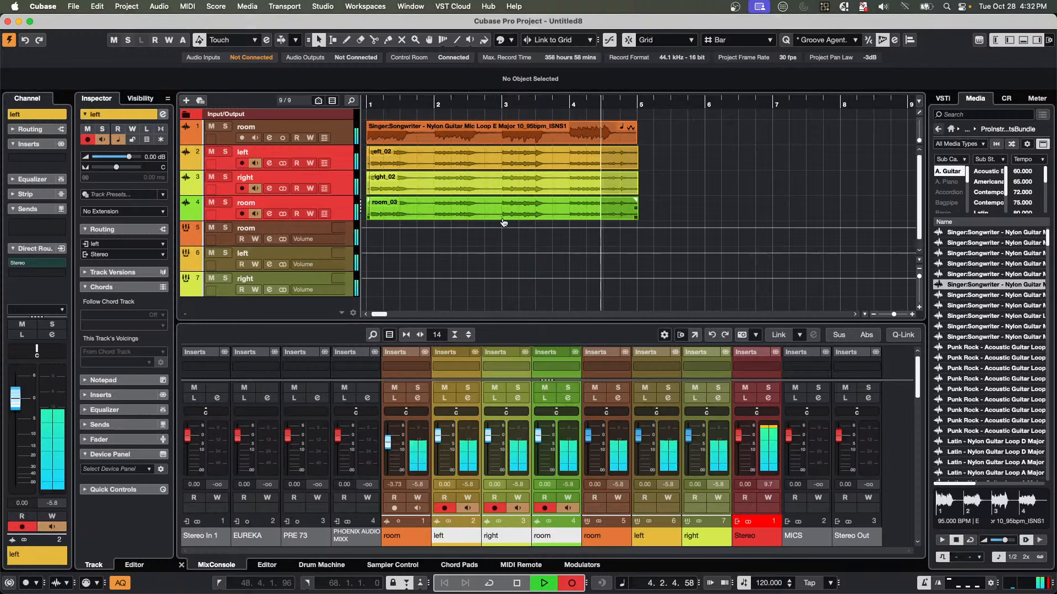
key(space)
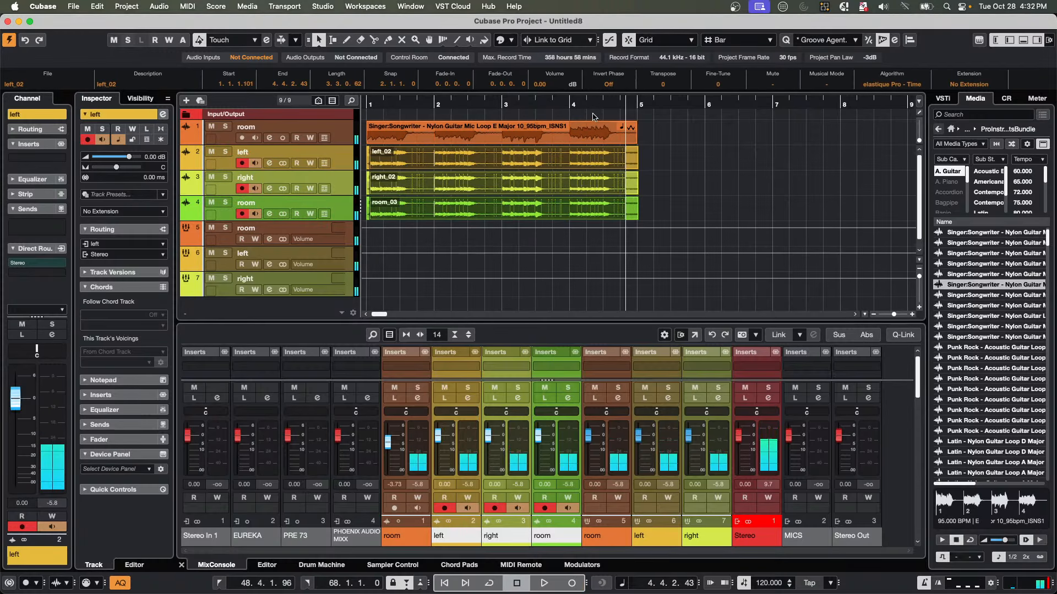
Move the E Major 10 loop to bar 6, add the E Major 14 nylon guitar loop at bar 1, and return the cursor there.
drag(517, 134, 852, 134)
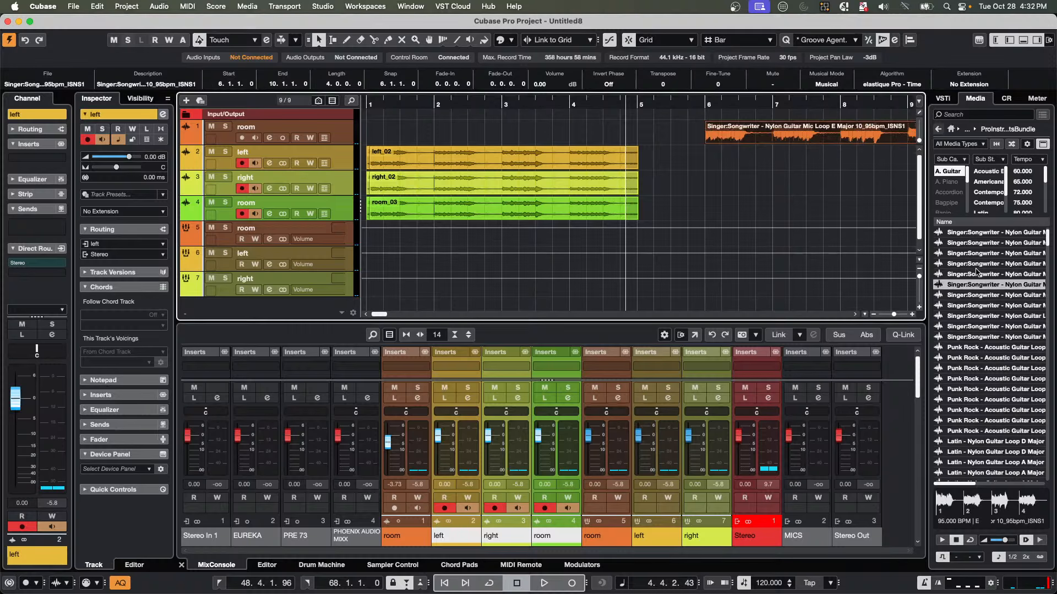
click(976, 273)
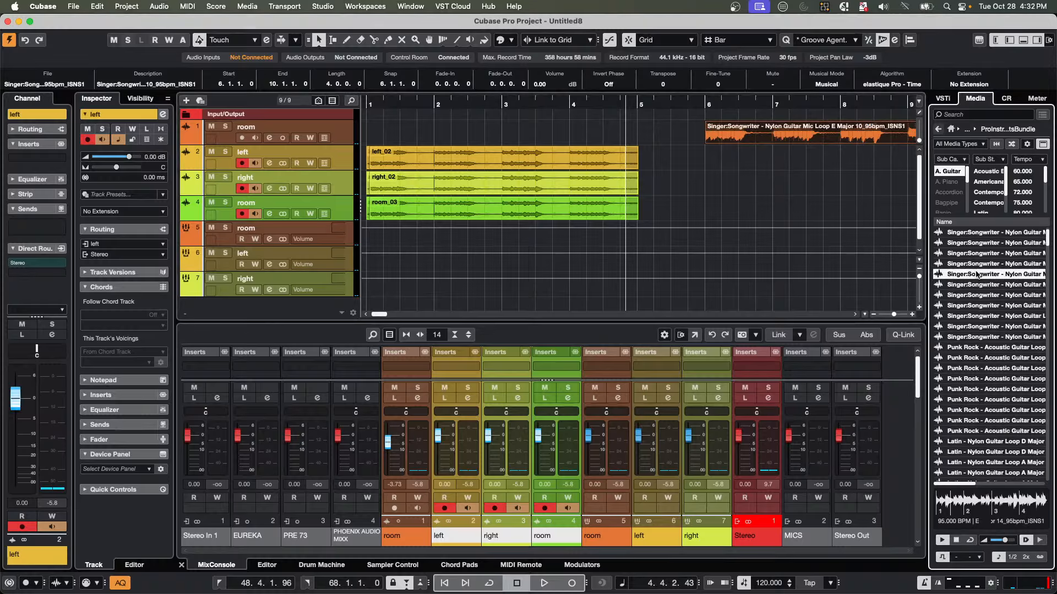
drag(977, 274, 374, 137)
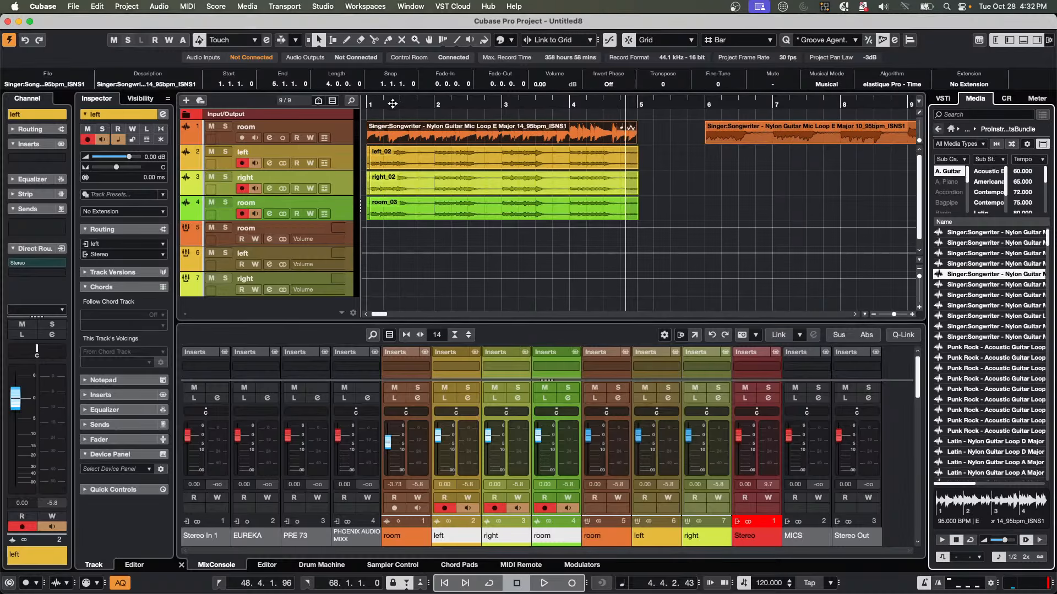
click(393, 103)
click(371, 163)
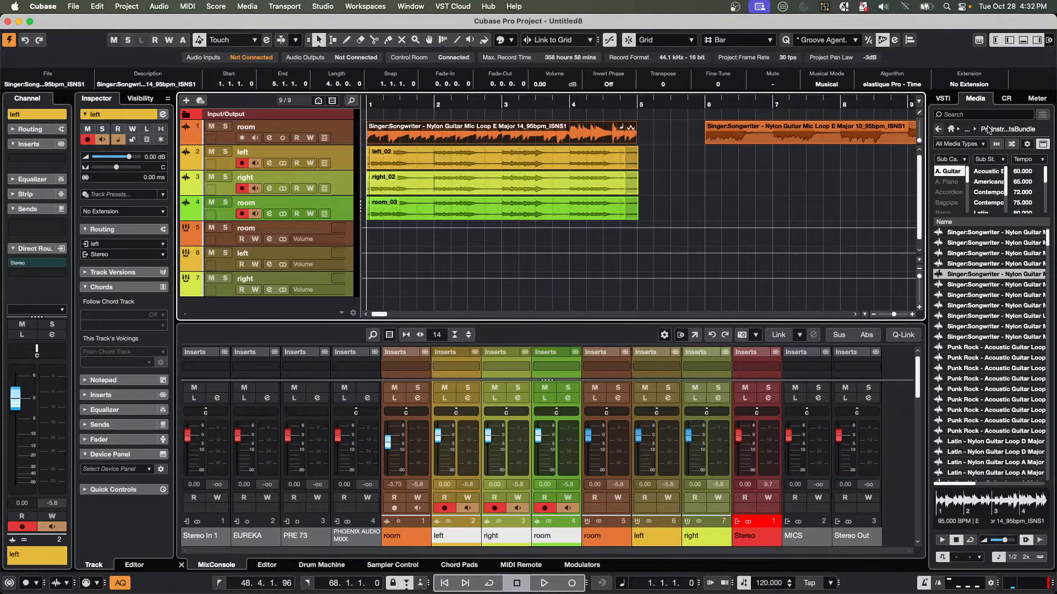
Record the E Major 14 loop from bar 1 onto the left, right and room audio tracks, stopping just past bar 5.
click(1006, 101)
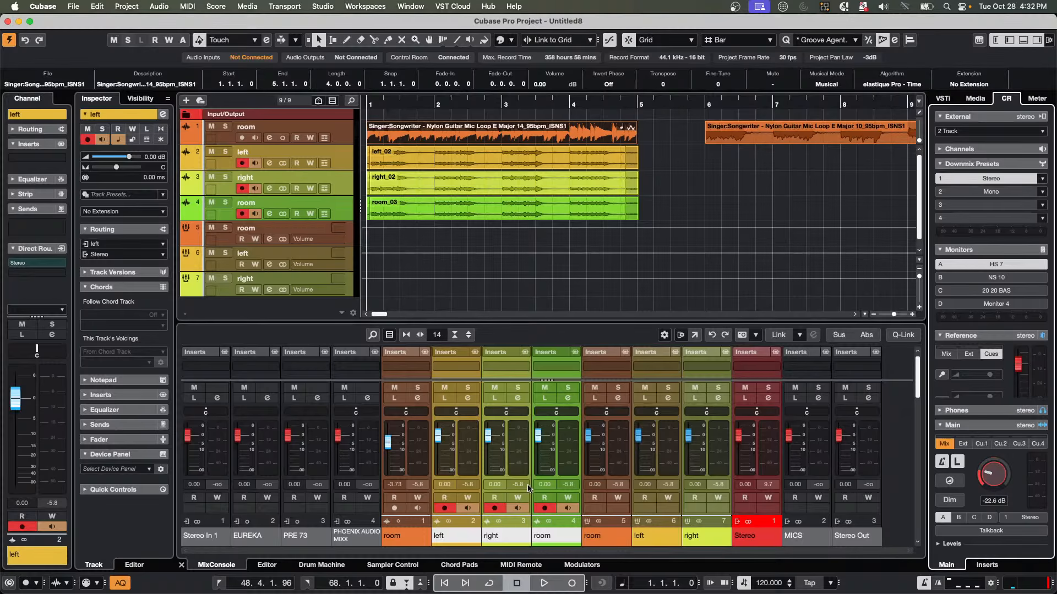
click(544, 584)
click(572, 583)
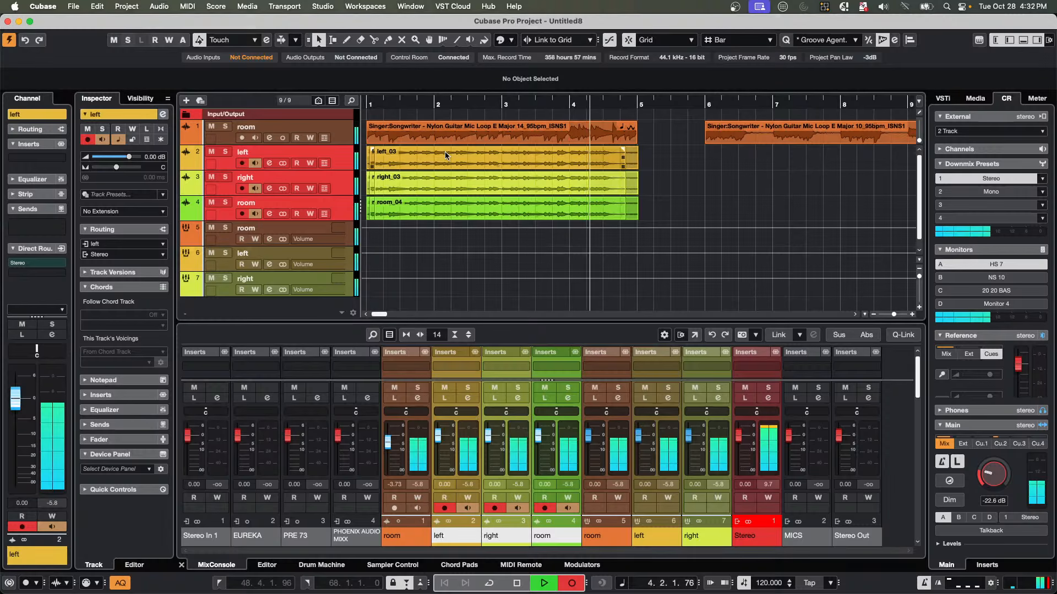
key(space)
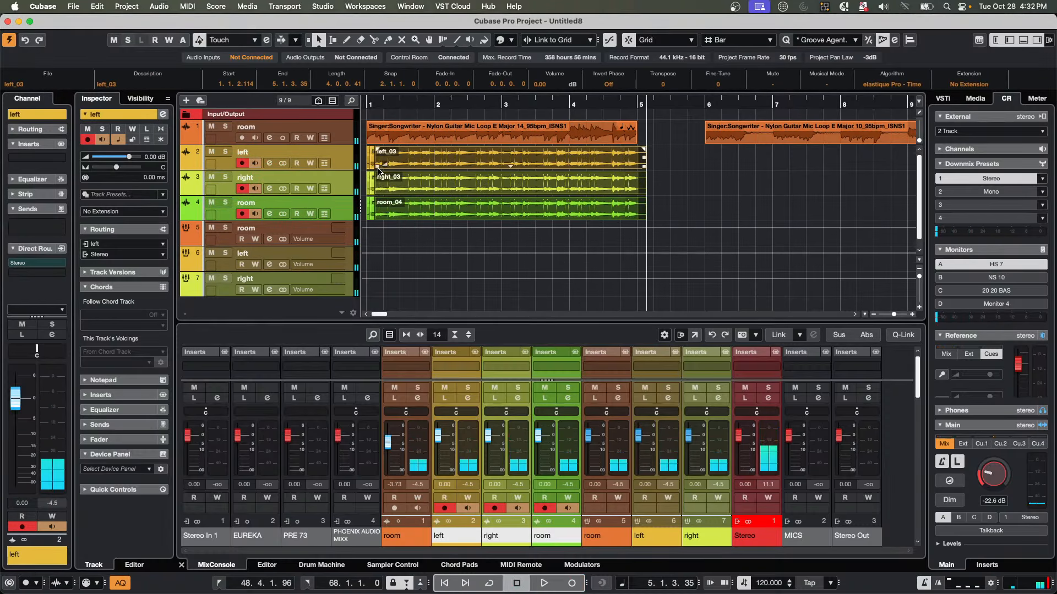
Move the left, right and room audio tracks into a new folder, with recording disarmed and group editing enabled.
click(342, 155)
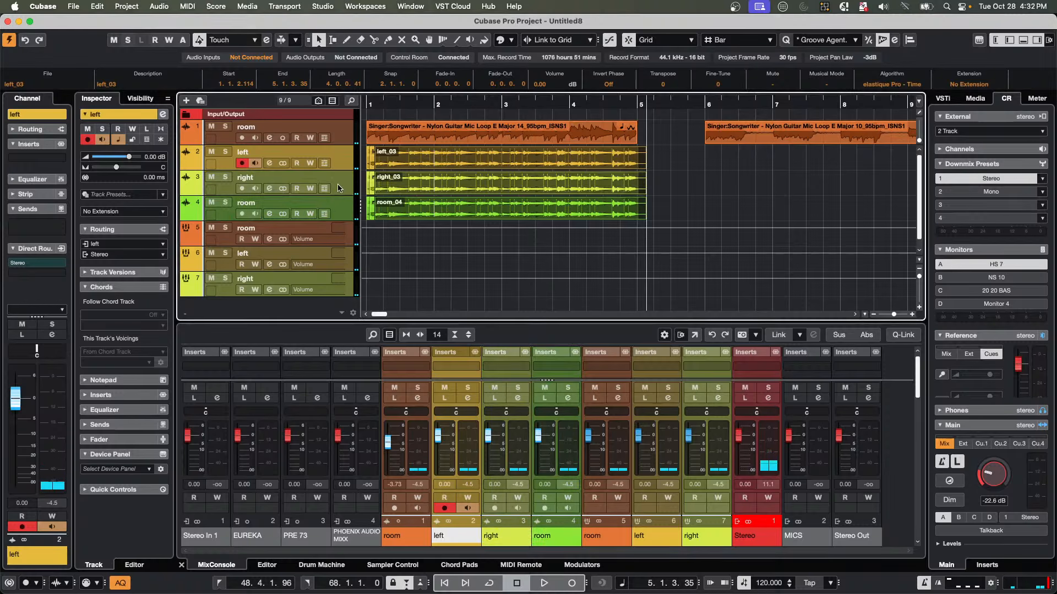
shift+click(342, 210)
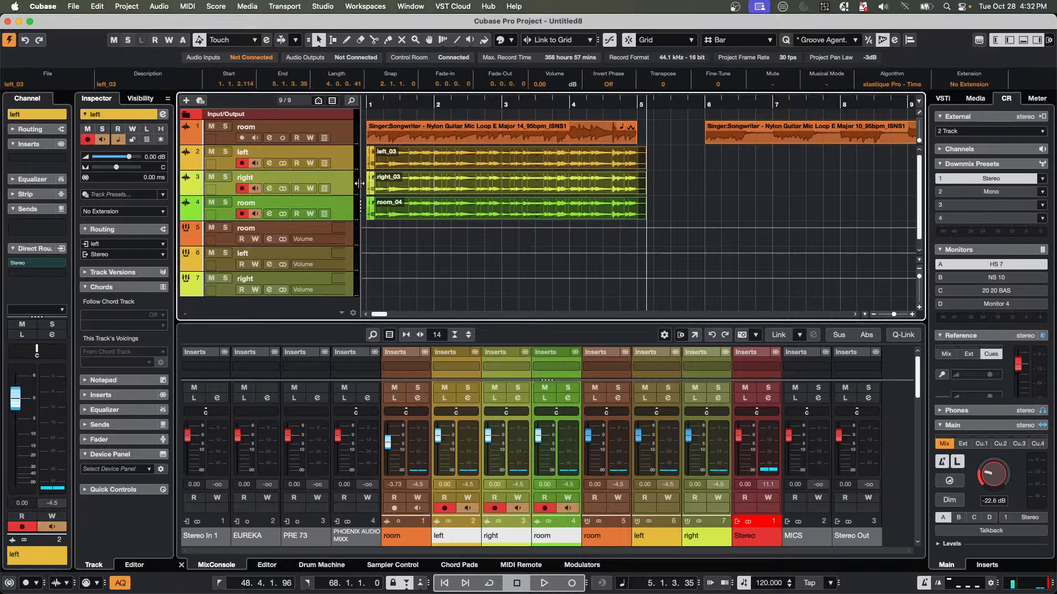
right_click(335, 158)
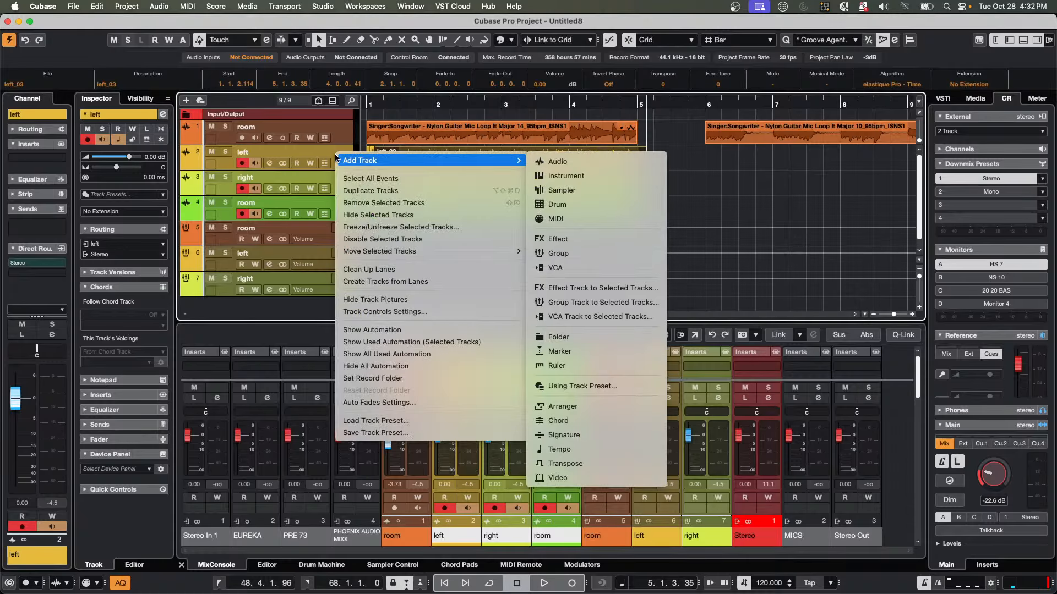
mouse_move(376, 253)
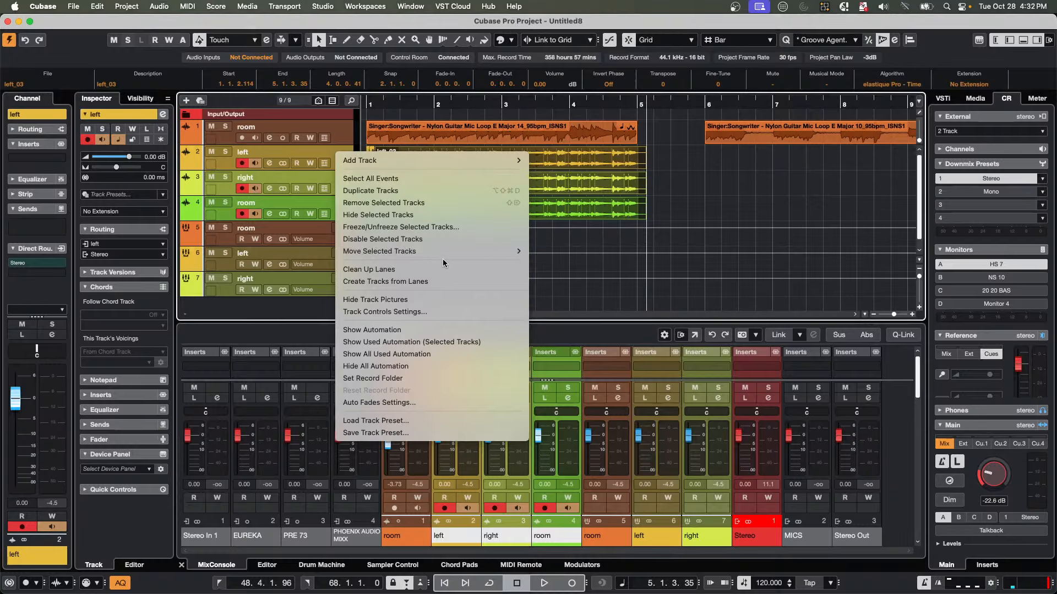
click(558, 251)
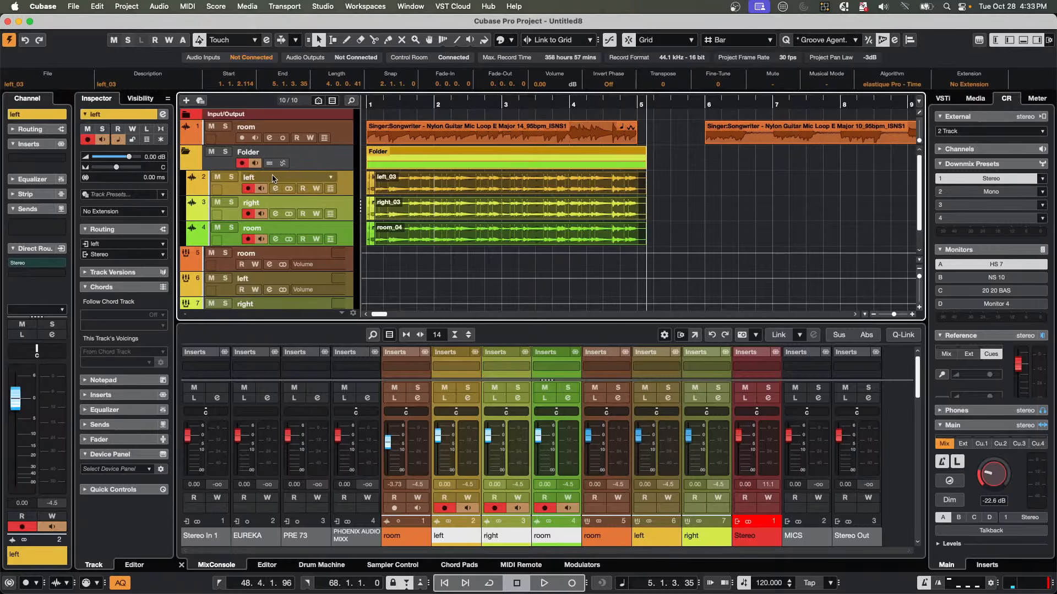
click(242, 163)
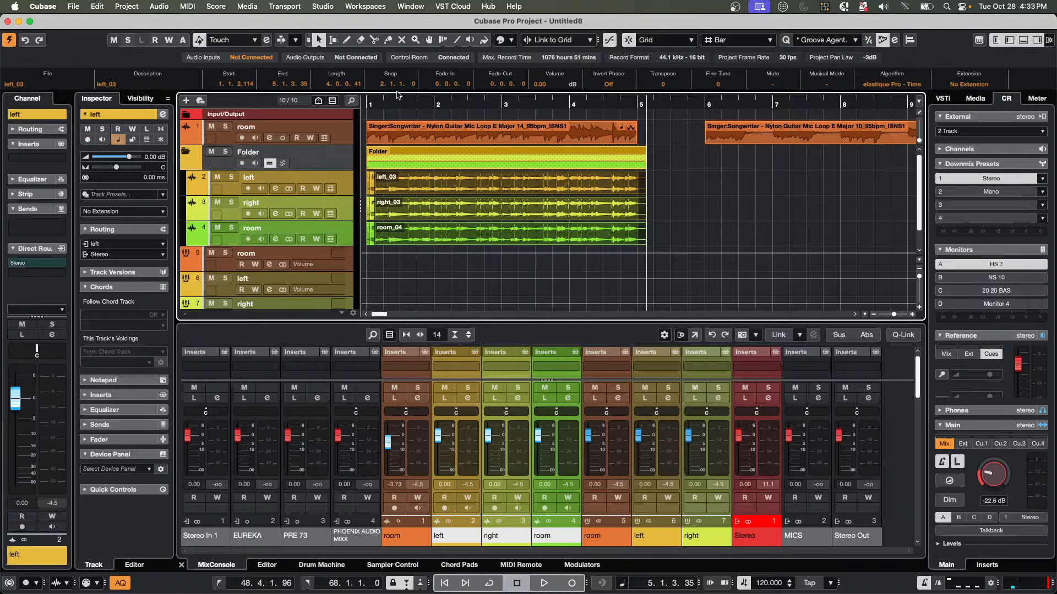
Play the grouped left_03, right_03 and room_04 takes from bar 1, stopping just past bar 4.
click(413, 101)
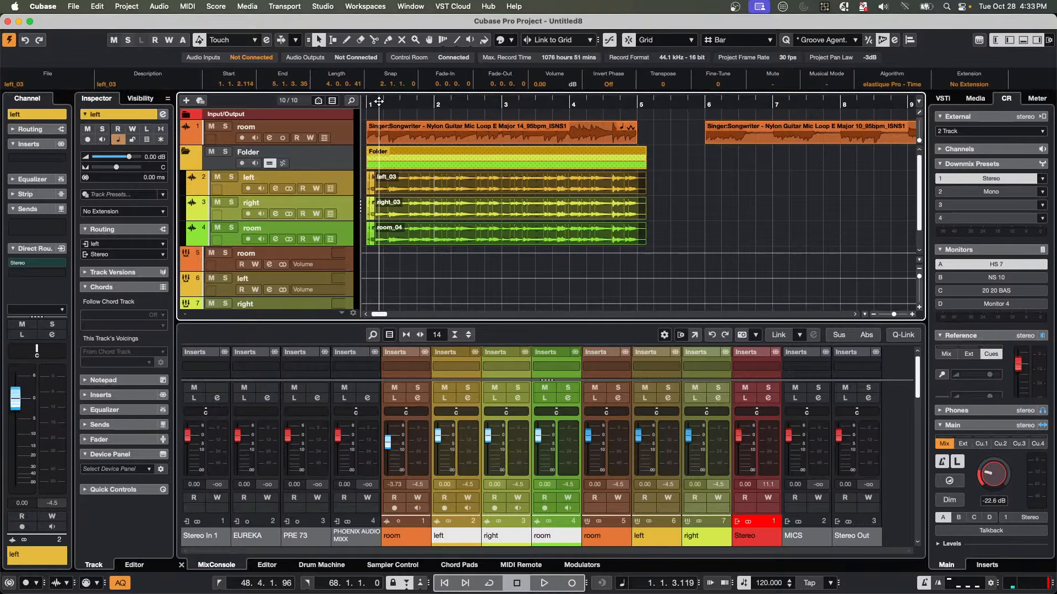
key(space)
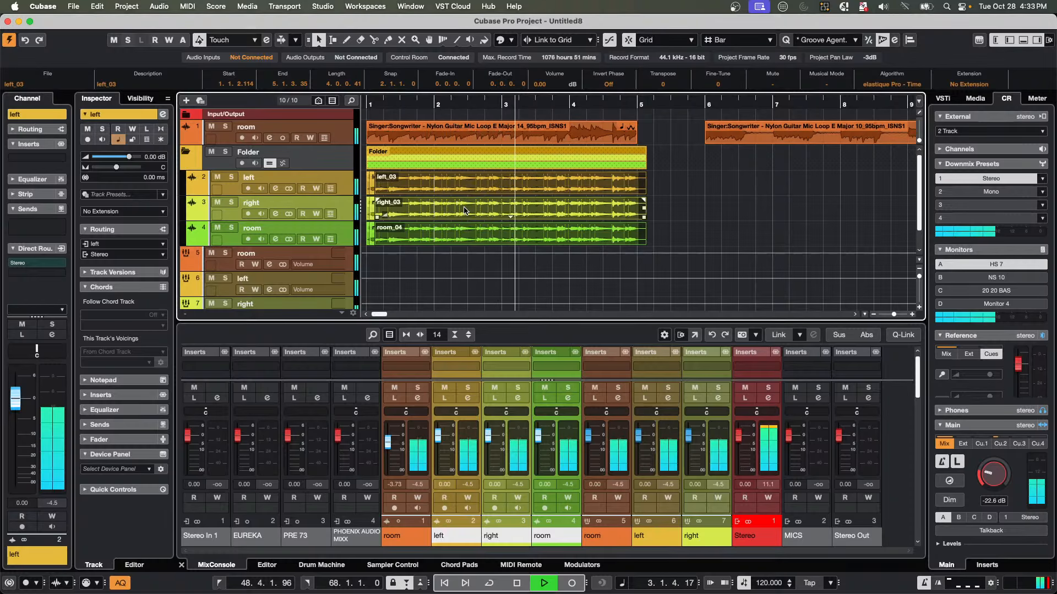
click(486, 192)
key(space)
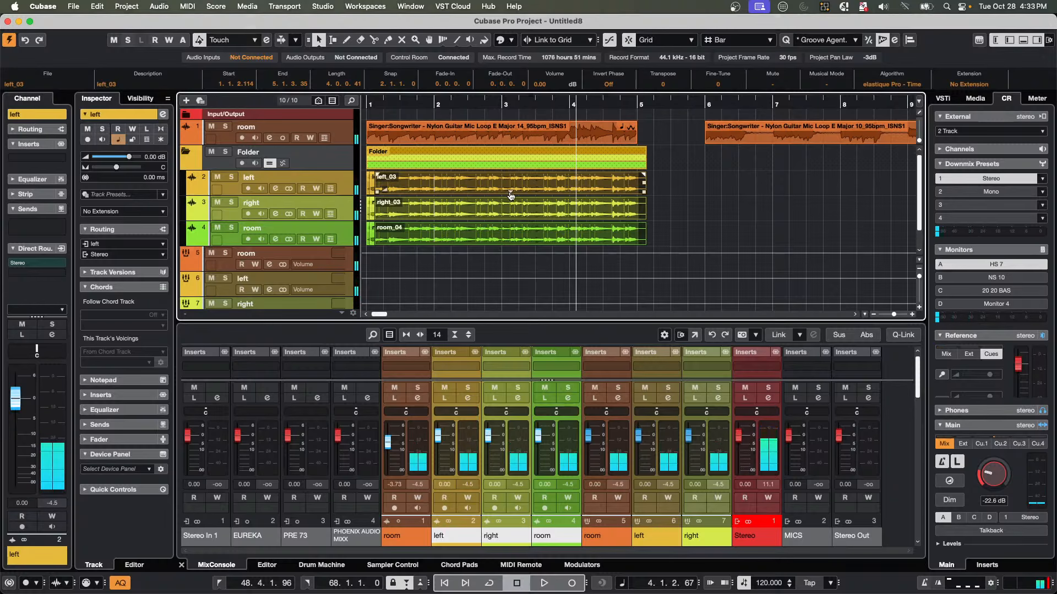
Audition the left_02 take across the grouped tracks, and switch them back to the left_03 take during playback.
click(510, 195)
click(537, 215)
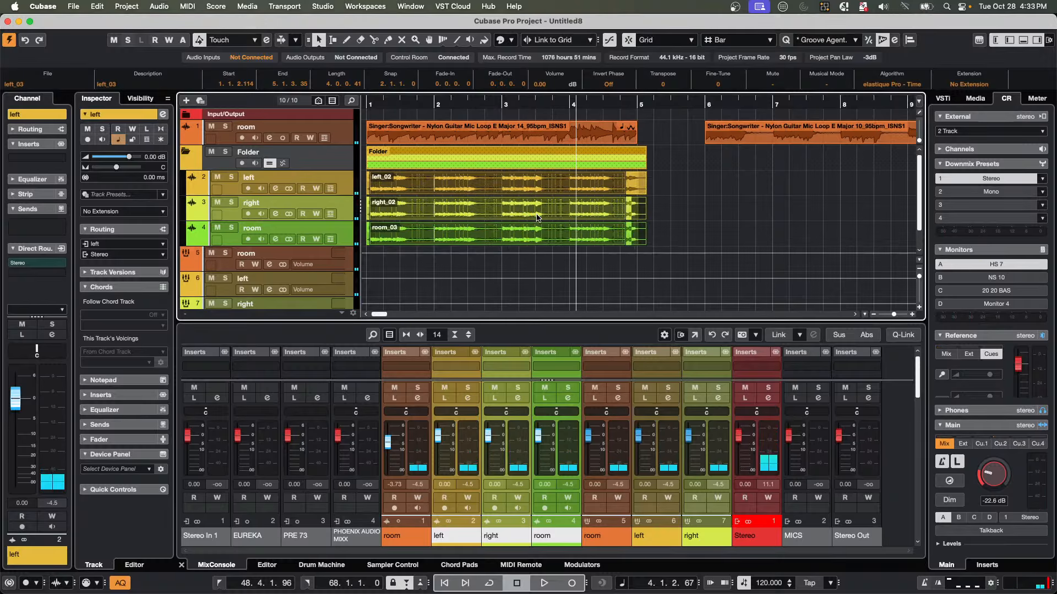
key(space)
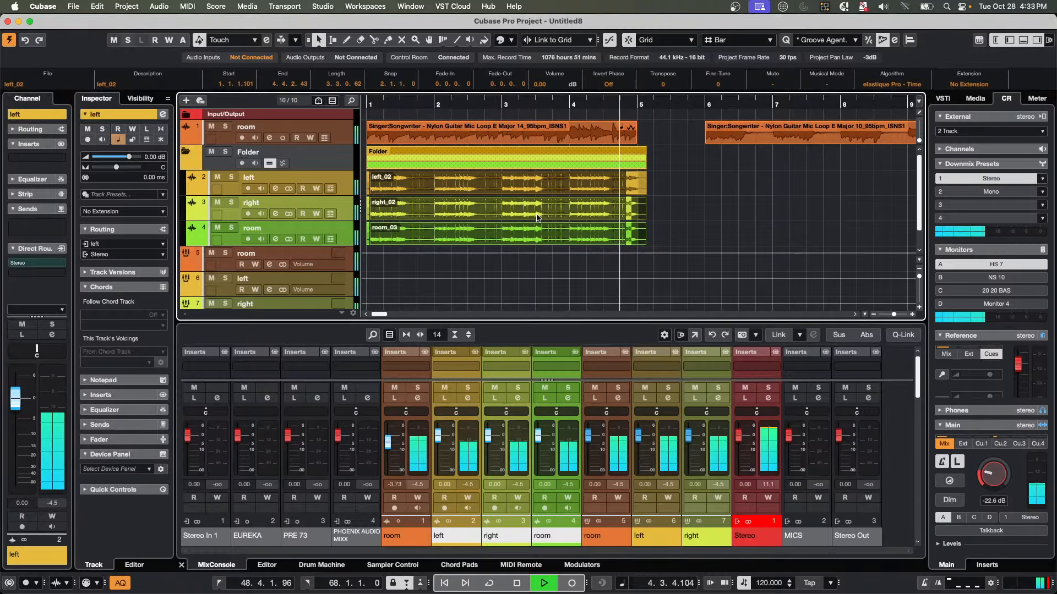
click(396, 103)
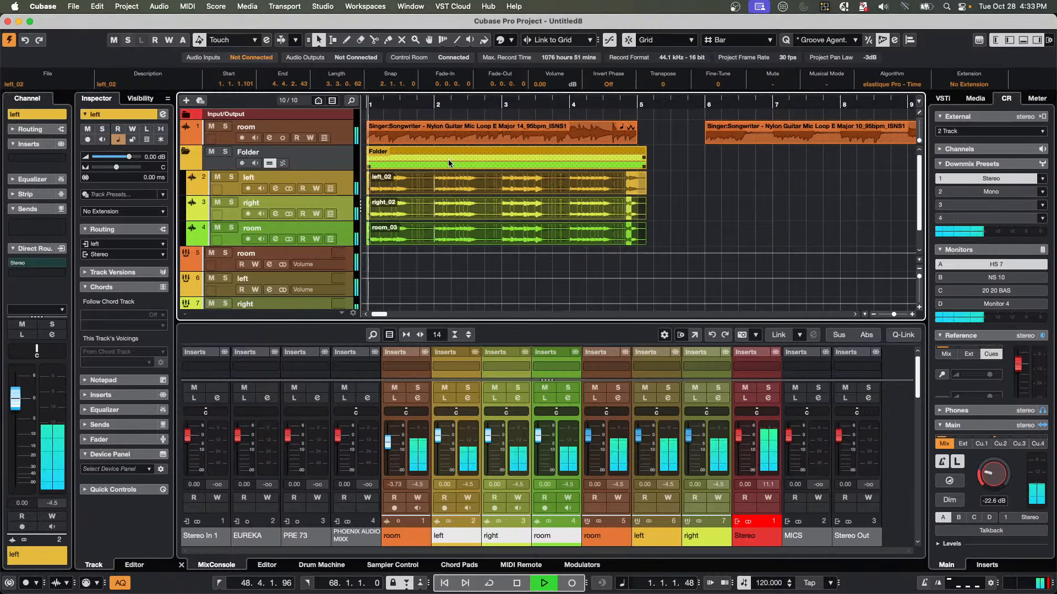
click(498, 194)
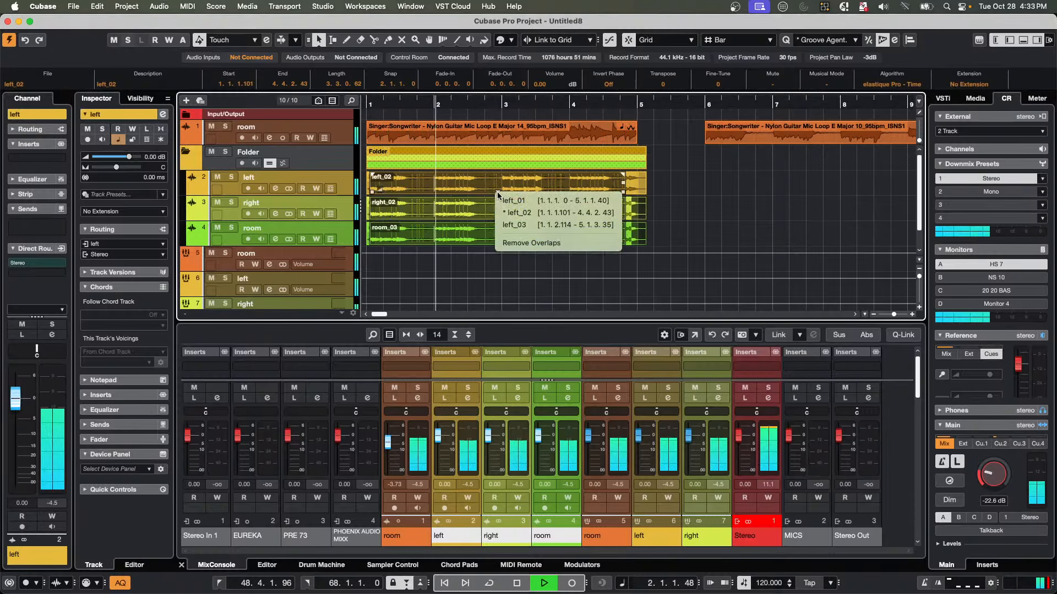
click(510, 222)
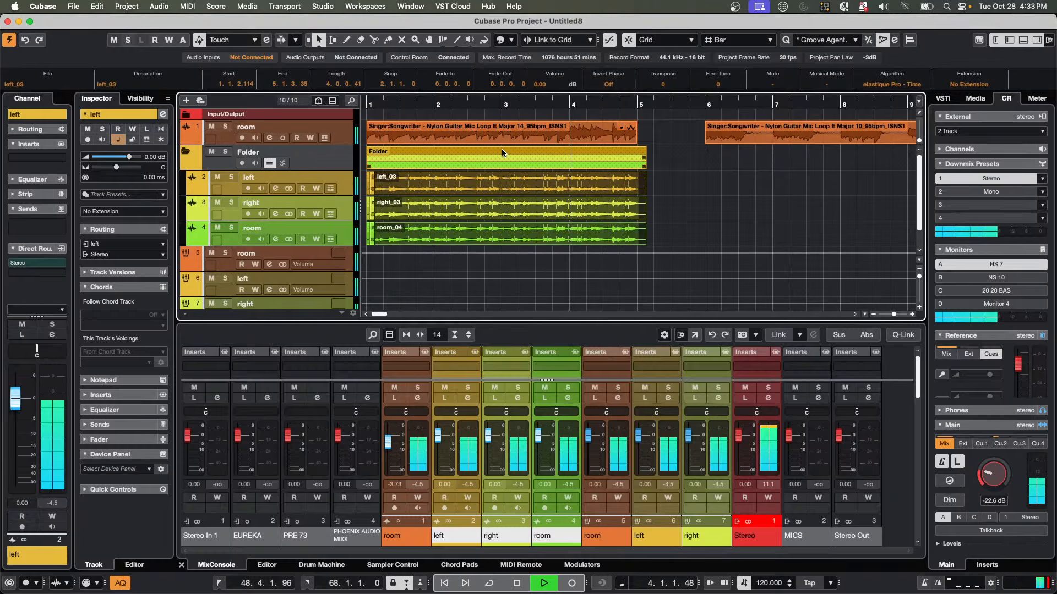
key(space)
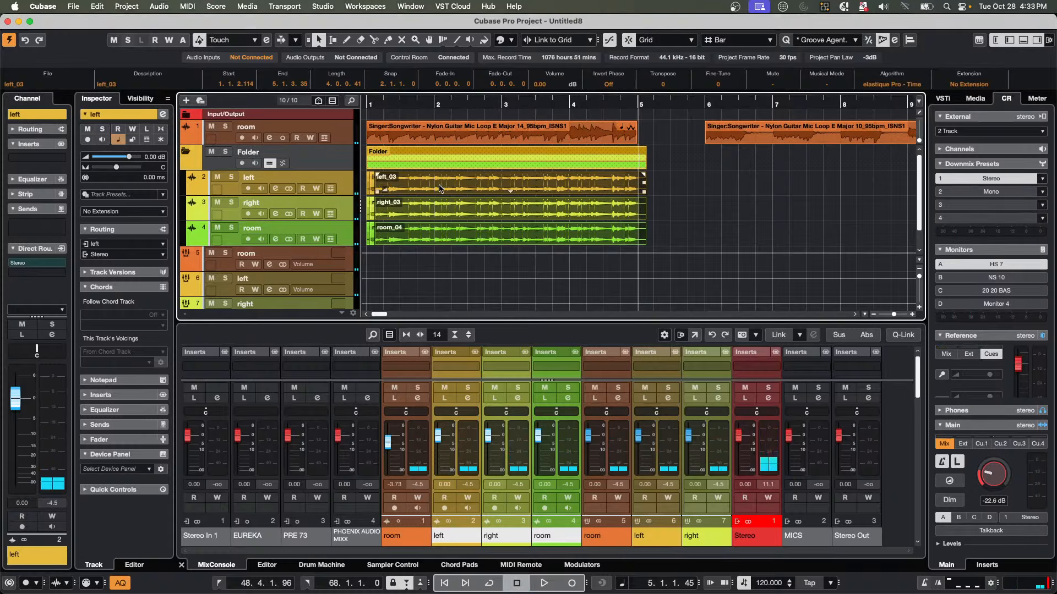
Split the grouped takes on all three tracks at bars 2, 3 and 4 using range selections.
right_click(429, 192)
click(449, 192)
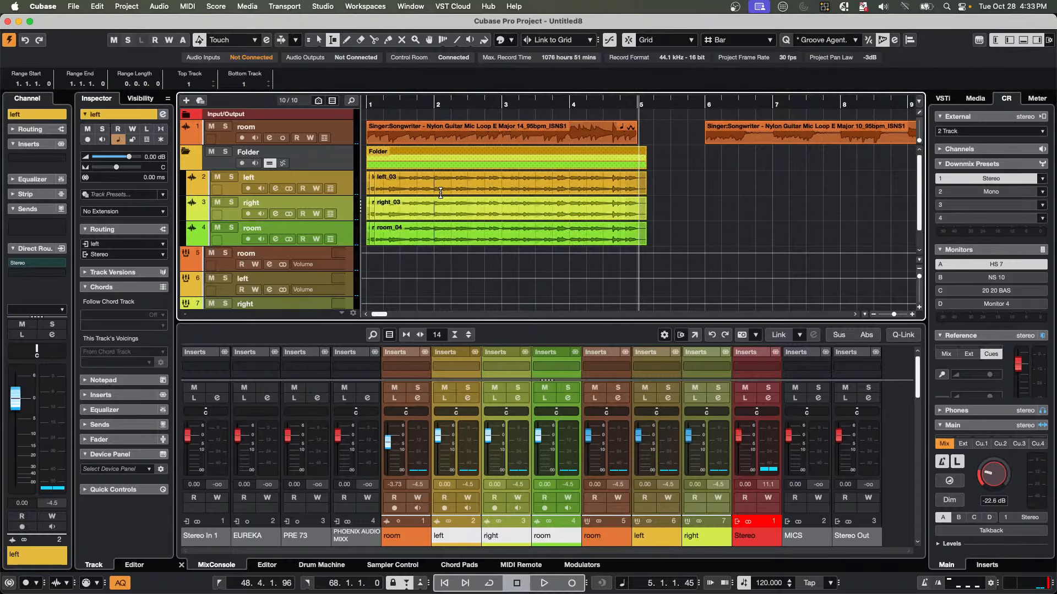
drag(413, 193, 390, 228)
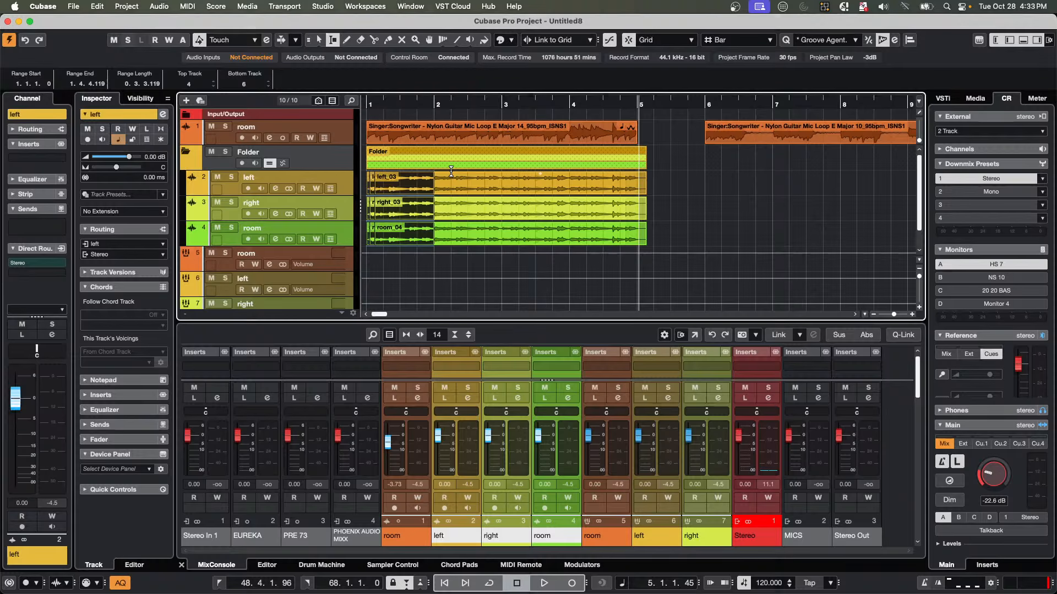
key(shift+x)
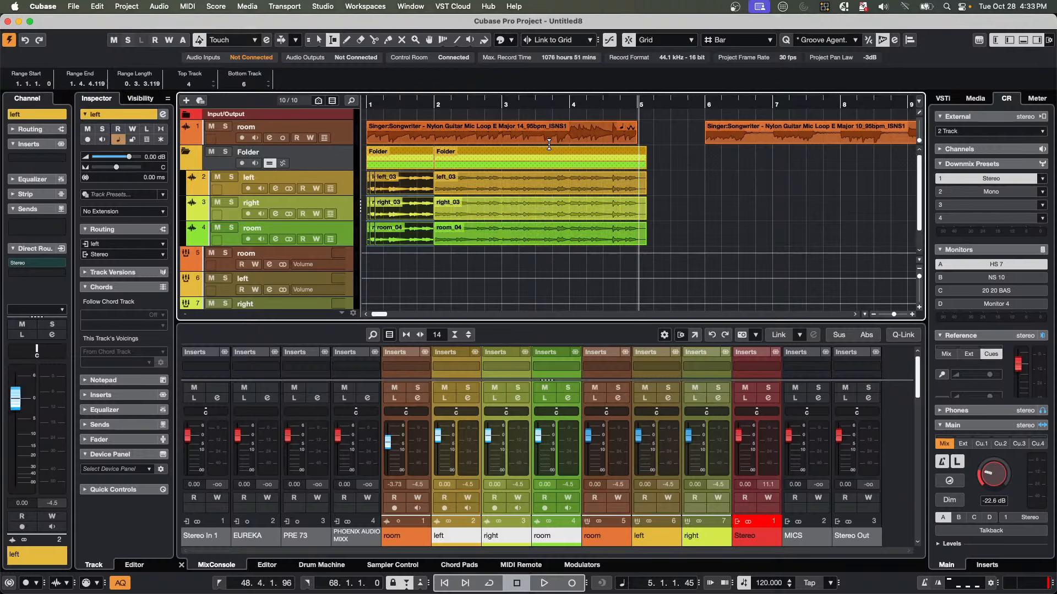
drag(500, 181, 546, 192)
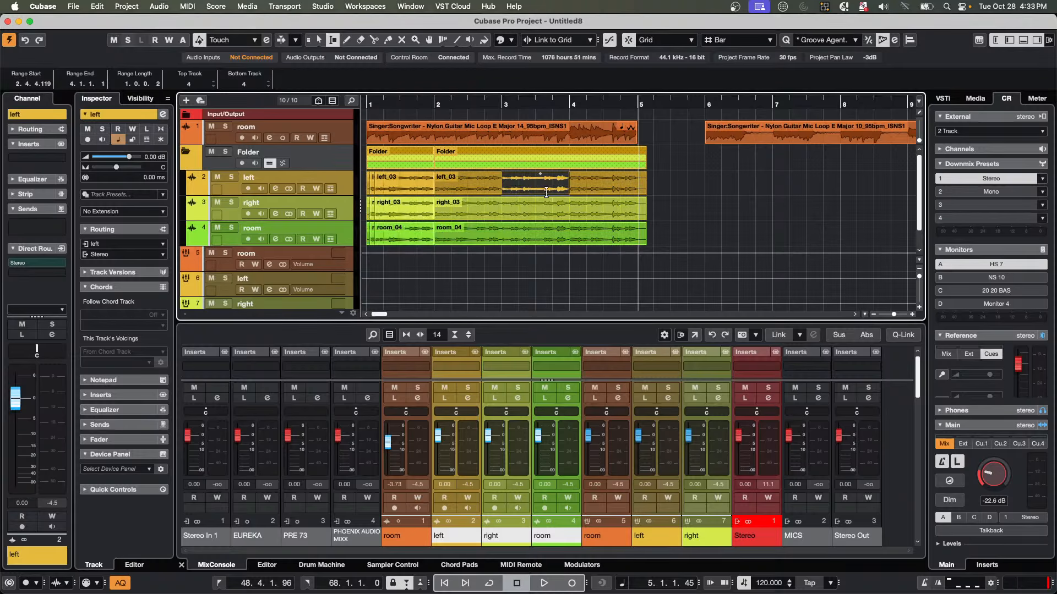
key(shift+x)
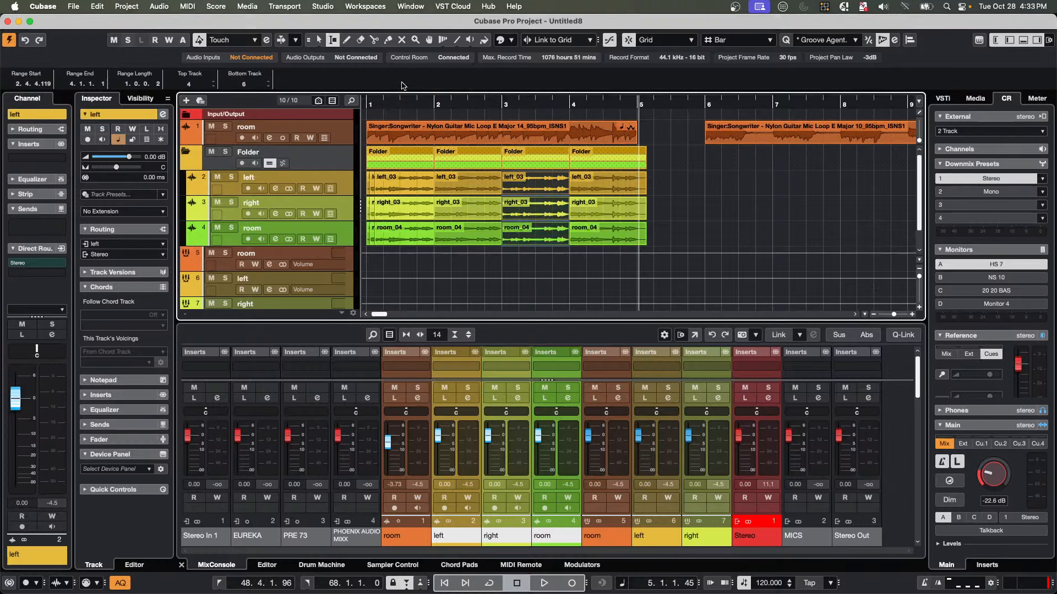
Choose the left_01 take for the bar 1 segment of the group and keep left_03 for bar 2.
click(319, 40)
click(400, 191)
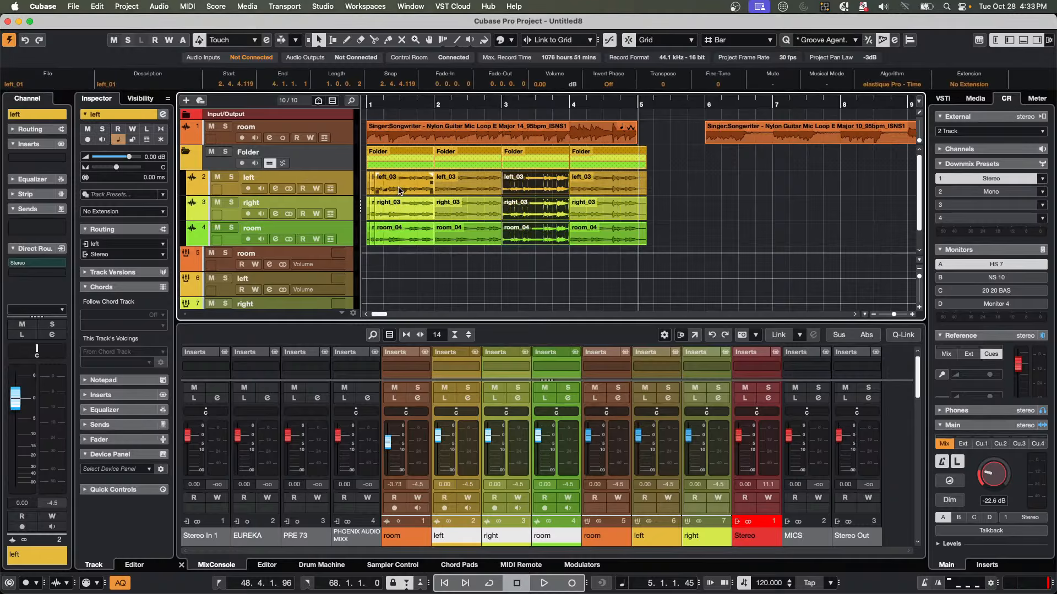
click(404, 196)
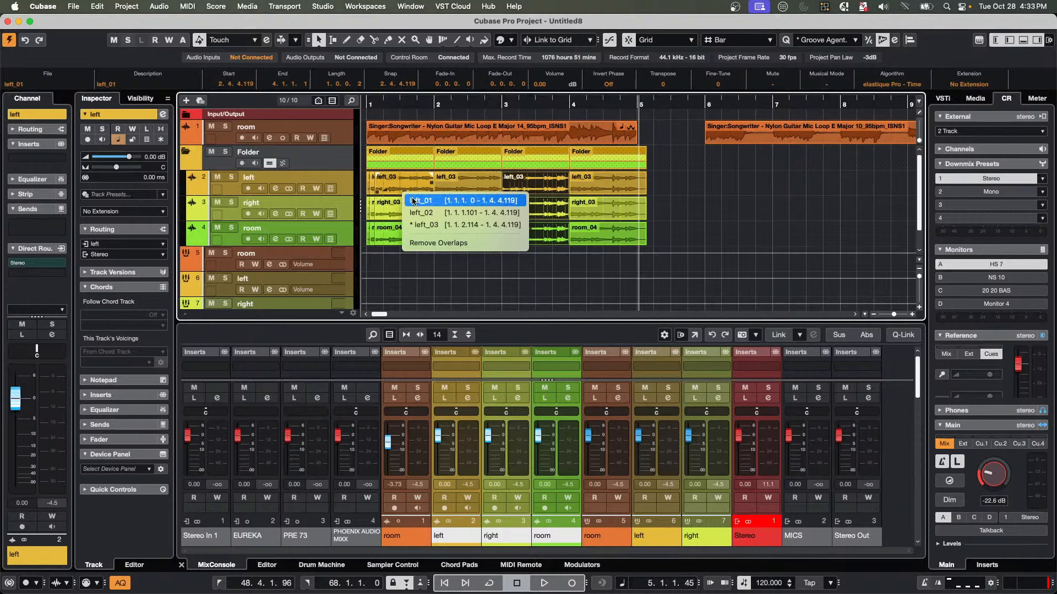
click(414, 200)
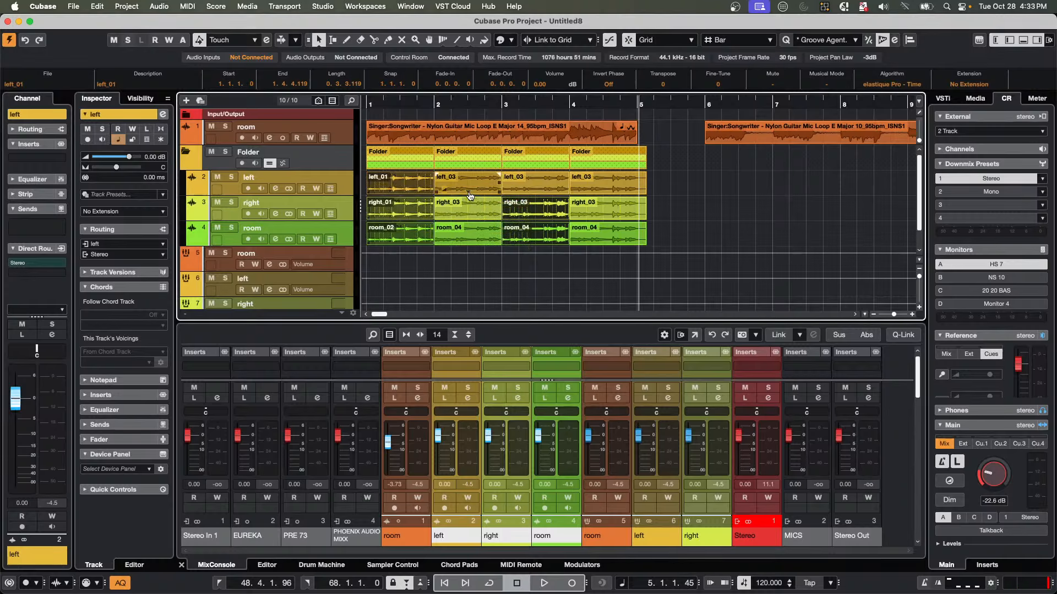
click(470, 193)
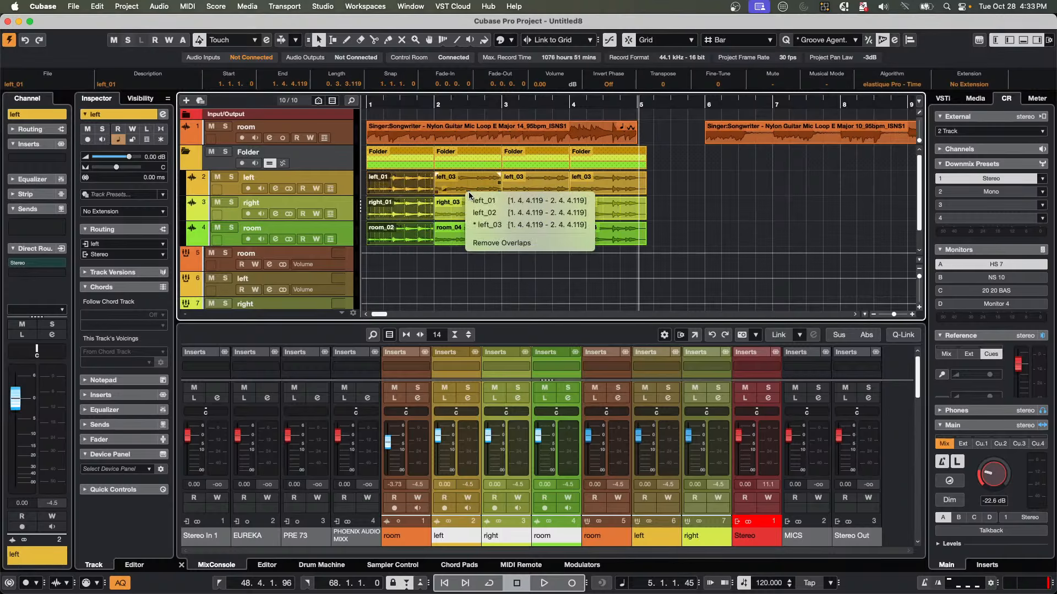
click(487, 225)
Switch the grouped bar 3 segment to the left_01 take and the bar 4 segment to left_02.
click(538, 194)
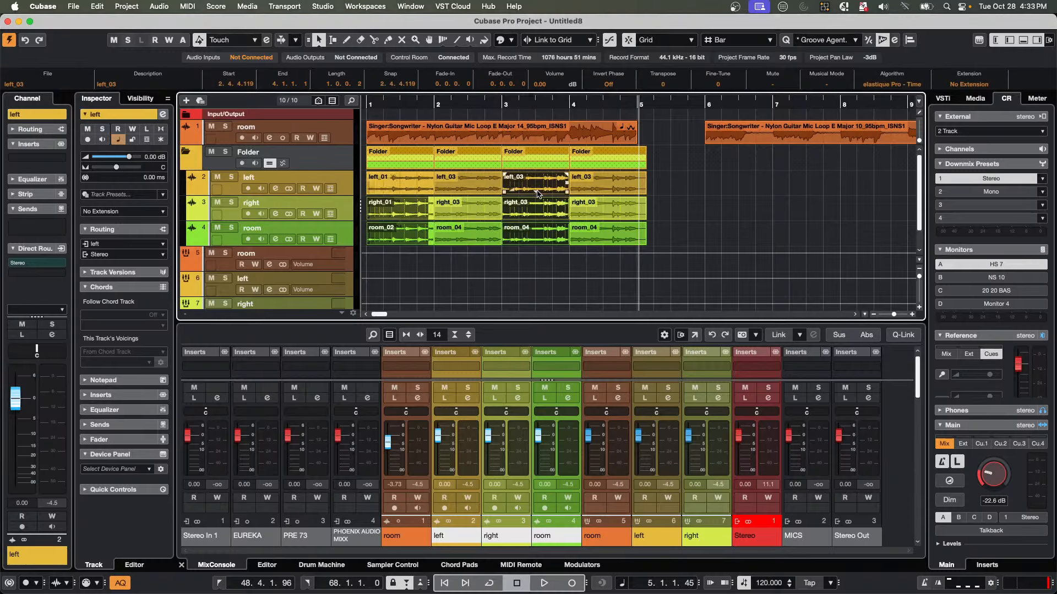
click(537, 194)
click(528, 203)
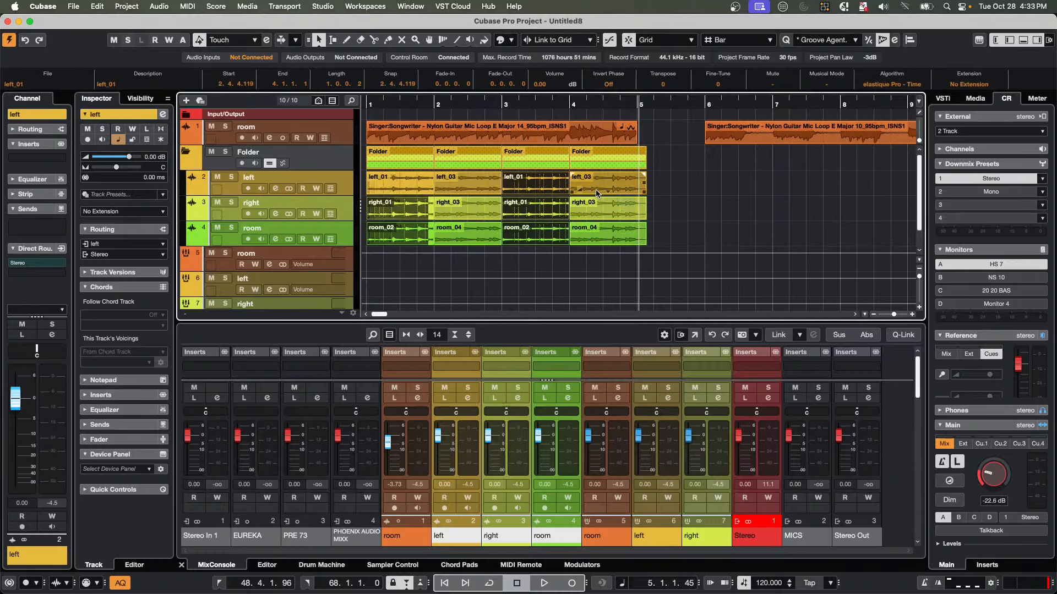
click(607, 197)
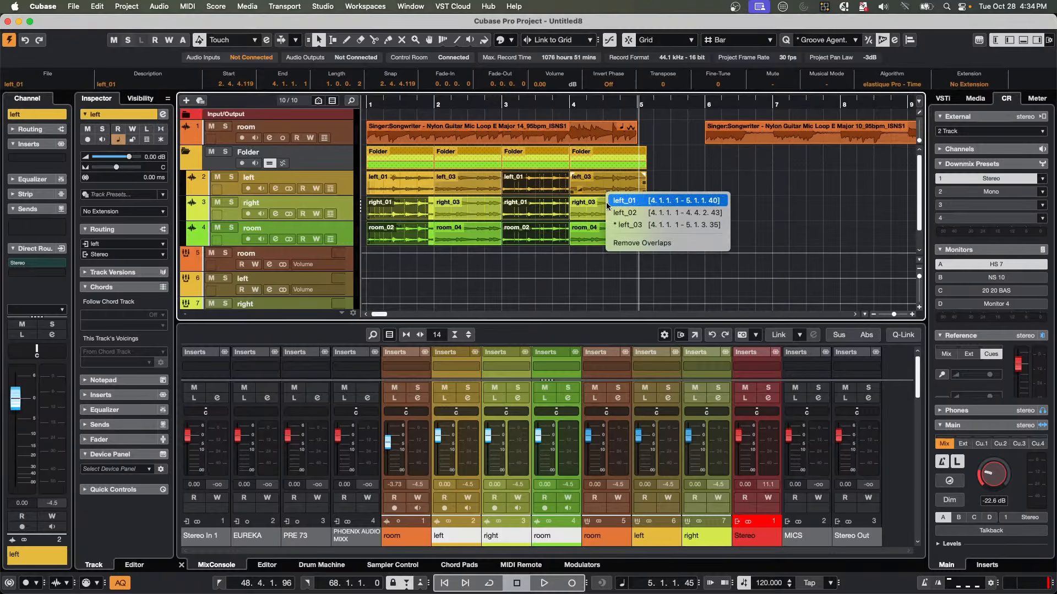
click(609, 213)
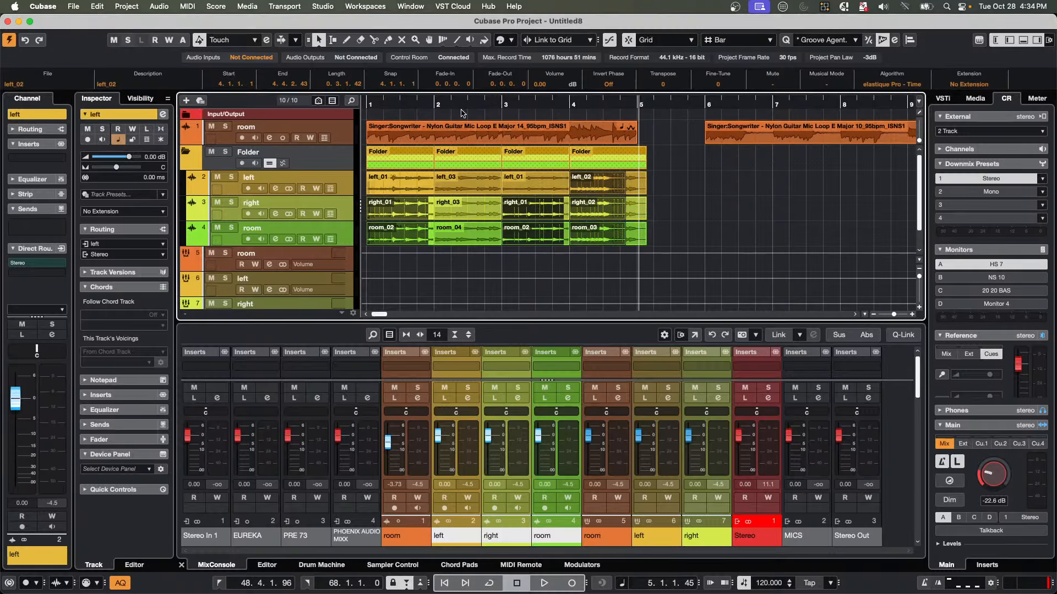
Play the comped takes from the project start to just past bar 5, and select the bar 2 segment on the room track.
click(671, 200)
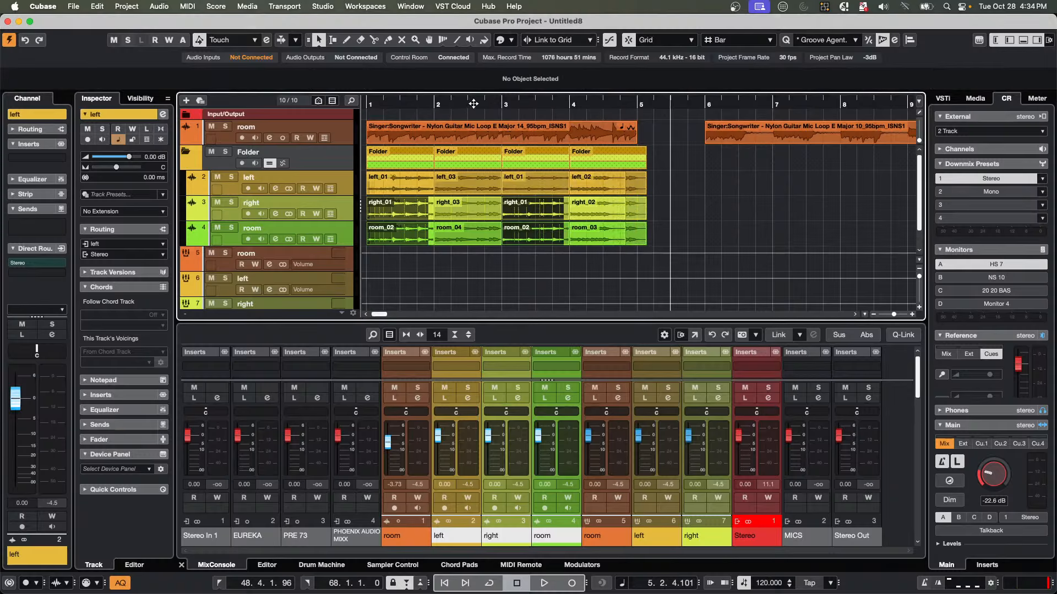
key(Home)
key(space)
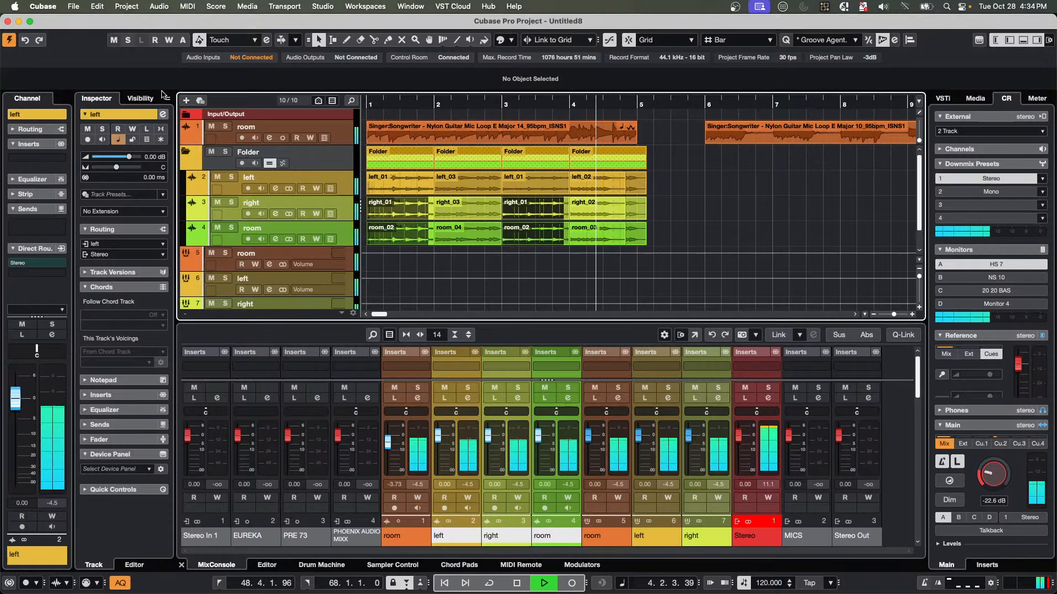
key(space)
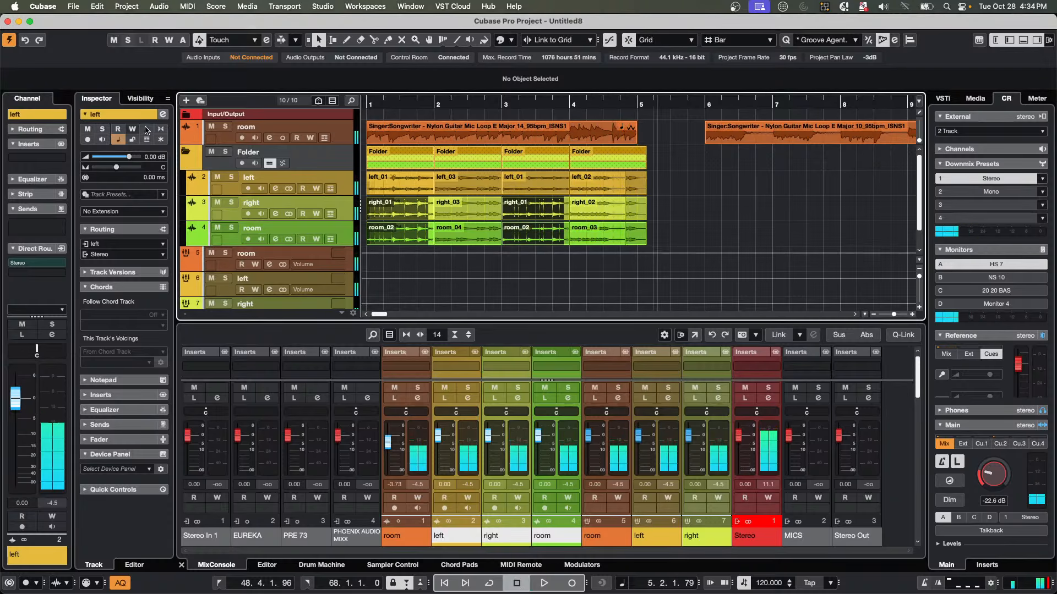
click(454, 240)
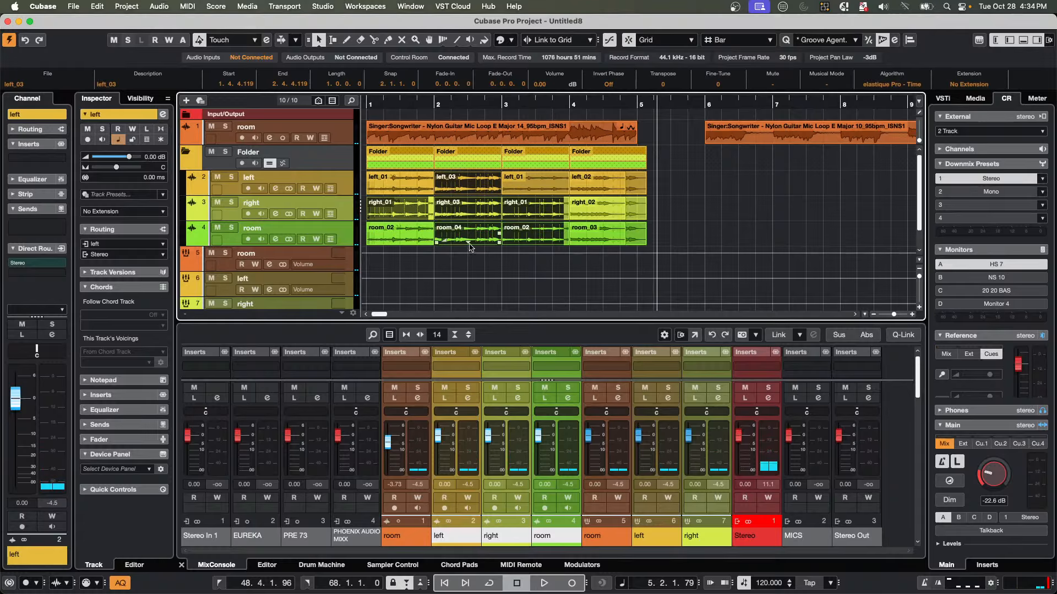
Switch the grouped bar 2 segment to the left_01 take and the bar 1 segment to left_02.
click(468, 242)
click(477, 252)
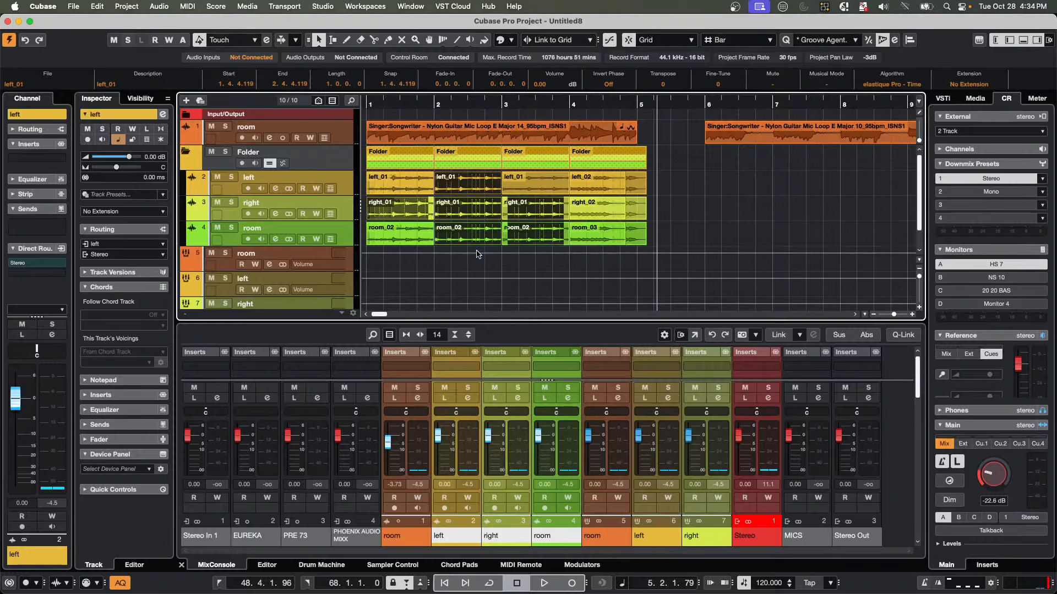
click(399, 245)
click(419, 263)
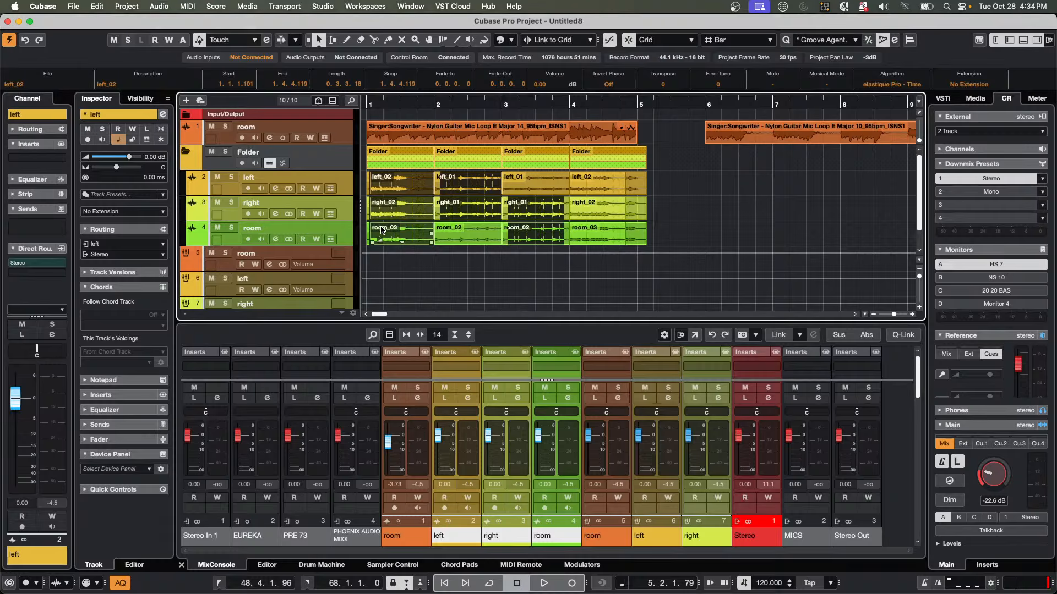
Undo the last grouped take switches for bars 1 and 2 and the earlier ones for bars 4 and 3.
key(super+z)
key(super+z)
key(super+z)
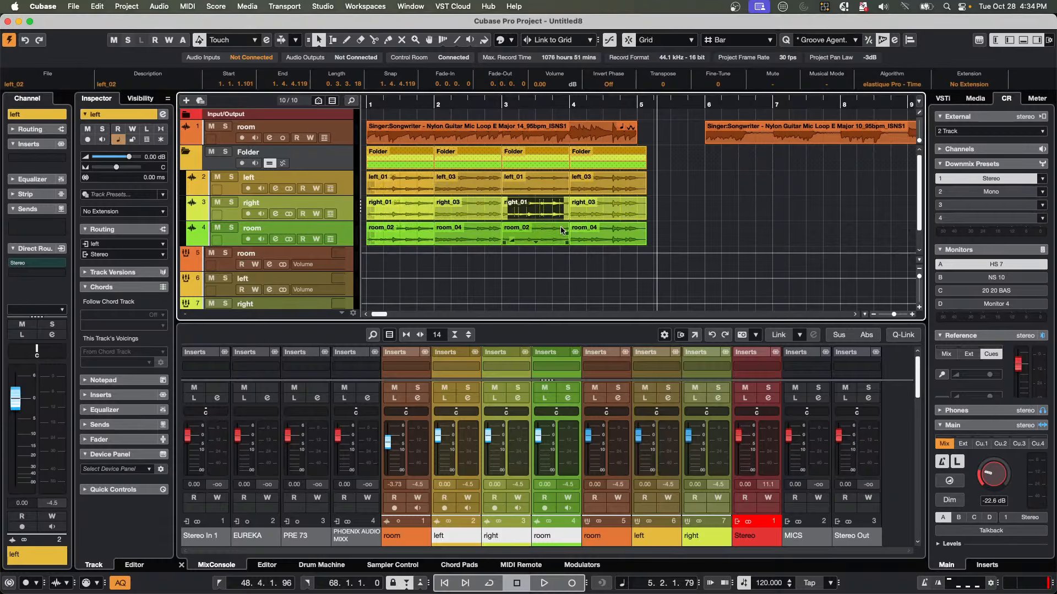
key(super+z)
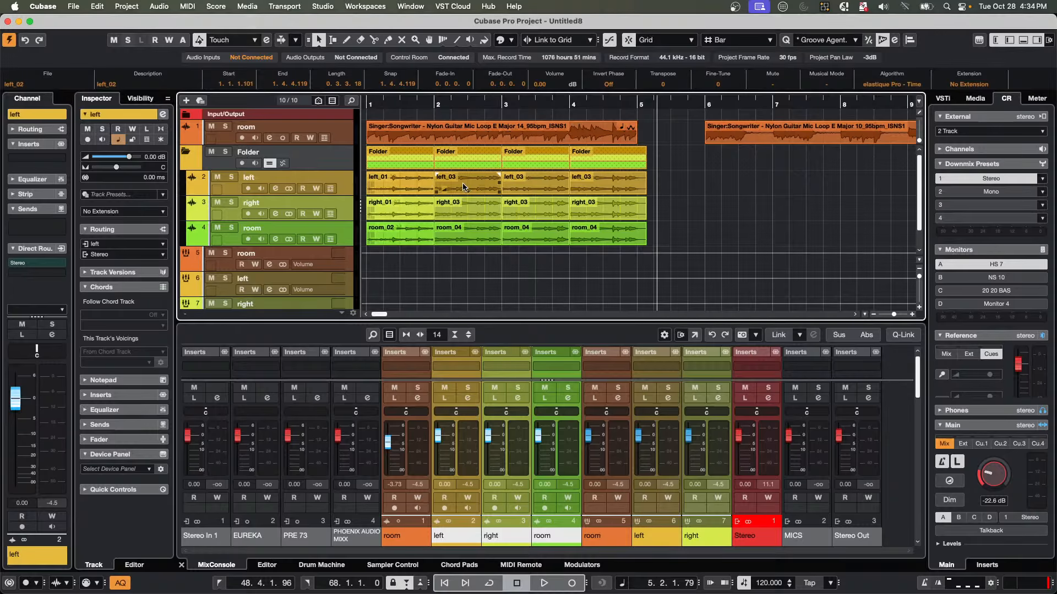
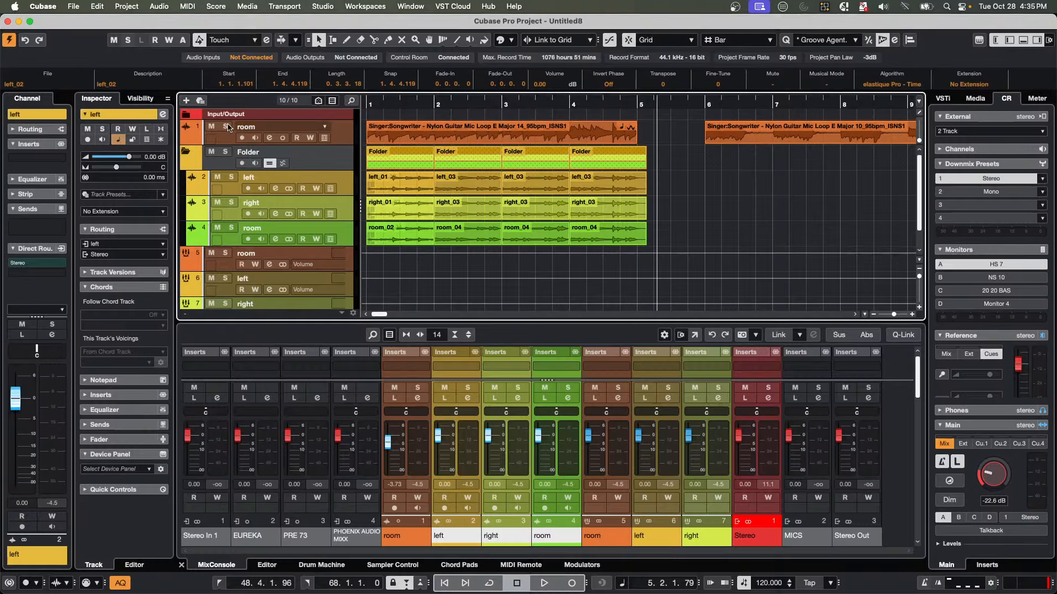
Open the channel settings of the source room audio track and briefly play the loop from bar 6.
click(706, 105)
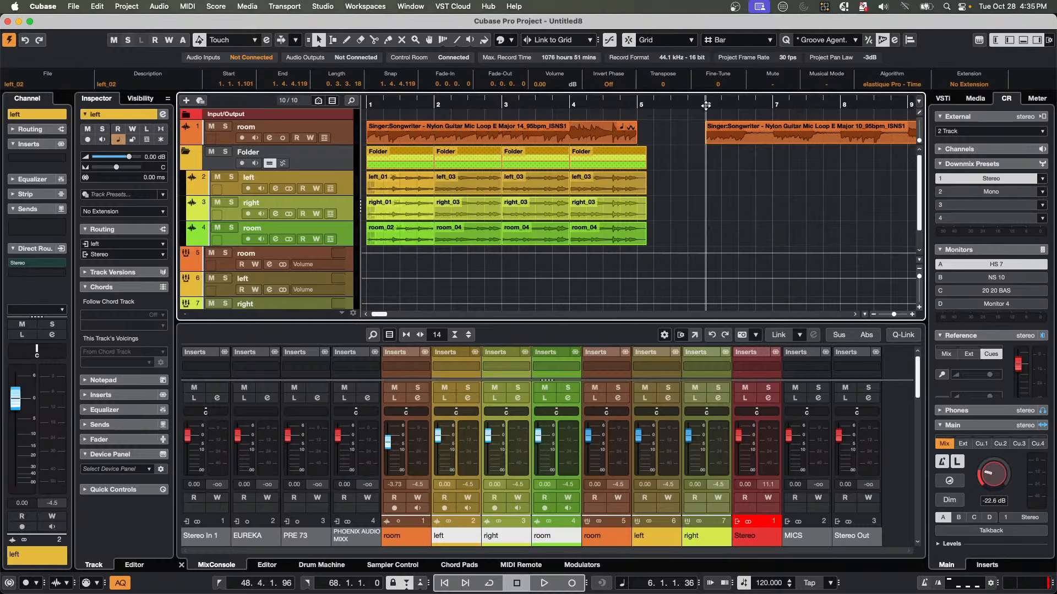
click(344, 137)
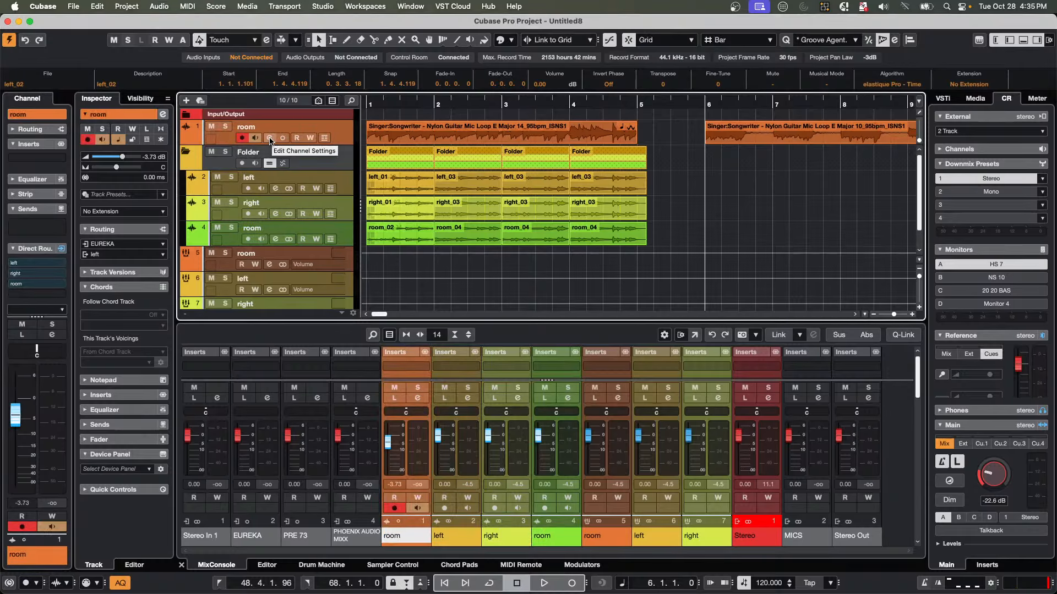
click(270, 138)
key(space)
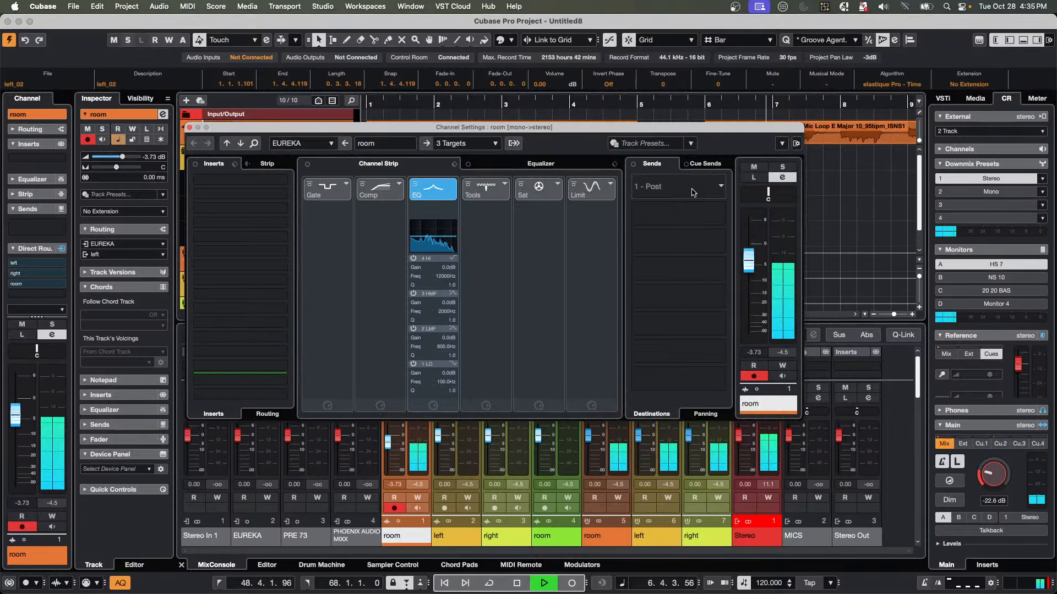
key(space)
Add a stereo REVelation effect track to send 1 of the room channel and close its plug-in window.
click(718, 187)
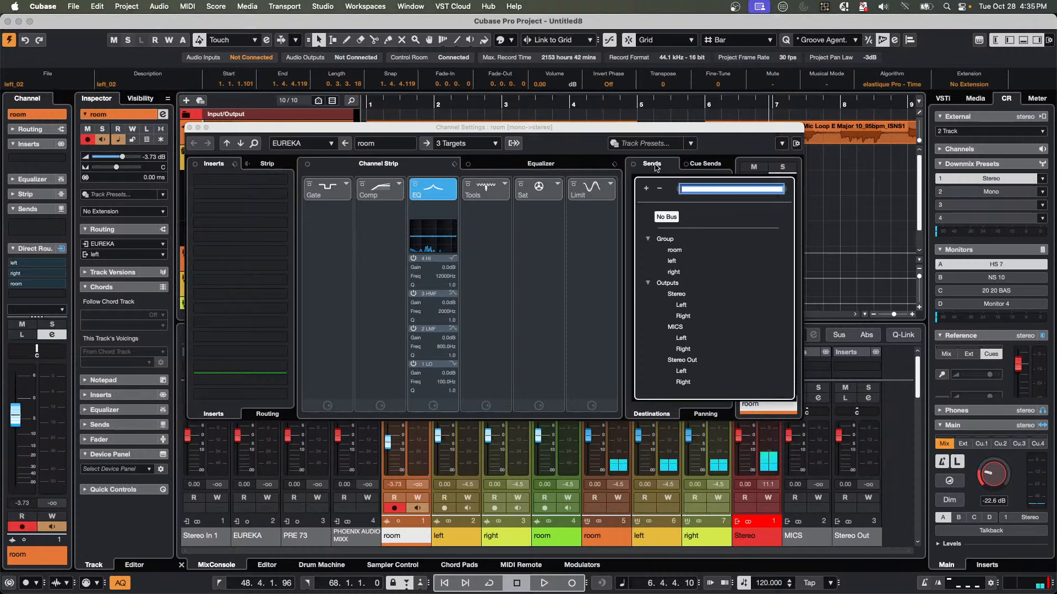
click(720, 135)
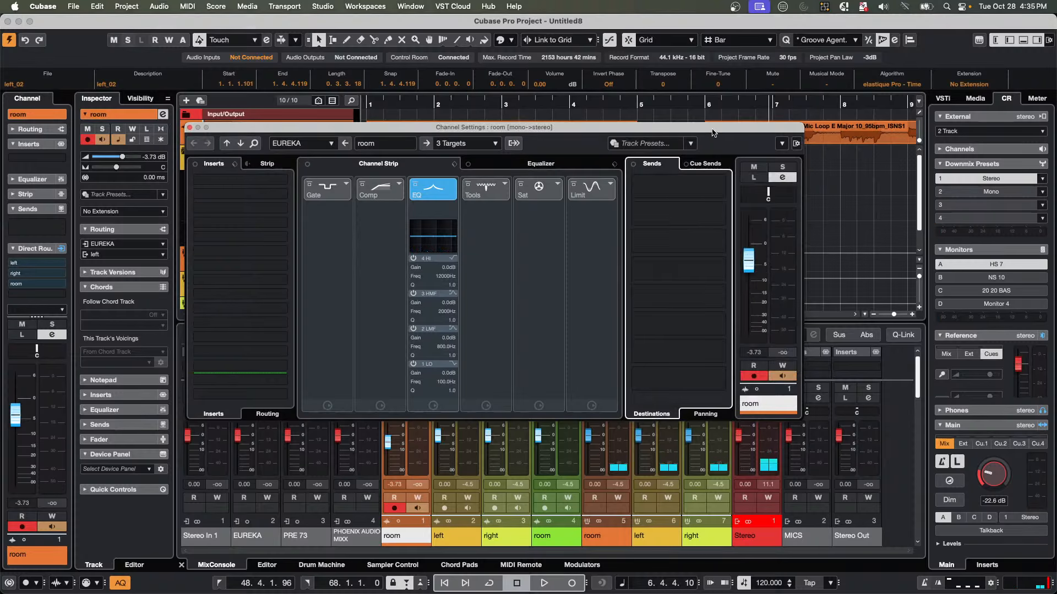
right_click(719, 189)
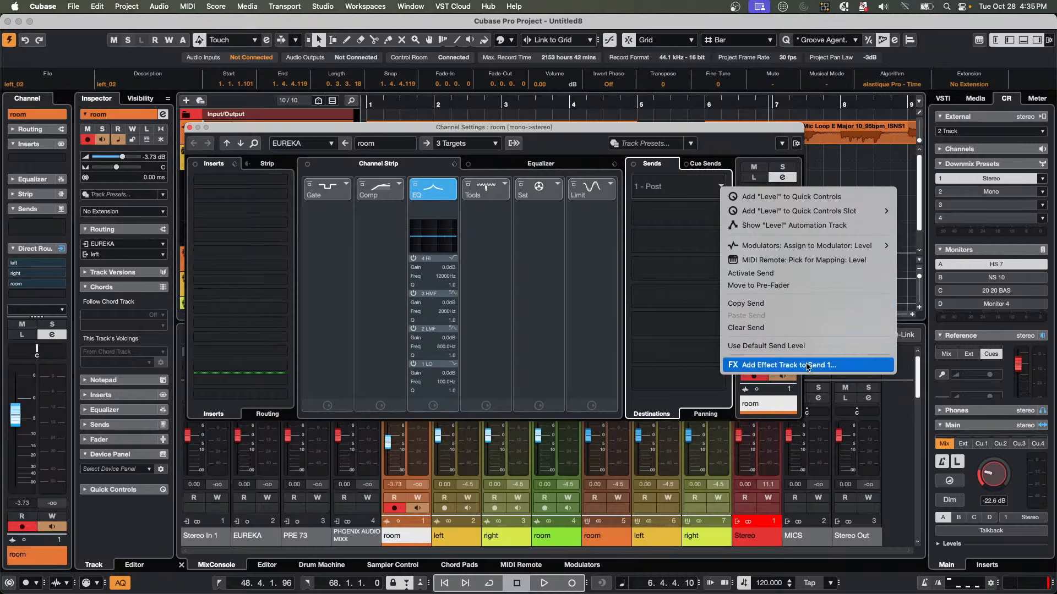
click(831, 366)
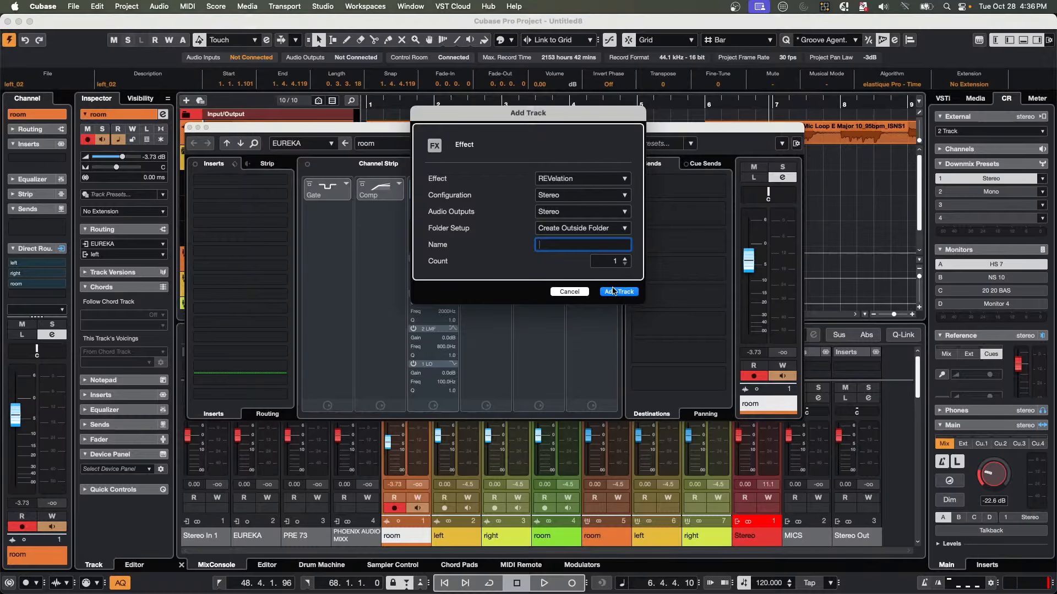
click(613, 290)
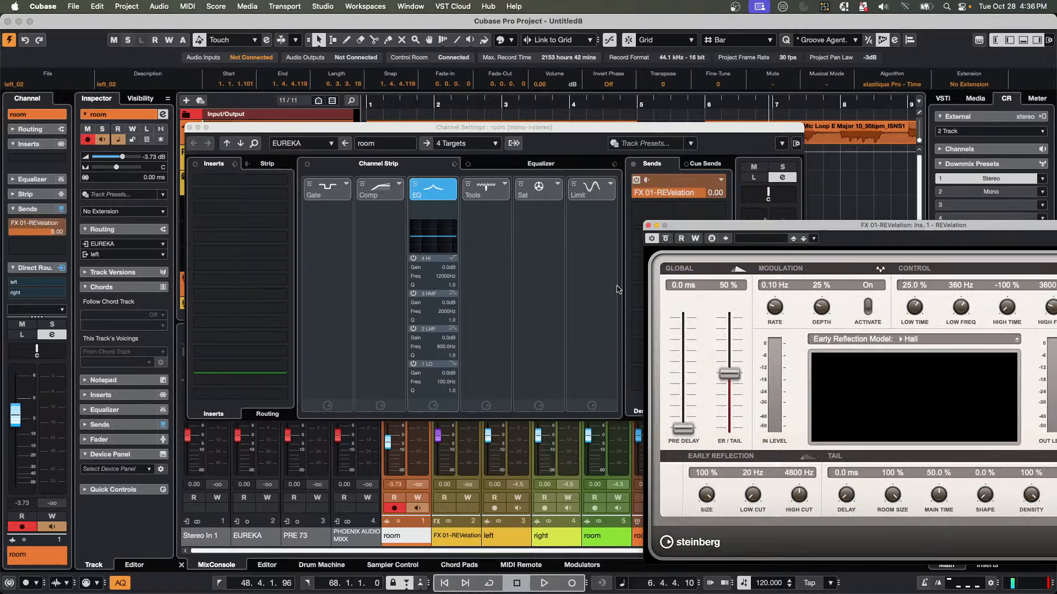
click(648, 225)
Add a StudioDelay effect track to send 2 of the room channel and close its plug-in window.
click(720, 180)
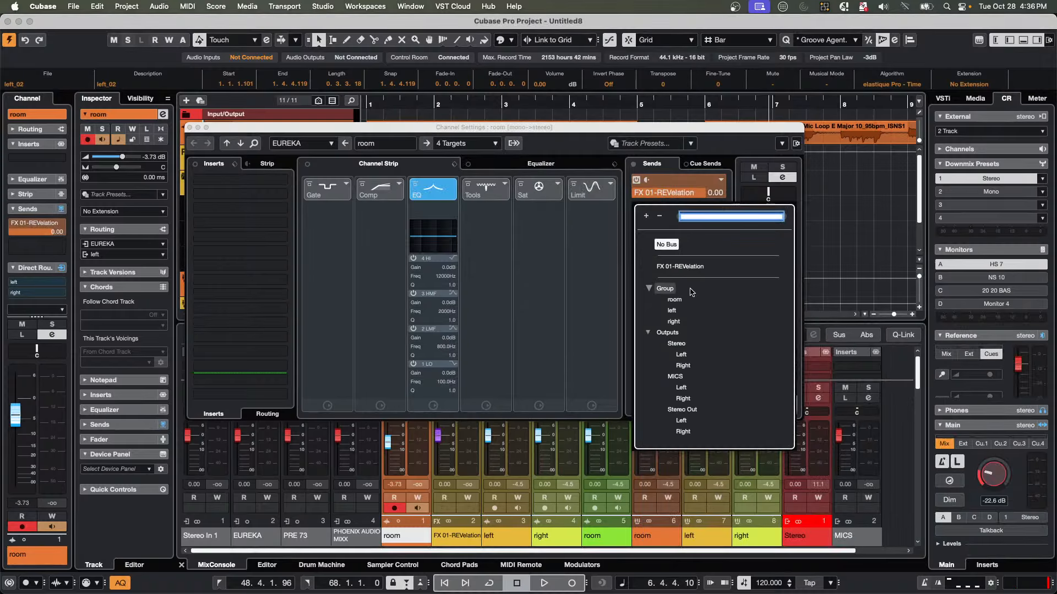
click(620, 213)
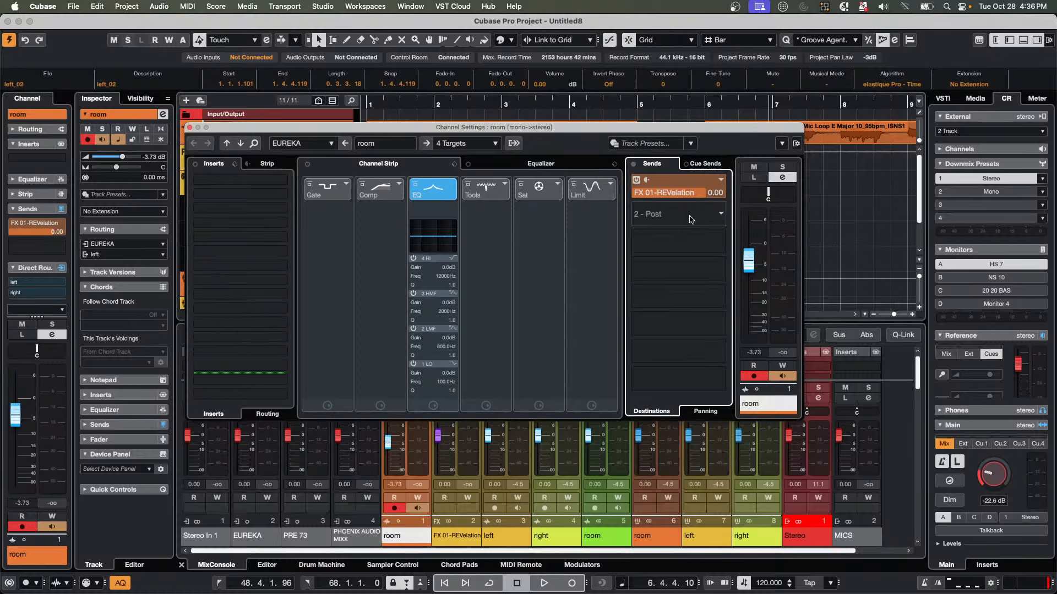
right_click(715, 215)
click(756, 390)
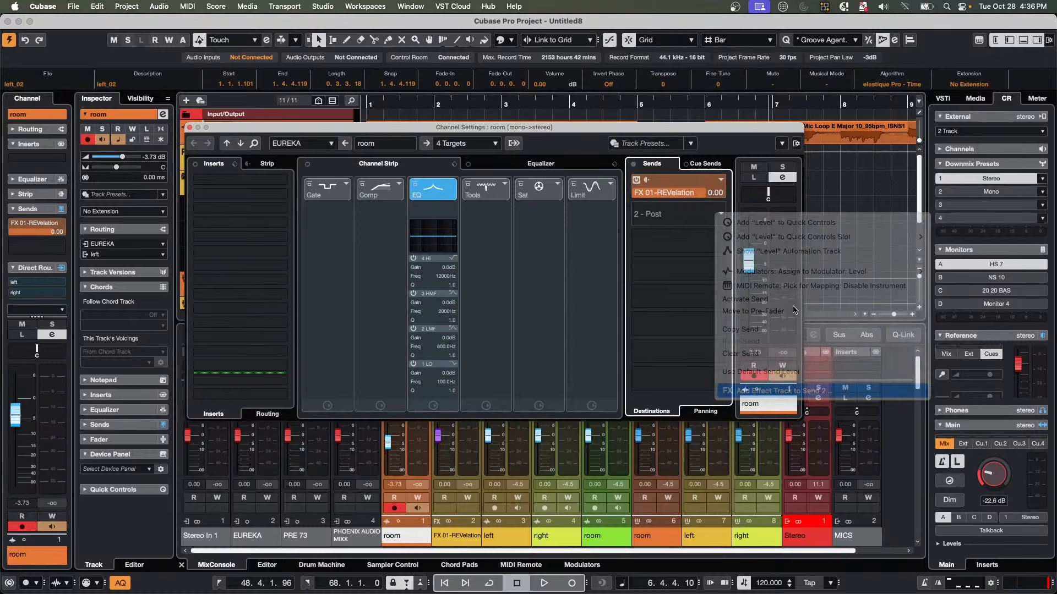
click(582, 179)
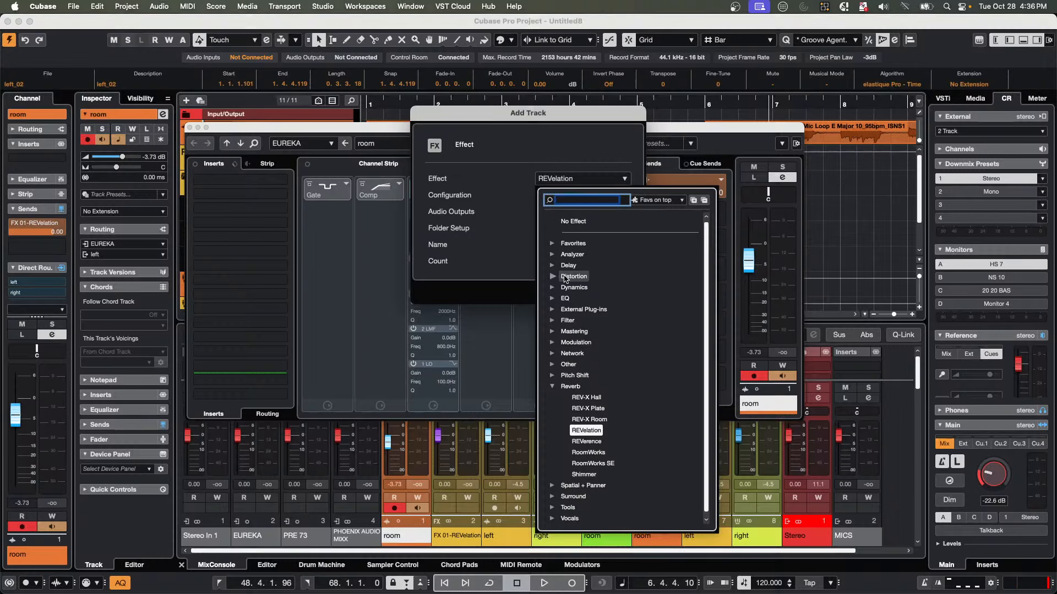
click(552, 266)
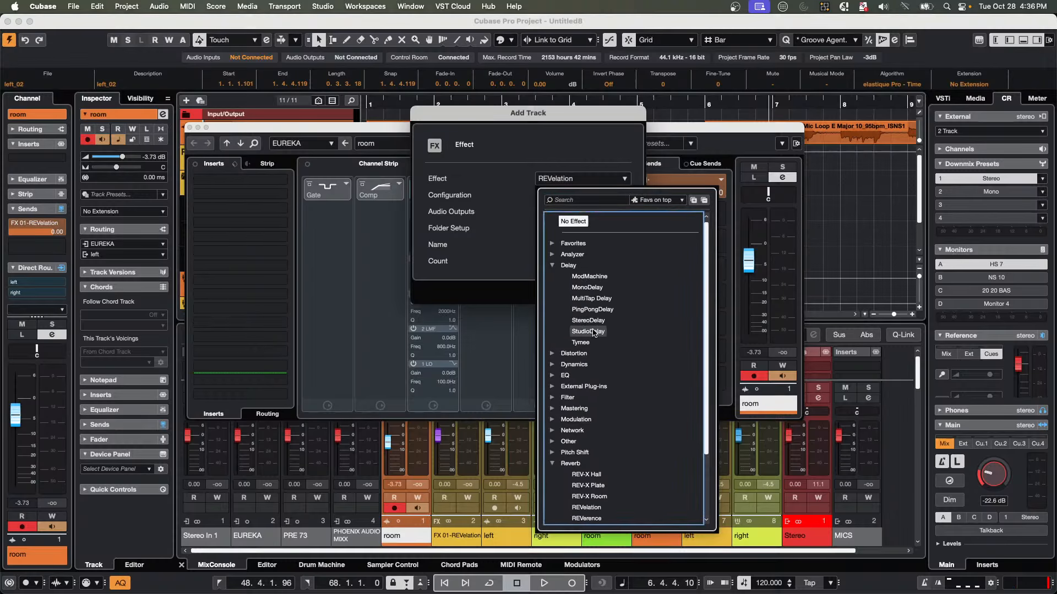
click(586, 332)
click(619, 292)
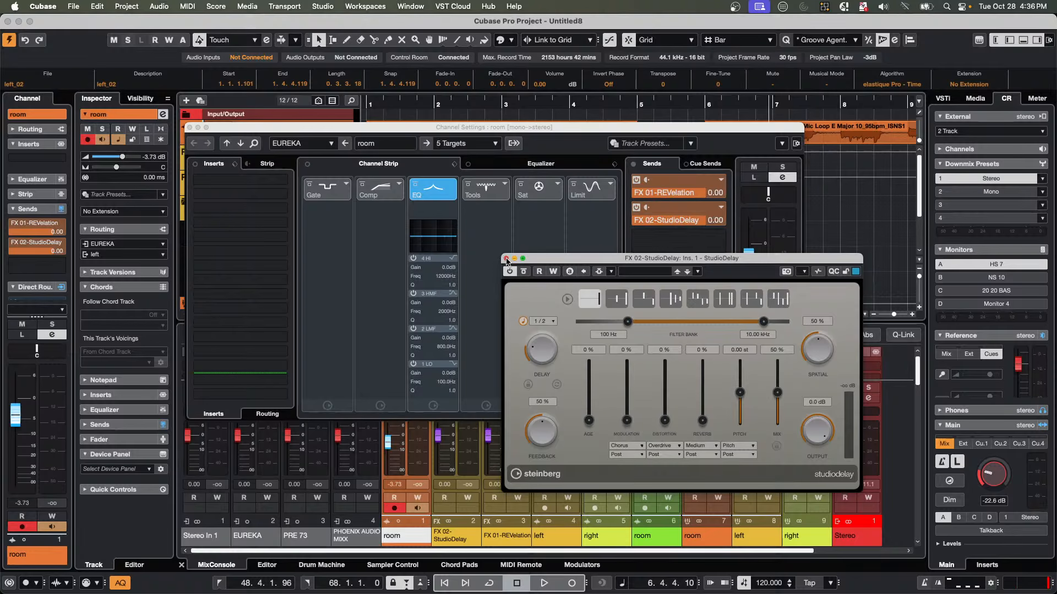
click(507, 259)
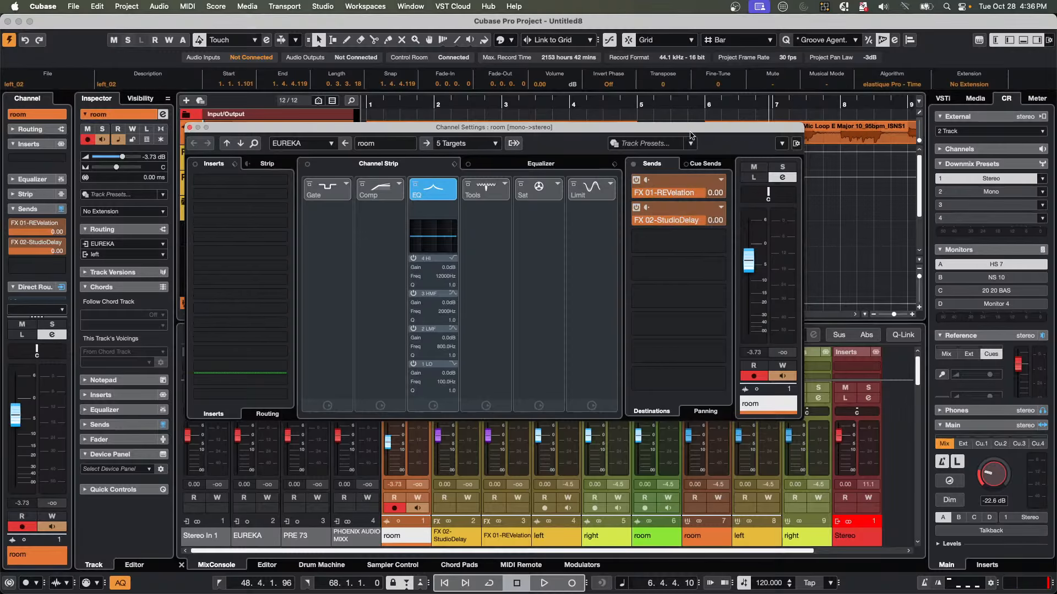
Move the channel settings window off the timeline and play the loop from bar 6 to bar 9 with both sends active.
drag(692, 132, 598, 181)
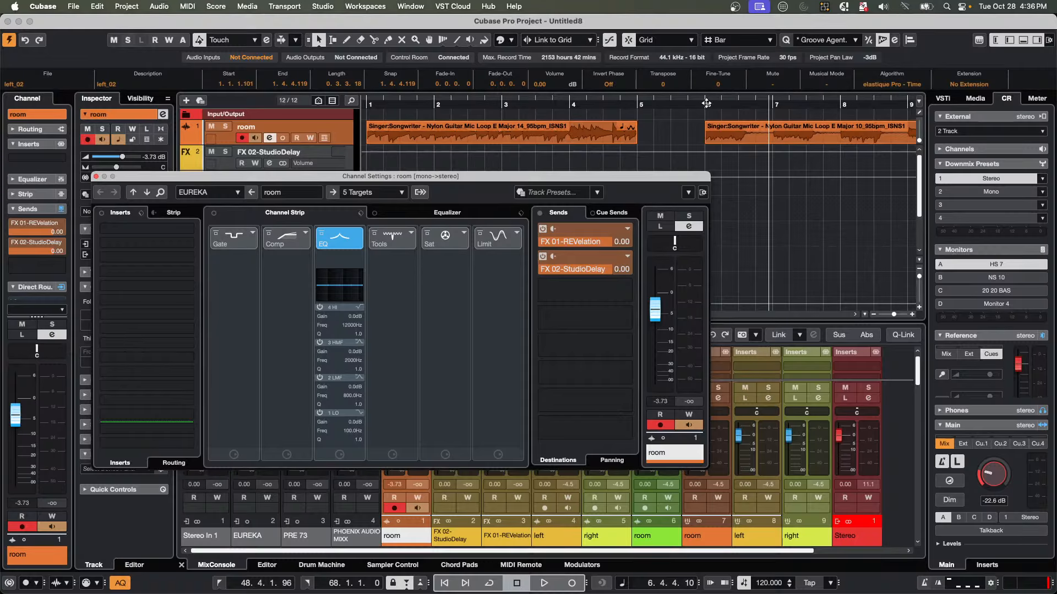
click(707, 103)
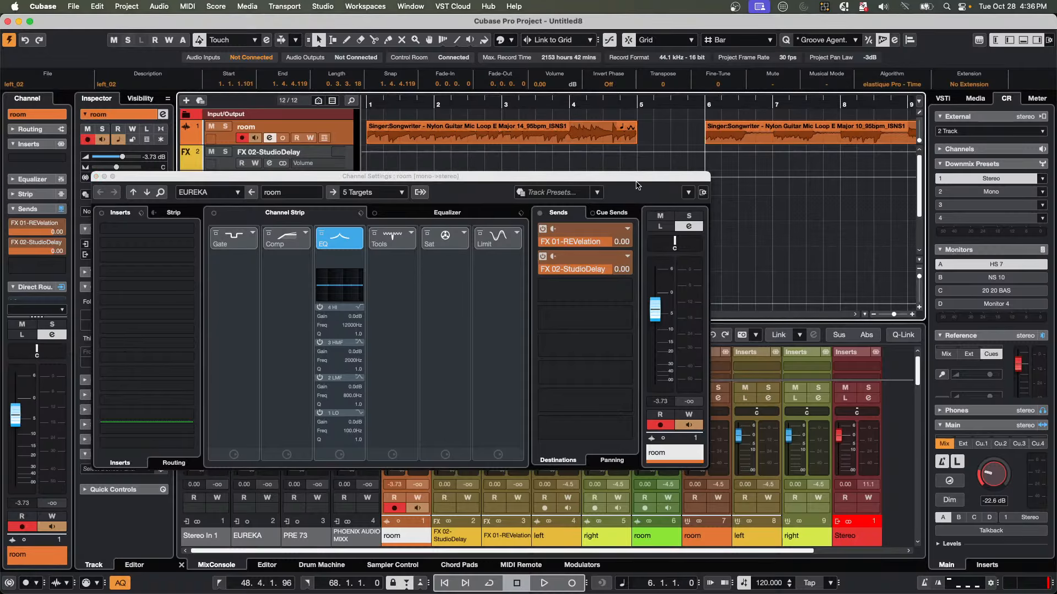
key(space)
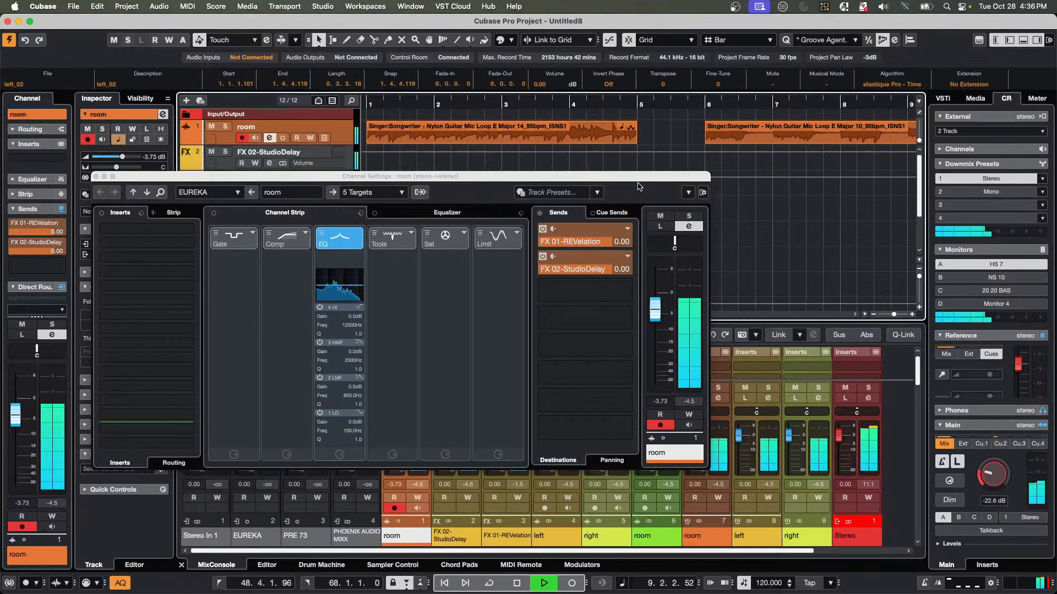
key(space)
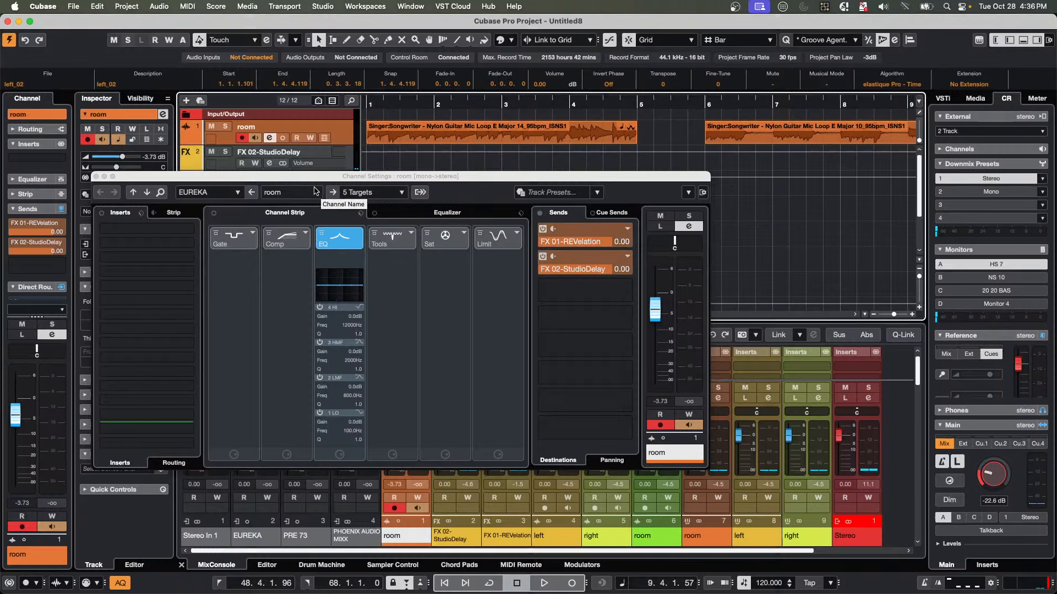
Replace the room channel's left group output target with FX 02-StudioDelay and close its channel settings.
click(405, 194)
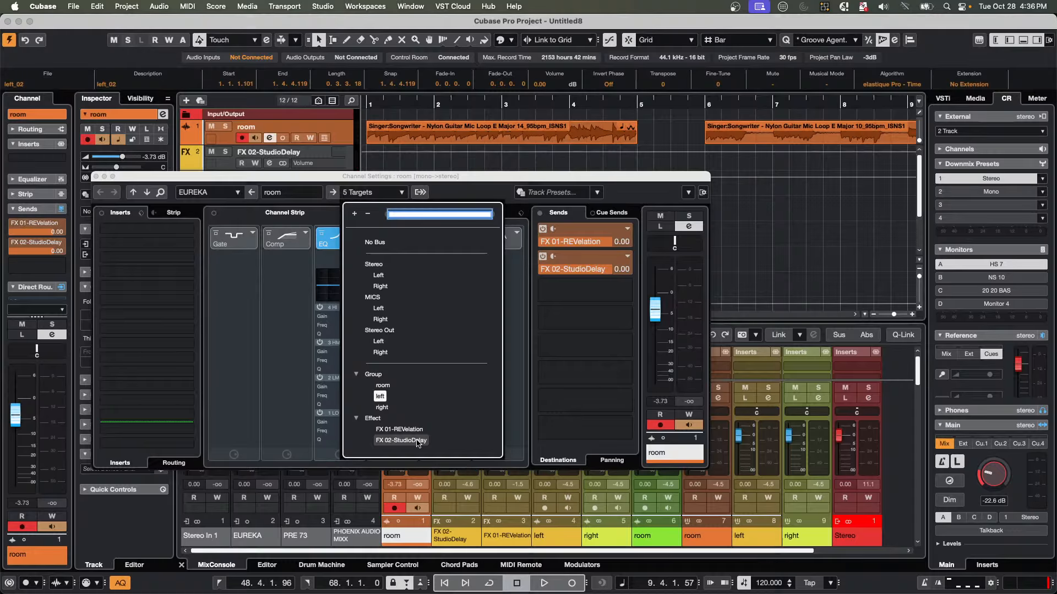
click(417, 441)
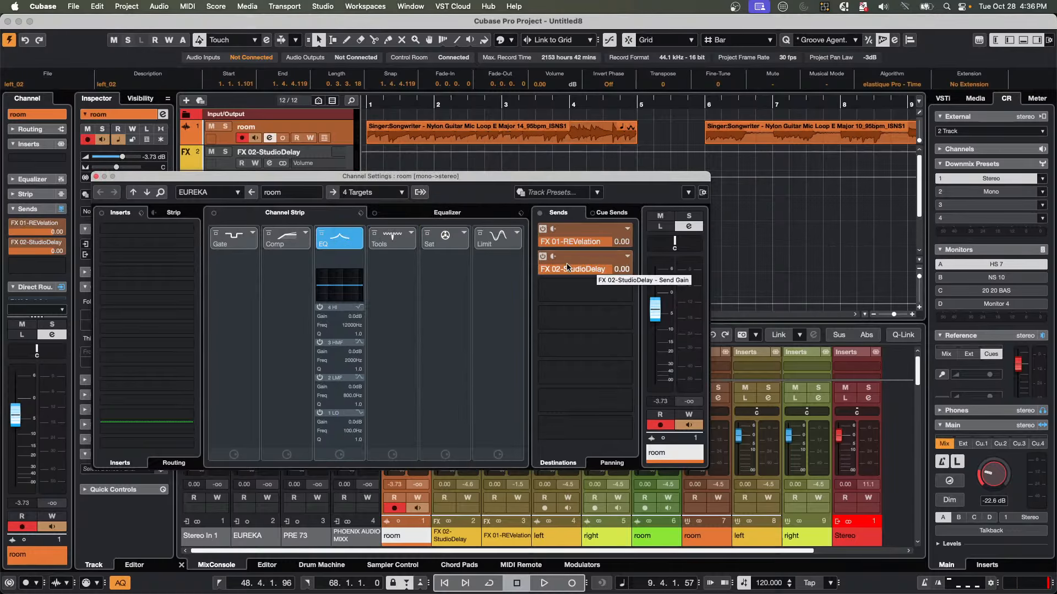
click(95, 176)
Examine the output routing and insert slots in the FX 02-StudioDelay track's channel settings.
scroll(254, 282, down, 3)
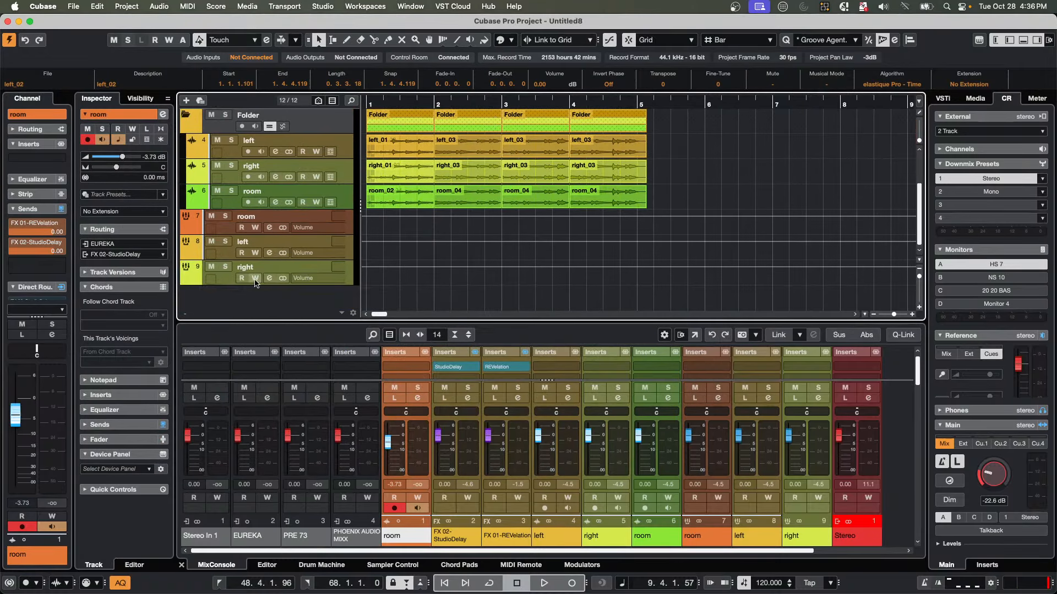
scroll(320, 232, up, 3)
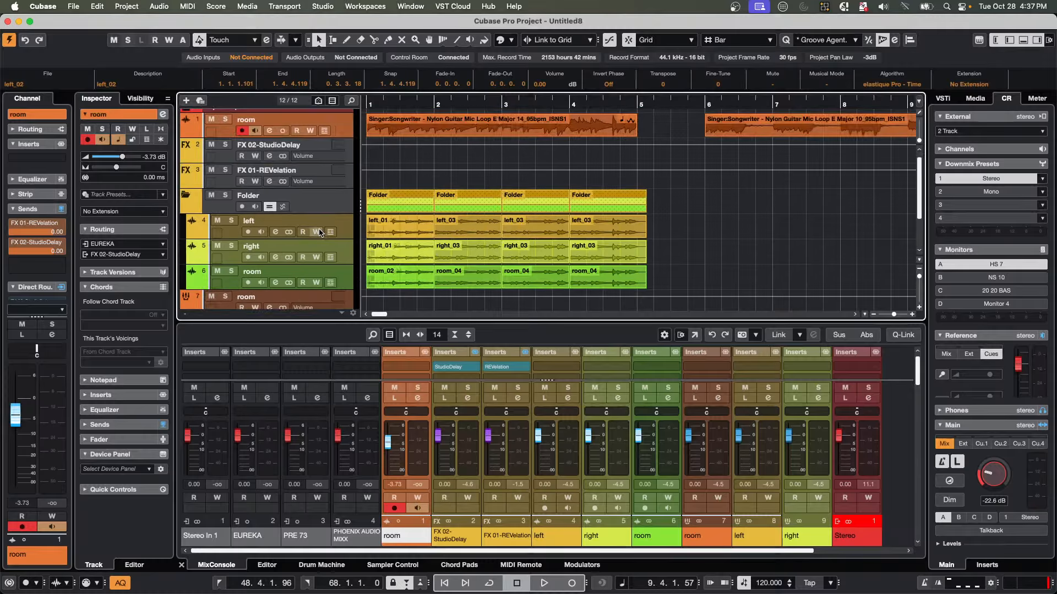
click(341, 154)
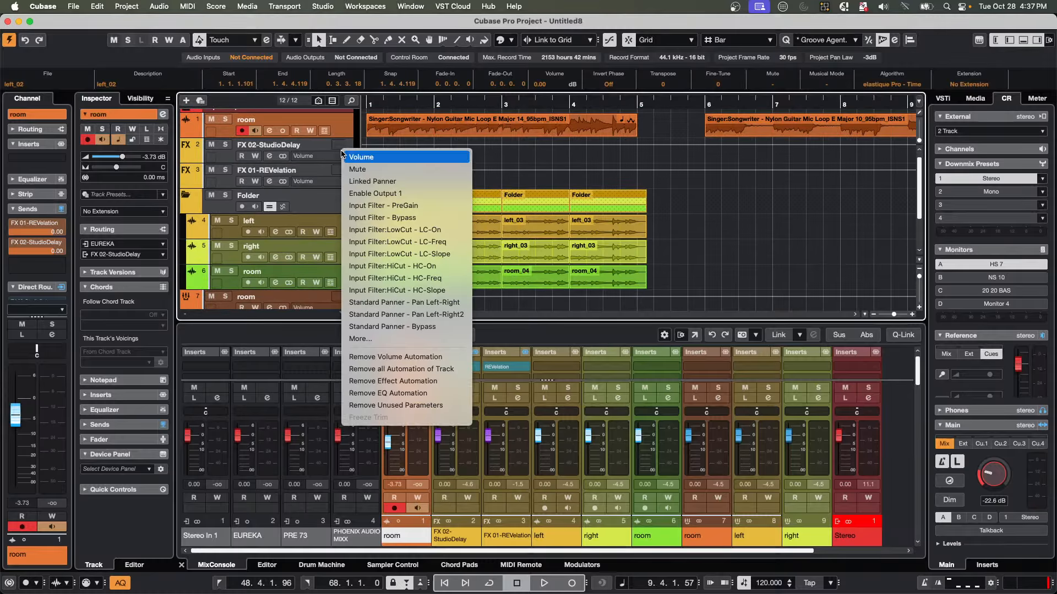
click(269, 157)
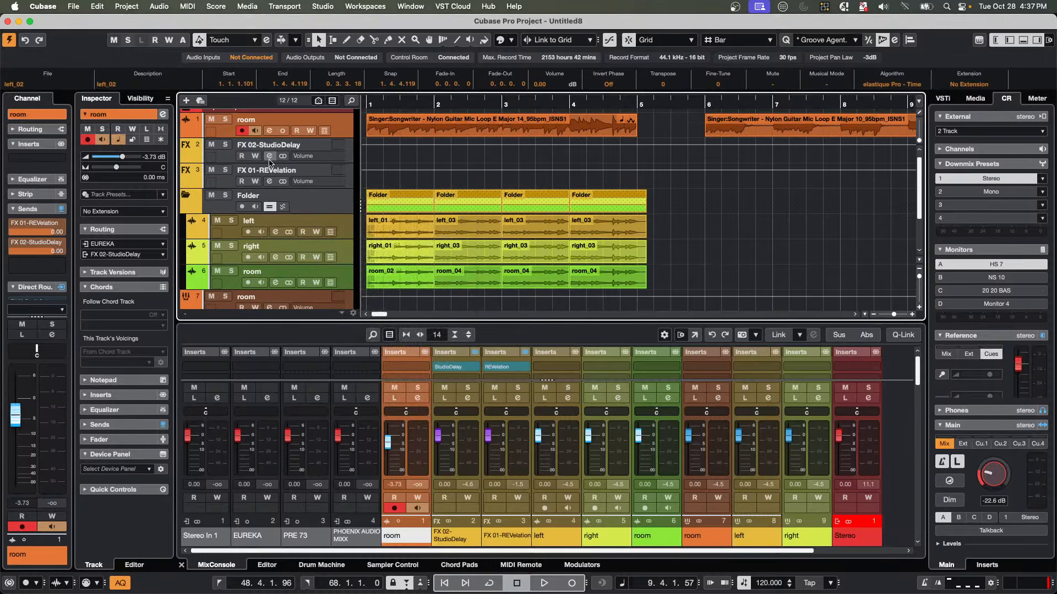
click(269, 158)
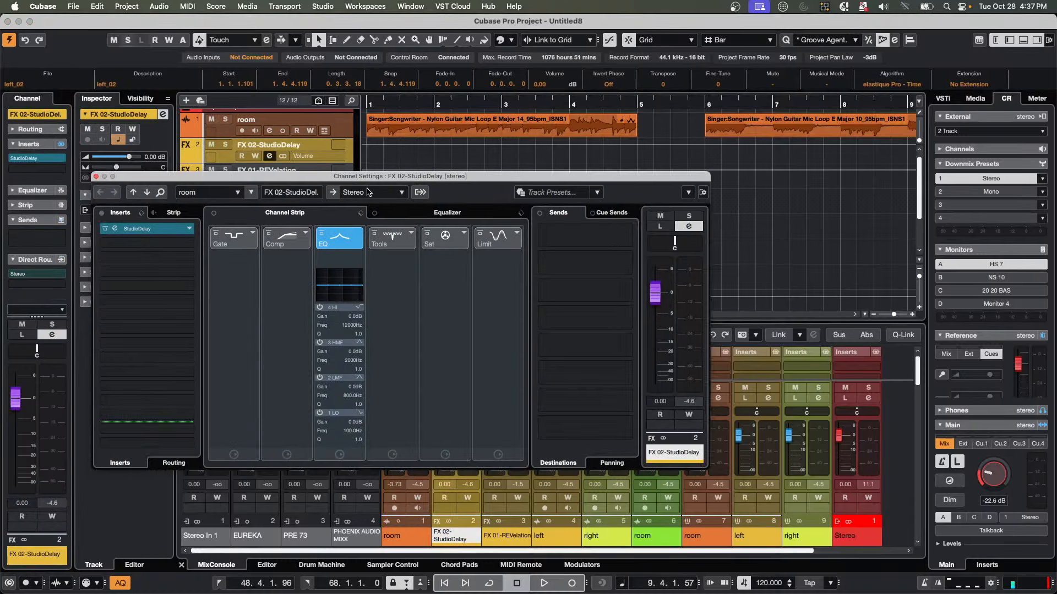
click(186, 243)
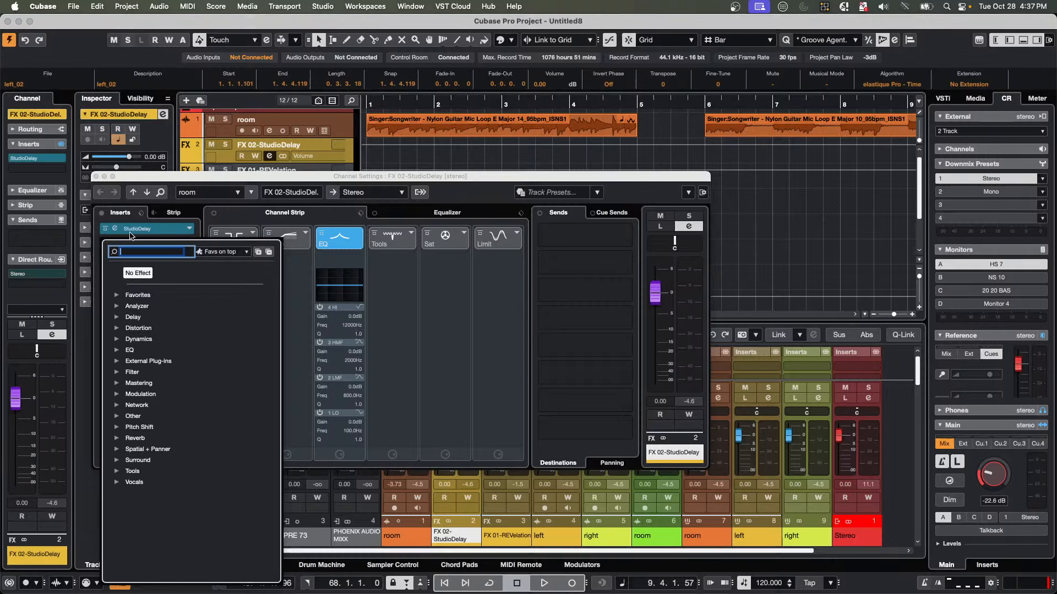
click(96, 177)
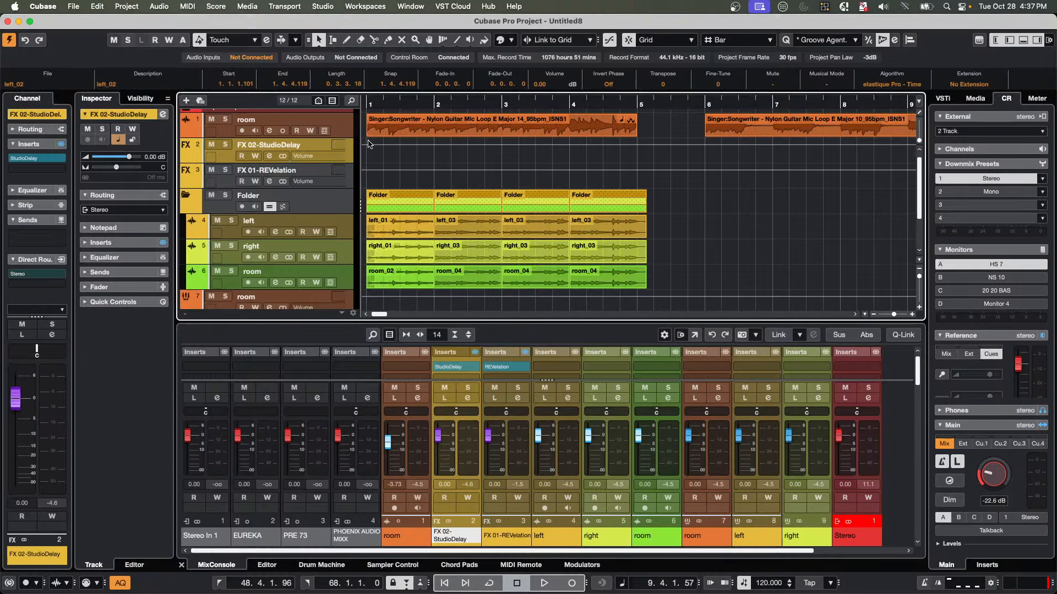
Select the source room audio track and reopen its channel settings.
click(344, 132)
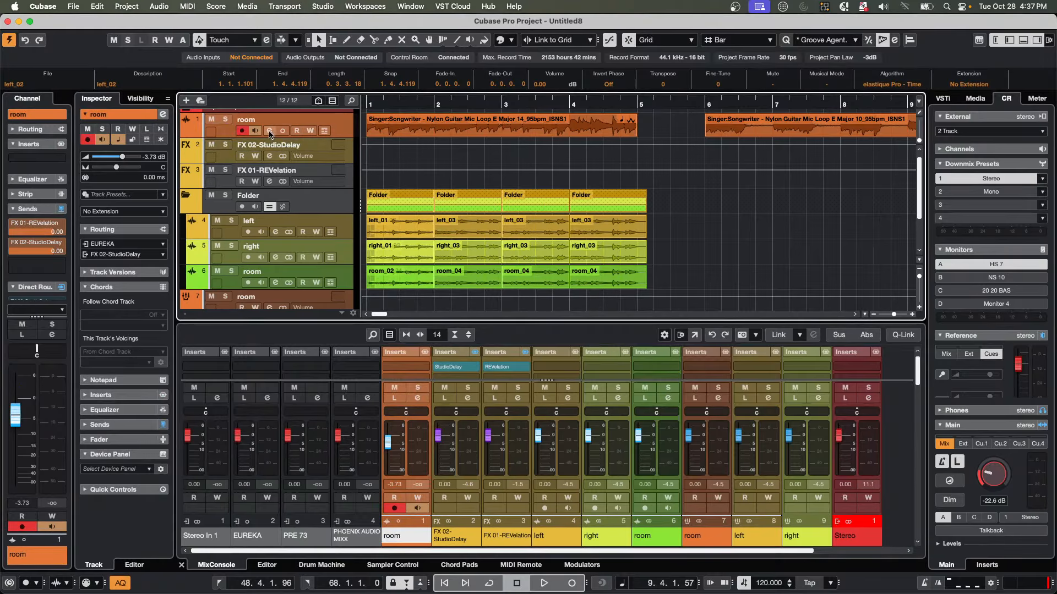
click(269, 131)
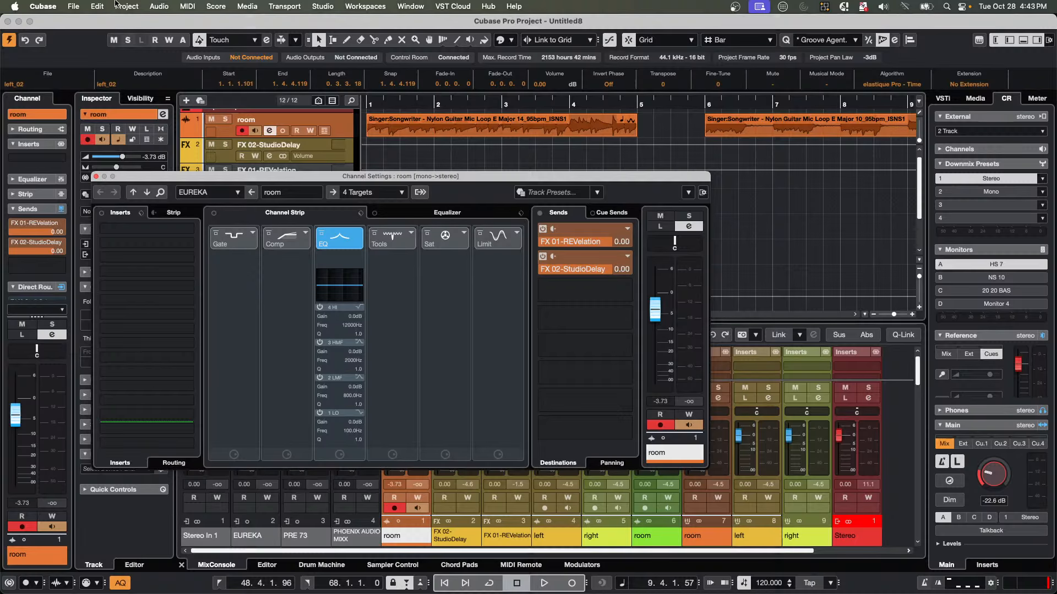
Open the key command settings and search the commands for "jog".
click(81, 8)
mouse_move(97, 6)
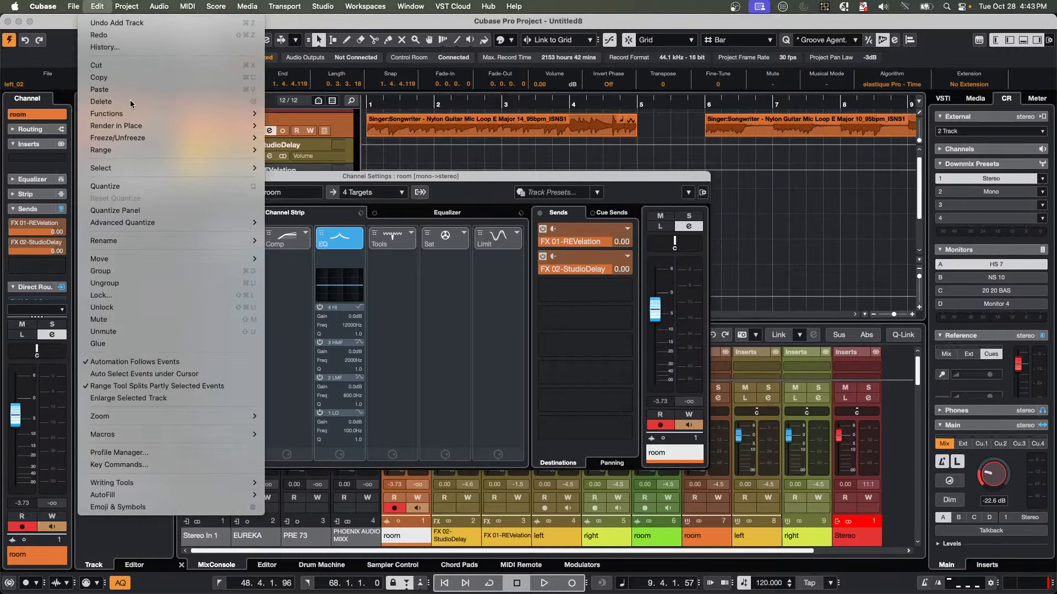
click(145, 465)
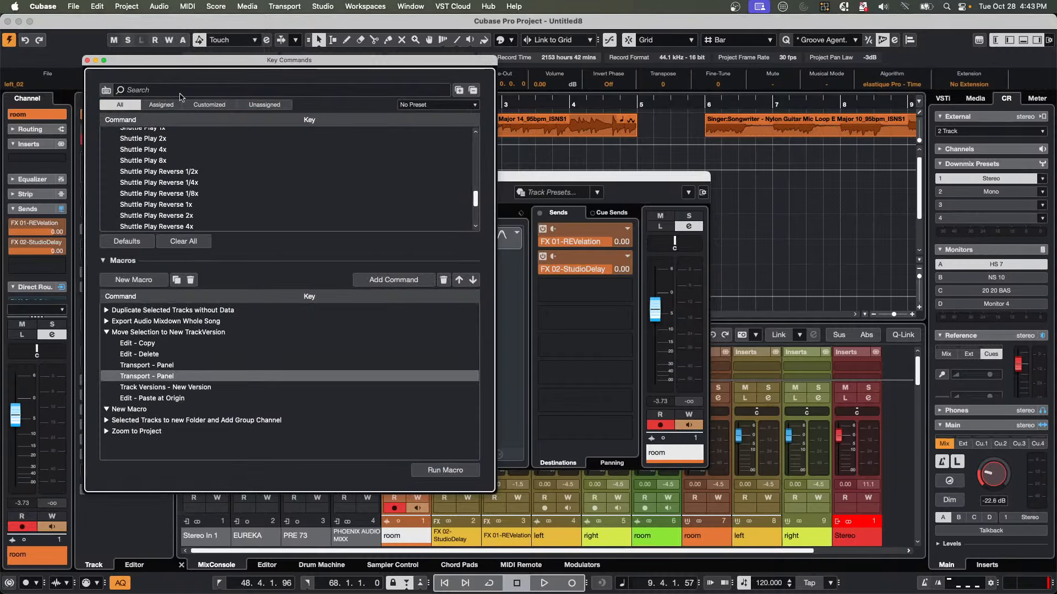
click(148, 90)
text(jo)
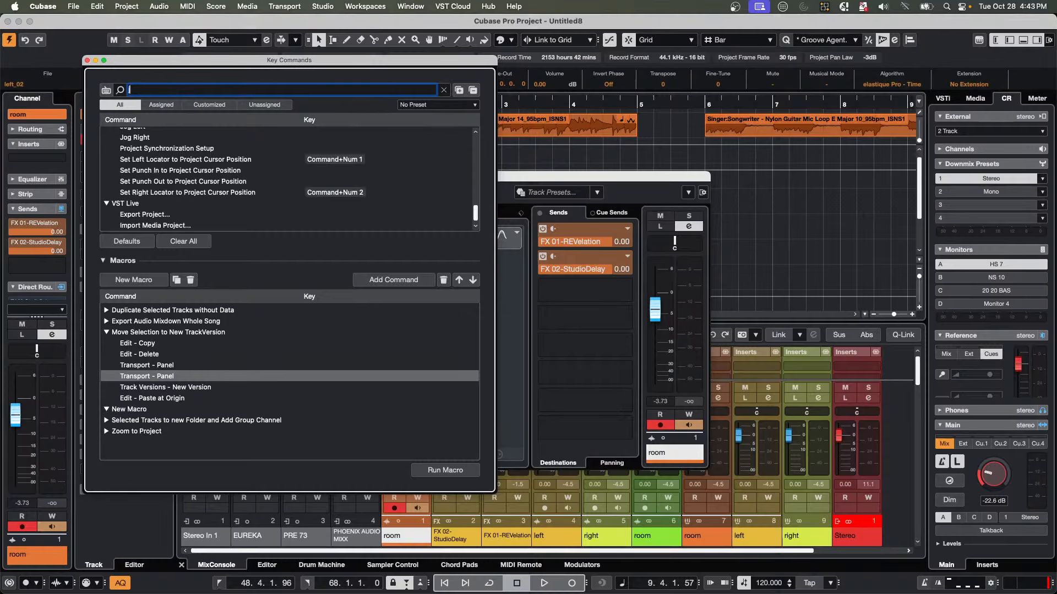
text(g)
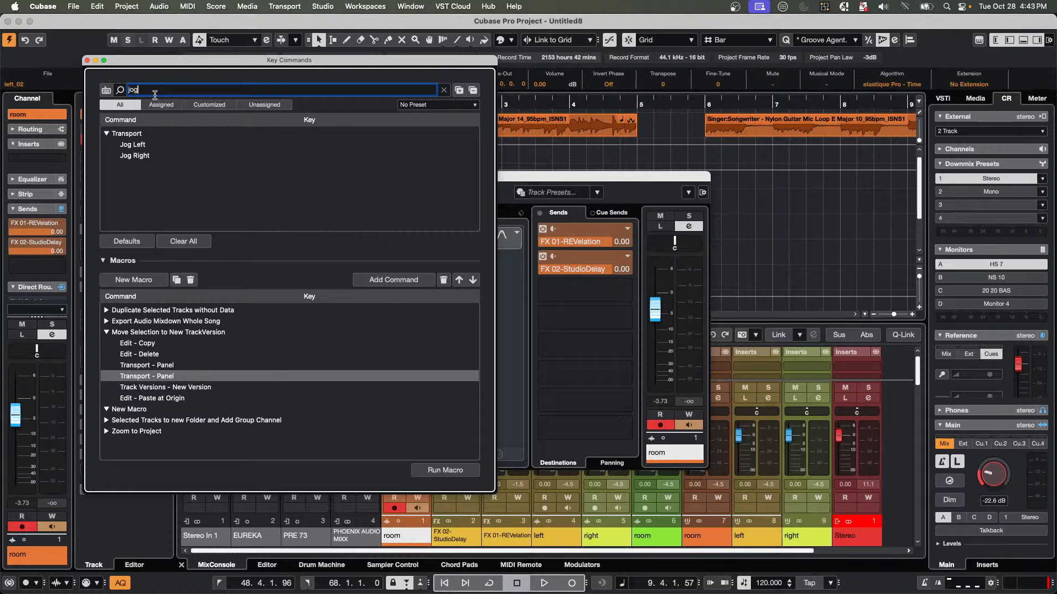
Search the key commands for "shuttle play", examine the forward and reverse speed variants, and close the settings.
drag(155, 94, 96, 76)
text(sh)
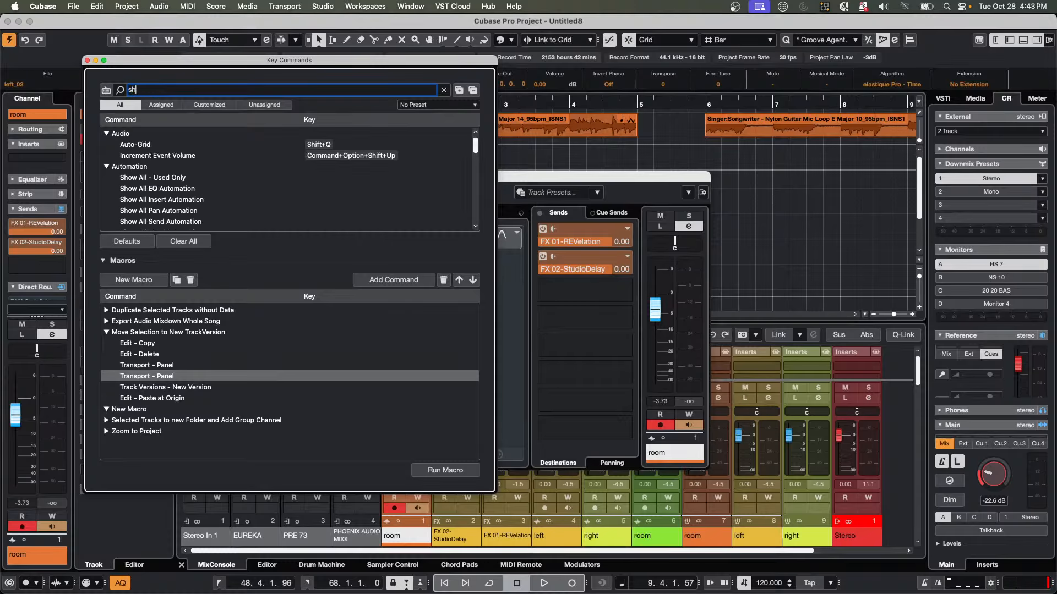
text(uttle play)
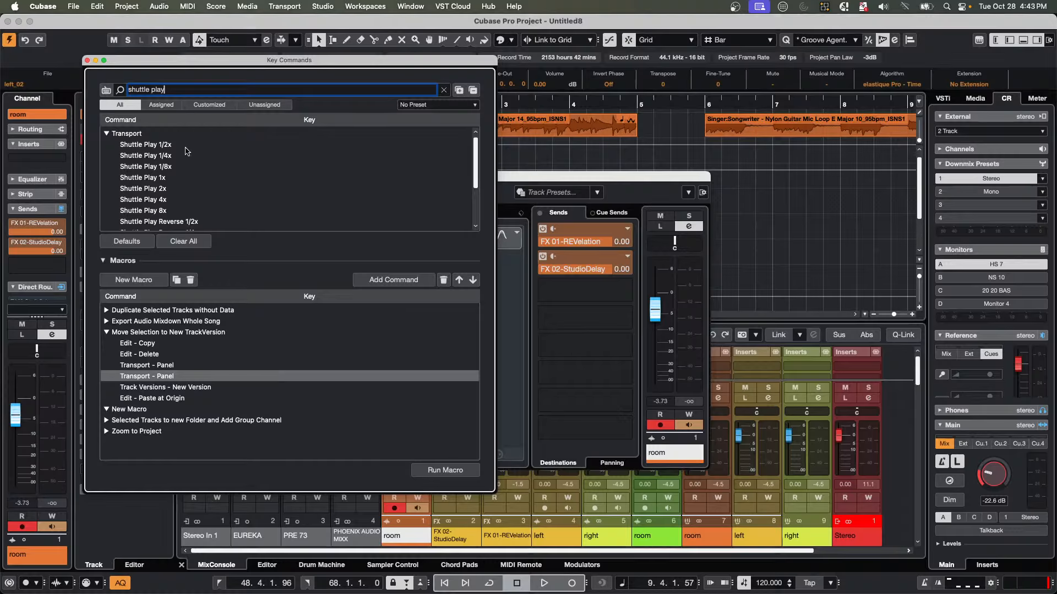
scroll(180, 159, down, 3)
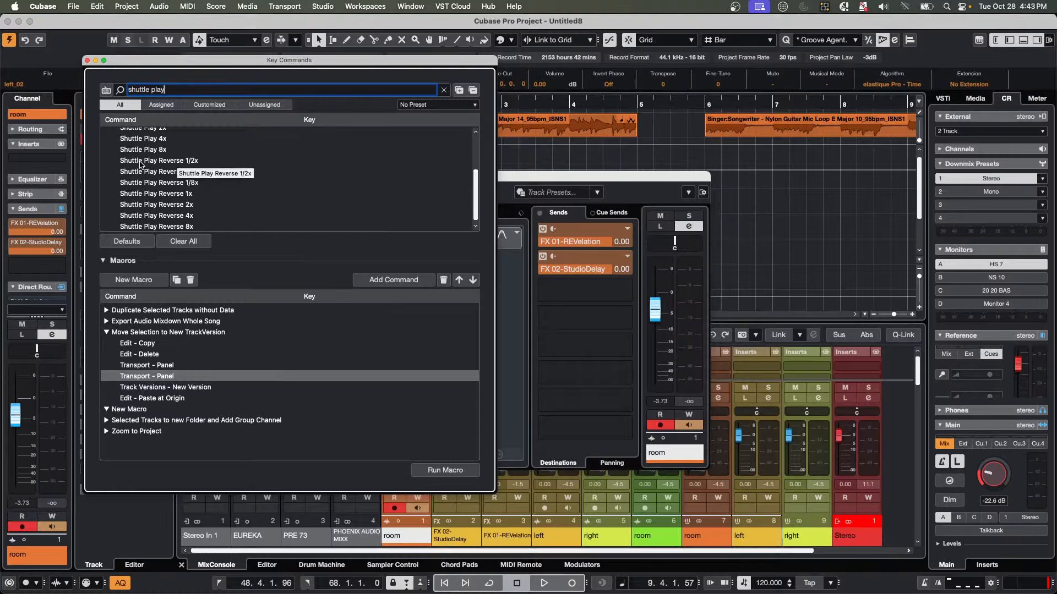
scroll(142, 164, up, 3)
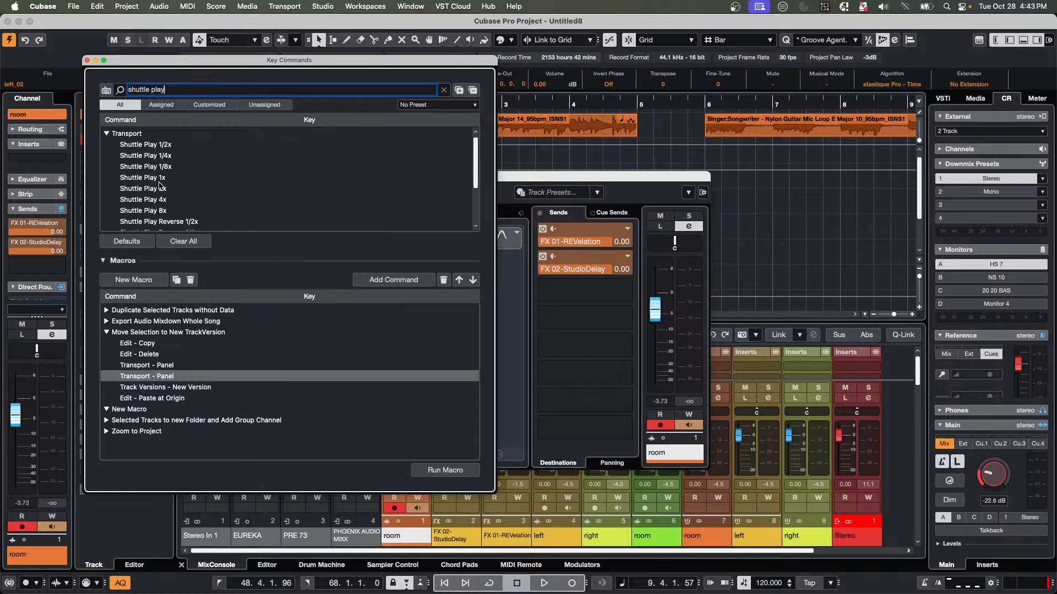
scroll(153, 179, down, 2)
scroll(153, 180, down, 2)
scroll(152, 179, up, 5)
scroll(151, 178, down, 3)
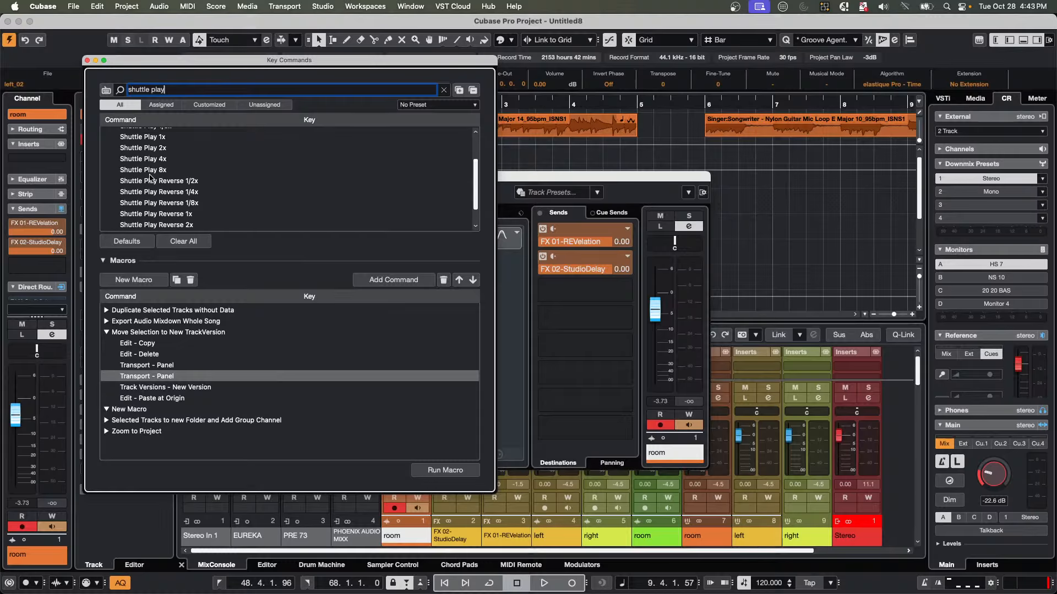
scroll(163, 164, down, 2)
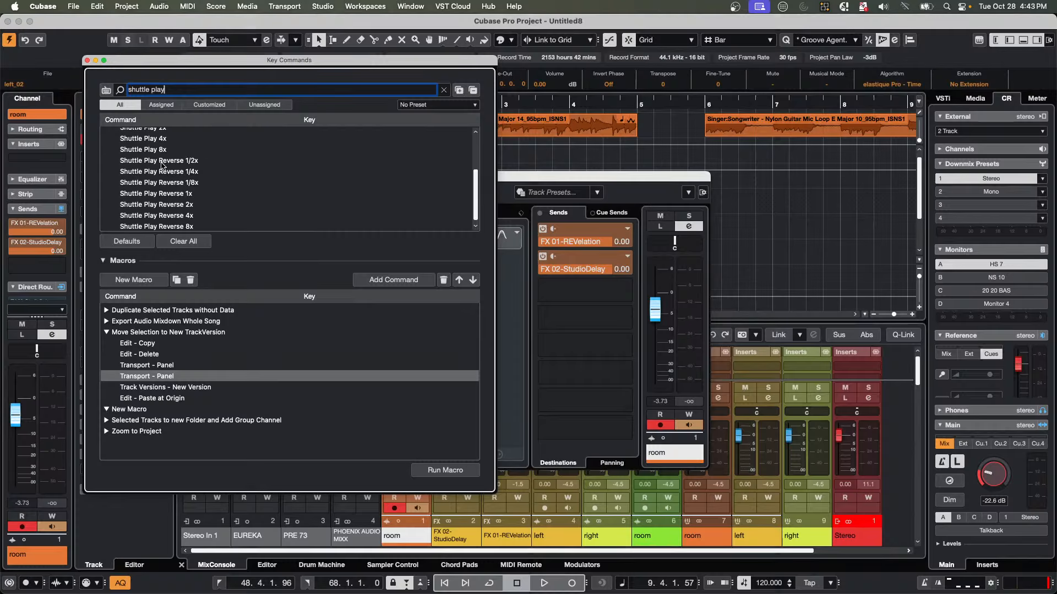
scroll(162, 164, up, 5)
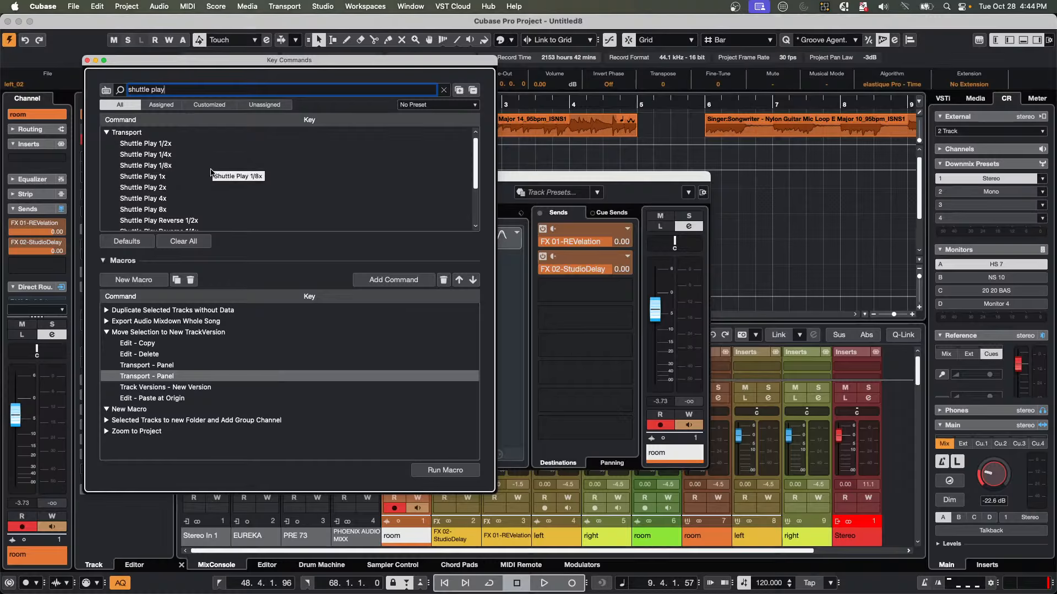
scroll(159, 177, up, 2)
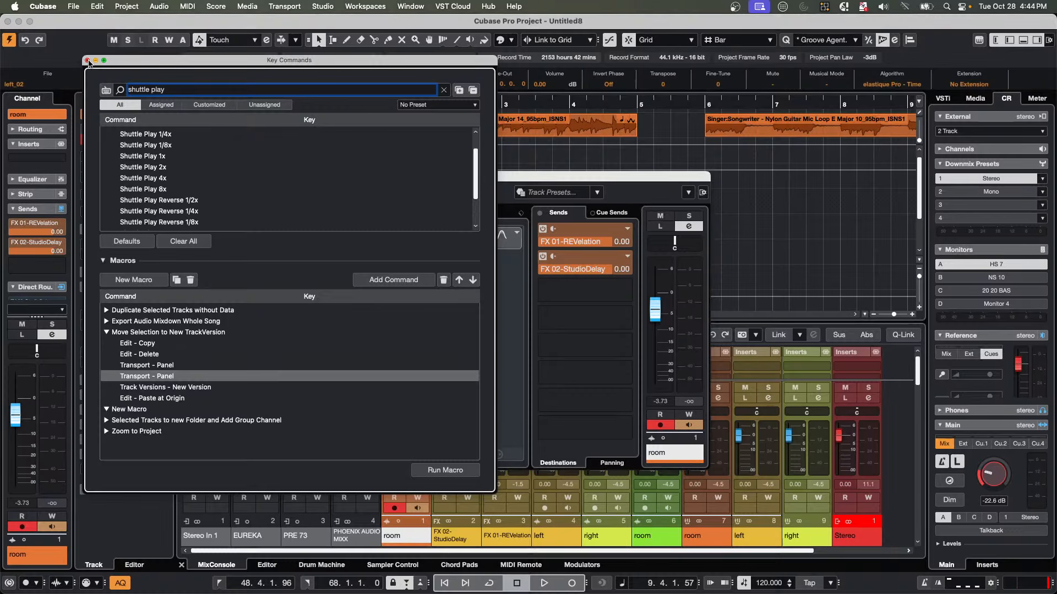
click(88, 60)
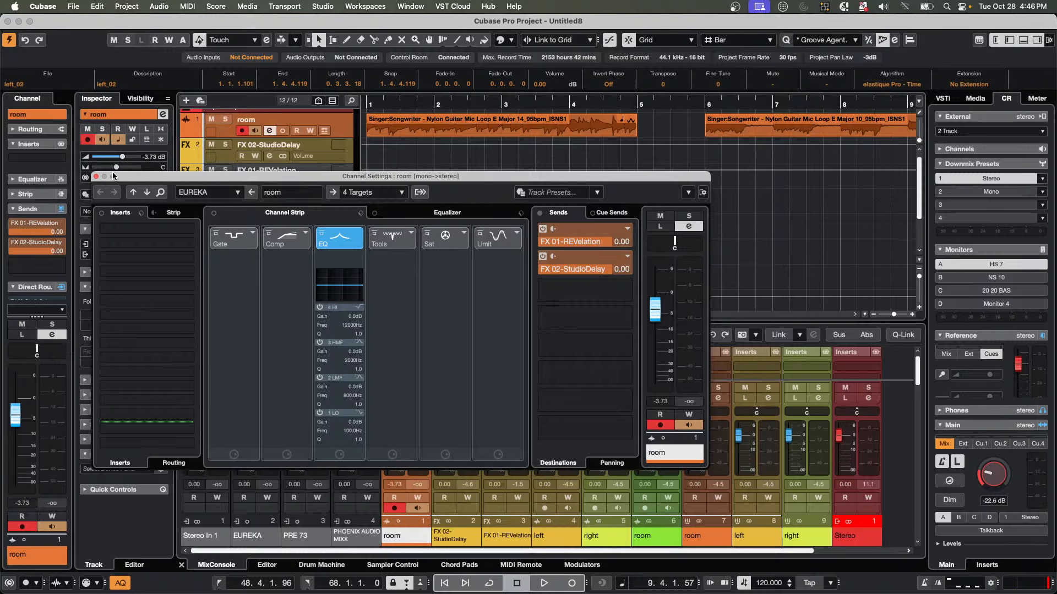
Close the room channel settings and select all tracks from the source room track through the right group.
click(96, 176)
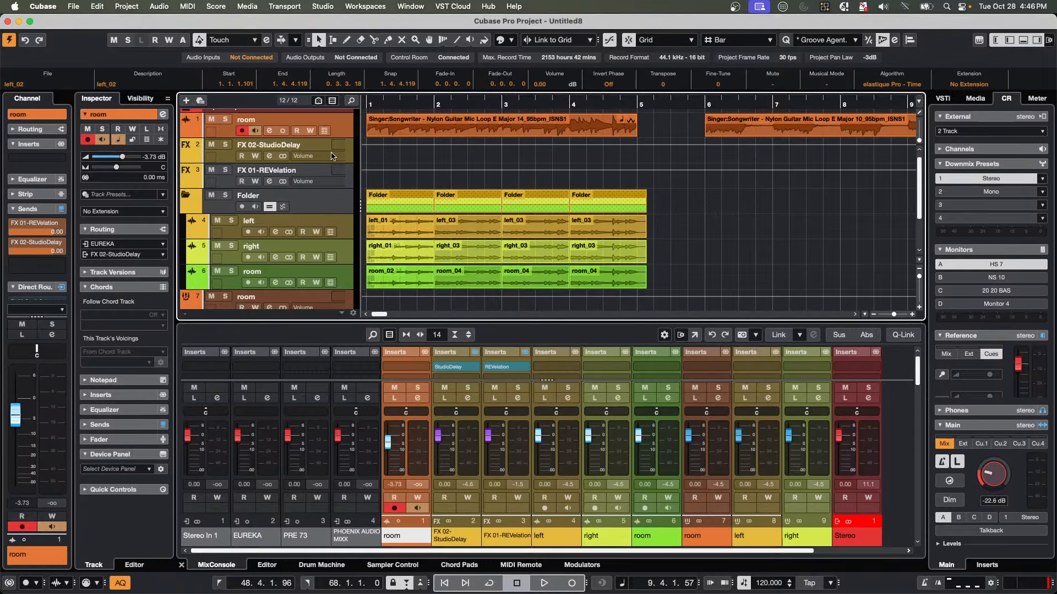
scroll(308, 280, down, 3)
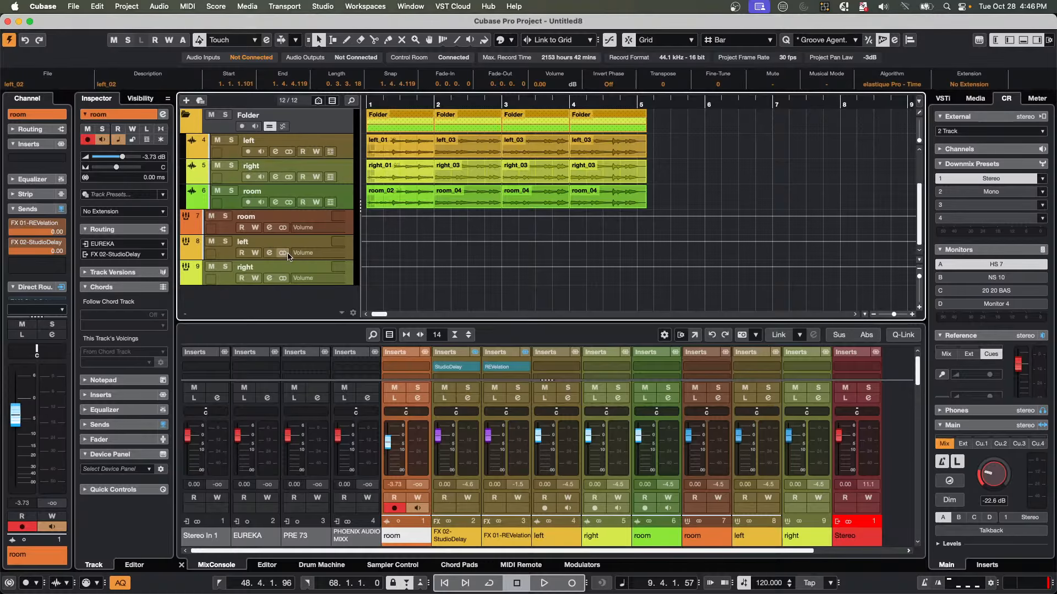
scroll(320, 226, up, 3)
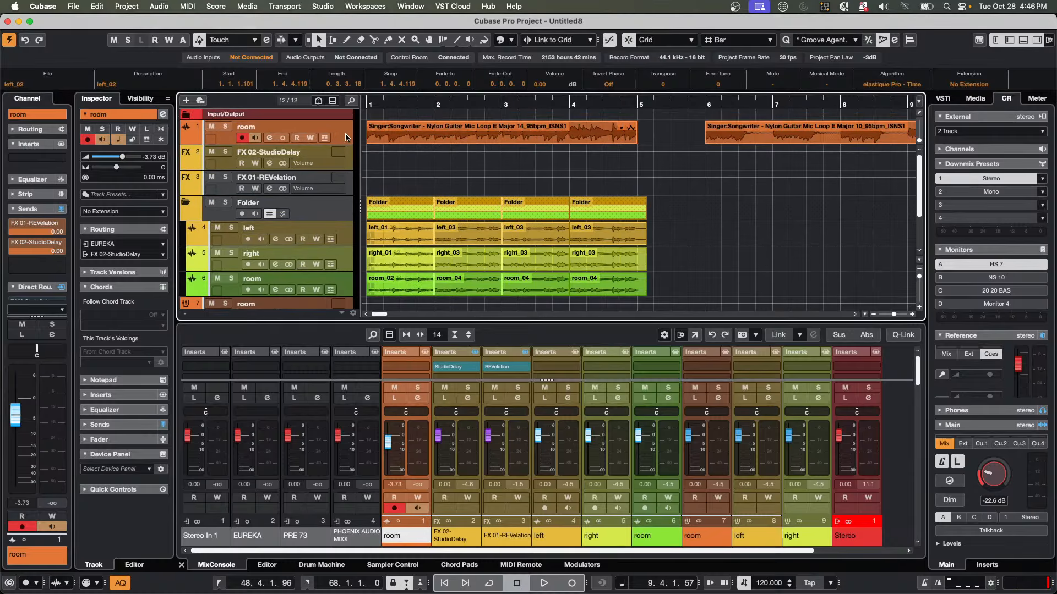
scroll(345, 165, down, 3)
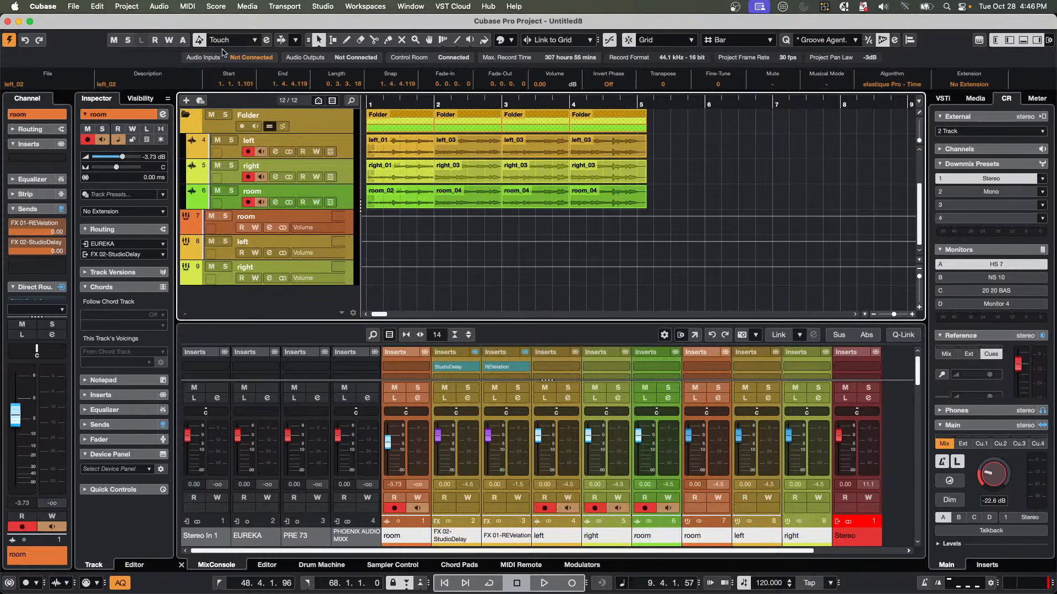
click(73, 6)
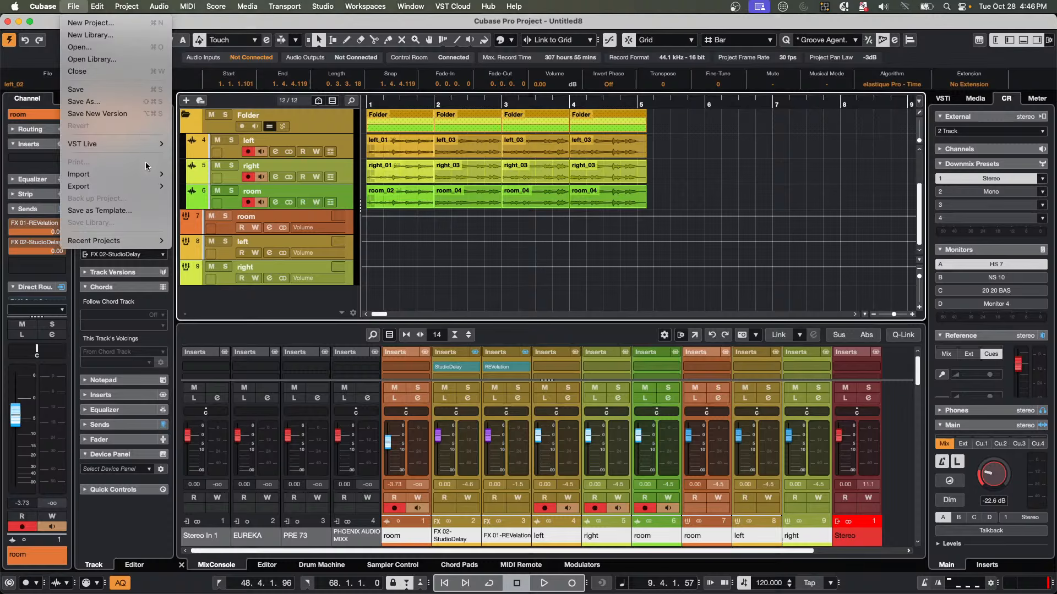
mouse_move(140, 187)
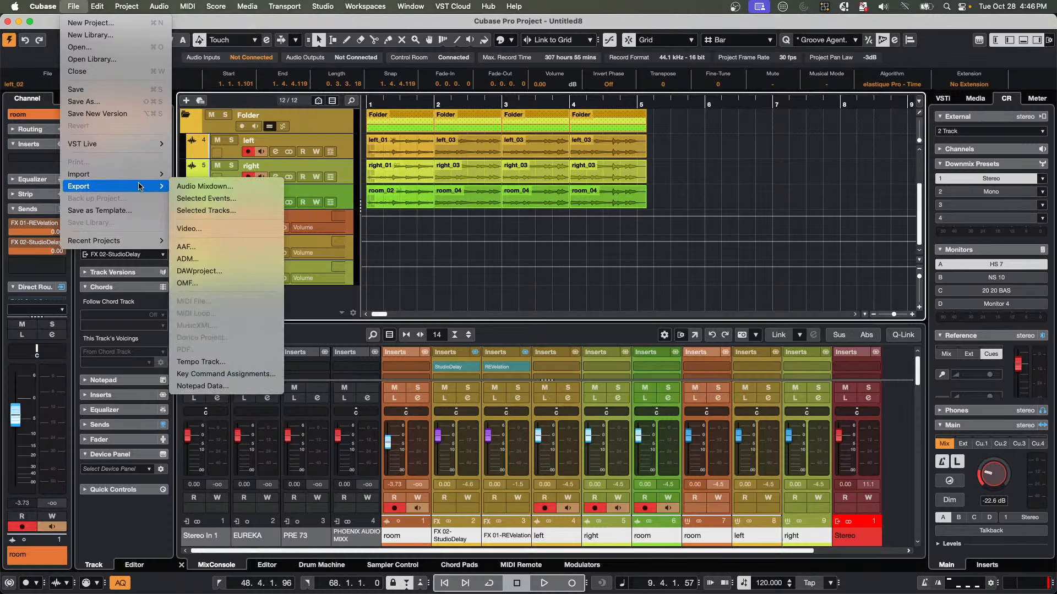
click(242, 211)
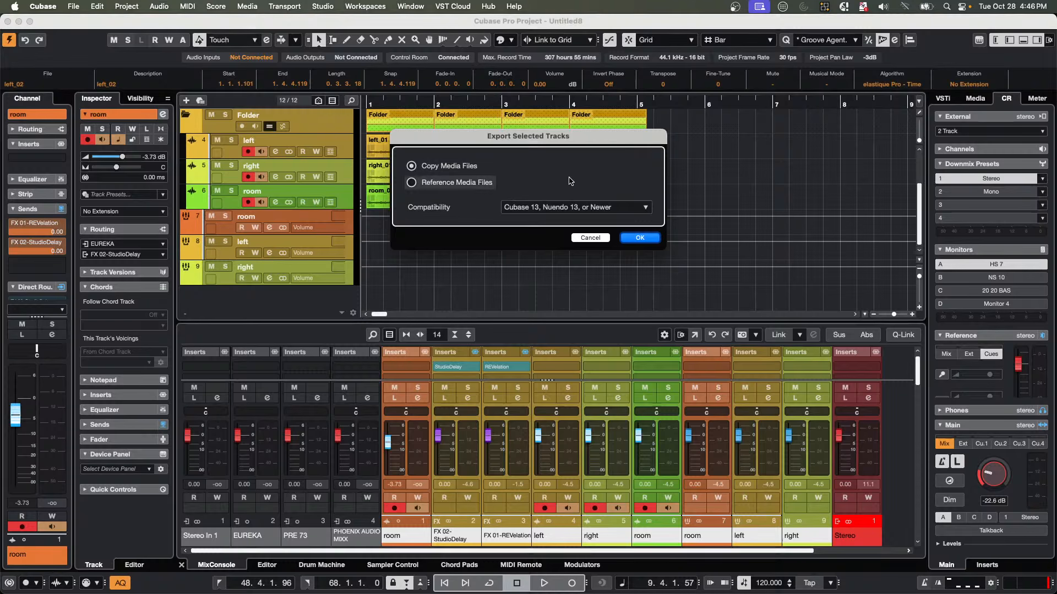
click(652, 237)
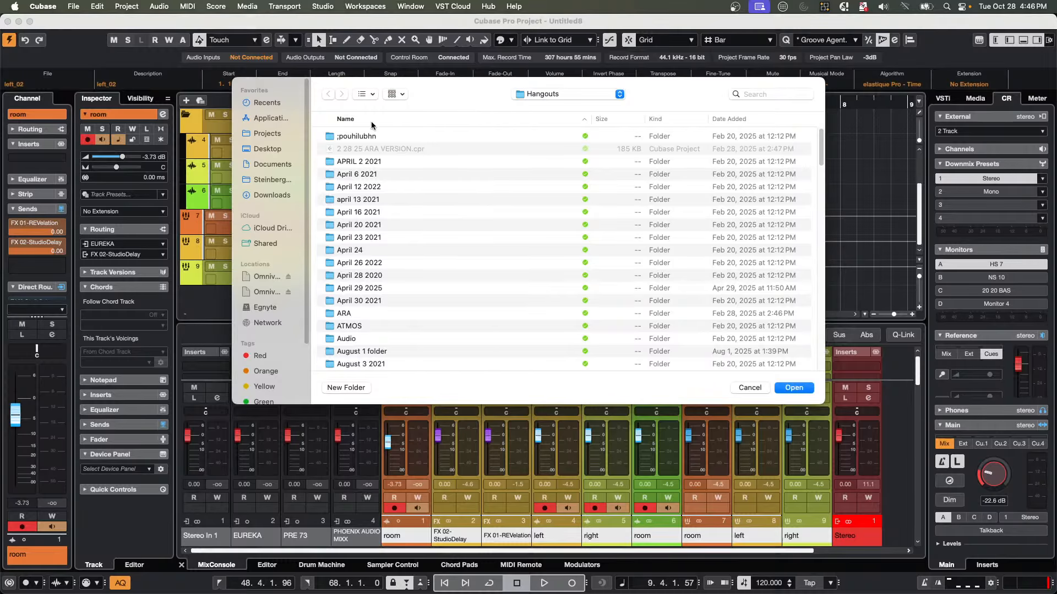
click(279, 146)
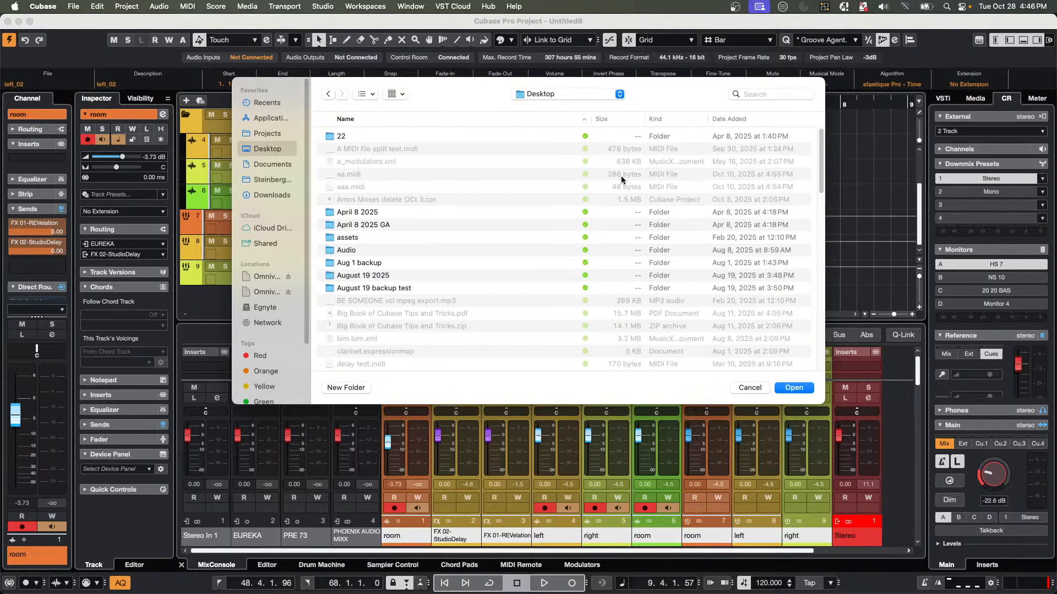
click(793, 388)
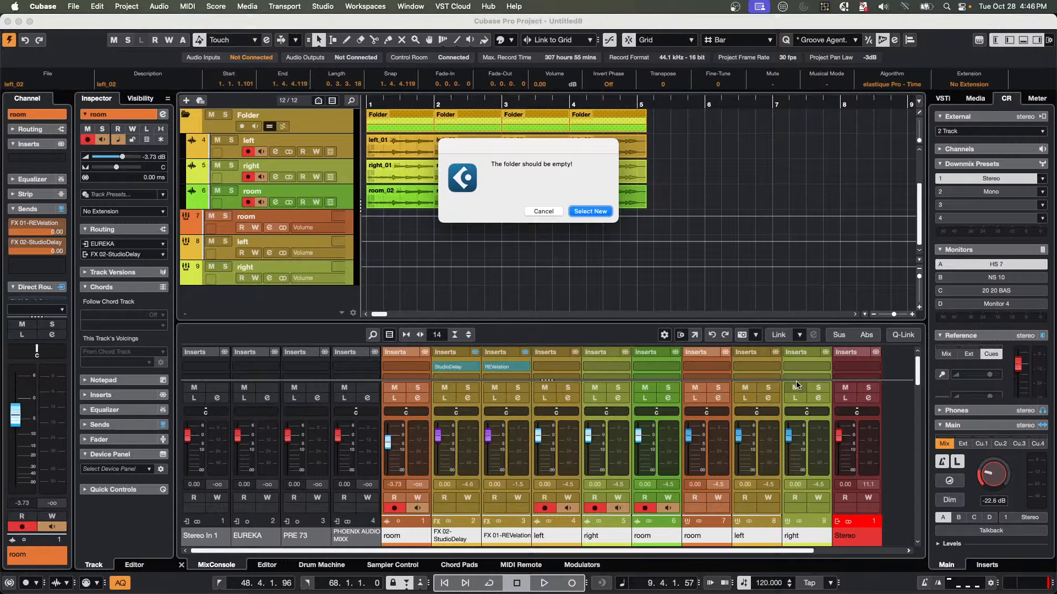
click(605, 213)
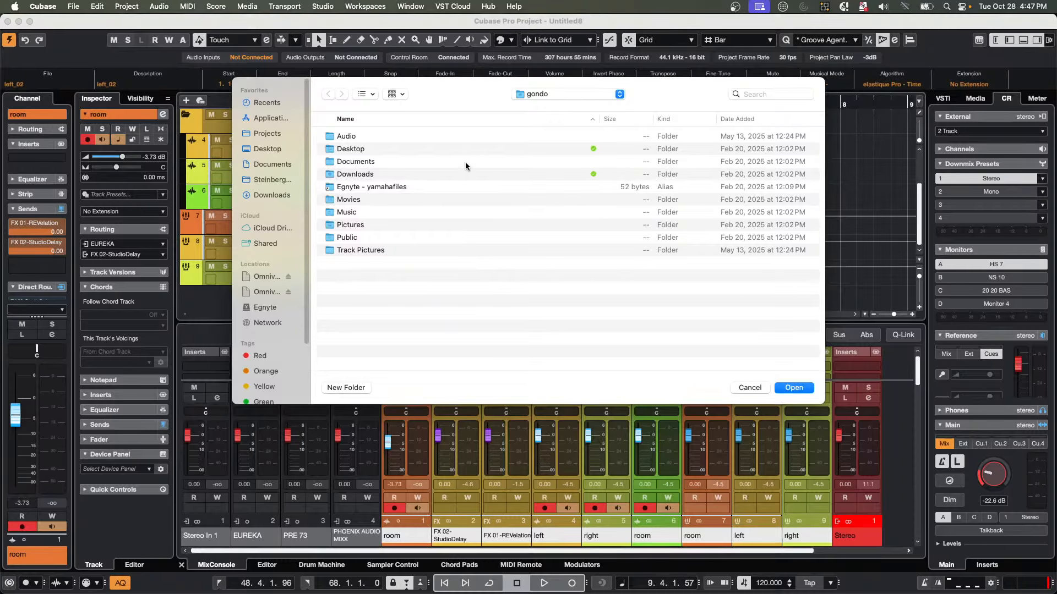
click(741, 389)
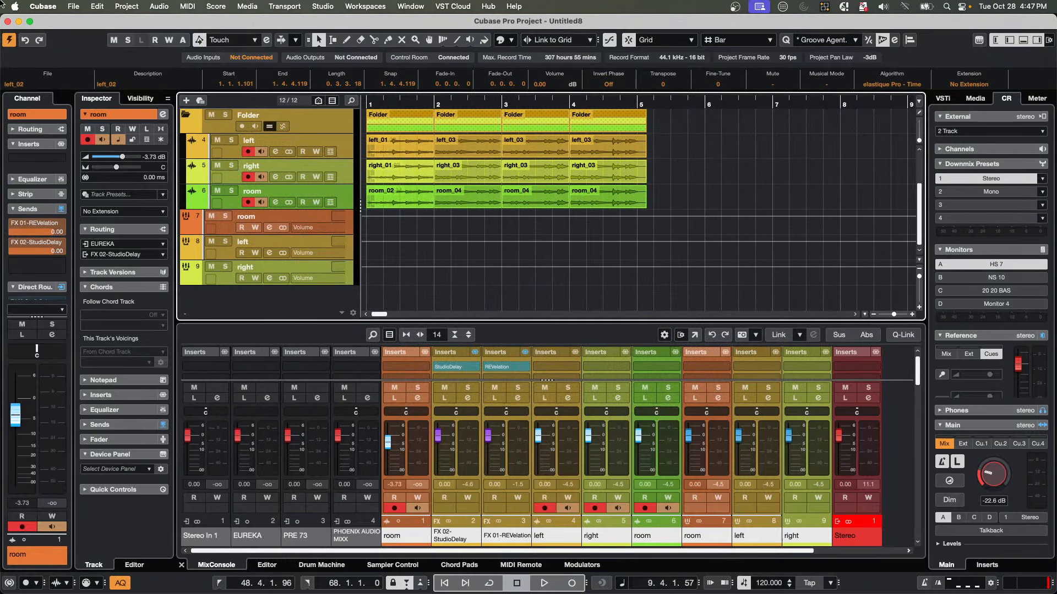
Export the selected tracks with copied media files into a new Desktop folder named Oct 28 2025.
click(75, 6)
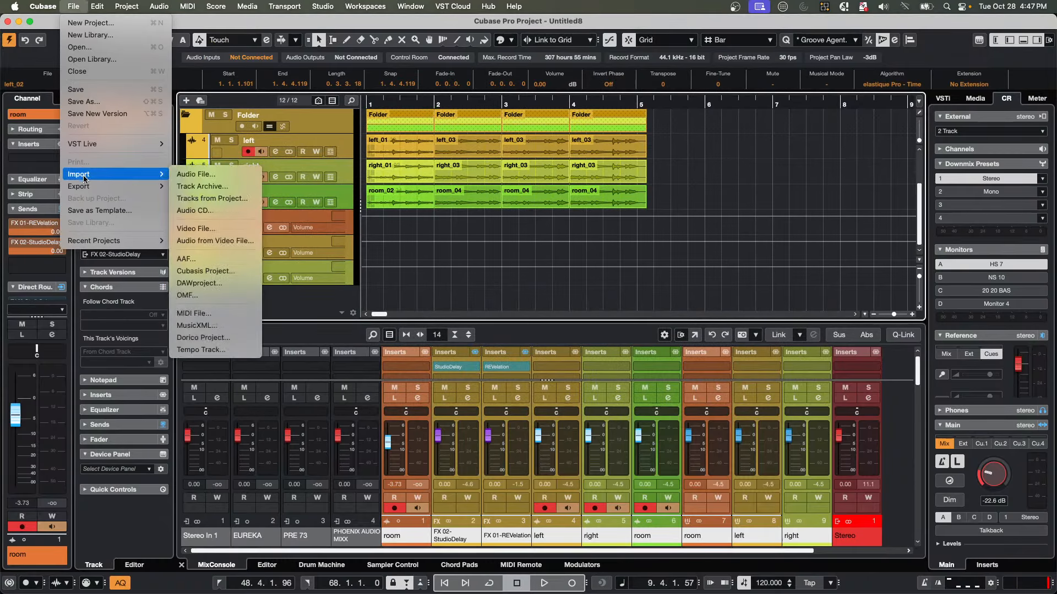
mouse_move(85, 187)
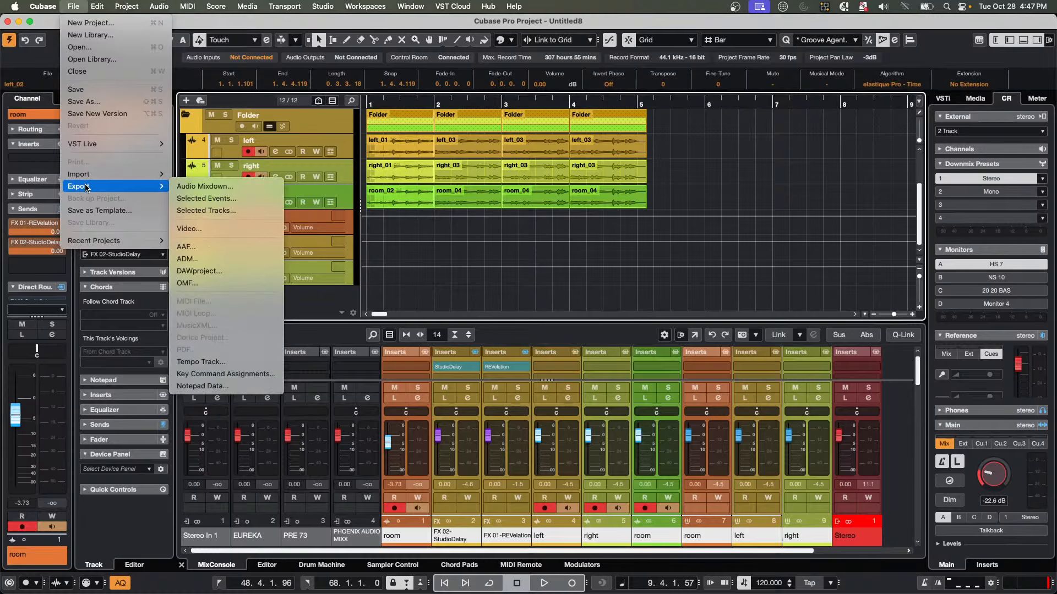
click(212, 216)
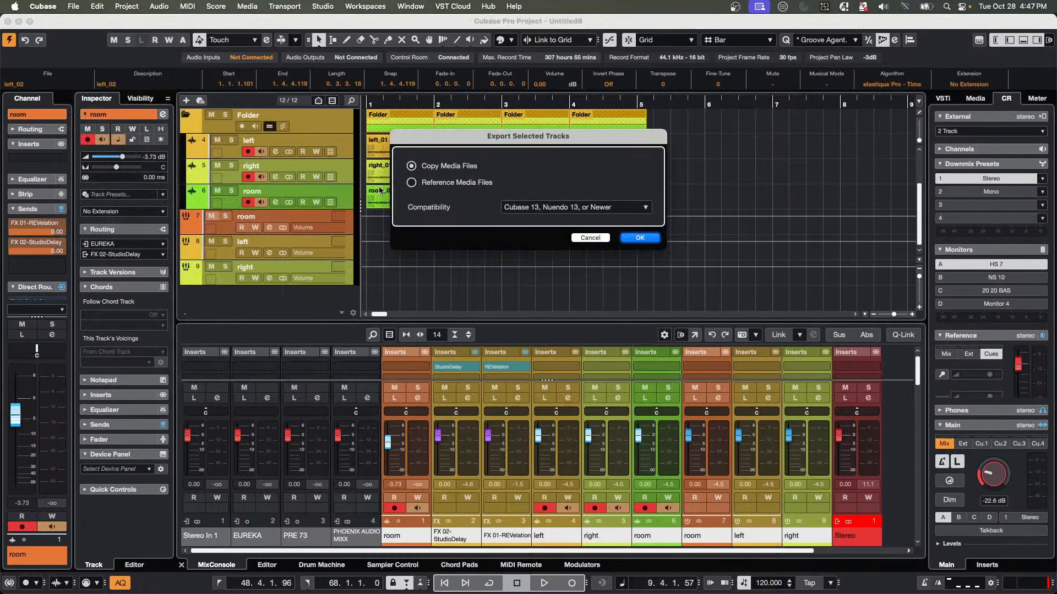
click(638, 238)
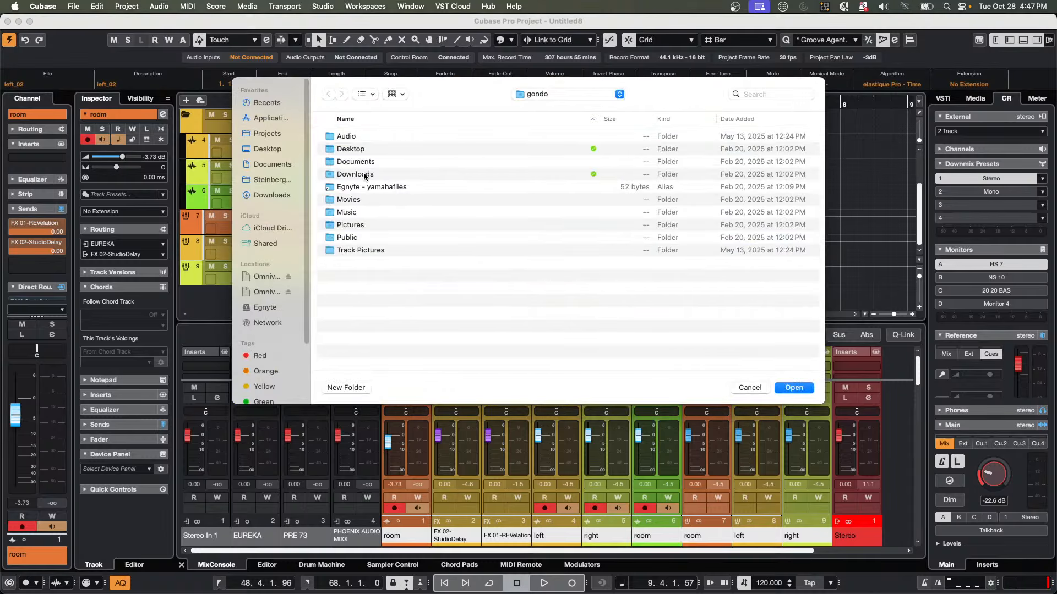
click(269, 149)
click(345, 387)
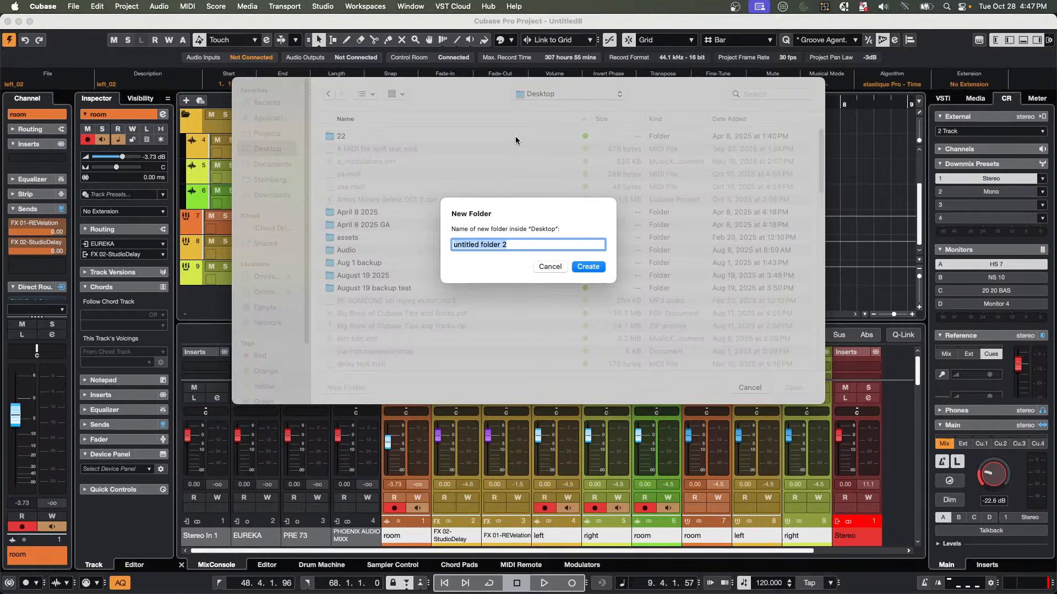
text(Oct 28 2025)
key(Return)
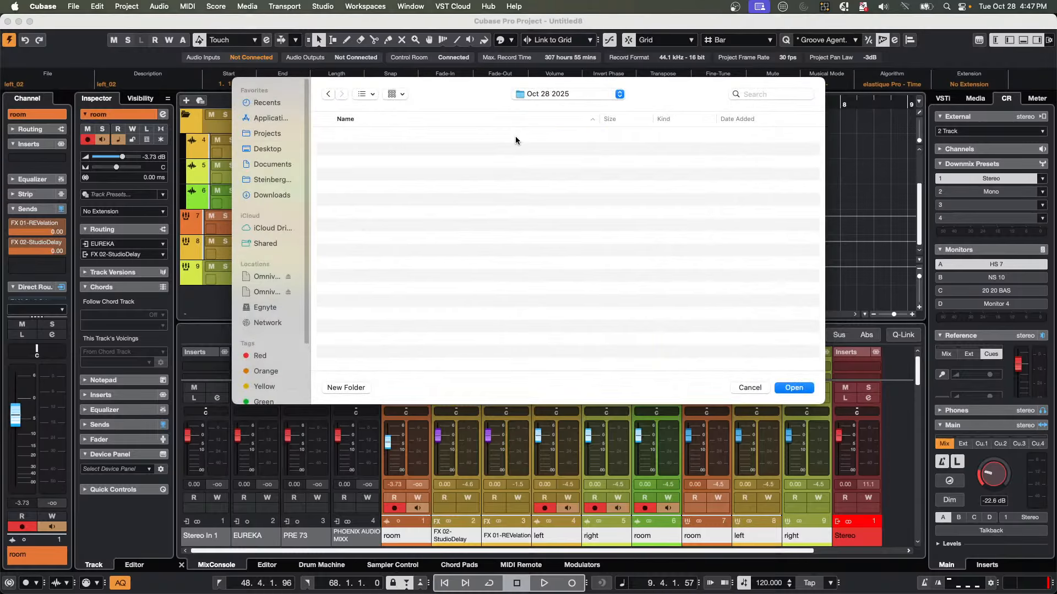
click(791, 388)
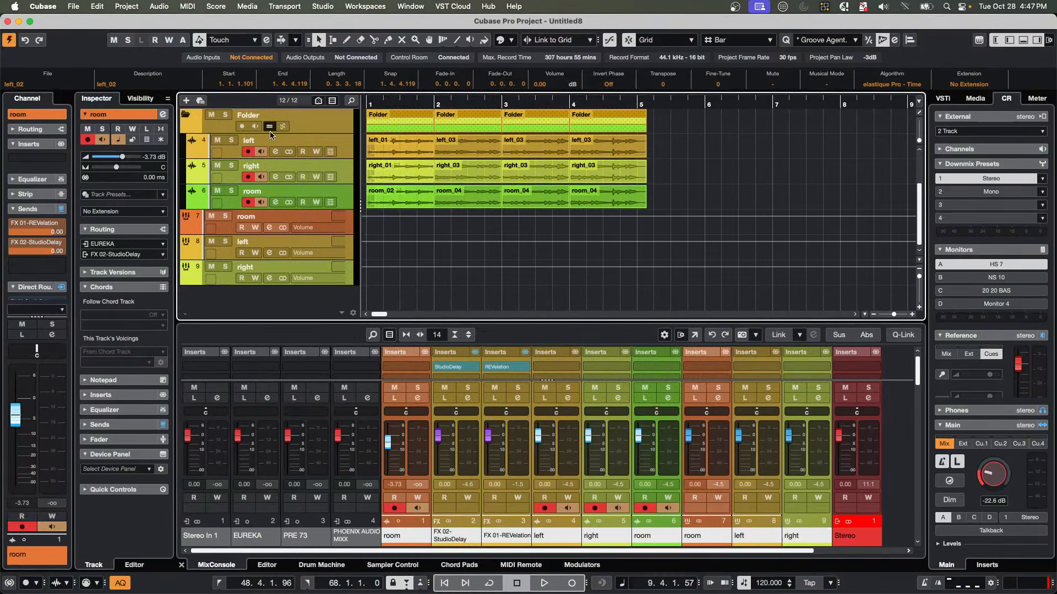
Create a new empty project in the October 28 2025 folder.
click(68, 6)
click(80, 23)
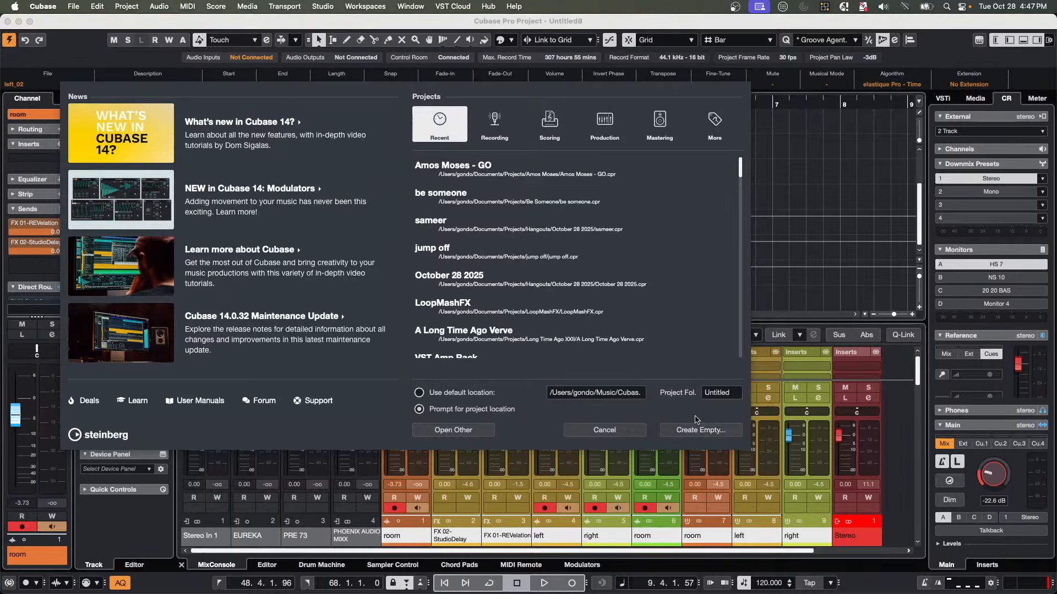
click(707, 429)
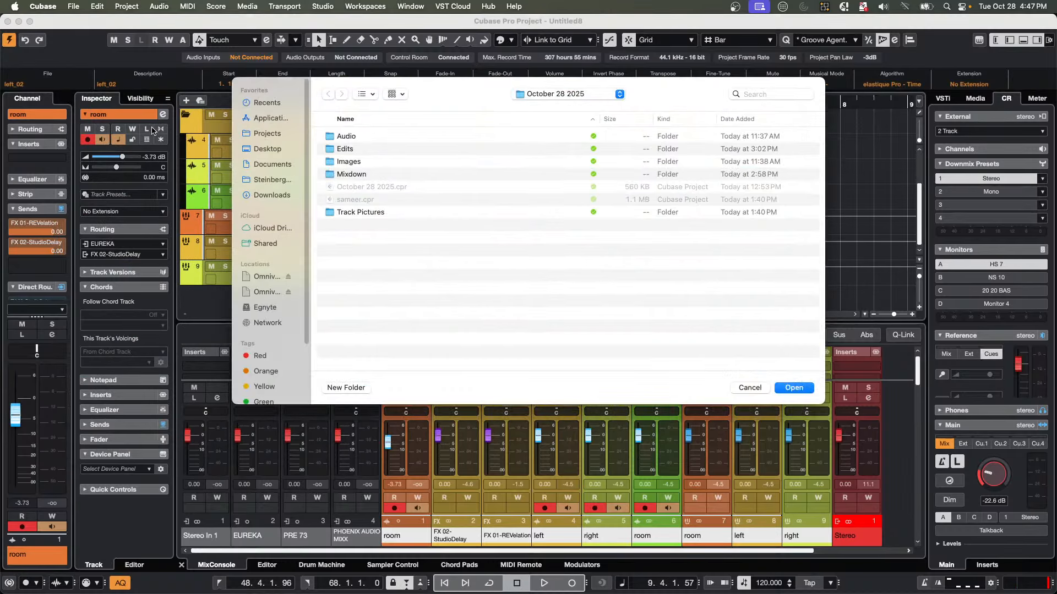
click(786, 389)
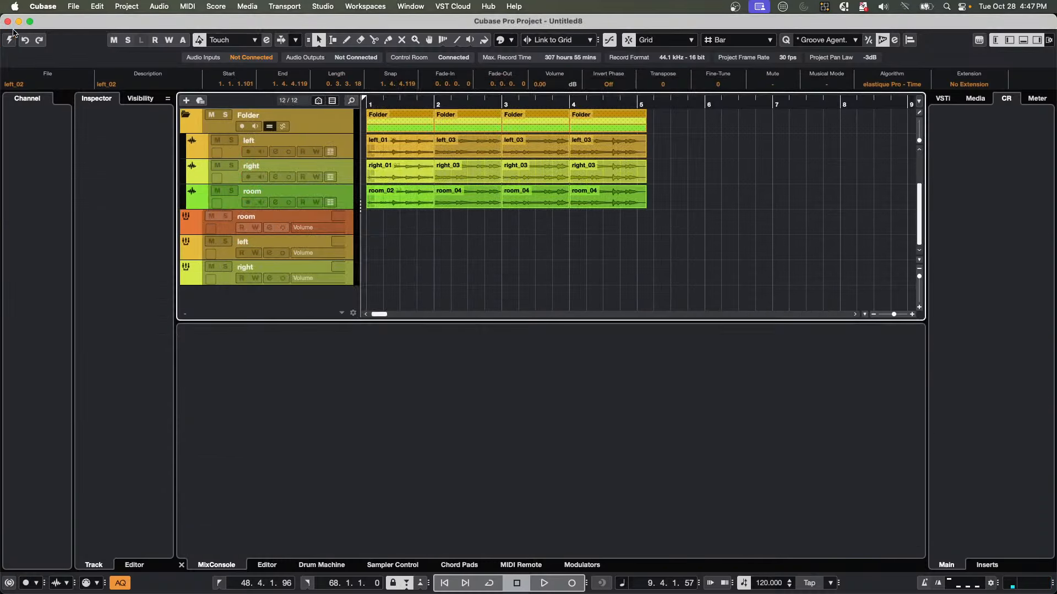
Import all tracks from the track archive Oct 28 2025.xml into the new project.
click(73, 6)
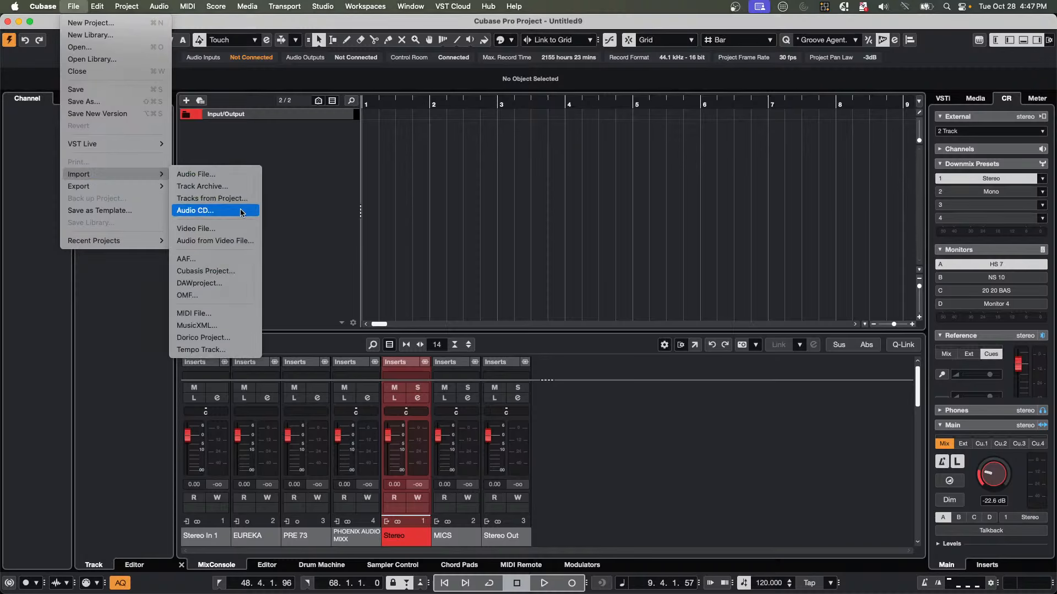
click(244, 188)
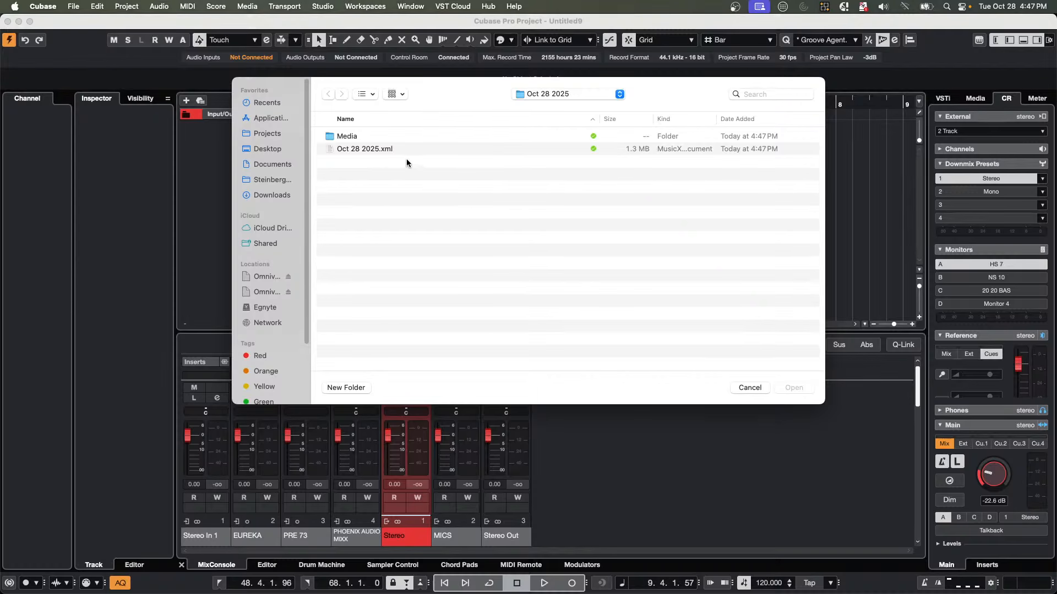
click(368, 149)
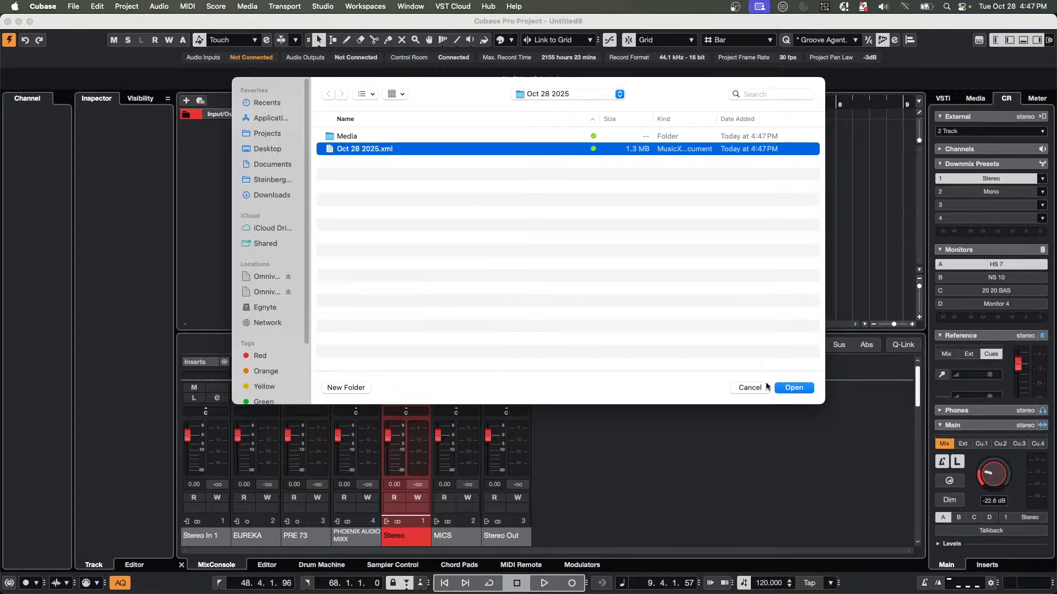
click(798, 389)
click(269, 112)
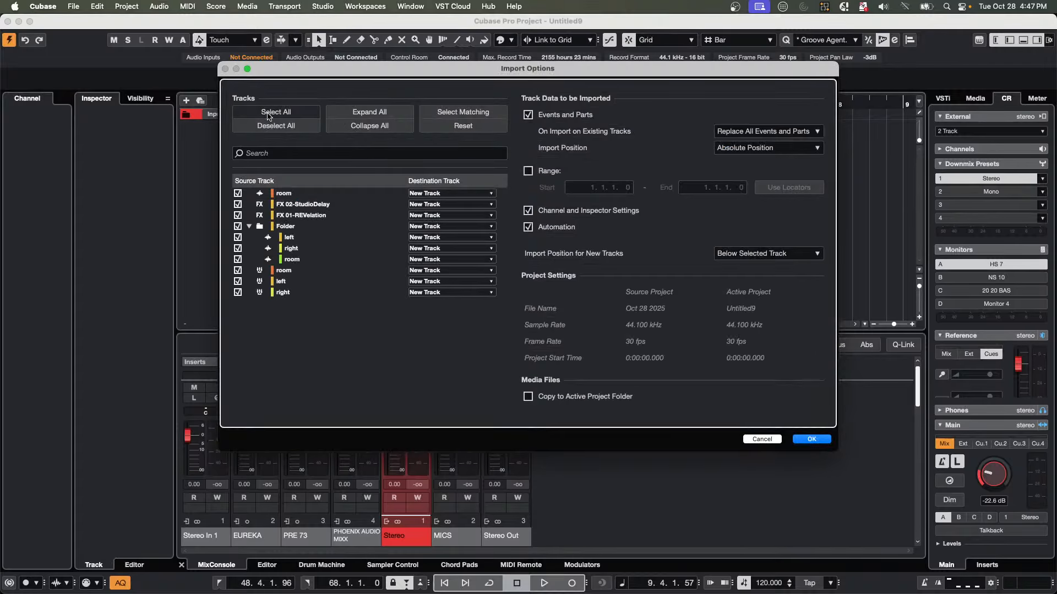
click(804, 439)
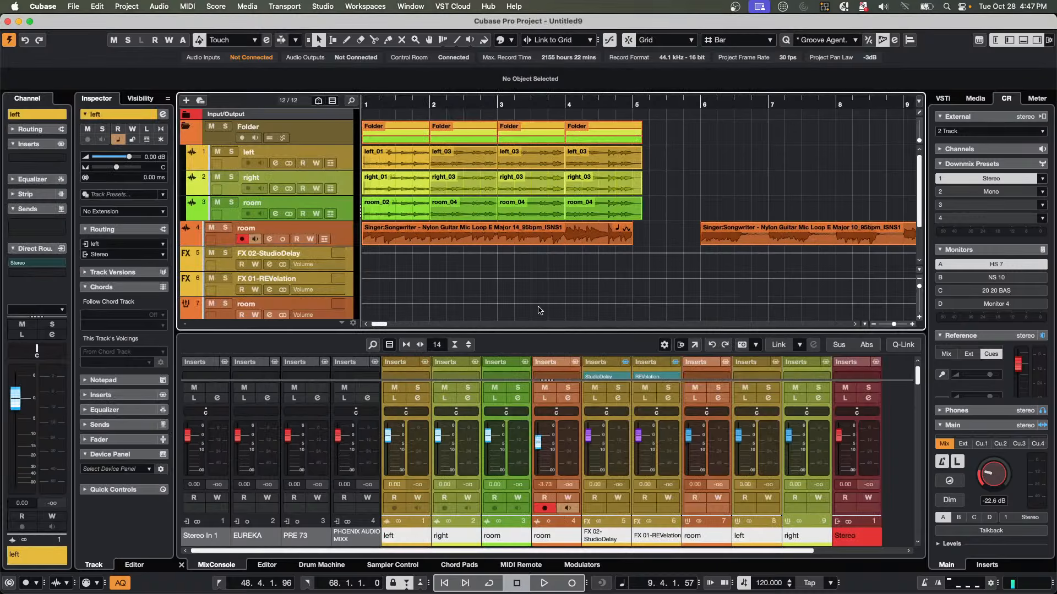
Inspect the imported left track's channel settings, close them, and check the routing of the right and room tracks.
click(226, 165)
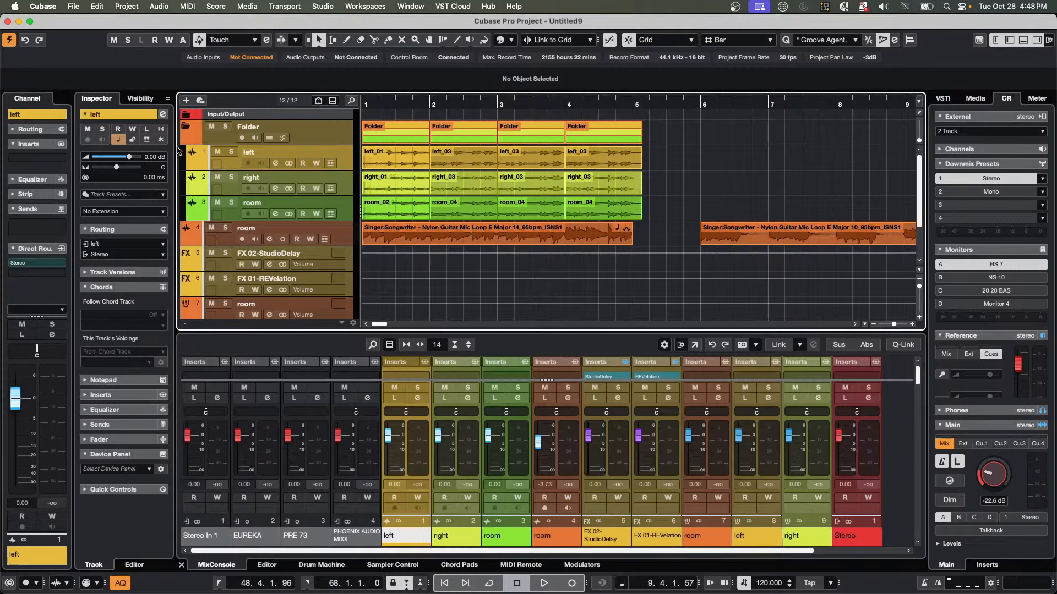
click(163, 114)
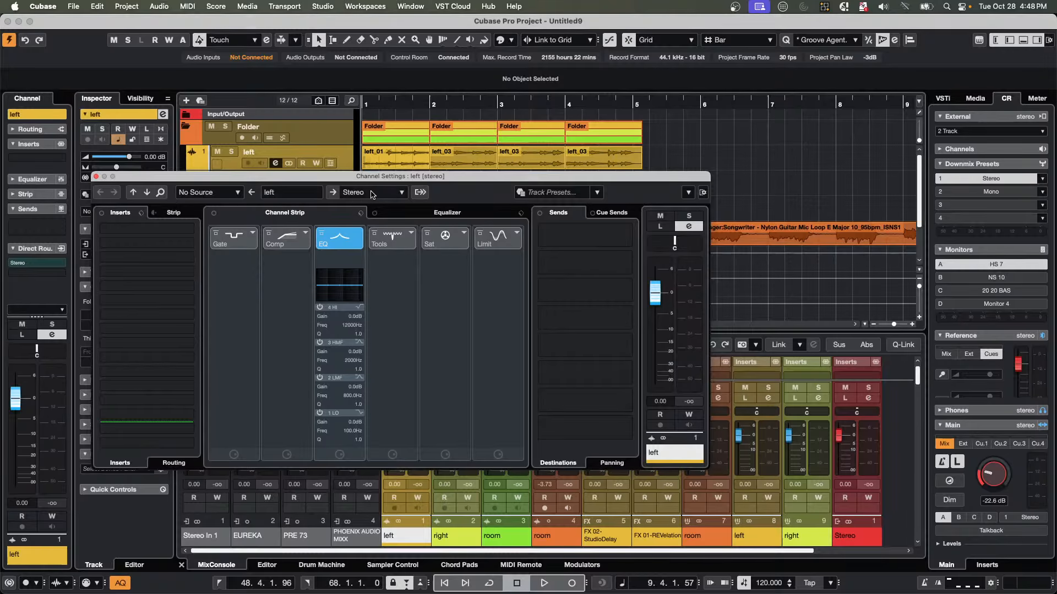
drag(337, 176, 489, 205)
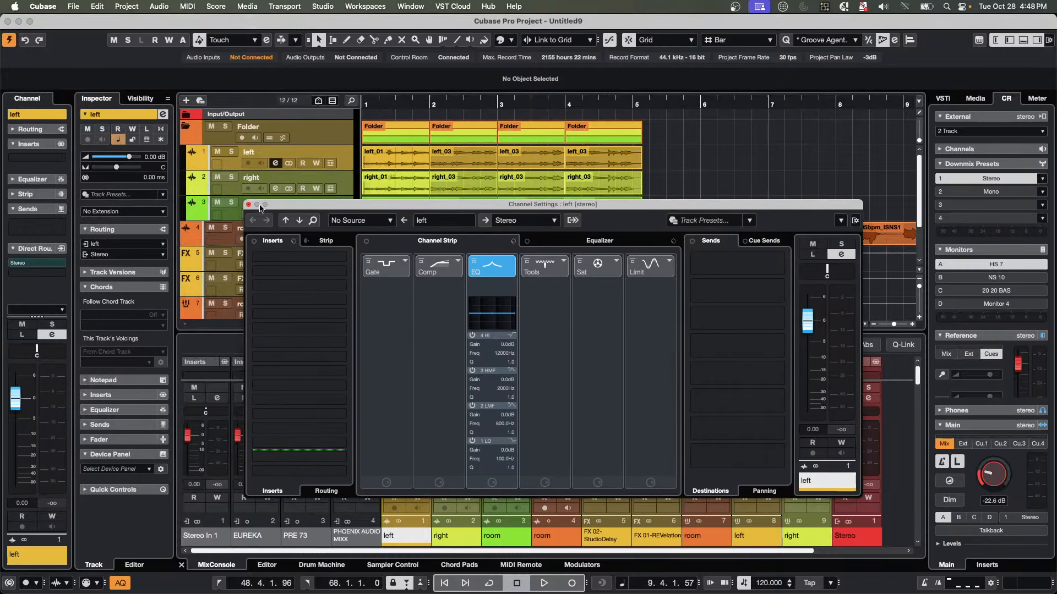
click(248, 204)
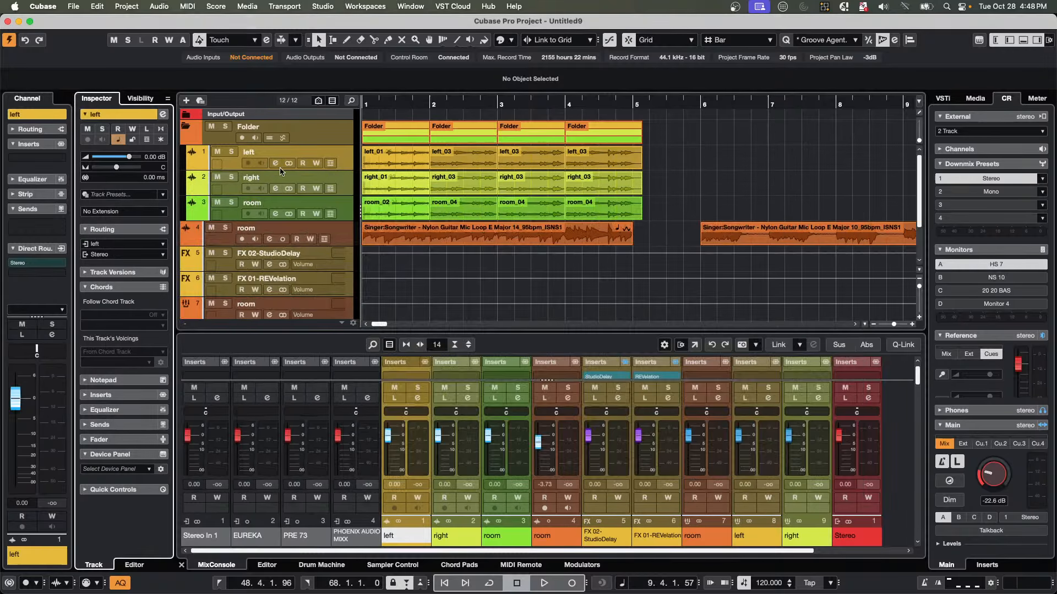
click(339, 179)
click(337, 202)
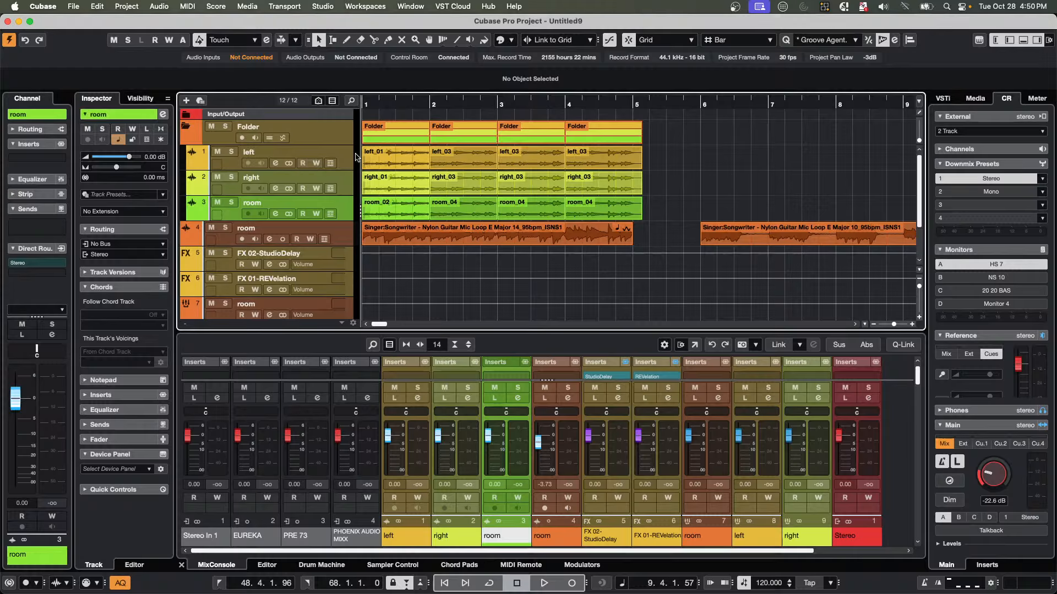
Open the recent project Amos Moses - GO.cpr.
click(73, 7)
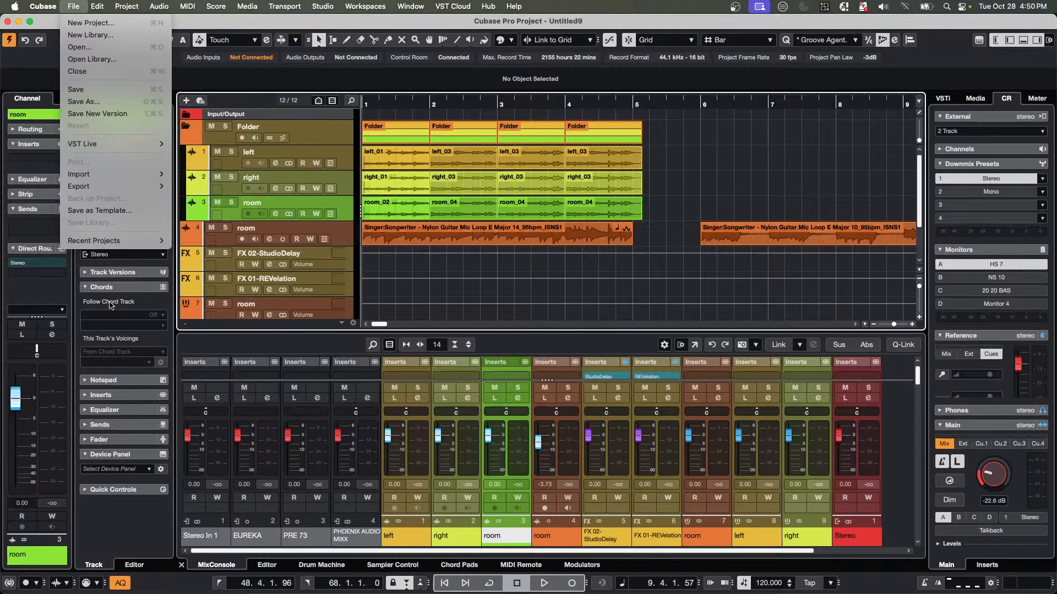
mouse_move(124, 243)
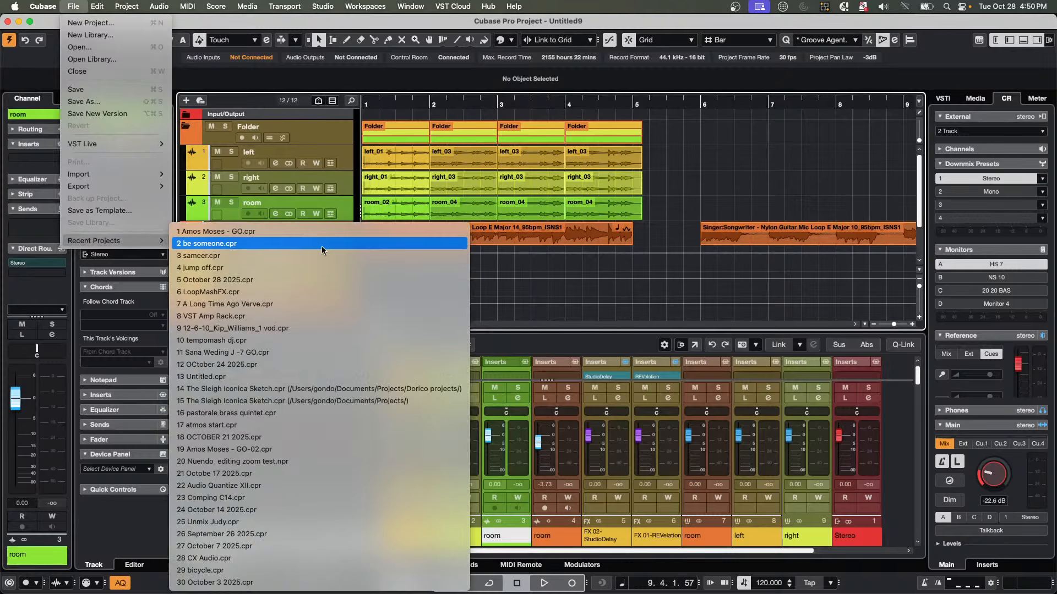
click(297, 231)
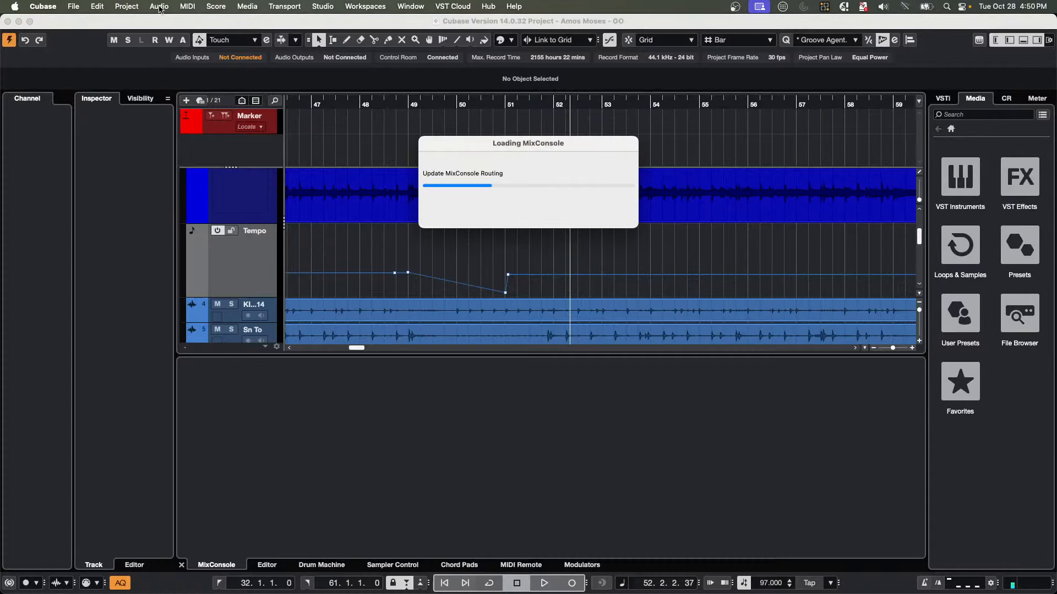
Revert the Amos Moses - GO project to its last saved version and delete the files created since saving.
click(75, 7)
click(78, 125)
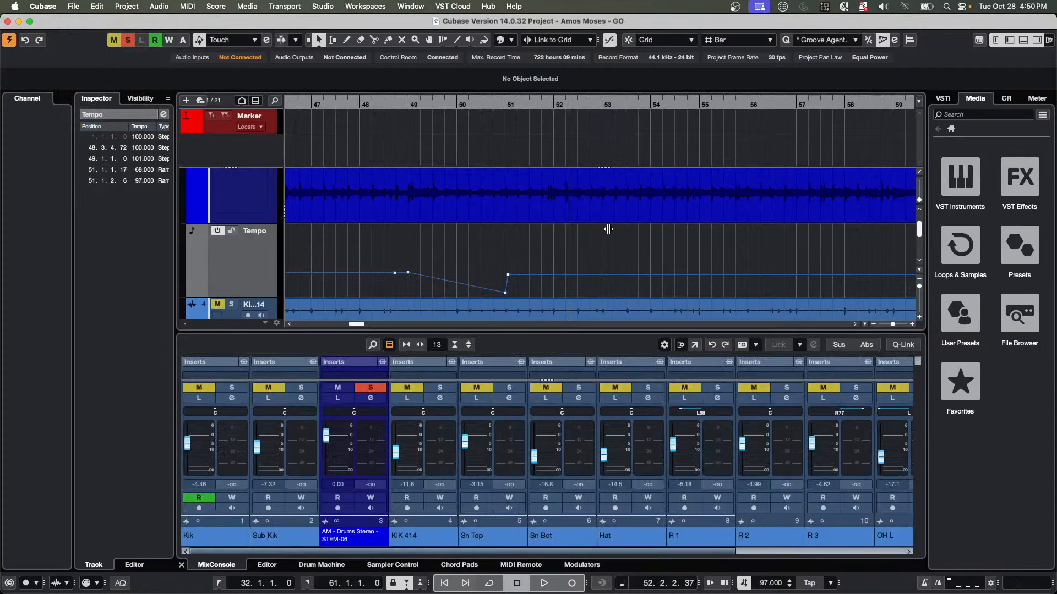
click(595, 213)
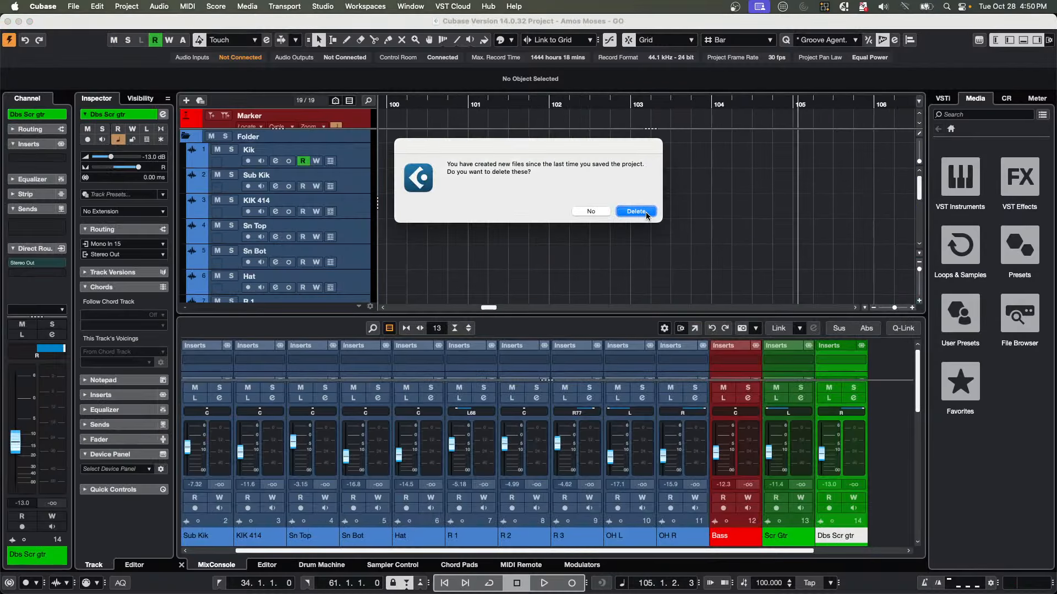
click(639, 212)
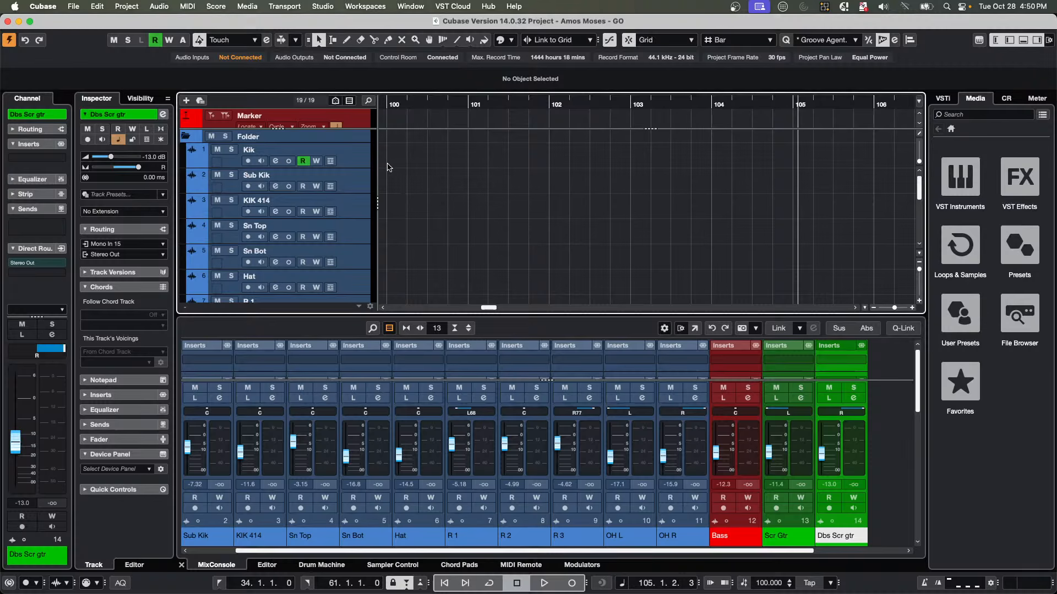
Place the project cursor at bar 7 and audition the Kick 1 pad in the Maple Kit track's Groove Agent SE.
drag(486, 307, 396, 307)
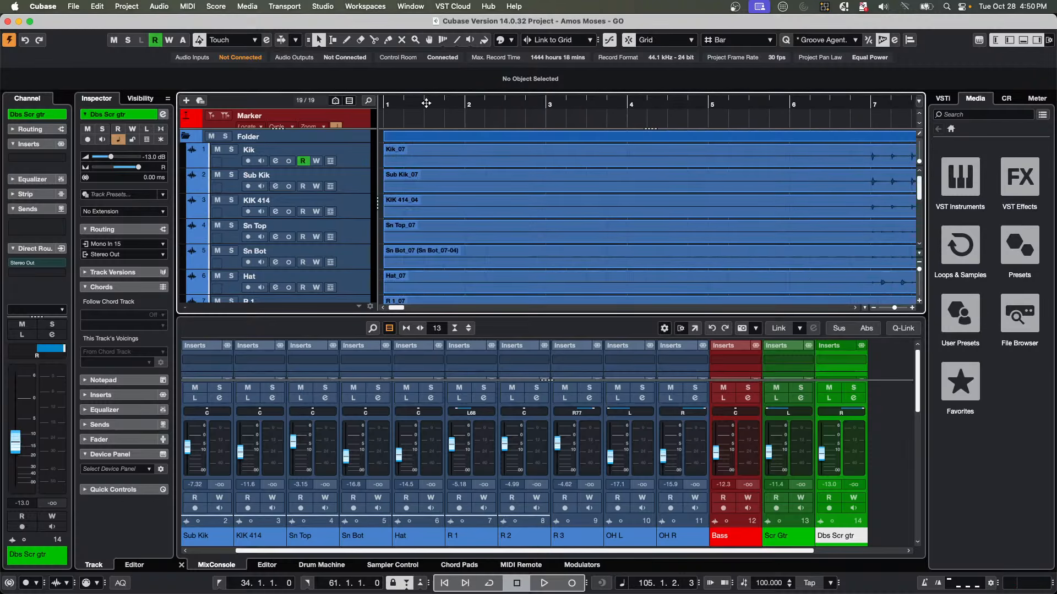
mouse_move(426, 103)
mouse_down()
mouse_move(432, 51)
mouse_move(486, 75)
mouse_move(463, 81)
mouse_up()
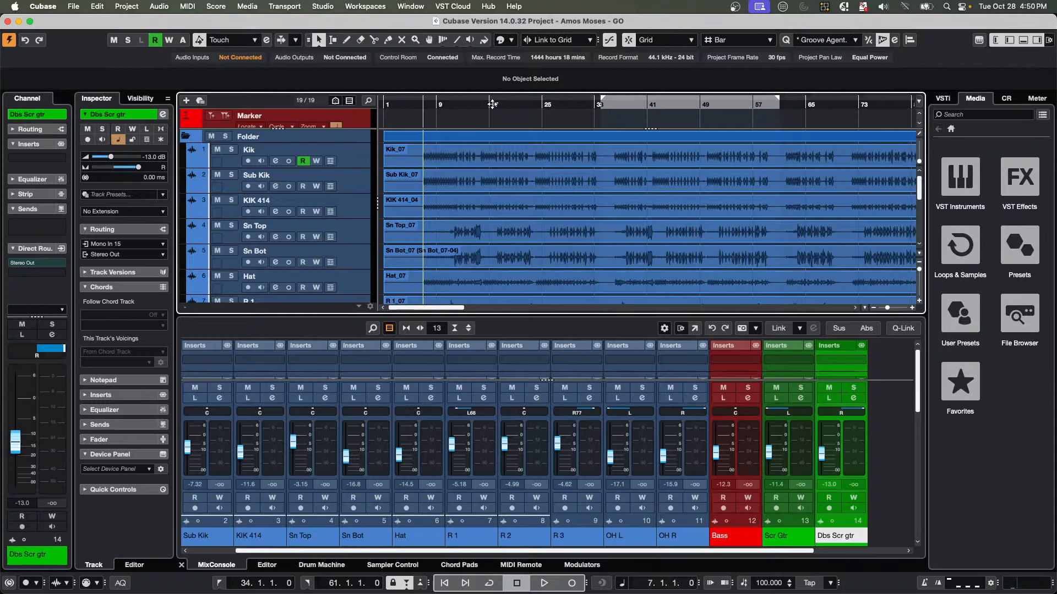
scroll(349, 217, down, 10)
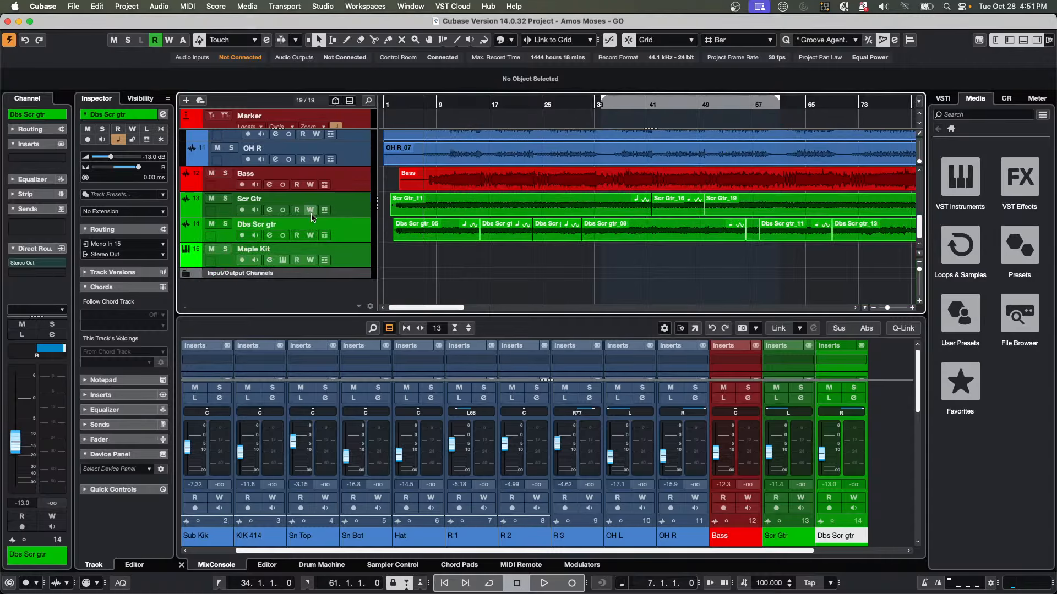
click(348, 258)
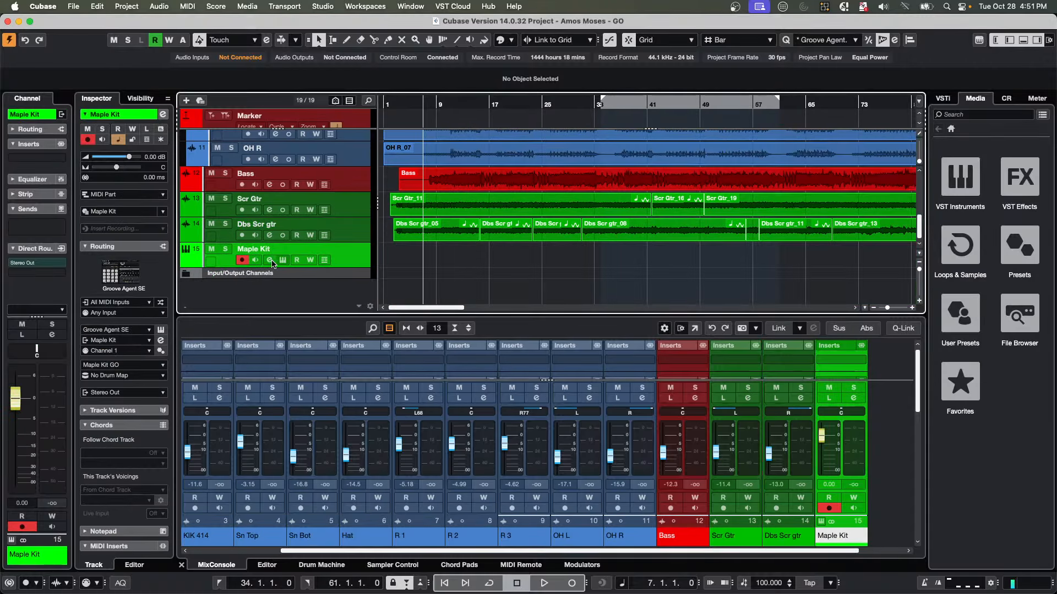
click(282, 260)
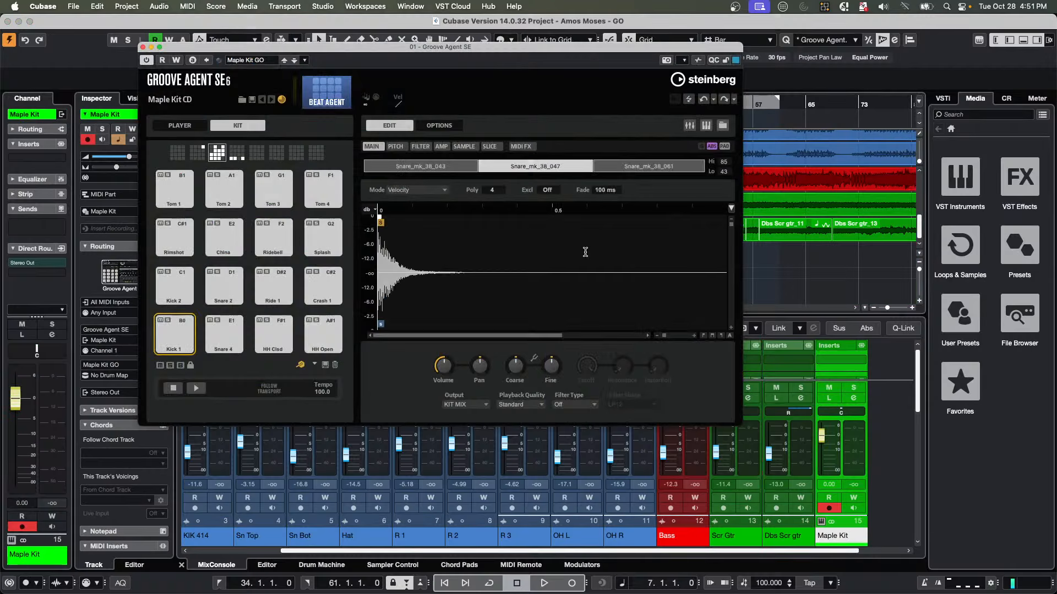
click(169, 329)
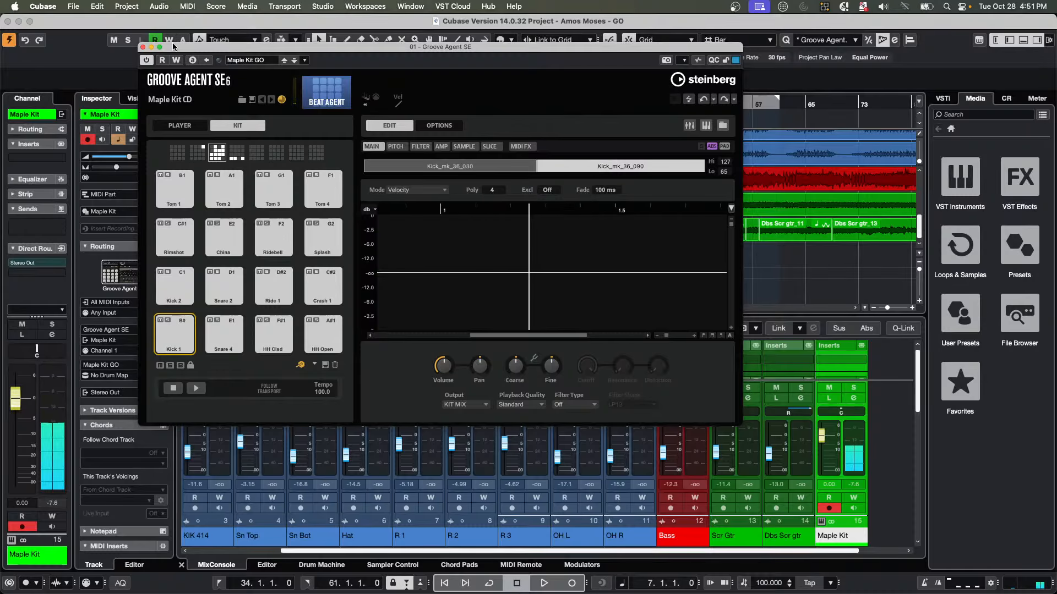
click(143, 47)
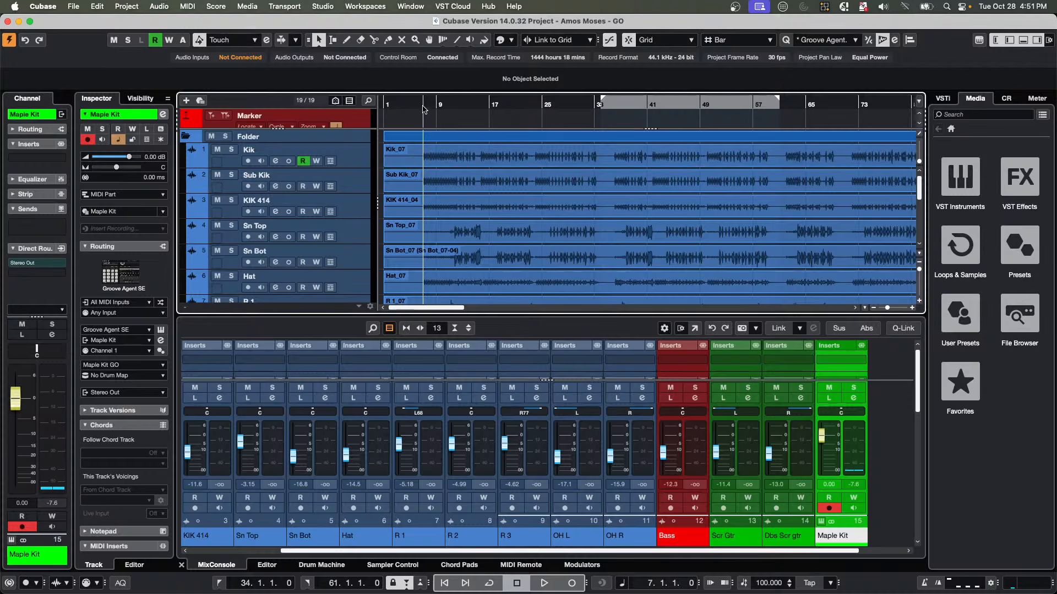
Select the Kik track, play the project from bar 7, and raise the Control Room main level to -6.65 dB.
click(360, 155)
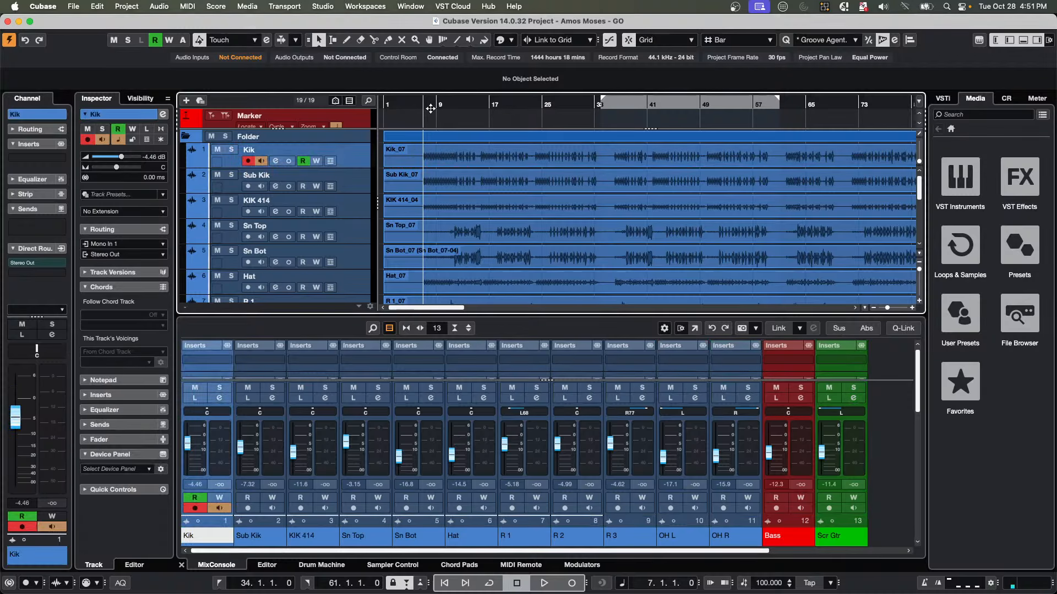
key(space)
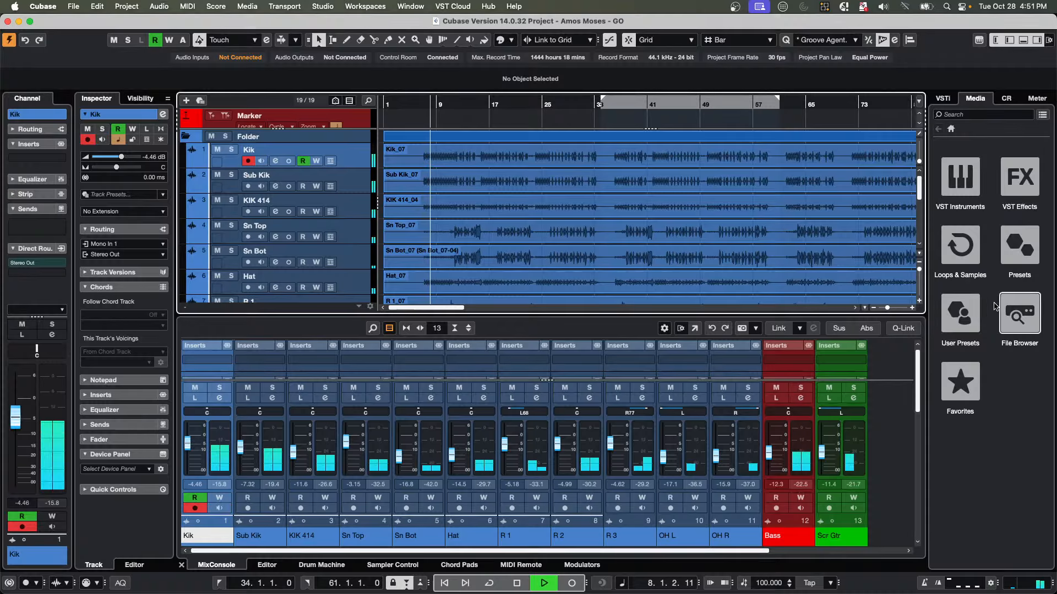
click(1006, 98)
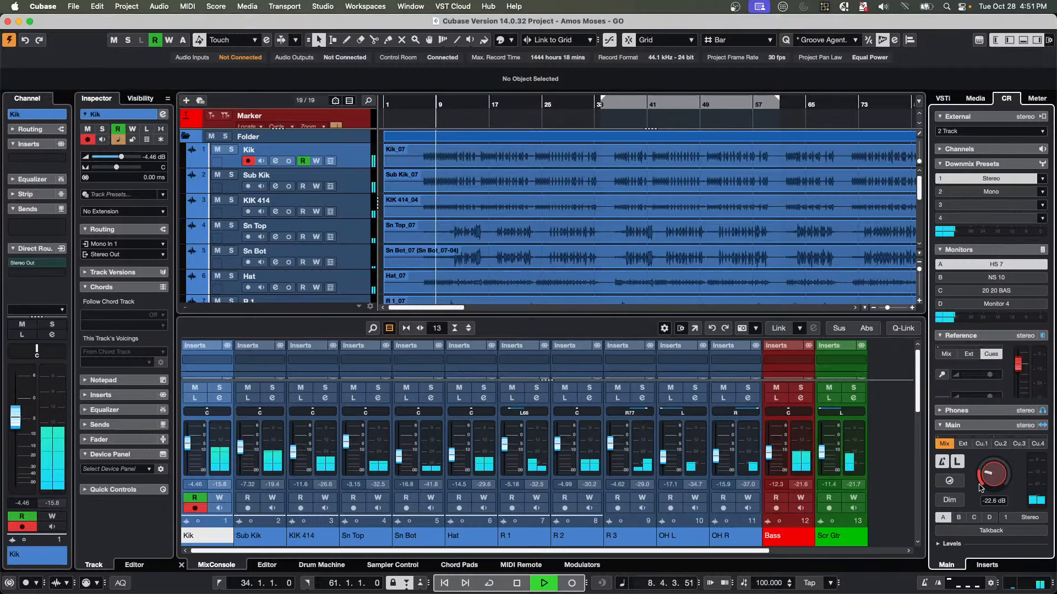
drag(994, 479, 995, 460)
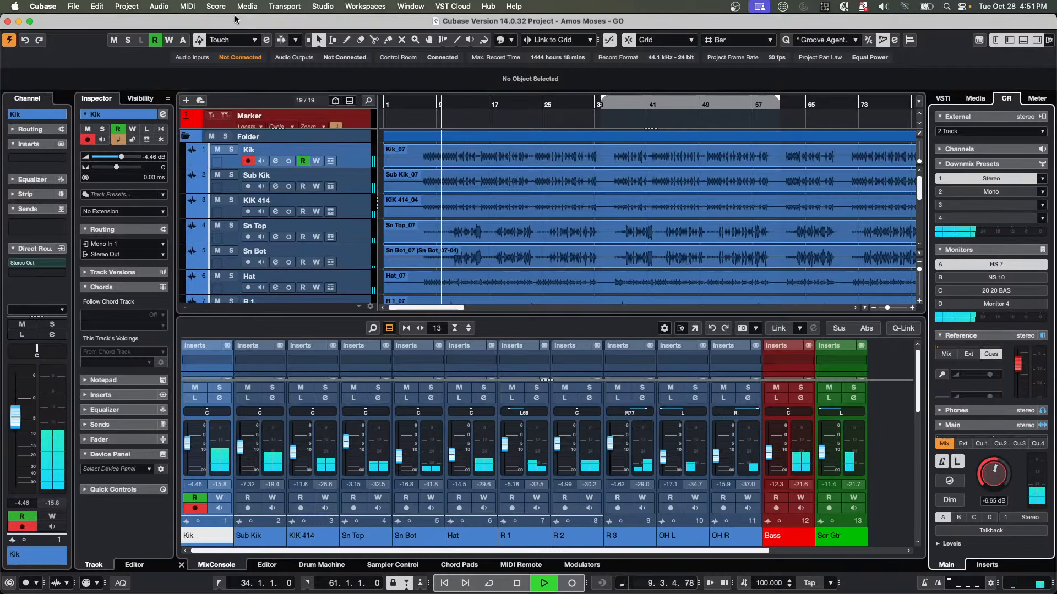
Open the Kik_07 event for sample editing and set its hitpoint threshold to 13% and intensity to 2%.
click(449, 163)
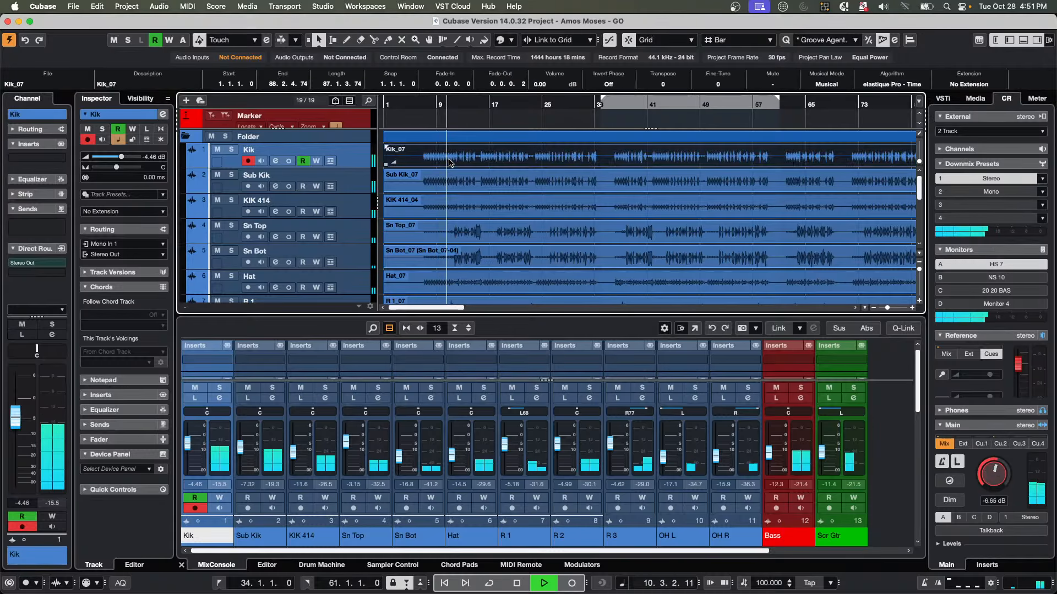
double_click(449, 163)
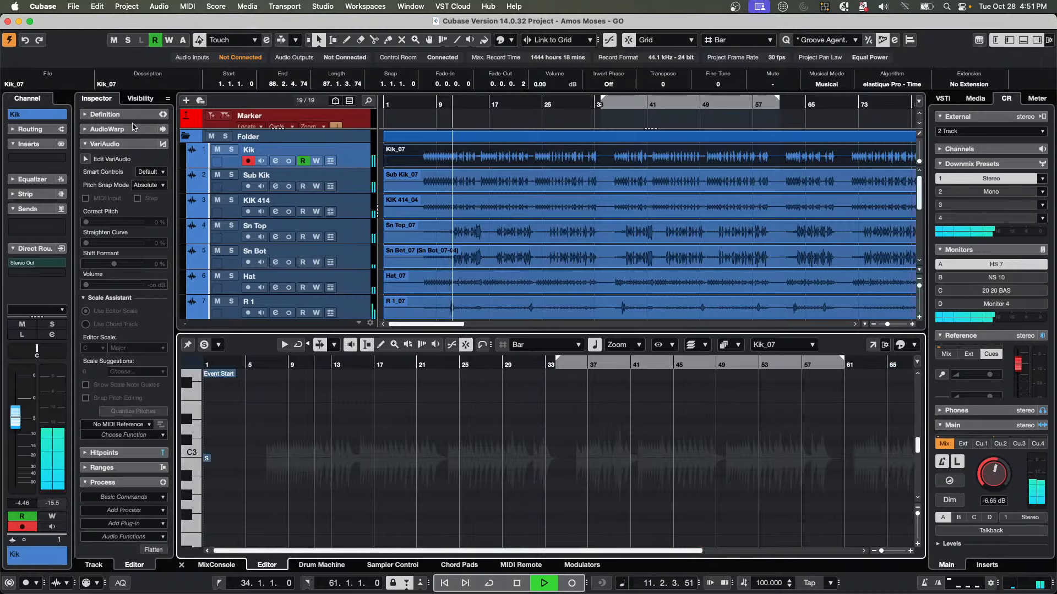
click(103, 453)
scroll(102, 455, down, 4)
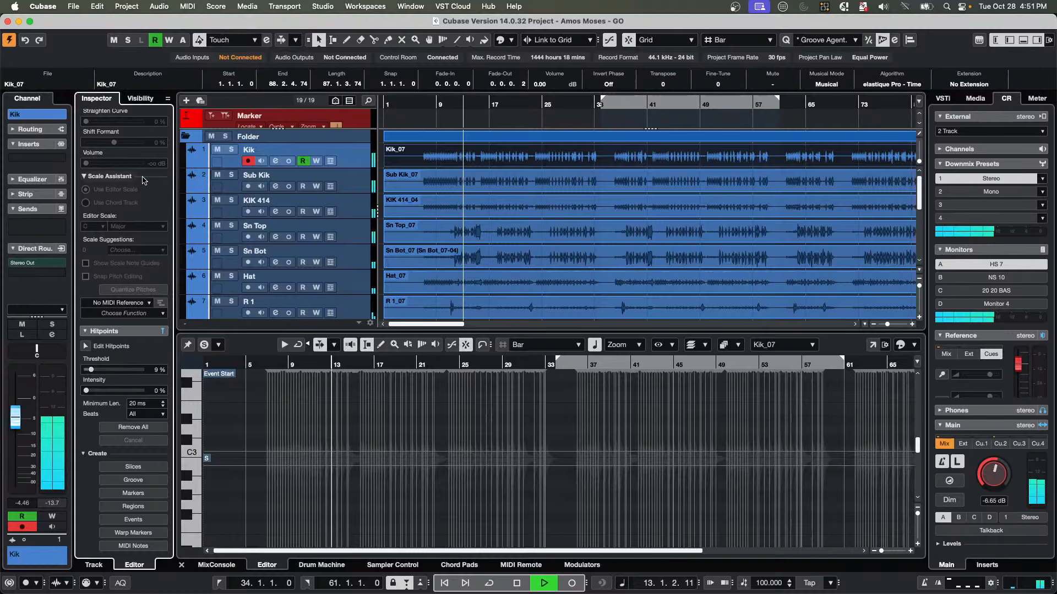
scroll(142, 179, up, 6)
click(104, 143)
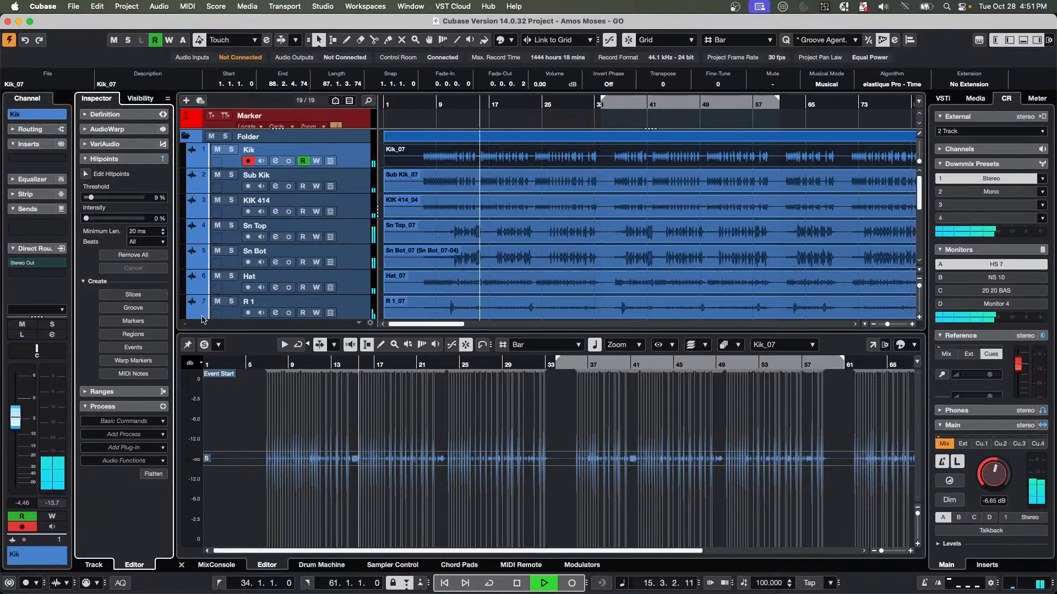
drag(91, 198, 88, 219)
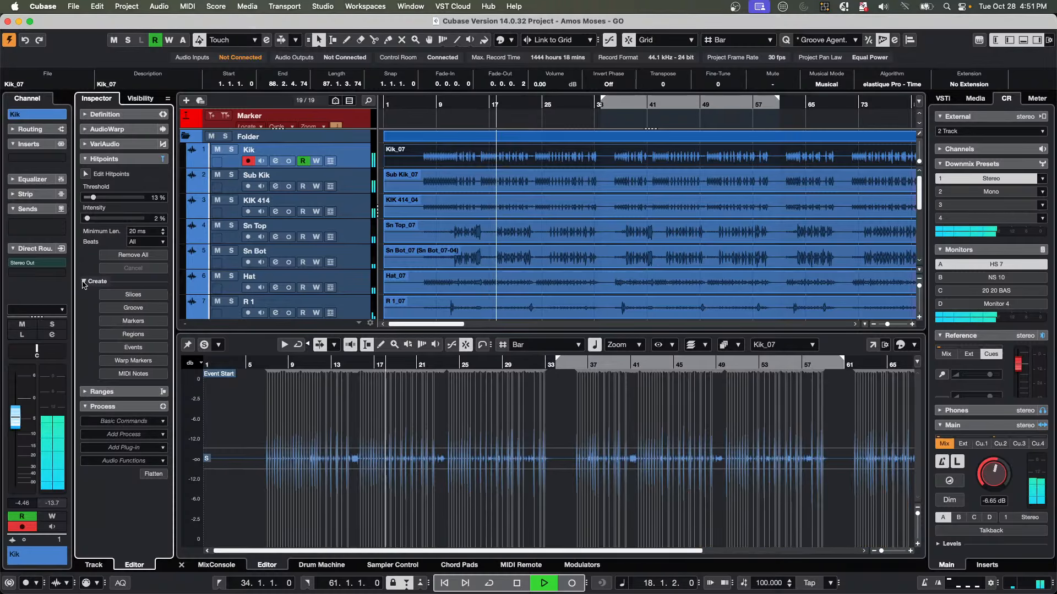
Convert the Kik_07 hitpoints to MIDI notes with dynamic velocity, pitch C1, and length 1/8 on a new MIDI track.
click(141, 374)
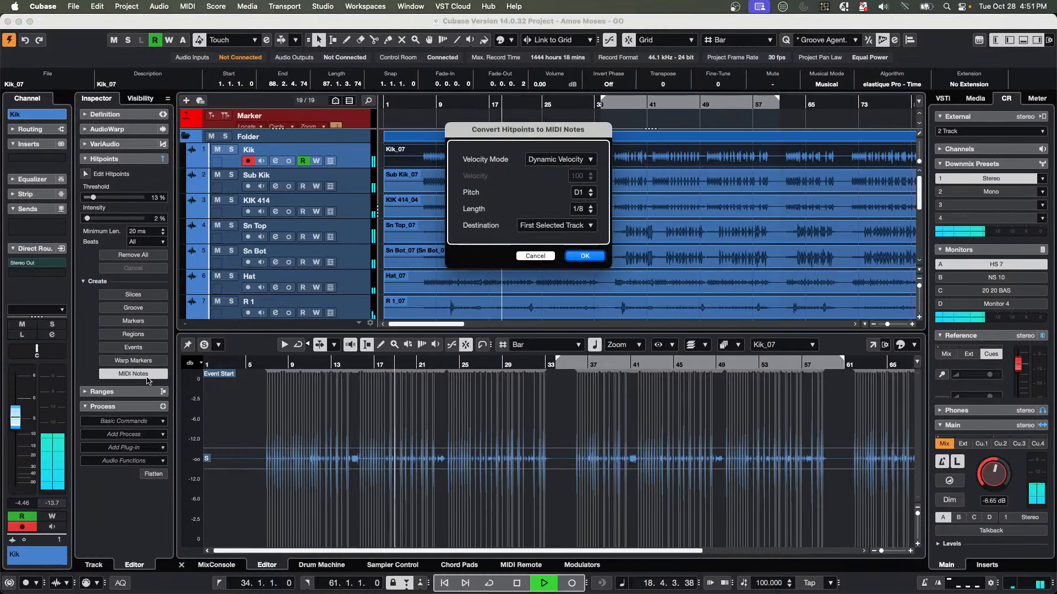
click(591, 195)
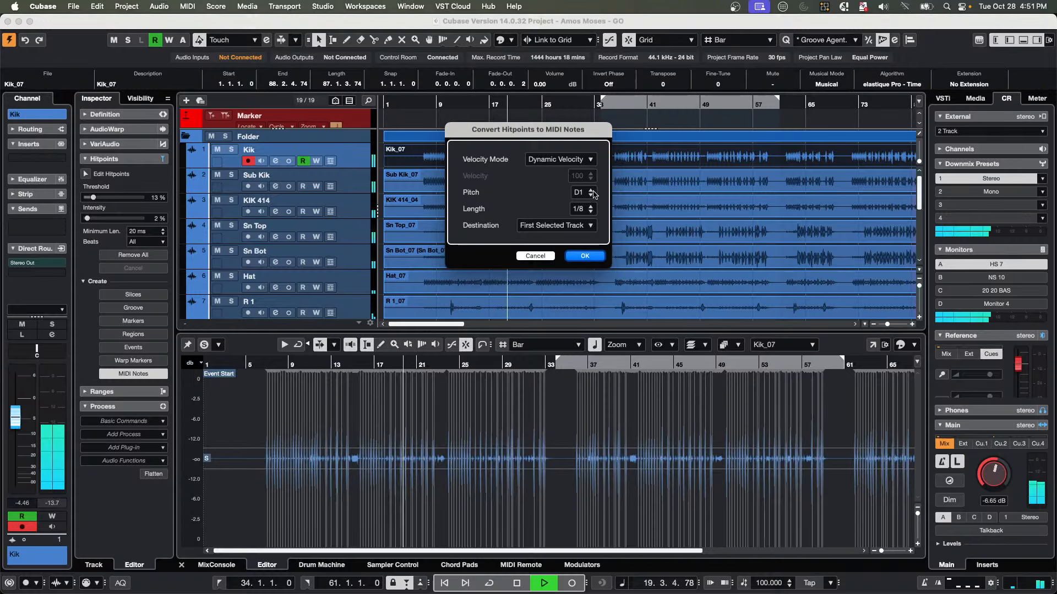
click(591, 195)
click(564, 159)
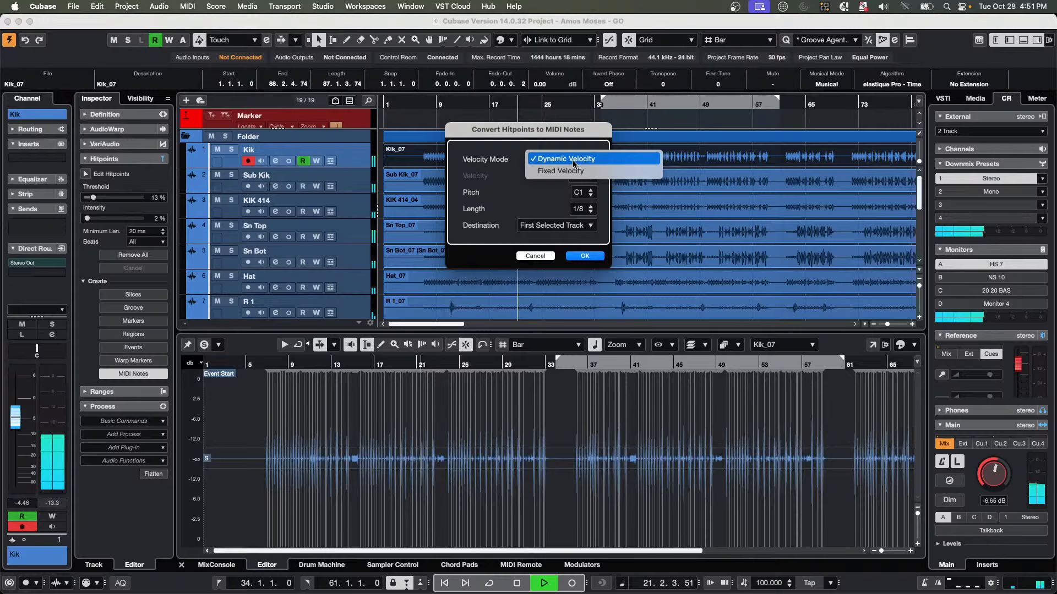
click(573, 159)
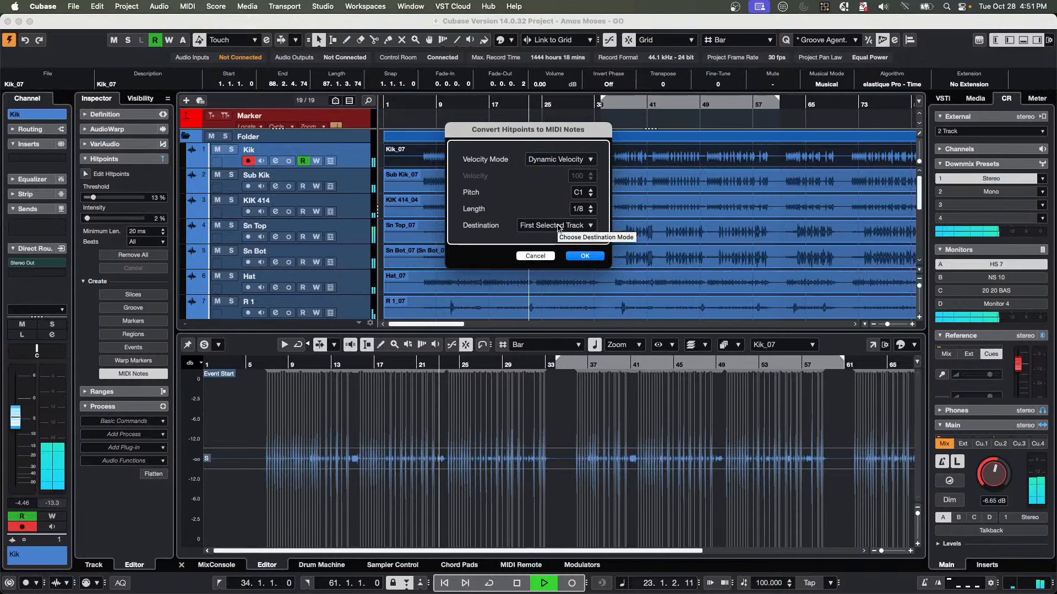
click(559, 227)
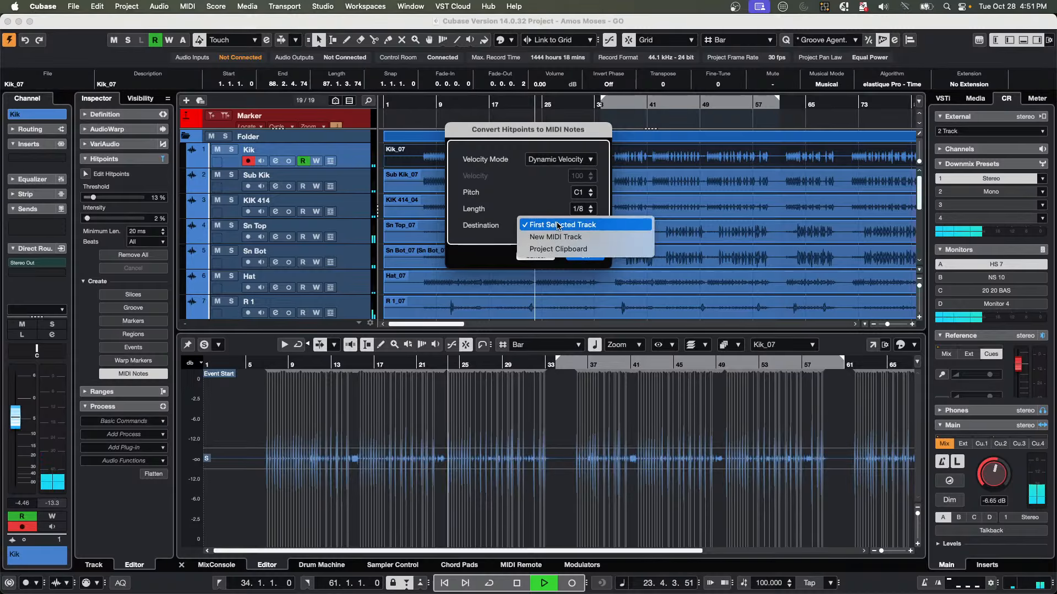
click(561, 237)
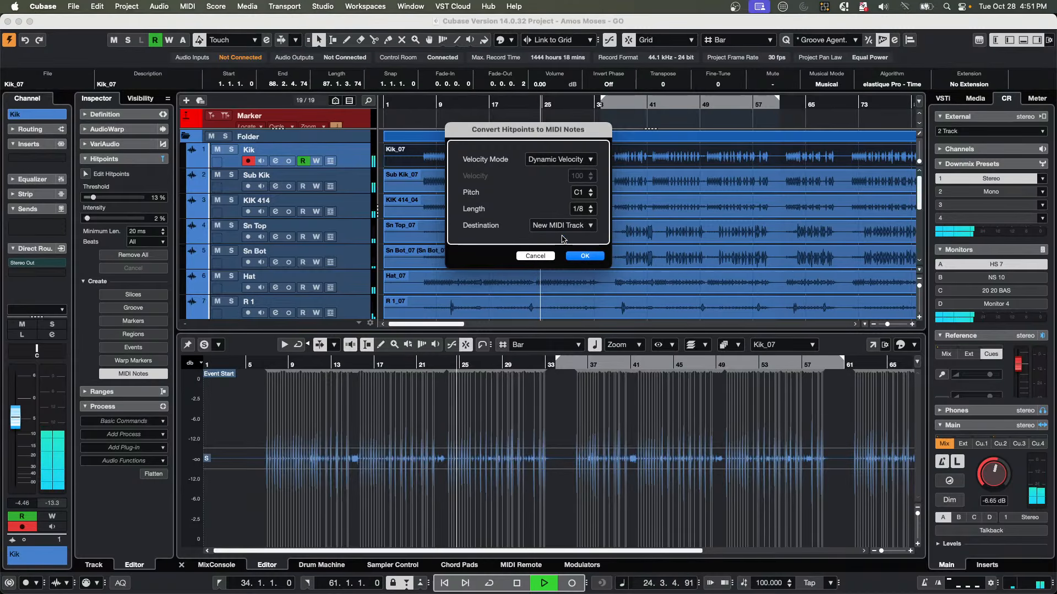
click(586, 256)
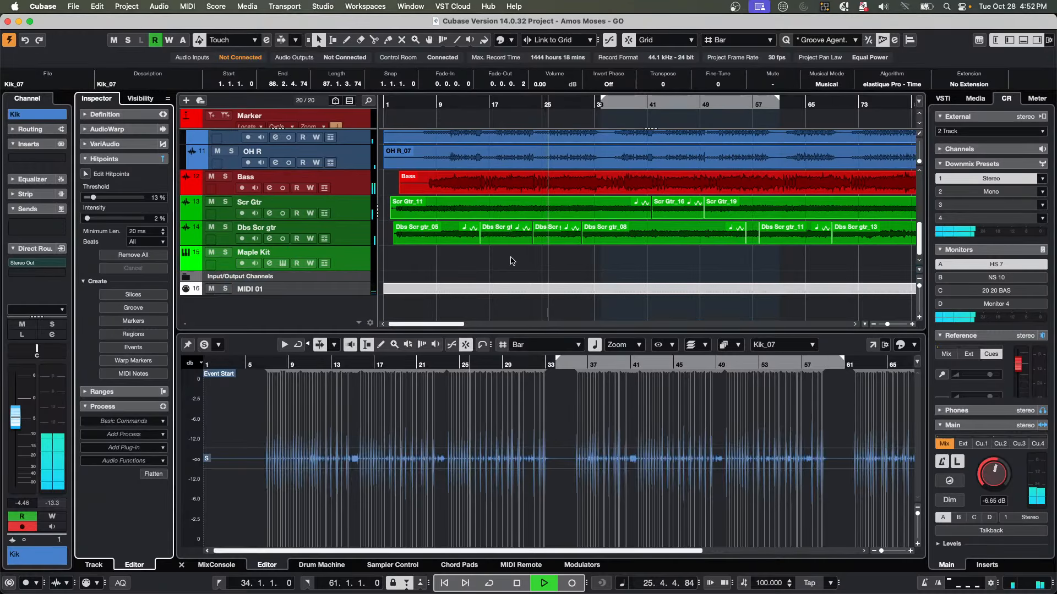
Stop playback and open the Kik_07_midi part on the MIDI 01 track for note editing.
key(space)
click(527, 292)
double_click(527, 294)
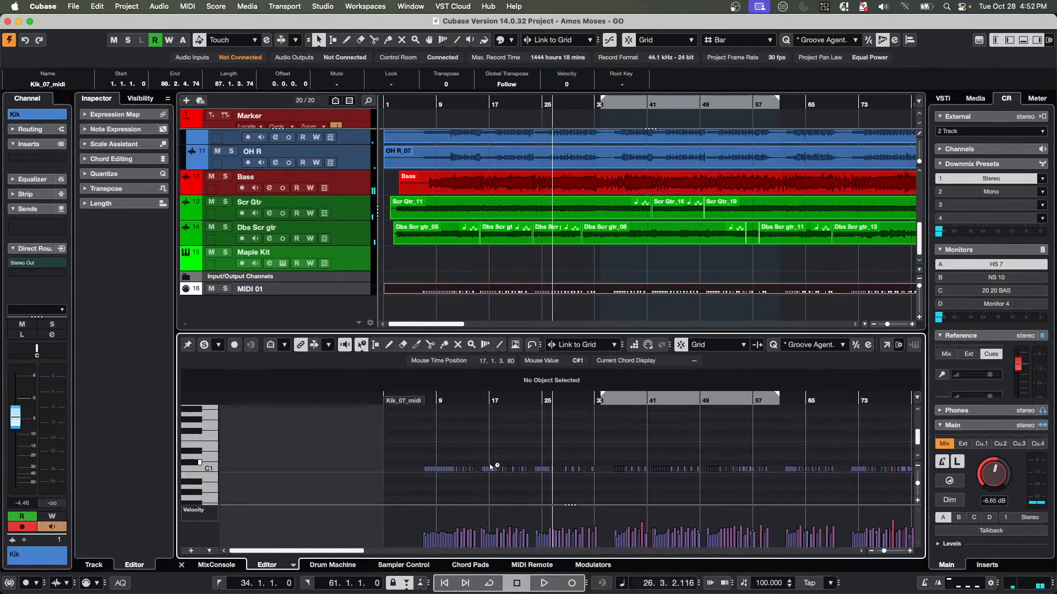
Add an instrument track below Maple Kit with Groove Agent as its instrument, All MIDI Inputs, and Stereo Out.
right_click(344, 262)
mouse_move(353, 265)
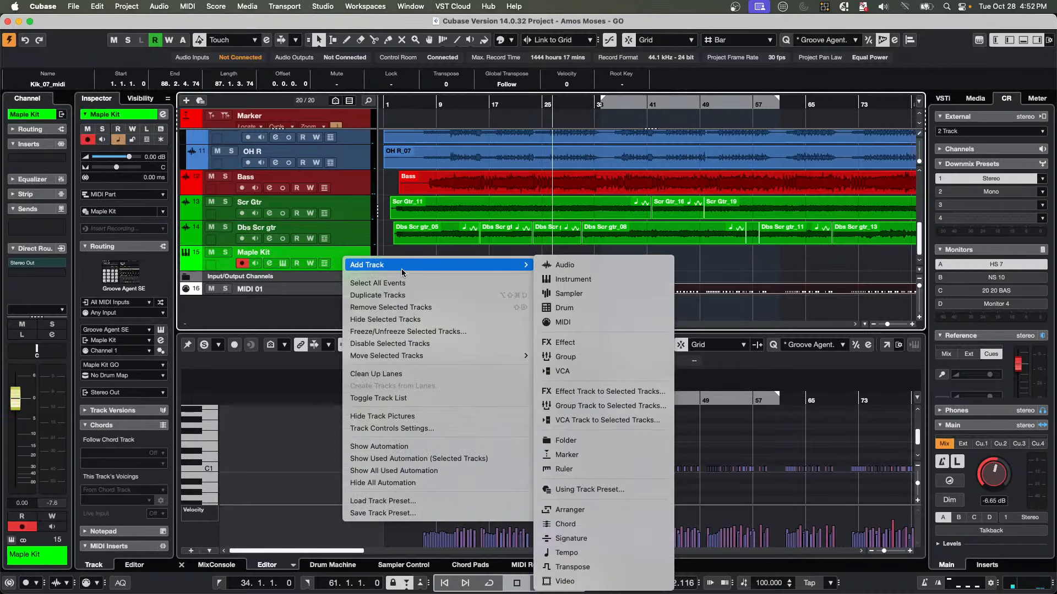
click(559, 284)
click(583, 194)
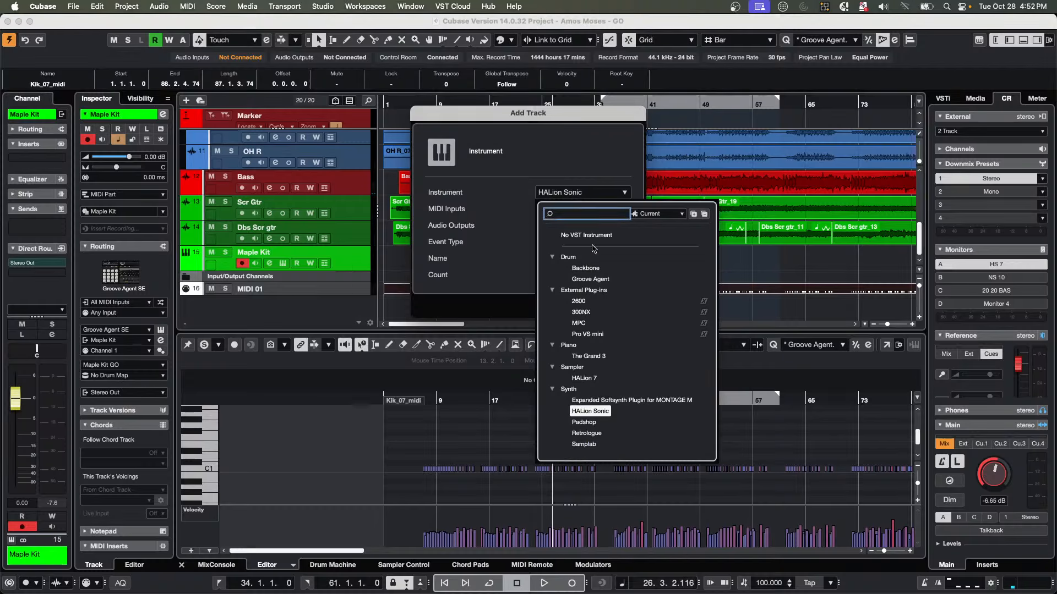
click(590, 279)
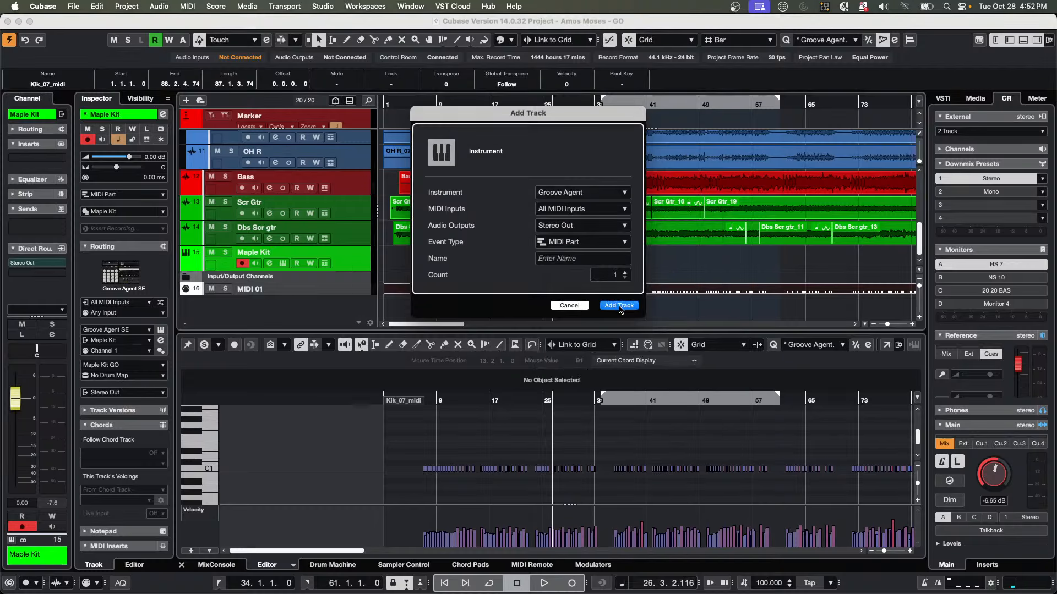
click(619, 306)
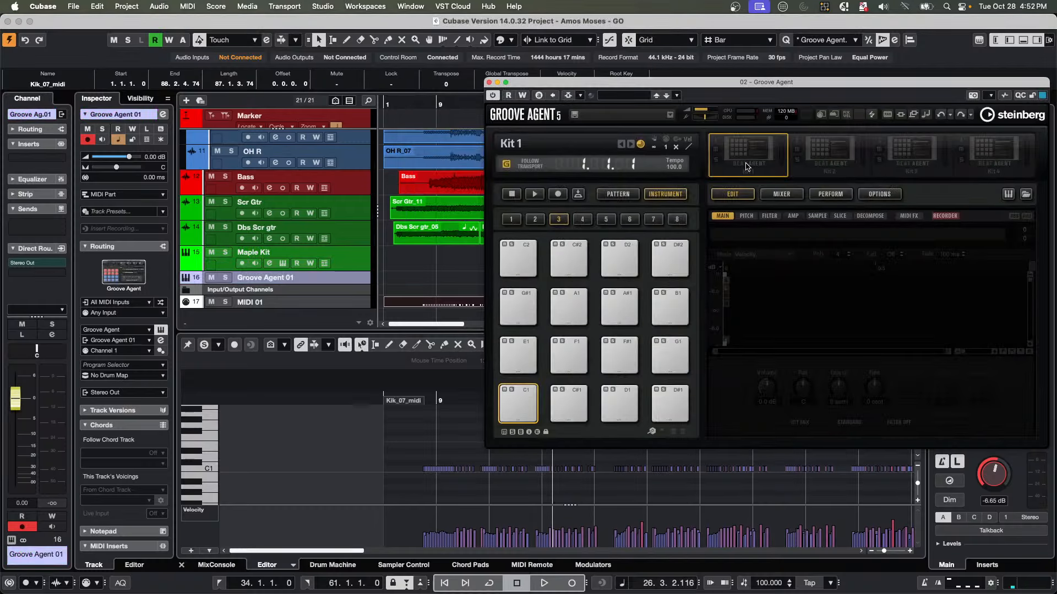
Load the Leaving Things SE kit from Rock Essentials into Groove Agent and audition its Kick pad on C1.
right_click(746, 166)
click(781, 181)
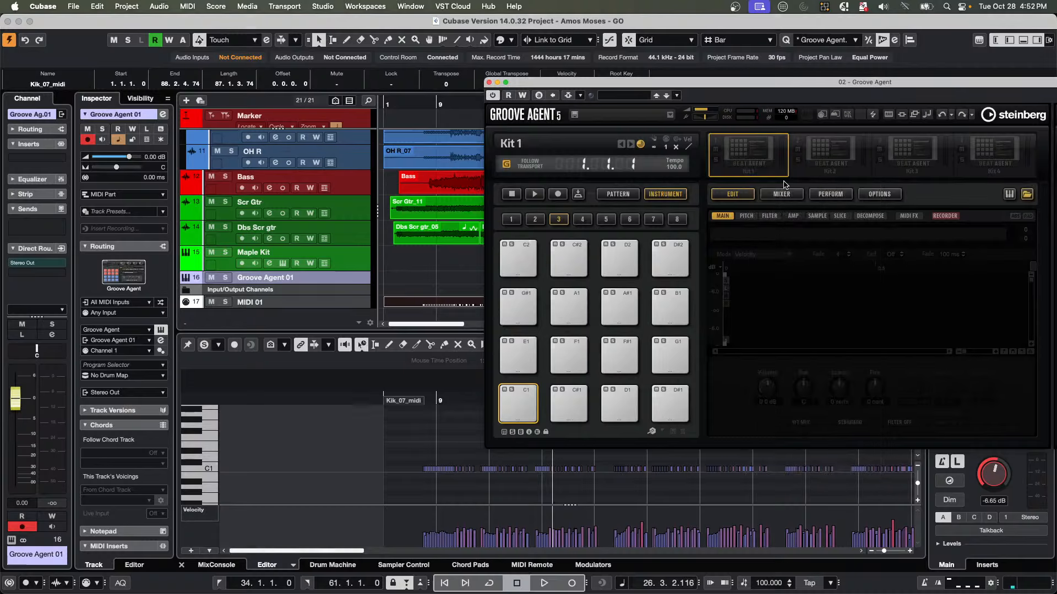
drag(821, 81, 506, 30)
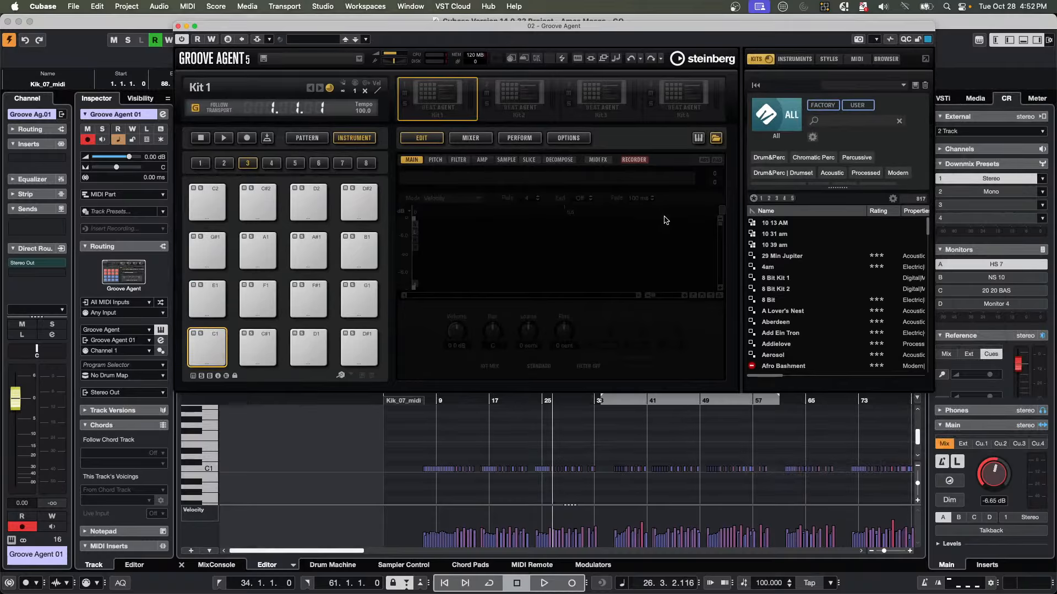
click(781, 119)
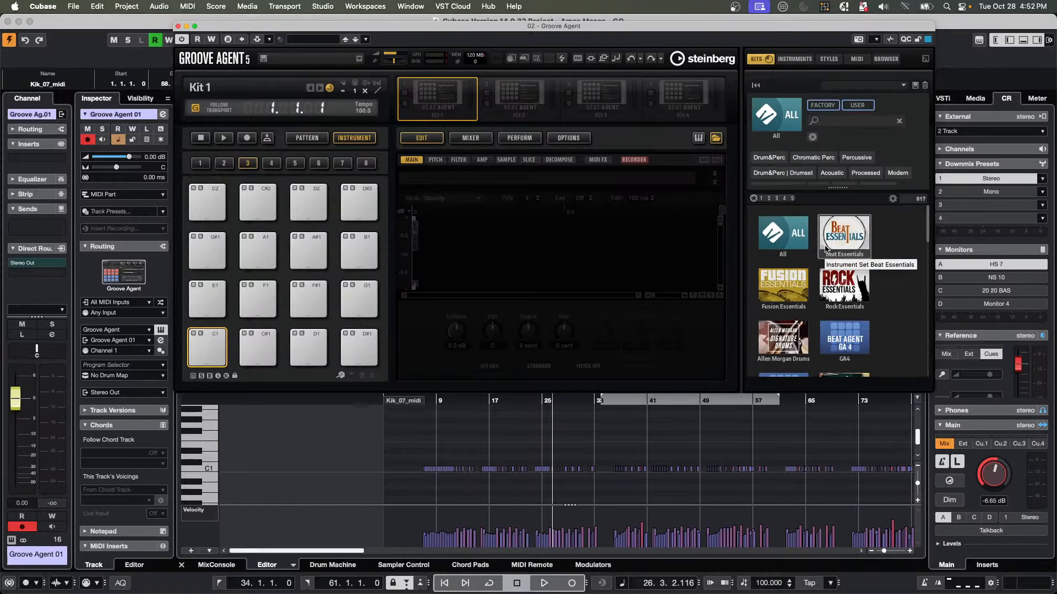
click(843, 281)
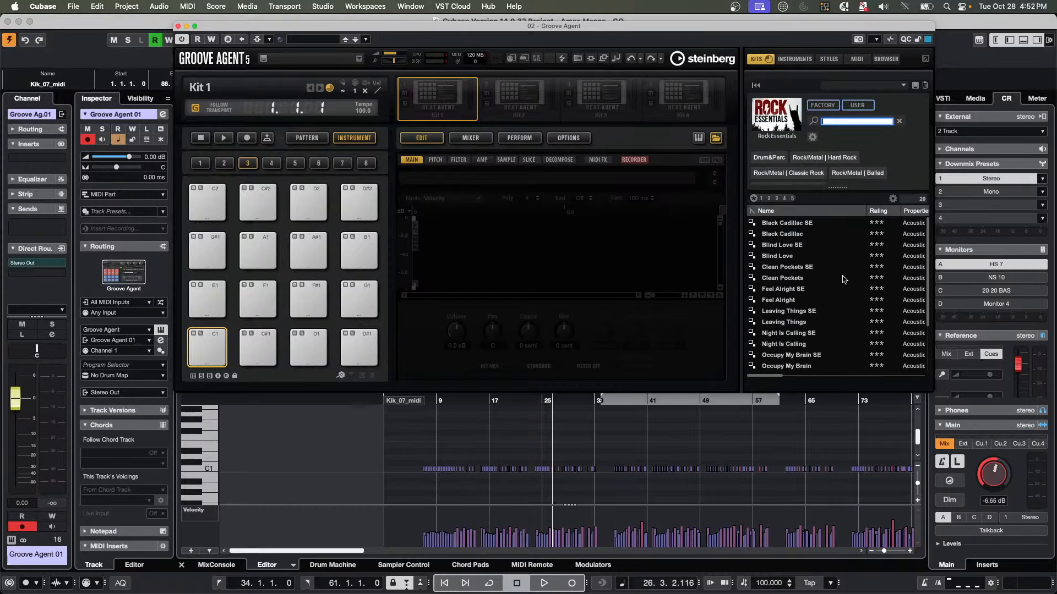
click(783, 313)
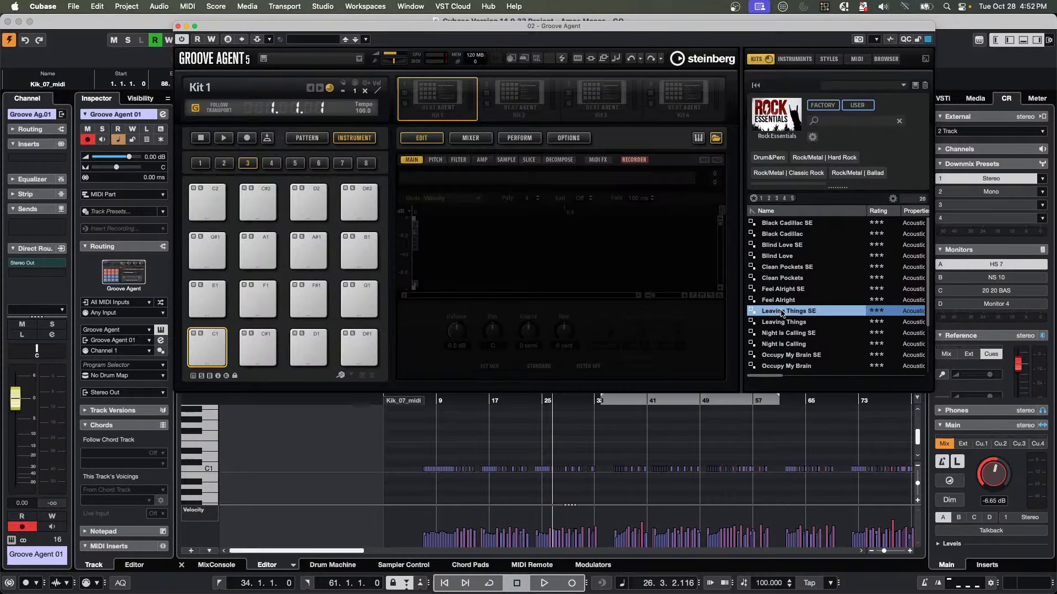
click(210, 345)
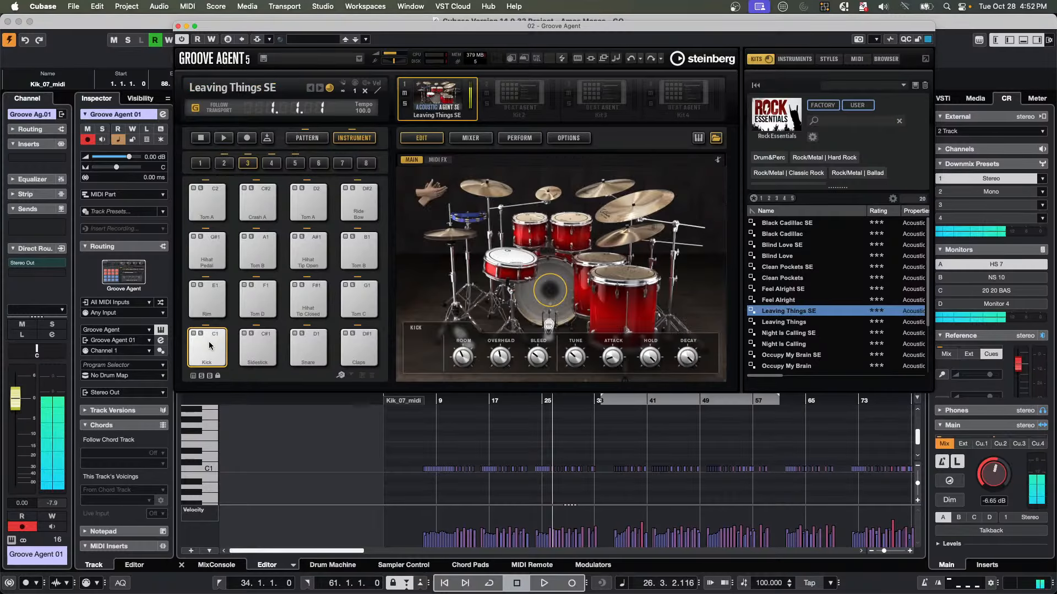
Move the Kik_07_midi part from MIDI 01 to the Groove Agent 01 track at the same start and start playback.
drag(326, 26, 776, 52)
scroll(496, 275, down, 1)
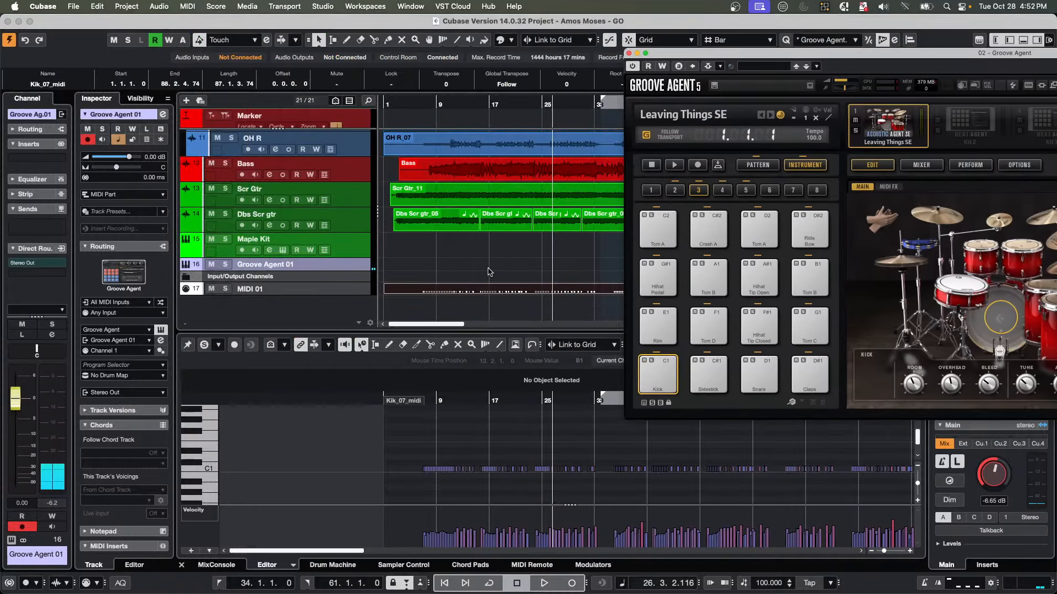
drag(446, 294, 432, 262)
key(space)
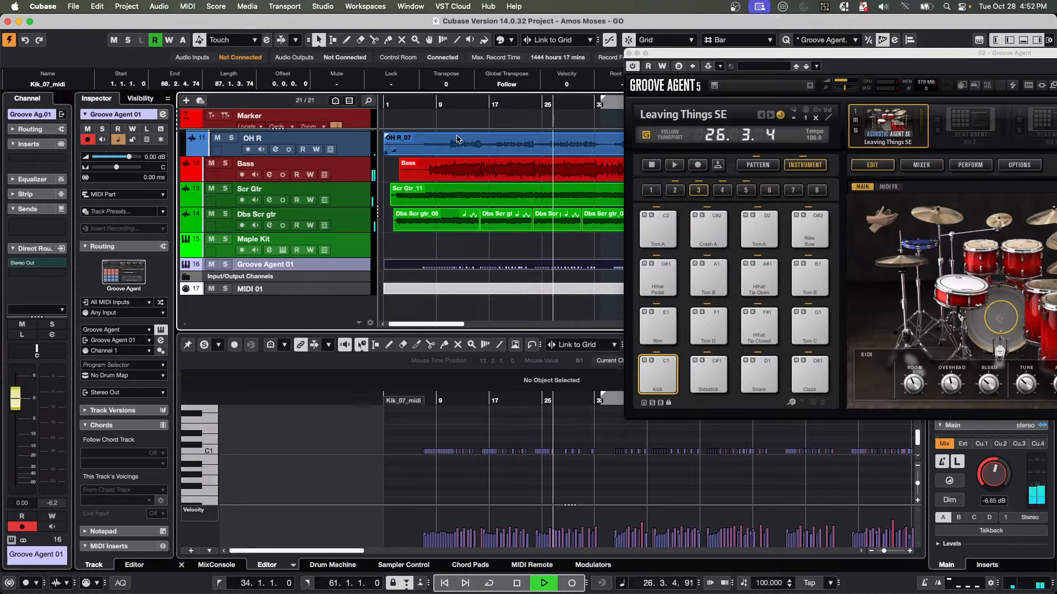
Play the project from about bar 8 and raise the Kick channel's level in the Groove Agent mixer.
click(432, 104)
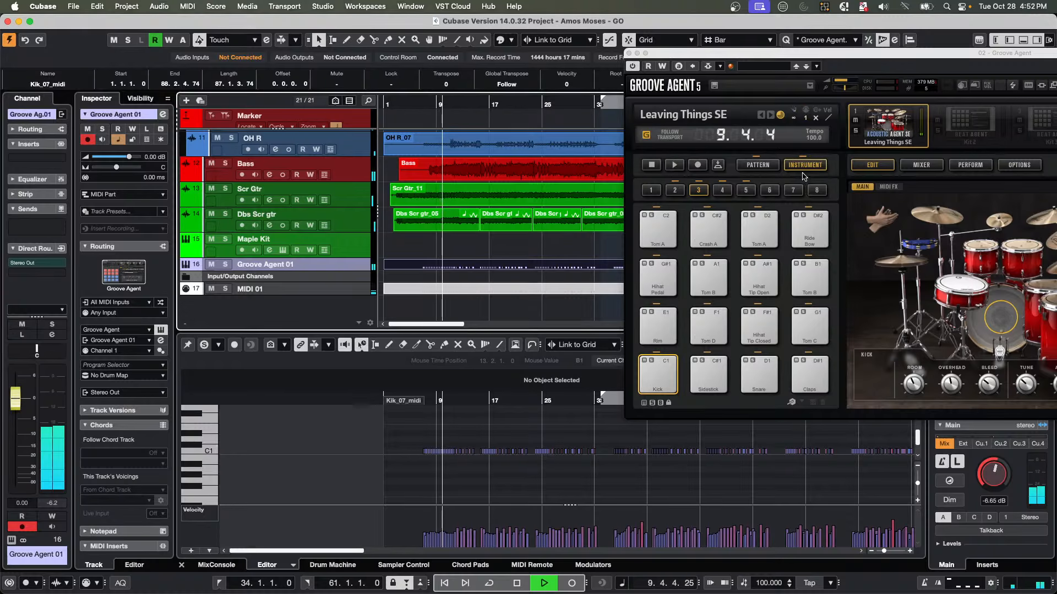
click(921, 164)
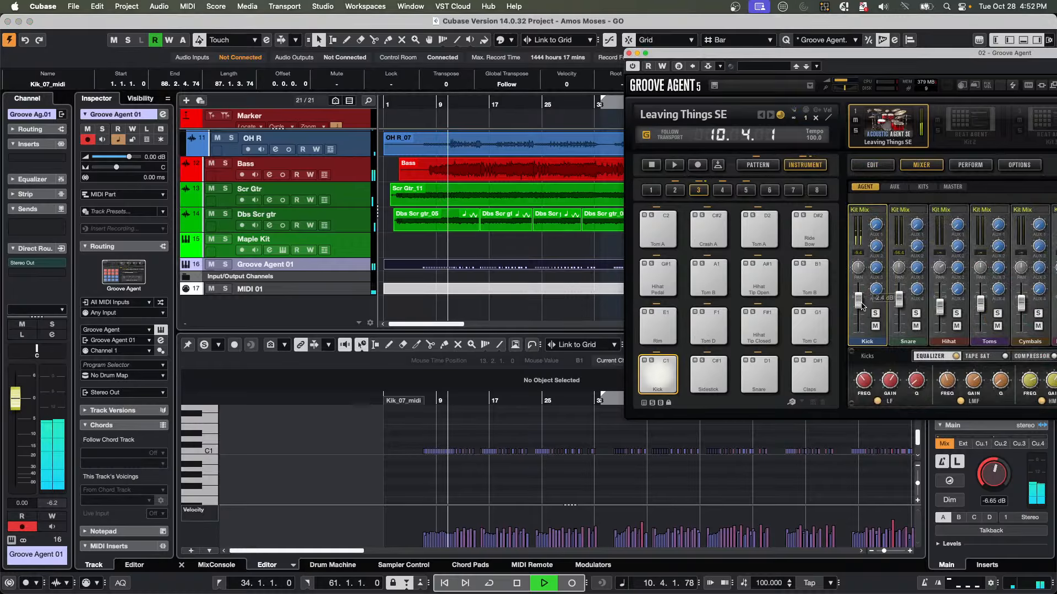
drag(847, 81, 856, 84)
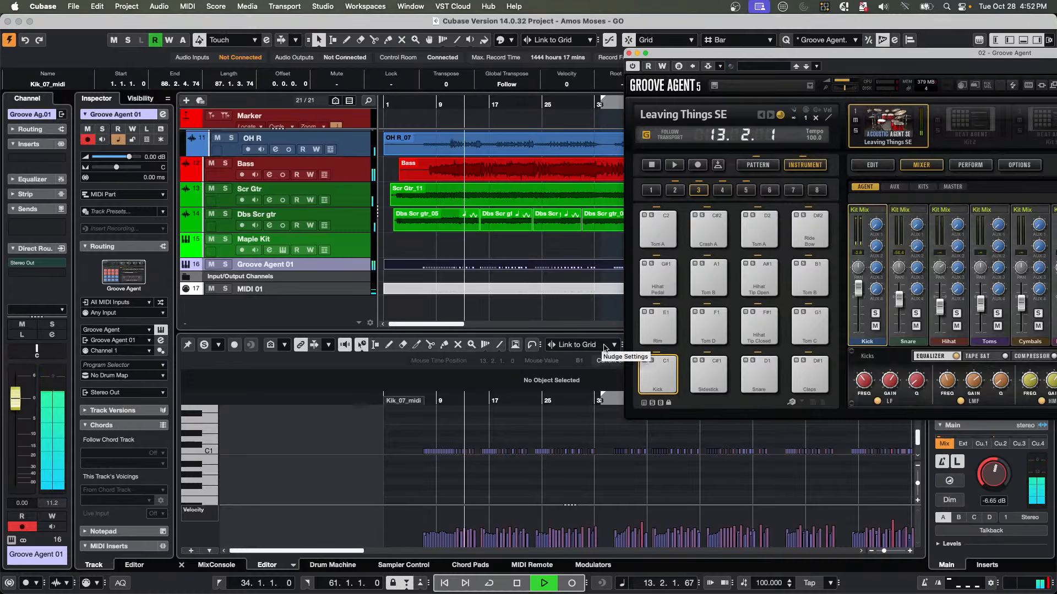
Stop playback and review the Kik_07 event's hitpoints and its options for creating MIDI notes.
scroll(512, 261, up, 4)
scroll(512, 261, up, 6)
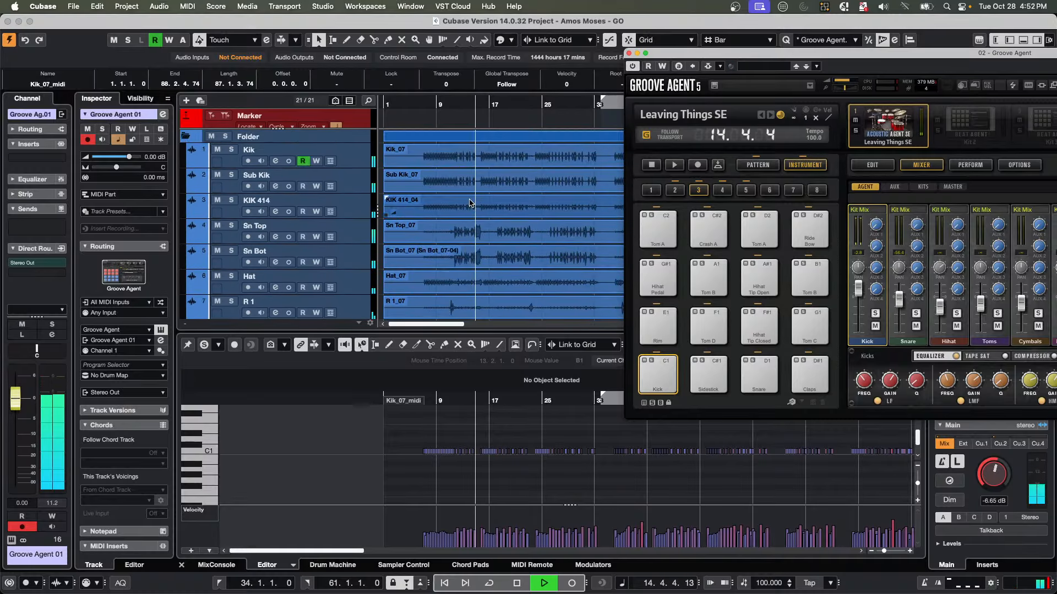
key(space)
click(470, 157)
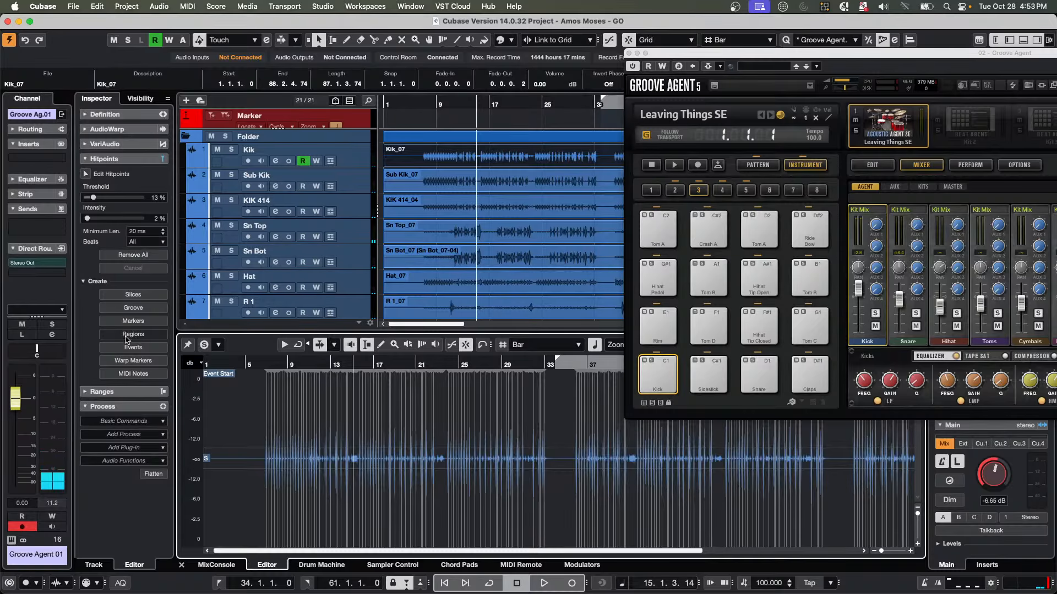
scroll(491, 295, down, 8)
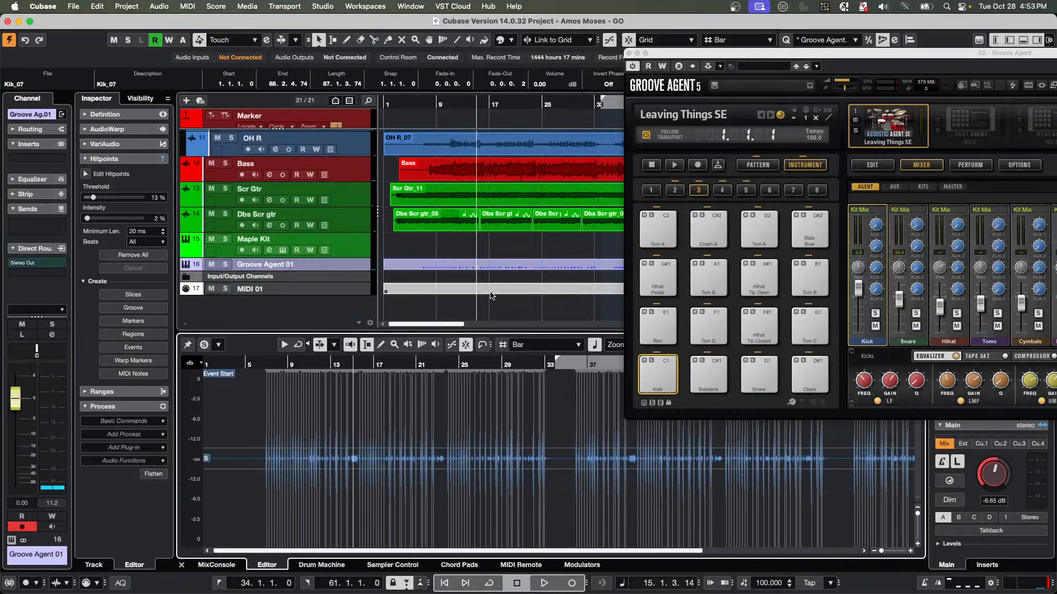
Raise the velocities of all notes in the Groove Agent 01 part until the first note reads 81, and resume playback.
click(512, 270)
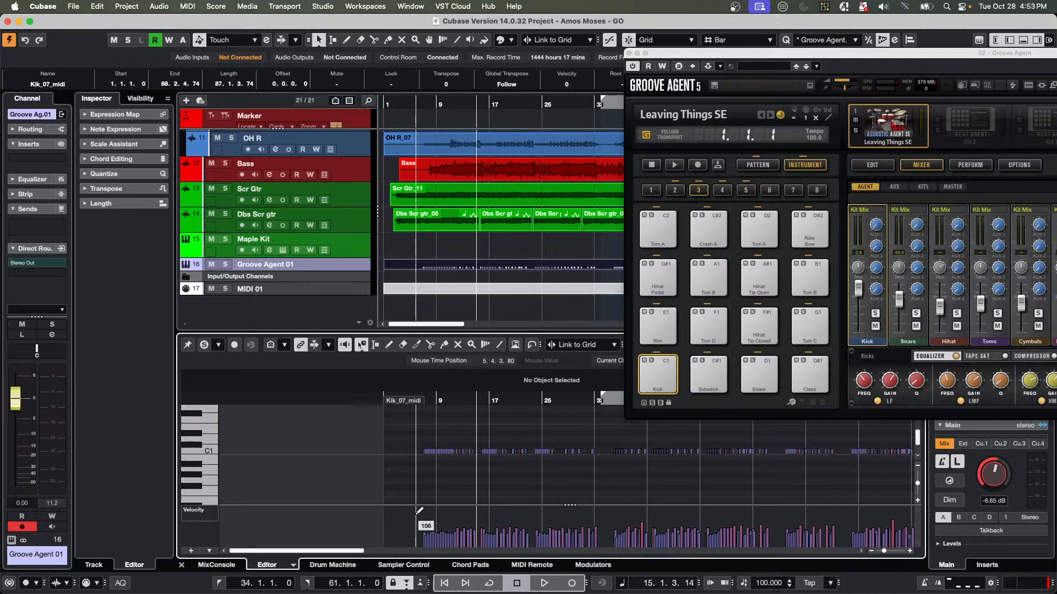
key(ctrl+a)
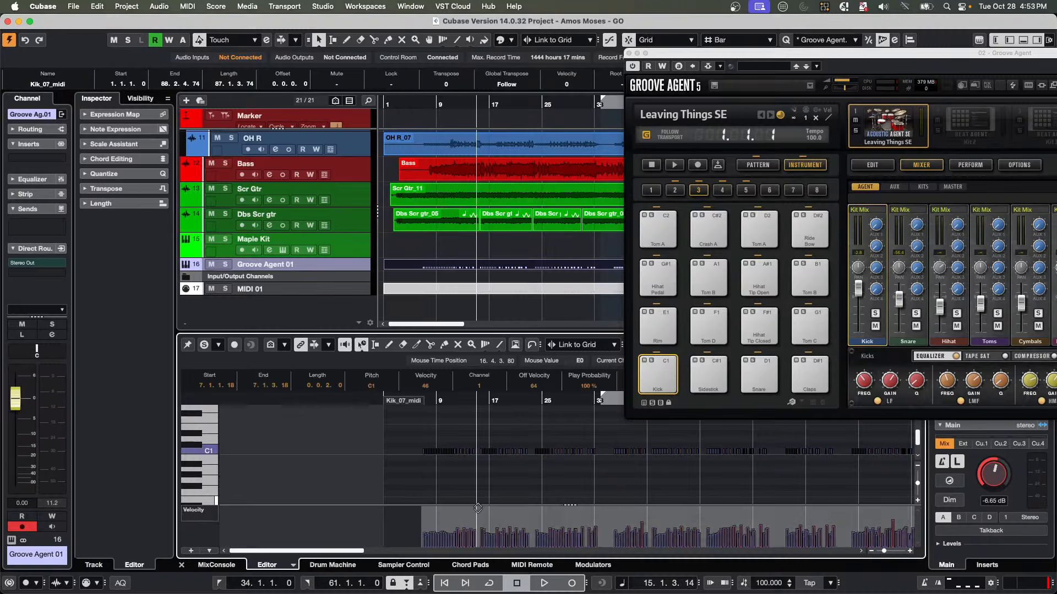
drag(694, 509, 690, 477)
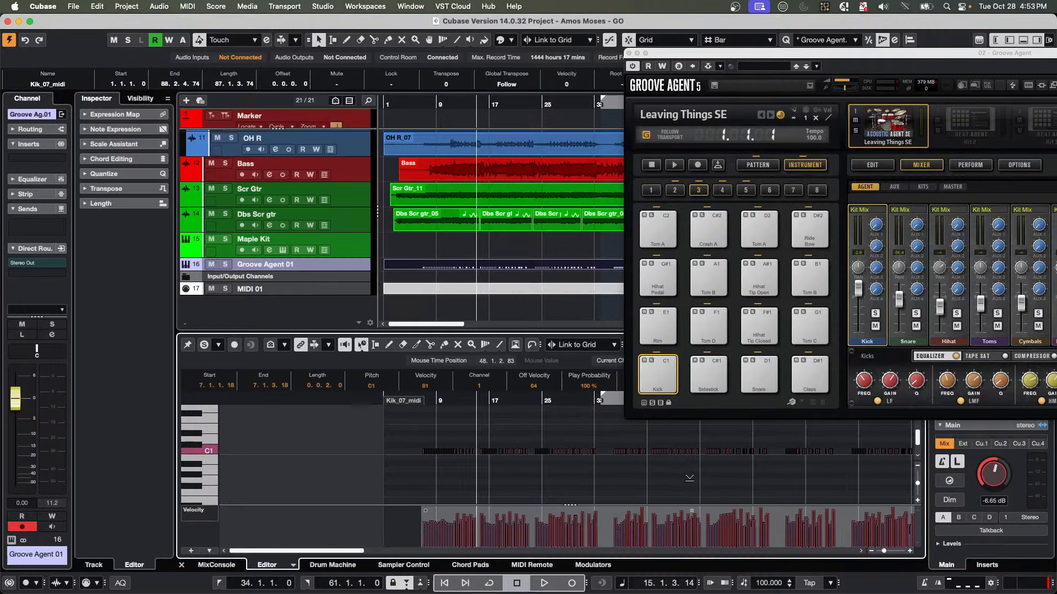
key(space)
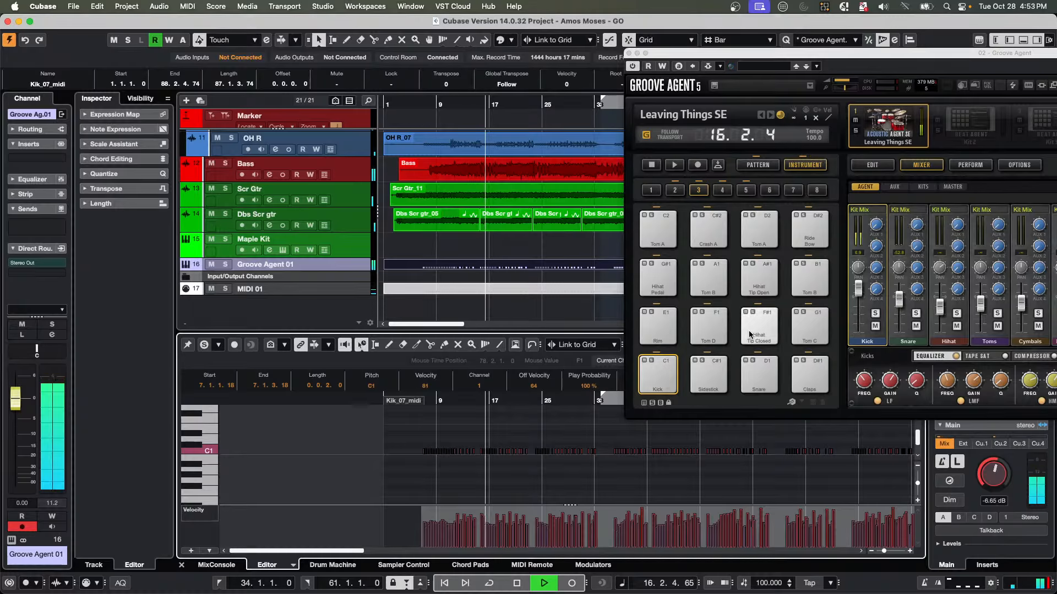
Show Groove Agent's kit editing page and mute the Kik, Sub Kik, and KIK 414 tracks during playback.
drag(762, 55, 639, 30)
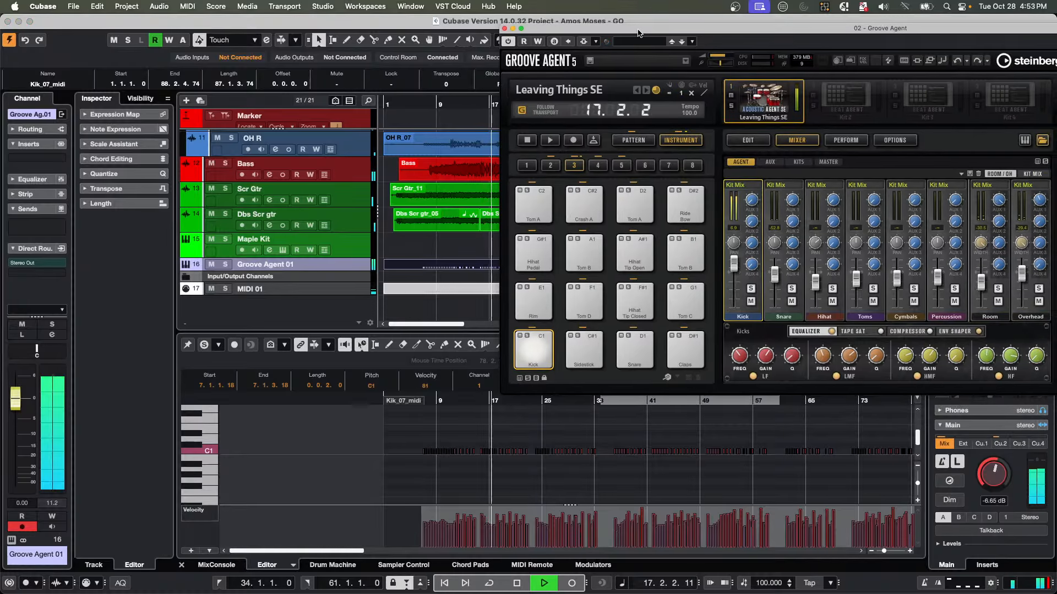
click(749, 141)
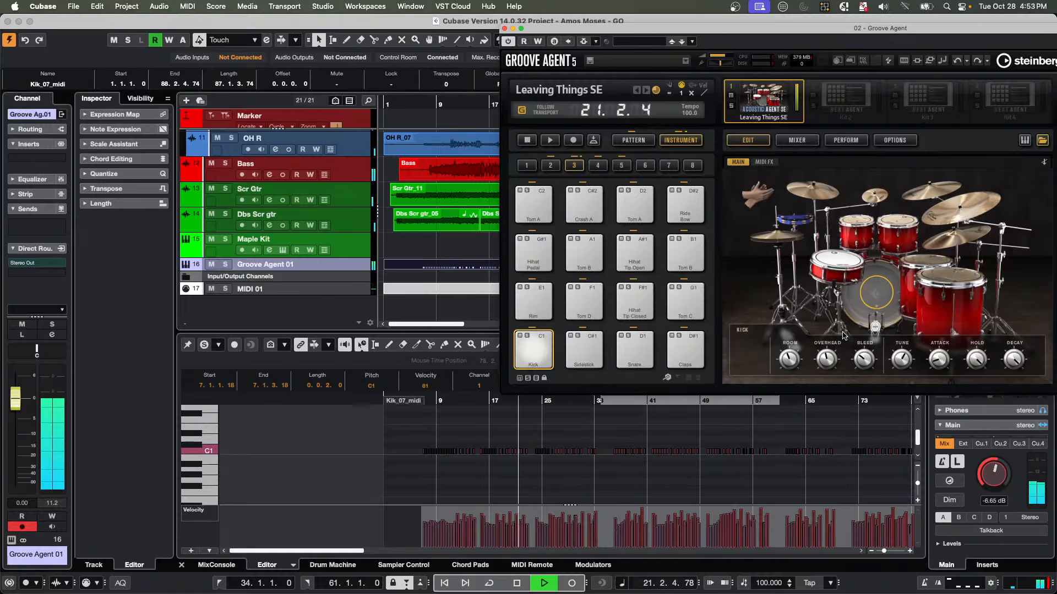
scroll(385, 252, up, 5)
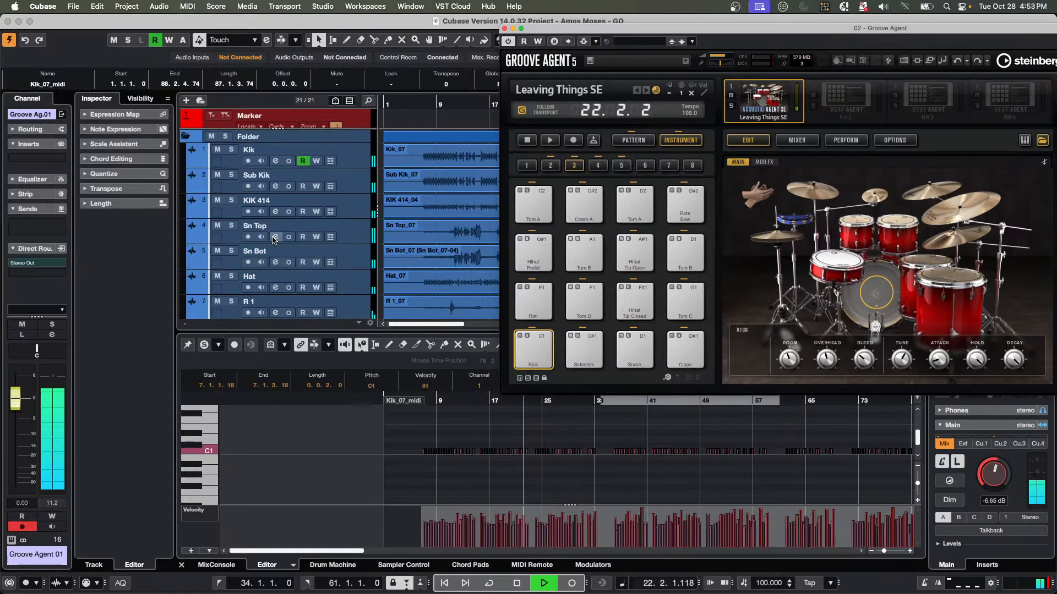
click(217, 150)
click(217, 174)
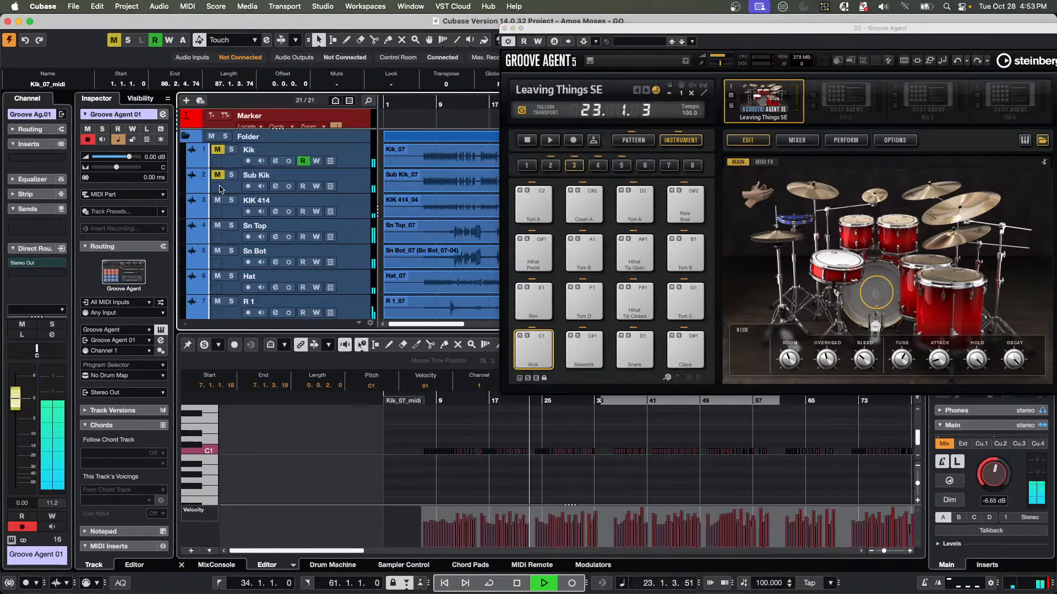
click(218, 200)
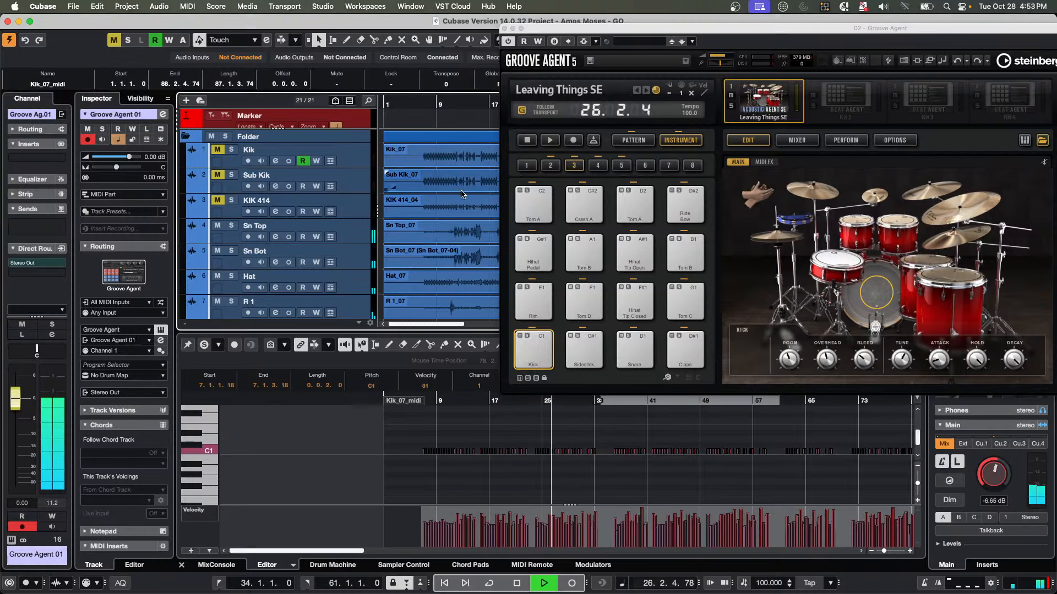
Stop playback and close the Groove Agent window.
key(space)
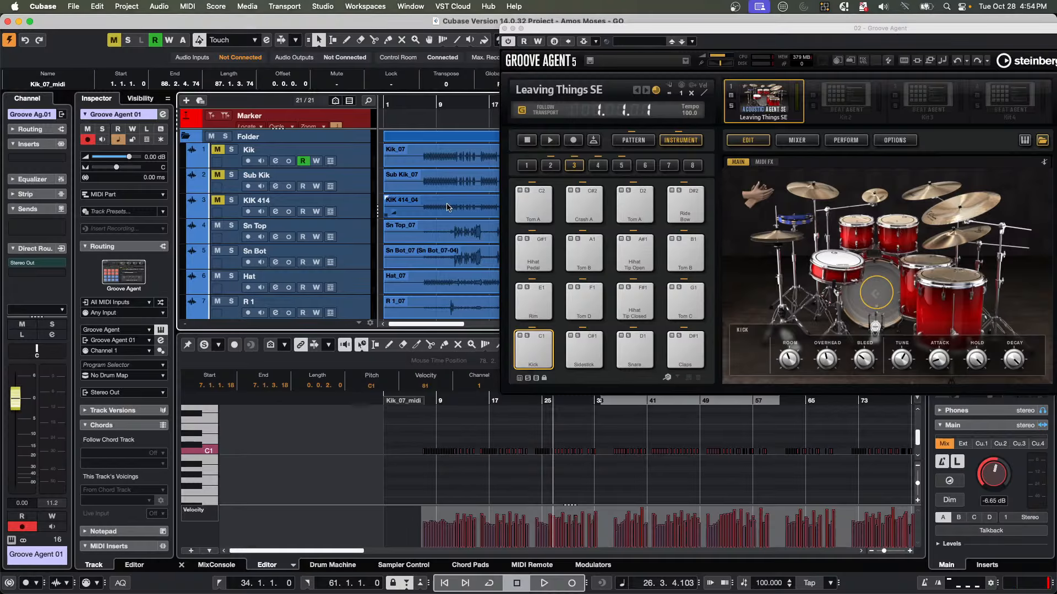
click(505, 29)
click(505, 28)
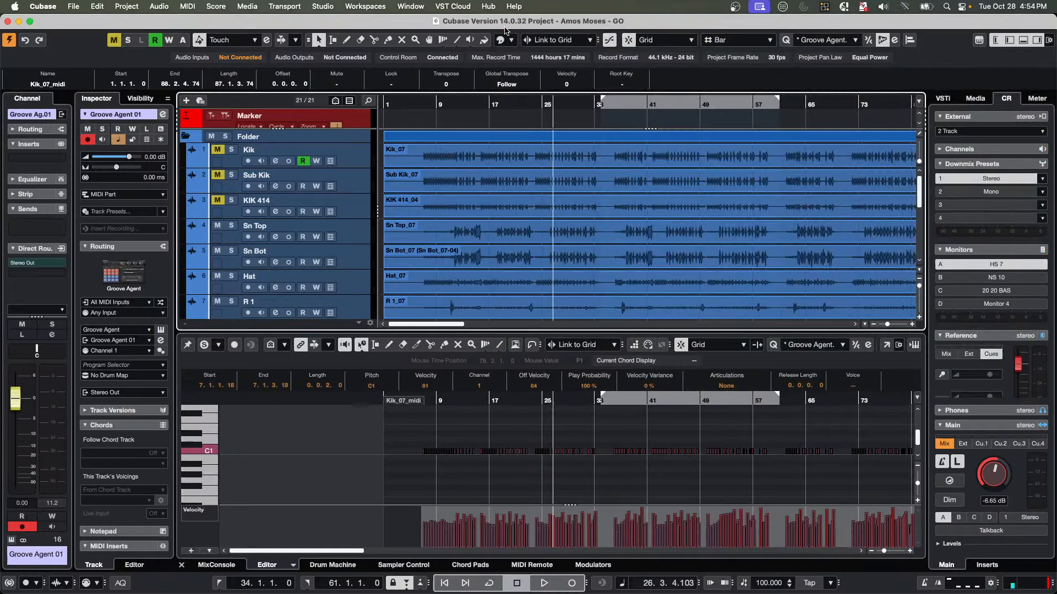
Select the drum tracks from Kik to OH R and route them to a newly added stereo group track.
click(353, 164)
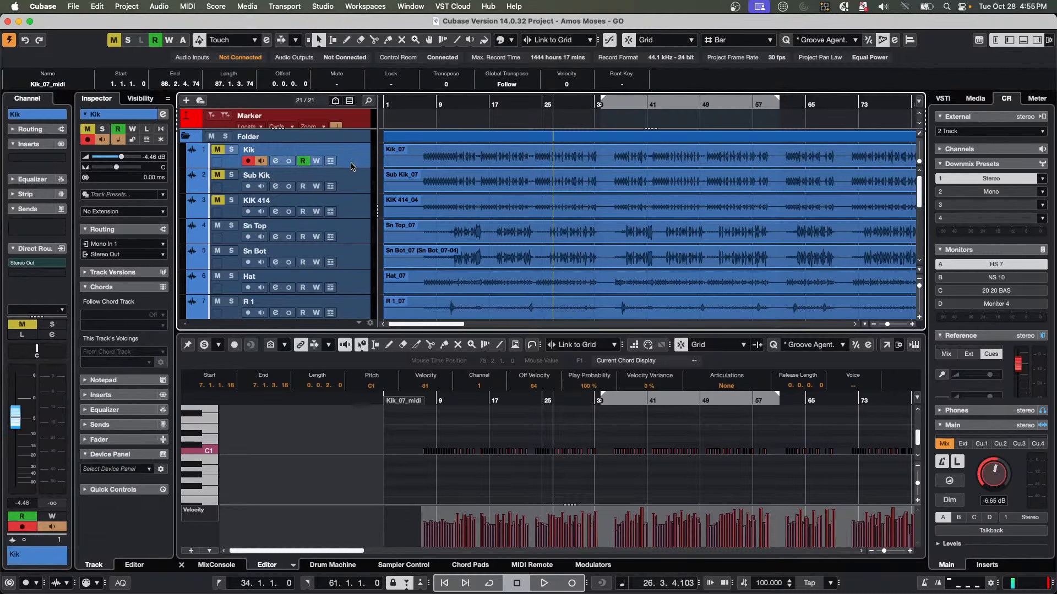
scroll(355, 171, down, 5)
right_click(358, 168)
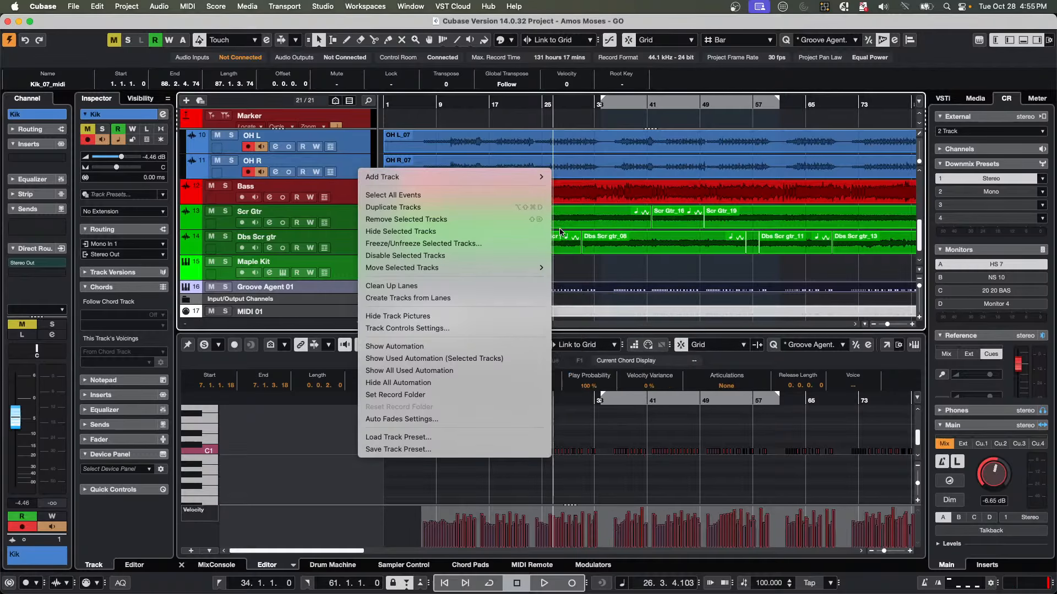
mouse_move(542, 180)
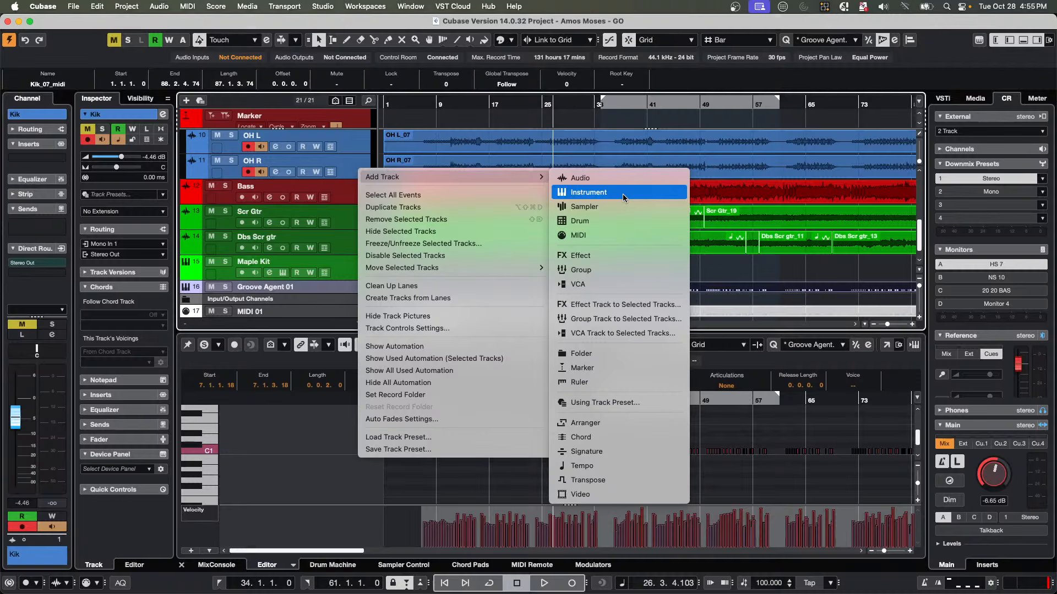
click(624, 318)
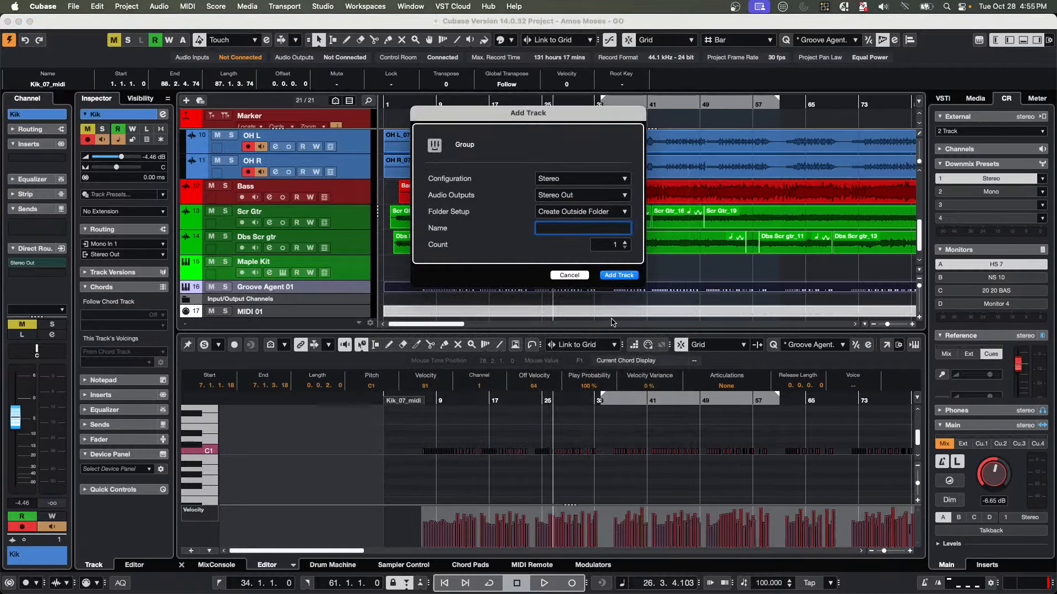
key(Return)
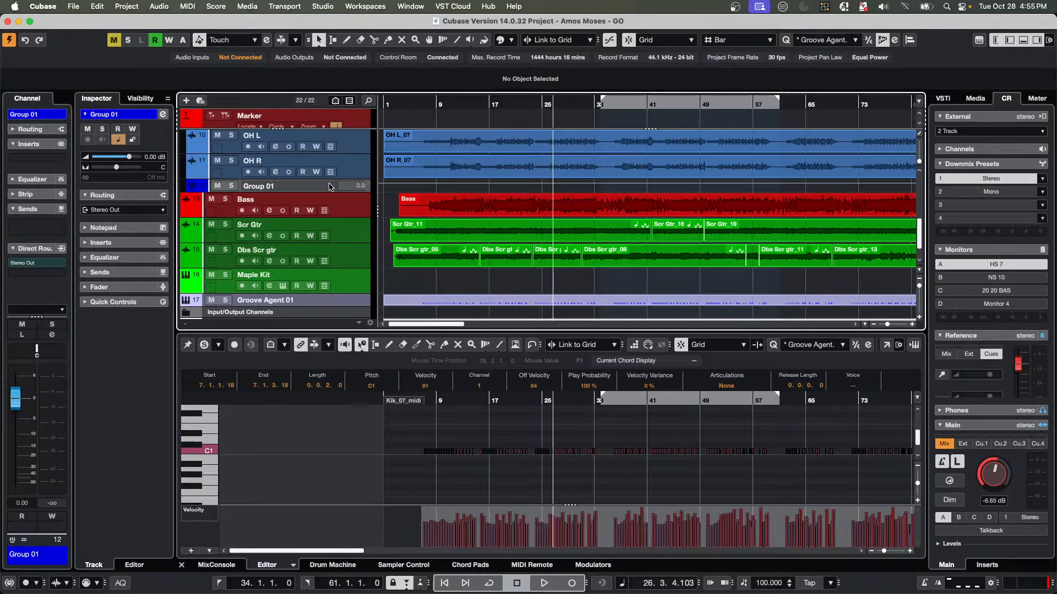
Select the drum tracks with their group and start exporting them as a track archive that references the media files.
scroll(347, 189, up, 4)
scroll(347, 190, up, 5)
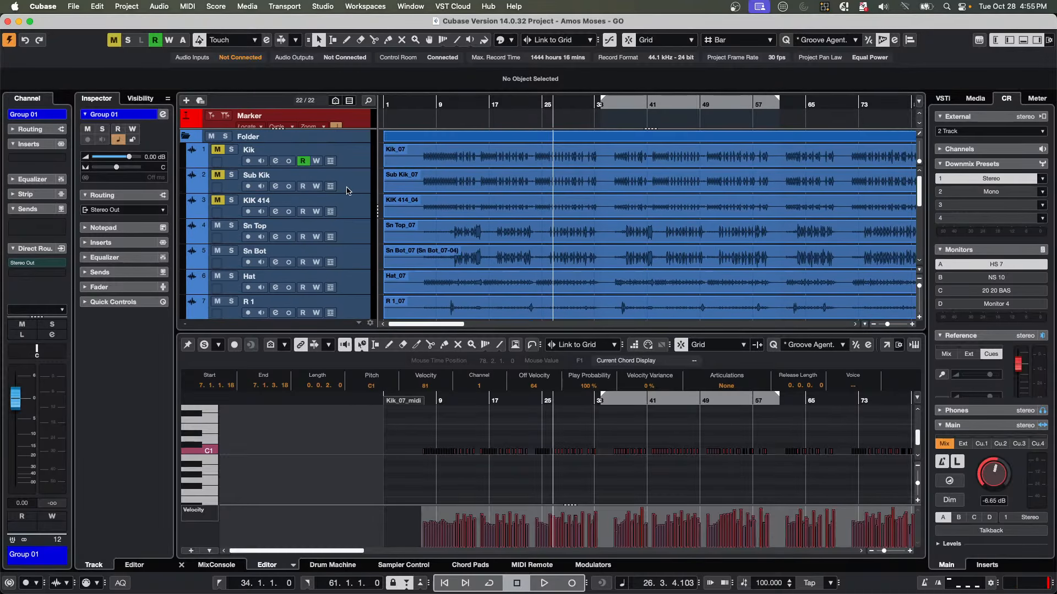
click(352, 164)
right_click(354, 164)
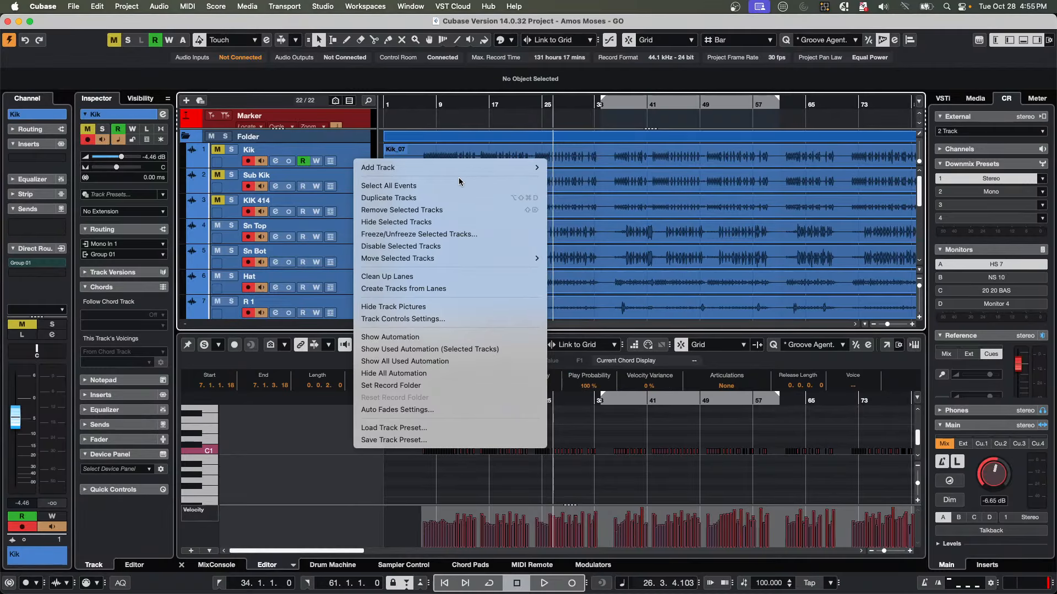
click(80, 8)
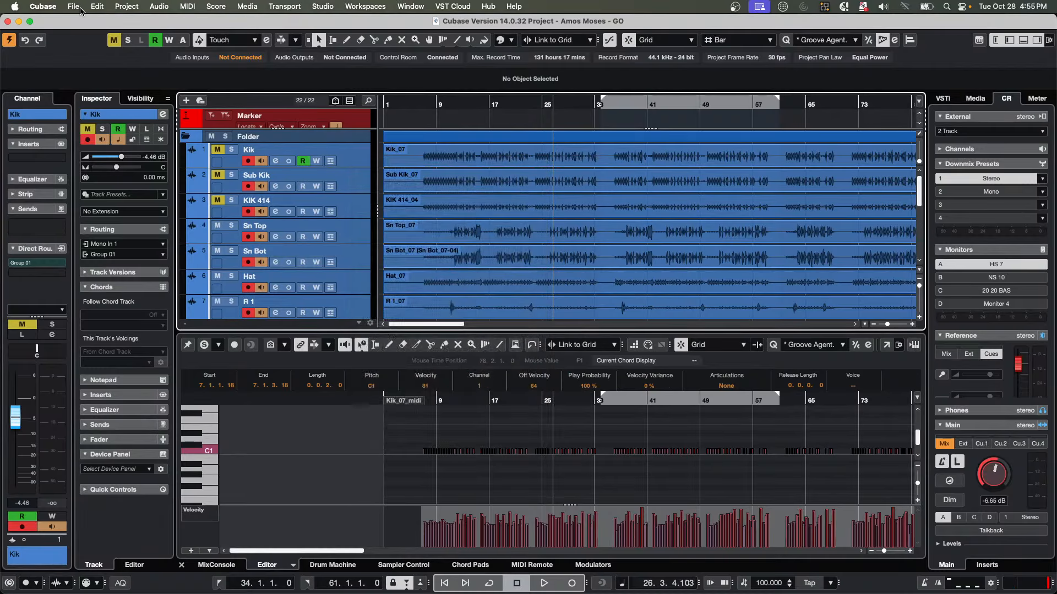
click(80, 7)
mouse_move(128, 193)
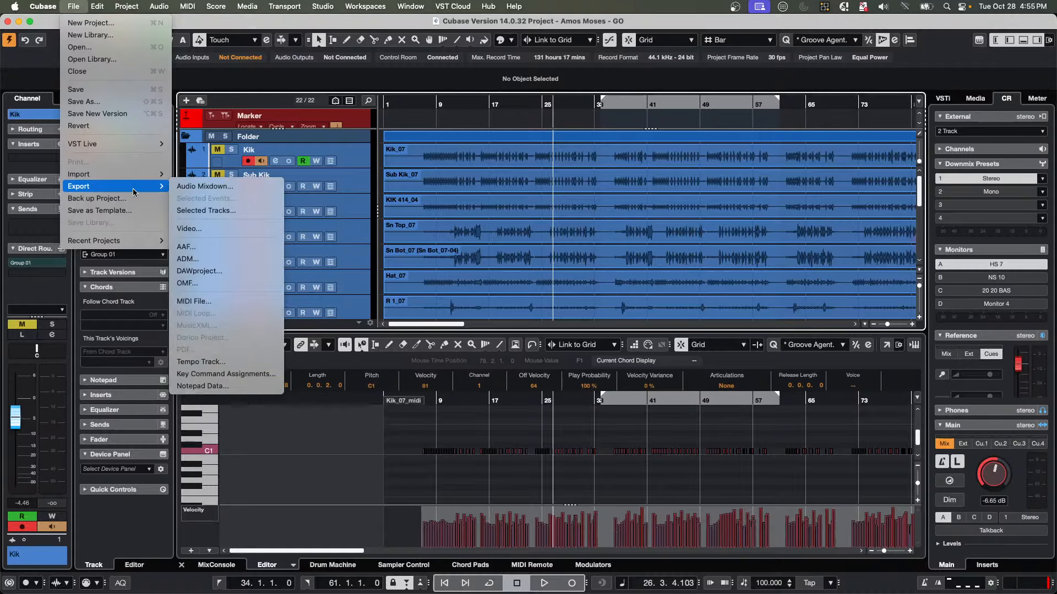
click(208, 211)
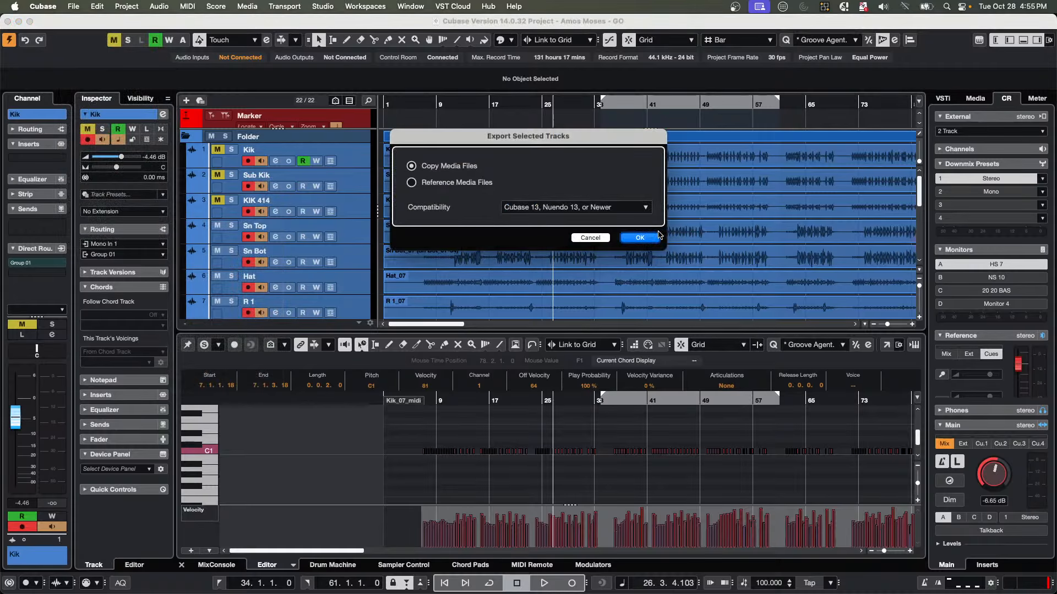
click(412, 182)
click(641, 238)
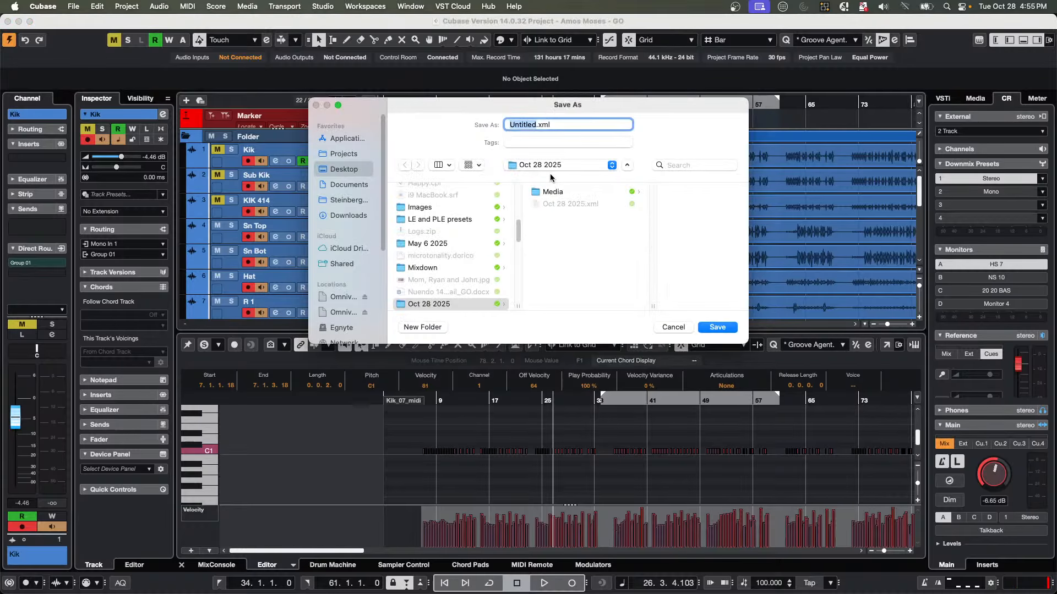
Save the track archive as amos.xml in a new Desktop folder named amos.
text(an)
key(BackSpace)
text(mos)
click(348, 171)
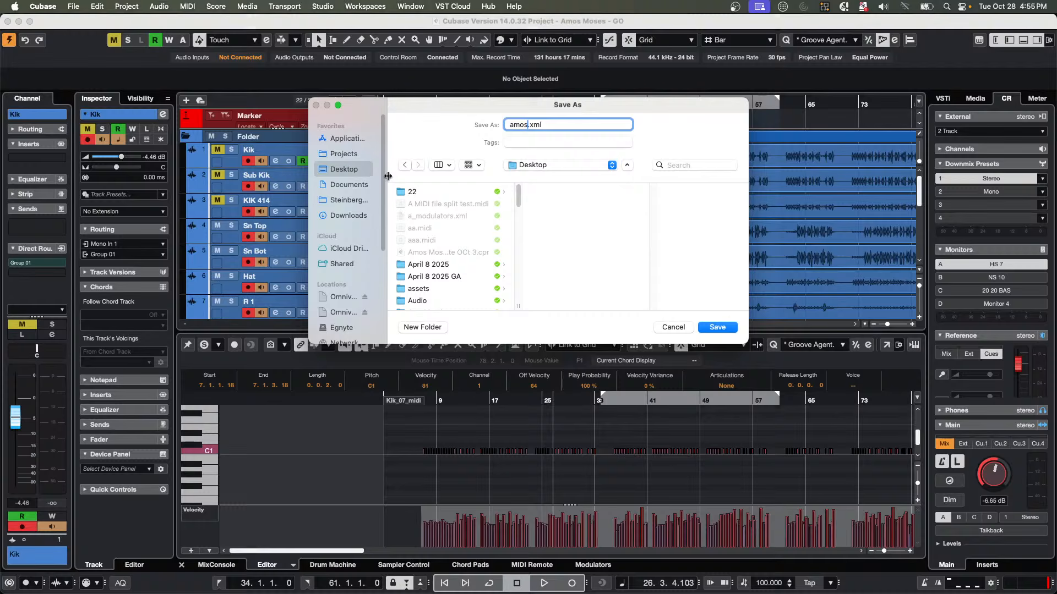
click(422, 327)
text(am)
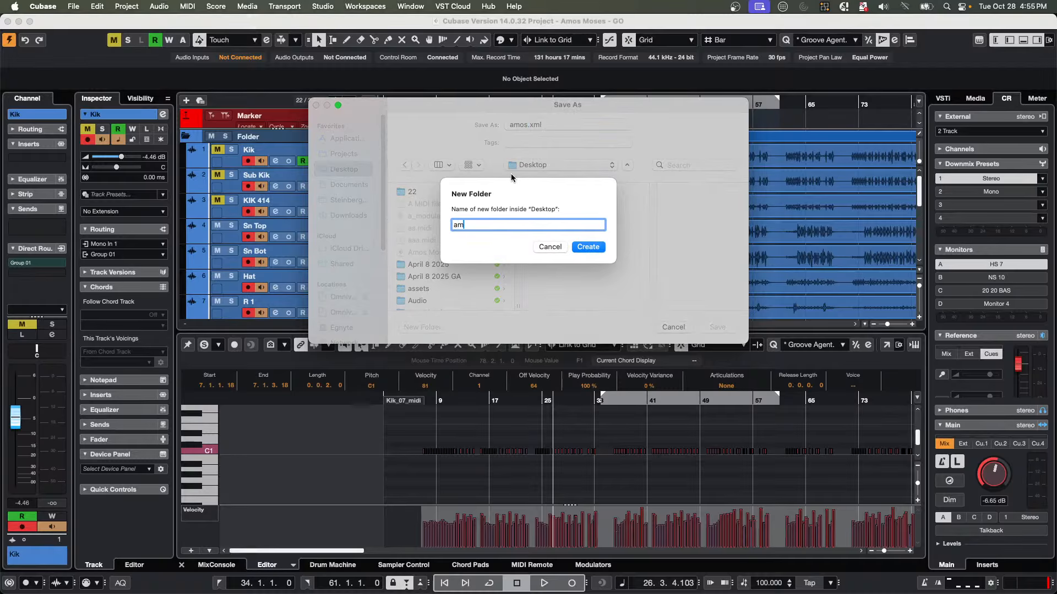
text(os)
key(Return)
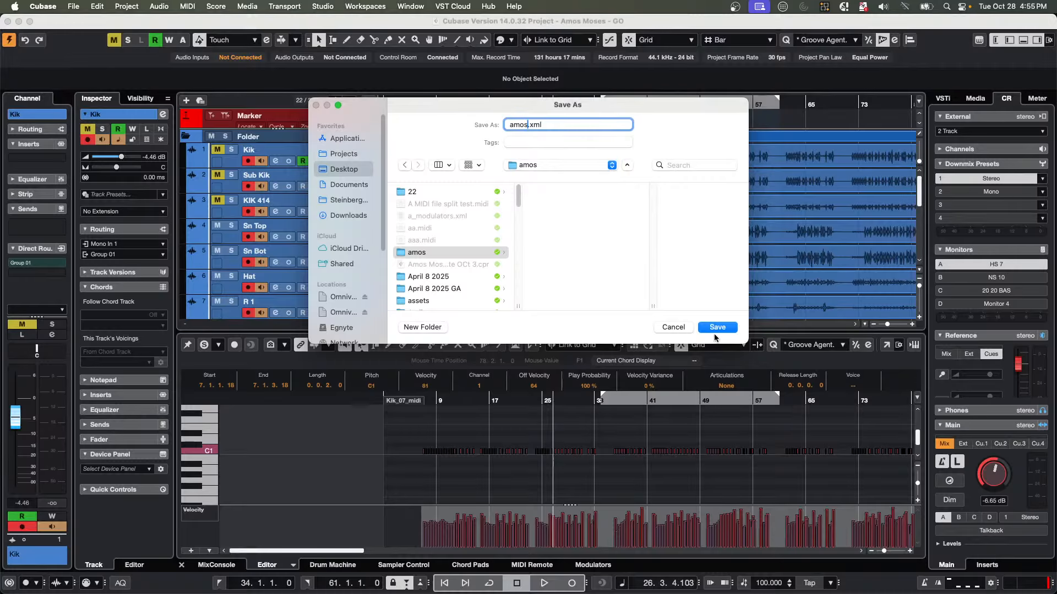
click(715, 328)
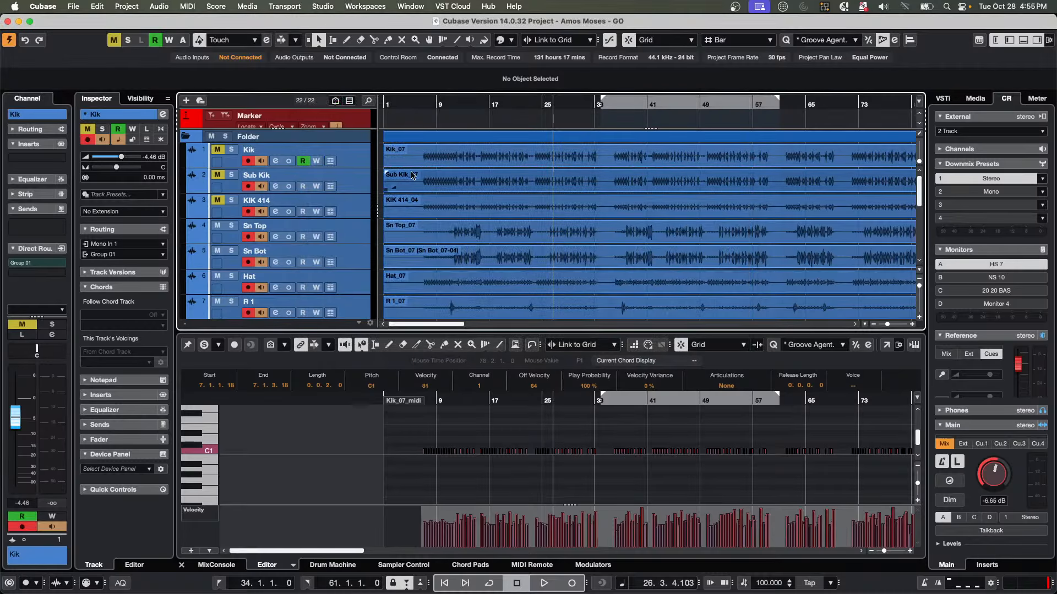
Show the MixConsole in the lower zone and create a new empty project.
click(216, 565)
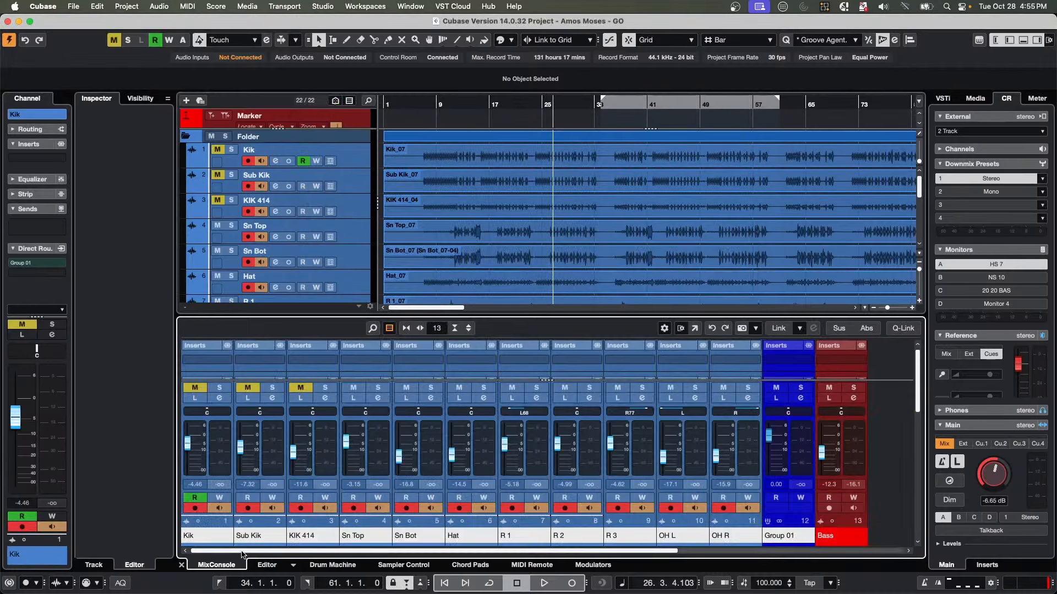
click(77, 7)
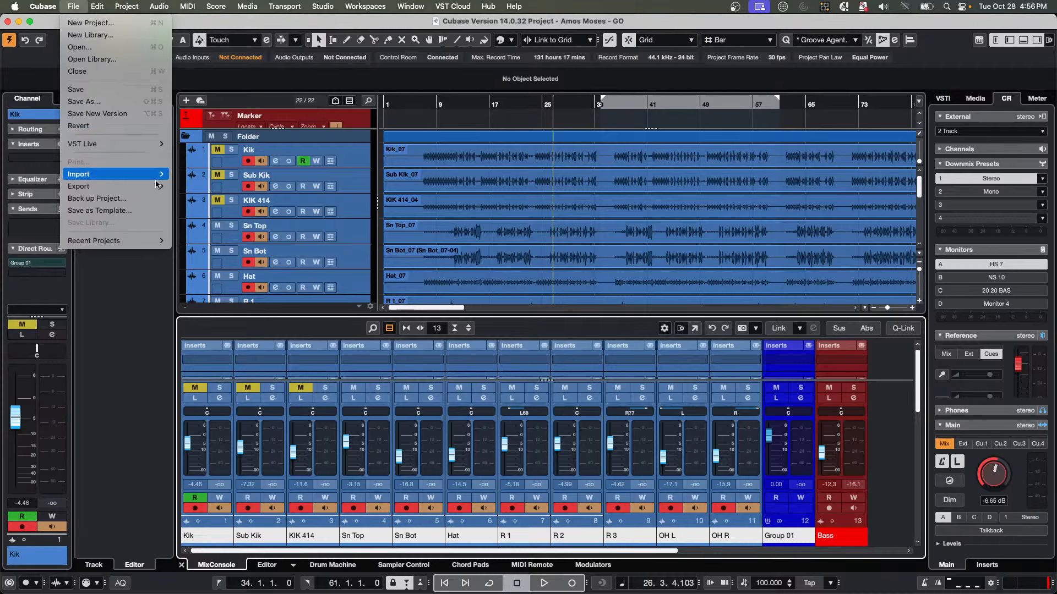
click(94, 24)
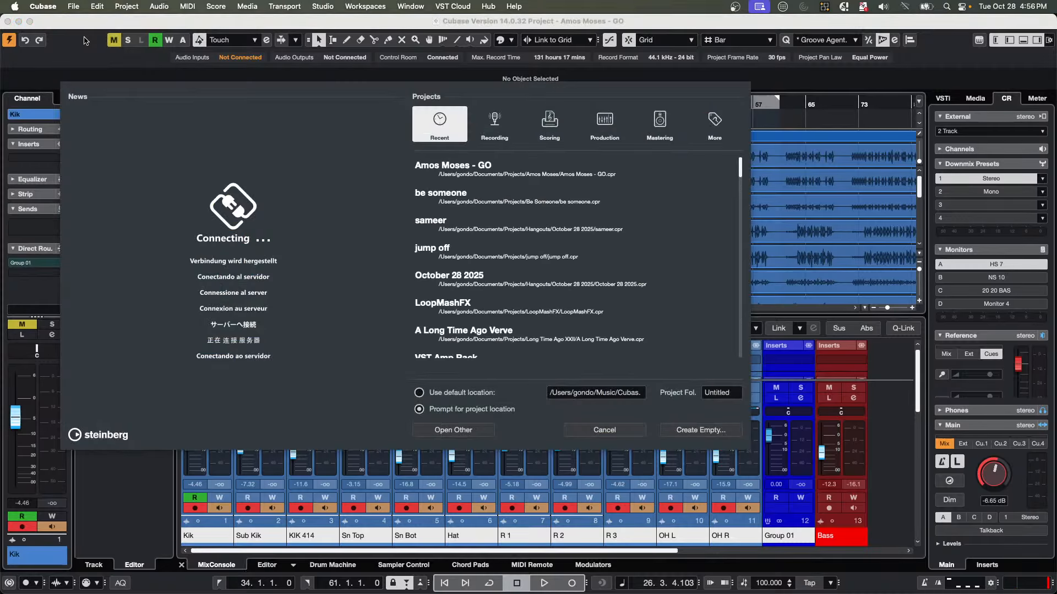
key(super+o)
key(Return)
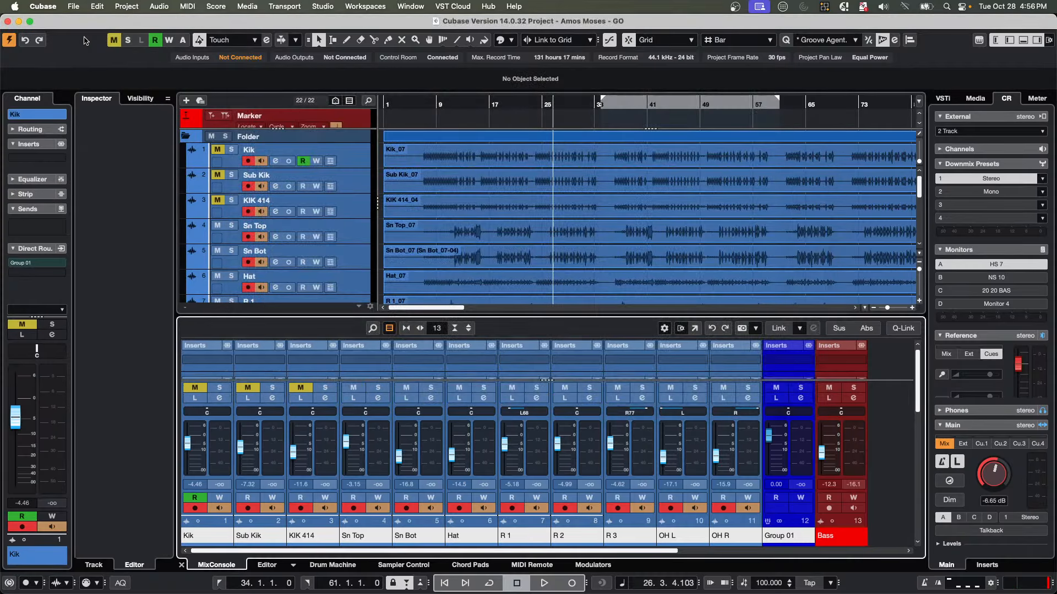
Import all tracks from the amos.xml track archive with channel settings and automation, leaving out events and parts.
click(73, 6)
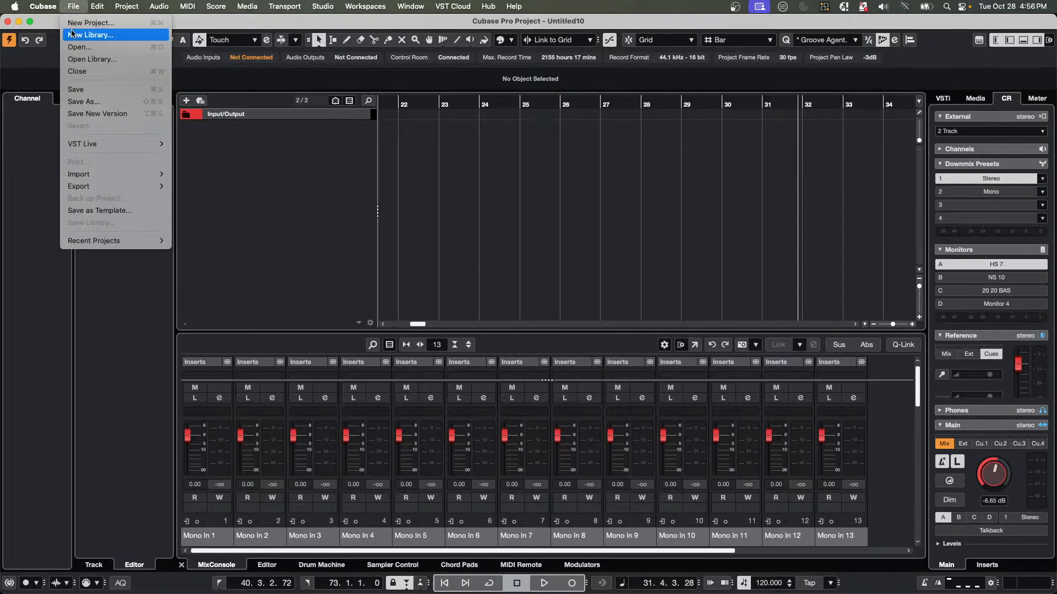
mouse_move(94, 175)
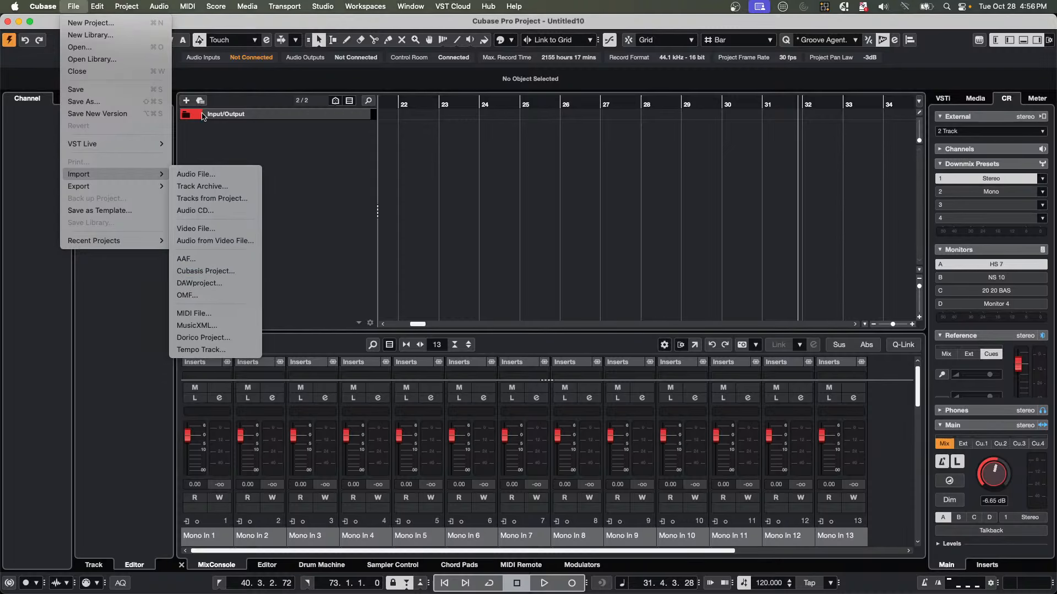
click(221, 186)
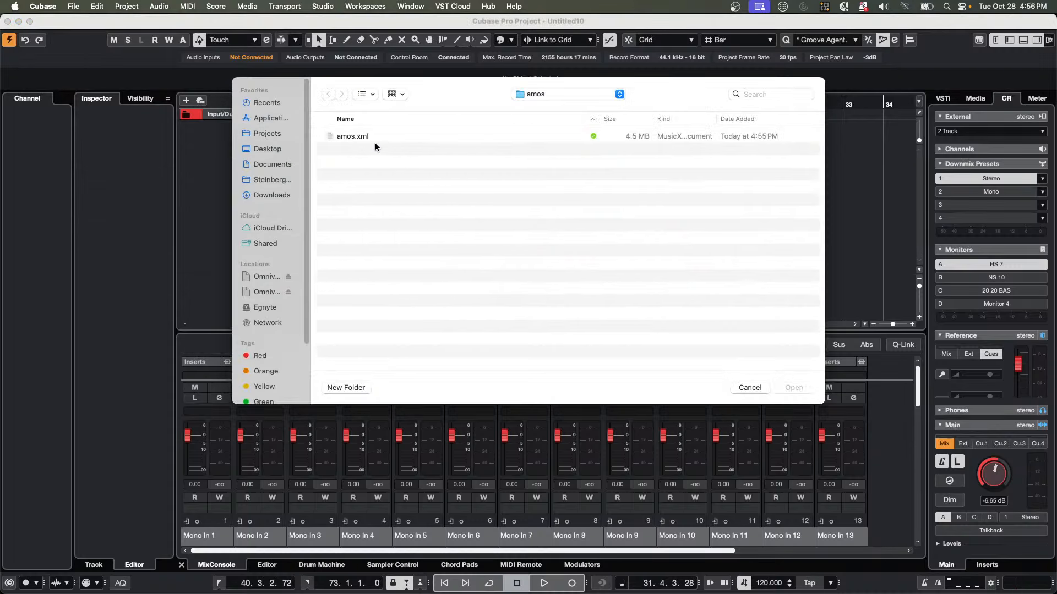
click(356, 136)
double_click(367, 136)
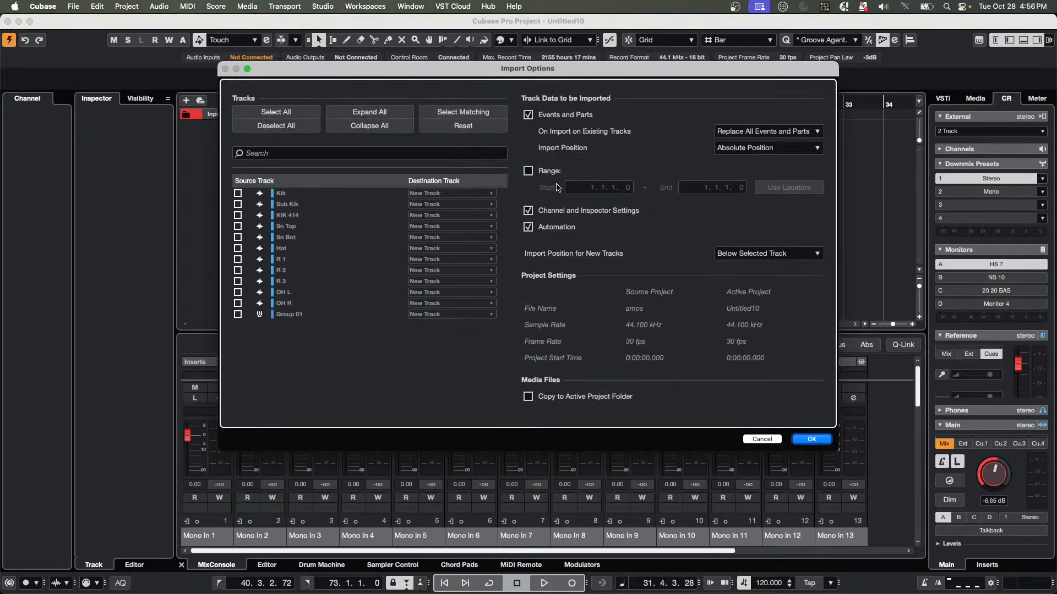
click(529, 116)
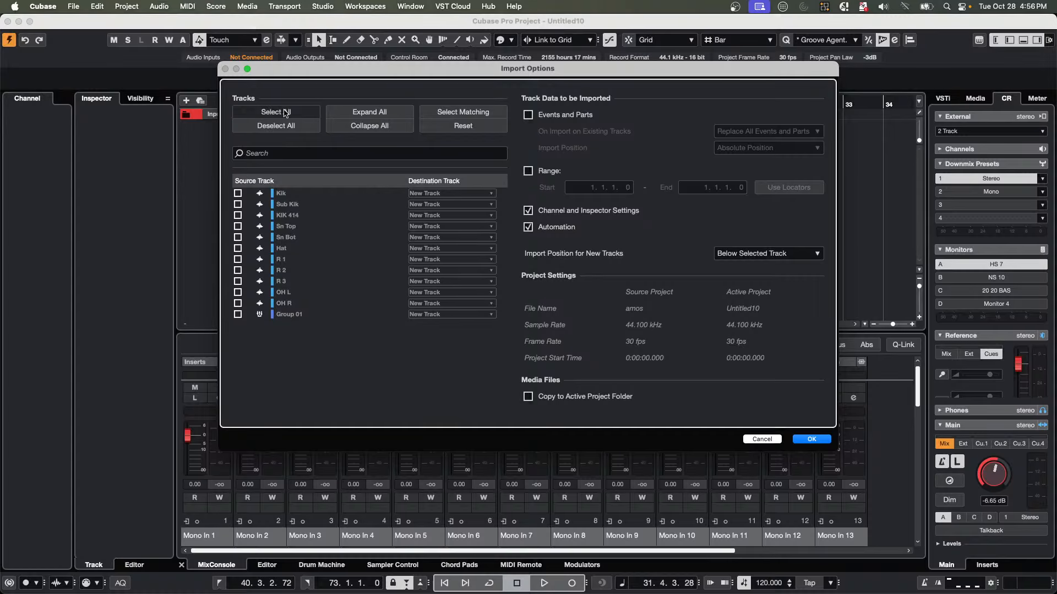
click(286, 113)
click(813, 440)
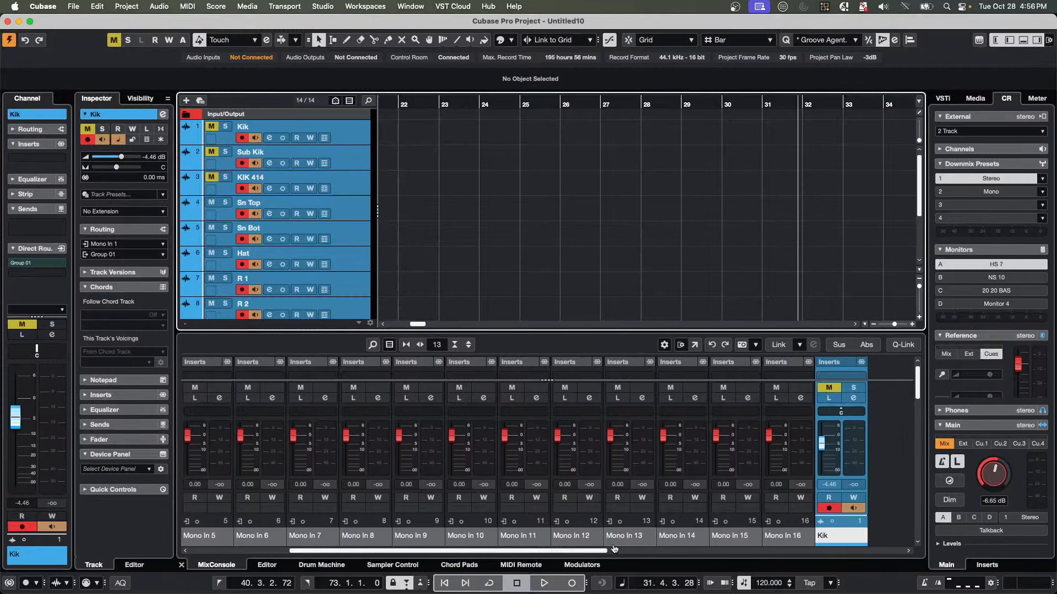
Enlarge the mixer around the imported channels and save the selected channels' settings as "amos 10 28" in the amos folder.
drag(584, 551, 893, 535)
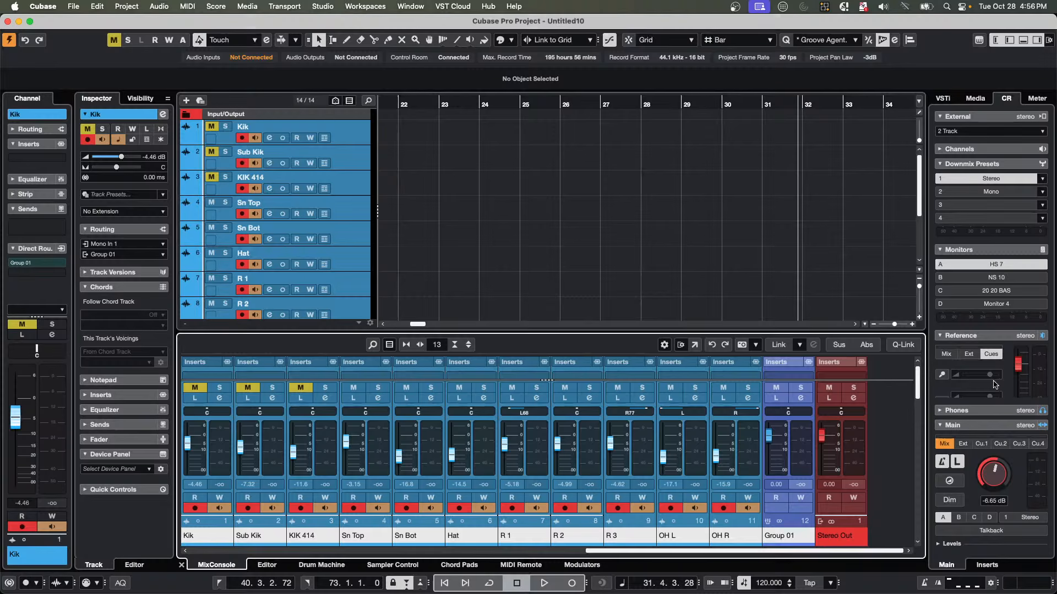
drag(864, 334, 863, 231)
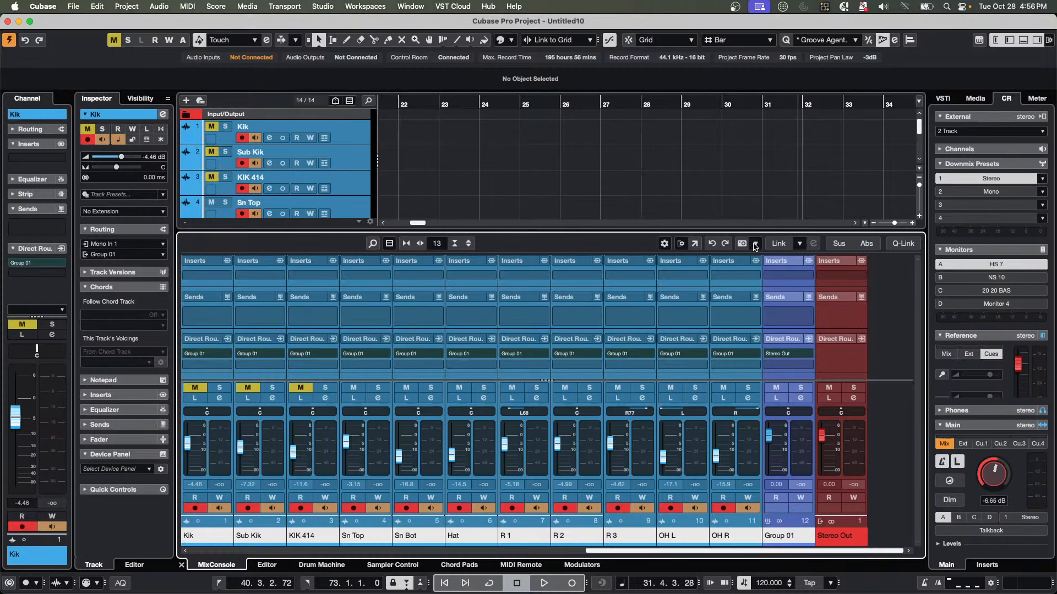
click(801, 244)
click(753, 245)
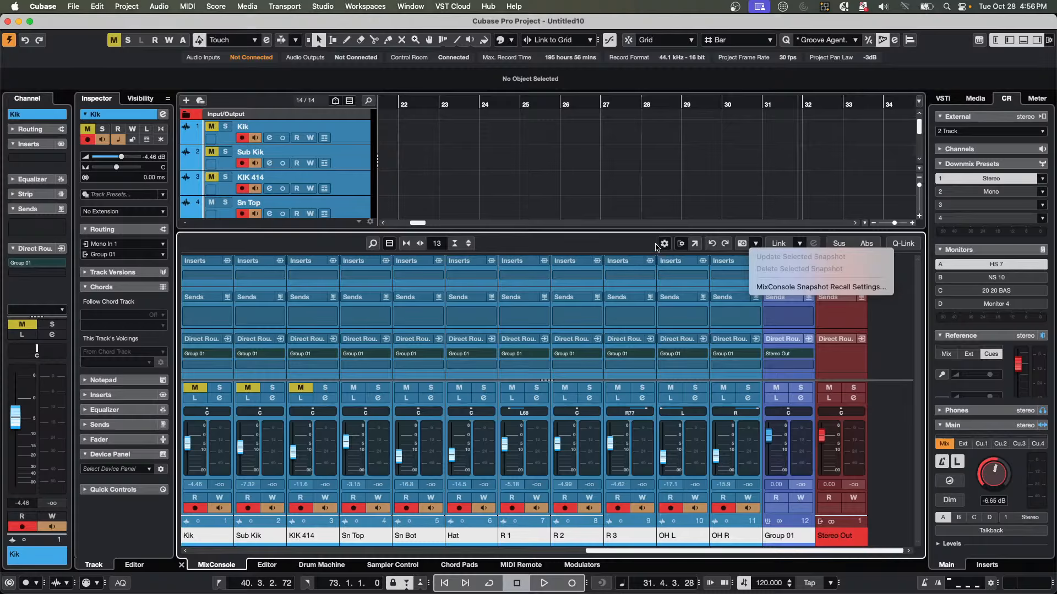
click(683, 248)
click(665, 246)
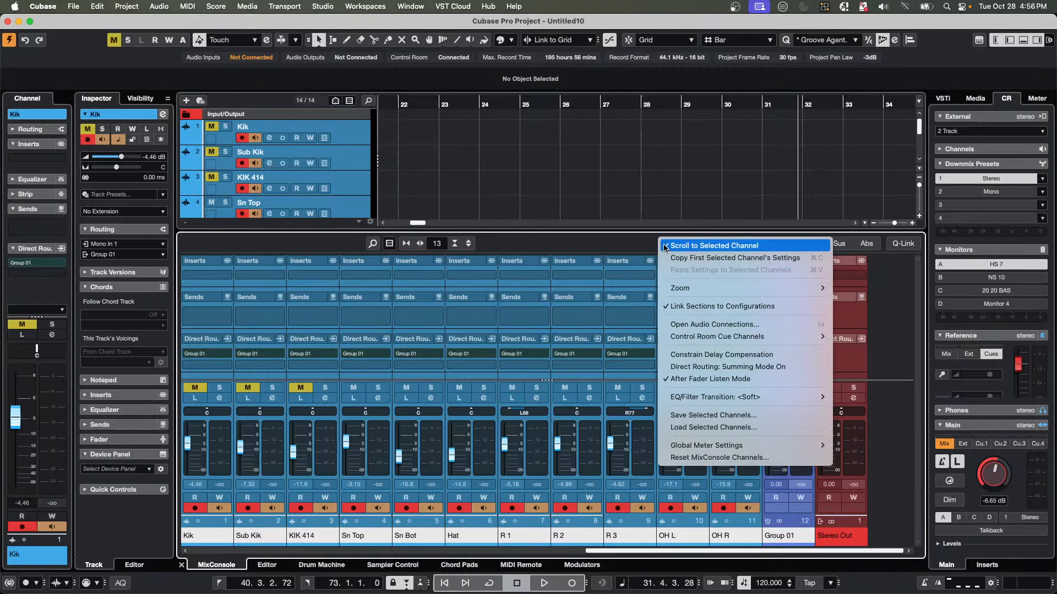
click(738, 420)
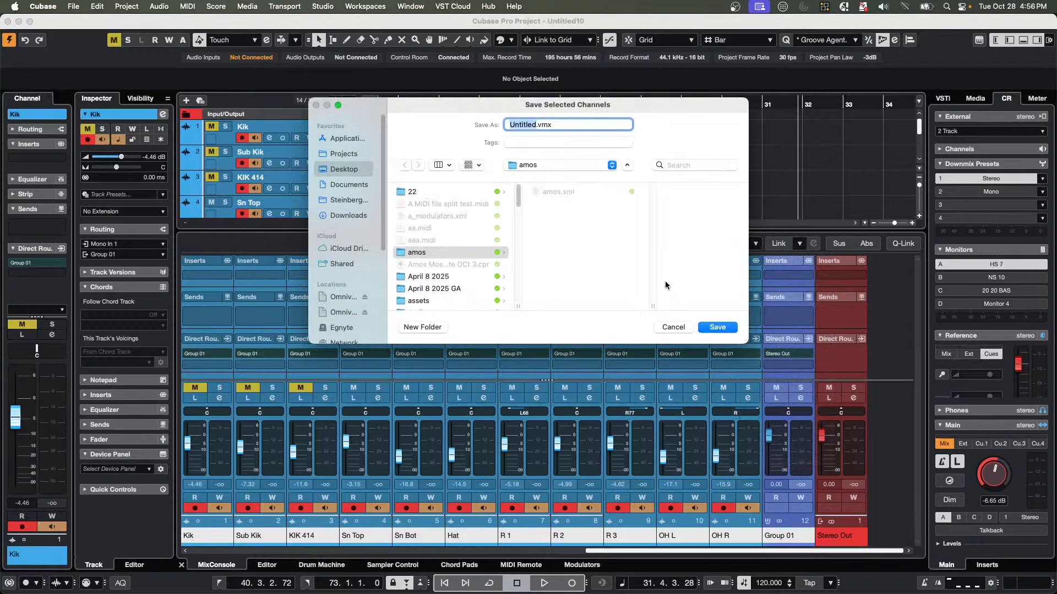
text(amos 10 28)
key(Return)
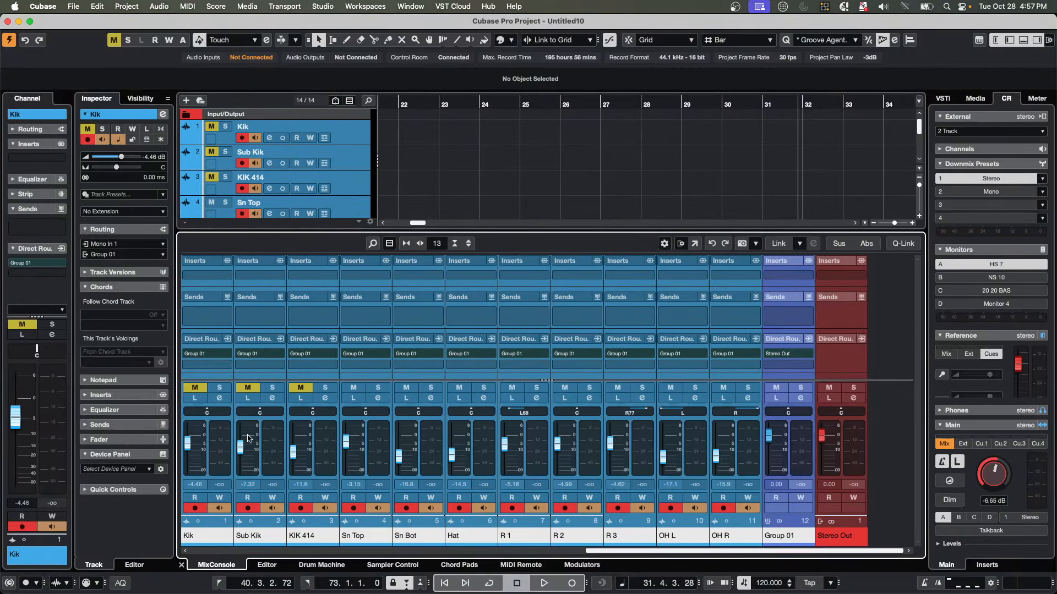
Pull the faders of Kik, Sub Kik, KIK 414, Sn Top, R 2, R 3, and OH R down to -oo.
drag(195, 443, 197, 495)
drag(248, 455, 293, 472)
drag(345, 442, 347, 472)
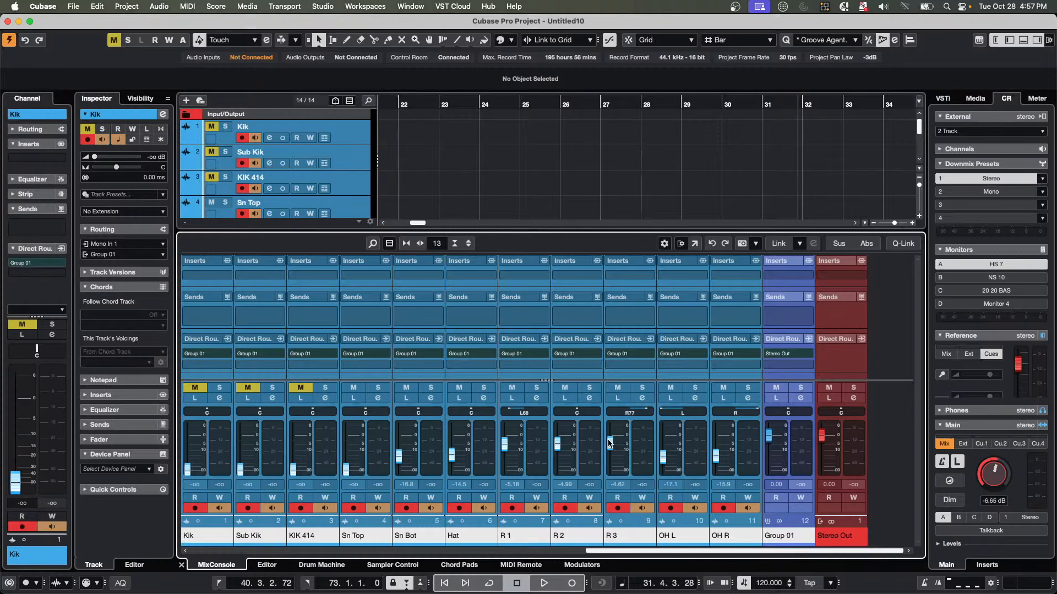
drag(557, 443, 558, 471)
drag(614, 448, 616, 474)
drag(715, 456, 723, 512)
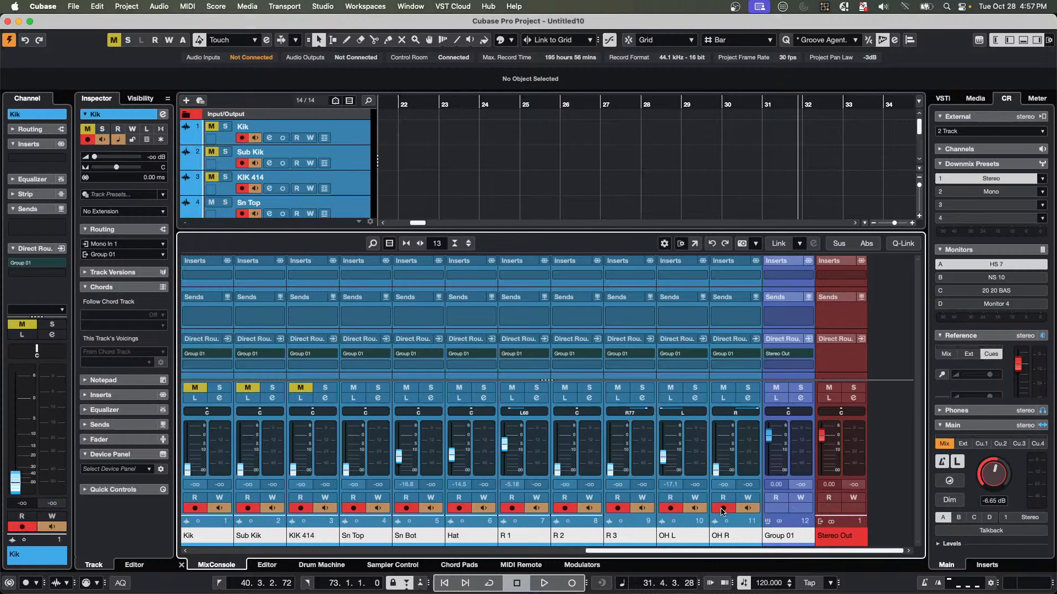
Pull the Sn Bot, Hat, R 1 and Group 01 faders down to -oo and load "amos 10 28.vmx" onto the selected channels.
drag(504, 443, 402, 498)
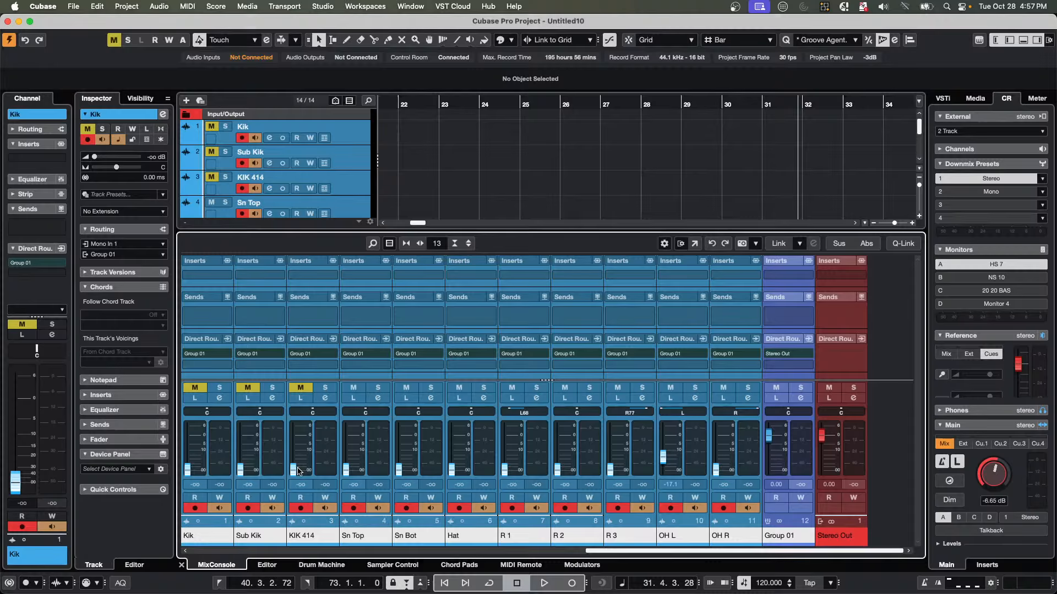
drag(769, 438, 777, 509)
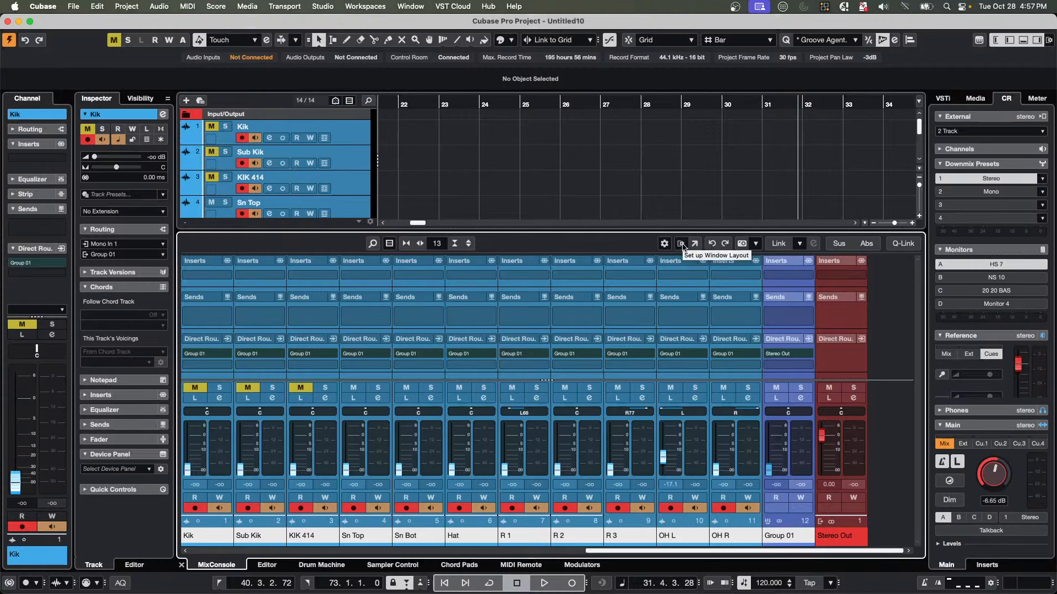
click(683, 247)
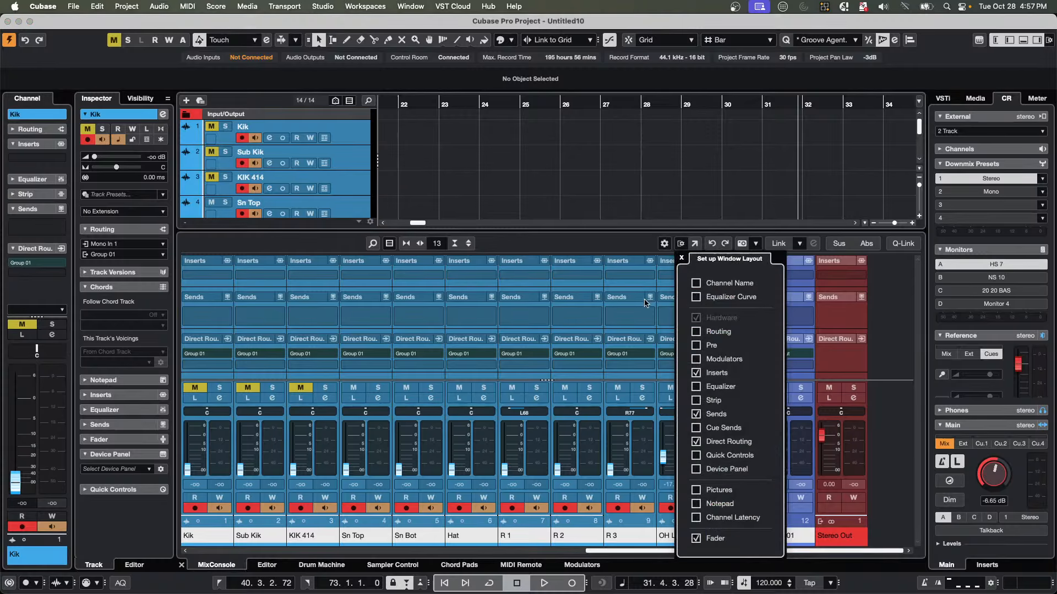
click(664, 244)
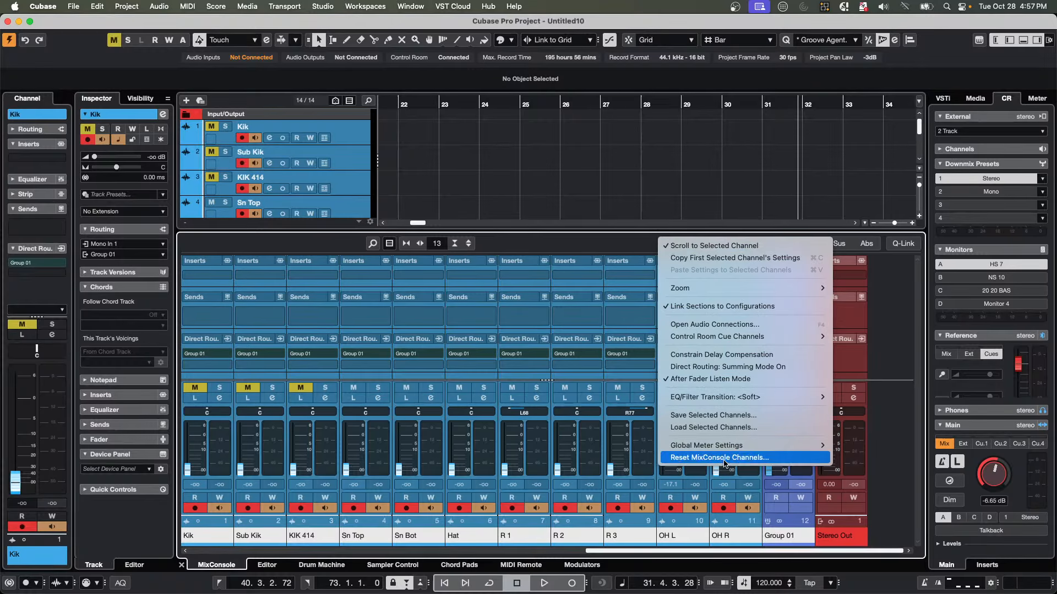
click(737, 428)
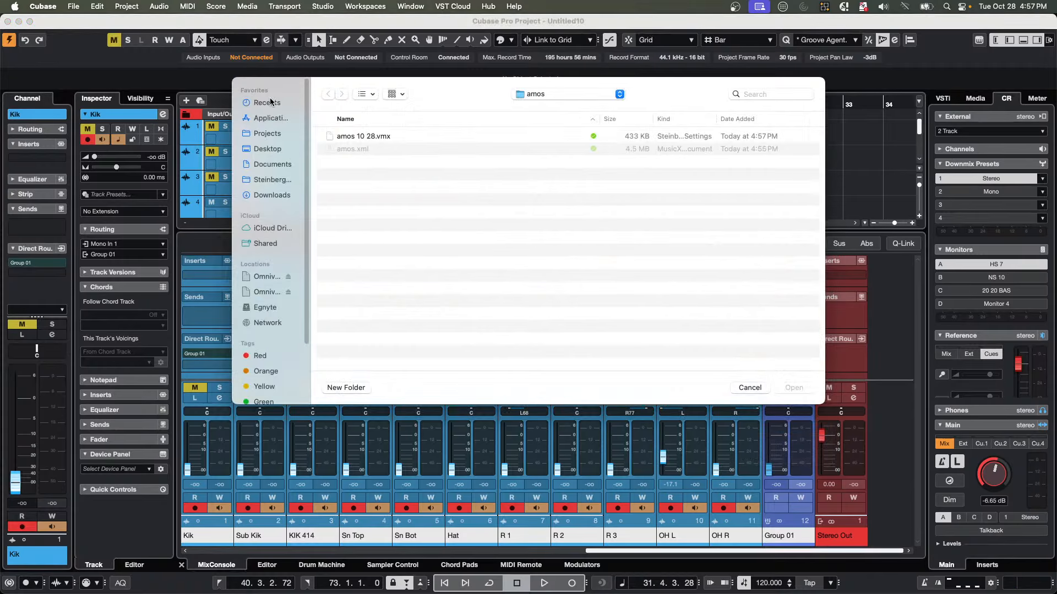
click(361, 138)
double_click(361, 136)
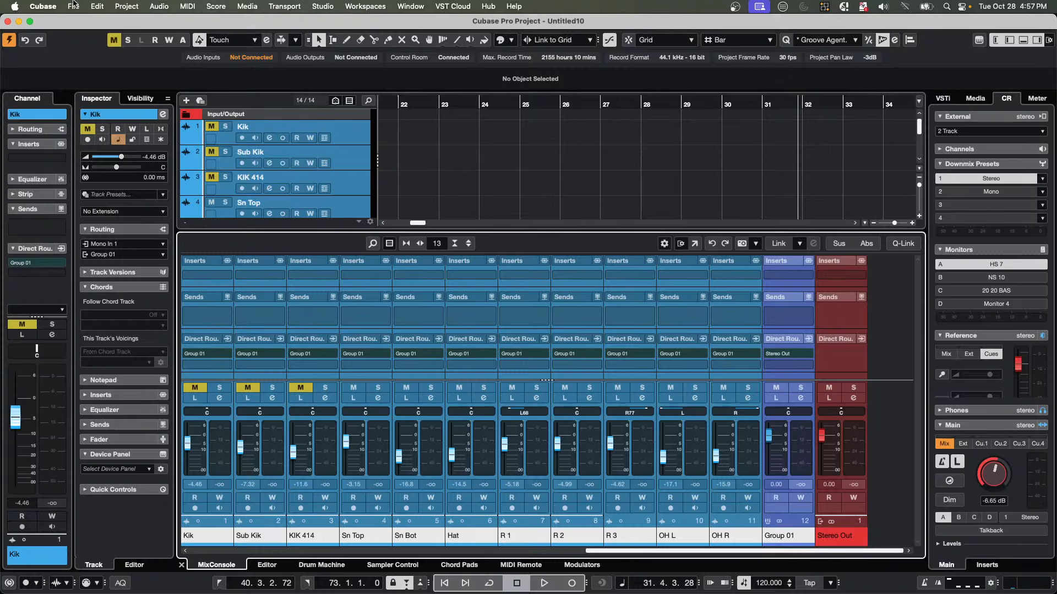
Open the recent project October 28 2025.cpr and move the project cursor back to bar 1.
click(71, 6)
mouse_move(125, 243)
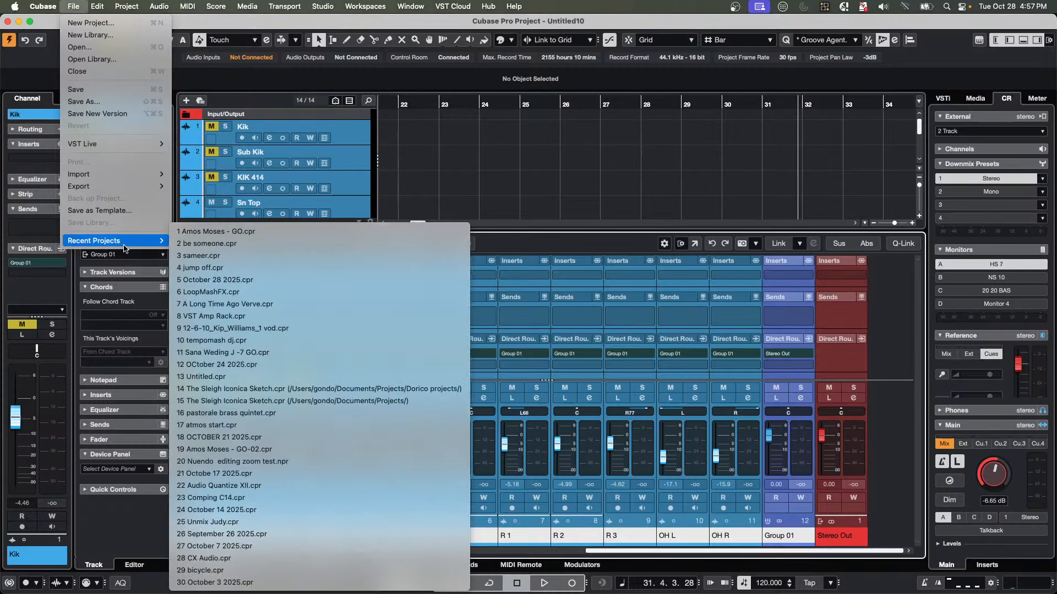
click(253, 279)
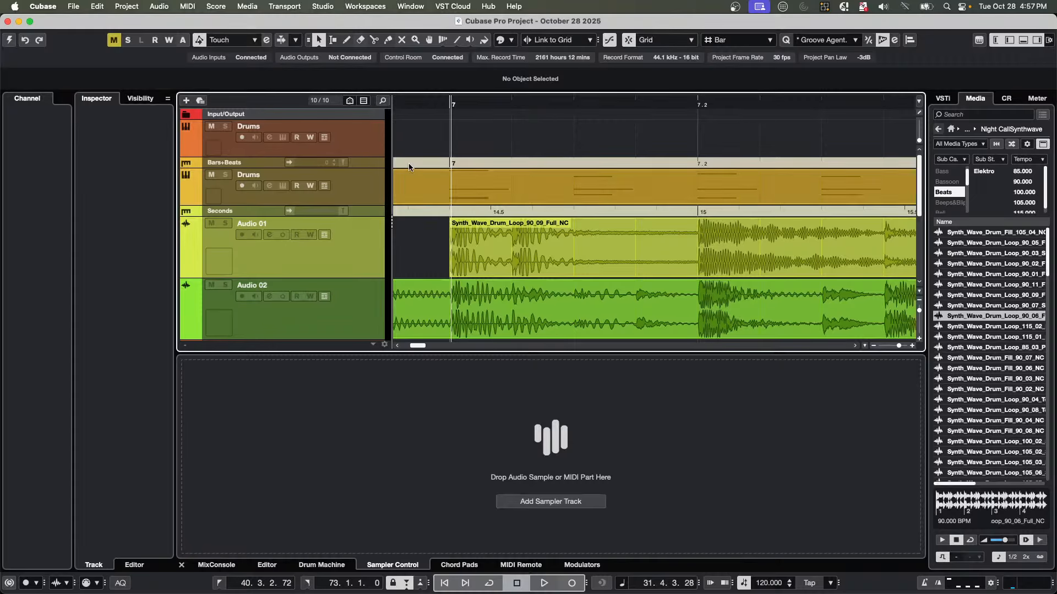
scroll(448, 217, down, 5)
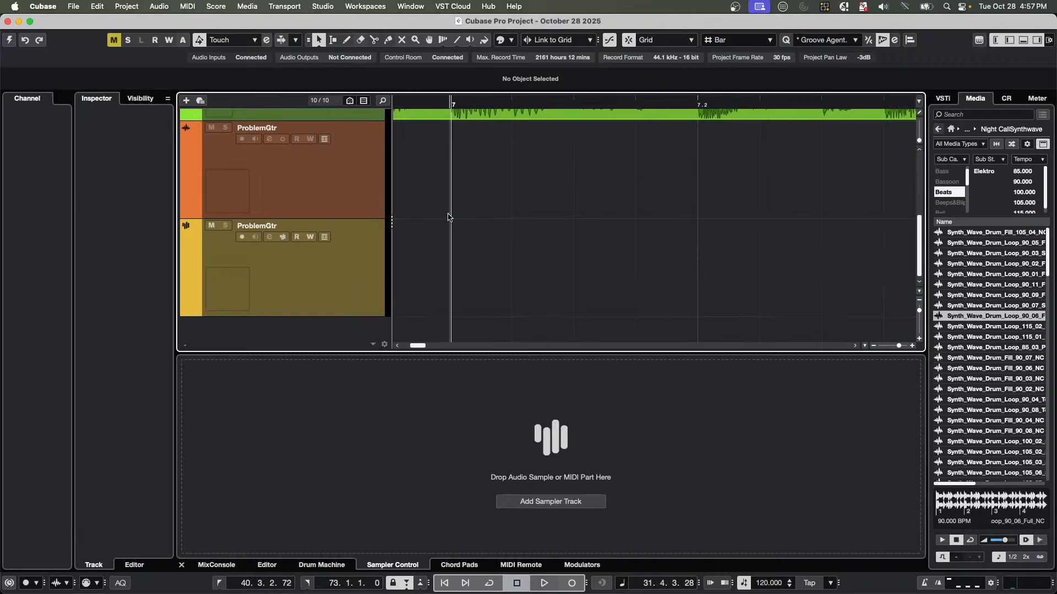
click(73, 6)
mouse_move(132, 240)
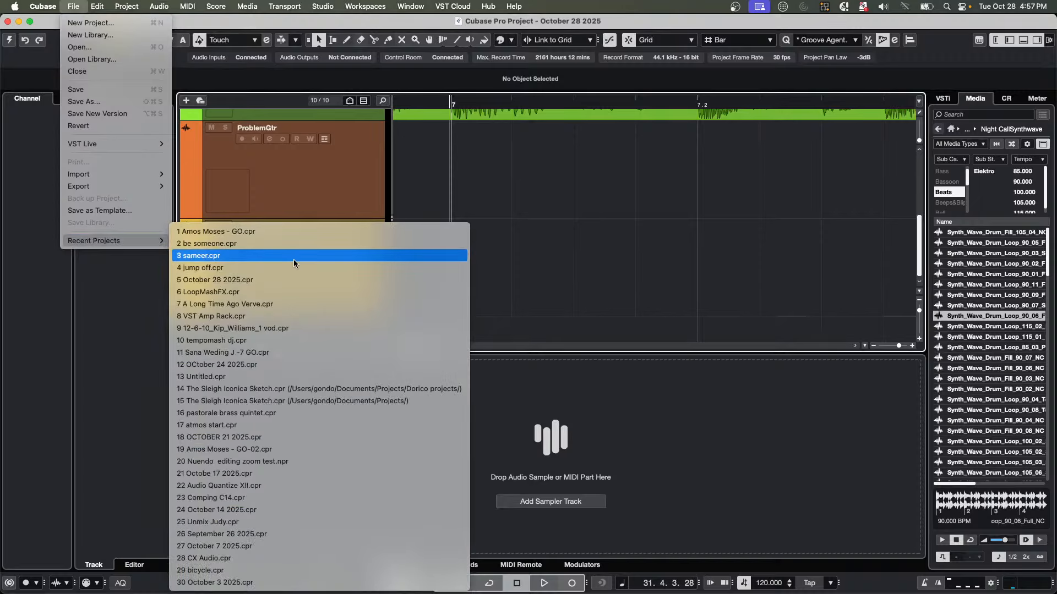
click(279, 279)
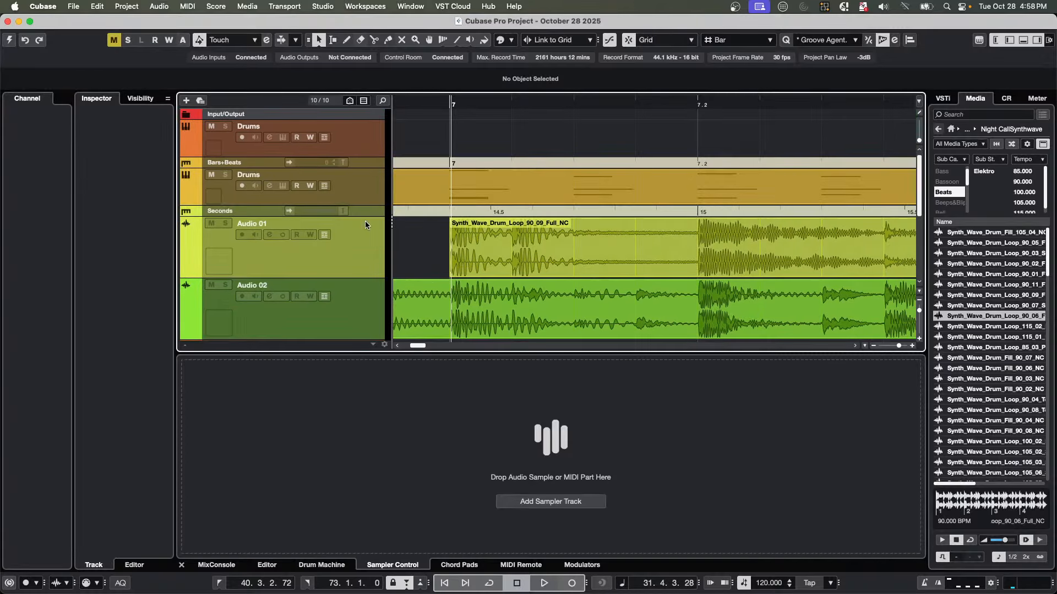
drag(460, 104, 271, 103)
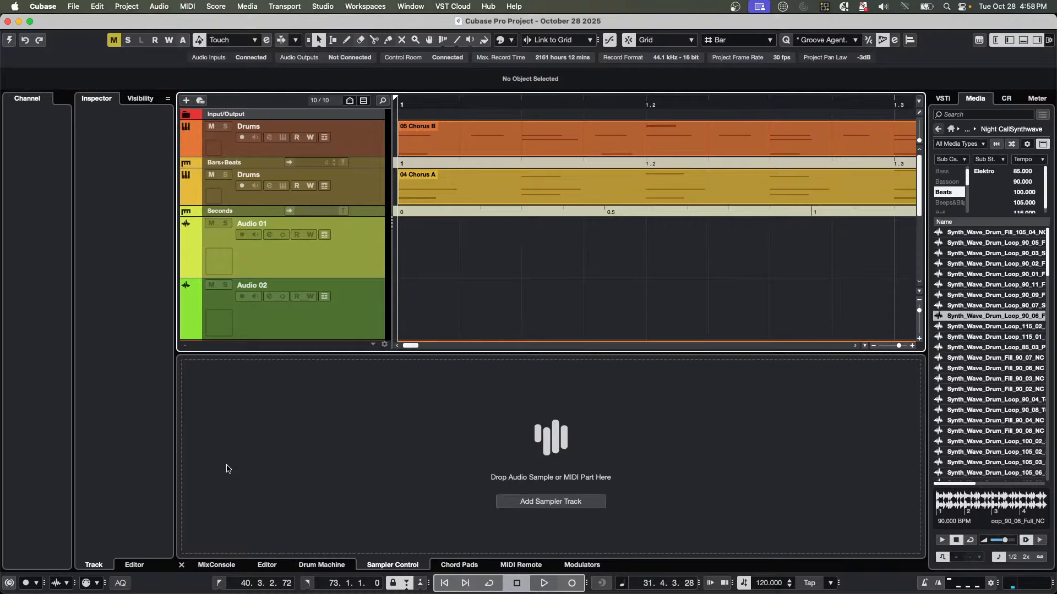
mouse_move(199, 592)
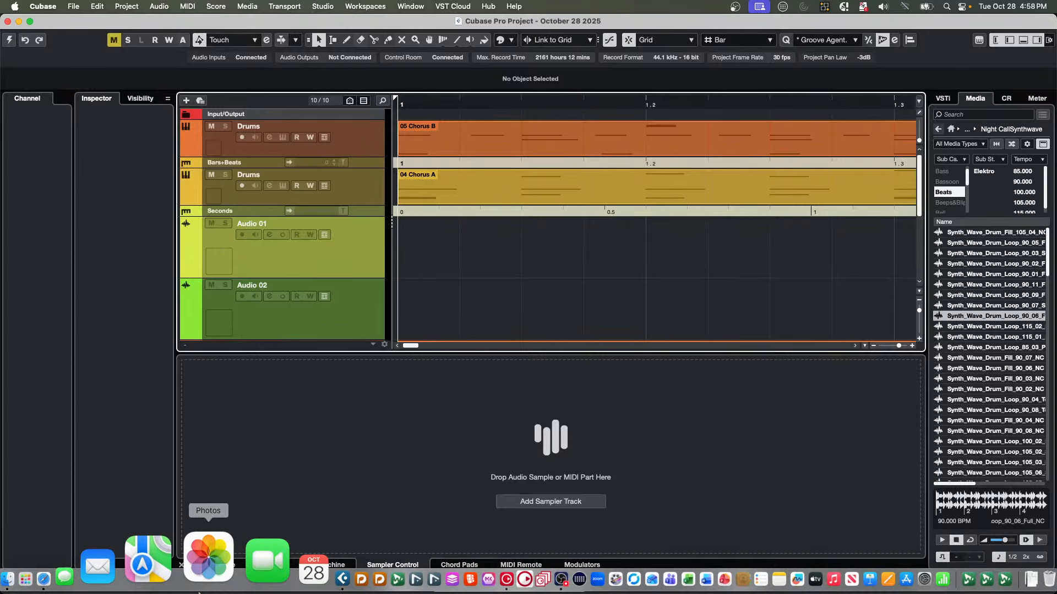